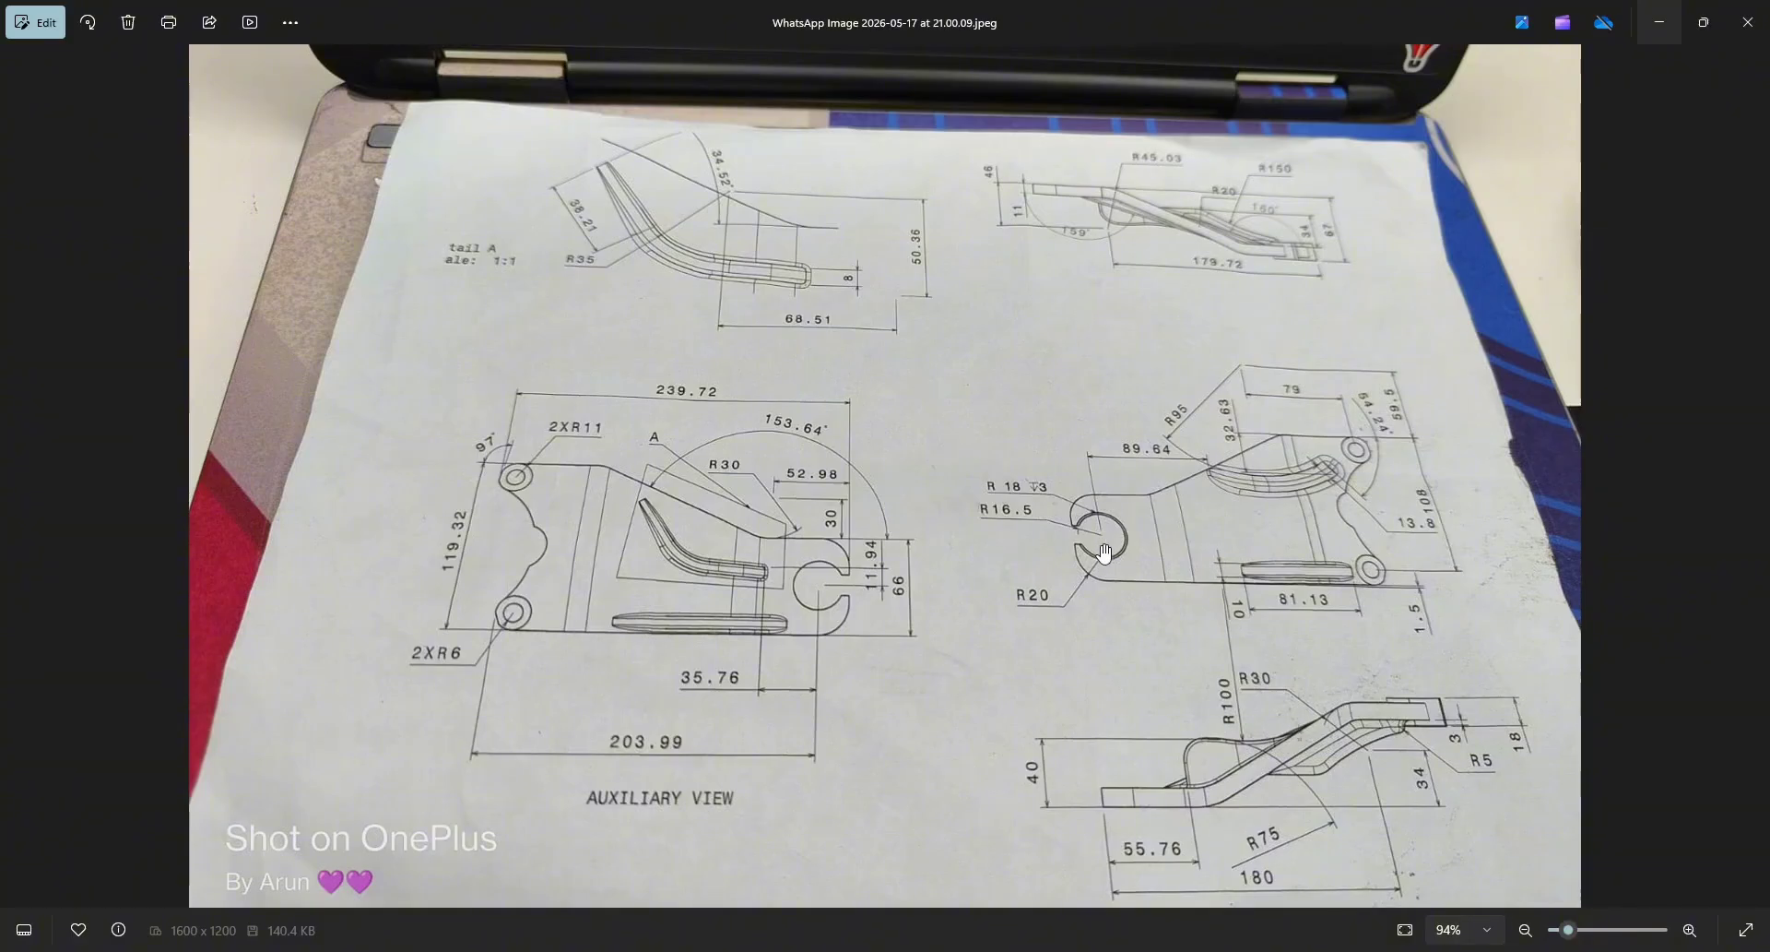
Switch to the Snipping Tool, frame four bracket views with red rectangles, and handwrite T/B beside the two edge views.
key(alt+Tab)
key(alt+Tab)
key(alt+Tab)
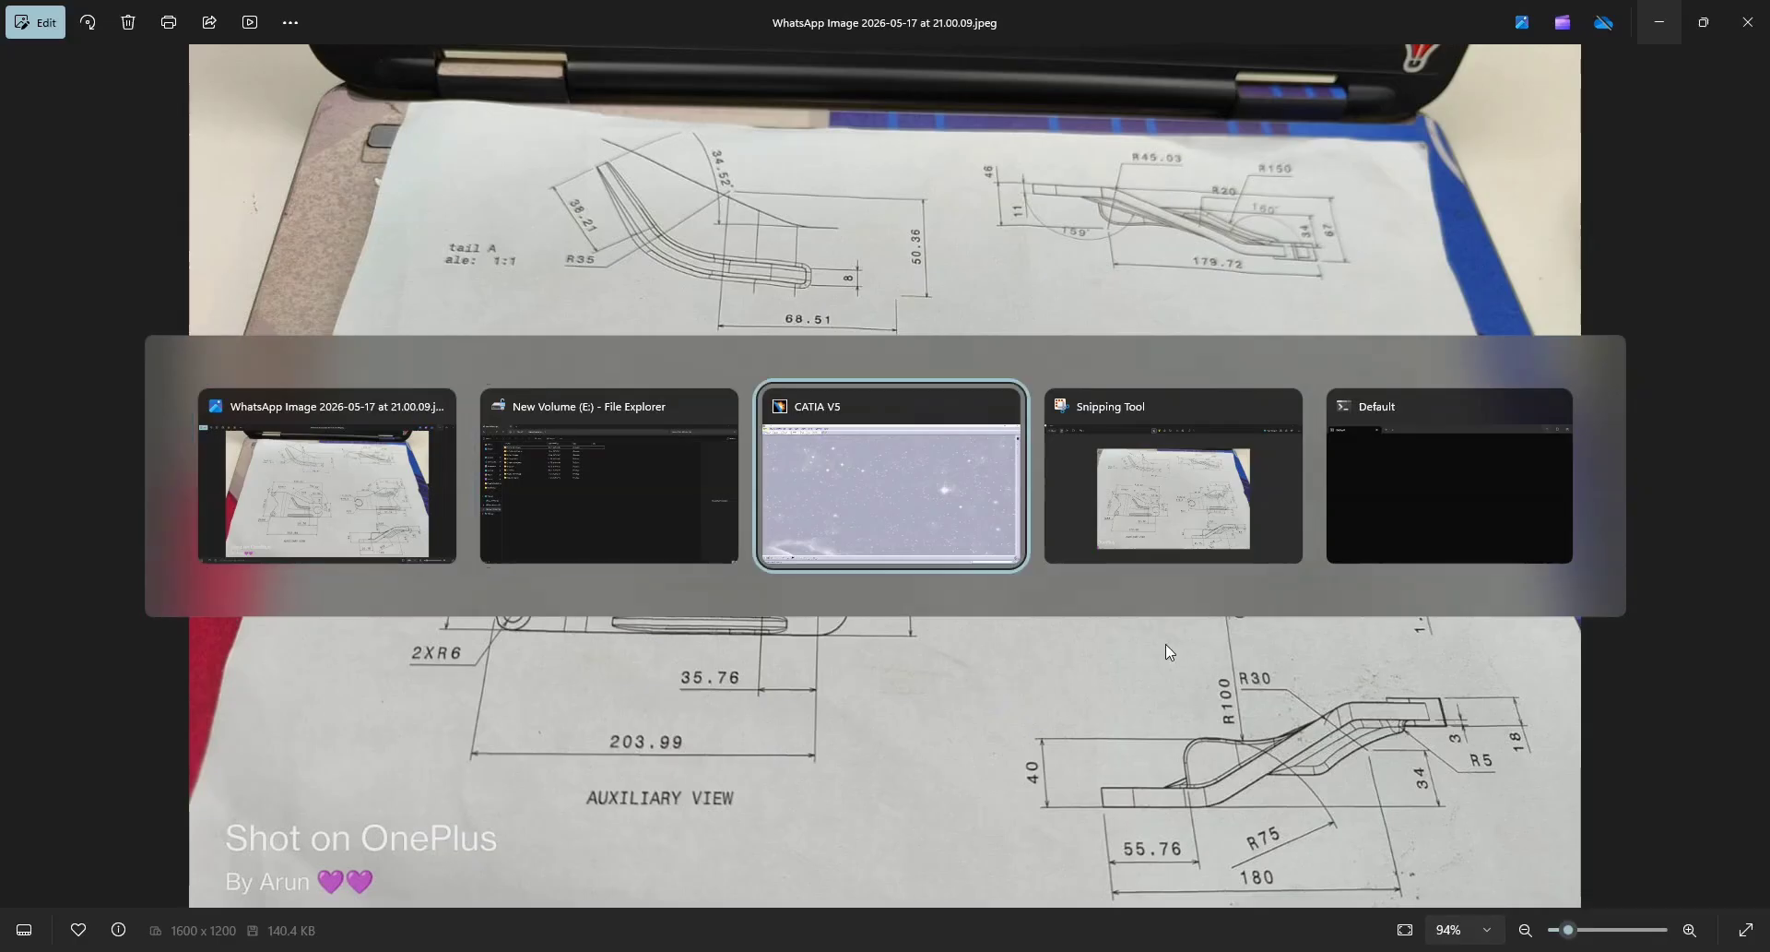
key(alt+Tab)
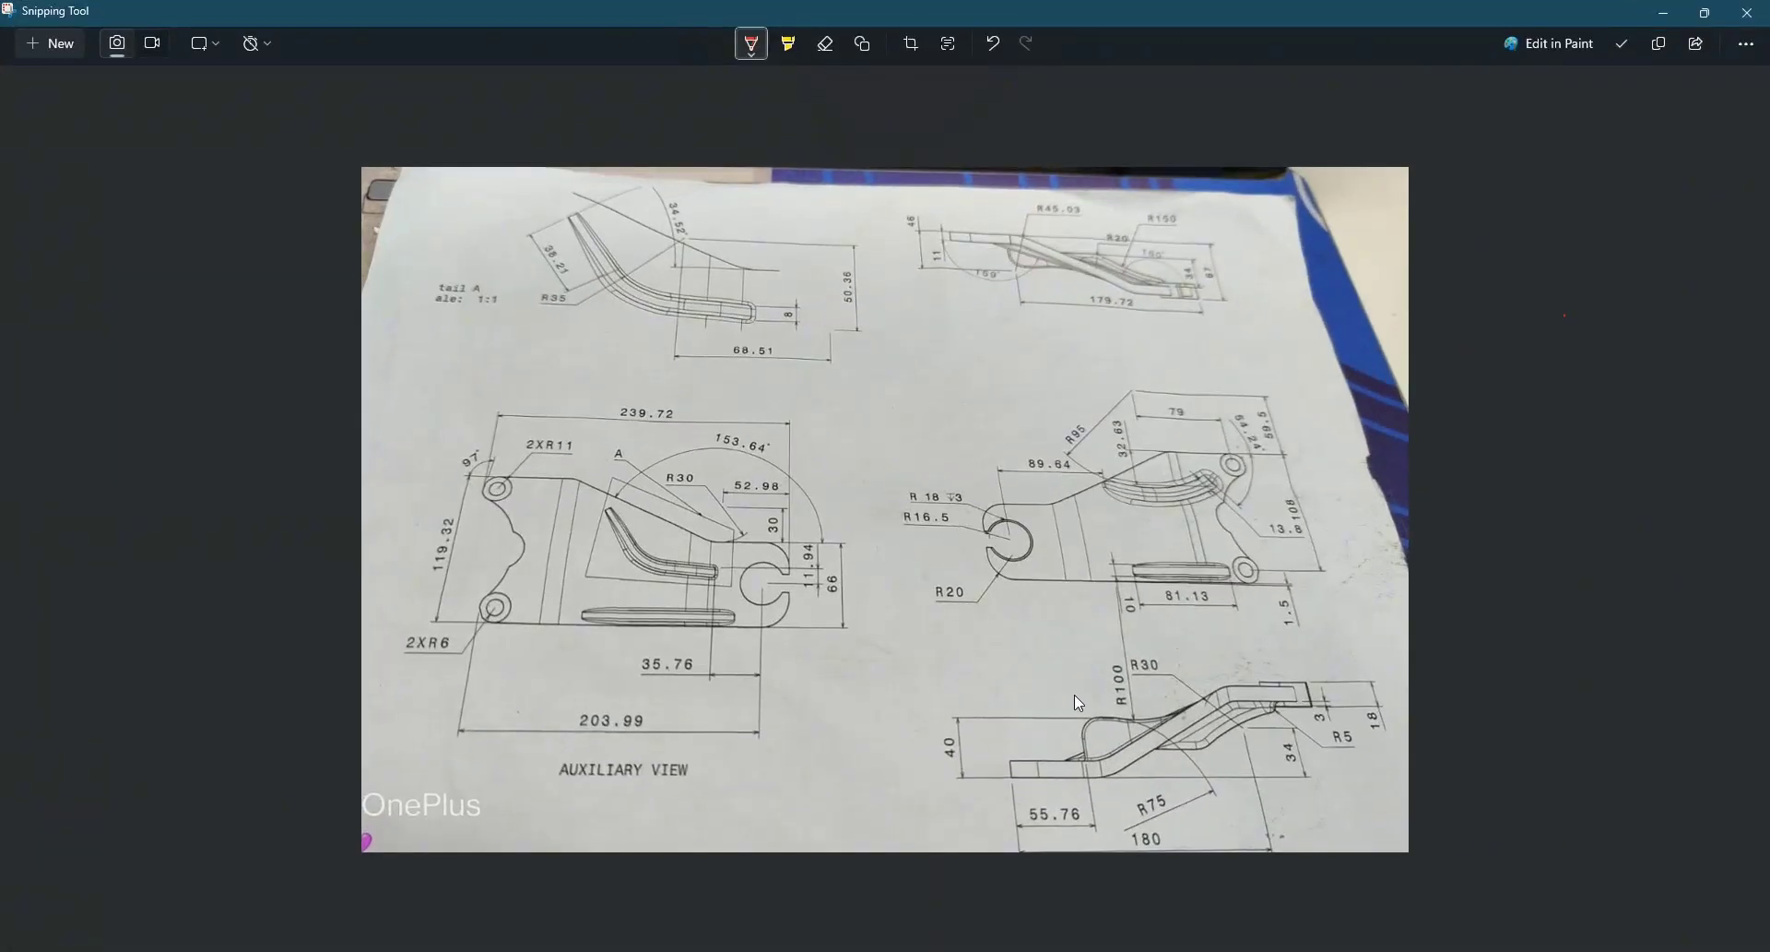
click(863, 43)
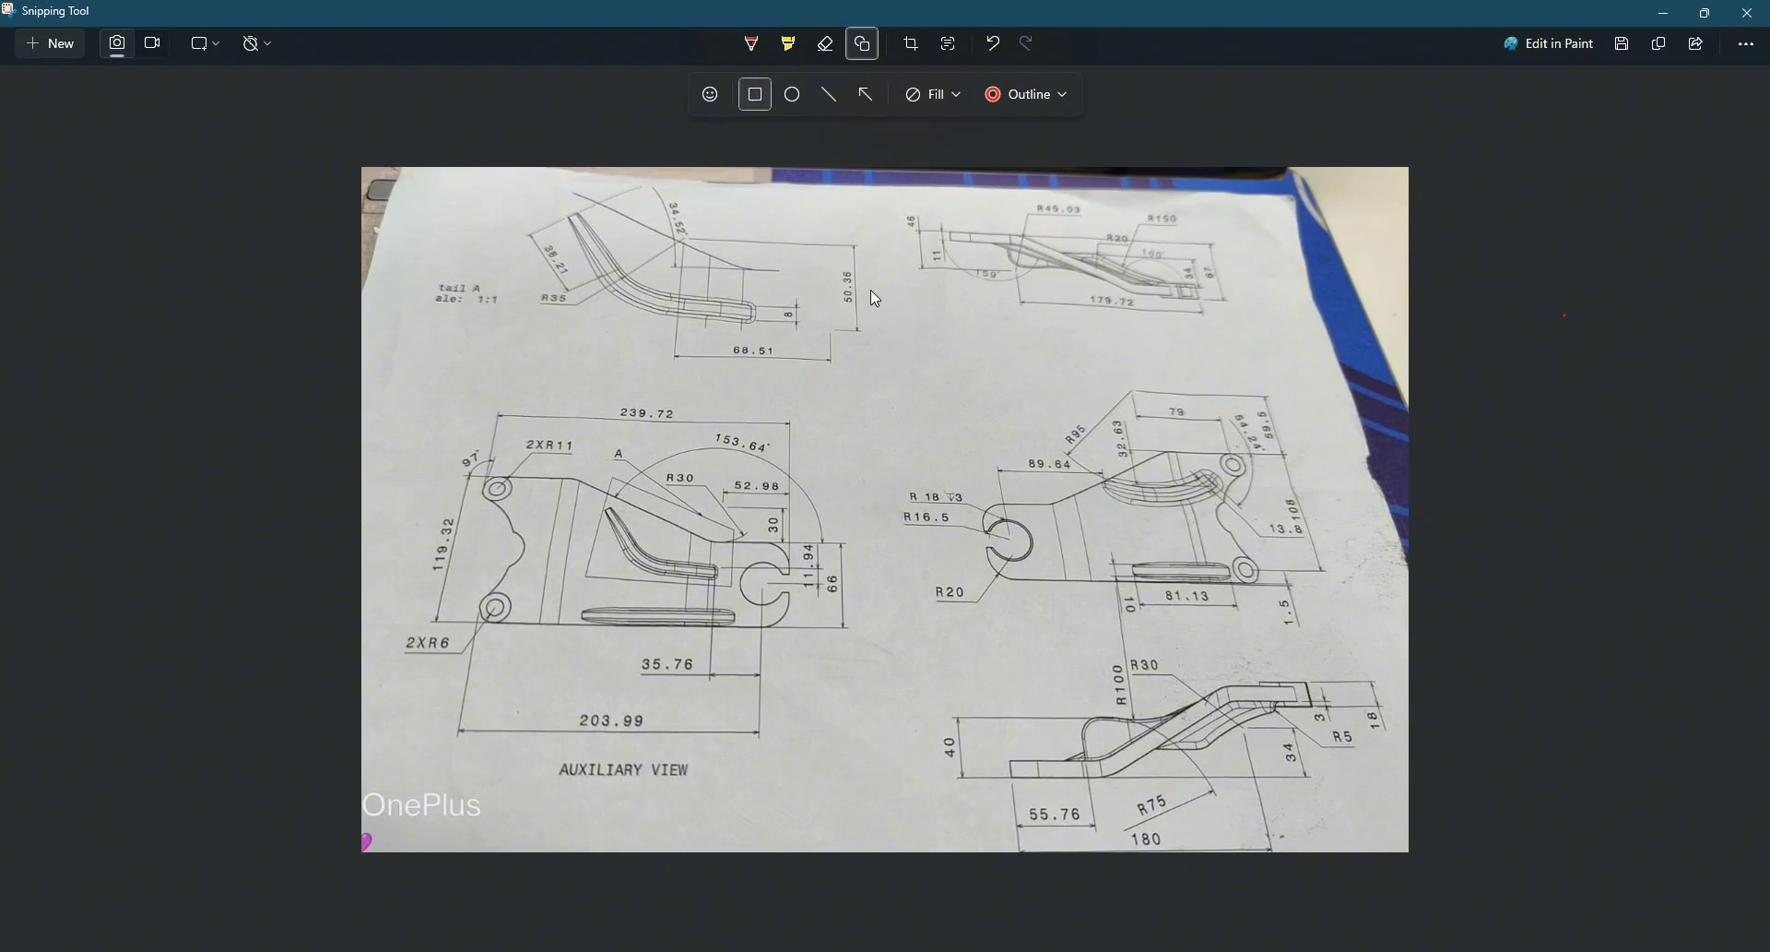
drag(913, 376, 1349, 625)
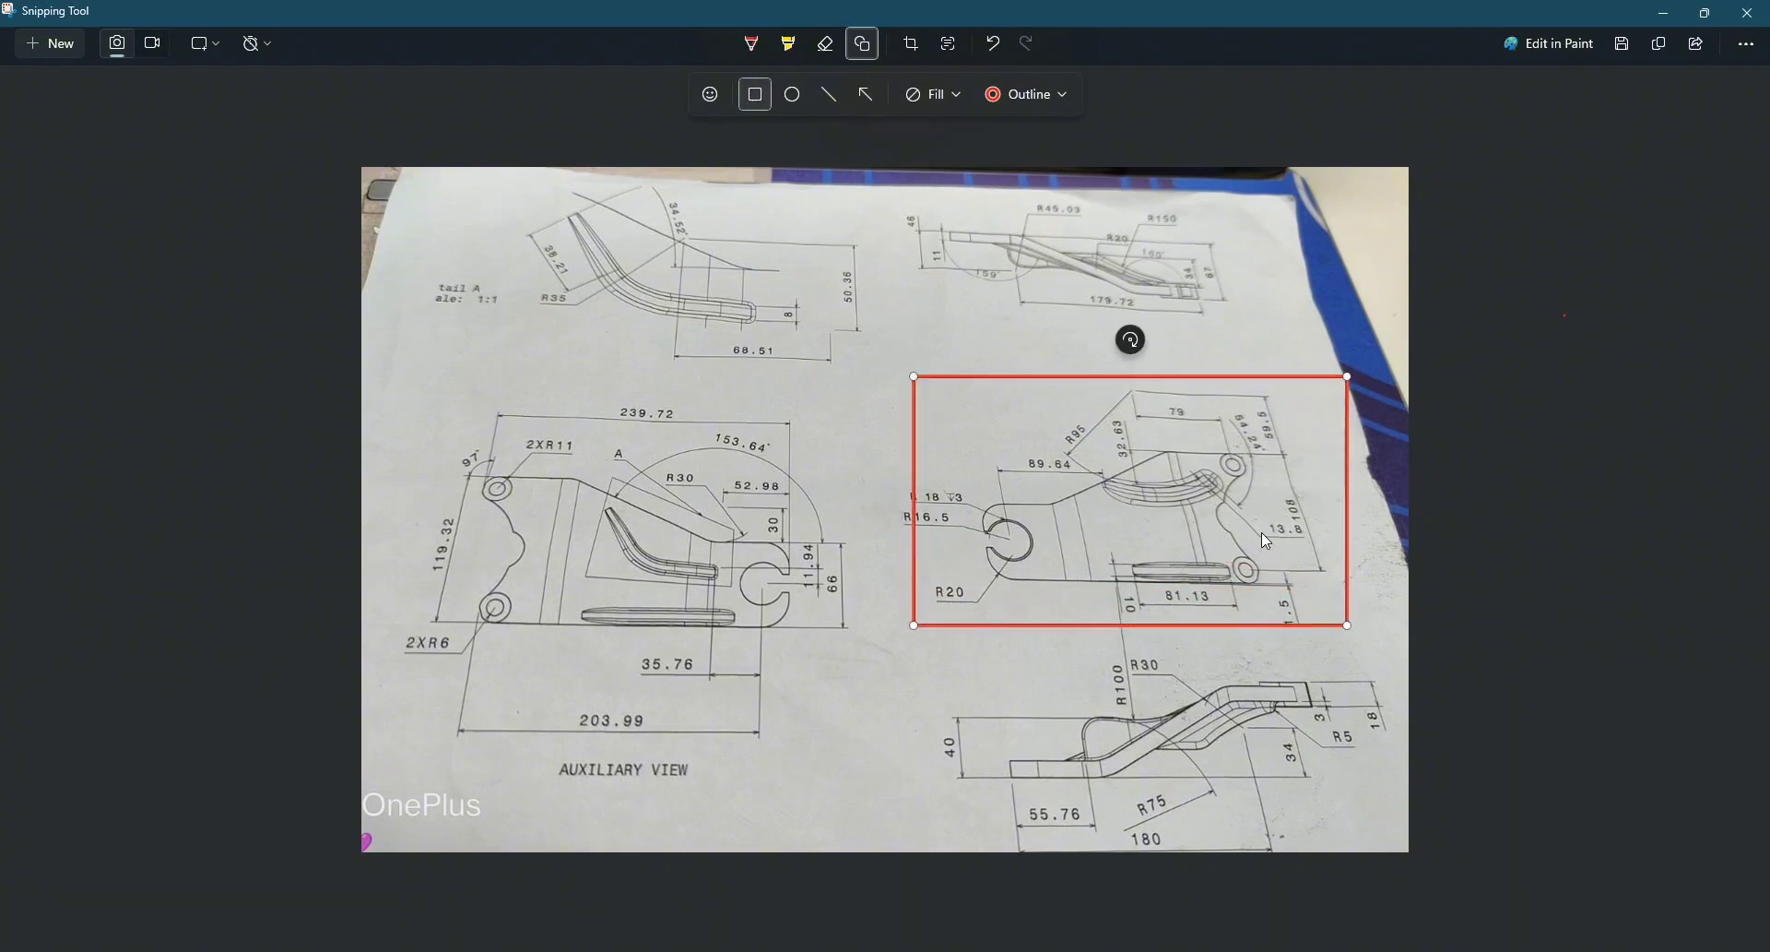
mouse_move(890, 191)
mouse_down()
mouse_move(1257, 308)
mouse_move(1256, 327)
mouse_up()
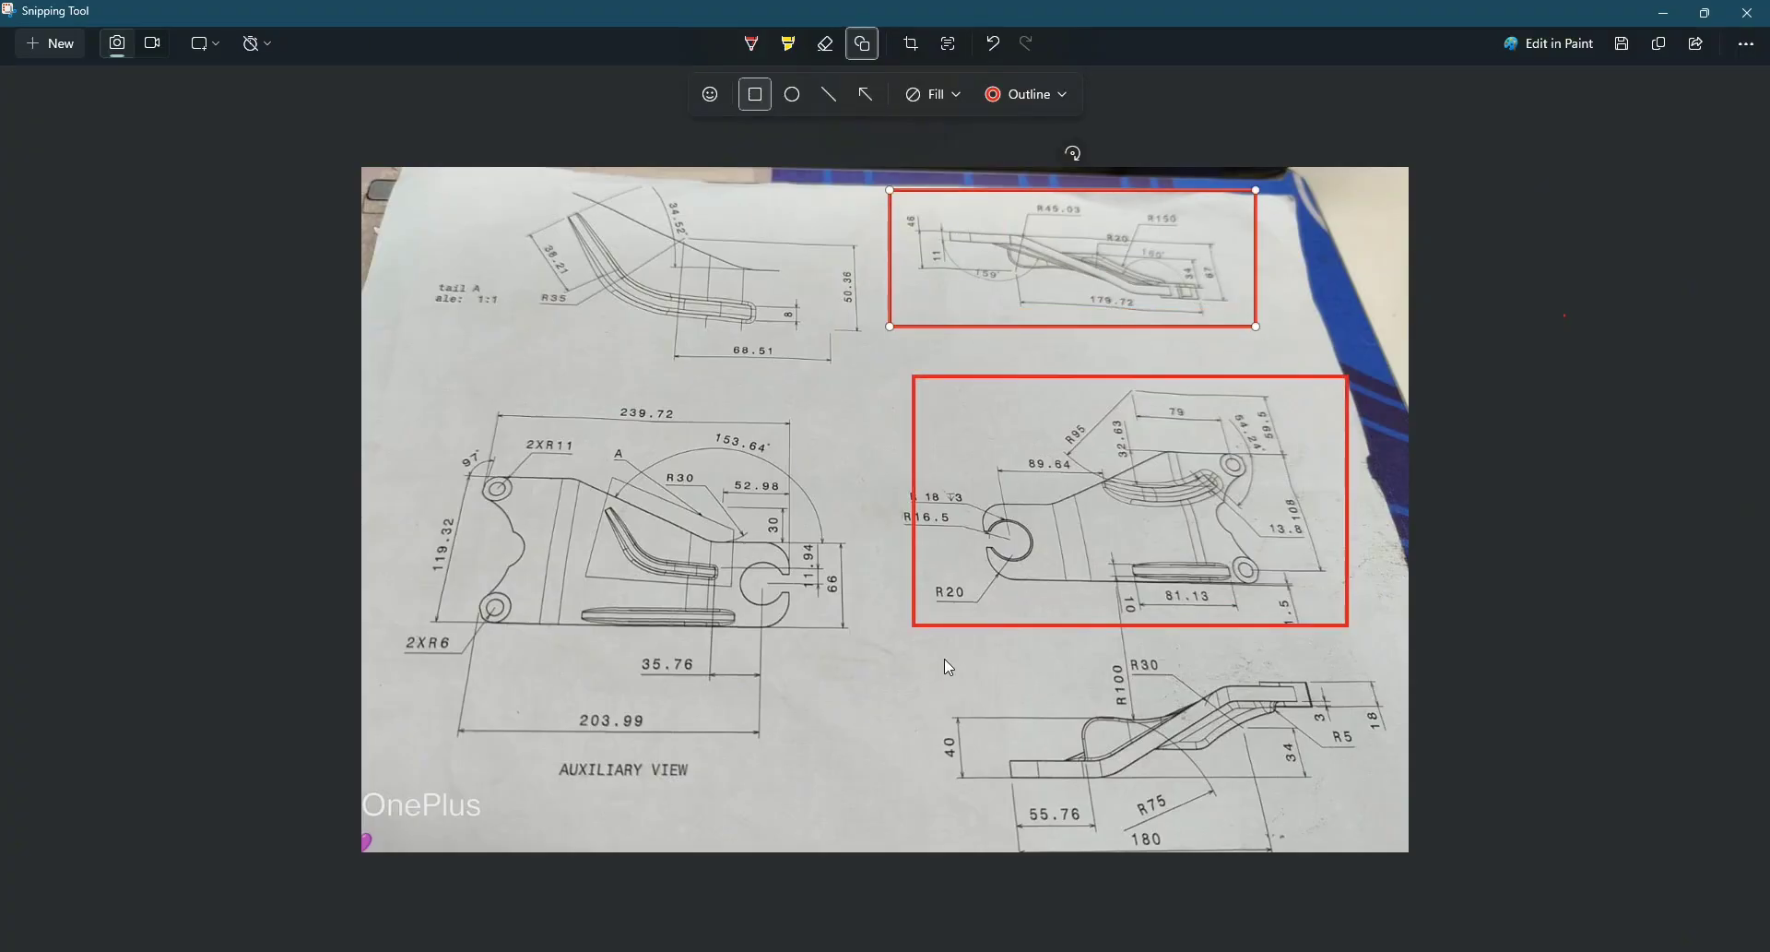
drag(924, 659, 1411, 860)
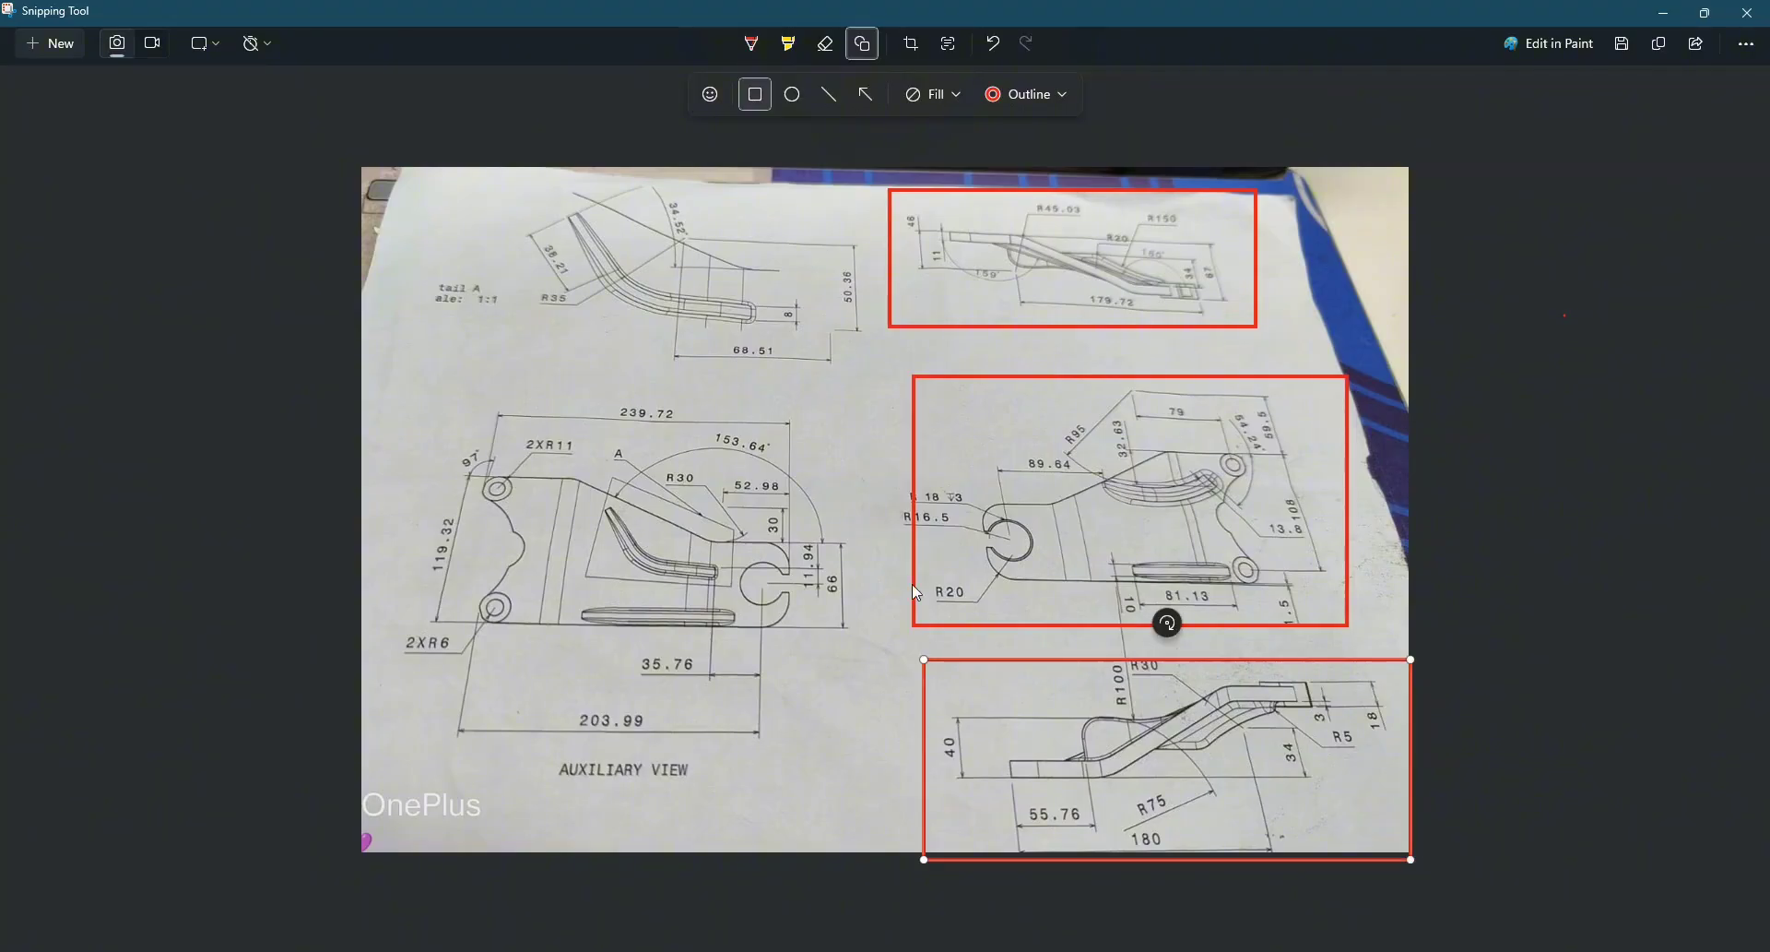
mouse_move(836, 411)
mouse_down()
mouse_move(446, 640)
mouse_move(368, 711)
mouse_up()
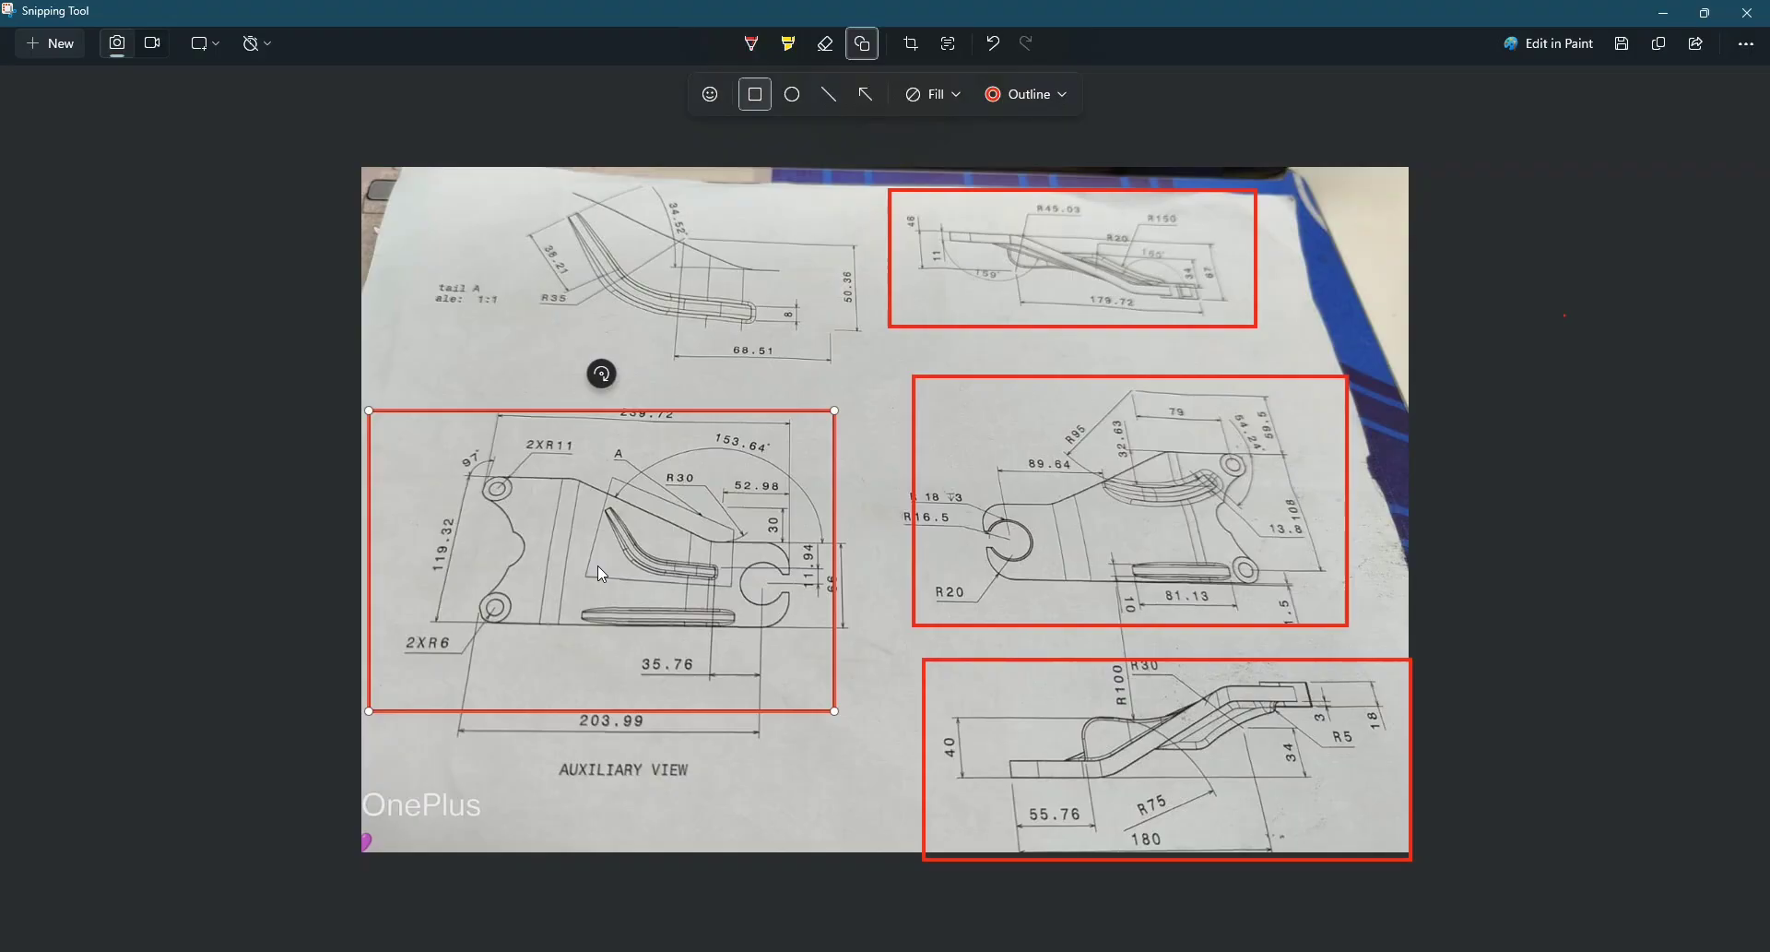
click(759, 46)
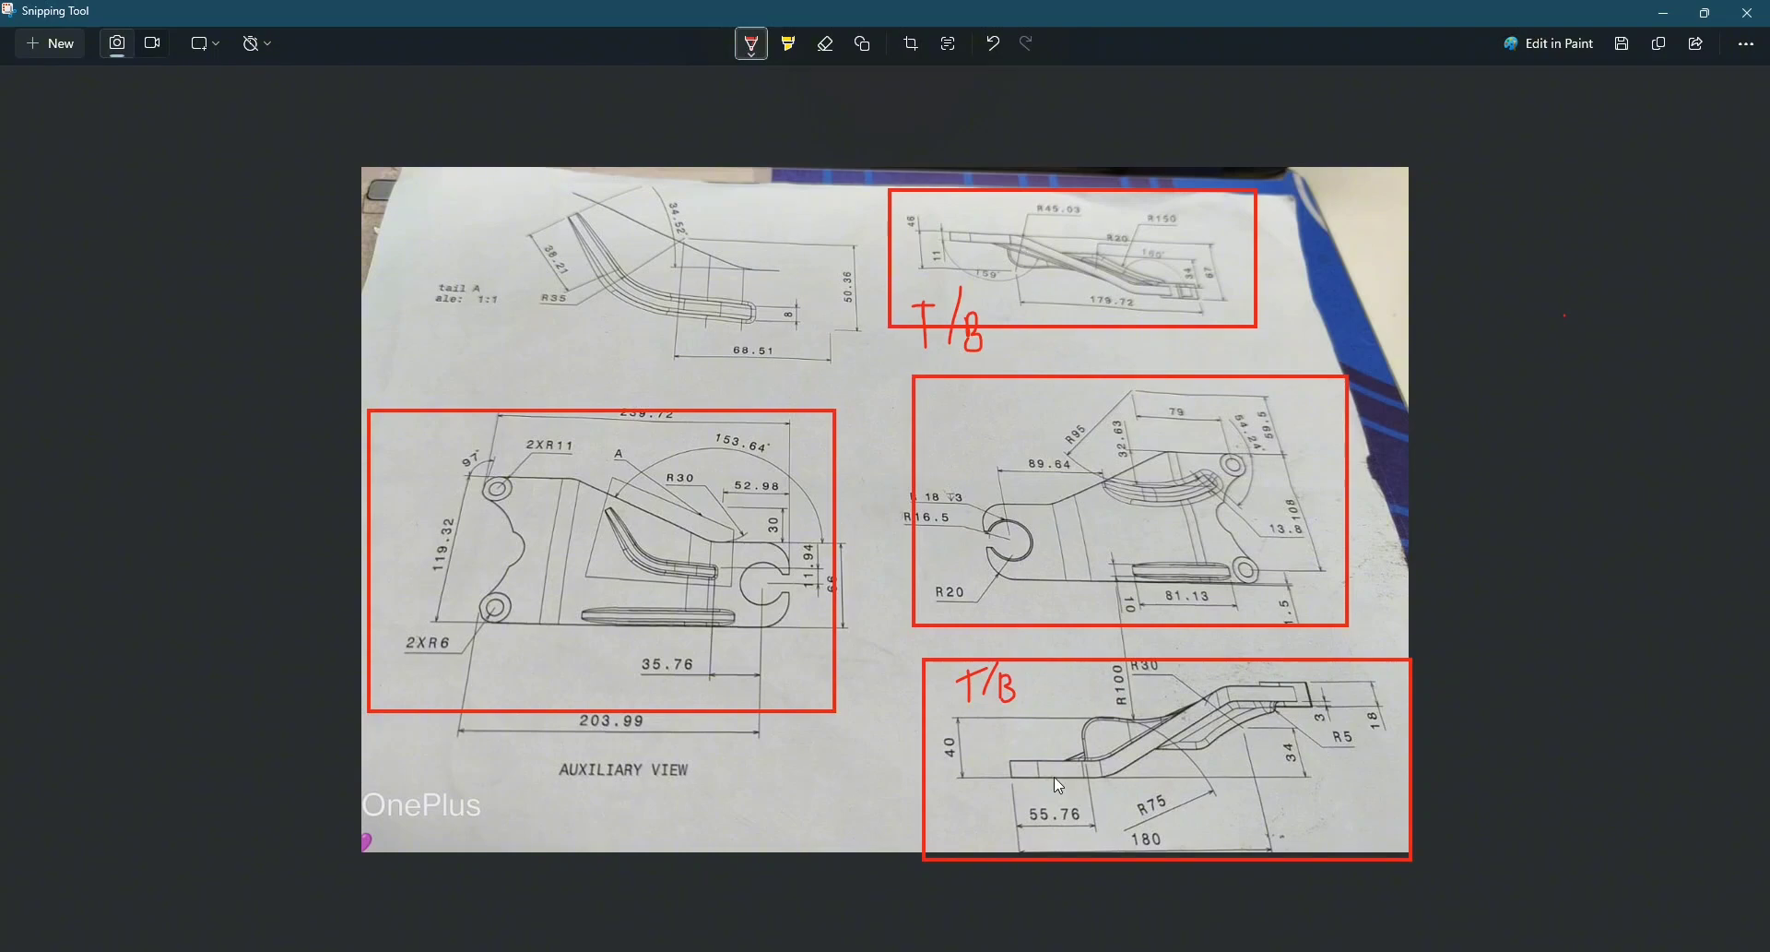
Undo all the rectangle and pen annotations on the bracket drawing.
key(ctrl+z)
key(ctrl+z)
key(ctrl+z)
key(ctrl+z)
key(ctrl+z)
key(ctrl+z)
key(ctrl+z)
key(ctrl+z)
key(ctrl+z)
key(ctrl+z)
key(ctrl+z)
key(ctrl+z)
key(ctrl+z)
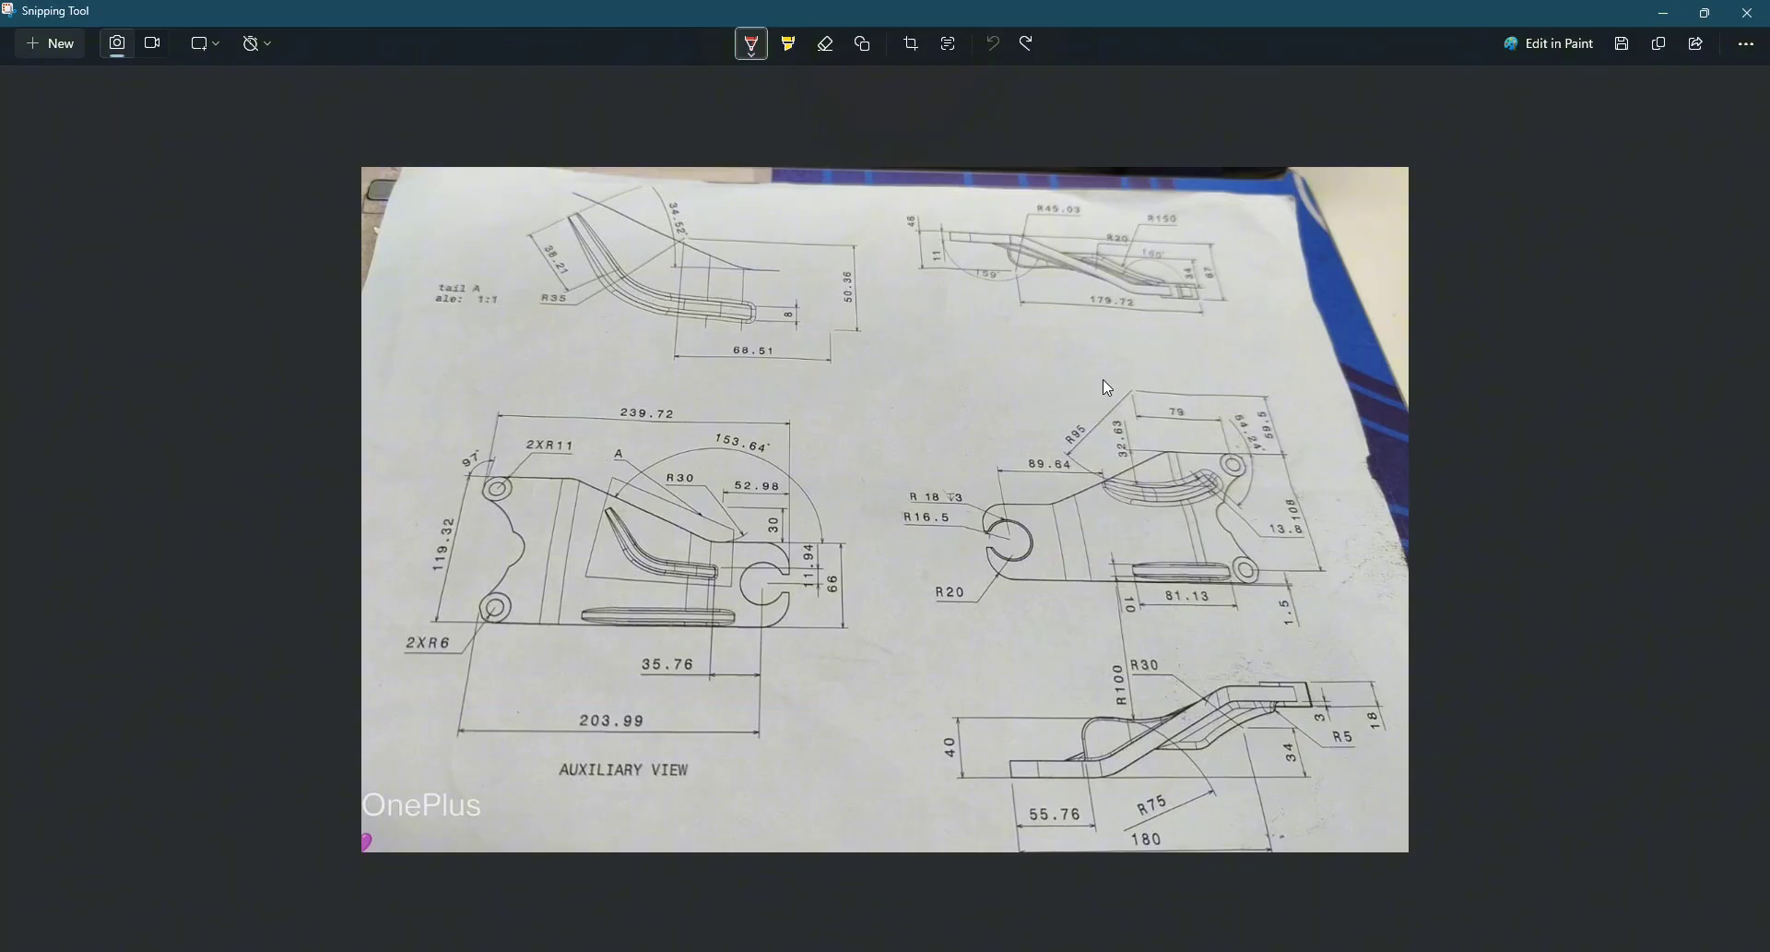
Outline the R16.5 bracket view and the 179.72 edge view freehand in red pen, and undo the strokes.
mouse_move(932, 612)
mouse_down()
mouse_move(1218, 605)
mouse_move(1270, 369)
mouse_move(1056, 373)
mouse_up()
drag(957, 329, 1171, 335)
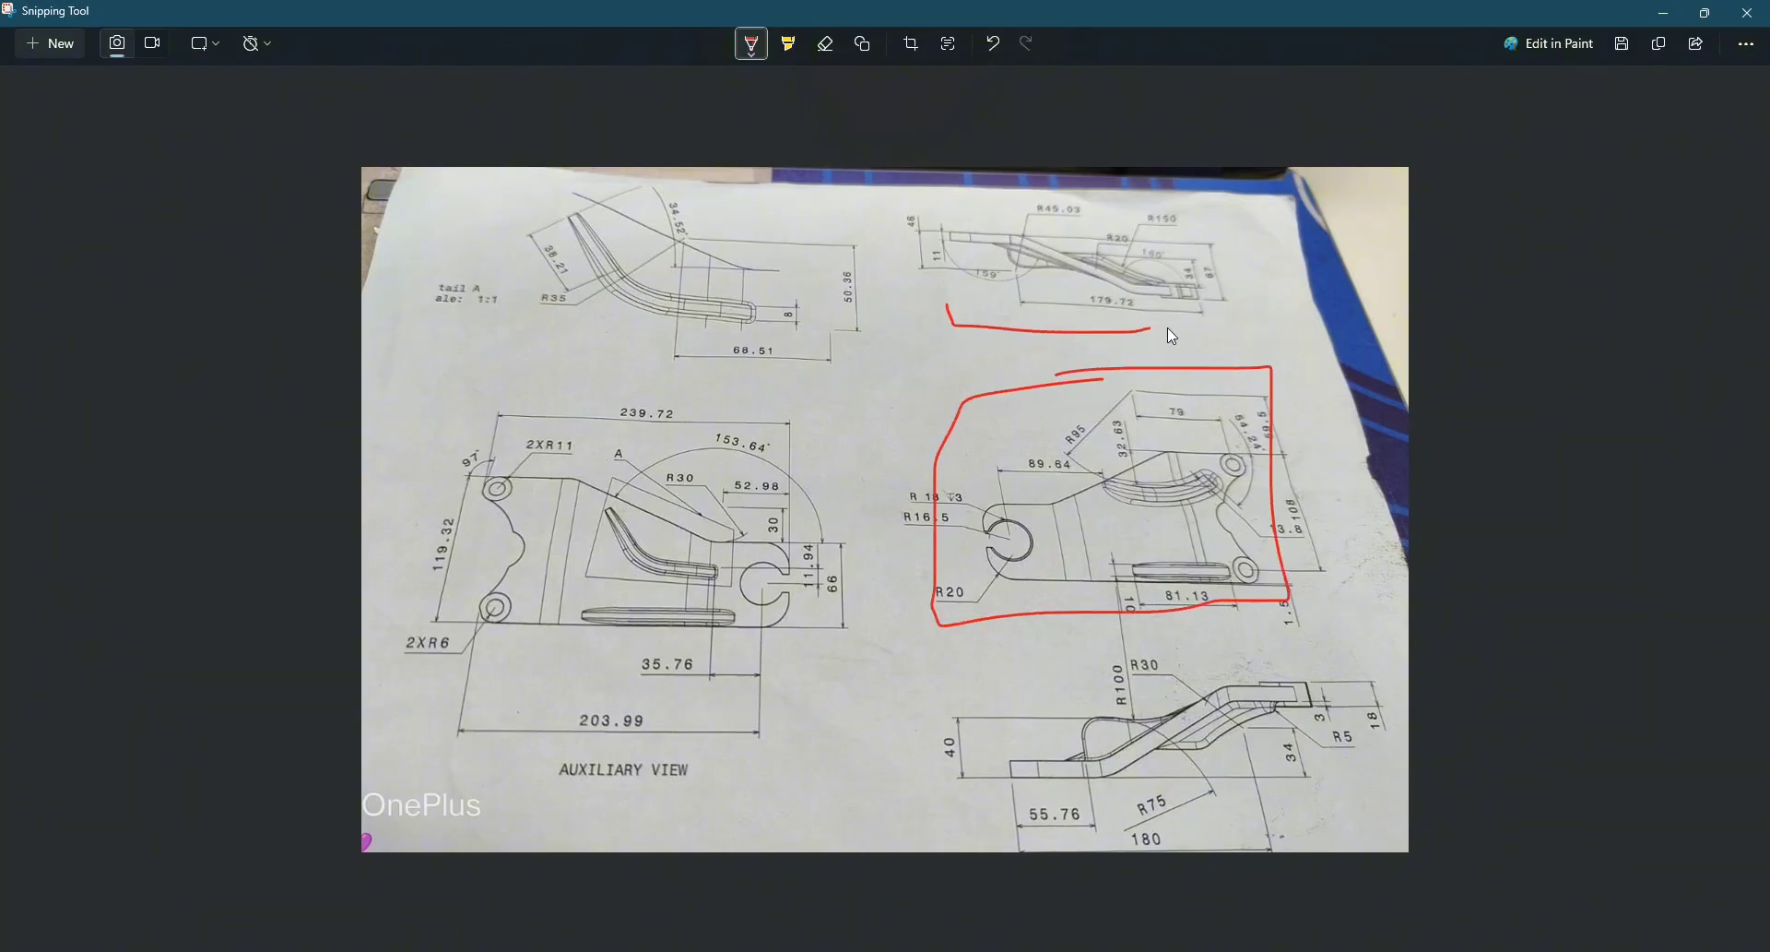
mouse_move(1209, 244)
mouse_down()
mouse_move(1126, 179)
mouse_move(895, 201)
mouse_move(894, 332)
mouse_move(1056, 336)
mouse_up()
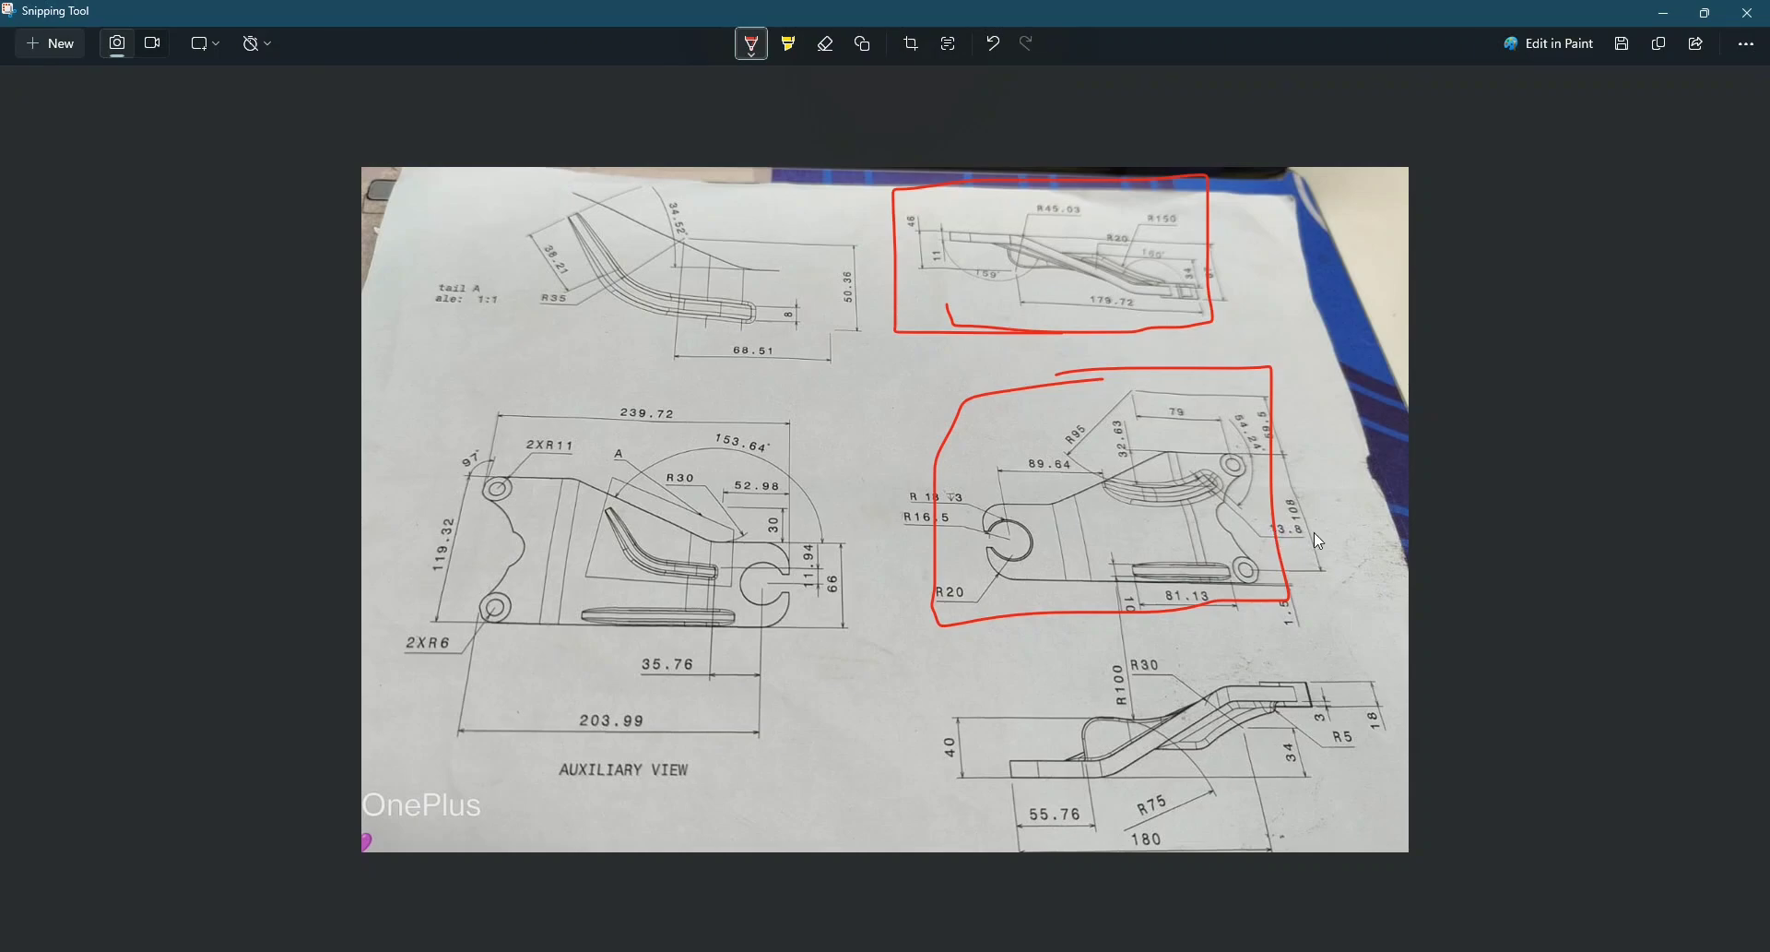
key(ctrl+z)
key(ctrl+z)
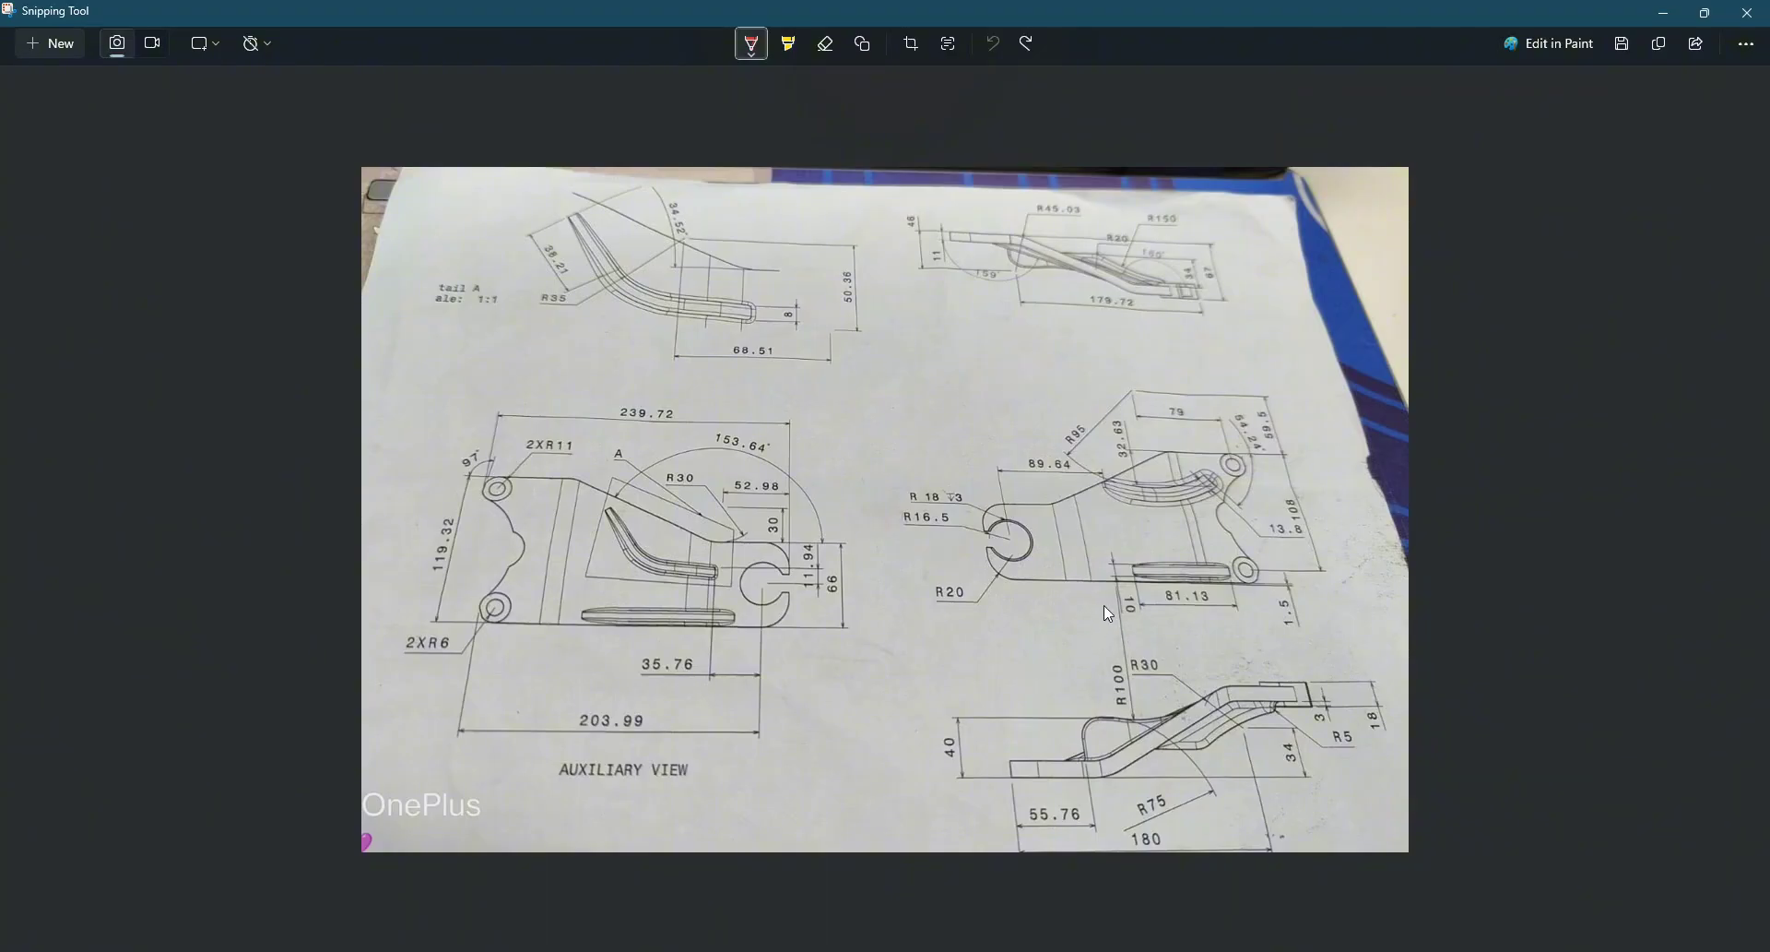
Switch to CATIA V5 and create a new Part Design part named Part1 with hybrid design enabled.
key(alt+Tab)
key(Tab)
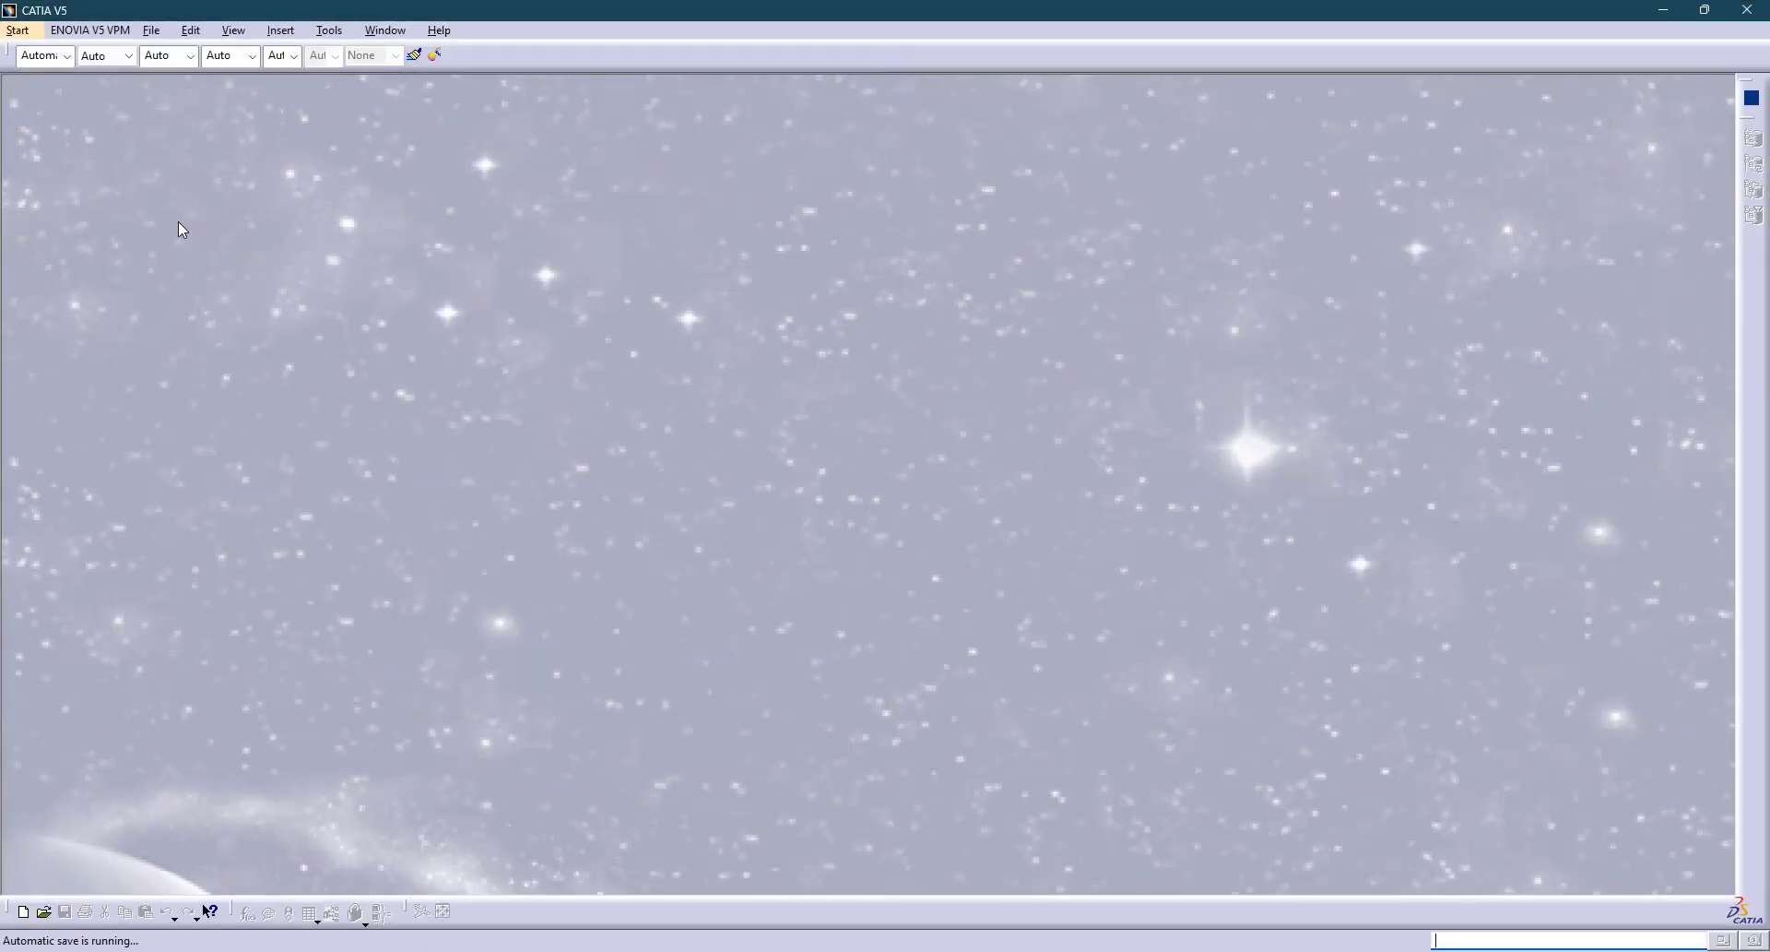
click(19, 31)
mouse_move(111, 64)
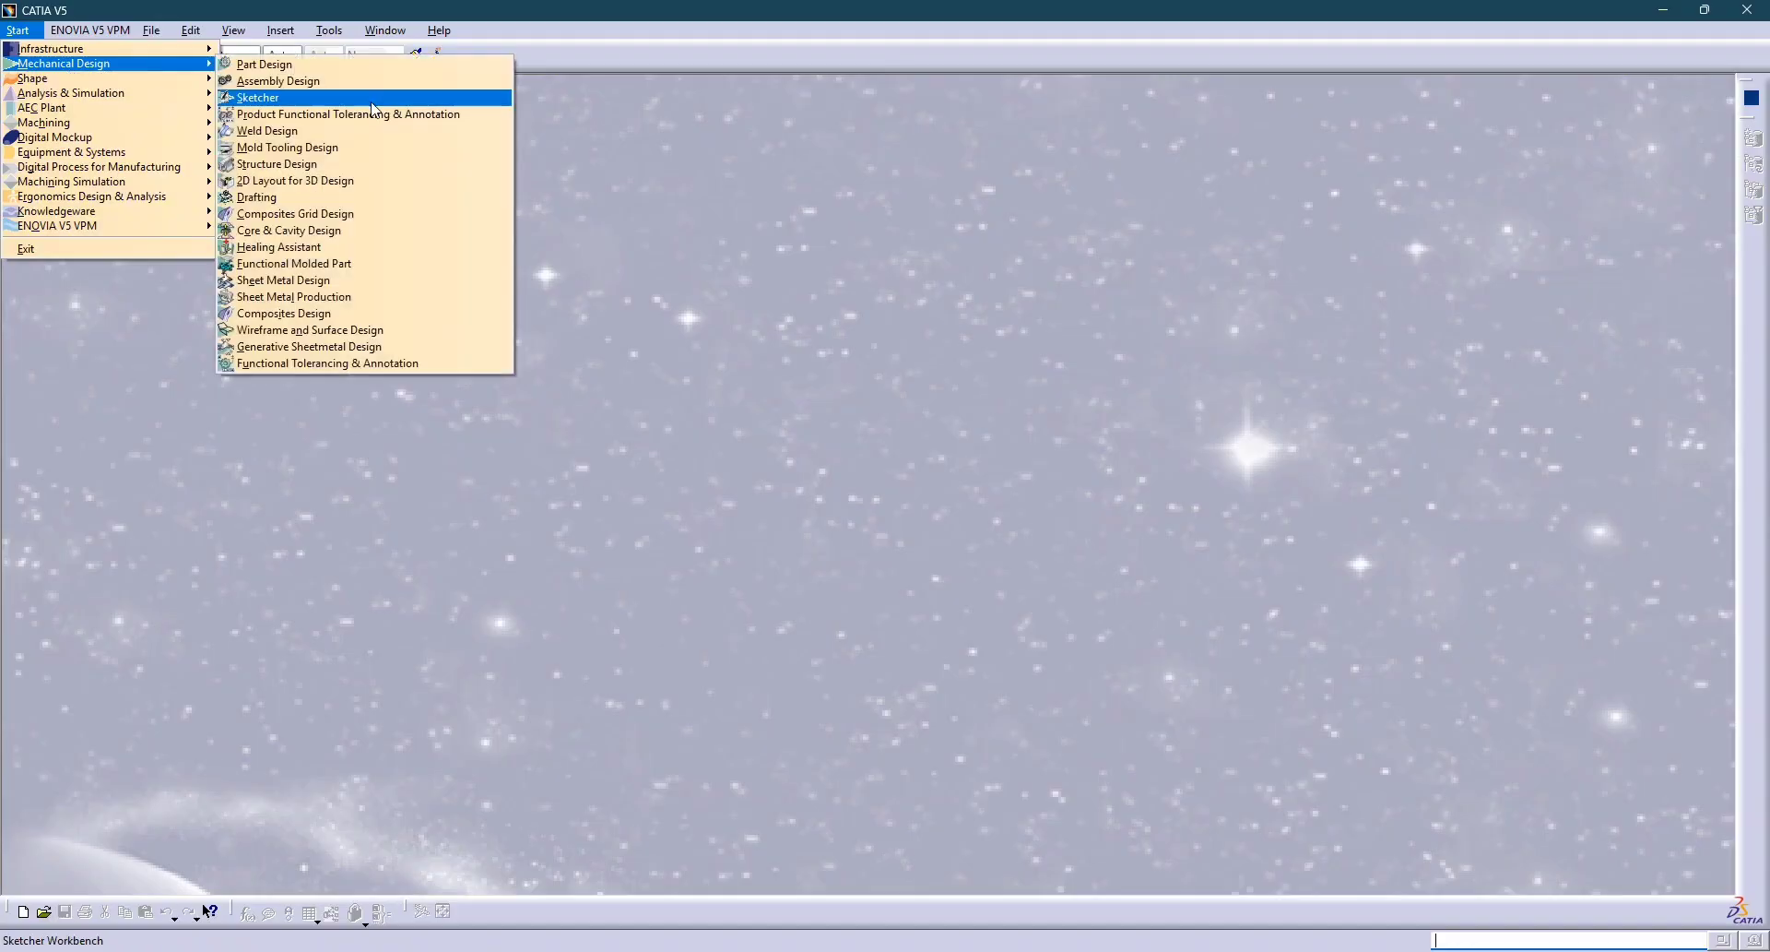
click(387, 64)
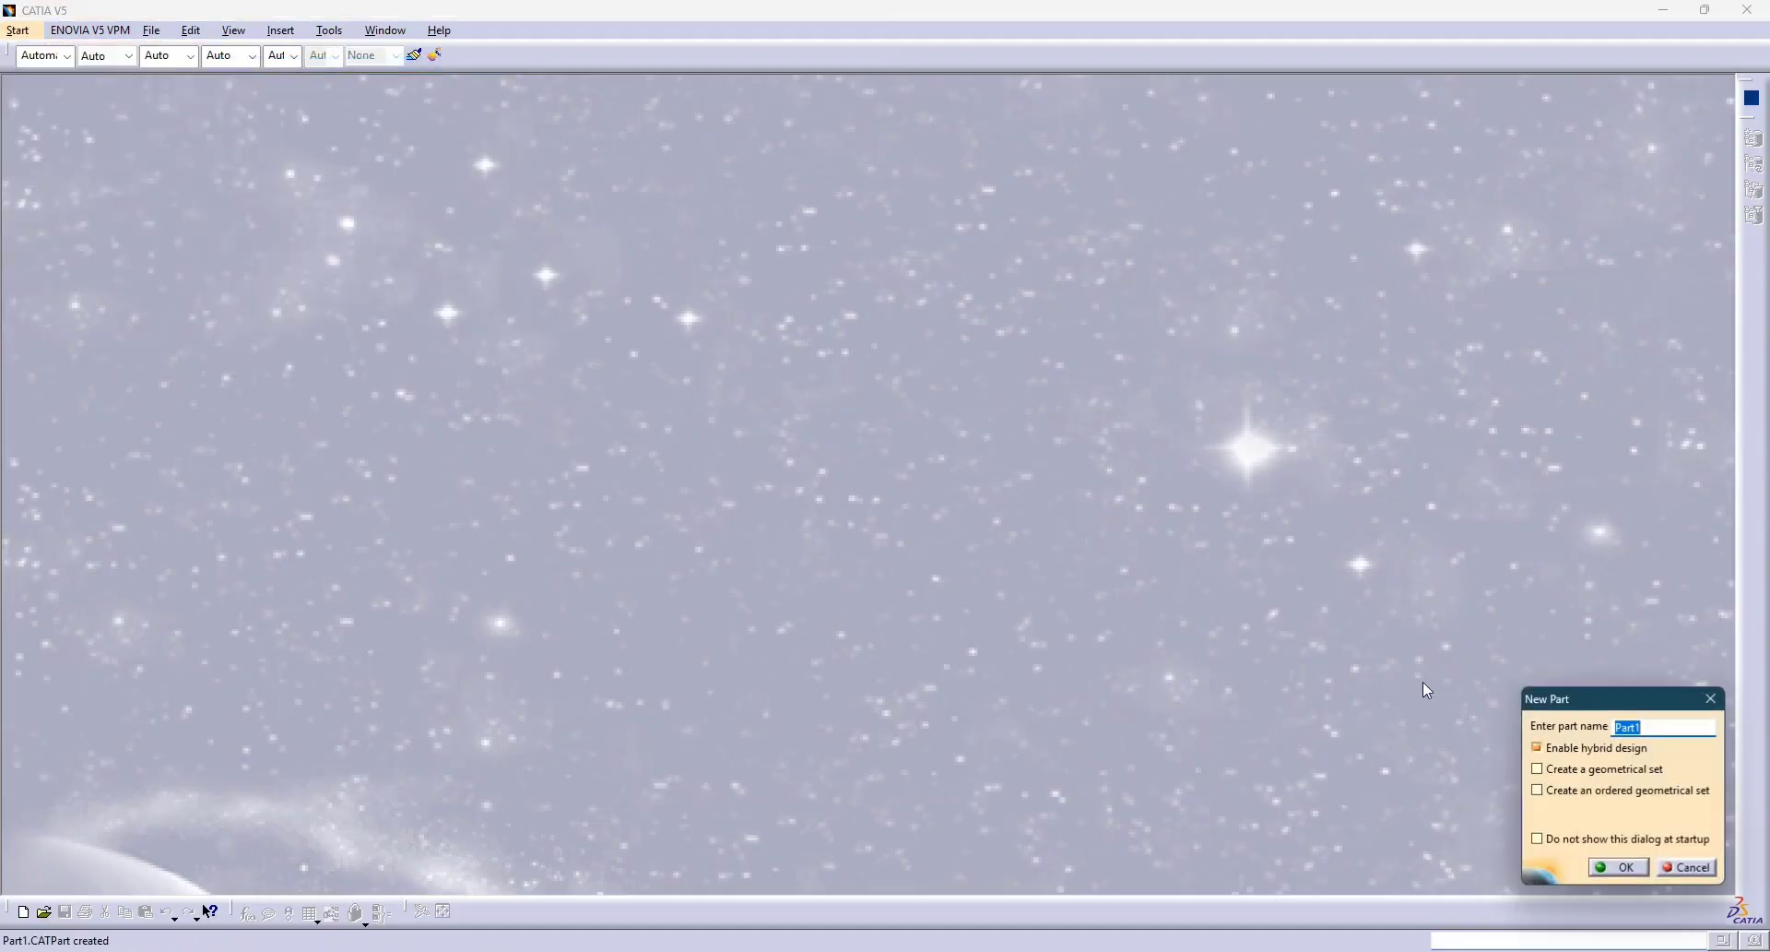
click(1618, 869)
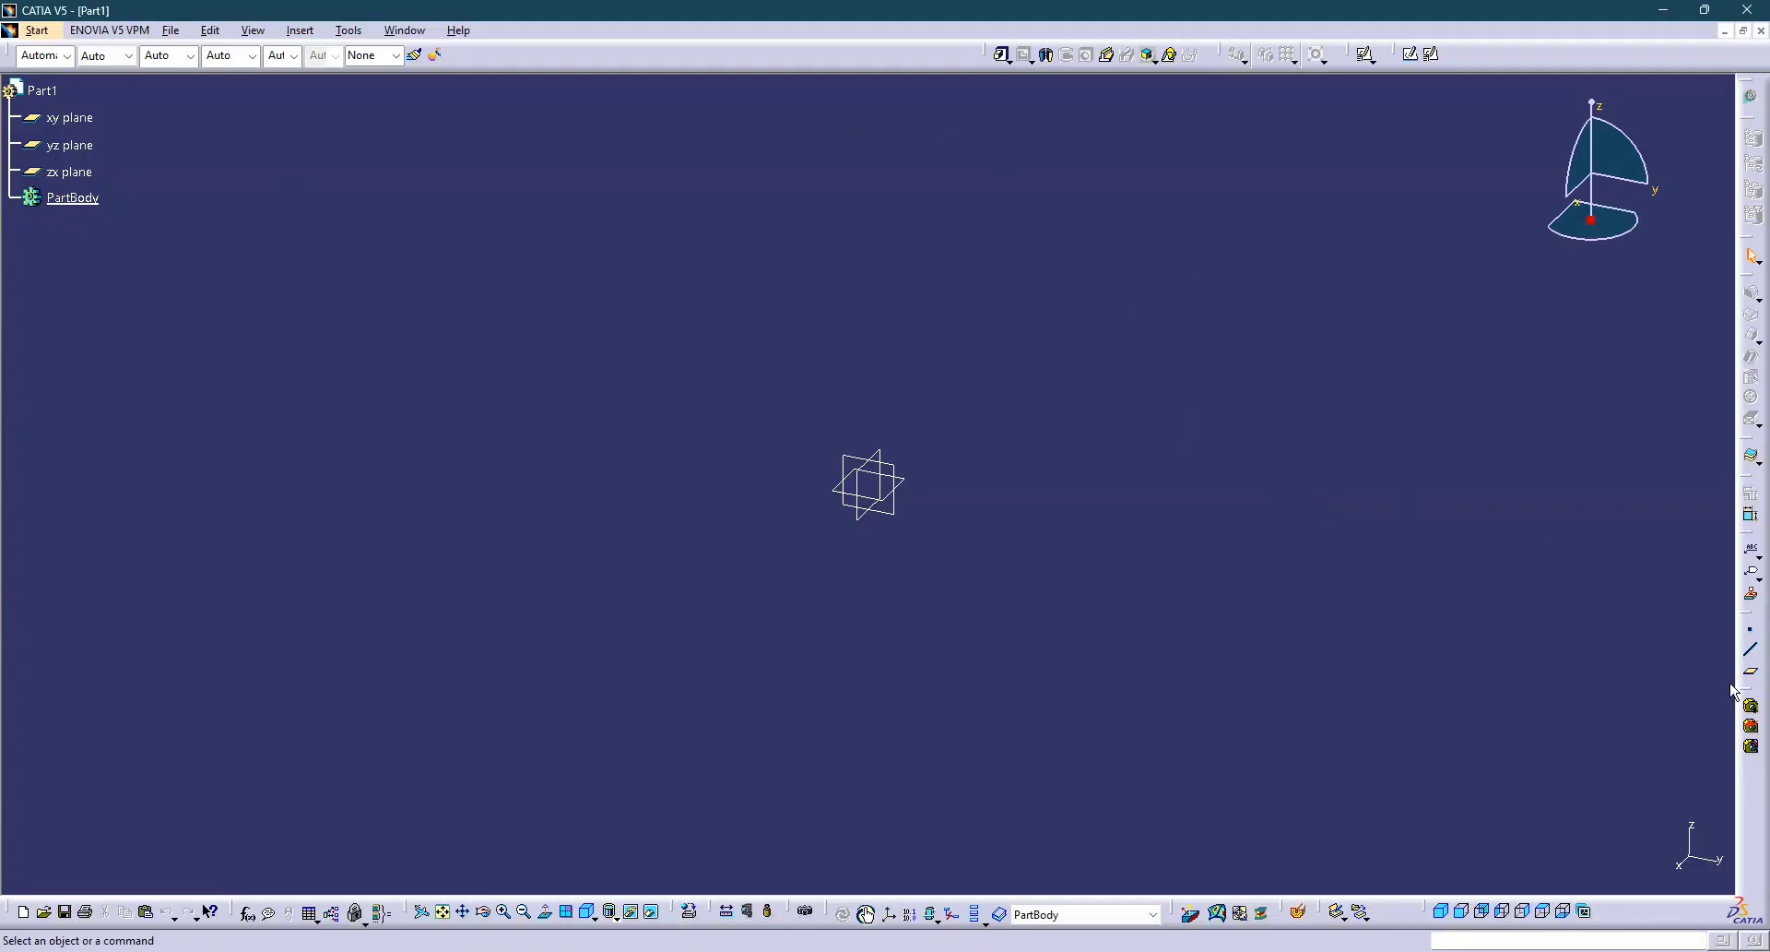
Recheck the bracket drawing in the Snipping Tool, and dock CATIA's point, line and plane toolbar beside the other horizontal toolbars.
key(alt+Tab)
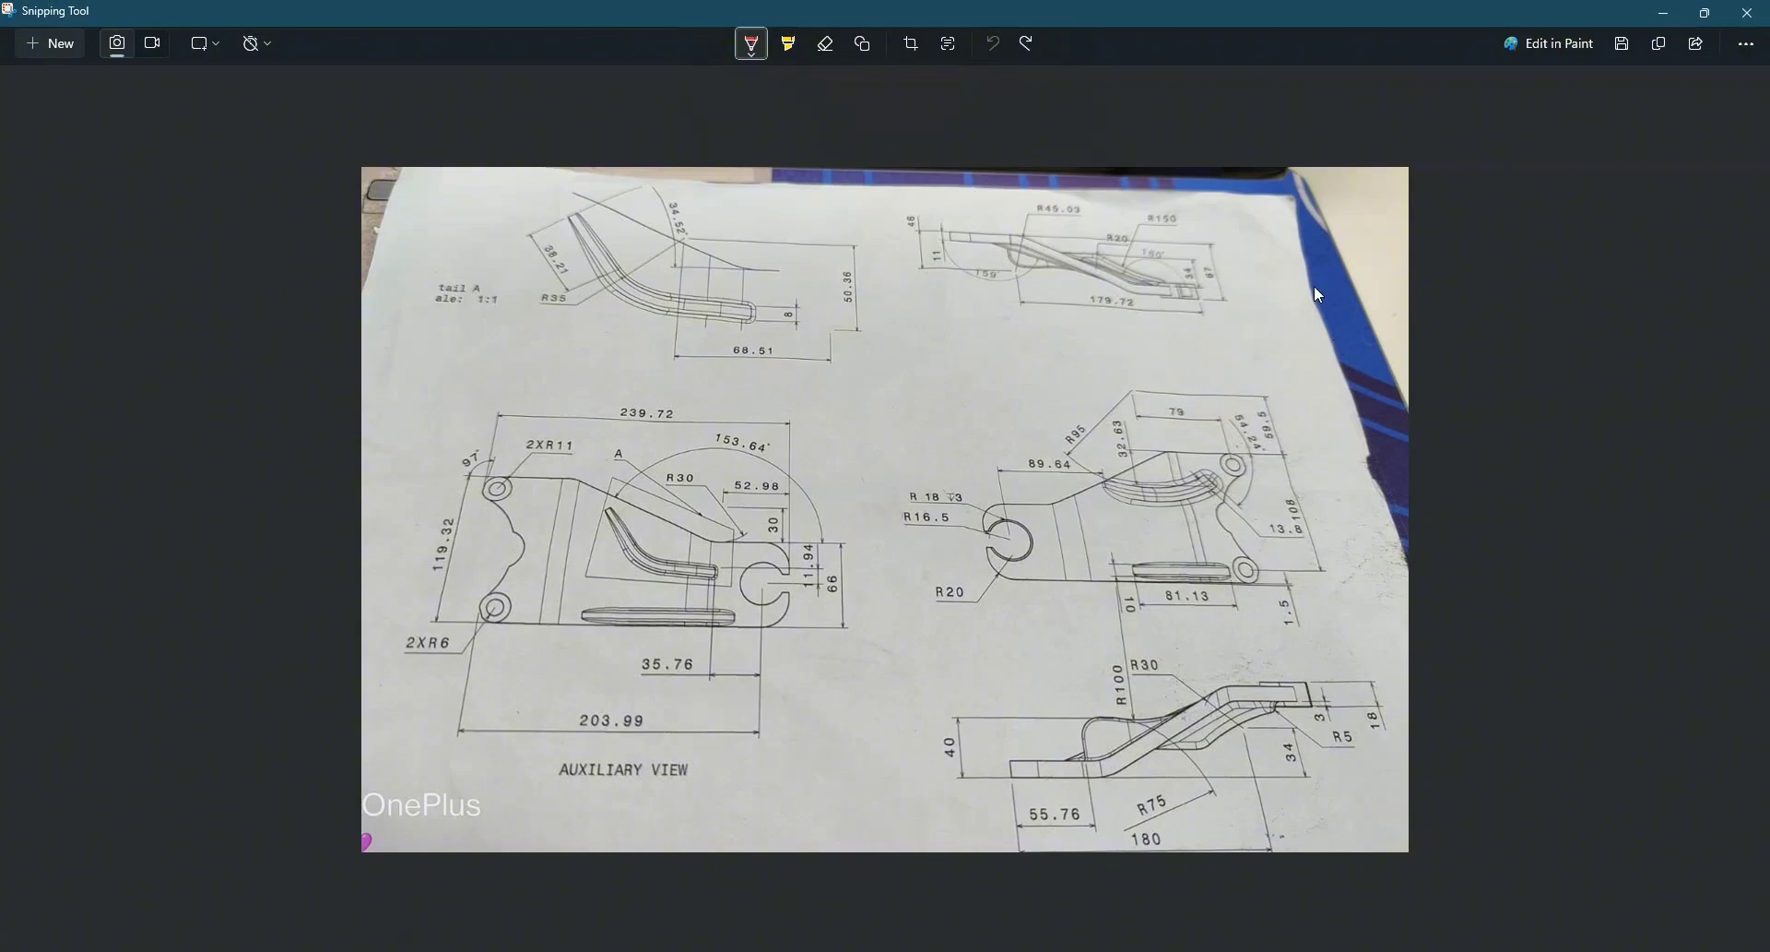
key(alt+Tab)
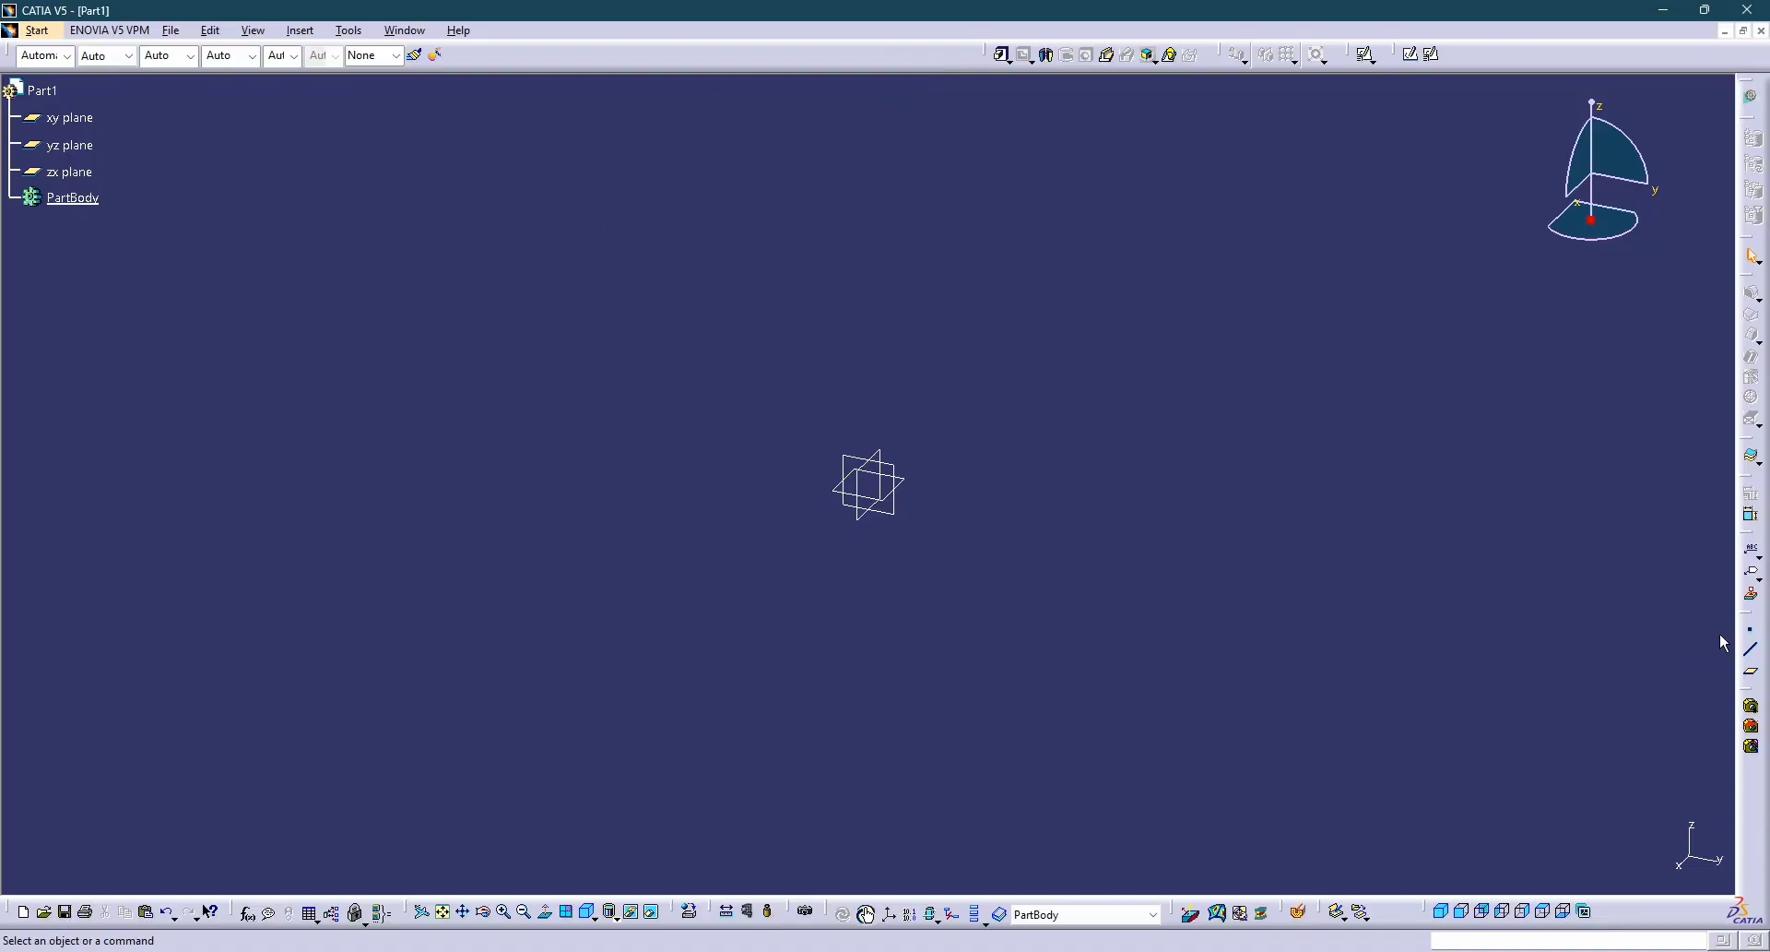
drag(1496, 537, 771, 65)
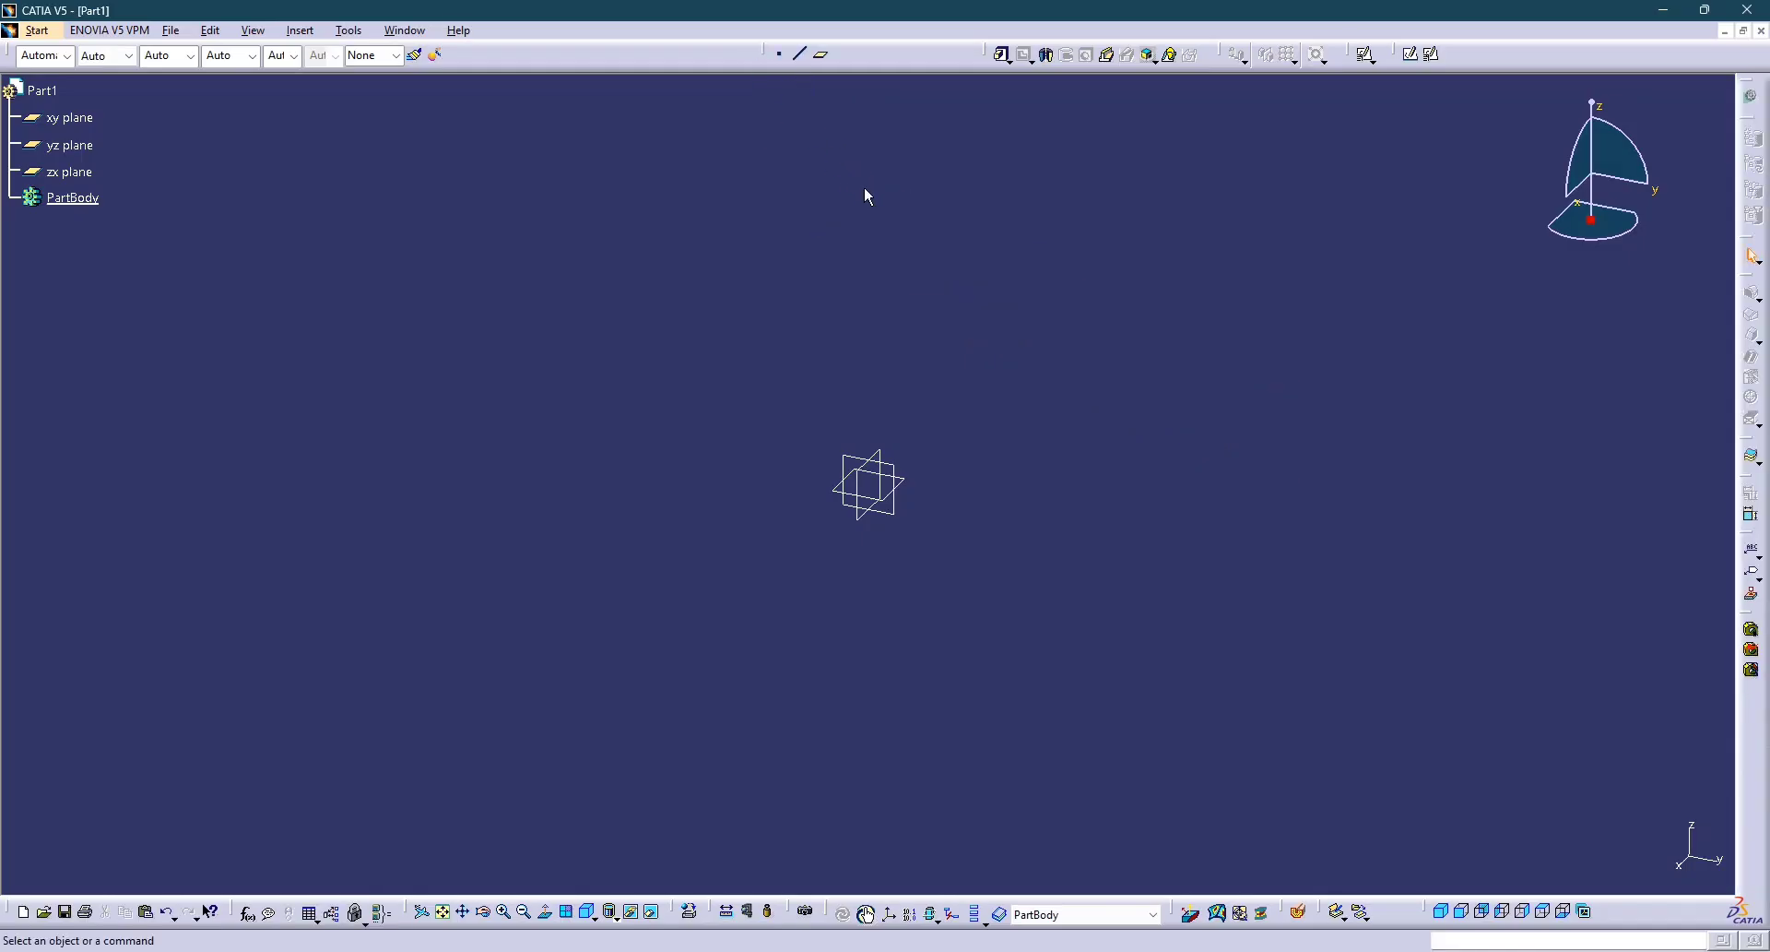
Create a reference point by Coordinates at the origin, with X, Y and Z at 0 mm.
click(788, 59)
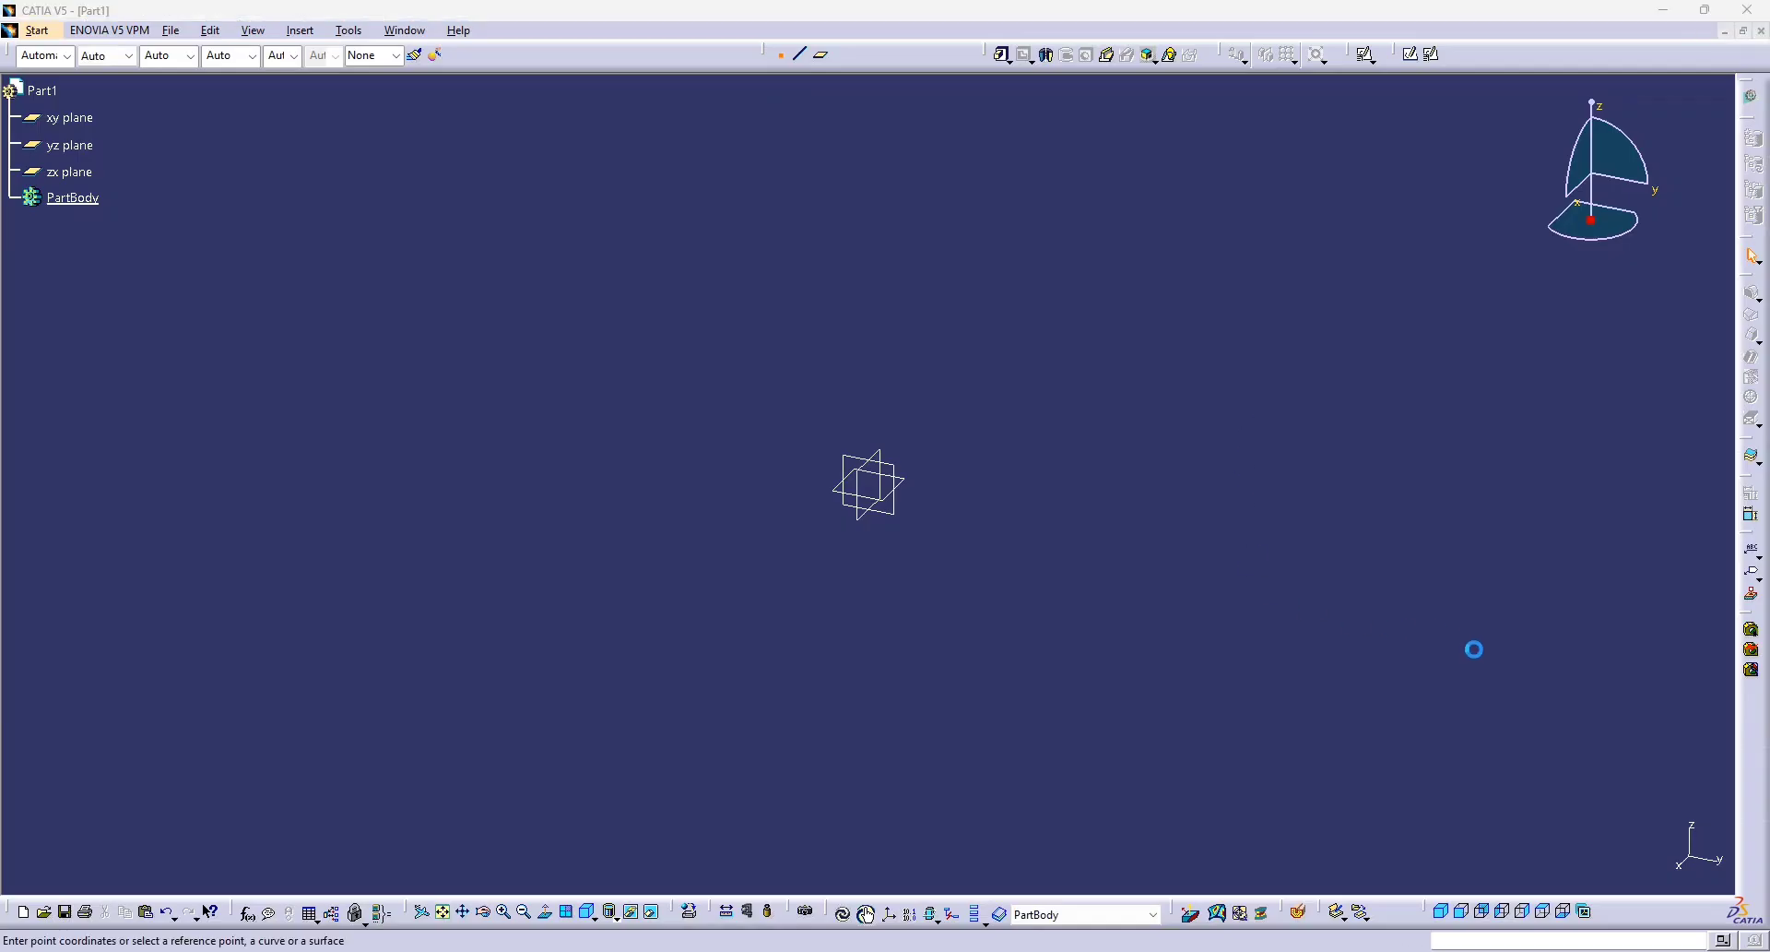
click(1609, 672)
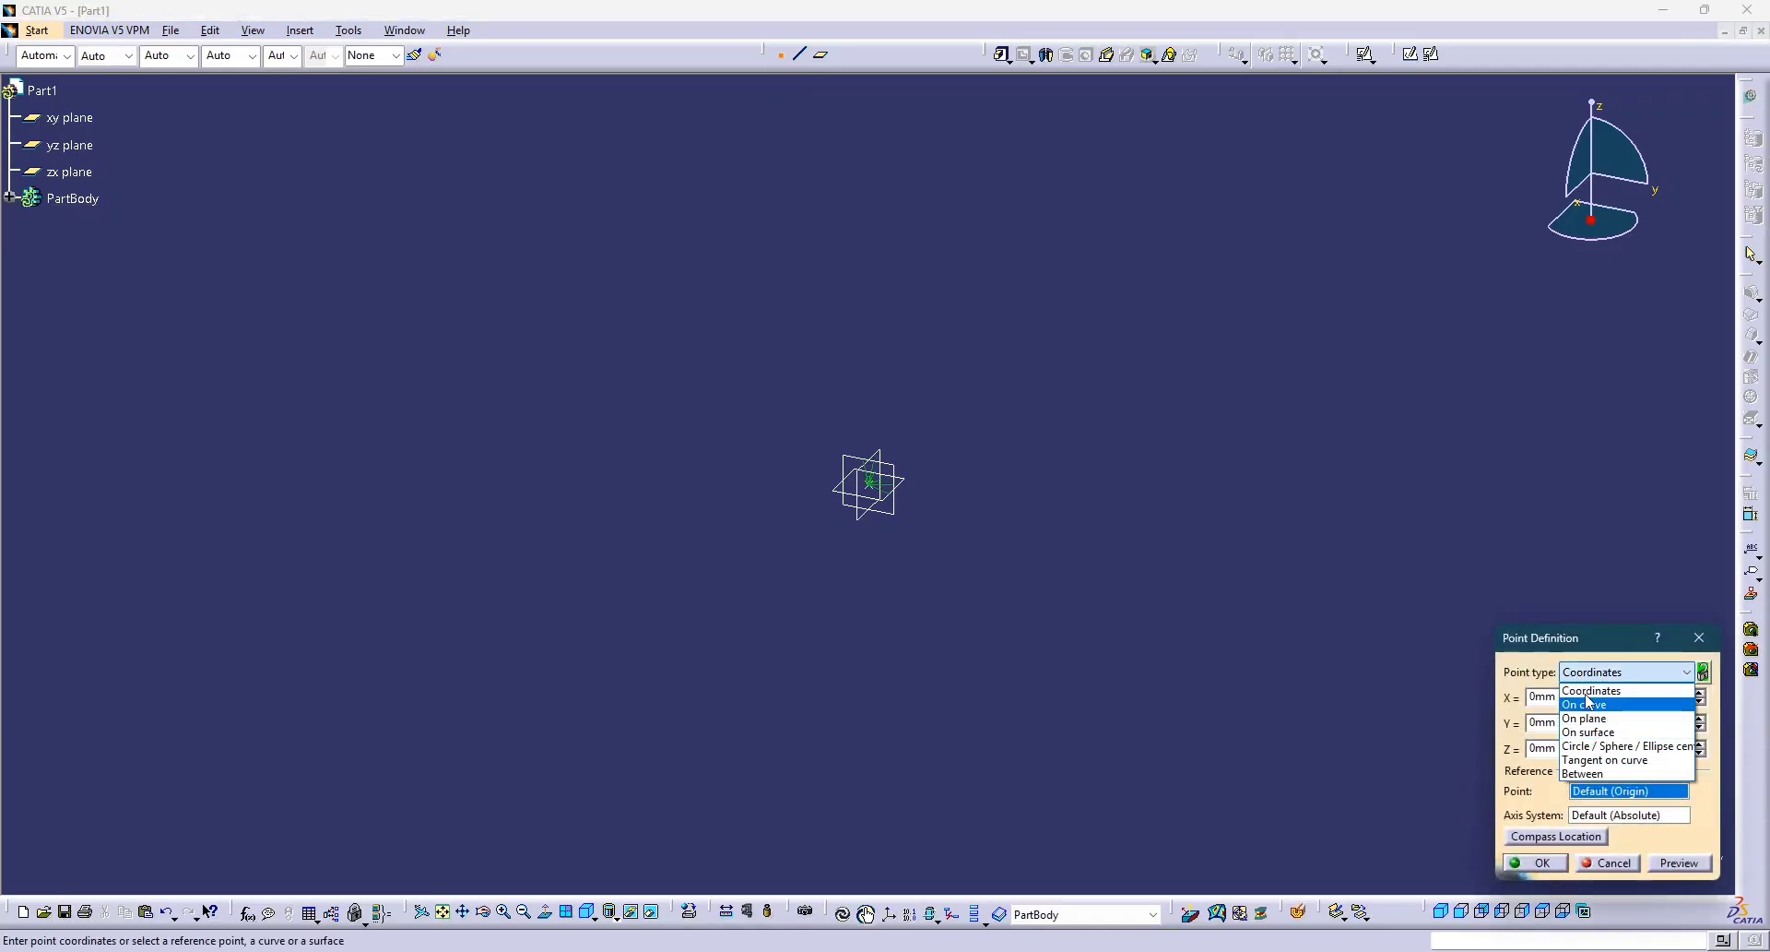
click(1597, 693)
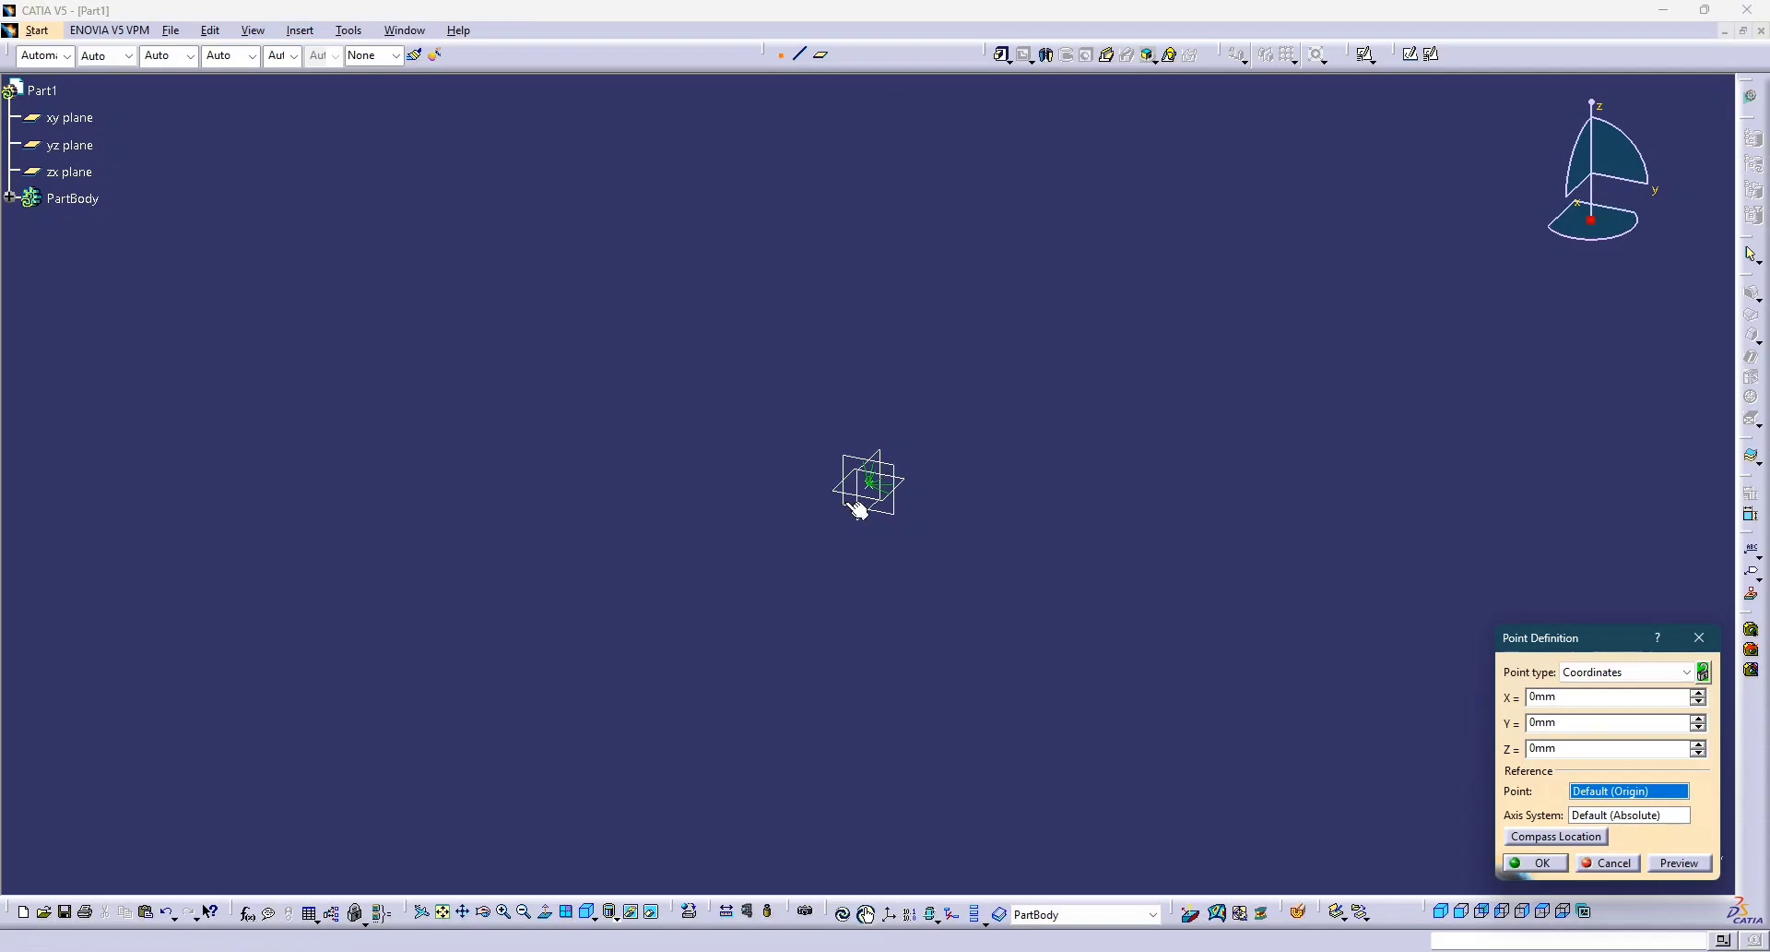
click(1531, 863)
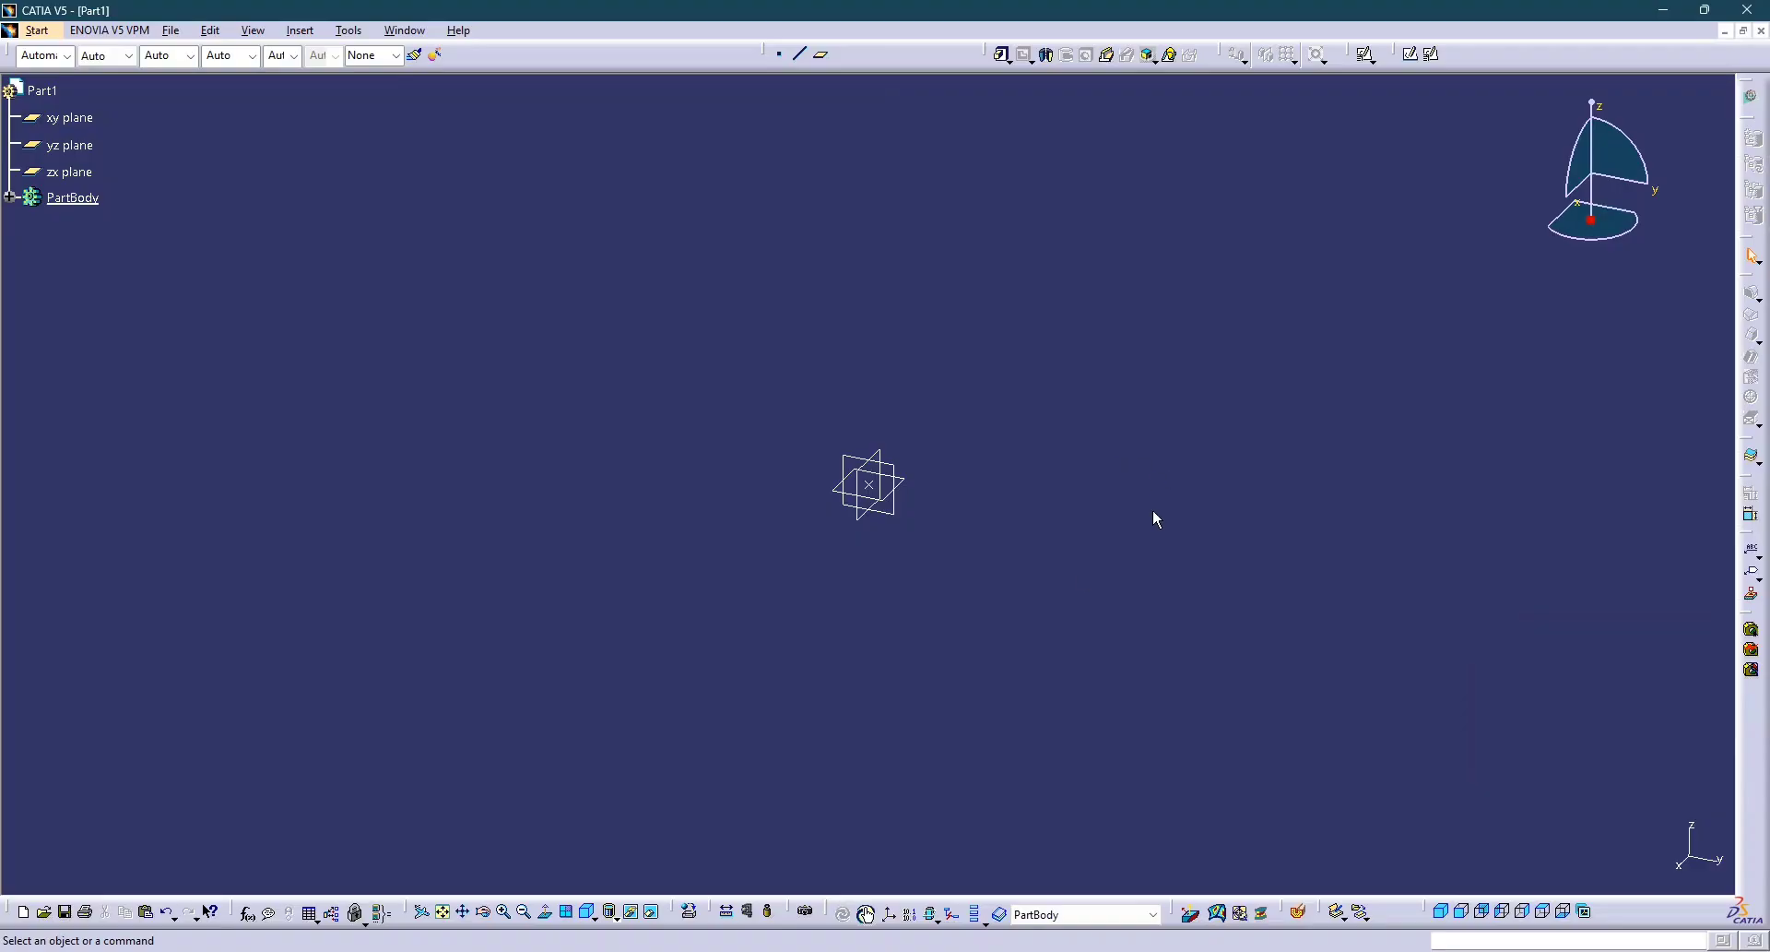
Start a positioned sketch on the xy plane, with its origin set by Projection point to the origin reference point.
click(1372, 61)
click(1374, 61)
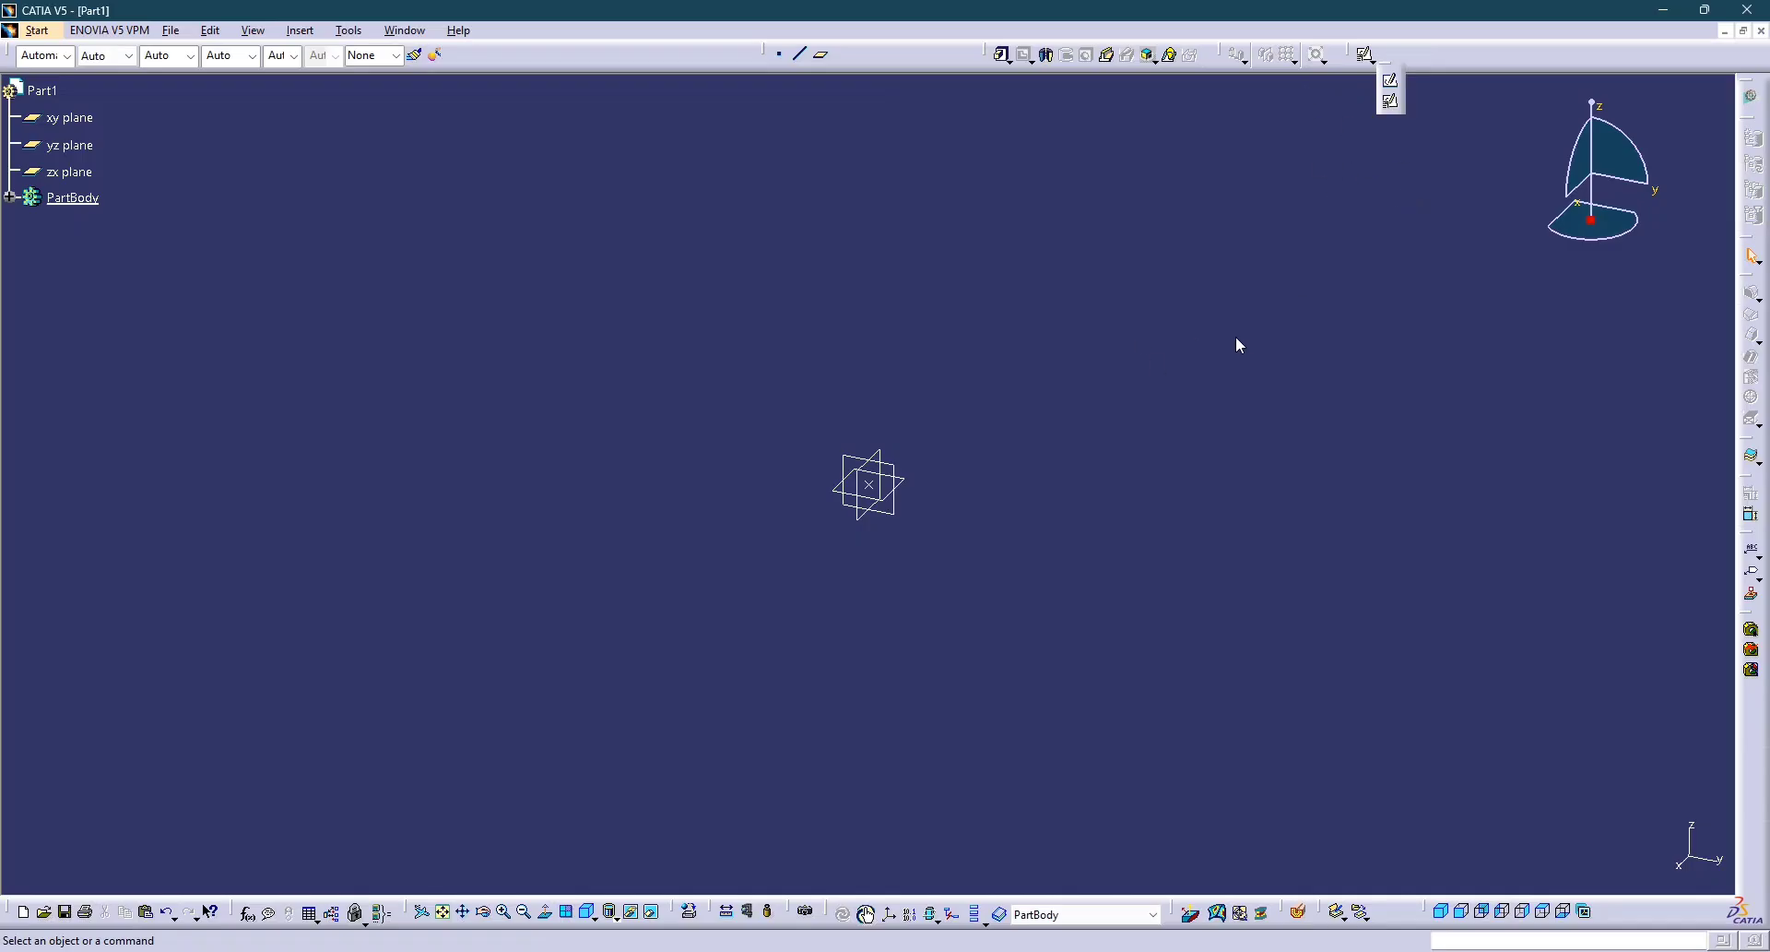
click(1392, 103)
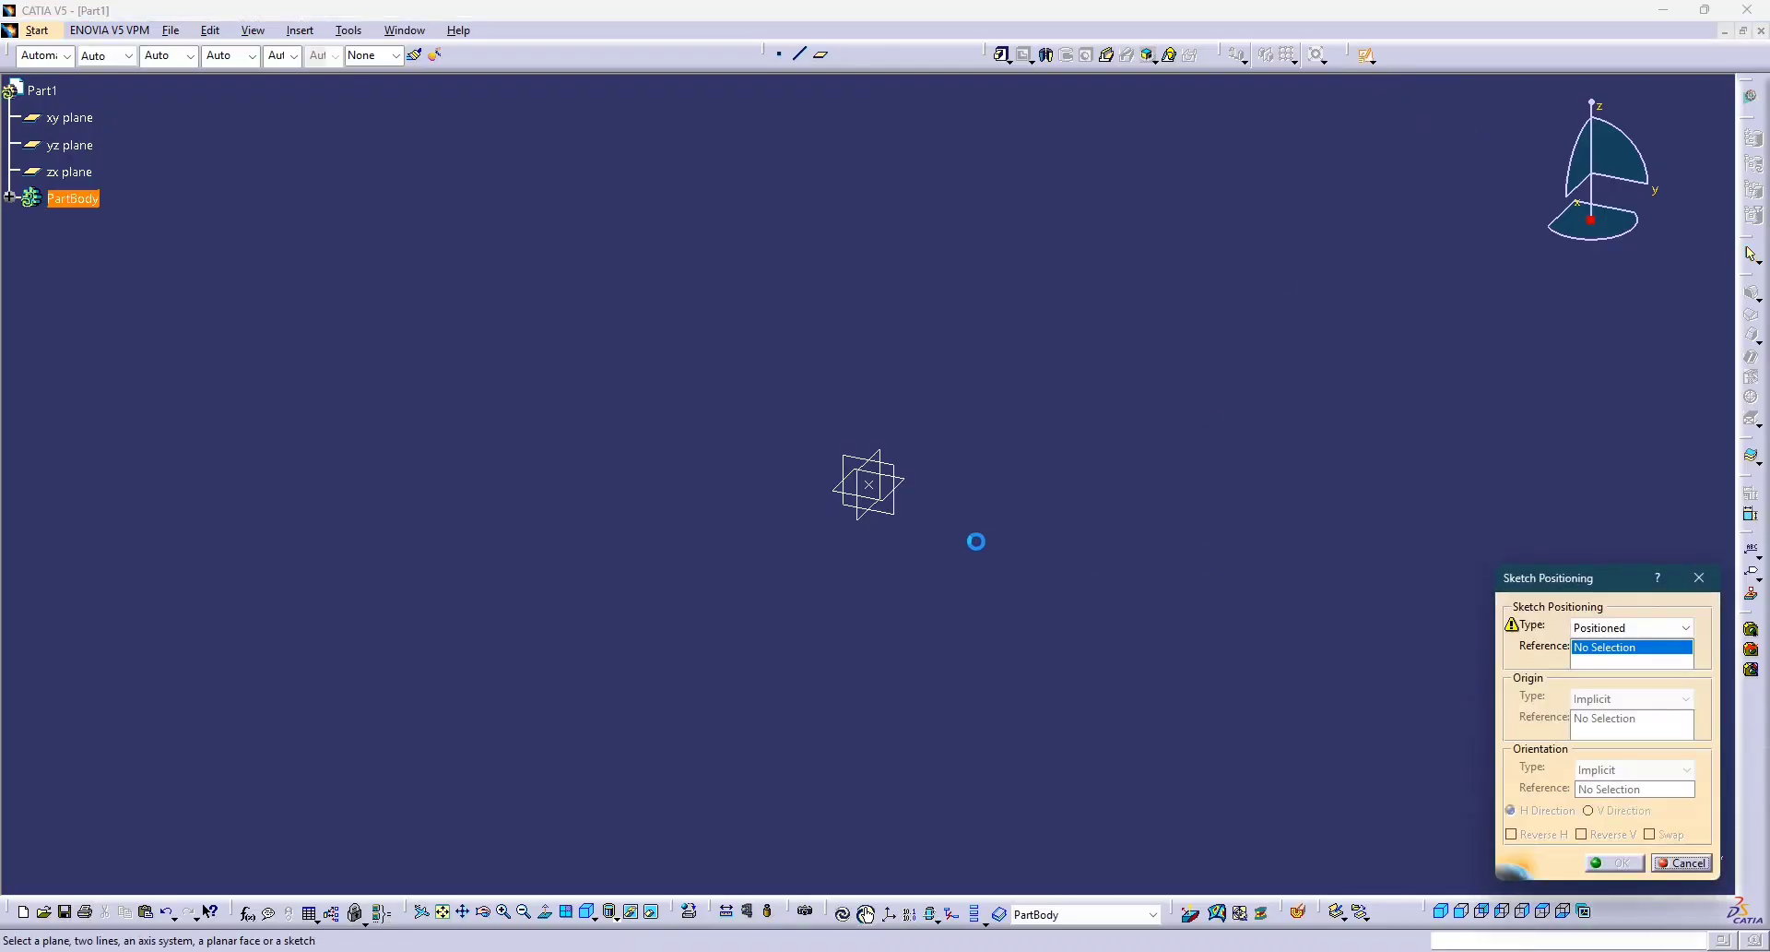
click(904, 483)
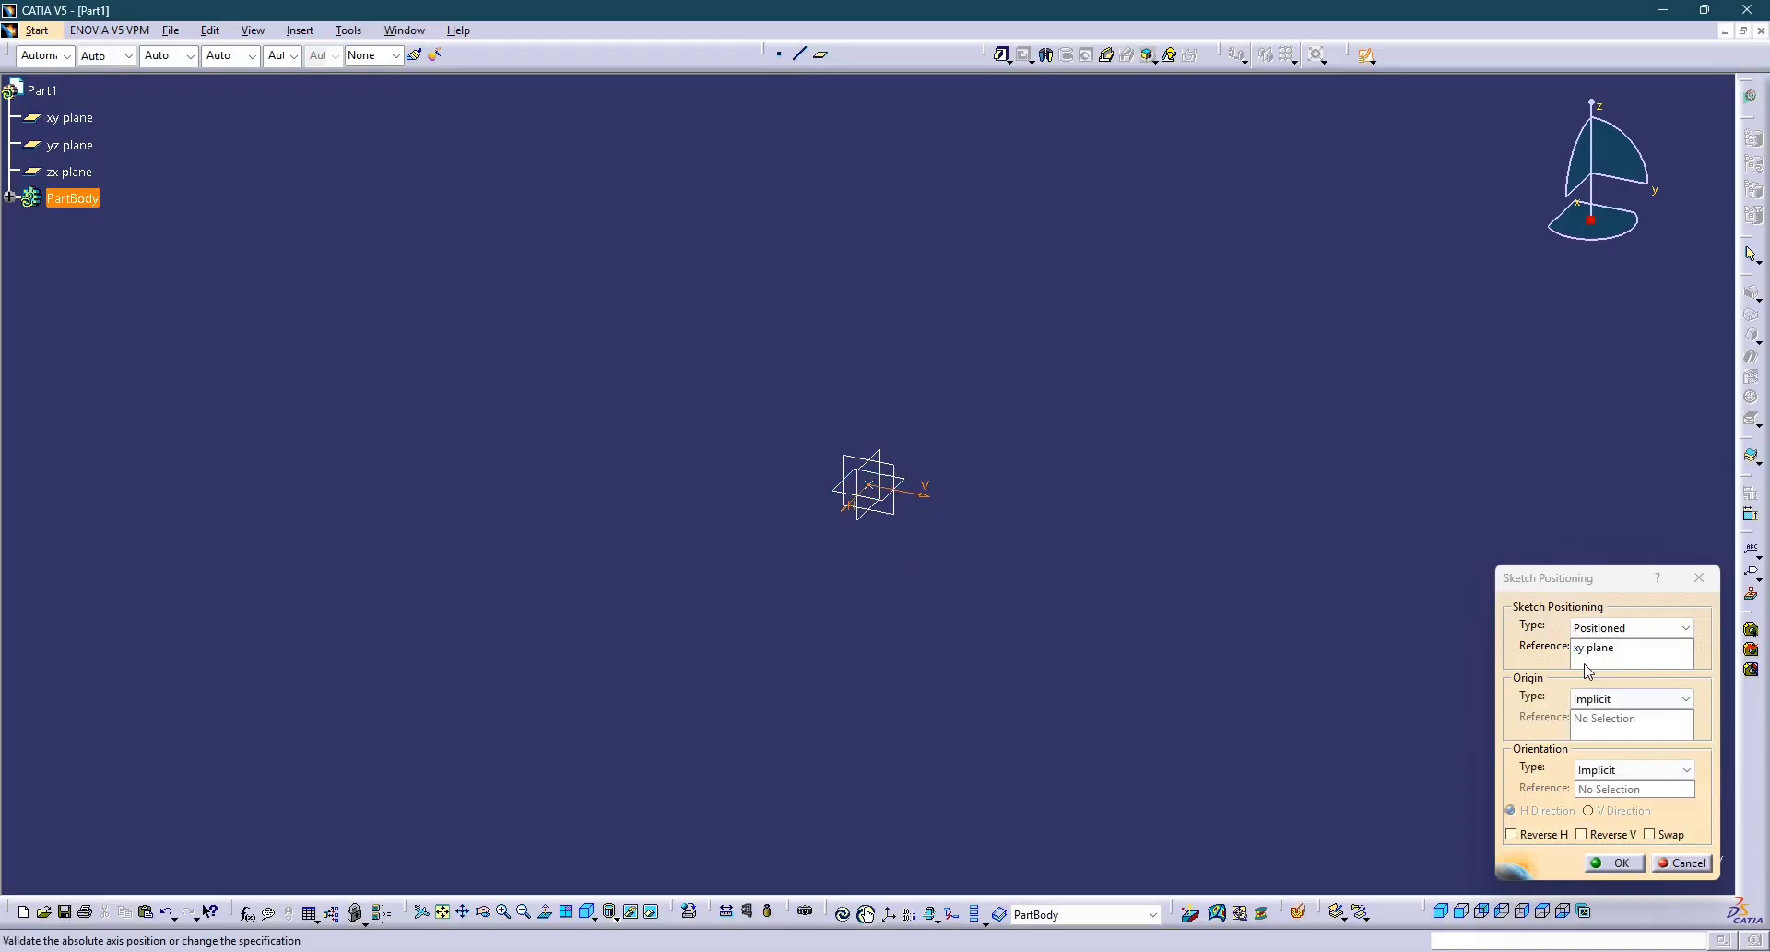
click(1612, 699)
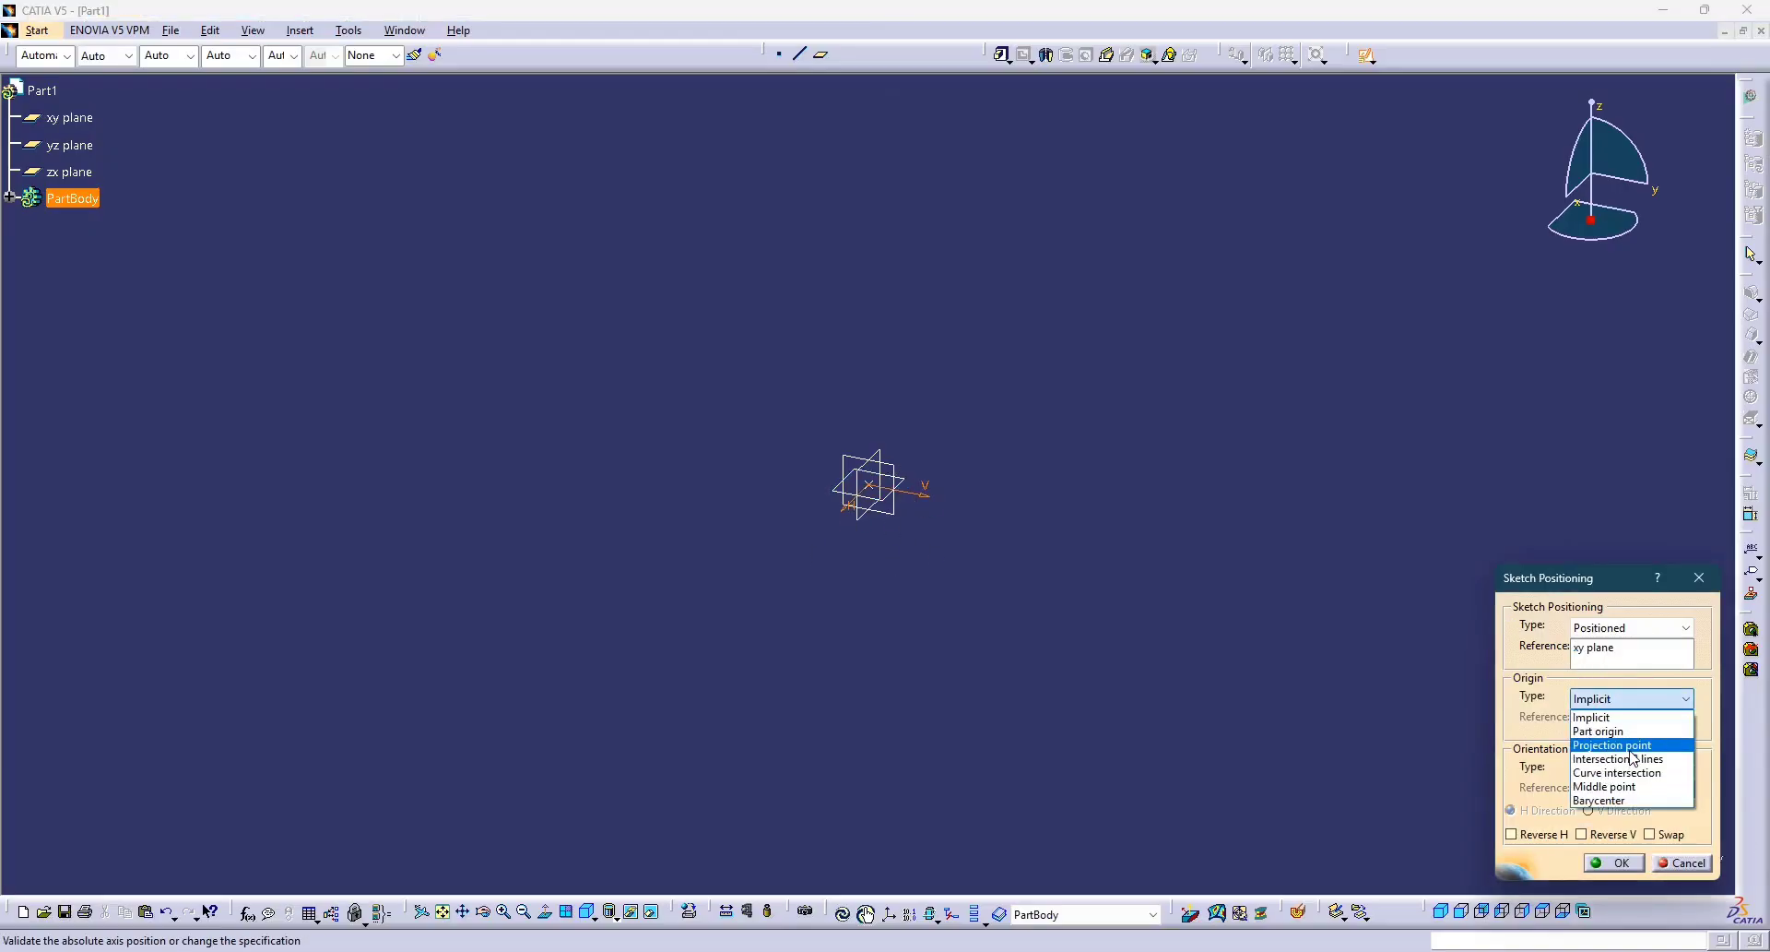
click(1614, 744)
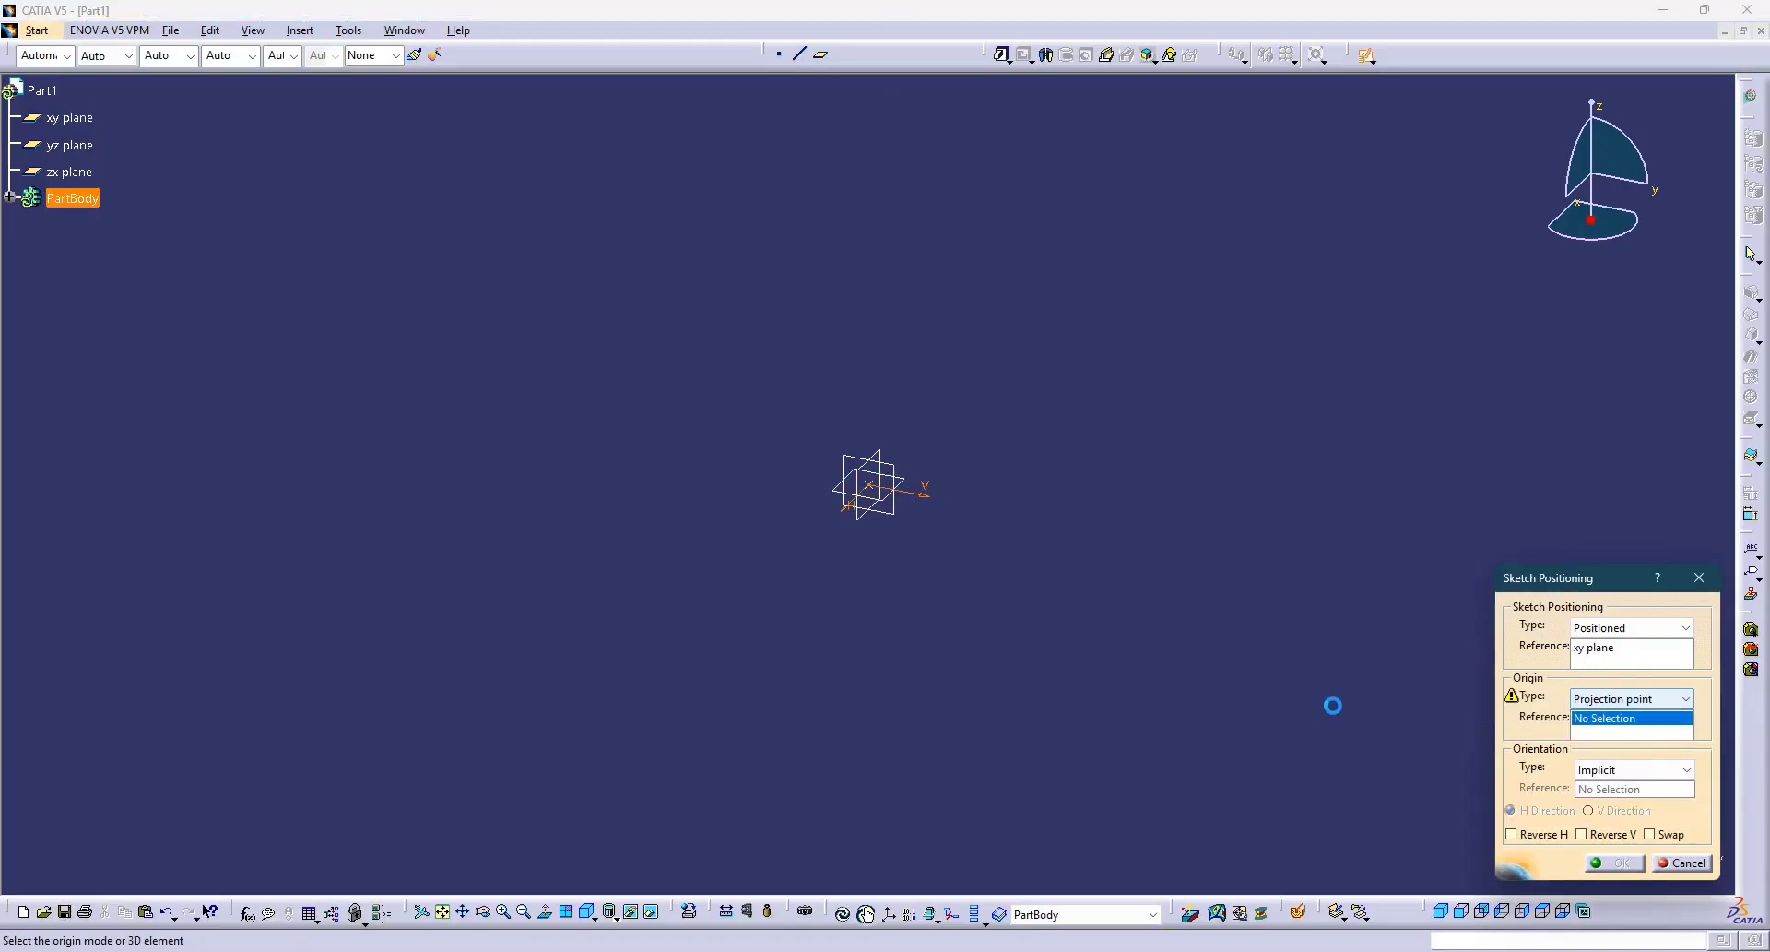
click(883, 489)
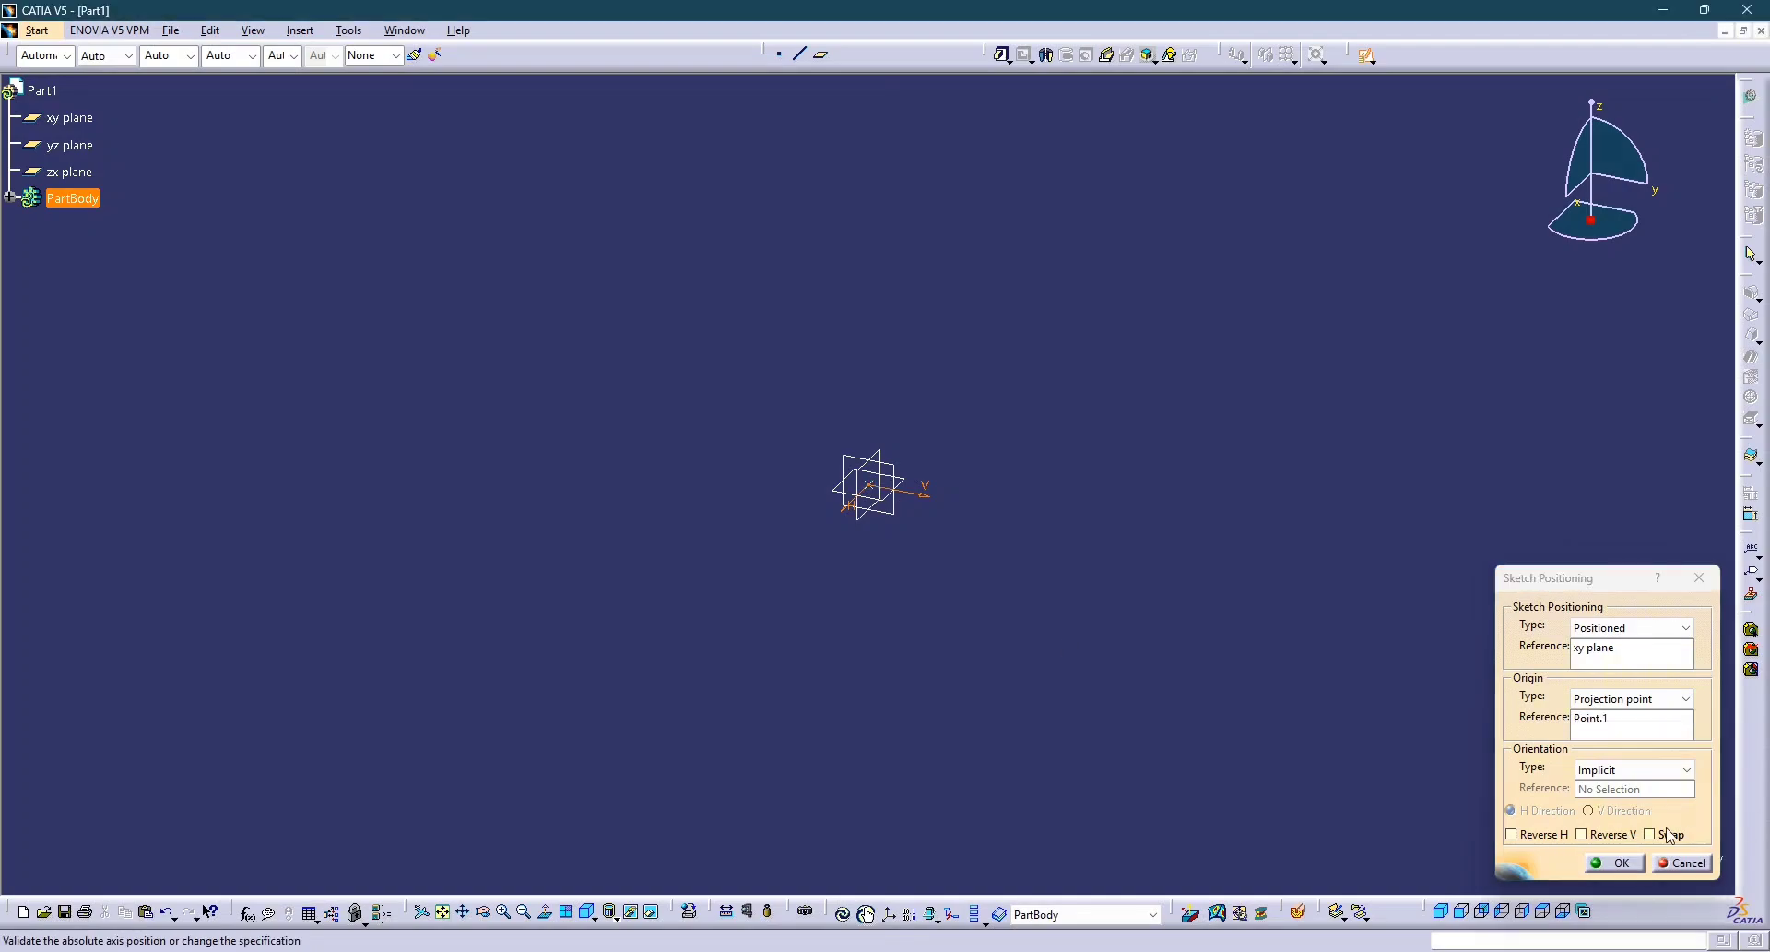
click(1615, 863)
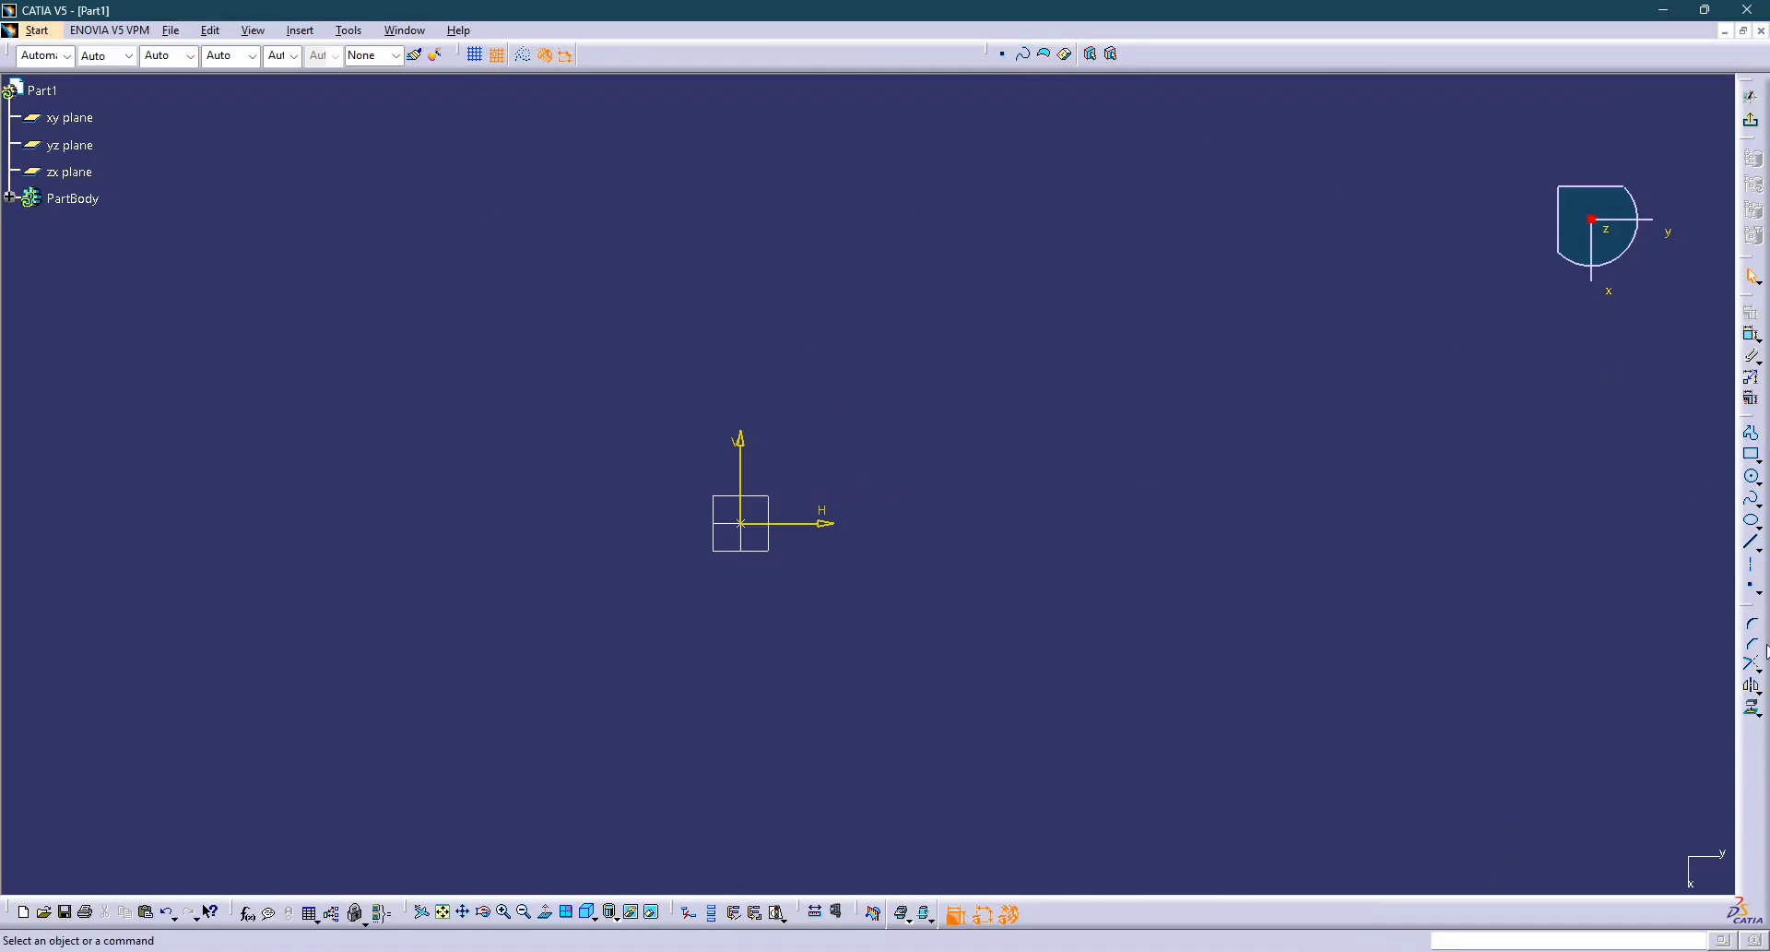
Sketch a closed eight-line stepped profile from the origin, about 230 mm wide and 80 mm high, with two parallel sloped edges.
click(1753, 433)
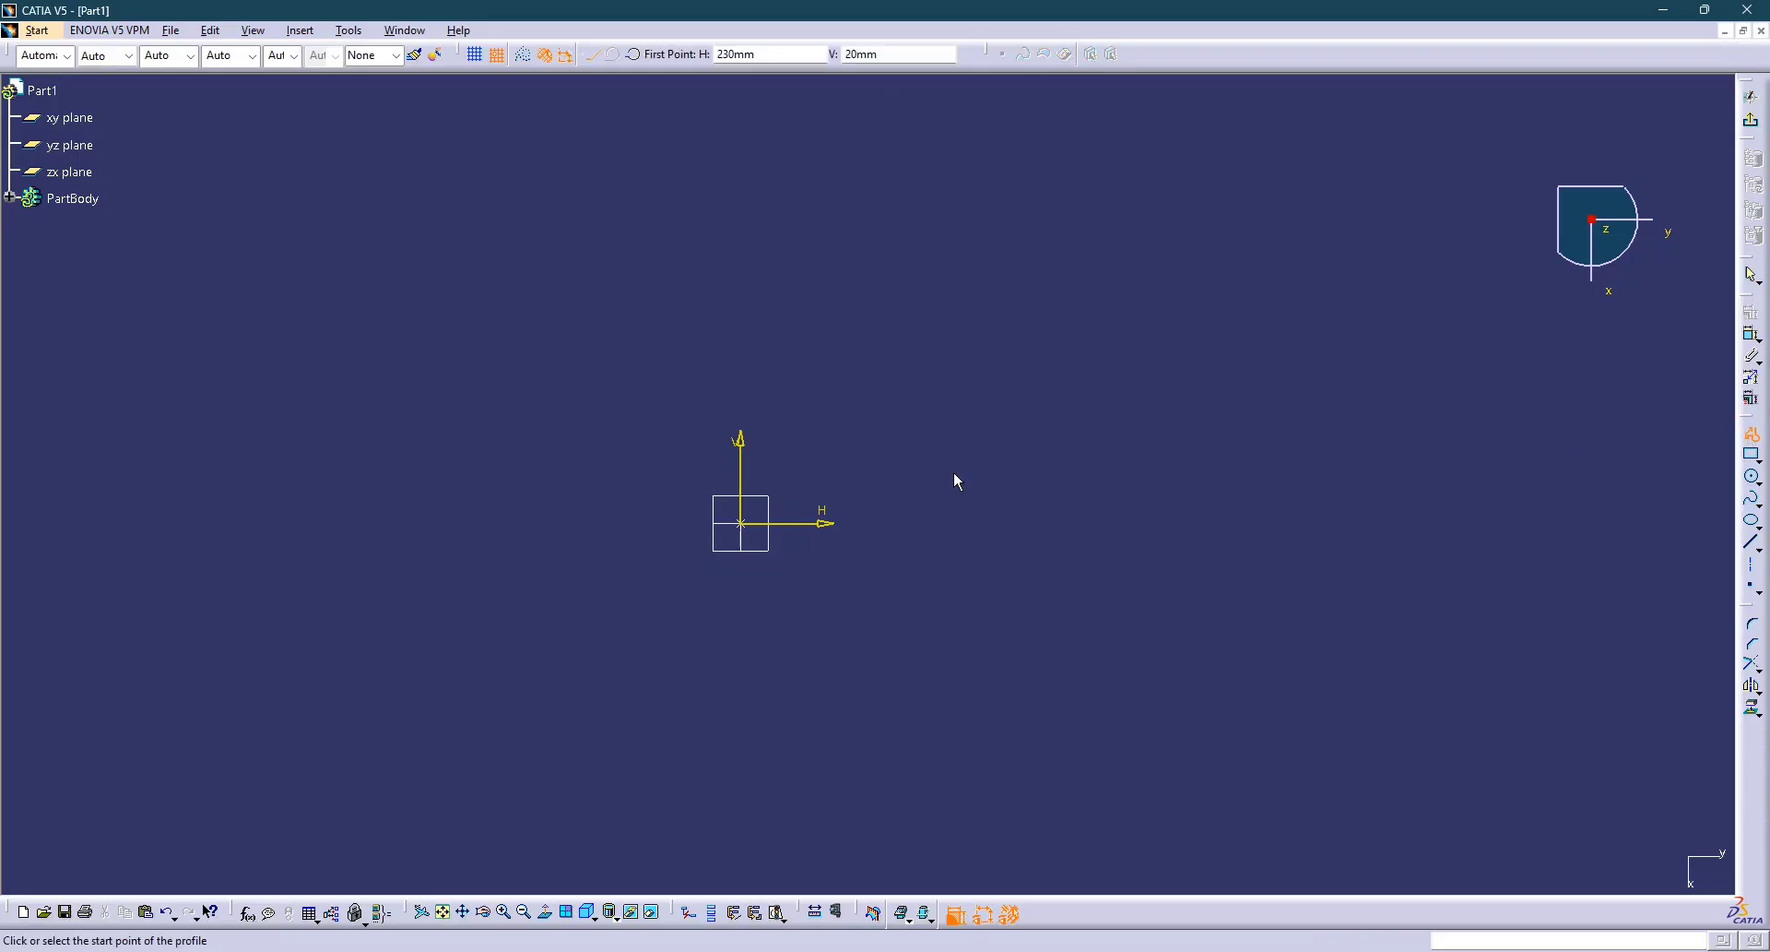
click(741, 523)
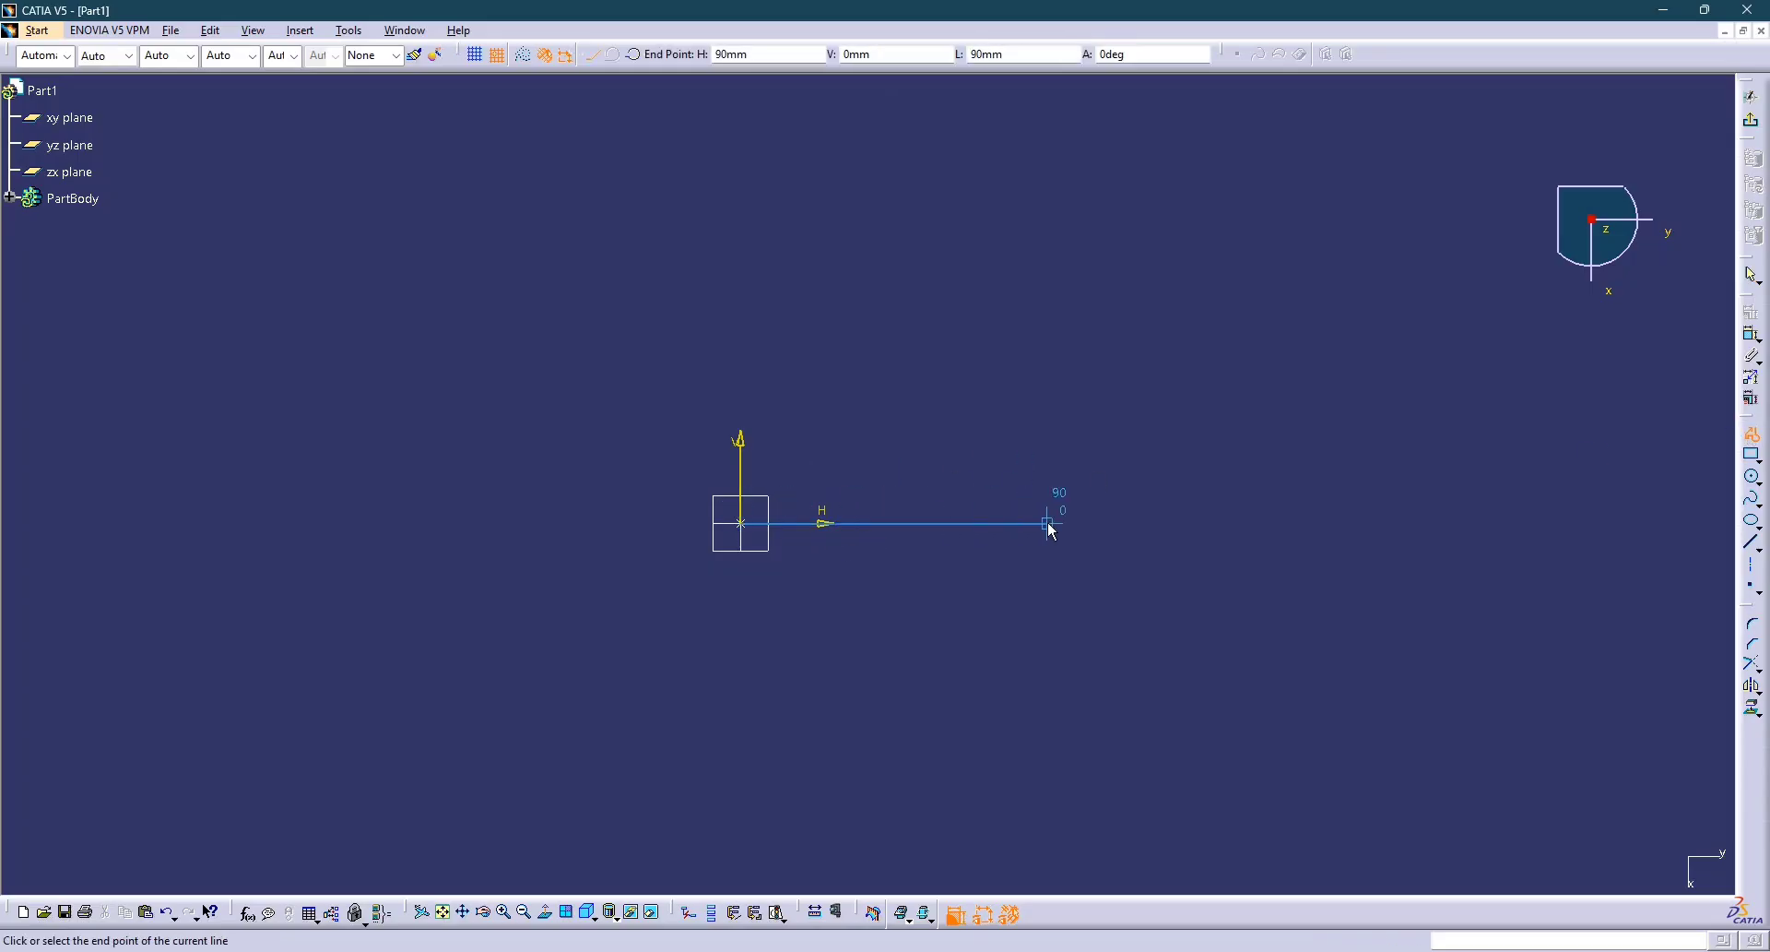
click(1050, 524)
click(1315, 694)
middle_drag(1137, 542, 789, 428)
click(1166, 589)
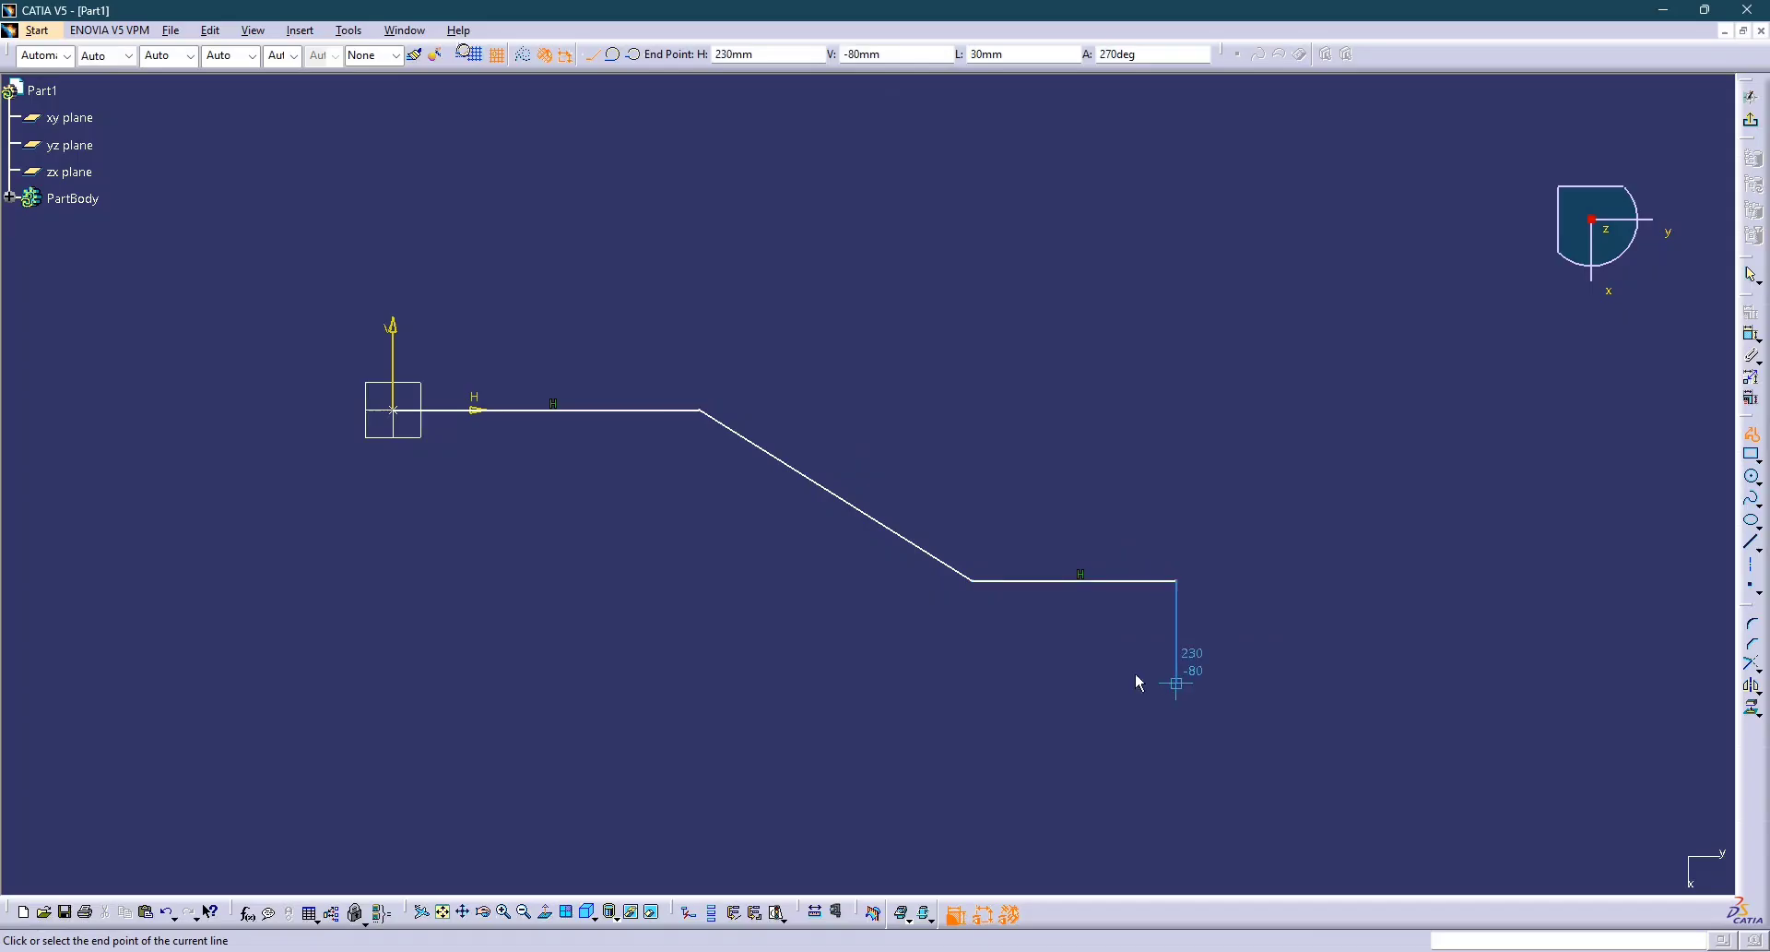
click(1142, 683)
click(879, 691)
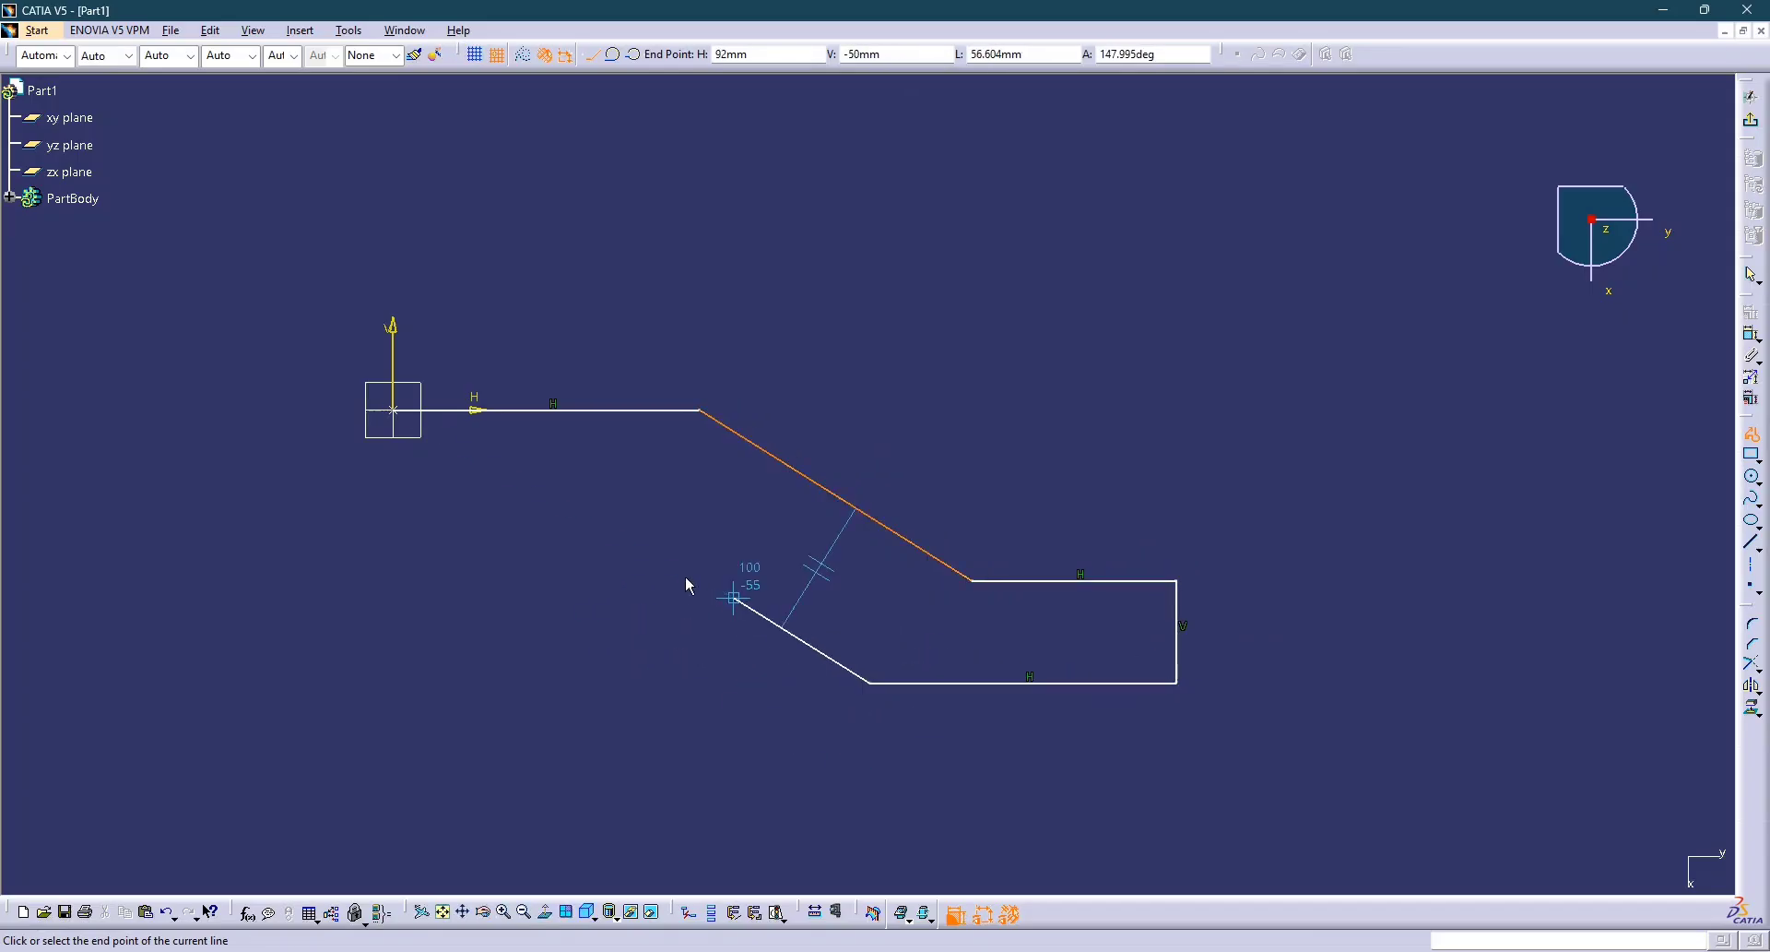
click(611, 522)
click(395, 510)
click(395, 409)
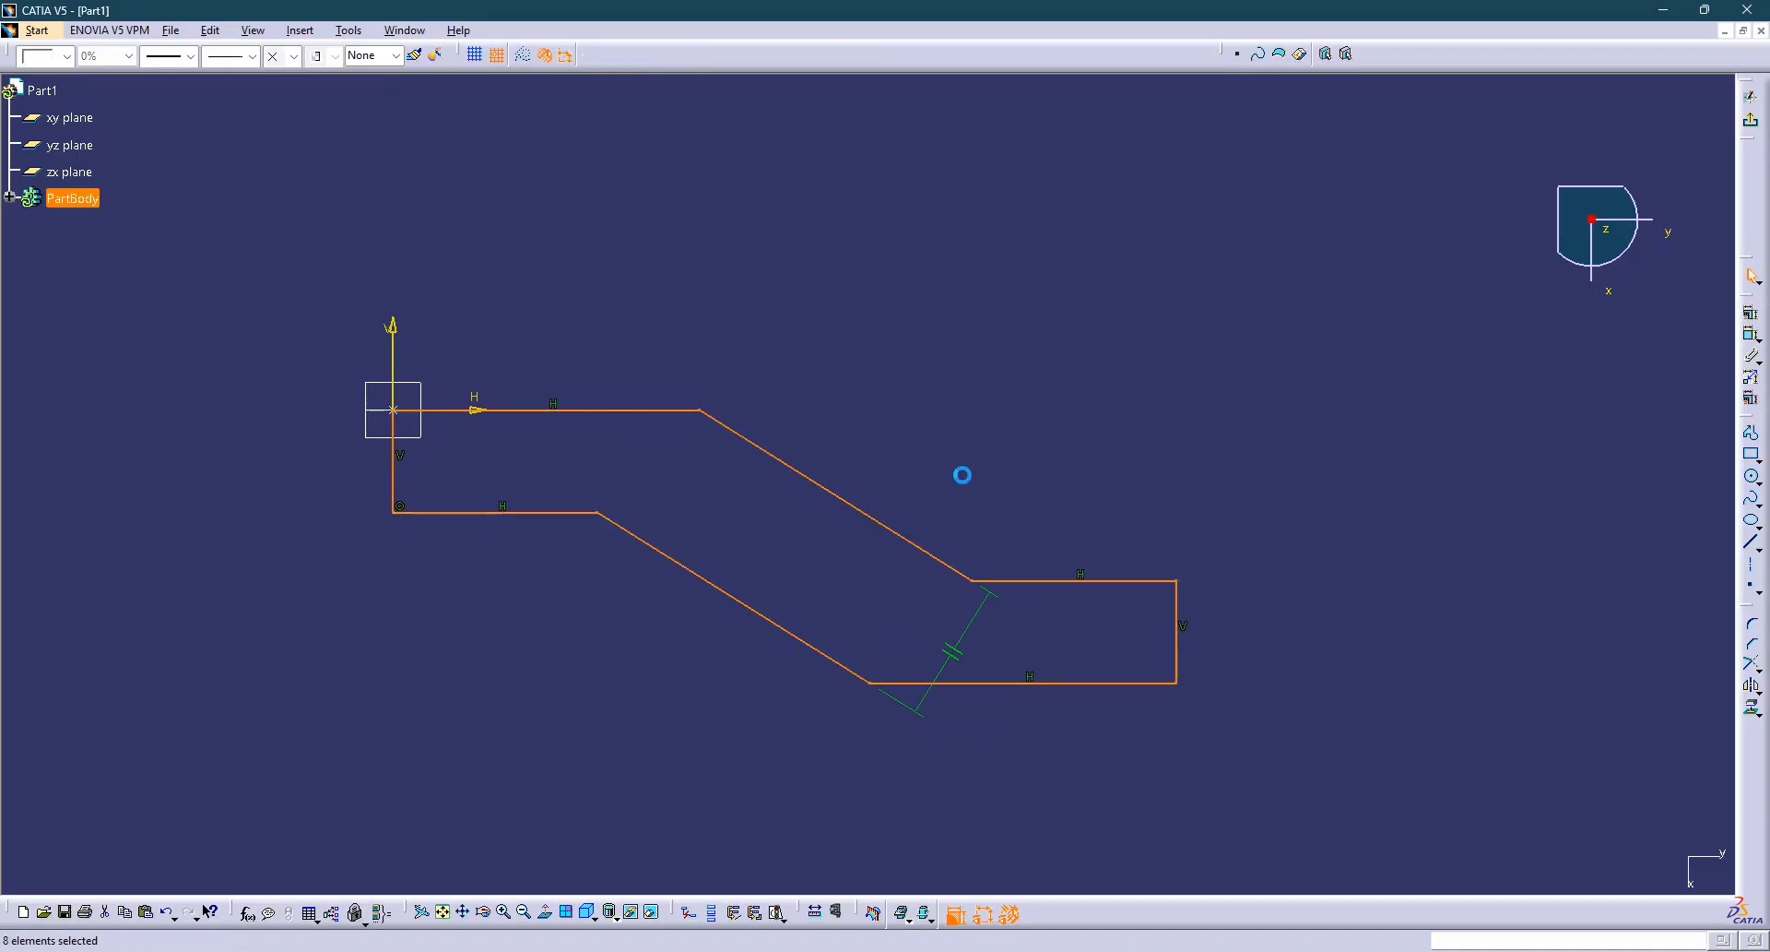
Dimension the overall width between the profile's two vertical end edges and set it to 239.72 mm from the drawing.
click(1186, 490)
click(1430, 544)
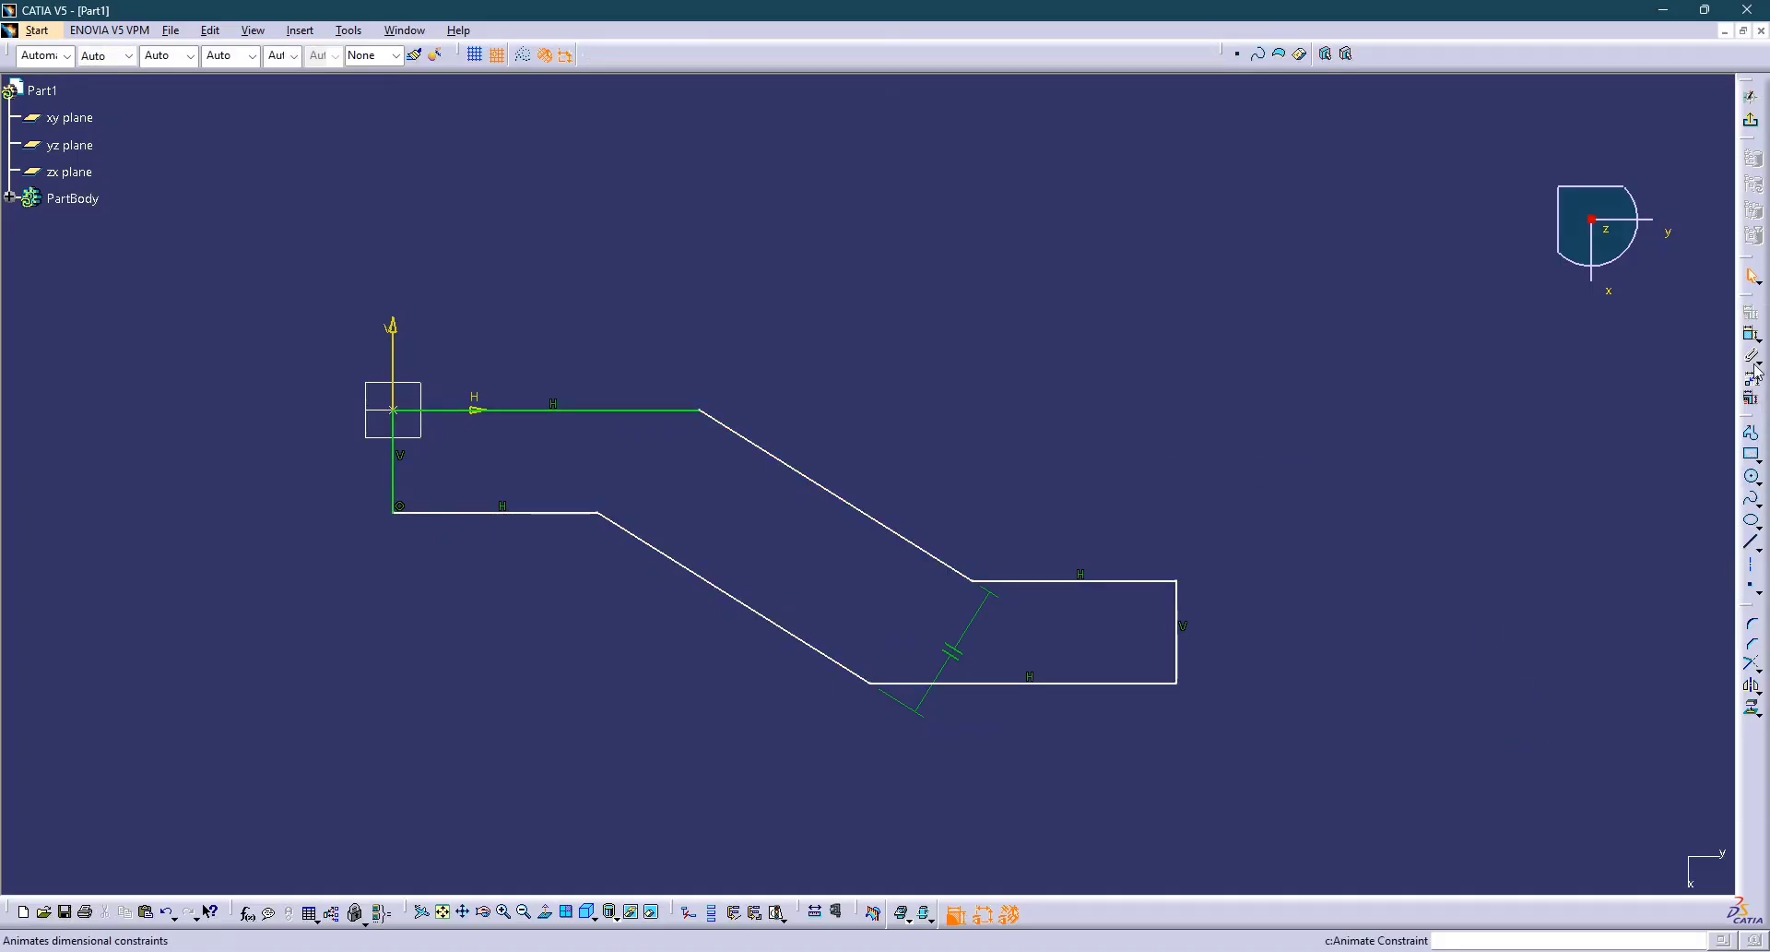
click(1188, 653)
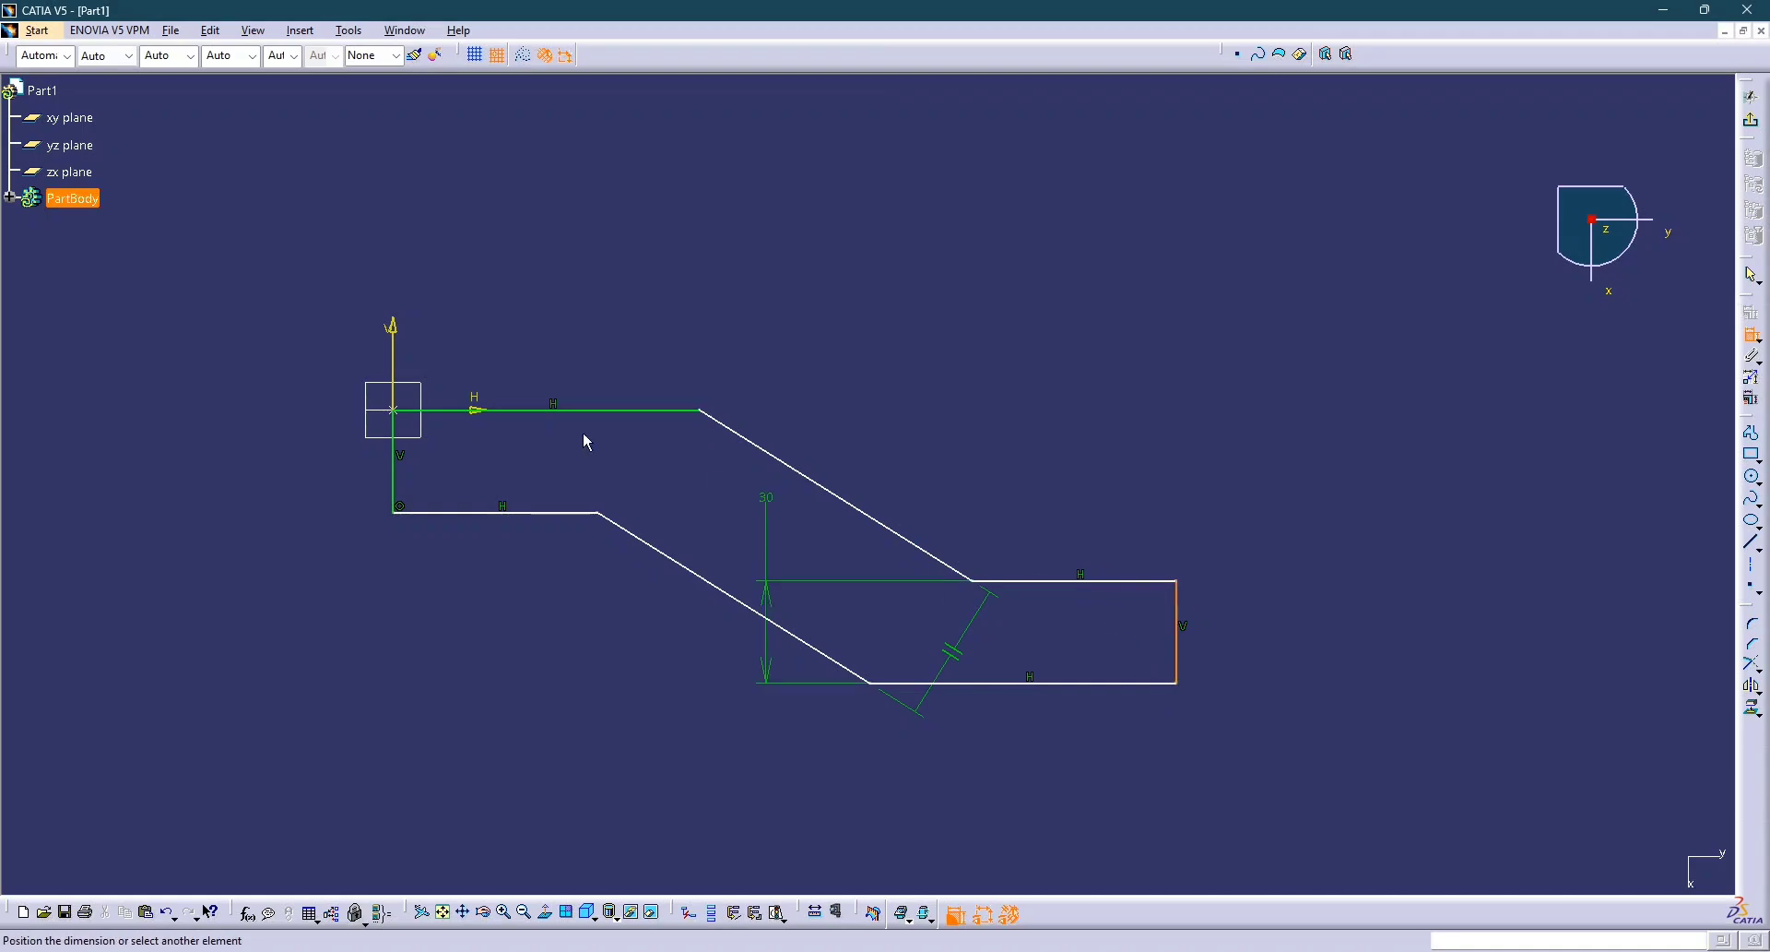
click(397, 483)
mouse_move(794, 702)
middle_down()
mouse_move(799, 476)
mouse_move(795, 588)
middle_up()
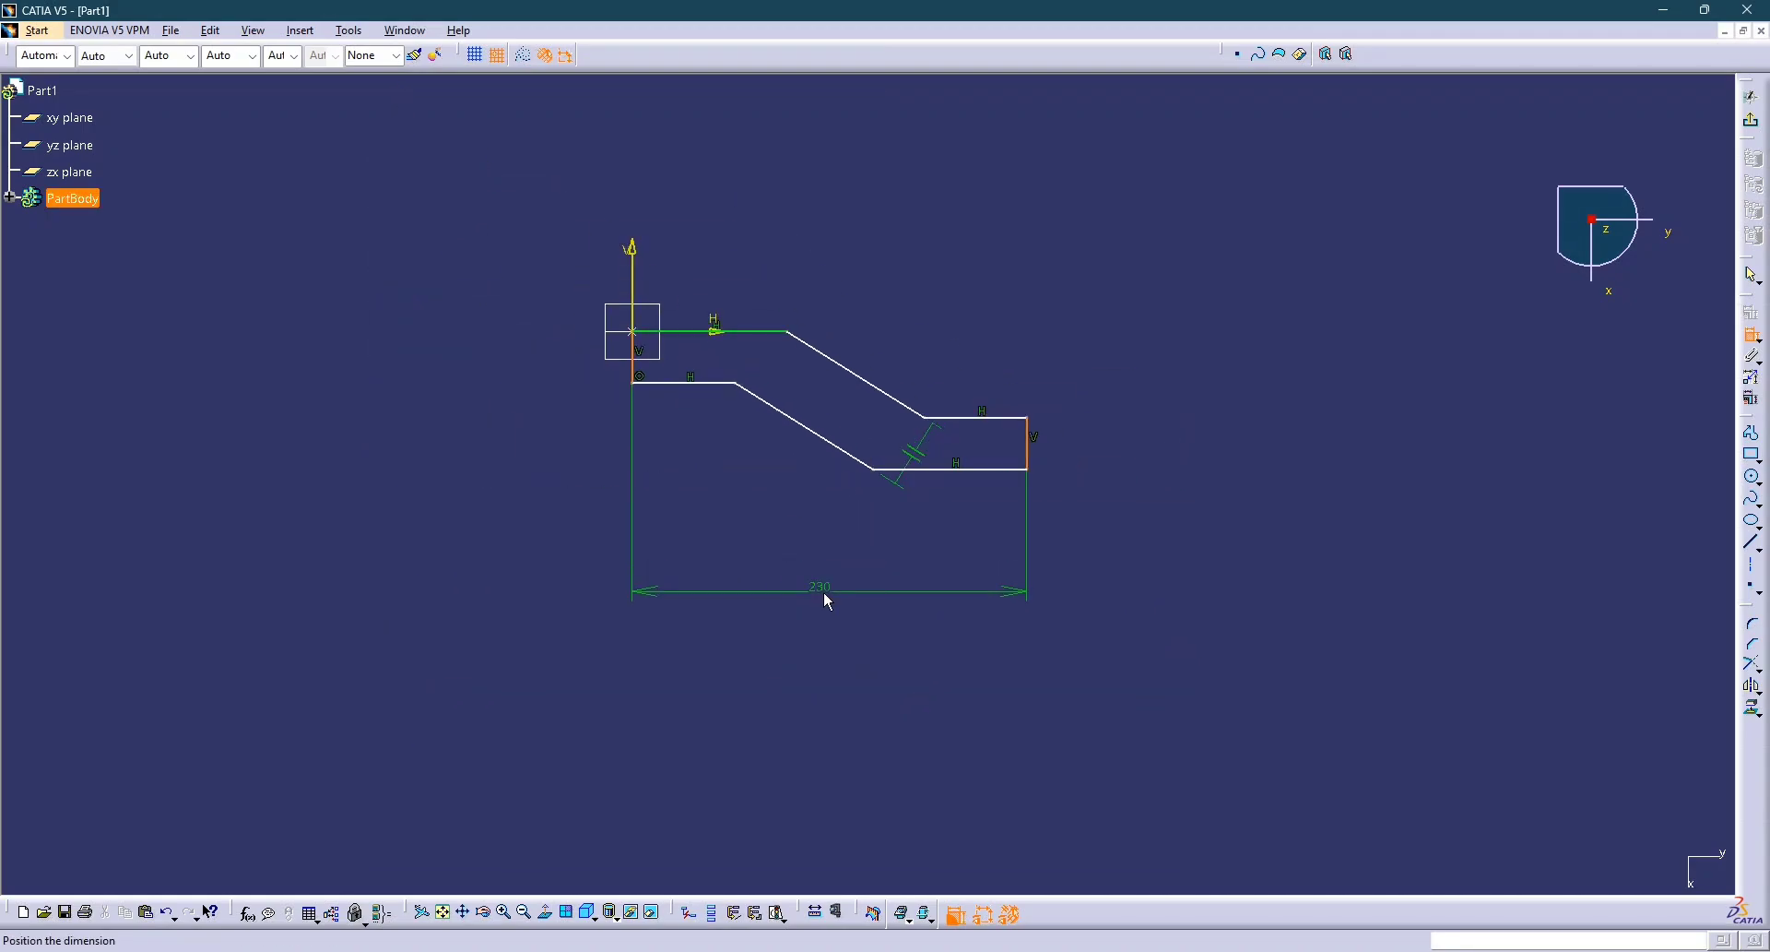
click(834, 652)
key(alt+Tab)
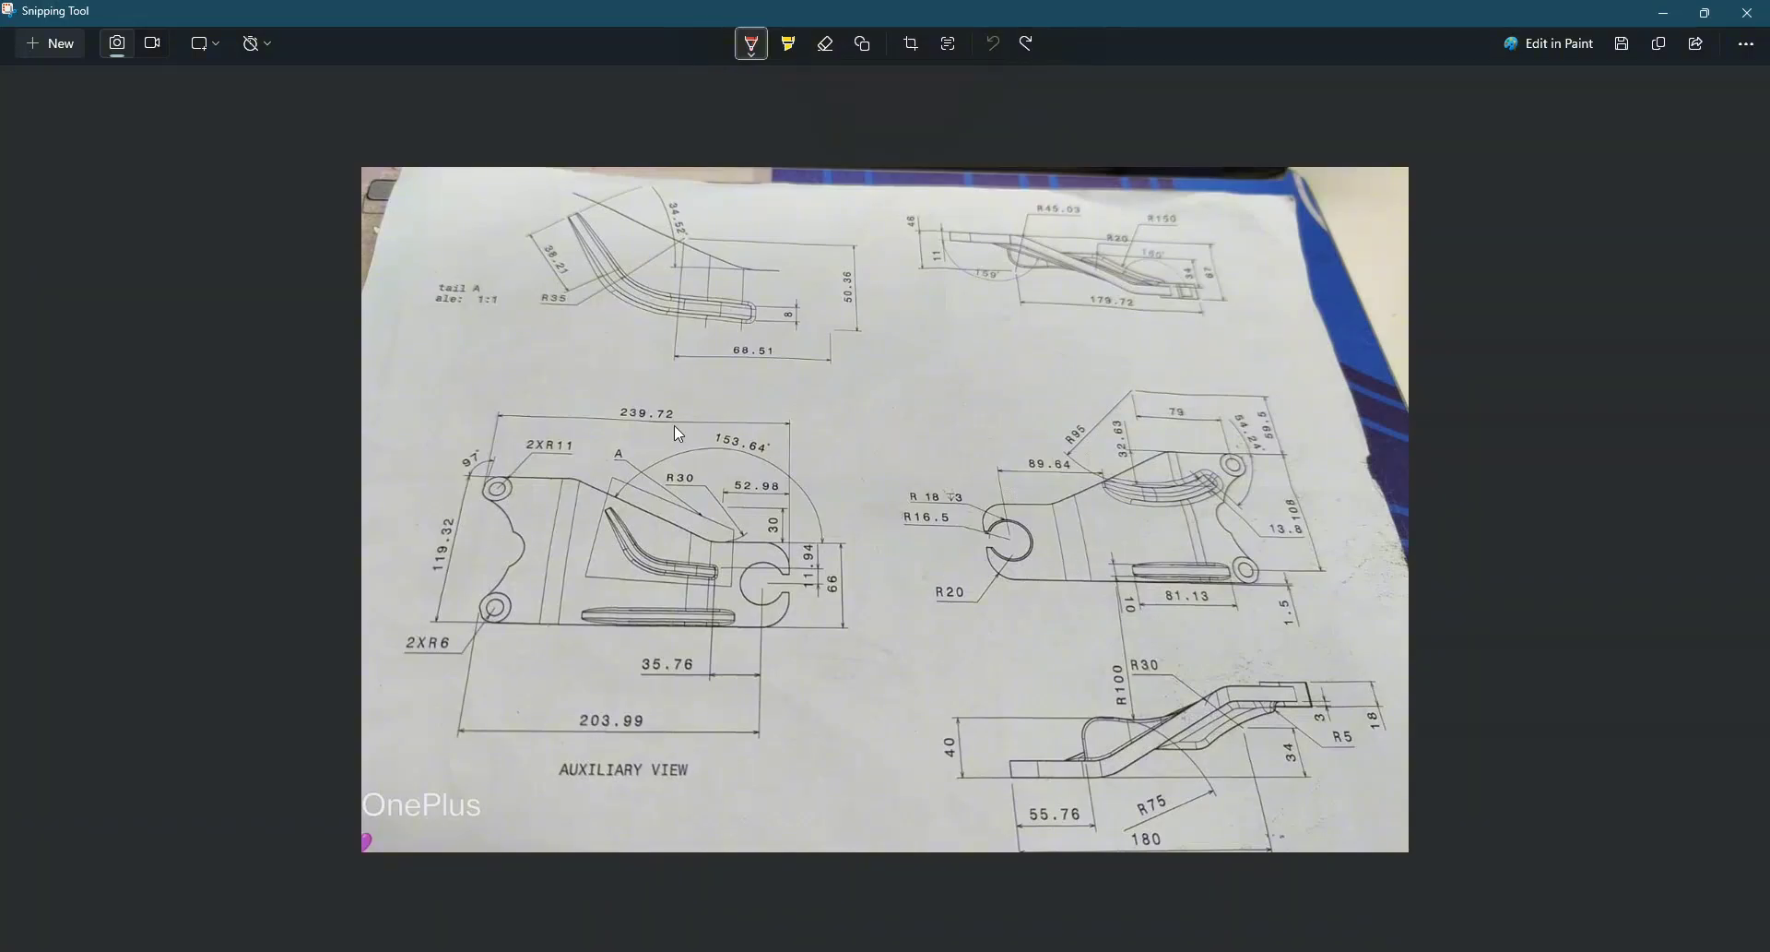
key(alt+Tab)
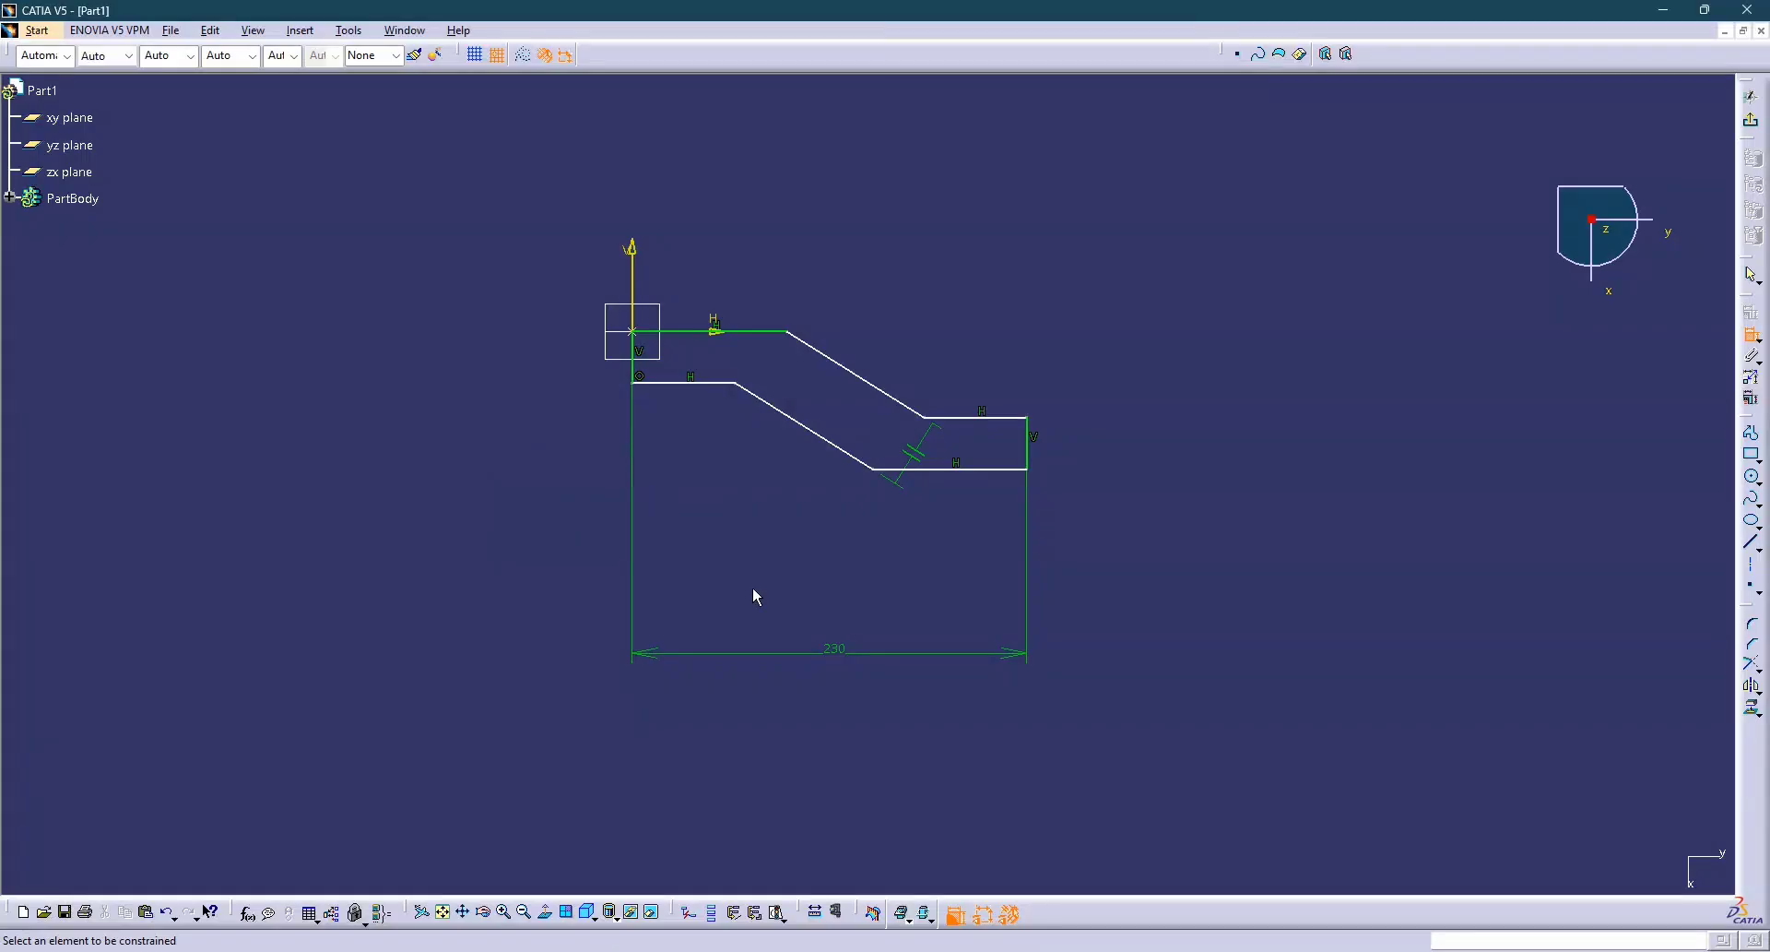
double_click(831, 651)
text(239.72mm)
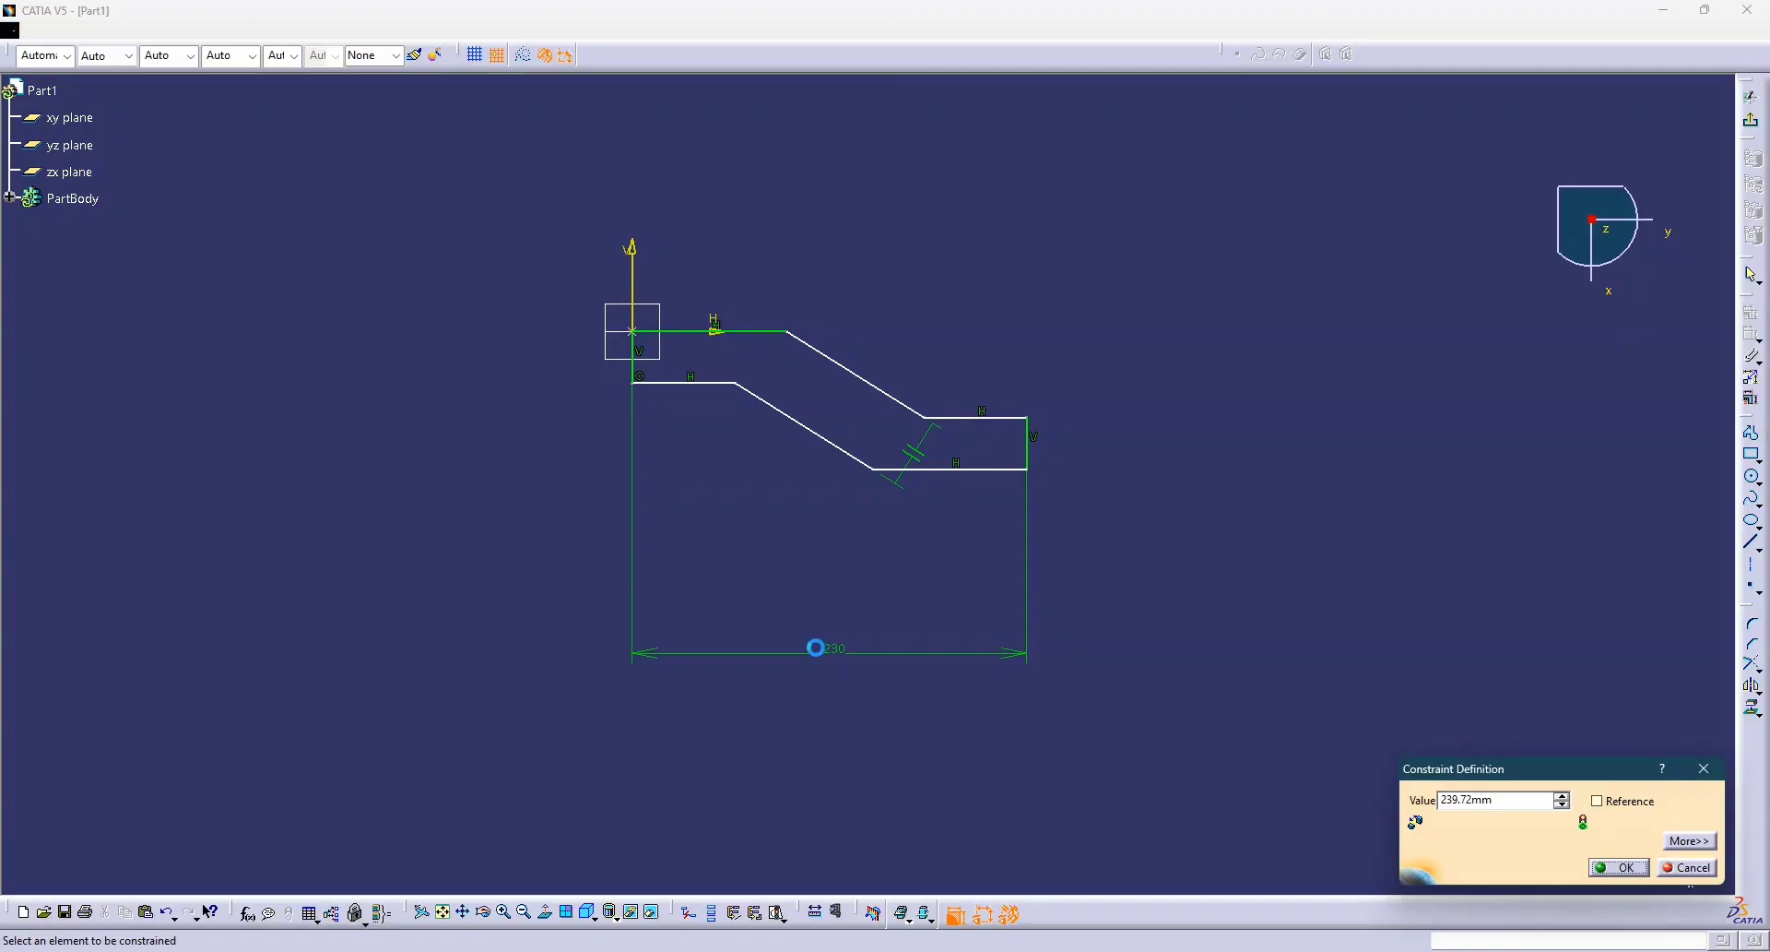
key(Return)
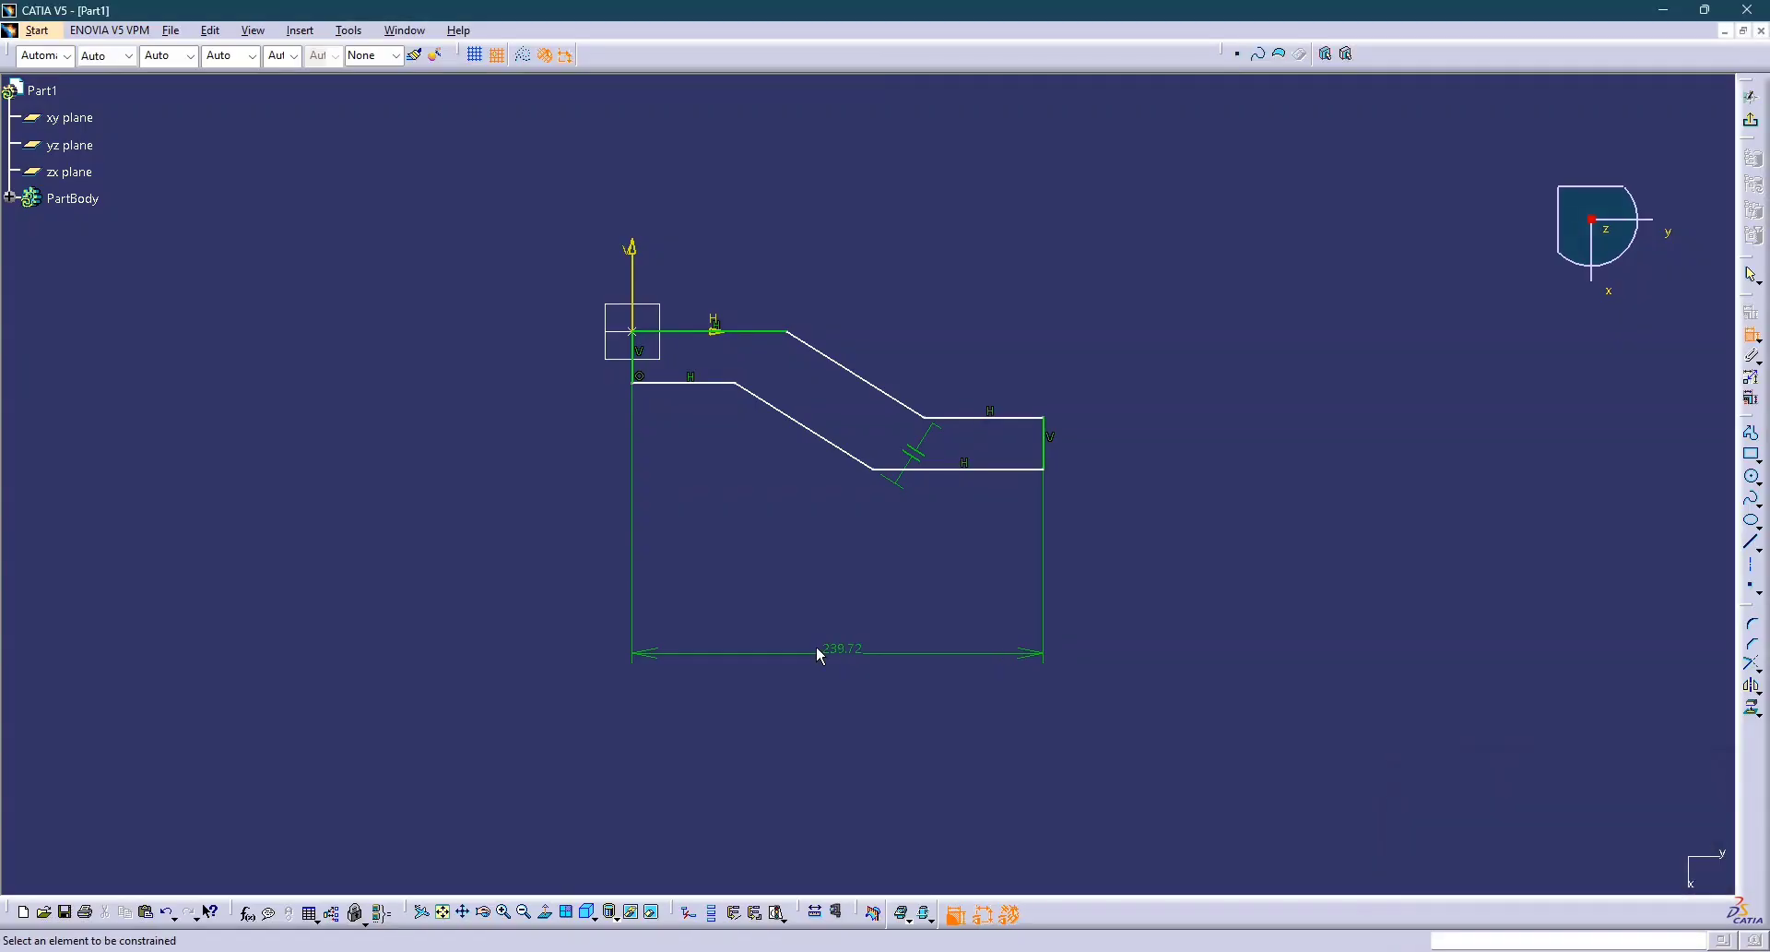
Dimension the overall height between the profile's uppermost and lowest horizontal edges.
click(675, 331)
click(985, 470)
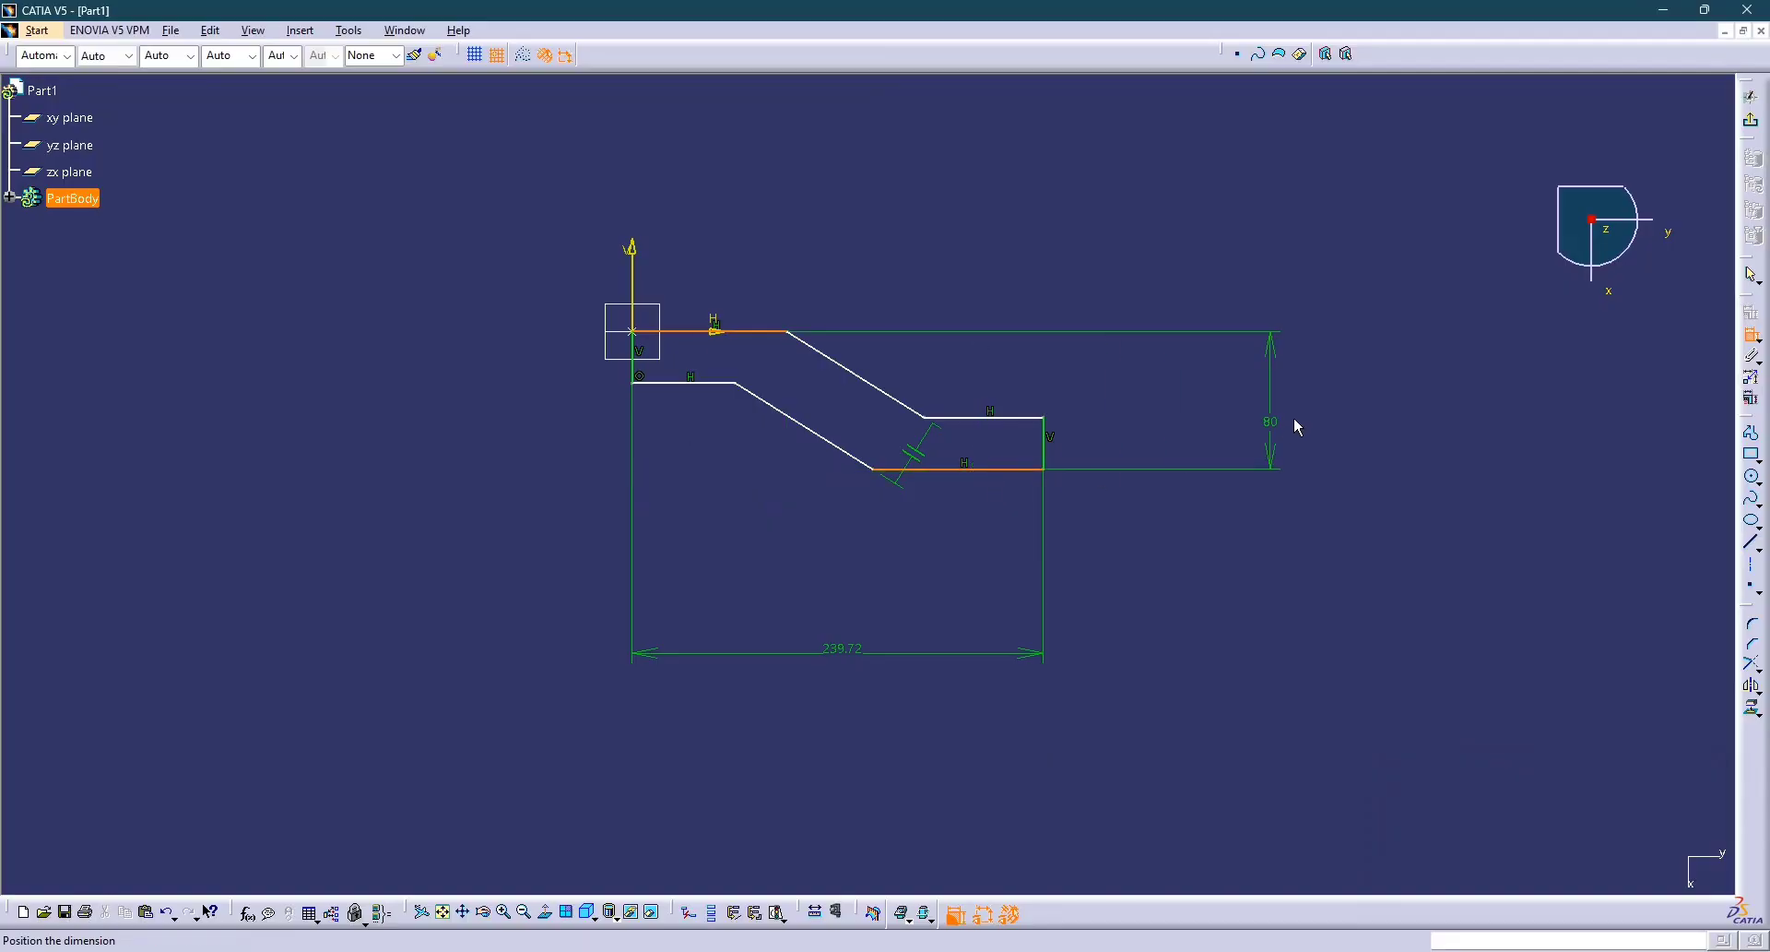
click(1293, 419)
In the Snipping Tool, examine the bracket's two side views and mark their height limits in red to derive the overall height.
key(alt+Tab)
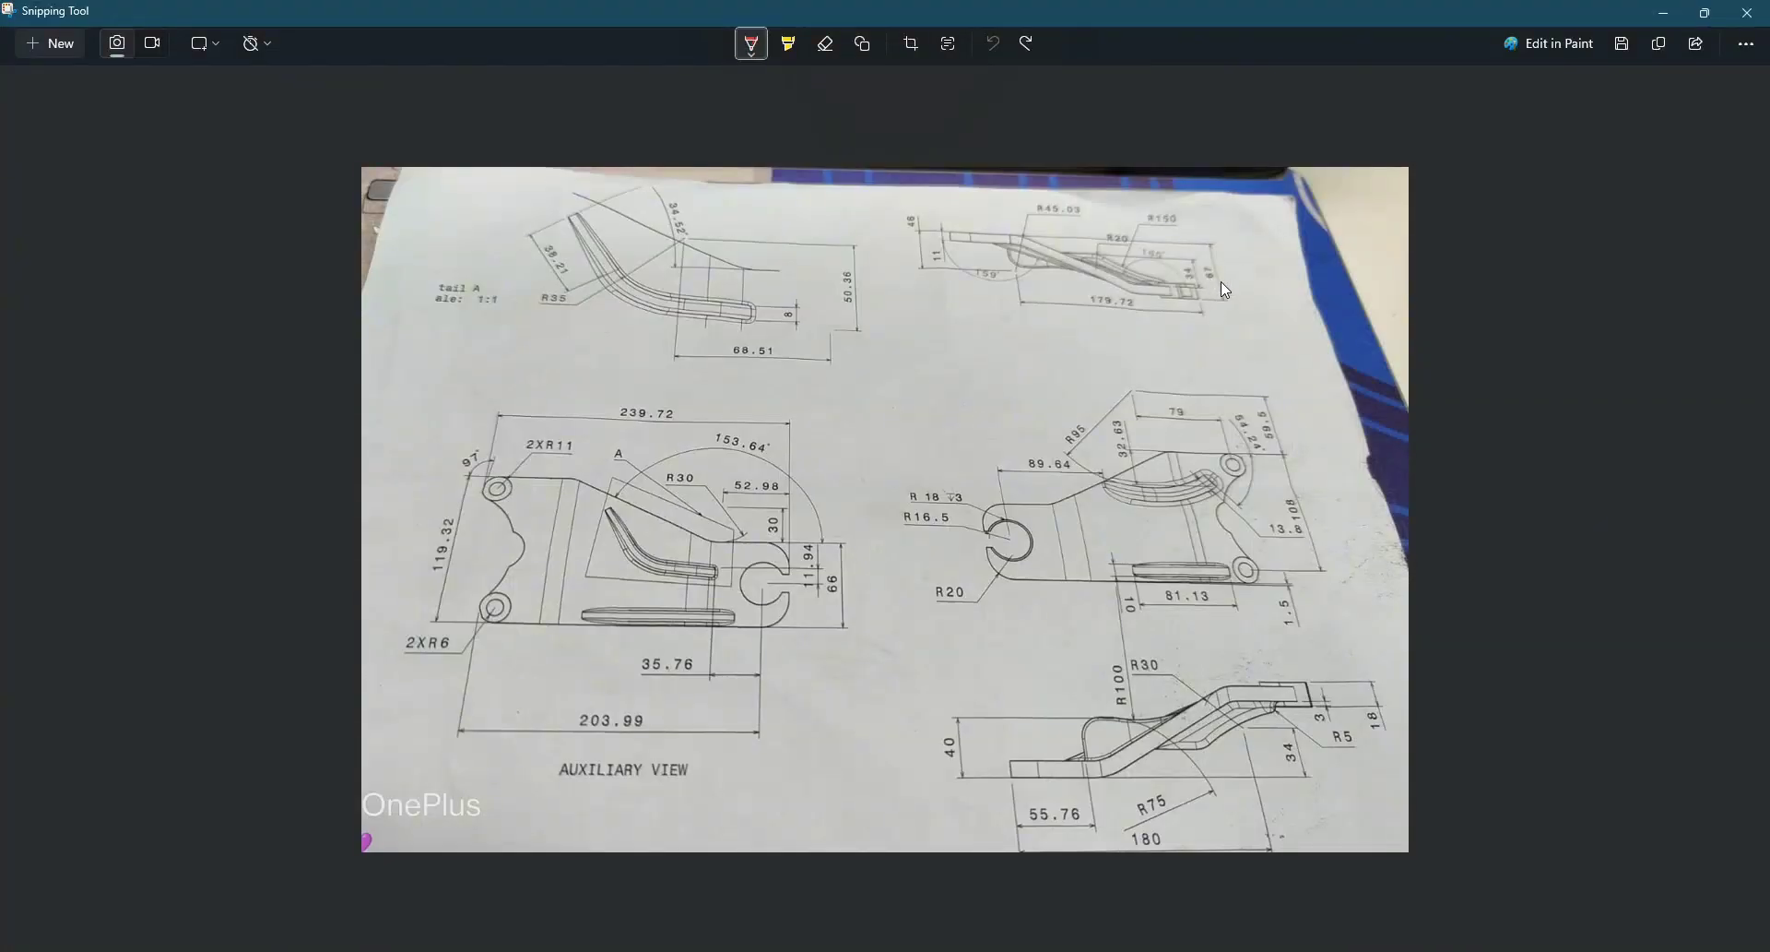
ctrl+scroll(1221, 281, up, 3)
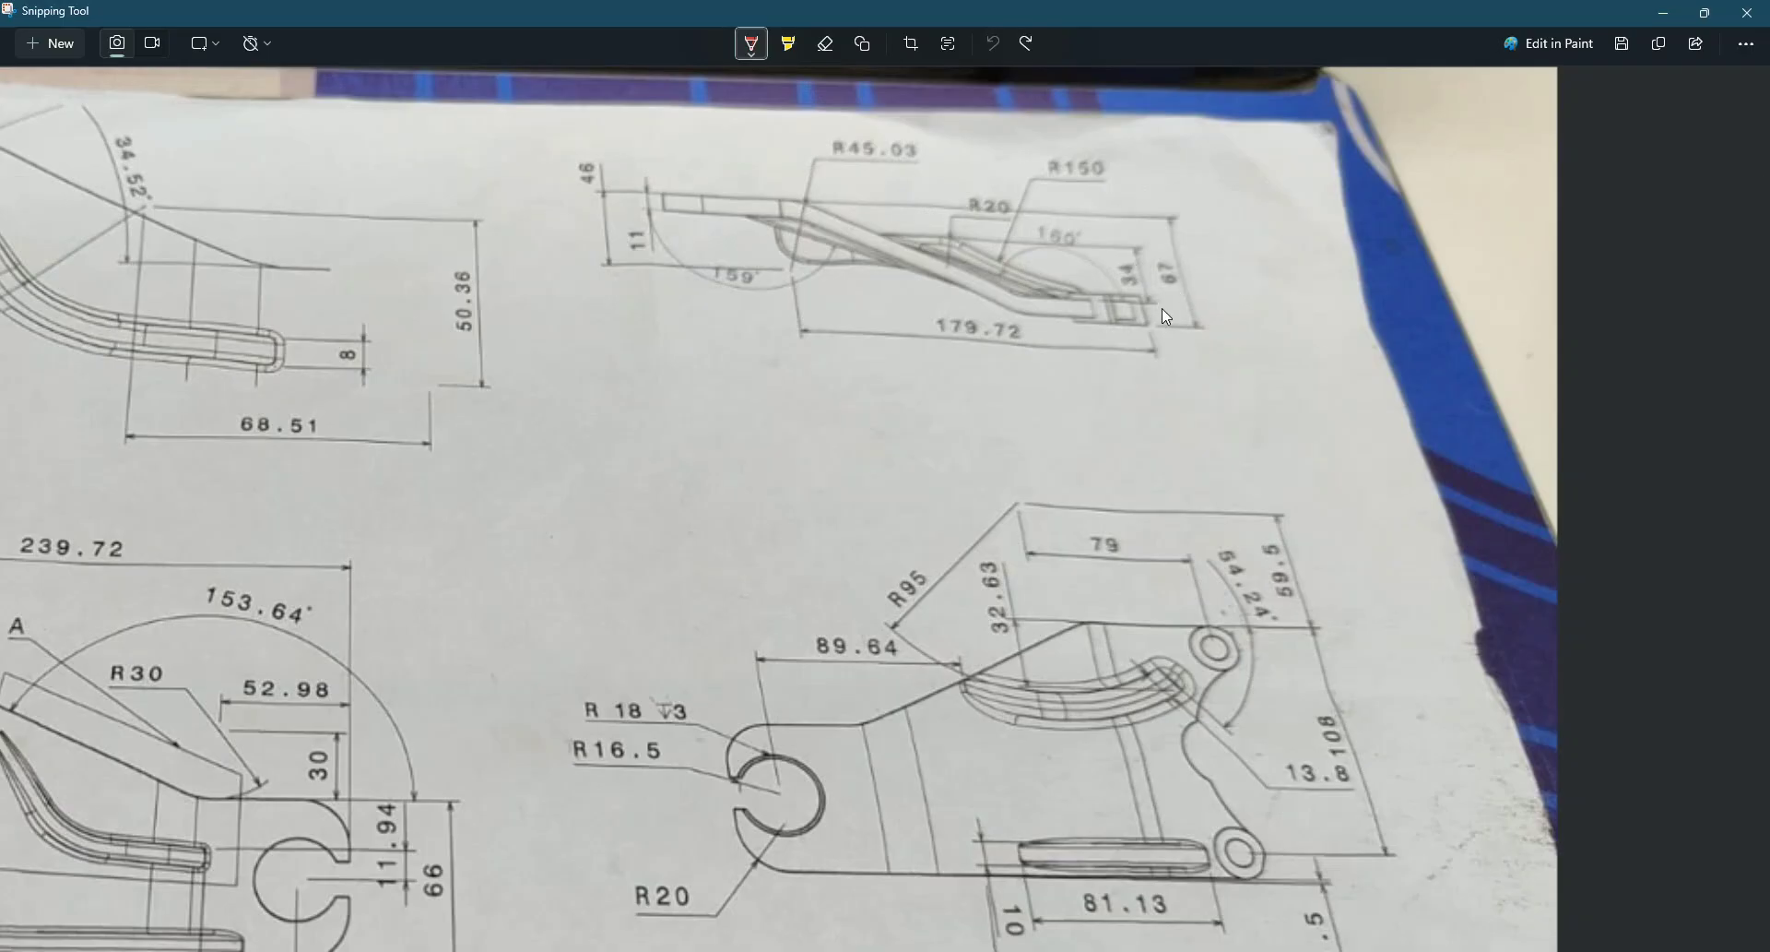
drag(1153, 327, 1187, 327)
drag(710, 196, 747, 195)
scroll(1089, 411, down, 10)
scroll(1149, 439, up, 4)
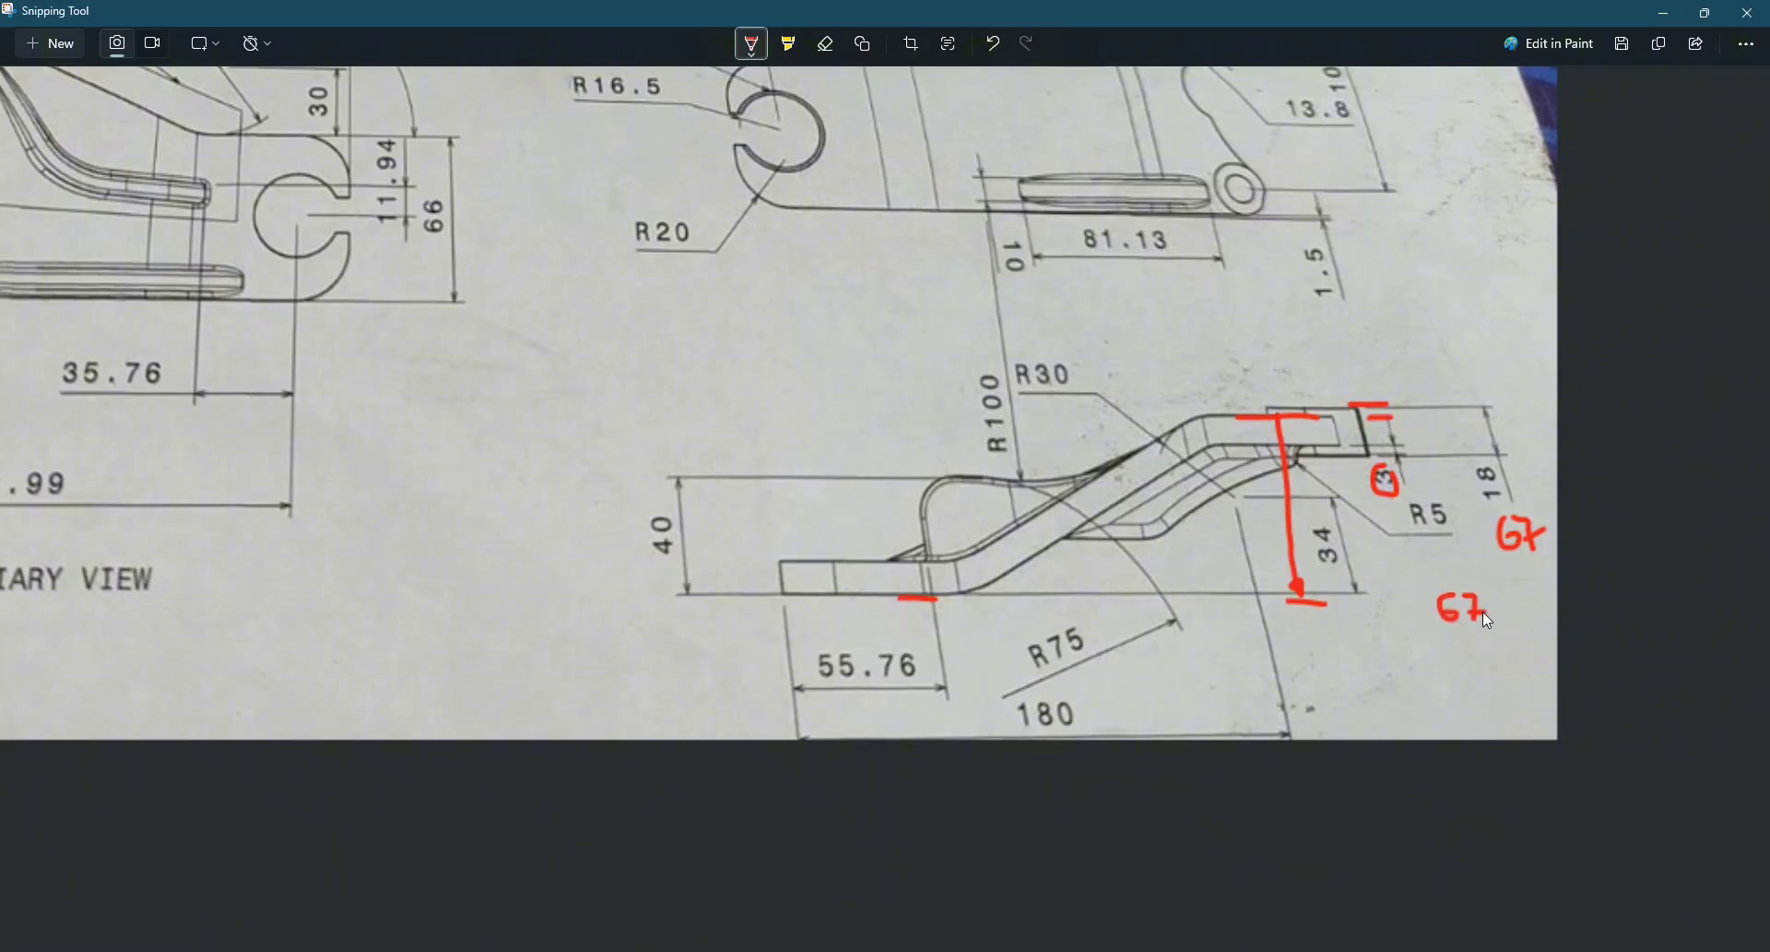
Undo the red height arrow and handwritten values on the drawing's lower side view.
key(ctrl+z)
key(ctrl+z)
key(ctrl+z)
key(ctrl+z)
key(ctrl+z)
key(ctrl+z)
key(ctrl+z)
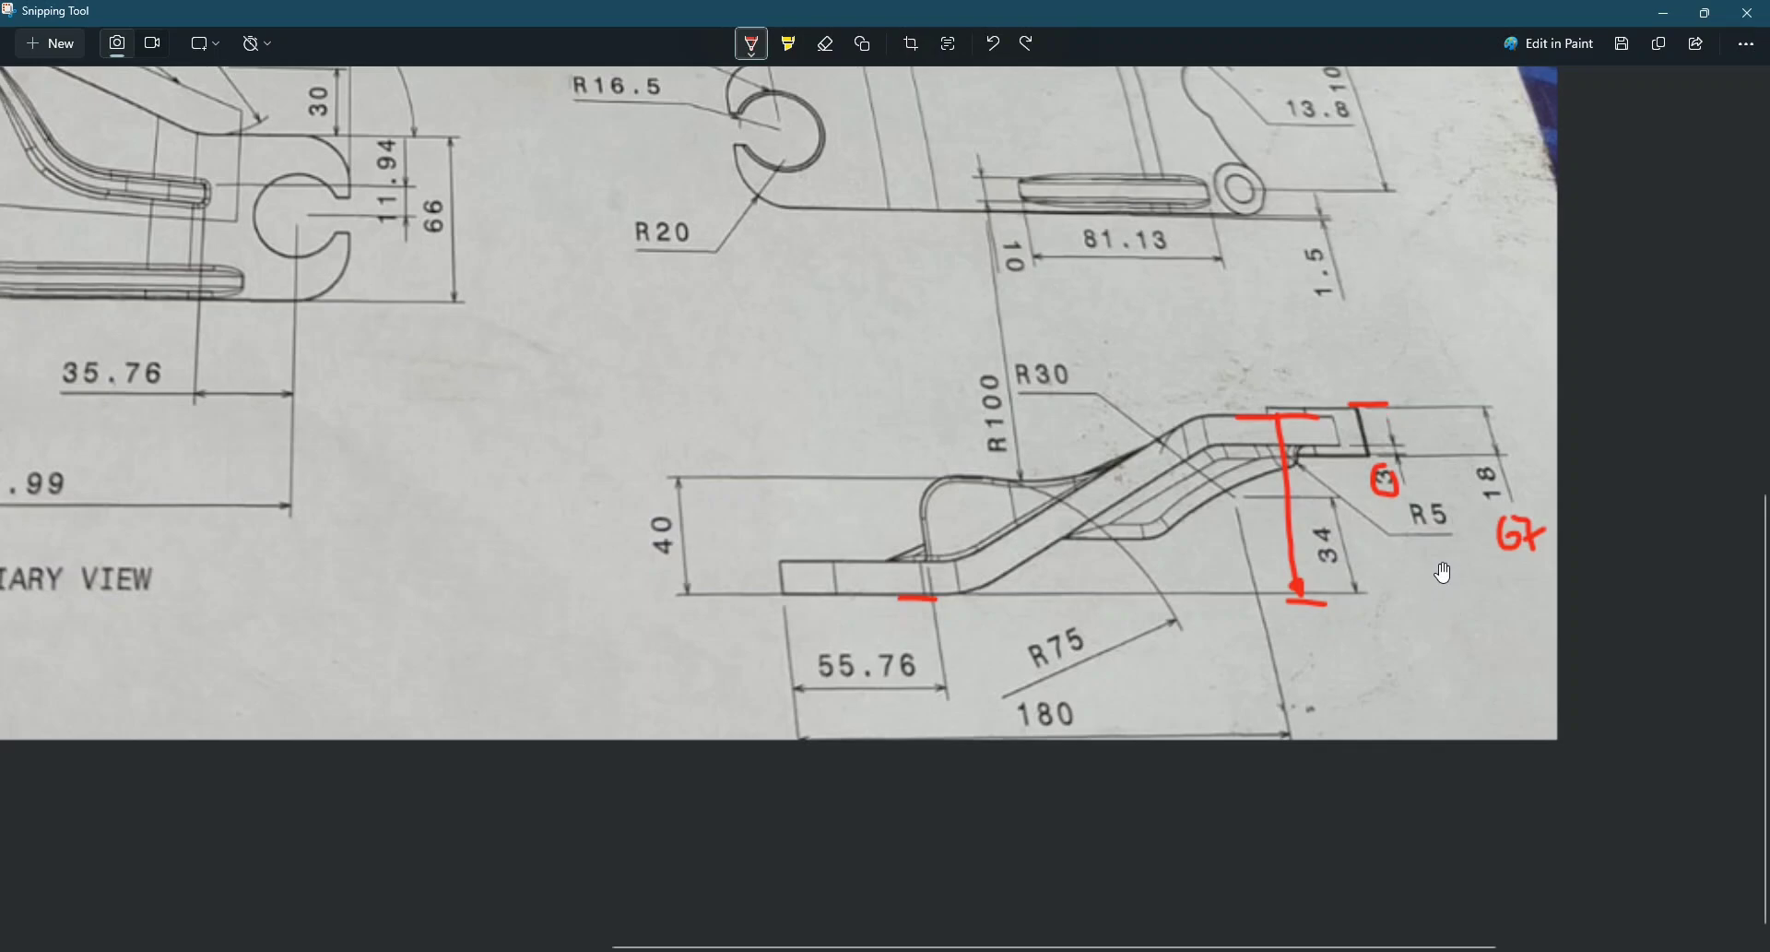
key(ctrl+z)
key(ctrl+z)
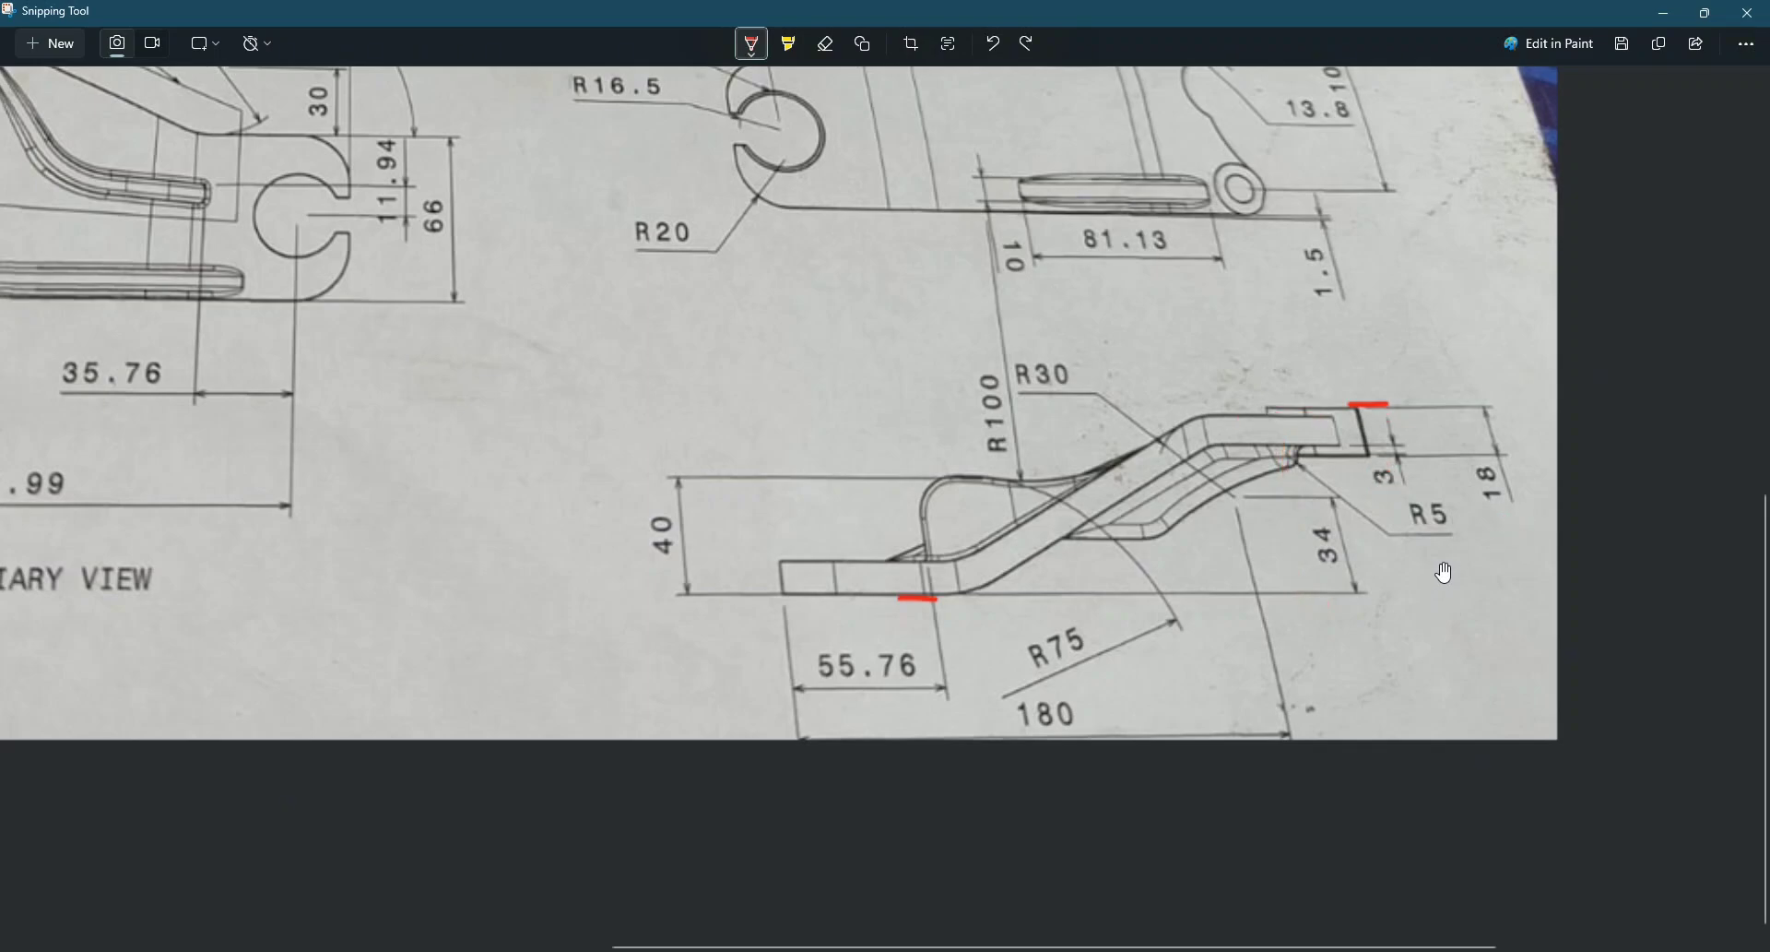
Switch back to CATIA and set the profile's overall height dimension to 64 mm.
key(alt+Tab)
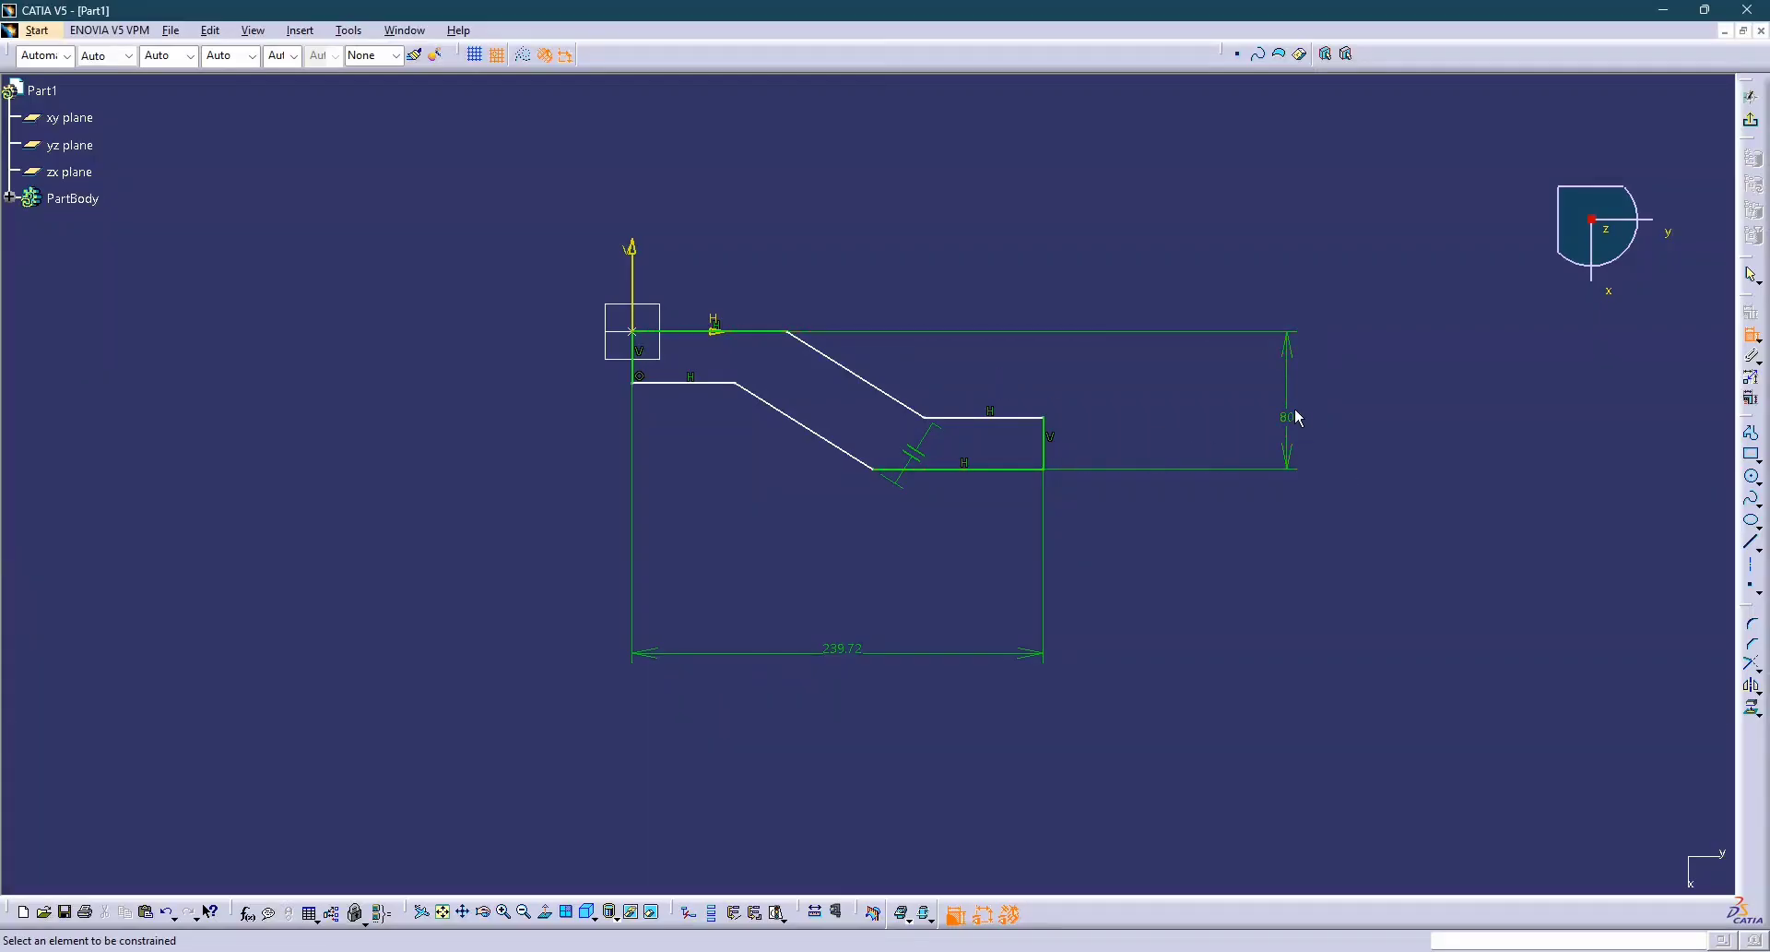
double_click(1287, 419)
text(64)
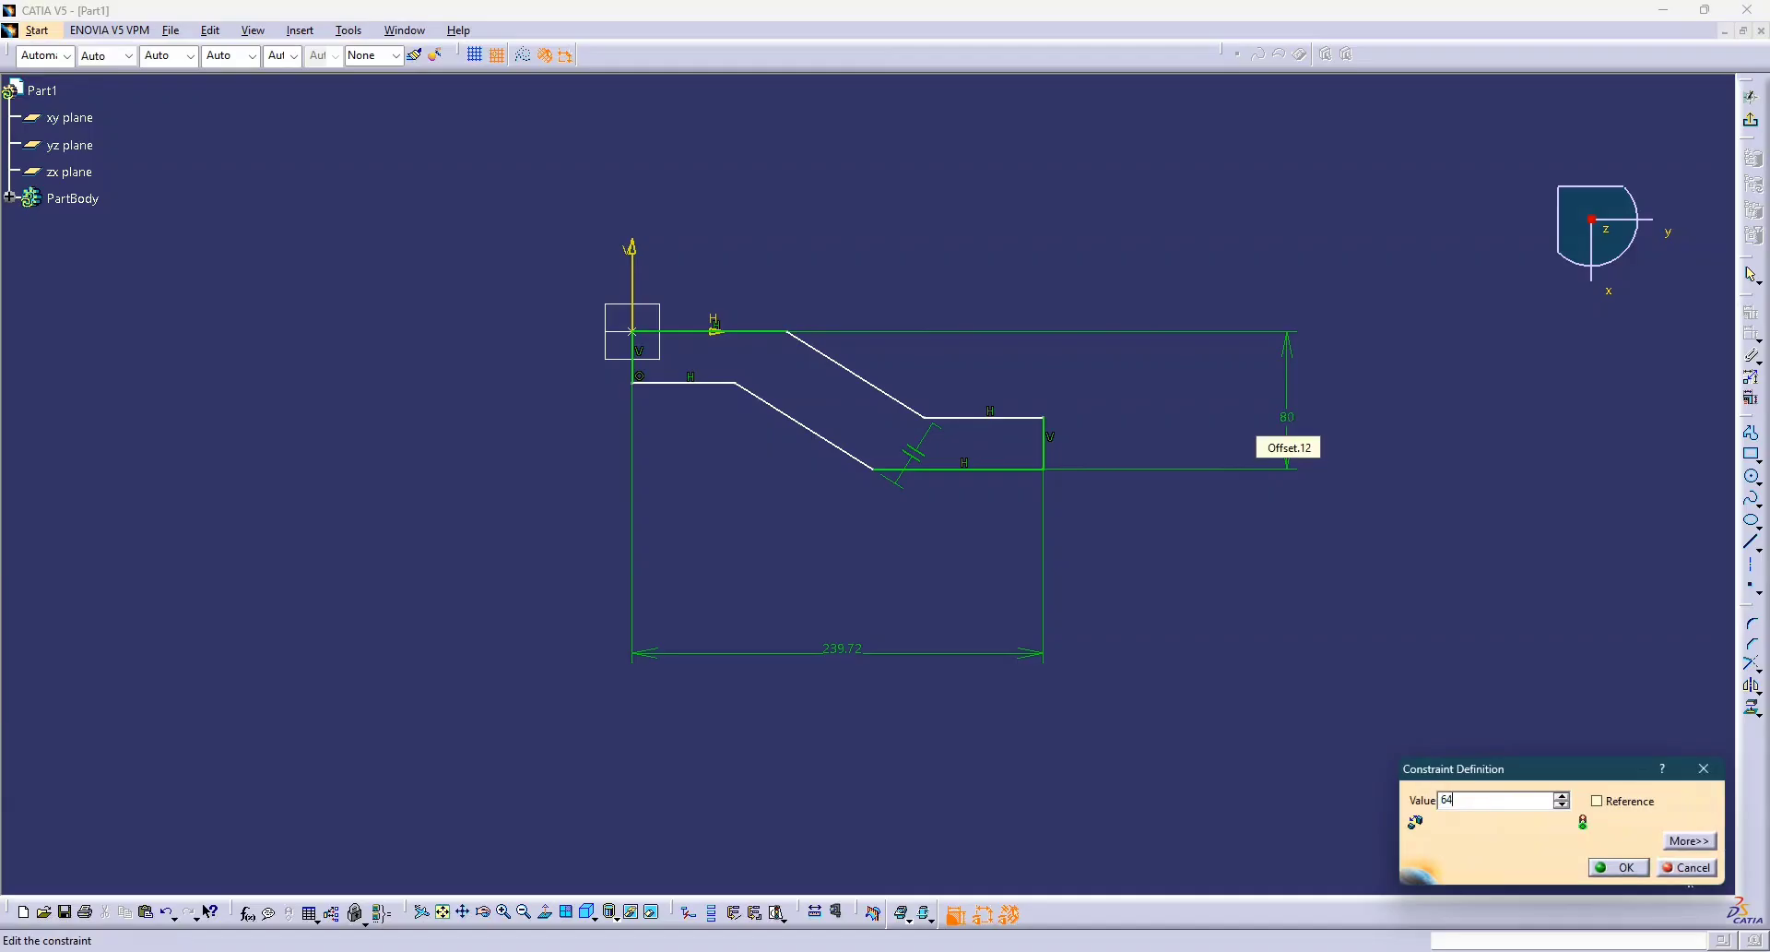
key(Return)
Dimension the vertical edge at the profile's lower right end and set its length to 11 mm.
middle_drag(1141, 472, 1152, 473)
click(1165, 472)
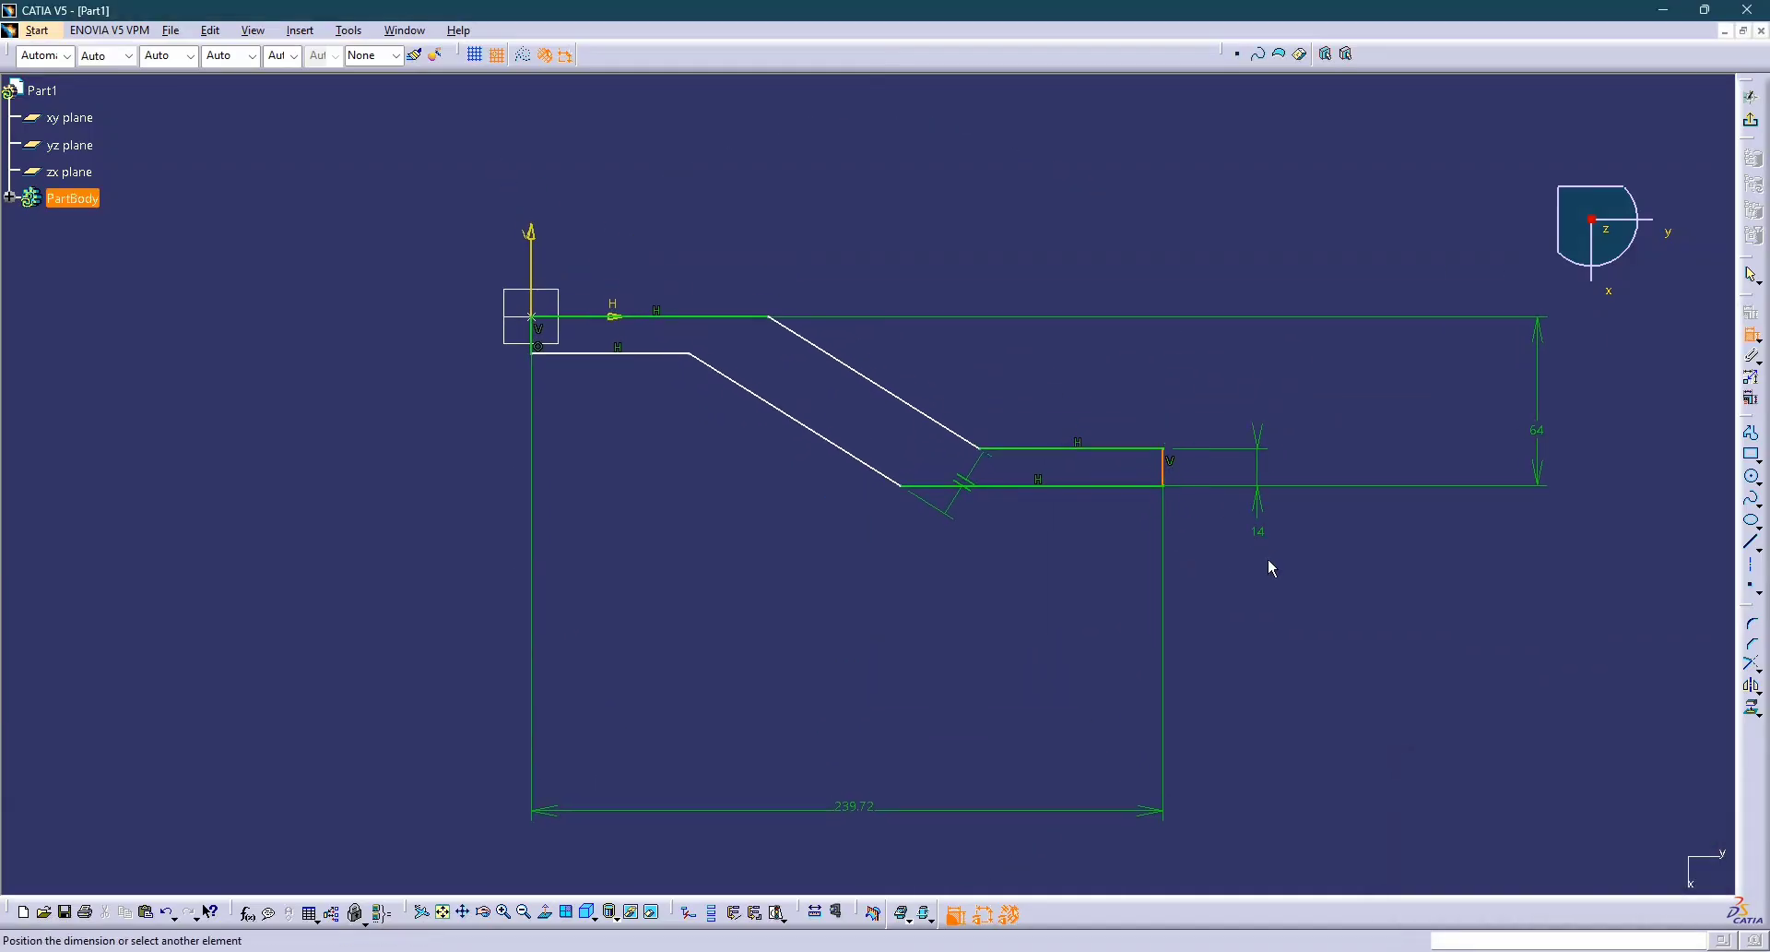
click(1271, 555)
double_click(1270, 563)
text(11)
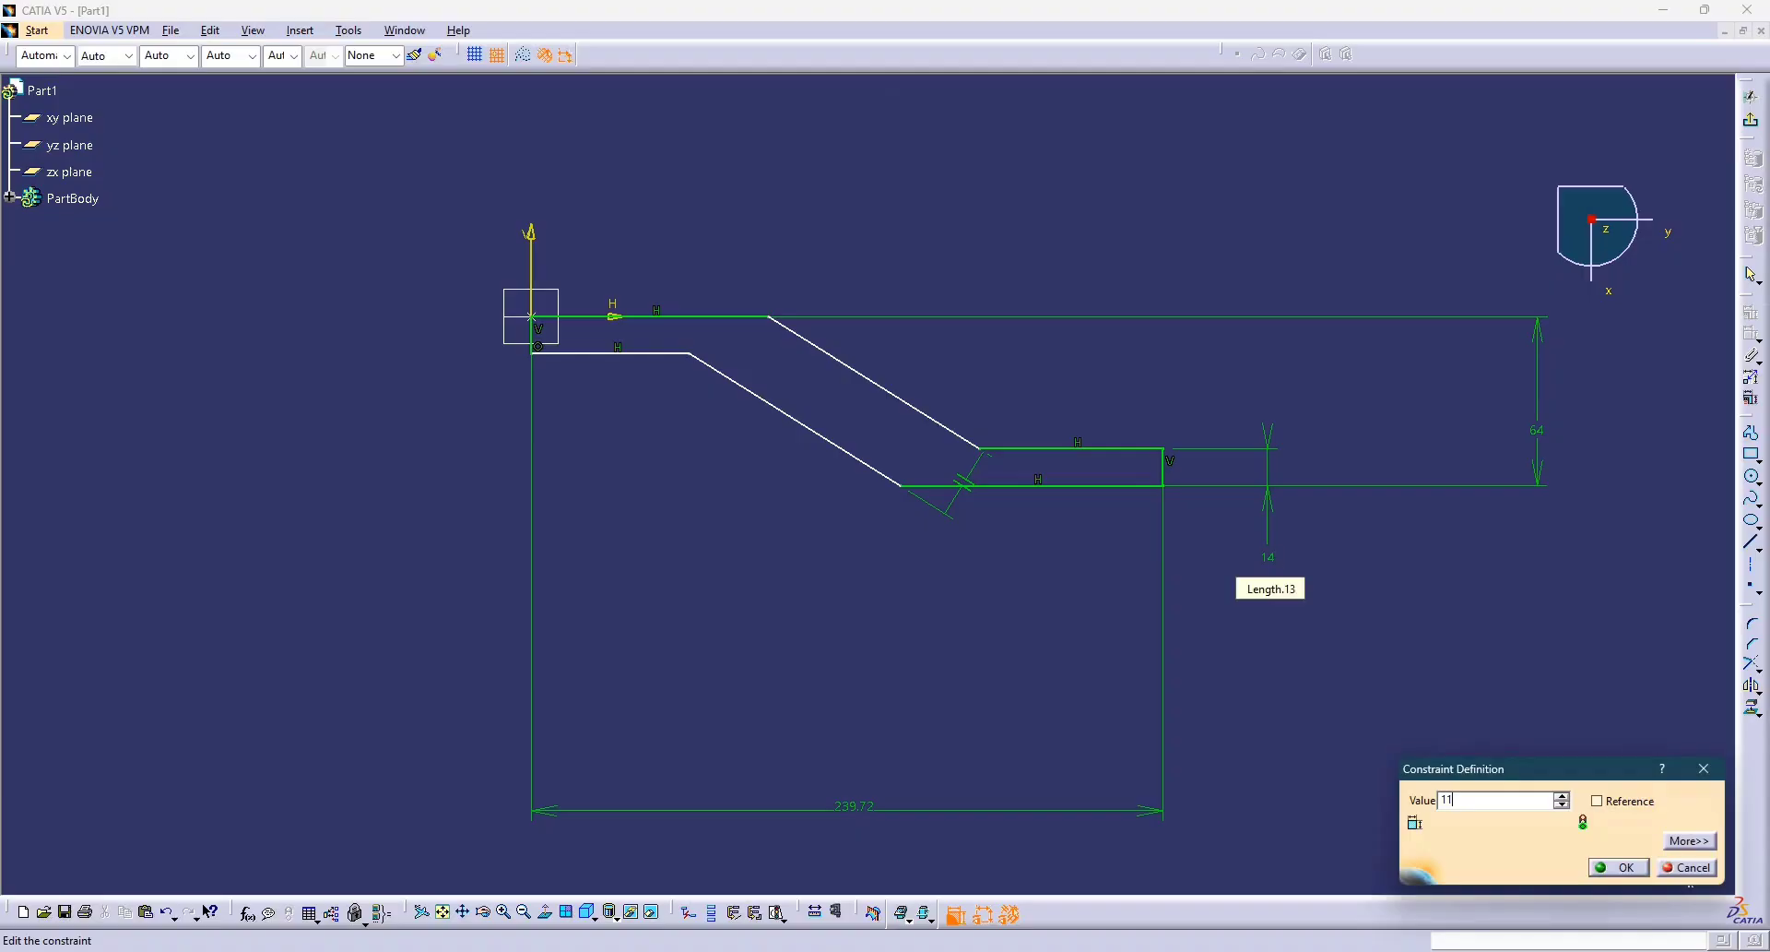
key(Return)
Dimension the distance between the two parallel sloped edges and set it to 11 mm.
click(884, 397)
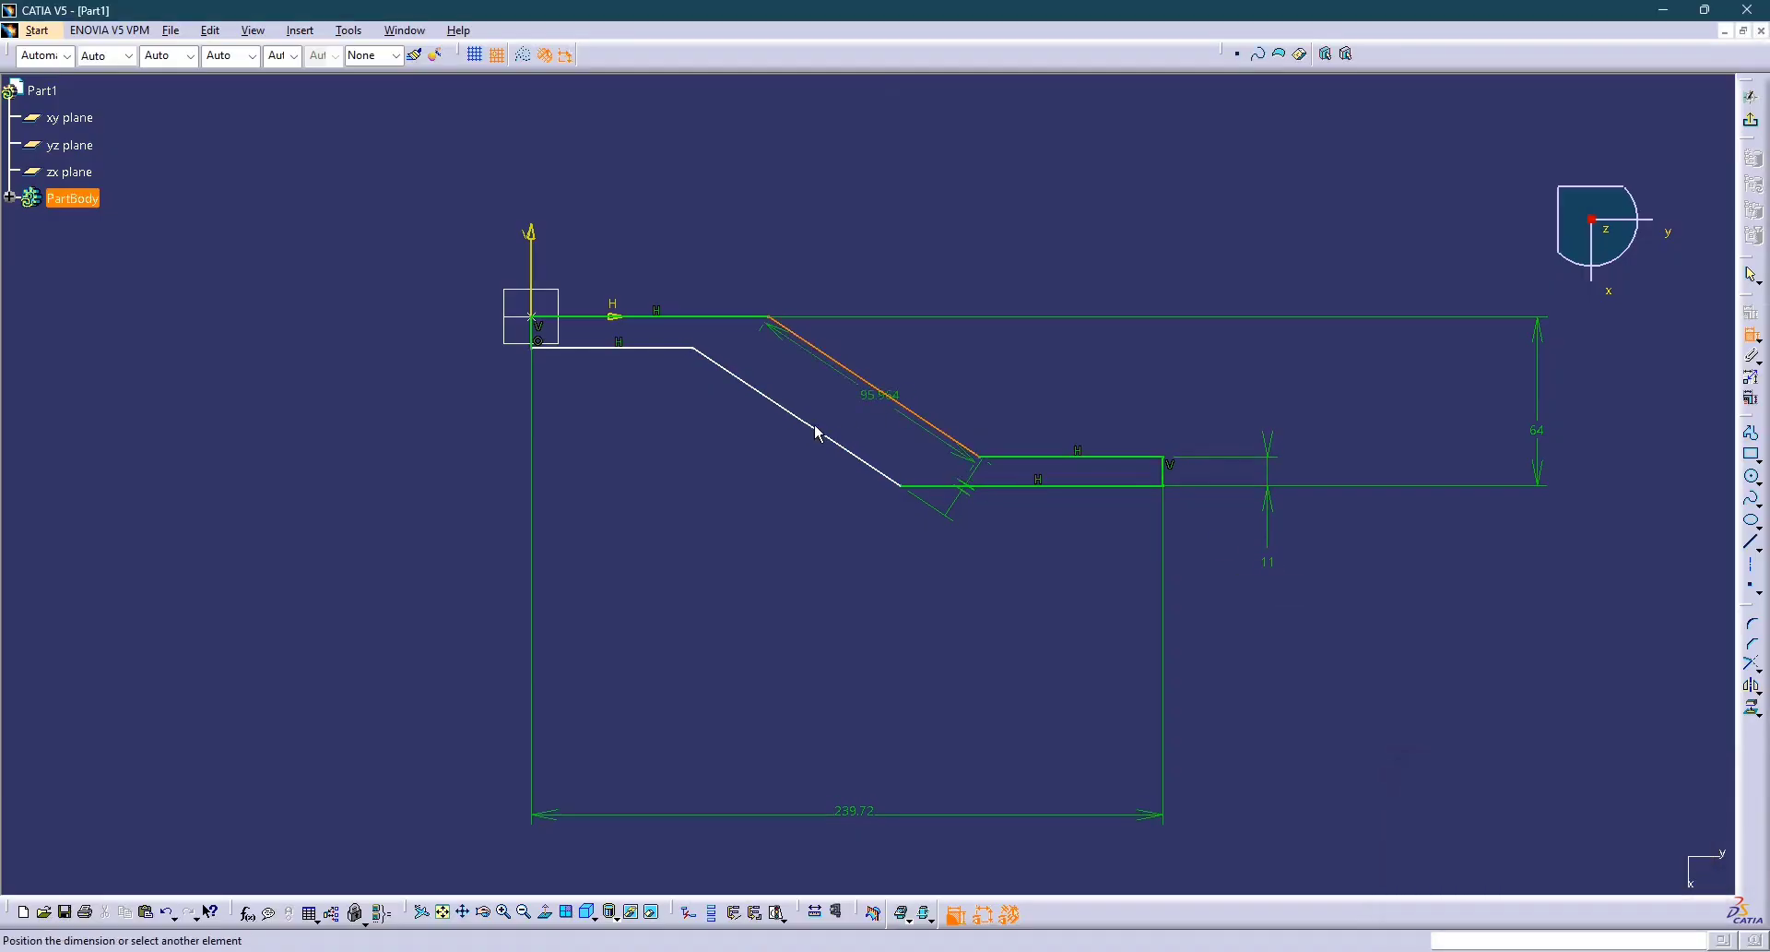
click(830, 435)
click(775, 522)
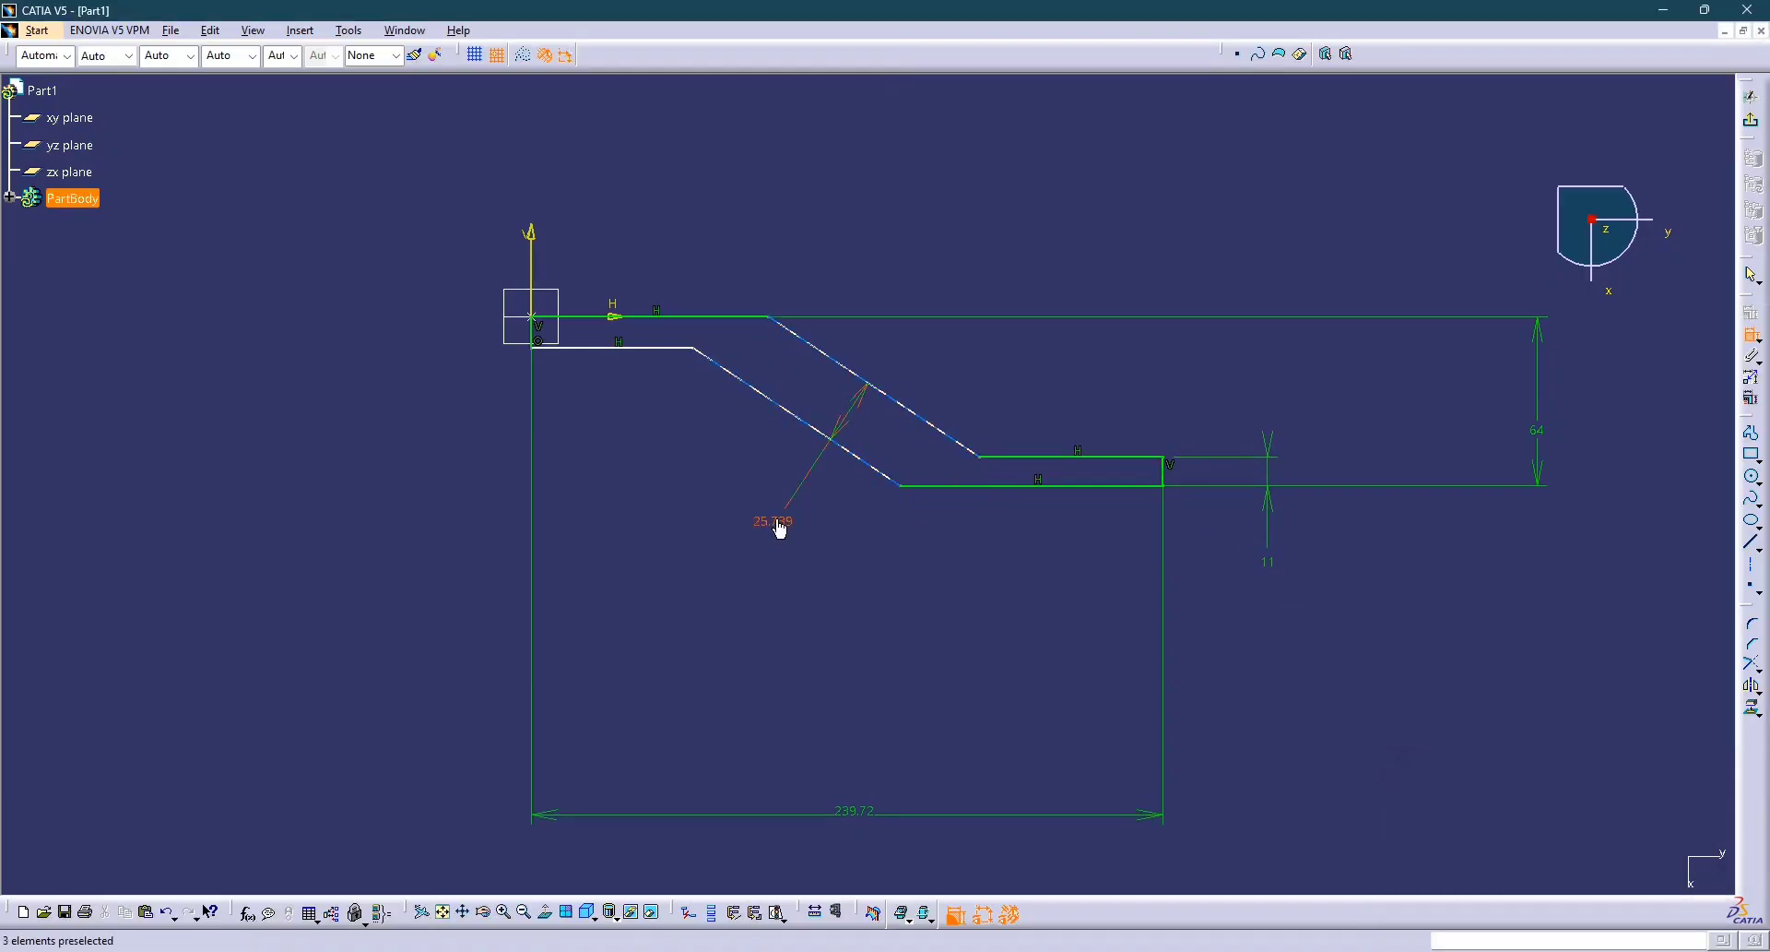
double_click(774, 519)
text(11mm)
key(Return)
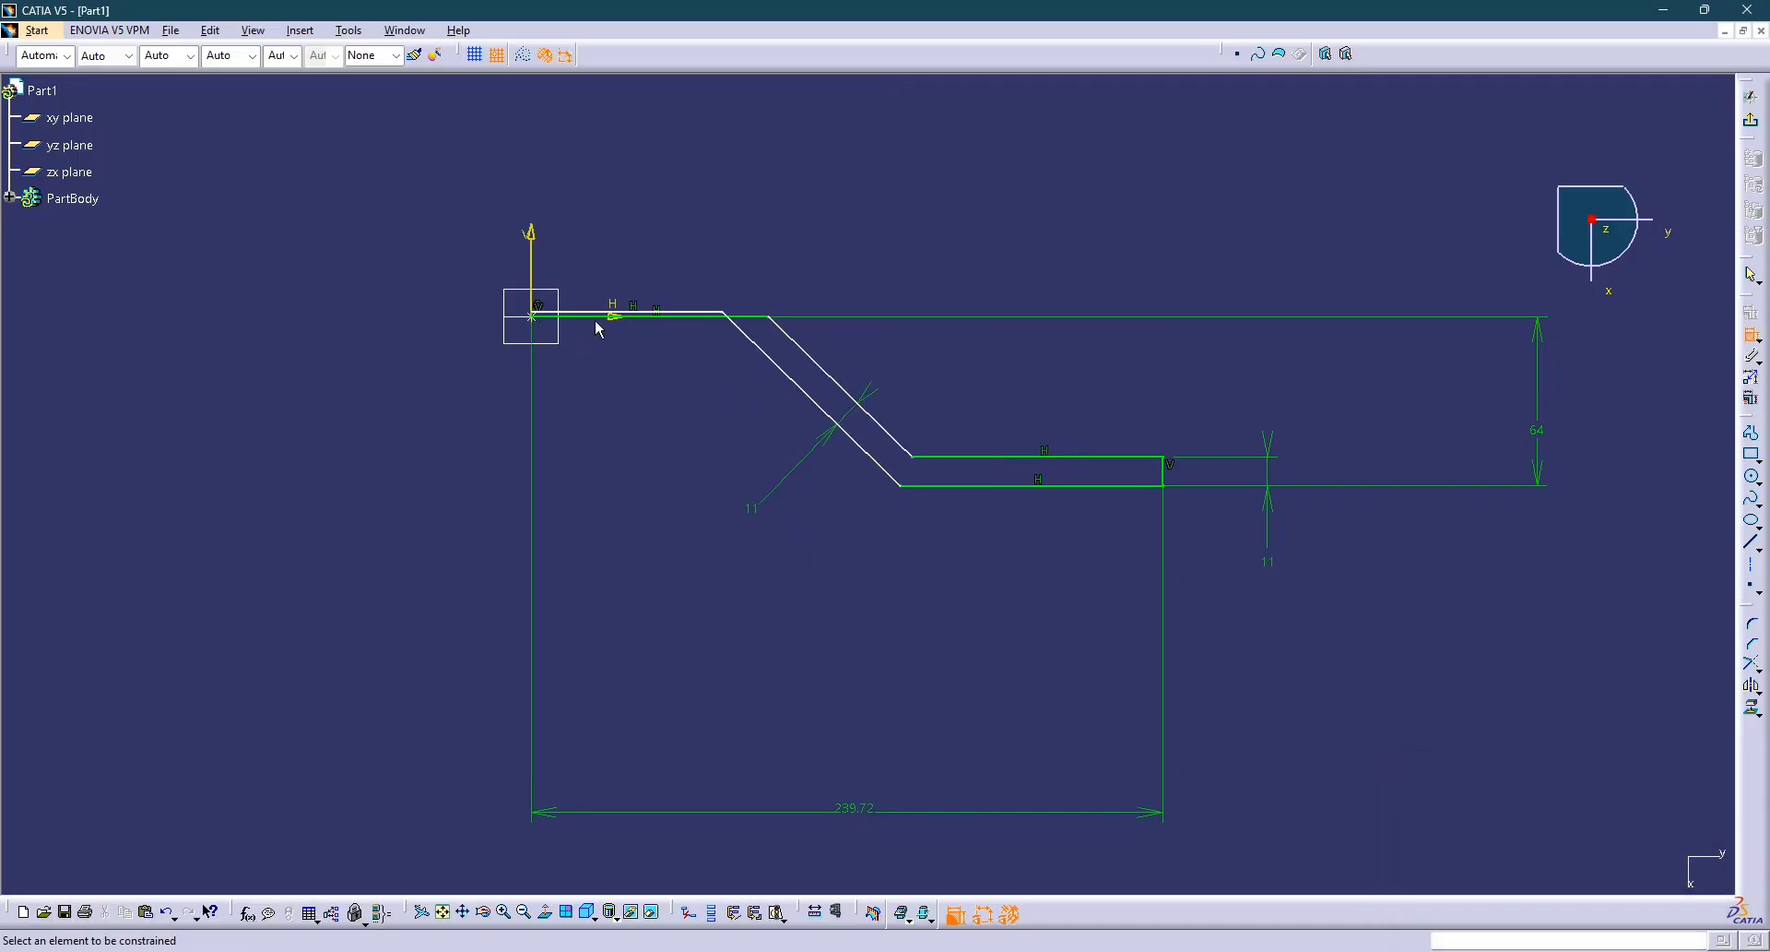
Move the underside edge of the upper left section to about 20 mm below the section's top edge.
middle_drag(676, 319, 678, 157)
middle_drag(701, 332, 907, 697)
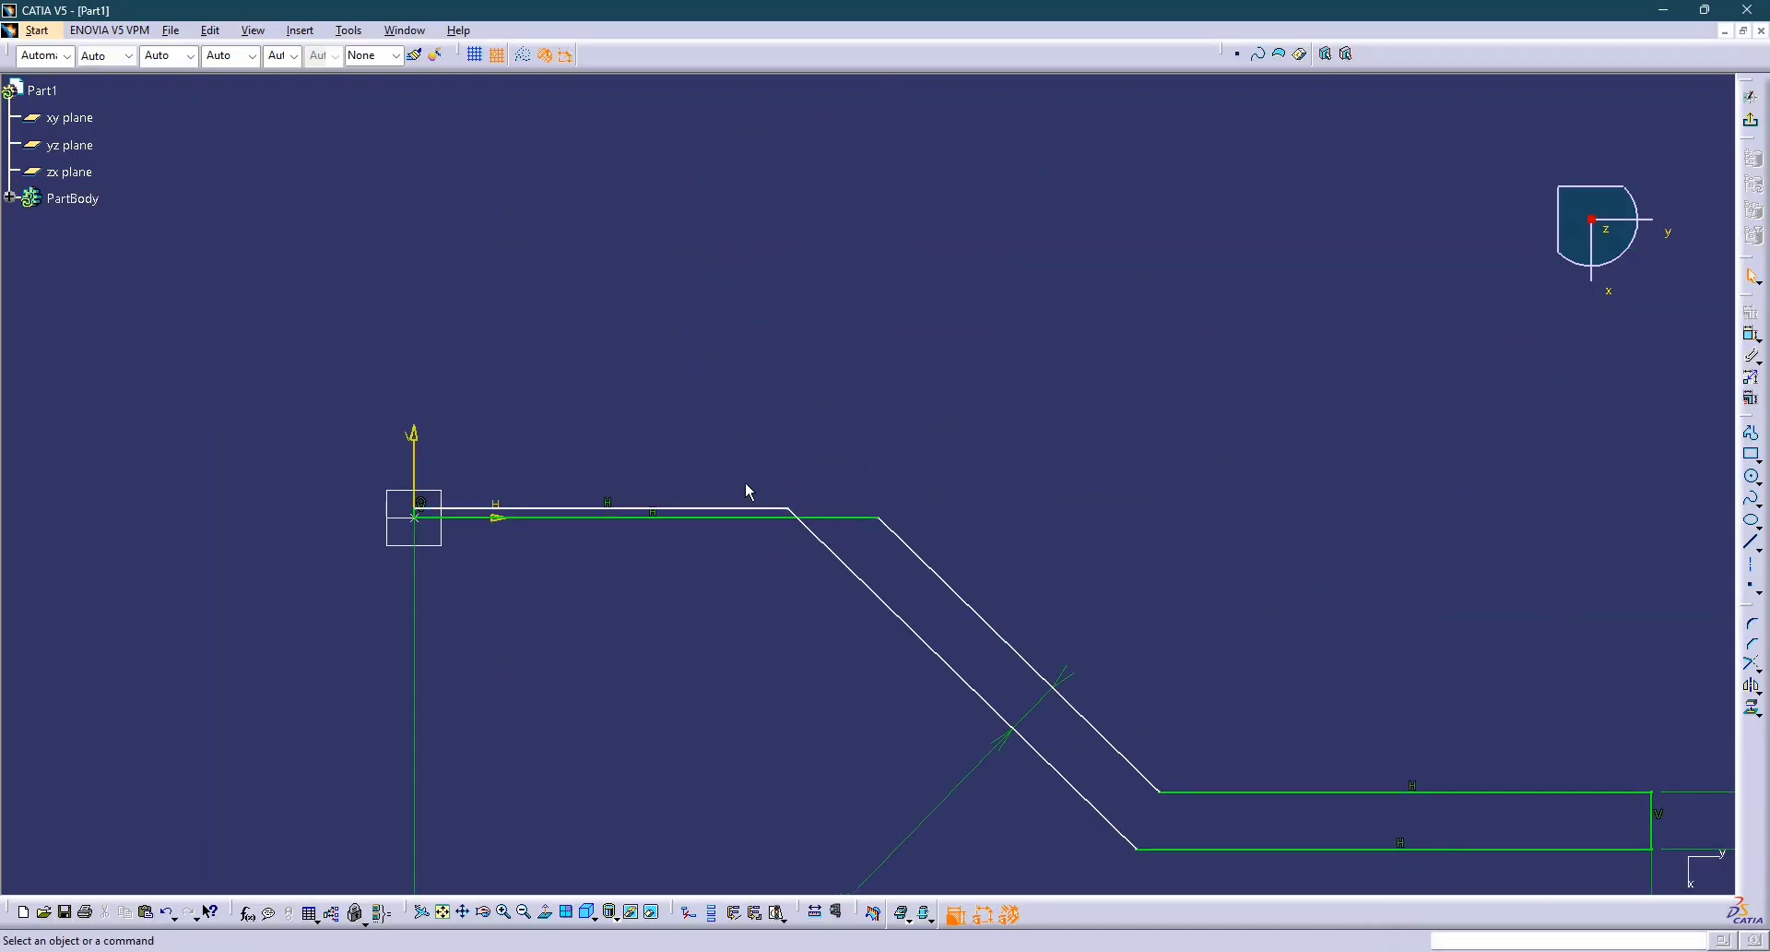
click(743, 508)
drag(747, 579, 753, 621)
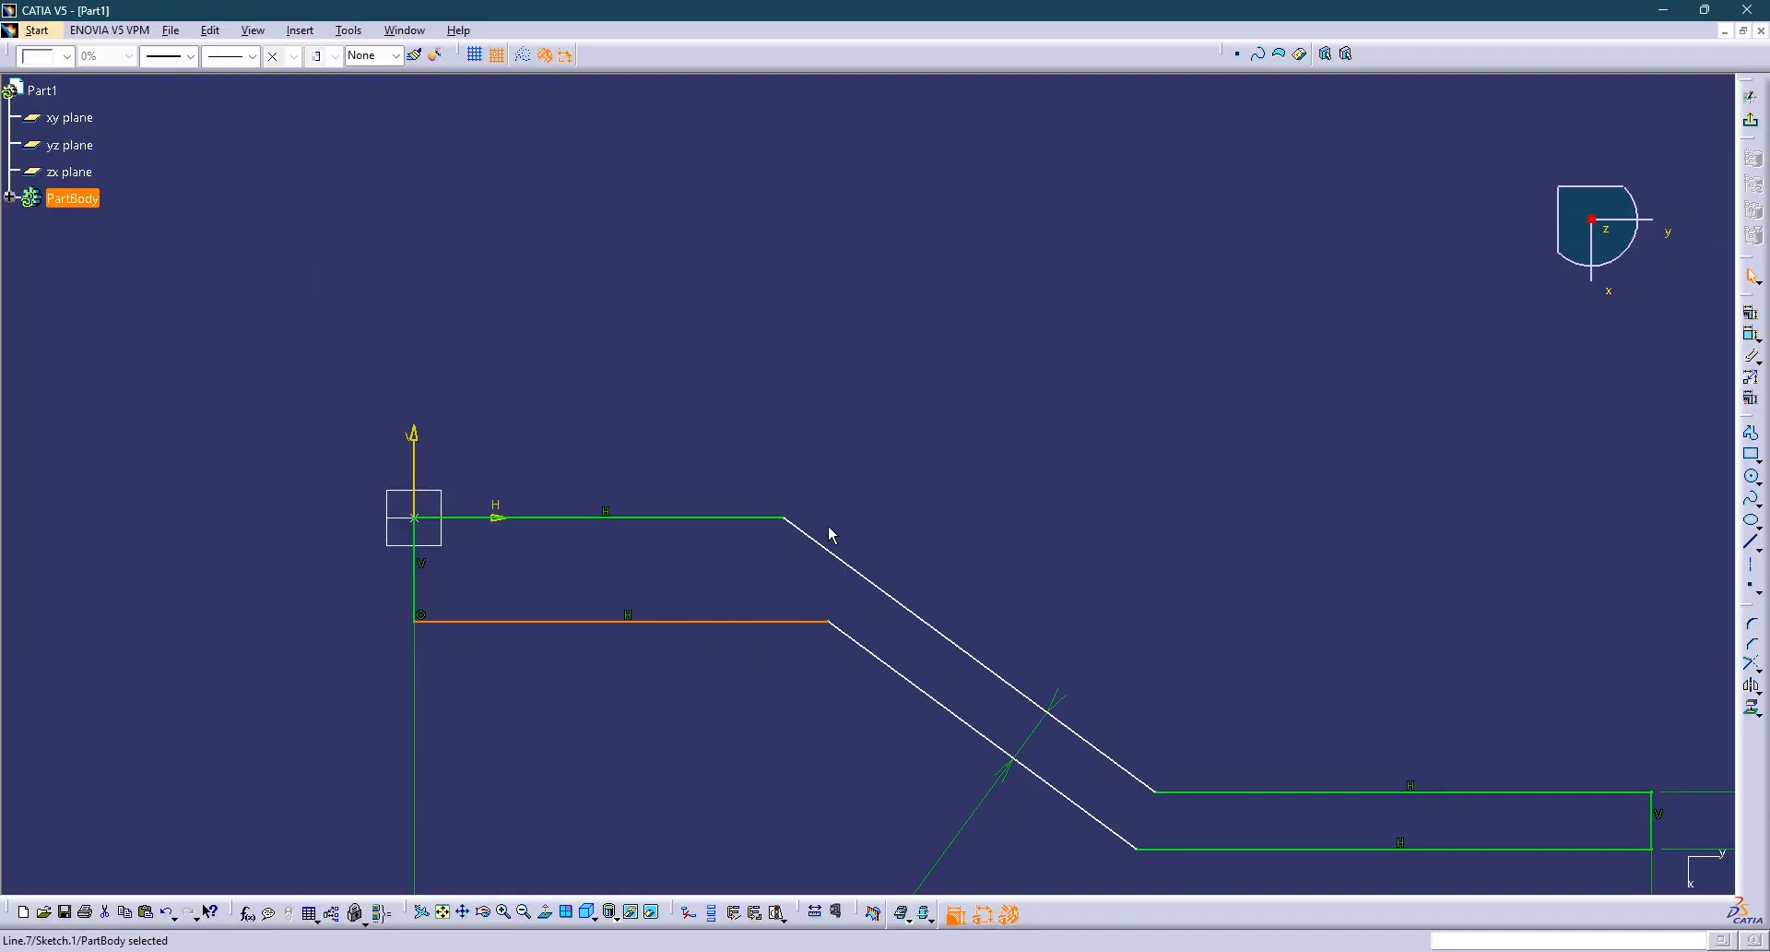
click(959, 520)
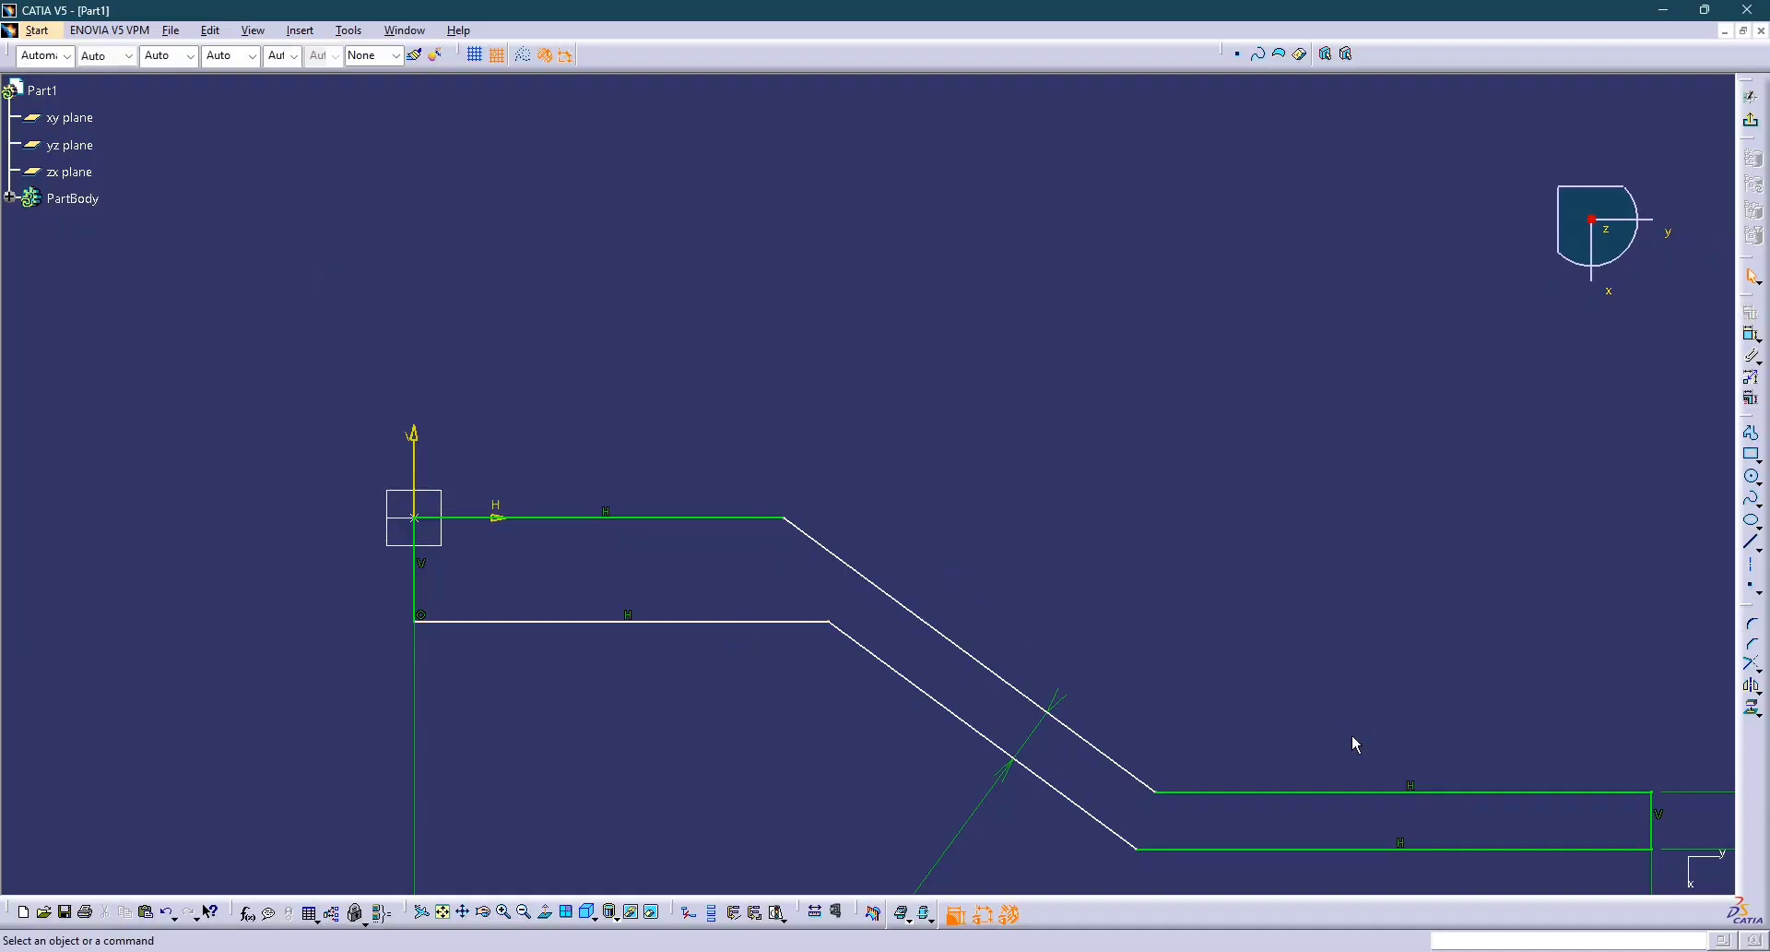
Dimension the thickness between the upper left section's two horizontal edges and set it to 11 mm.
click(1752, 335)
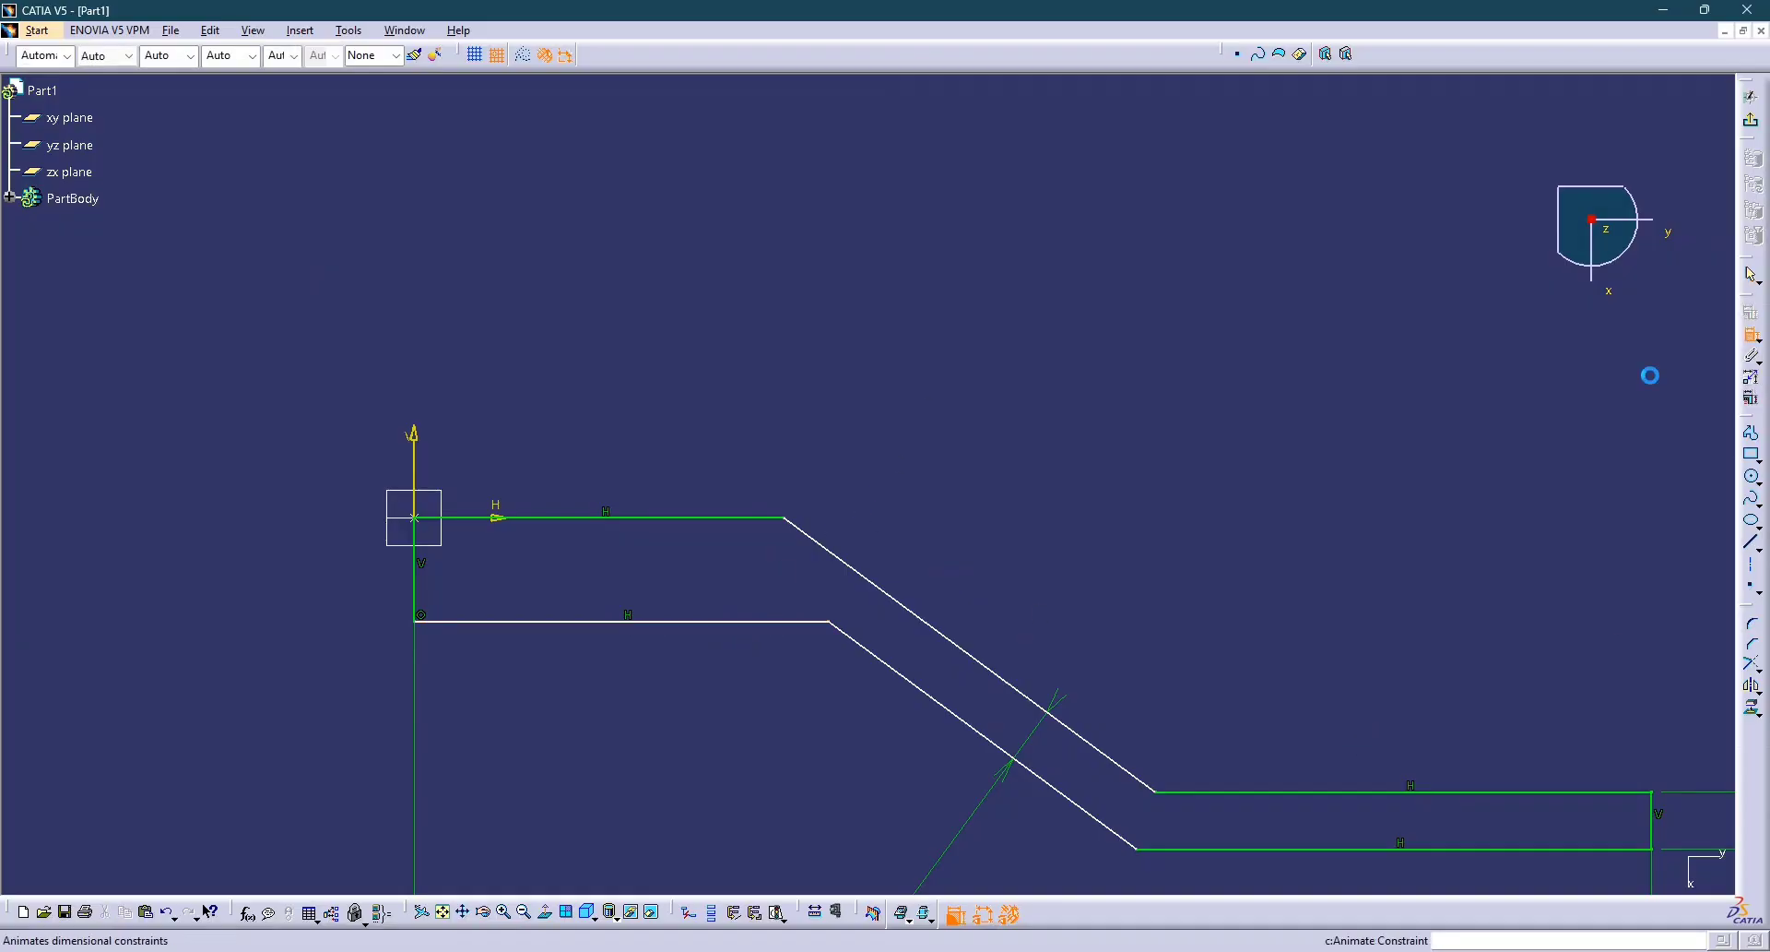
click(710, 622)
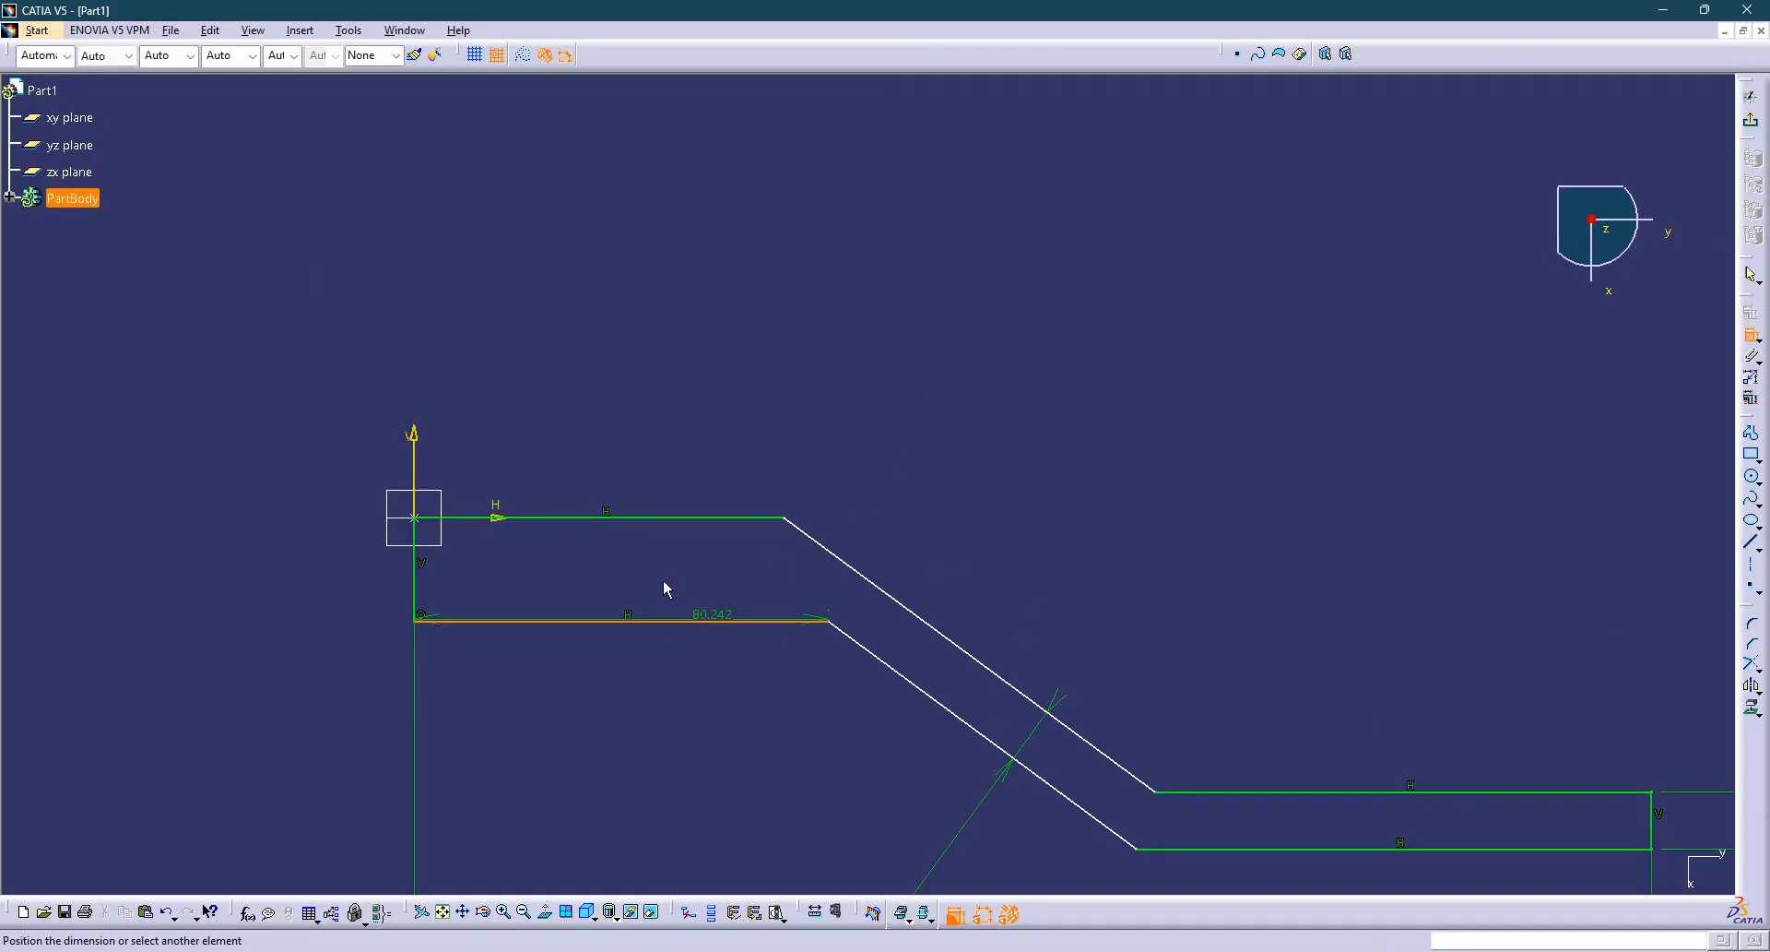
click(687, 519)
click(661, 440)
double_click(661, 438)
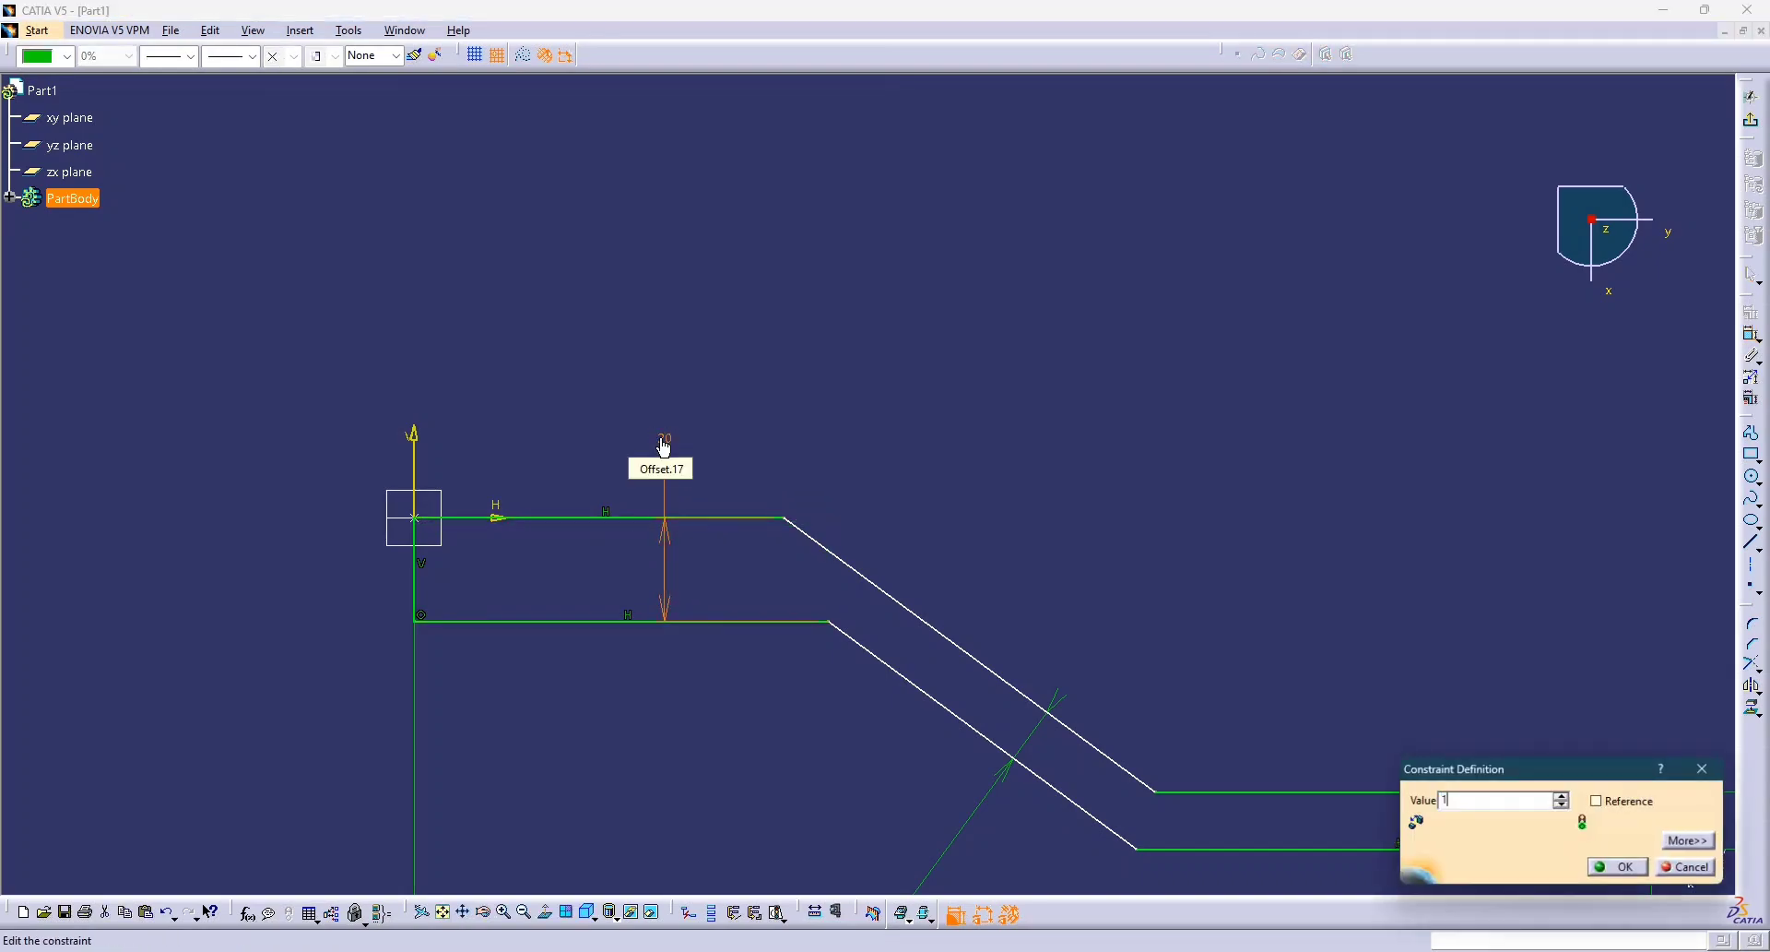
text(11)
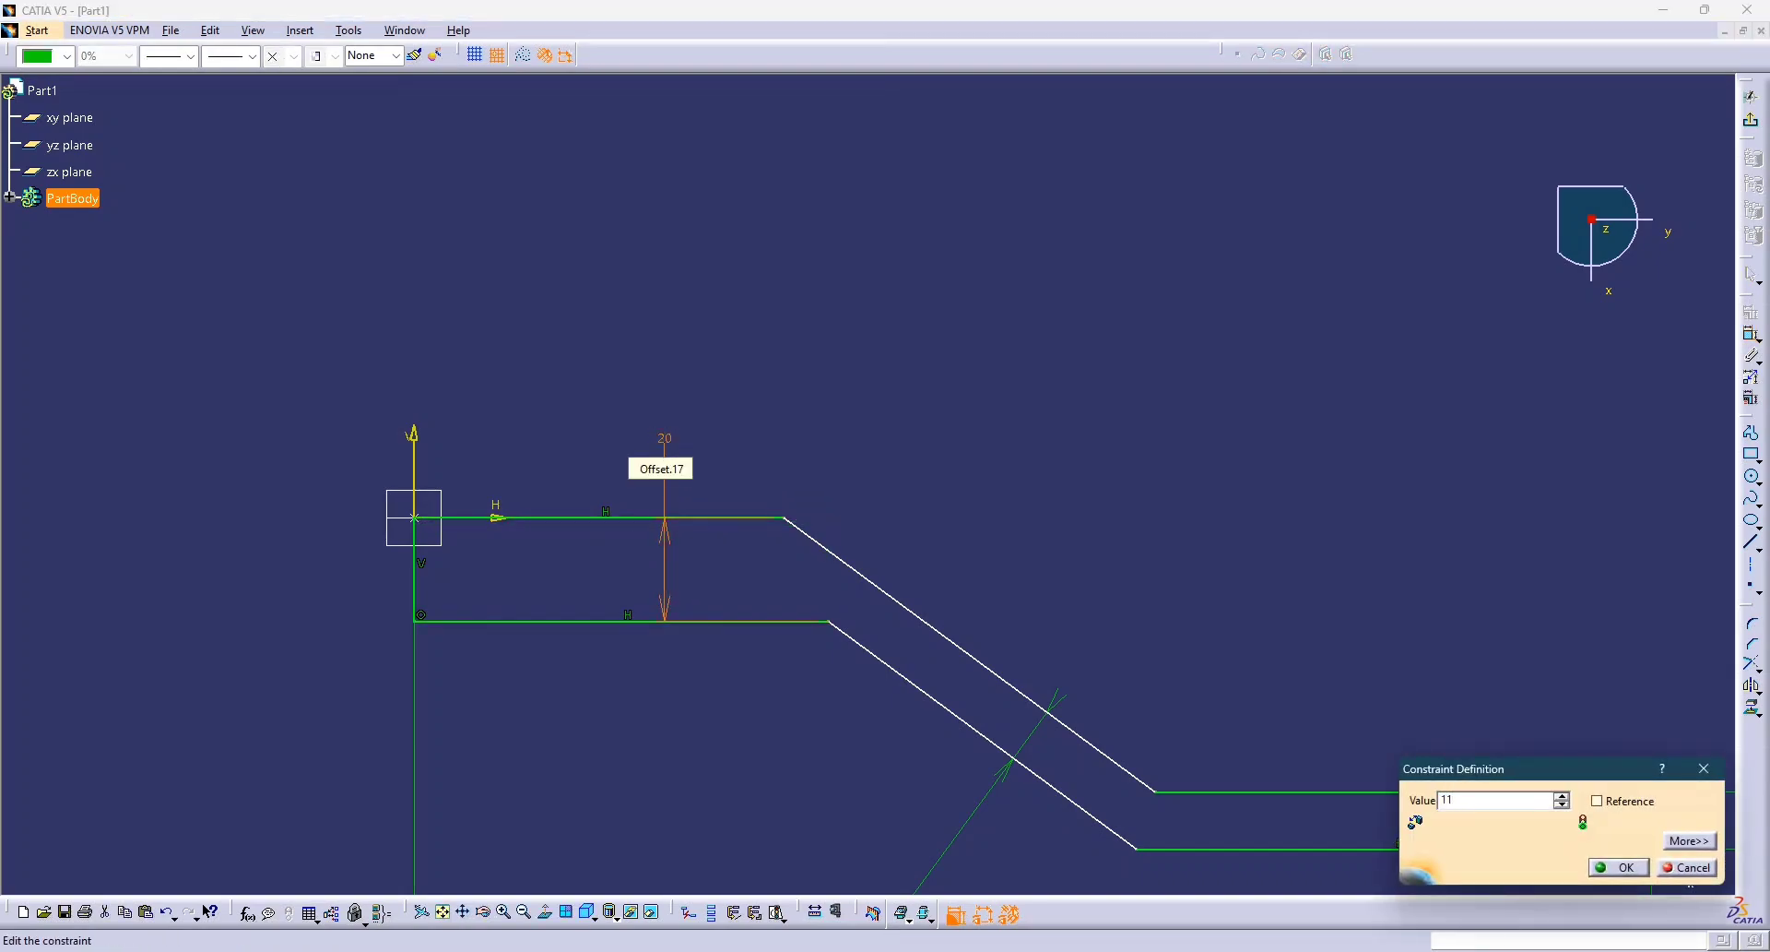
click(666, 445)
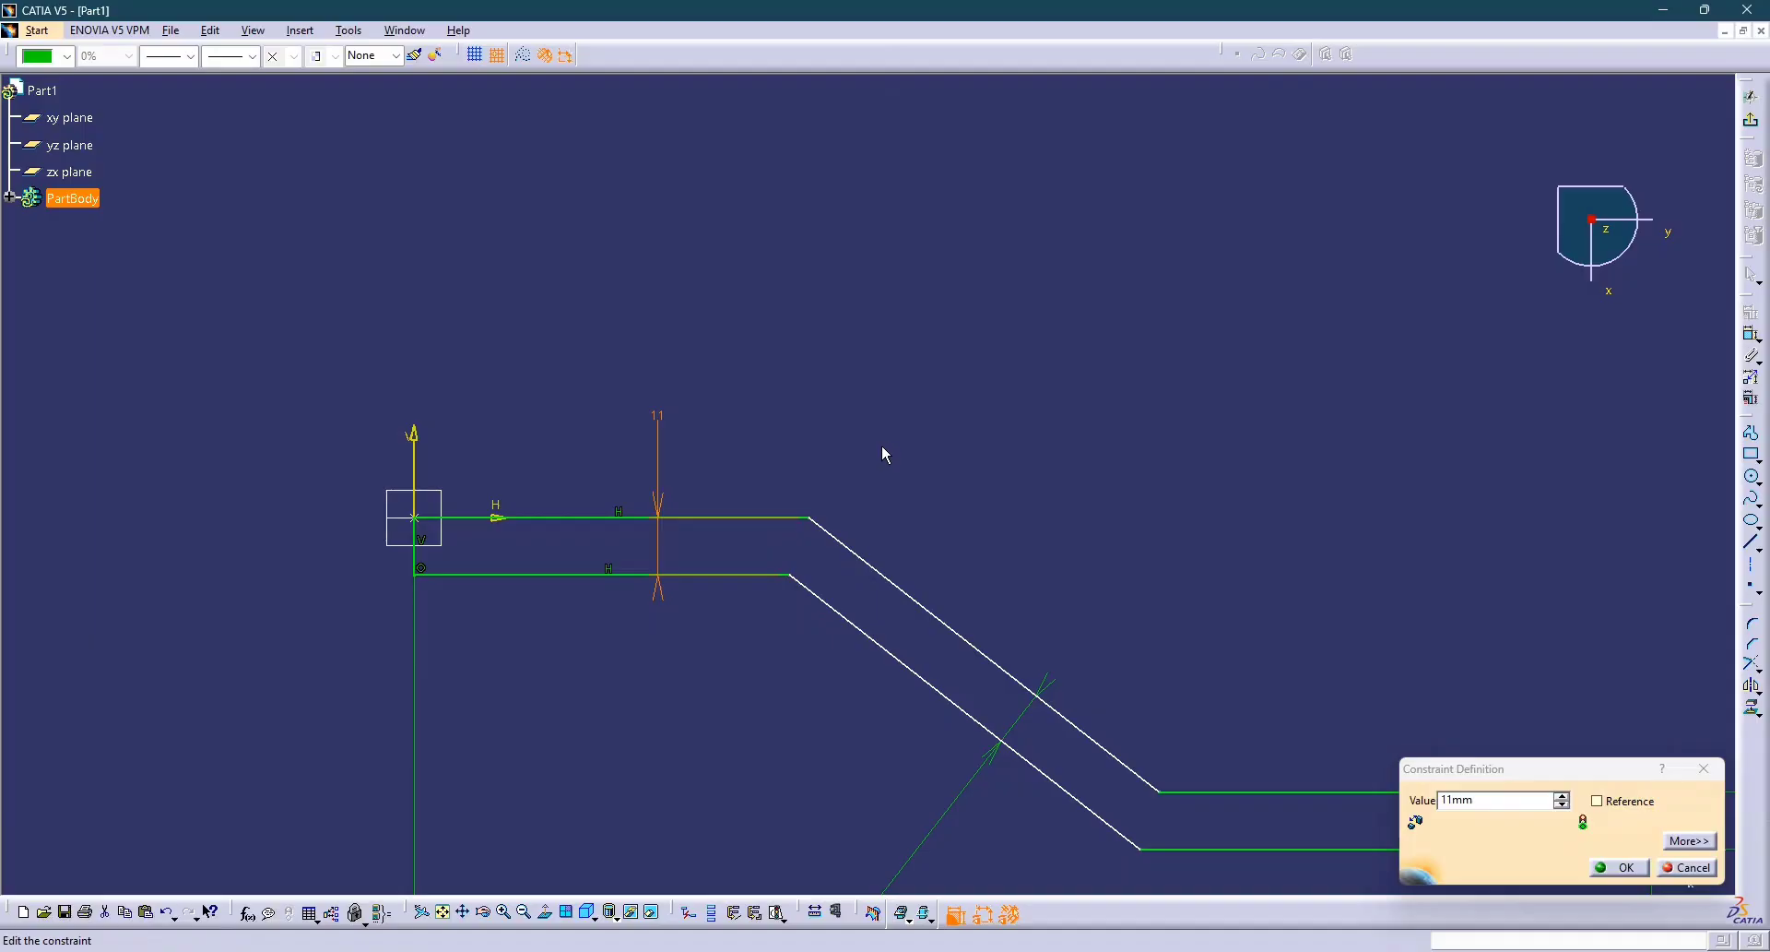
click(1620, 867)
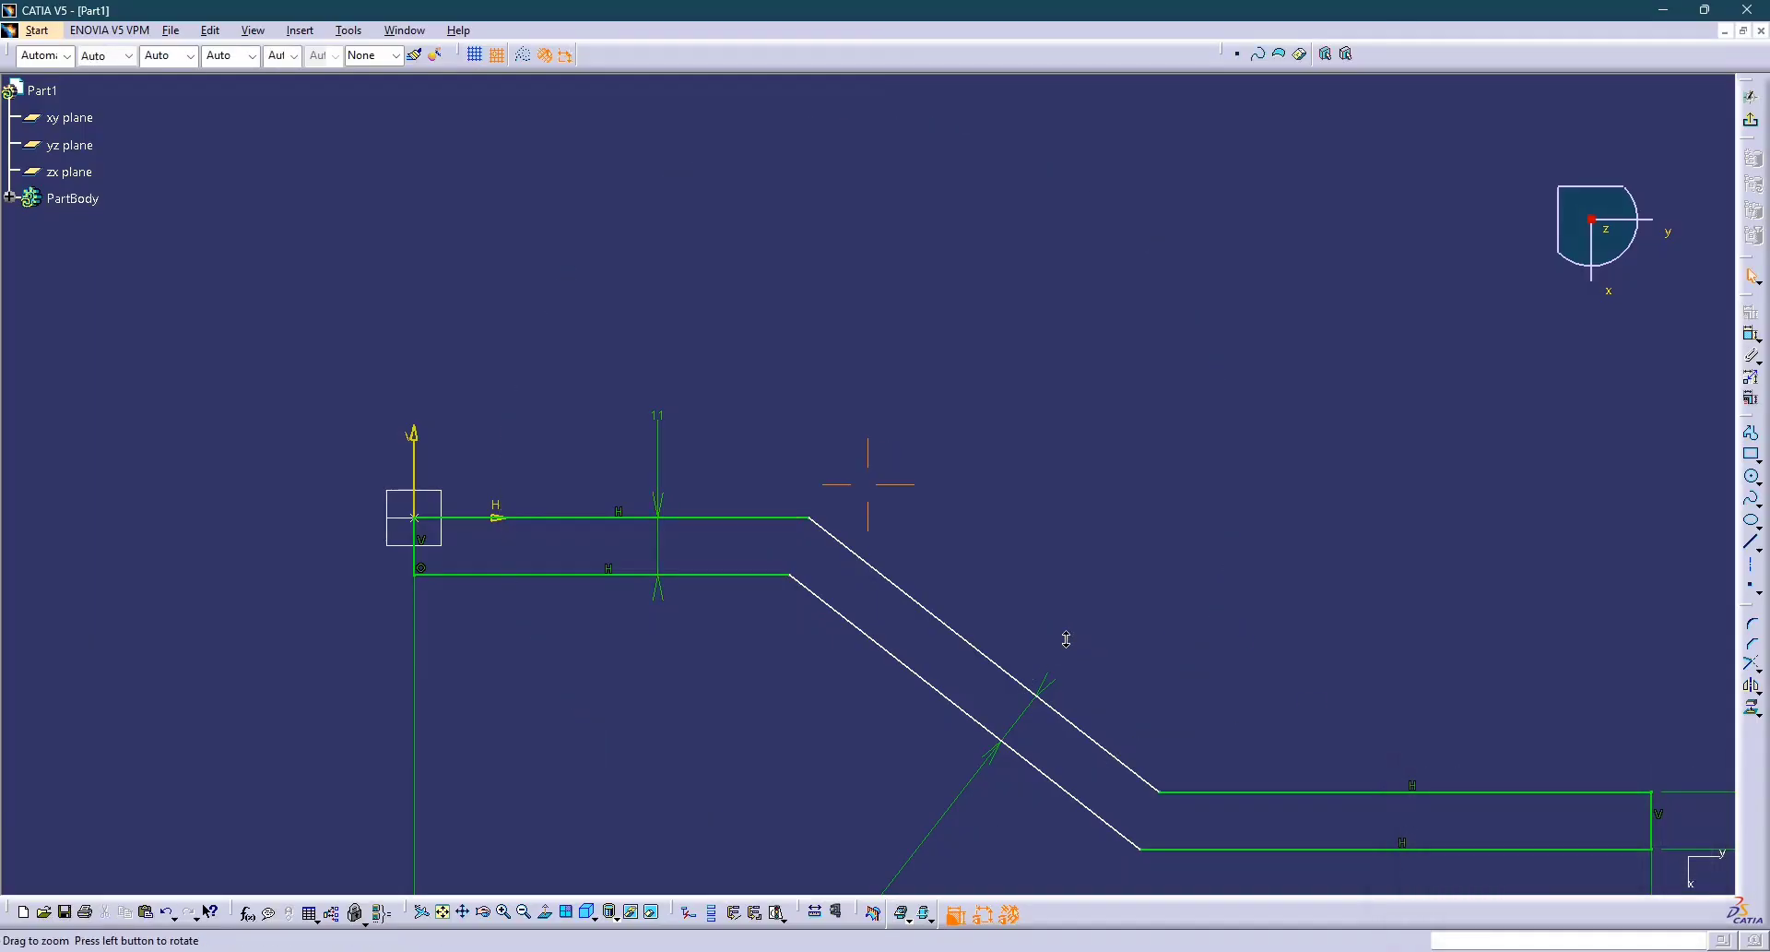
Dimension the length of the lowest horizontal edge at the profile's right end.
middle_drag(1066, 639, 1032, 683)
mouse_move(1031, 681)
middle_down()
mouse_move(992, 612)
mouse_move(982, 655)
mouse_move(927, 574)
mouse_move(913, 452)
middle_up()
click(993, 613)
click(927, 573)
middle_drag(927, 553, 948, 607)
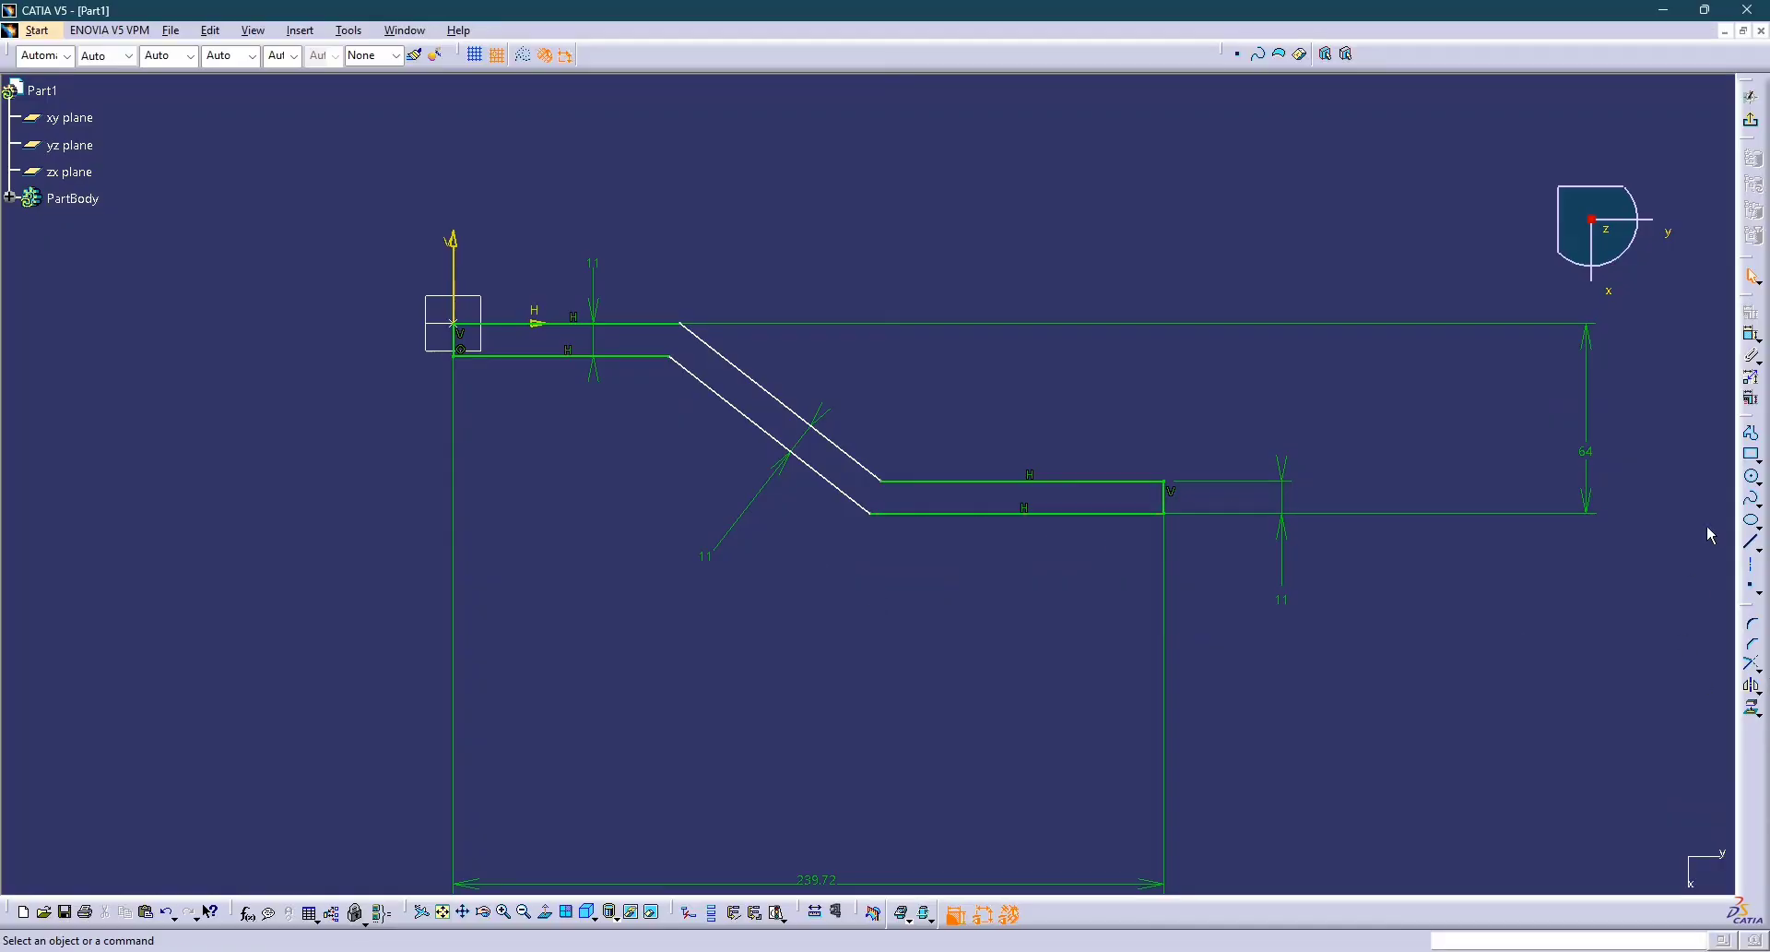
click(1753, 335)
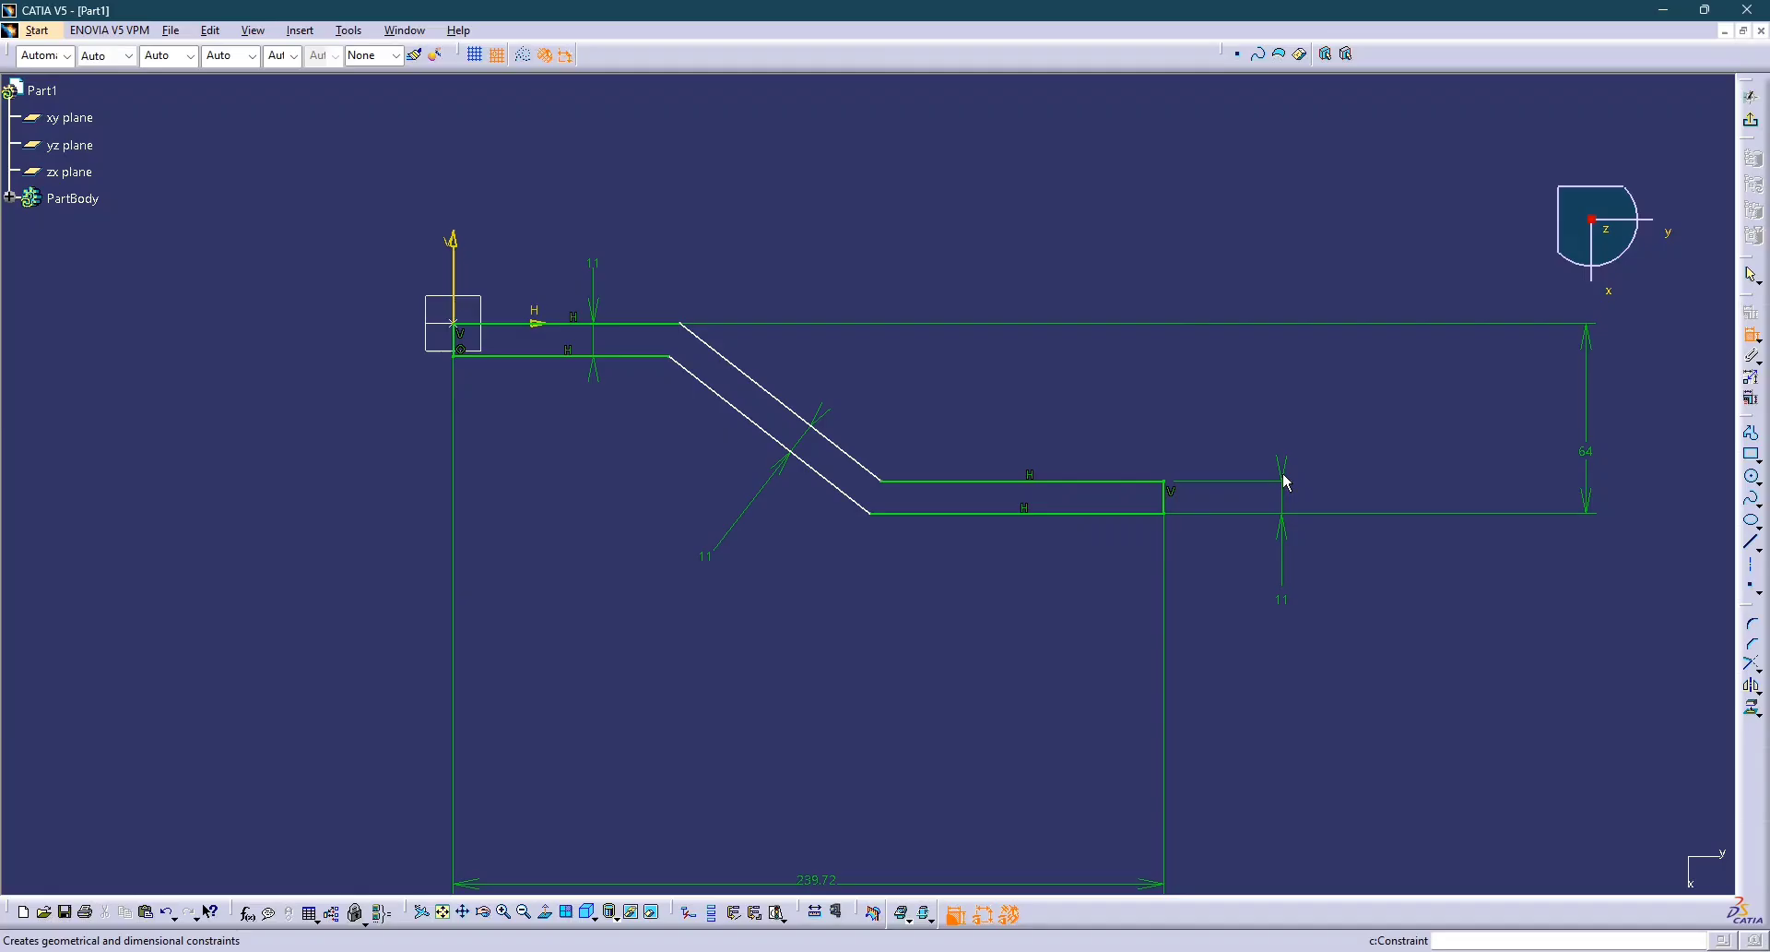
click(1126, 513)
click(1099, 667)
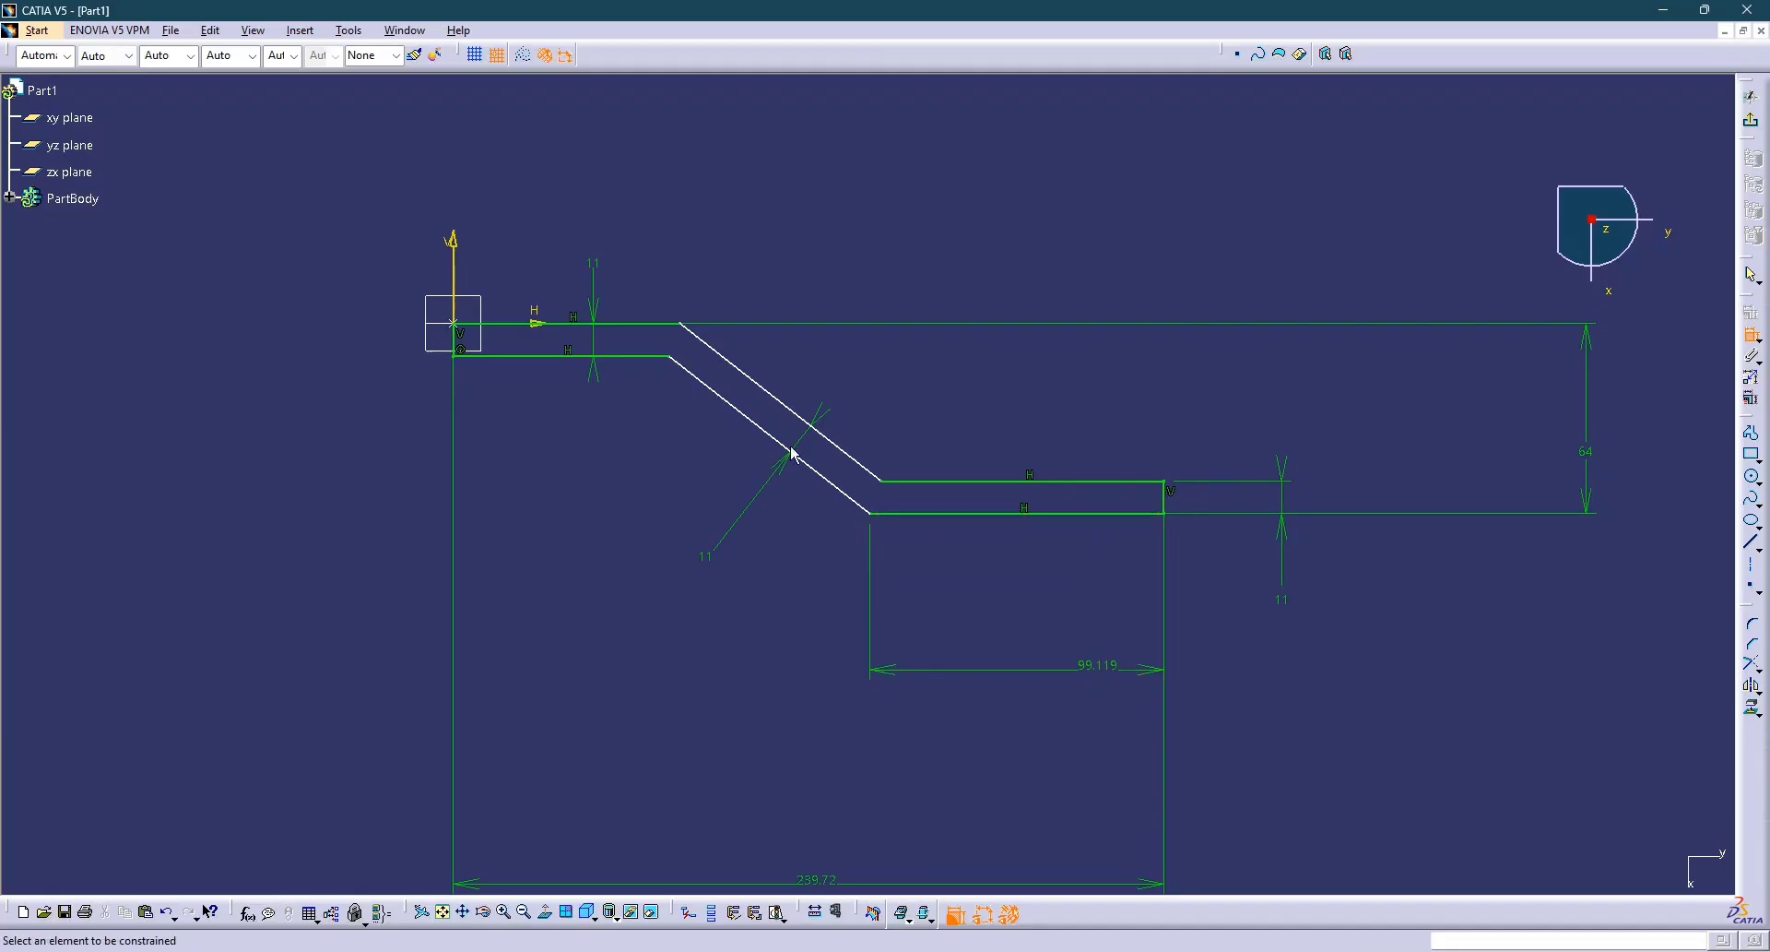
Dimension the profile's upper left horizontal edge from the origin and set its length to 65 mm.
click(633, 323)
click(553, 186)
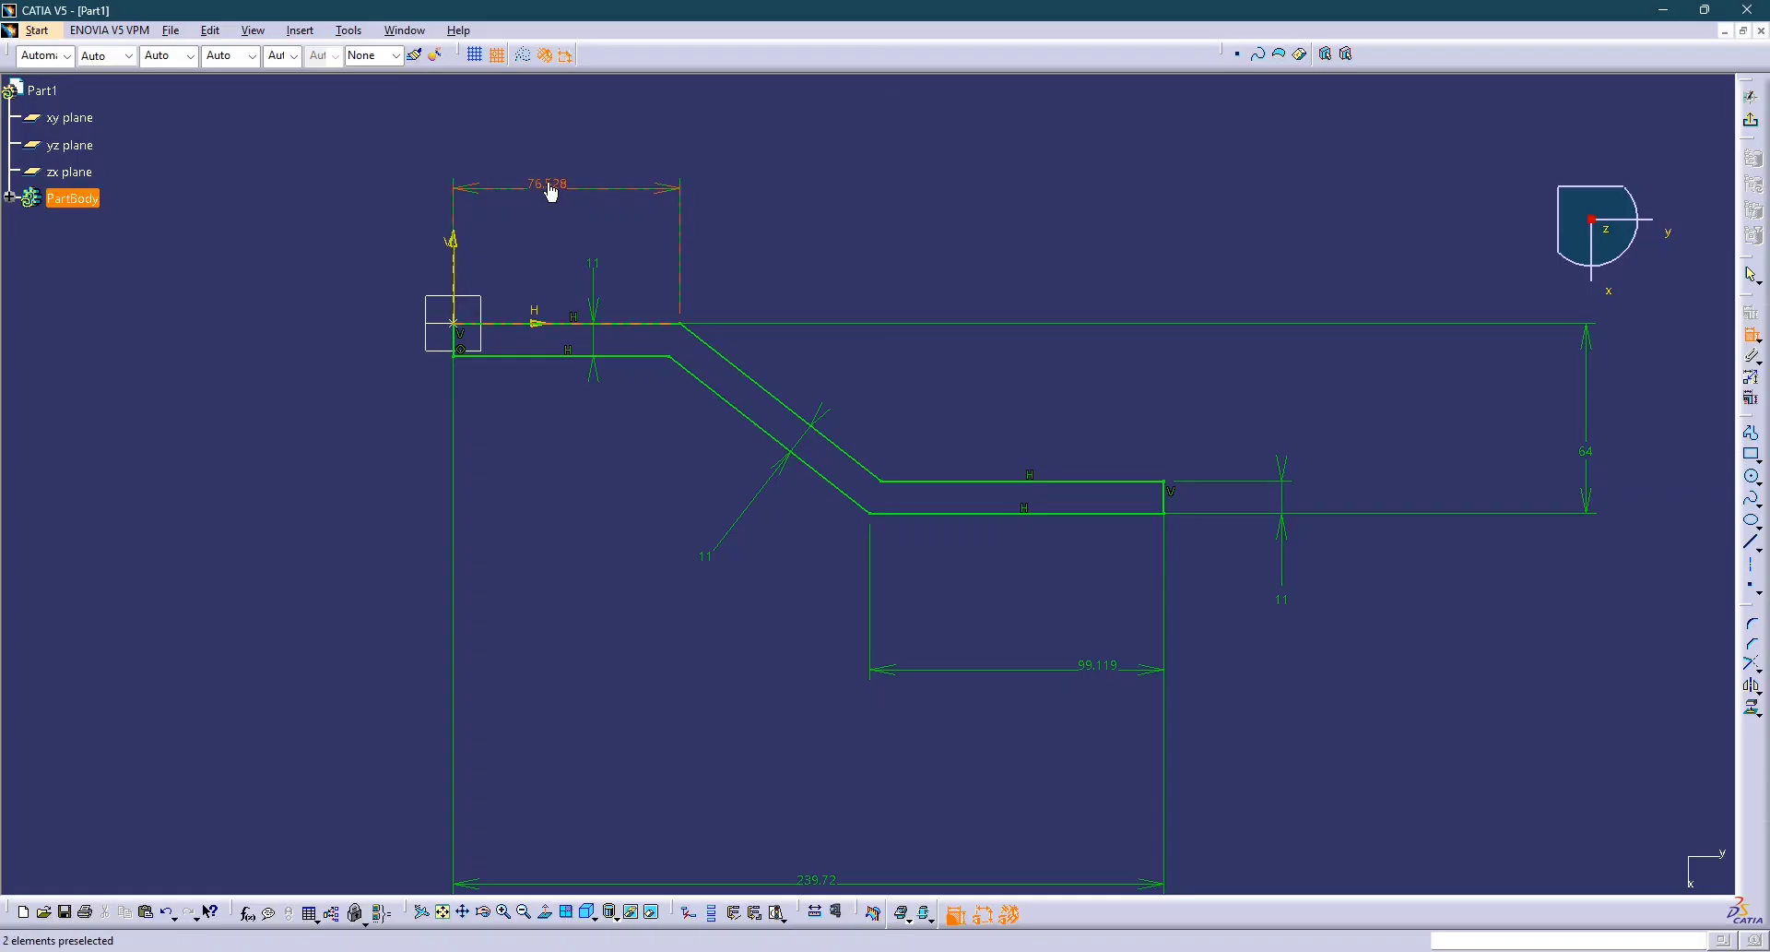
double_click(552, 189)
text(65mm)
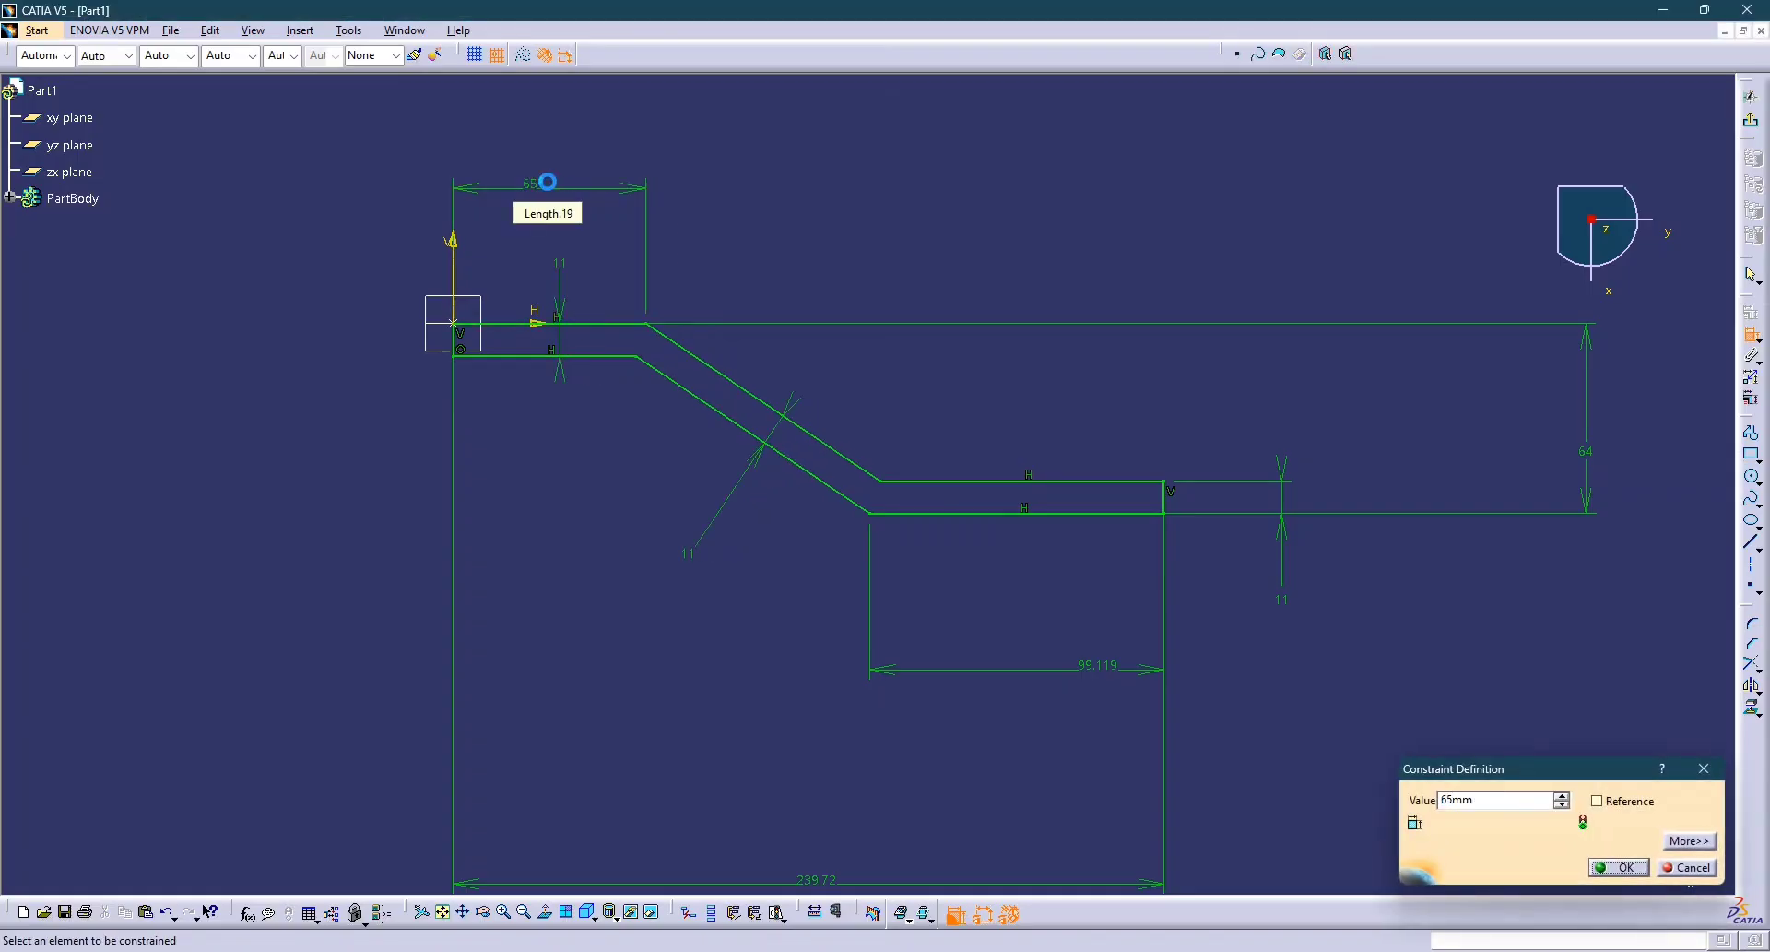
key(Return)
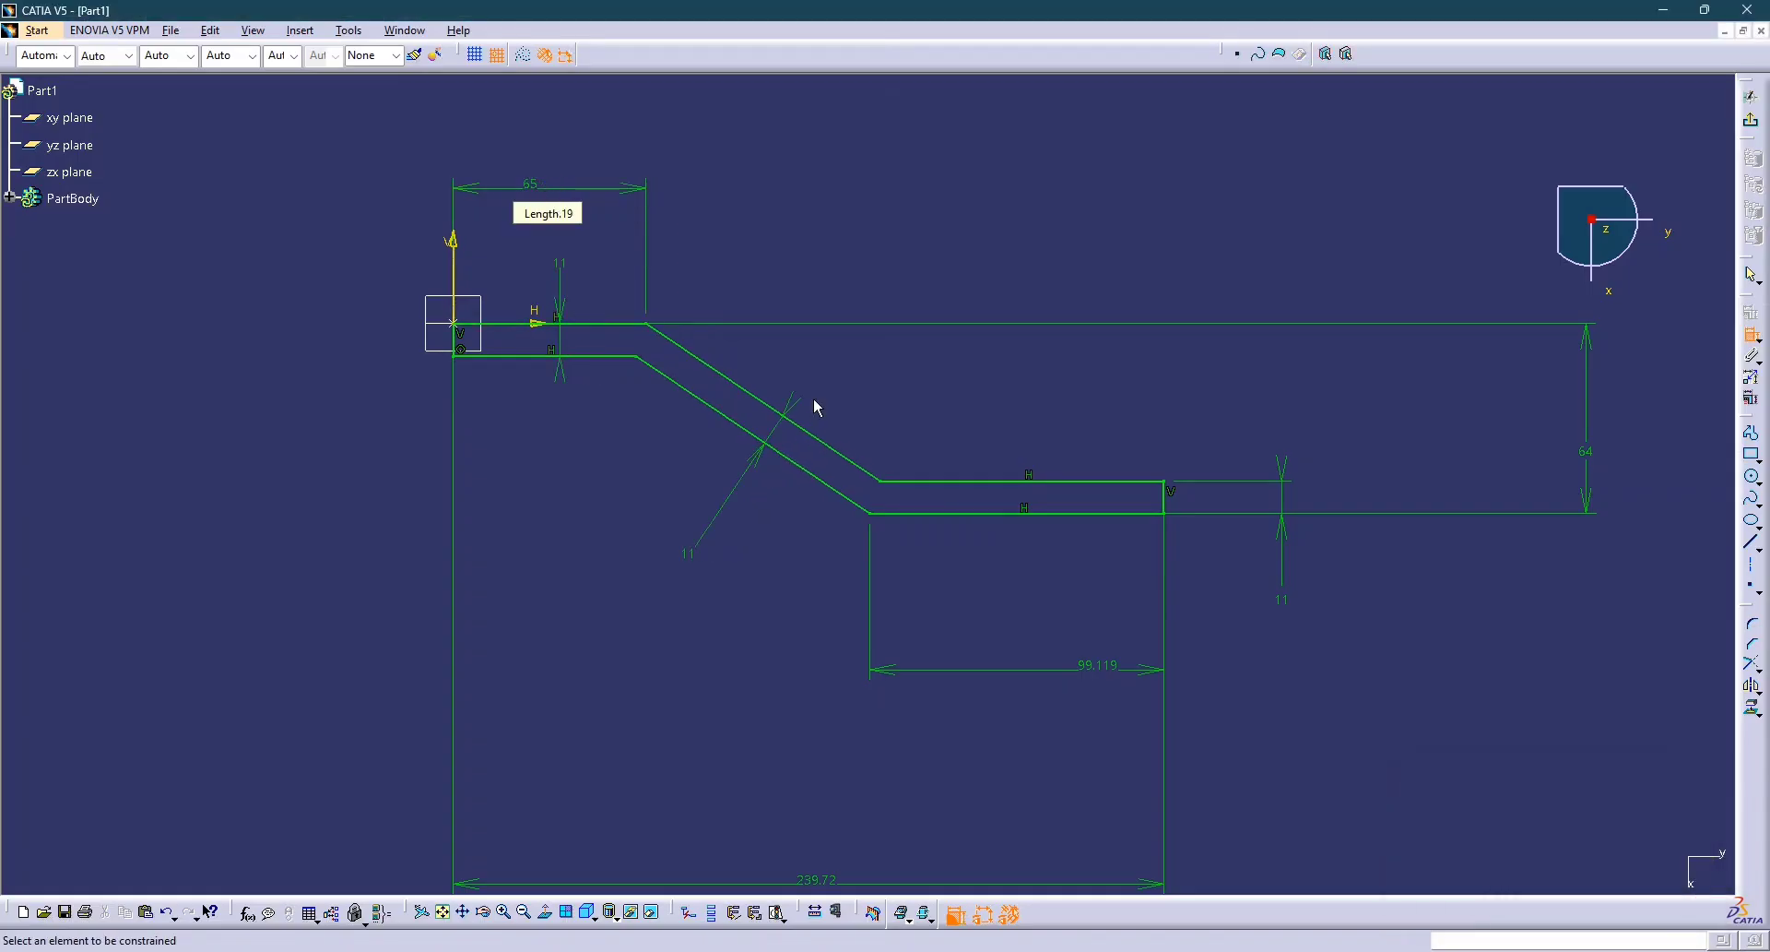
Set the length of the profile's lowest horizontal edge to 65 mm and finish the sketch.
double_click(1092, 674)
text(65)
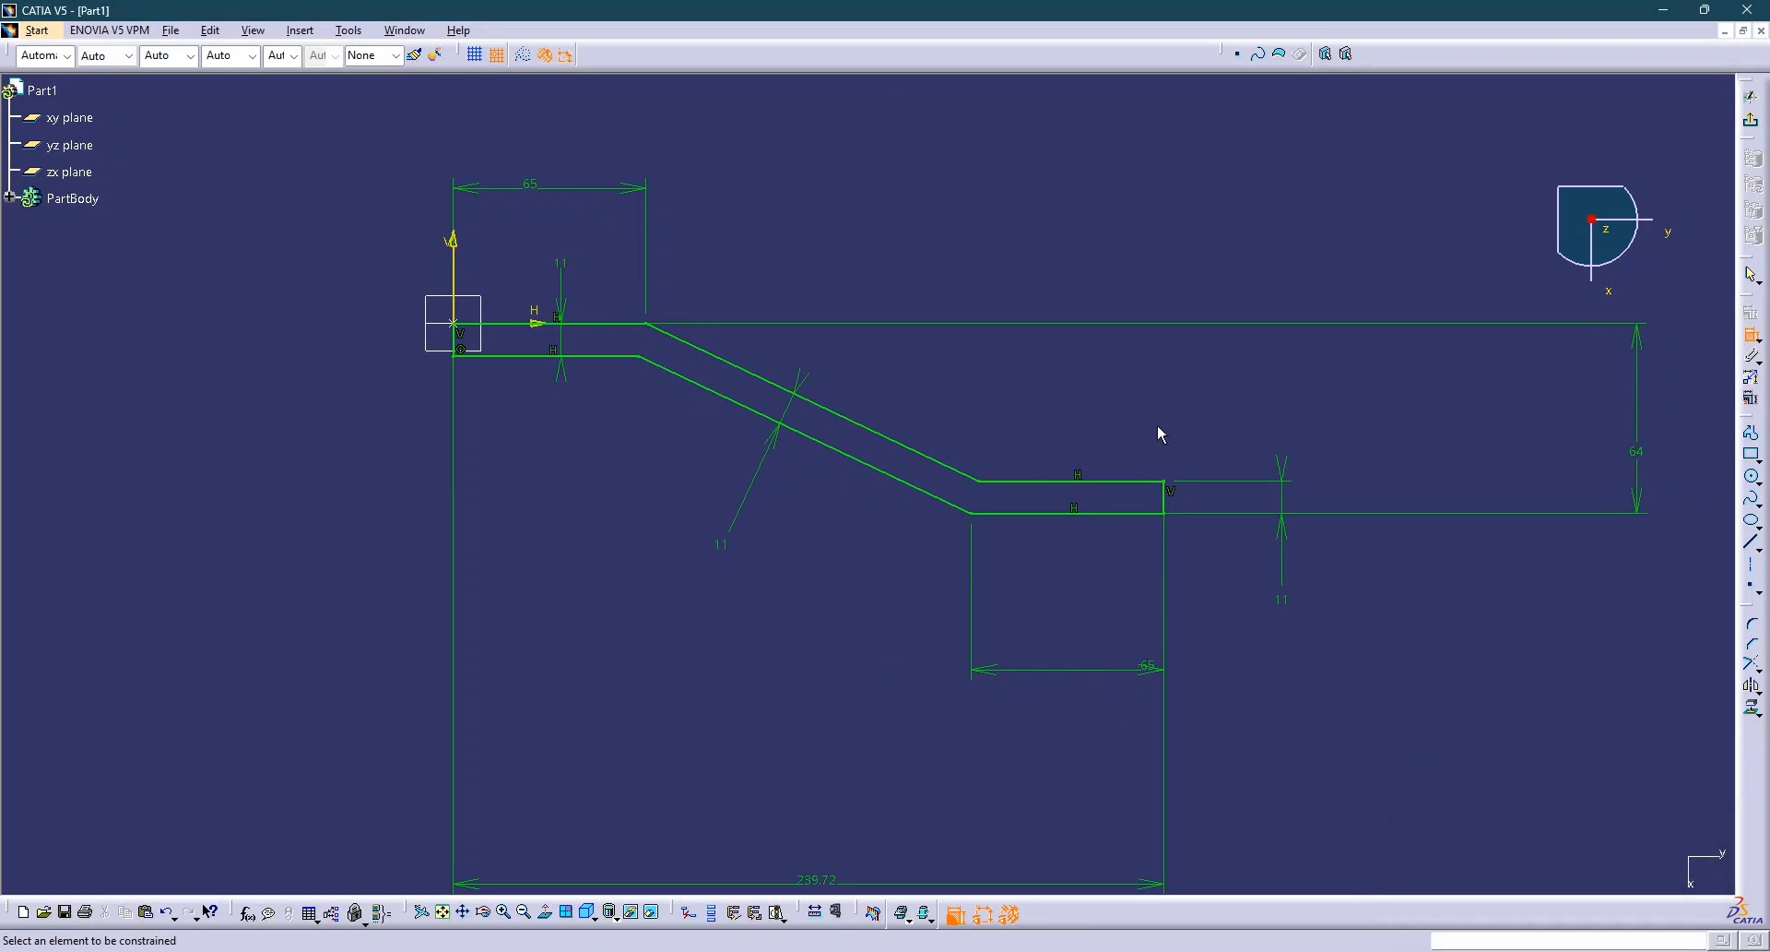
middle_drag(1047, 382, 1060, 470)
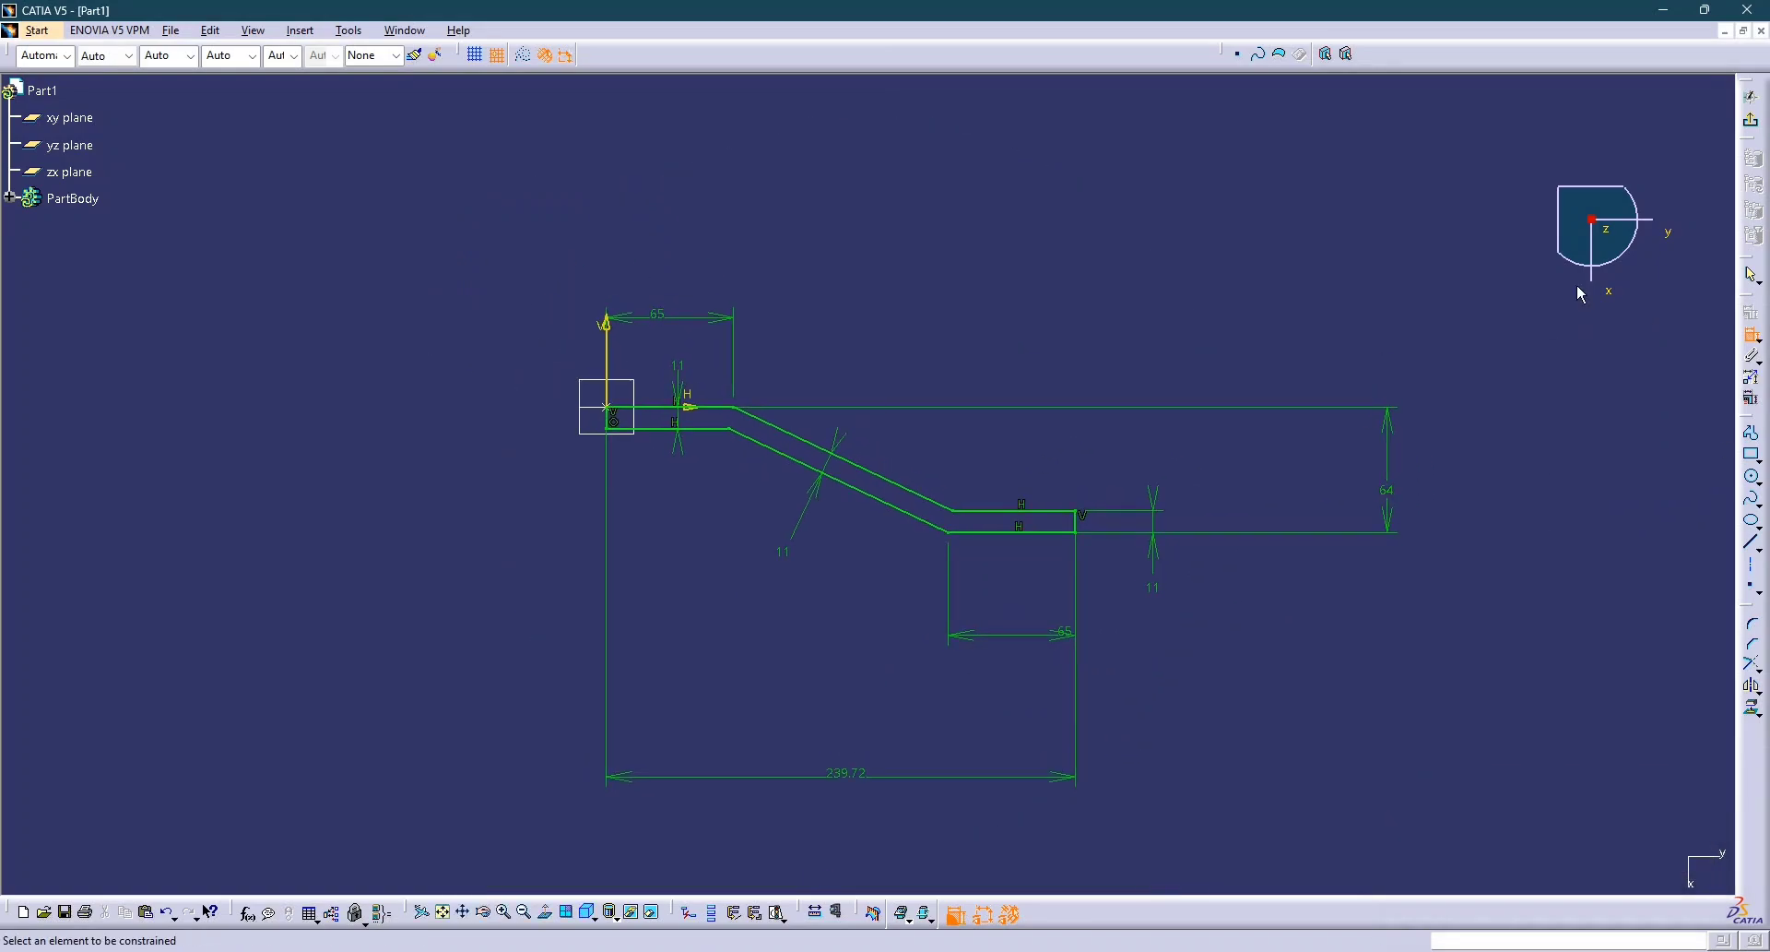
click(1755, 124)
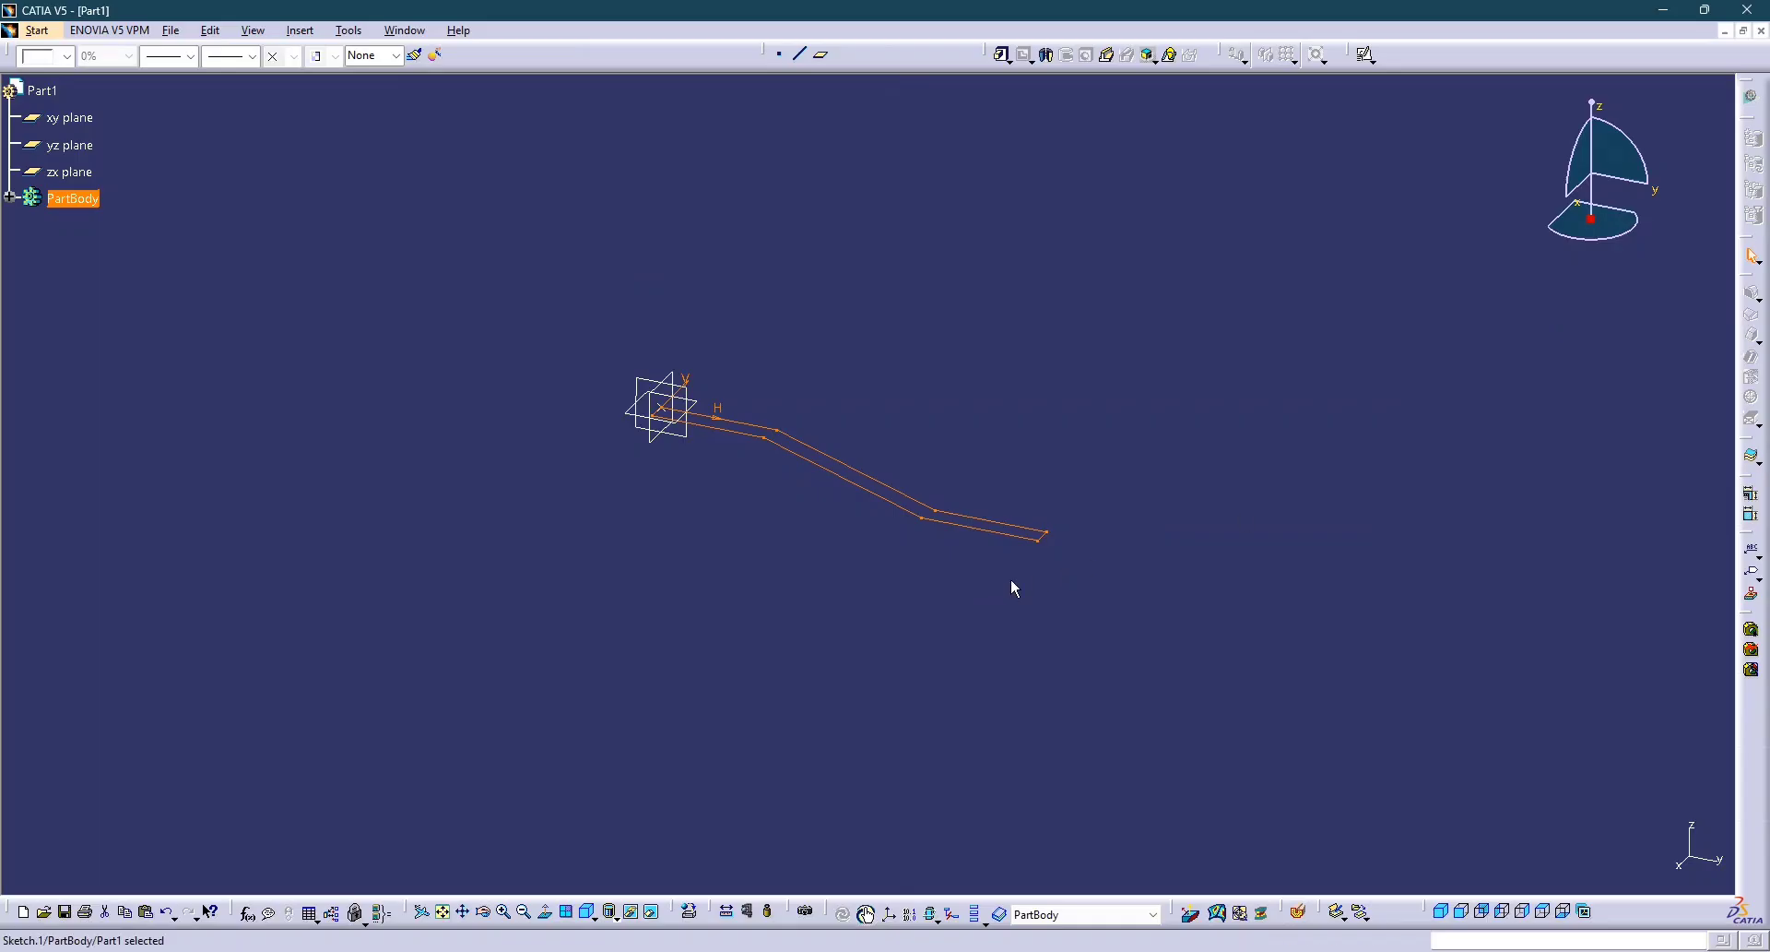
Pad the stepped profile with mirrored extent, taking the overall width from the drawing and entering a length of 119.32/2 mm.
click(587, 911)
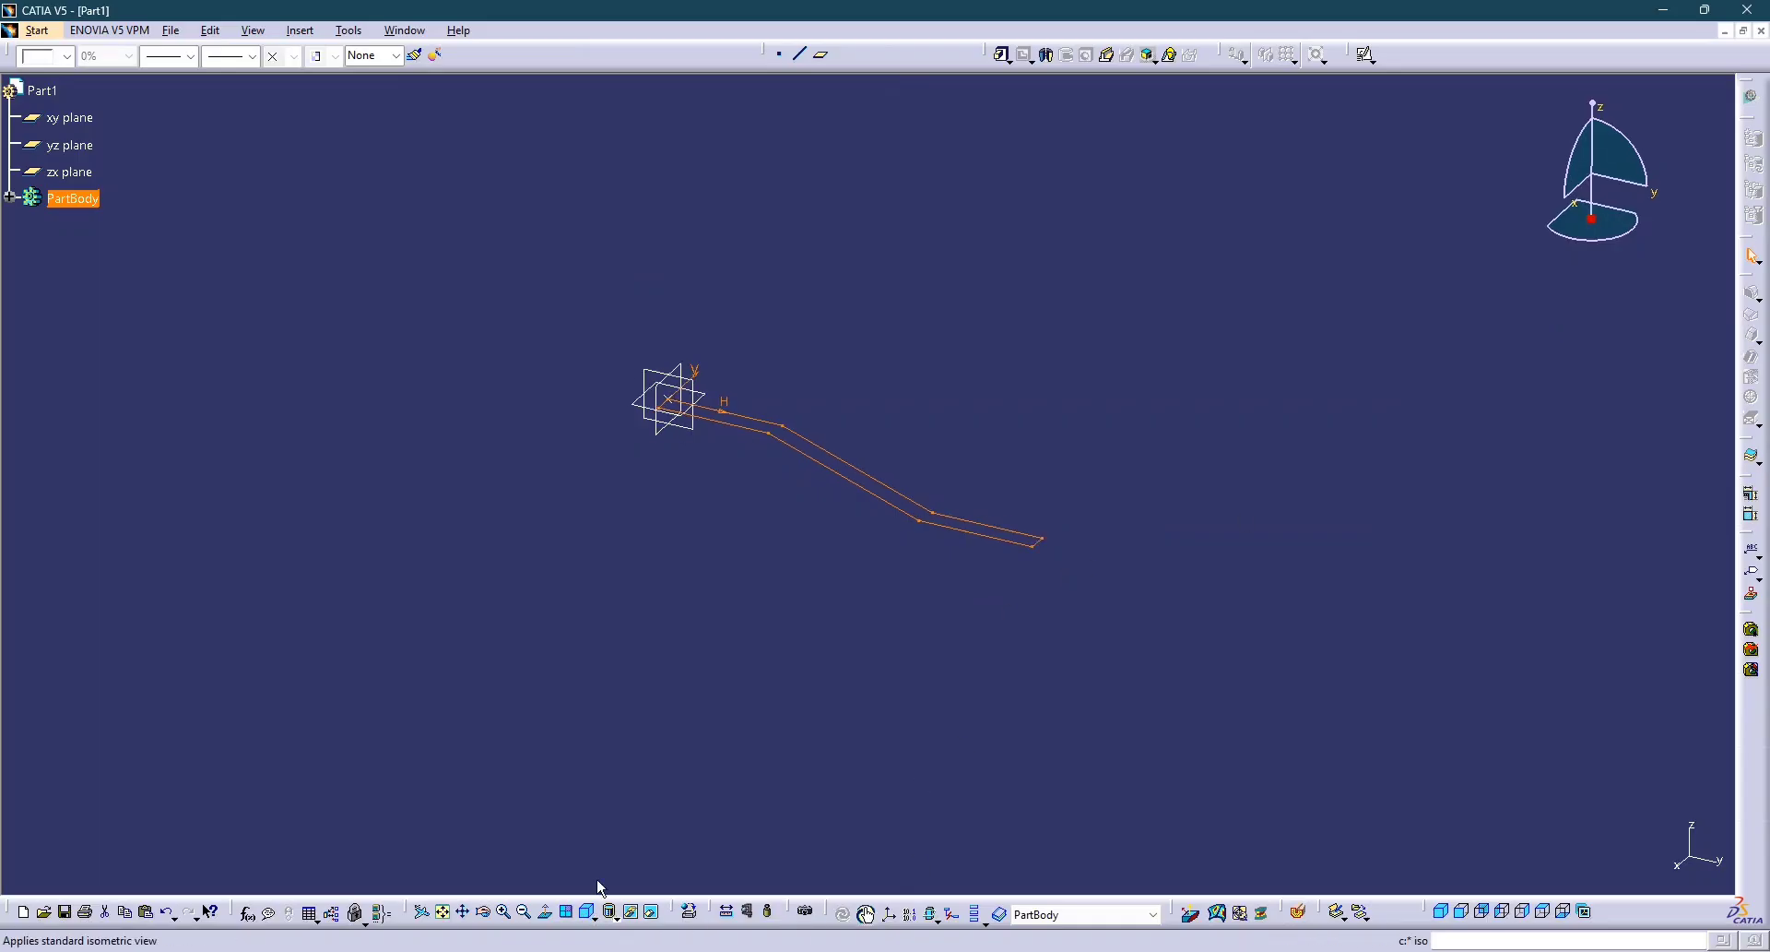
click(1003, 54)
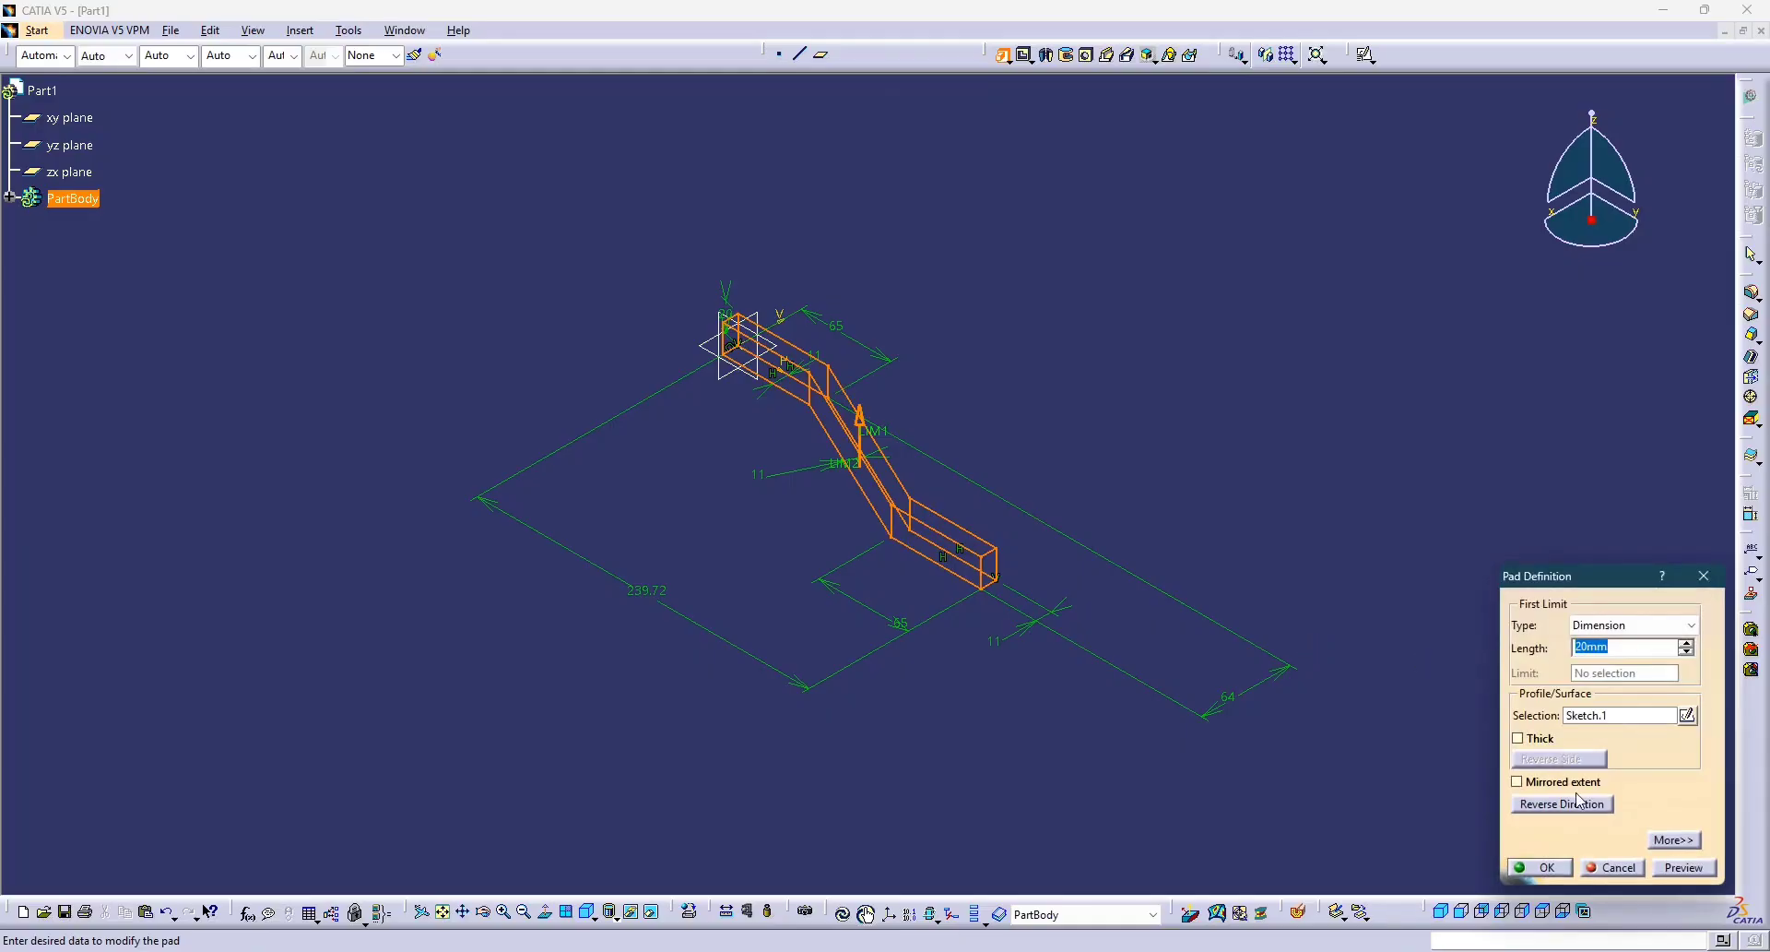
click(1542, 779)
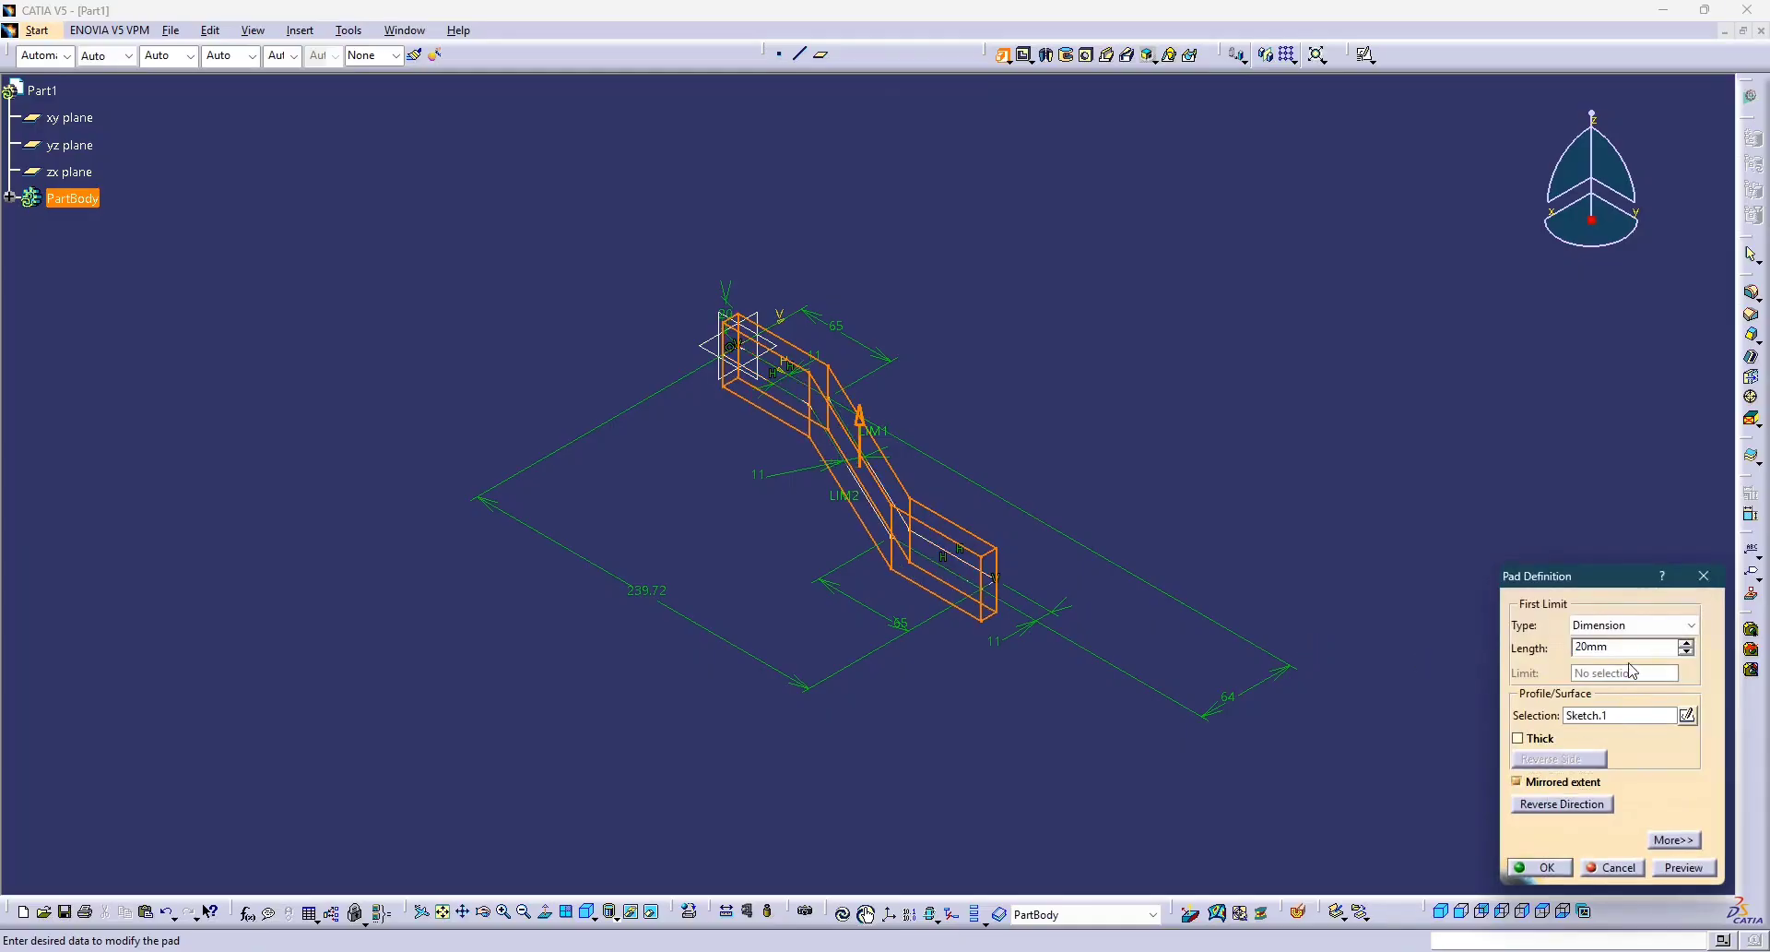
key(alt+Tab)
scroll(938, 581, up, 3)
ctrl+scroll(905, 604, down, 2)
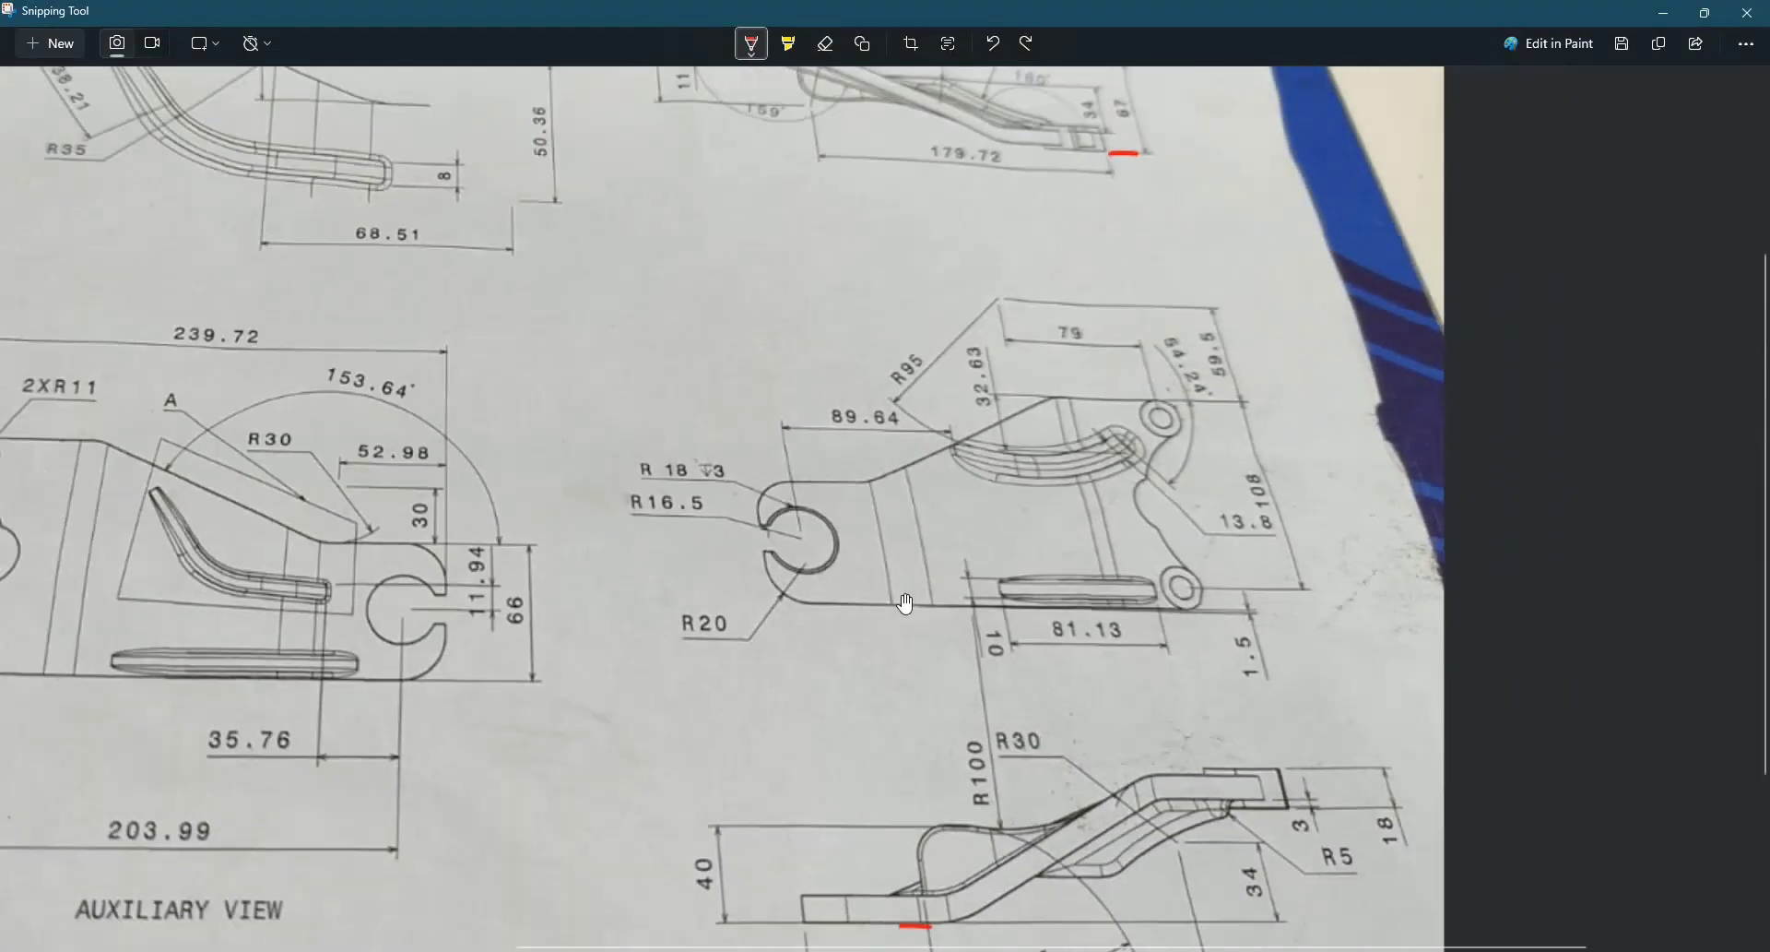
ctrl+scroll(905, 603, down, 1)
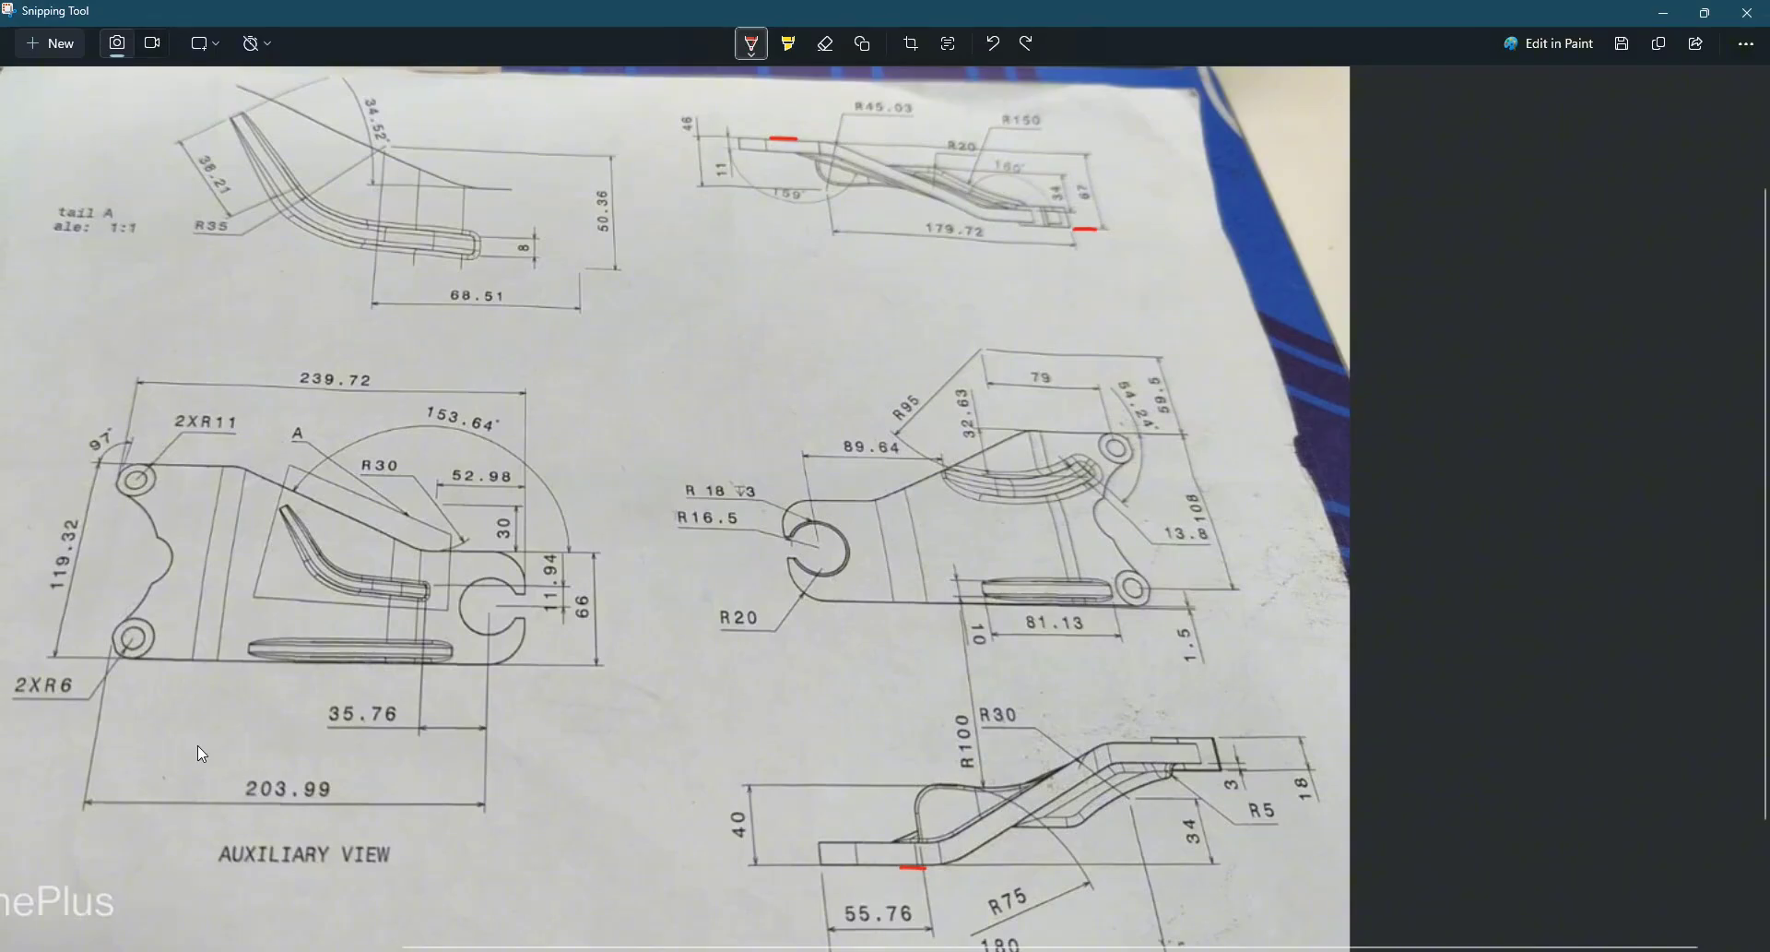
key(alt+Tab)
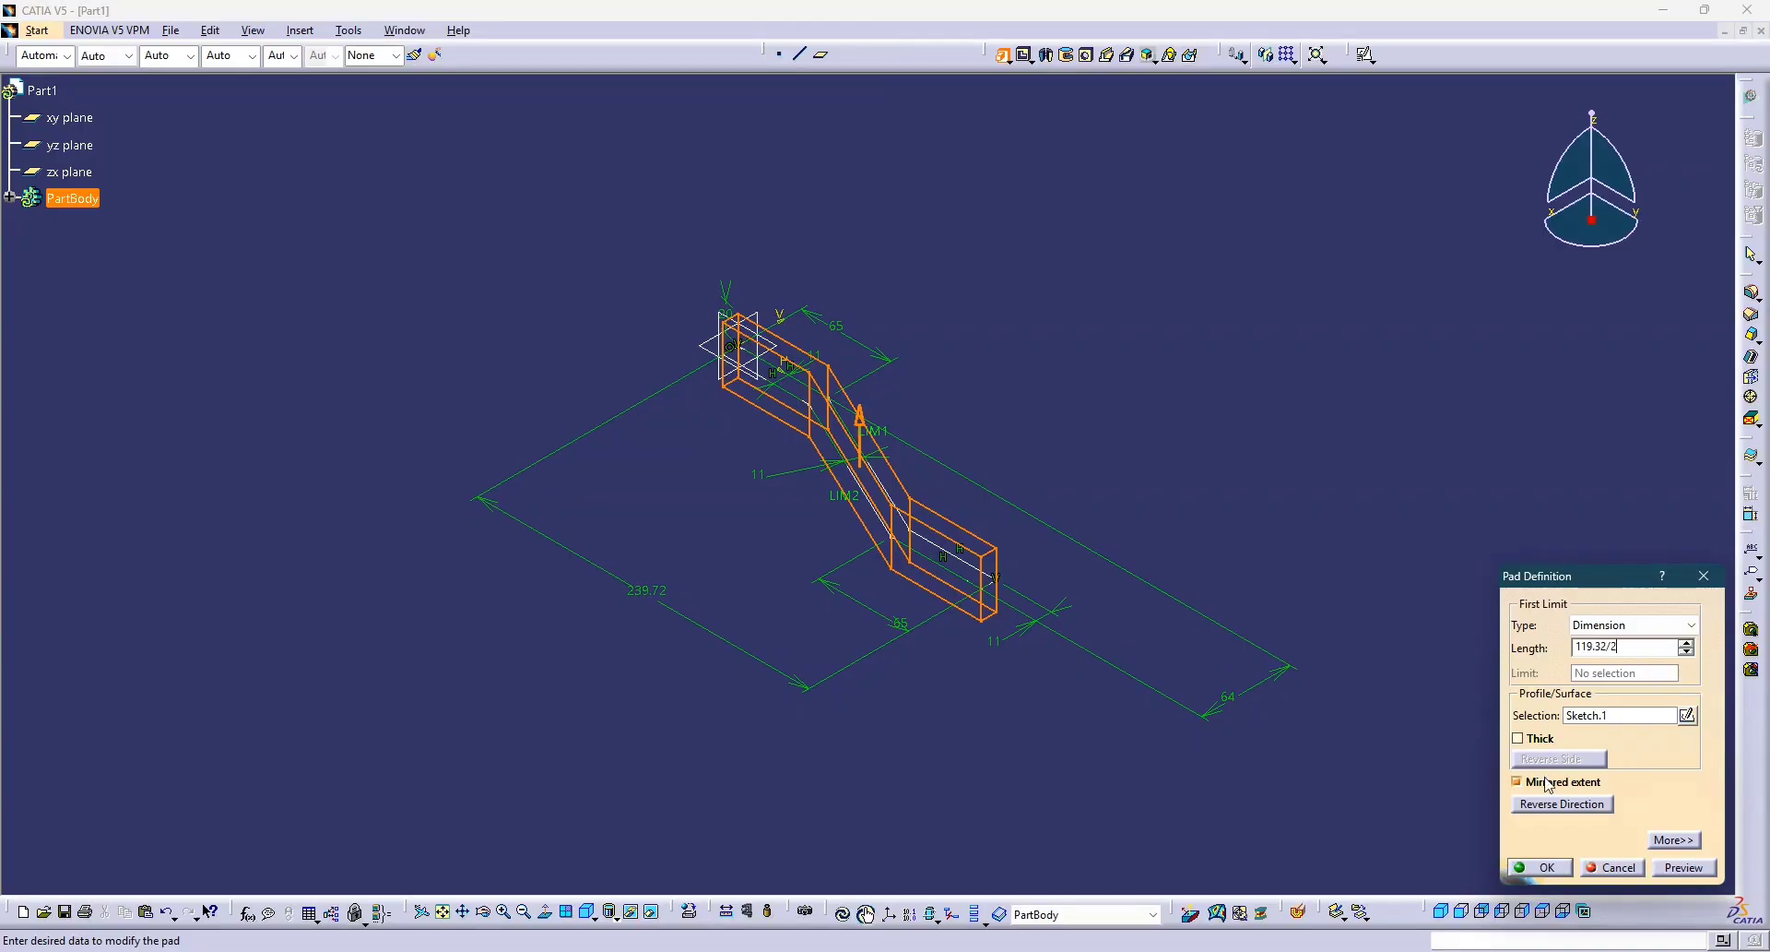
key(Return)
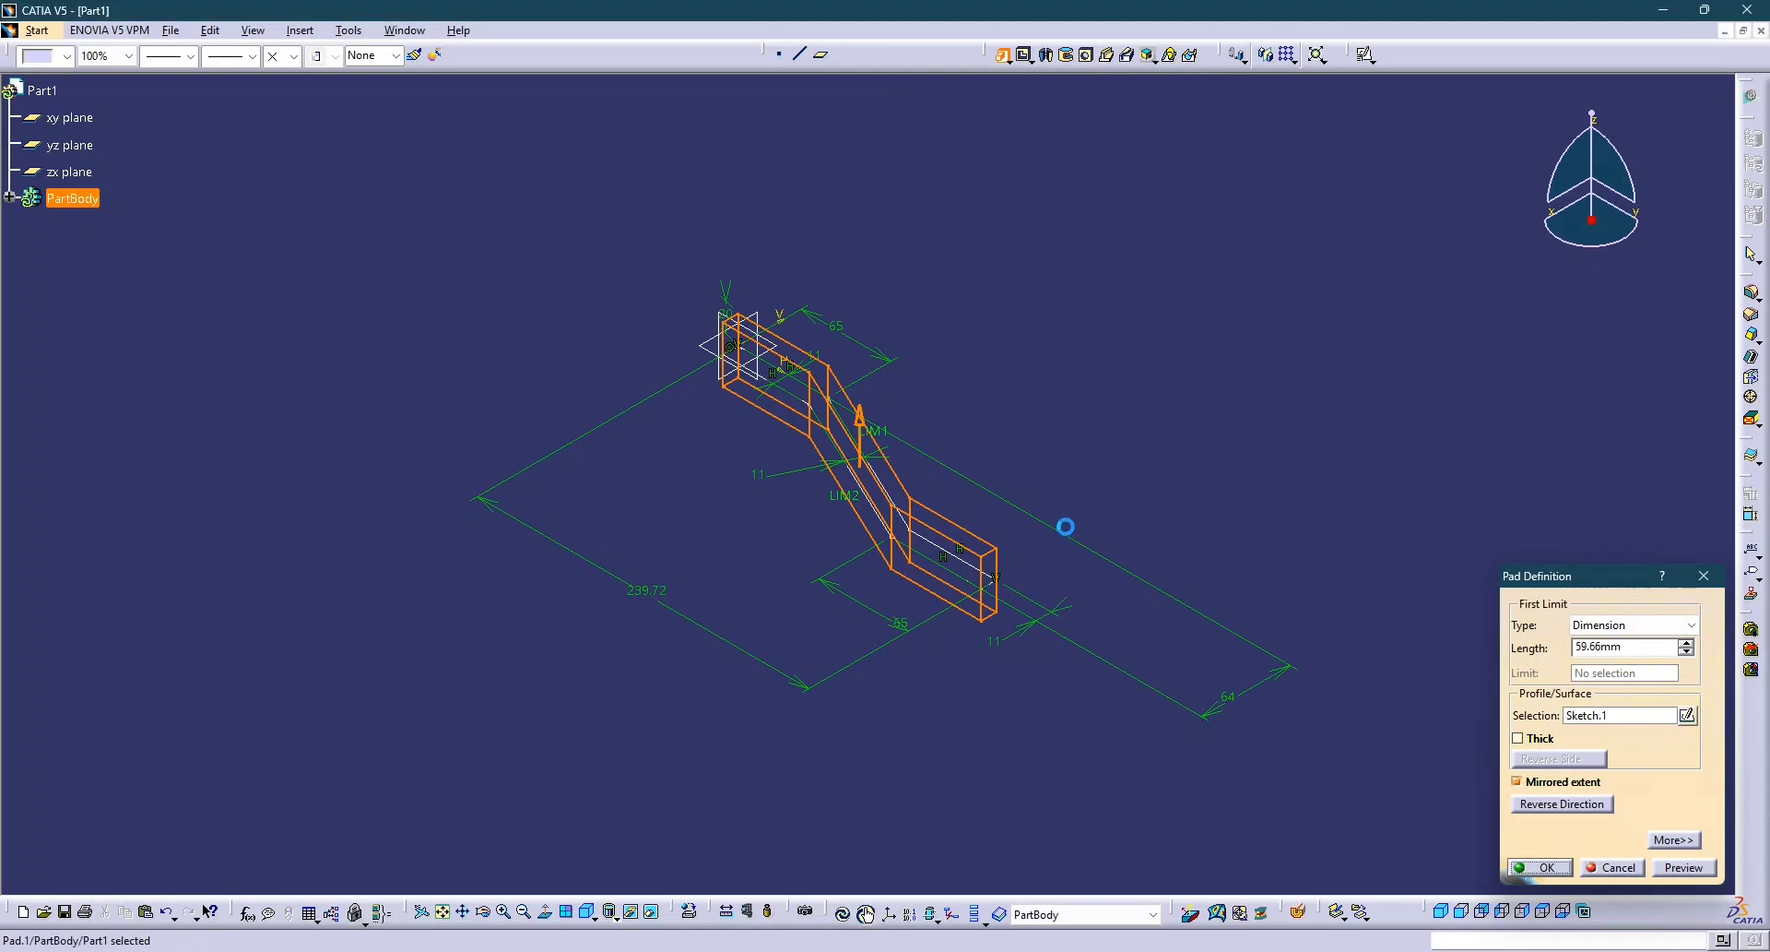
Inspect the padded plate from several angles and compare its front view with the photographed drawing.
middle_drag(1095, 450, 1070, 498)
middle_drag(891, 495, 1007, 367)
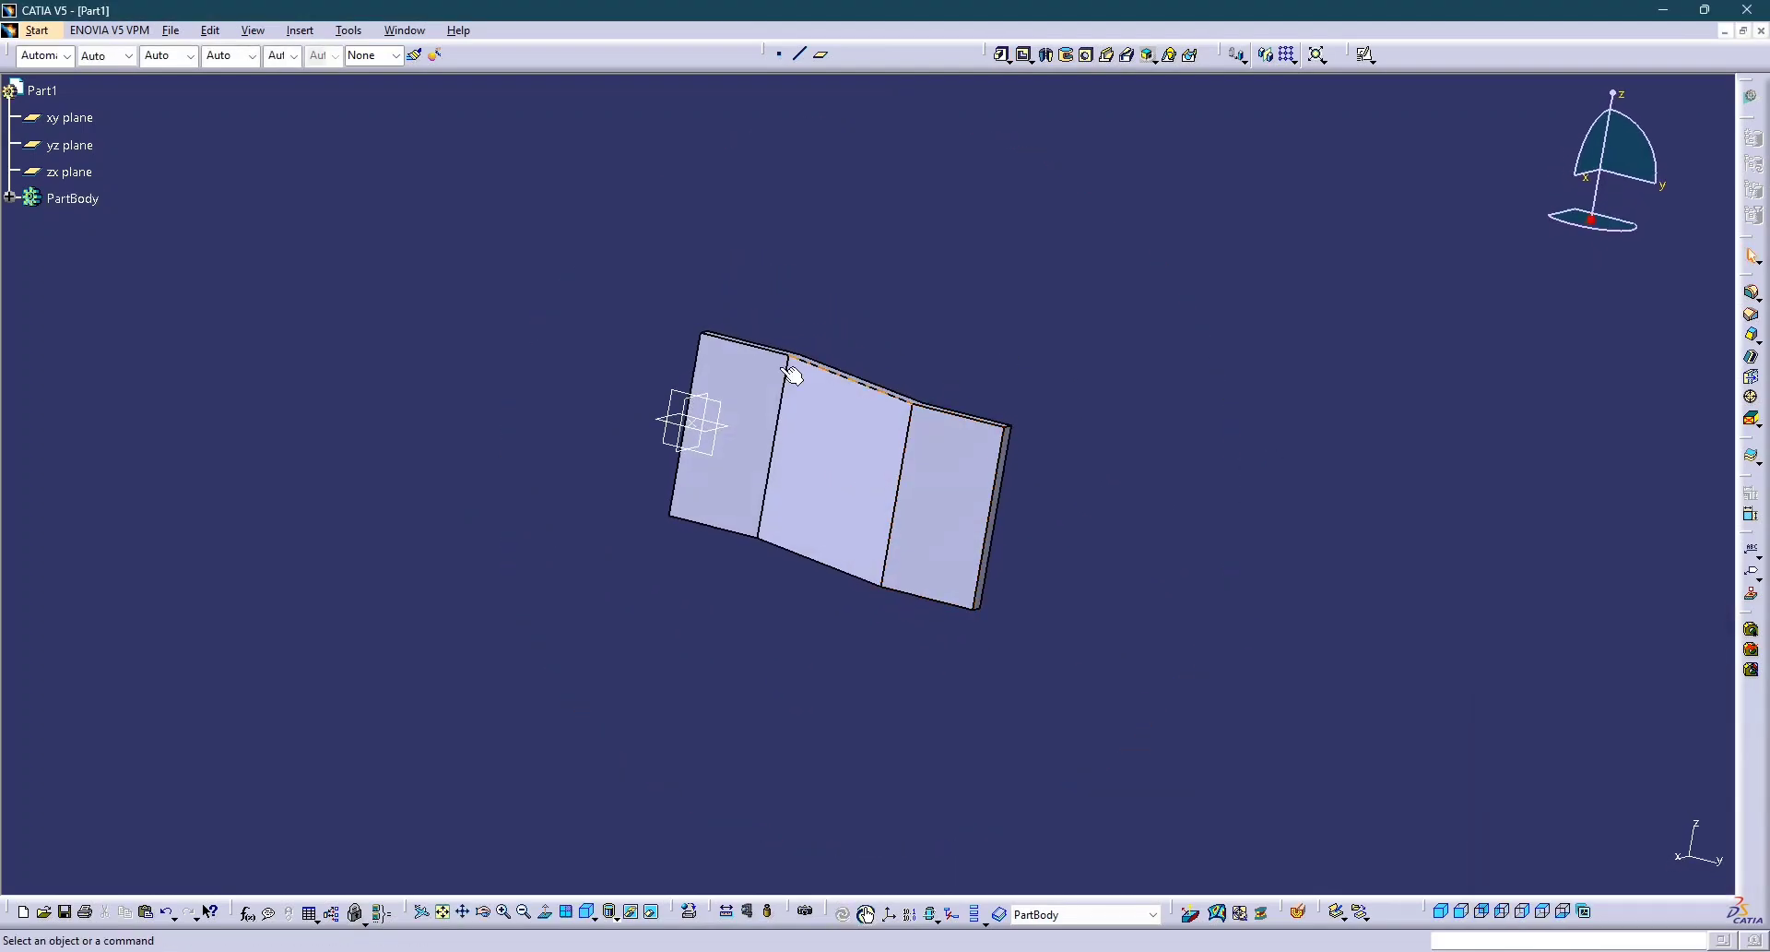
middle_drag(779, 406, 804, 509)
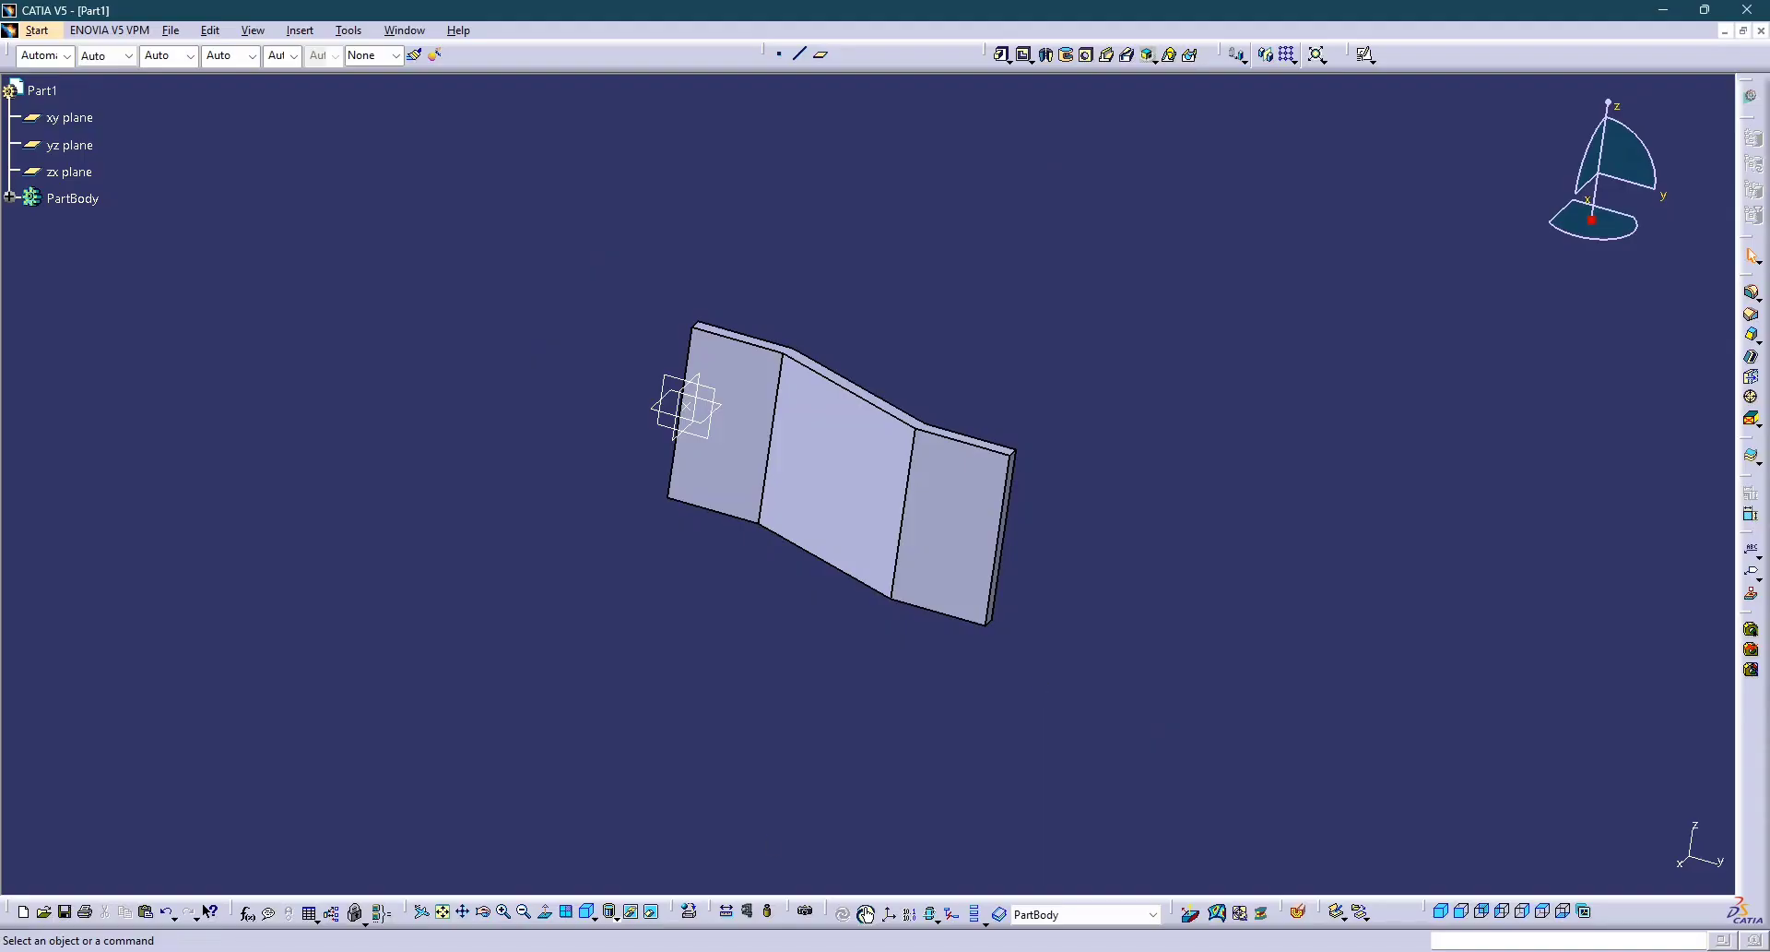
click(595, 921)
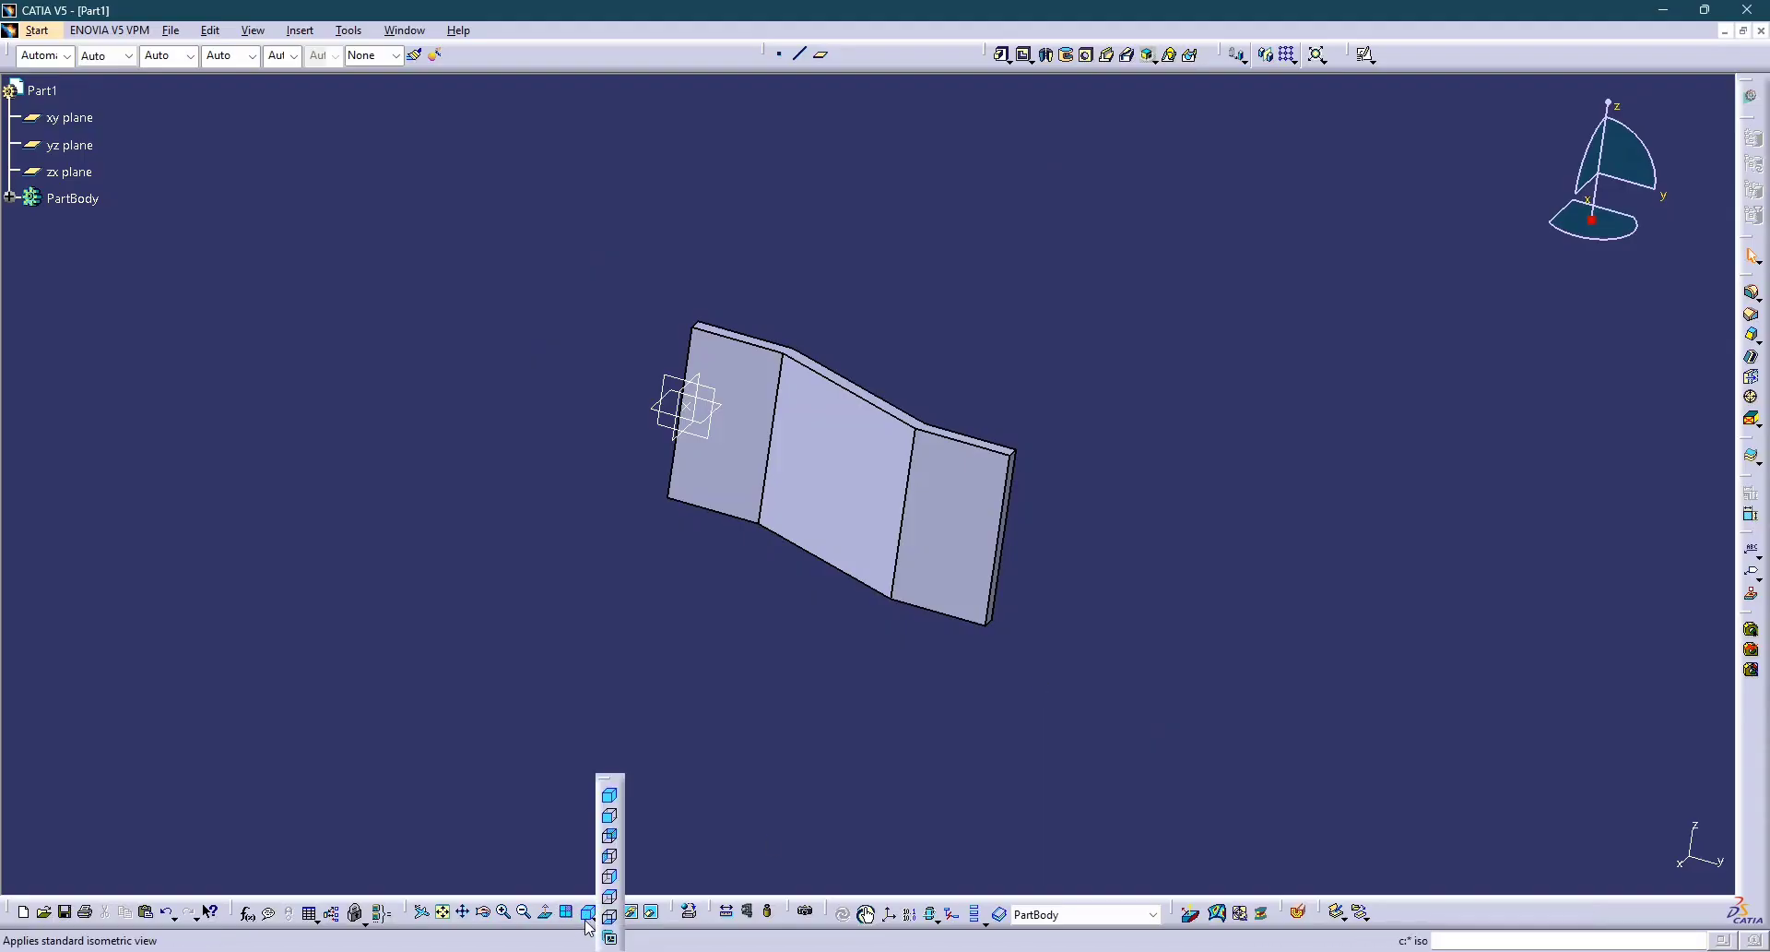
click(608, 815)
key(alt+Tab)
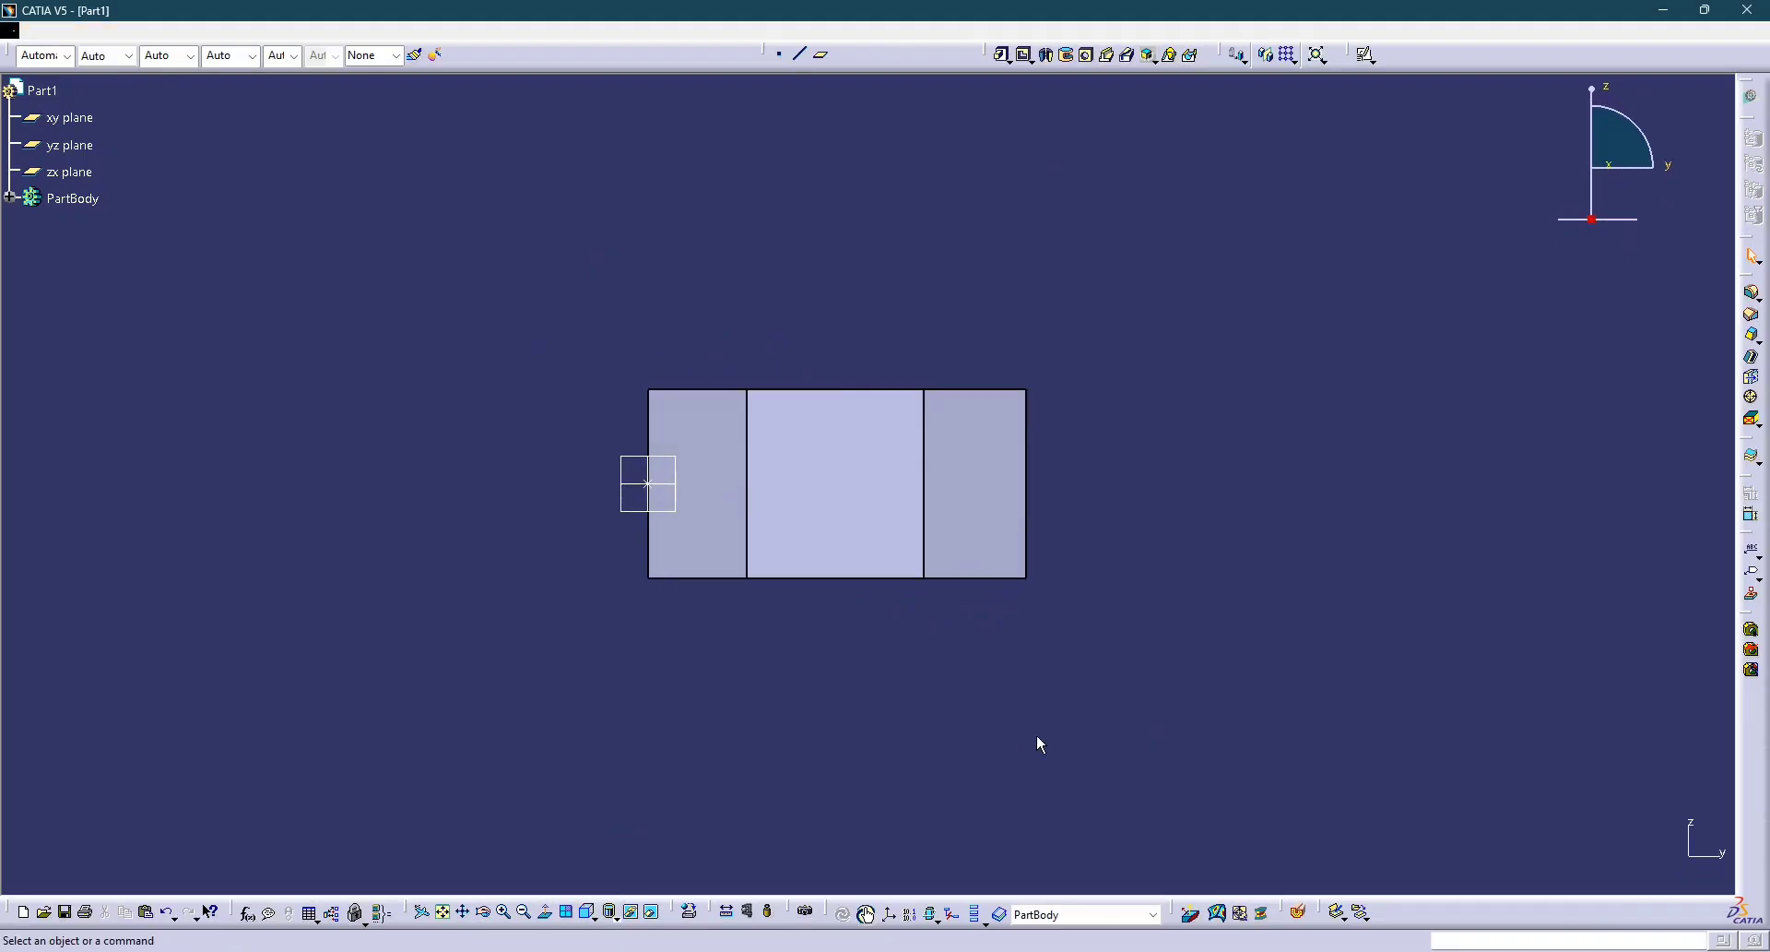
key(alt+Tab)
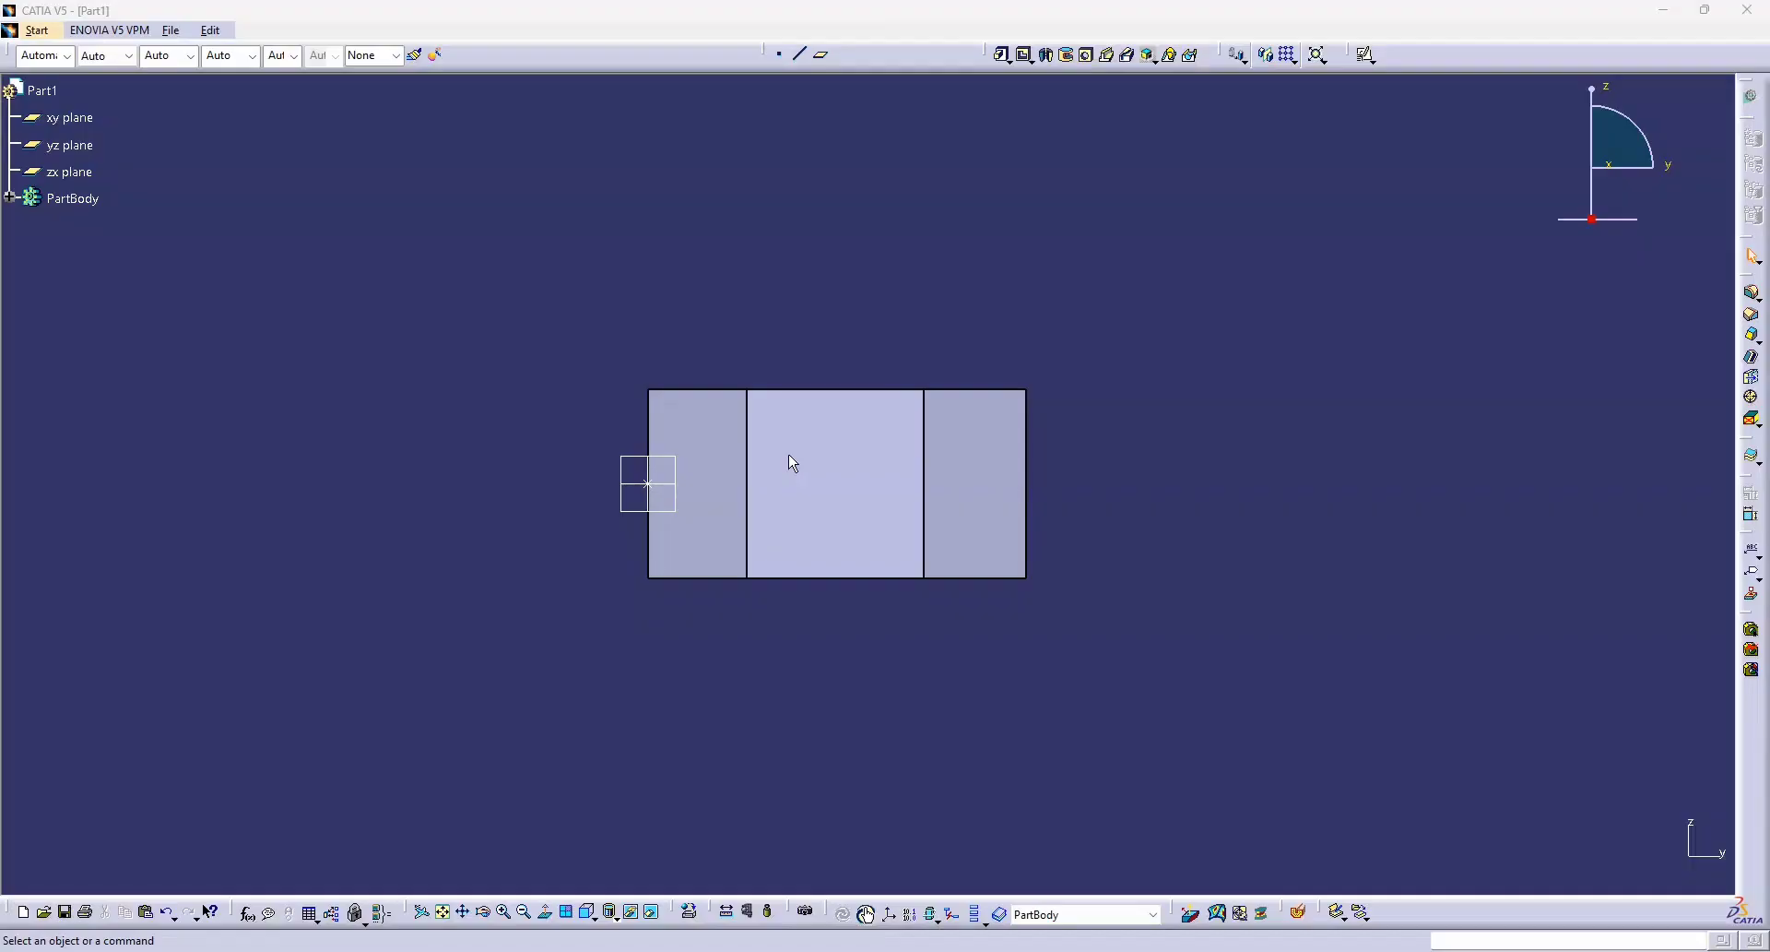
key(alt+Tab)
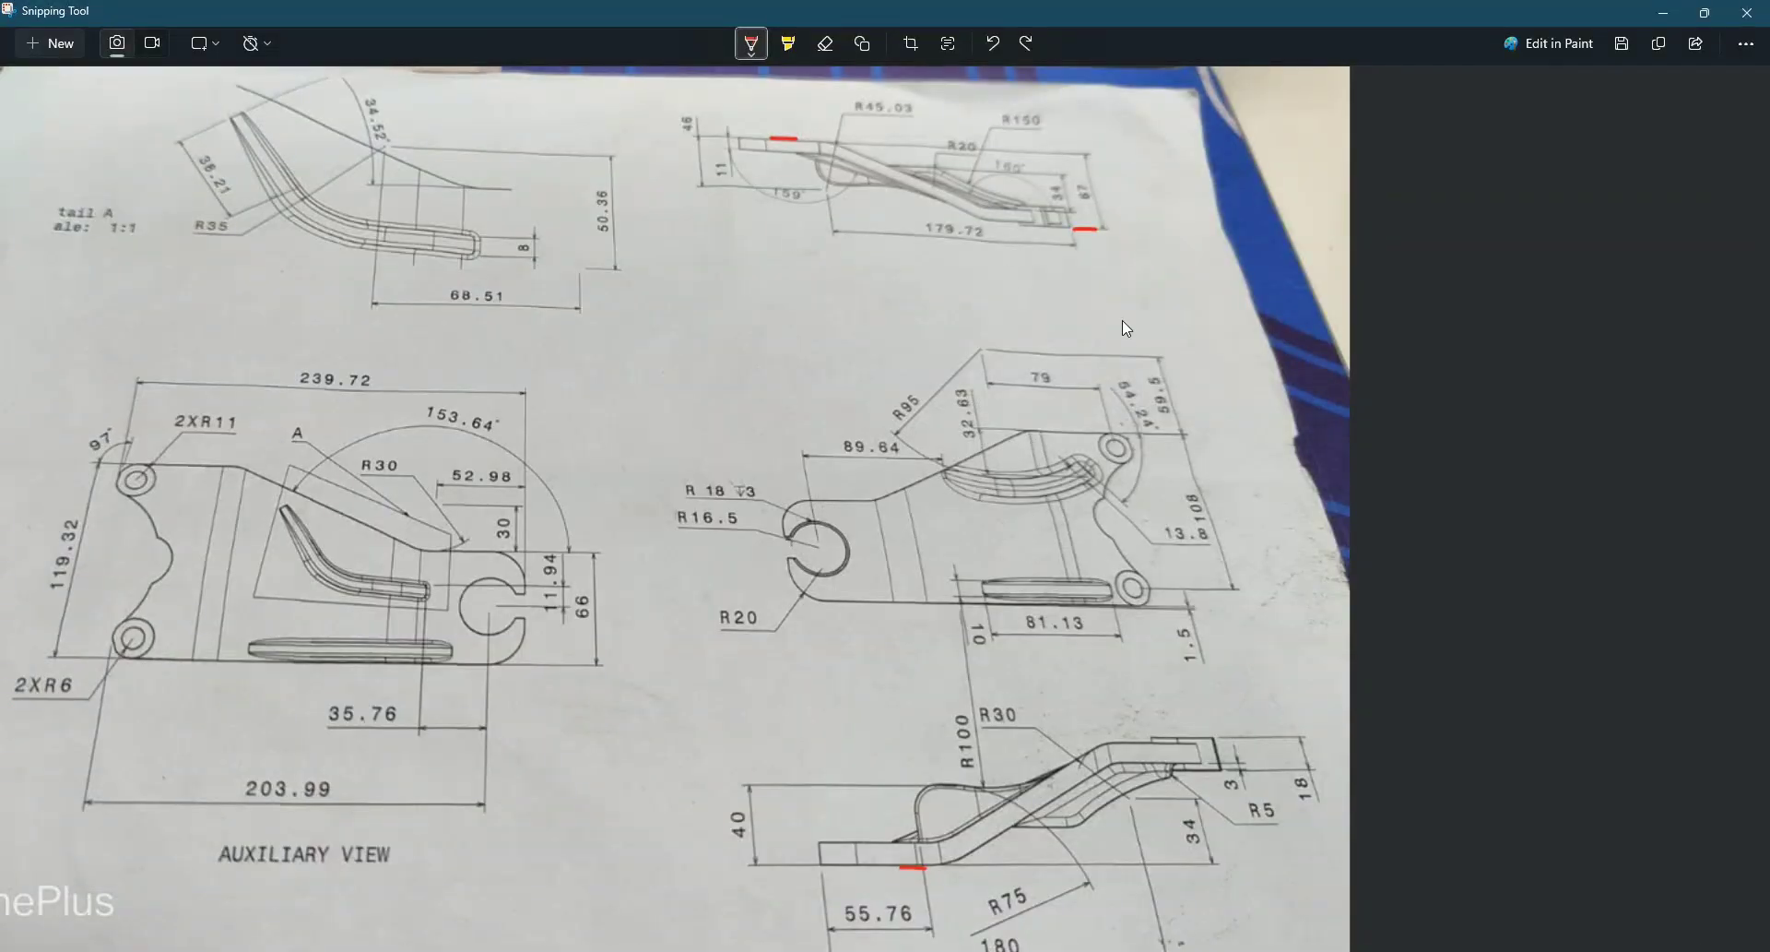
key(alt+Tab)
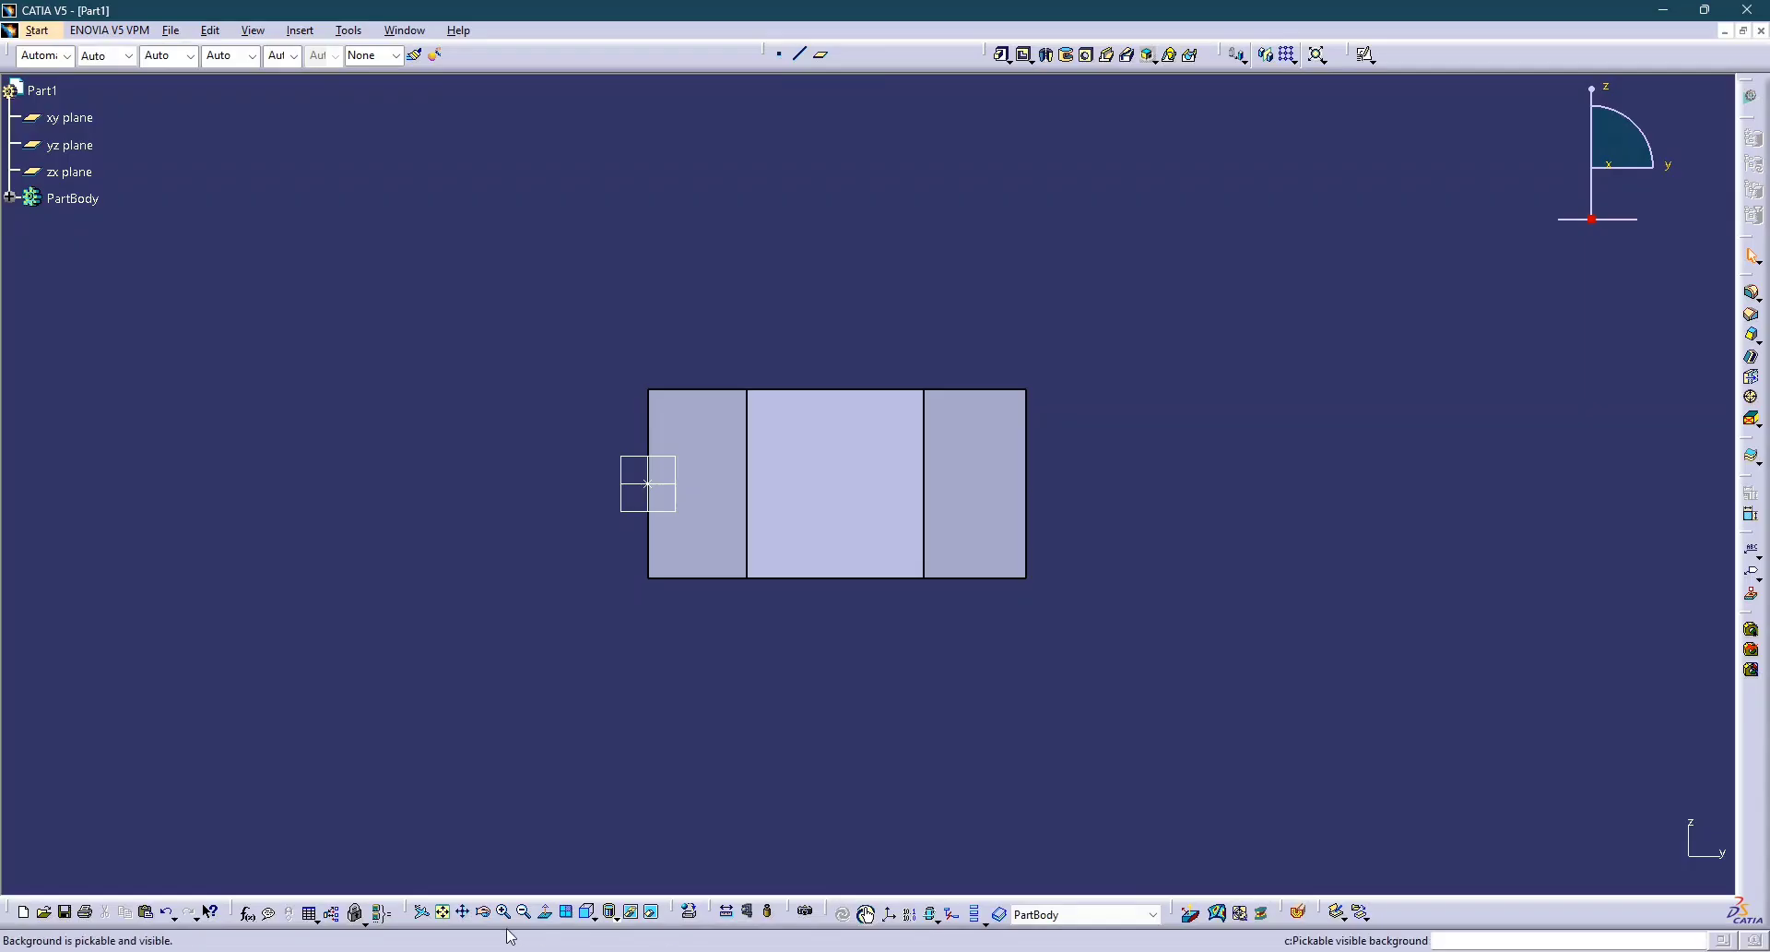
Compare the plate's top and bottom views with the two stepped side profiles in the drawing.
click(601, 912)
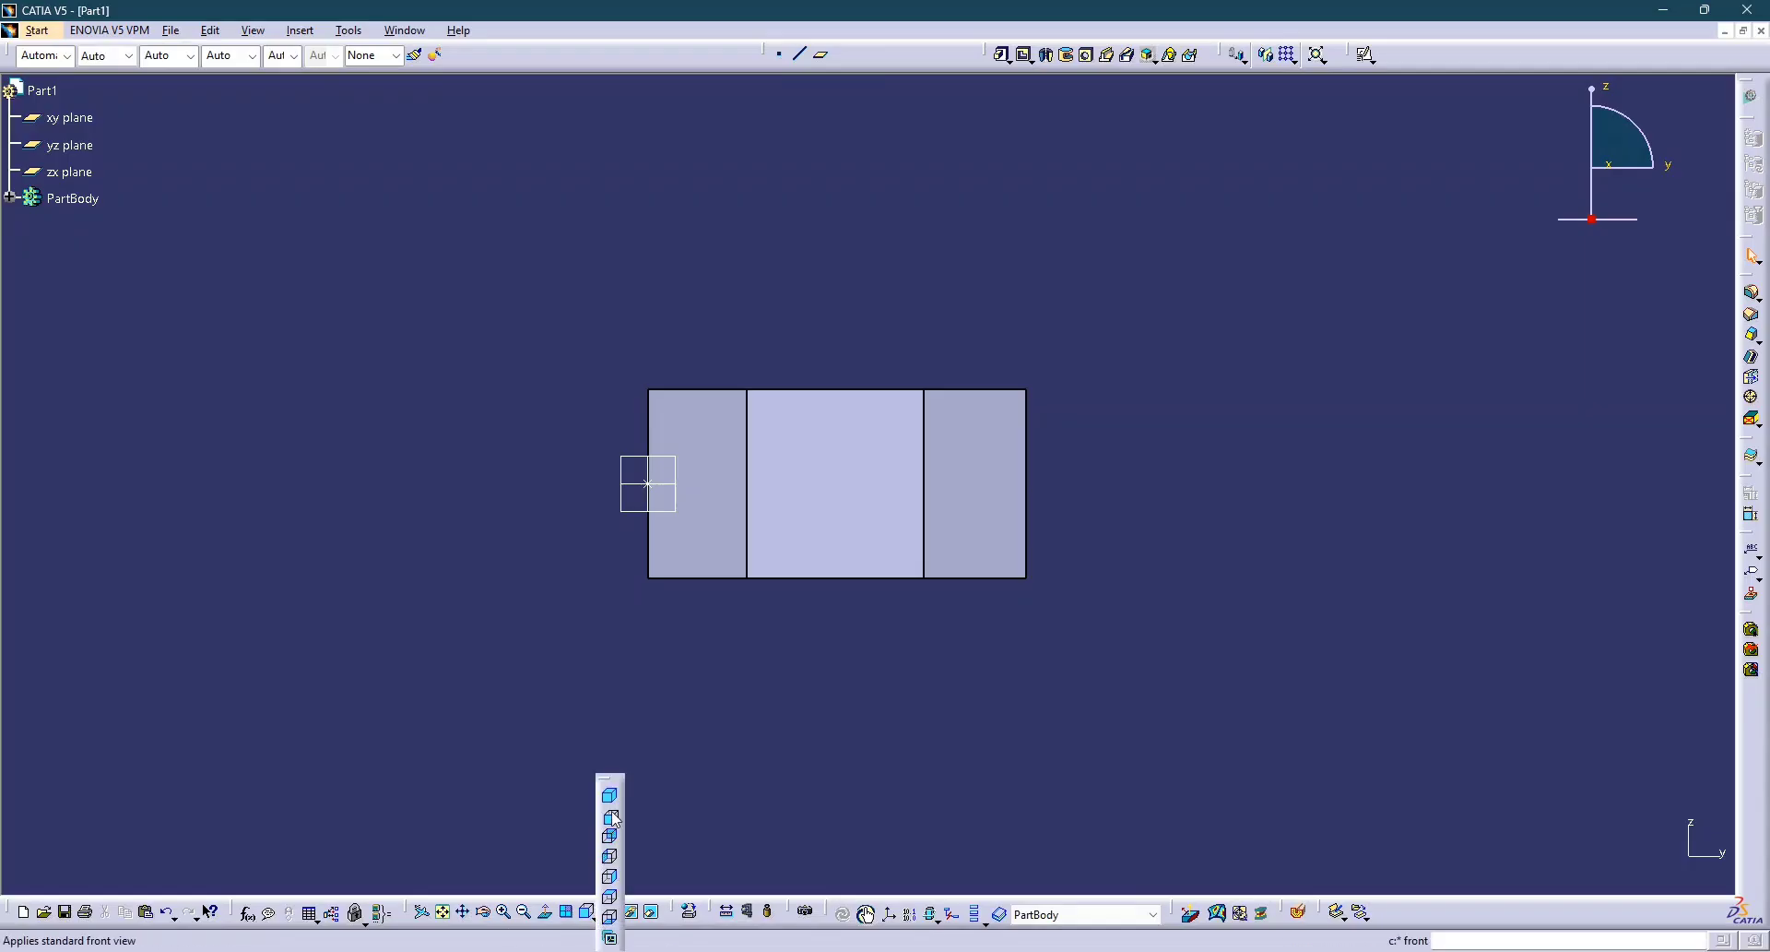
click(613, 897)
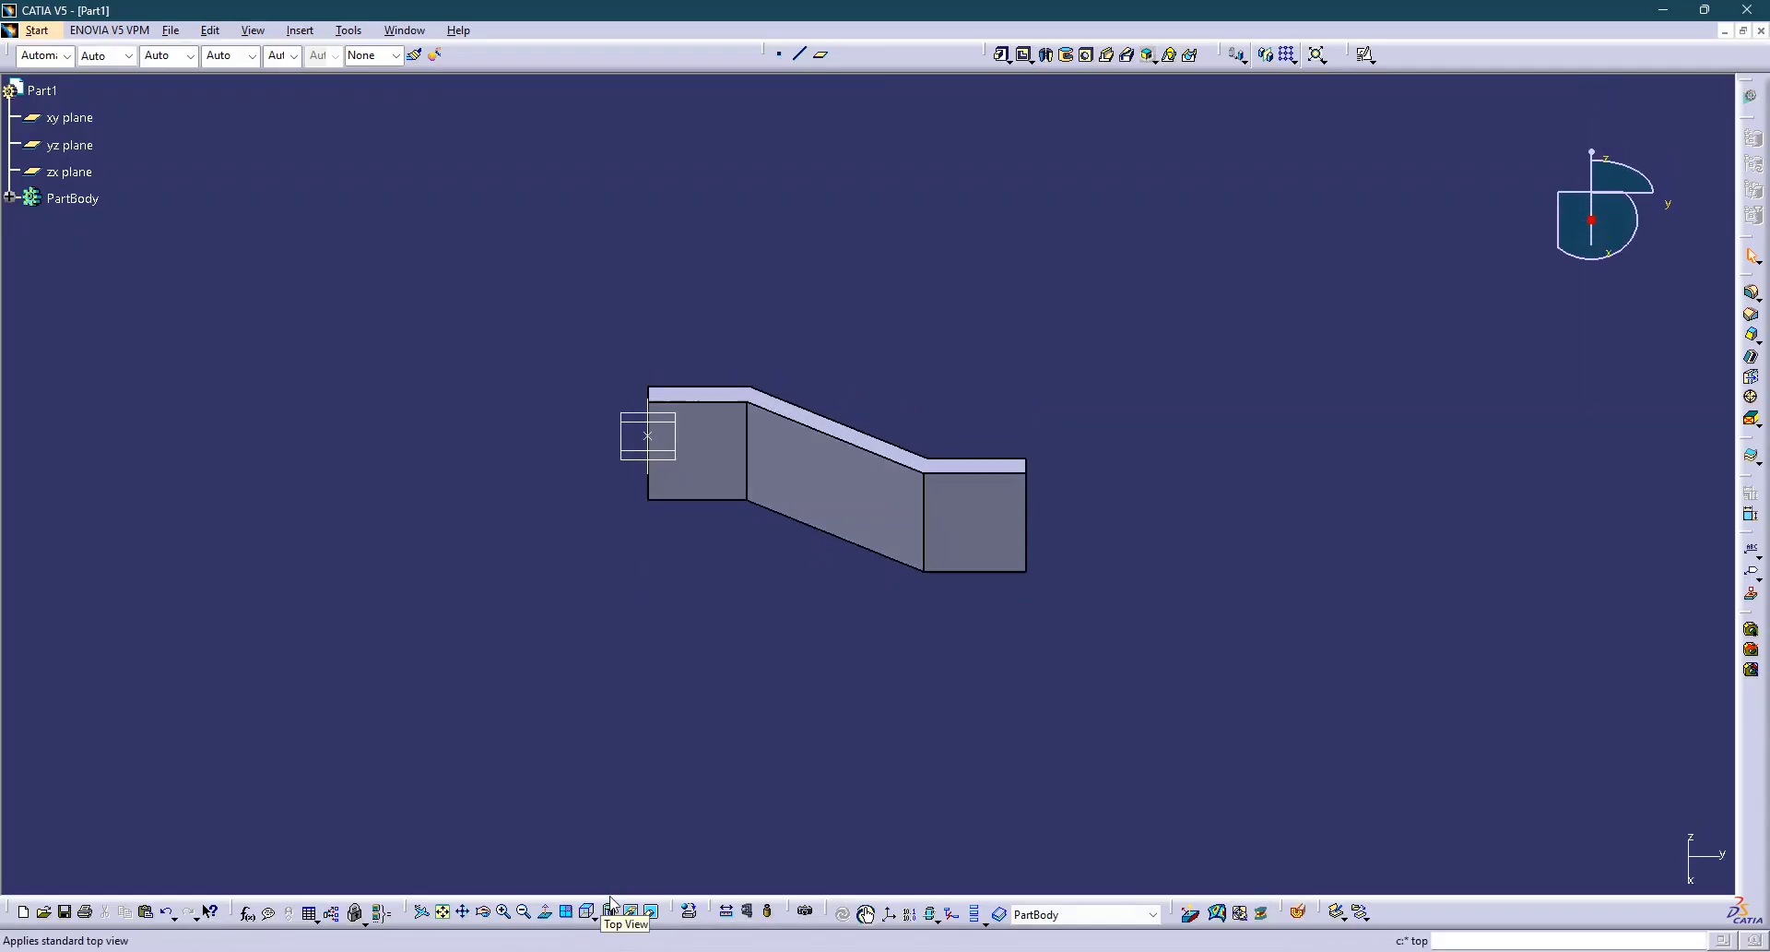
key(alt+Tab)
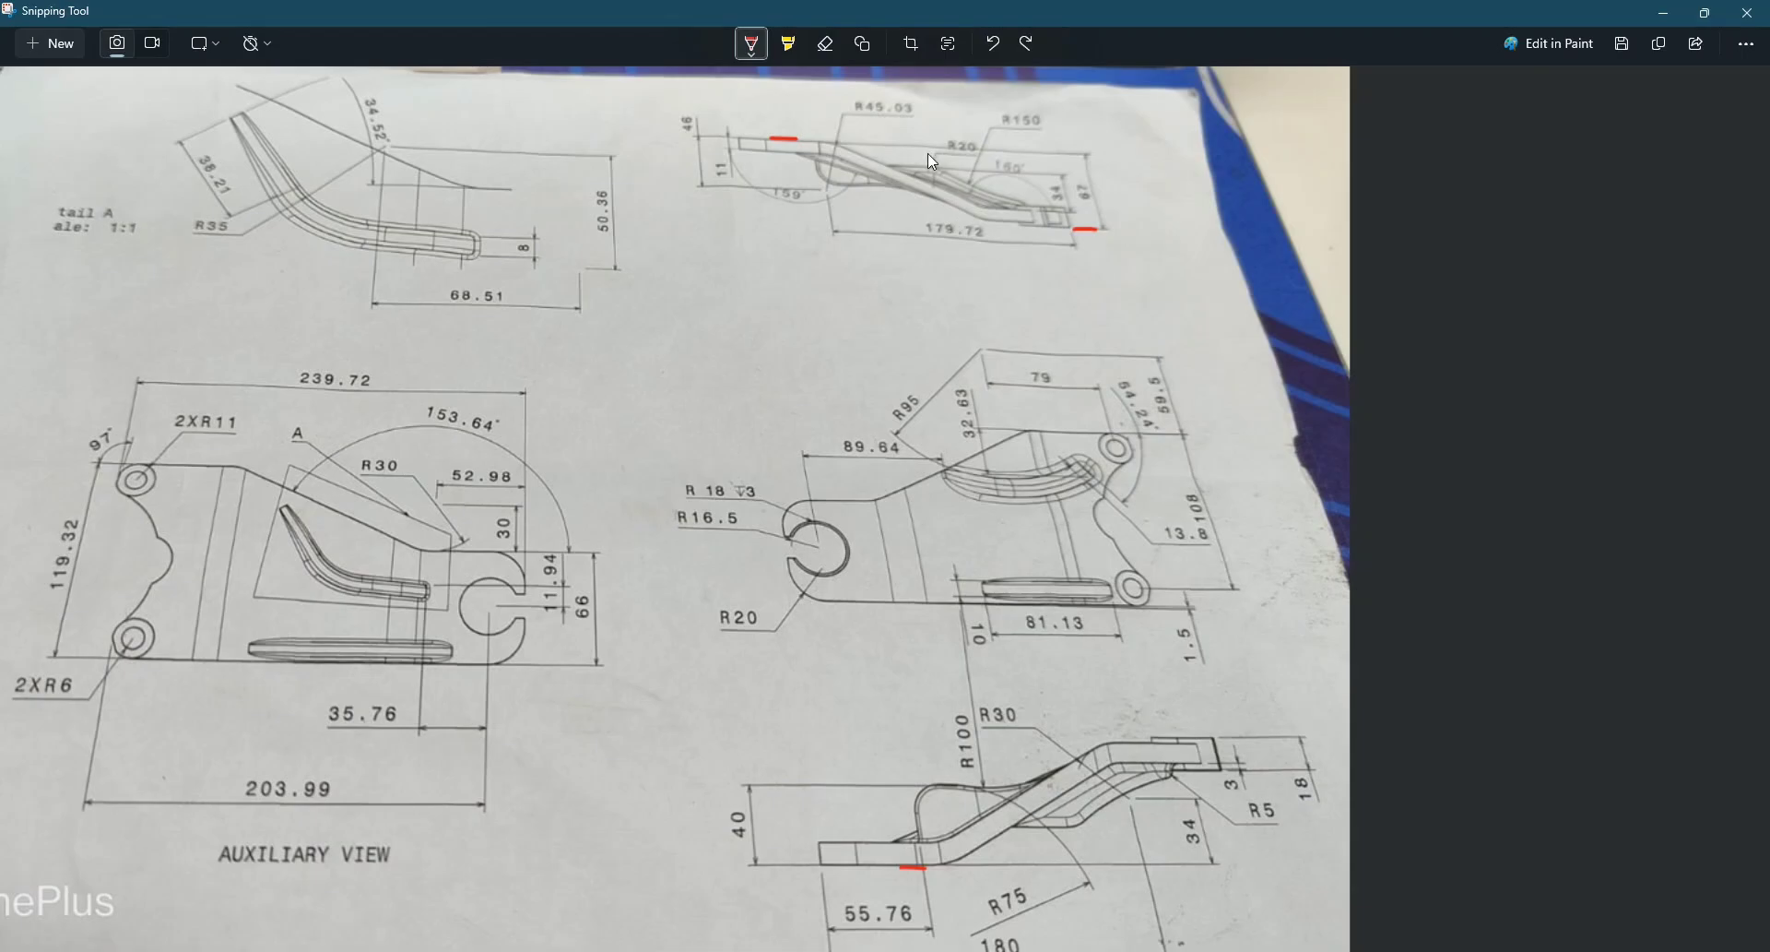
key(alt+Tab)
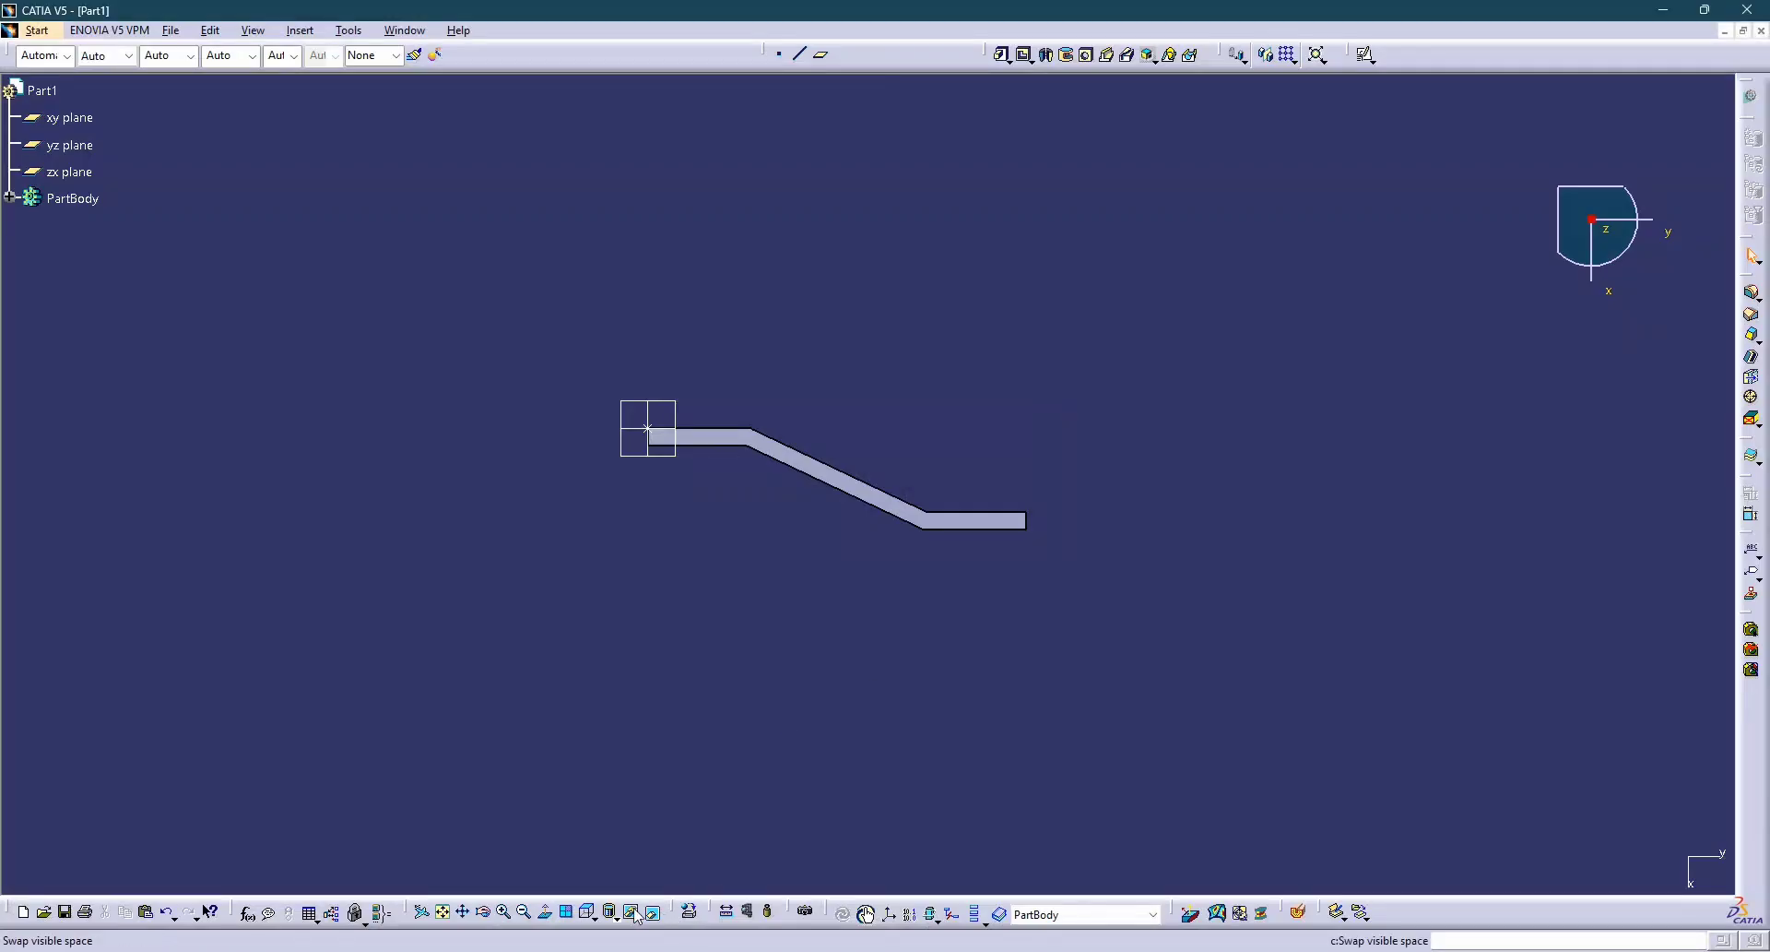
click(594, 923)
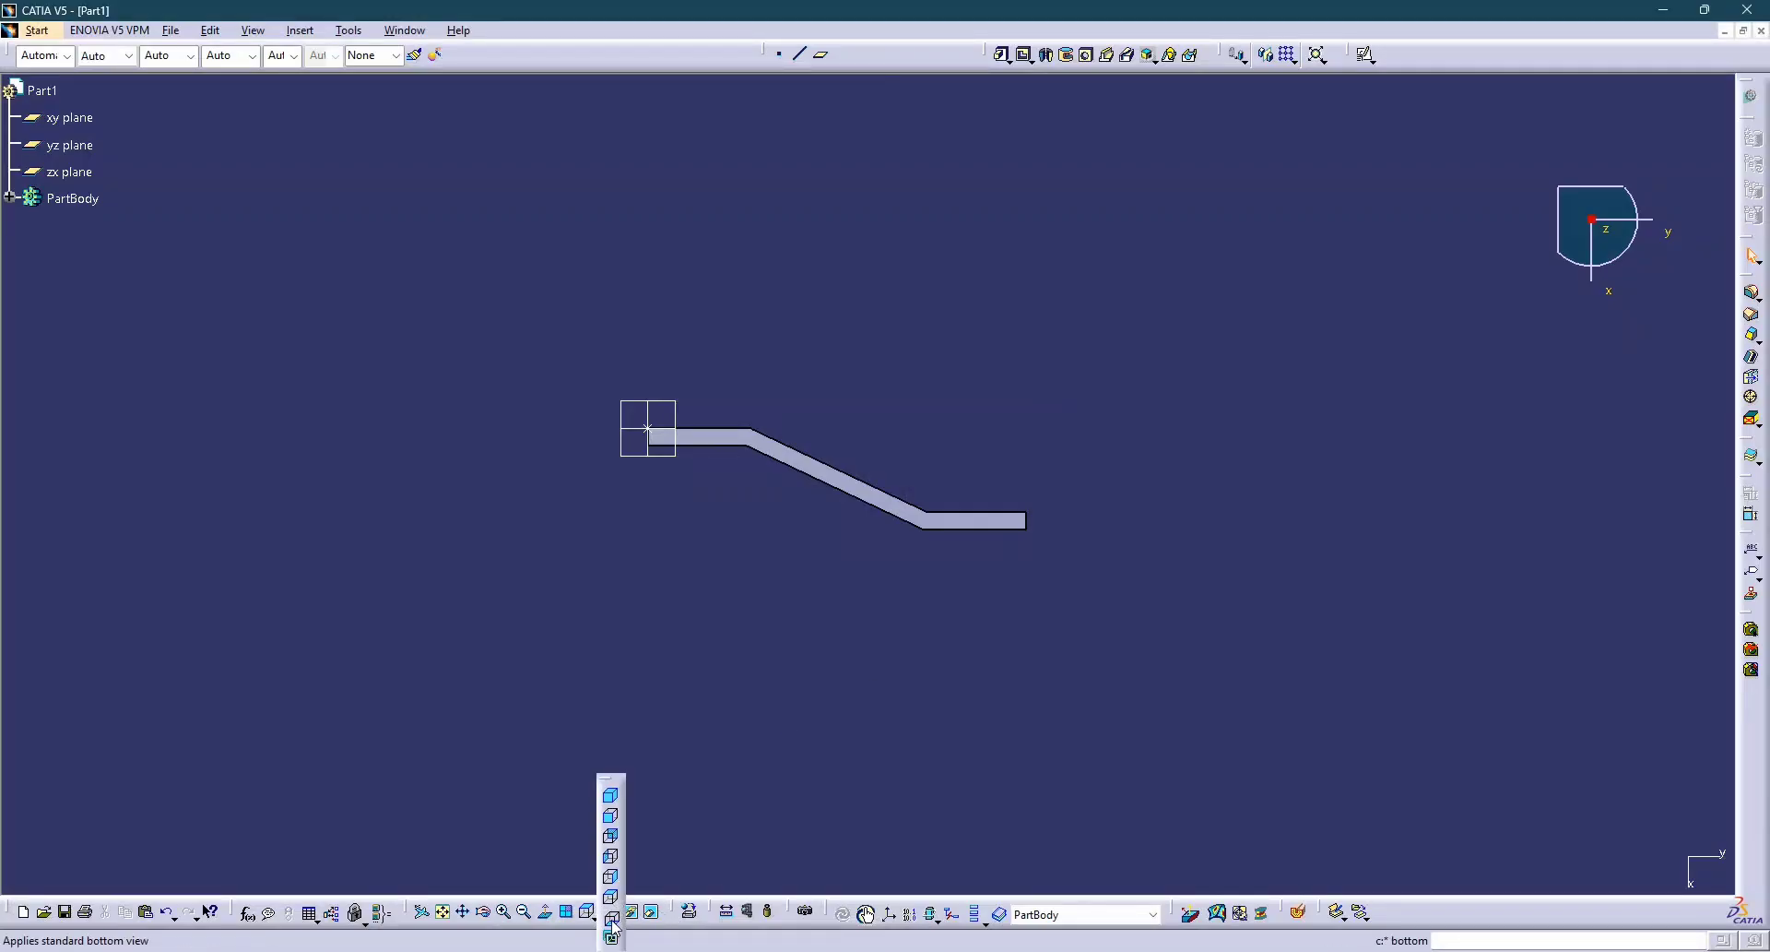
key(alt+Tab)
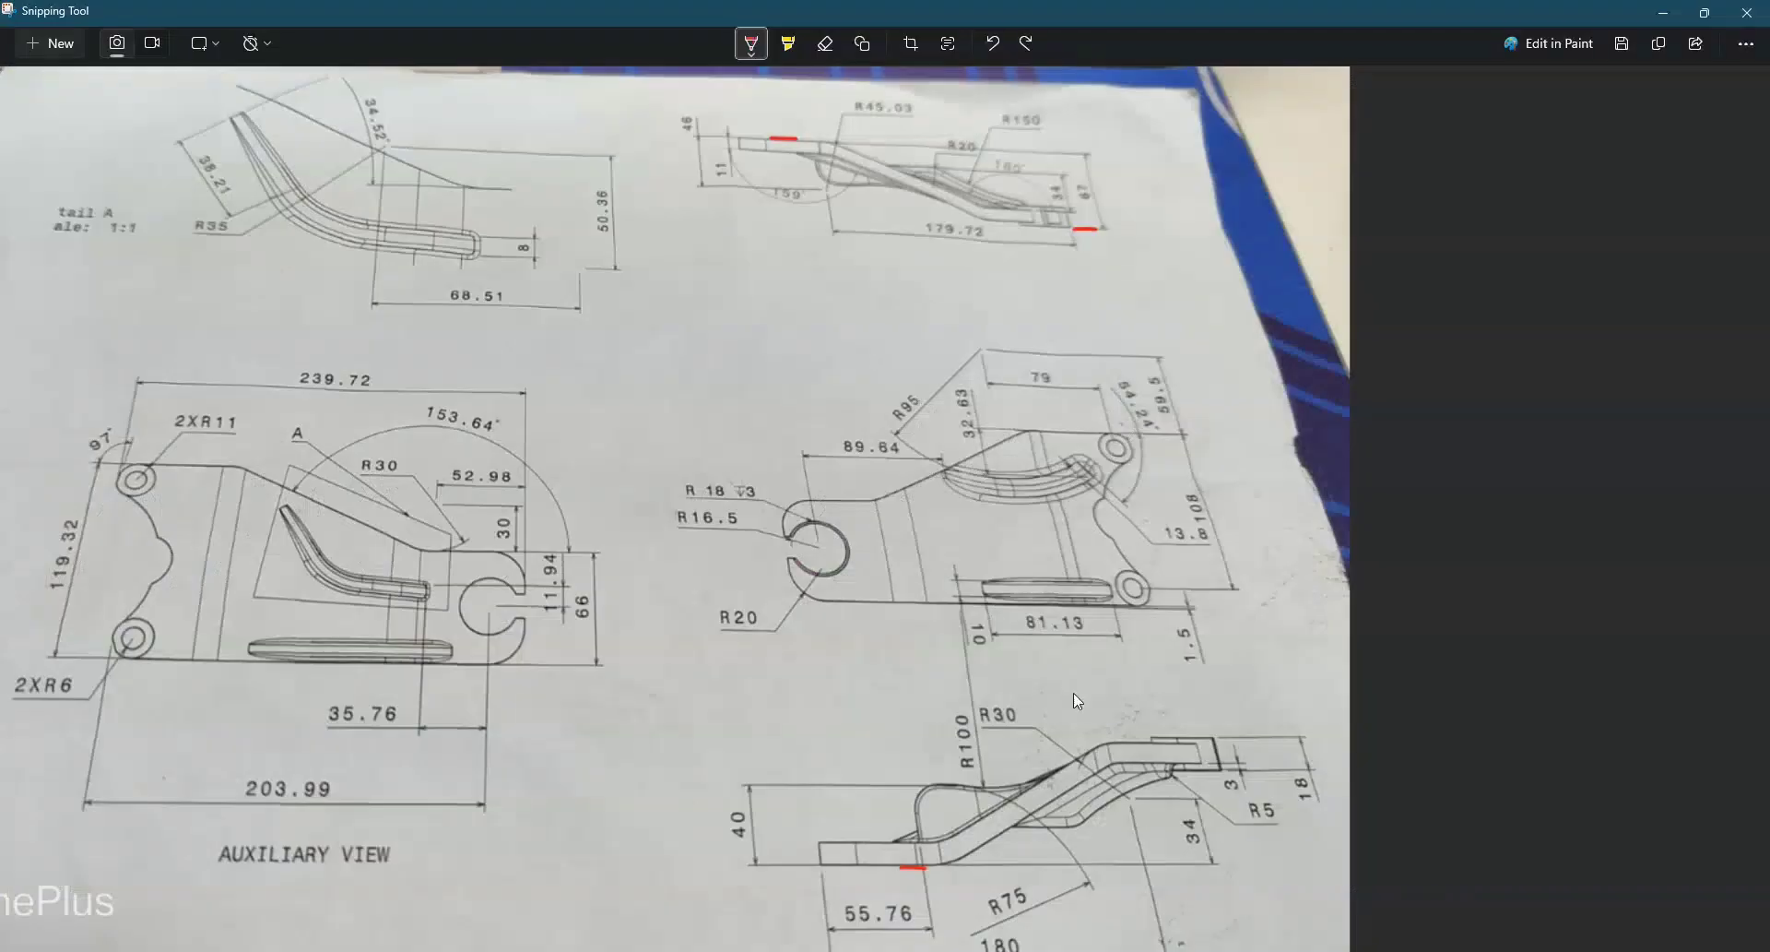
key(alt+Tab)
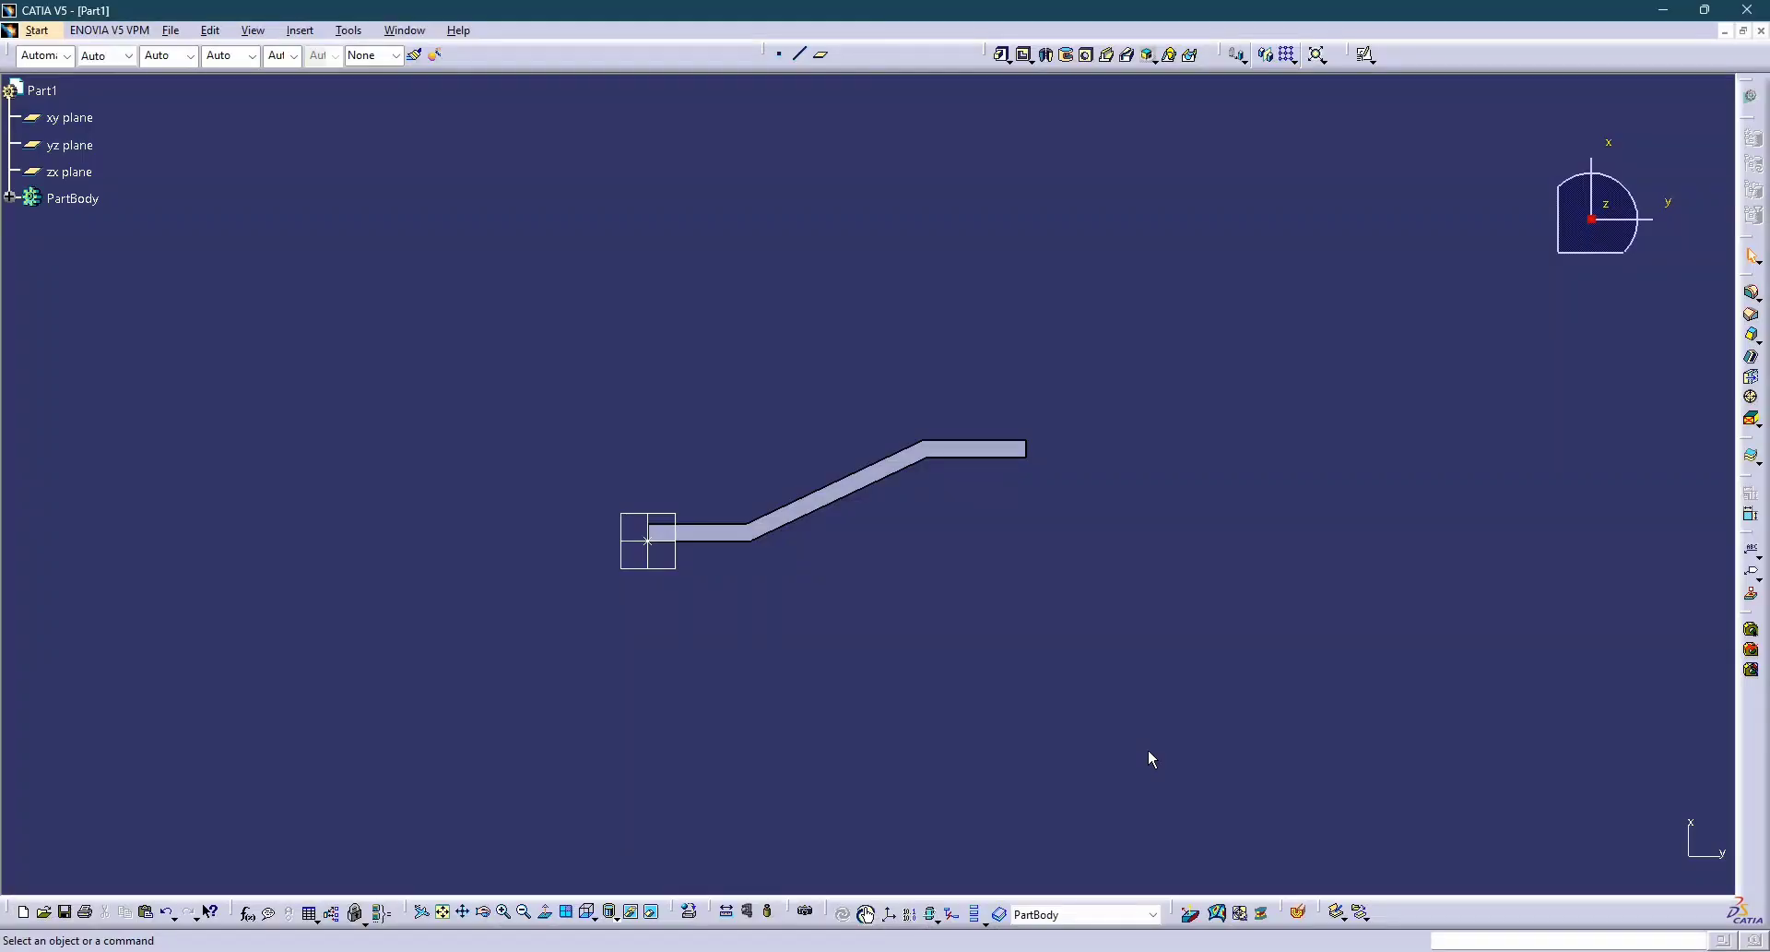
key(alt+Tab)
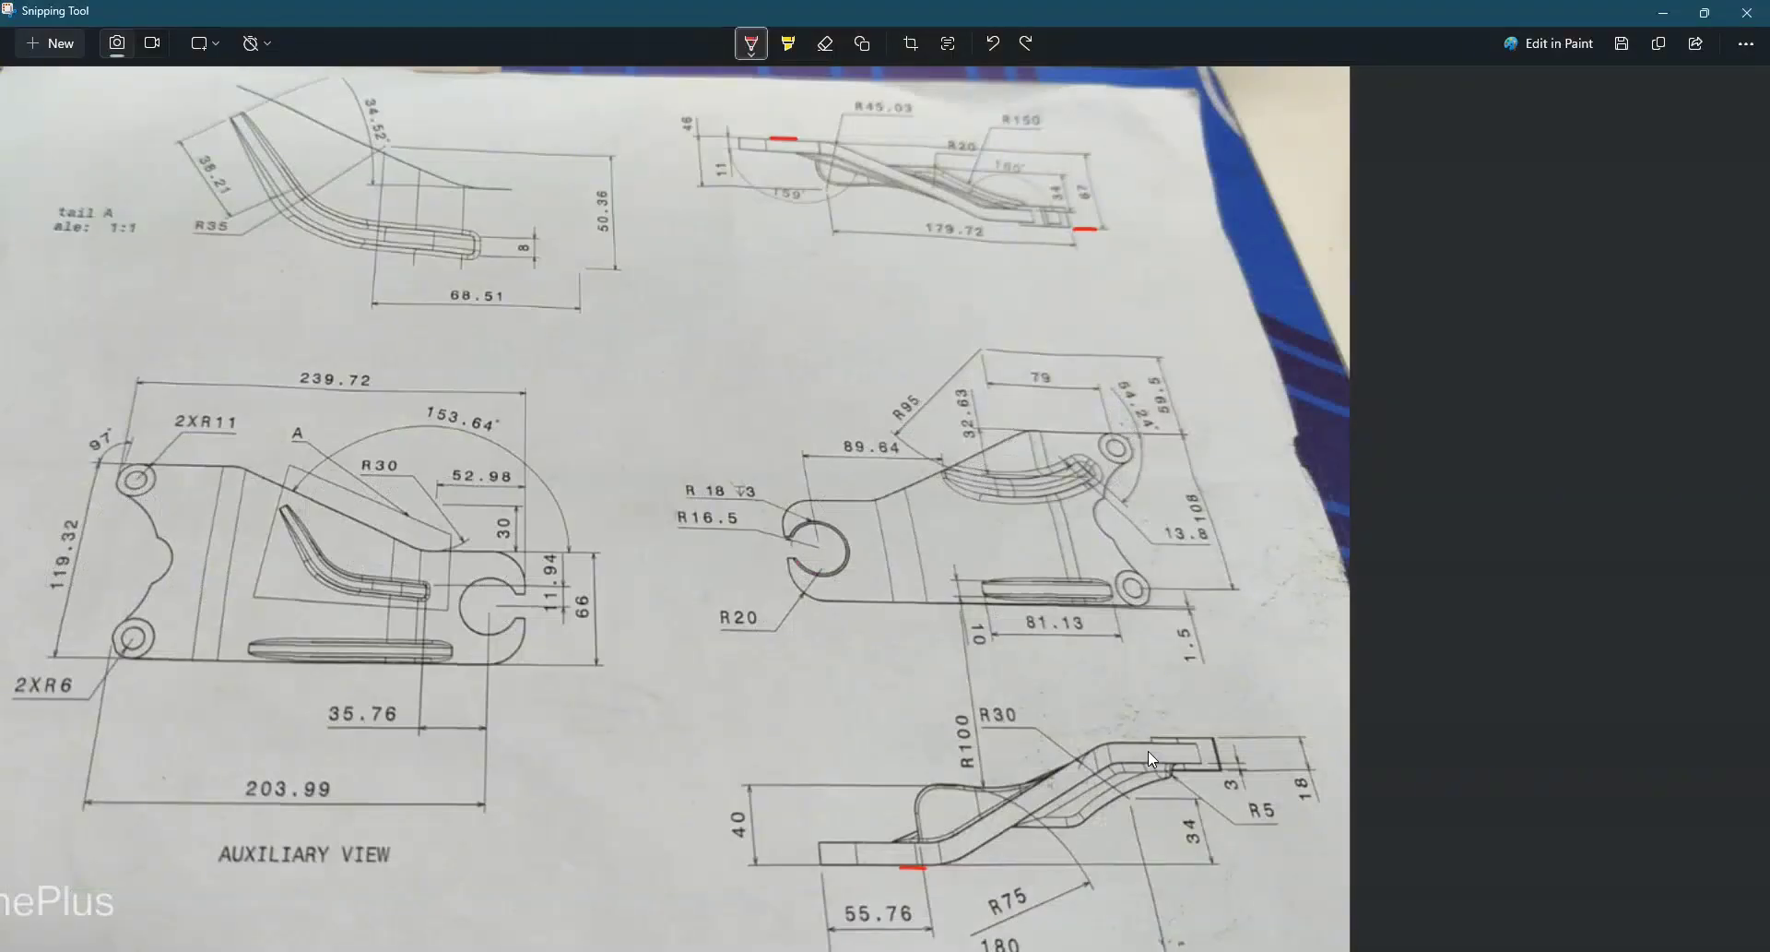
key(alt+Tab)
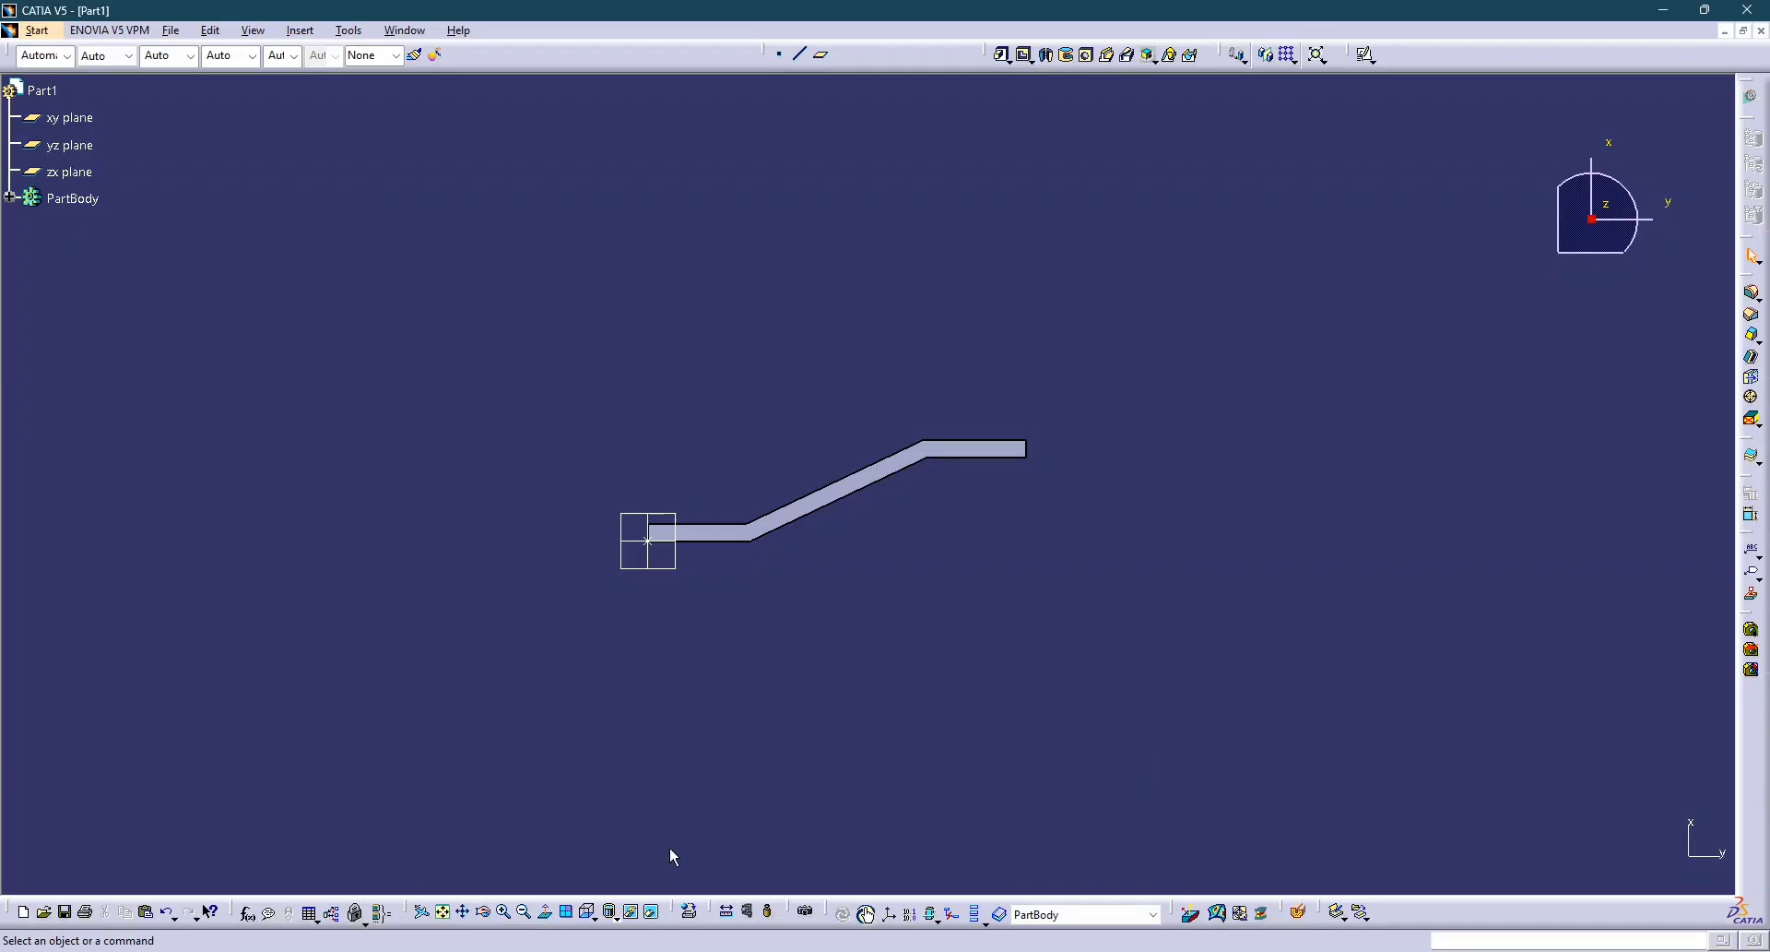
Return to the front view and check the plate's orientation against the outline views in the drawing.
click(588, 913)
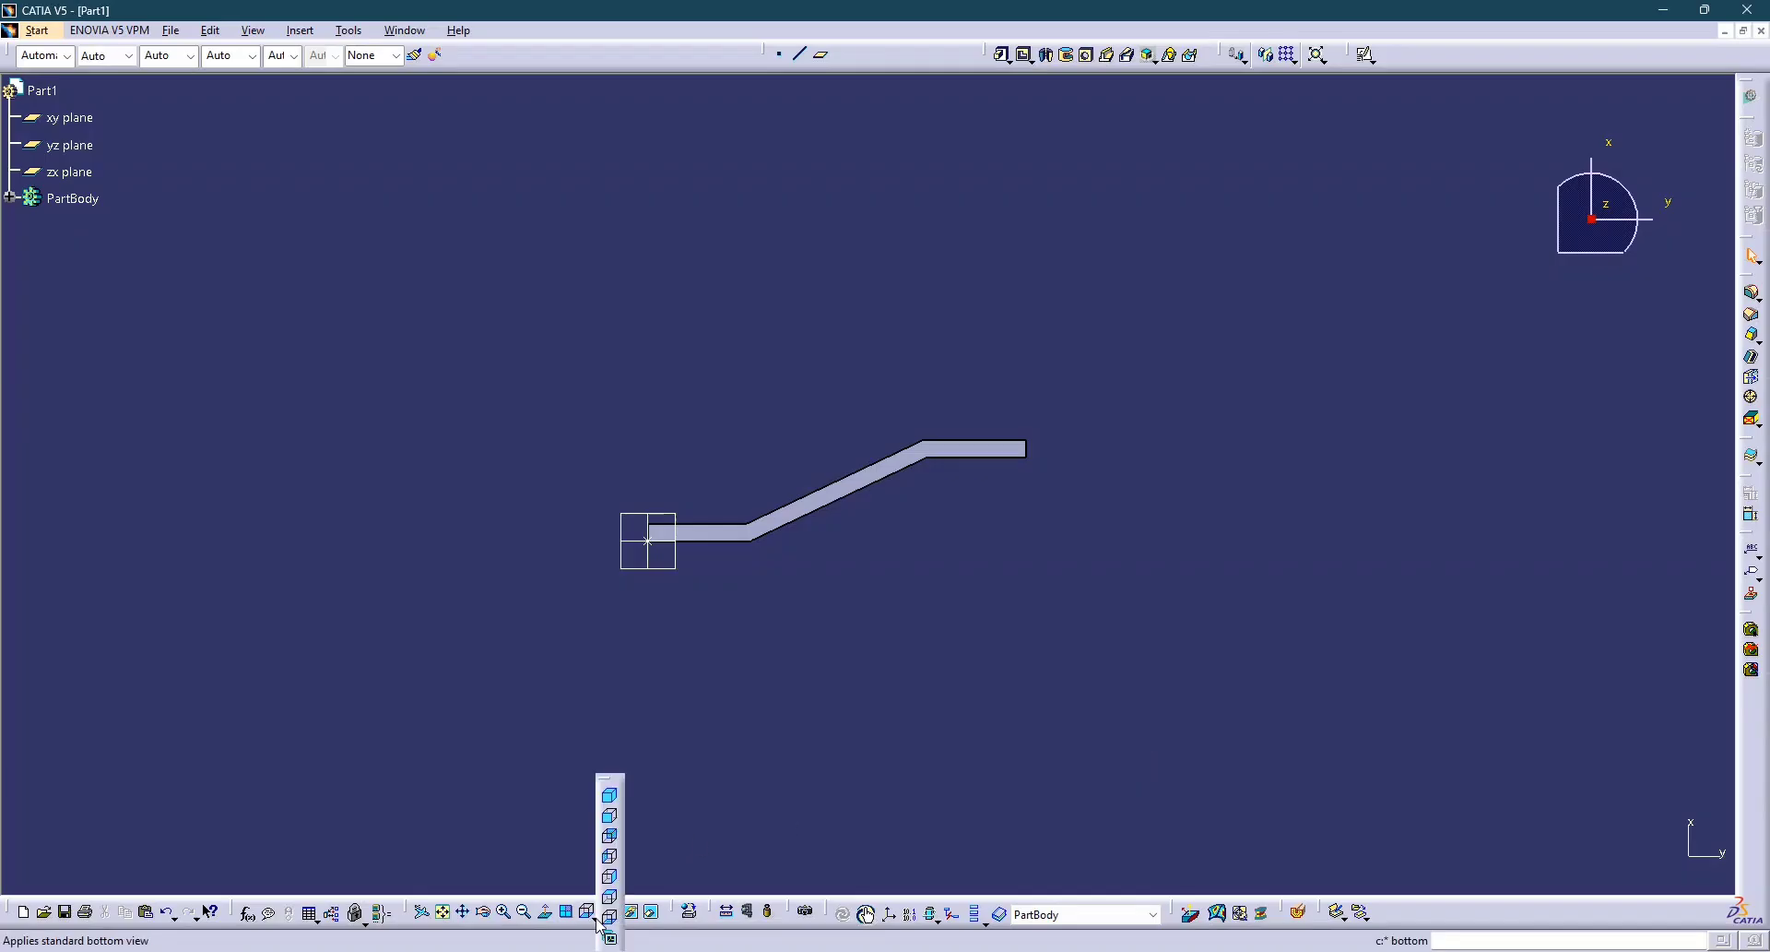
click(611, 817)
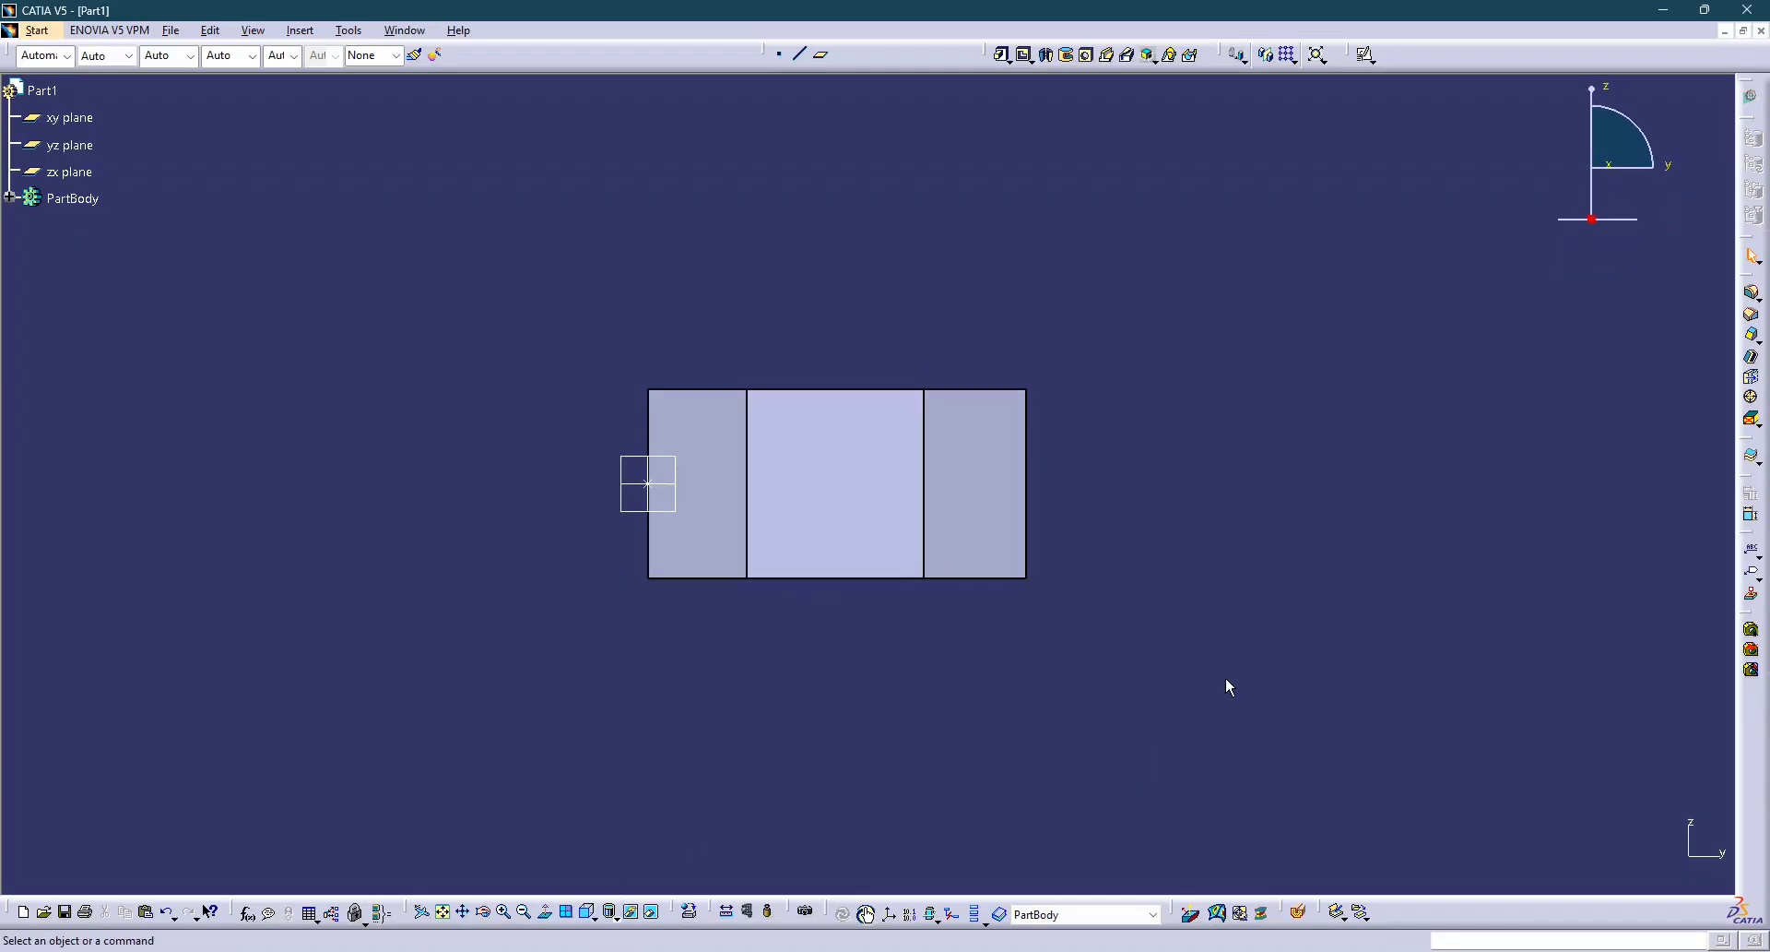
key(alt+Tab)
scroll(955, 502, up, 2)
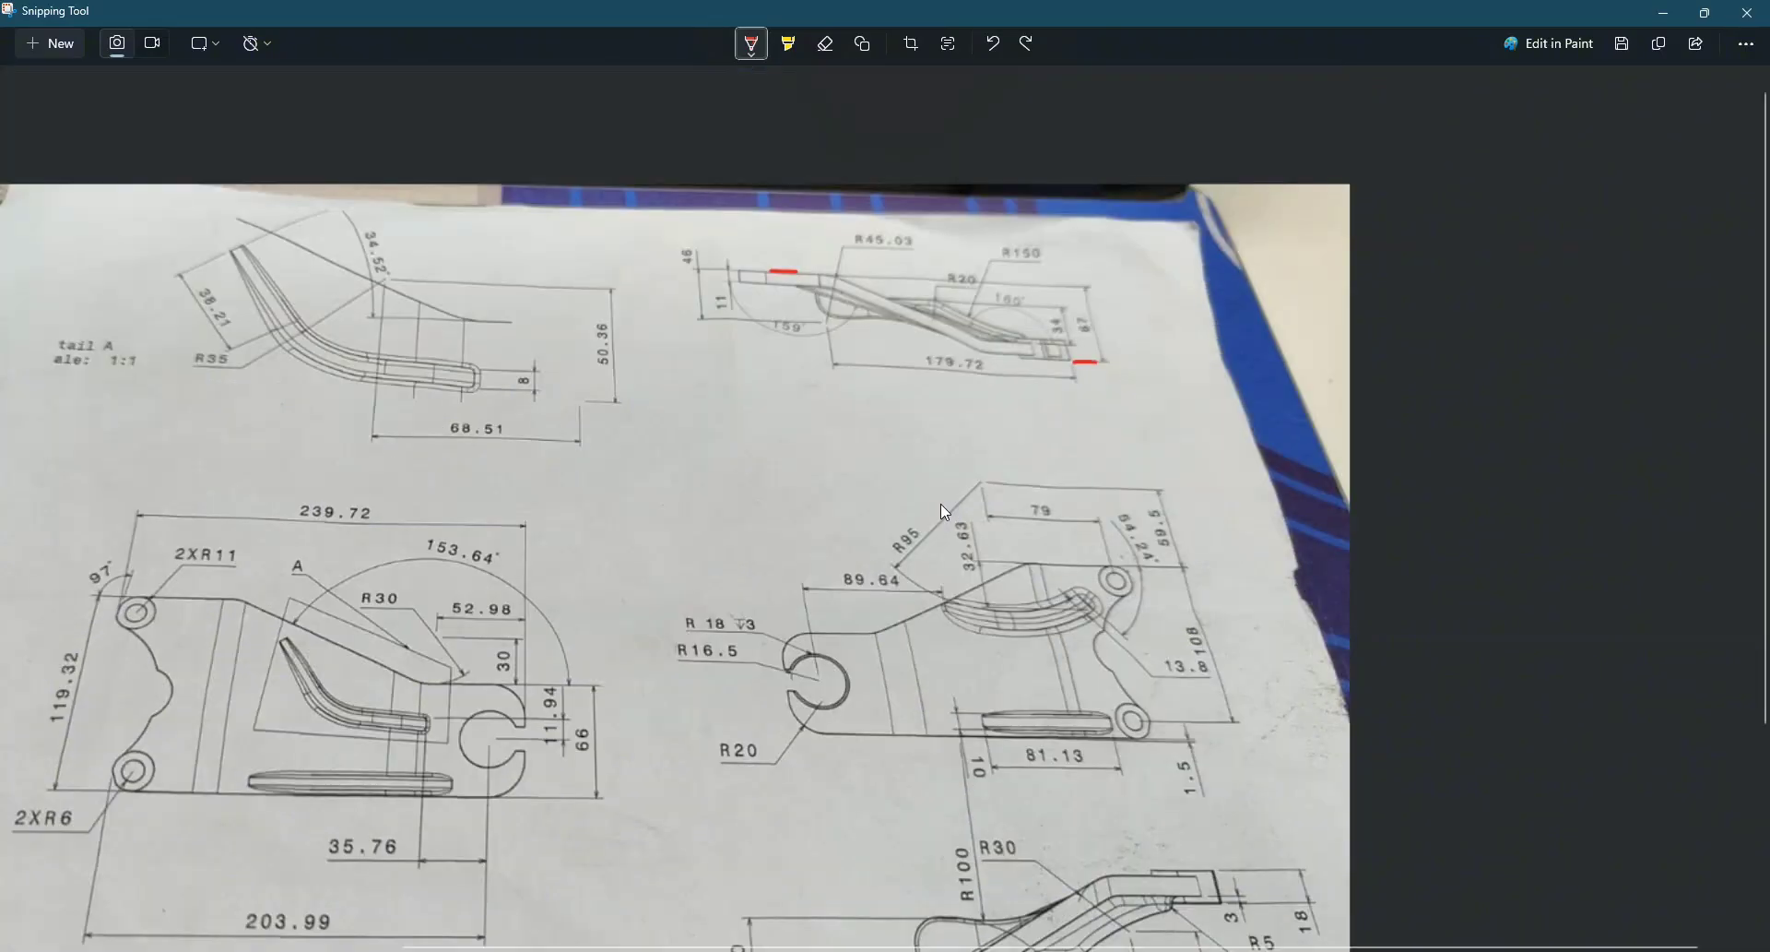
scroll(935, 449, down, 2)
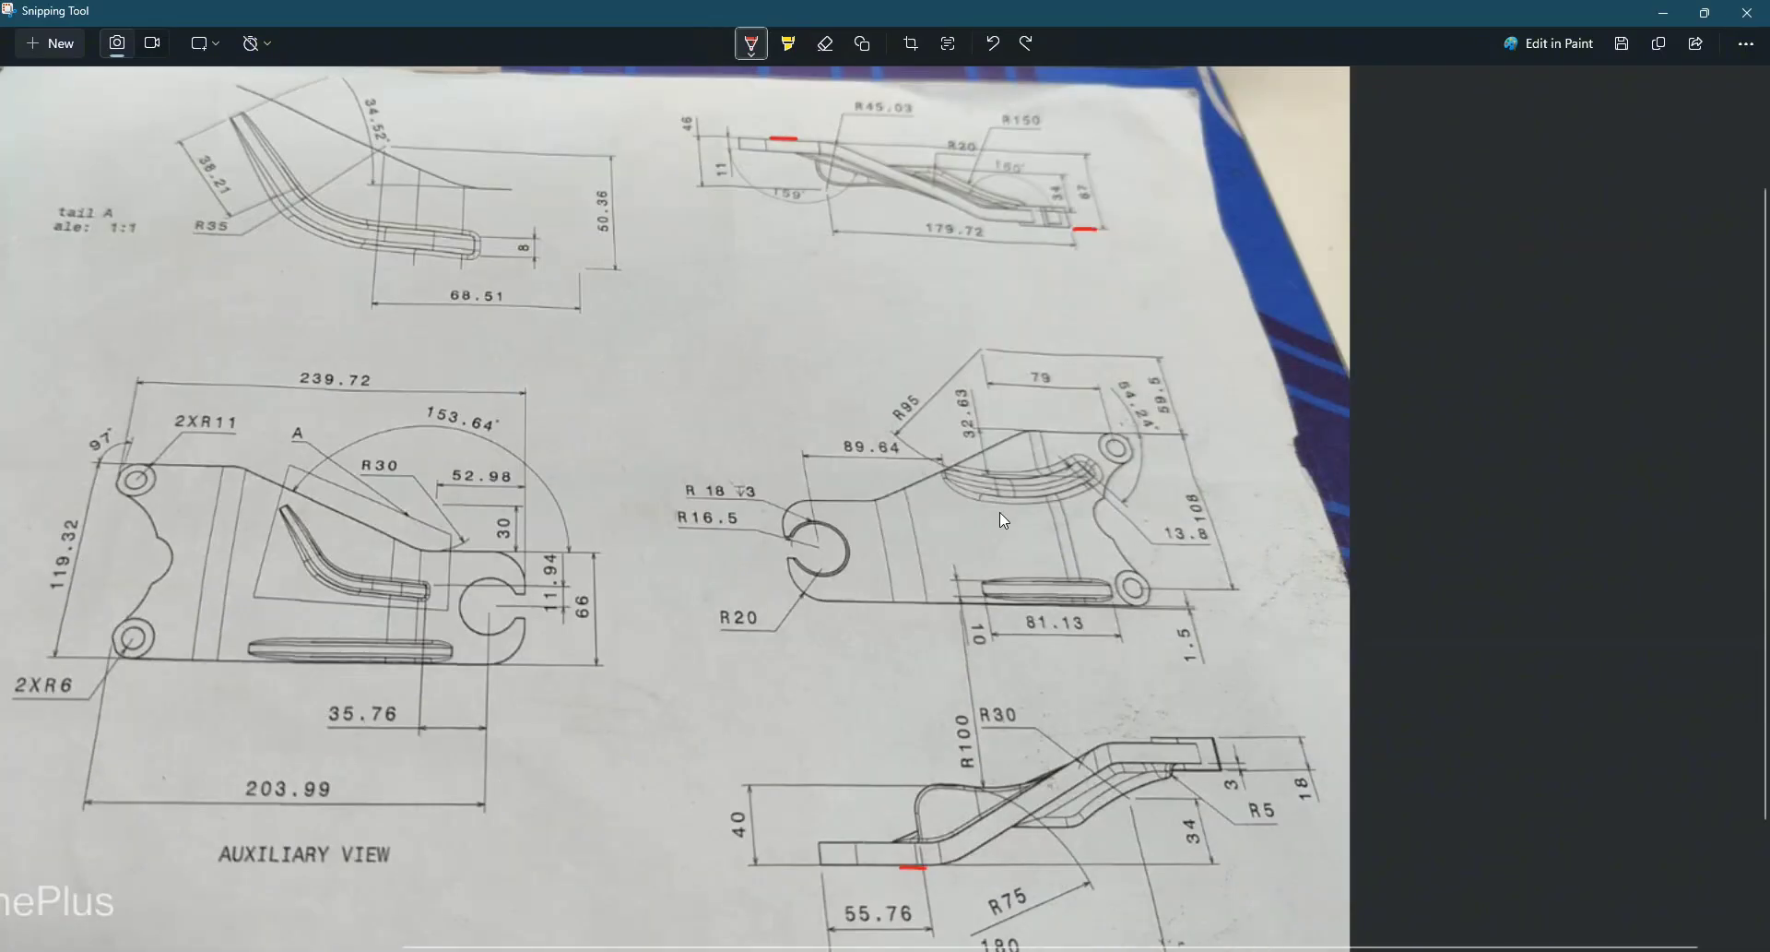
key(alt+Tab)
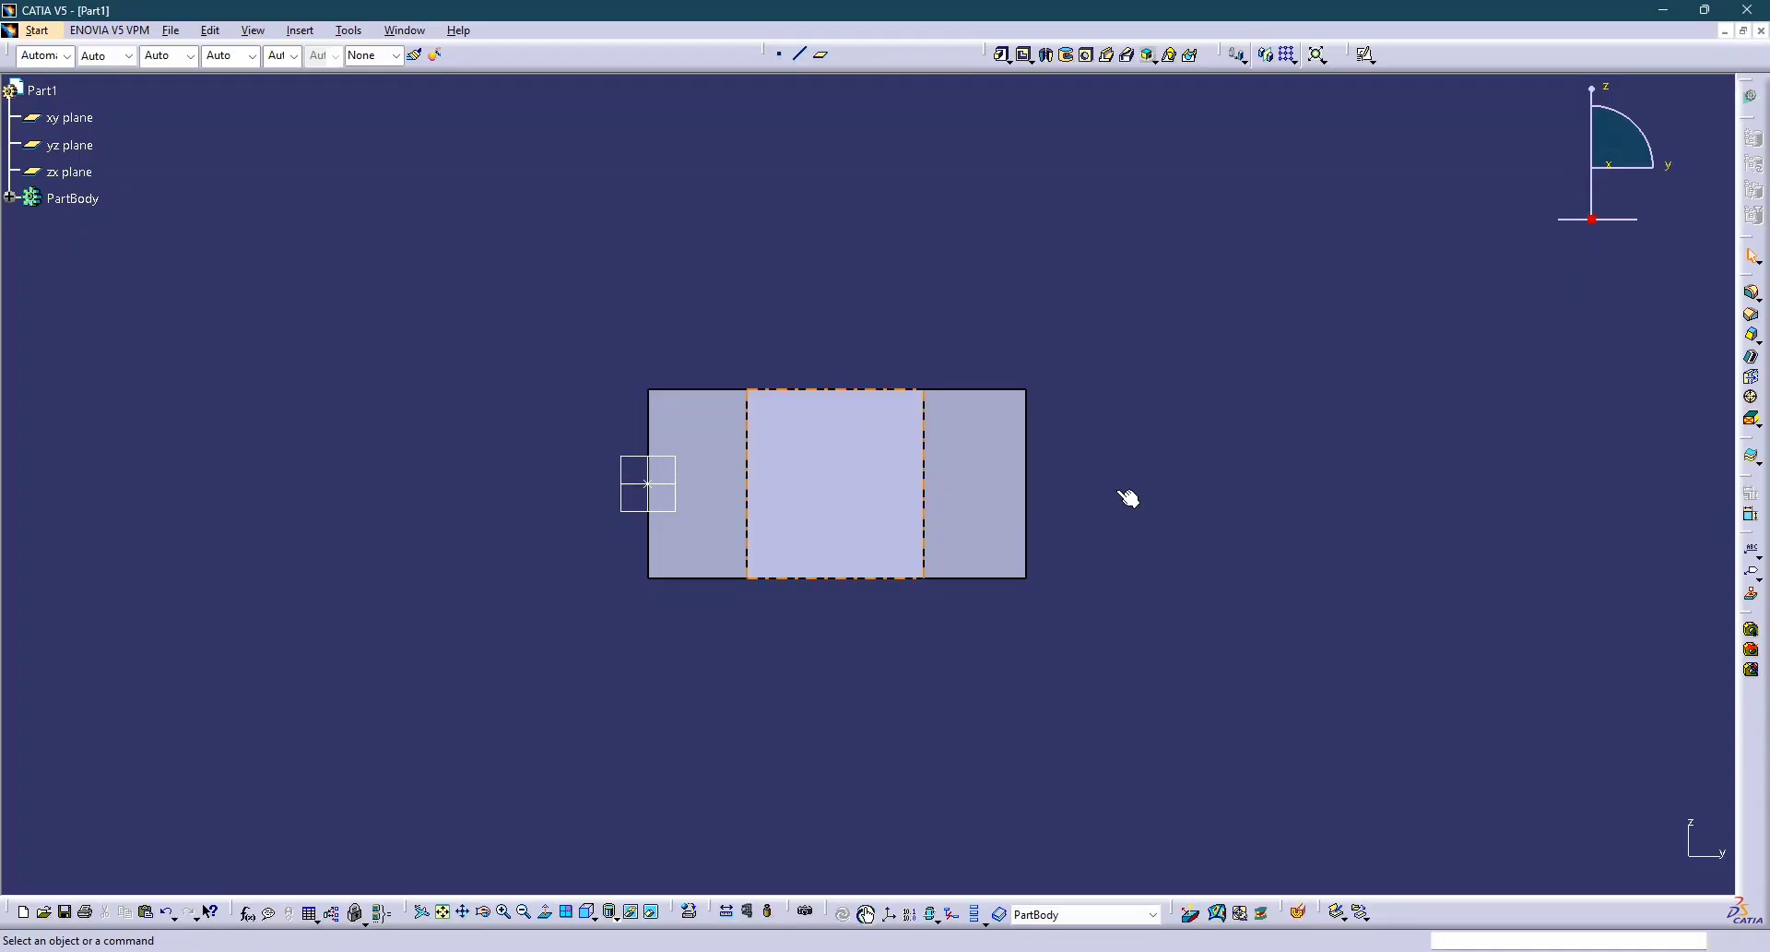
key(alt+Tab)
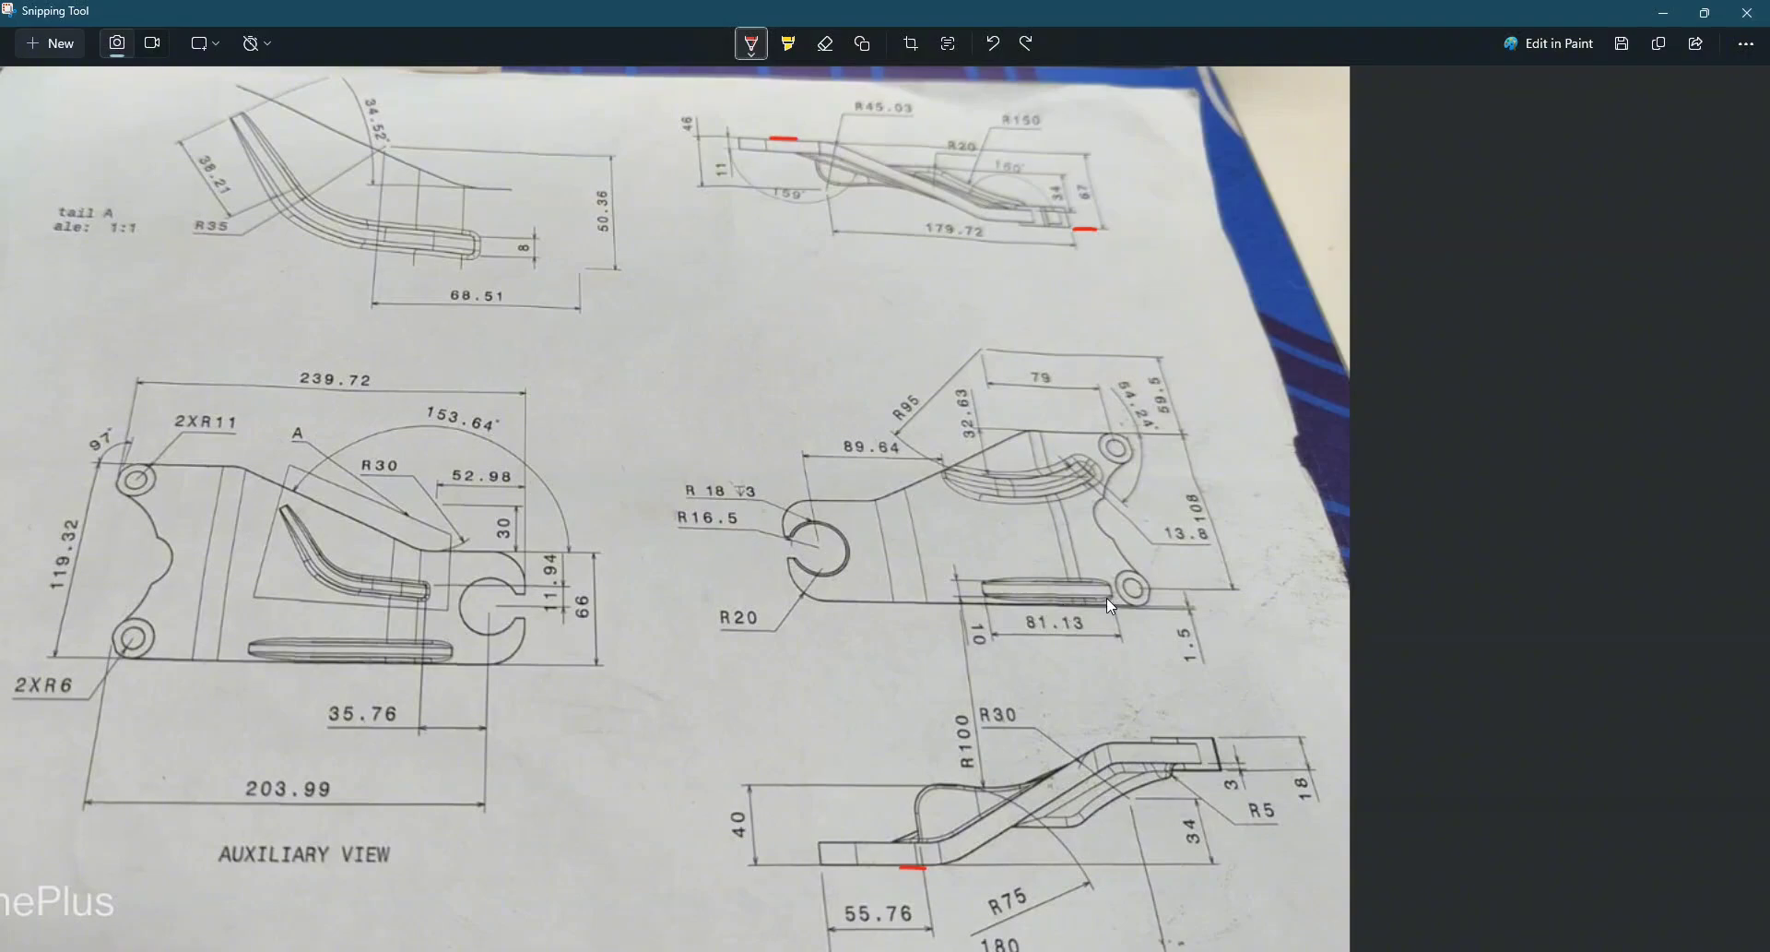
key(alt+Tab)
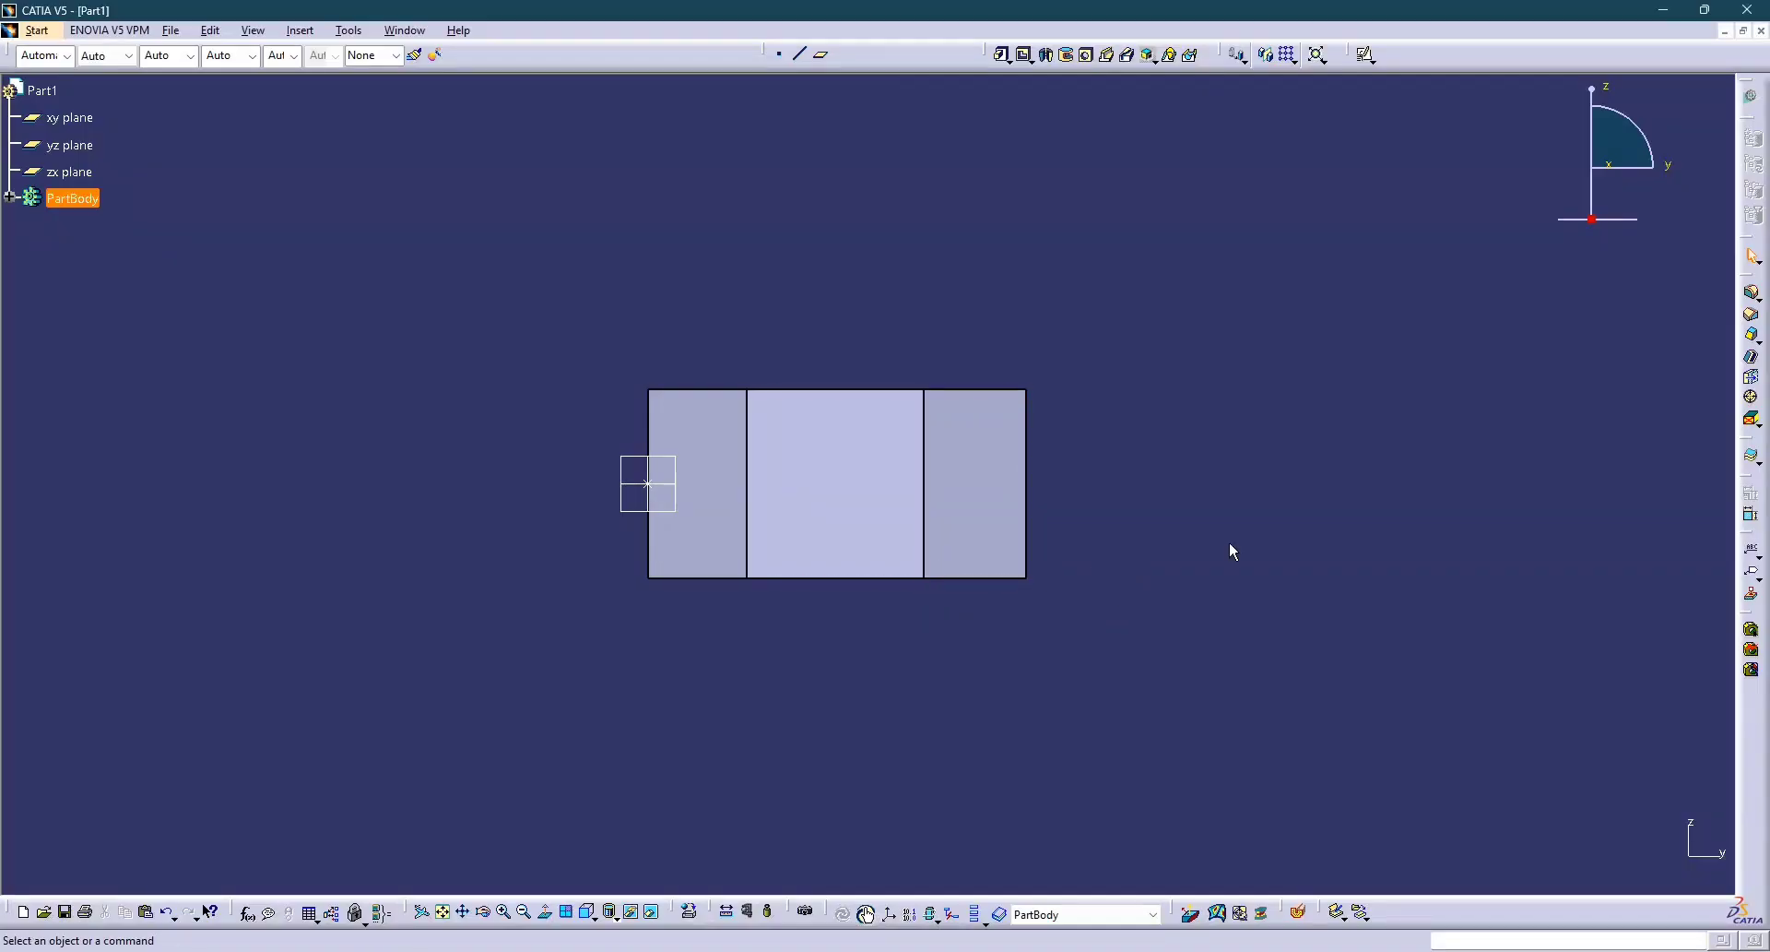
key(alt+Tab)
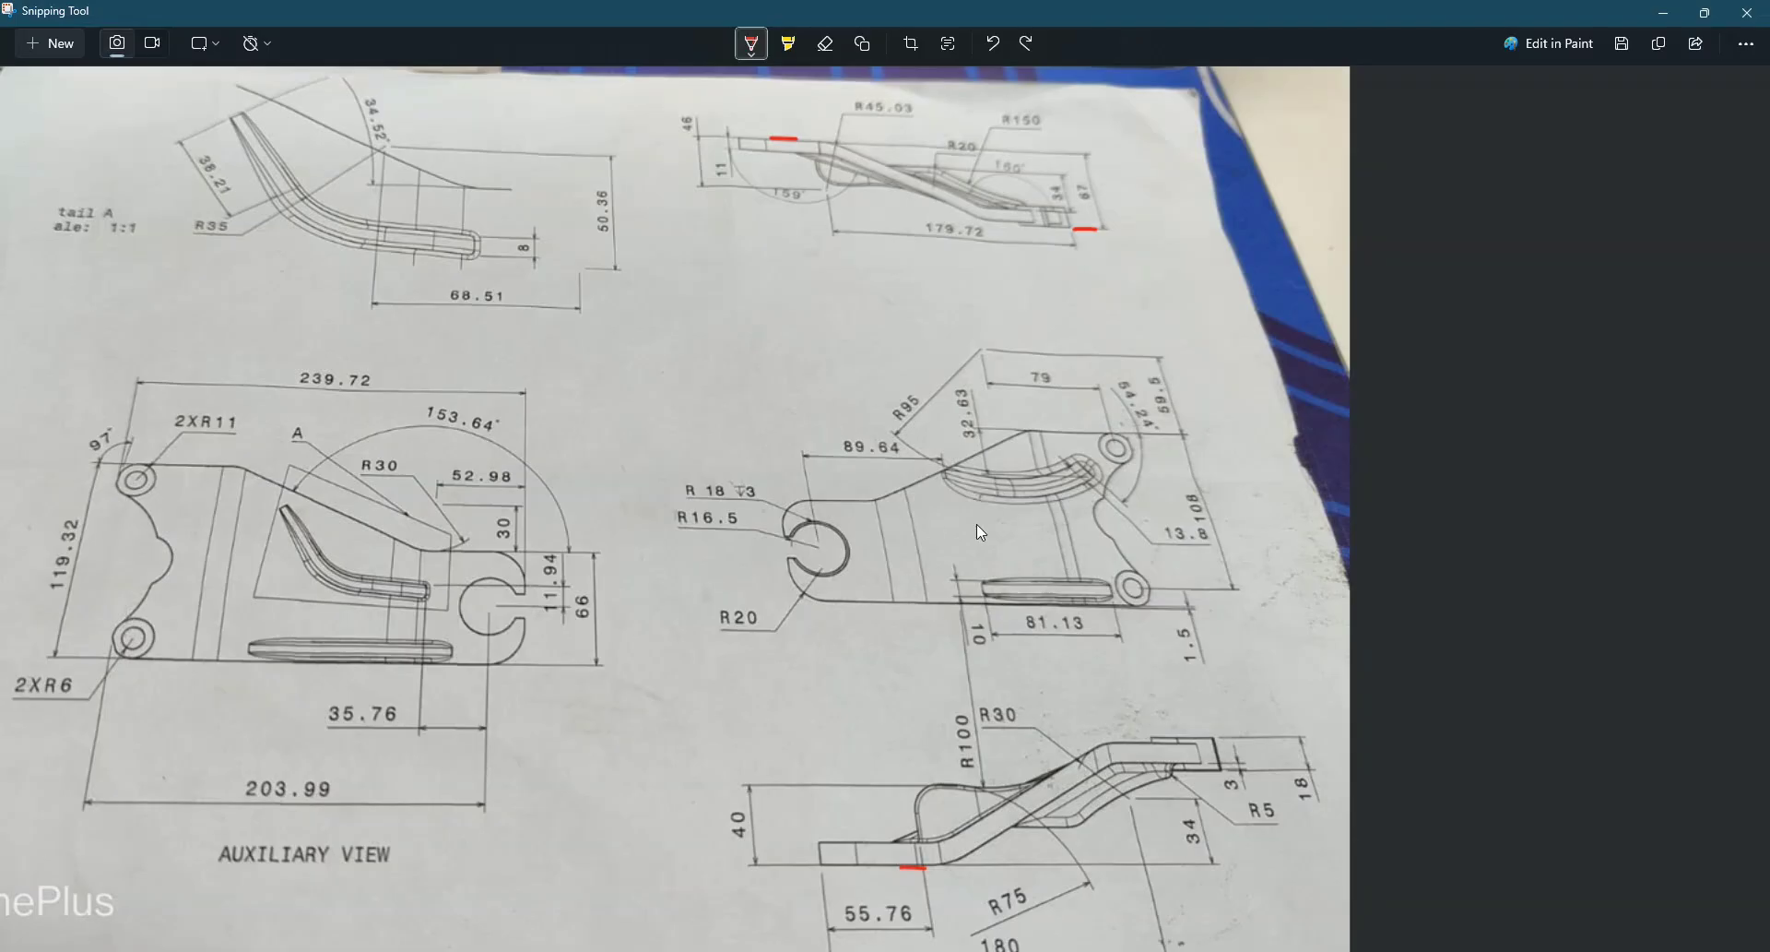
key(alt+Tab)
key(alt+Tab)
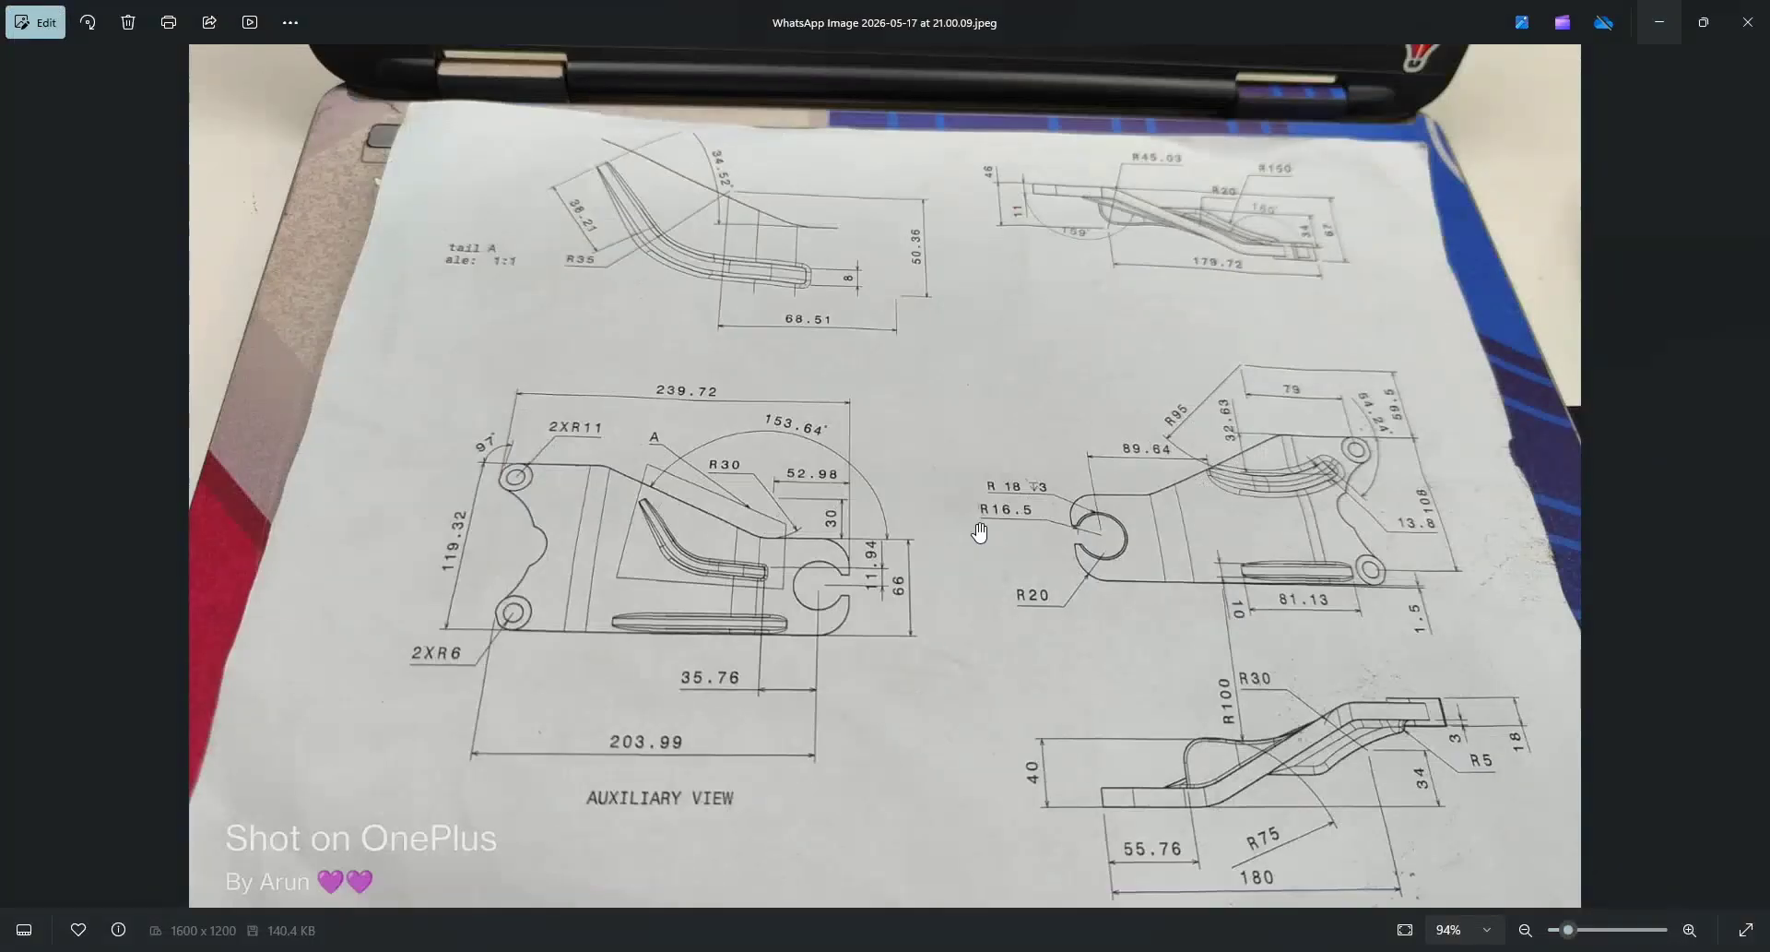
Compare the photographed drawing and its marked-up snip with the padded plate, tilting the plate and returning it to its front view.
key(alt+Tab)
key(alt+Tab)
key(alt+Tab)
key(alt+Tab)
key(alt+Tab)
key(alt+Tab)
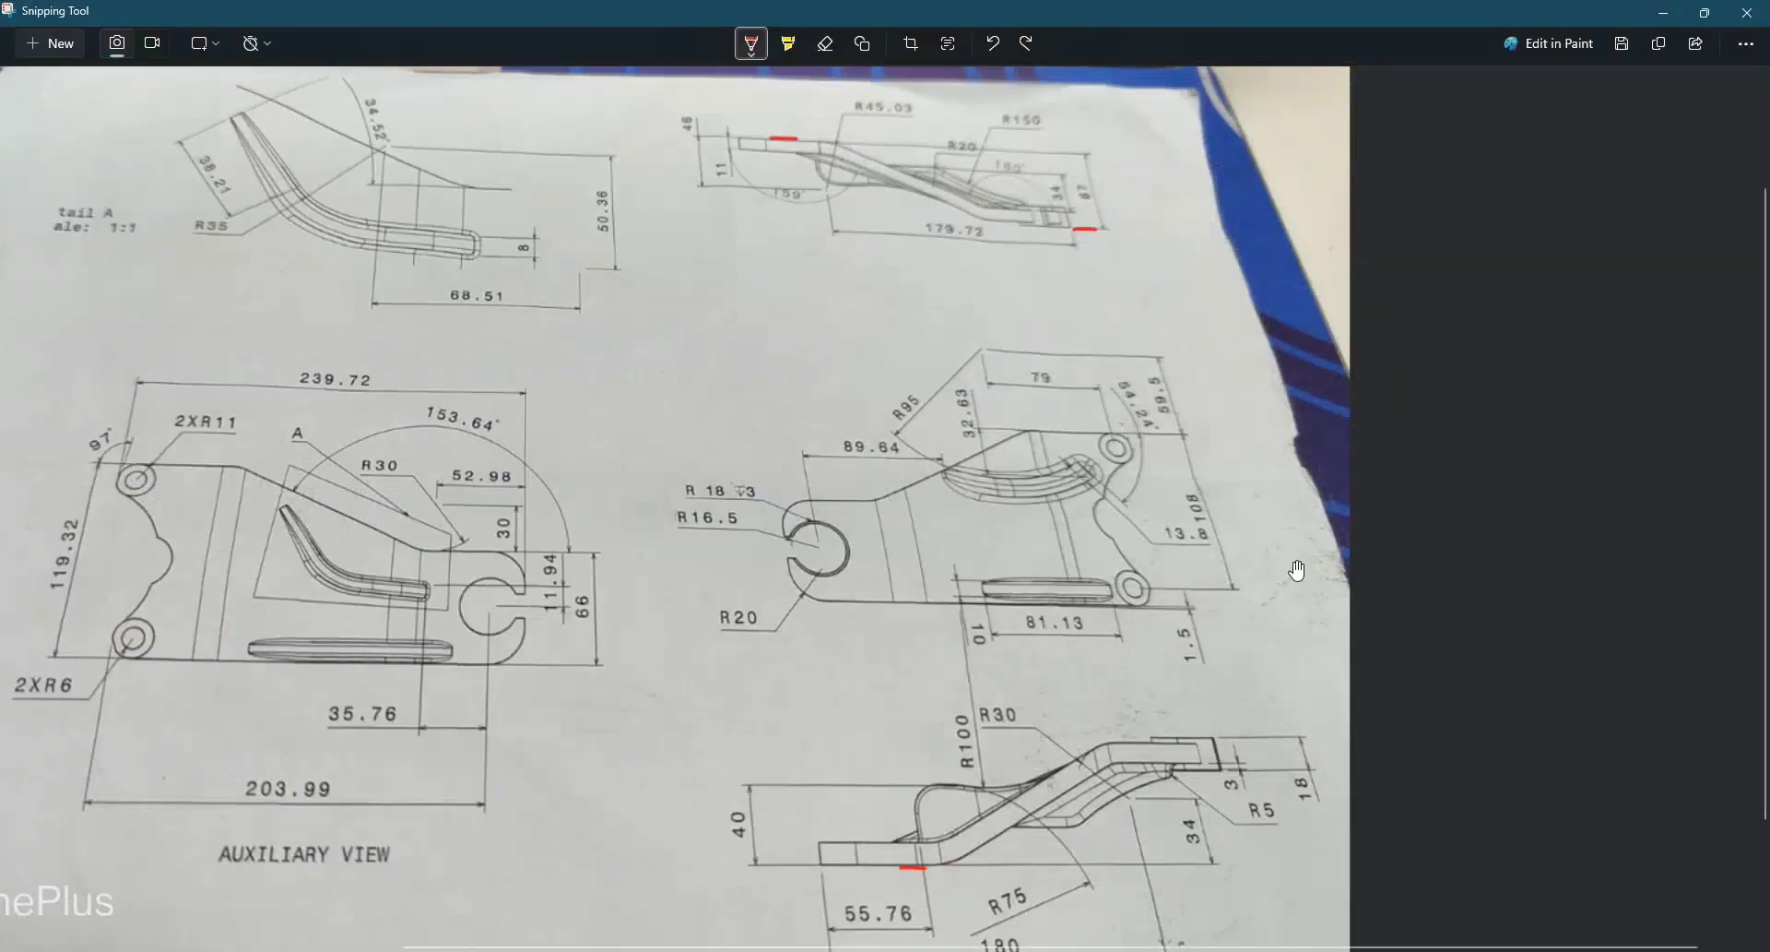
drag(953, 570, 892, 584)
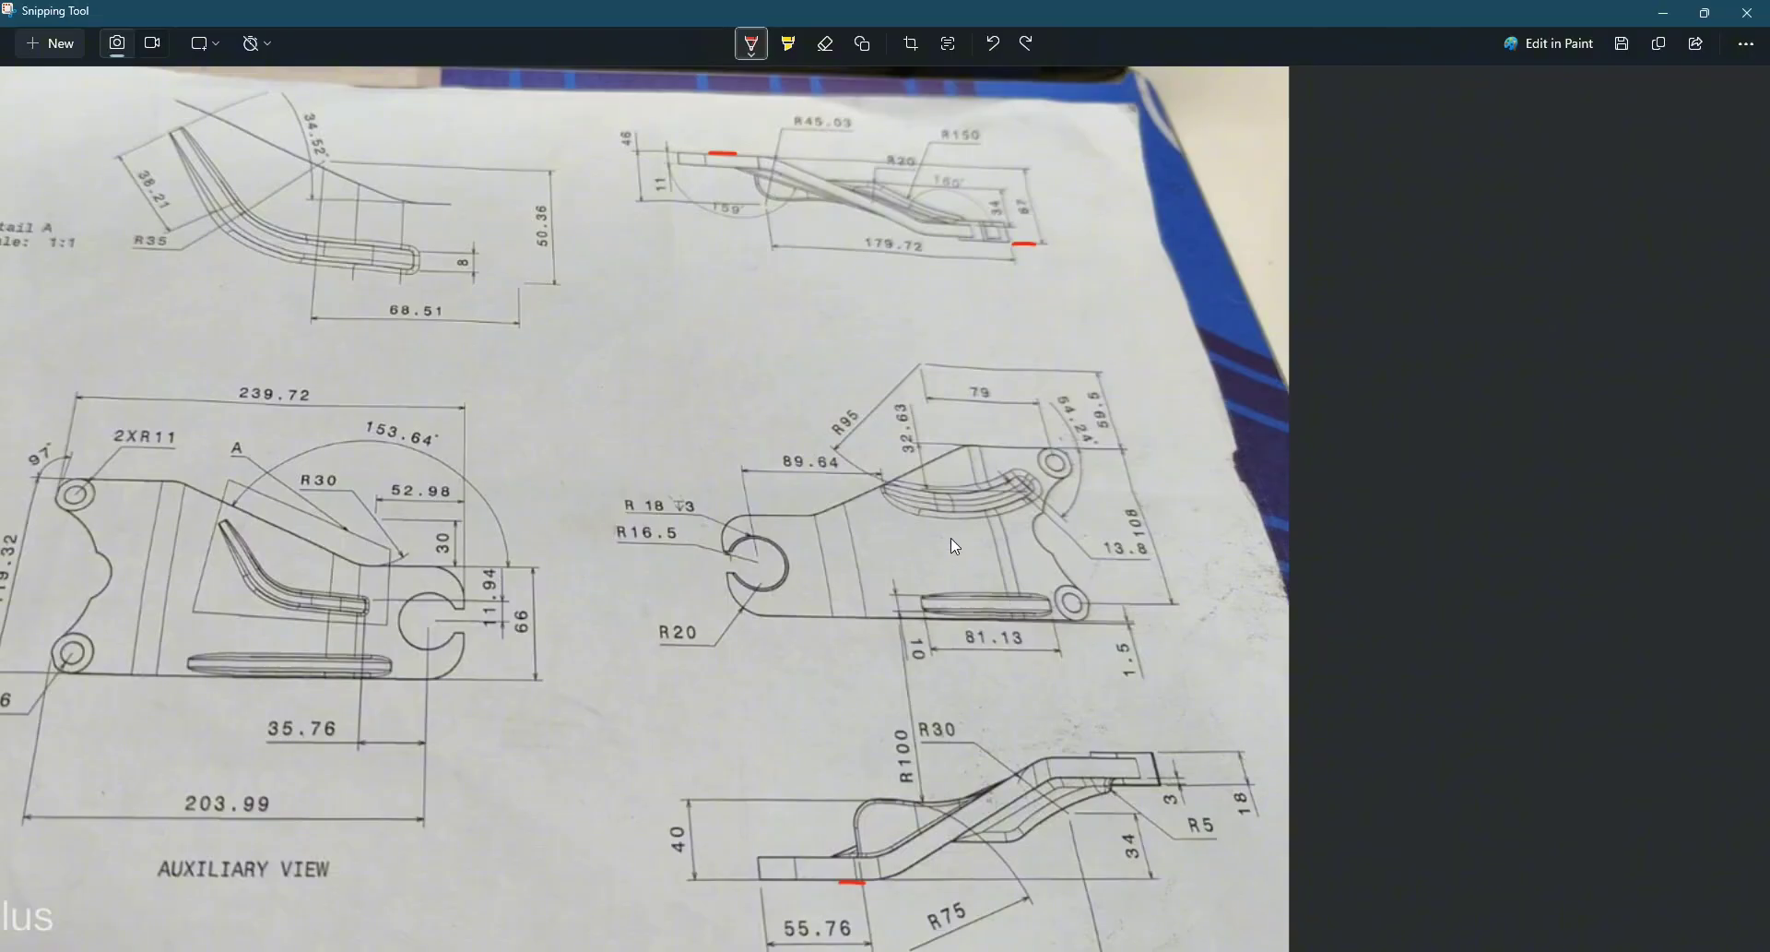
key(alt+Tab)
key(alt+Tab)
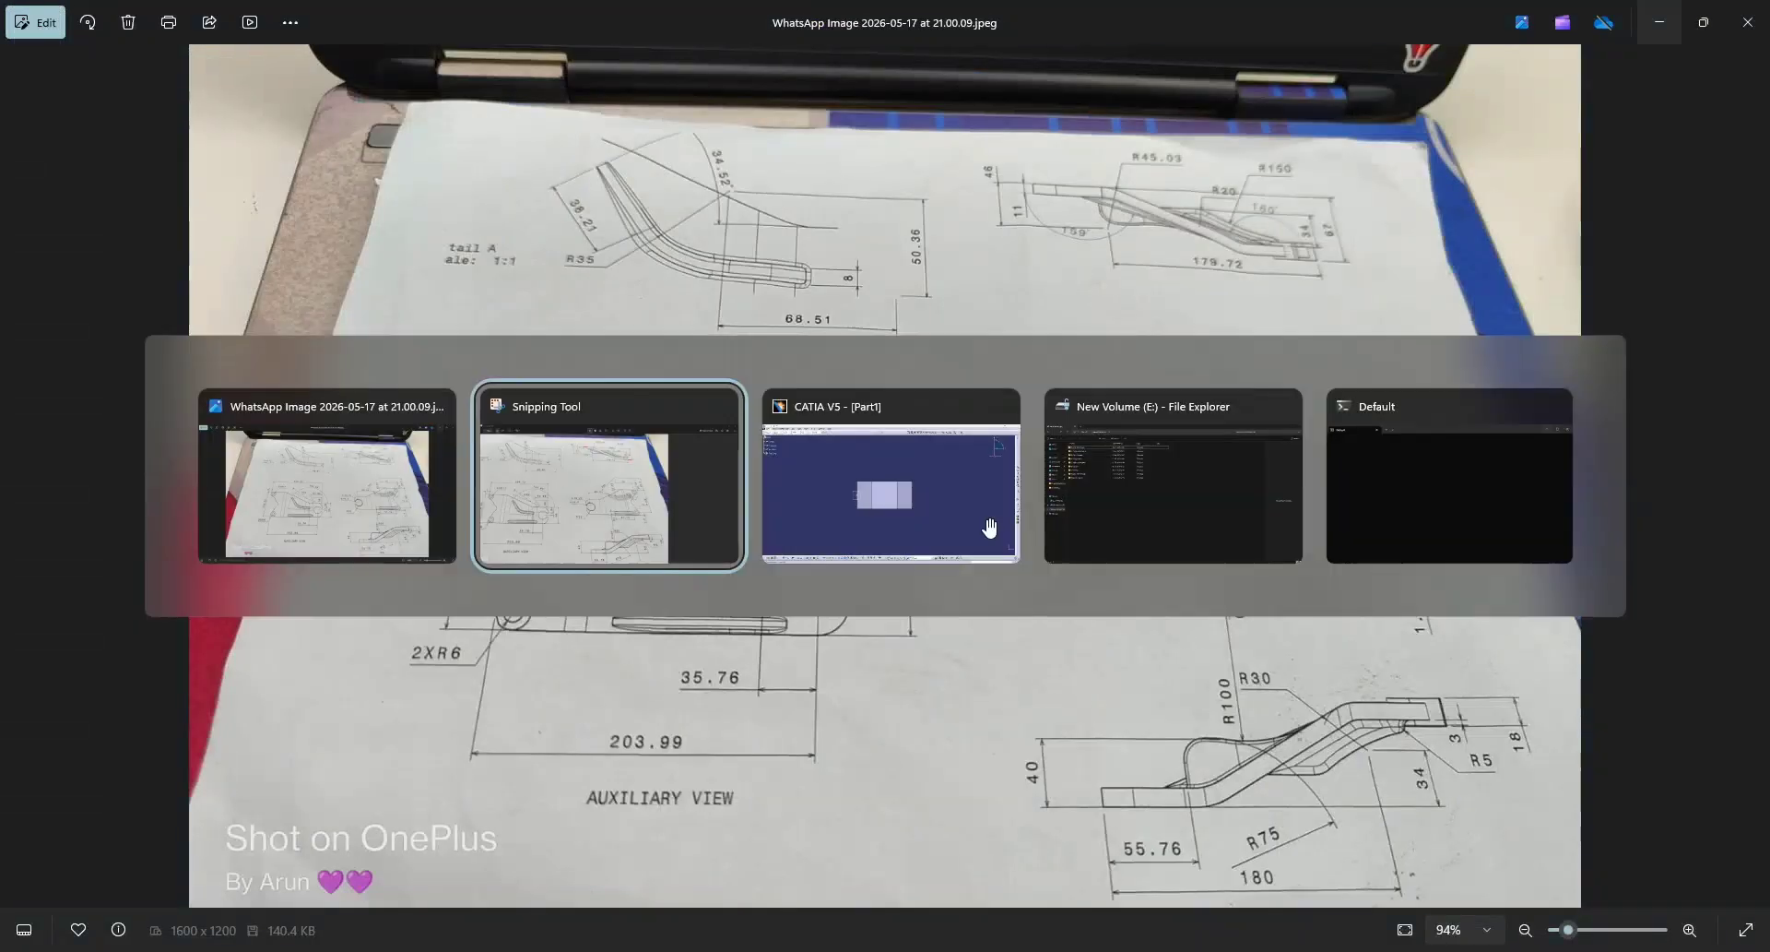
click(990, 527)
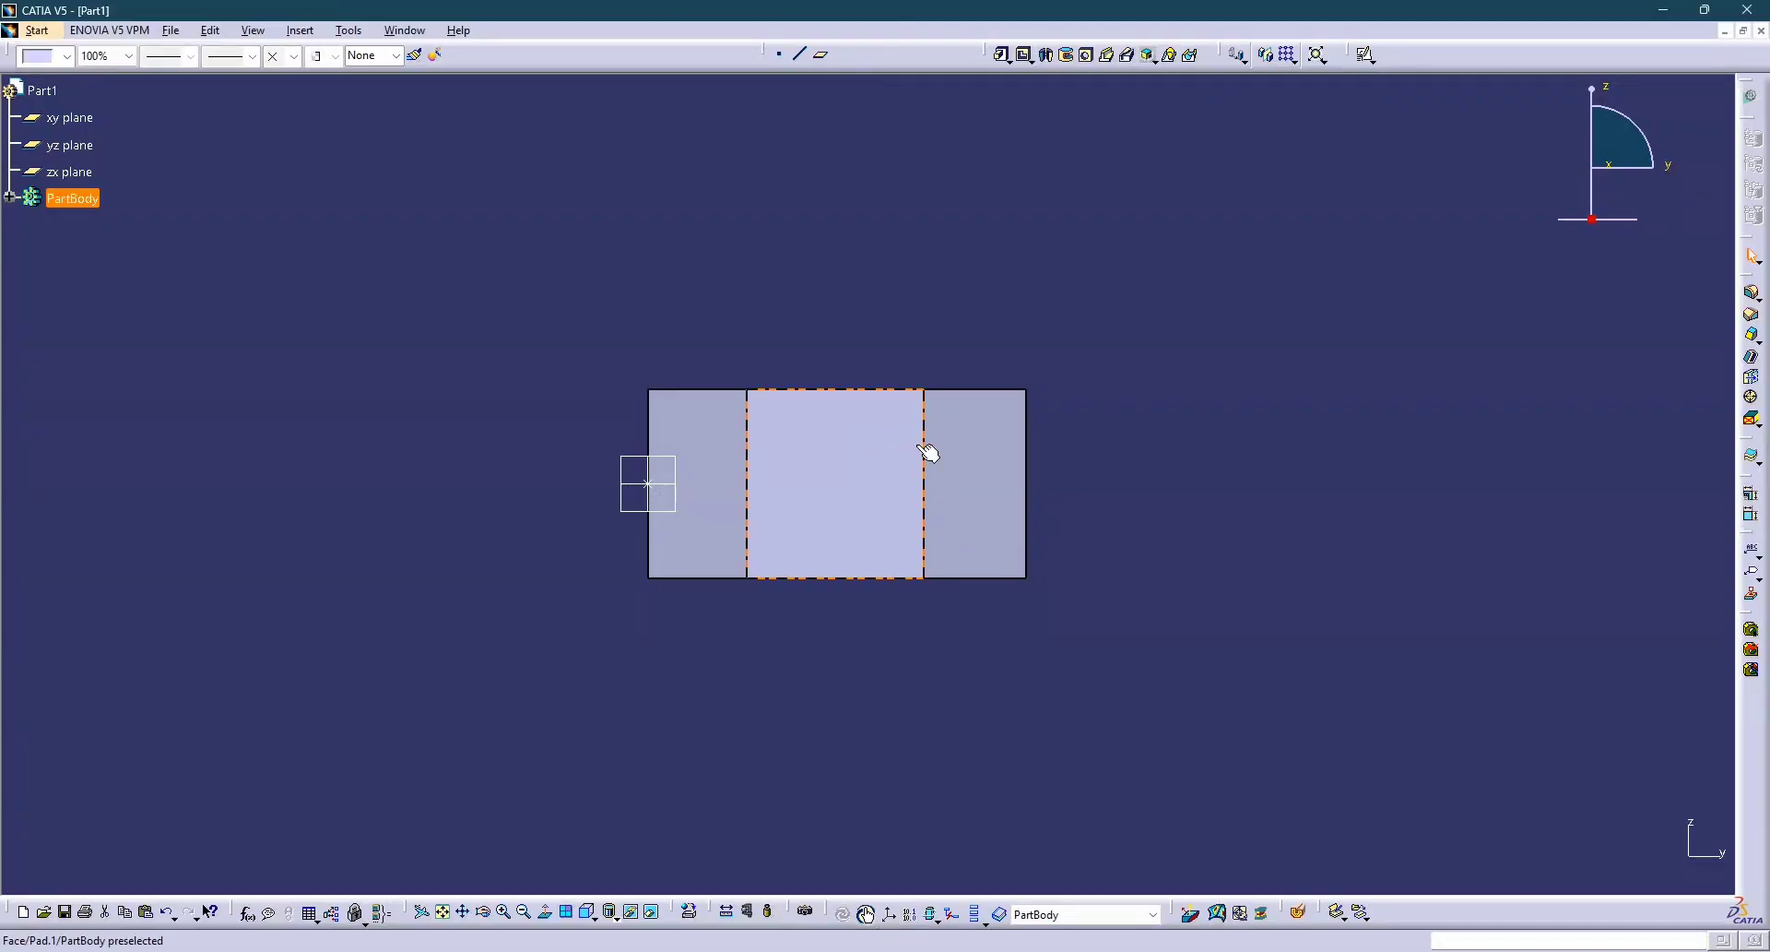
middle_drag(821, 474, 830, 652)
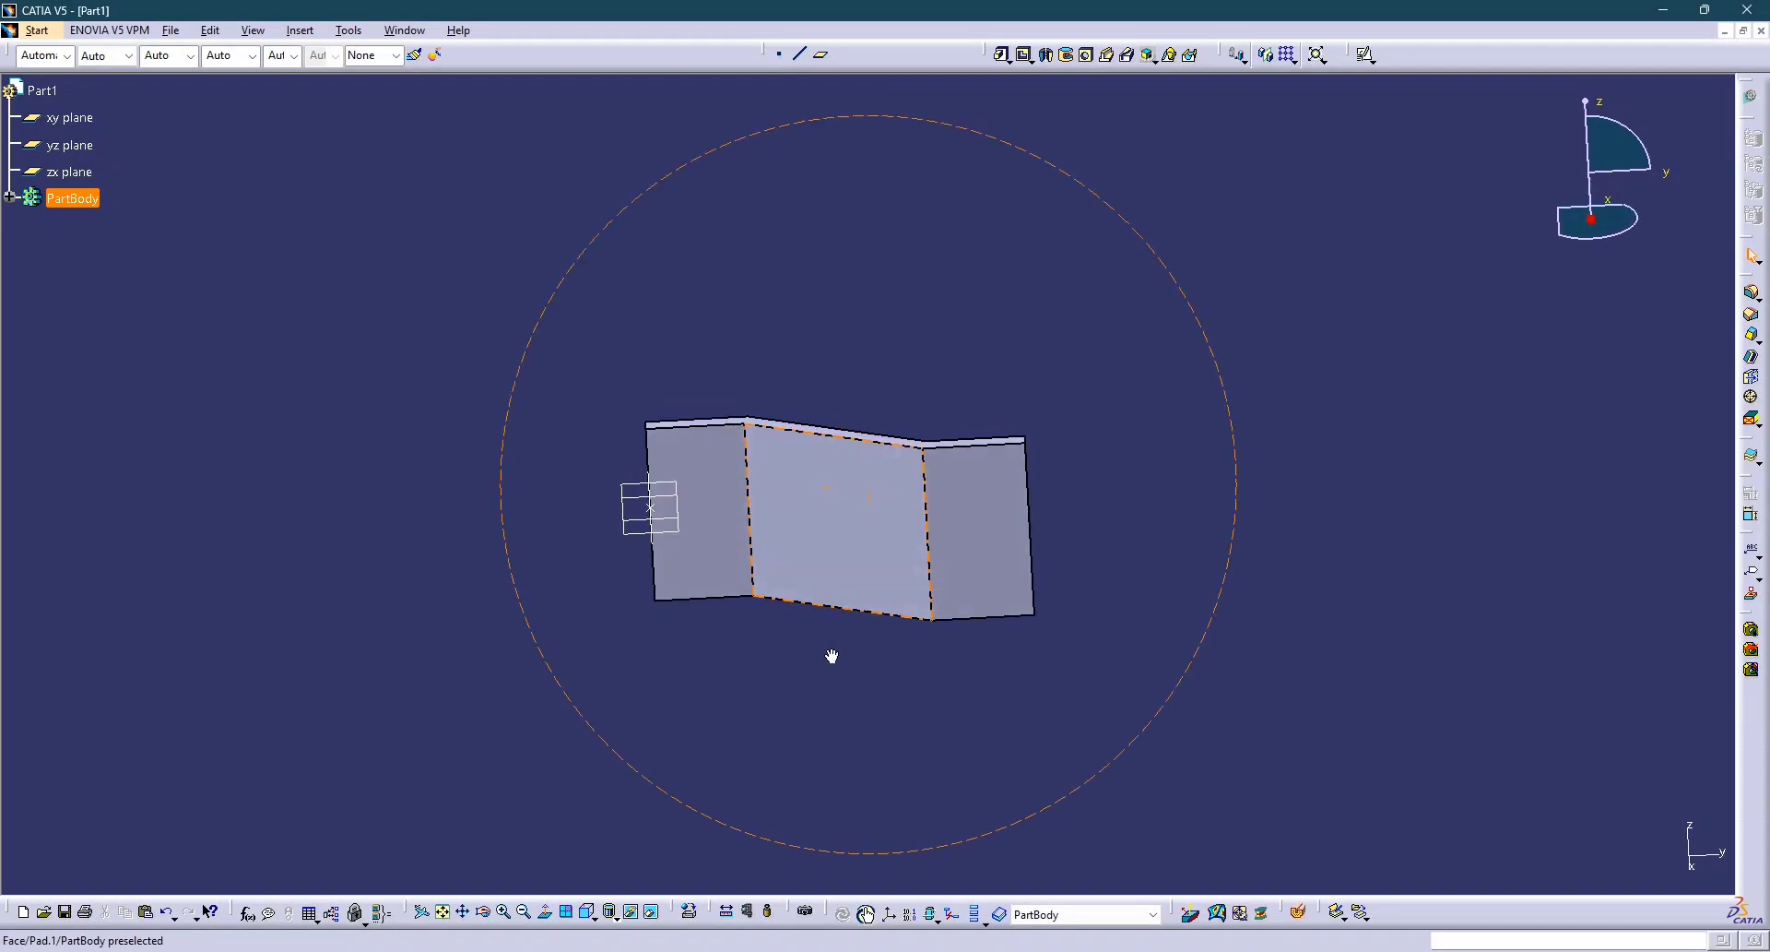
click(589, 911)
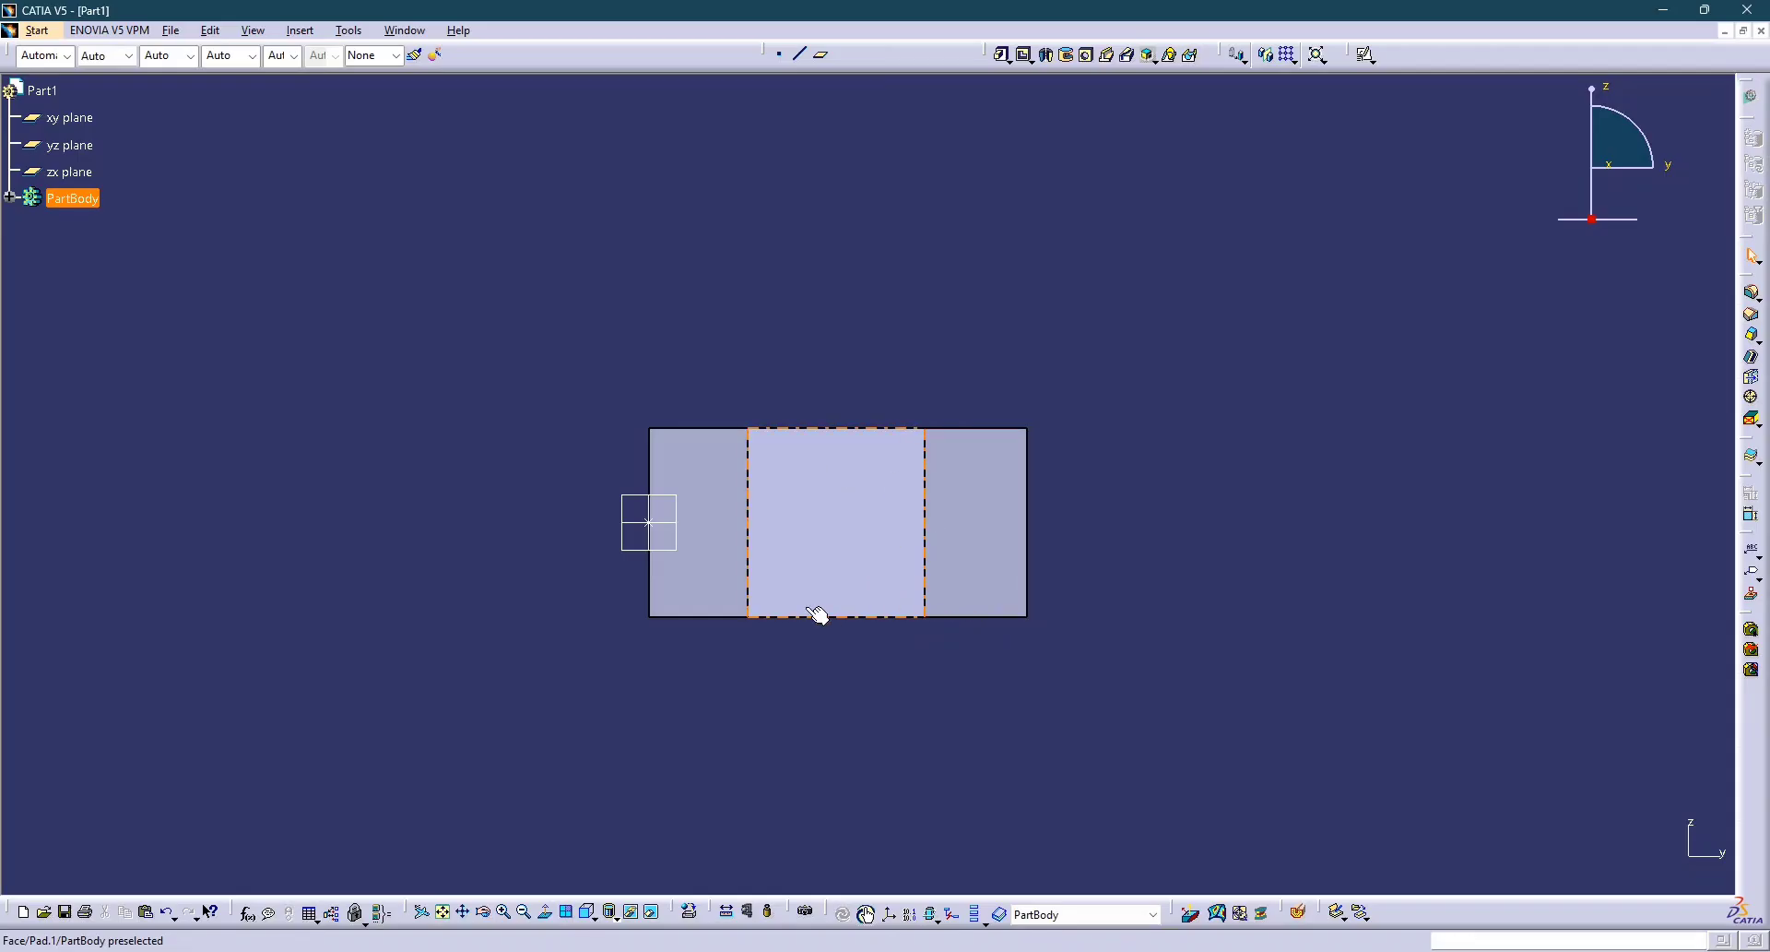
Take a screen snip of the plate's front view and mark the curved and straight rib outlines on it in red.
key(super+shift+s)
drag(357, 260, 1078, 689)
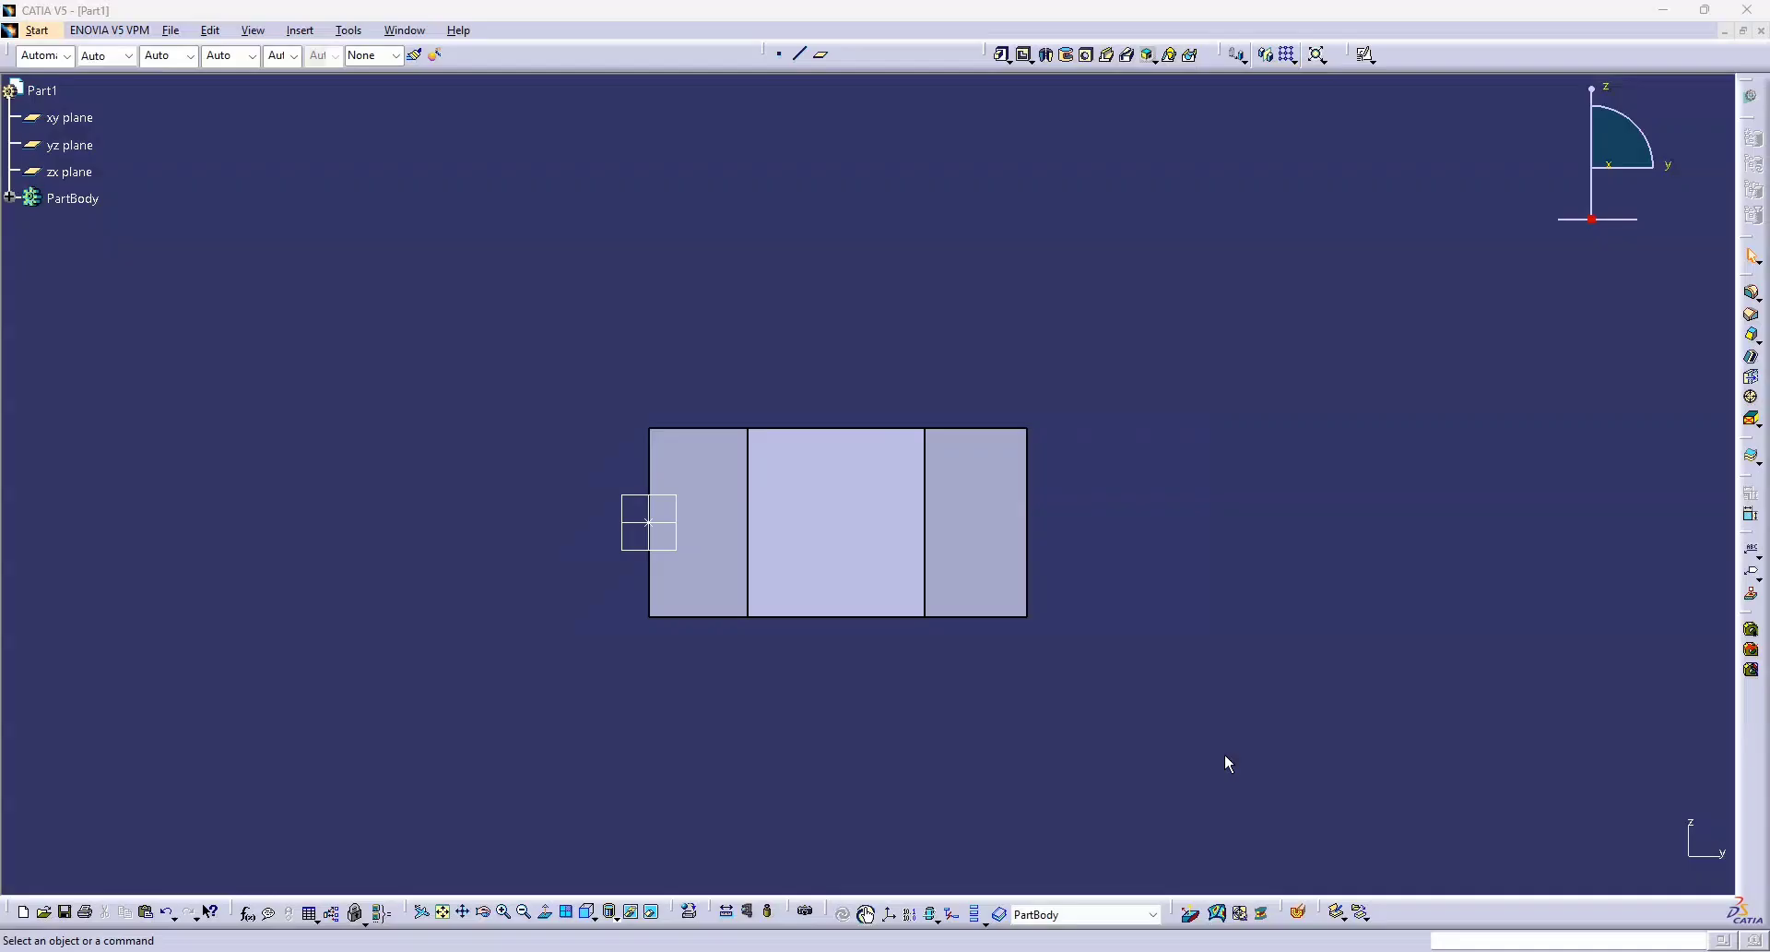
click(1593, 724)
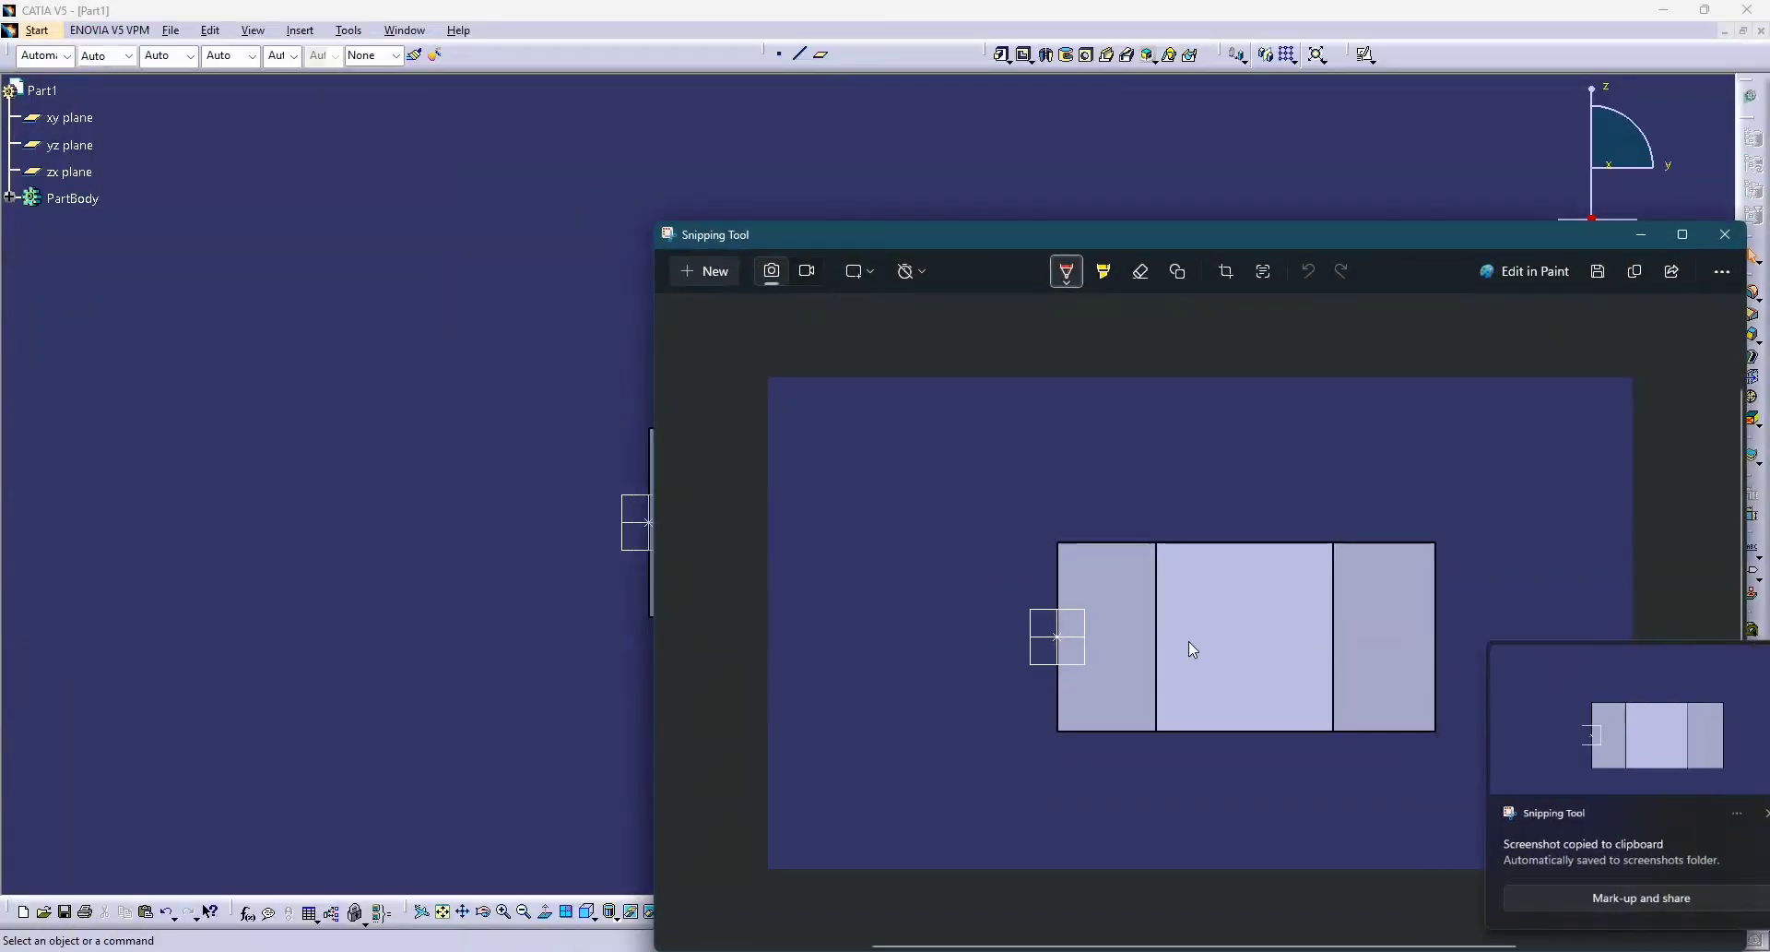
click(1682, 236)
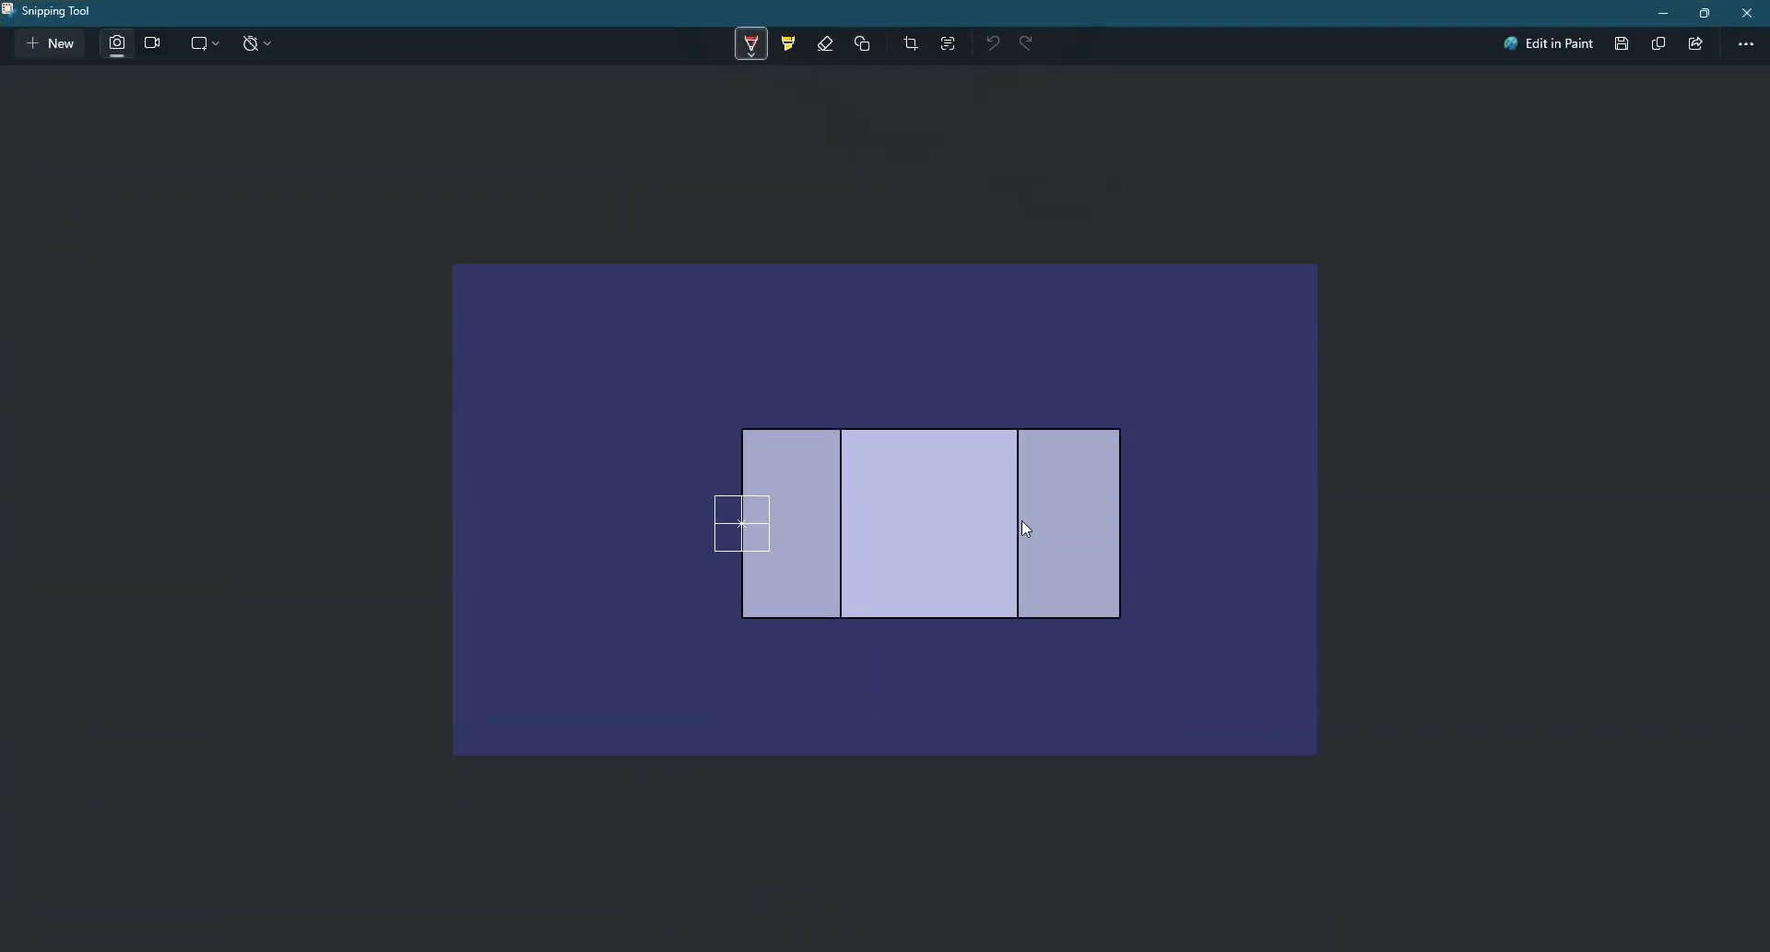
ctrl+scroll(1029, 557, up, 2)
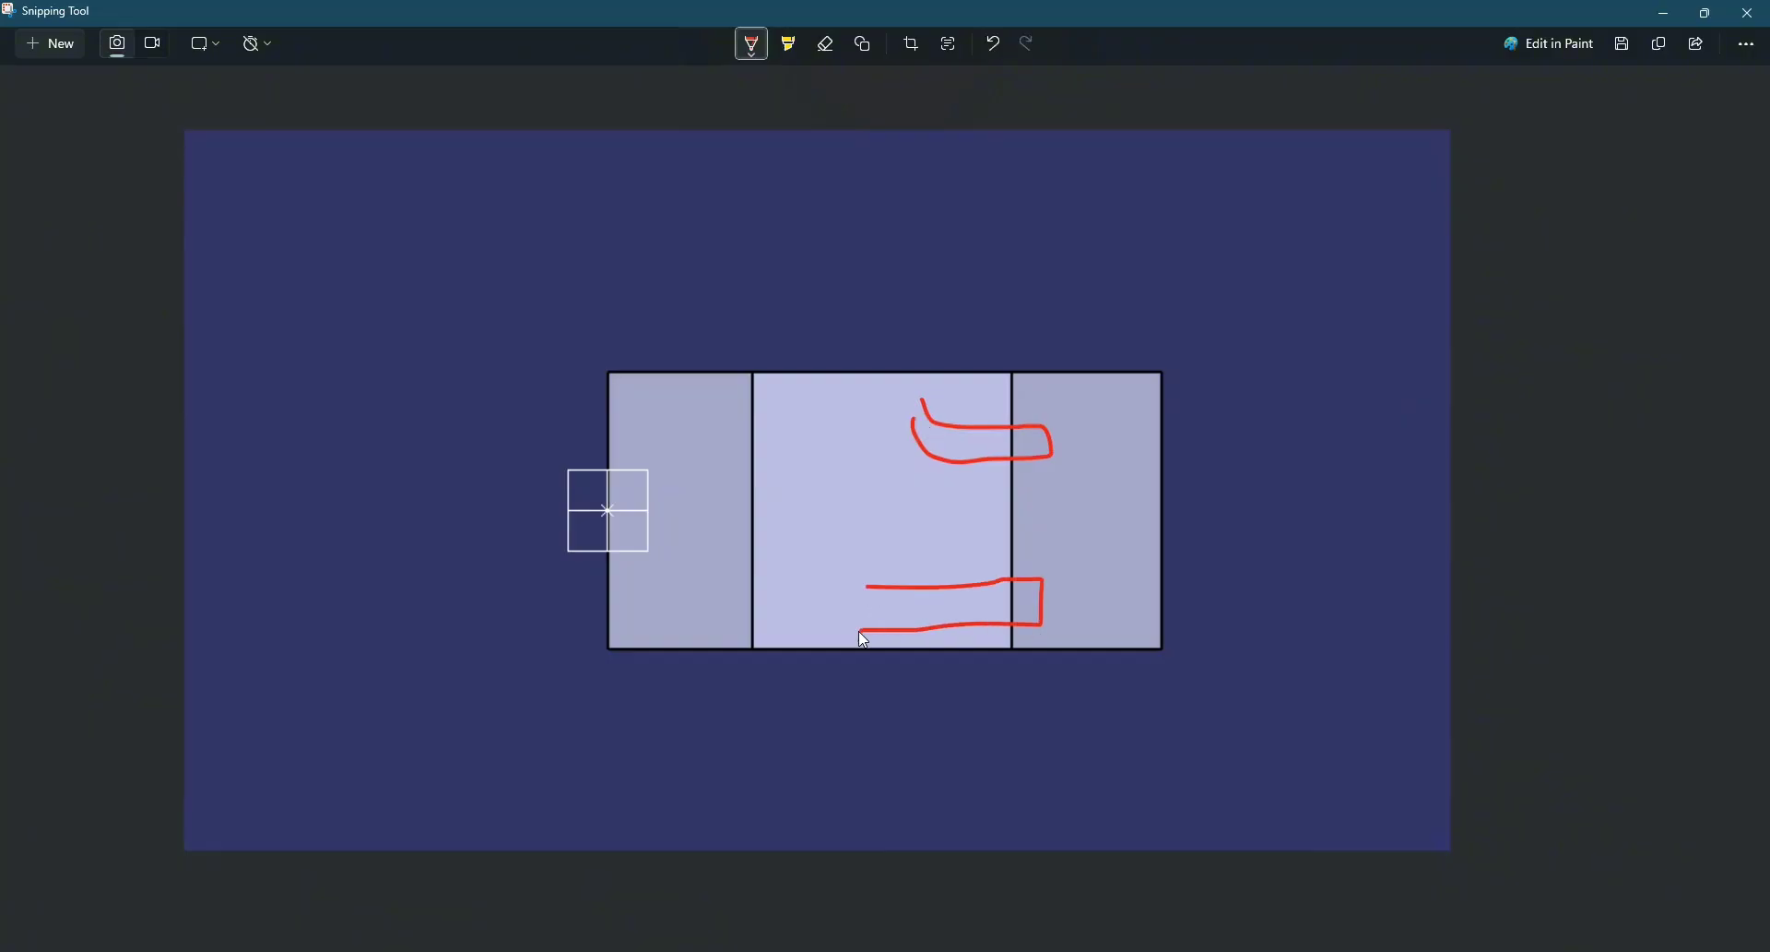
key(alt+Tab)
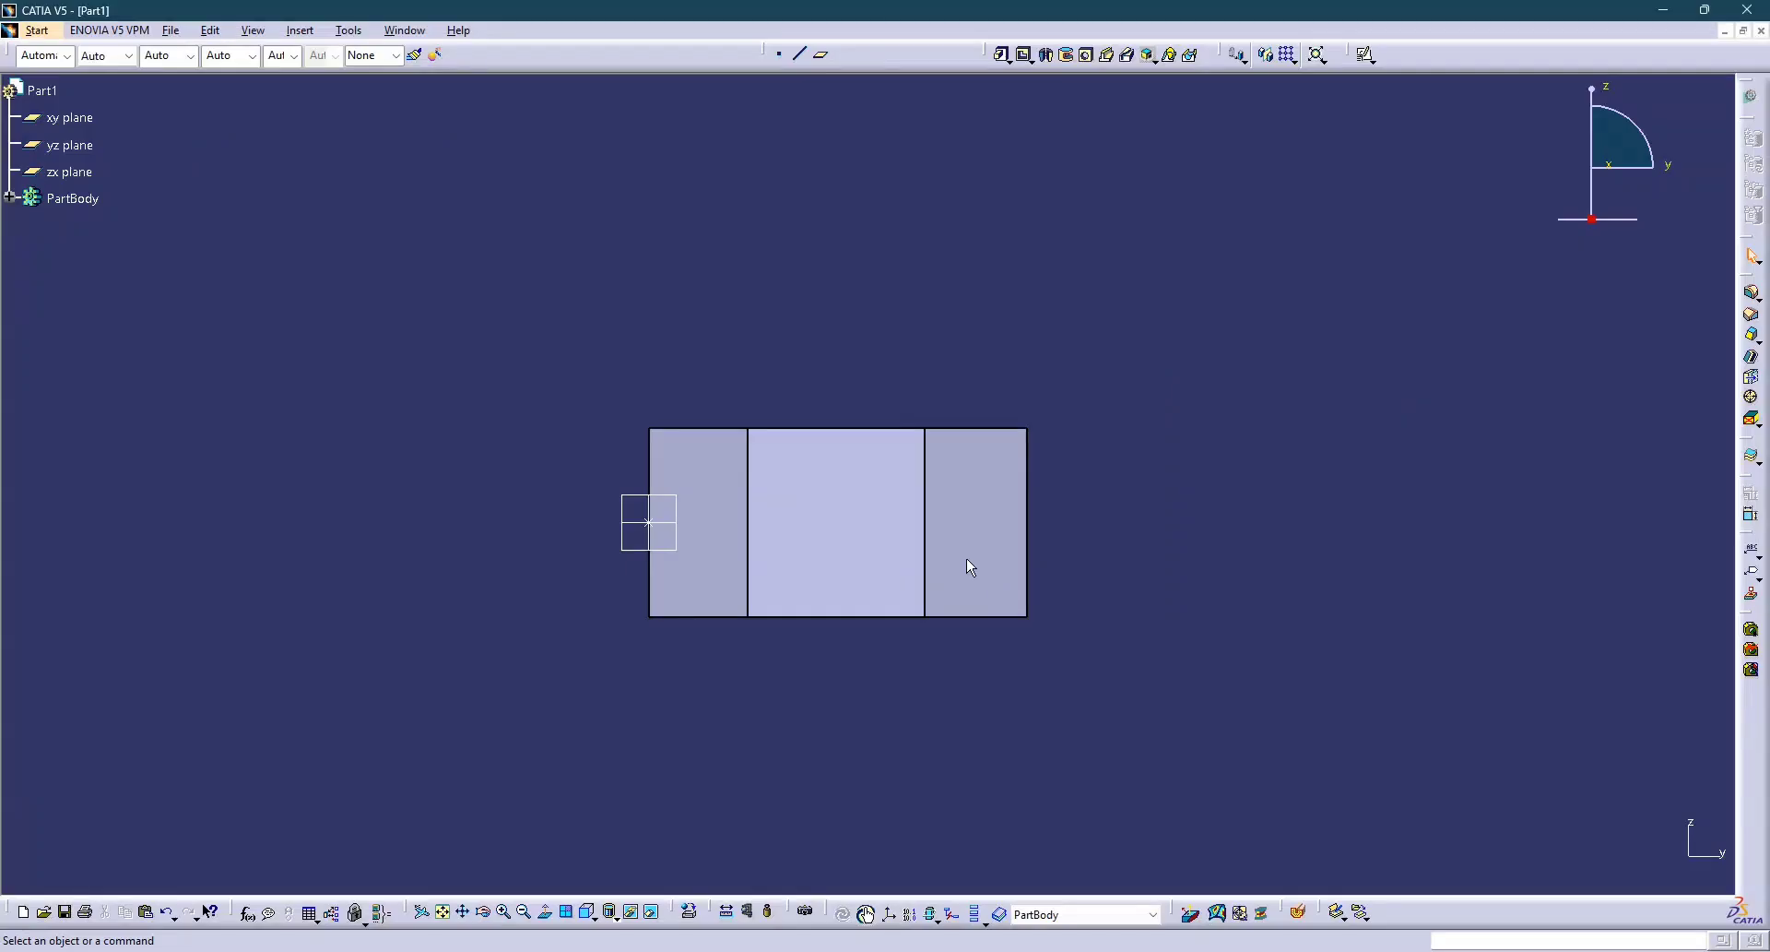
Compare the tilted plate's step direction with the stepped side profiles in the photographed drawing.
key(alt+Tab)
key(Tab)
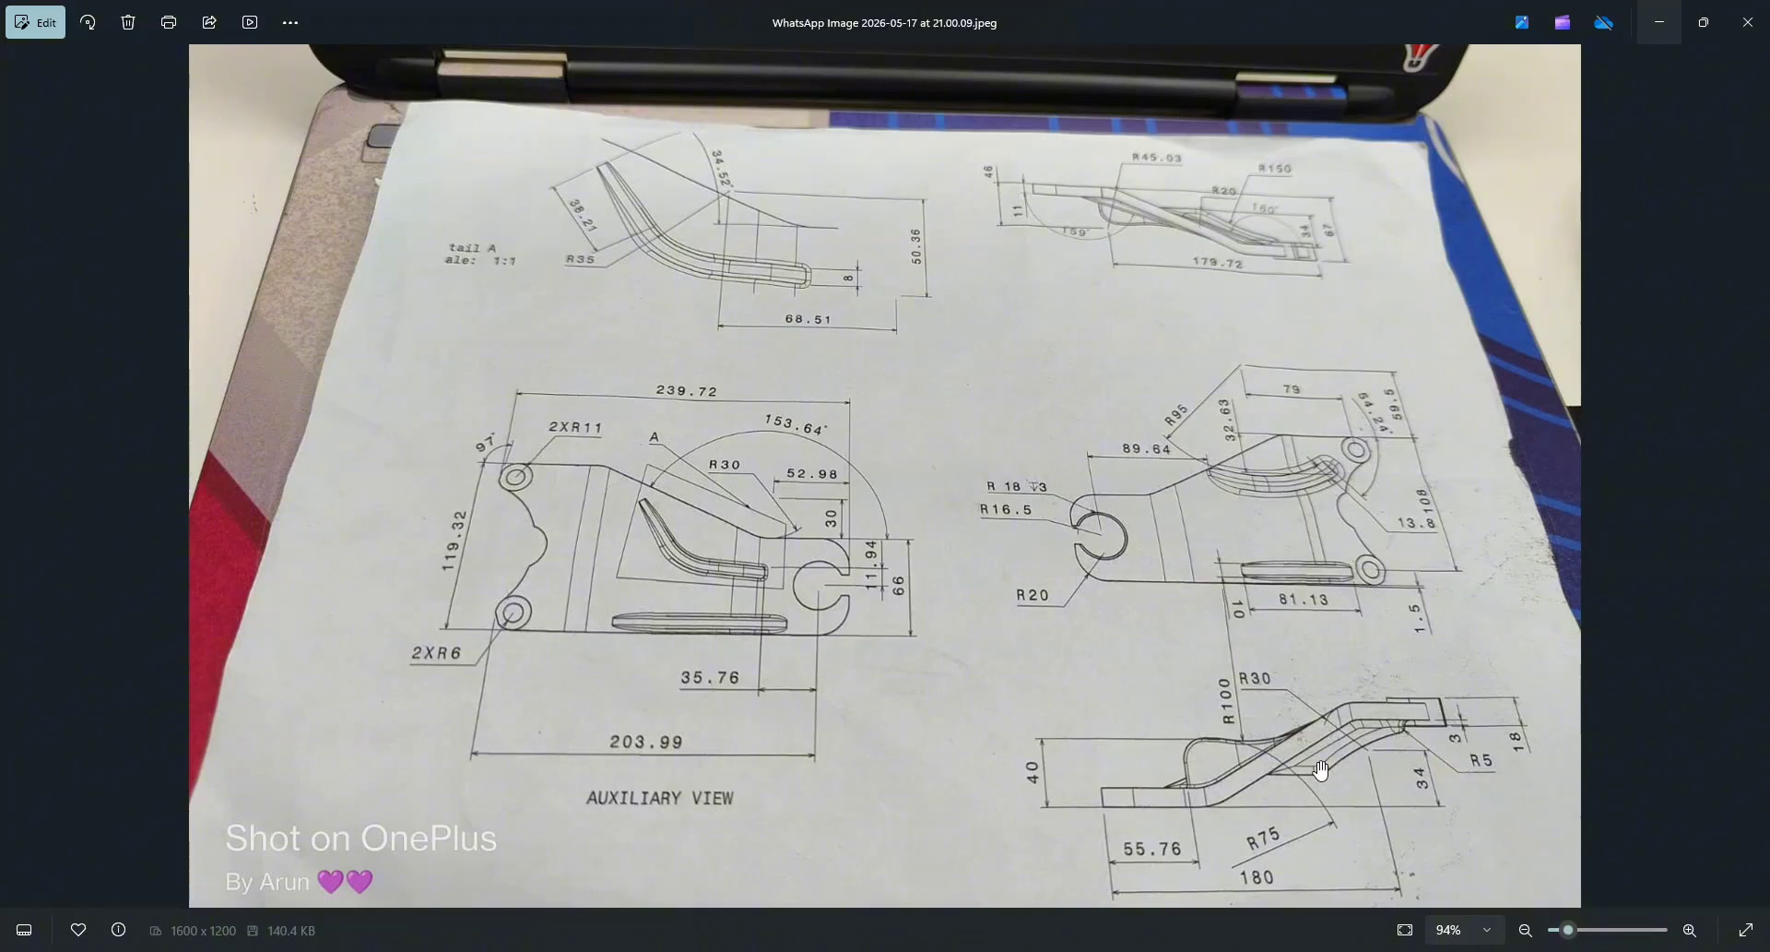
key(alt+Tab)
middle_drag(886, 627, 864, 468)
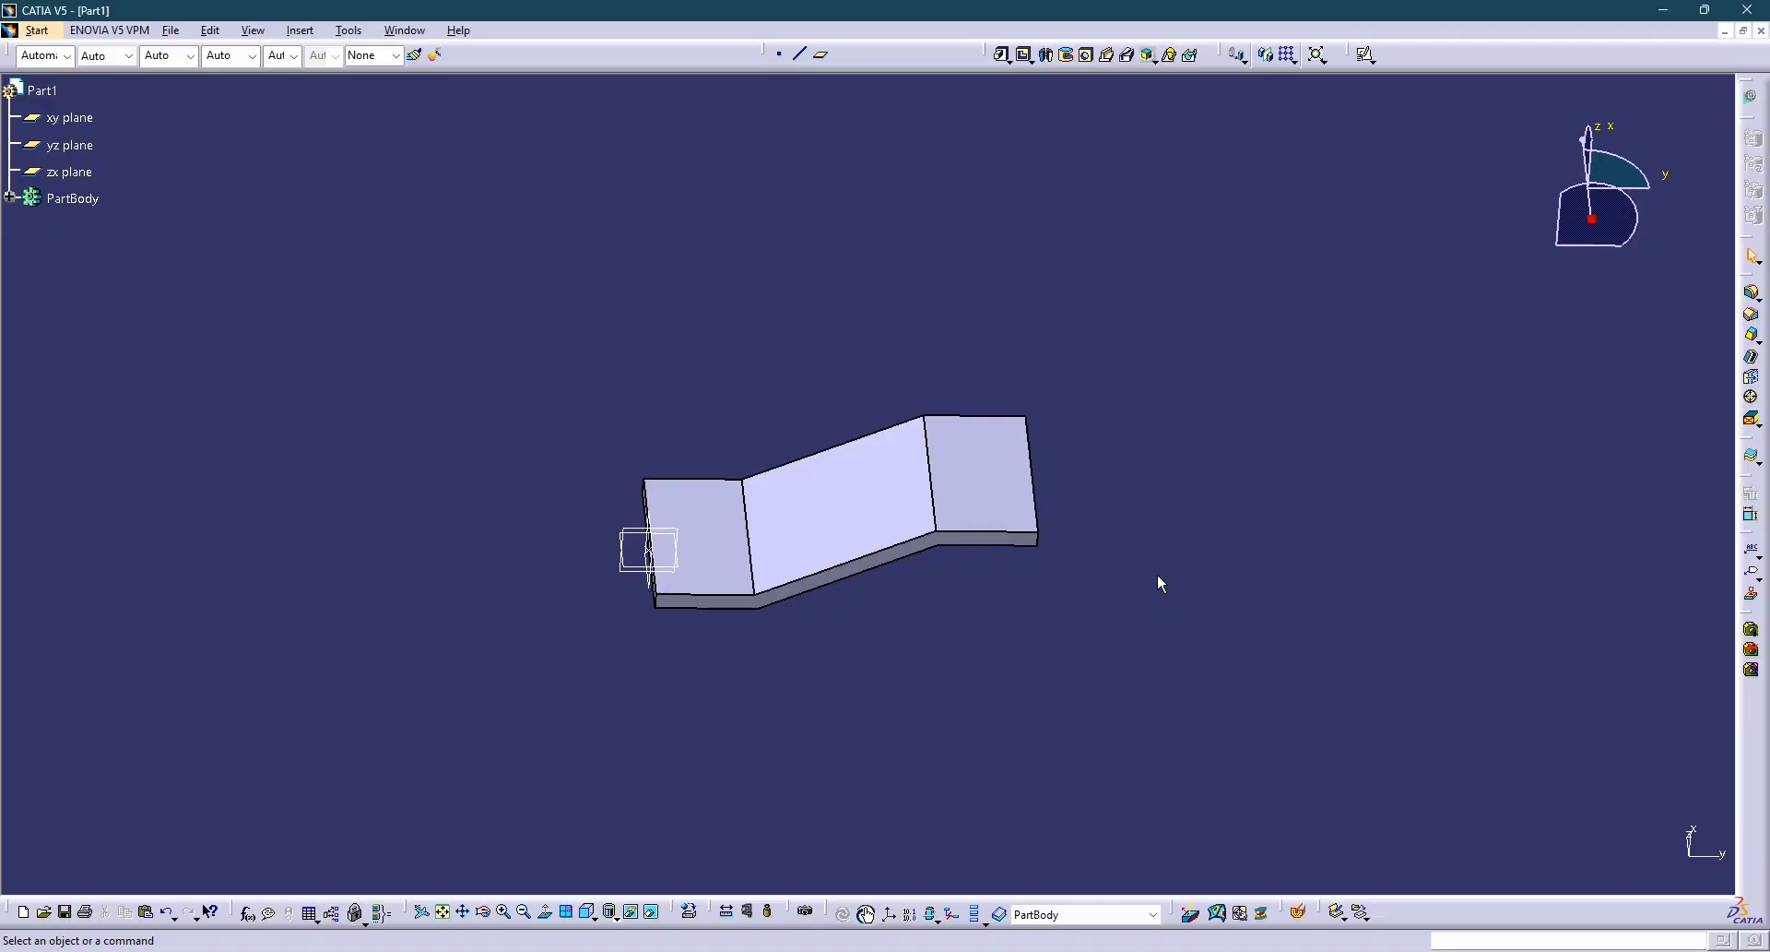
key(alt+Tab)
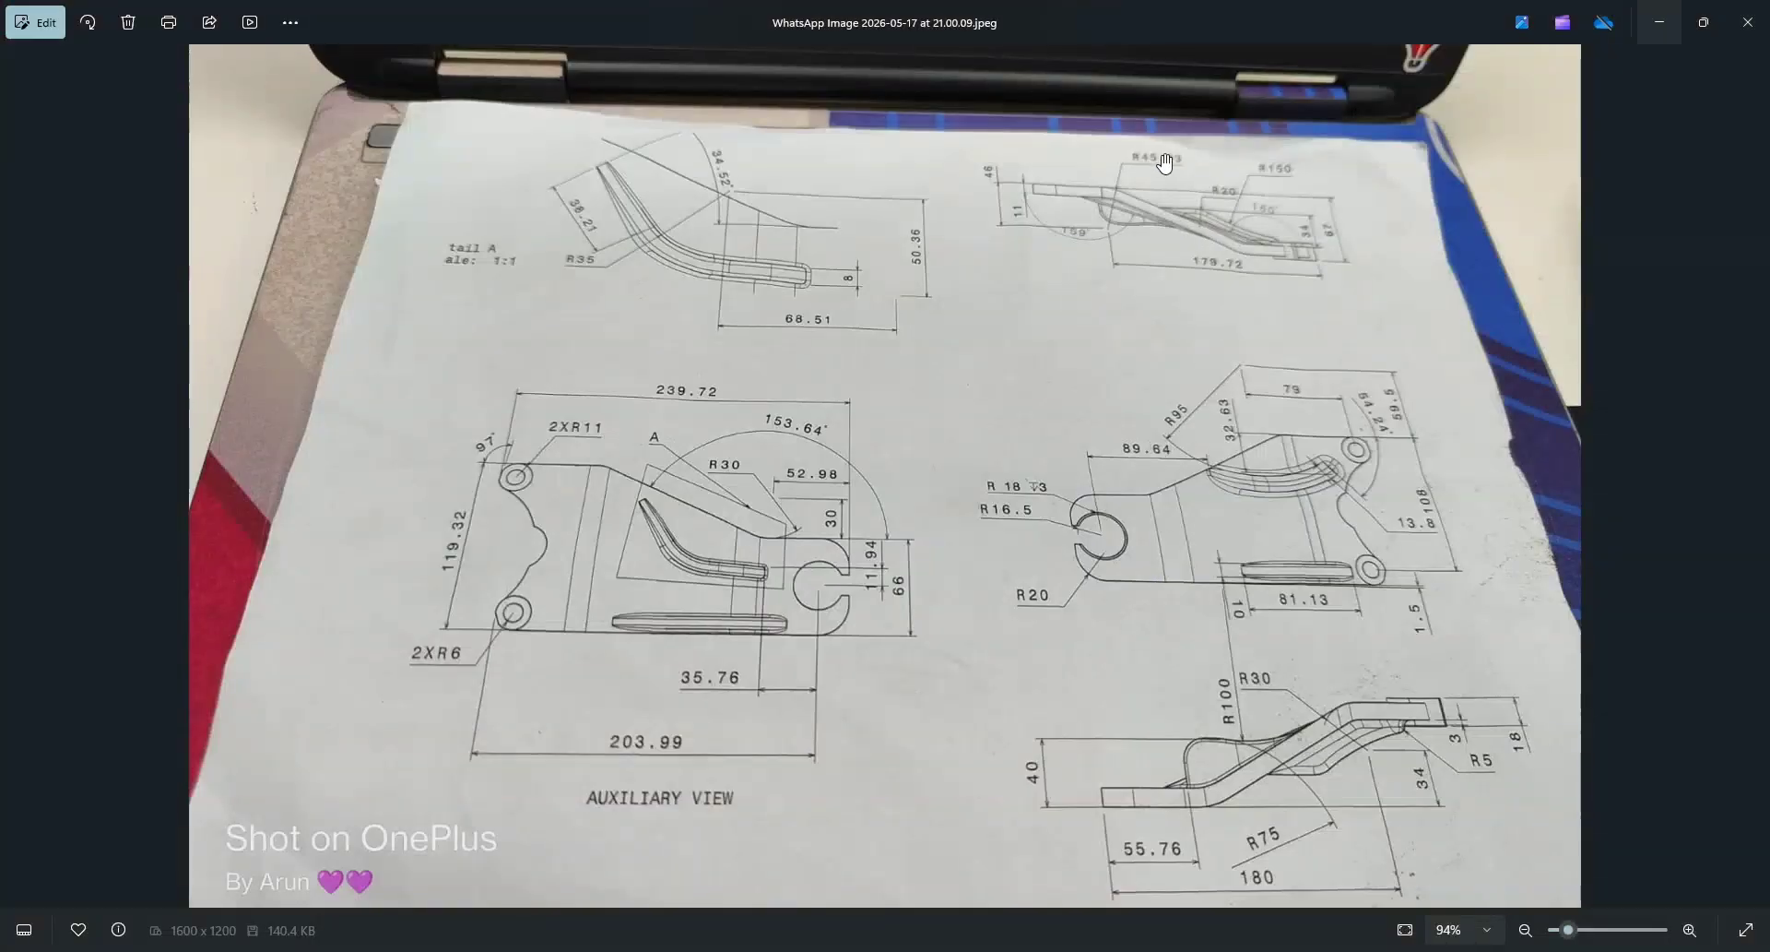
drag(994, 152, 991, 236)
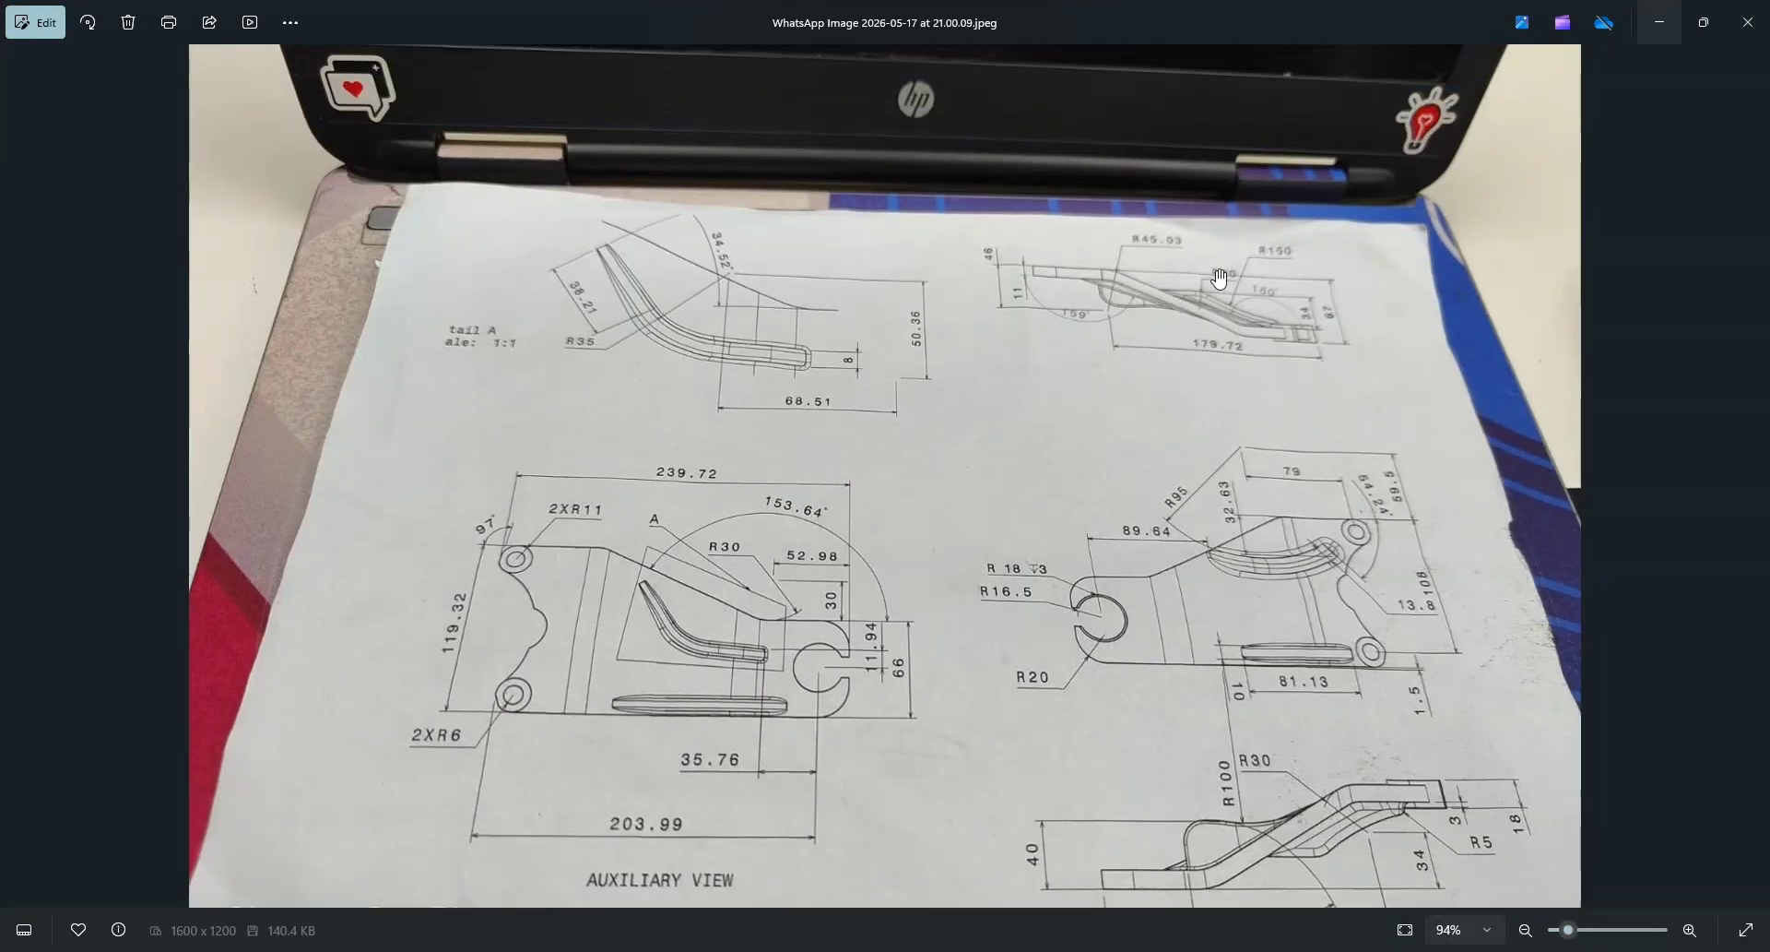
key(alt+Tab)
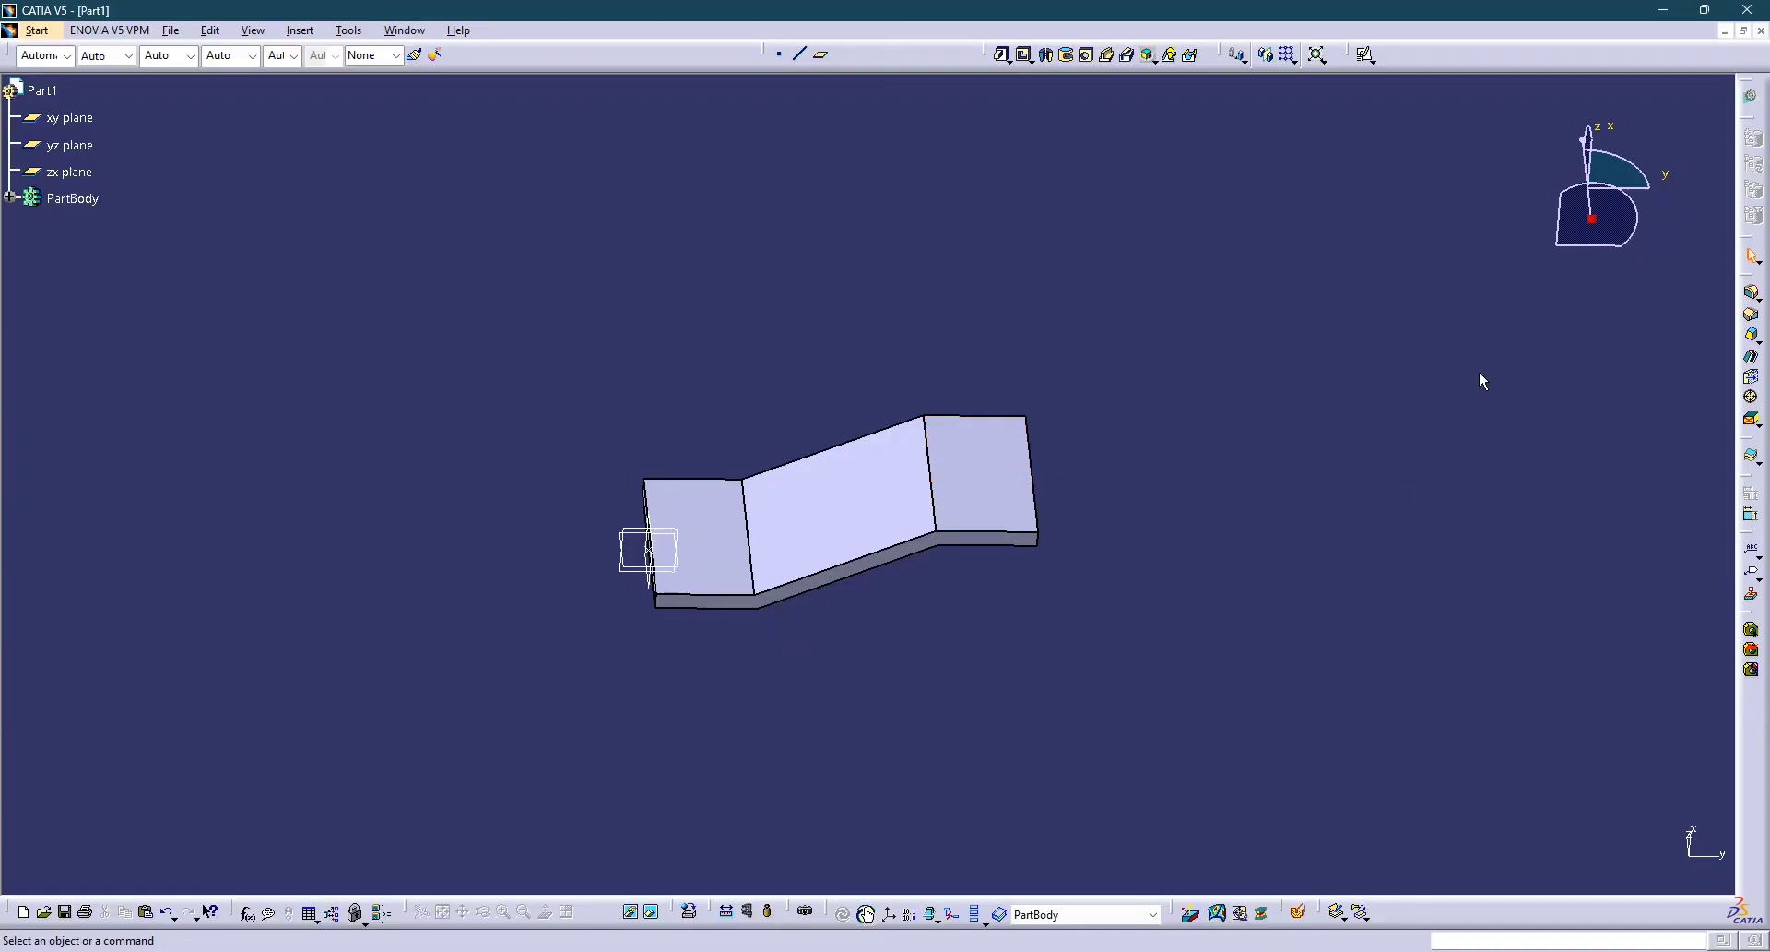
Reopen the pad's profile sketch, delete the 64 mm height dimension and move the far end segment above the horizontal axis.
click(595, 919)
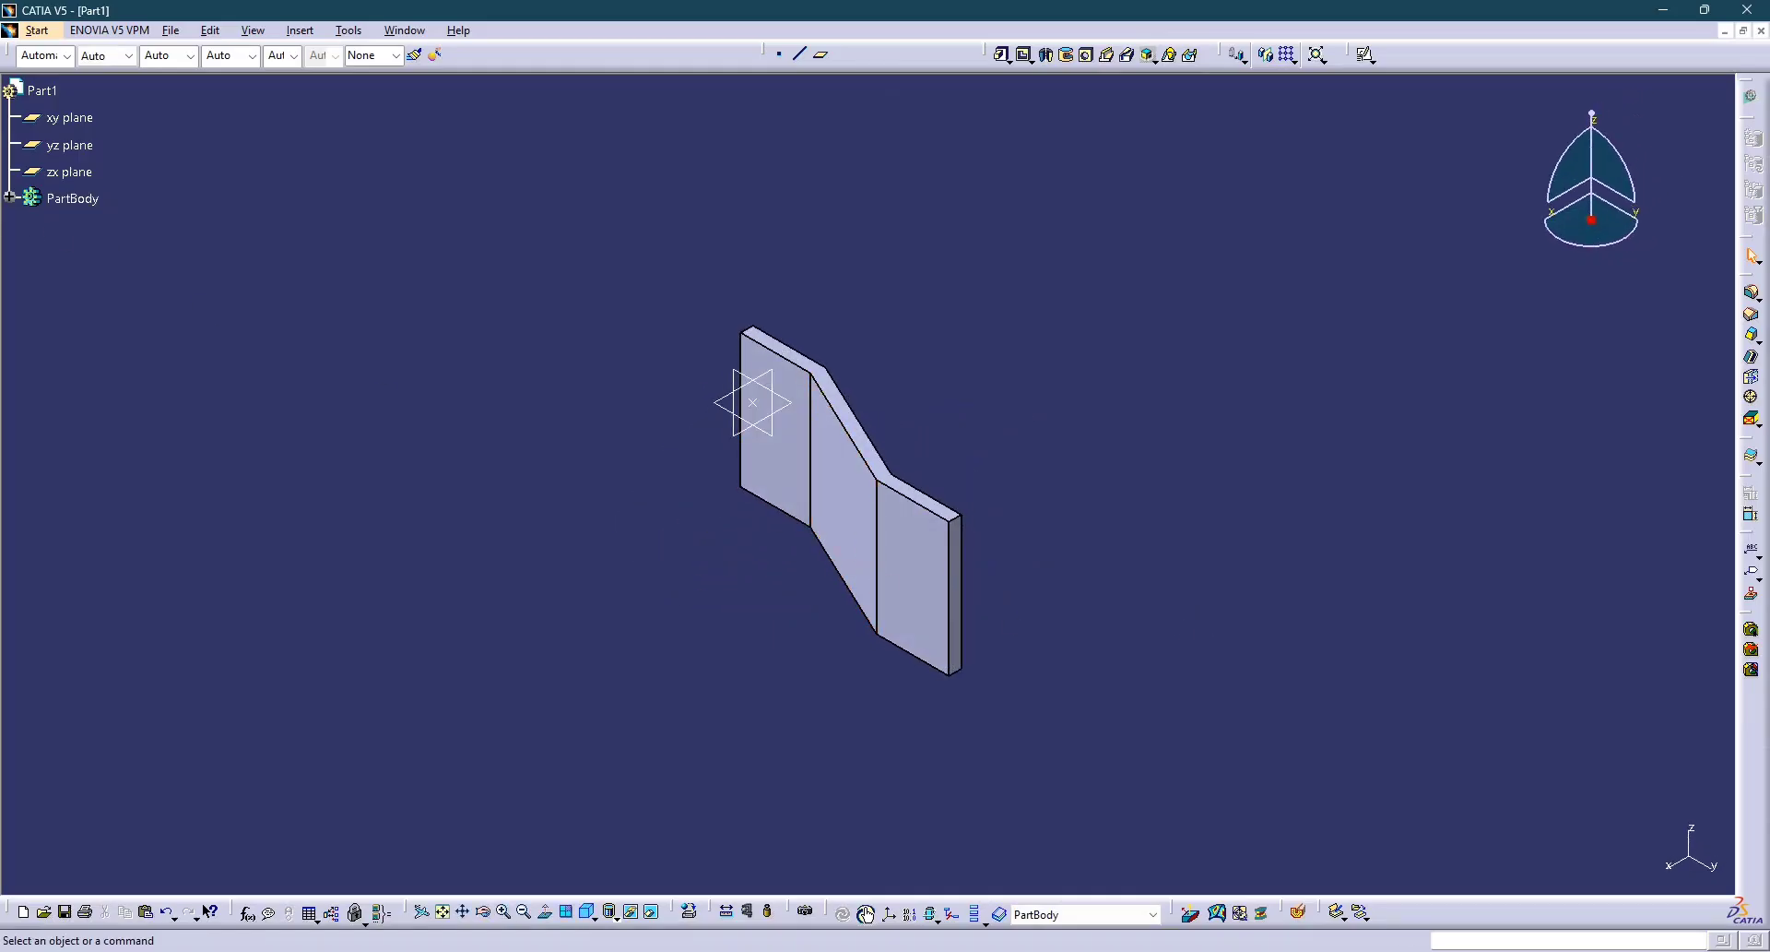
click(9, 197)
click(109, 280)
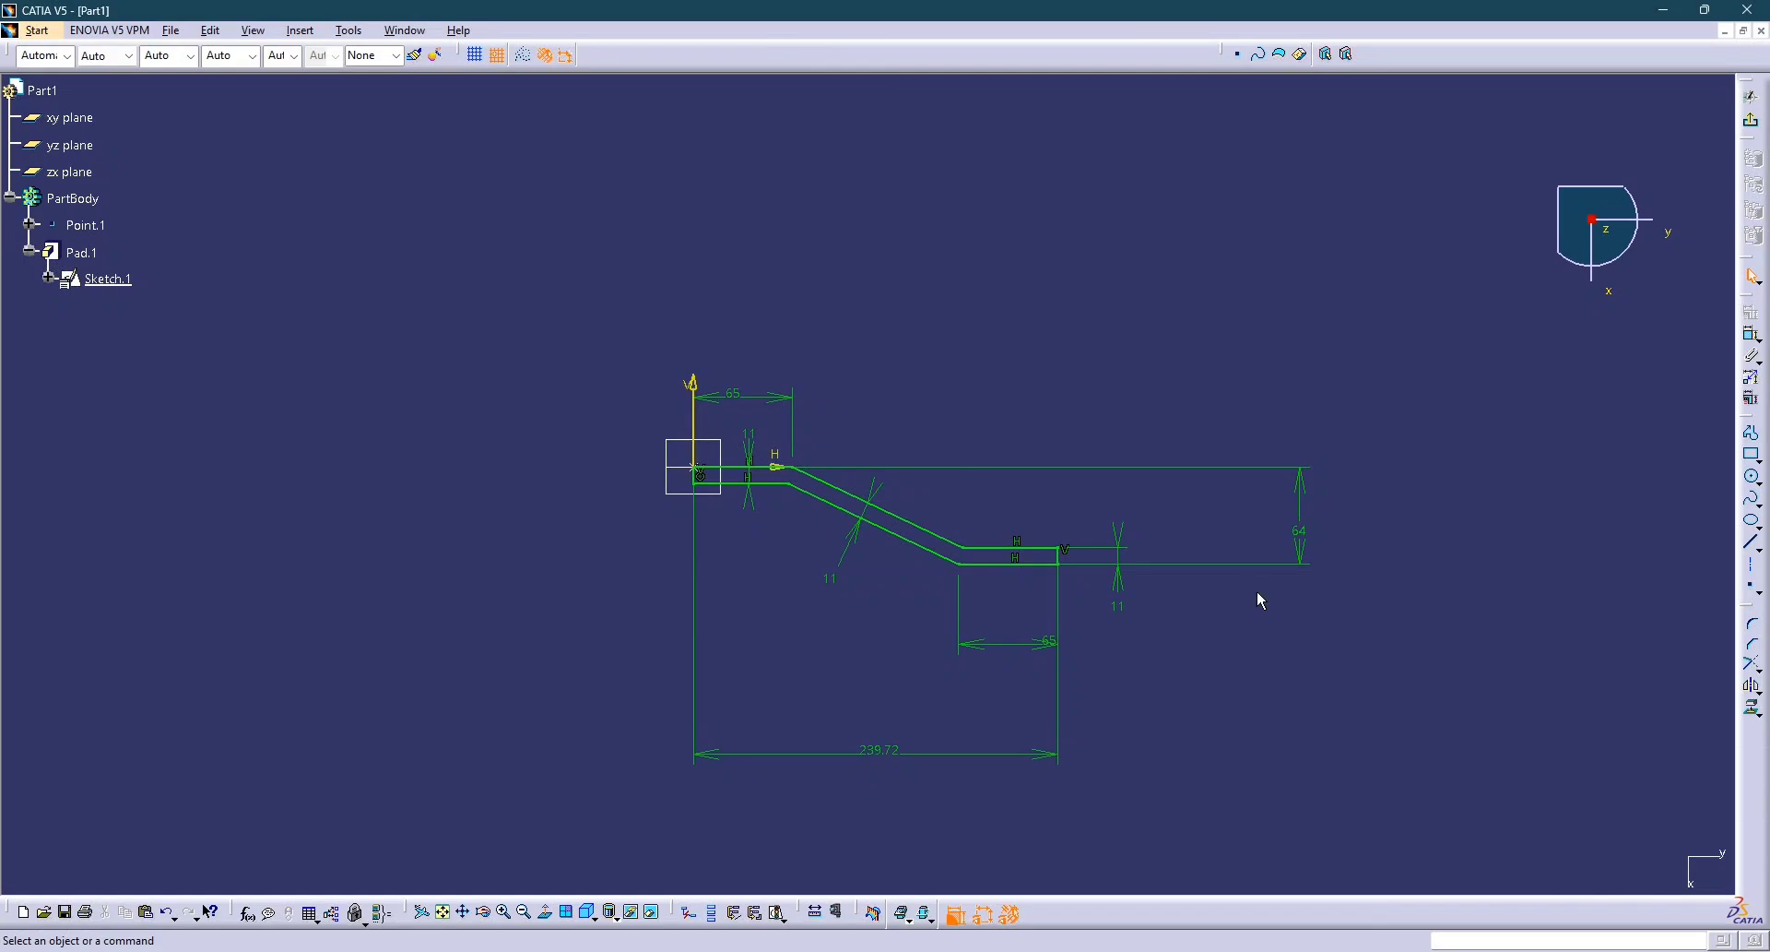
click(1310, 542)
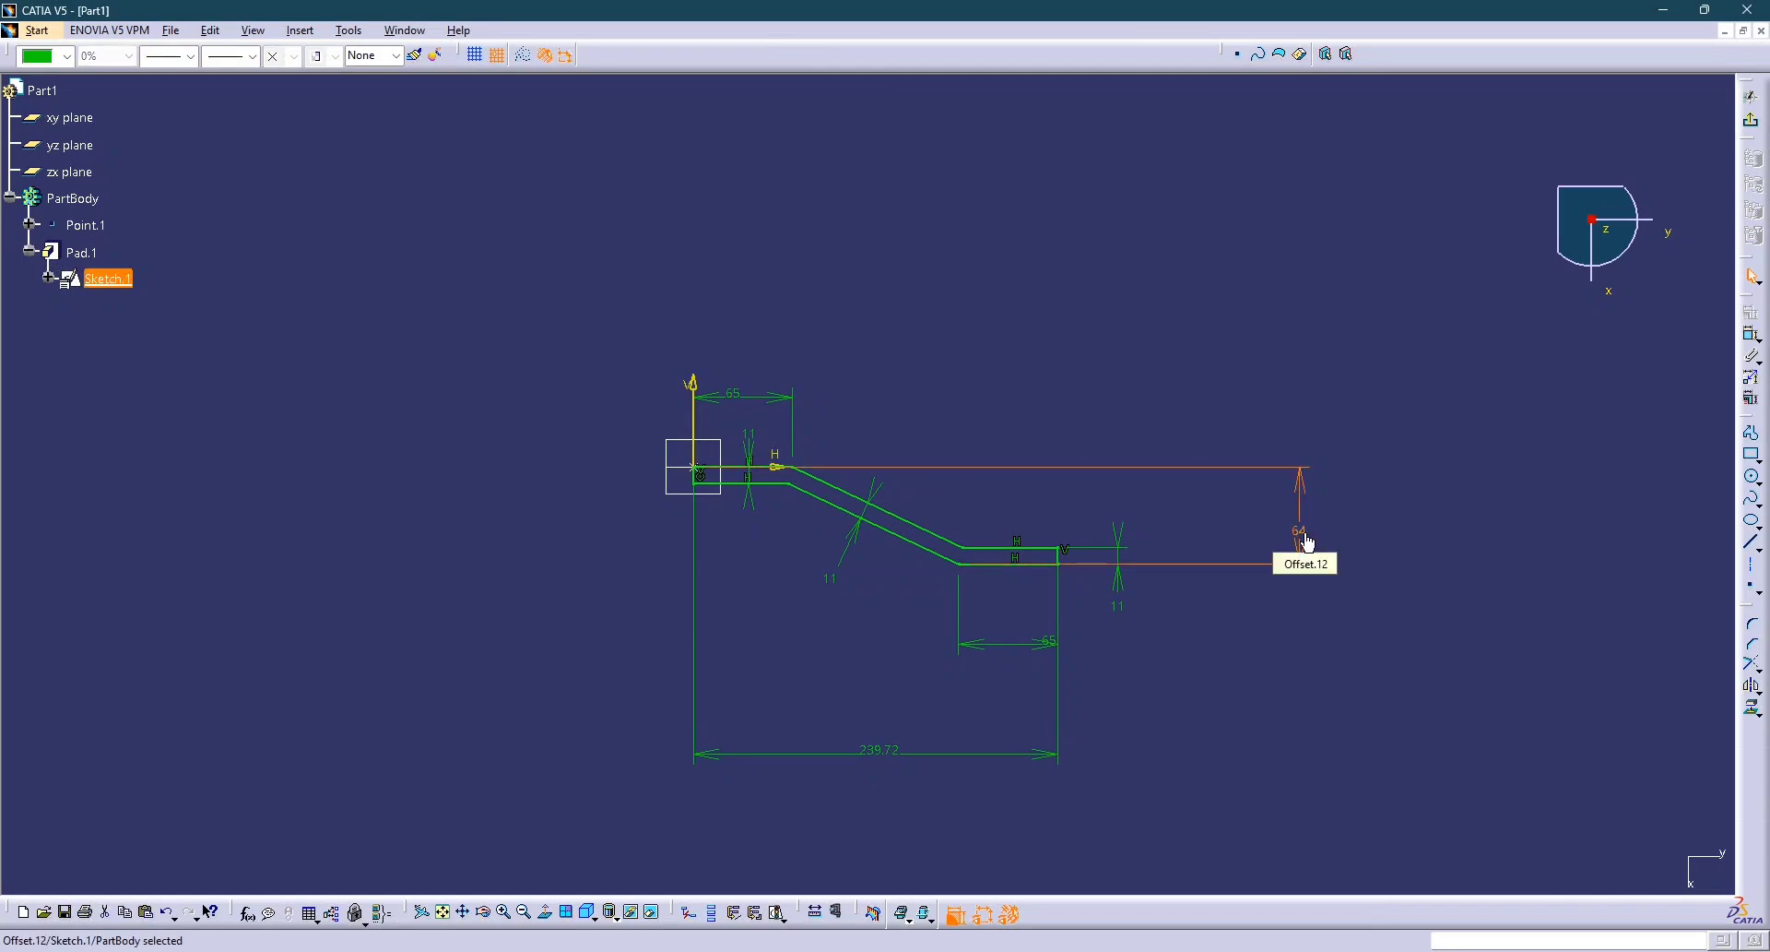
key(Delete)
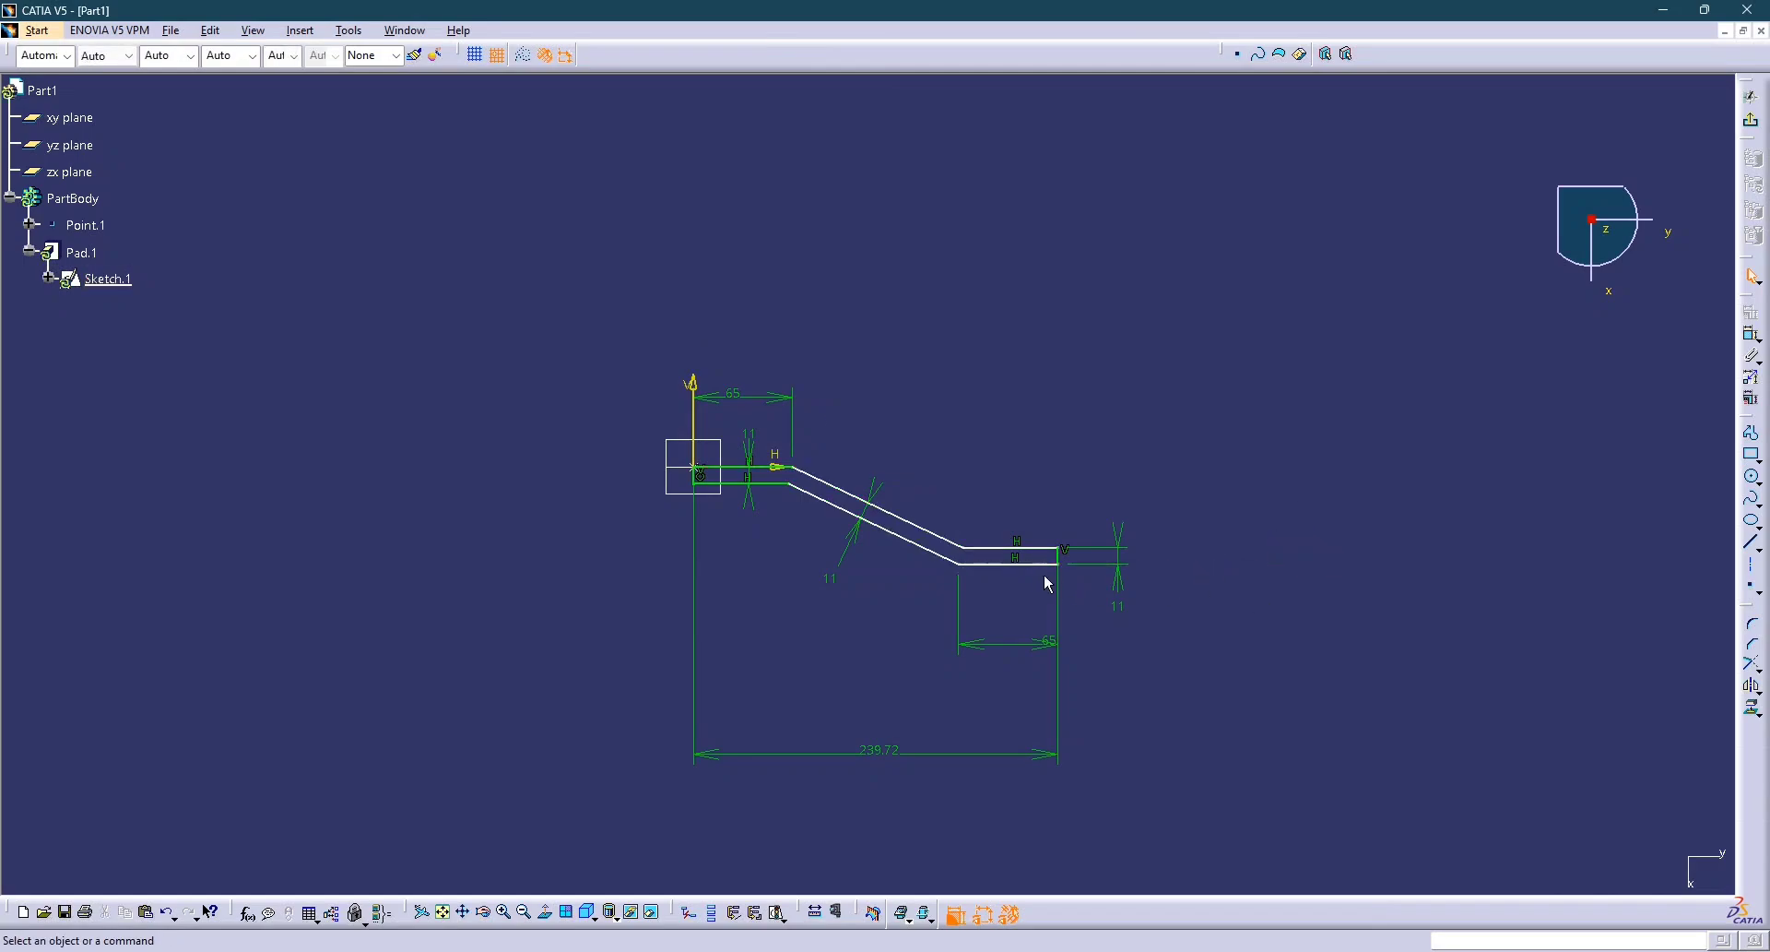
drag(1042, 572, 1023, 417)
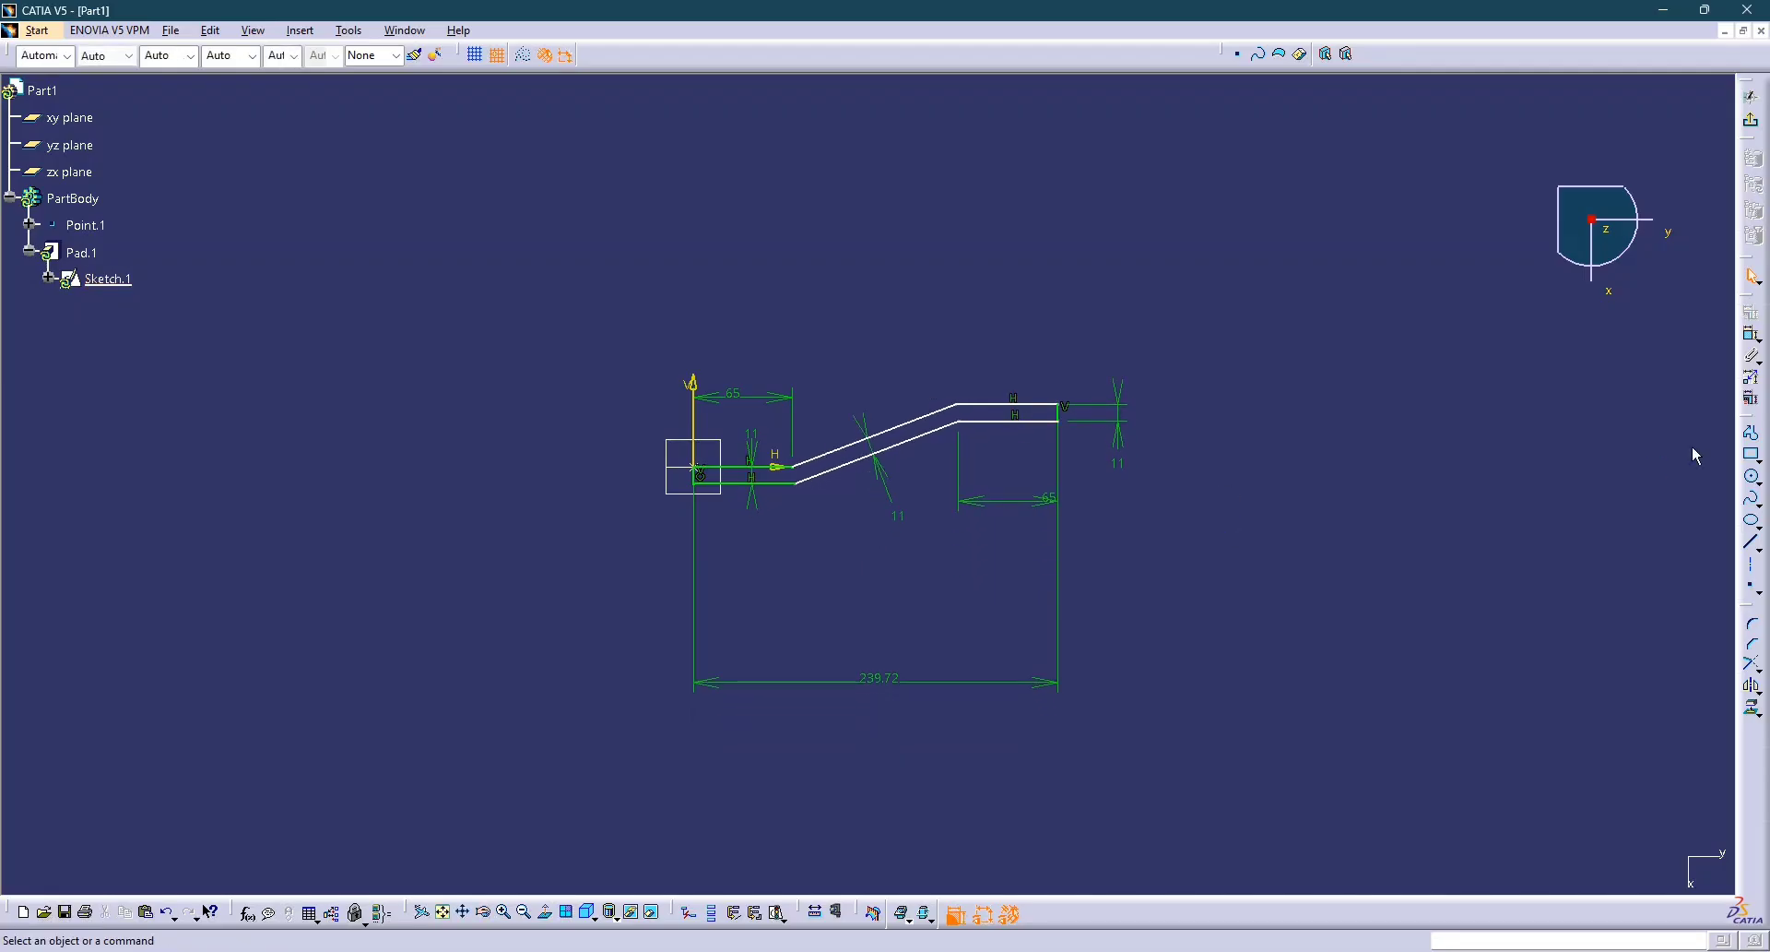
Dimension the overall height between the raised segment's upper edge and the first segment's lower edge as 64 mm, and exit the sketch.
click(1752, 335)
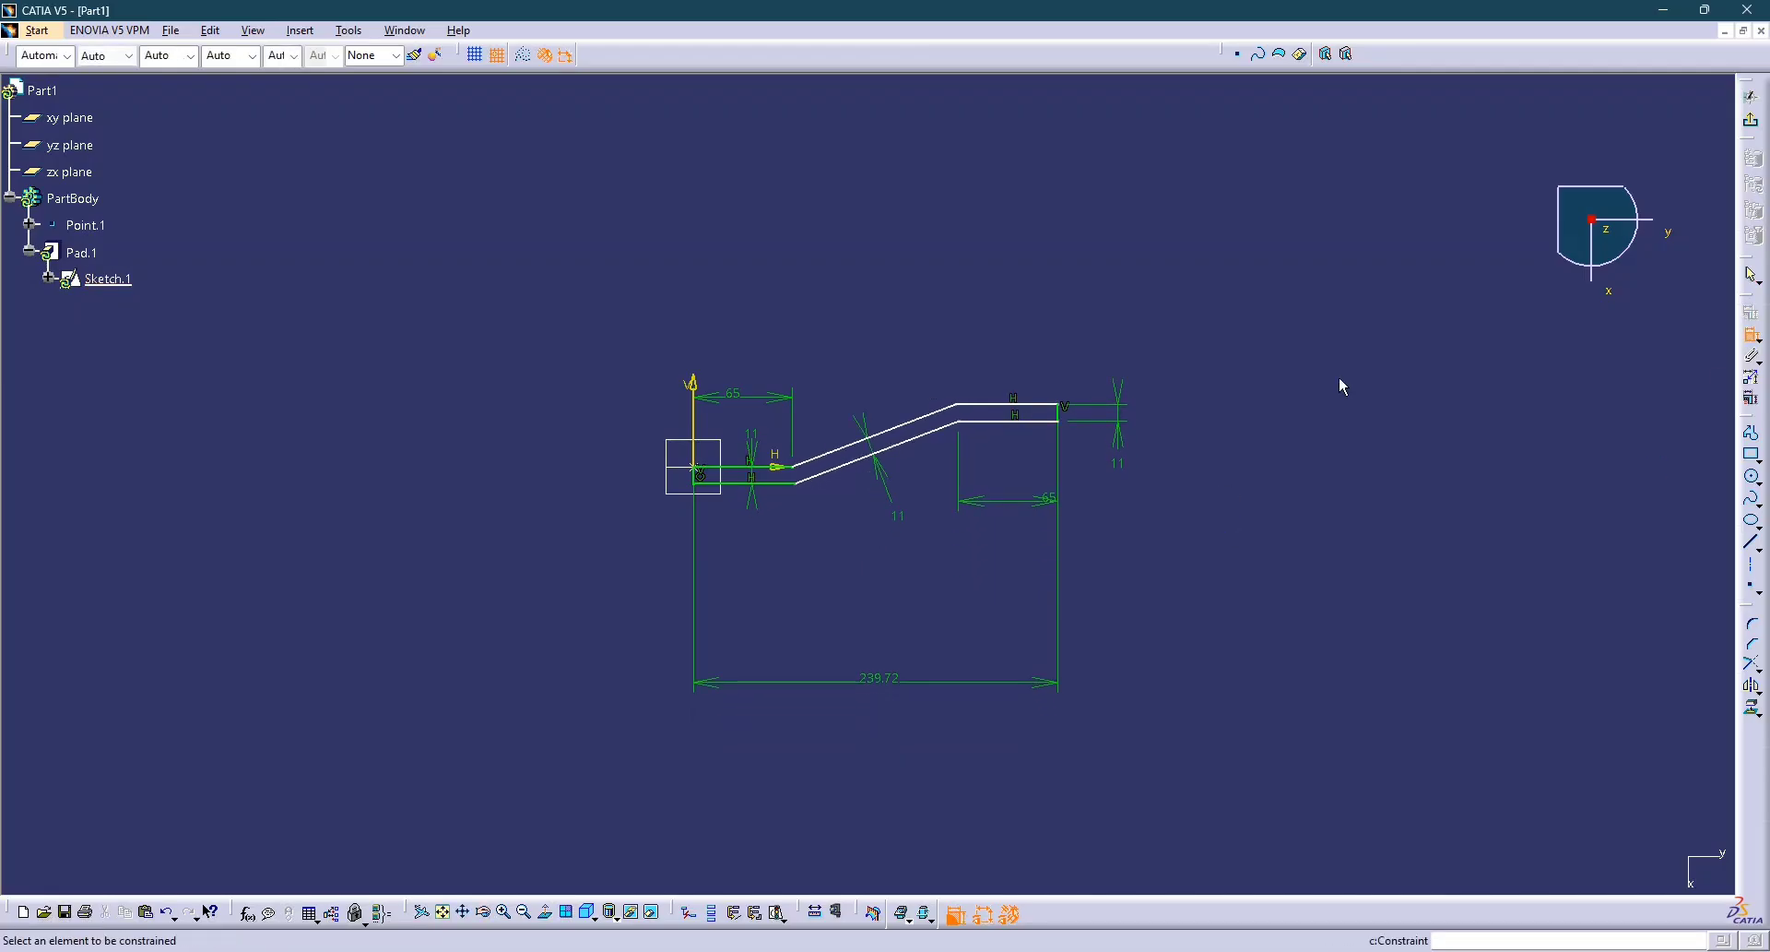
click(993, 404)
click(776, 480)
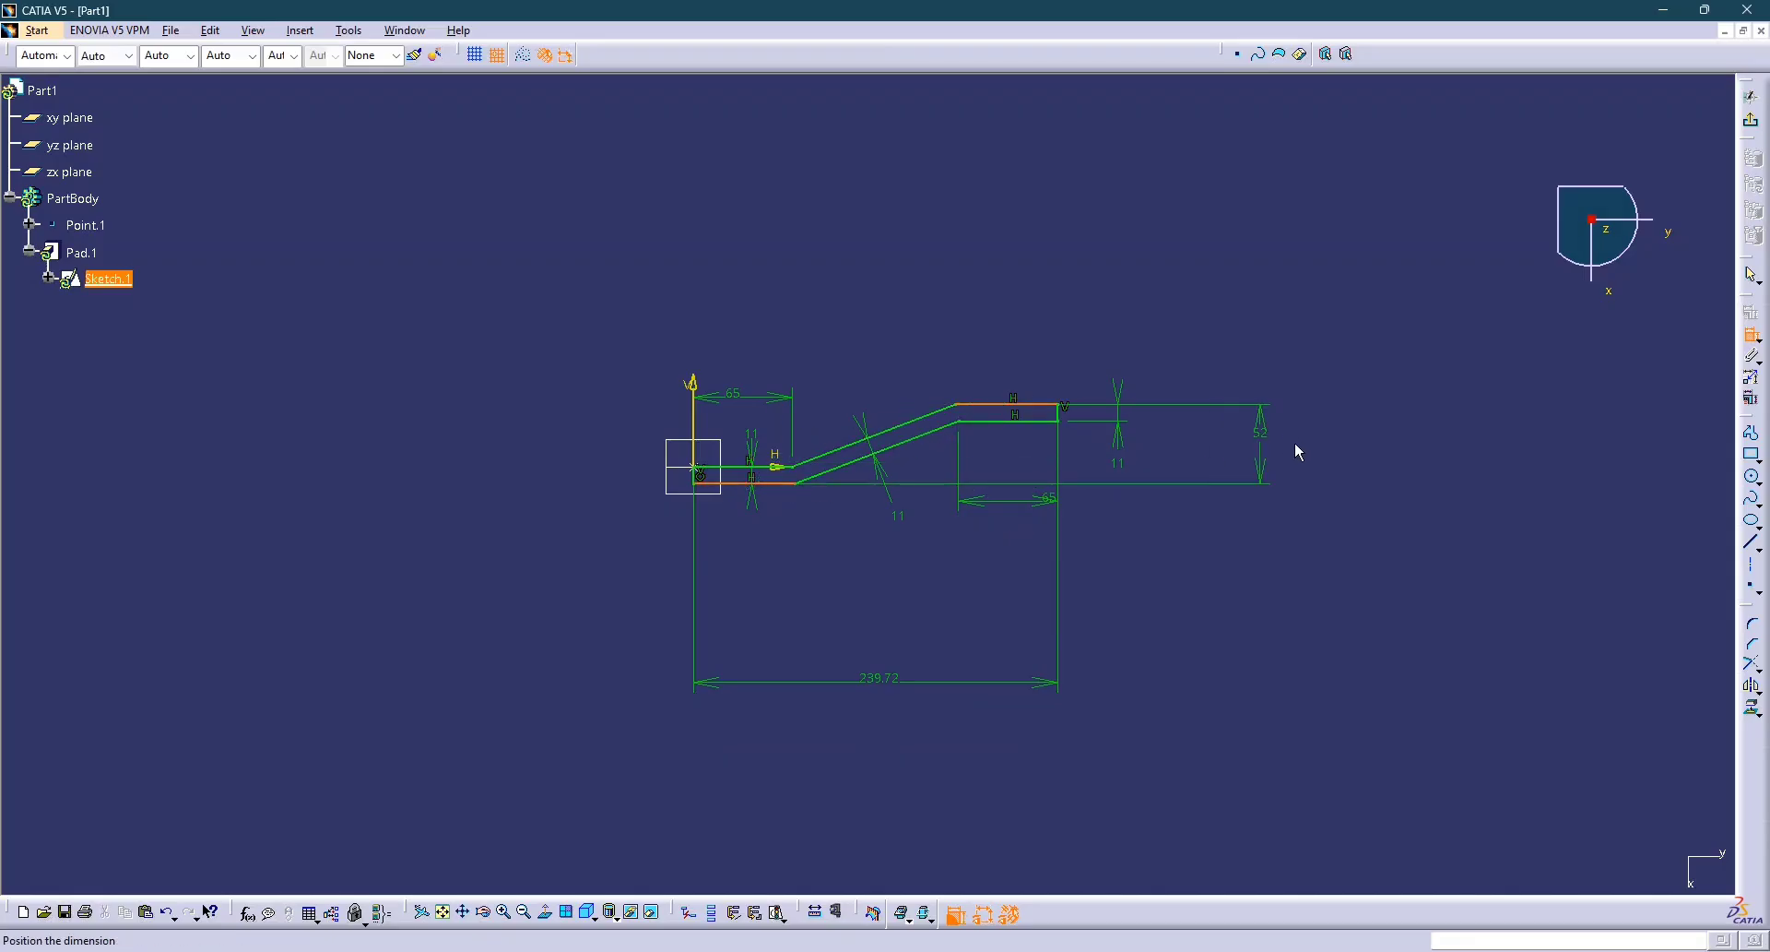
click(1293, 454)
double_click(1291, 457)
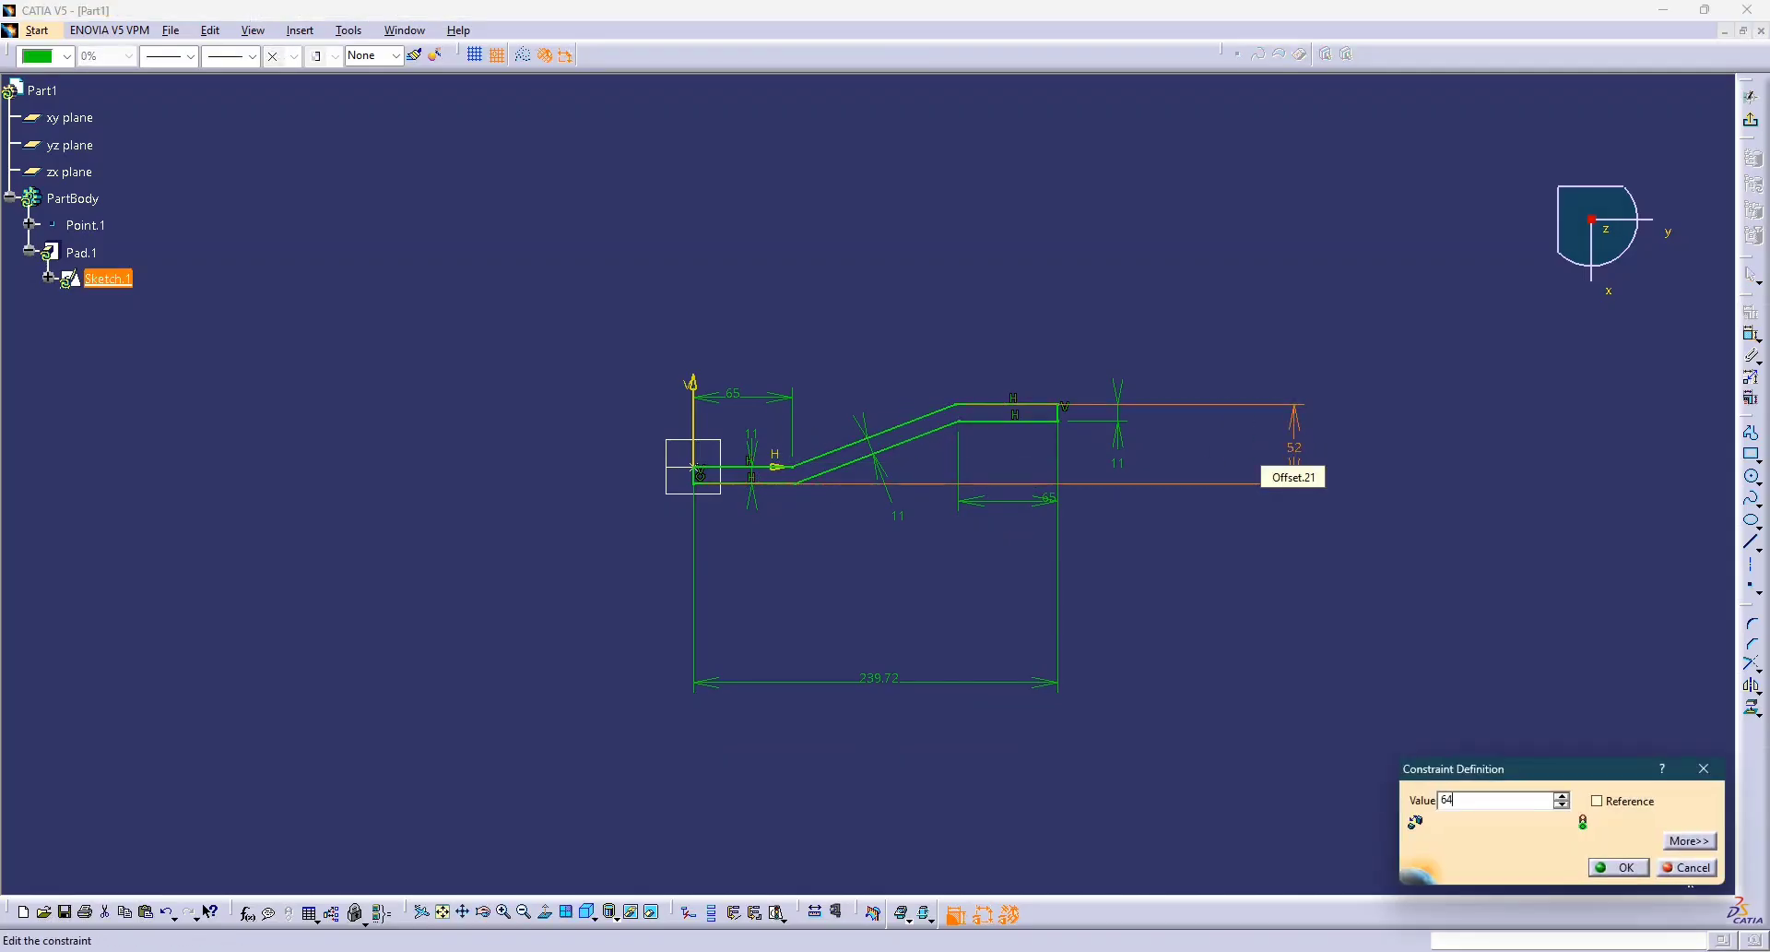
text(64mm)
key(Return)
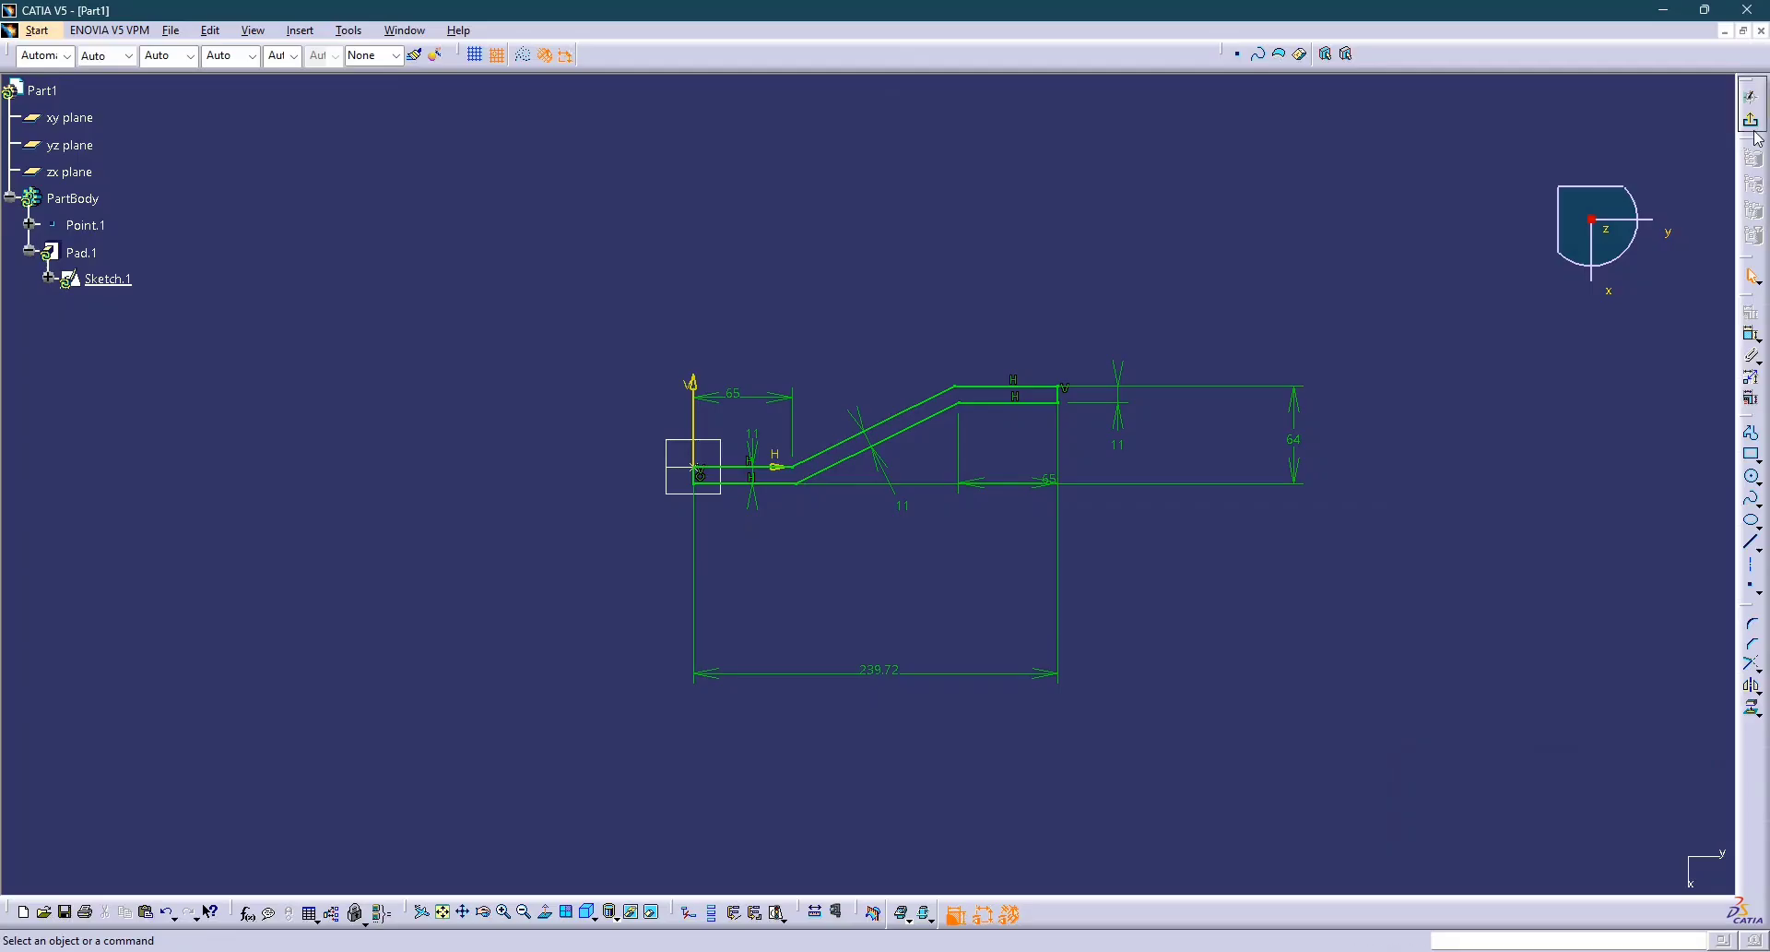
click(1751, 121)
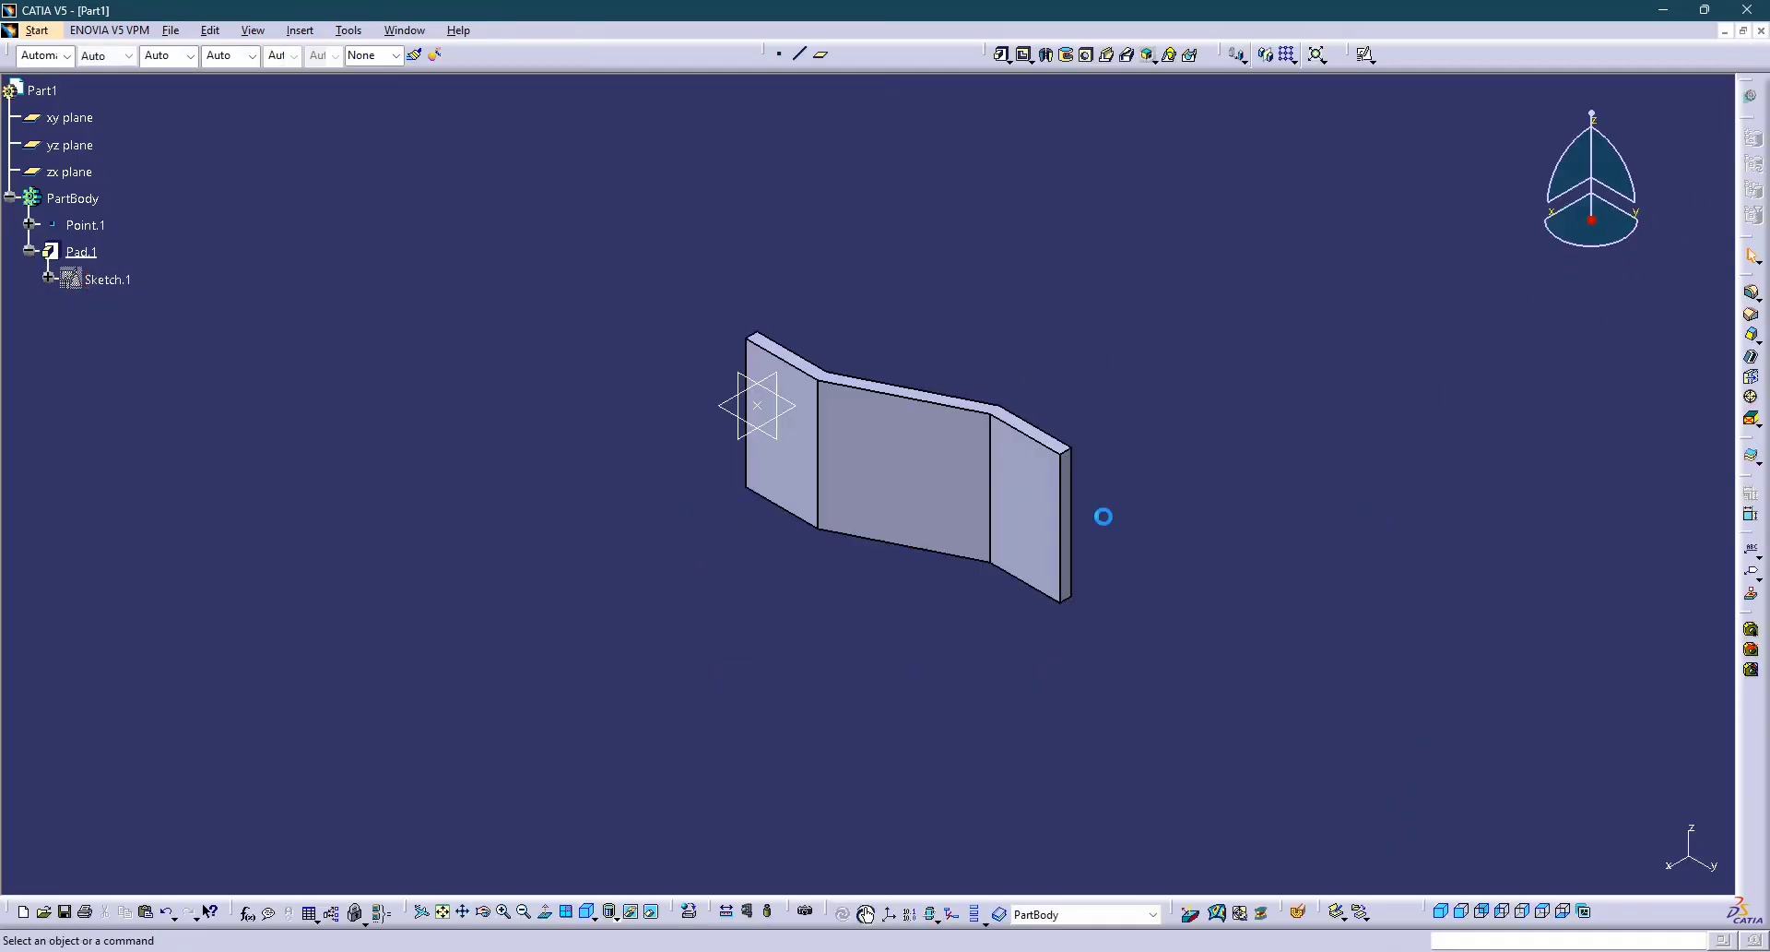
Show the updated plate from the front and compare it with the outline views in the drawing.
middle_drag(1138, 450, 1139, 512)
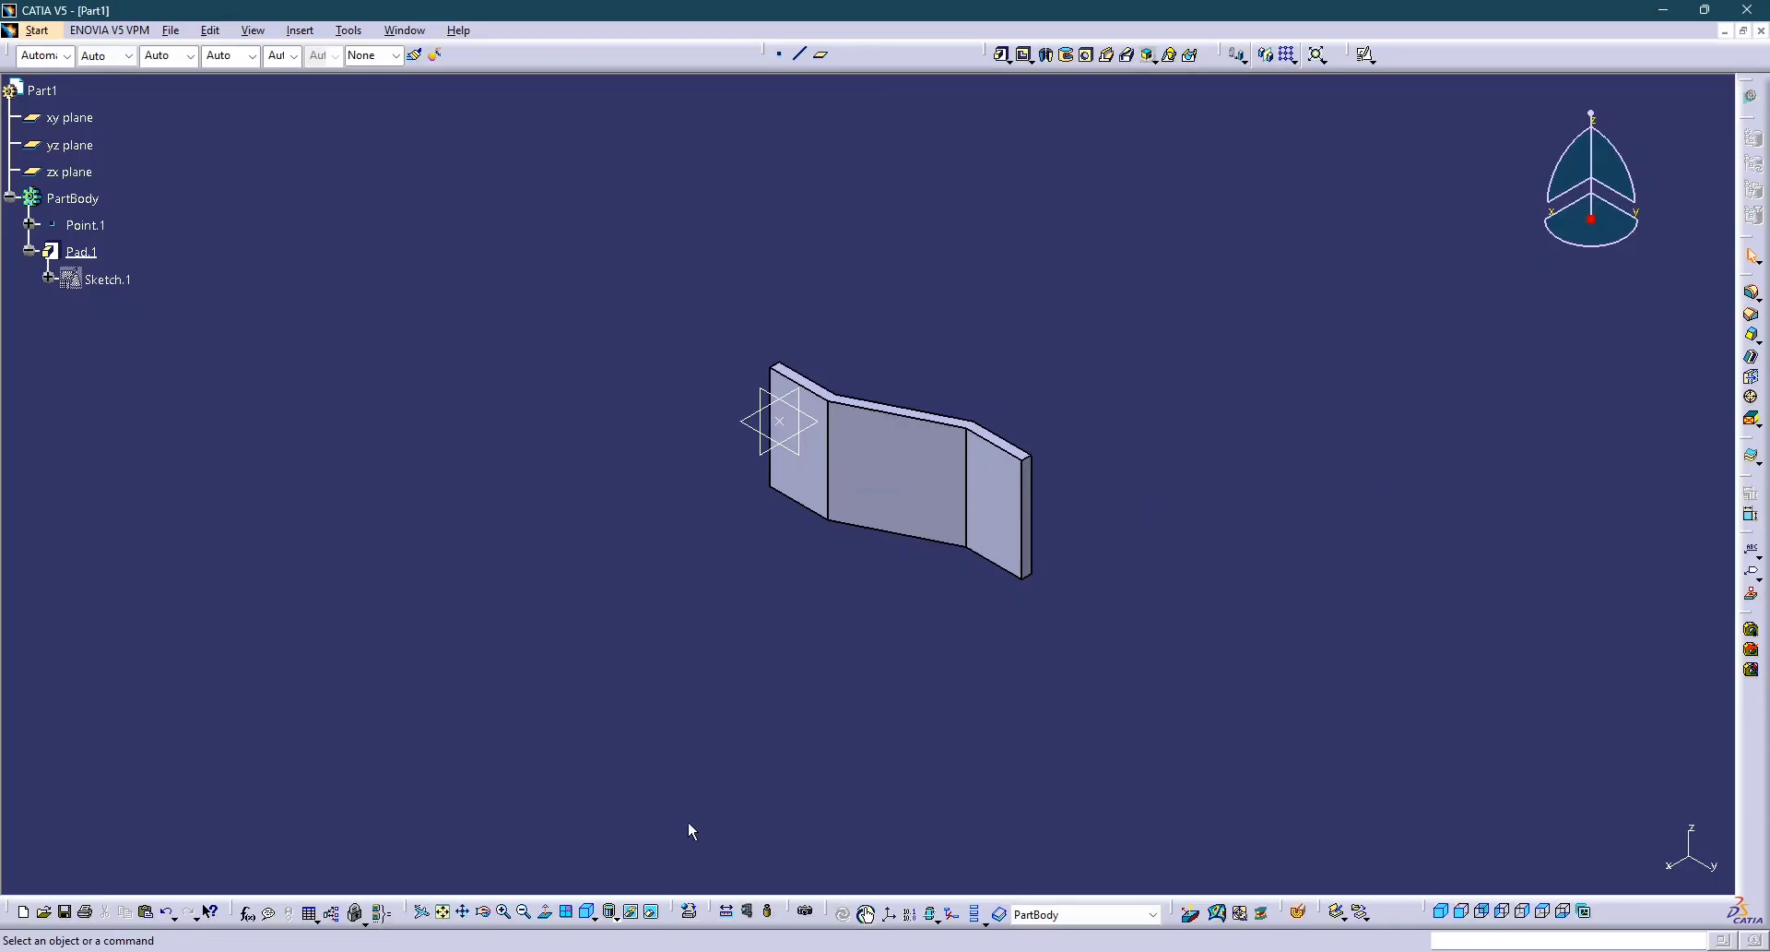
click(588, 916)
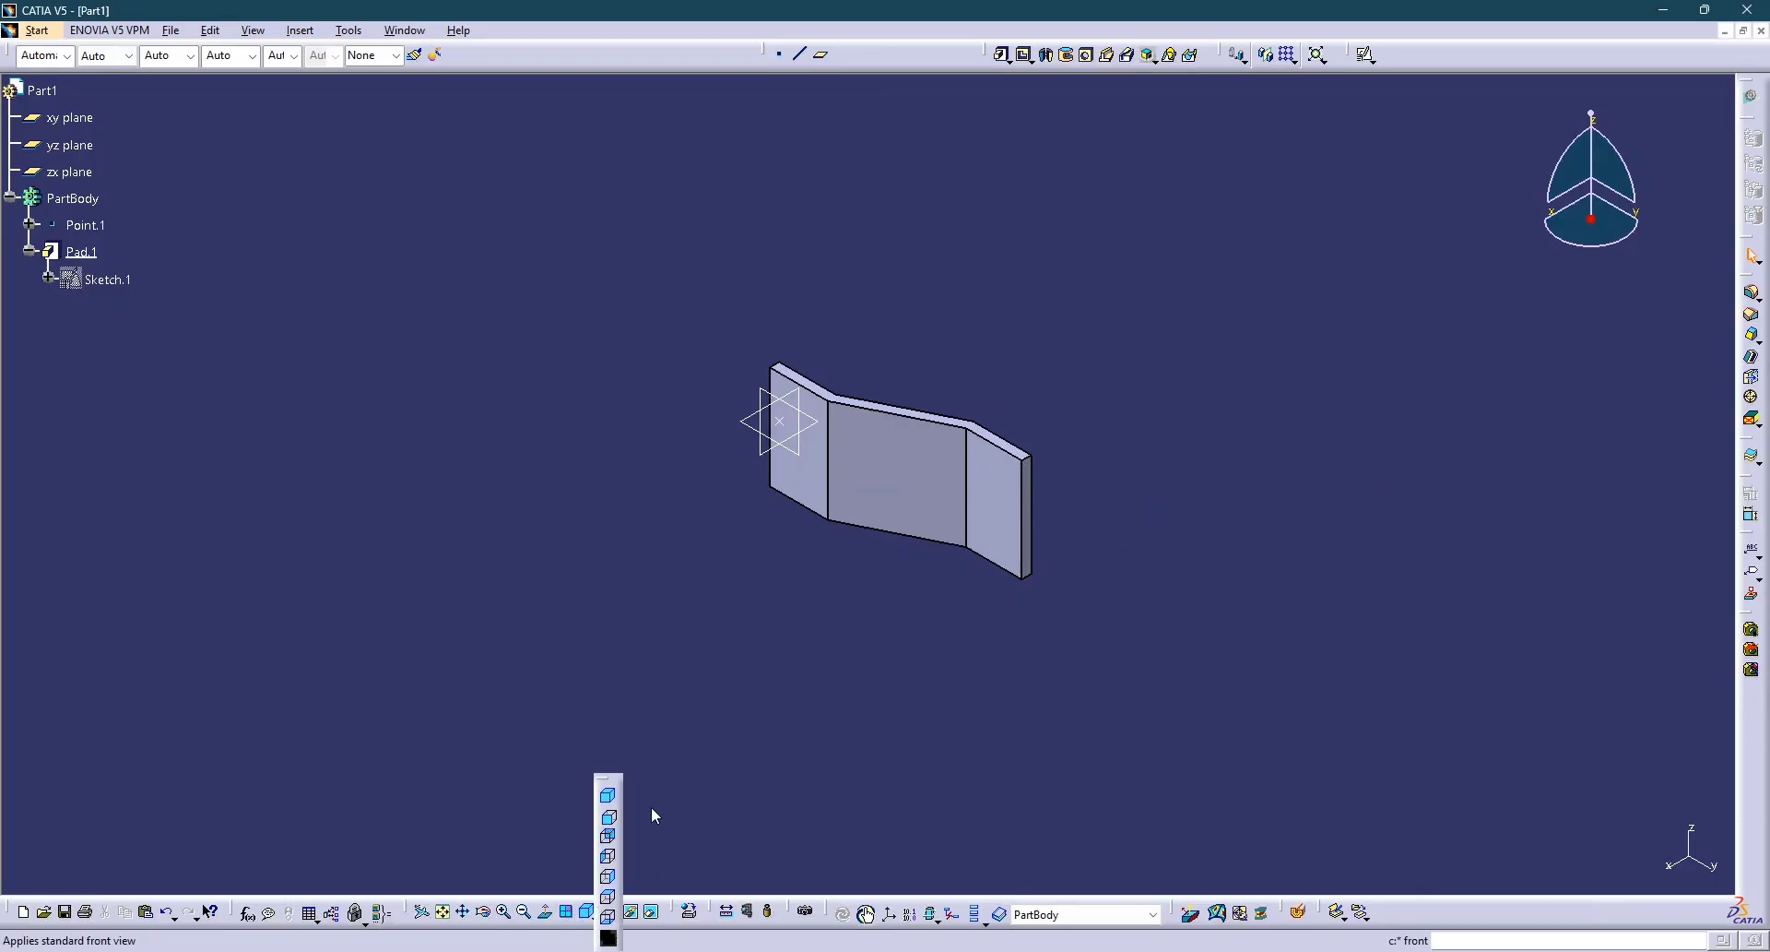
click(607, 794)
key(alt+Tab)
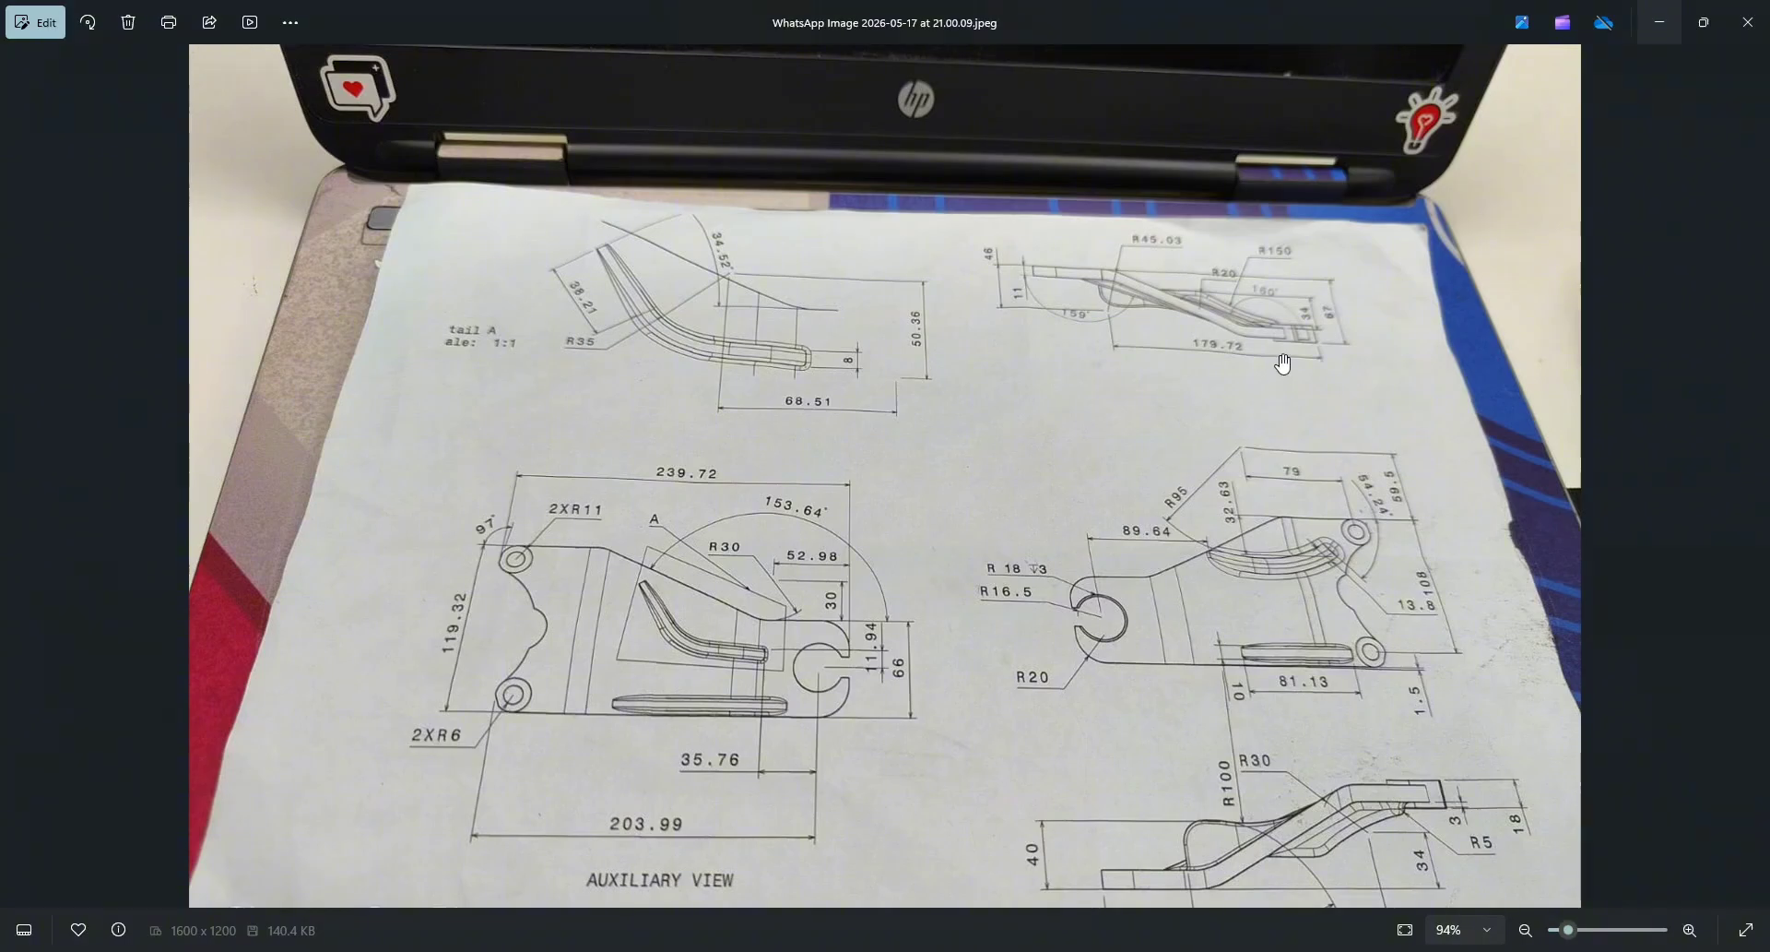
key(alt+Tab)
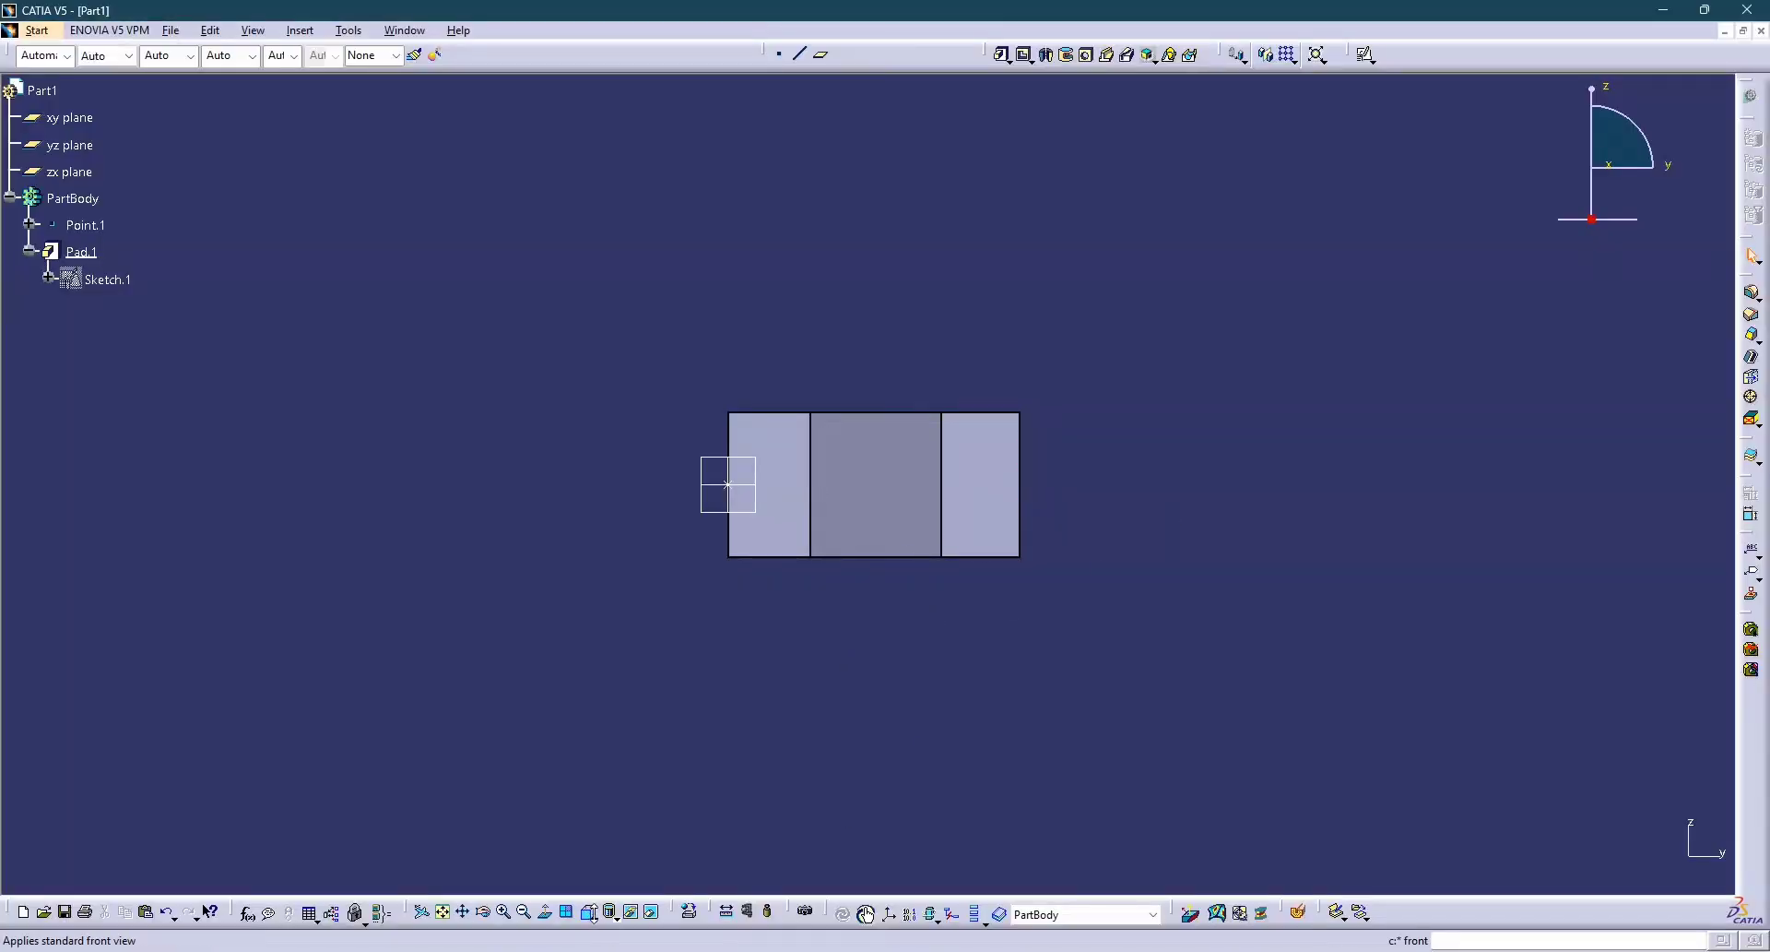
Check the reversed plate's bottom and top views against the stepped side profiles in the drawing.
click(596, 917)
click(606, 920)
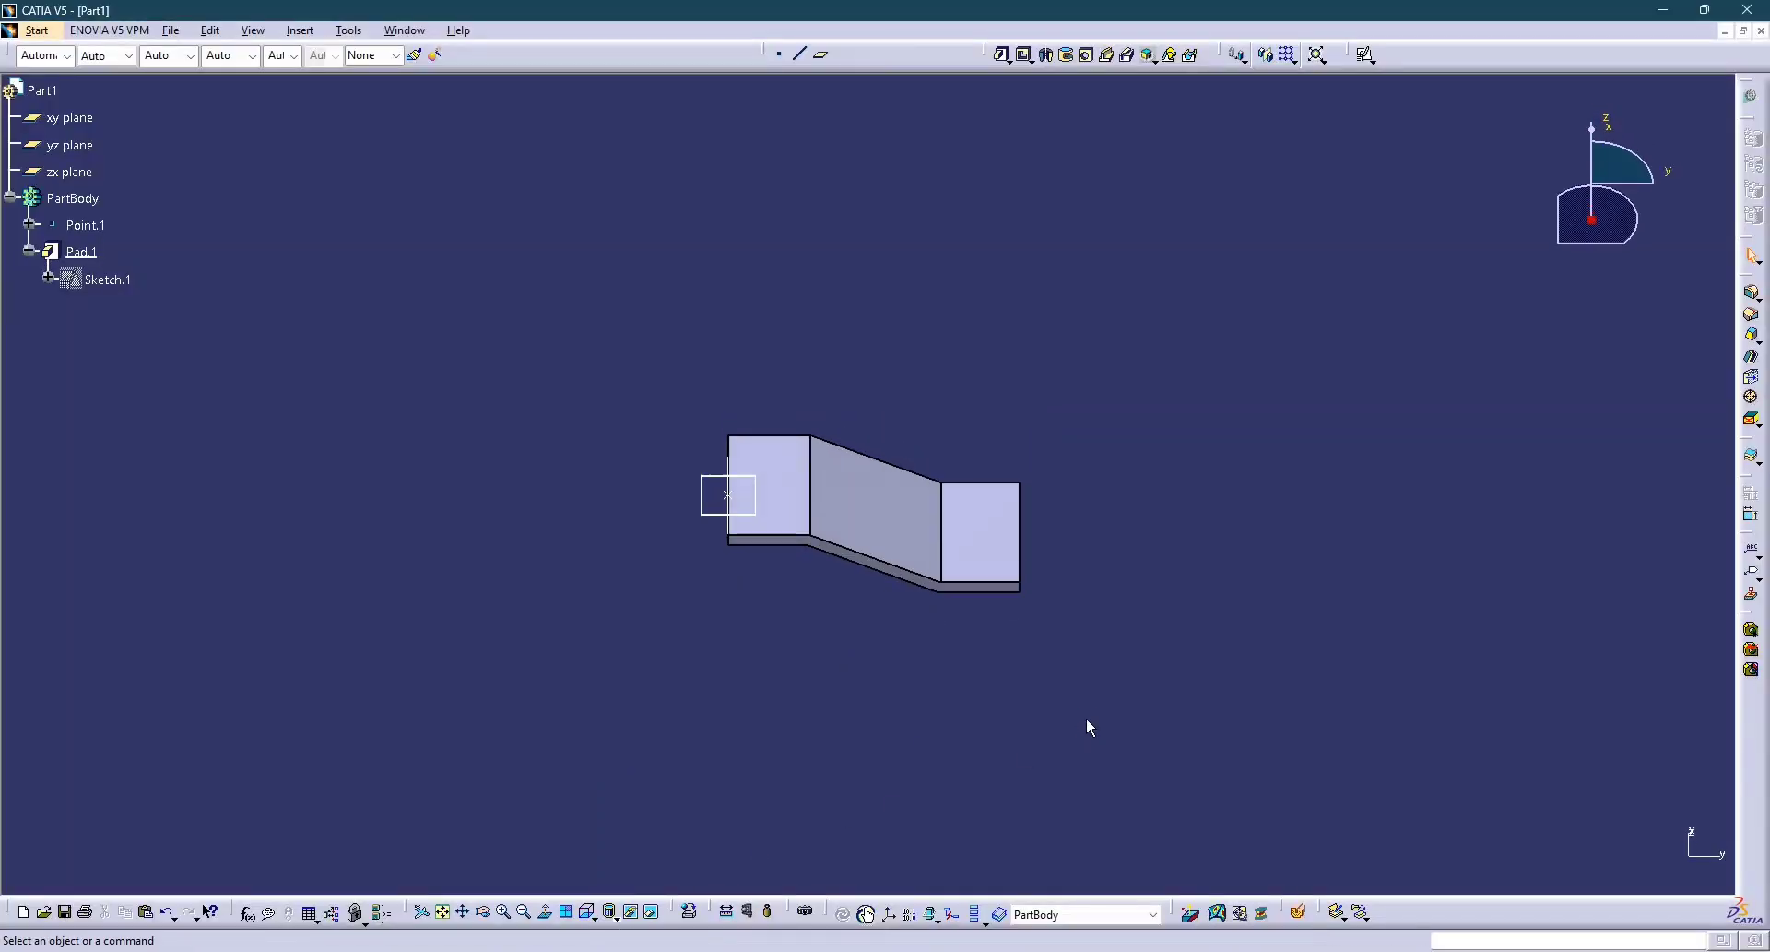
key(alt+Tab)
key(alt+Tab)
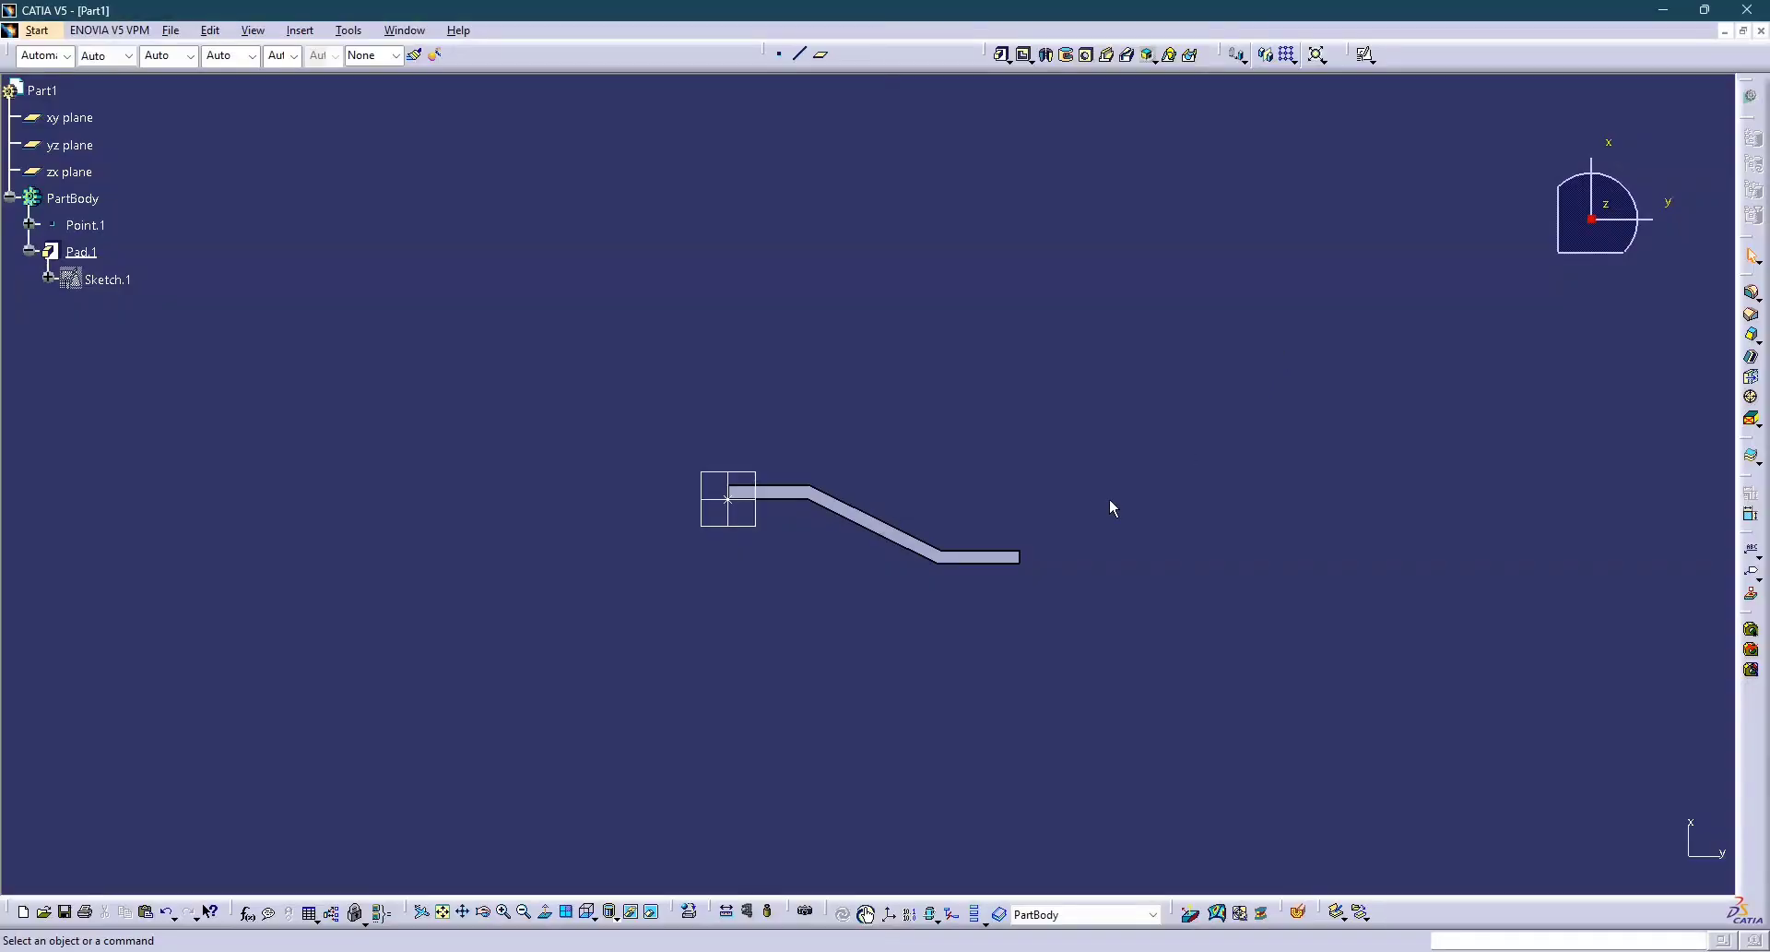
key(alt+Tab)
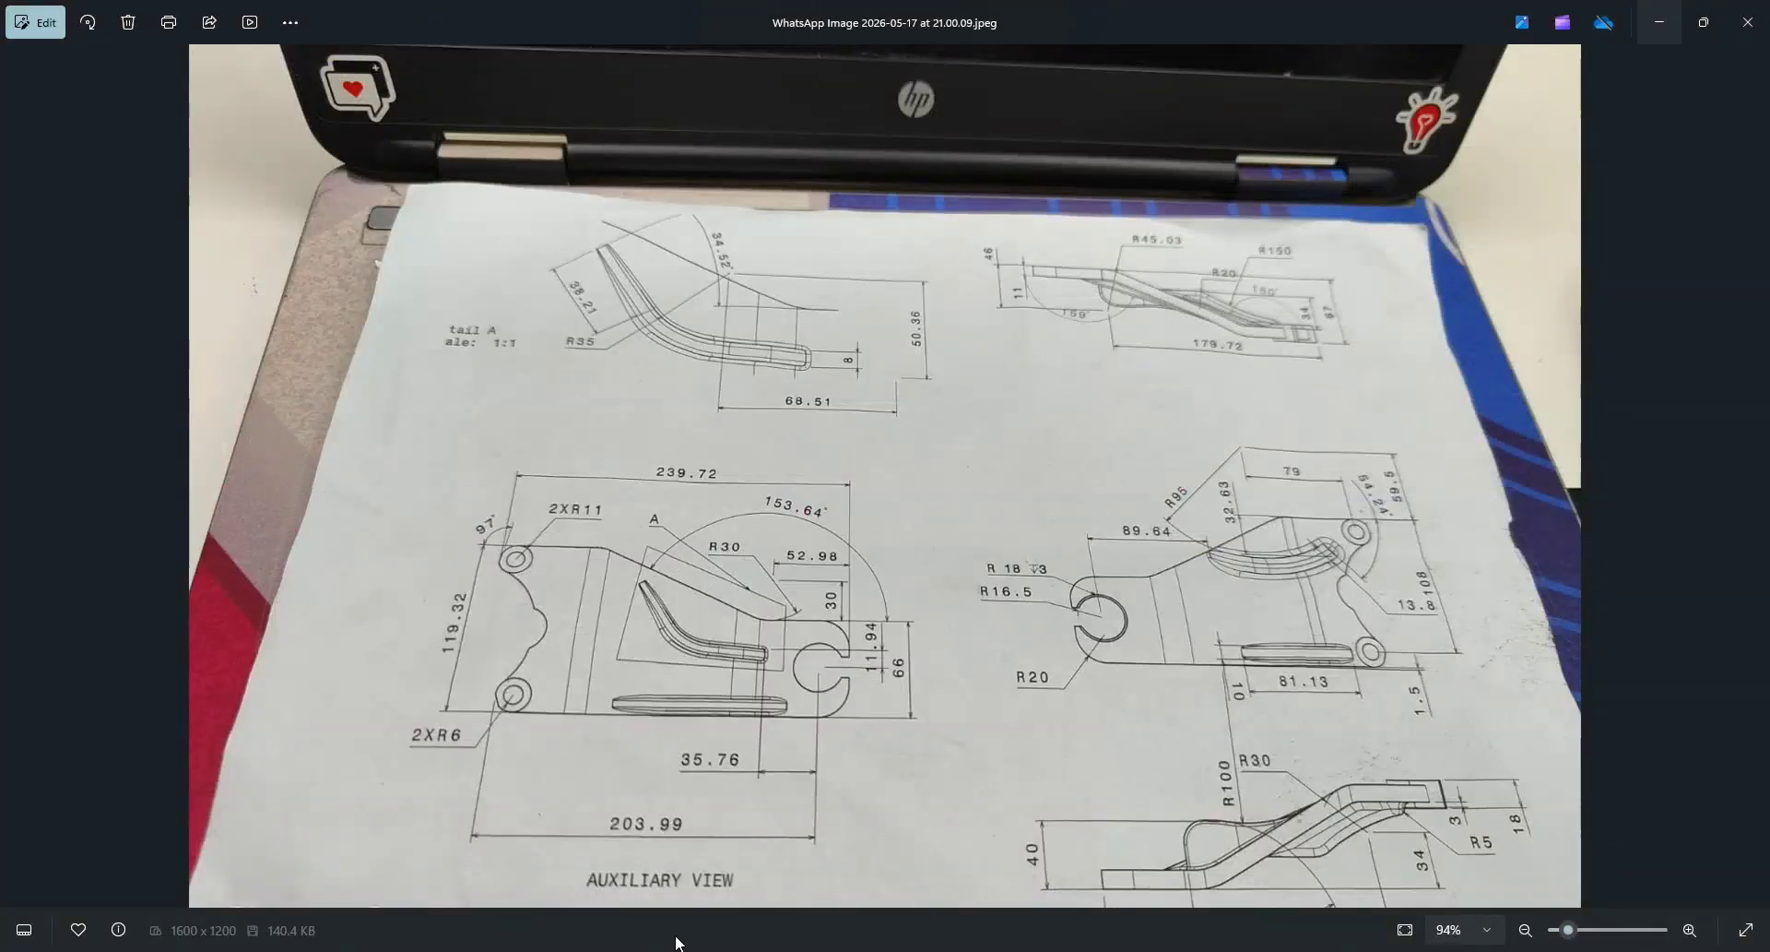
key(alt+Tab)
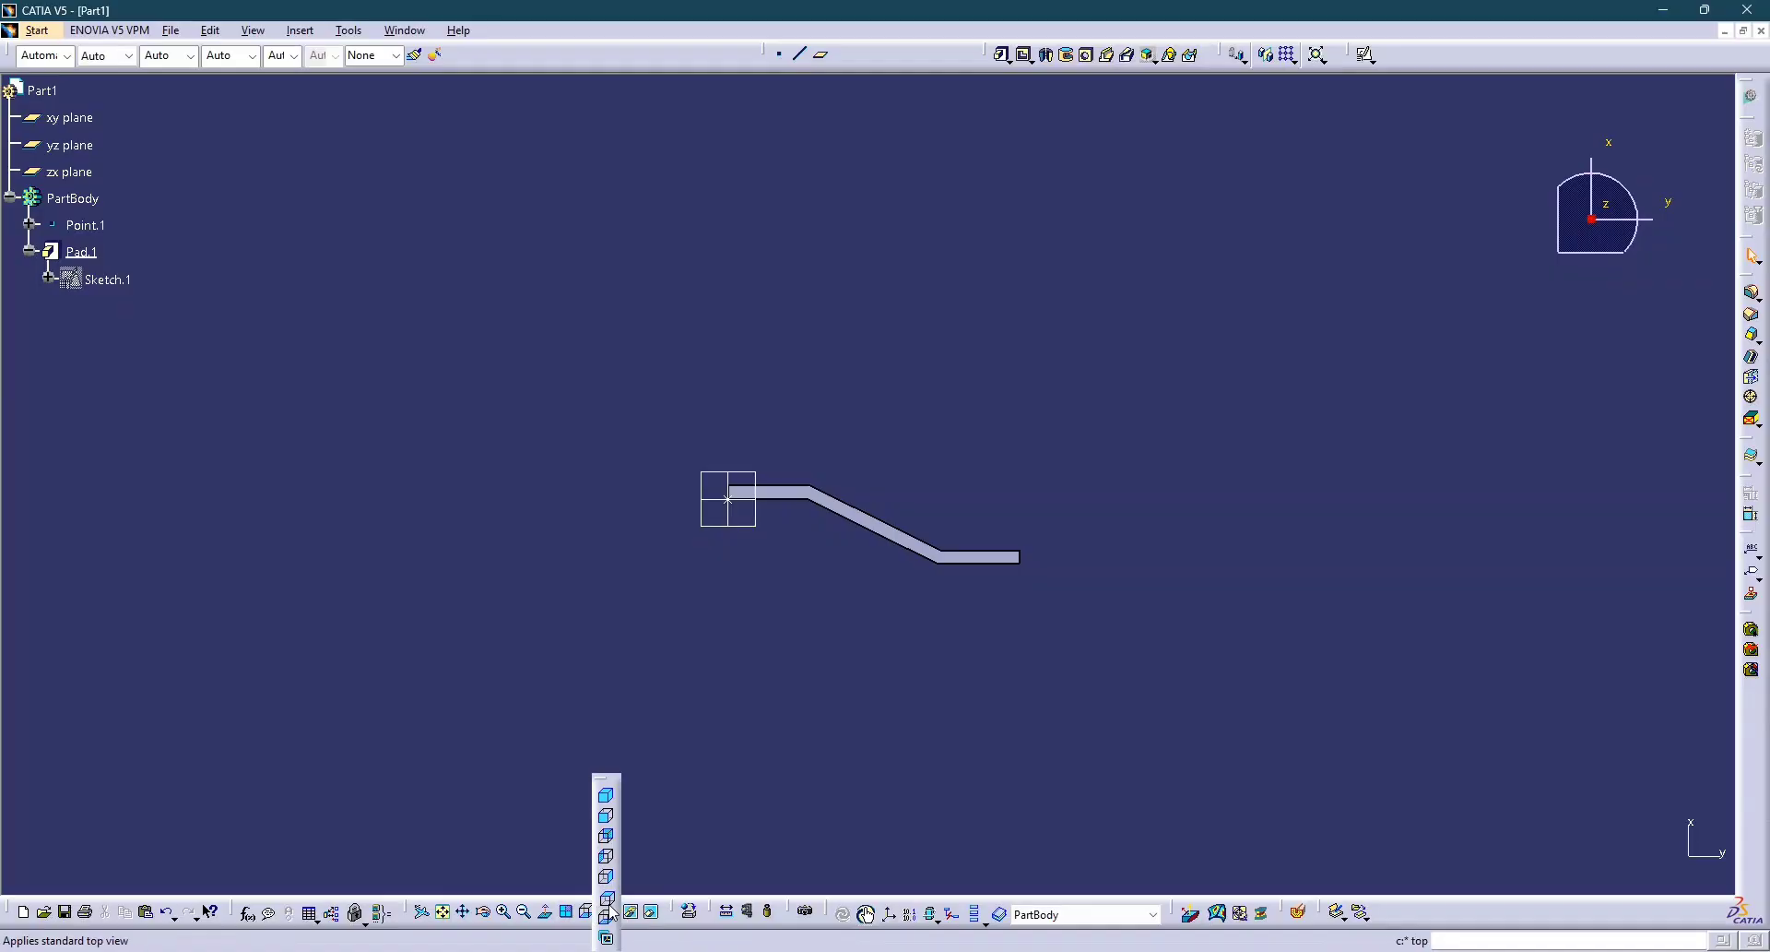
click(606, 896)
key(alt+Tab)
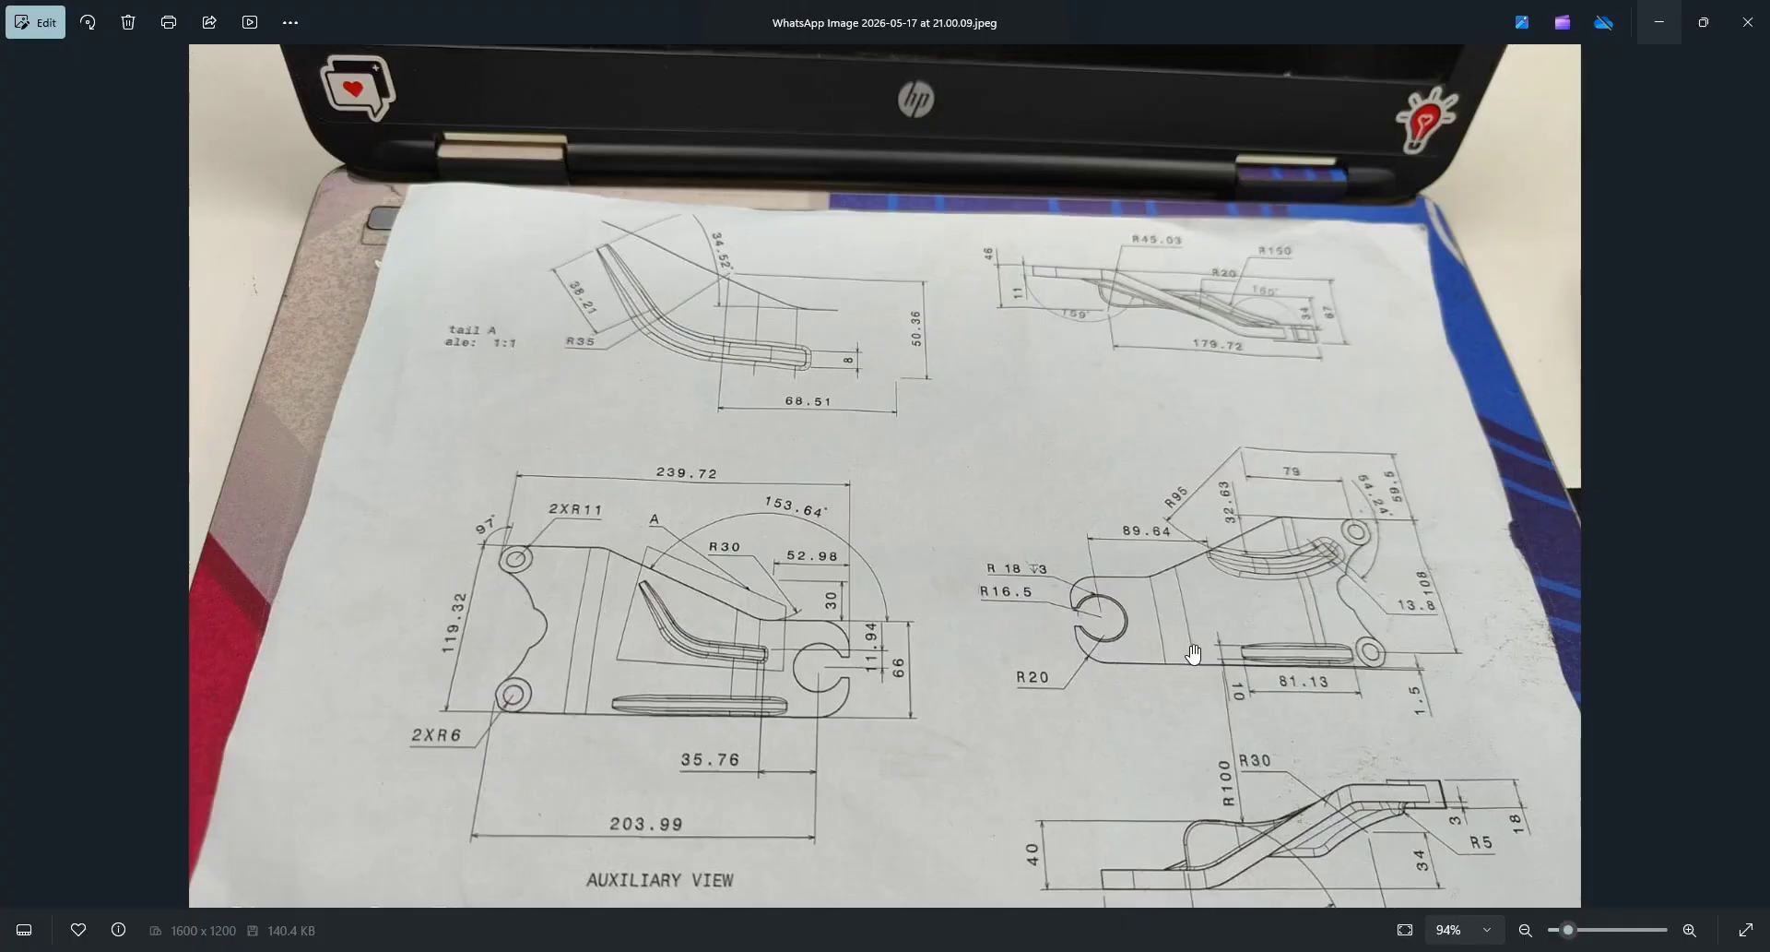
Switch back to CATIA V5, show the plate isometrically and start a positioned sketch on the front face of its first segment.
key(alt+Tab)
key(alt+Tab)
key(alt+Tab)
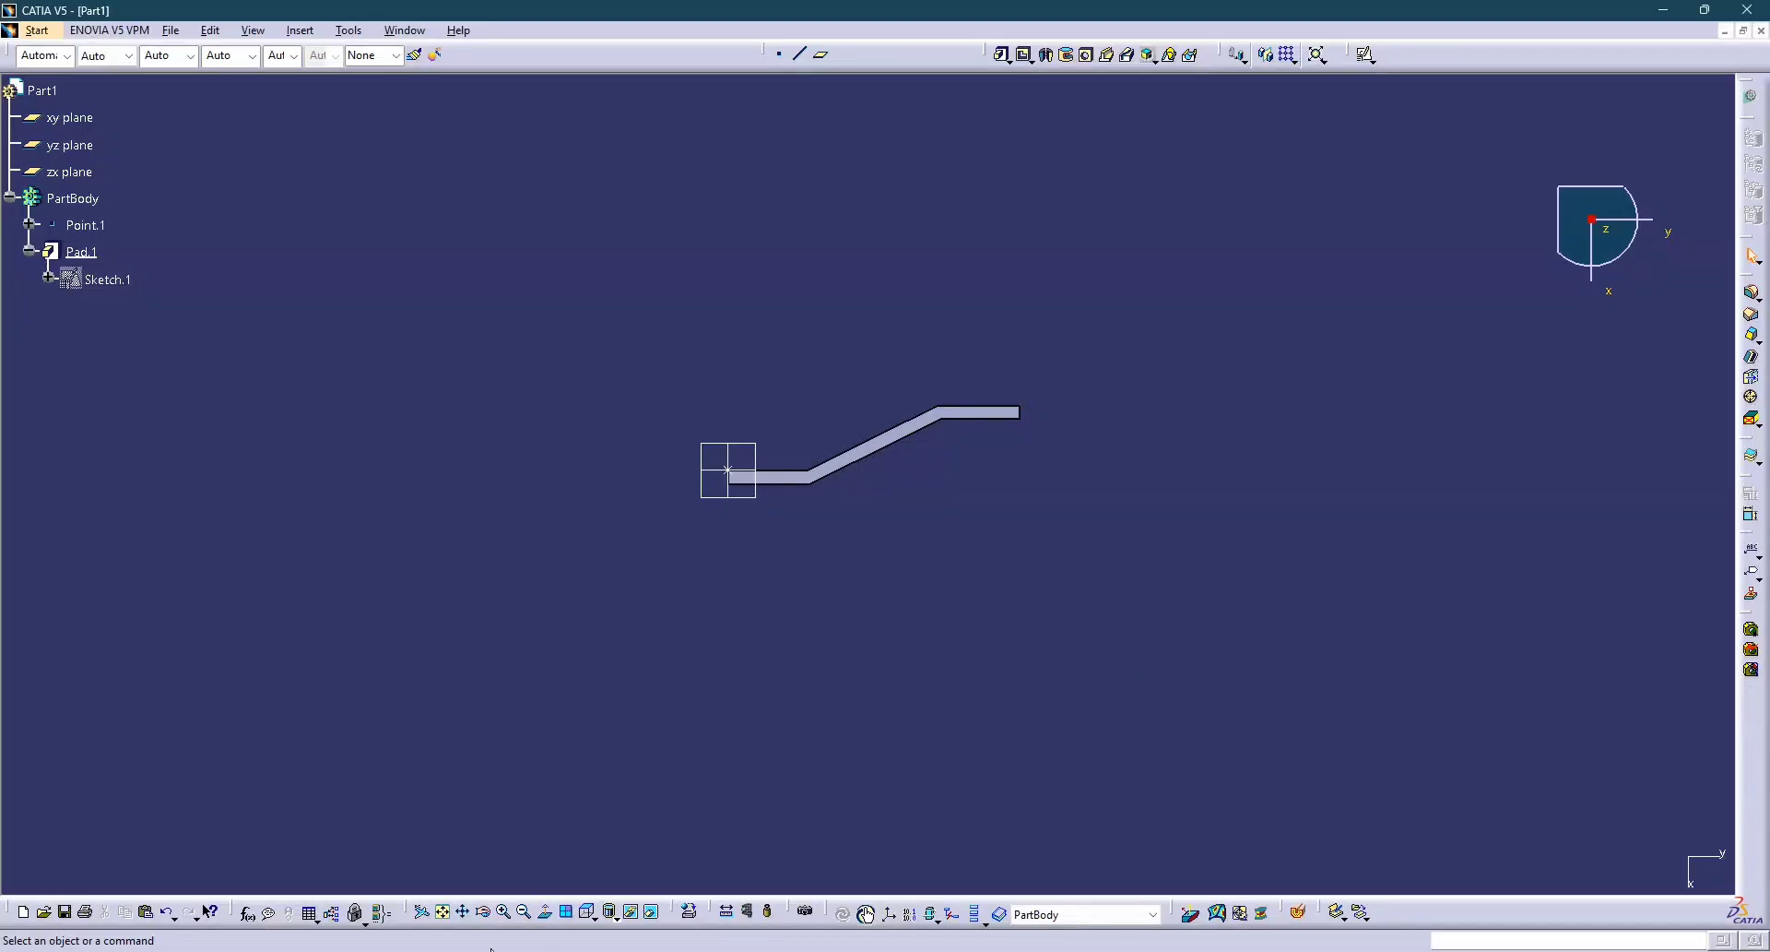
click(595, 920)
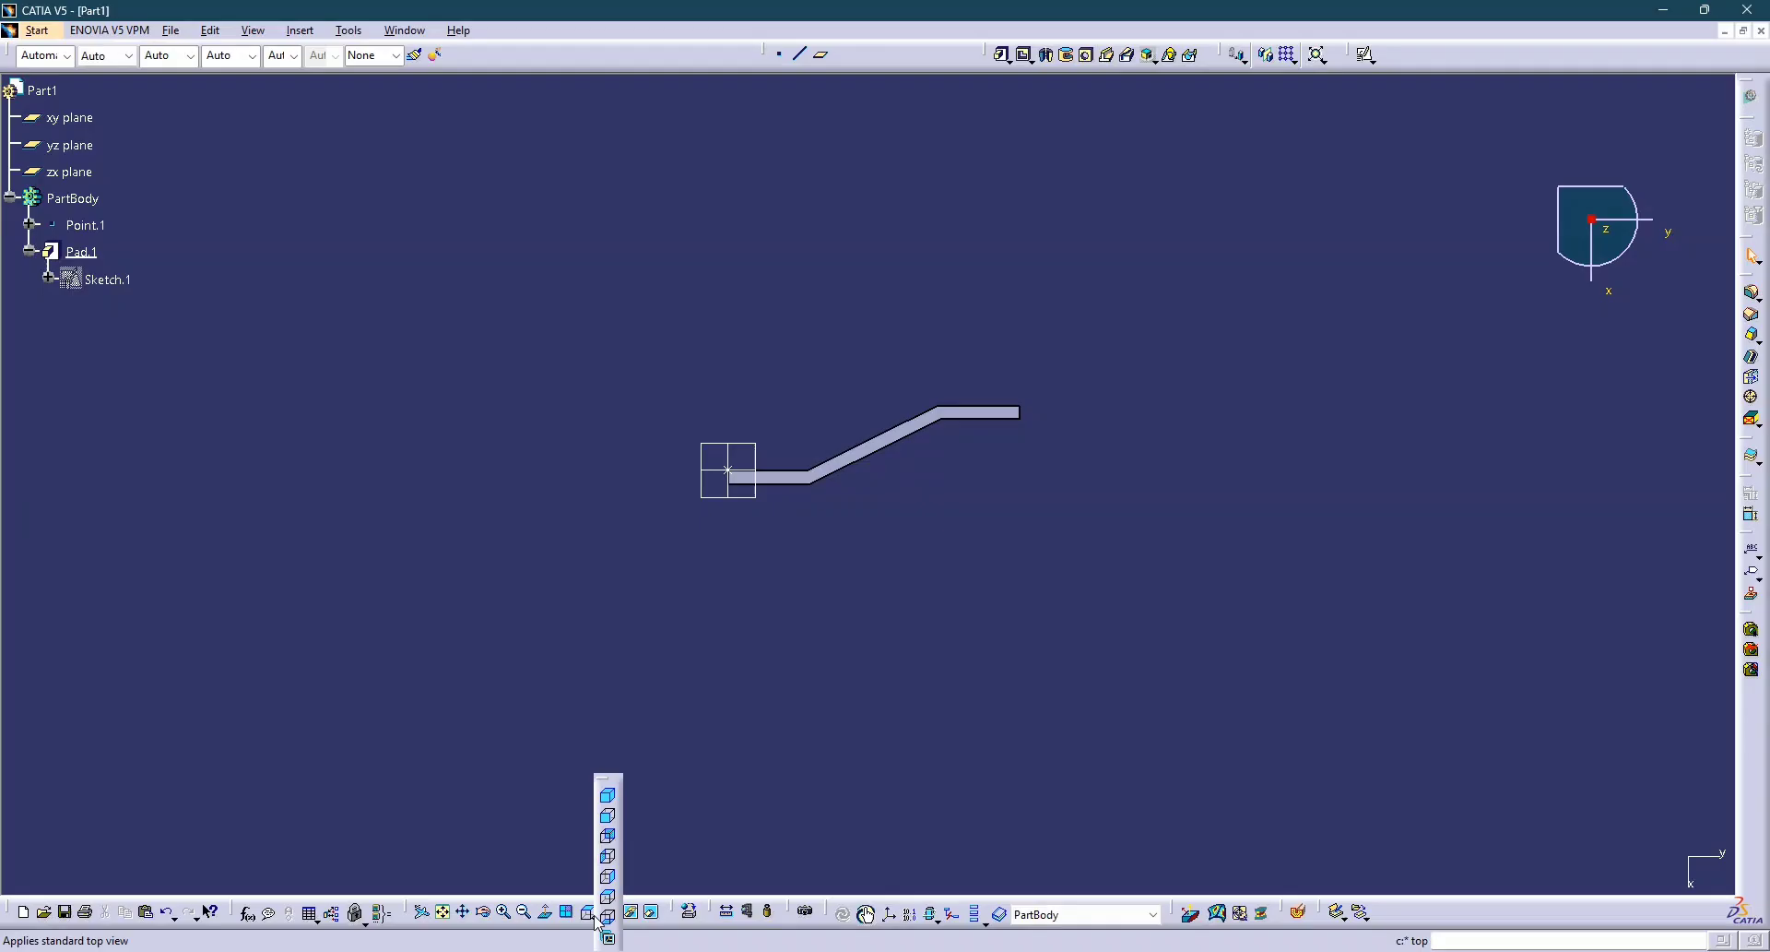
click(608, 794)
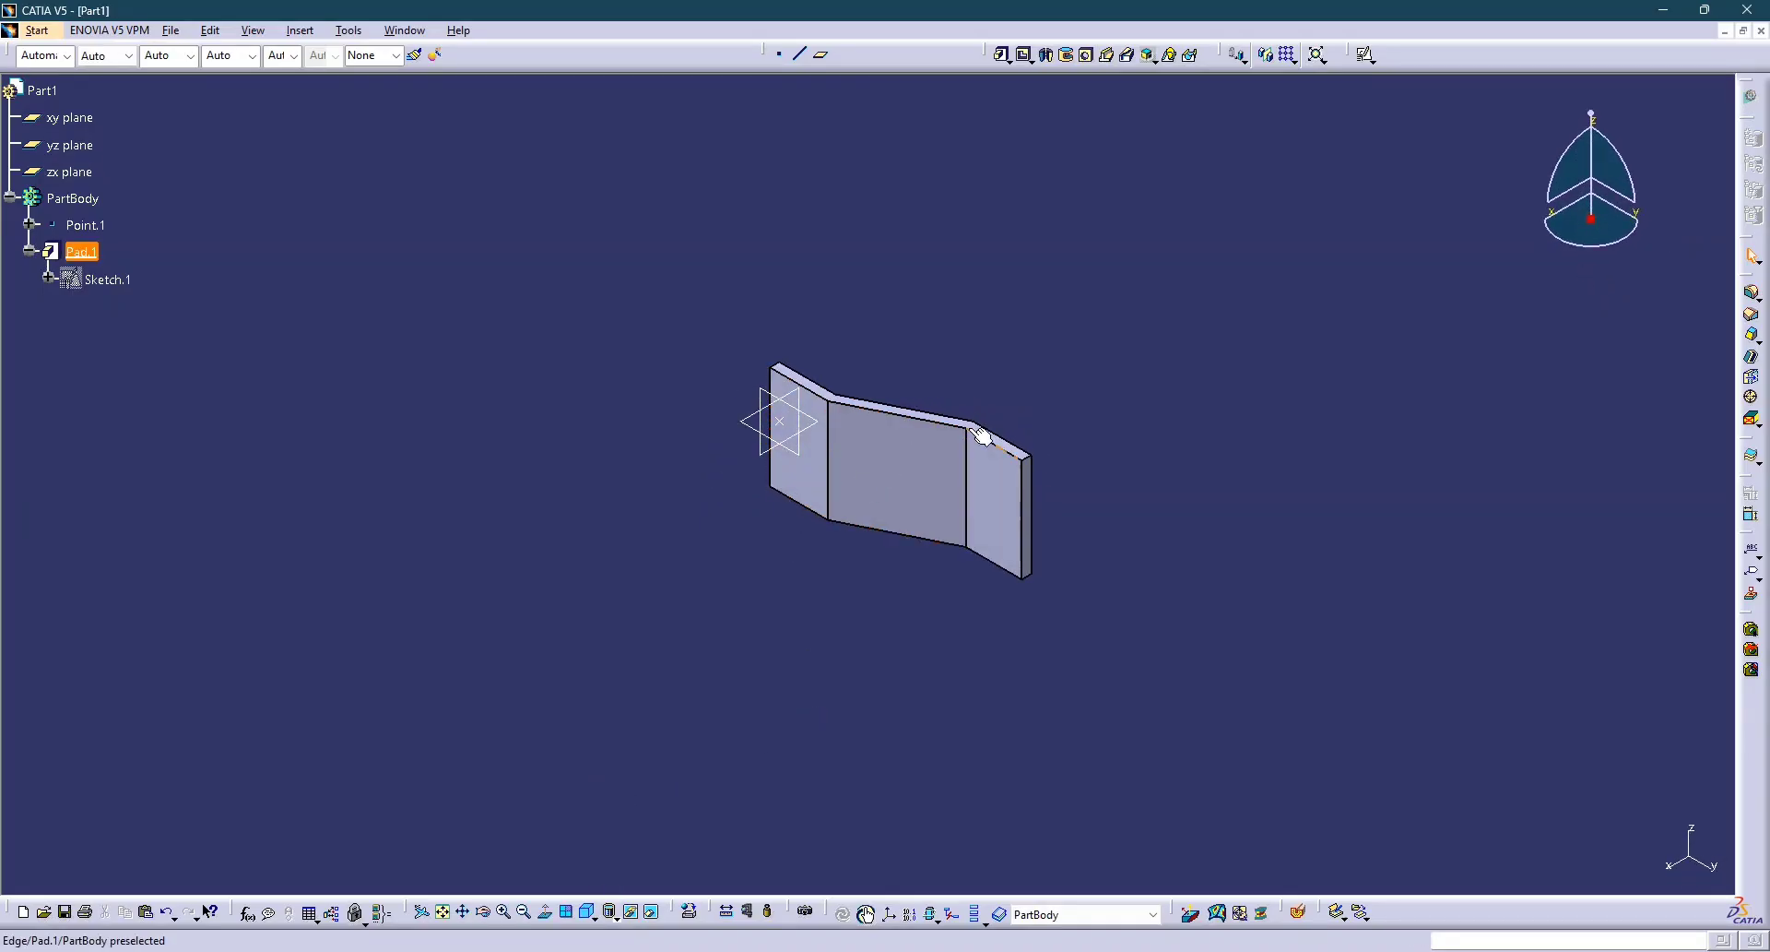
click(1366, 54)
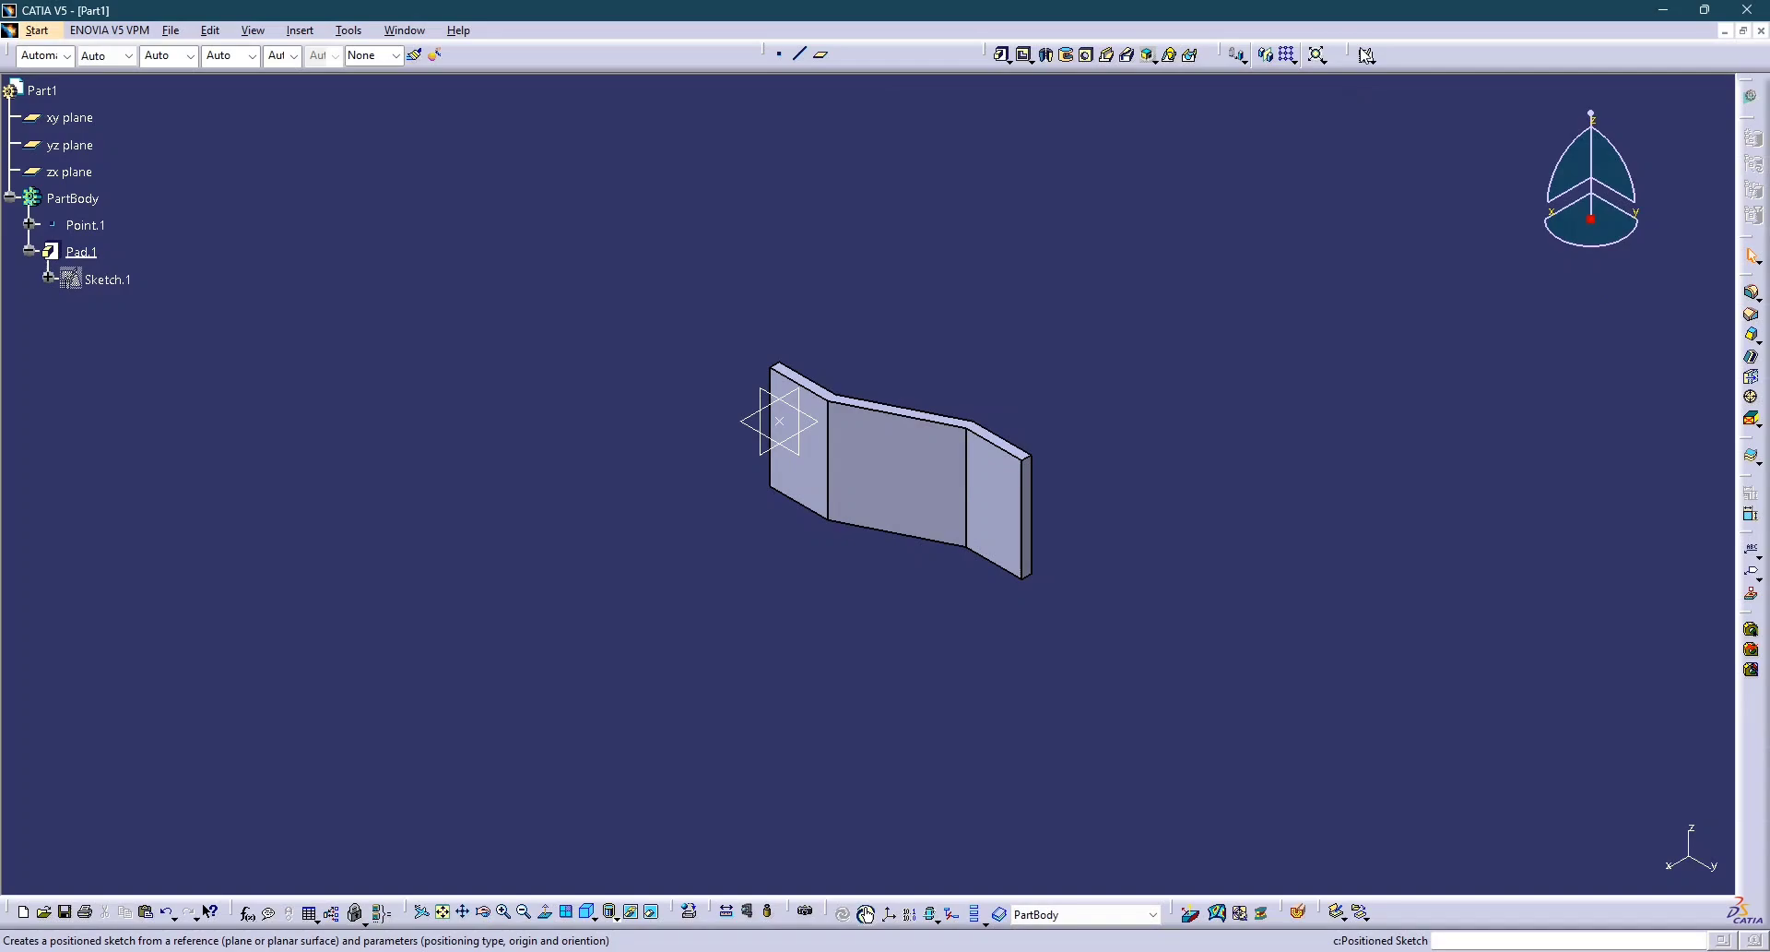
click(818, 472)
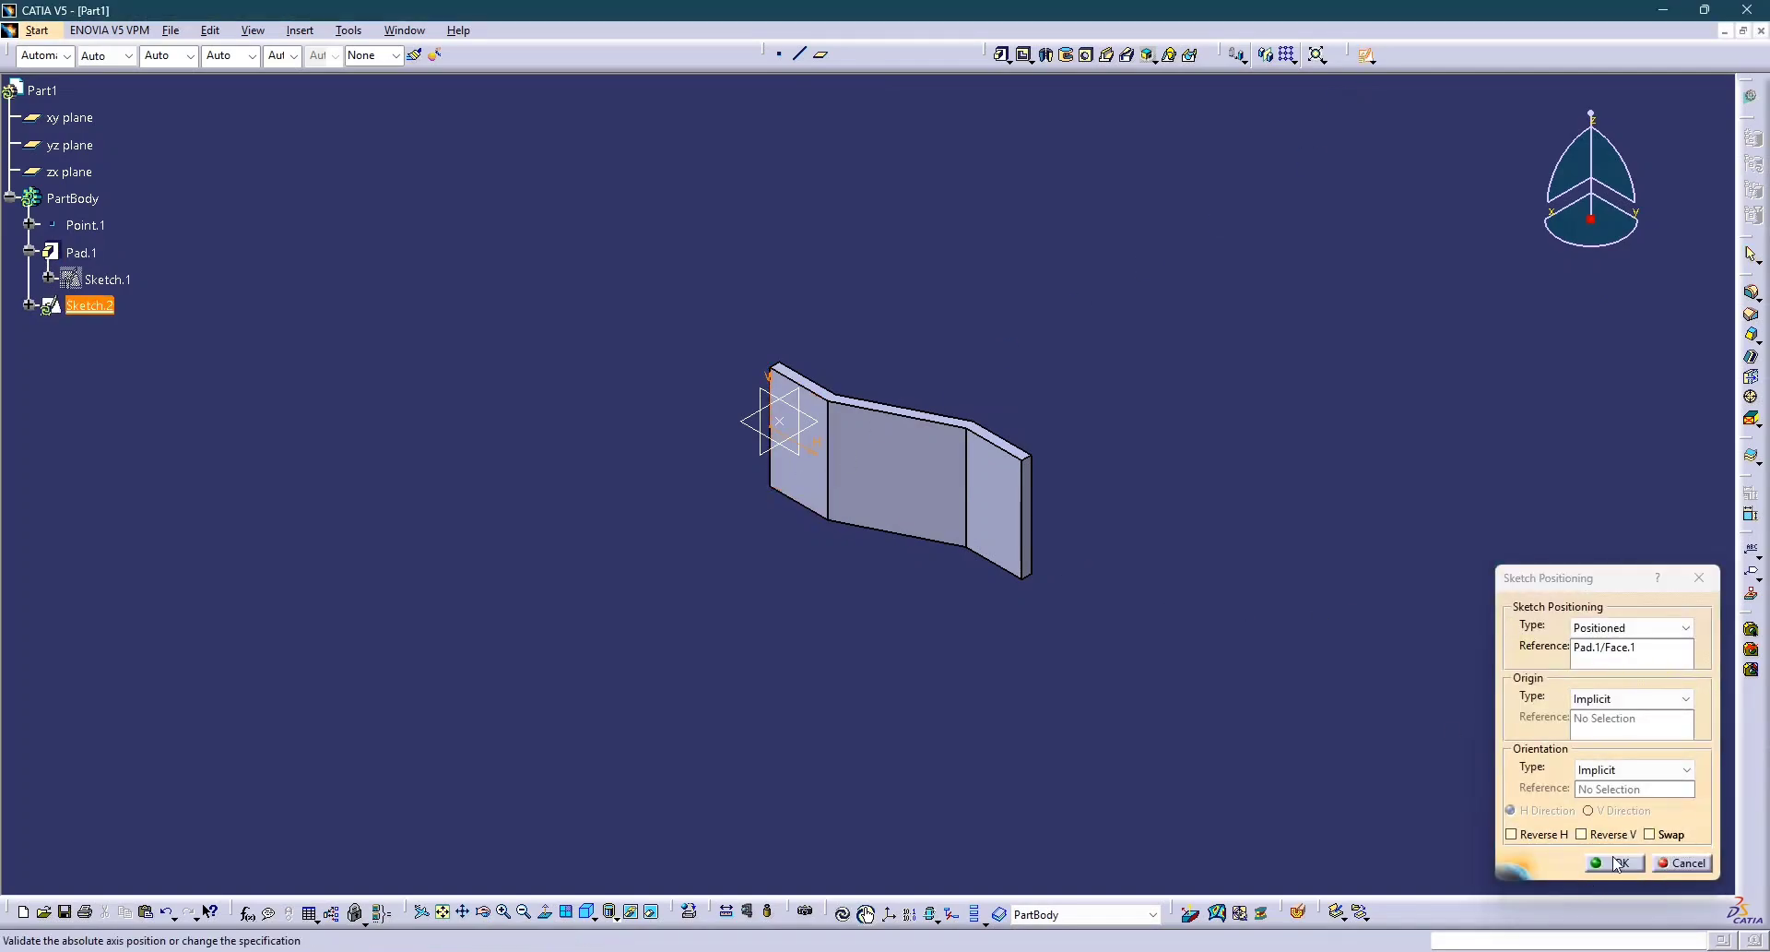
click(1616, 862)
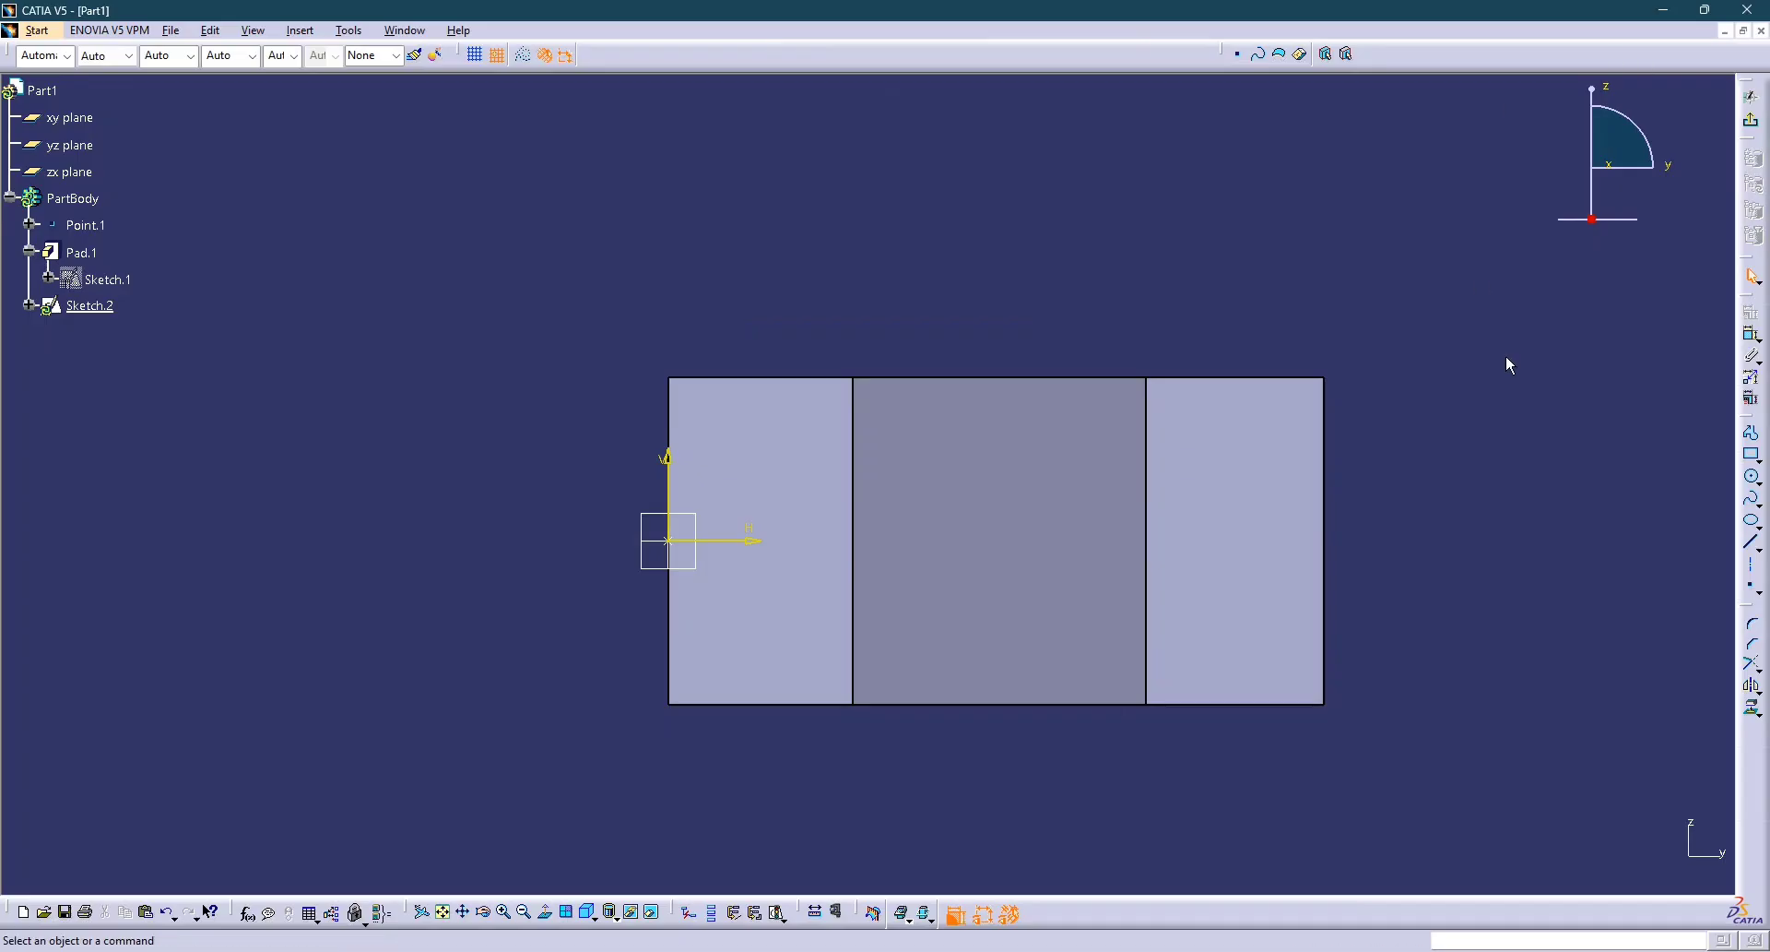
Sketch a closed four-sided profile about 80 mm tall, with a 90 mm lower edge, a slanted side and a longer edge along the plate's top.
click(1753, 432)
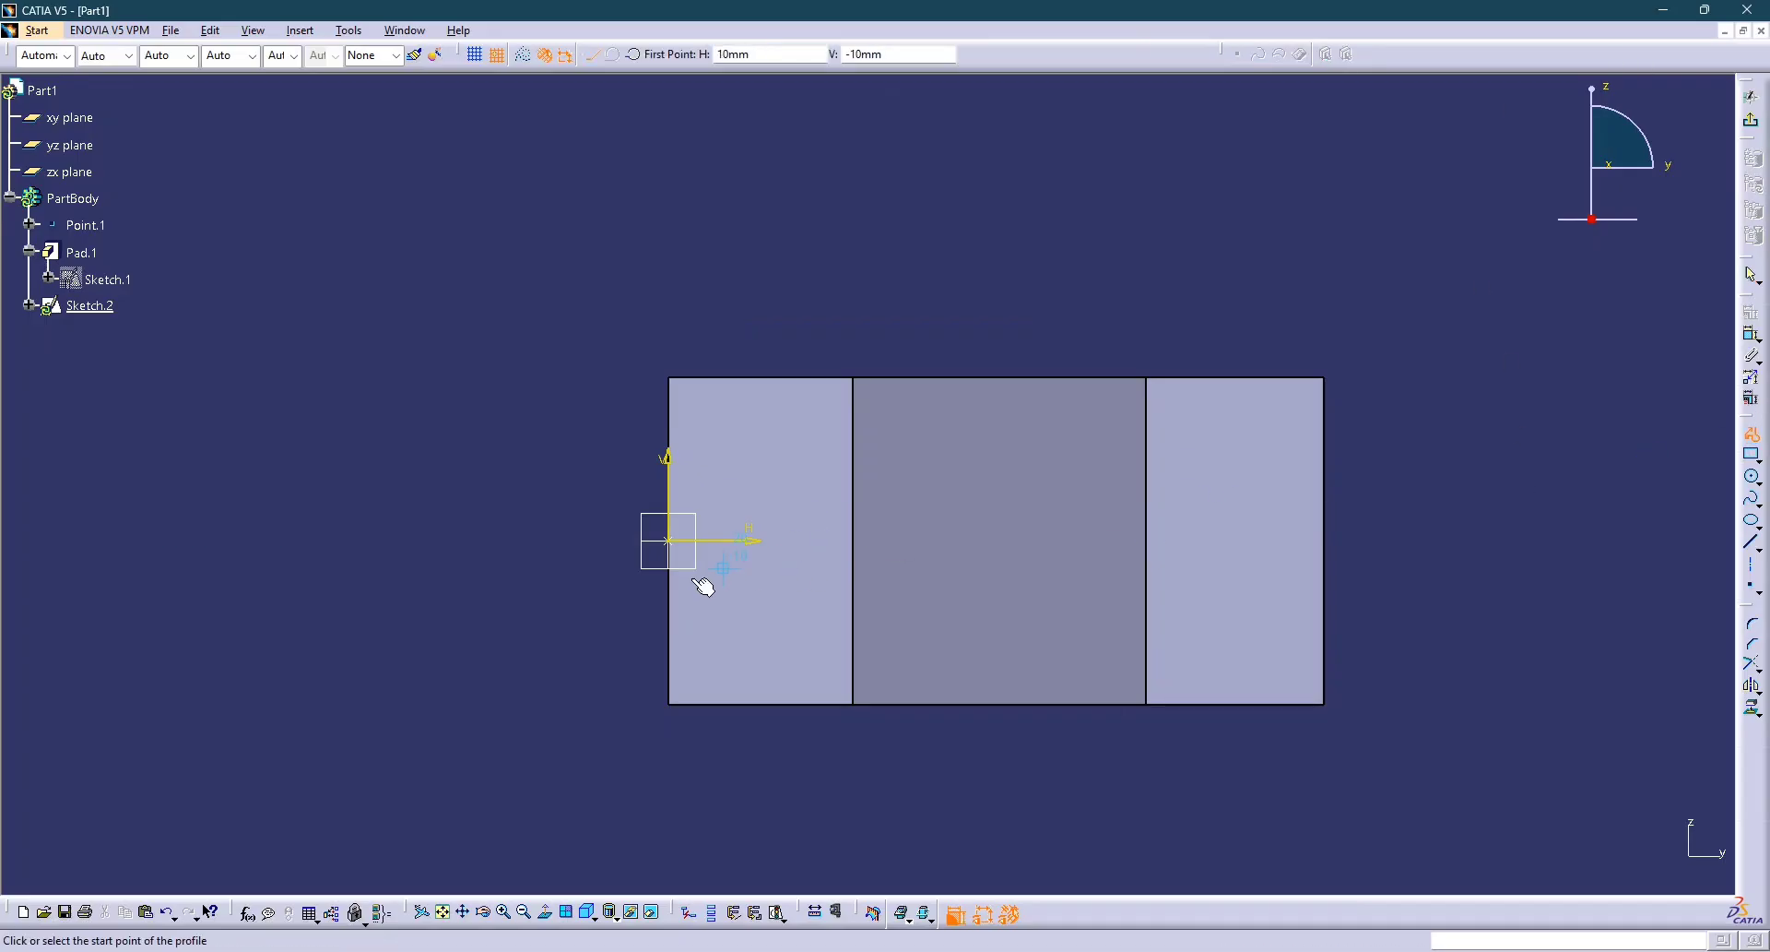
click(669, 595)
click(916, 596)
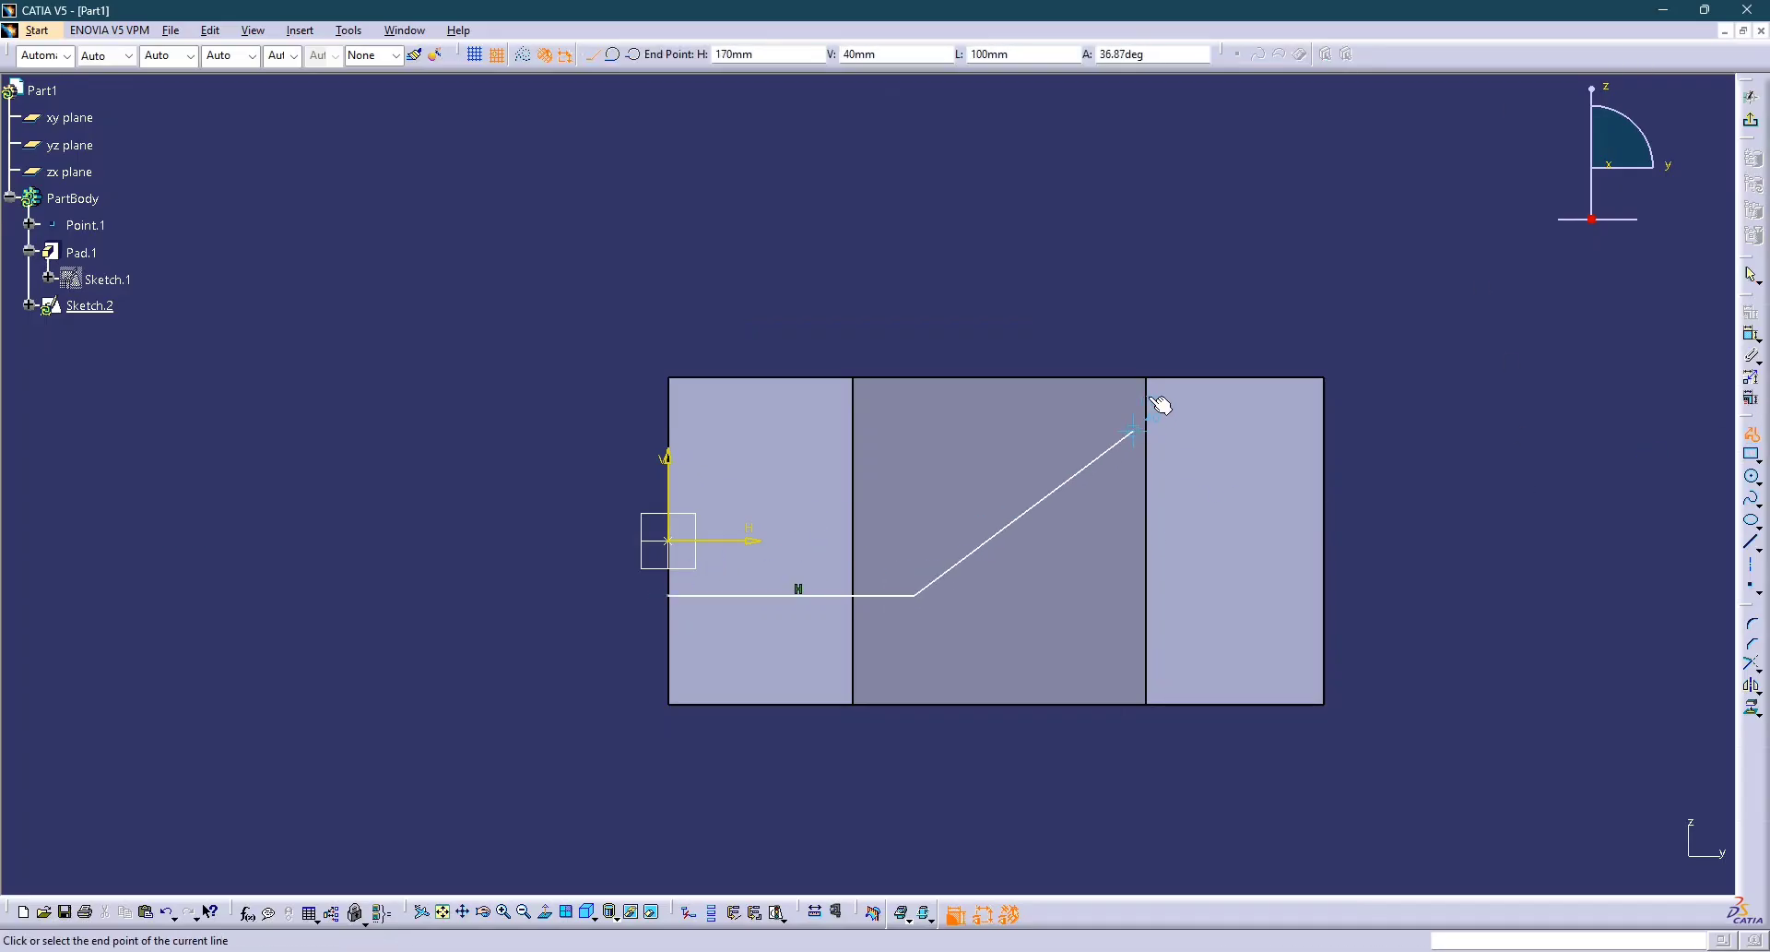
click(1161, 376)
click(669, 376)
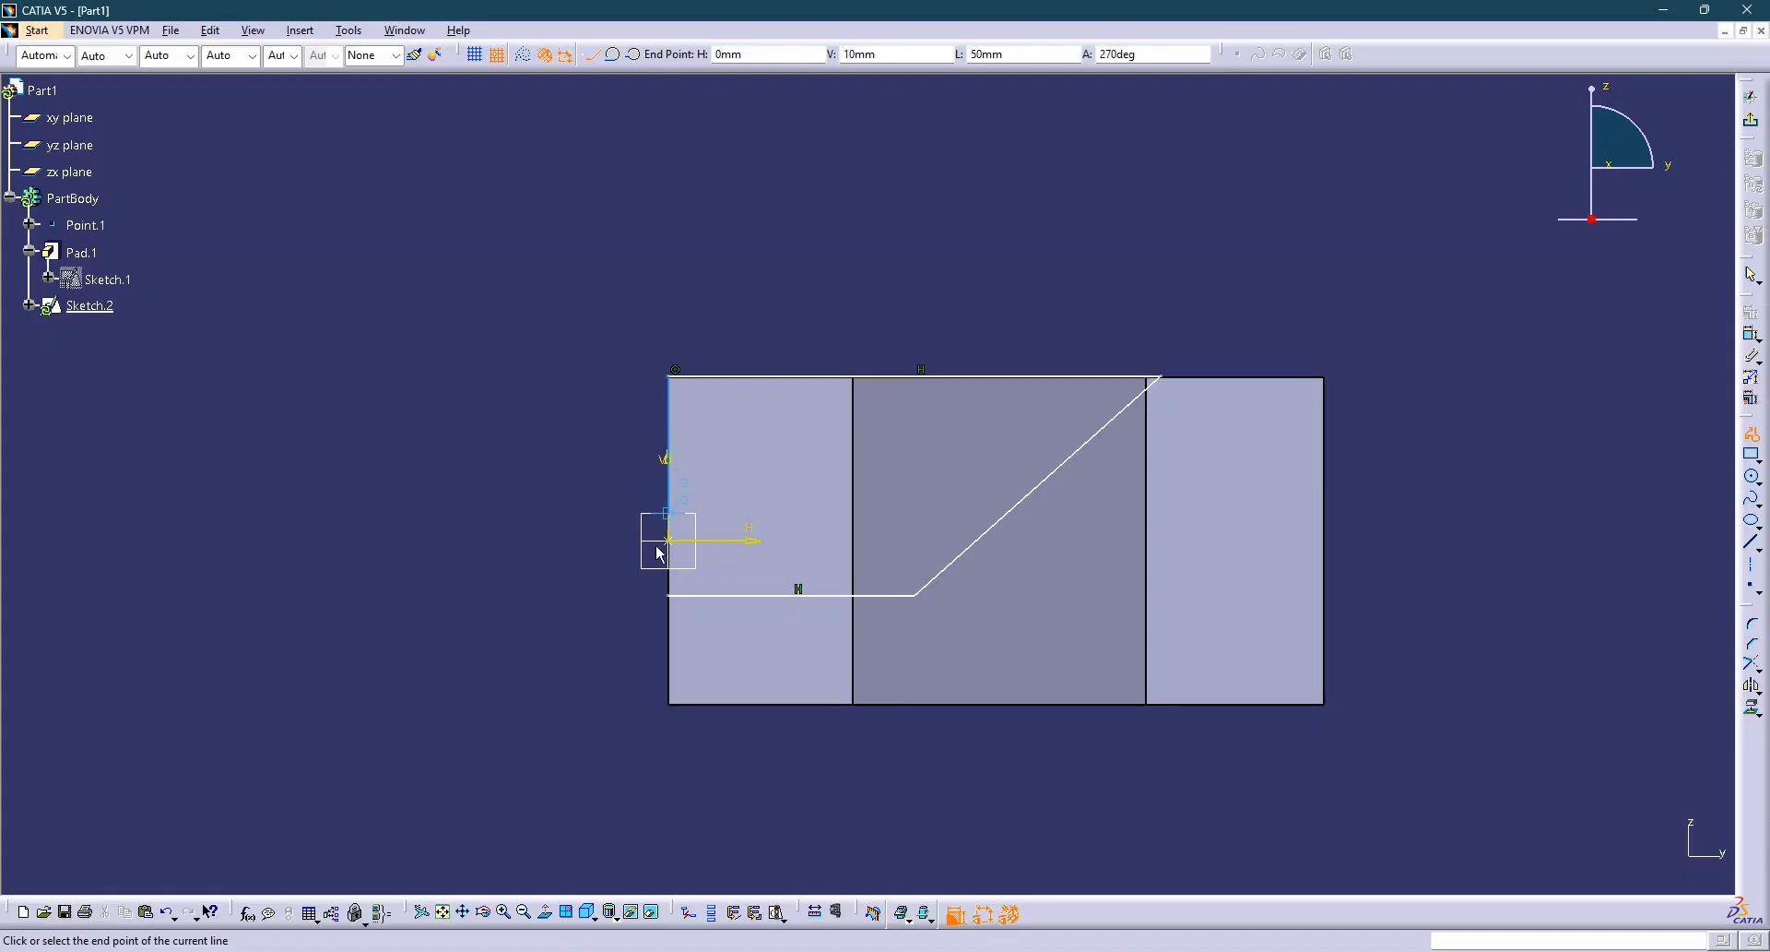
click(668, 595)
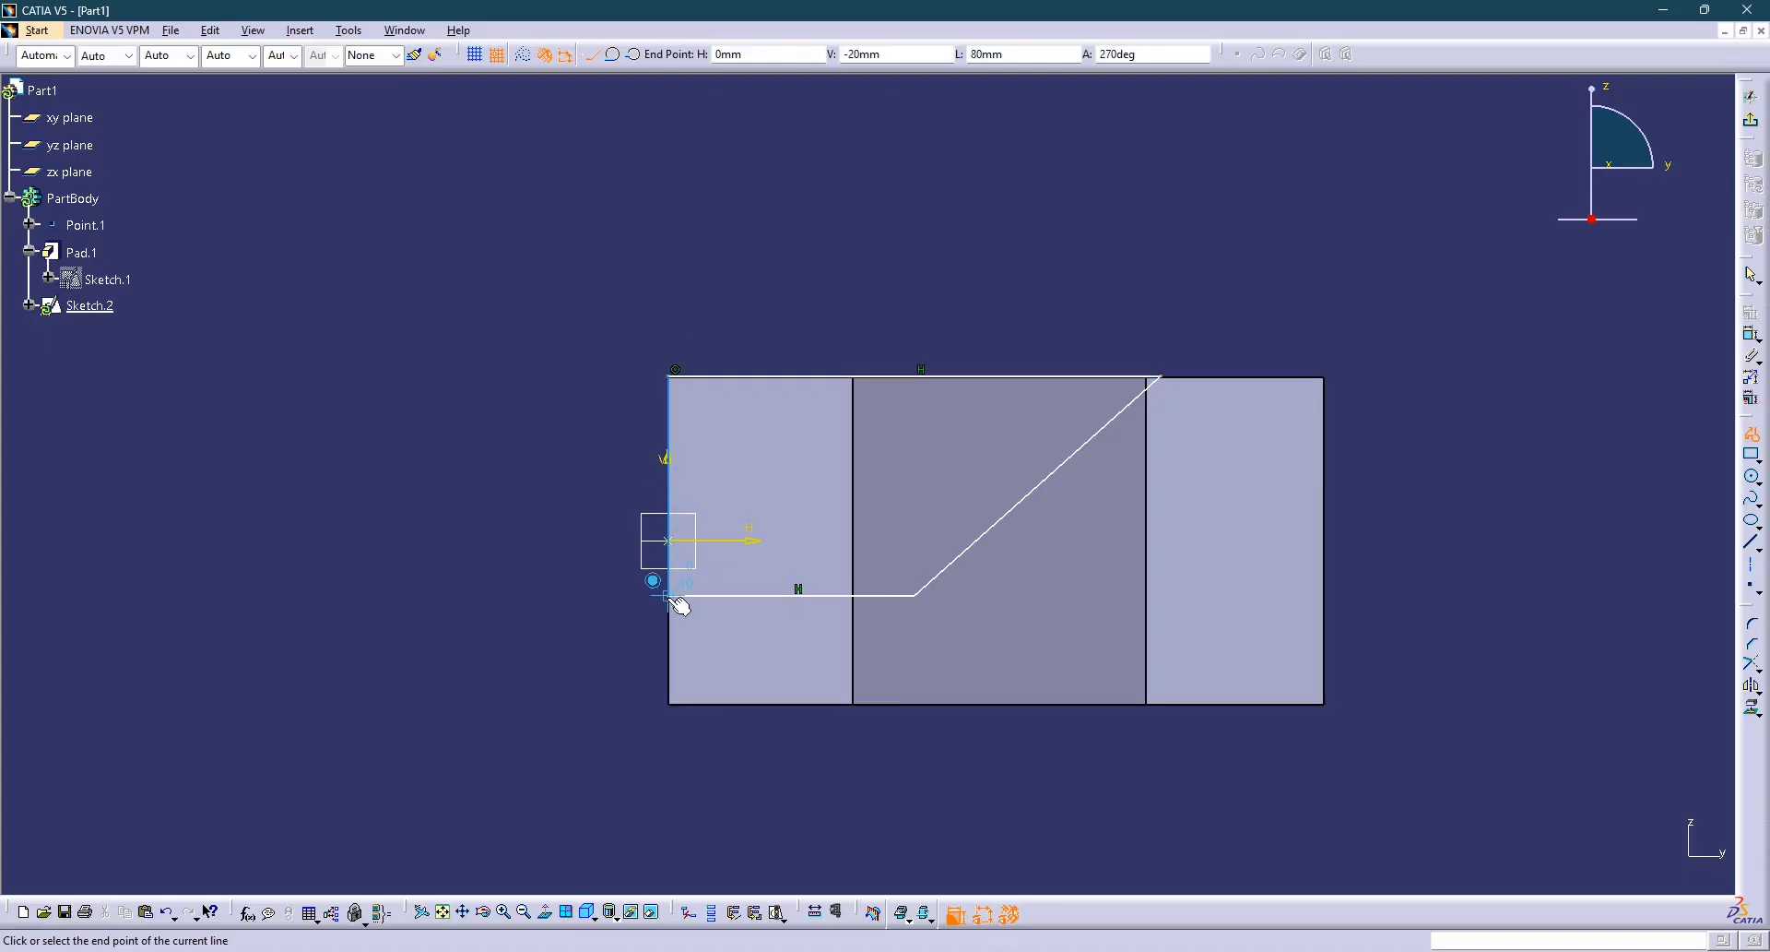
Dimension the profile's lower horizontal line 66 mm above the plate's lower edge.
click(1752, 337)
click(724, 595)
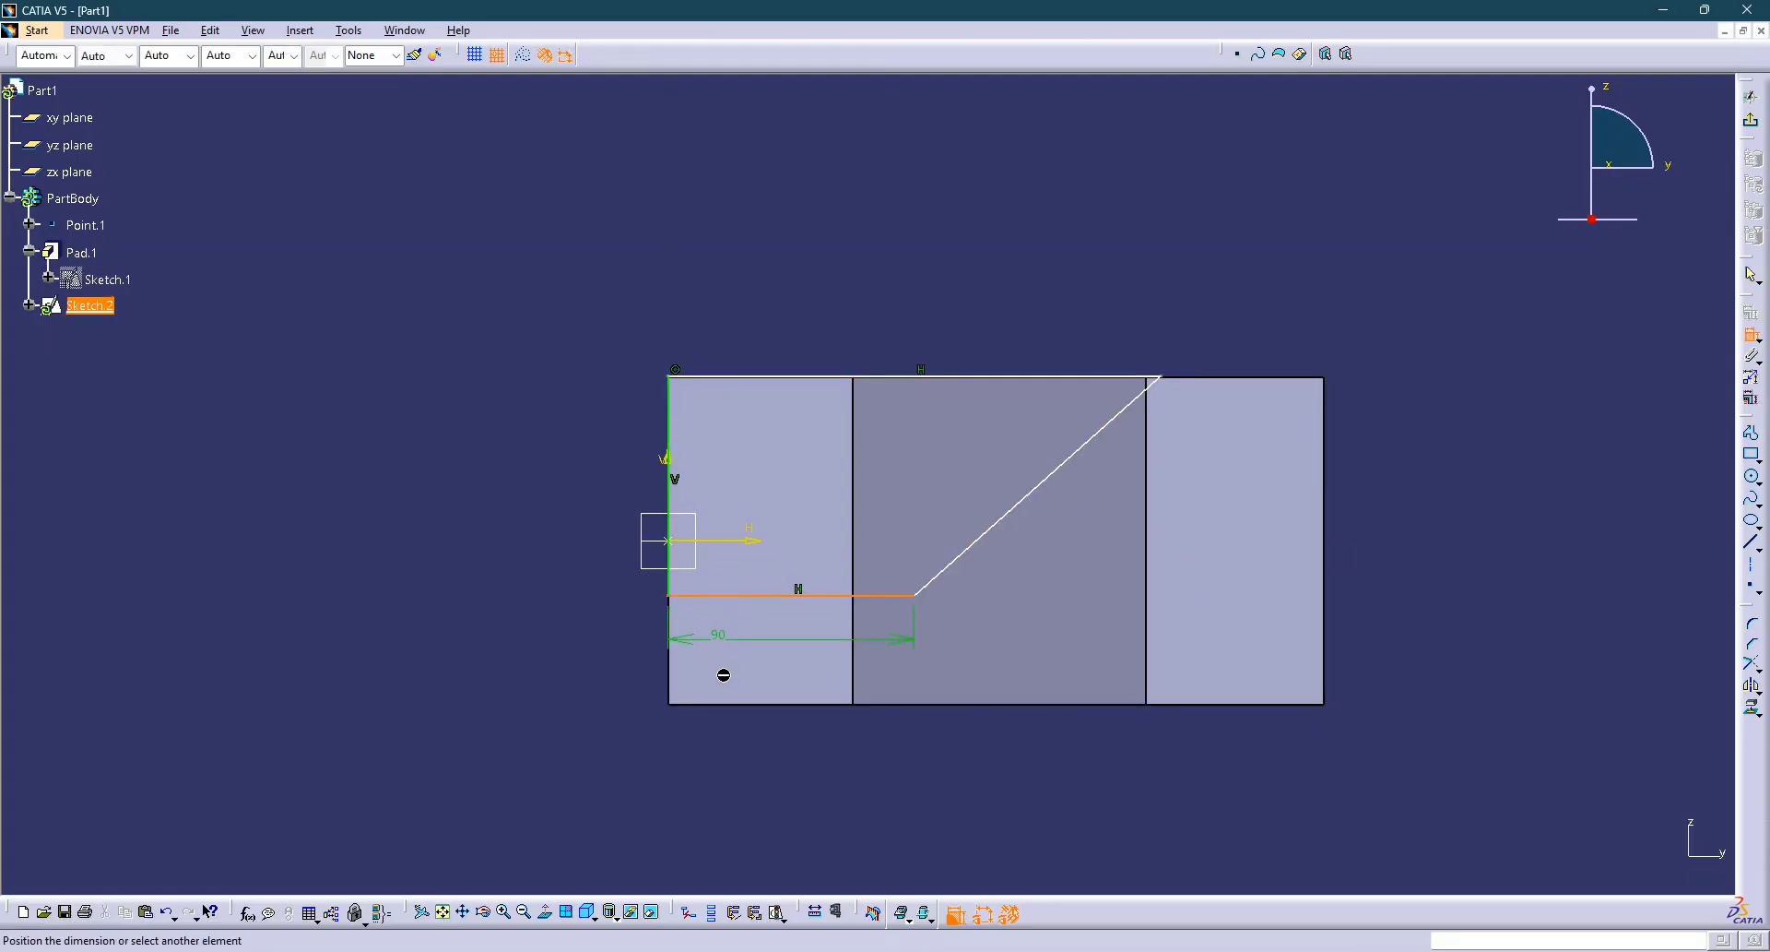
click(758, 705)
click(612, 683)
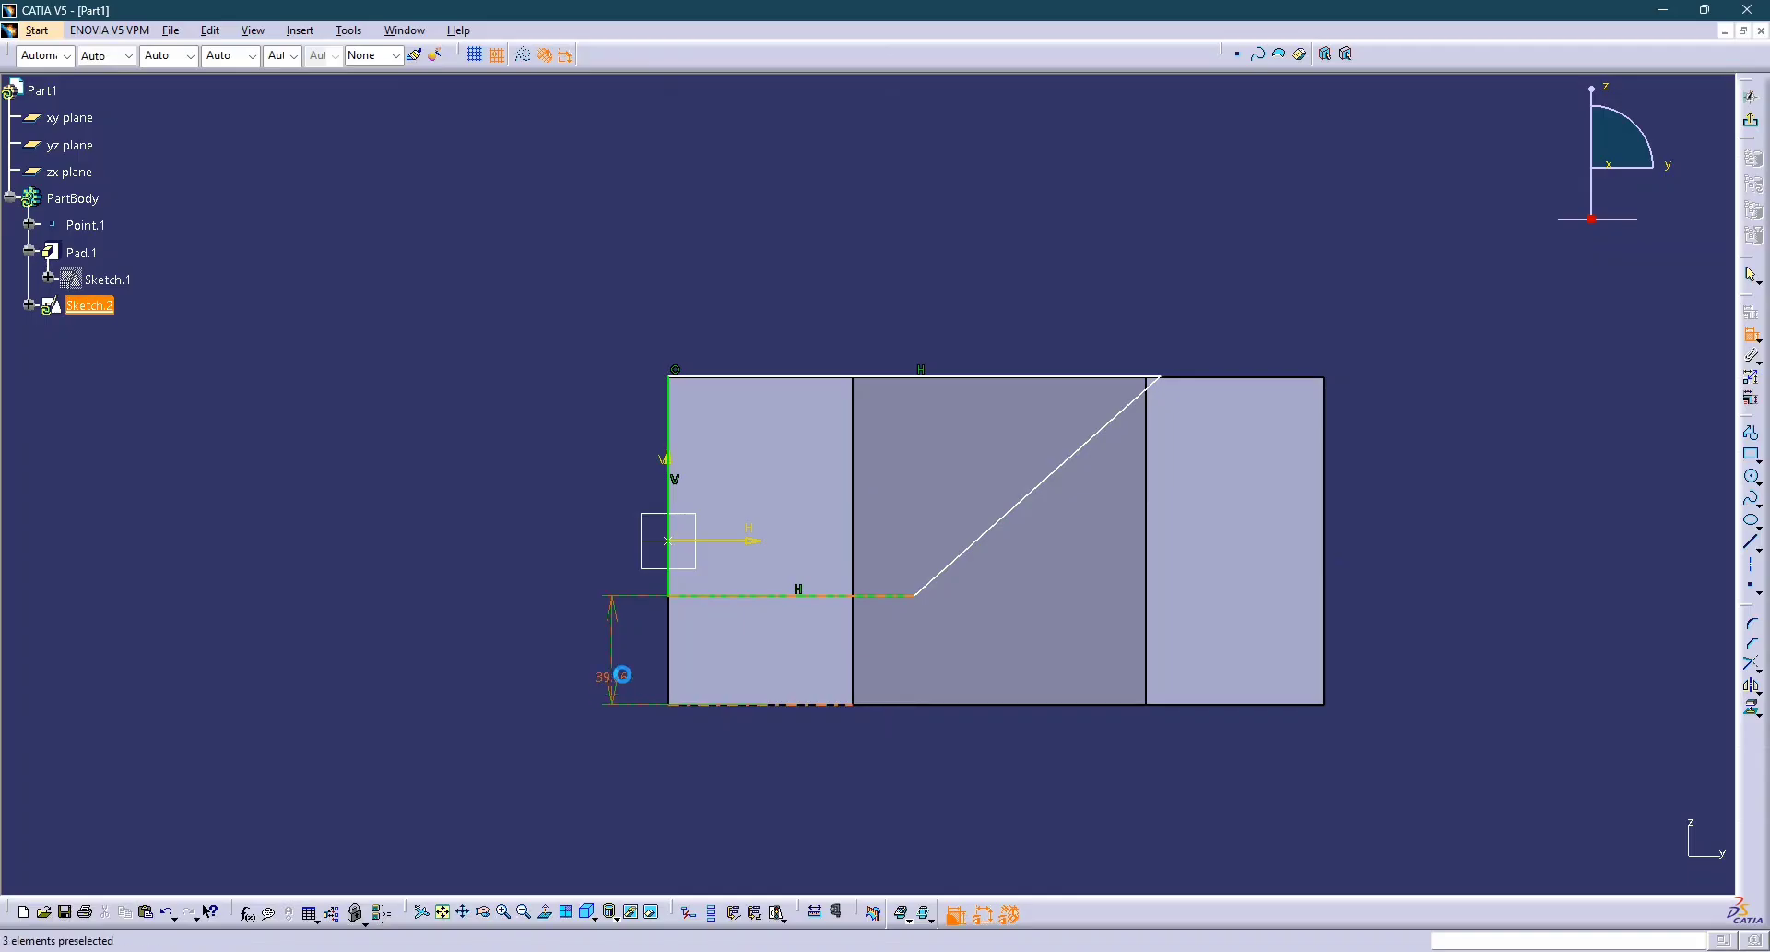
double_click(613, 679)
text(66)
key(Return)
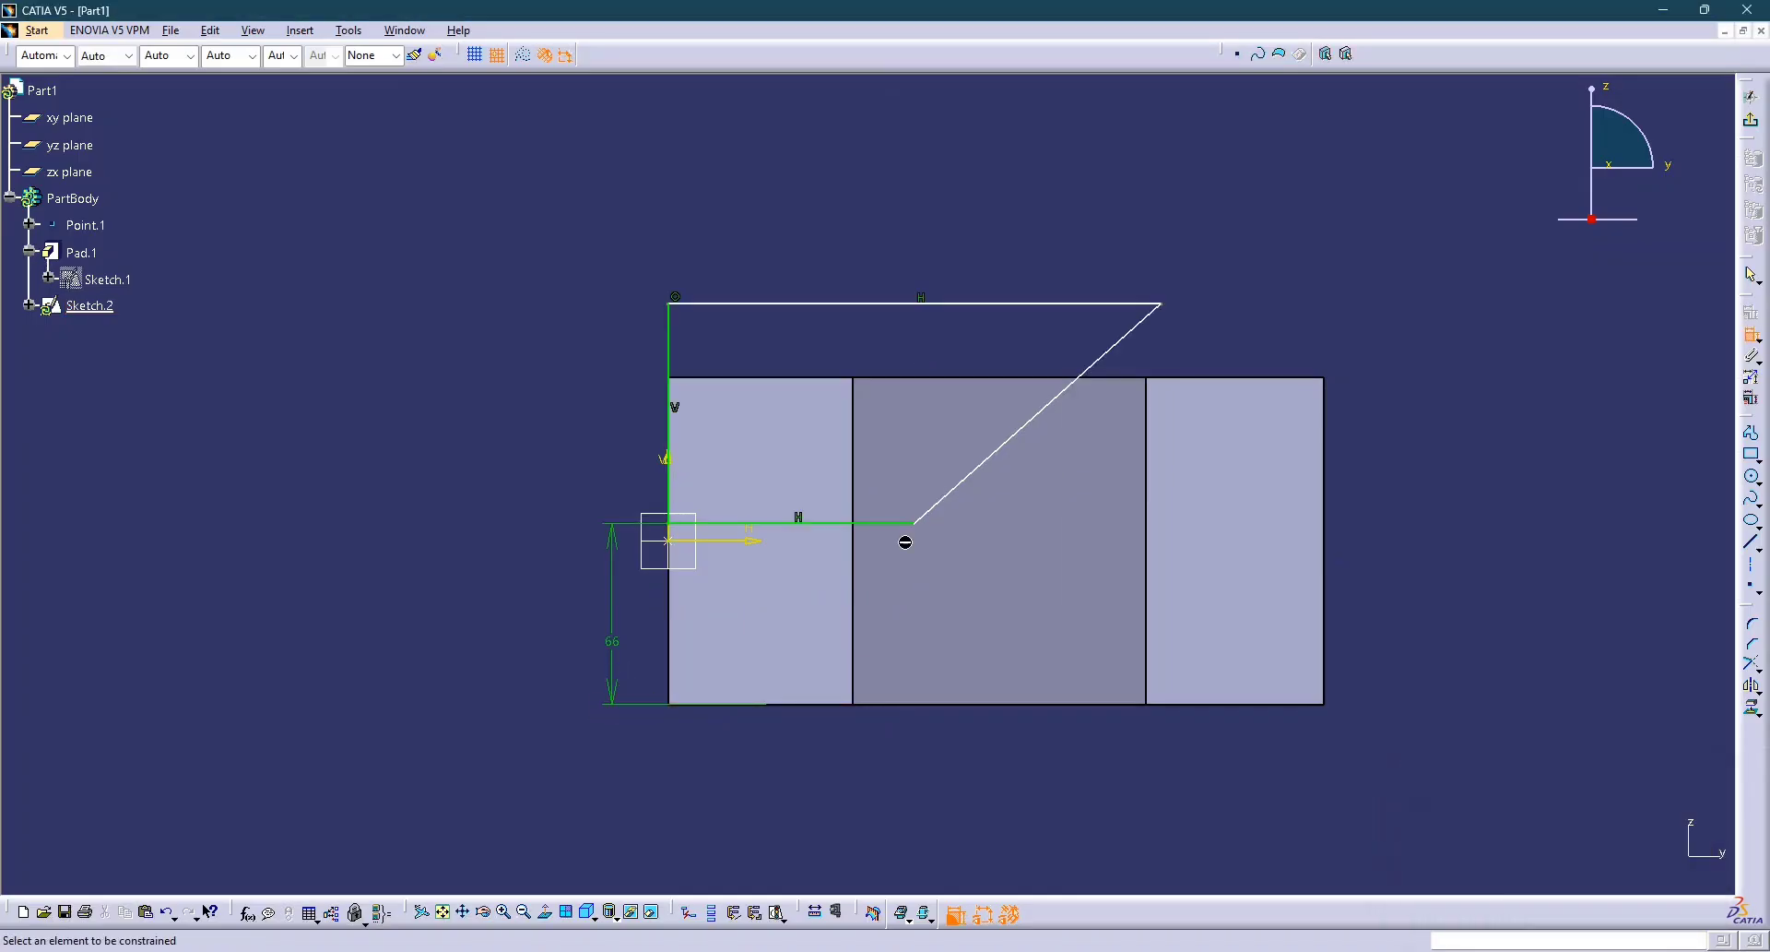
Make the profile's upper horizontal line coincident with the plate's top edge.
click(824, 378)
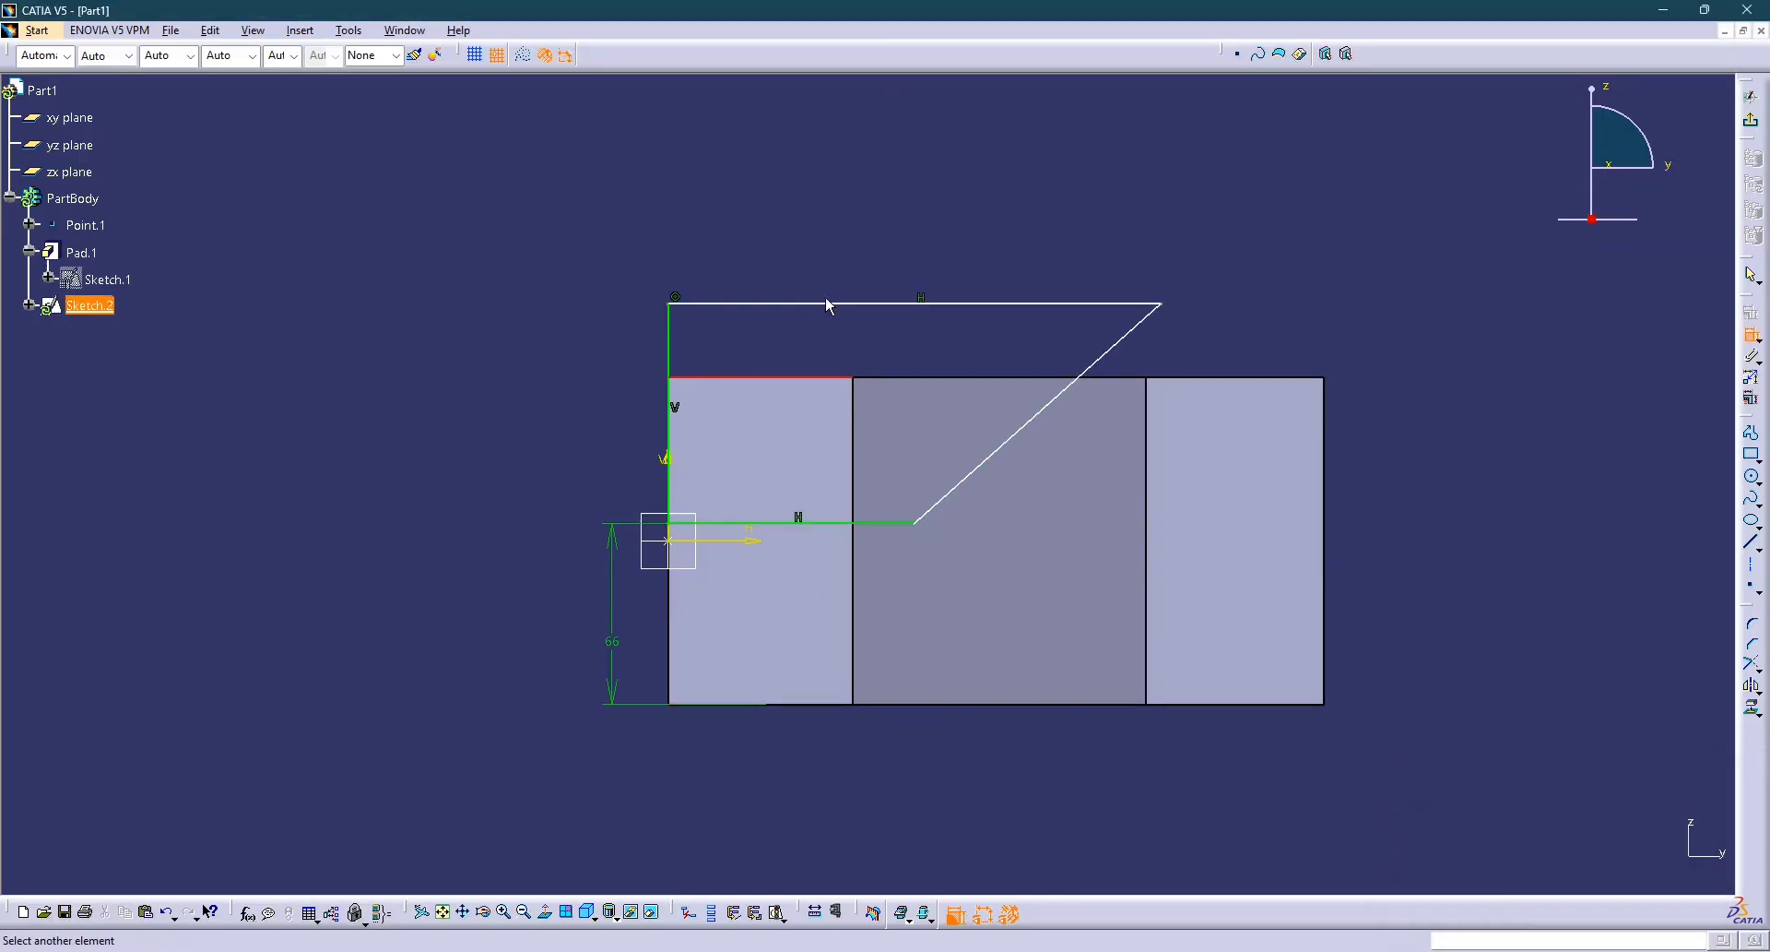
click(821, 302)
right_click(569, 297)
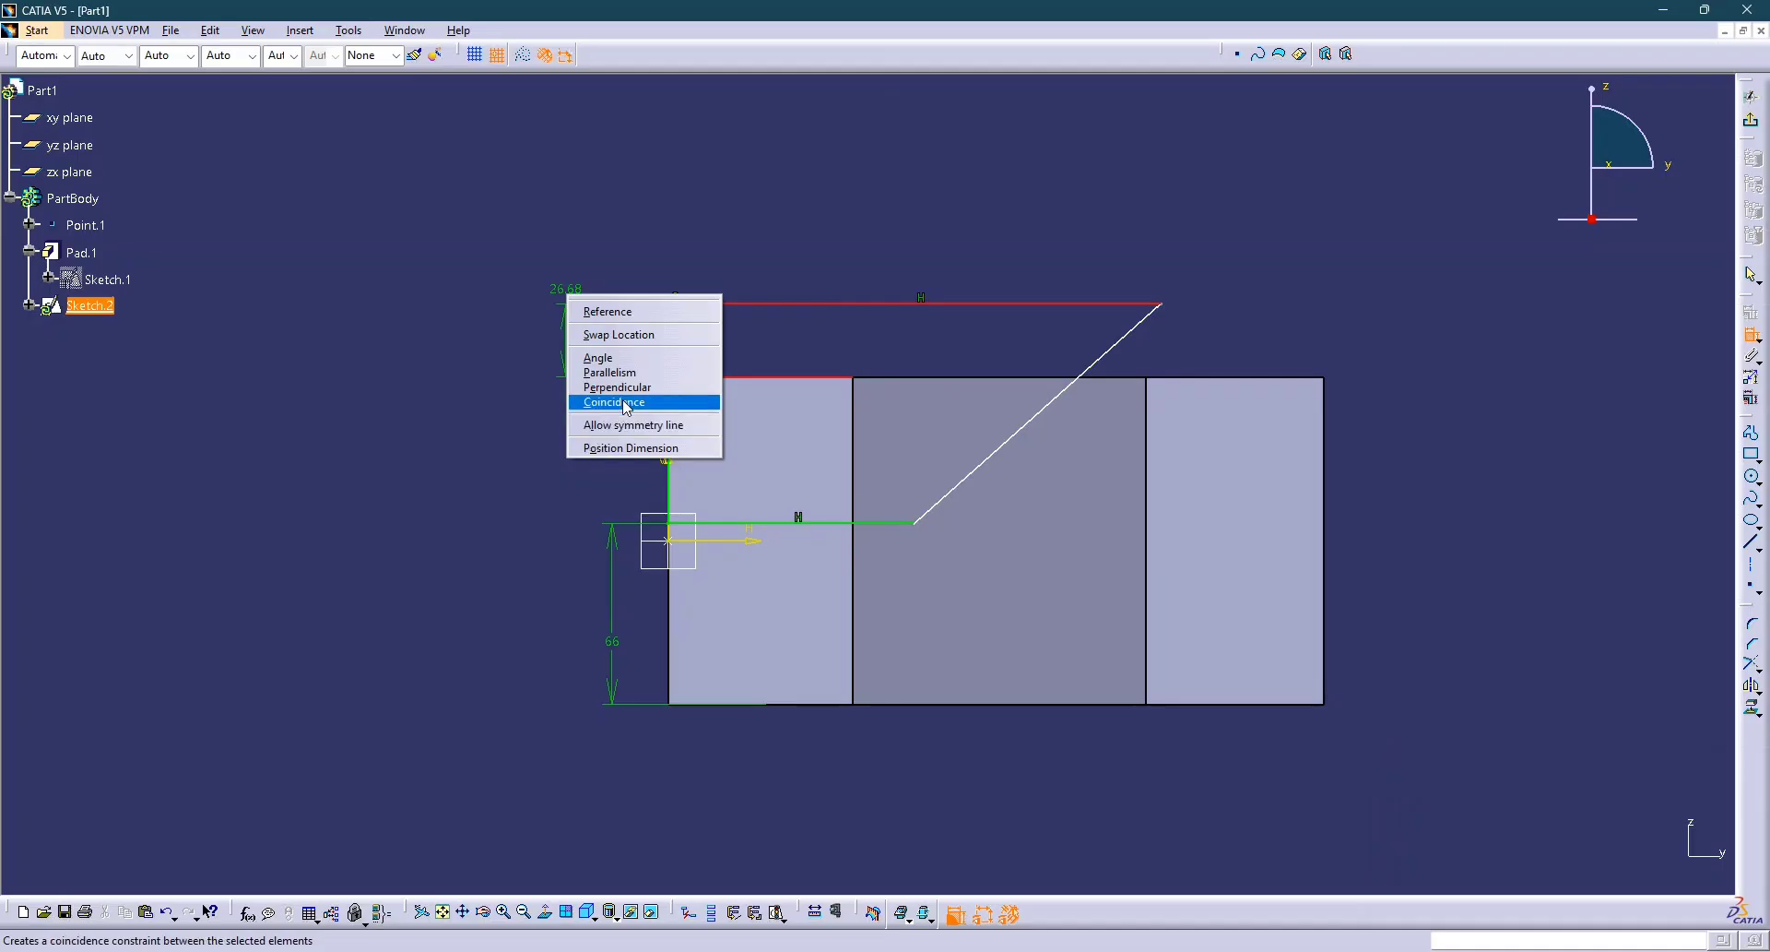
click(614, 402)
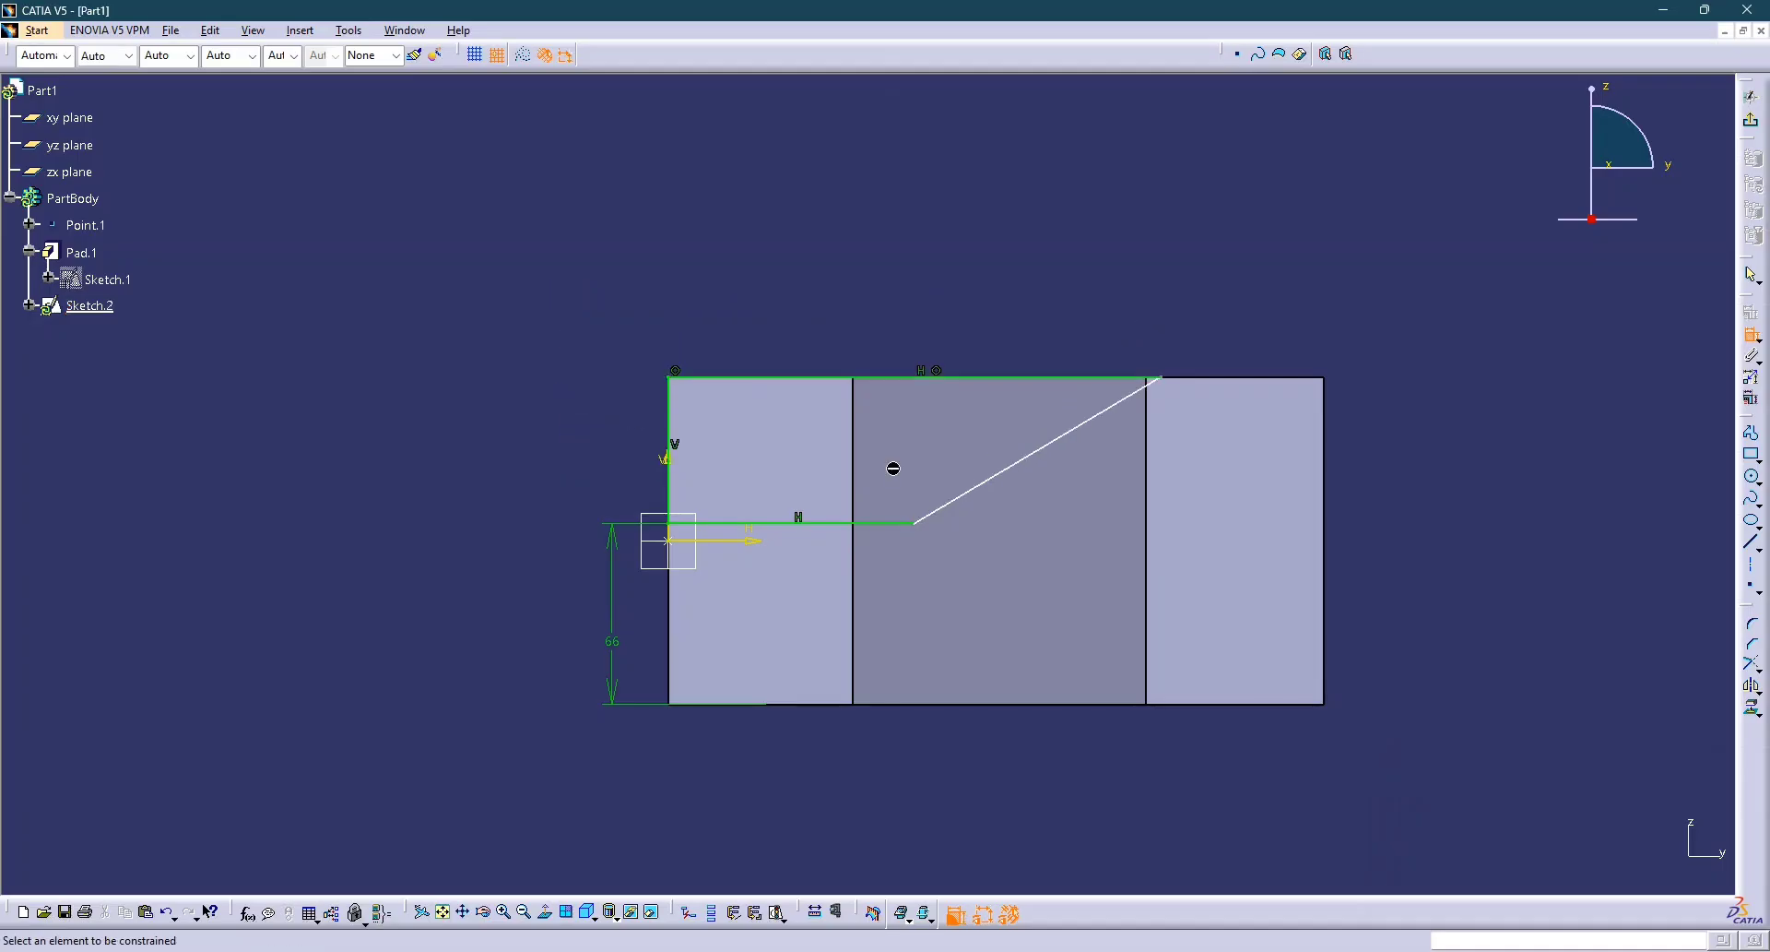
Make the slanted line's upper and lower endpoints coincident with the plate's second and first bend edges, and exit the sketch.
click(1146, 417)
click(1161, 378)
right_click(1121, 280)
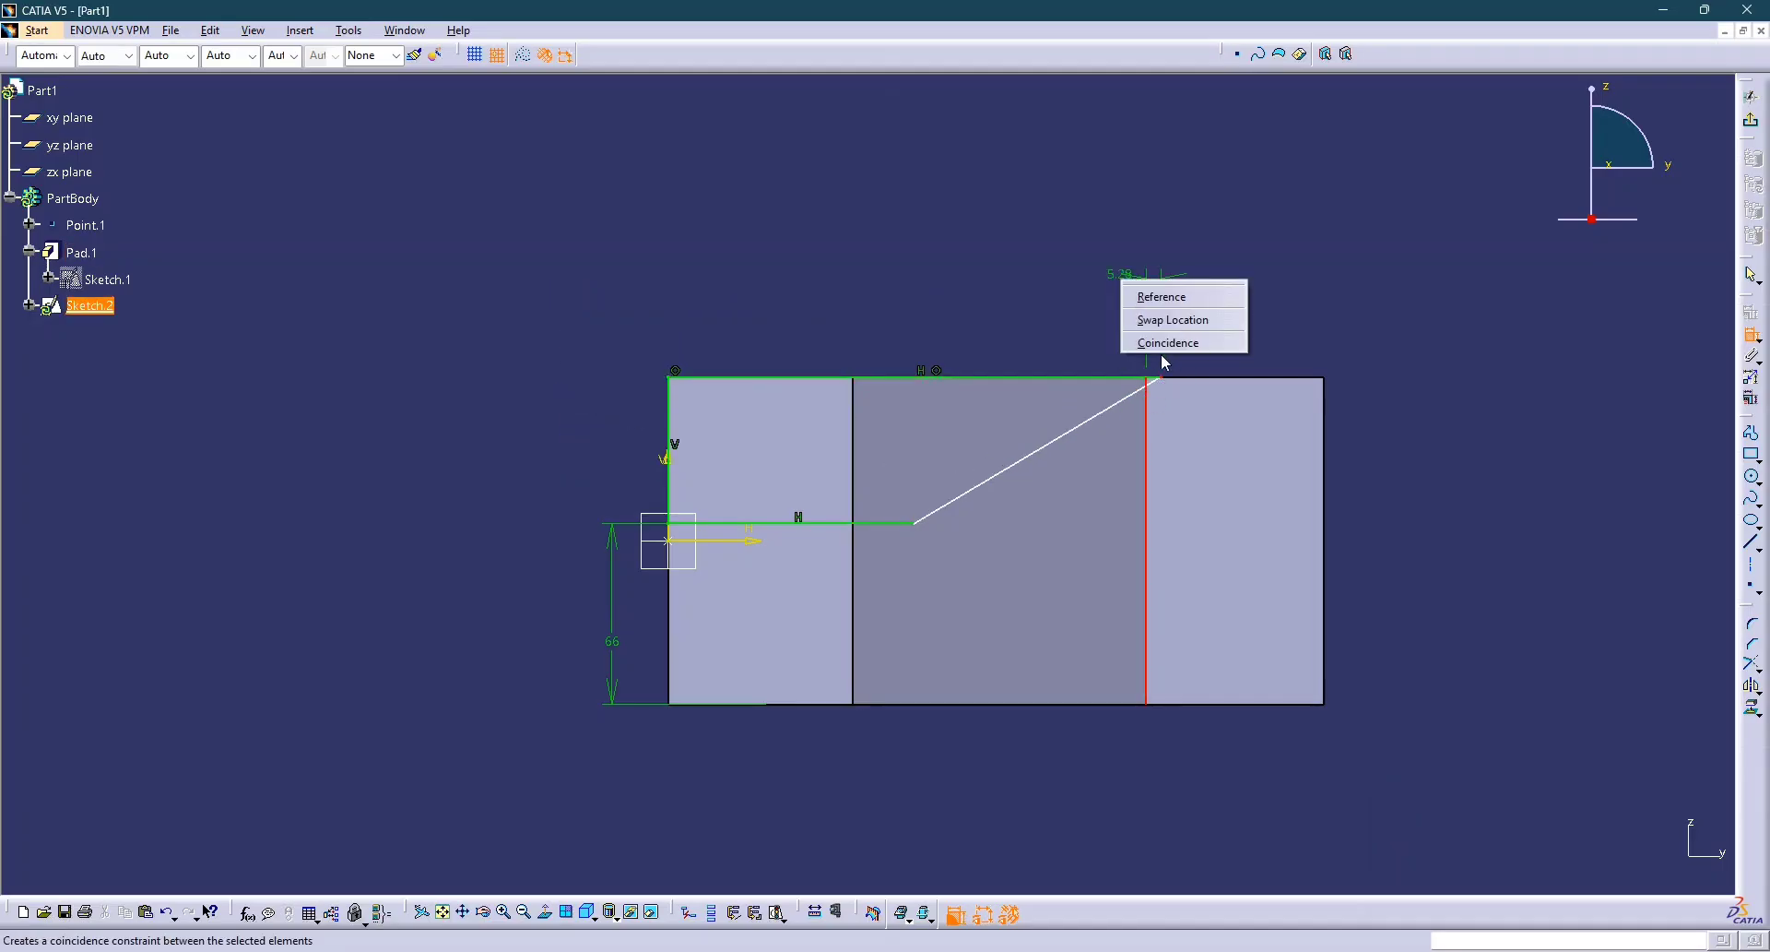
click(1153, 343)
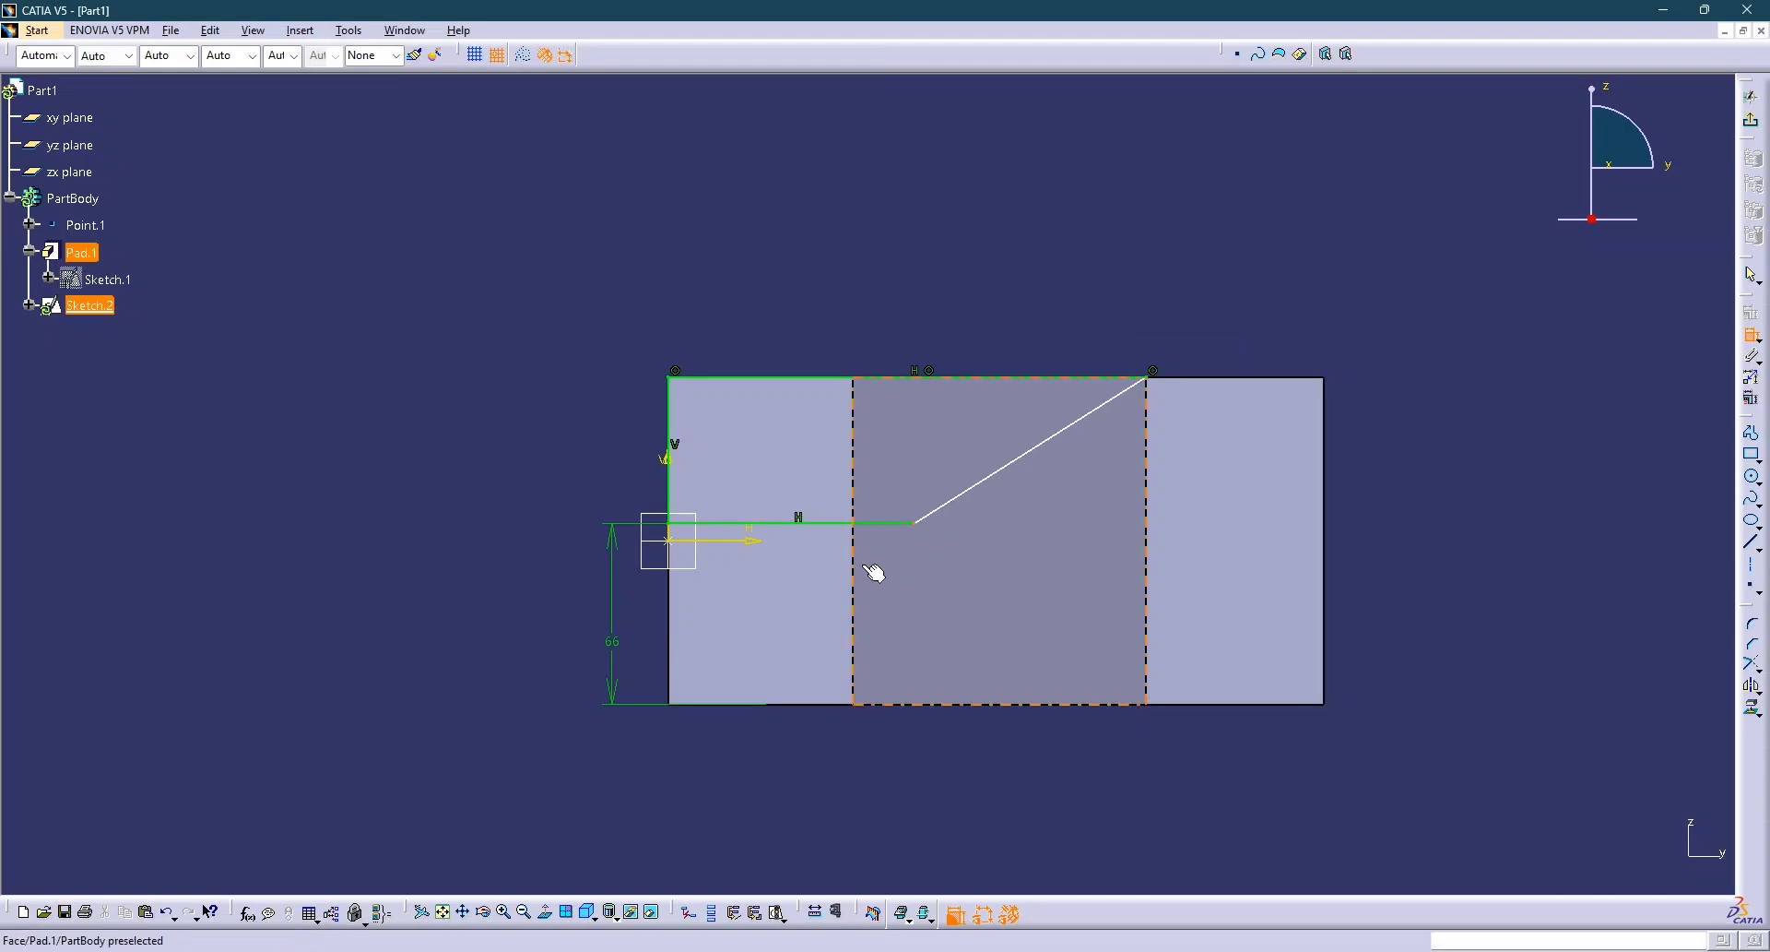
click(864, 593)
click(914, 523)
right_click(892, 315)
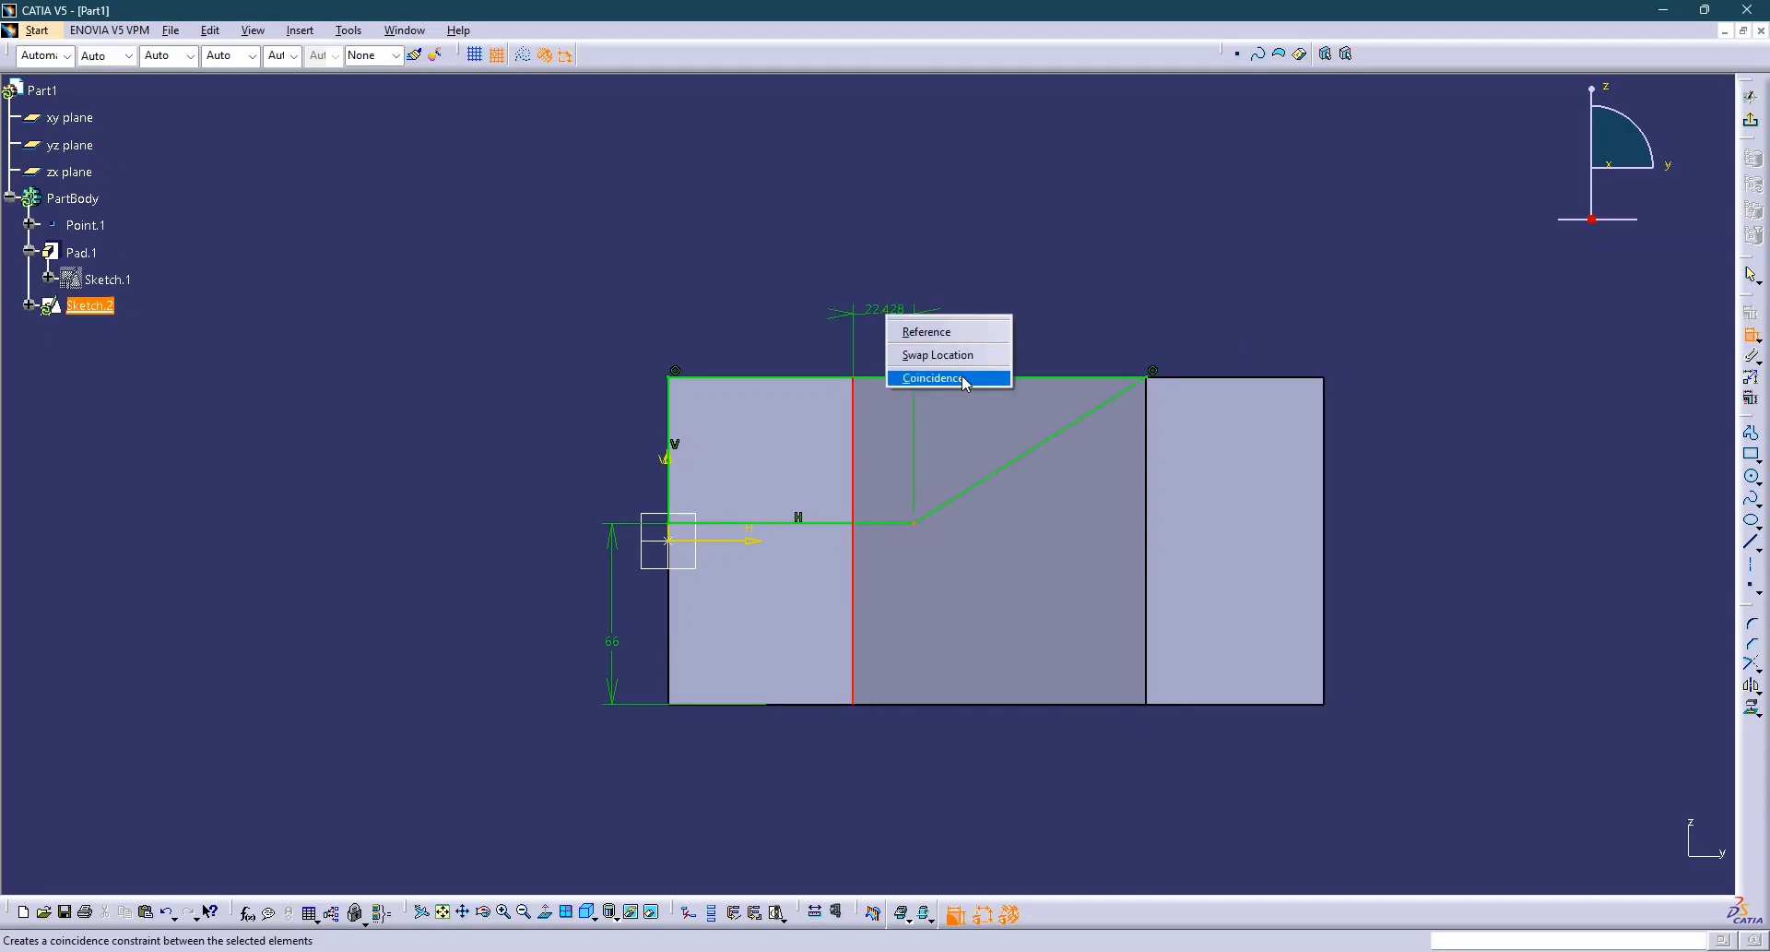
click(959, 375)
middle_drag(1229, 379, 1220, 405)
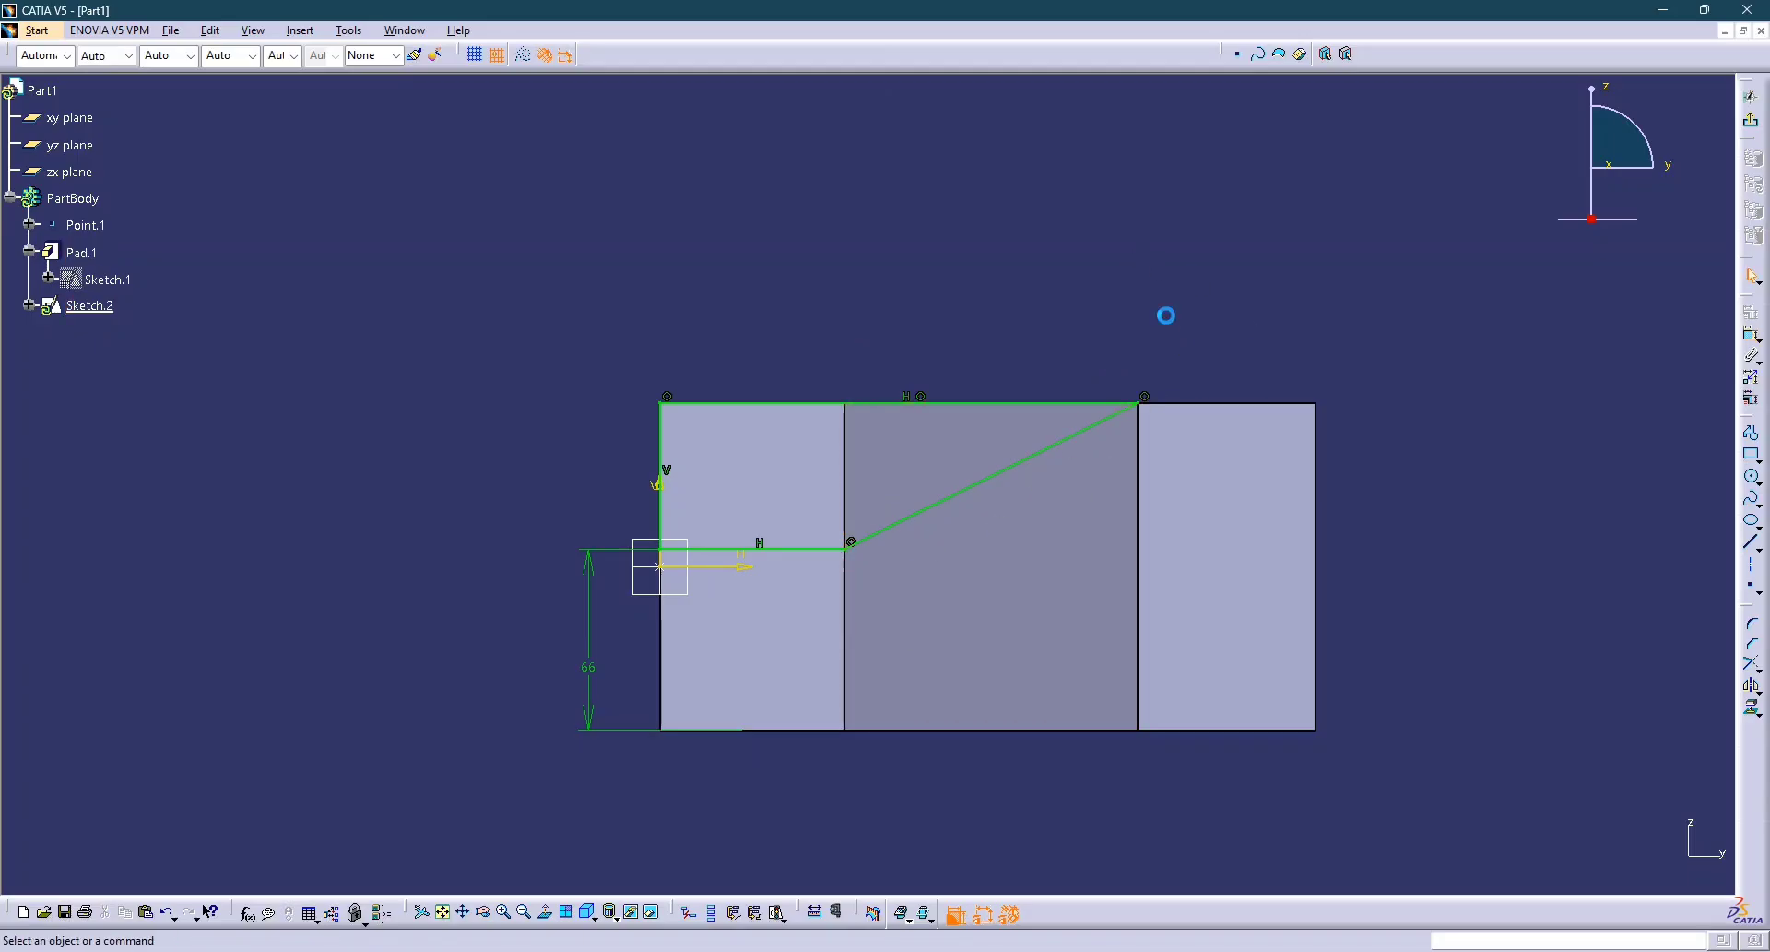
click(1752, 119)
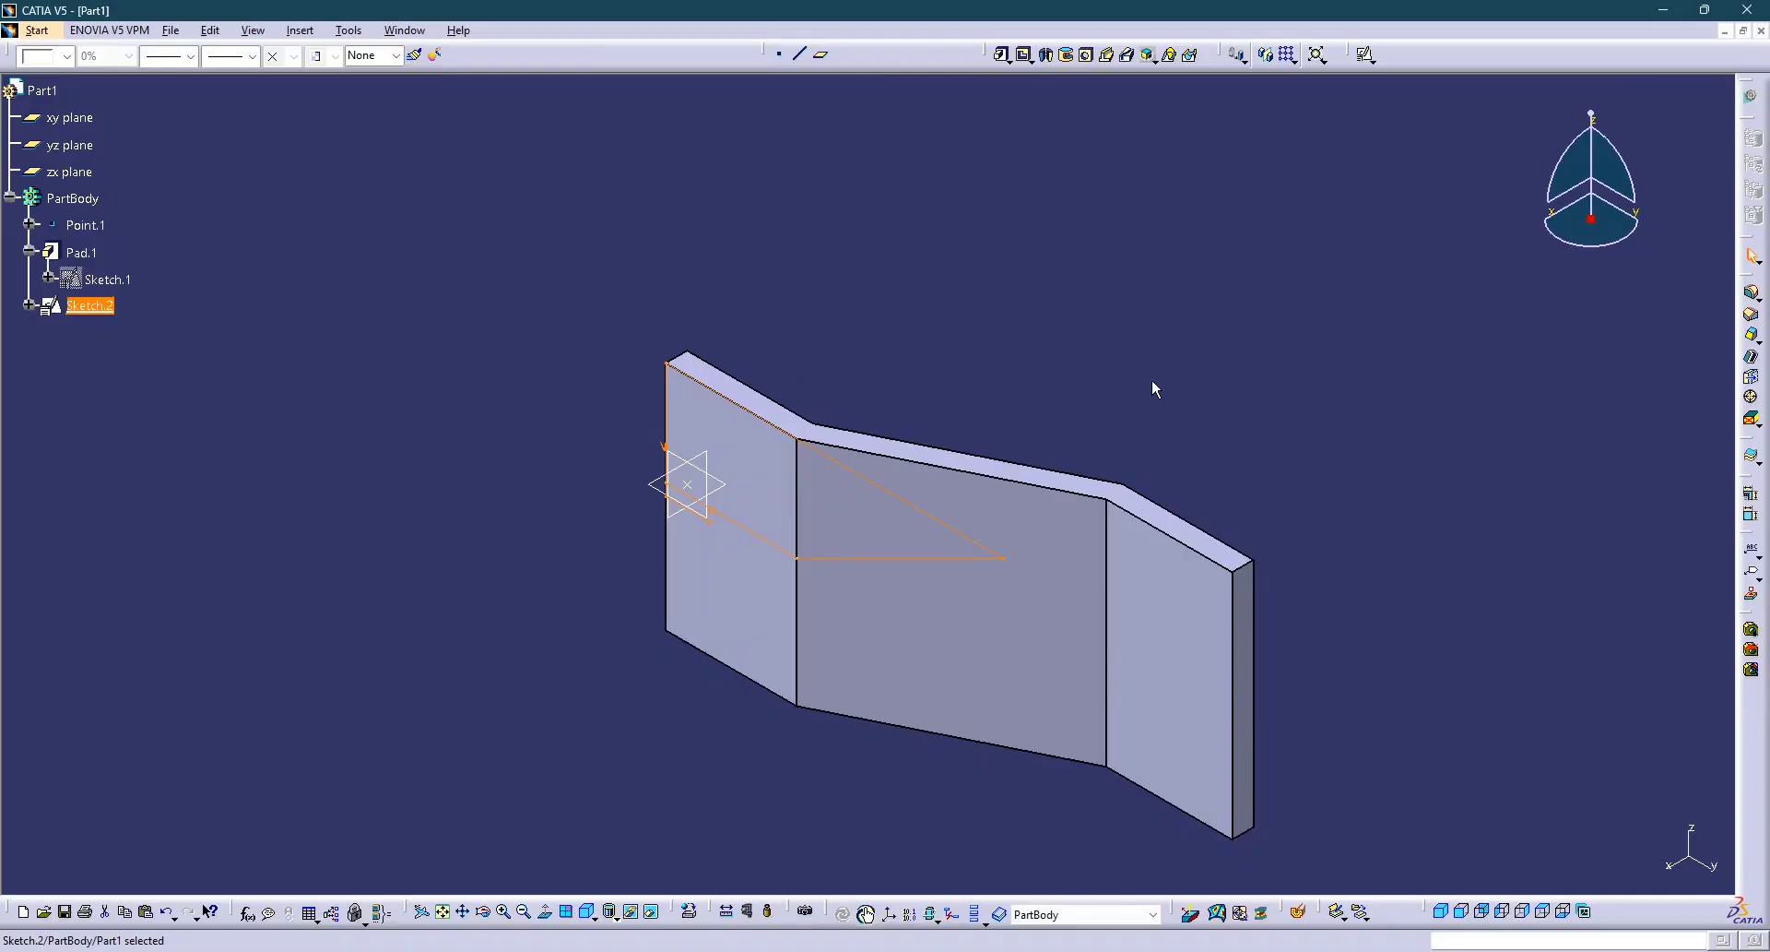
Cut the sketched profile out of the plate with a Pocket using the Up to last limit.
click(1023, 54)
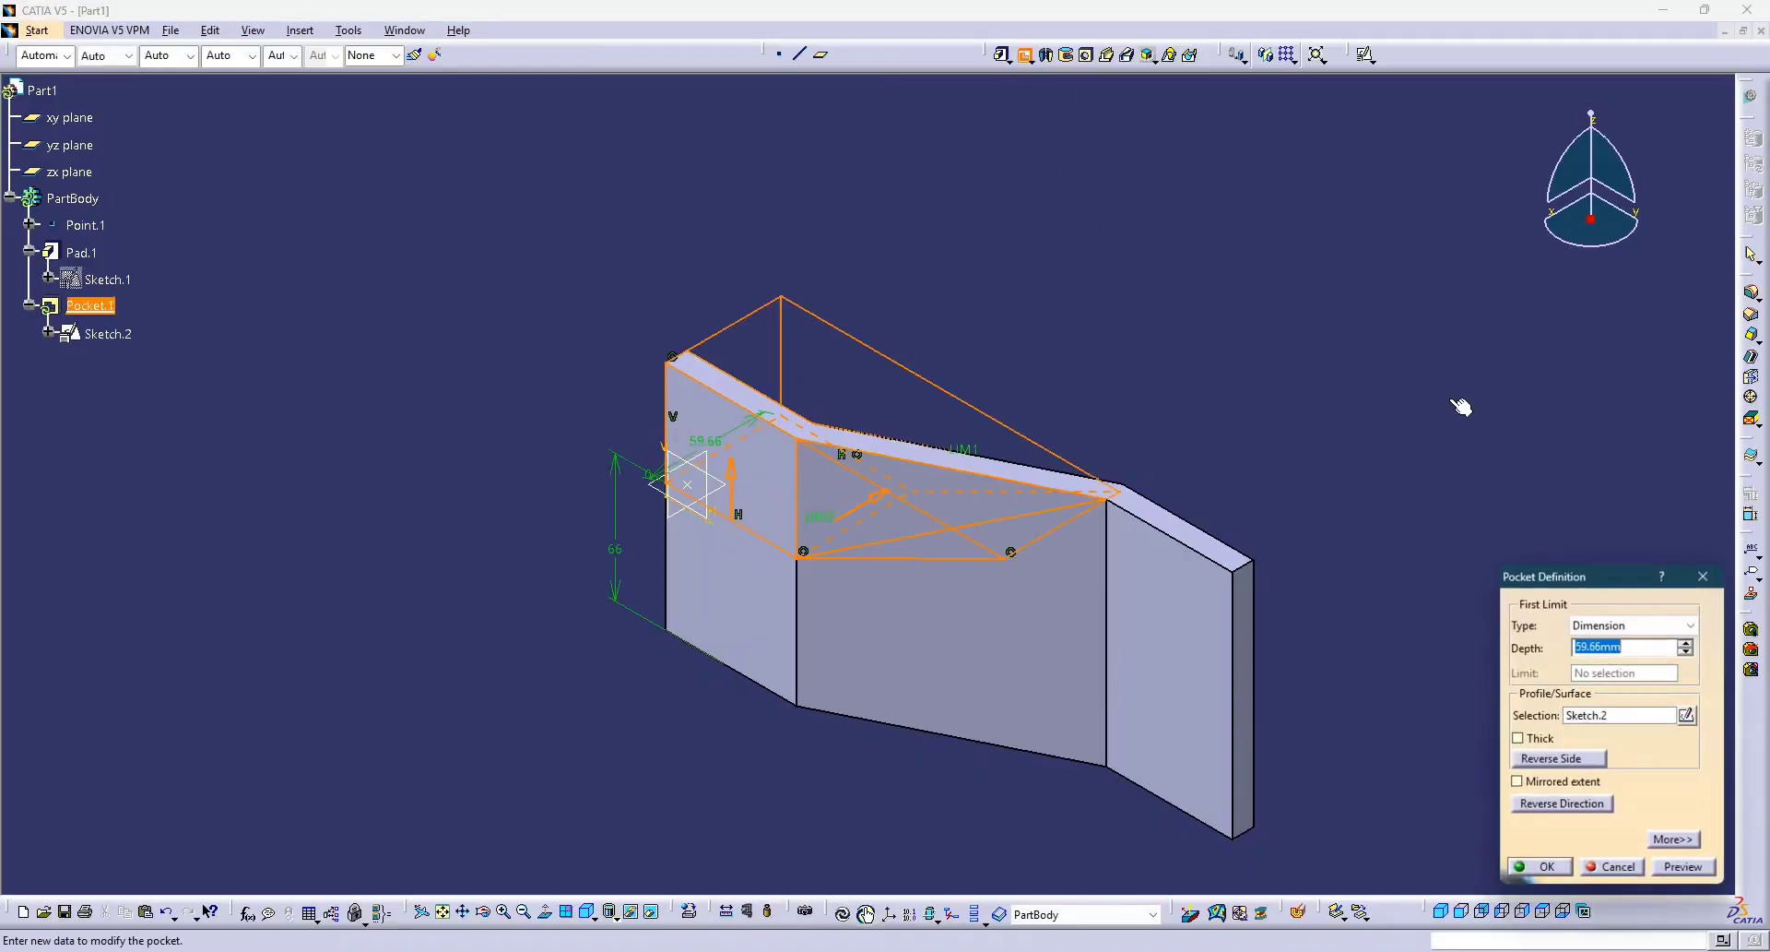
click(1627, 625)
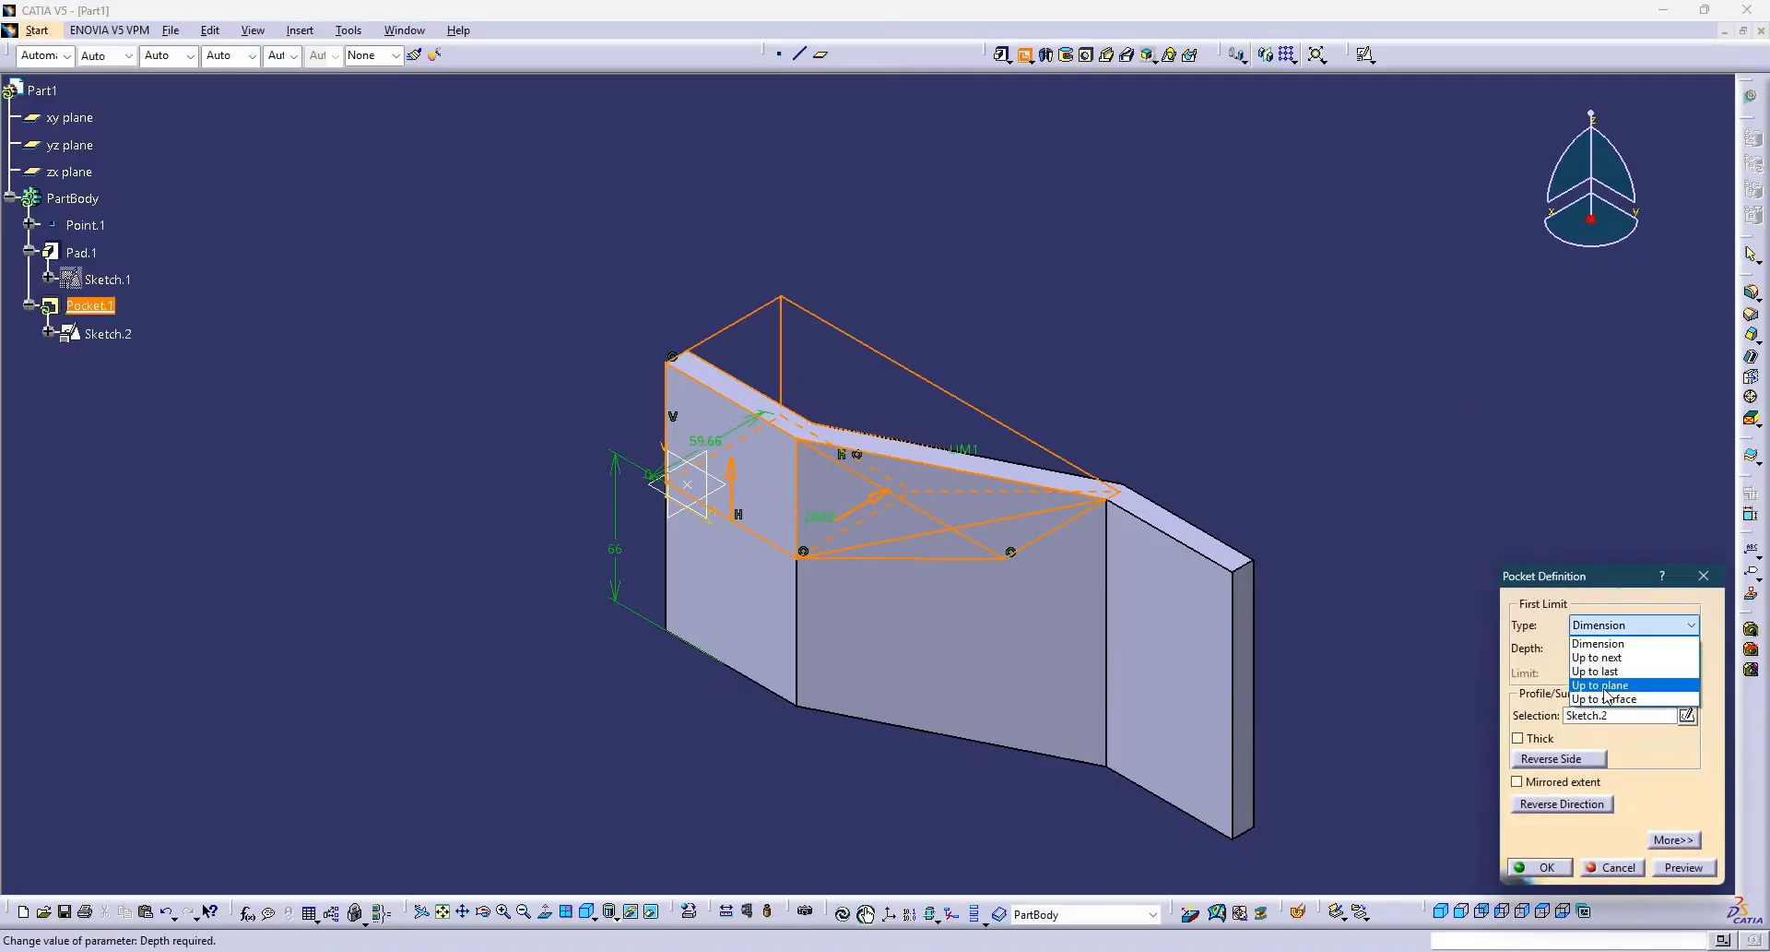
click(1625, 671)
click(1633, 625)
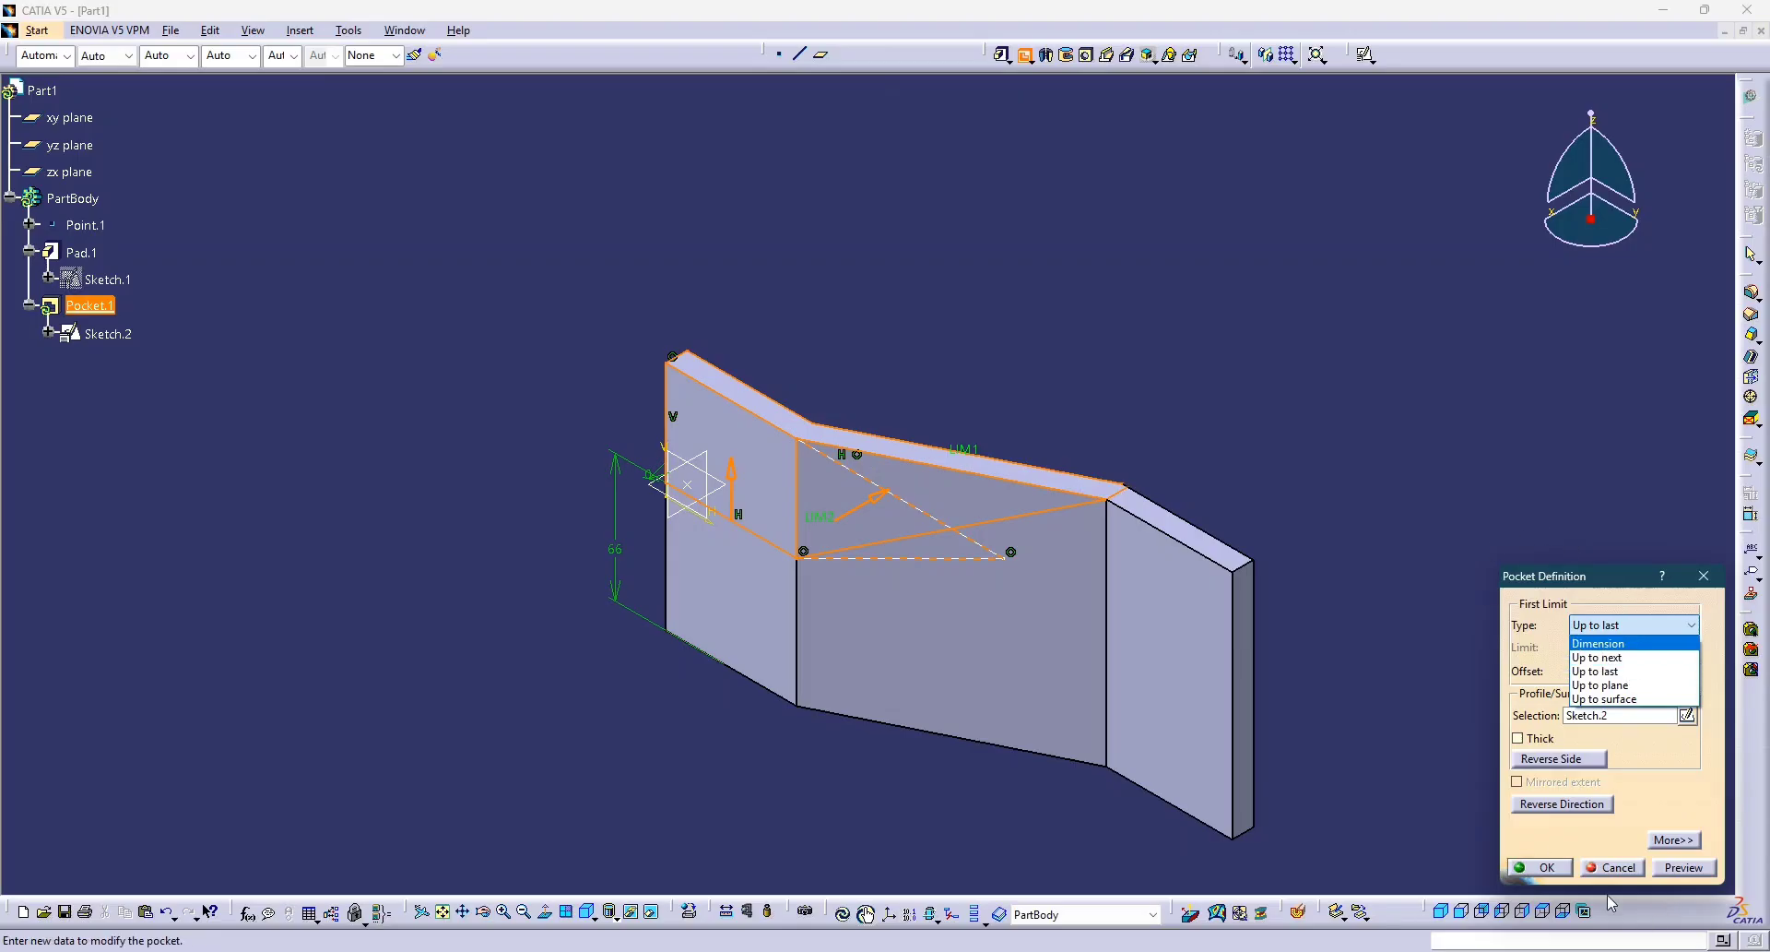
click(1552, 875)
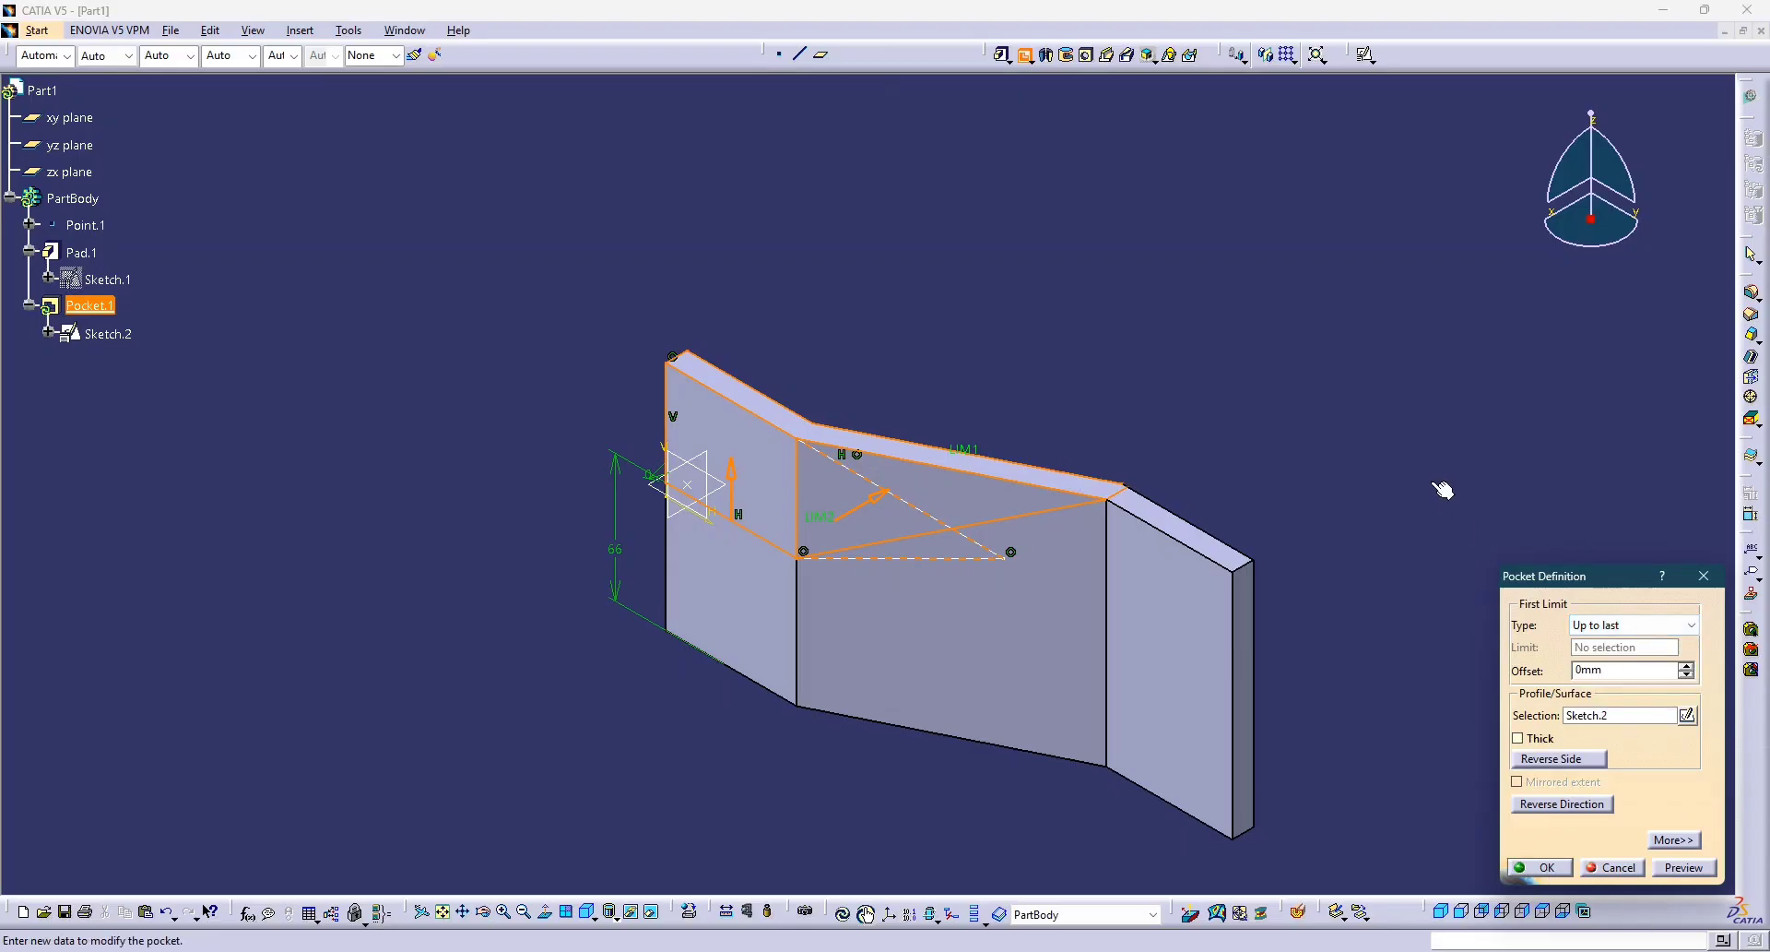
click(1540, 867)
middle_drag(1269, 542, 1229, 498)
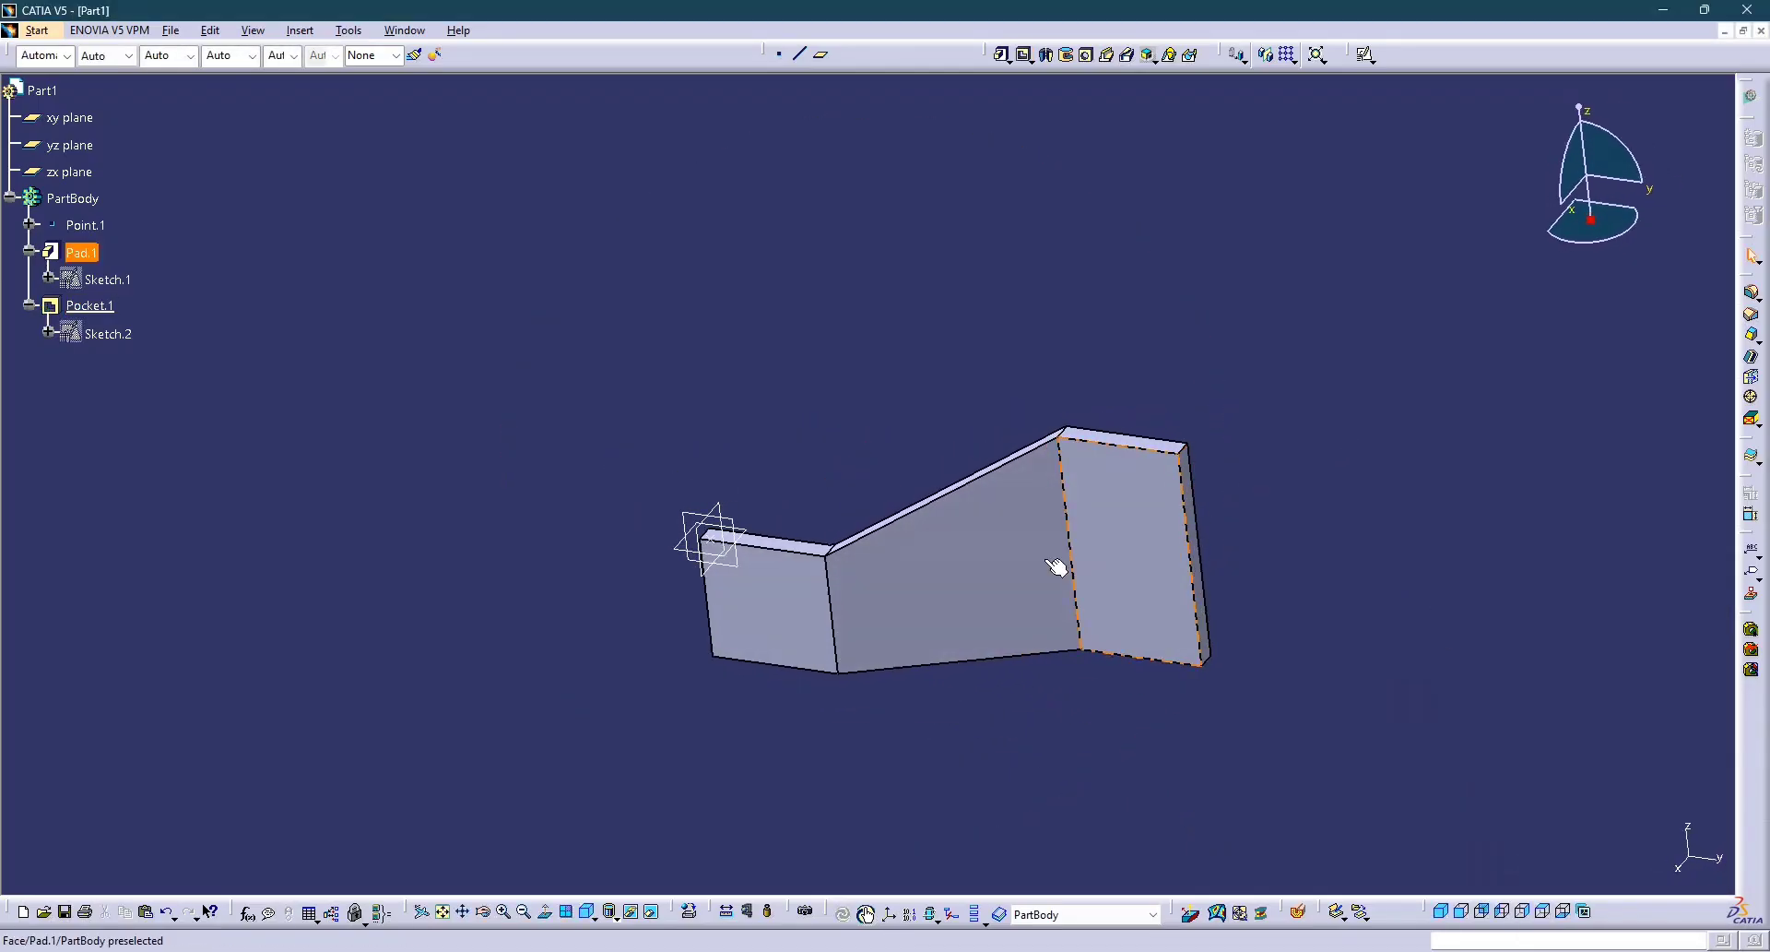
middle_drag(1056, 566, 1086, 474)
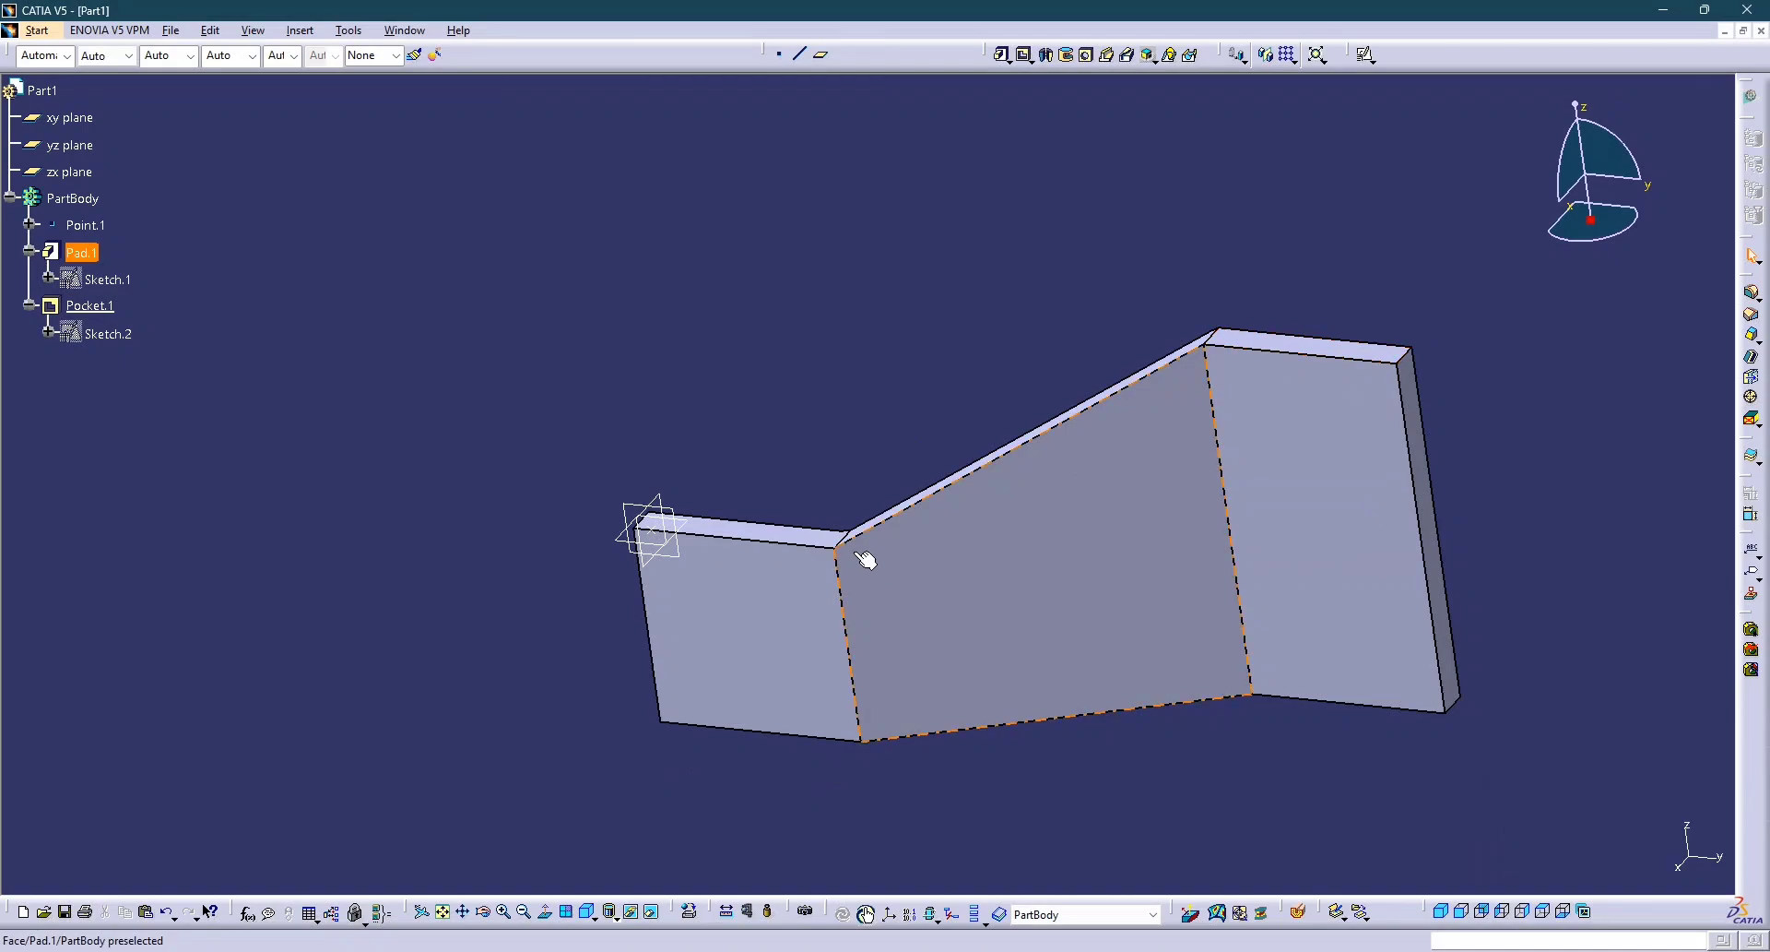
middle_drag(838, 553, 786, 514)
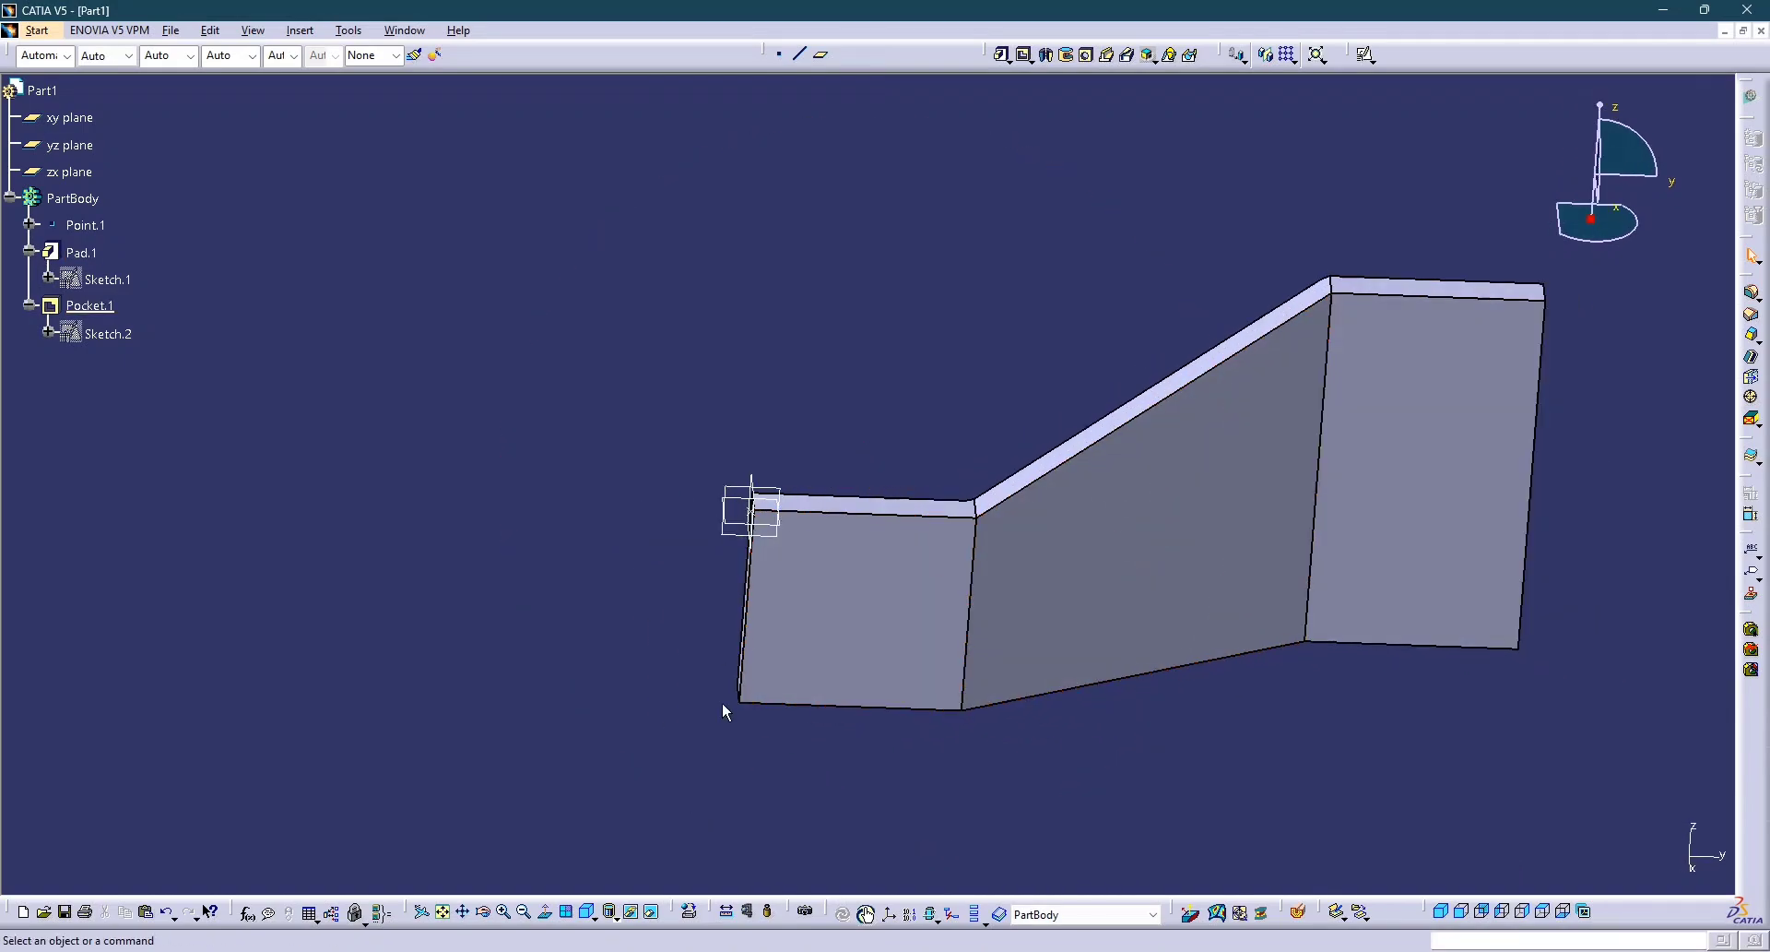
drag(692, 450, 828, 577)
middle_drag(1091, 635, 931, 613)
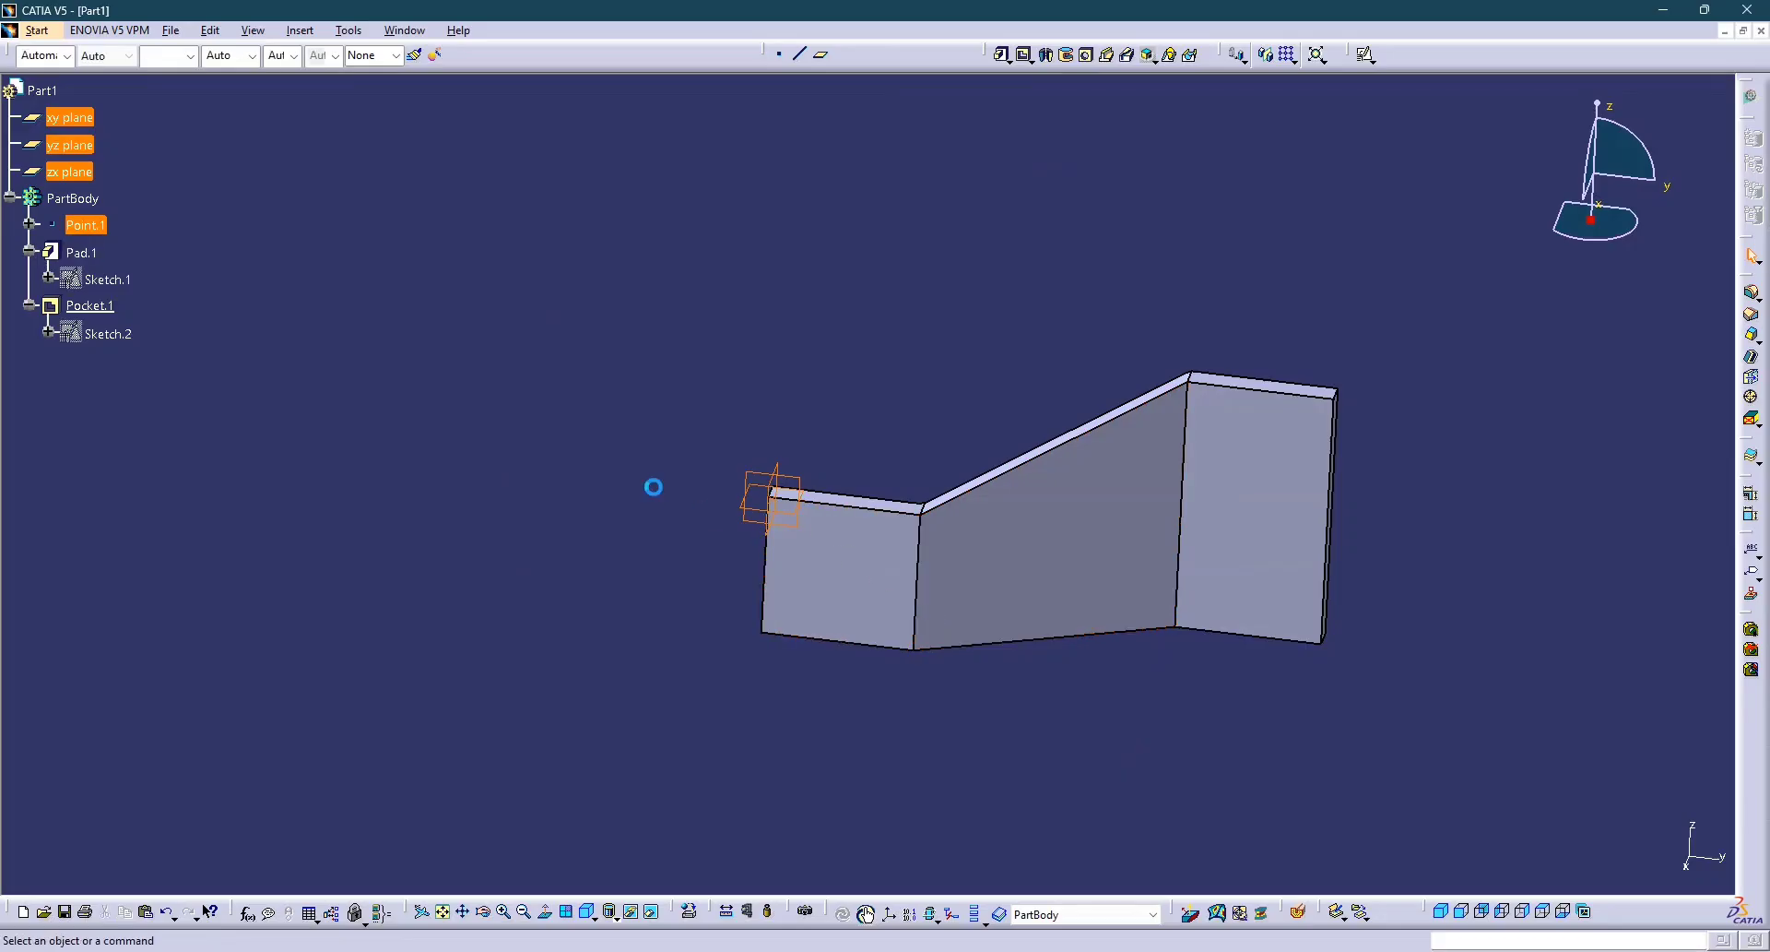
click(682, 484)
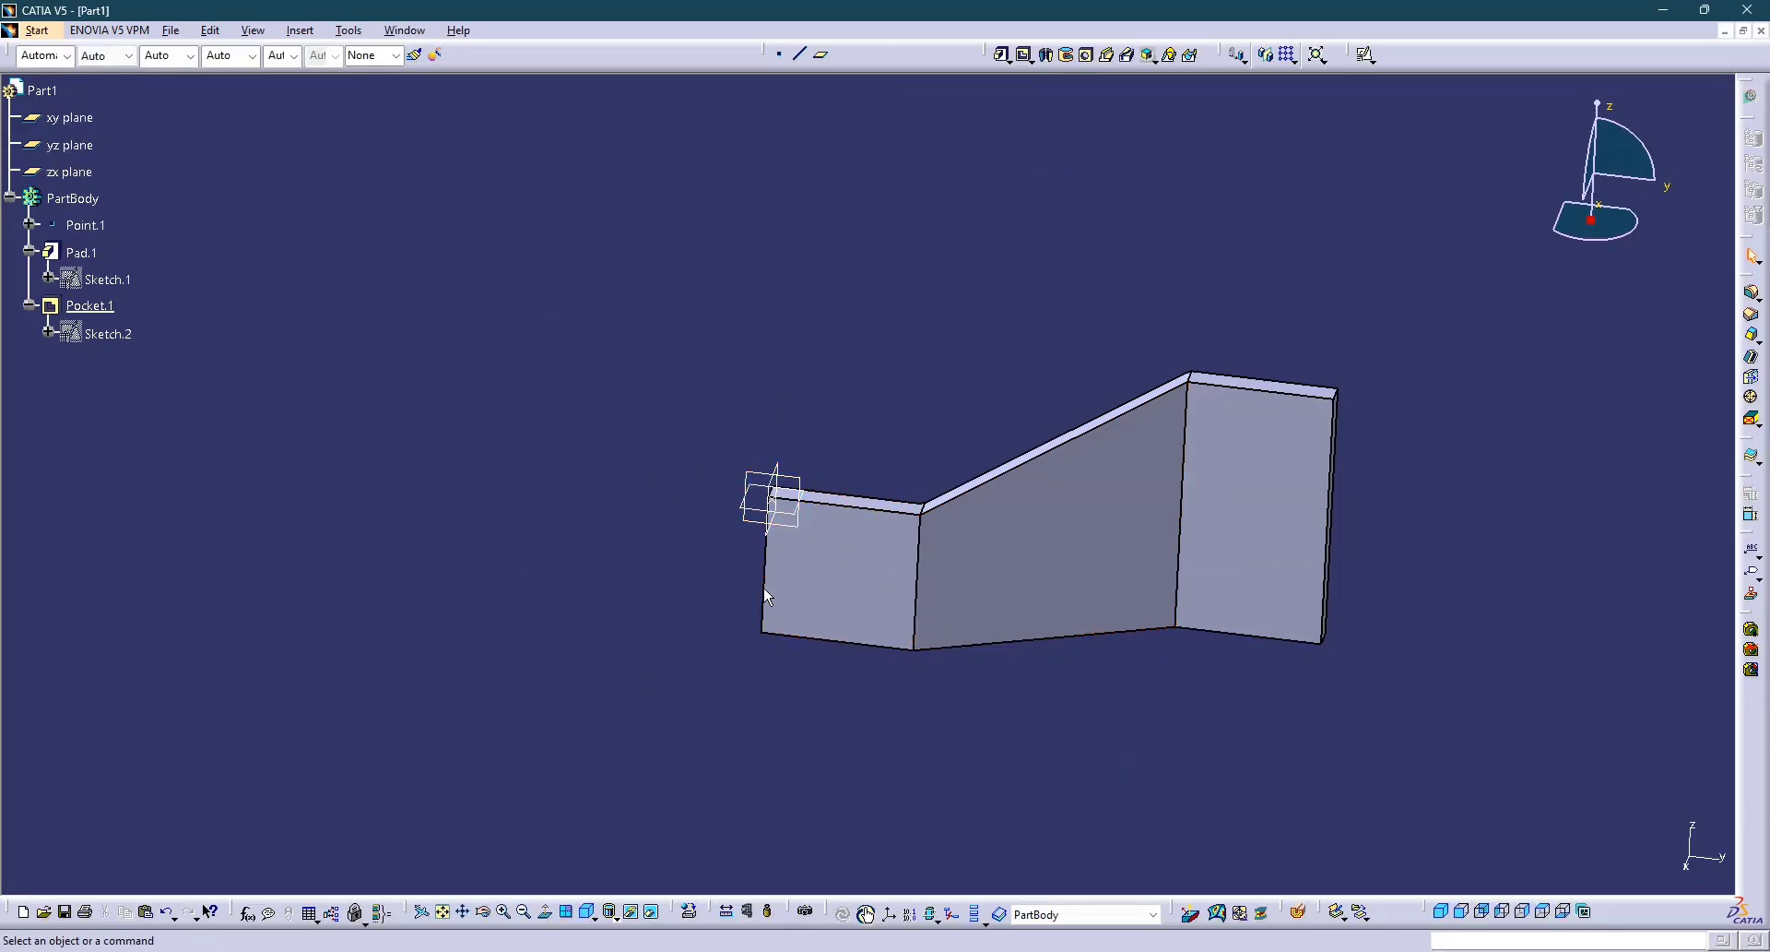
Open the toolbar customization, find the Hide/Show command among all commands and show its properties.
right_click(1509, 68)
click(1563, 674)
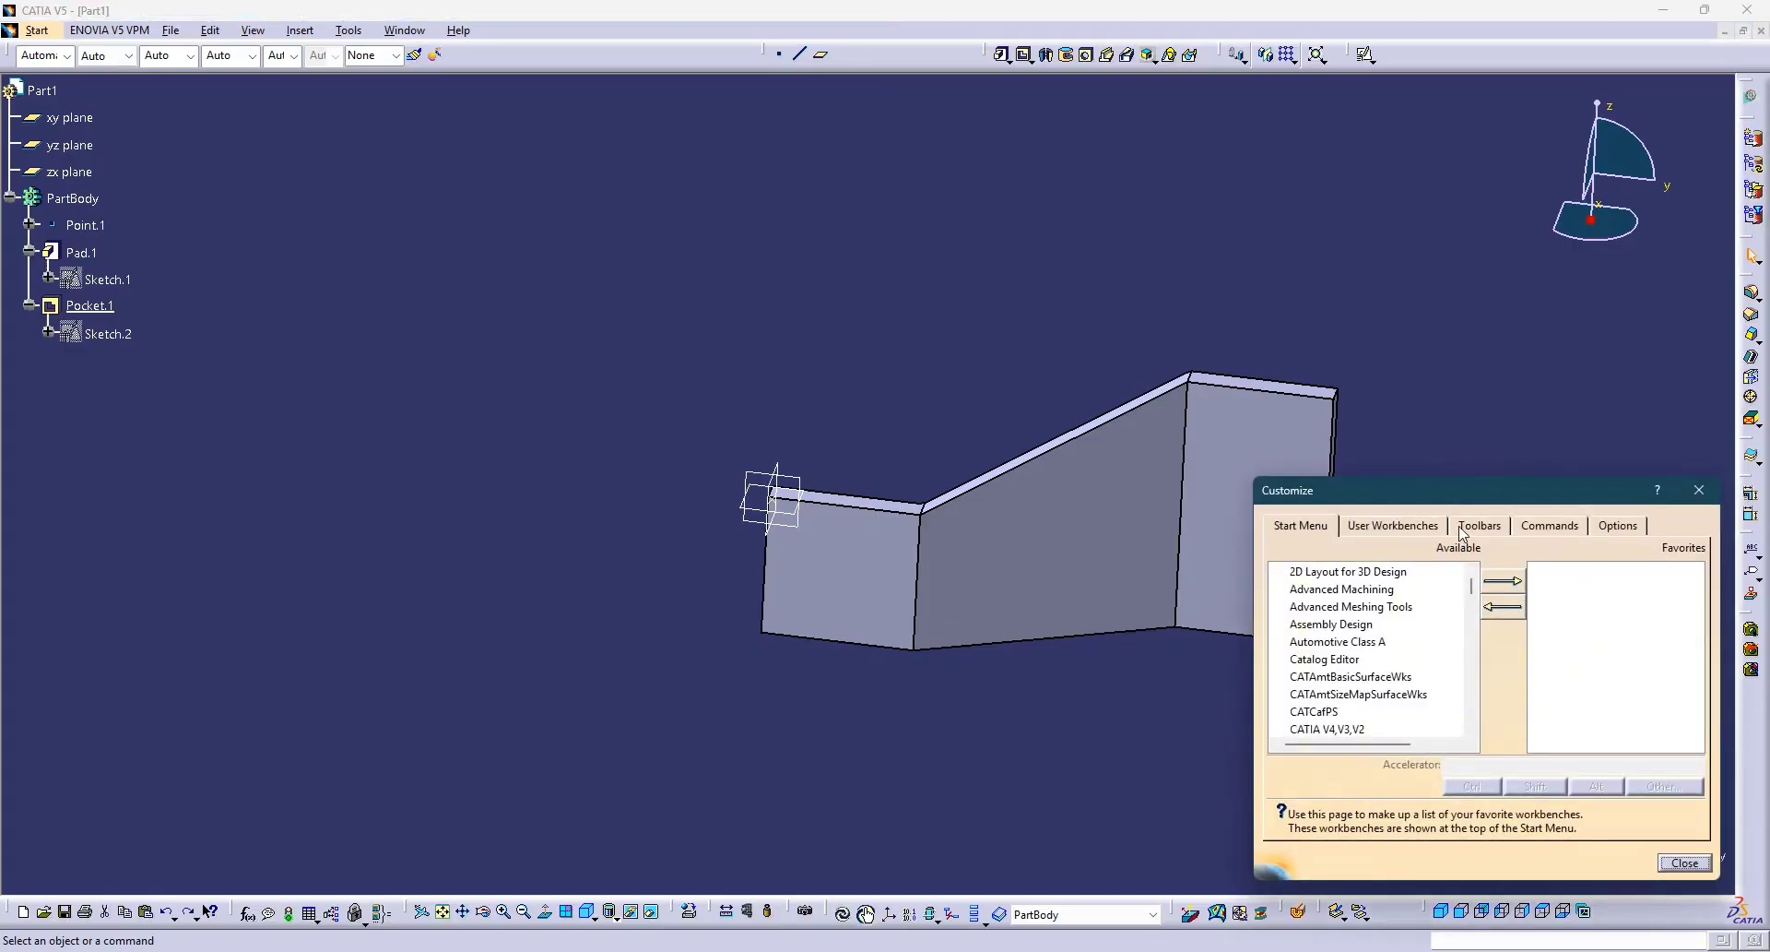
click(1491, 533)
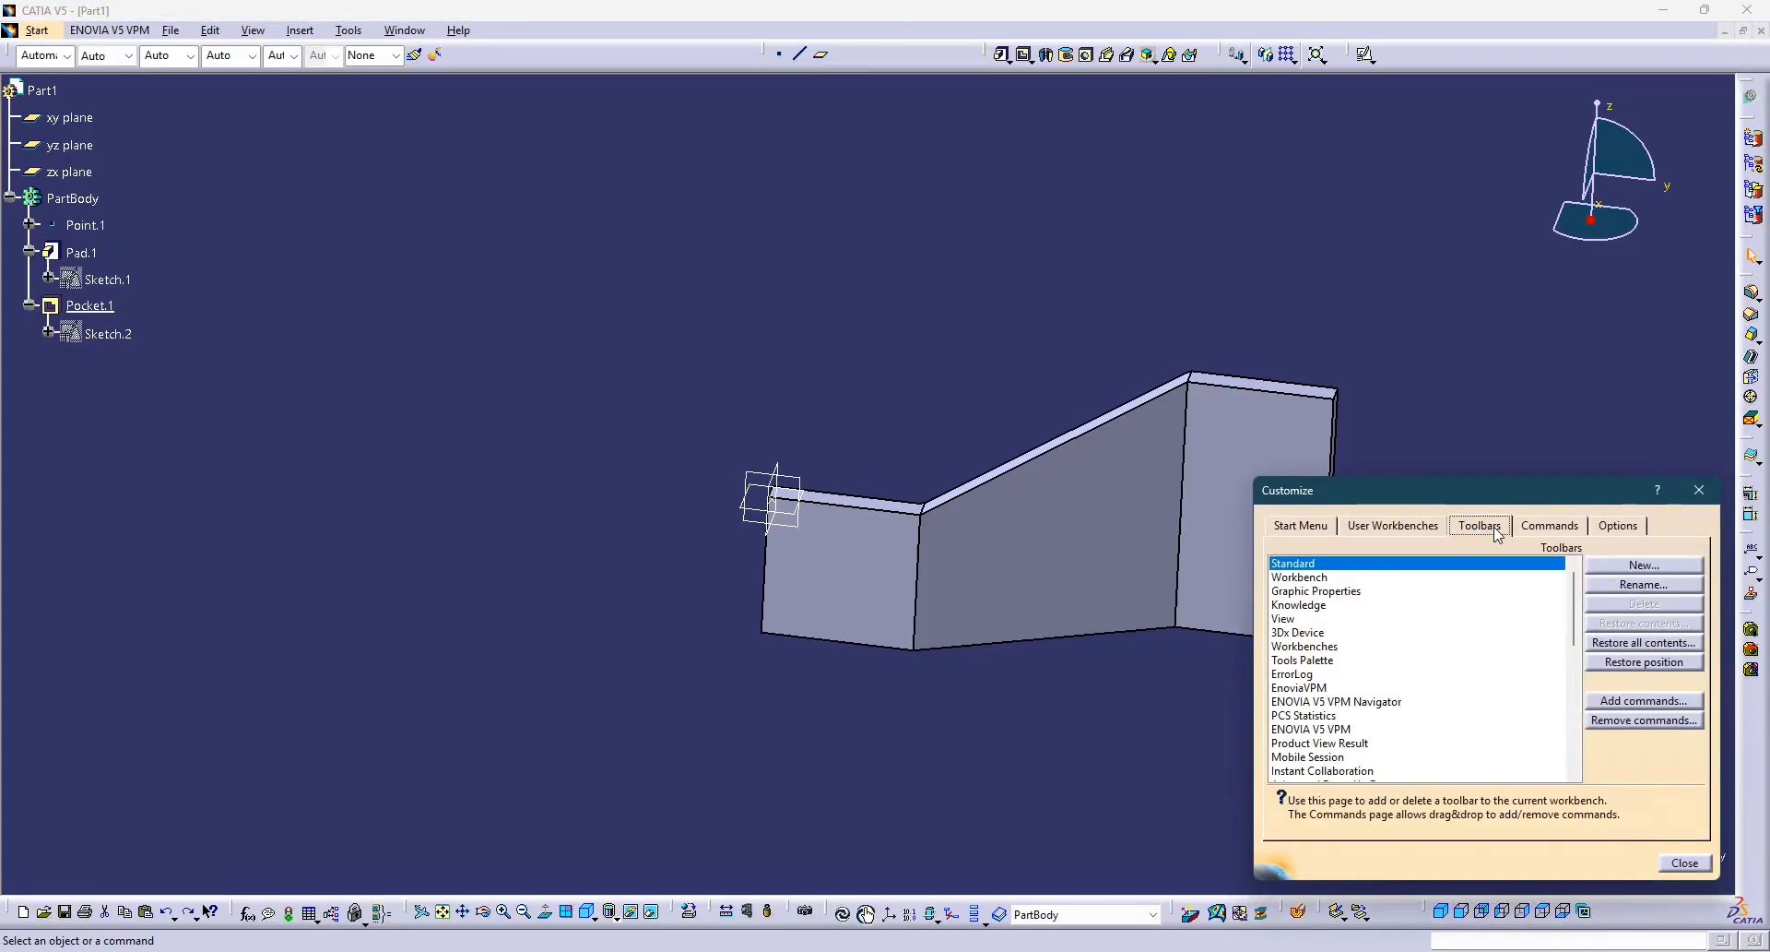
click(1559, 530)
scroll(1316, 621, down, 1)
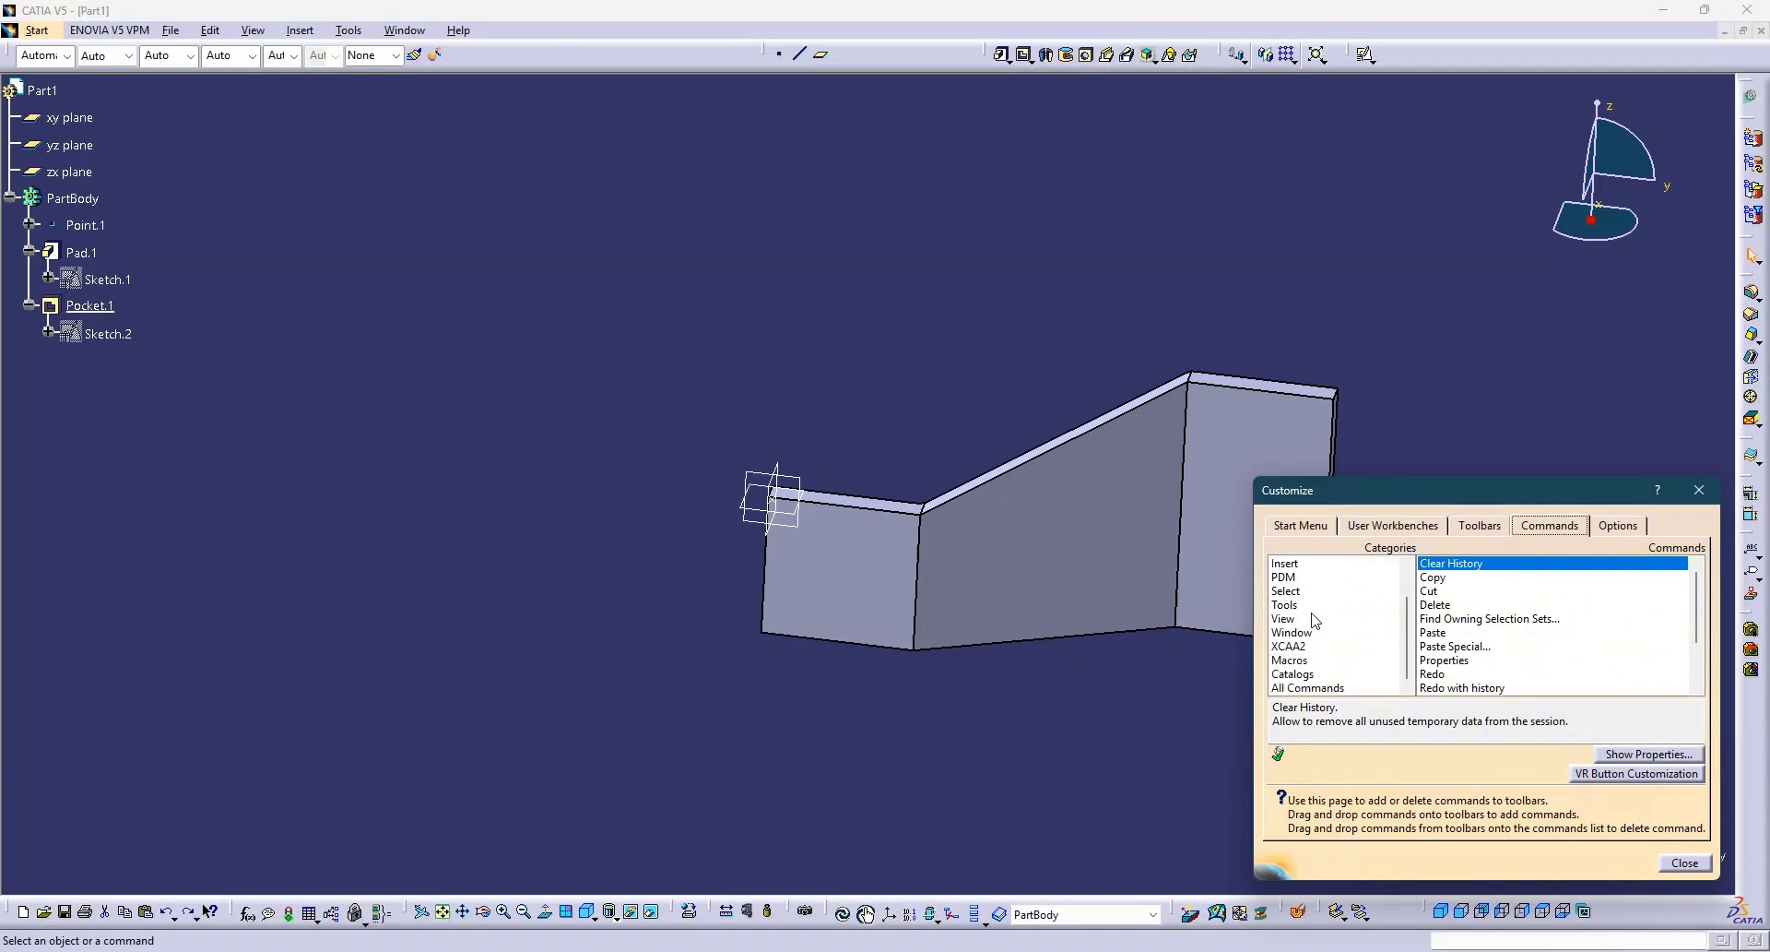
click(1282, 685)
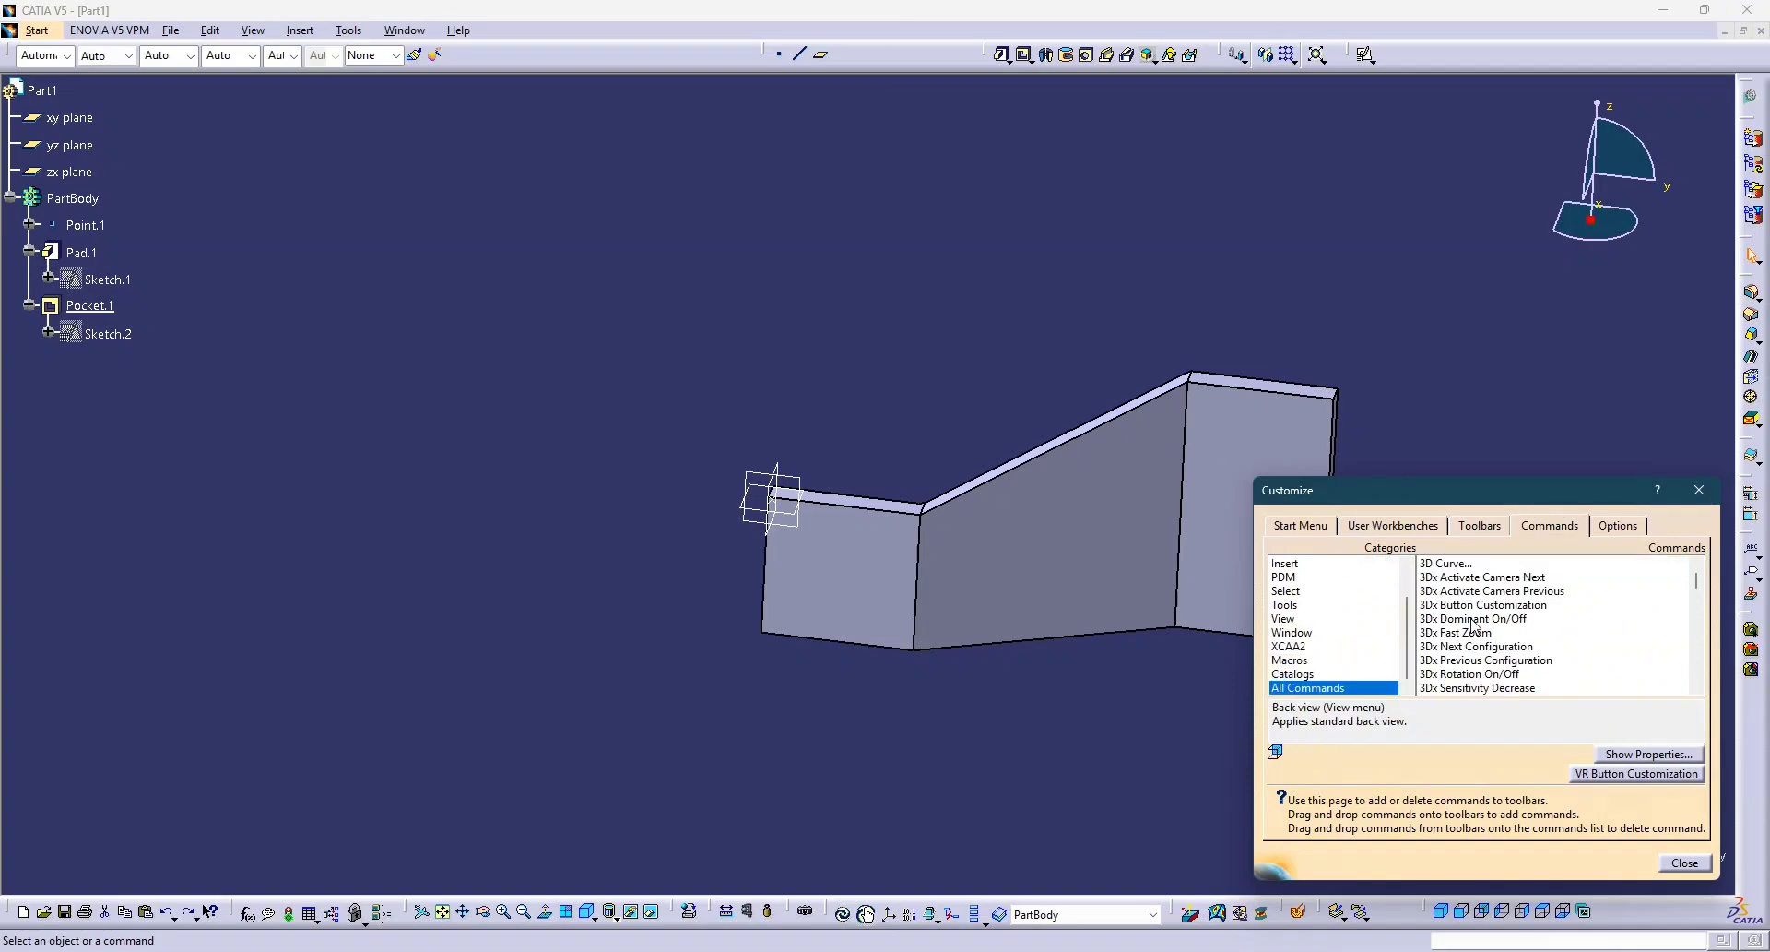
scroll(1459, 658, down, 5)
scroll(1466, 654, down, 10)
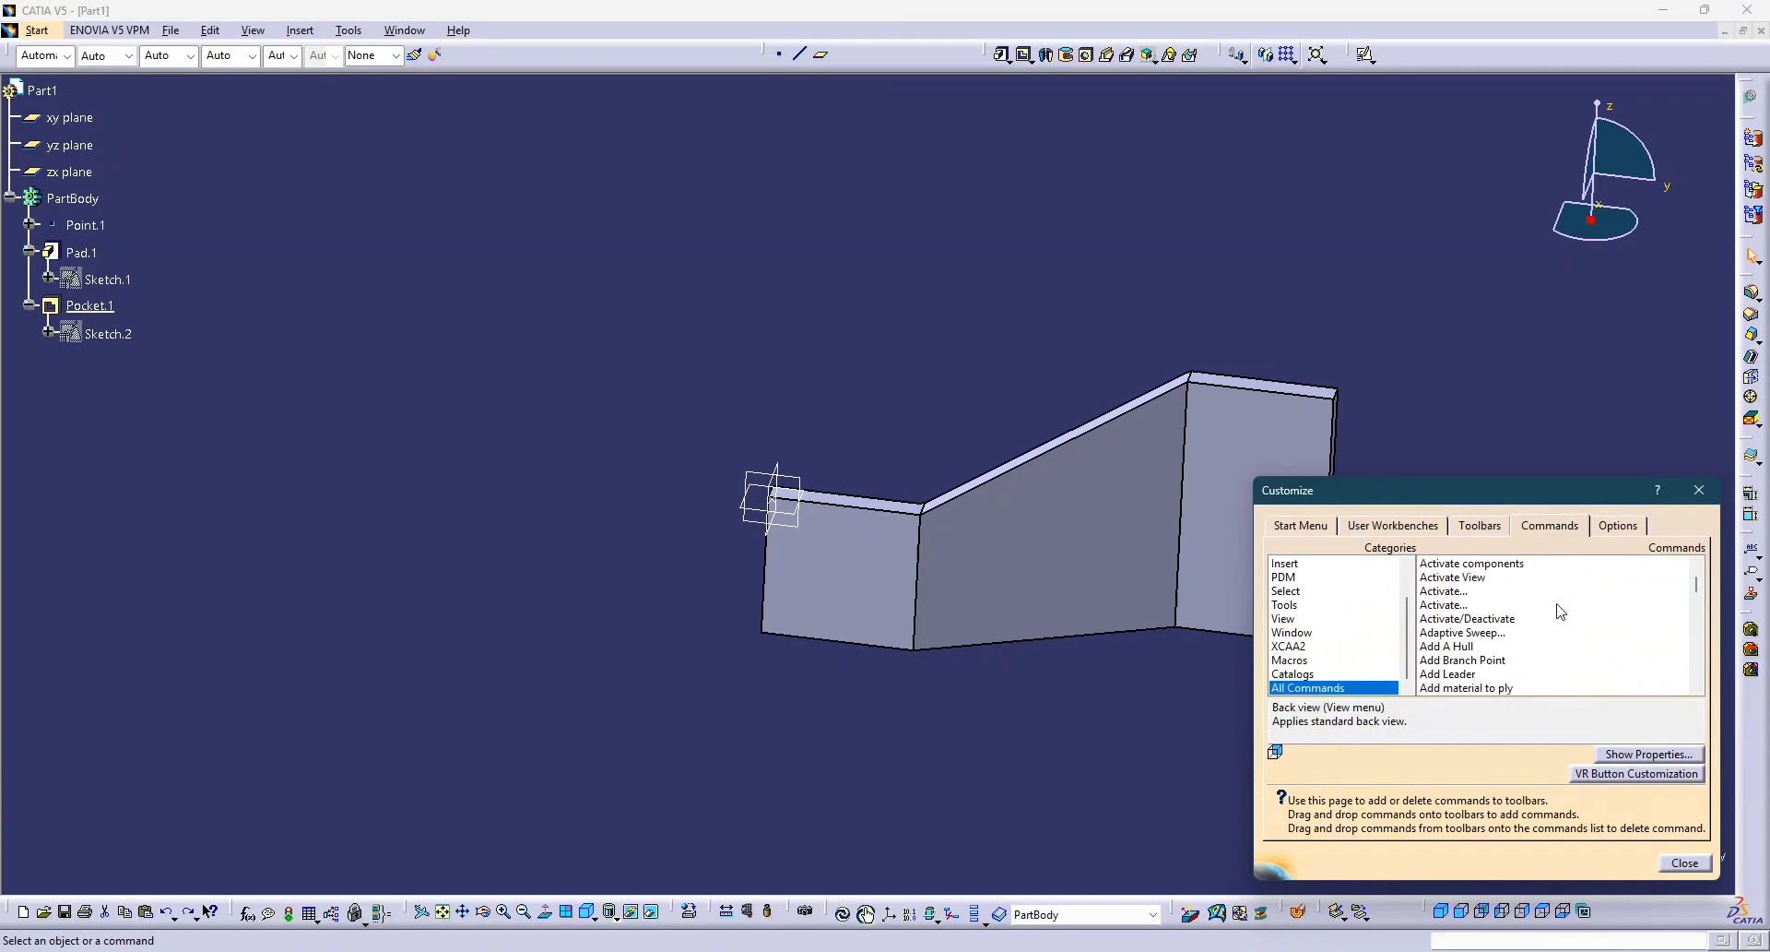
scroll(1507, 647, down, 10)
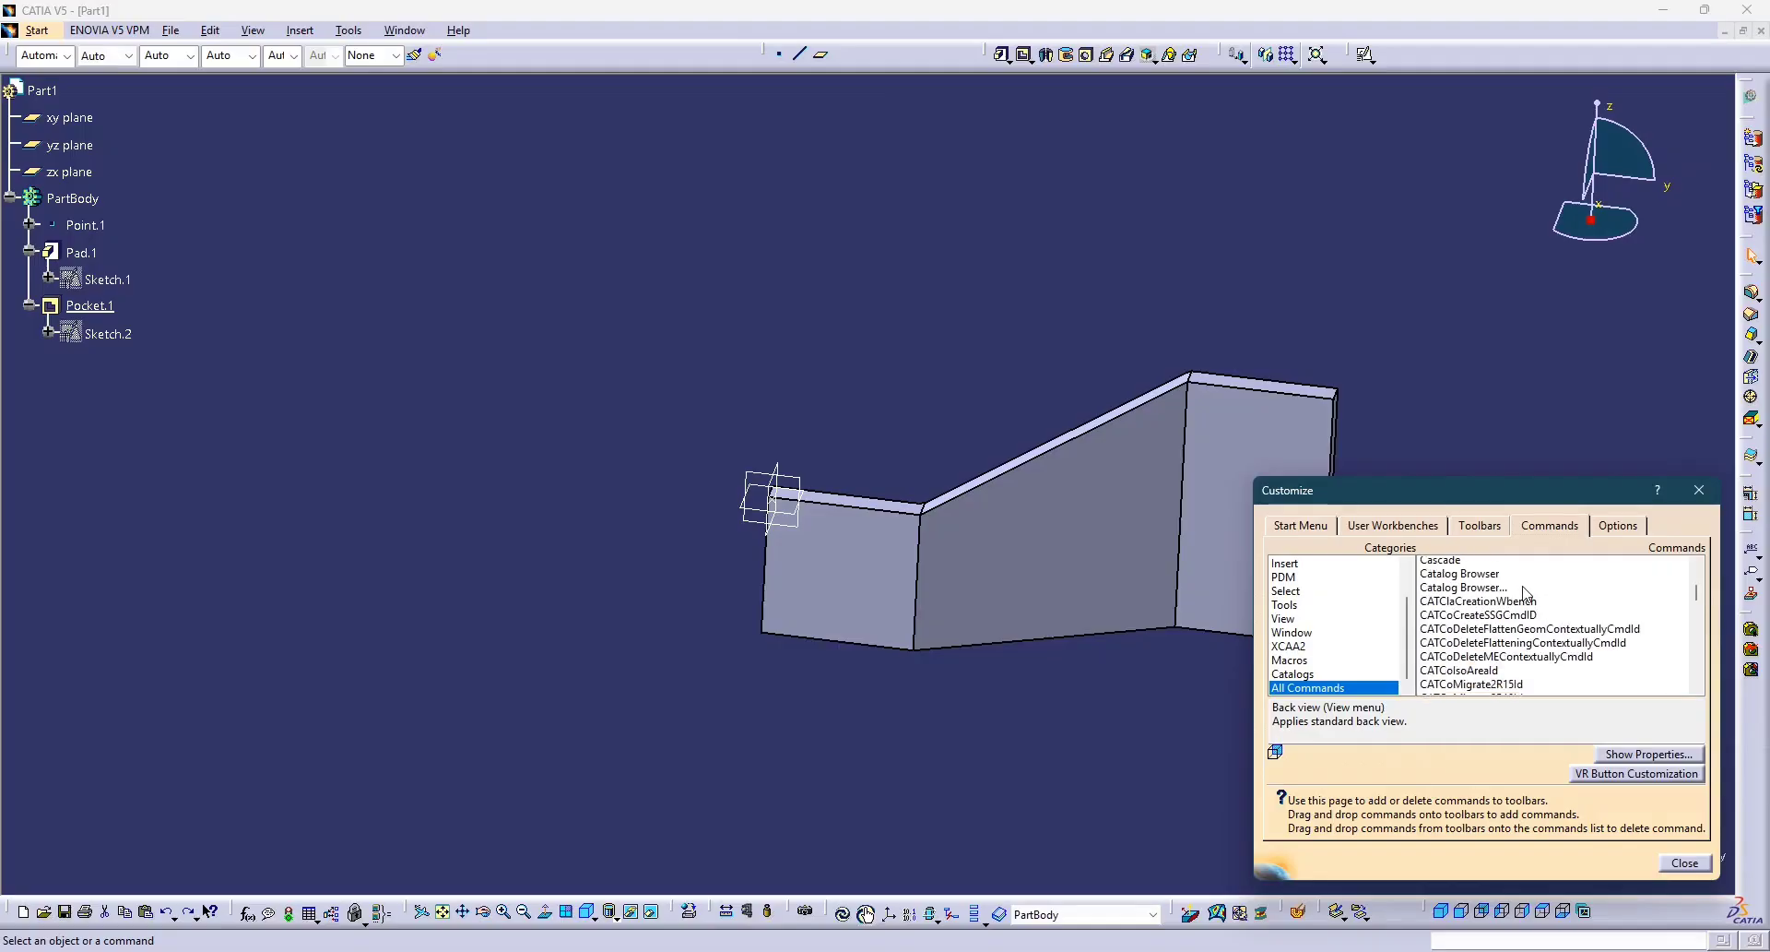
scroll(1500, 618, down, 10)
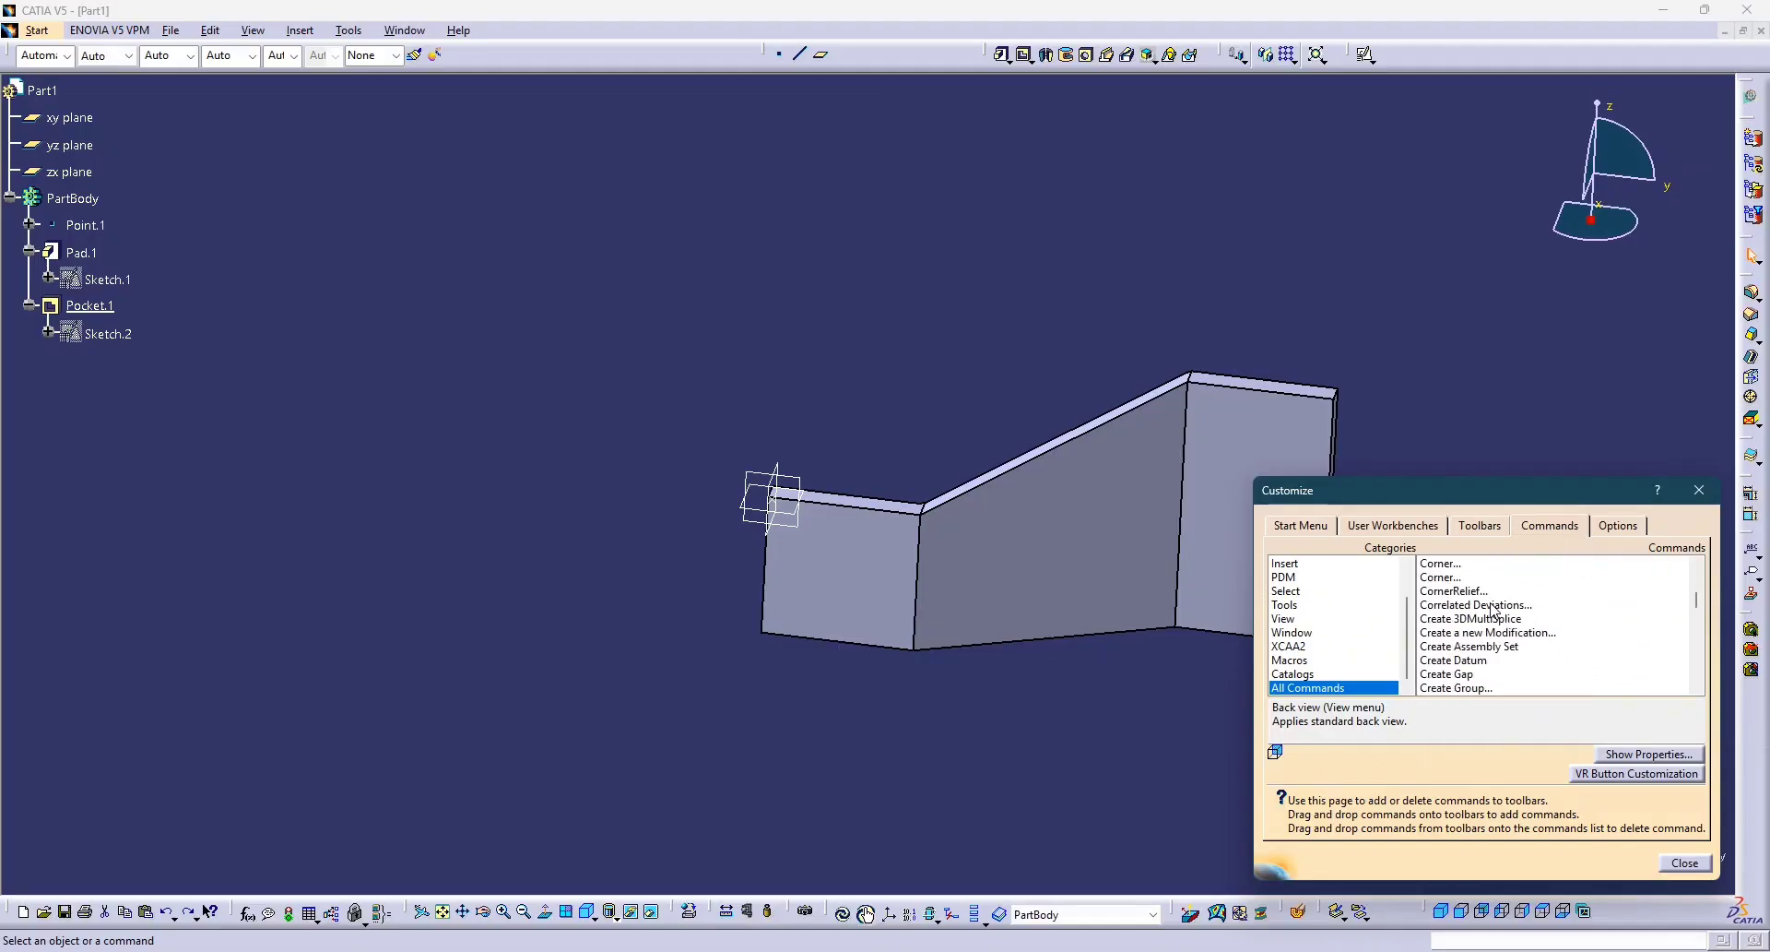
scroll(1475, 627, down, 10)
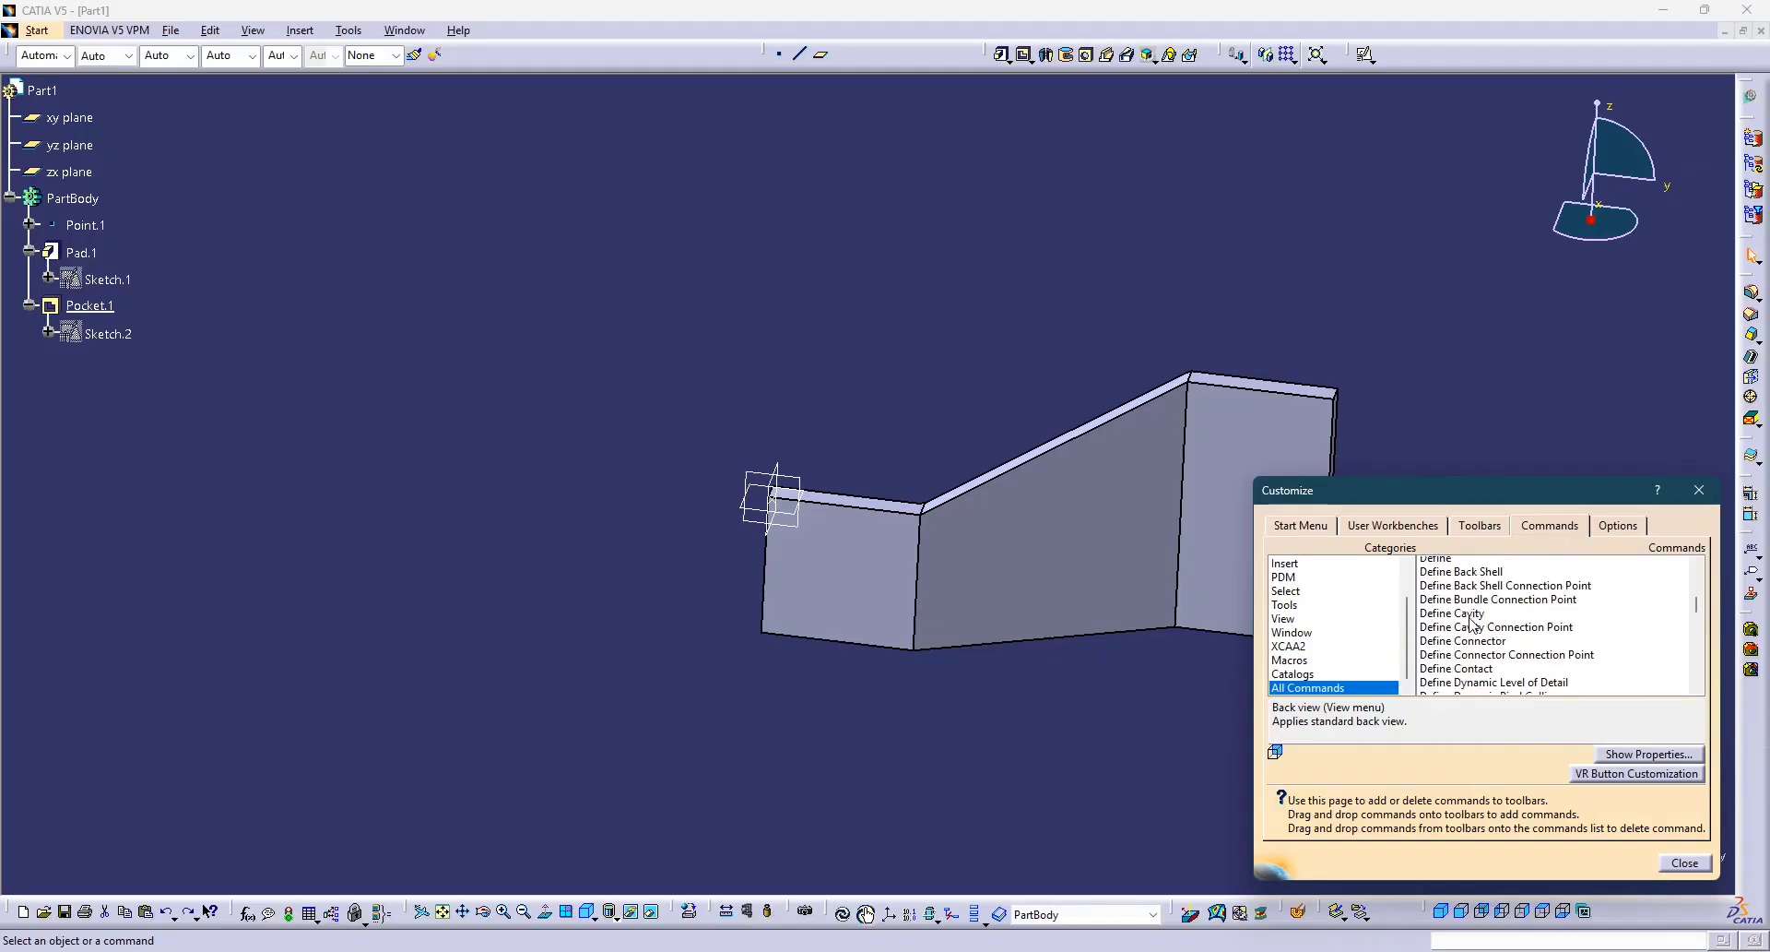
scroll(1495, 581, down, 10)
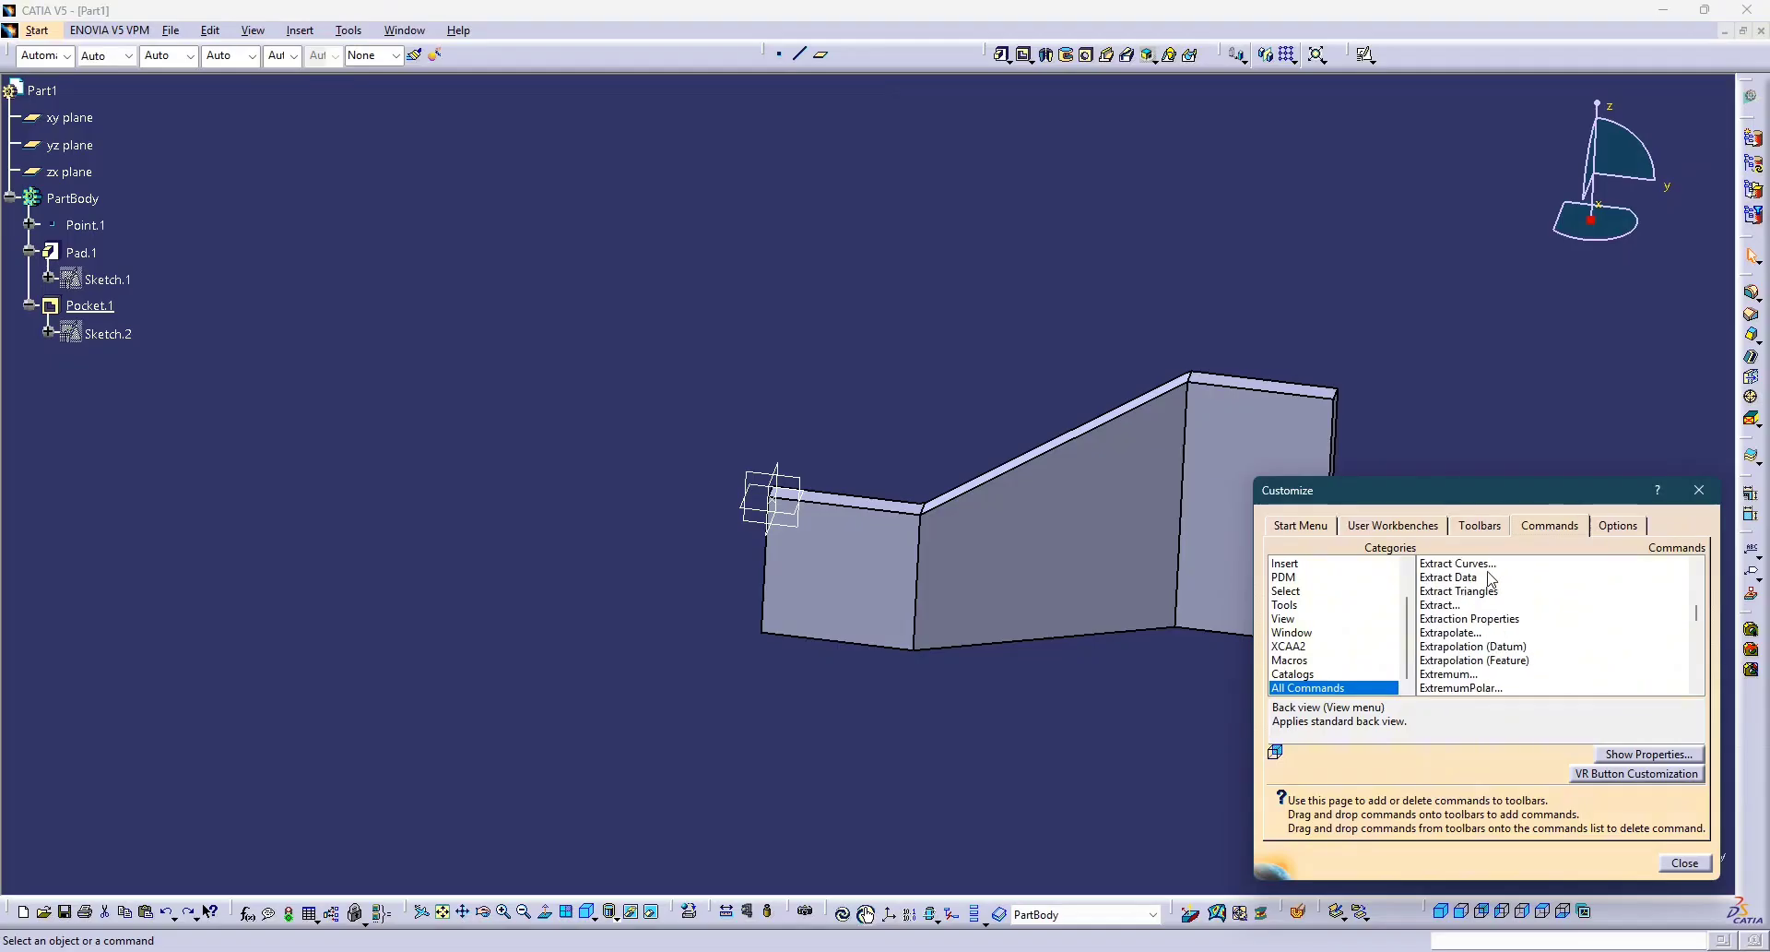
scroll(1477, 595, down, 8)
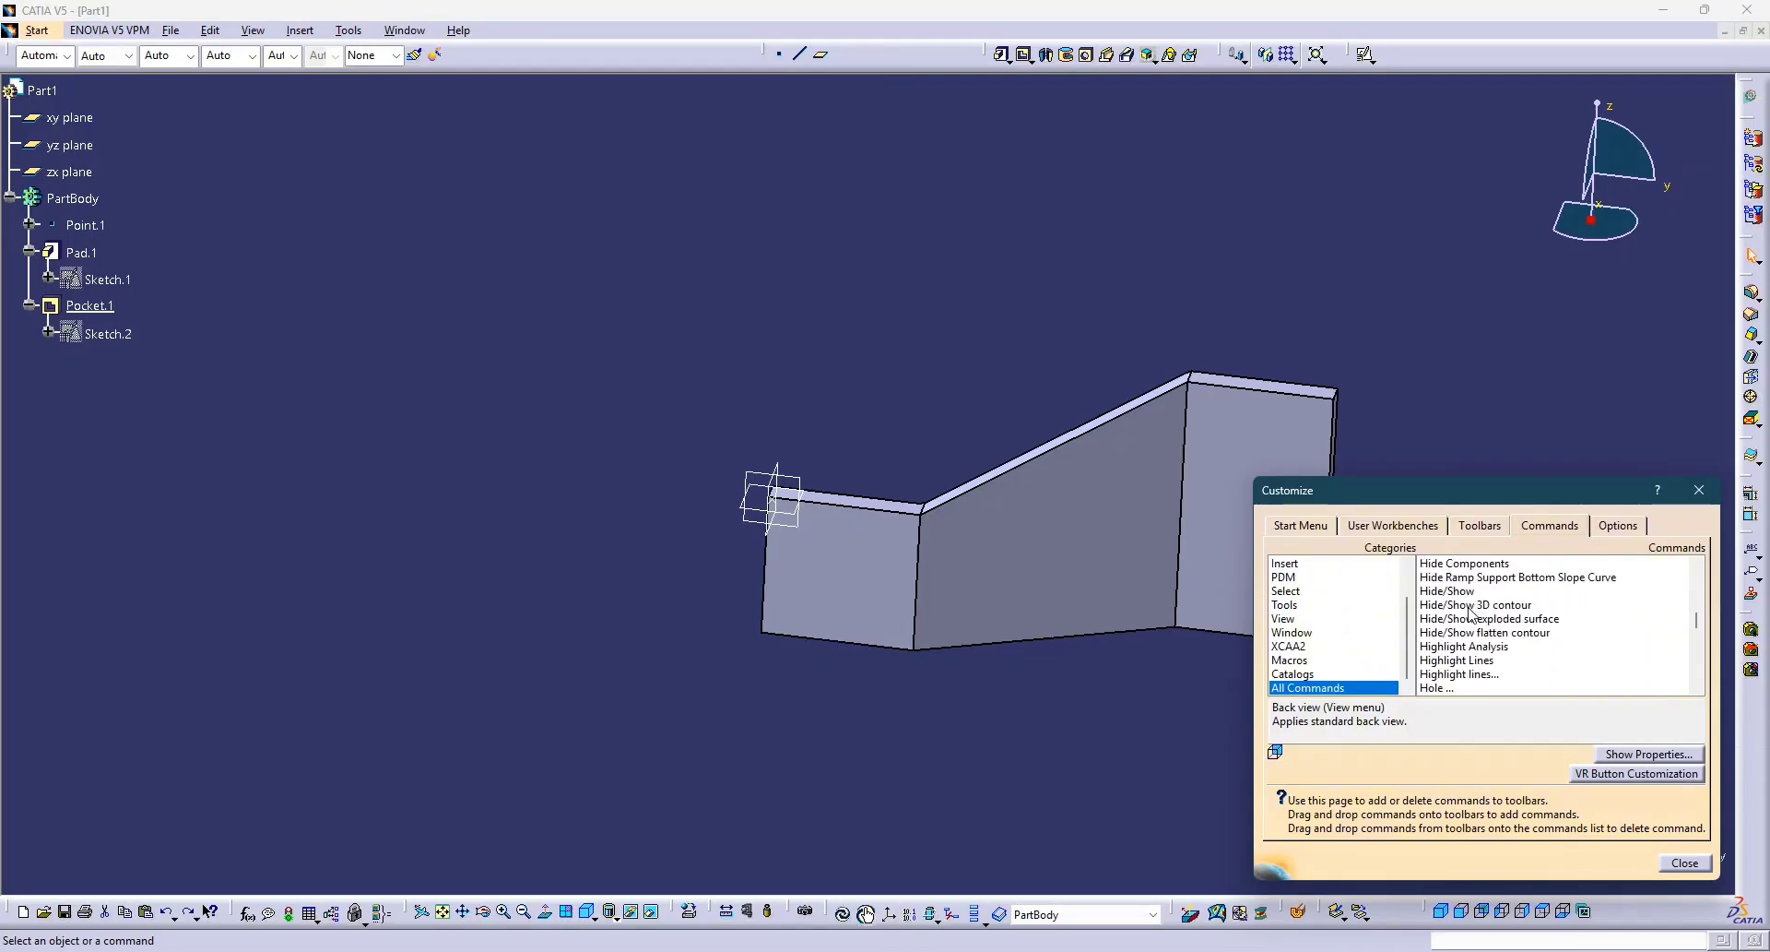
click(1460, 592)
click(1647, 755)
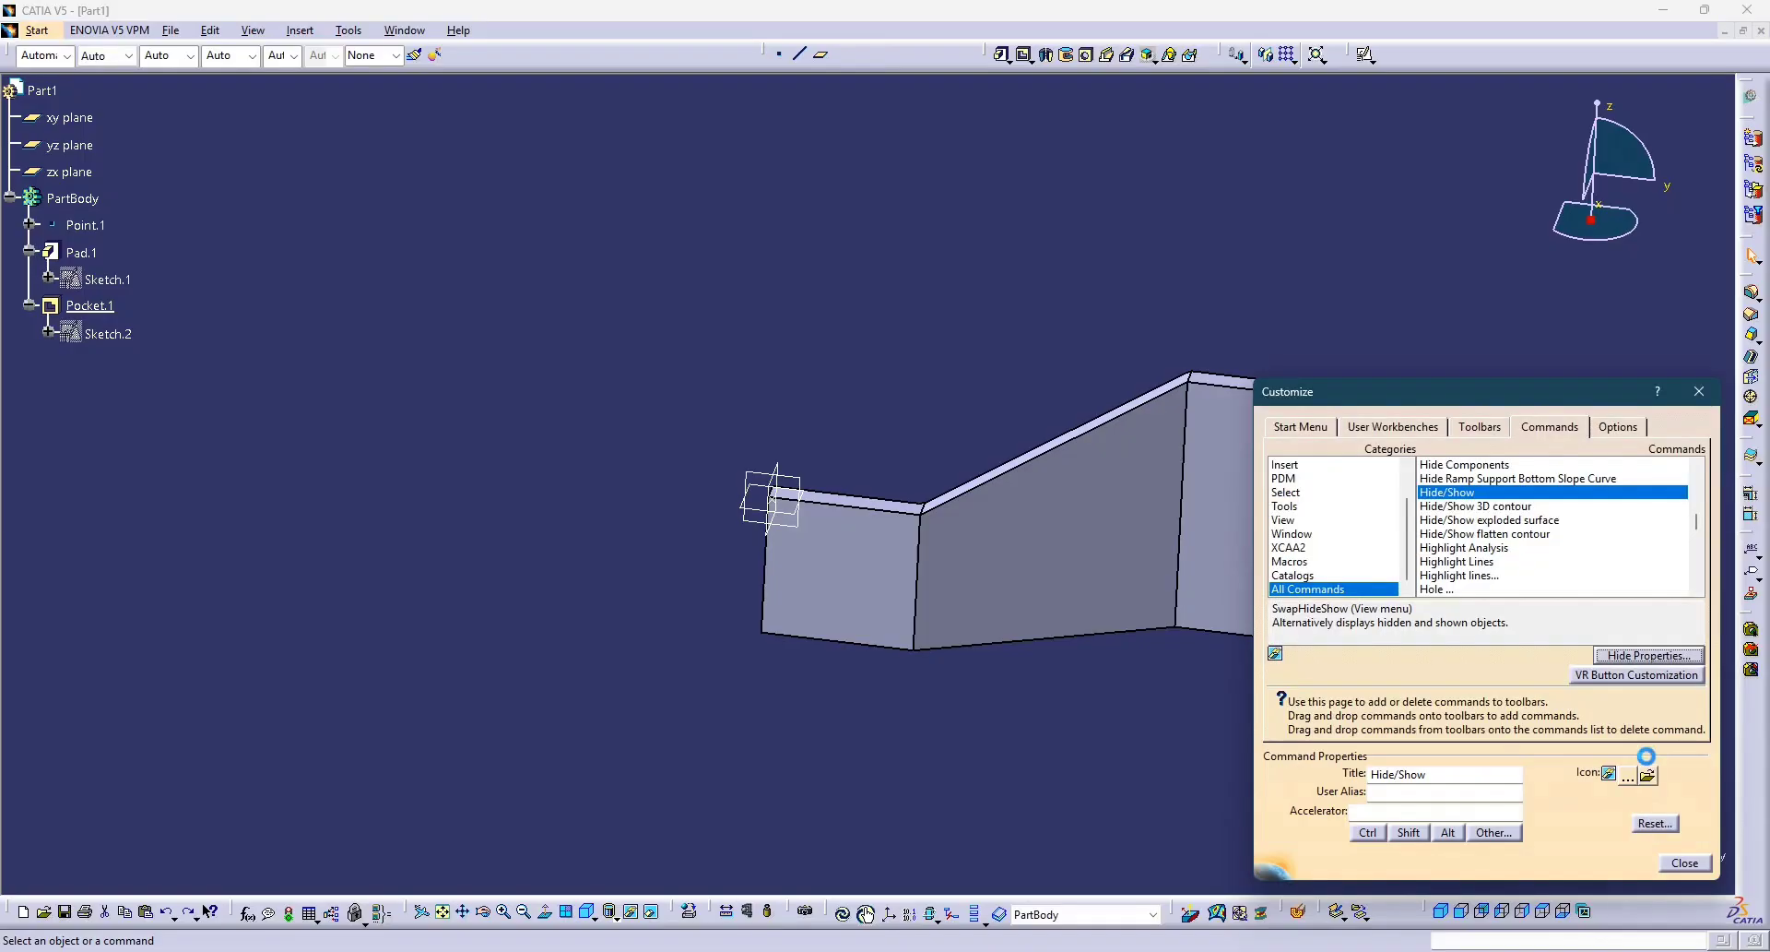
Try to assign Space as the accelerator of the Hide/Show command.
click(1391, 811)
key(Return)
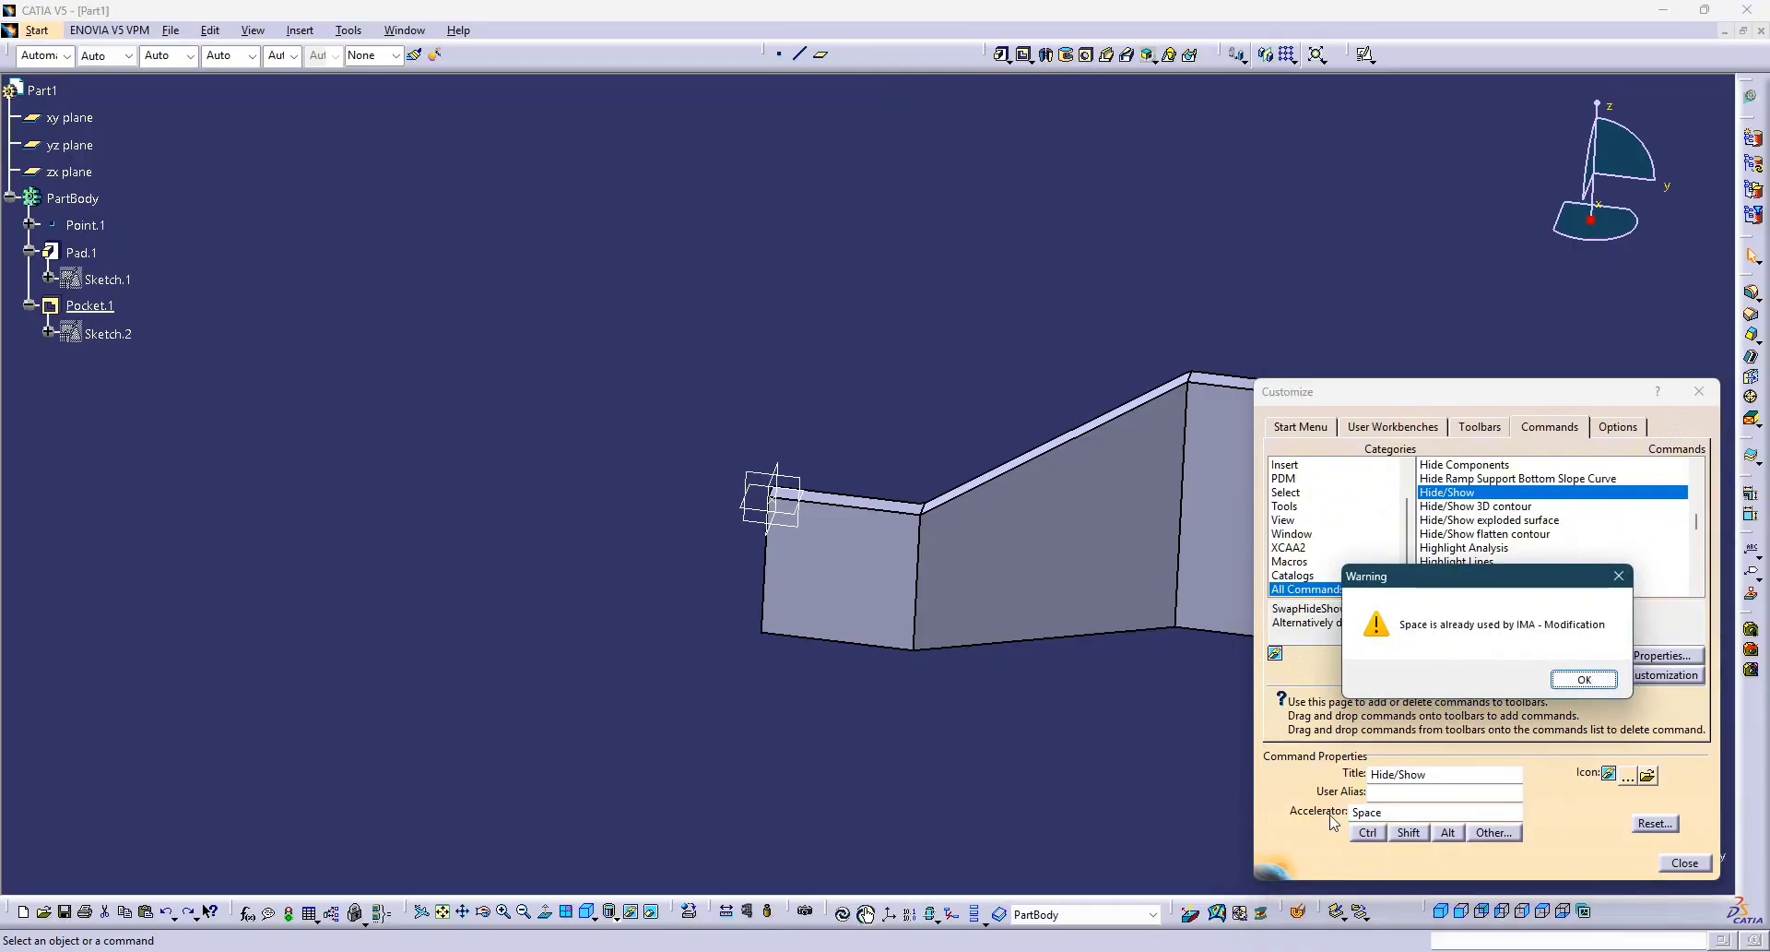
click(1585, 680)
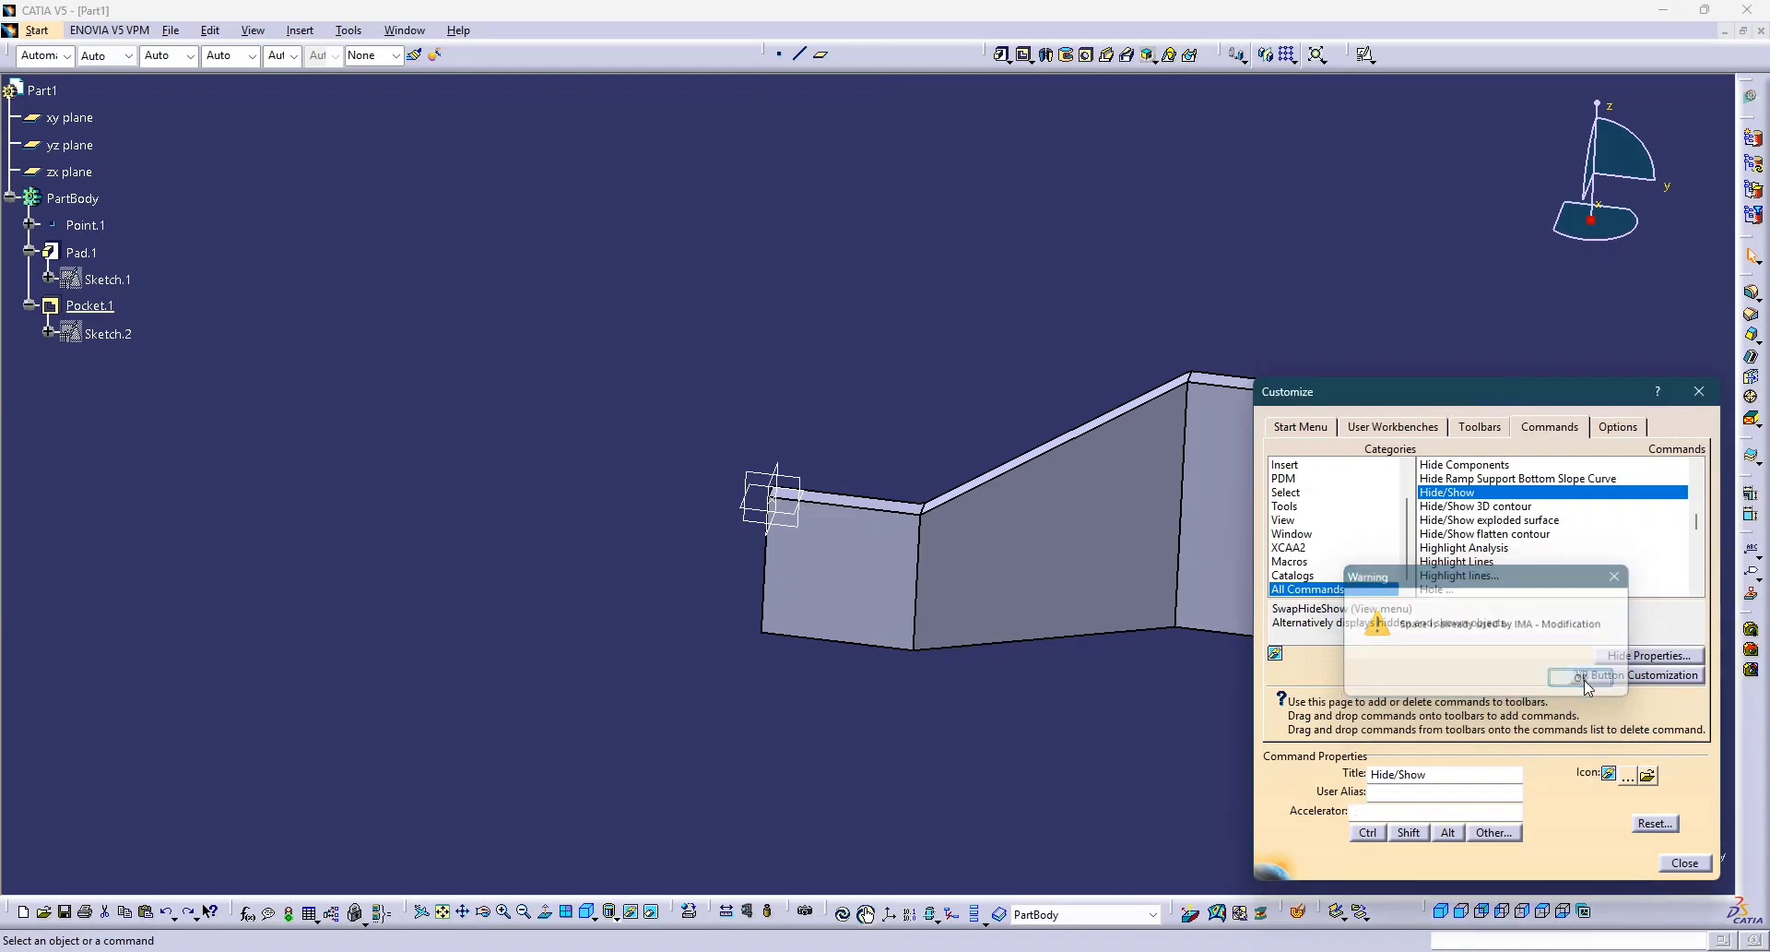
Search the list of all commands for IMA - Modification and display its properties to examine its accelerator.
scroll(1480, 579, up, 5)
scroll(1480, 579, up, 8)
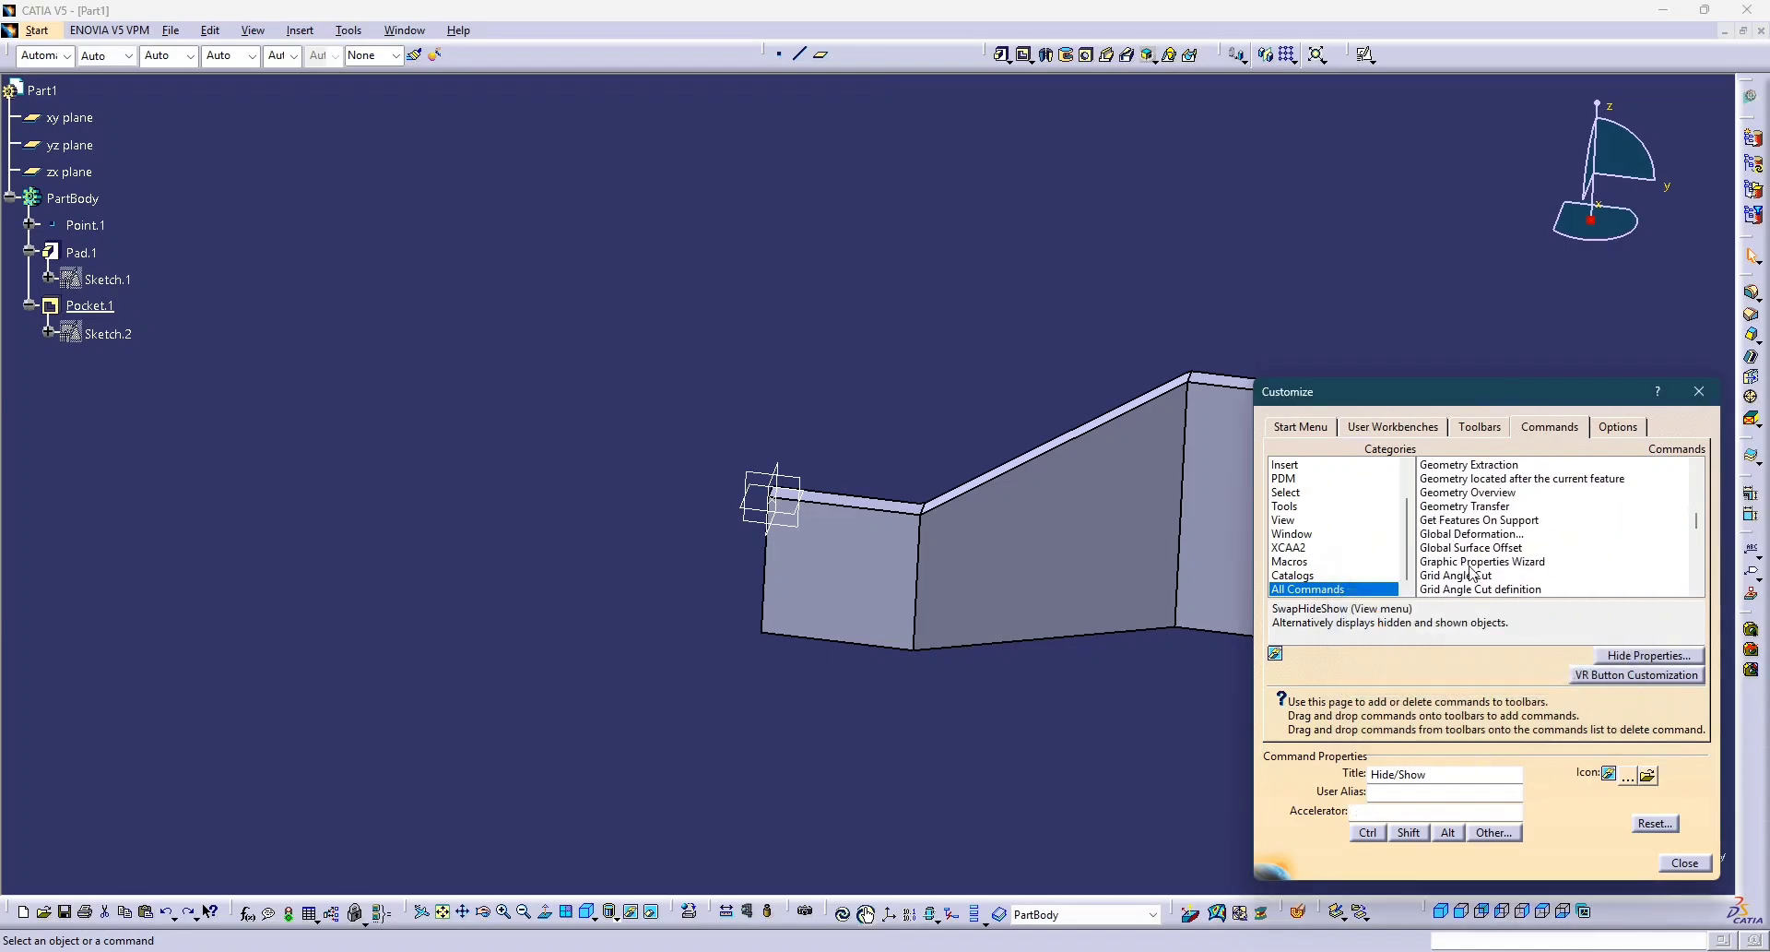
scroll(1459, 499, up, 8)
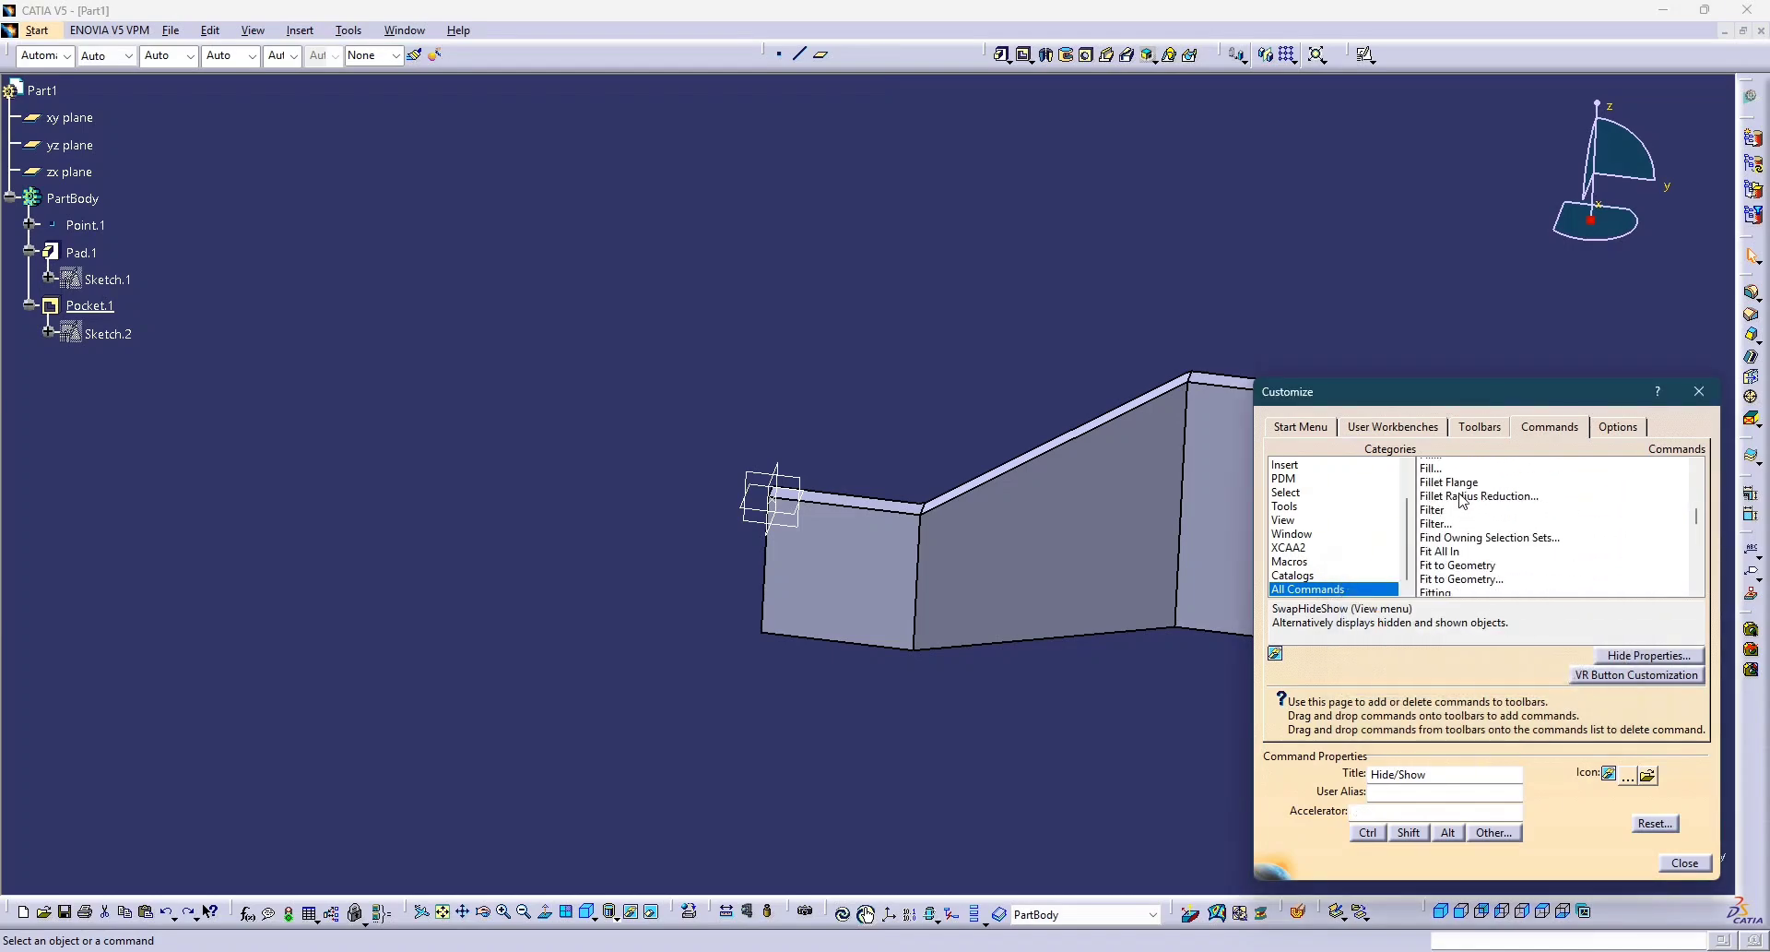
scroll(1478, 500, up, 8)
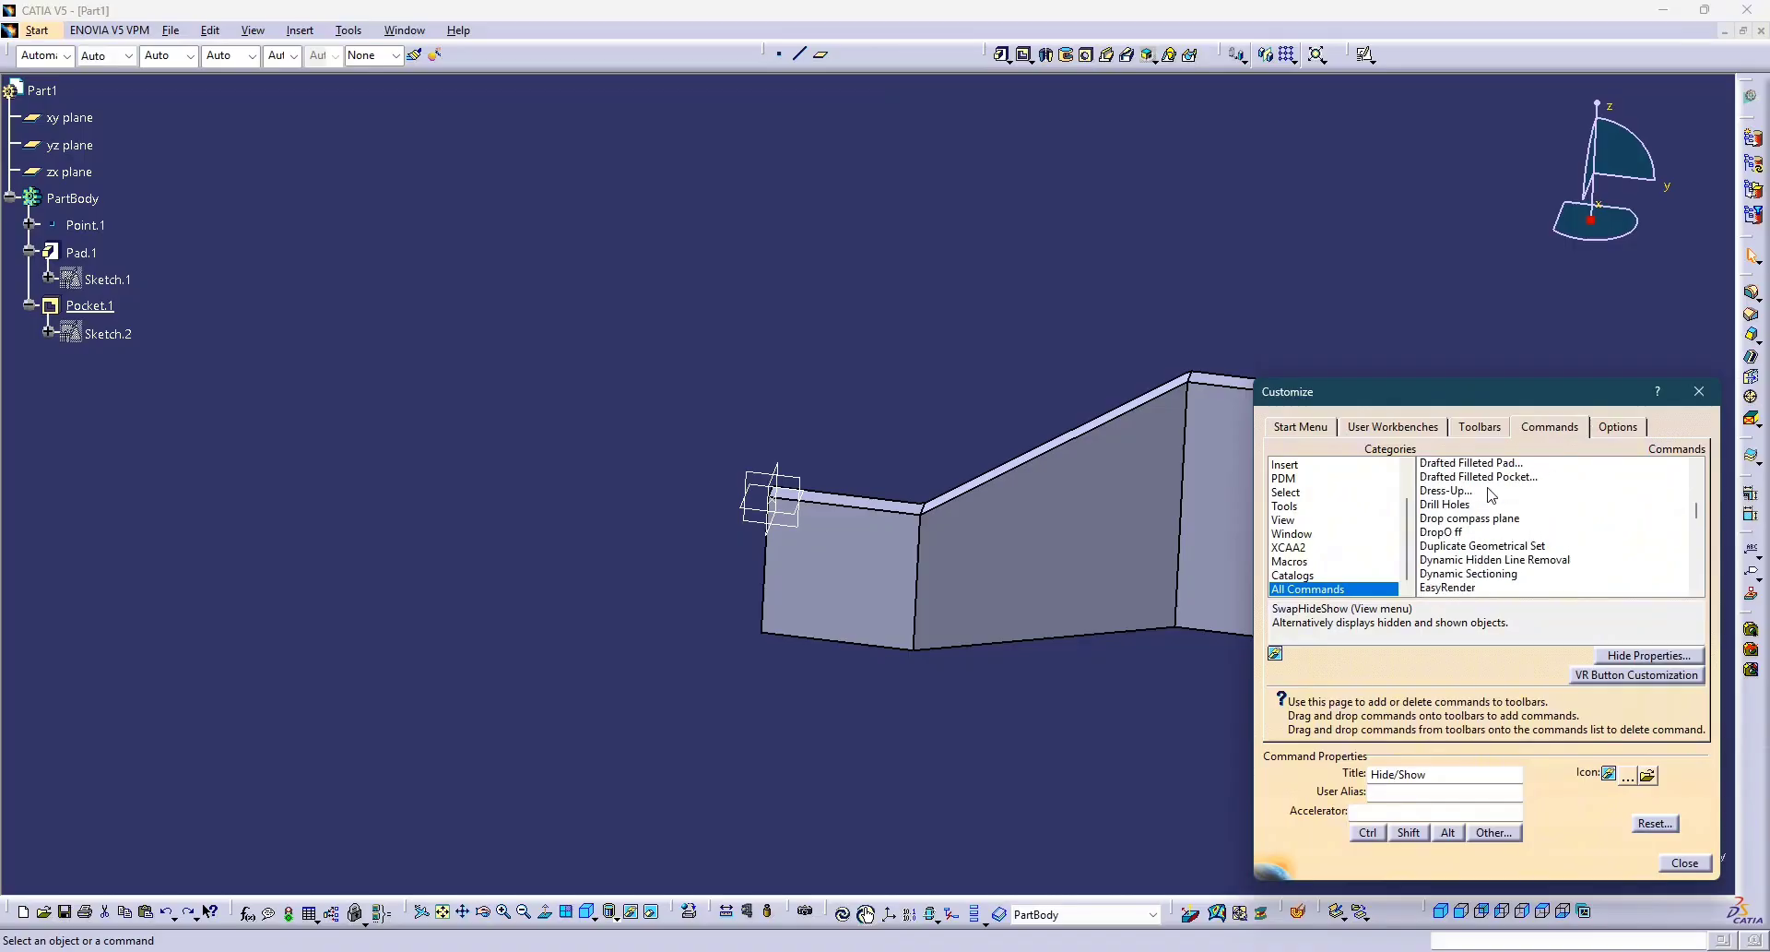
scroll(1515, 541, up, 8)
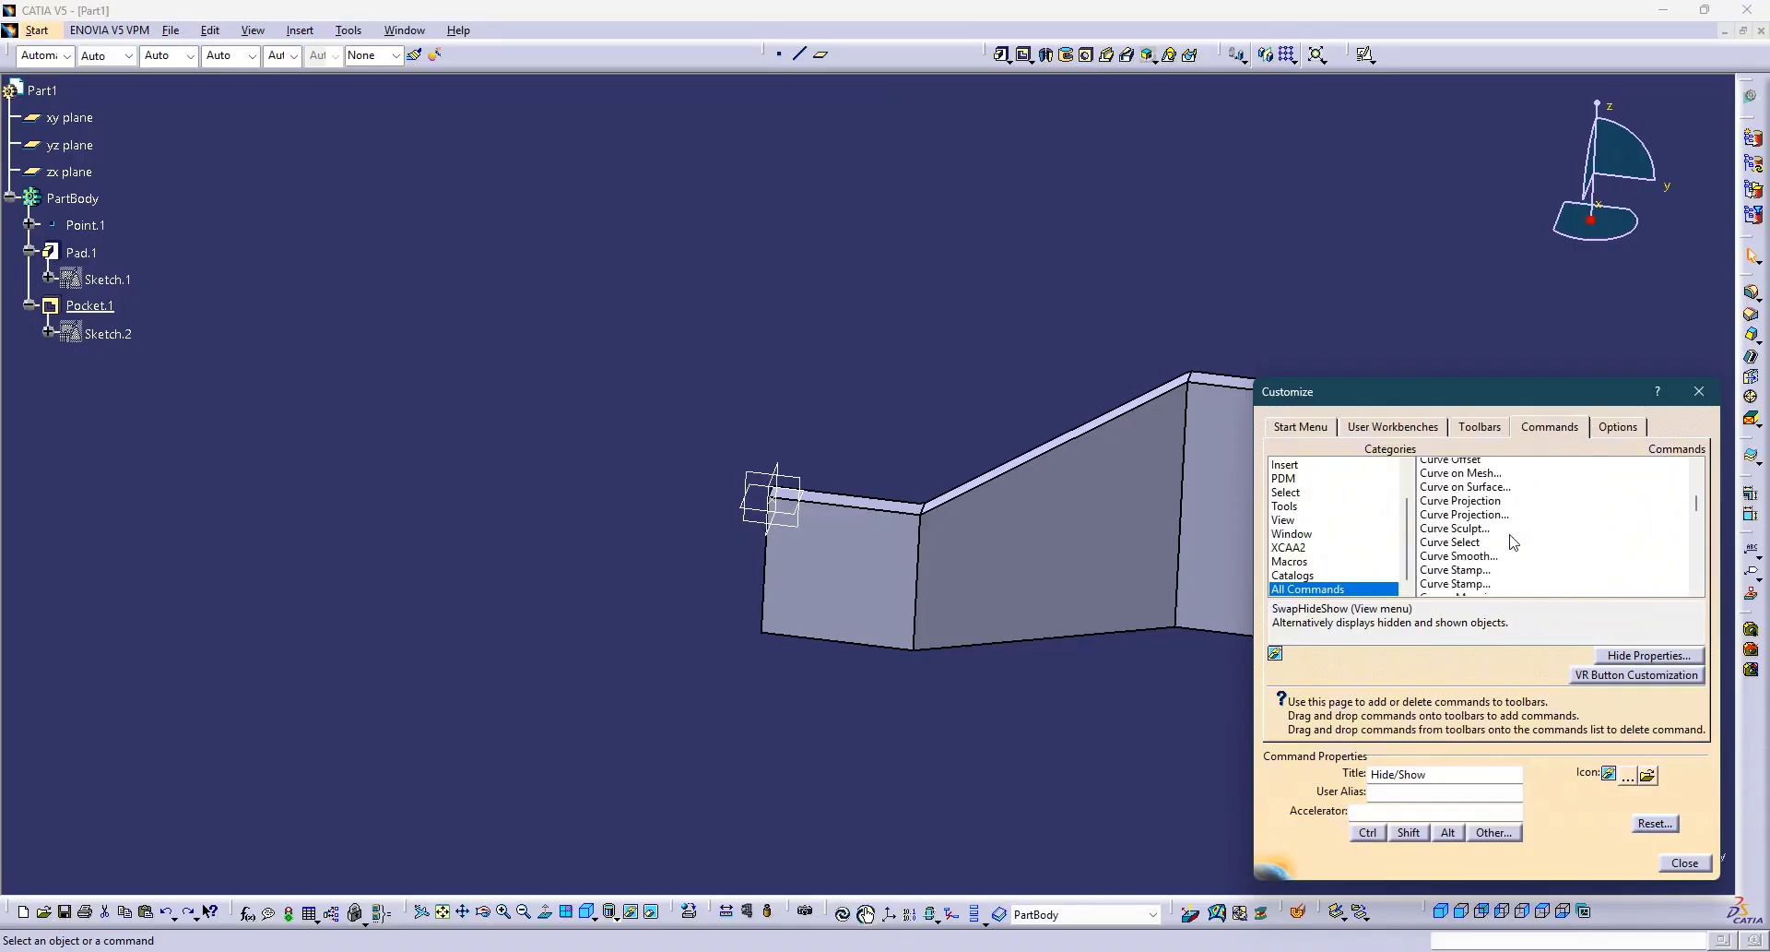
scroll(1510, 545, up, 3)
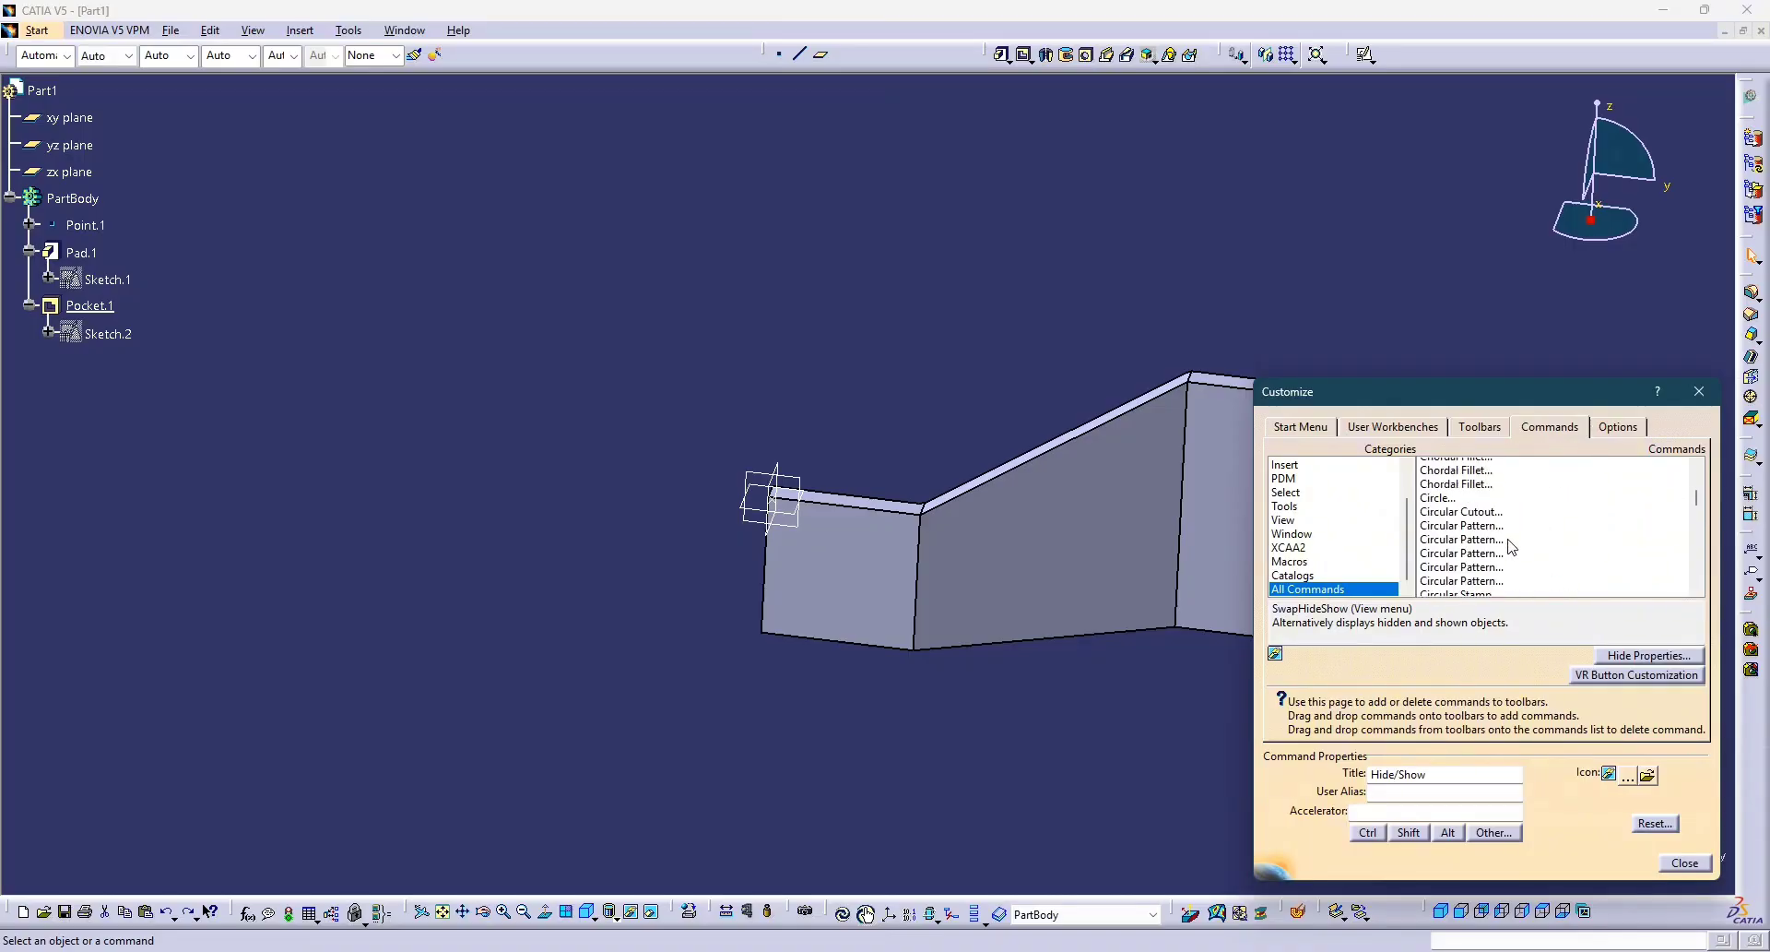
scroll(1517, 558, down, 5)
scroll(1523, 569, down, 10)
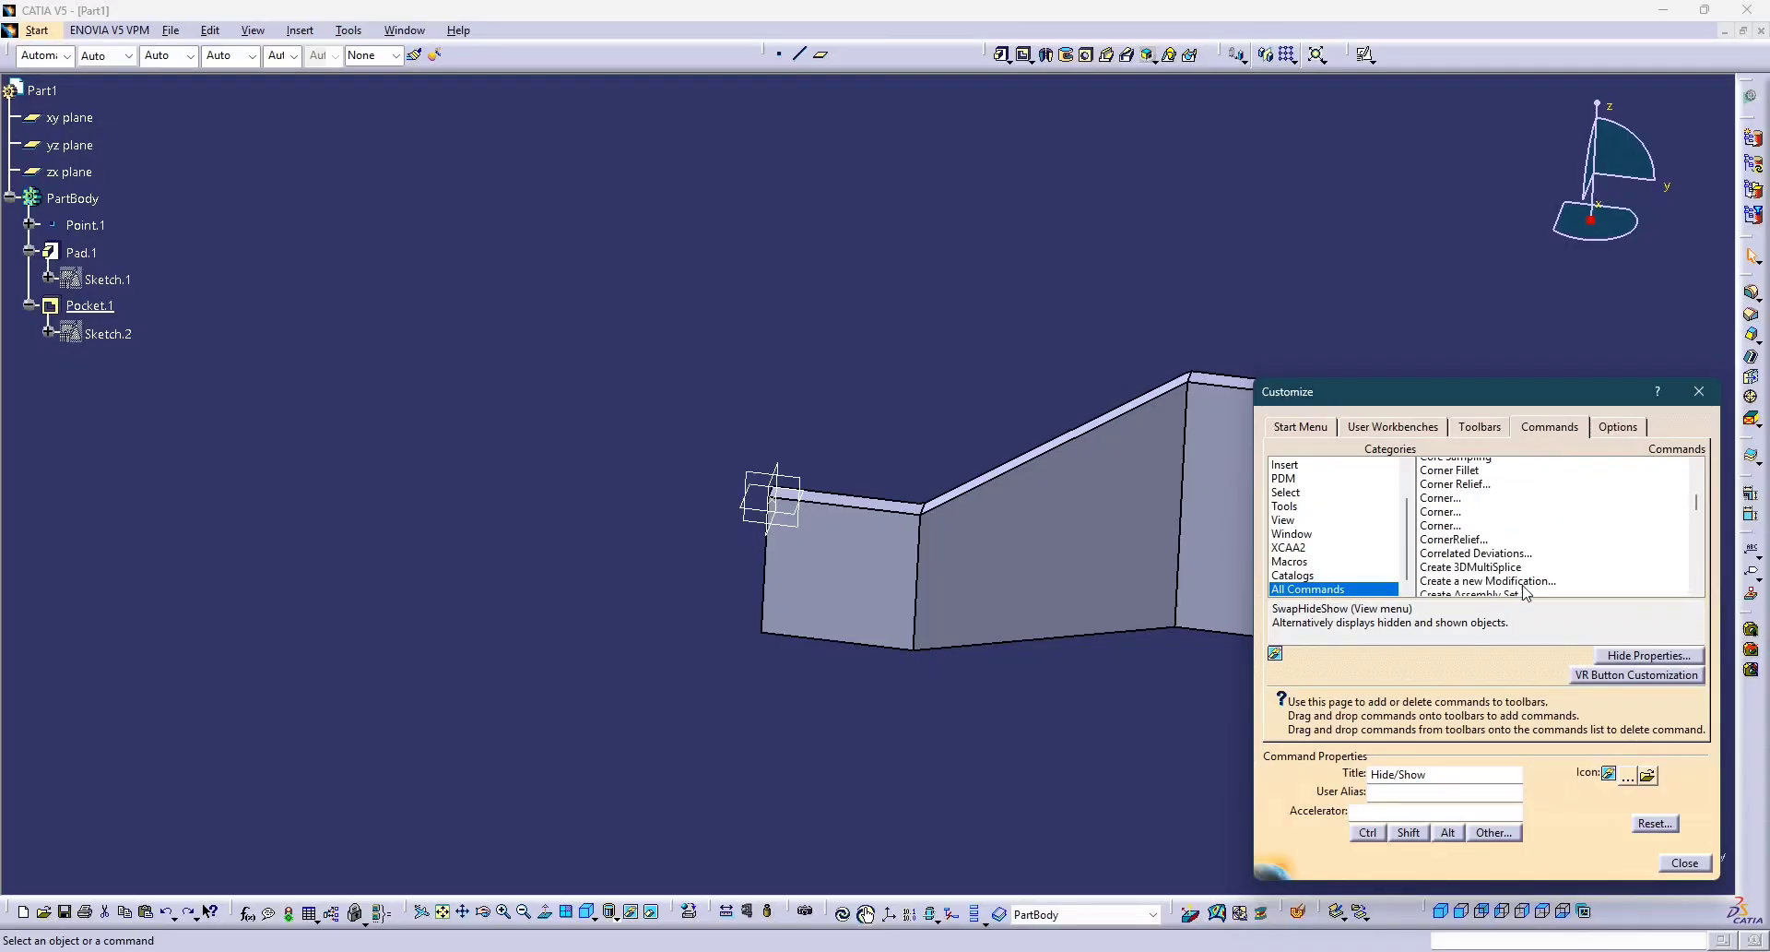
scroll(1538, 557, down, 12)
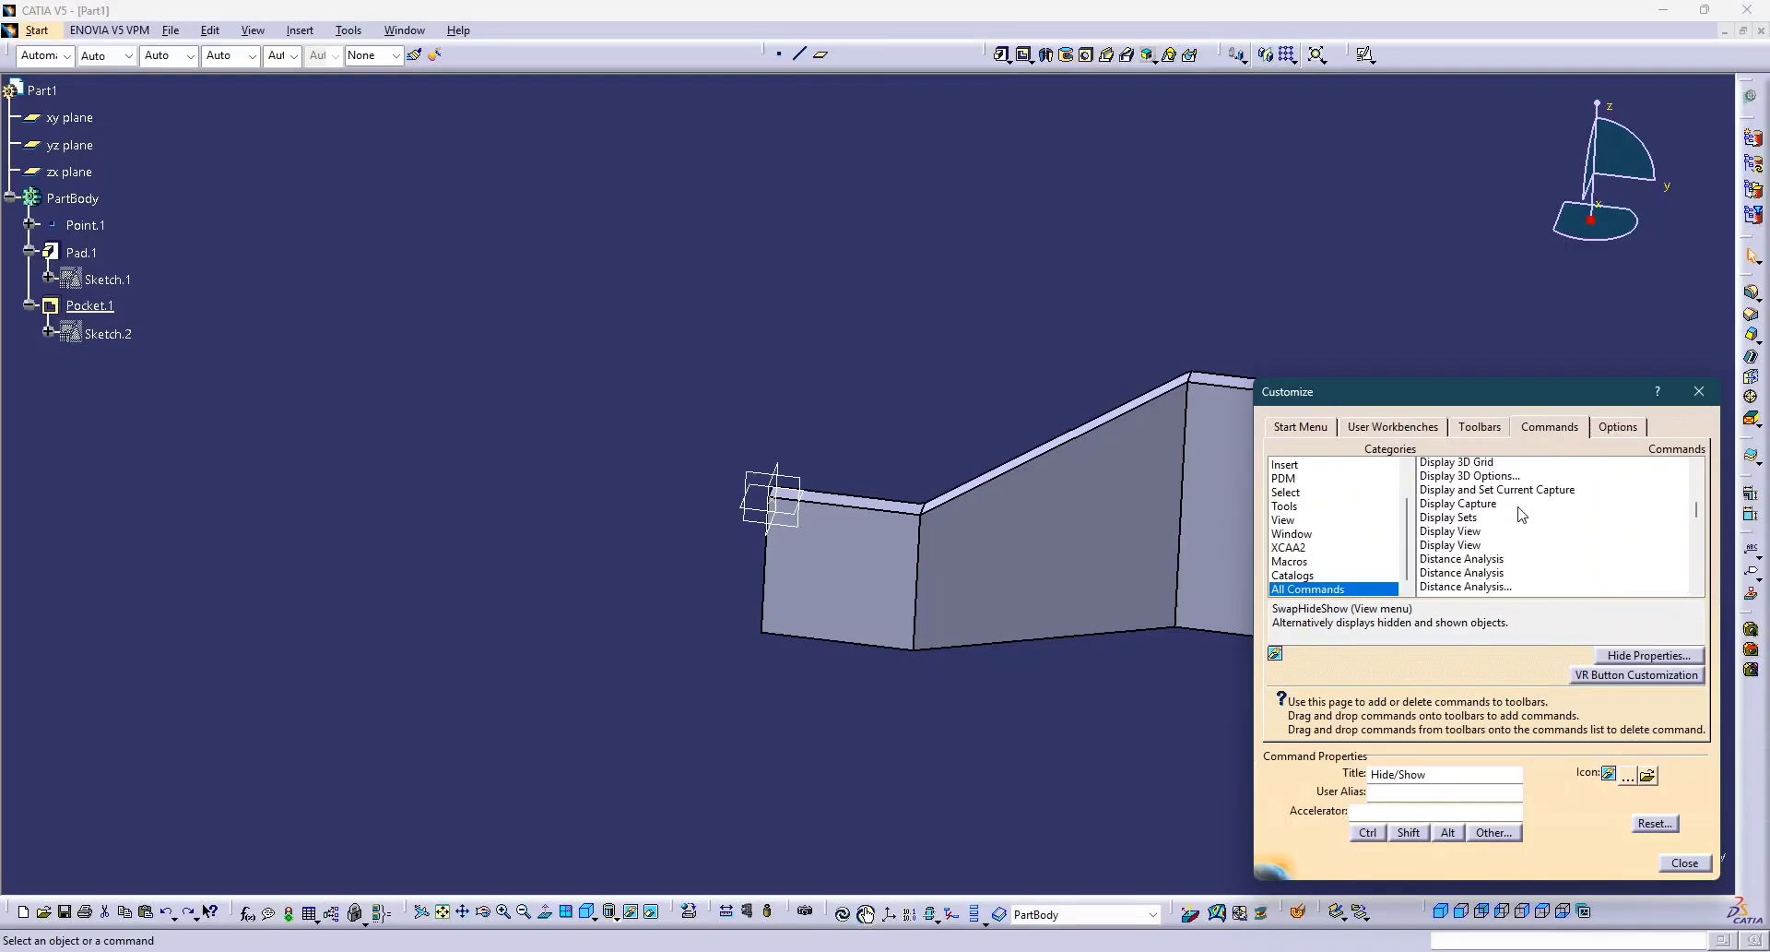
scroll(1530, 509, down, 12)
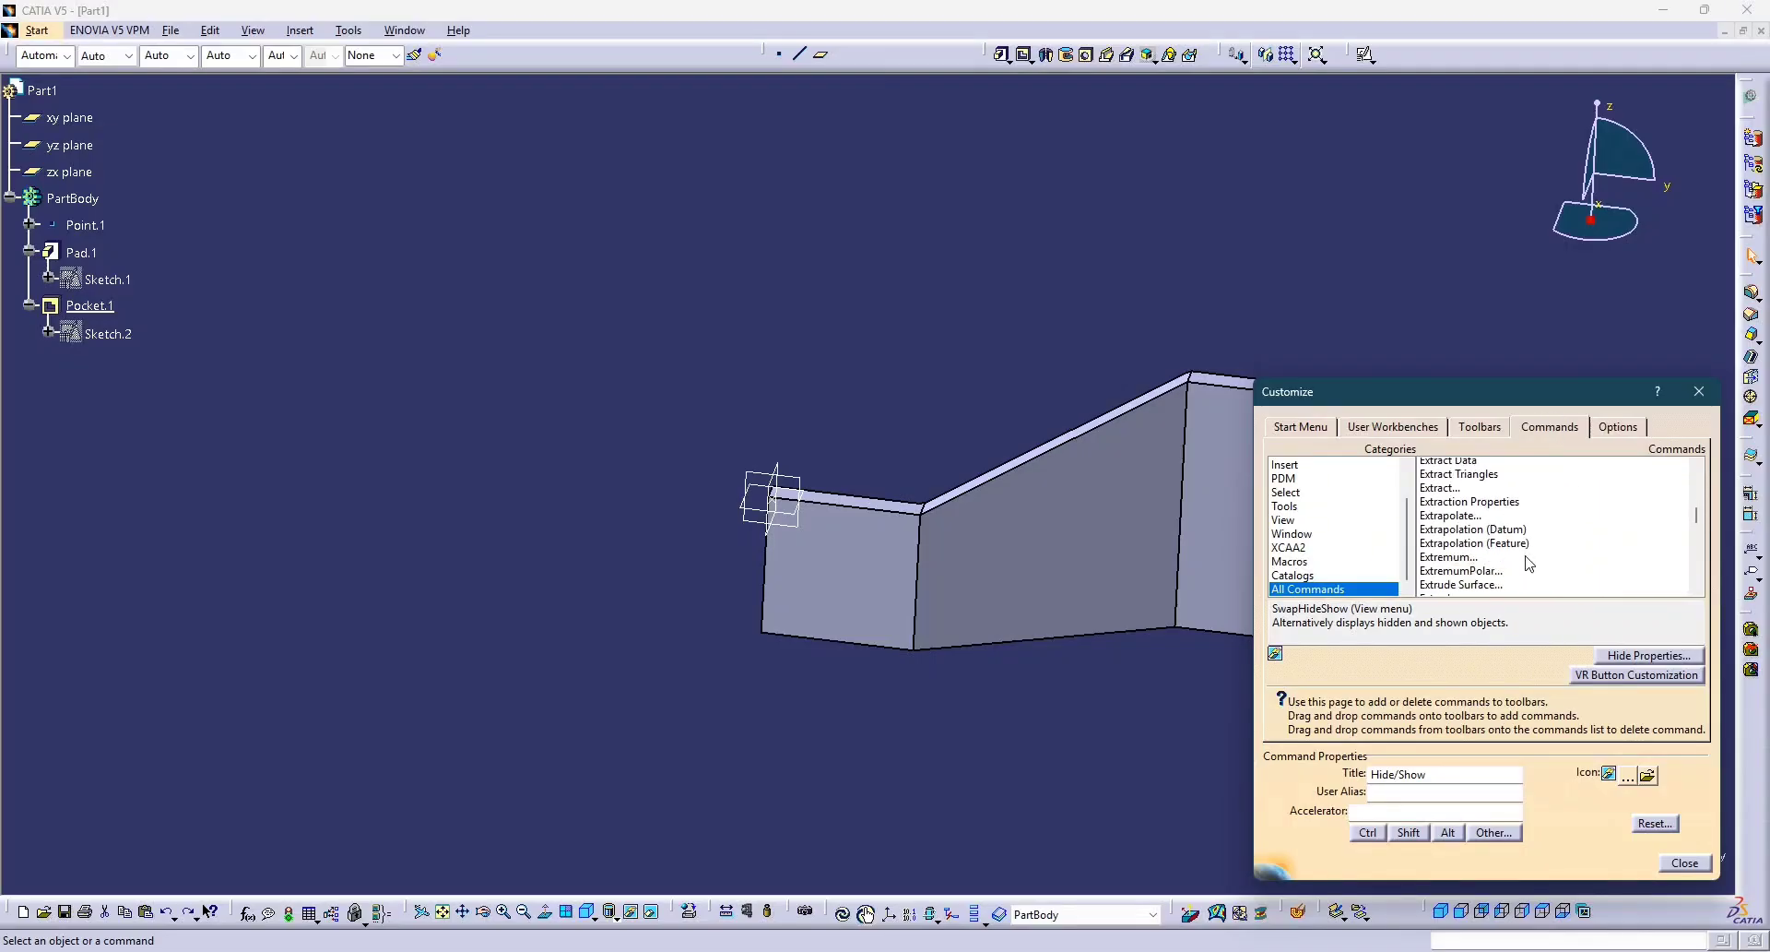
scroll(1531, 517, down, 5)
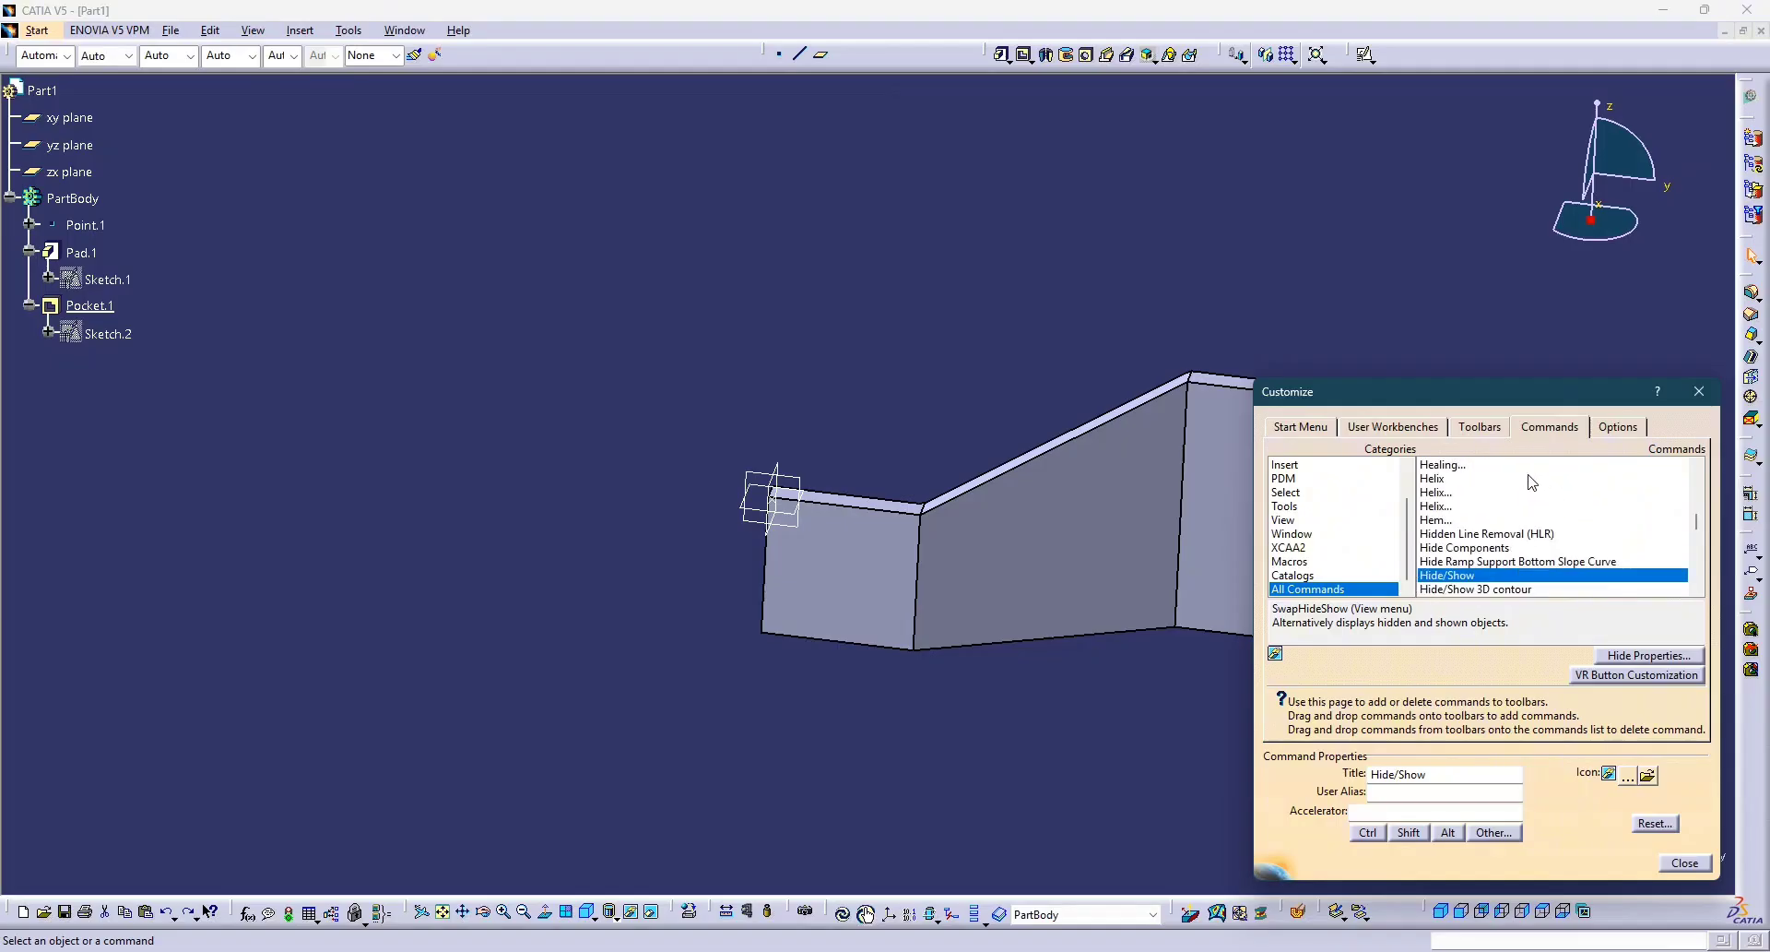
drag(1508, 379, 1508, 138)
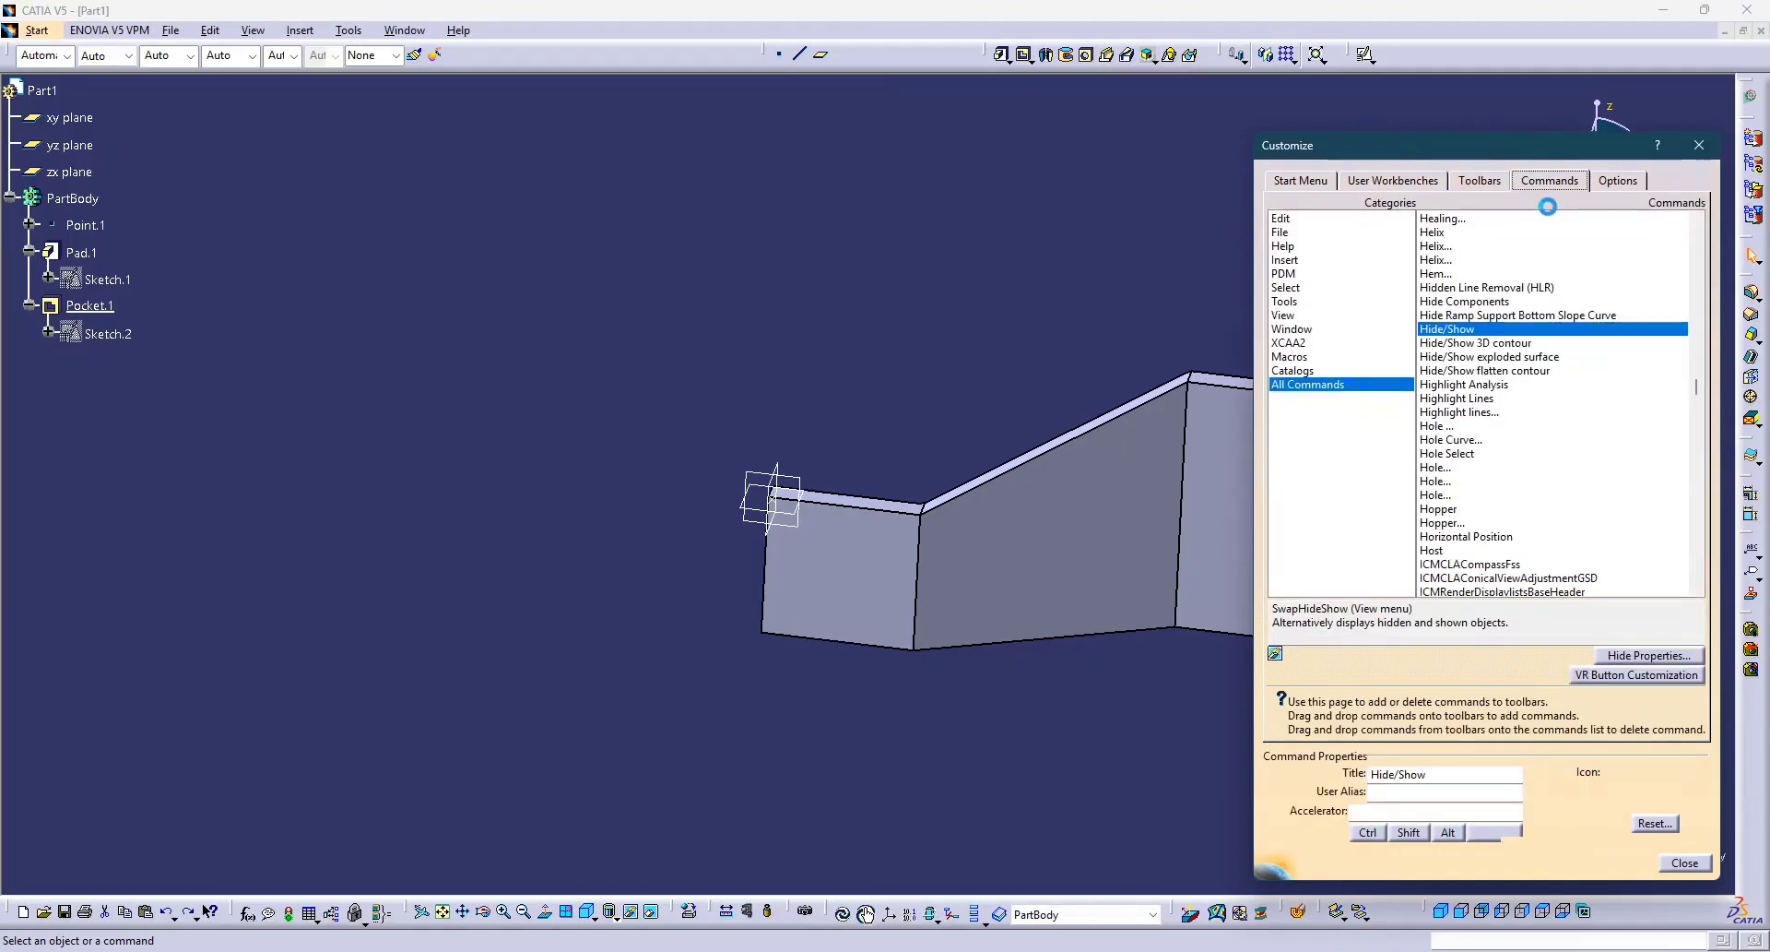
scroll(1512, 480, down, 7)
scroll(1512, 488, down, 5)
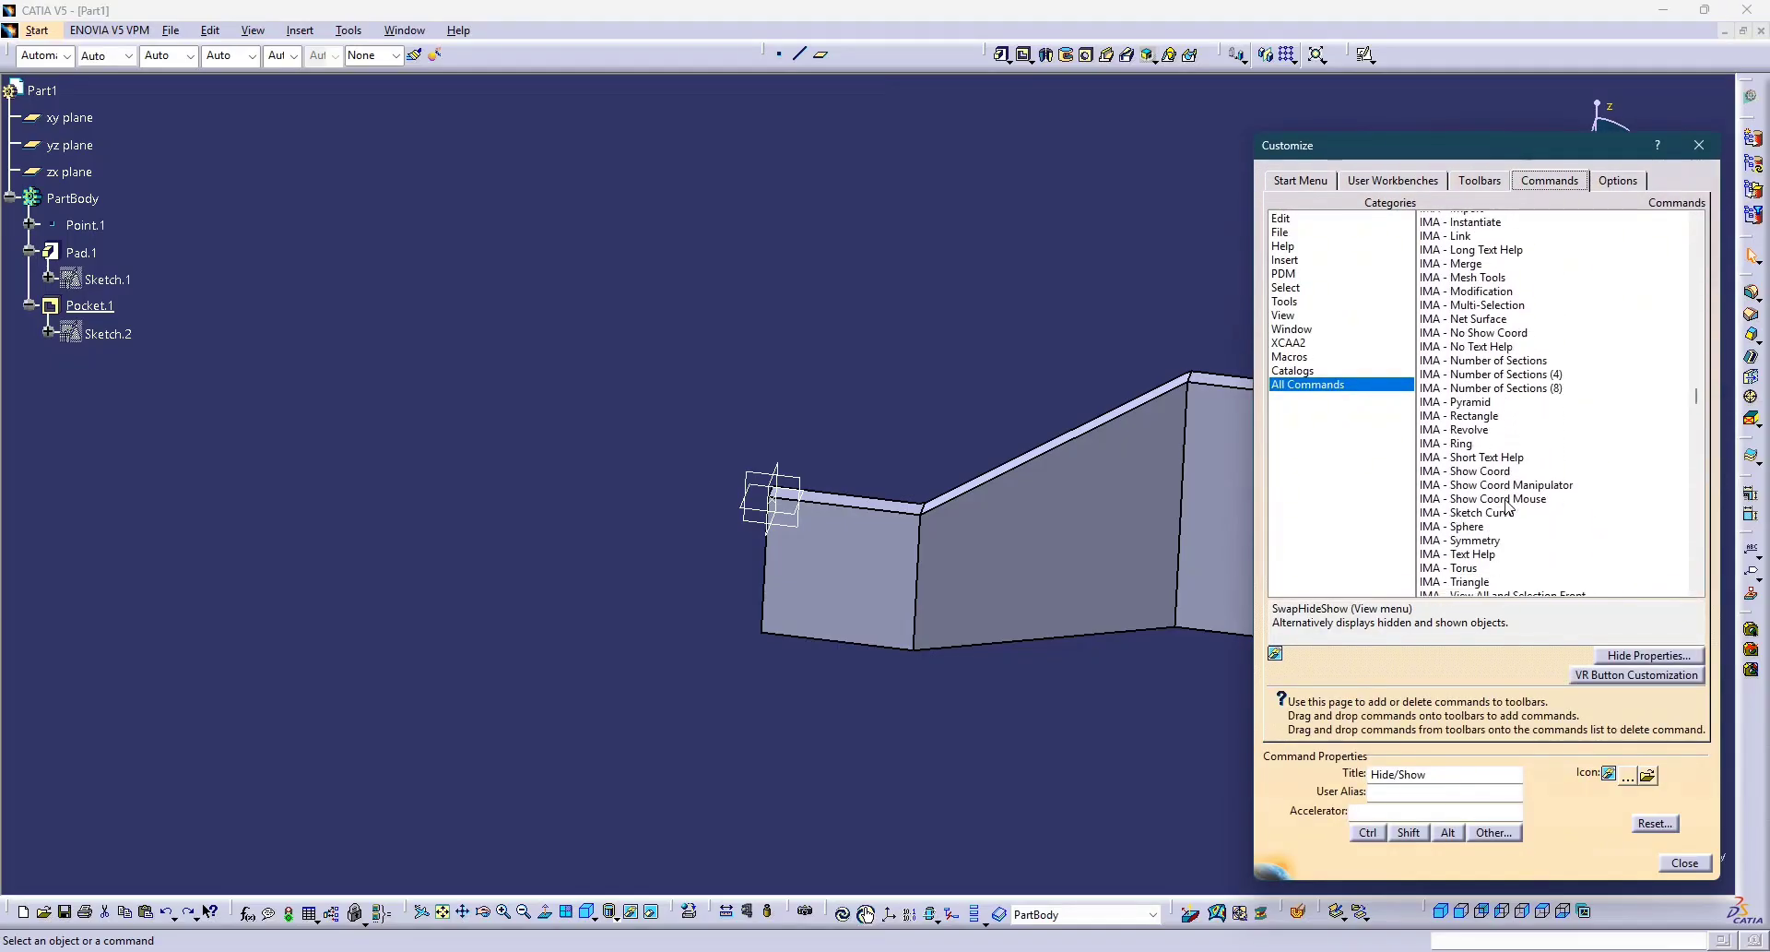
scroll(1512, 510, down, 5)
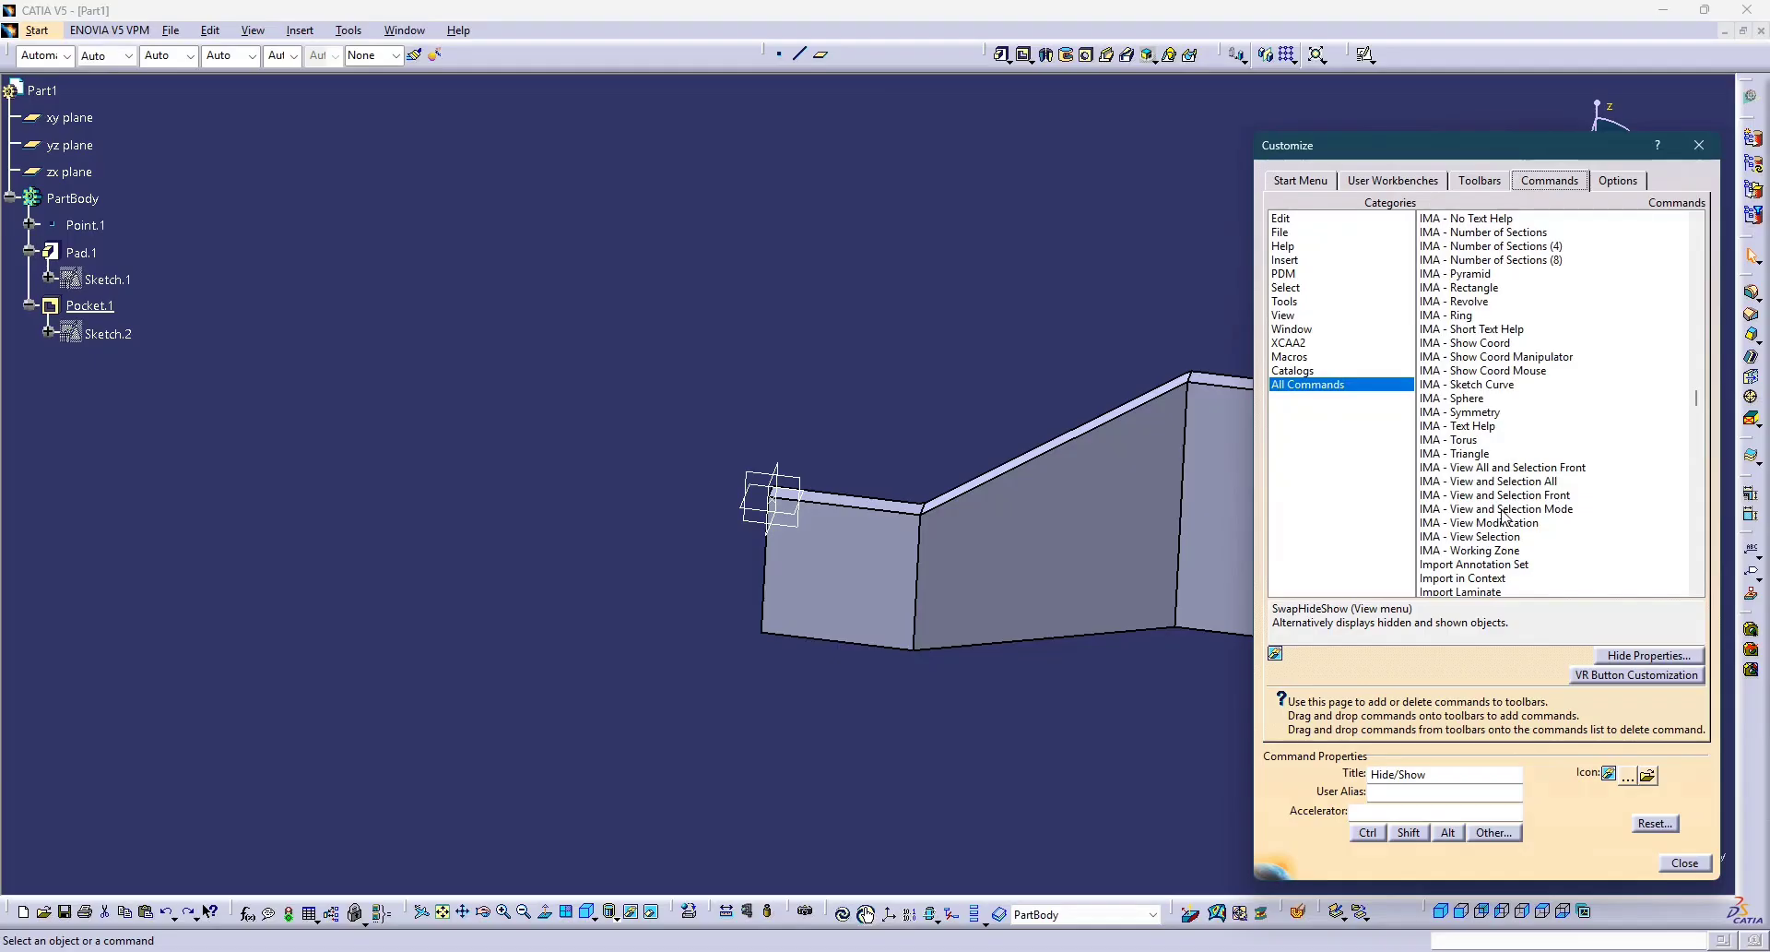
scroll(1505, 516, up, 6)
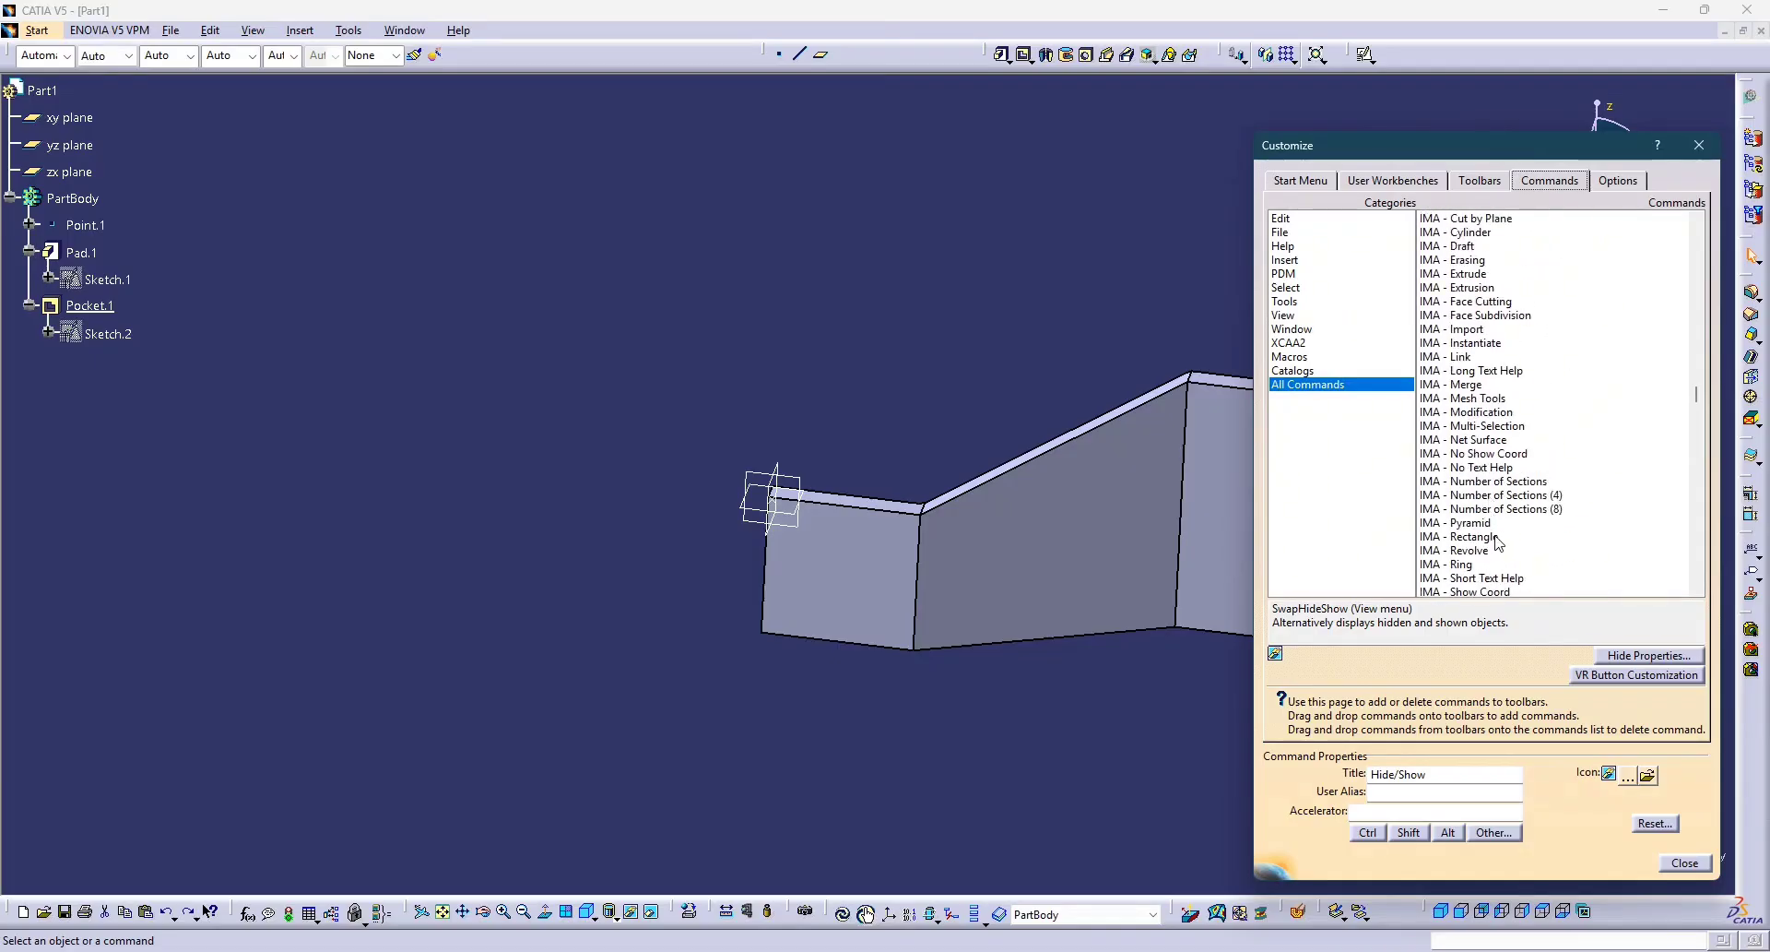
click(1456, 412)
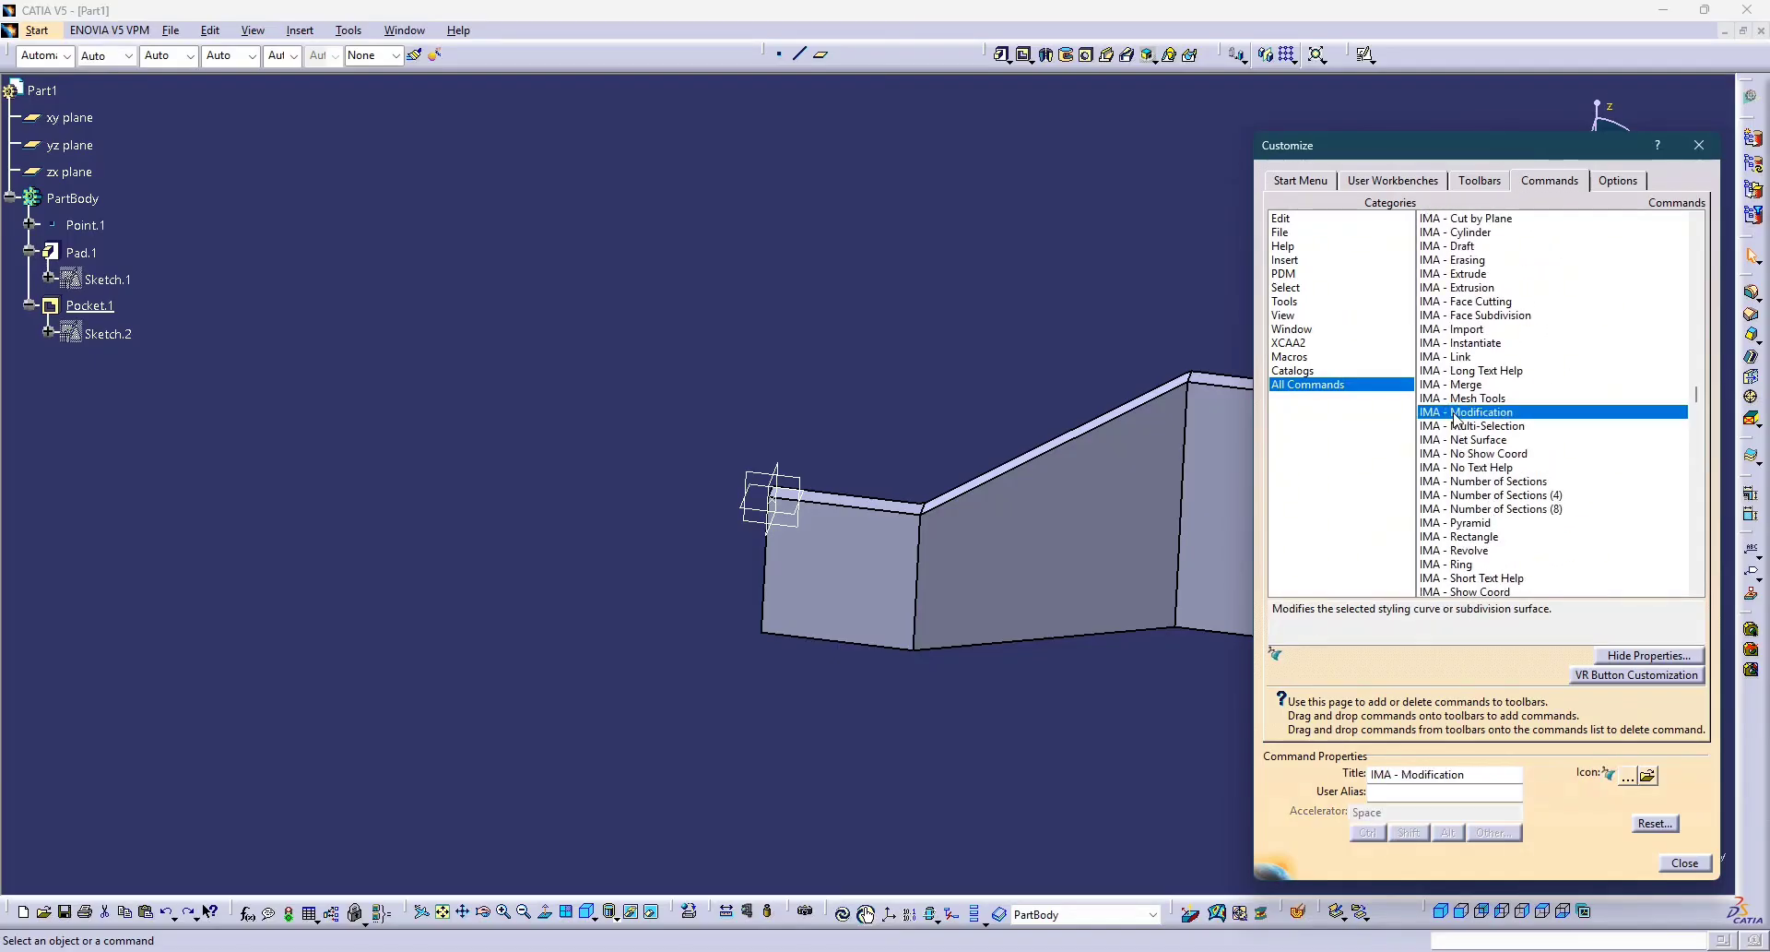
Try to reset the IMA - Modification command to its original settings, applying the reset to the current command only.
click(1757, 795)
click(1398, 819)
click(1655, 824)
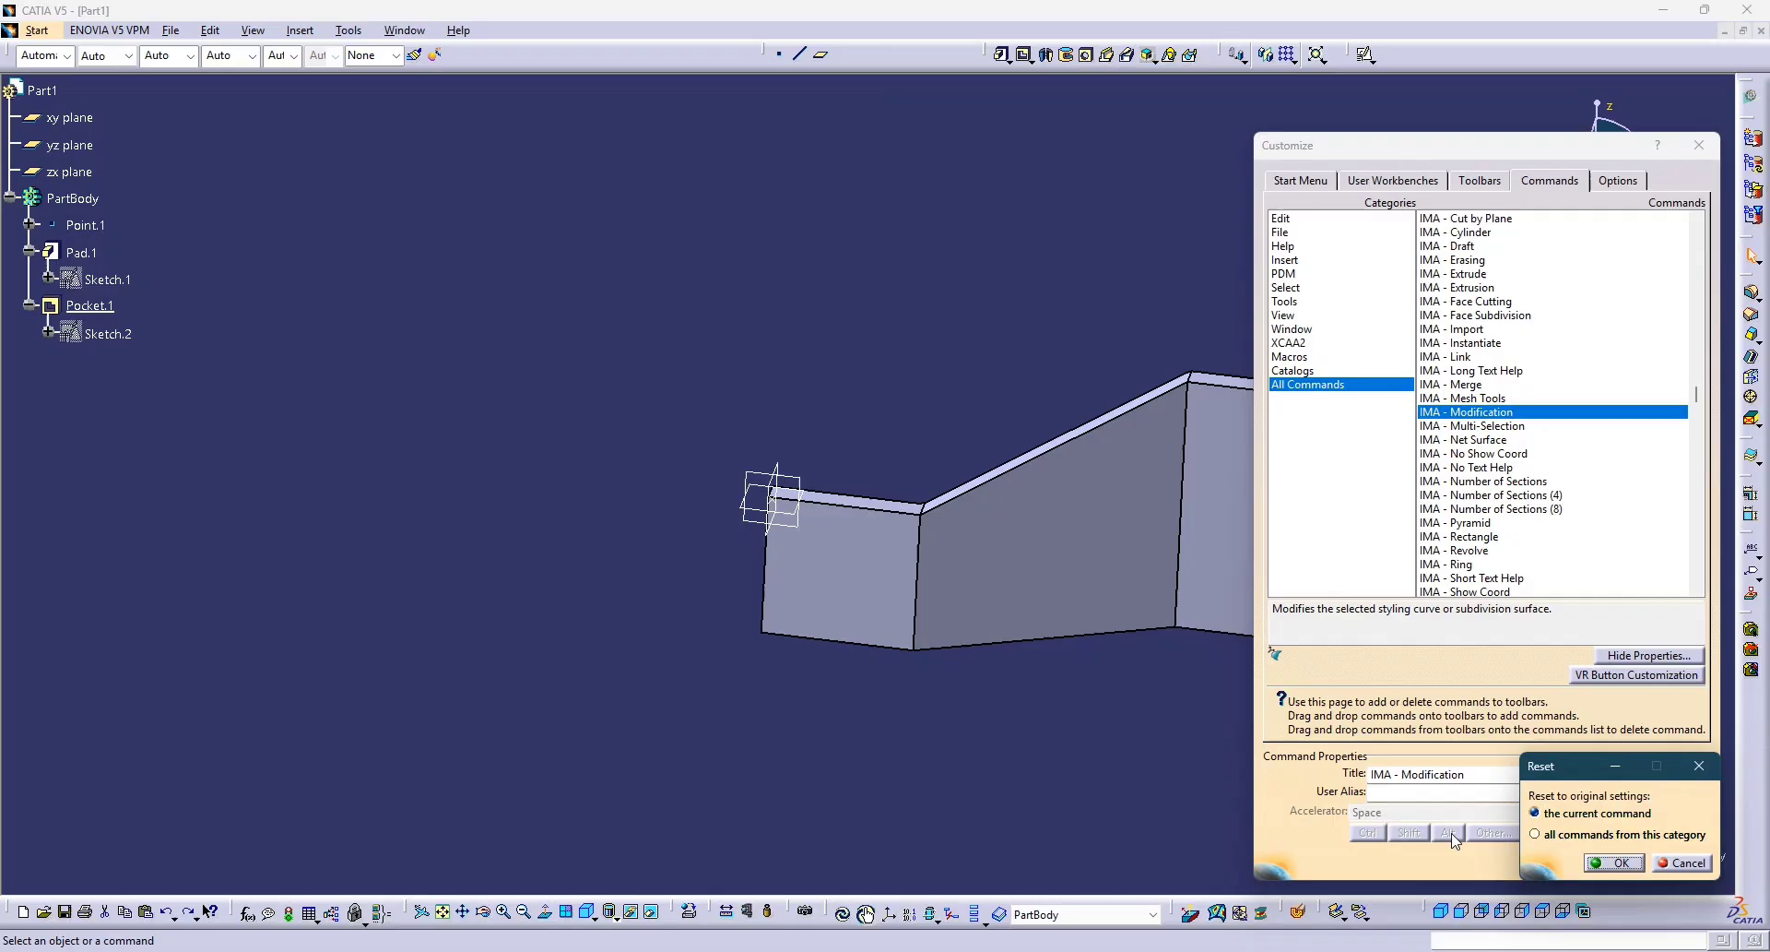
click(1603, 861)
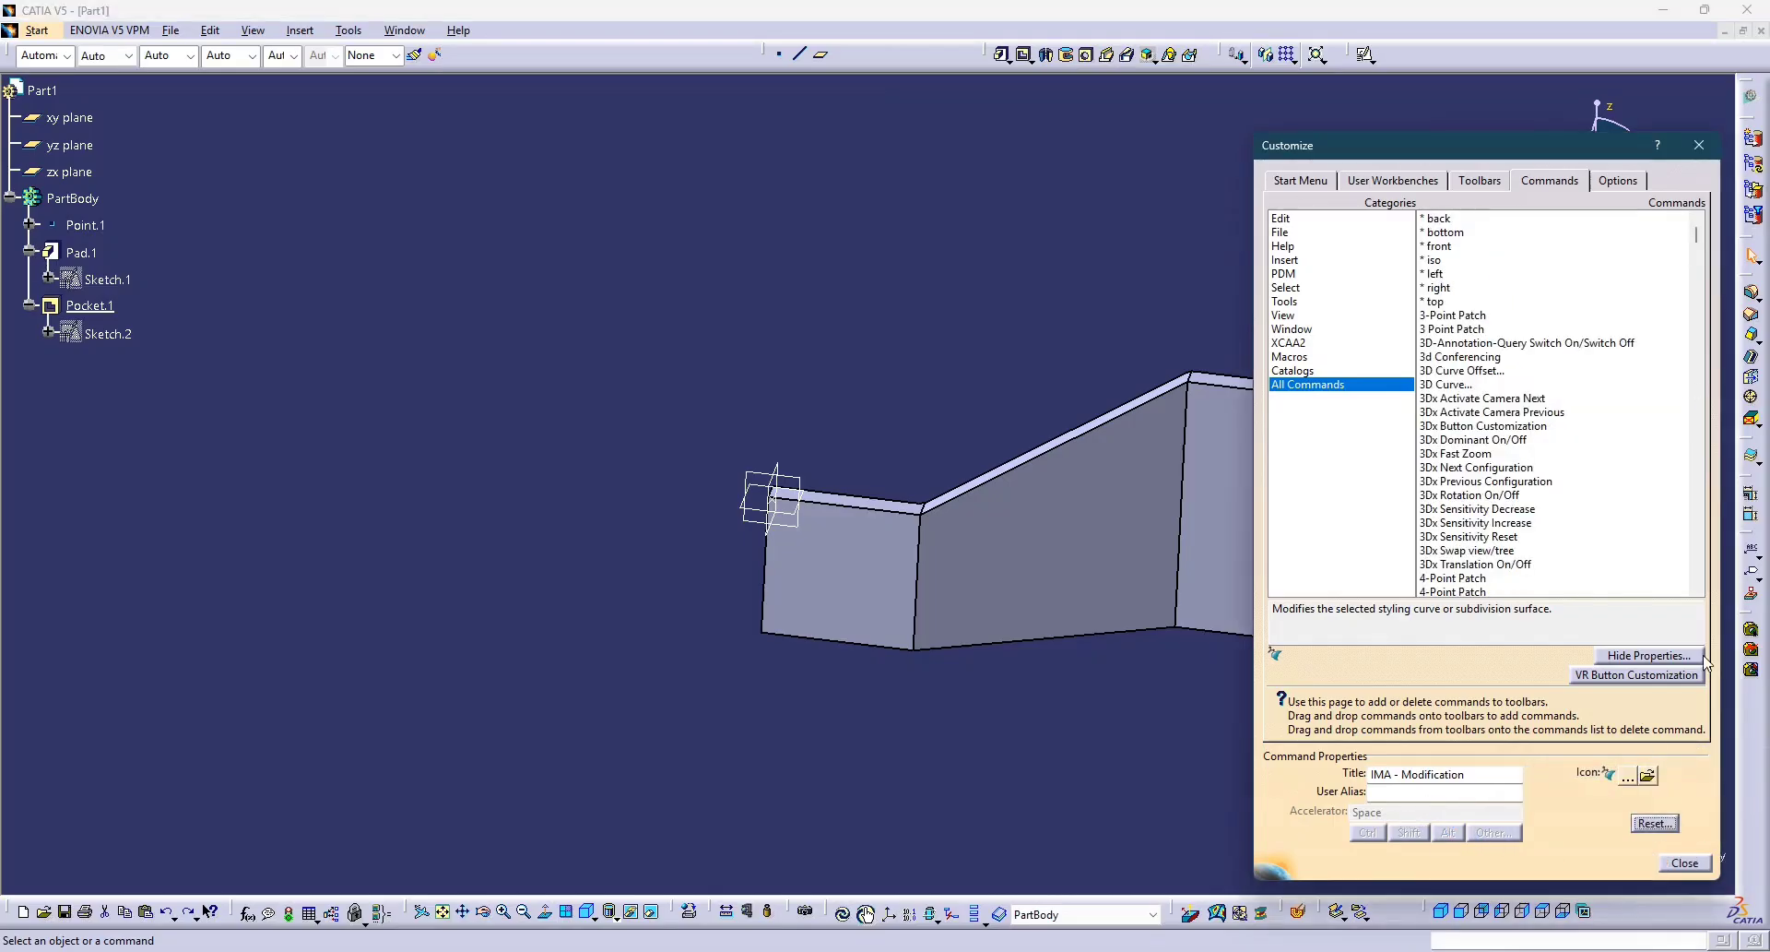
click(1360, 916)
click(1394, 820)
click(1583, 910)
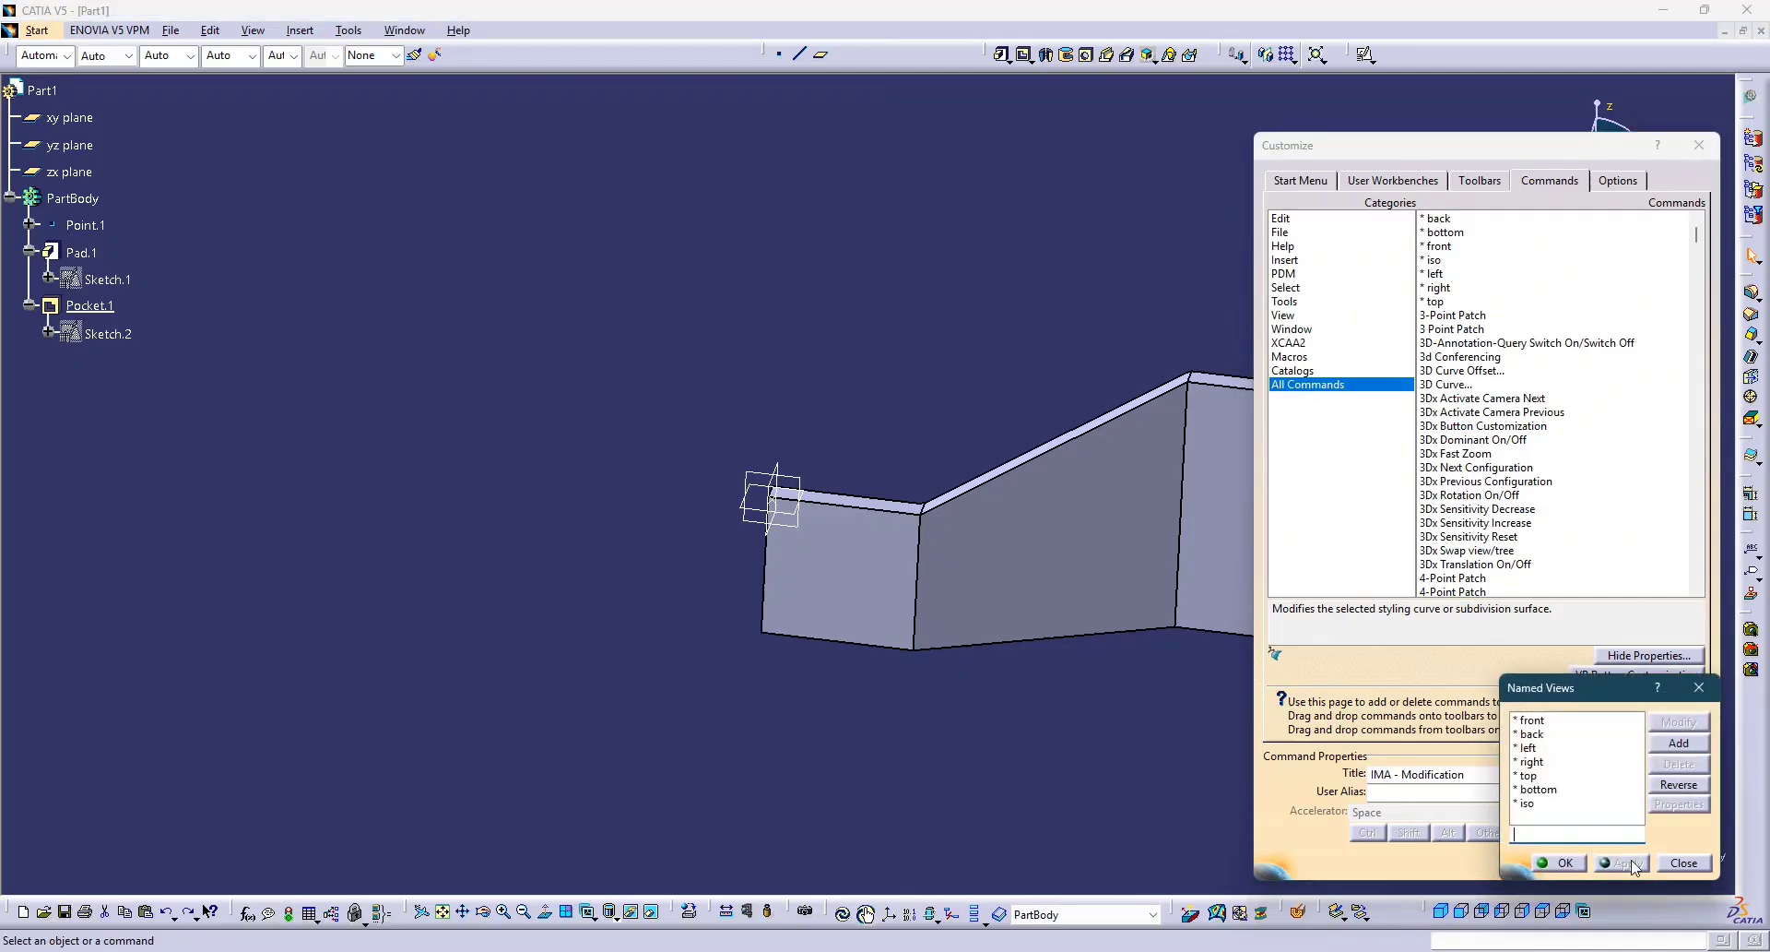
click(1684, 864)
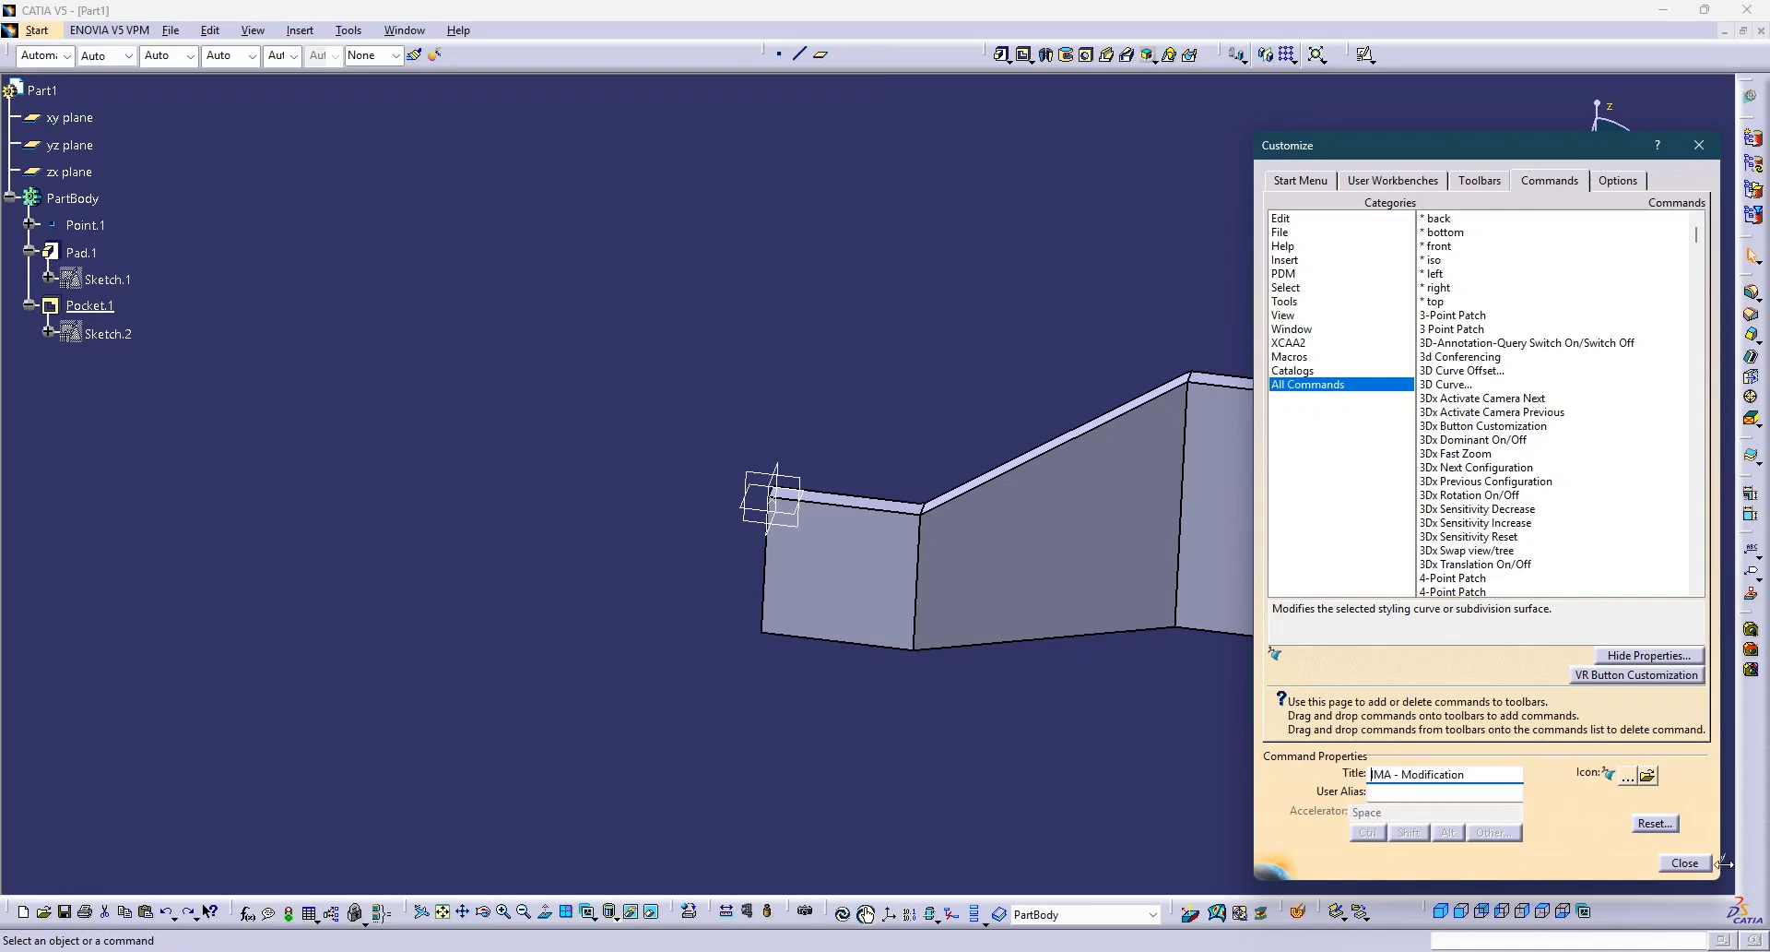
click(1585, 911)
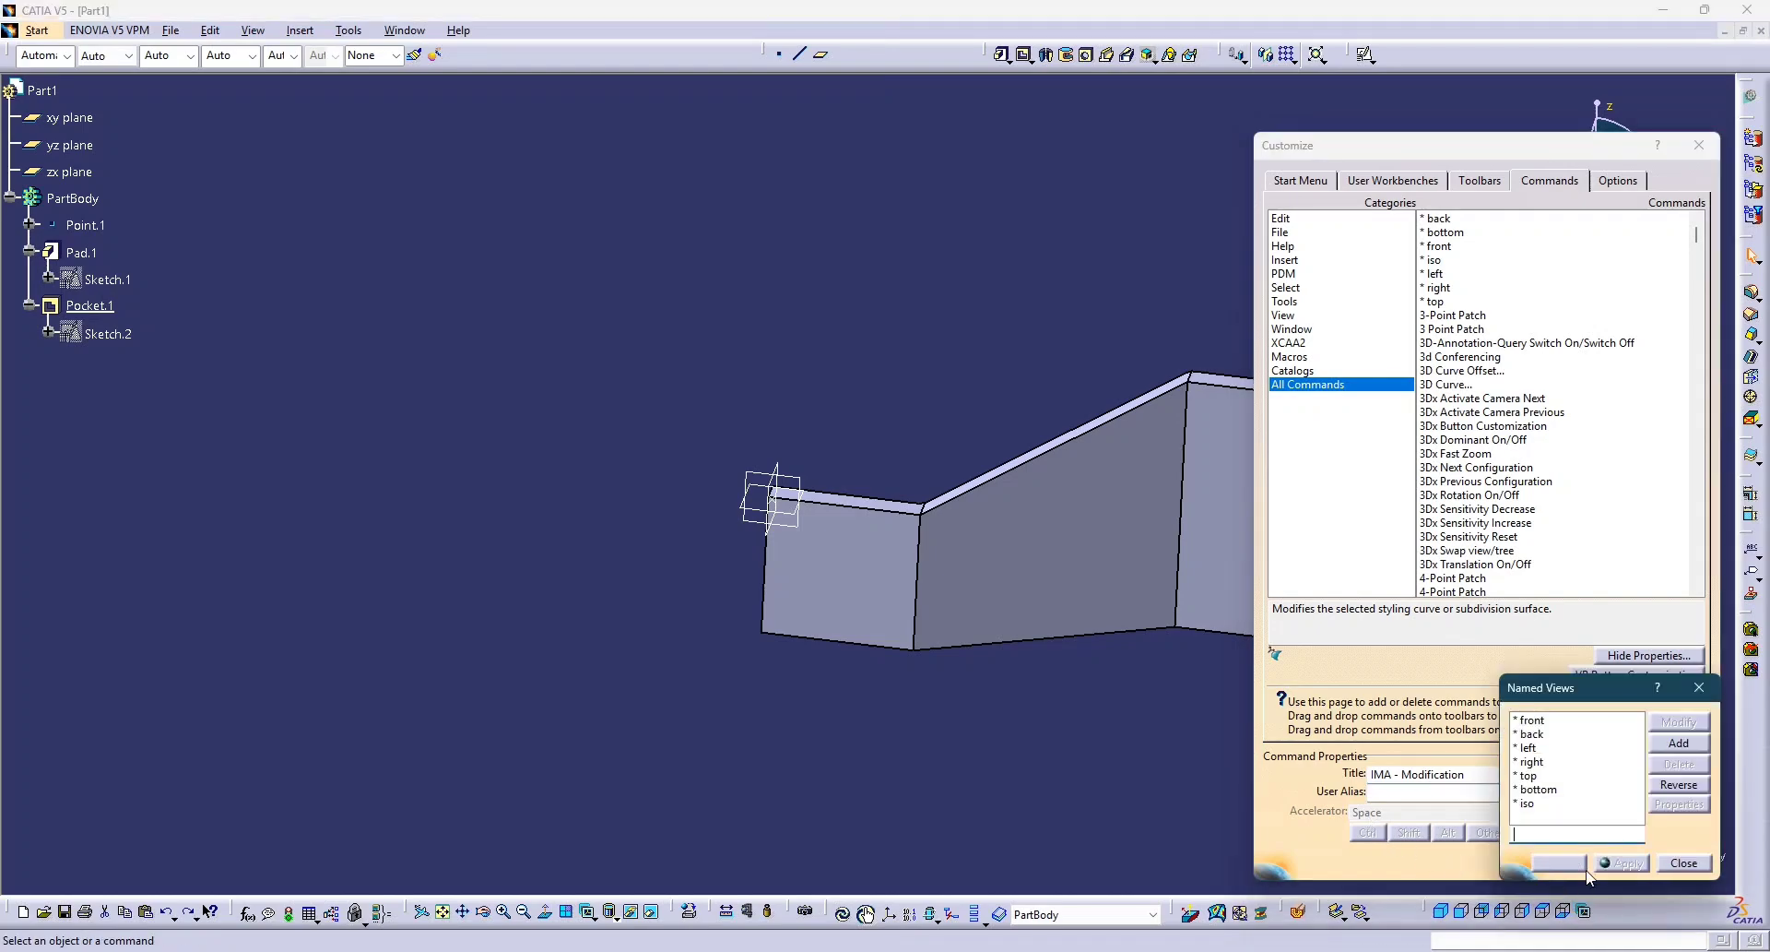
click(1682, 863)
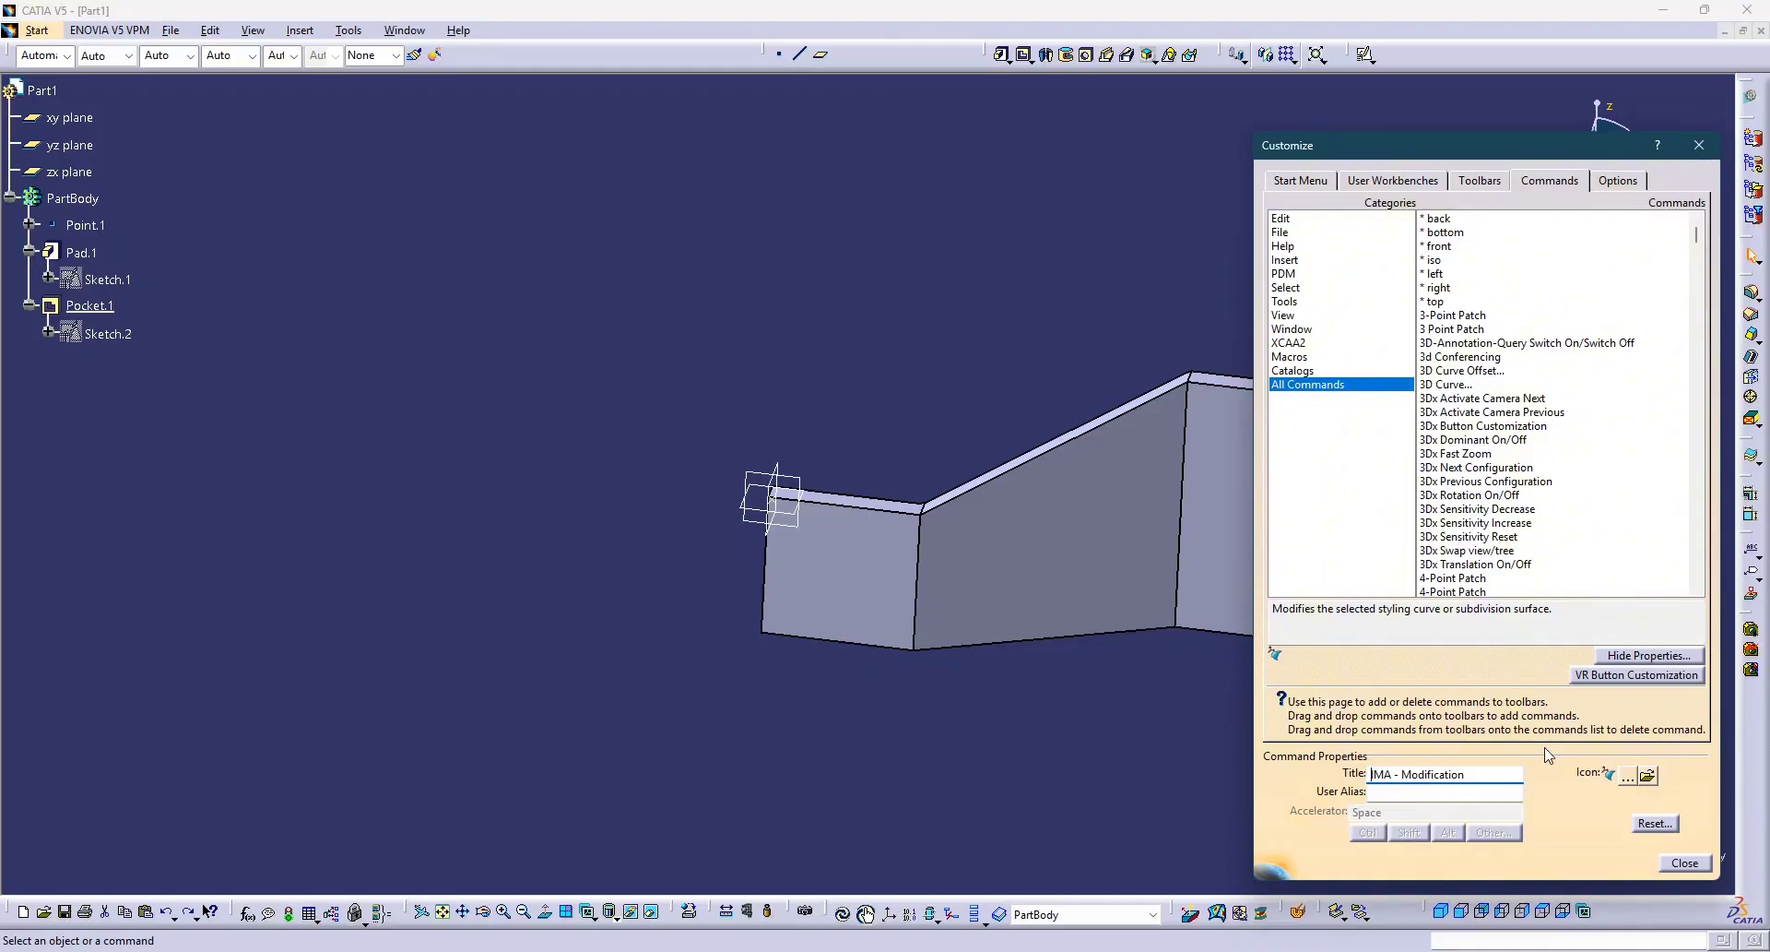
Close the toolbar customization and hide the three reference planes together with the origin point.
click(1684, 862)
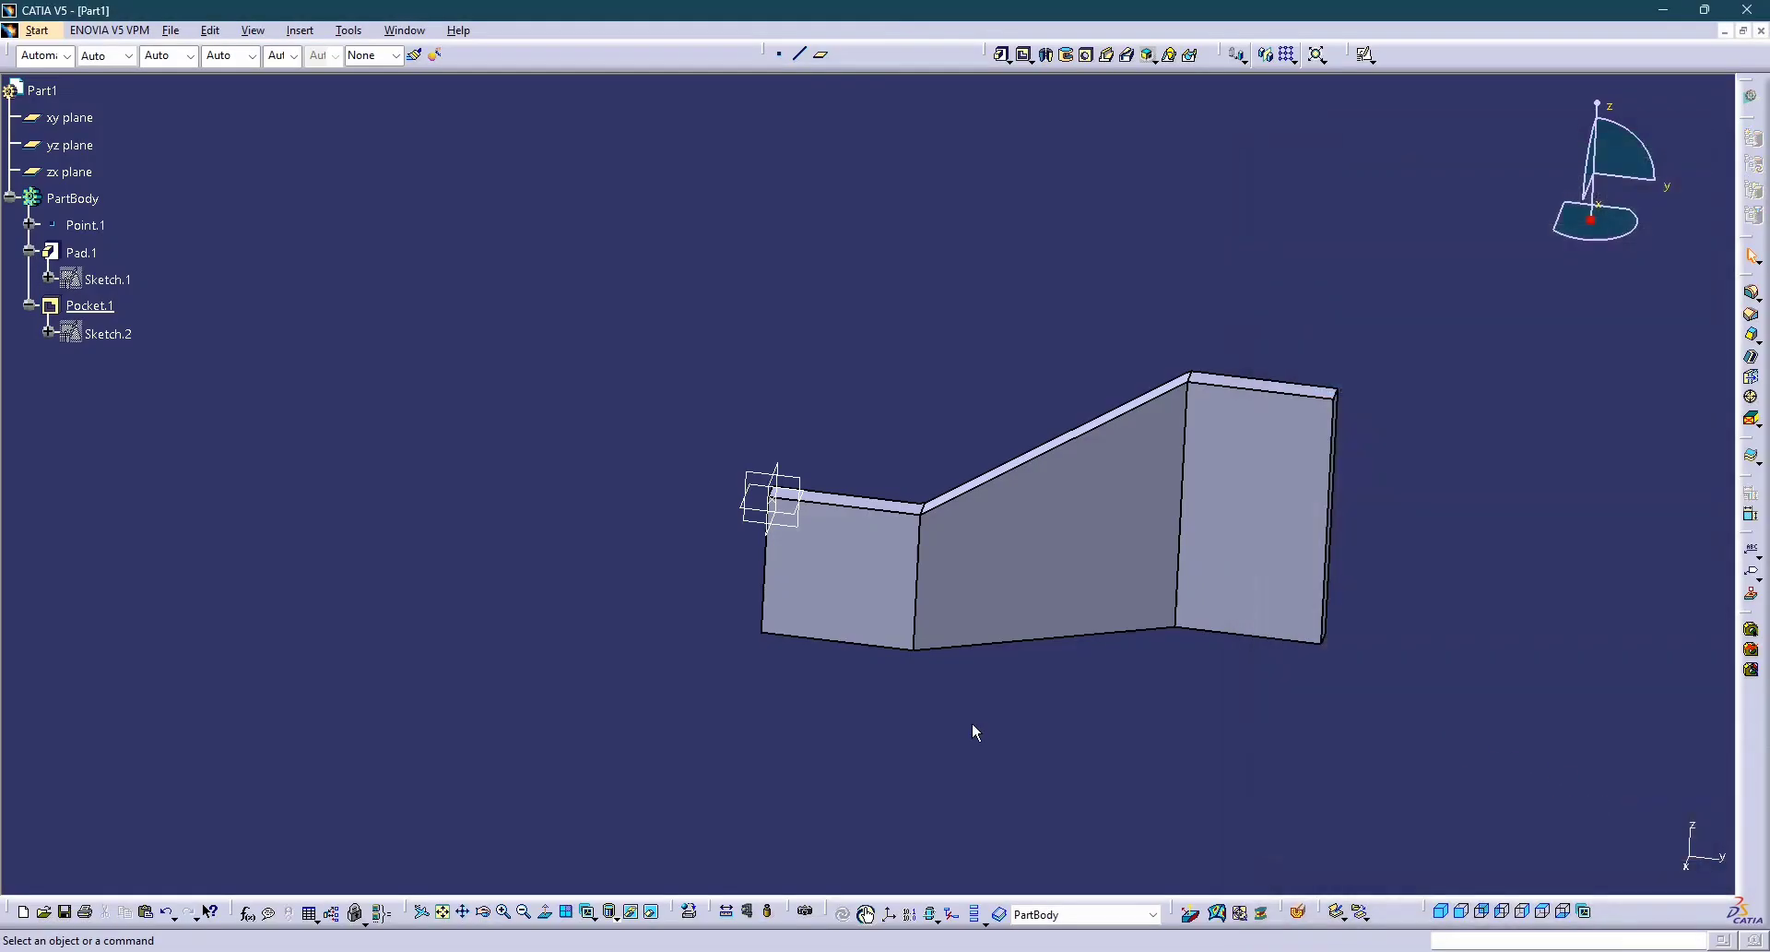
drag(719, 421, 839, 572)
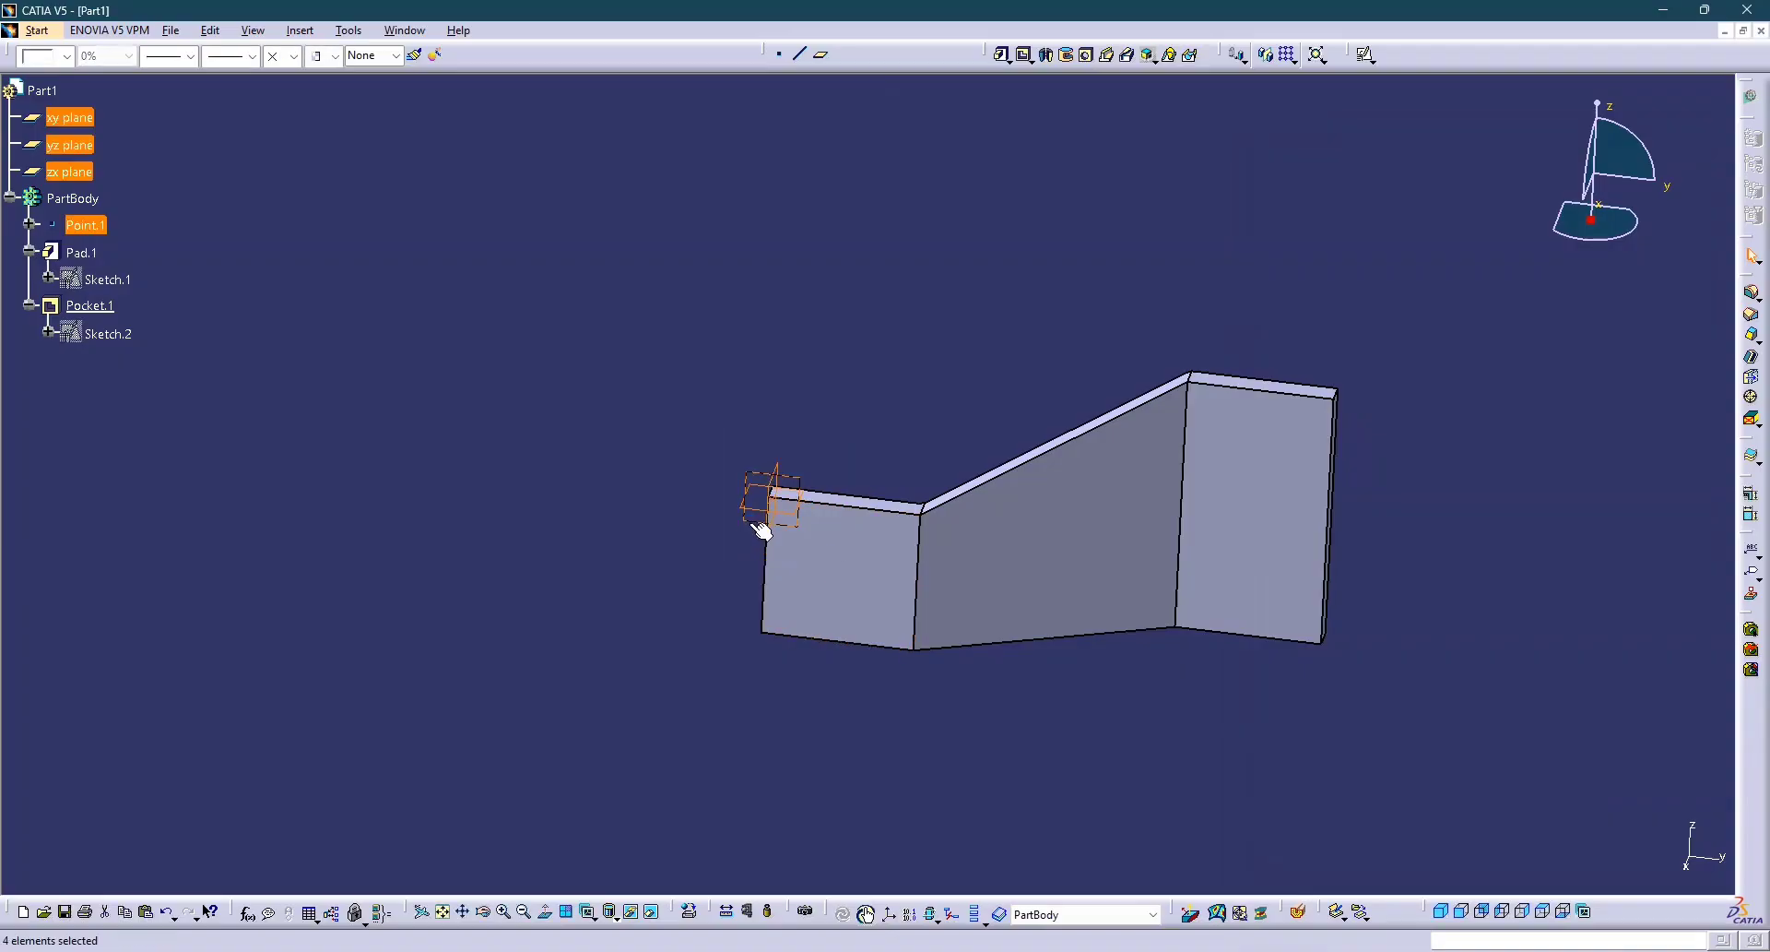
right_click(750, 511)
click(799, 550)
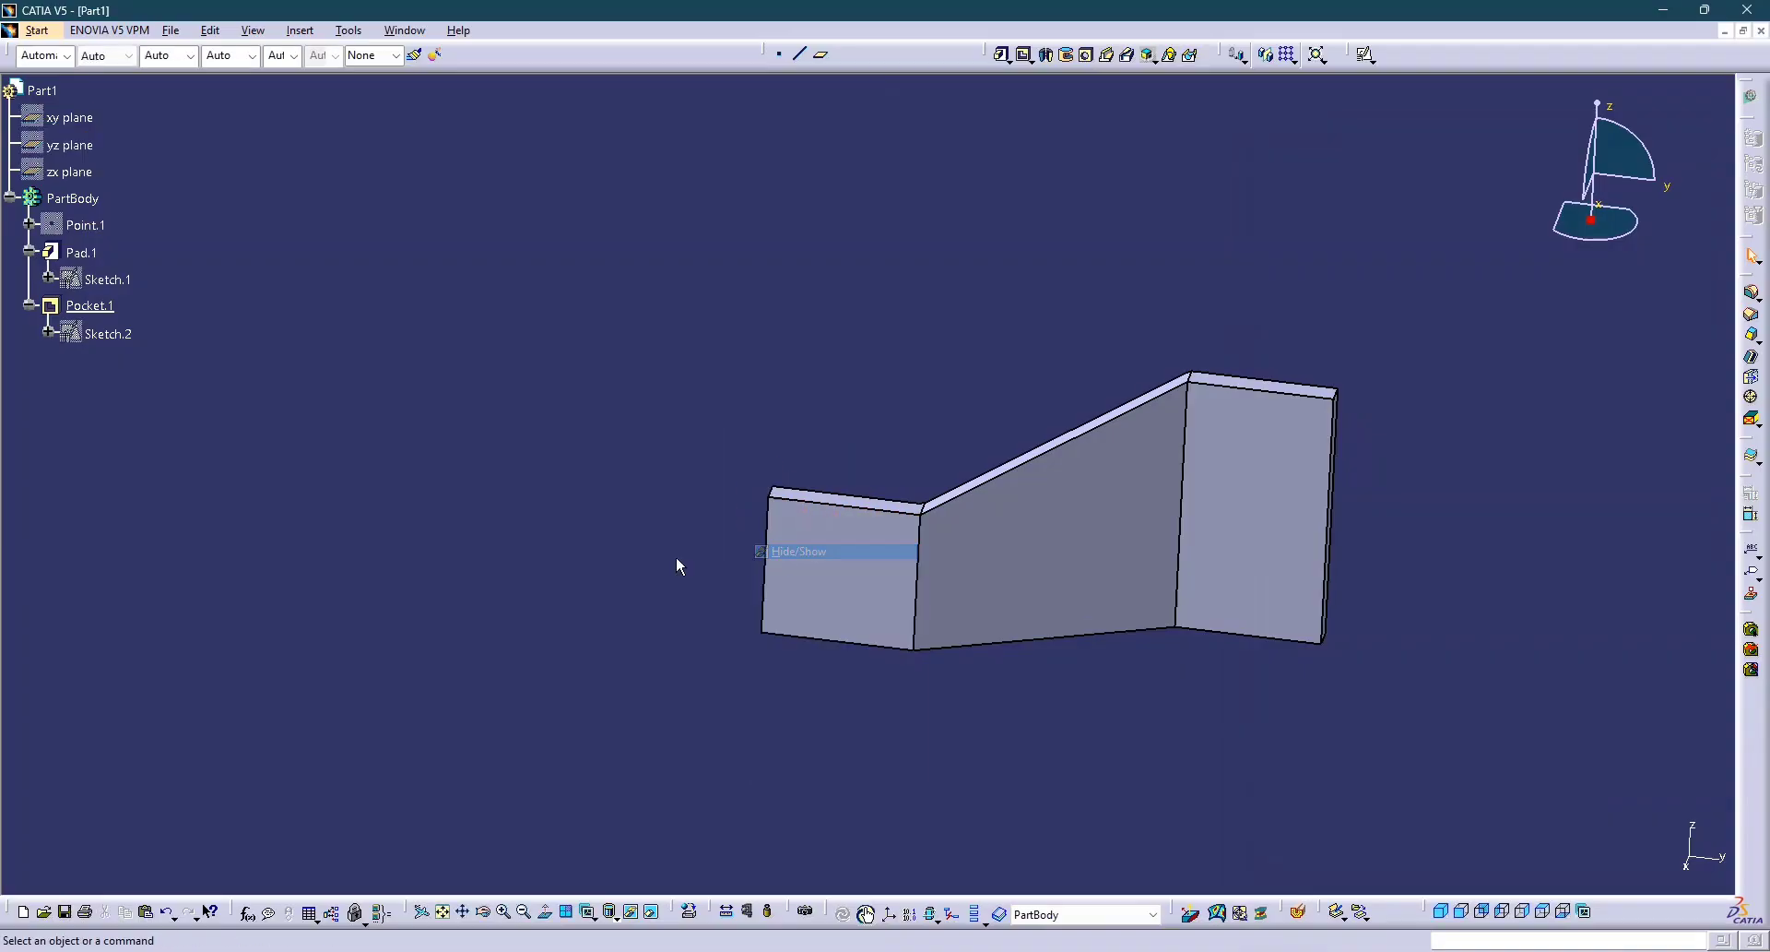
middle_drag(843, 538, 859, 589)
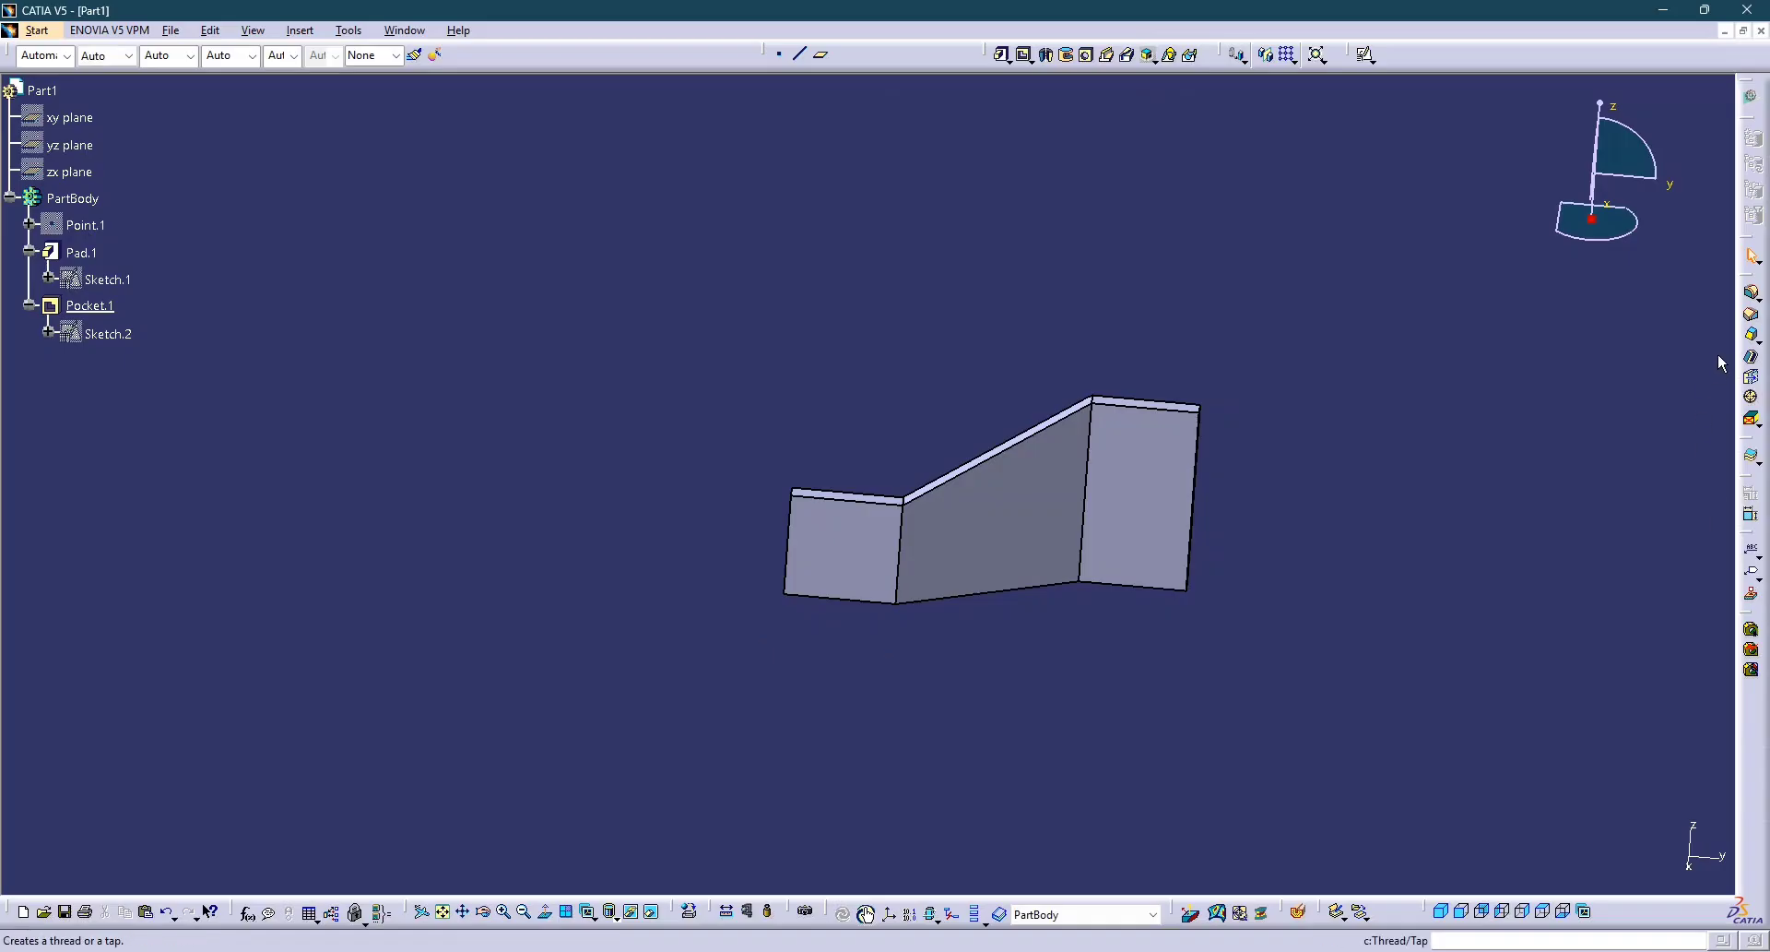
Fillet the two corner edges at the ends of the plate's sloped upper edge with a 30 mm radius.
click(1752, 293)
ctrl+middle_drag(1190, 405, 1194, 373)
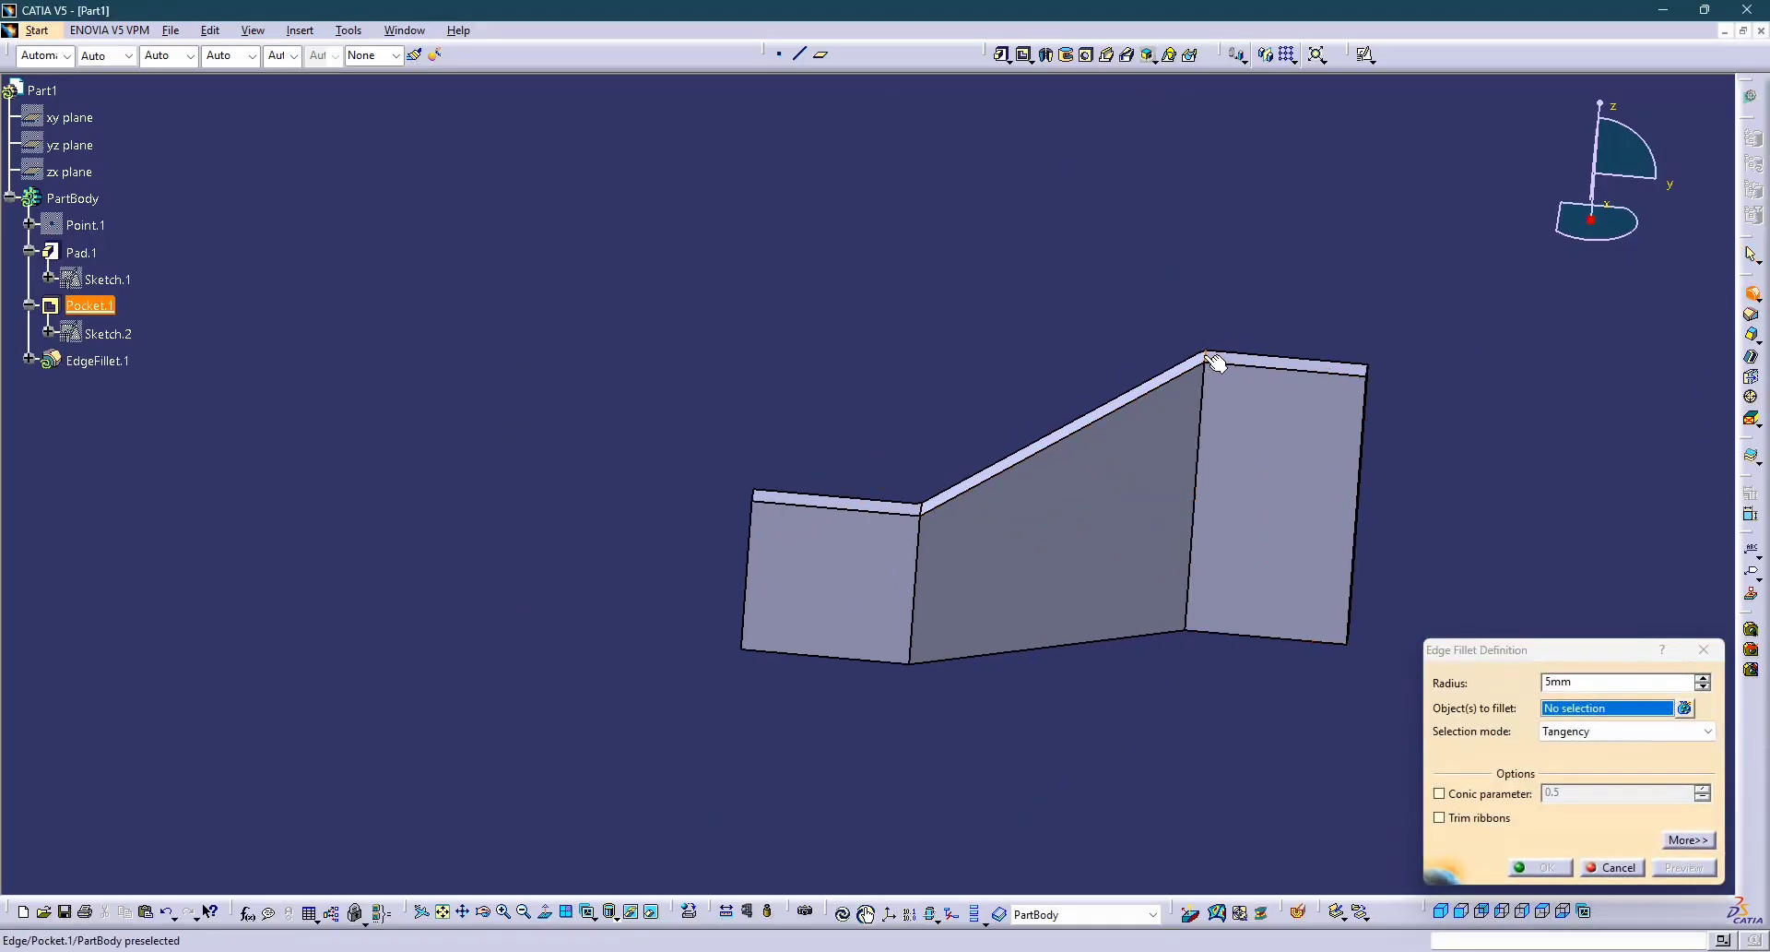
click(1213, 359)
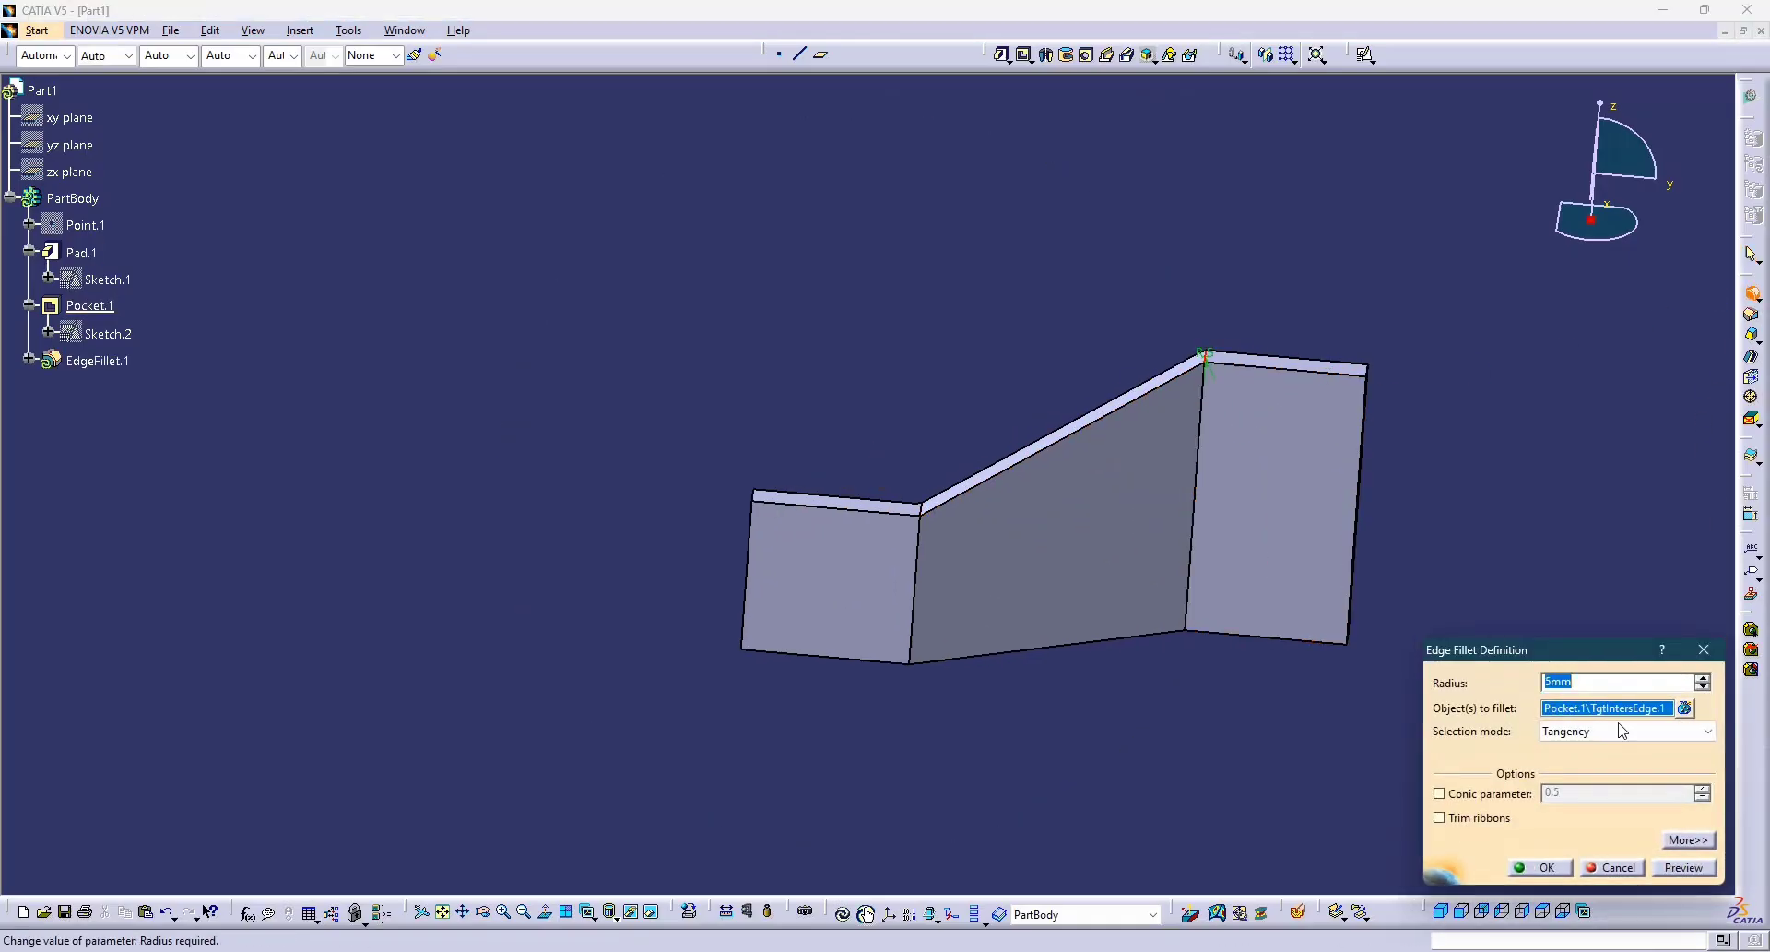
click(929, 512)
key(Return)
middle_drag(1208, 690, 1176, 703)
Switch to the photographed drawing and examine its views for the corner radius at the bracket's narrow end, comparing them with the part.
key(alt+Tab)
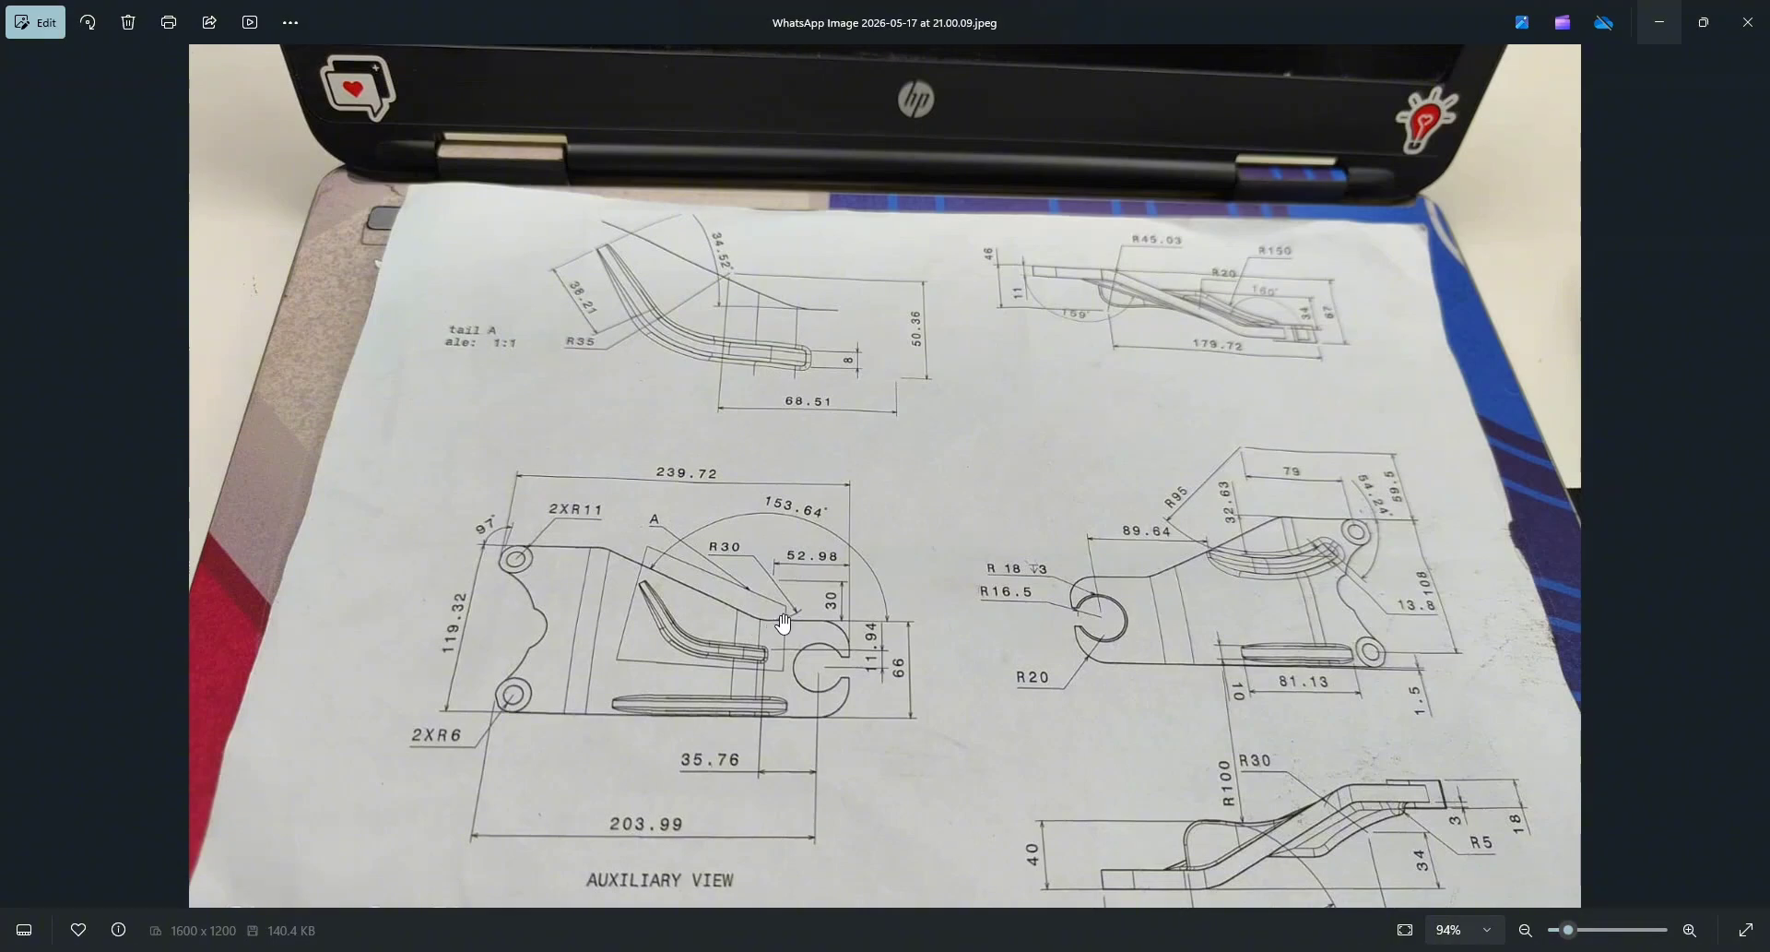
key(alt+Tab)
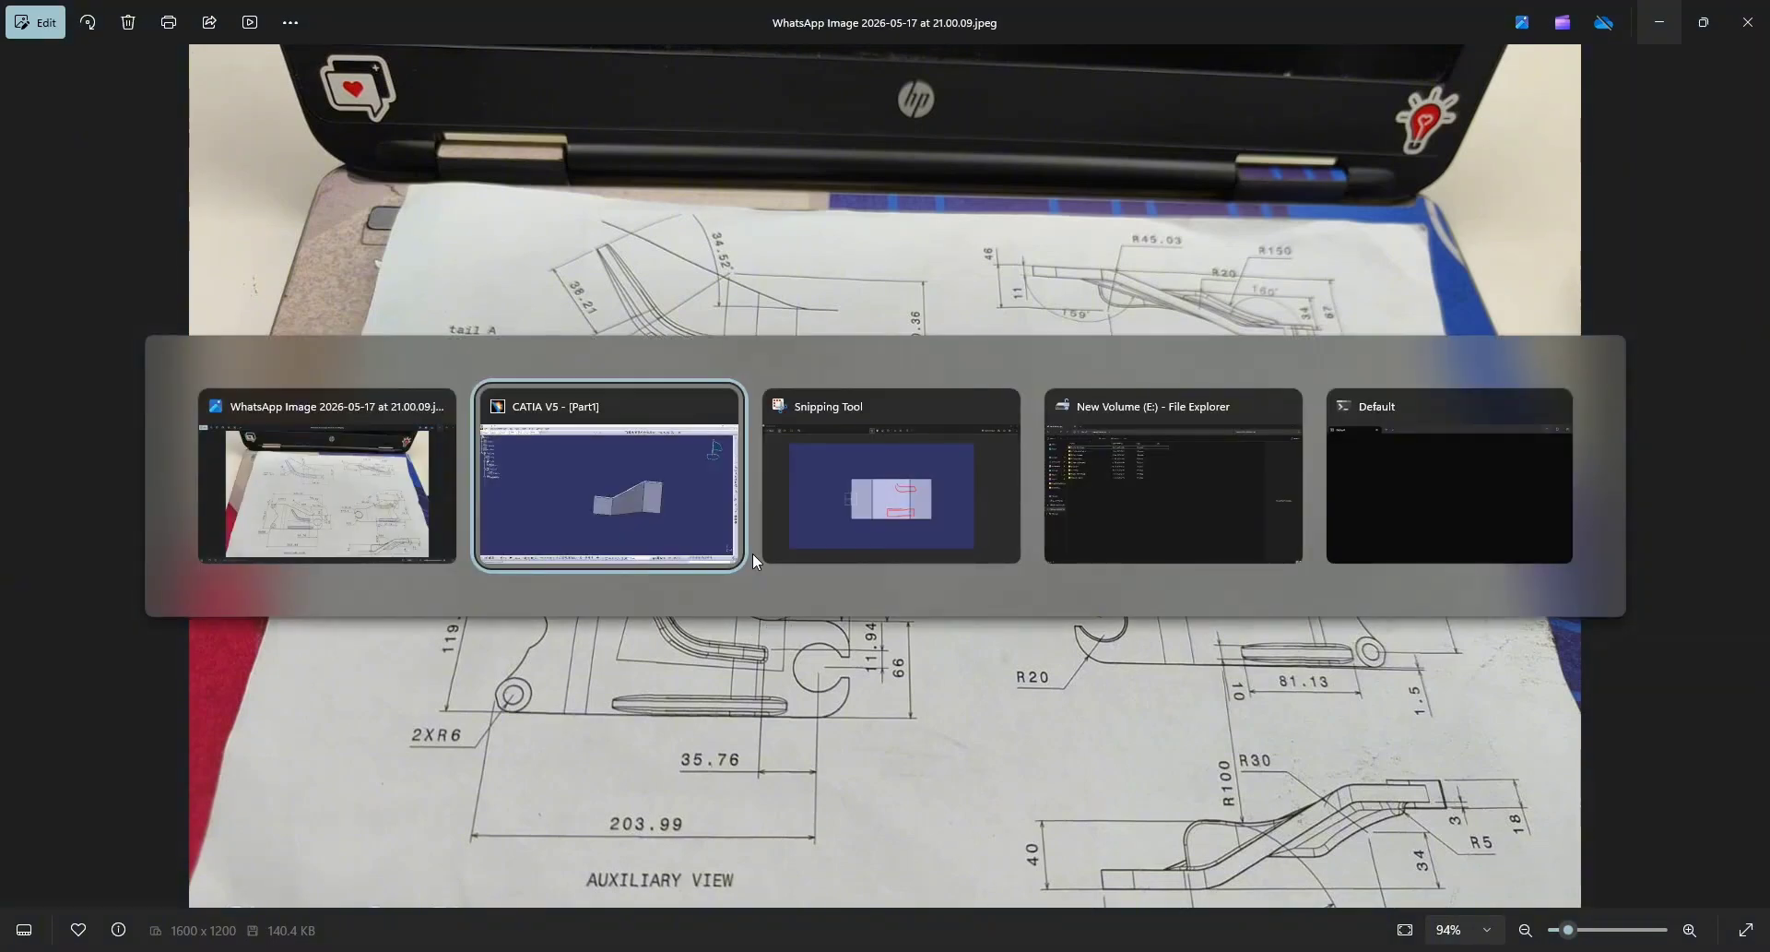
key(alt+Tab)
key(alt+Tab)
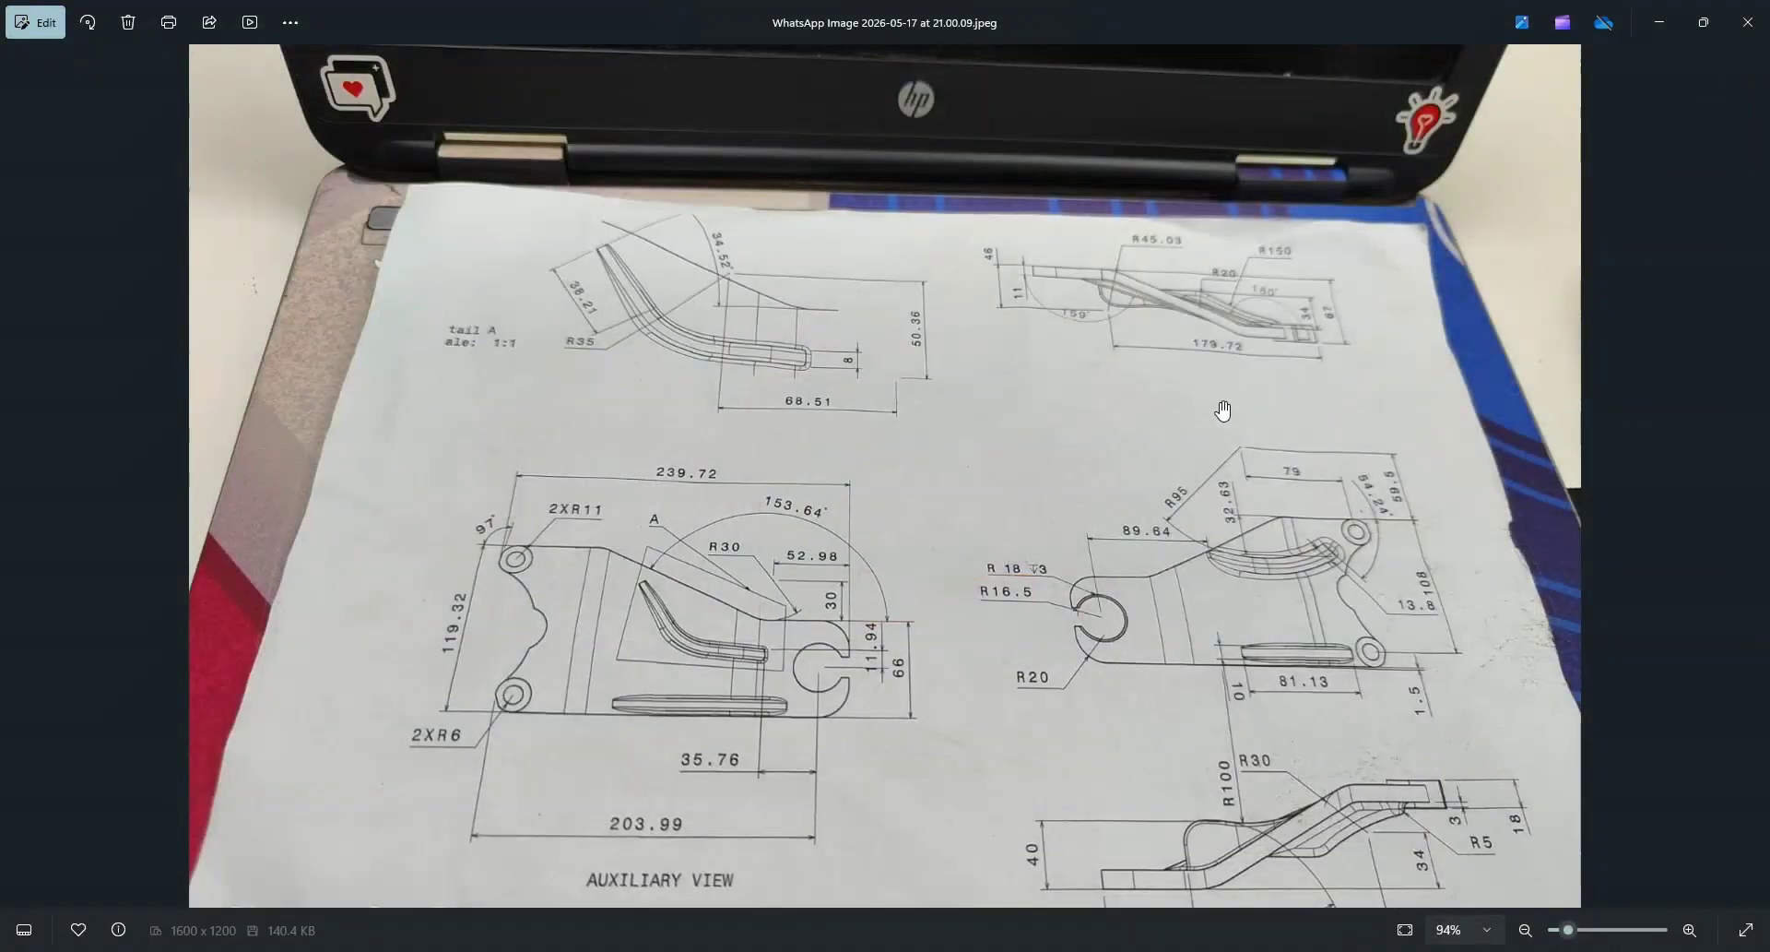
key(alt+Tab)
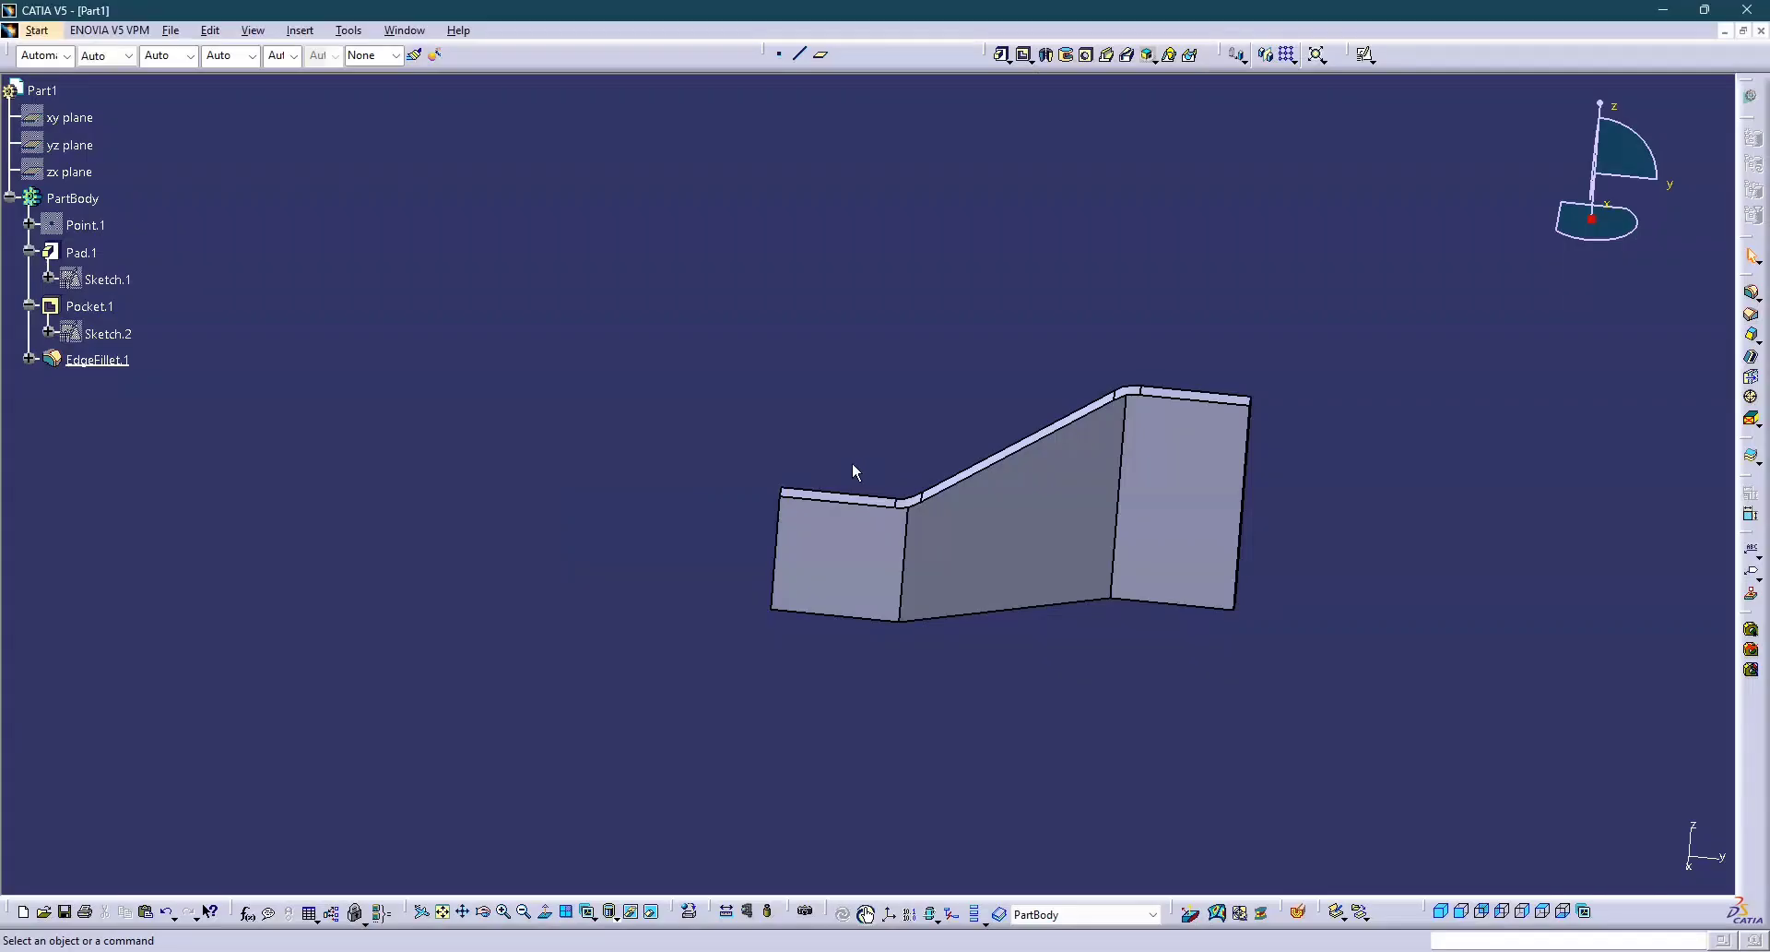
middle_drag(893, 522, 1084, 479)
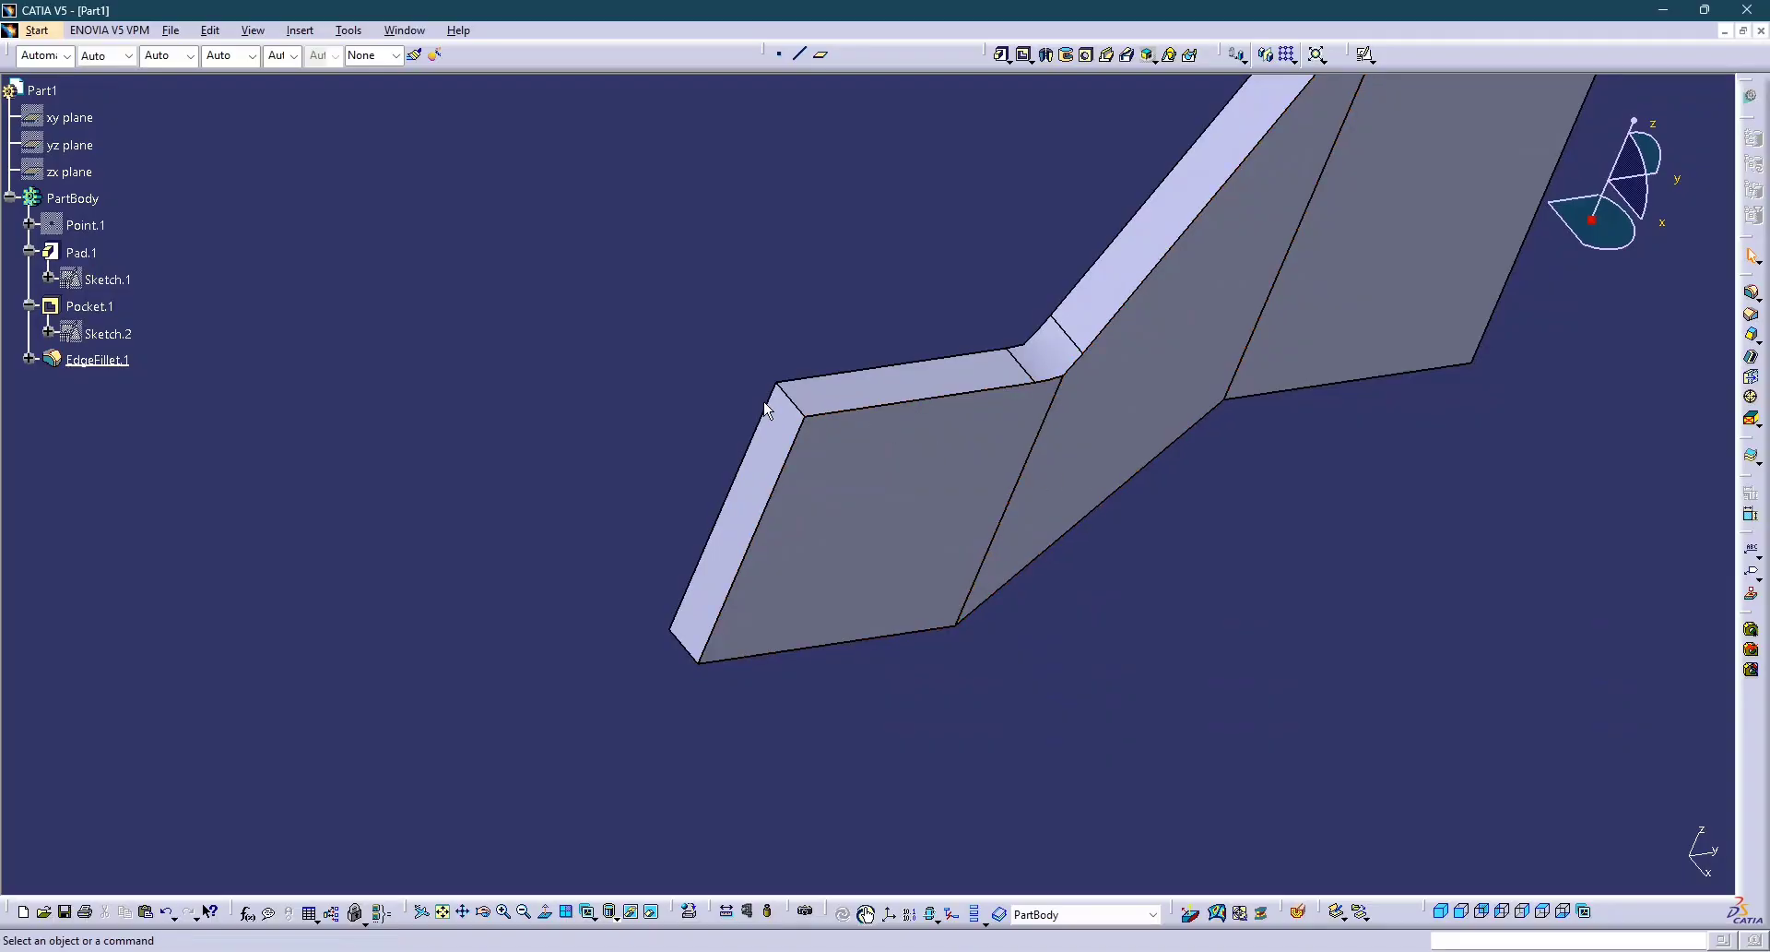
key(alt+Tab)
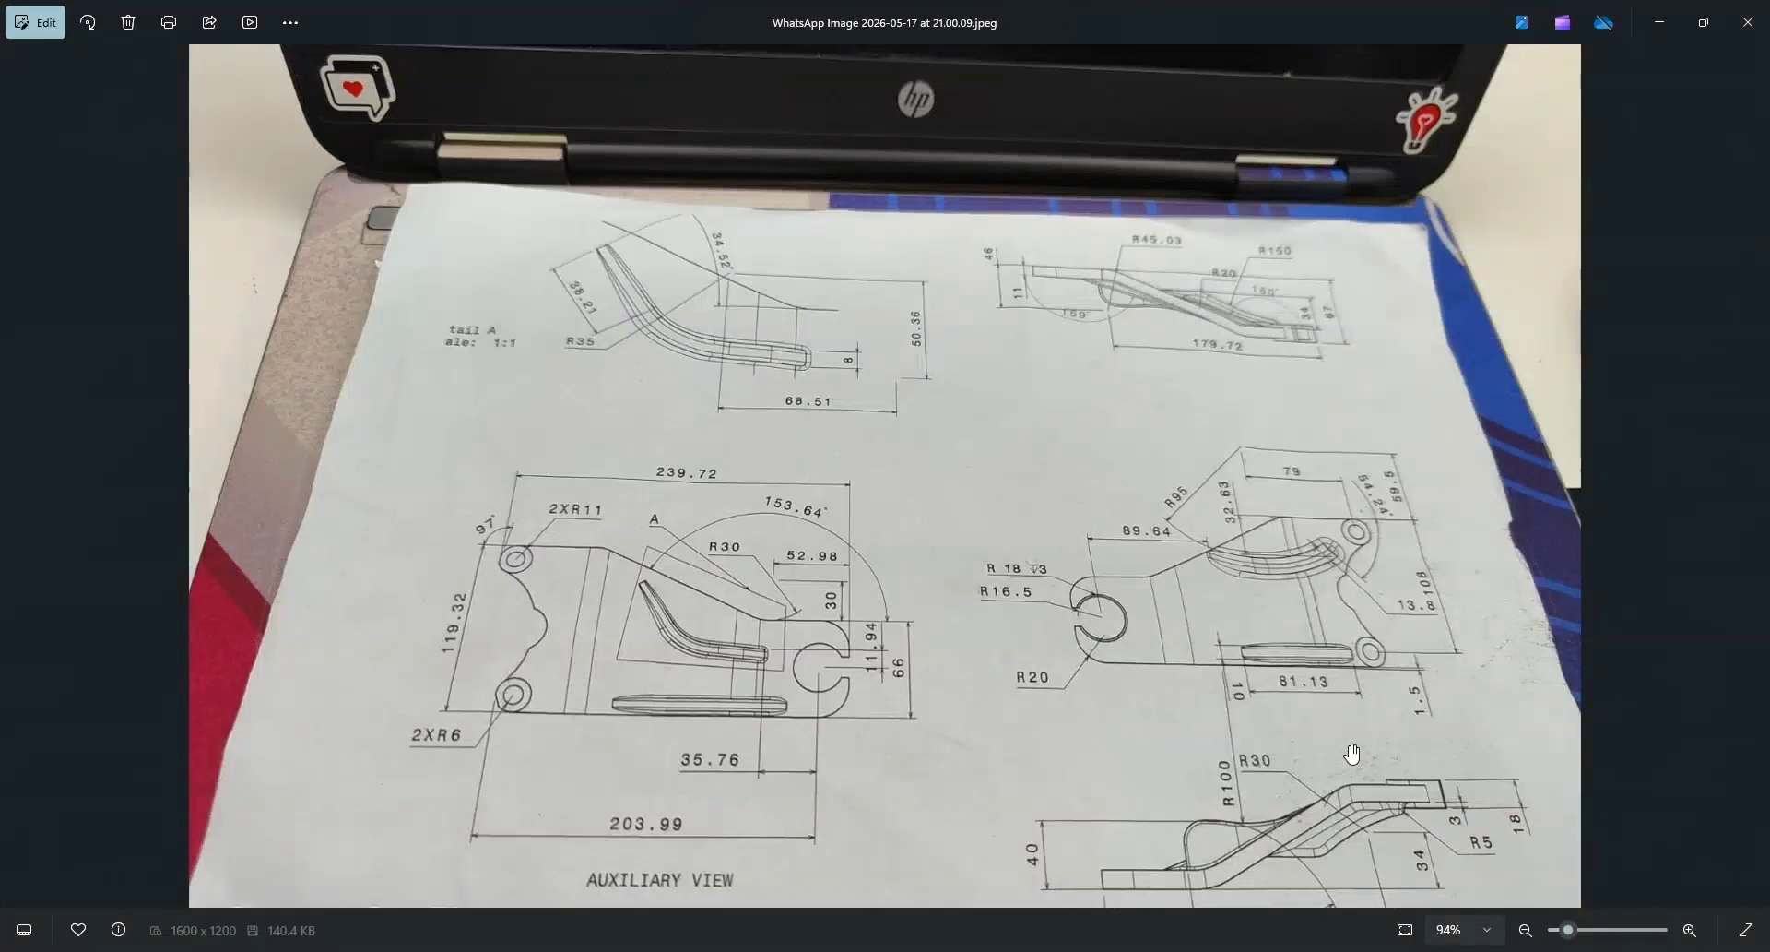
scroll(1152, 678, down, 2)
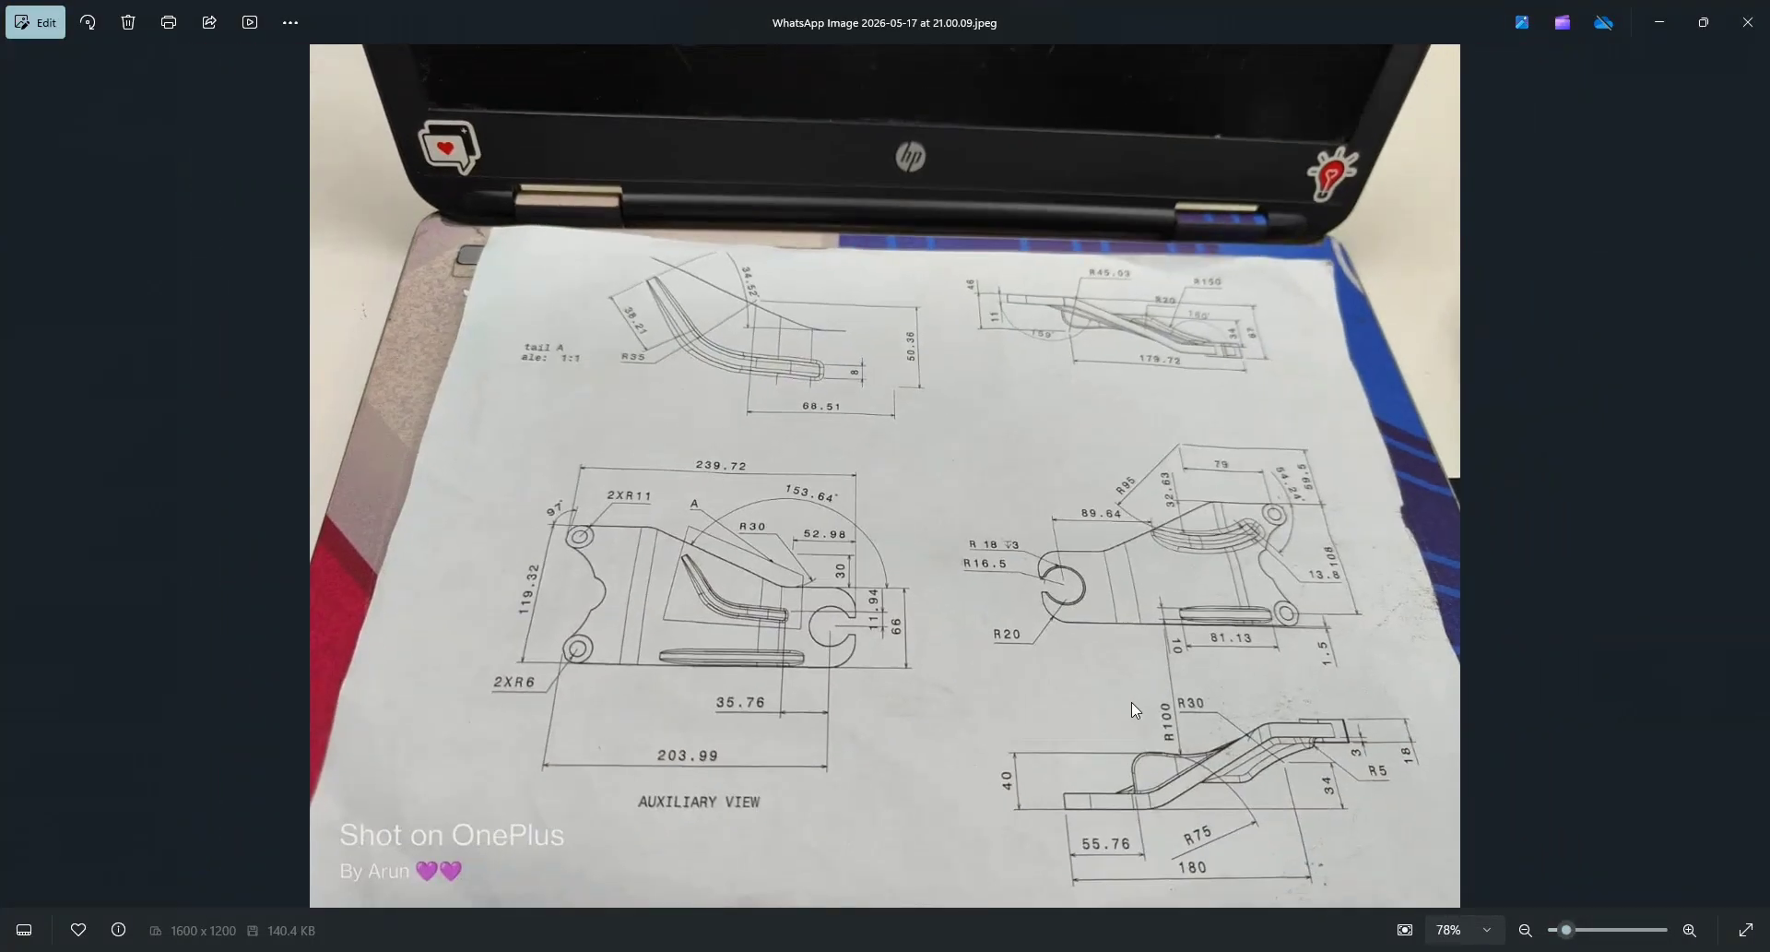
scroll(1131, 570, up, 2)
key(alt+Tab)
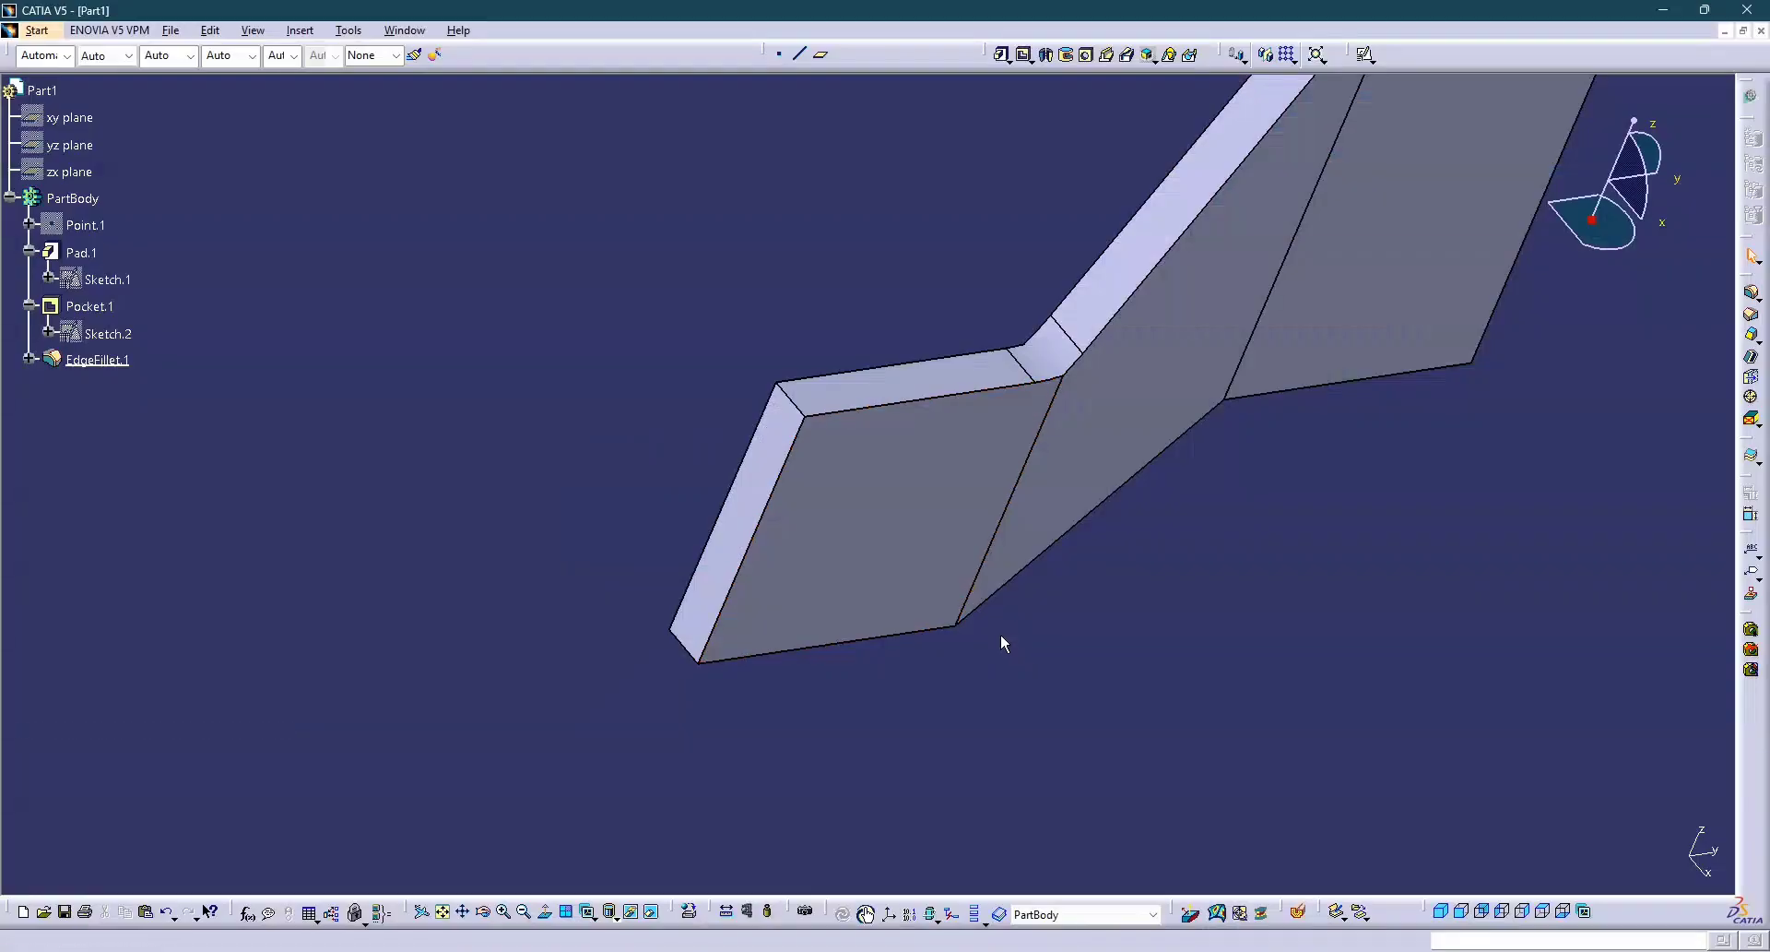
Fillet the two outer corner edges of the plate's narrow end with a 20 mm radius.
click(1752, 293)
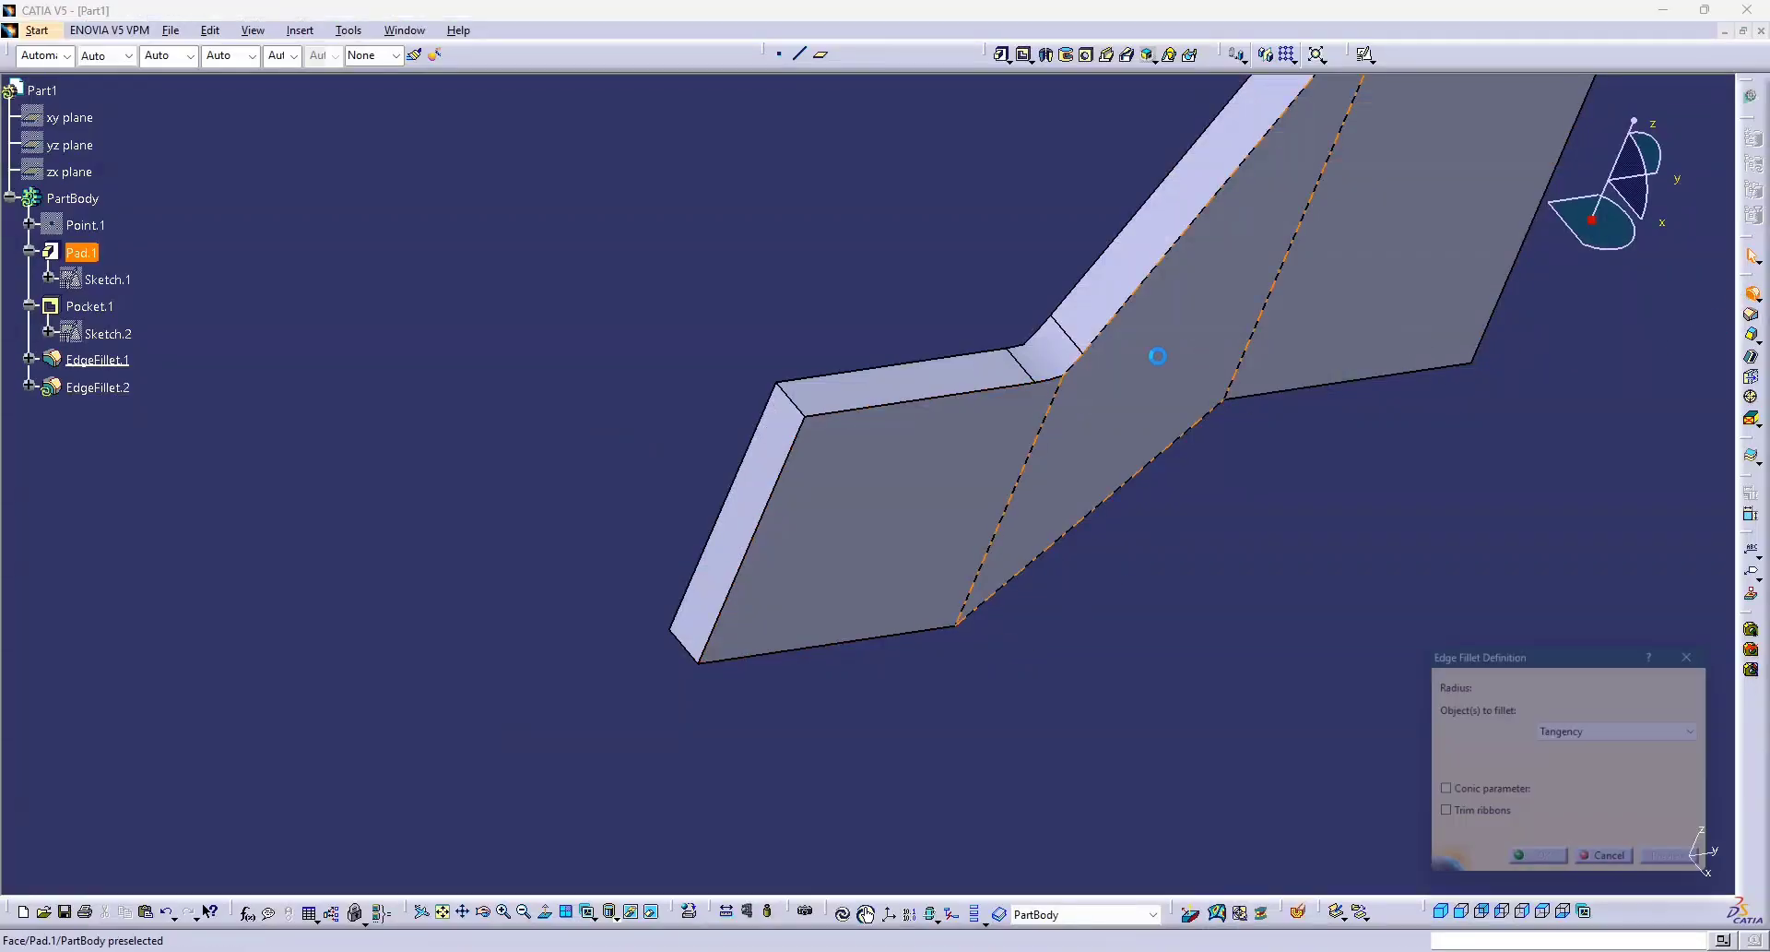
click(810, 408)
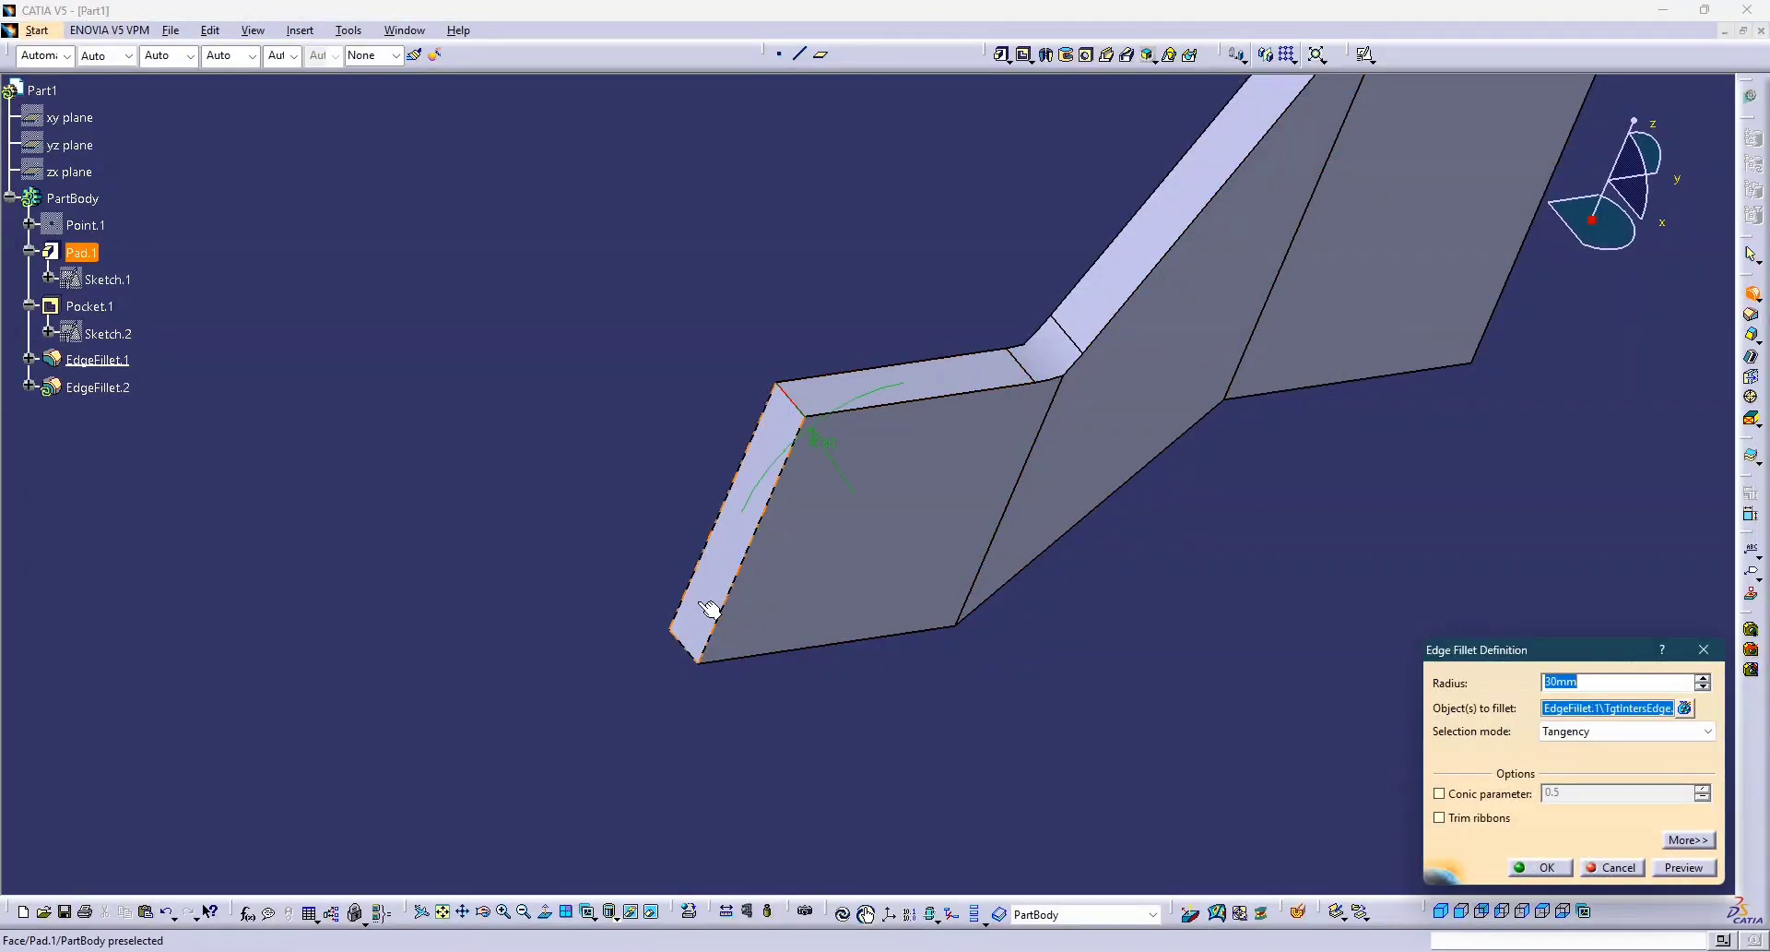
click(693, 652)
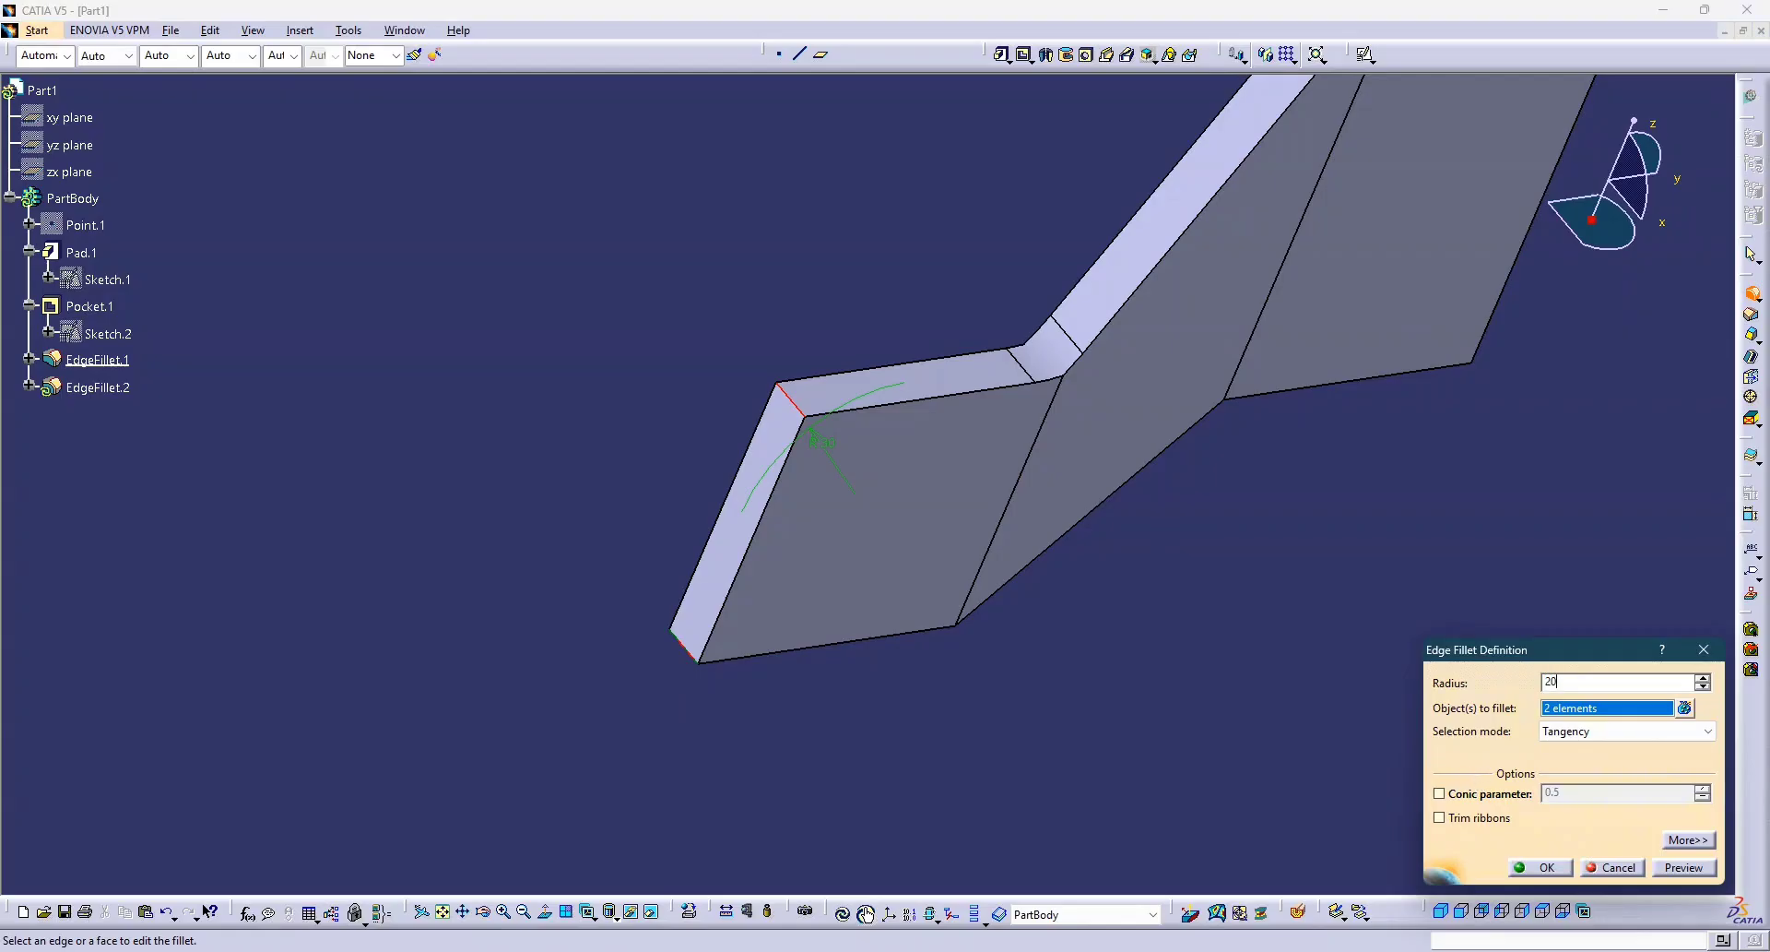
text(20)
key(Return)
click(1485, 796)
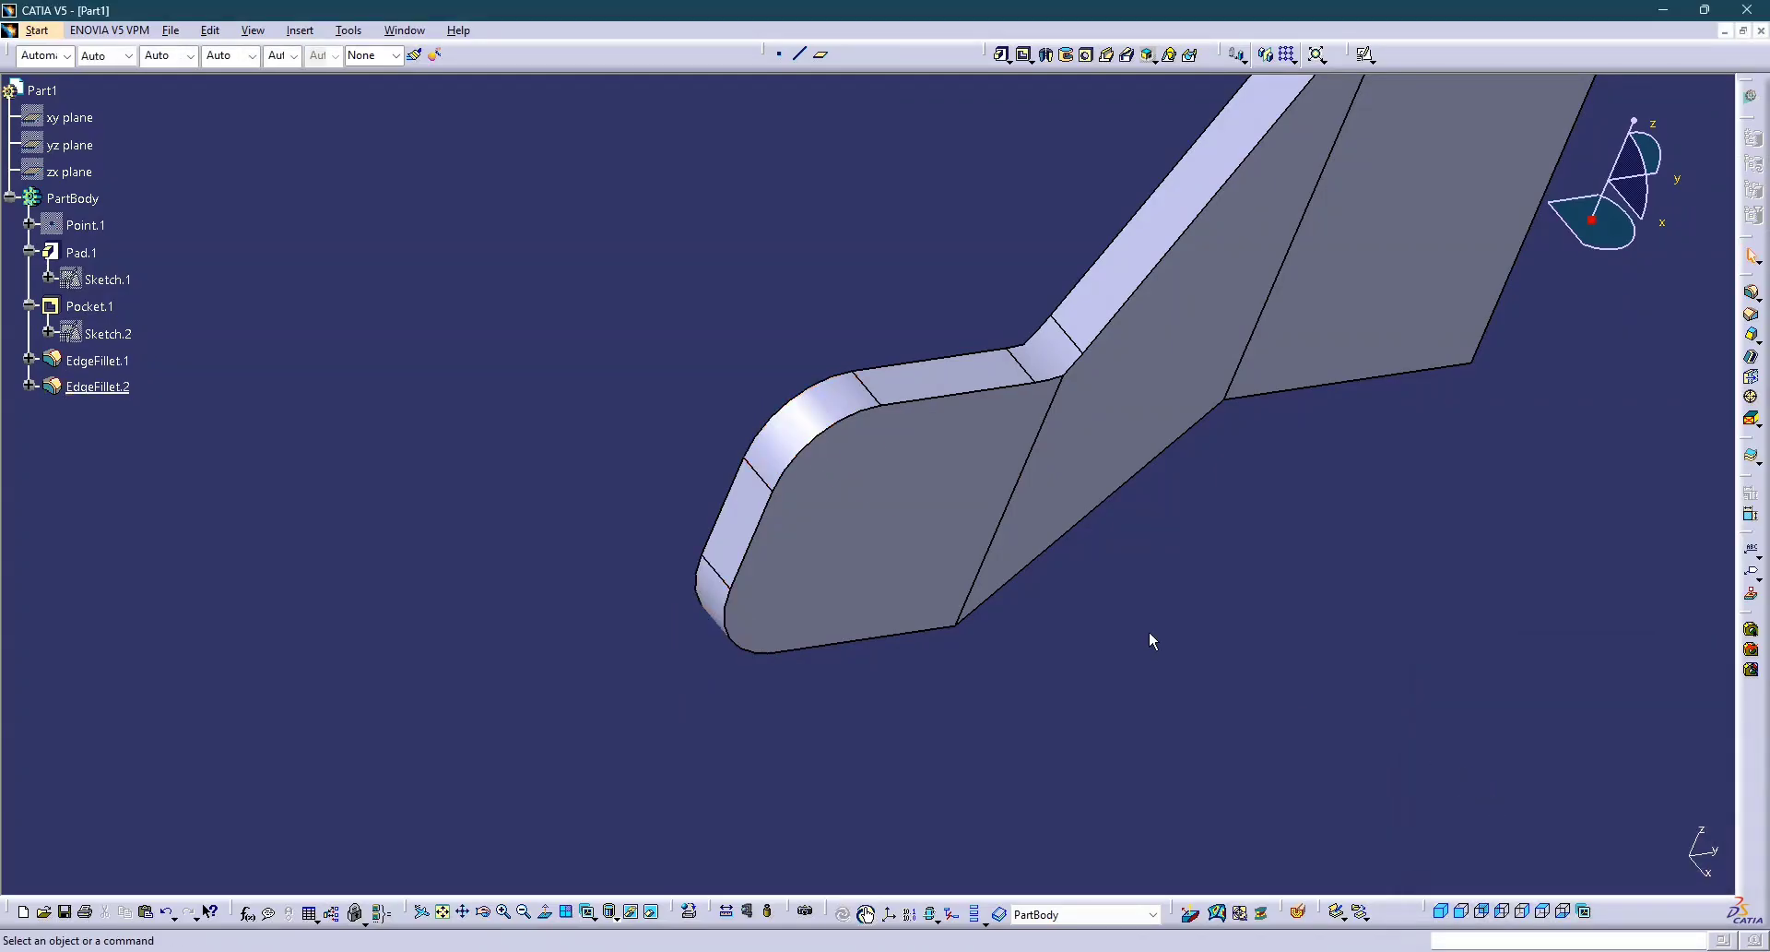
Consult the drawing for the hook opening and start a positioned sketch on the flat face of the plate's narrow end.
middle_drag(1149, 631, 1110, 599)
key(alt+Tab)
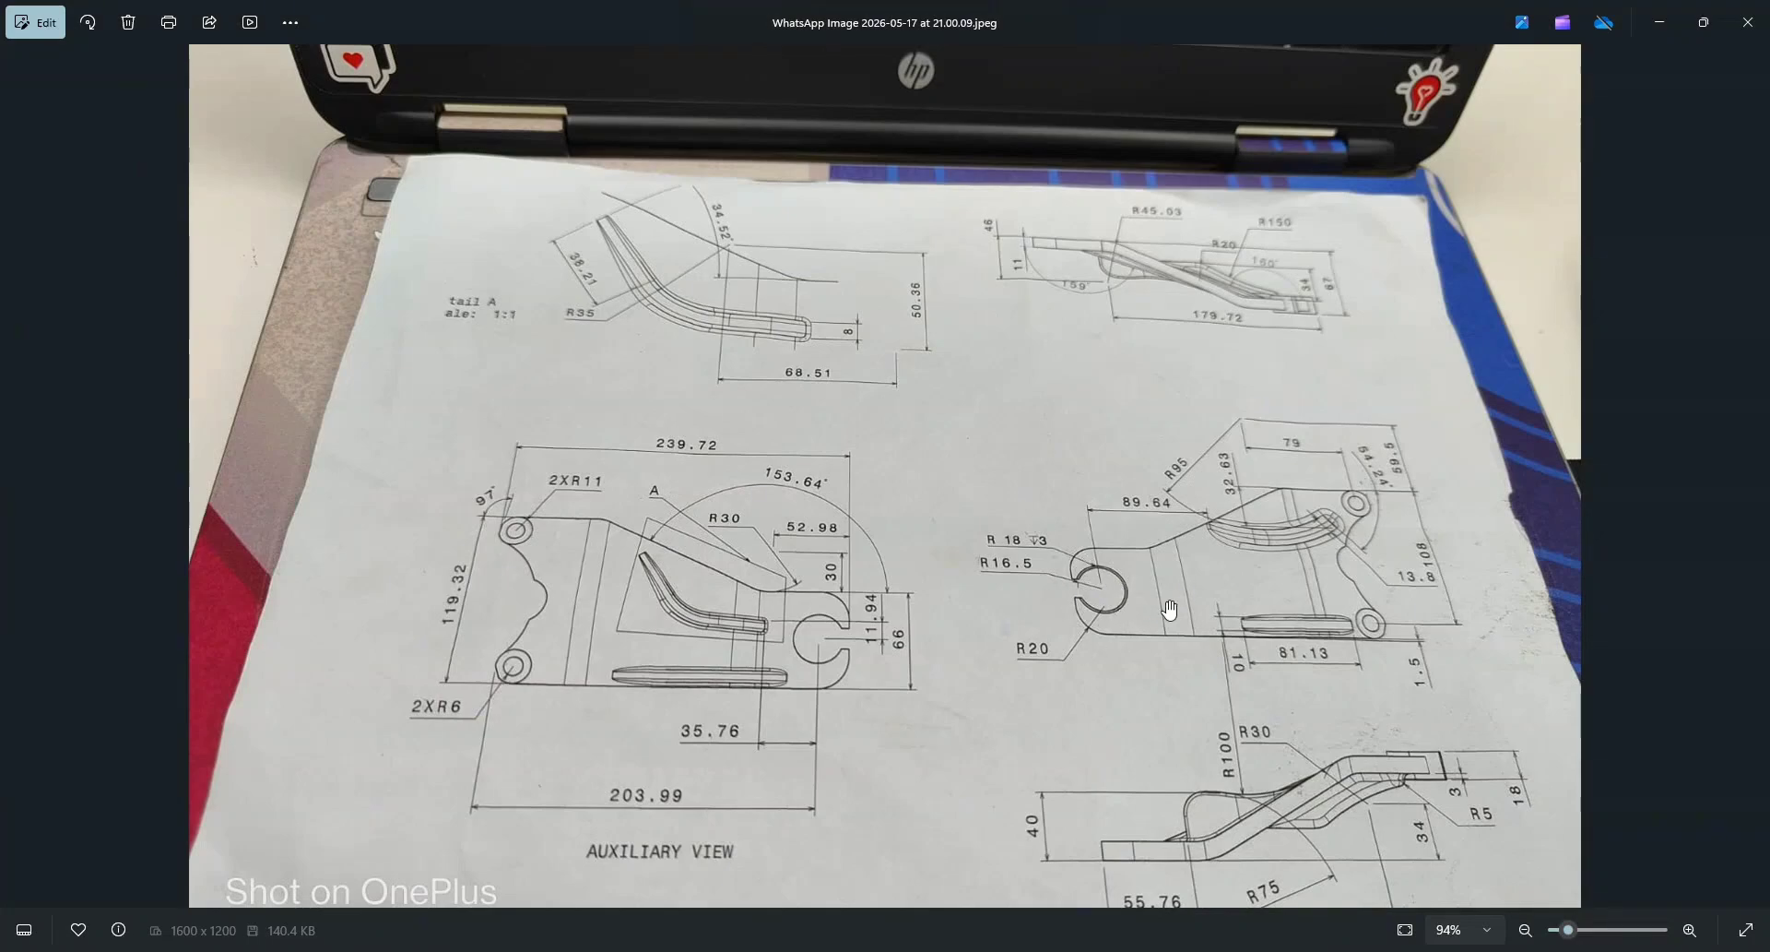
key(alt+Tab)
key(alt+Tab)
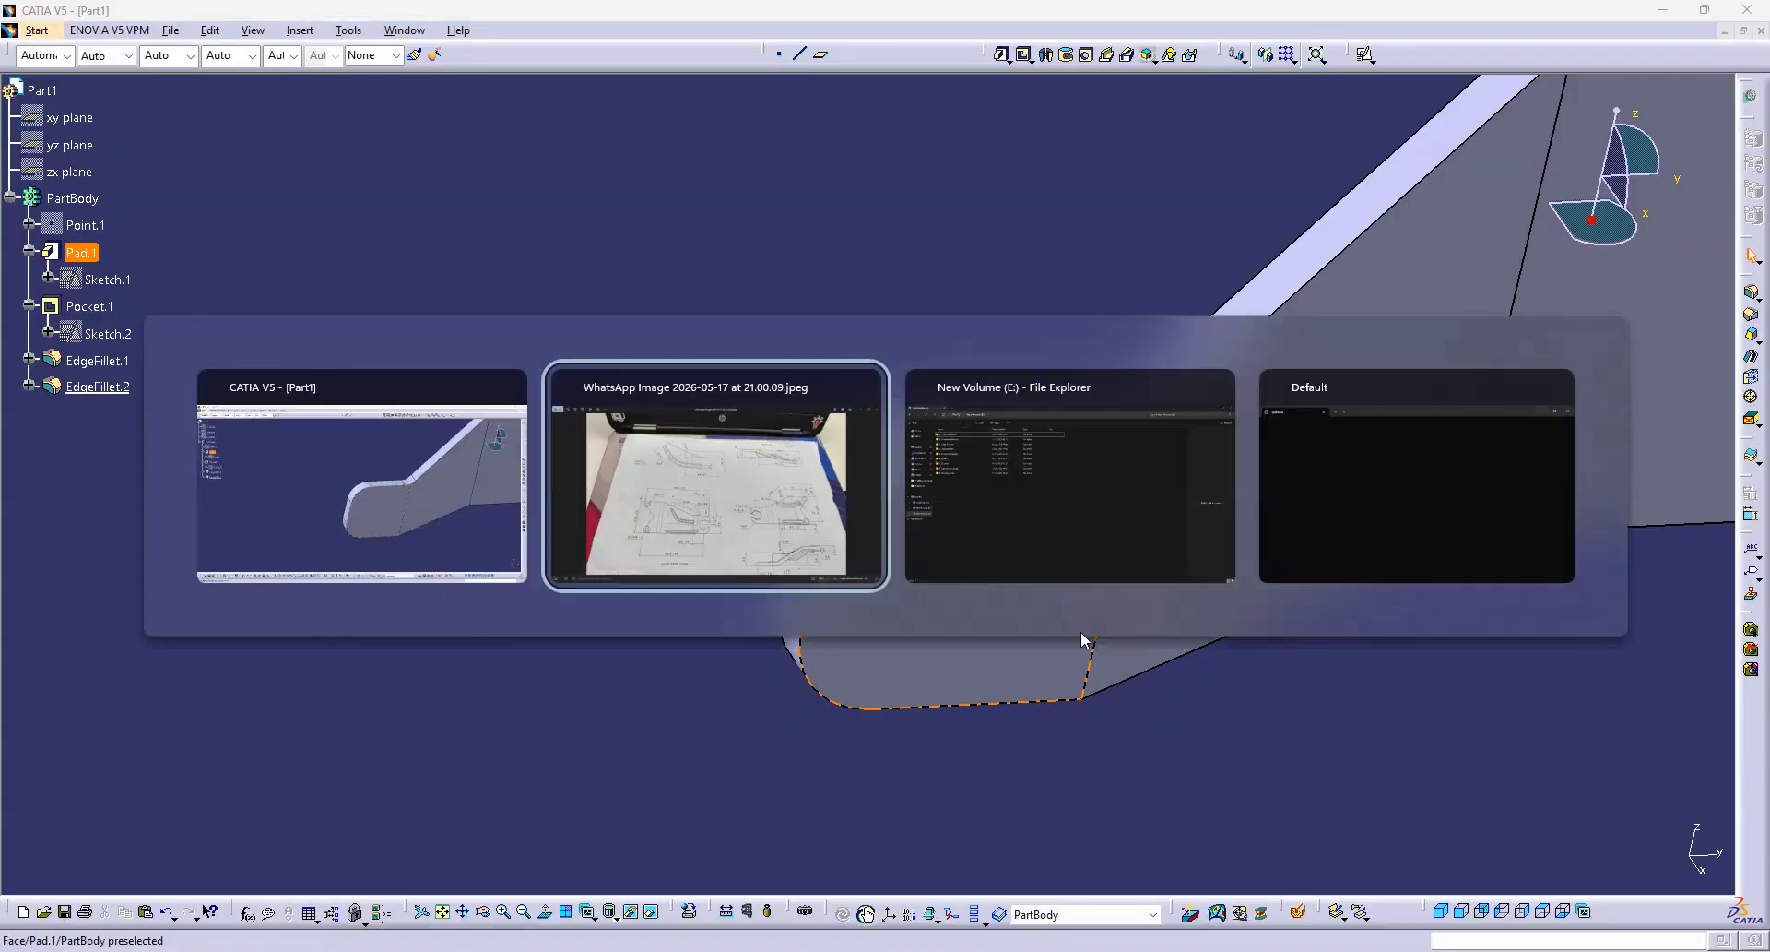
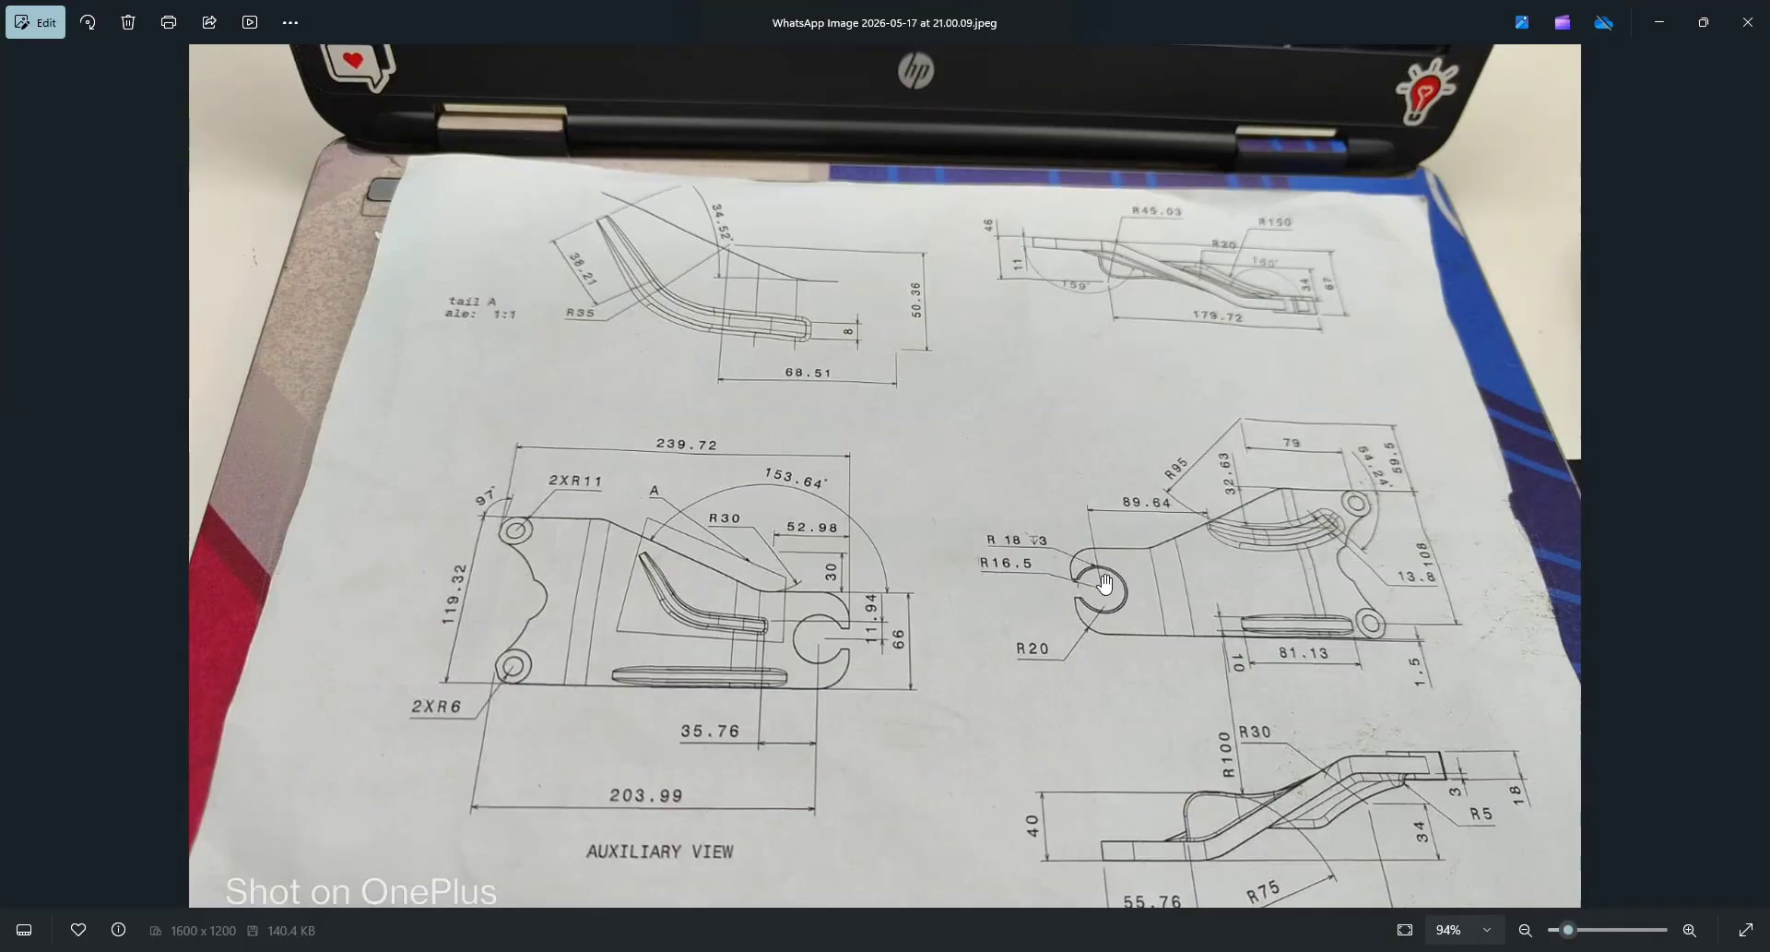
key(alt+Tab)
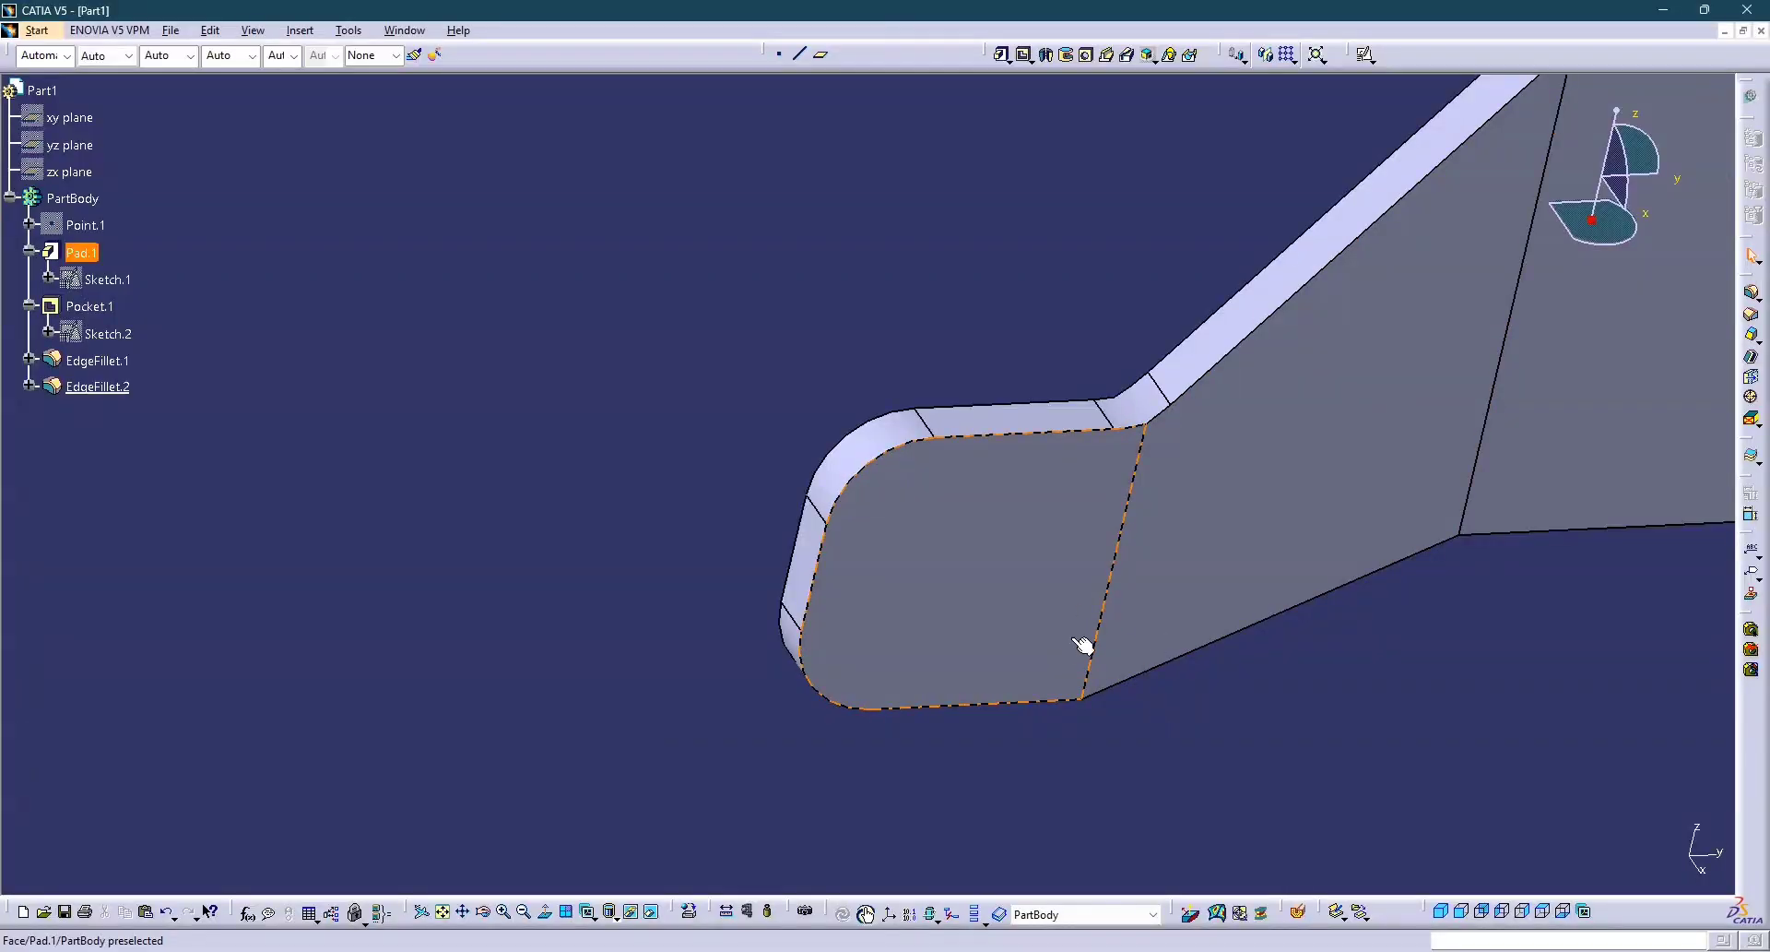
middle_drag(1463, 675, 891, 391)
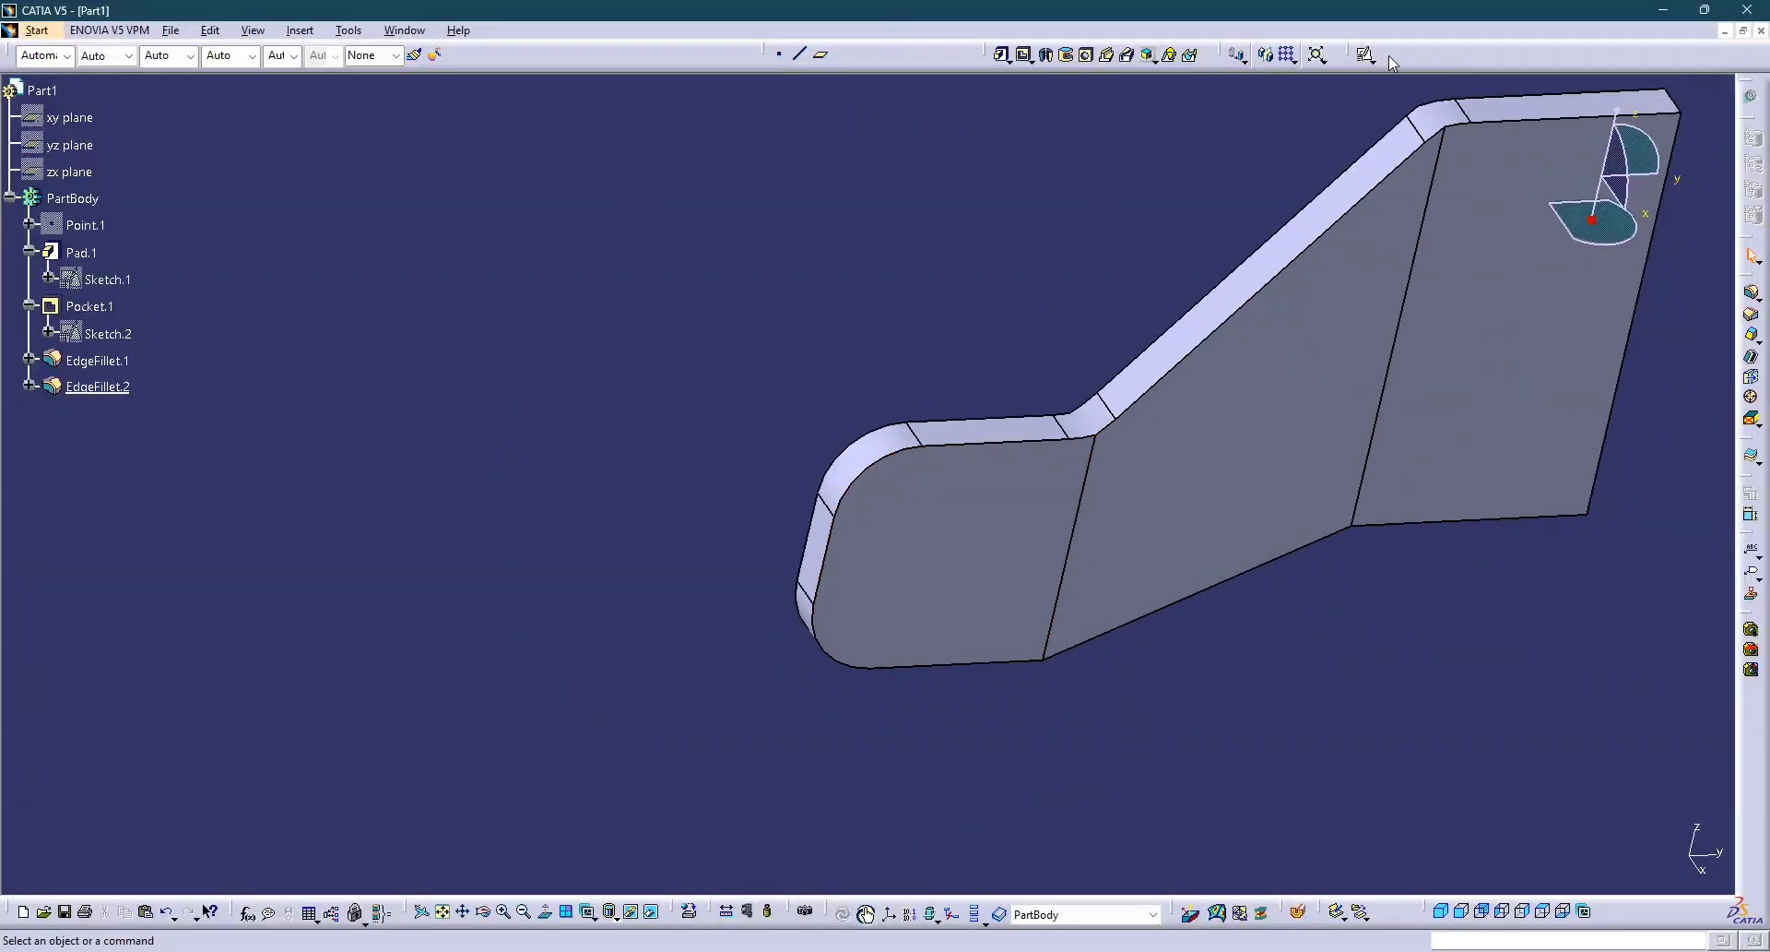
click(1365, 55)
click(996, 510)
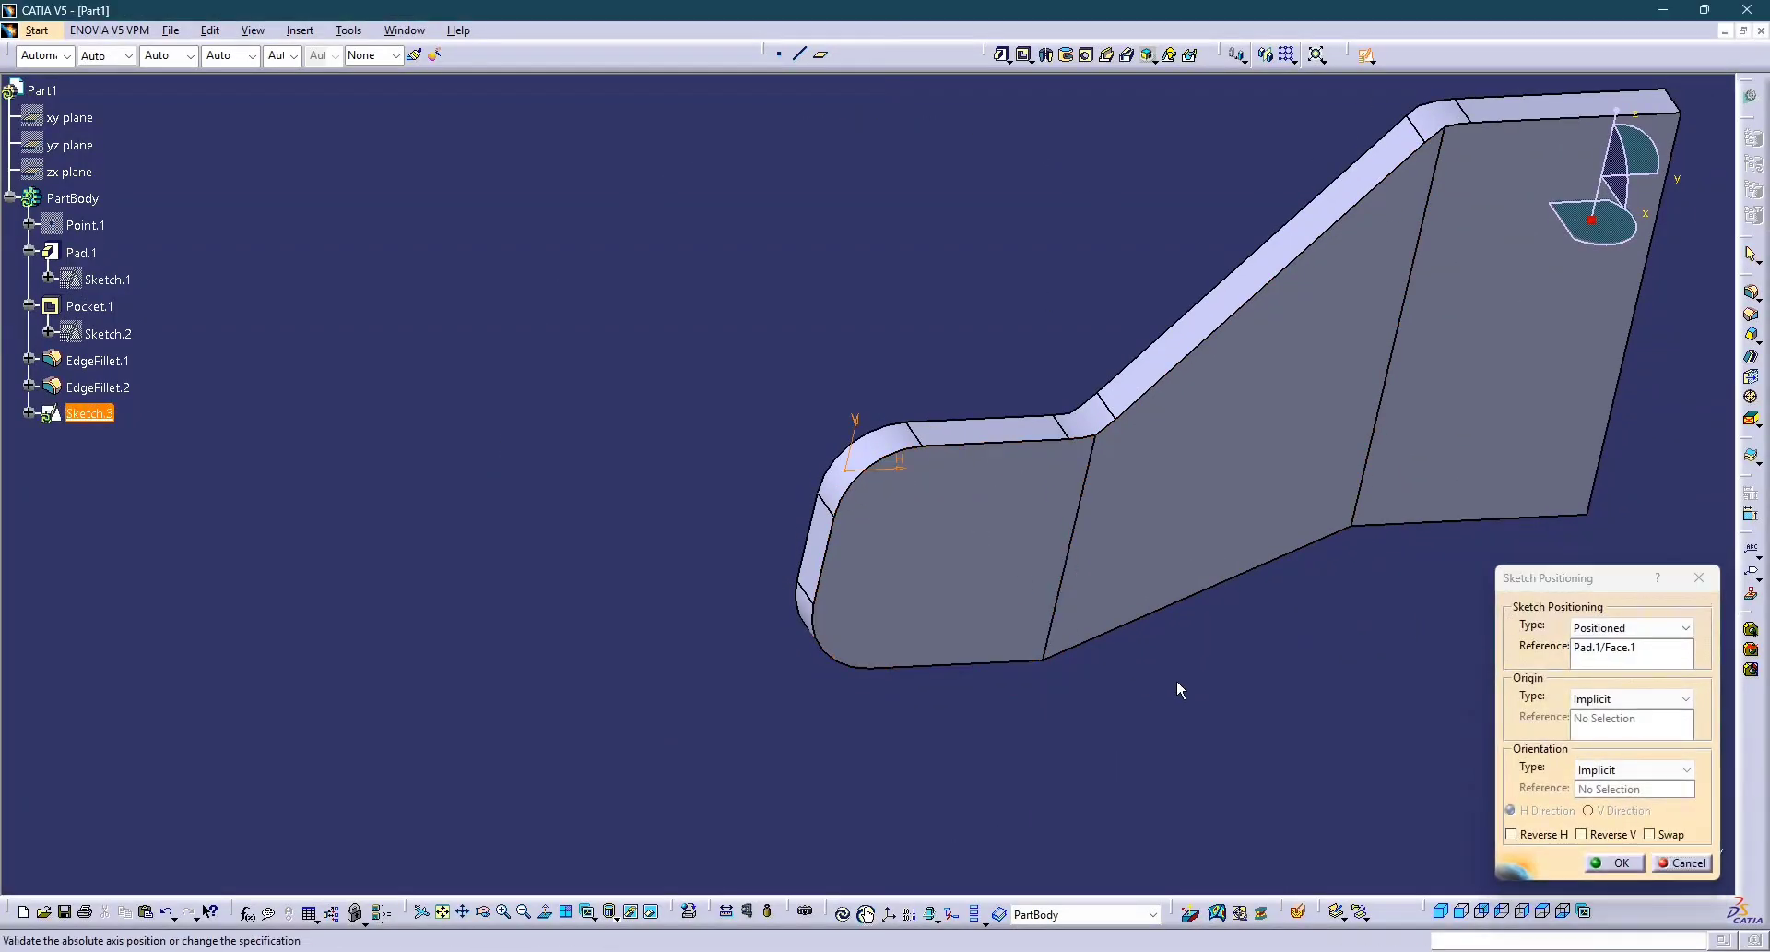
click(1613, 859)
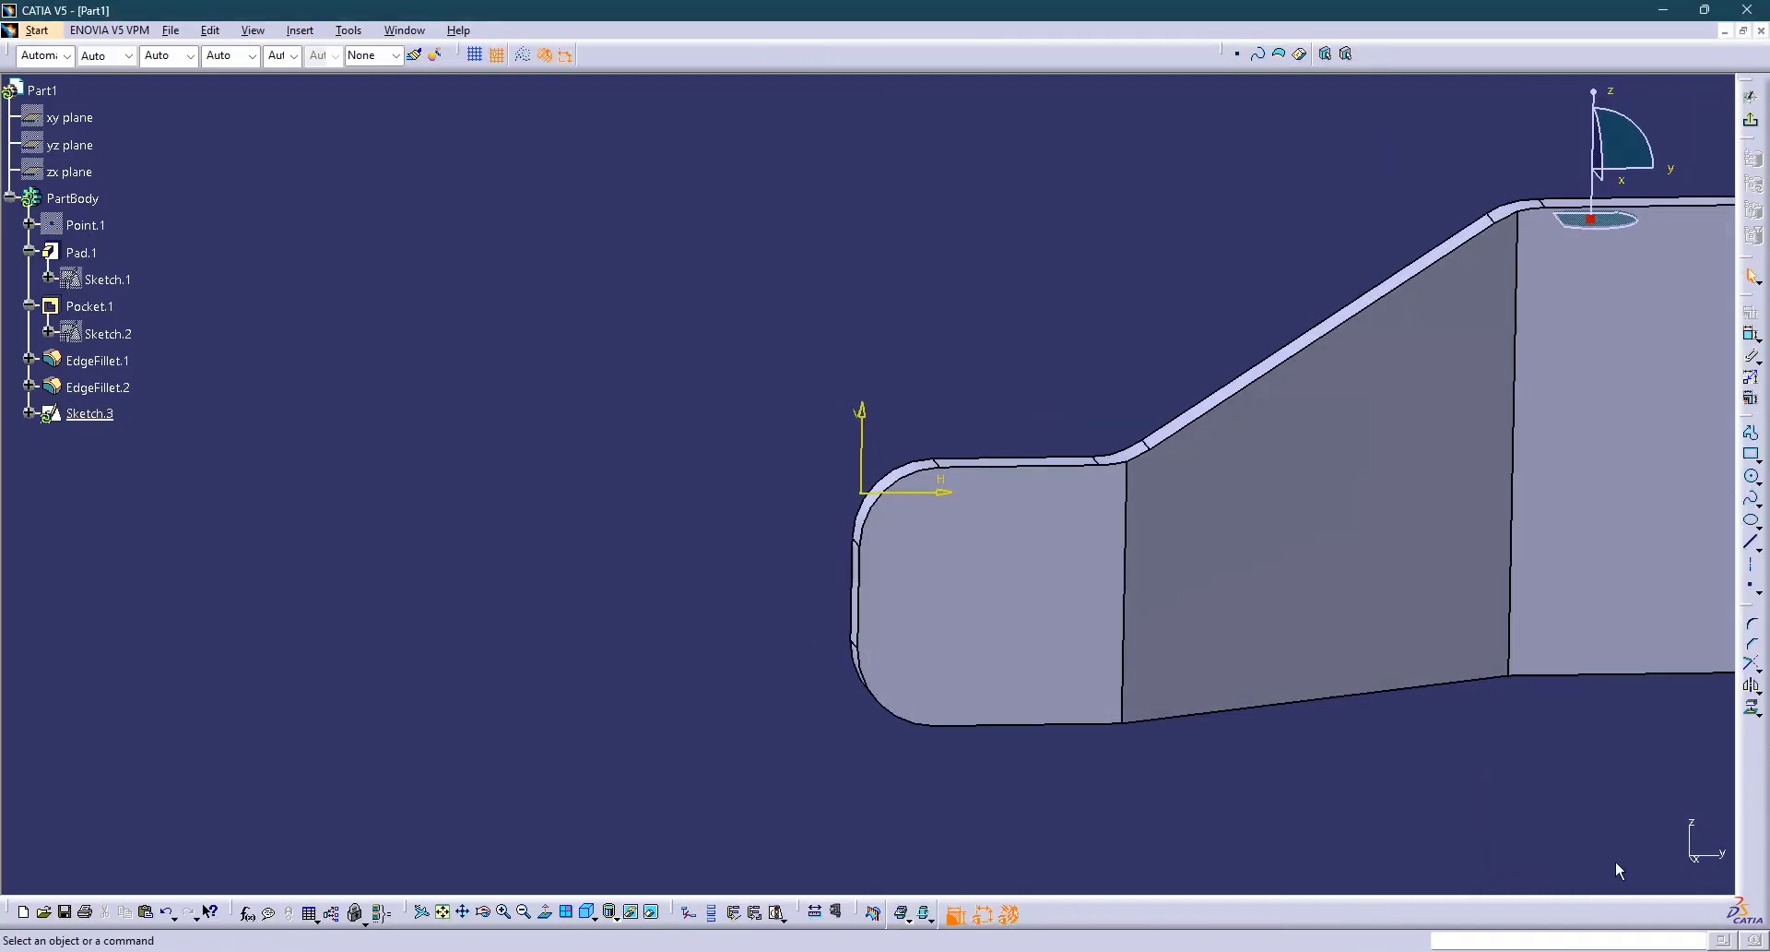
Sketch a circle about 40 mm in diameter in the middle of the narrow end and add its diameter dimension.
click(1752, 477)
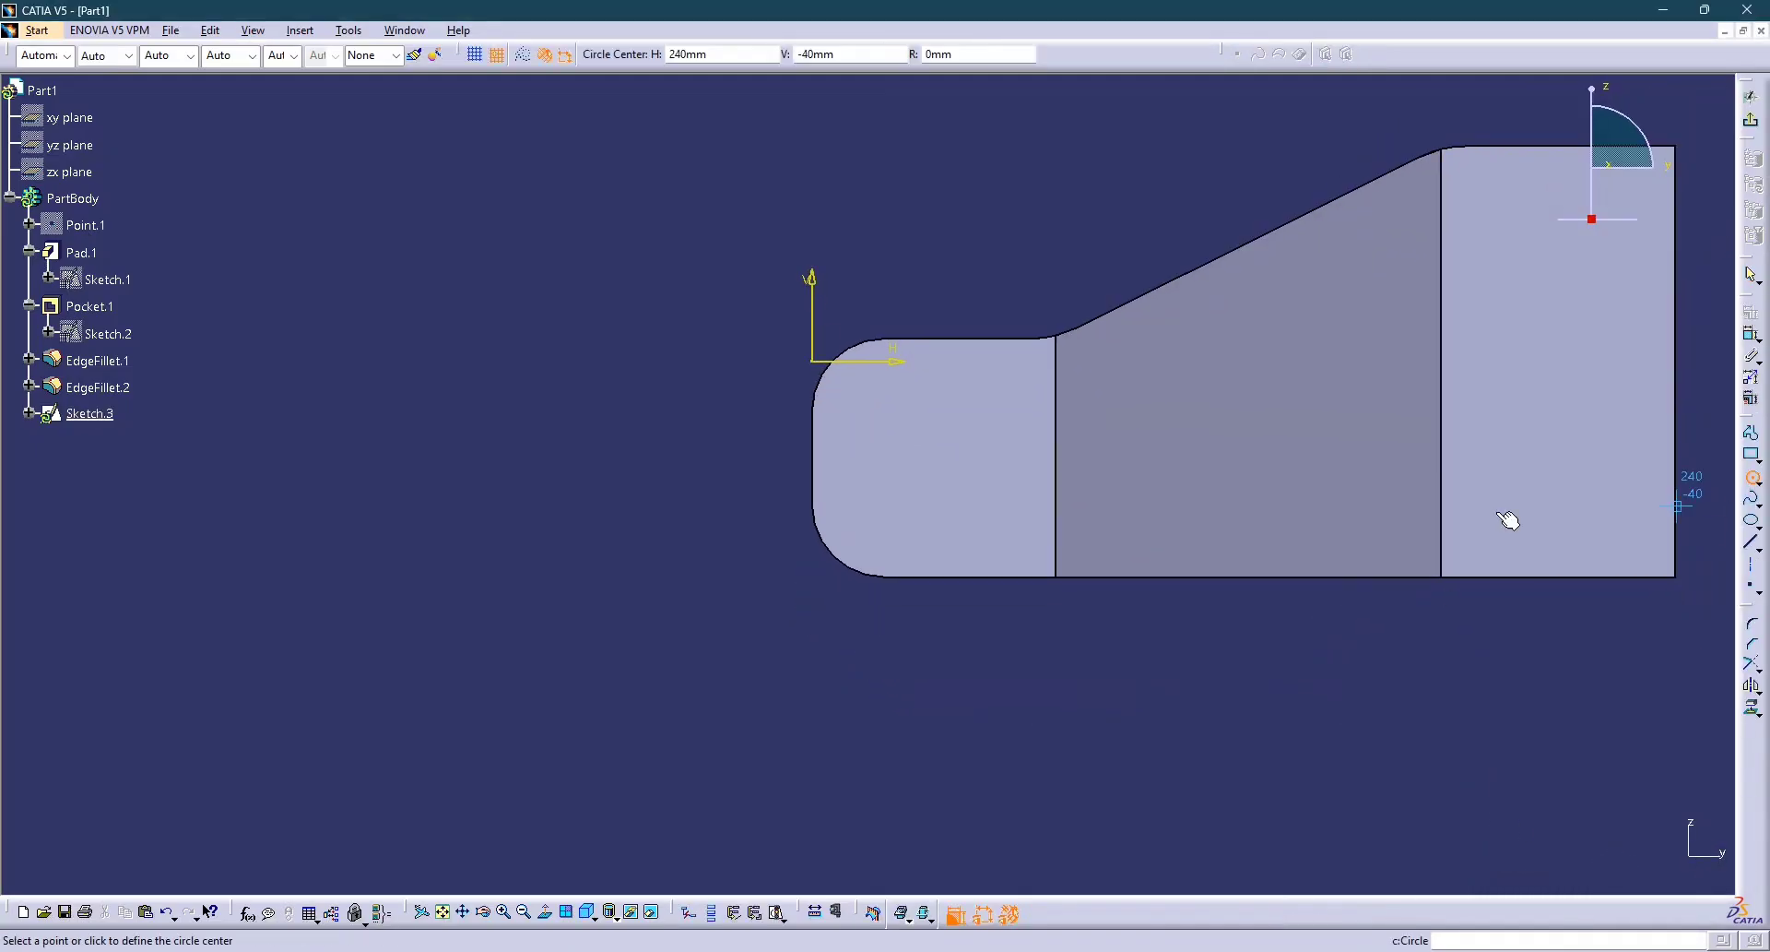
click(920, 469)
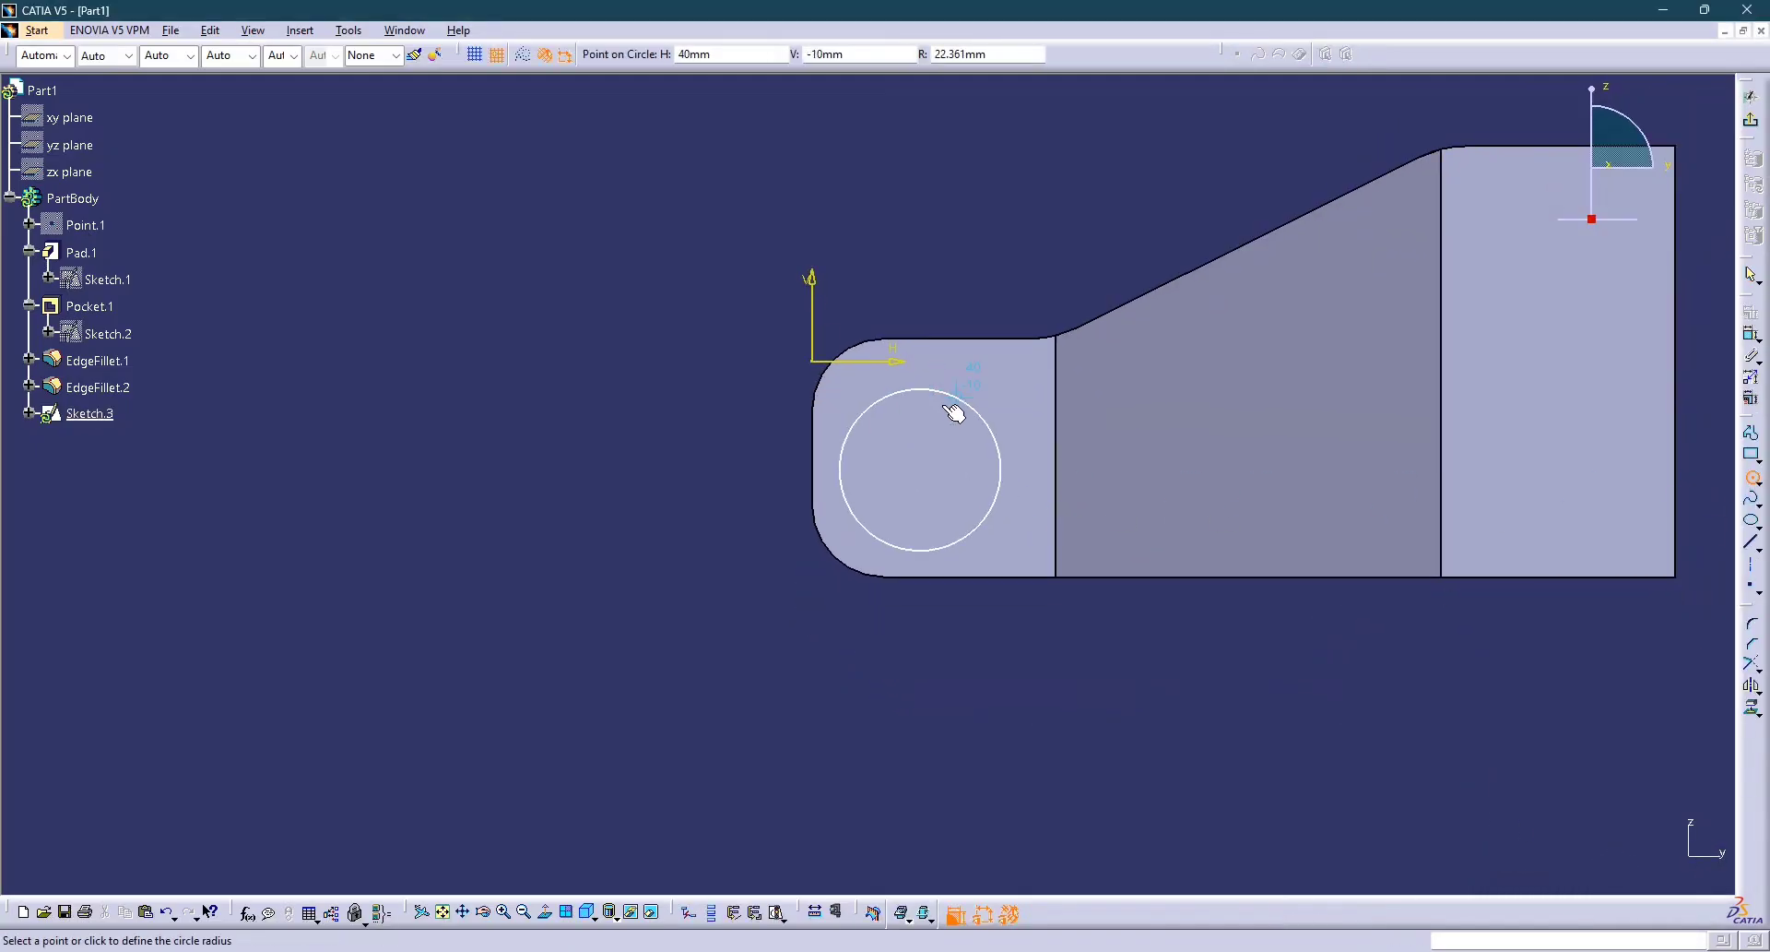
click(943, 411)
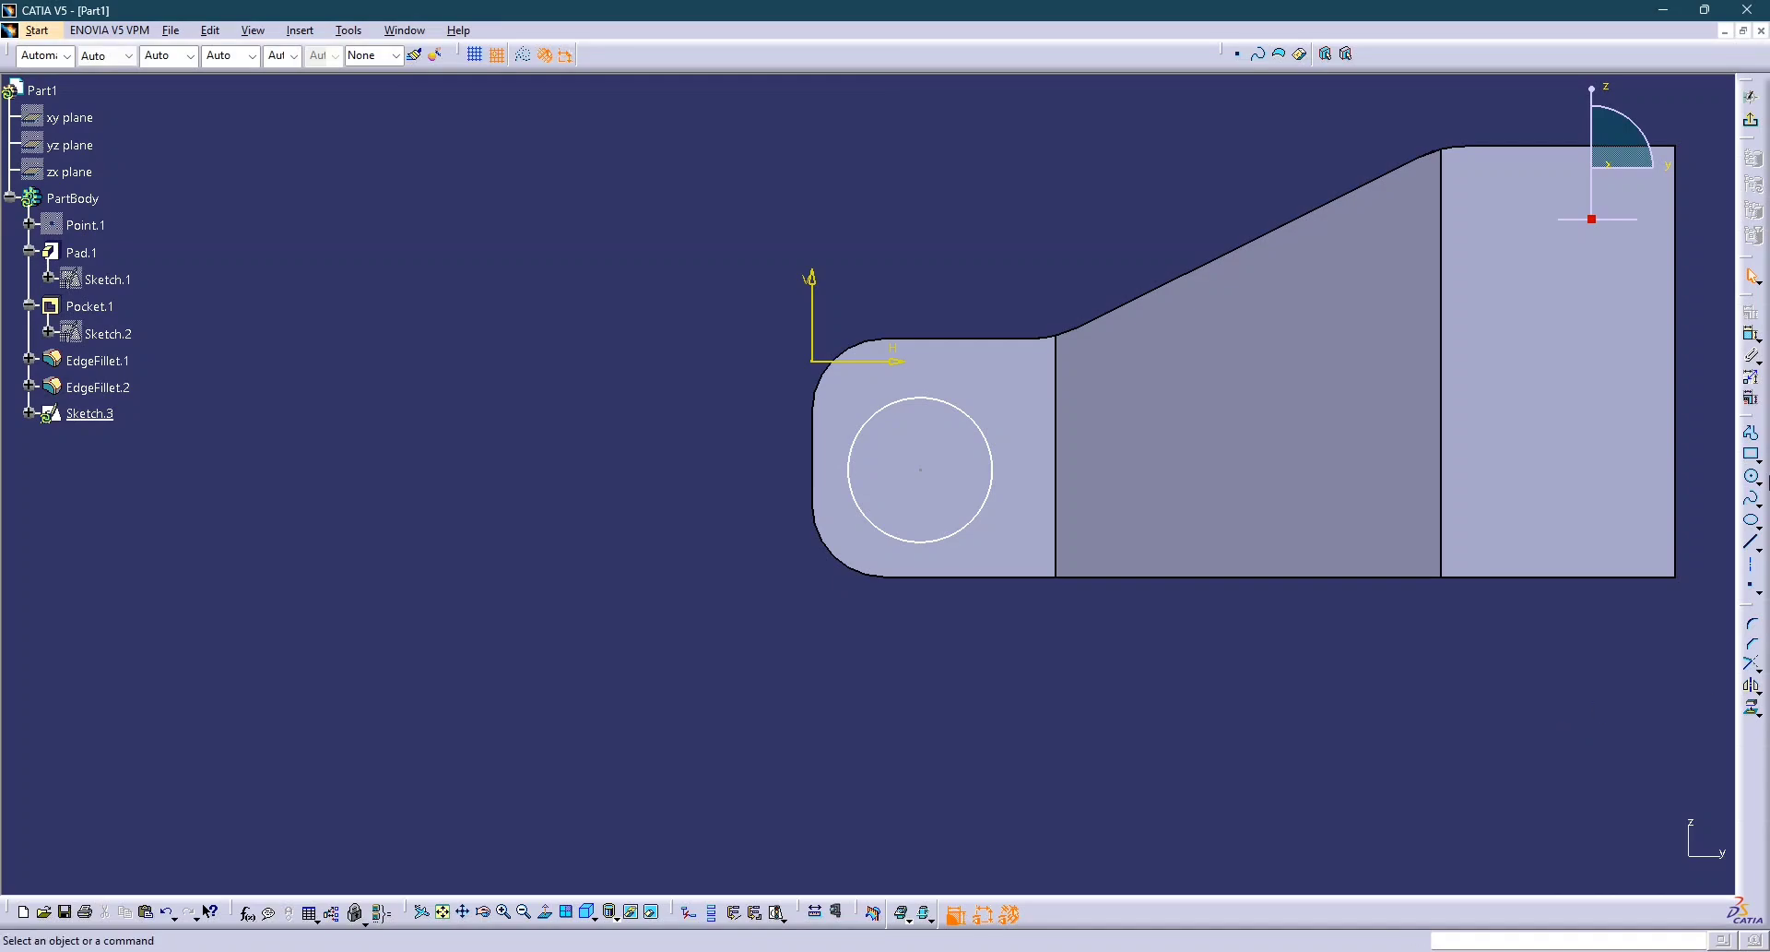
key(c)
click(935, 541)
click(899, 699)
Check the hole radius in the drawing and set the circle's diameter to 33 mm.
key(alt+Tab)
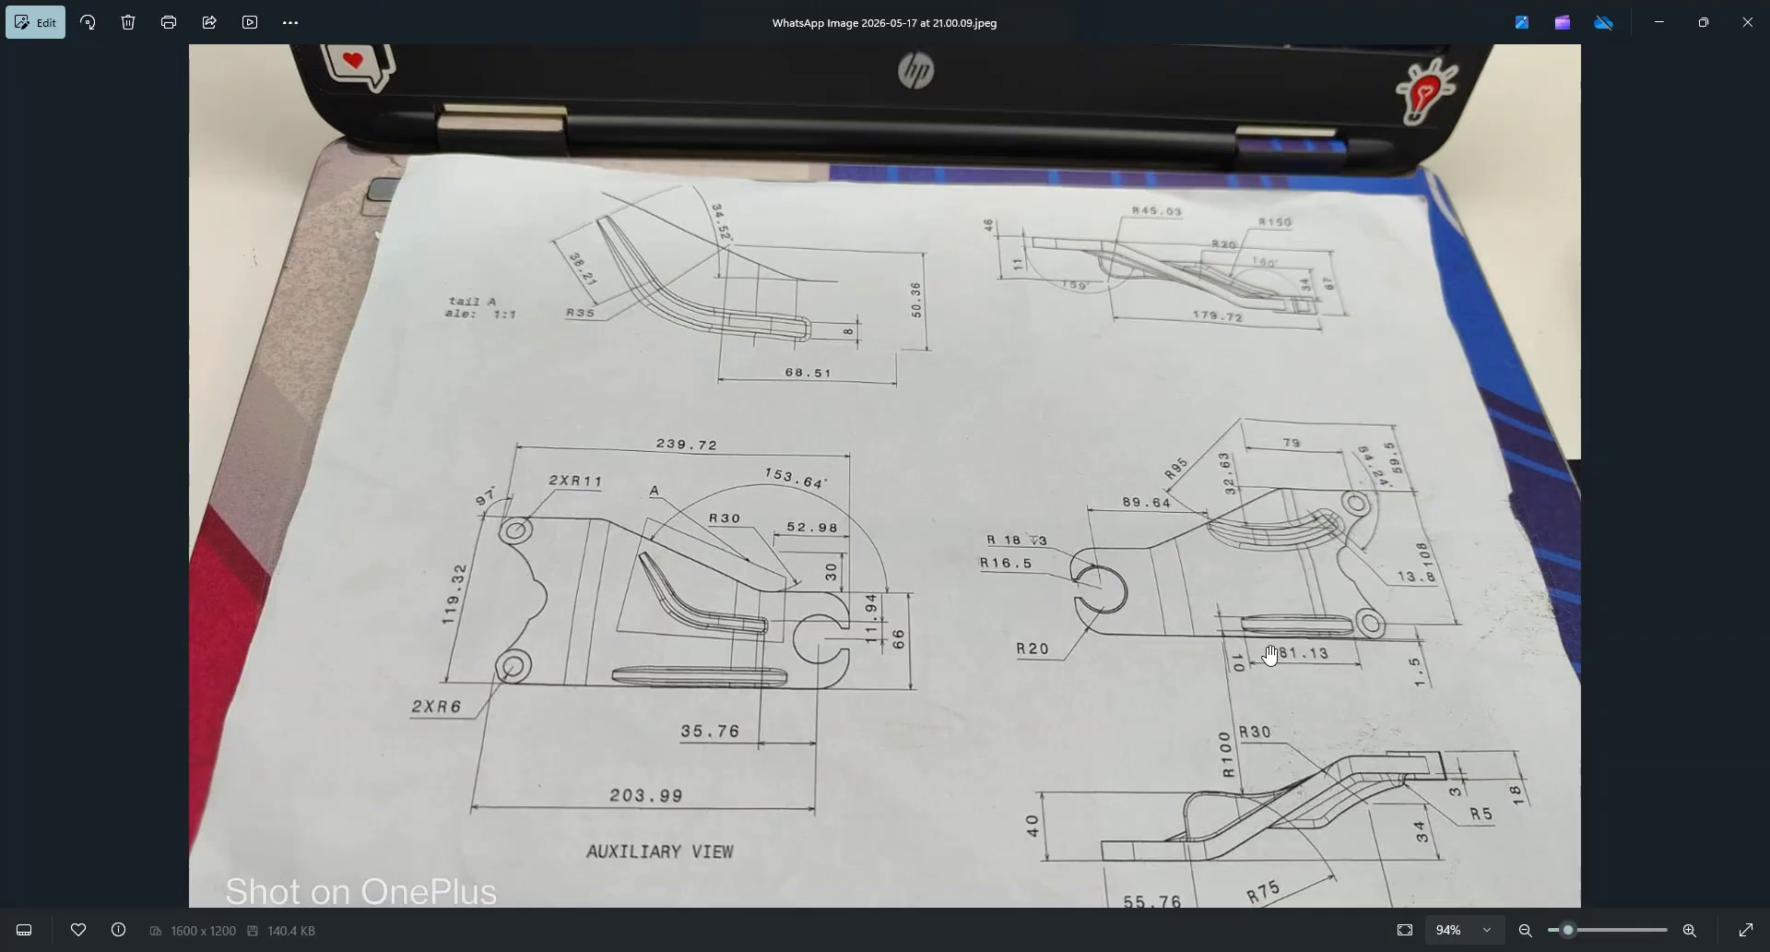
key(alt+Tab)
double_click(891, 703)
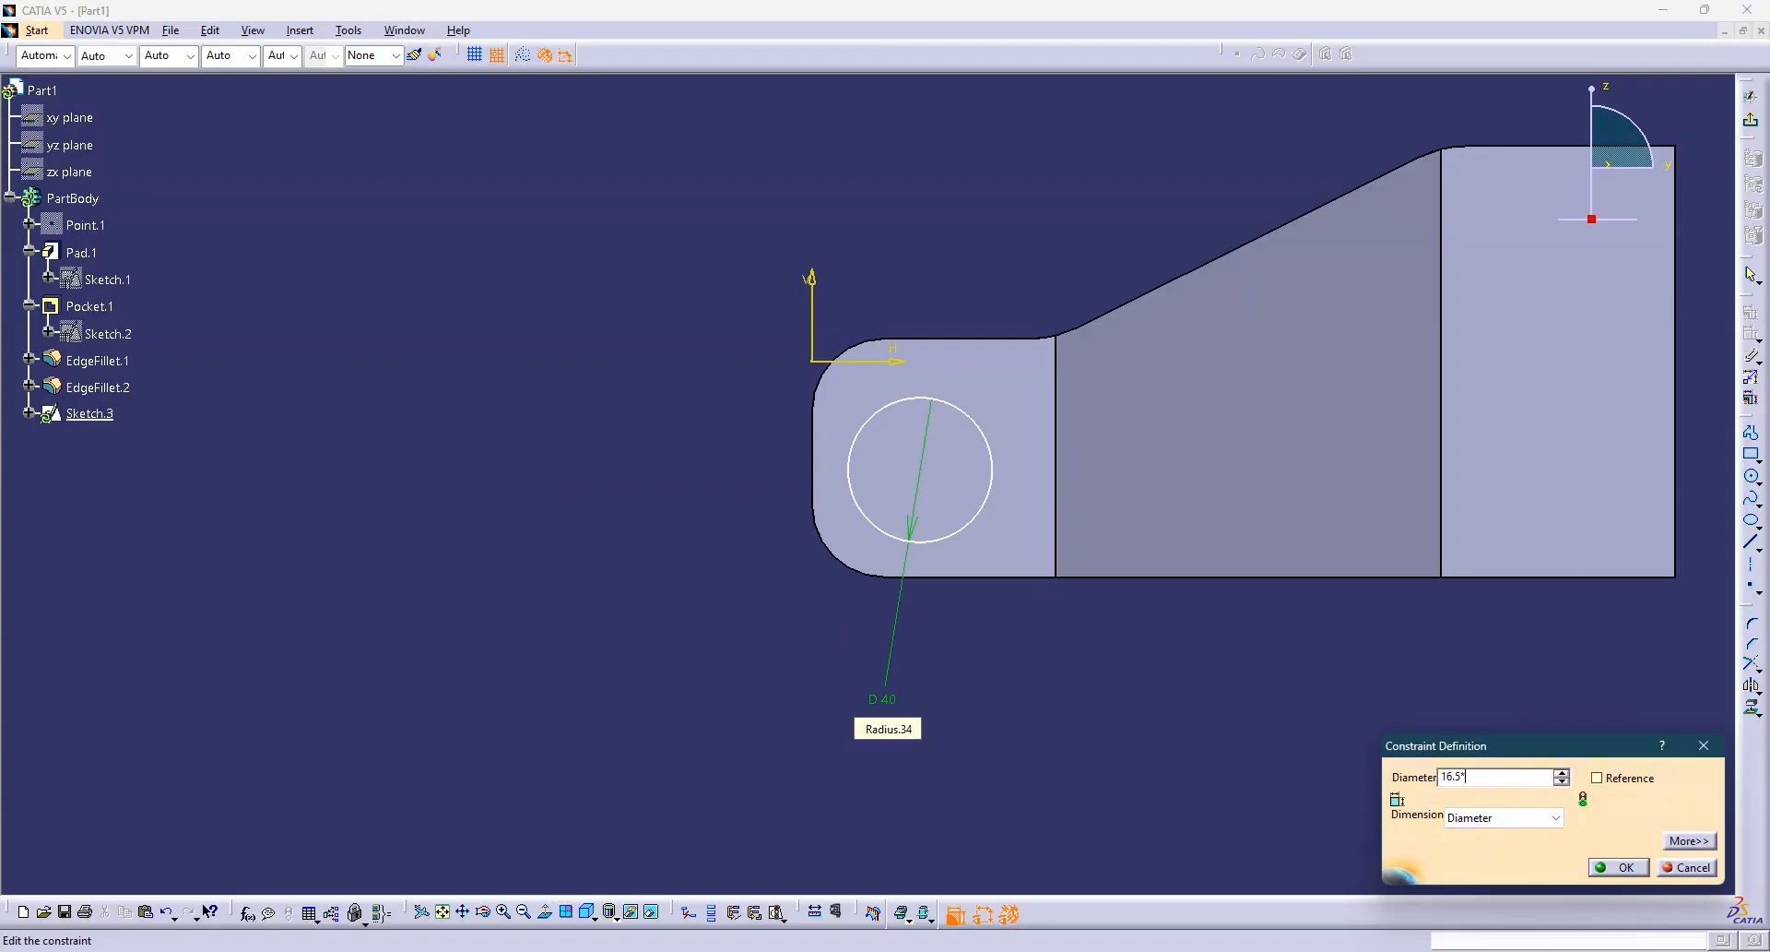
key(Return)
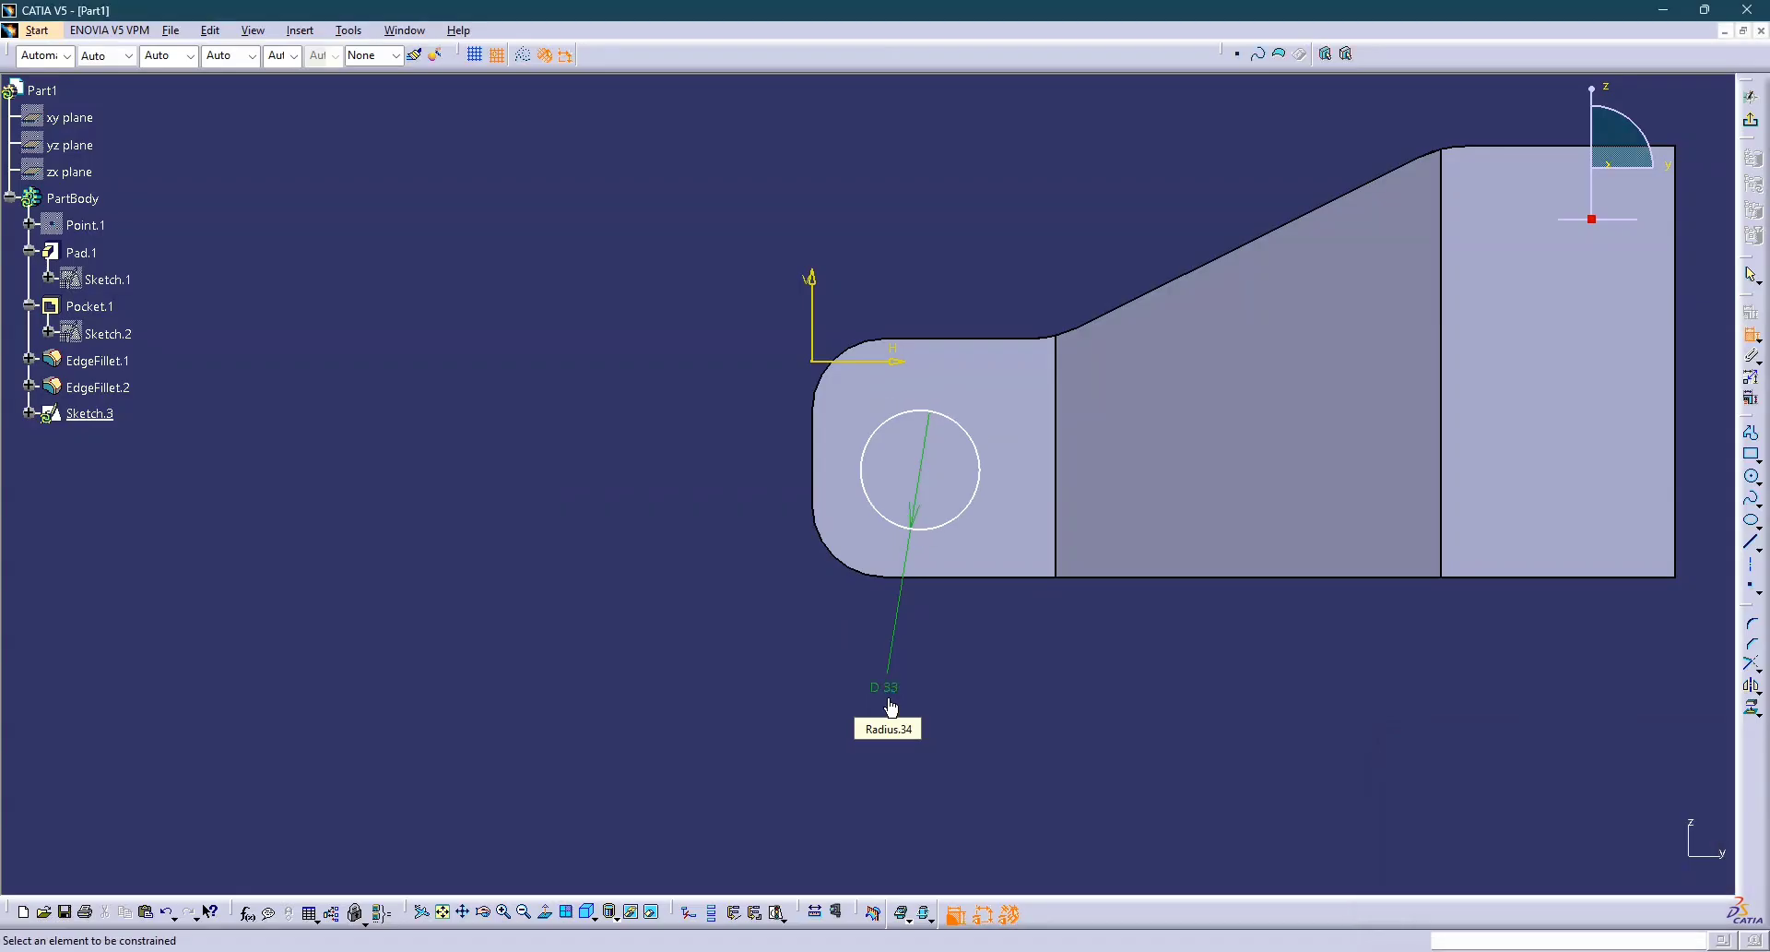
Dimension the circle's centre from the narrow end's straight outer edge and set the distance to 25 mm.
click(930, 476)
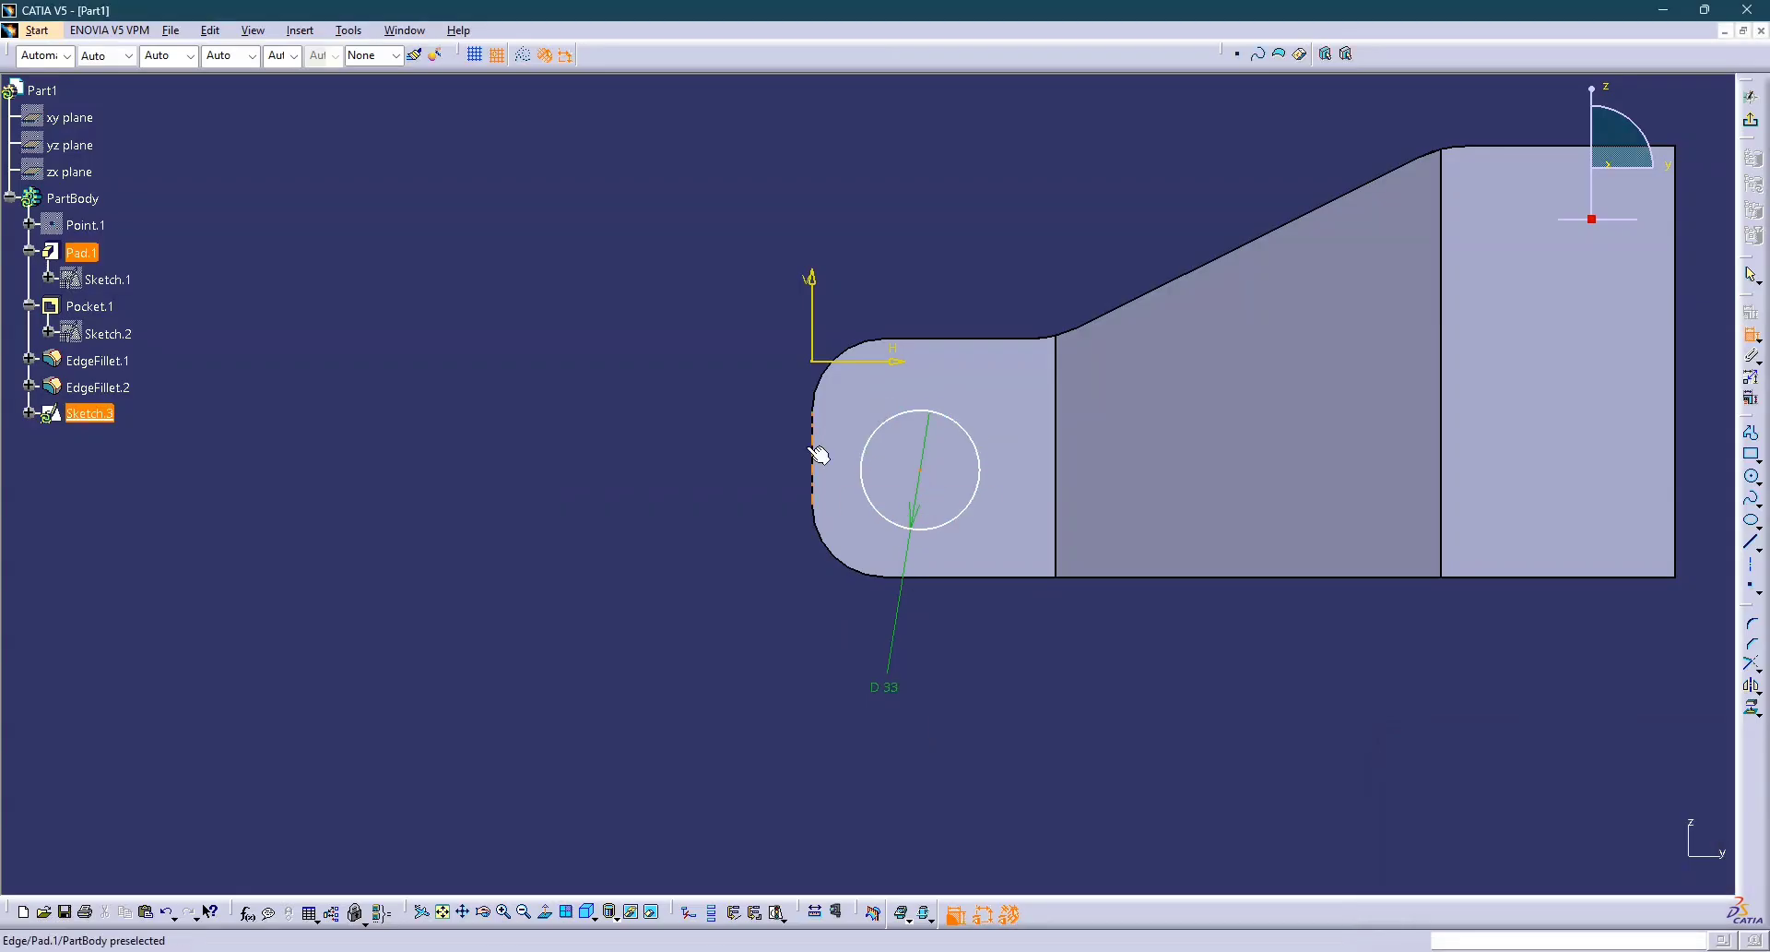
click(815, 458)
click(867, 752)
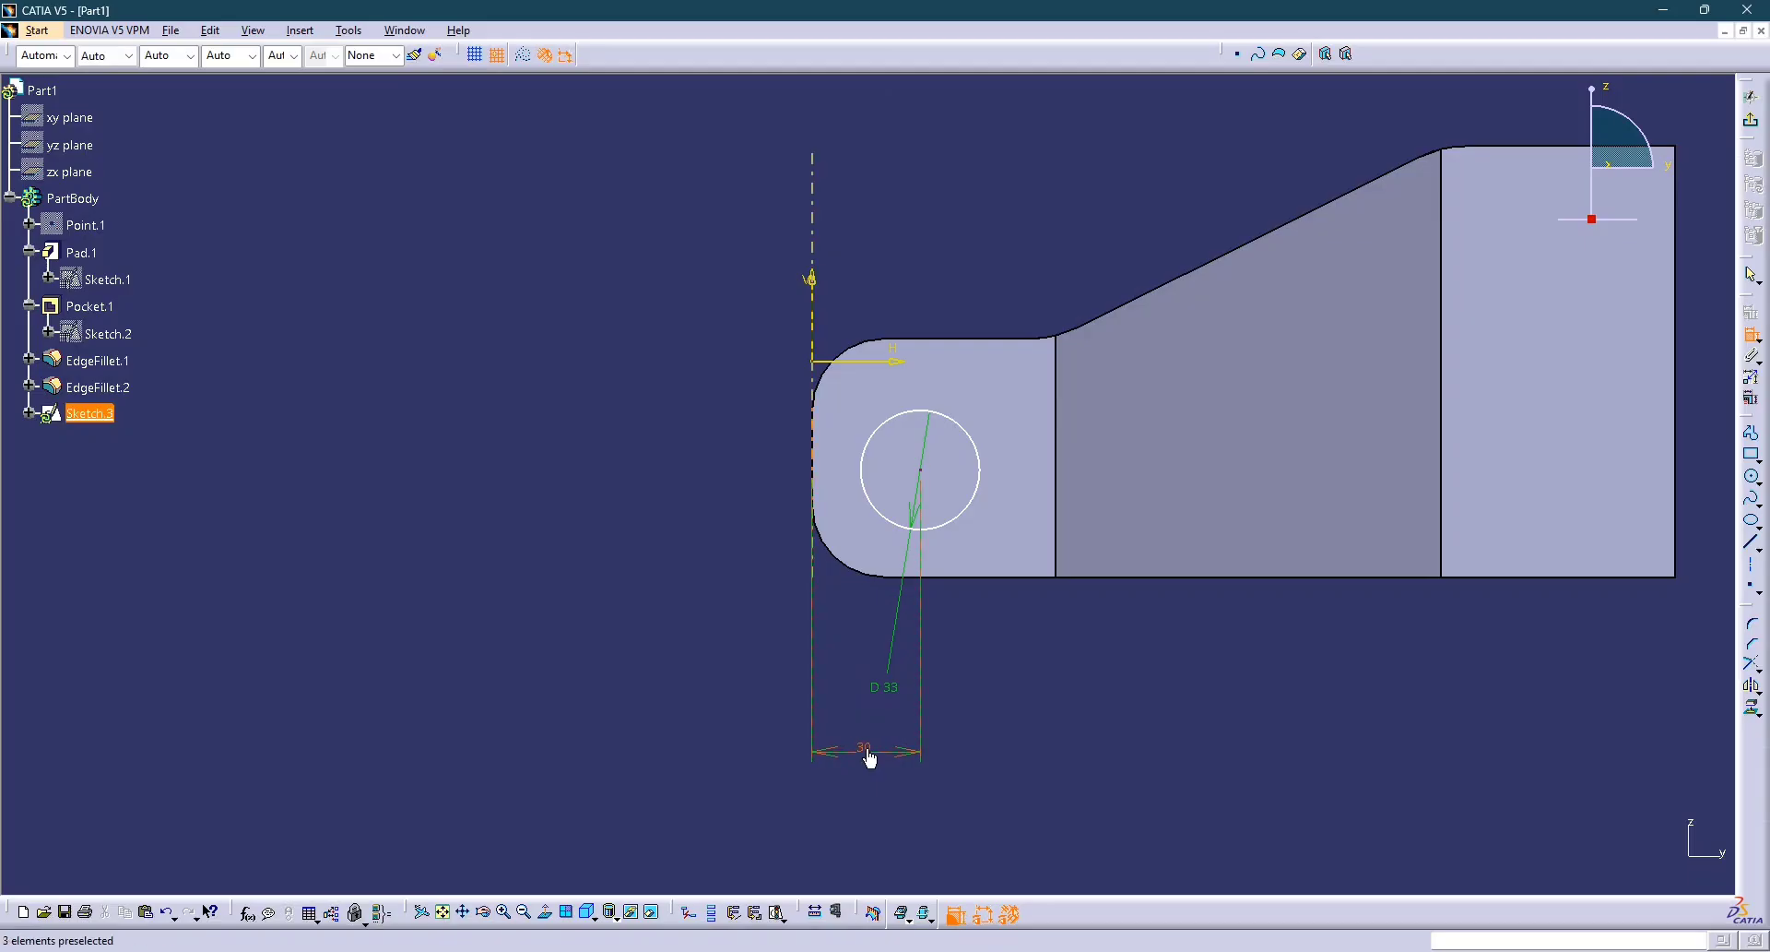
double_click(865, 751)
text(5)
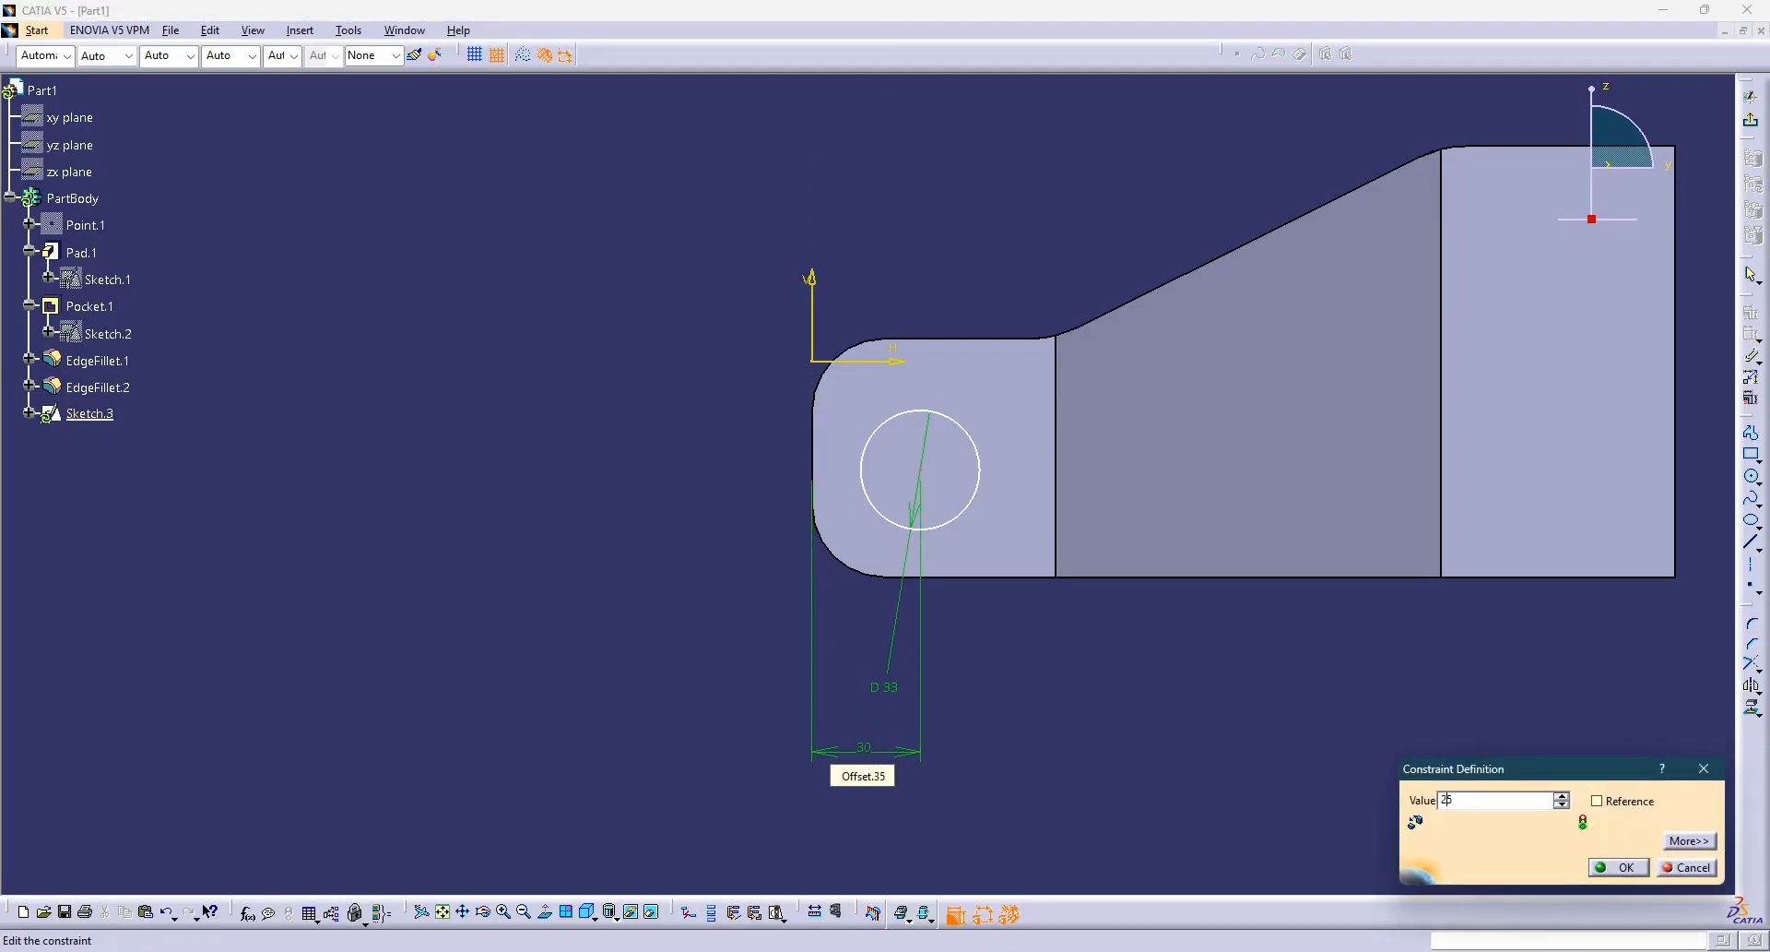
key(Return)
double_click(868, 752)
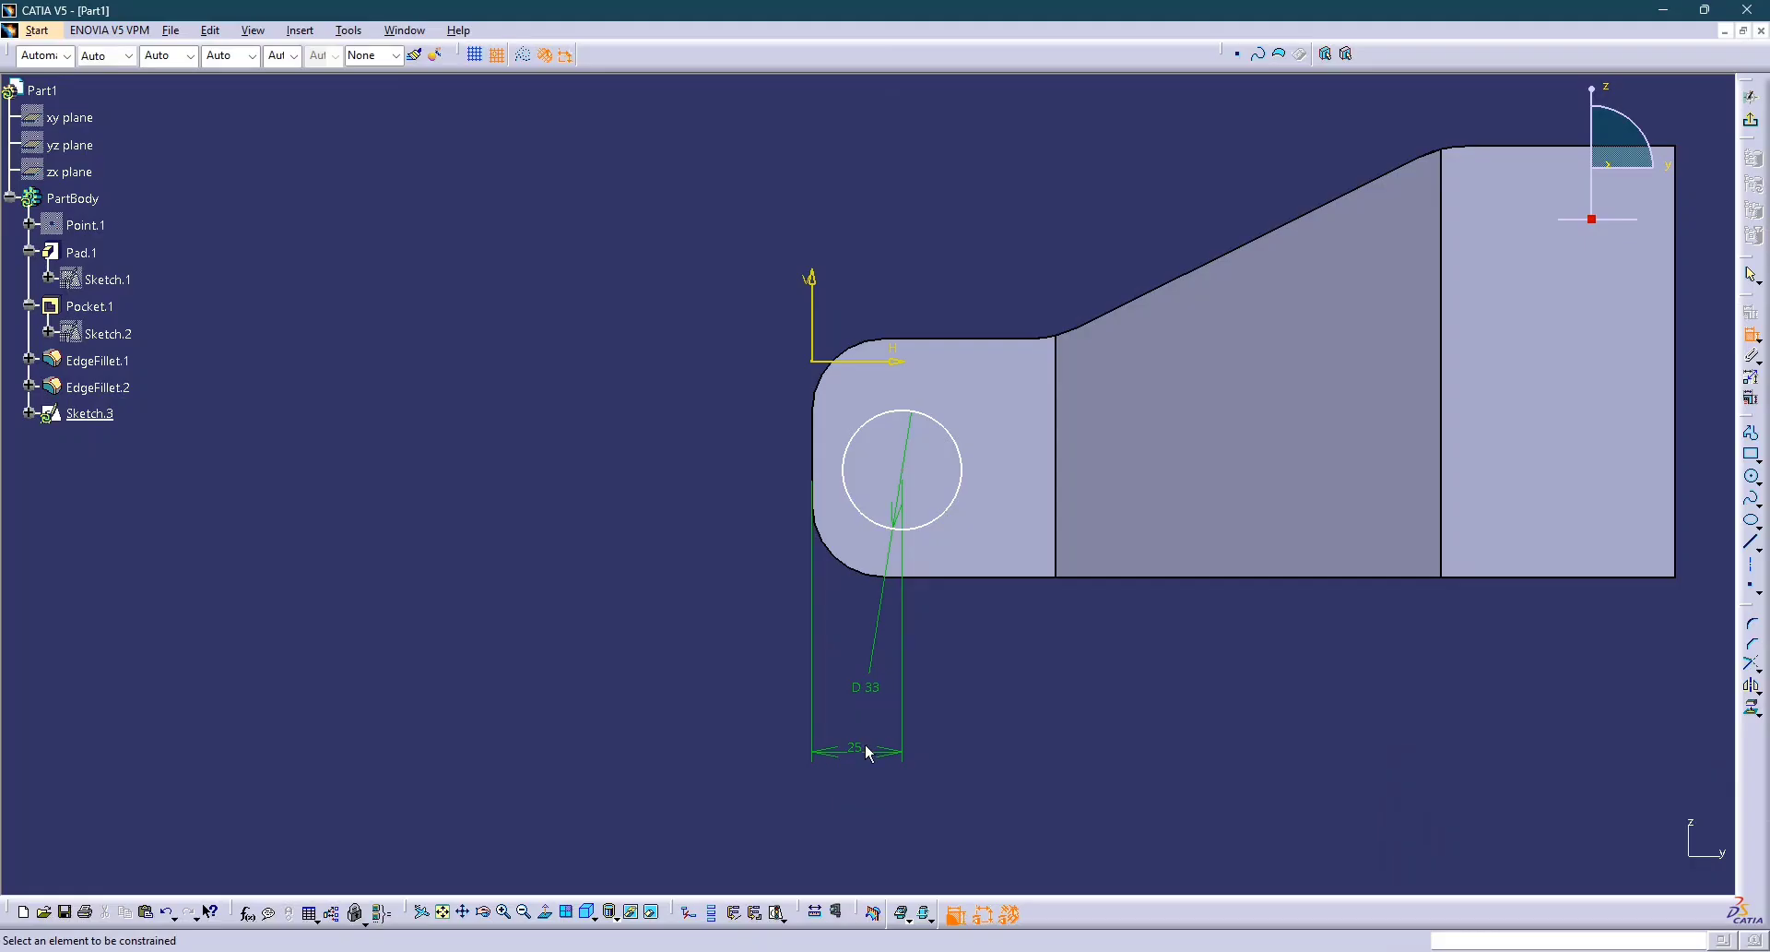
Set the circle centre's distance from the narrow end's straight outer edge to 20 mm and check the drawing.
text(20)
key(Return)
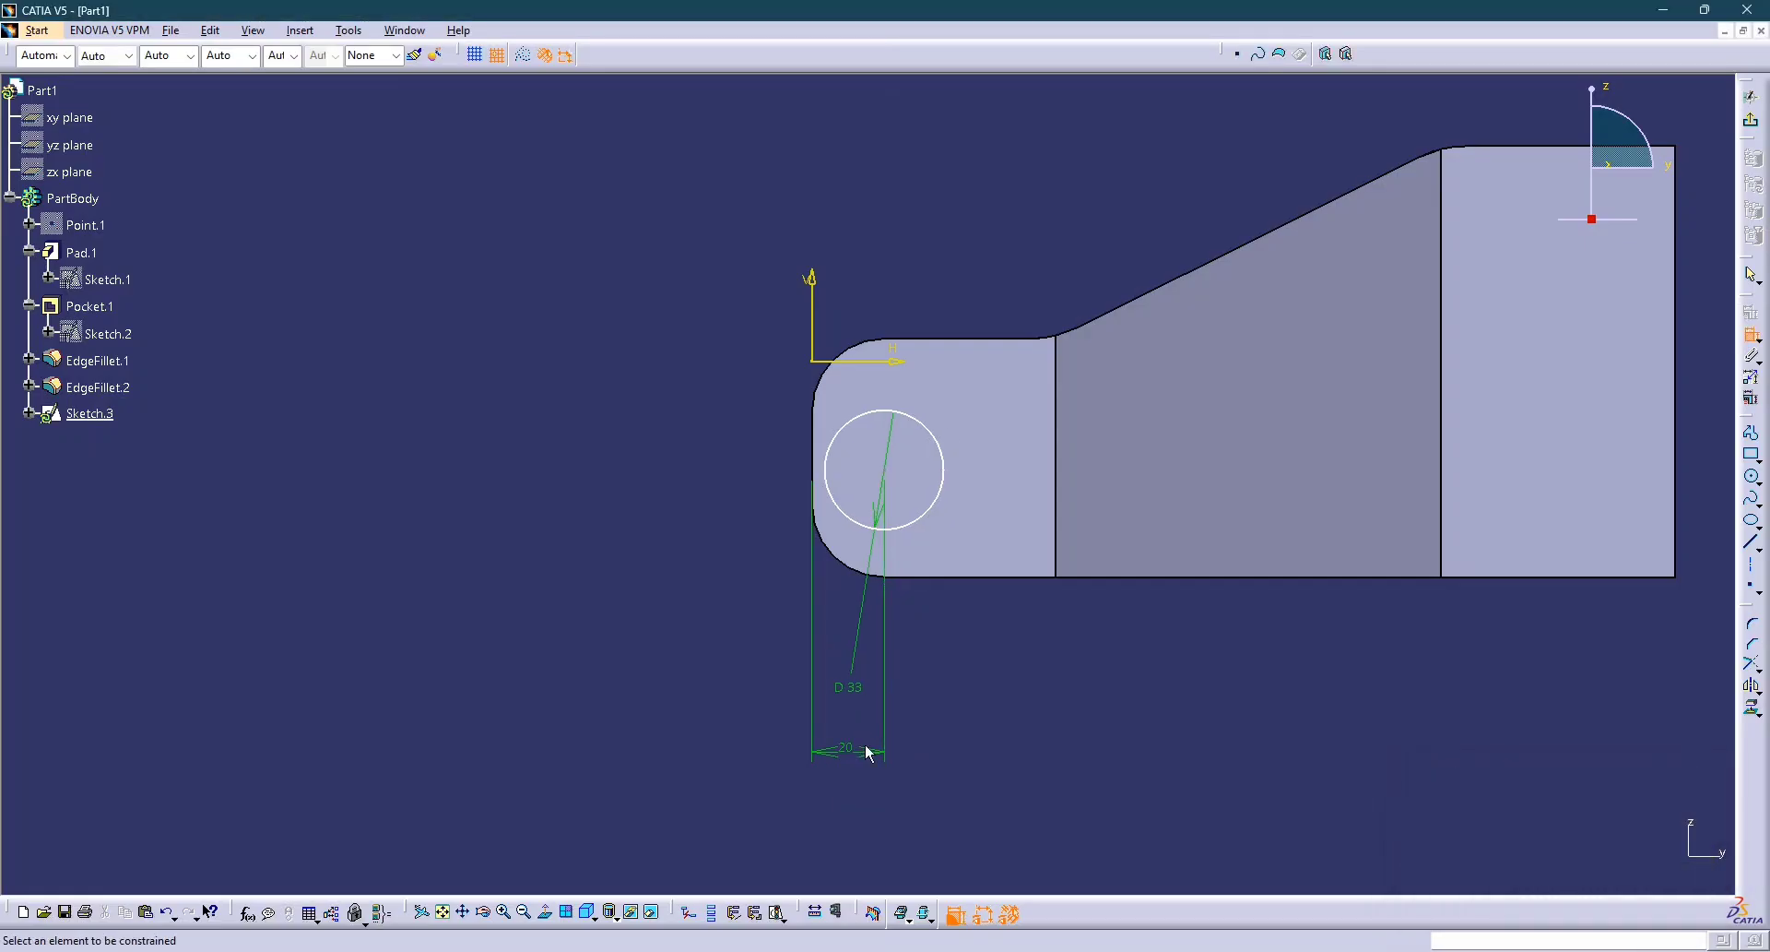
key(alt+Tab)
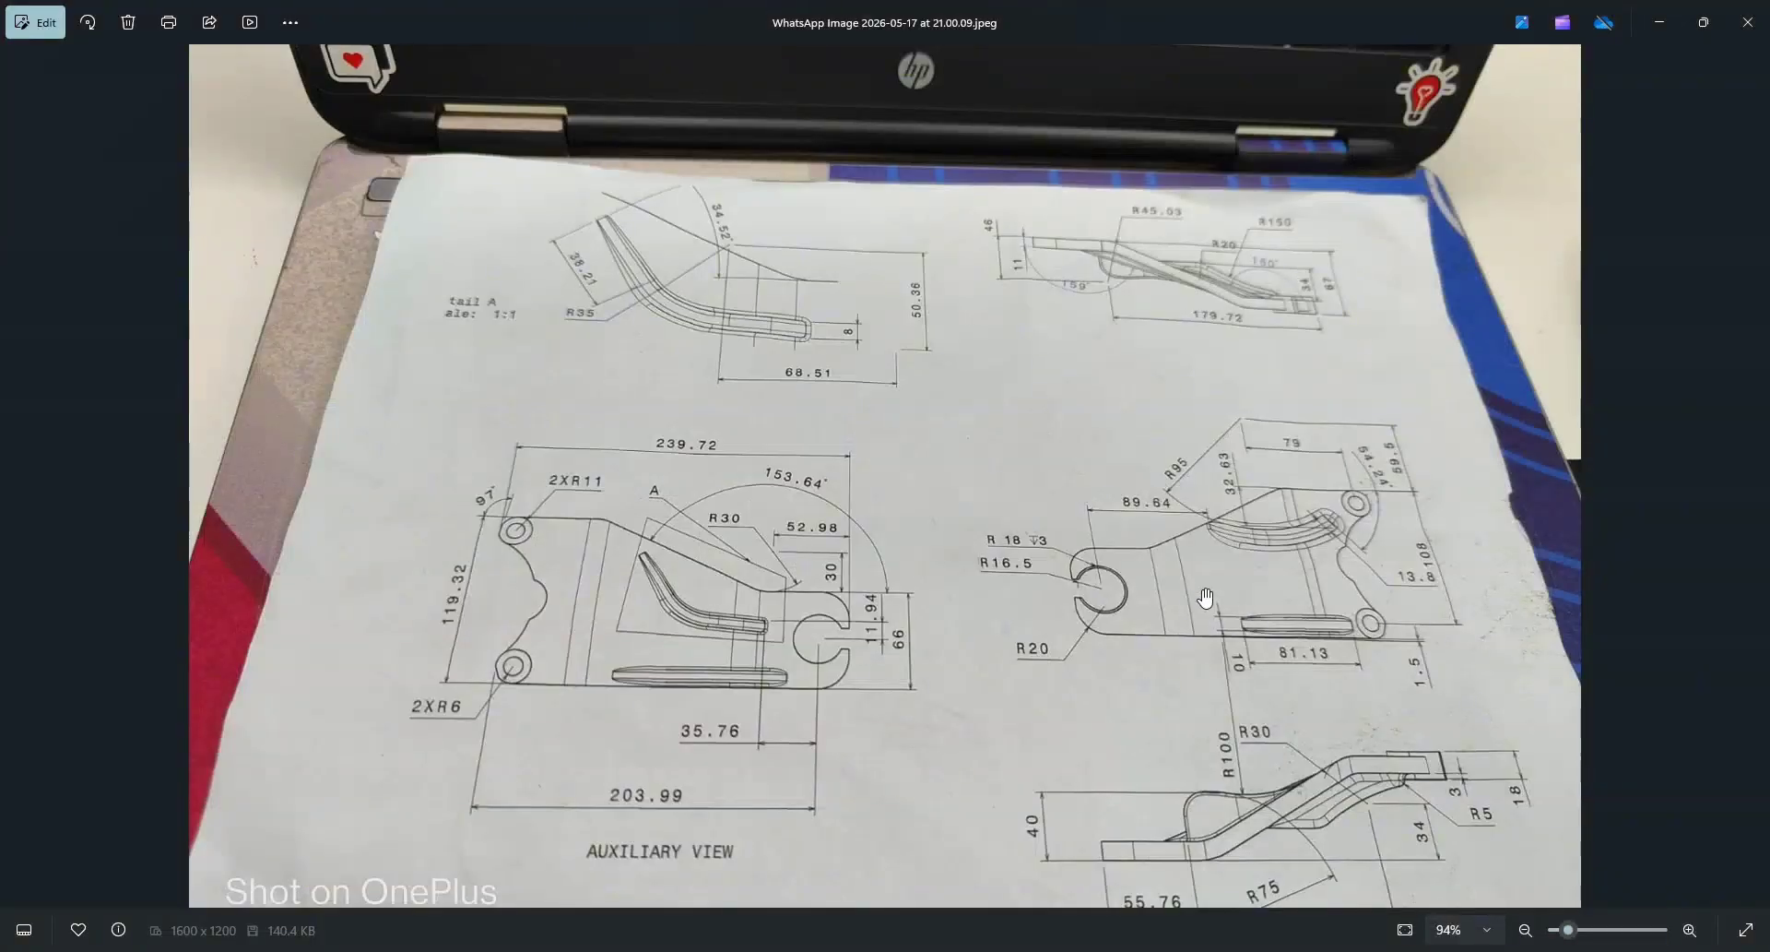
key(alt+Tab)
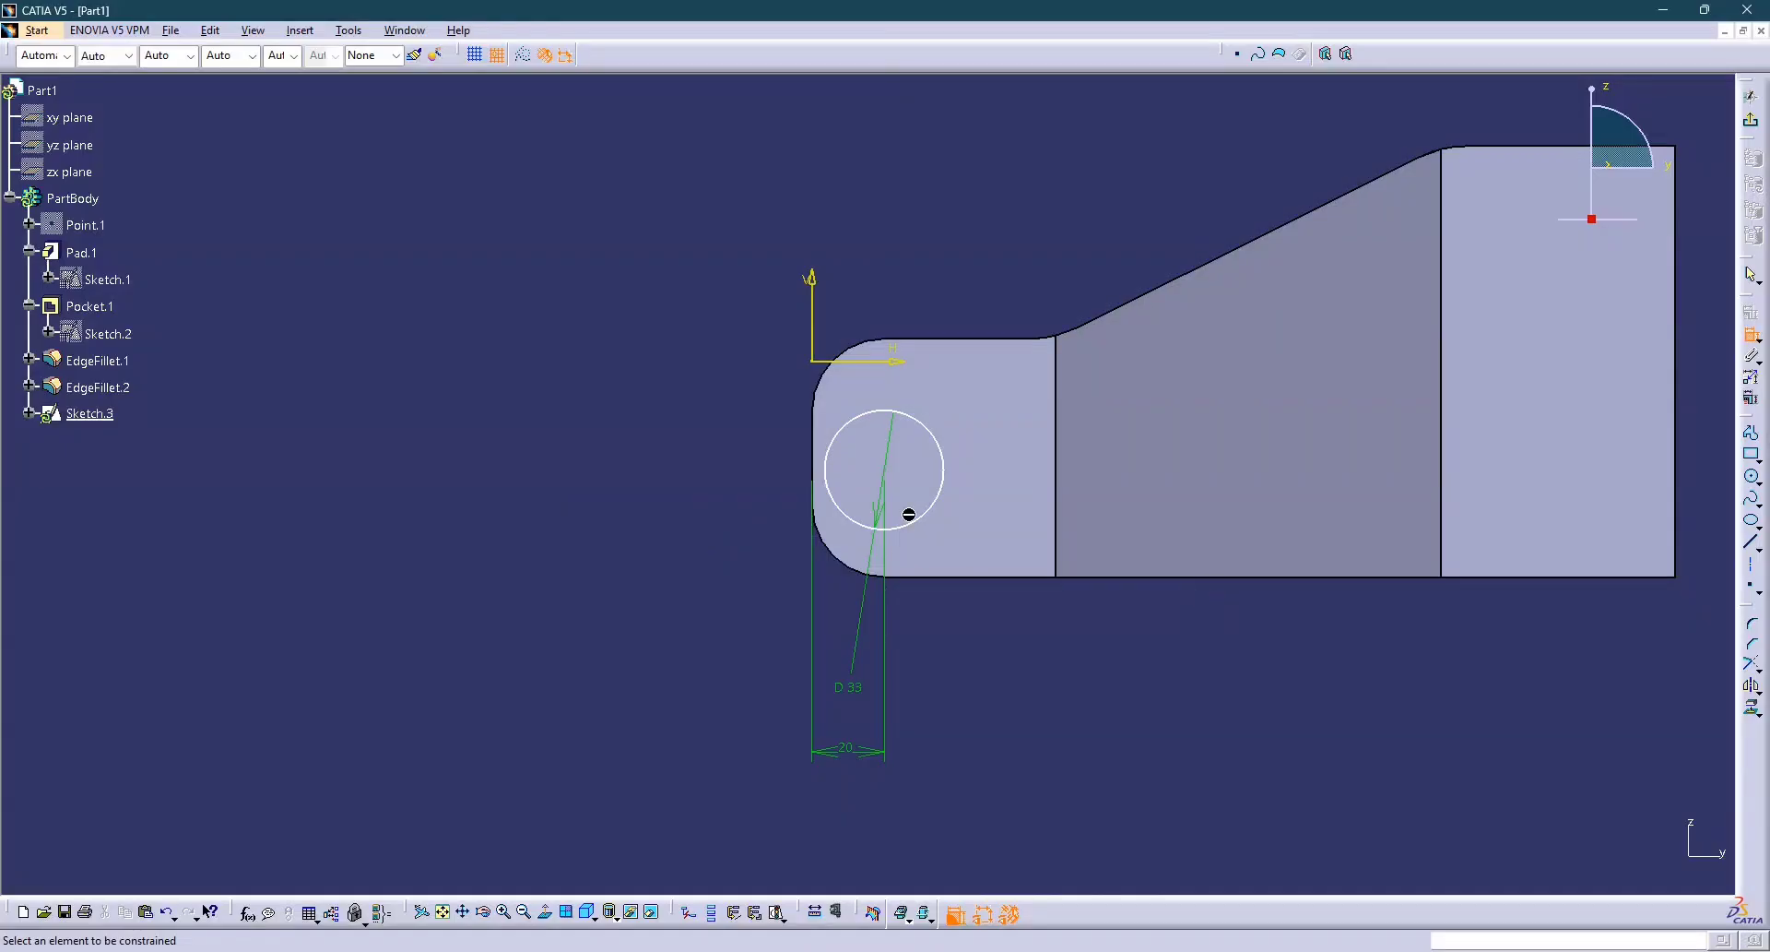
Dimension the circle's centre from the narrow end's upper edge and set the distance to 33 mm.
click(887, 471)
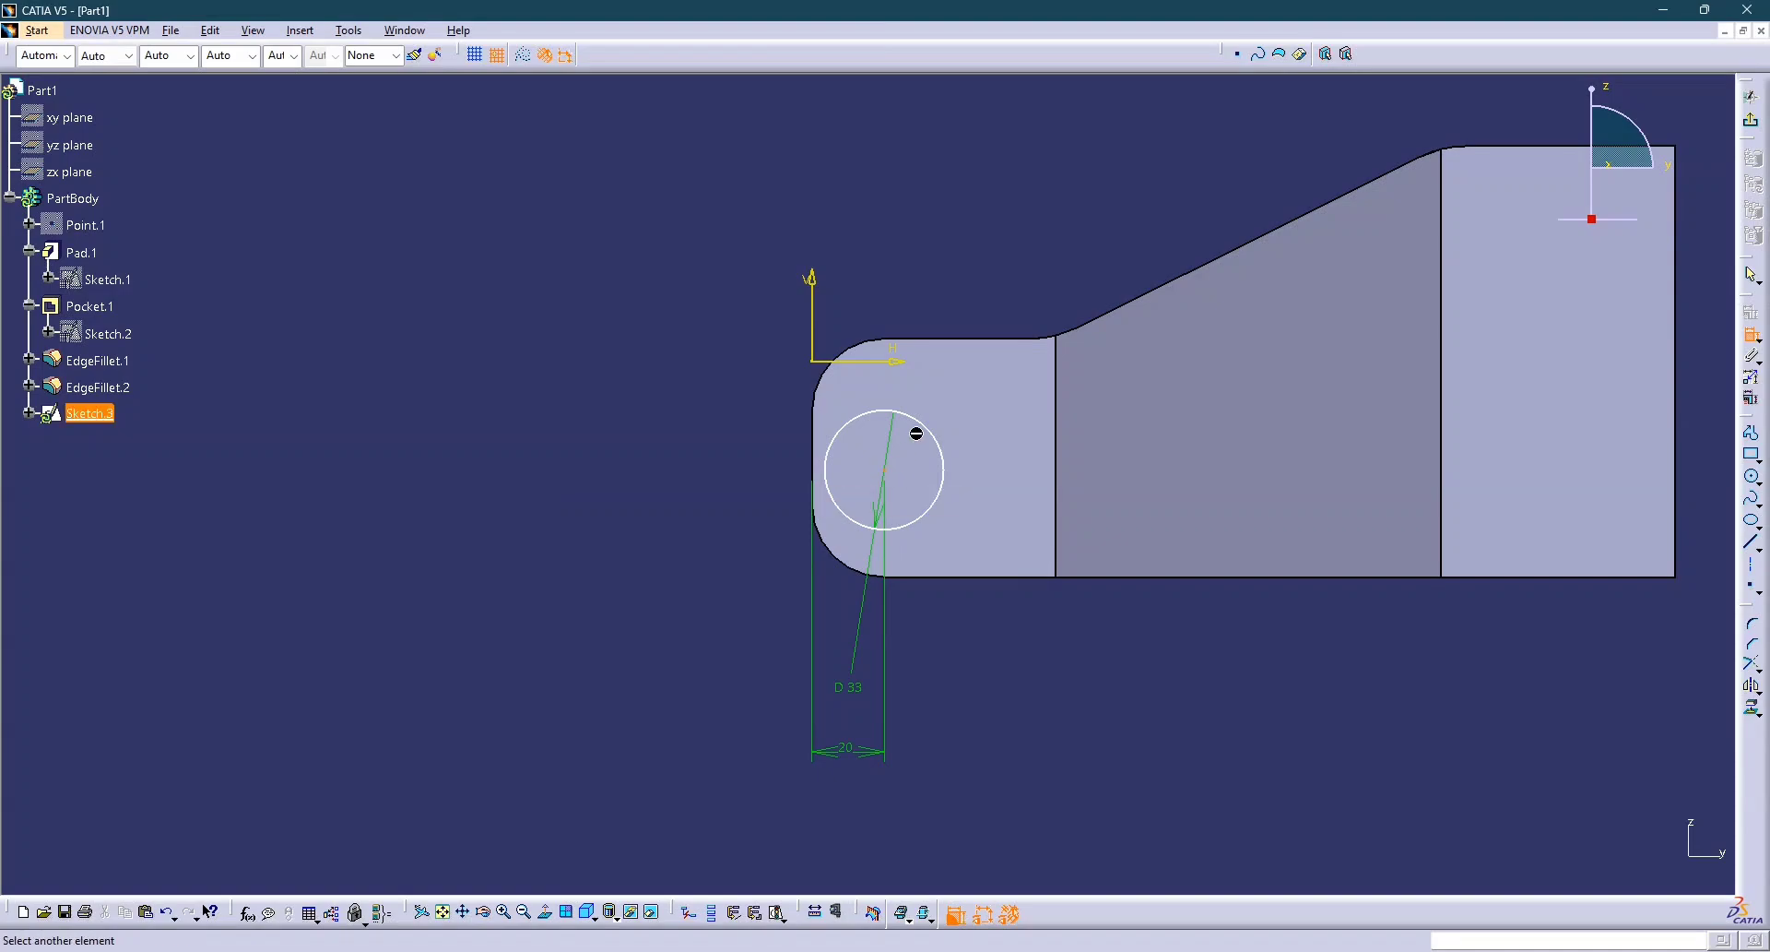
click(996, 348)
click(706, 426)
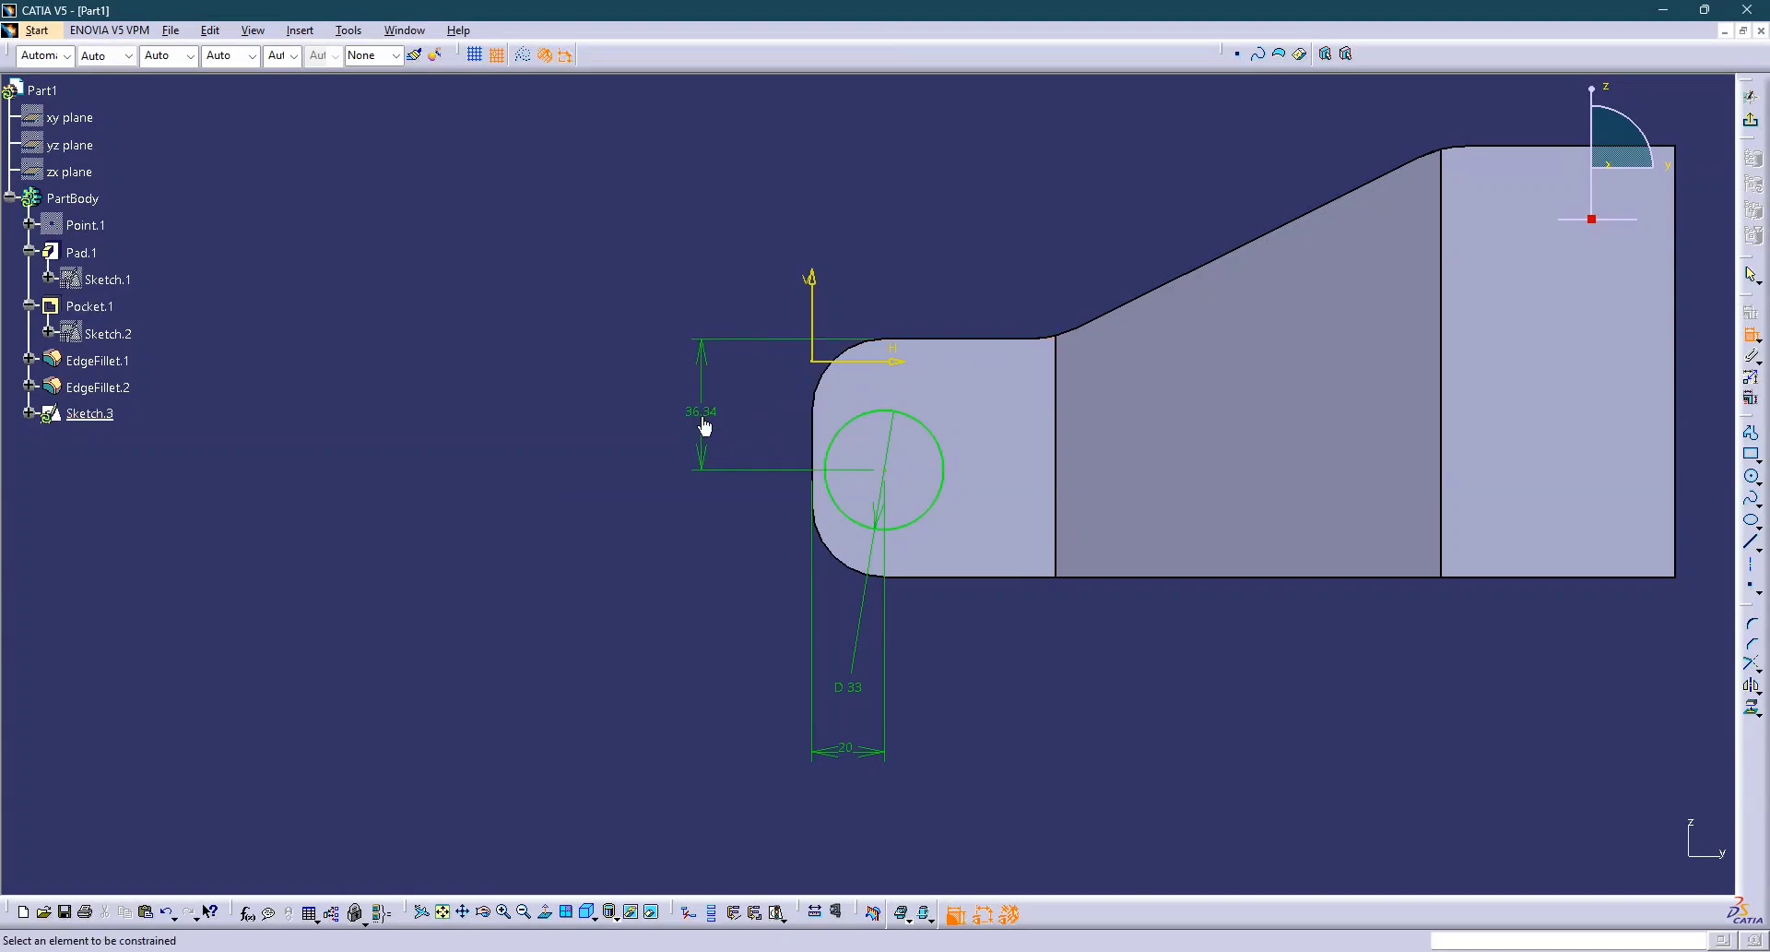
double_click(702, 411)
text(33)
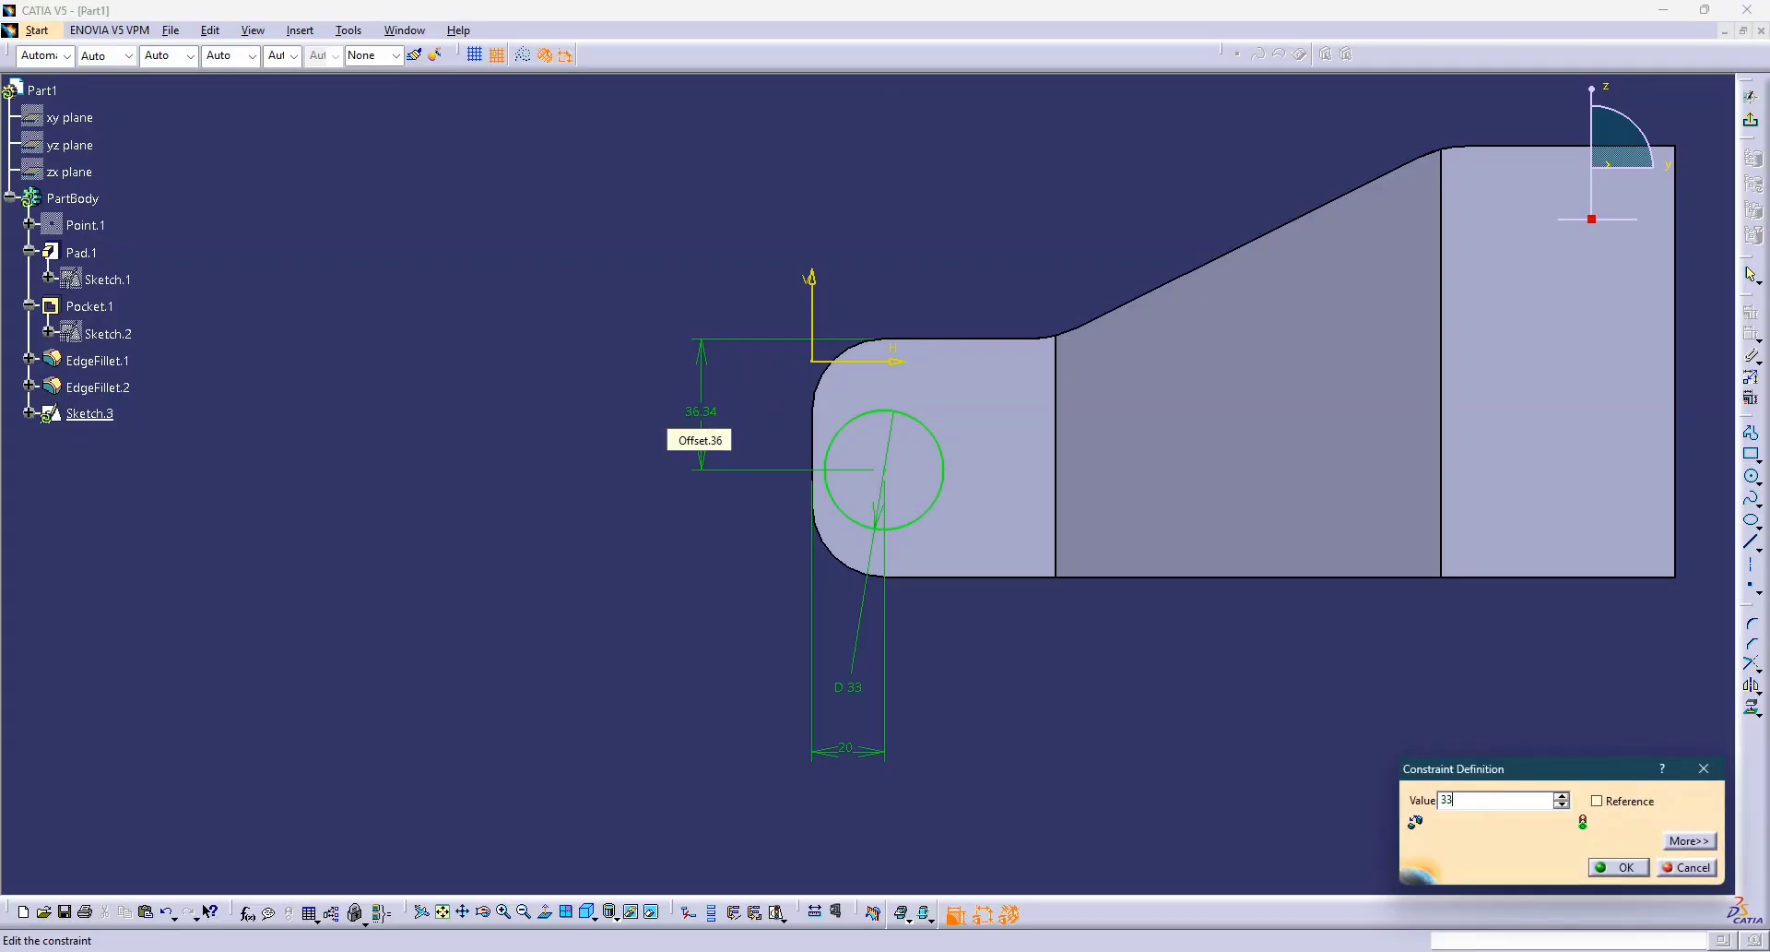
key(Return)
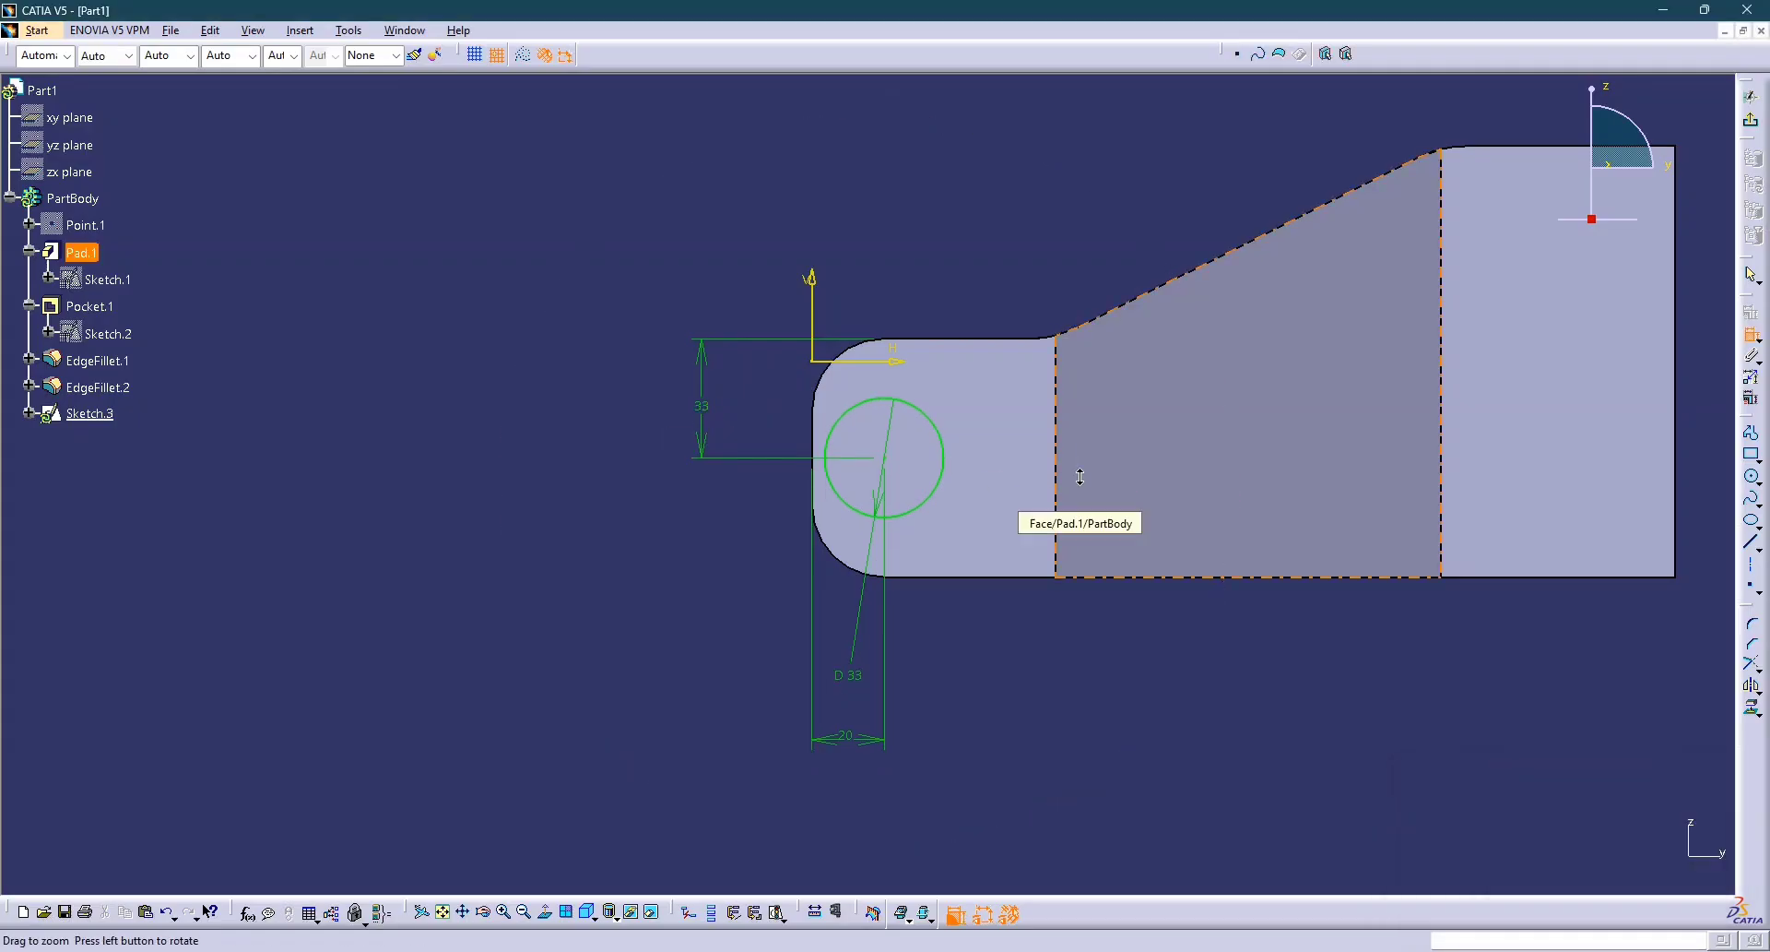
Consult the hook opening in the drawing and sketch a rectangle crossing the narrow end's outer edge and overlapping the circle.
middle_drag(1079, 482, 1015, 503)
ctrl+middle_drag(800, 480, 834, 462)
key(alt+Tab)
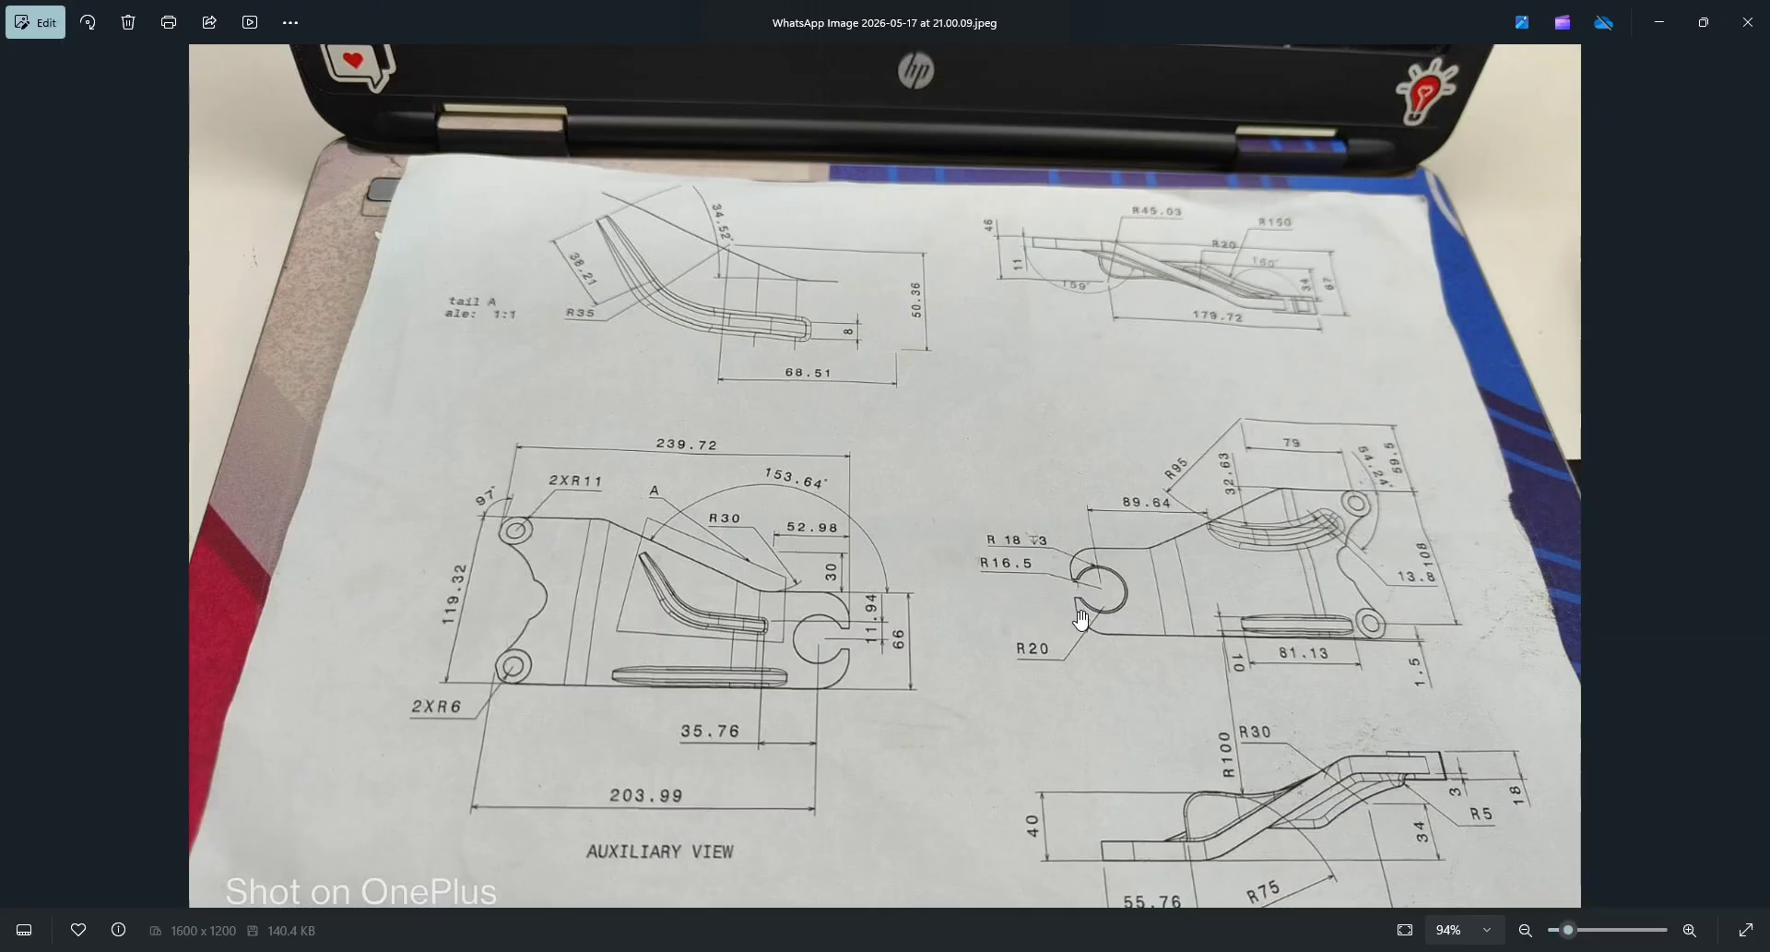
scroll(1084, 616, down, 2)
scroll(896, 580, up, 3)
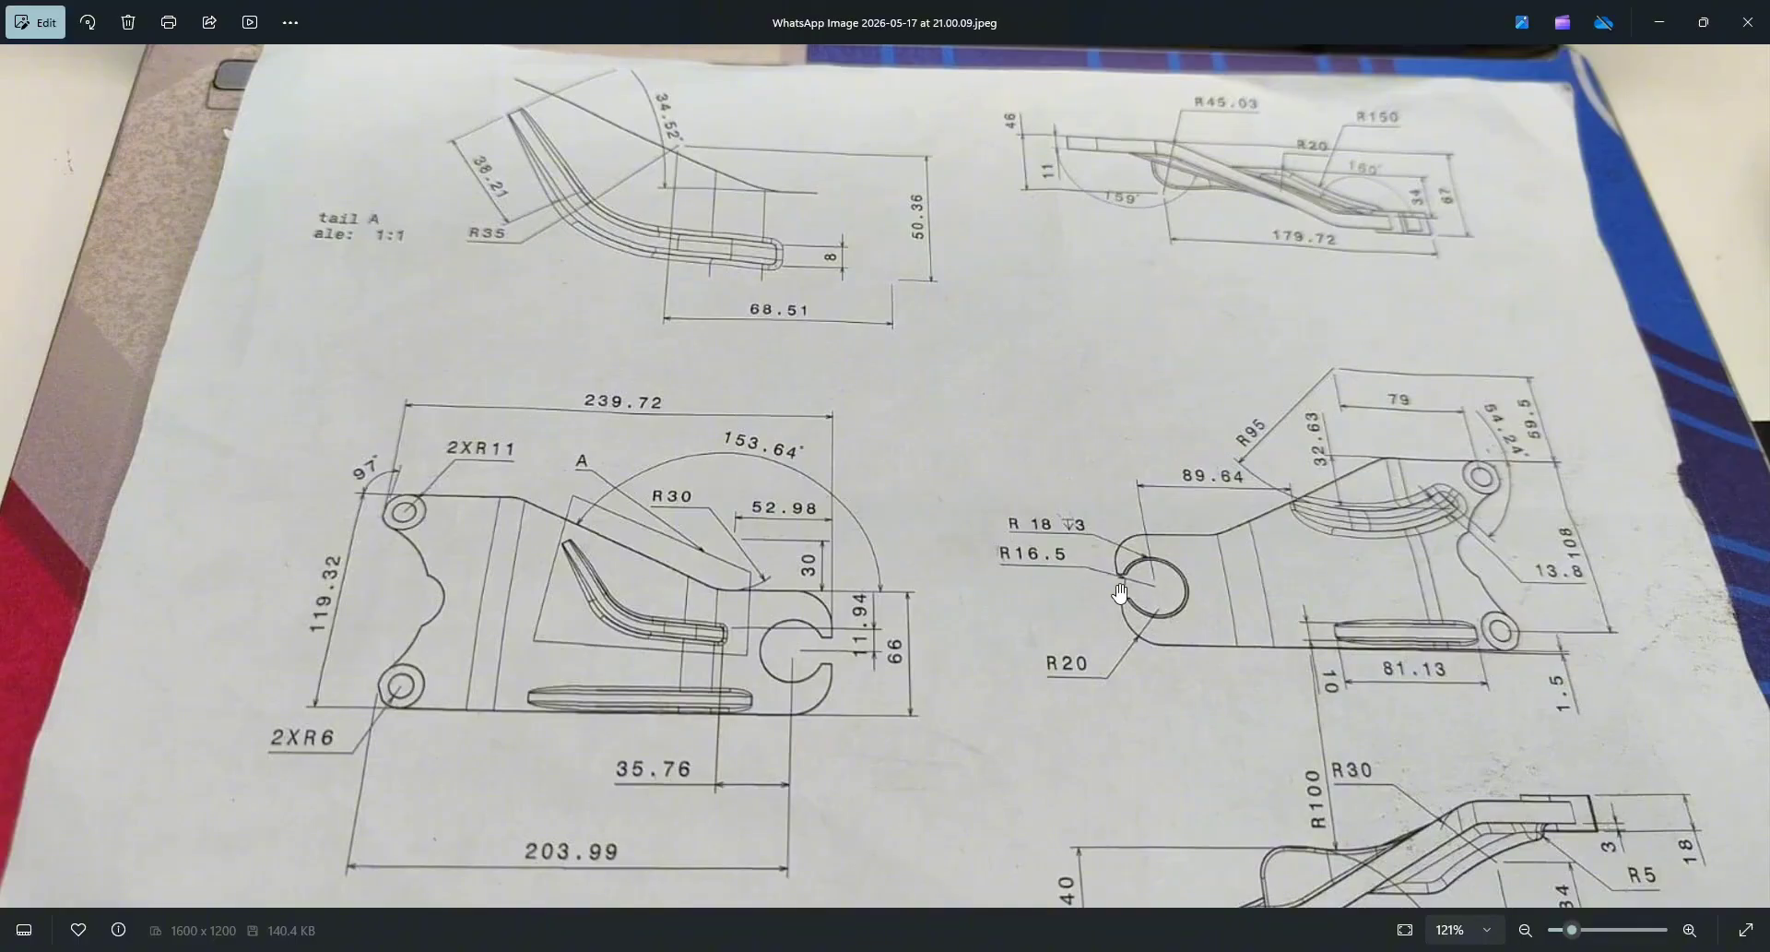
key(alt+Tab)
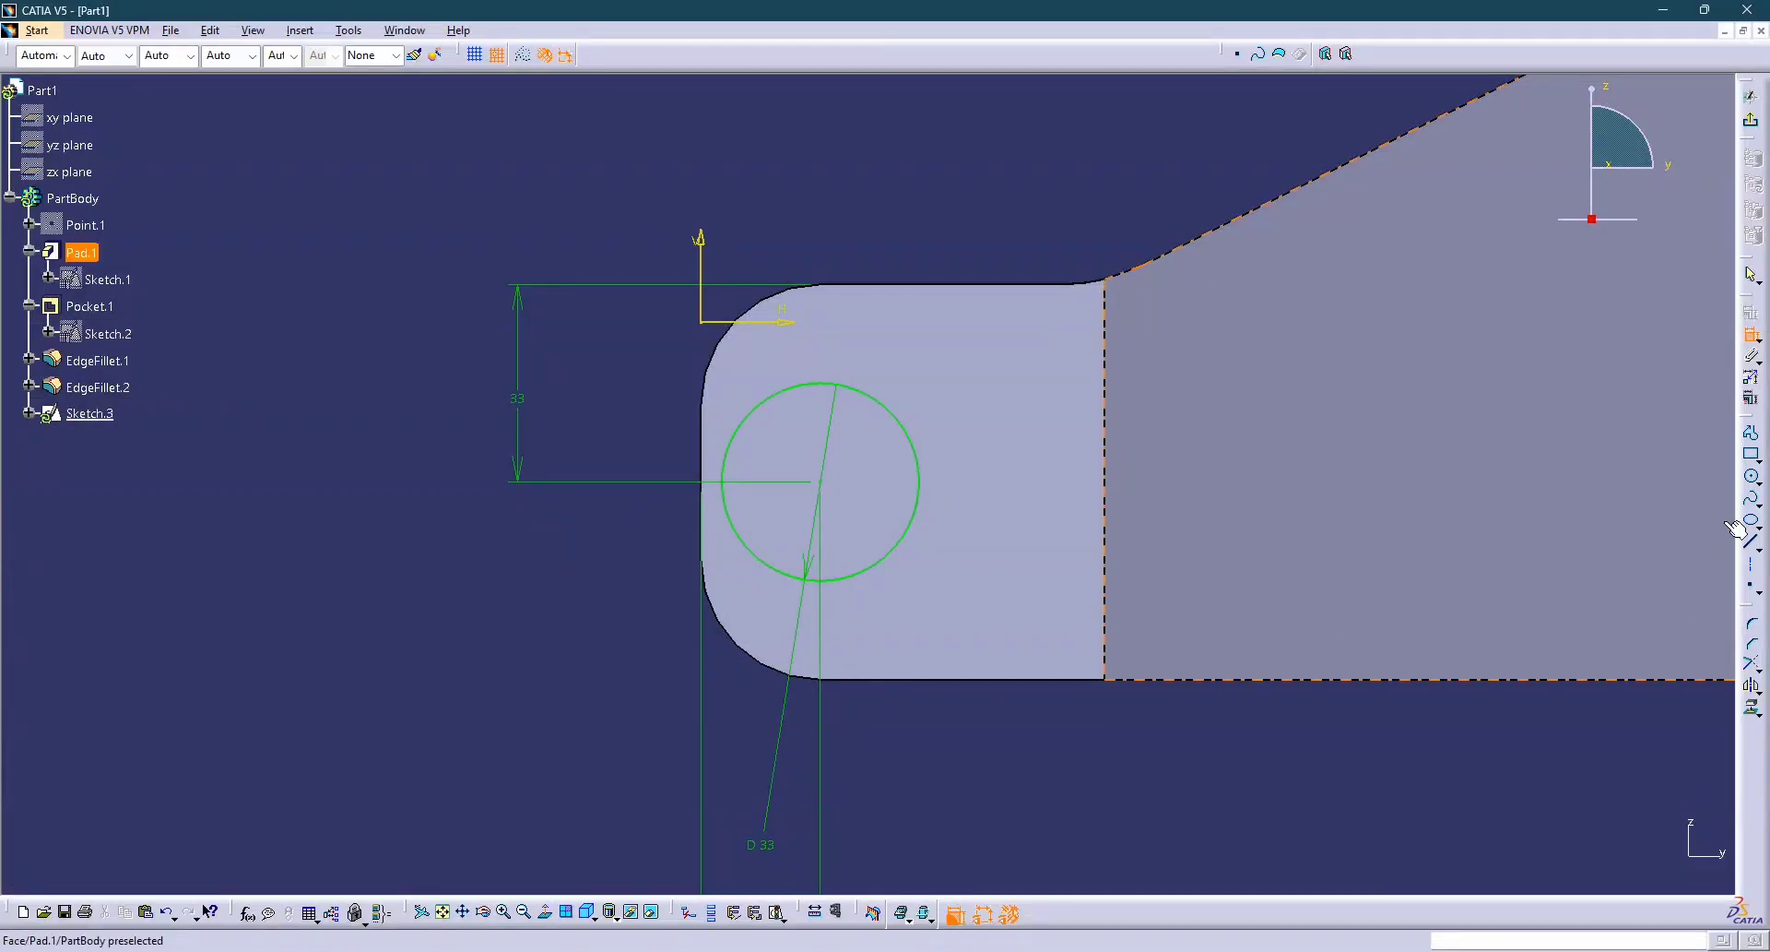
click(1754, 461)
click(641, 442)
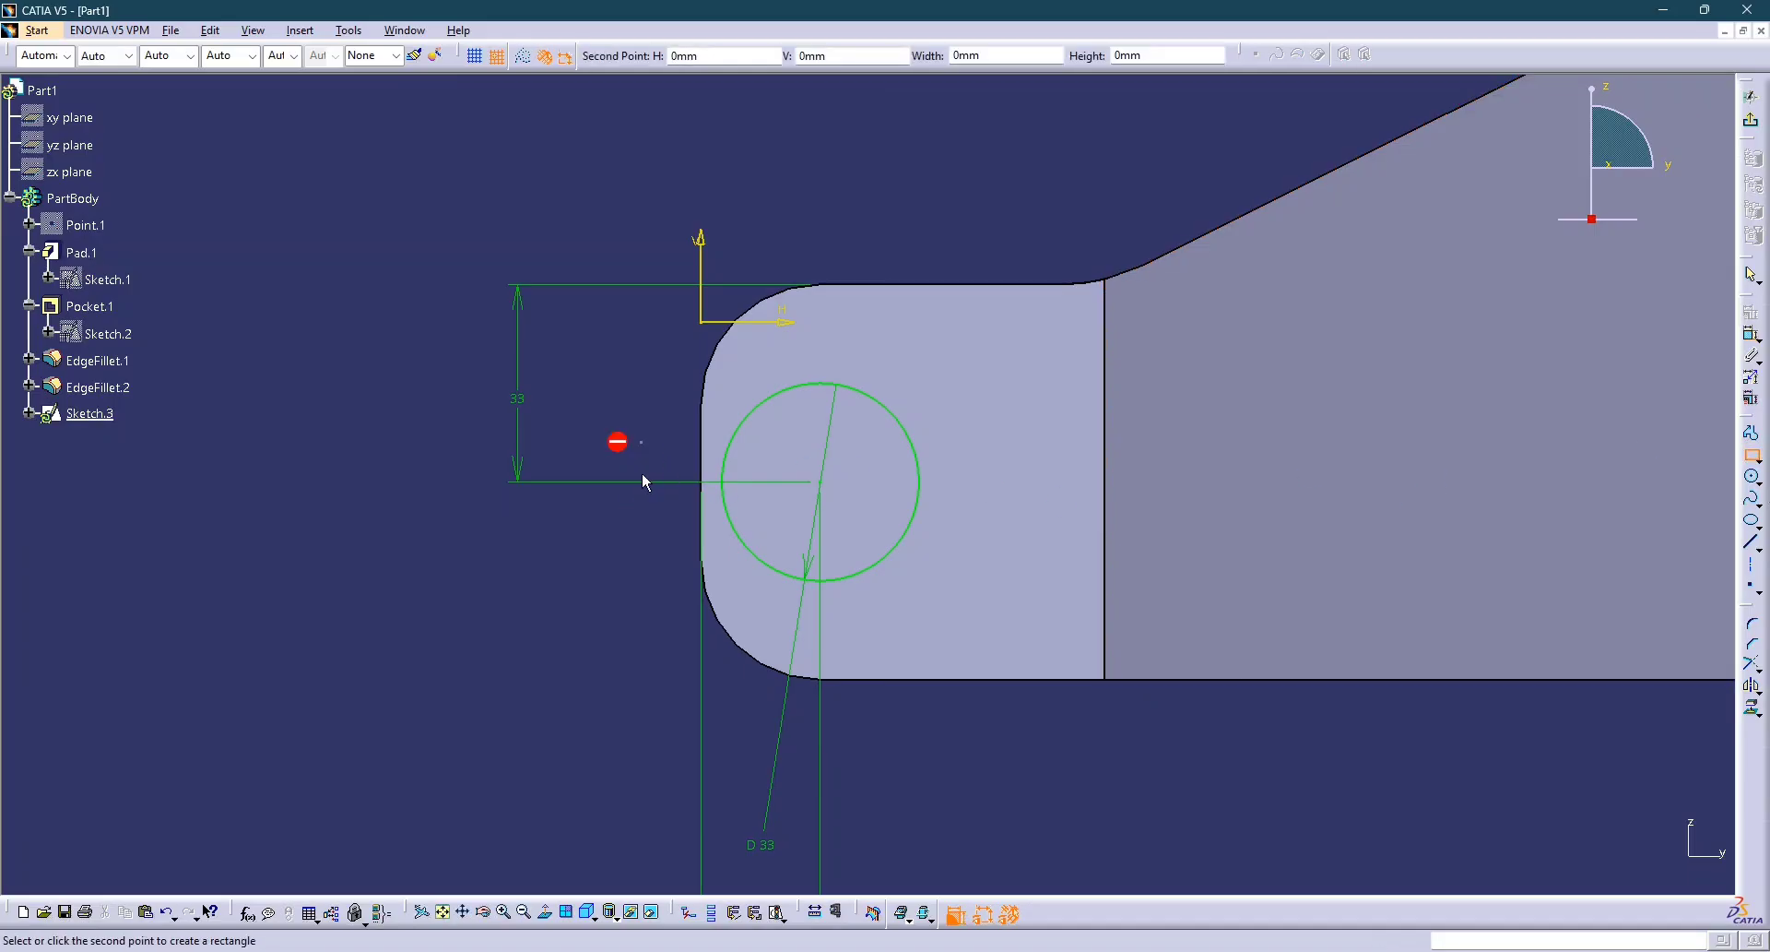
click(763, 502)
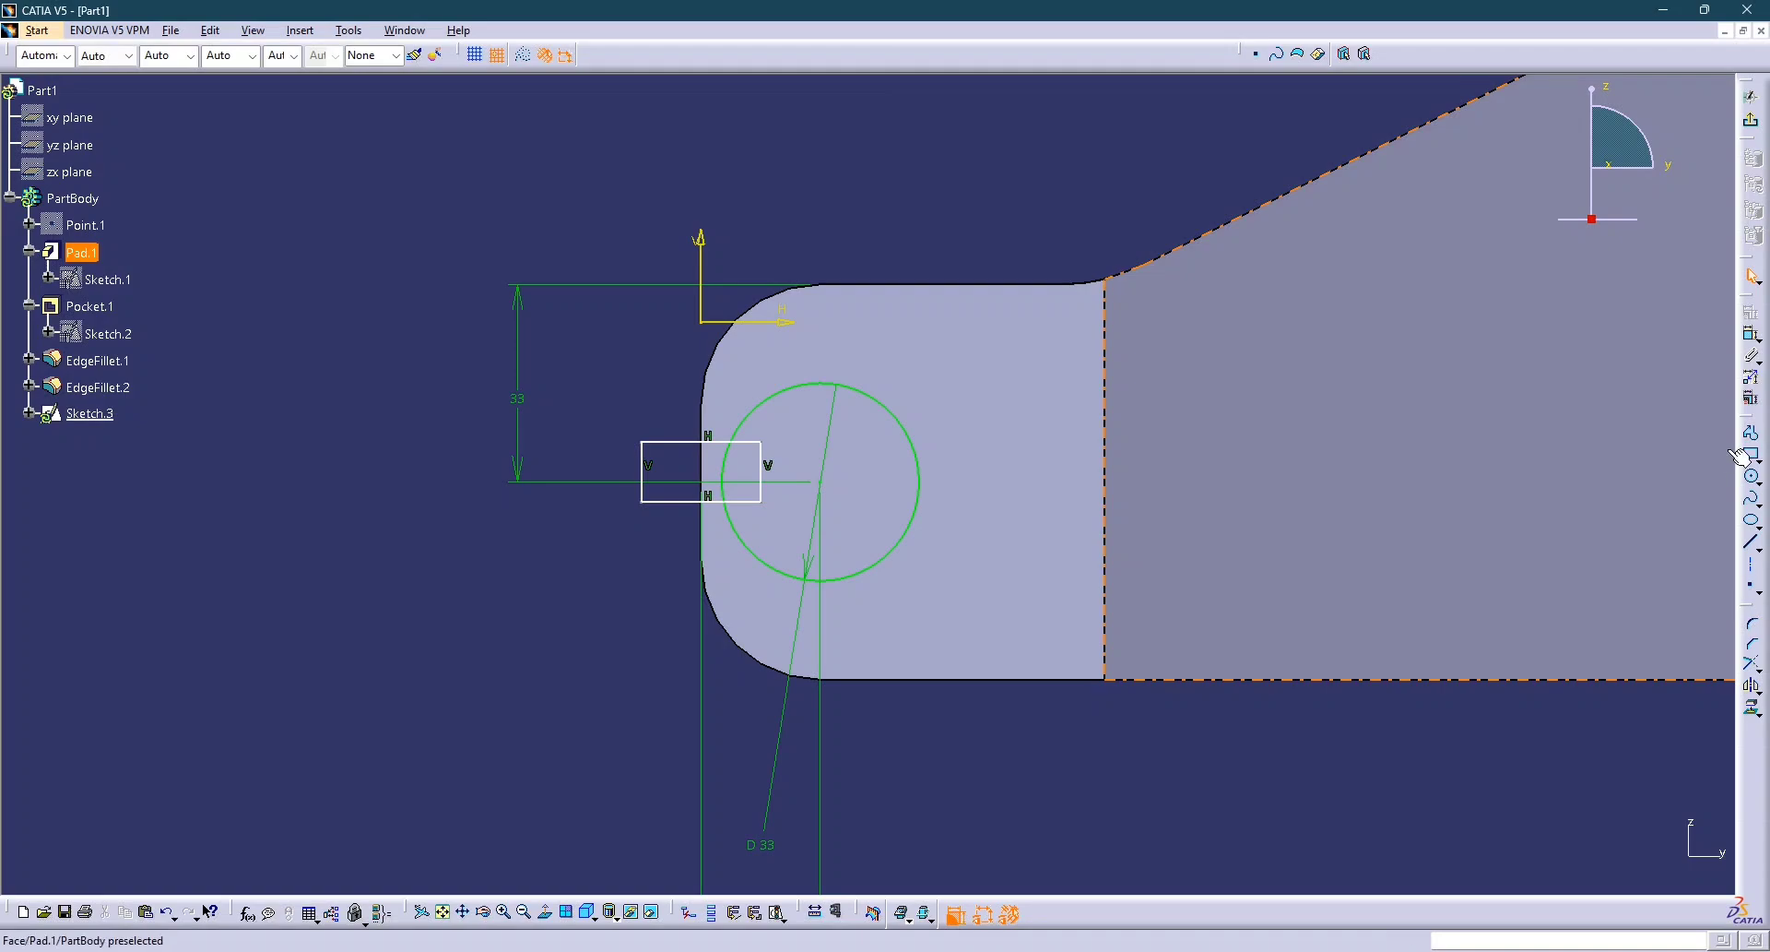
Dimension the rectangle's upper side from the narrow end's upper edge and set the distance to 20 mm.
click(1751, 335)
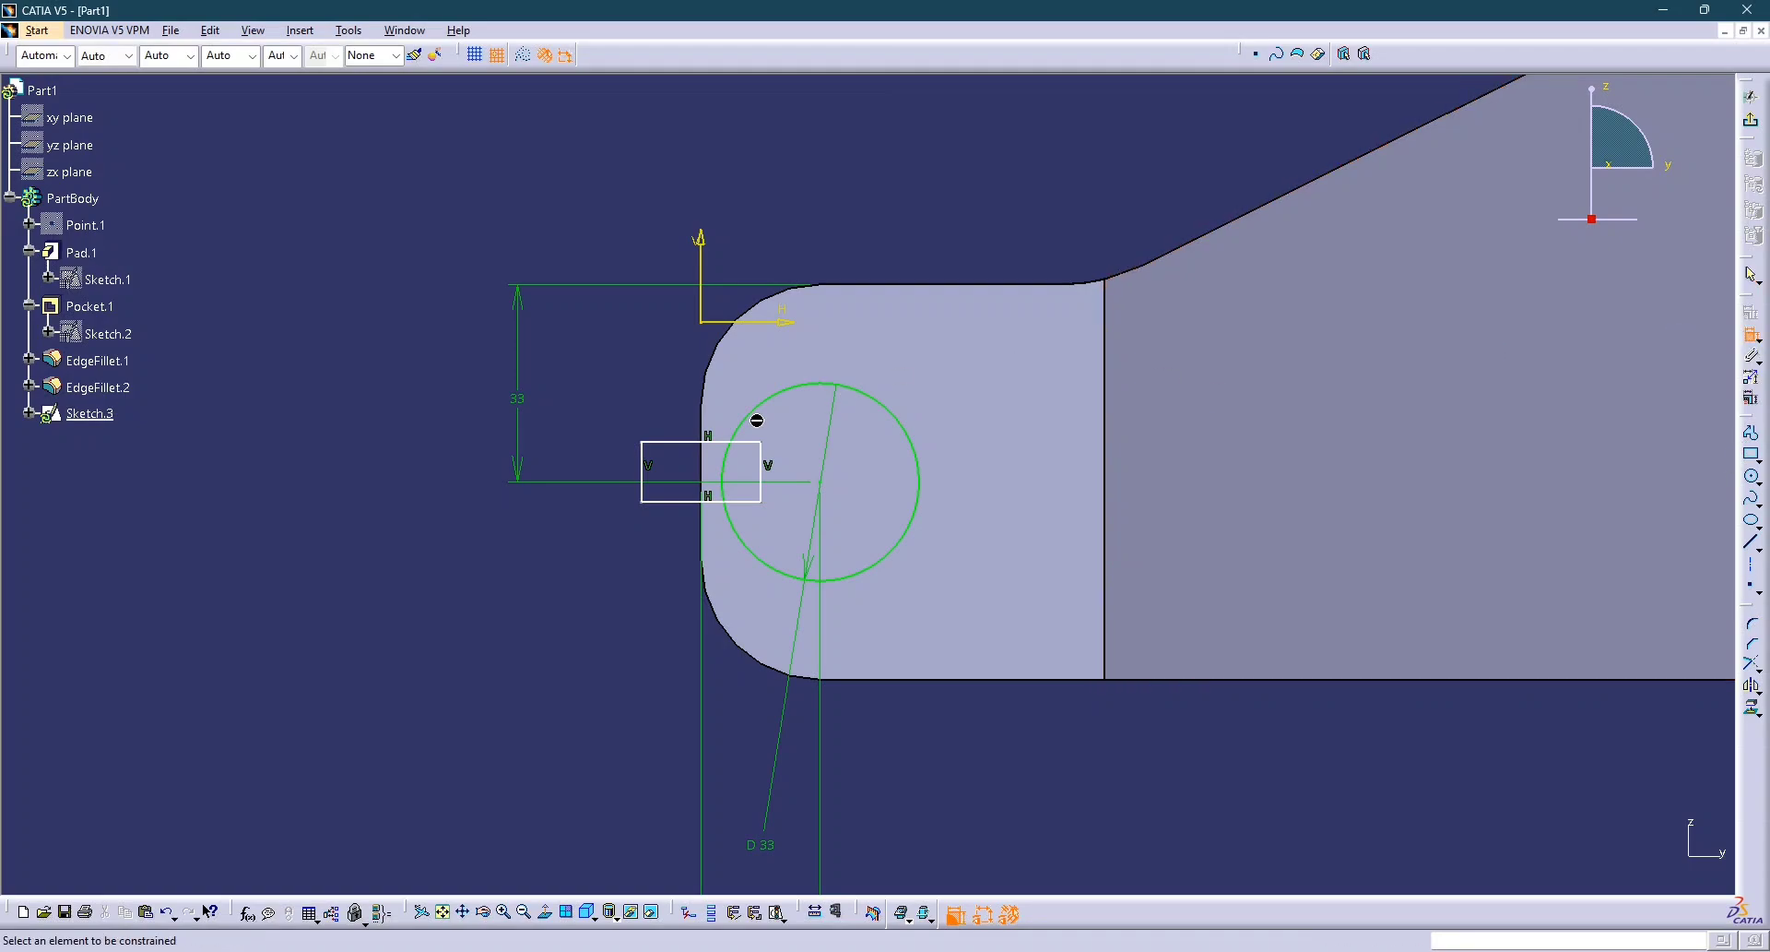
click(677, 443)
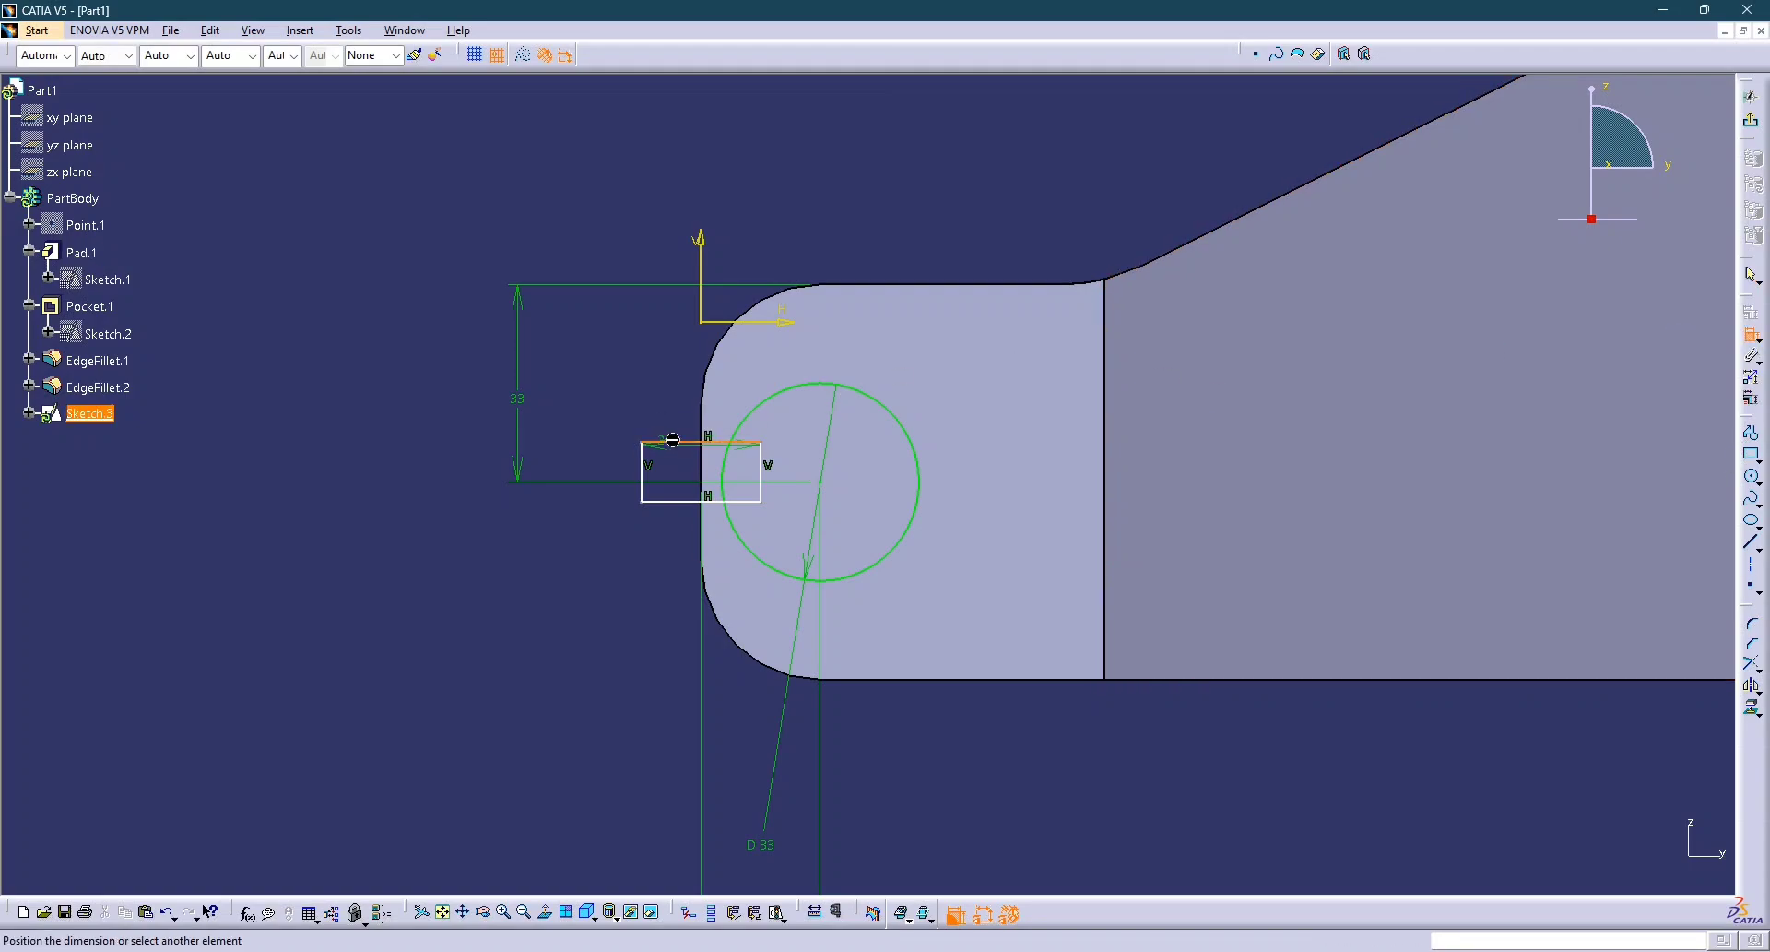
click(877, 286)
double_click(591, 372)
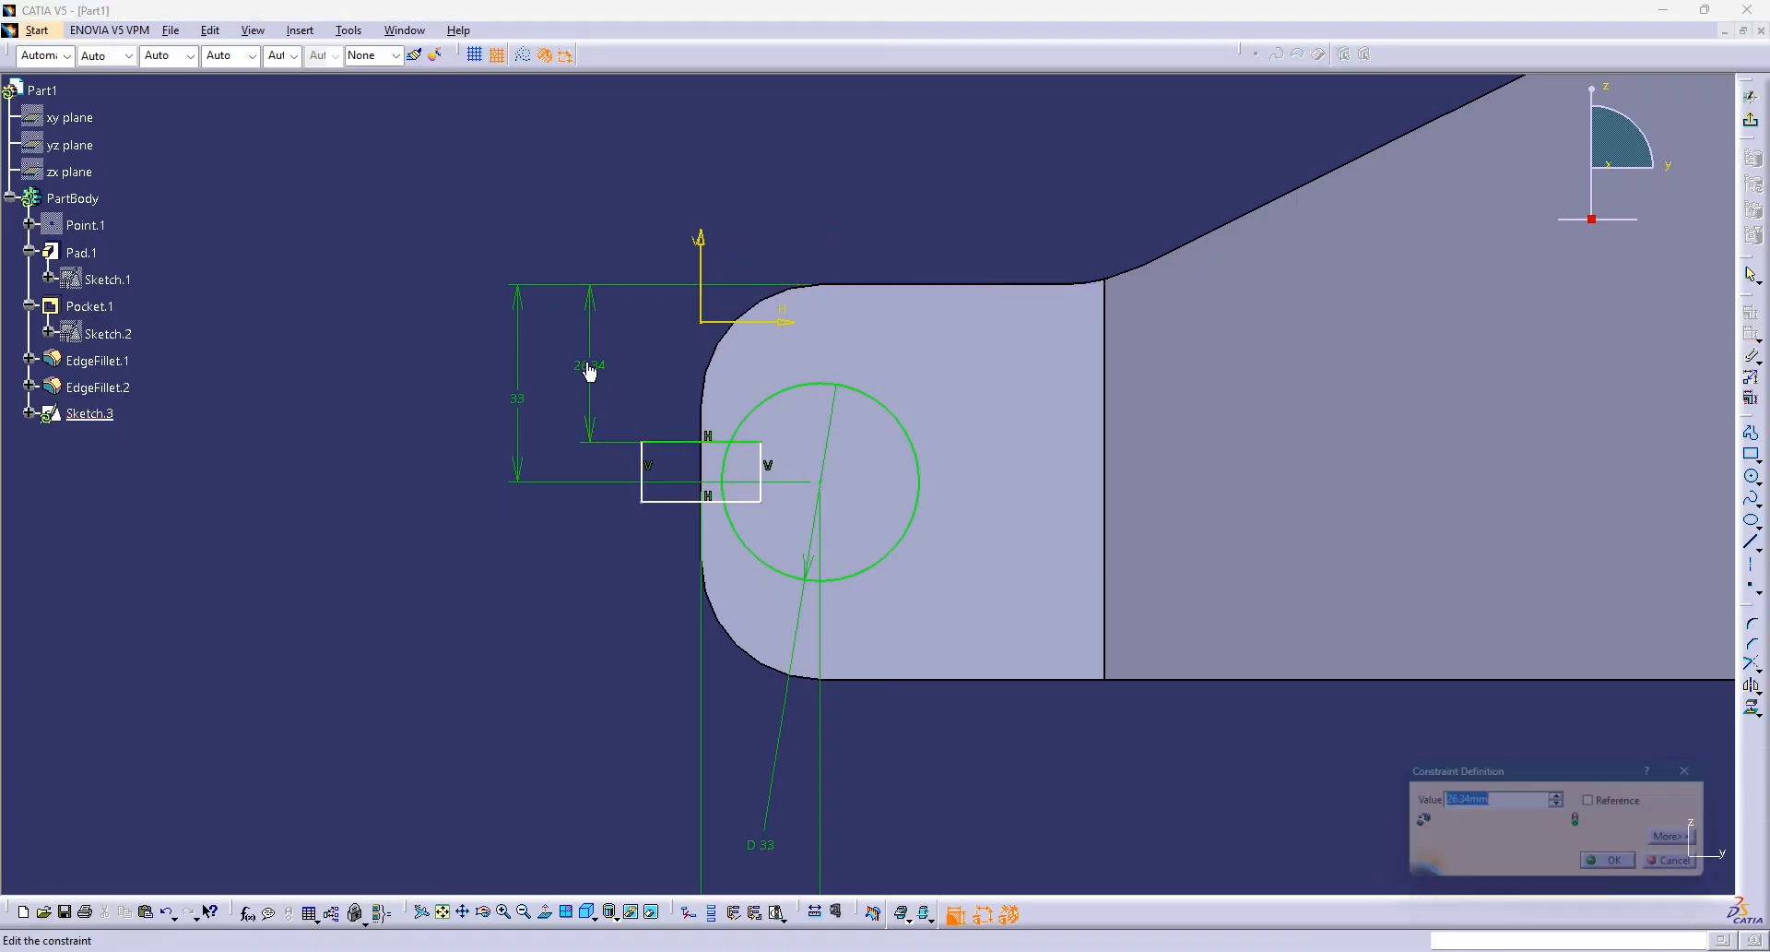
text(20)
key(Return)
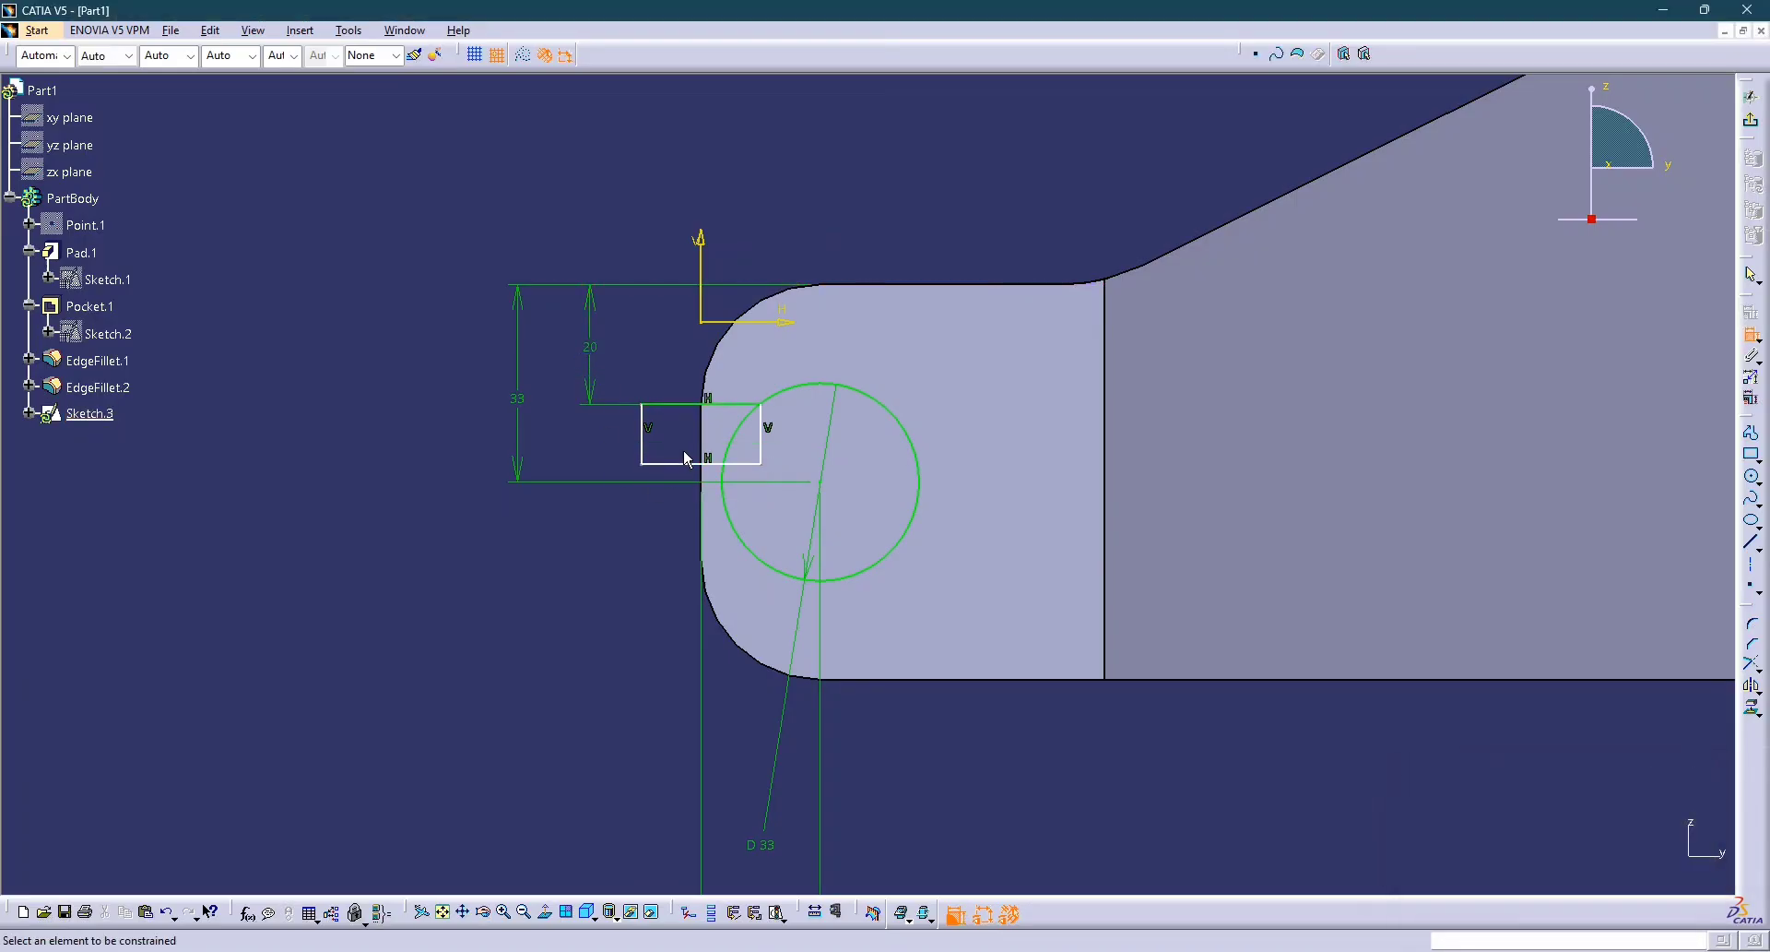
Dimension the rectangle's lower side from the narrow end's lower edge and set the distance to 25 mm.
click(696, 463)
click(906, 684)
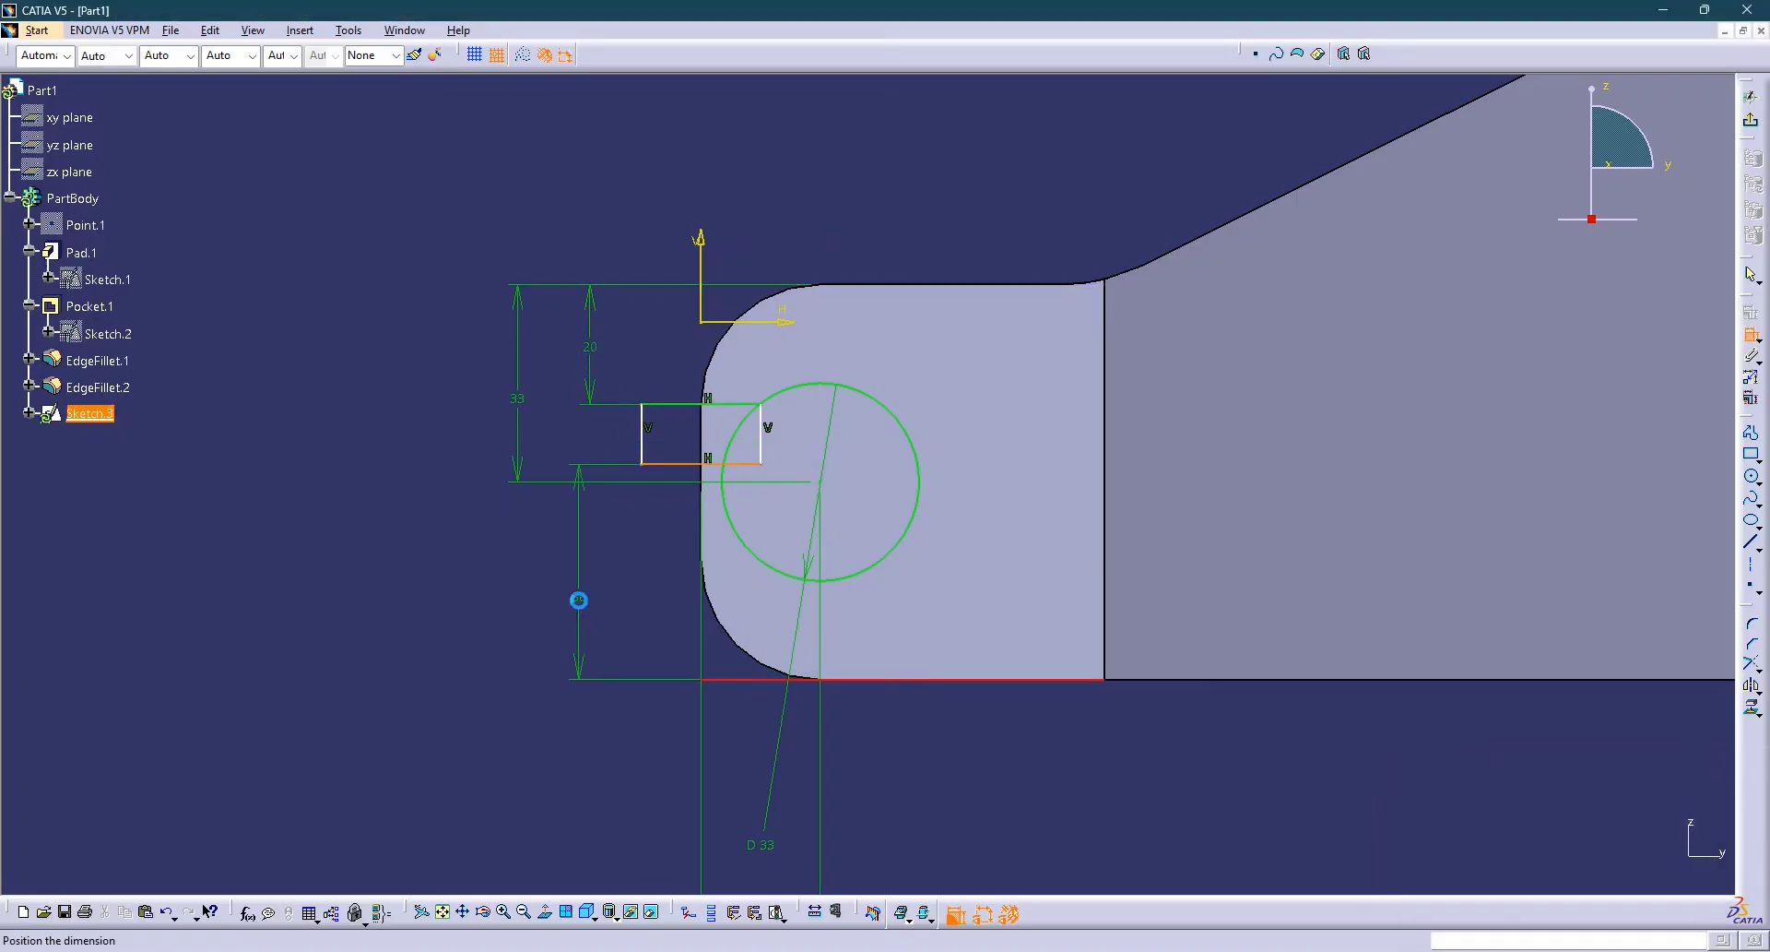
double_click(579, 600)
text(25)
key(Return)
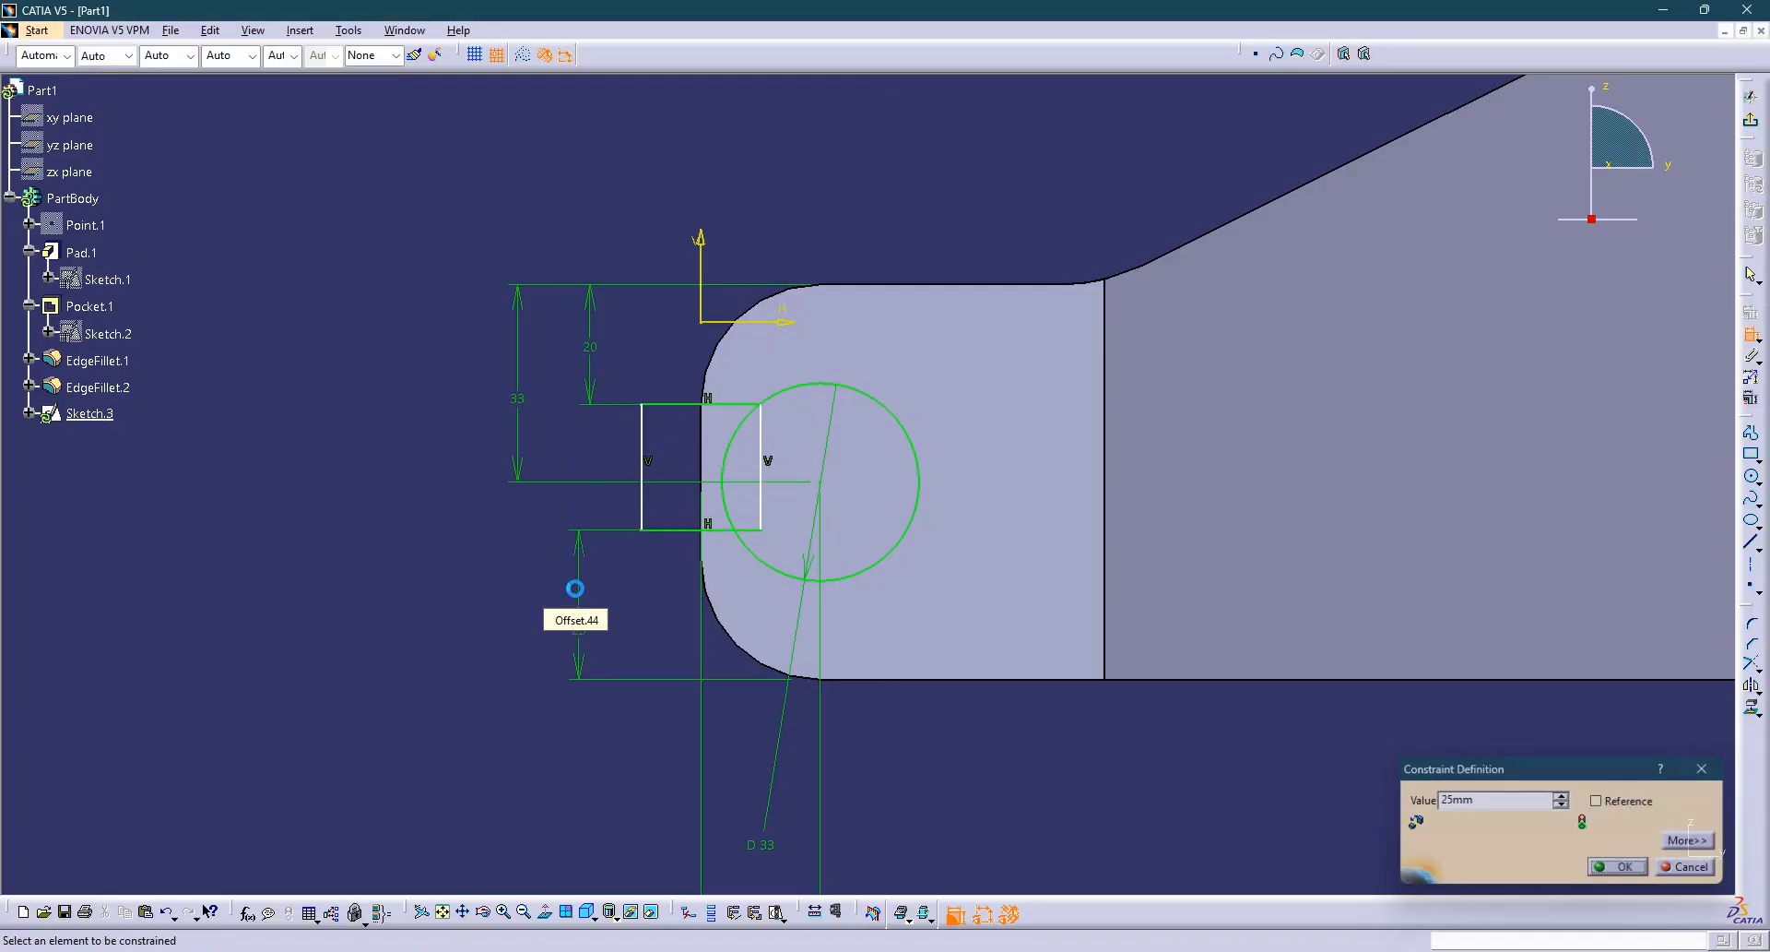
Set the rectangle's upper offset to 25 mm and compare the slot with the drawing.
double_click(594, 353)
text(2)
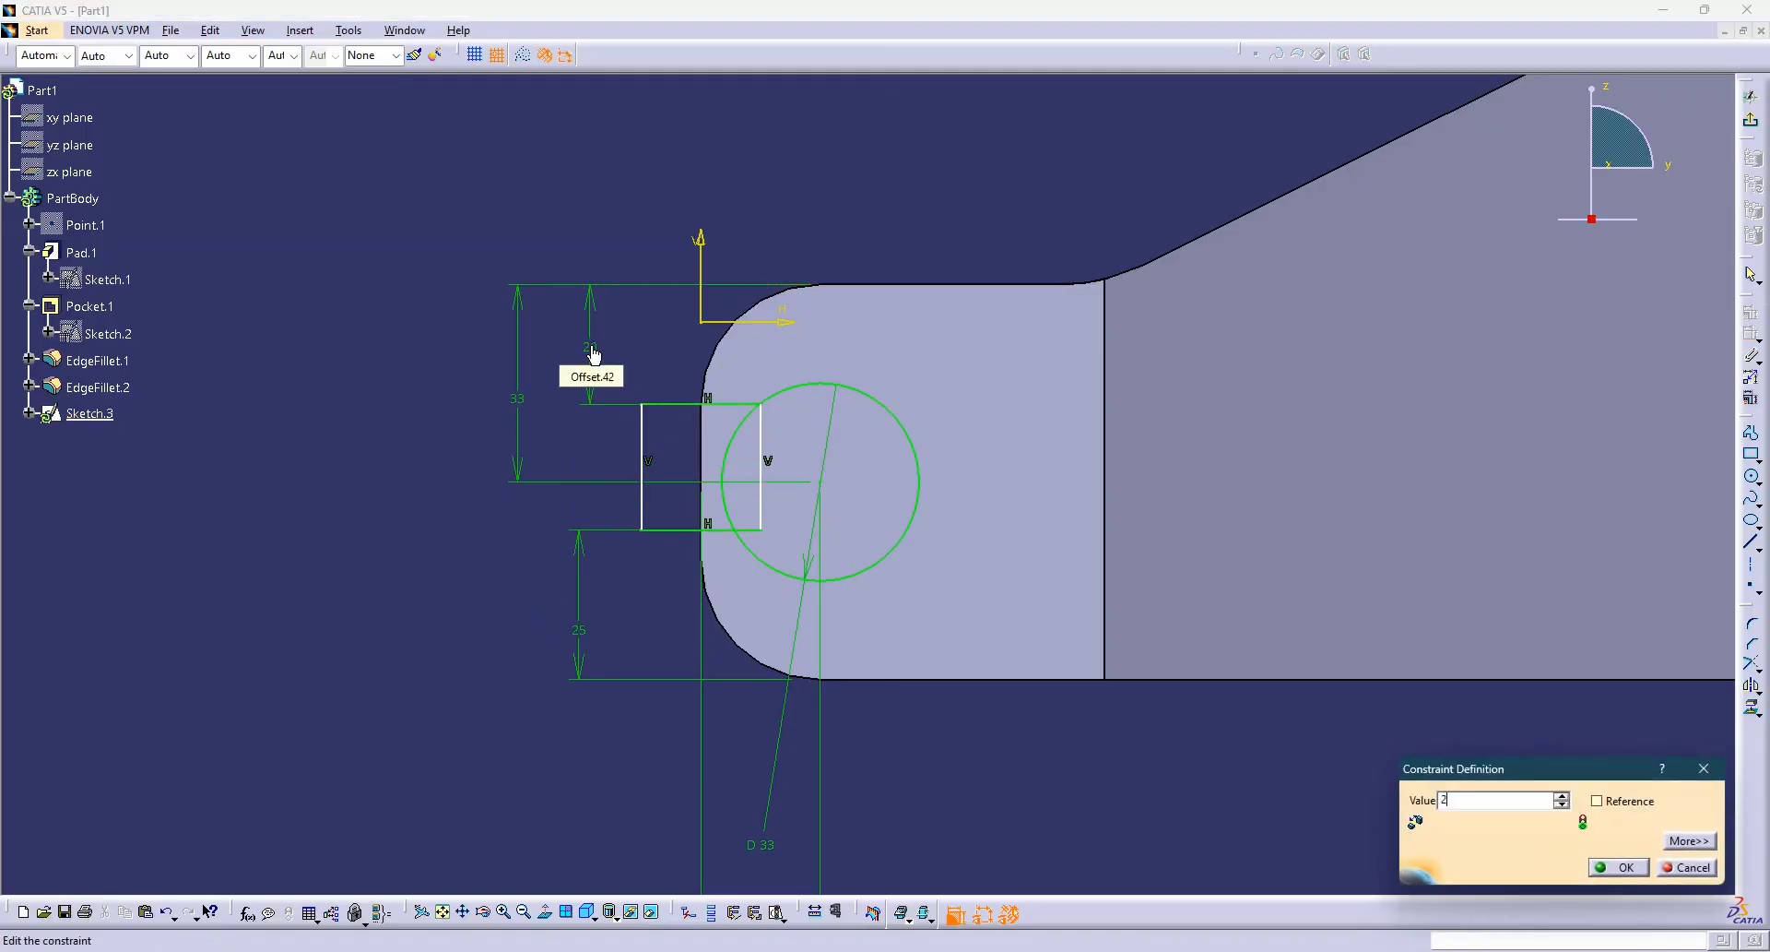
text(5)
key(Return)
key(alt+Tab)
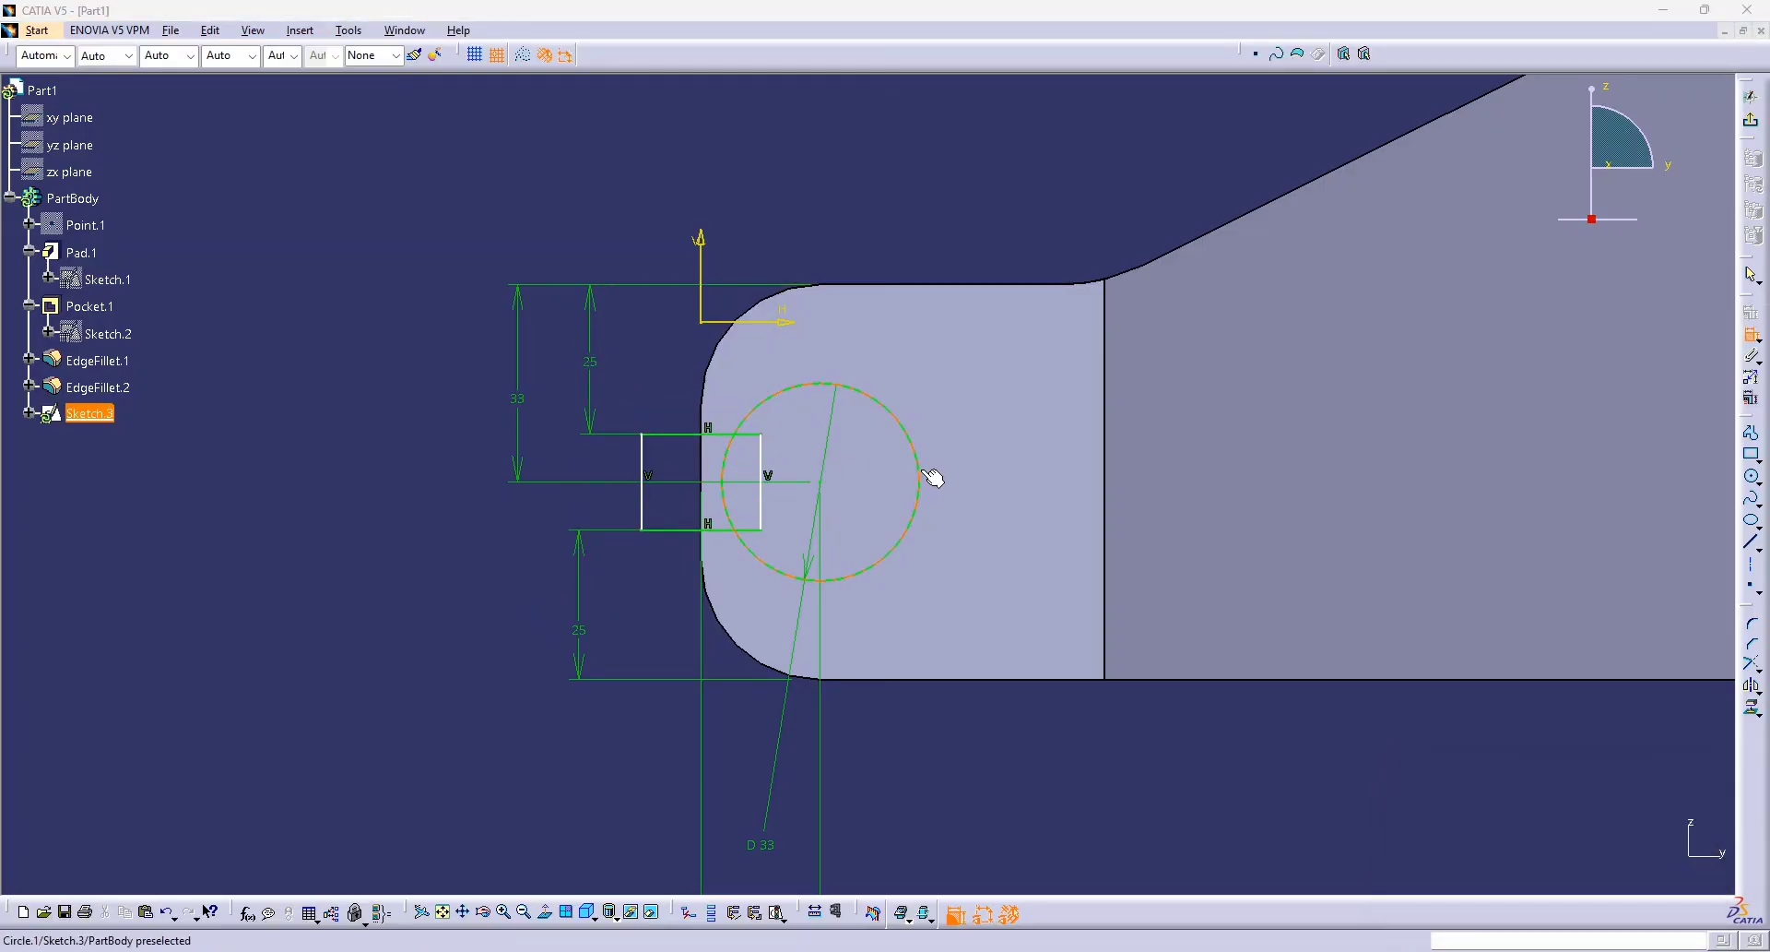
key(alt+Tab)
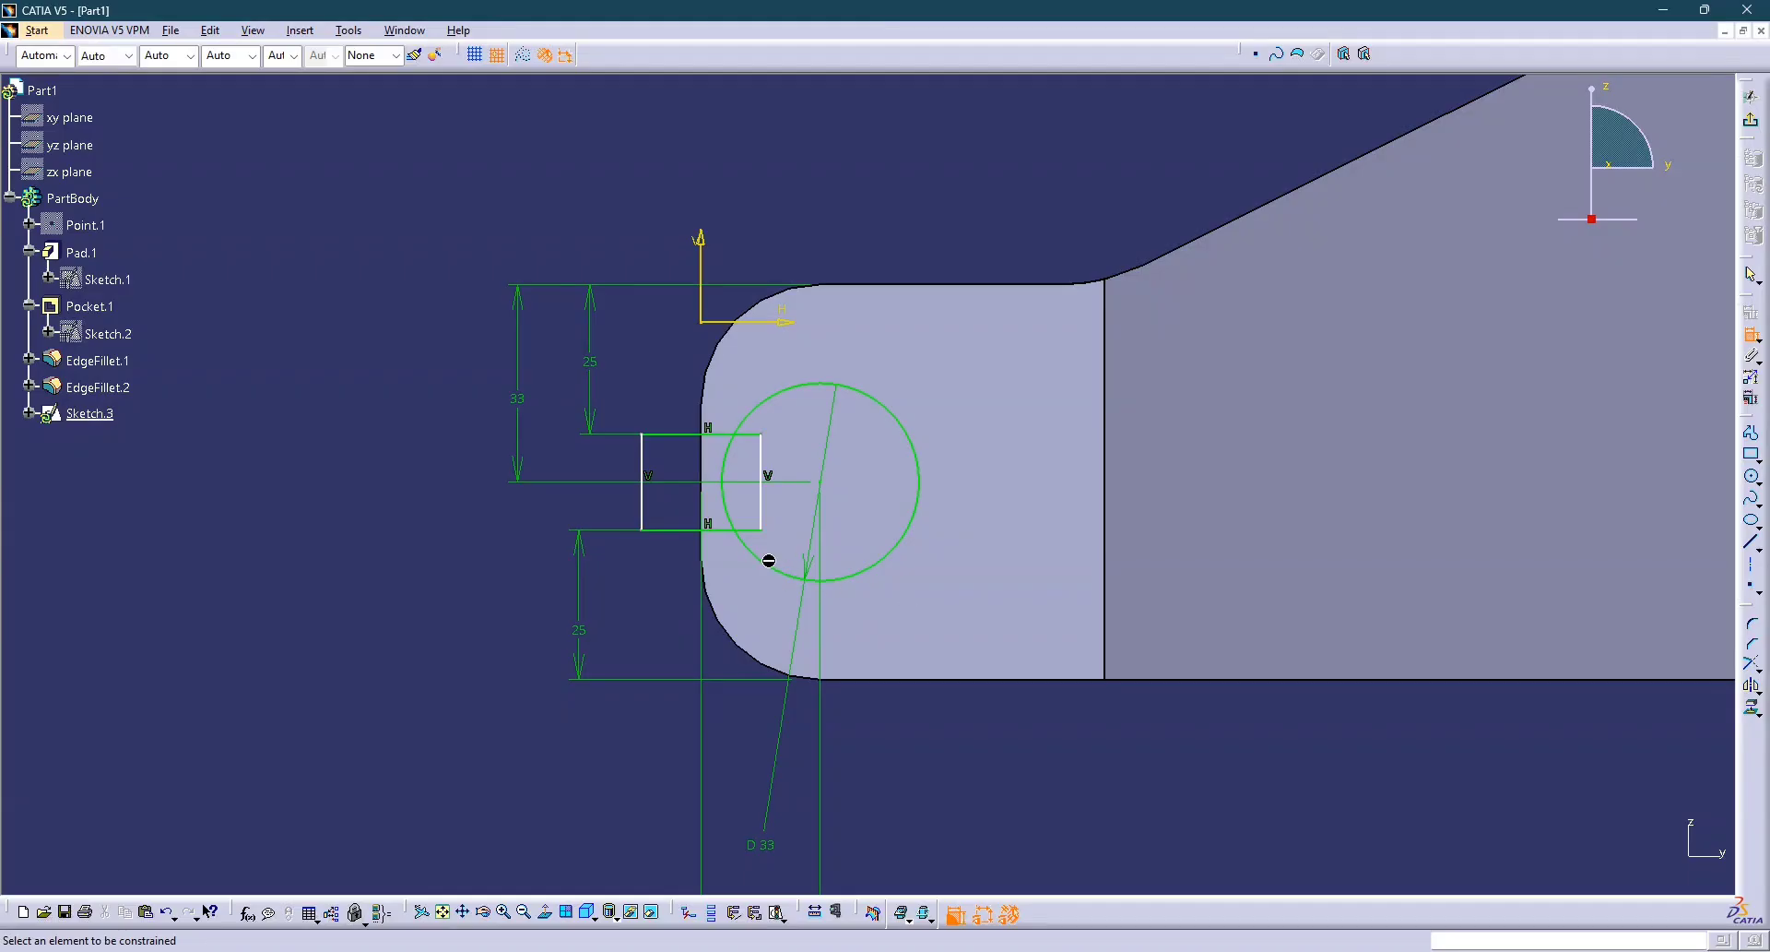
key(alt+Tab)
key(alt+Tab)
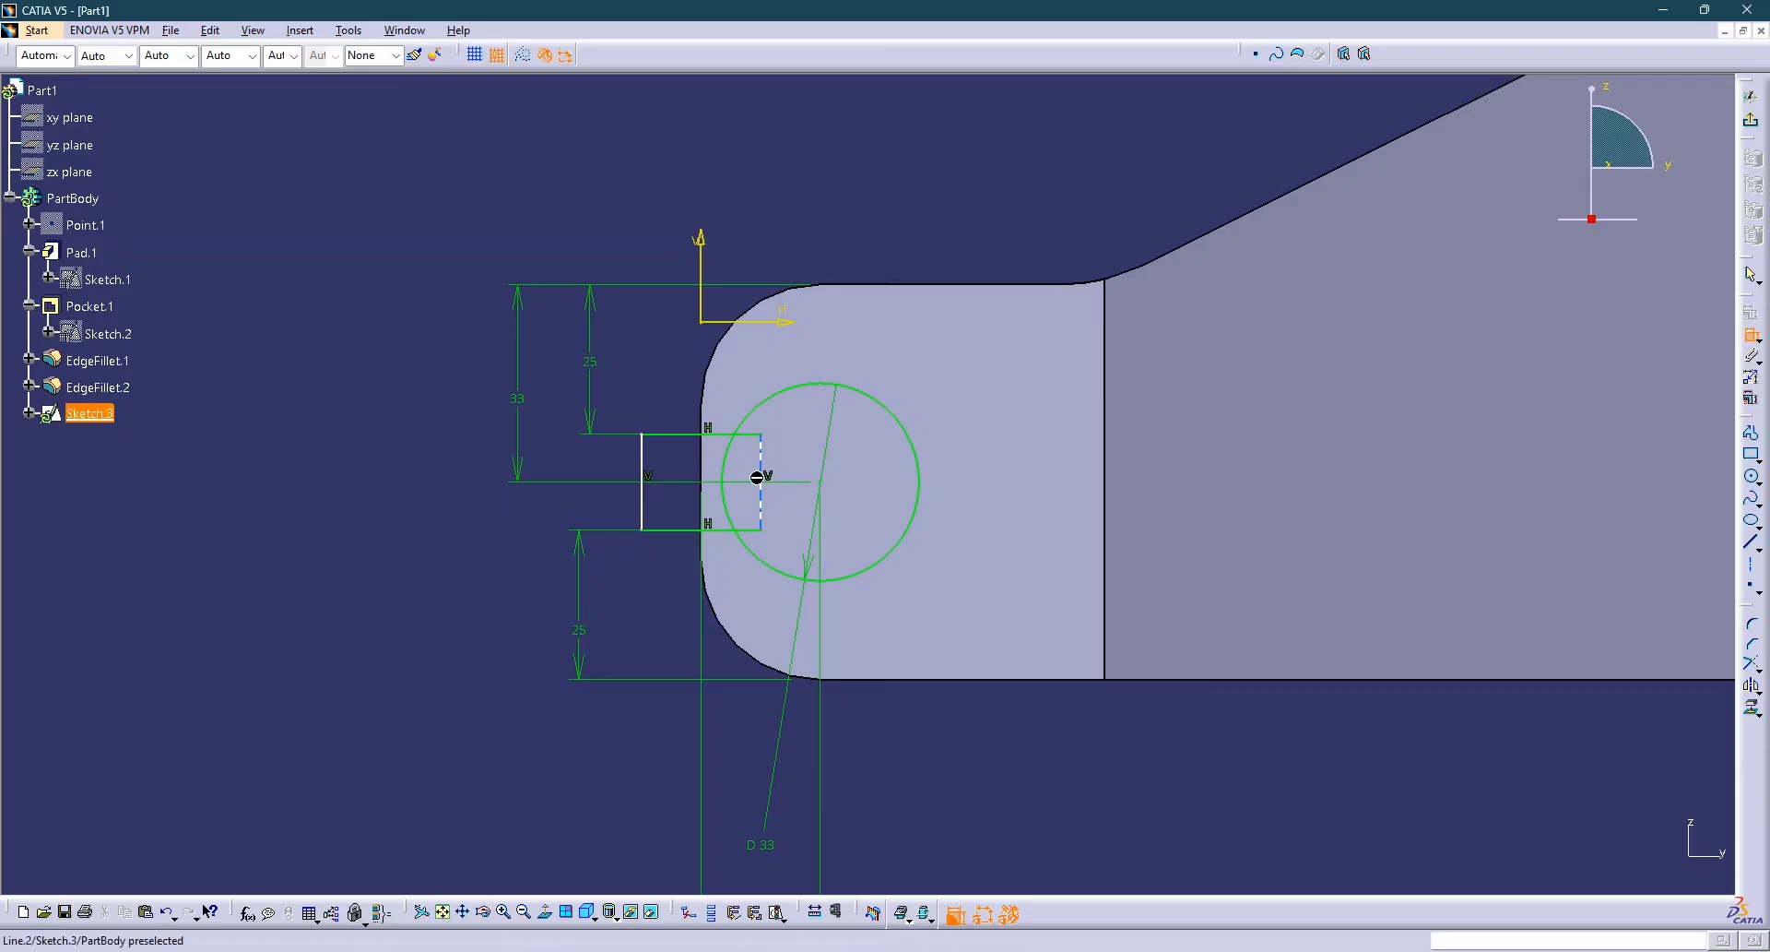
key(Escape)
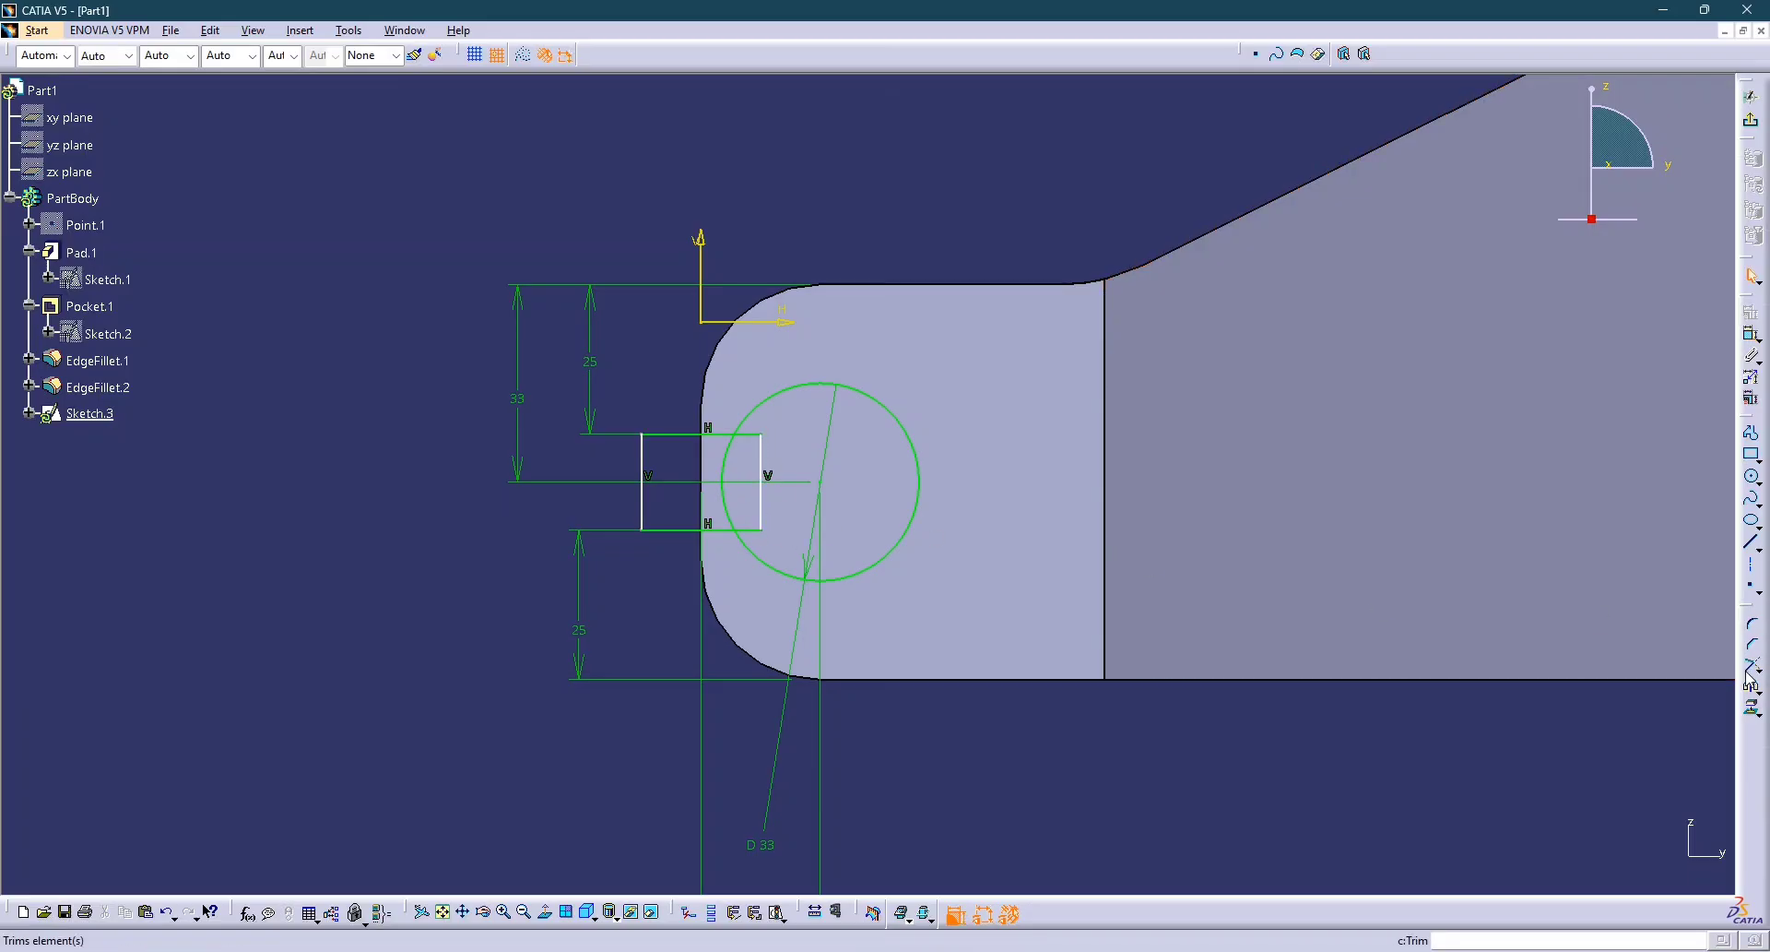
Quick Trim the circle's arc inside the rectangle and the rectangle's parts inside the circle to form one keyhole outline.
click(1753, 670)
click(1711, 682)
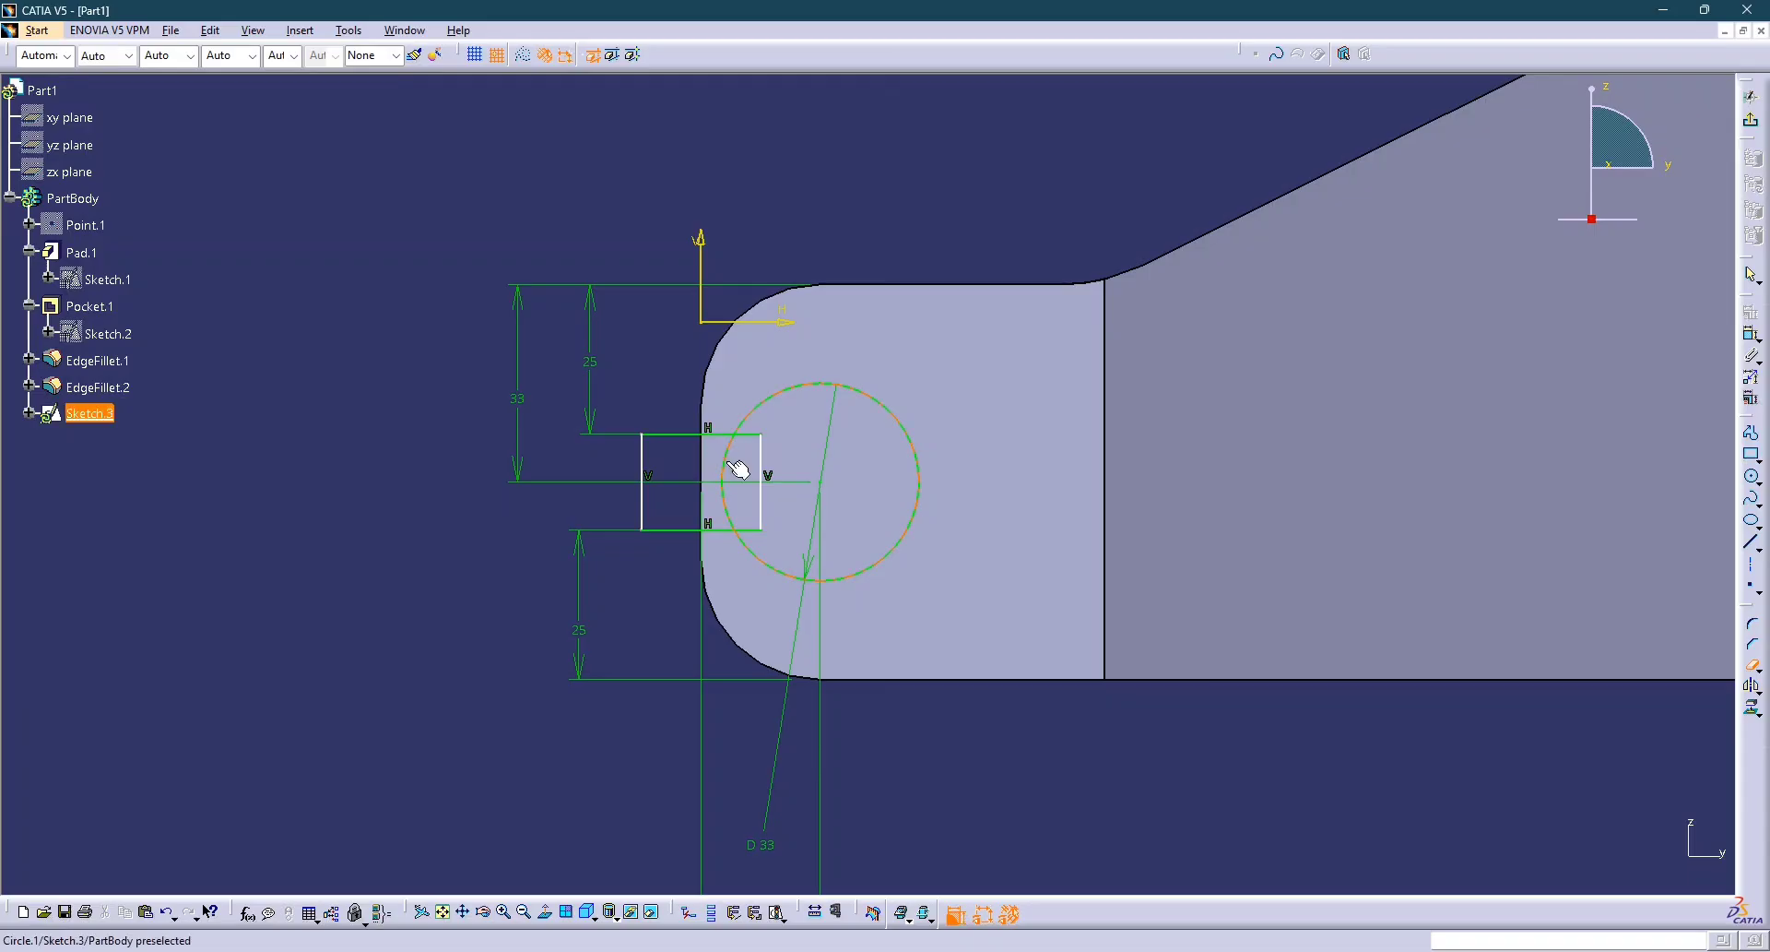
click(724, 466)
click(760, 461)
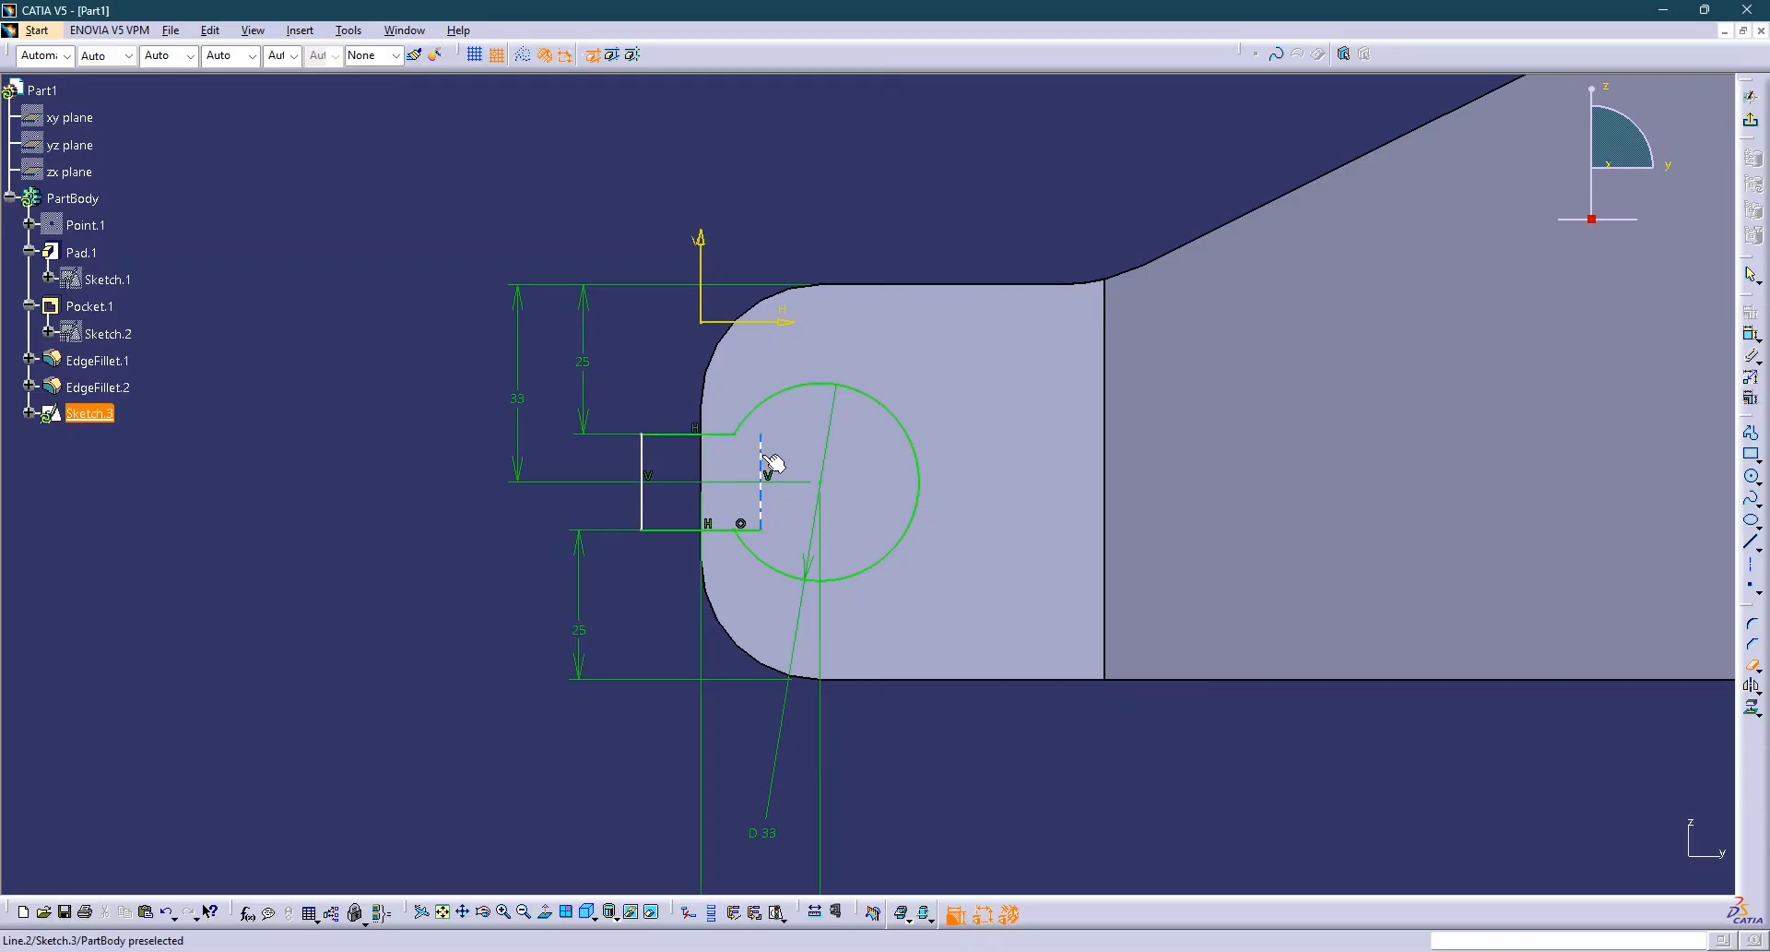
click(758, 533)
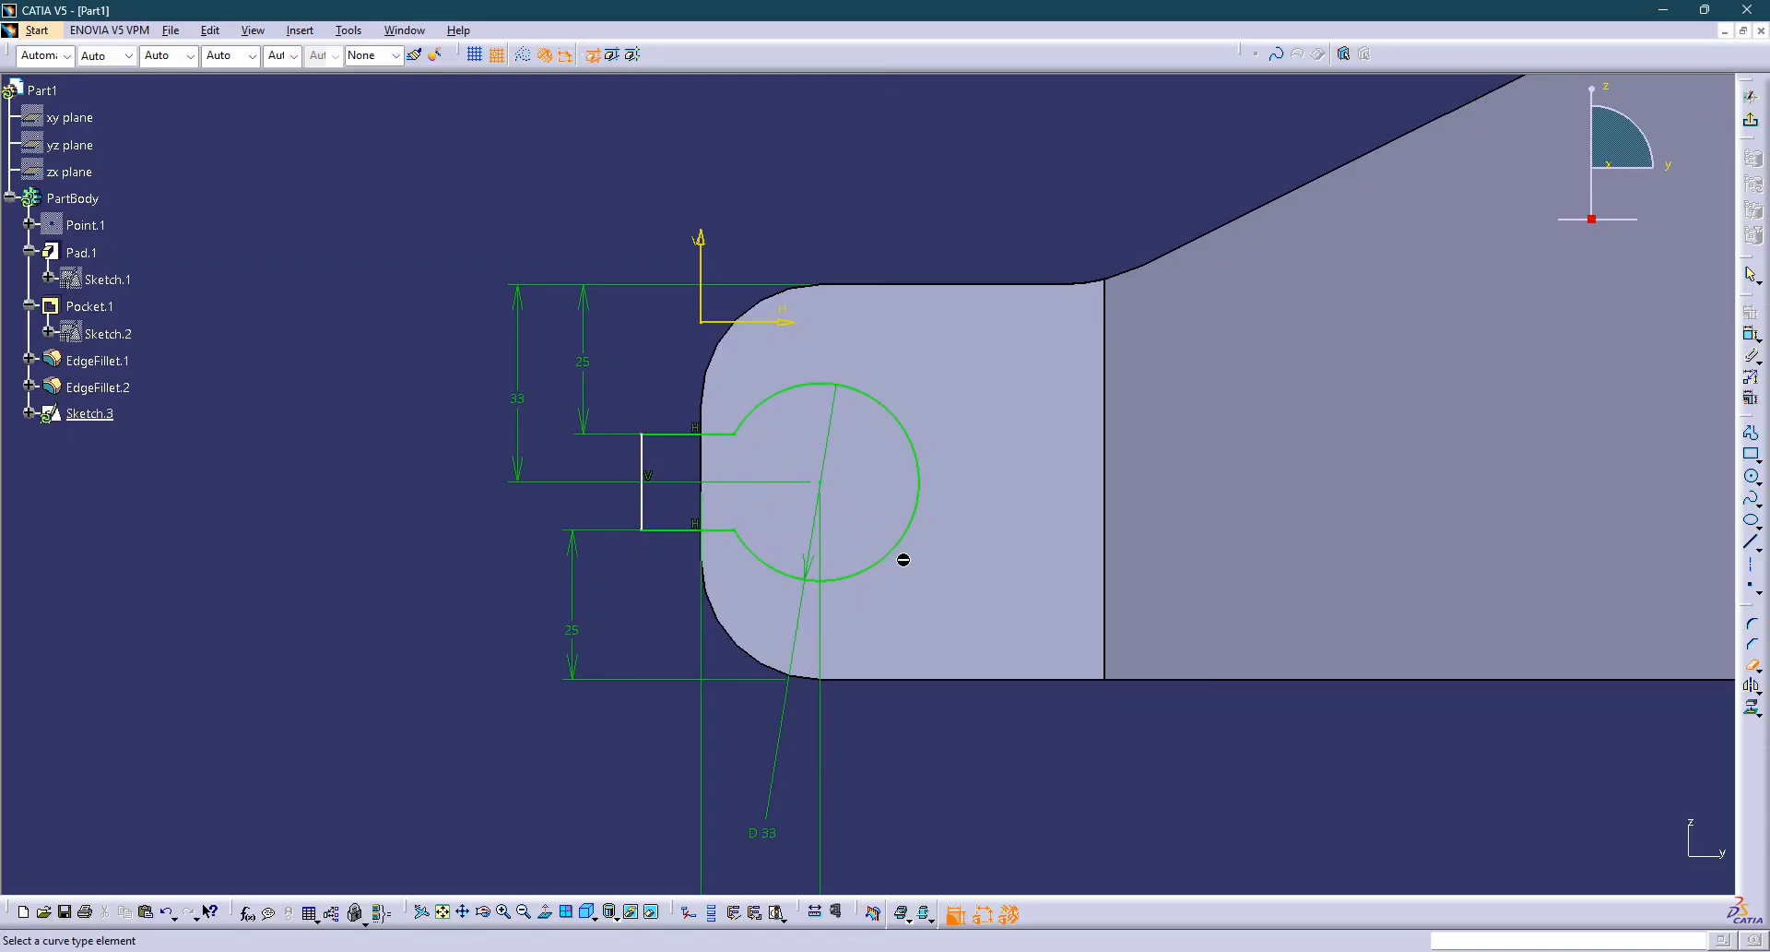
key(Escape)
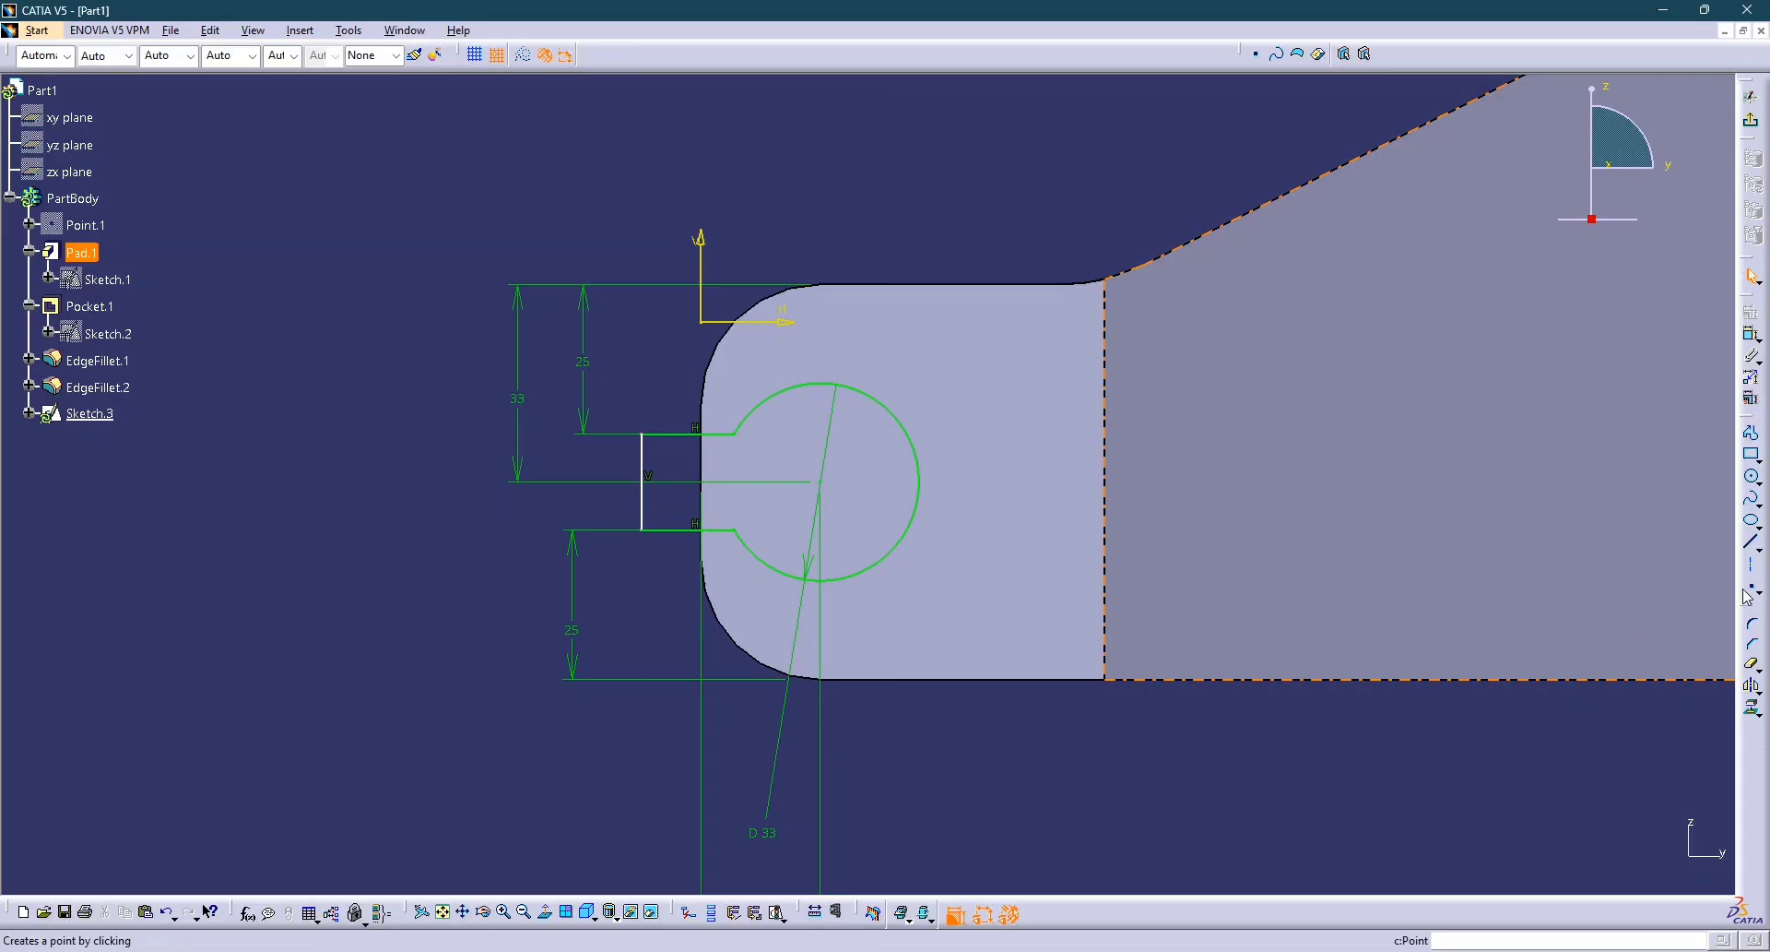
Exit the sketch and cut the keyhole outline through the narrow end with an Up to last pocket.
click(1752, 140)
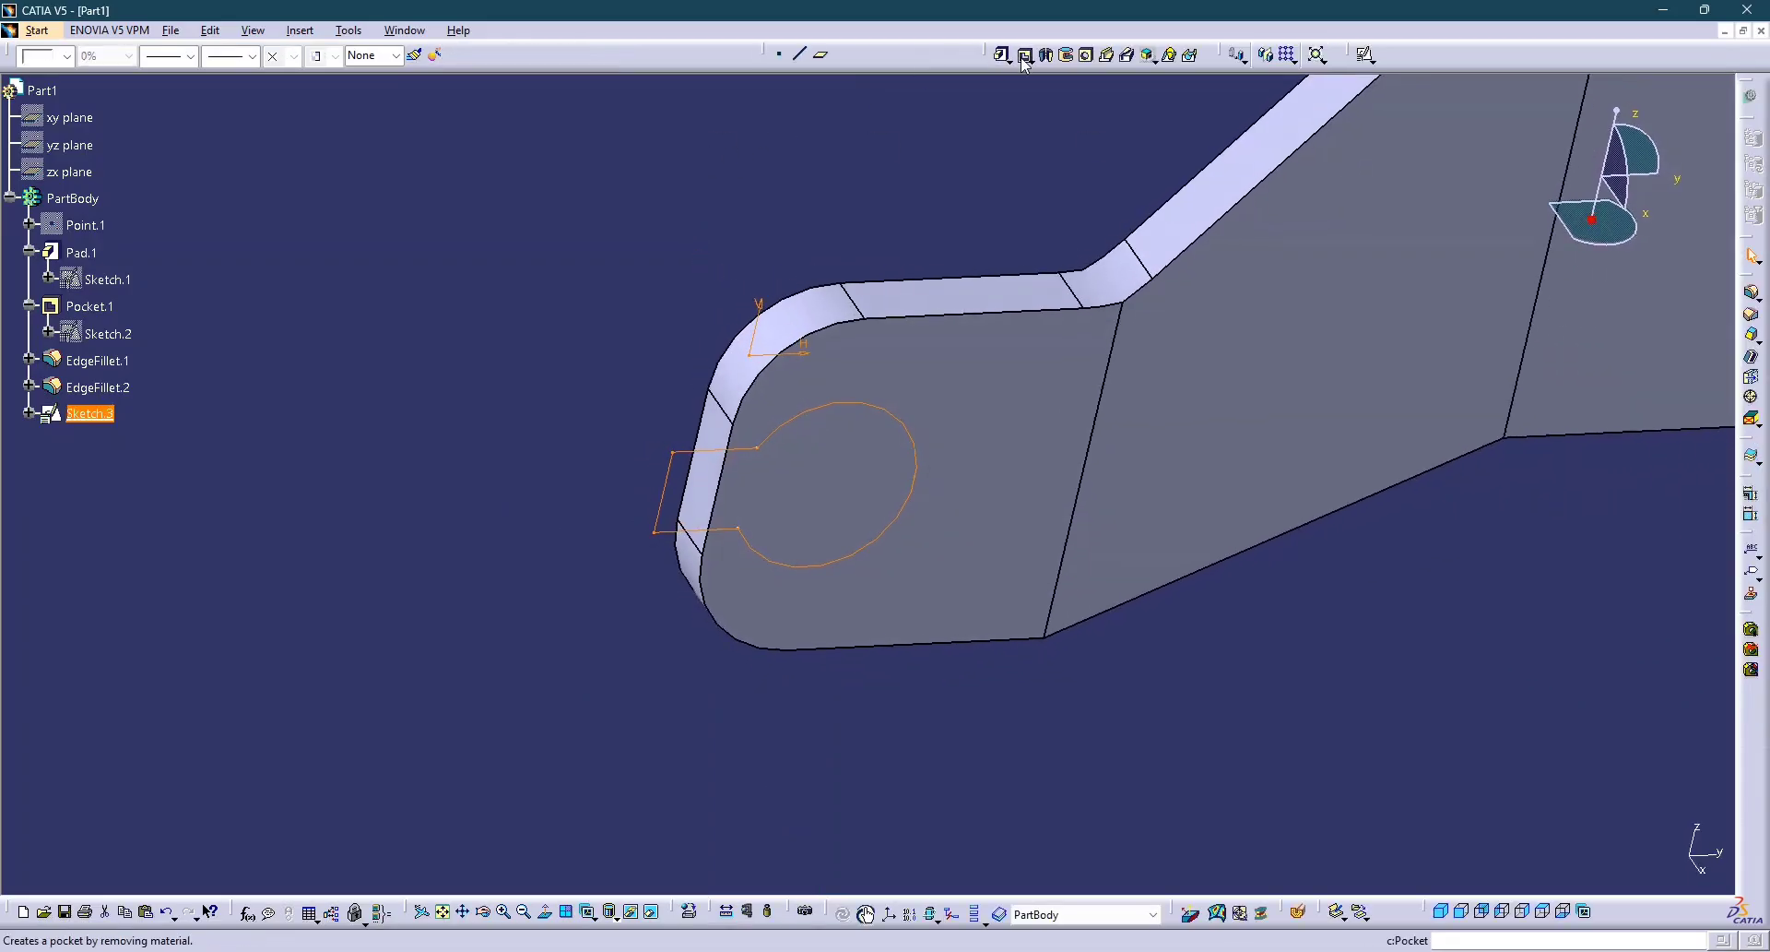
click(1025, 58)
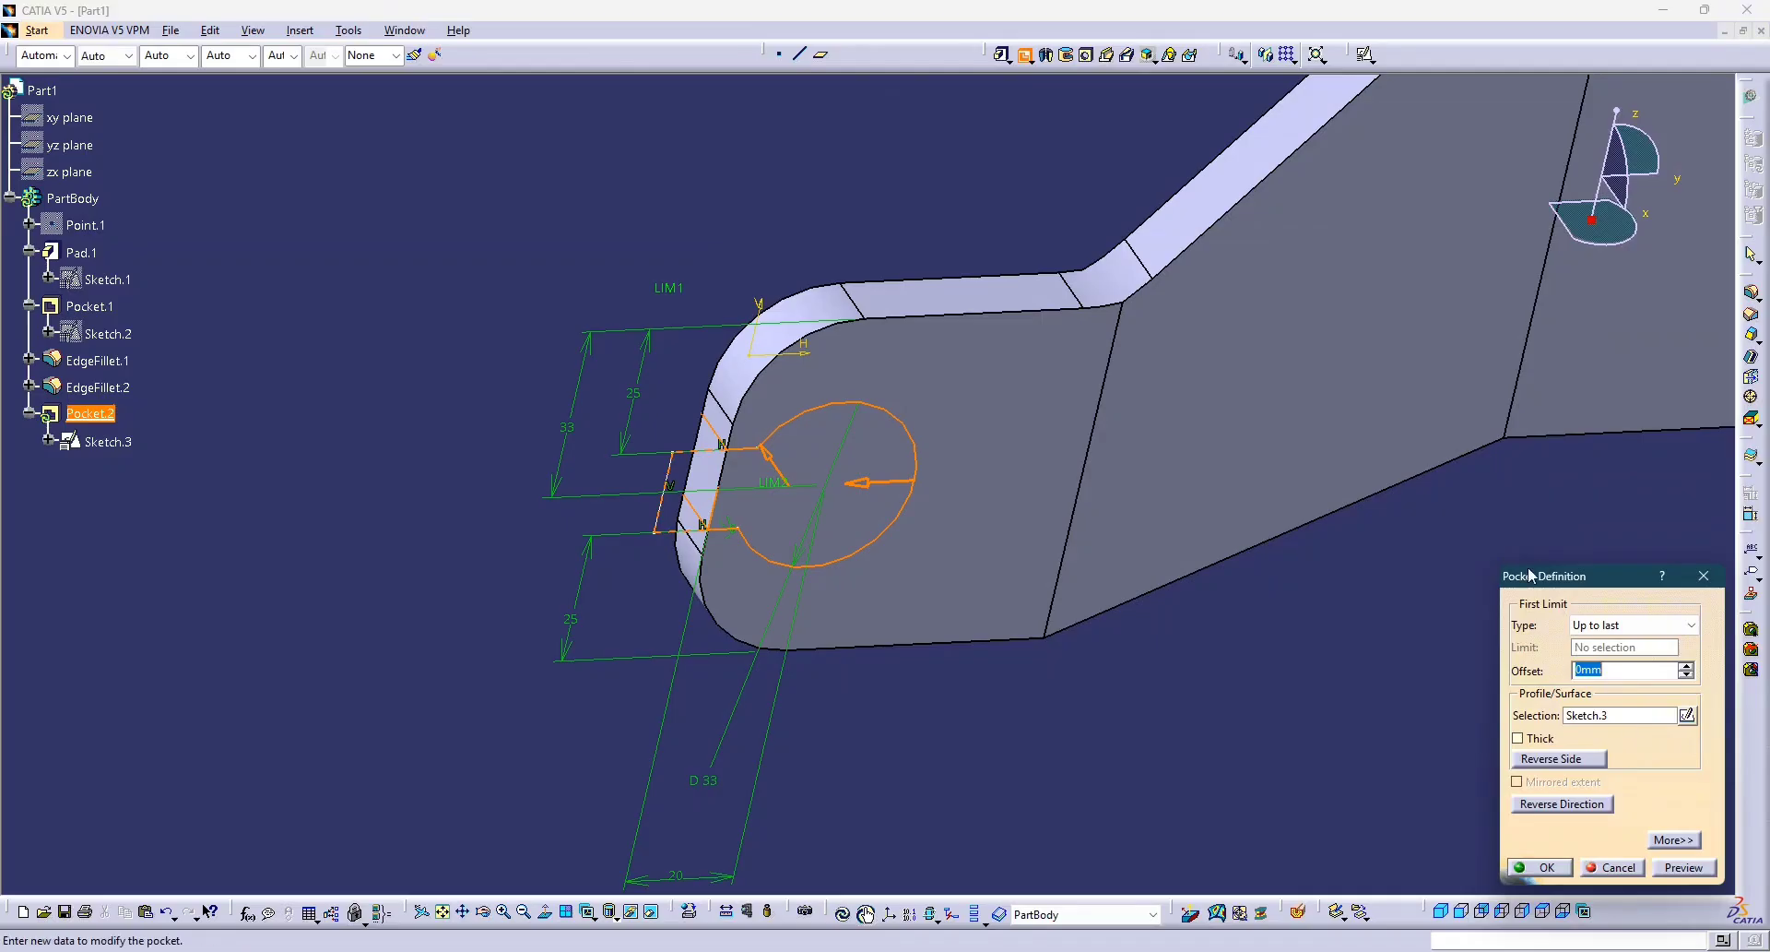
click(1547, 864)
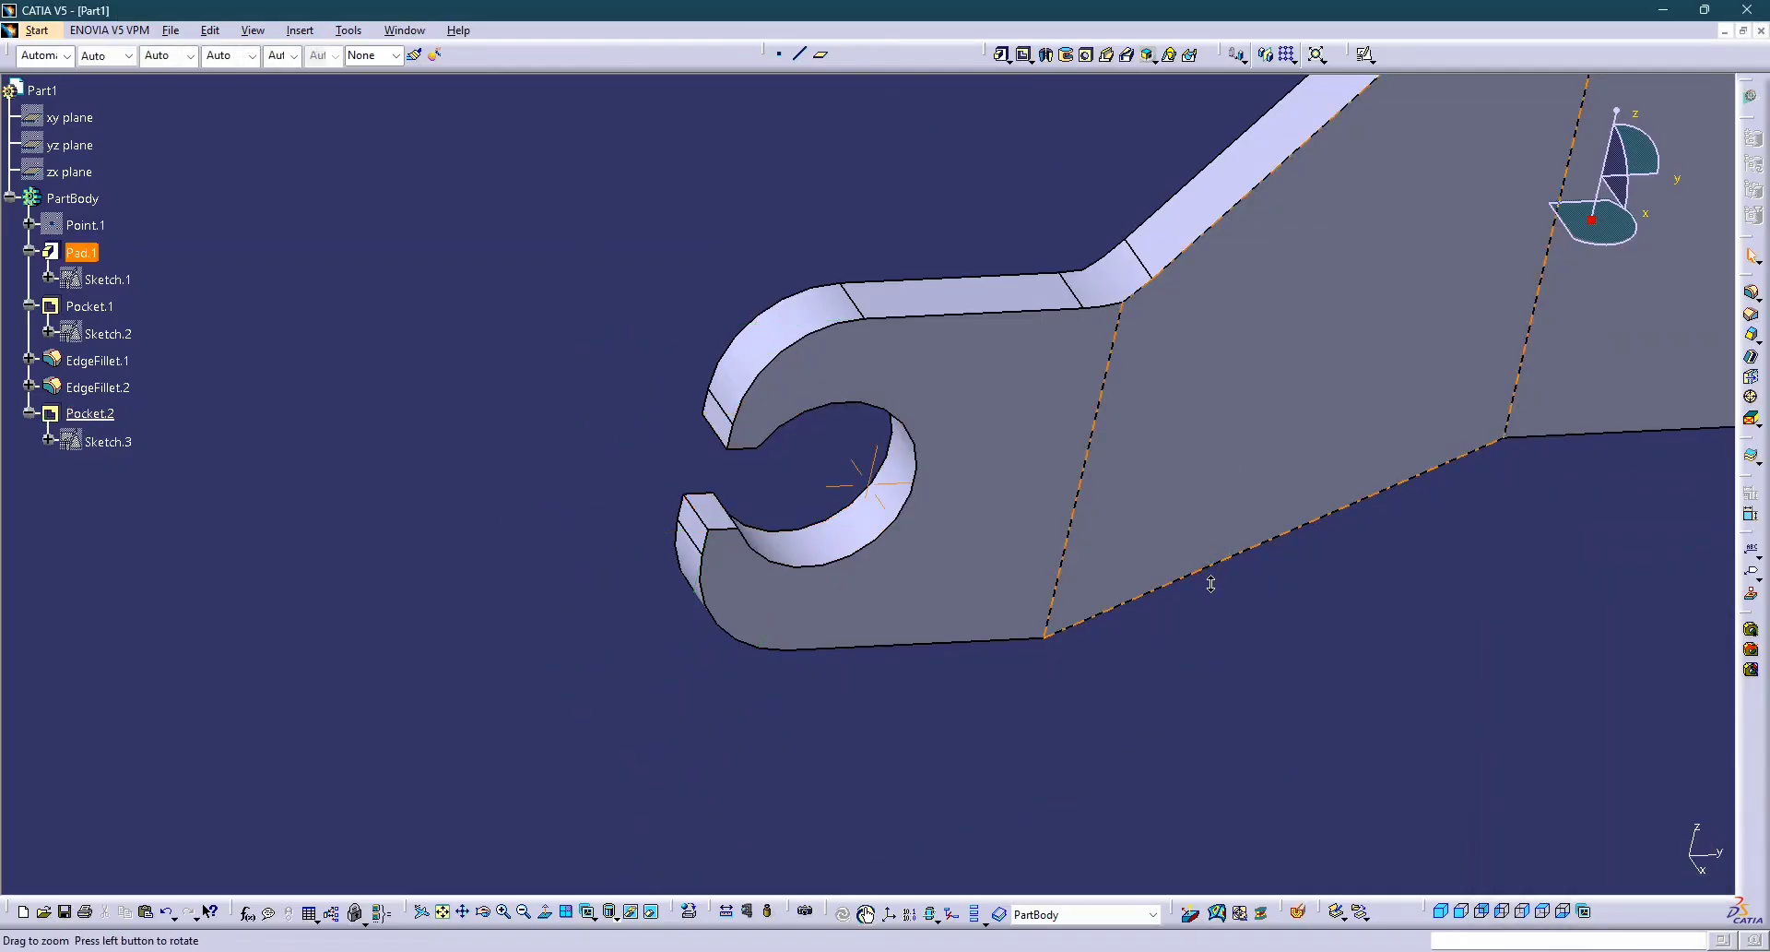
Check the radii around the hook opening in the drawing and start a positioned sketch on the hooked end's flat face.
middle_drag(1205, 581, 1096, 480)
middle_drag(1183, 562, 1057, 580)
key(alt+Tab)
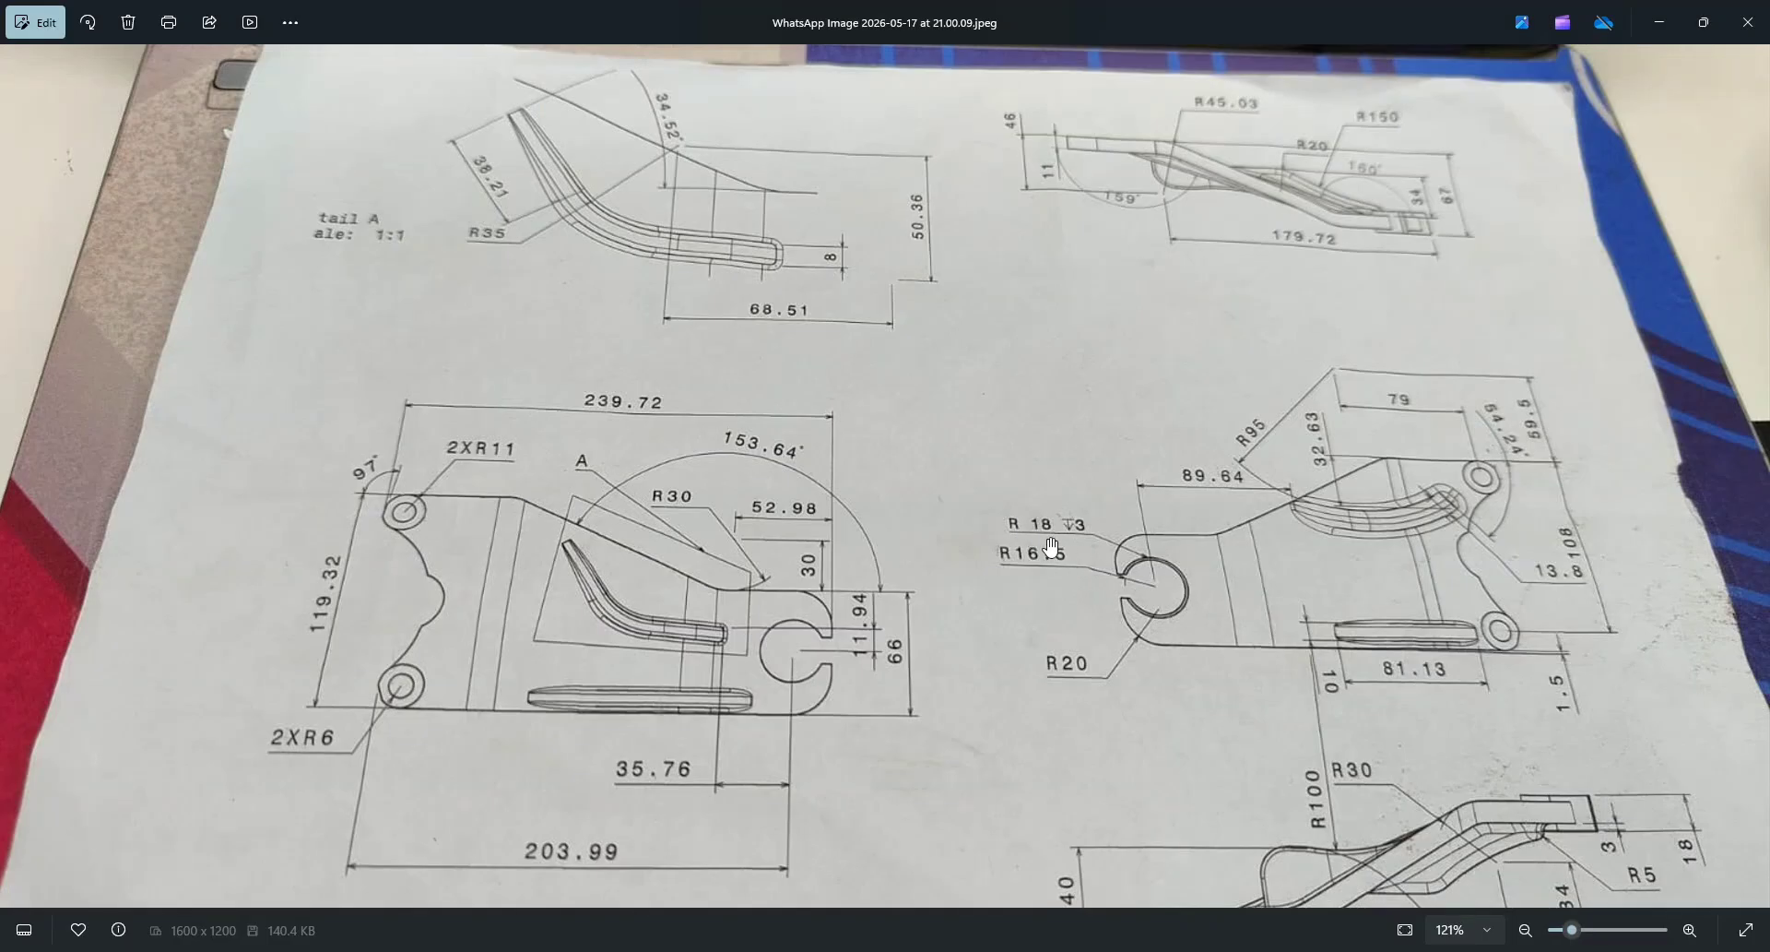
key(alt+Tab)
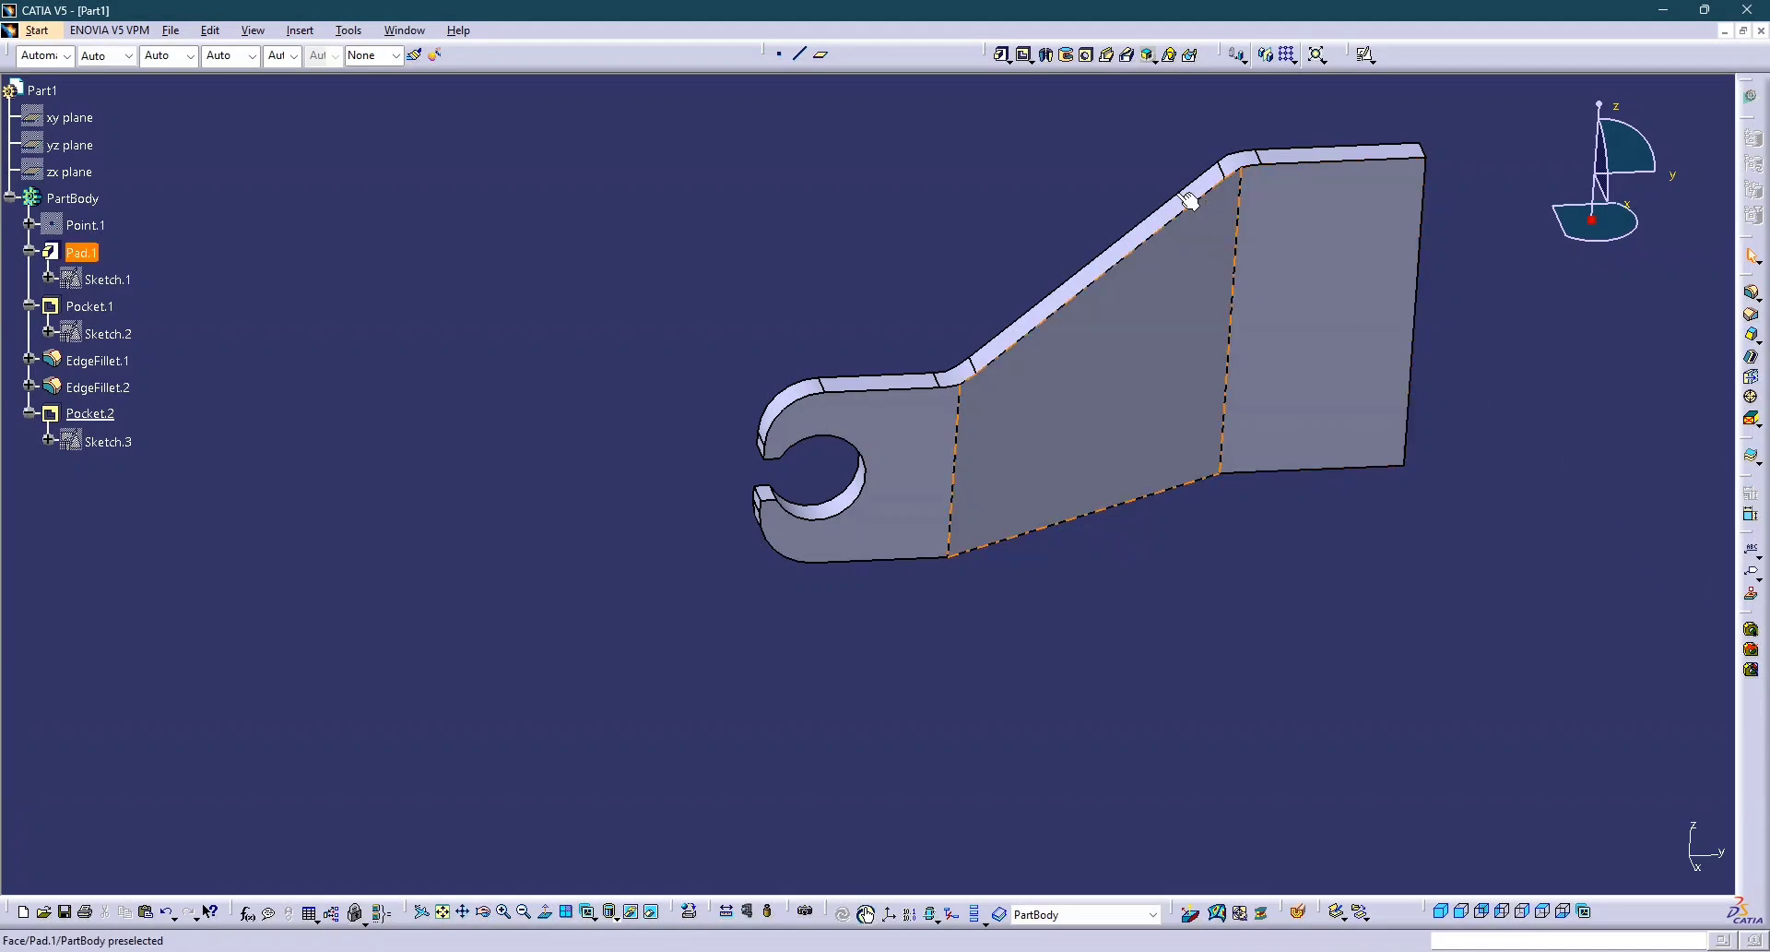
click(1366, 55)
click(910, 482)
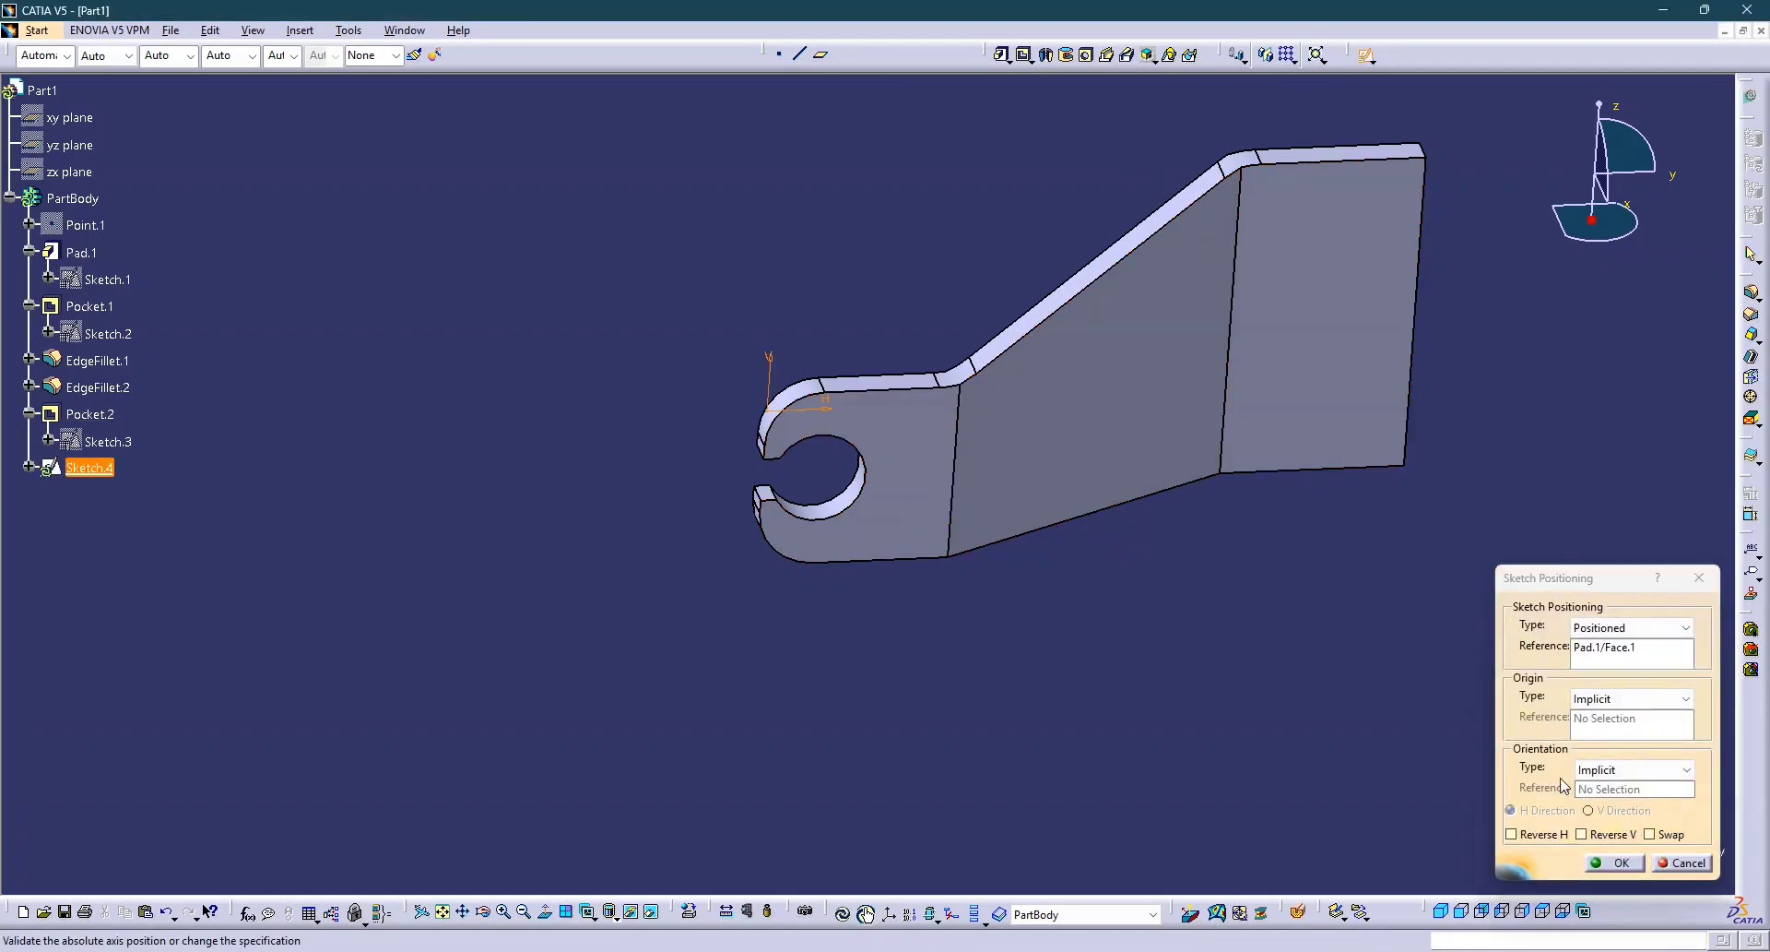
click(1615, 862)
middle_drag(989, 553, 997, 450)
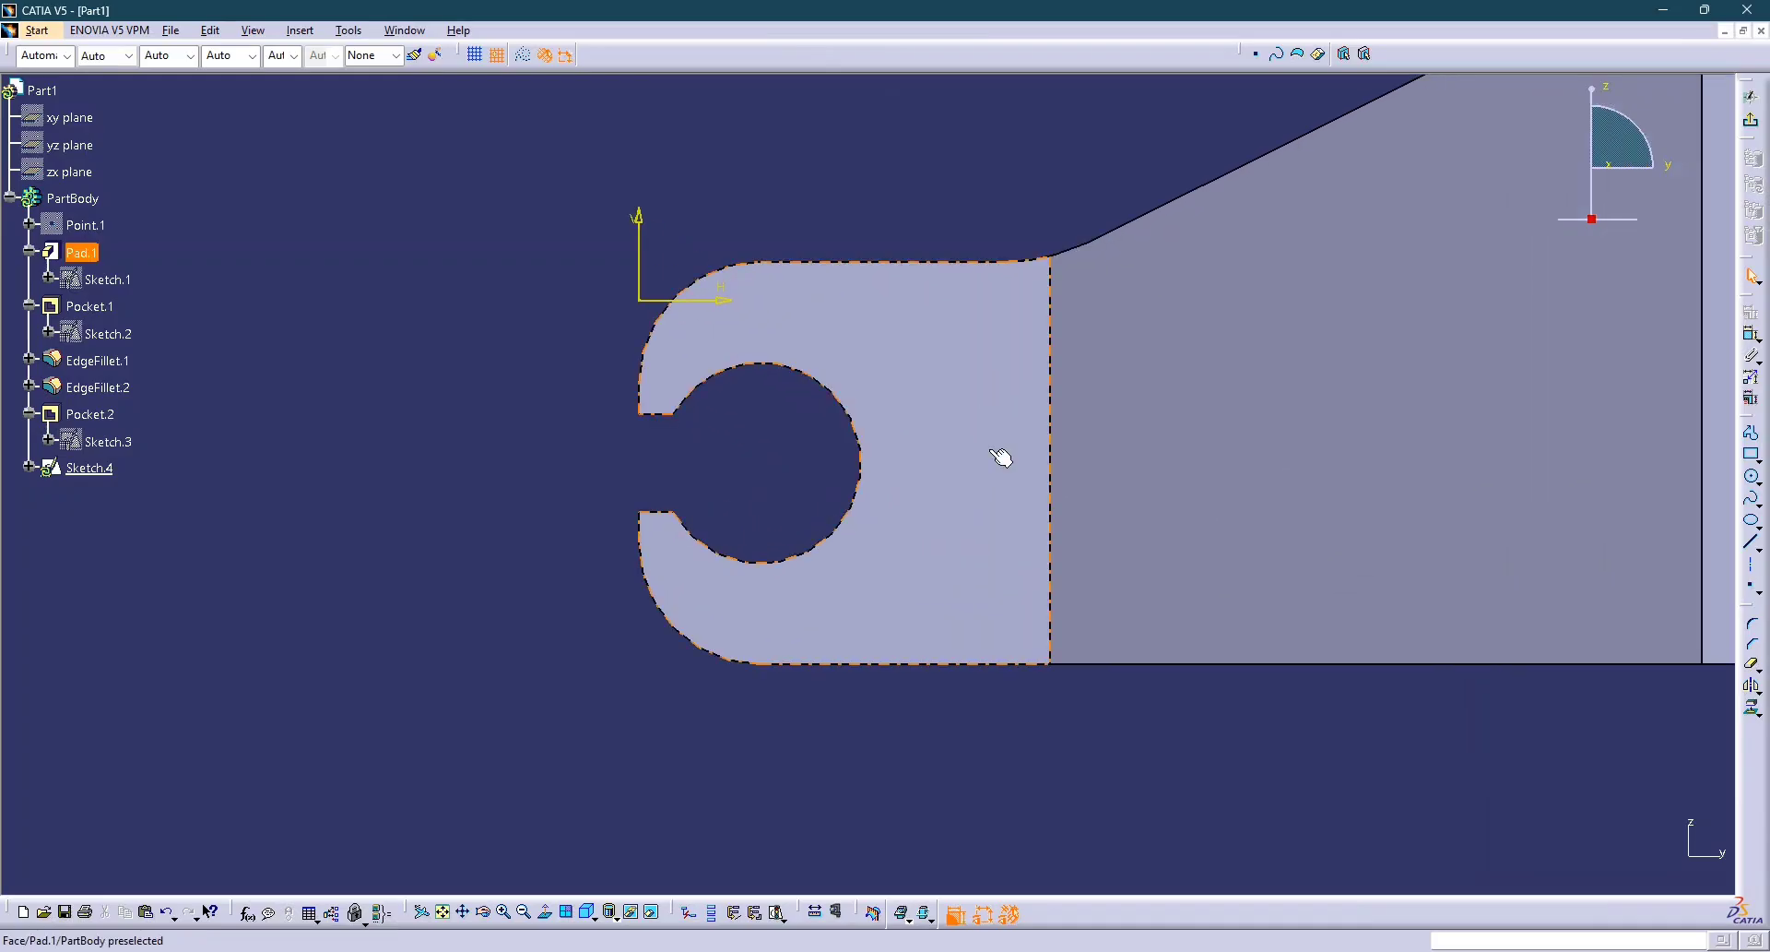
middle_drag(1034, 514, 1105, 620)
middle_drag(1012, 343, 1015, 356)
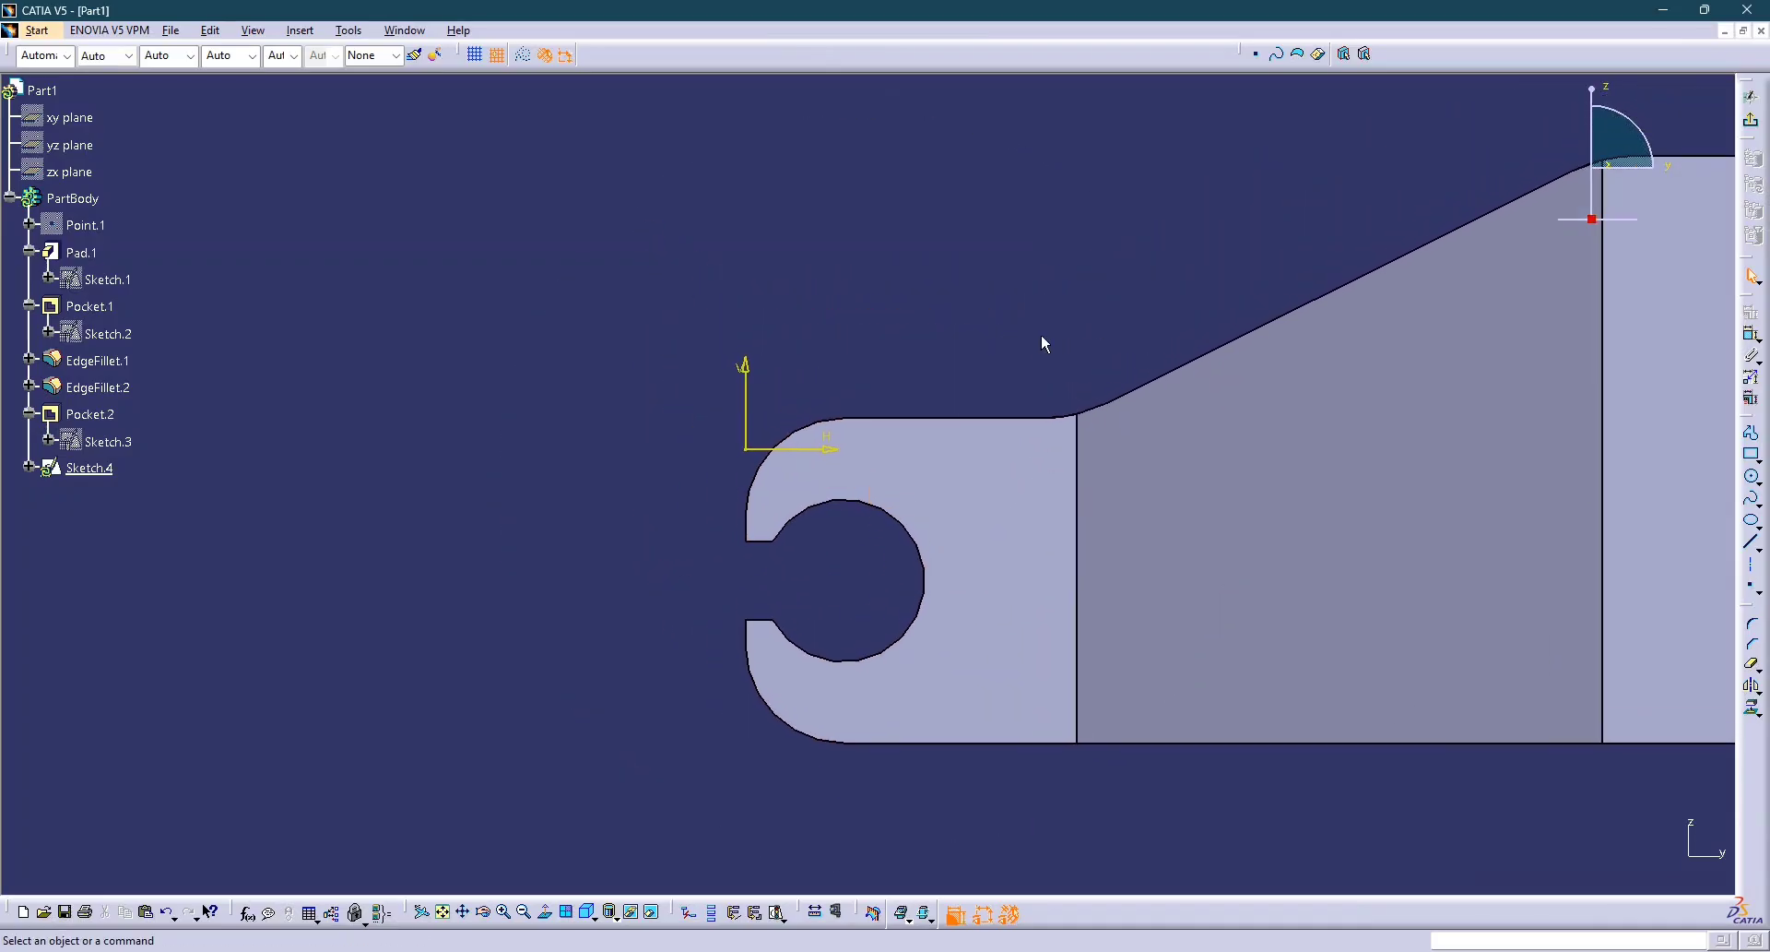
Draw a circle about 72 mm in diameter around the hook opening on the sketch plane.
click(1753, 484)
click(1754, 488)
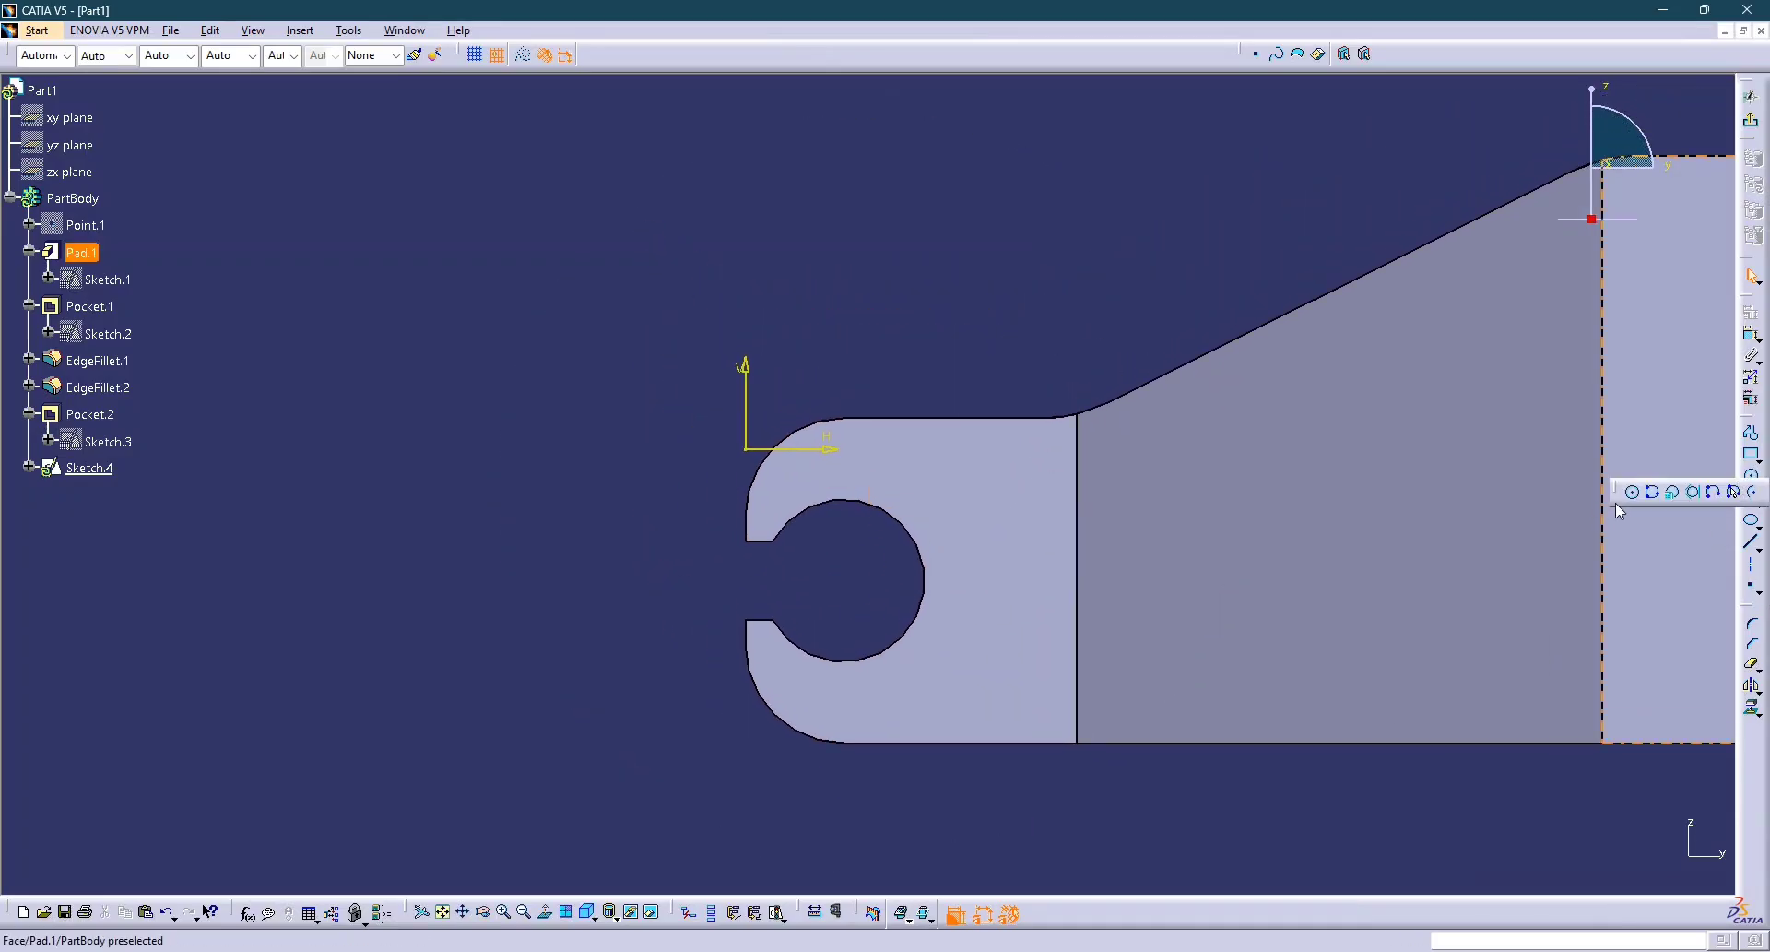
click(795, 597)
click(800, 421)
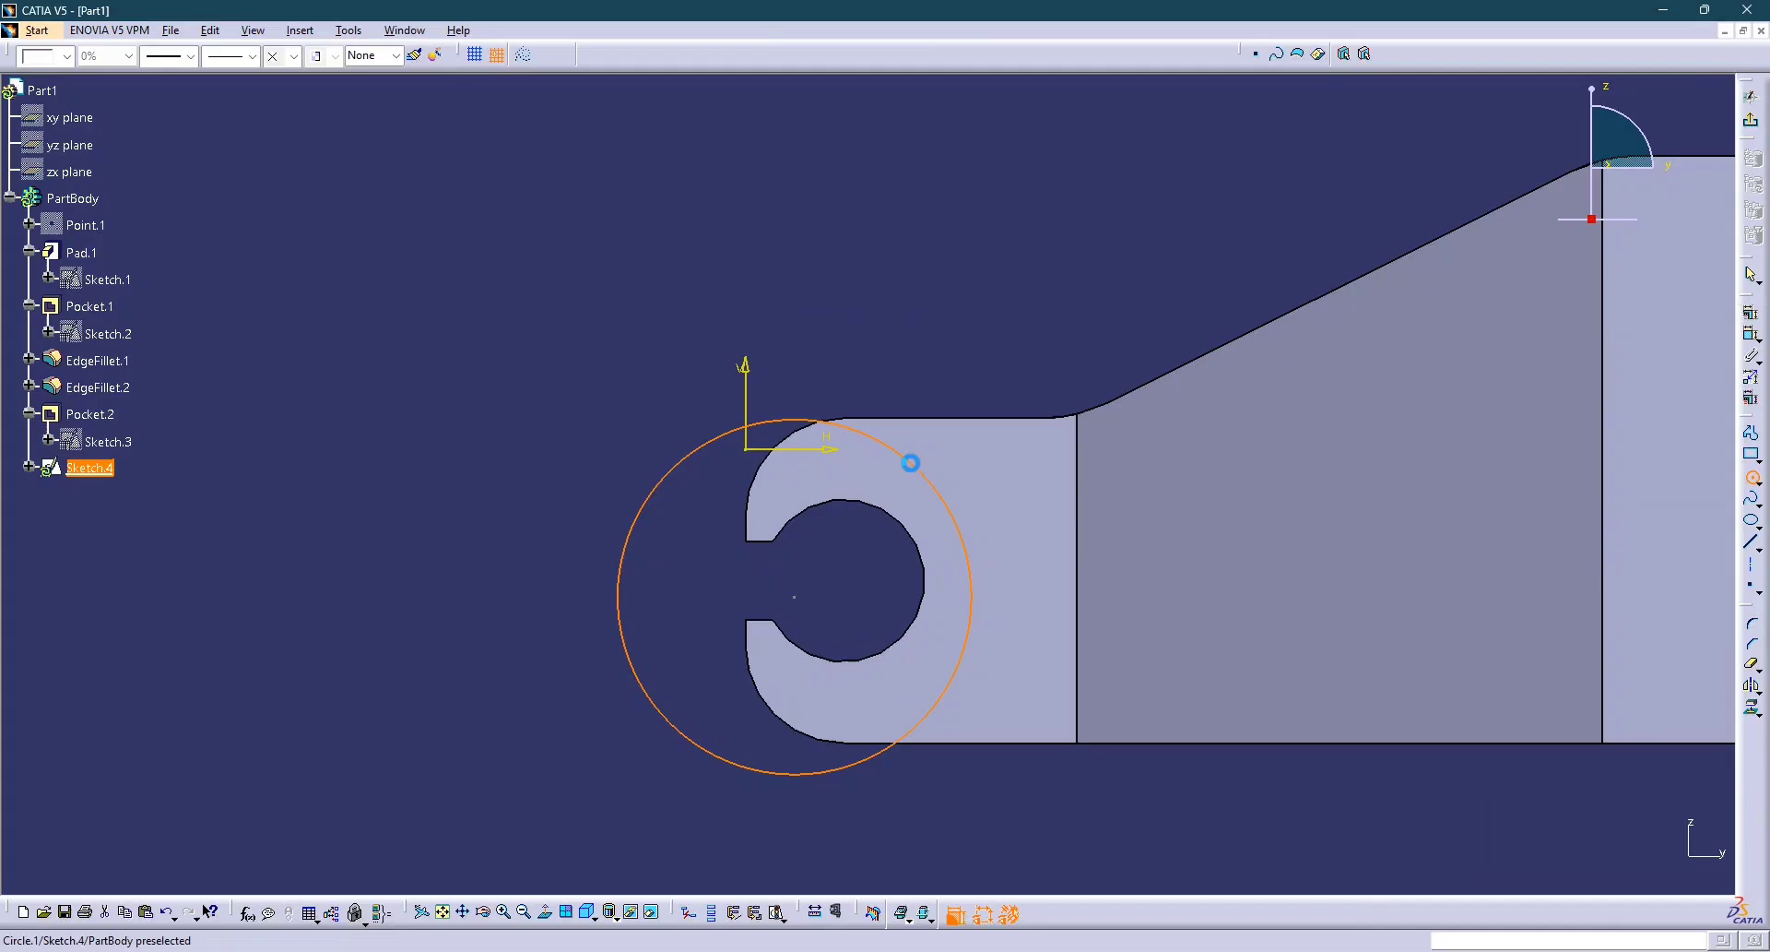
click(1595, 803)
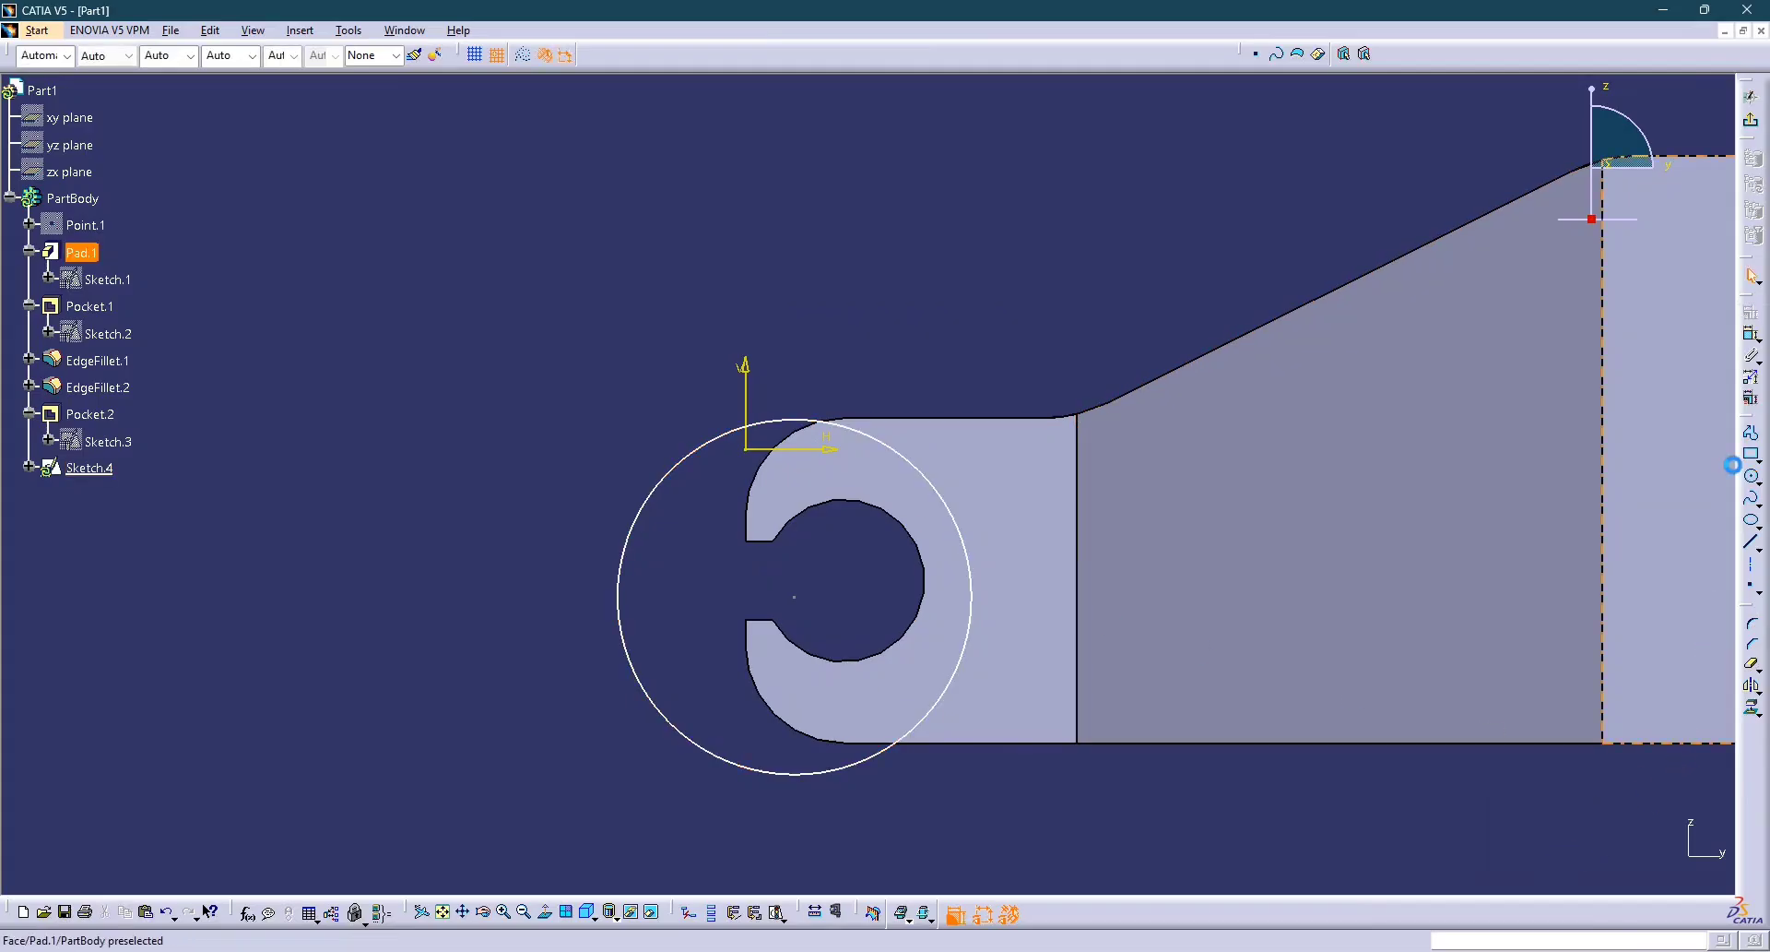
Constrain the new circle to be concentric with the round edge of the hook opening.
click(1755, 338)
click(956, 506)
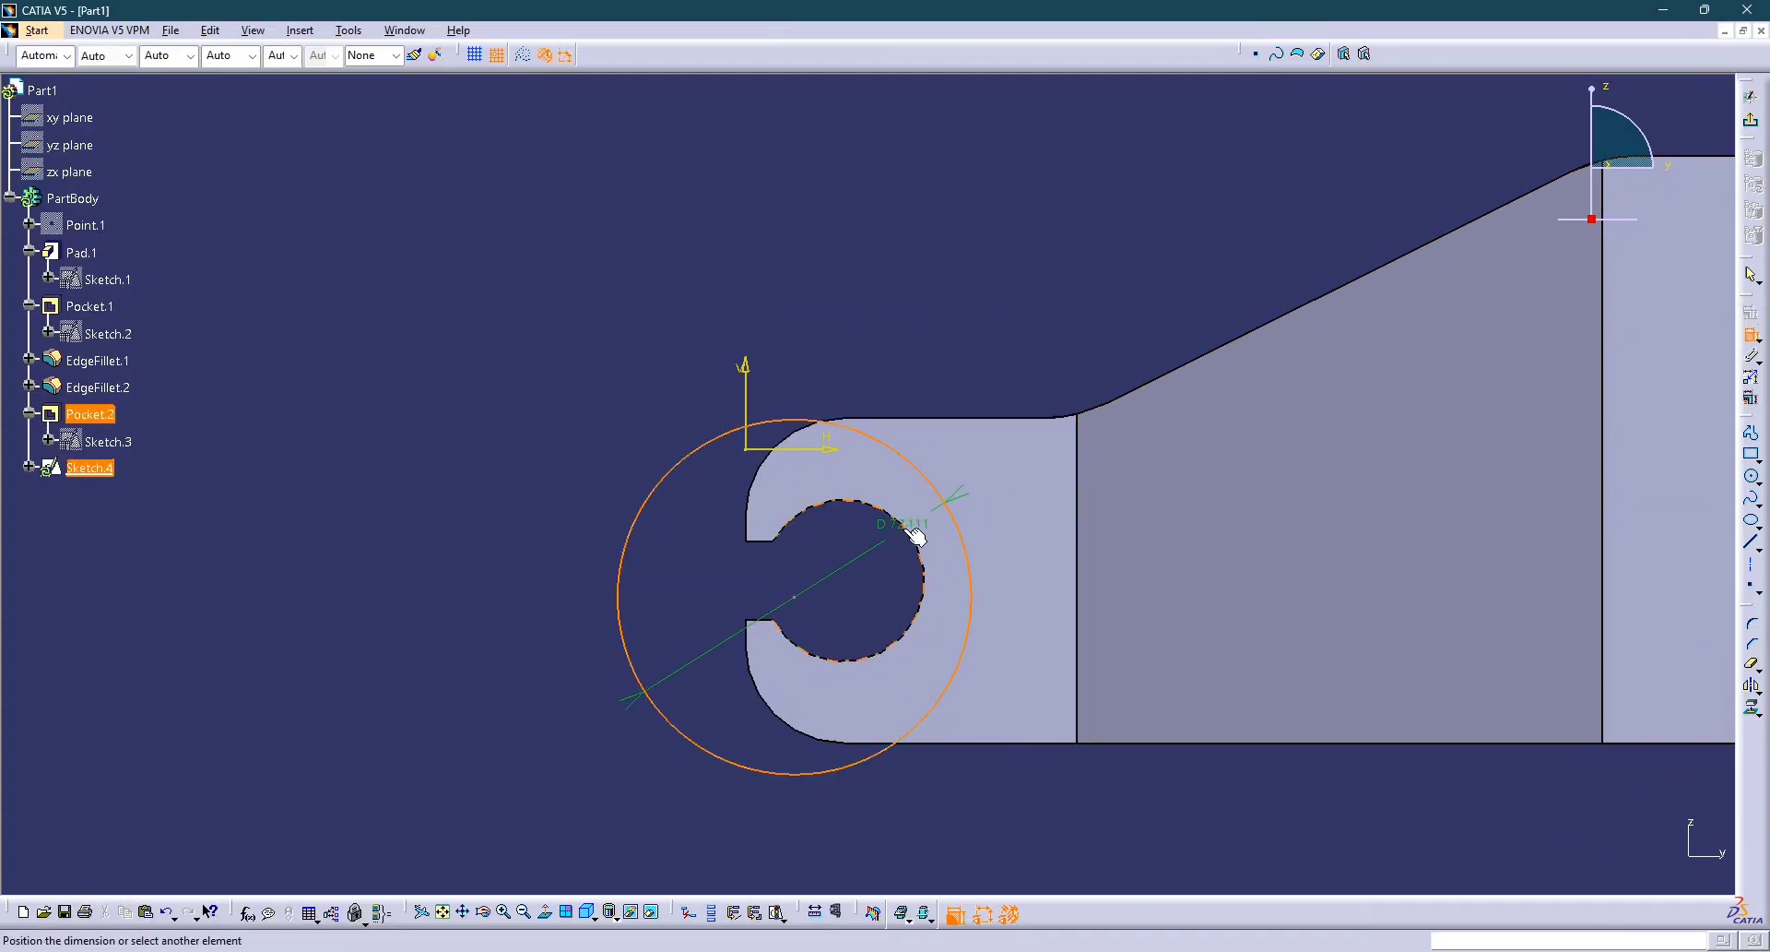
click(916, 534)
right_click(941, 371)
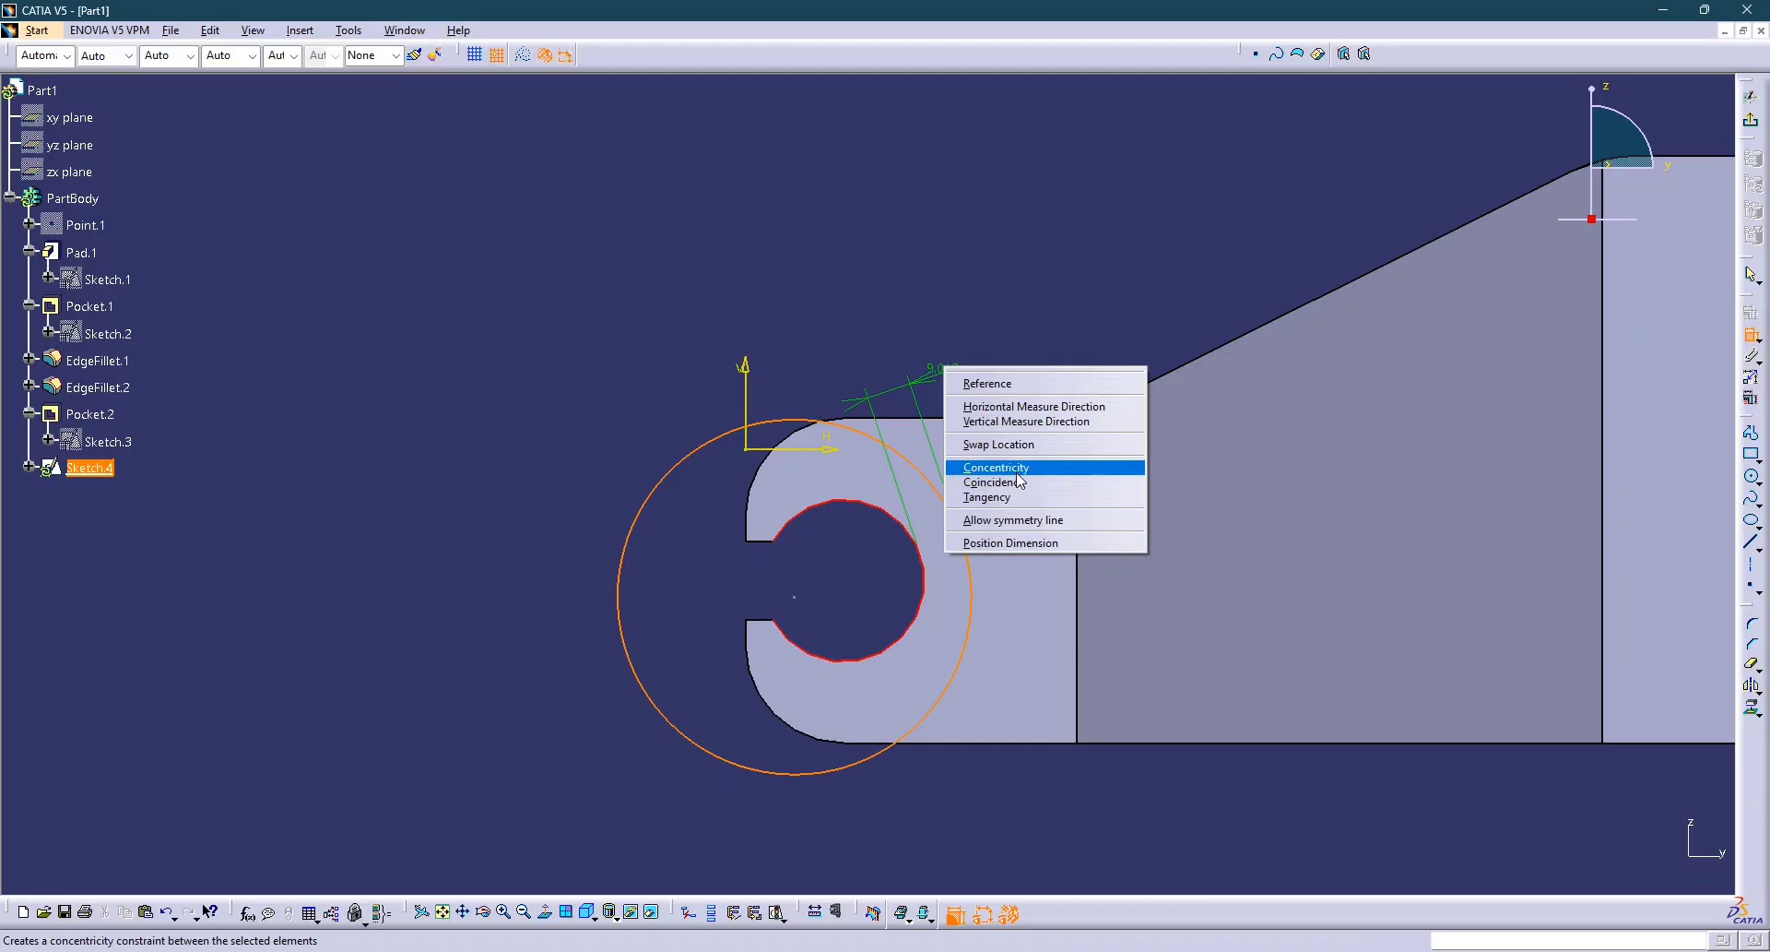
click(1028, 469)
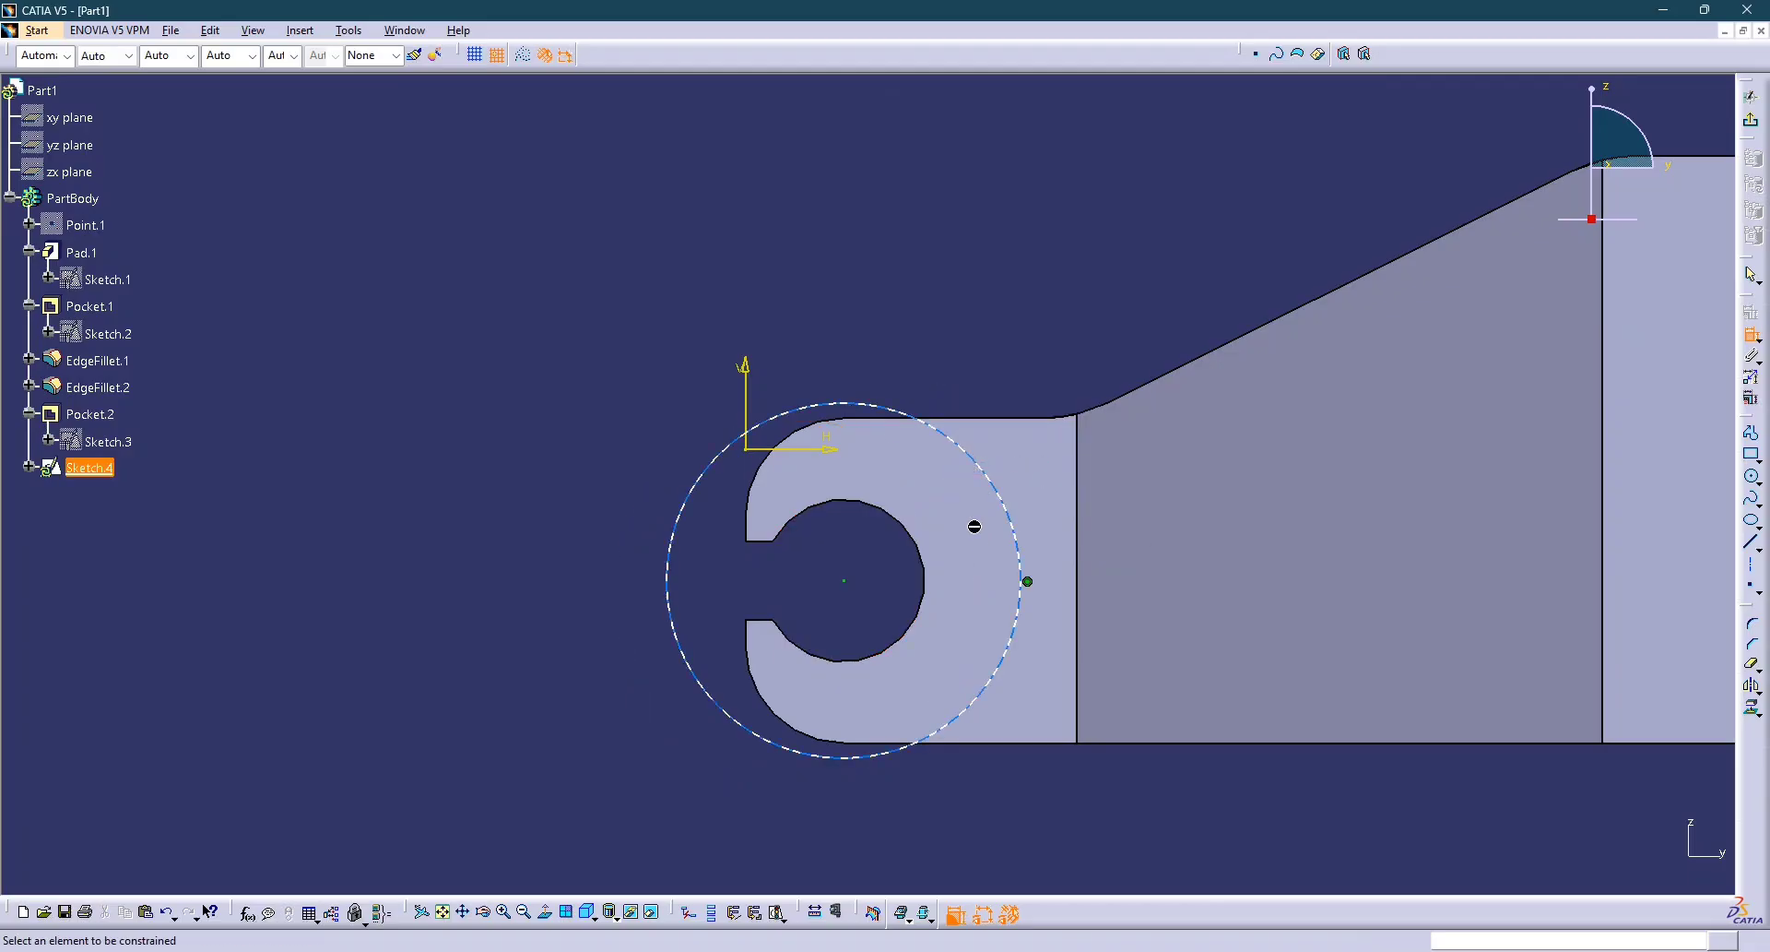
Dimension the circle's diameter and set it to 18*2 (36 mm).
click(927, 427)
click(572, 599)
double_click(566, 591)
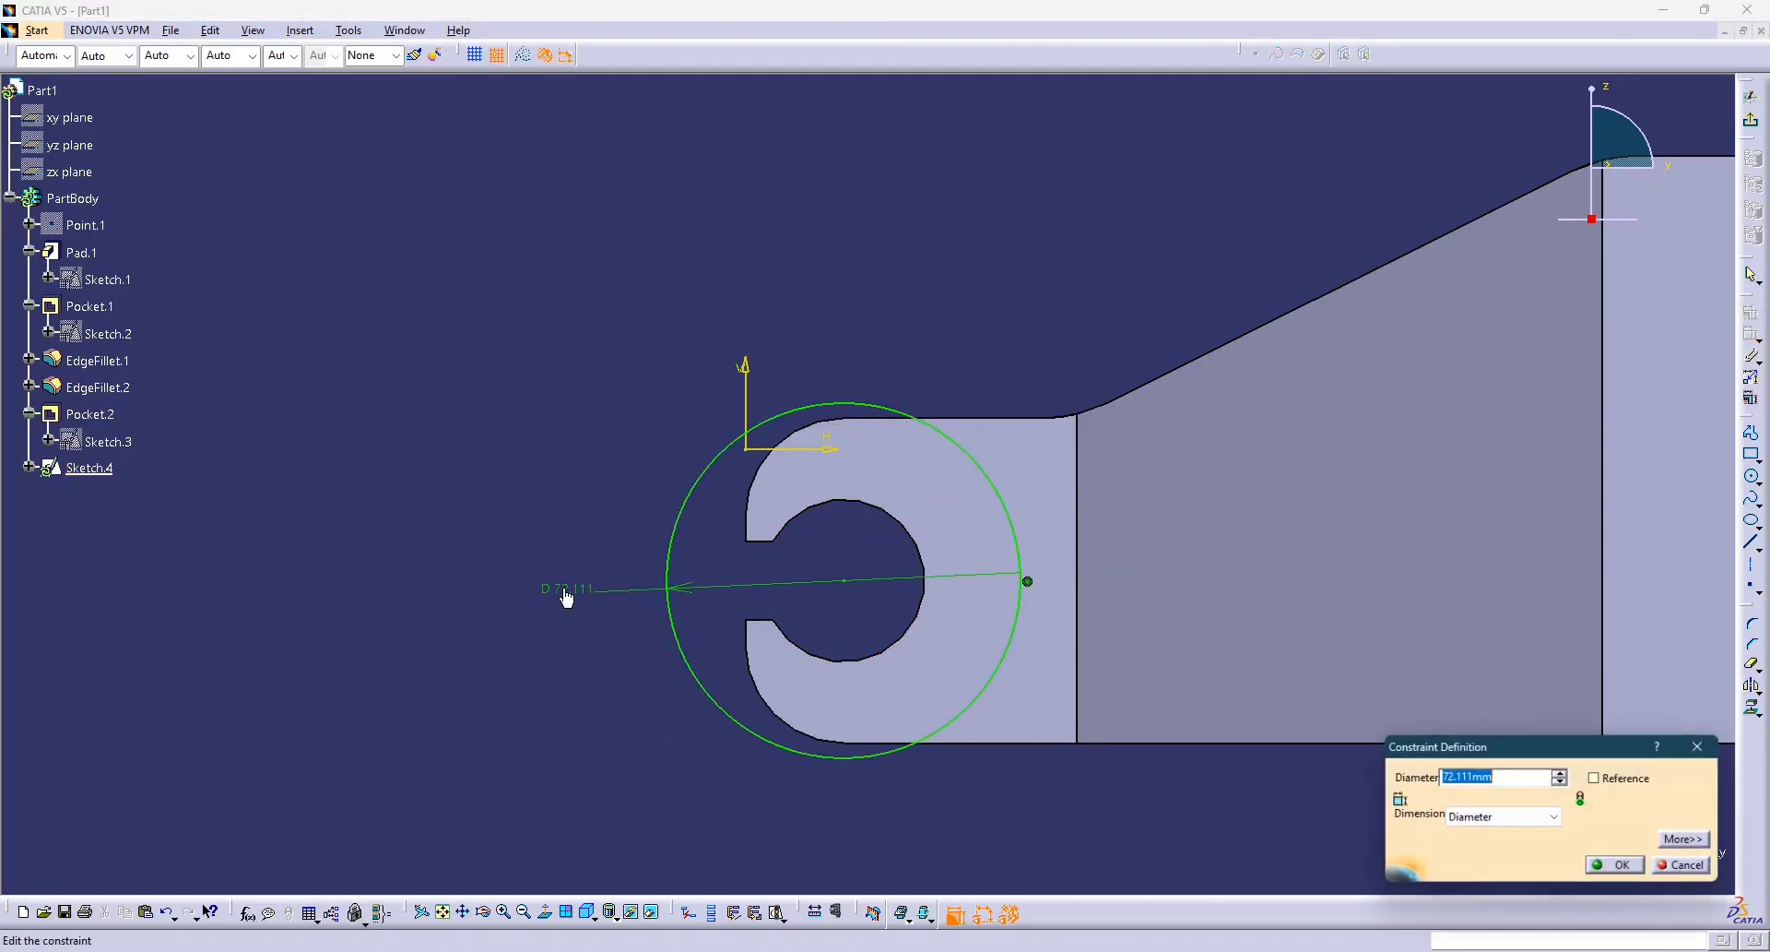
text(18*2)
key(Return)
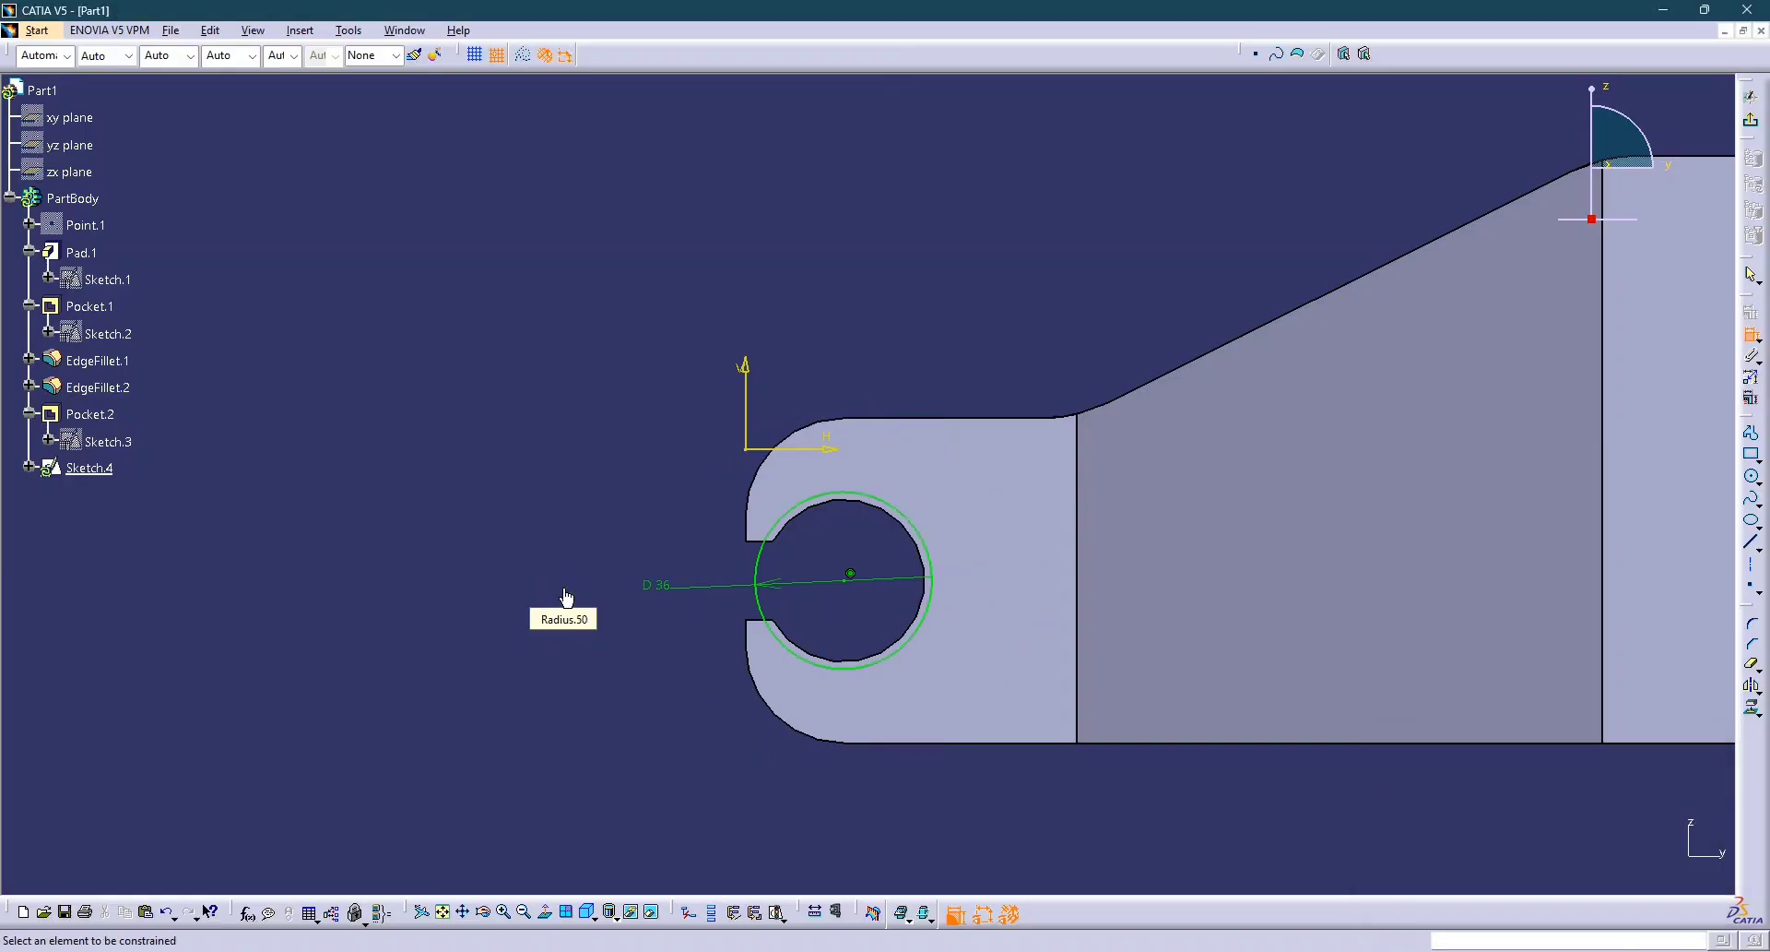
Exit the sketch and cut the circle as a shallow recess around the hook opening with a Dimension-type pocket.
click(1749, 120)
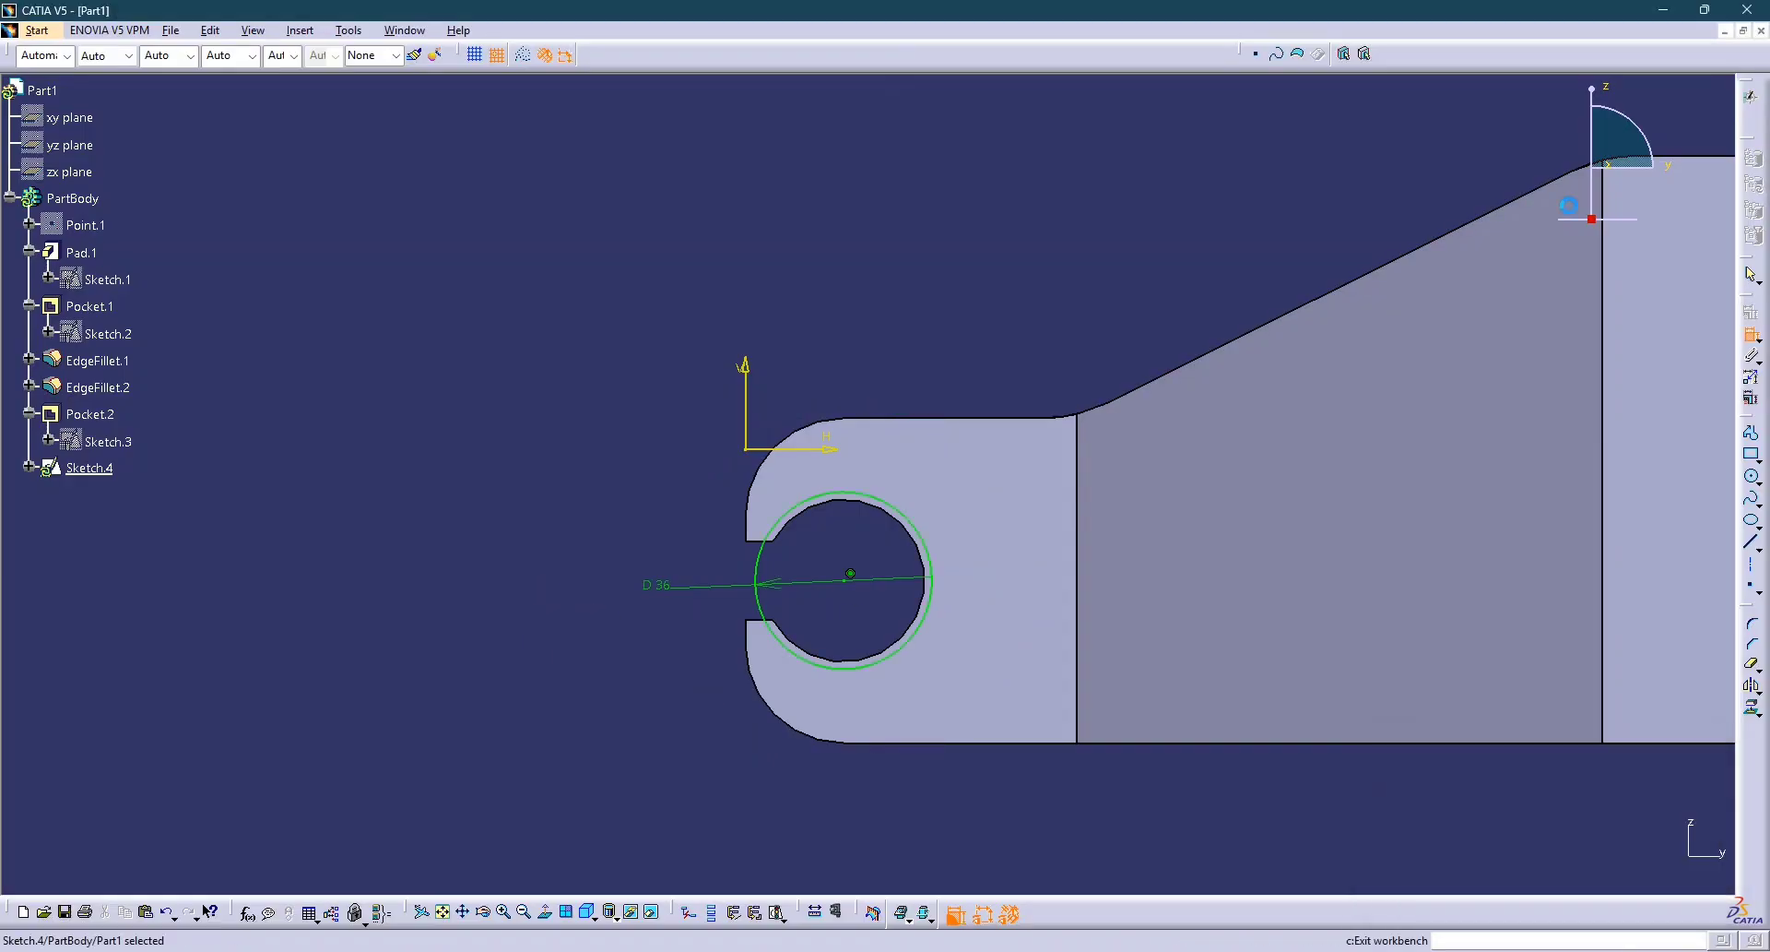
click(1024, 54)
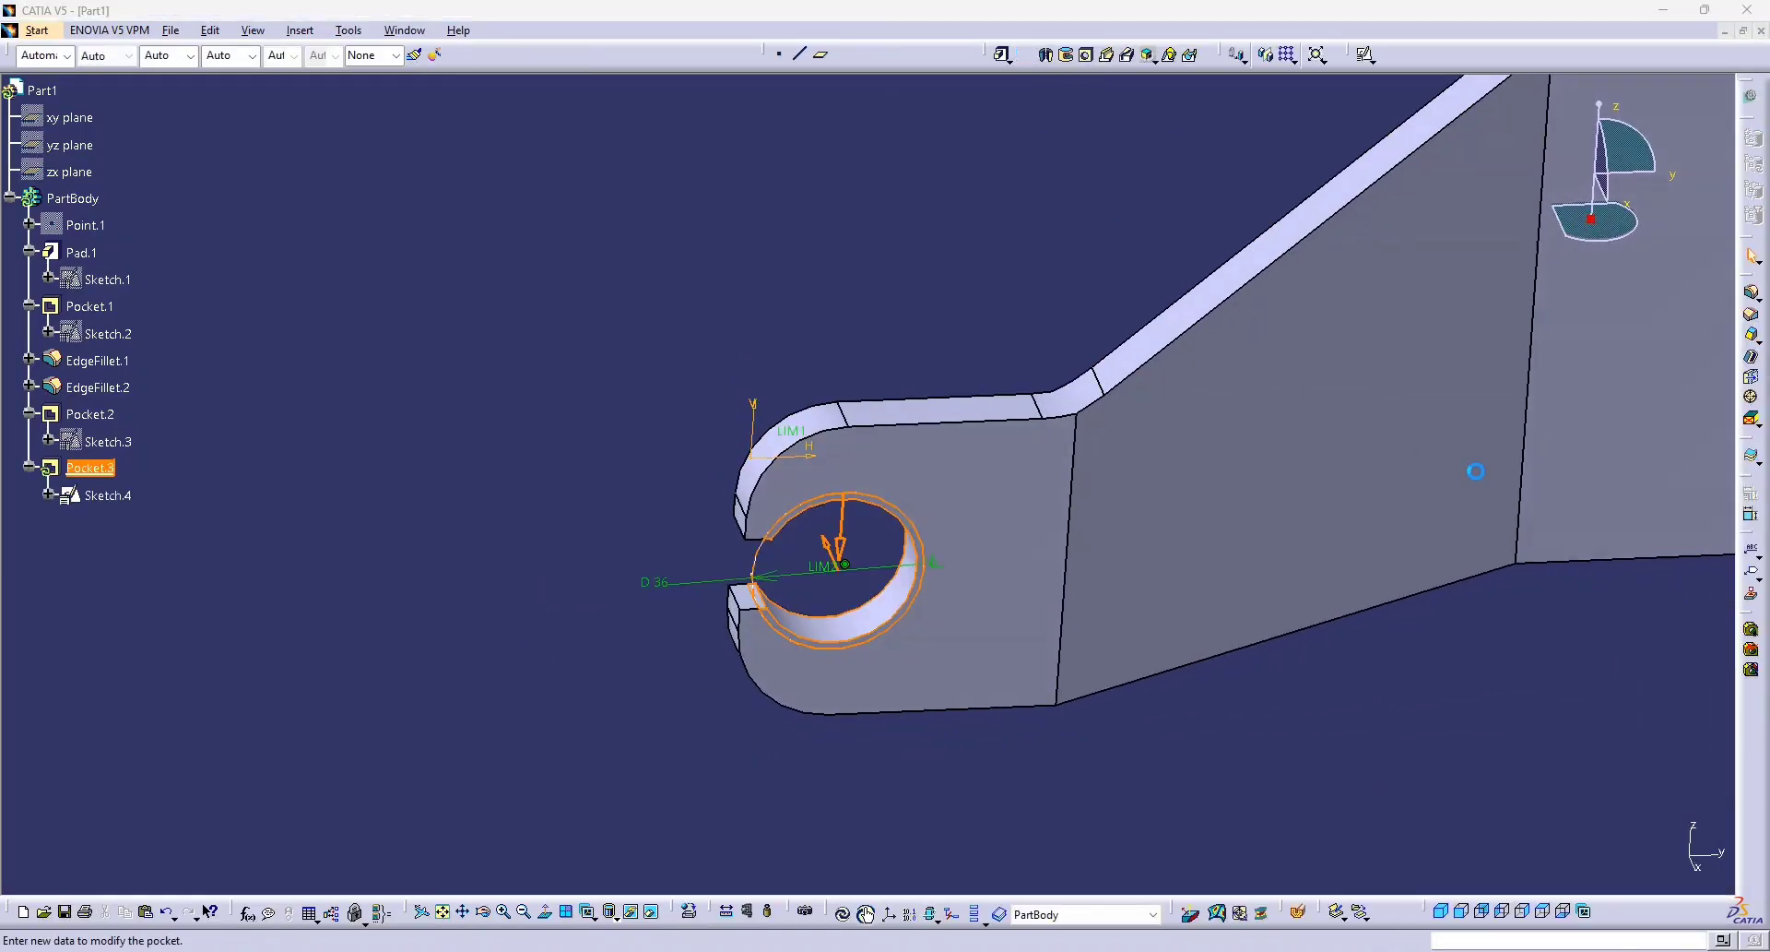
click(1651, 627)
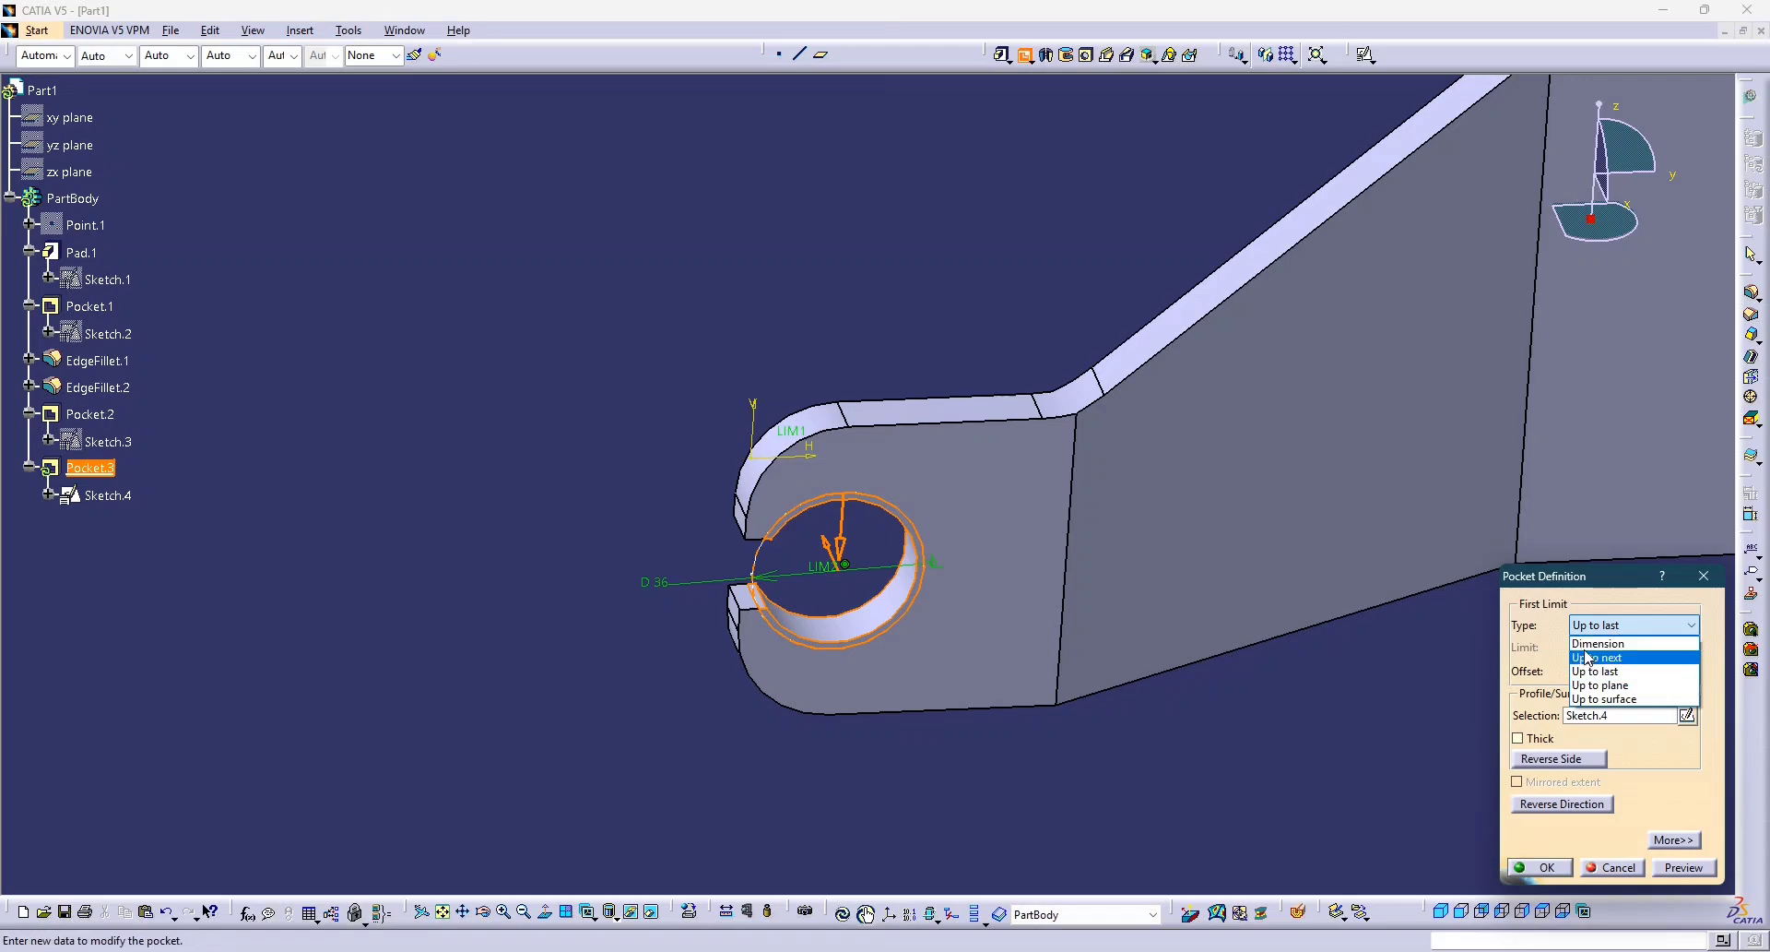
click(1600, 644)
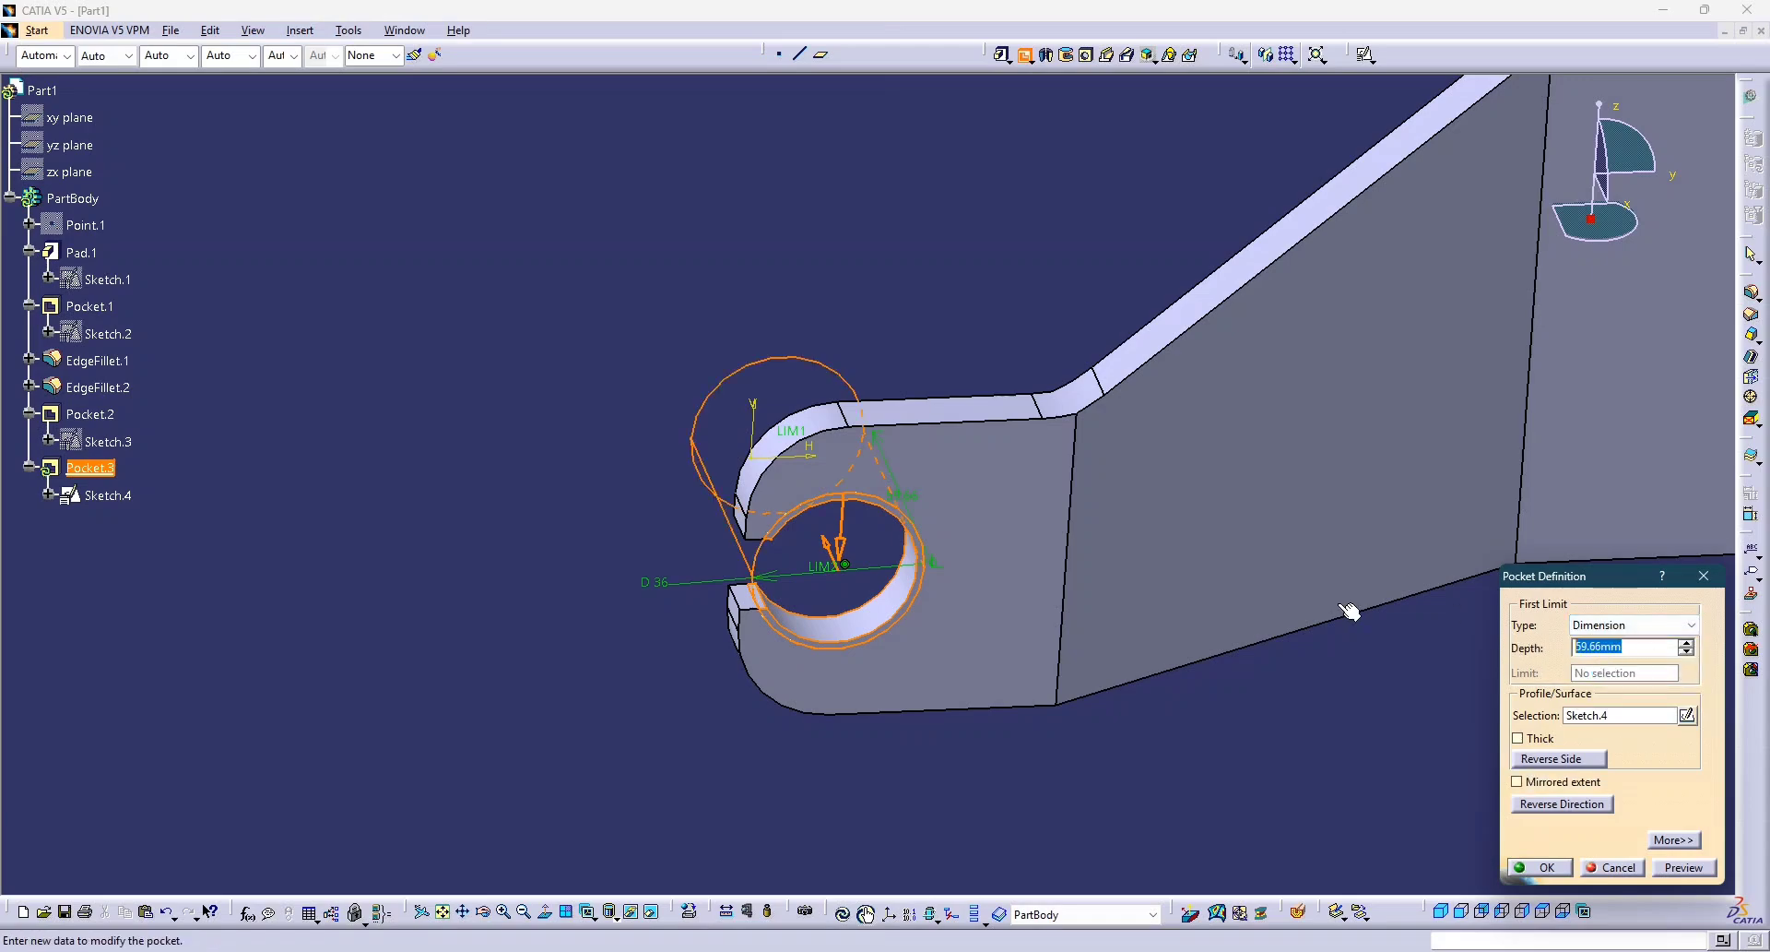
key(Return)
click(1408, 730)
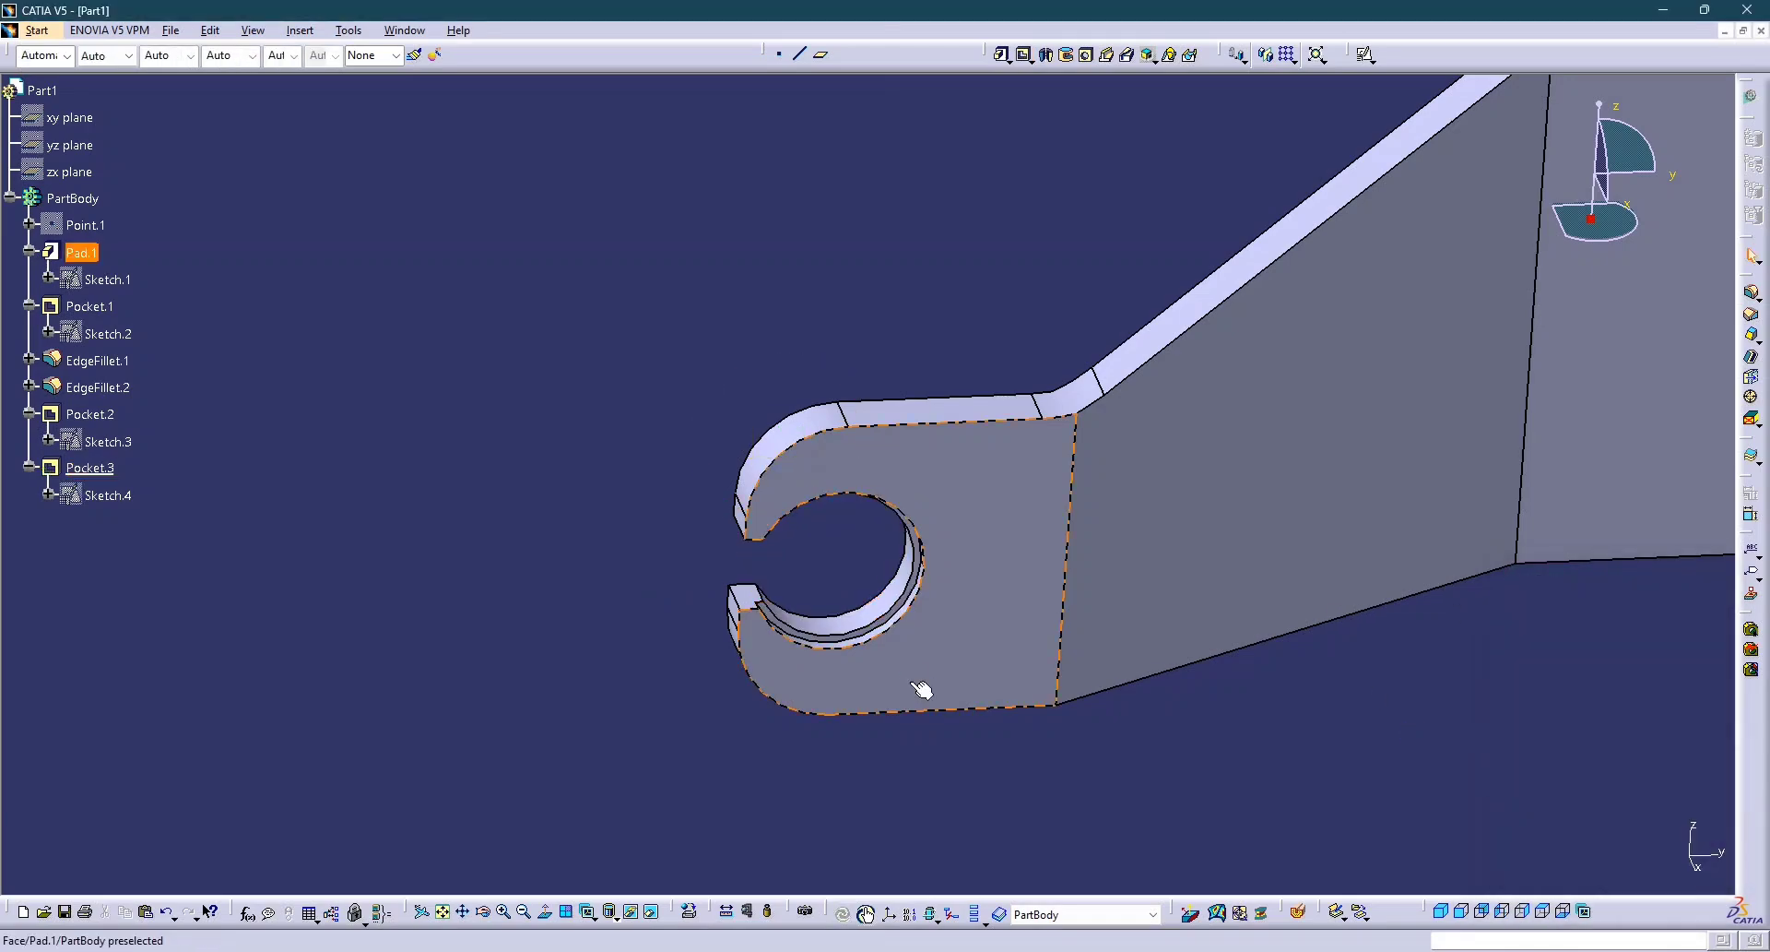
Compare the bracket with the views in the drawing, examining the hooked end and the wide end from several angles.
mouse_move(925, 691)
middle_down()
mouse_move(938, 724)
mouse_move(910, 630)
mouse_move(957, 529)
mouse_move(1095, 809)
mouse_move(1048, 715)
middle_up()
key(alt+Tab)
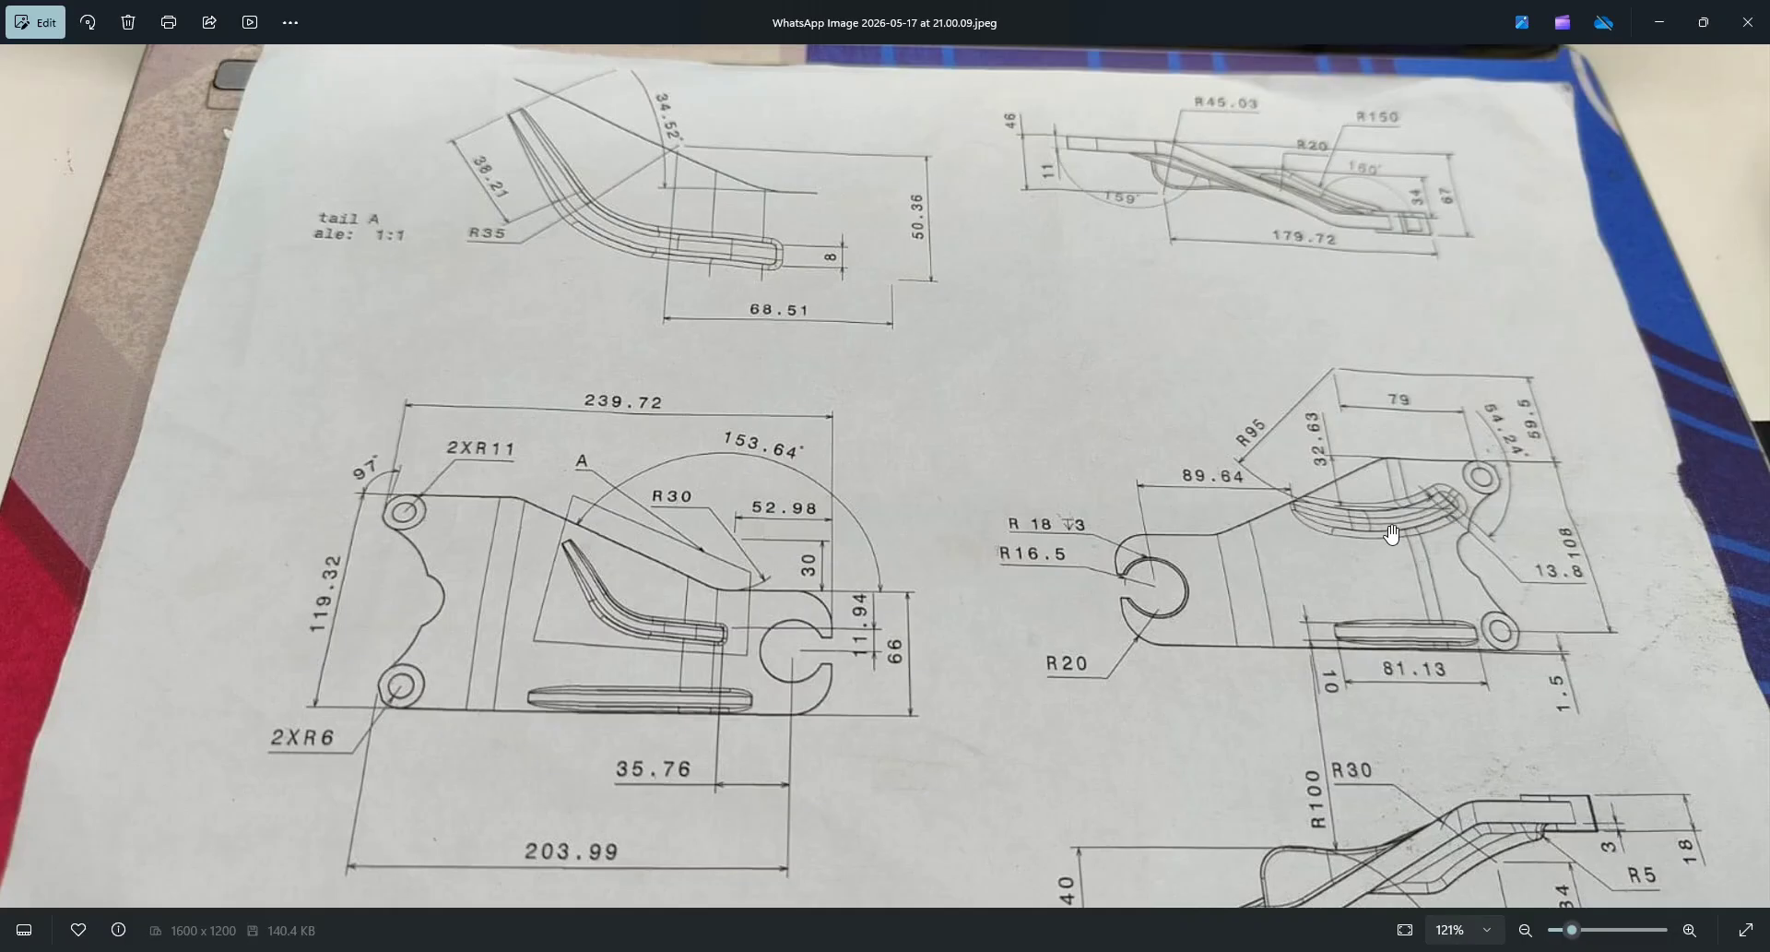
key(alt+Tab)
key(alt+Tab)
key(alt+Tab)
middle_click(1285, 566)
middle_click(1285, 566)
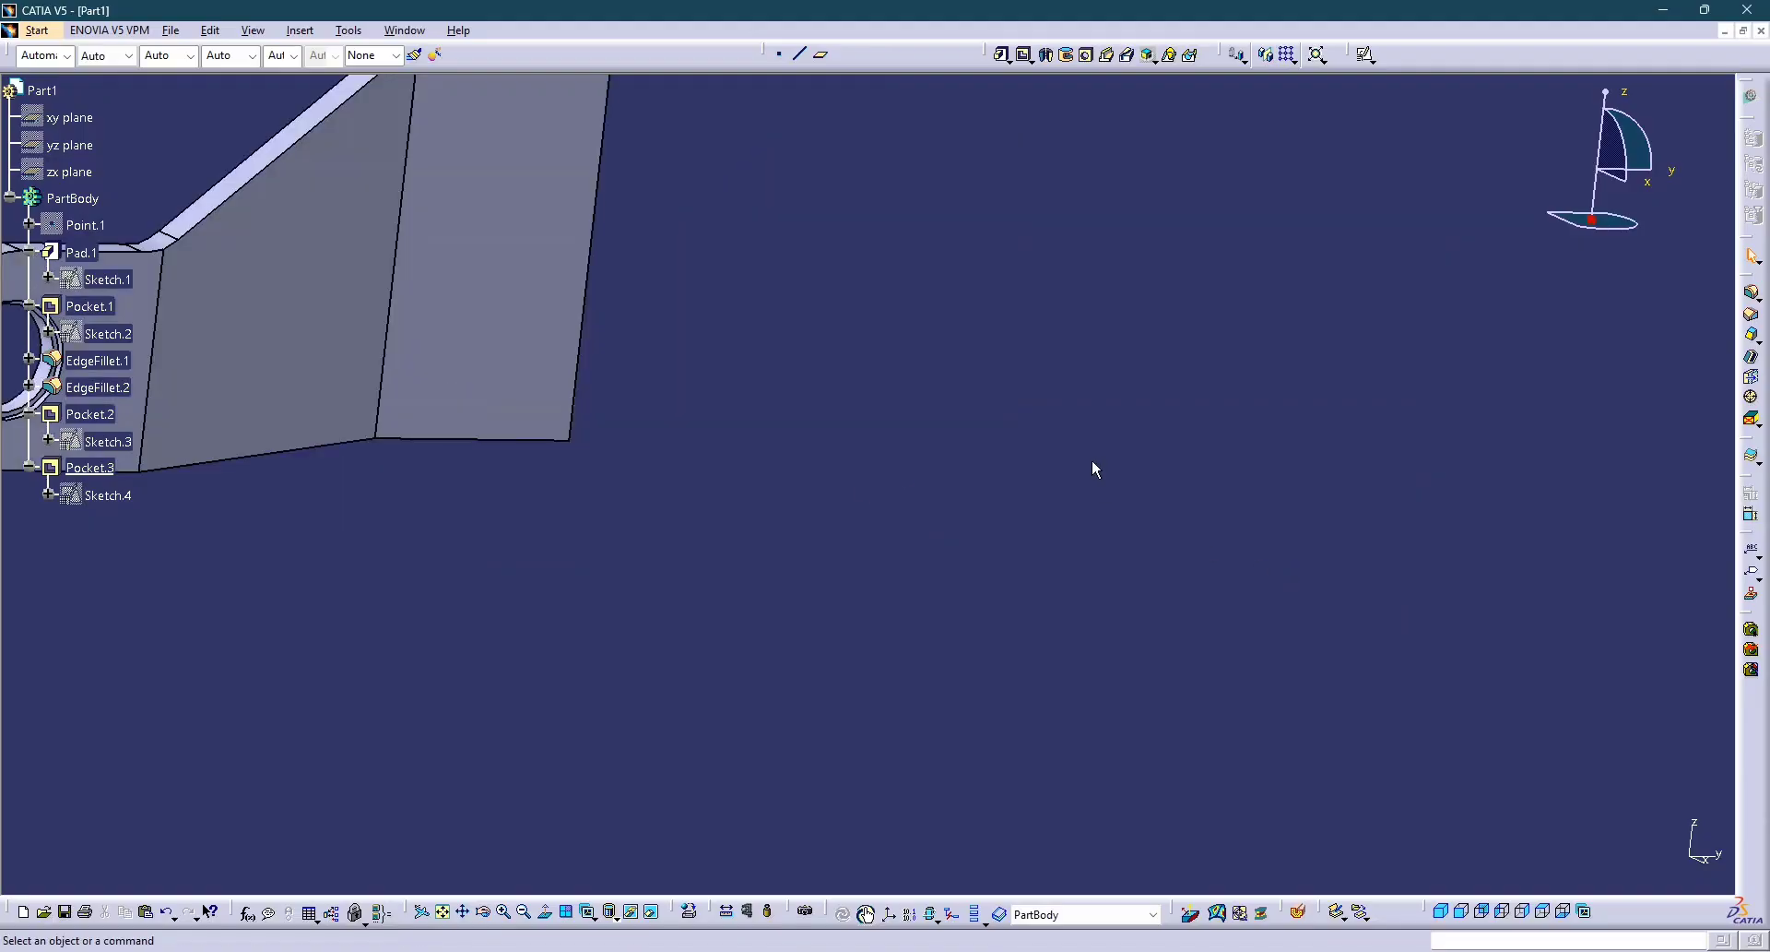
middle_drag(869, 443, 1321, 561)
middle_drag(1116, 484, 1093, 576)
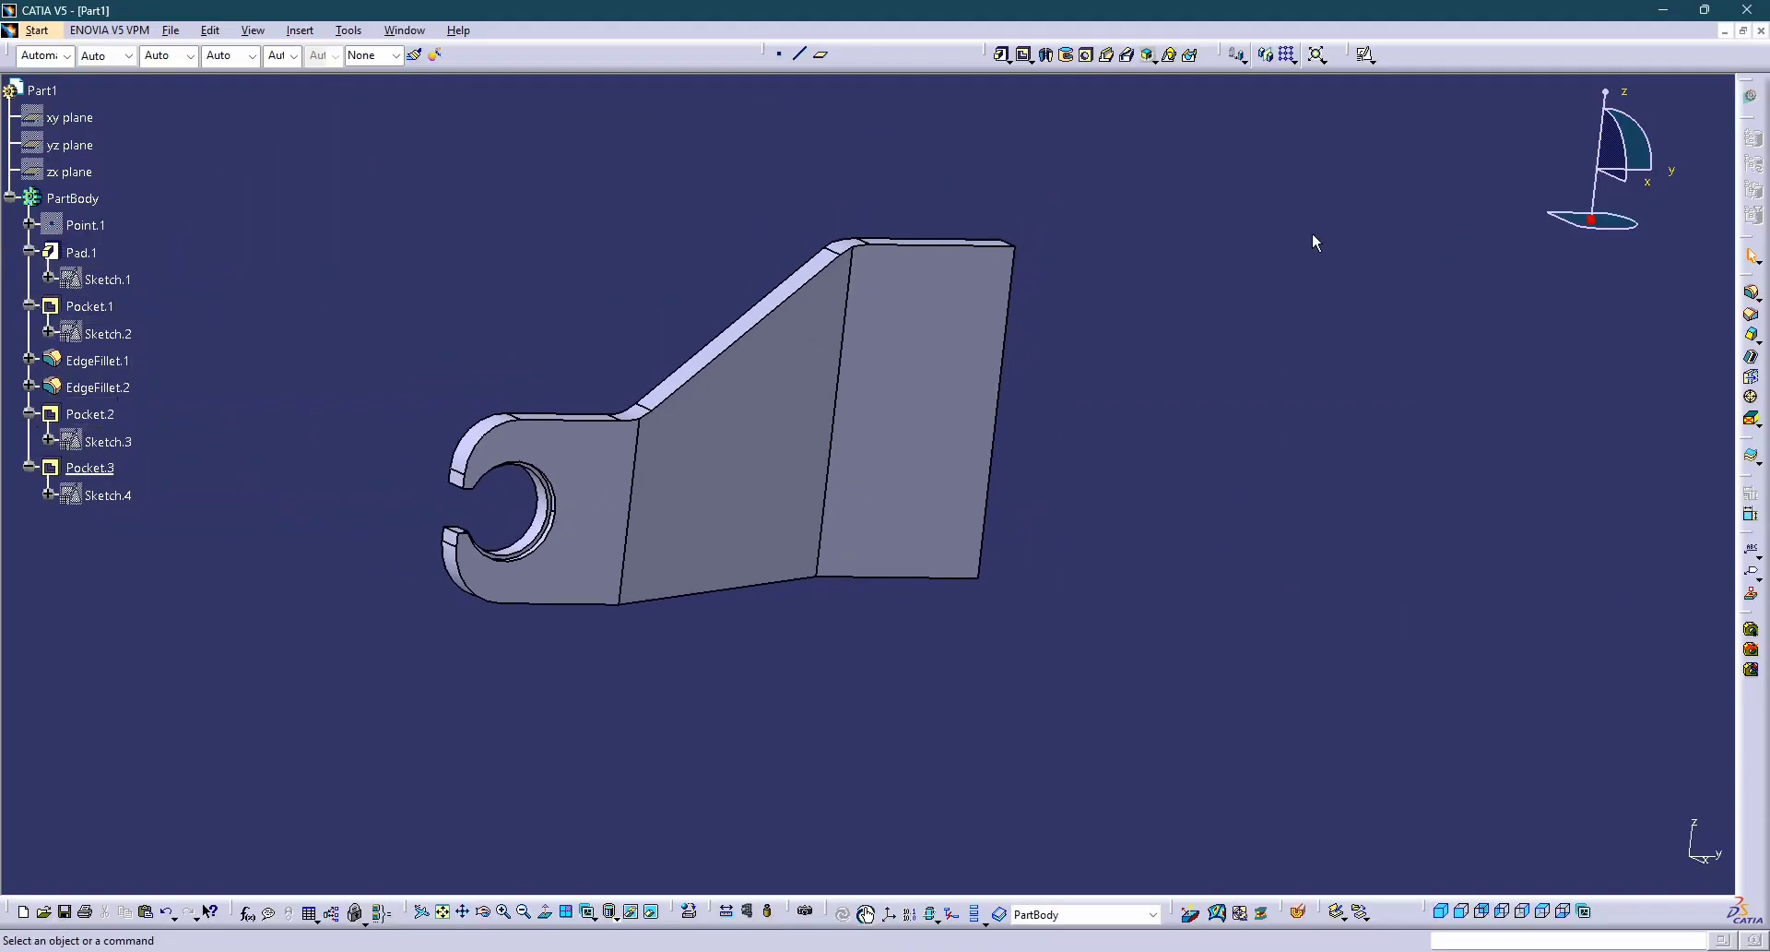
key(alt+Tab)
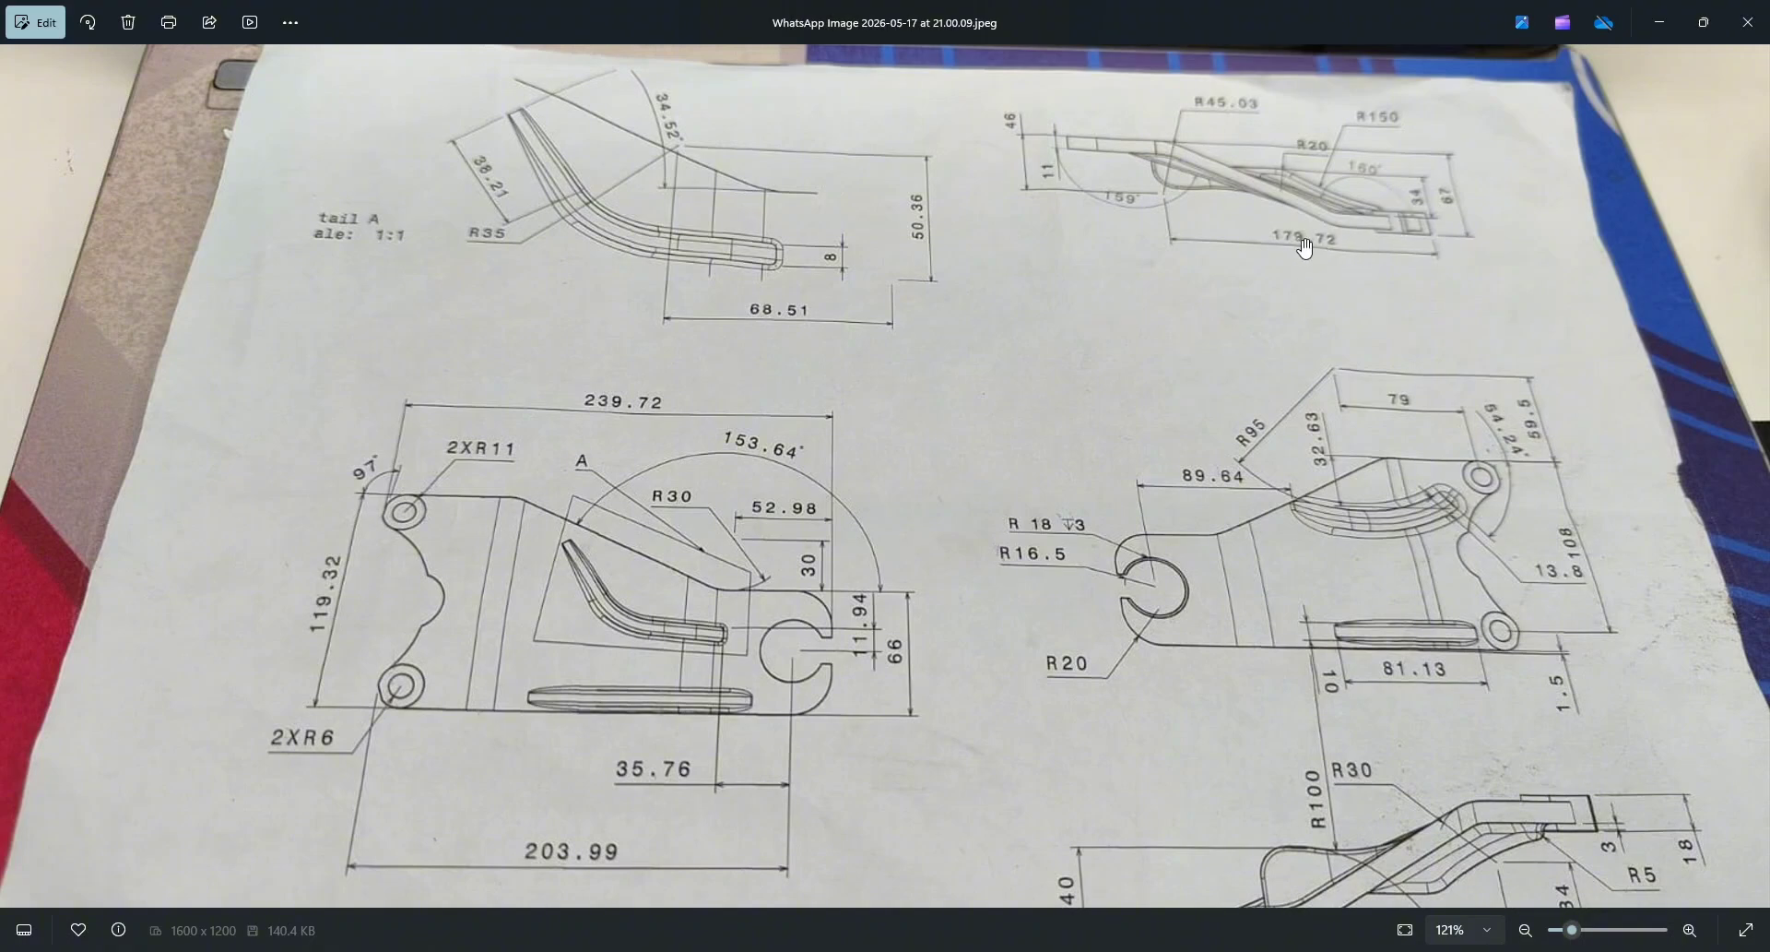
key(alt+Tab)
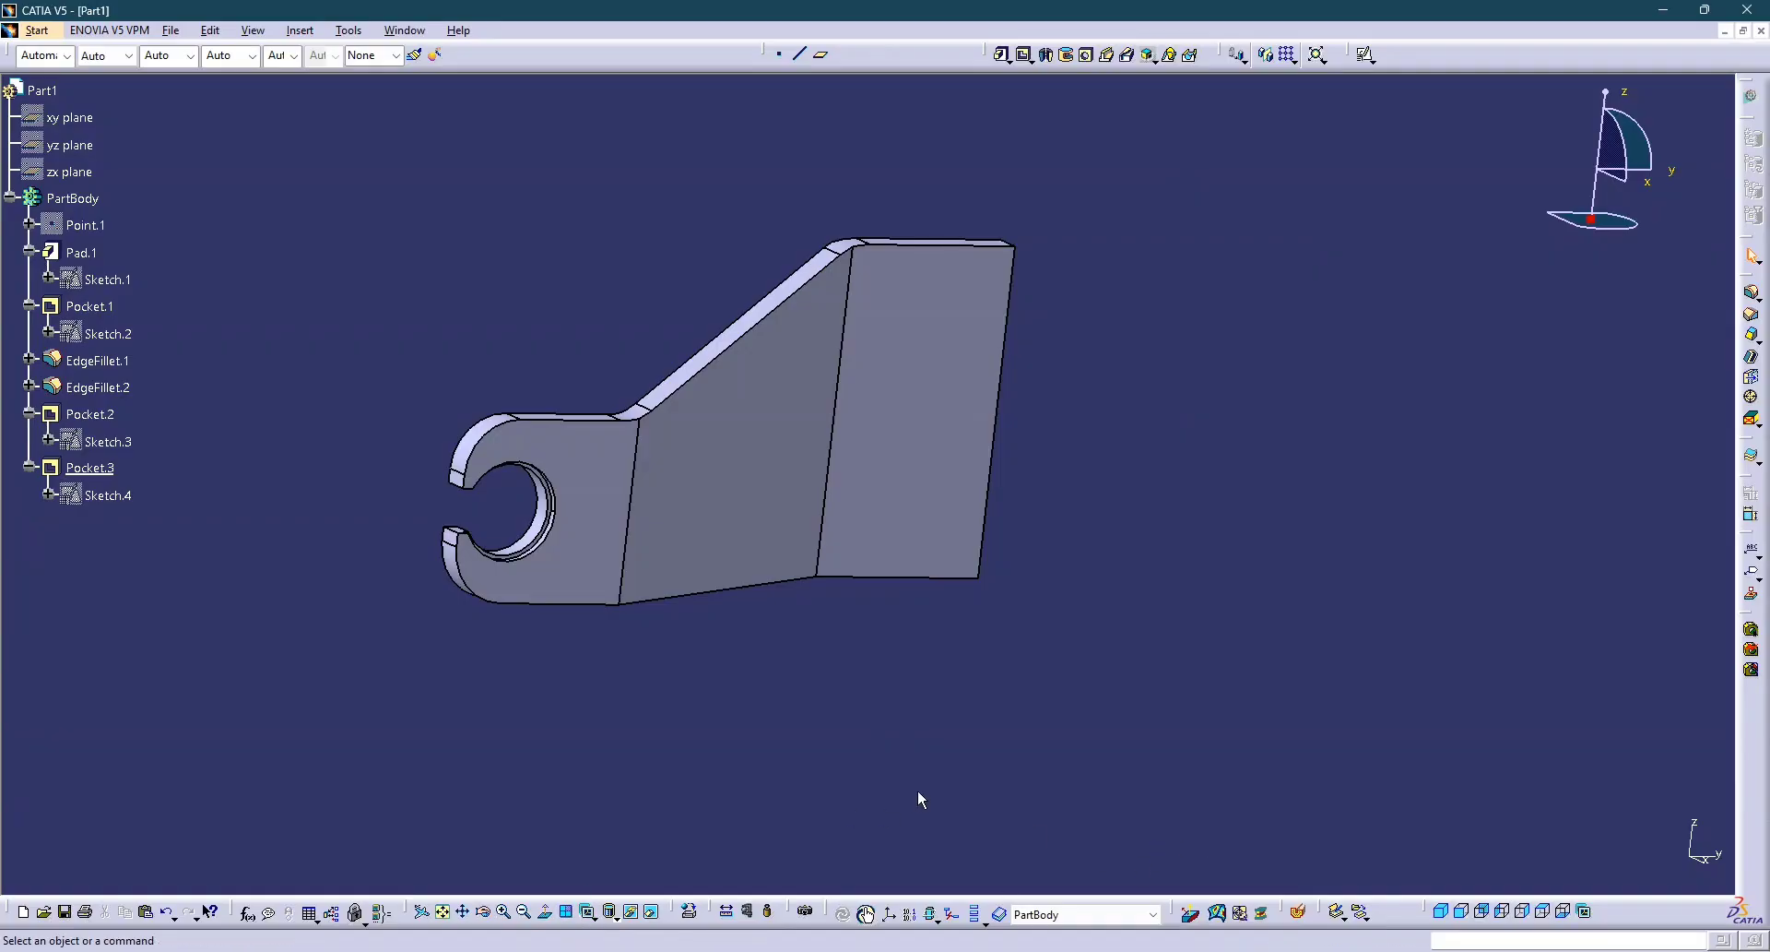
click(1462, 911)
middle_drag(1394, 406, 1225, 327)
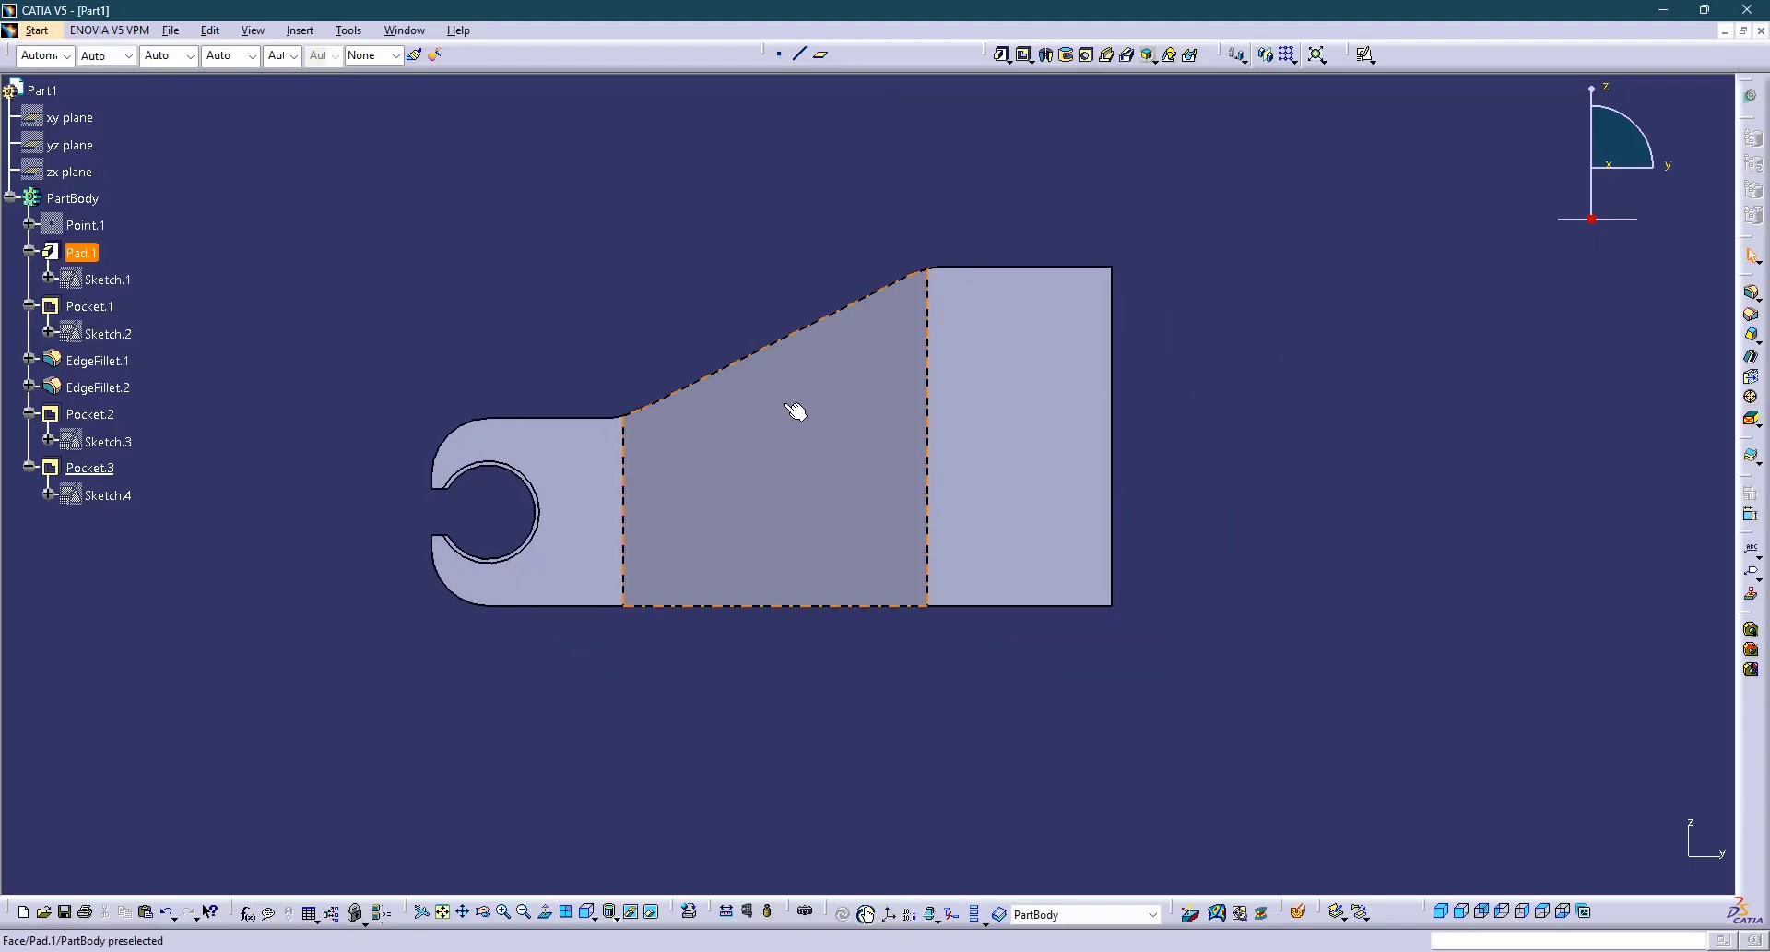
mouse_move(765, 592)
middle_down()
mouse_move(715, 360)
mouse_move(818, 265)
mouse_move(976, 482)
mouse_move(776, 533)
mouse_move(791, 459)
middle_up()
middle_drag(1069, 689, 1062, 541)
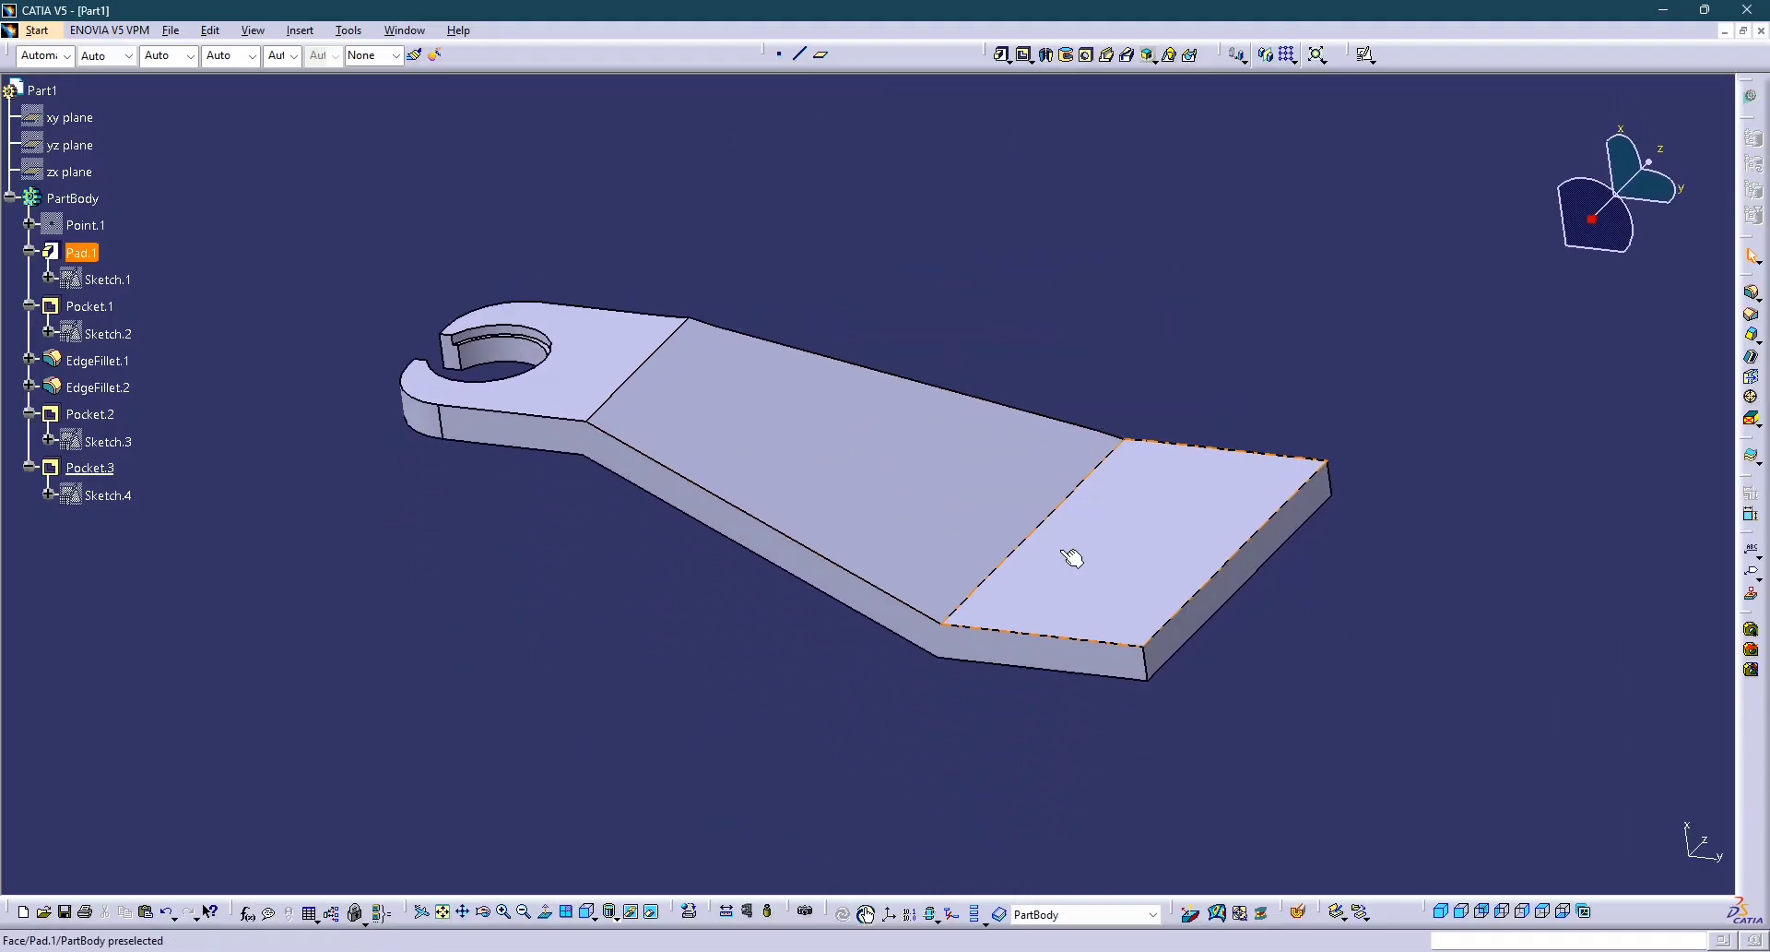
Check the side view's height dimensions in the drawing and create a plane offset 34 mm from the wide end's flat face.
key(alt+Tab)
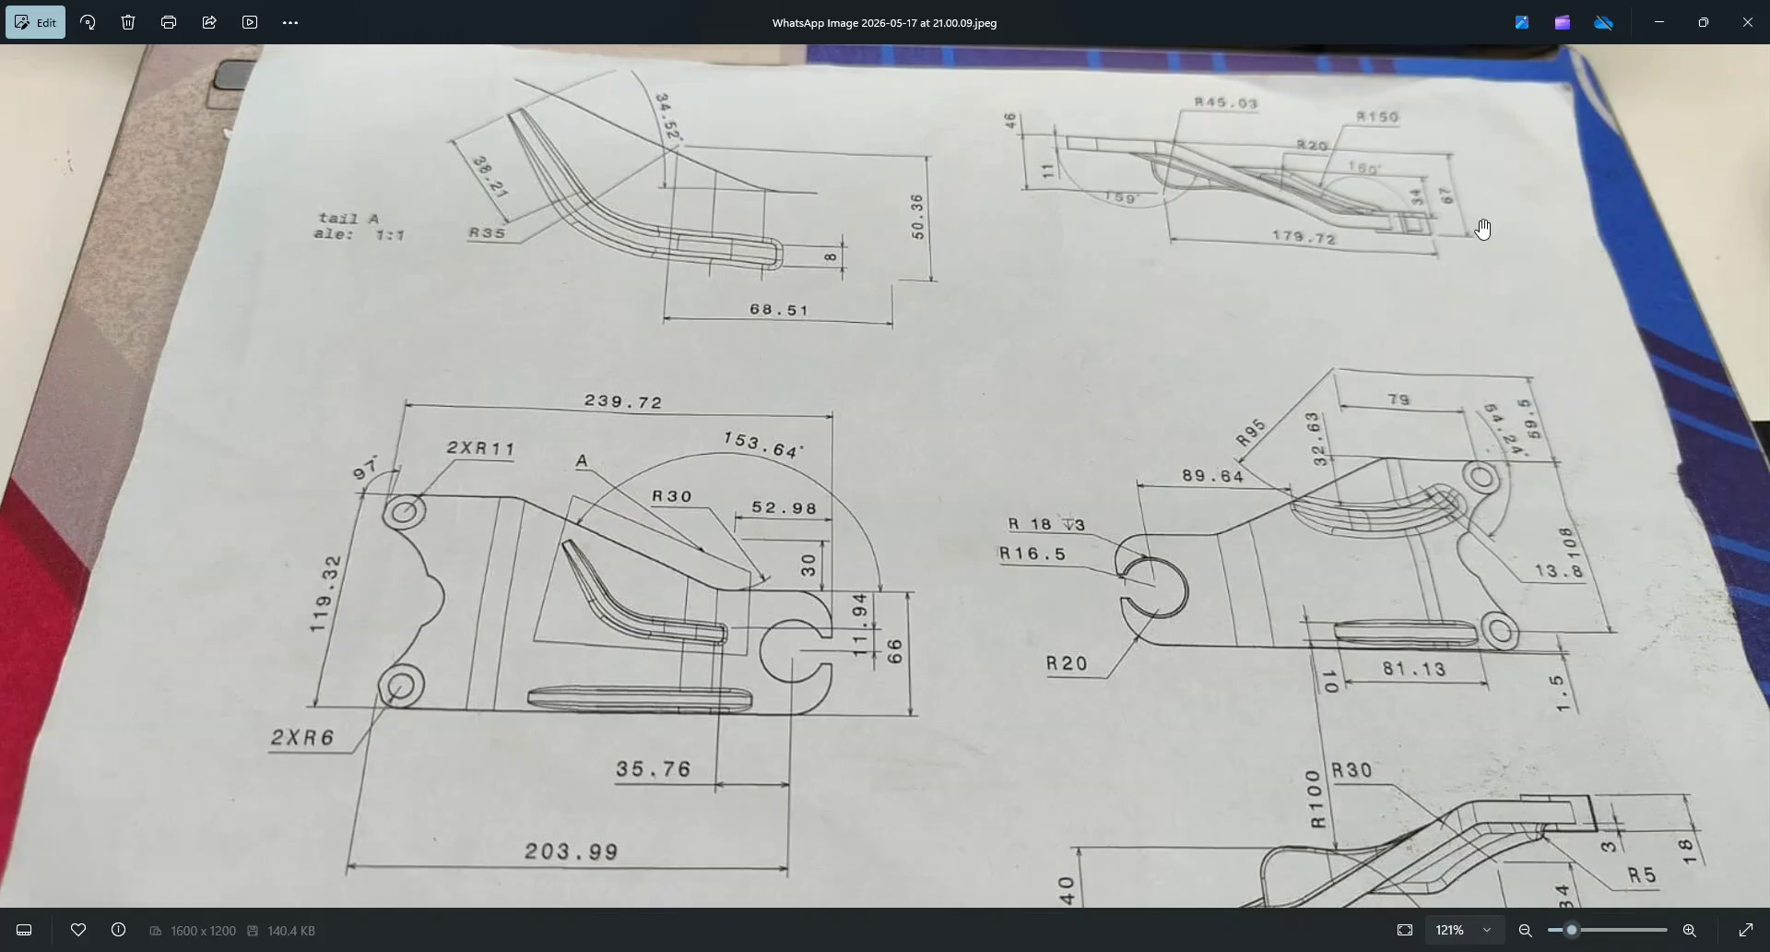
scroll(1484, 229, up, 5)
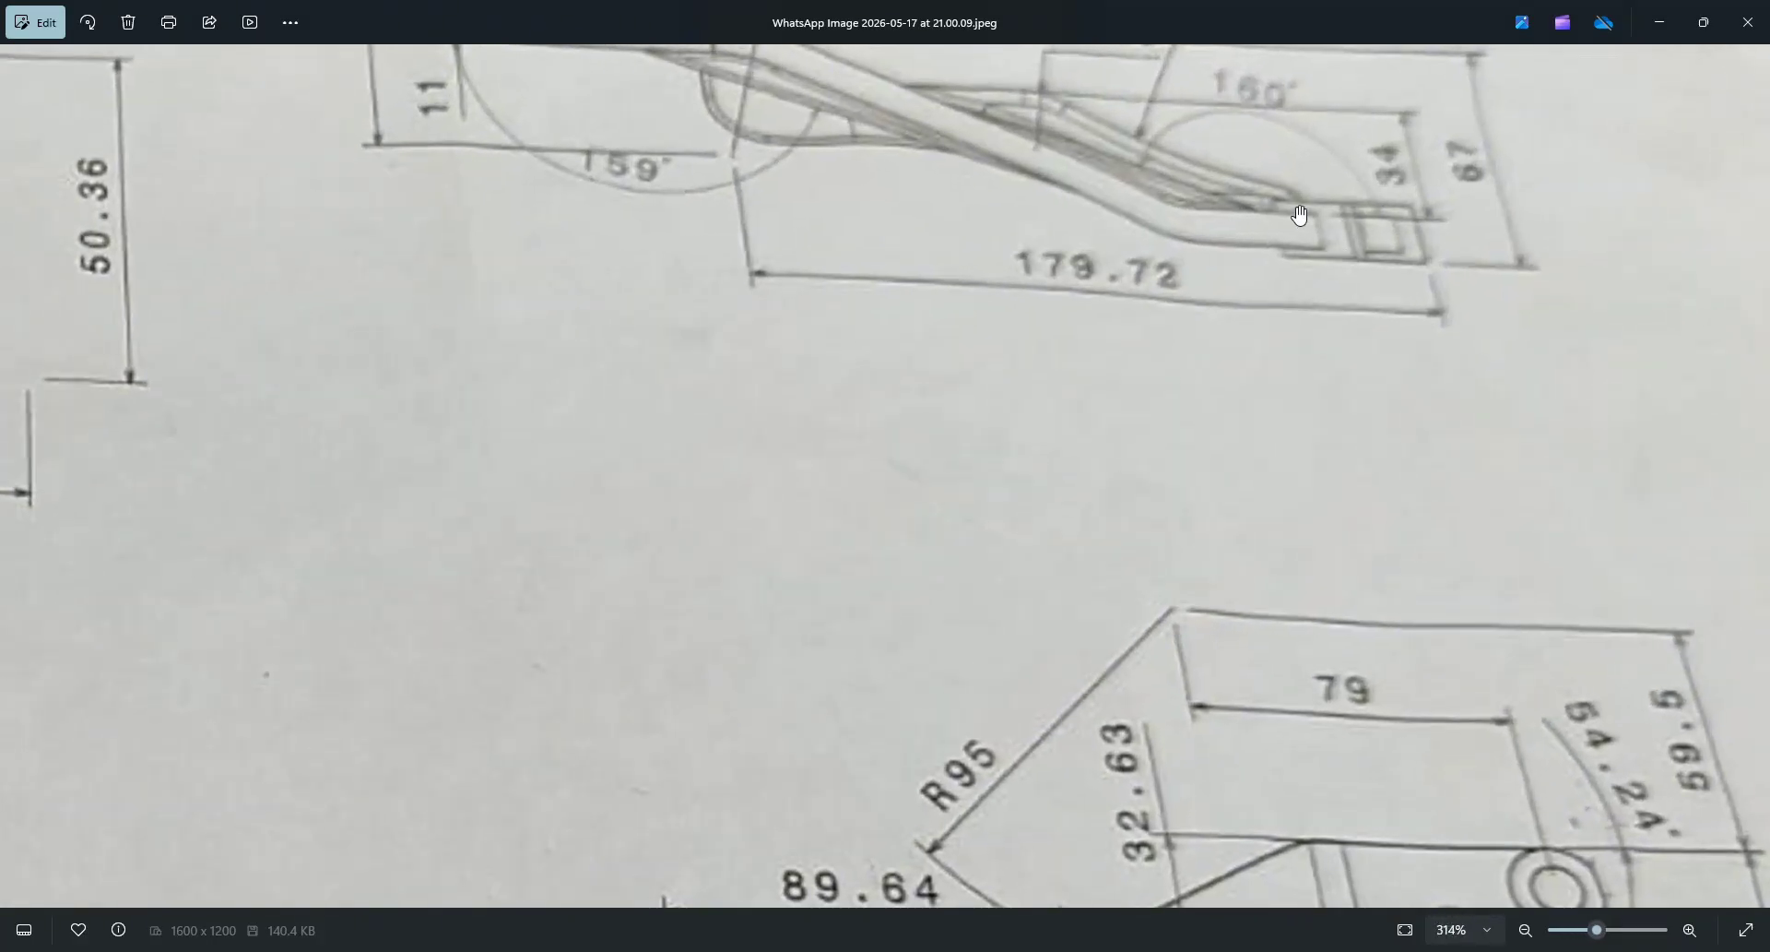
scroll(1300, 215, down, 1)
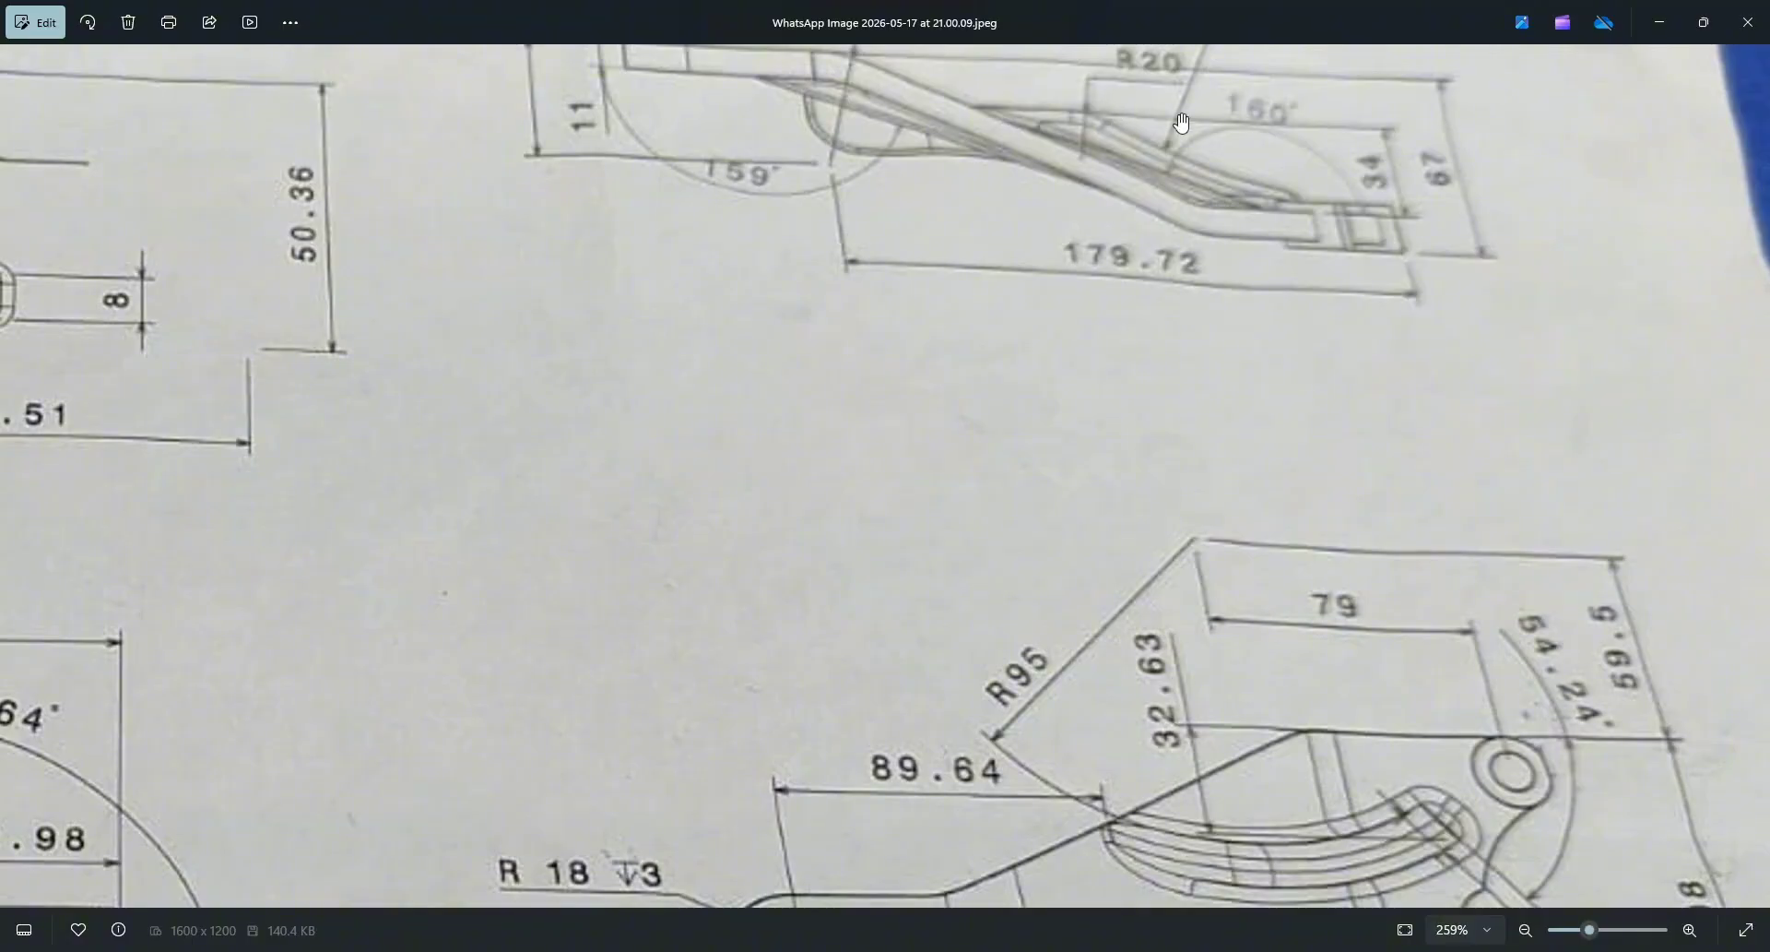
key(alt+Tab)
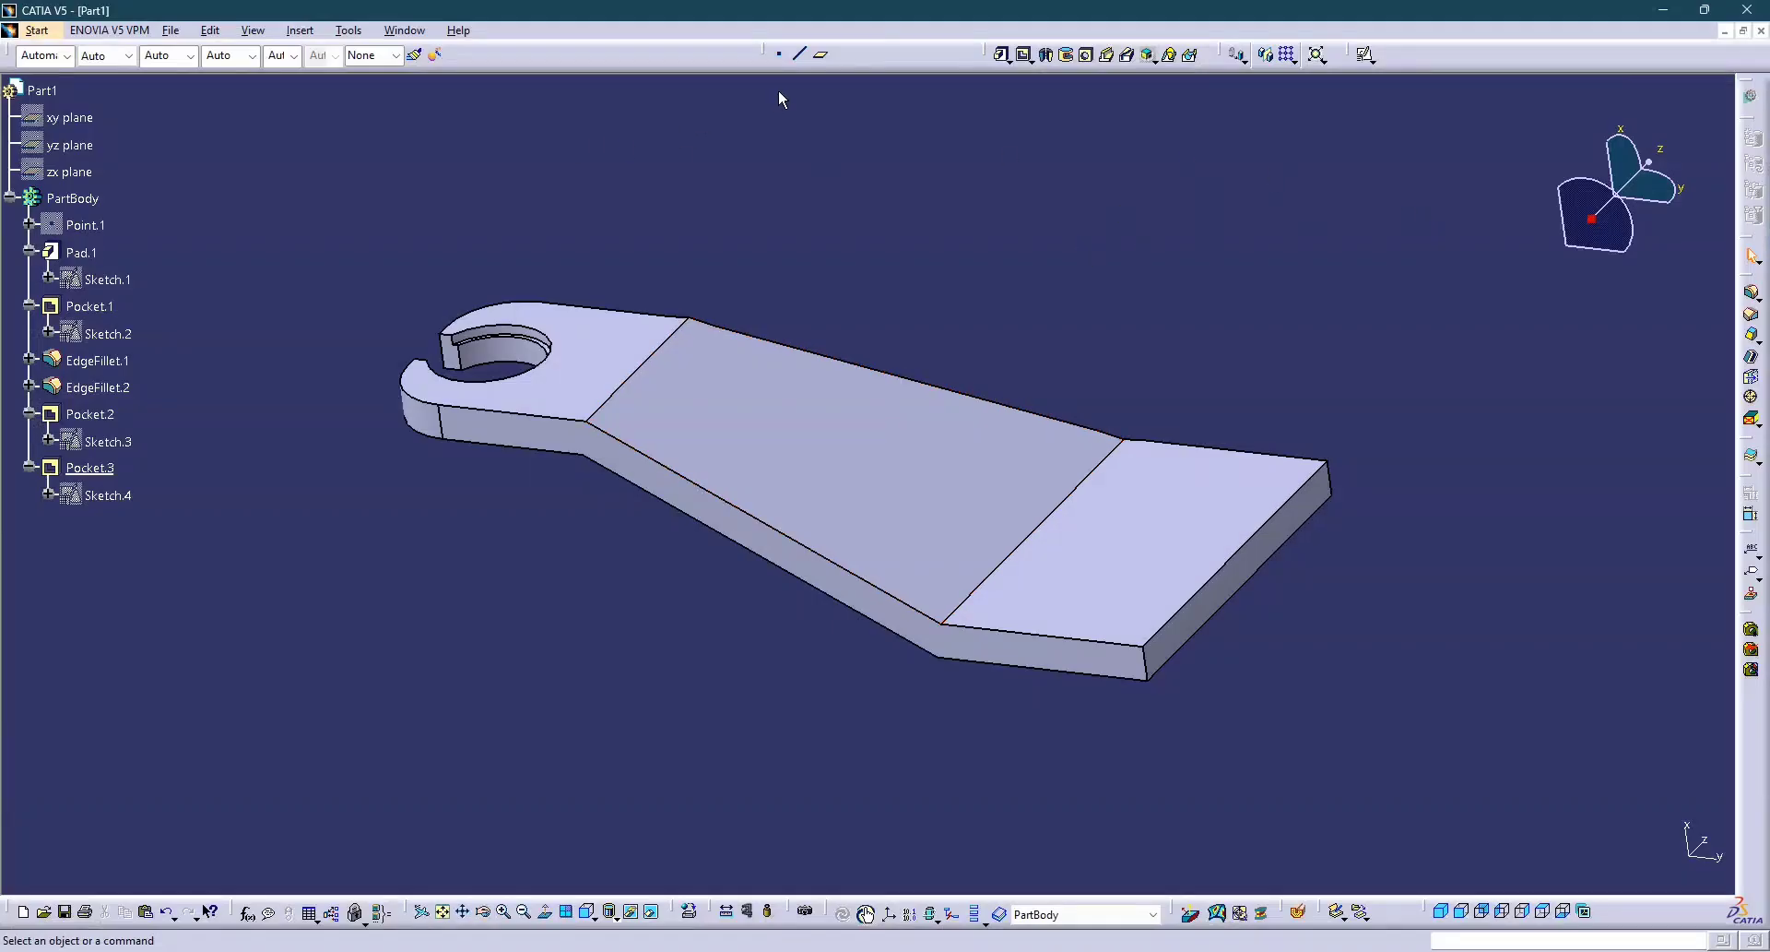
click(821, 55)
click(1065, 548)
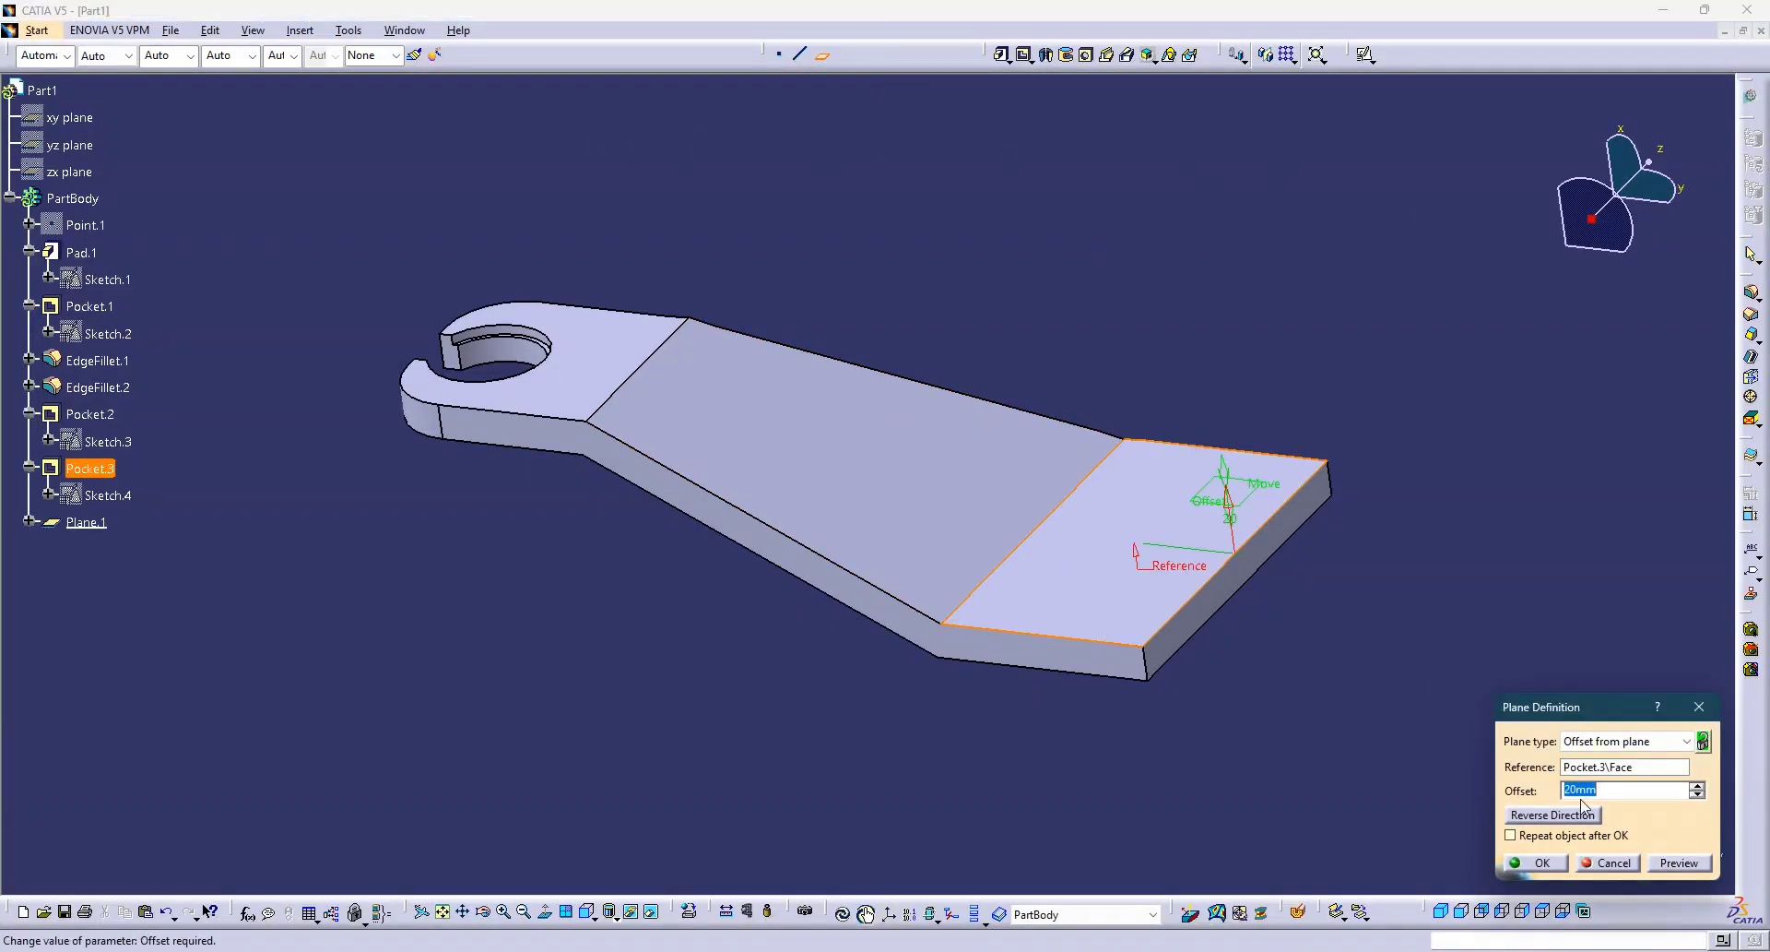
text(34)
key(Return)
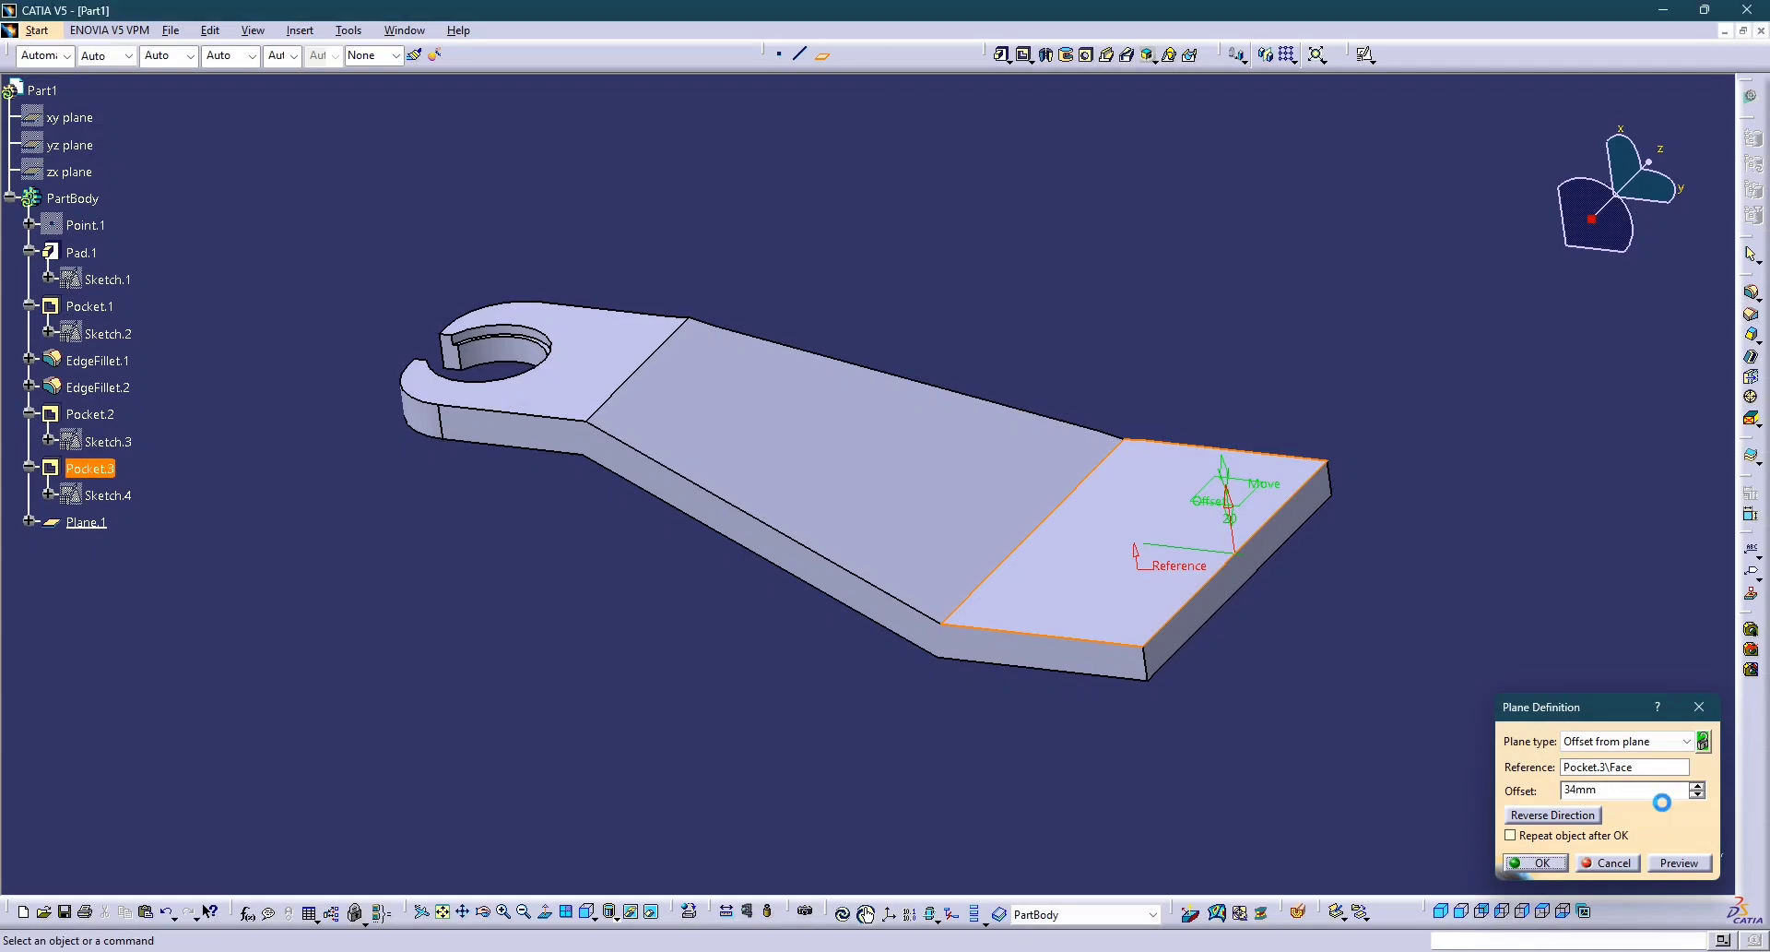
Start a positioned sketch on the offset plane with implicit origin and orientation and the H direction reversed.
click(1366, 55)
click(1254, 443)
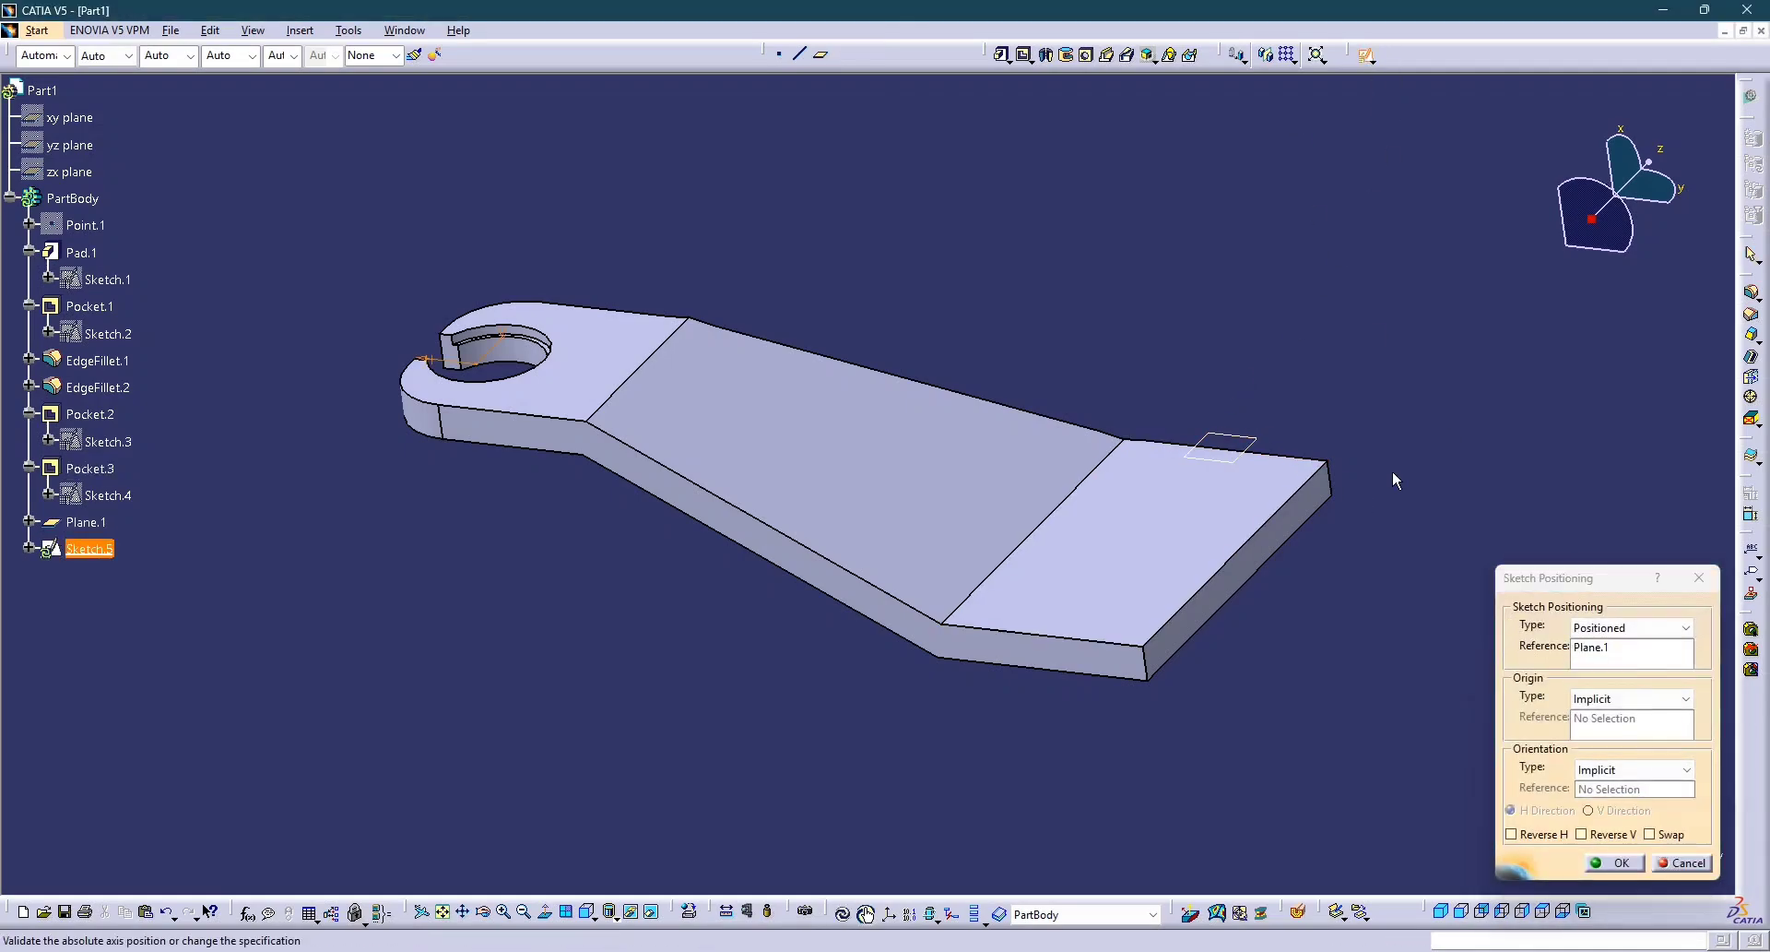
click(1604, 698)
click(1622, 745)
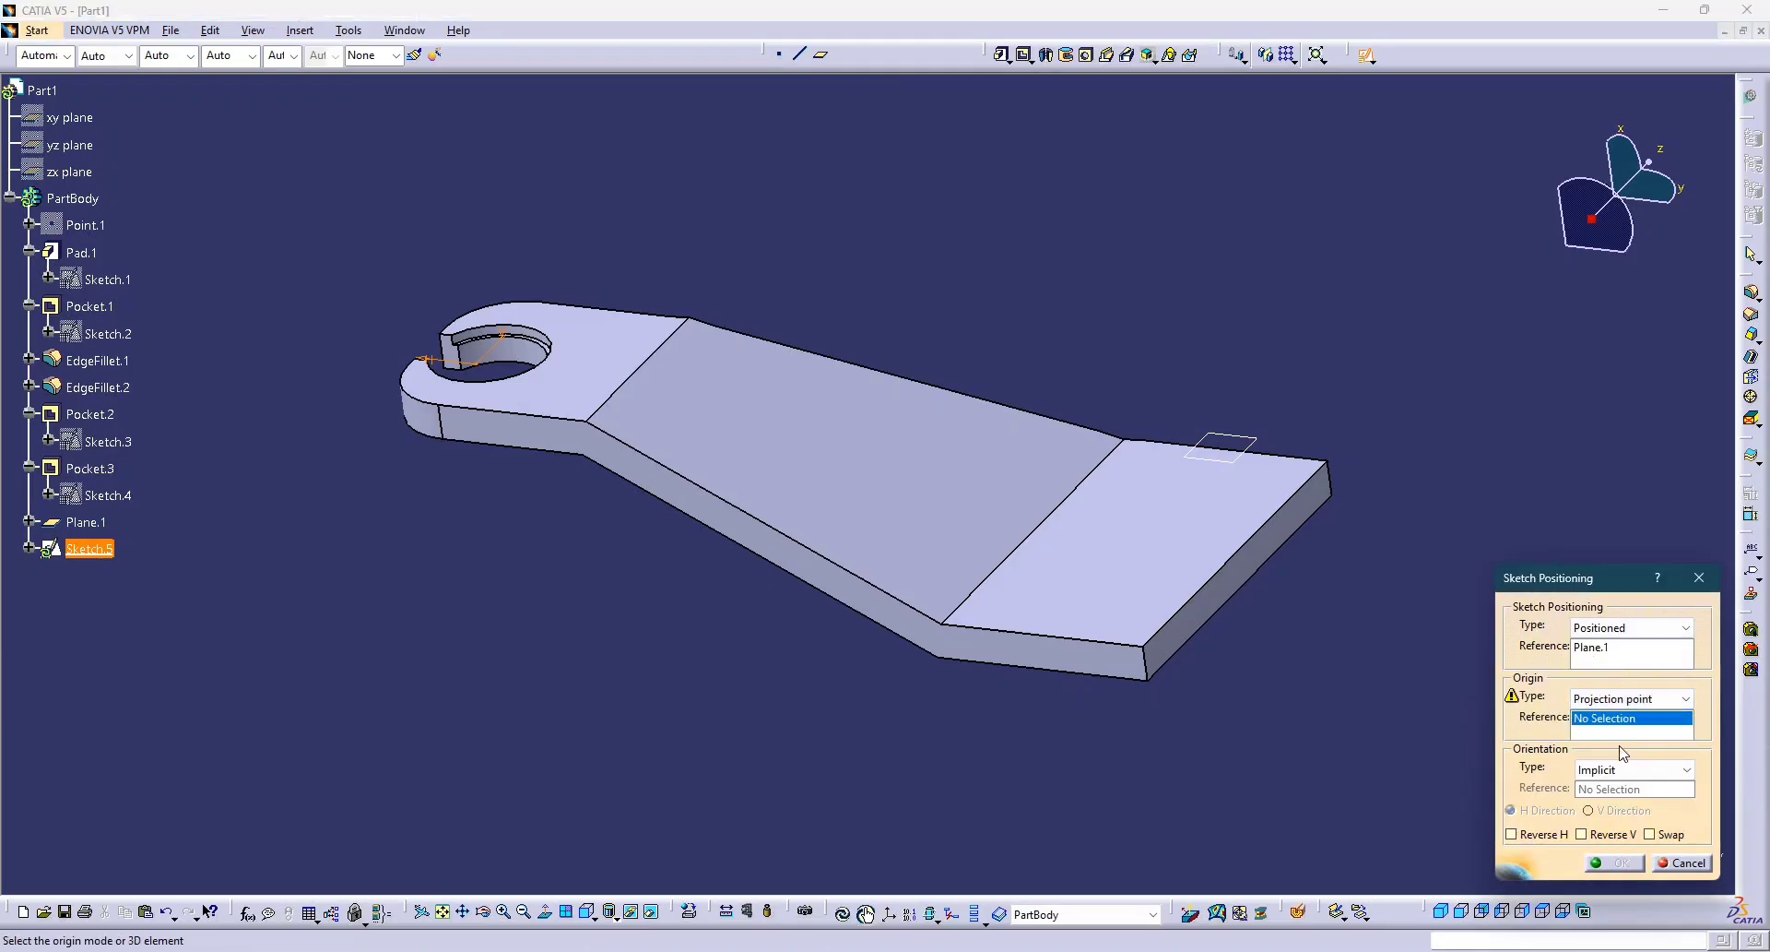
click(1598, 699)
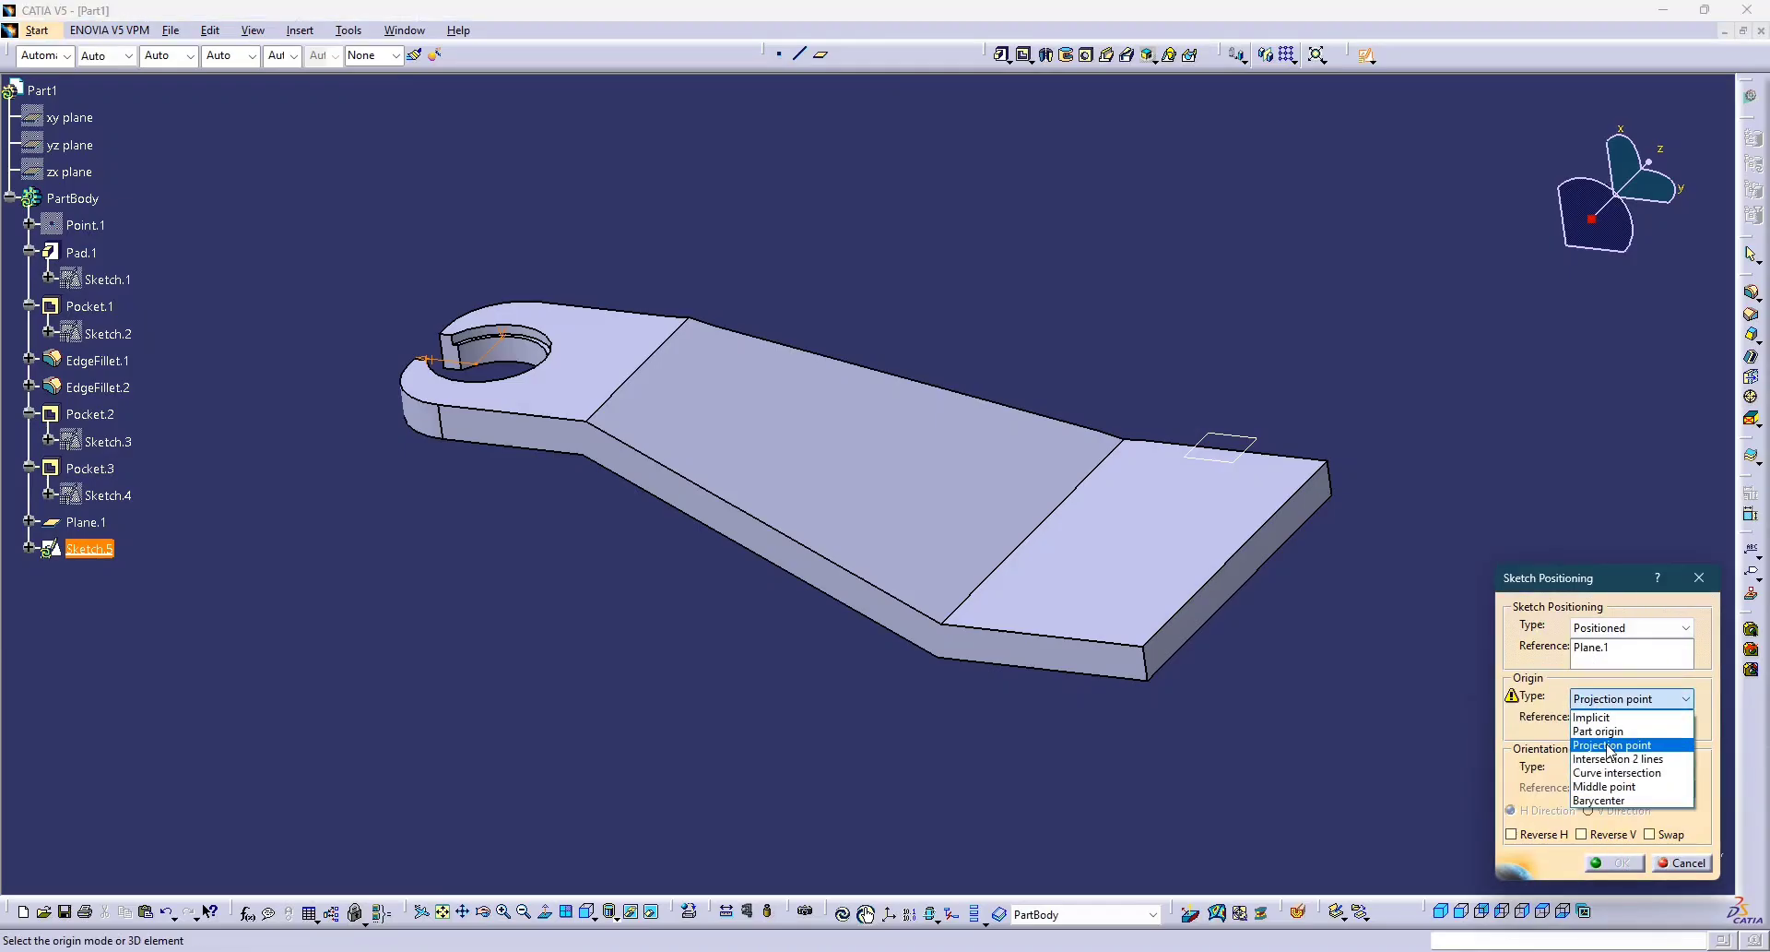
click(1612, 720)
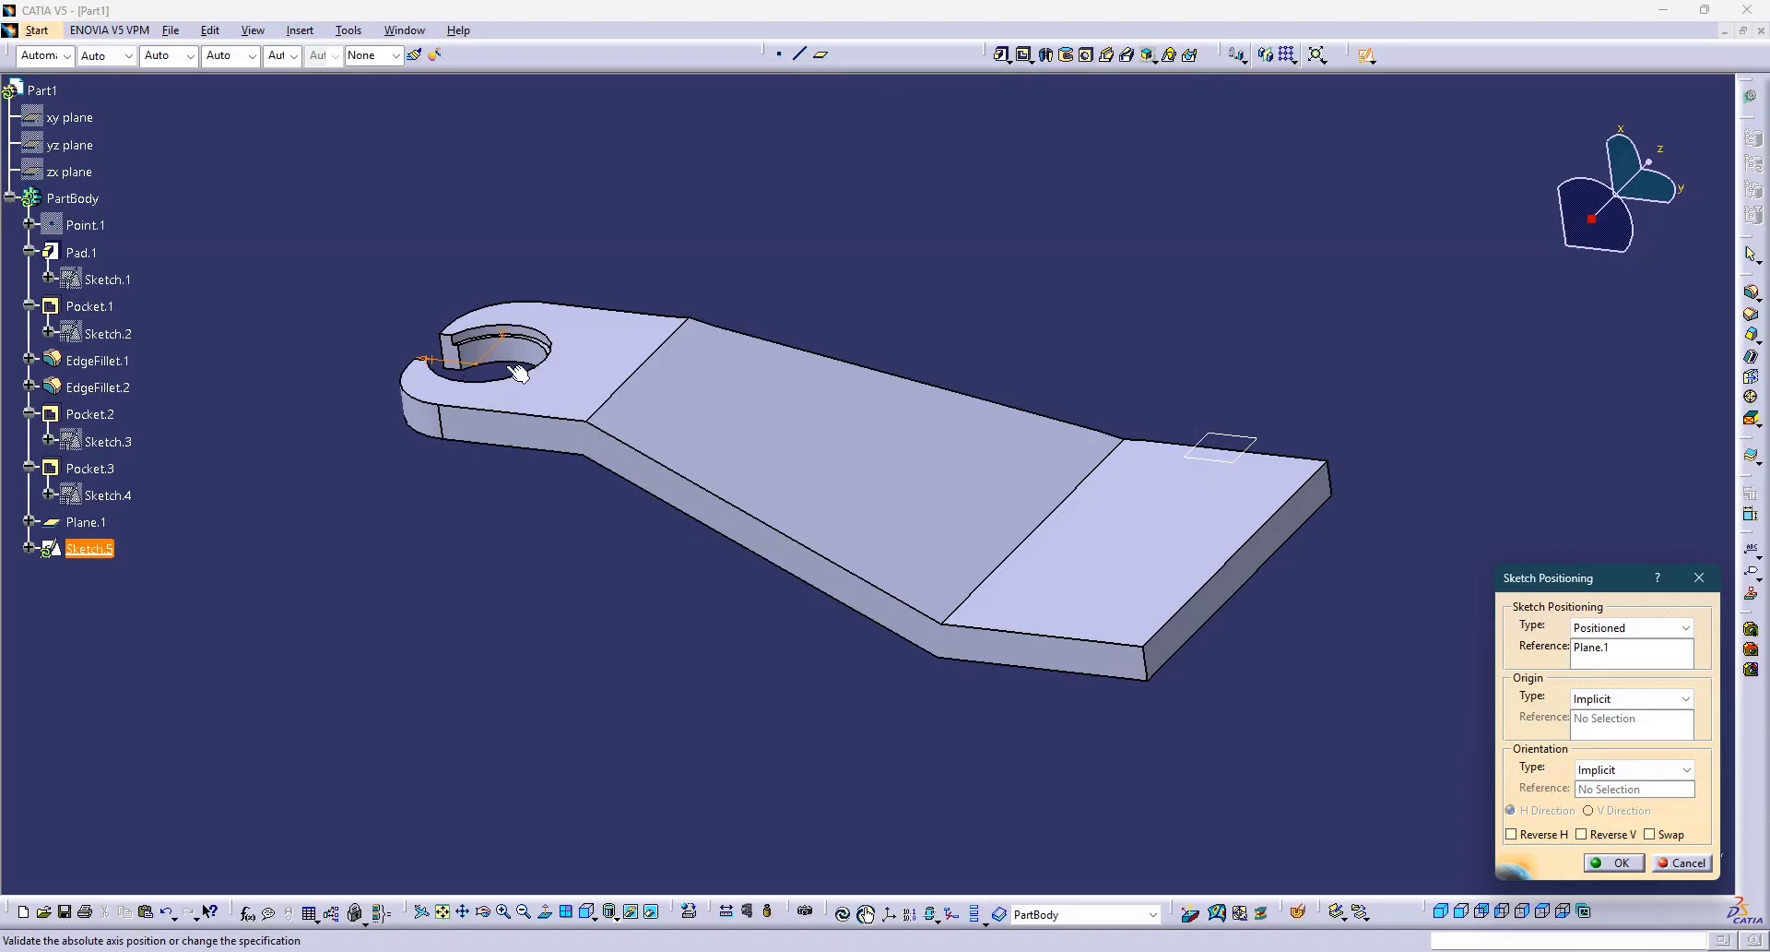
mouse_move(861, 406)
middle_down()
mouse_move(940, 585)
mouse_move(704, 344)
mouse_move(655, 443)
mouse_move(698, 560)
middle_up()
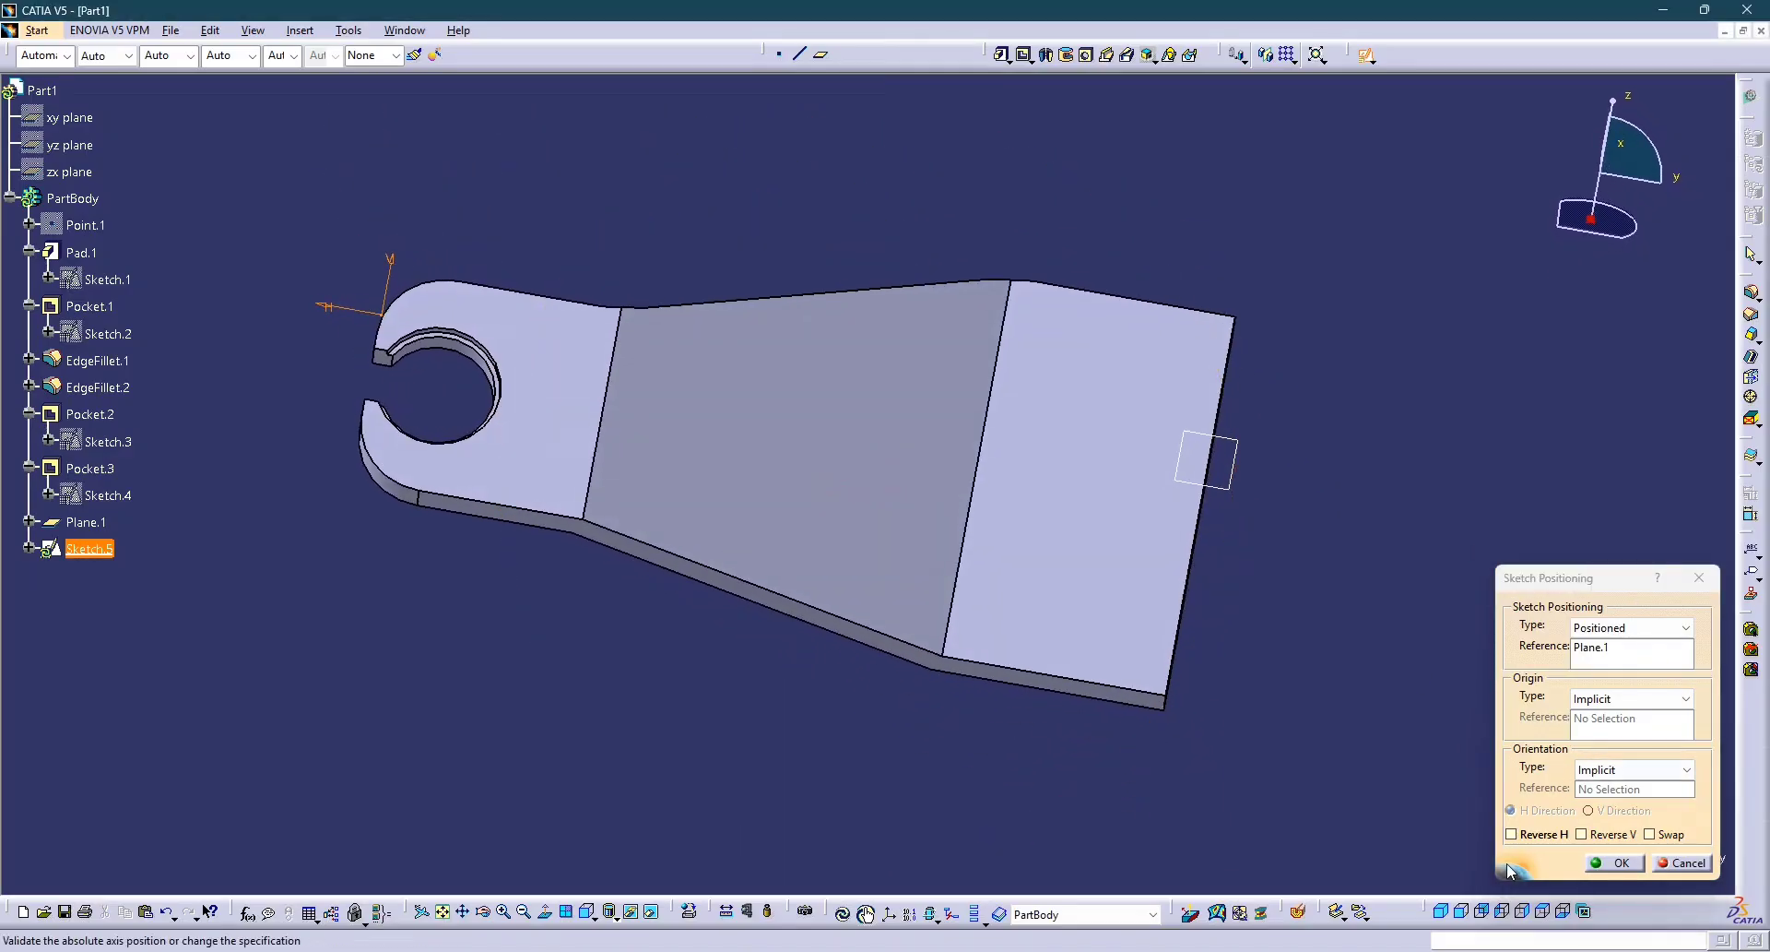
click(1531, 833)
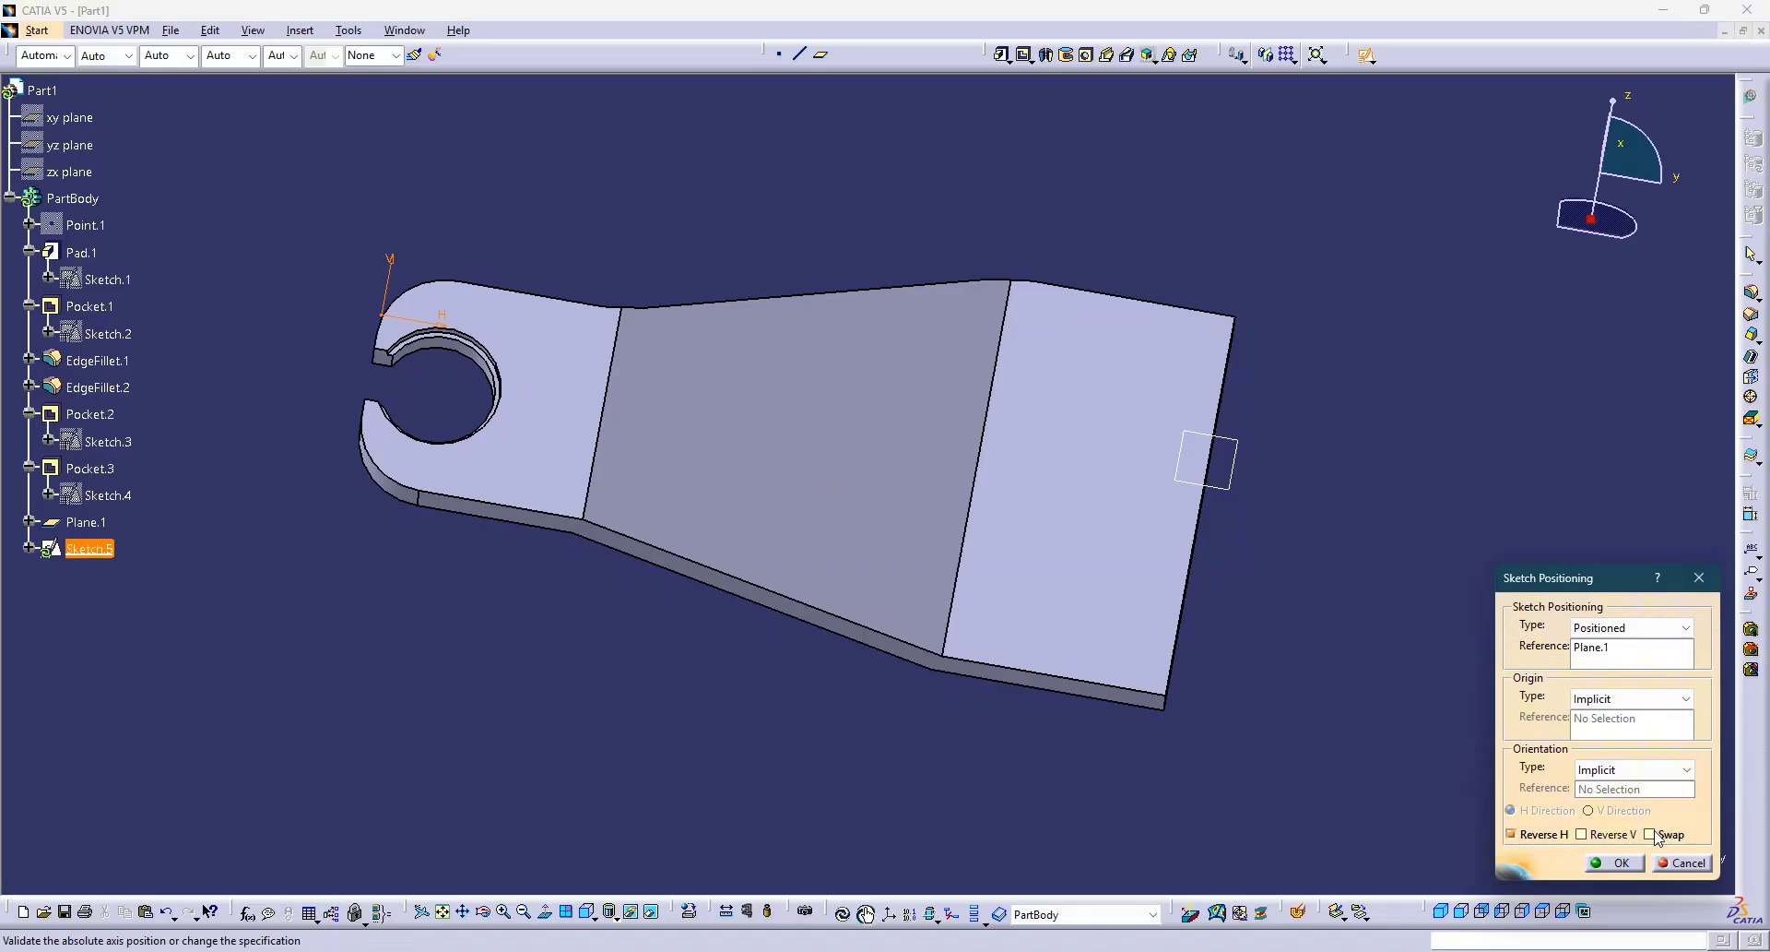
click(1612, 864)
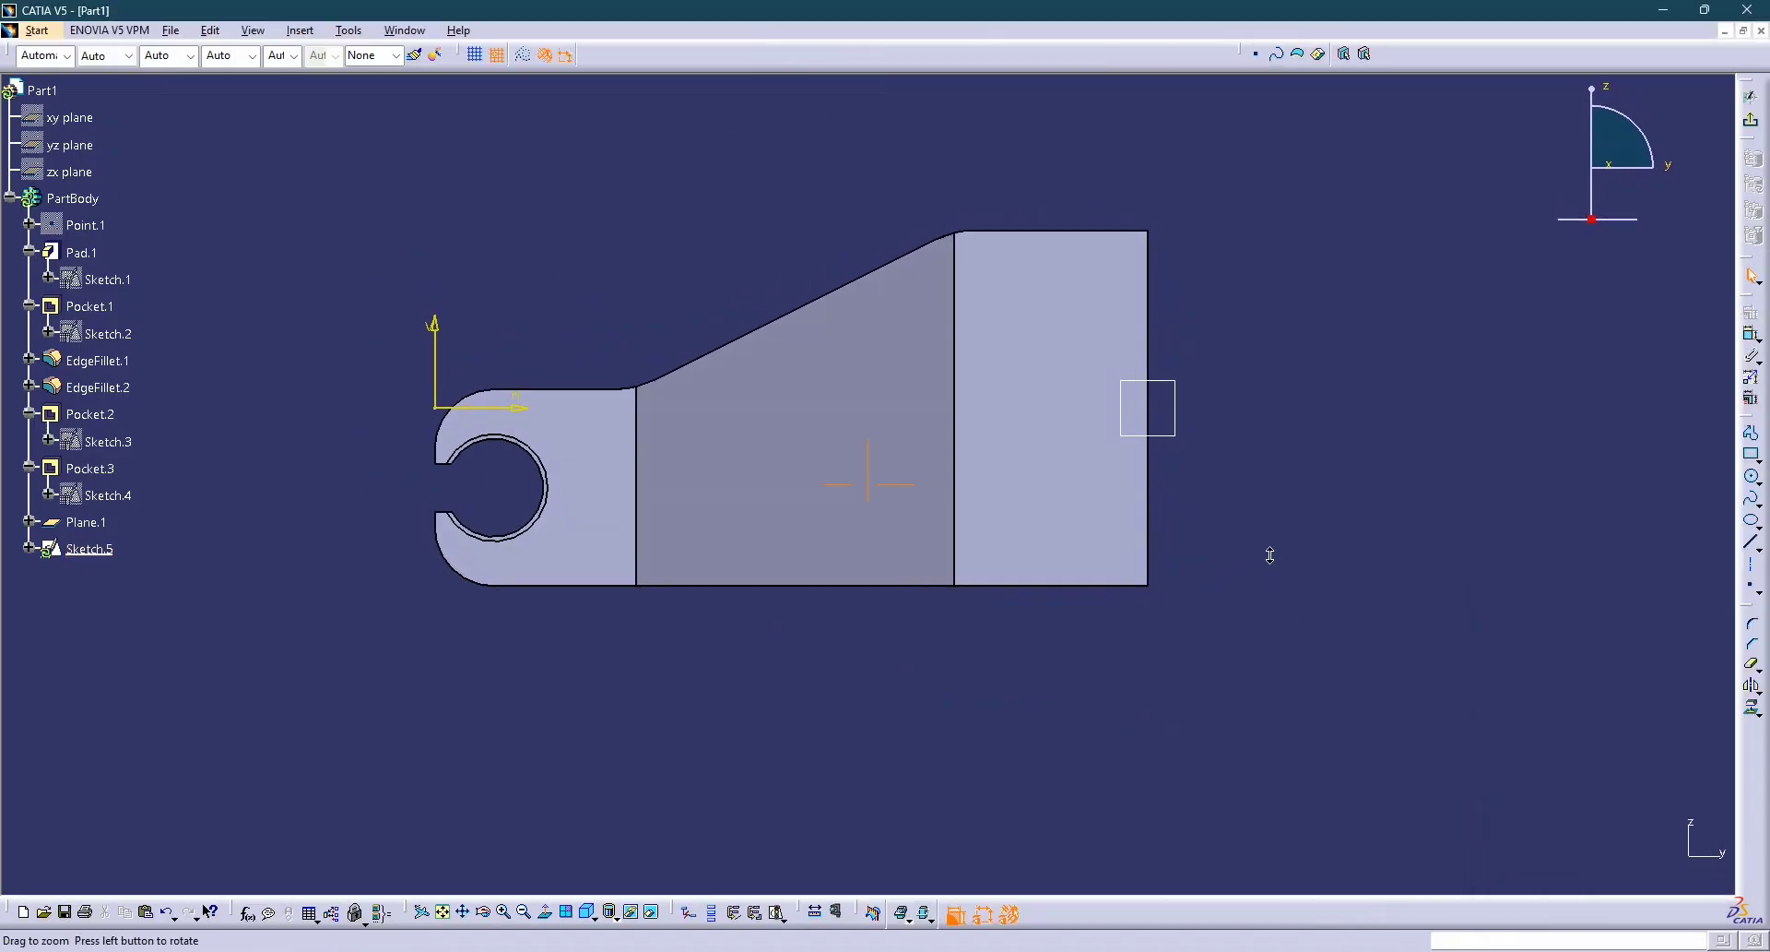
Check the curved rib in the drawing and sketch a downward-bowed cylindrical elongated hole with about 35 mm inner radius across the sloped edge.
middle_drag(1269, 555, 1264, 521)
middle_drag(1259, 557, 1217, 673)
key(alt+Tab)
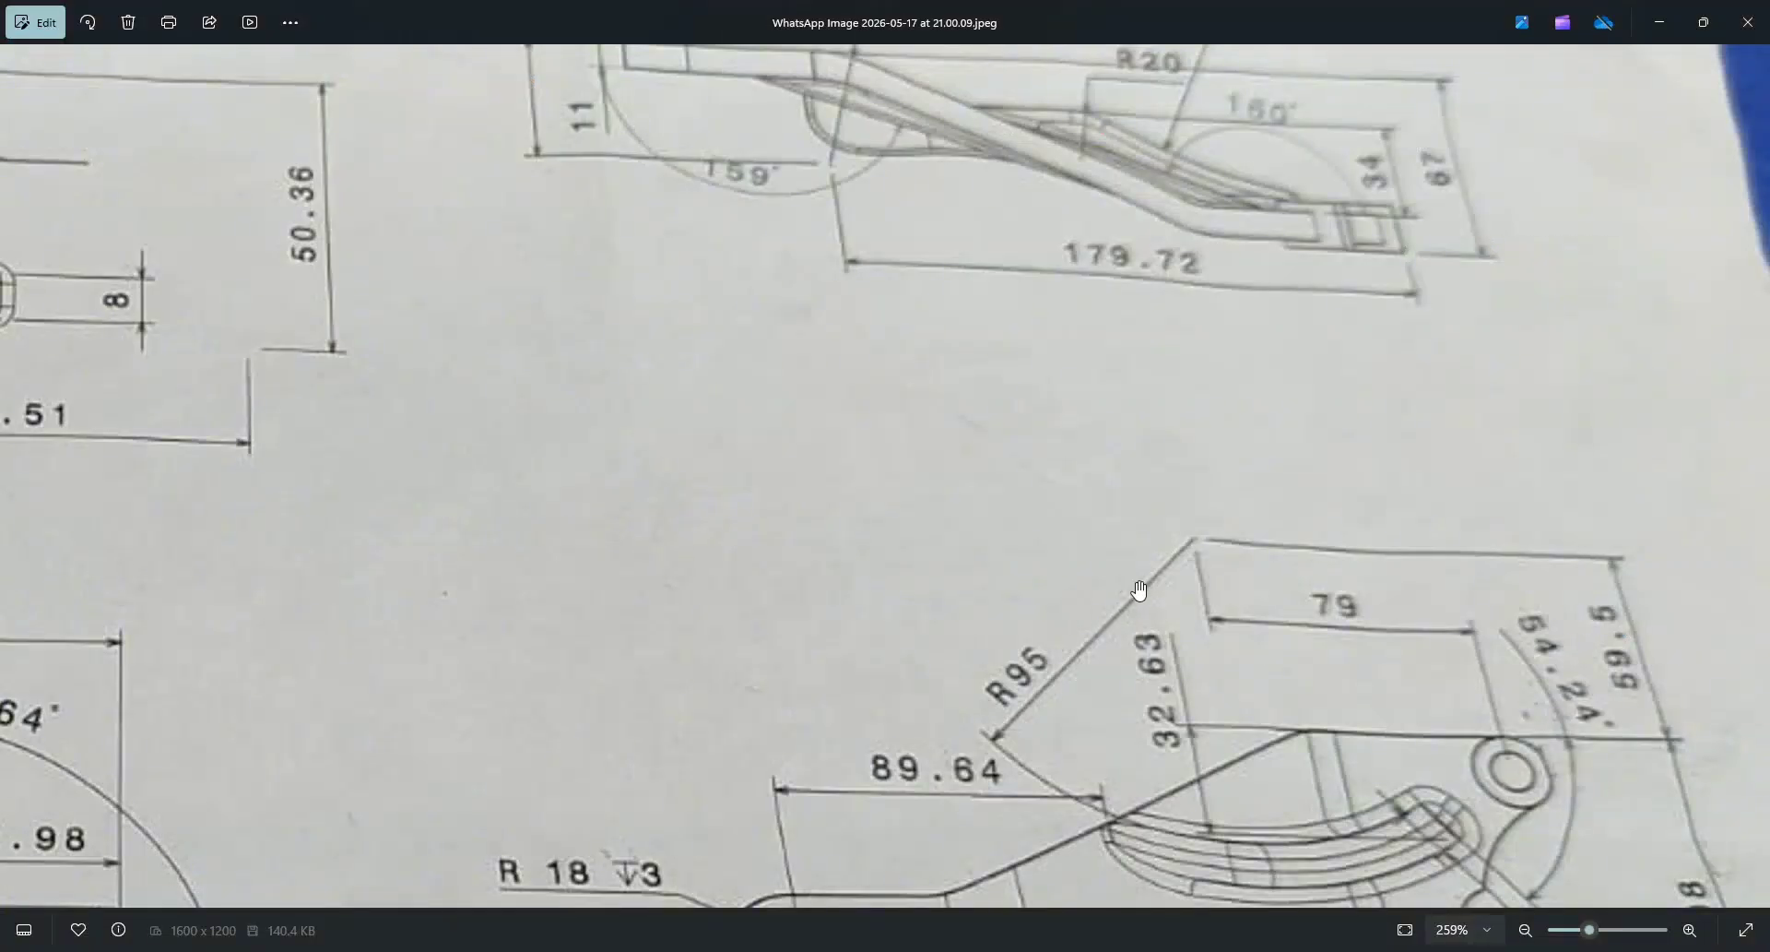
scroll(1140, 591, down, 2)
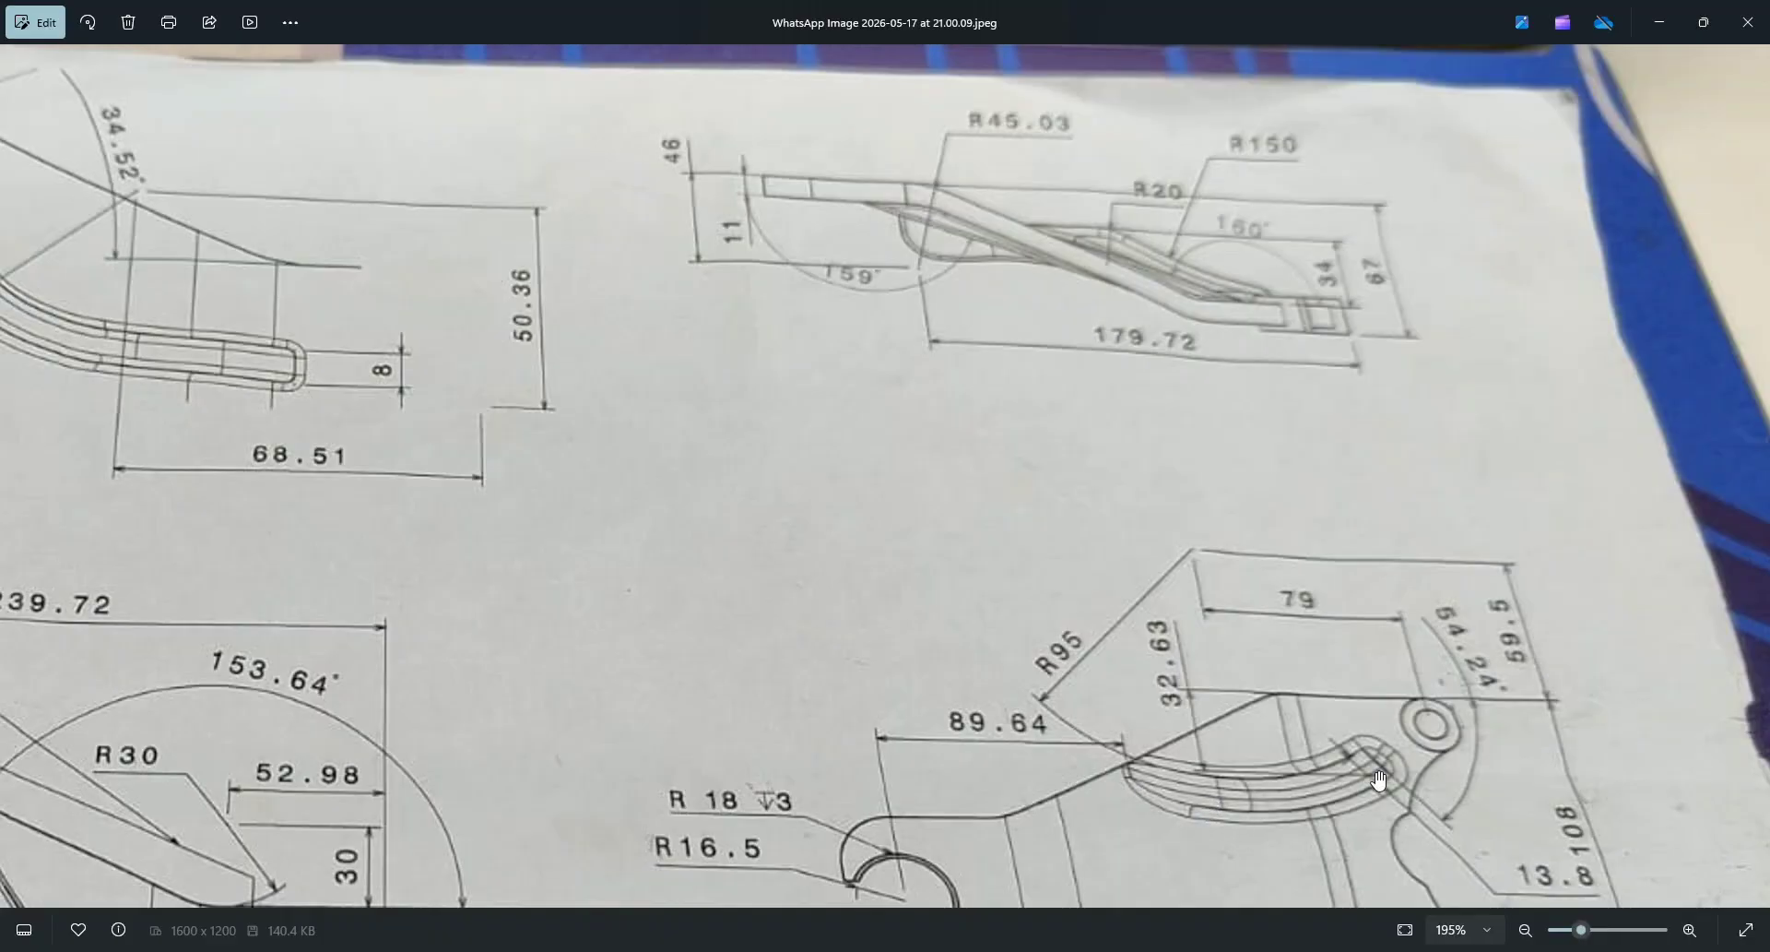
key(alt+Tab)
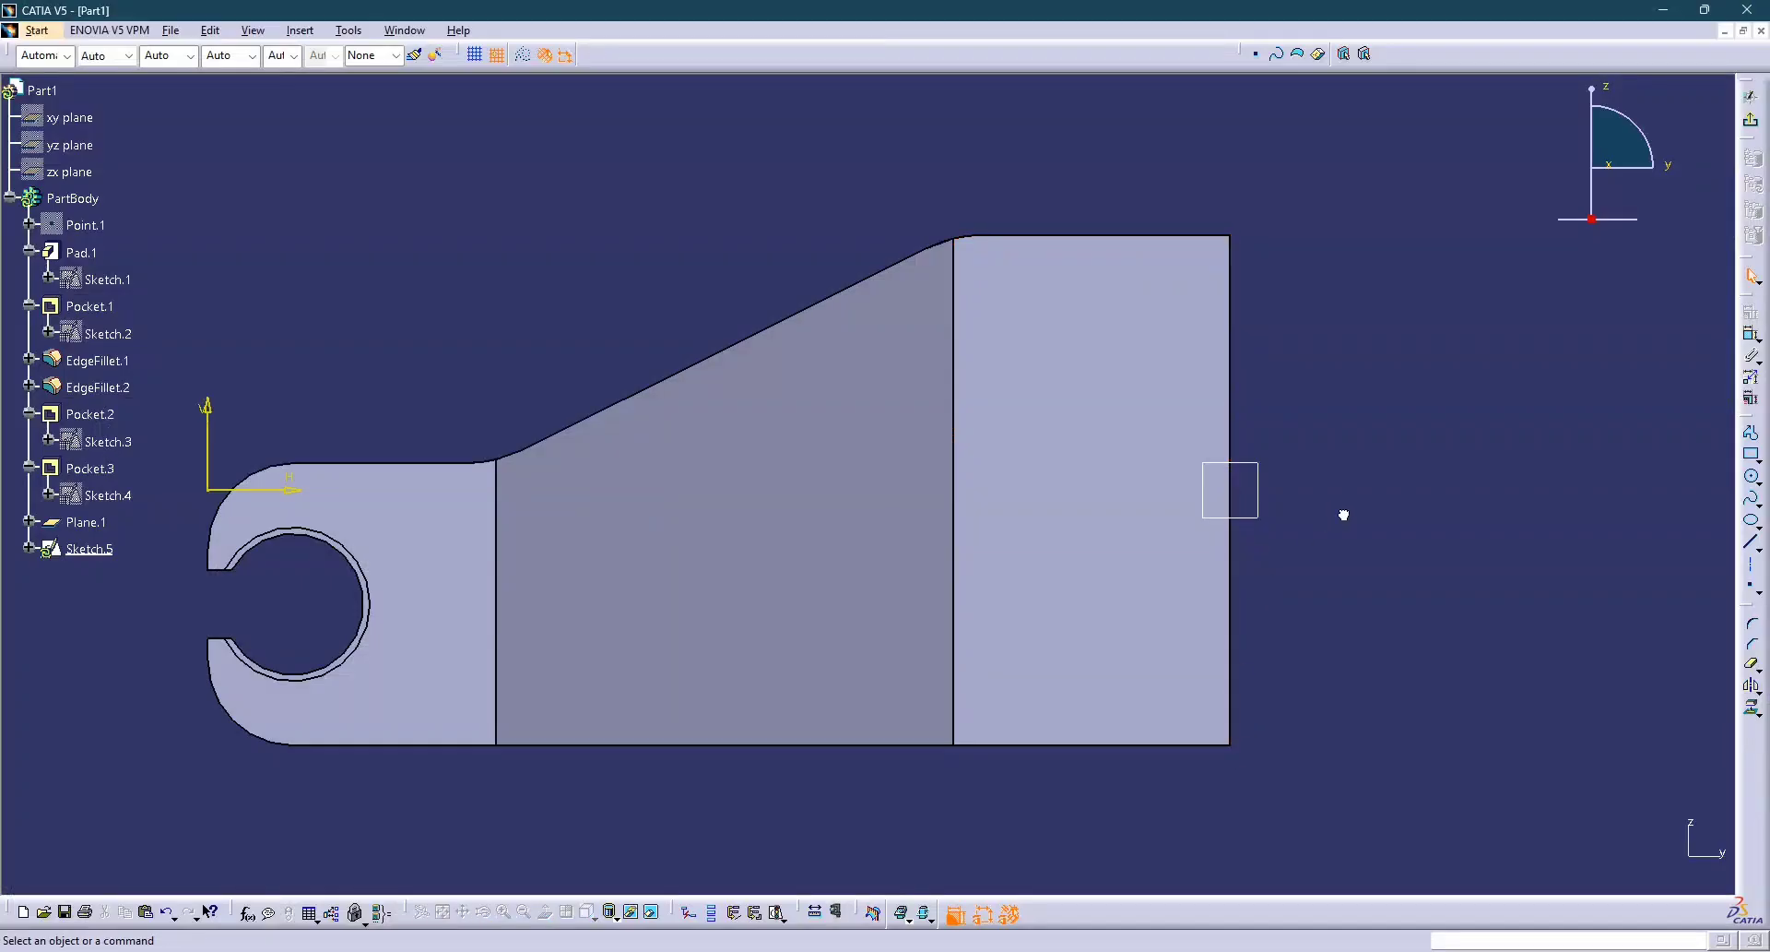
click(1757, 483)
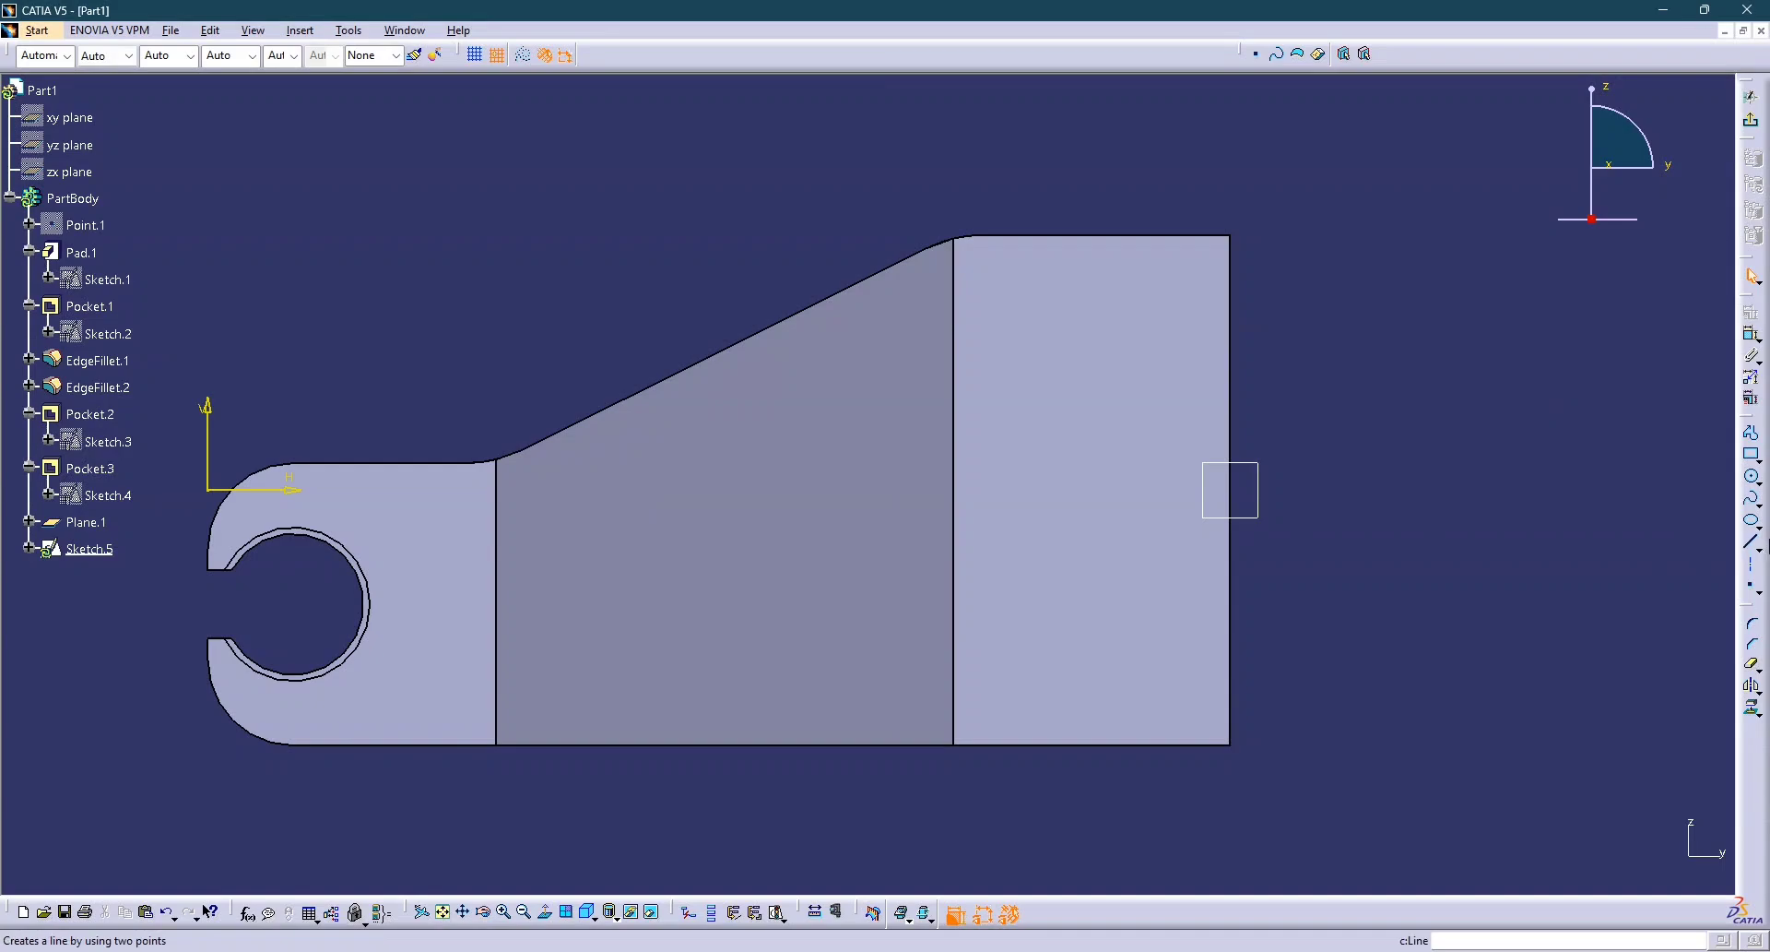
click(1757, 460)
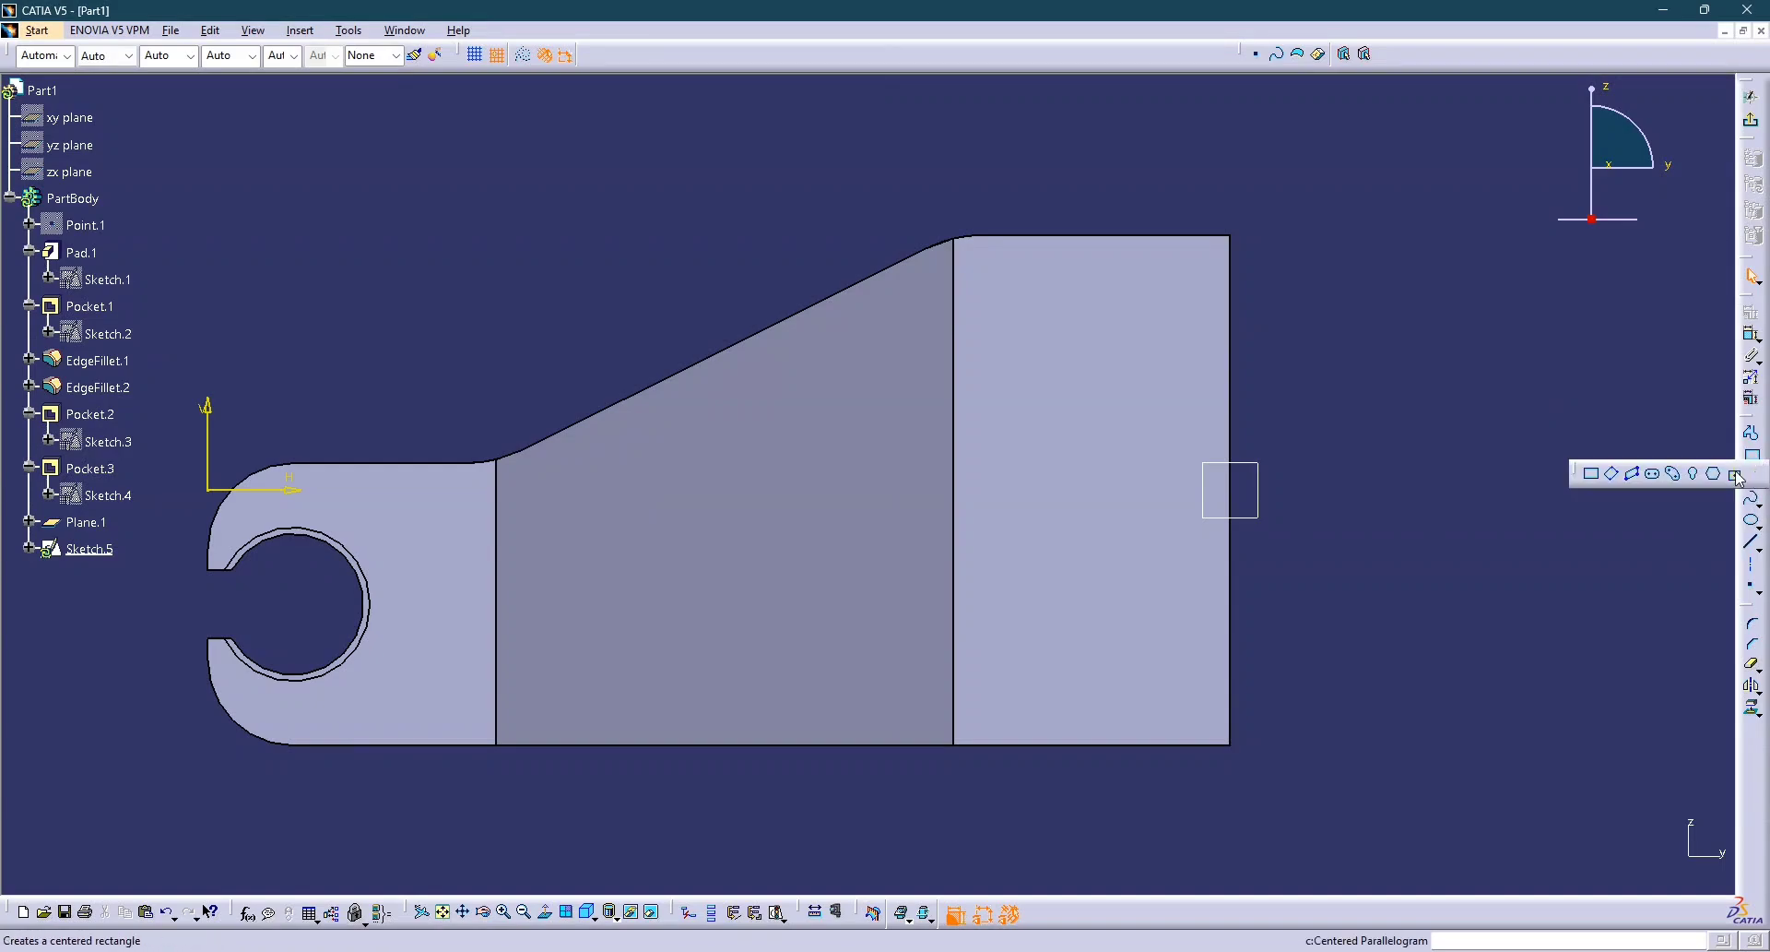
click(1673, 472)
middle_drag(975, 352, 1008, 540)
click(922, 302)
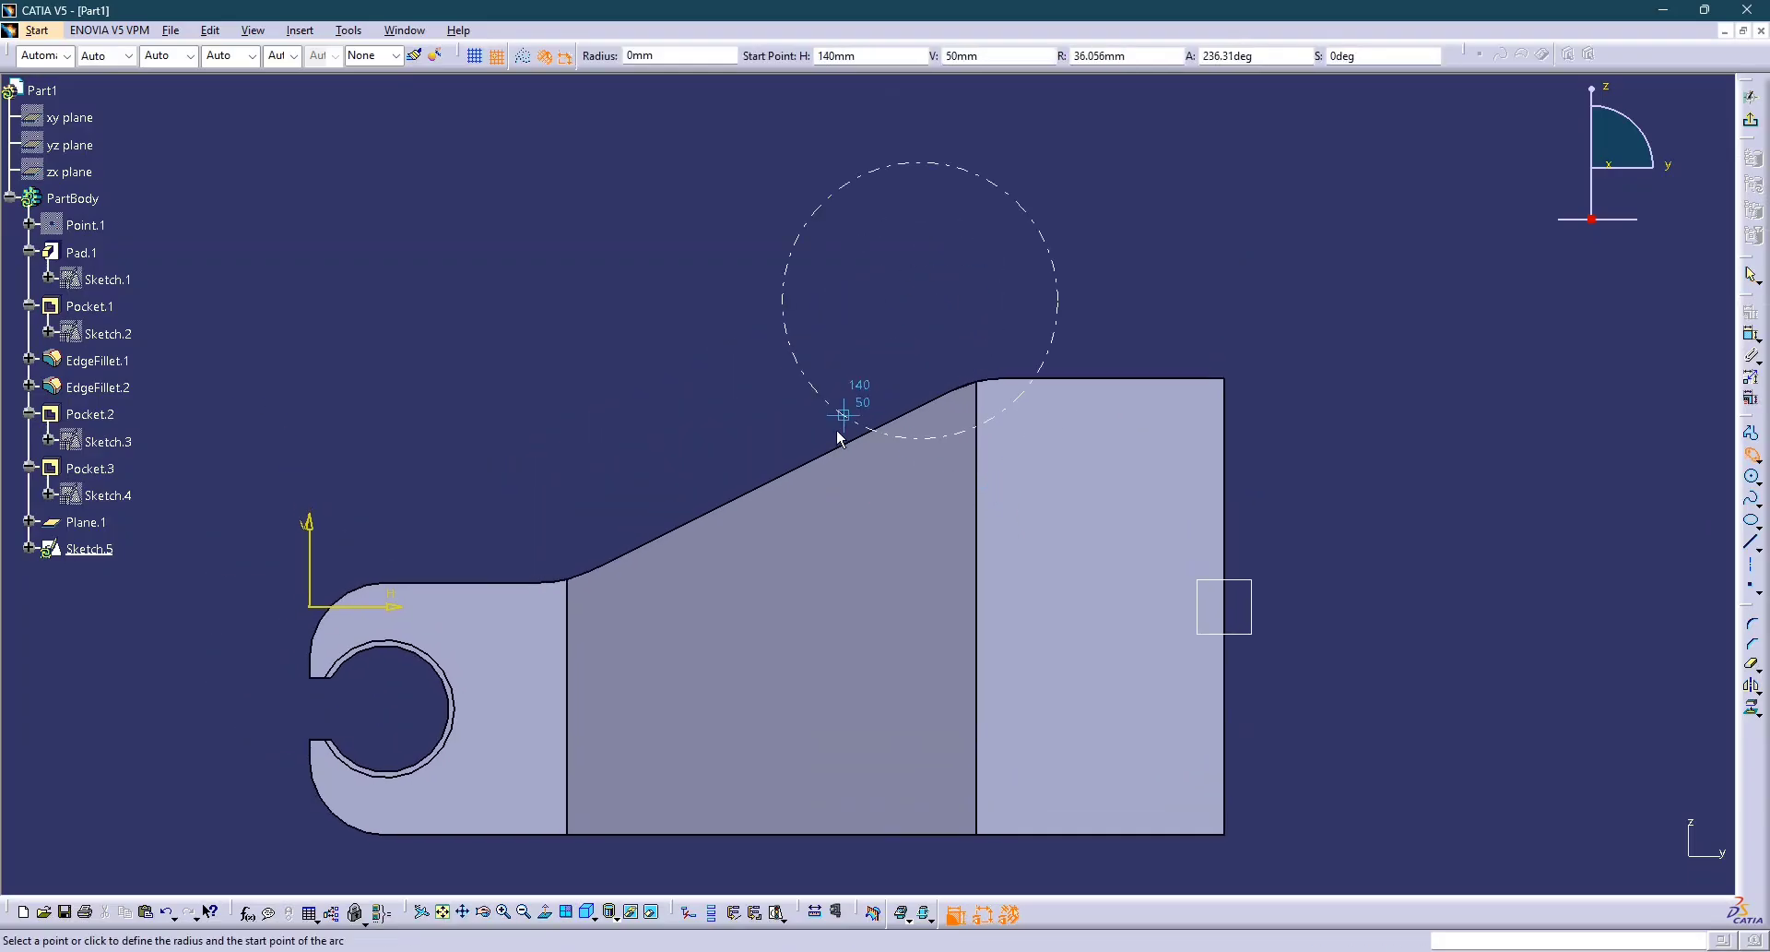
click(803, 428)
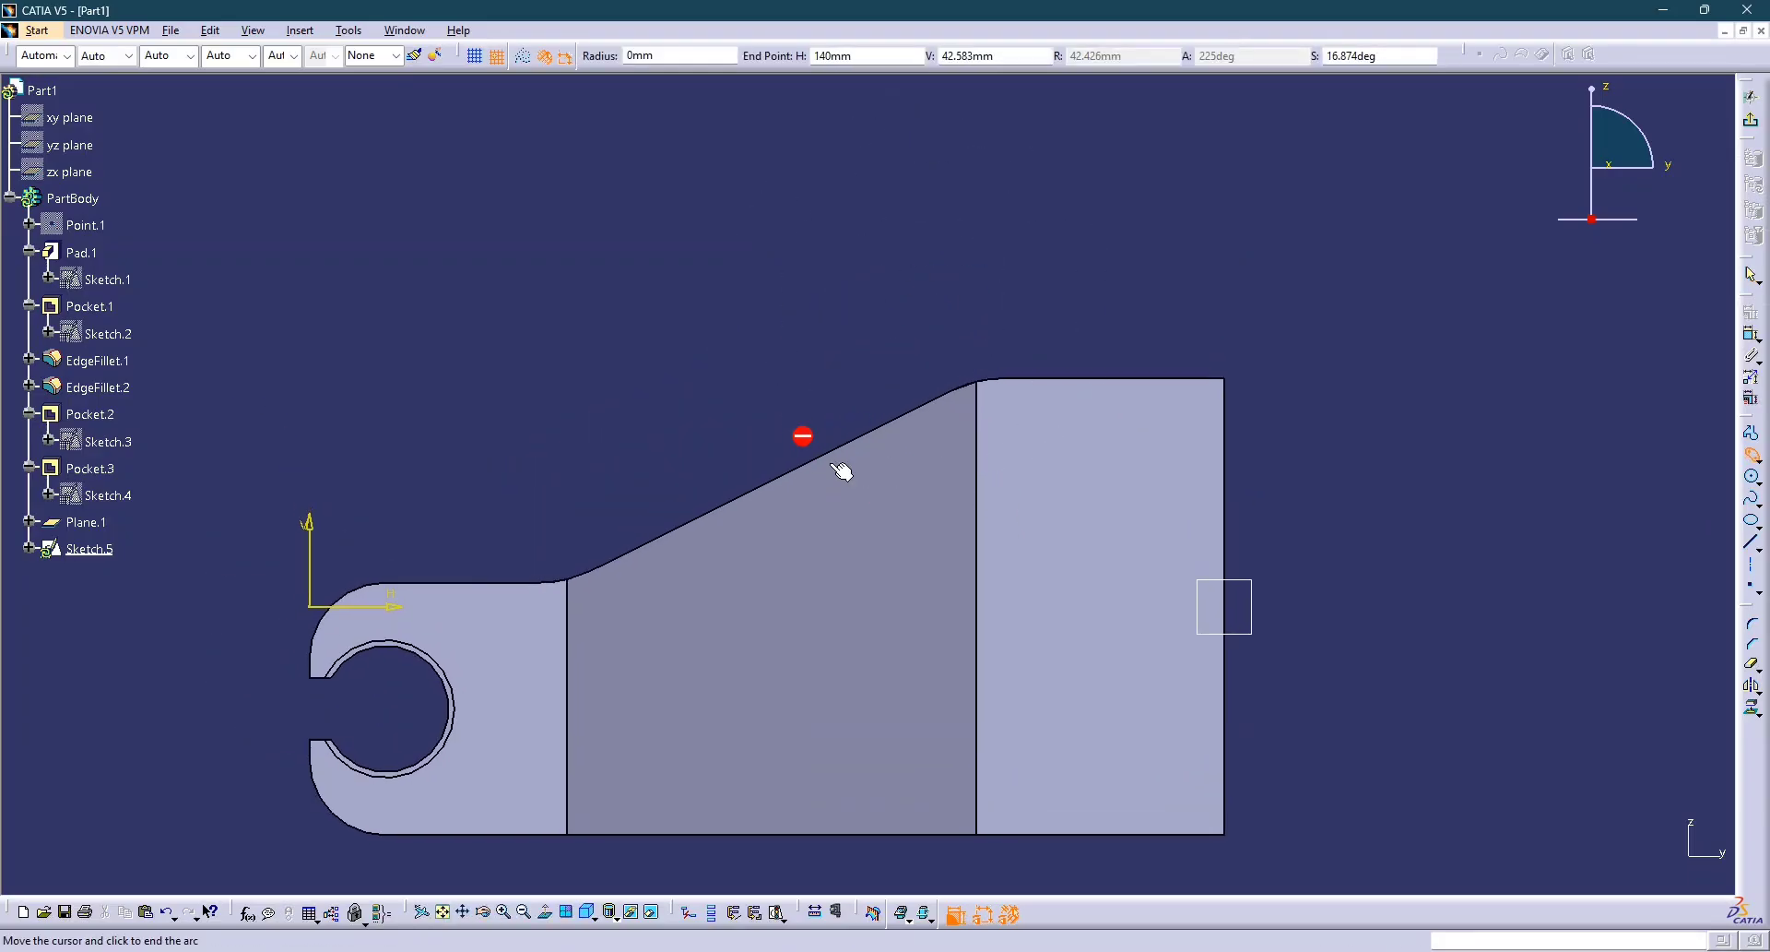
click(1110, 456)
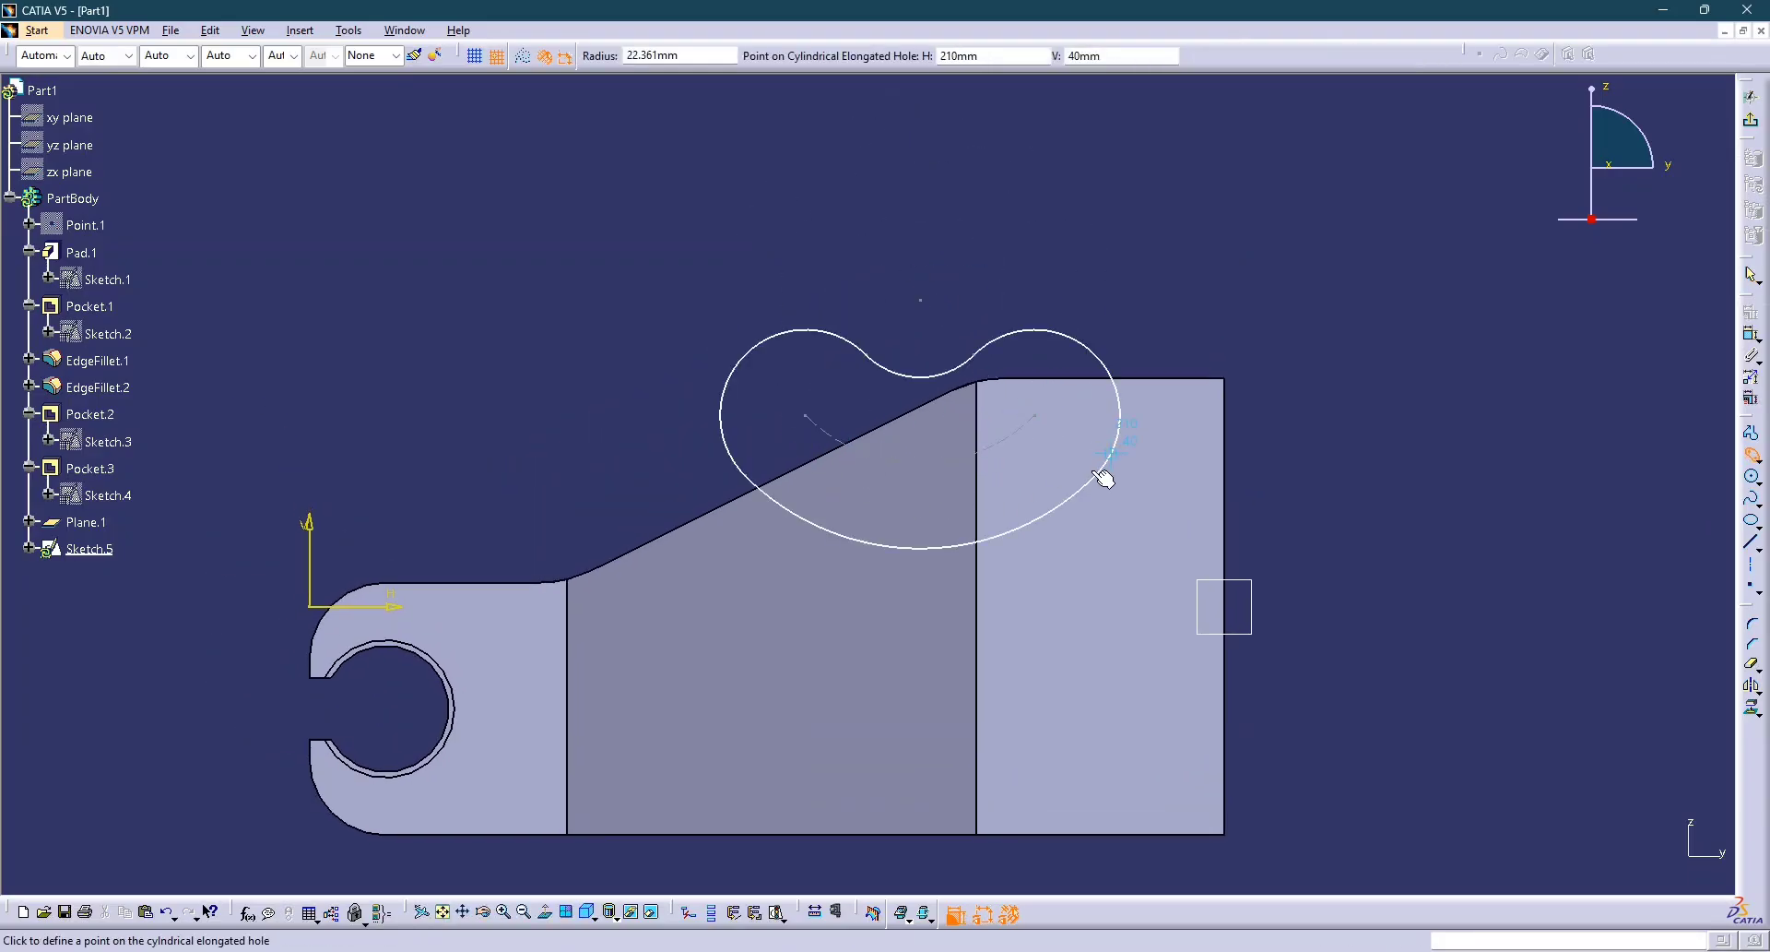
click(1025, 466)
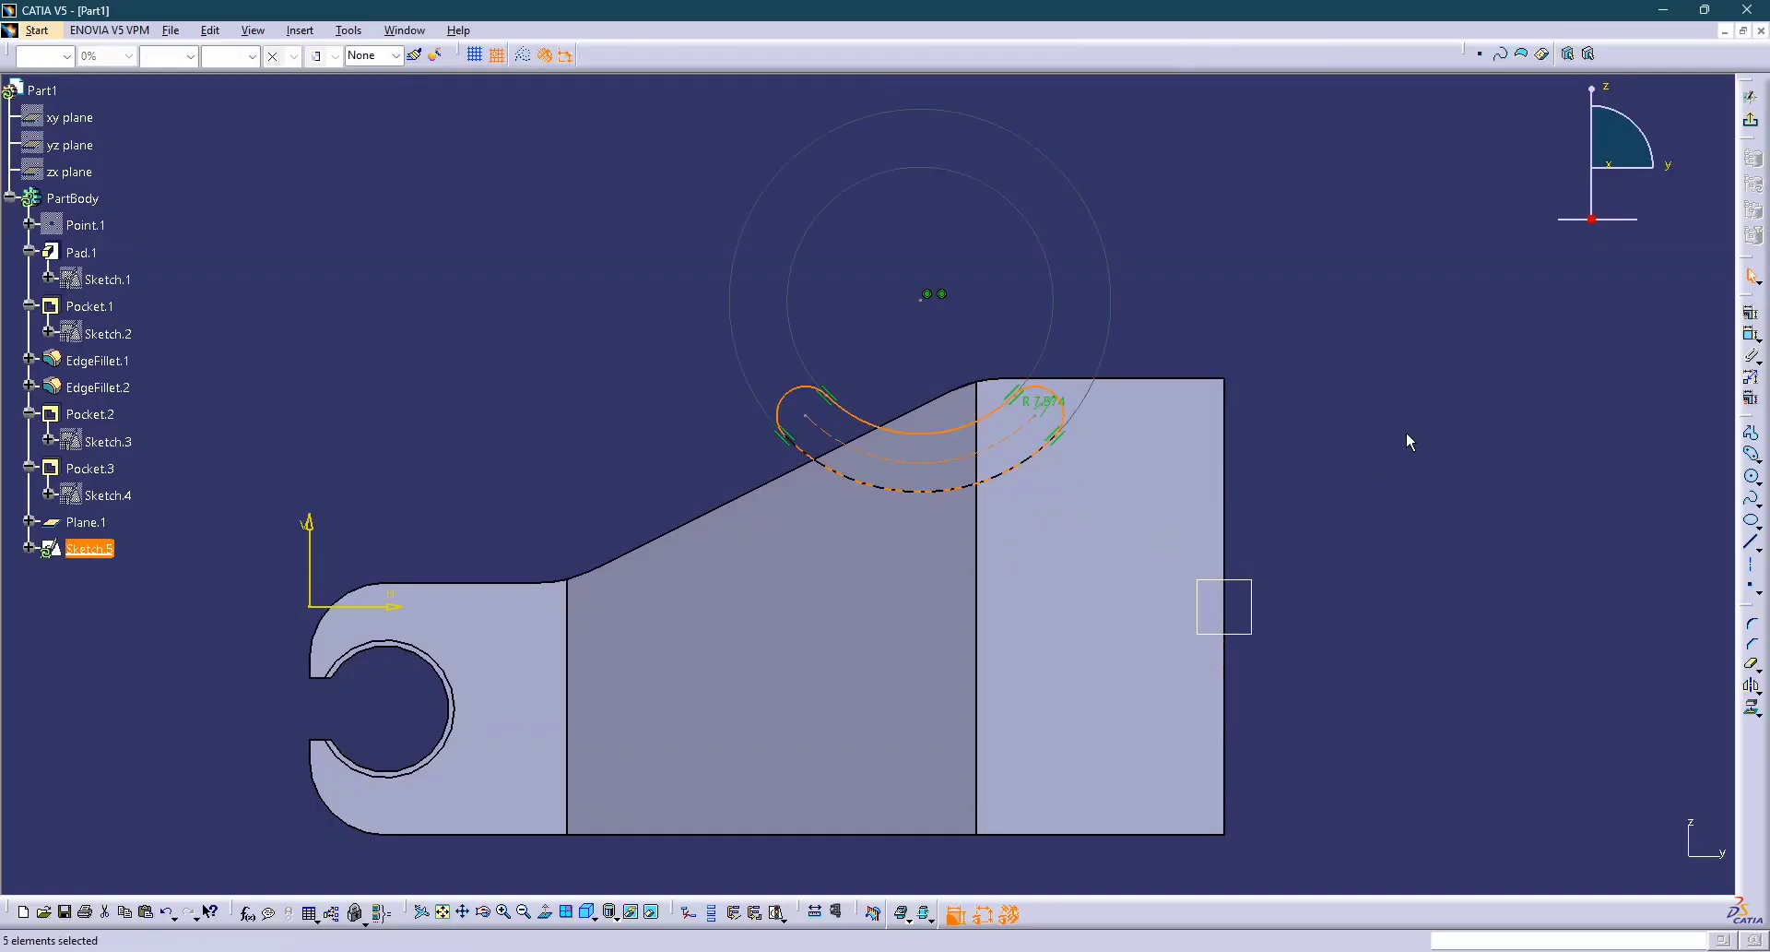
click(1373, 479)
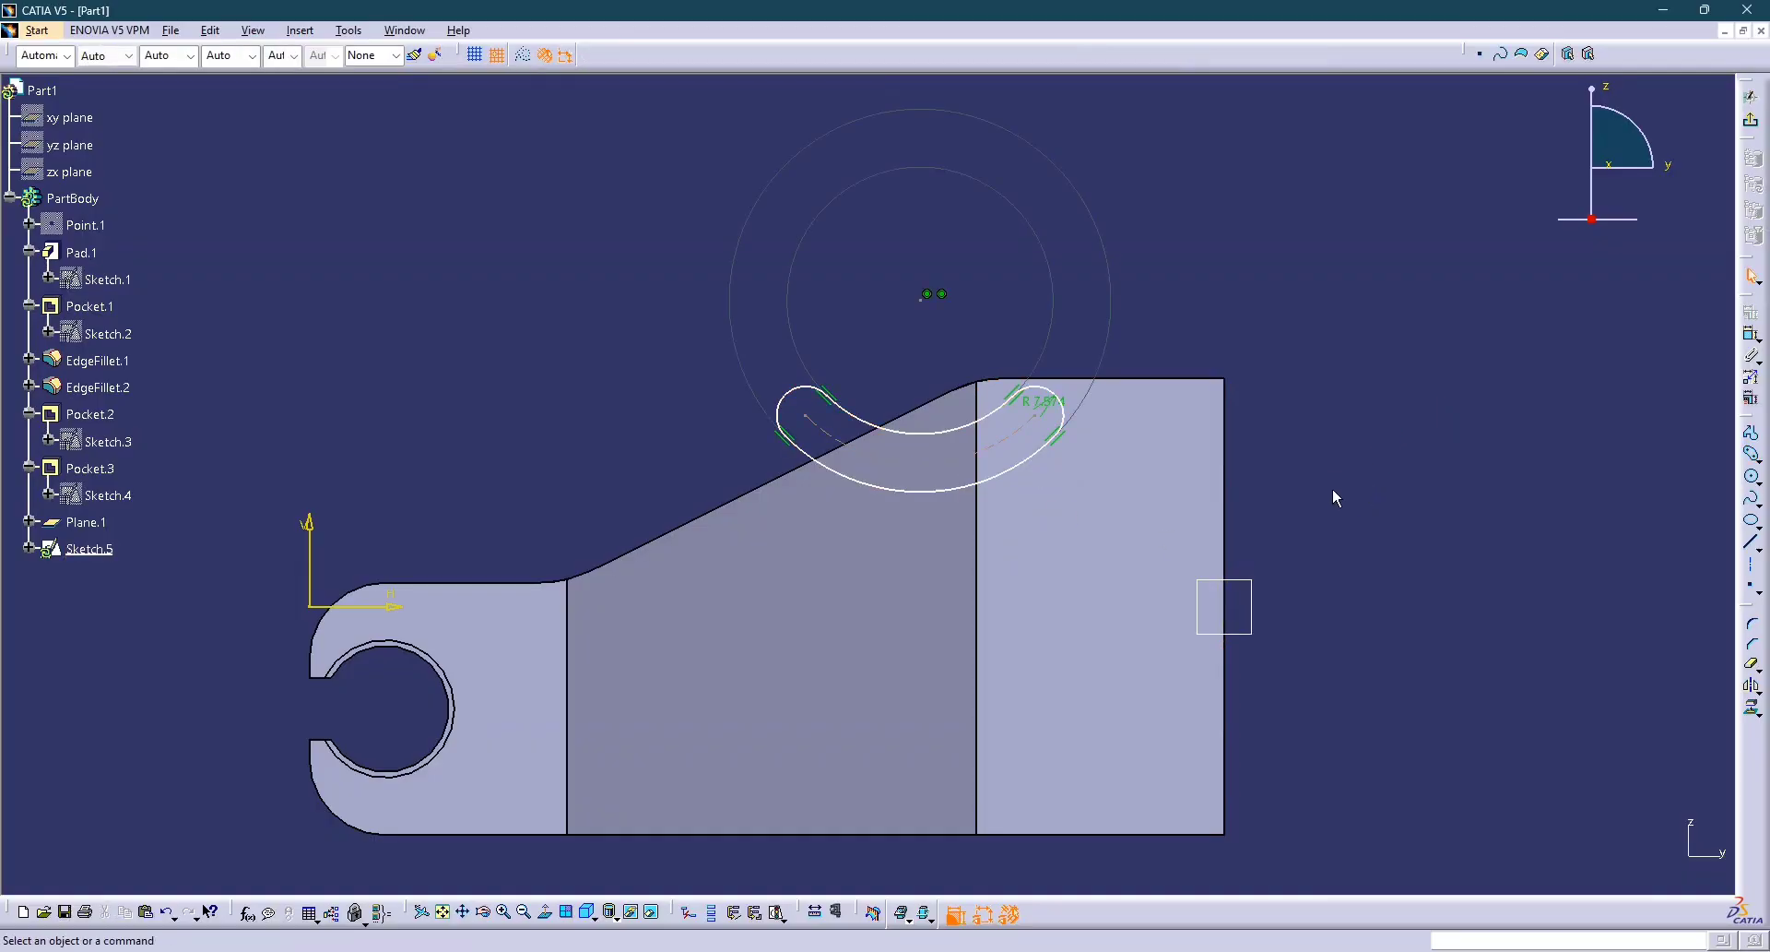
Check the dimensions of the curved rib in the drawing's view with the hooked end.
key(alt+Tab)
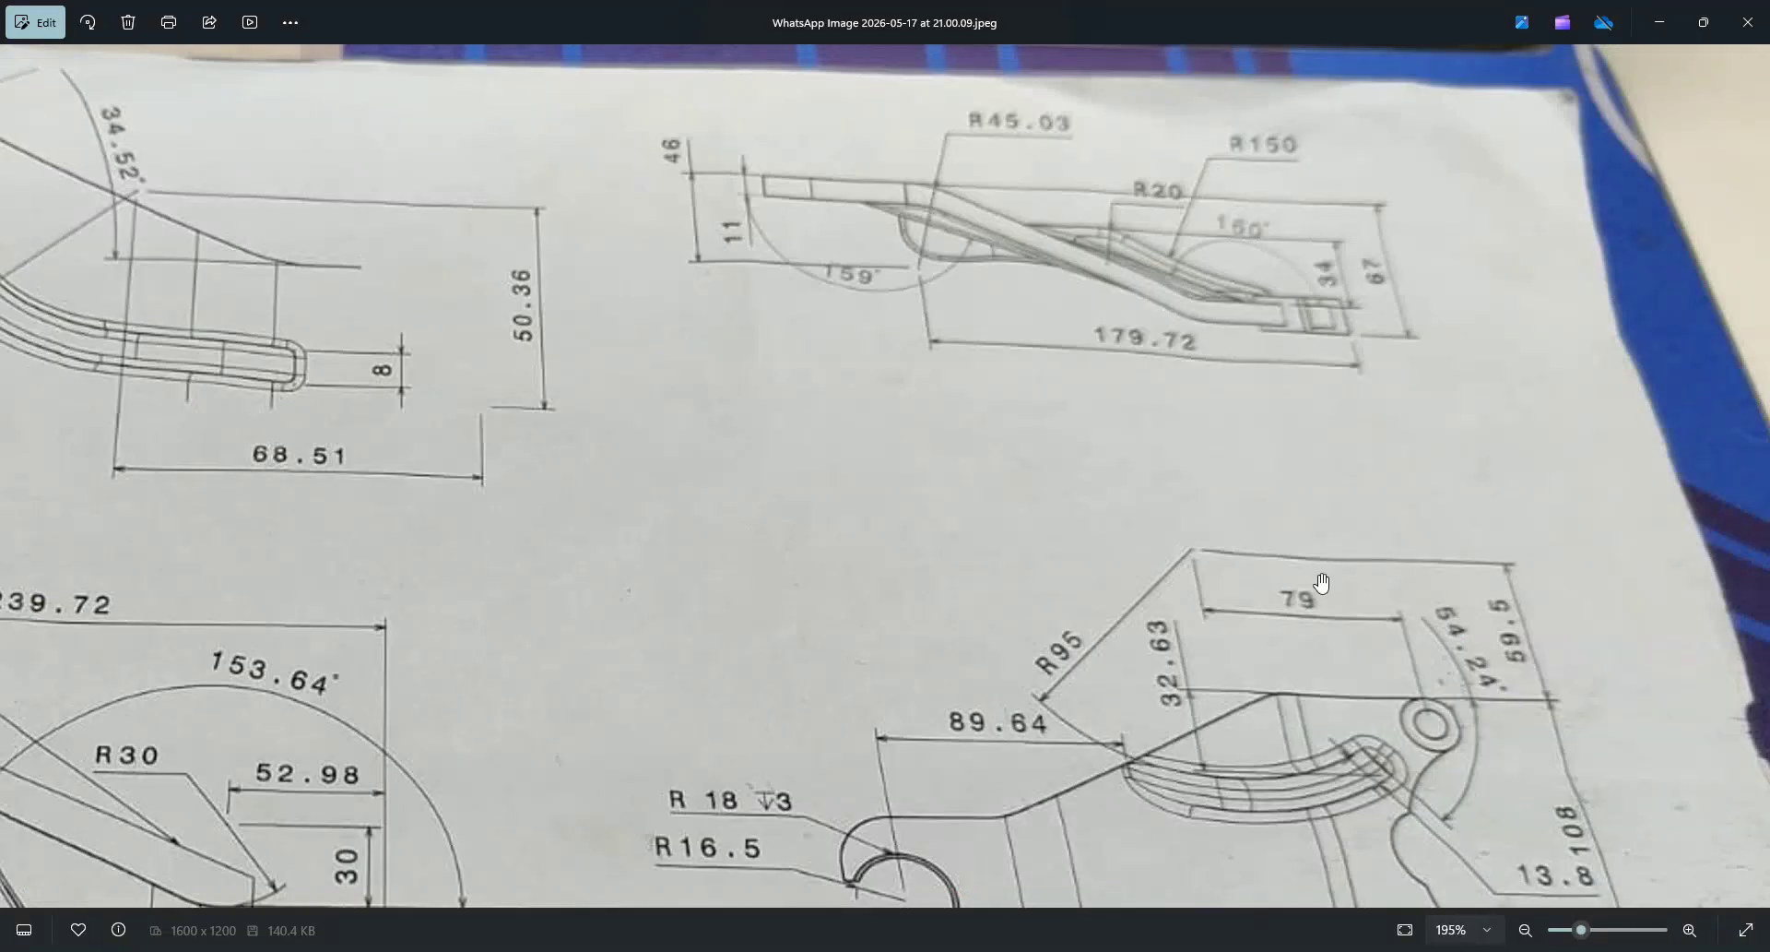
scroll(1173, 522, down, 2)
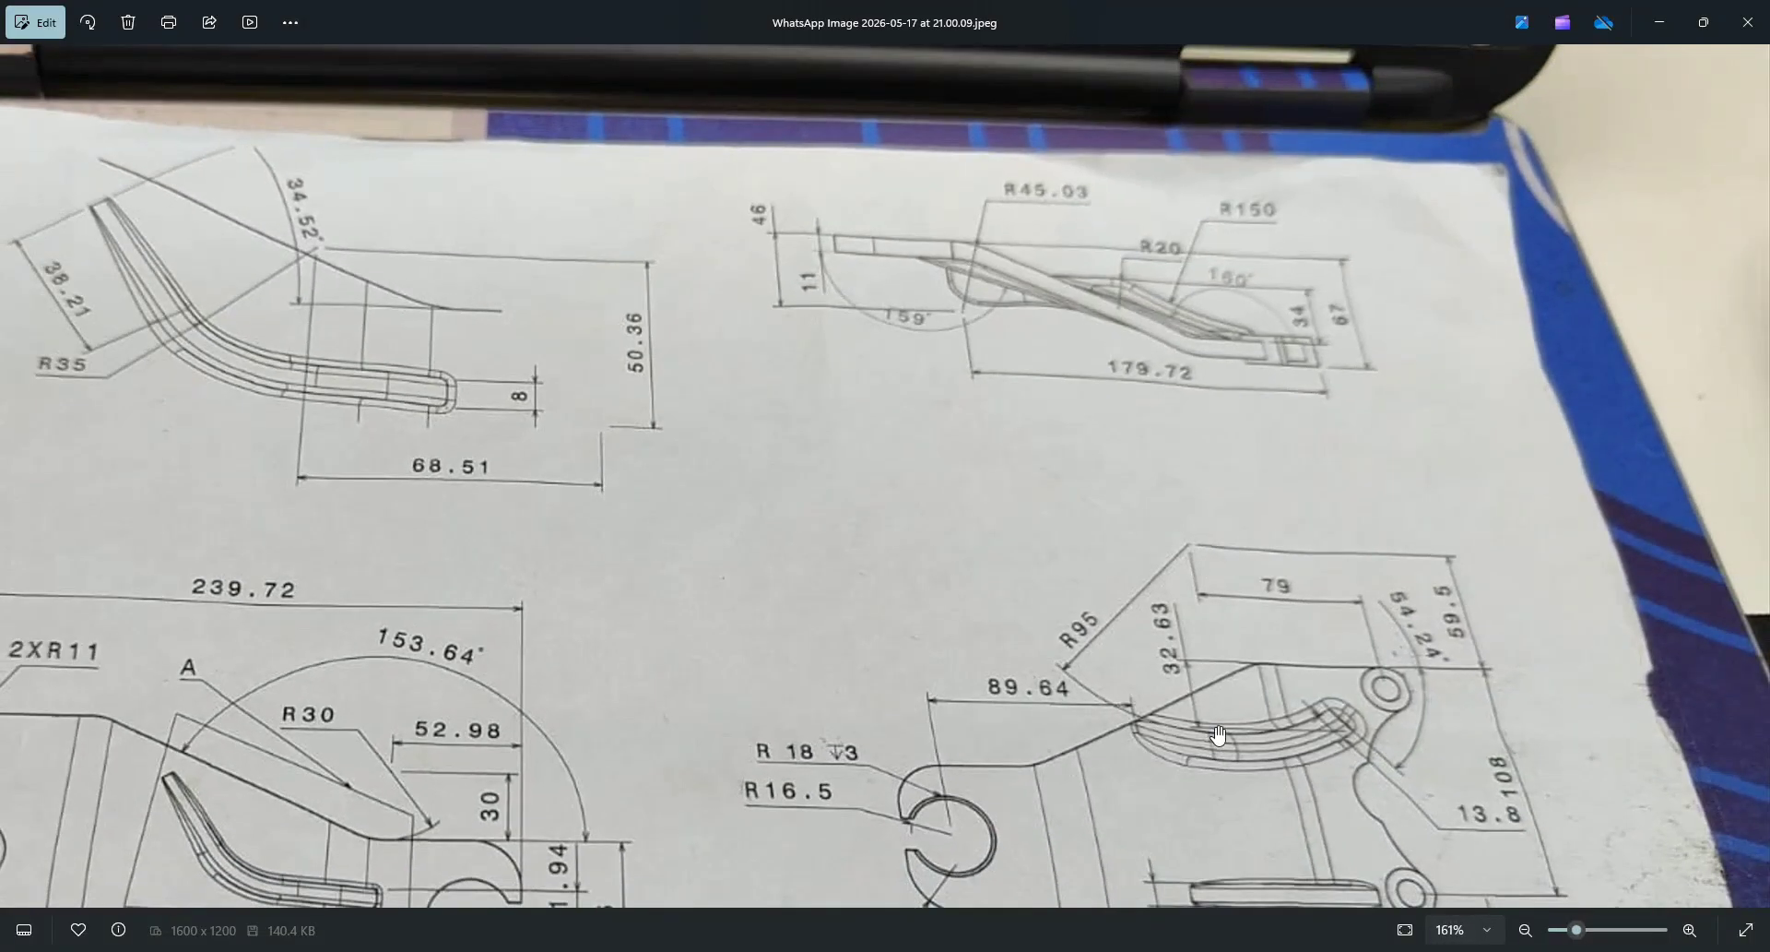
key(alt+Tab)
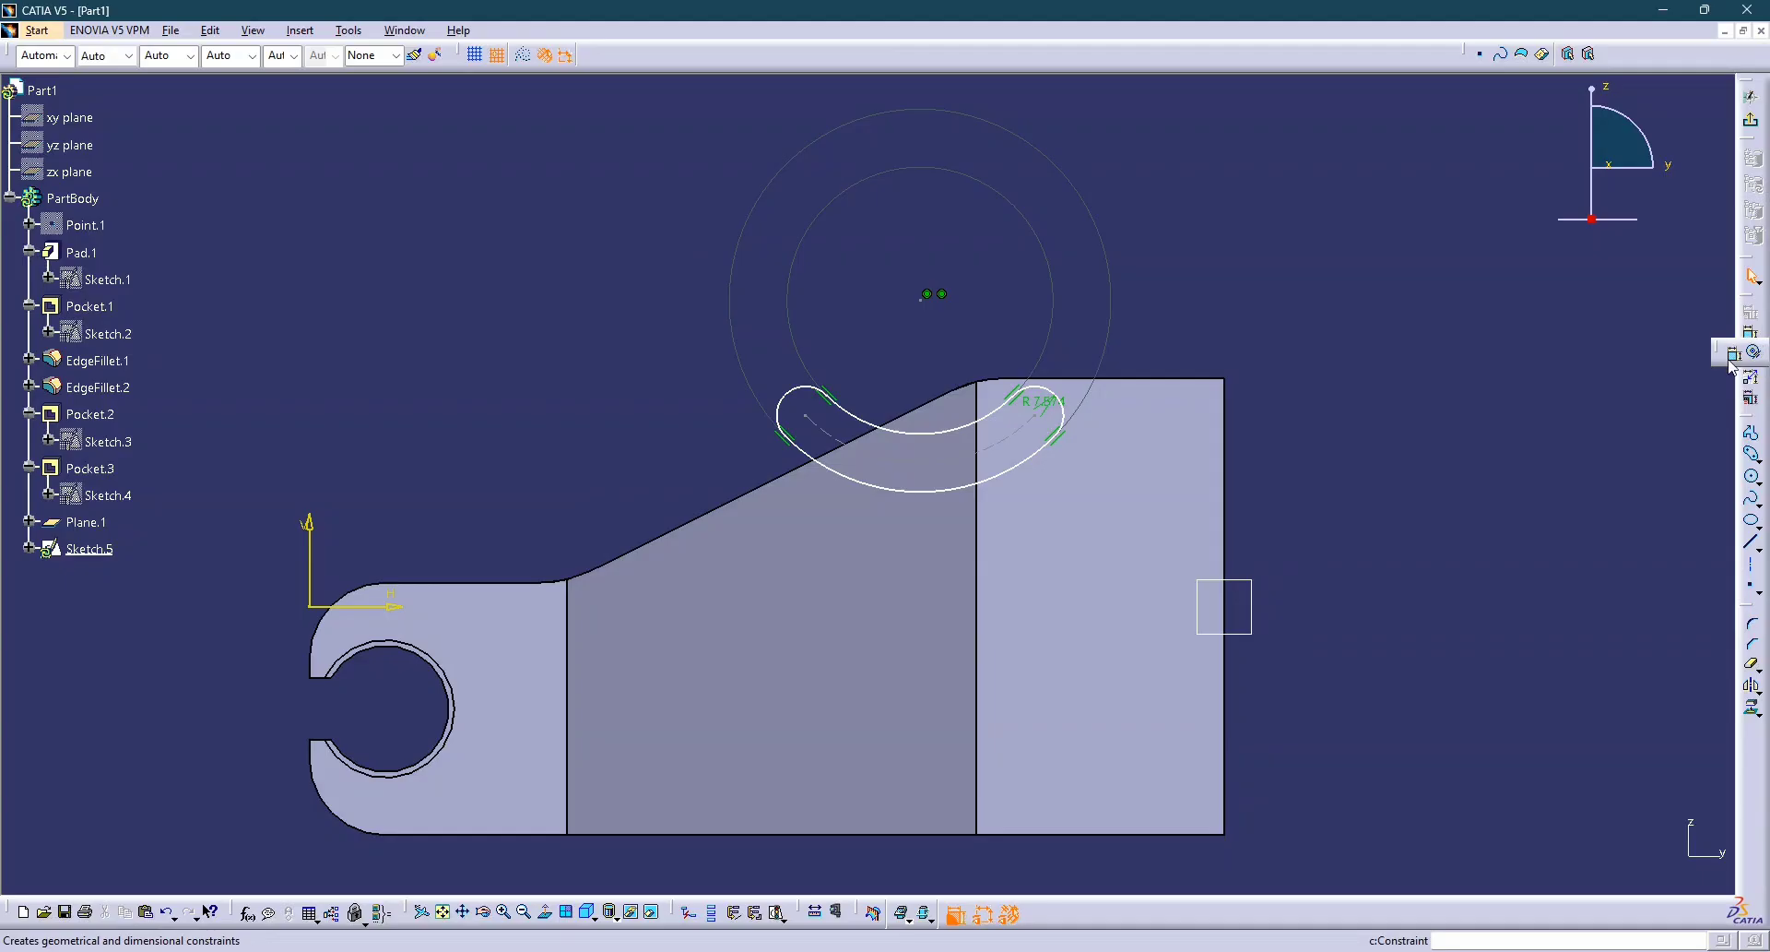
click(1752, 337)
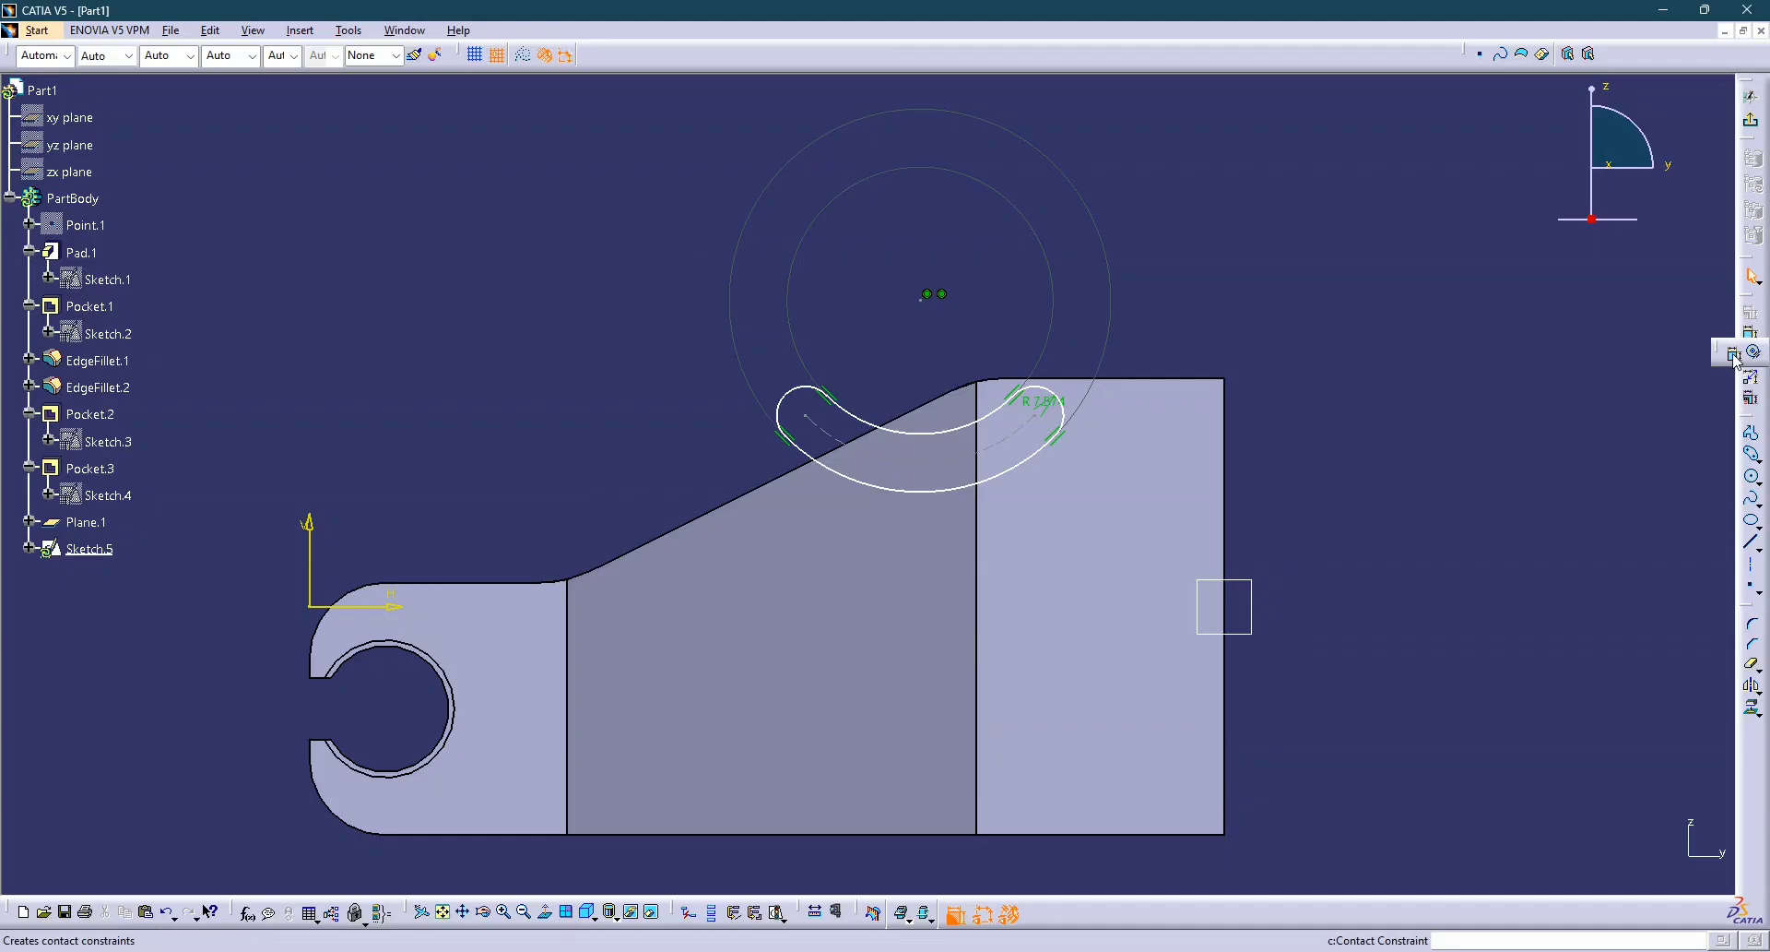
click(928, 442)
key(Escape)
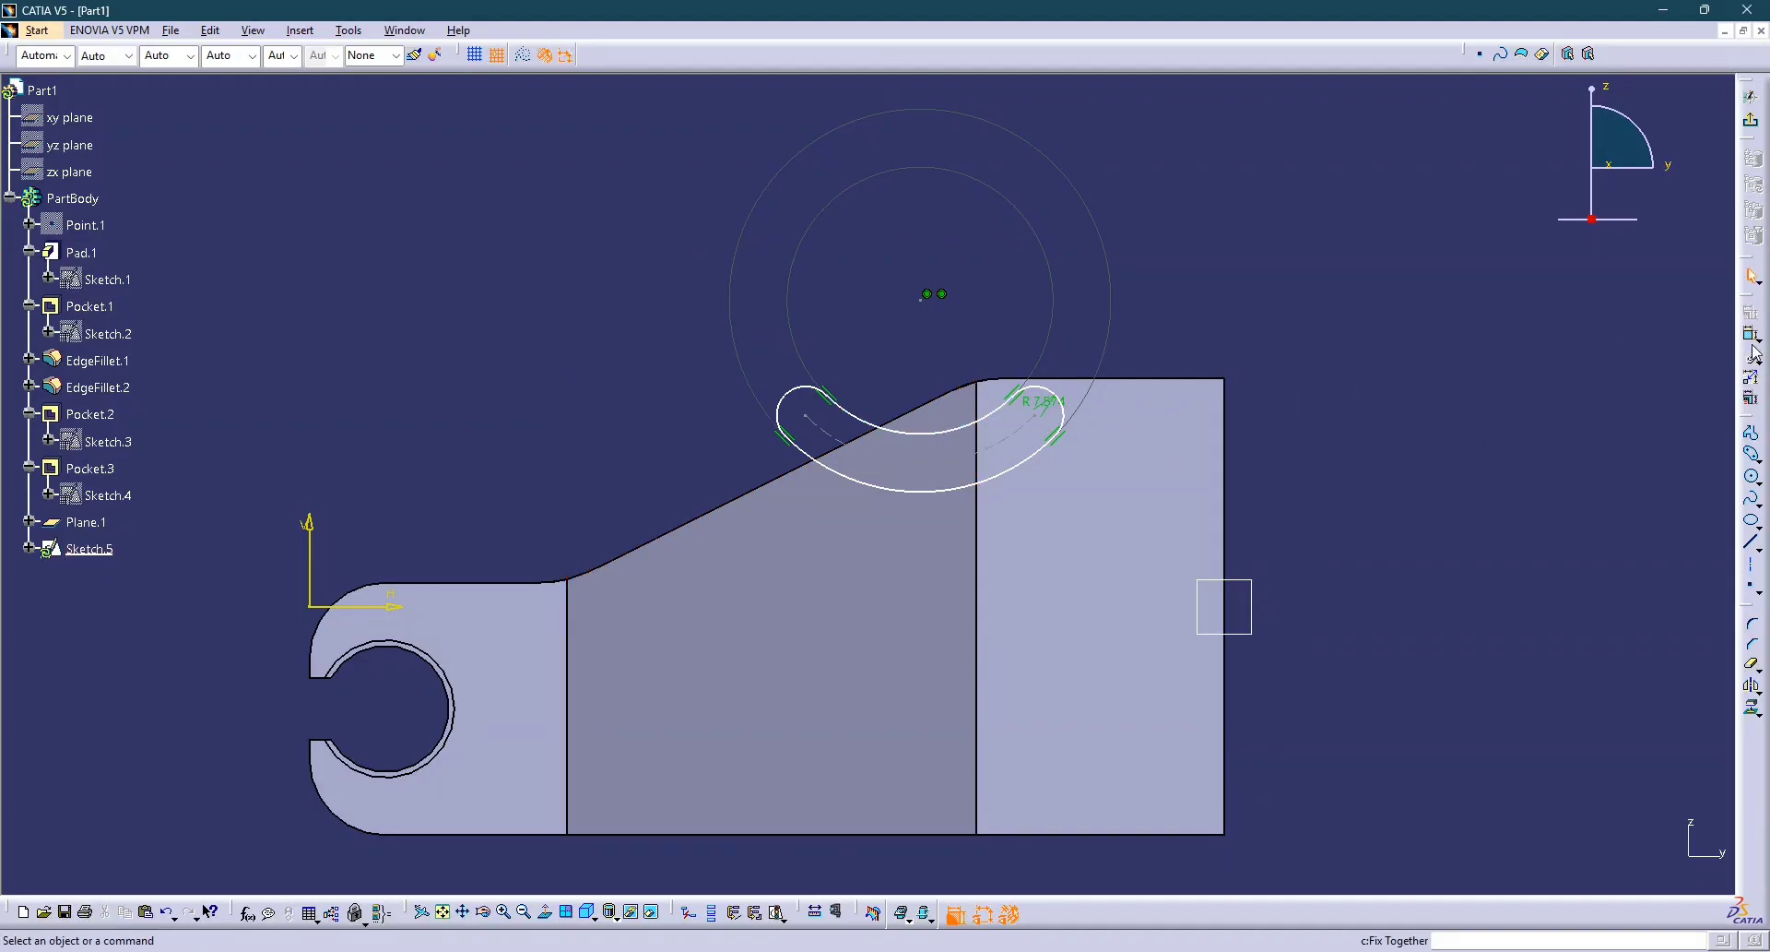
click(1752, 336)
click(923, 432)
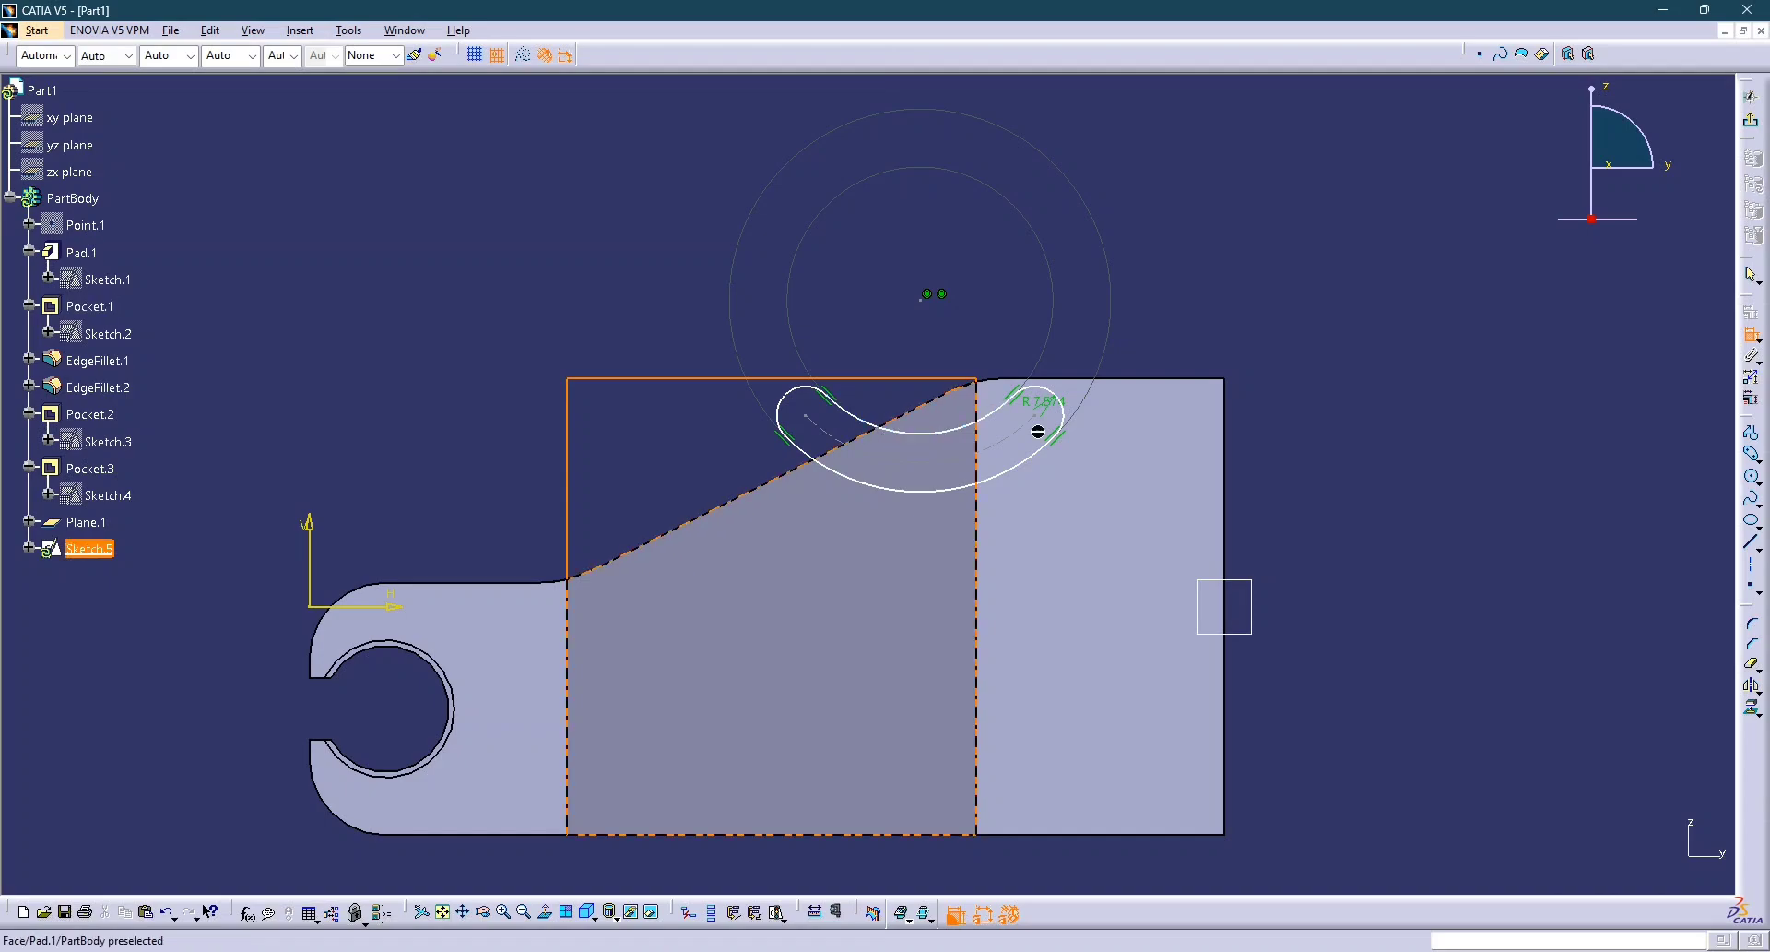
key(Escape)
Constrain the radius of the elongated hole's inner arc to 95 mm and compare the shape with the drawing.
click(1753, 338)
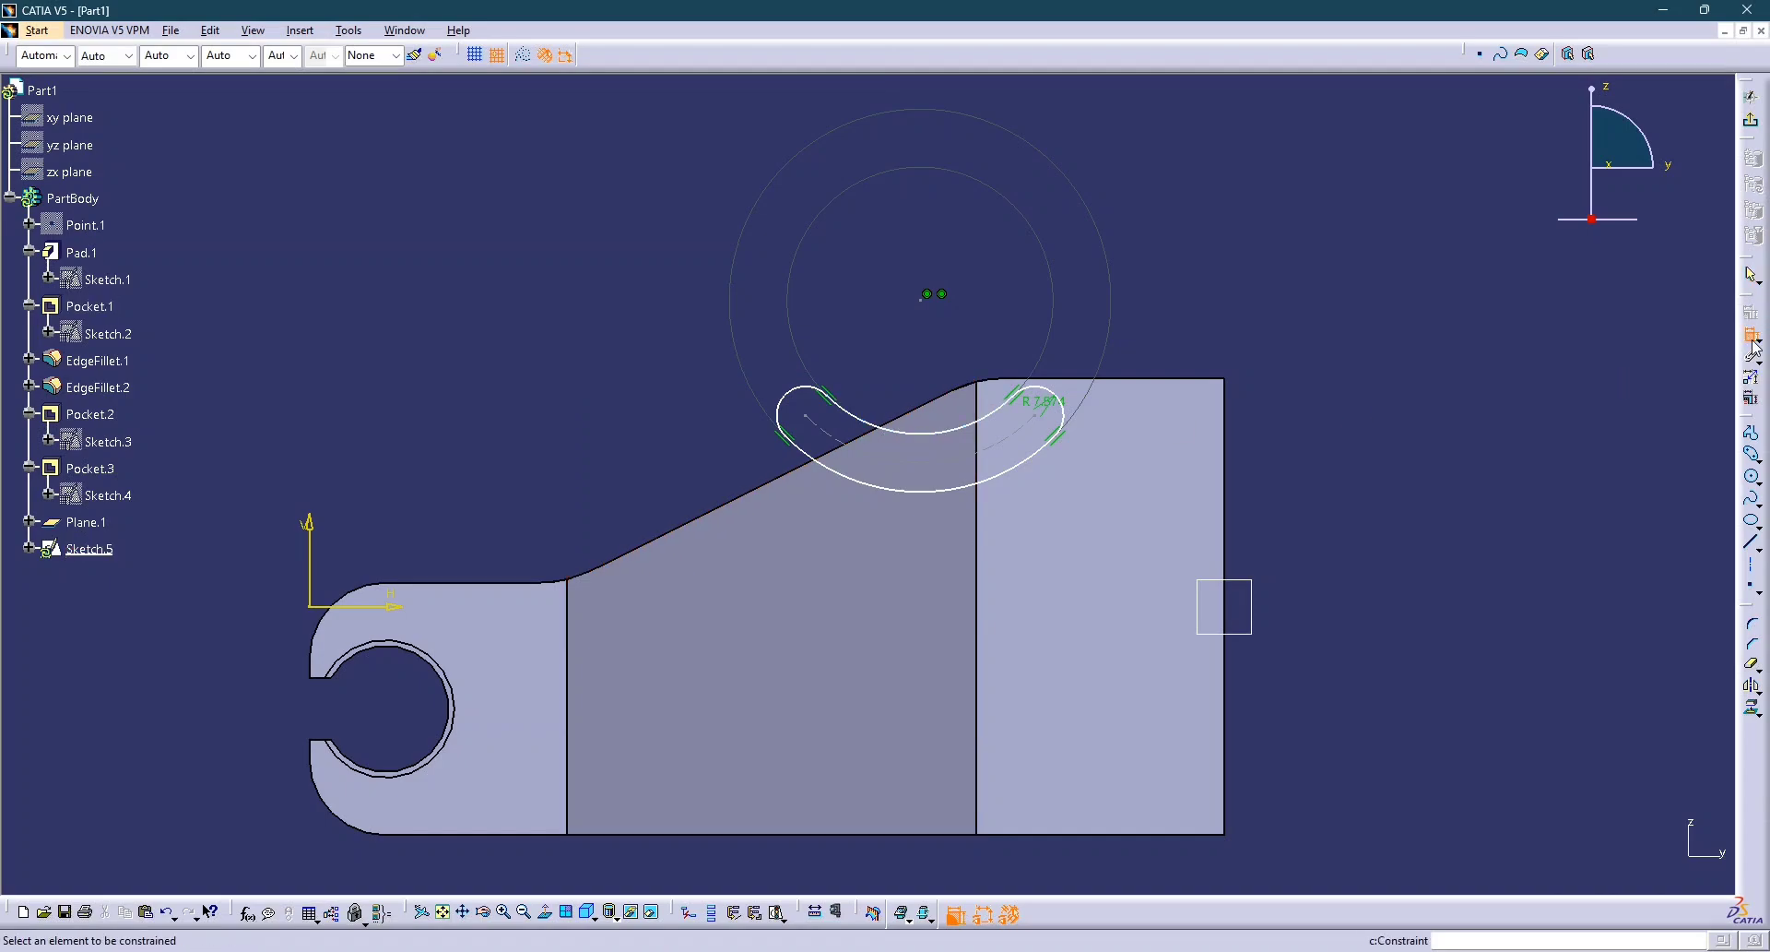
click(911, 432)
click(791, 353)
double_click(810, 407)
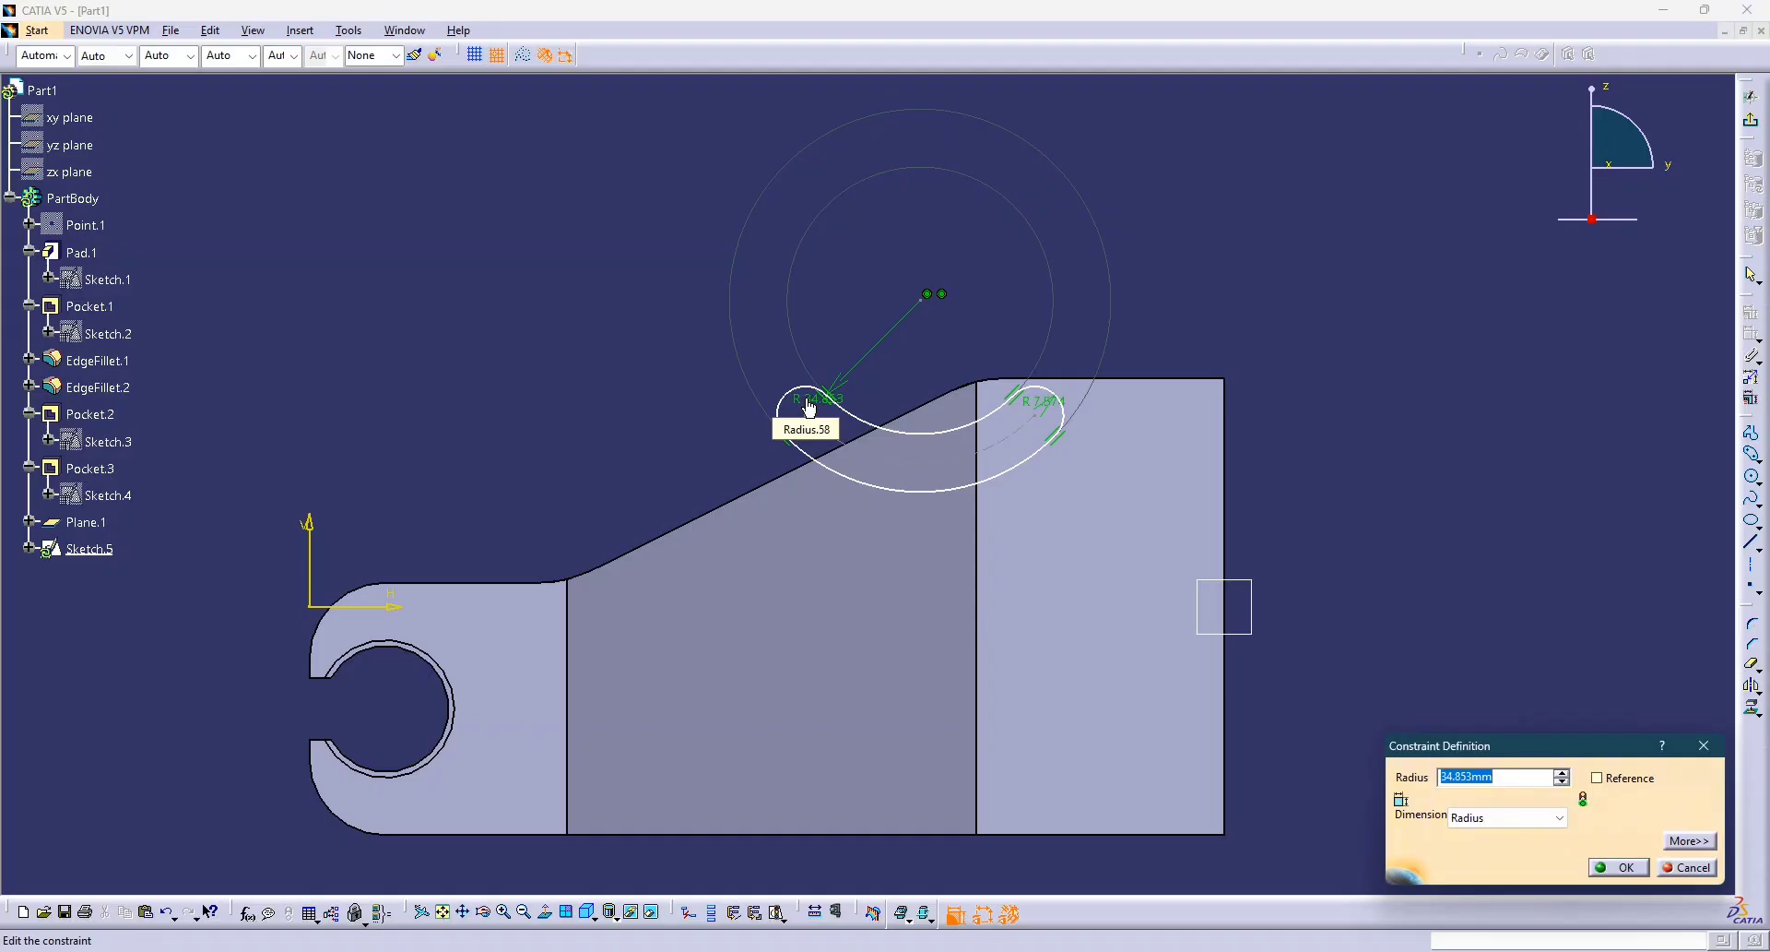
text(95)
key(Return)
middle_drag(1020, 469, 968, 515)
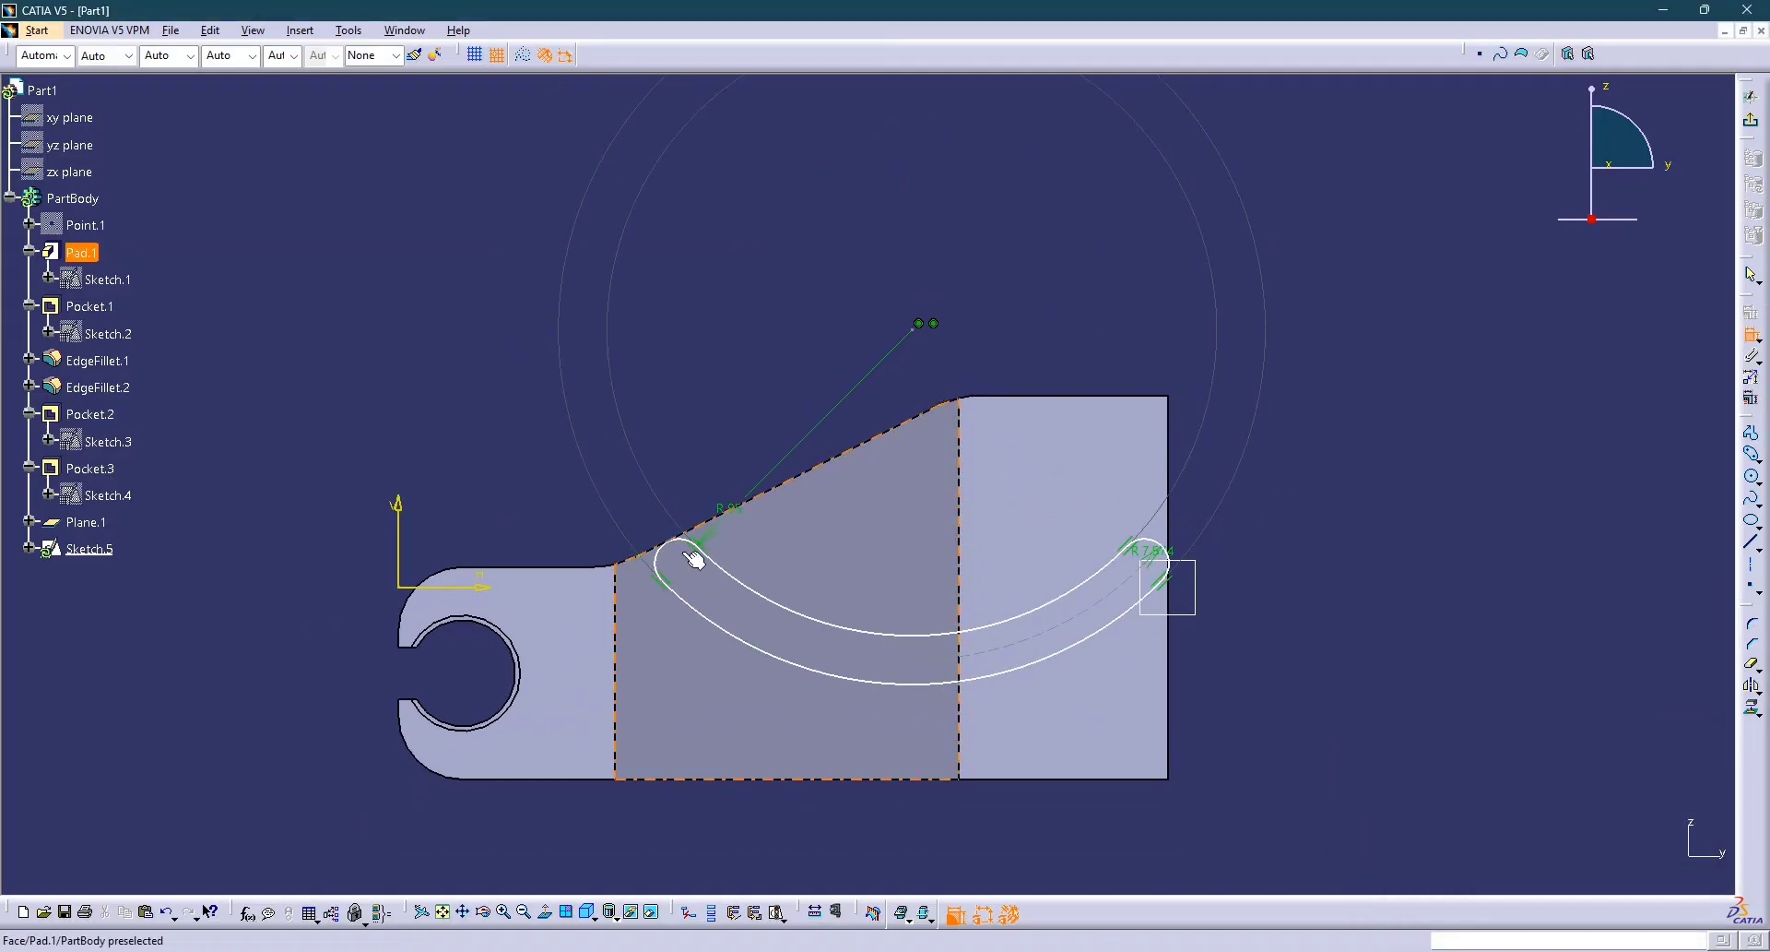
key(alt+Tab)
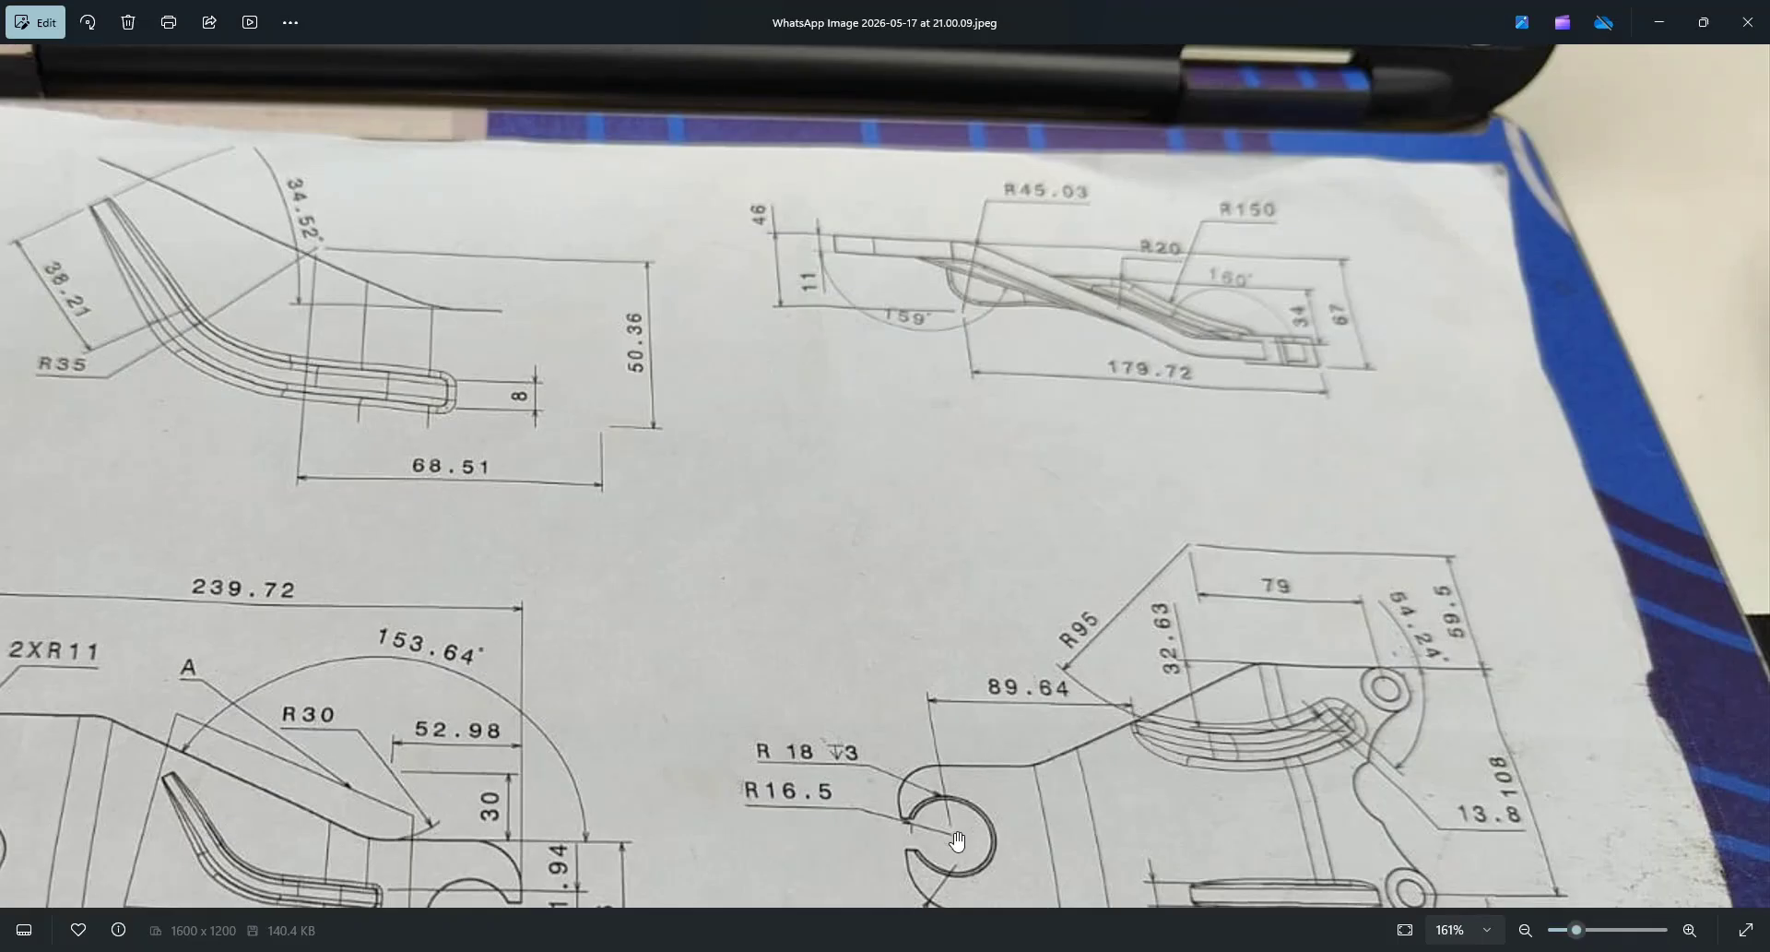
key(alt+Tab)
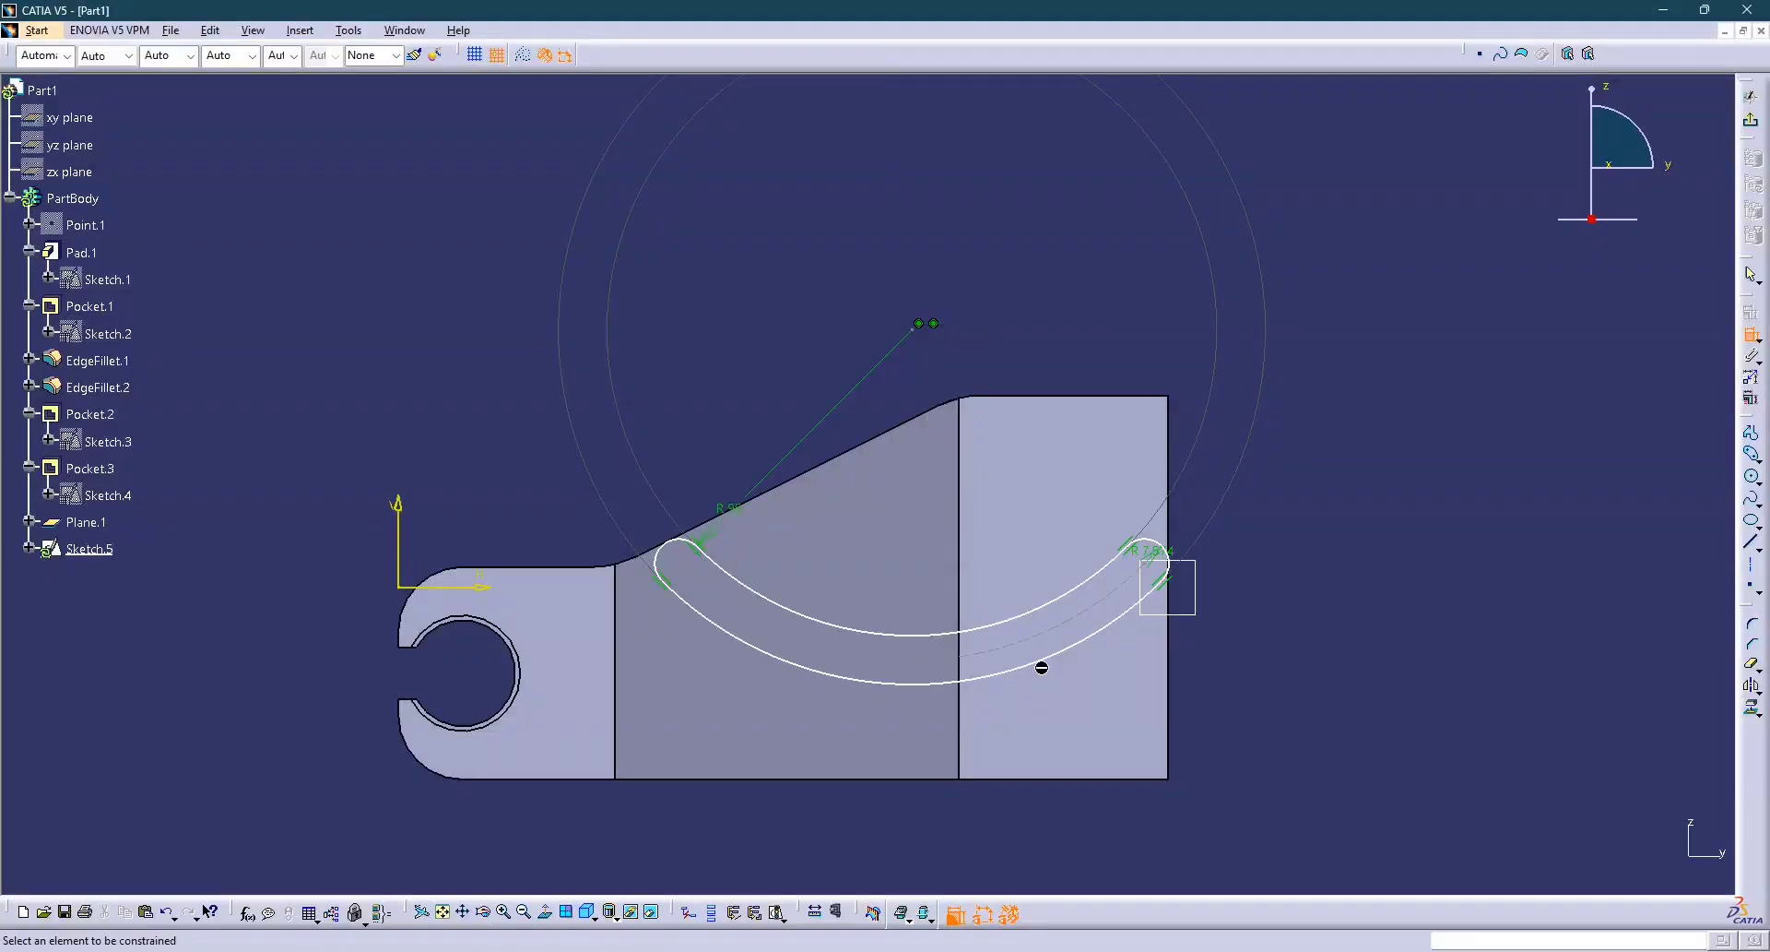
click(661, 565)
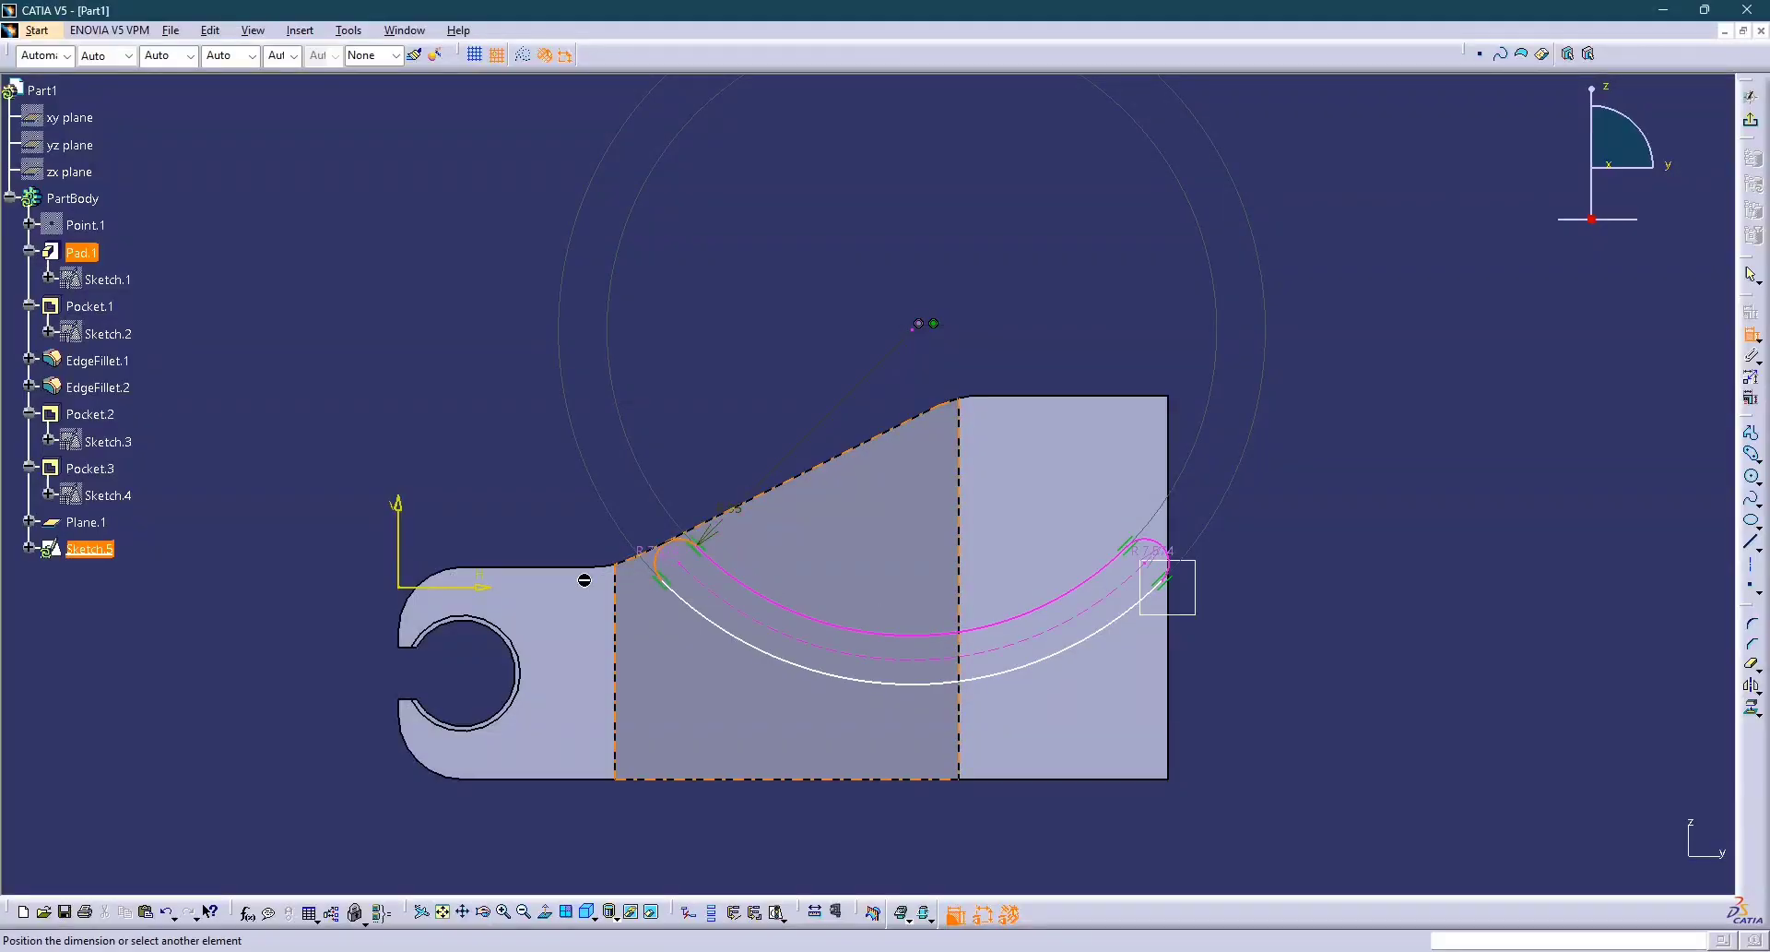
click(512, 641)
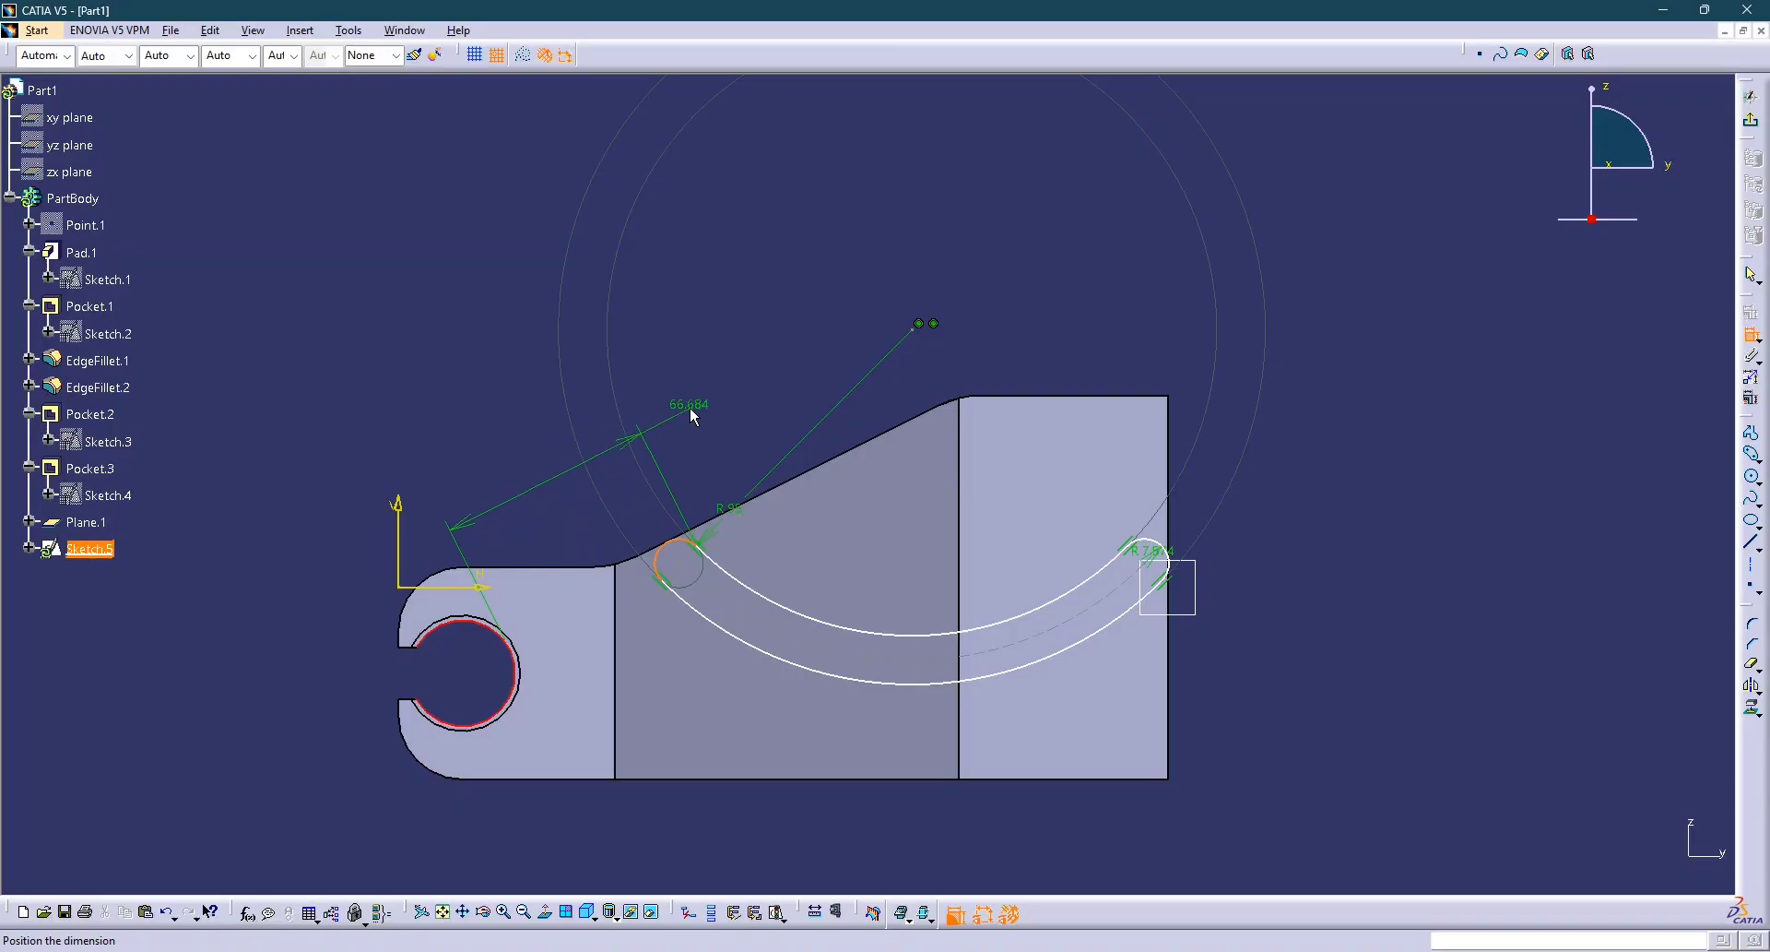
key(Escape)
Switch to the photographed drawing and examine the dimensions that locate the curved slot feature on the bracket, comparing them with the CATIA sketch.
key(alt+Tab)
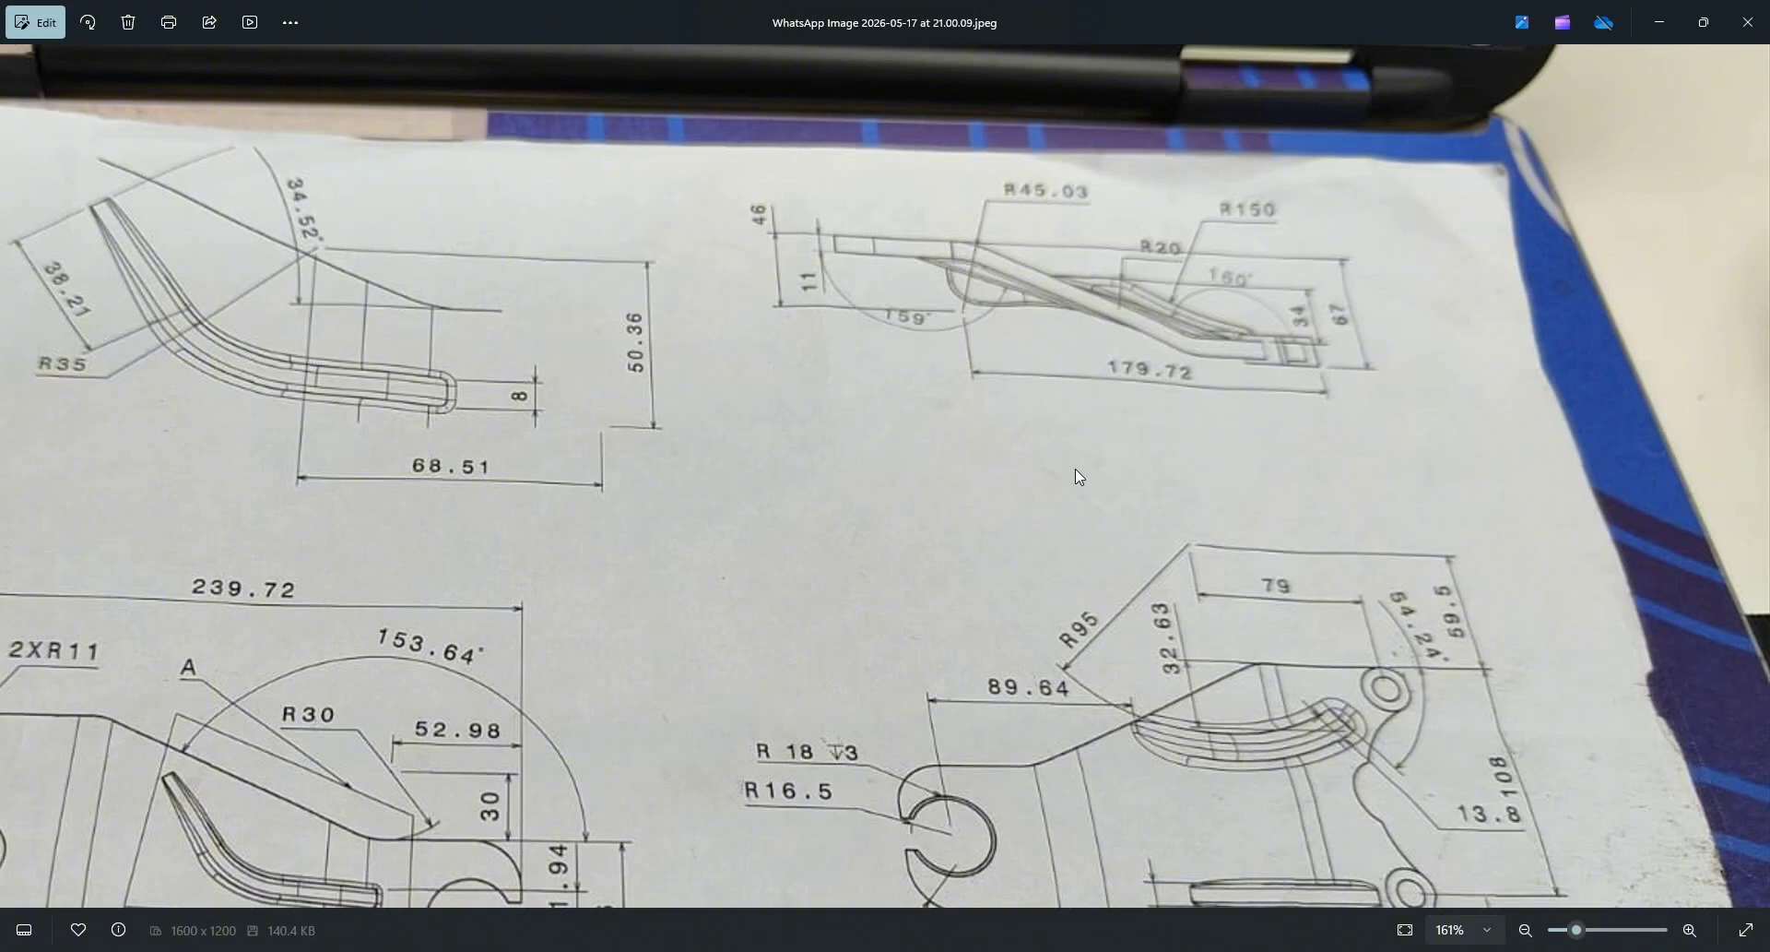
scroll(1123, 315, down, 1)
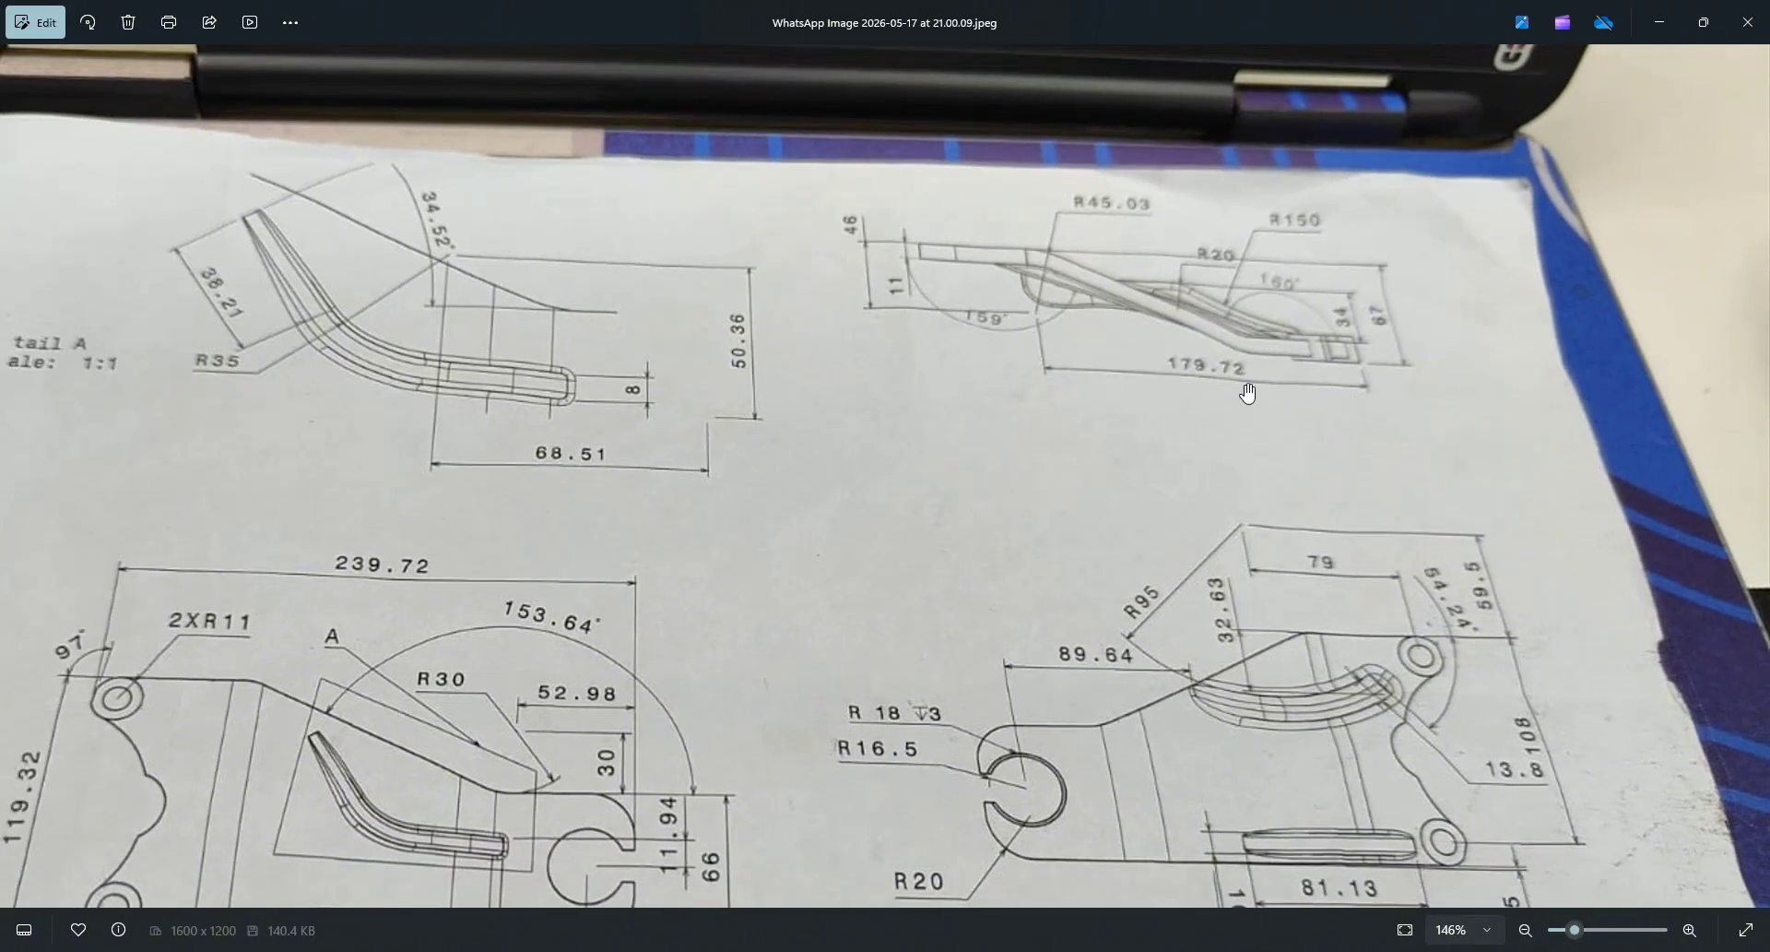
scroll(1314, 475, down, 6)
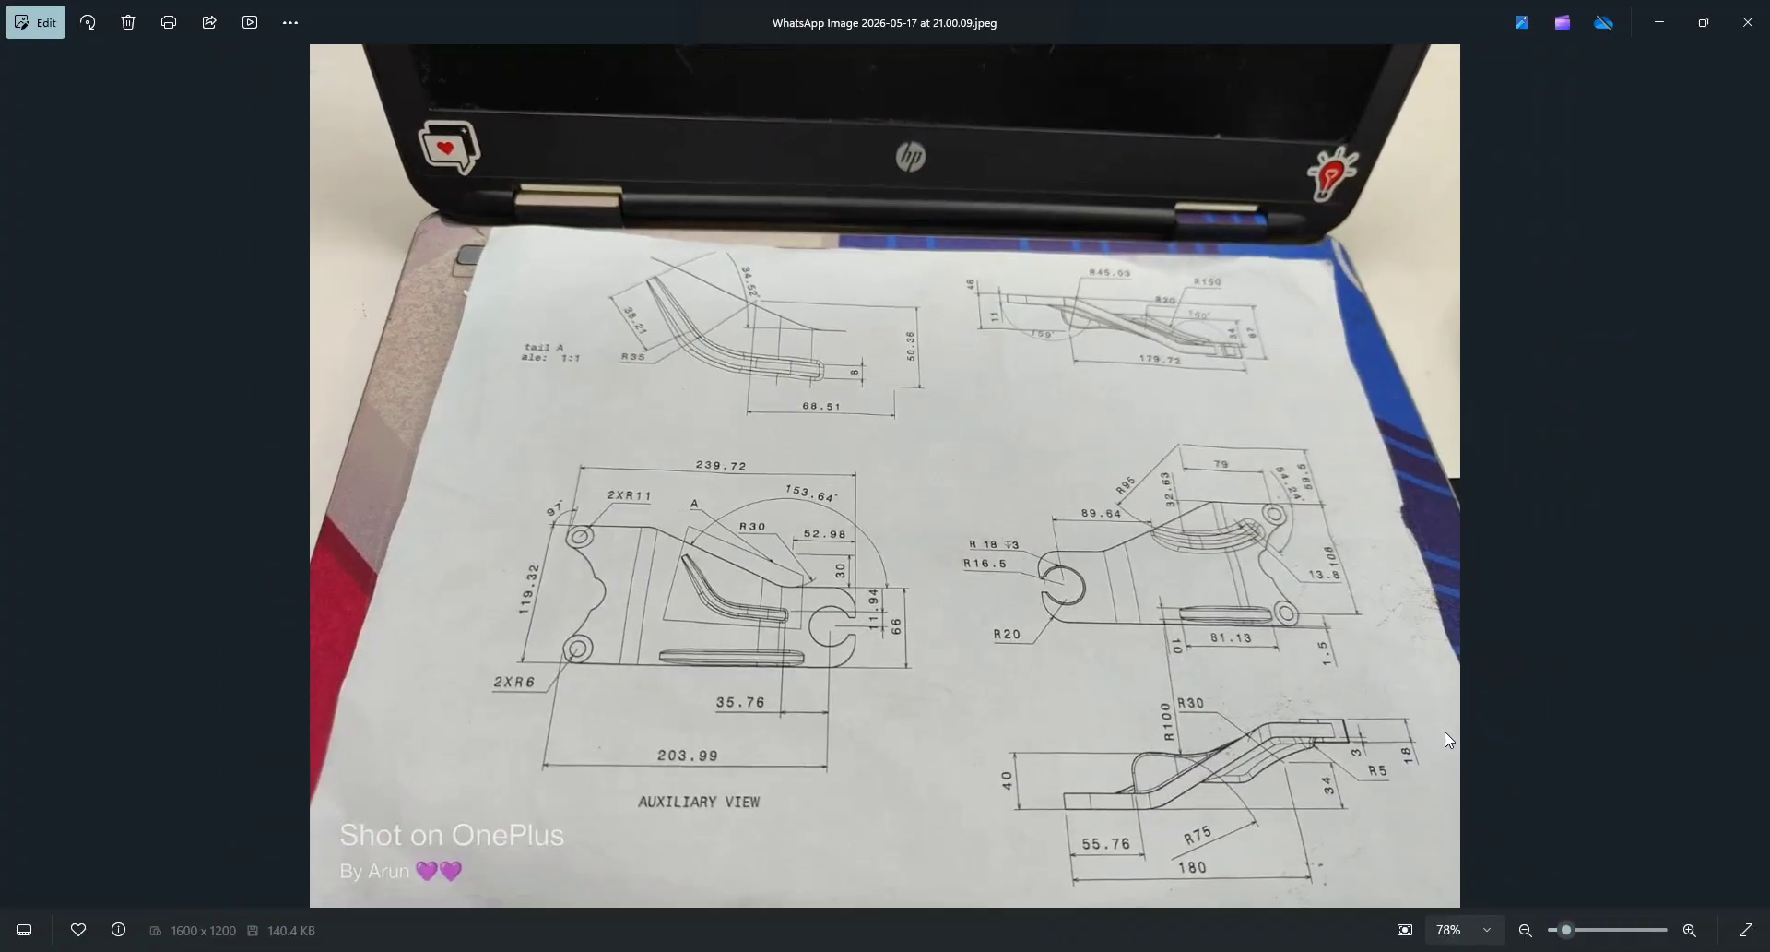
scroll(1369, 841, up, 2)
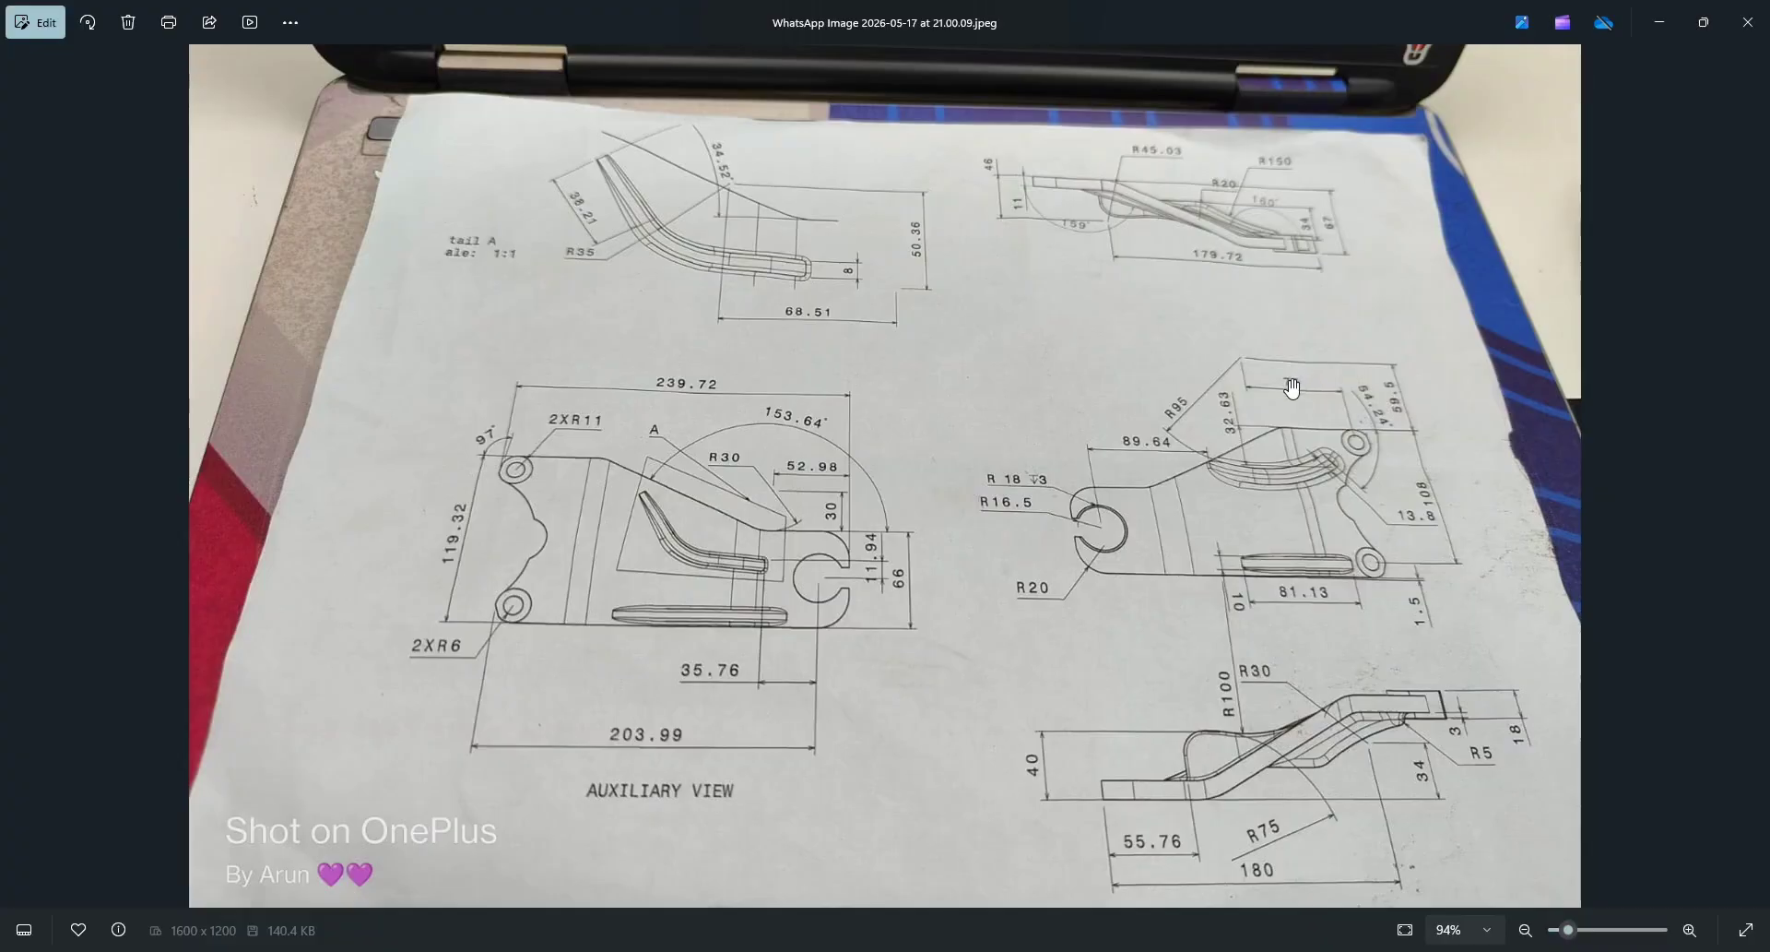
key(alt+Tab)
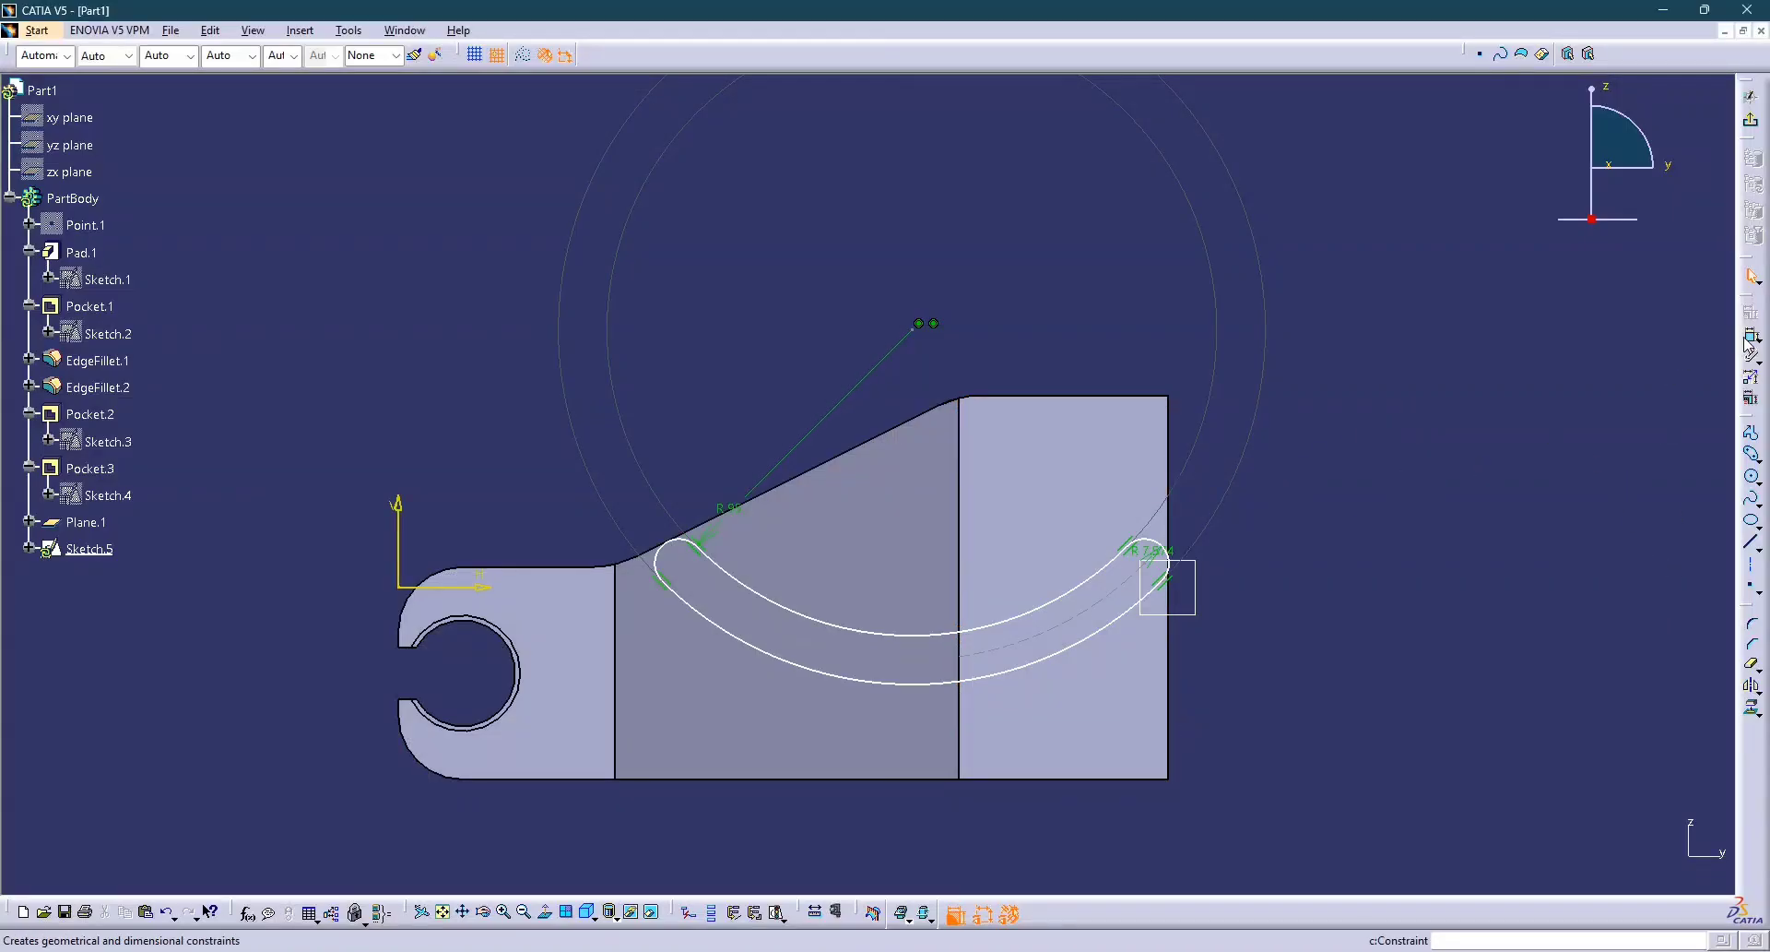
key(alt+Tab)
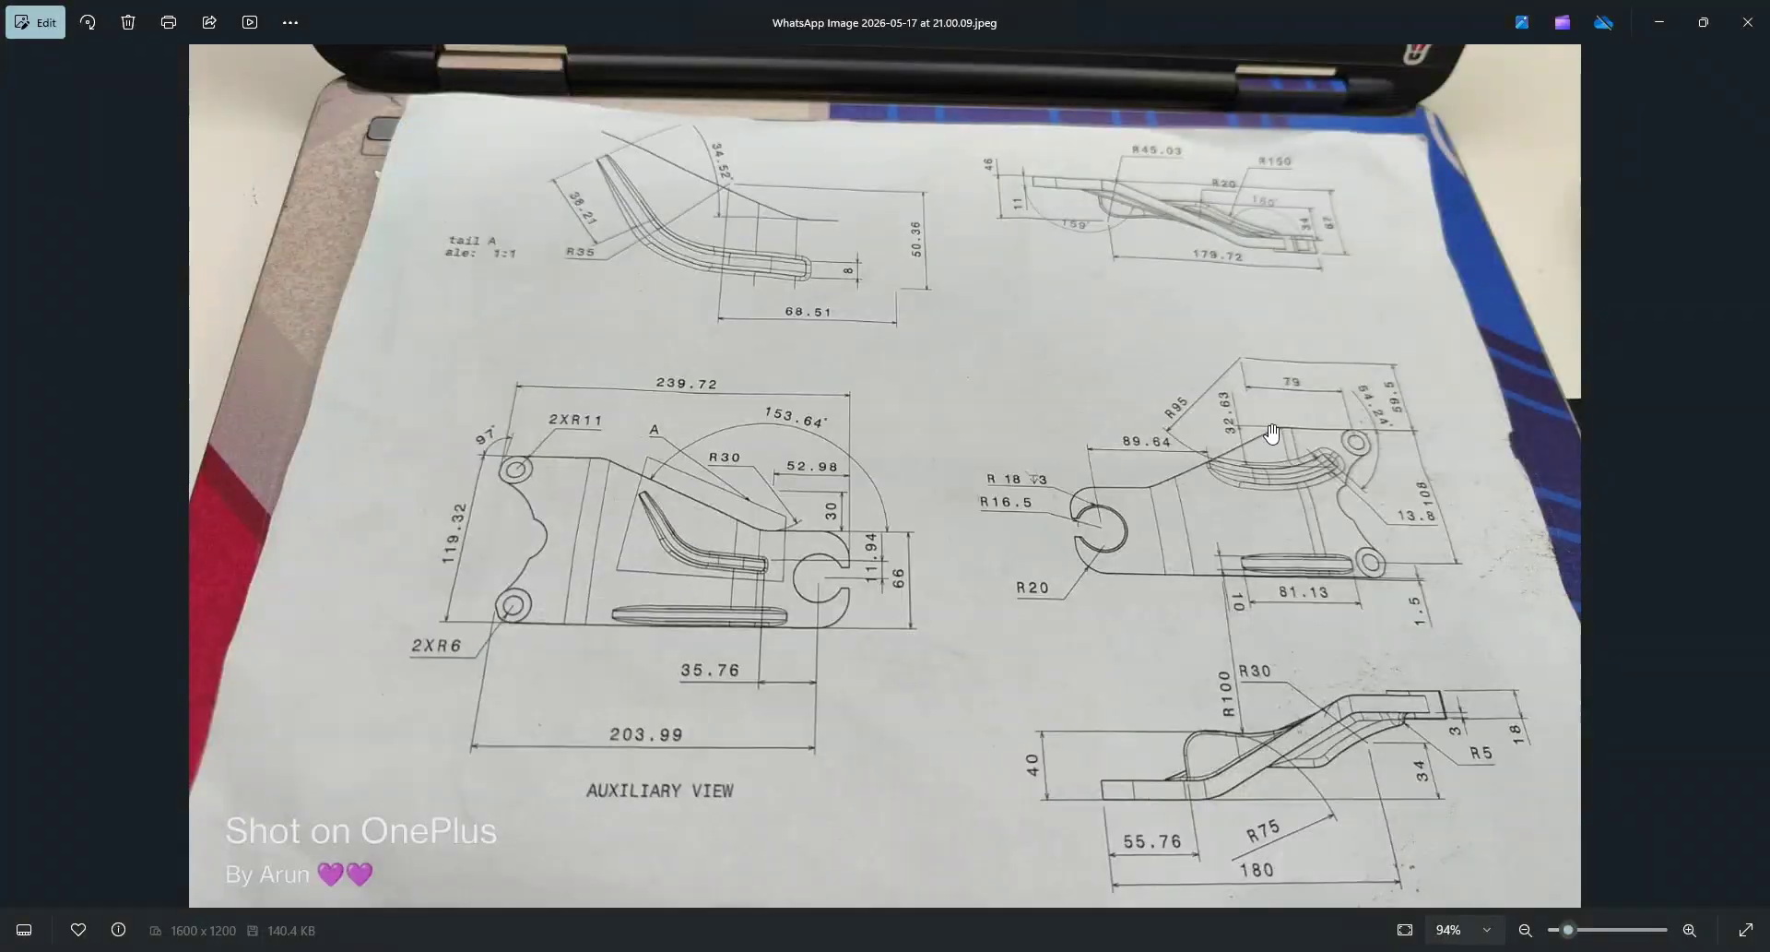
key(alt+Tab)
key(alt+Tab)
key(alt+Tab)
key(Escape)
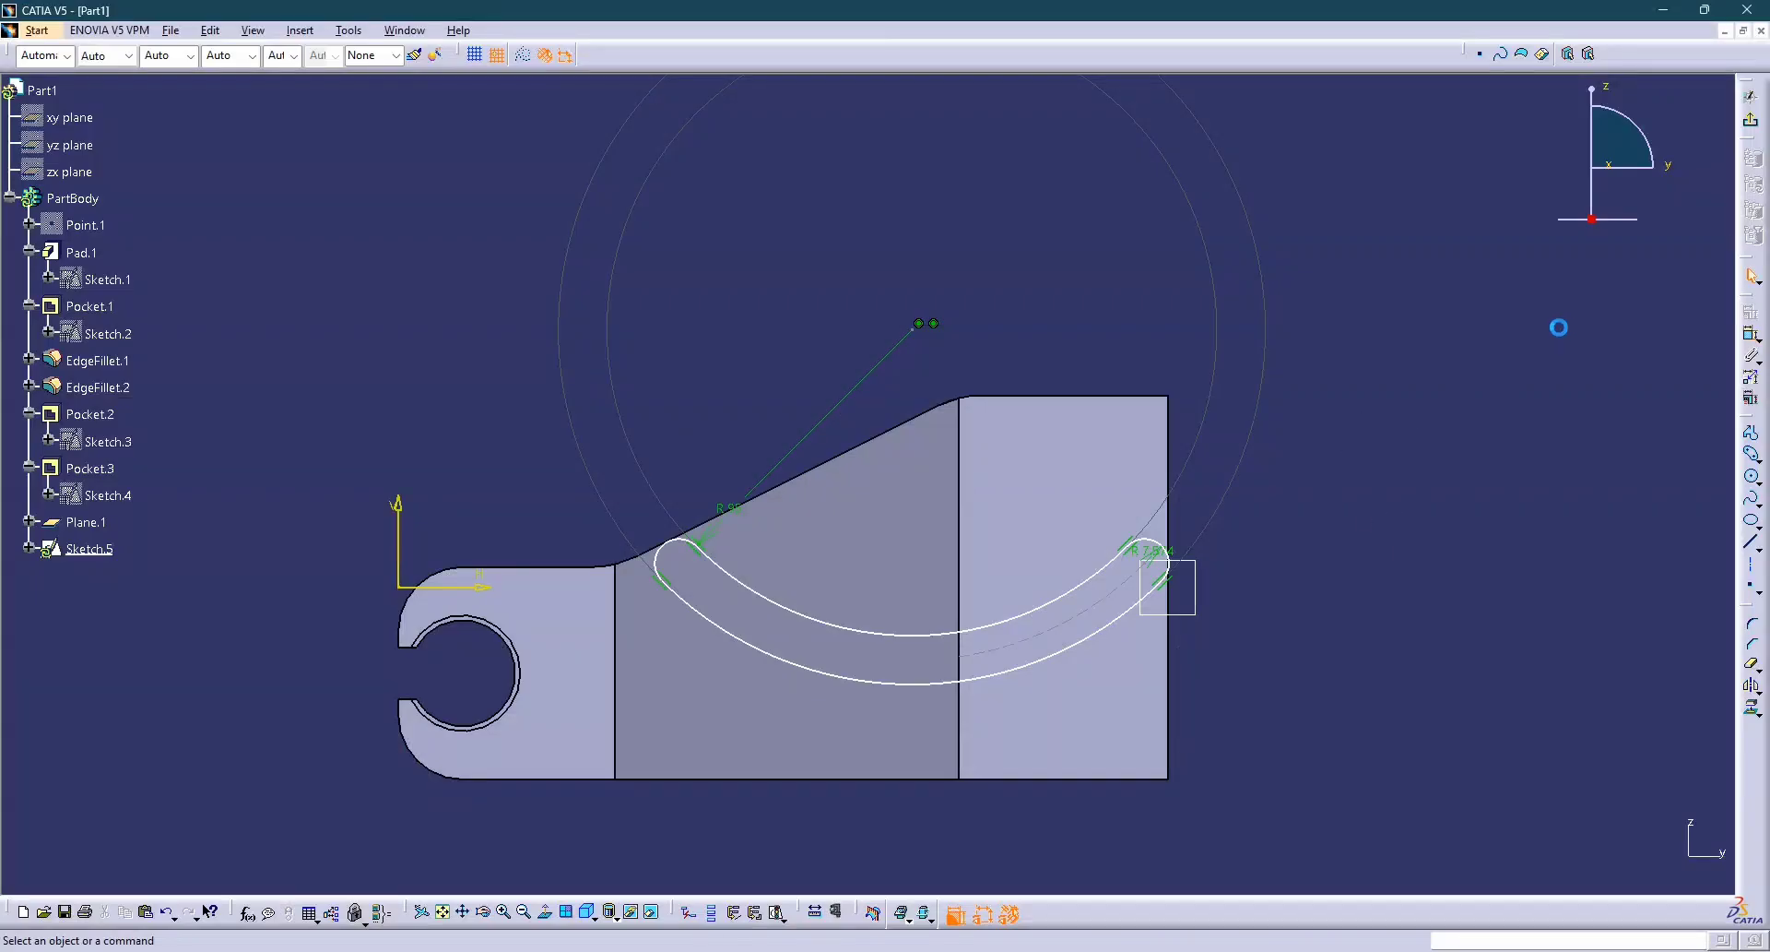
Exit the sketch and delete Sketch.5 containing the curved slot profile.
click(1748, 122)
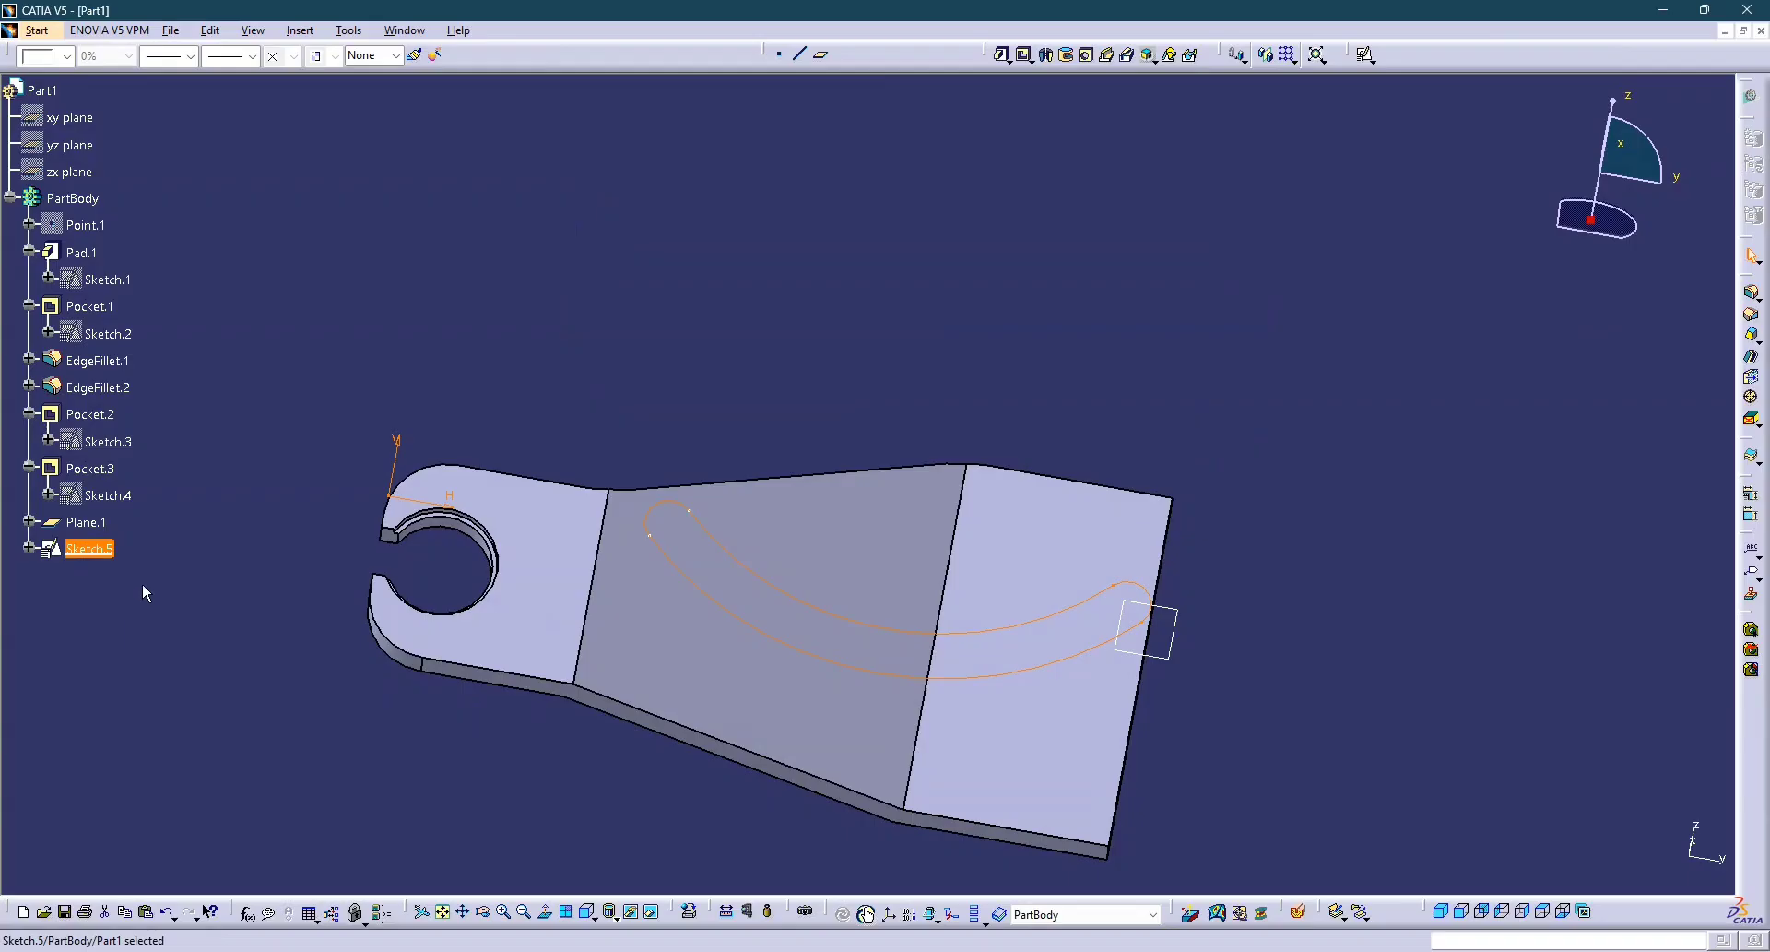
key(Delete)
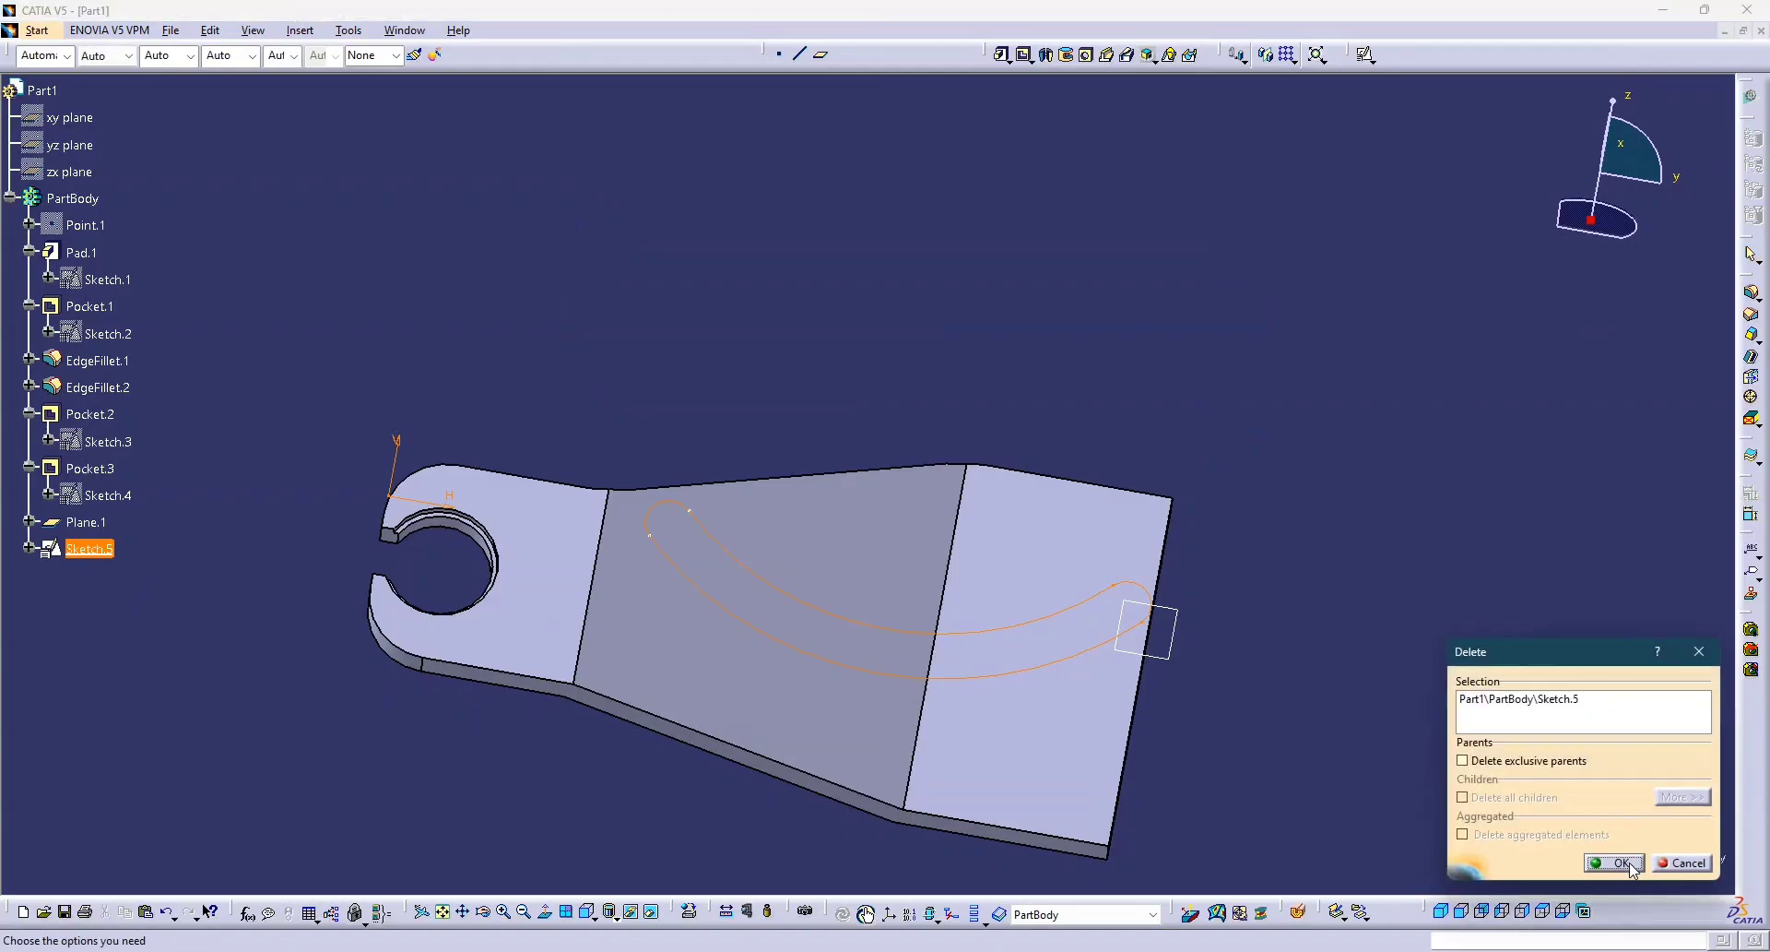
click(1615, 863)
Collapse the Pocket.1, Pad.1 and Pocket.2 branches in the specification tree.
mouse_move(968, 609)
middle_down()
mouse_move(901, 775)
mouse_move(842, 791)
mouse_move(921, 716)
middle_up()
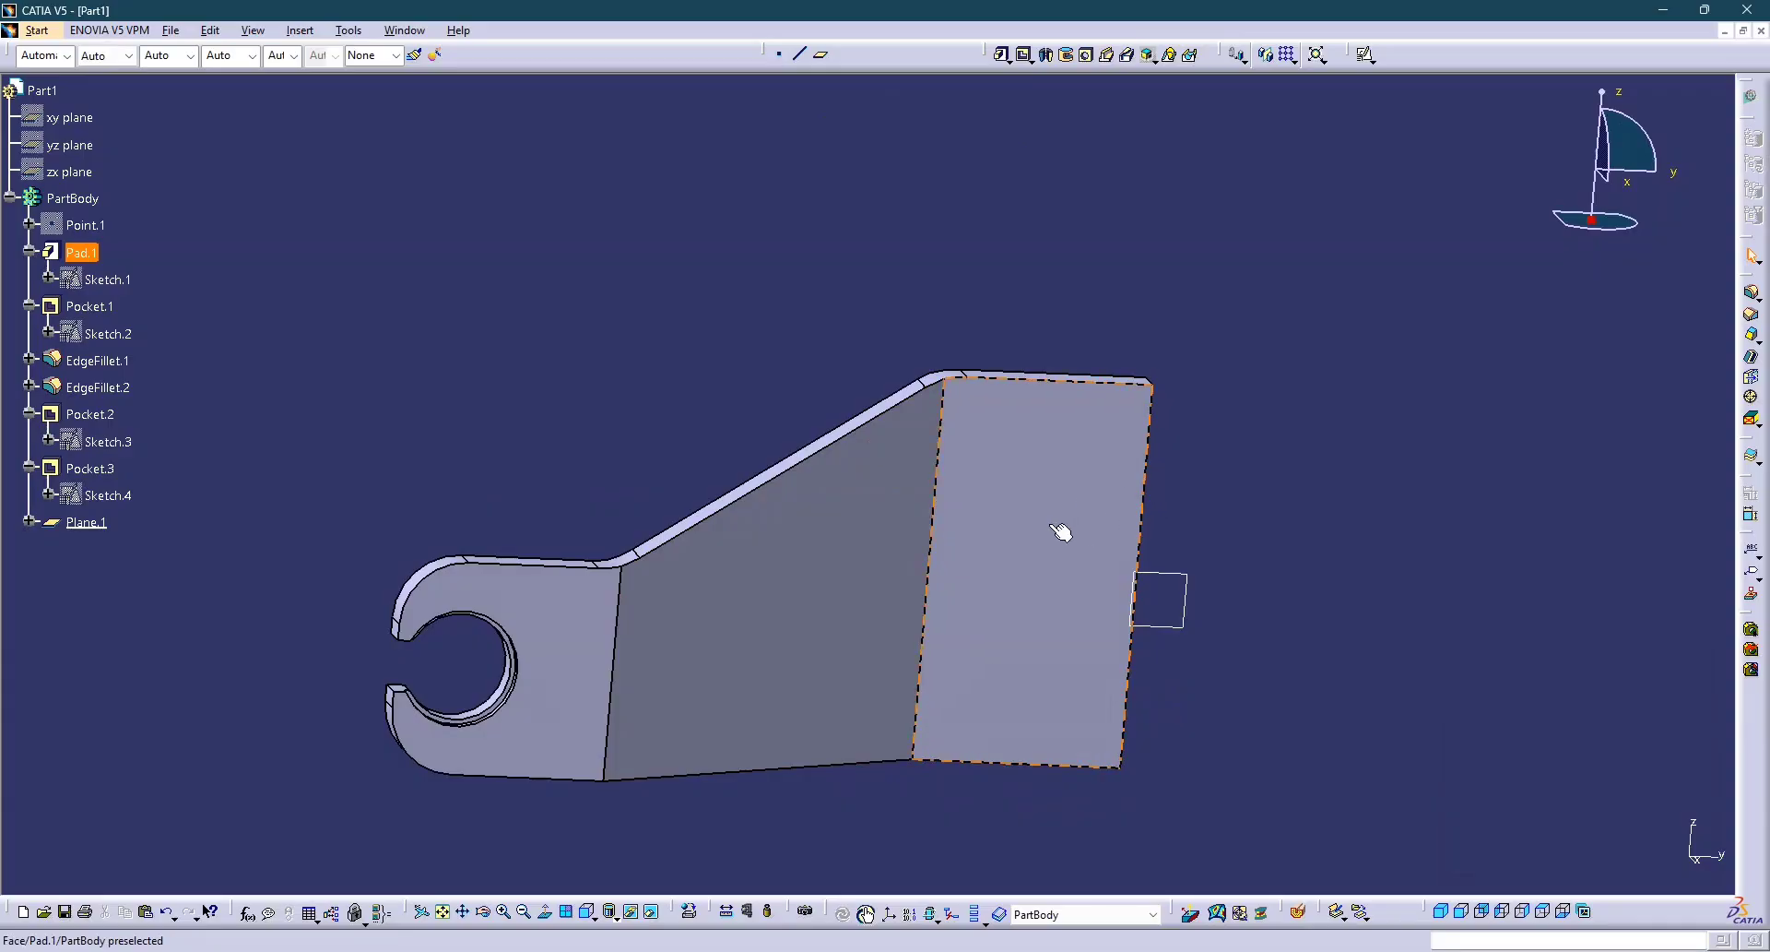
click(29, 305)
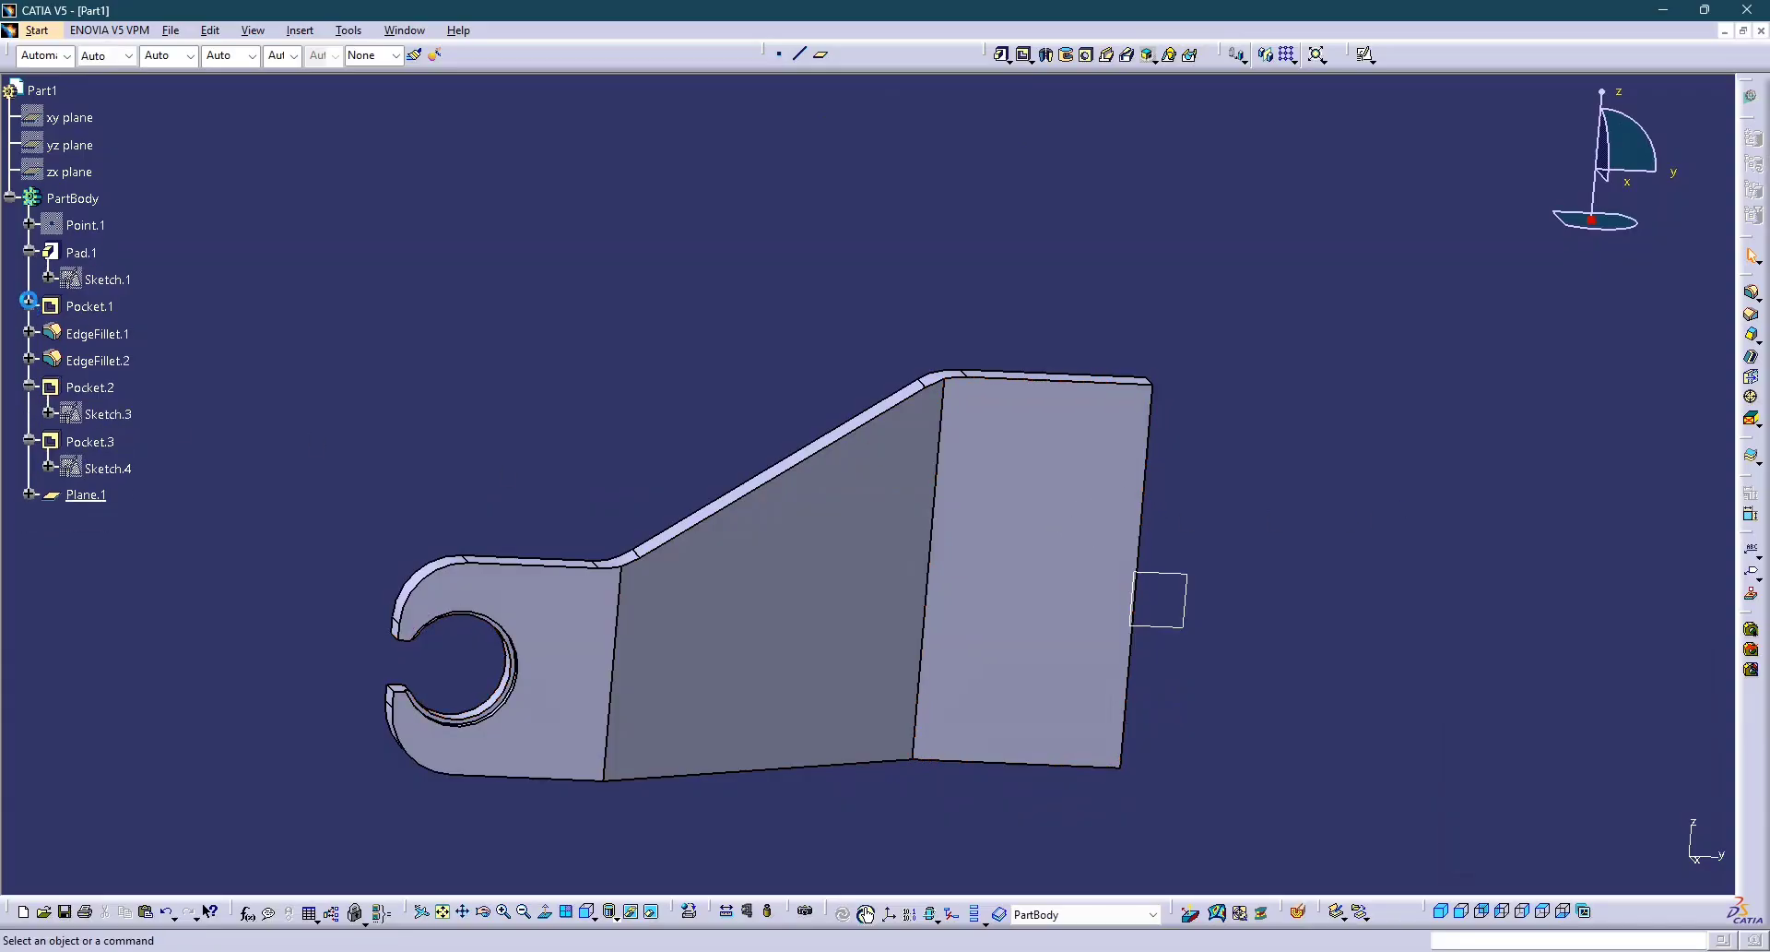
click(29, 252)
click(28, 359)
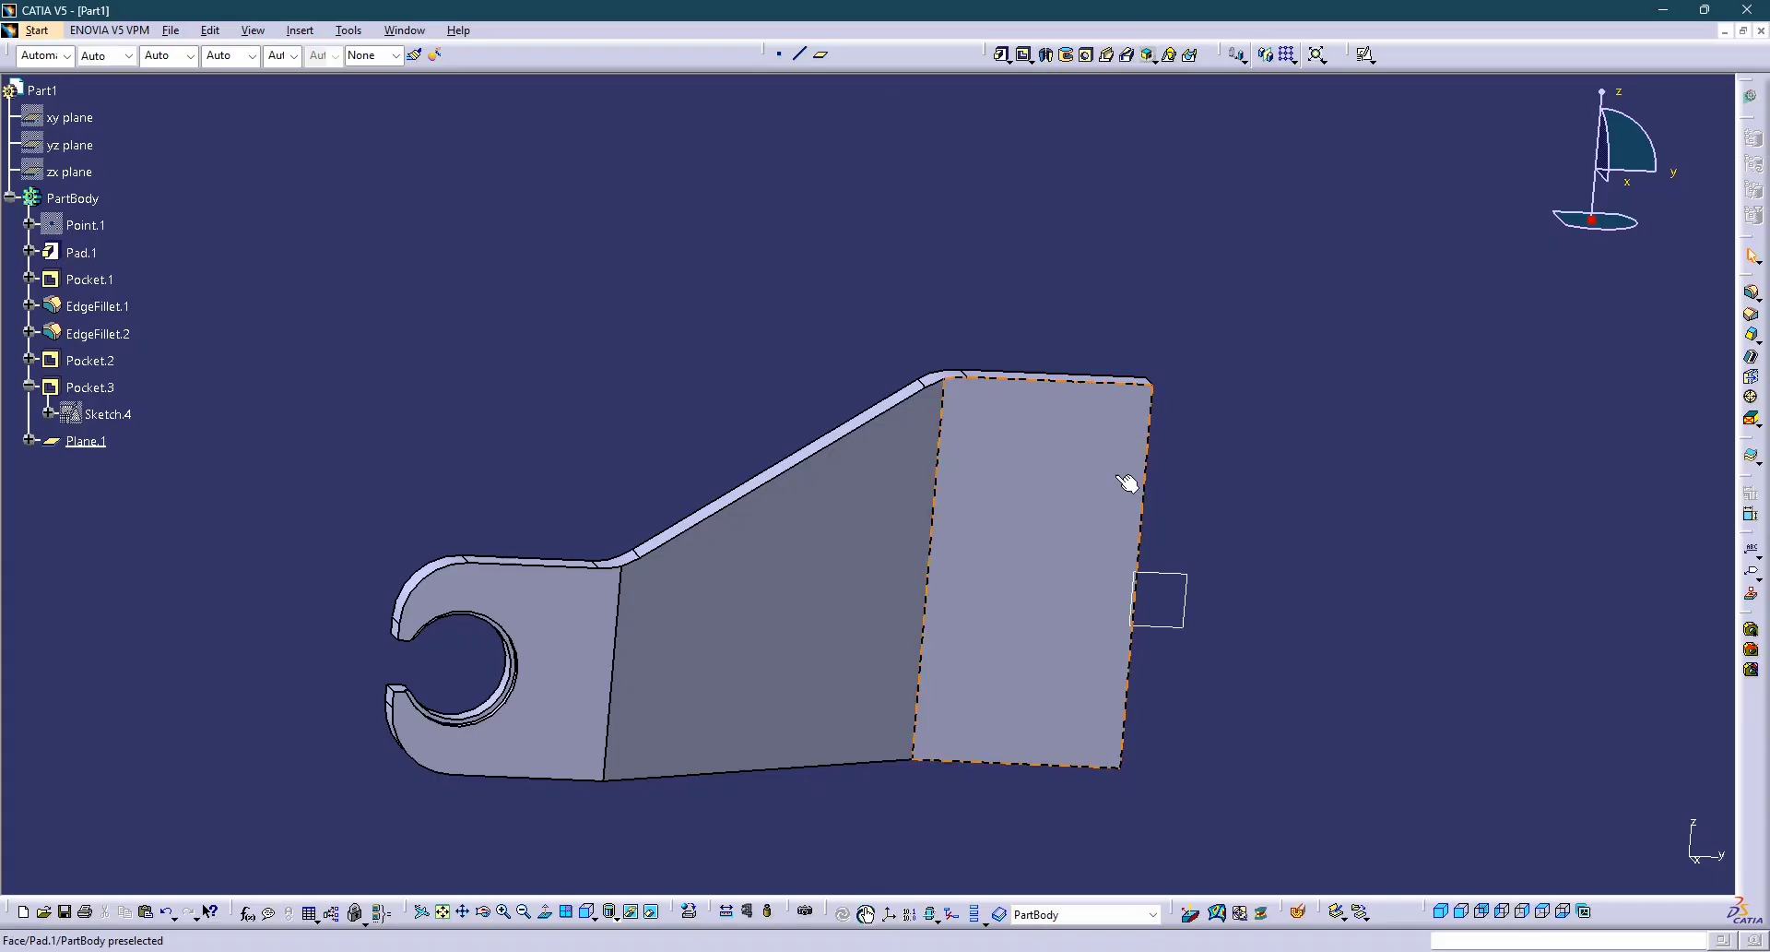
middle_drag(1391, 506, 1111, 473)
Check the auxiliary view in the drawing and create a positioned sketch on the wide end face of the bracket's opposite side.
key(alt+Tab)
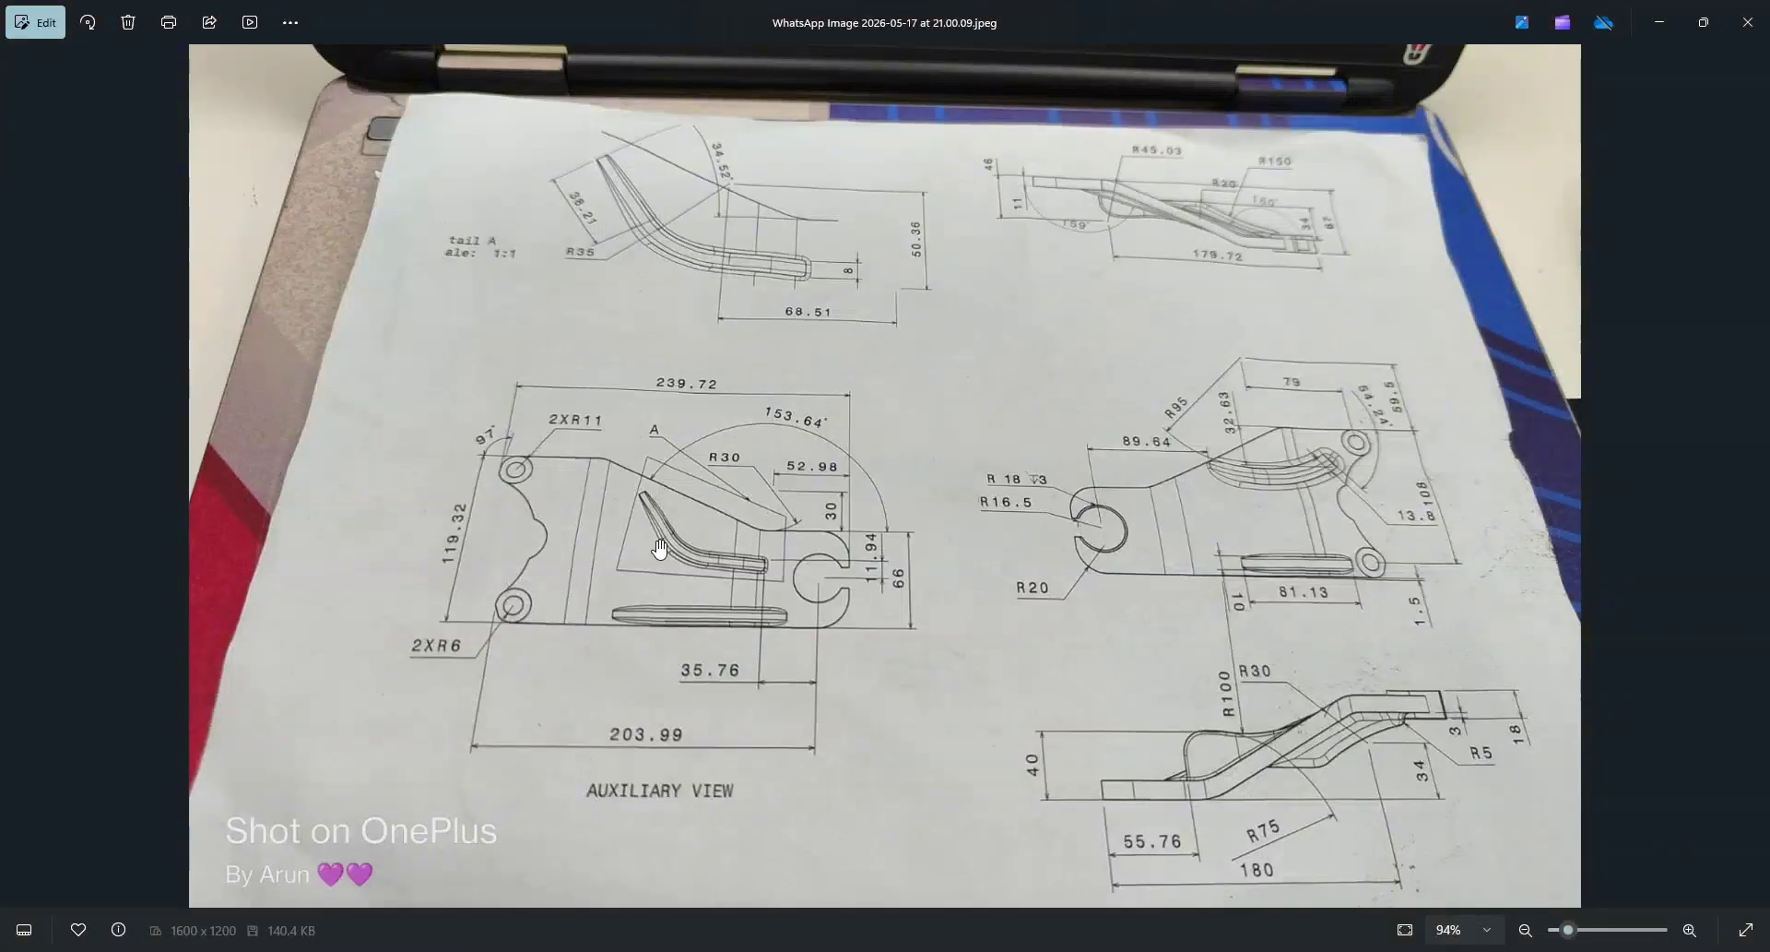
key(alt+Tab)
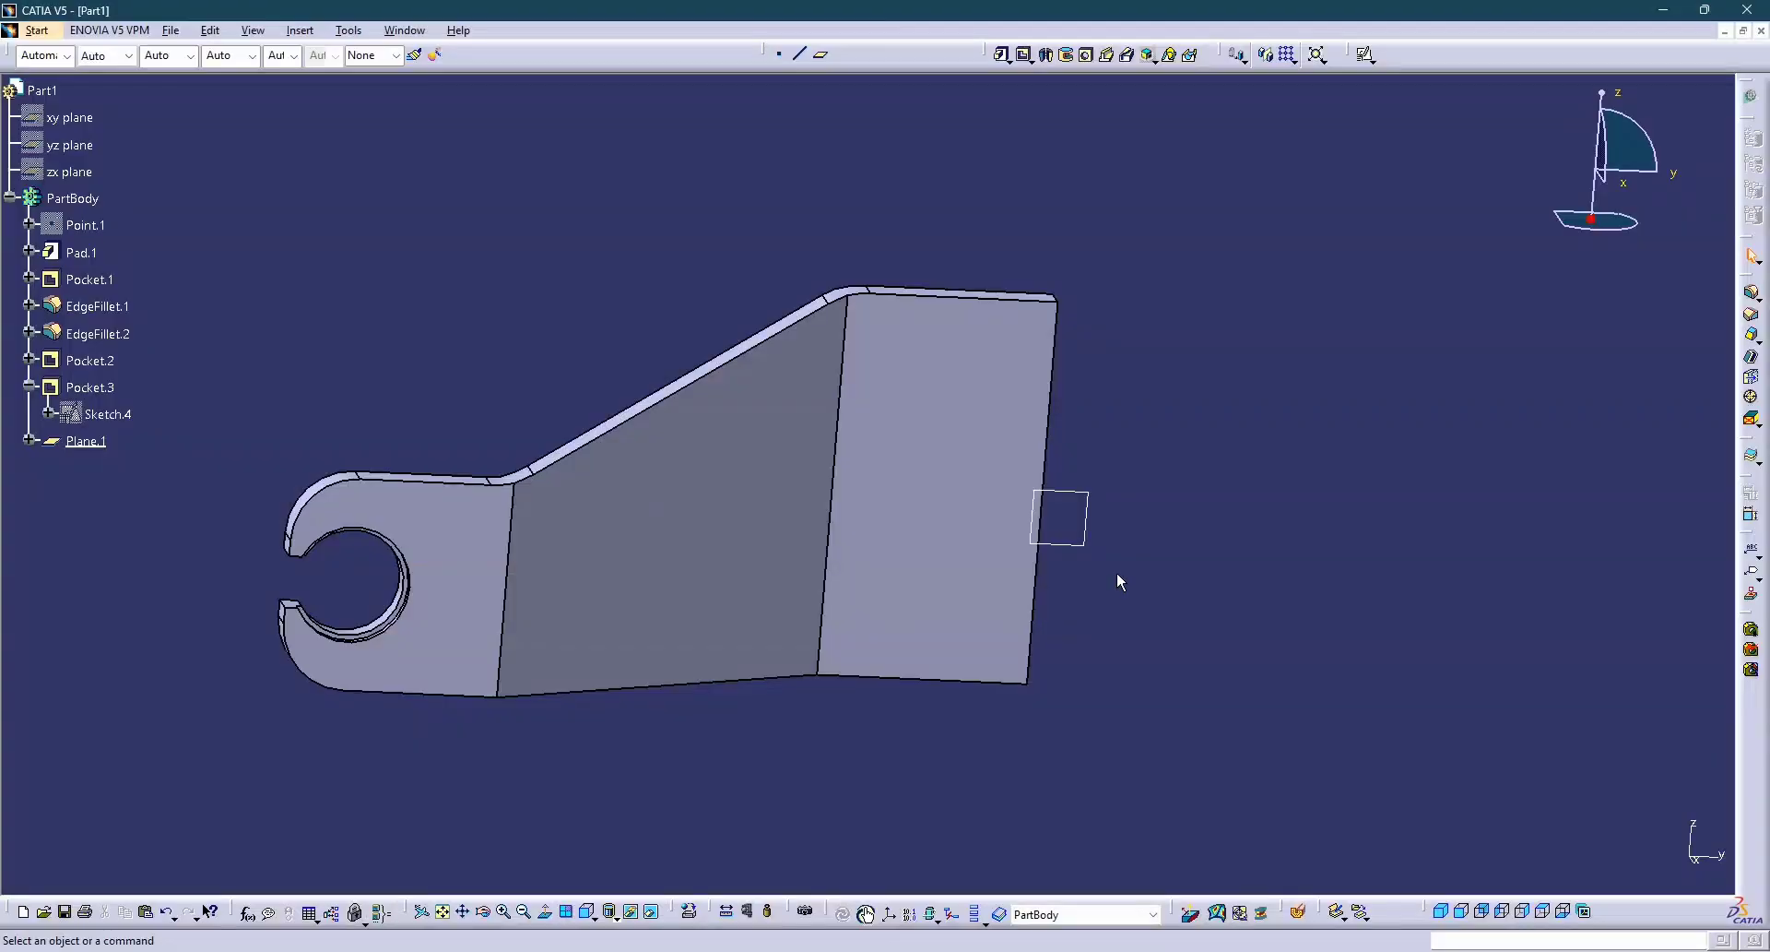
middle_drag(1118, 581, 617, 355)
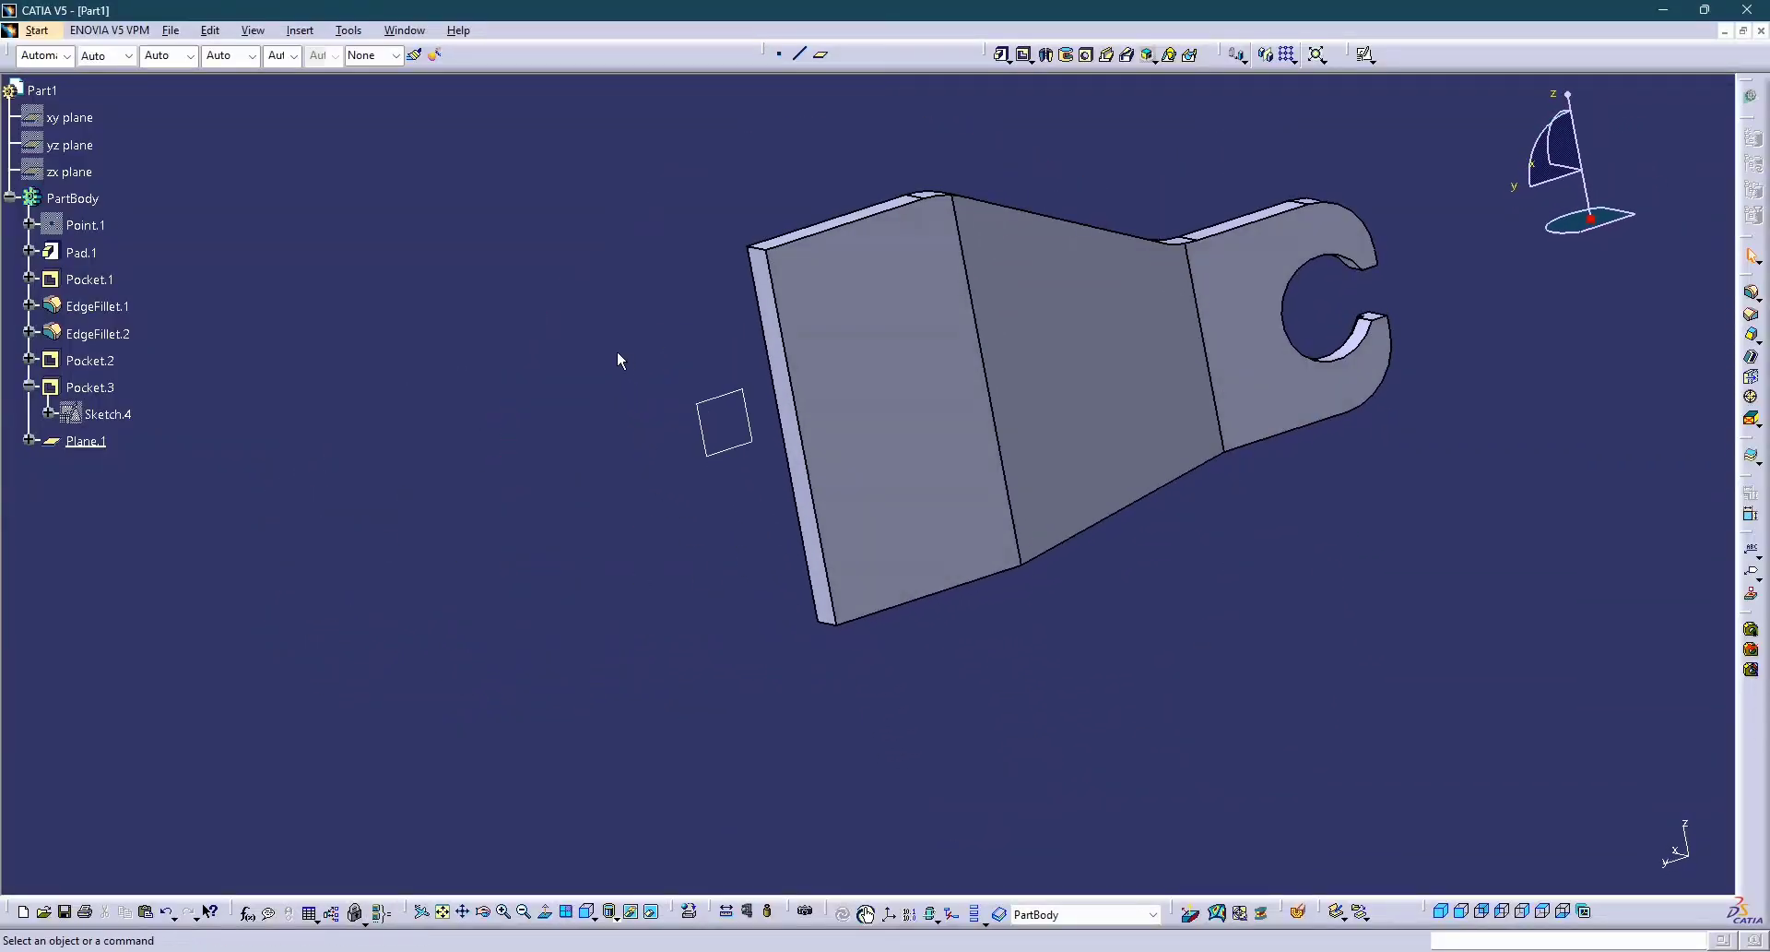
middle_drag(1246, 621, 994, 618)
middle_drag(1110, 615, 883, 679)
click(1366, 54)
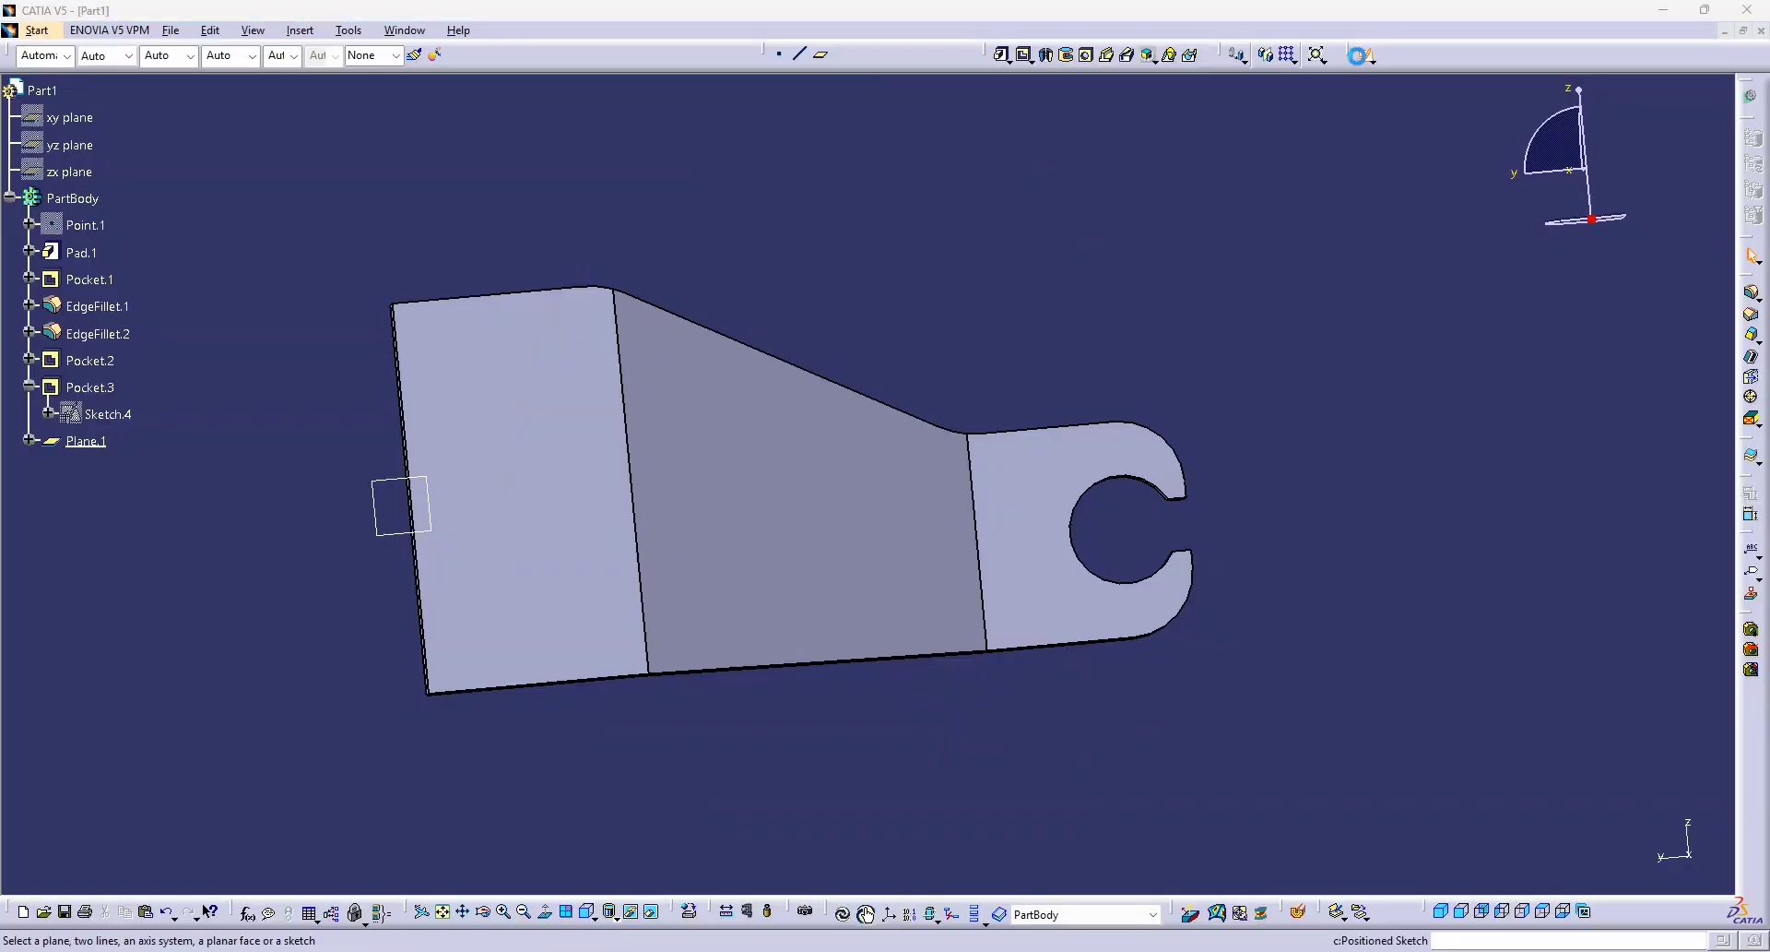
click(533, 461)
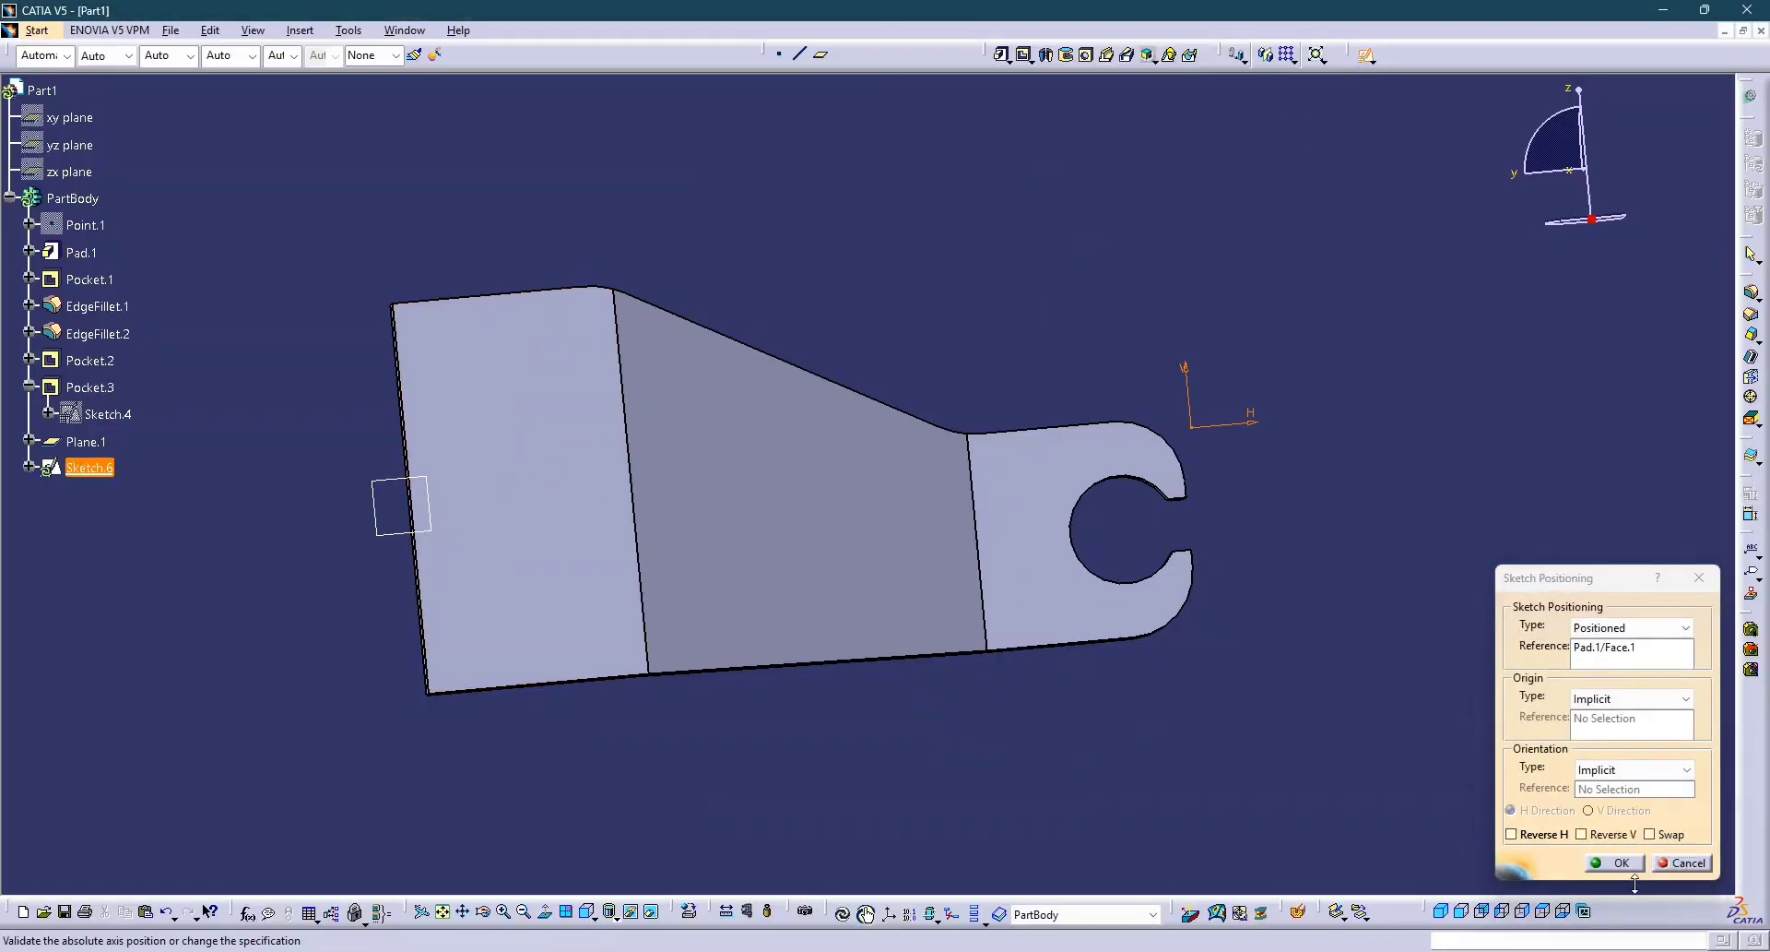
click(1620, 865)
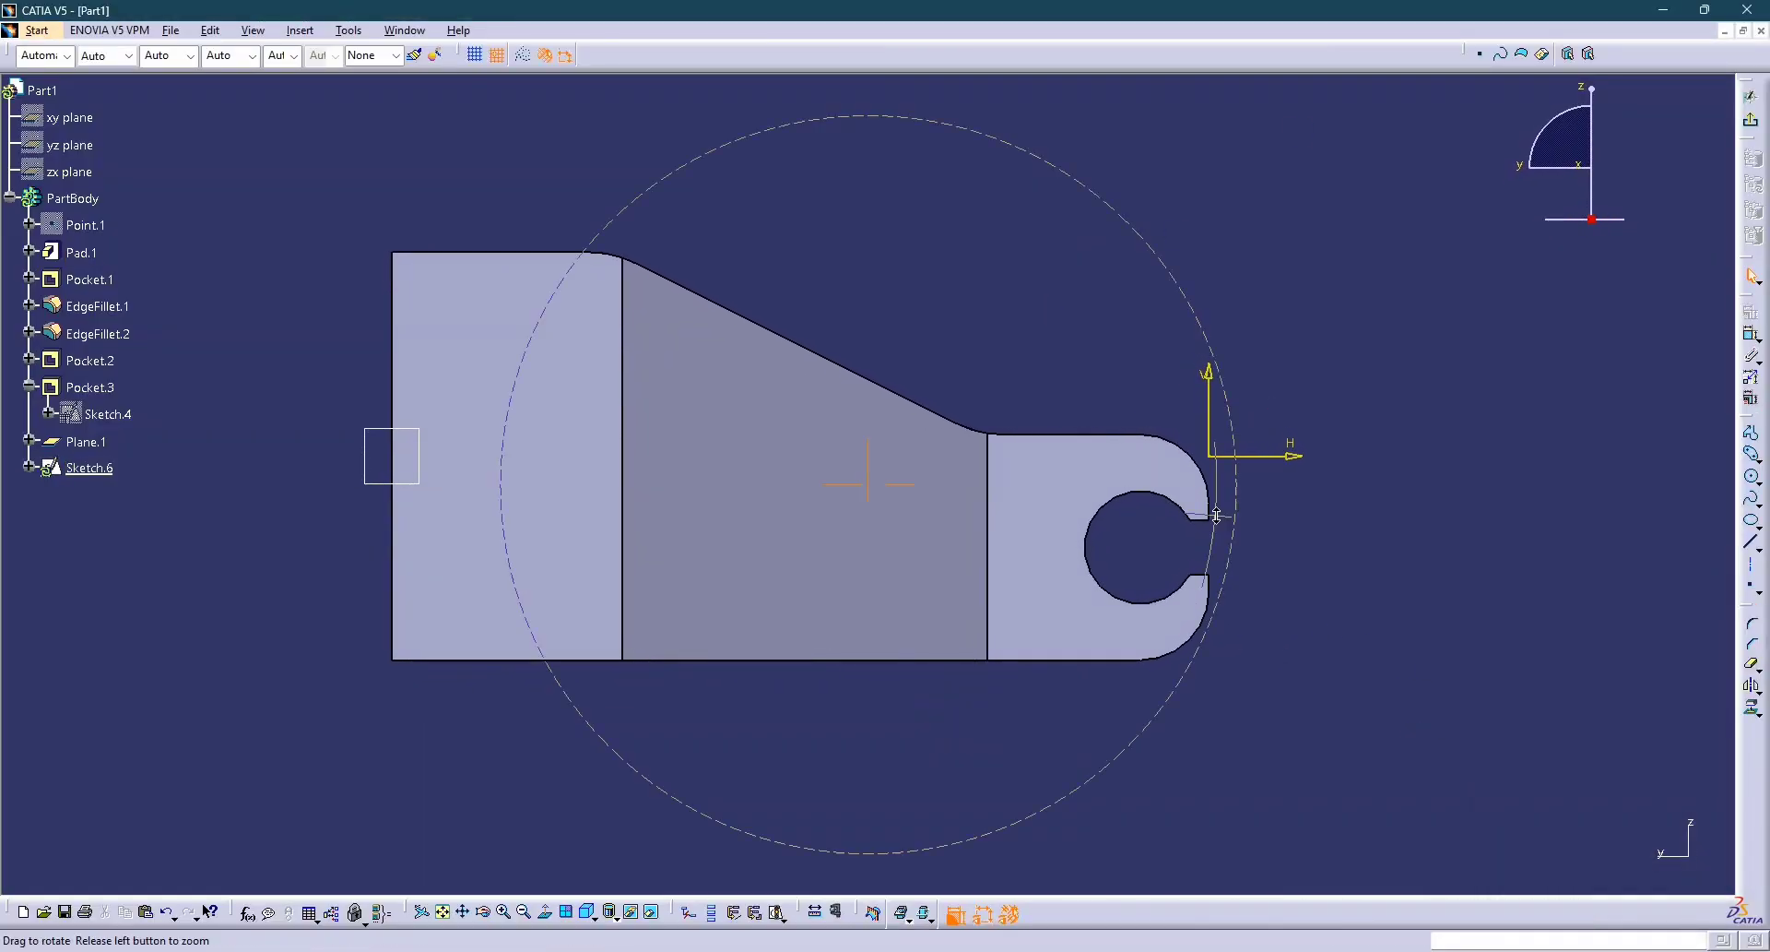
Check the corner hole layout in the drawing and sketch a circle about 20 mm in diameter near the wide end's upper outer corner.
middle_drag(1553, 522, 1512, 512)
key(alt+Tab)
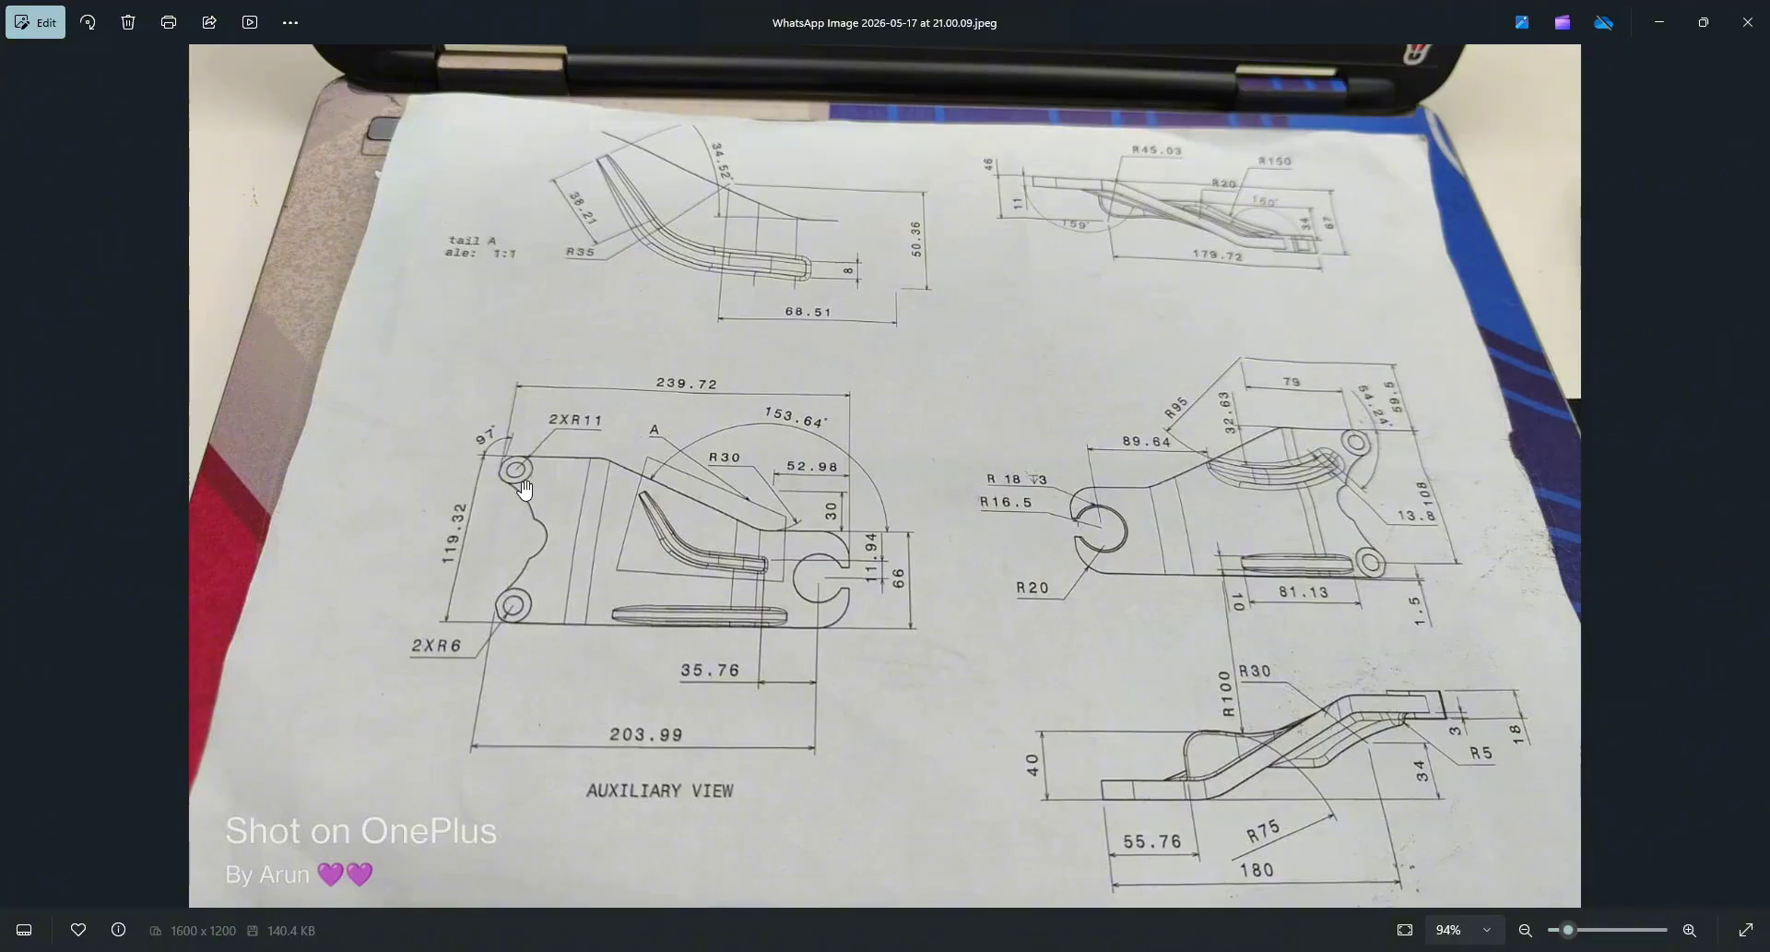
key(alt+Tab)
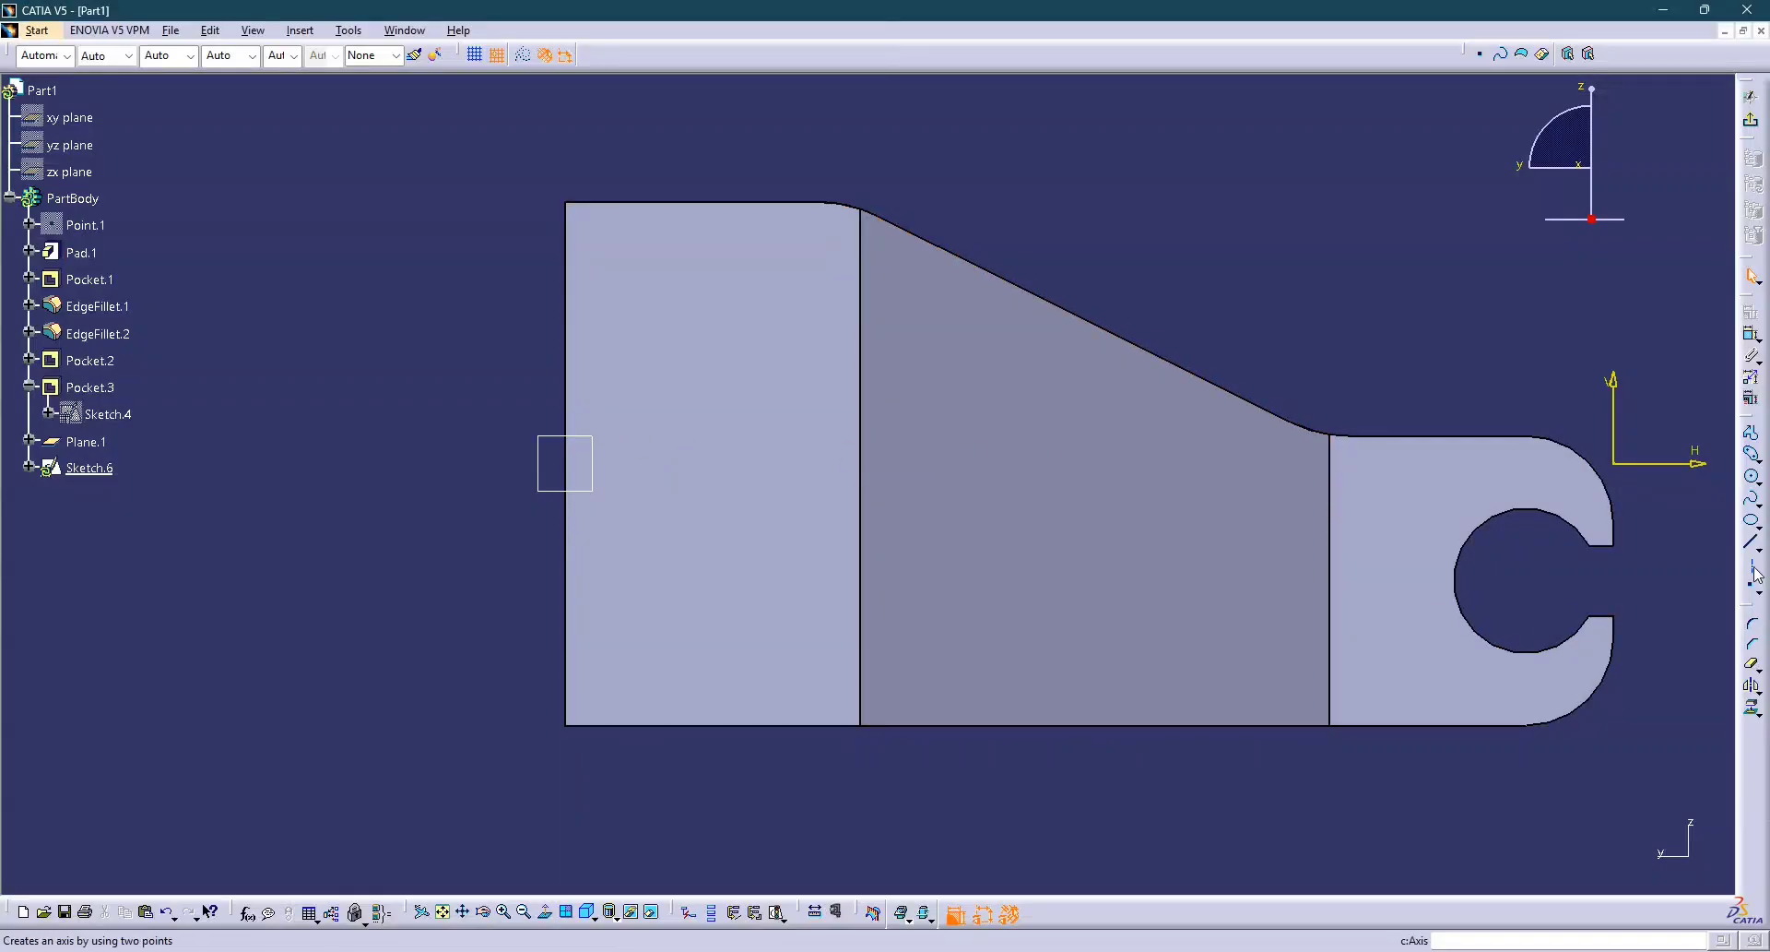
click(1754, 476)
middle_drag(782, 408, 828, 473)
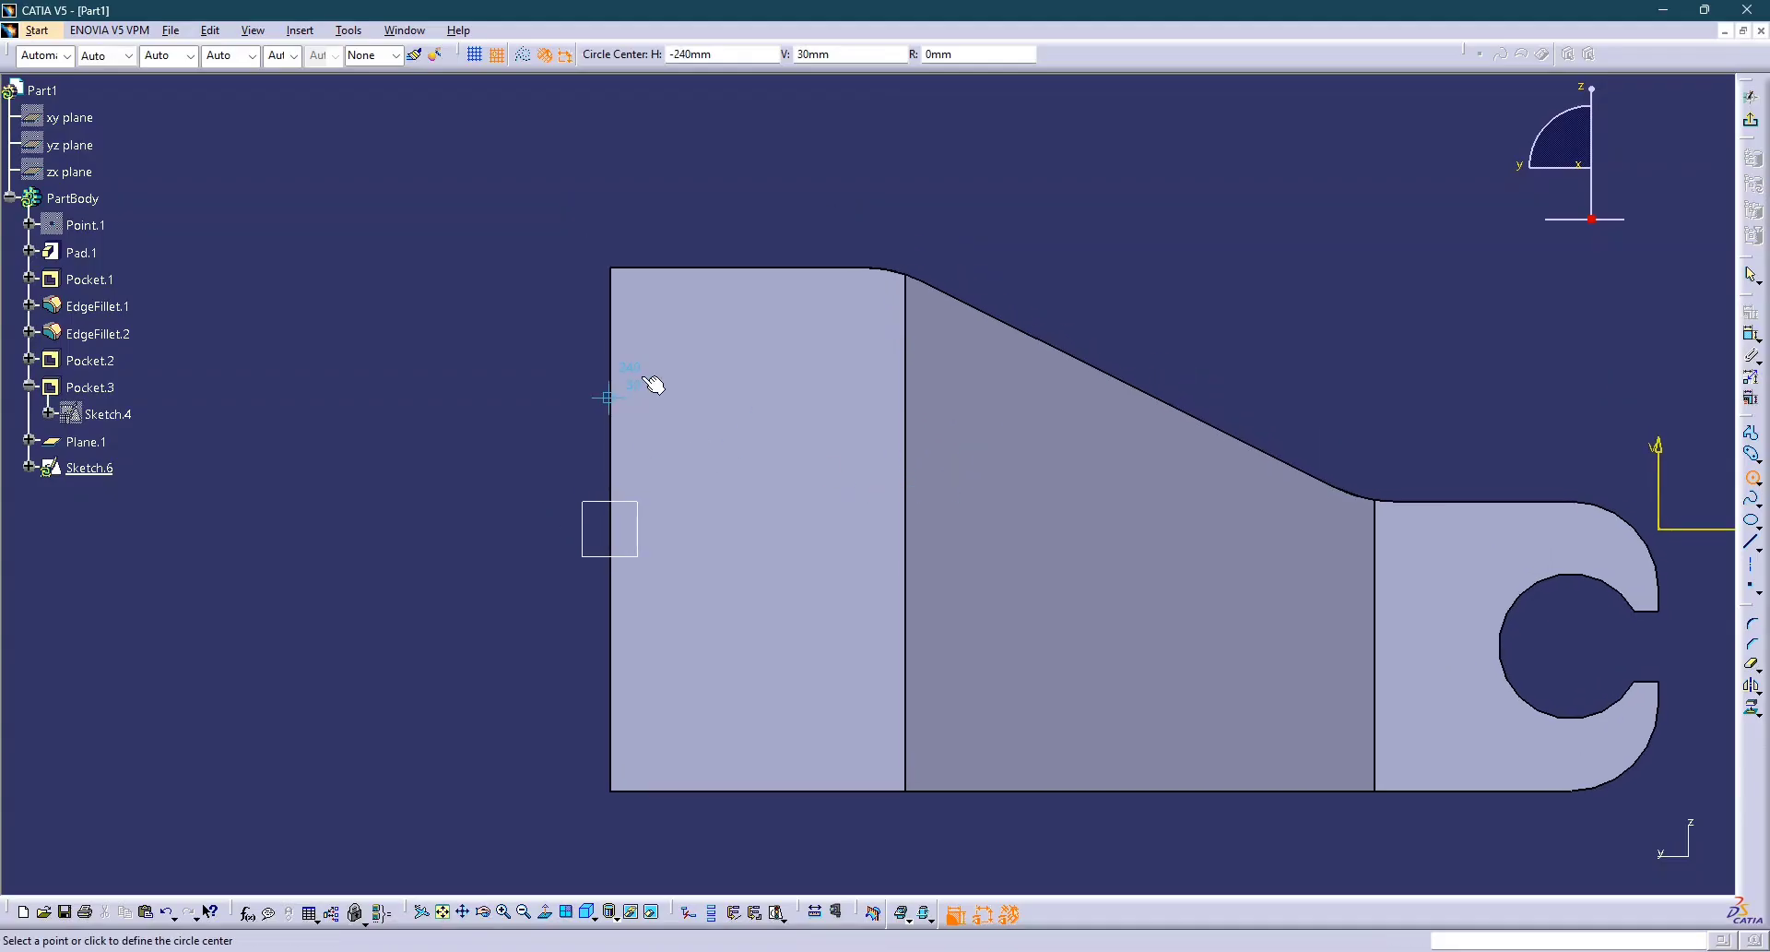
click(653, 353)
click(683, 322)
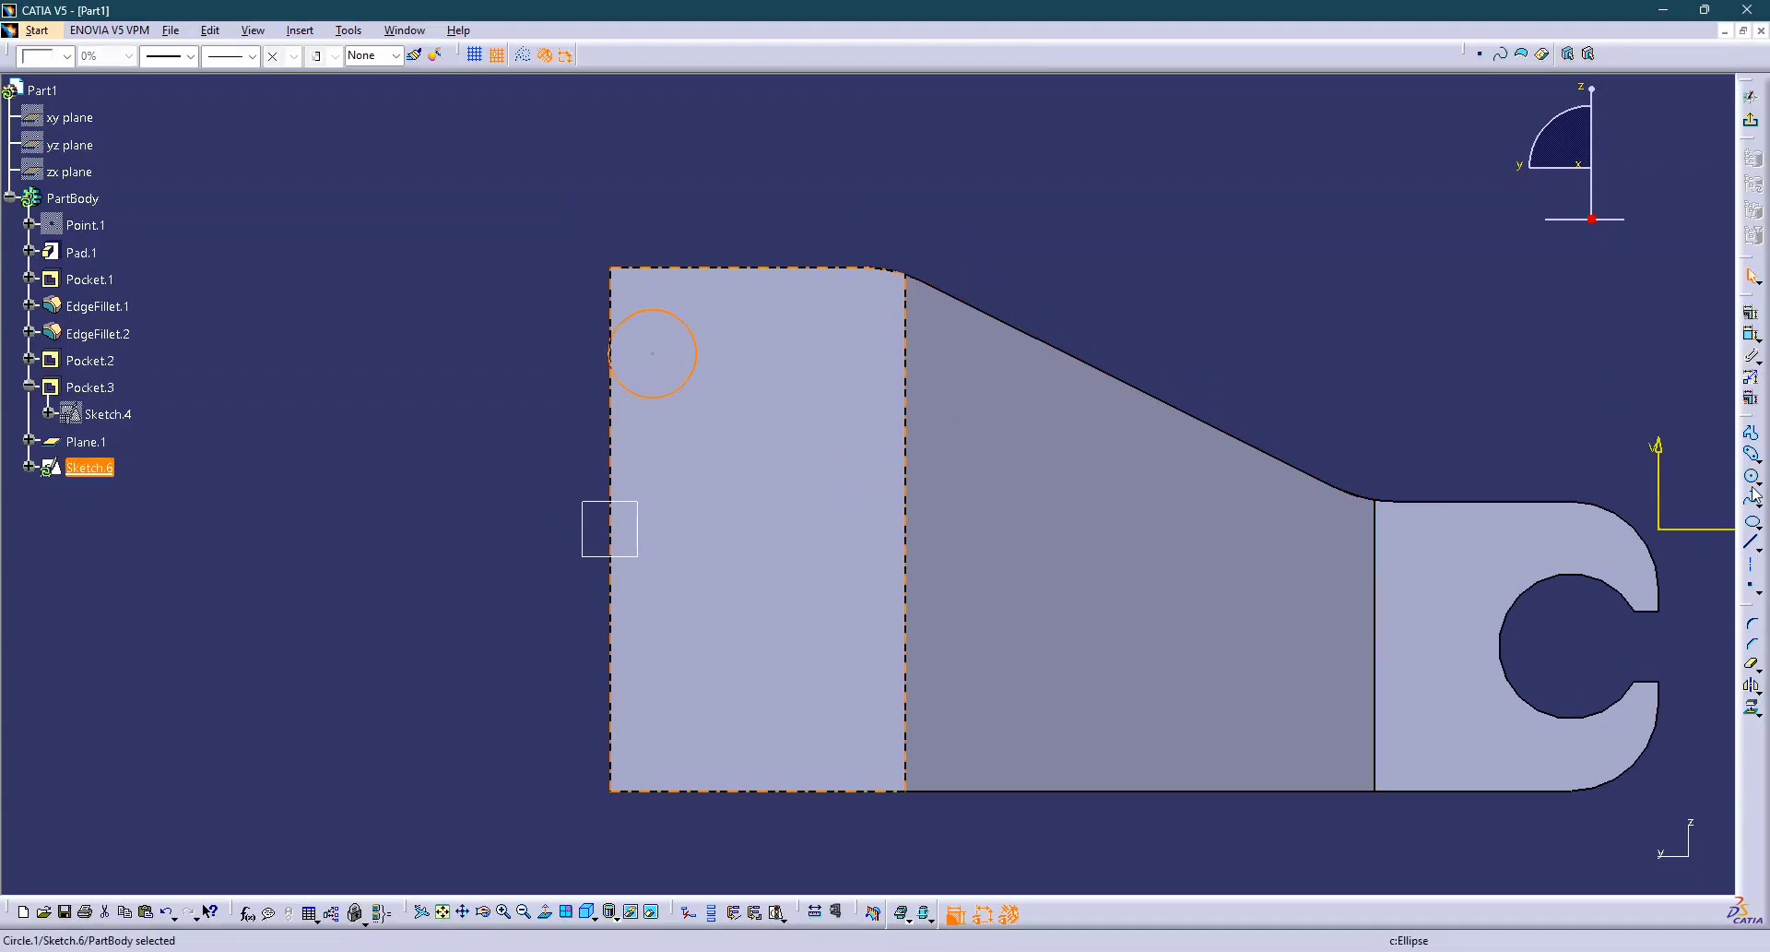
Dimension the corner circle's diameter and set it to 22 mm.
click(1752, 333)
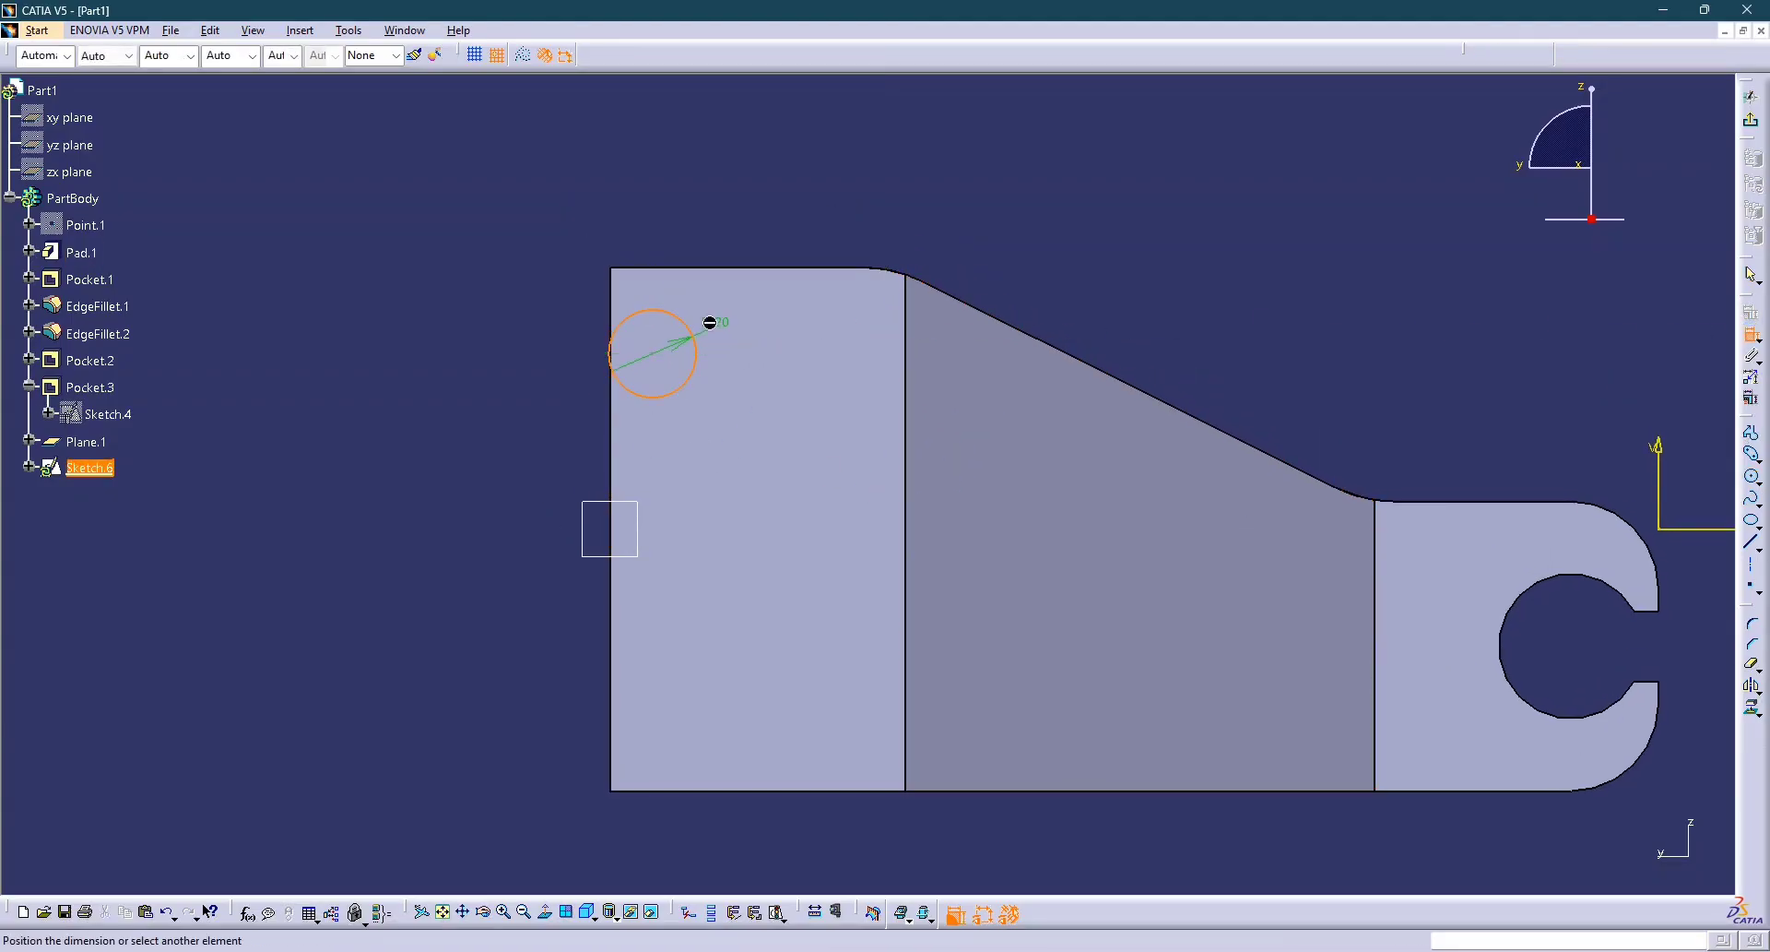
click(553, 272)
double_click(556, 267)
text(22mm)
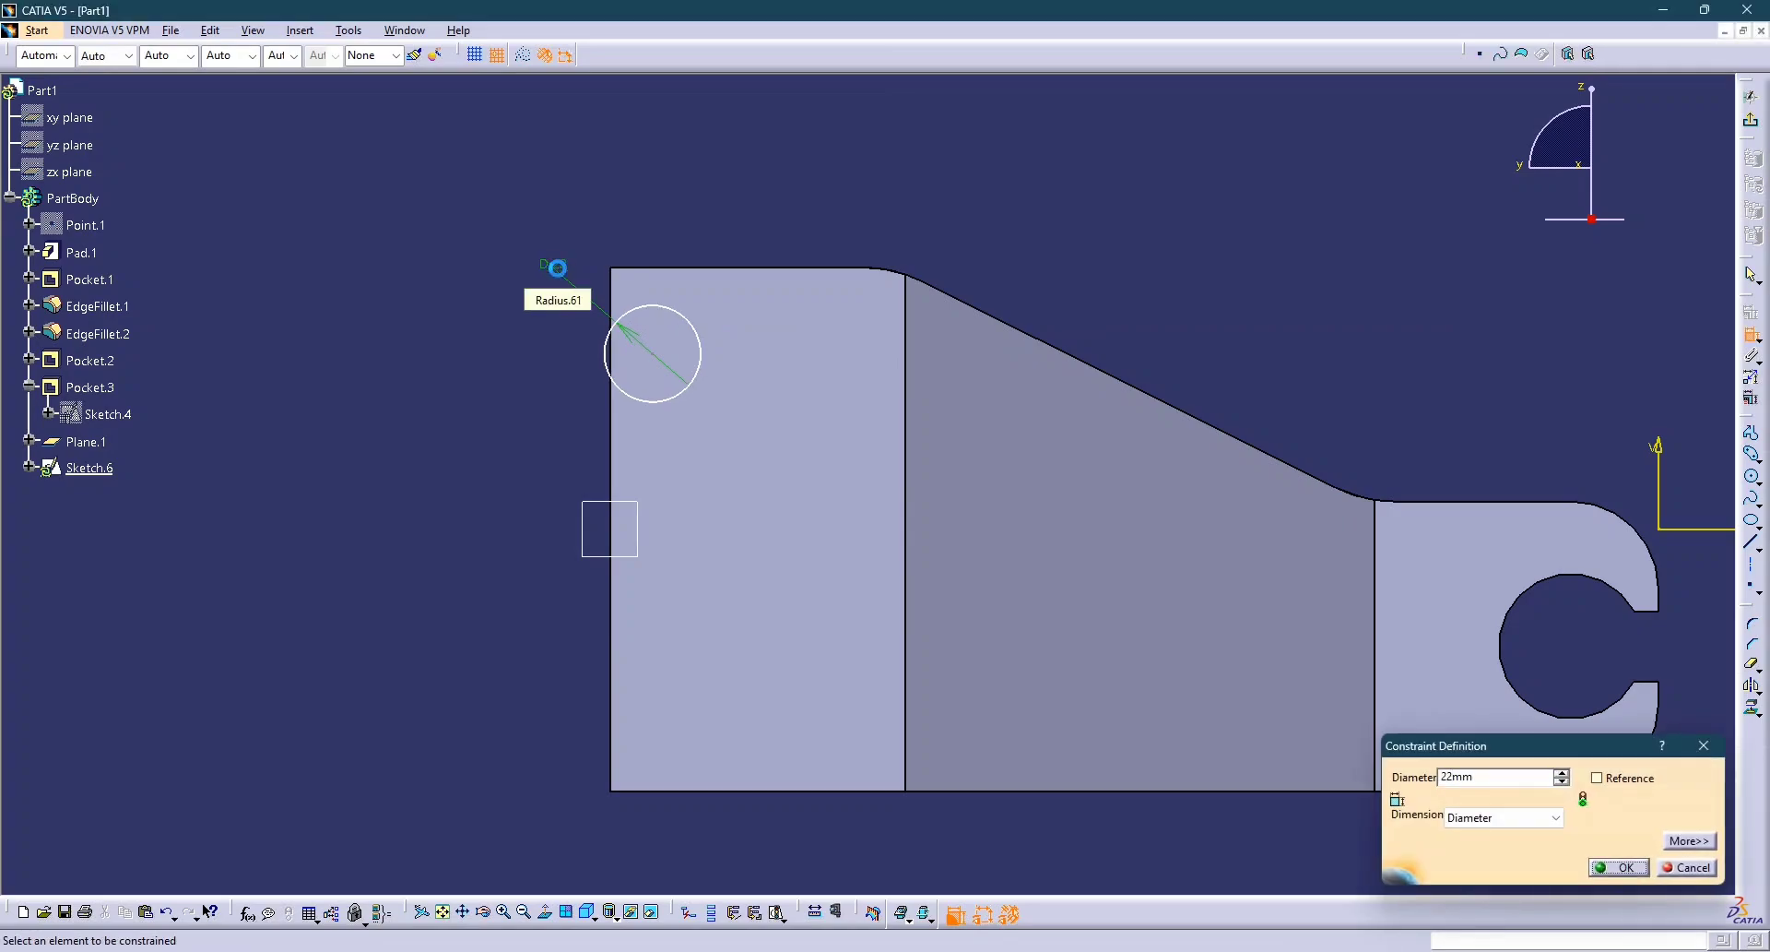
key(Return)
Try to make the circle tangent to the wide end's upper edge, and undo back to before the 22 mm diameter edit.
key(alt+Tab)
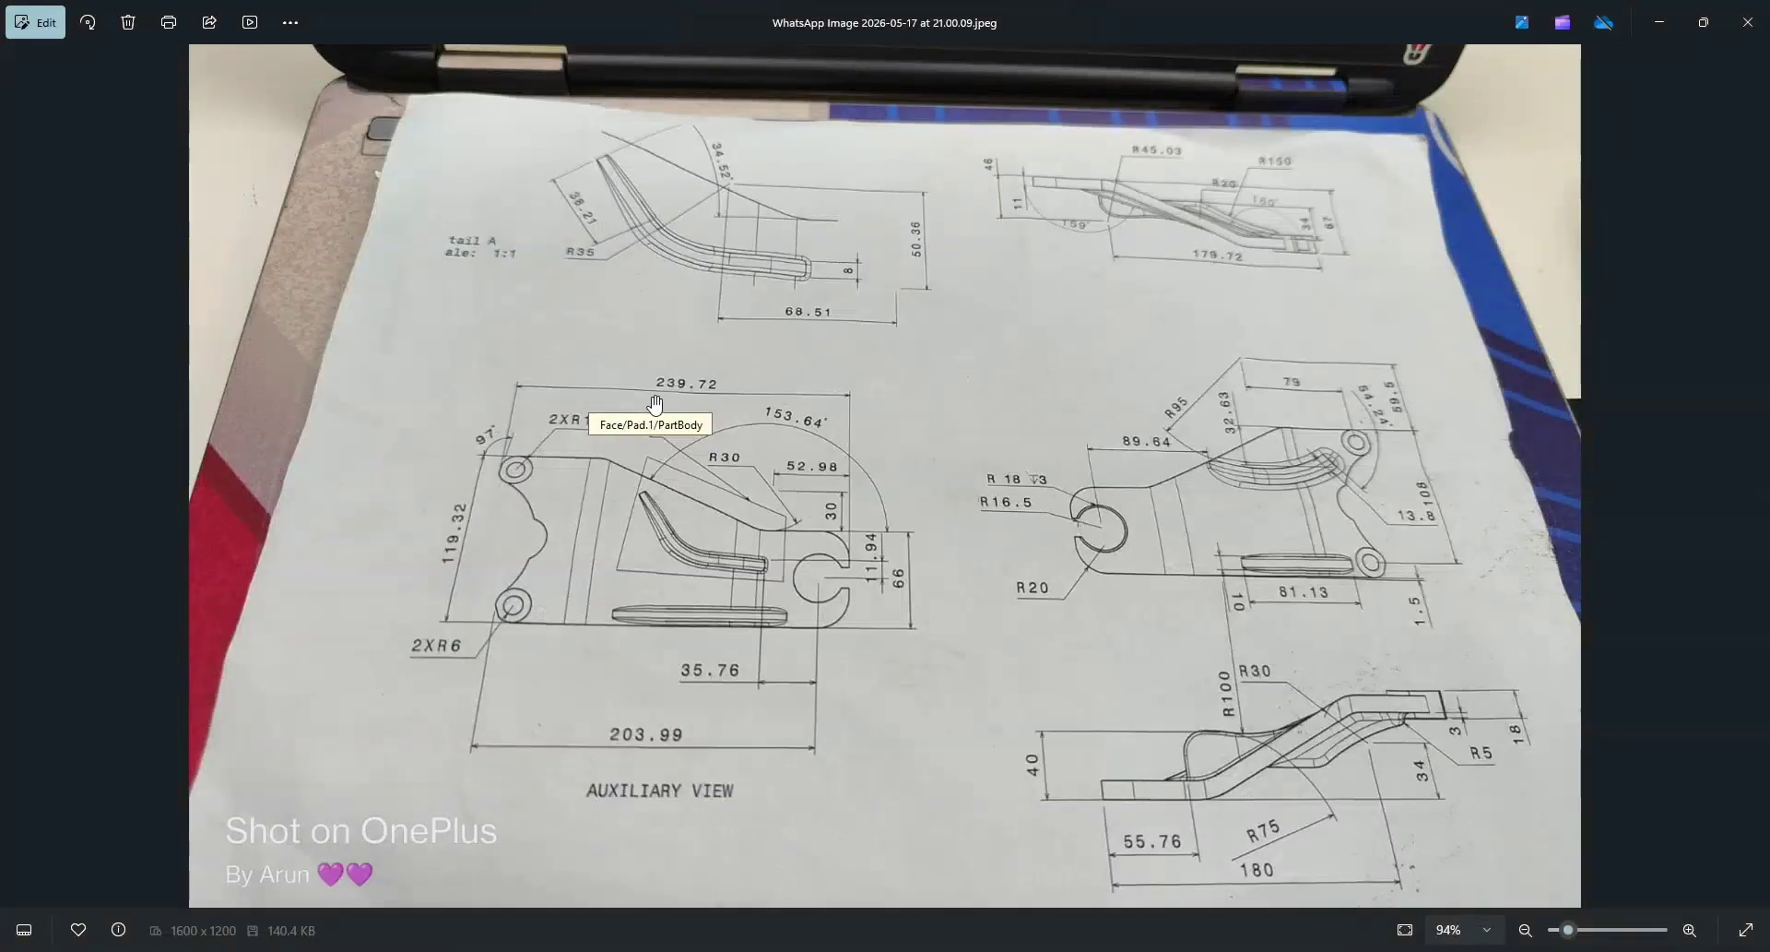
key(alt+Tab)
click(676, 310)
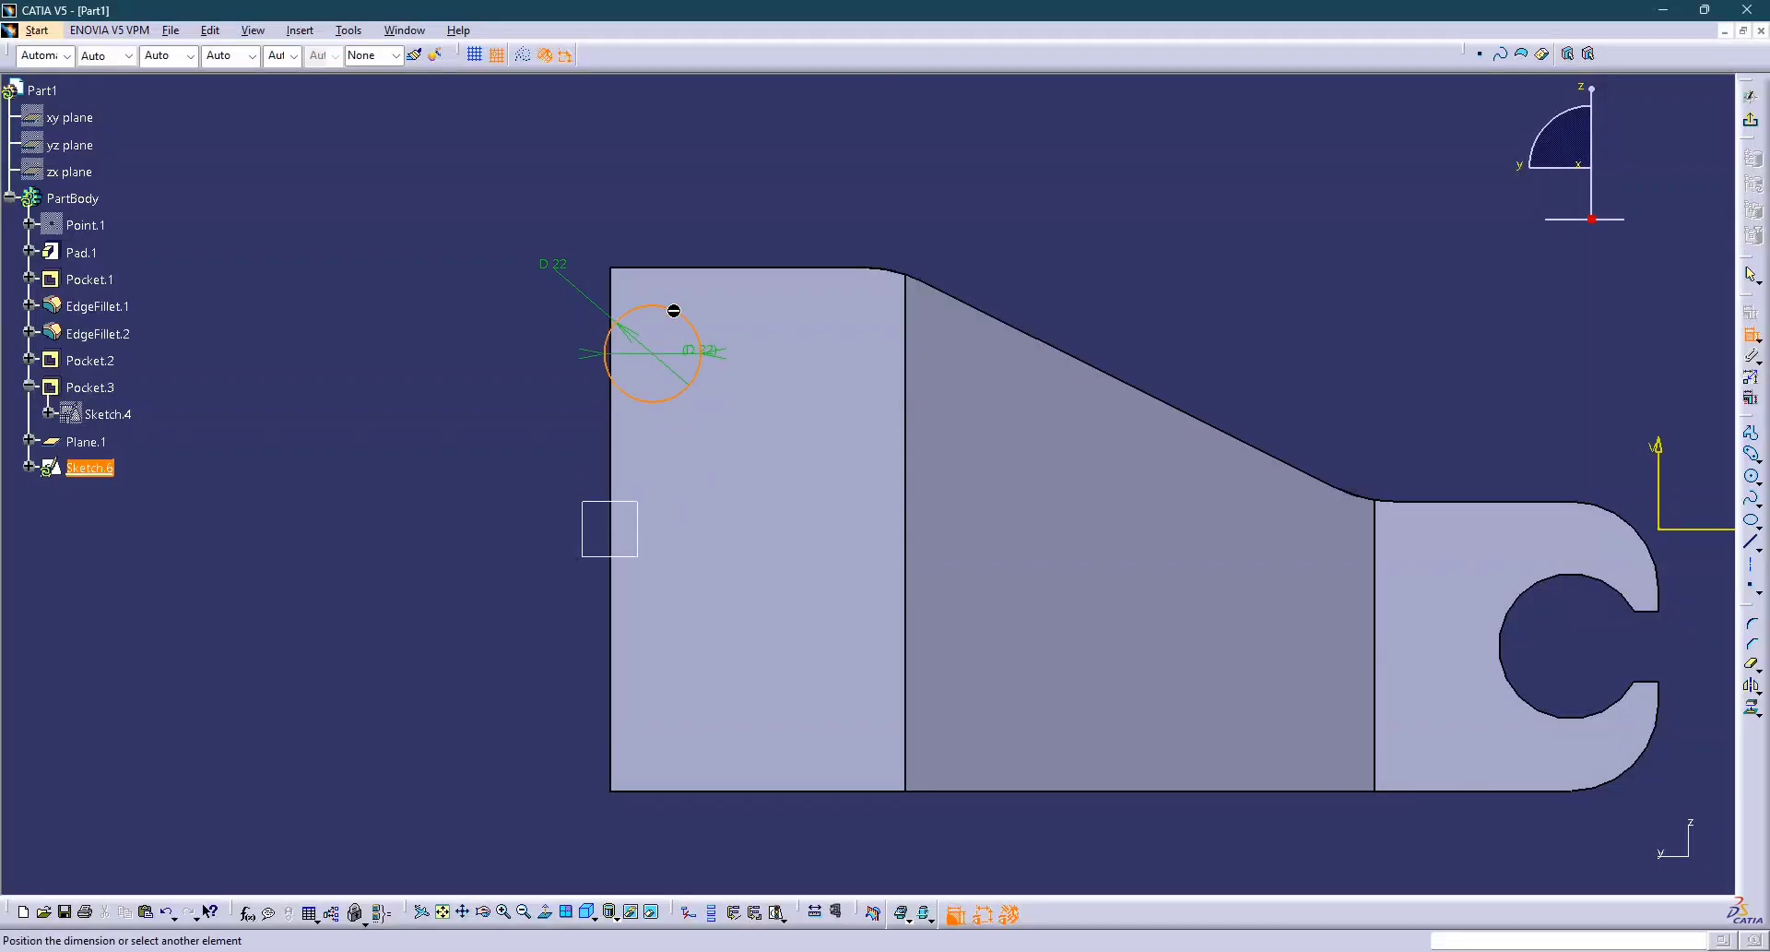
click(717, 275)
right_click(703, 209)
click(747, 269)
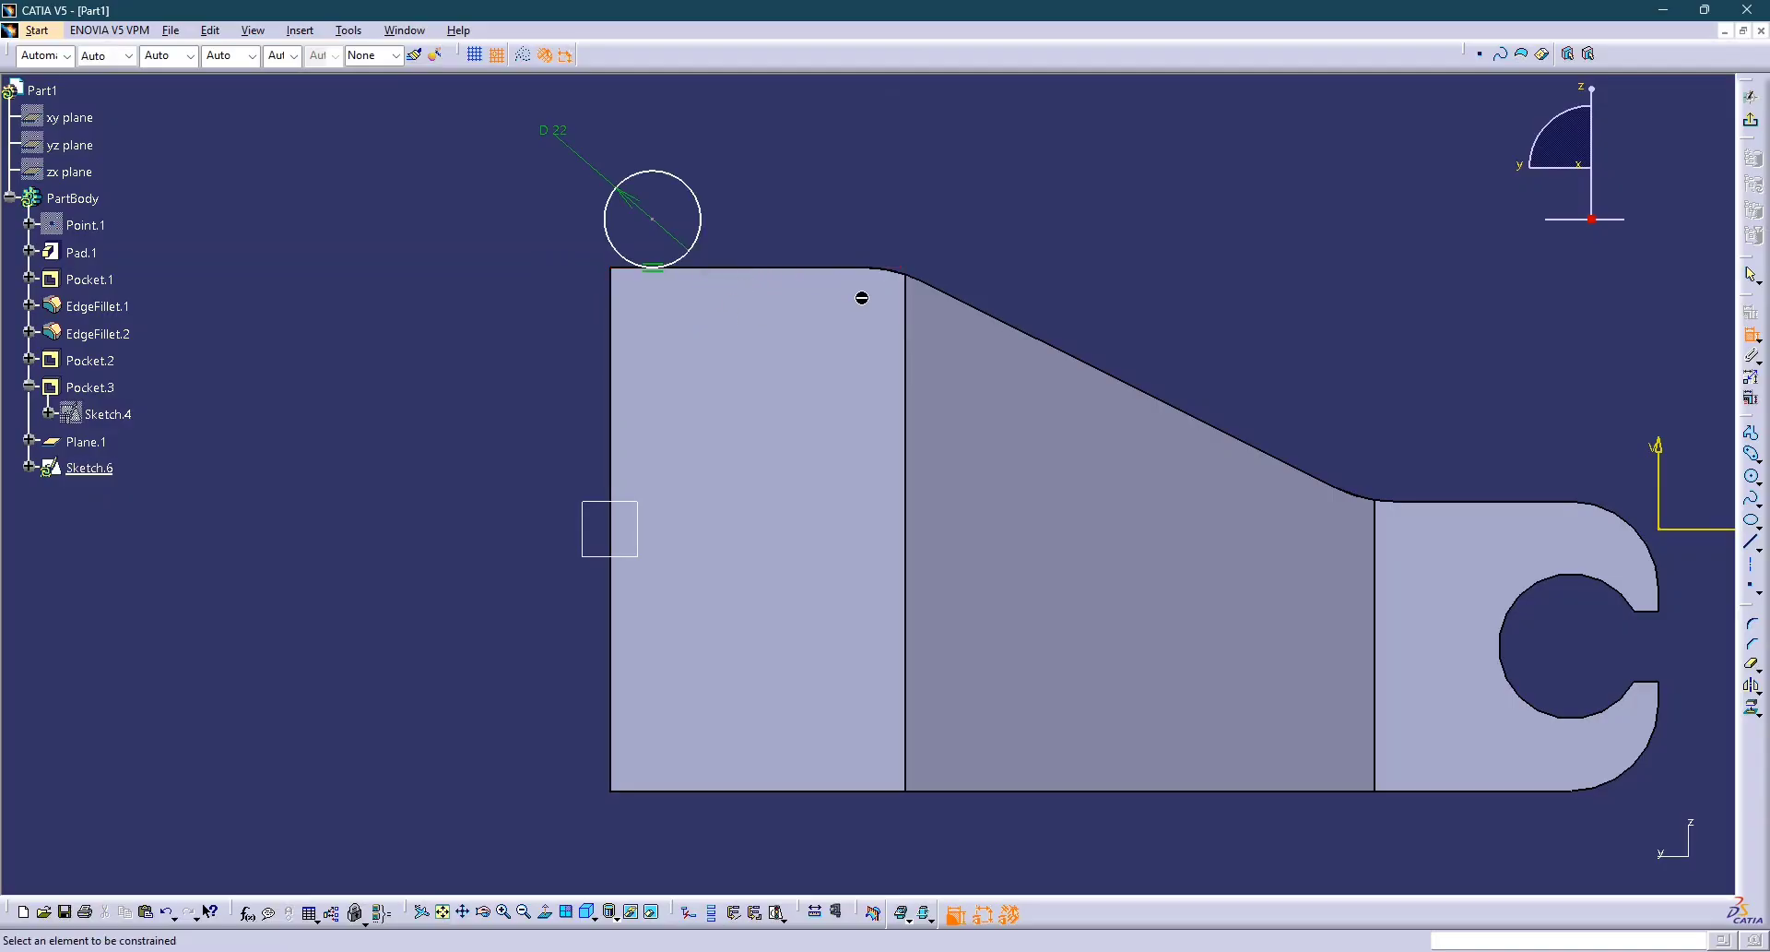
key(ctrl+z)
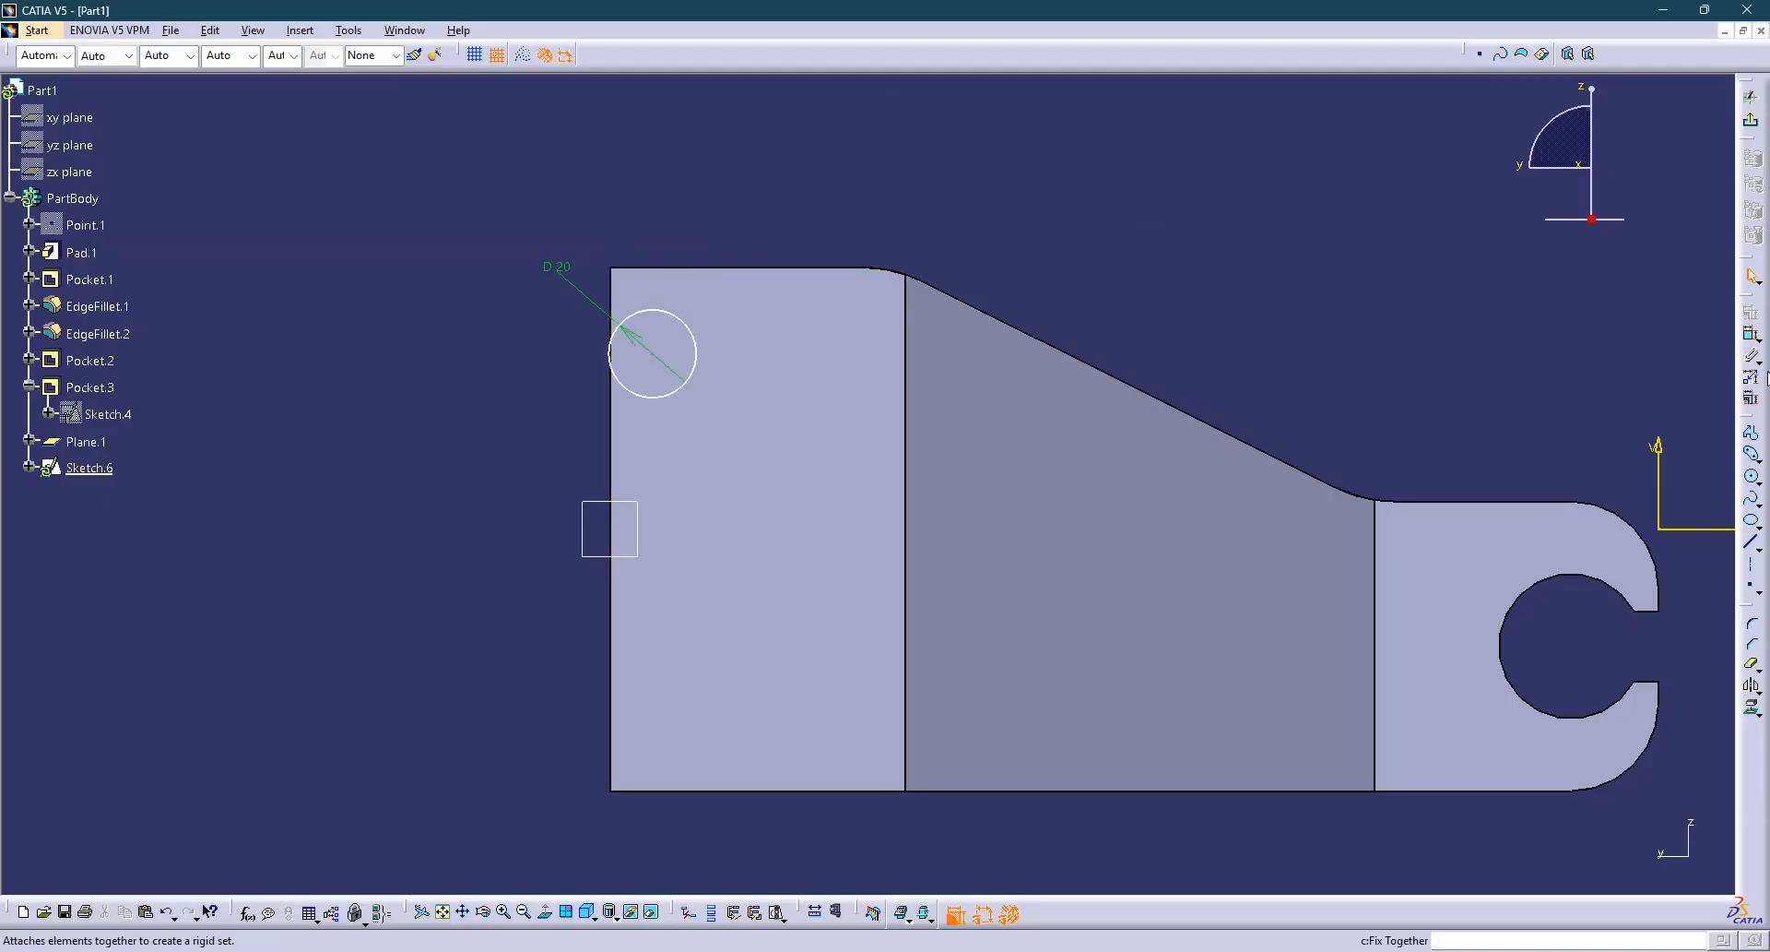
Constrain the corner circle tangent to the upper edge of the bracket's wide end.
click(1752, 336)
click(728, 268)
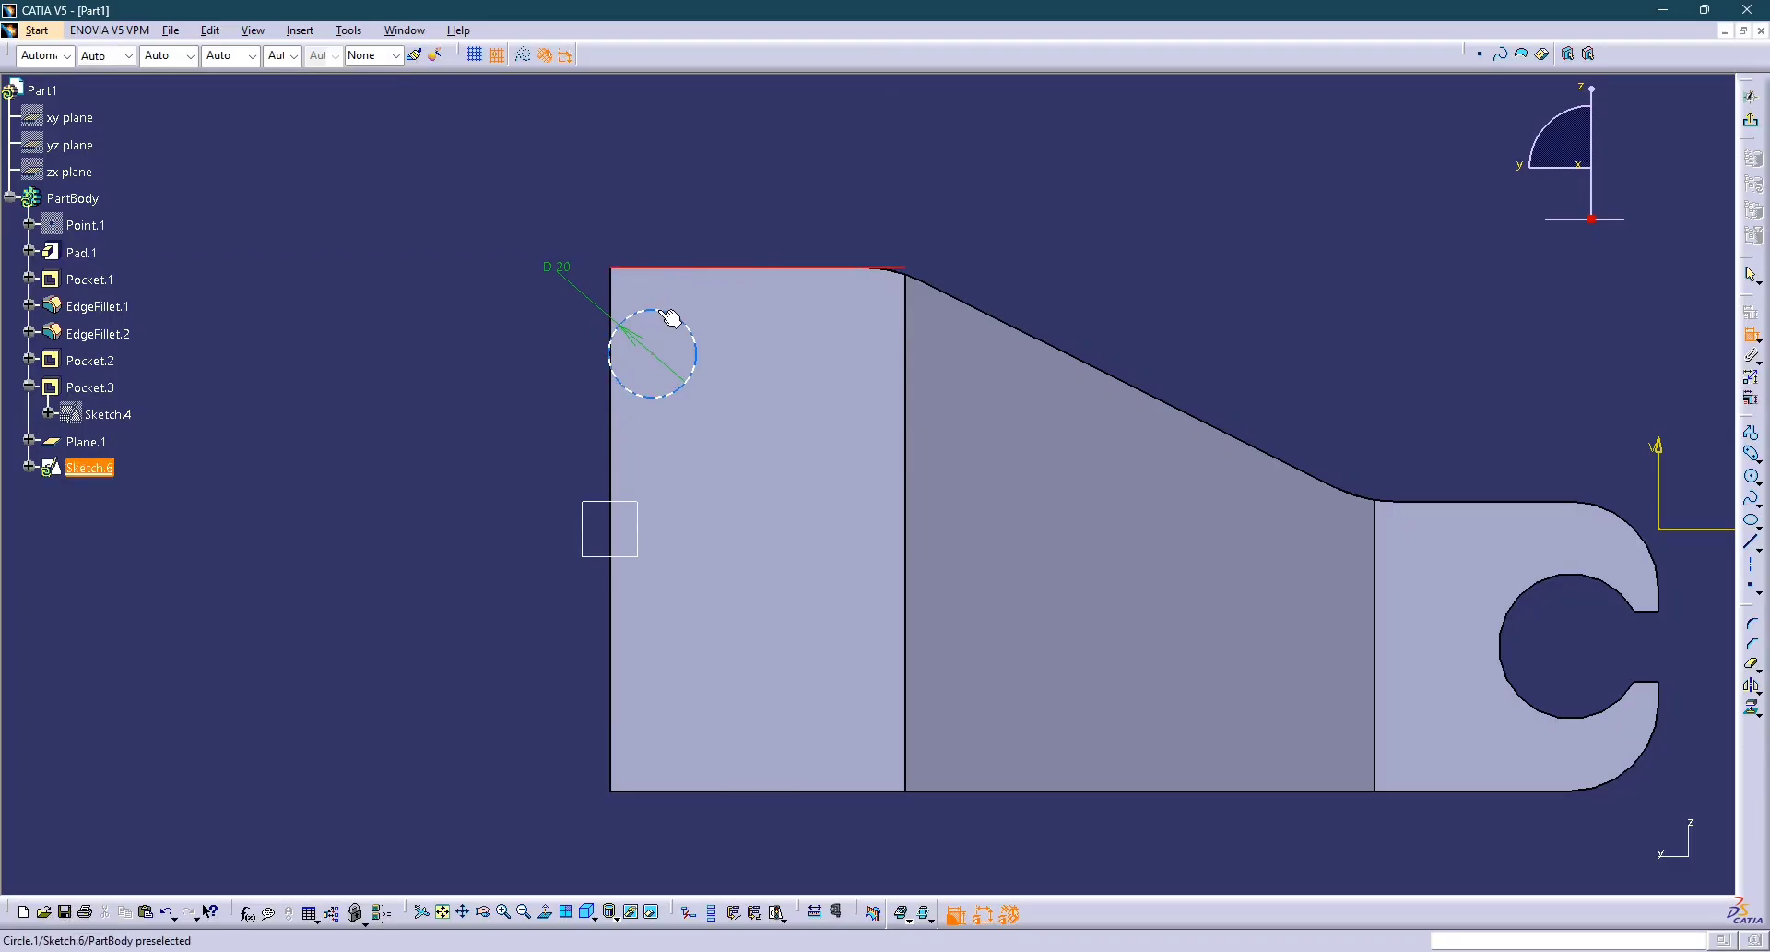
click(670, 318)
right_click(662, 262)
click(706, 265)
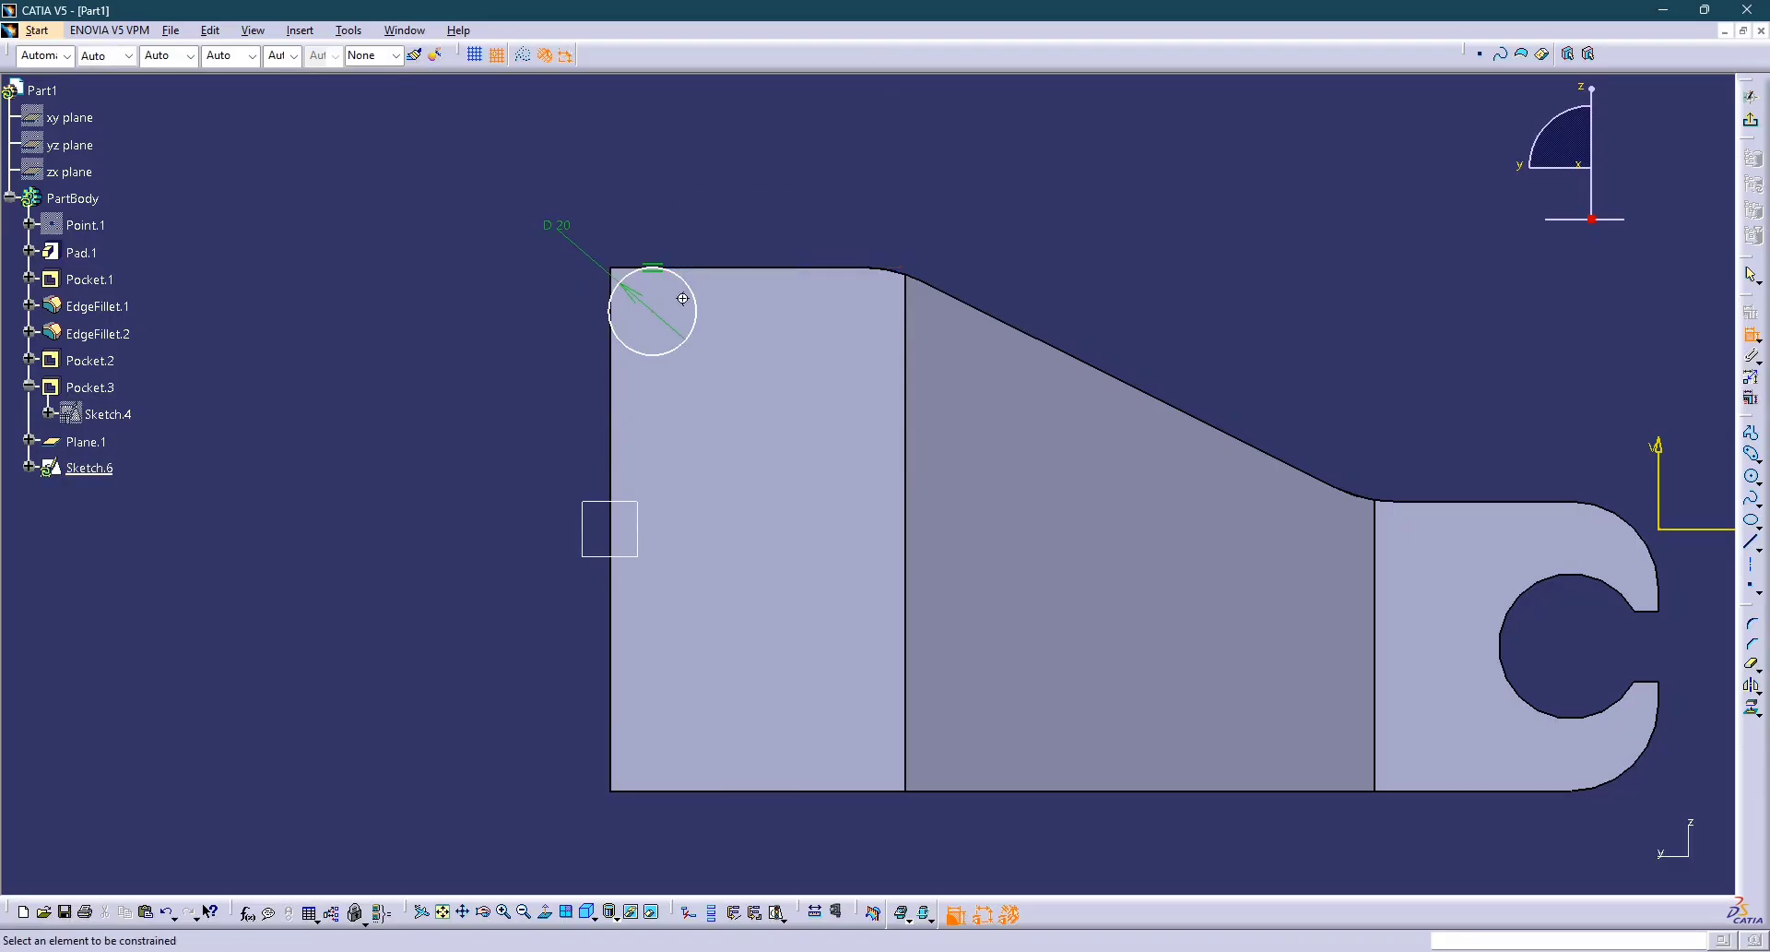
Constrain the corner circle tangent to the outer vertical edge of the bracket's wide end.
middle_drag(683, 299, 918, 310)
key(alt+Tab)
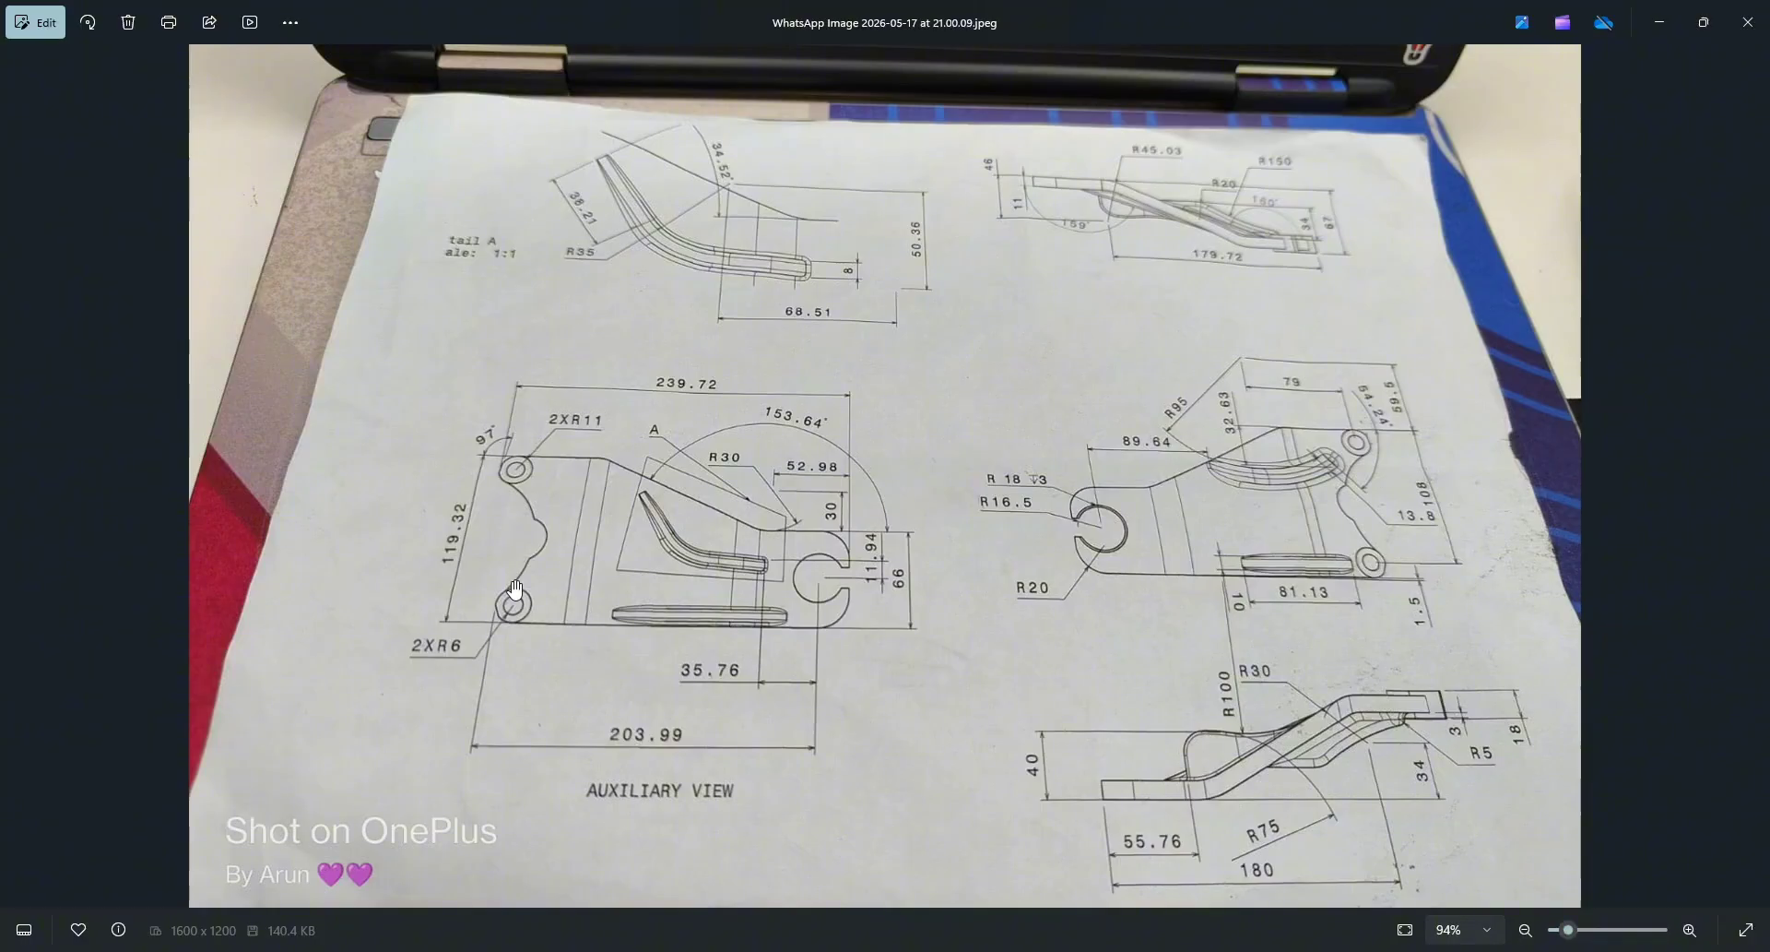
key(alt+Tab)
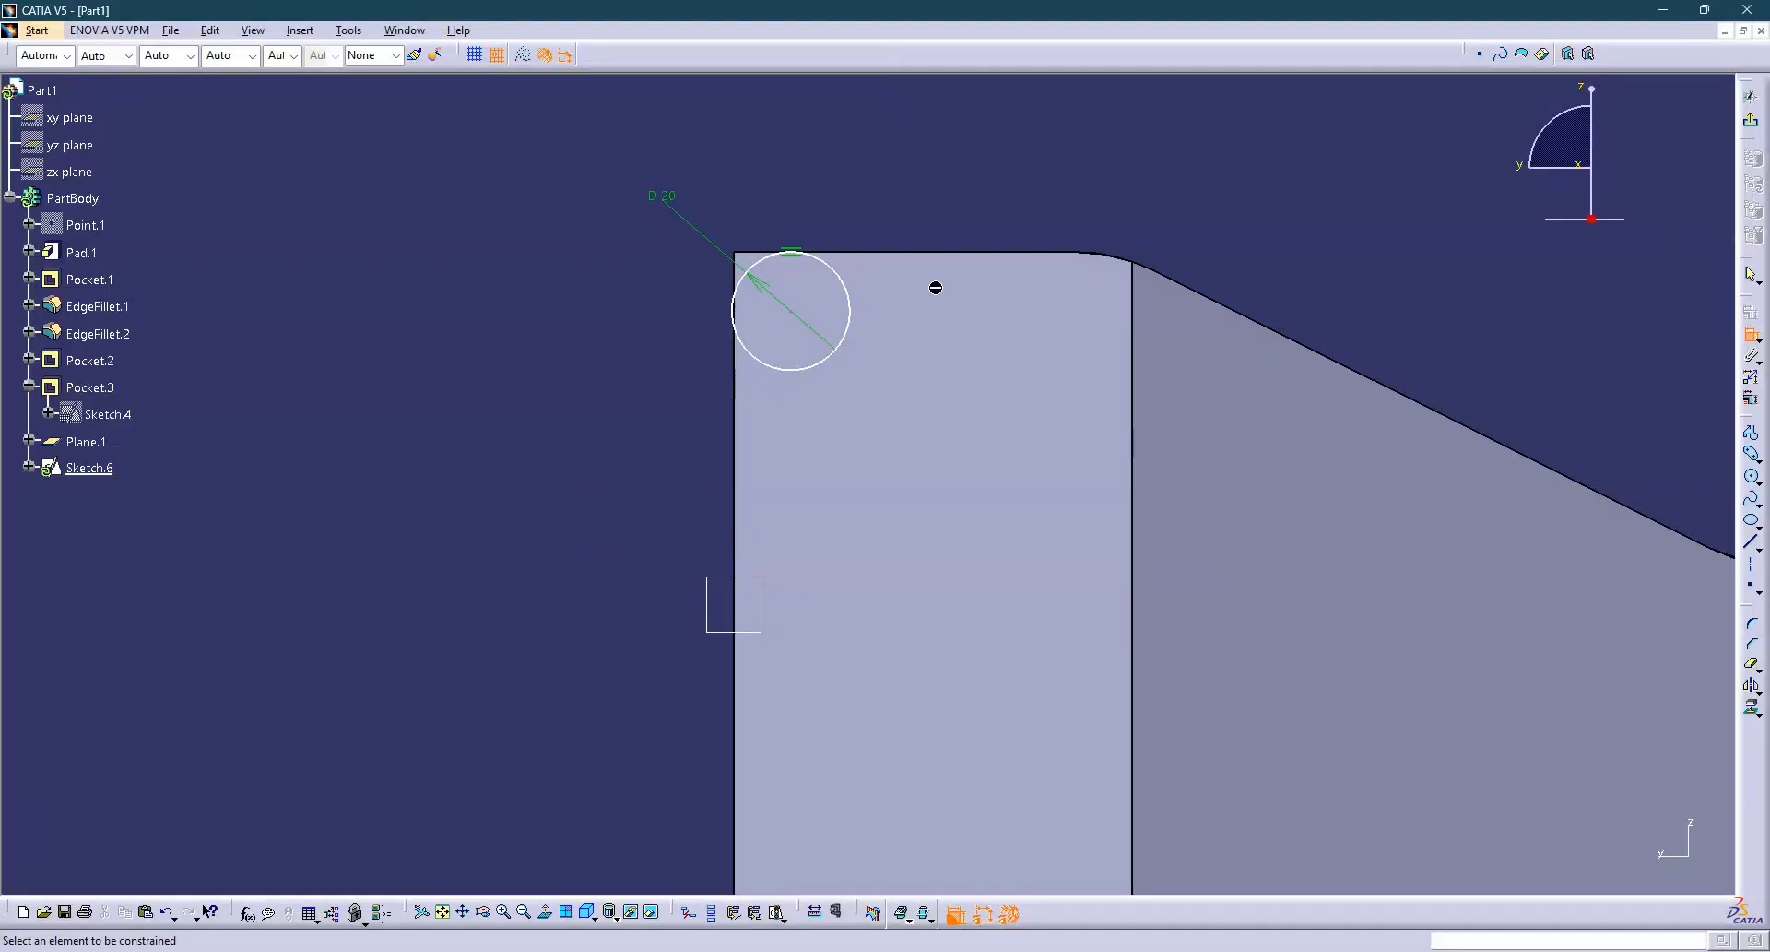
click(735, 309)
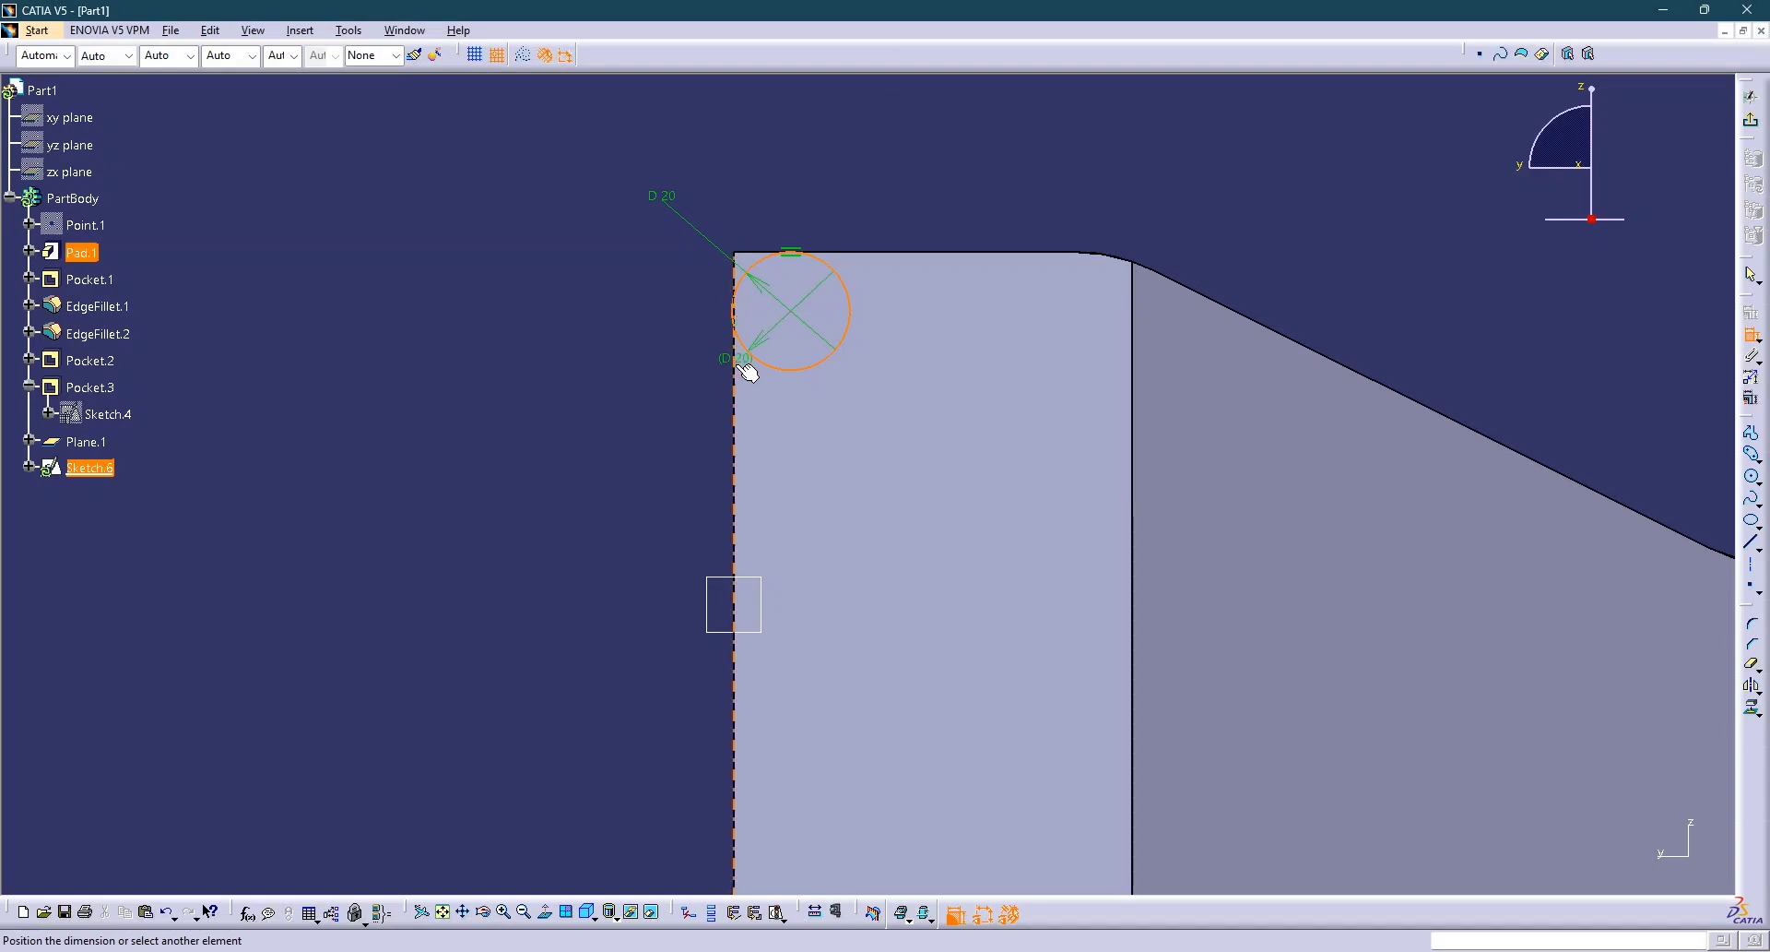
right_click(623, 297)
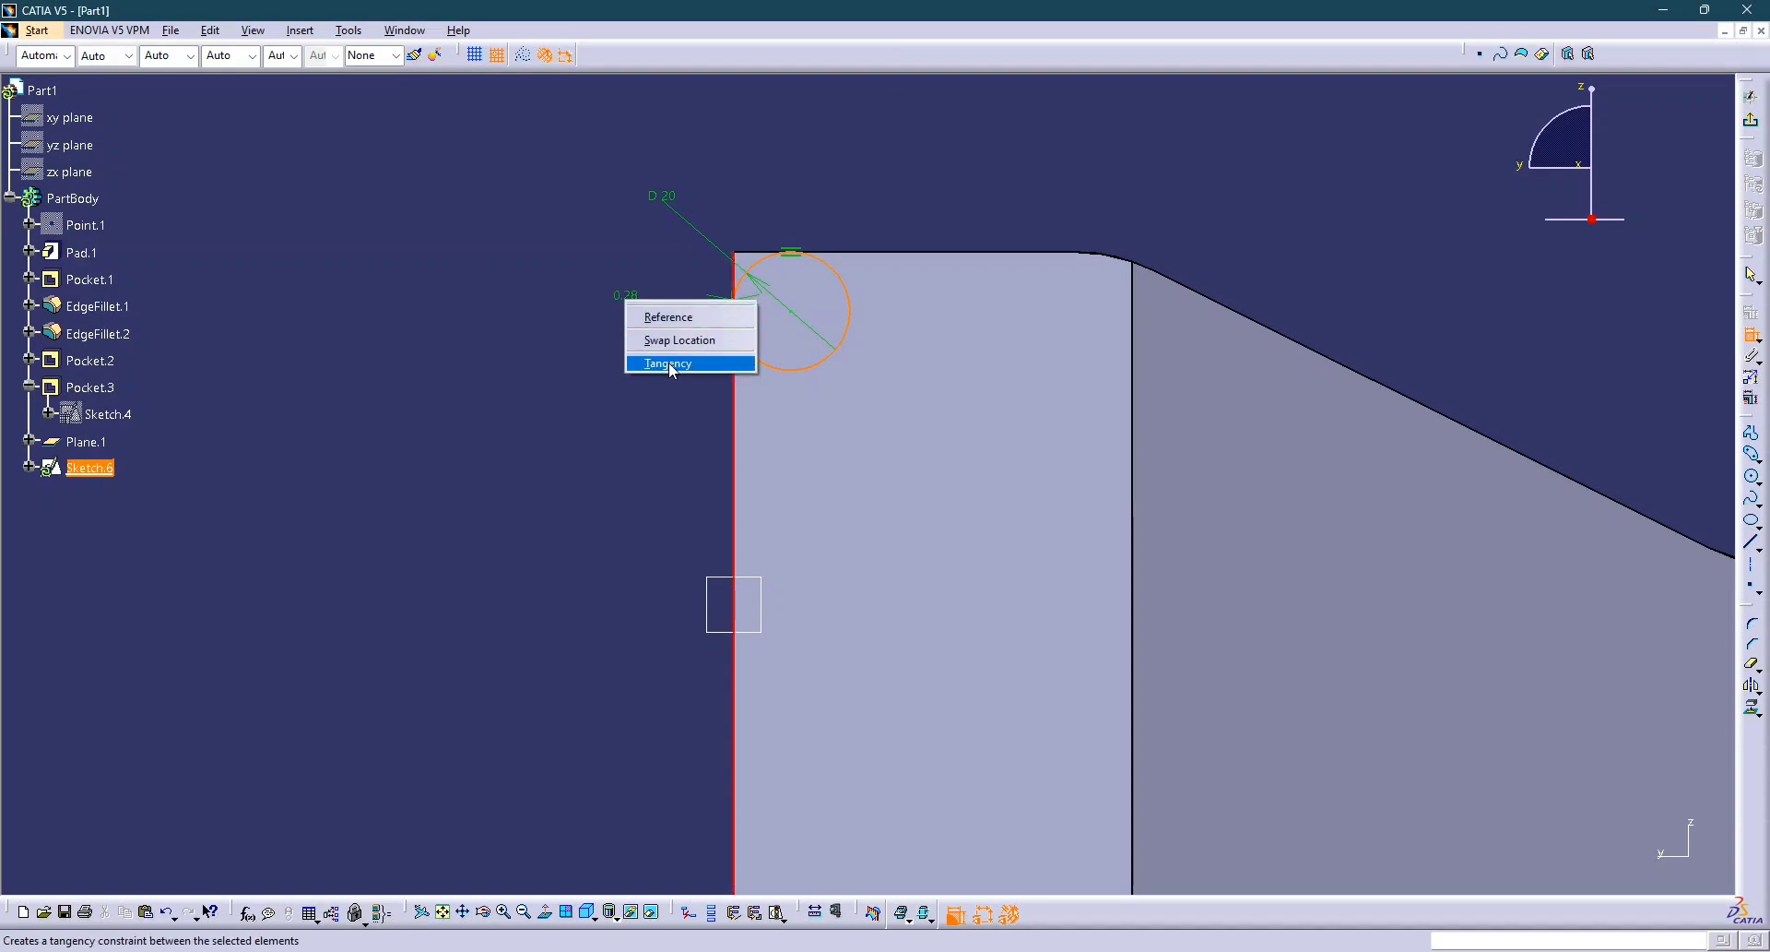
click(669, 363)
mouse_move(660, 368)
middle_down()
mouse_move(798, 364)
mouse_move(830, 197)
mouse_move(838, 273)
mouse_move(738, 312)
middle_up()
Switch to the photographed drawing and examine the boss and hole radii and their positions at the wide end's two corners.
key(alt+Tab)
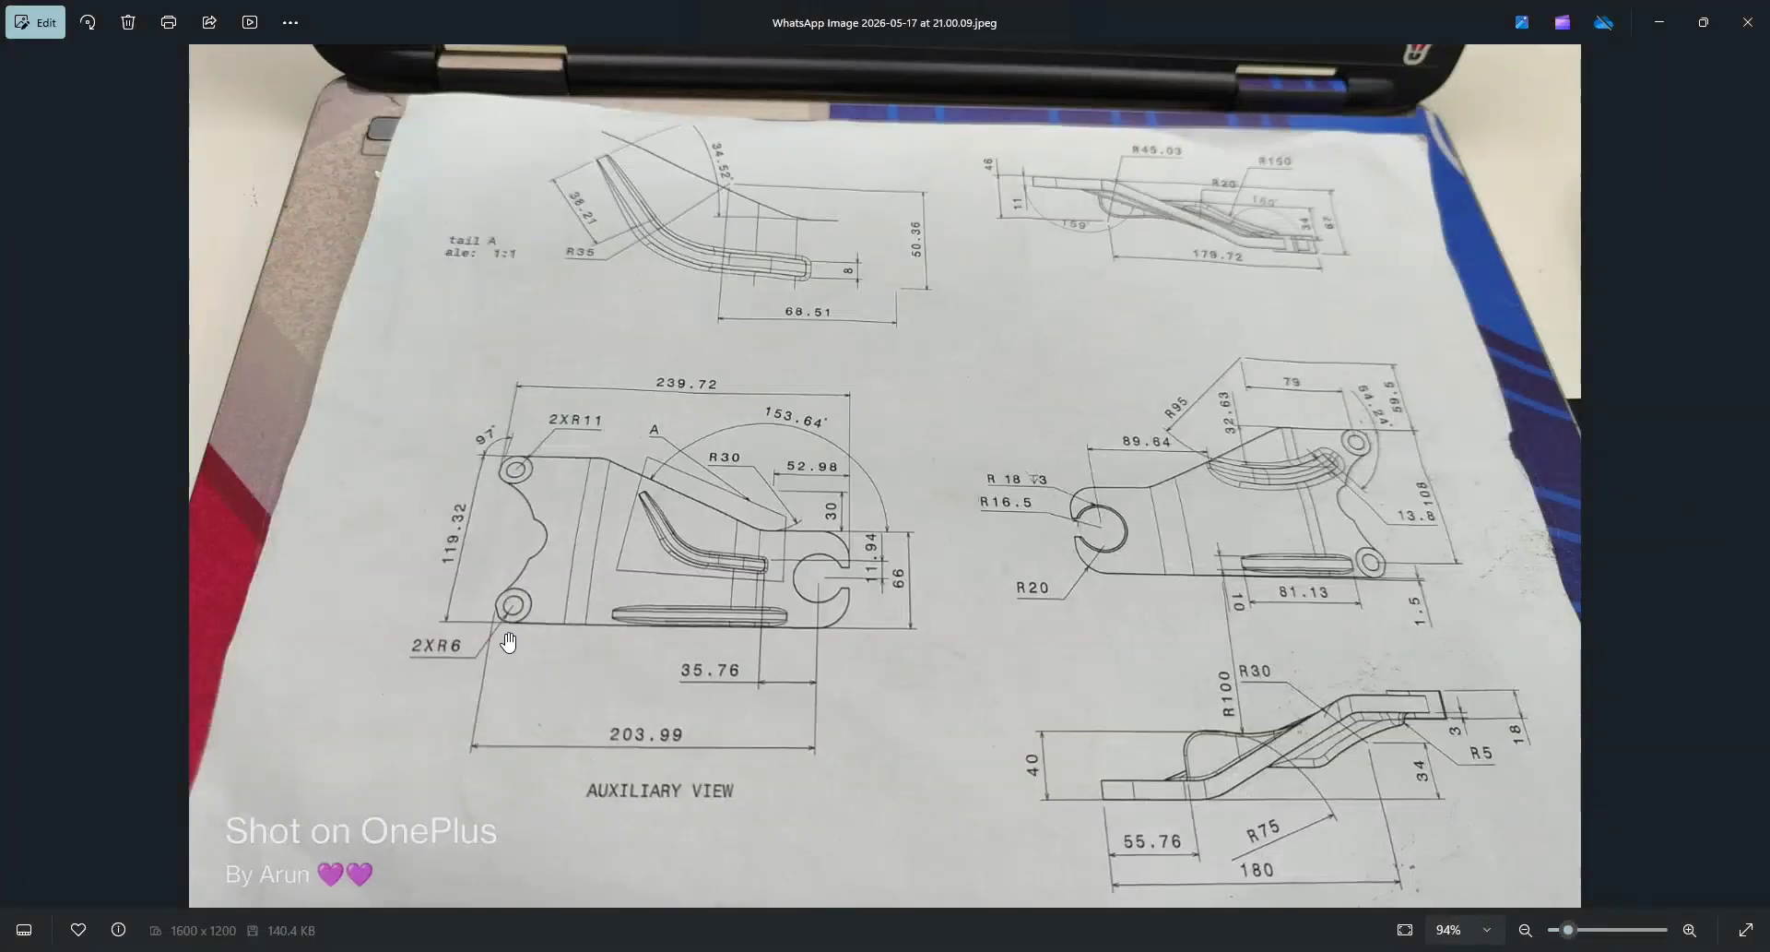
key(alt+Tab)
key(alt+Tab)
key(alt+Tab)
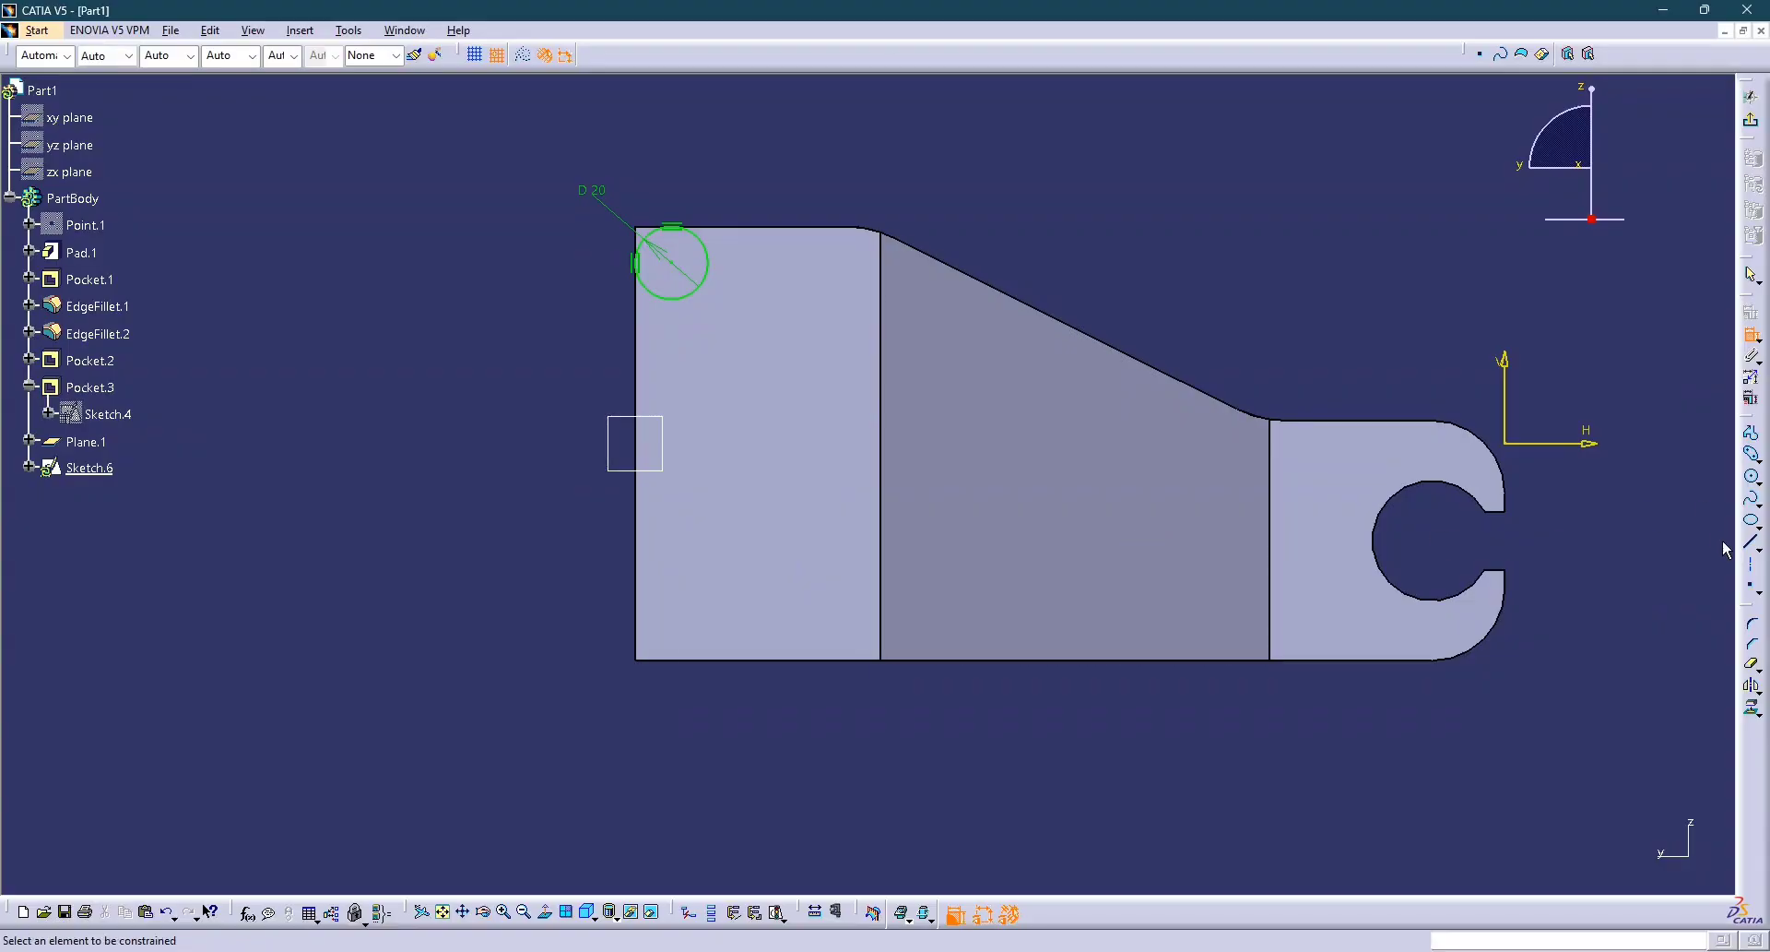
key(alt+Tab)
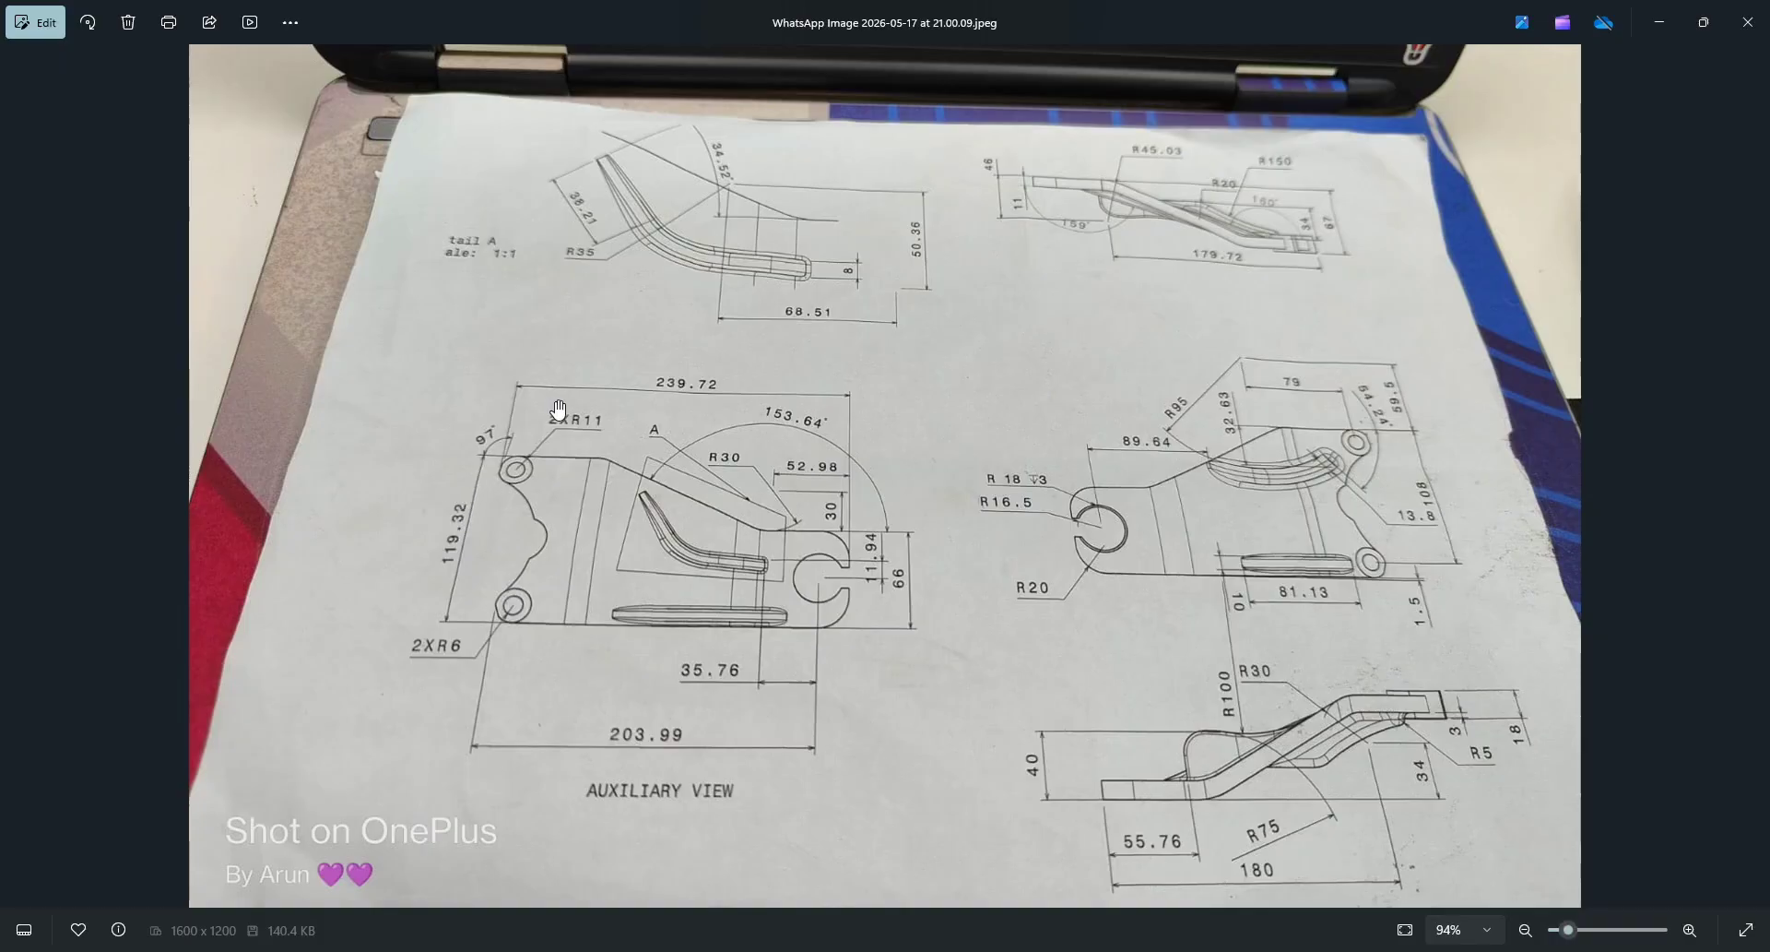
scroll(501, 485, up, 3)
scroll(409, 479, up, 5)
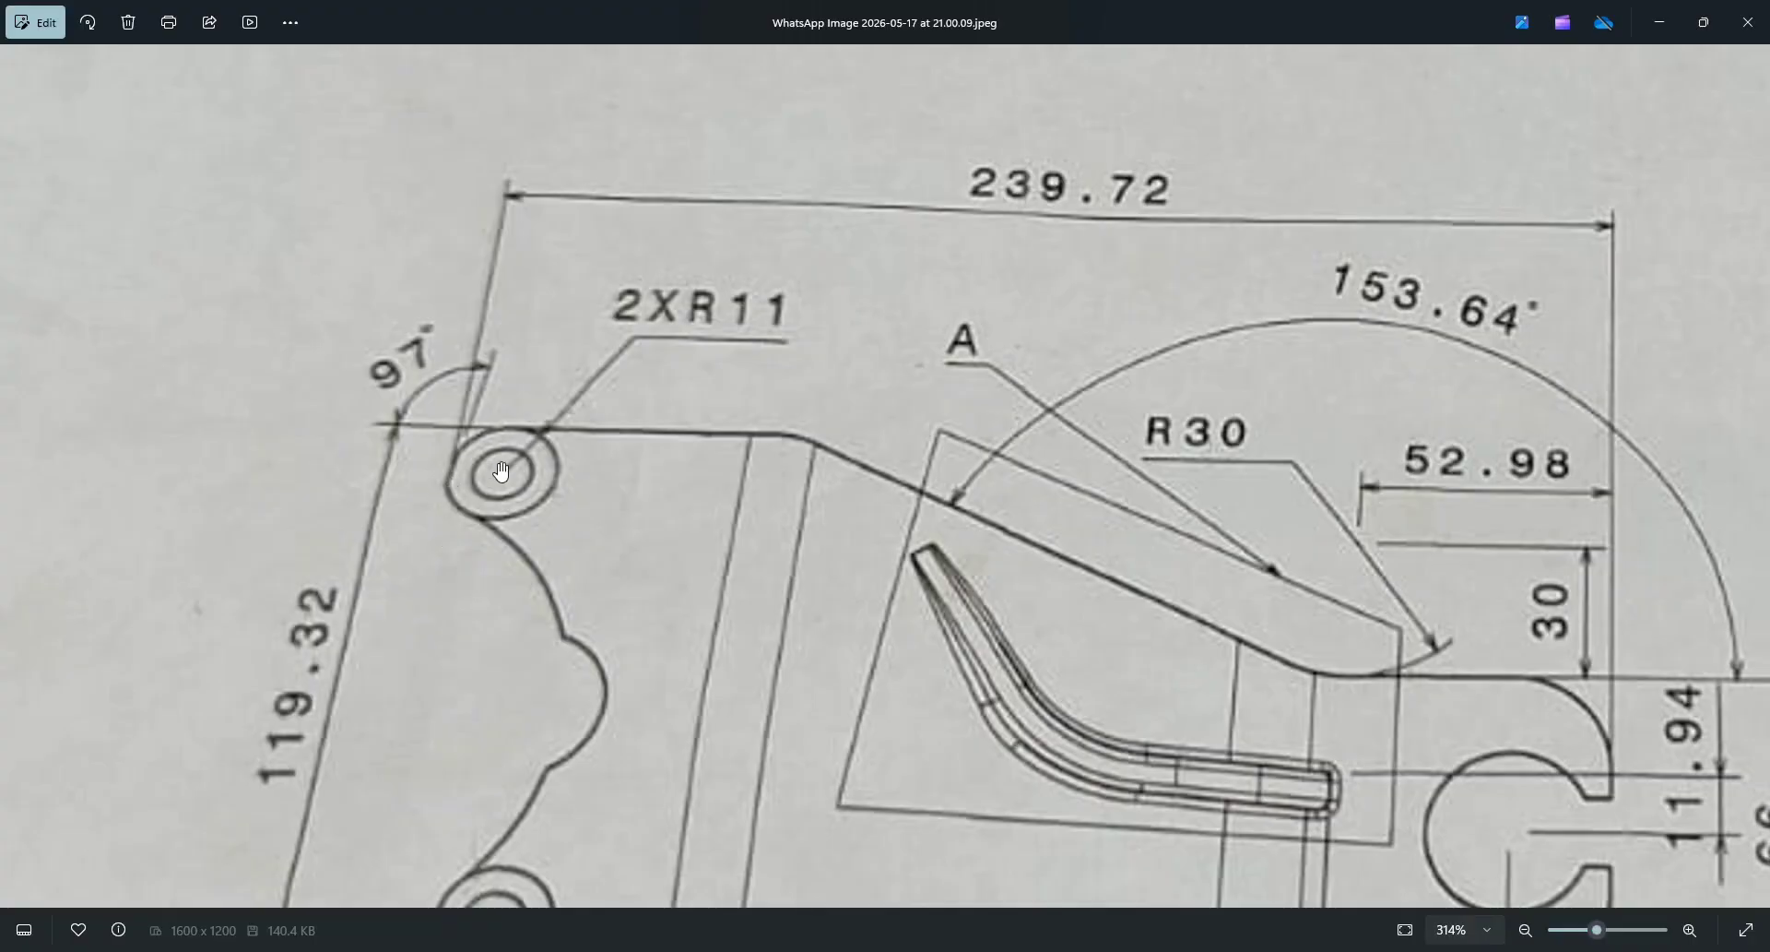
key(alt+Tab)
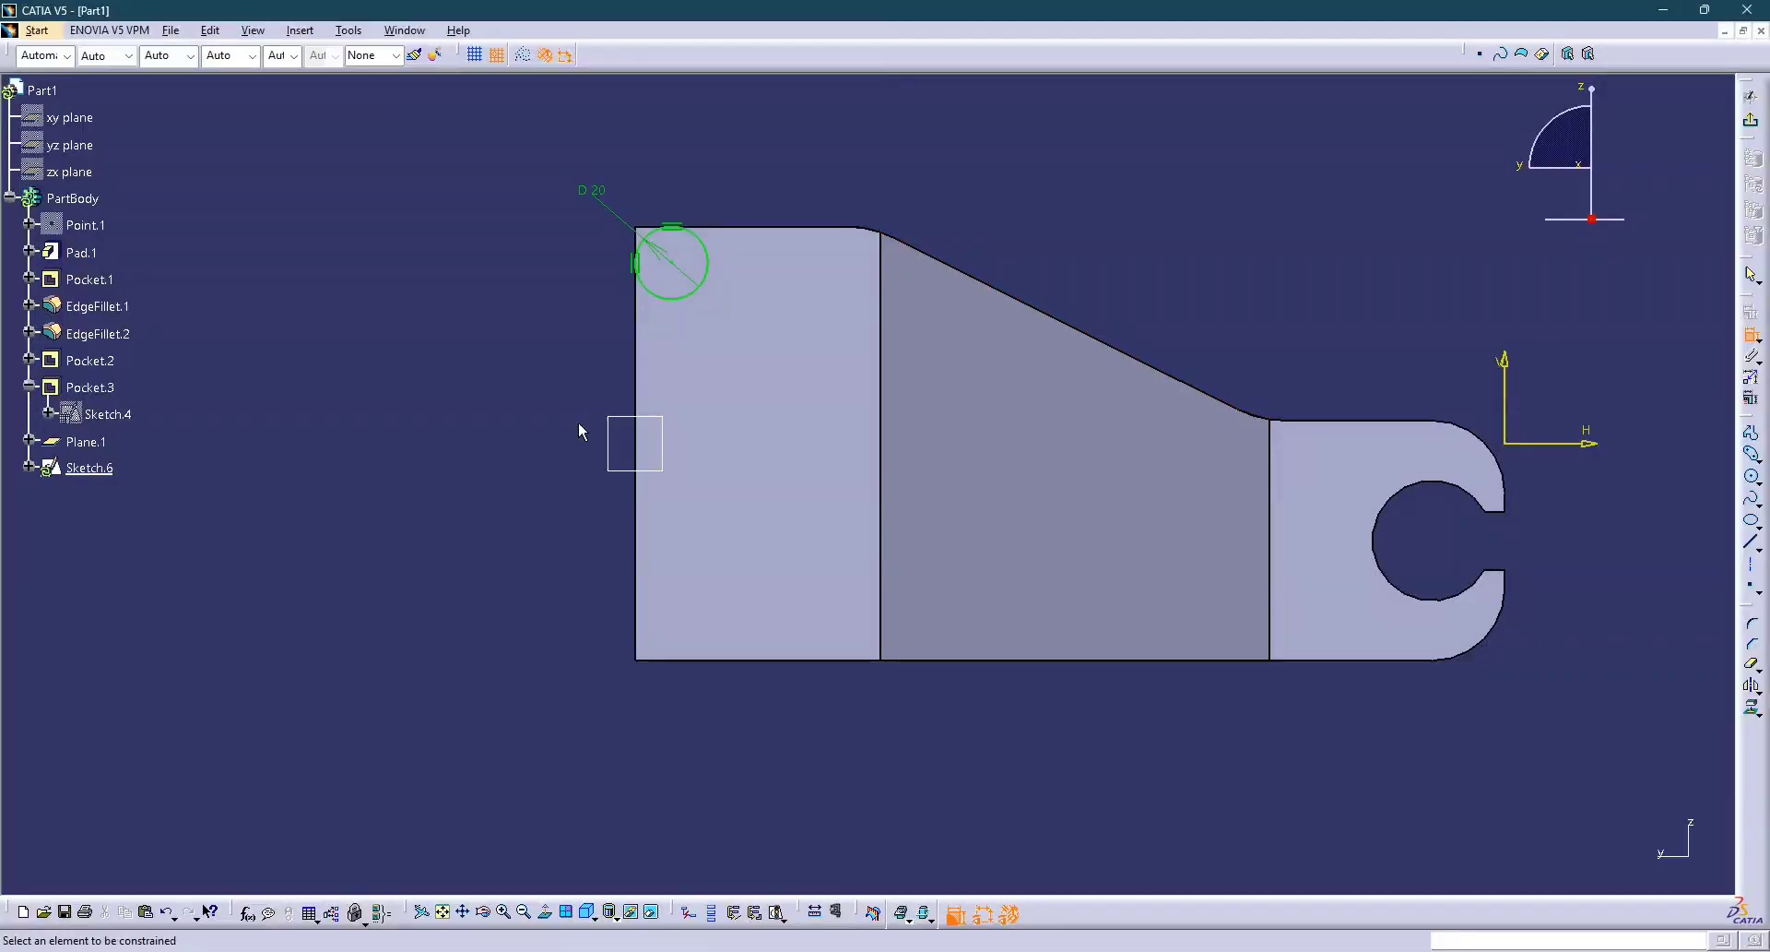
middle_drag(658, 287, 708, 352)
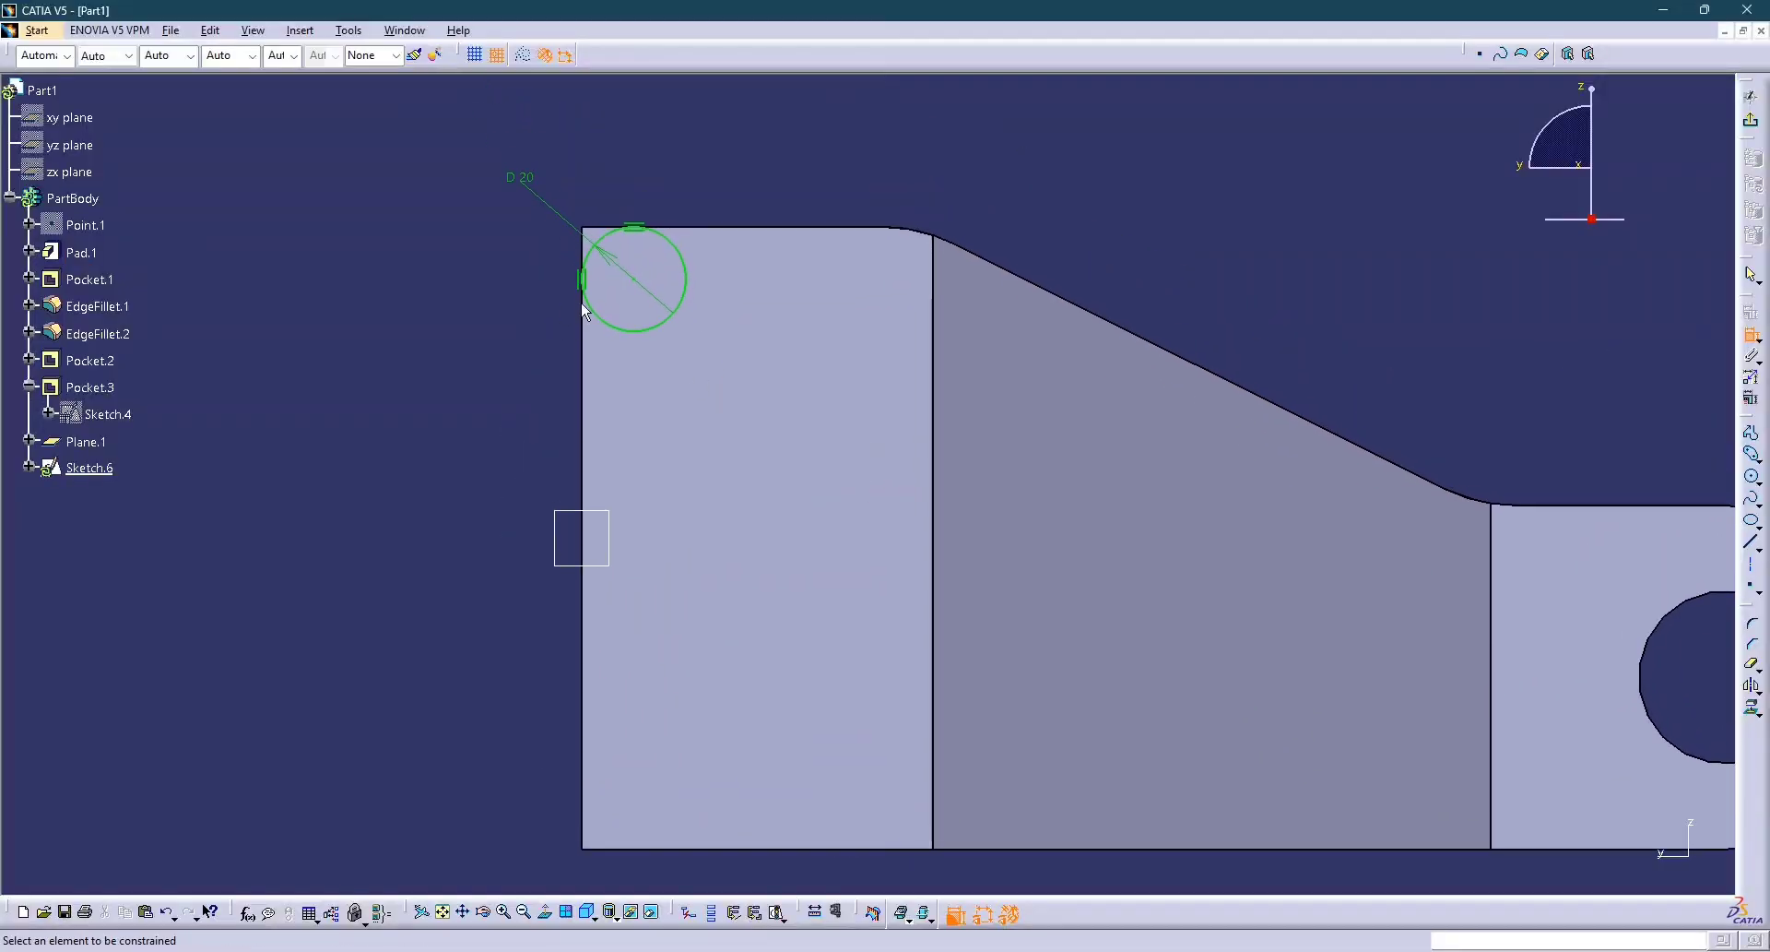
key(alt+Tab)
scroll(670, 633, down, 2)
scroll(604, 616, down, 2)
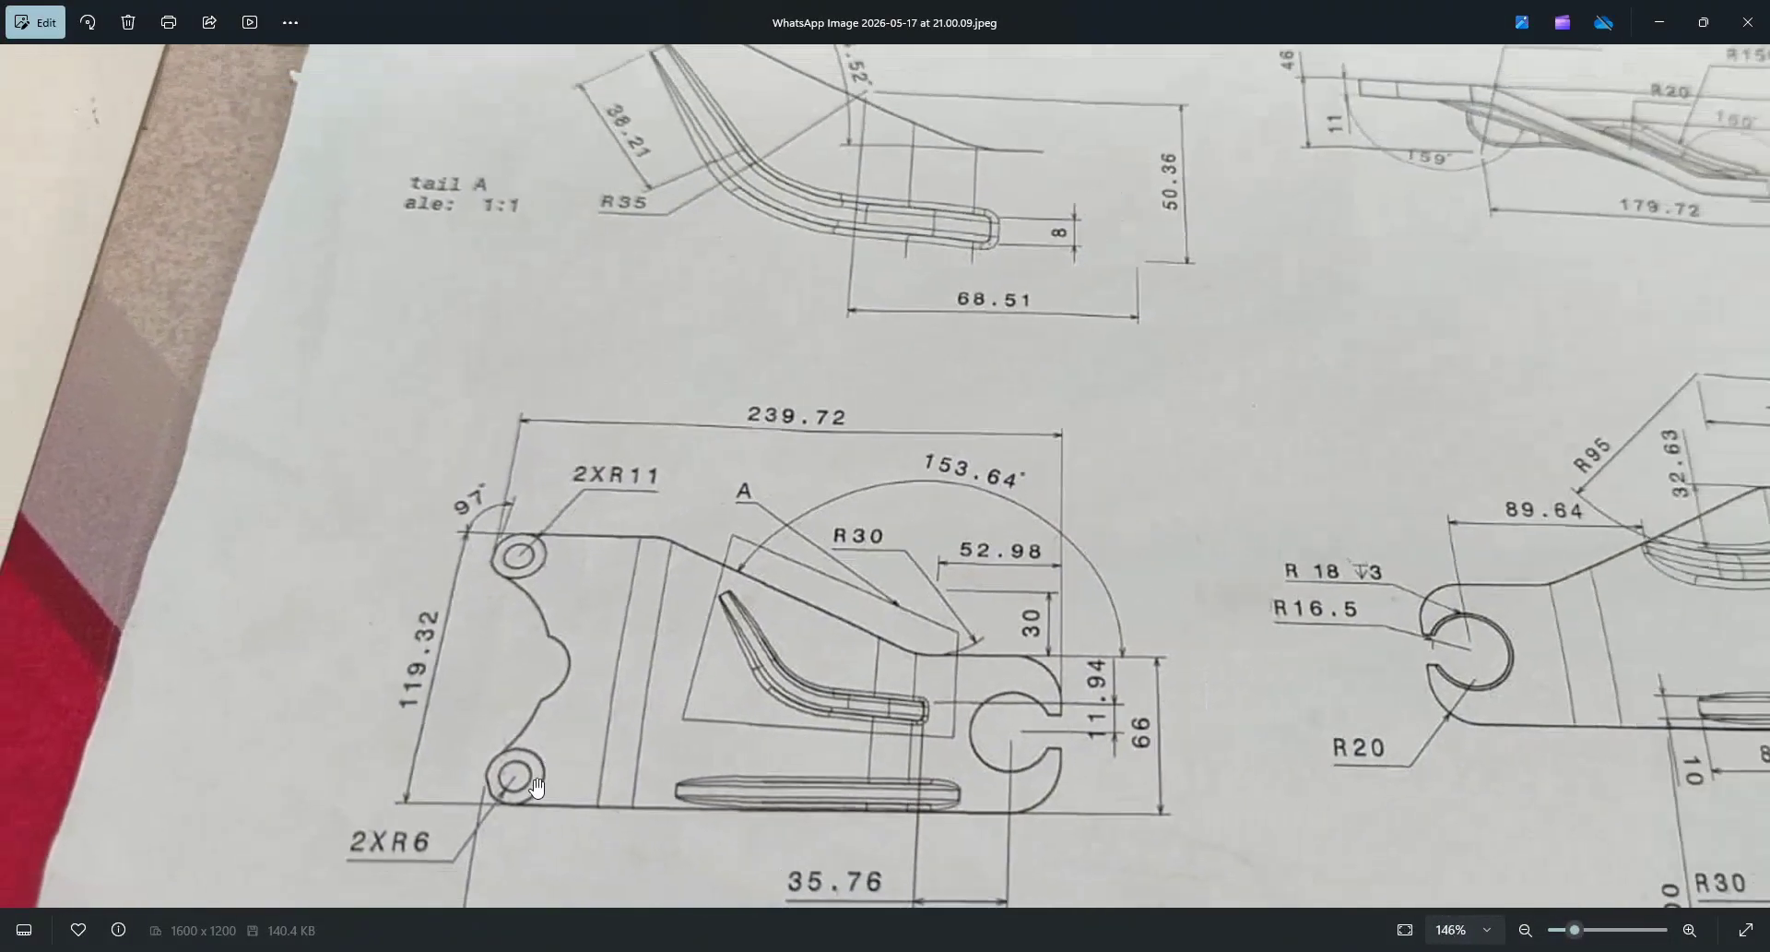
scroll(479, 822, up, 1)
drag(581, 771, 612, 645)
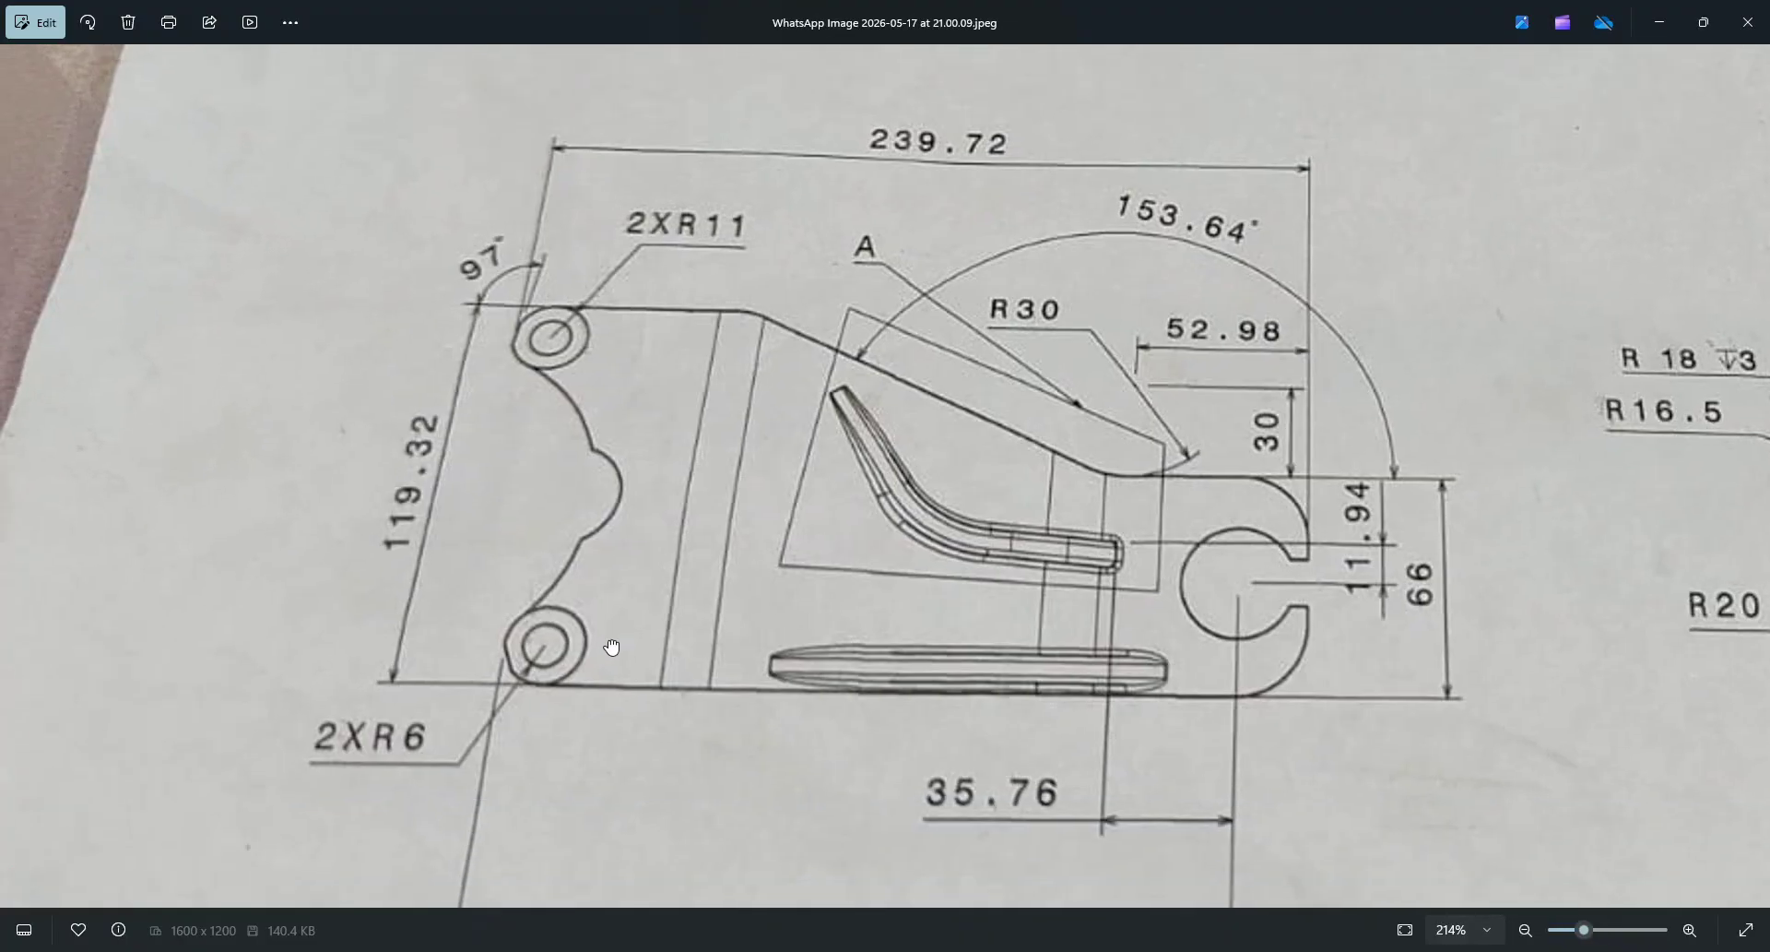
scroll(913, 678, down, 1)
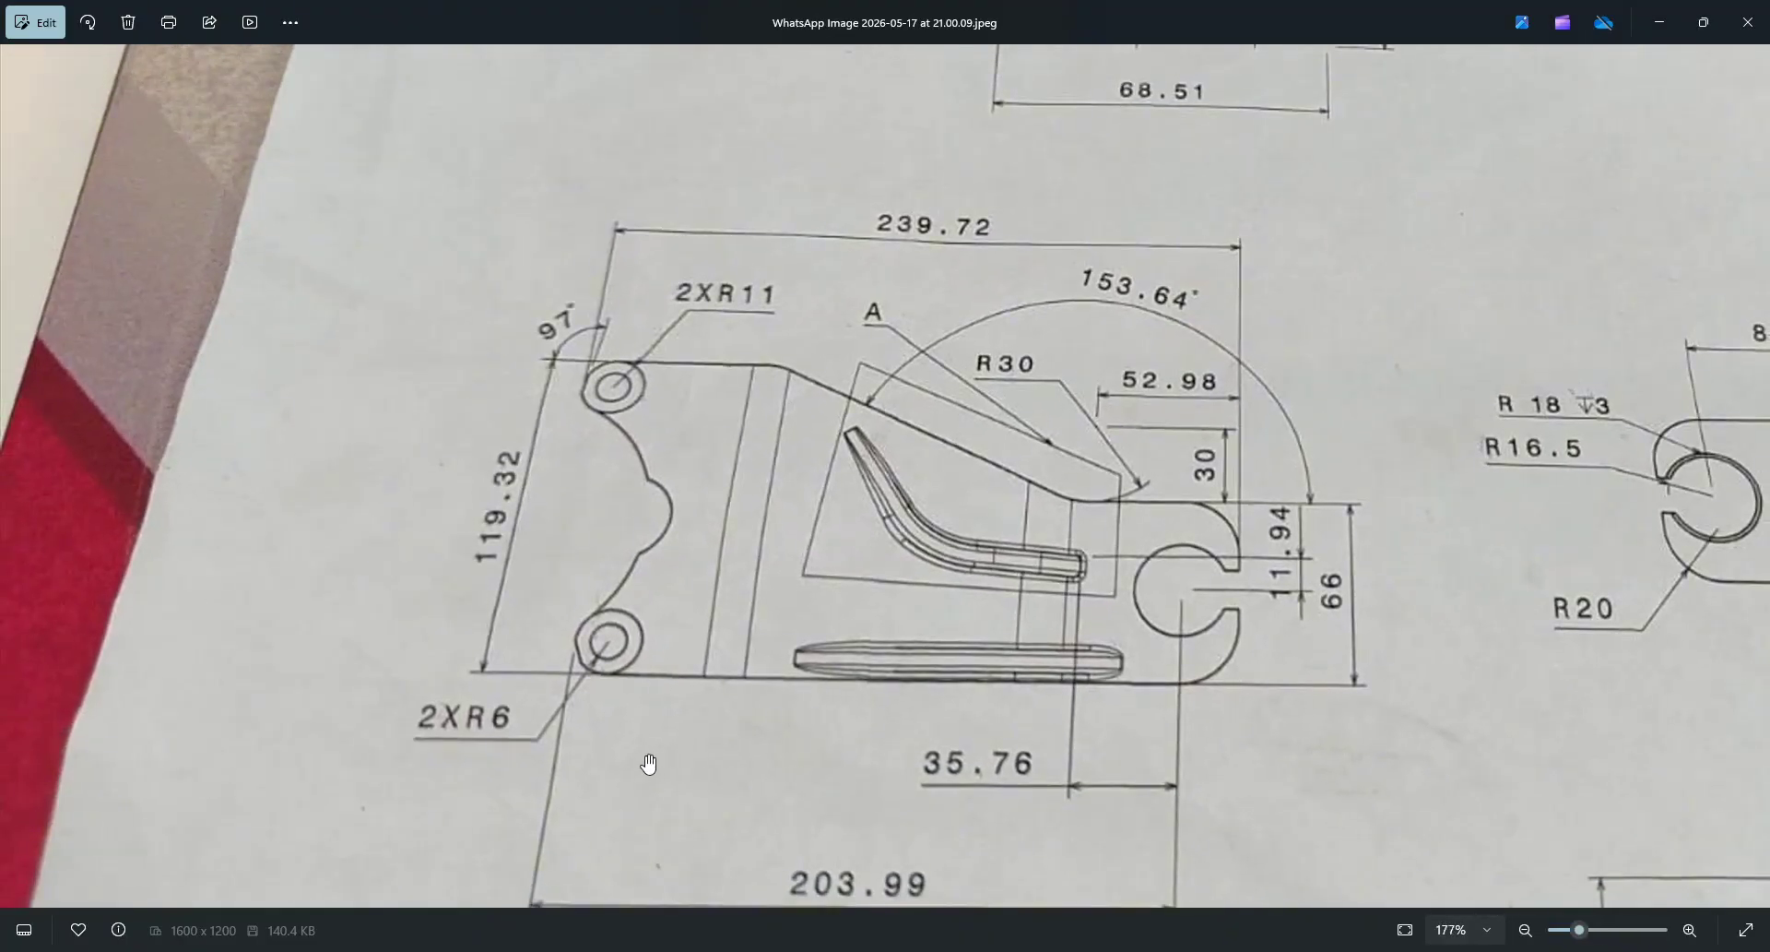
scroll(633, 394, up, 4)
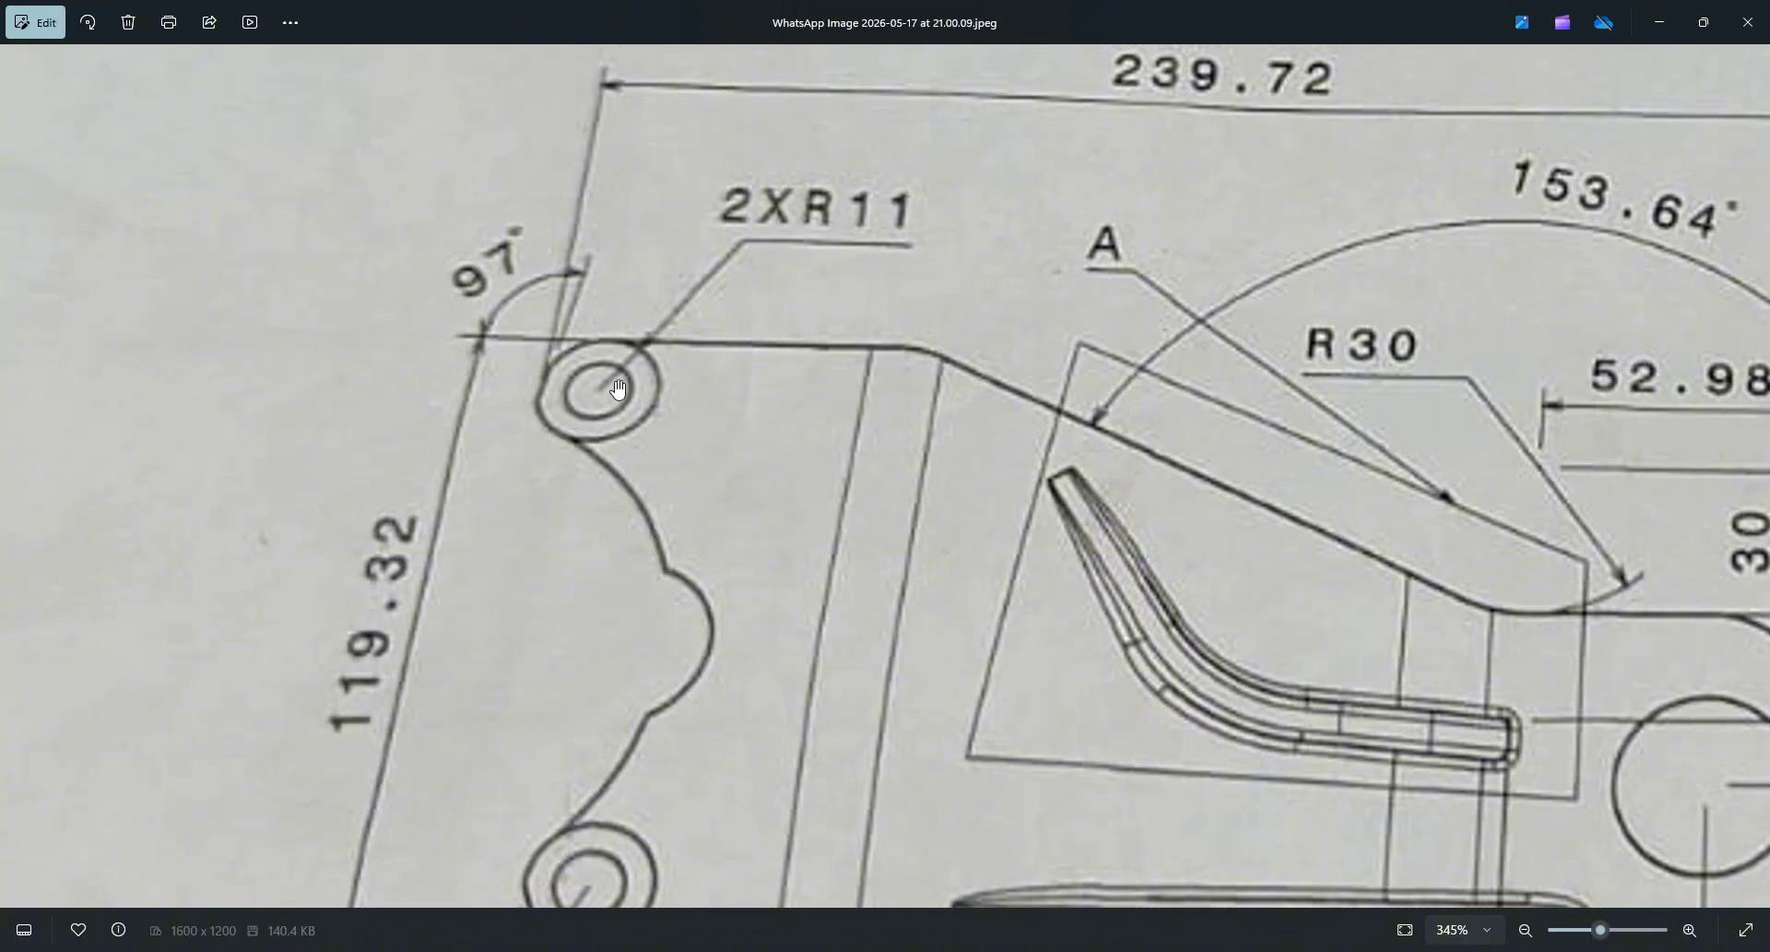
scroll(669, 414, down, 5)
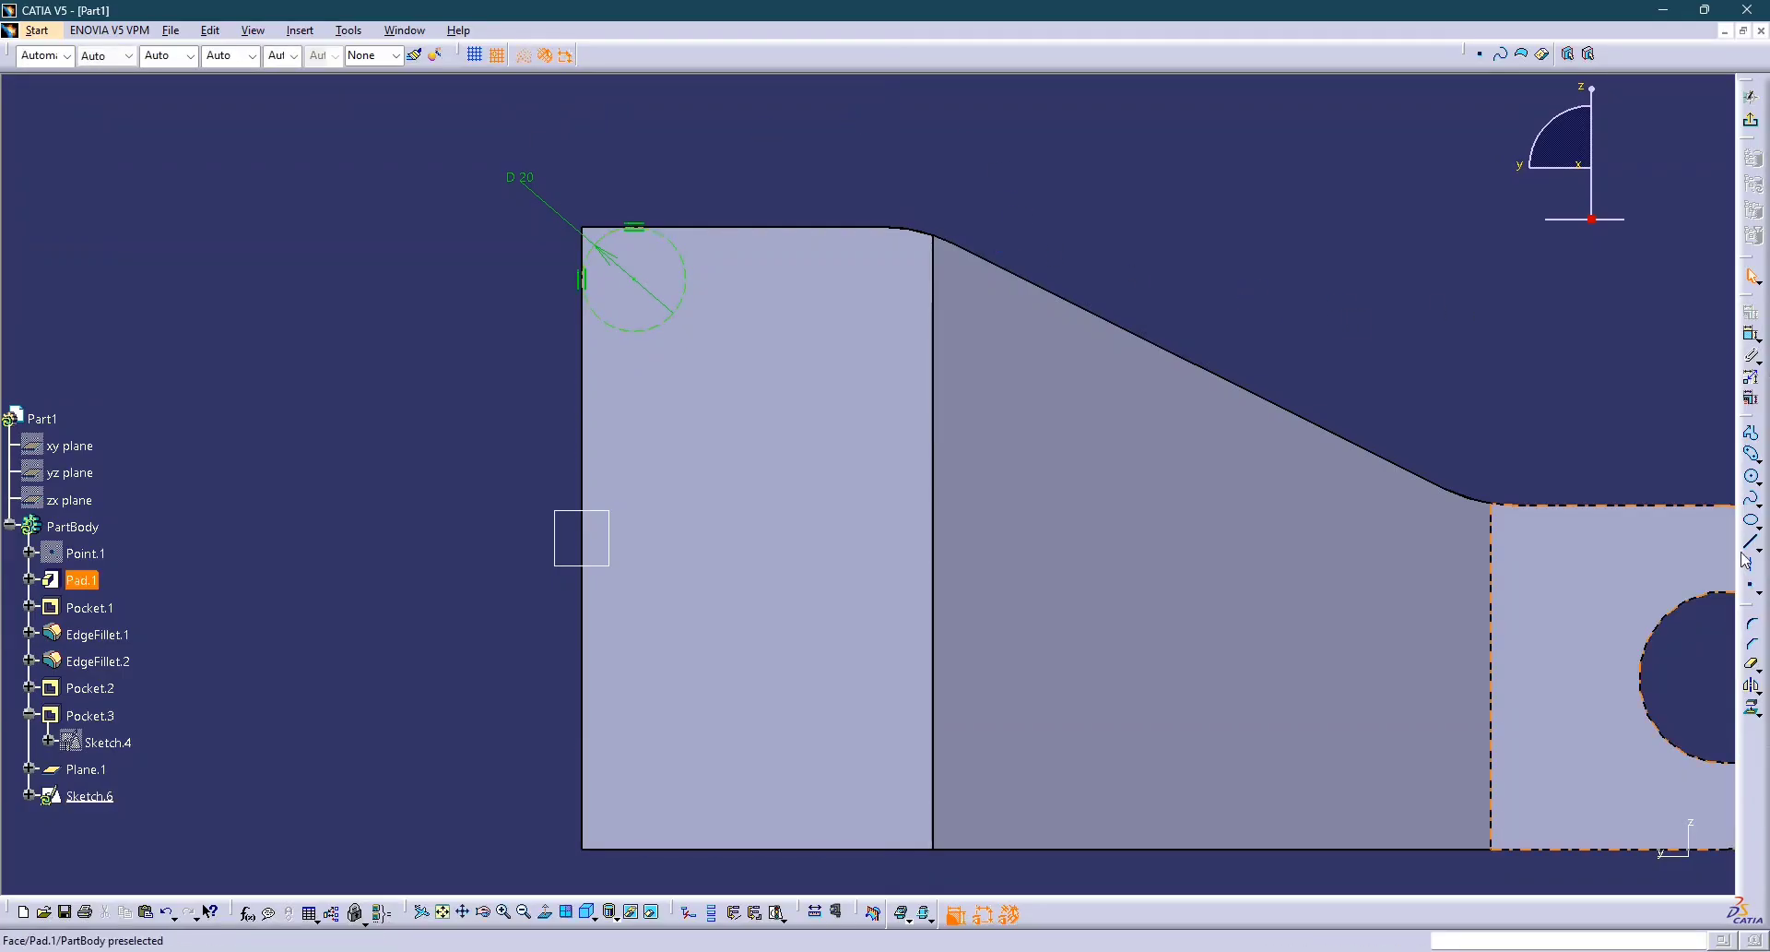
Sketch a standard circle about 61 mm in diameter concentric with the construction circle in the wide end's upper corner.
click(1754, 480)
click(652, 275)
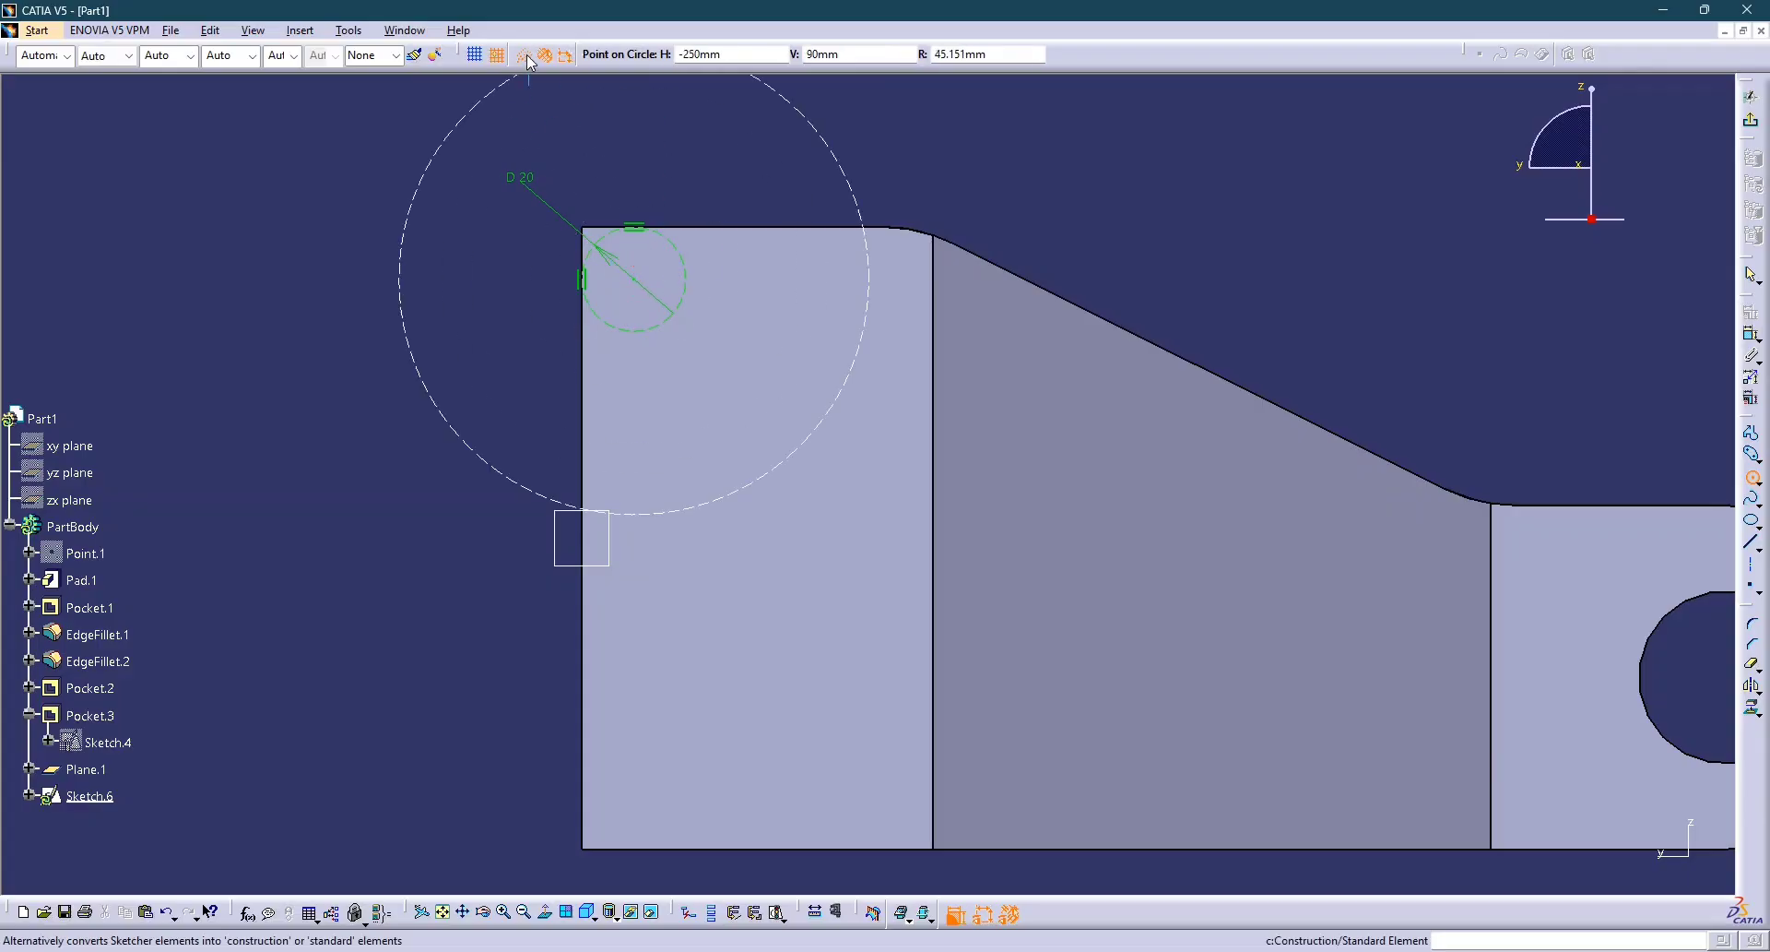
click(482, 272)
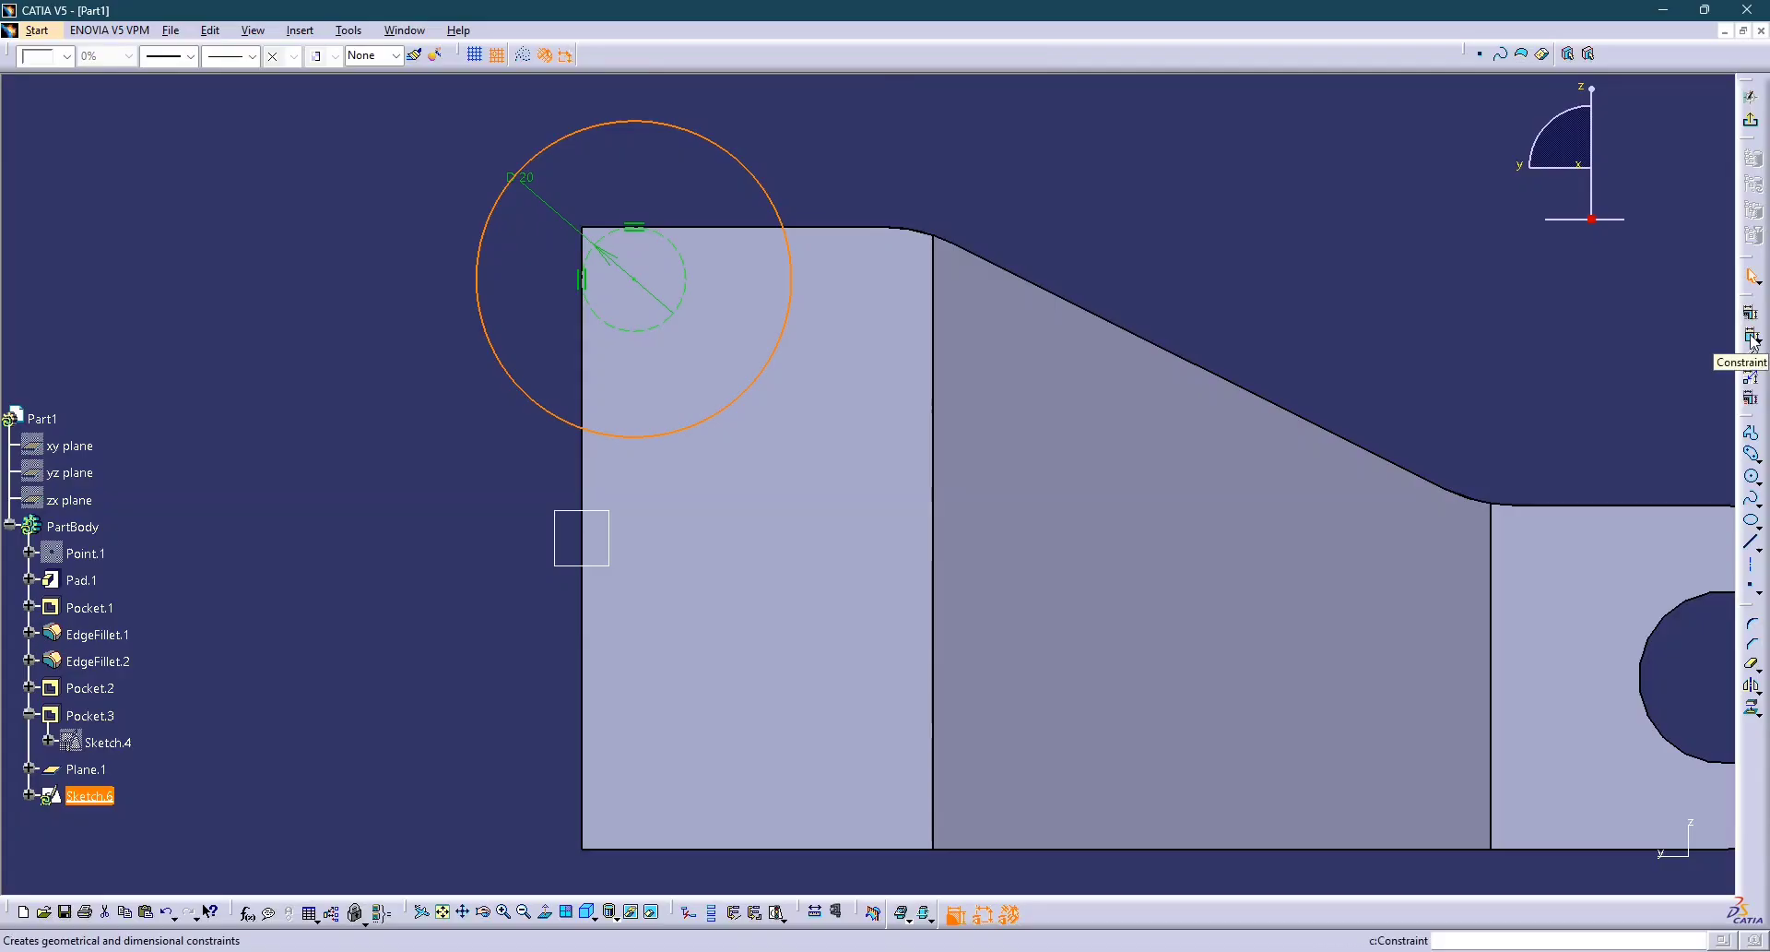
Sketch two concentric circles, about 20 mm and 28 mm in diameter, near the wide end's lower outer corner.
click(1752, 476)
scroll(830, 553, down, 3)
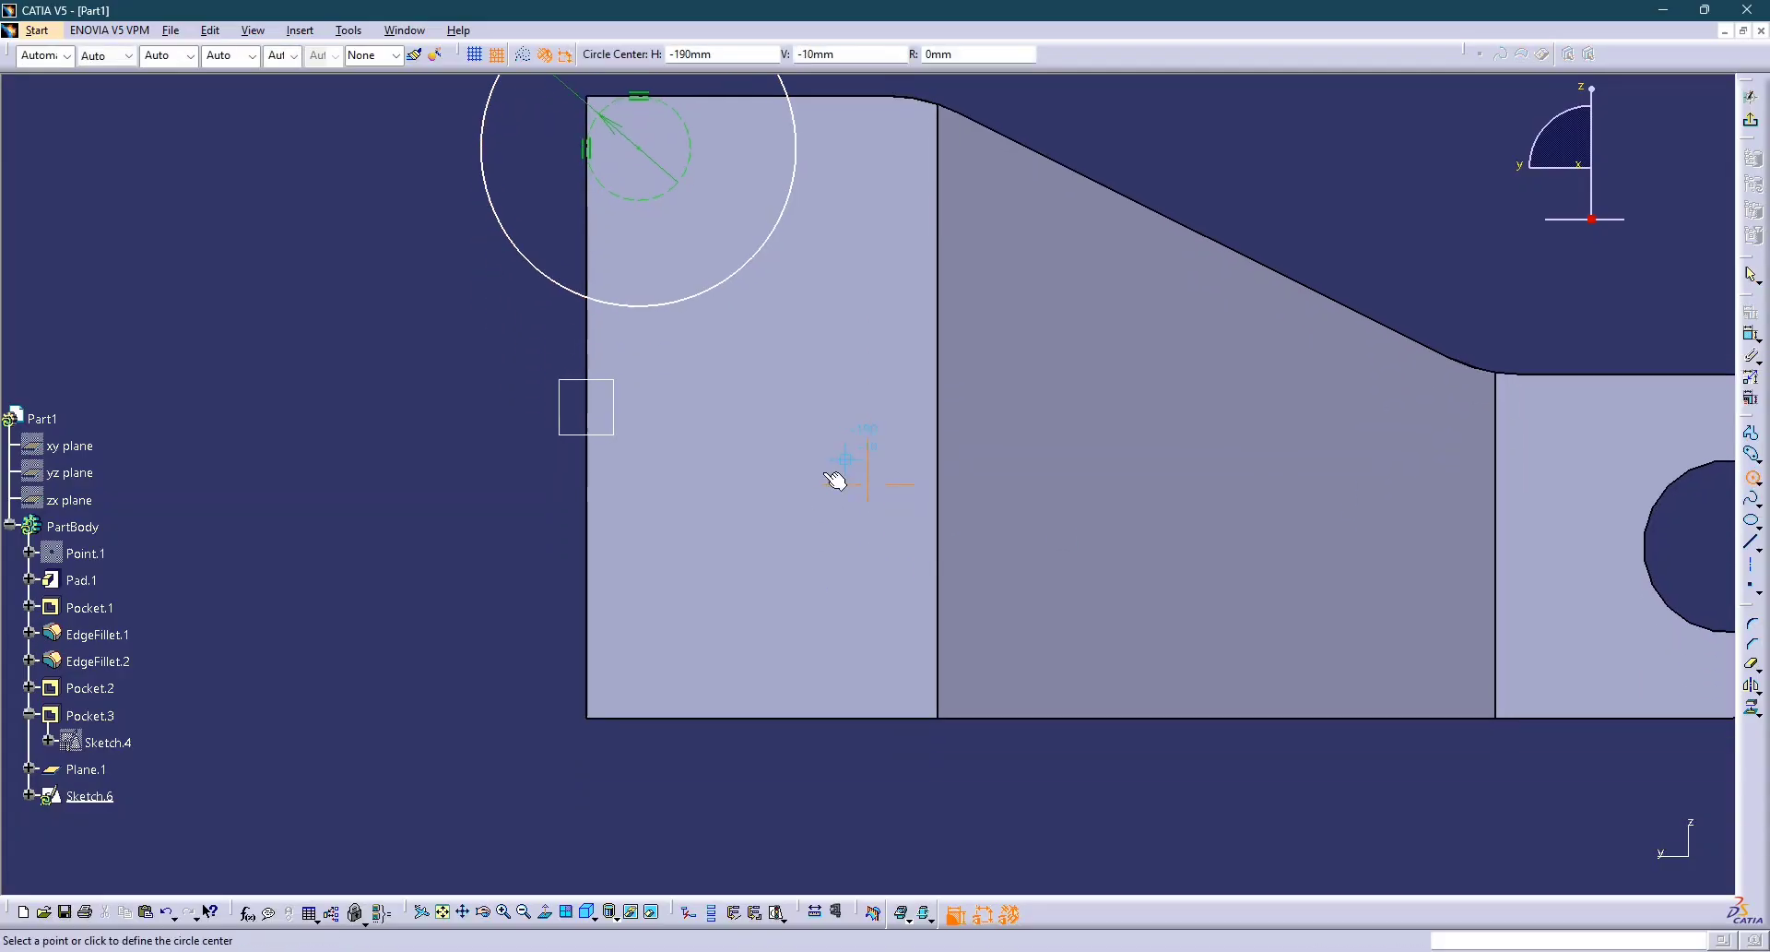
click(690, 661)
click(689, 712)
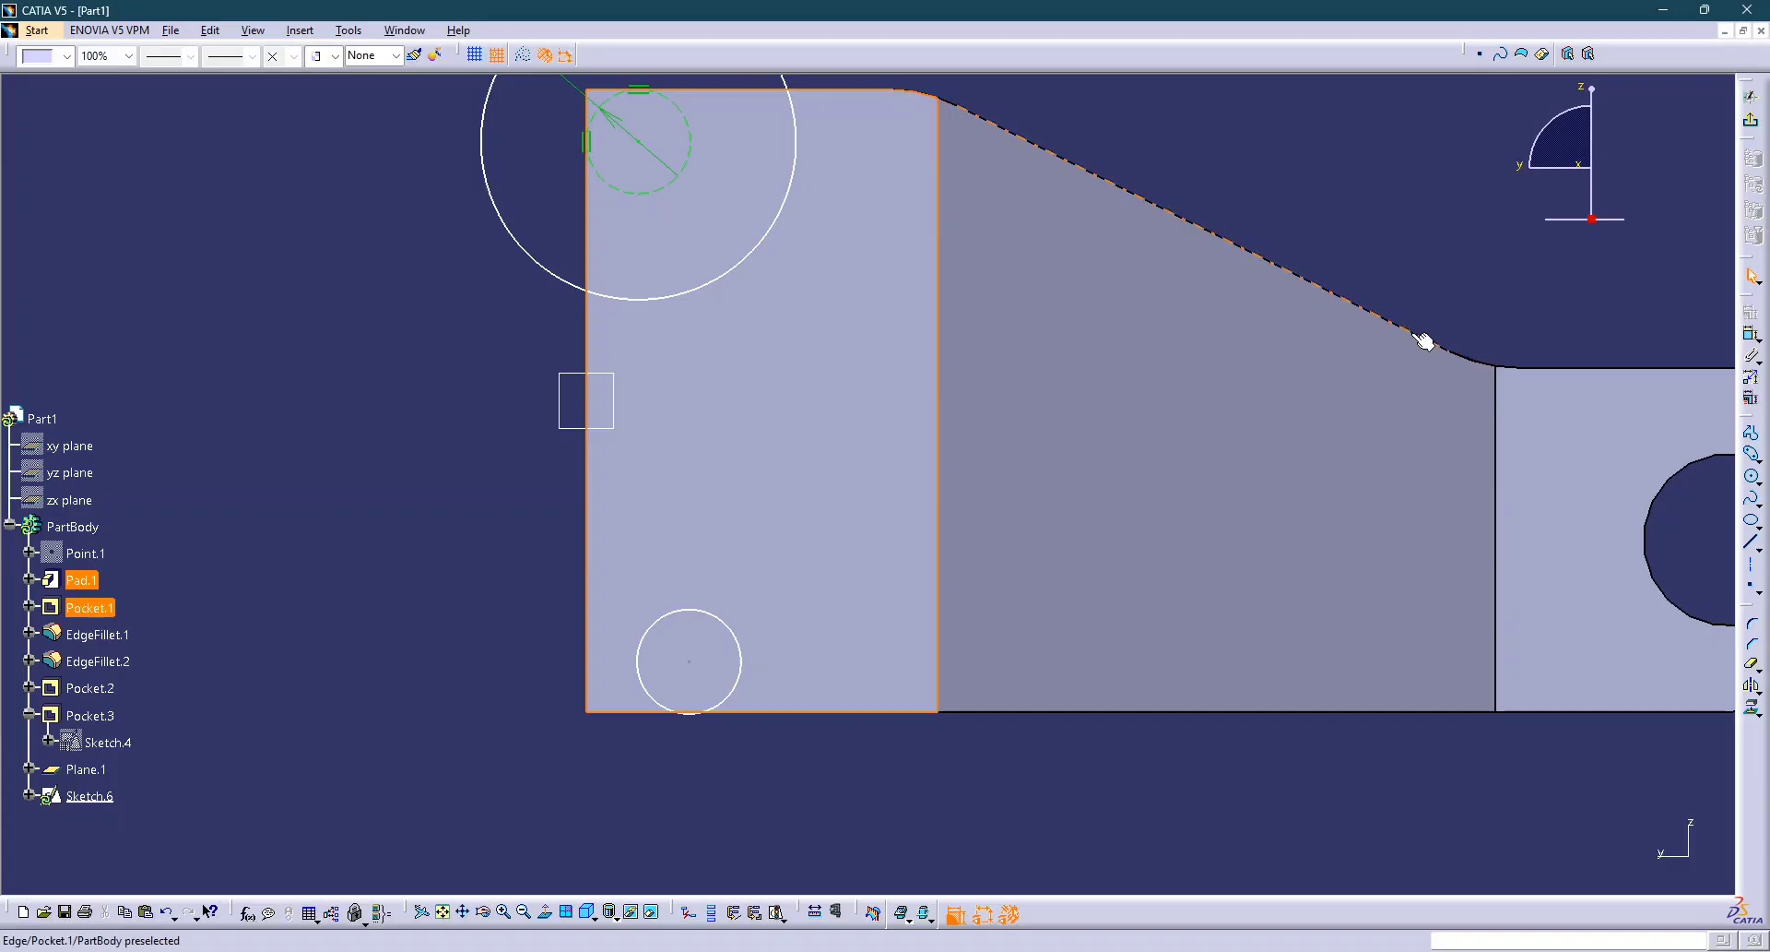
click(1752, 476)
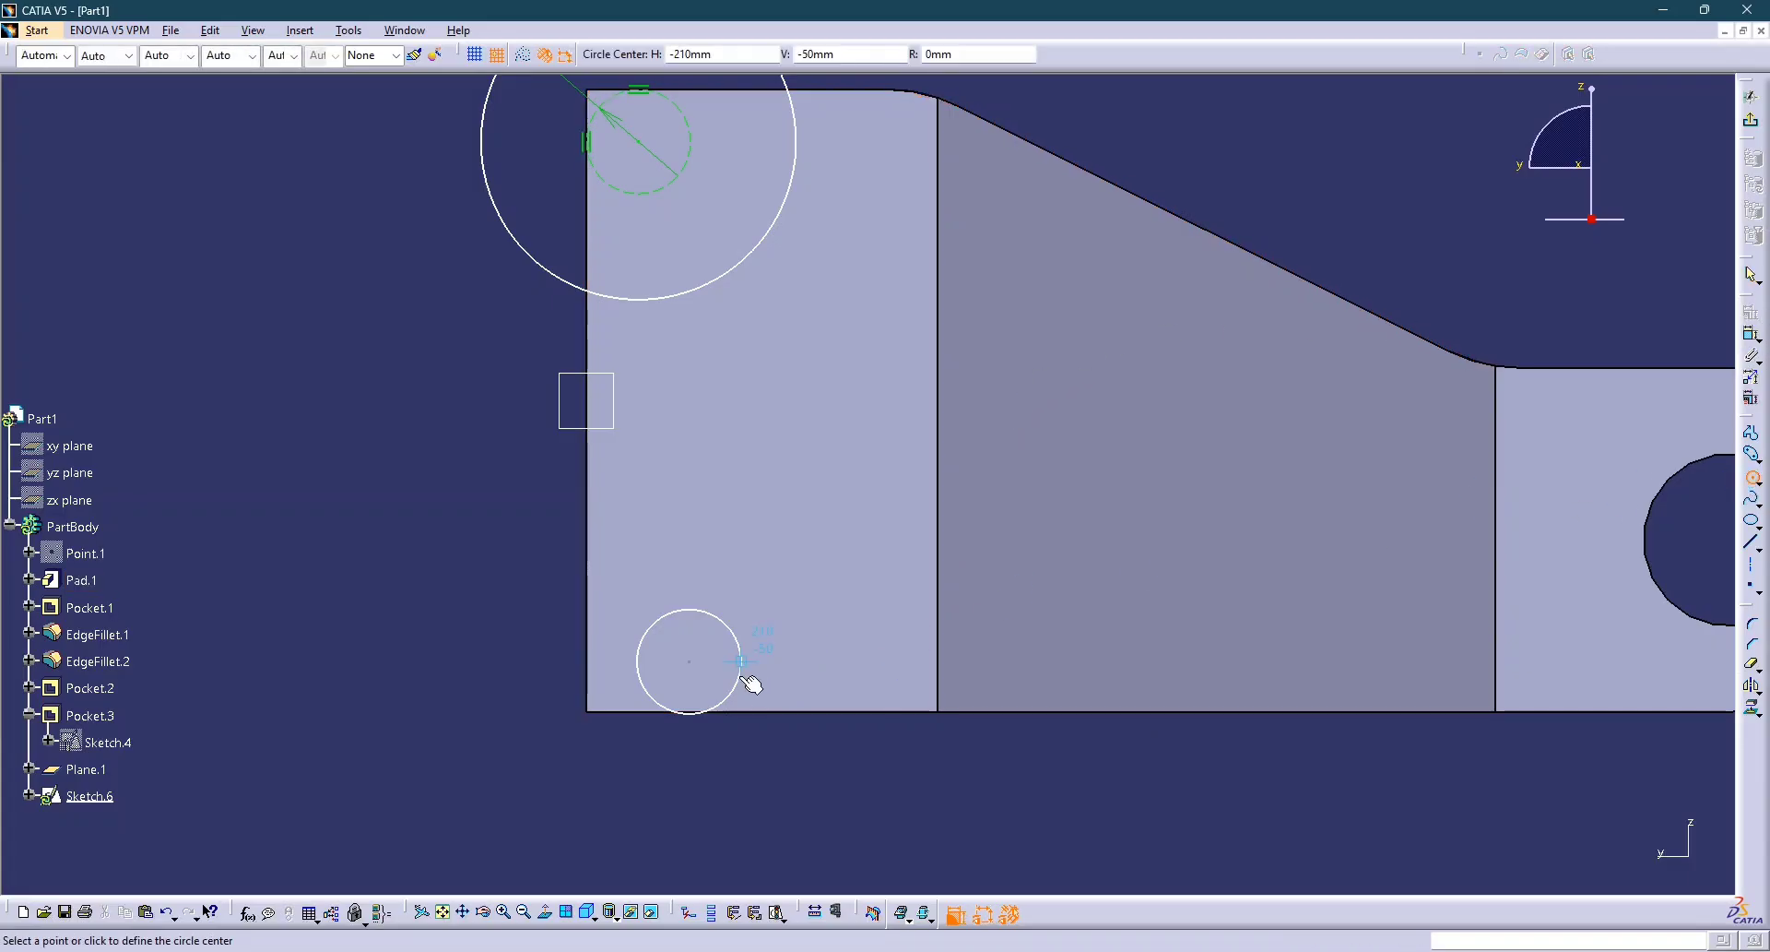
click(690, 662)
click(754, 627)
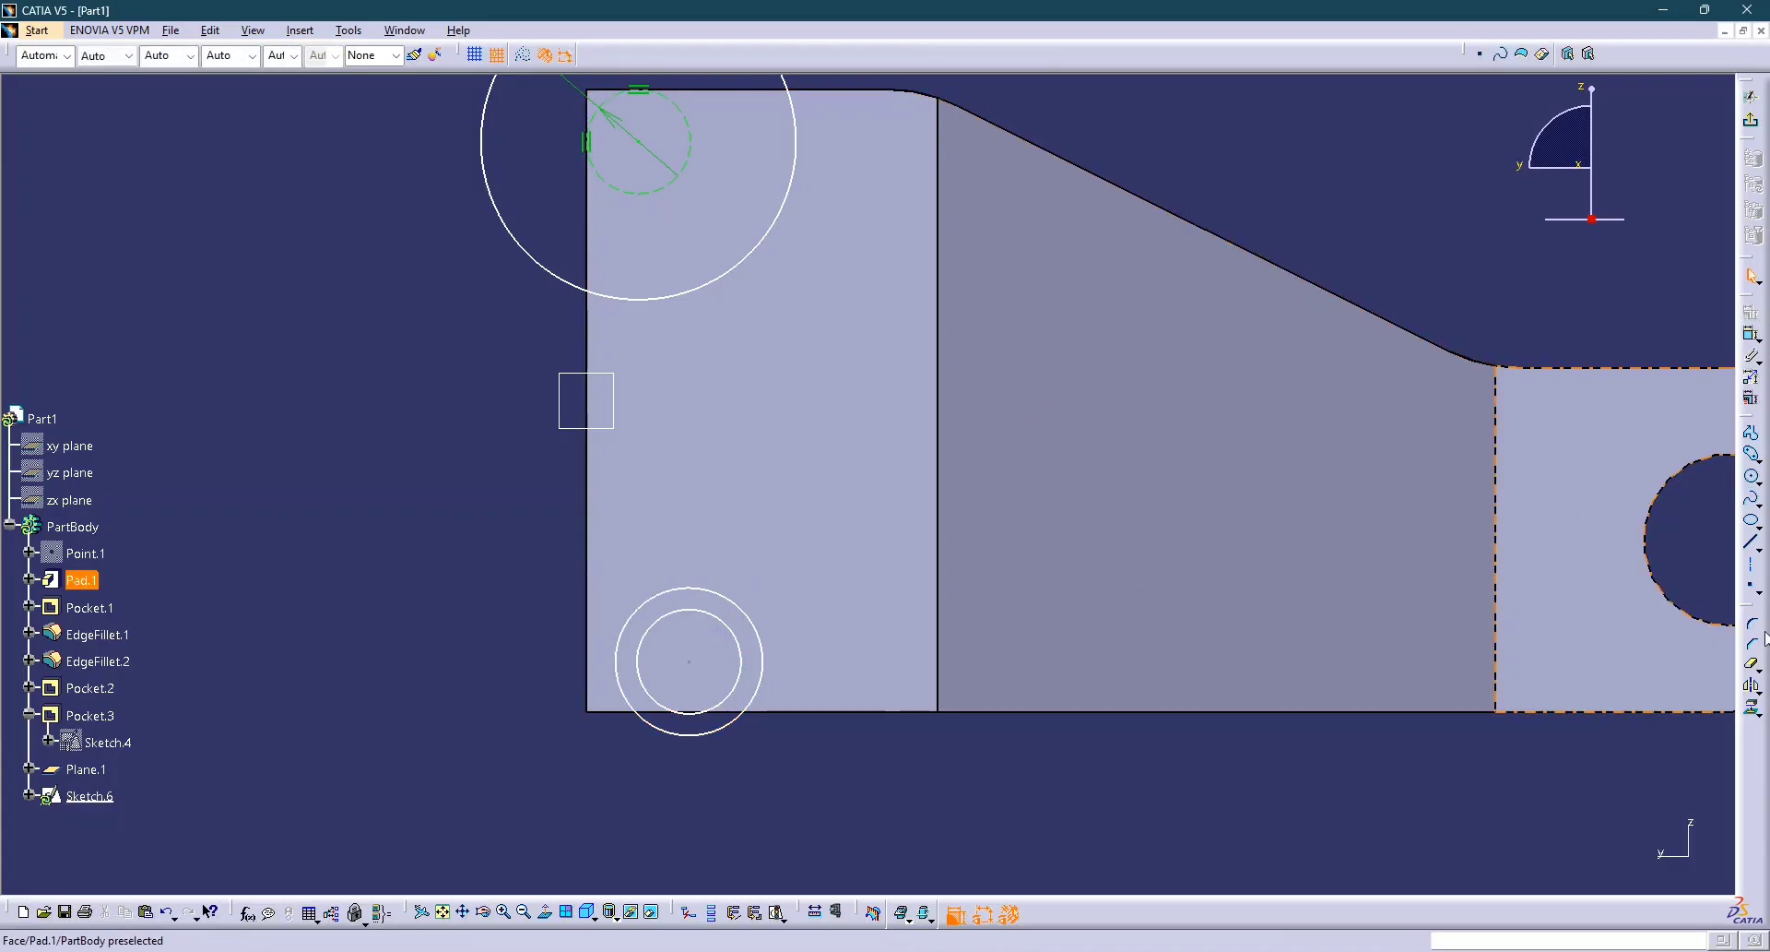
Dimension the large circle at the upper corner and set its diameter to 12 mm.
click(1752, 335)
middle_drag(707, 232, 830, 383)
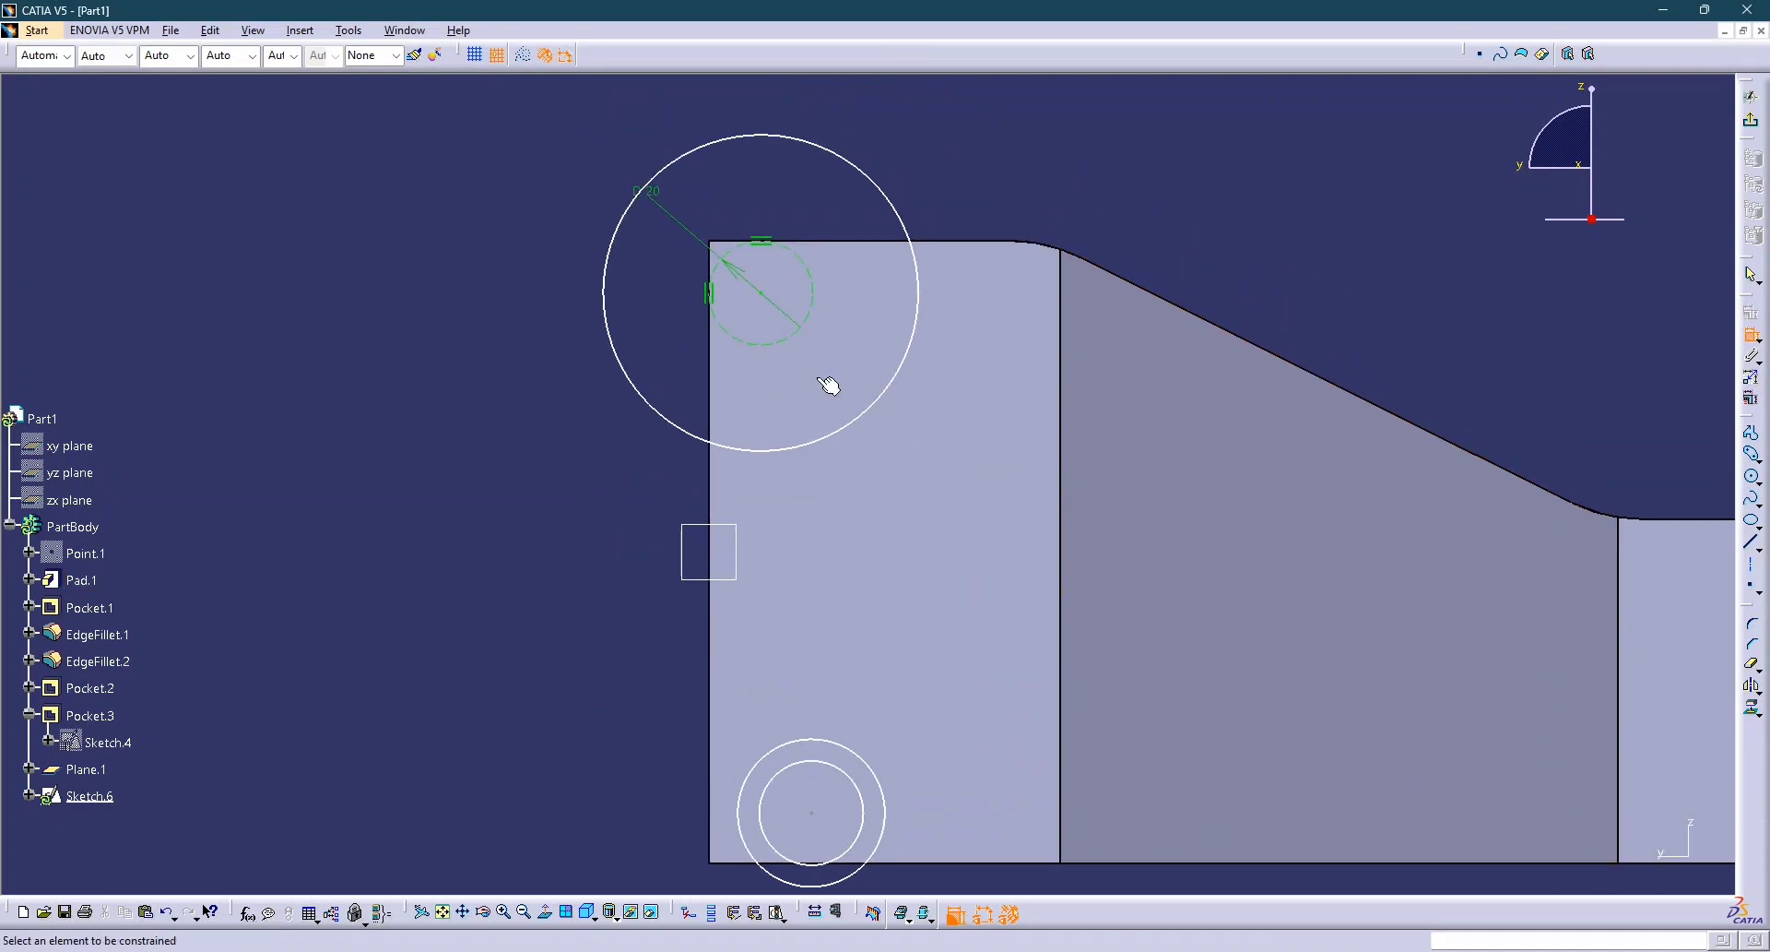
click(846, 154)
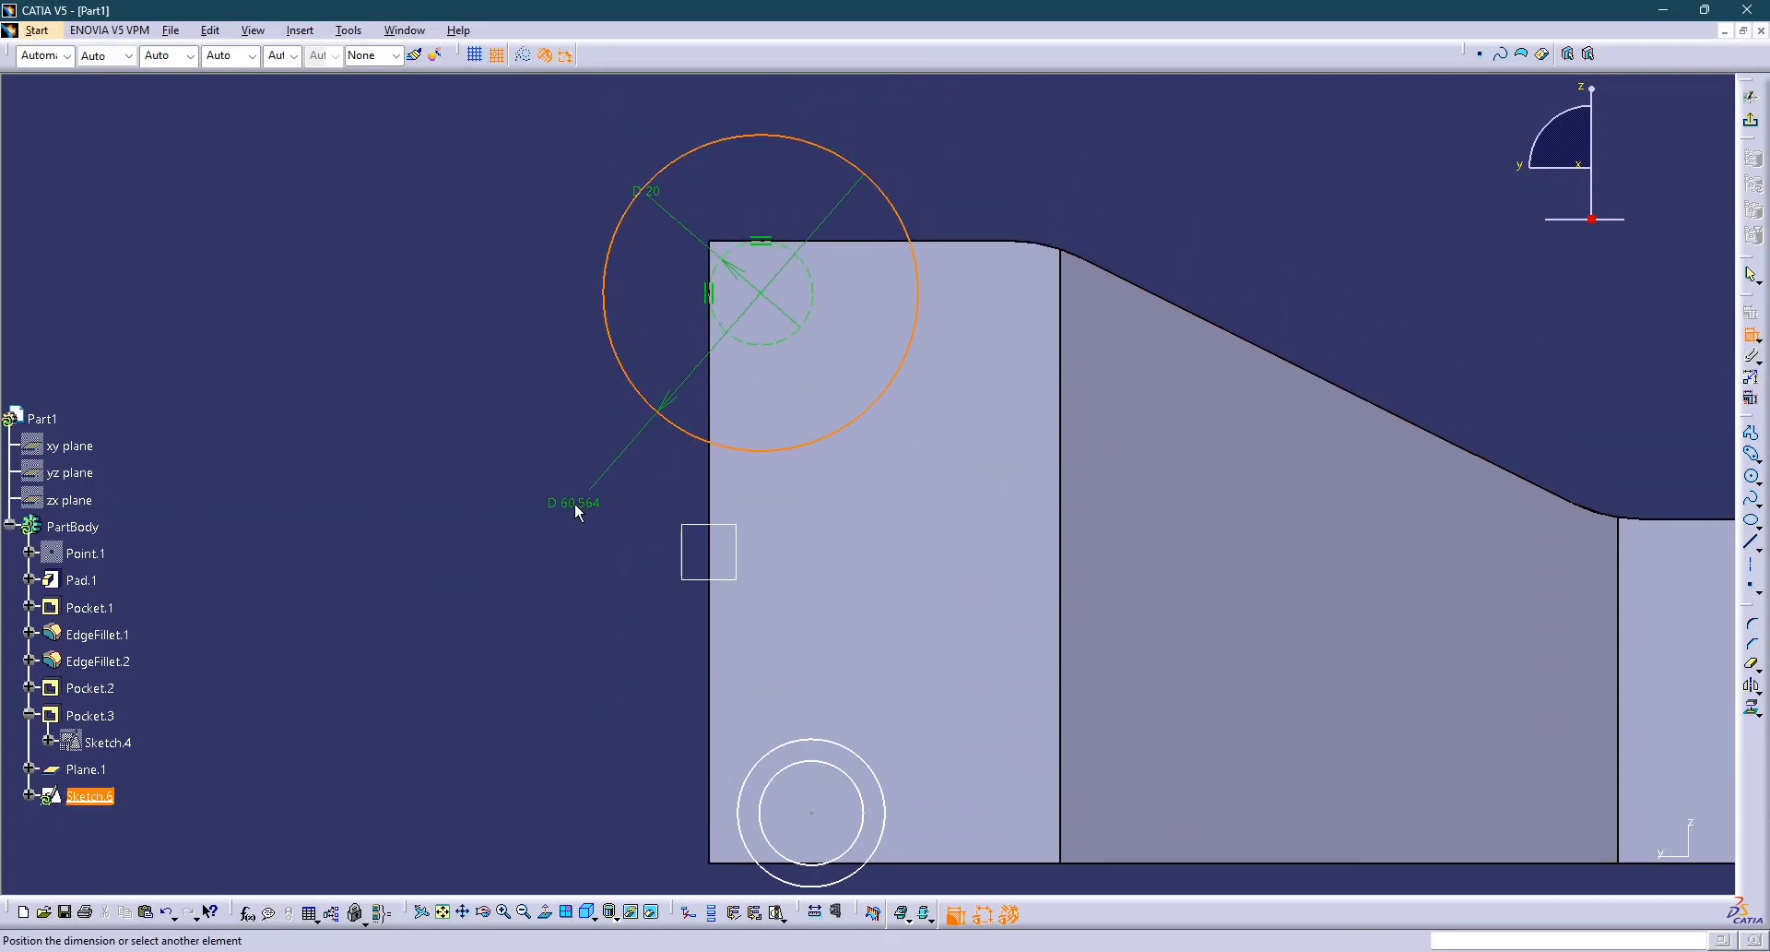
click(581, 507)
double_click(575, 506)
text(12)
key(Return)
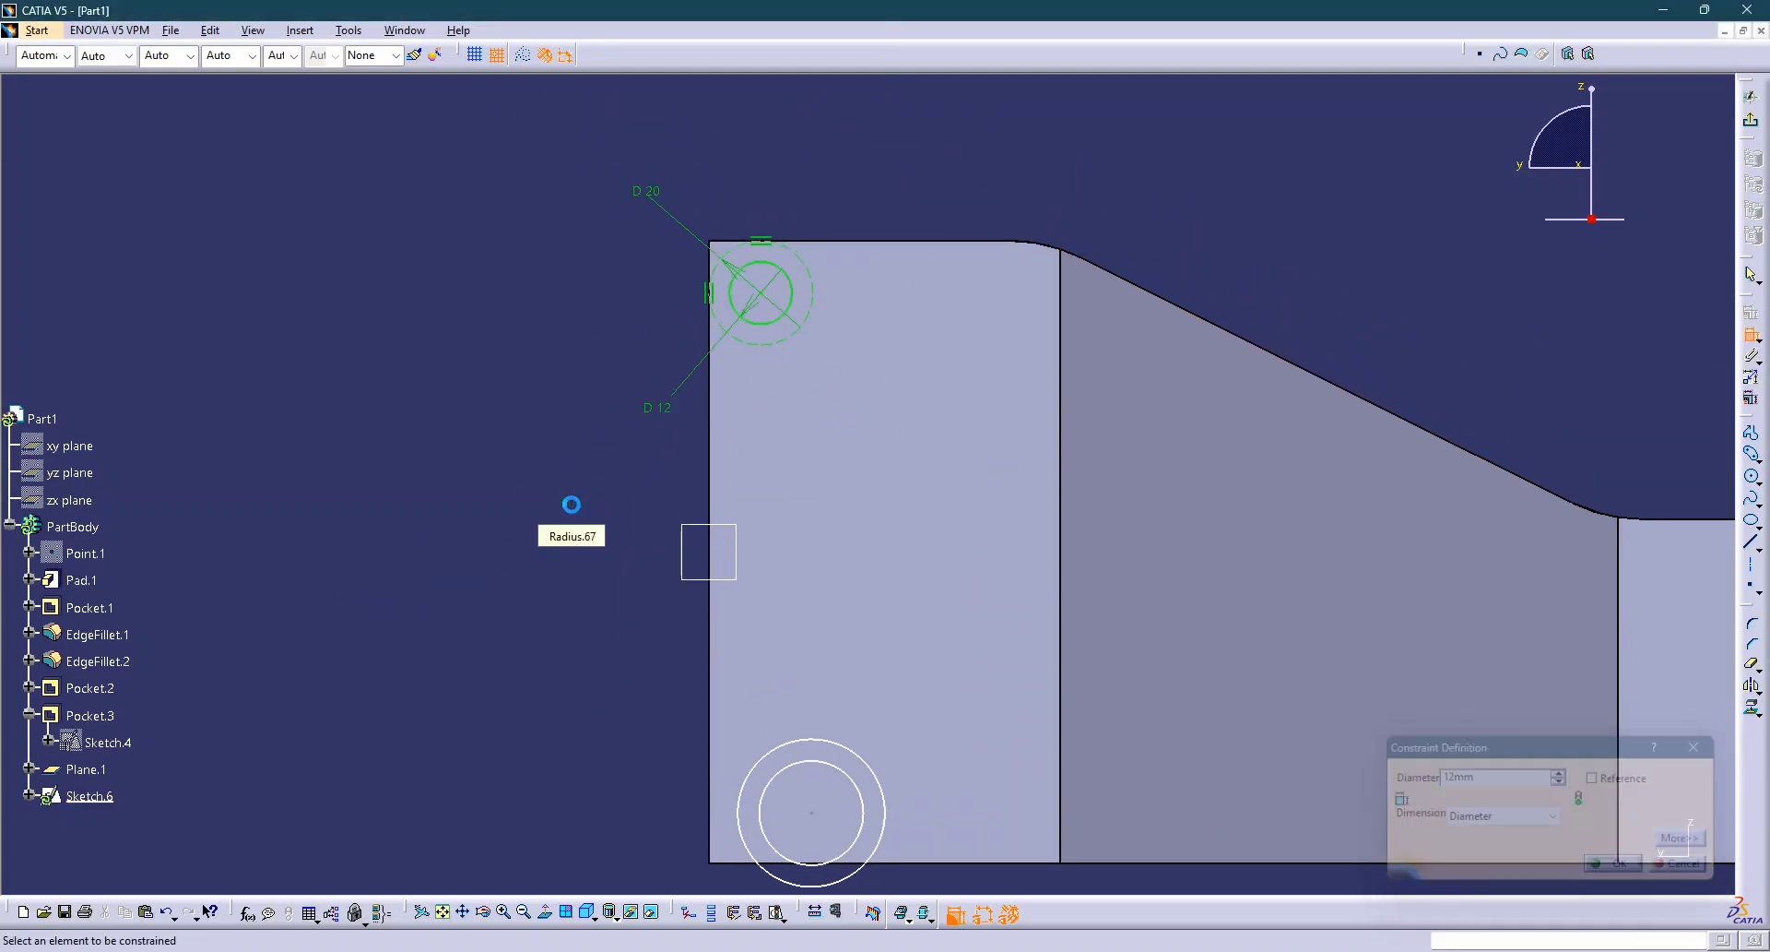
Dimension the inner circle at the lower corner and set its diameter to 12 mm.
middle_drag(792, 840, 778, 679)
click(834, 612)
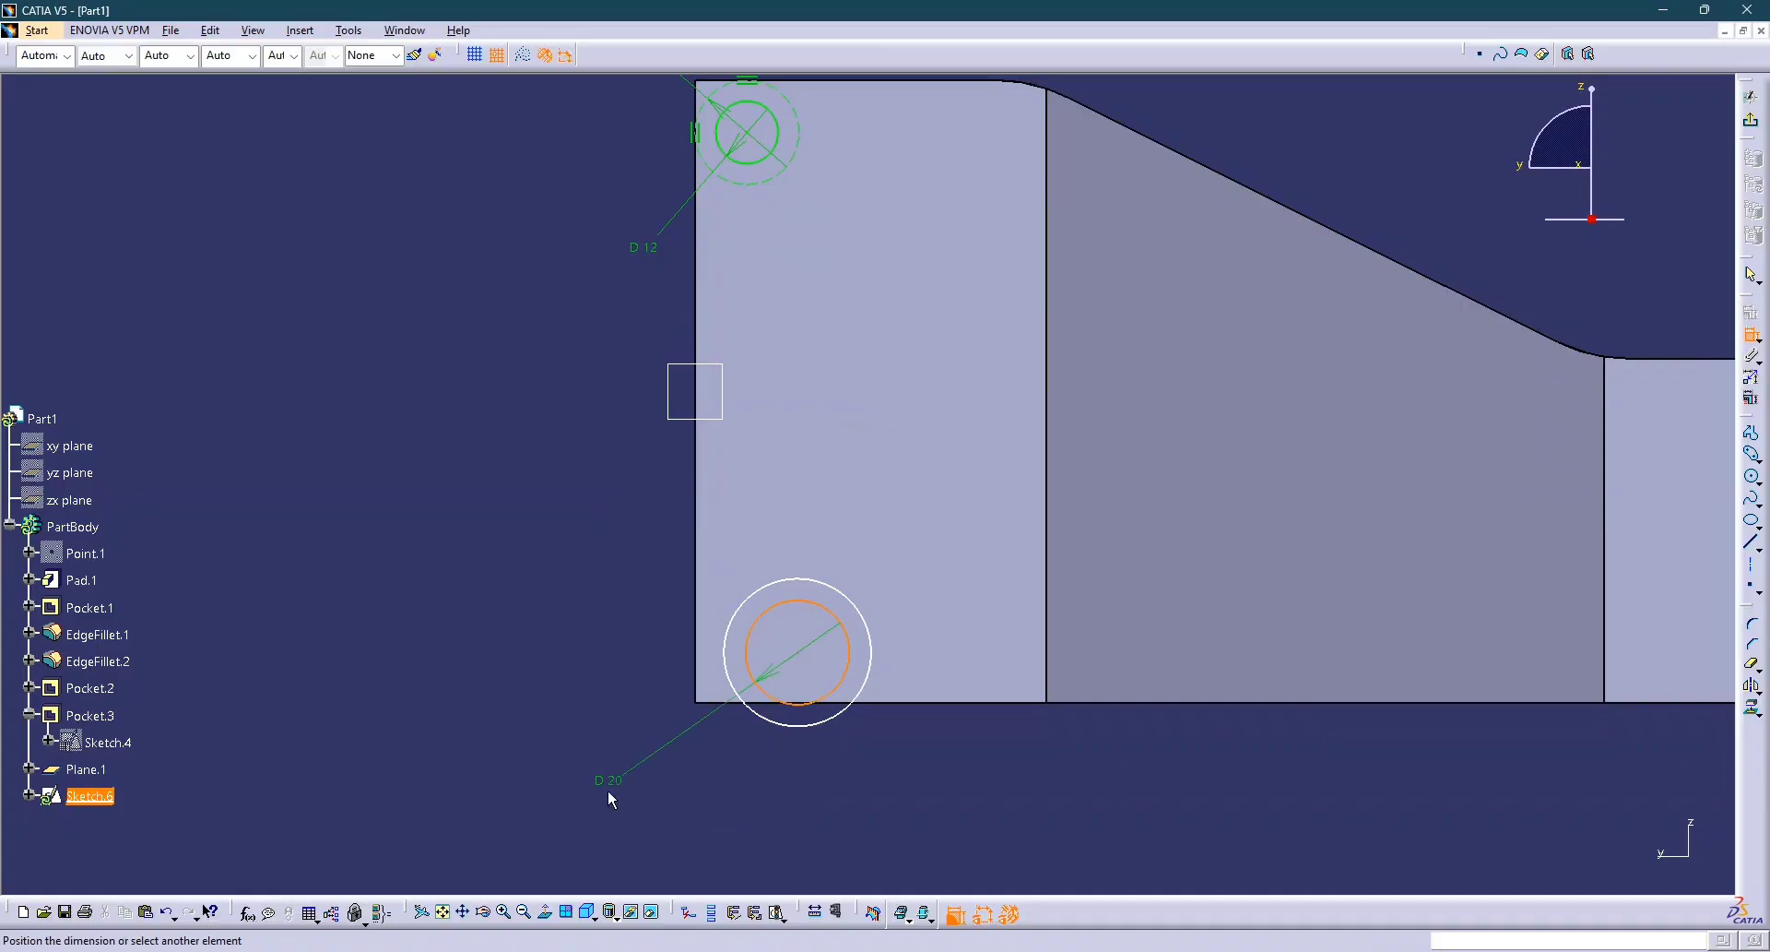
click(608, 790)
double_click(609, 779)
text(12)
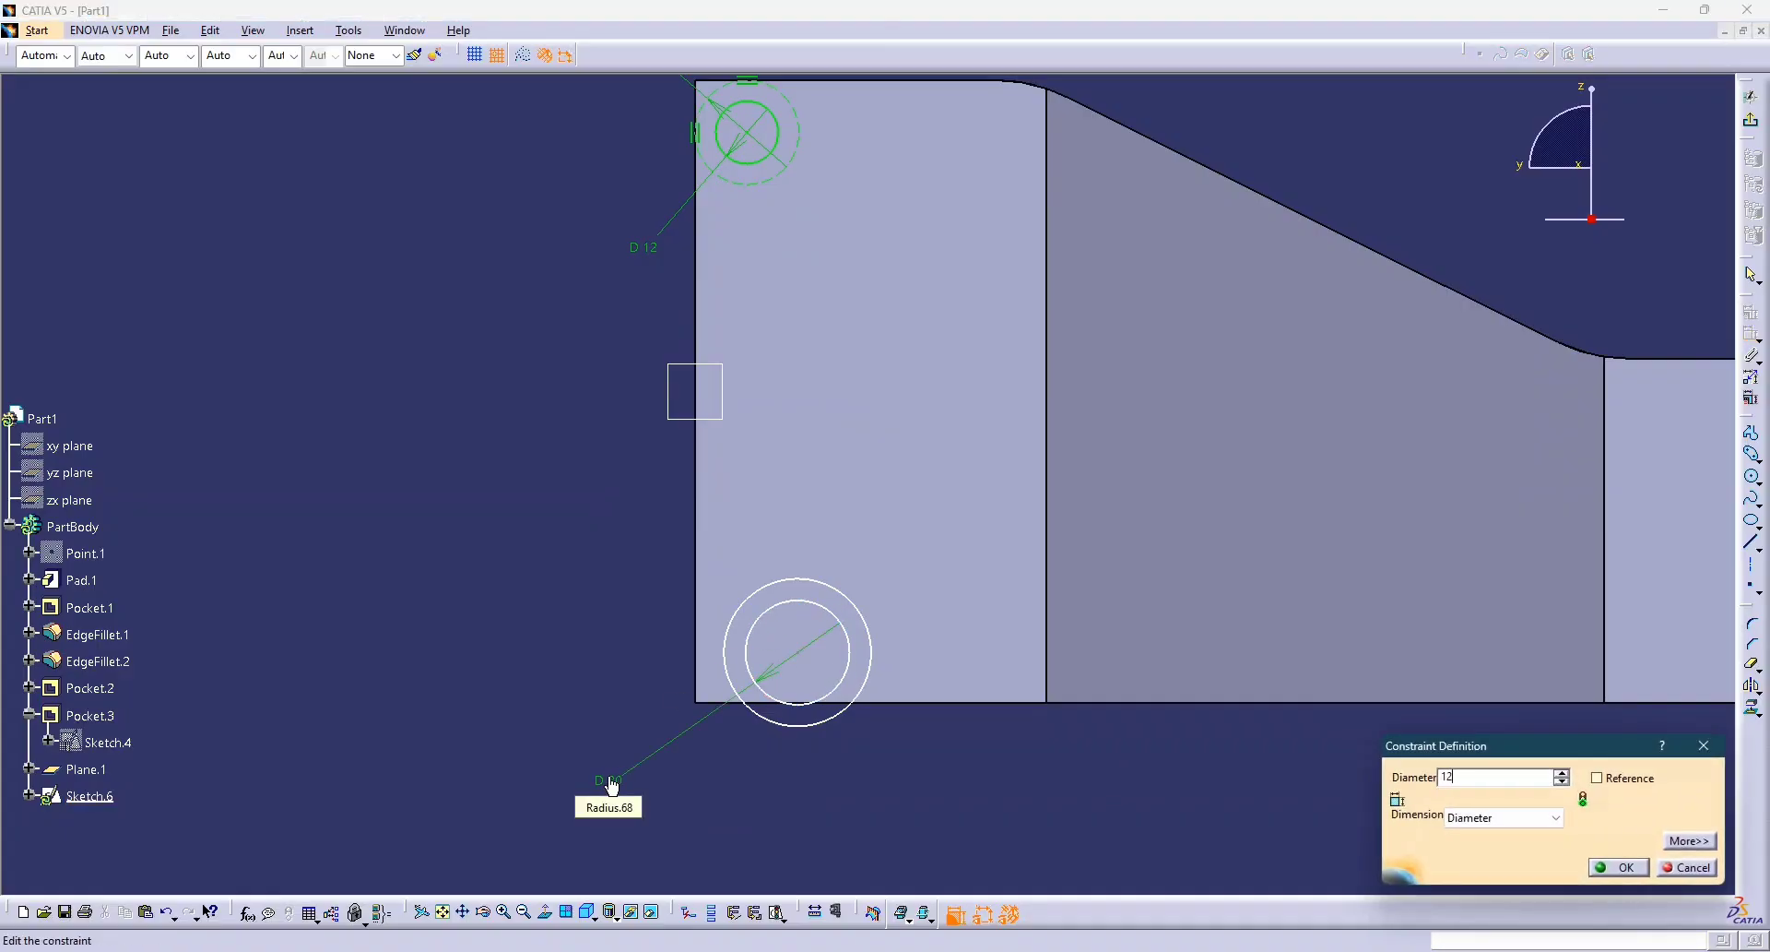
key(Return)
Dimension the outer circle at the lower corner and set its diameter to 22 mm.
click(756, 607)
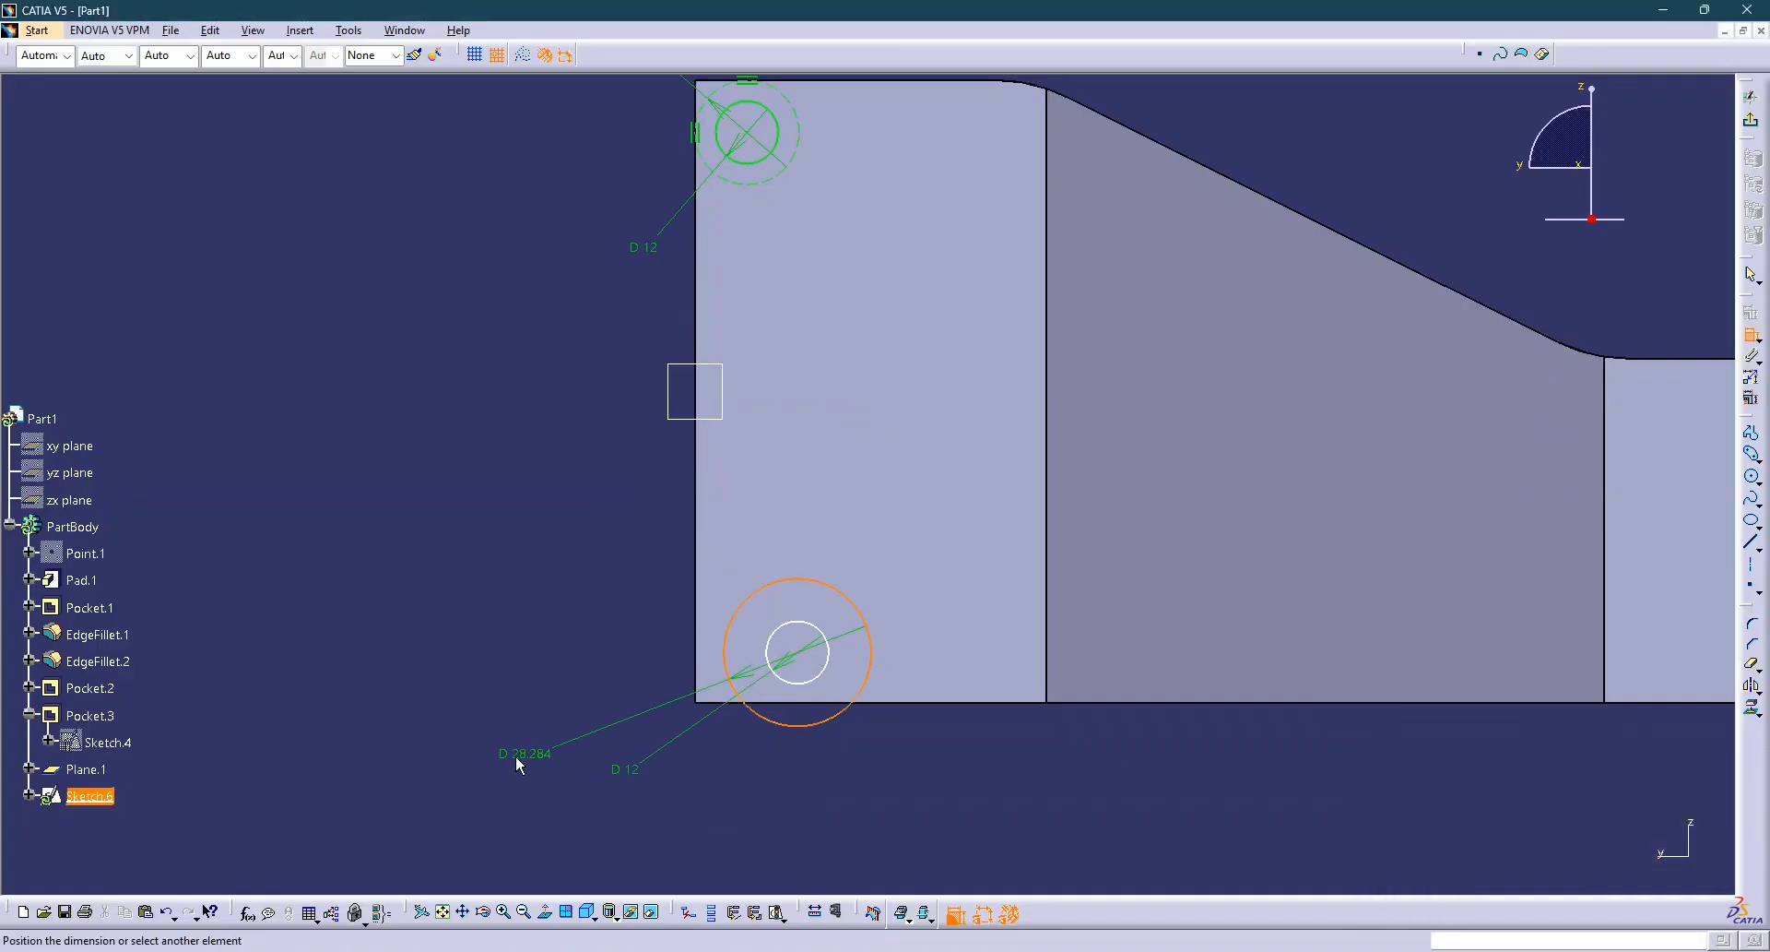
click(808, 794)
double_click(807, 795)
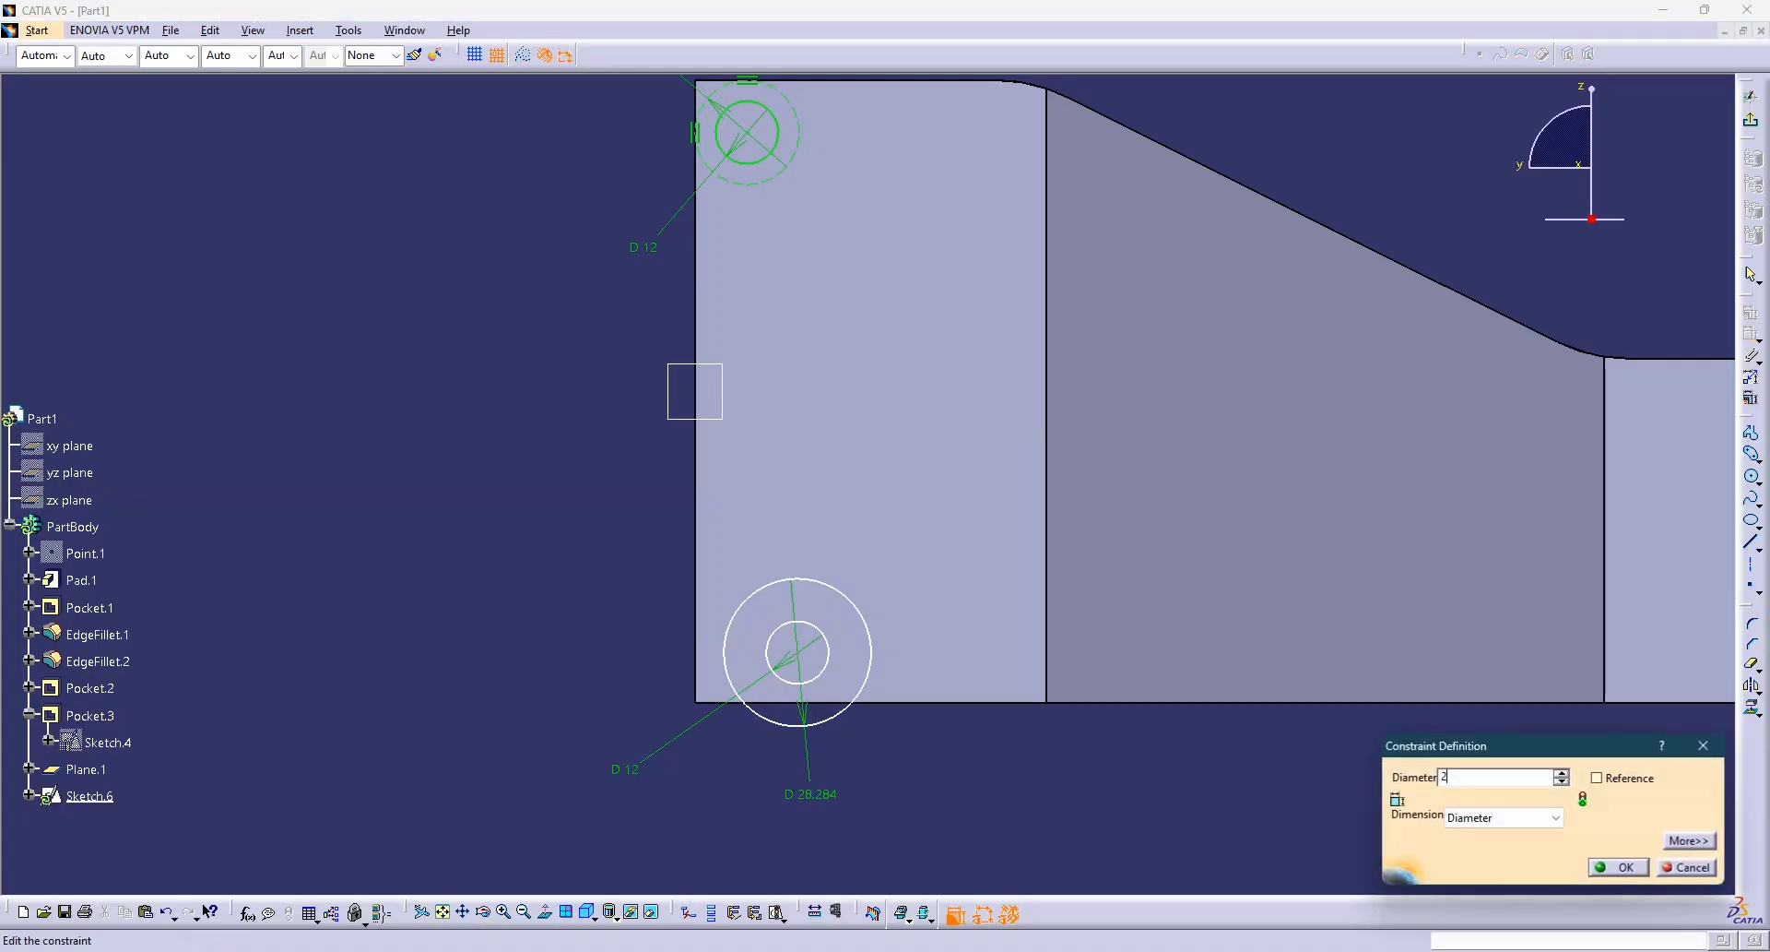
text(22)
key(Return)
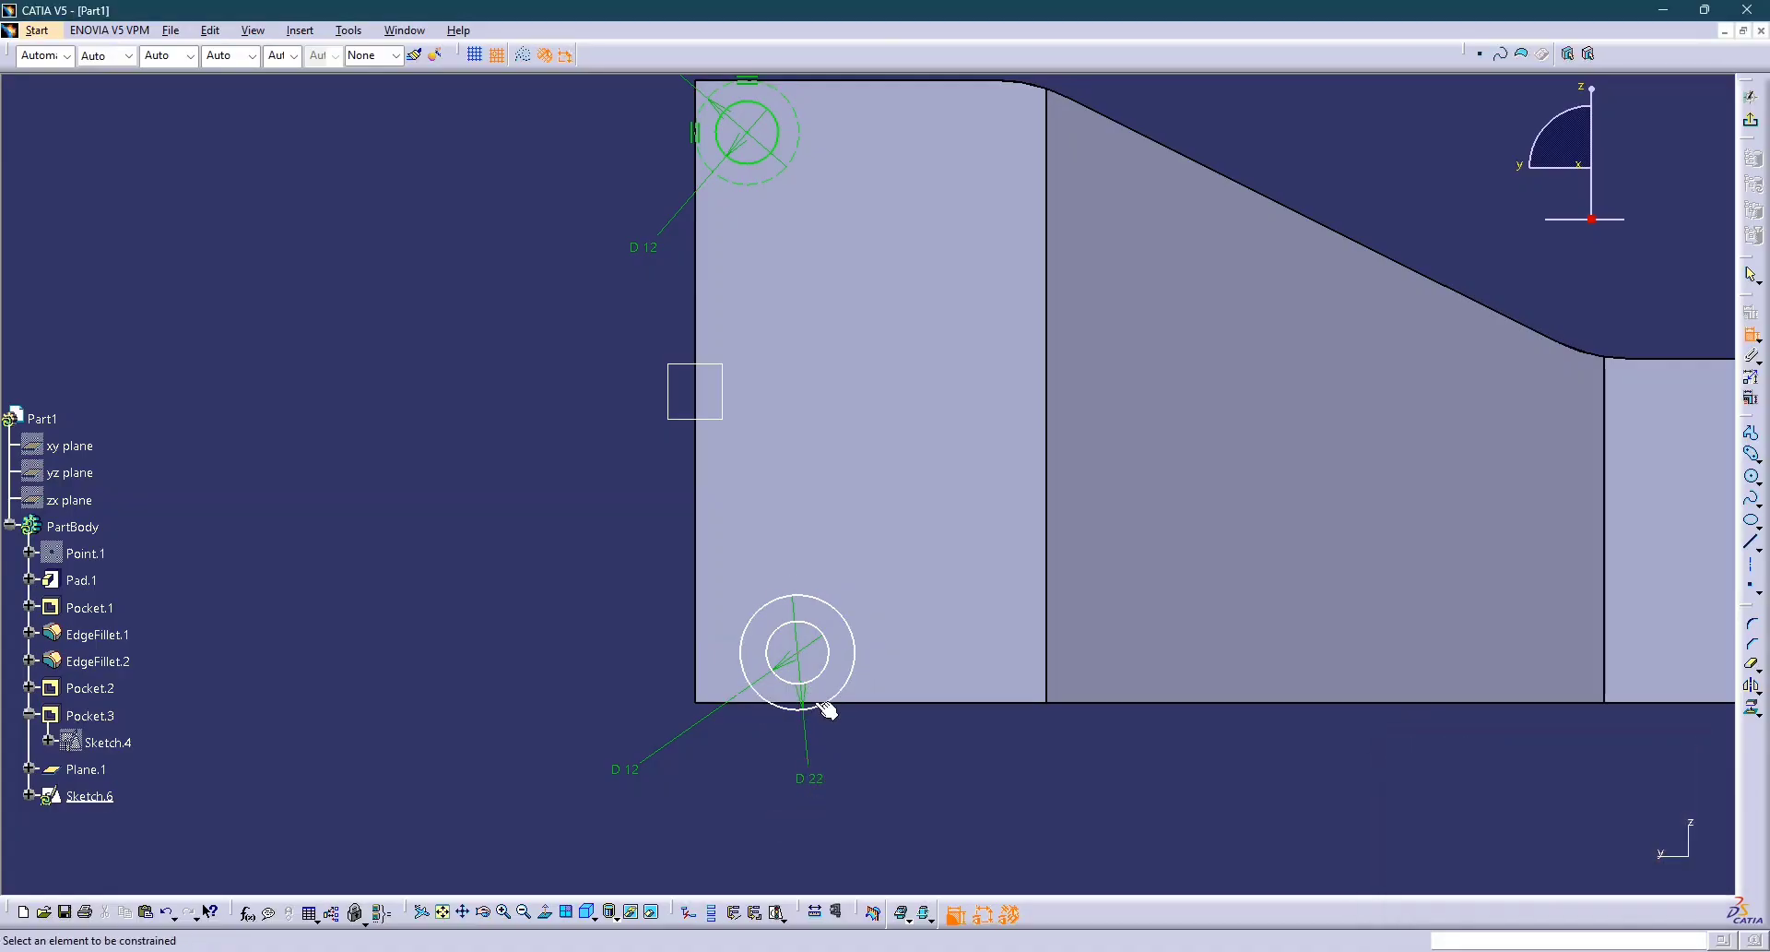
Constrain the lower corner's outer circle tangent to the bottom edge of the wide end.
click(830, 706)
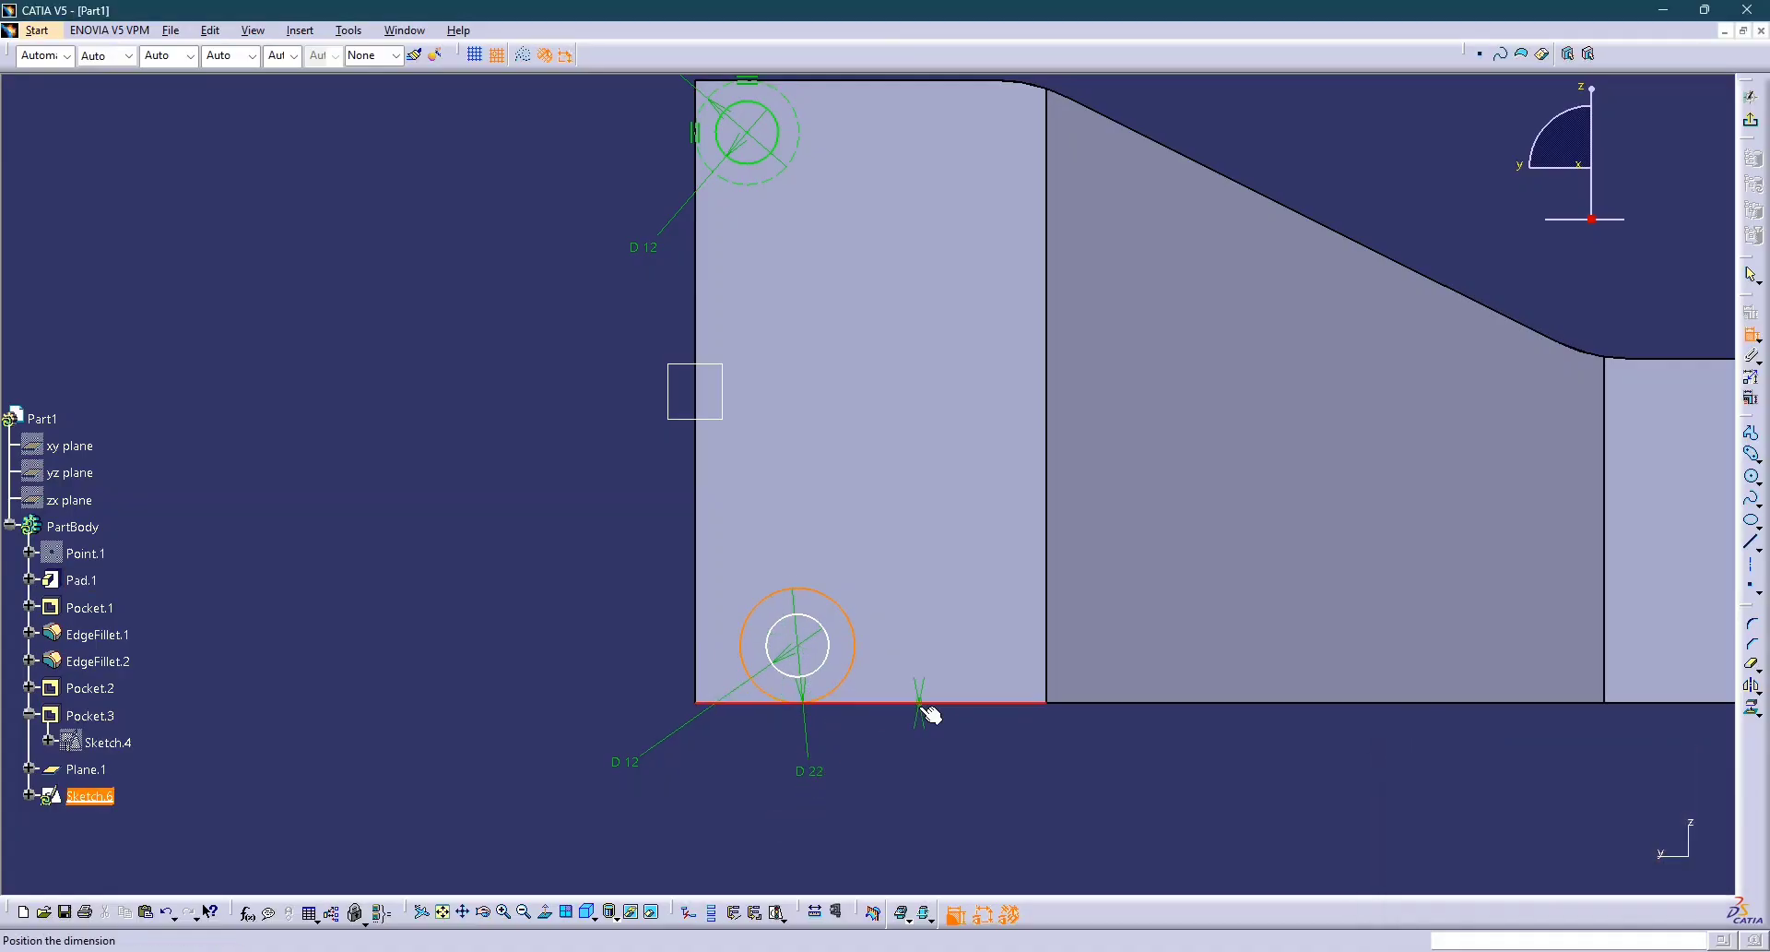
right_click(925, 710)
click(963, 832)
middle_drag(857, 776, 797, 758)
mouse_move(956, 767)
middle_down()
mouse_move(716, 542)
mouse_move(1044, 604)
middle_up()
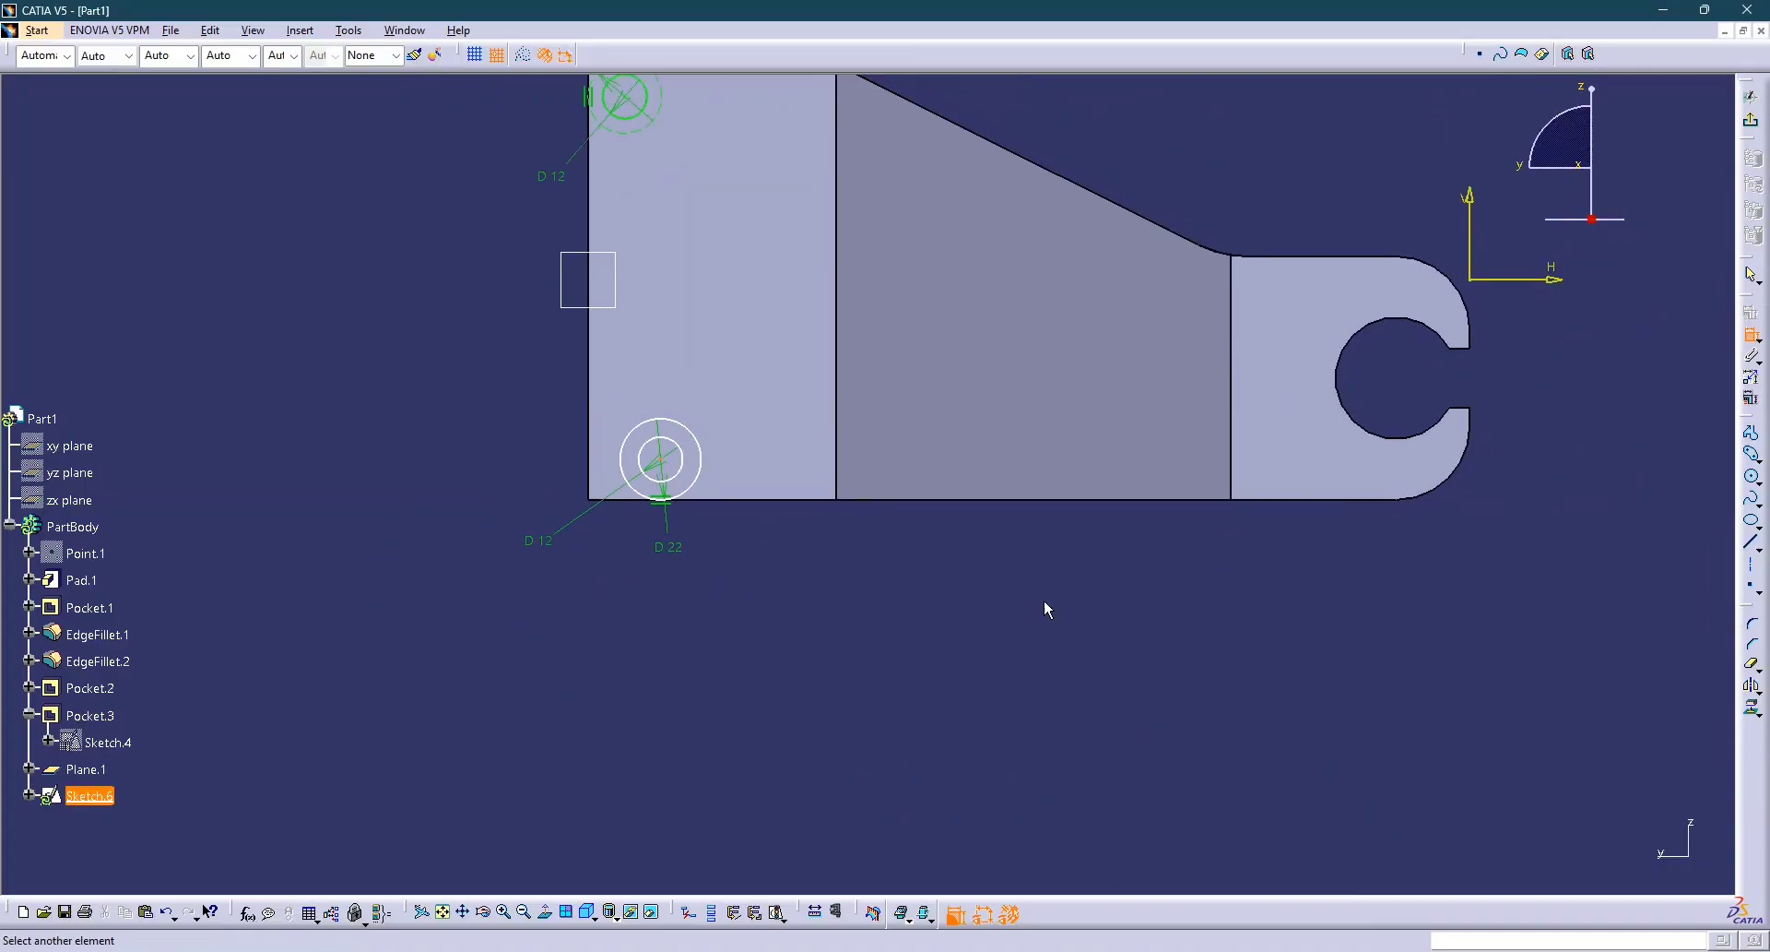
click(1390, 441)
key(Escape)
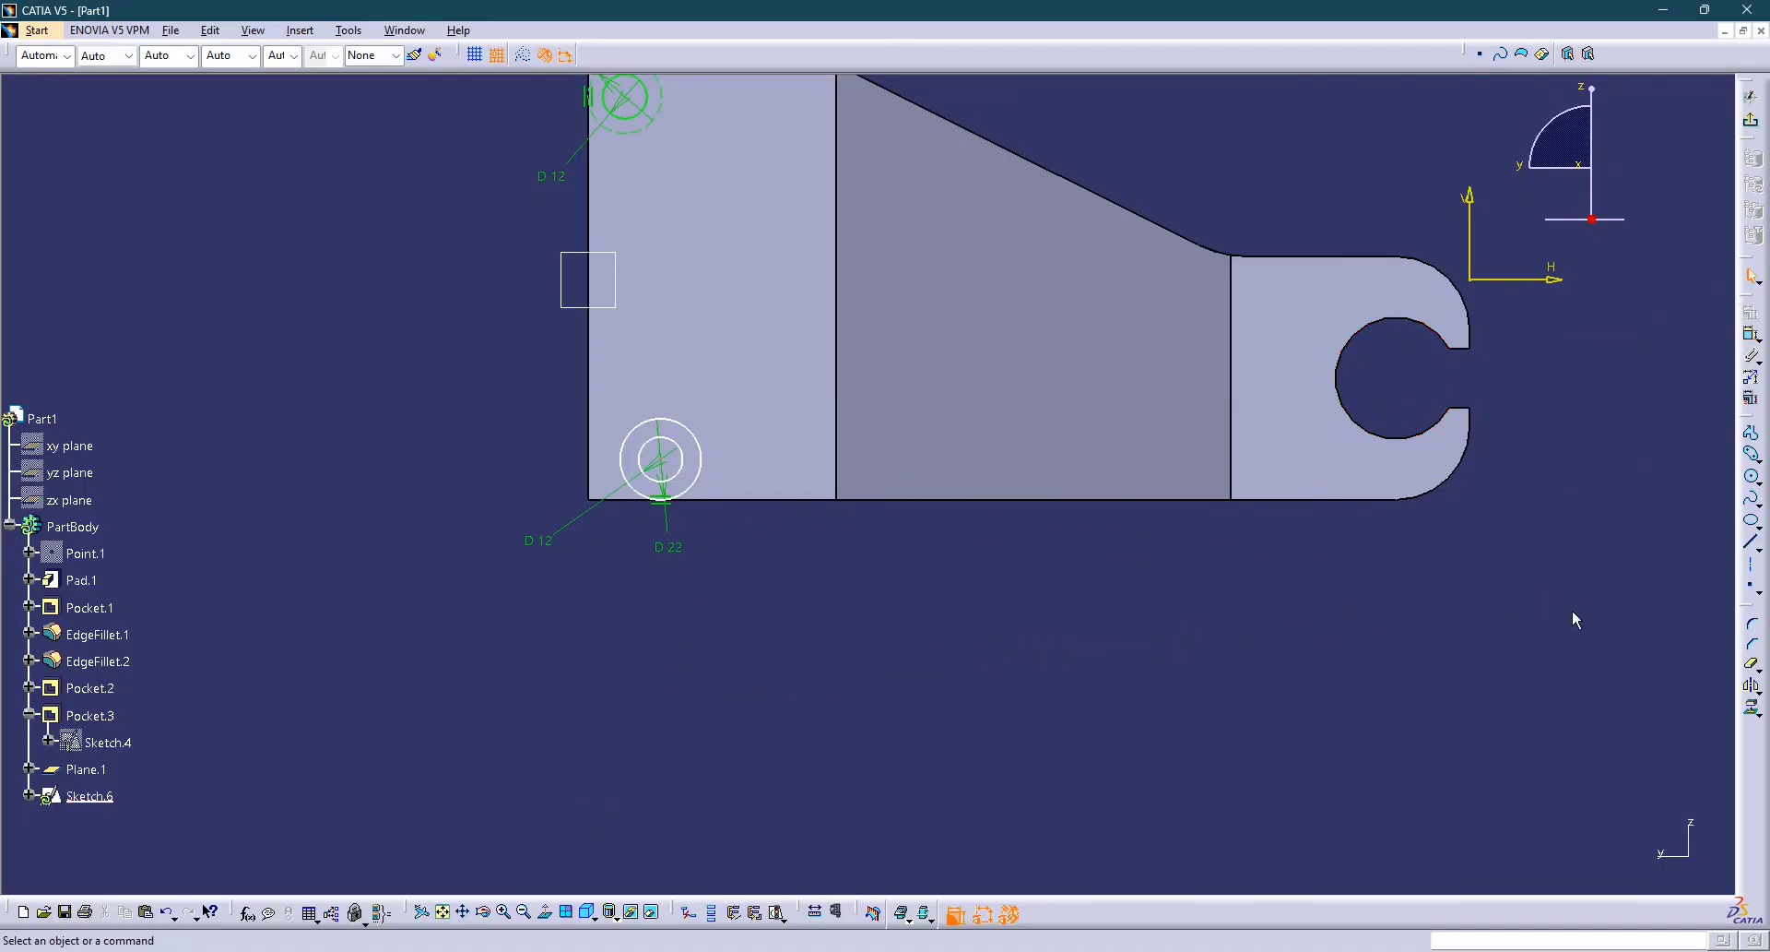
key(alt+Tab)
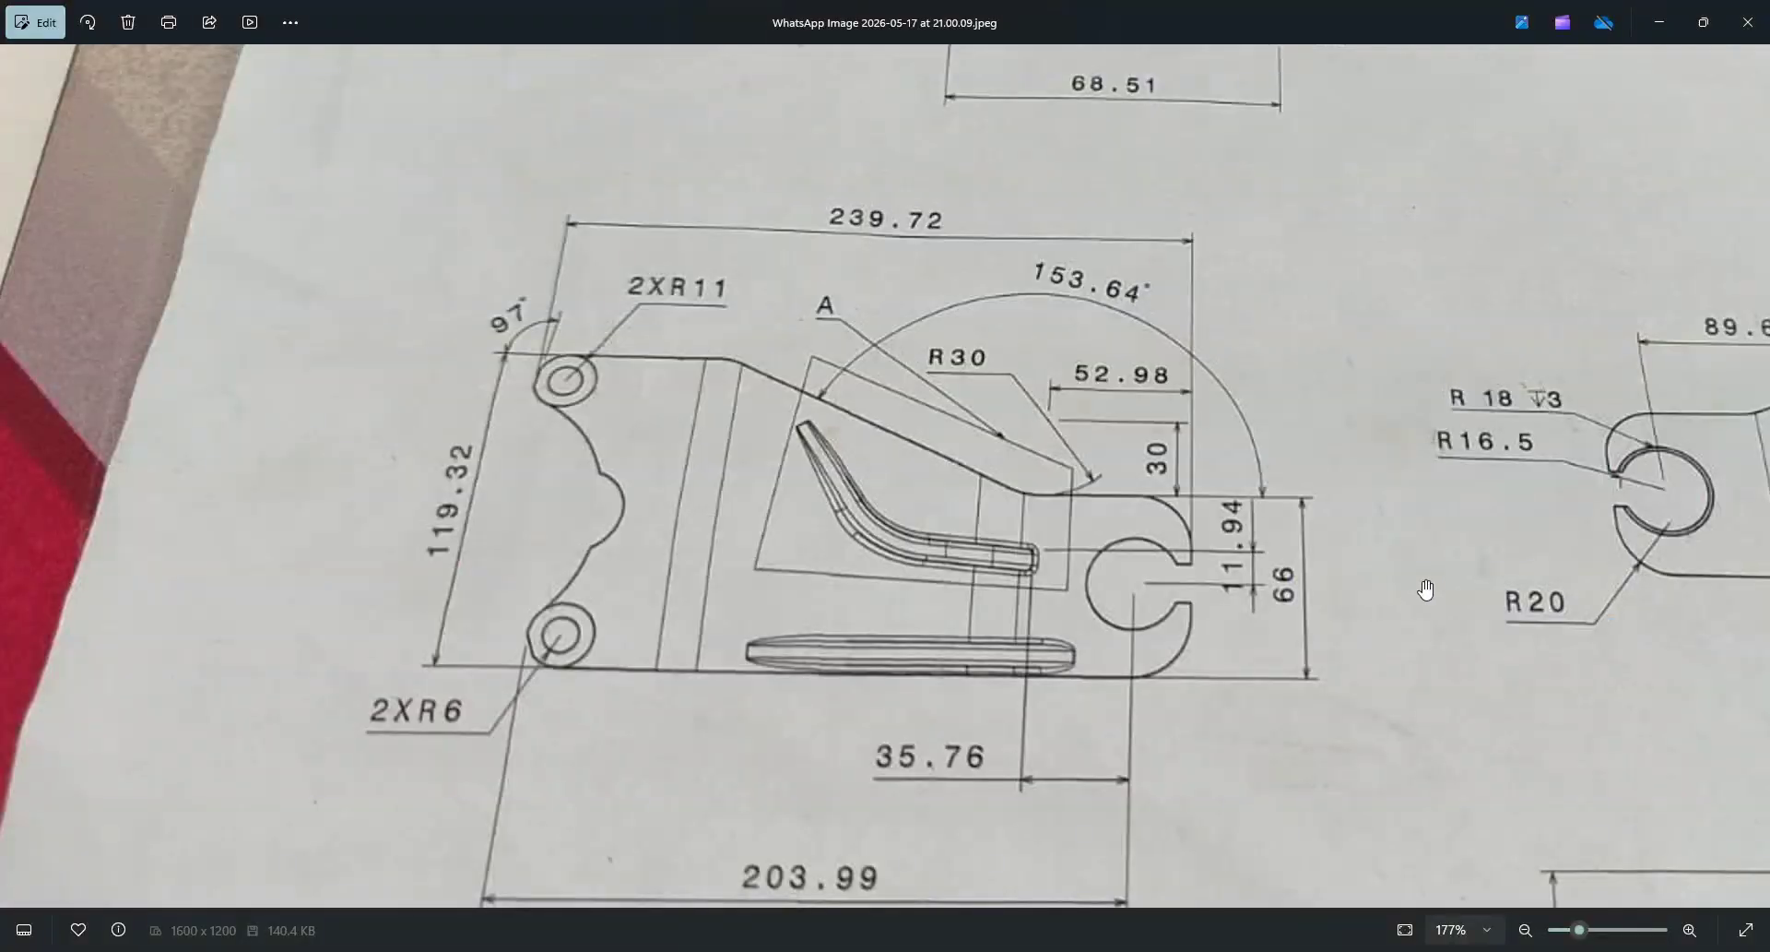
key(alt+Tab)
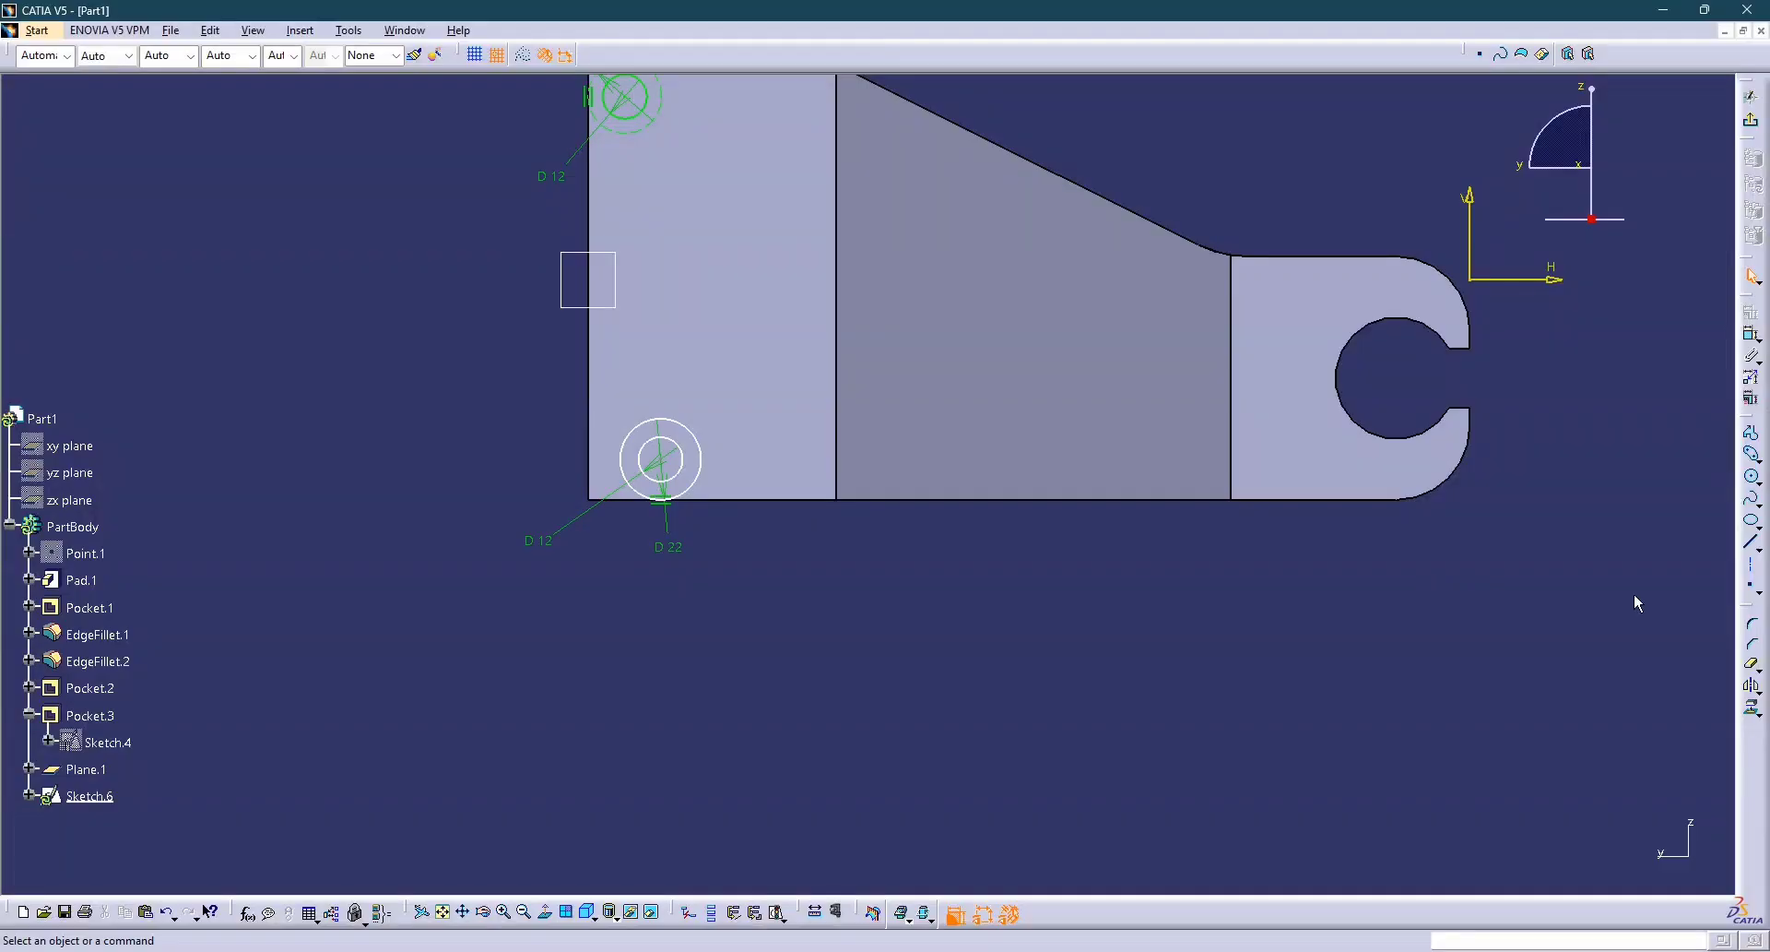
click(1751, 334)
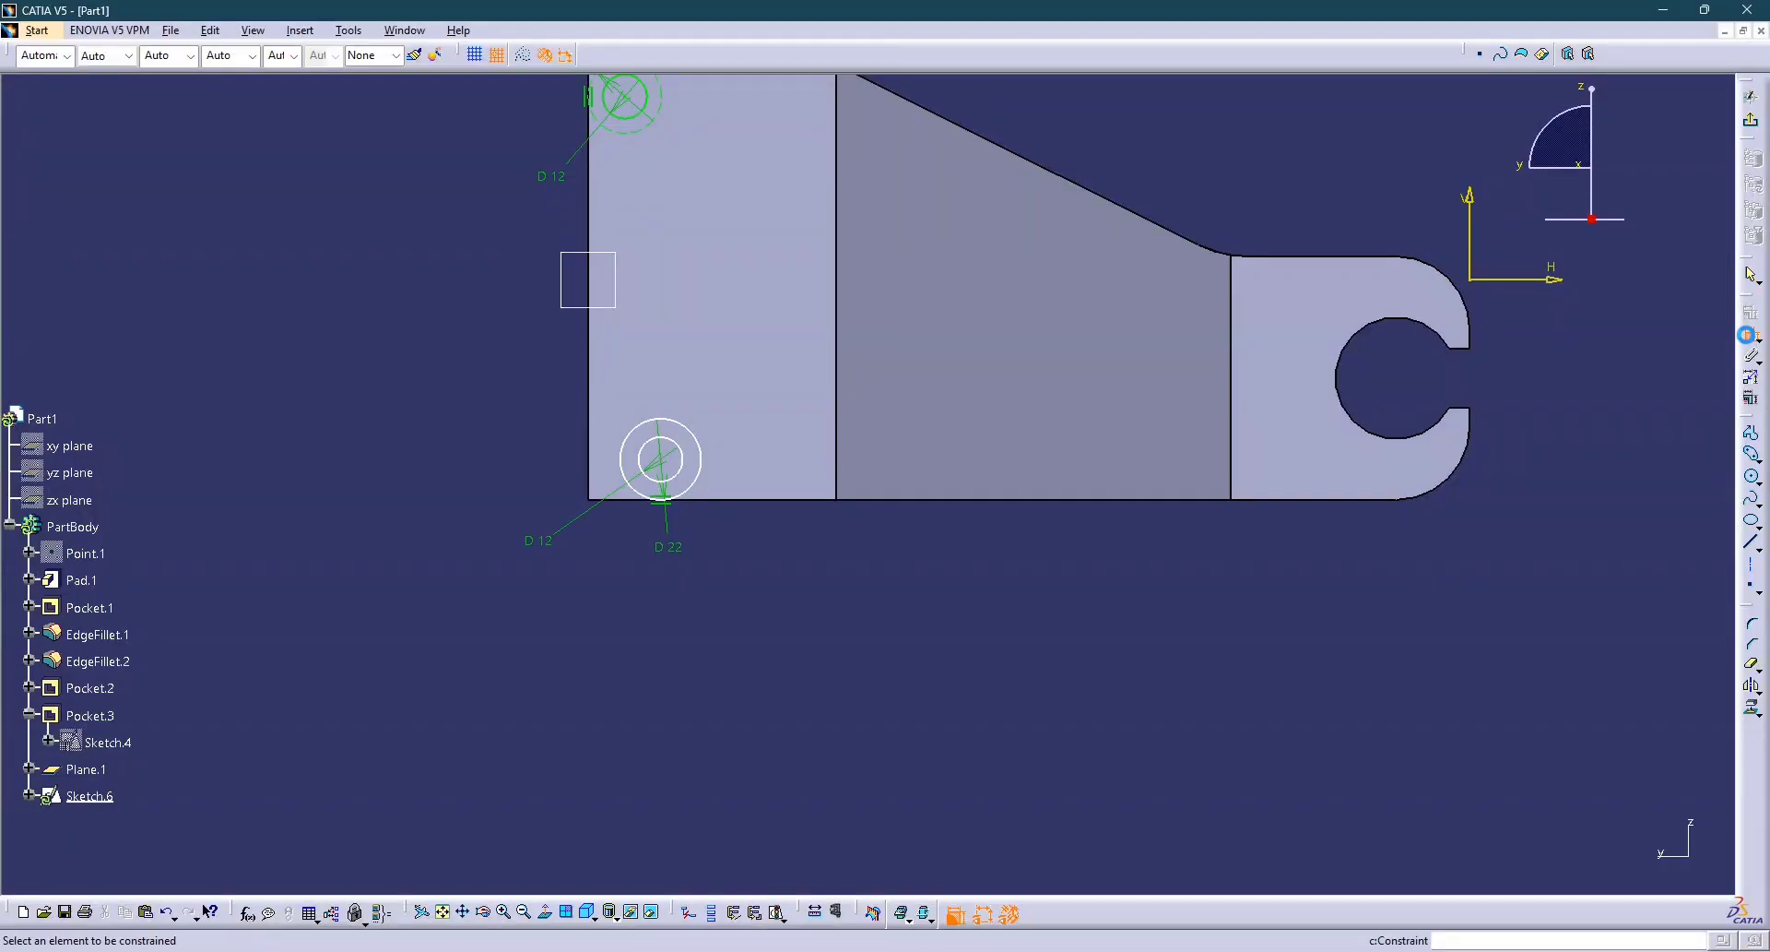
click(1401, 439)
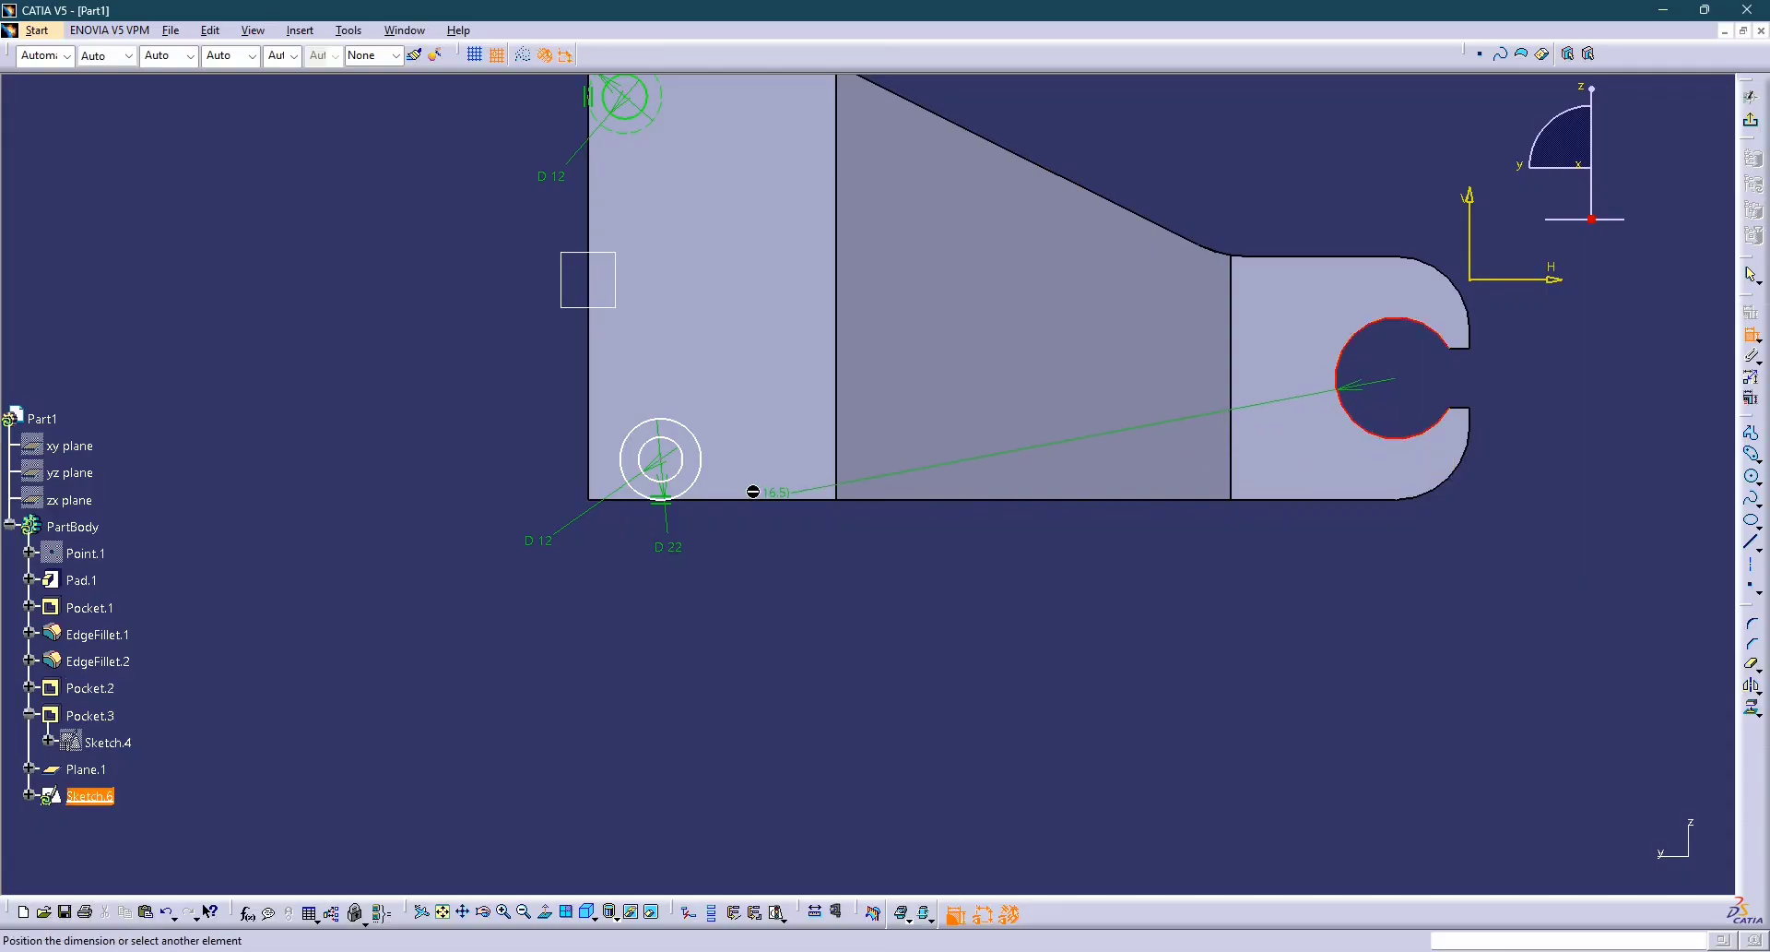
click(714, 453)
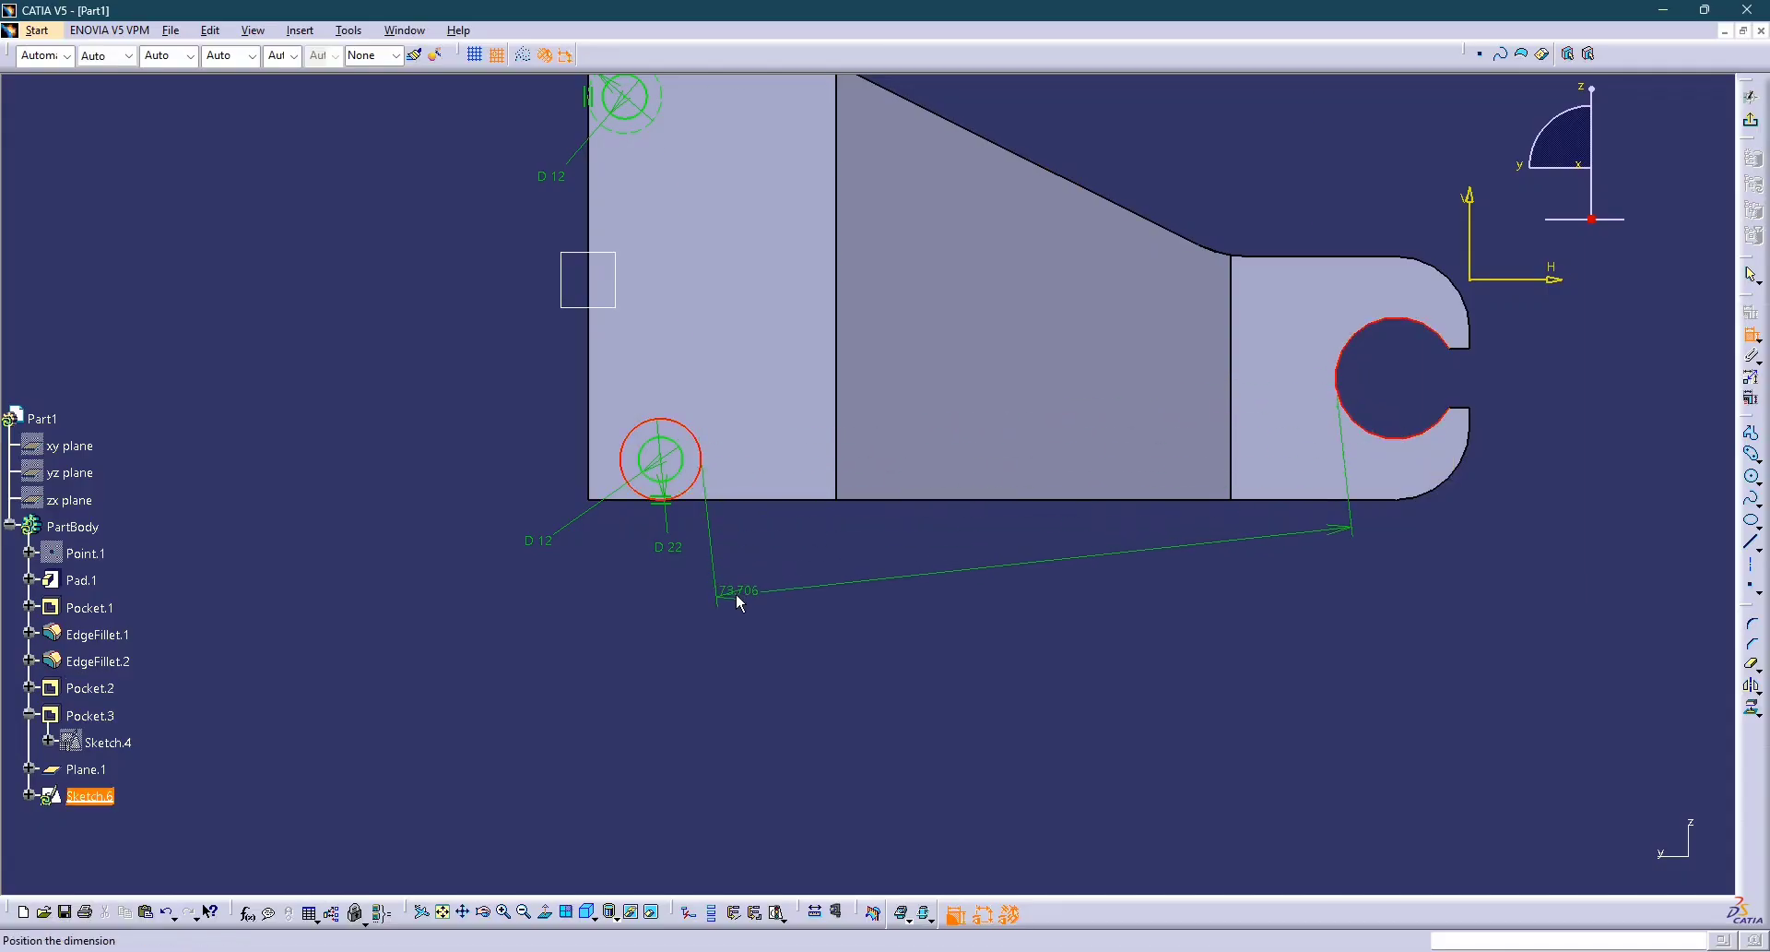
right_click(916, 653)
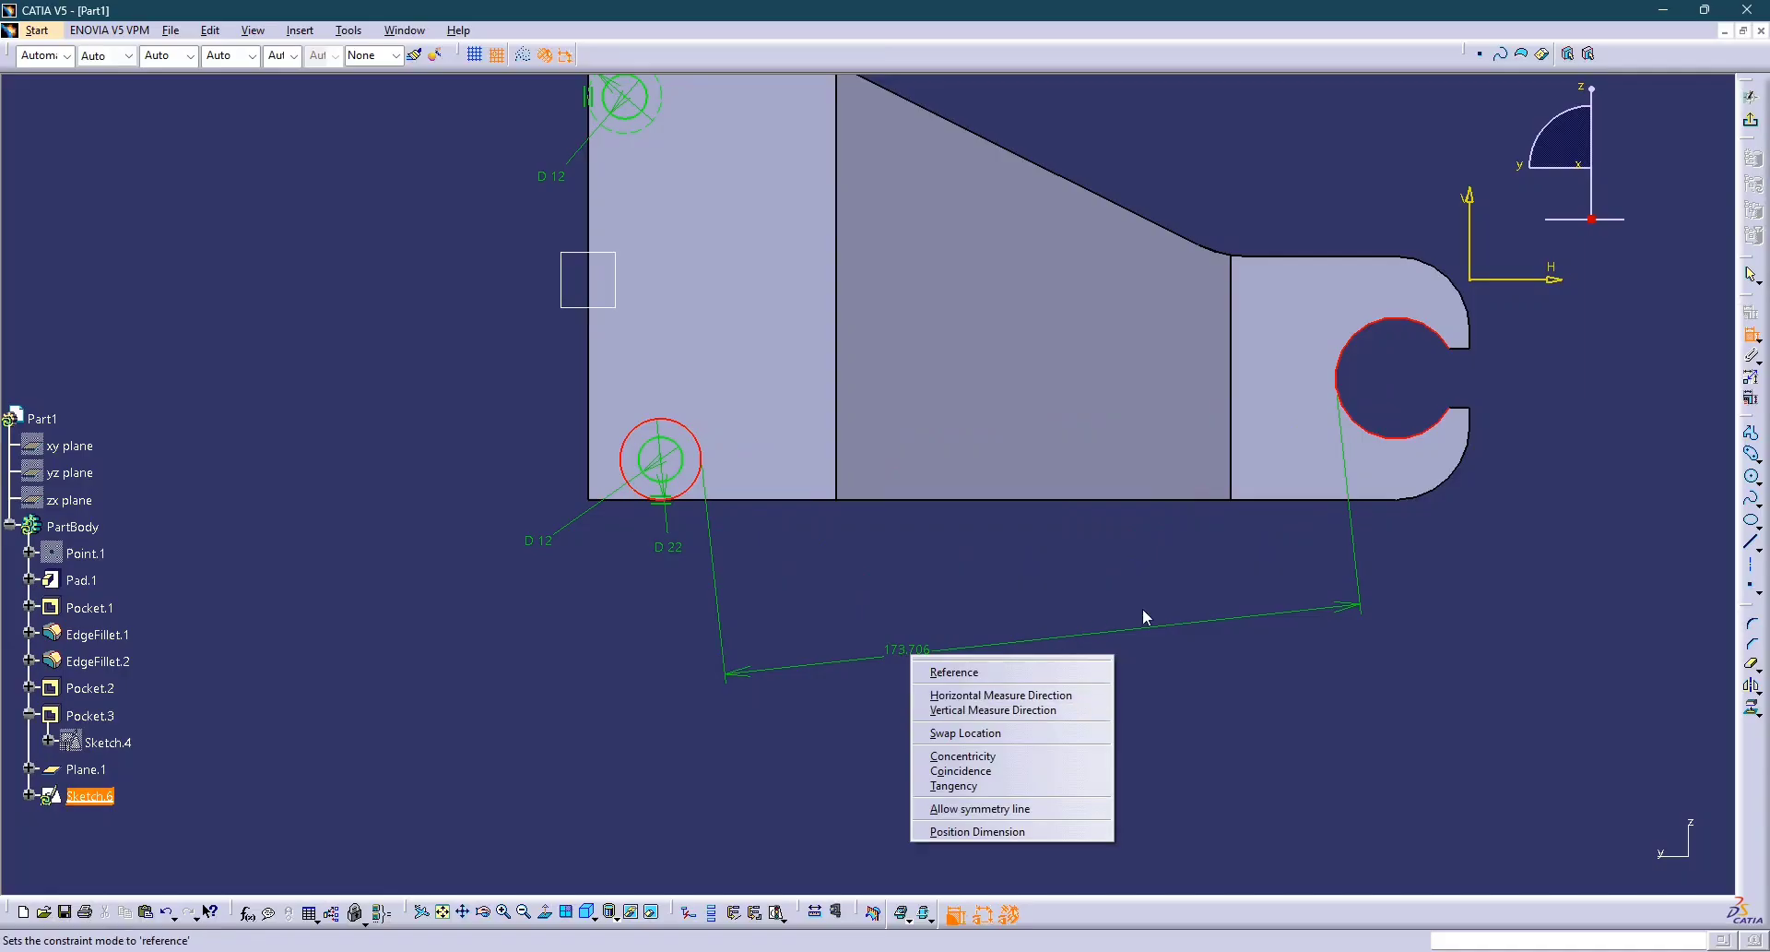
click(1214, 605)
key(Escape)
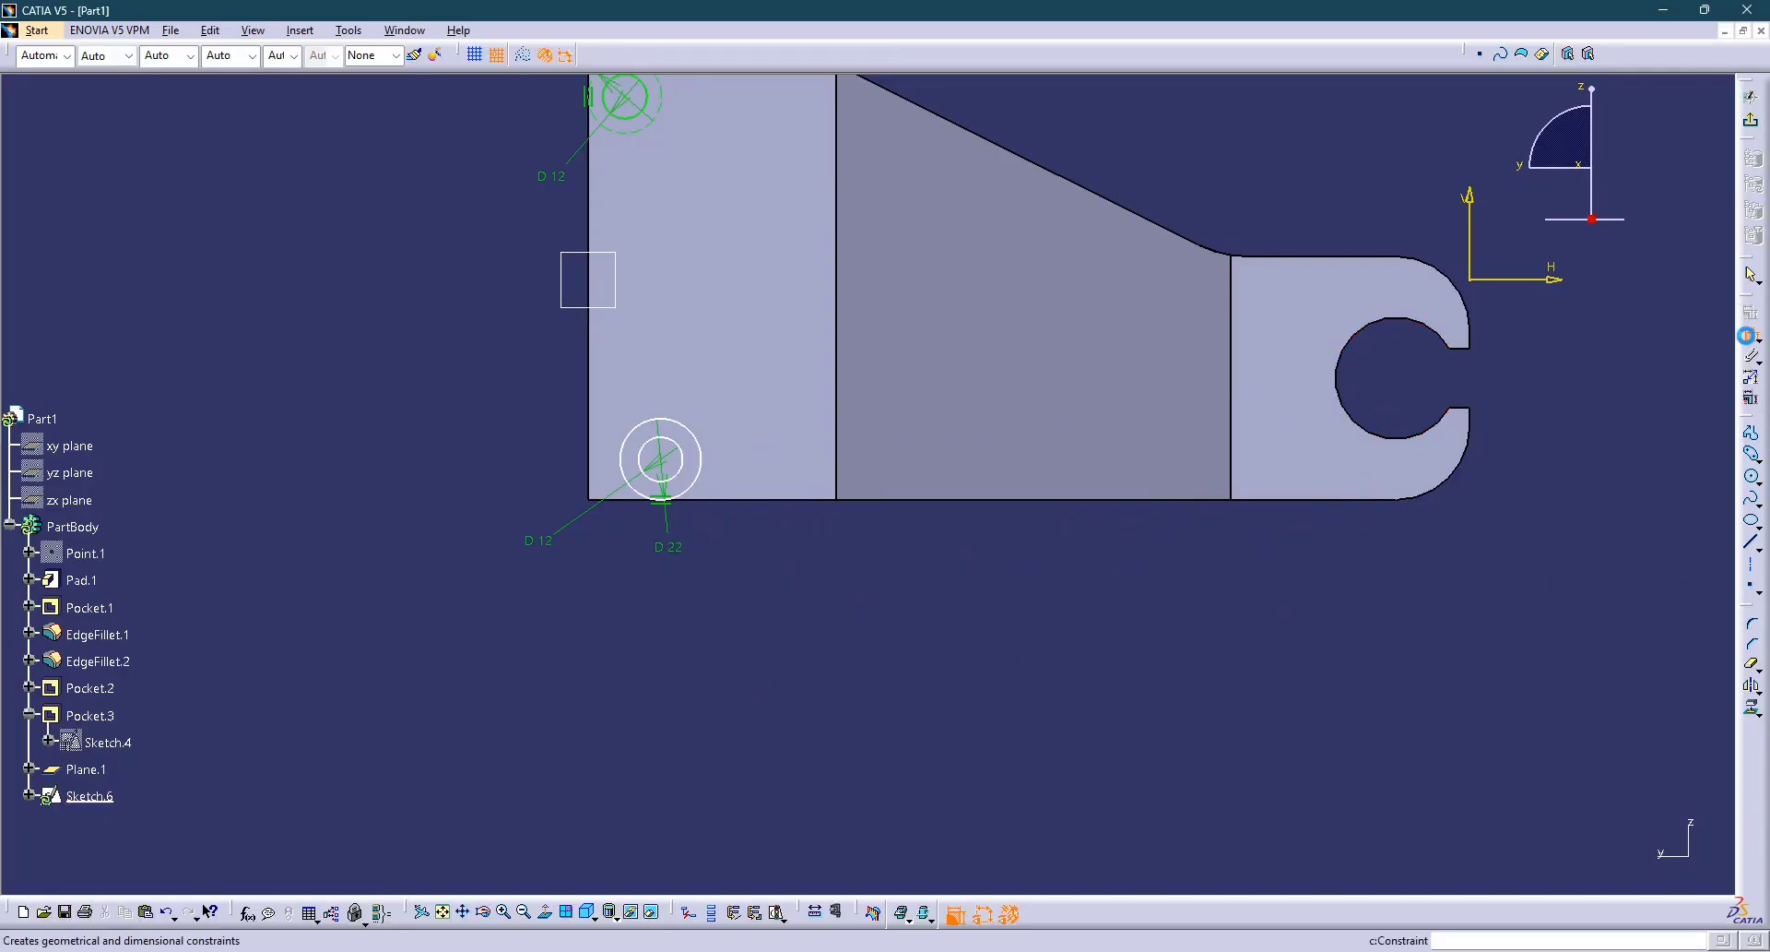
click(666, 461)
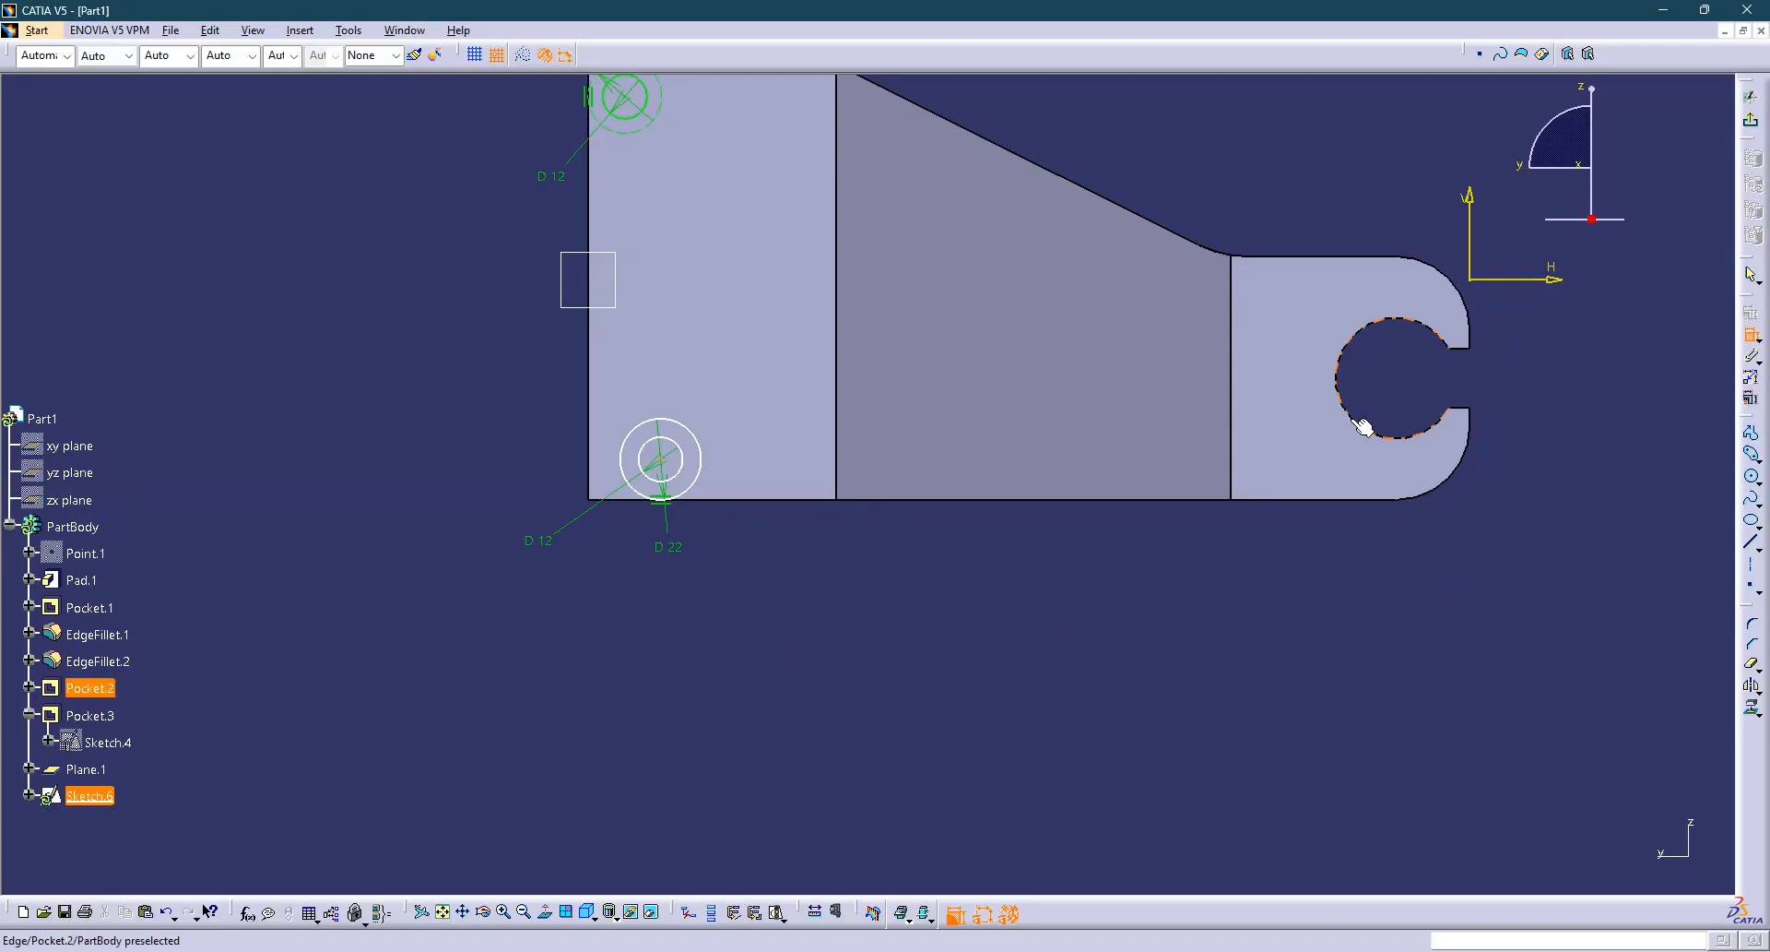
key(Escape)
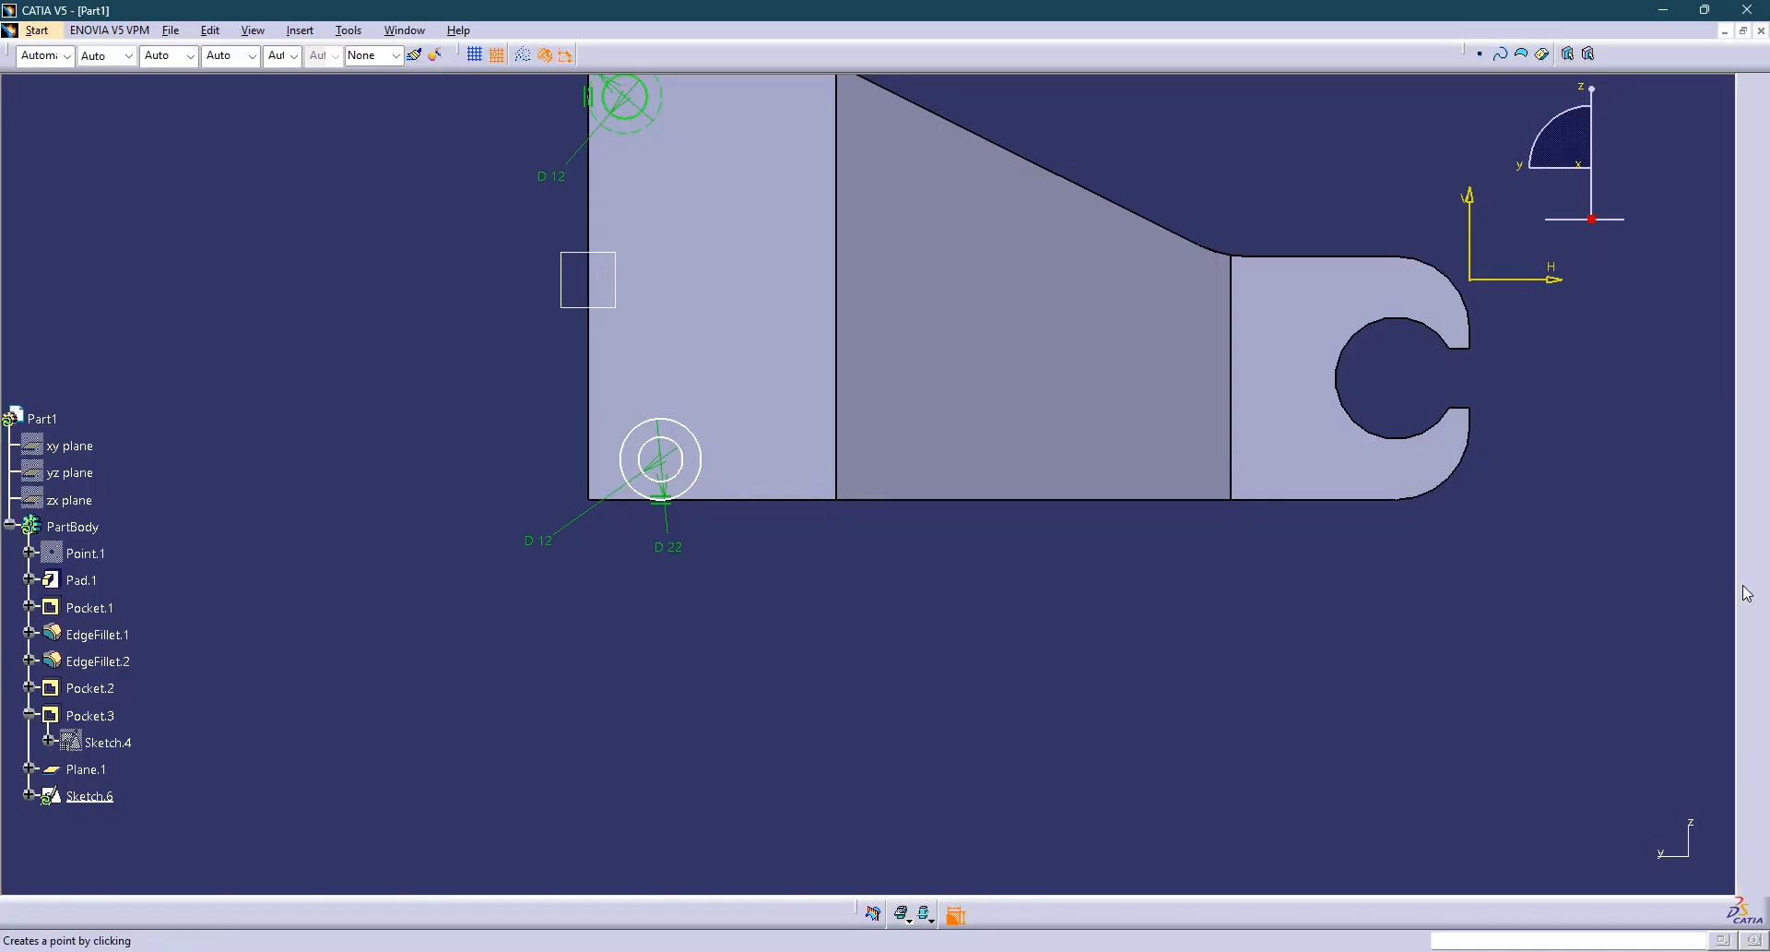
Place a point inside the open circular notch and constrain it concentric with the notch's arc.
click(1750, 586)
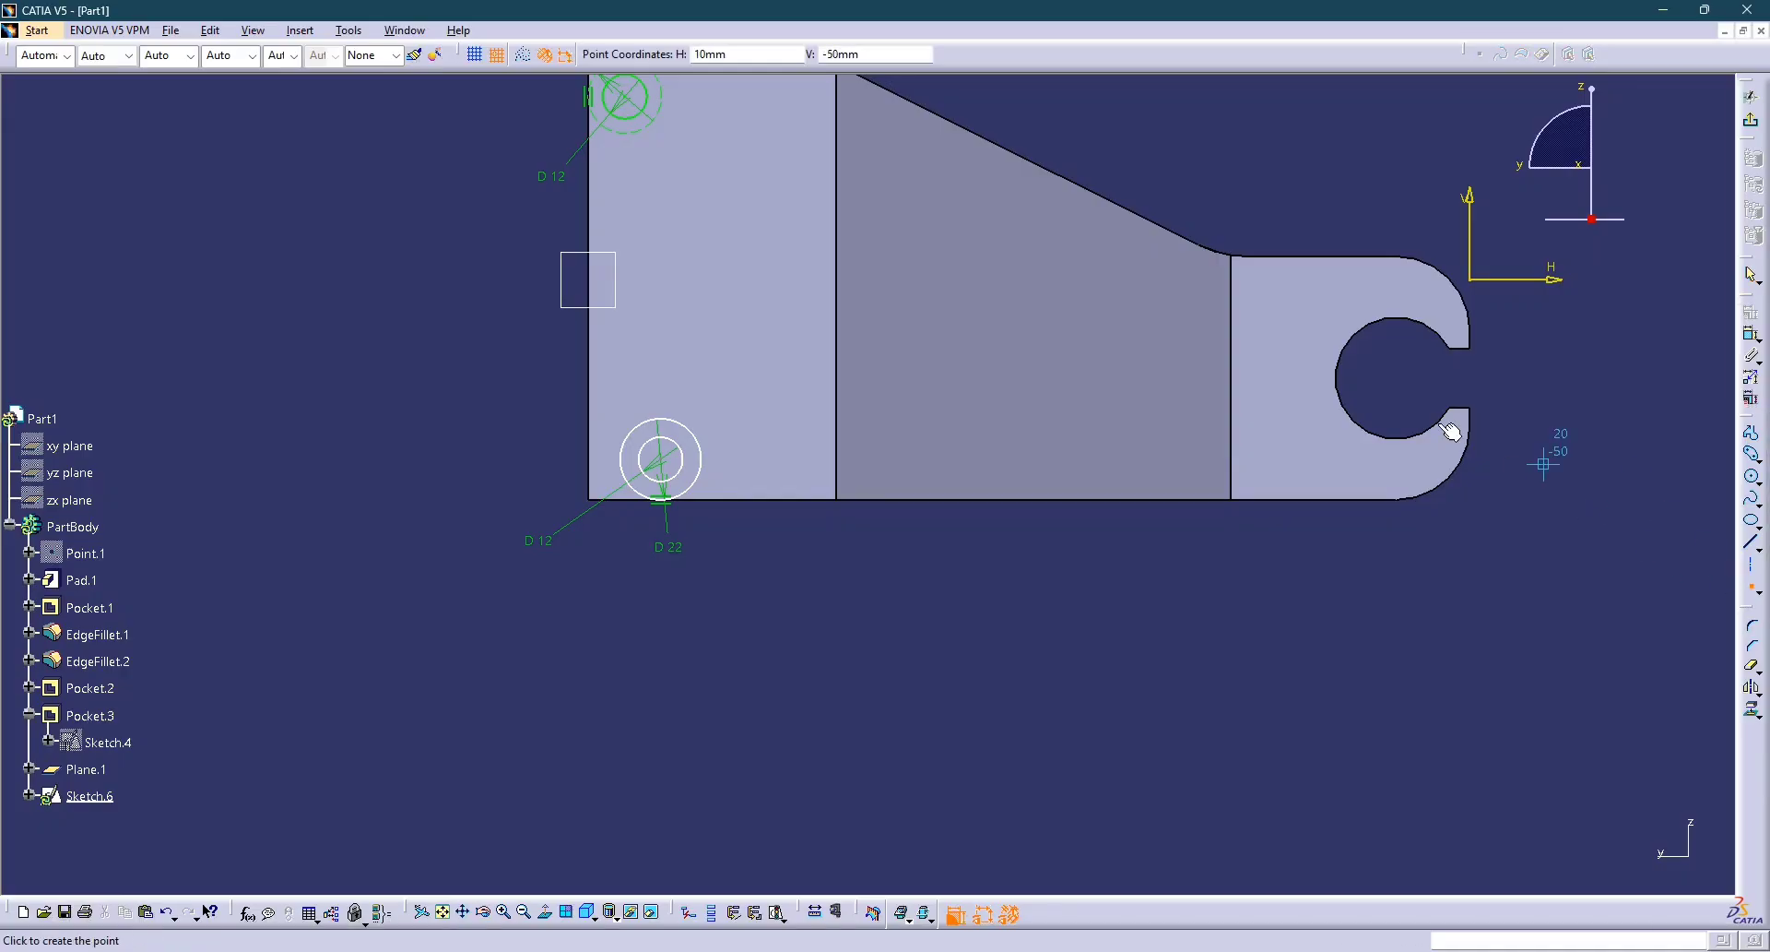
click(1397, 390)
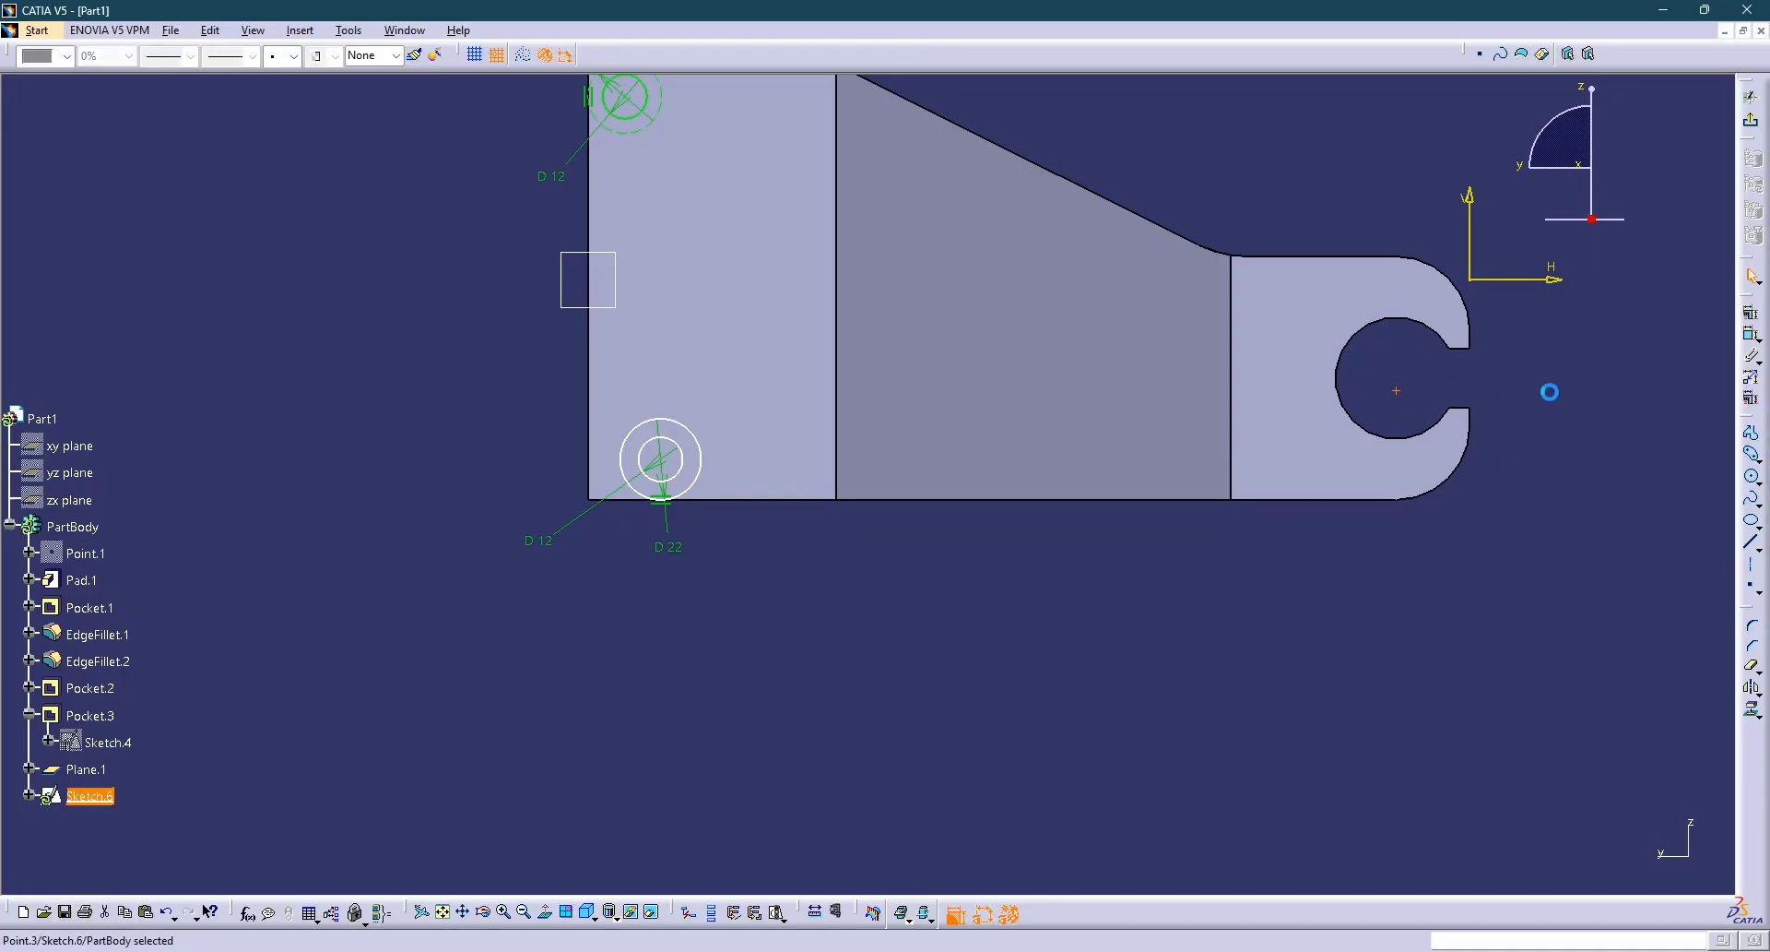
click(1749, 342)
click(1396, 391)
click(1392, 318)
right_click(1390, 317)
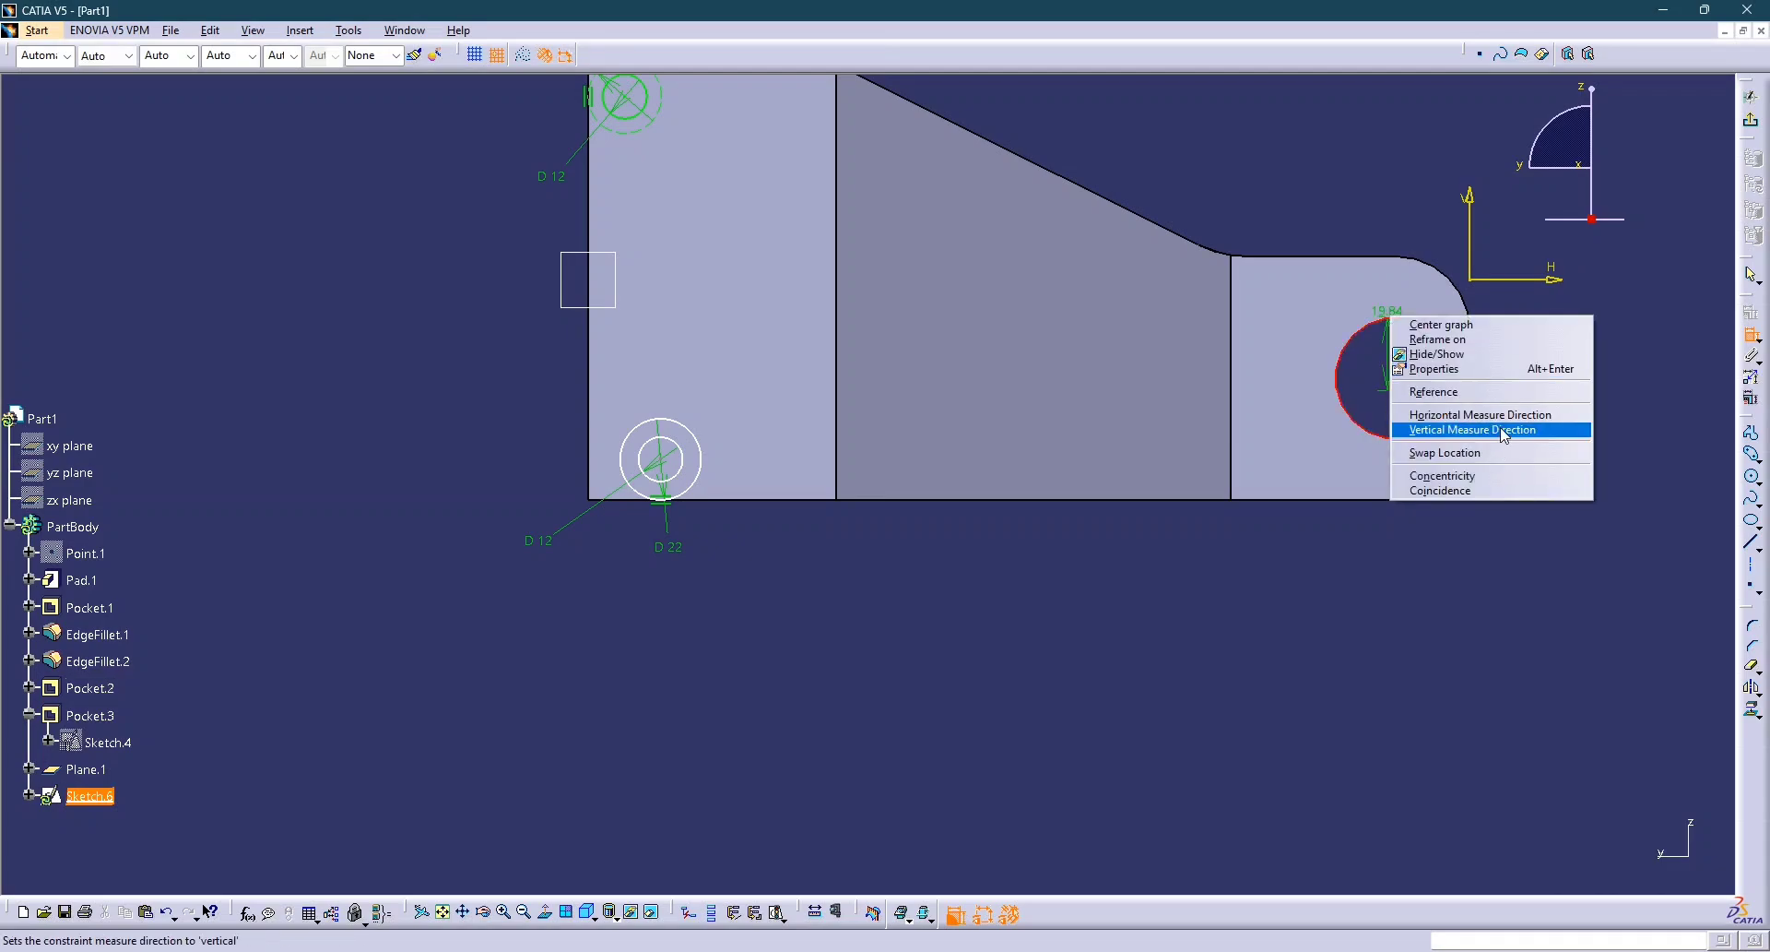
click(1483, 475)
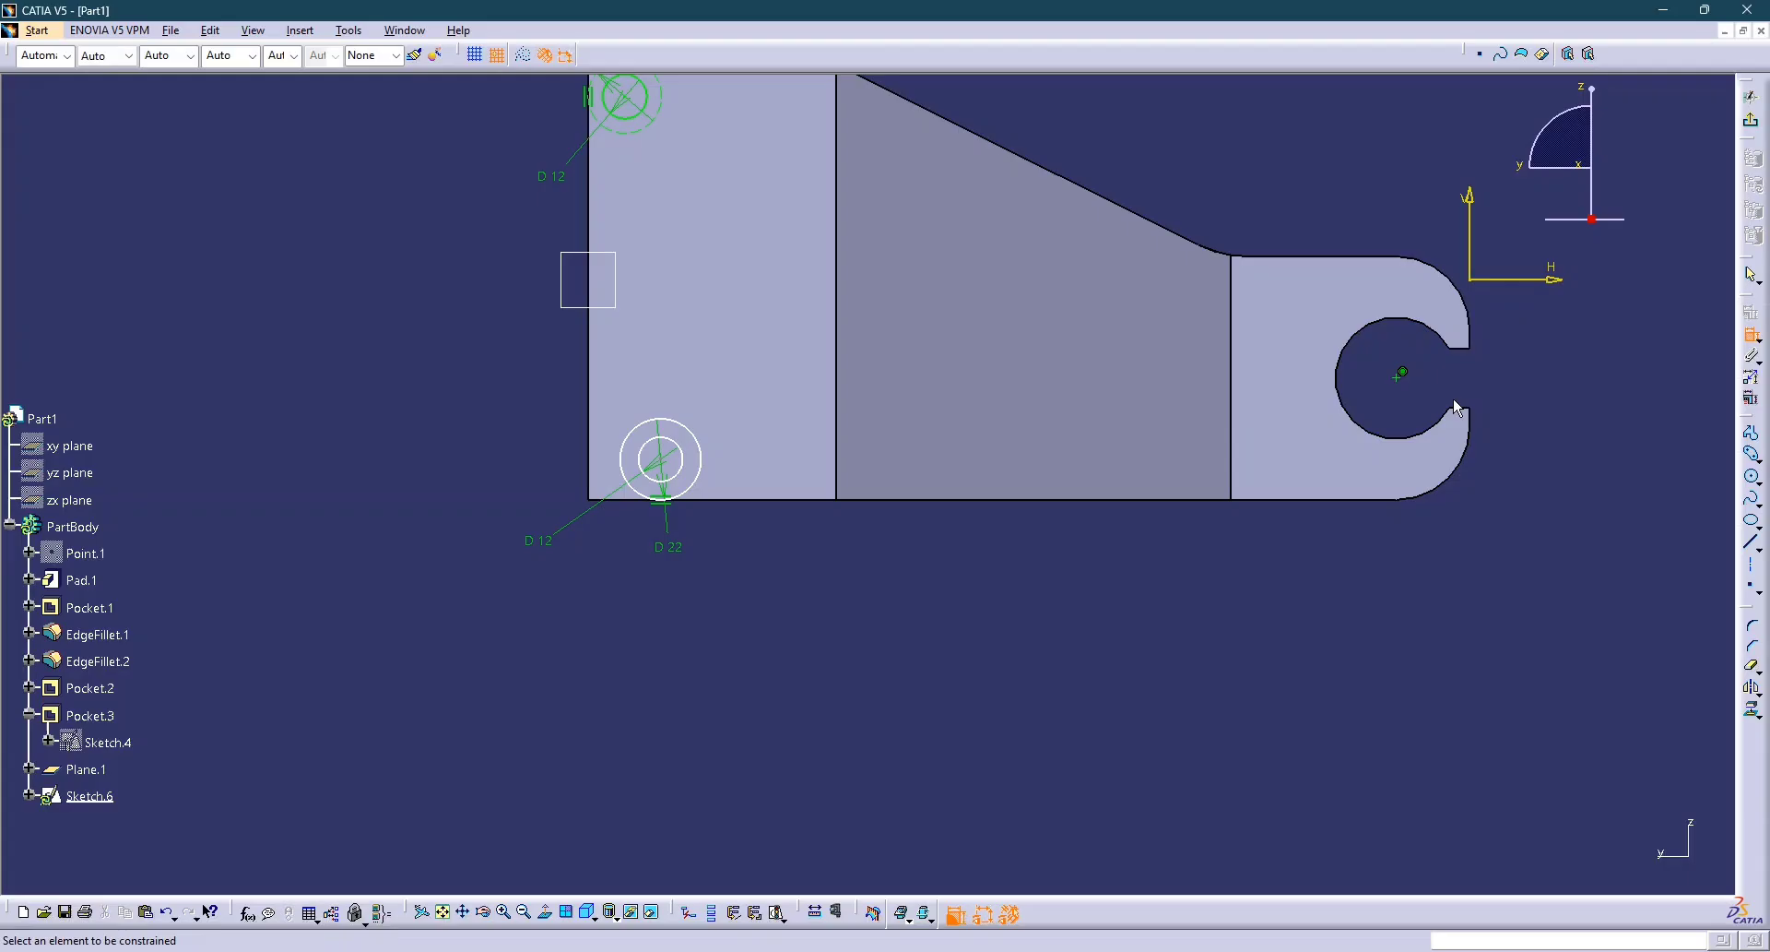
Convert the notch's centre point to a construction element.
right_click(1399, 374)
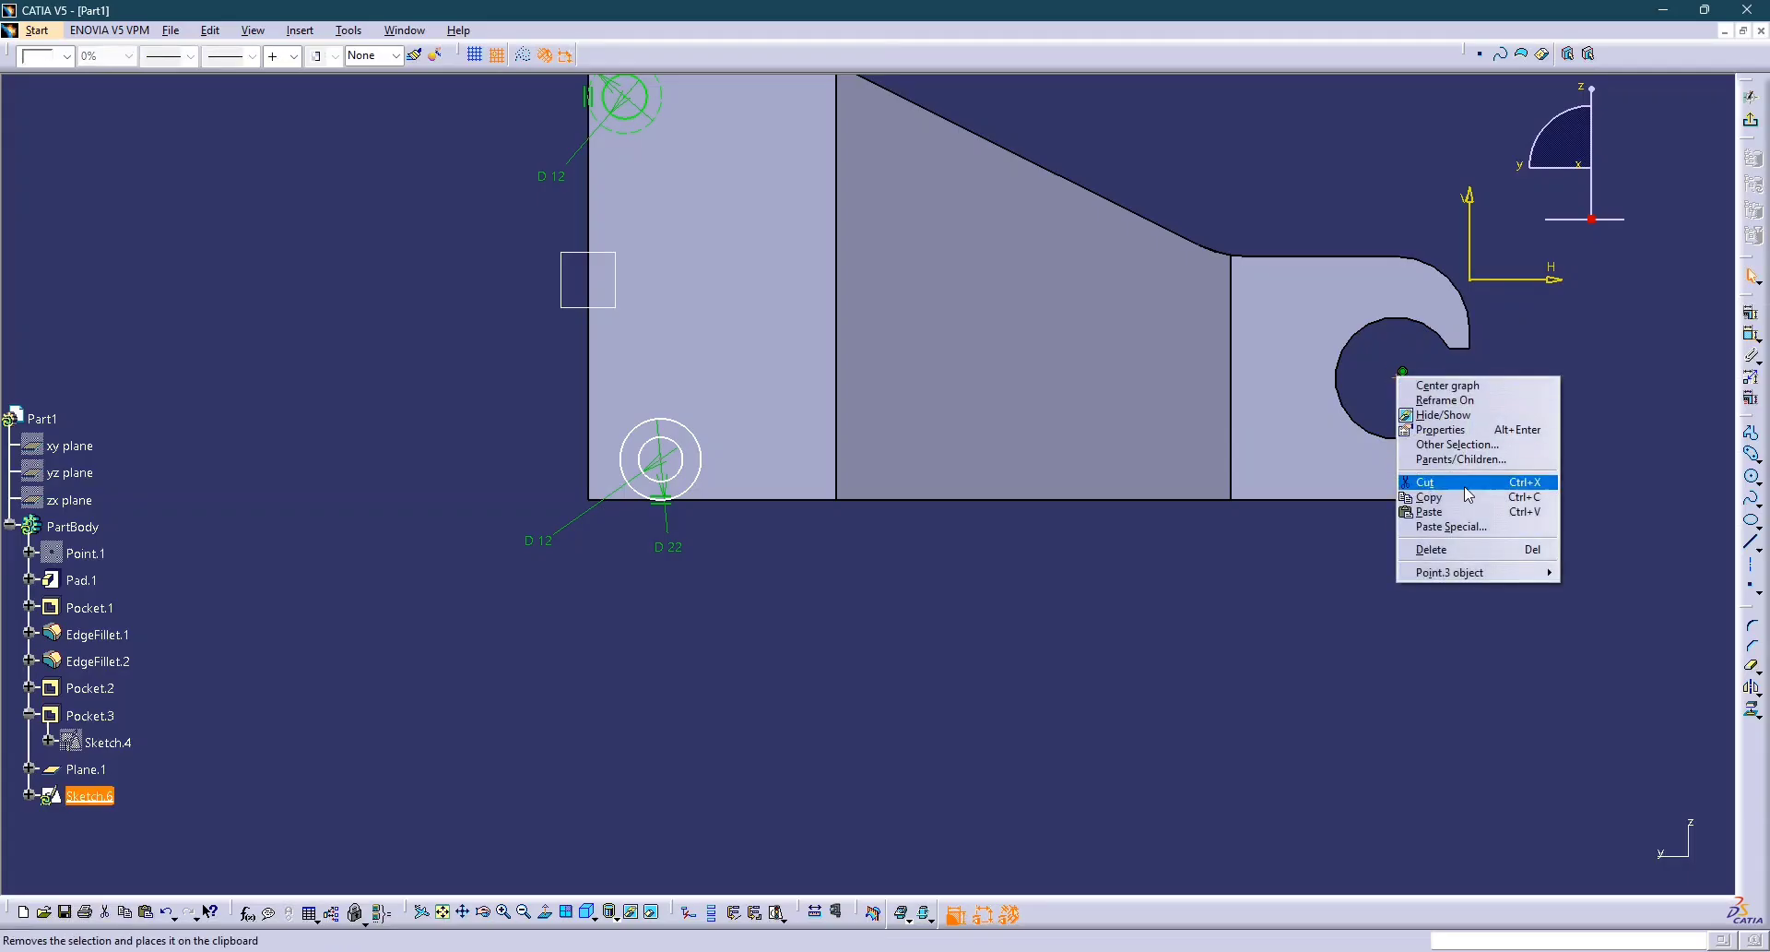
click(1377, 609)
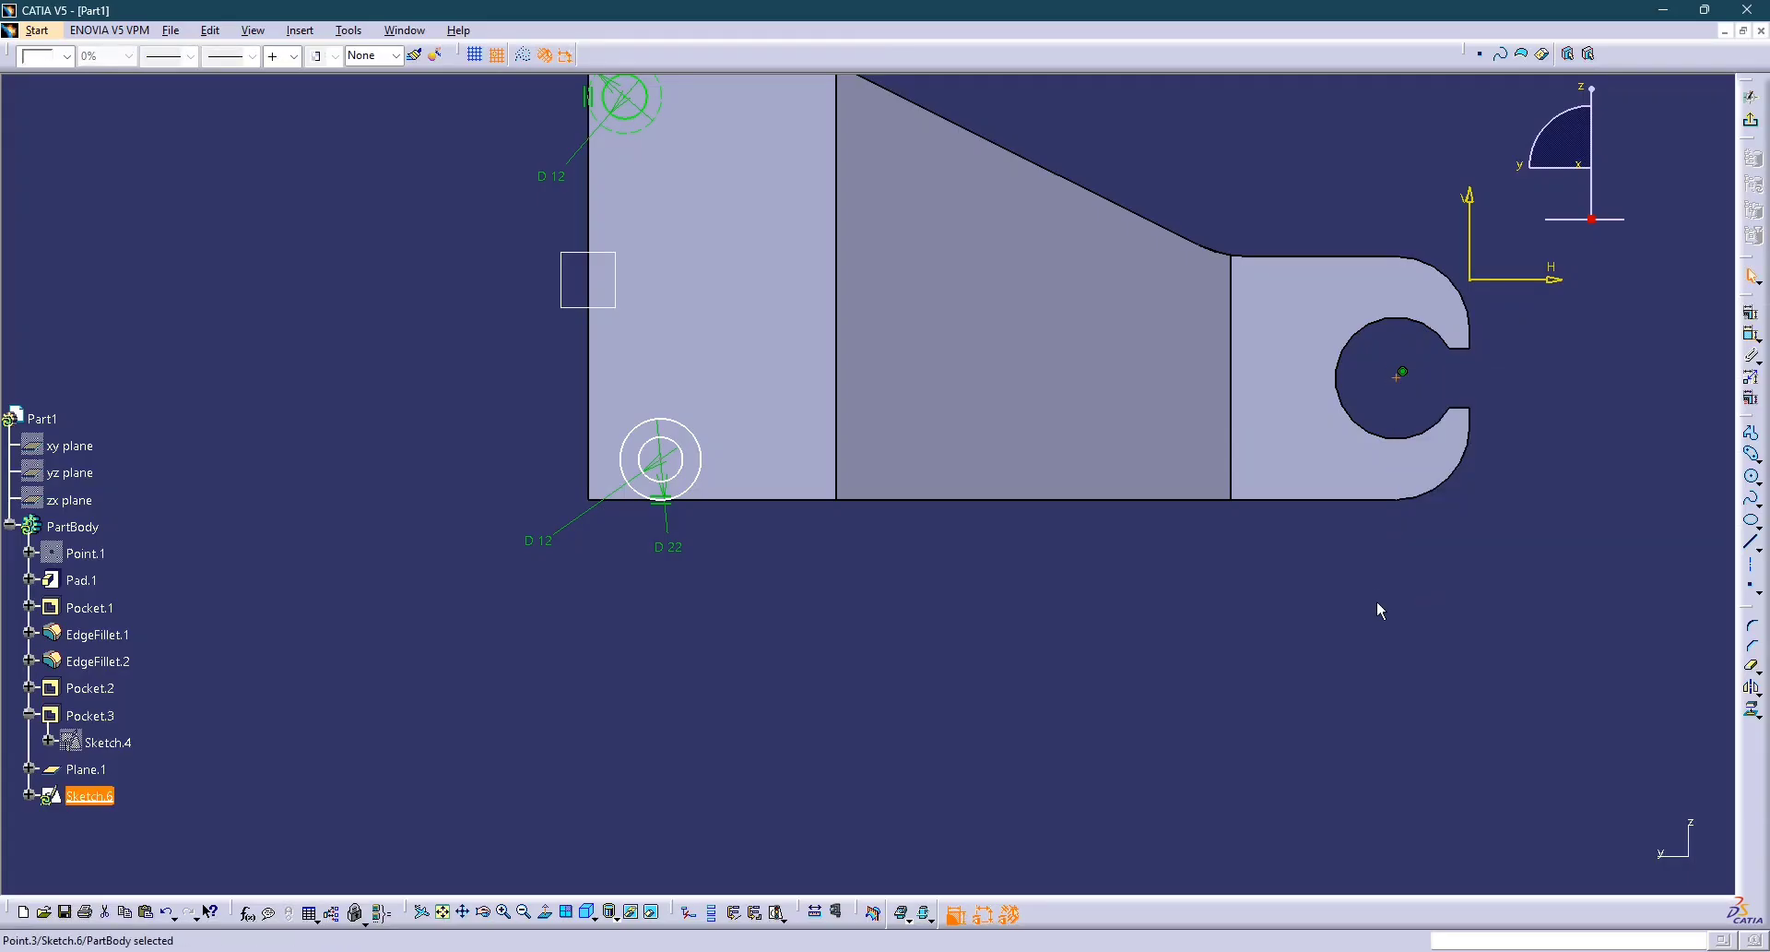
click(526, 58)
drag(1361, 236, 1426, 406)
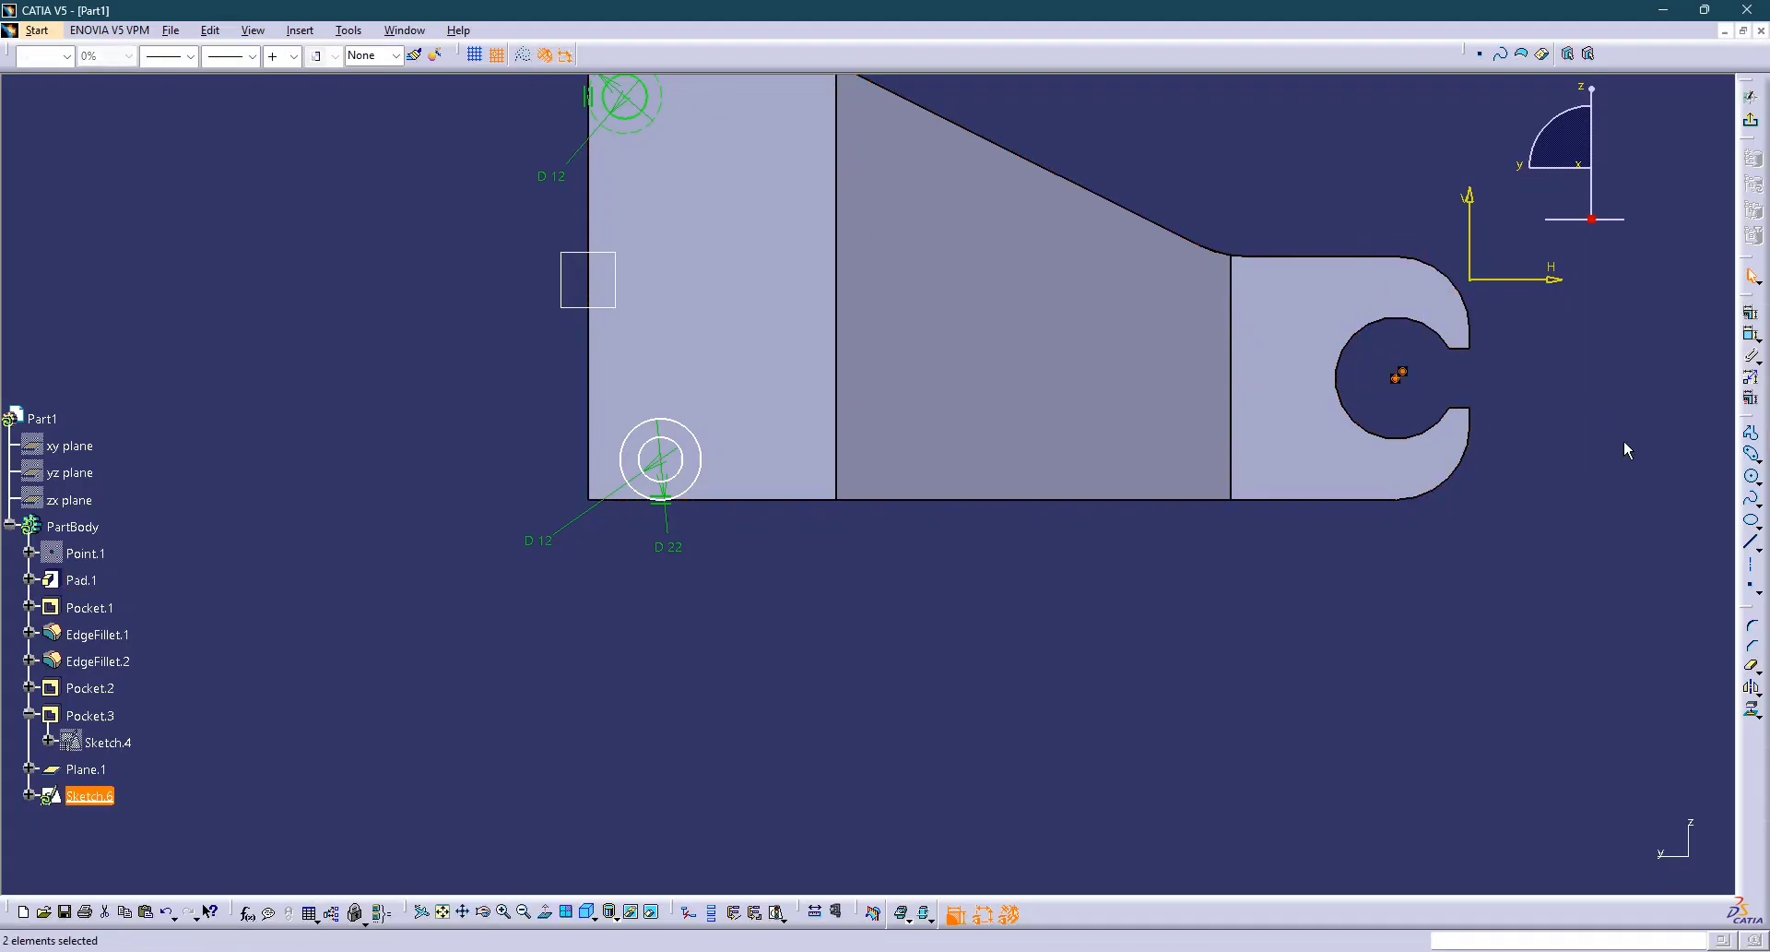
click(1592, 494)
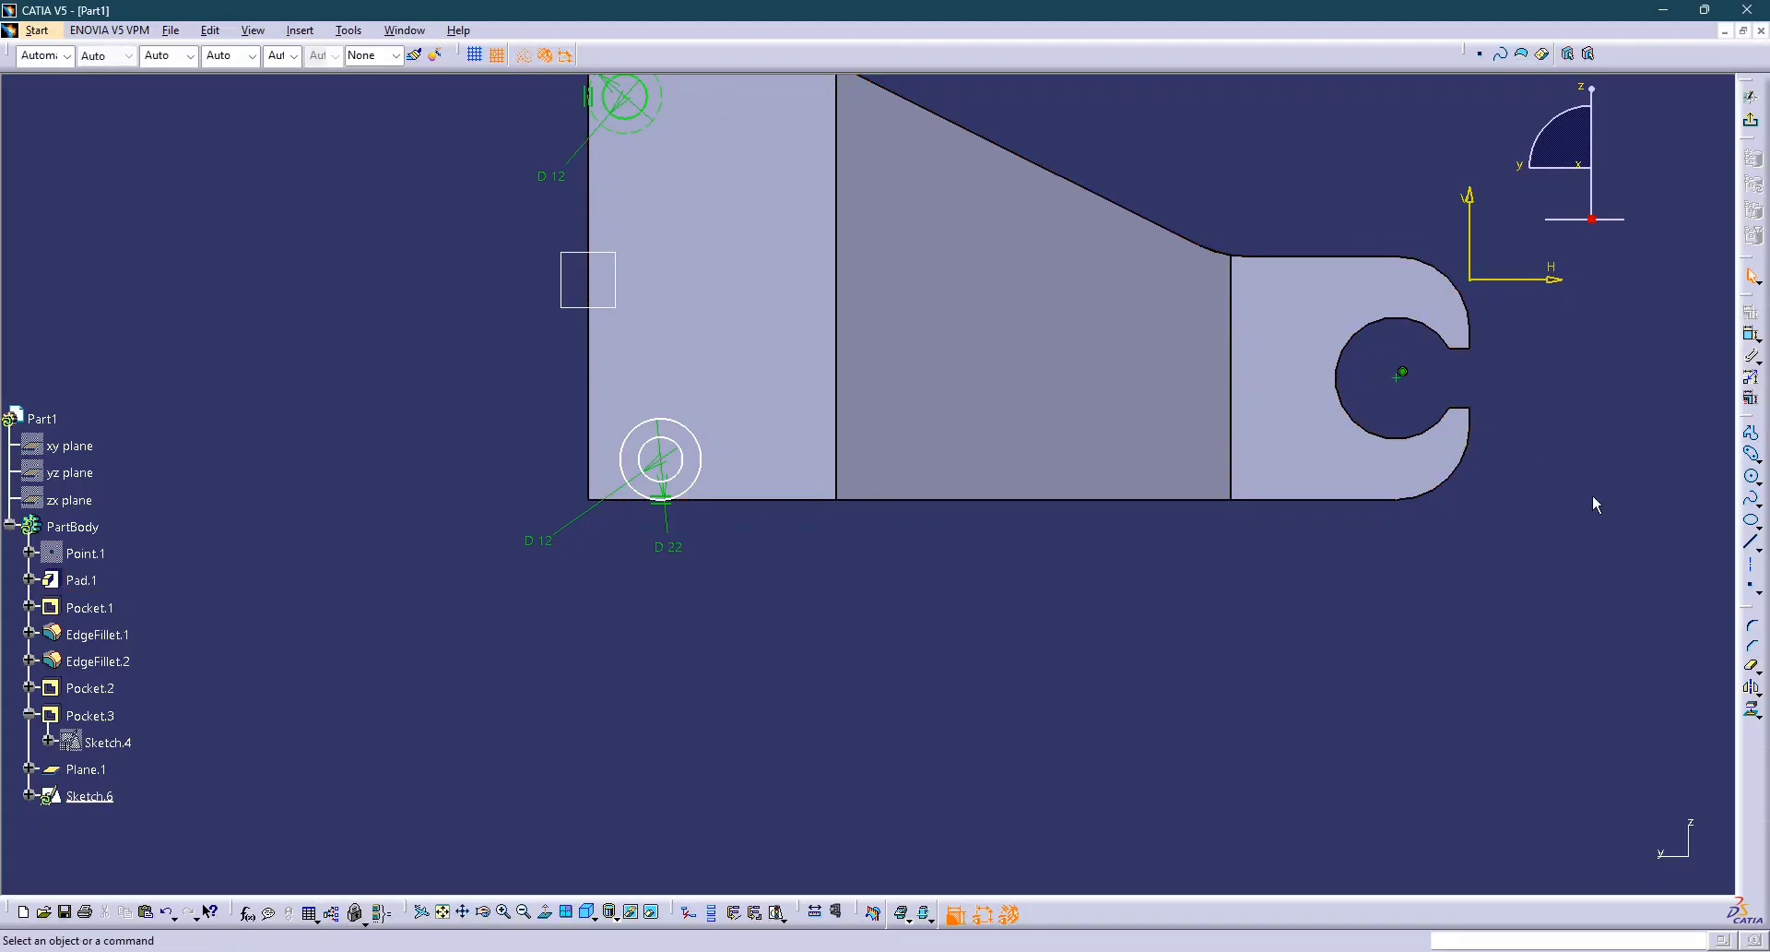
click(1403, 375)
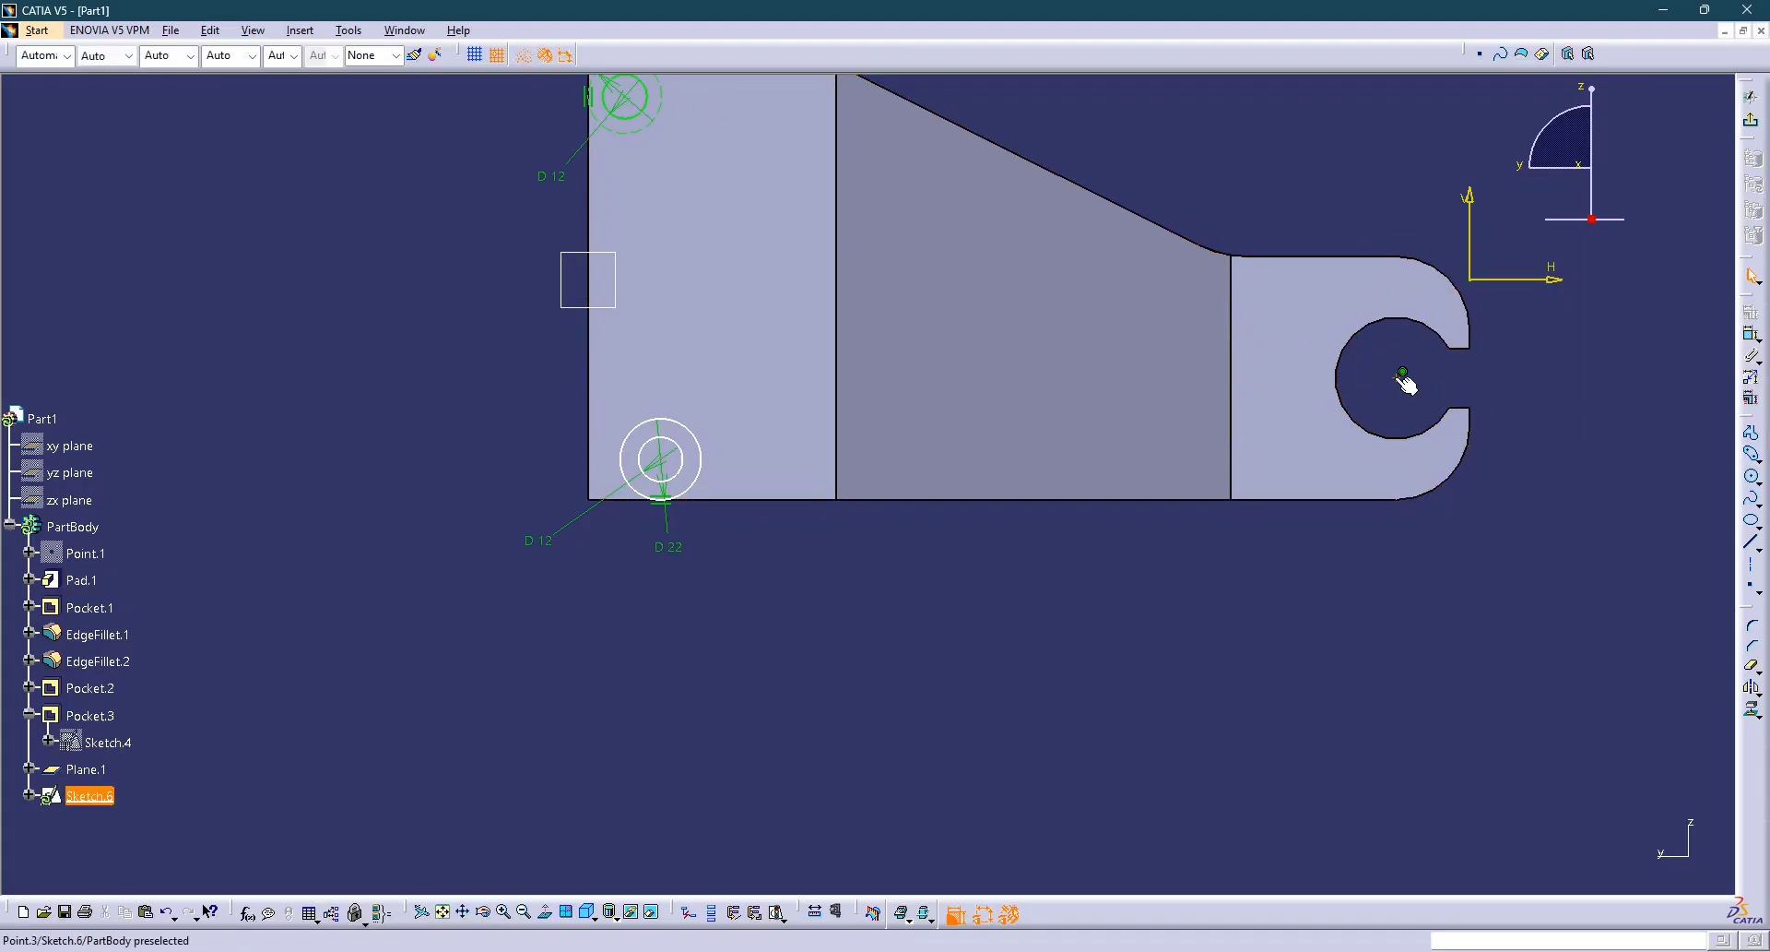
click(522, 55)
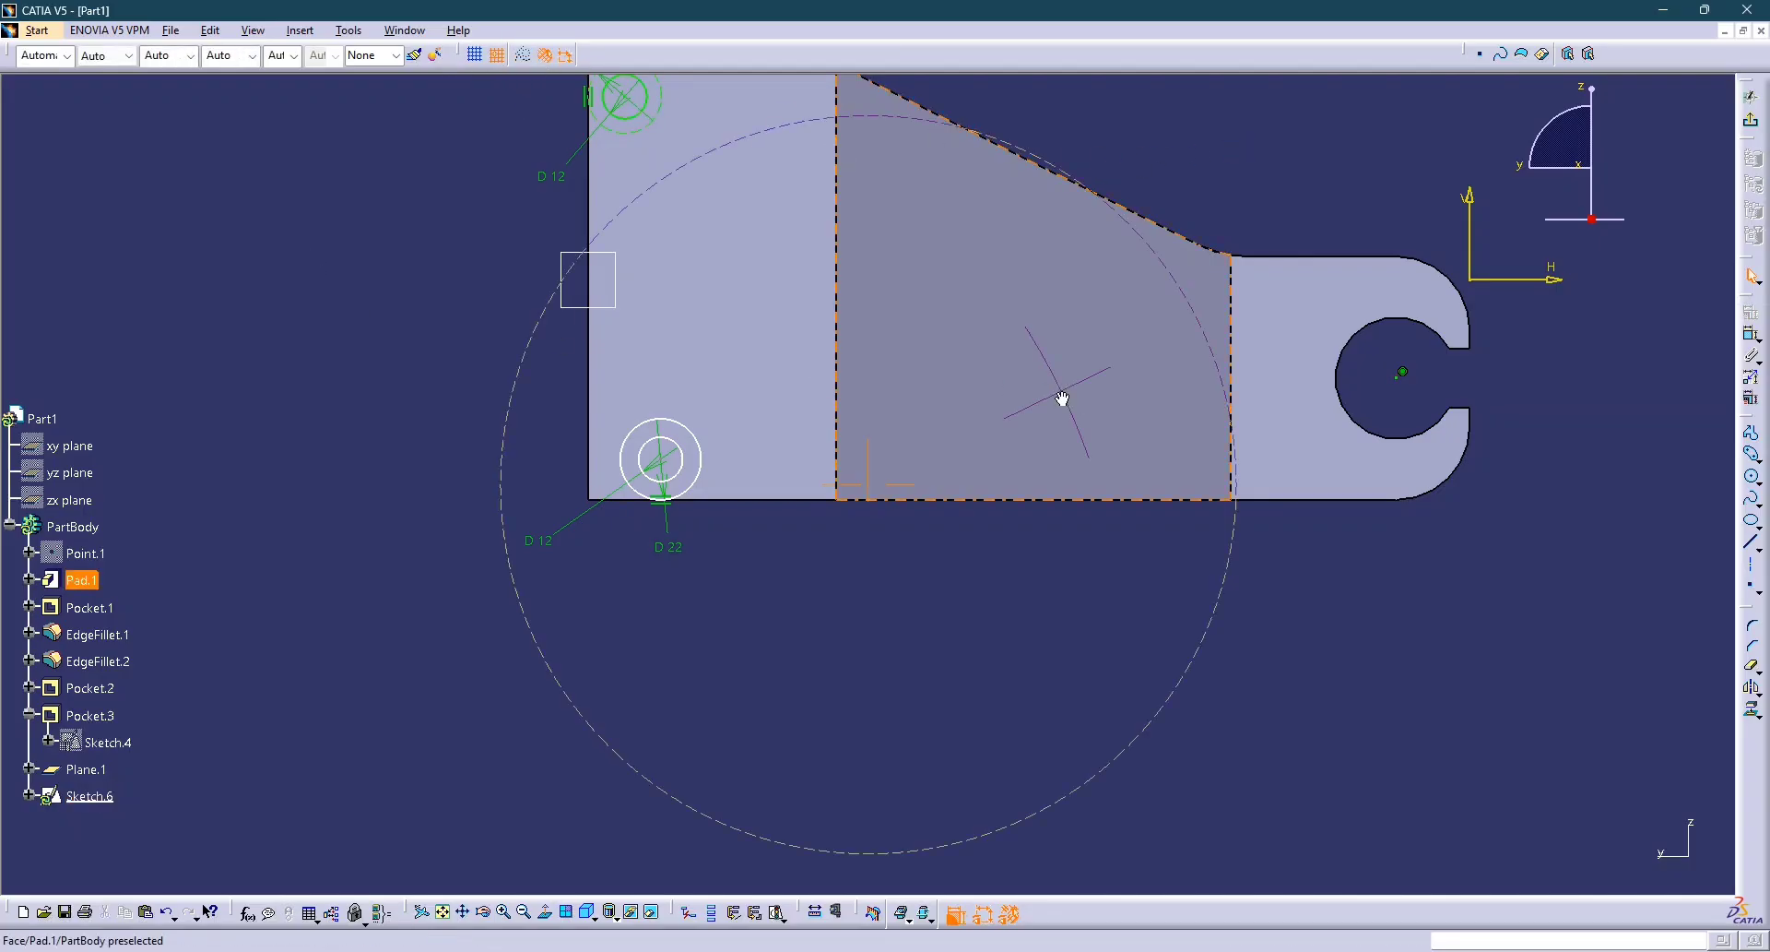
middle_drag(1062, 398, 1096, 354)
scroll(1093, 464, down, 1)
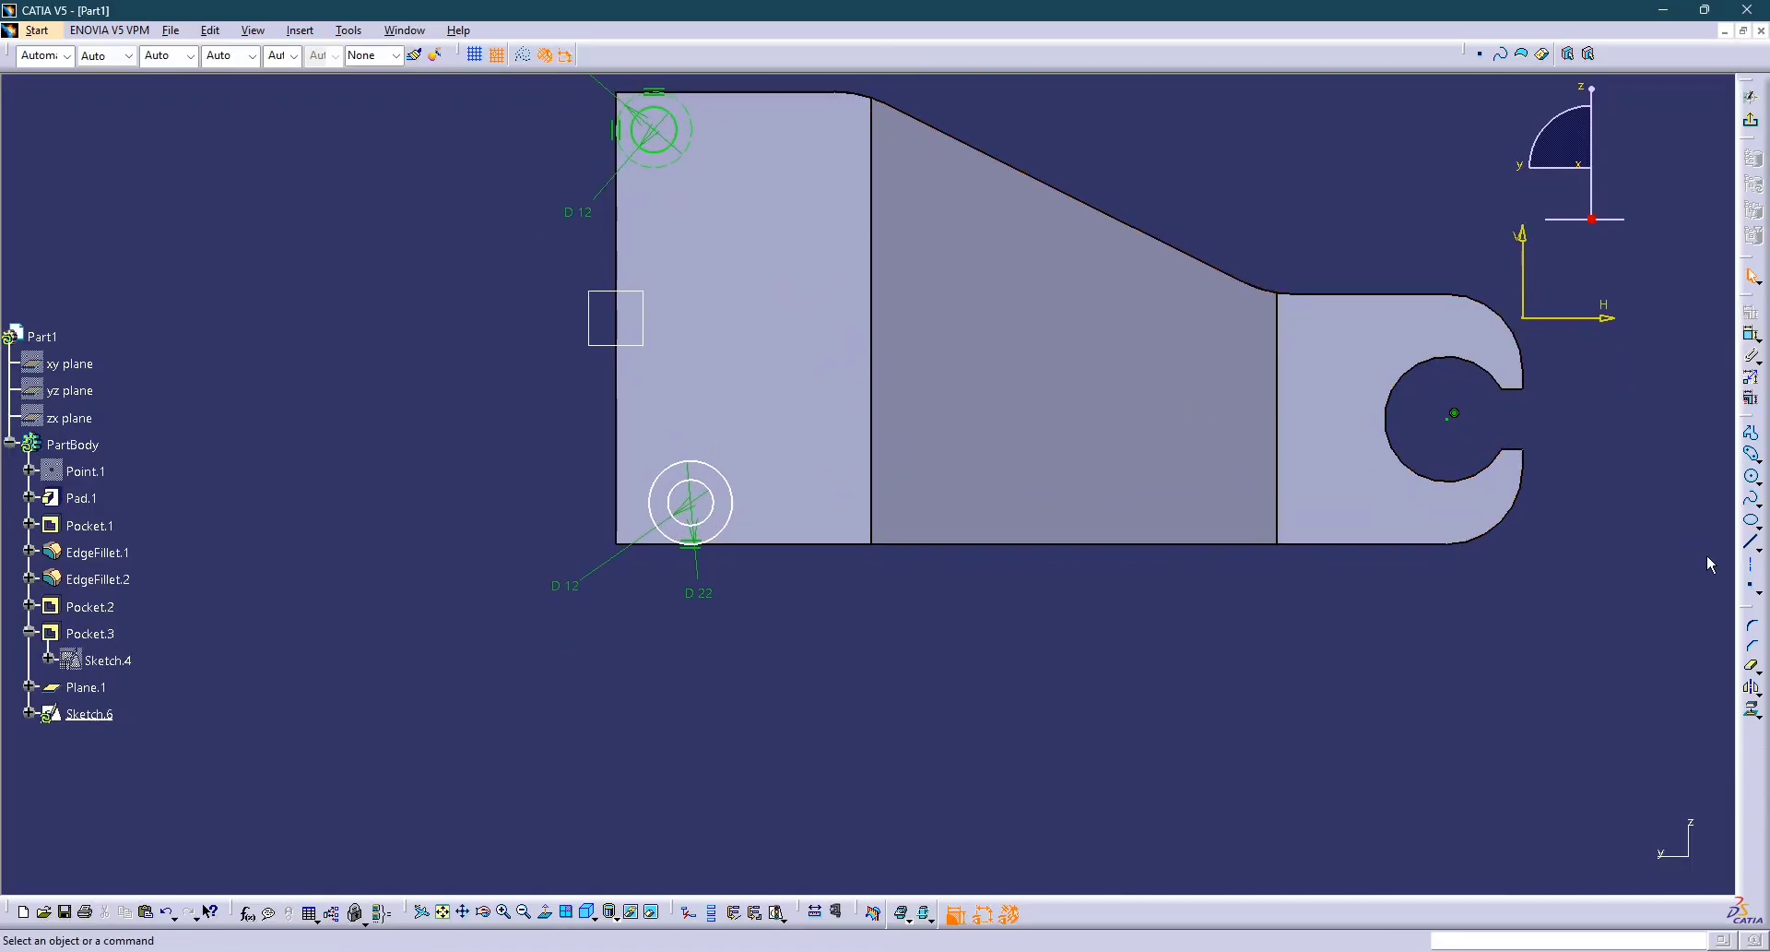
click(1753, 335)
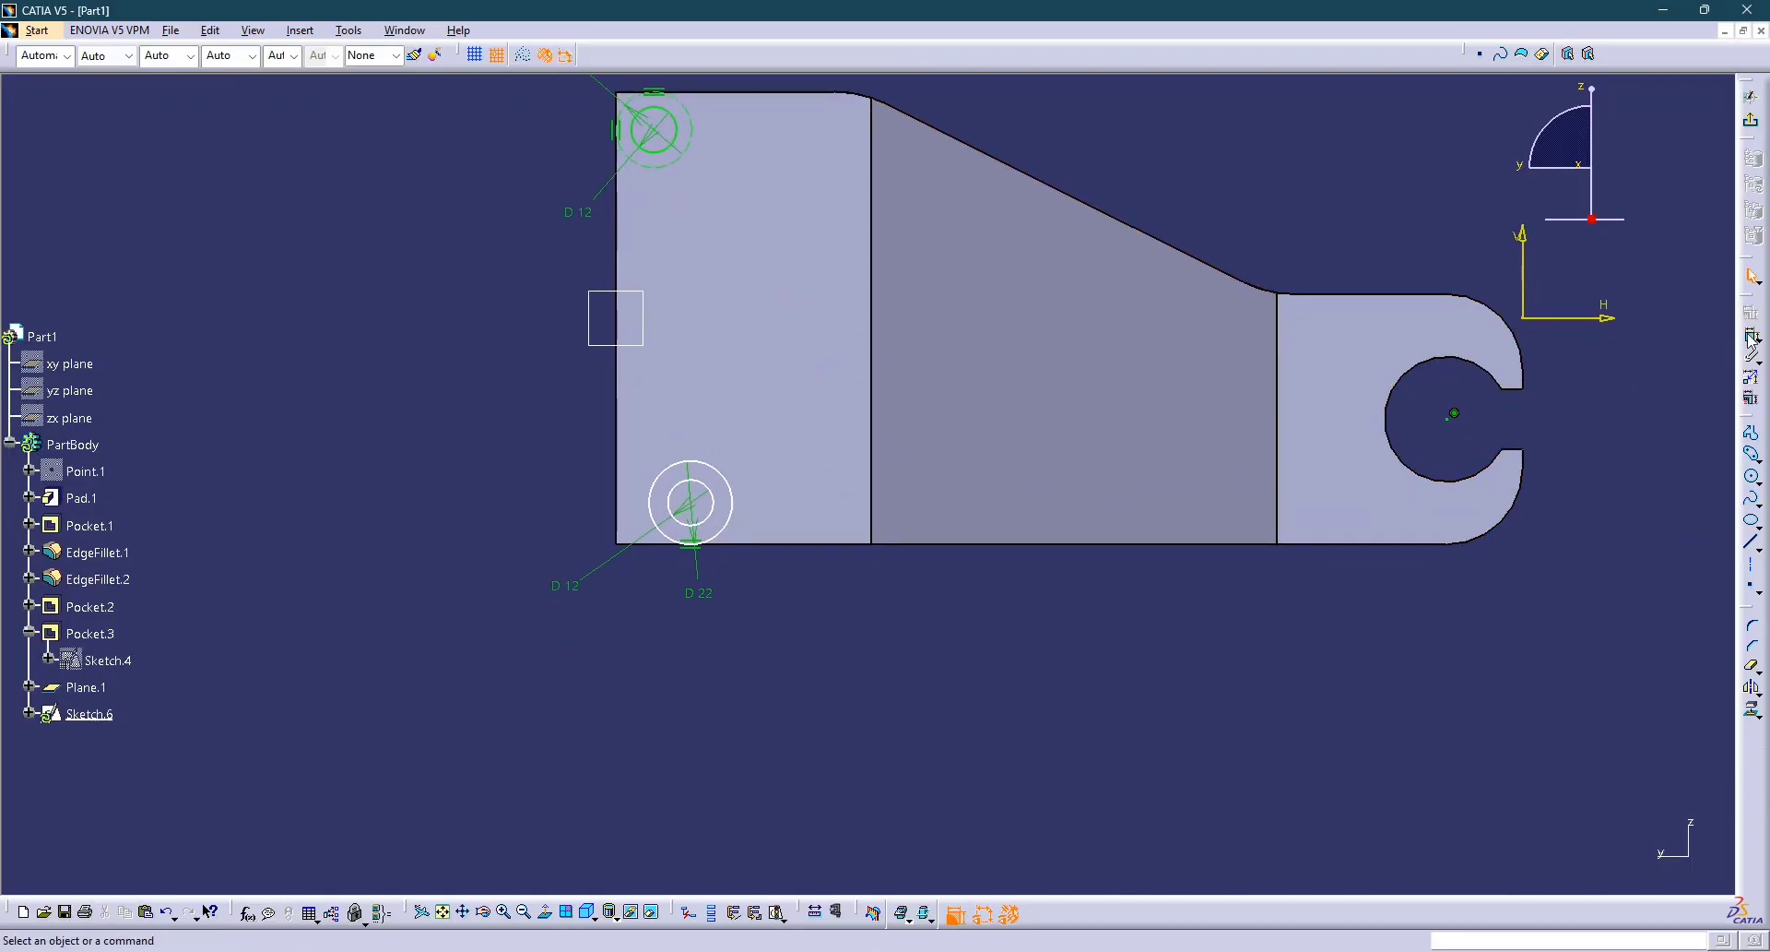
click(1452, 417)
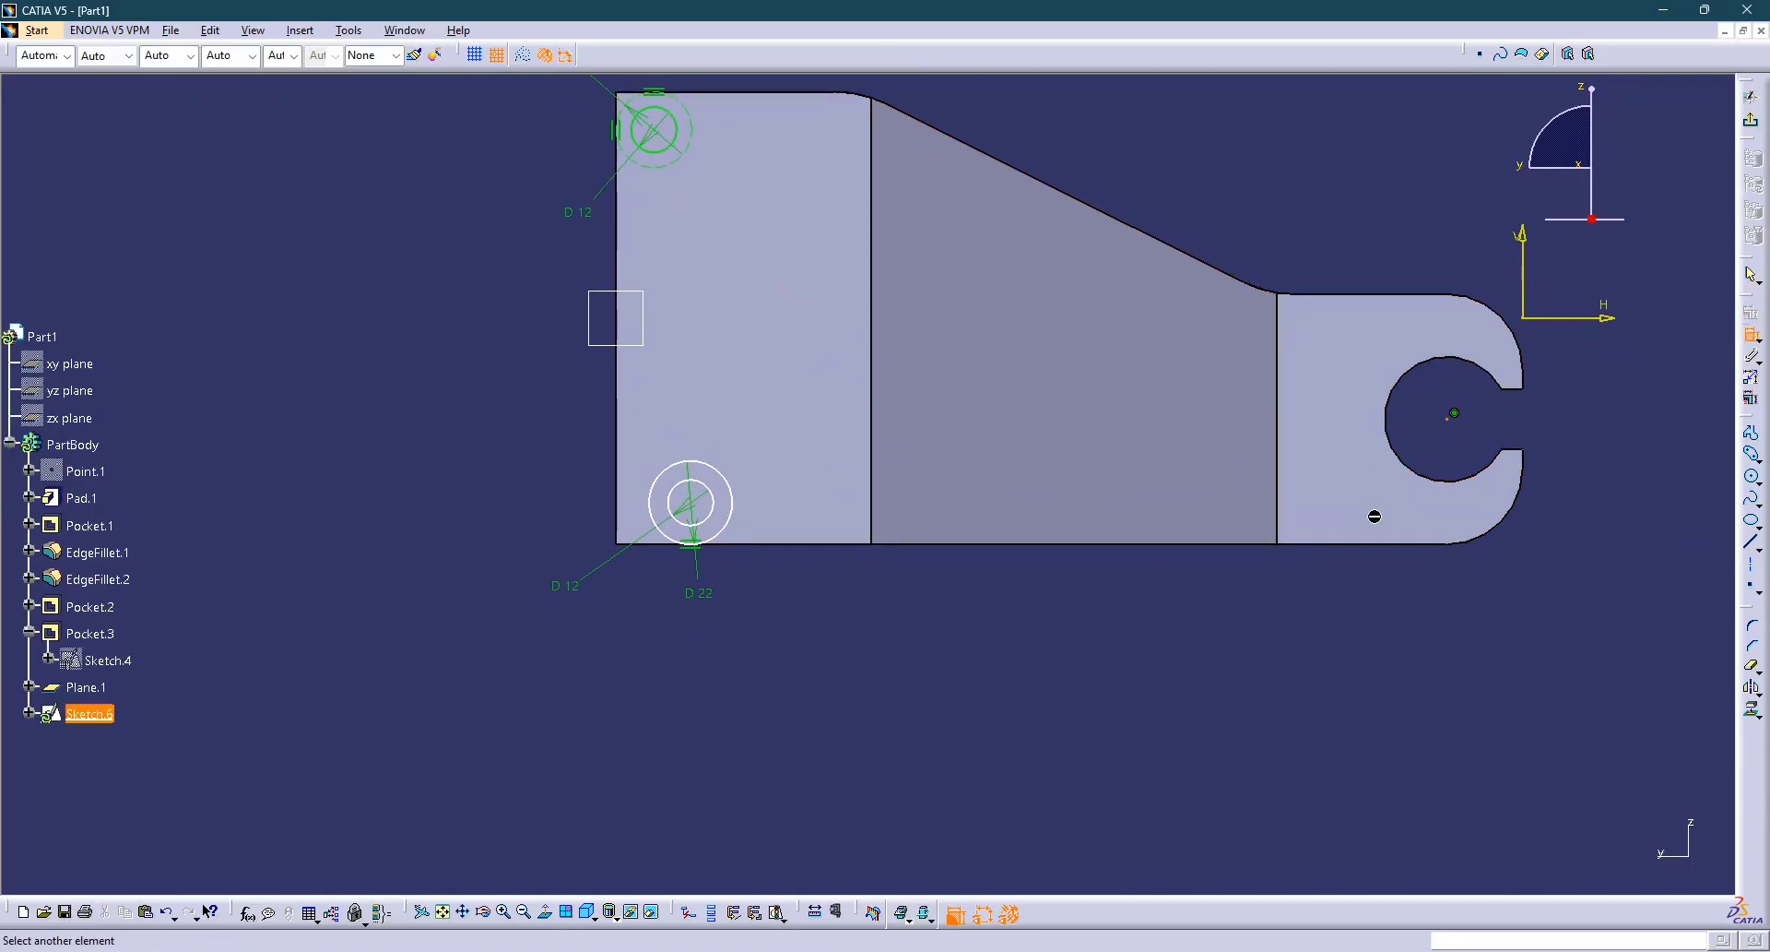
click(731, 522)
key(Escape)
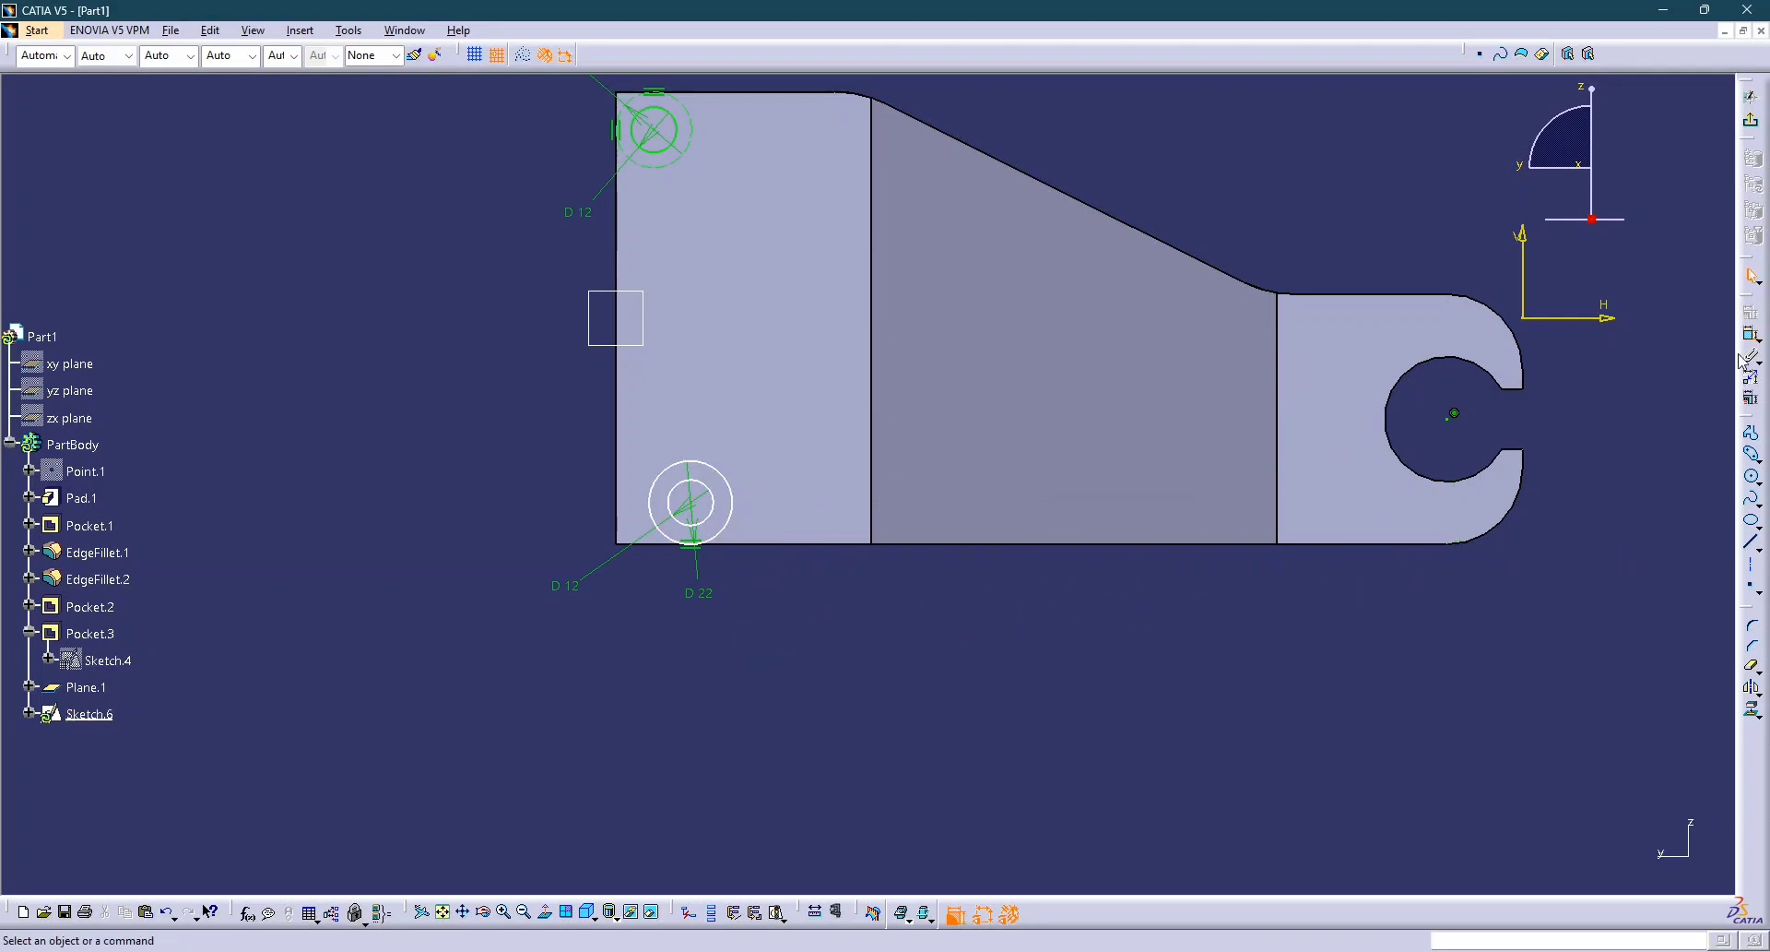
Add a horizontal dimension between the notch's centre point and the centre of the lower corner circles, placed below the plate.
click(1453, 418)
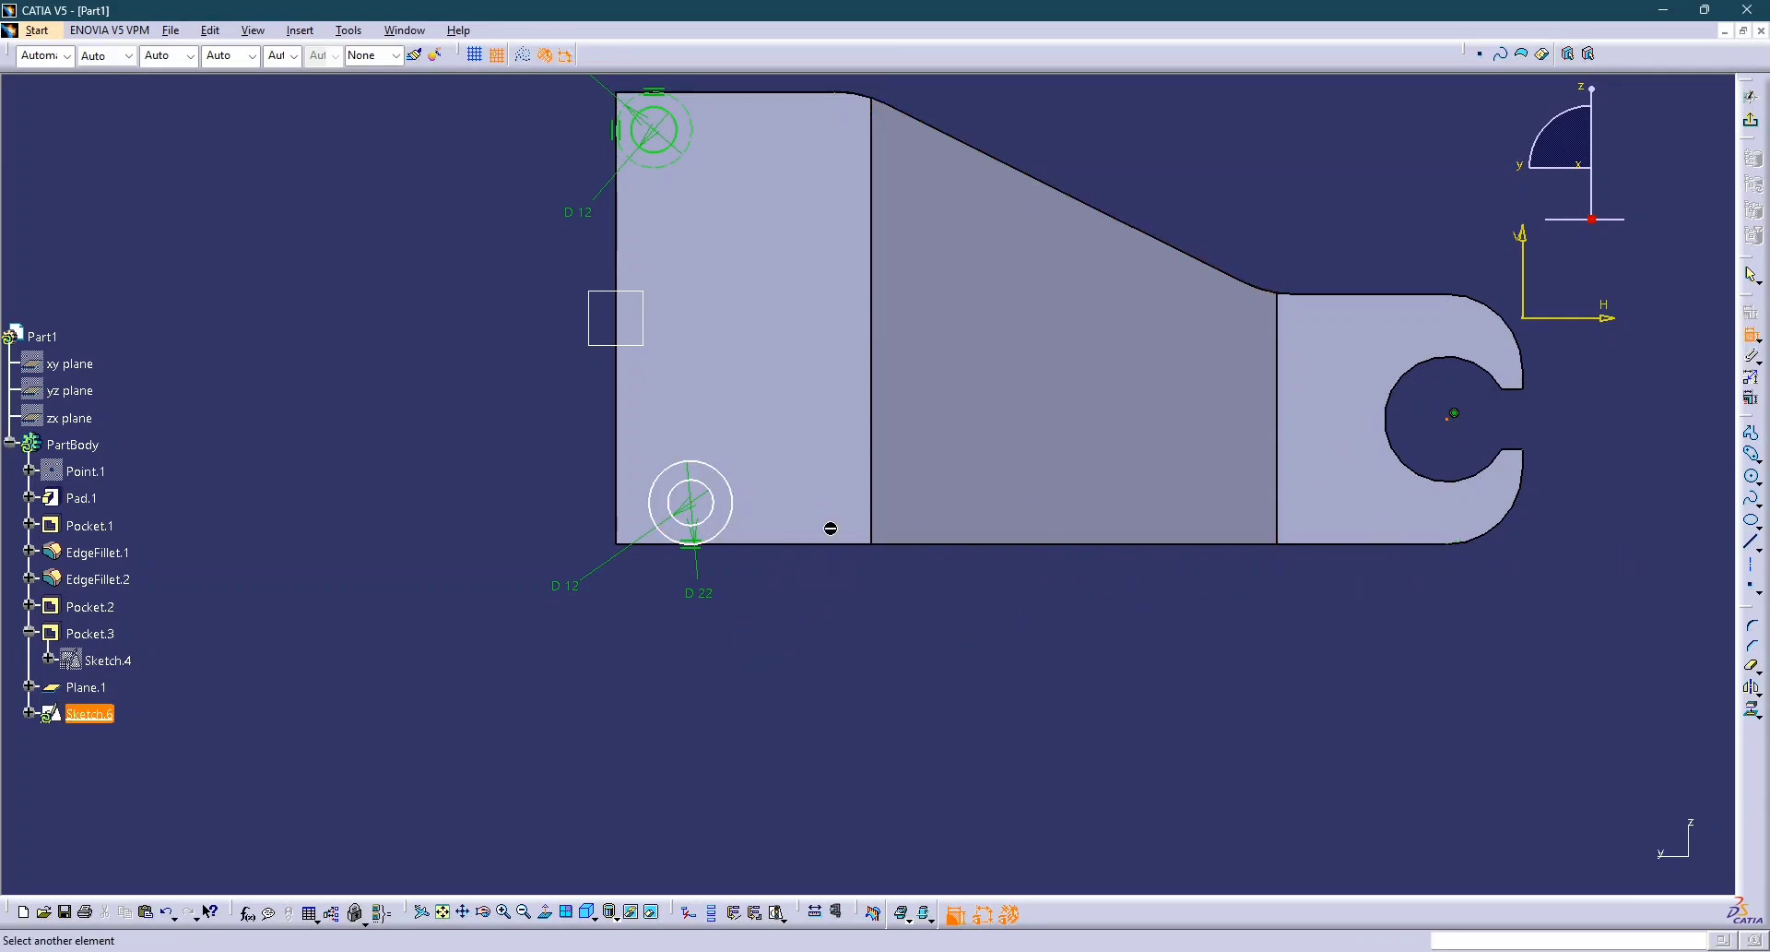
click(687, 505)
right_click(1049, 503)
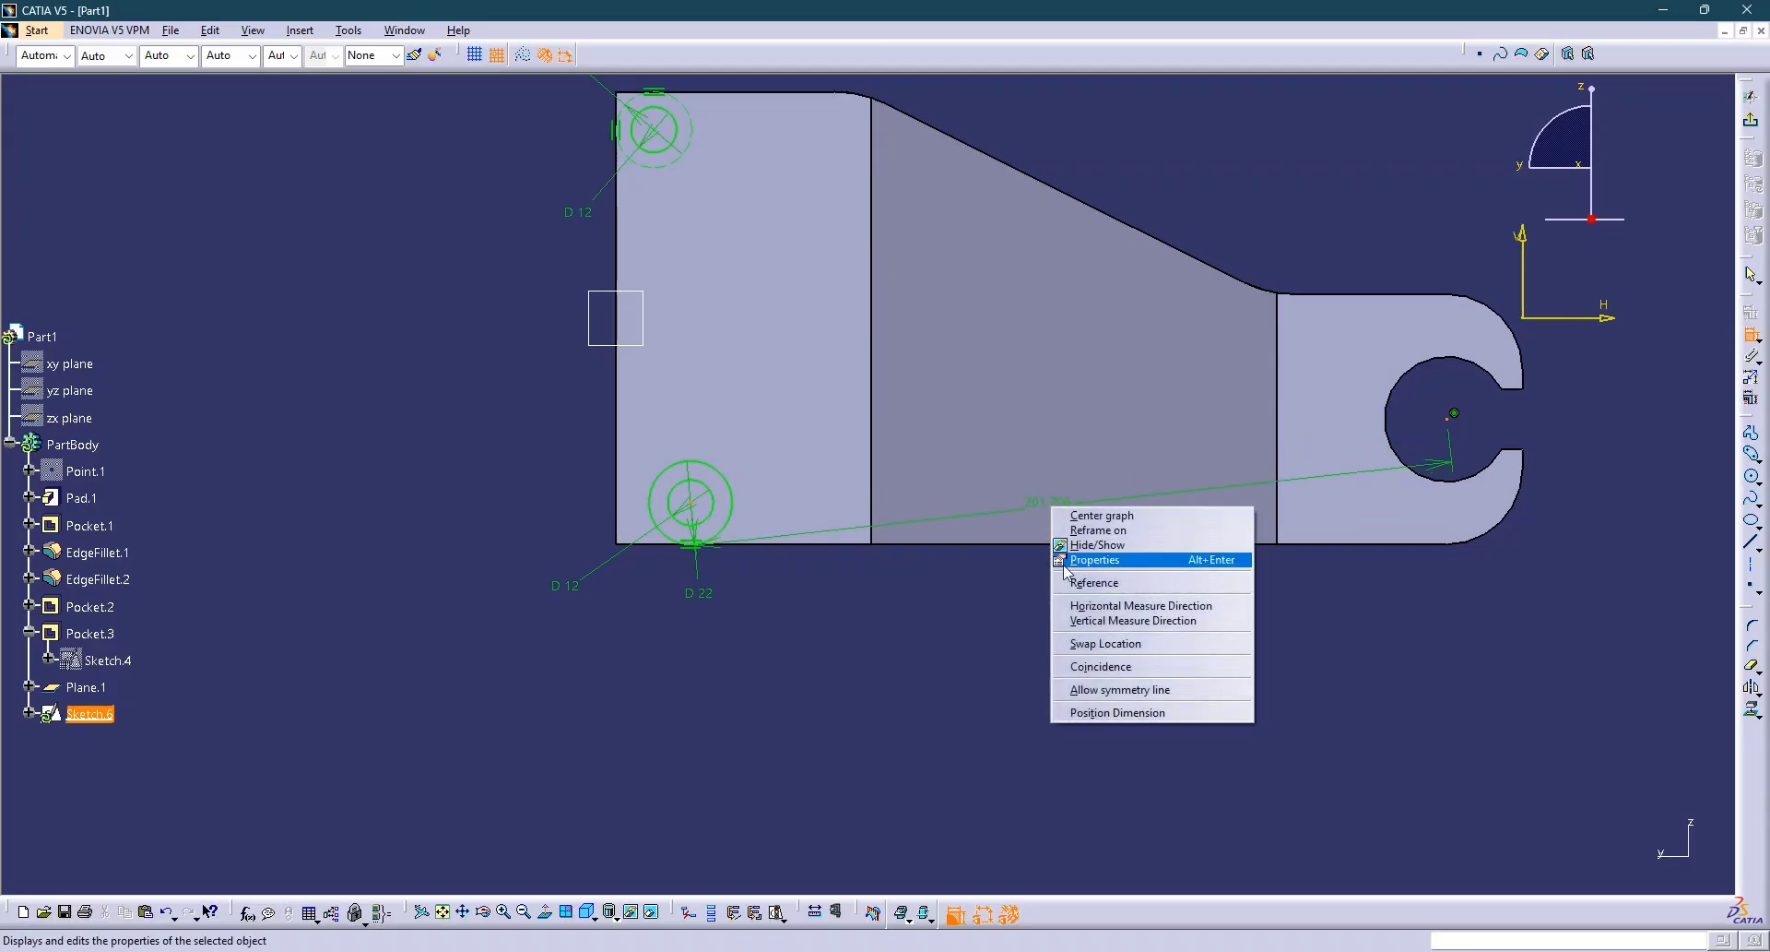
click(1111, 606)
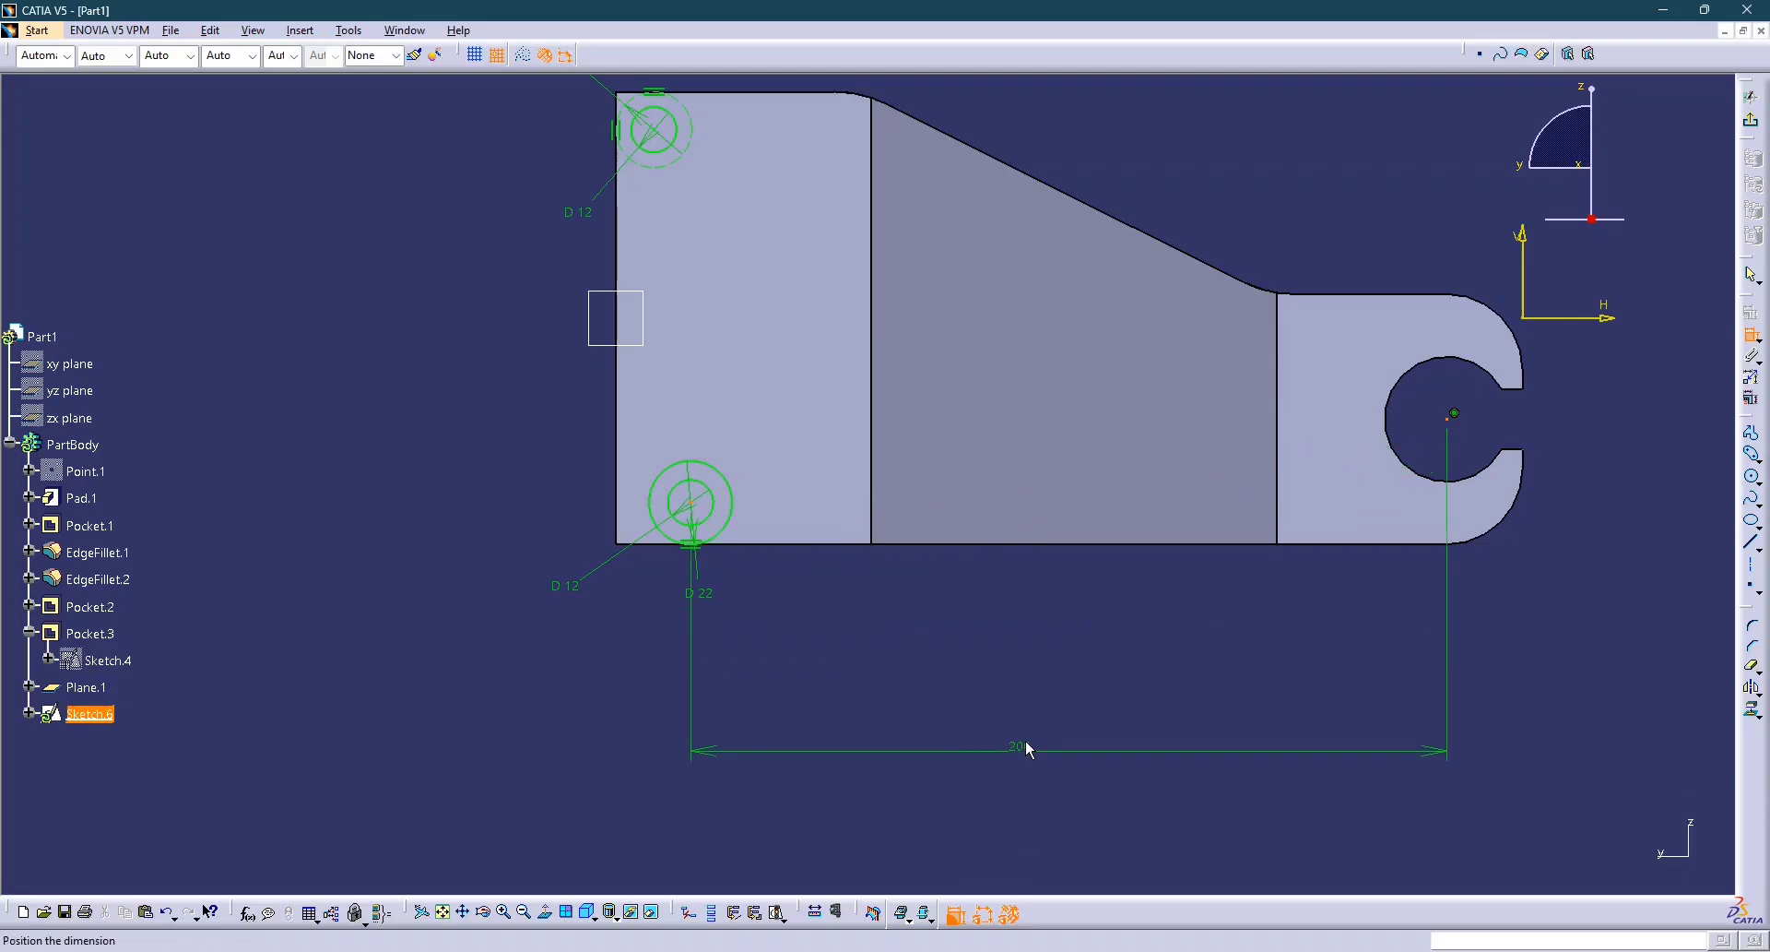
click(1027, 744)
Consult the drawing photo and set the horizontal distance from the notch centre to the lower corner circles to 203.99 mm.
key(alt+Tab)
scroll(783, 755, down, 1)
scroll(784, 755, down, 2)
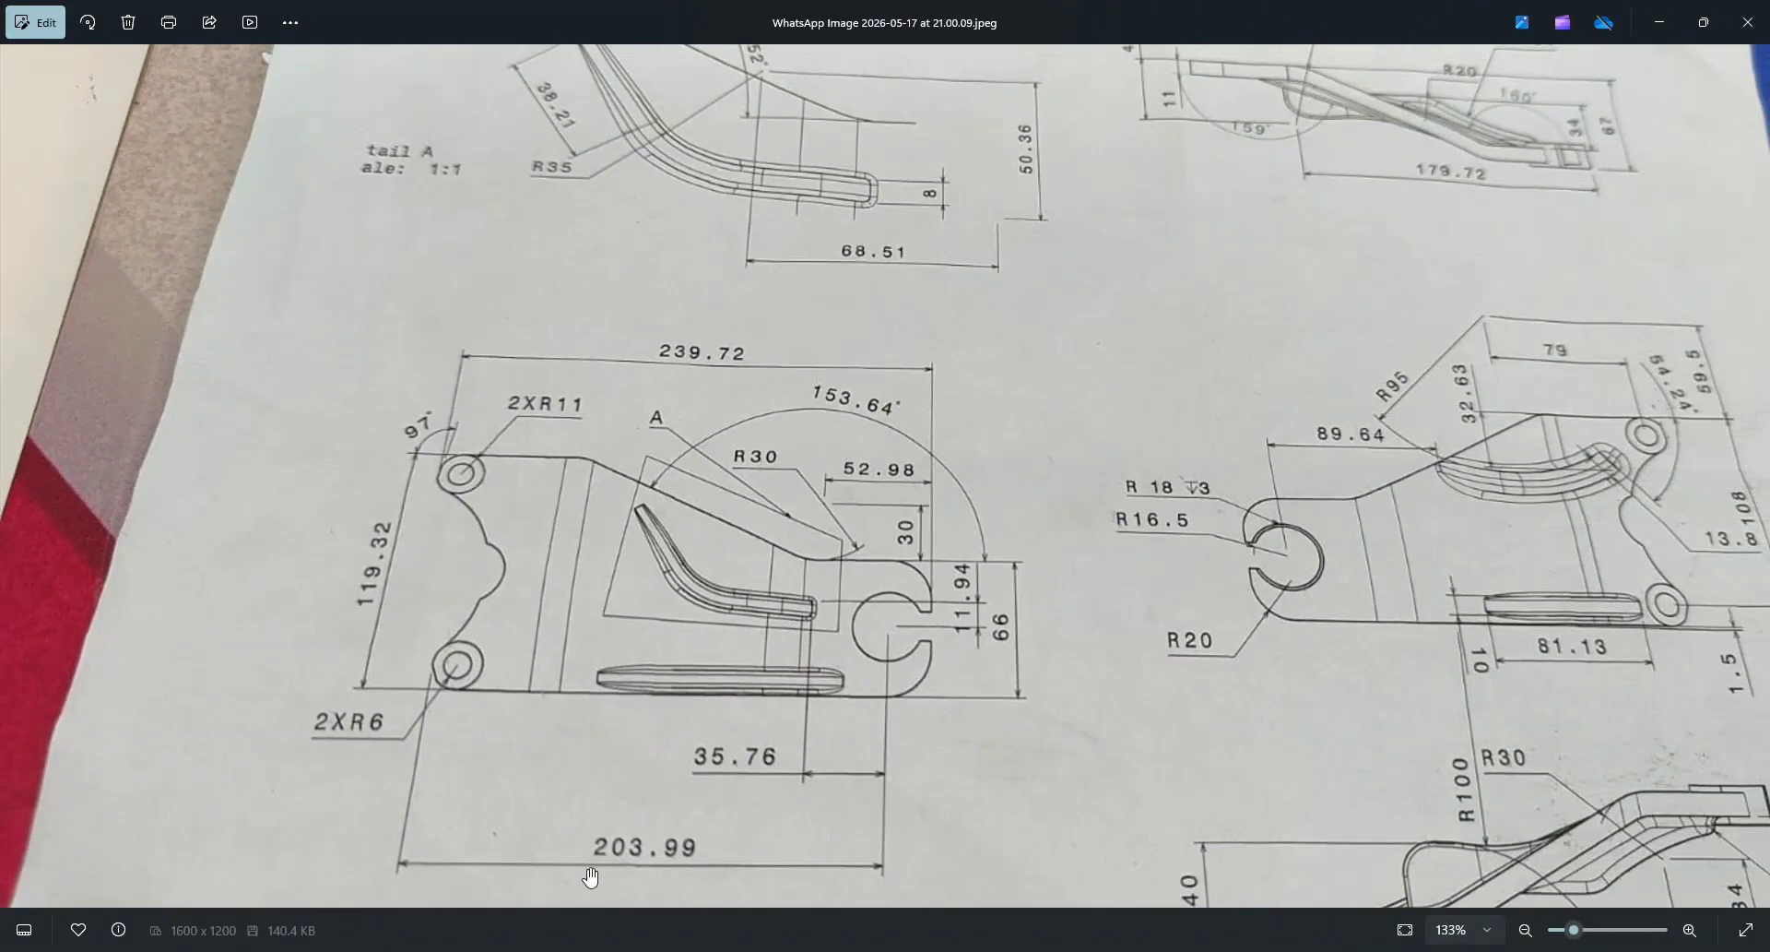
key(alt+Tab)
double_click(1025, 747)
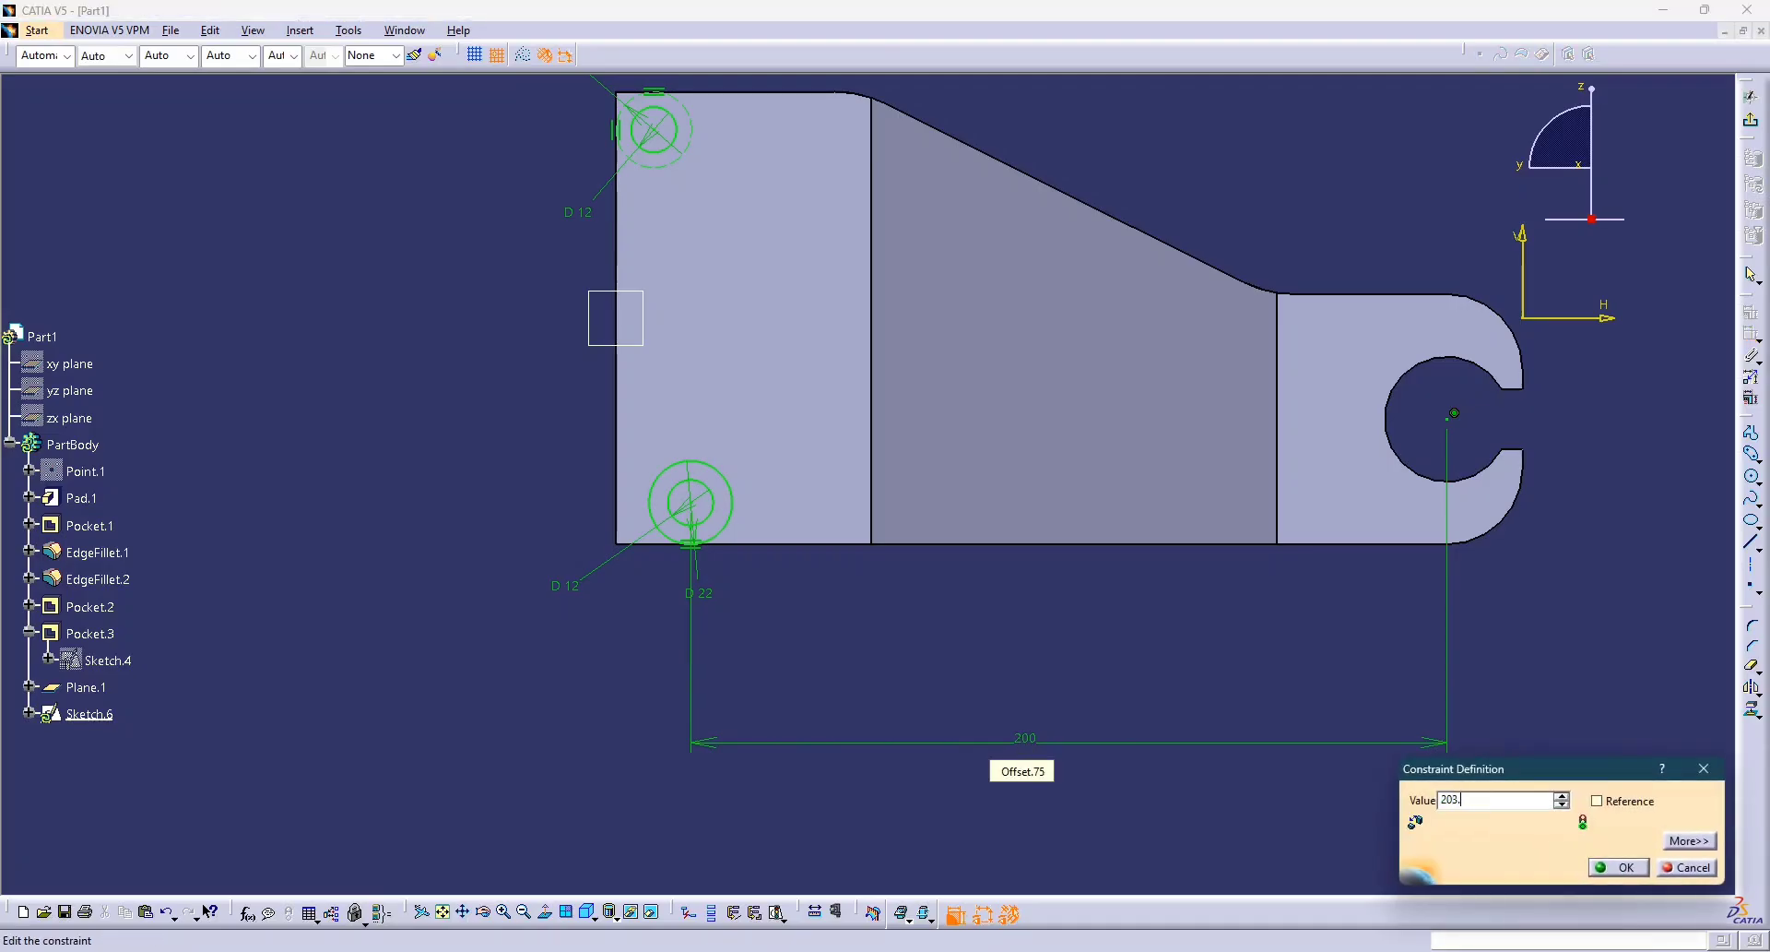
text(203.99)
key(Return)
Check the drawing photo and add a vertical dimension between the lower corner's outer circle and the top edge of the wide end.
key(alt+Tab)
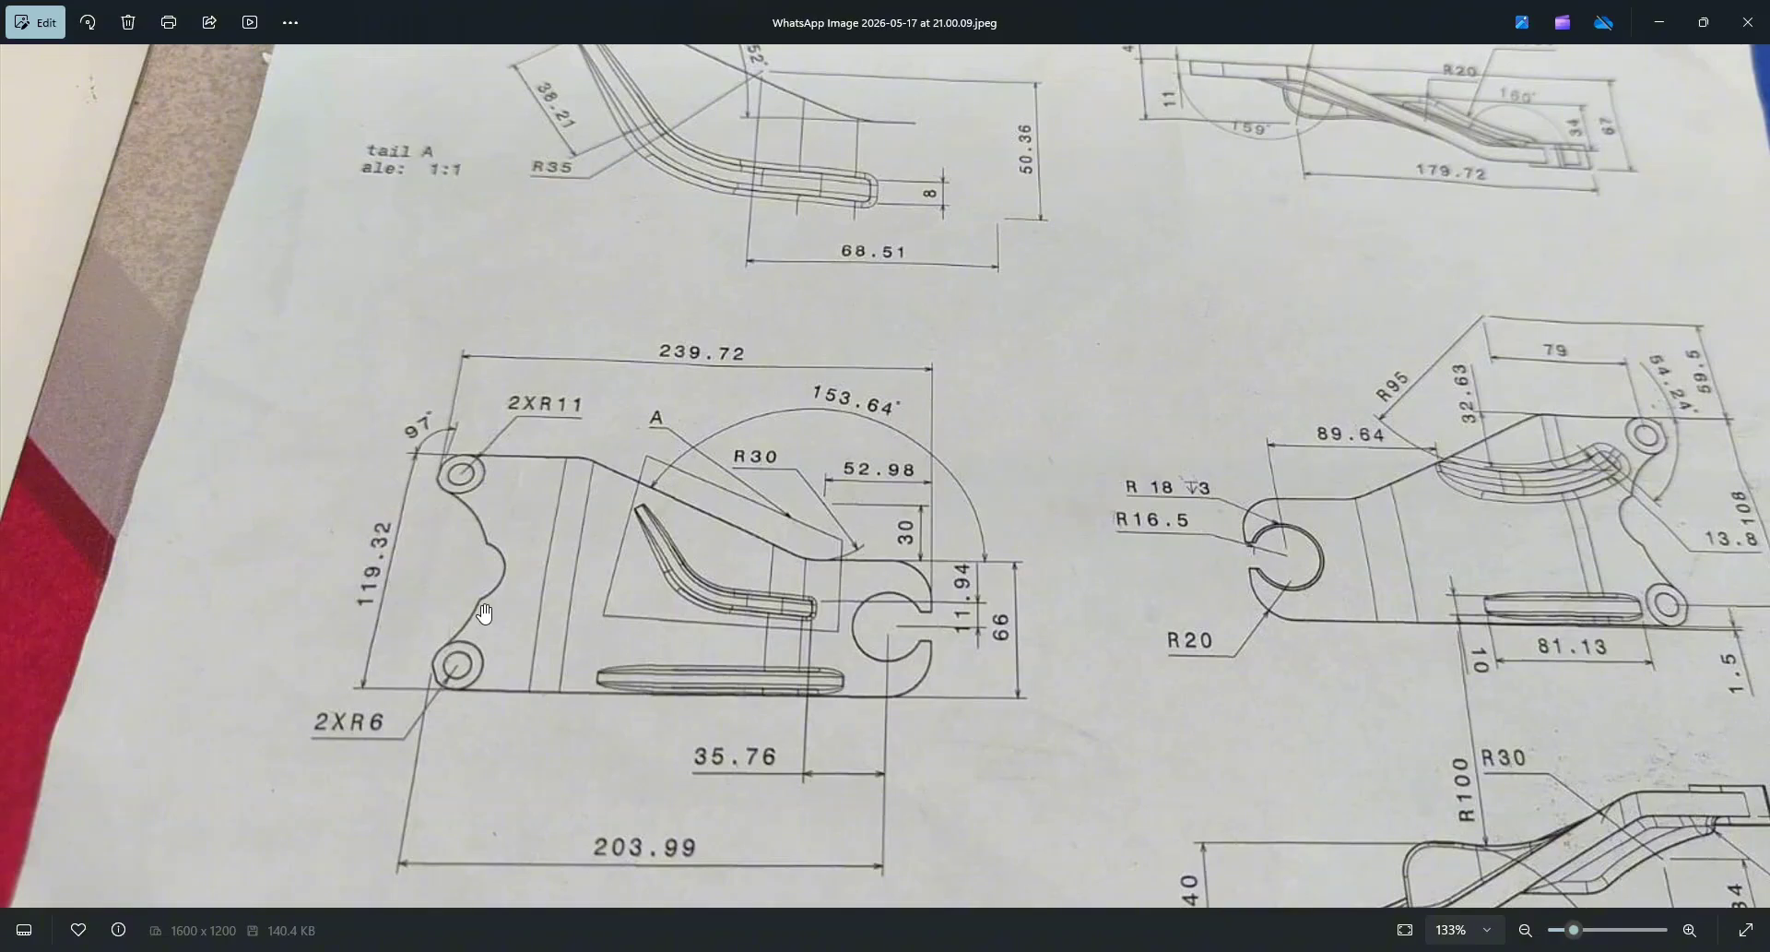
scroll(1016, 597, down, 2)
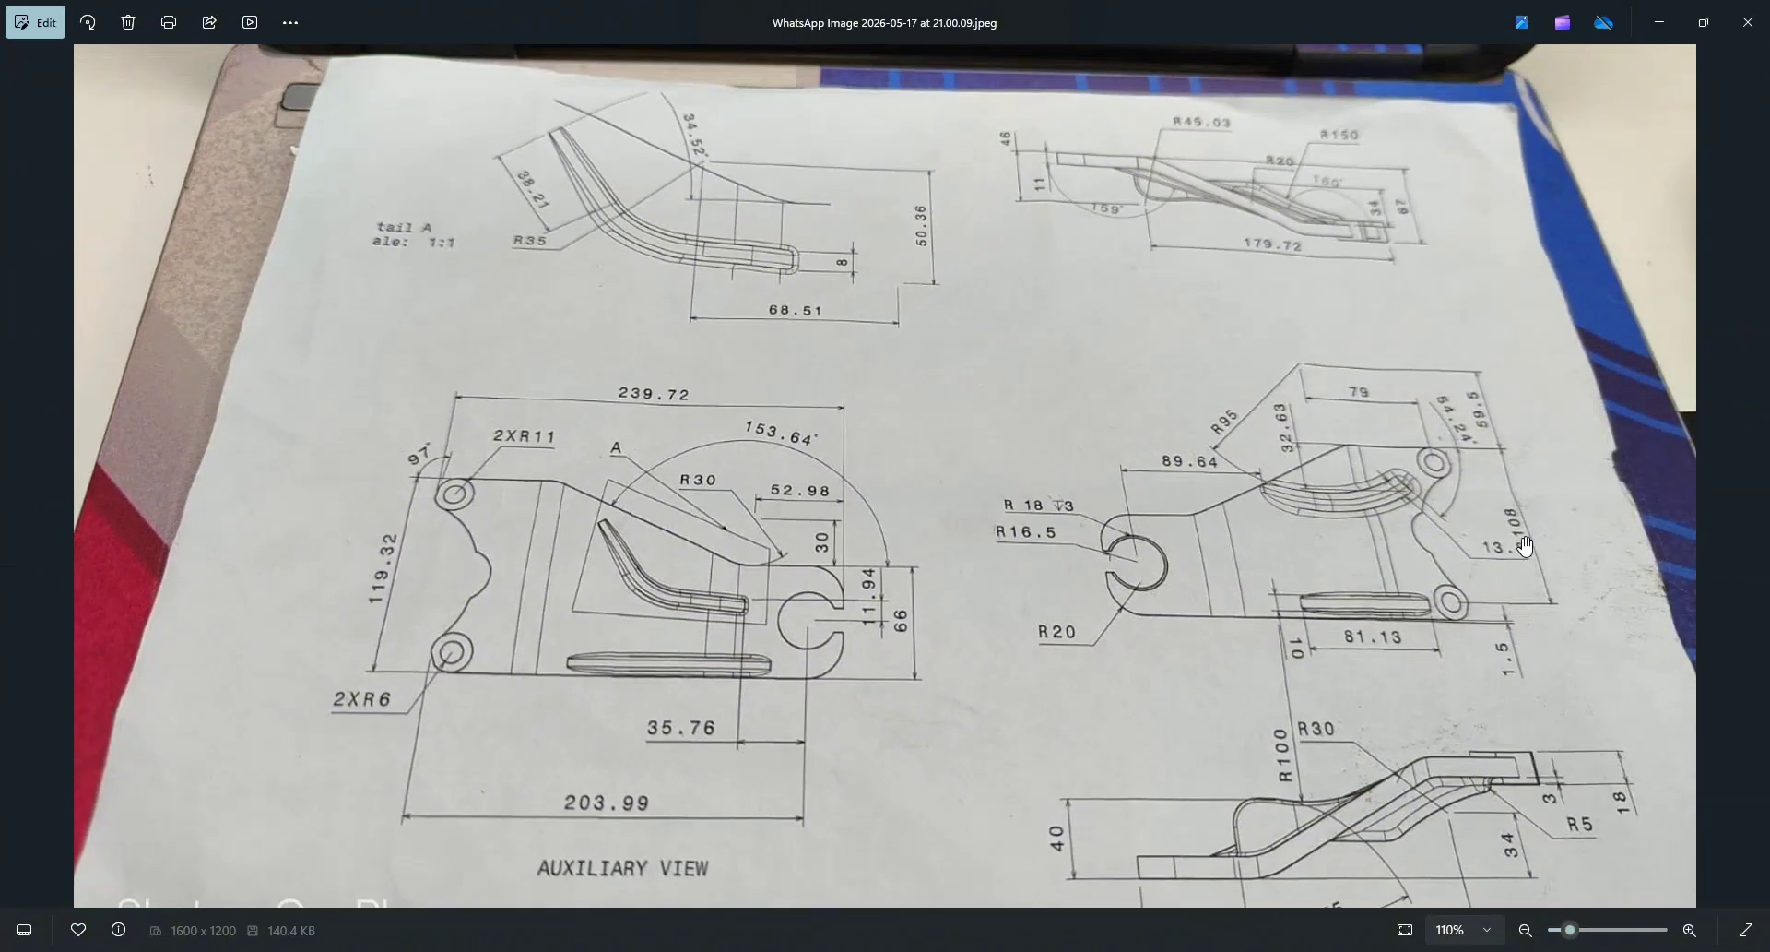
scroll(1478, 563, up, 2)
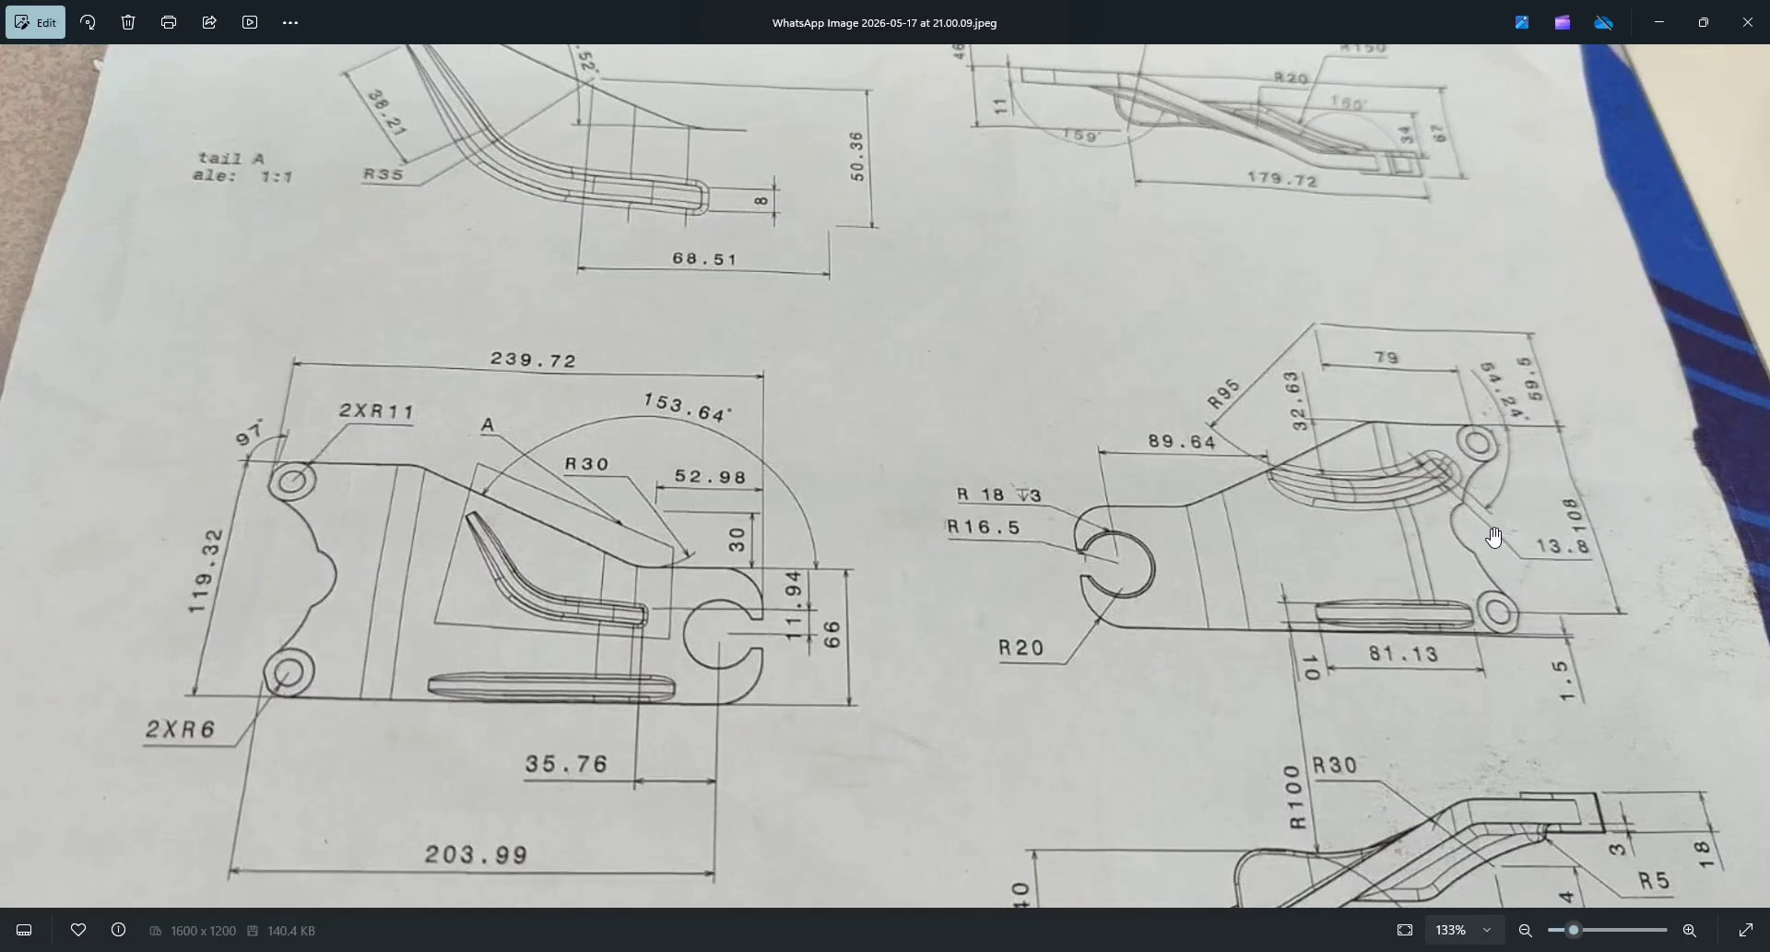
scroll(1495, 537, down, 1)
scroll(1504, 628, up, 1)
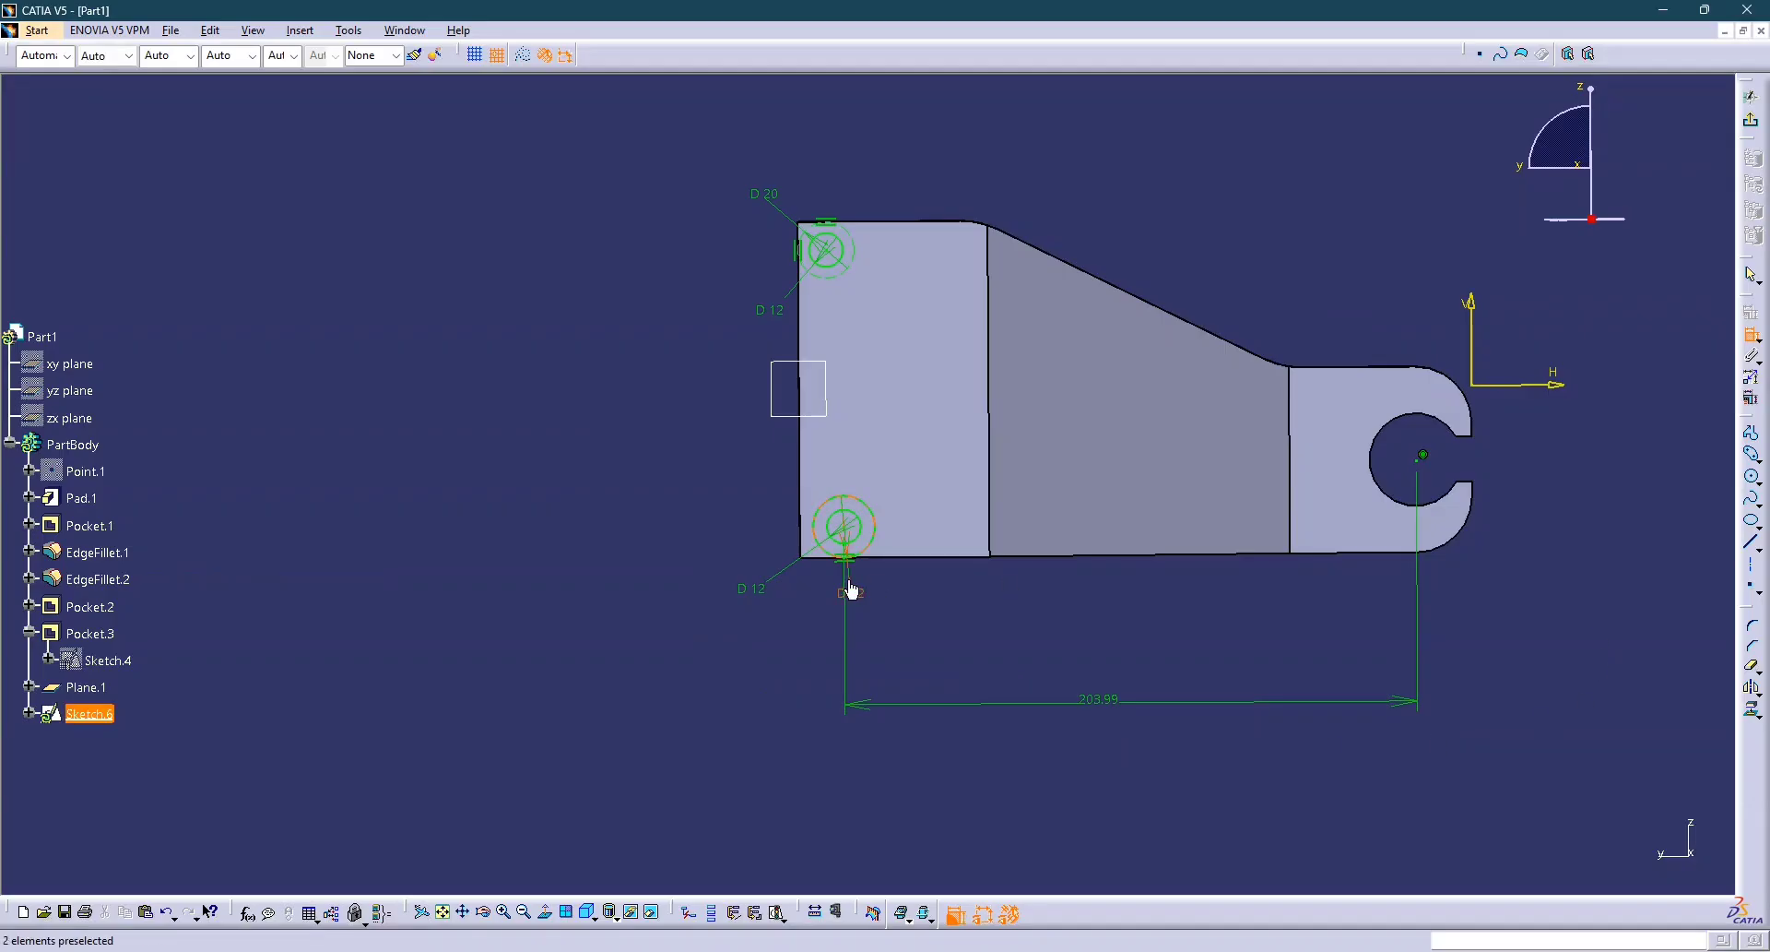
click(892, 232)
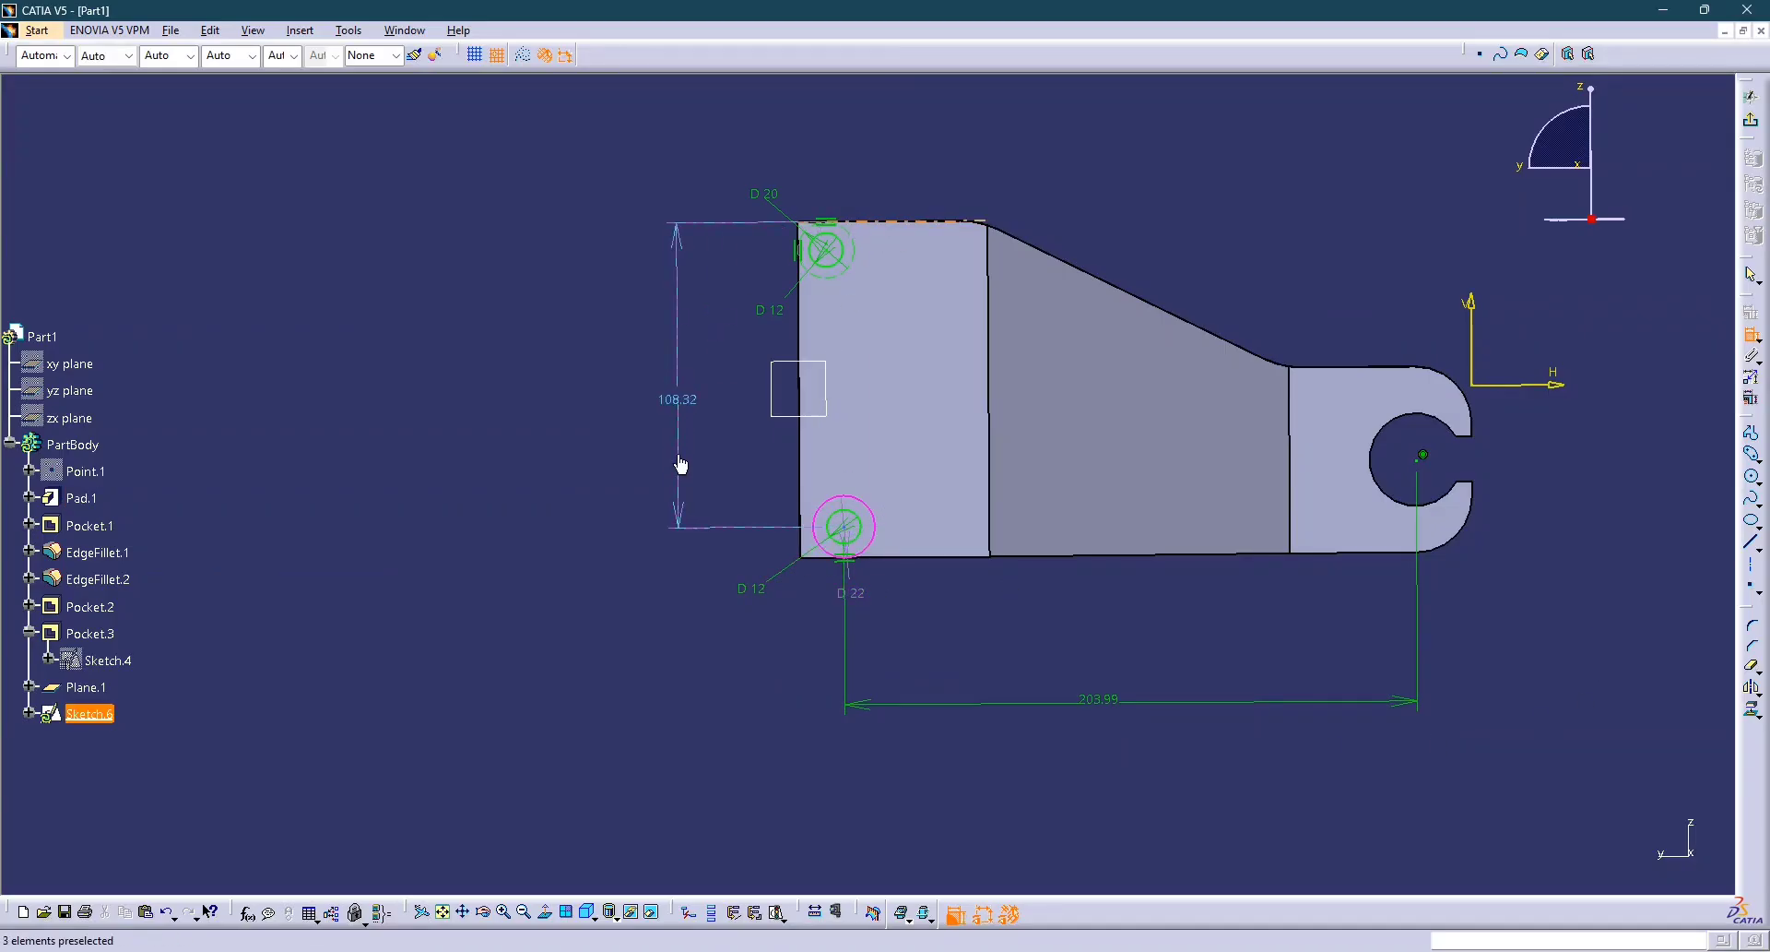
key(alt+Tab)
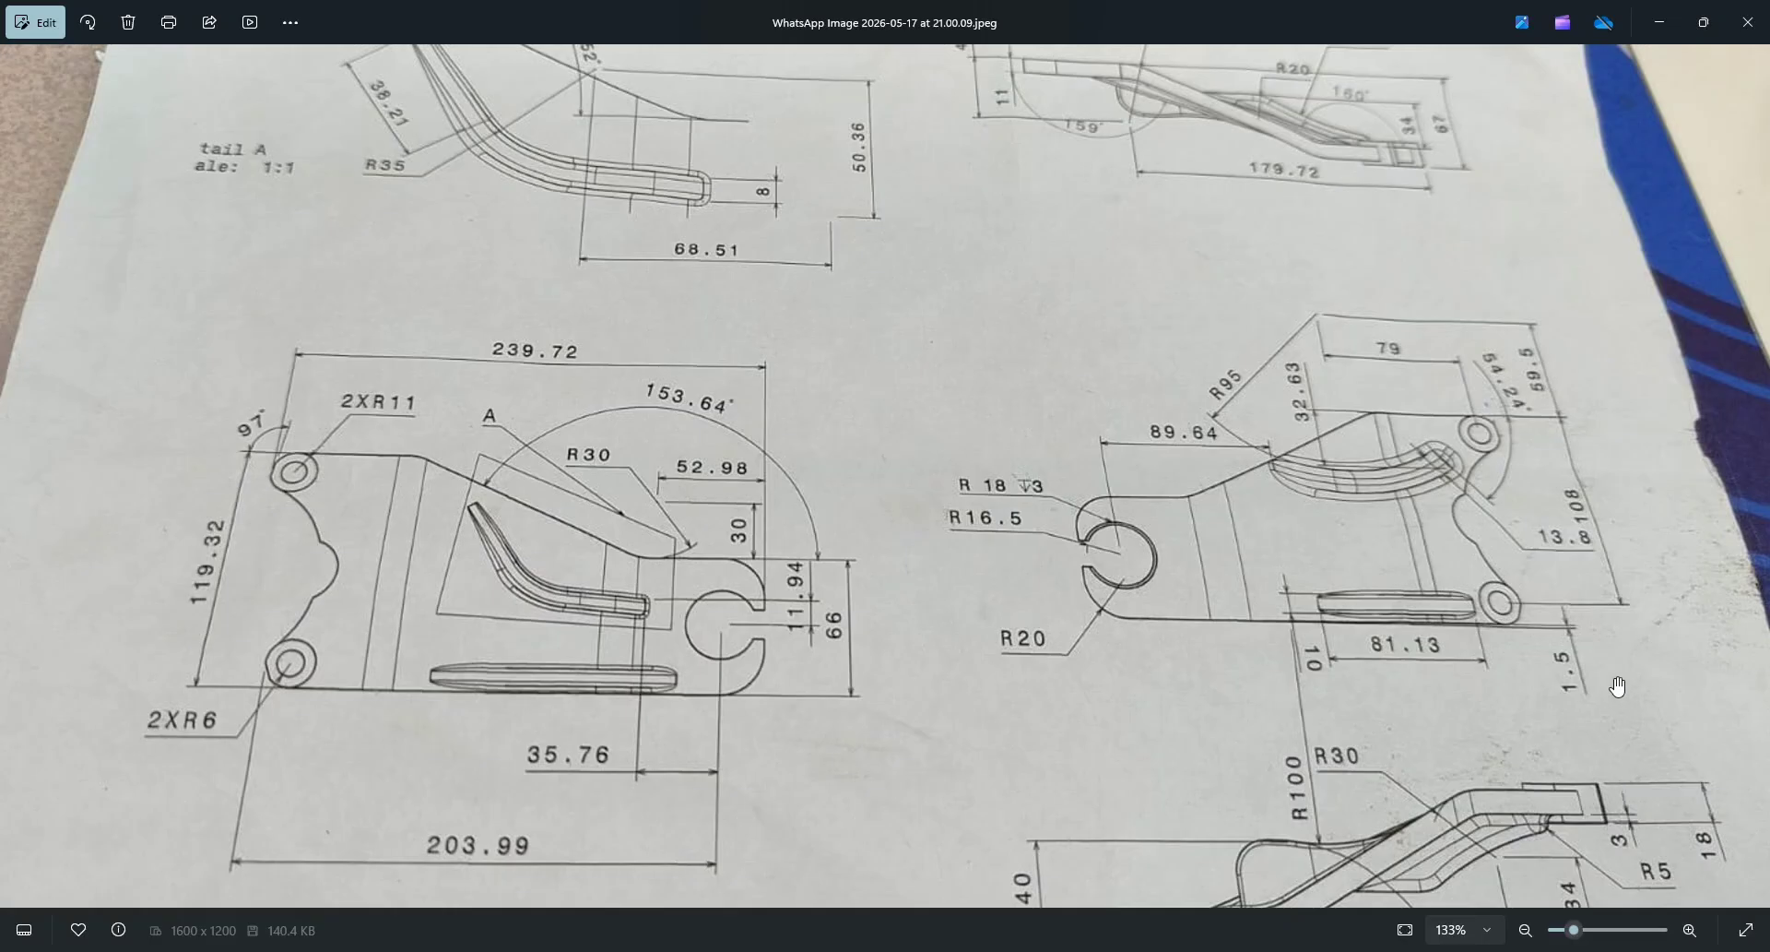
key(alt+Tab)
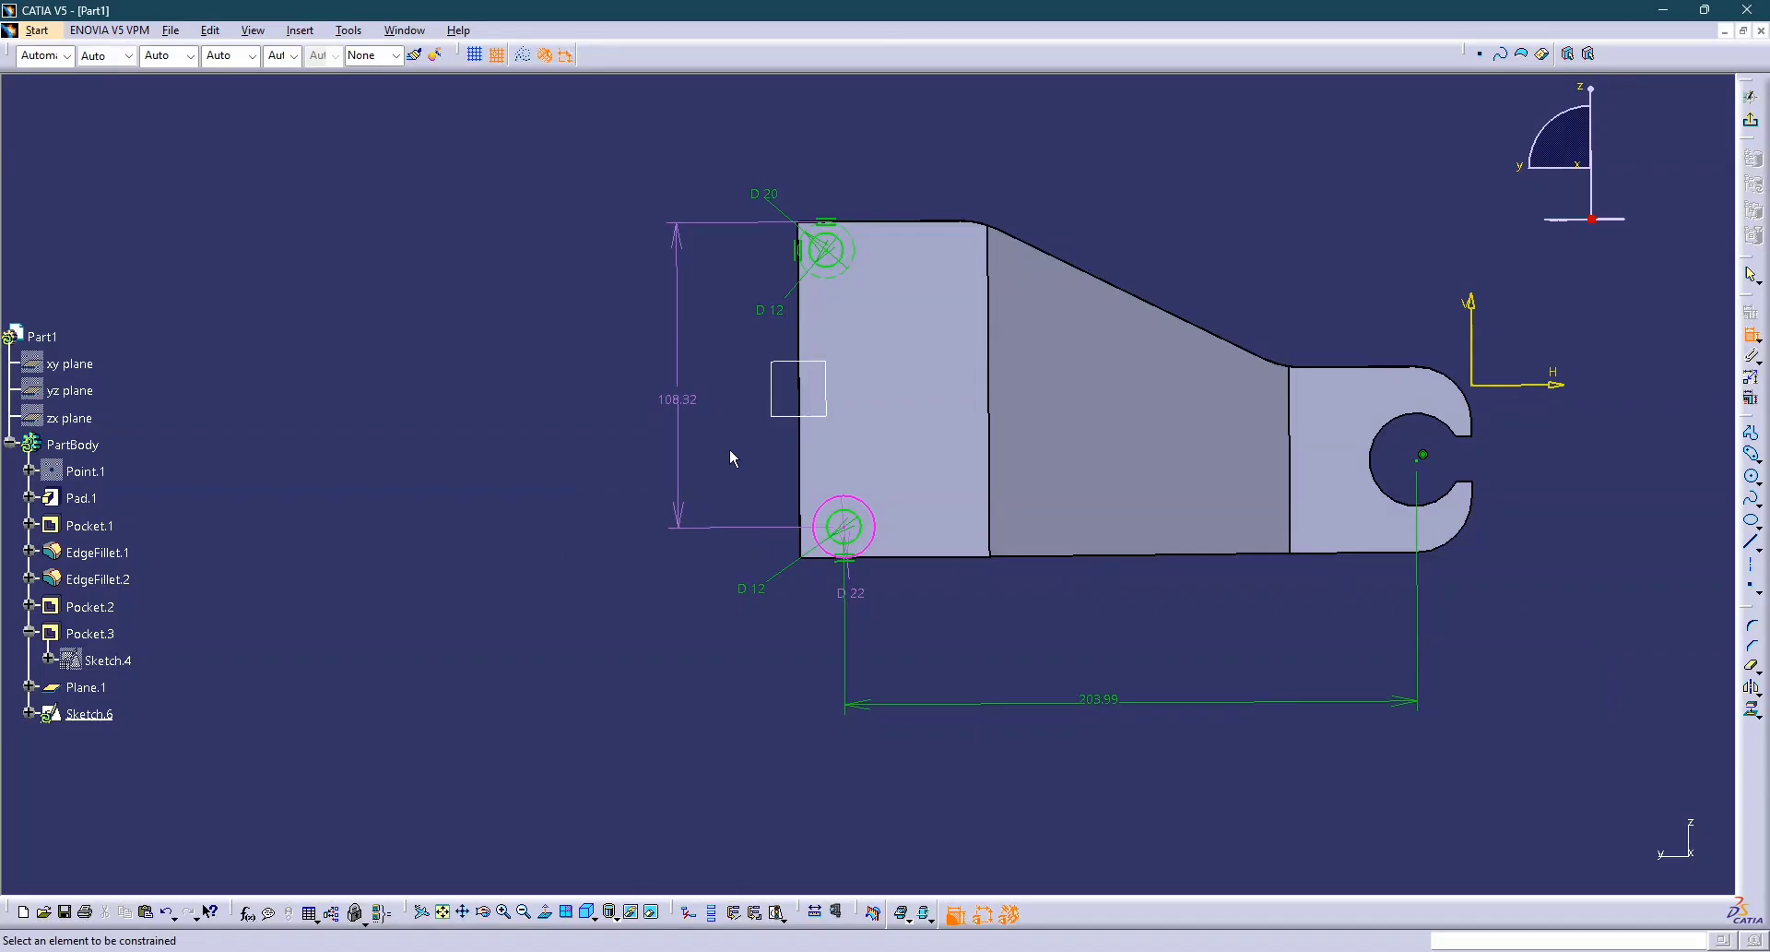
Delete the vertical dimension between the lower corner's outer circle and the top edge of the wide end.
key(Escape)
click(693, 403)
key(Delete)
Check the drawing photo and sketch a circle overlapping the wide end's outer edge, about midway between the two corner holes.
middle_drag(1183, 461, 1146, 407)
middle_drag(1014, 404, 1109, 505)
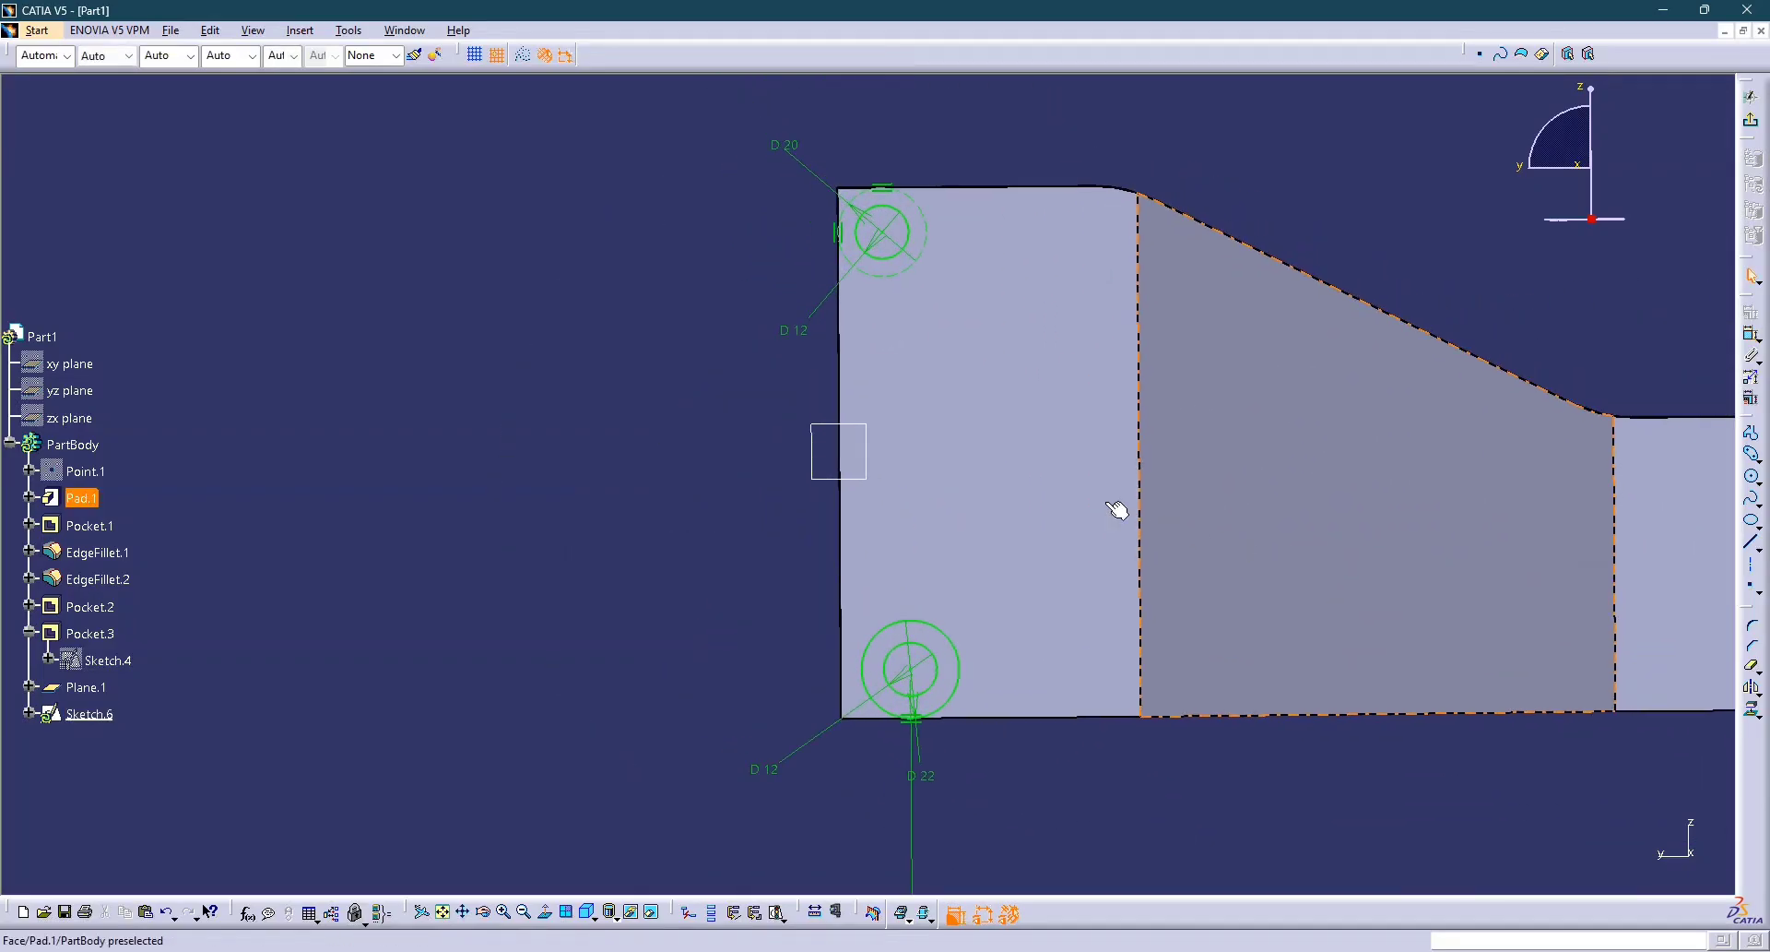
key(alt+Tab)
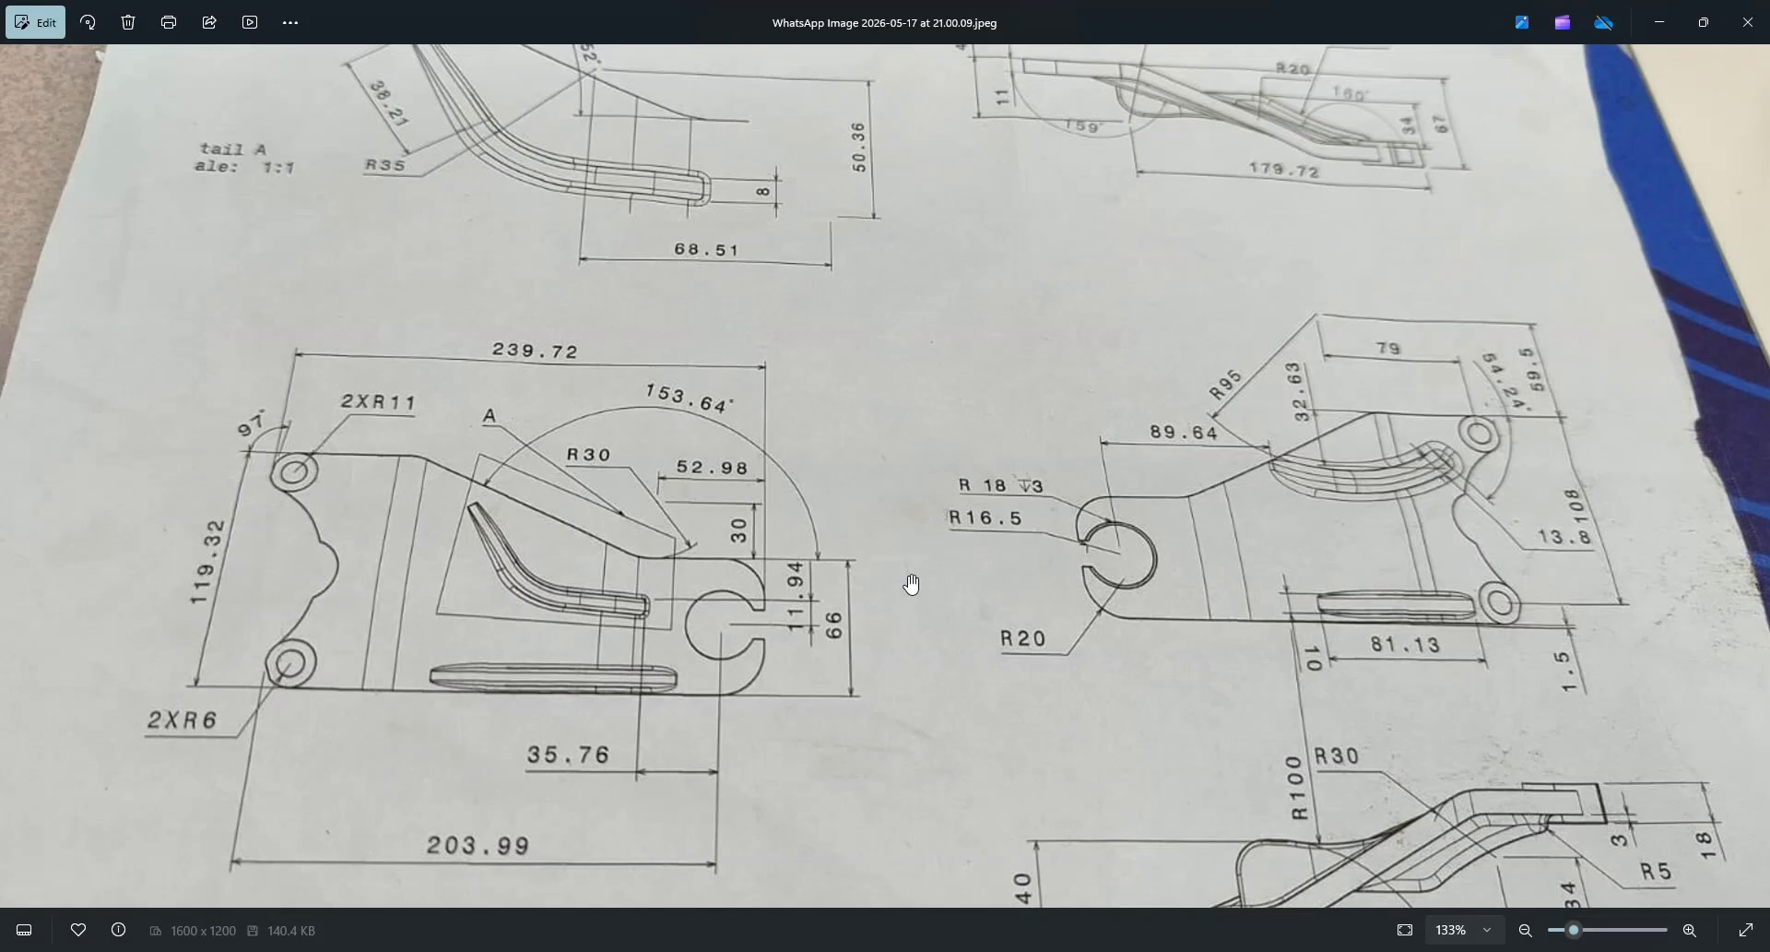
key(alt+Tab)
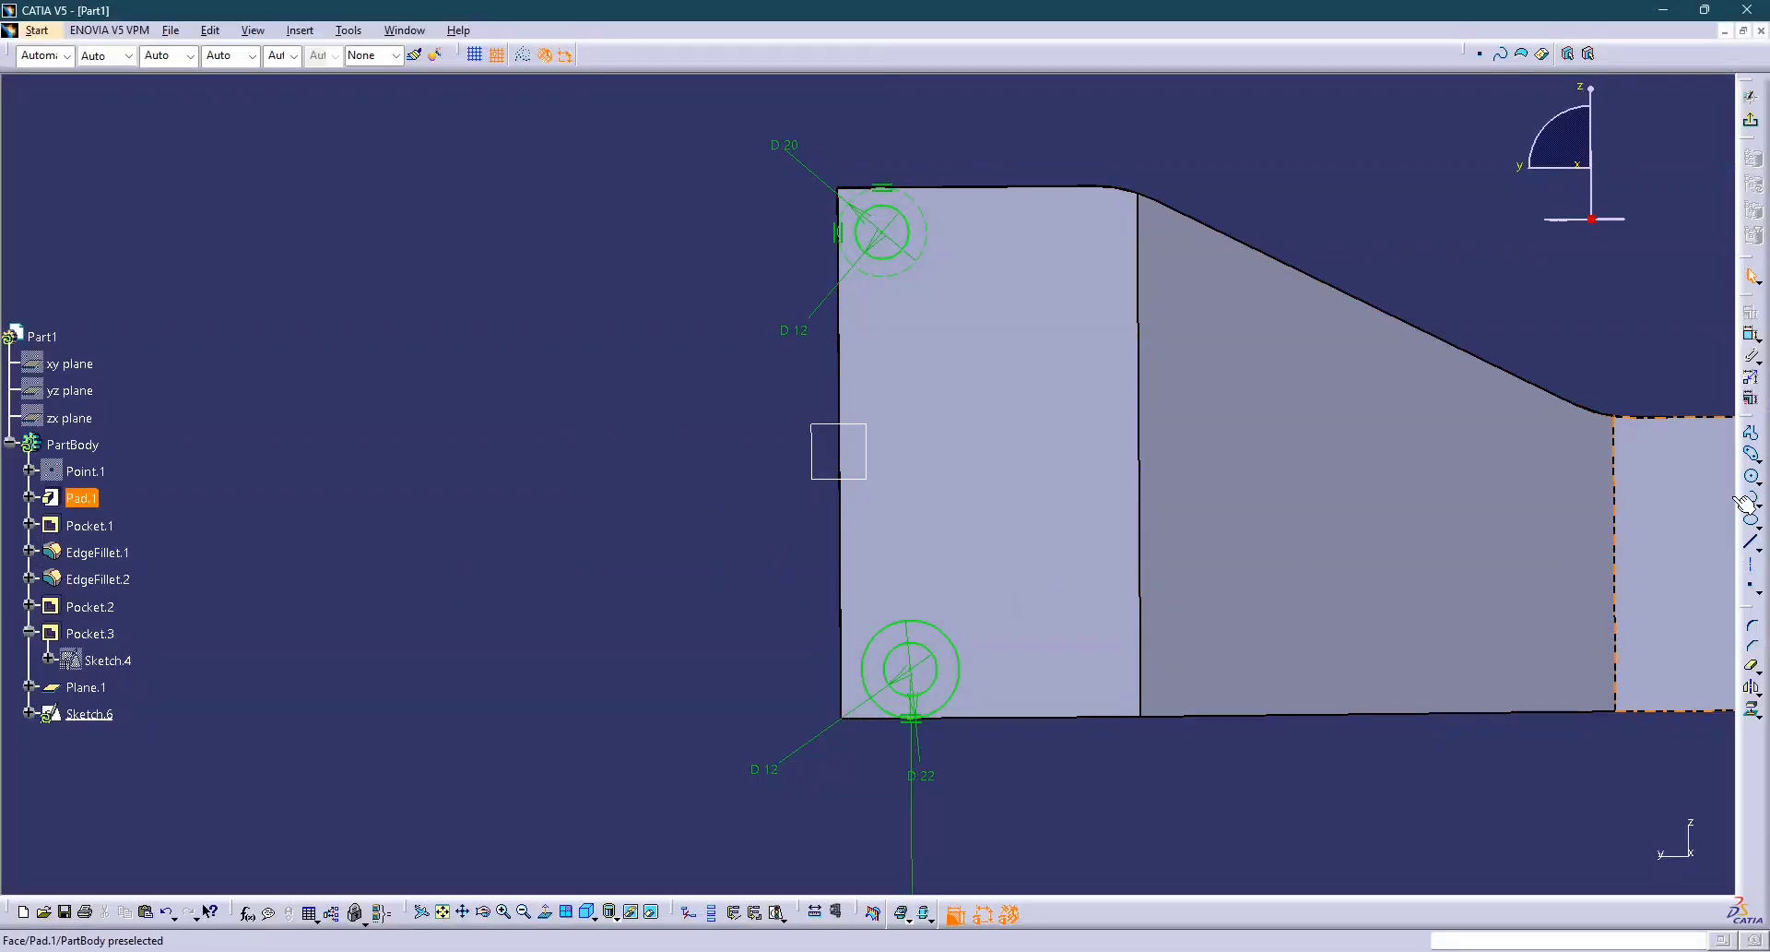
click(1752, 477)
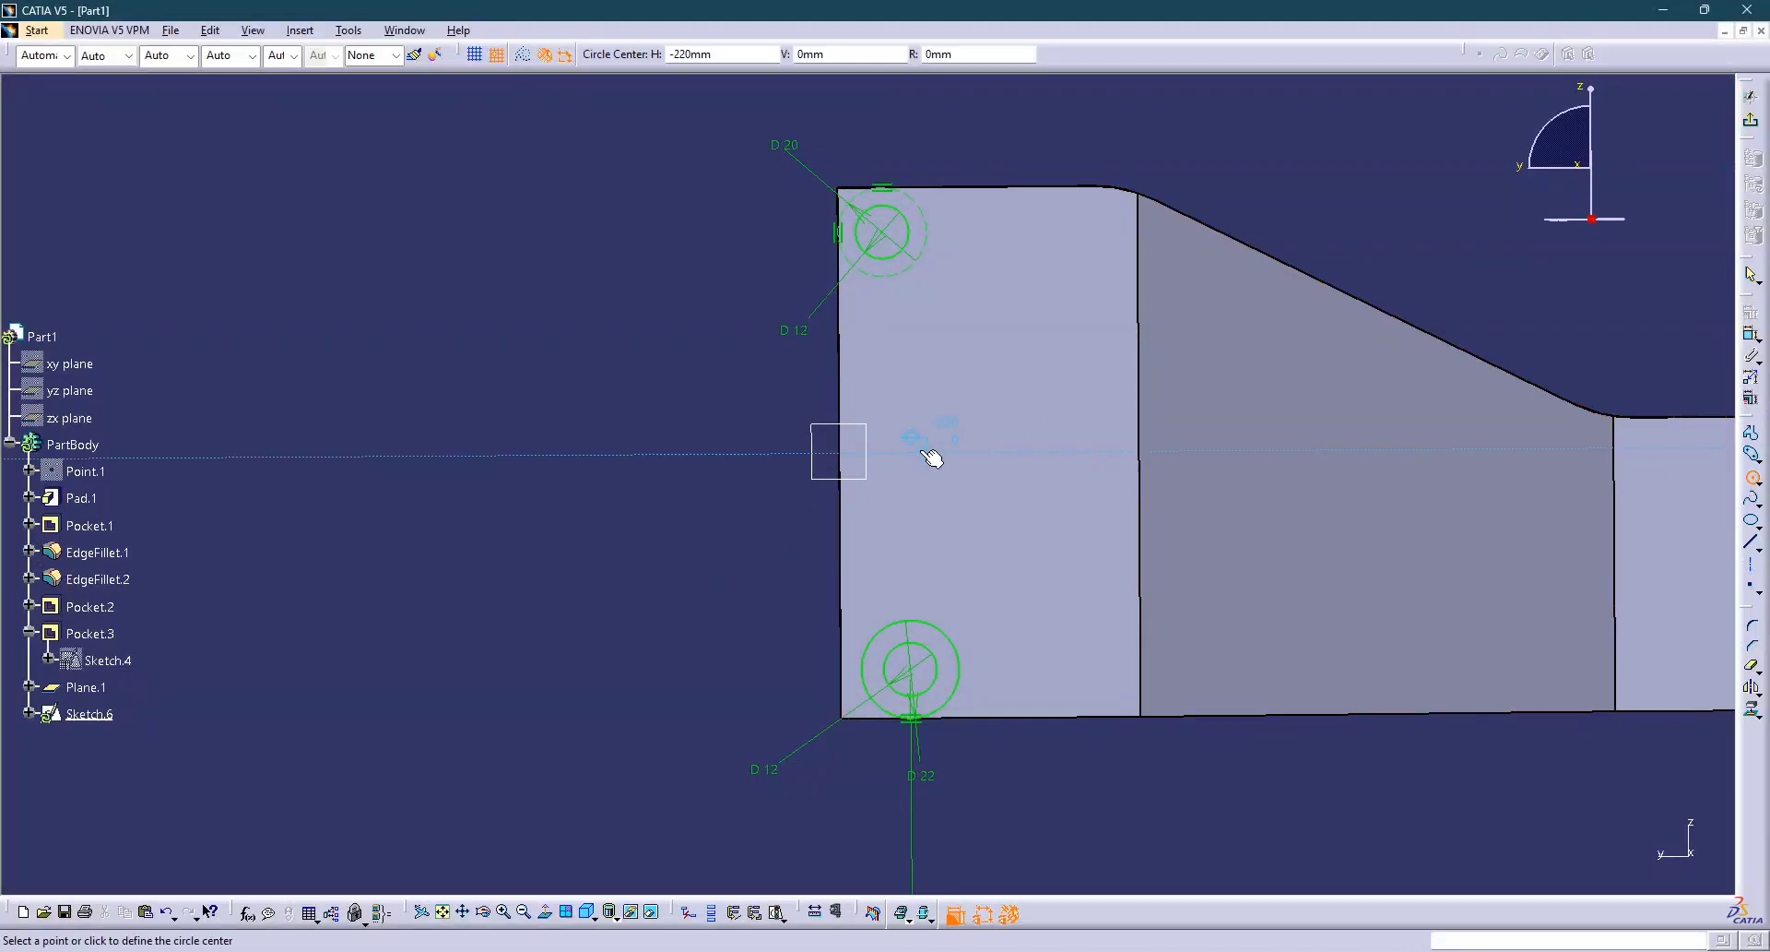
click(883, 448)
click(937, 445)
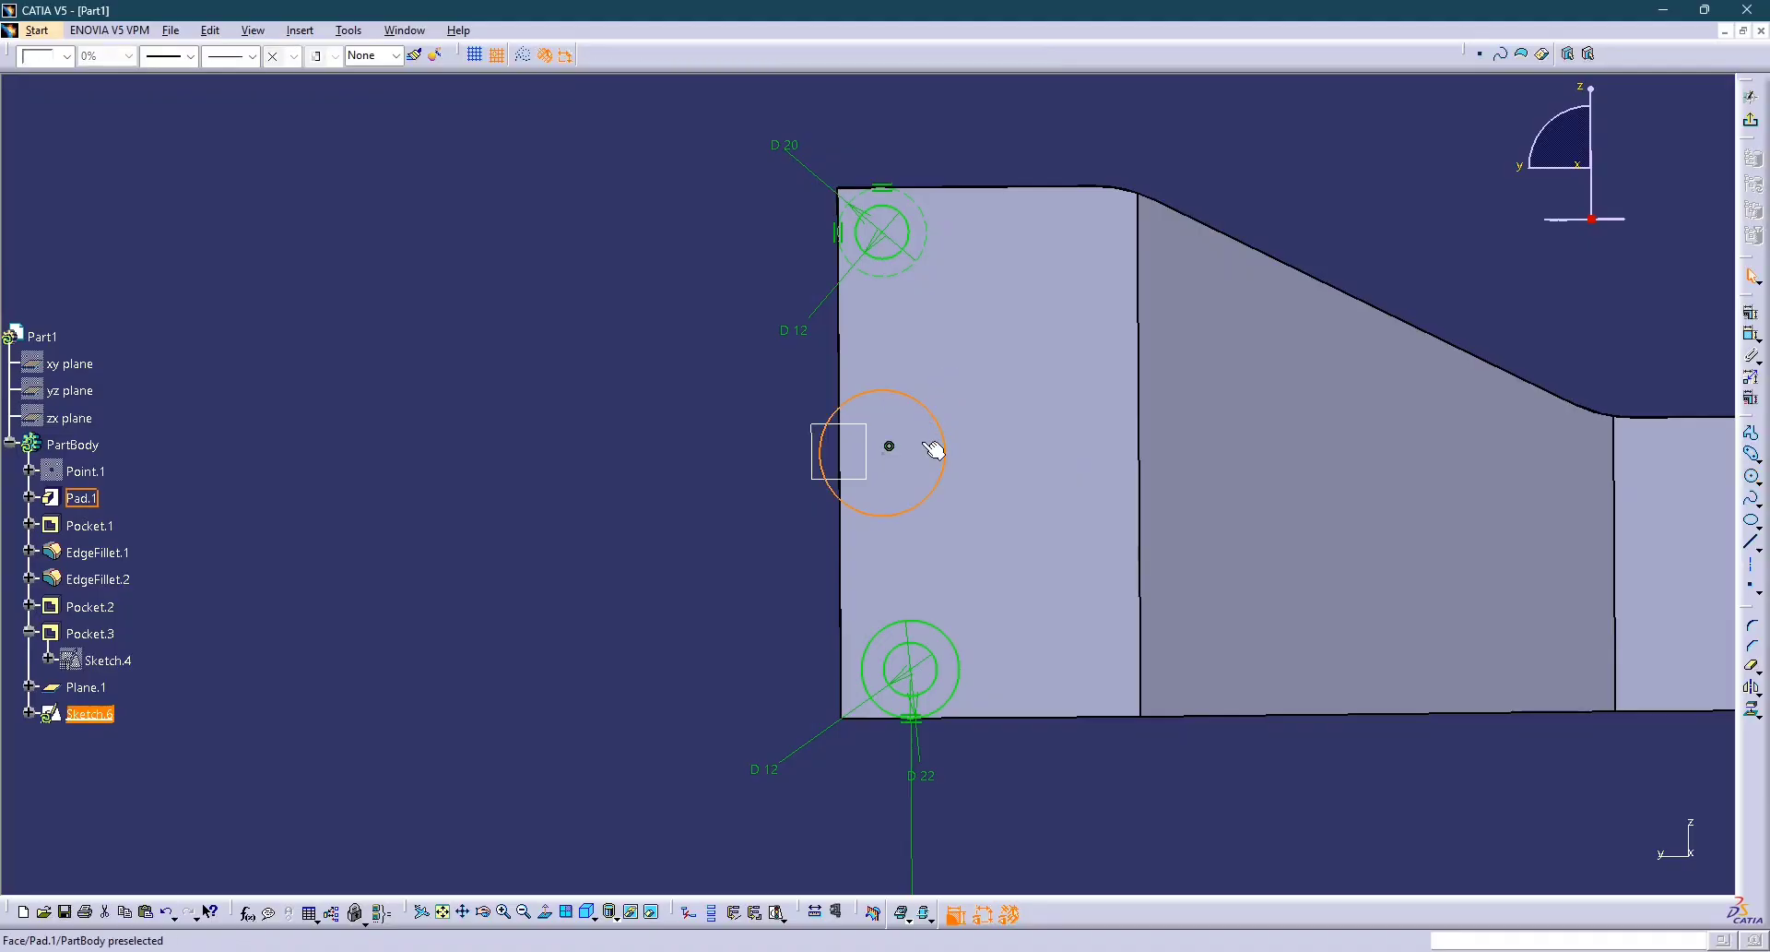
Consult the drawing photo and sketch two smaller circles just outside the wide end's outer edge, one above and one below the middle circle.
key(alt+Tab)
key(alt+Tab)
click(1752, 479)
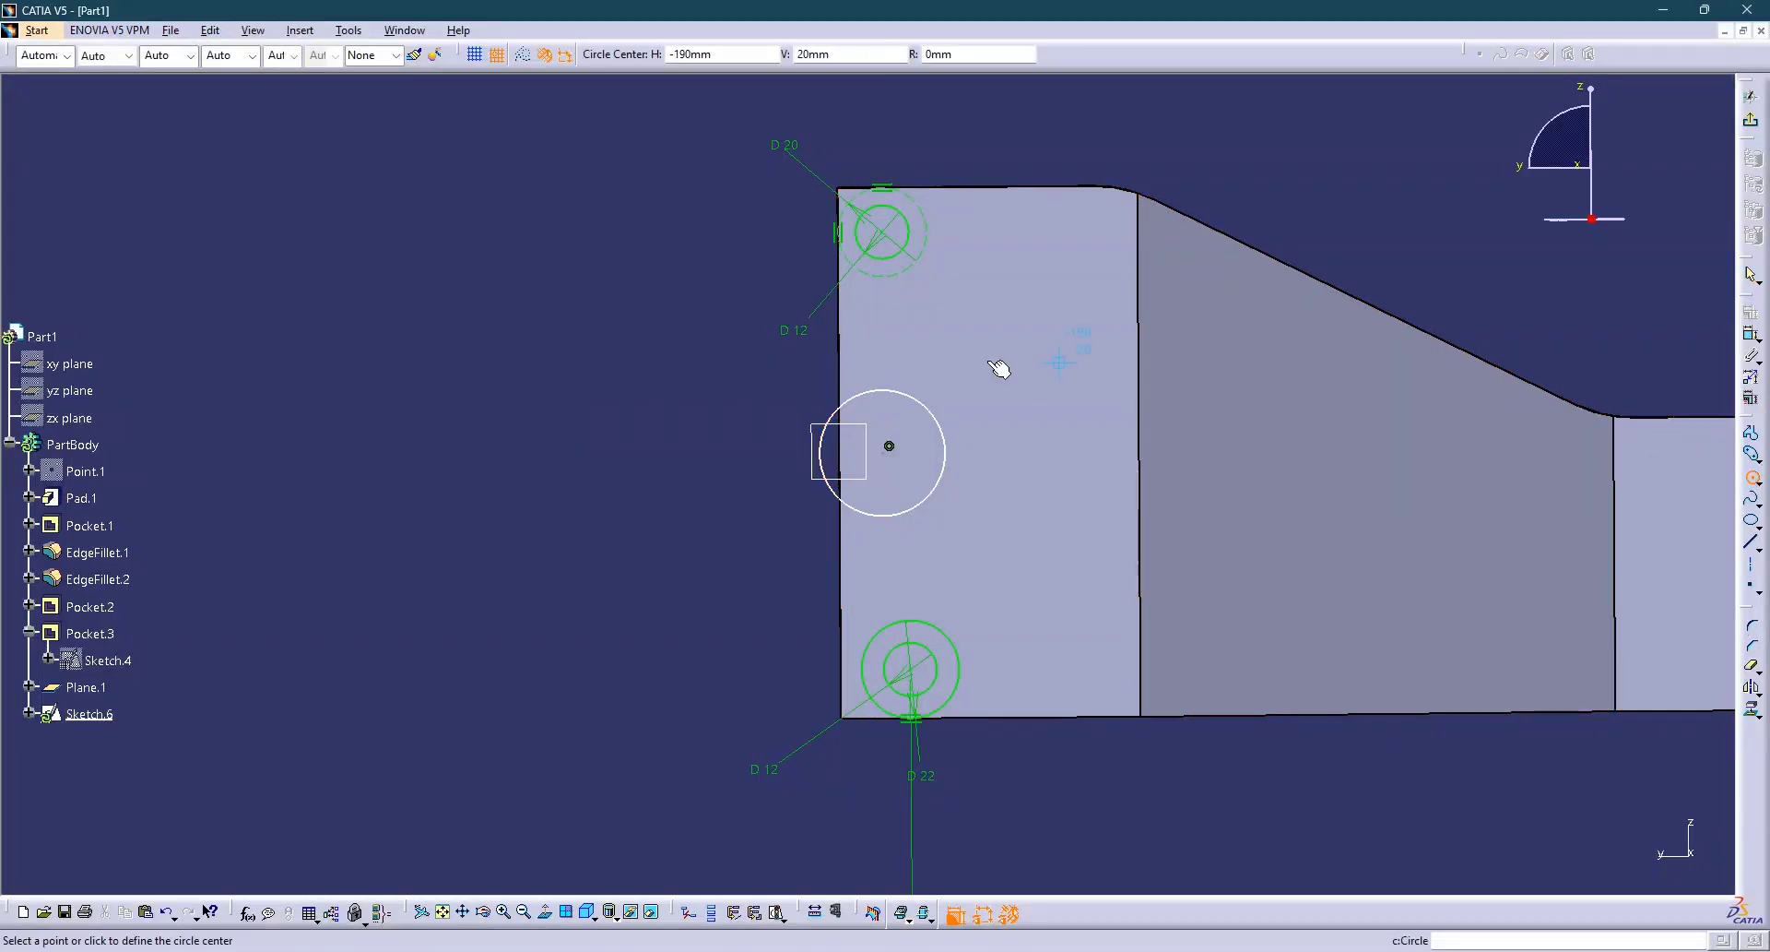
click(798, 373)
click(835, 363)
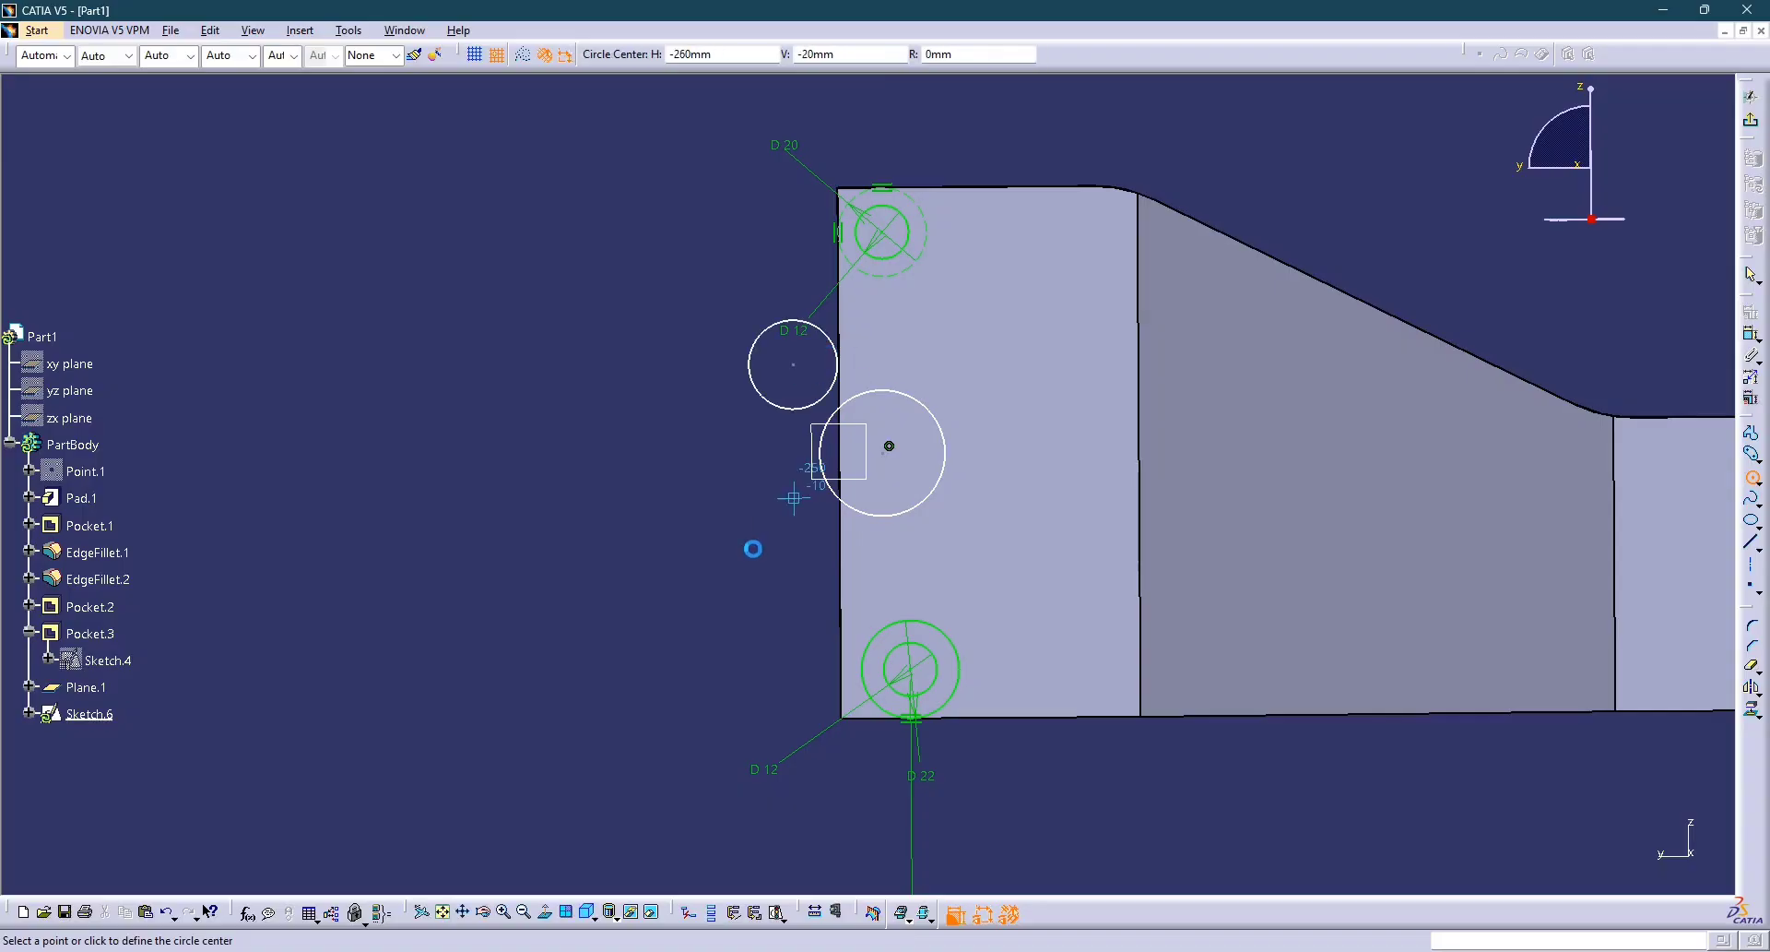
click(794, 587)
click(837, 580)
key(Escape)
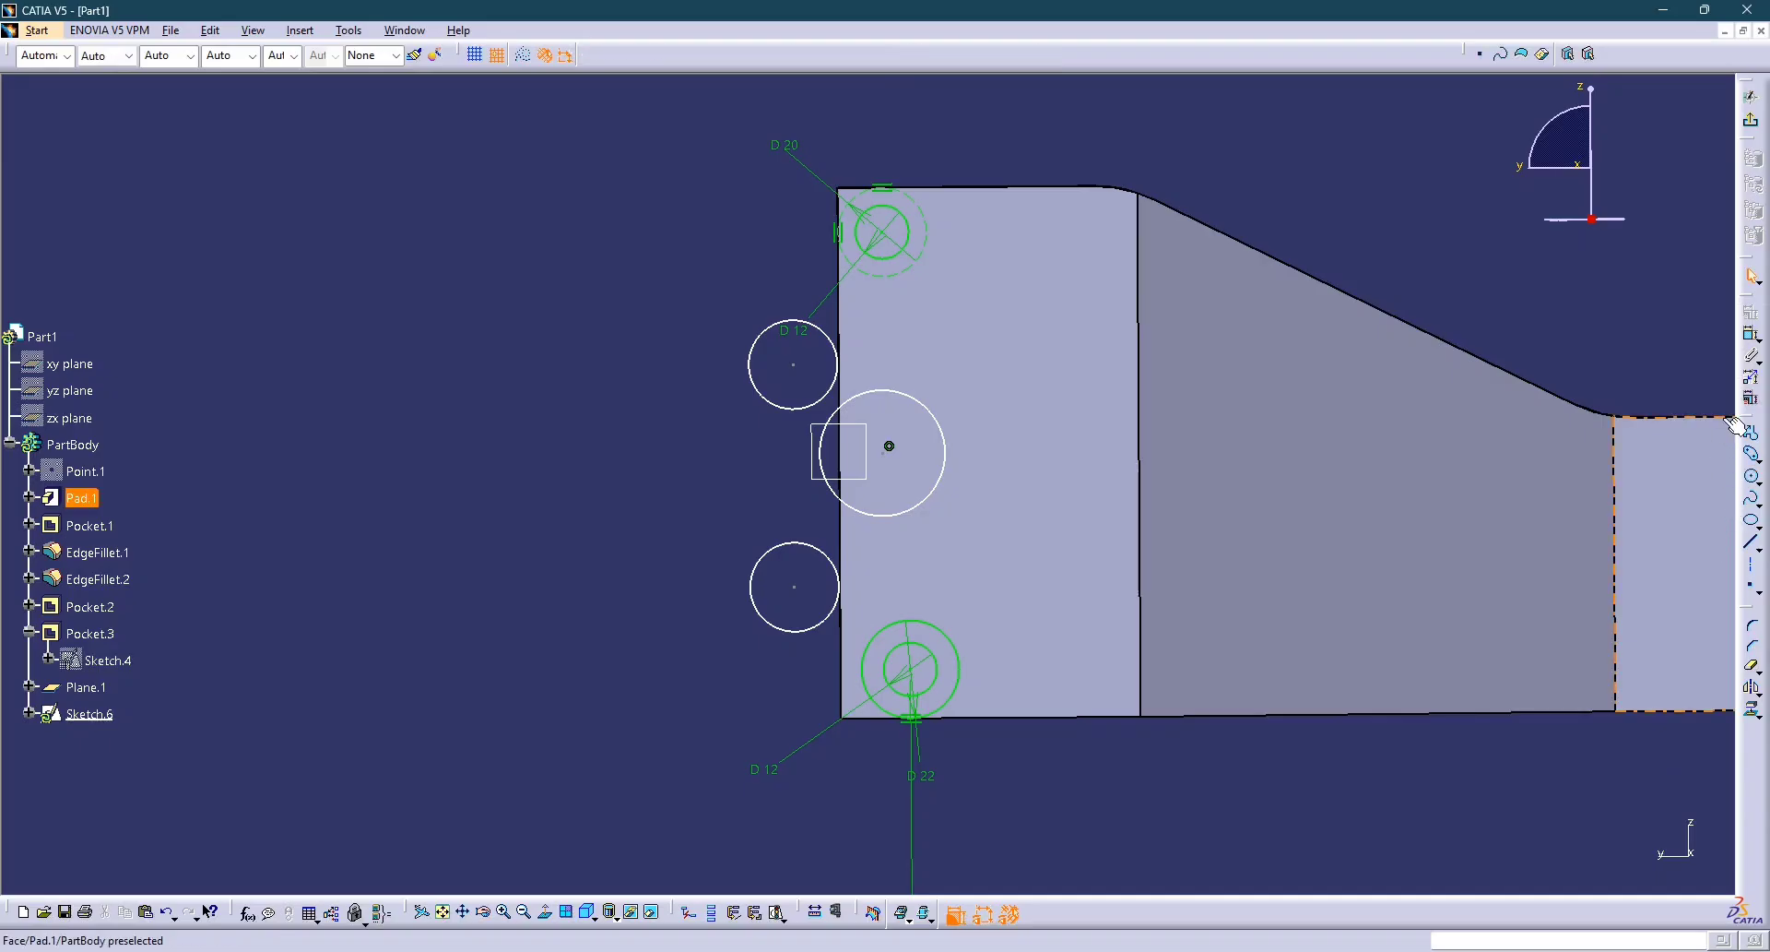
Apply a tangency constraint between the lower small circle and the middle circle.
click(1749, 335)
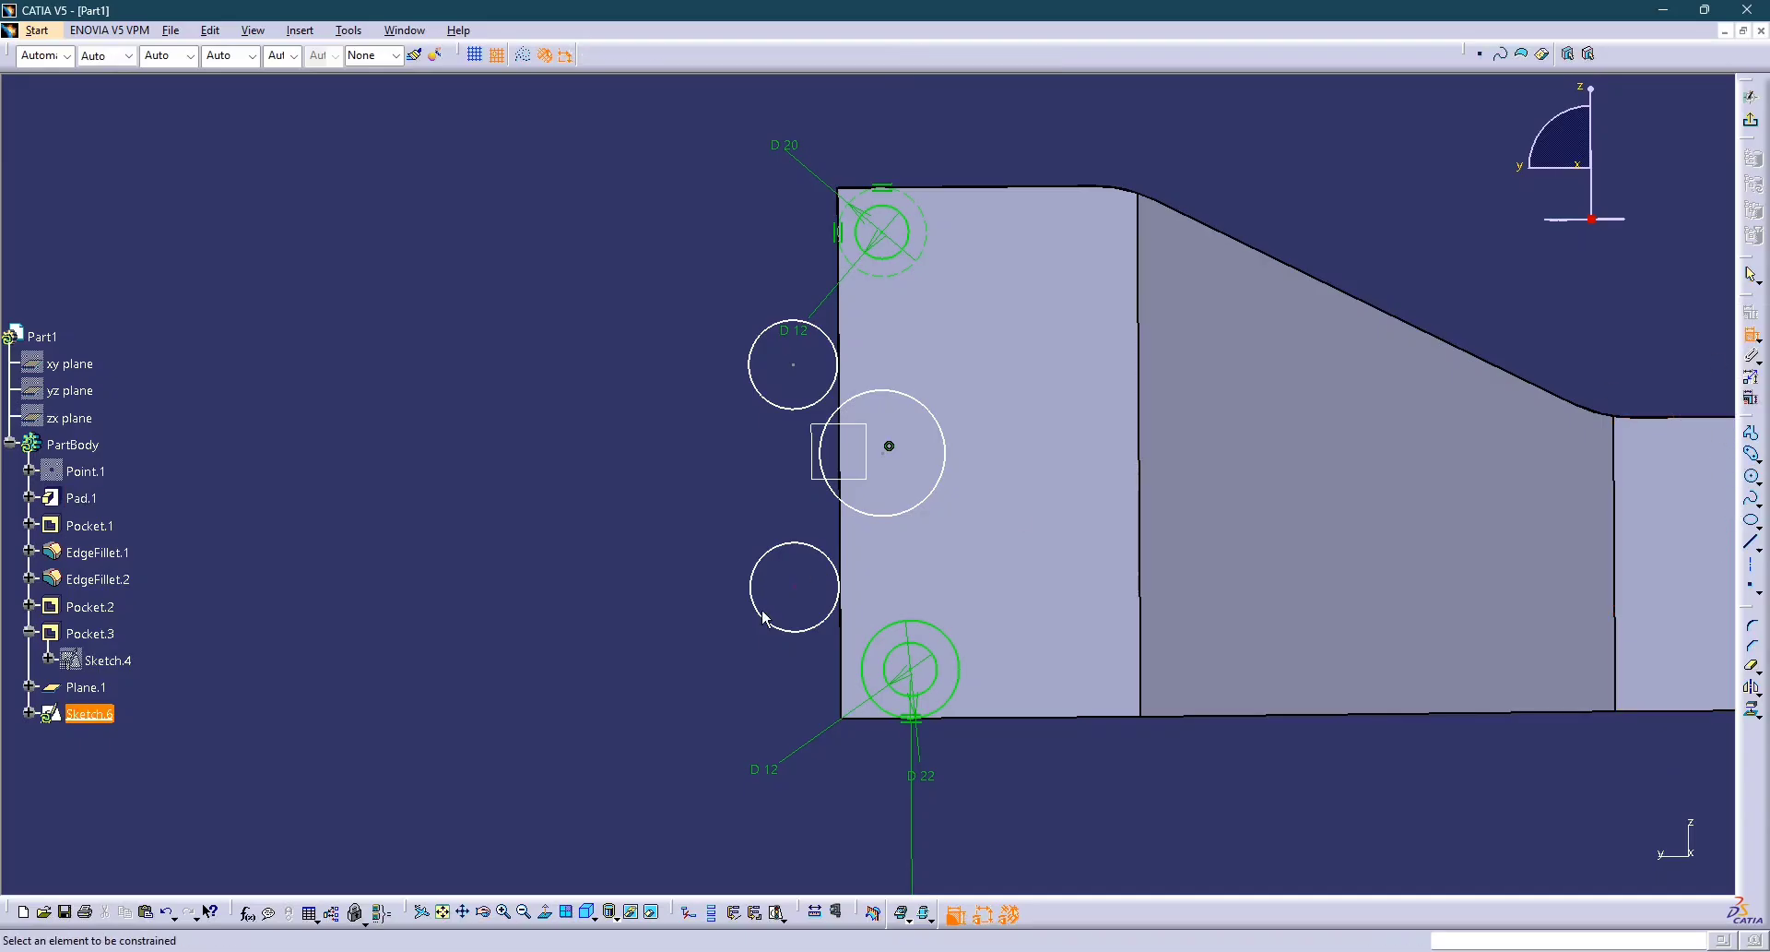
click(819, 551)
click(893, 524)
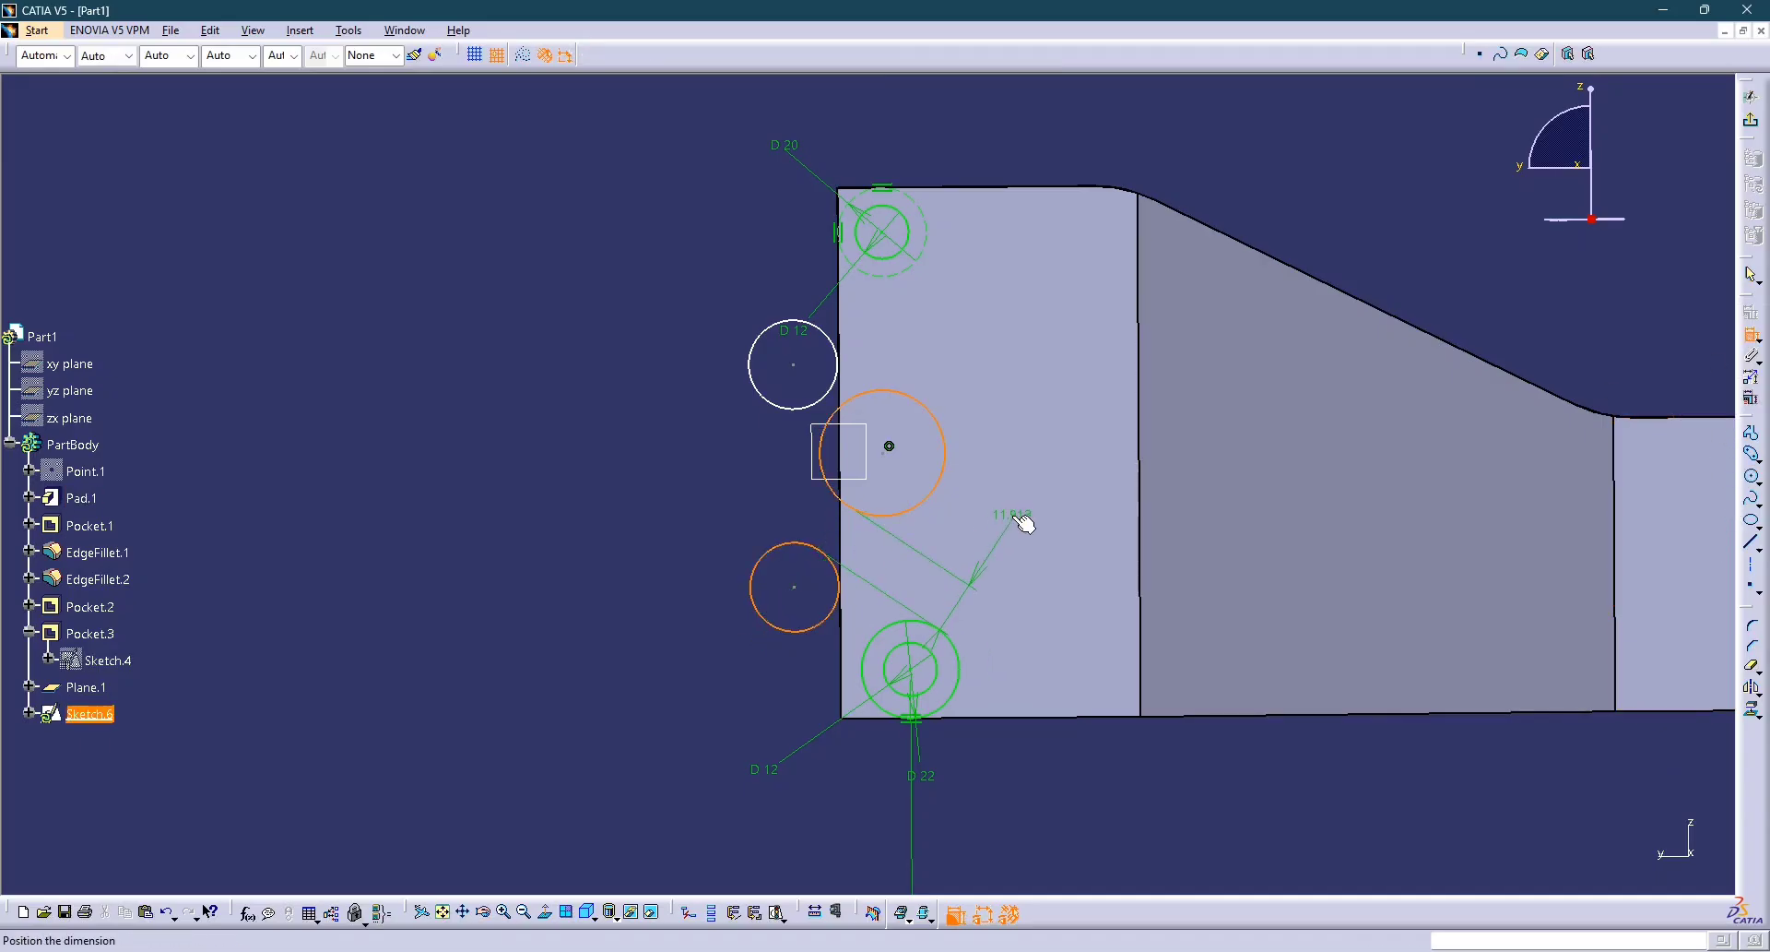
right_click(1016, 519)
click(1077, 707)
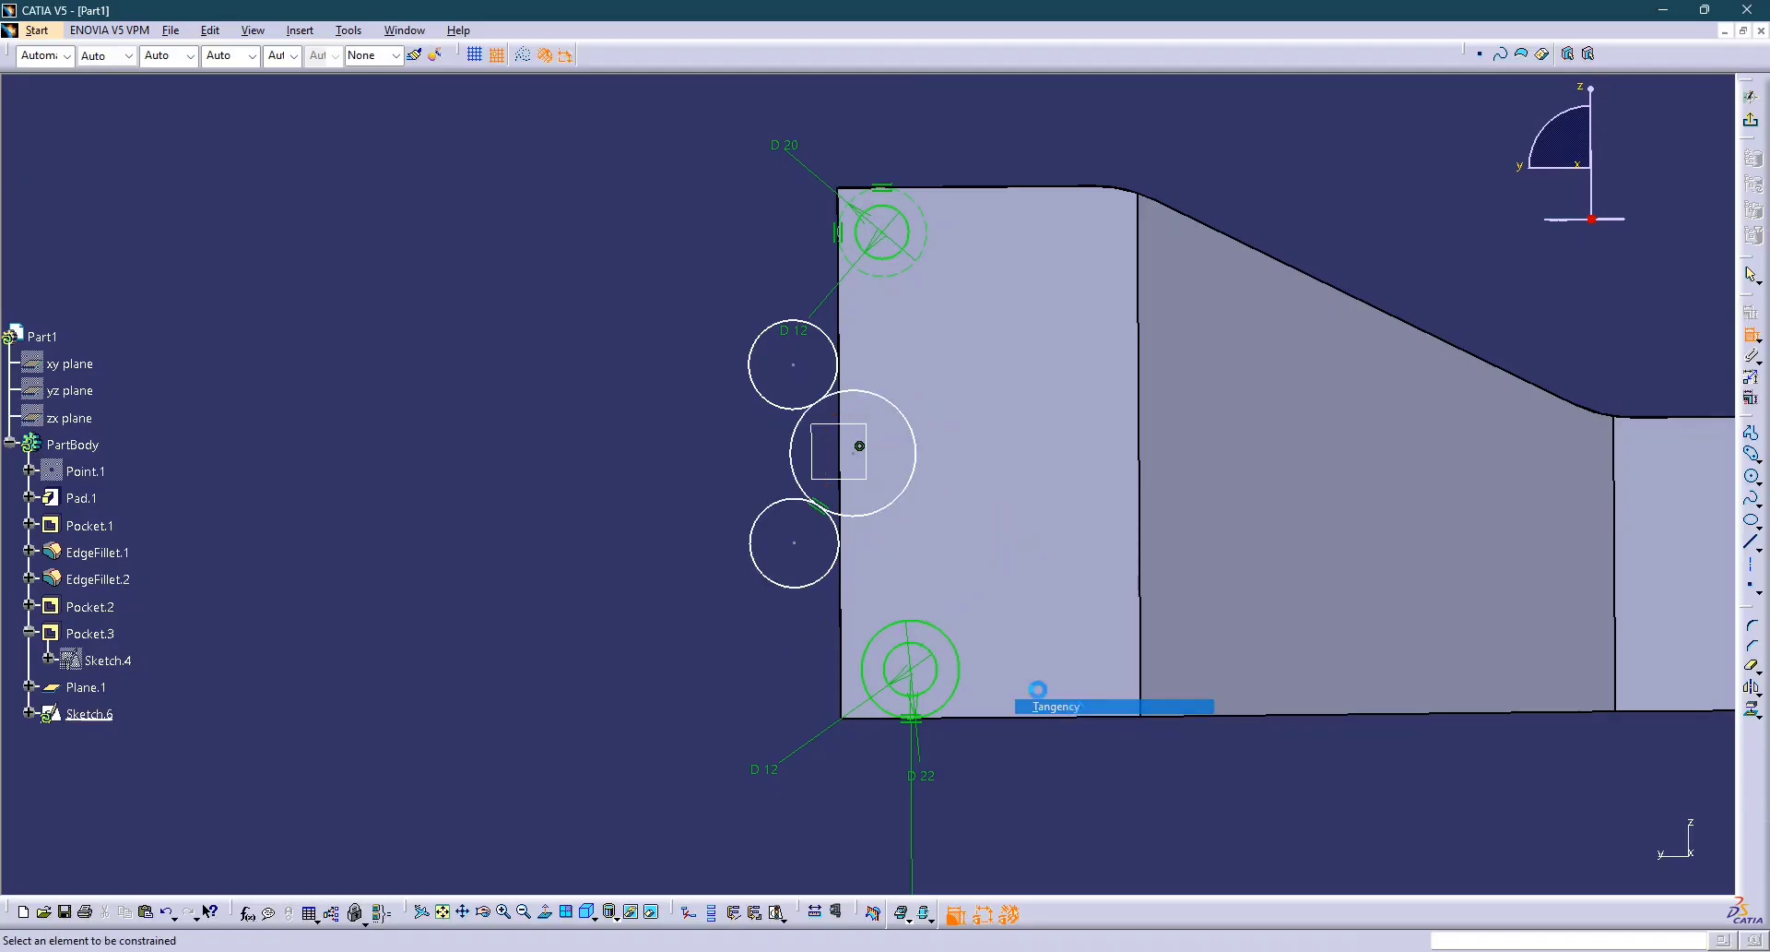
Make the lower small circle tangent to the outer circle of the lower corner boss.
click(876, 646)
right_click(707, 629)
click(790, 761)
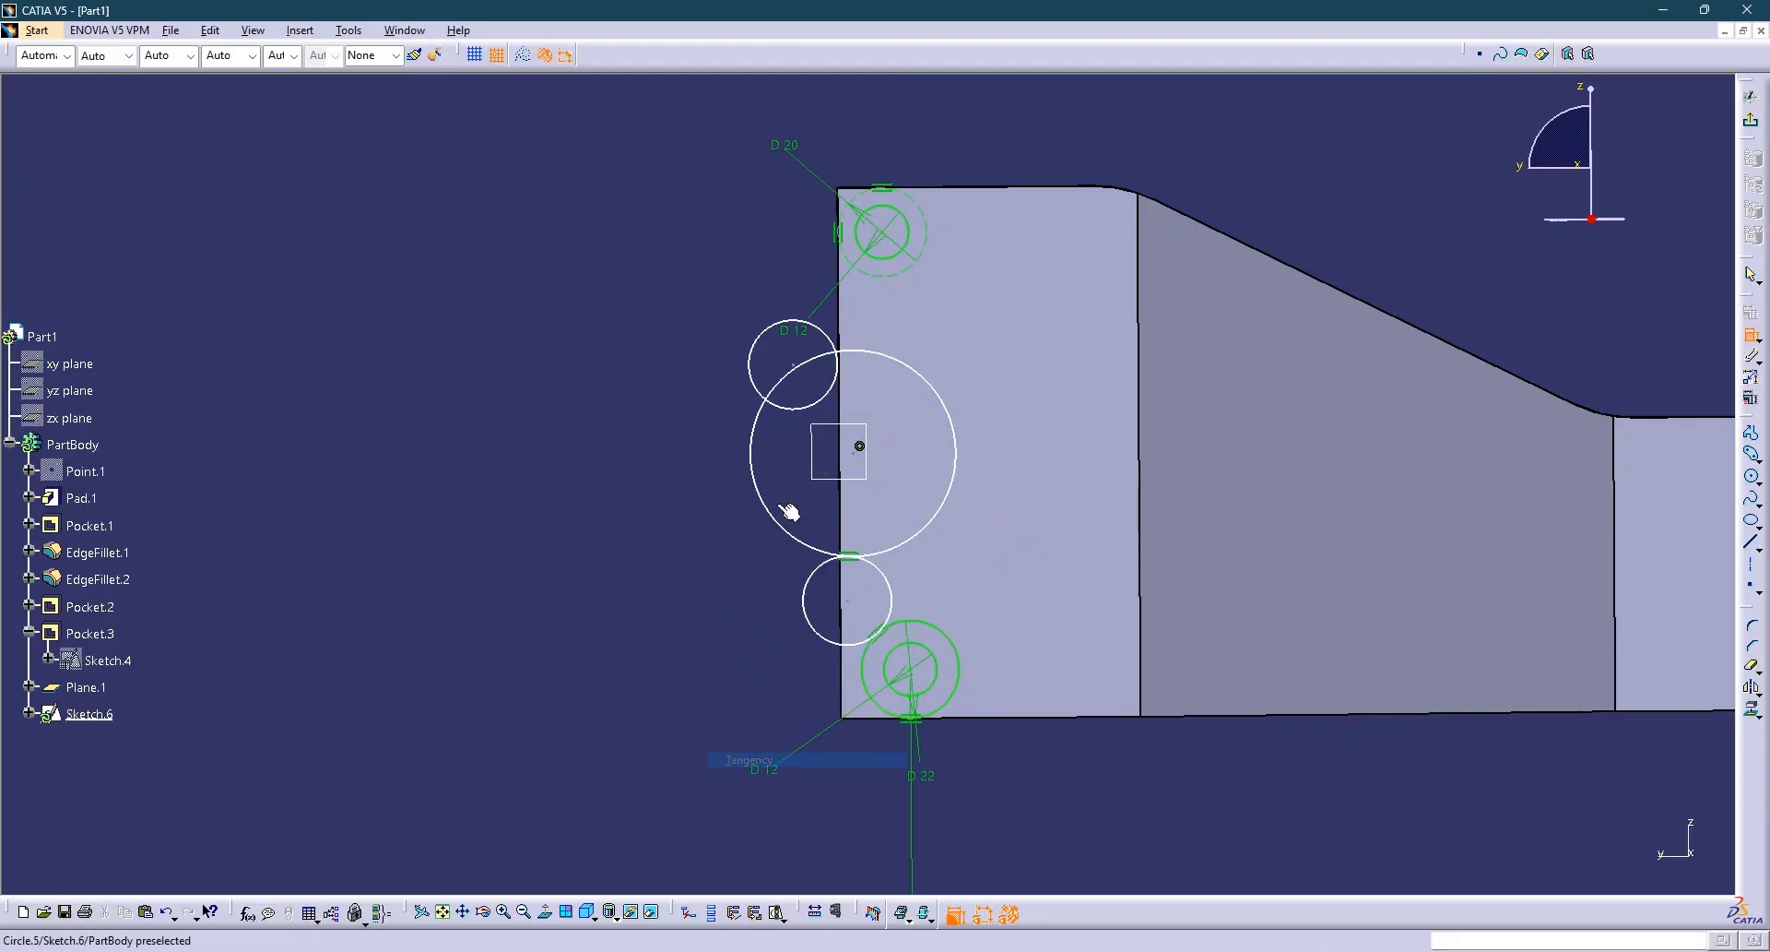
Apply a tangency constraint between the upper small circle and the middle circle.
click(832, 350)
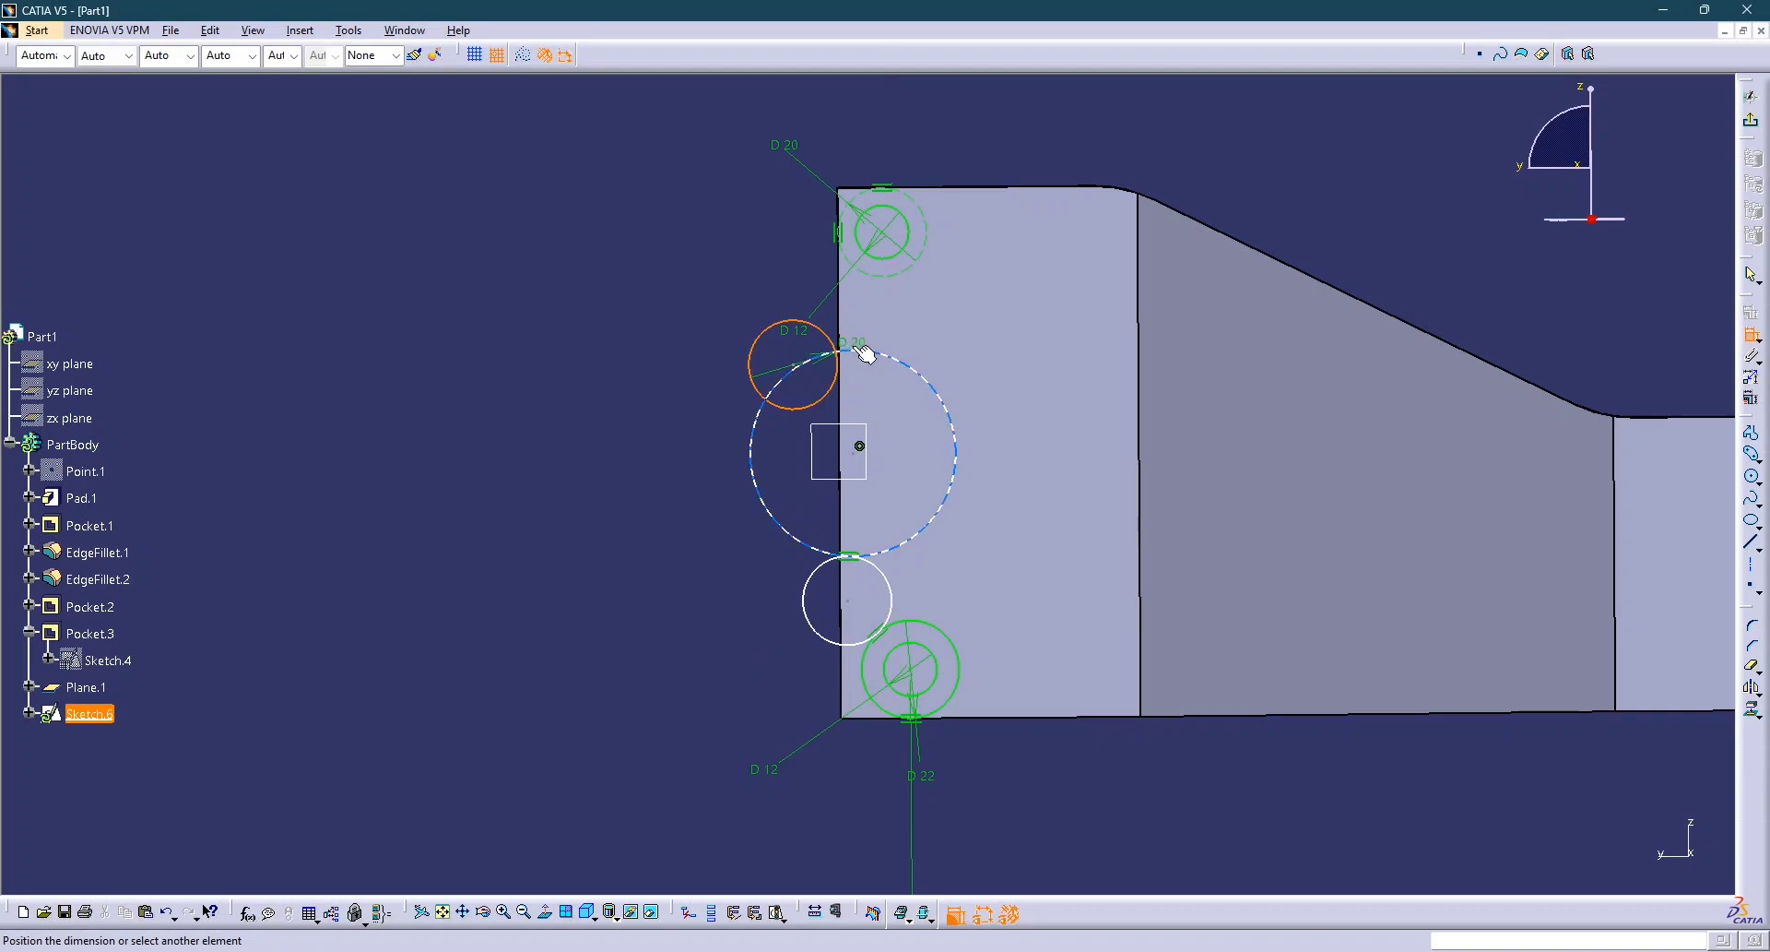
click(852, 355)
right_click(854, 351)
click(909, 536)
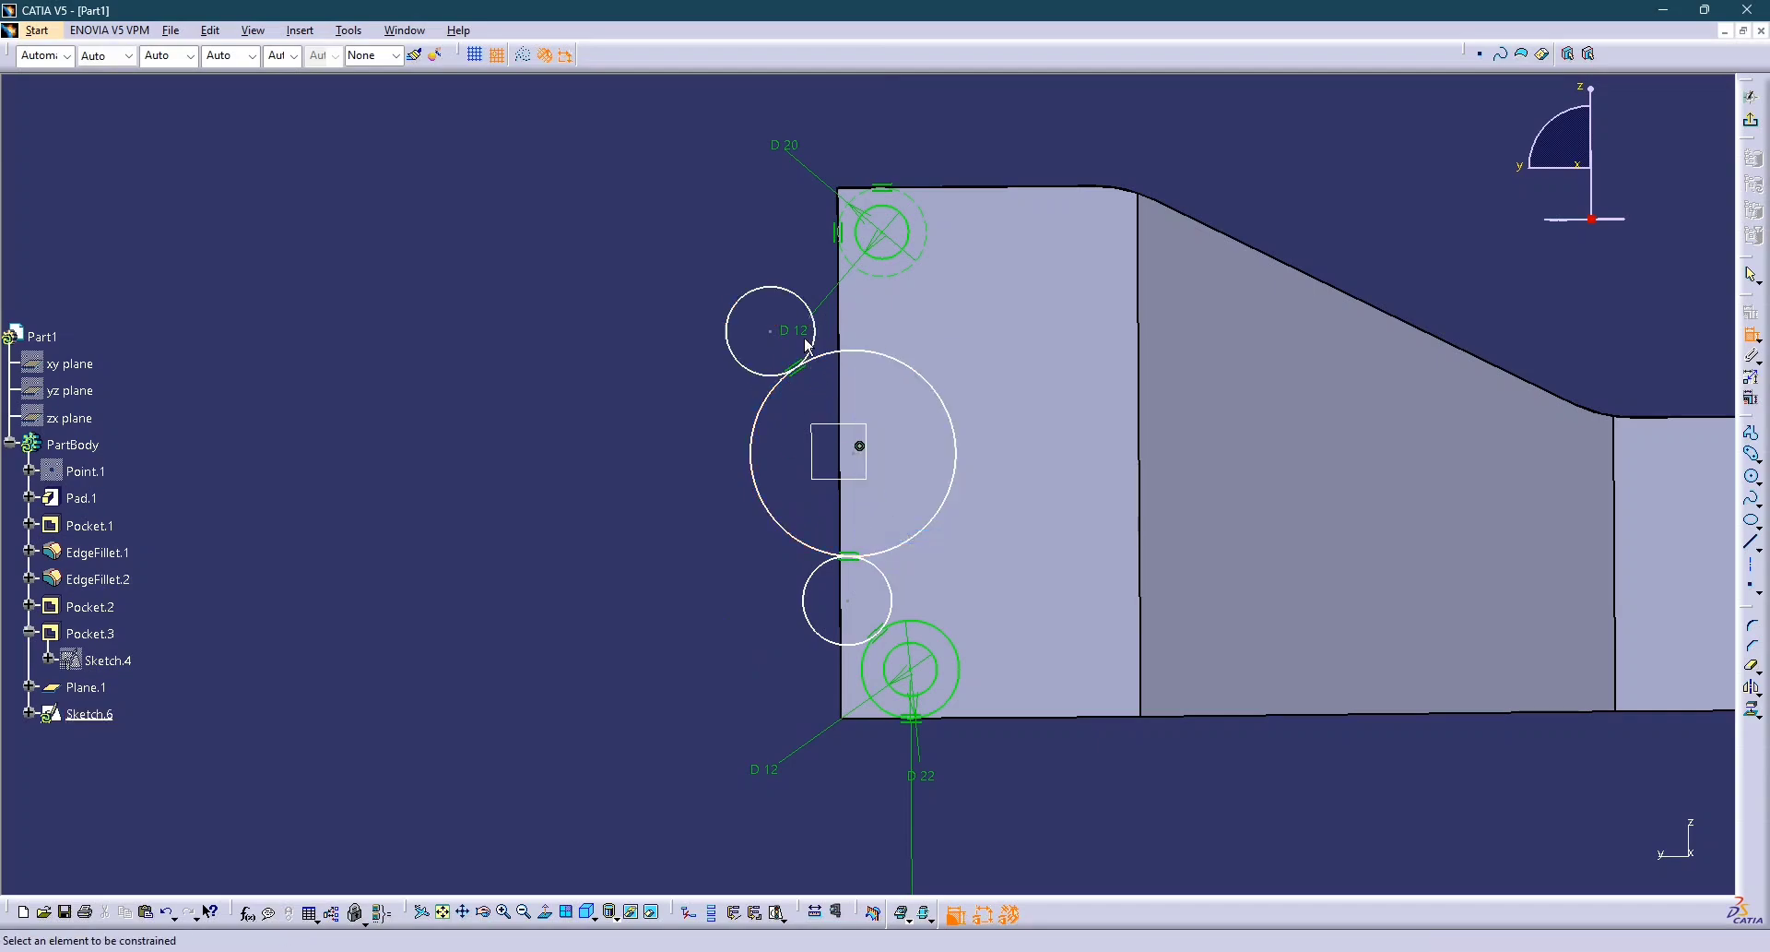
Make the upper small circle tangent to the dashed outer circle at the upper corner.
click(802, 300)
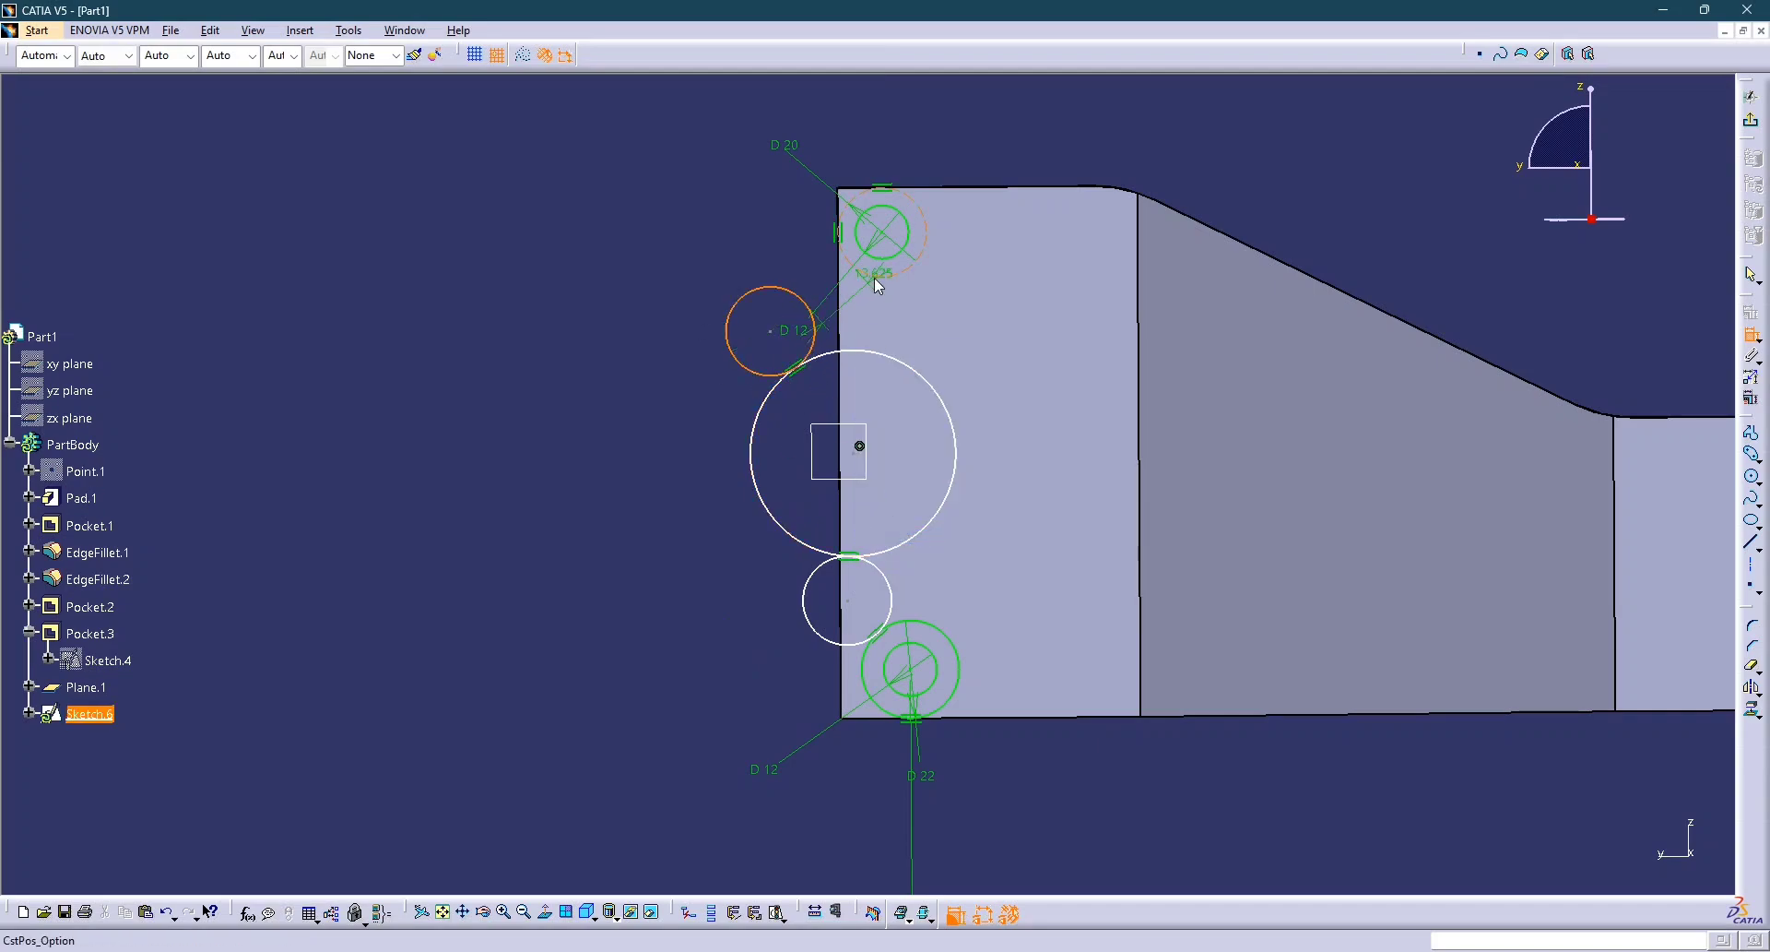
right_click(874, 279)
click(952, 471)
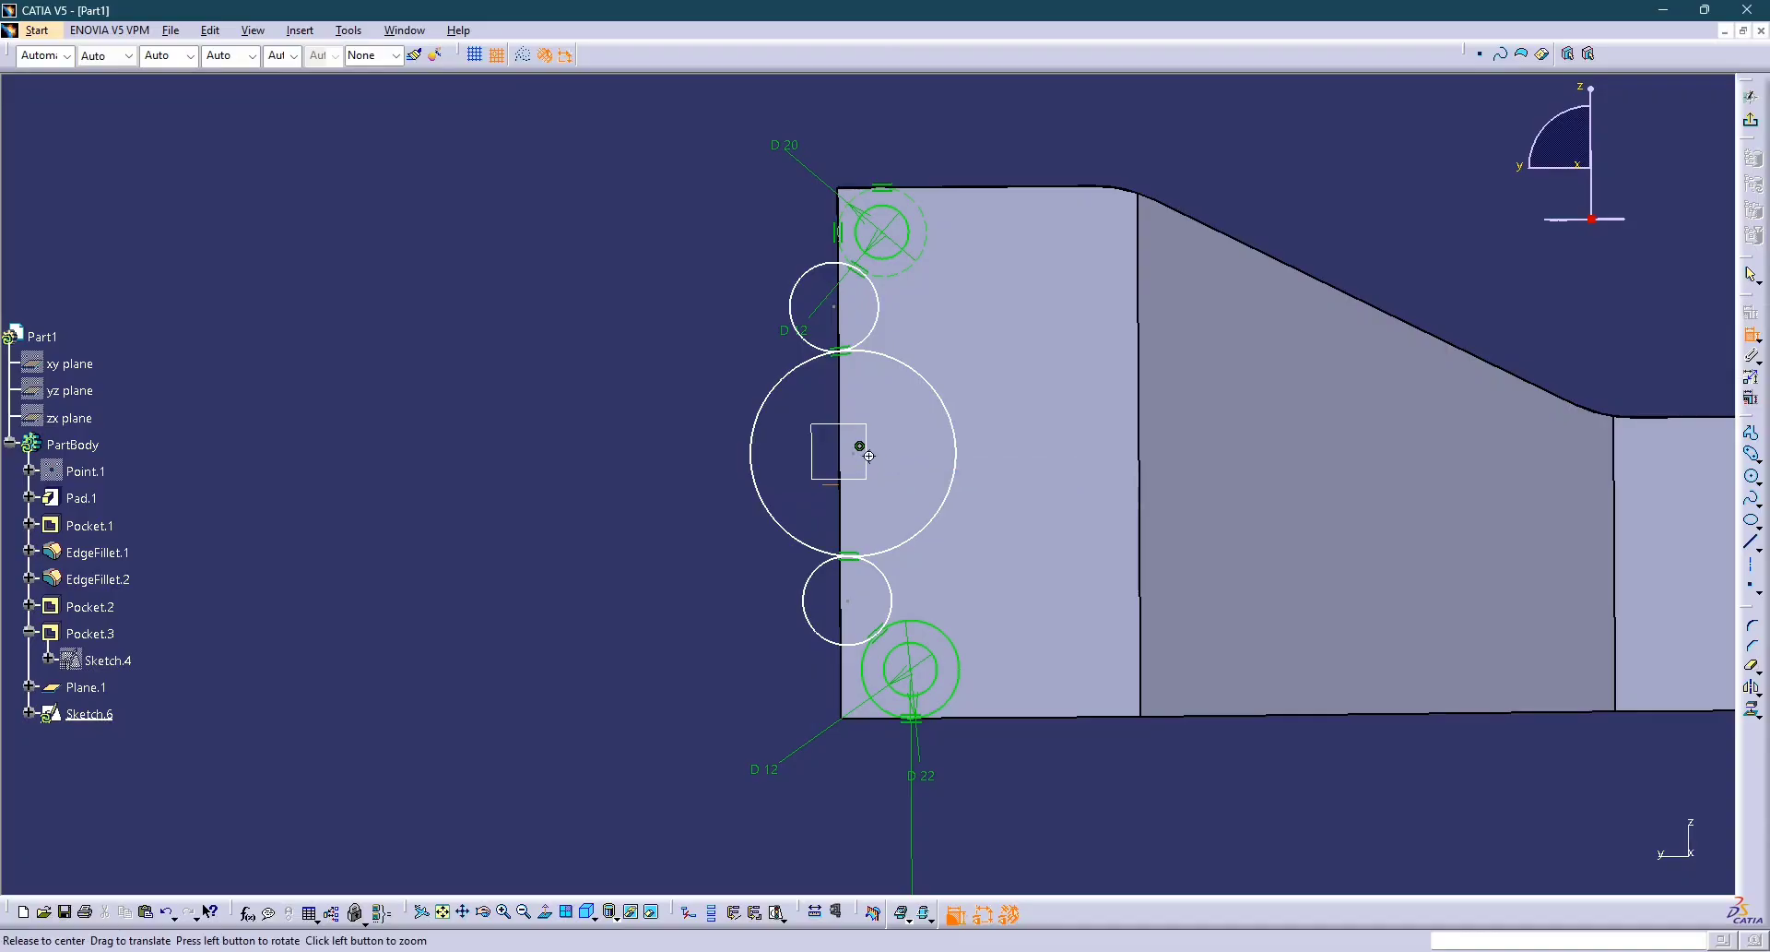
Consult the drawing photo, dimension the middle circle's diameter and set it to 22 mm.
key(alt+Tab)
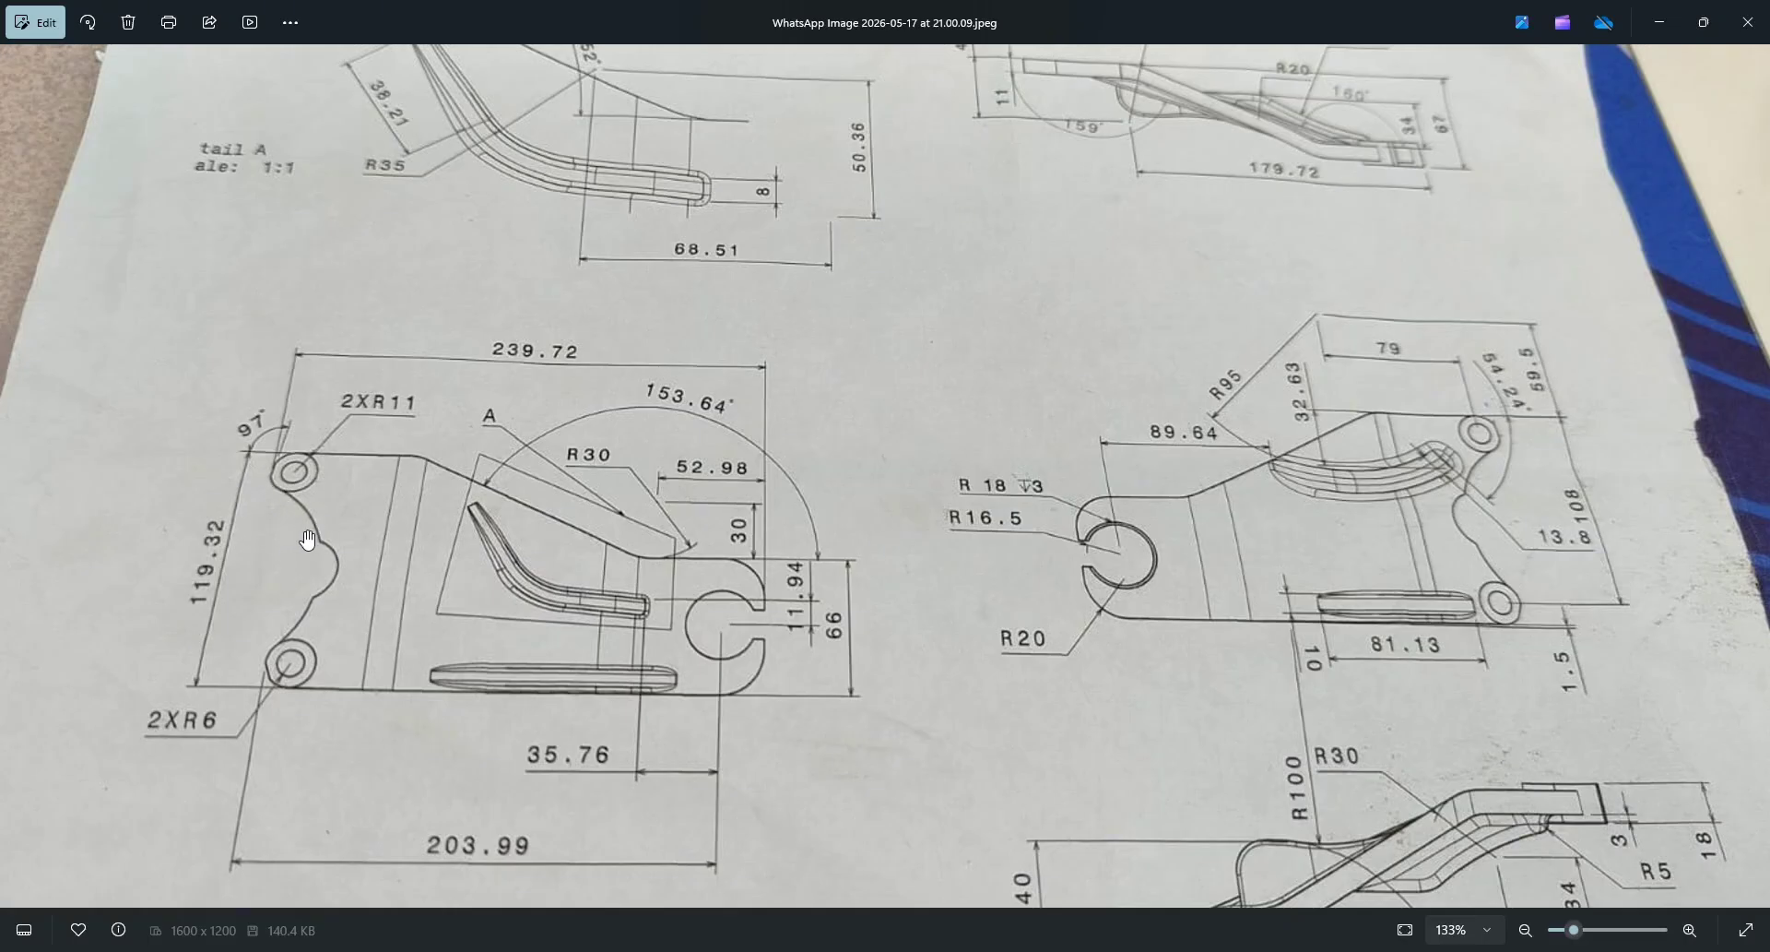
key(alt+Tab)
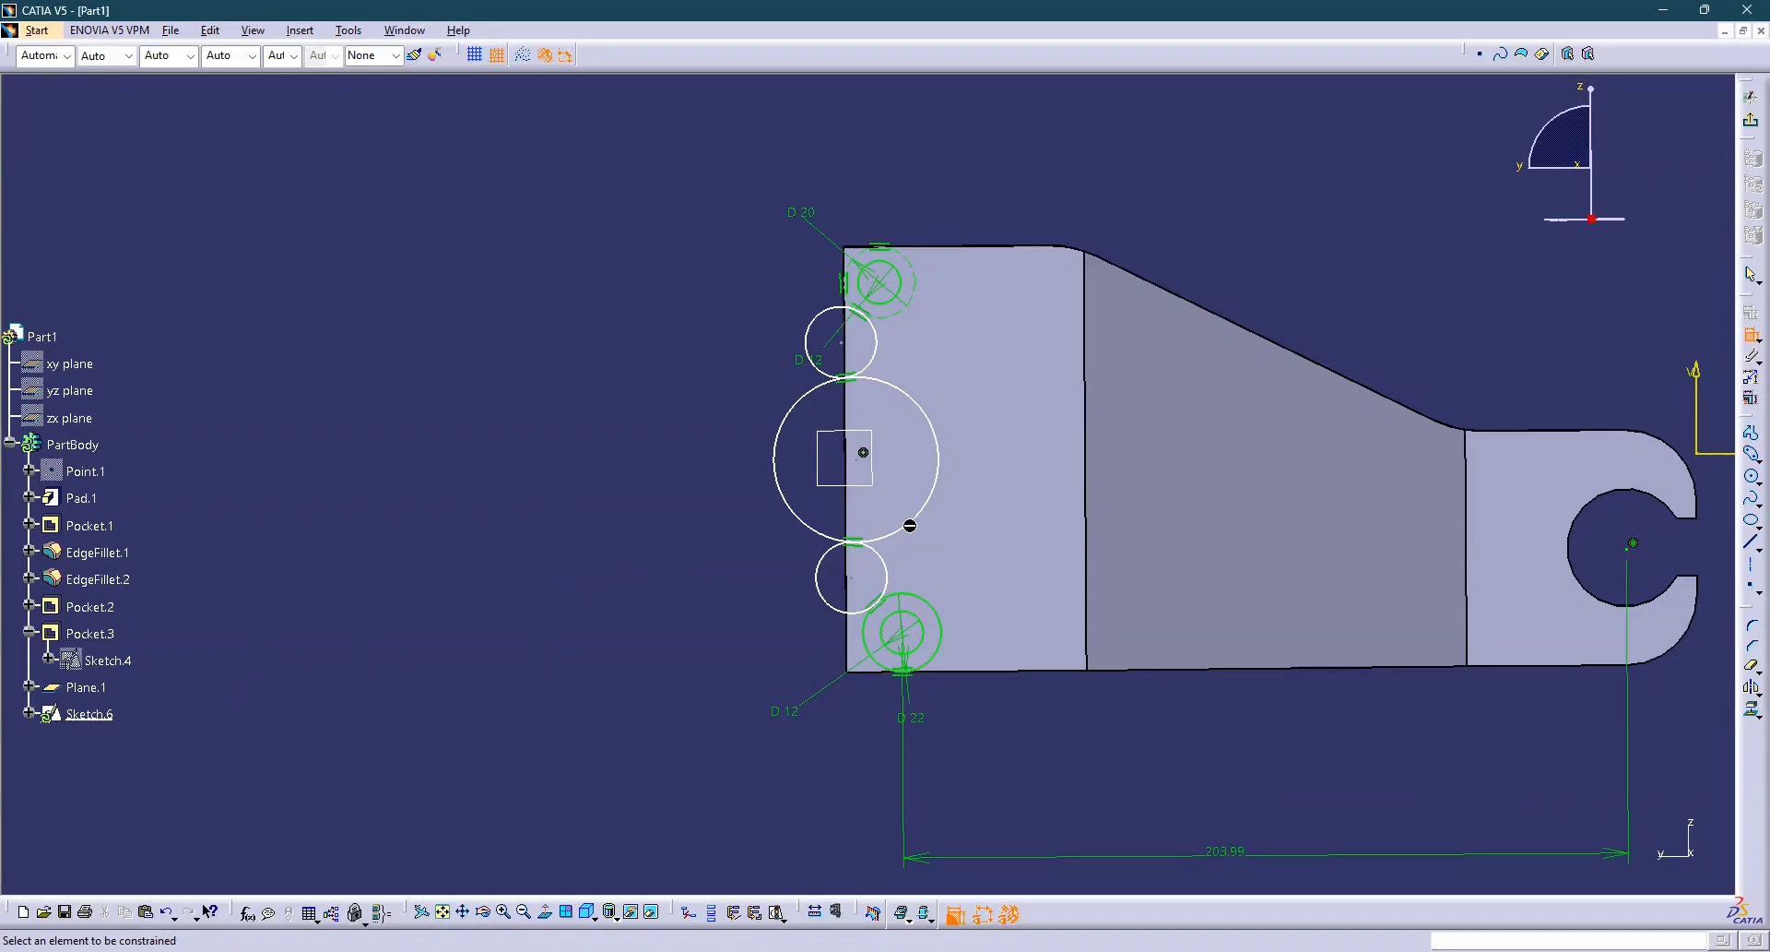
click(920, 503)
click(716, 506)
key(alt+Tab)
key(alt+Tab)
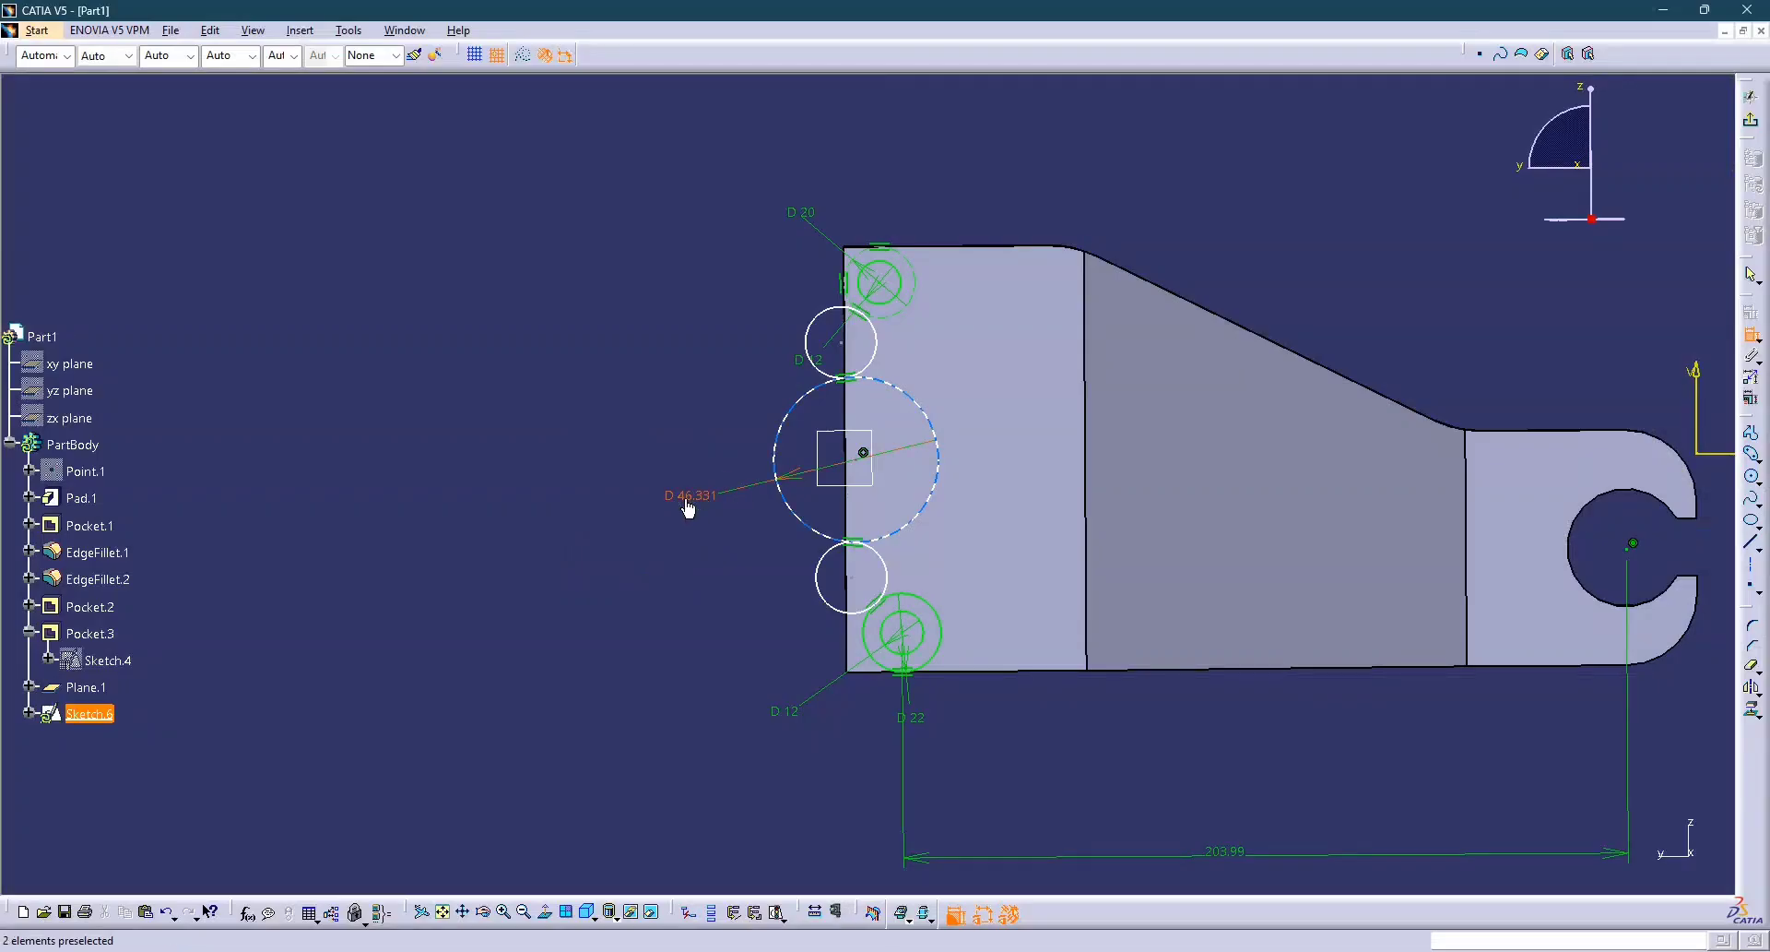
double_click(688, 502)
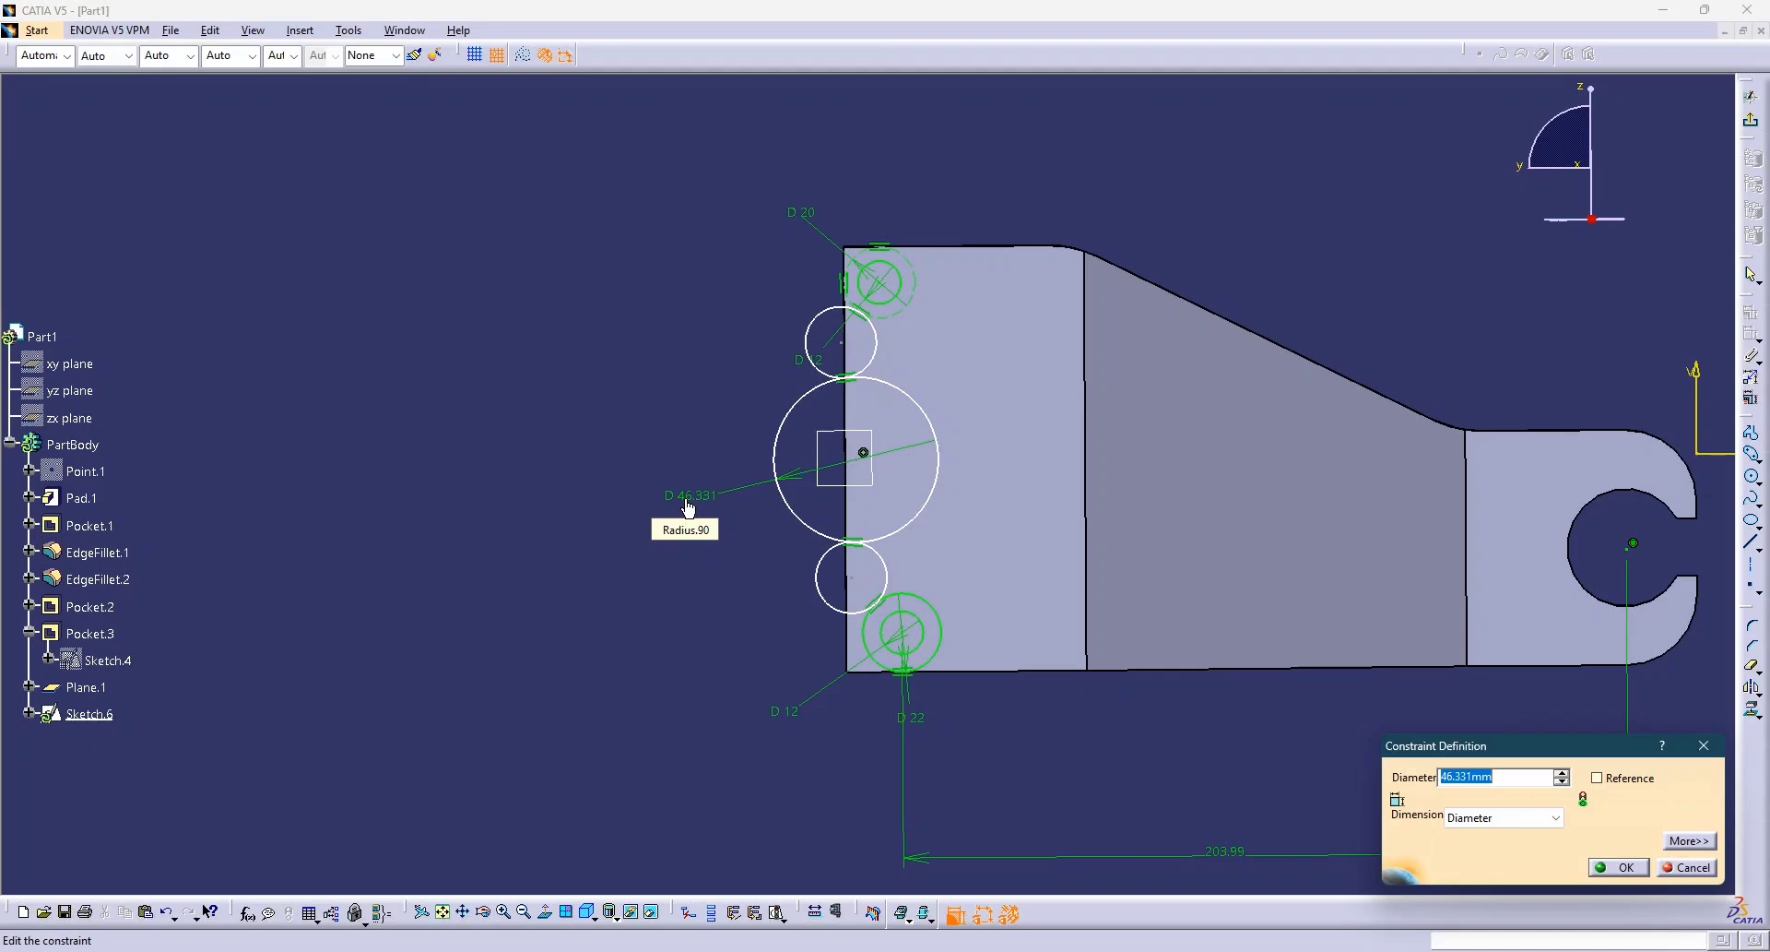
text(22)
key(Return)
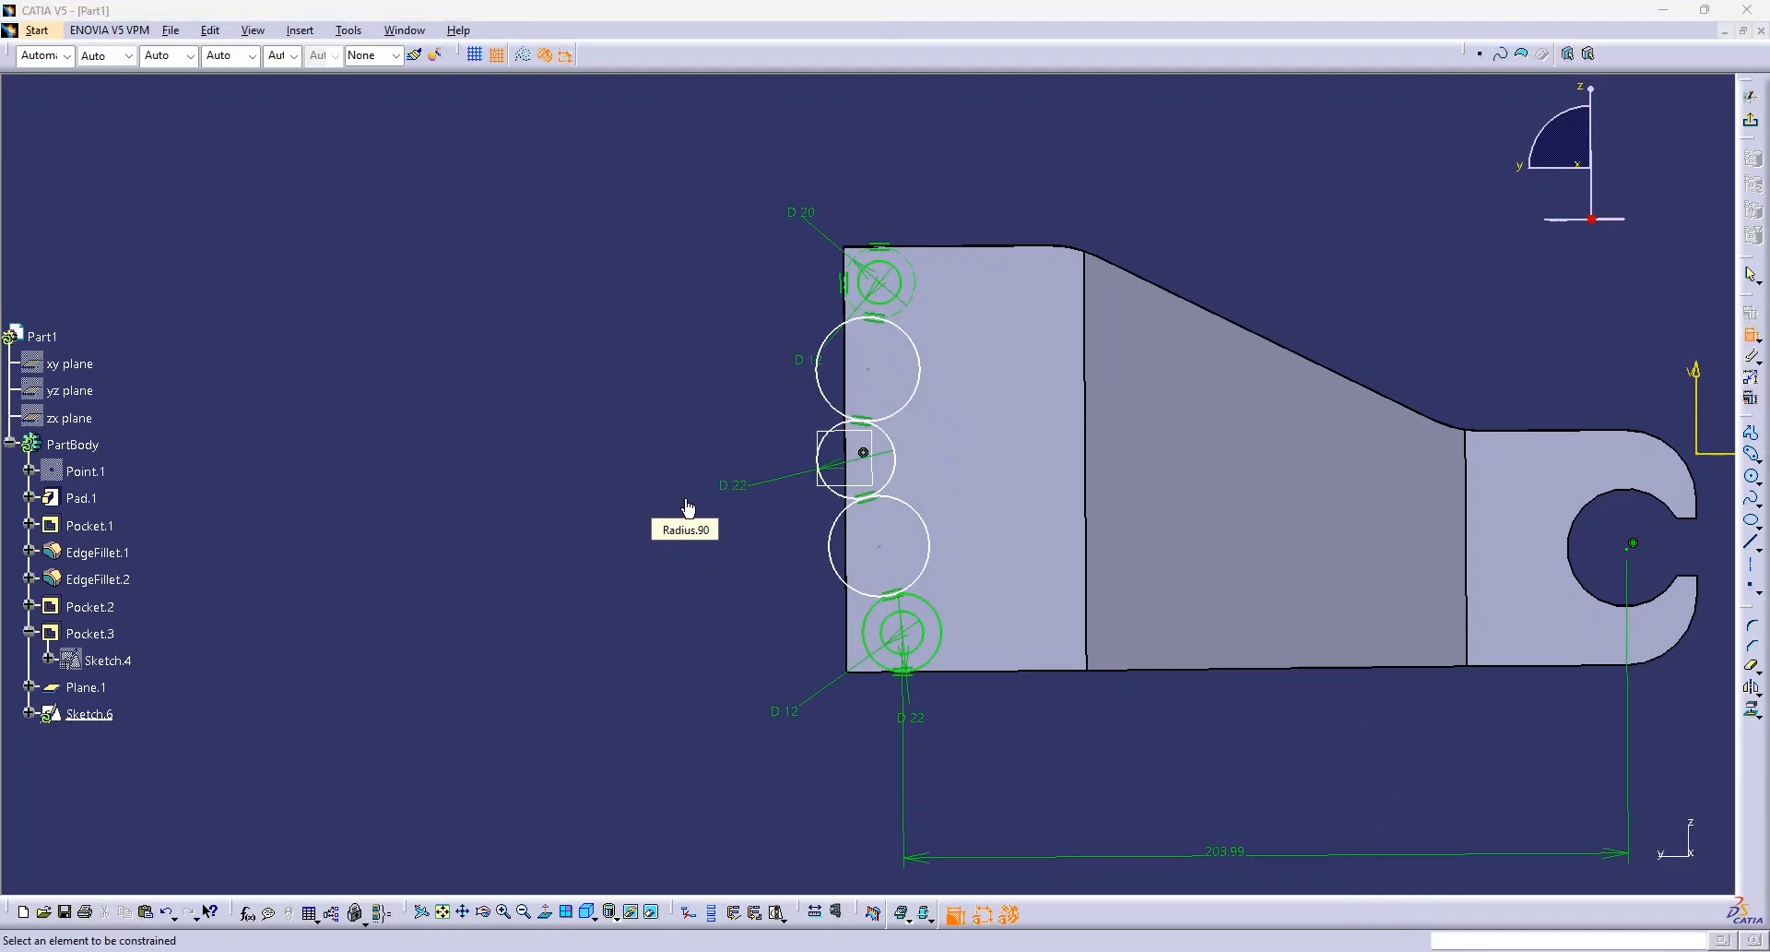
Check the drawing photo, then dimension the middle circle's centre from the wide end's outer edge and set the distance to 10 mm.
key(alt+Tab)
key(alt+Tab)
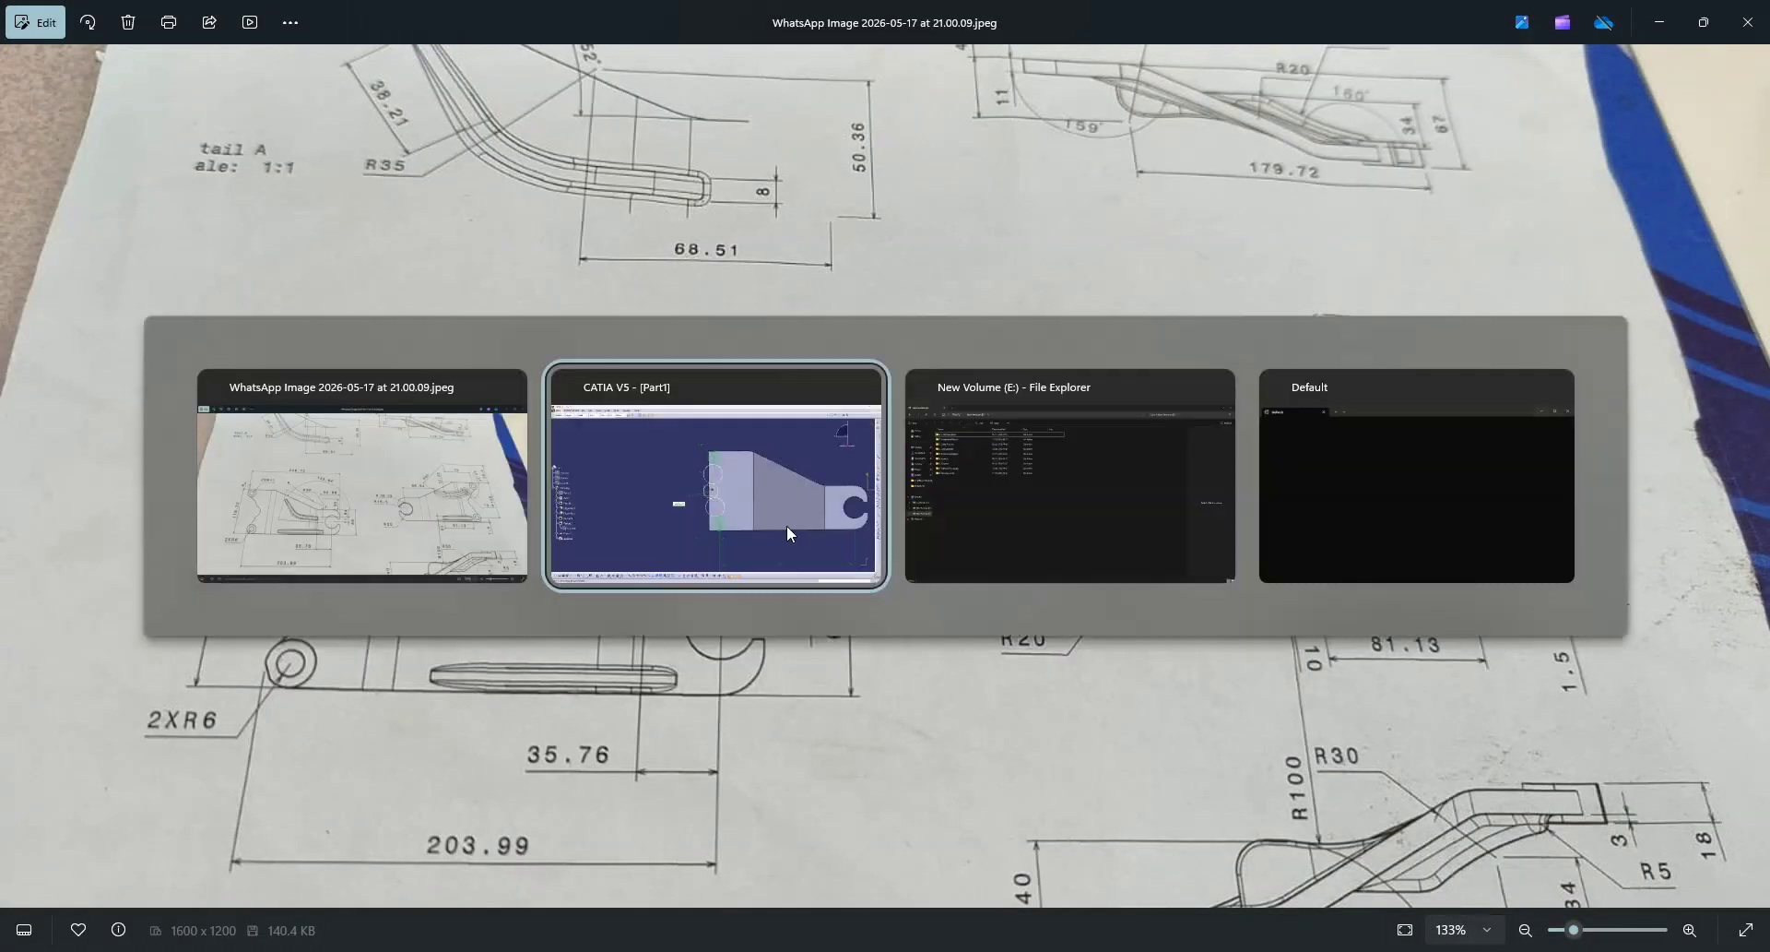
key(alt+Tab)
key(alt+Tab)
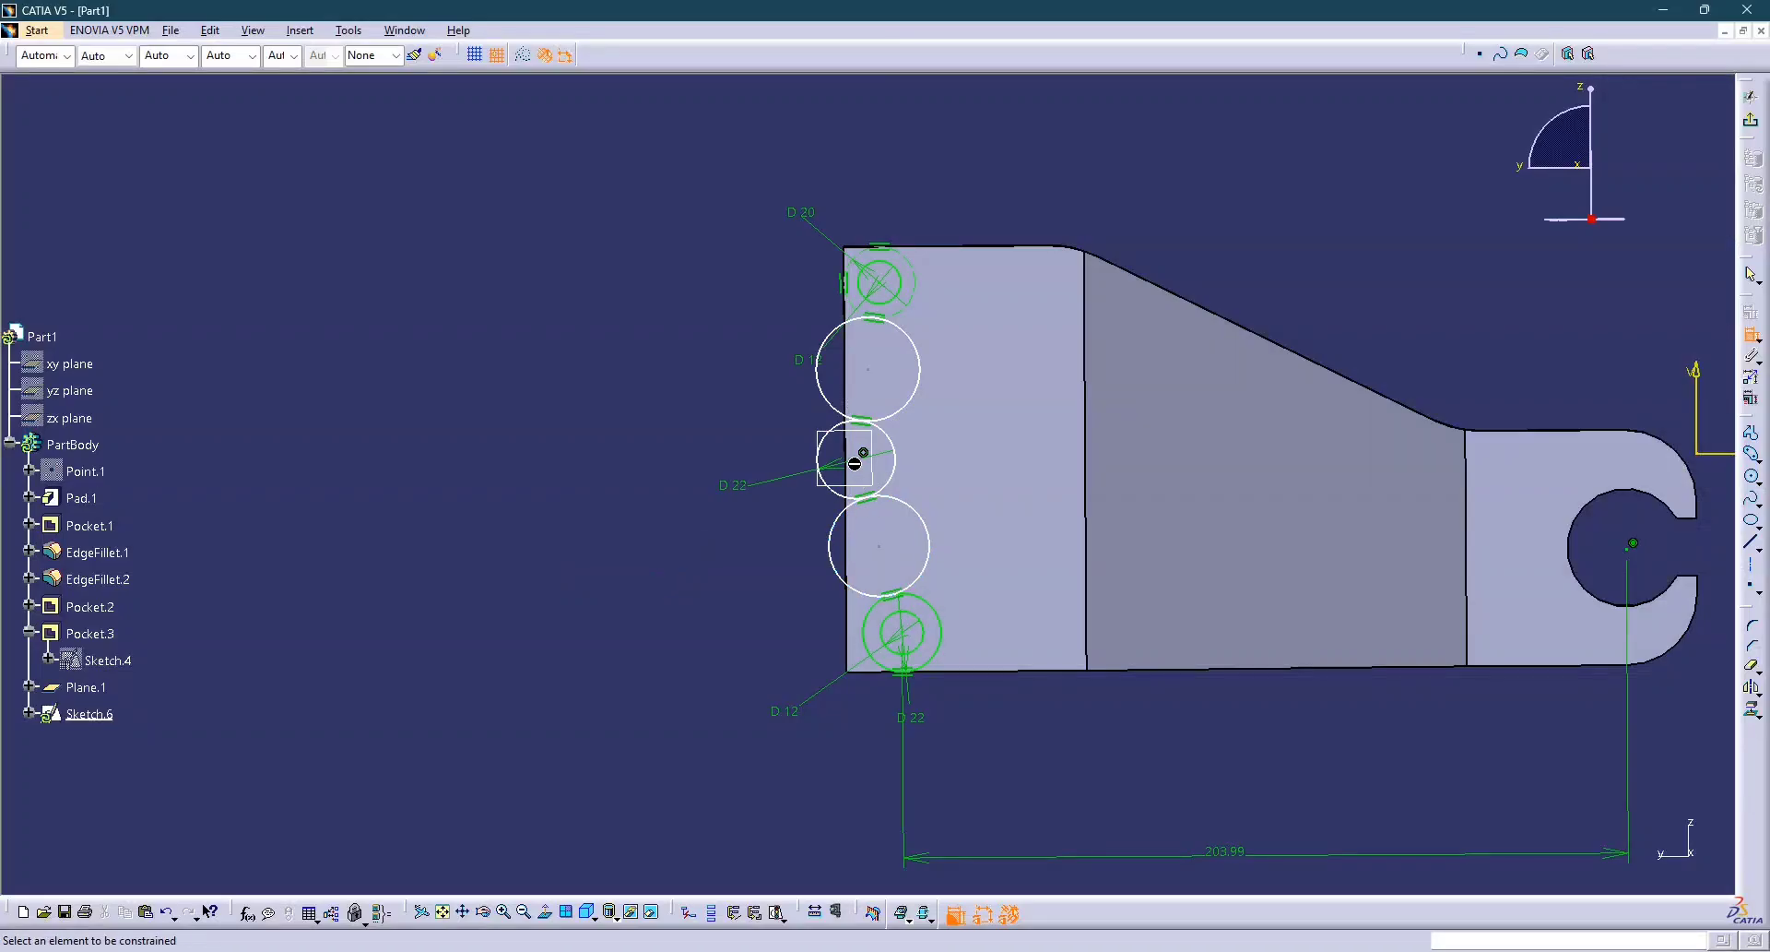
click(853, 386)
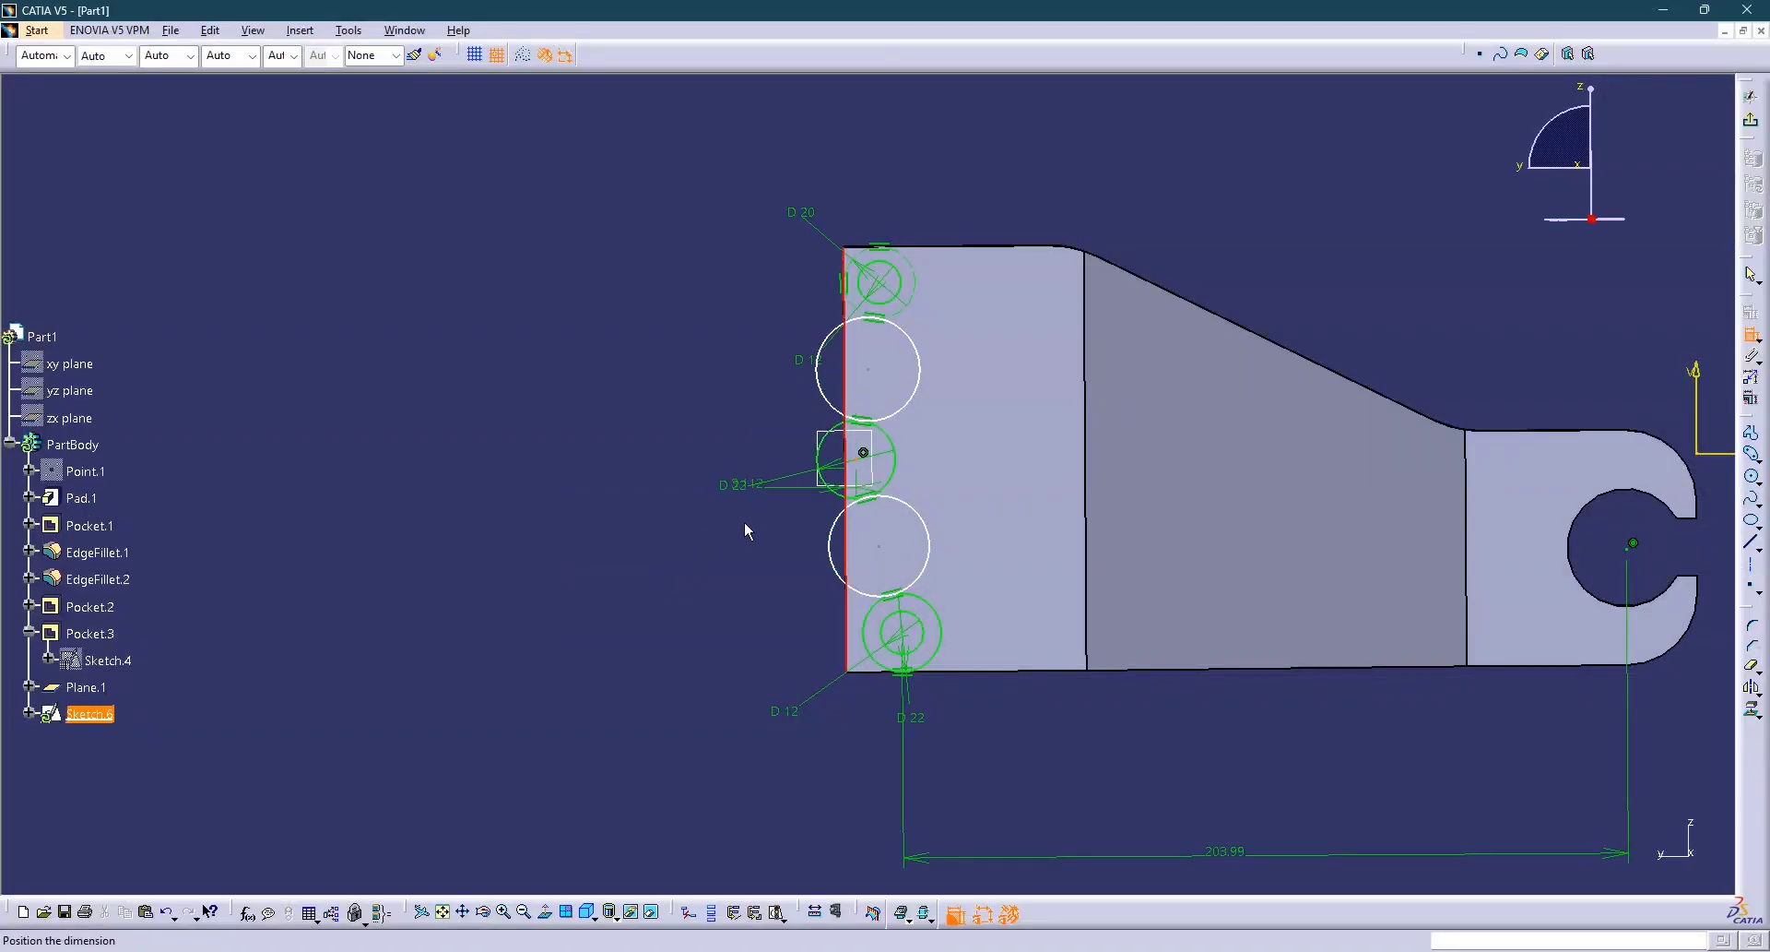
click(709, 384)
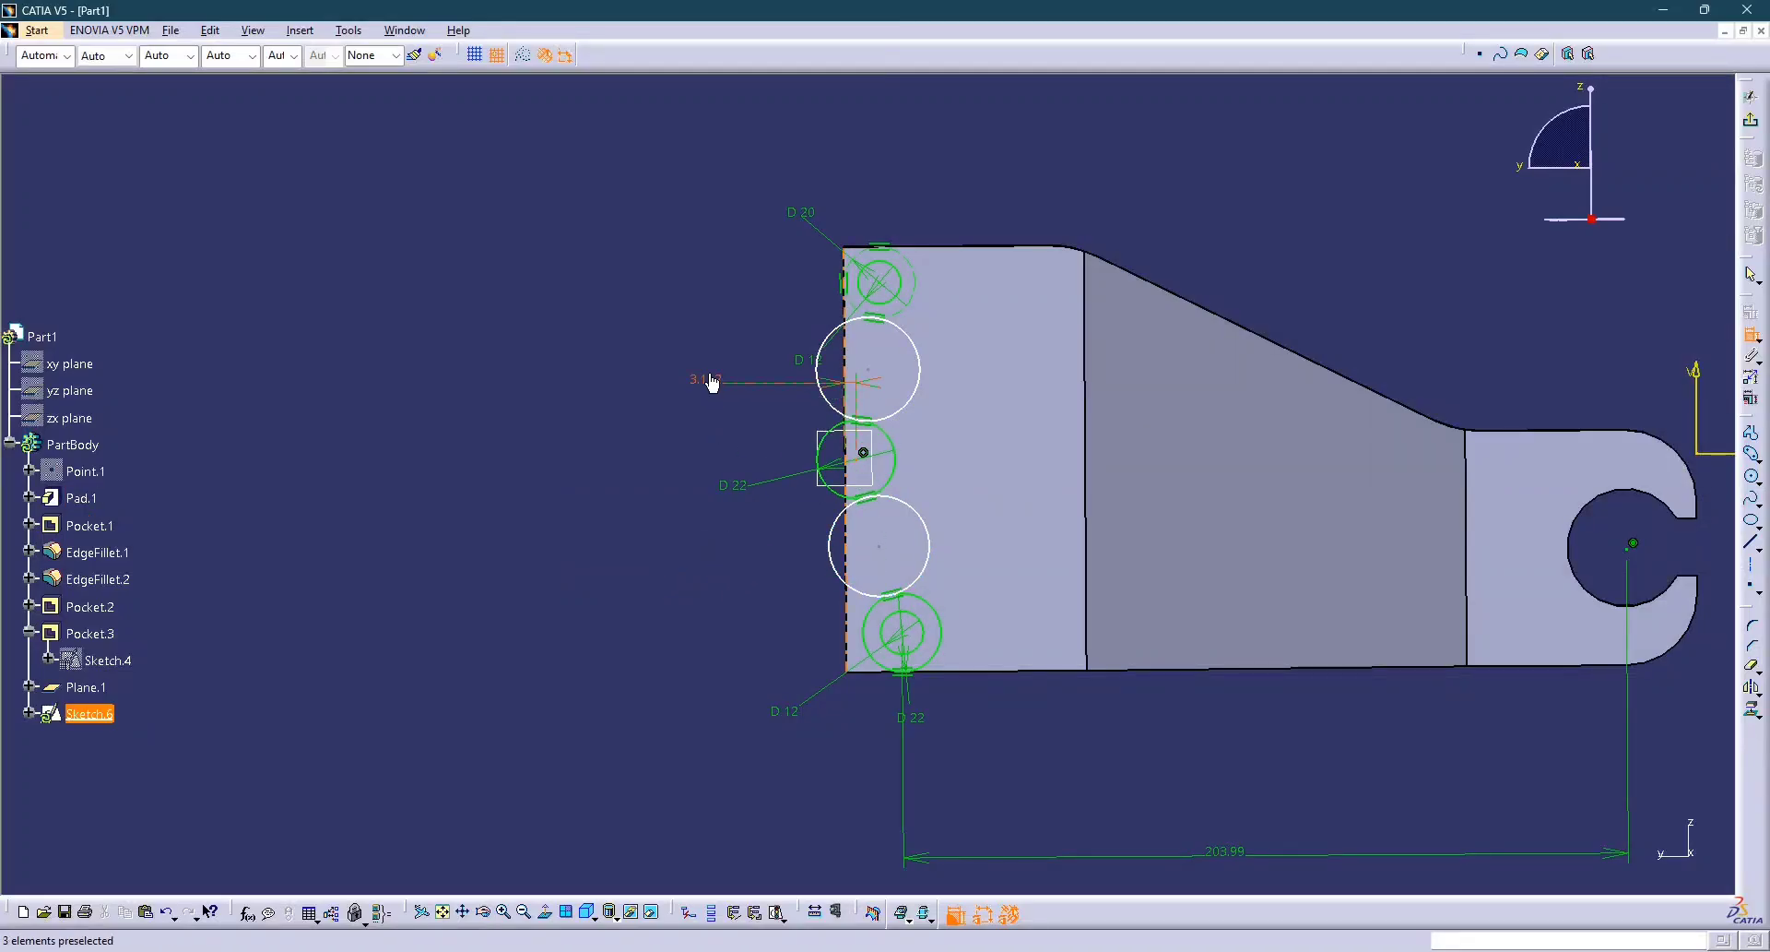
double_click(711, 383)
text(10)
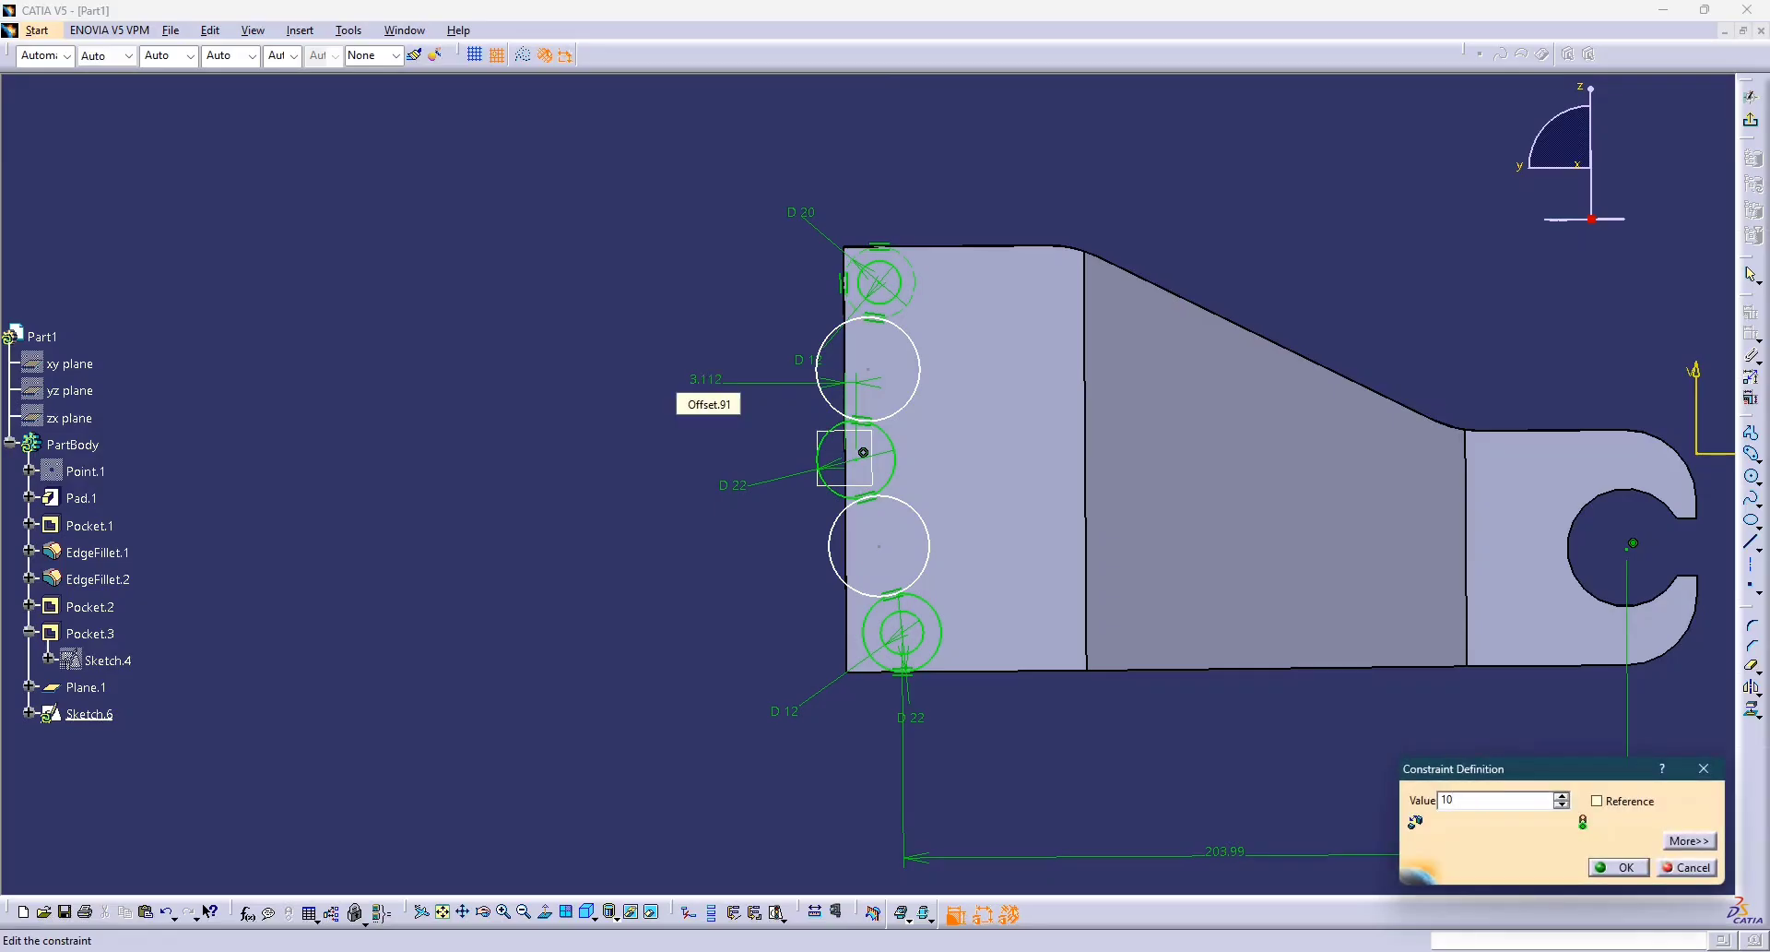
key(Return)
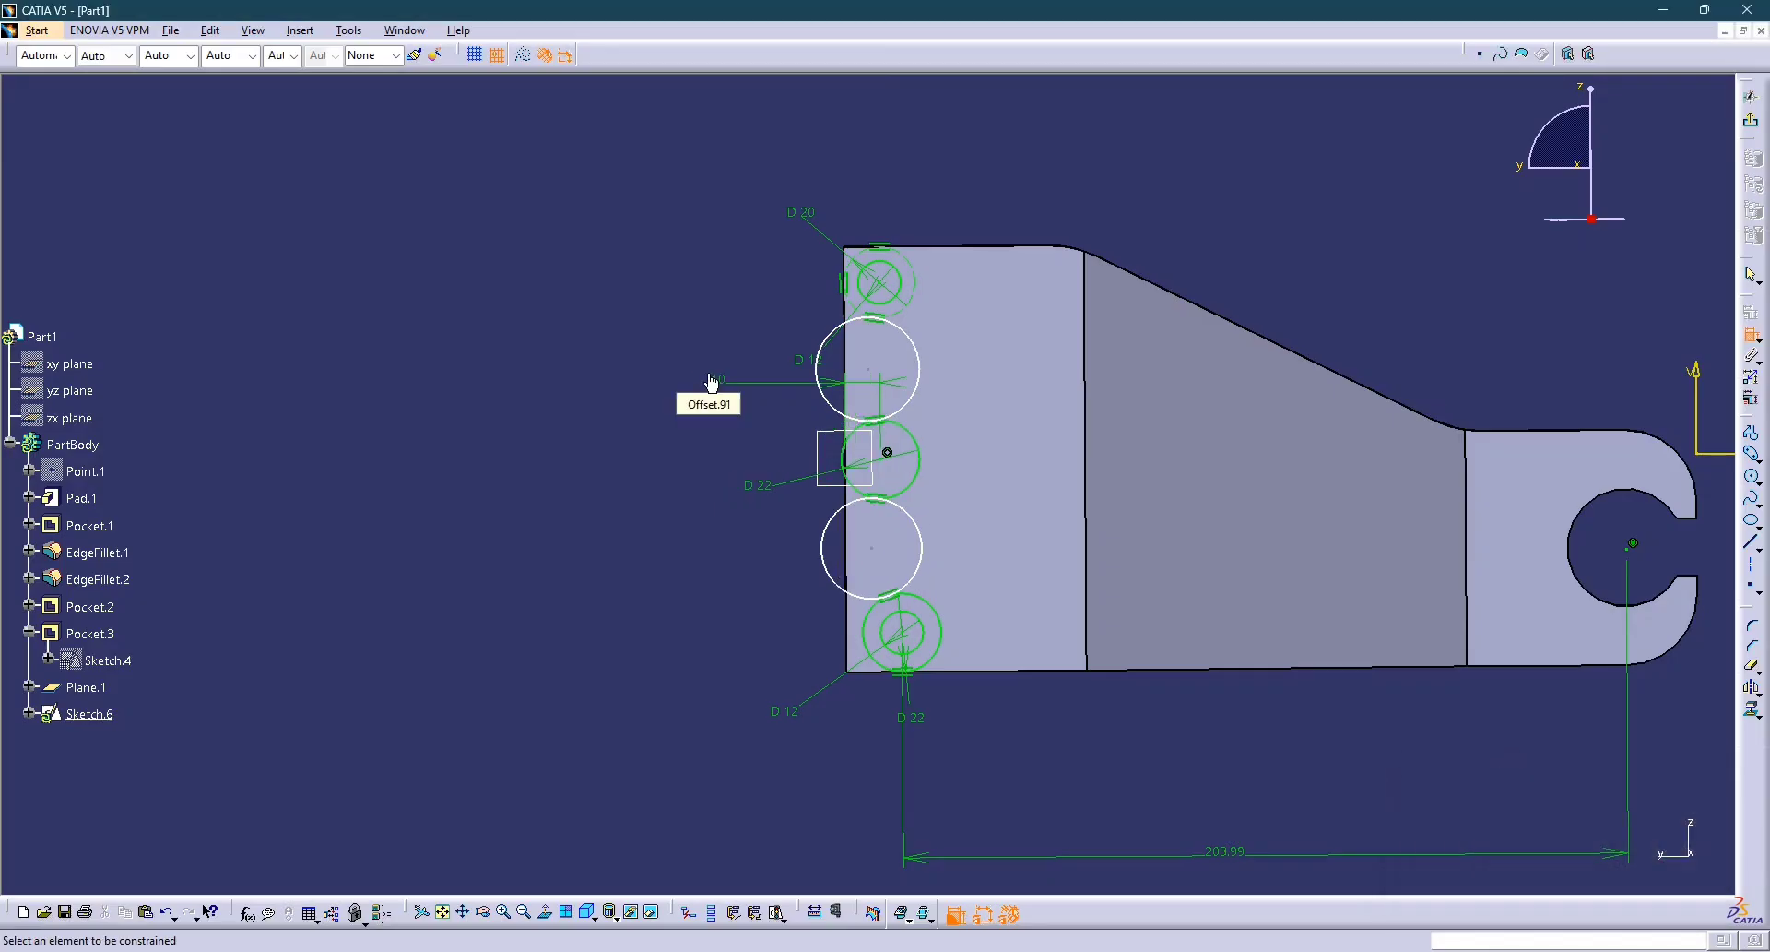
Set the distance from the middle circle's centre to the wide end's outer edge to 25 mm.
double_click(712, 383)
text(1)
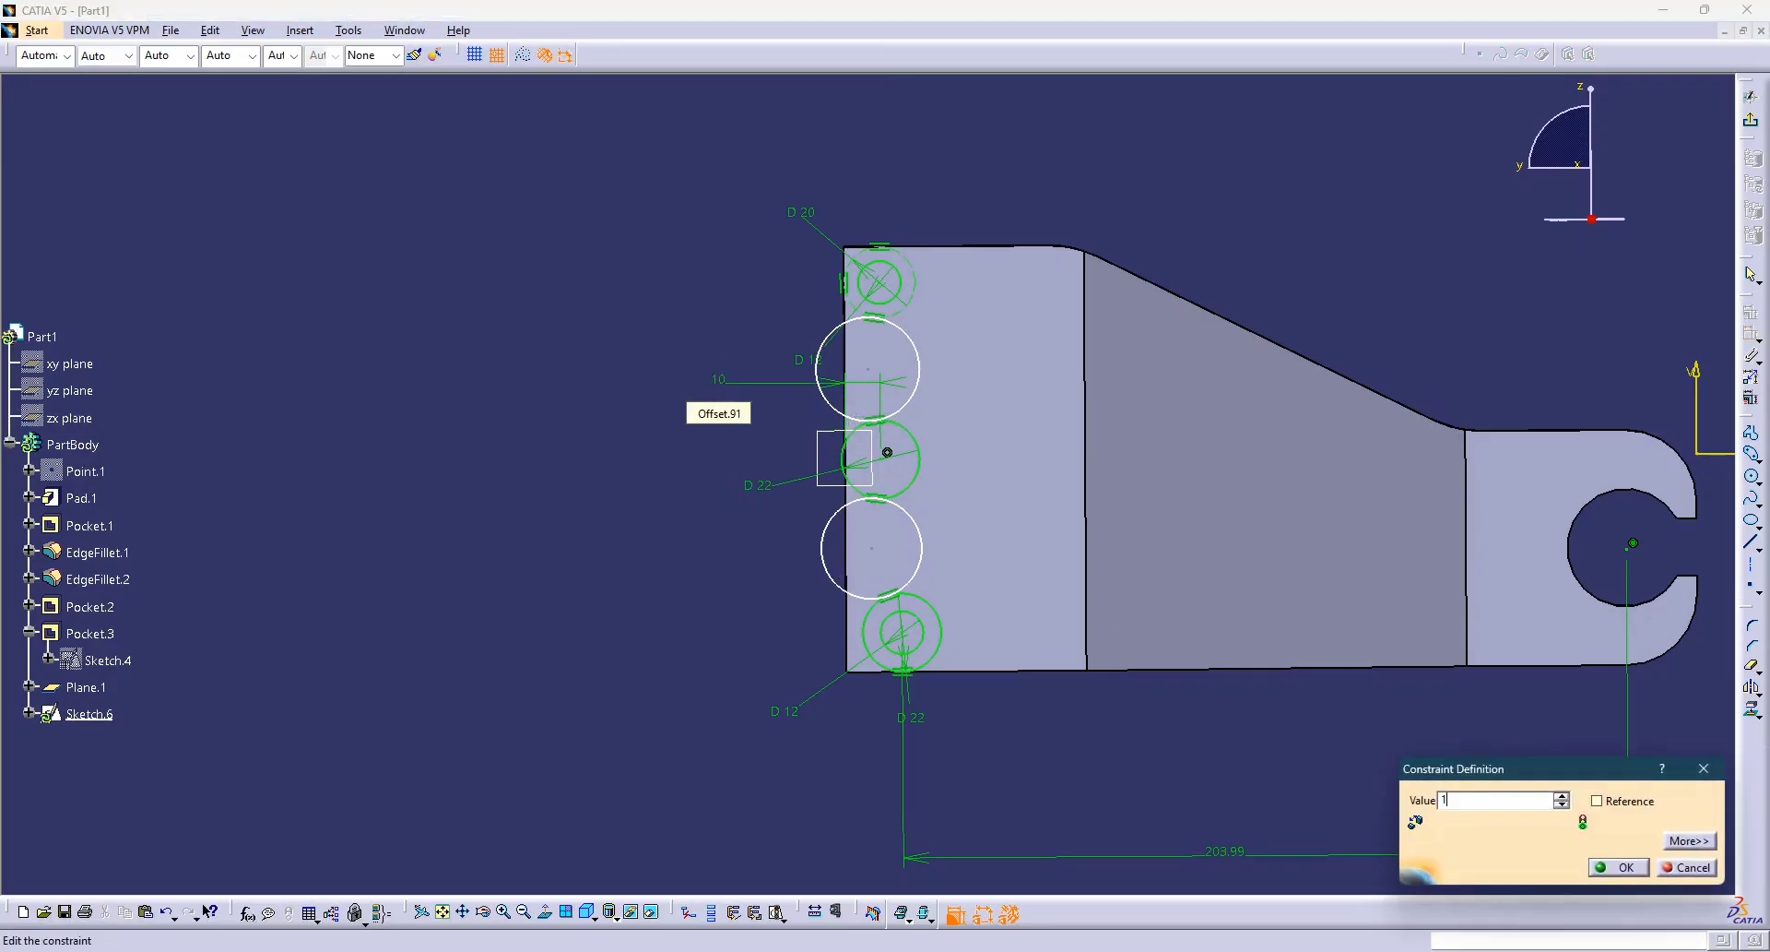
text(5)
key(Return)
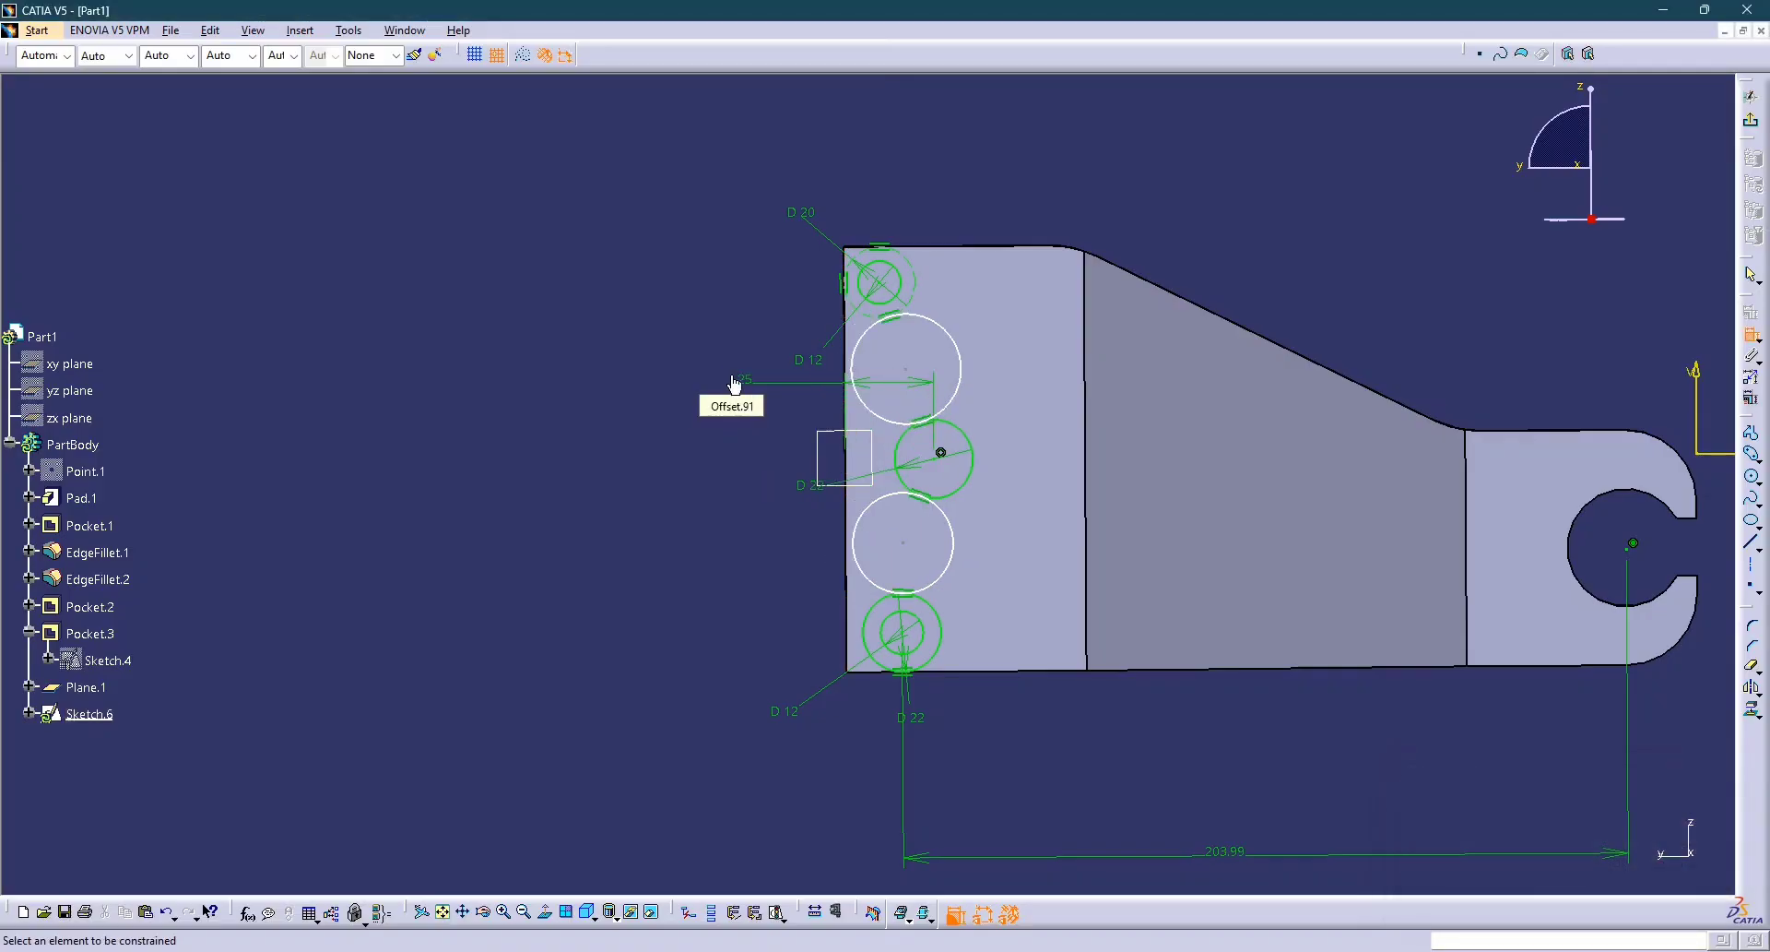
Set the middle circle's centre distance from the wide end's outer edge to 30 mm and compare the sketch with the drawing photo.
key(alt+Tab)
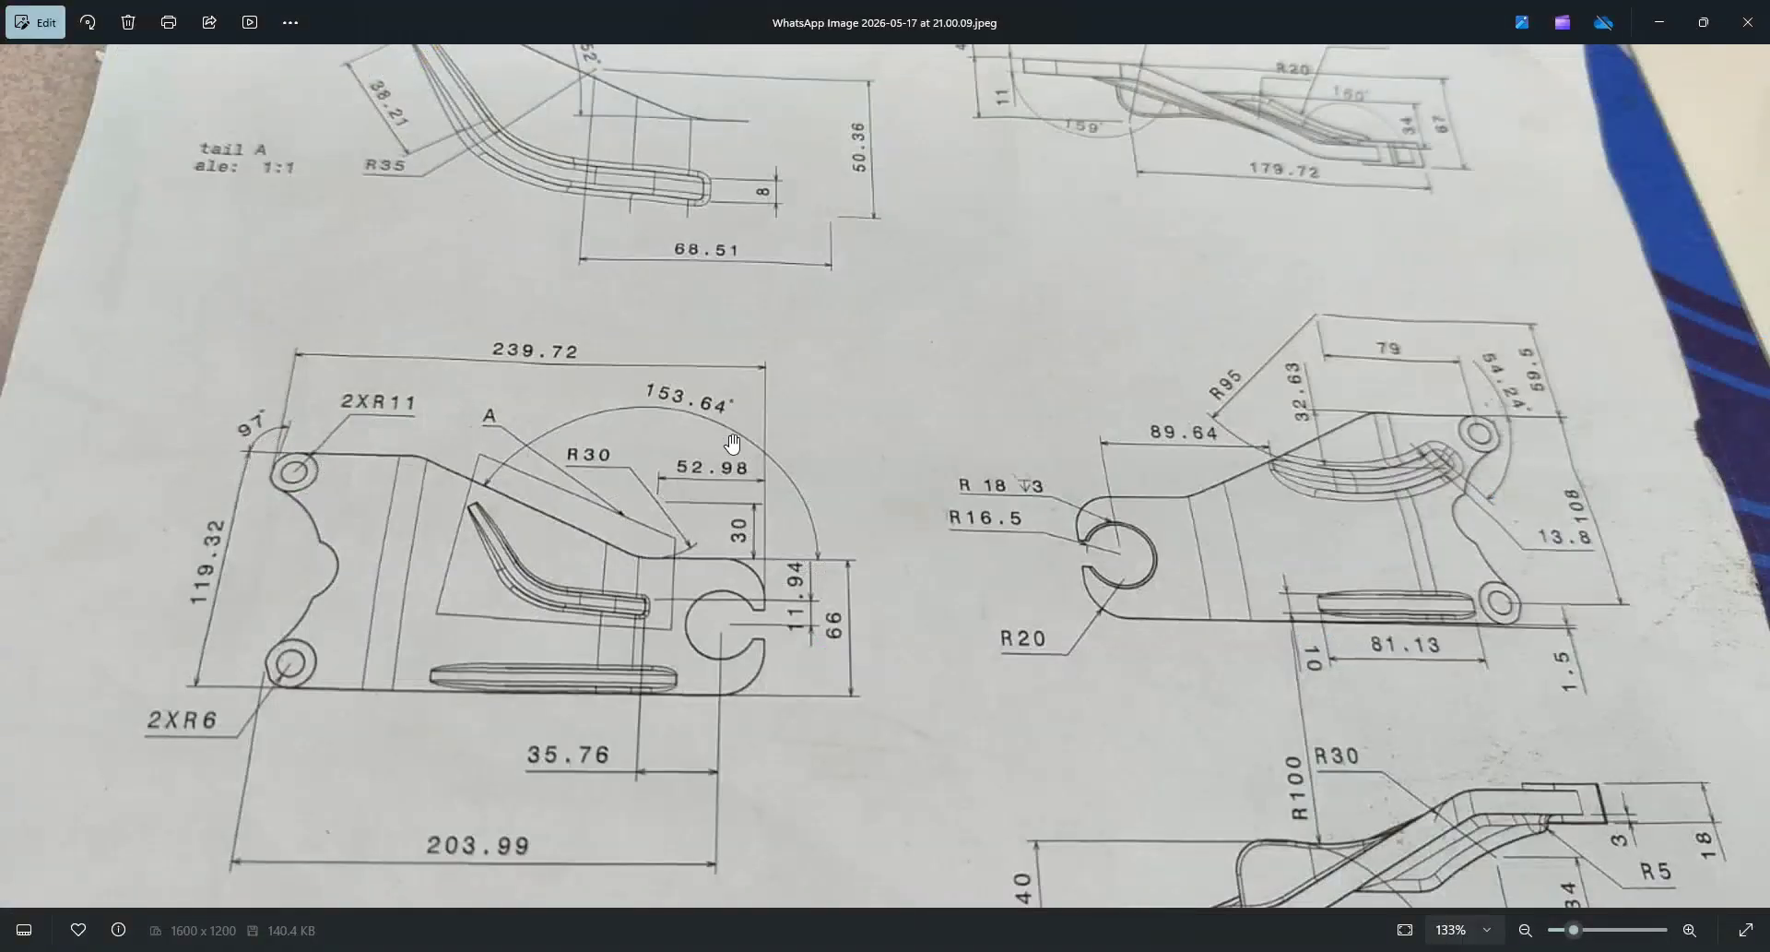
key(alt+Tab)
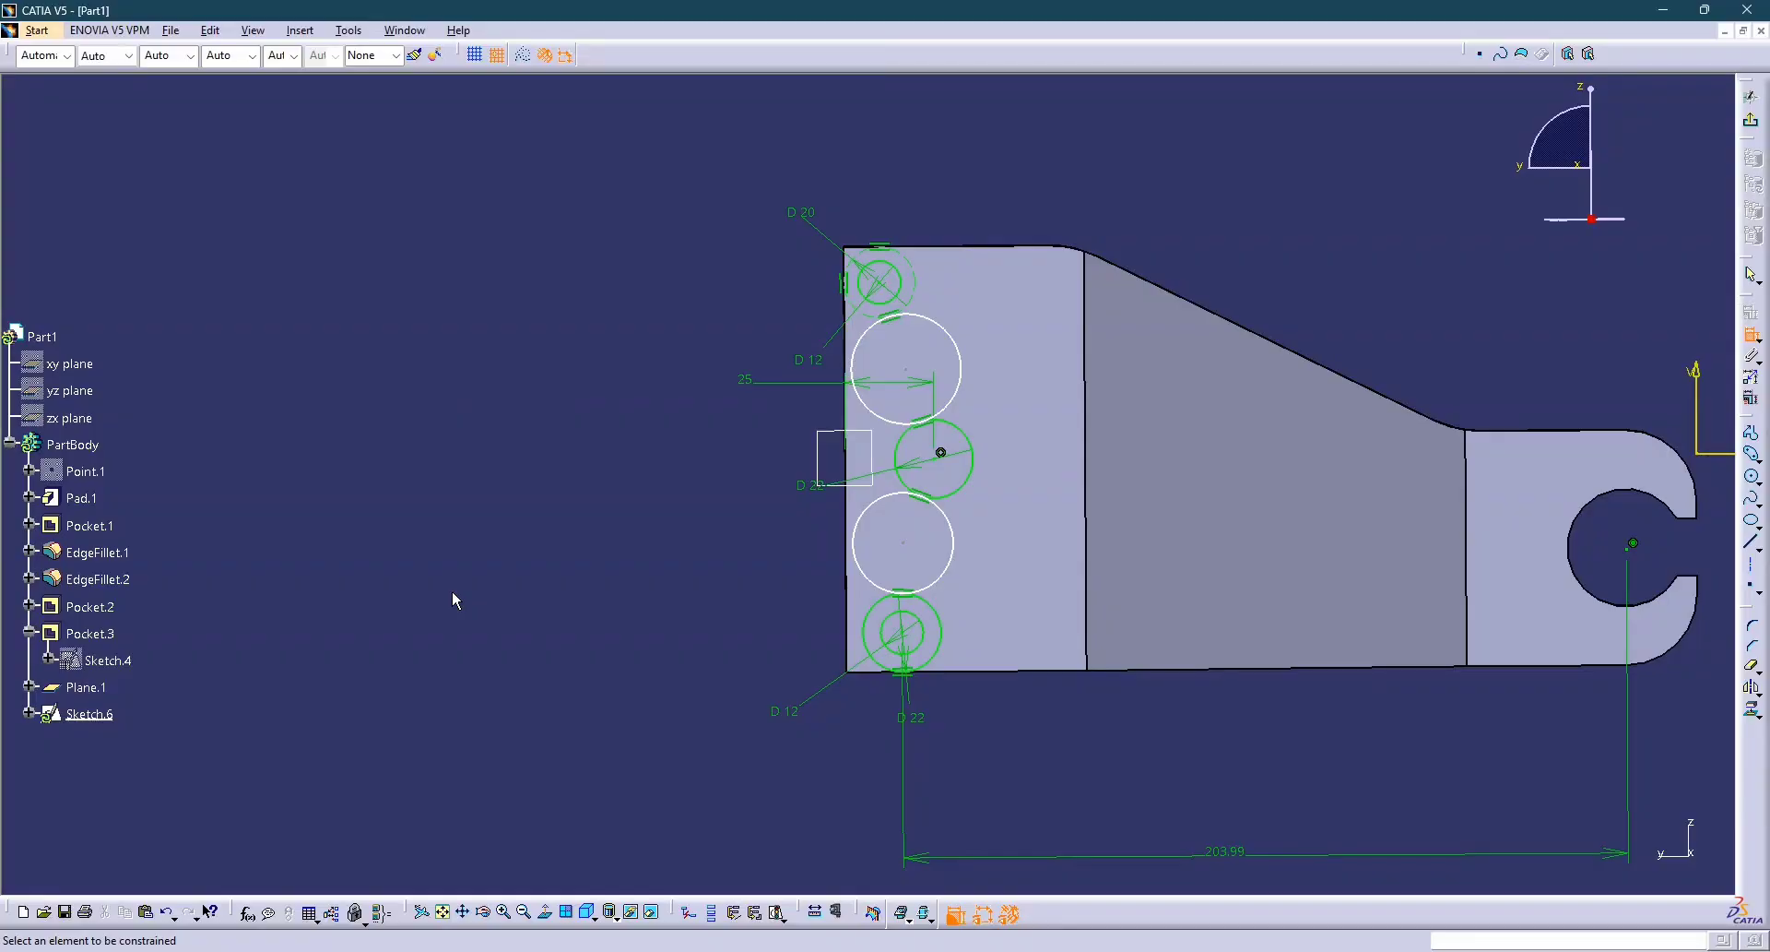
double_click(746, 379)
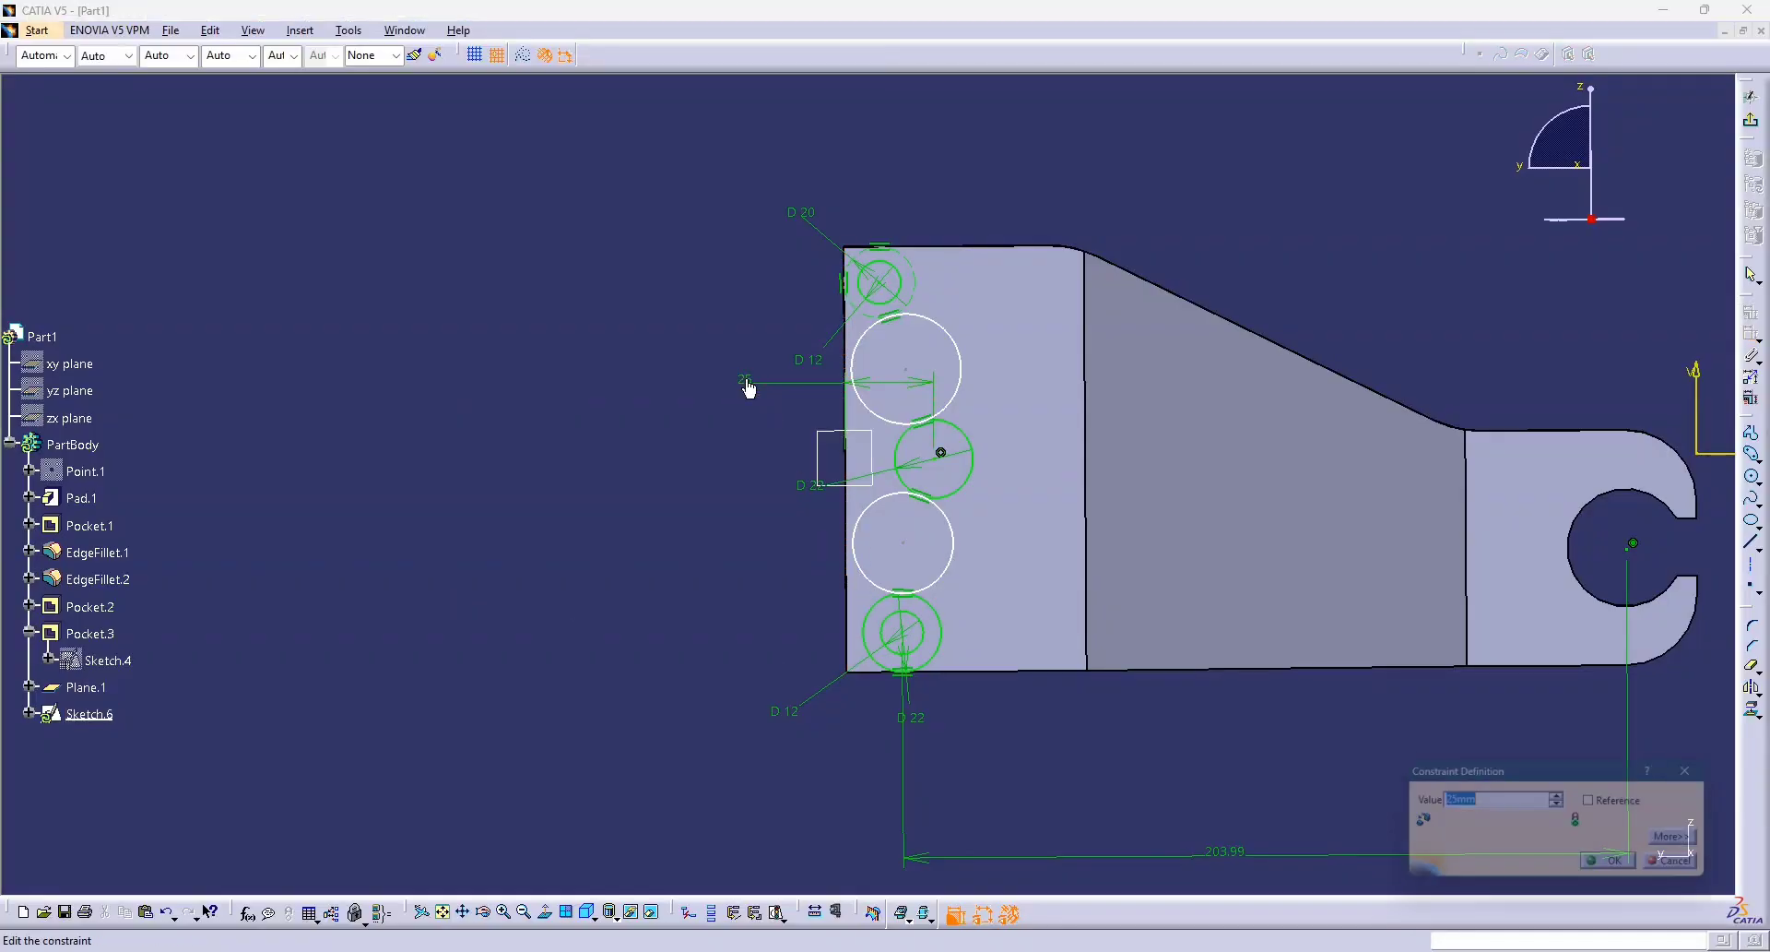
key(Return)
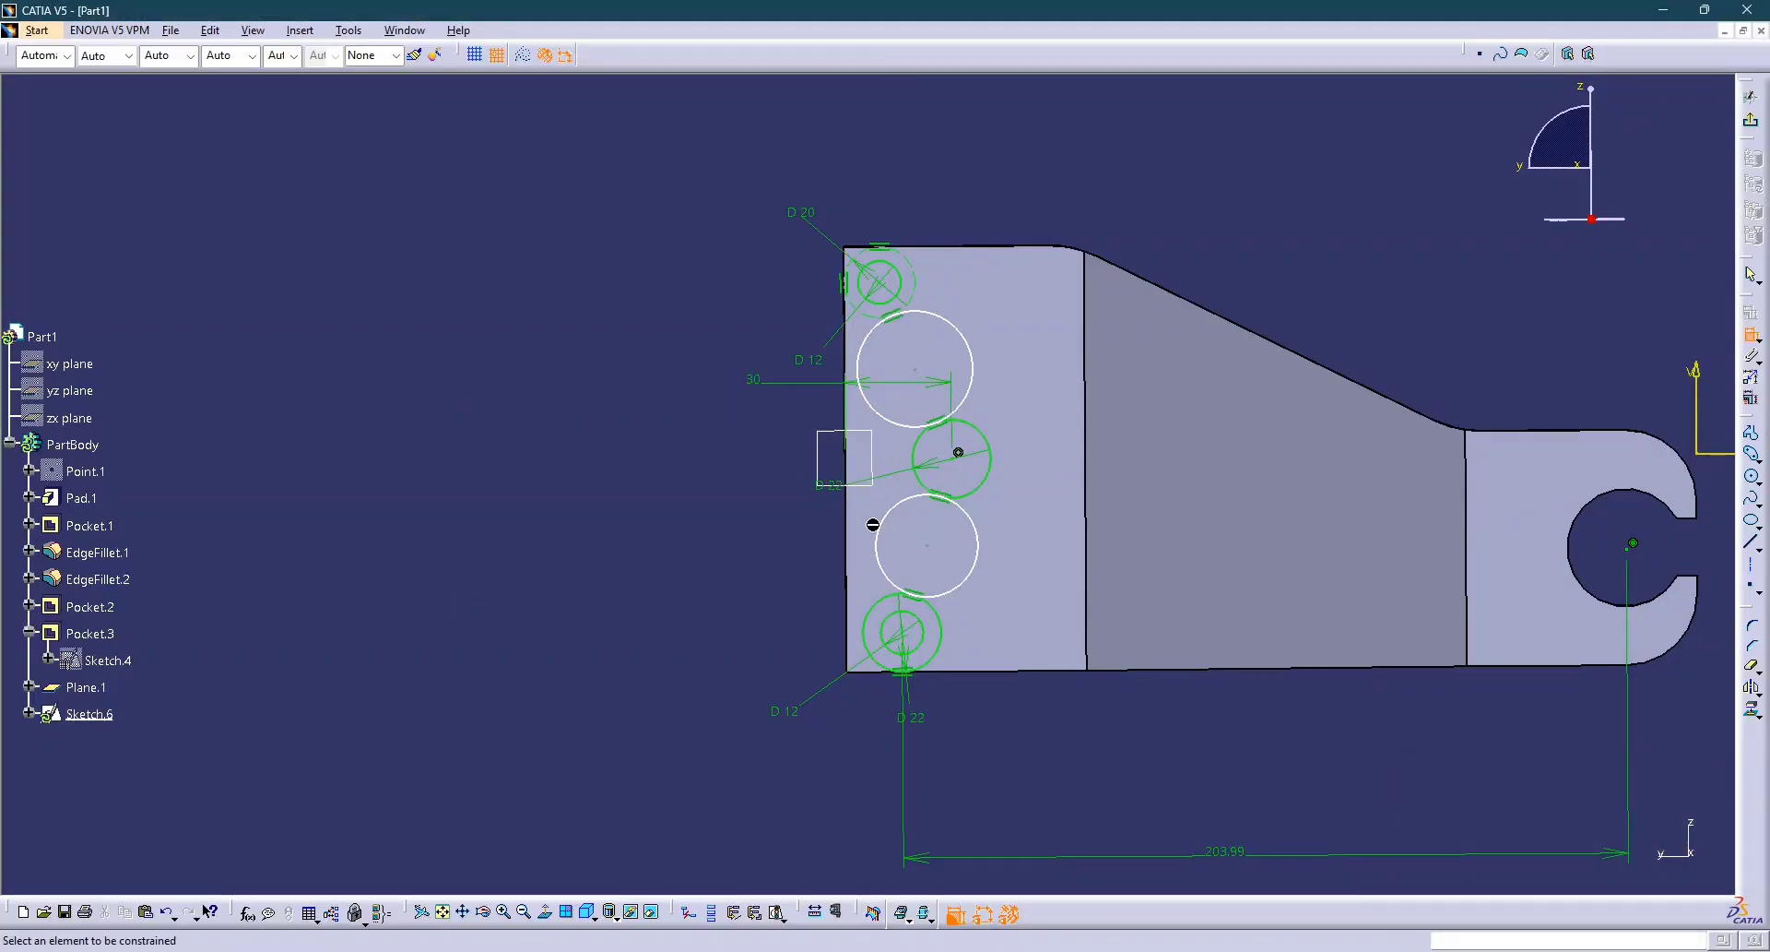
key(alt+Tab)
key(alt+Tab)
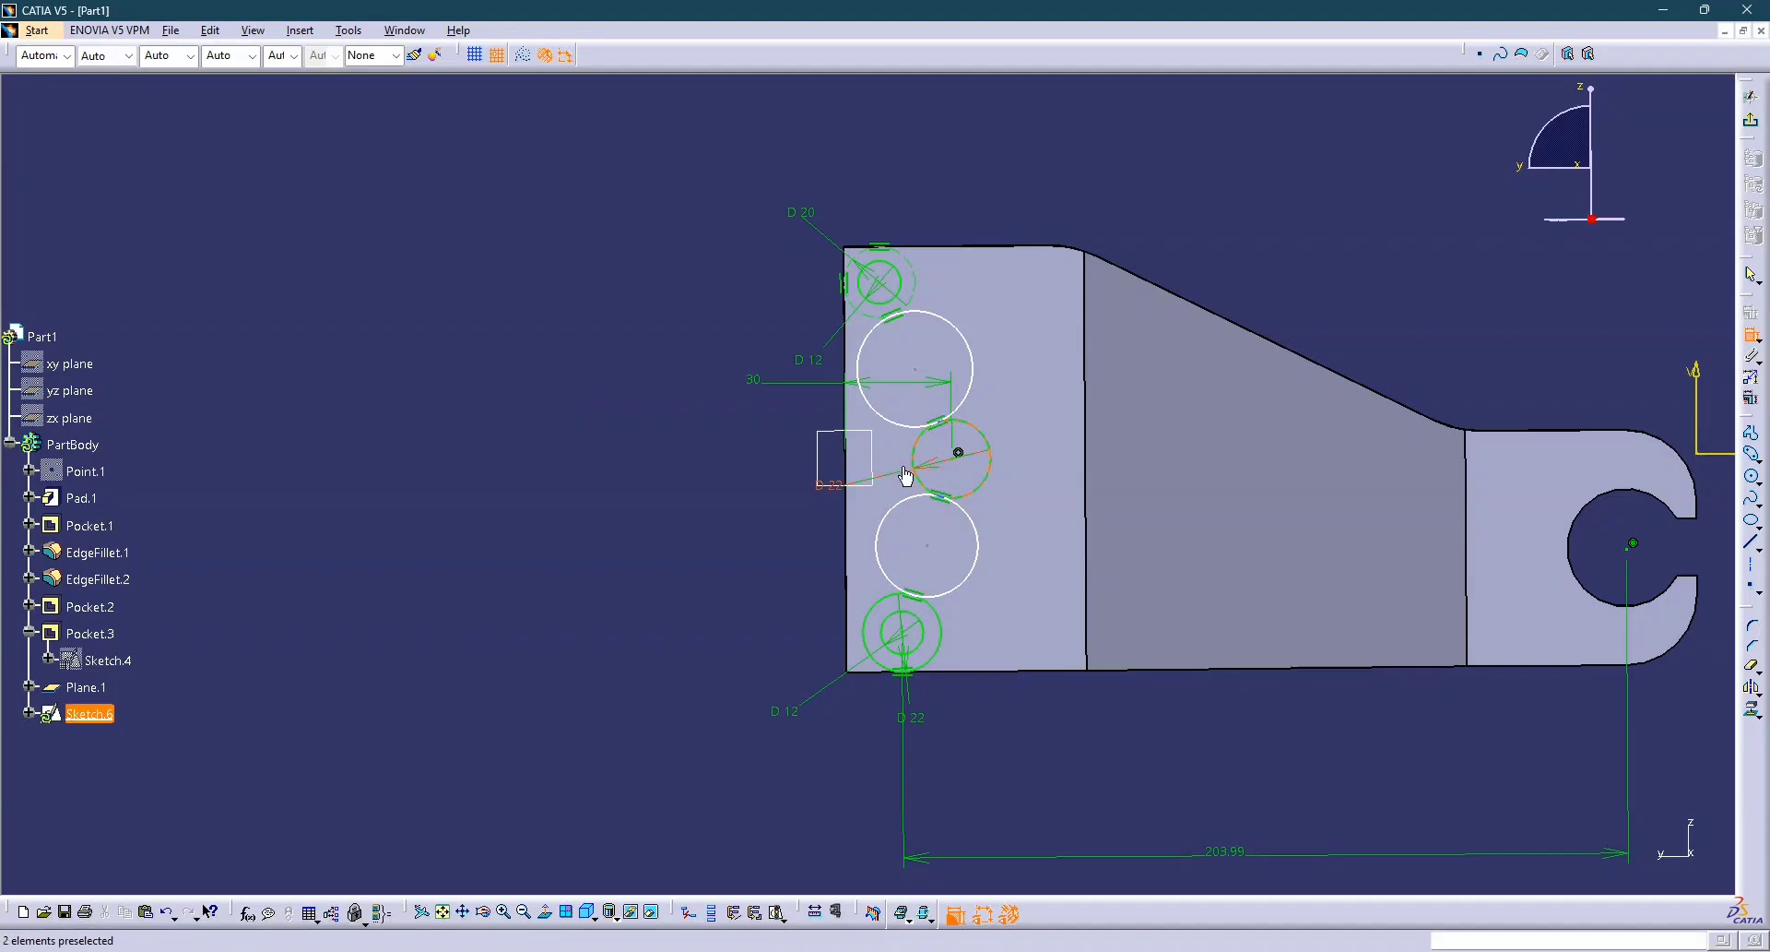
key(alt+Tab)
key(alt+Tab)
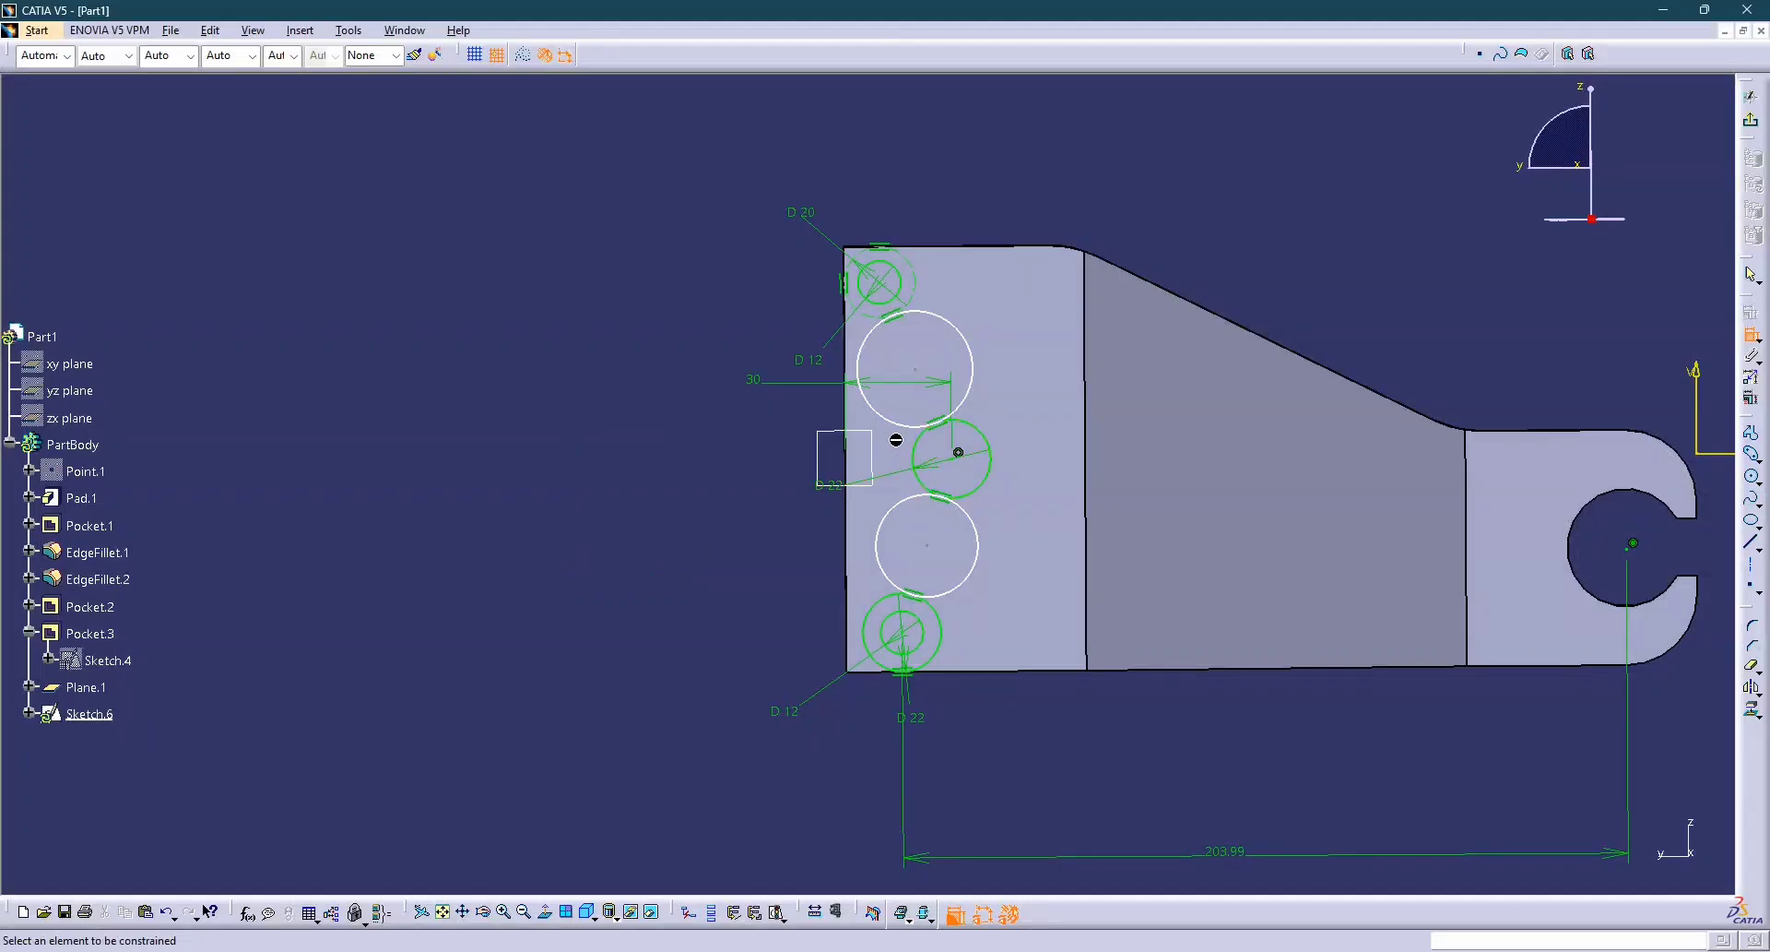
Dimension the diameter of the circle between the upper boss and the middle circle, set it to 70 mm and check the drawing photo.
click(892, 423)
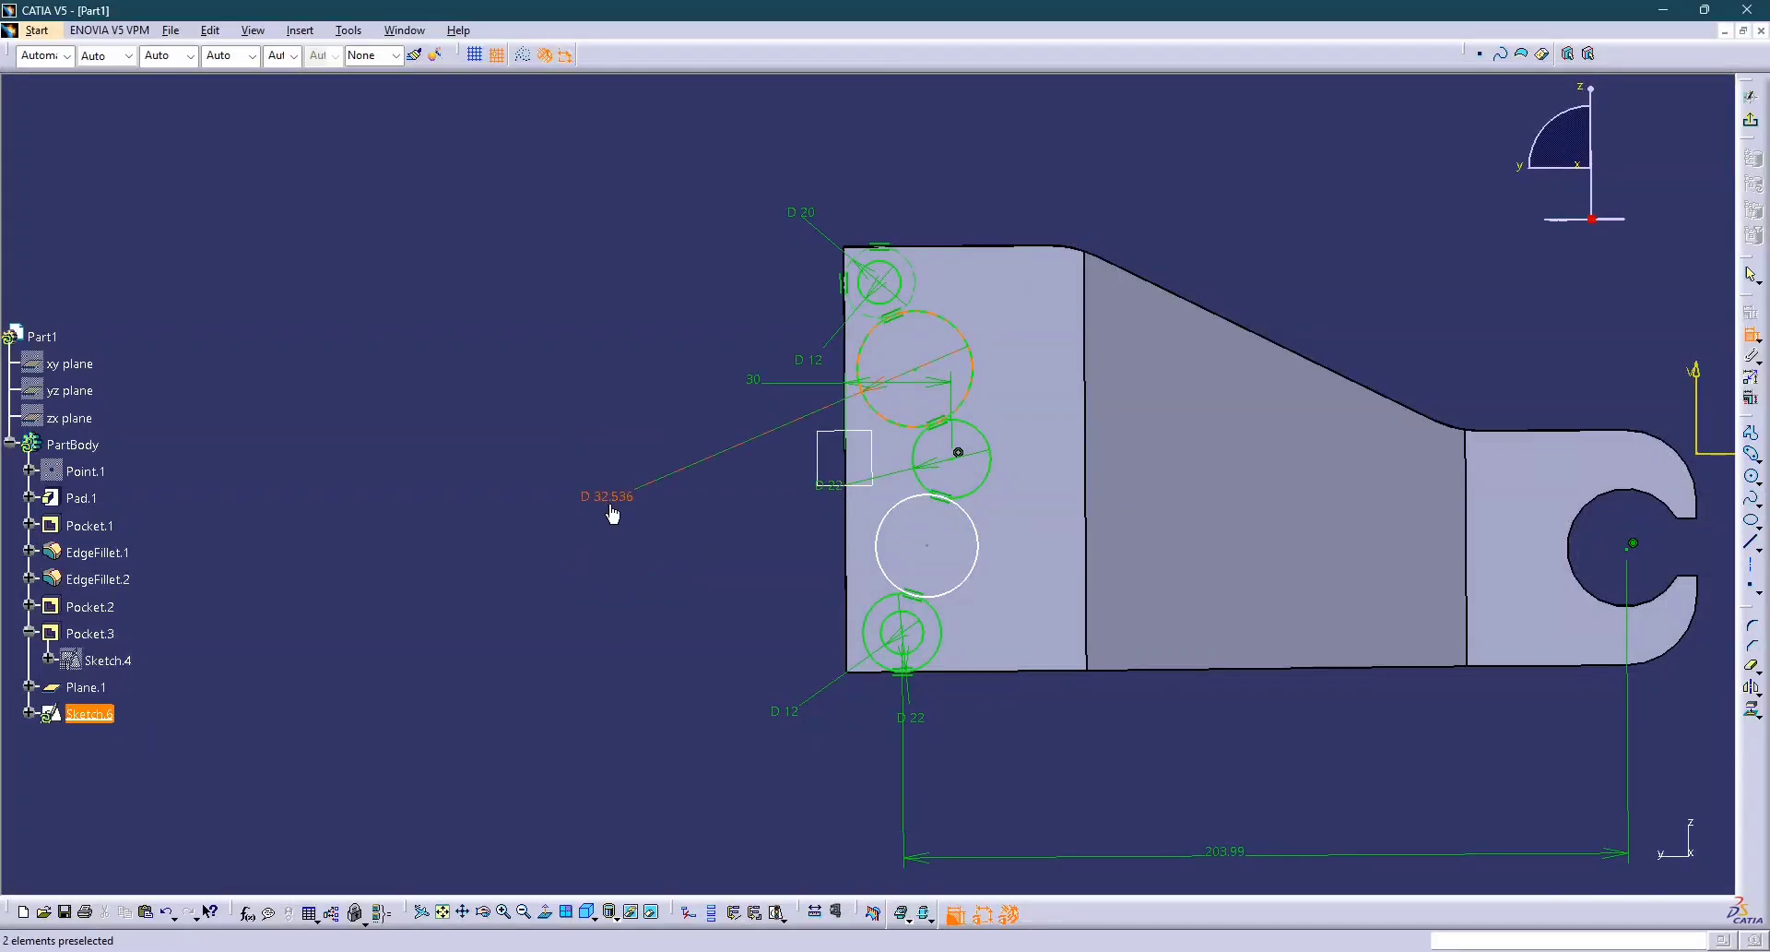
double_click(606, 498)
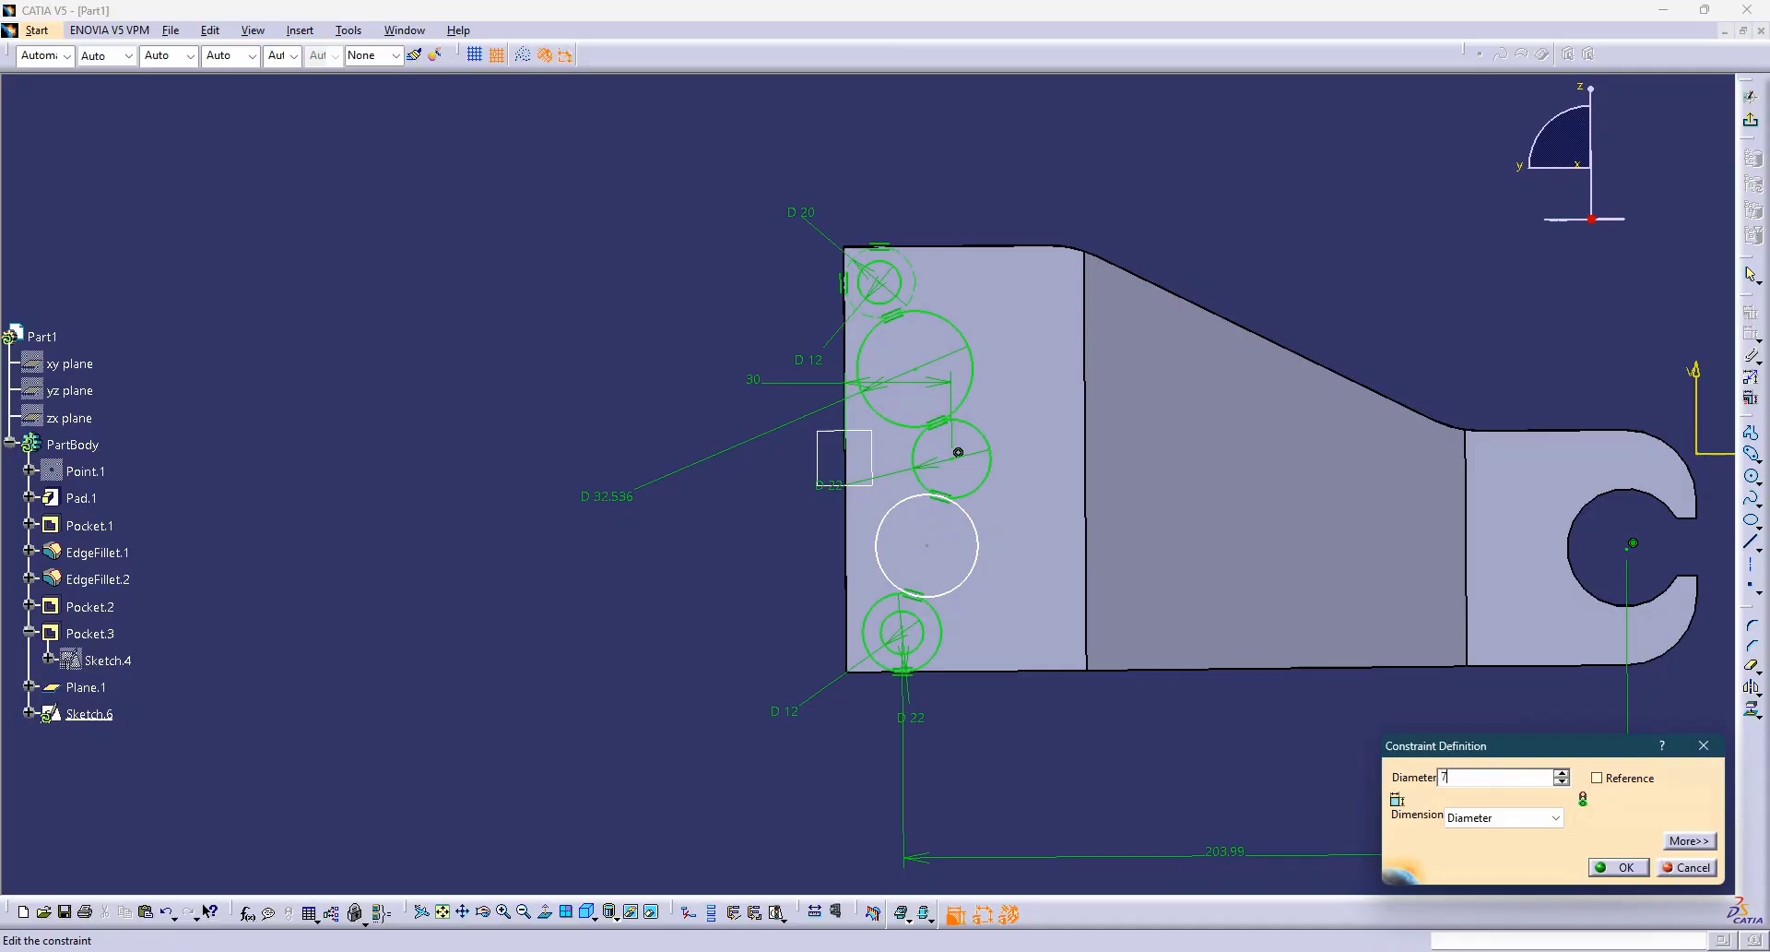
key(Return)
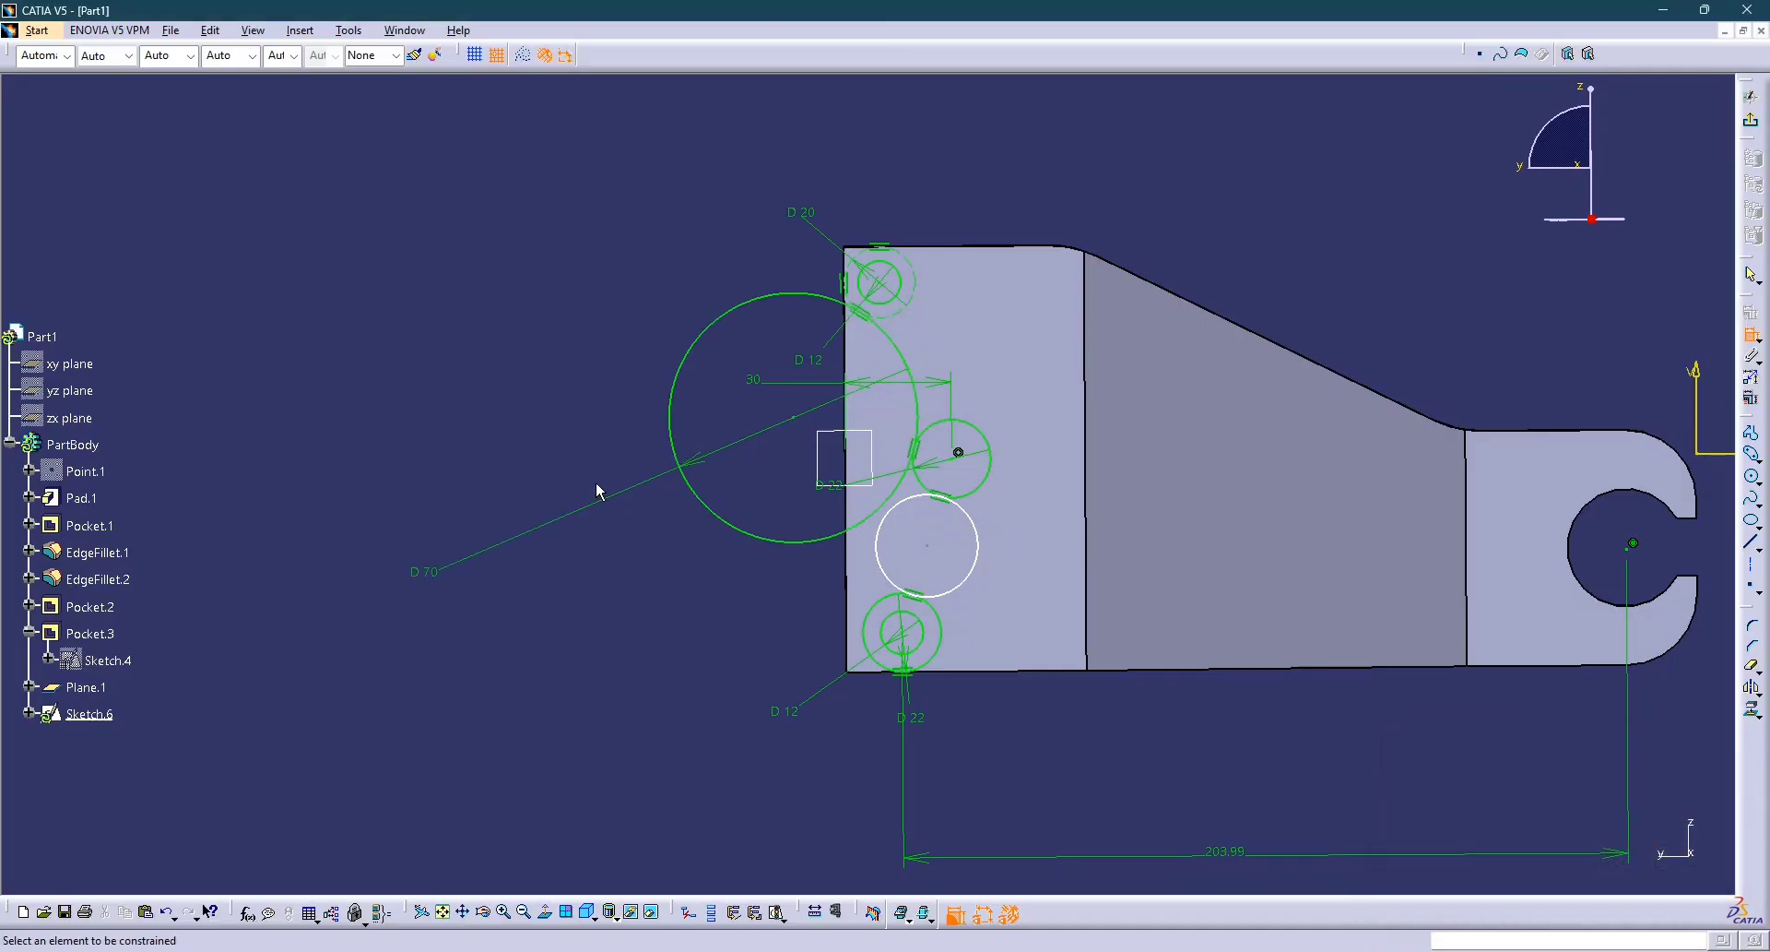
key(alt+Tab)
key(alt+Tab)
Set the upper tangent circle's diameter to 60 mm and compare the sketch with the drawing photo.
double_click(437, 574)
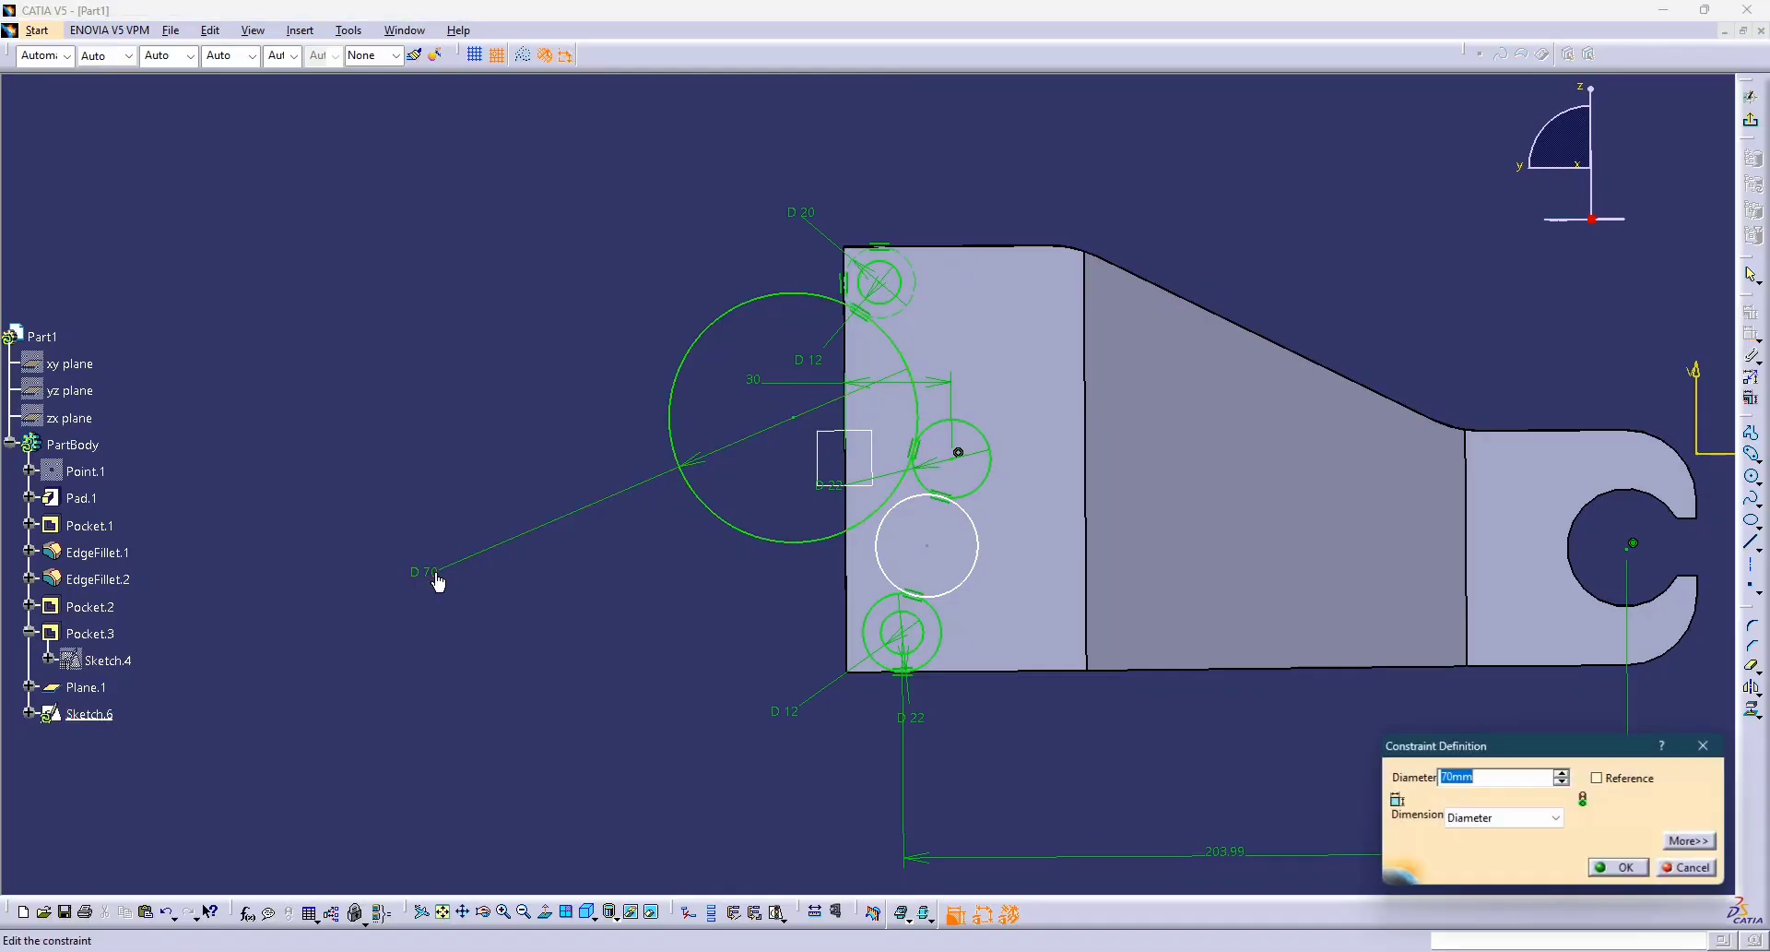
text(60)
key(Return)
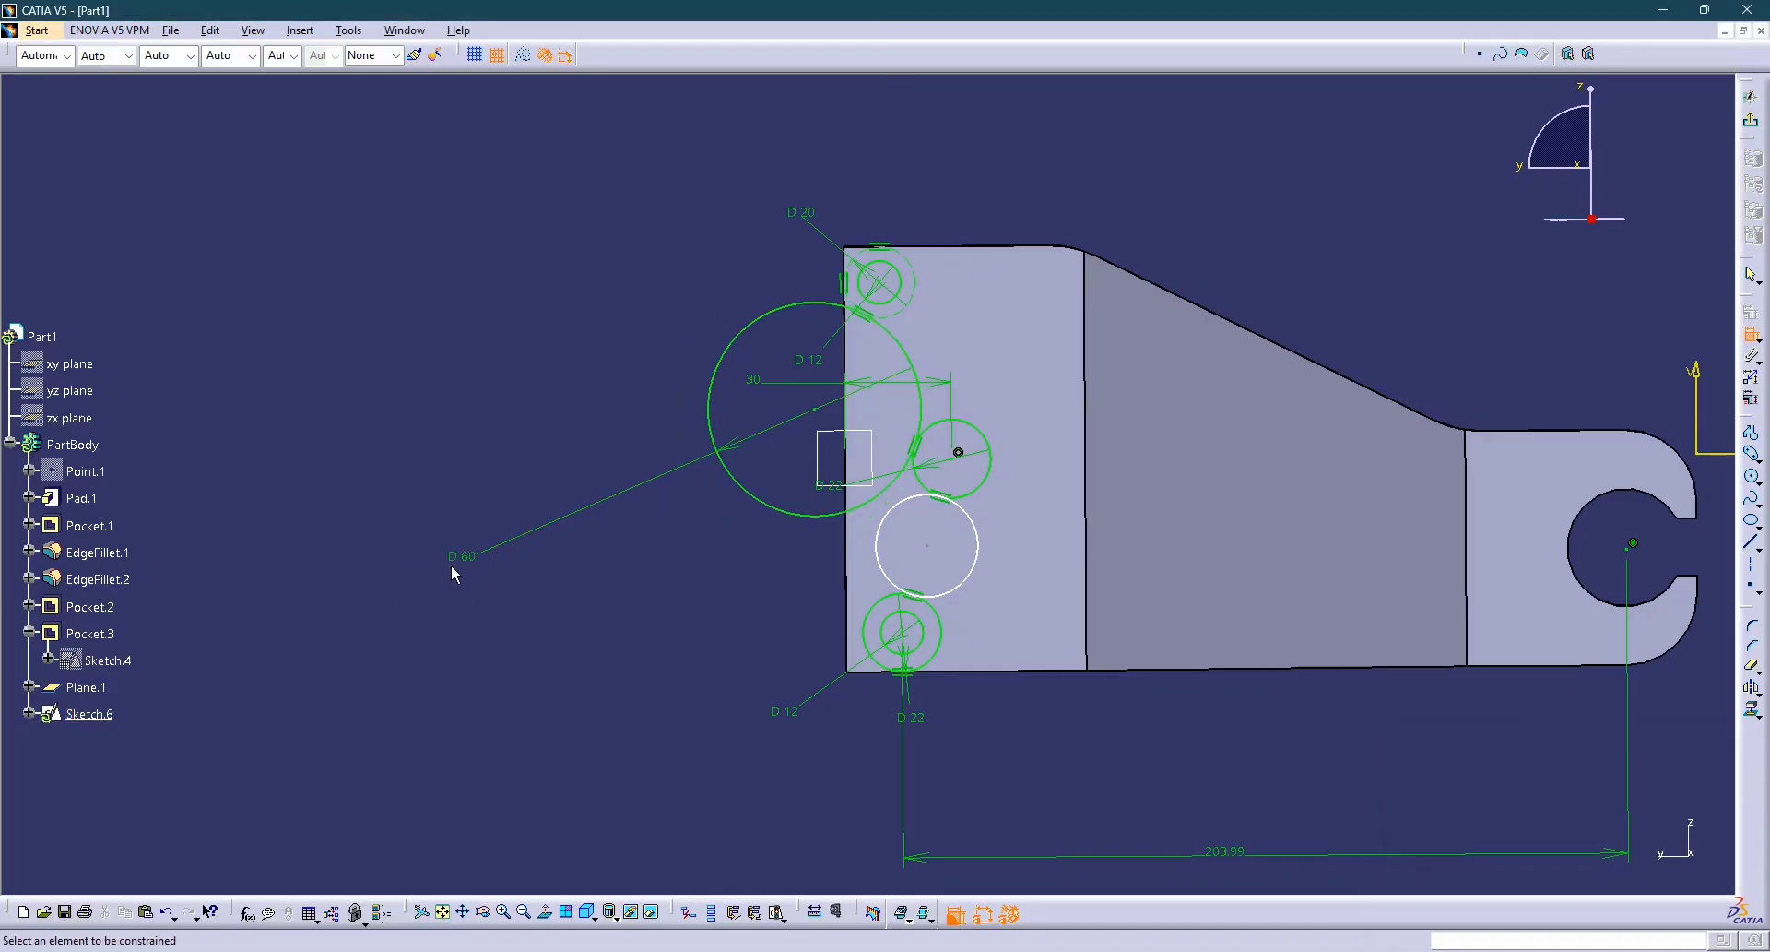
key(alt+Tab)
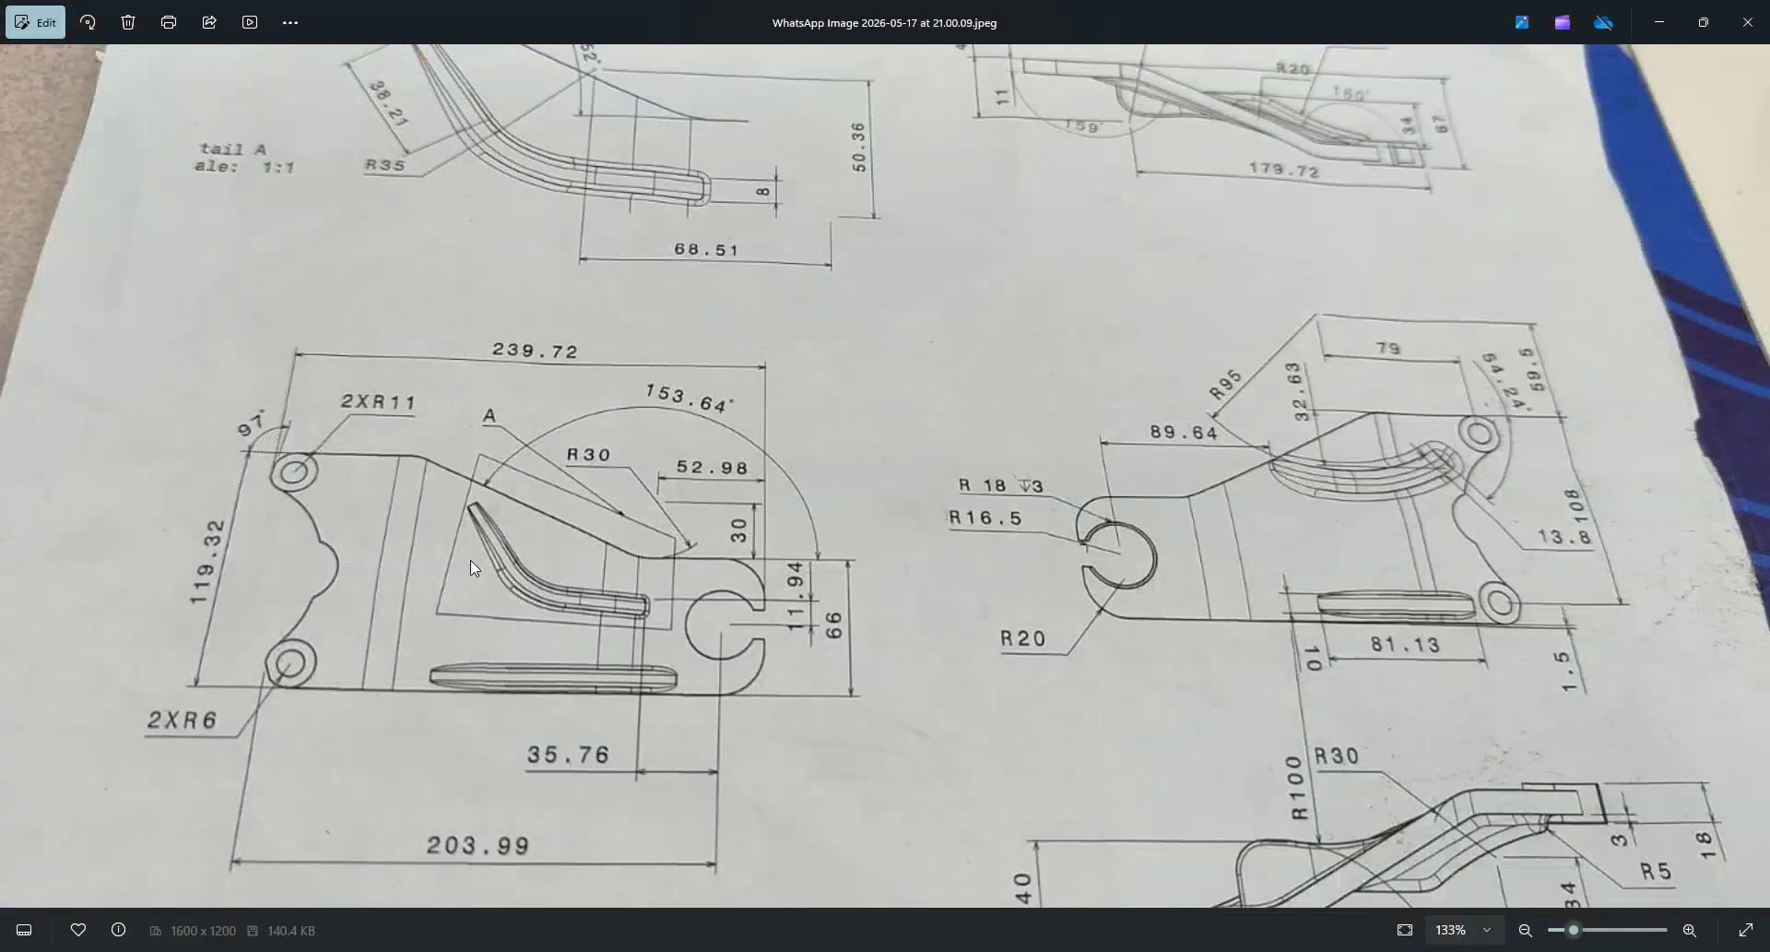
key(alt+Tab)
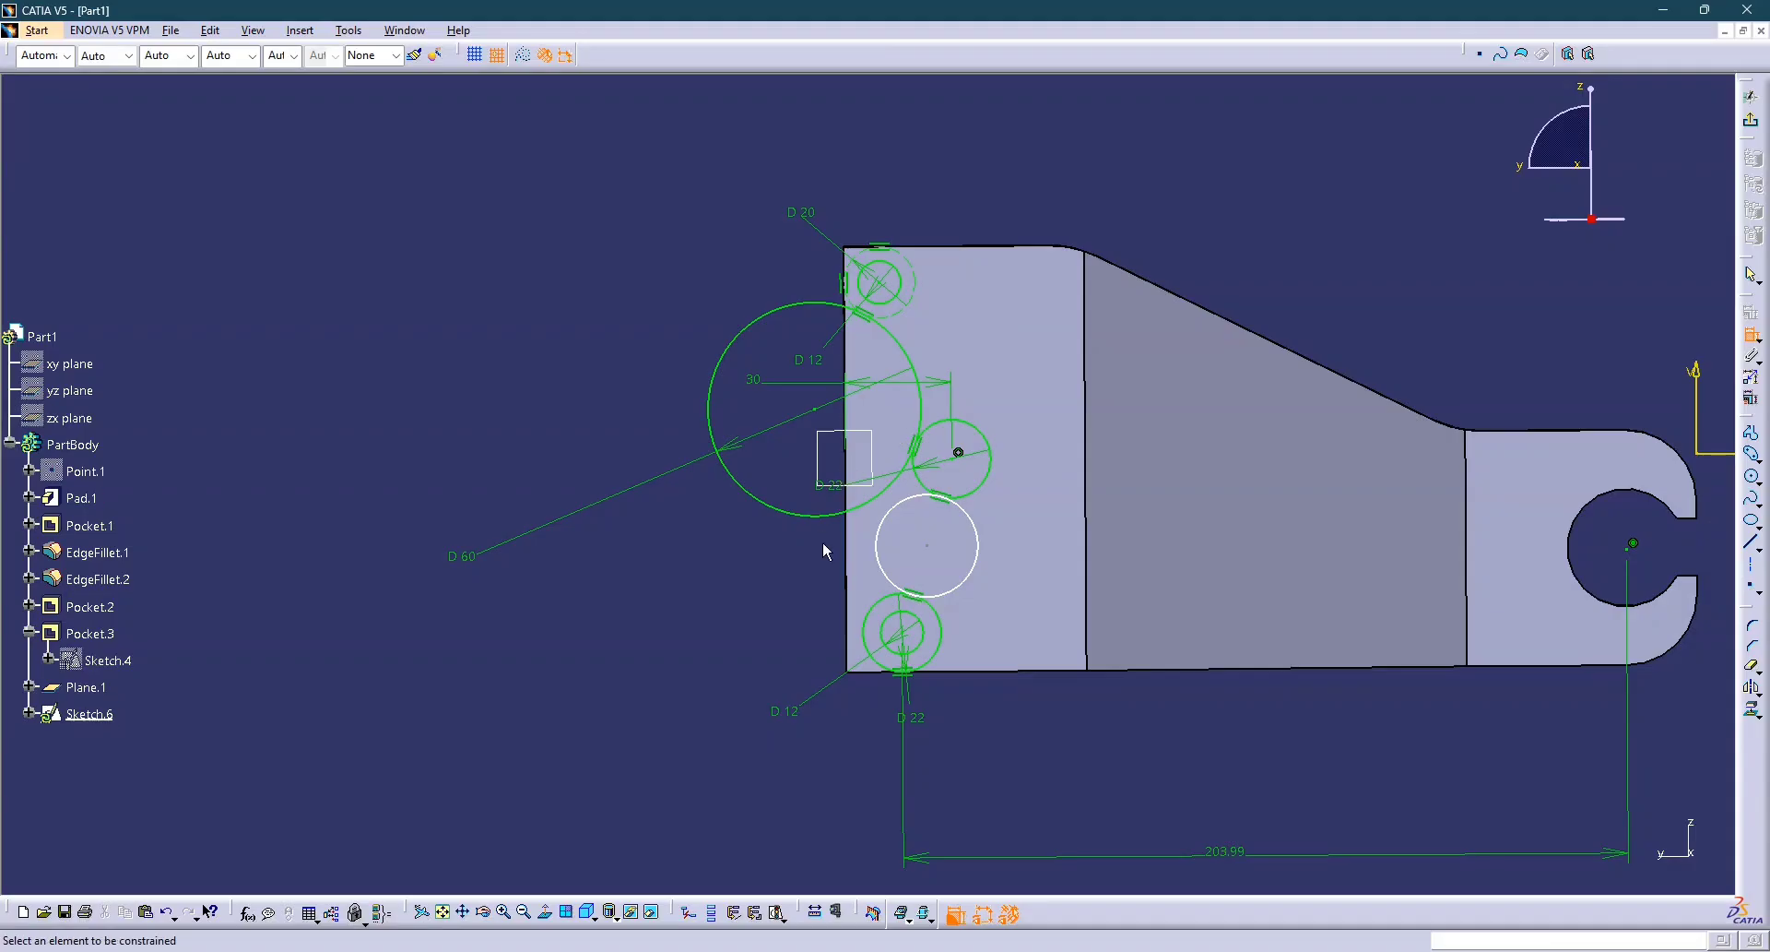
Delete the two tangent circles between the middle circle and the corner bosses, and consult the drawing photo.
click(790, 513)
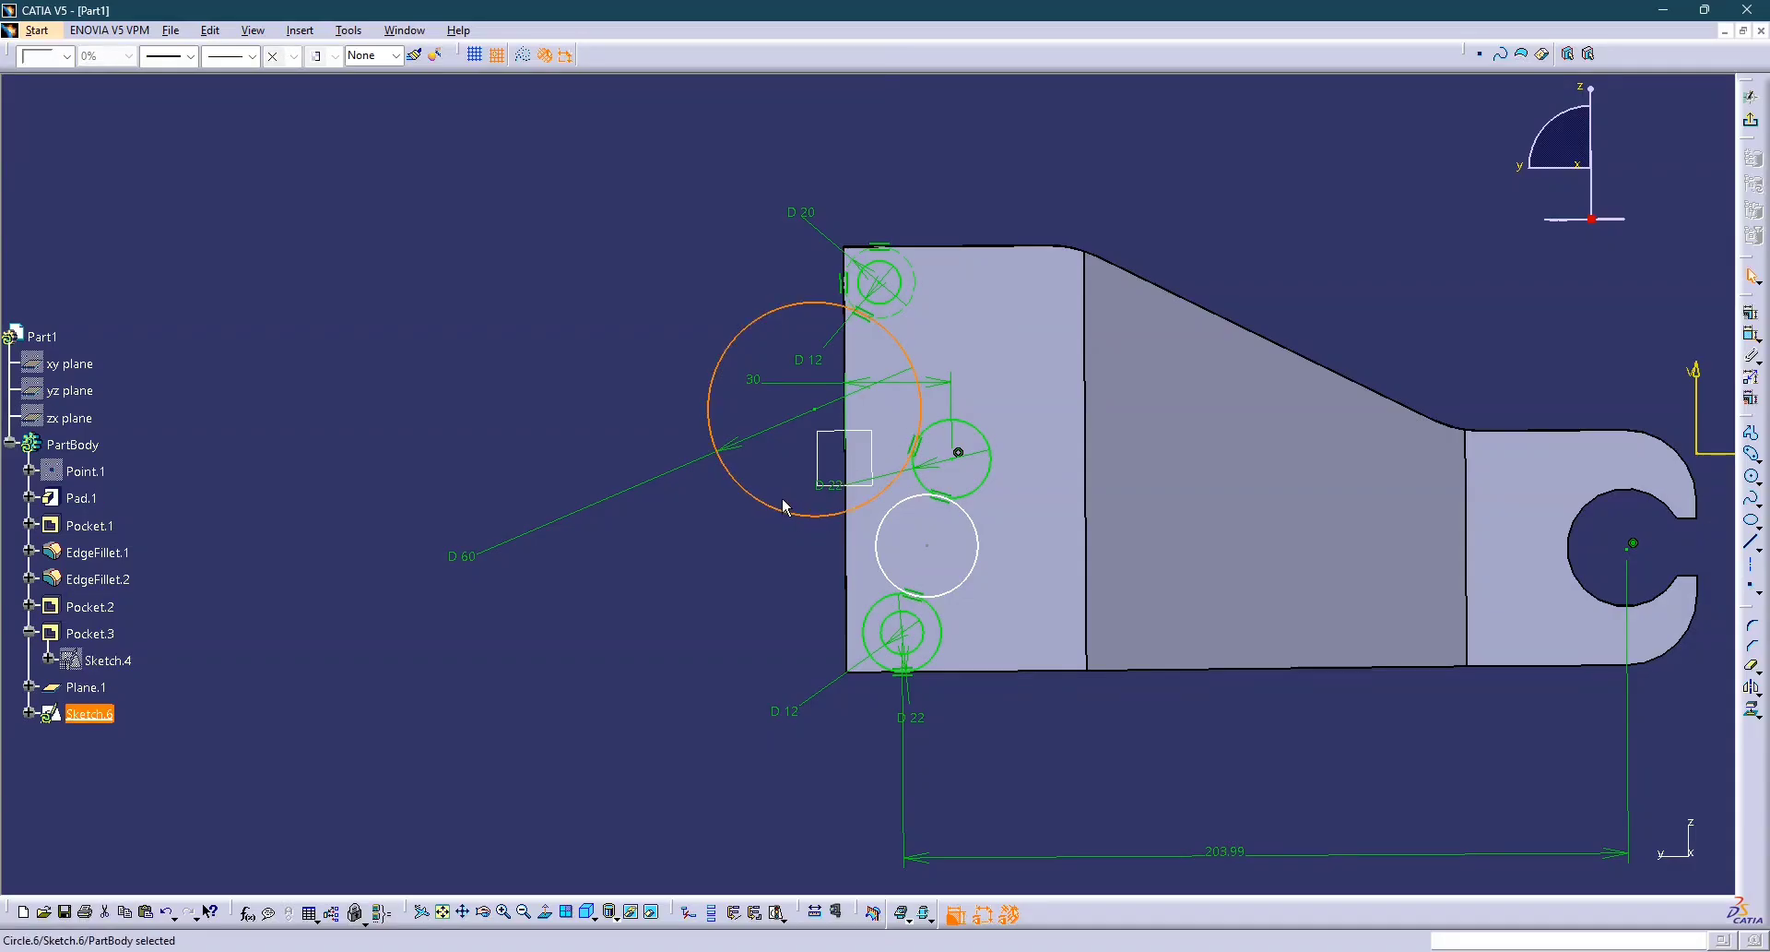
key(Delete)
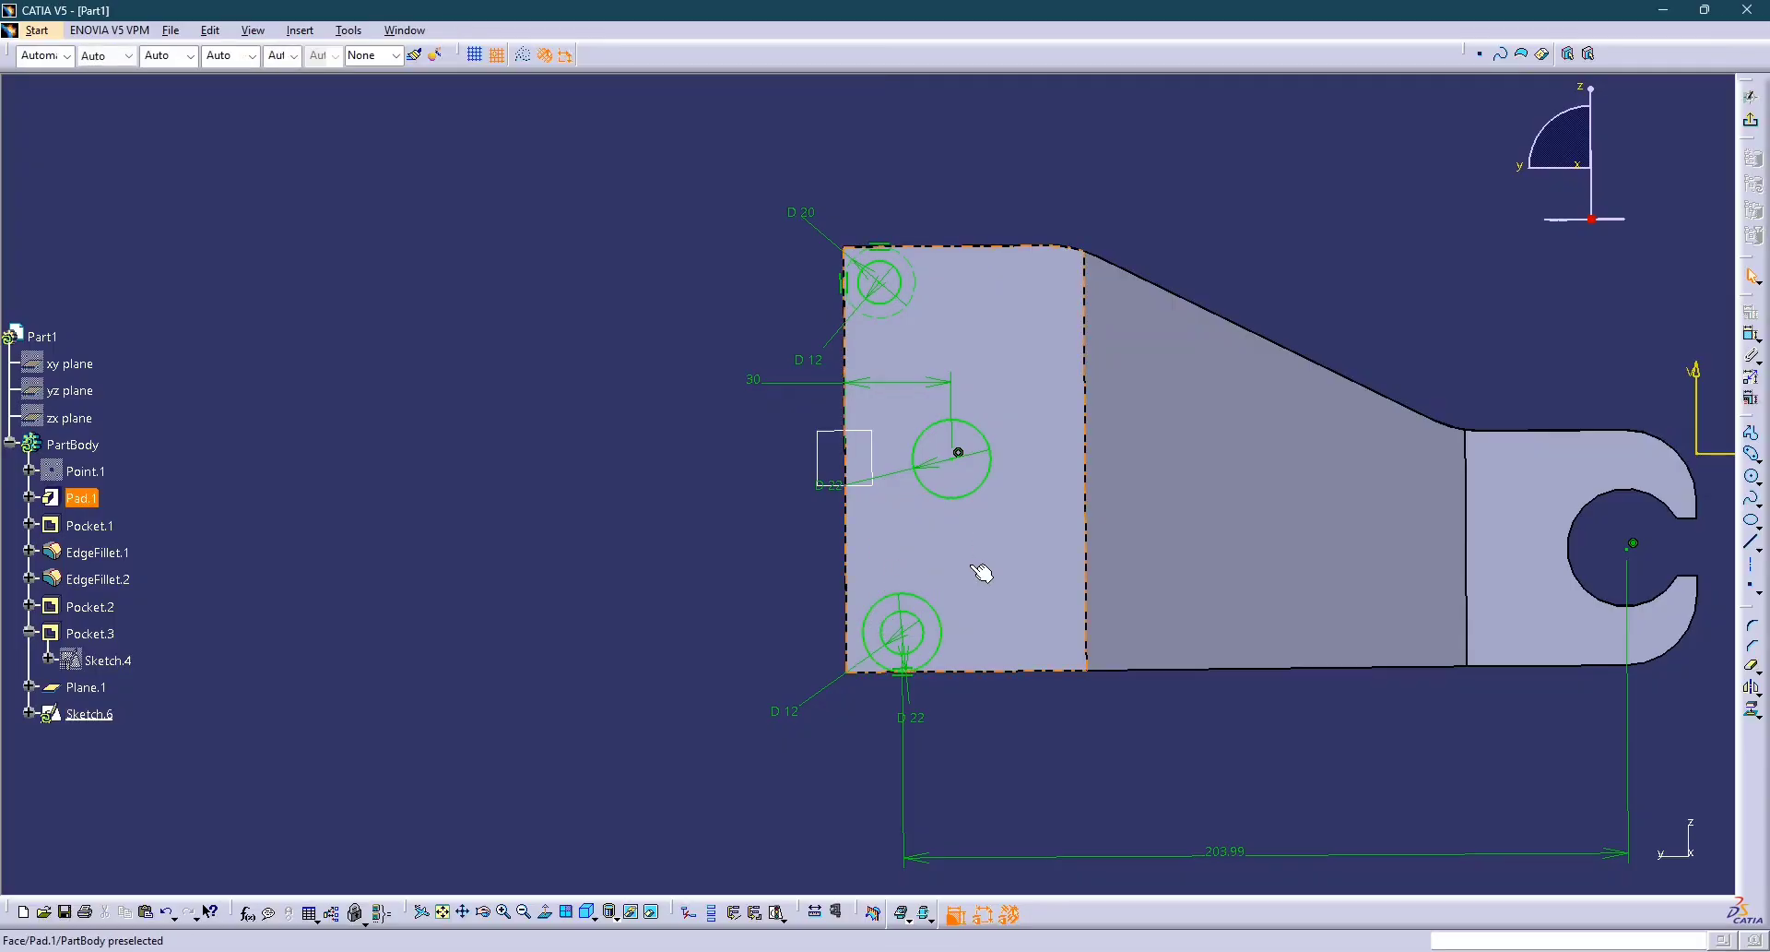
key(alt+Tab)
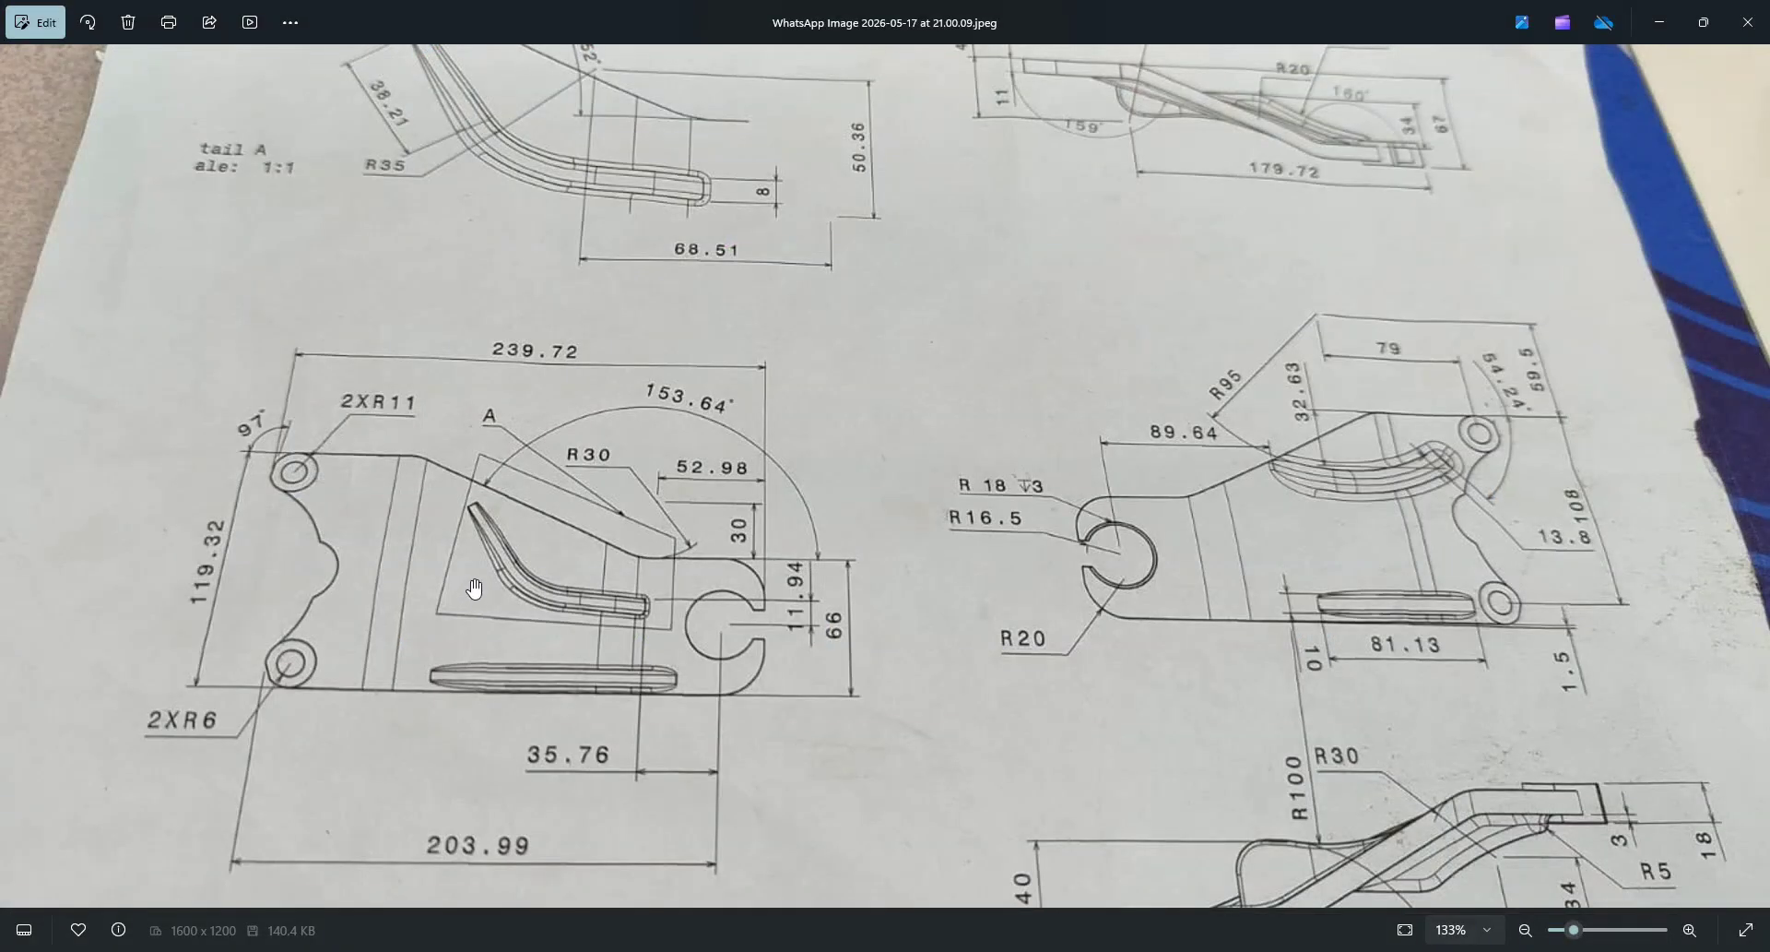
key(alt+Tab)
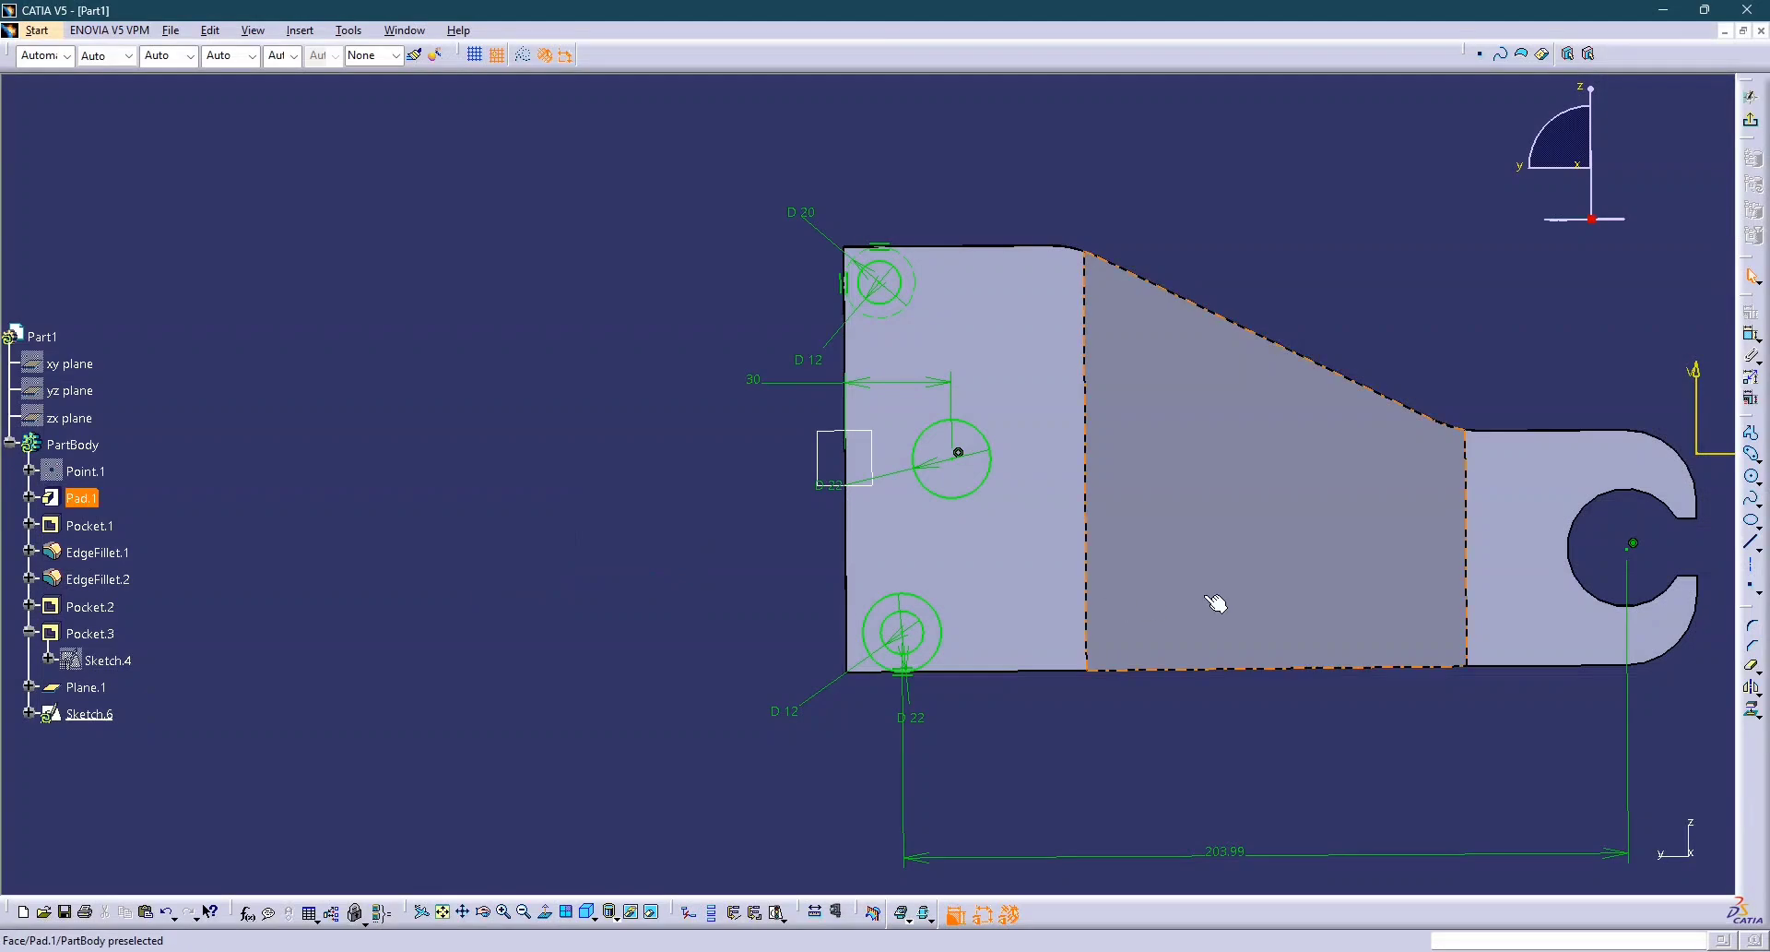
Sketch a large circle centred outside the wide end and passing through the middle circle's centre.
click(1754, 478)
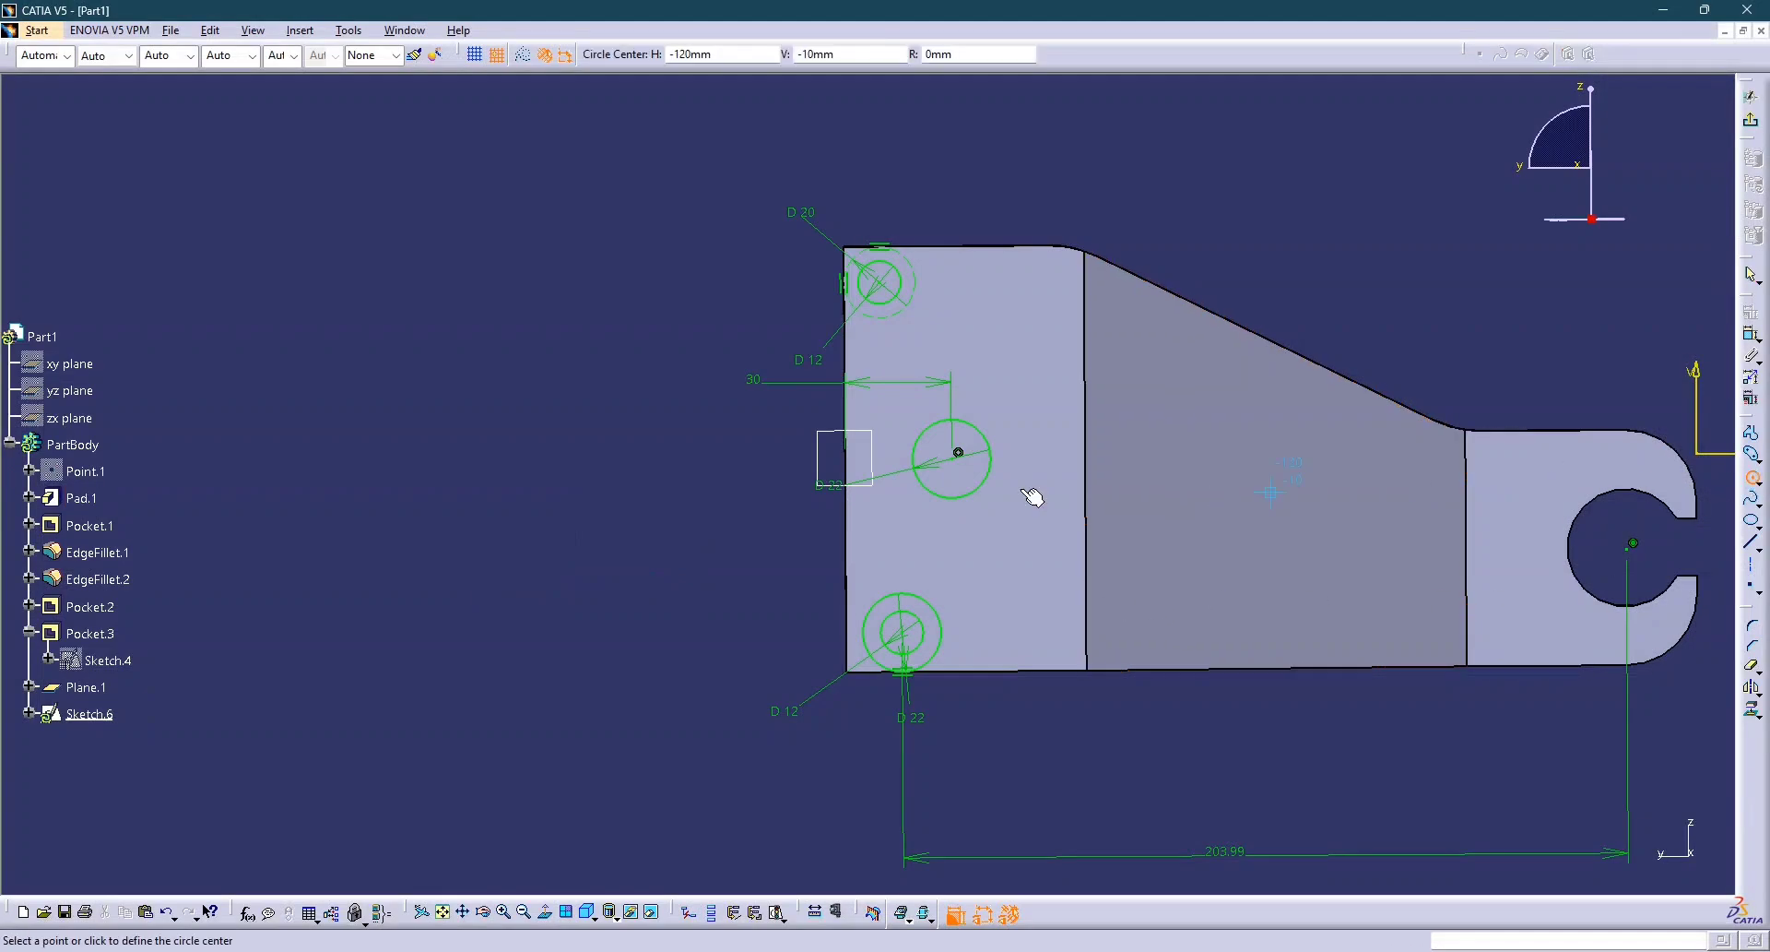
click(667, 496)
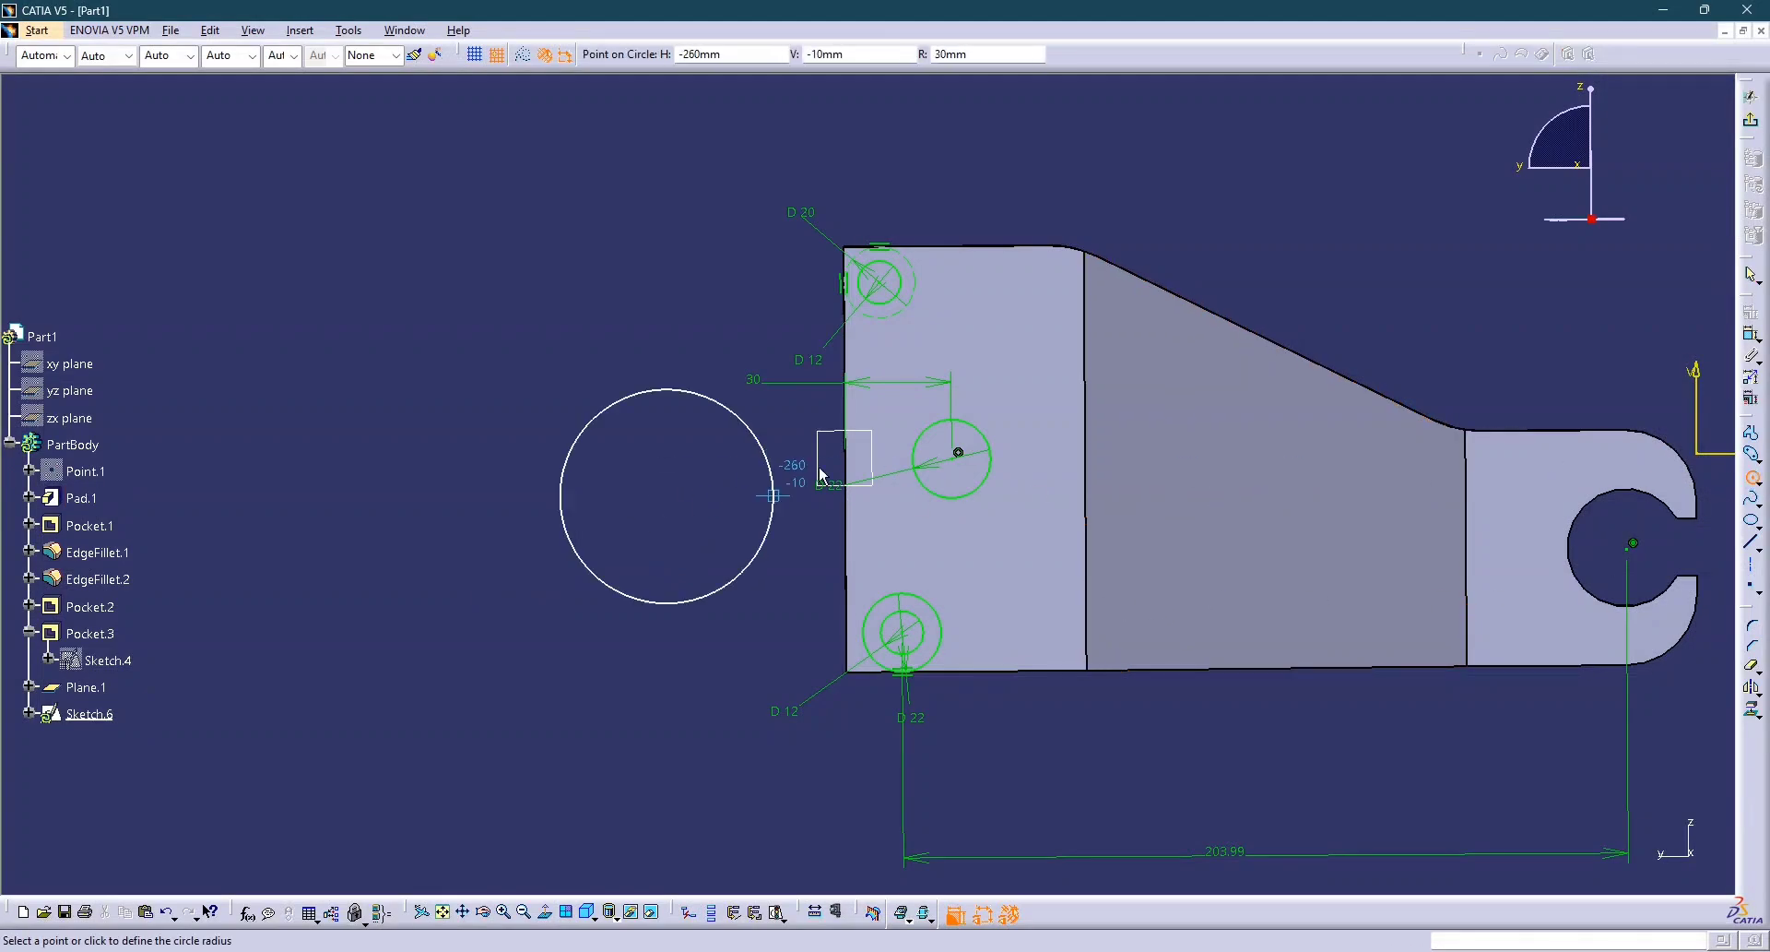
click(959, 454)
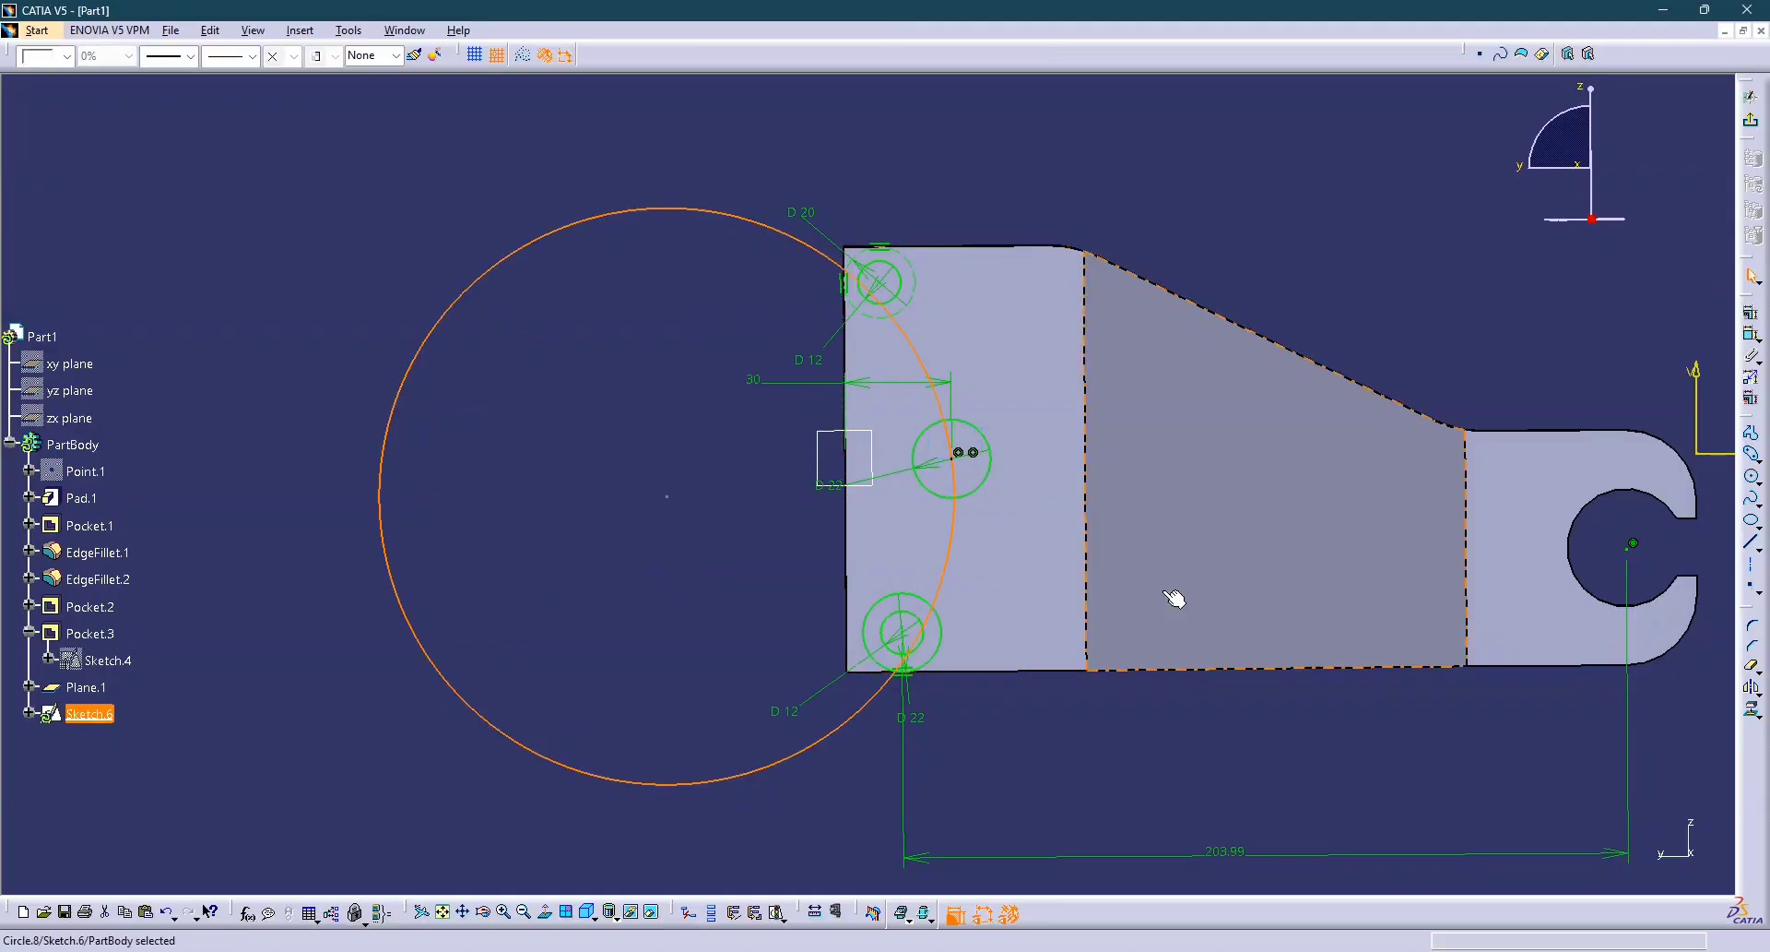
click(1615, 295)
Constrain the large circle tangent to the lower boss's outer 22 mm circle.
click(1752, 334)
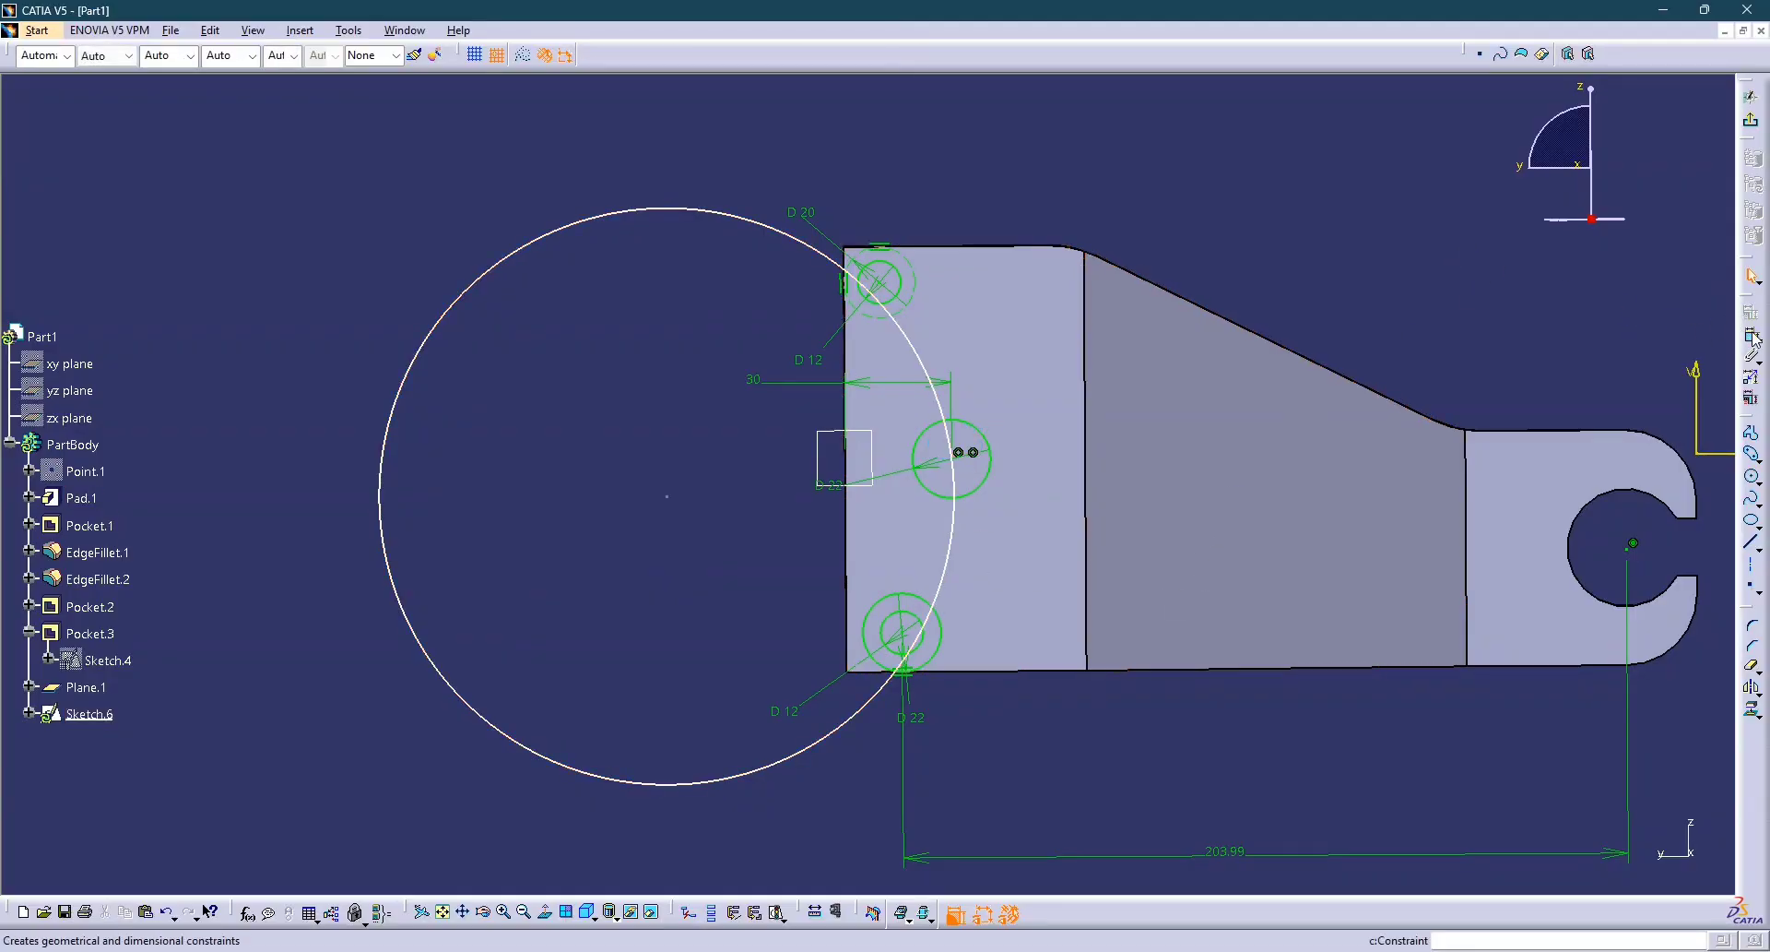
click(839, 733)
click(881, 602)
right_click(889, 609)
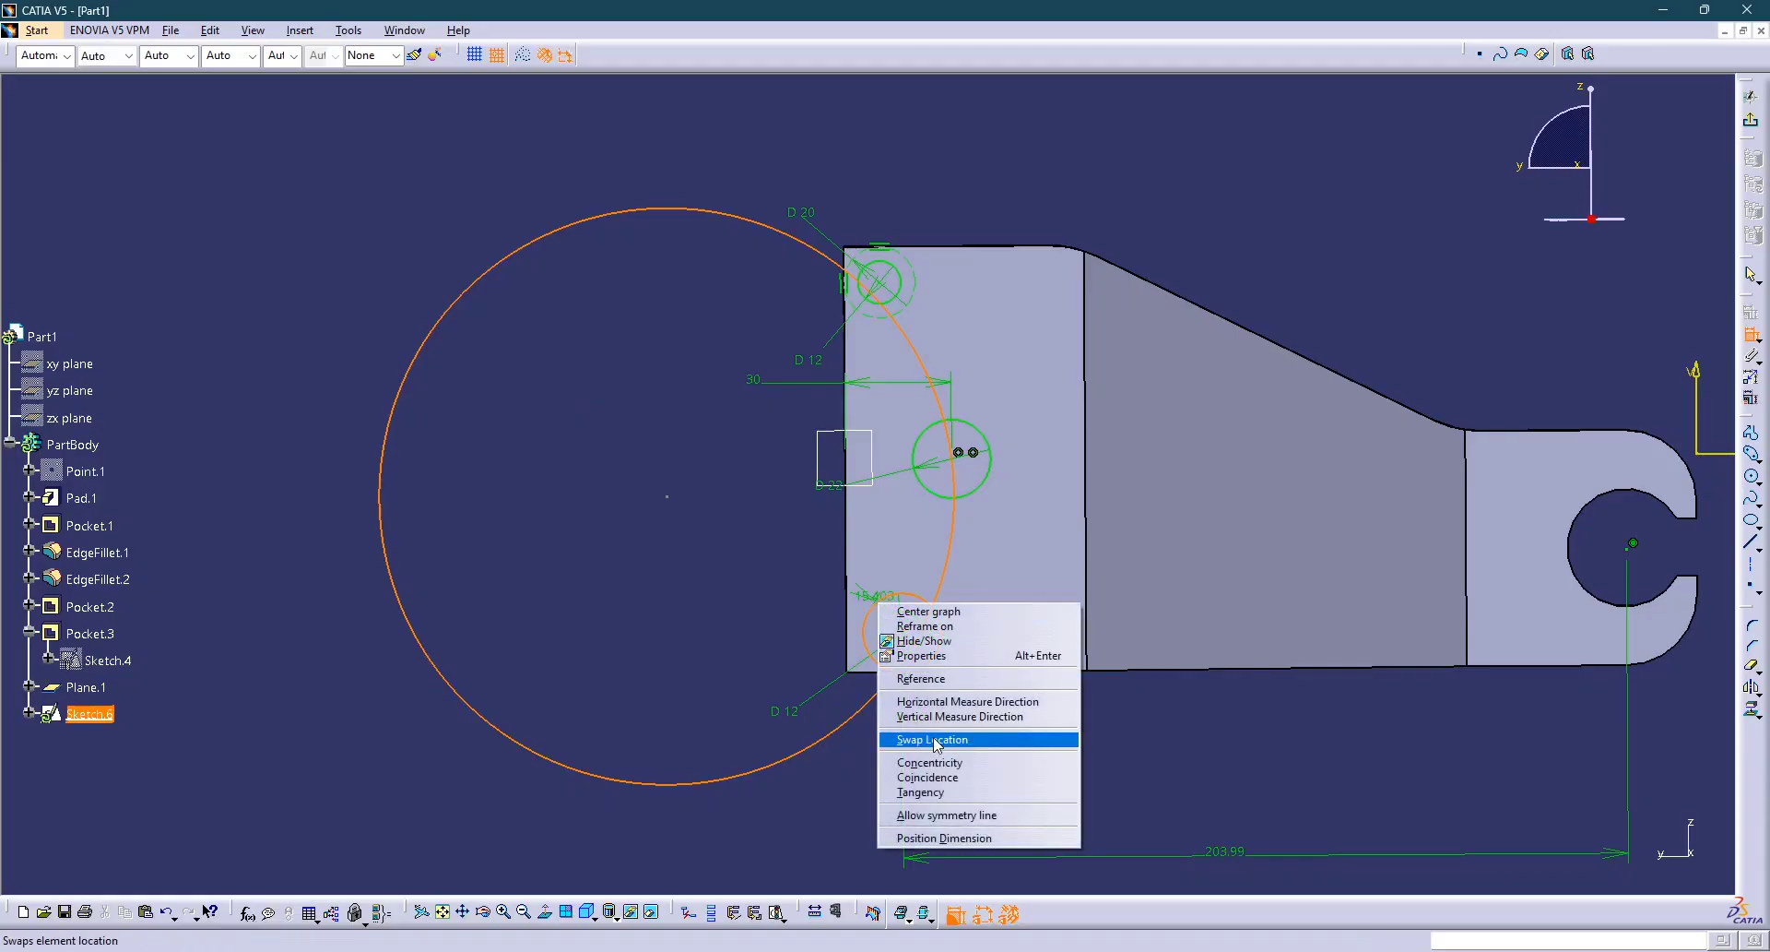
click(922, 782)
Constrain the large circle tangent to the upper boss's outer 20 mm circle.
click(902, 316)
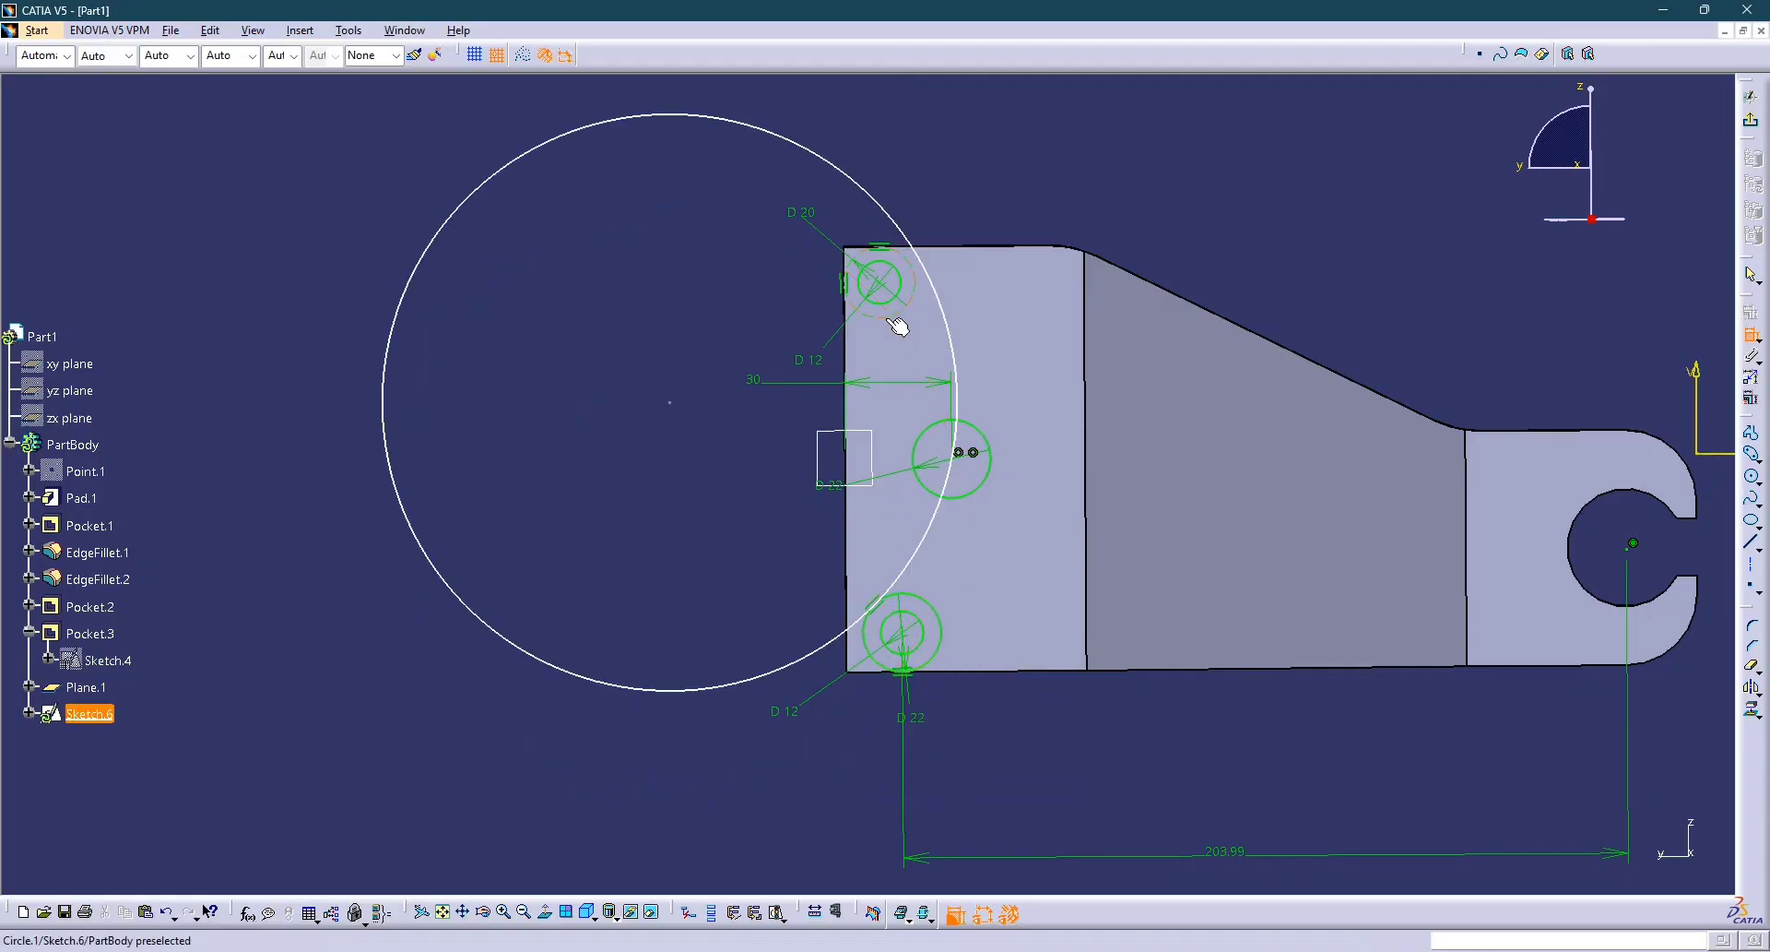
click(943, 334)
right_click(947, 328)
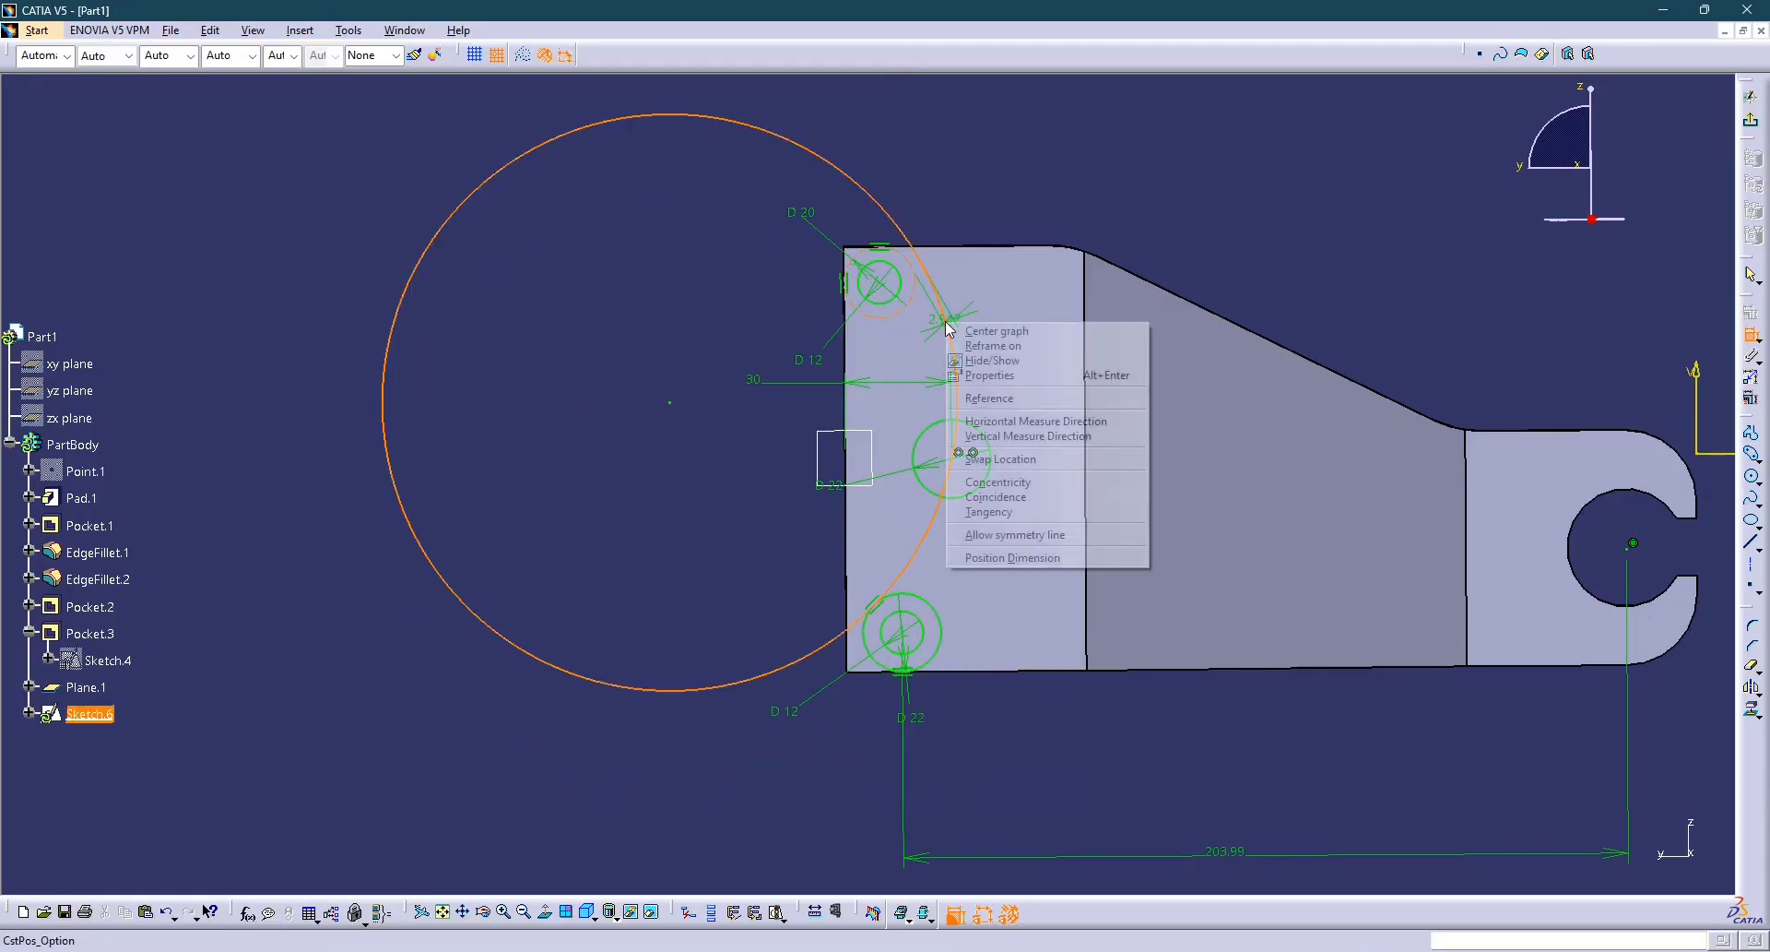
click(1015, 511)
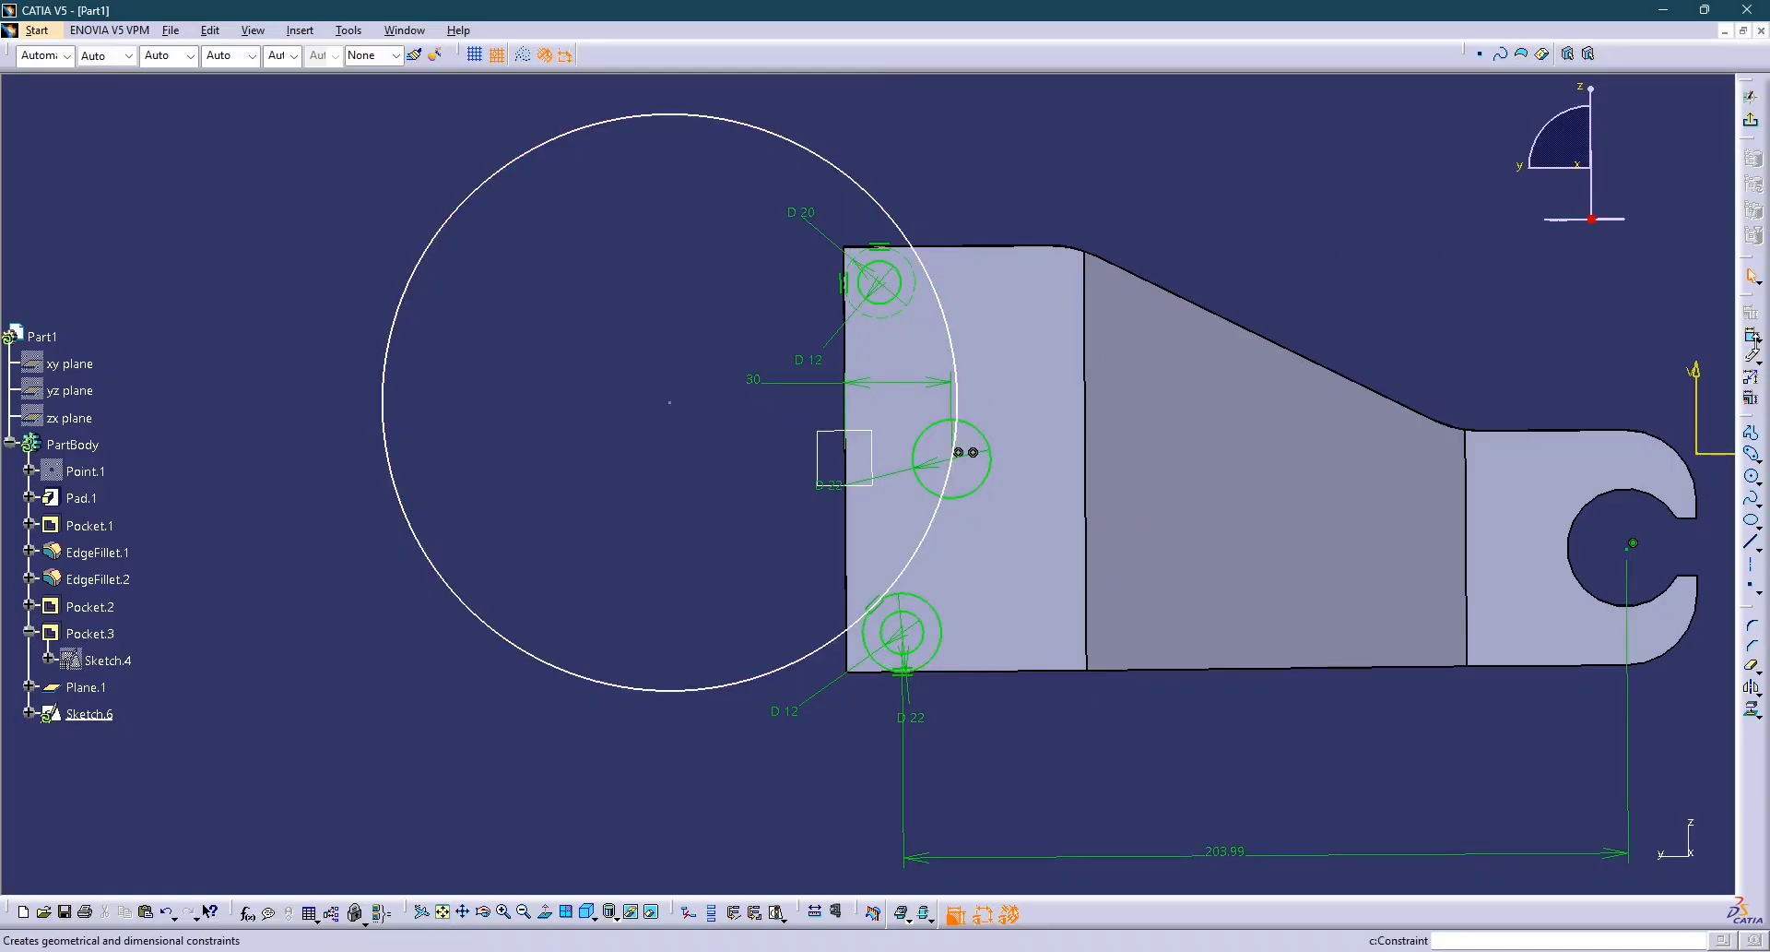
click(1757, 346)
click(1741, 358)
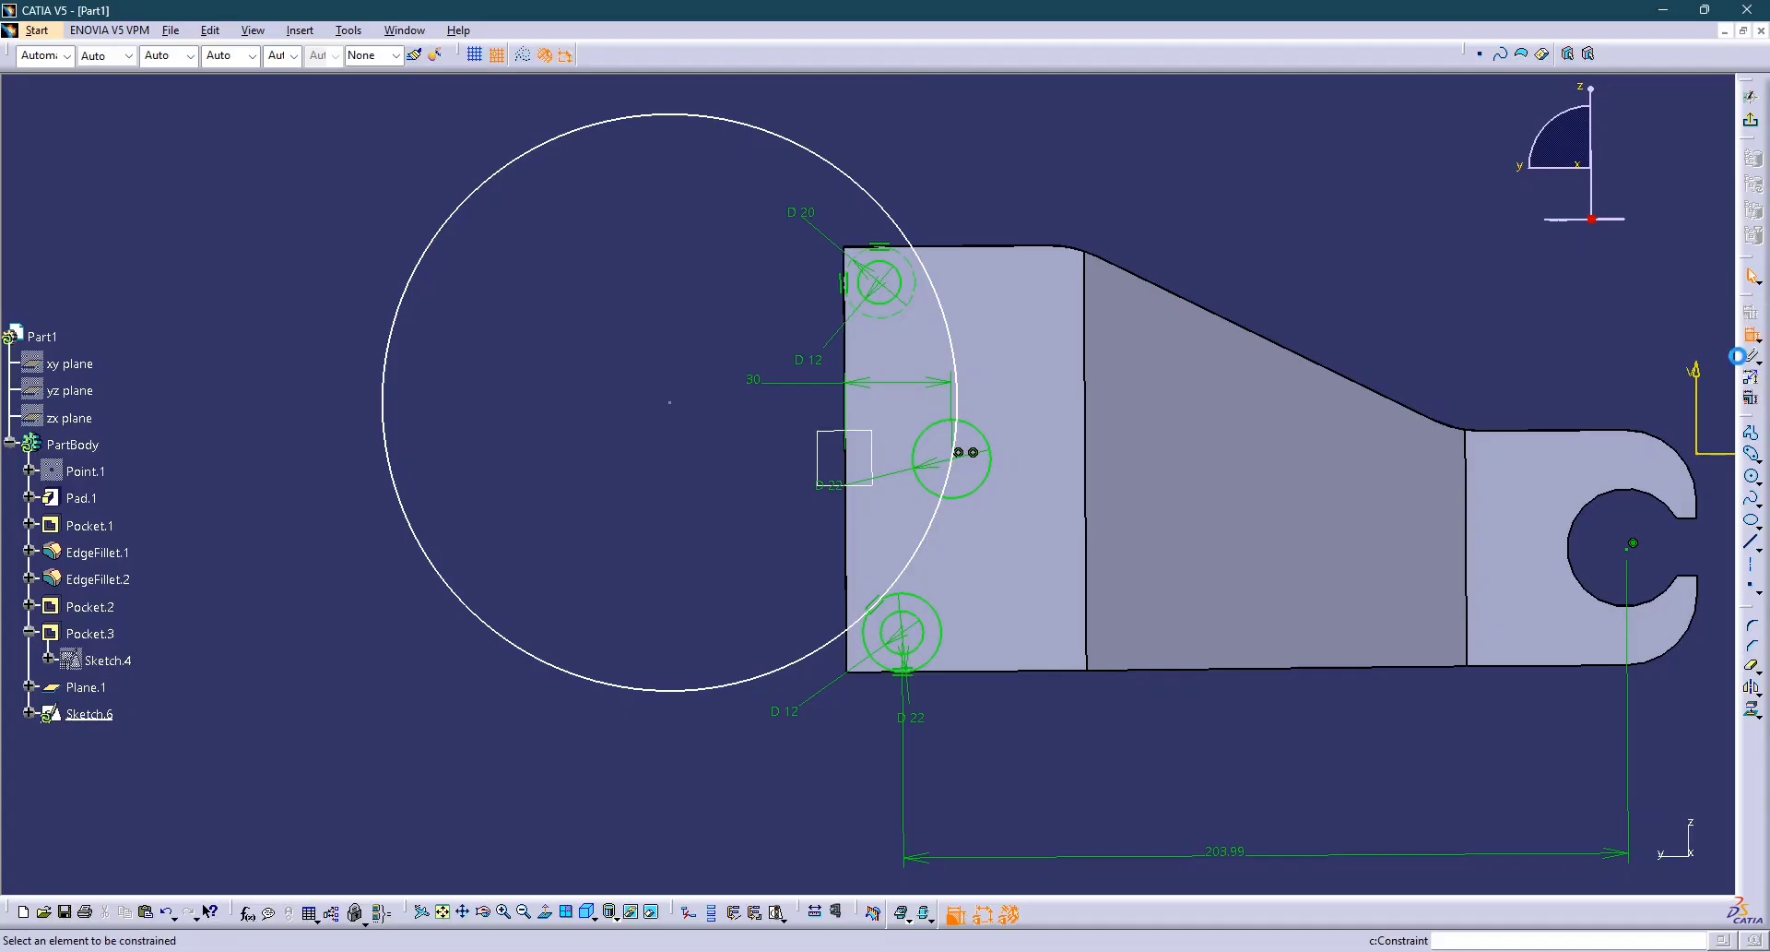
click(951, 328)
right_click(979, 236)
click(1044, 366)
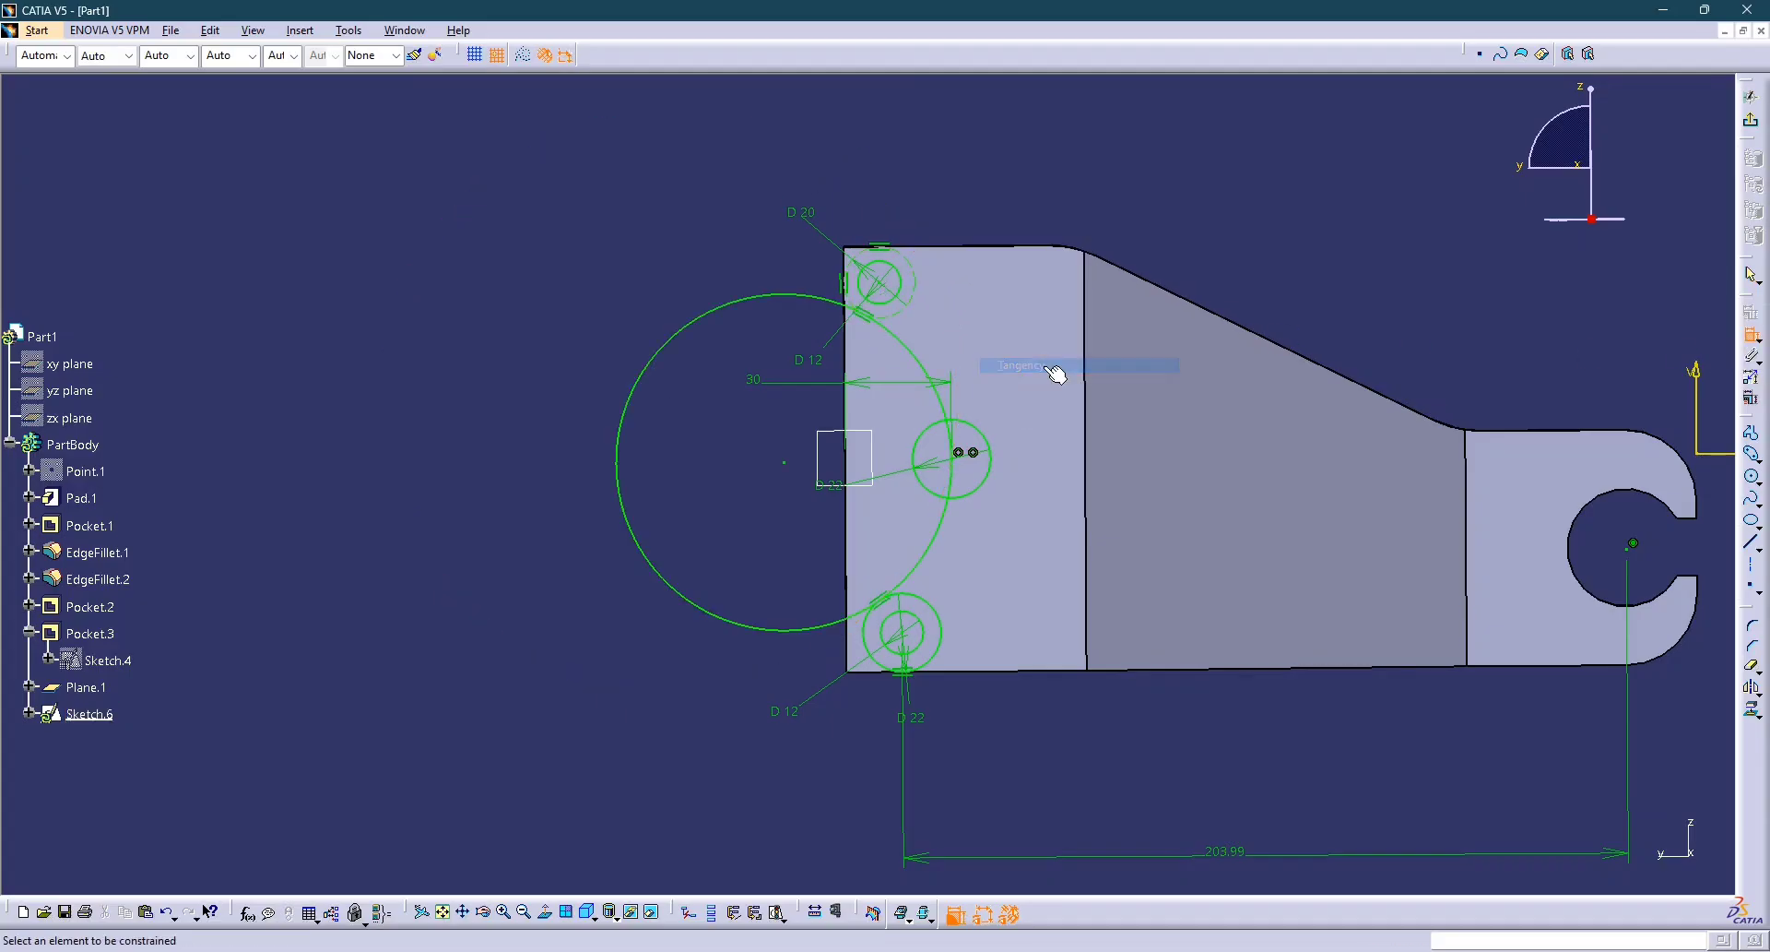
Convert the lower boss's outer 22 mm circle into a construction element.
middle_drag(955, 302, 952, 242)
middle_drag(1051, 332, 942, 308)
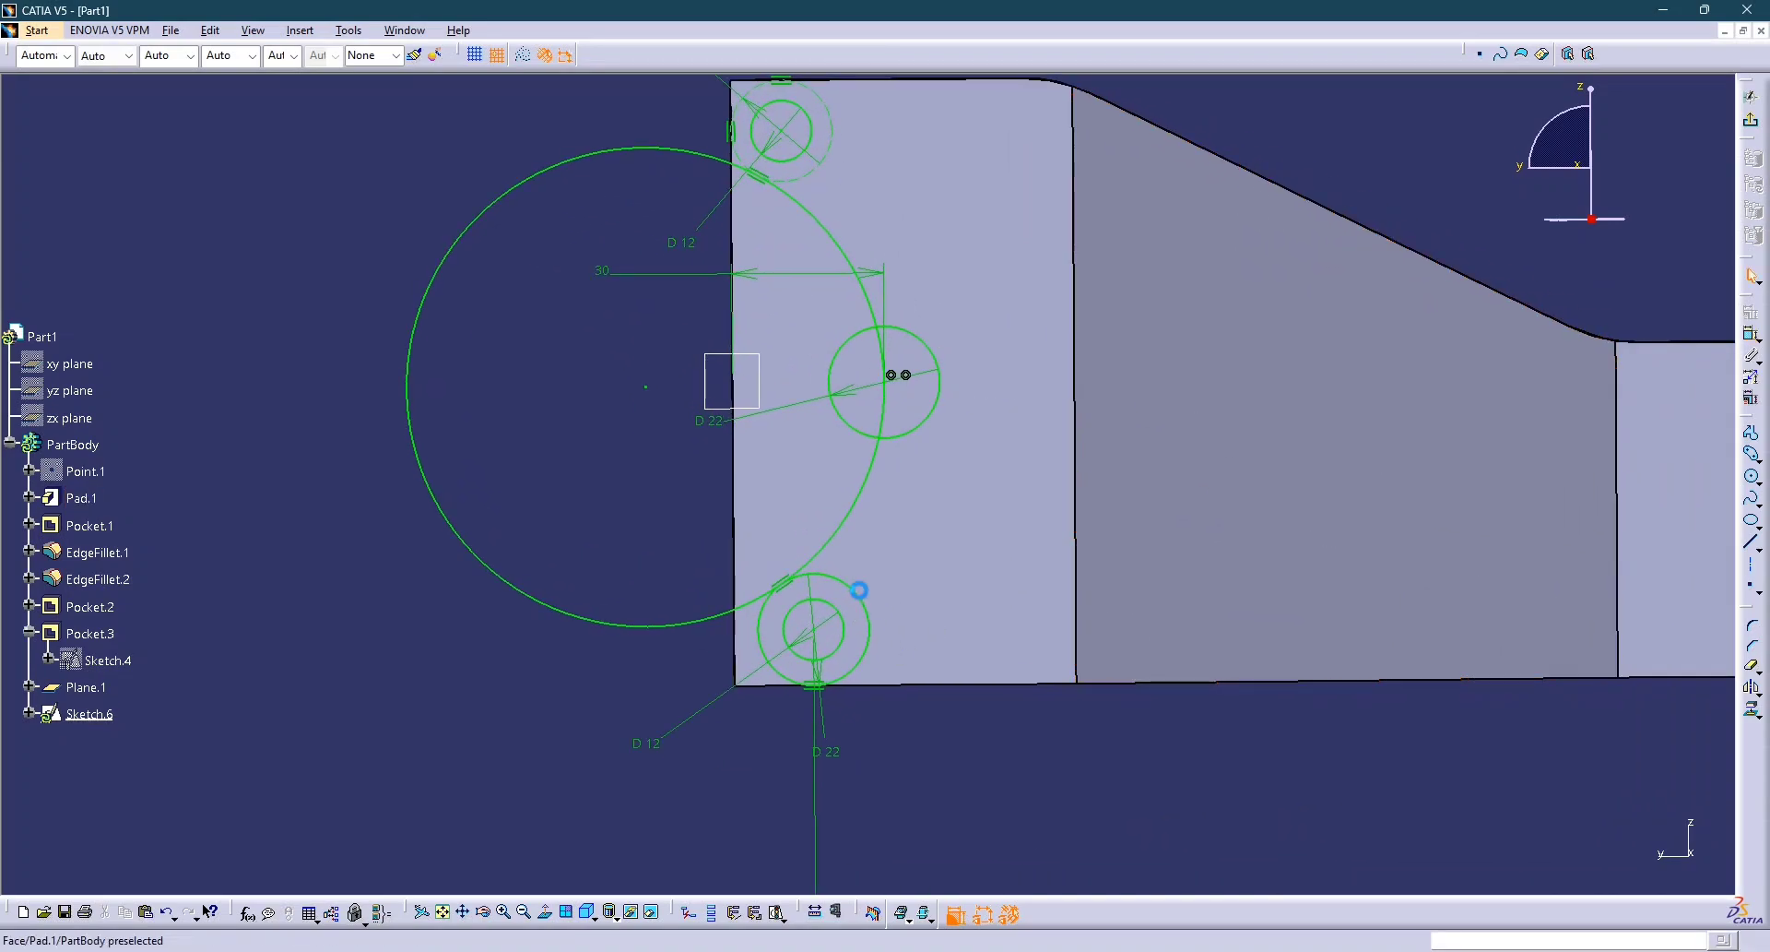
click(524, 56)
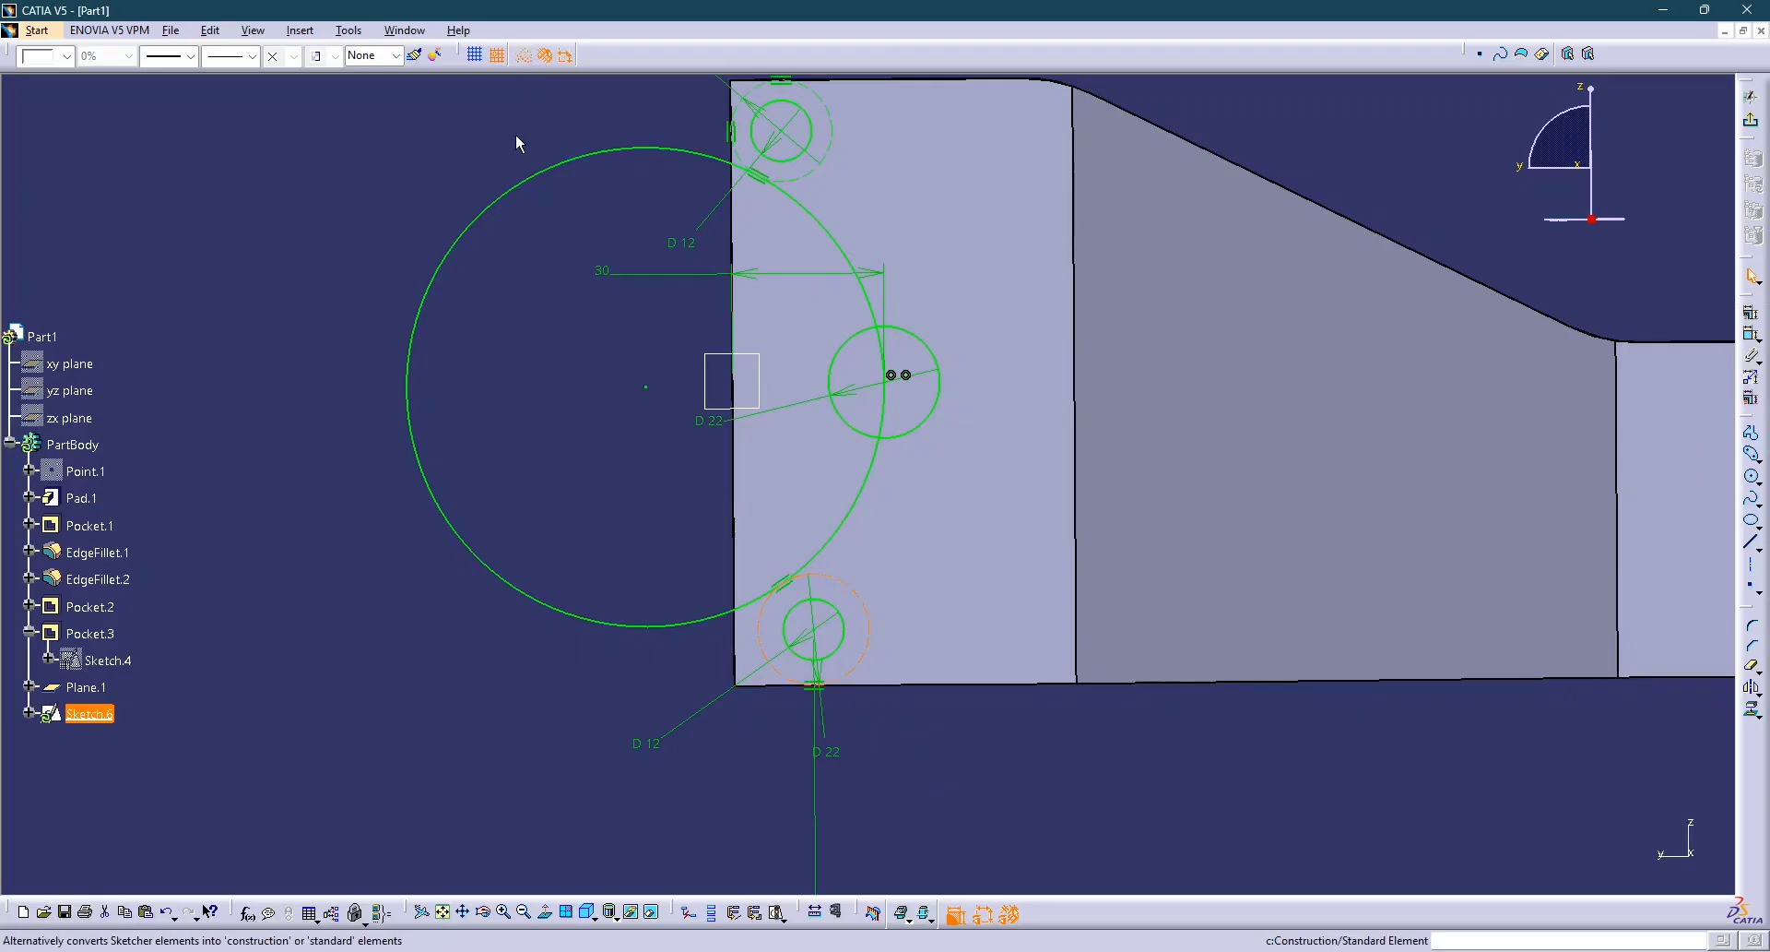
click(543, 282)
click(524, 55)
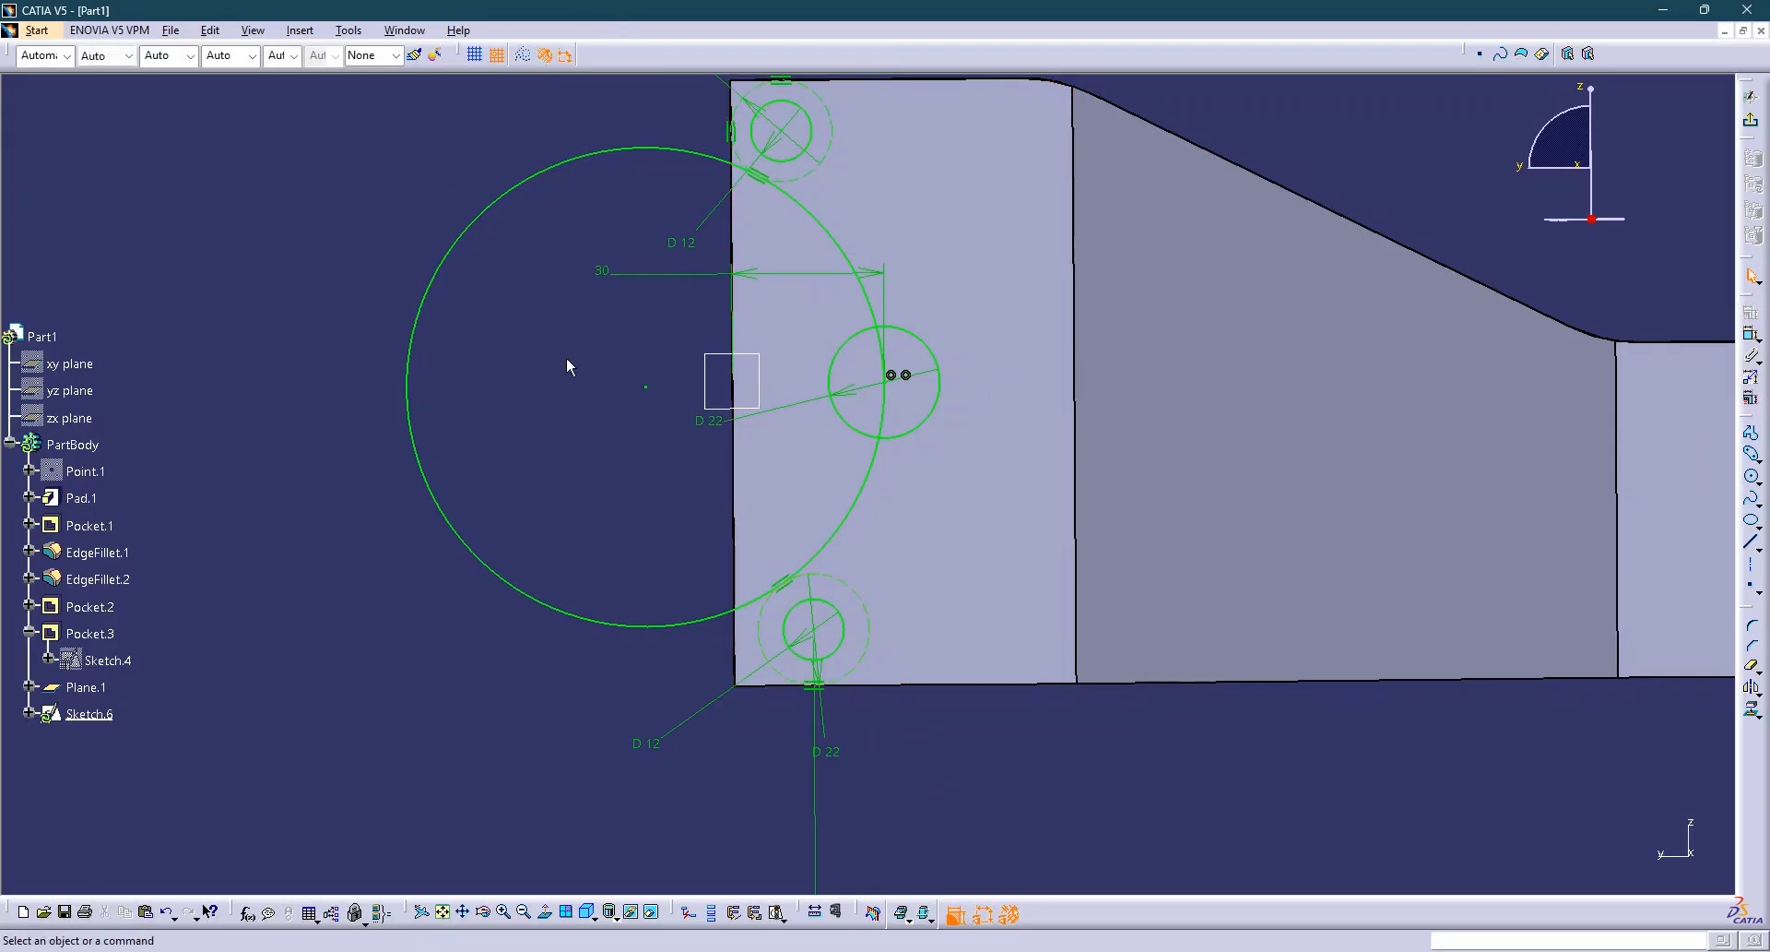
Quick-trim the part of the middle circle lying inside the large circle and compare the sketch with the drawing photo.
middle_drag(1169, 390, 1184, 494)
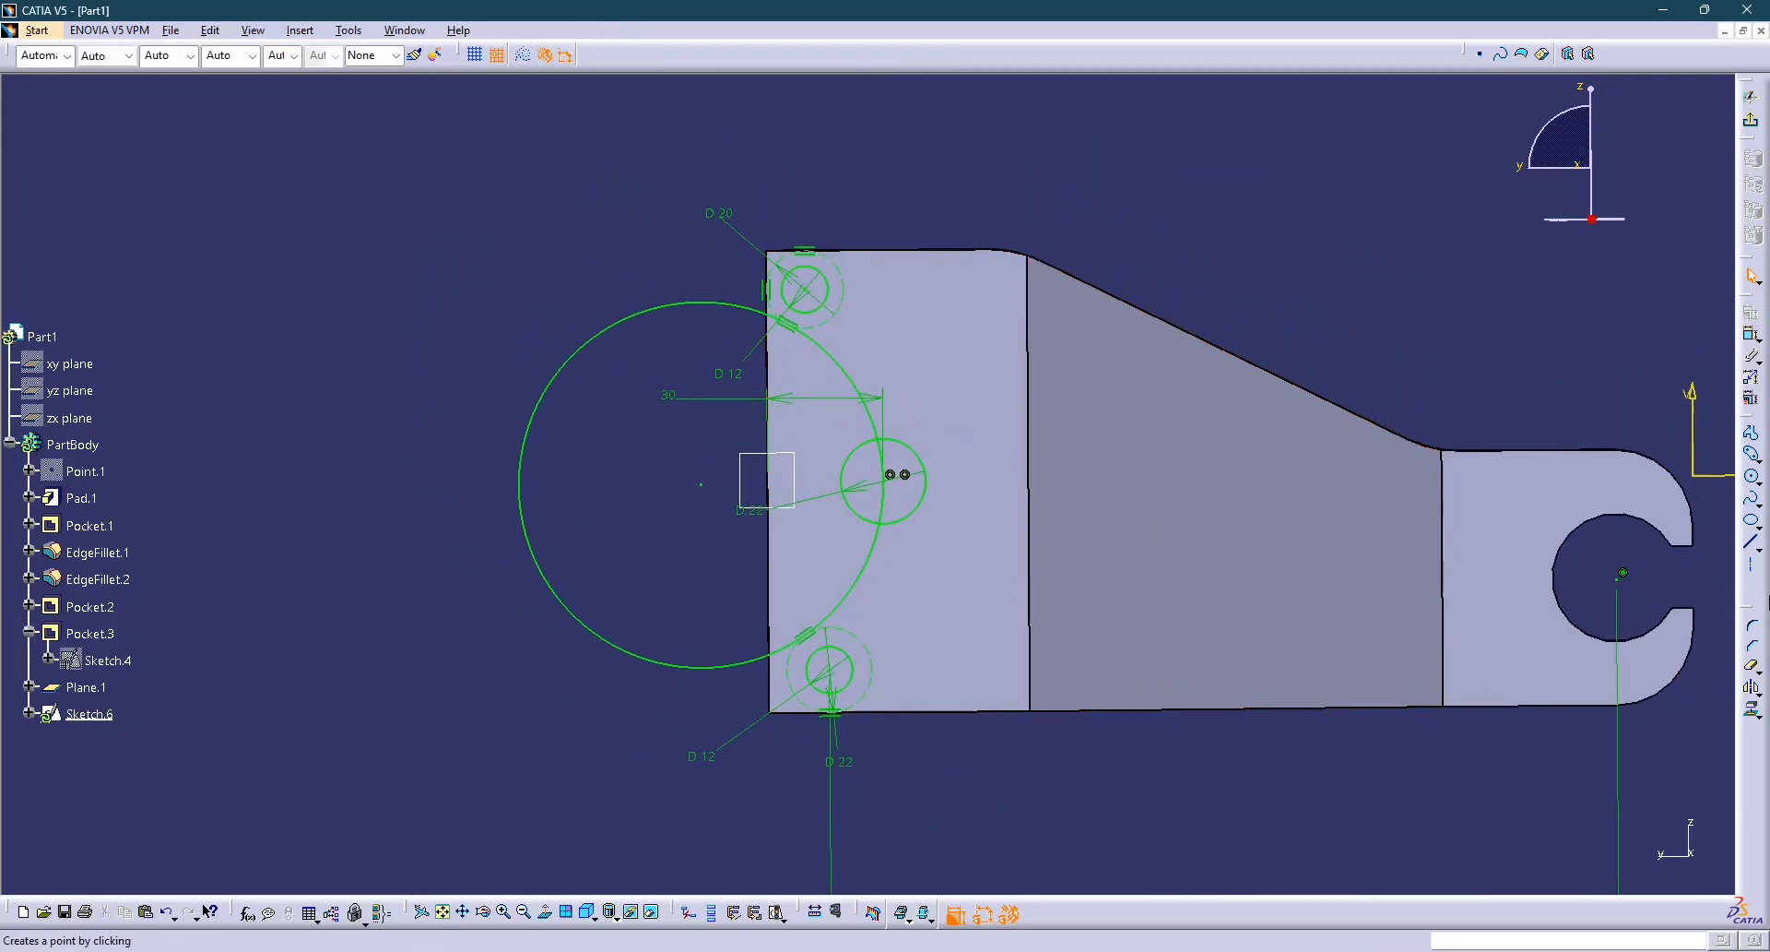
click(1752, 666)
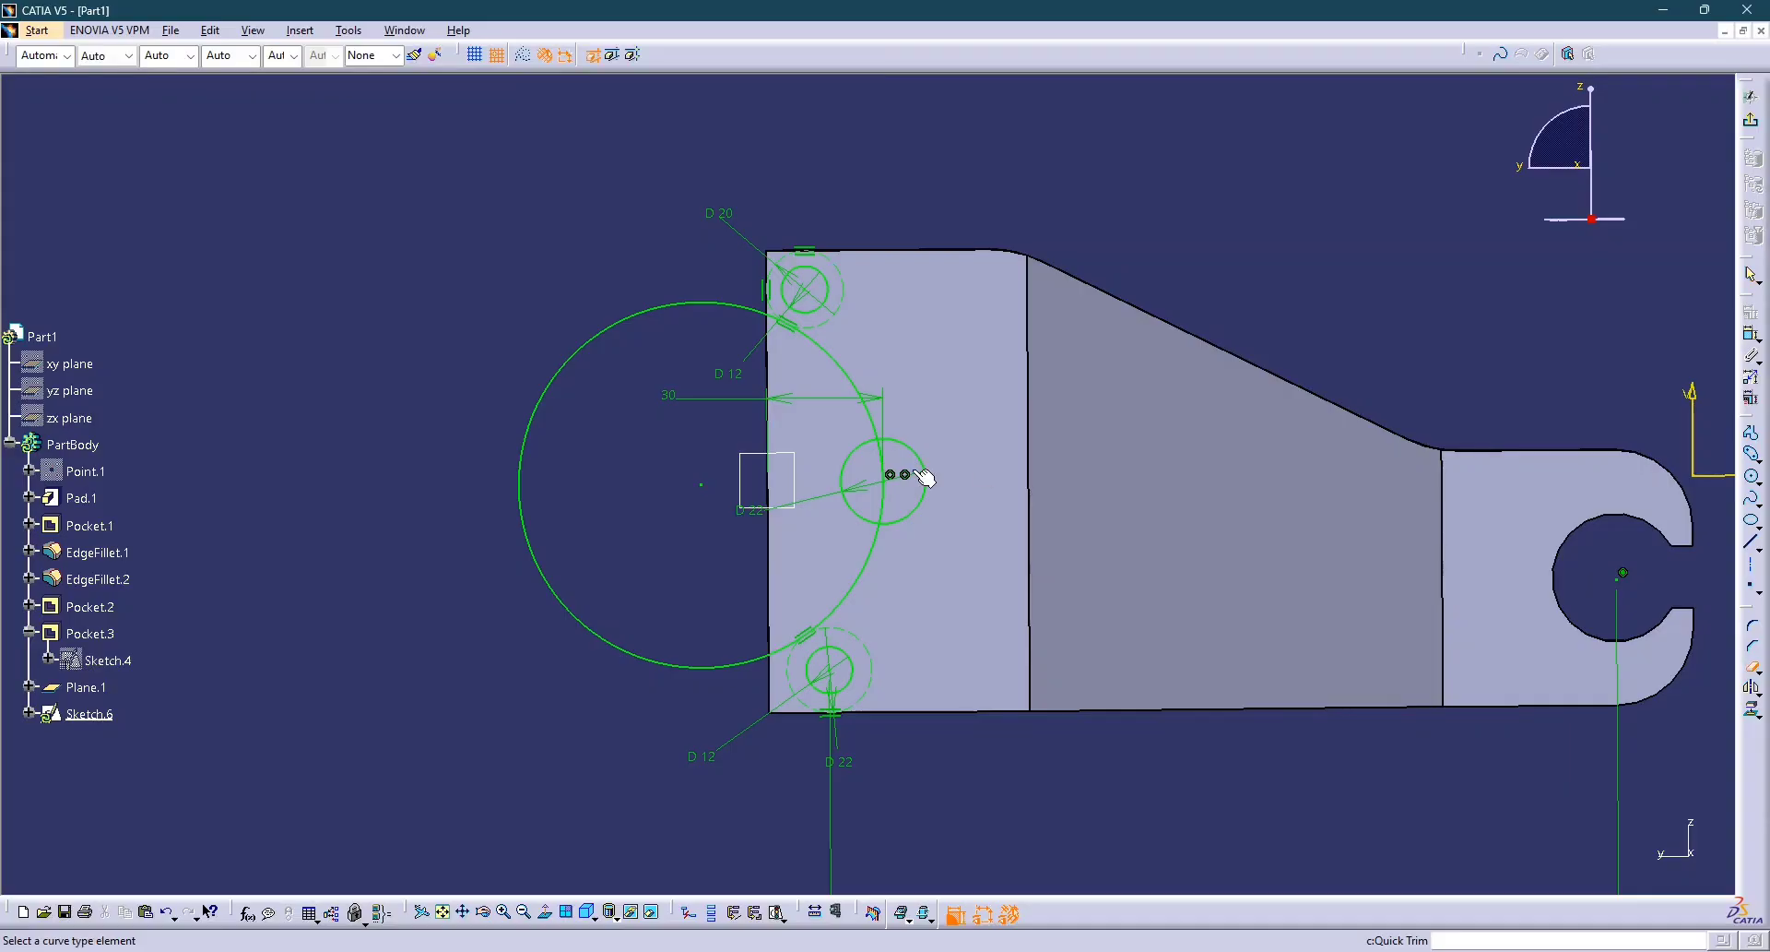
click(862, 520)
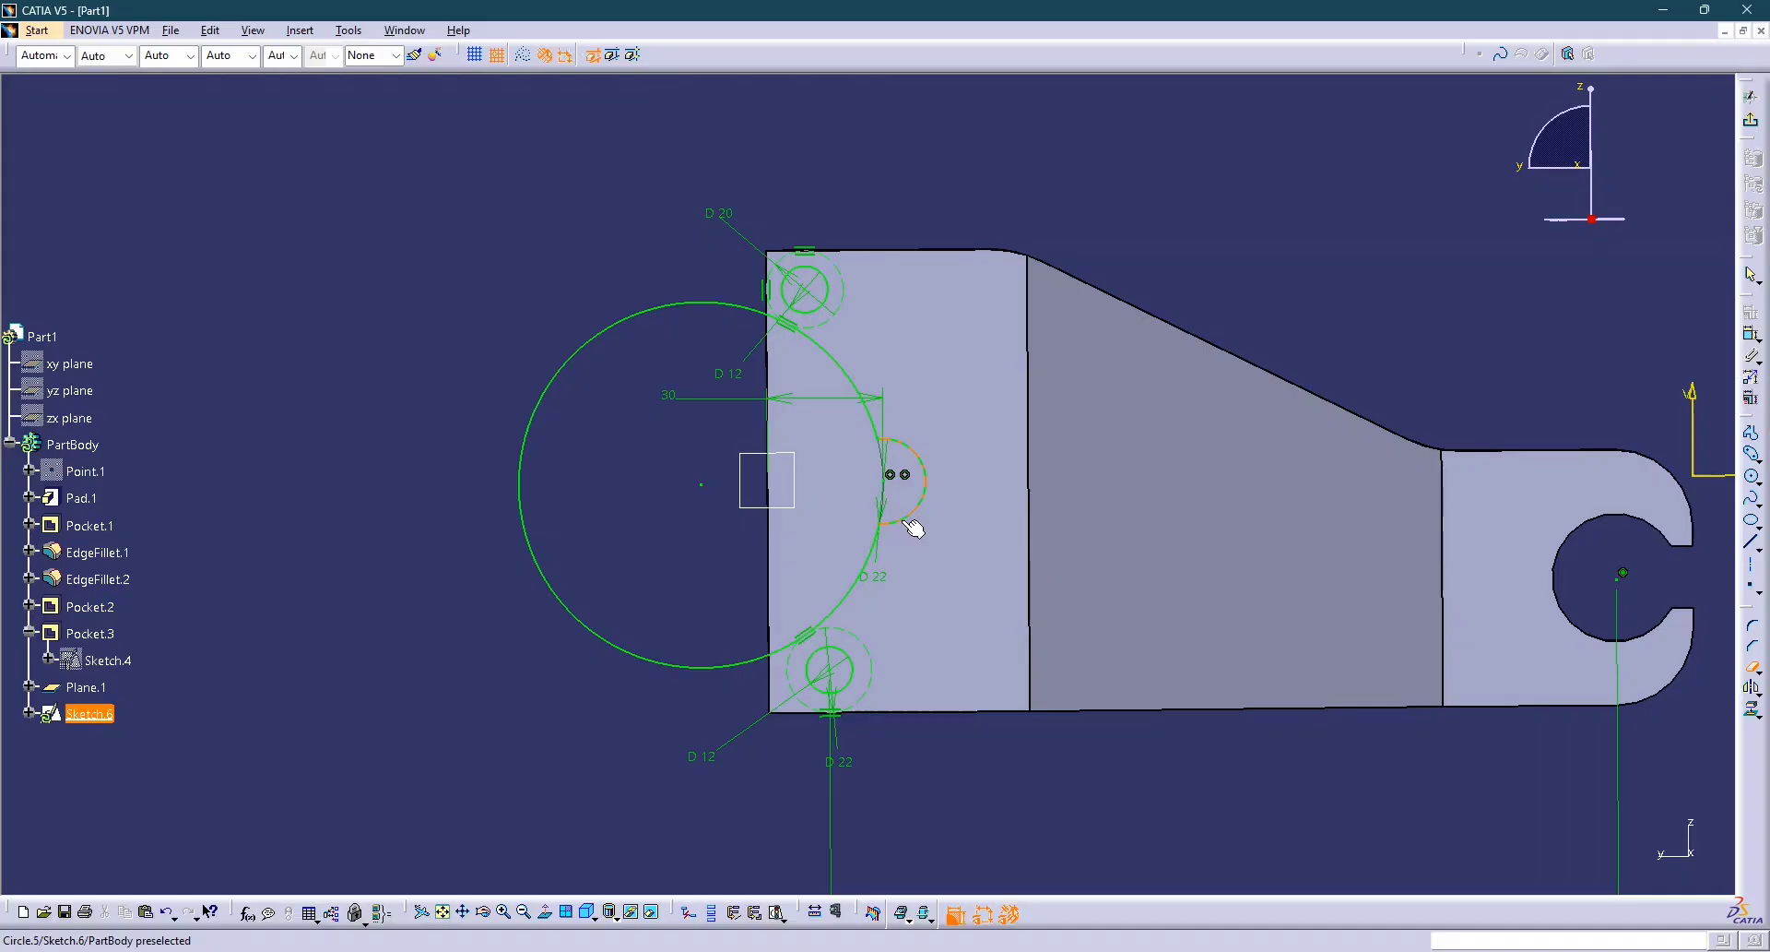
key(Escape)
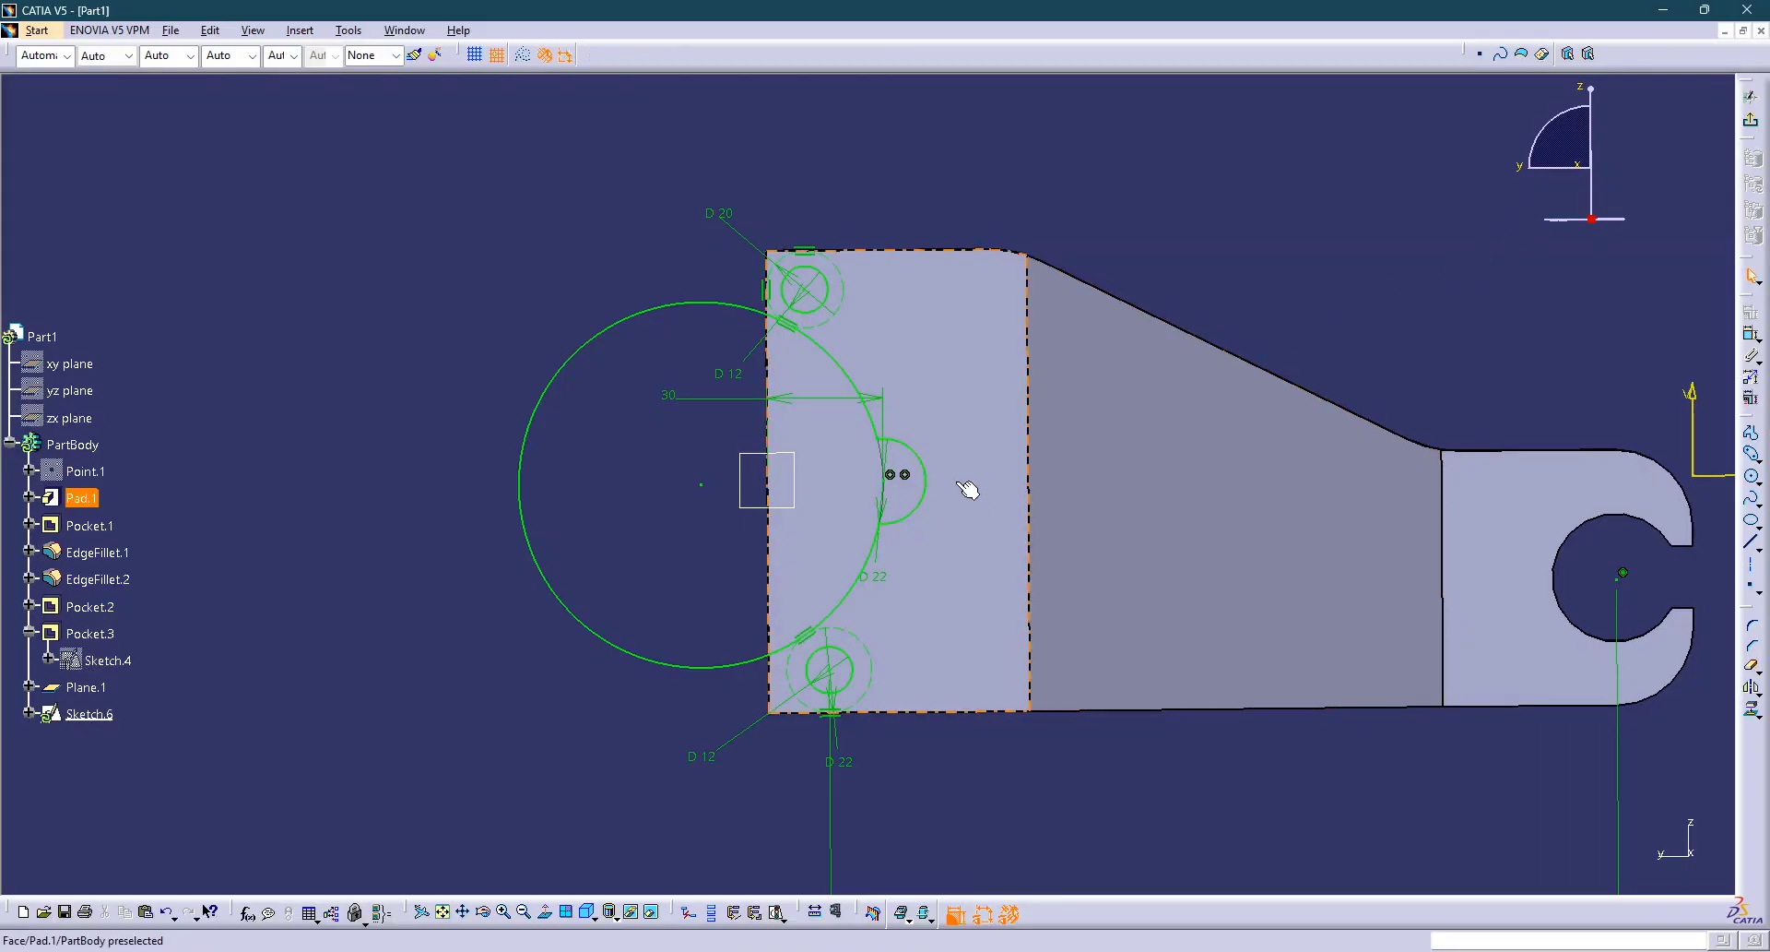
key(alt+Tab)
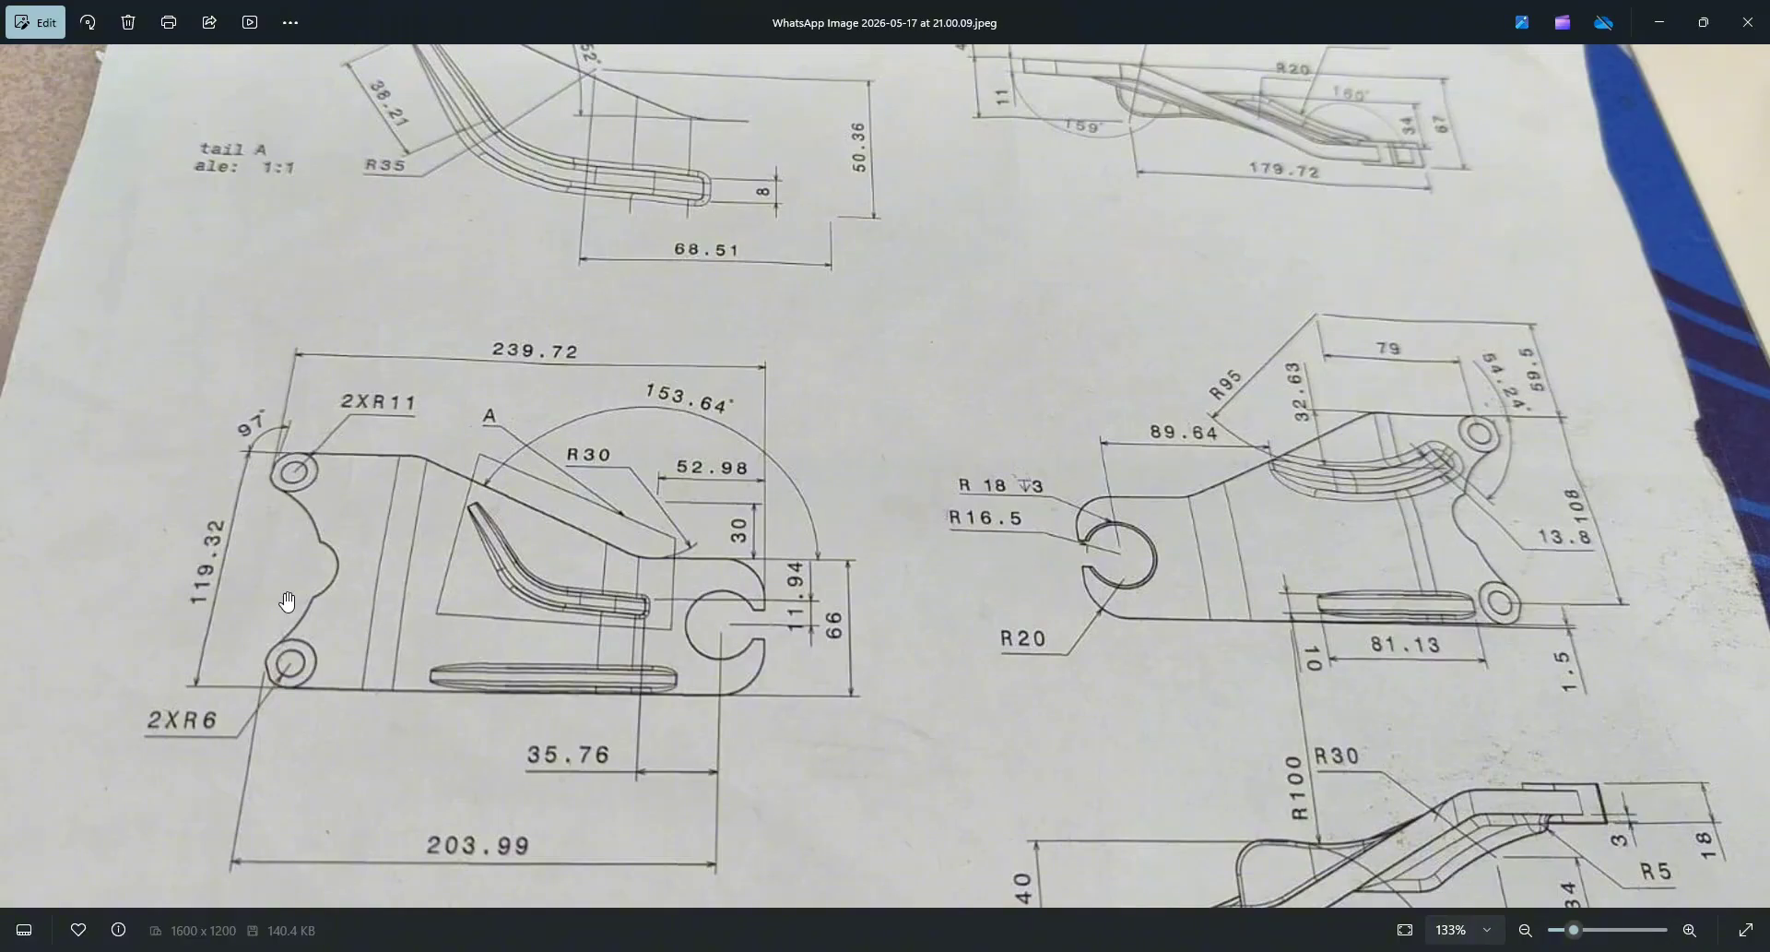
key(alt+Tab)
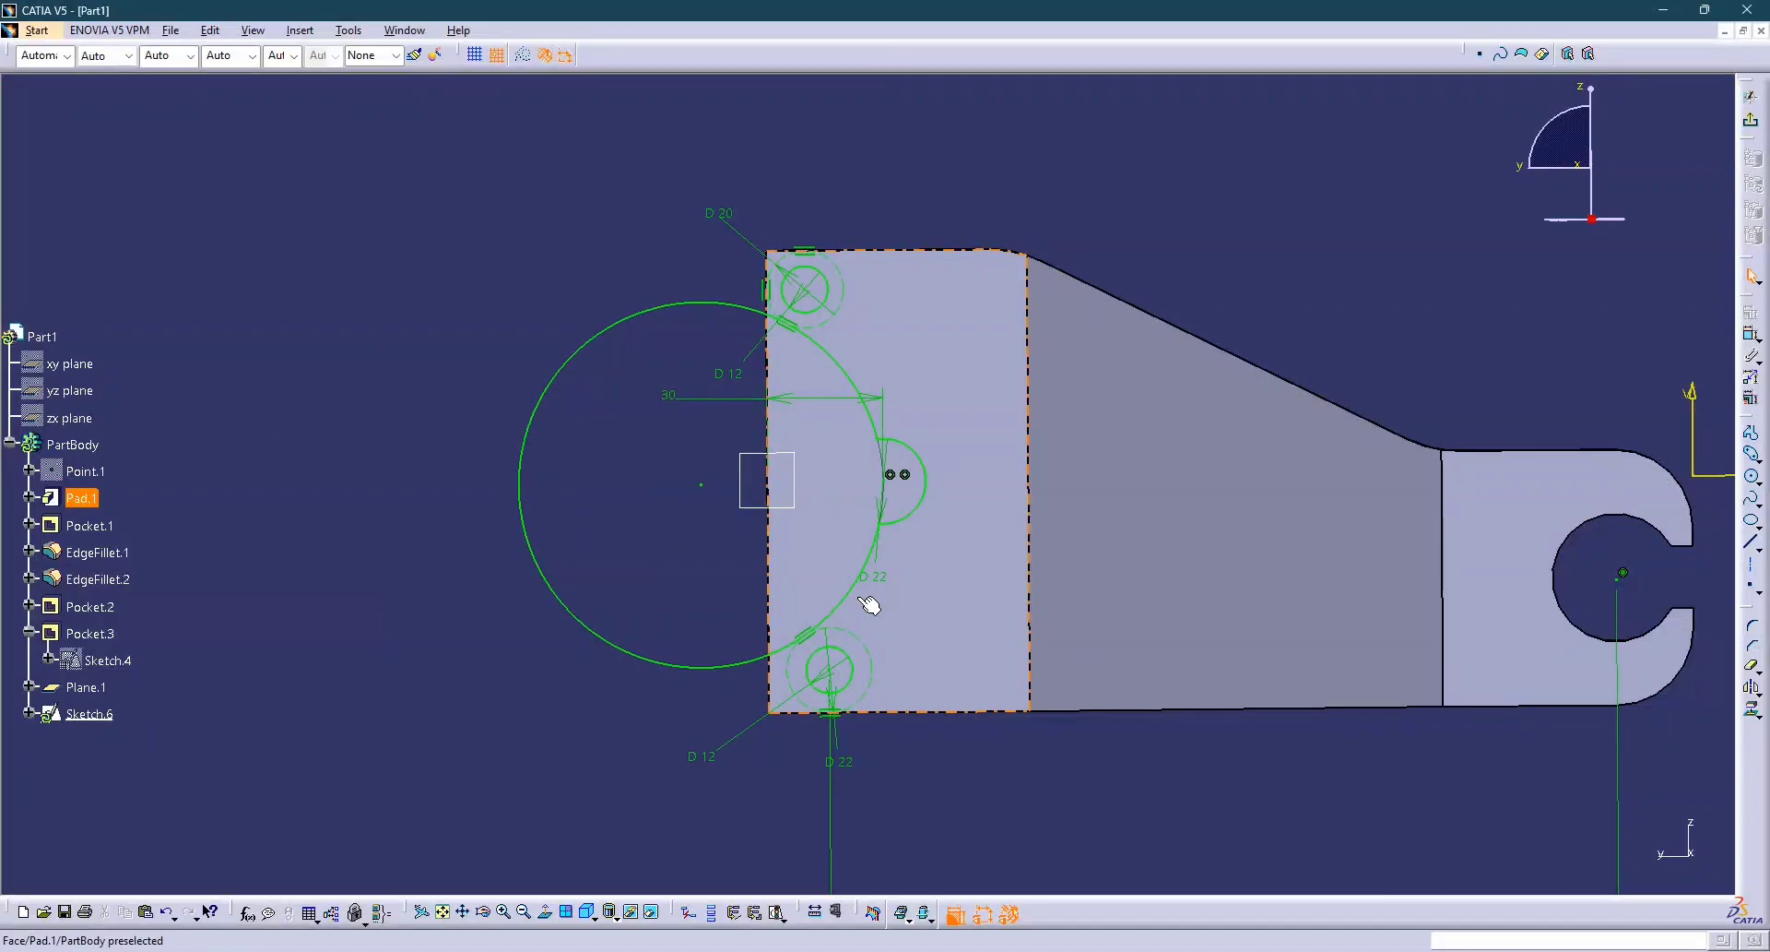
key(alt+Tab)
key(alt+Tab)
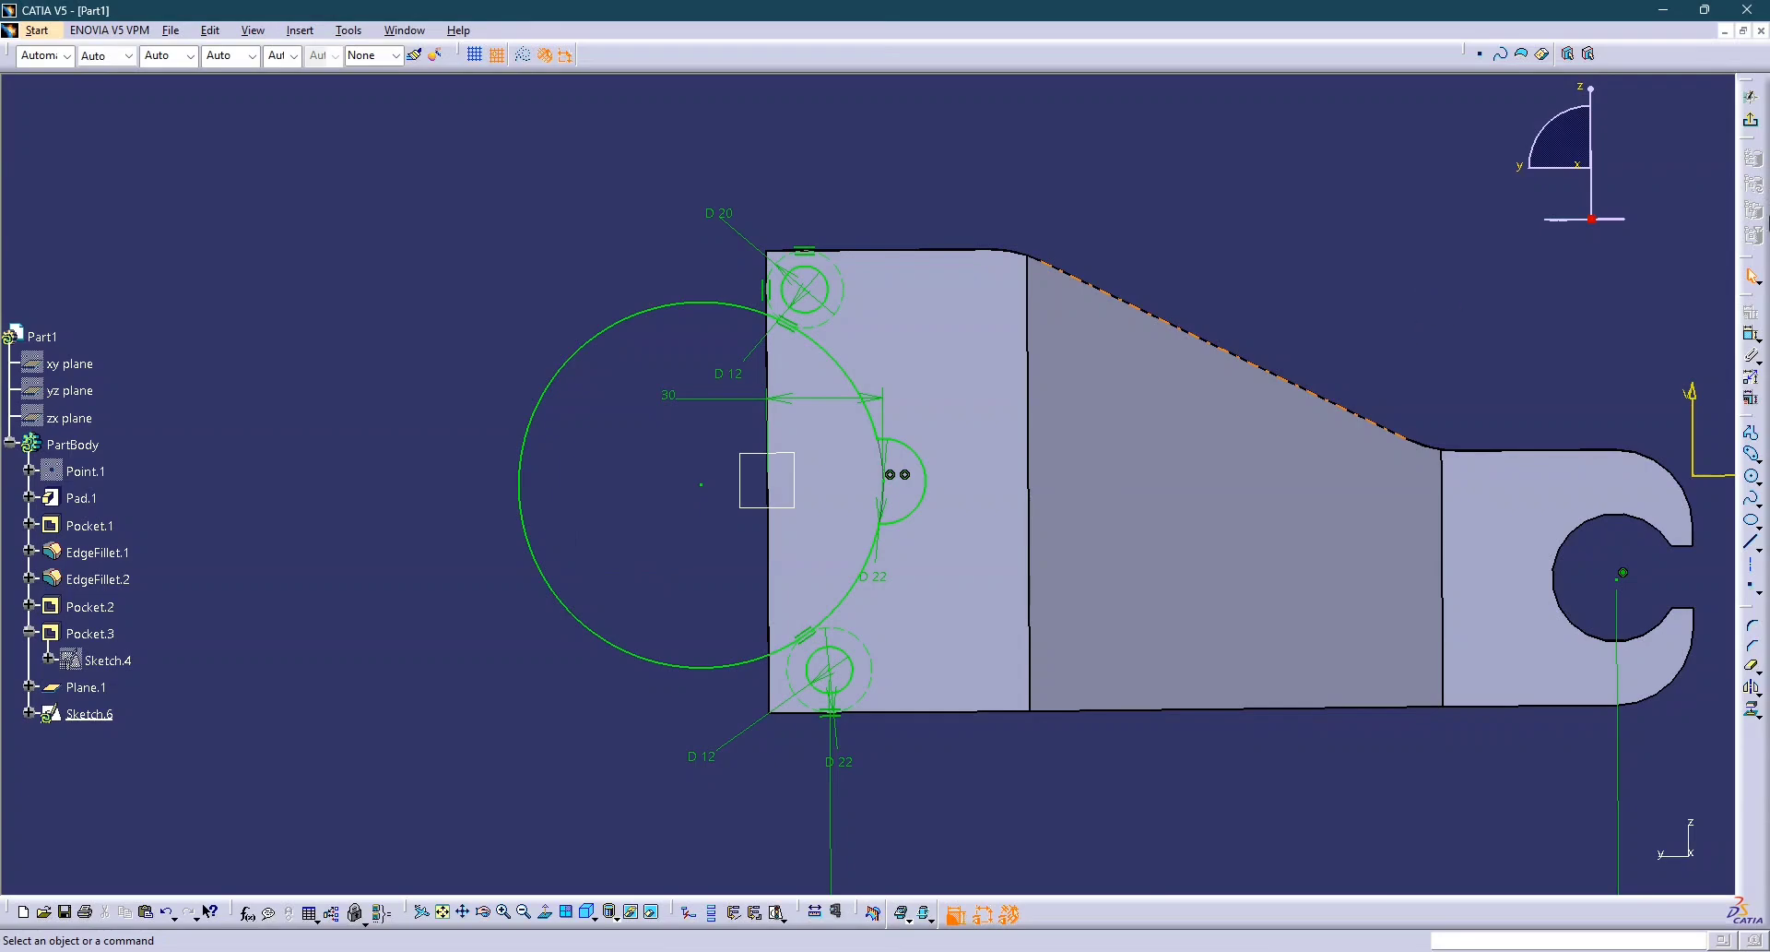
Exit the sketch and cut its profile and both 12 mm holes through the wide end as an Up to next pocket.
click(1753, 126)
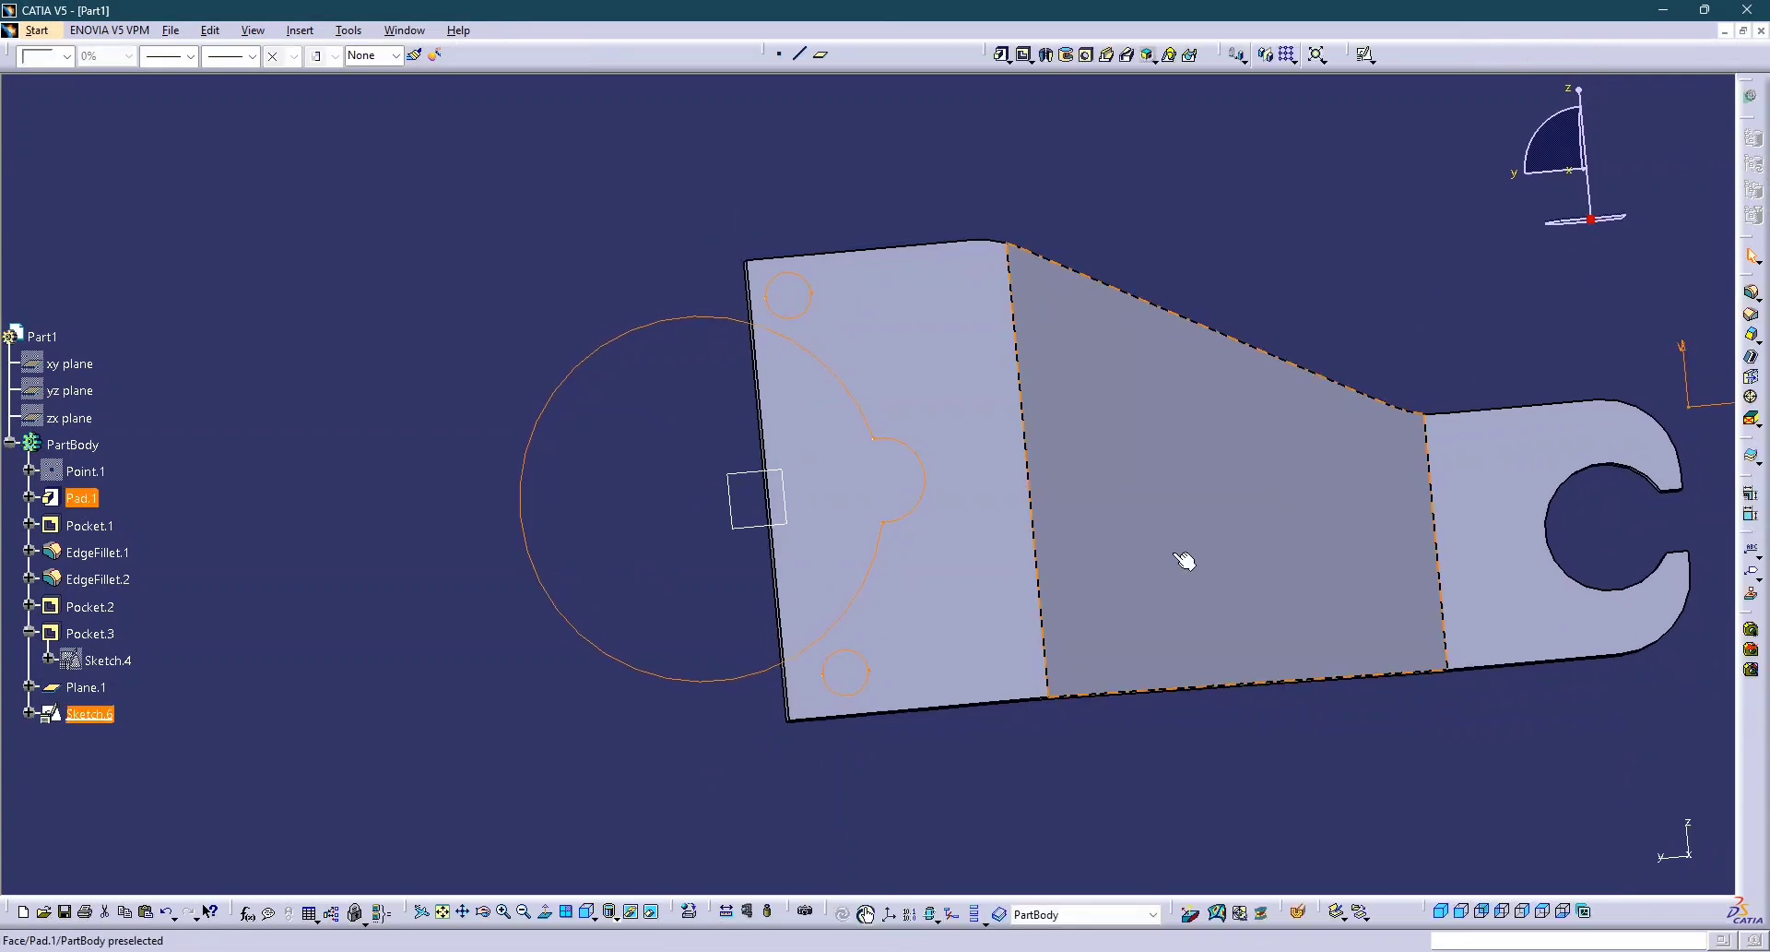
click(1025, 54)
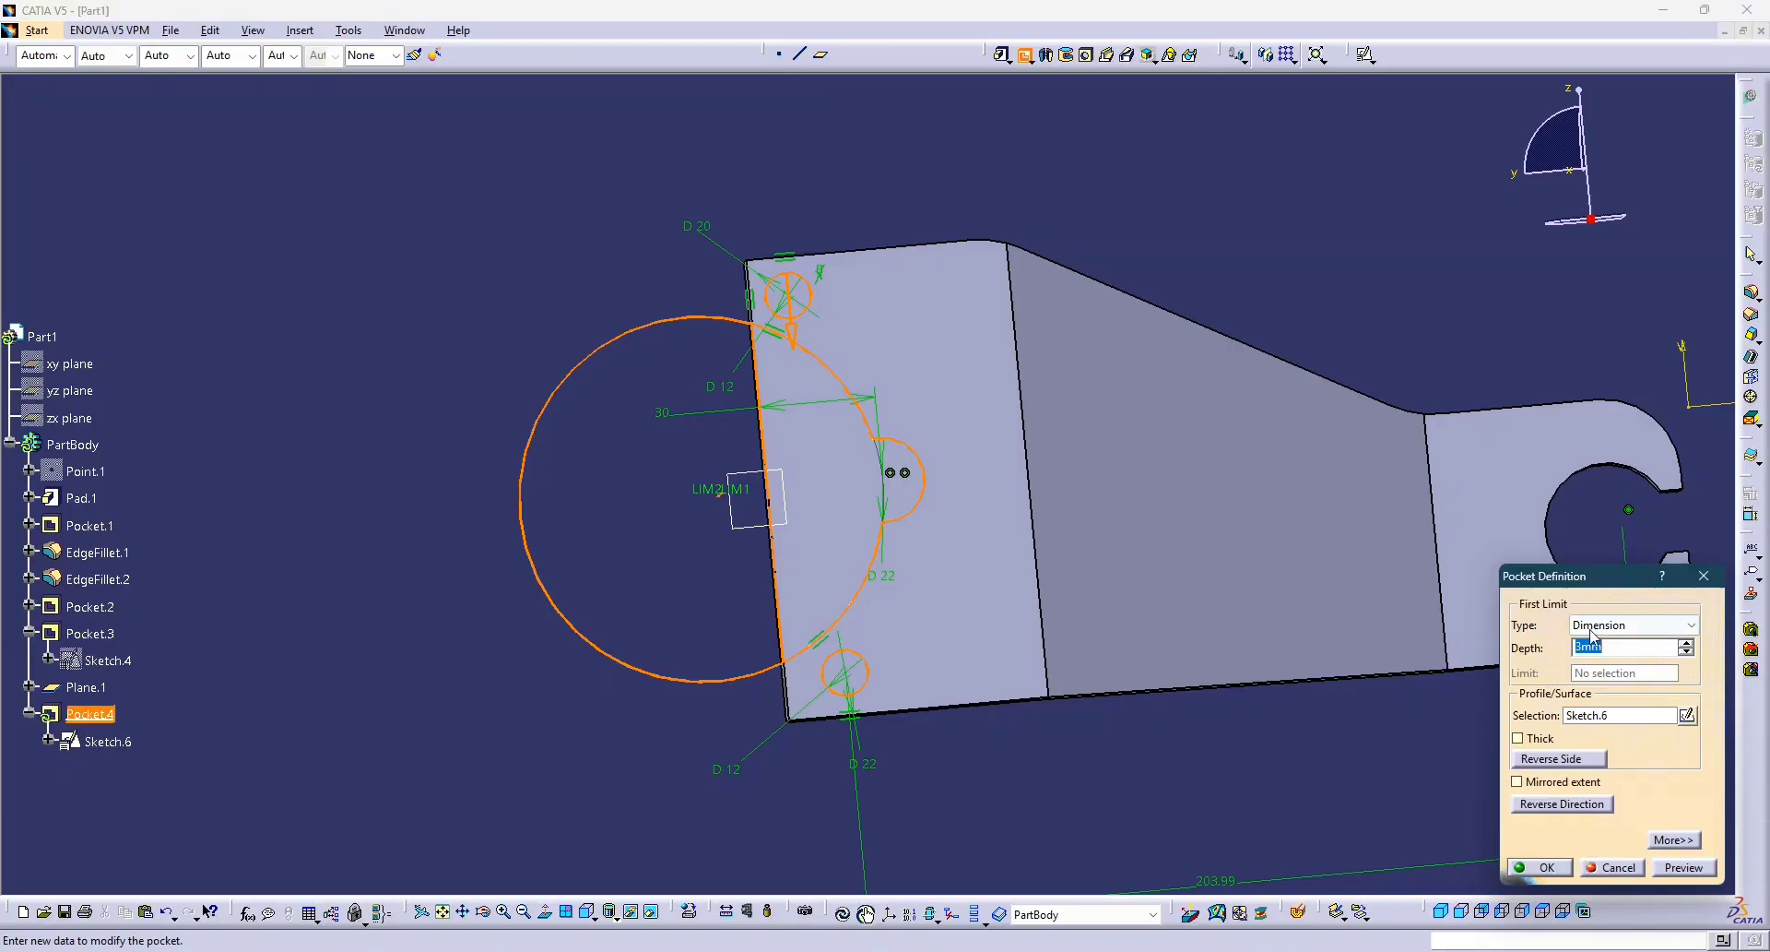
click(1595, 629)
click(1636, 668)
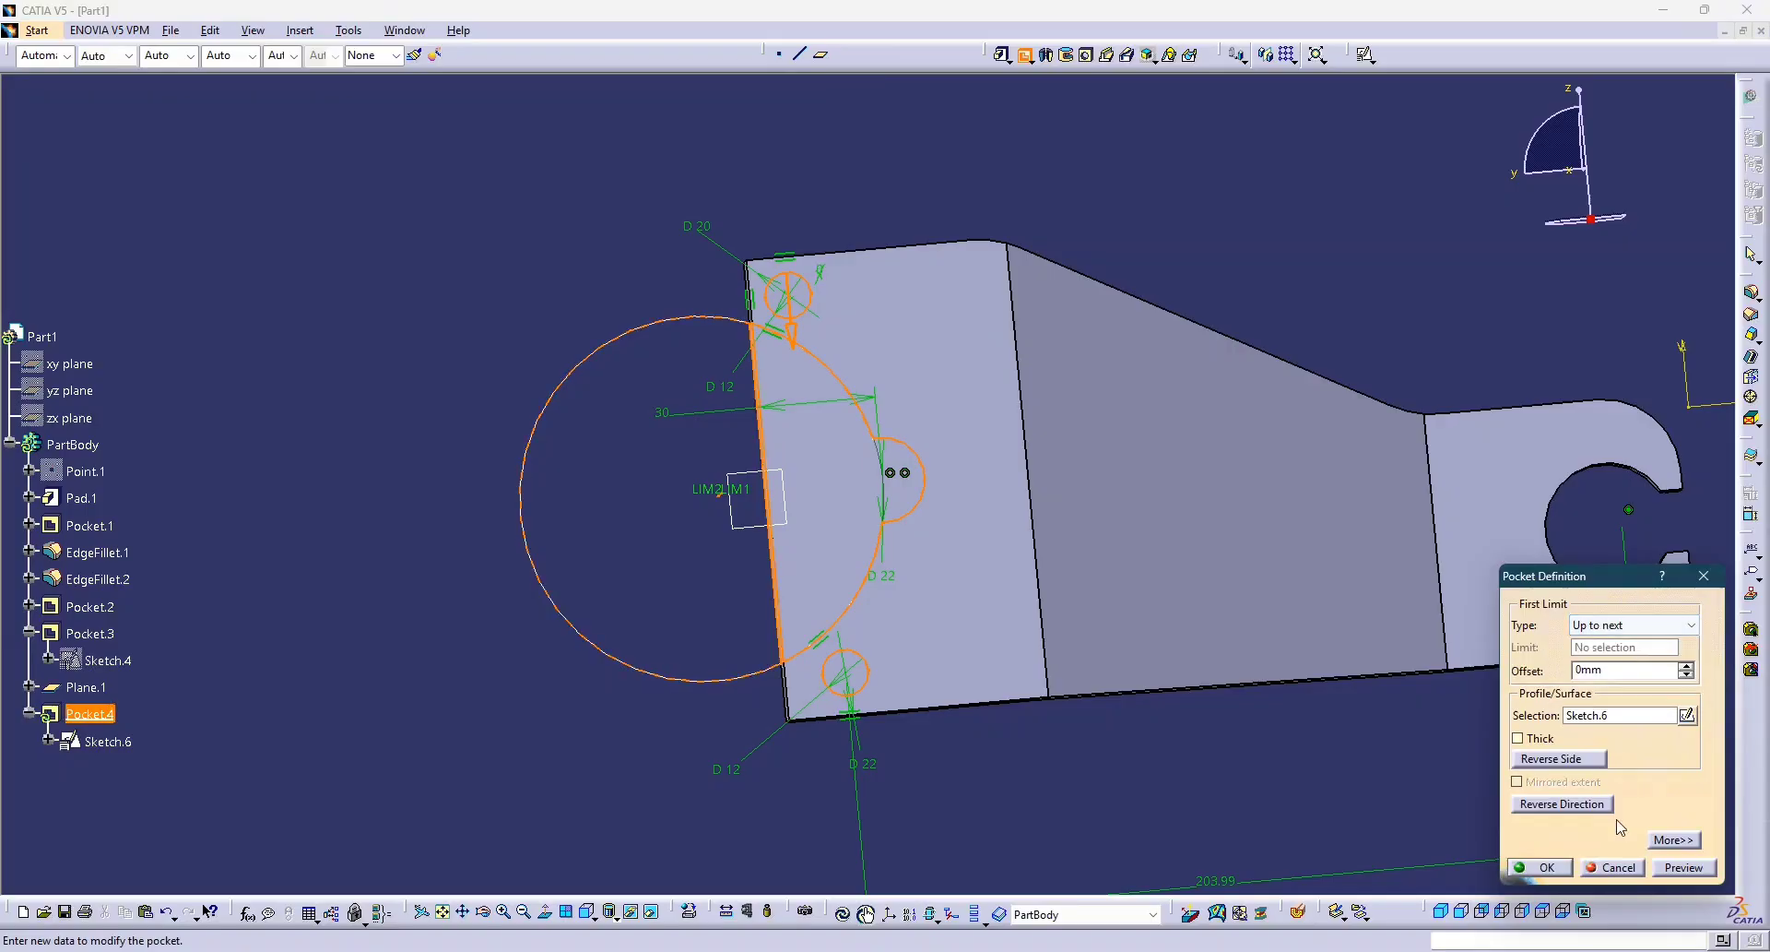
click(1559, 868)
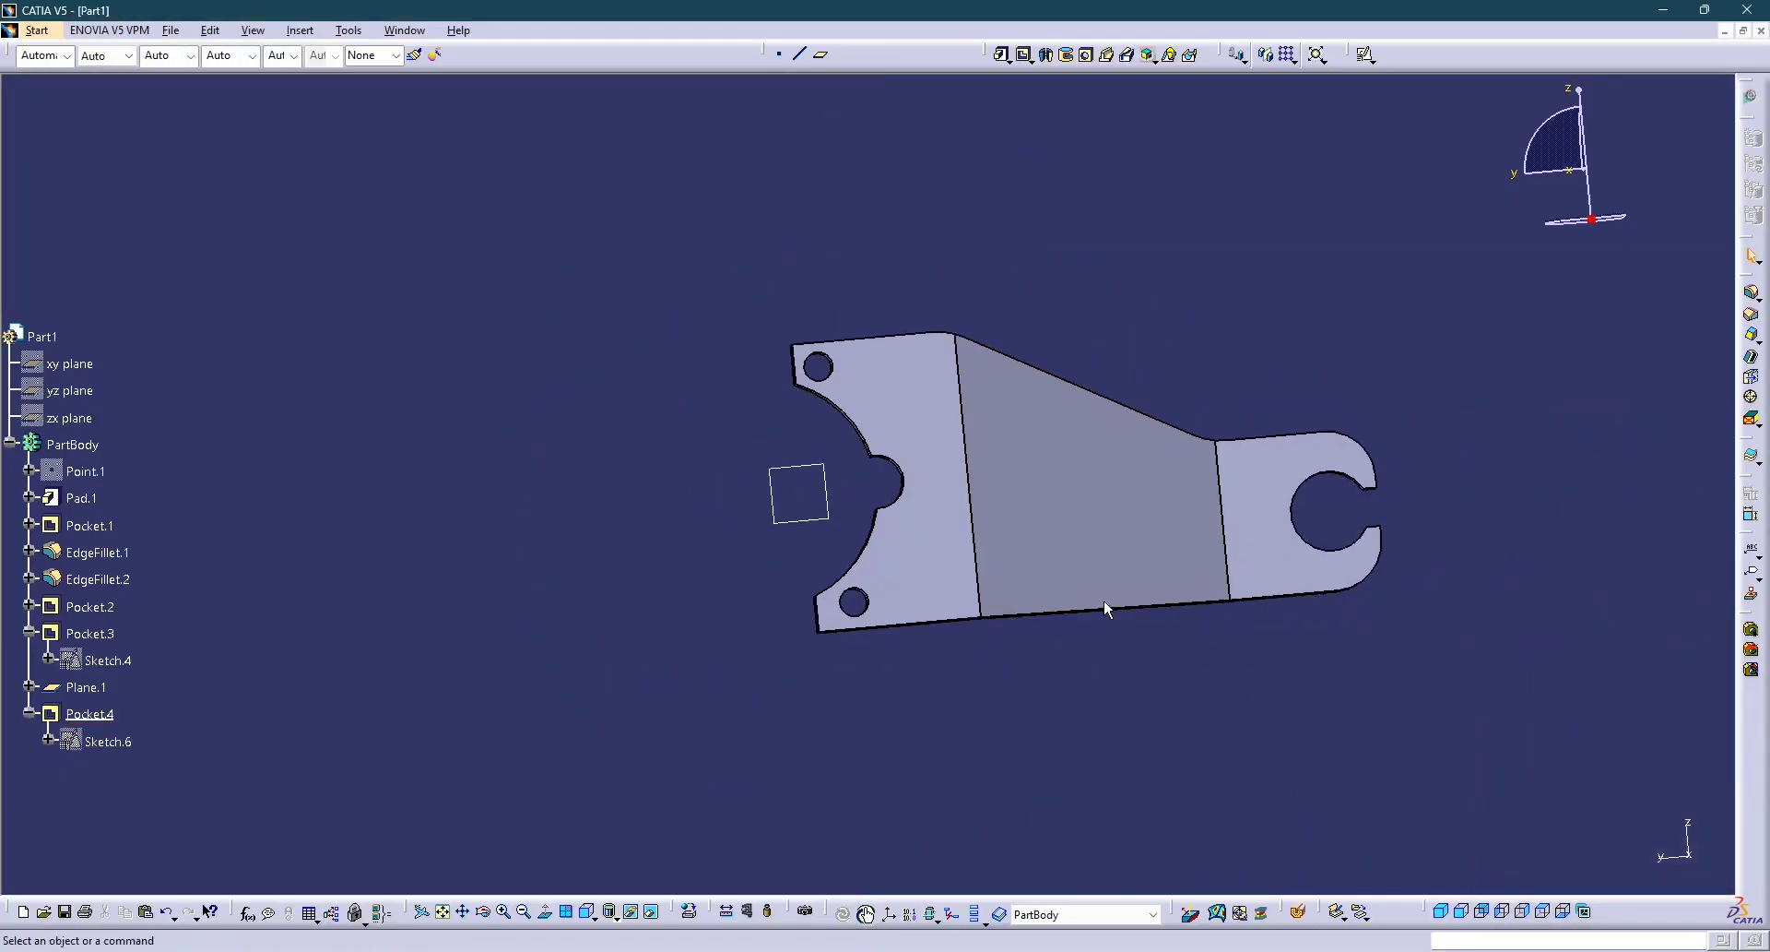
key(alt+Tab)
key(alt+Tab)
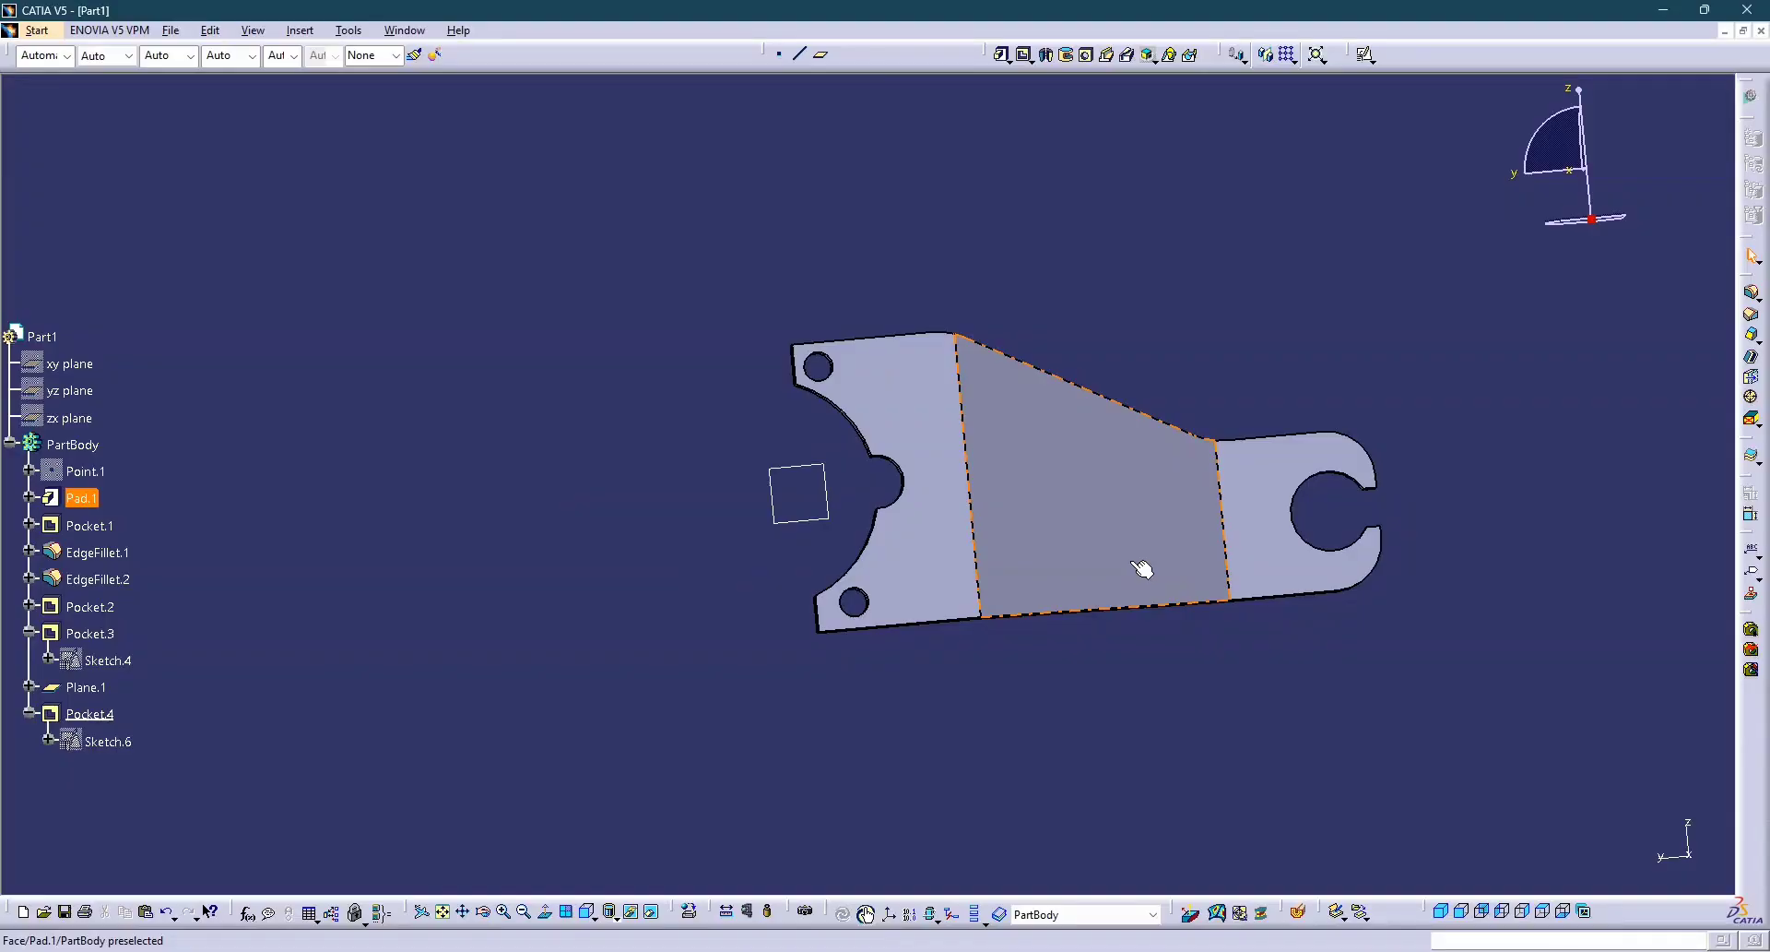
key(alt+Tab)
key(alt+Tab)
mouse_move(929, 513)
middle_down()
mouse_move(898, 436)
mouse_move(969, 590)
mouse_move(921, 359)
mouse_move(790, 427)
middle_up()
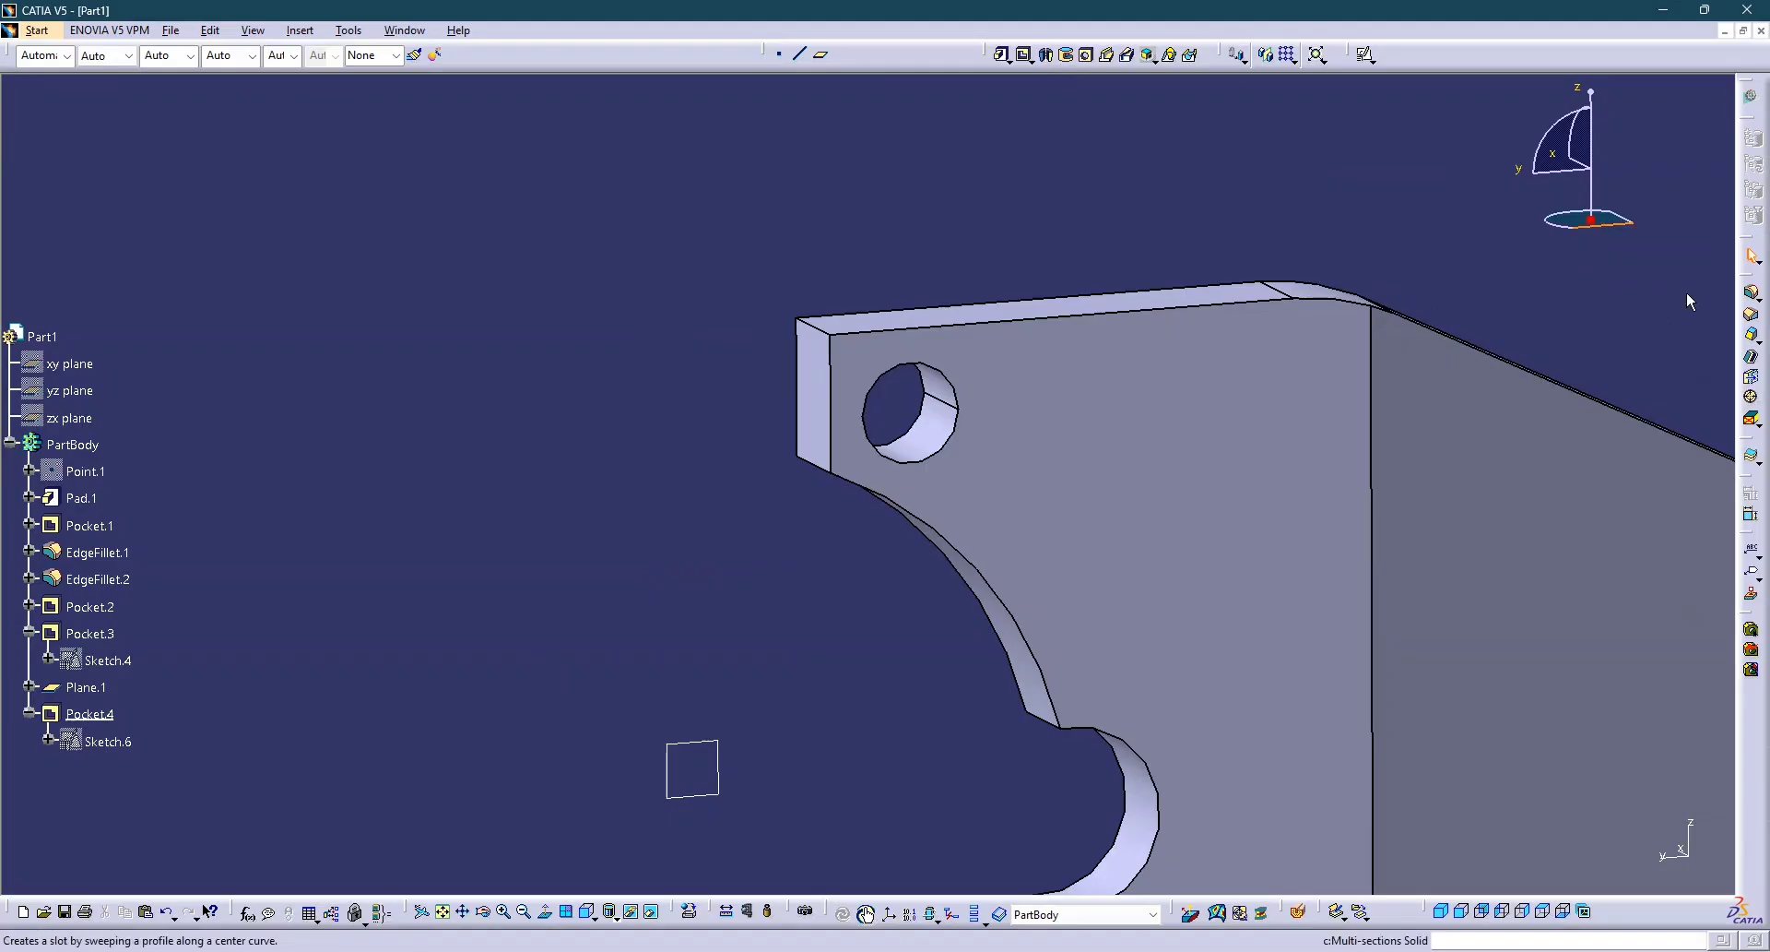
click(1752, 295)
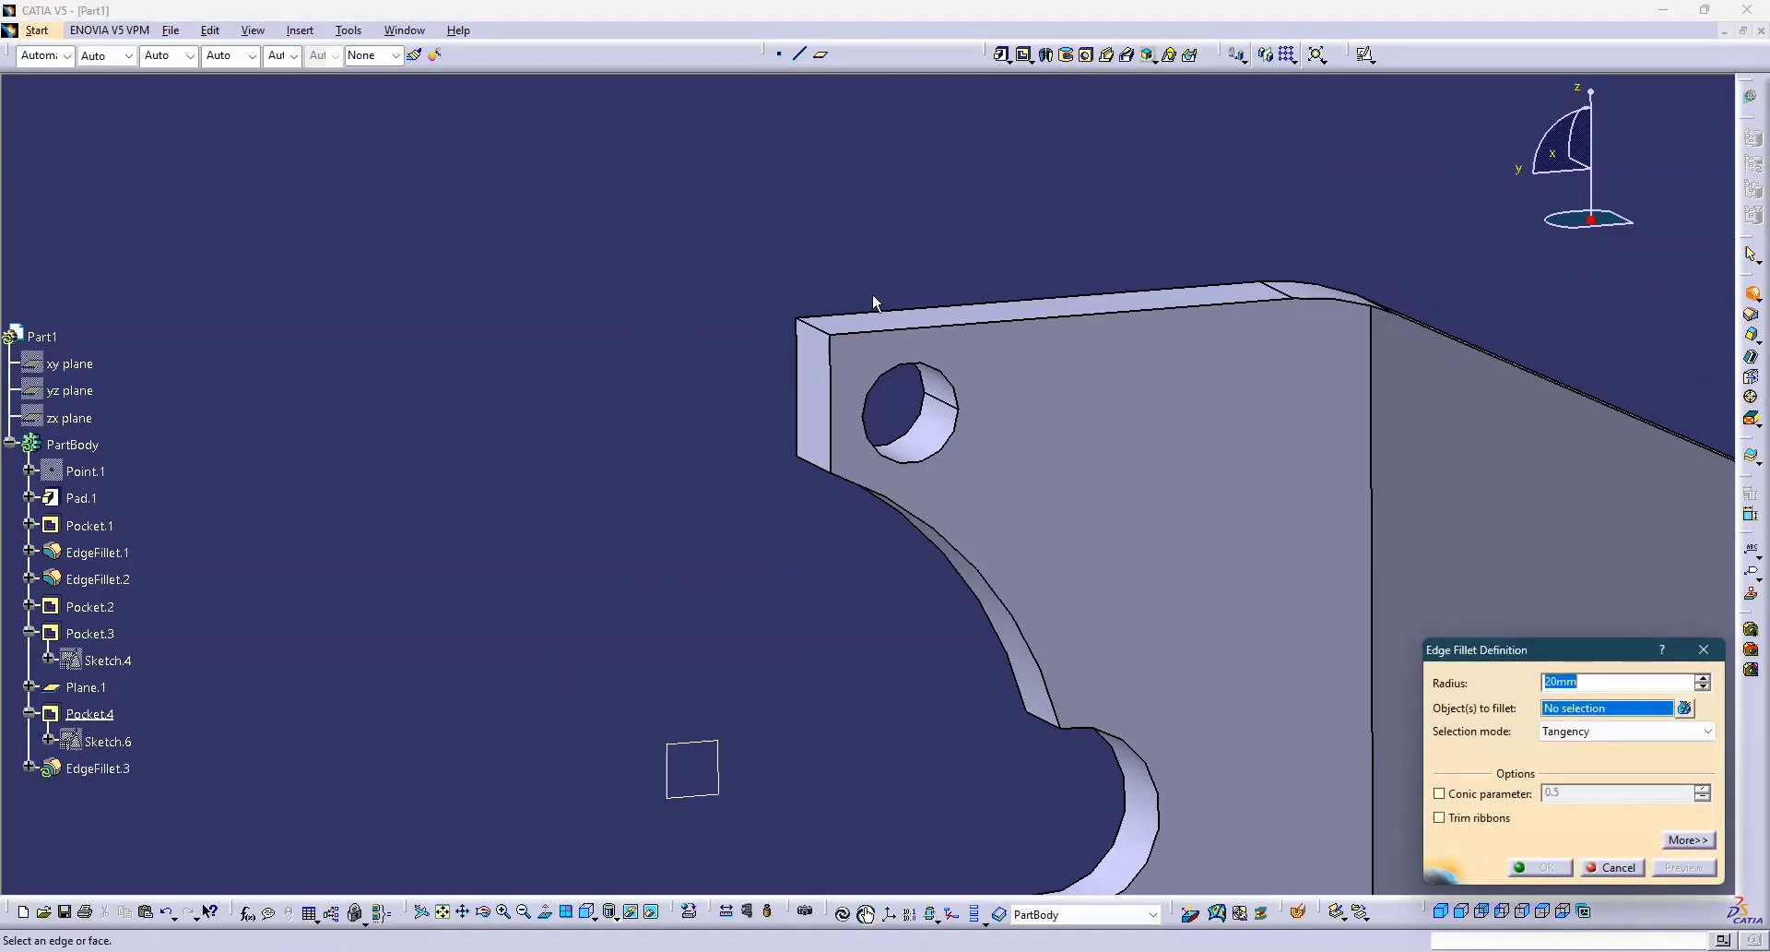
click(818, 326)
middle_drag(976, 425, 963, 510)
middle_drag(963, 510, 986, 366)
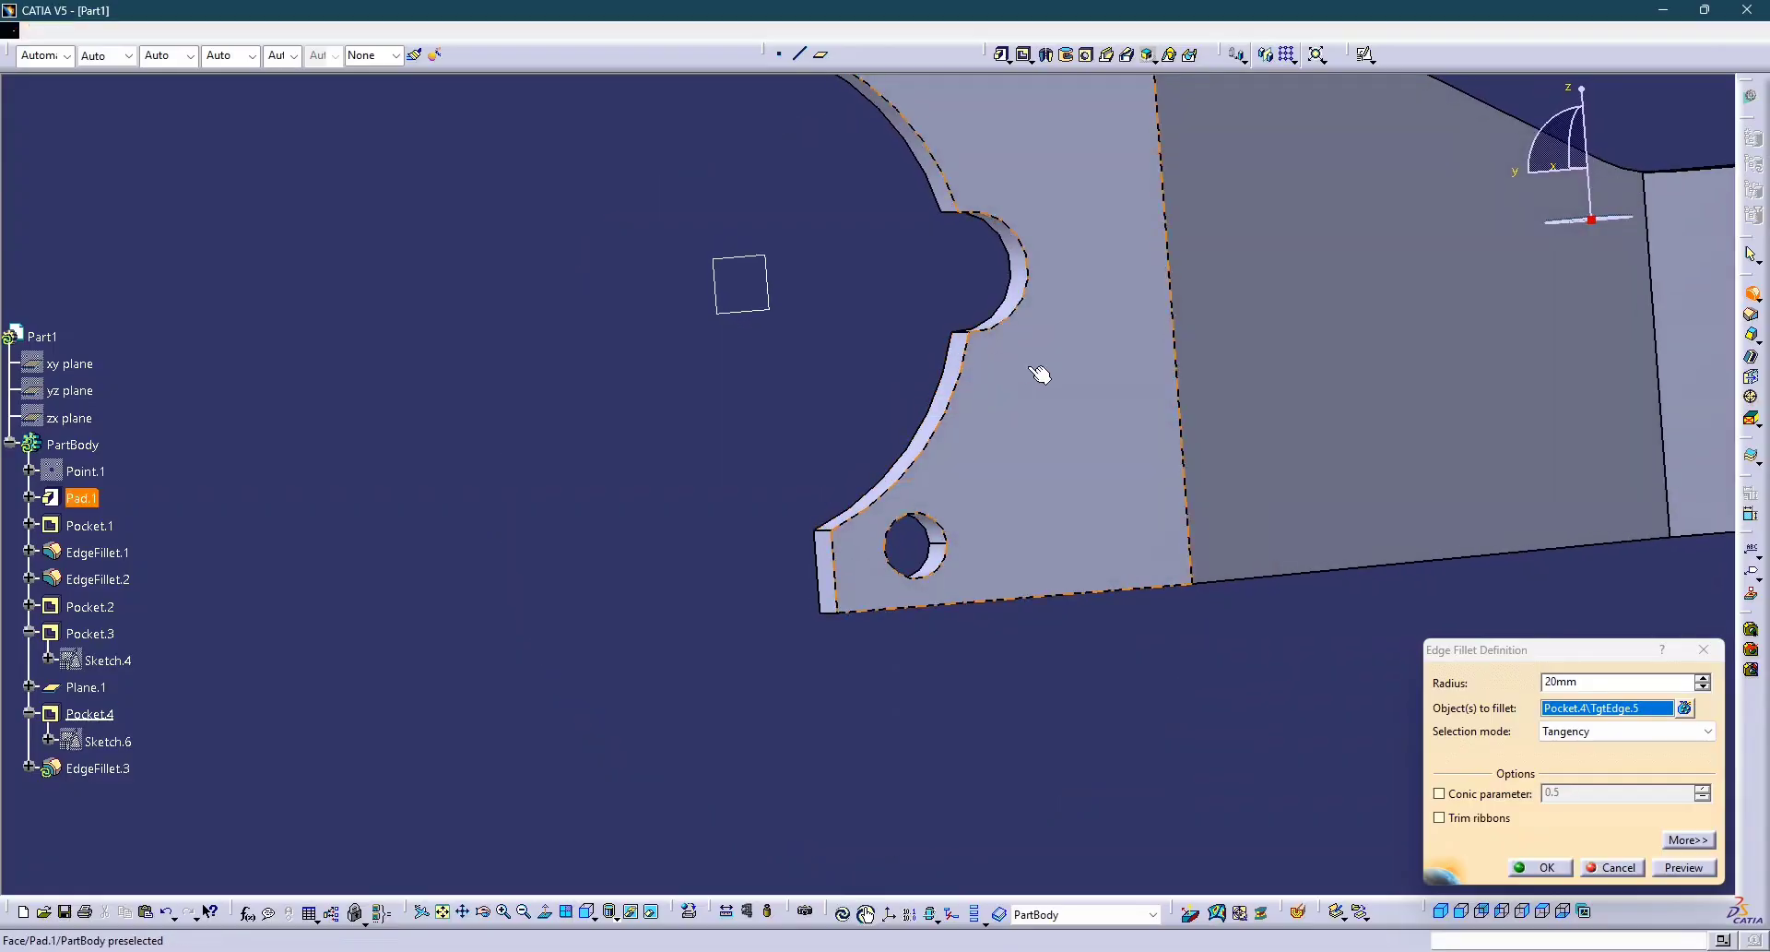
key(alt+Tab)
key(alt+Tab)
key(alt+Tab)
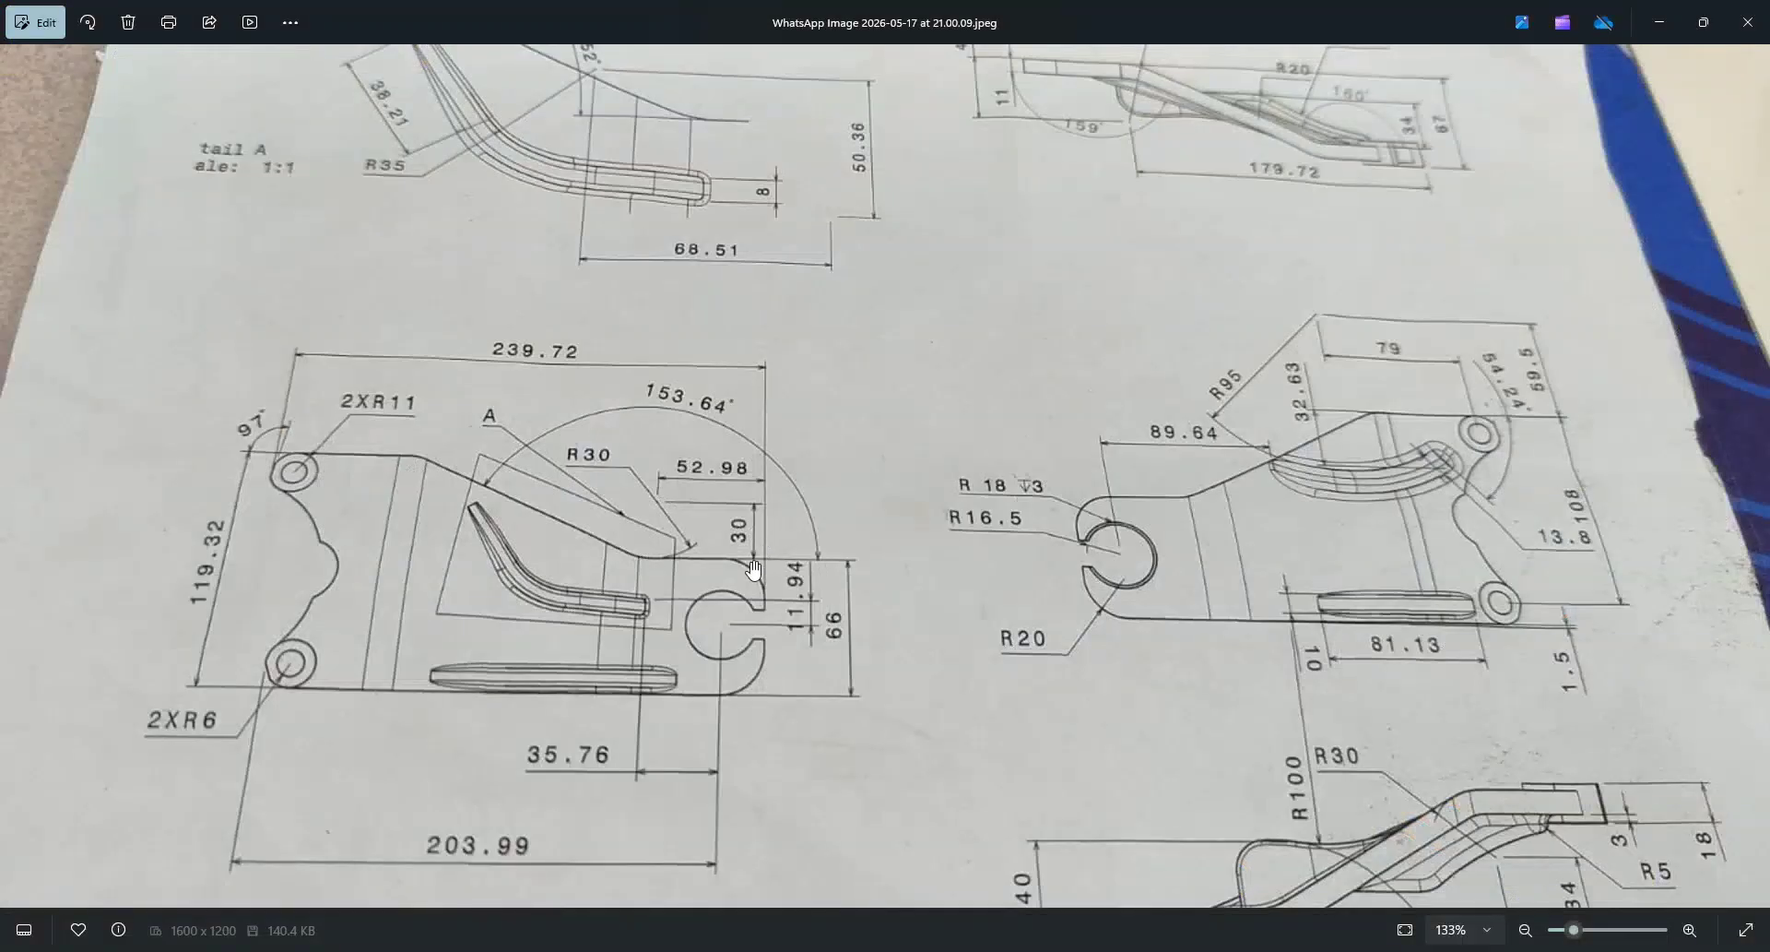
key(alt+Tab)
key(alt+Tab)
key(alt+Tab)
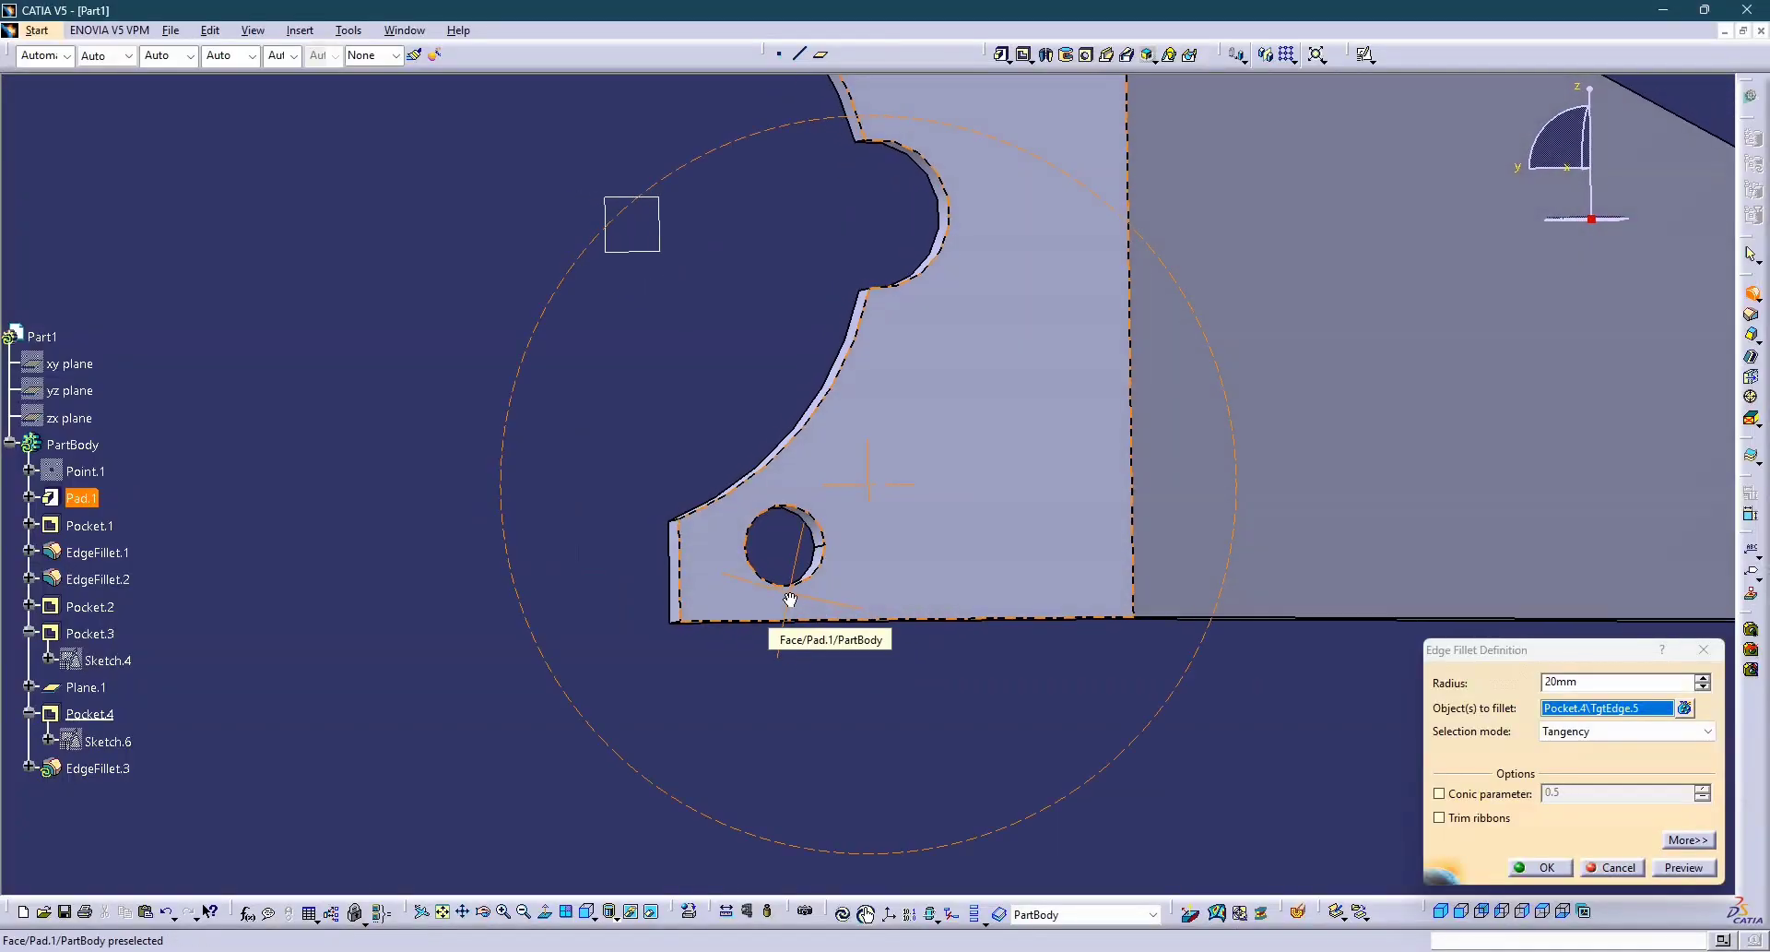
middle_drag(790, 599, 820, 613)
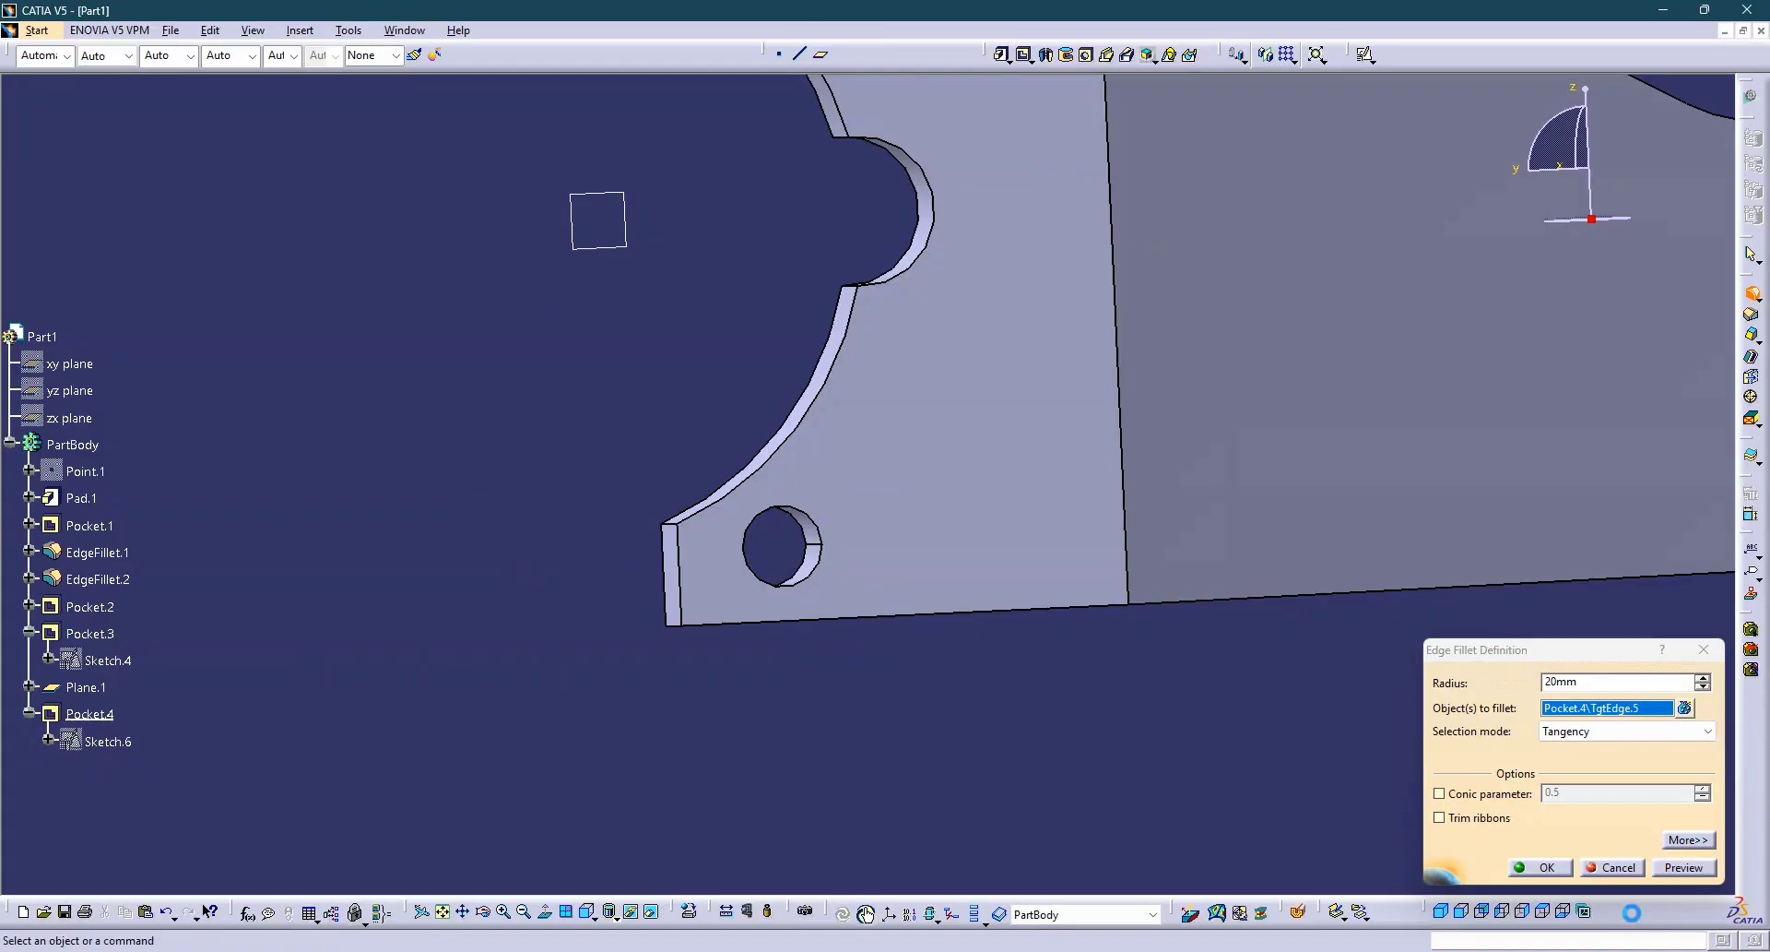
key(Escape)
Reopen the sketch of the wide-end pocket to examine the circles around the lower hole, and exit it.
click(108, 742)
double_click(121, 744)
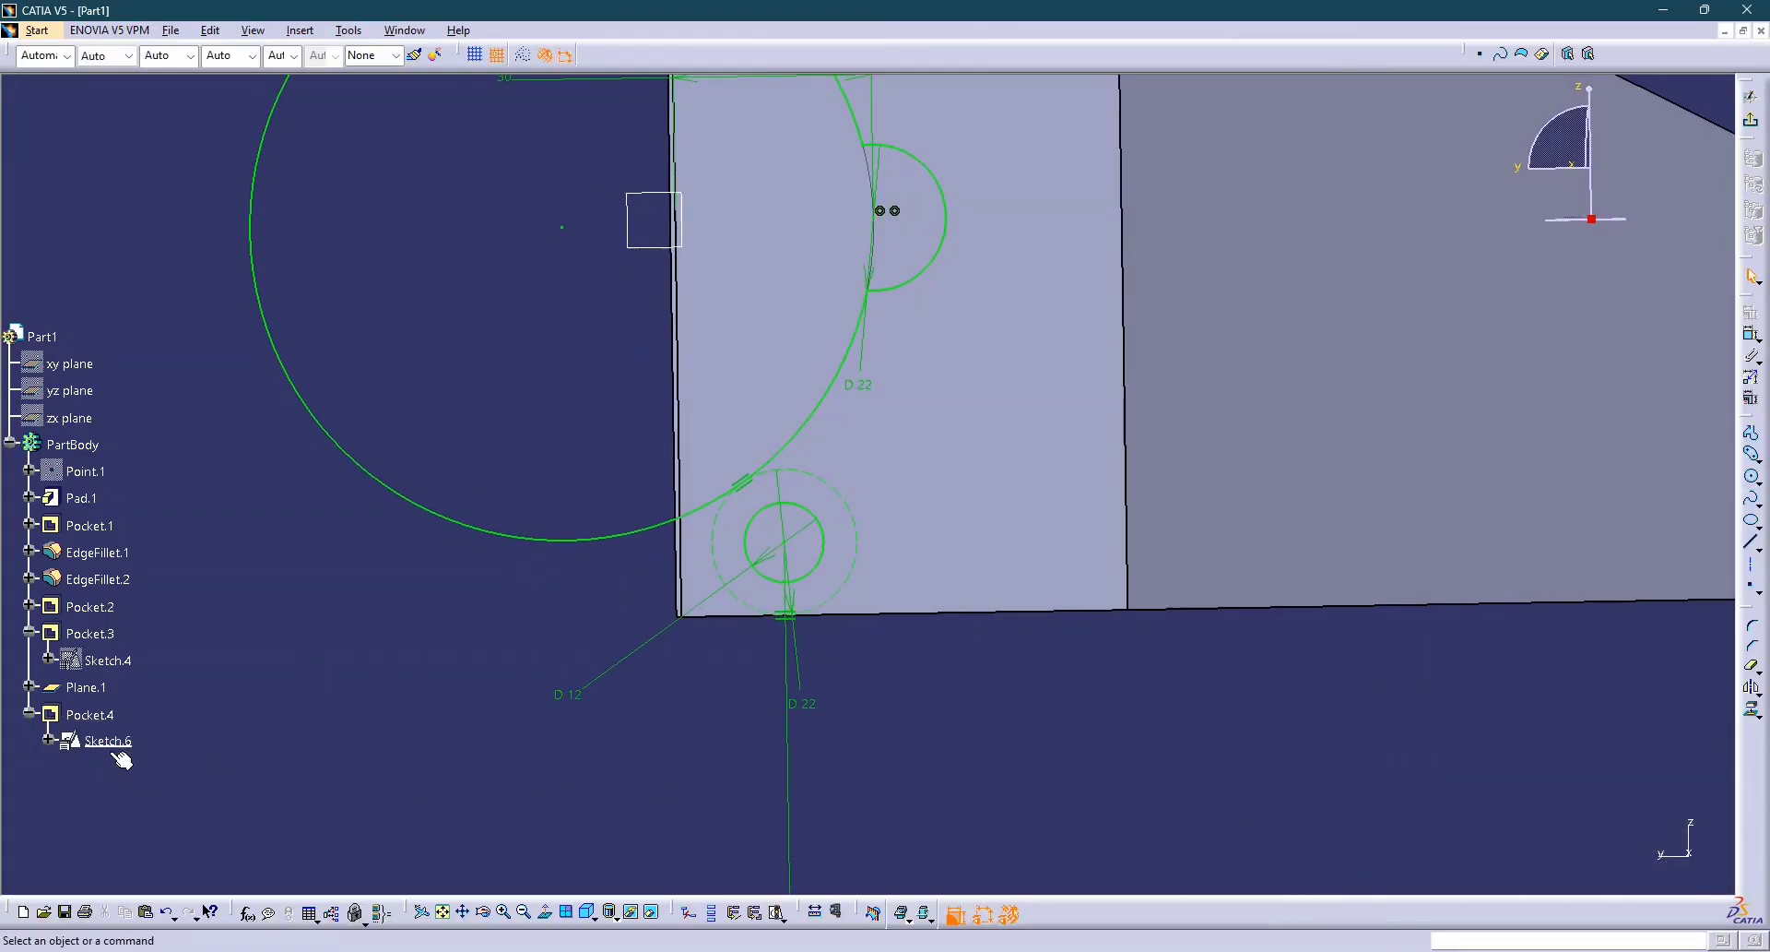
middle_drag(693, 659, 708, 611)
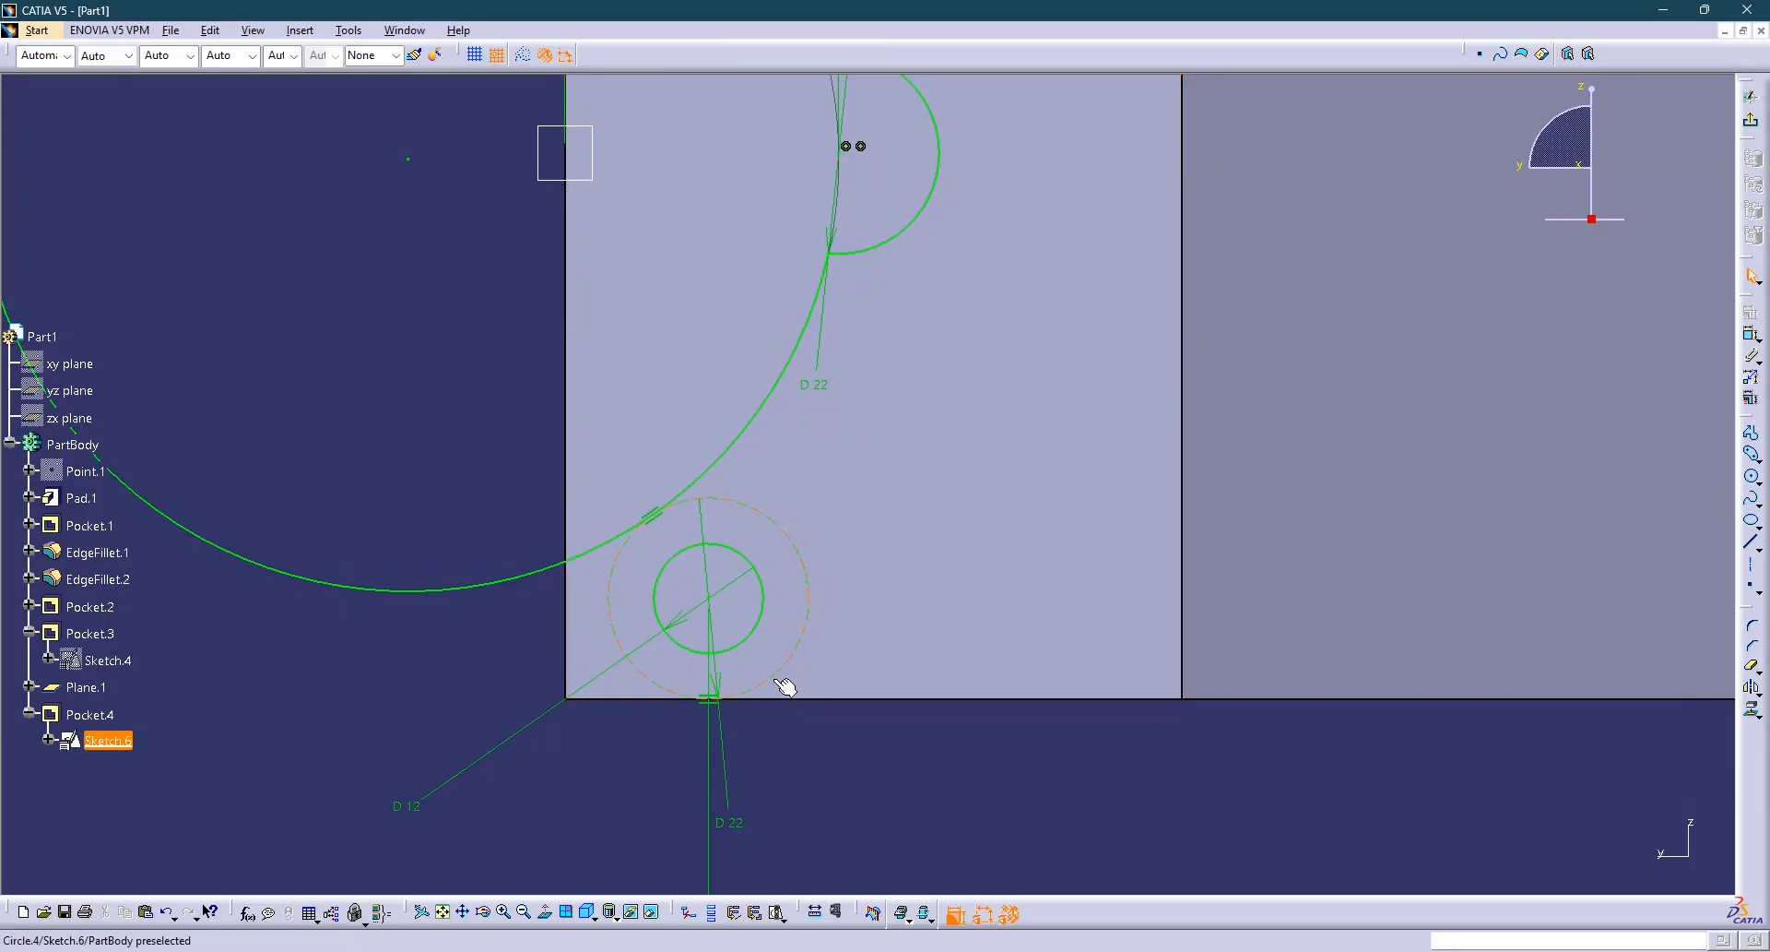
click(1748, 96)
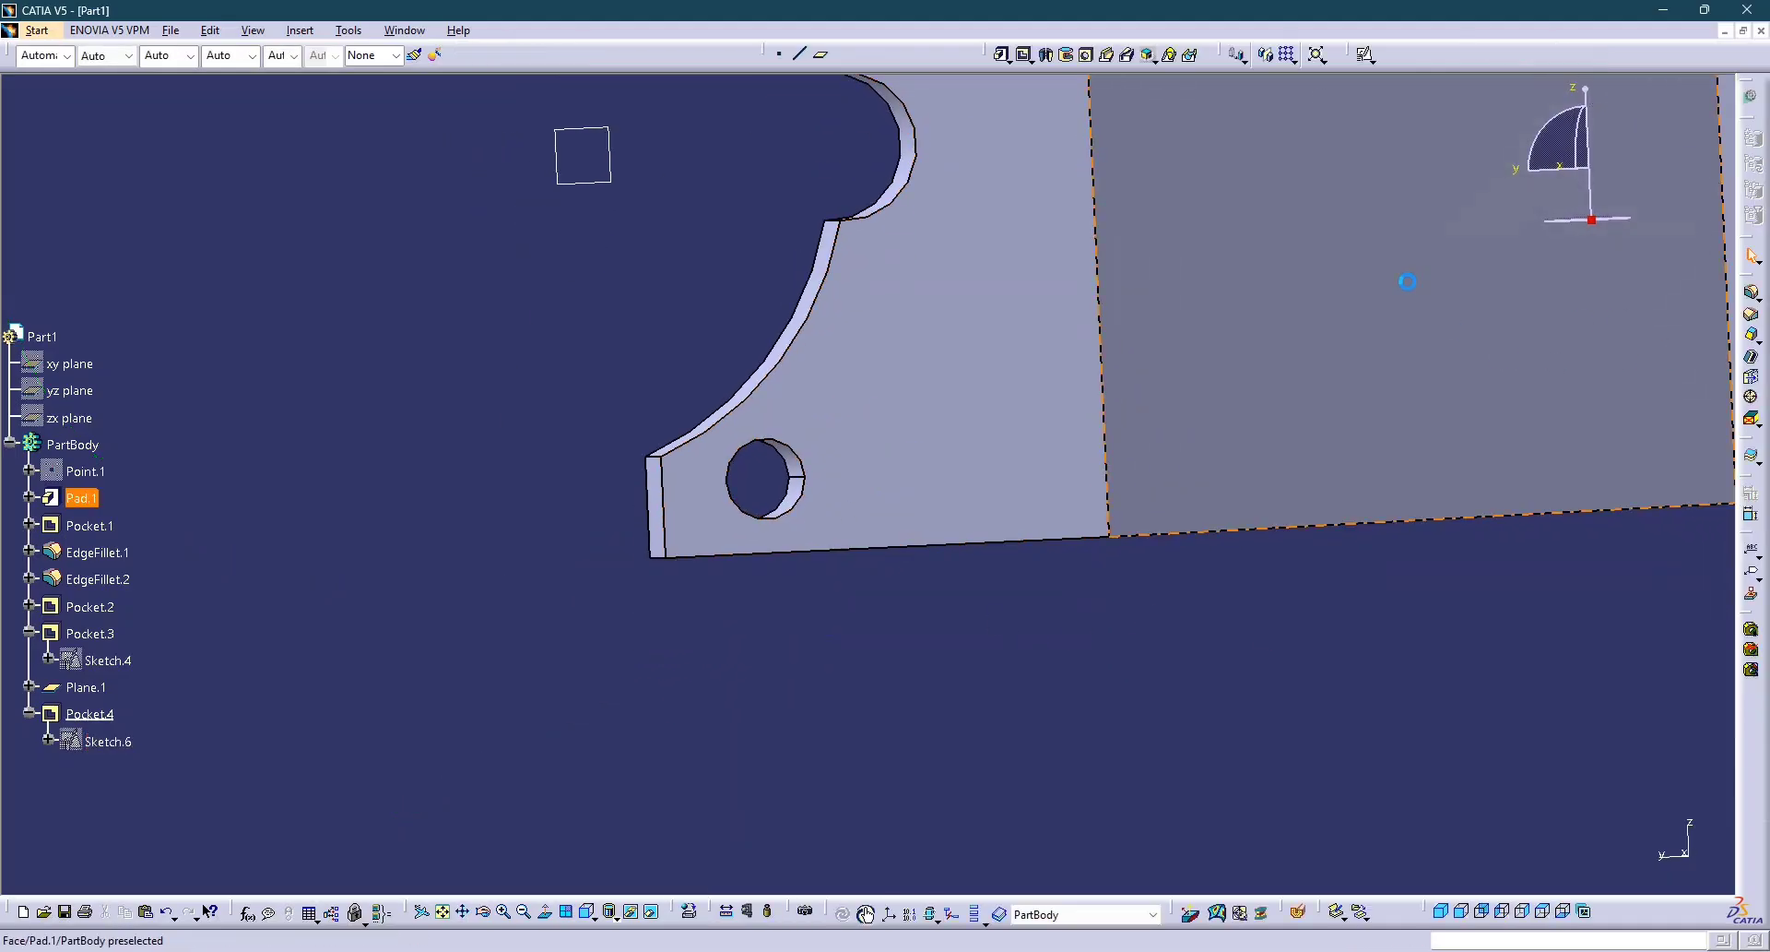
Start a positioned sketch on the wide end's flat face and draw a circle about 20 mm in diameter around the lower hole.
click(1366, 55)
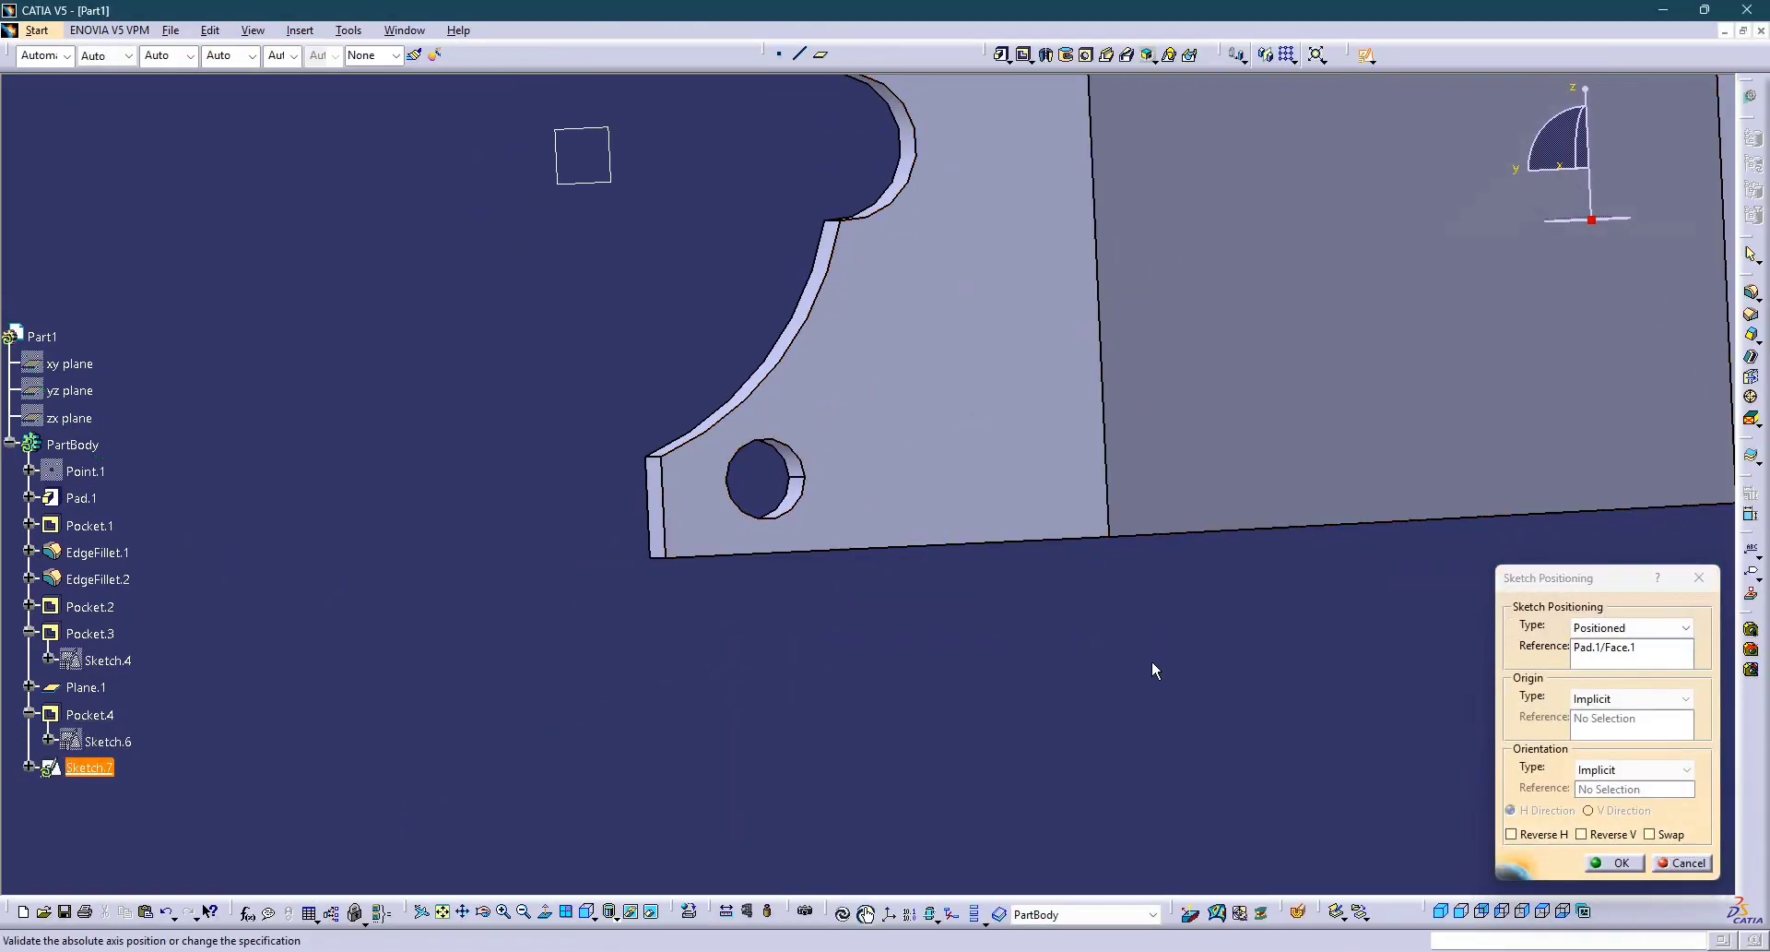
click(1615, 864)
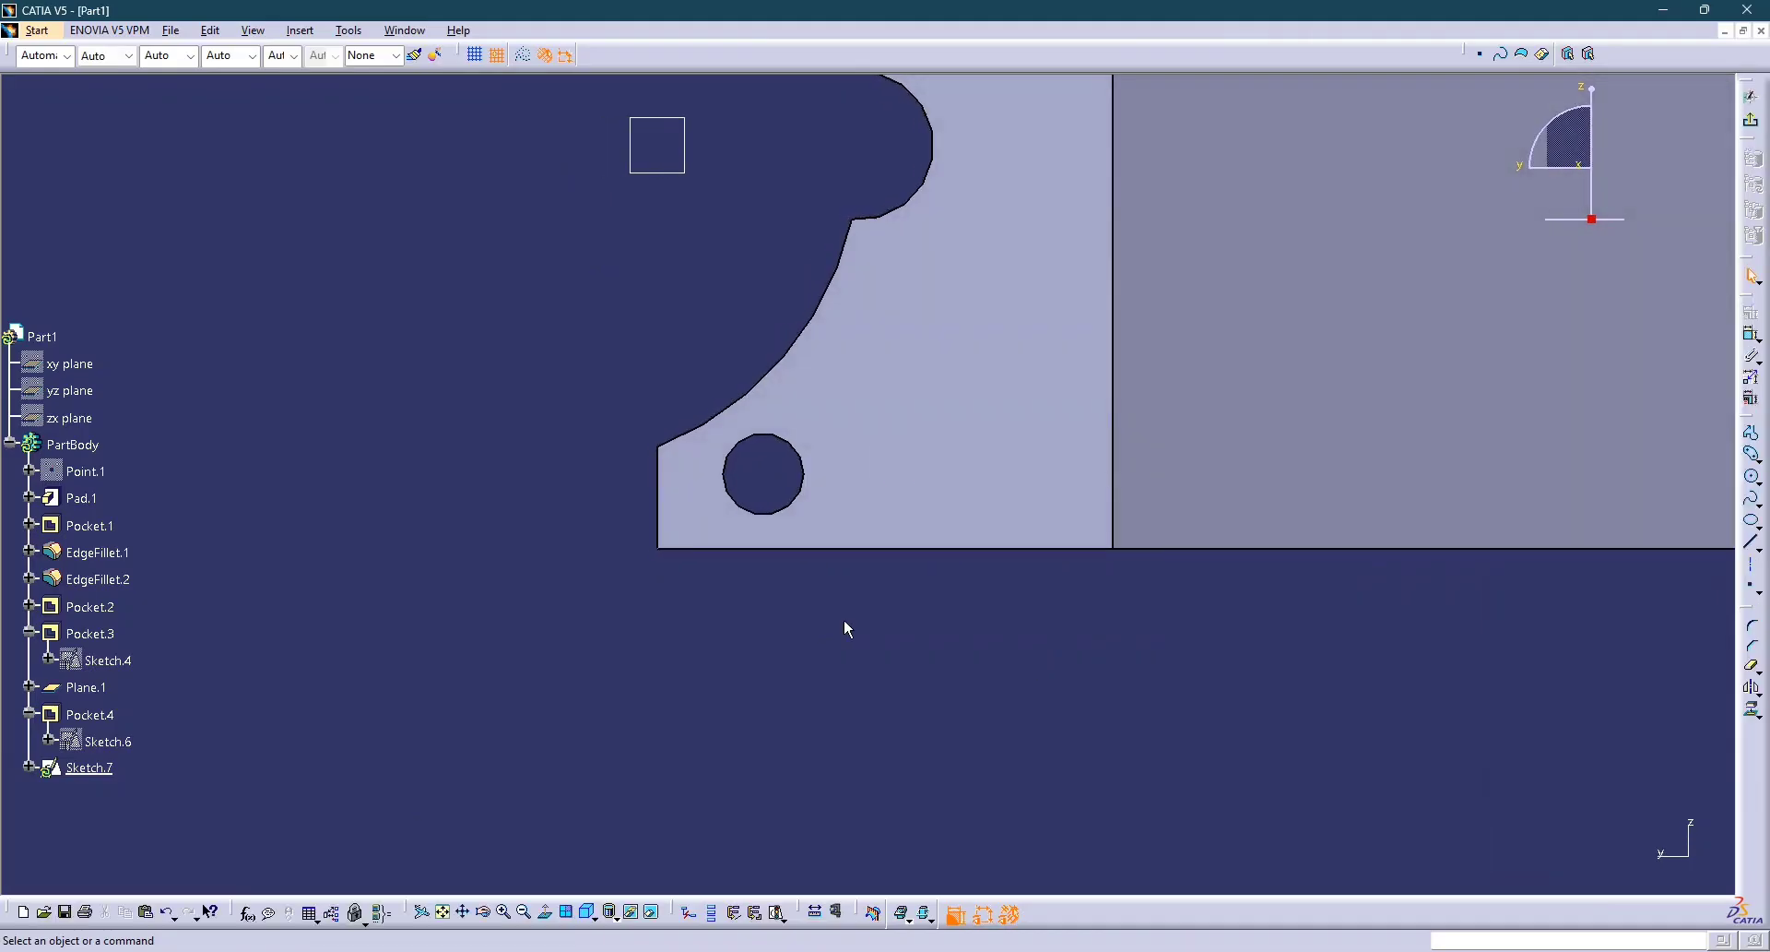
click(1754, 479)
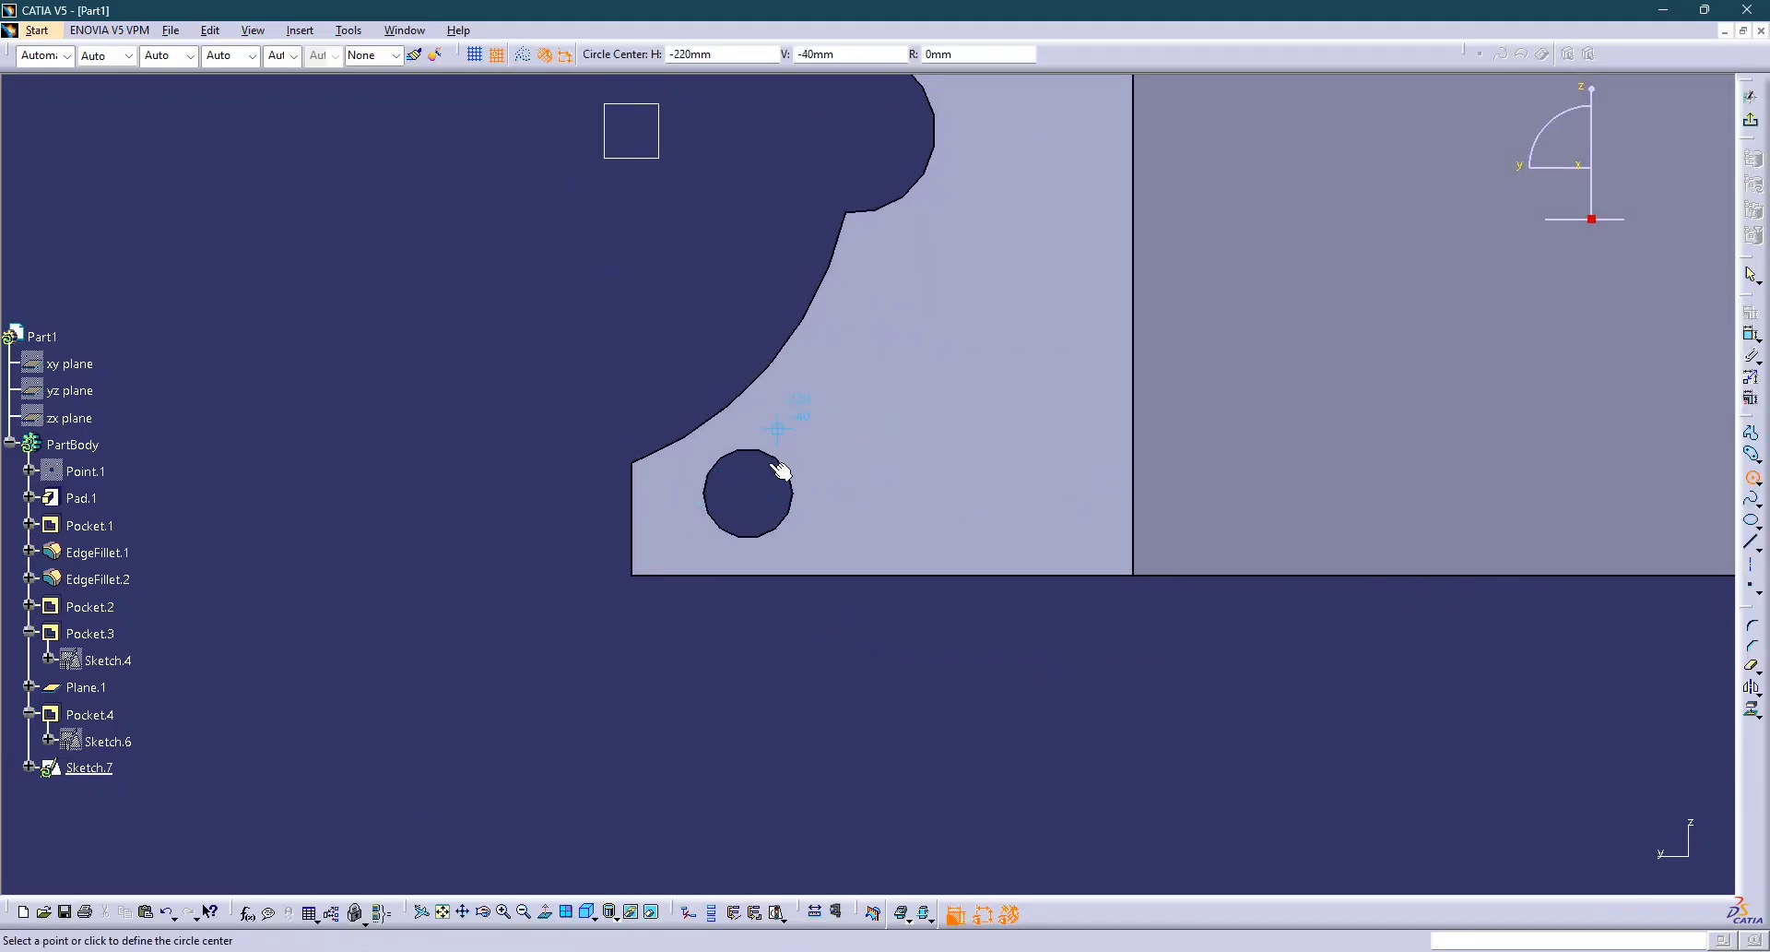
click(777, 503)
click(795, 430)
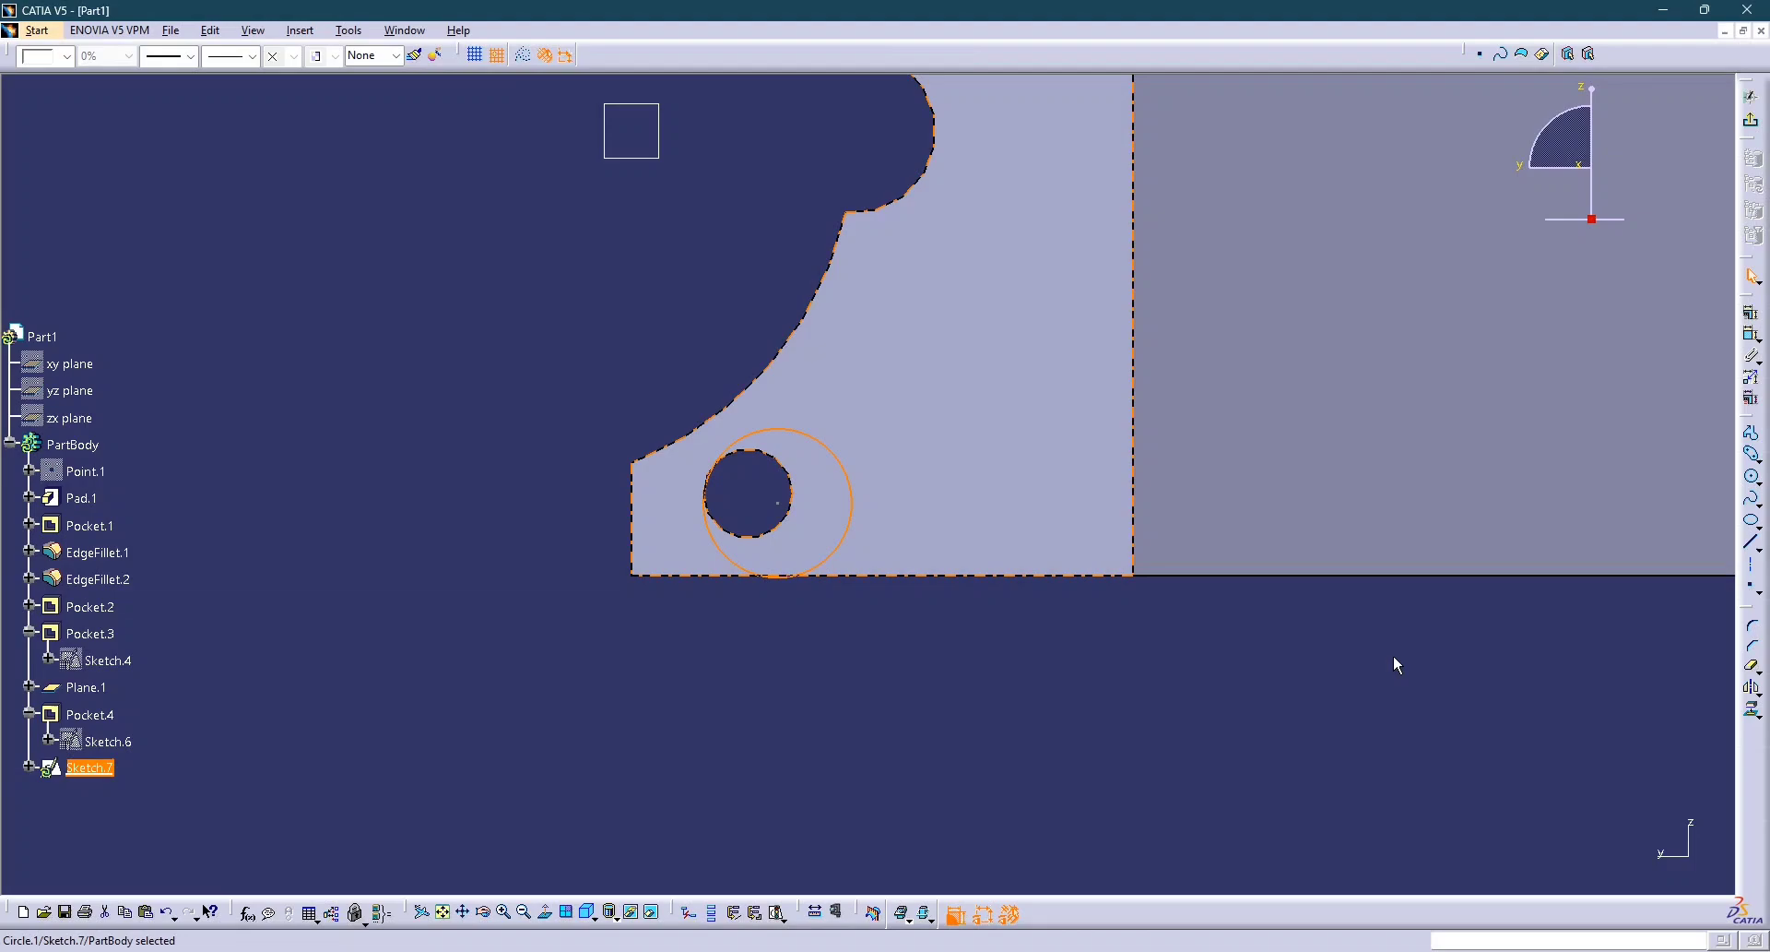
click(1224, 753)
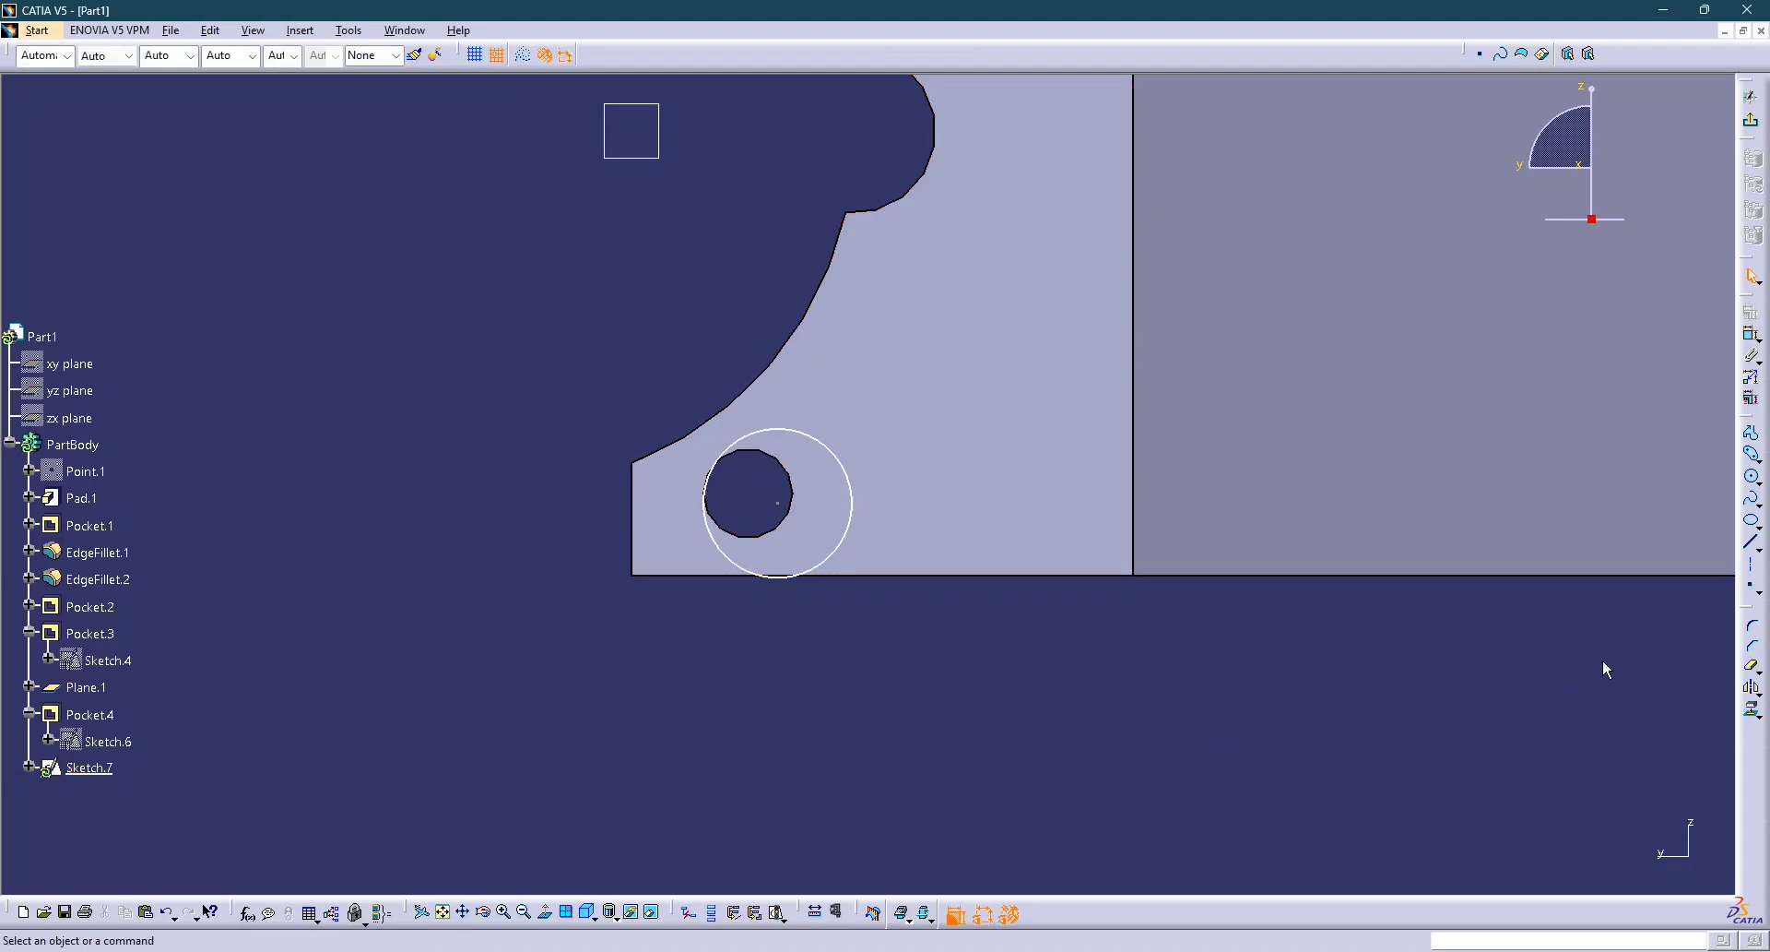
Constrain the new circle concentric with the edge of the lower hole.
click(1751, 338)
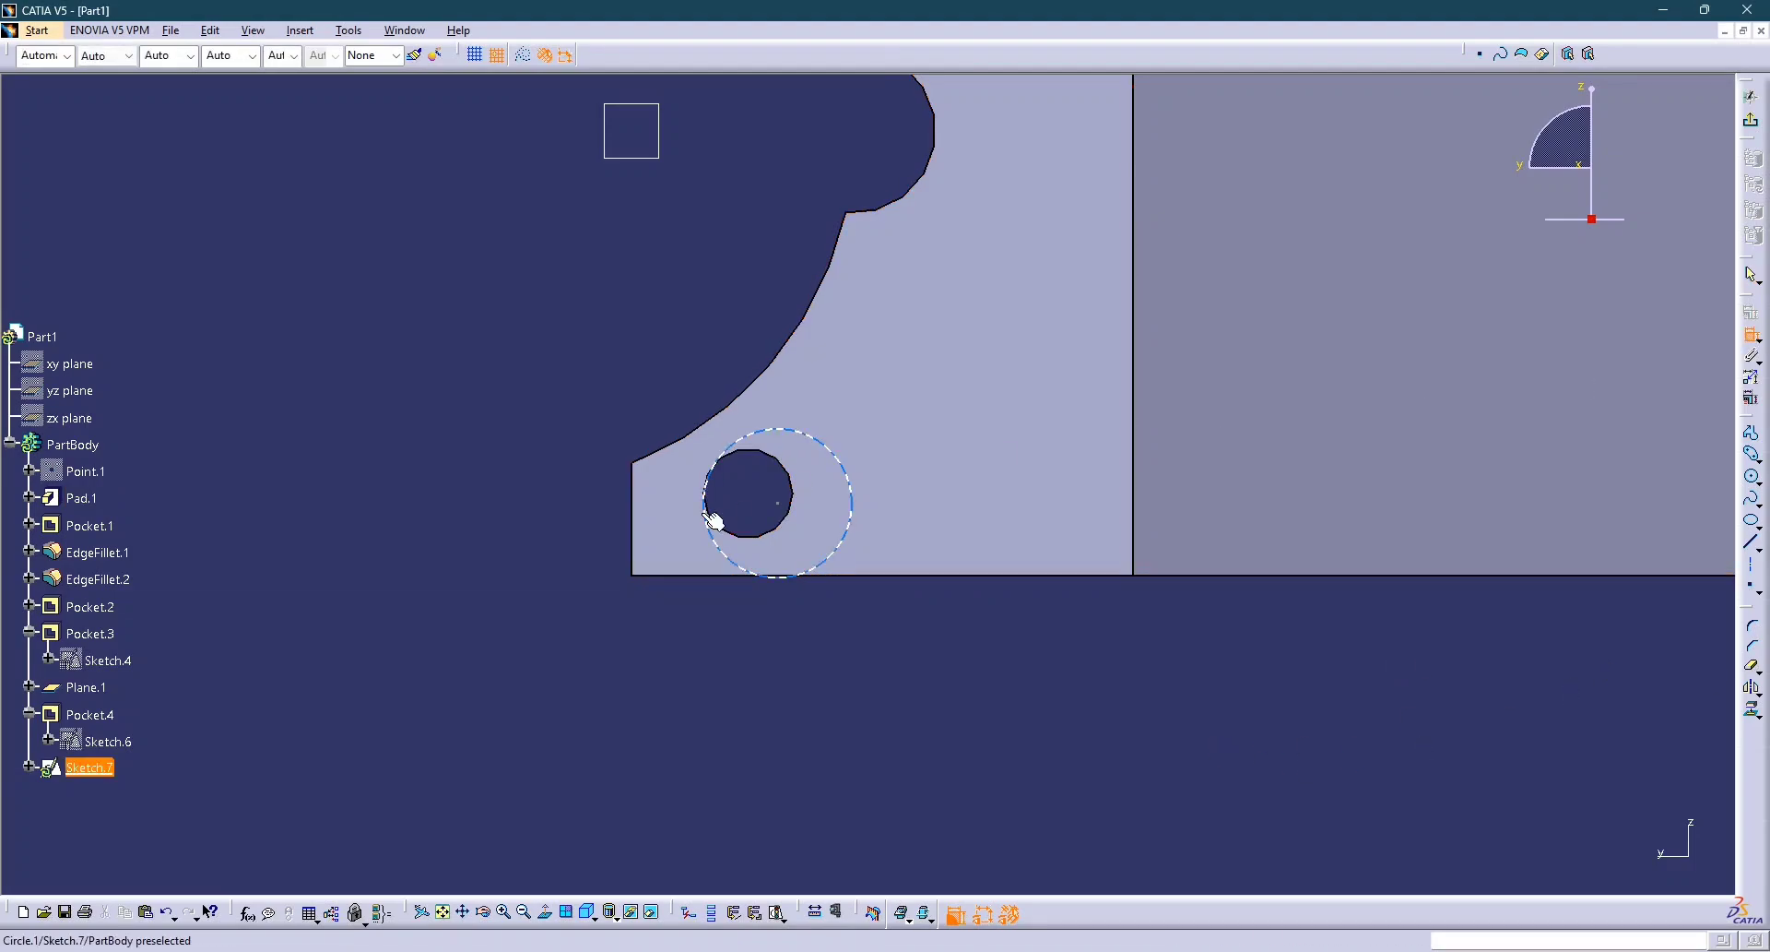
click(781, 462)
click(781, 462)
right_click(893, 478)
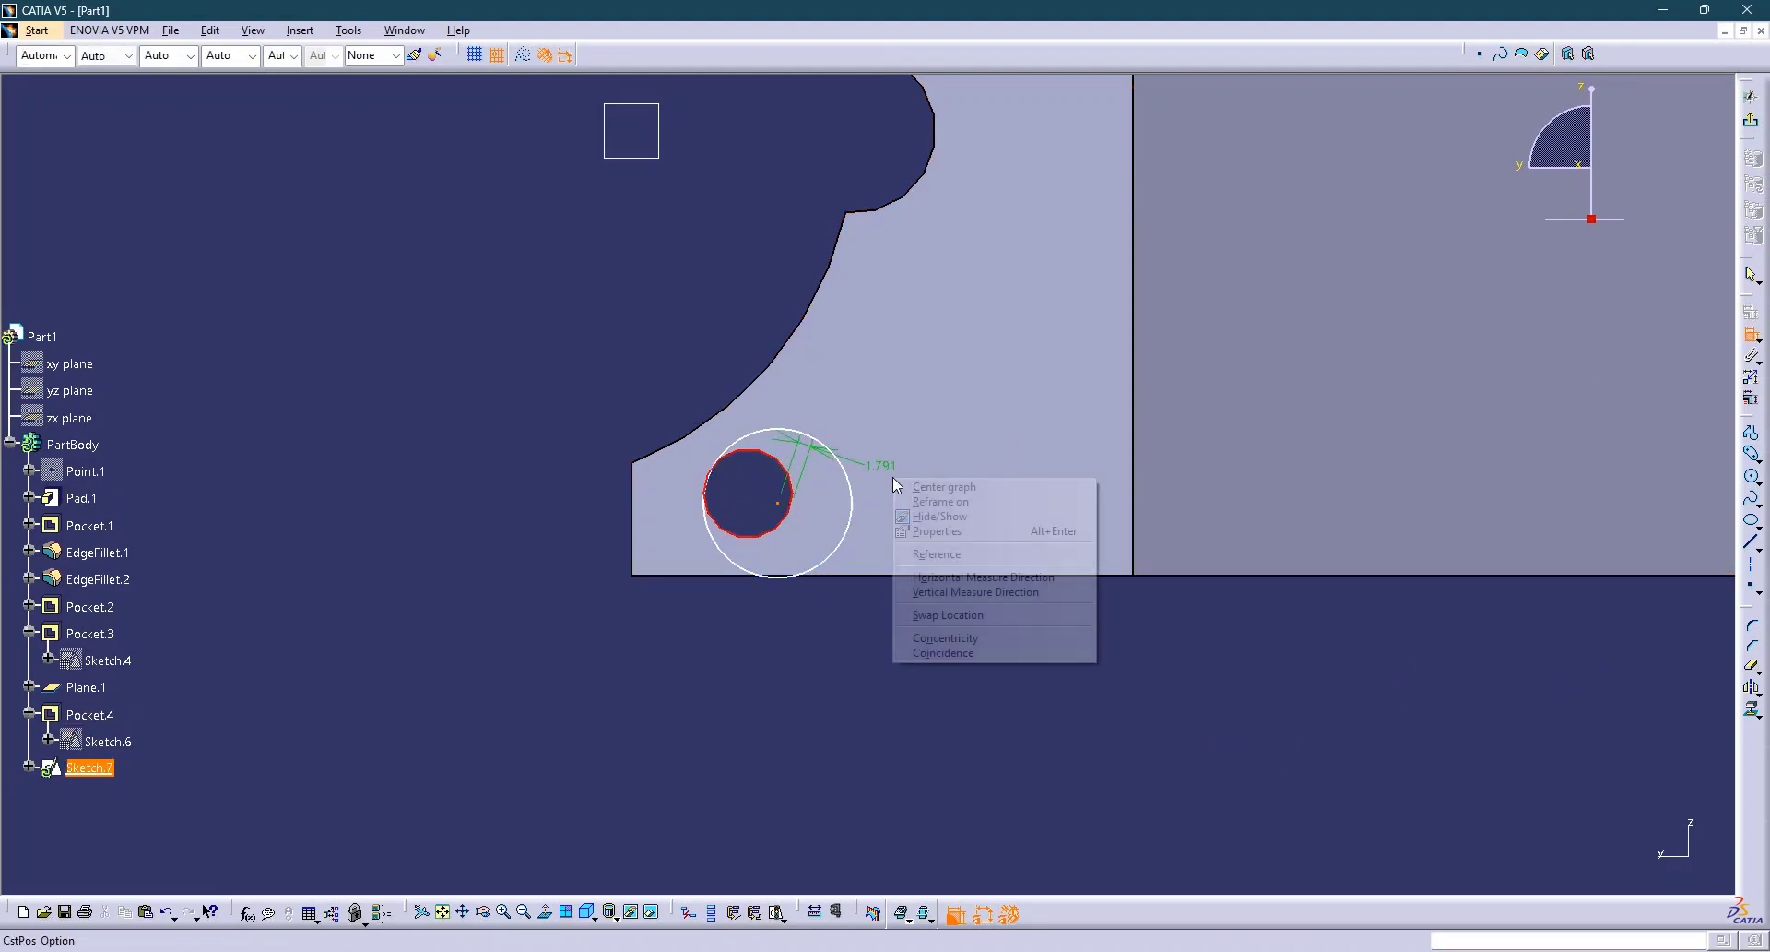
click(978, 638)
Dimension the circle around the lower hole with a diameter of 22 mm.
click(695, 542)
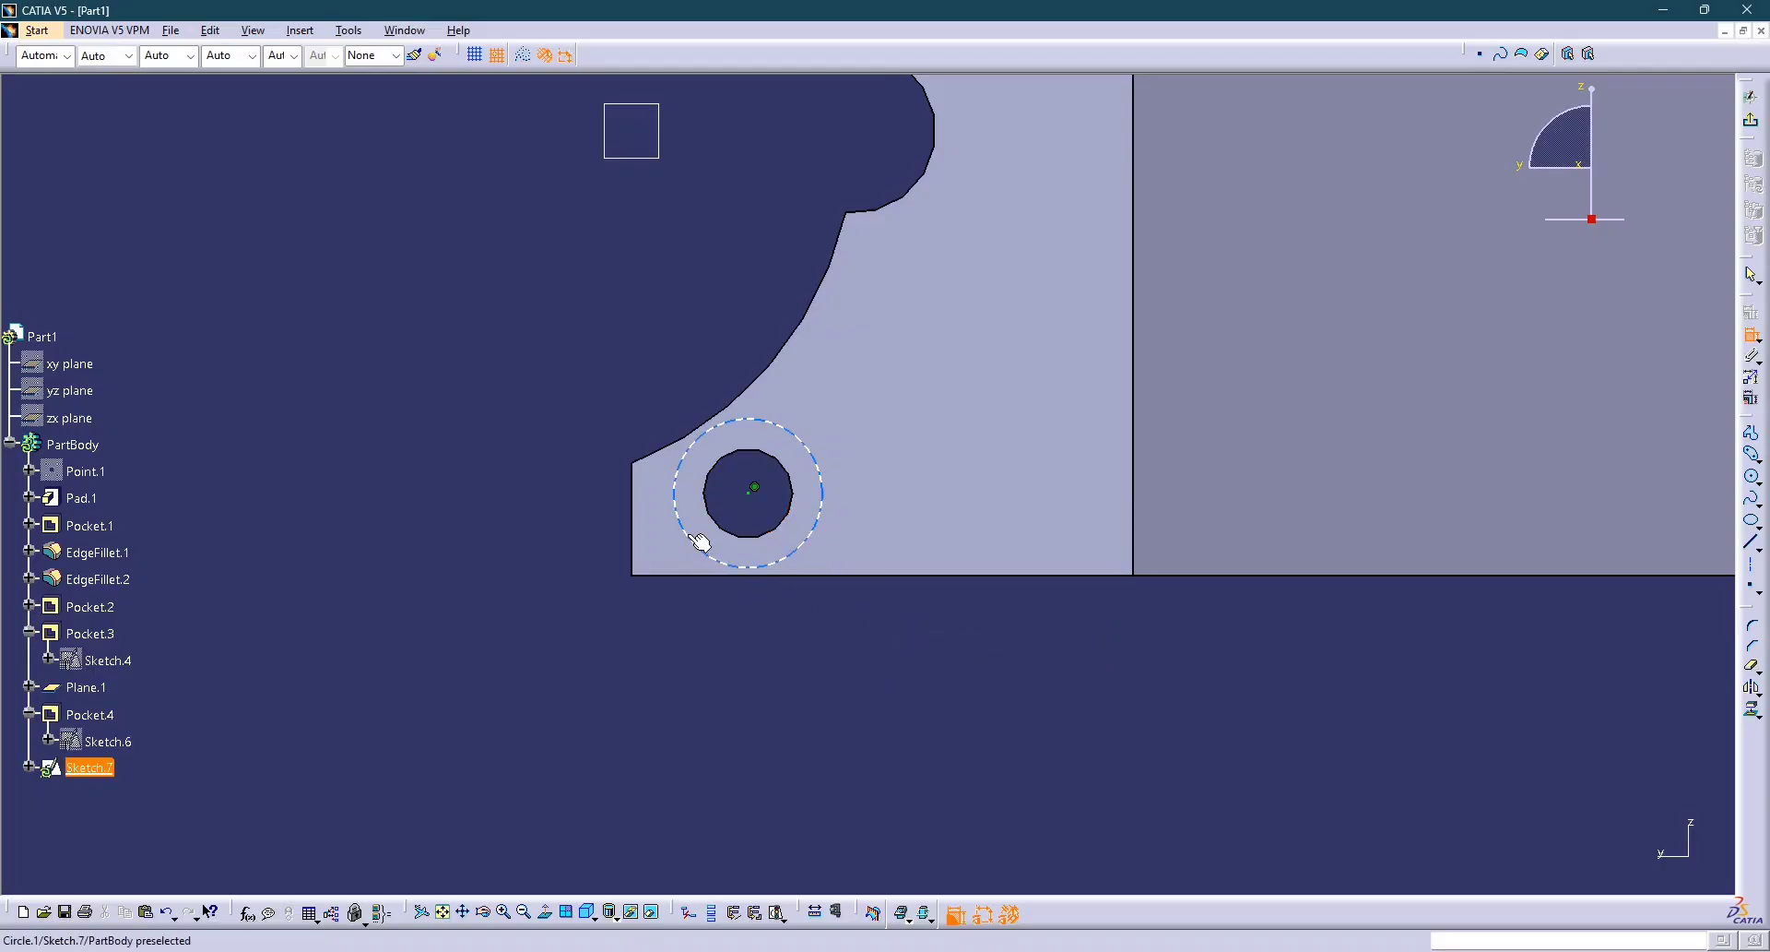
double_click(665, 684)
text(22)
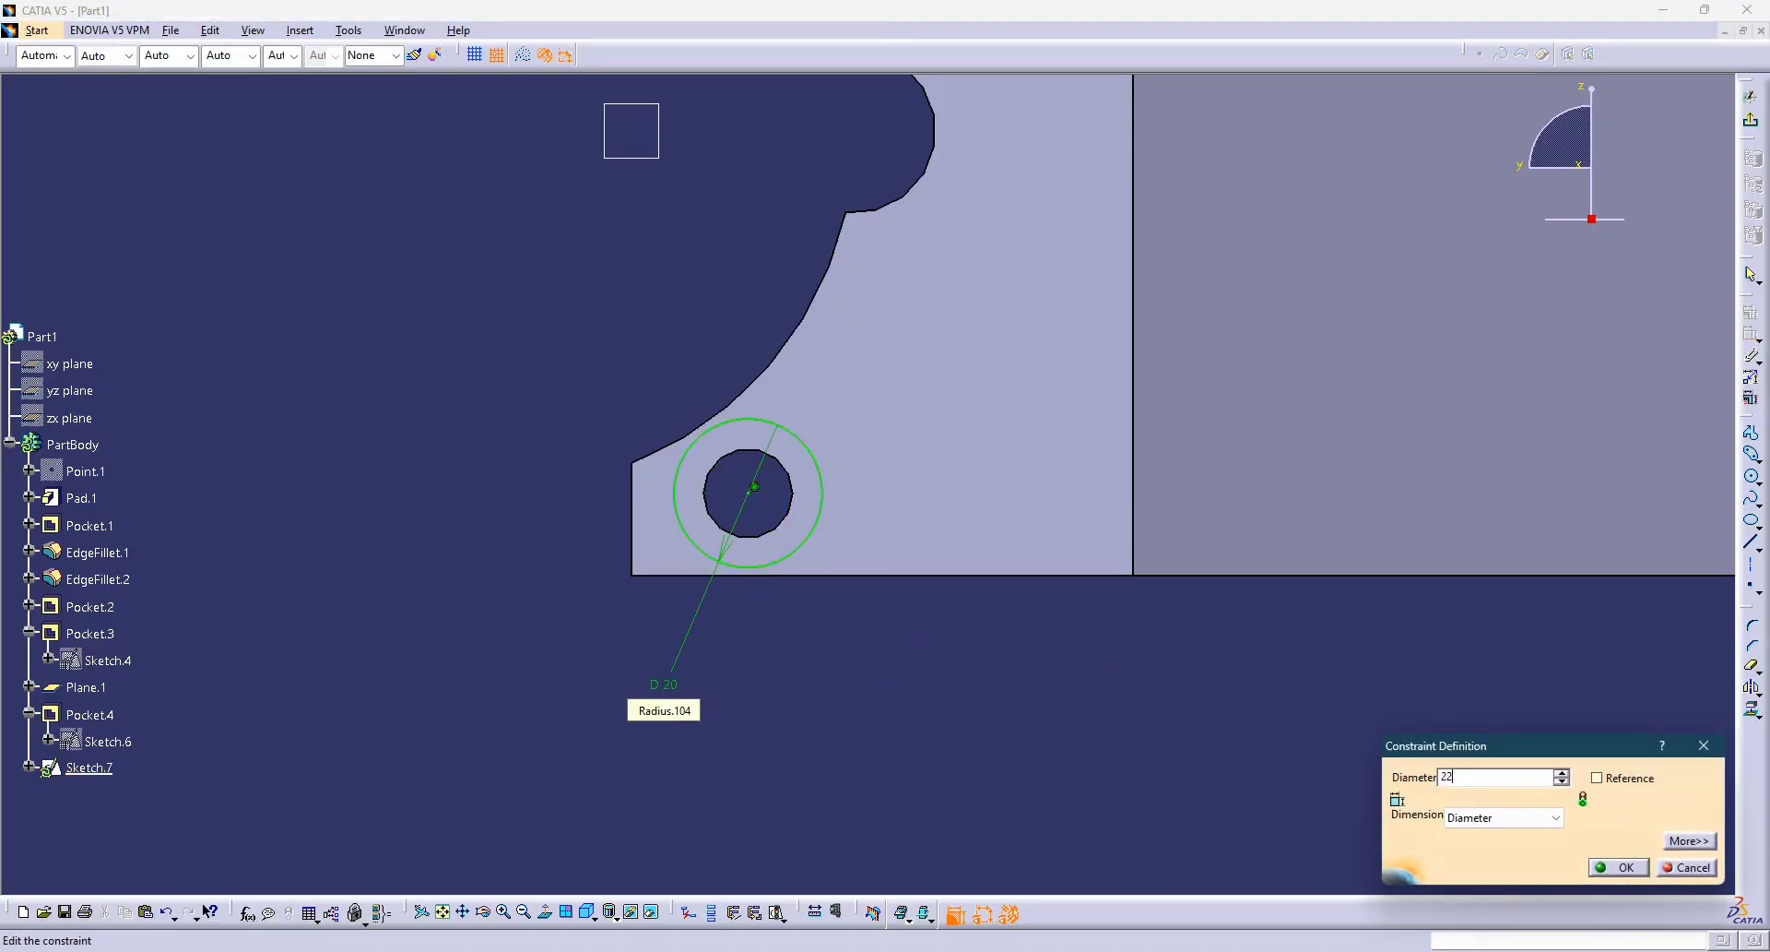
key(Return)
mouse_move(778, 635)
middle_down()
mouse_move(779, 612)
mouse_move(771, 642)
middle_up()
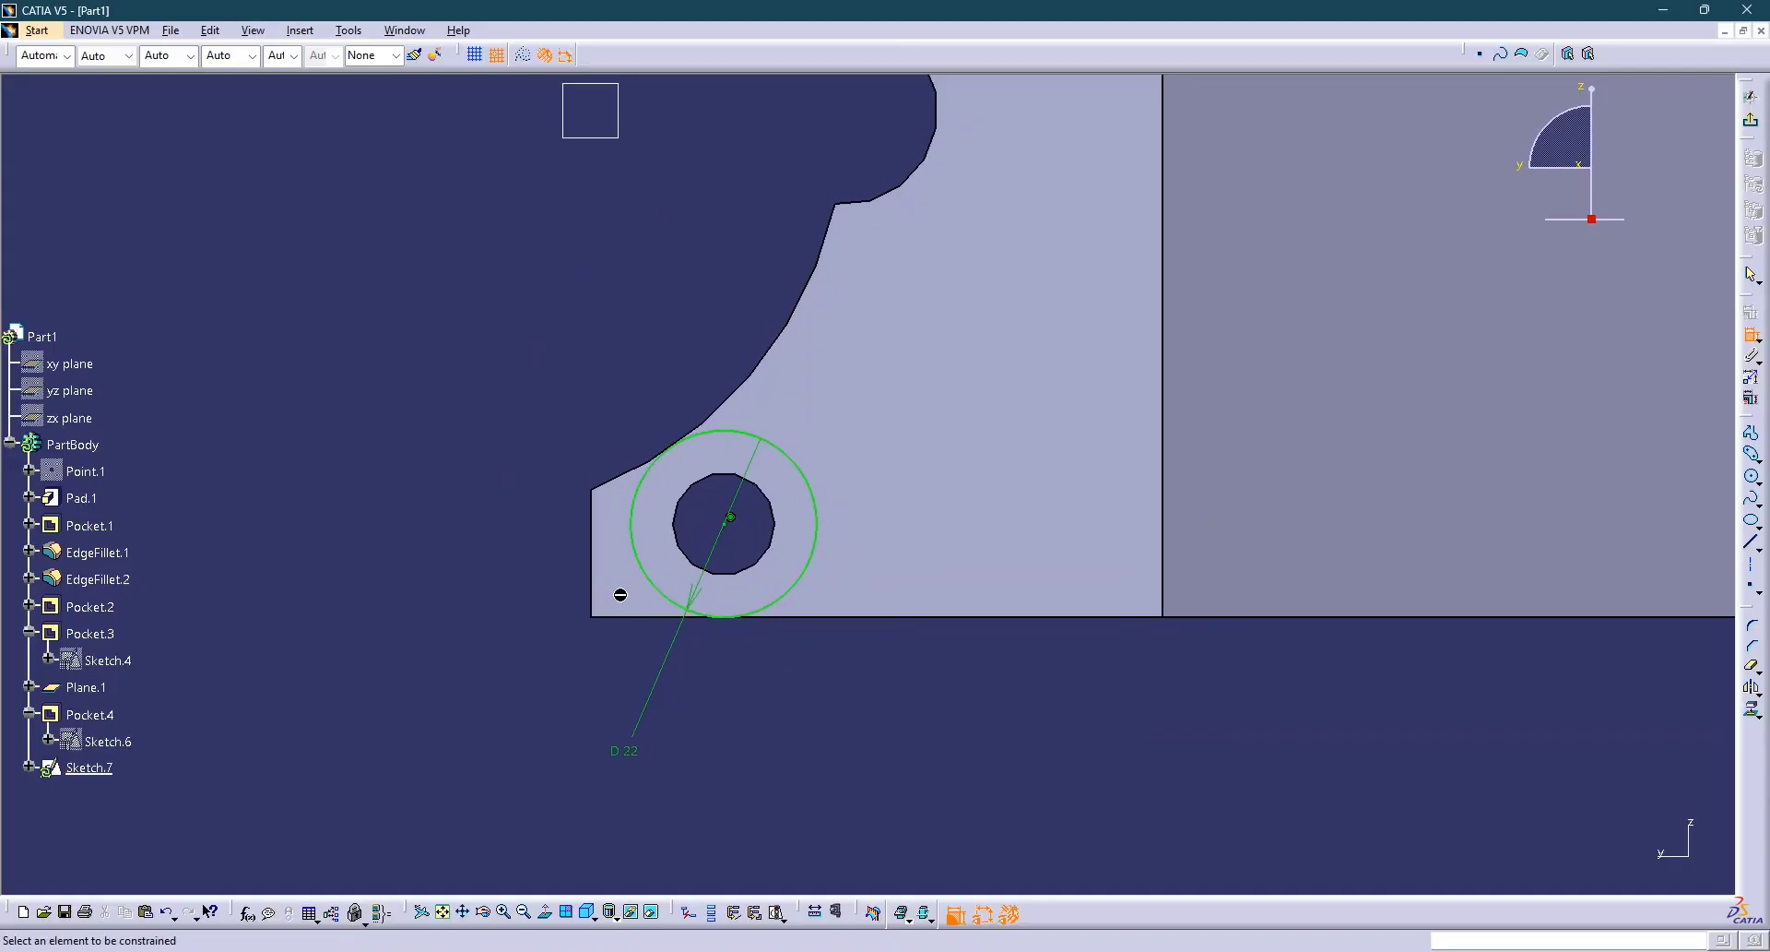
key(Escape)
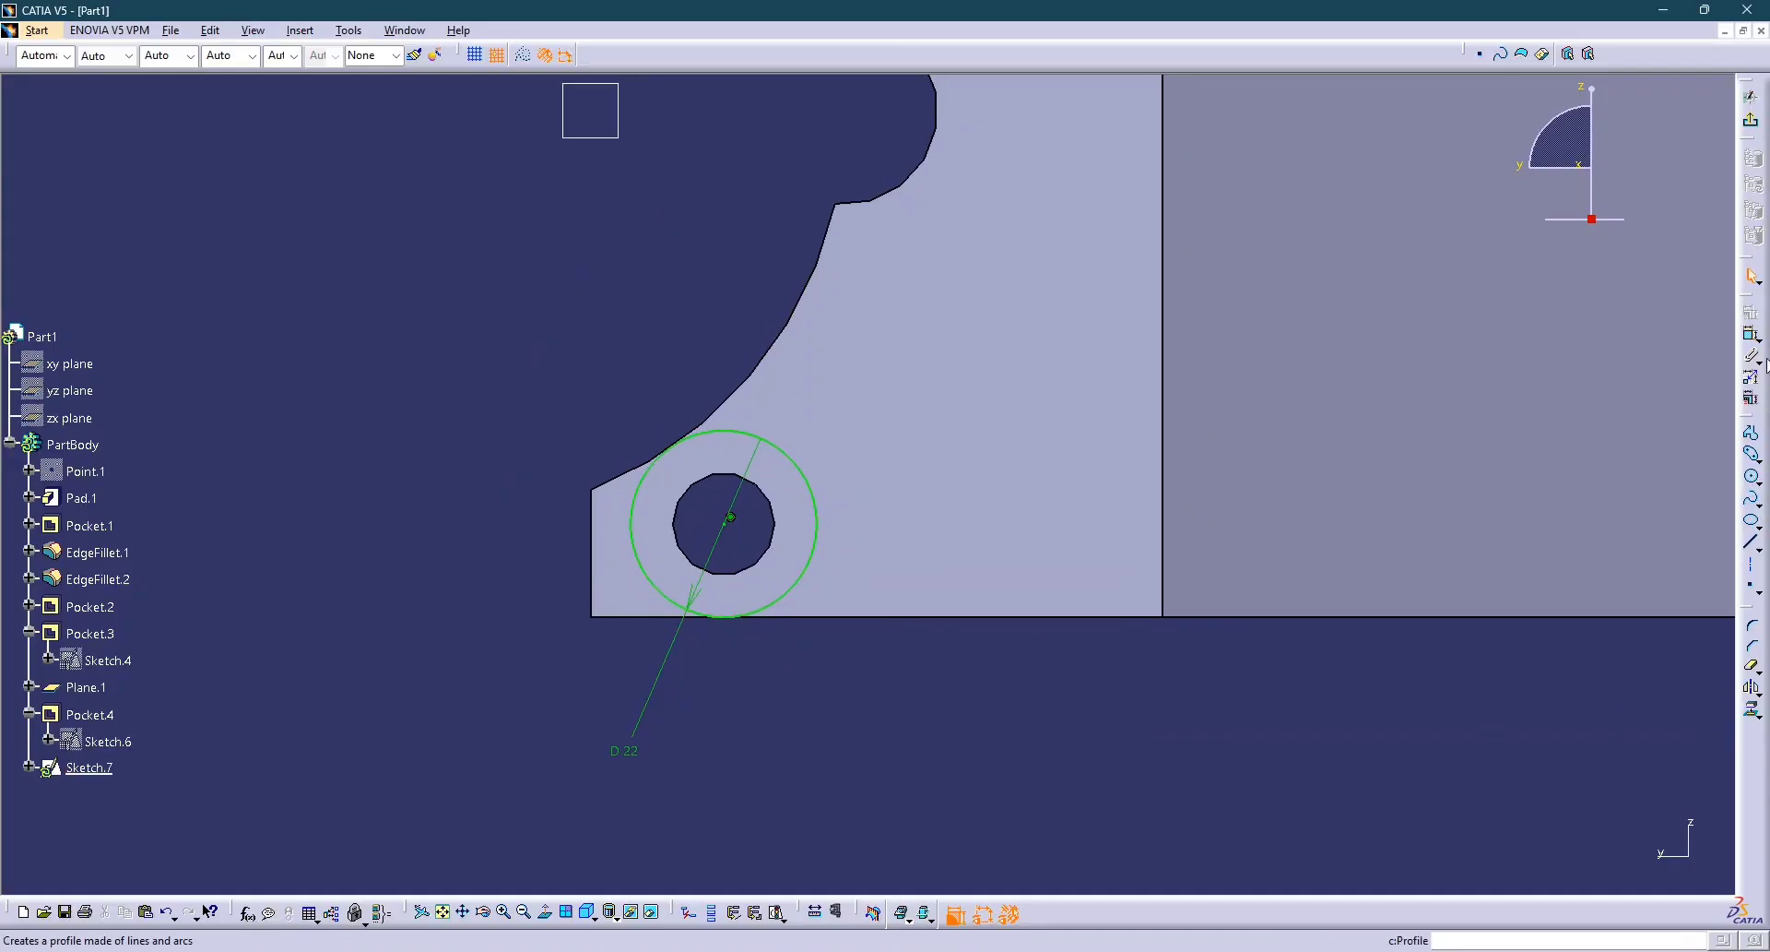
click(1752, 709)
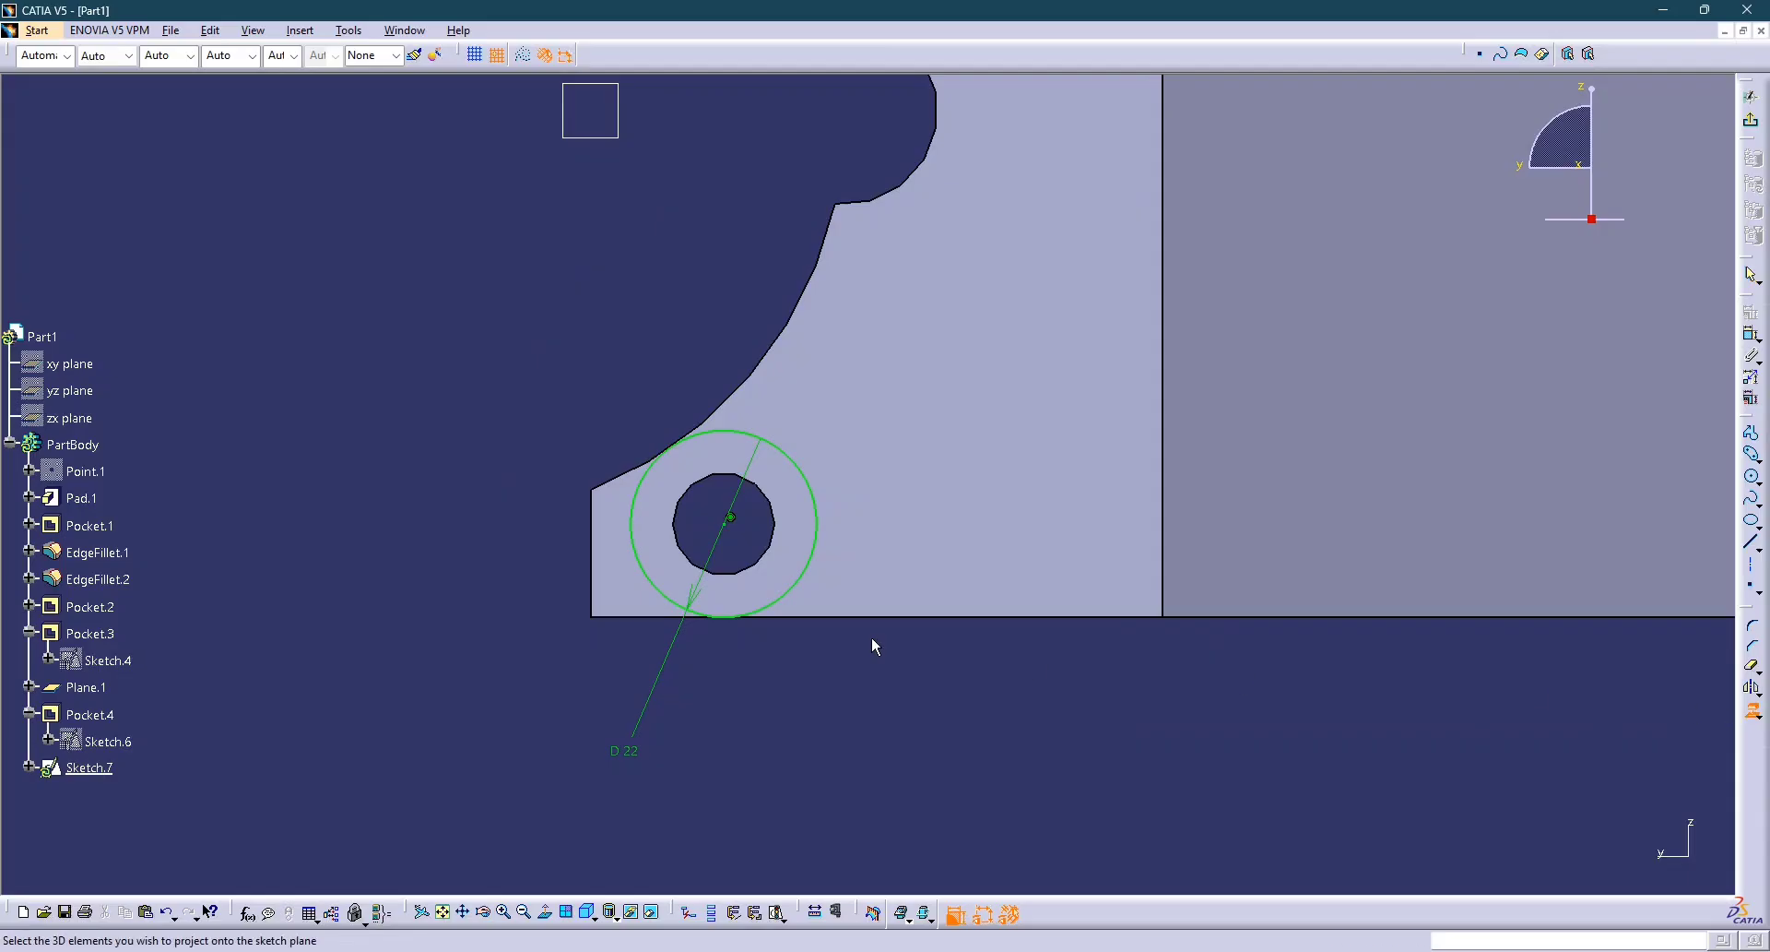
click(632, 620)
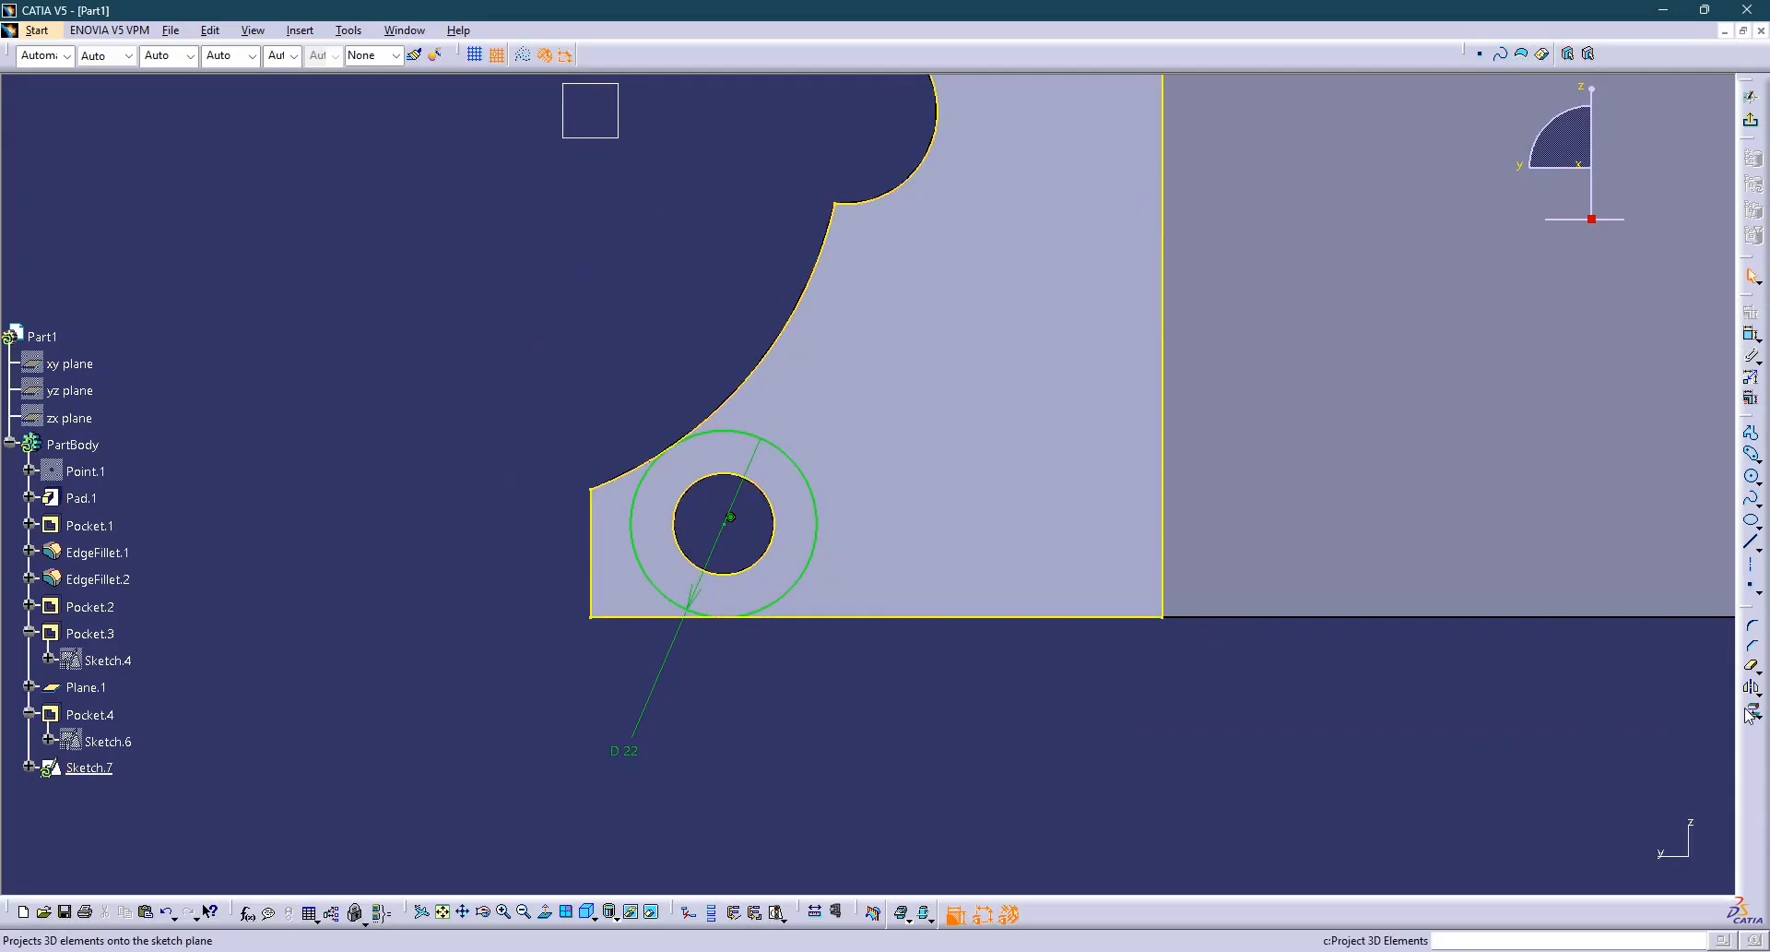
key(ctrl+z)
Project the wide end's lower edge, short vertical outer edge and adjoining concave edge onto the sketch.
click(1752, 709)
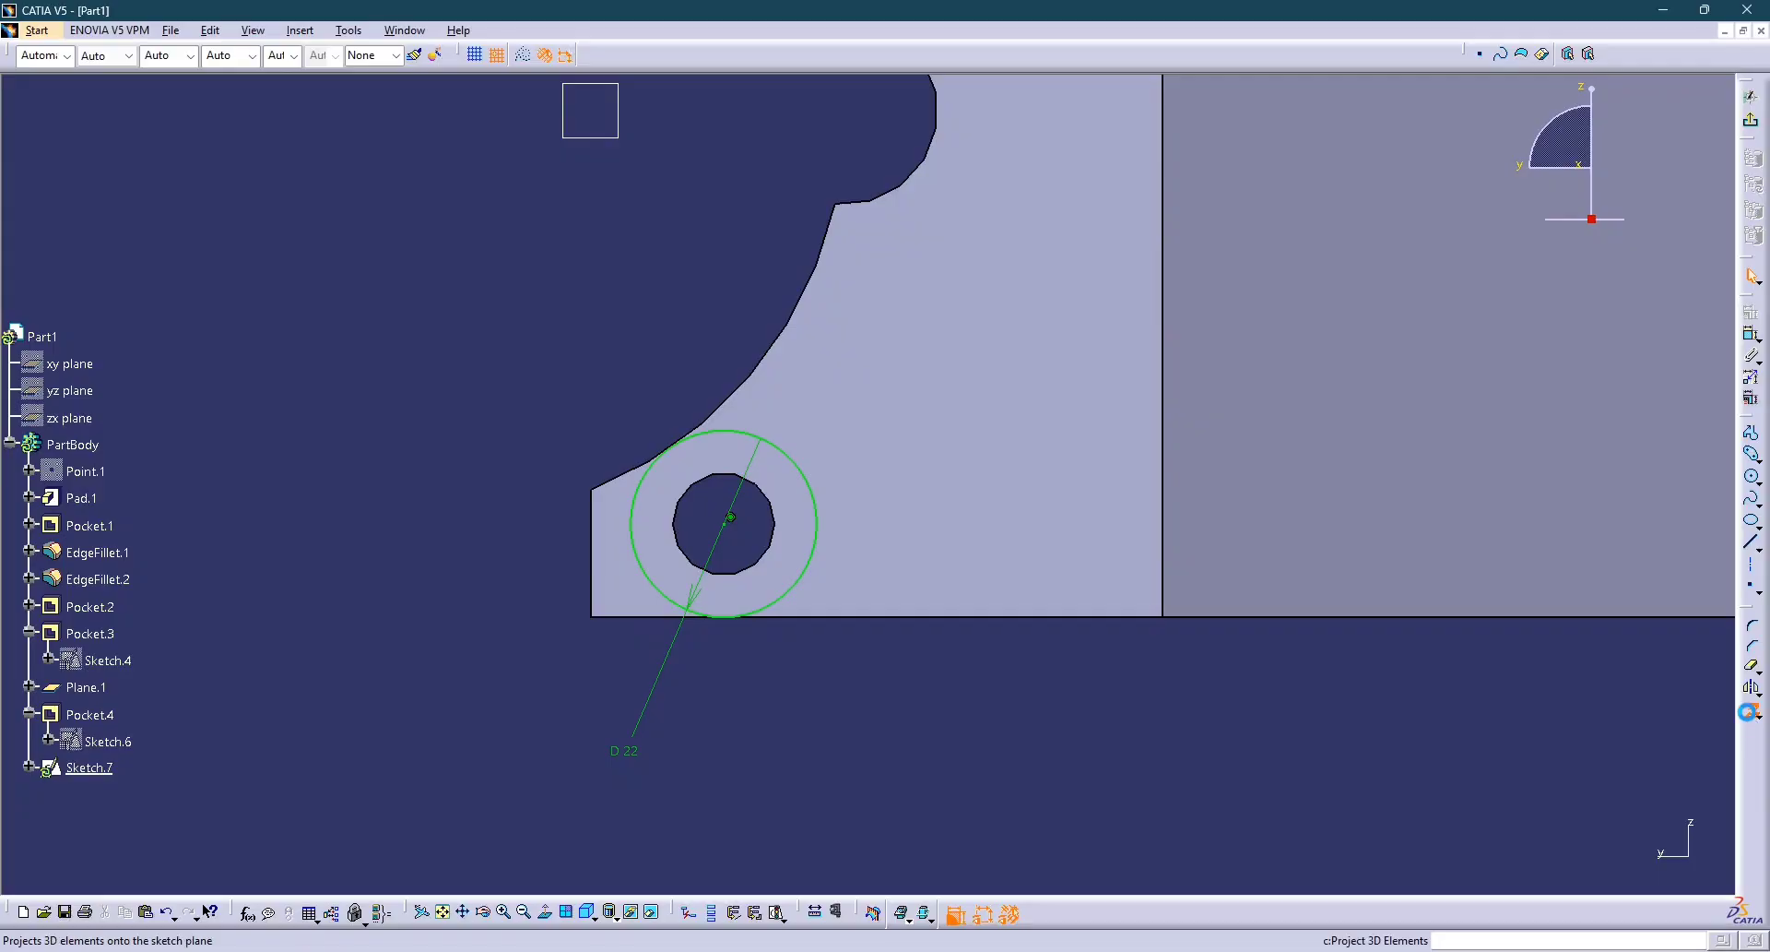
click(642, 617)
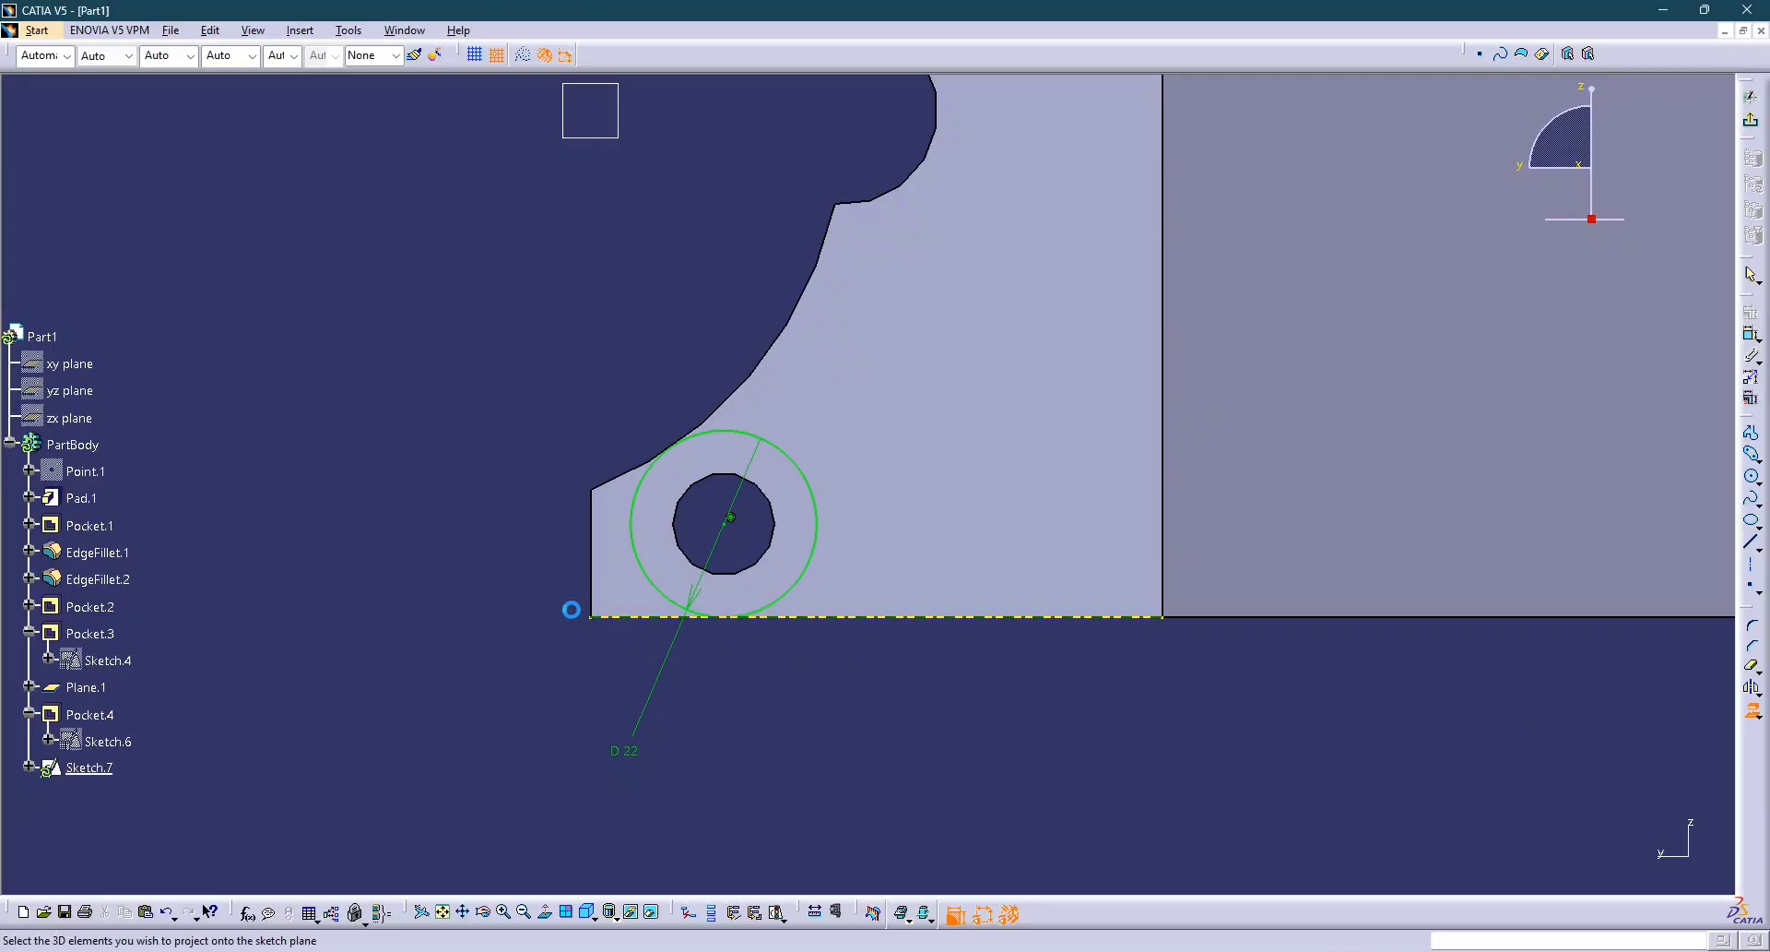
click(592, 549)
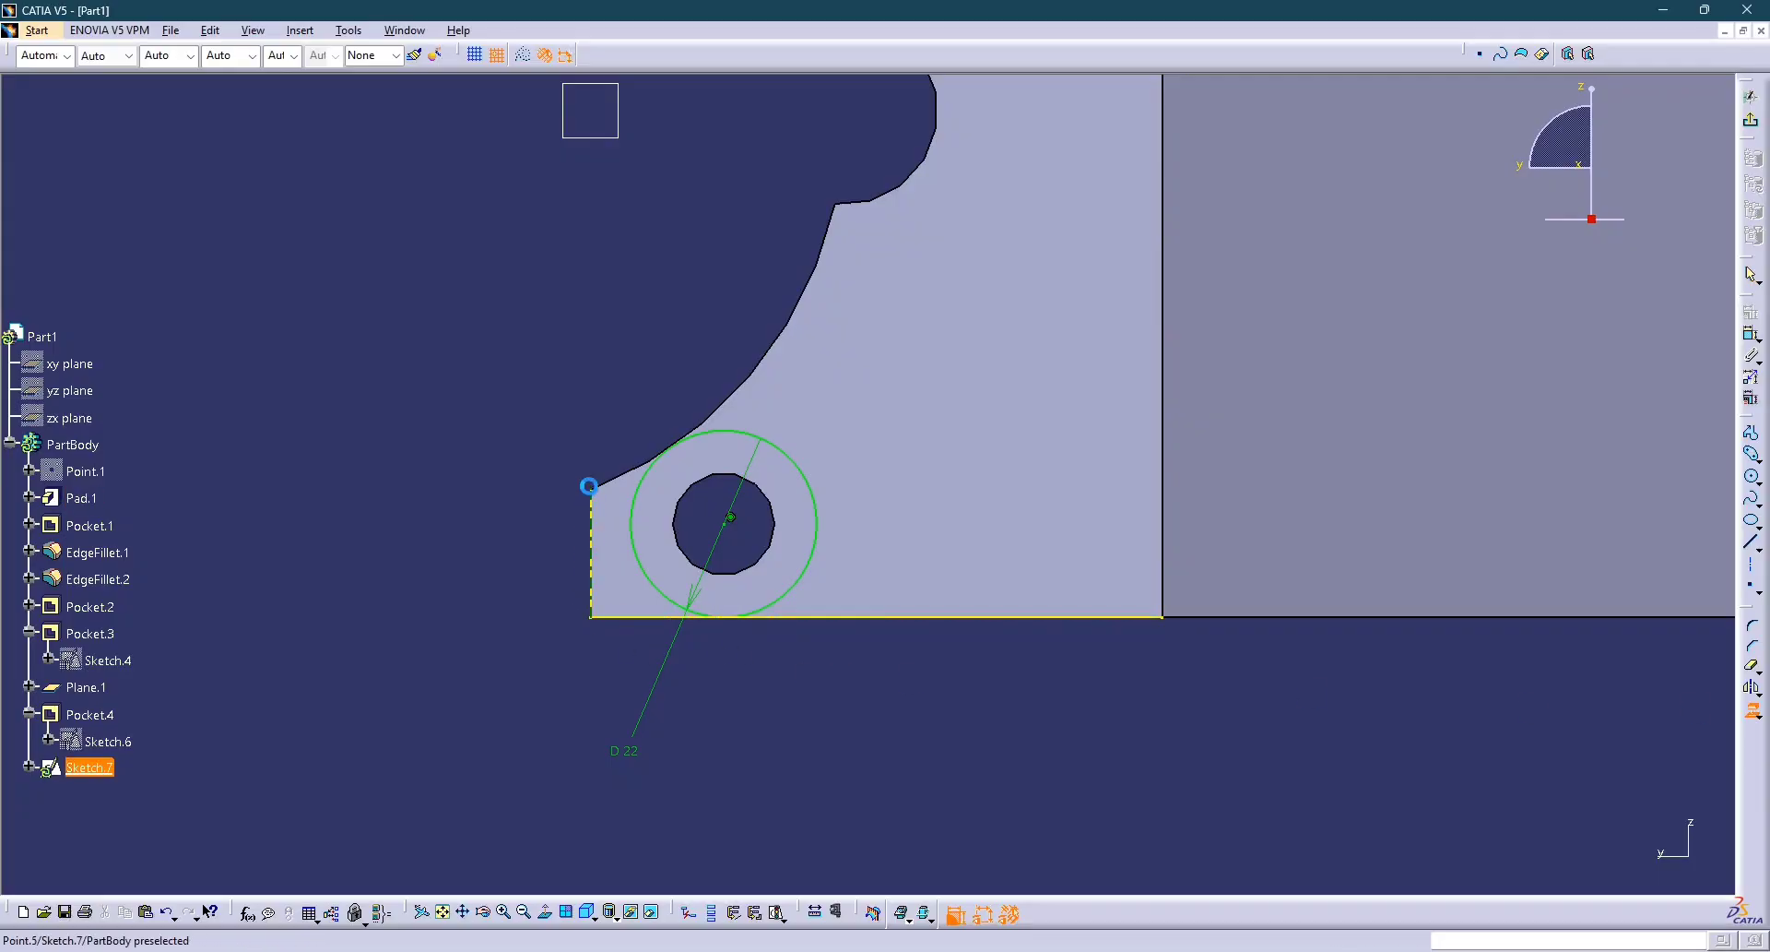
click(607, 476)
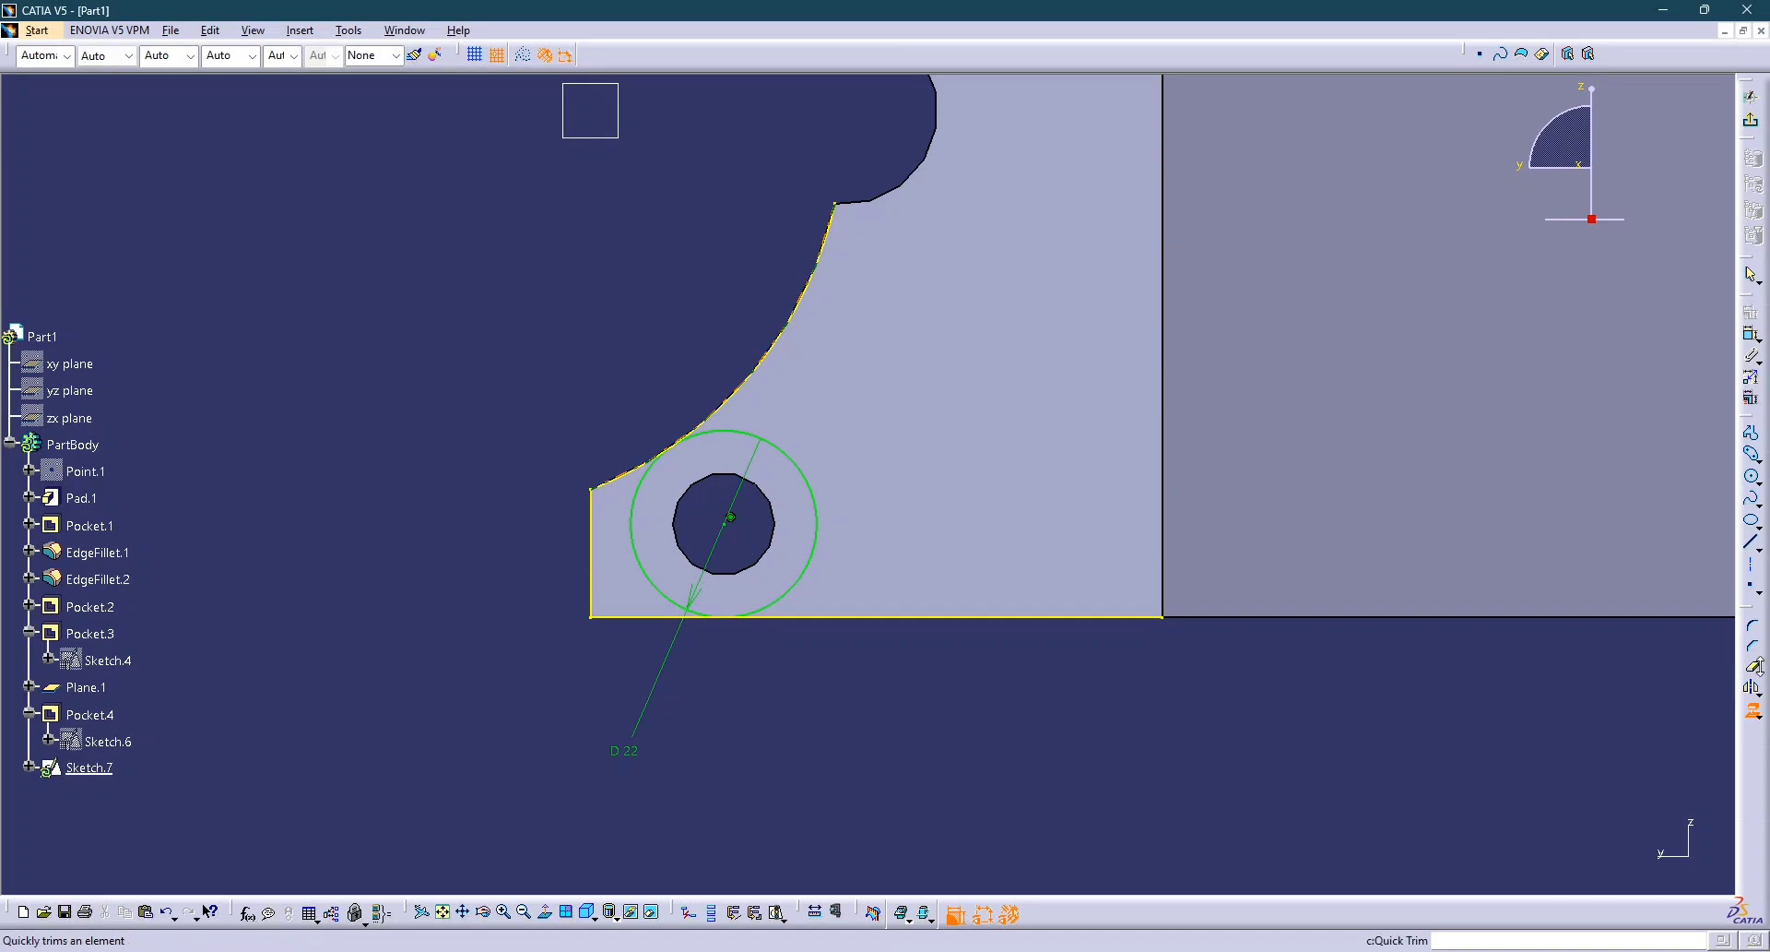
Quick-trim the 22 mm circle's inner side and the projected edges beyond it, leaving only the closed outer corner profile.
click(1755, 671)
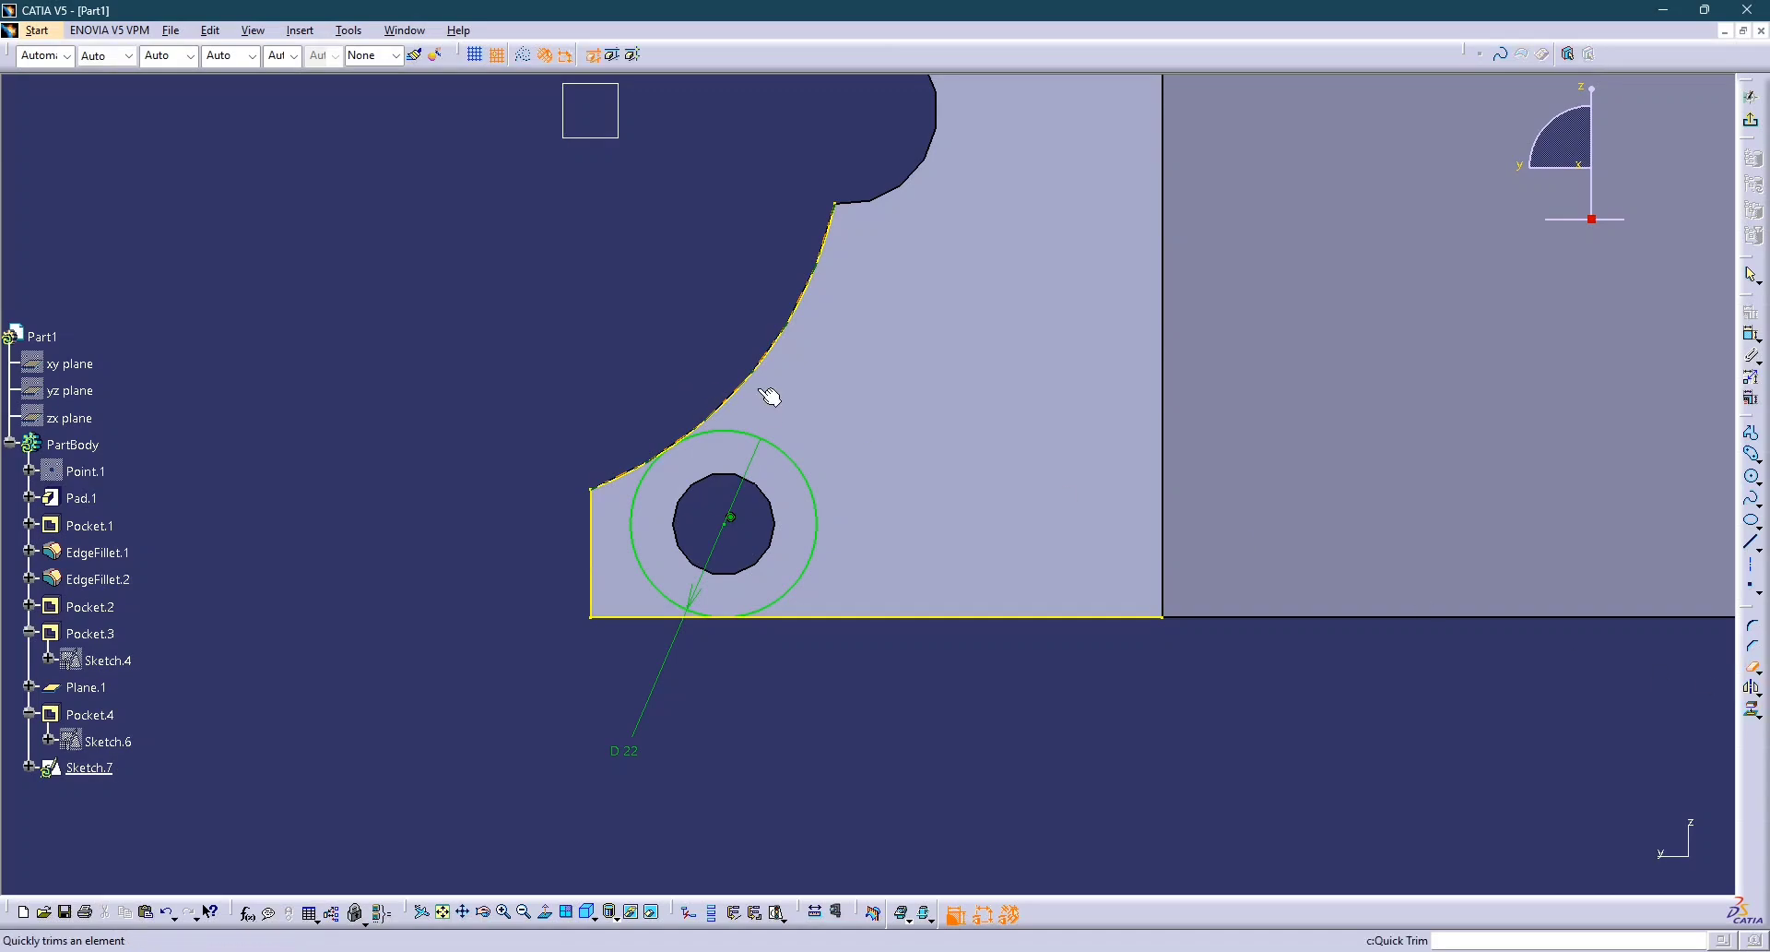
click(812, 472)
click(841, 616)
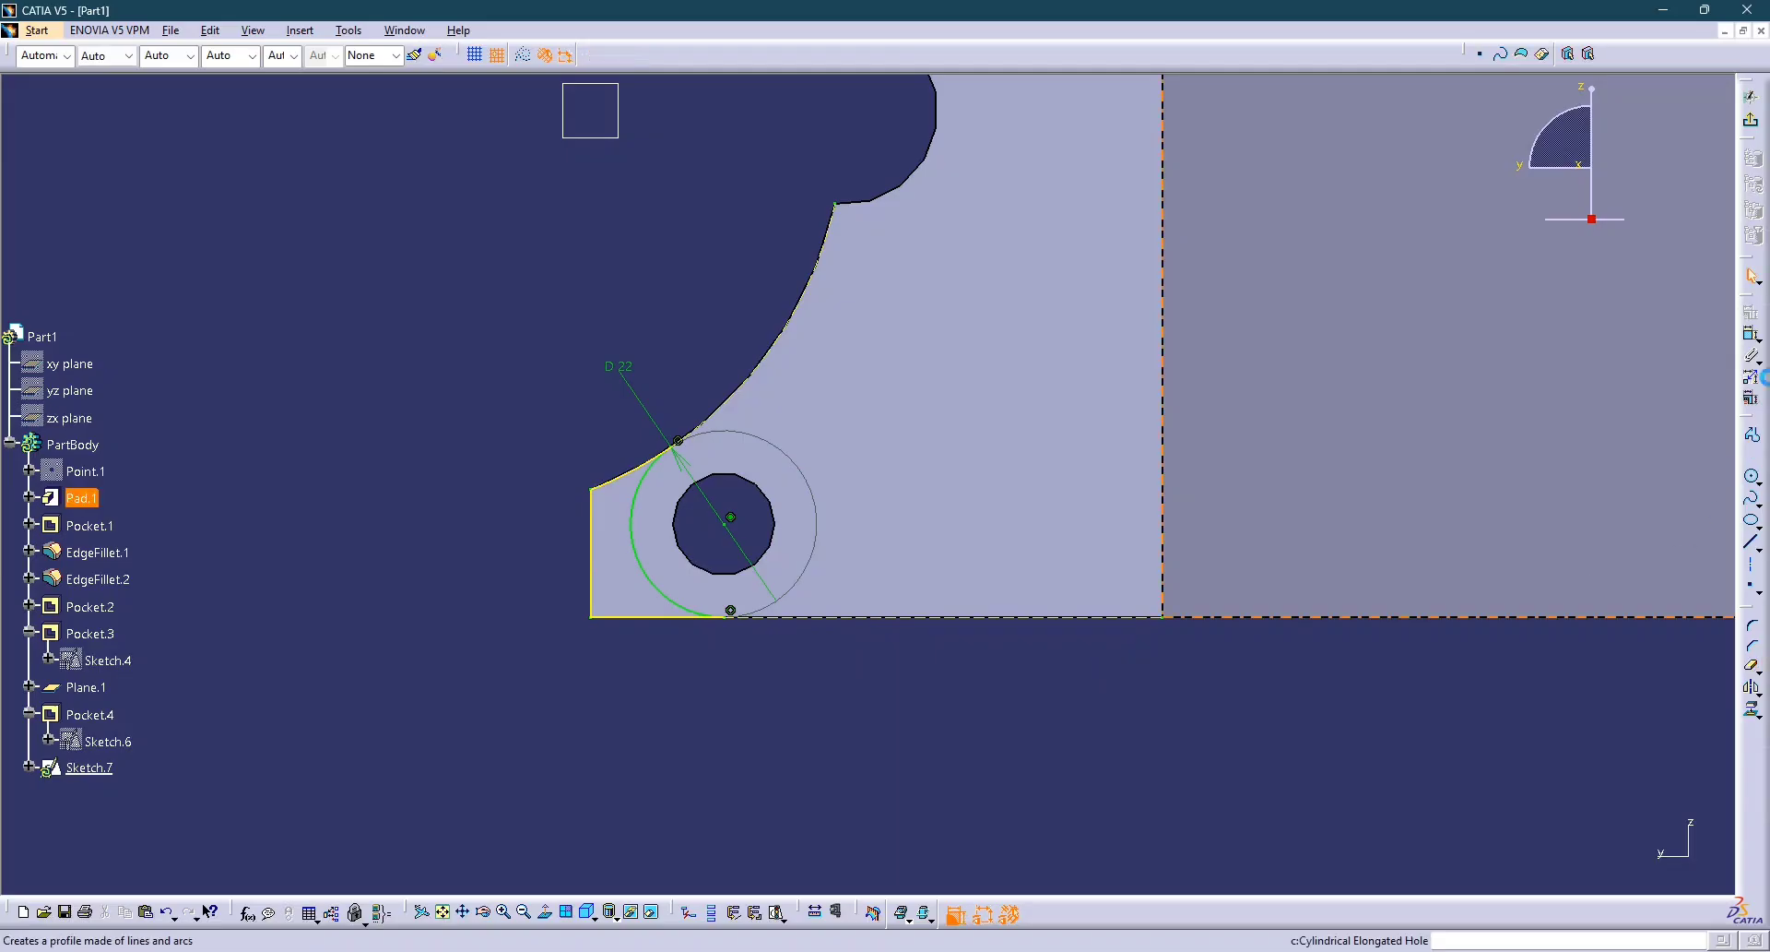
Exit the sketch and cut the lower corner profile away as an Up to next pocket.
click(1751, 96)
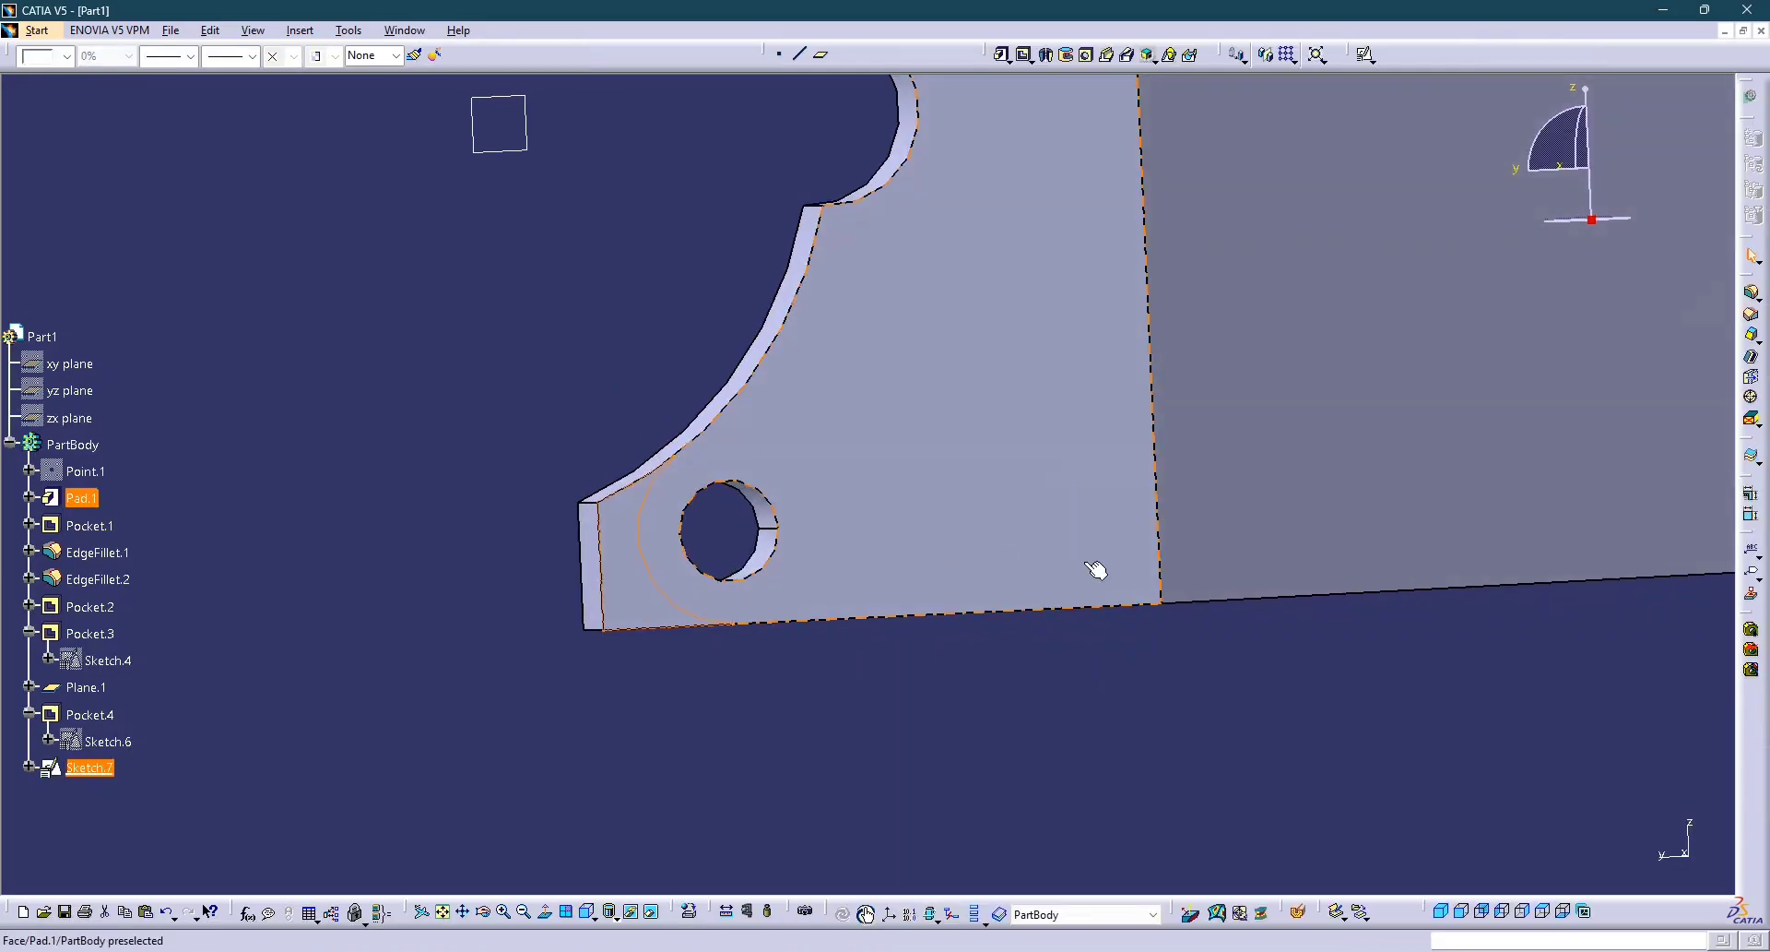
click(1024, 56)
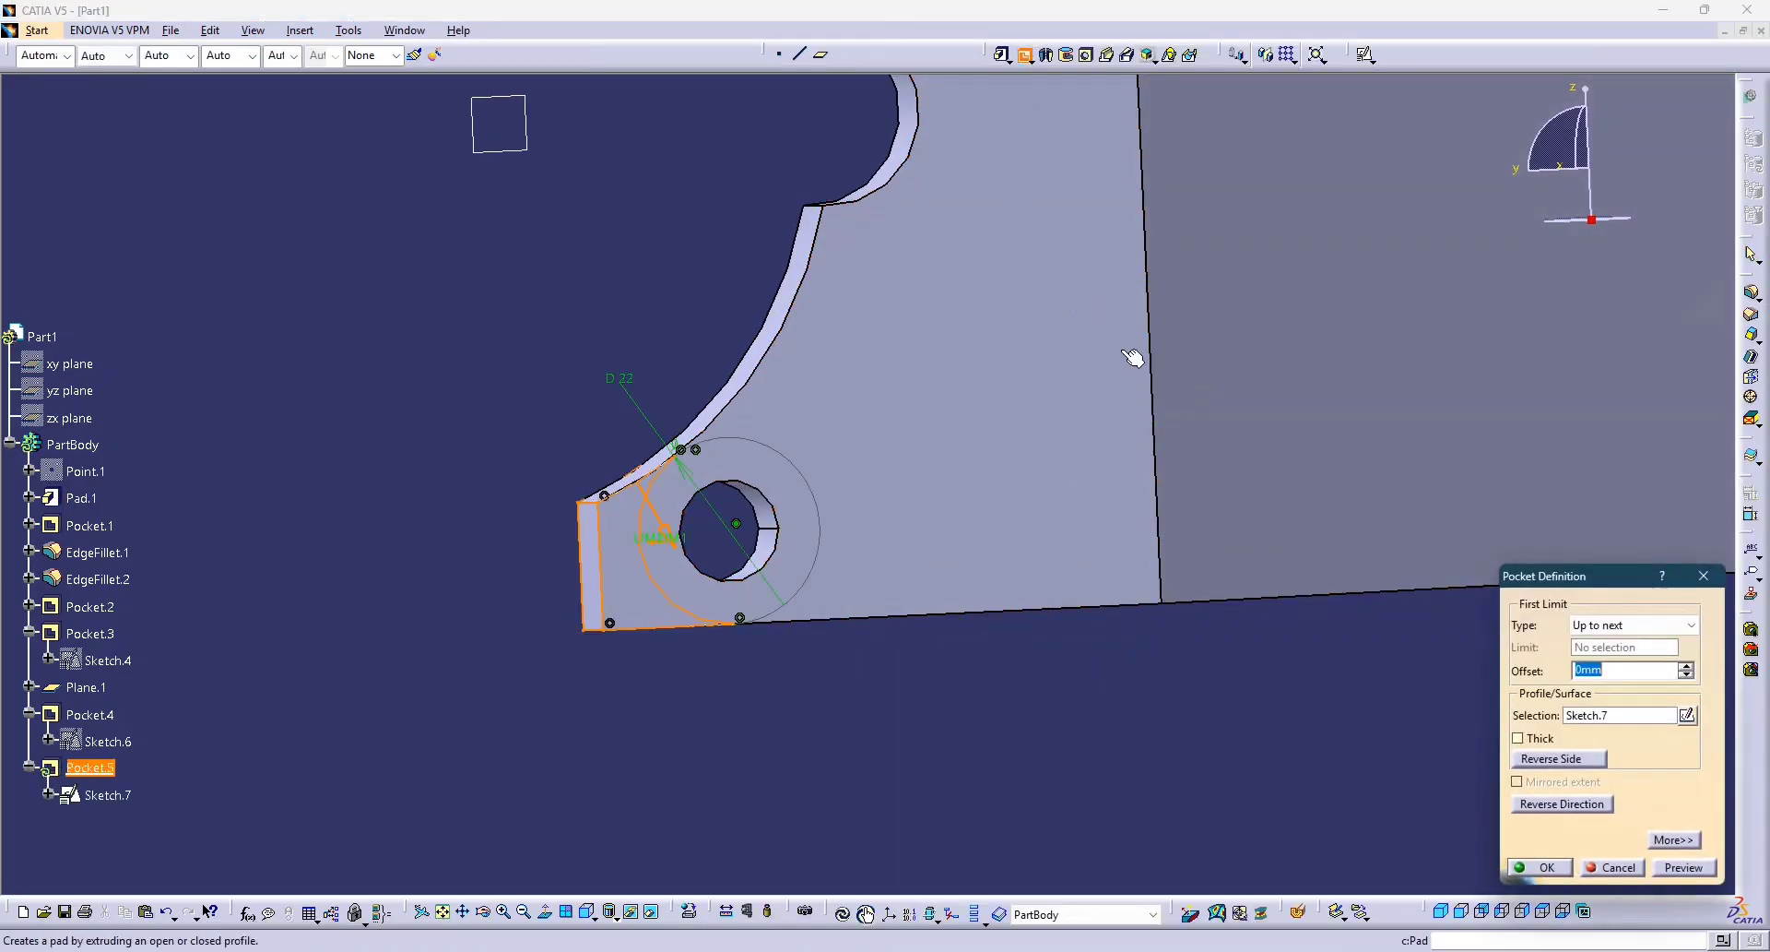
click(1538, 867)
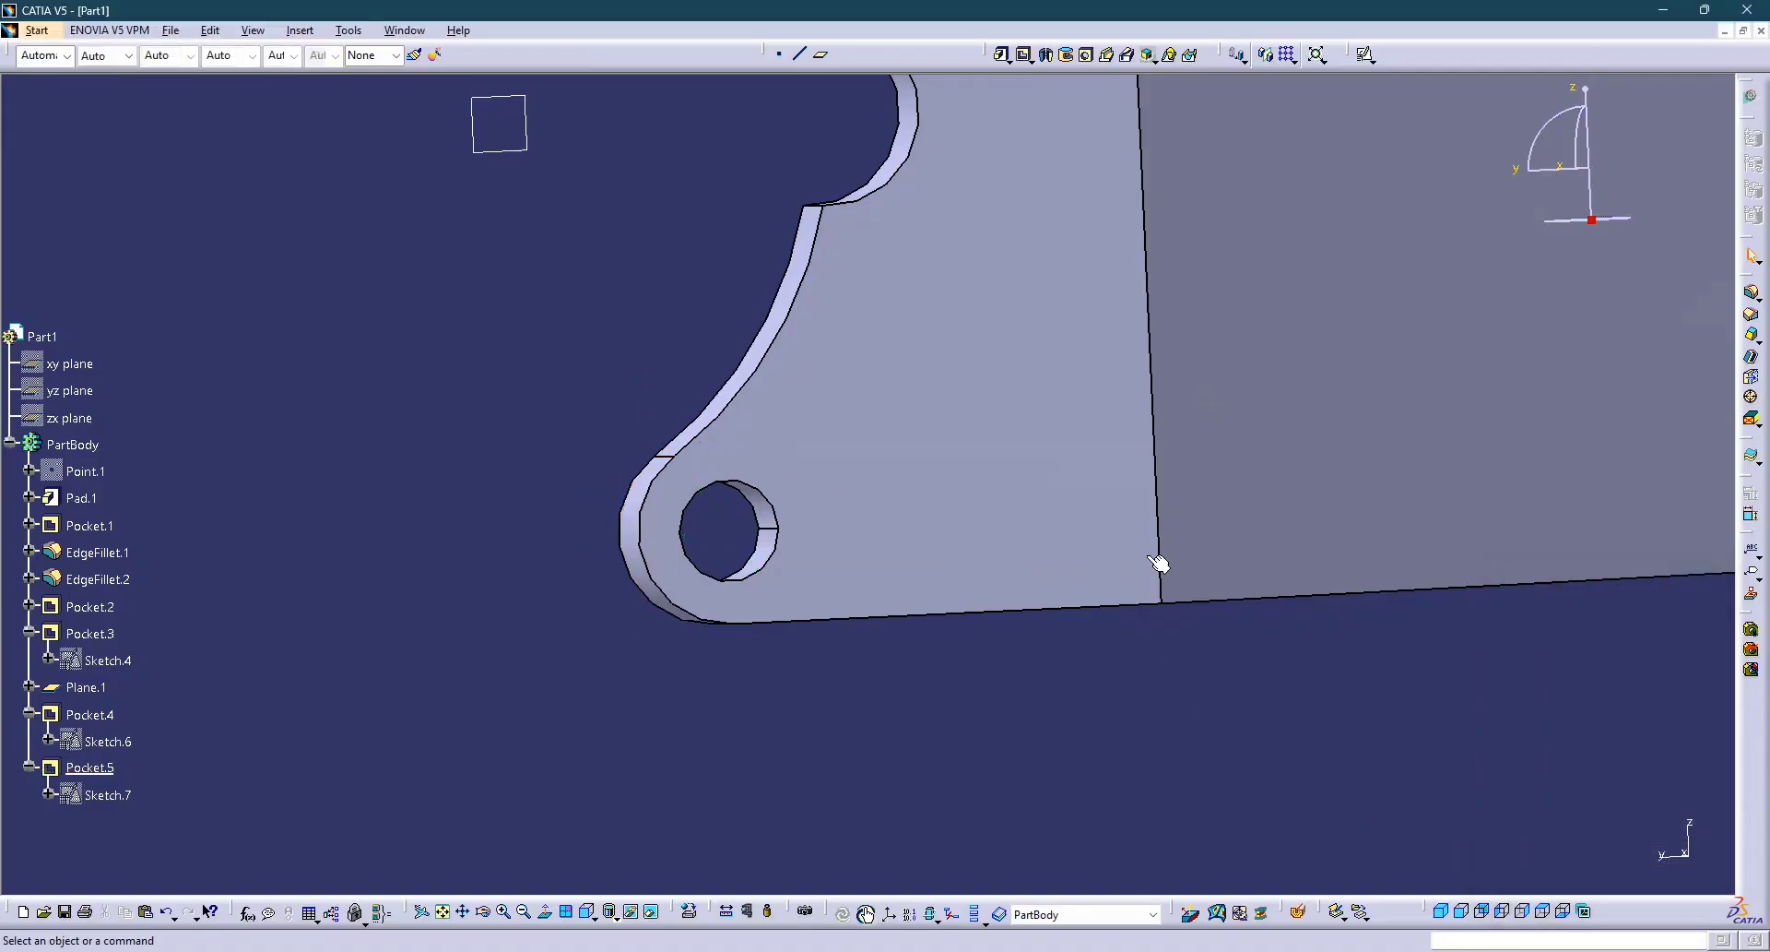
Round the upper outer corner edge of the wide end with an 11 mm edge fillet.
middle_drag(1159, 566, 1003, 542)
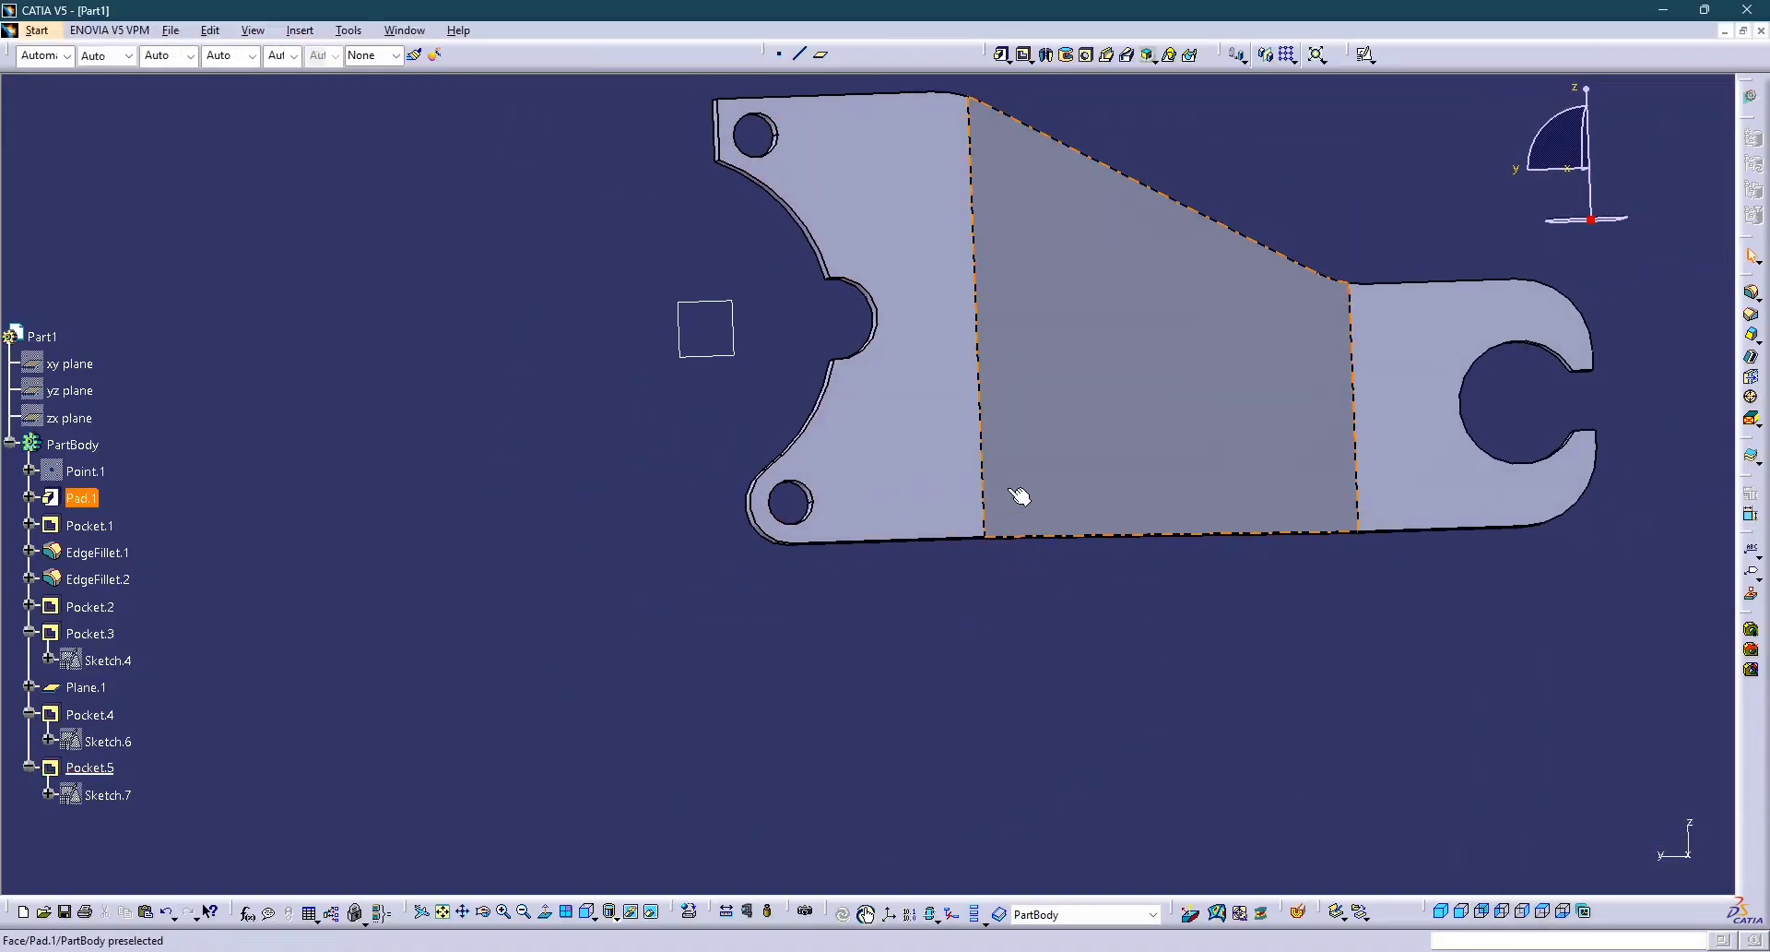
key(alt+Tab)
key(alt+Tab)
middle_drag(874, 535, 920, 308)
middle_drag(926, 391, 1039, 526)
middle_drag(899, 286, 942, 370)
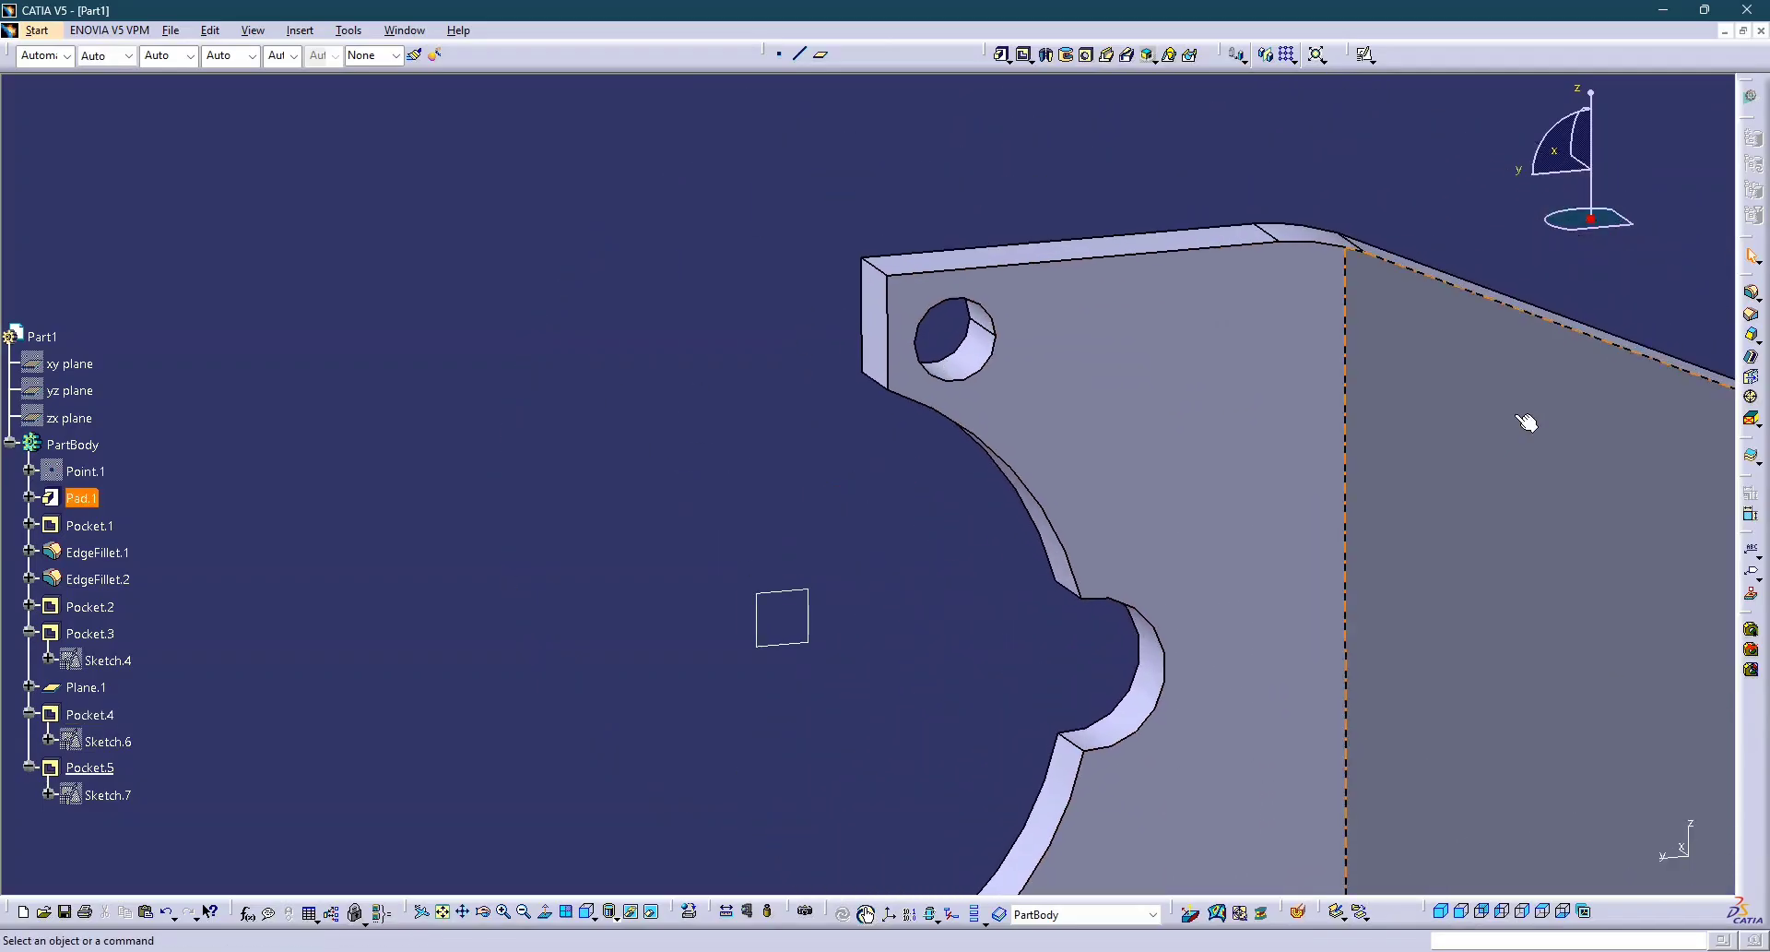
click(1755, 295)
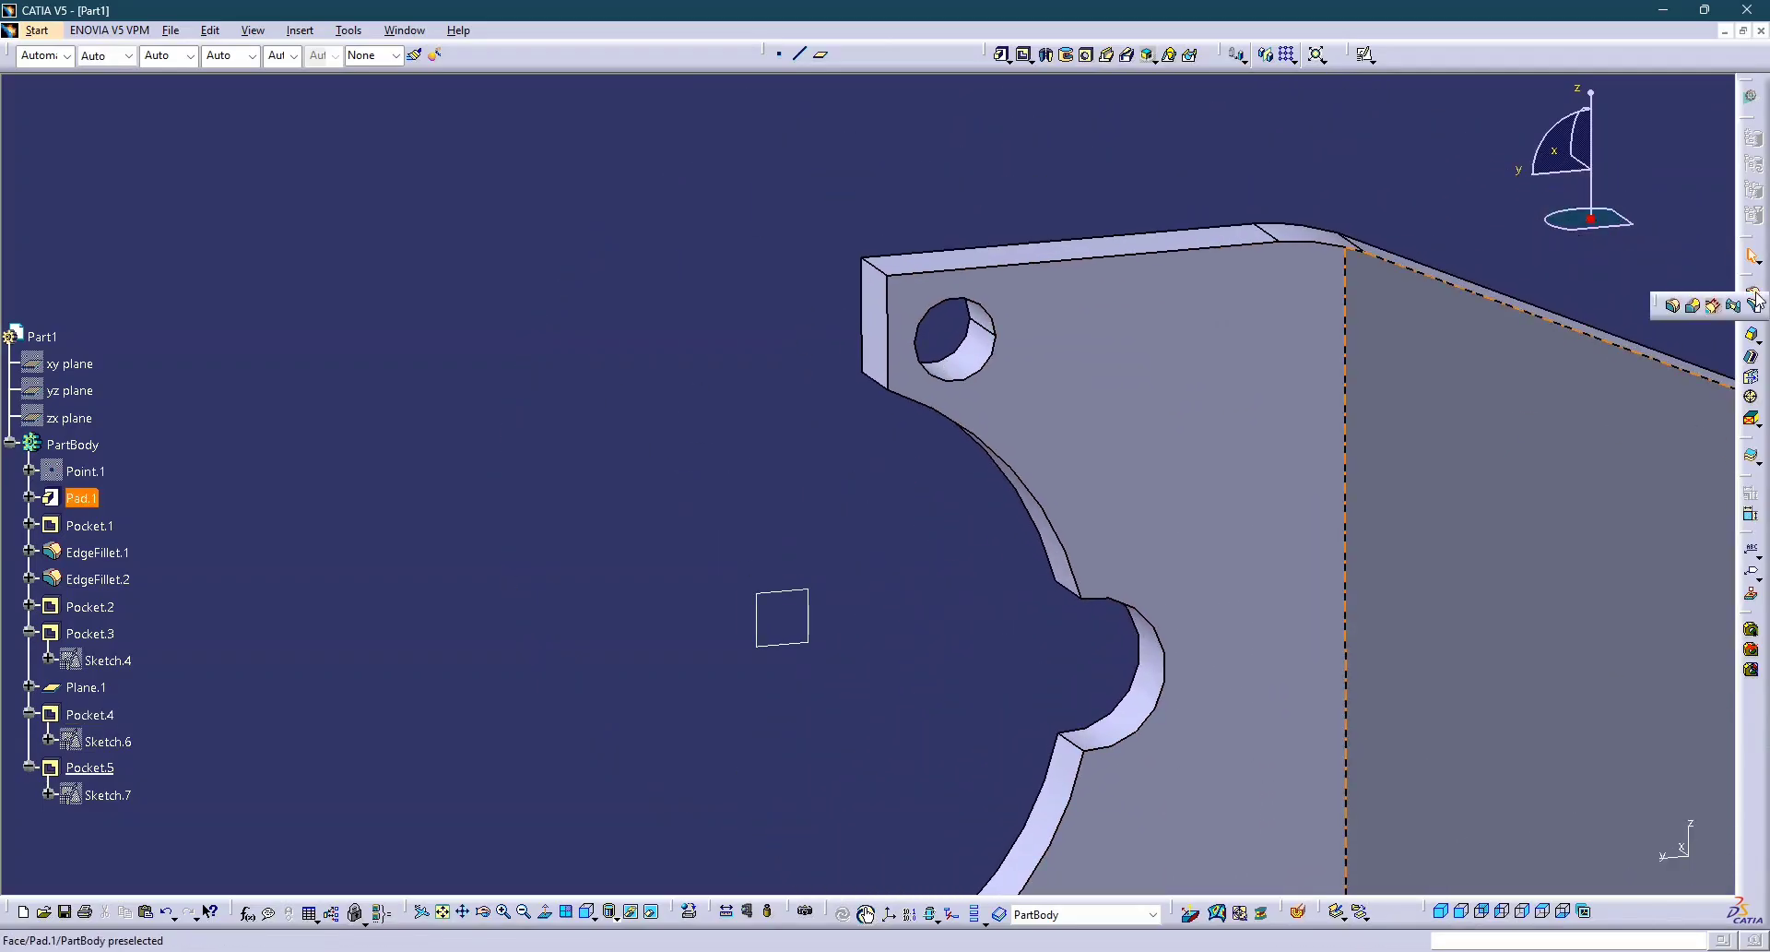
click(1674, 307)
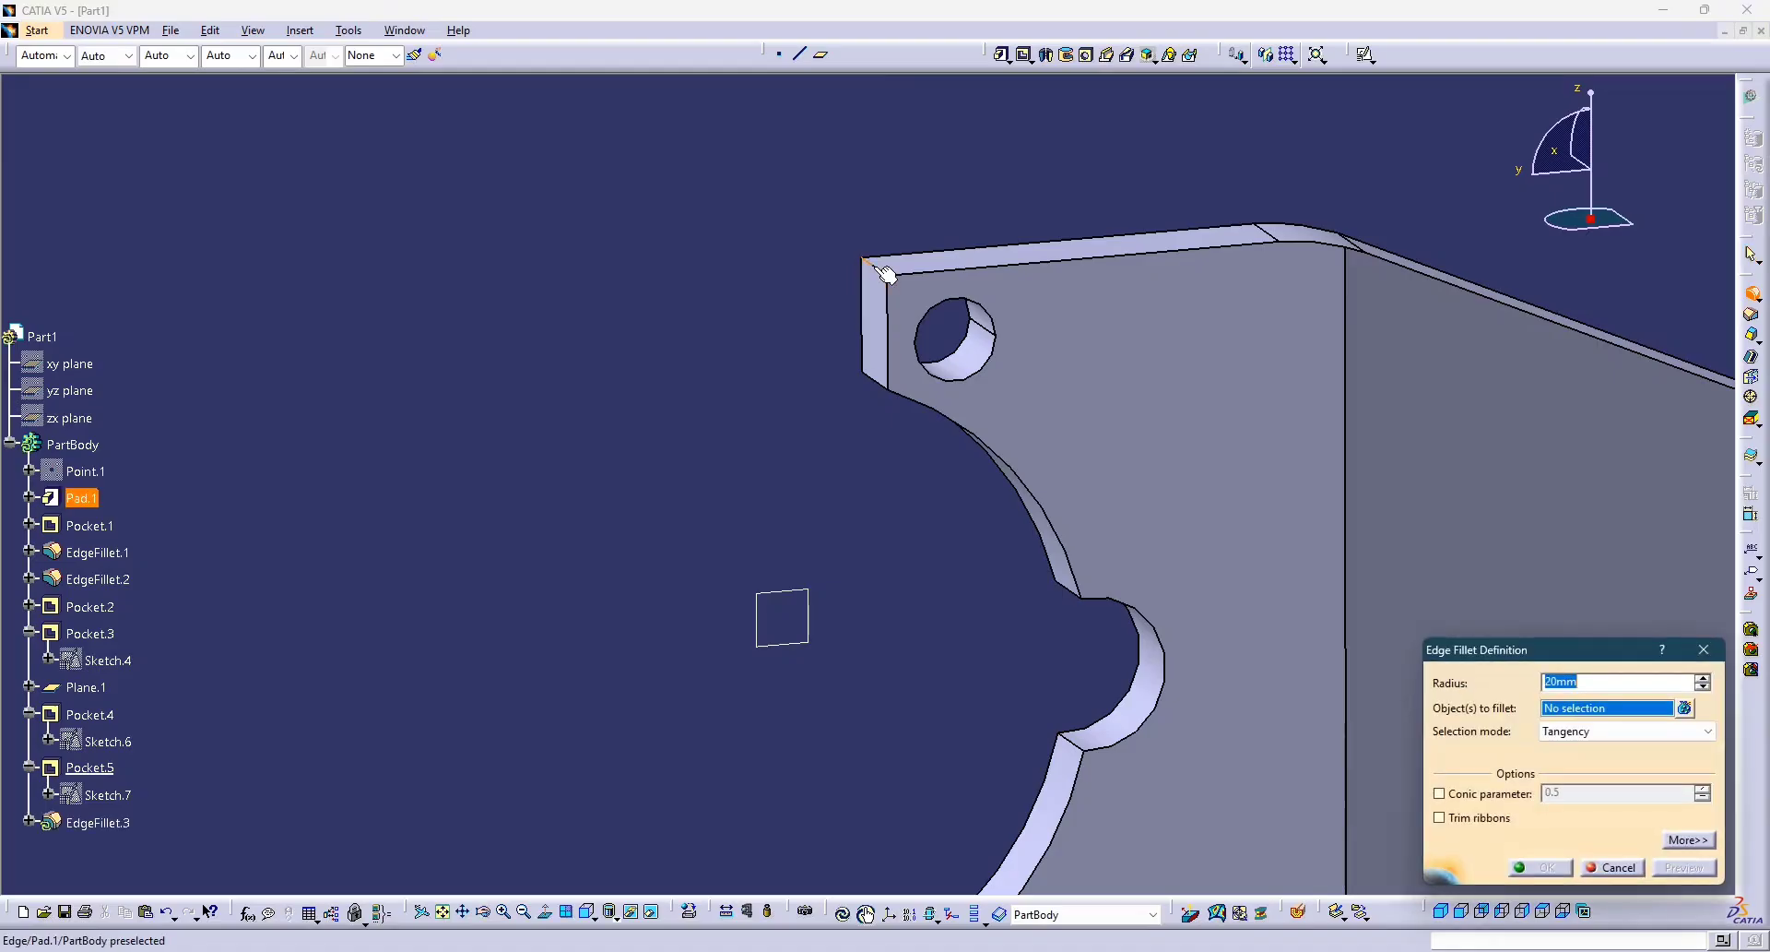
click(893, 279)
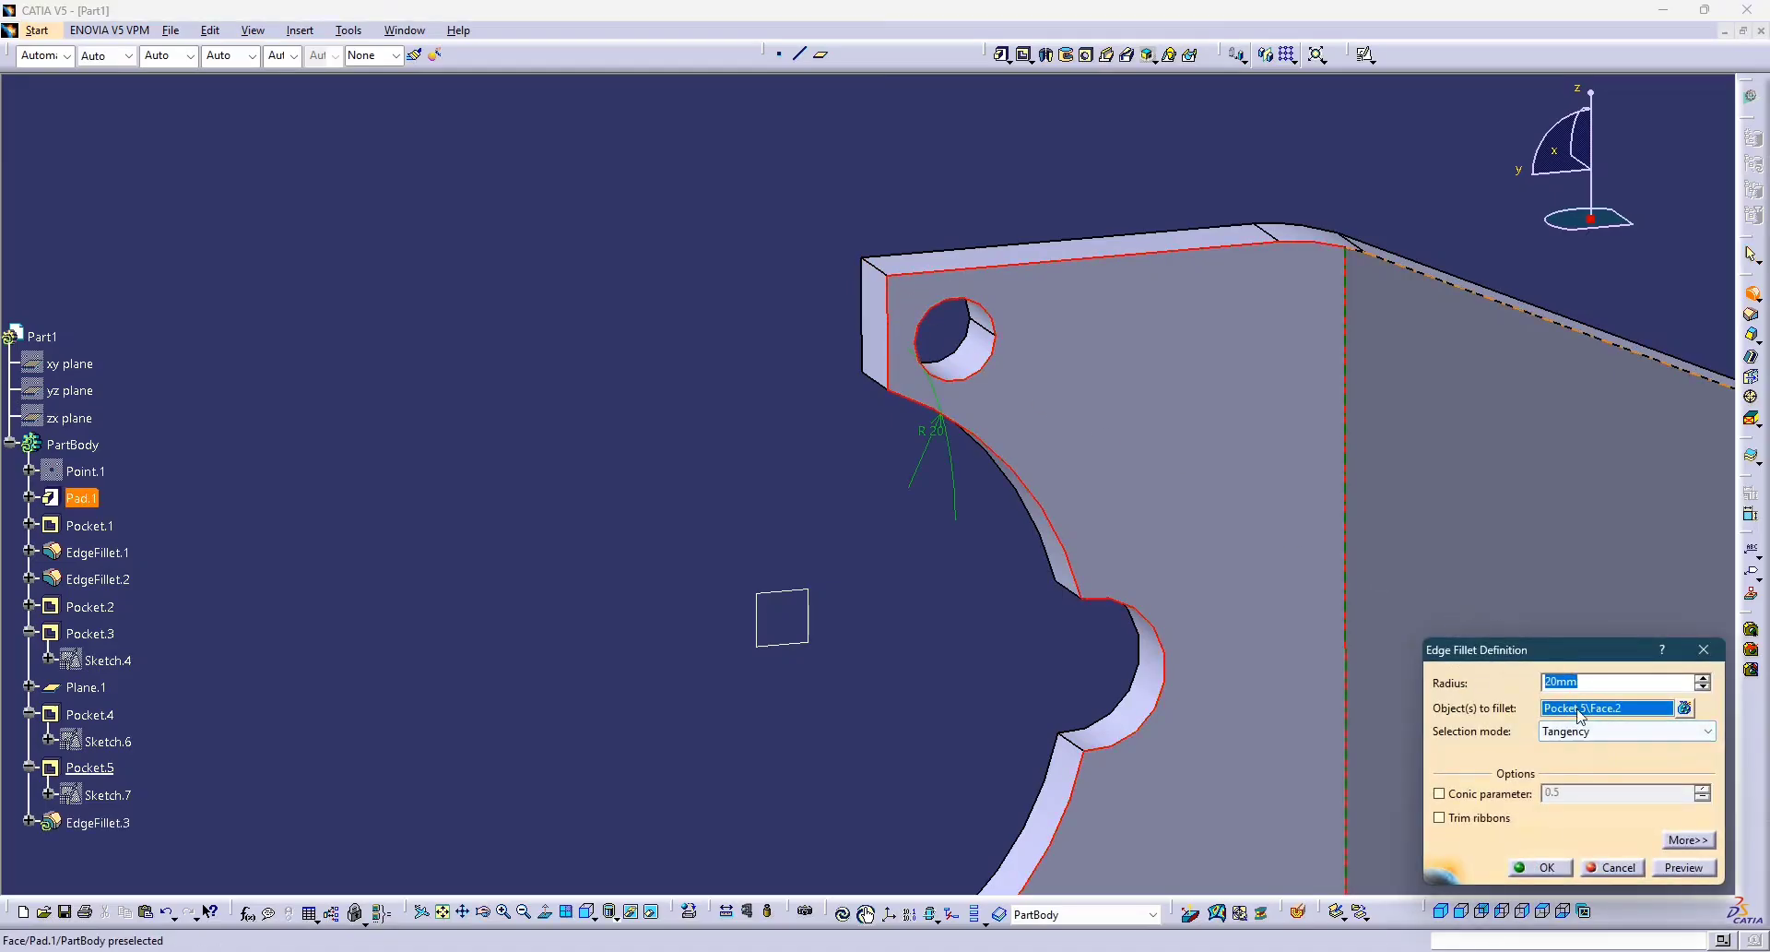
click(1686, 707)
click(1620, 759)
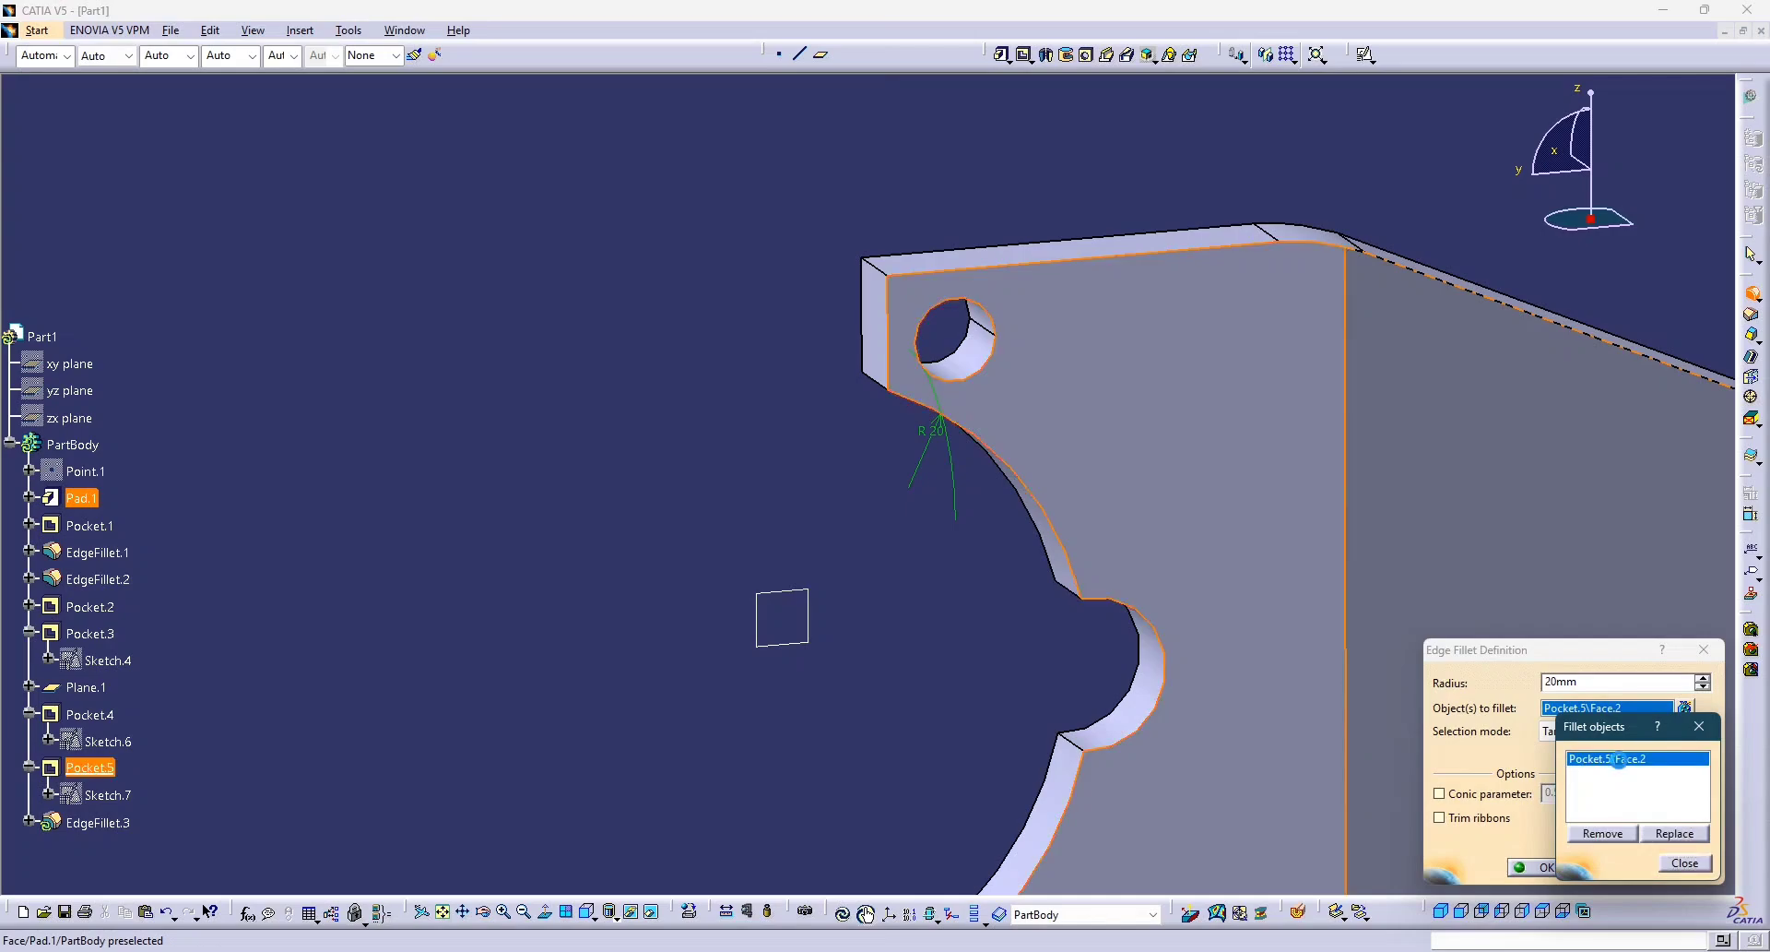
click(1603, 834)
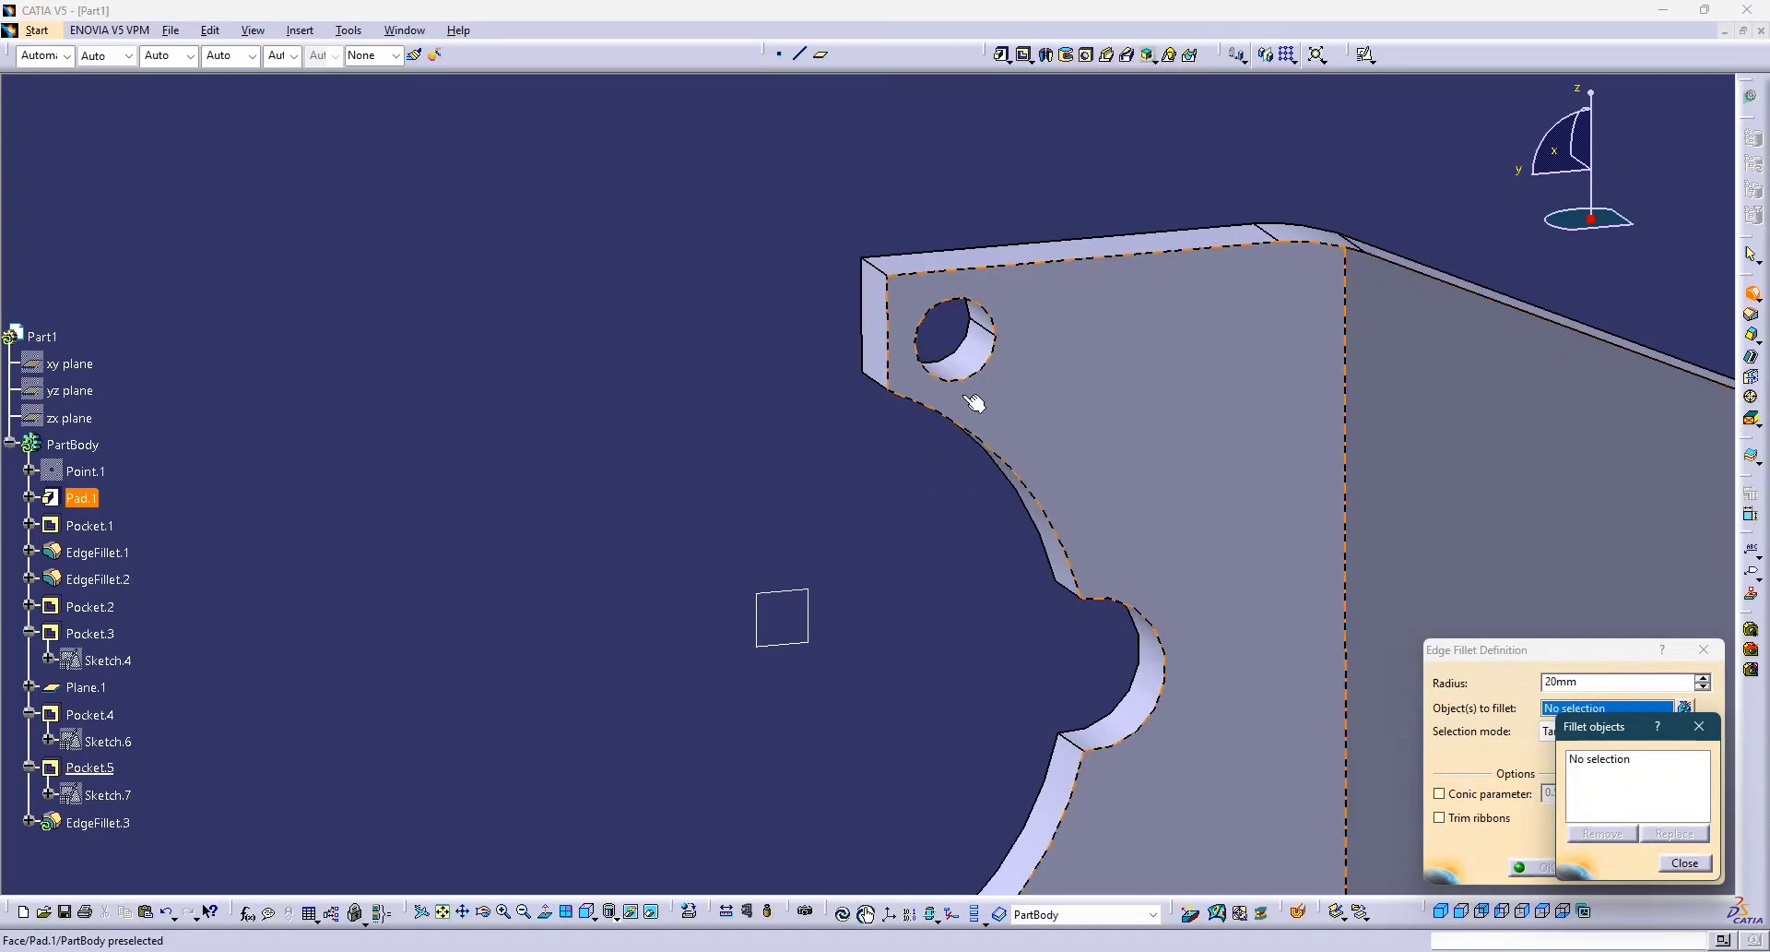
click(887, 272)
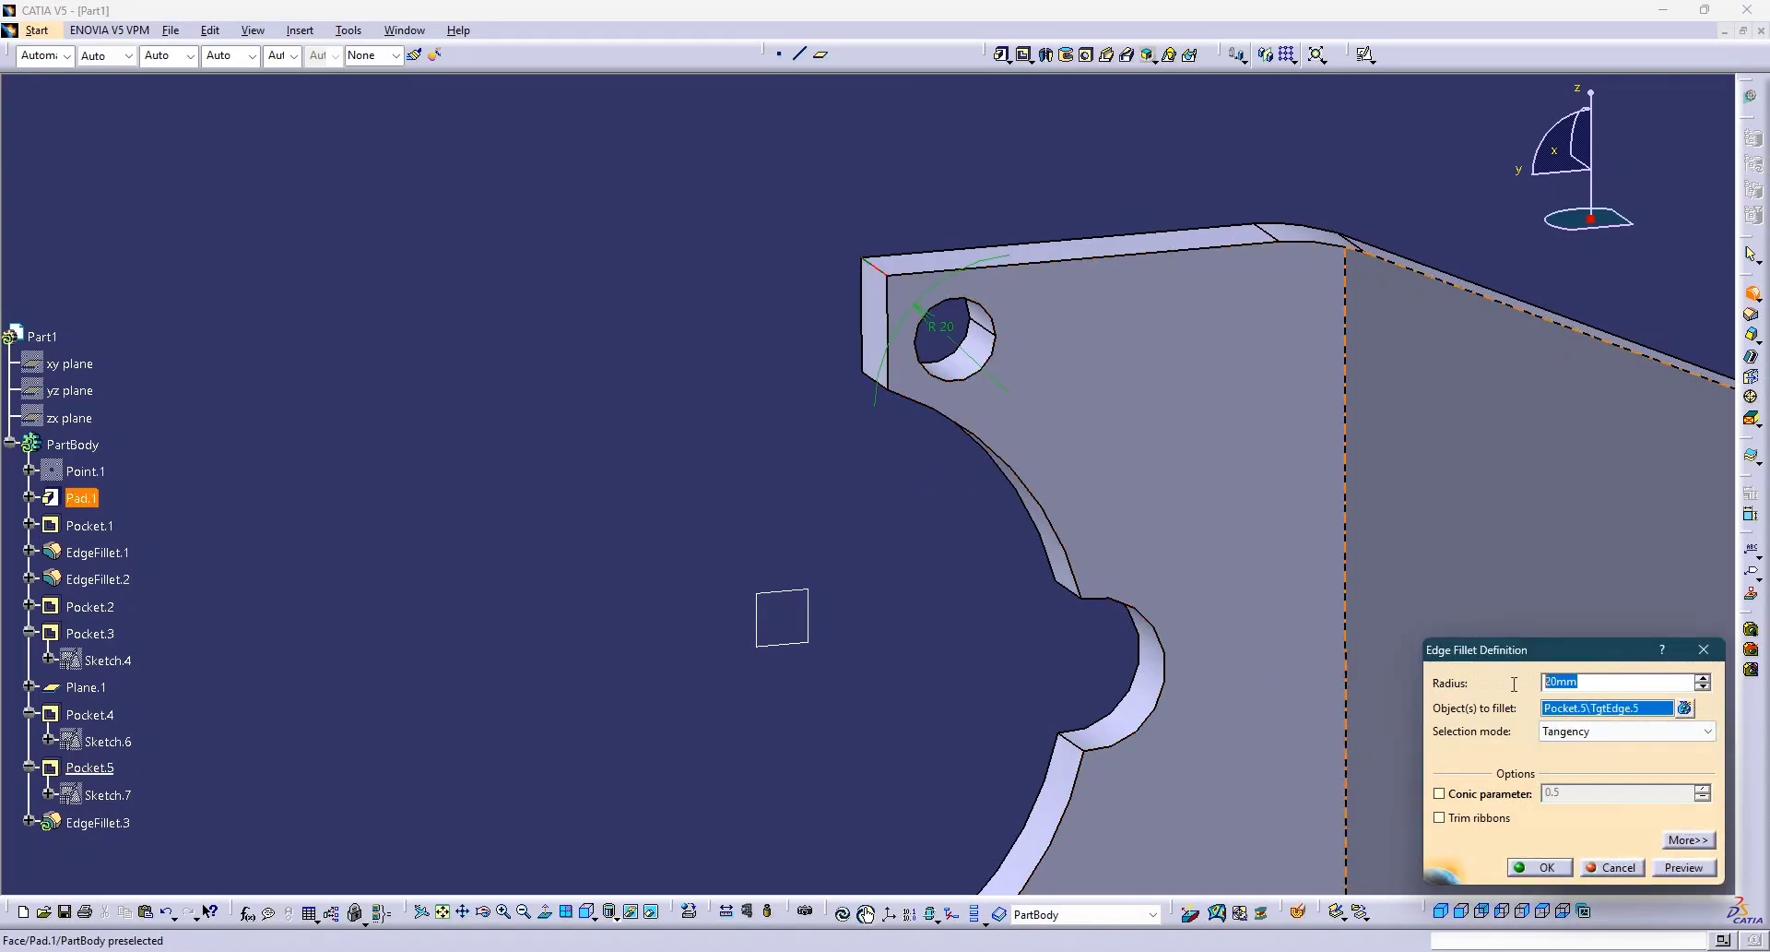
click(1684, 869)
click(1557, 872)
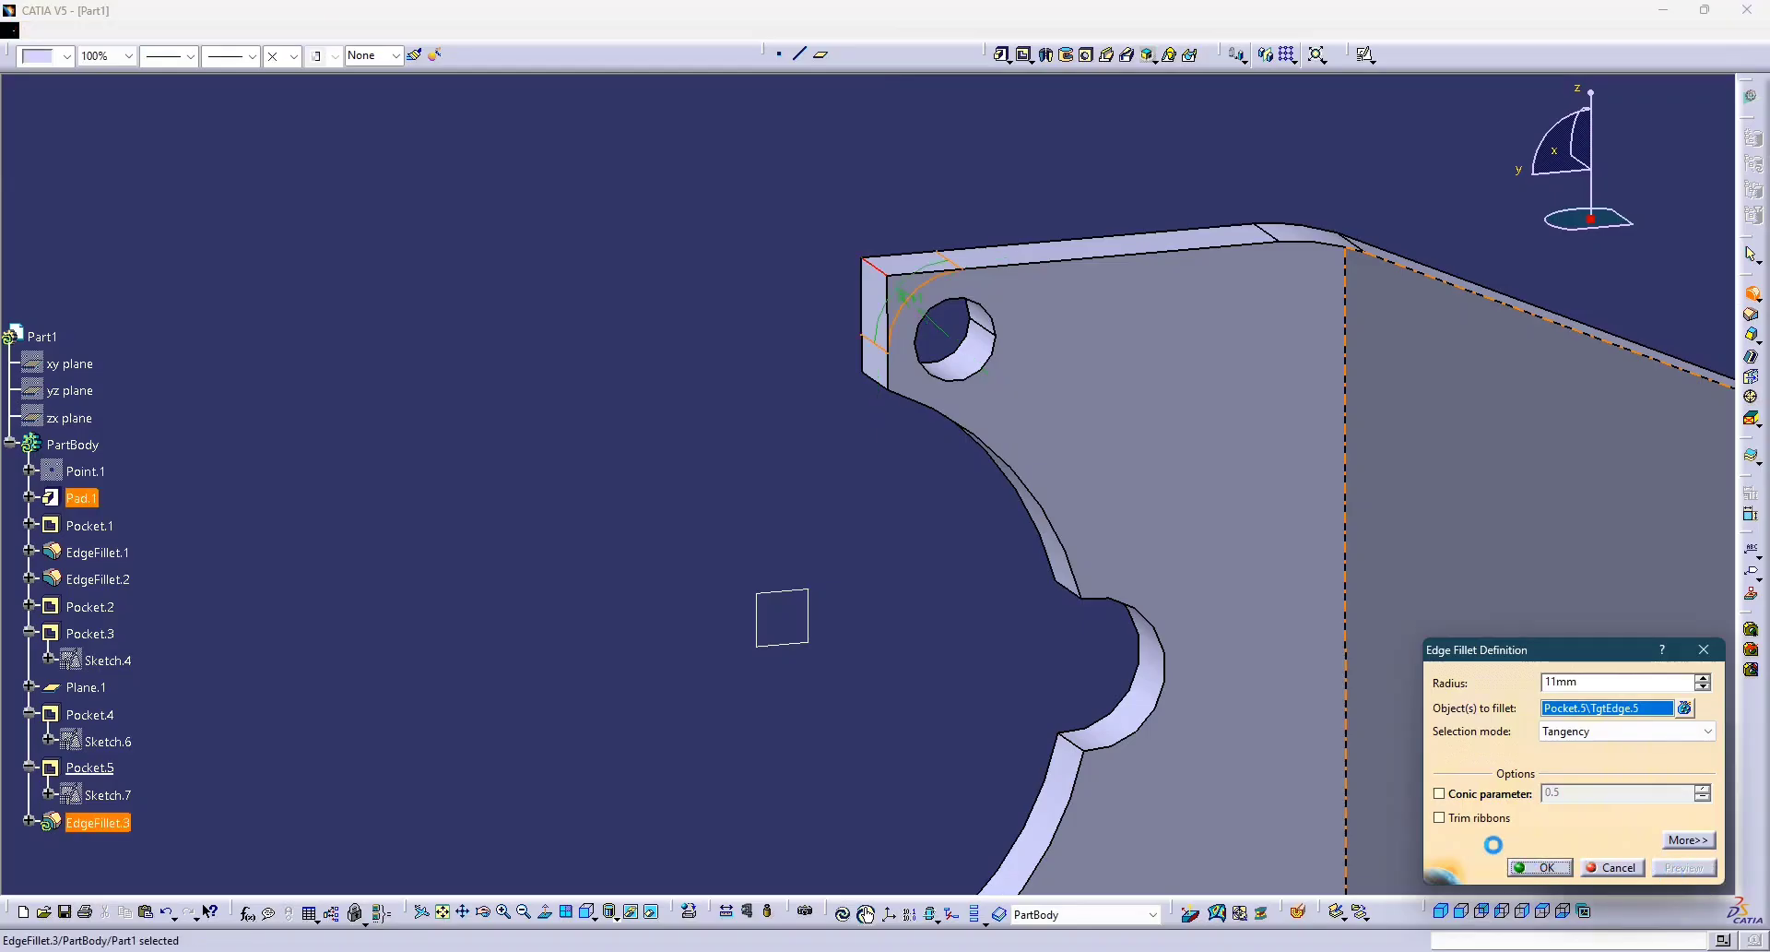
Compare the wide end's rounded corners and concave edge with the photographed drawing.
middle_drag(1522, 446, 1473, 590)
mouse_move(1337, 597)
middle_down()
mouse_move(1312, 581)
mouse_move(1324, 501)
middle_up()
key(alt+Tab)
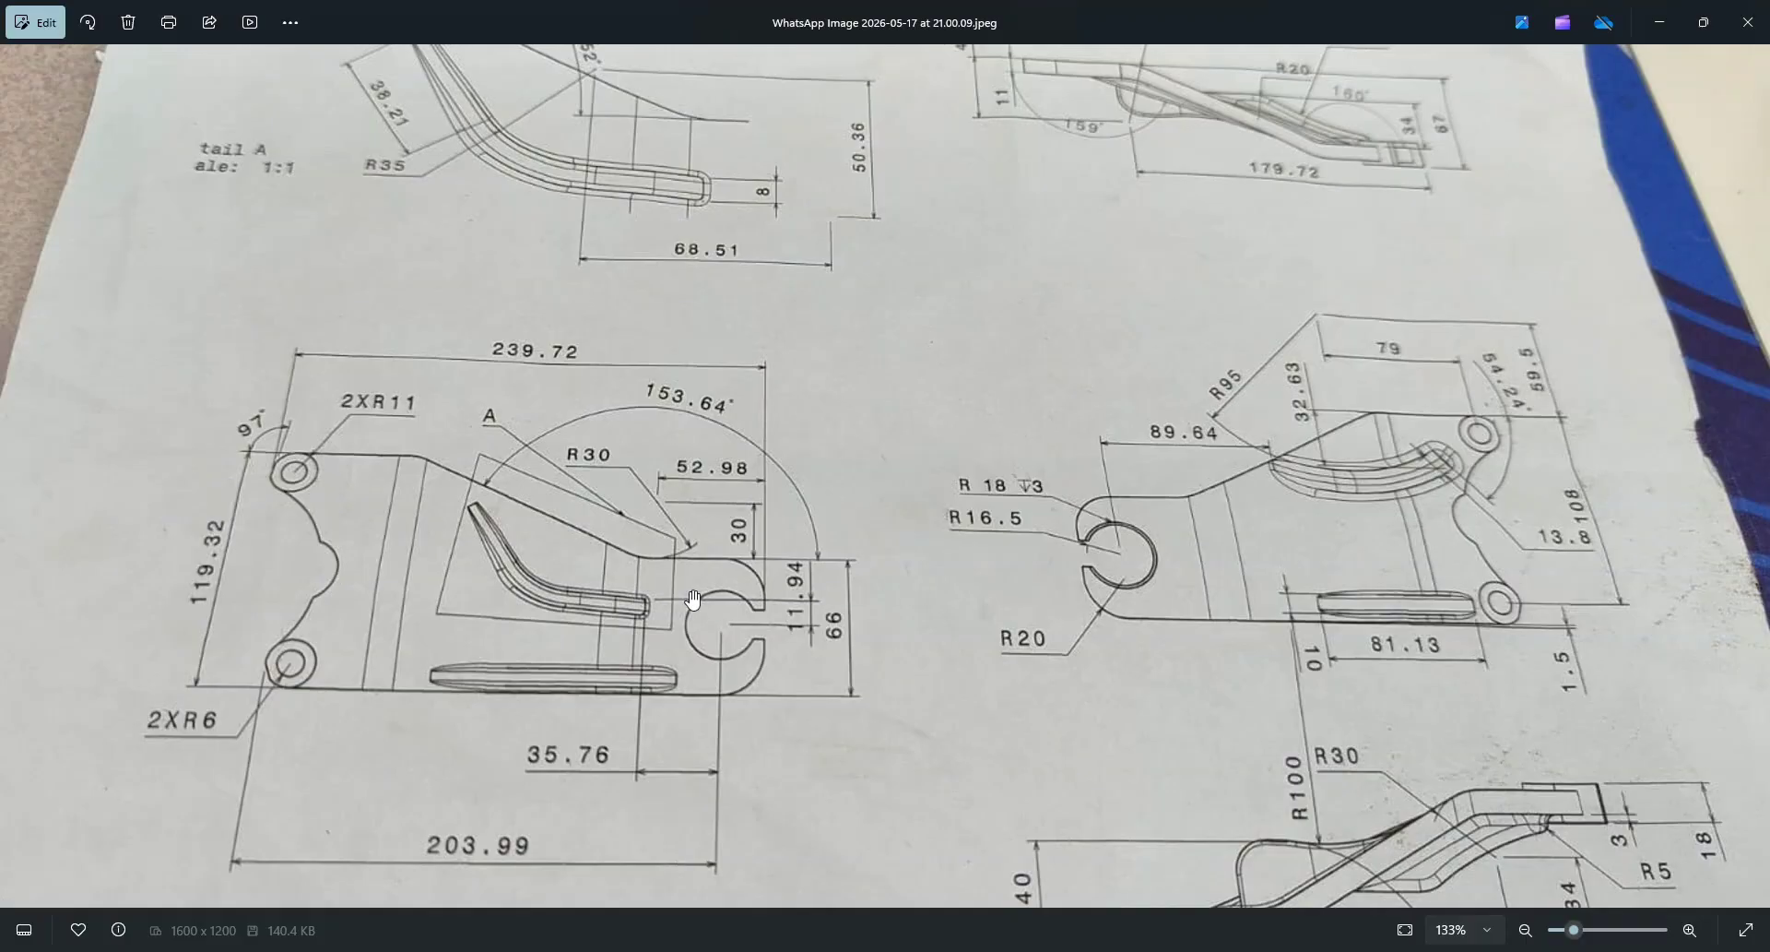
key(alt+Tab)
key(alt+Tab)
key(alt+Tab)
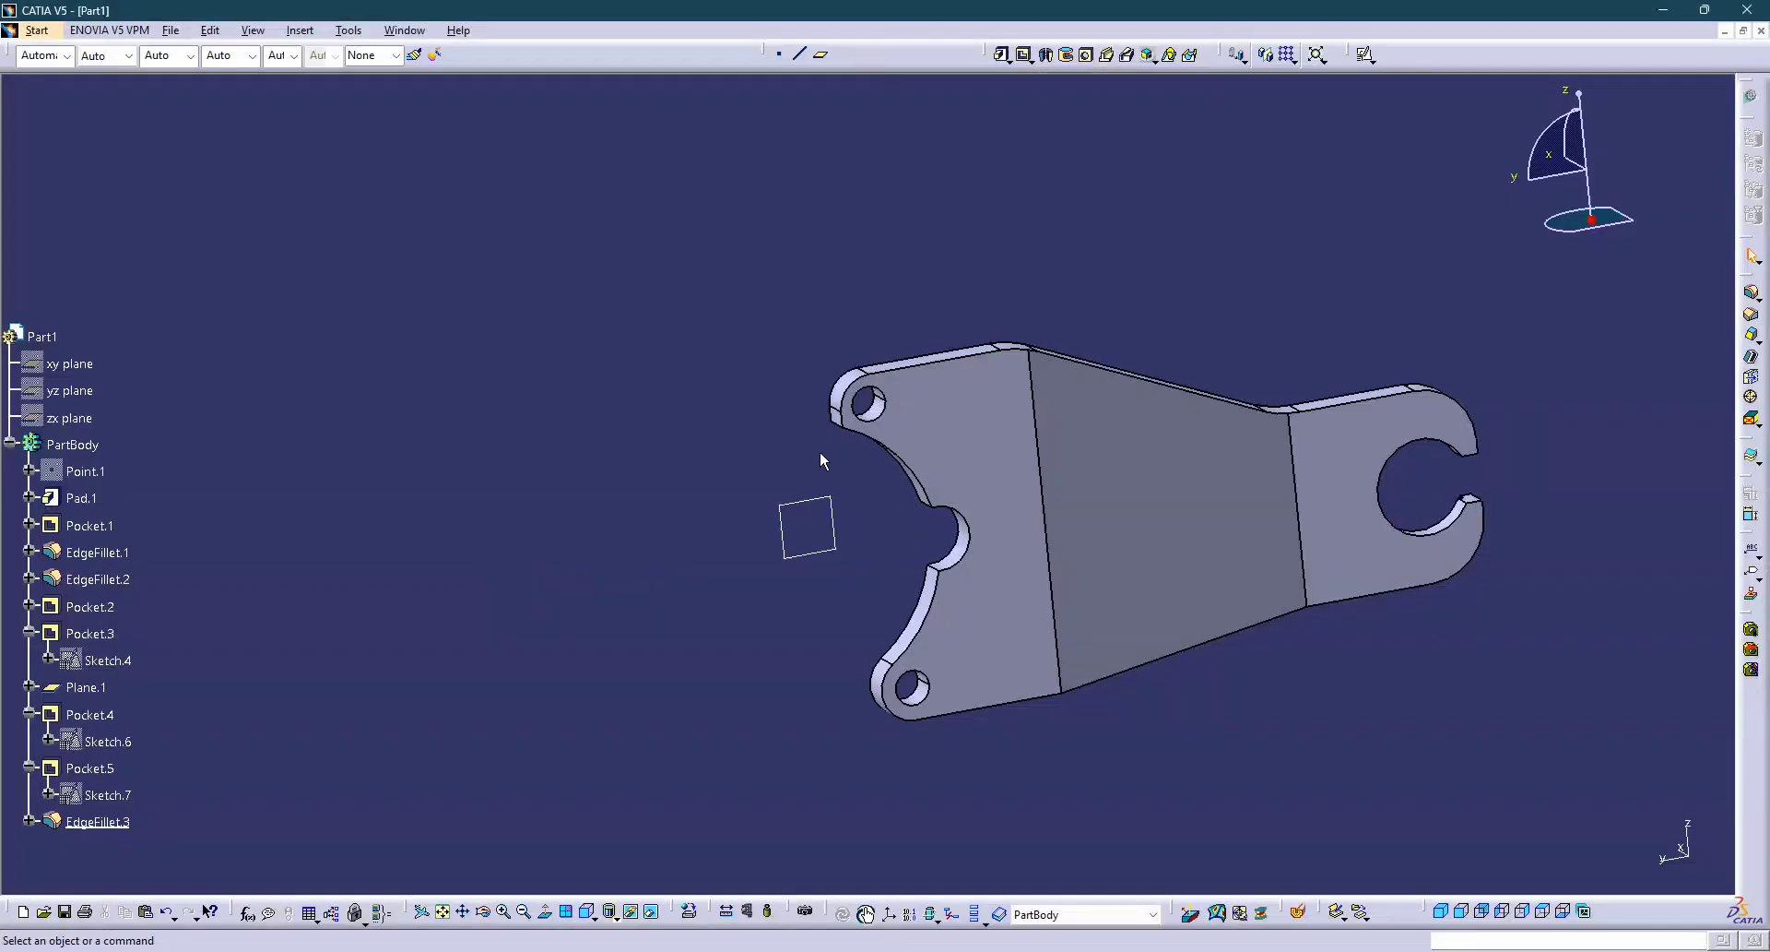
key(alt+Tab)
key(alt+Tab)
mouse_move(966, 442)
middle_down()
mouse_move(869, 359)
mouse_move(795, 372)
mouse_move(777, 288)
middle_up()
middle_drag(838, 377, 853, 341)
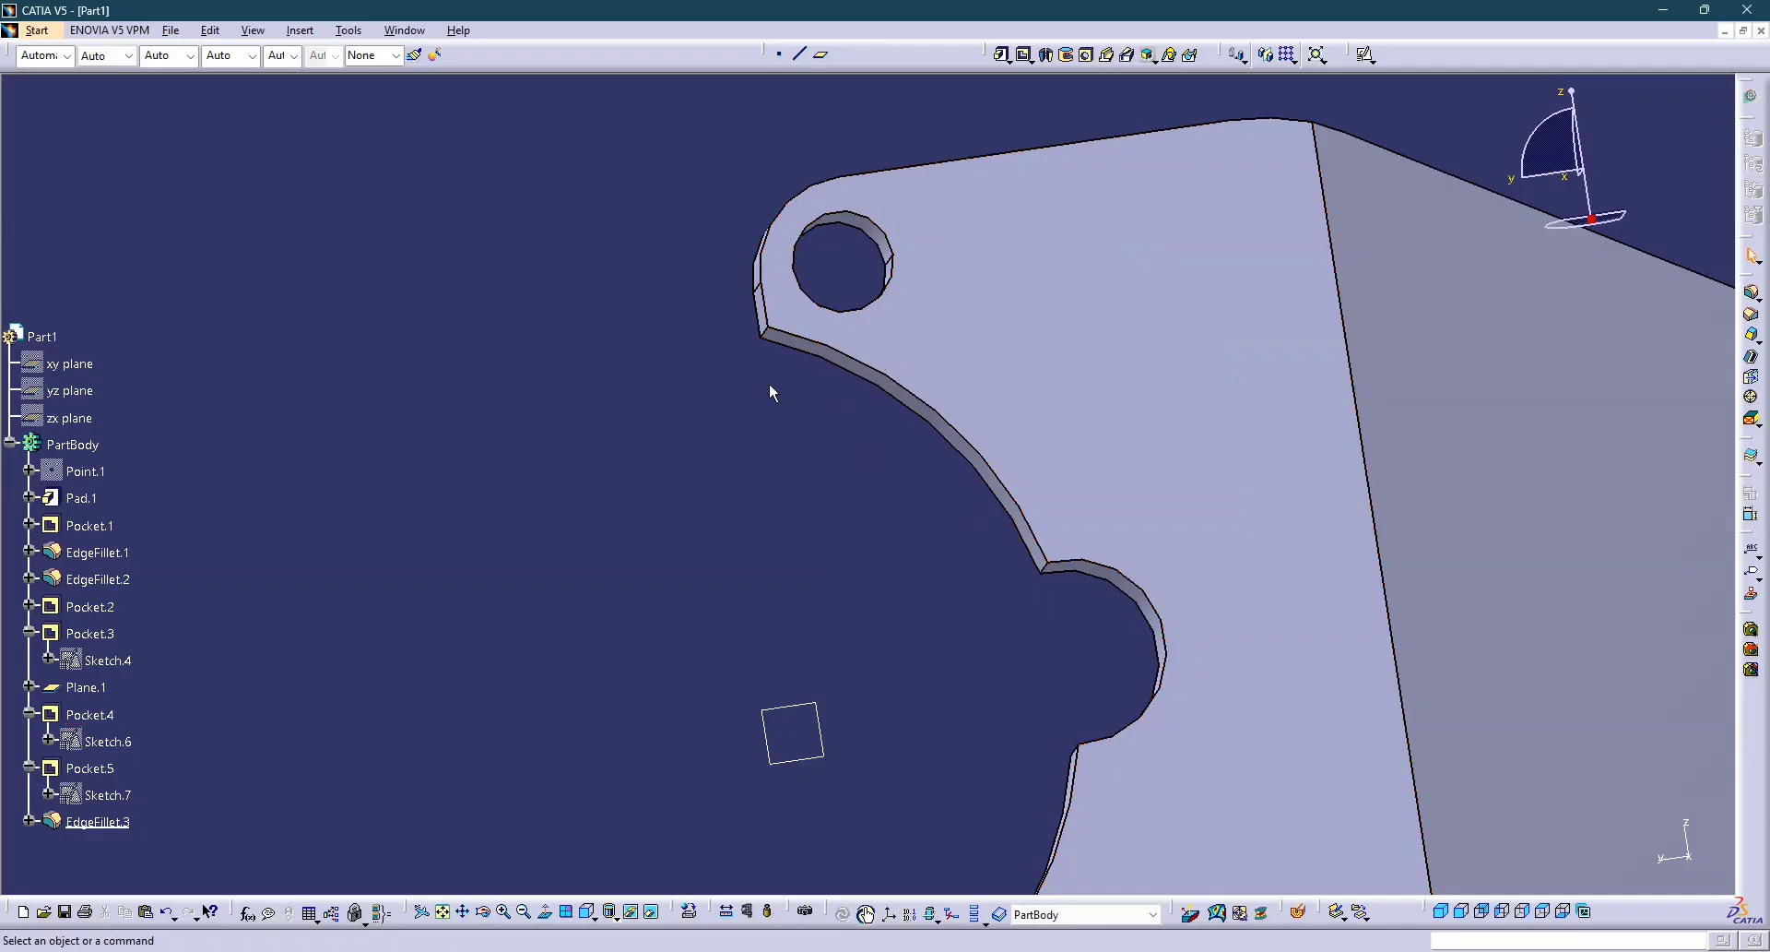
middle_drag(793, 386, 805, 431)
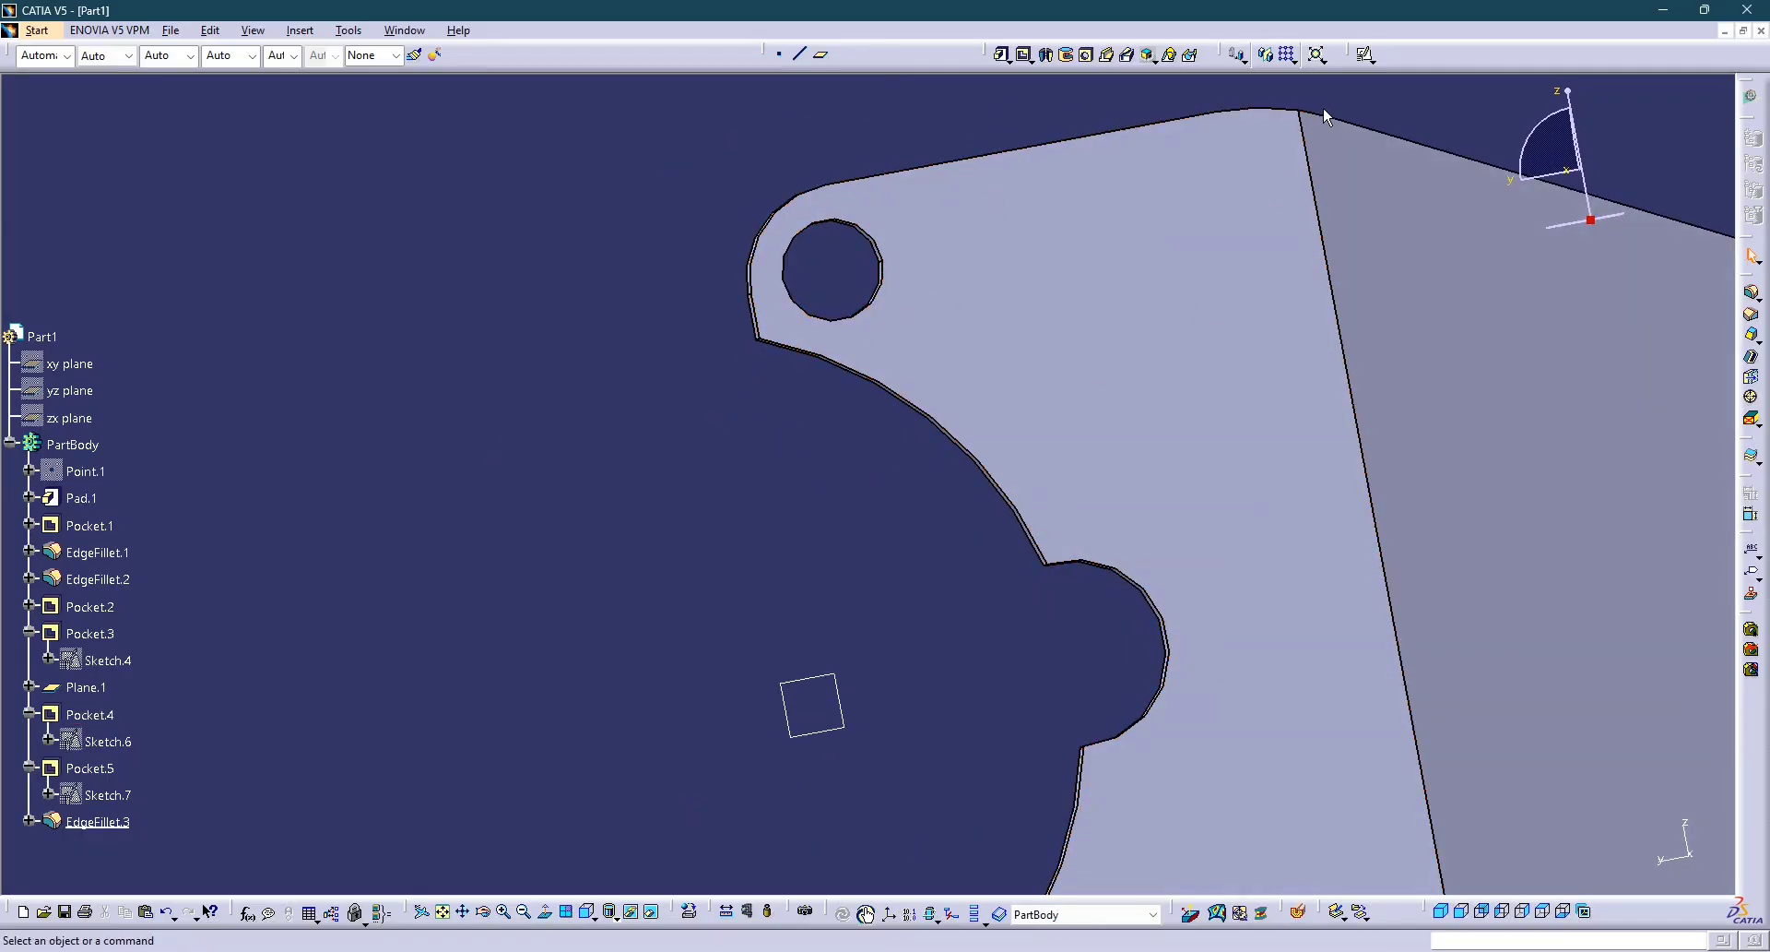
click(1363, 58)
click(1174, 213)
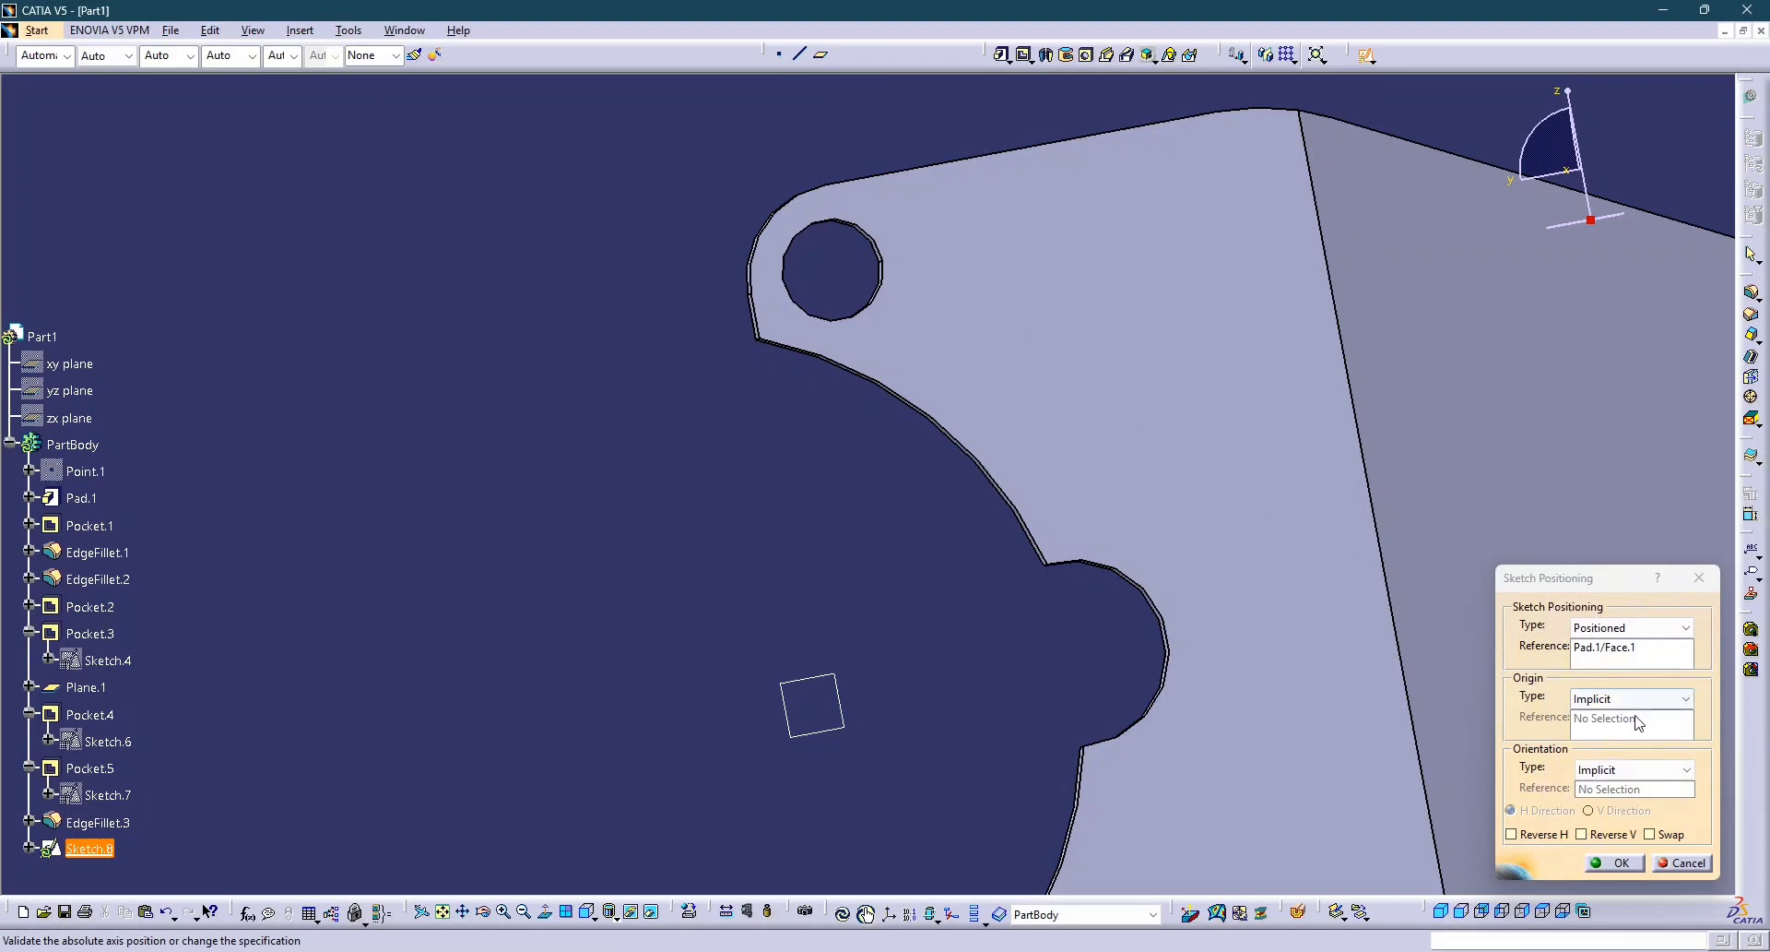
click(1609, 865)
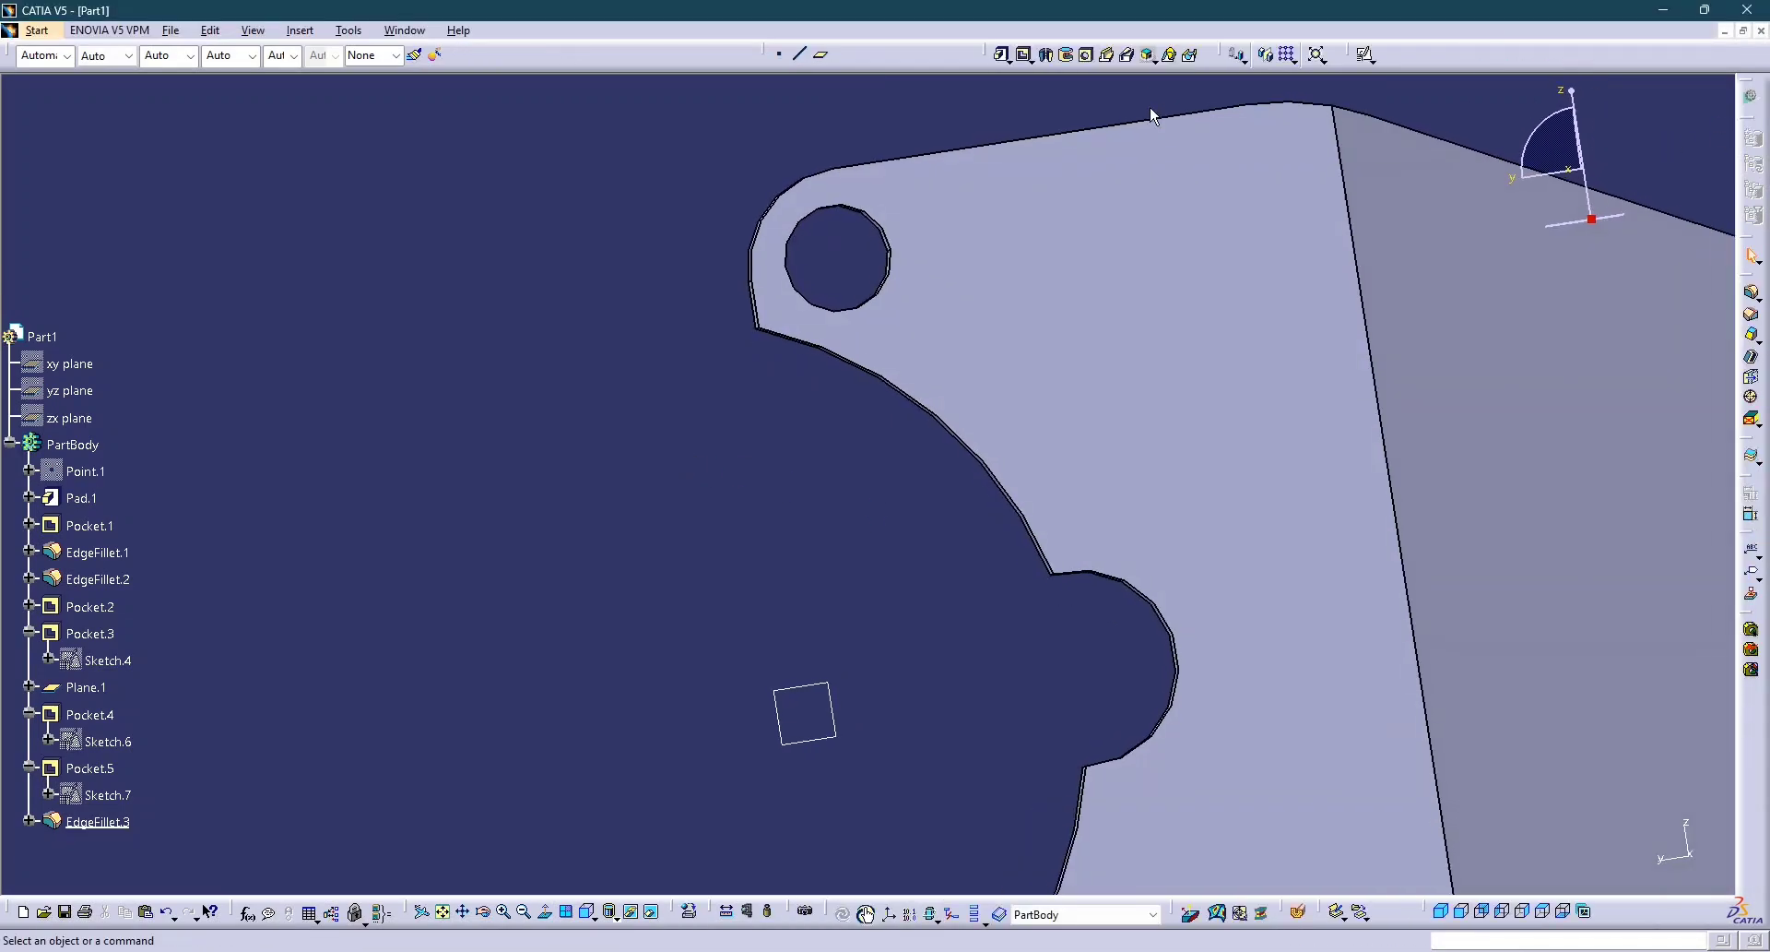
Open the lower corner pocket's sketch for editing.
click(102, 768)
middle_drag(651, 452, 664, 514)
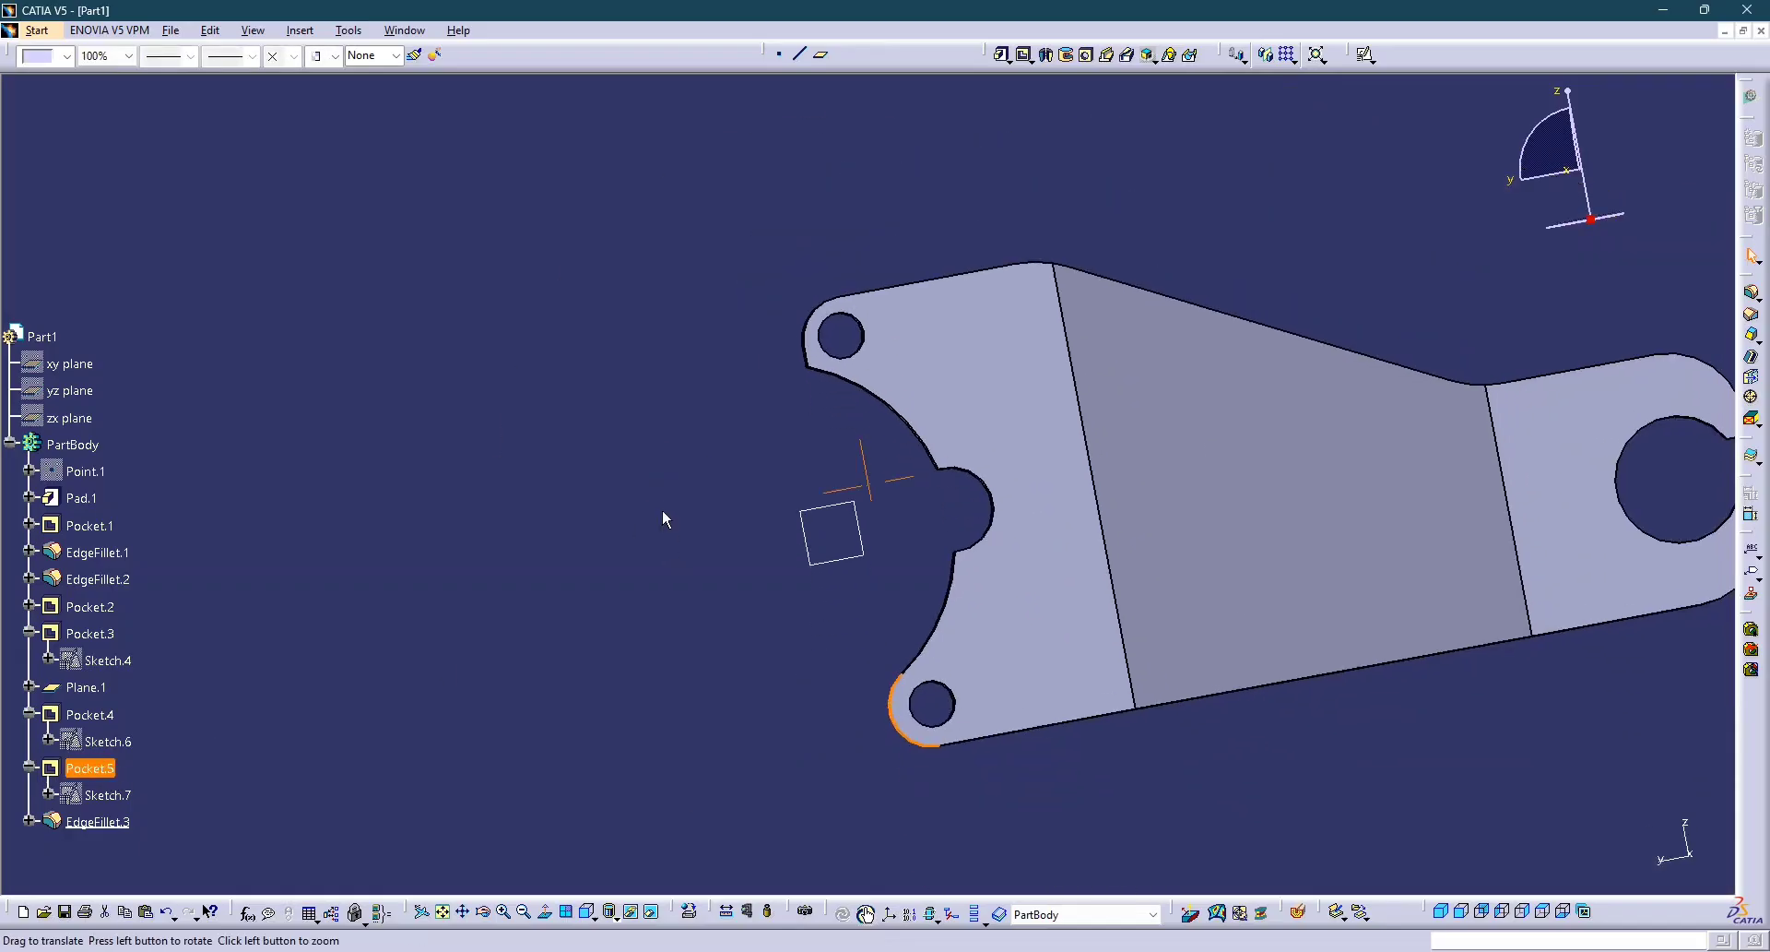
click(631, 503)
double_click(108, 795)
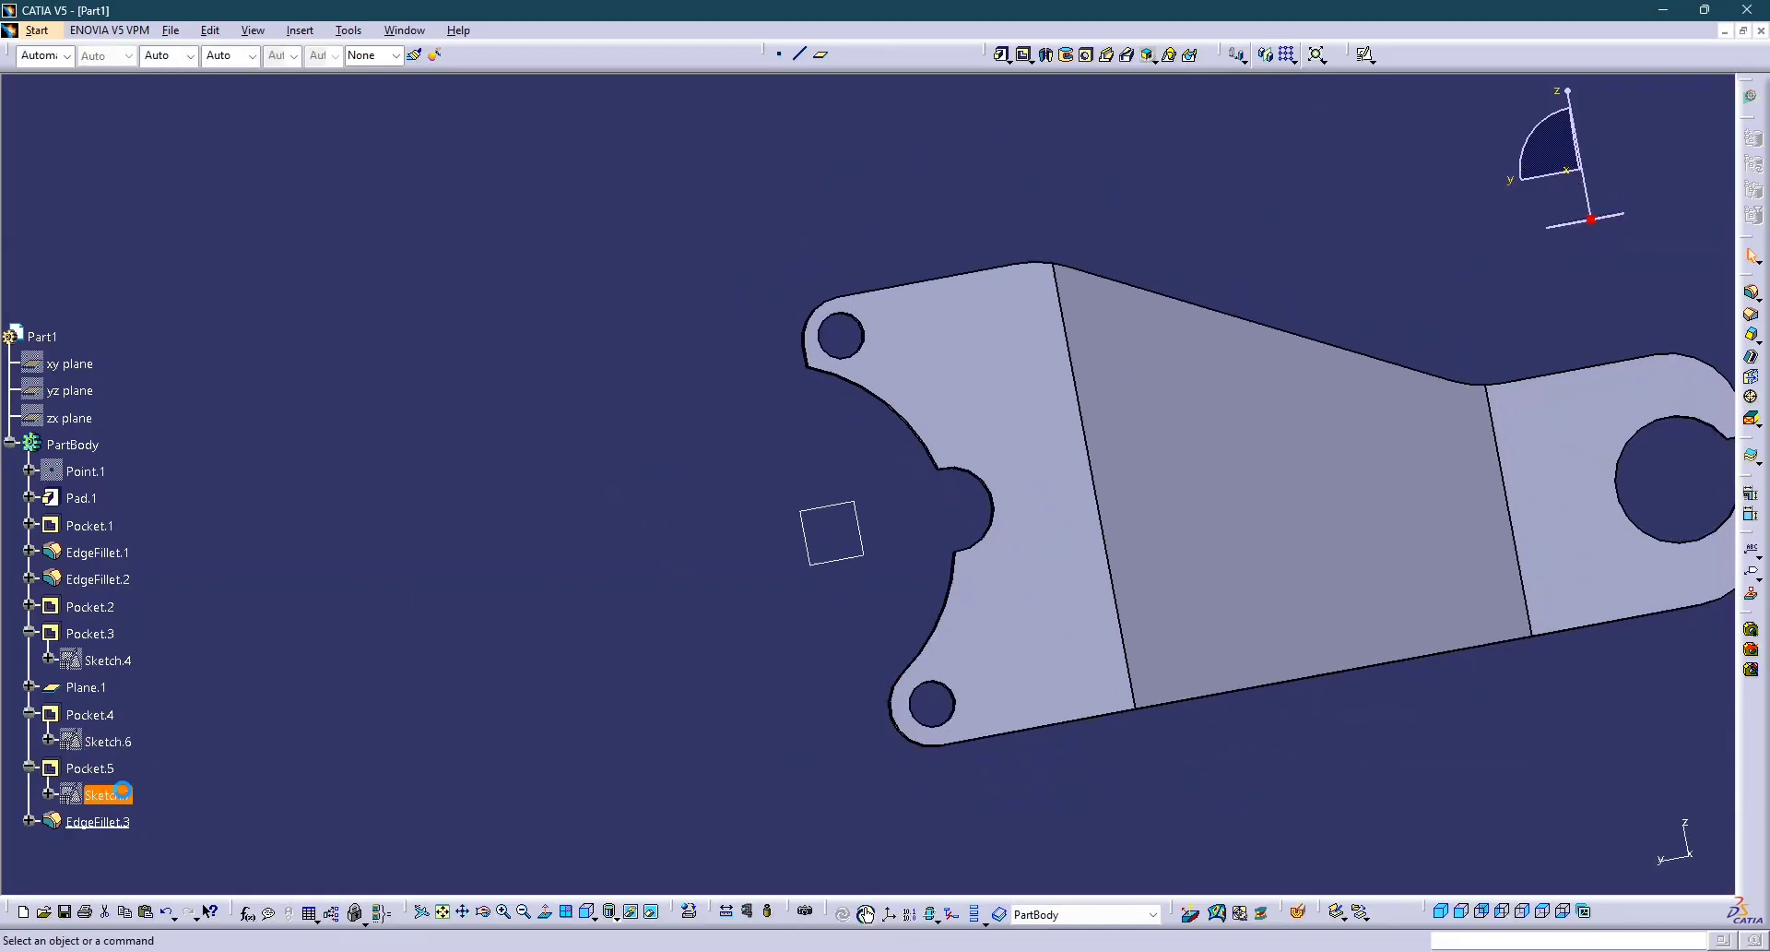
mouse_move(838, 426)
middle_down()
mouse_move(854, 581)
mouse_move(854, 561)
mouse_move(1183, 540)
middle_up()
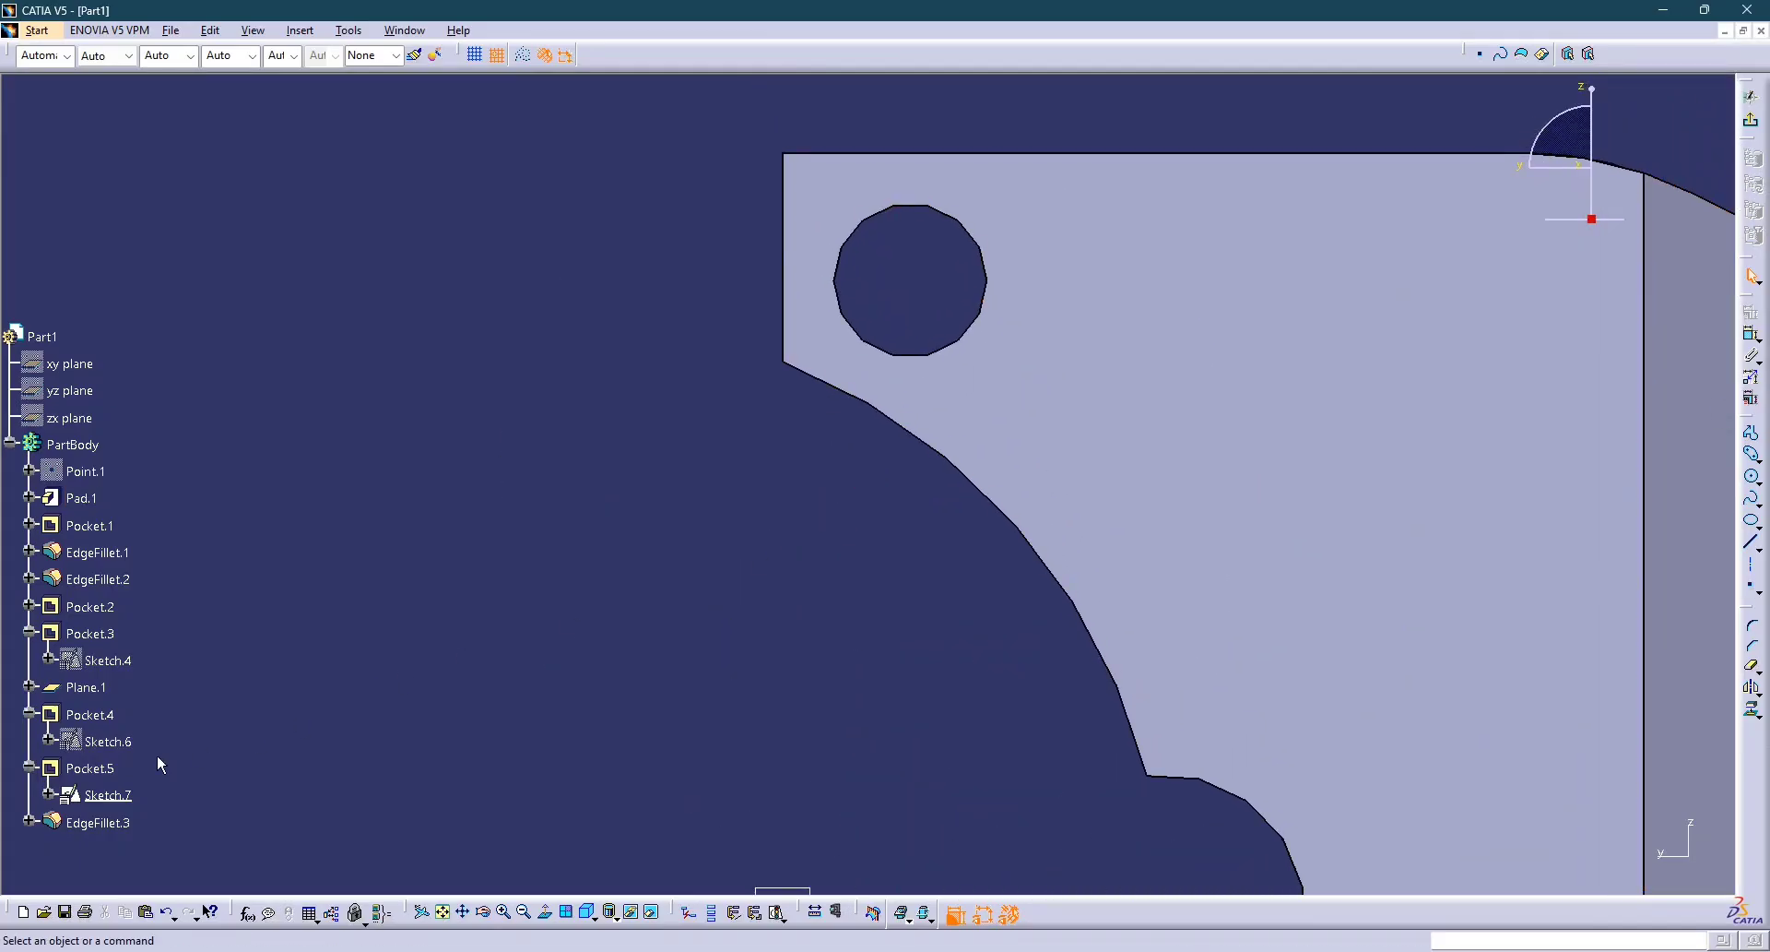
right_click(85, 821)
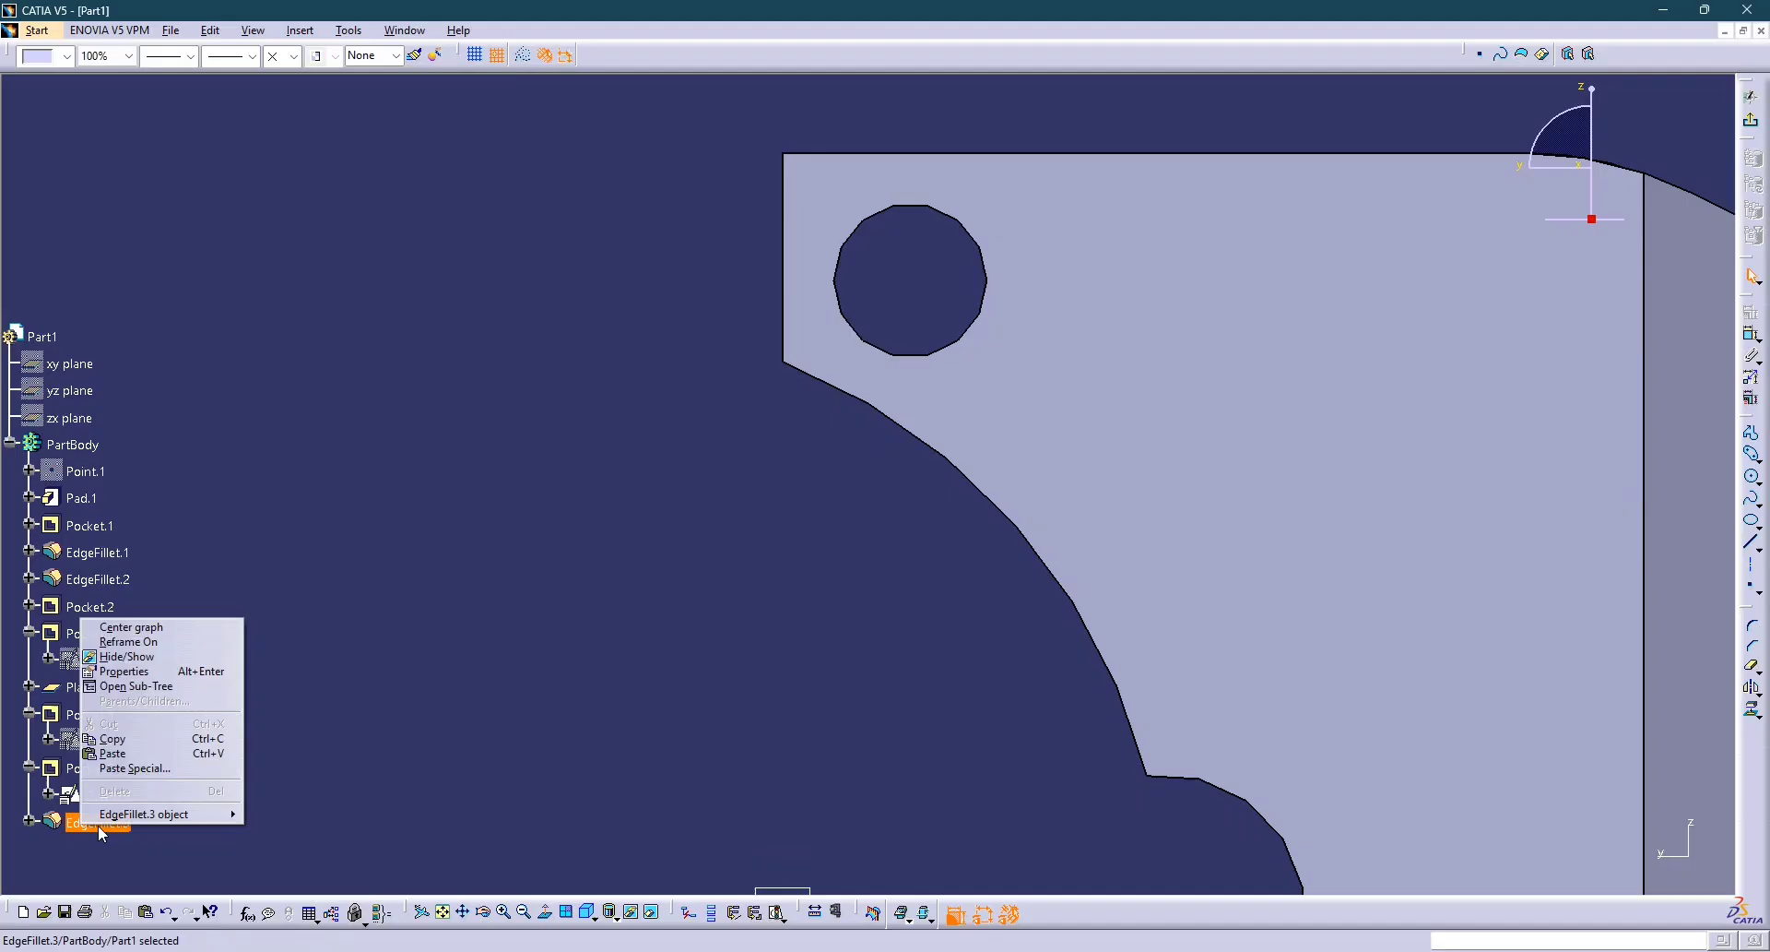
click(135, 740)
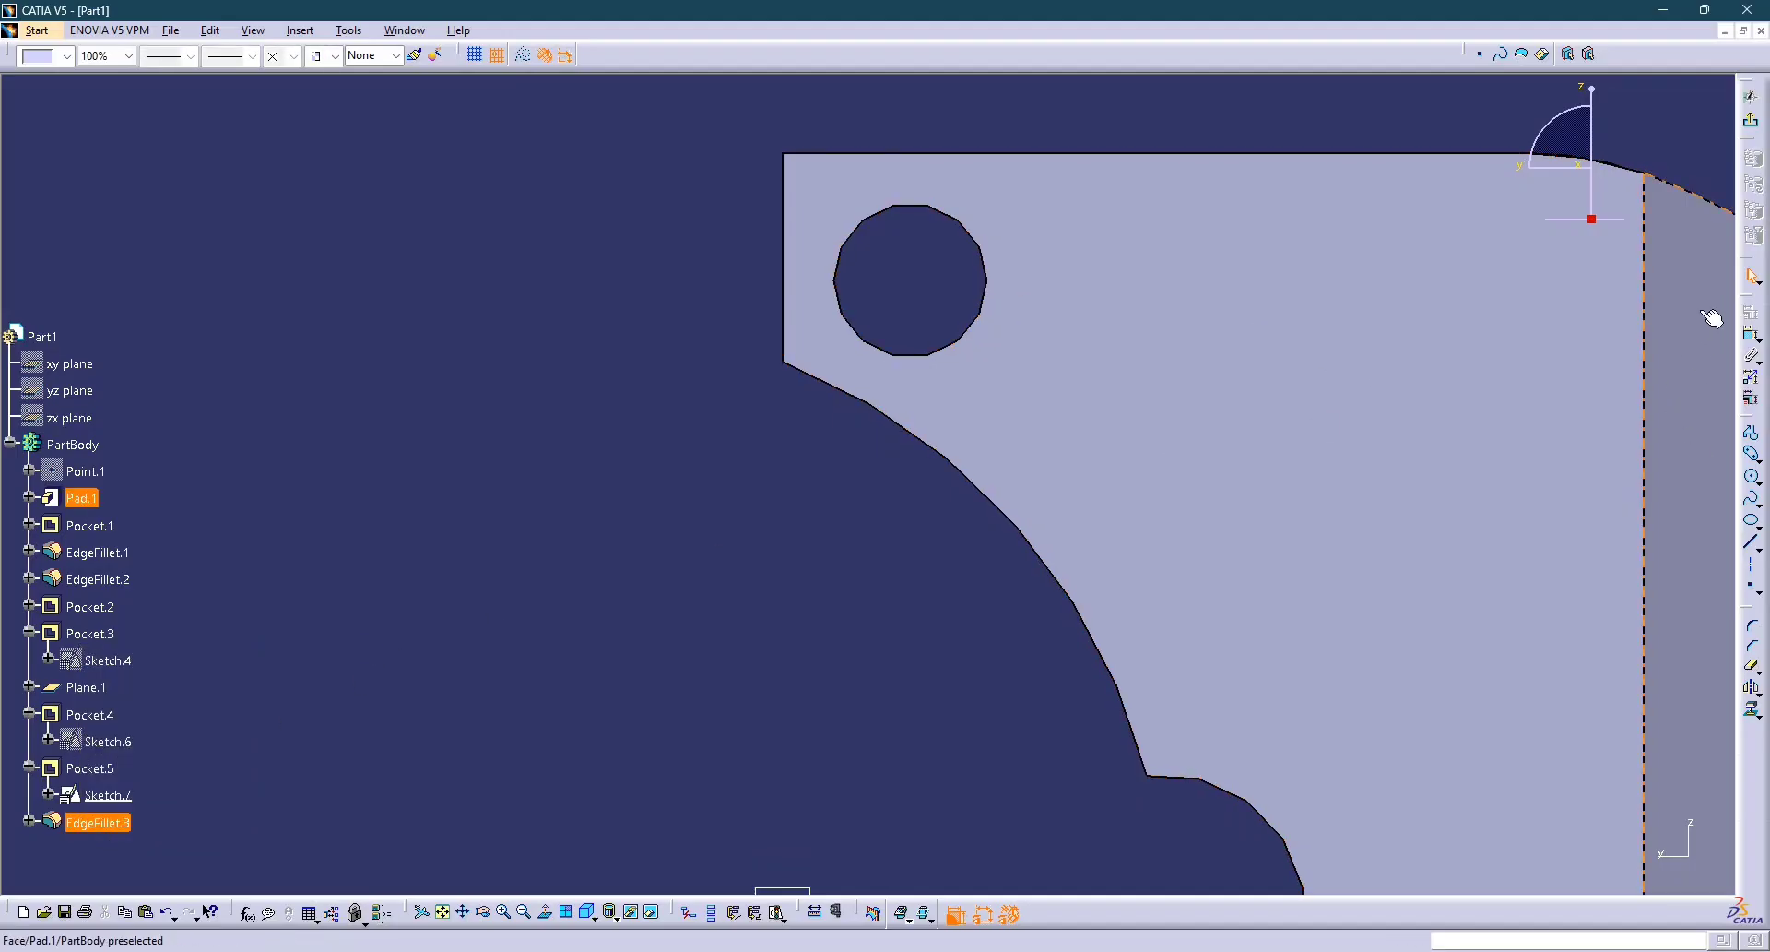
Sketch a circle about 20 mm in diameter around the wide end's upper hole.
click(1753, 455)
click(1759, 463)
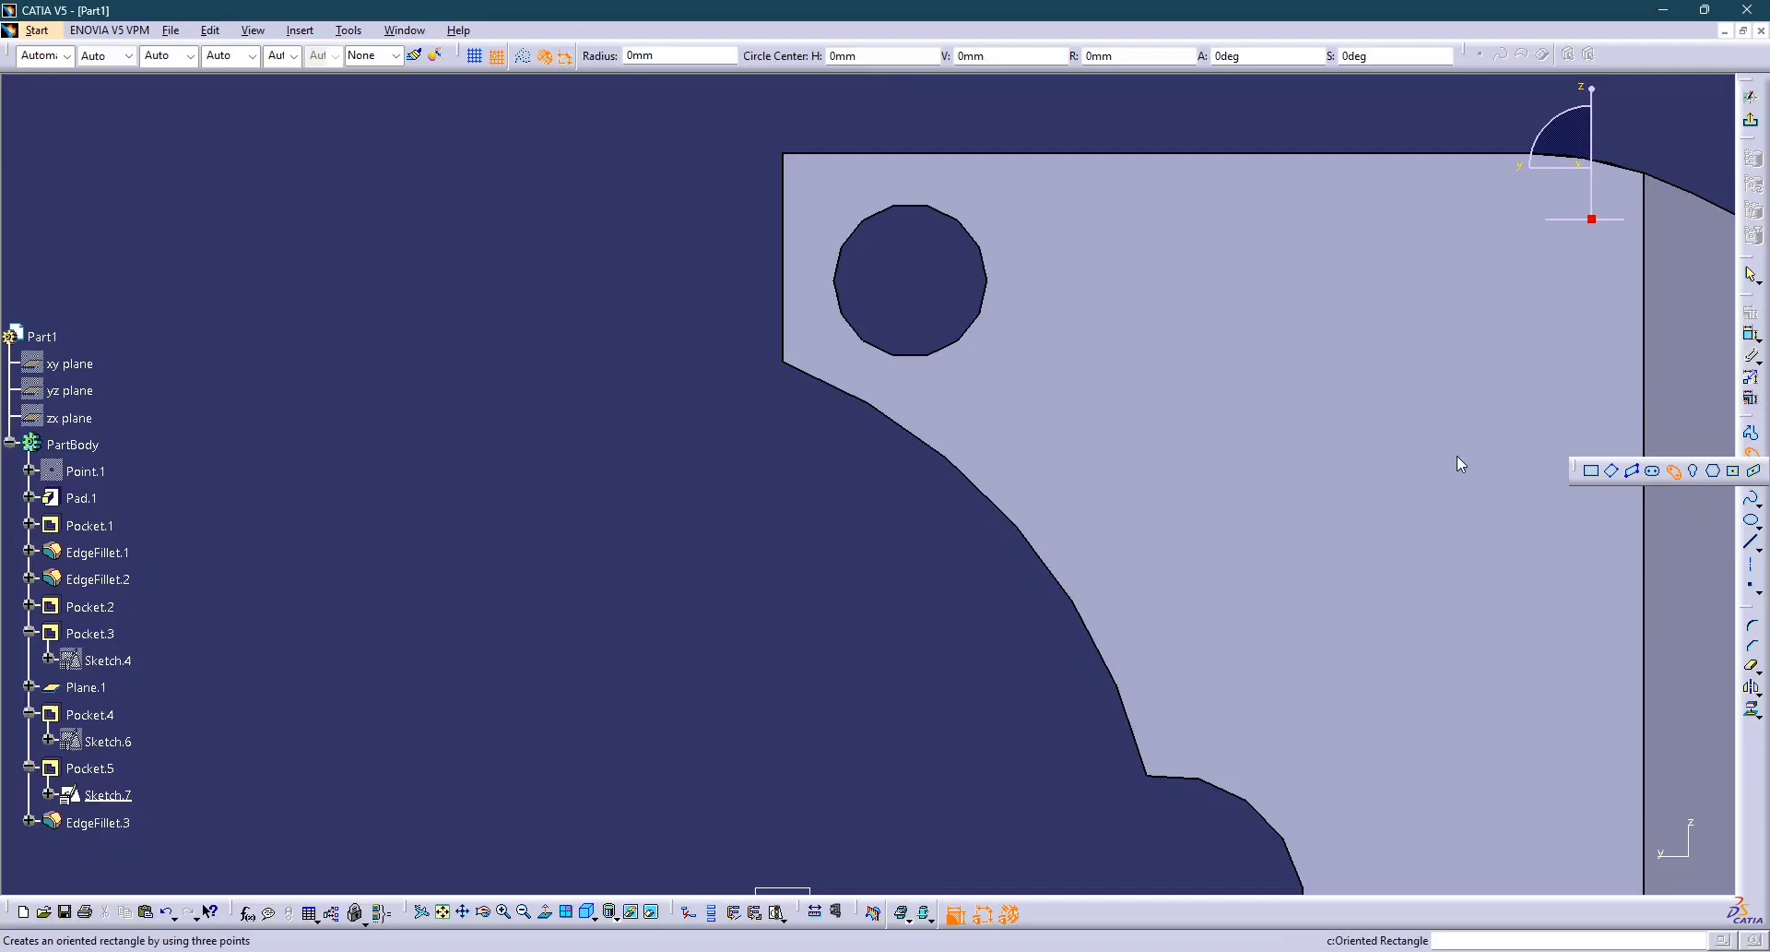
click(1751, 478)
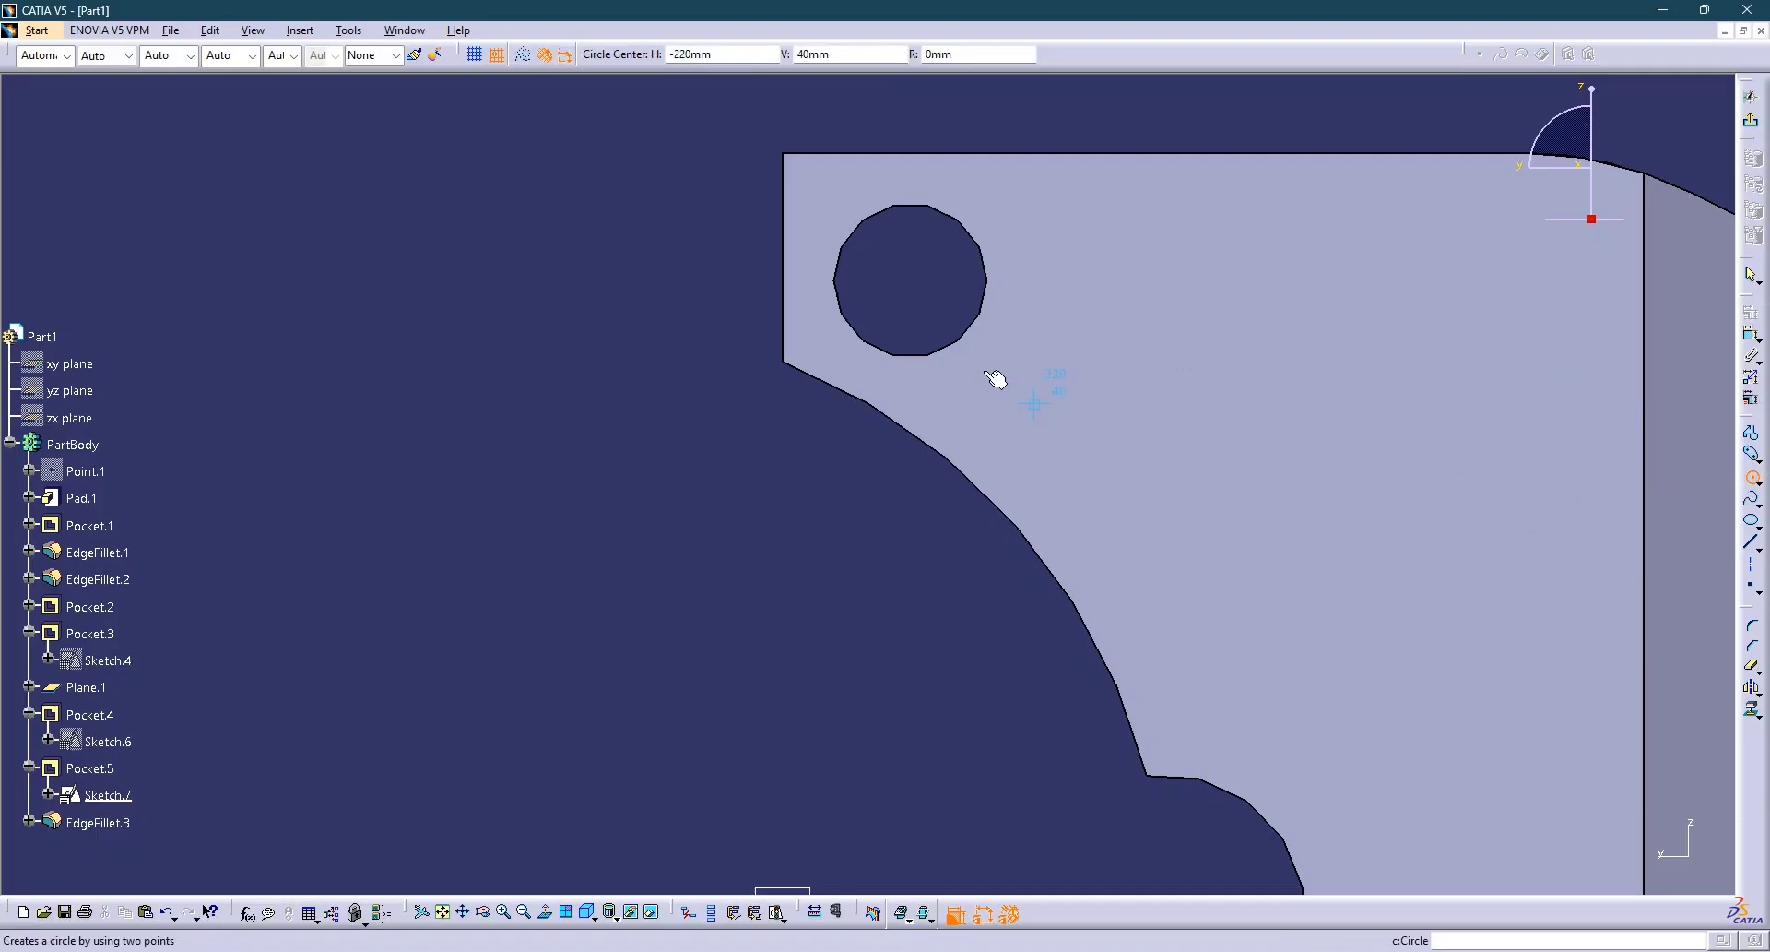
click(909, 276)
click(1026, 319)
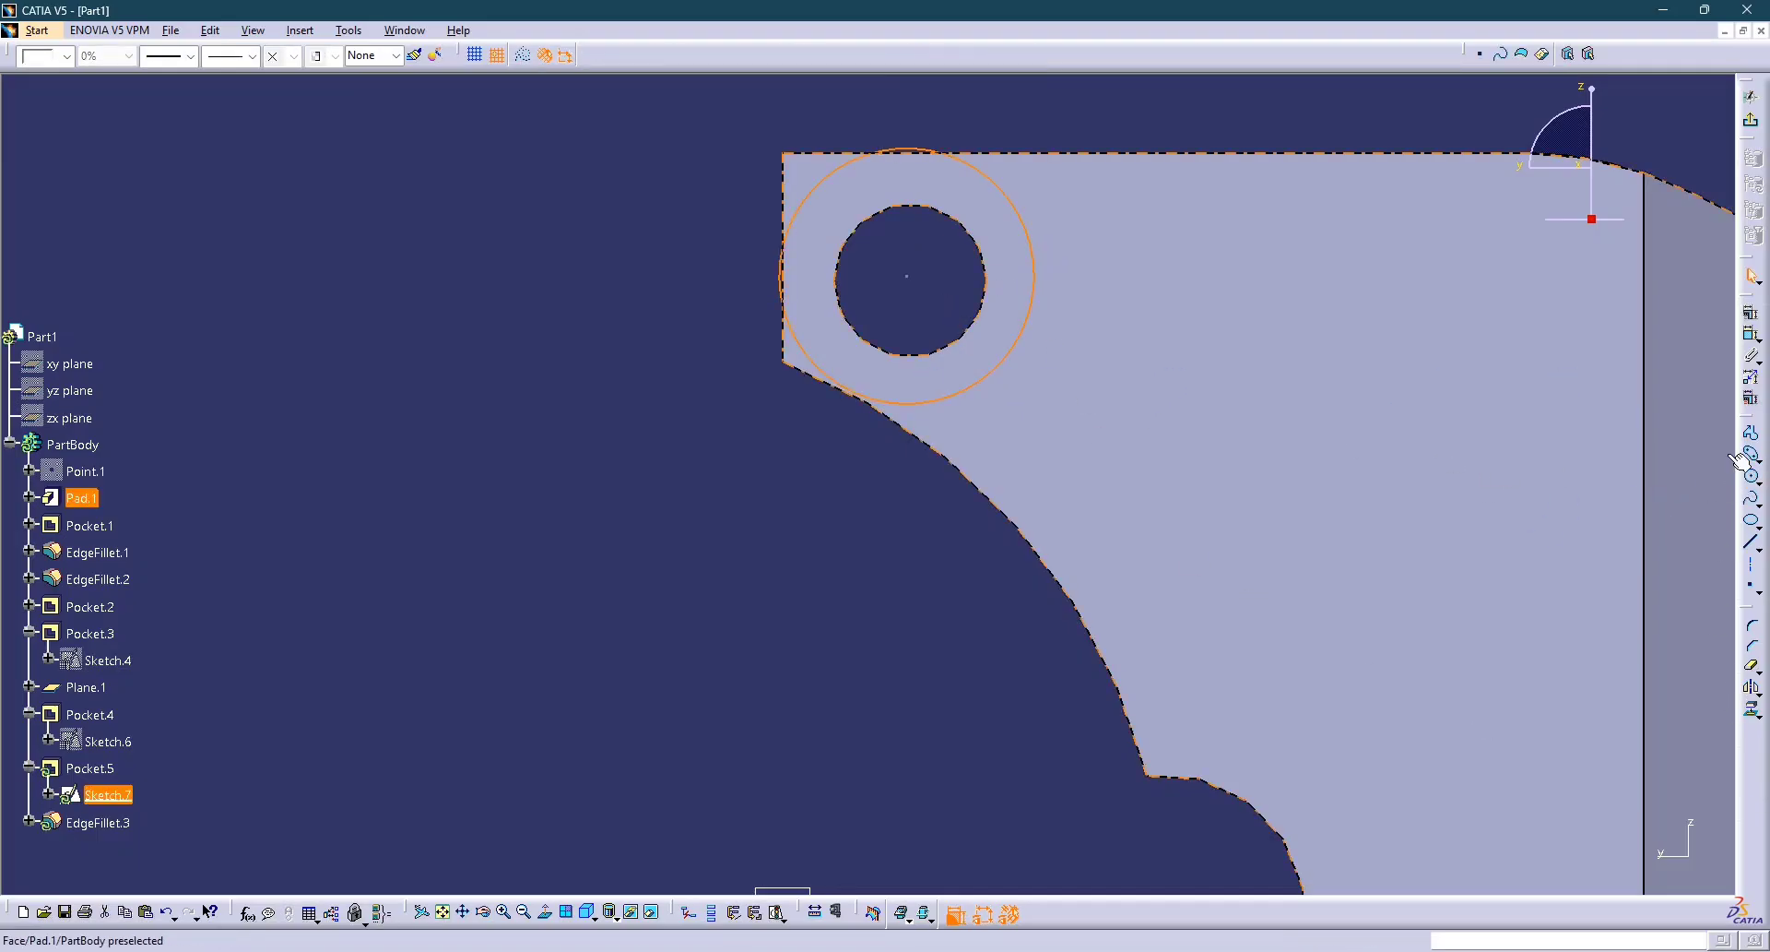
Make the new circle concentric with the upper hole and dimension its diameter as 22 mm.
click(1752, 334)
click(1033, 295)
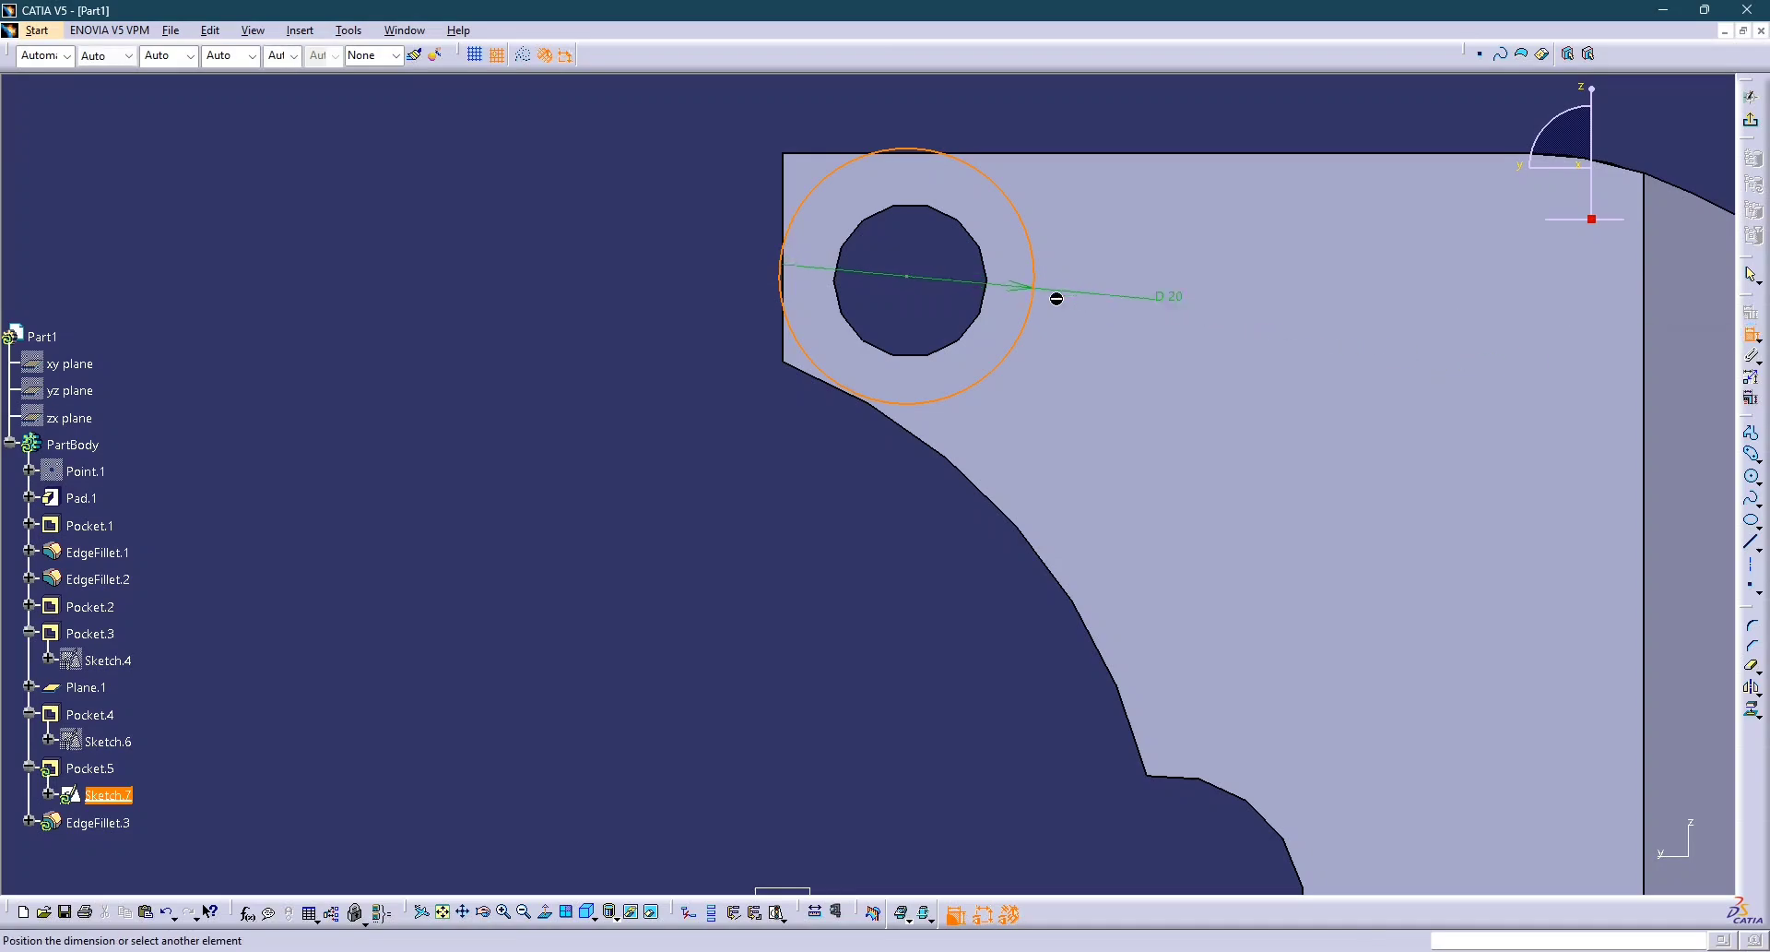
click(949, 350)
right_click(950, 356)
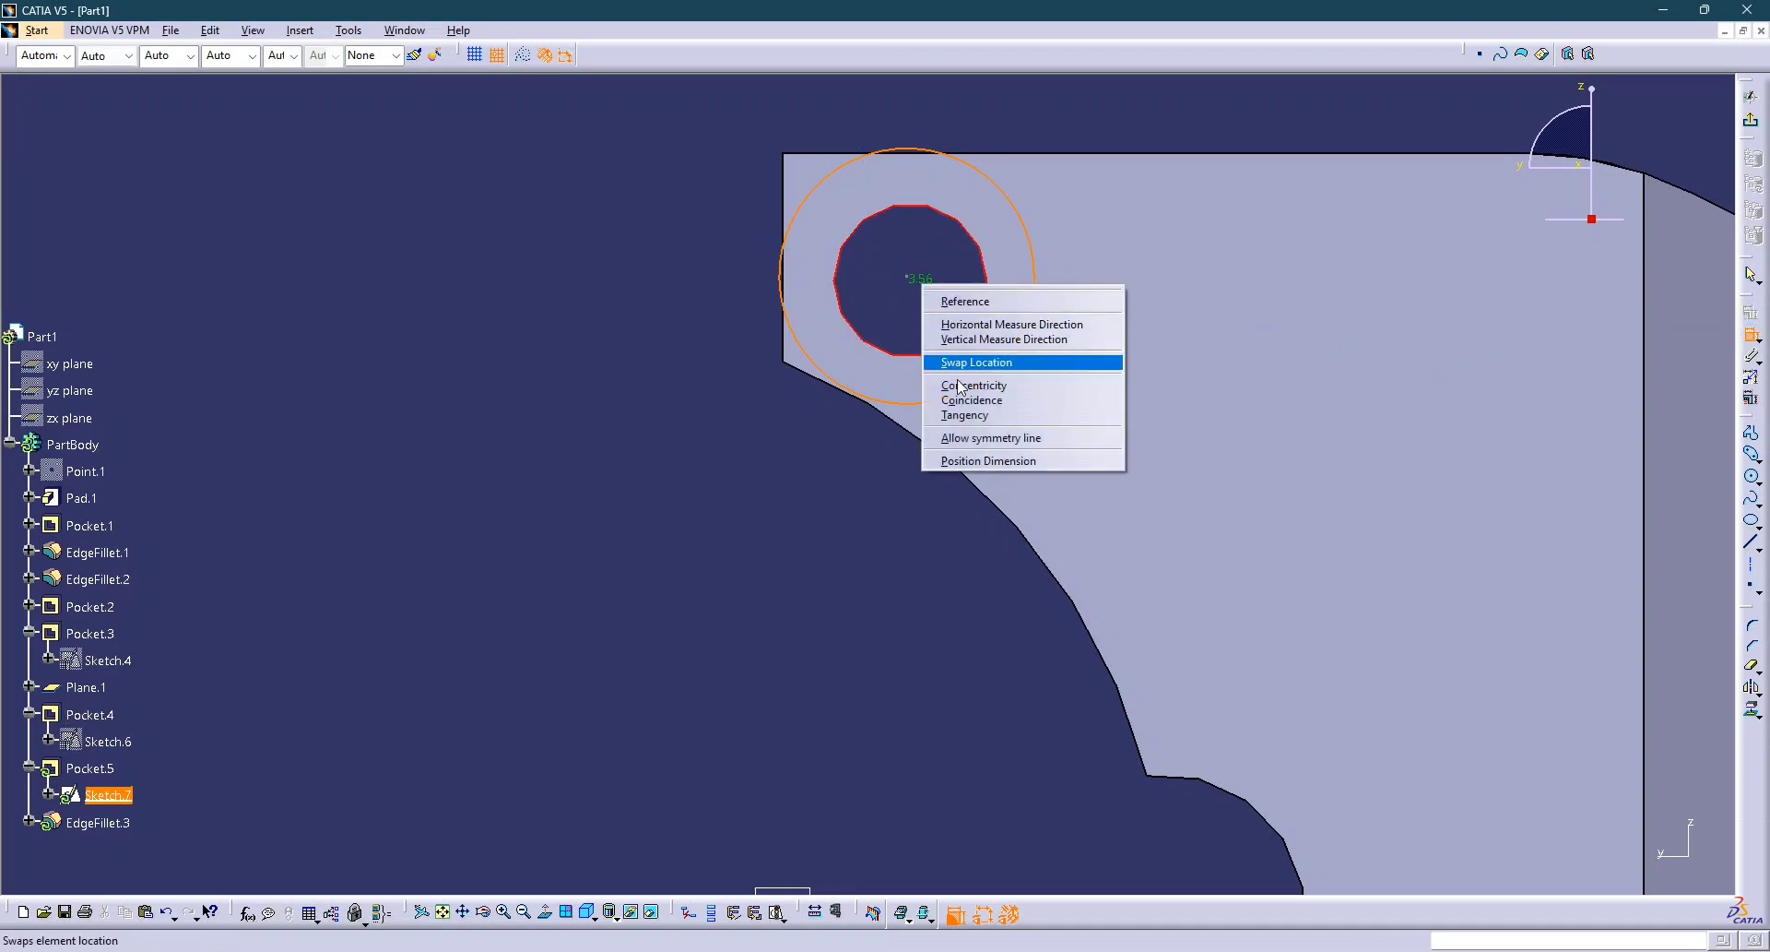
click(1015, 386)
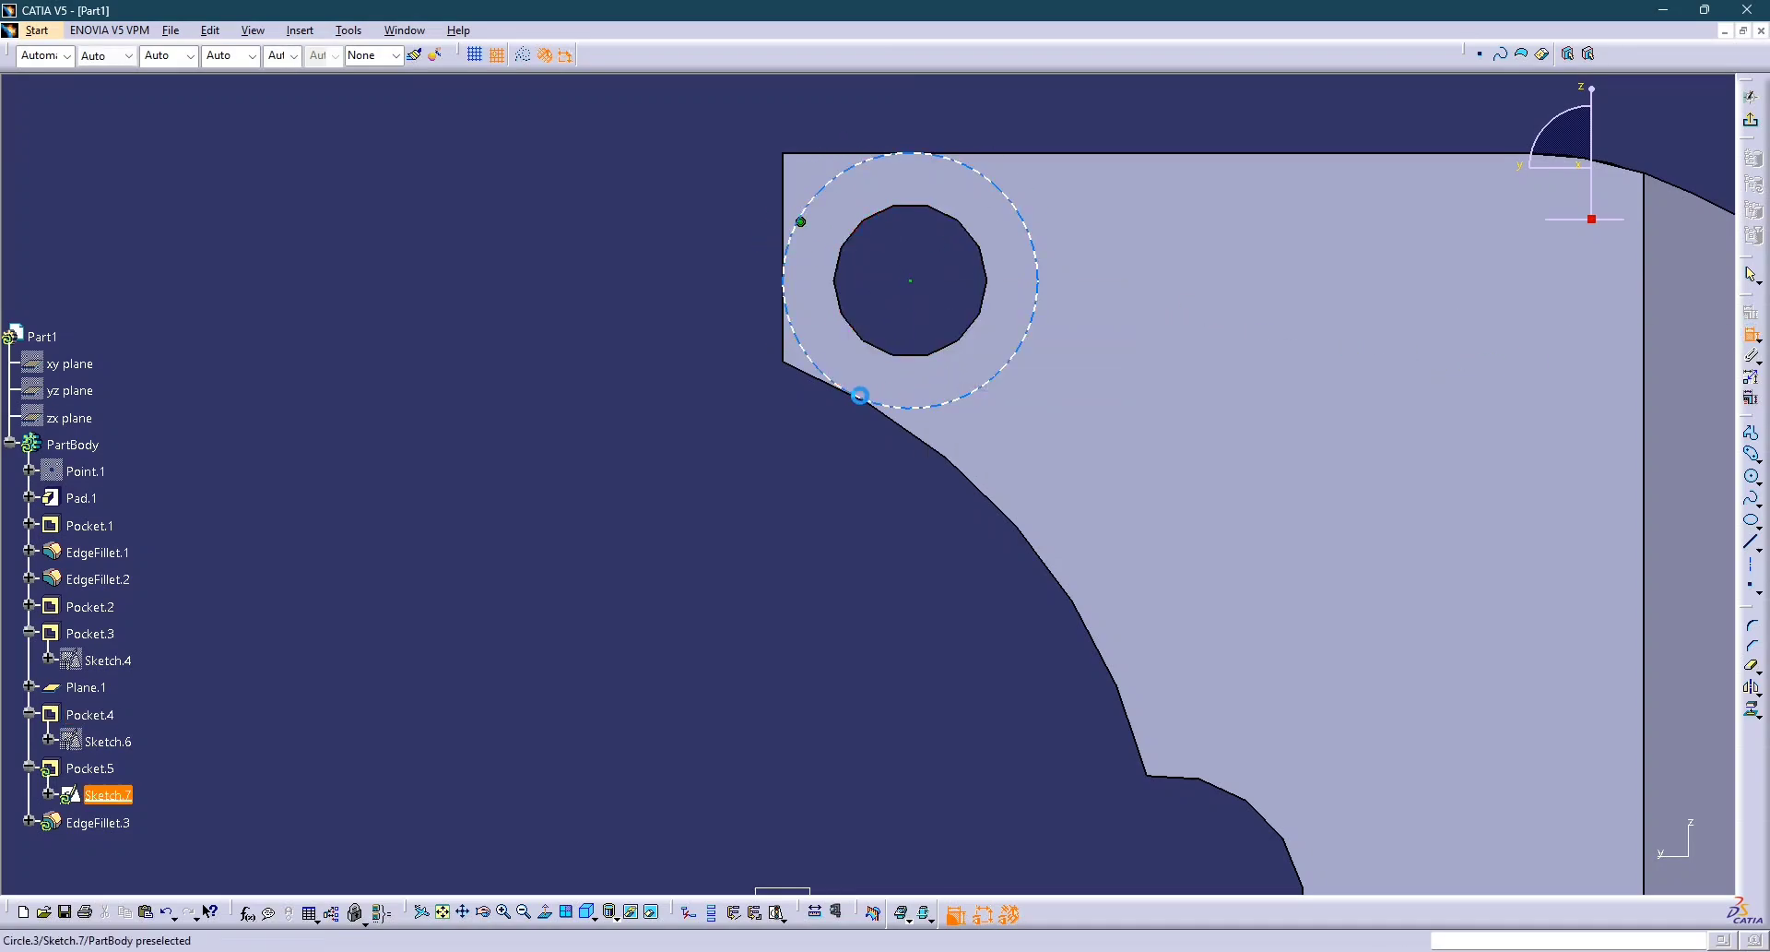
click(849, 387)
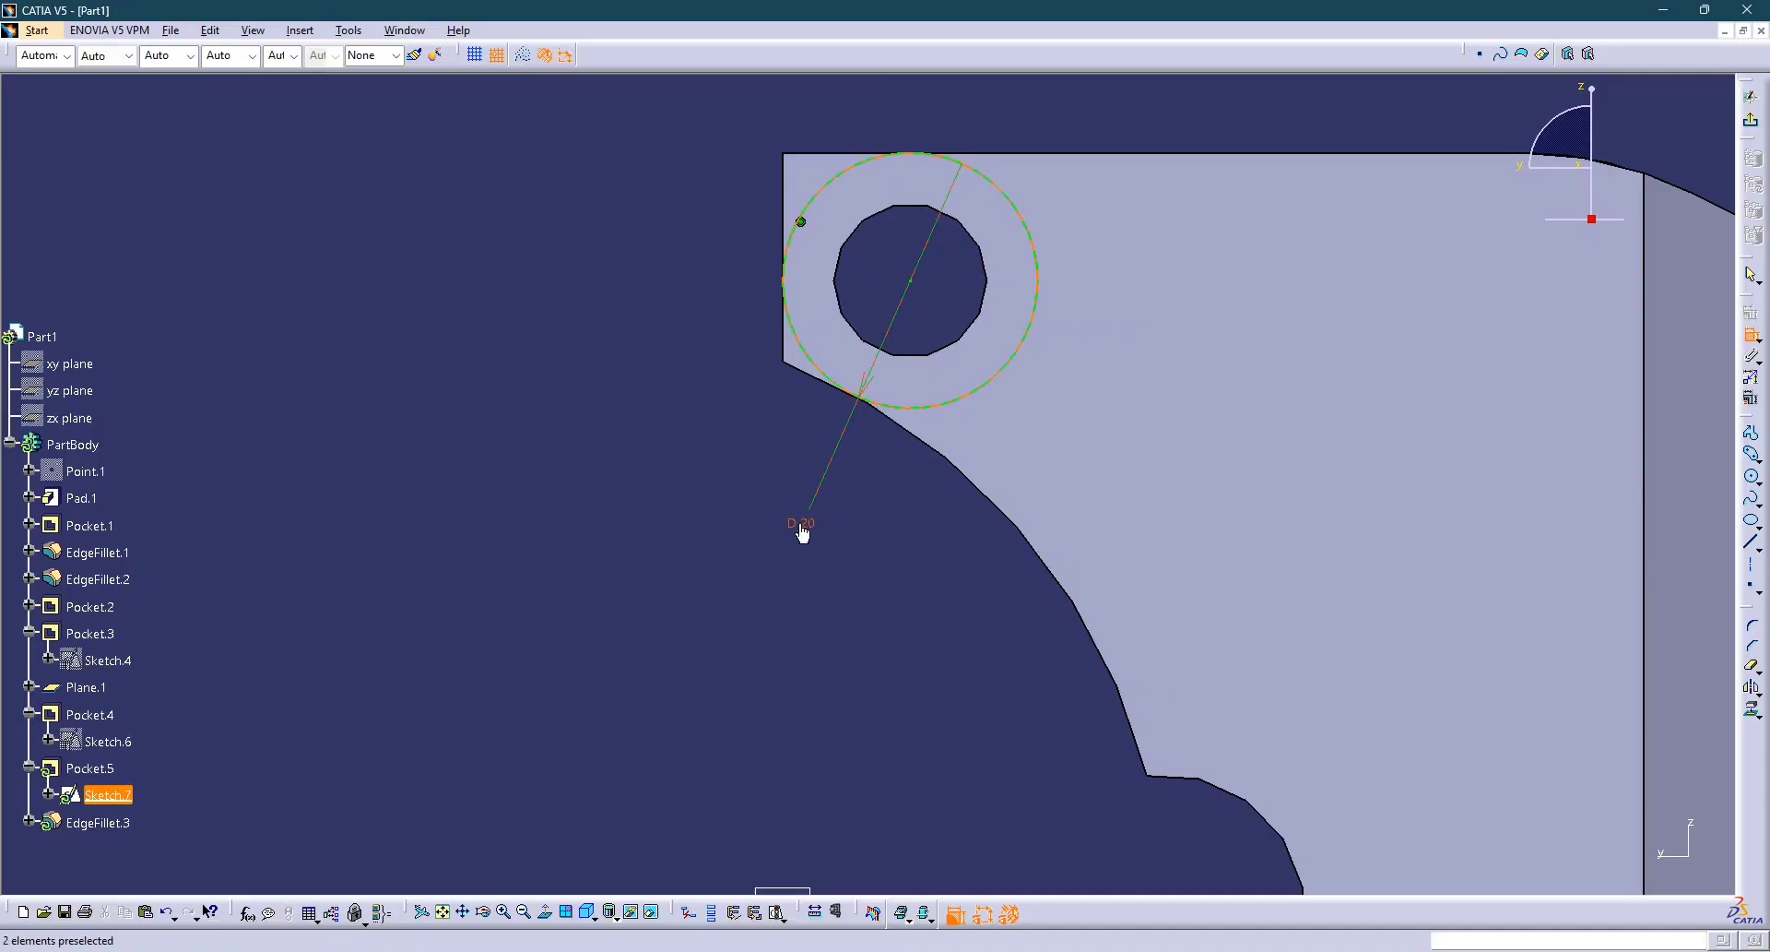
double_click(804, 533)
text(22)
key(Return)
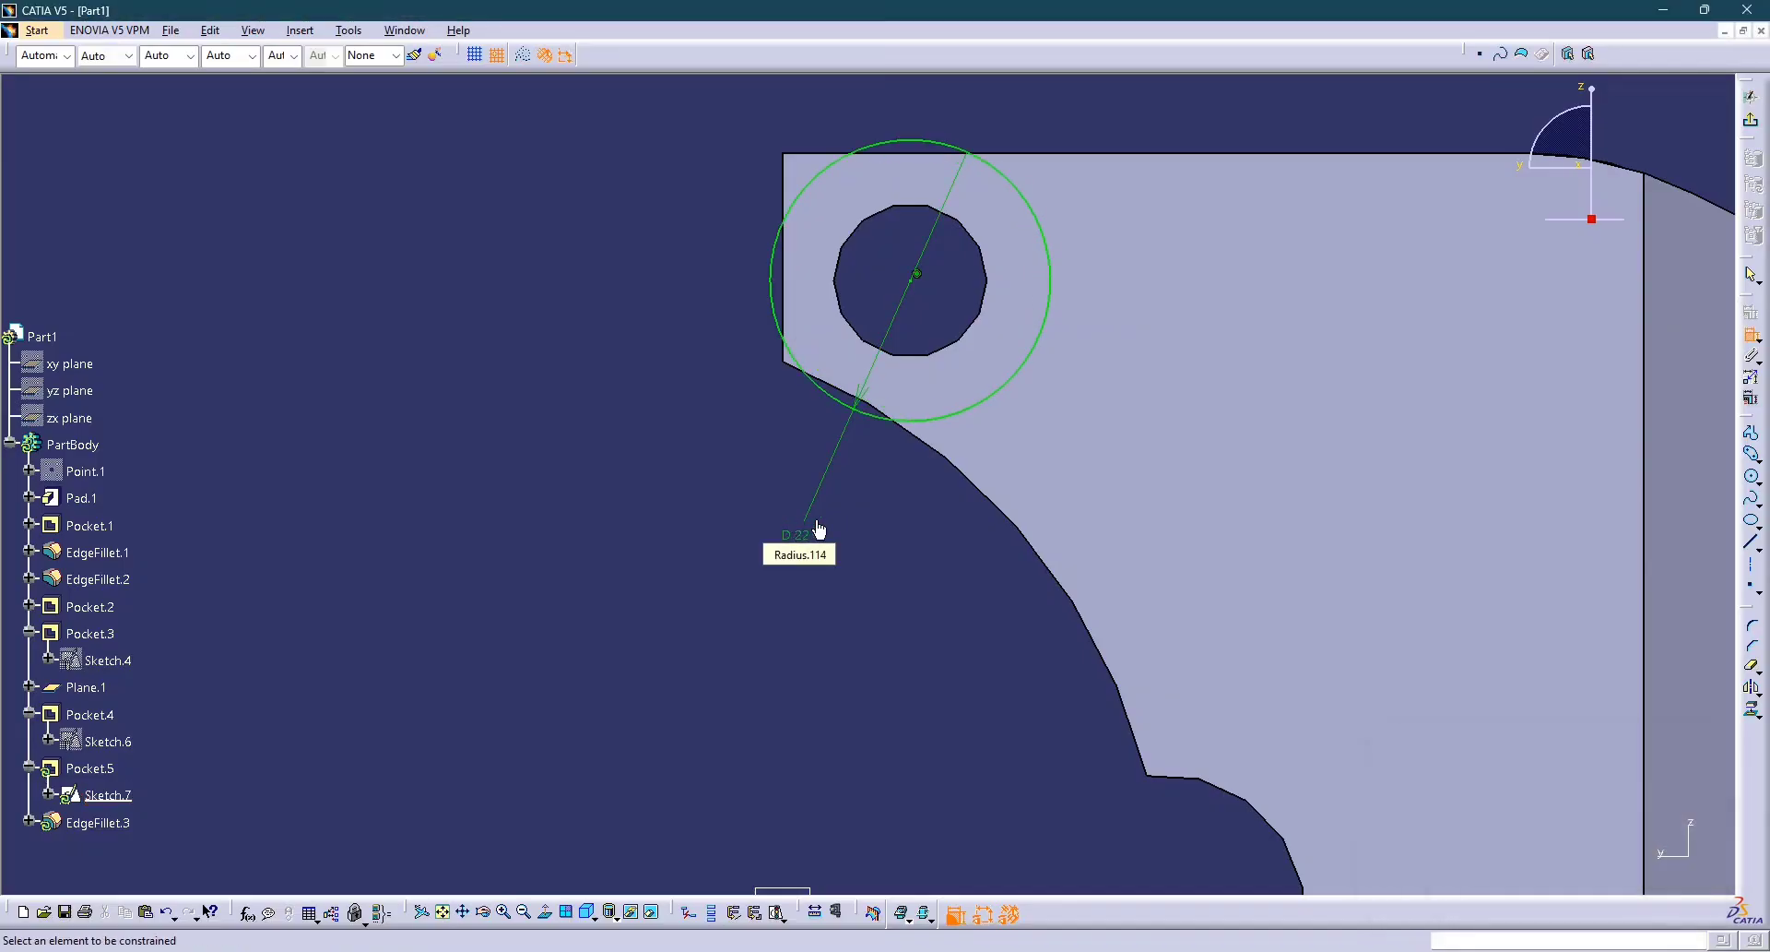
Exit the lower corner pocket's sketch and dismiss the update diagnosis.
middle_drag(866, 482, 864, 660)
mouse_move(905, 575)
ctrl+middle_down()
mouse_move(901, 529)
mouse_move(959, 601)
mouse_move(900, 573)
ctrl+middle_up()
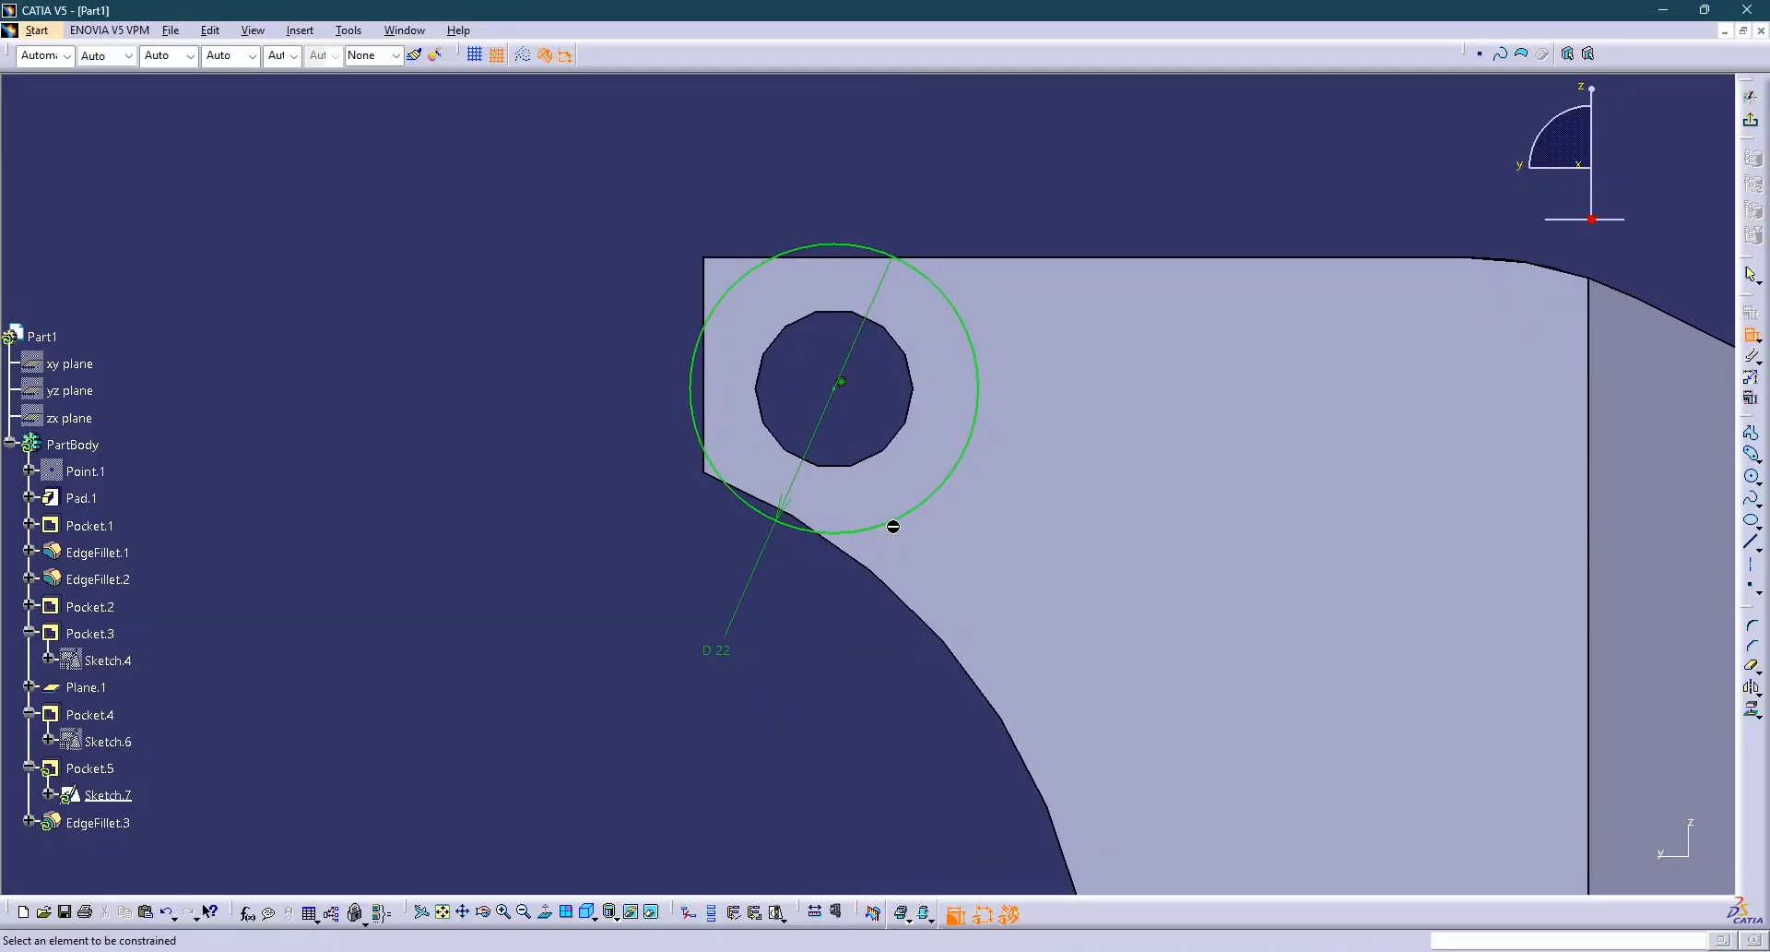
key(Escape)
ctrl+middle_drag(941, 527, 943, 575)
mouse_move(942, 575)
middle_down()
mouse_move(896, 389)
mouse_move(897, 450)
middle_up()
middle_drag(896, 450, 879, 376)
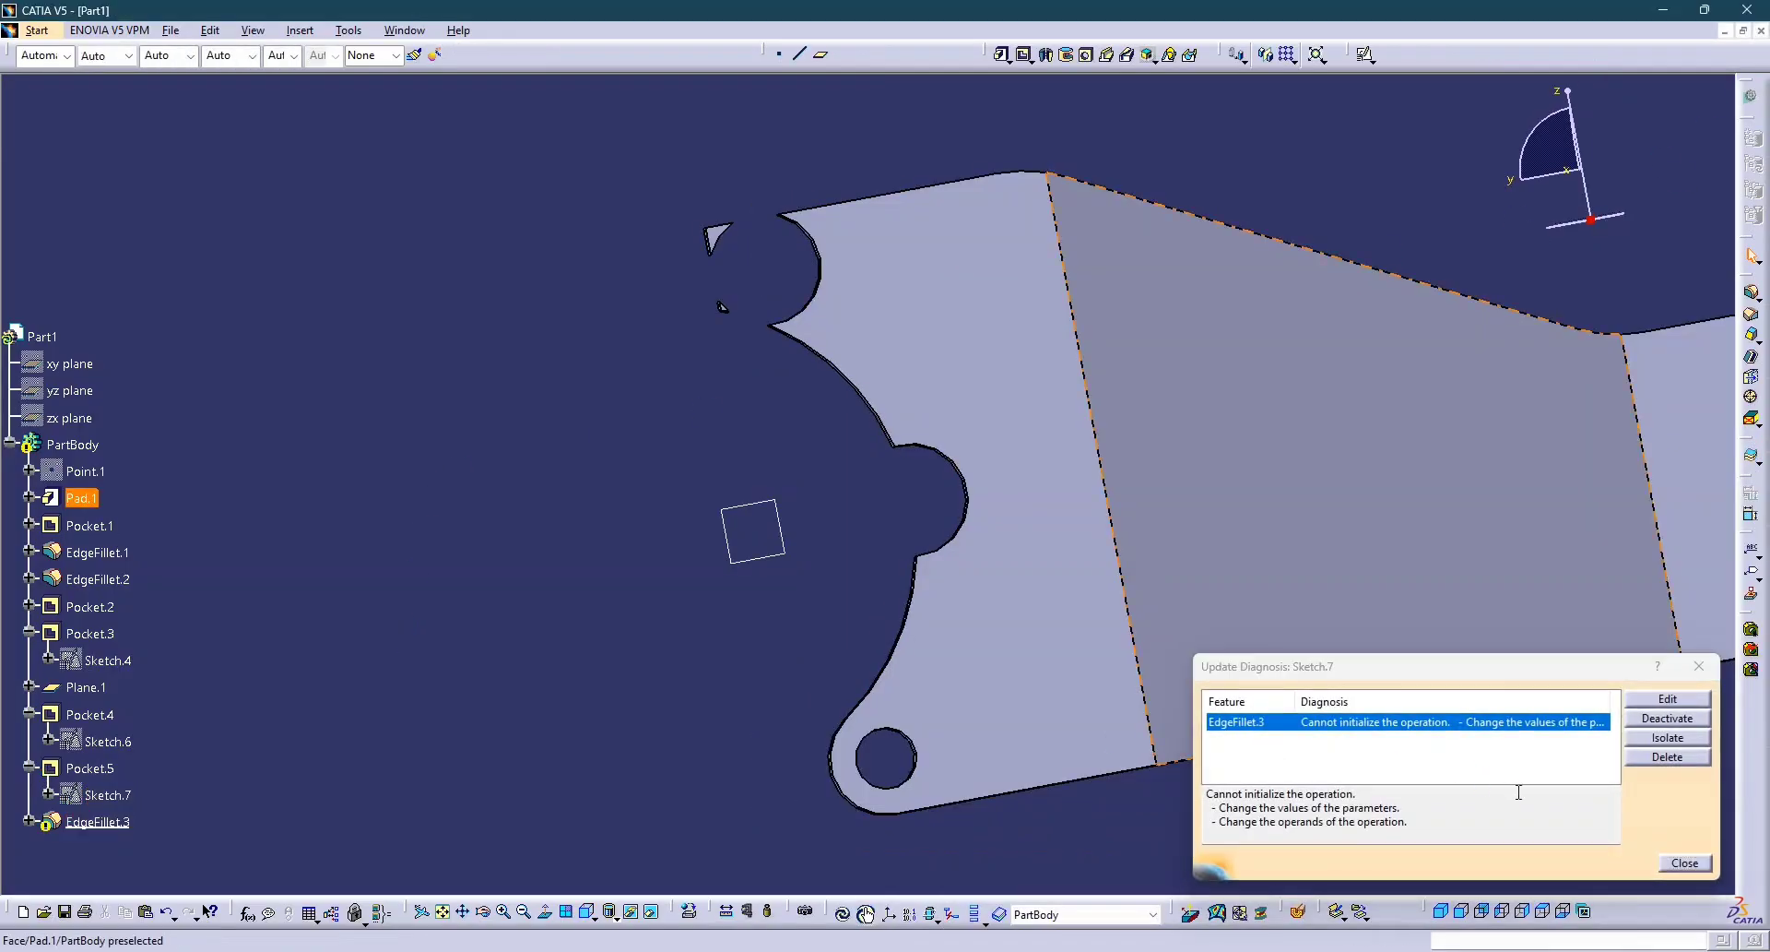
click(1686, 864)
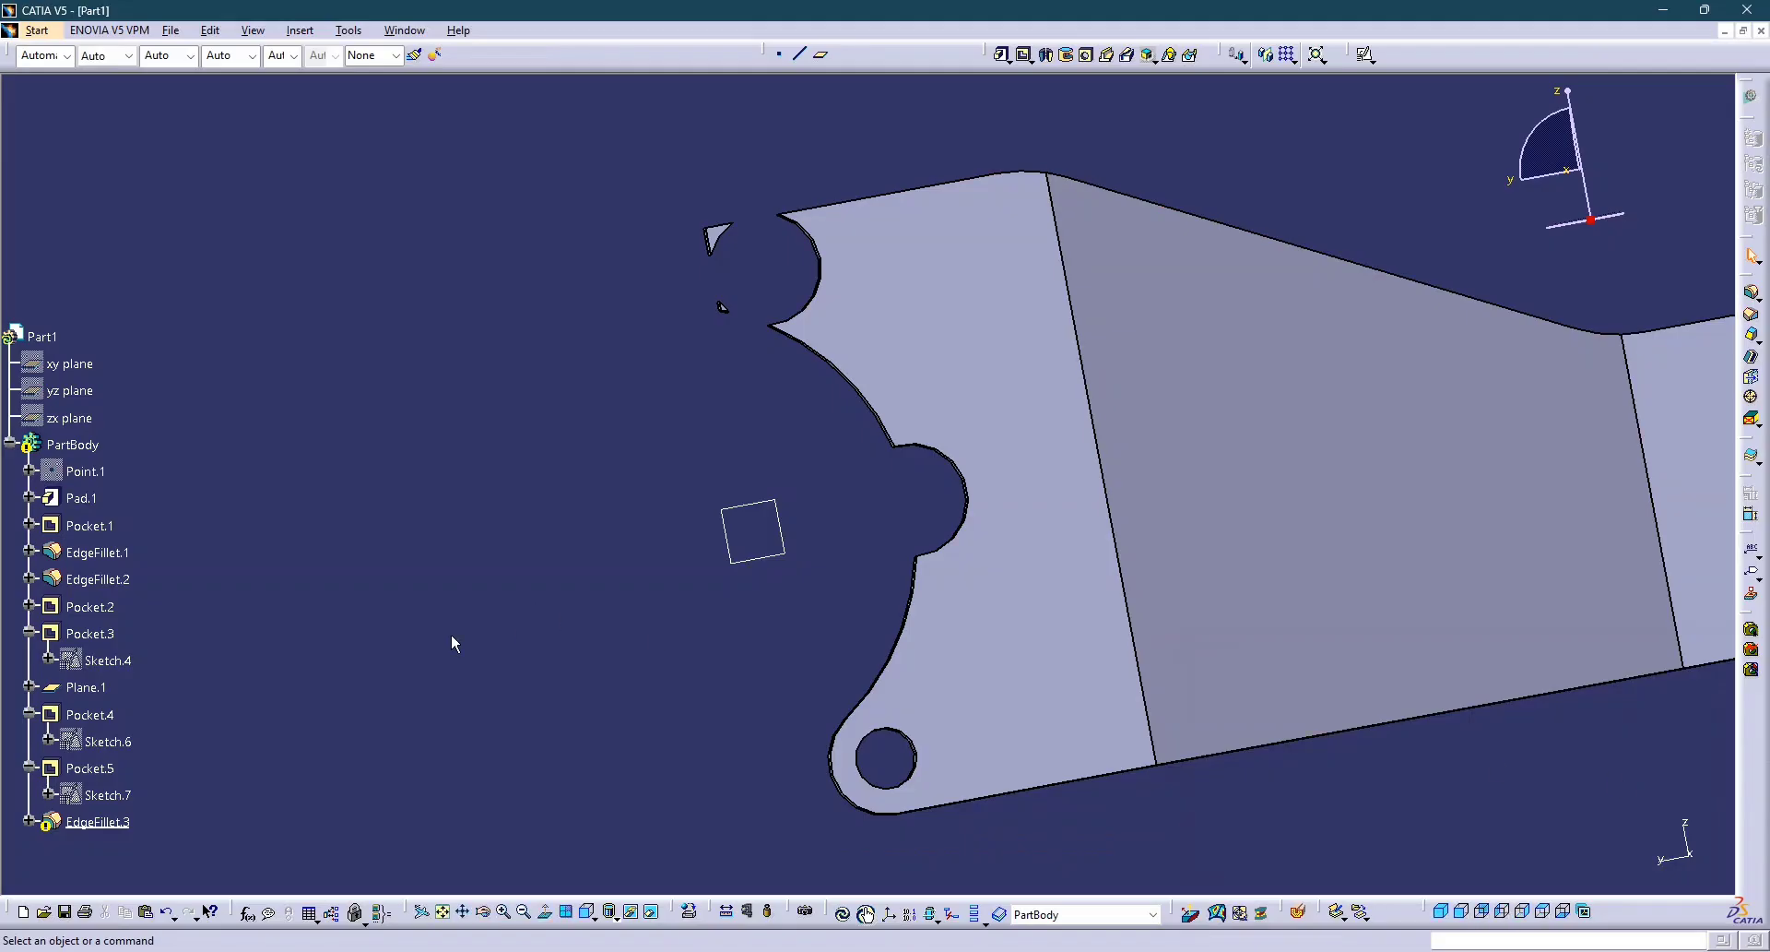
In the wide end's concave cutout sketch, set the upper construction circle's diameter to 22 mm and exit the sketch.
double_click(107, 741)
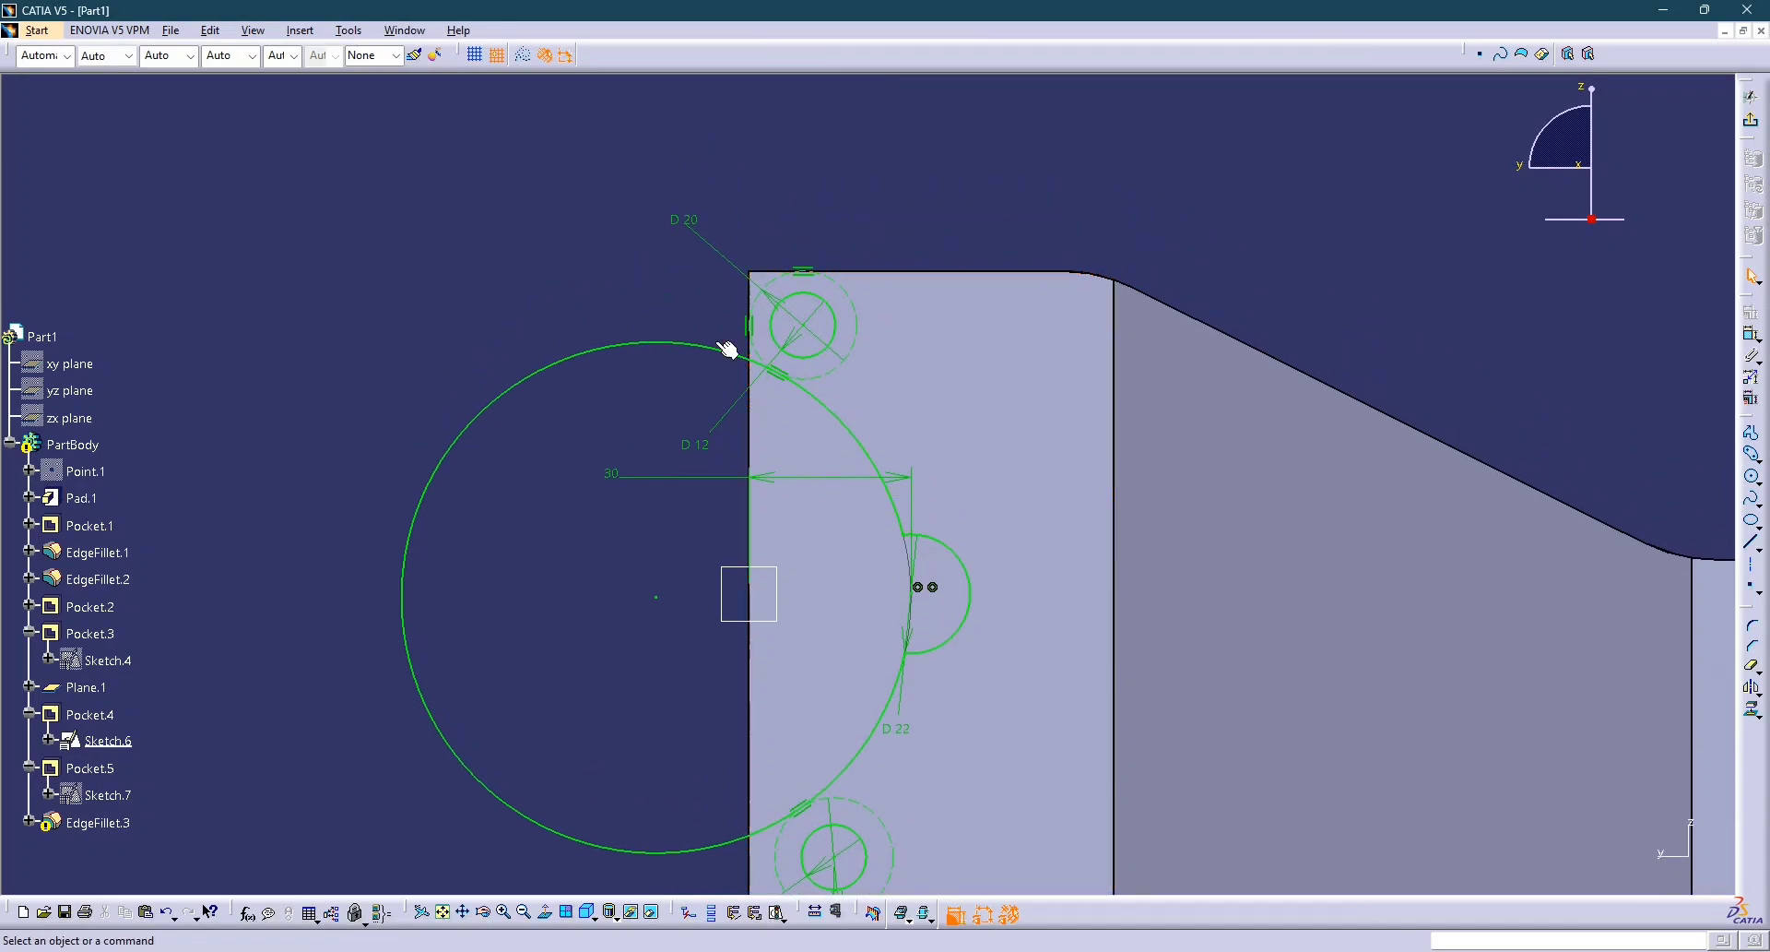
double_click(701, 229)
text(22)
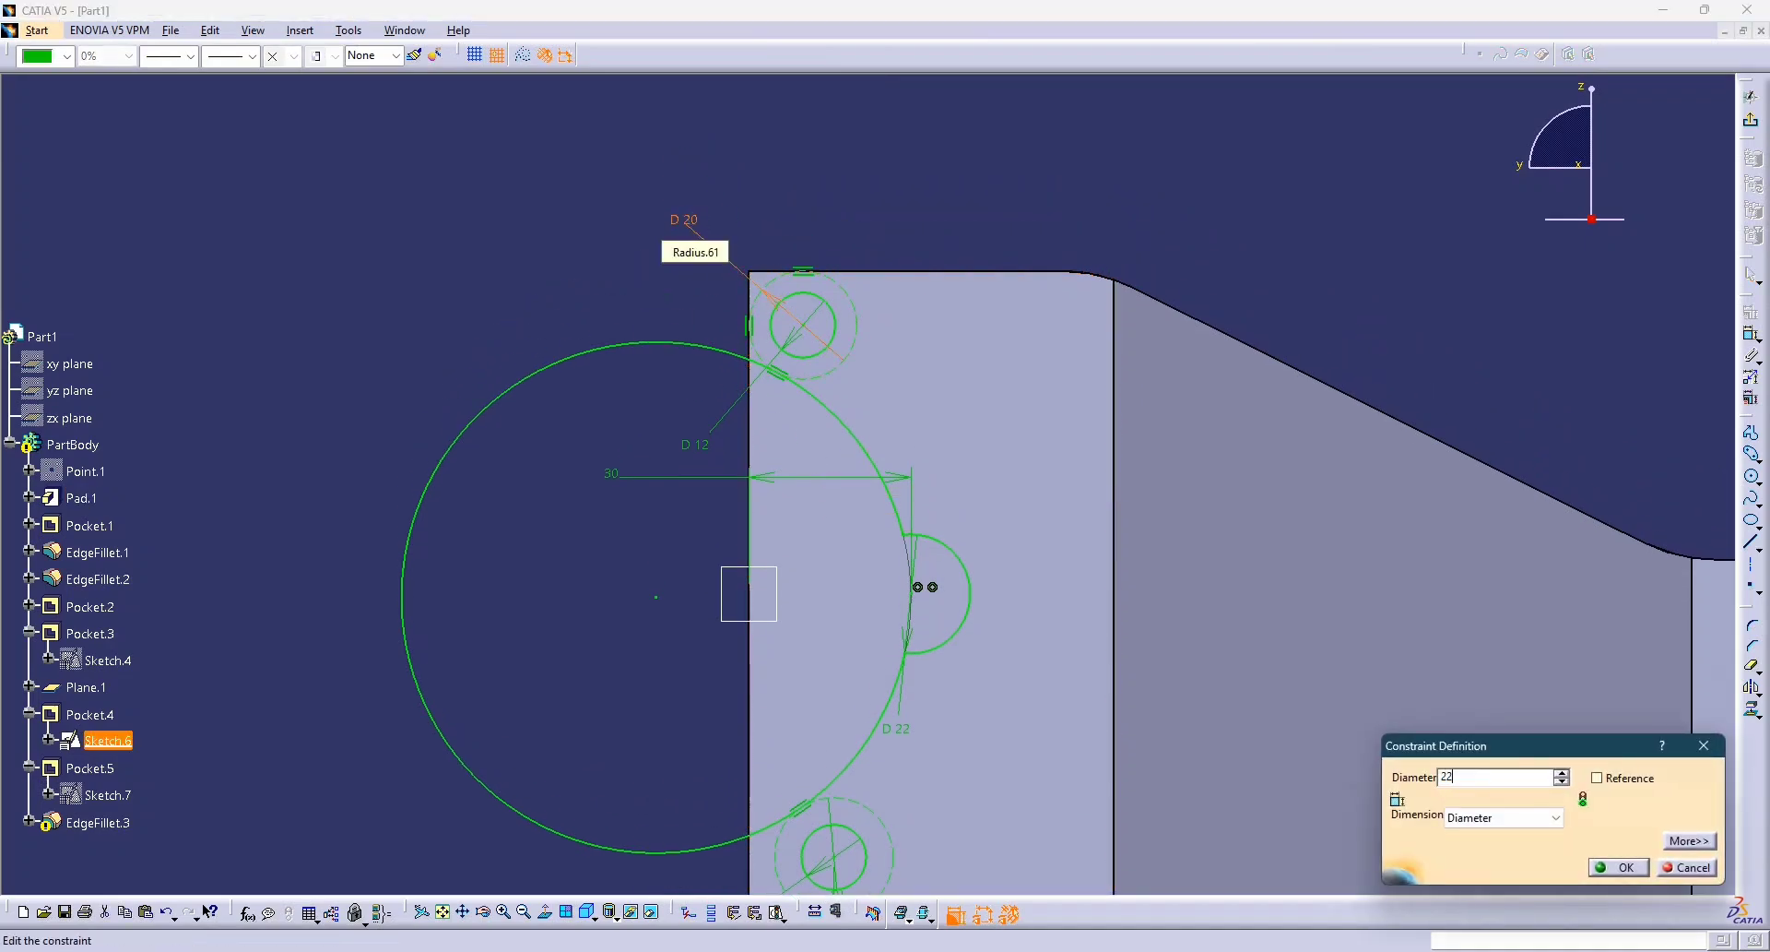
key(Return)
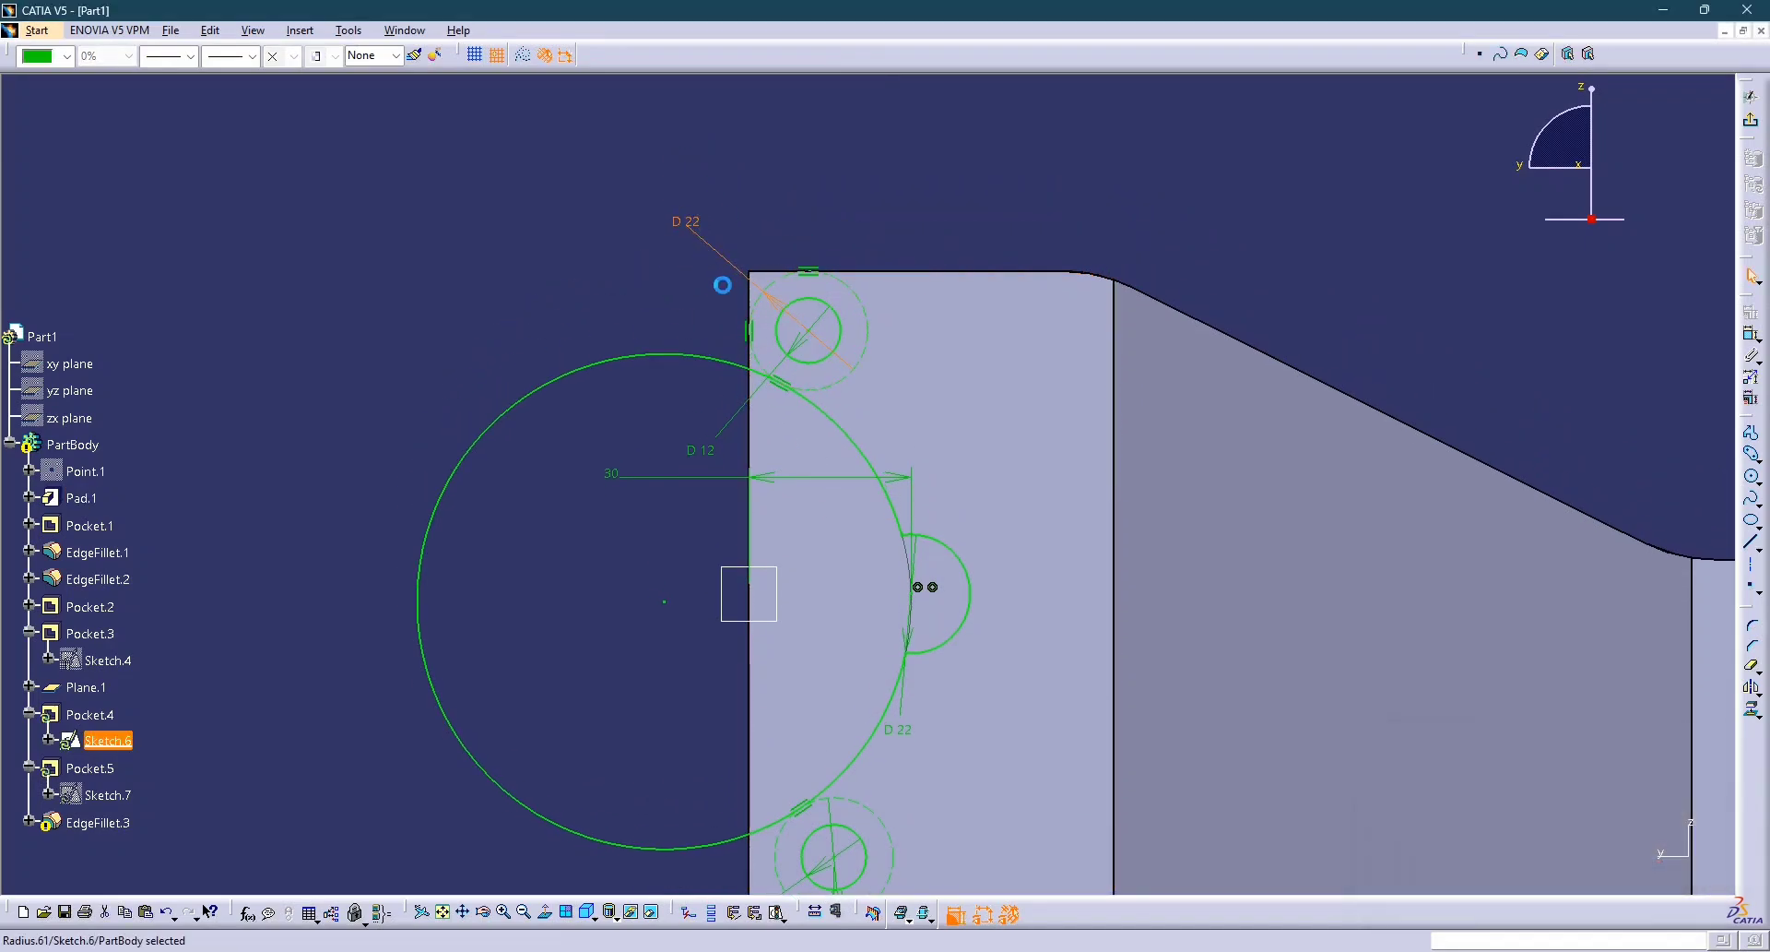
click(1276, 259)
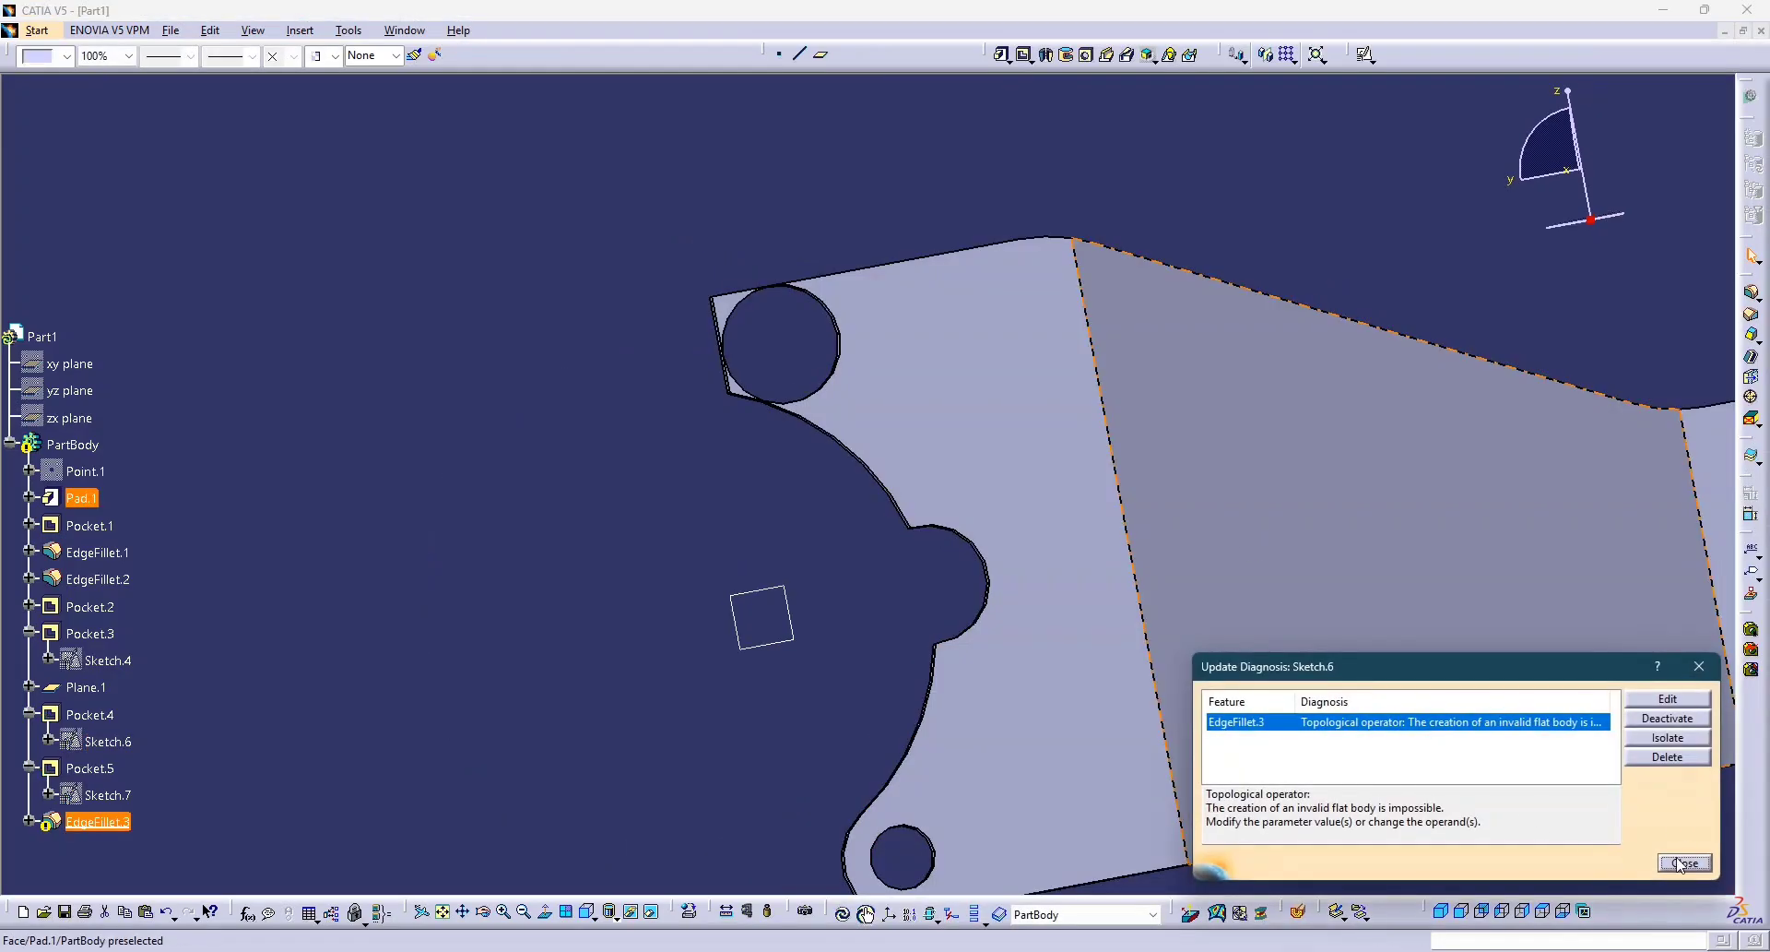
Dismiss the update diagnosis, reopen the lower corner pocket's sketch and project the top edge, end edge and concave arc bordering the upper hole.
click(1684, 863)
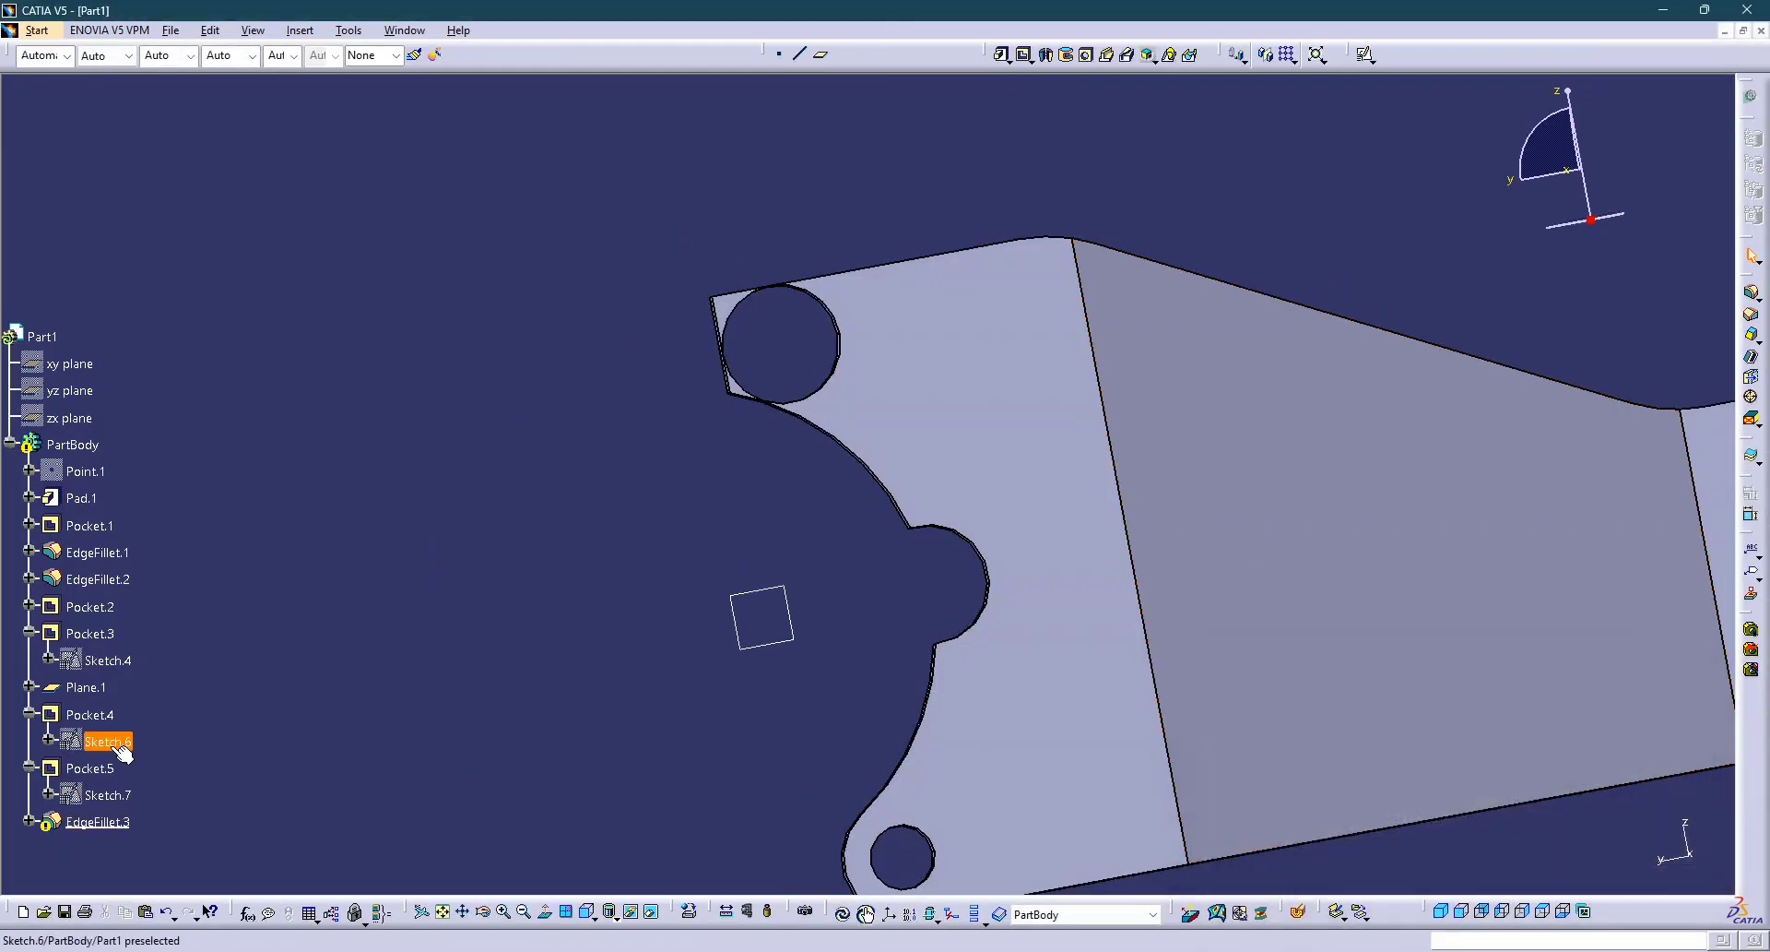
click(106, 795)
double_click(106, 795)
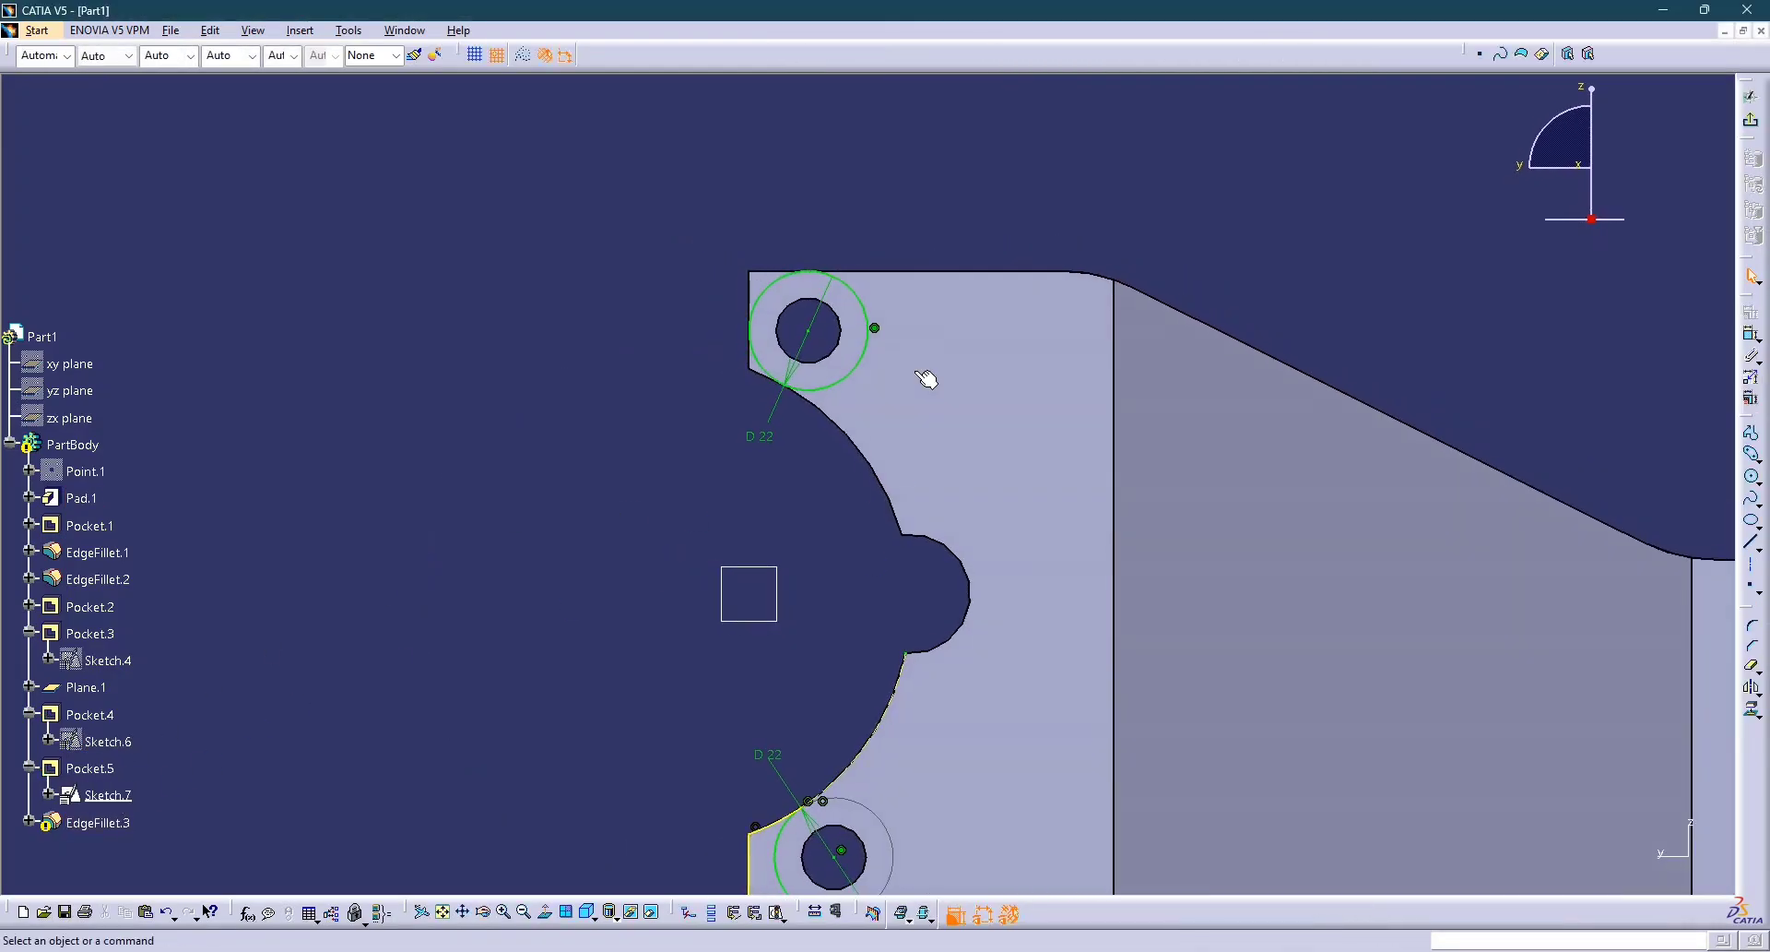
mouse_move(912, 300)
middle_down()
mouse_move(889, 269)
mouse_move(873, 447)
mouse_move(853, 334)
middle_up()
middle_drag(749, 406, 836, 458)
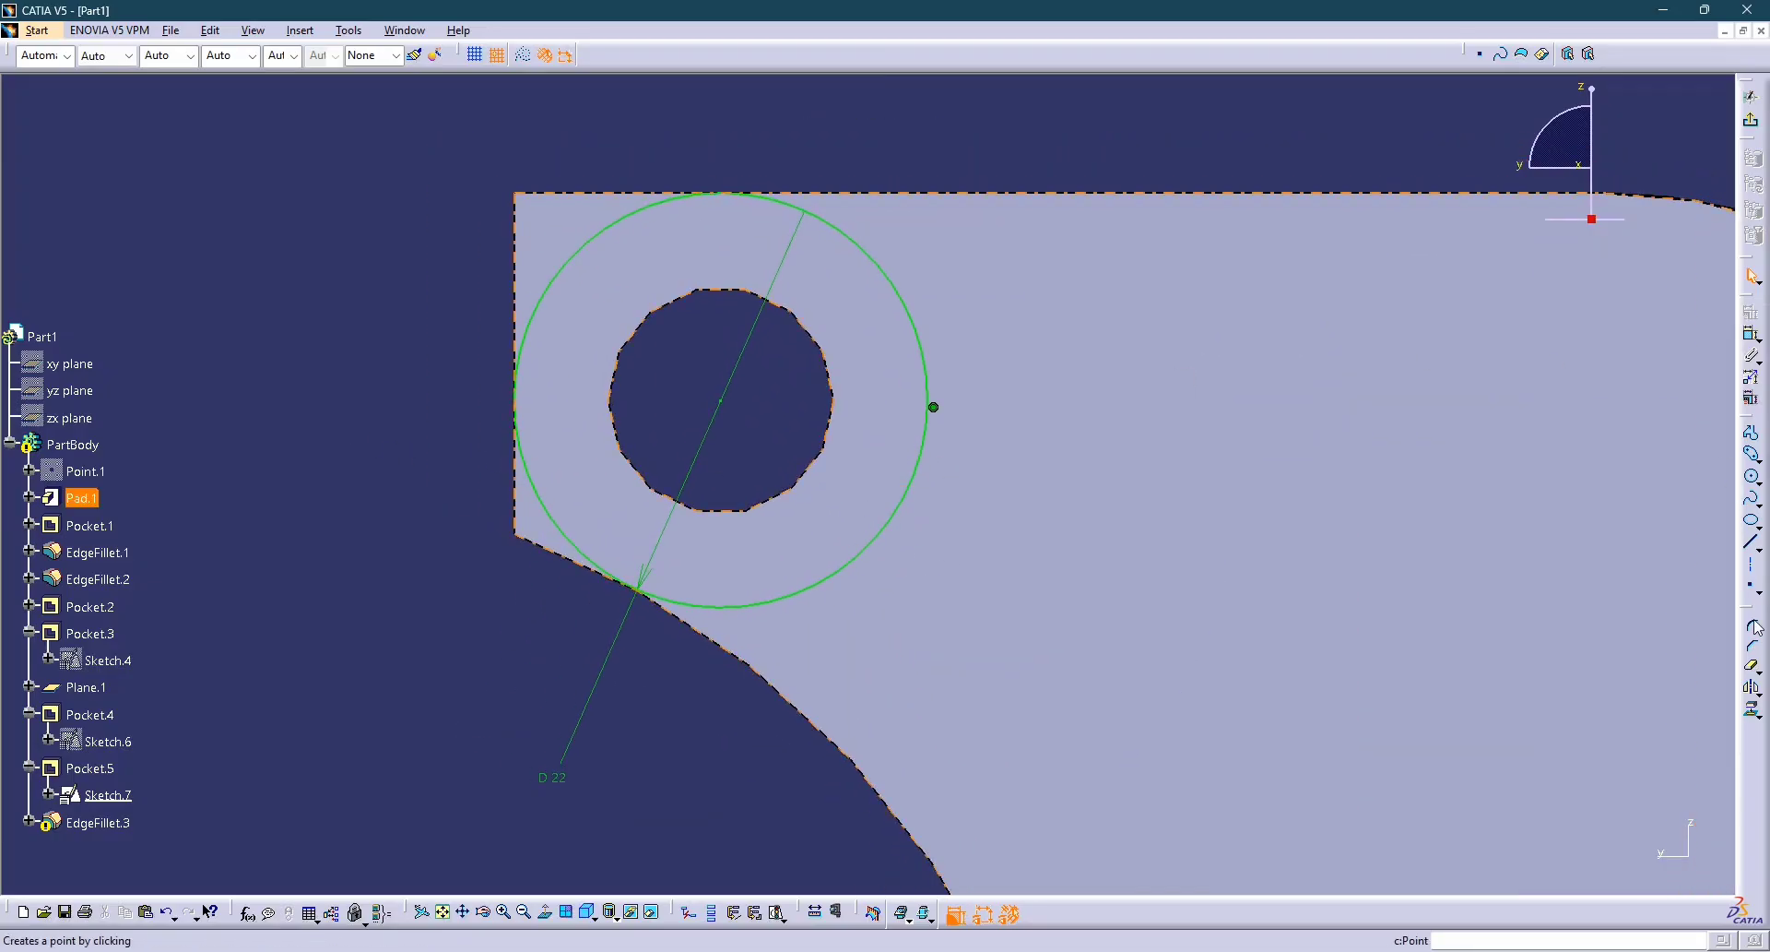
click(1753, 721)
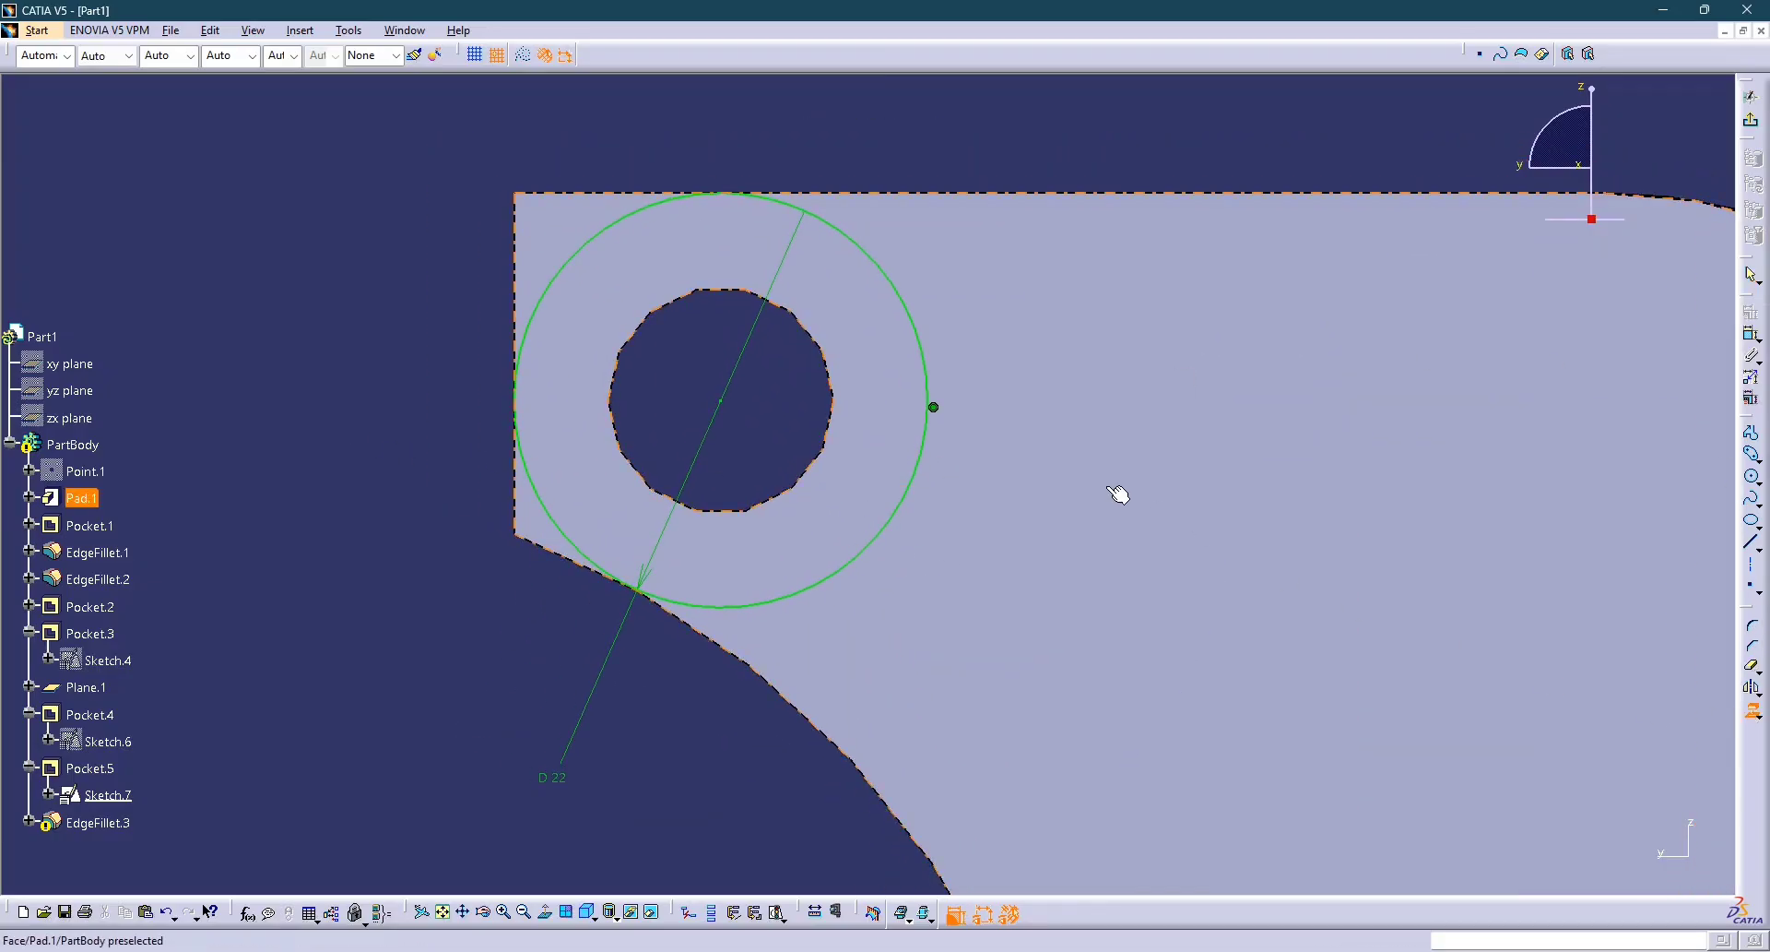
click(557, 195)
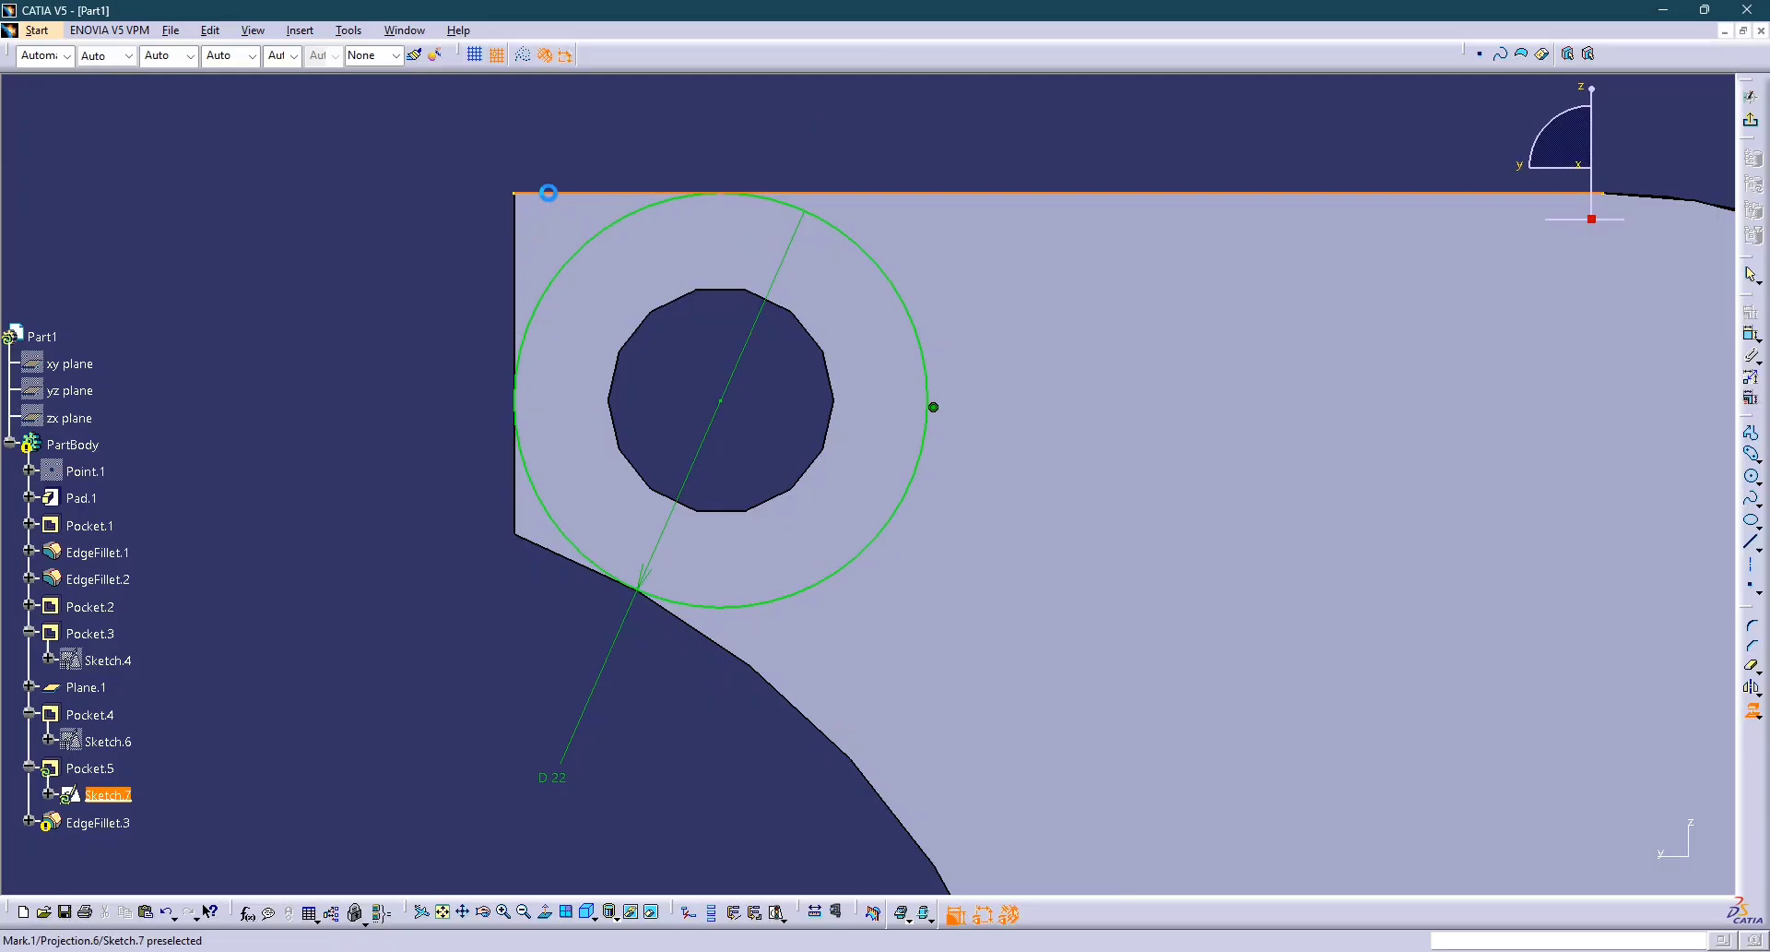
click(513, 238)
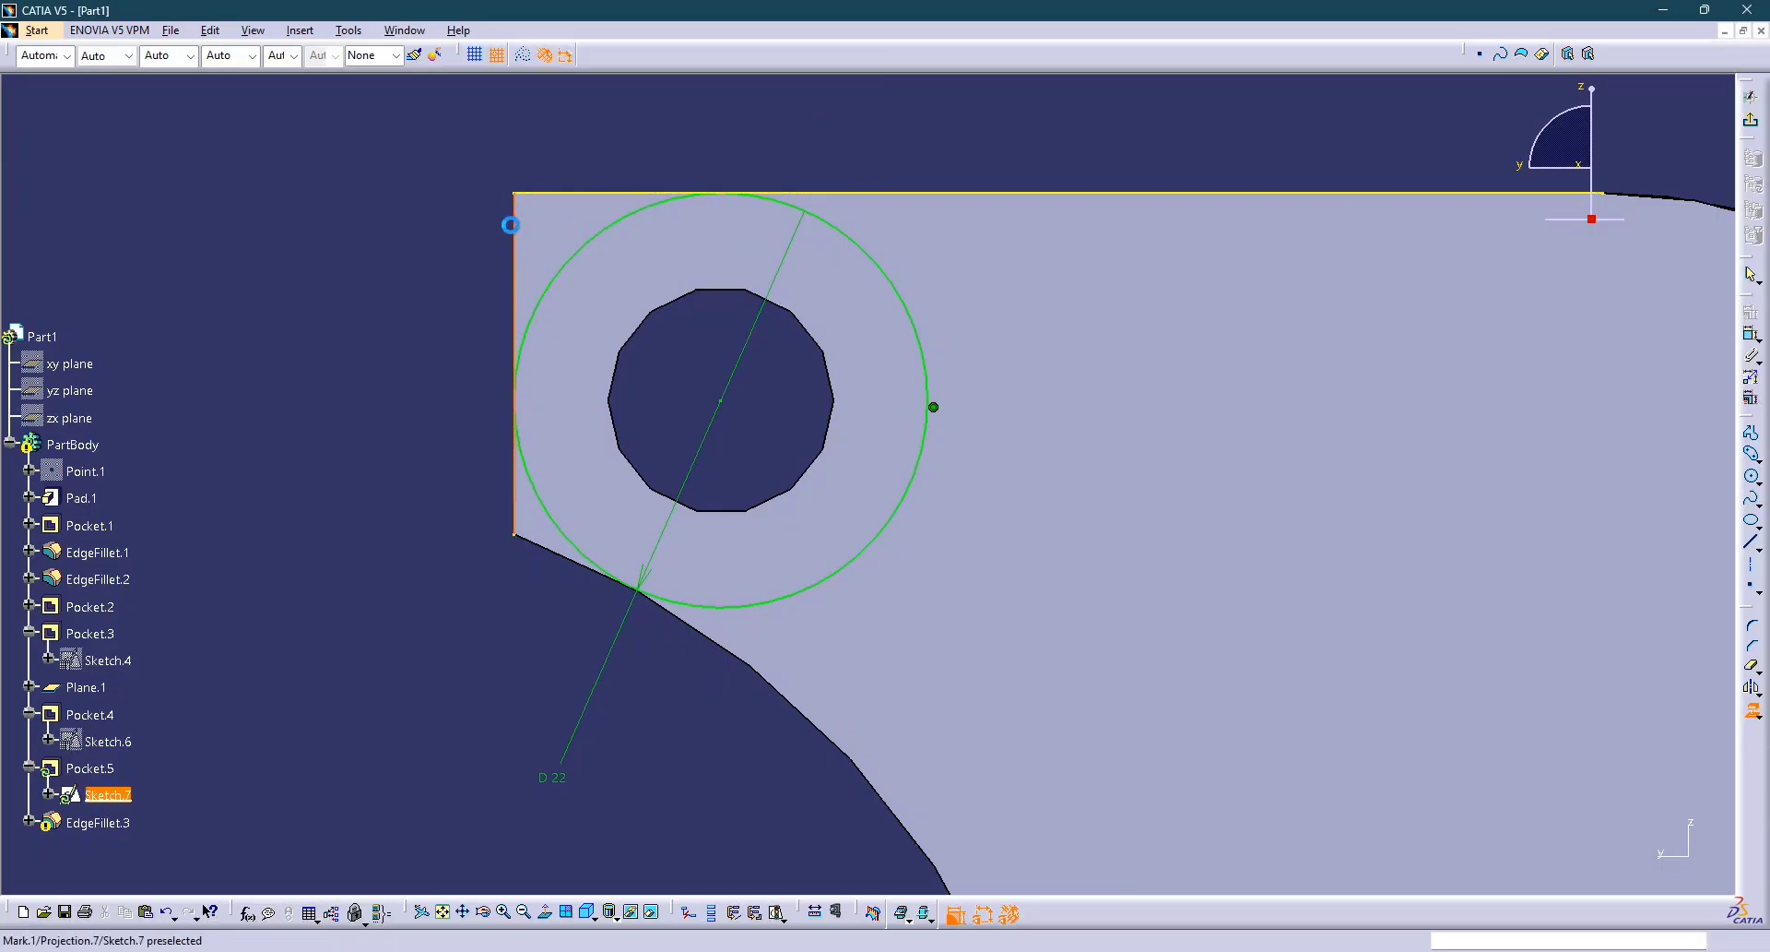
click(547, 552)
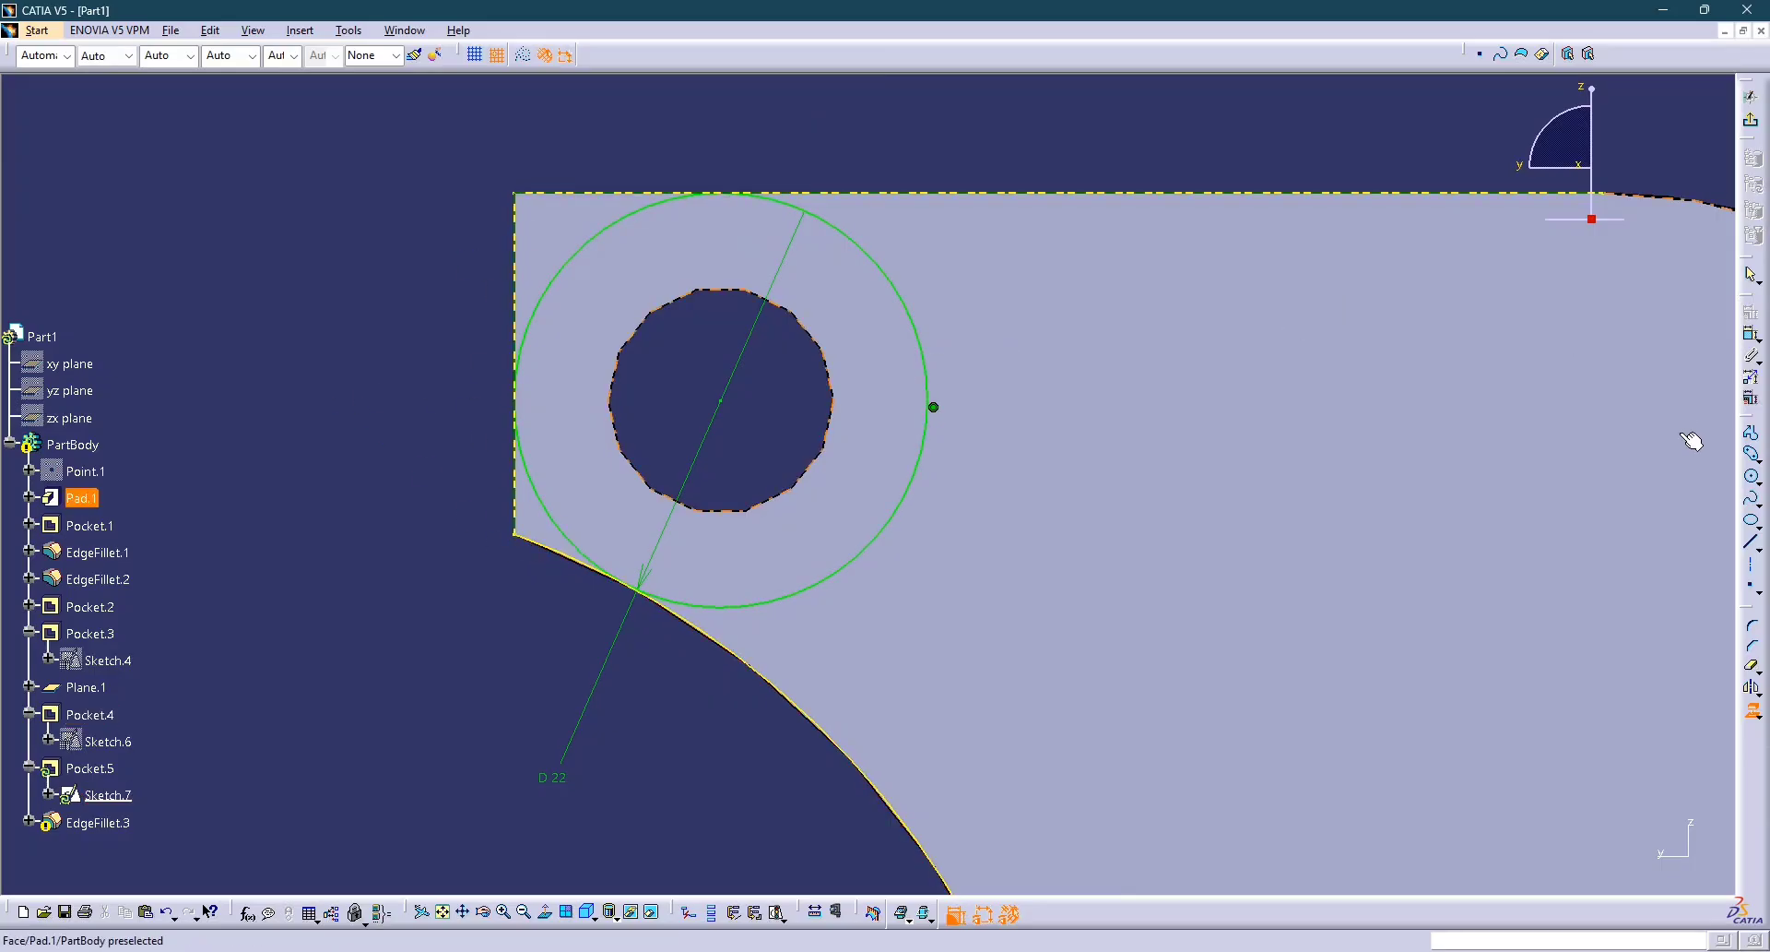
Quick Trim the top edge, 22 mm circle and concave arc, keeping only the portions that bound the wide end's upper corner.
click(1752, 663)
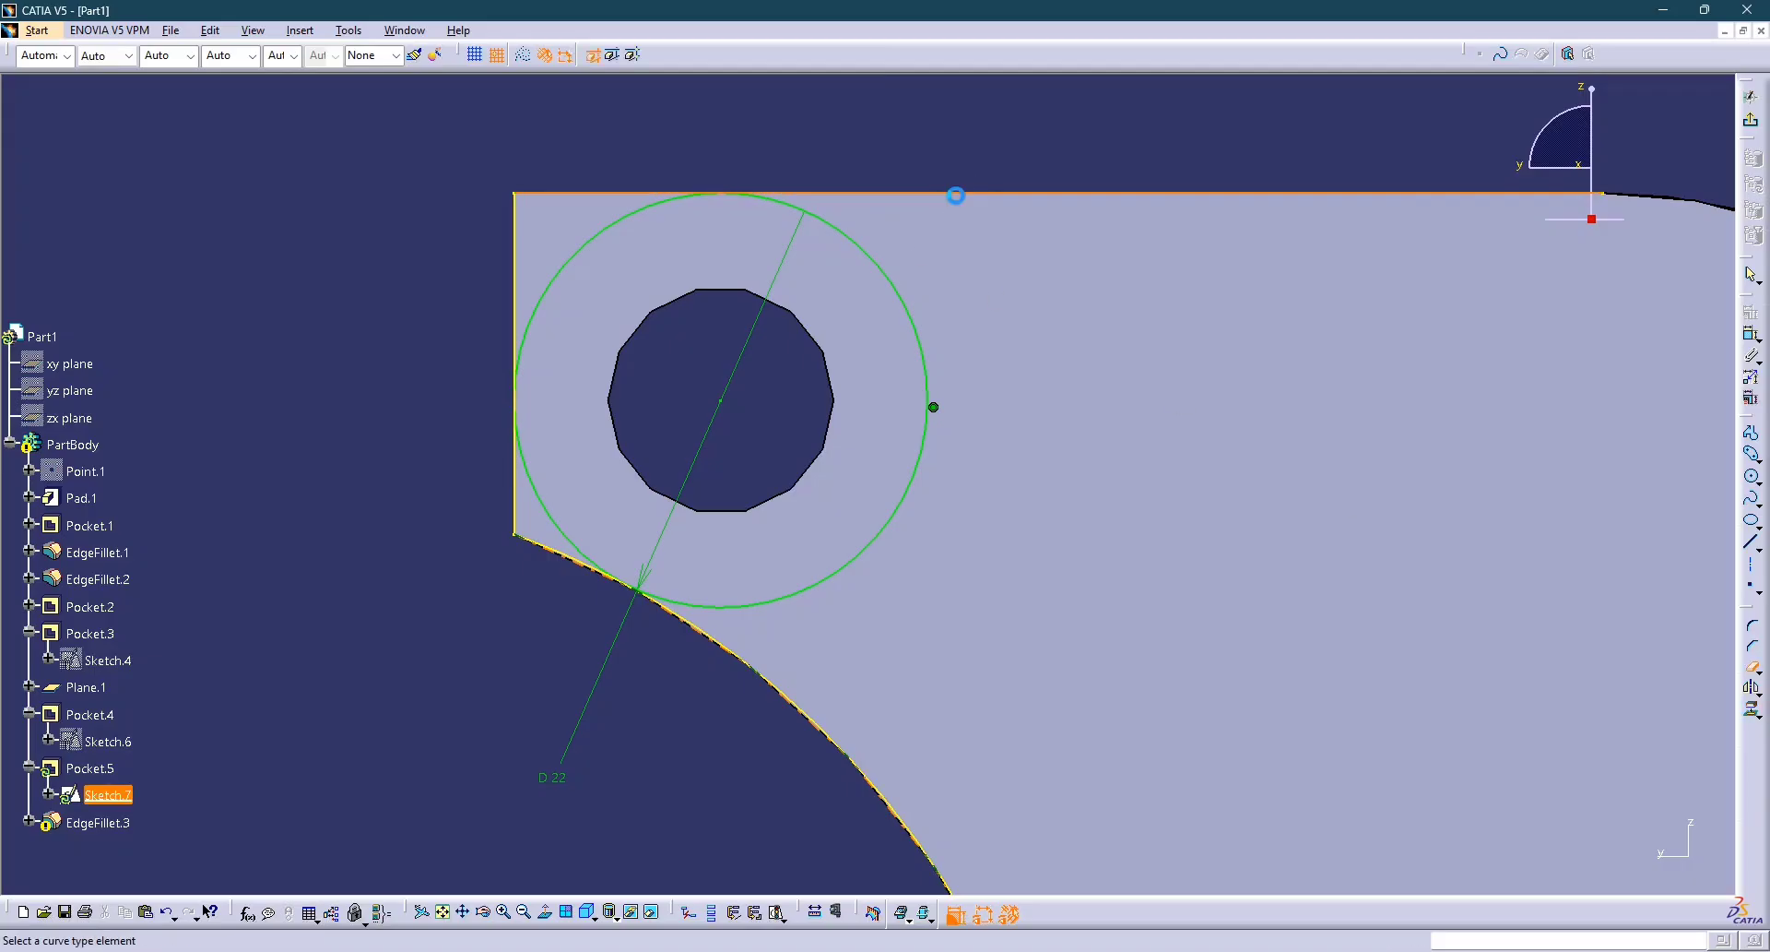
click(954, 194)
click(917, 328)
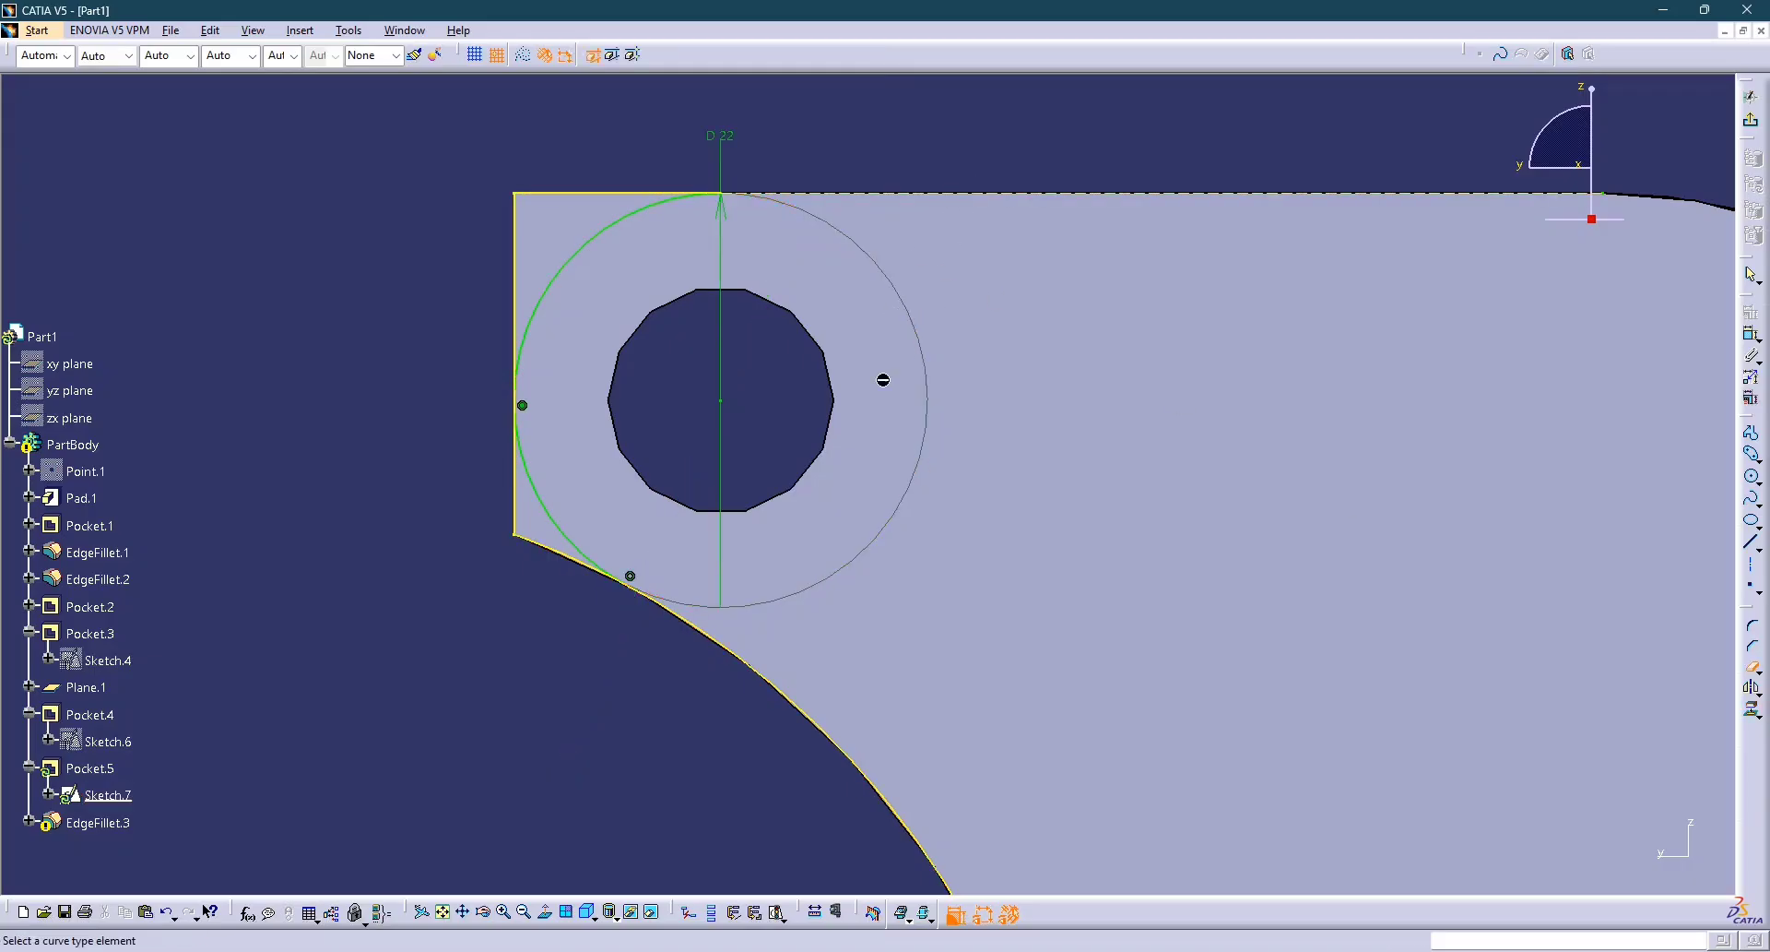
click(722, 644)
Convert the projected vertical end edge beside the upper hole to construction geometry.
mouse_move(335, 365)
middle_down()
mouse_move(358, 480)
mouse_move(369, 405)
middle_up()
middle_drag(741, 334, 742, 336)
middle_drag(801, 455, 910, 474)
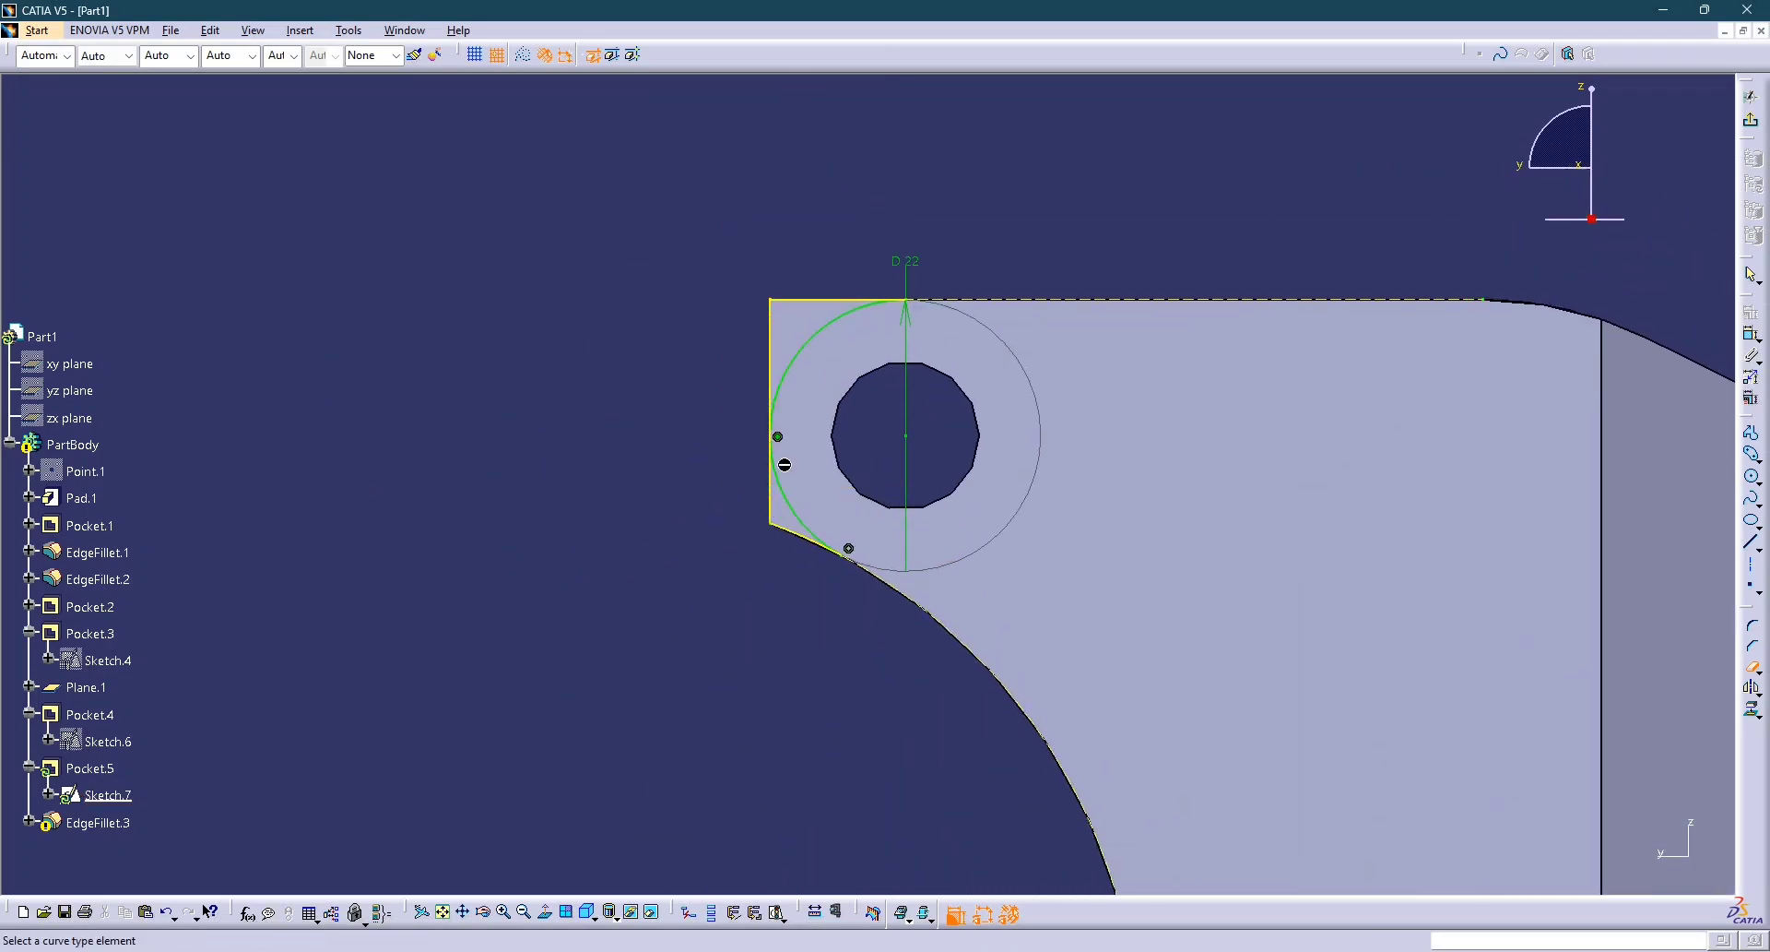
click(773, 500)
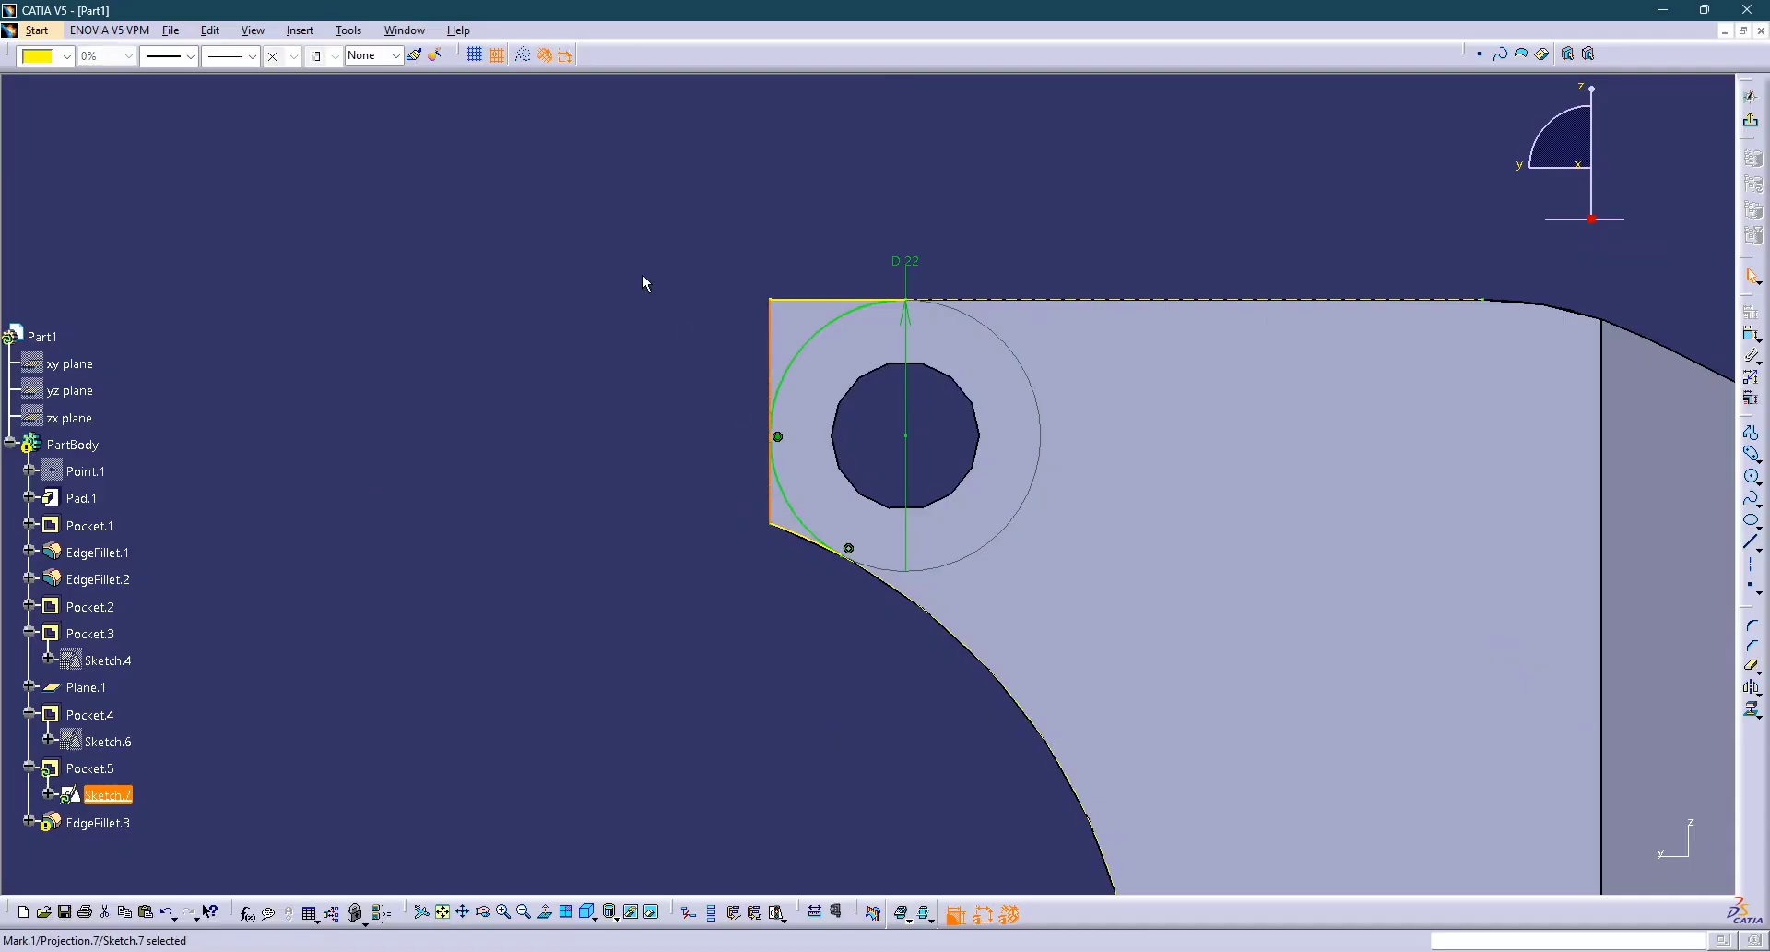
click(521, 57)
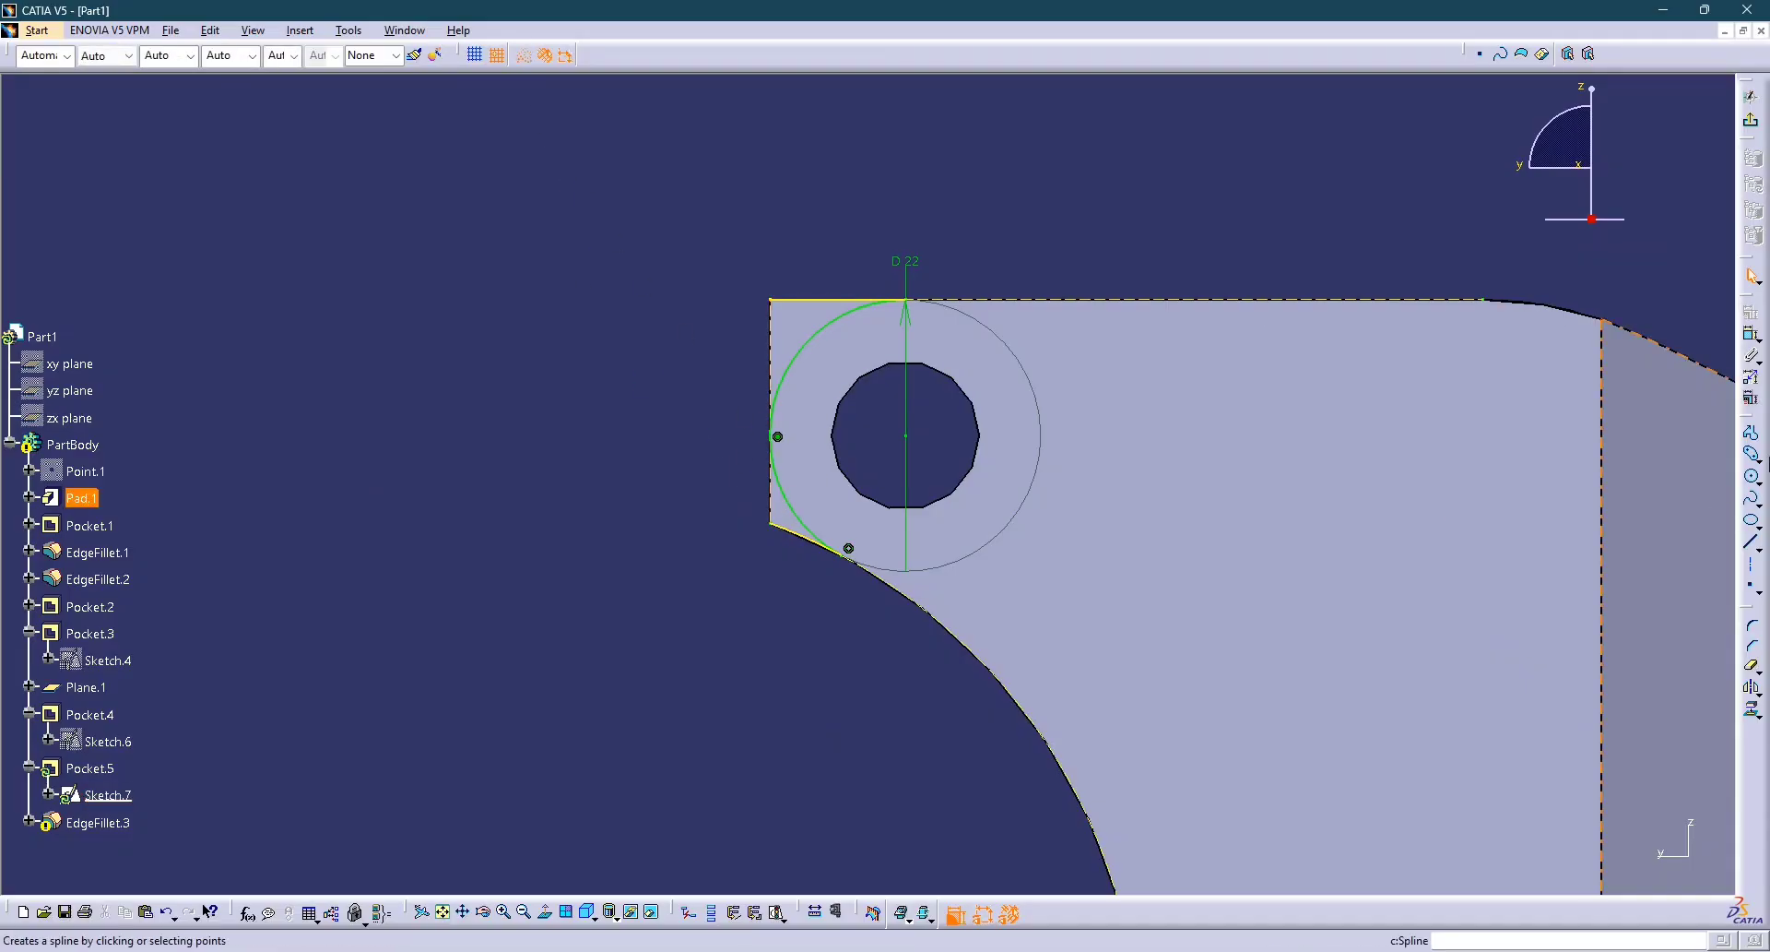
Draw a horizontal line outward from the end edge's lower corner and make it a standard element.
click(1753, 552)
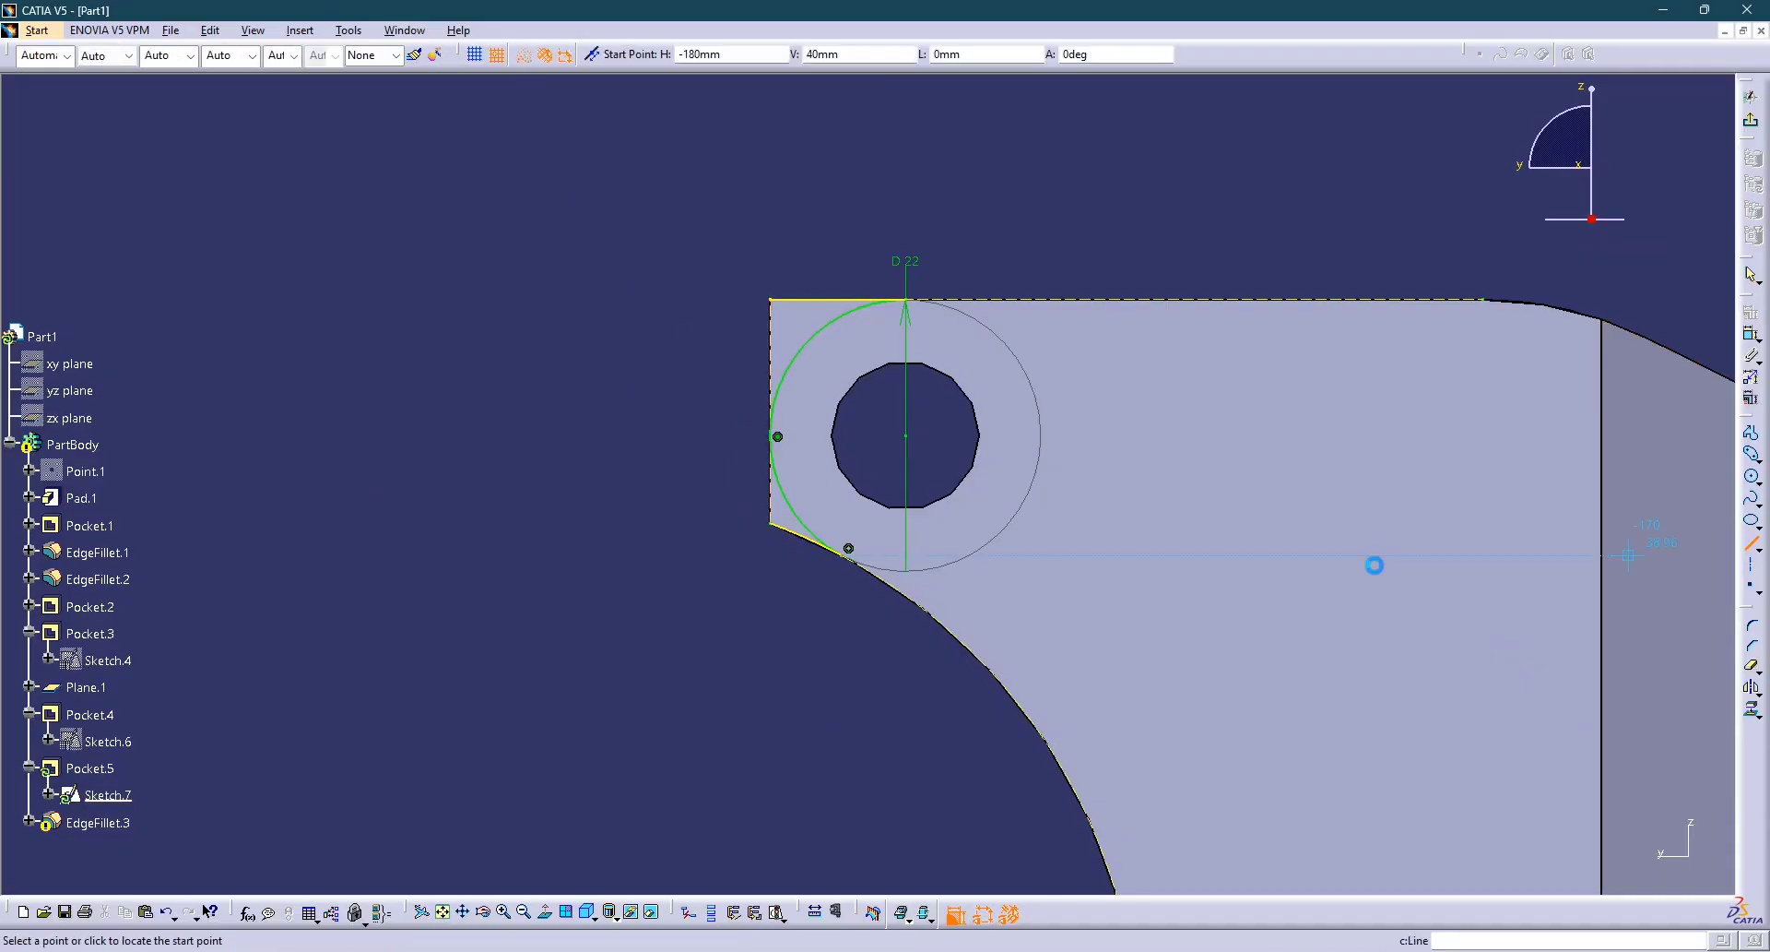
click(771, 523)
click(644, 523)
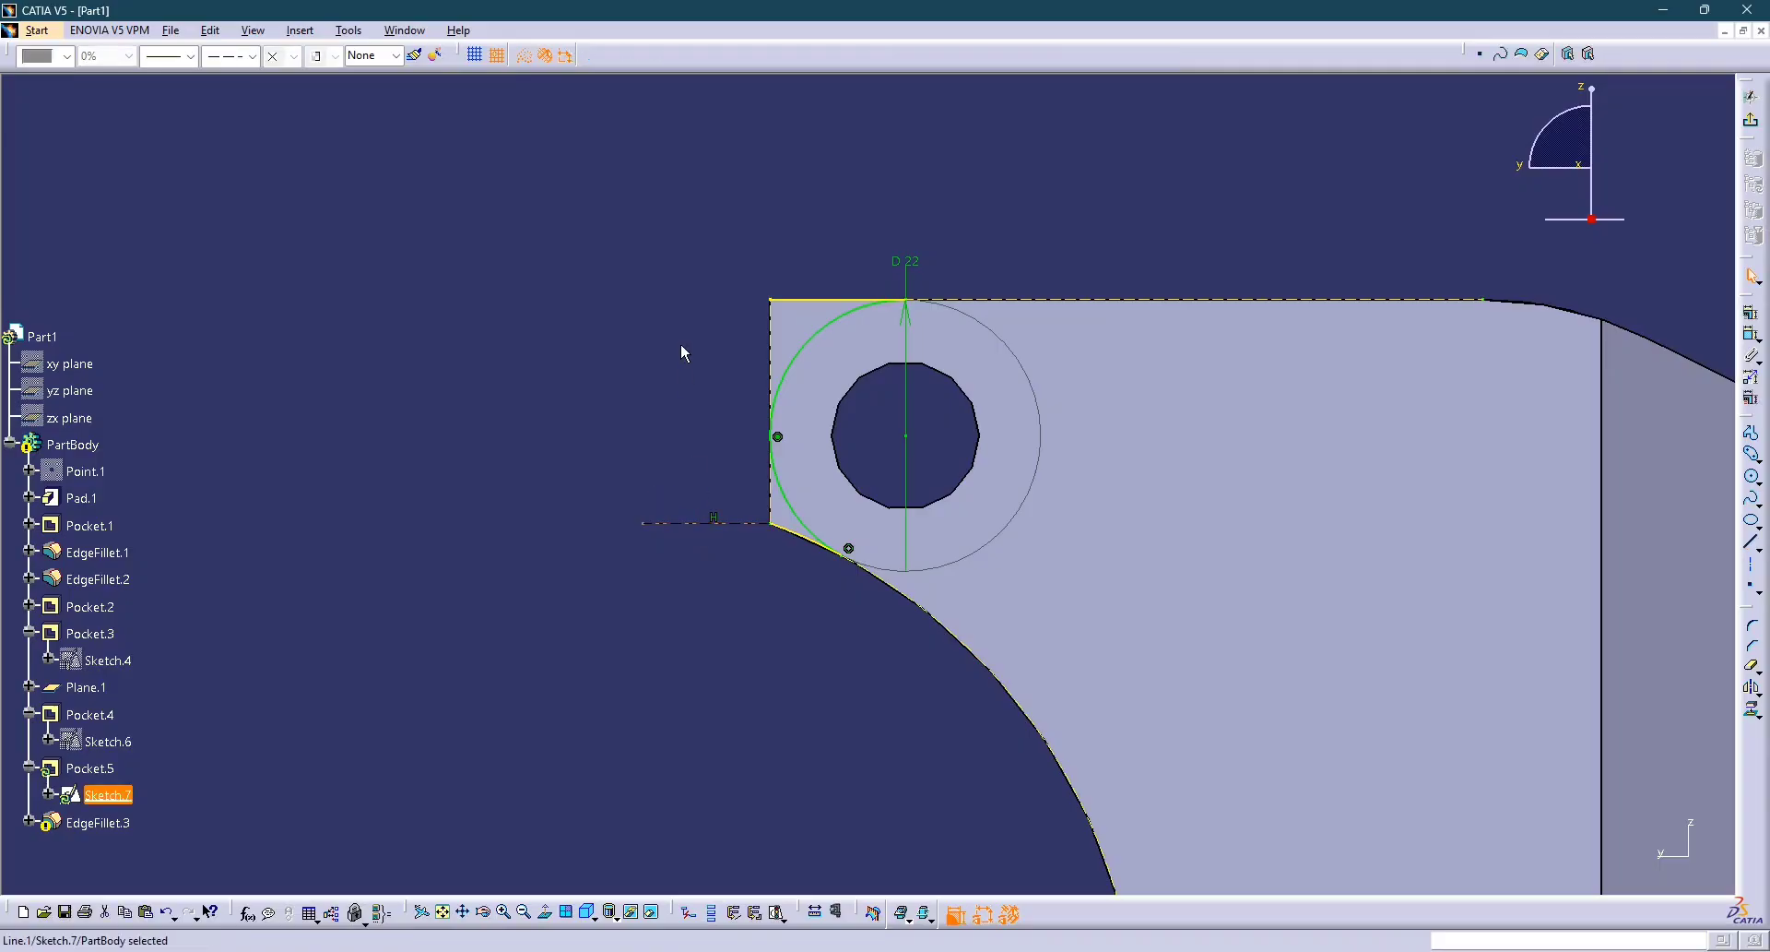
click(582, 316)
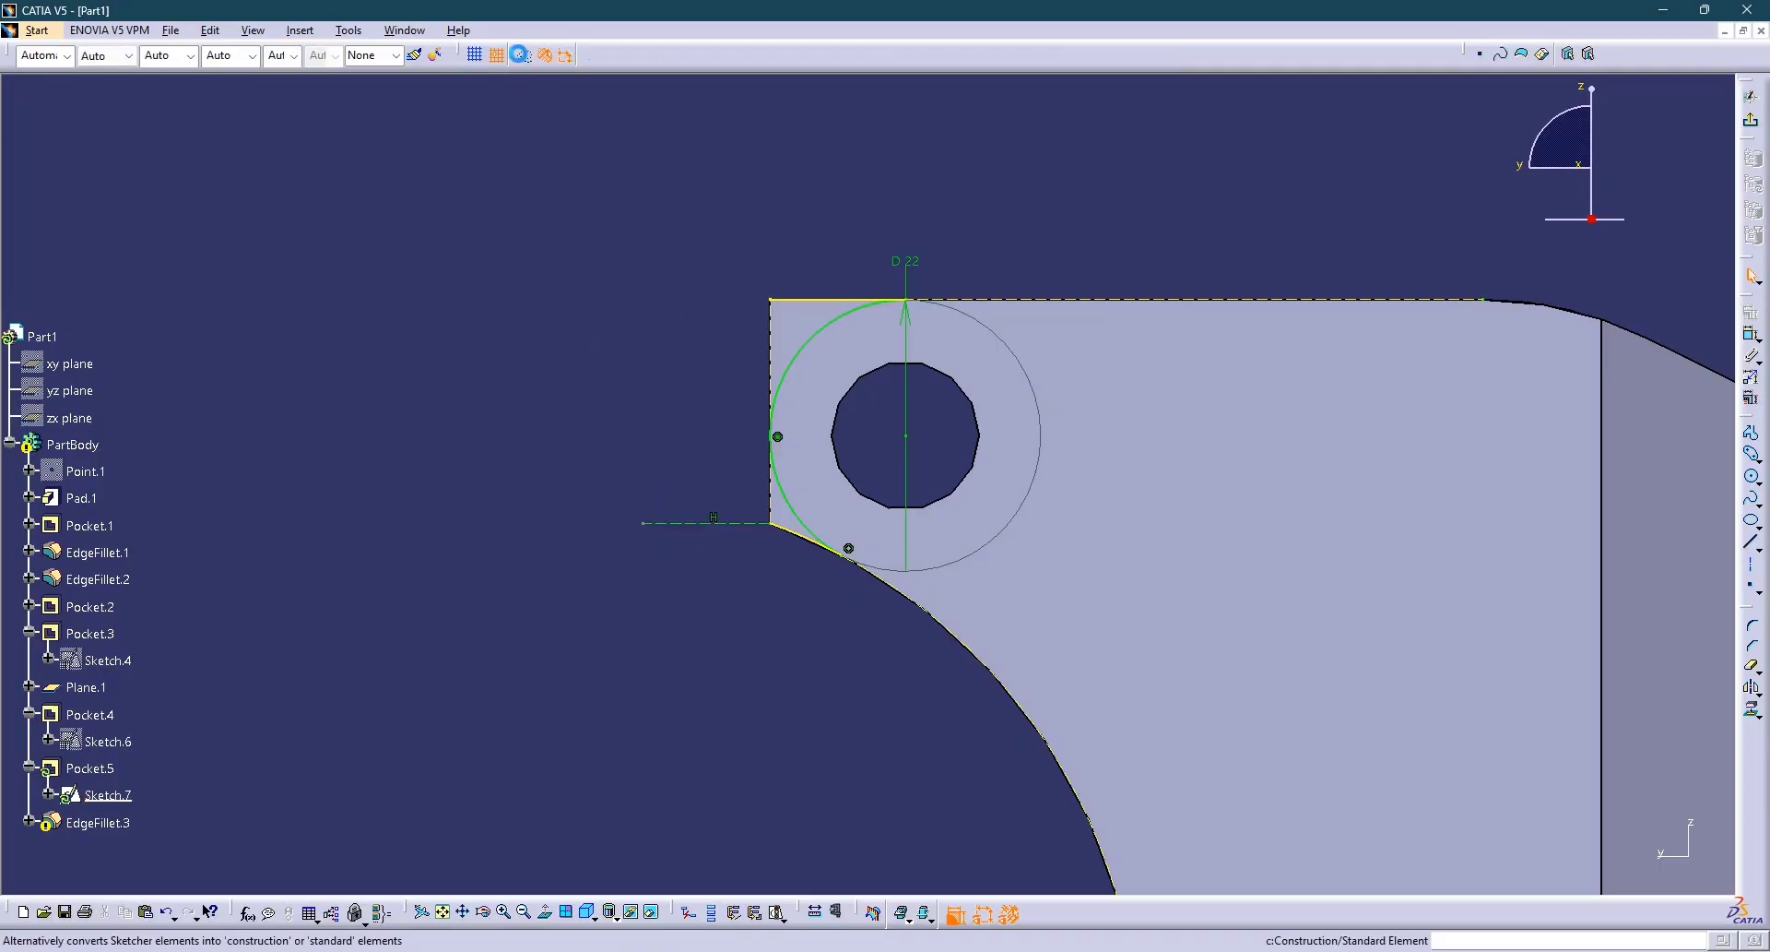
click(693, 522)
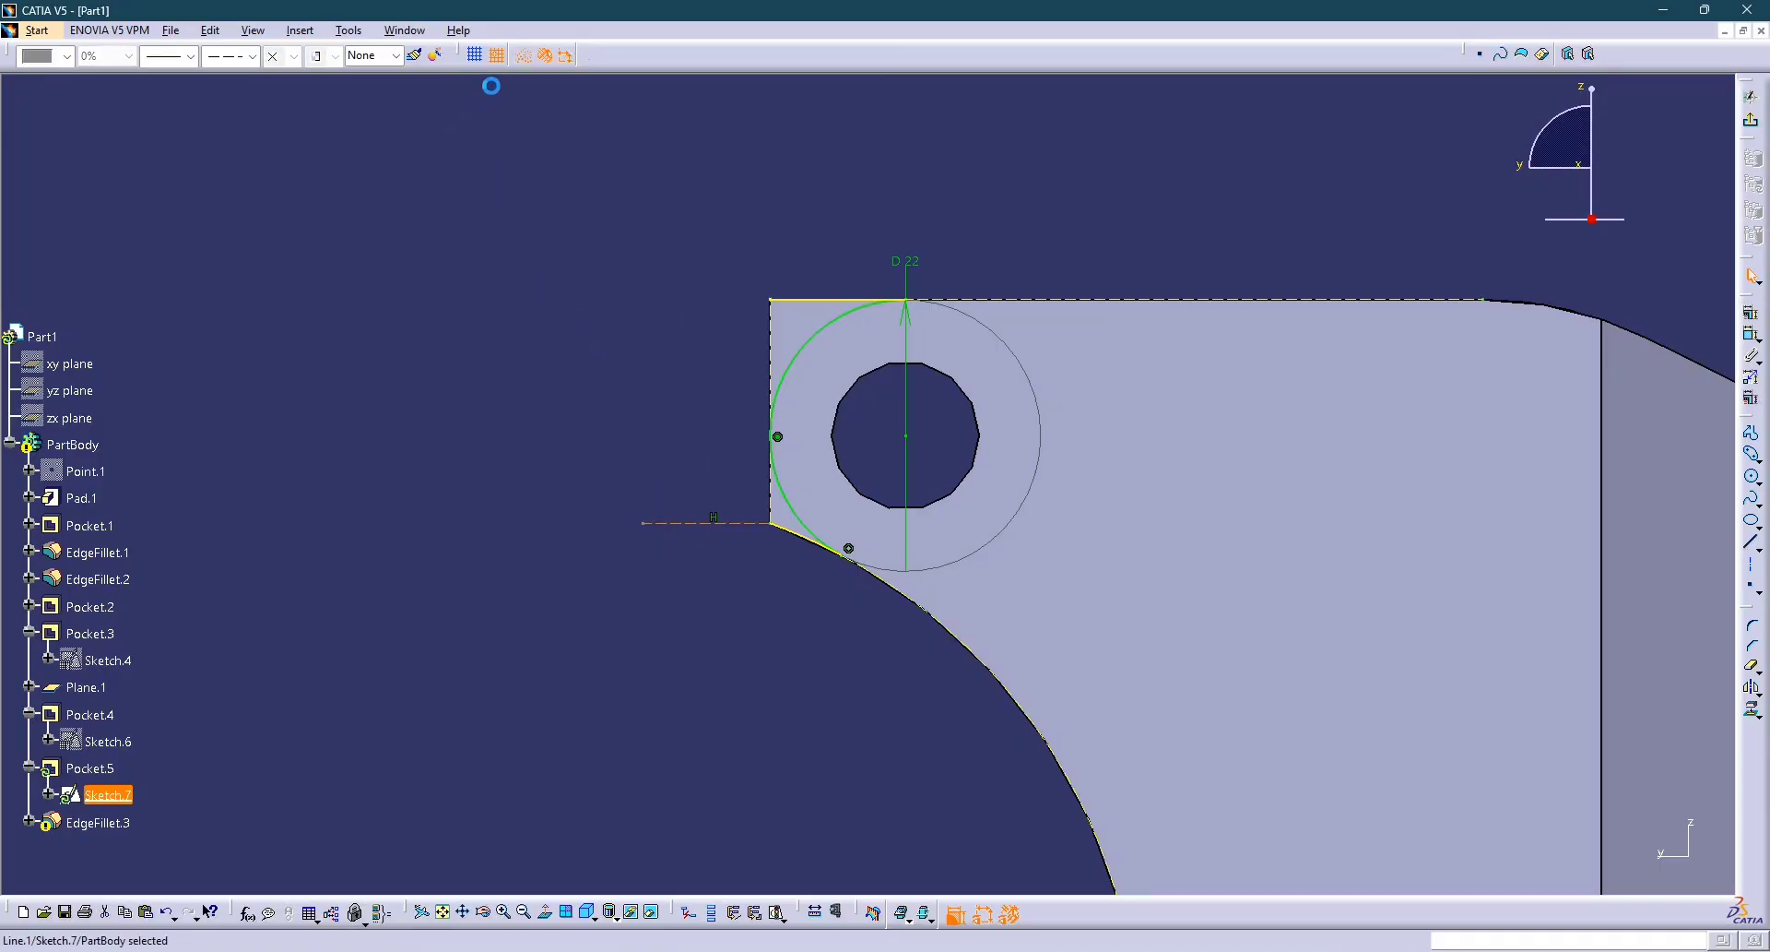
click(1018, 247)
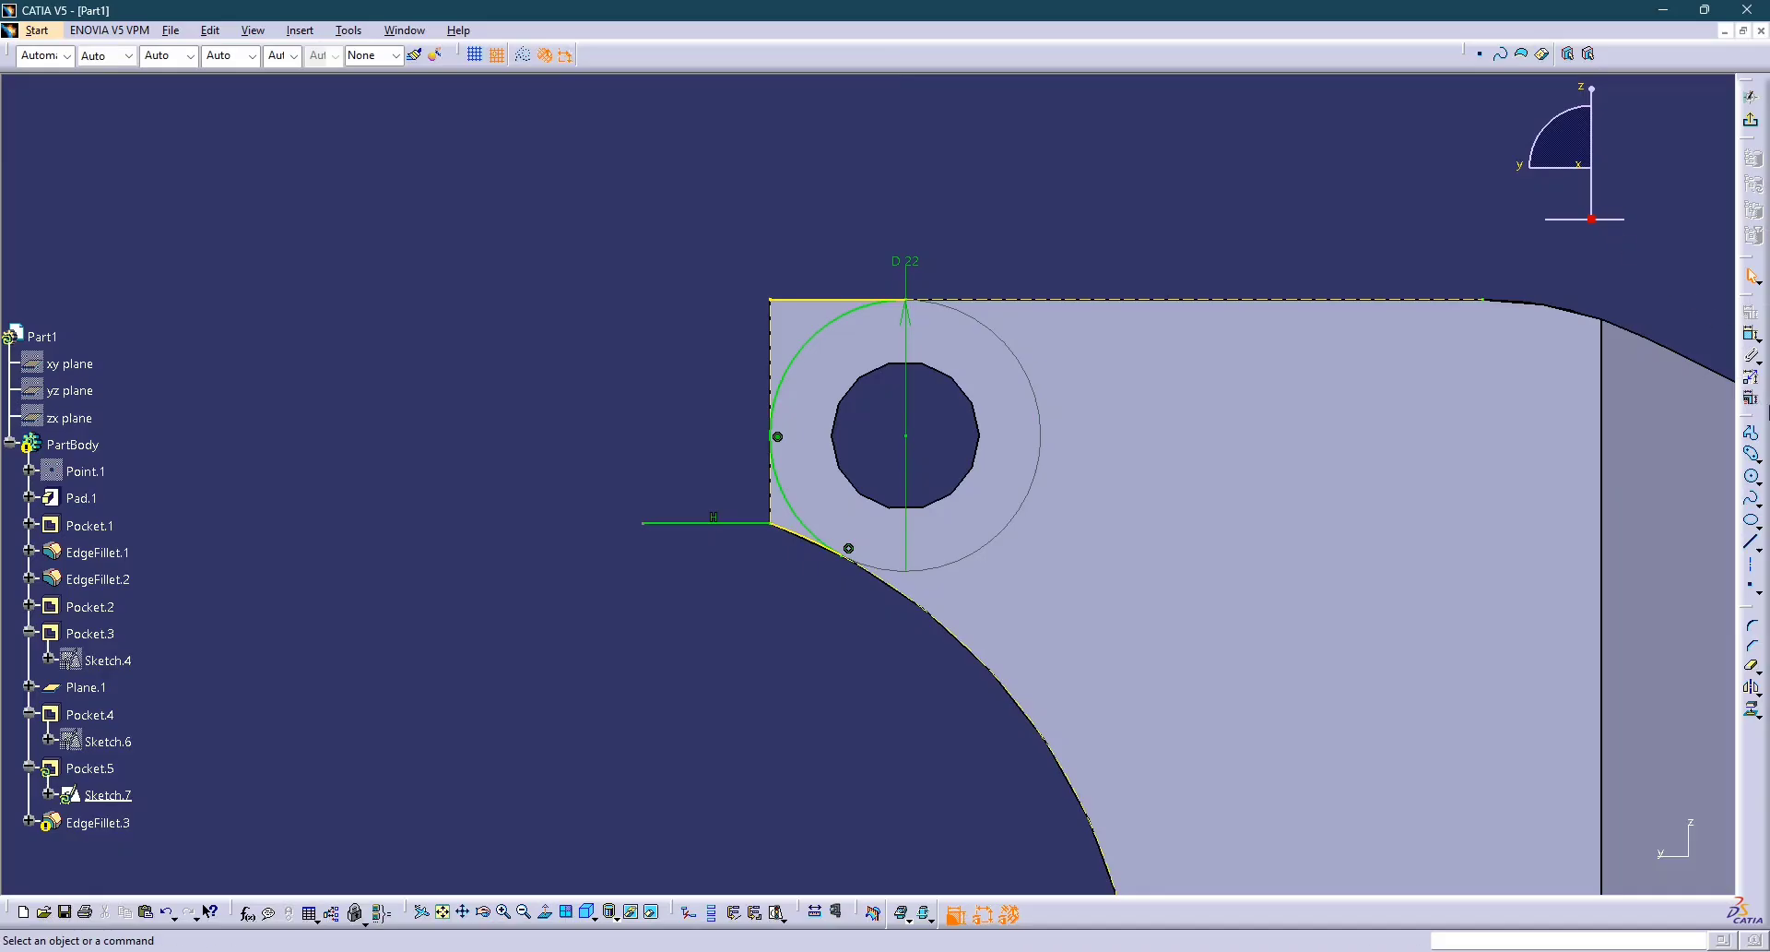
Close the upper corner outline with a profile running outward from the top corner and down to the horizontal line's free end, and exit the sketch.
click(1751, 432)
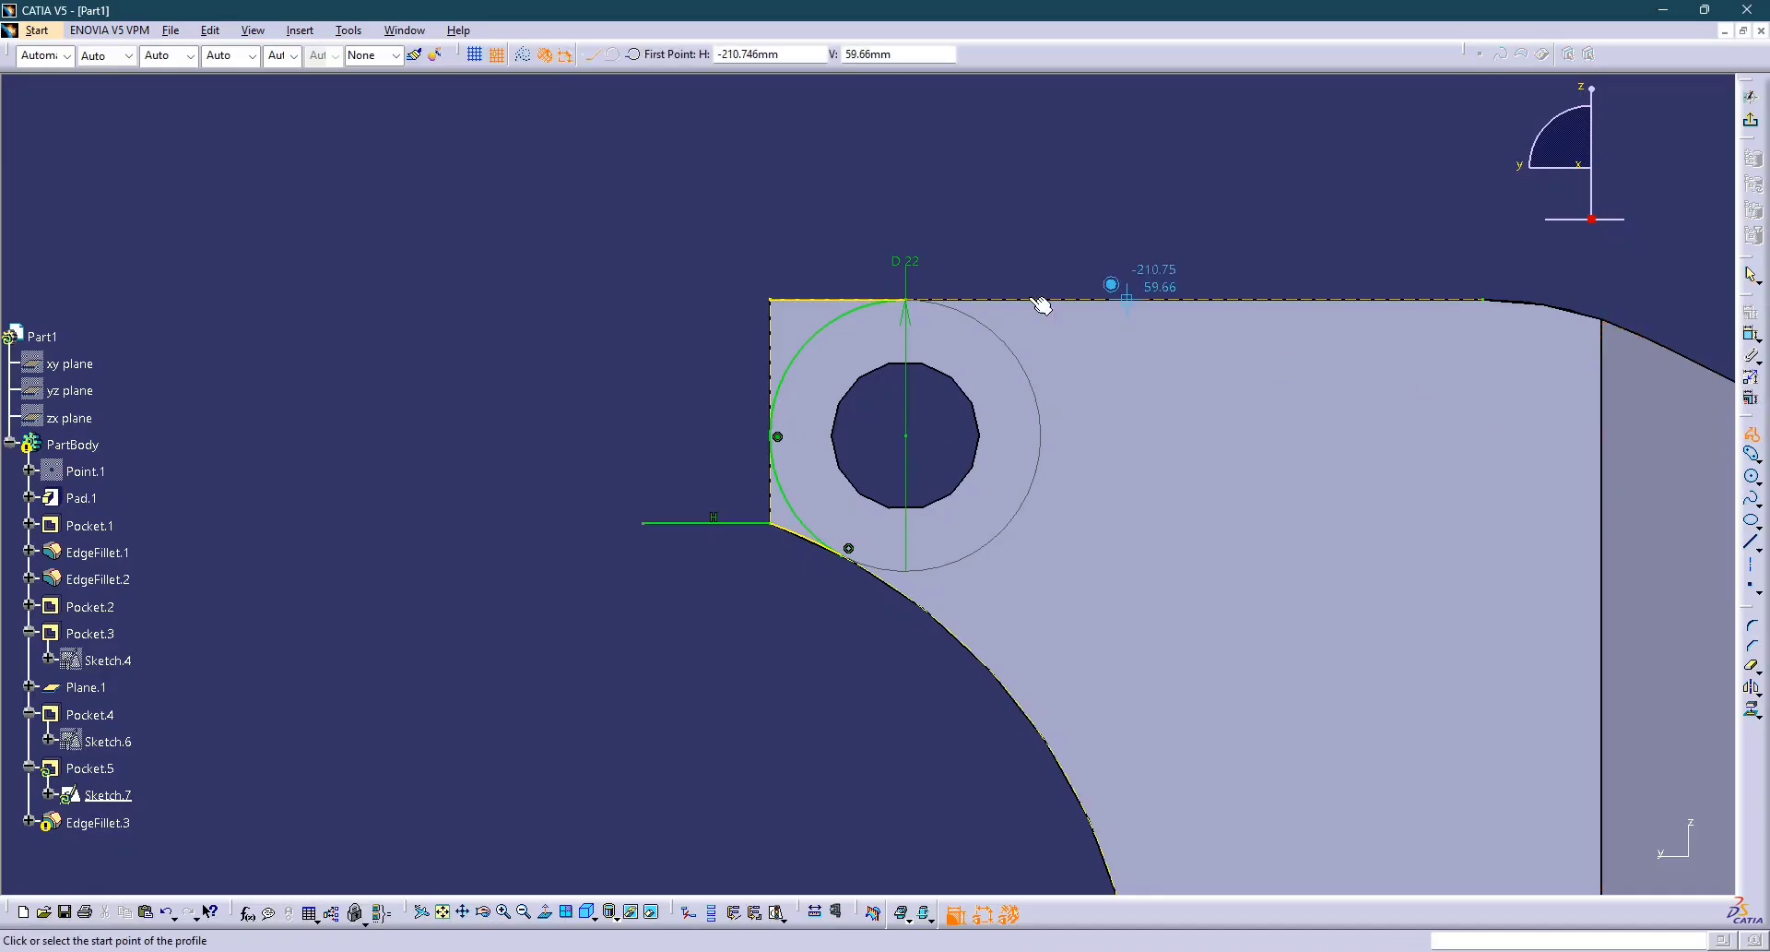
click(772, 299)
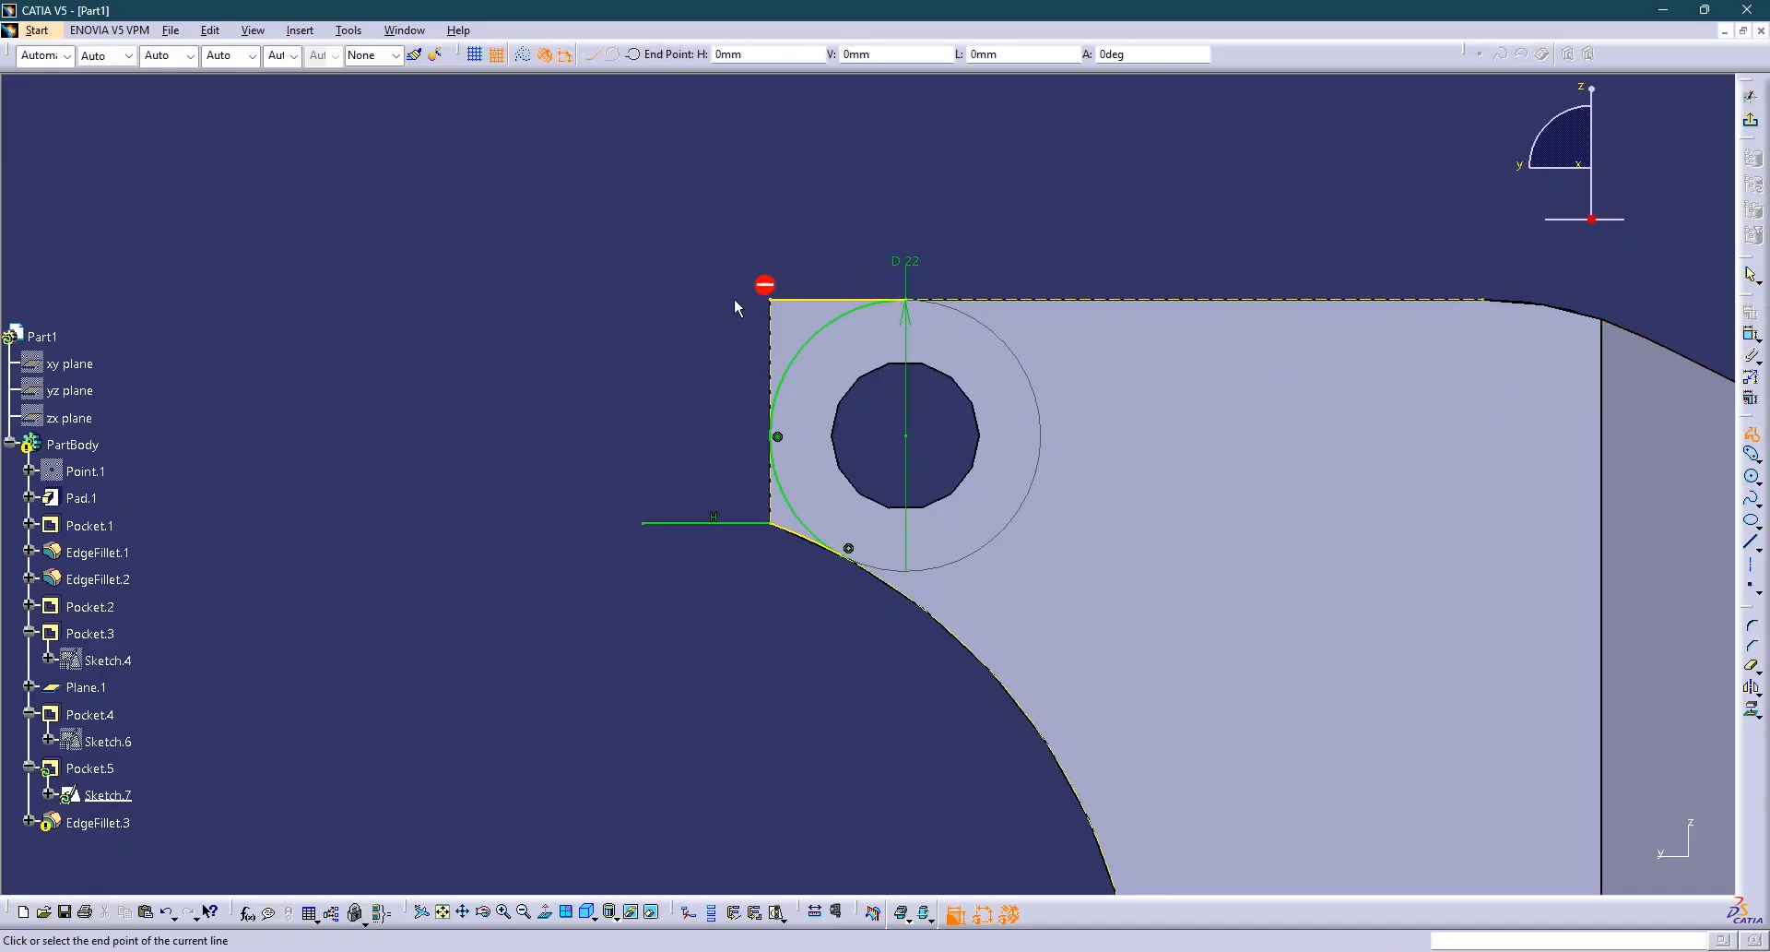
click(644, 299)
key(Escape)
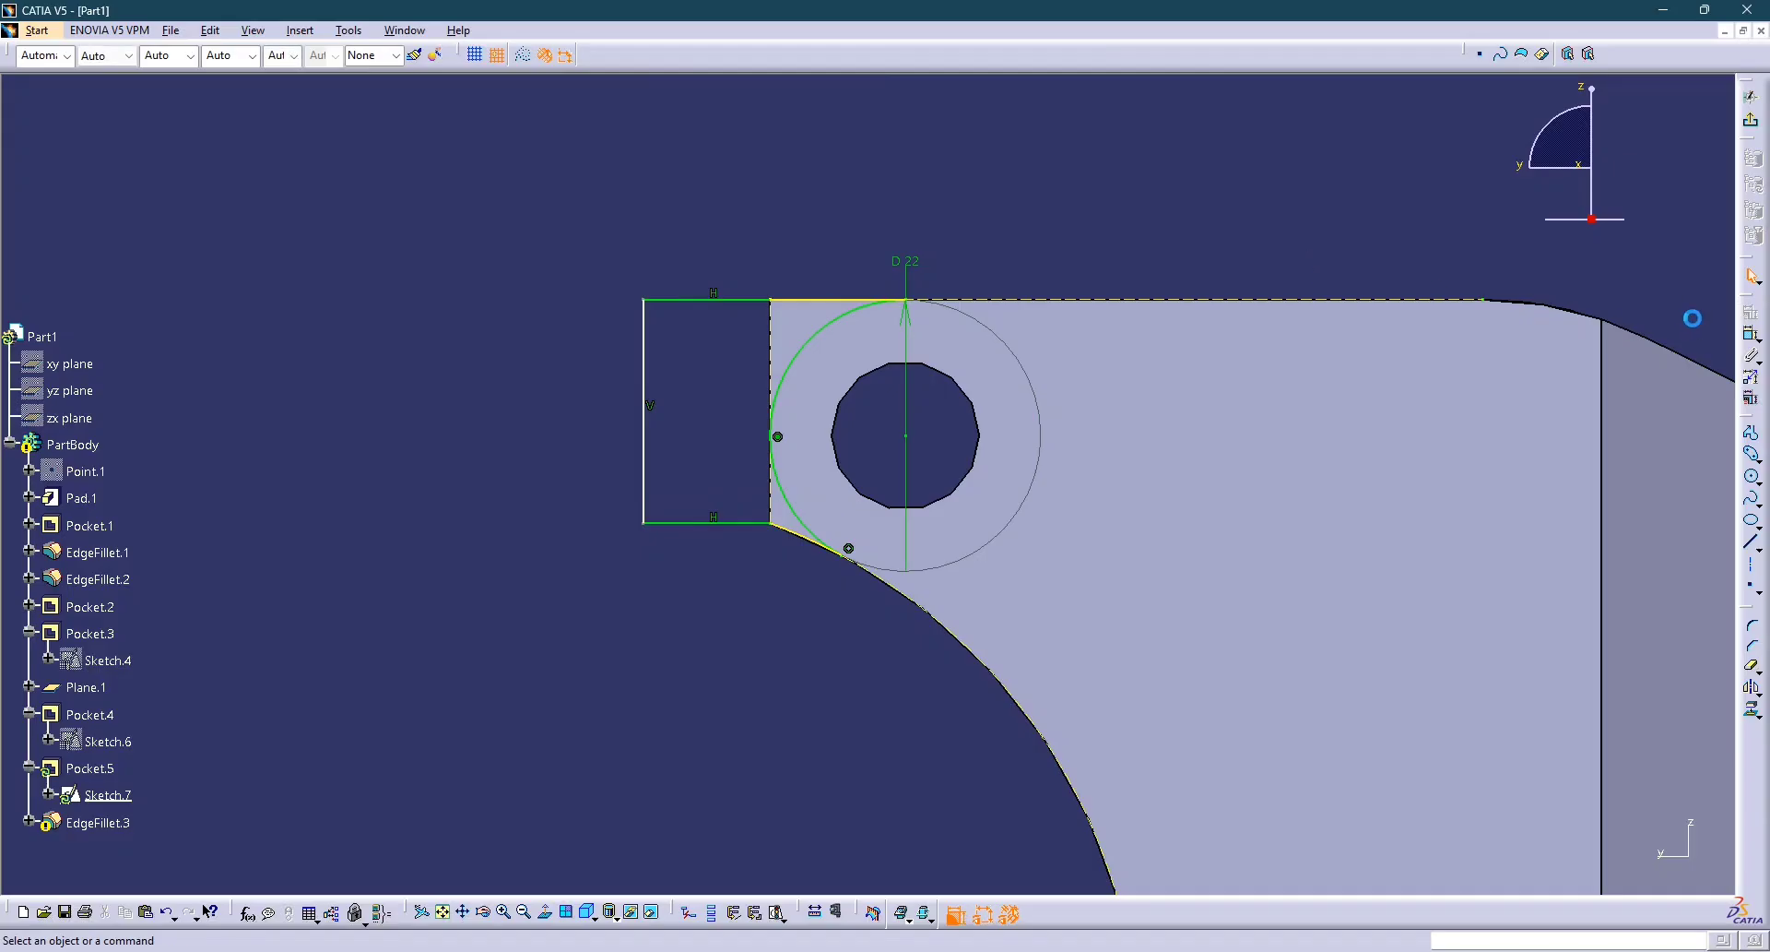
click(1752, 122)
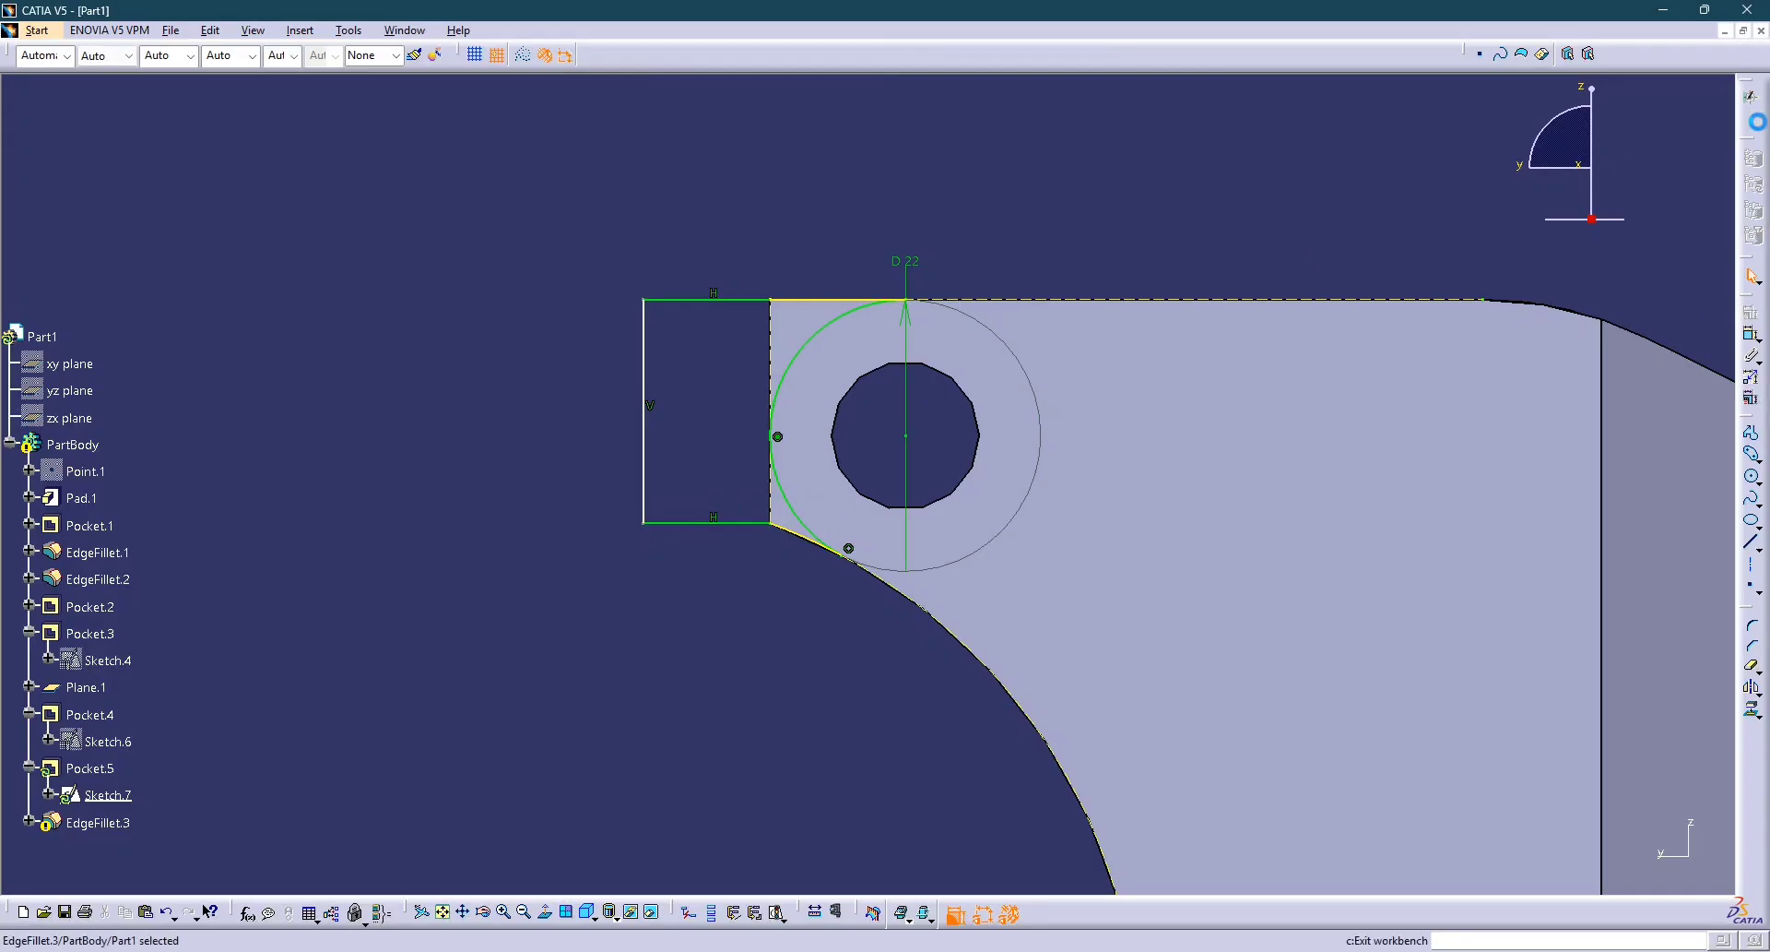
Delete the failing EdgeFillet.3 and collapse the expanded pockets in the tree.
middle_drag(1041, 471, 889, 363)
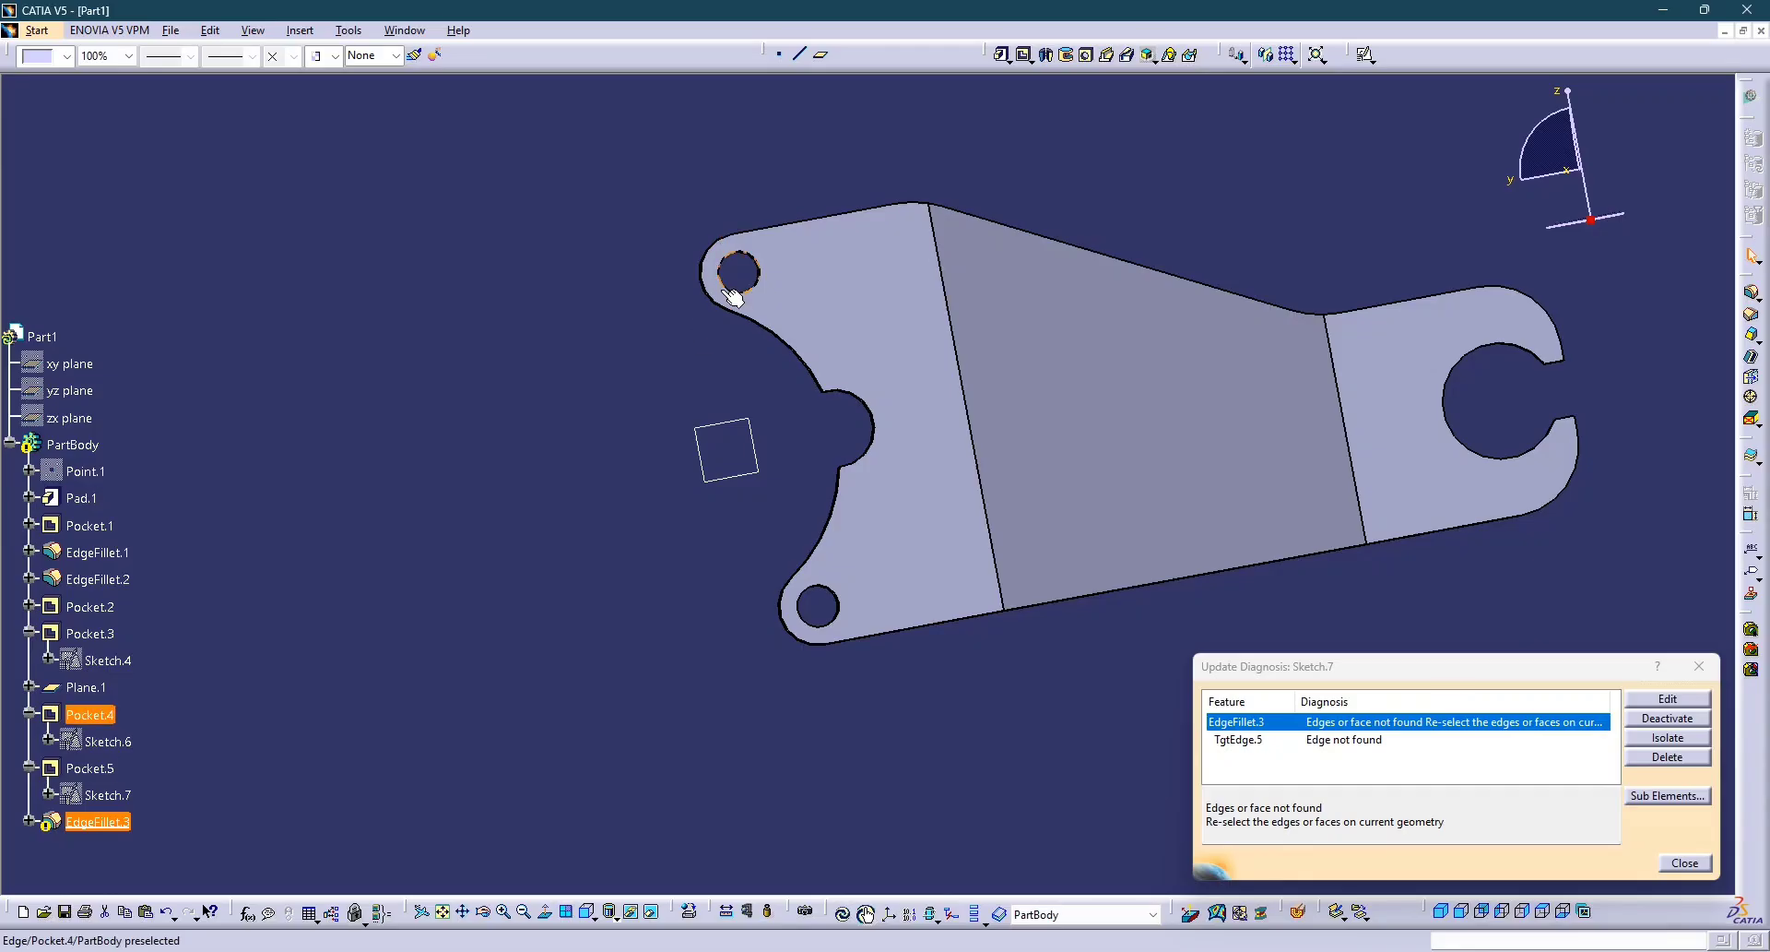
middle_drag(735, 264, 858, 343)
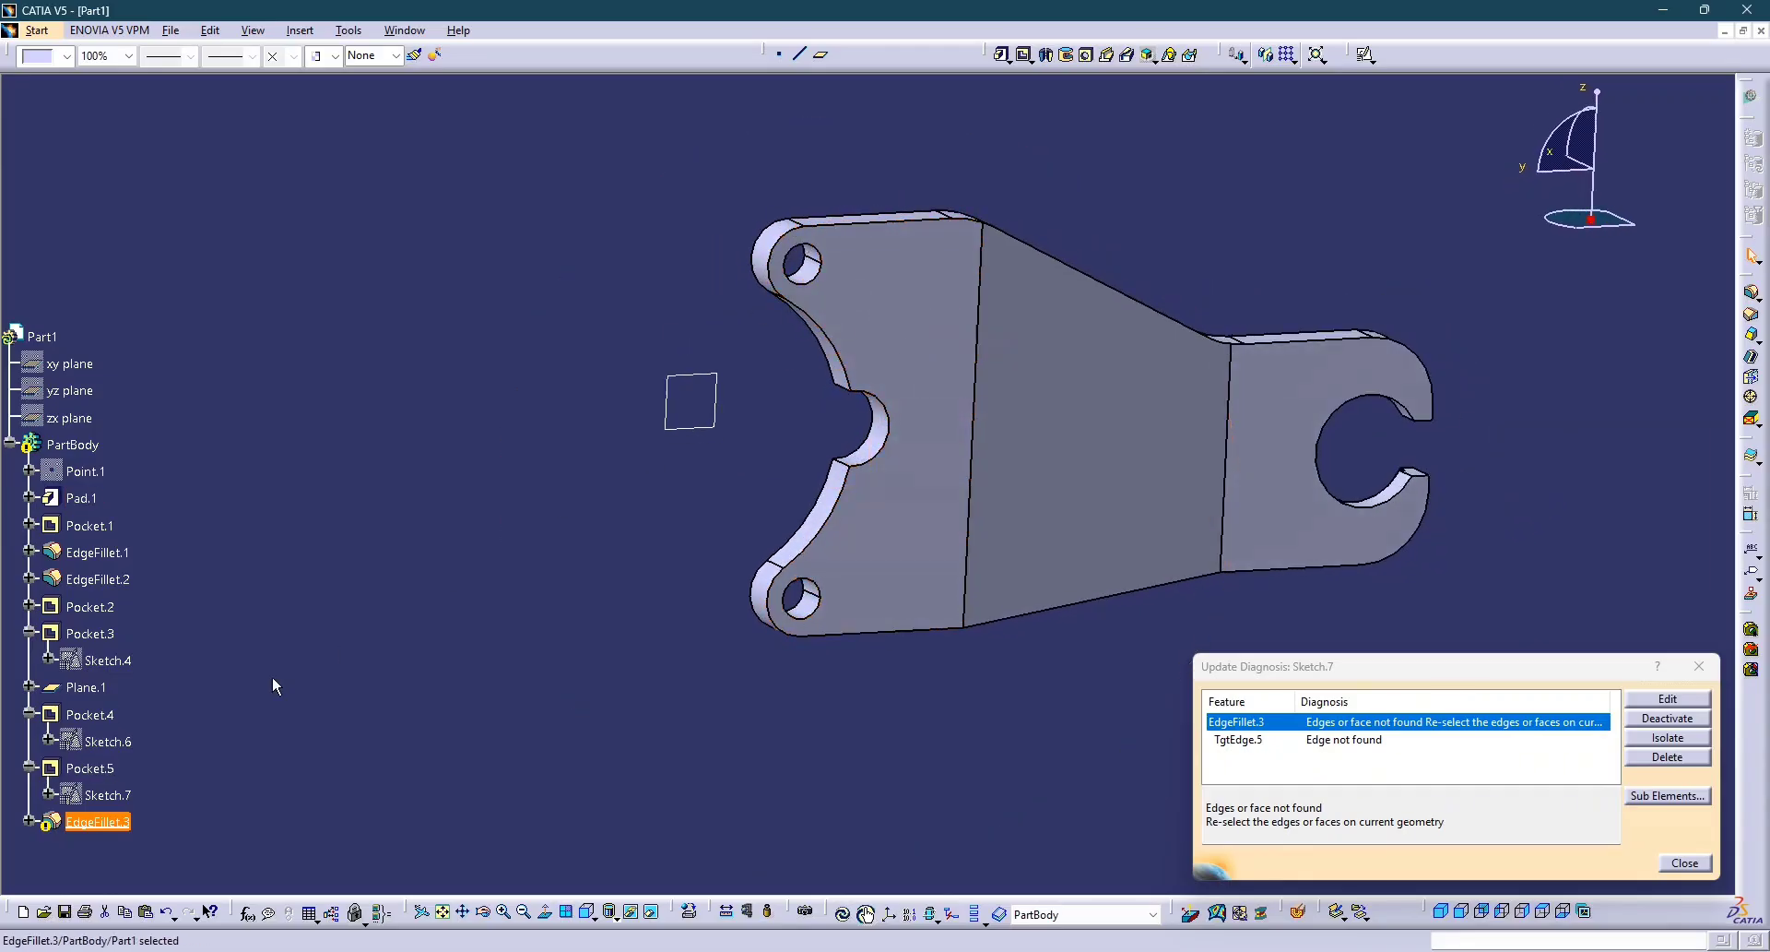
click(1650, 758)
middle_drag(1114, 392, 1088, 558)
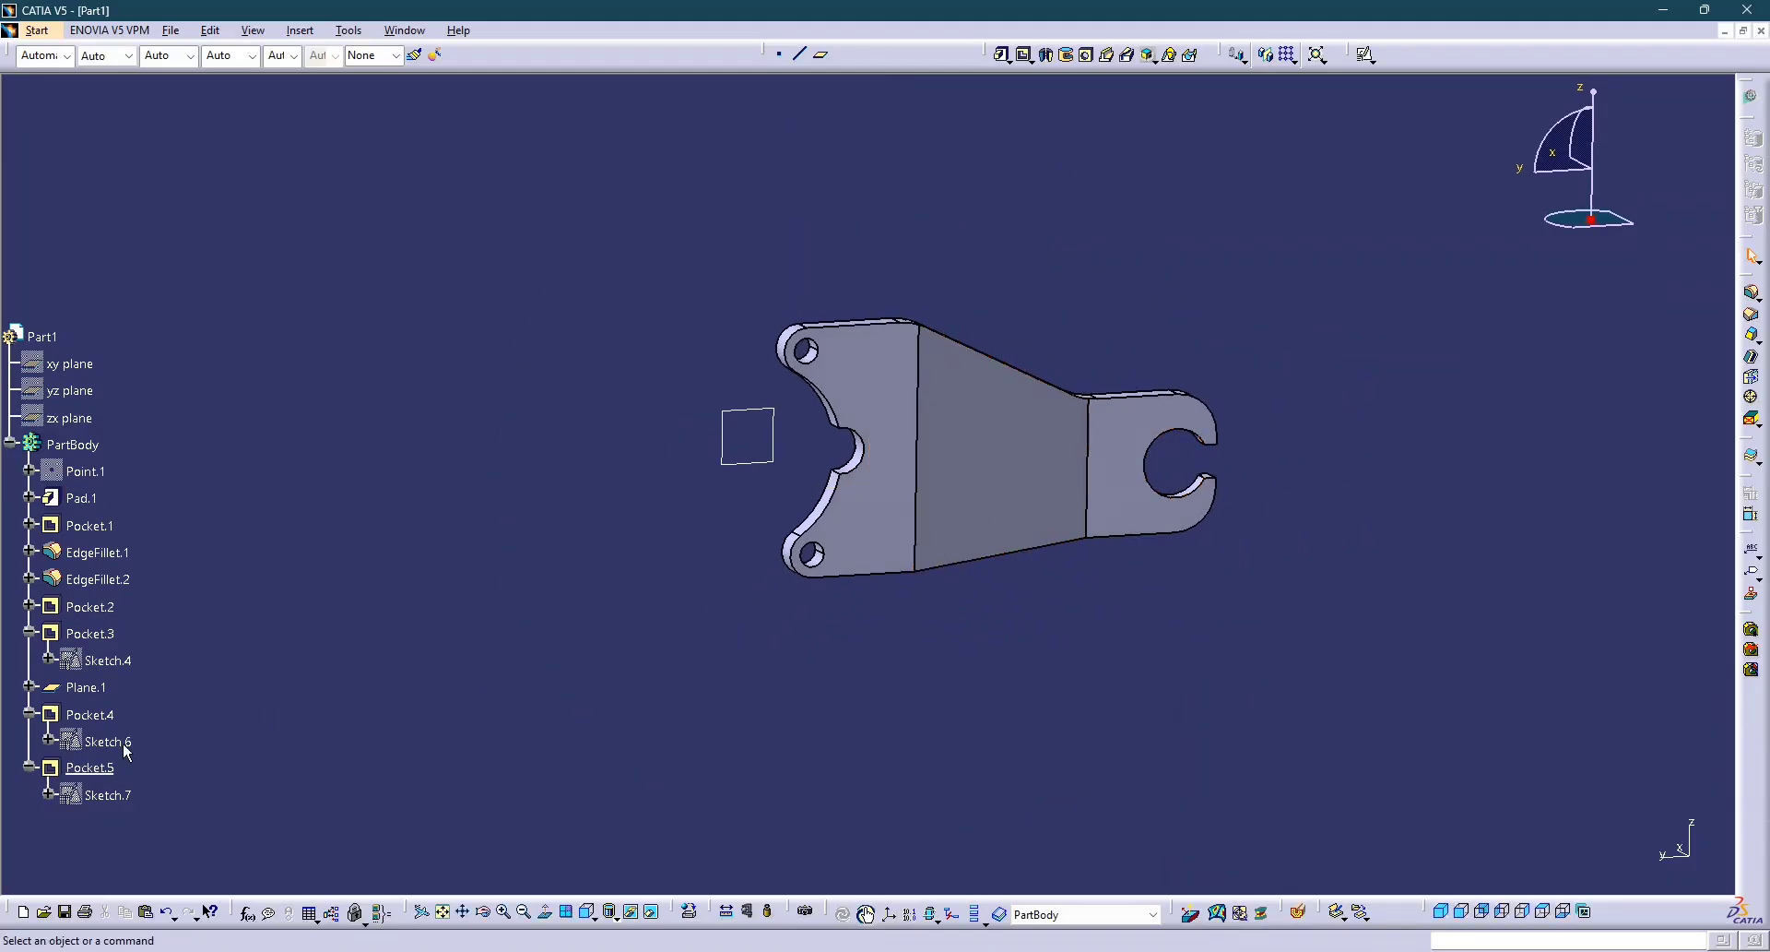
click(29, 715)
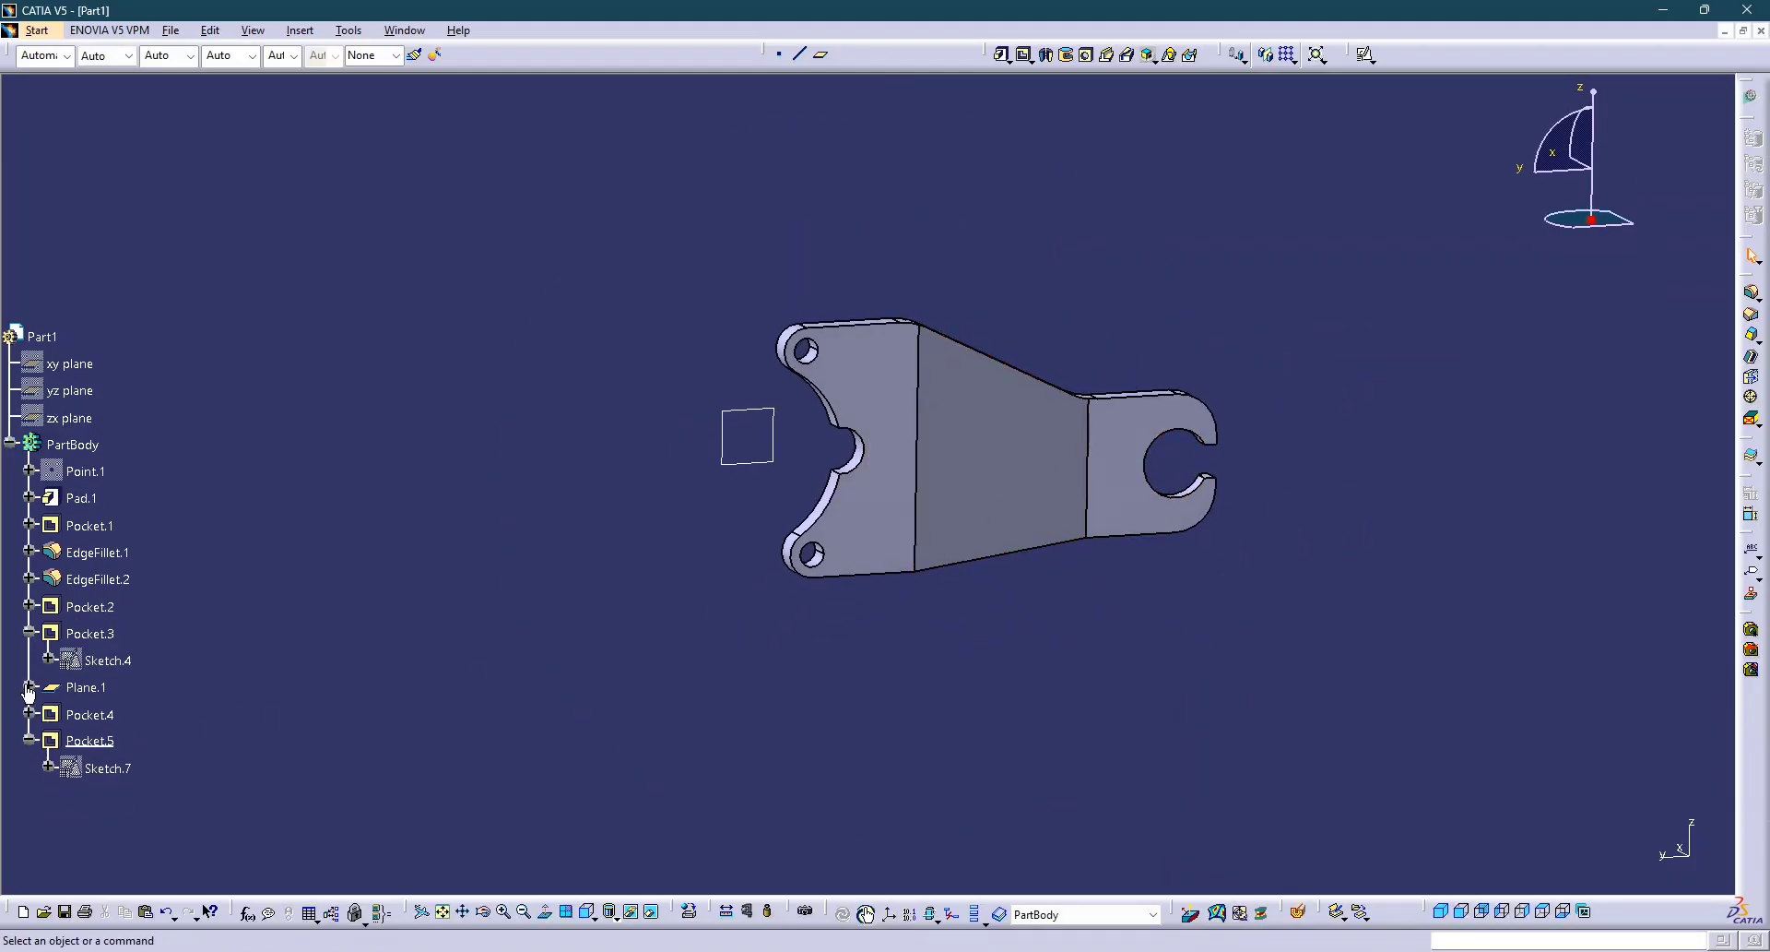
click(30, 633)
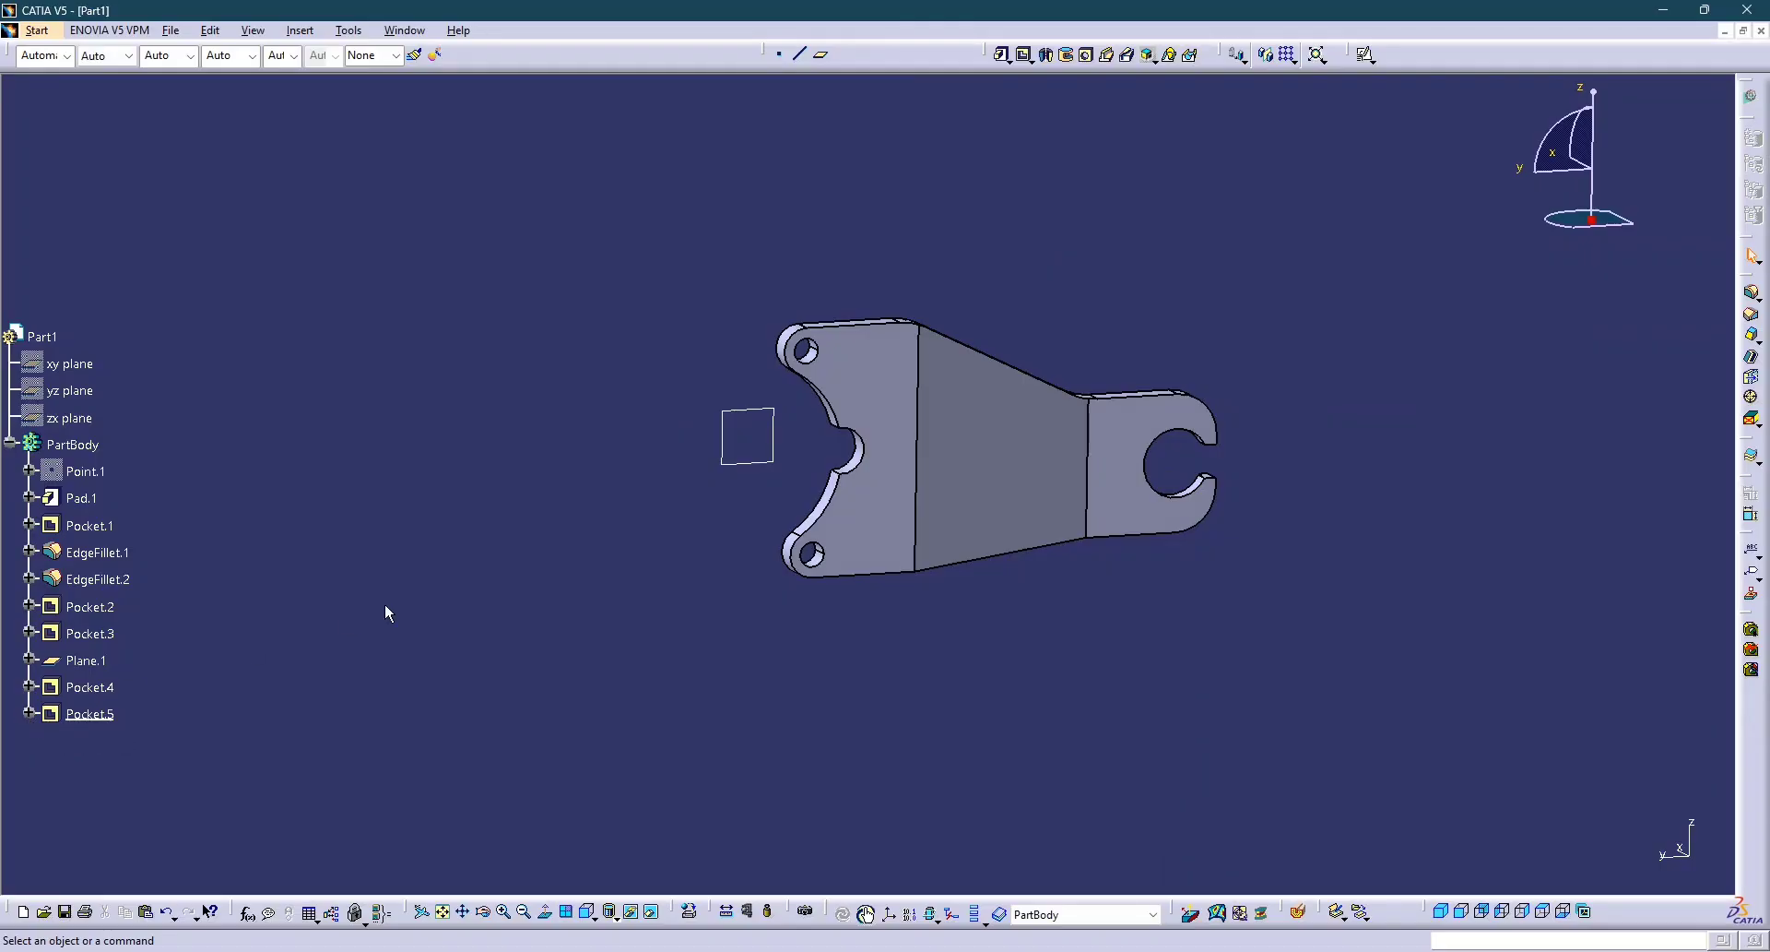
Examine the bracket from its other side and compare it with the photographed drawing's views of the curved and straight ribs.
middle_drag(645, 573, 1279, 522)
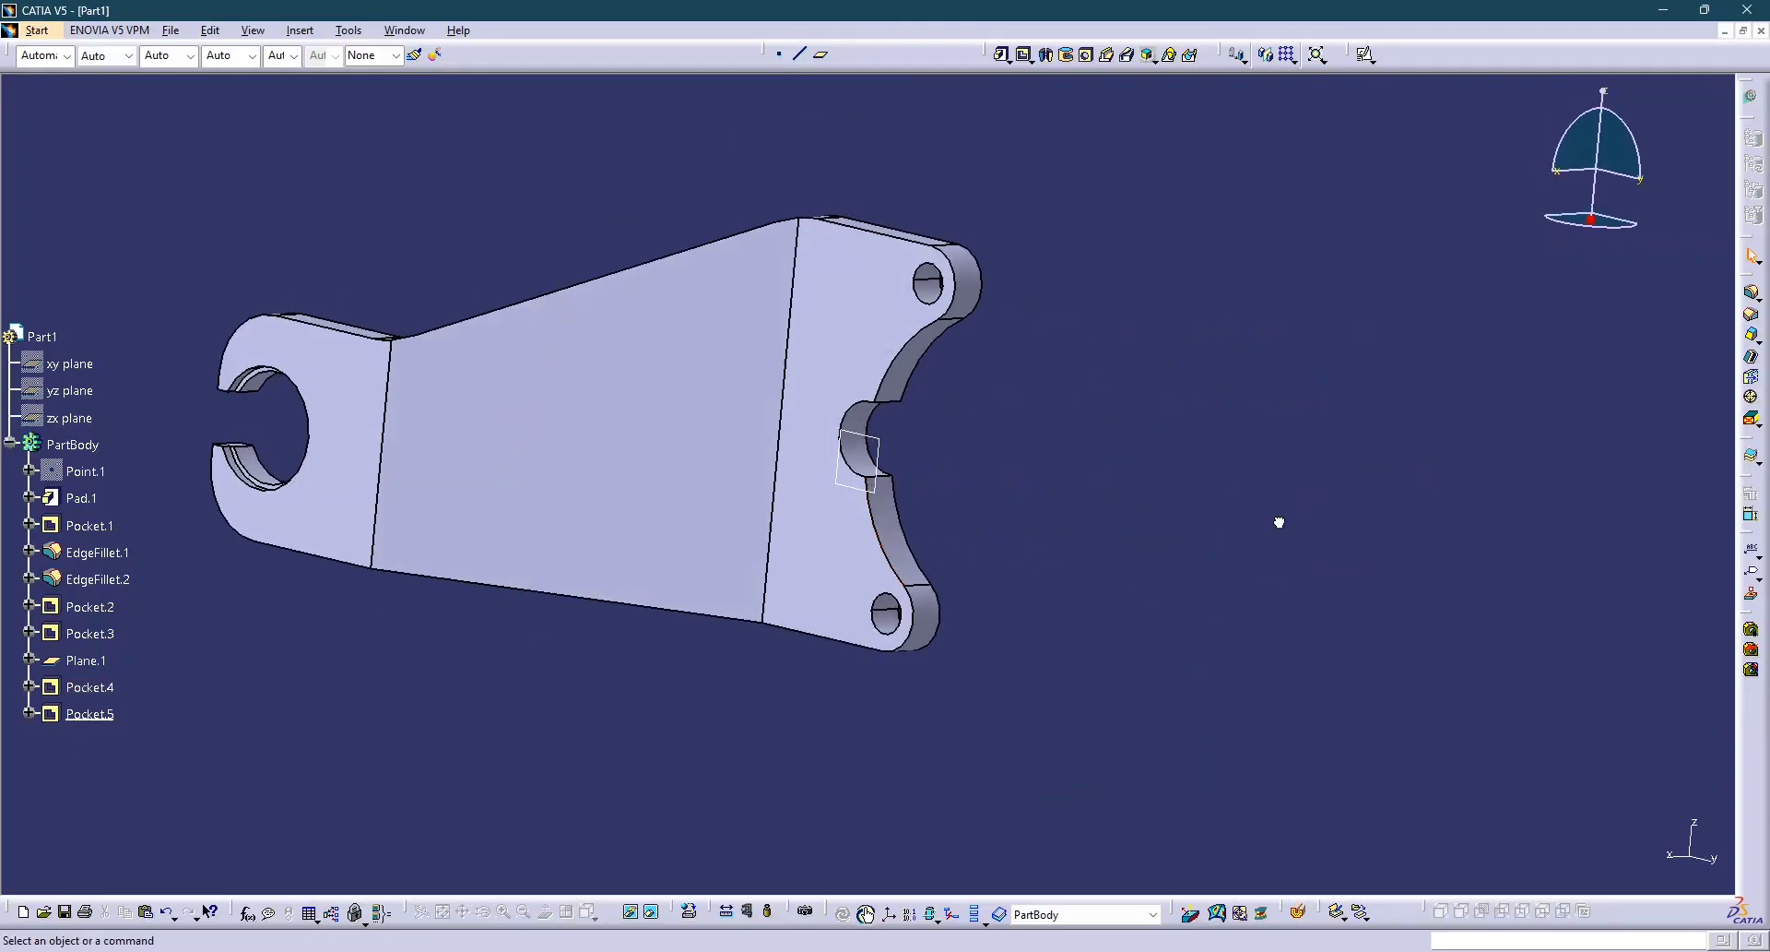
click(588, 911)
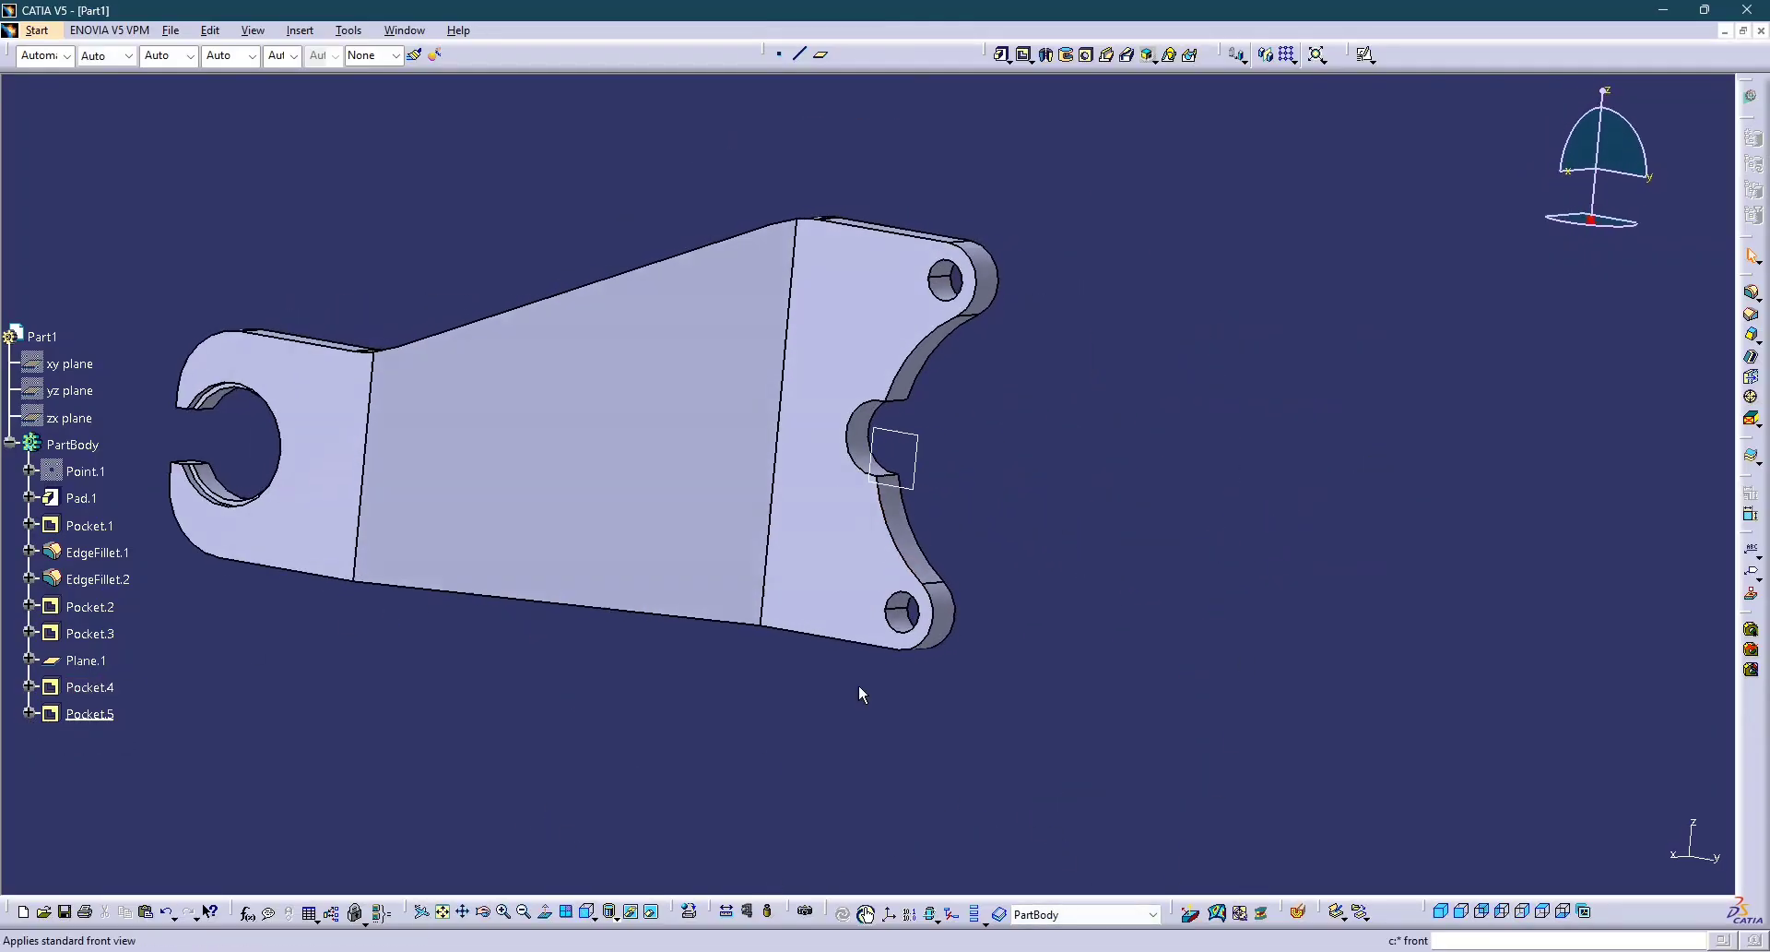
middle_drag(1105, 506, 1040, 484)
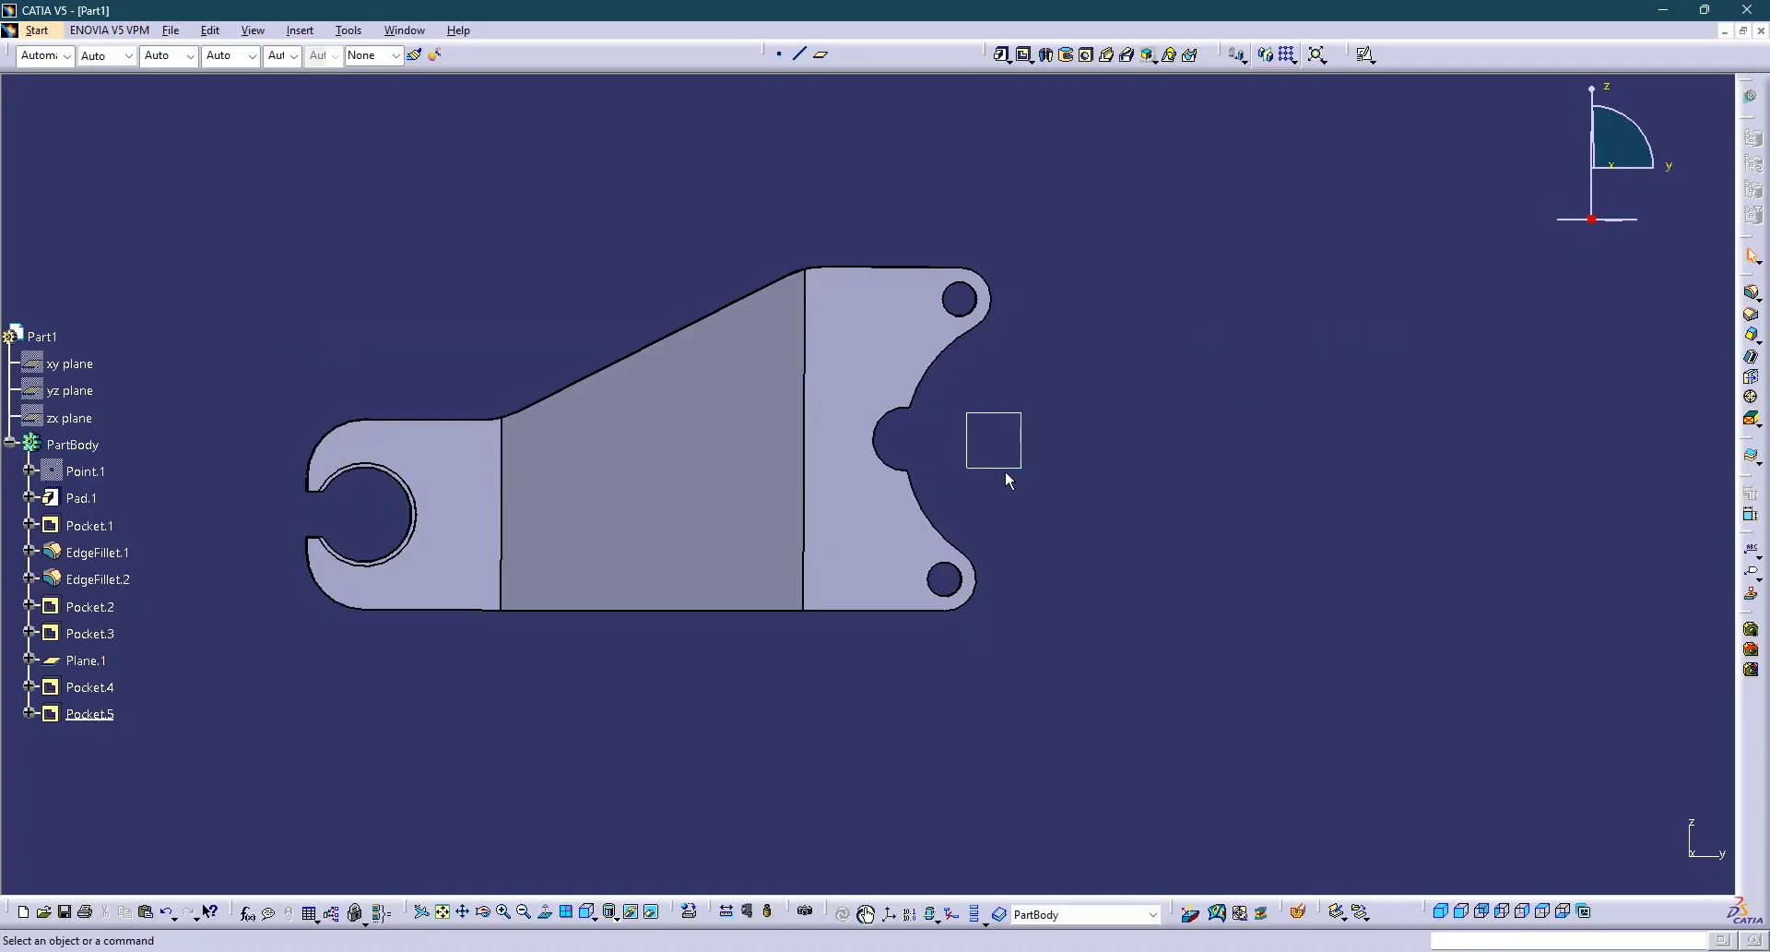
click(1020, 469)
right_click(1012, 469)
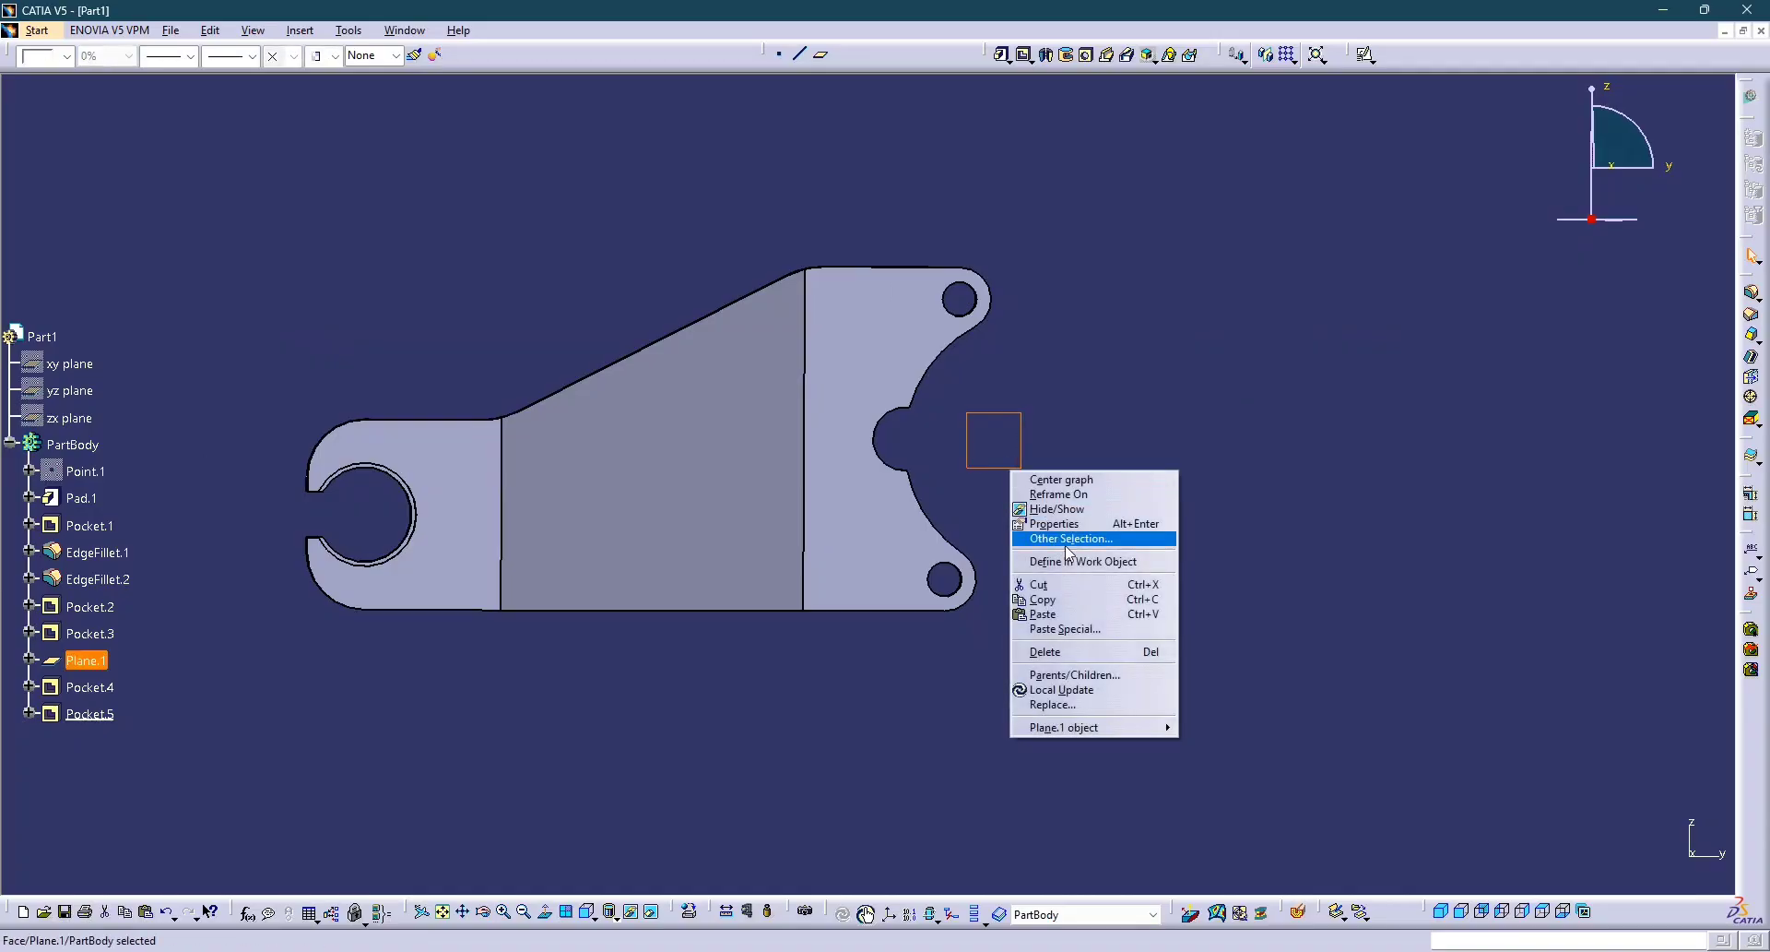
key(Escape)
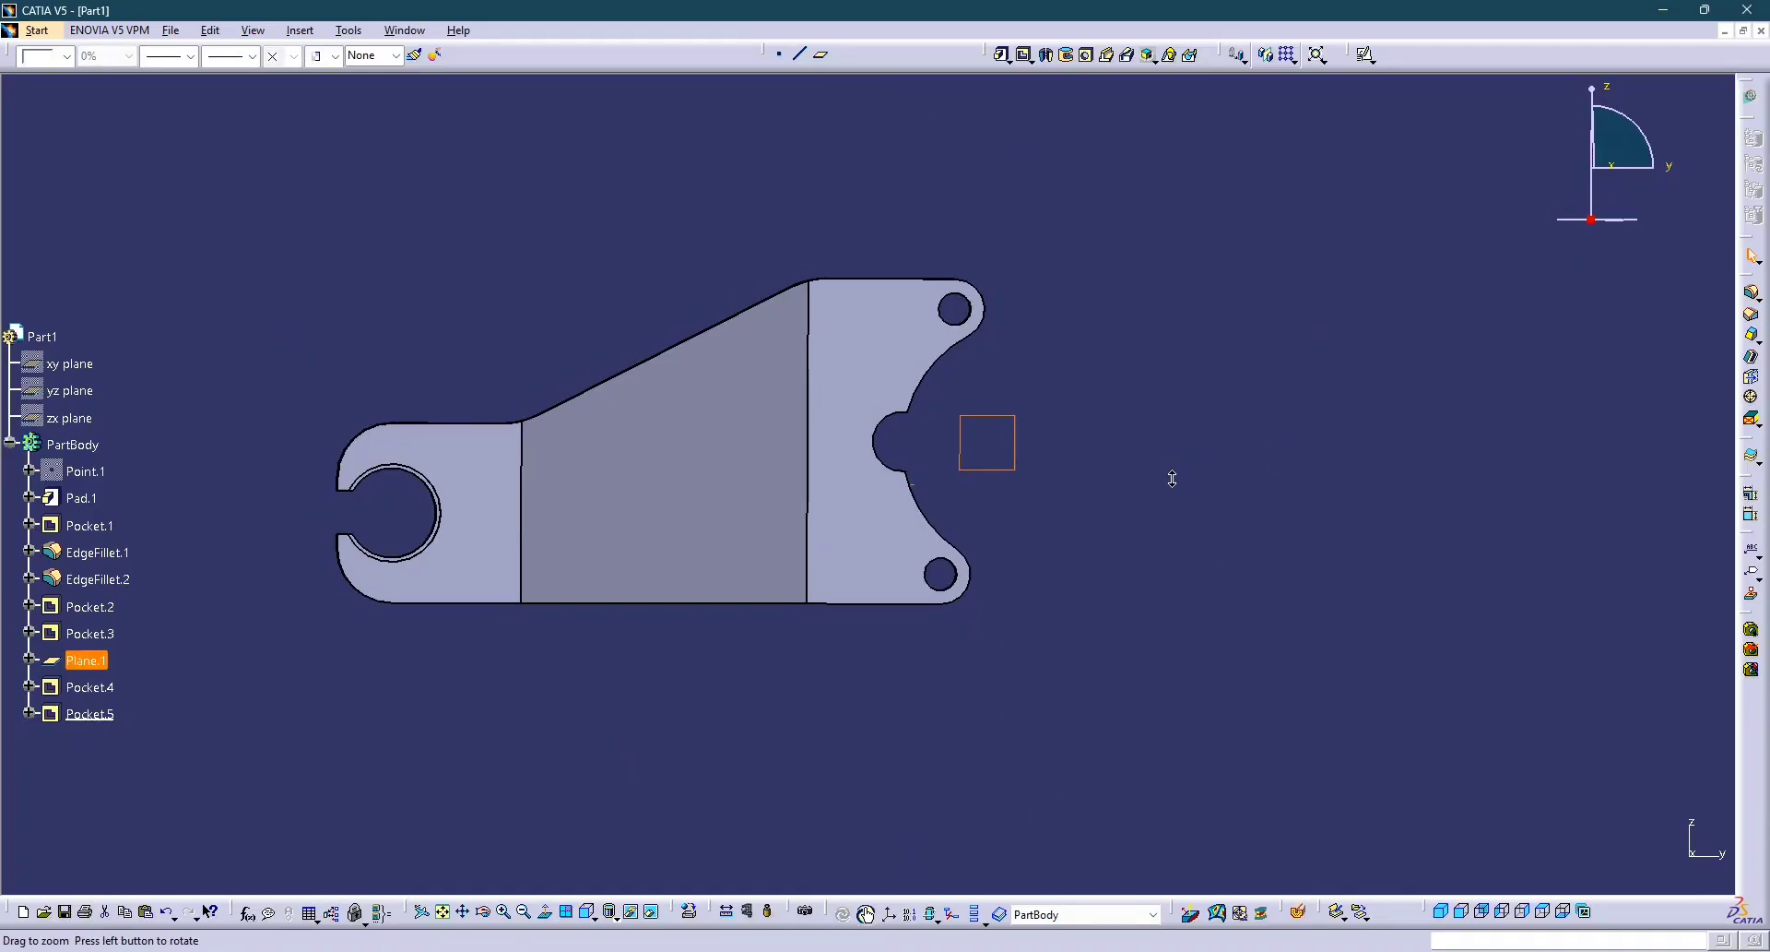
mouse_move(1171, 586)
middle_down()
mouse_move(962, 570)
mouse_move(1025, 660)
mouse_move(966, 592)
middle_up()
middle_drag(959, 560, 1037, 565)
key(alt+Tab)
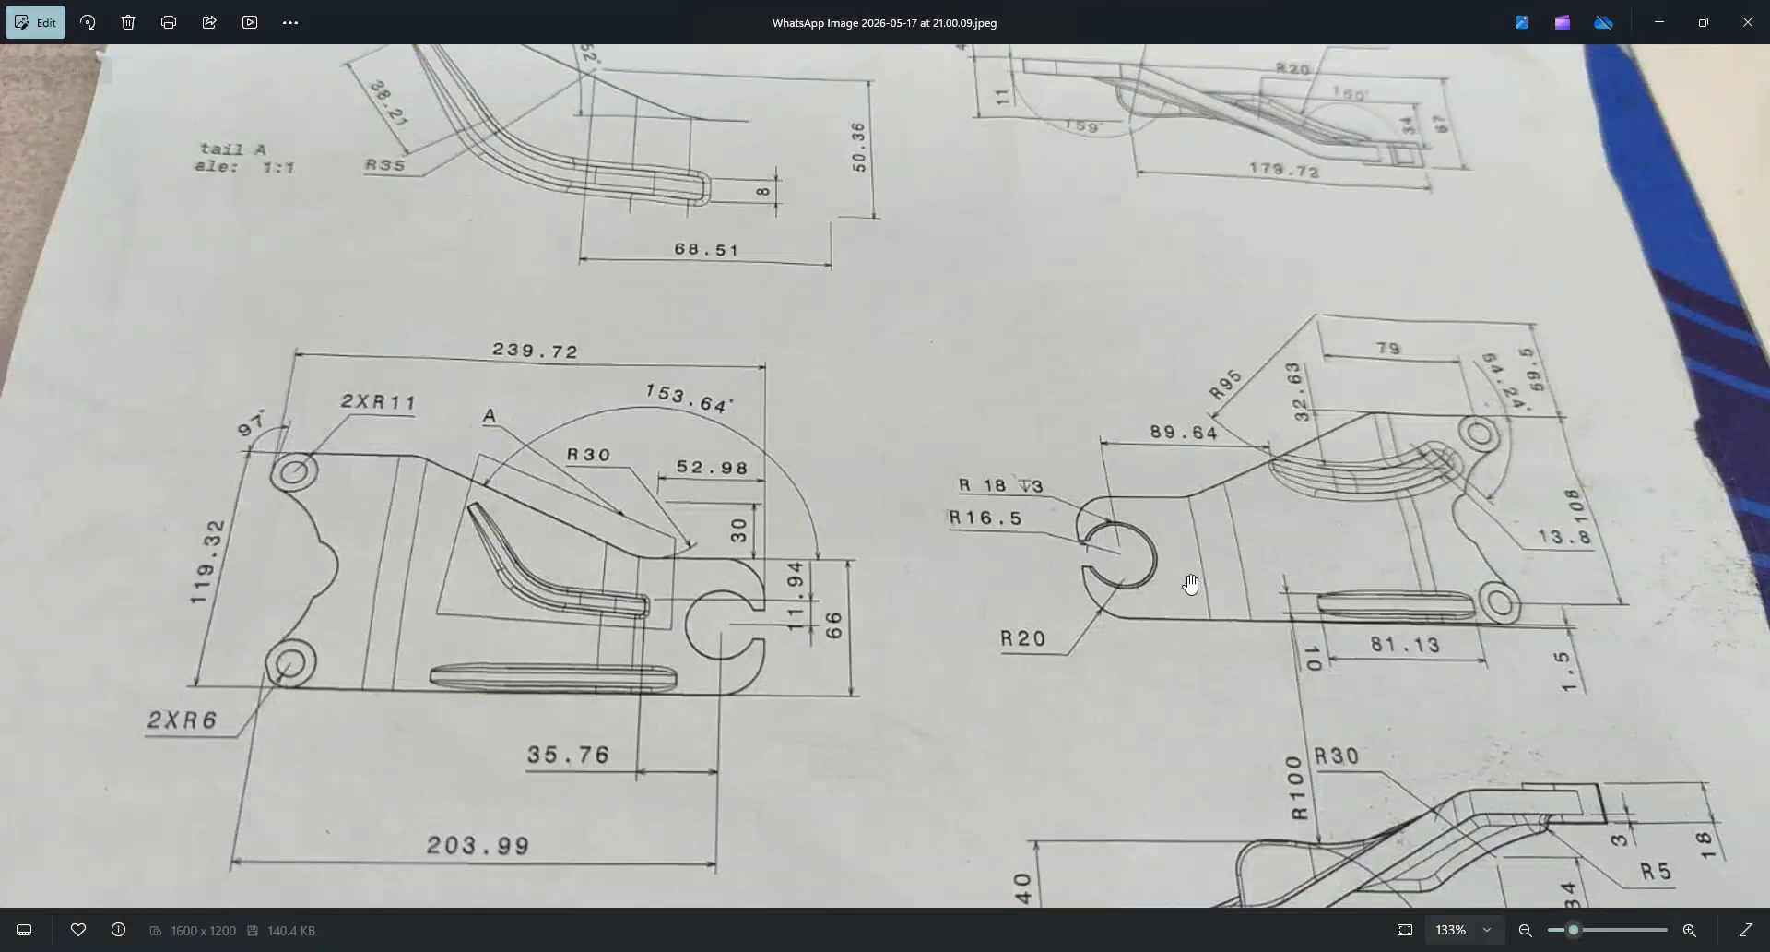
key(alt+Tab)
mouse_move(1087, 425)
middle_down()
mouse_move(1166, 368)
mouse_move(1193, 380)
middle_up()
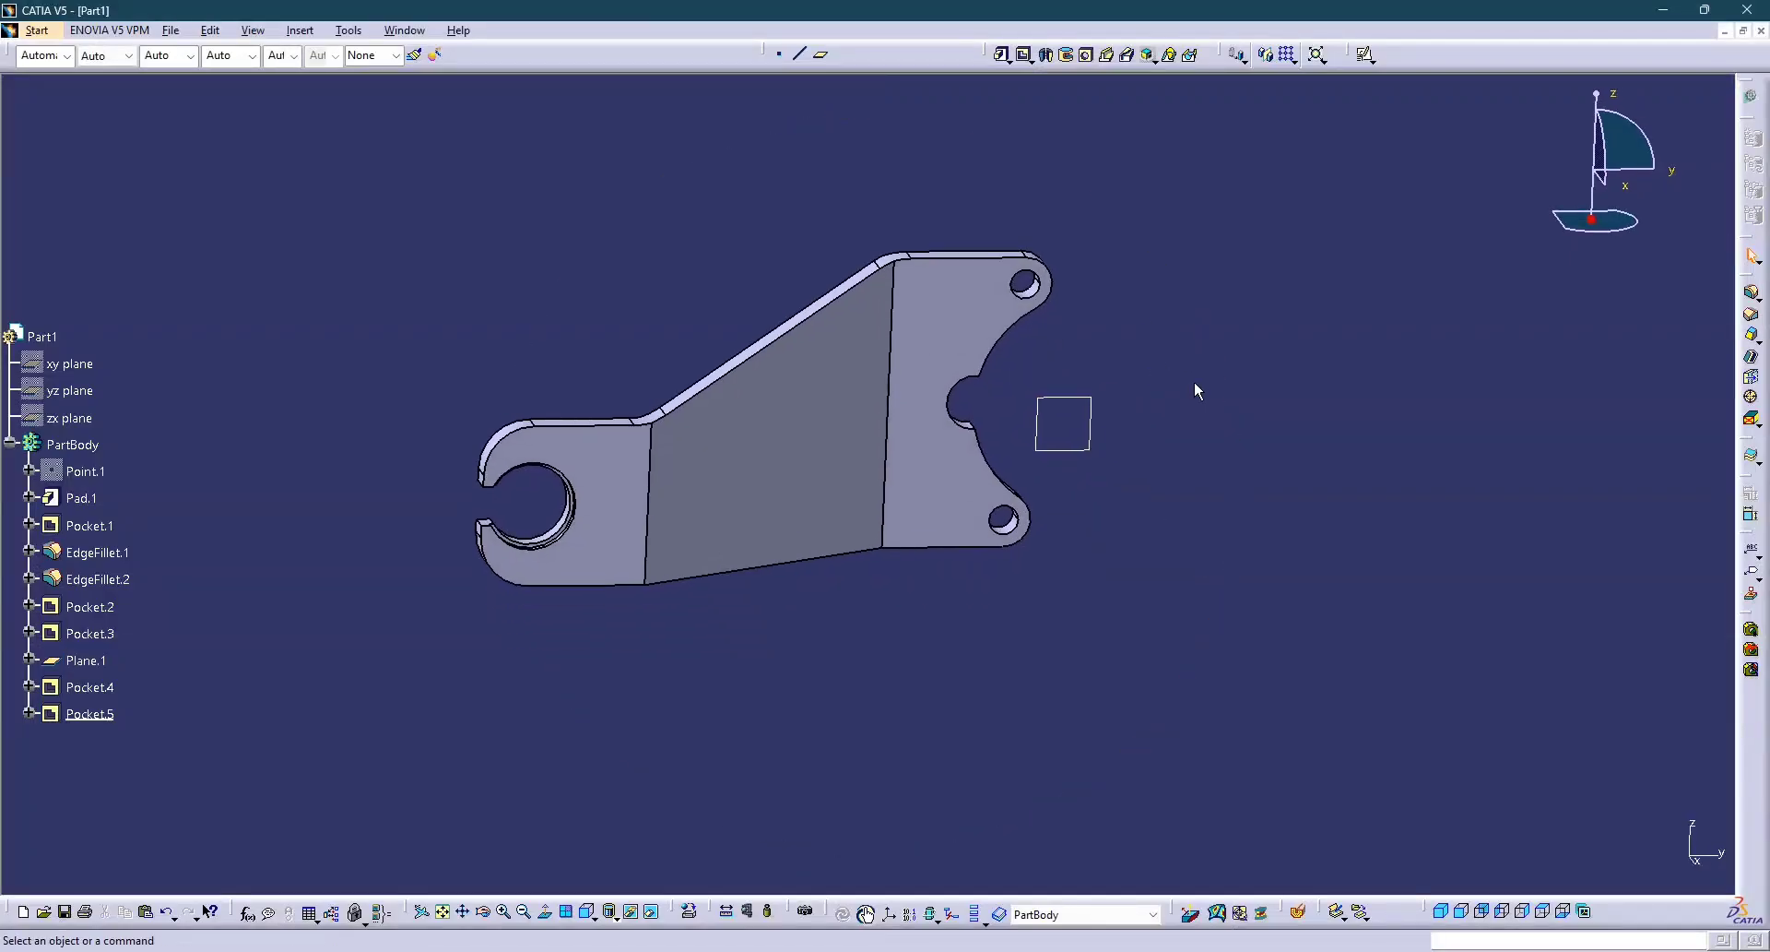
key(alt+Tab)
key(alt+Tab)
key(alt+Tab)
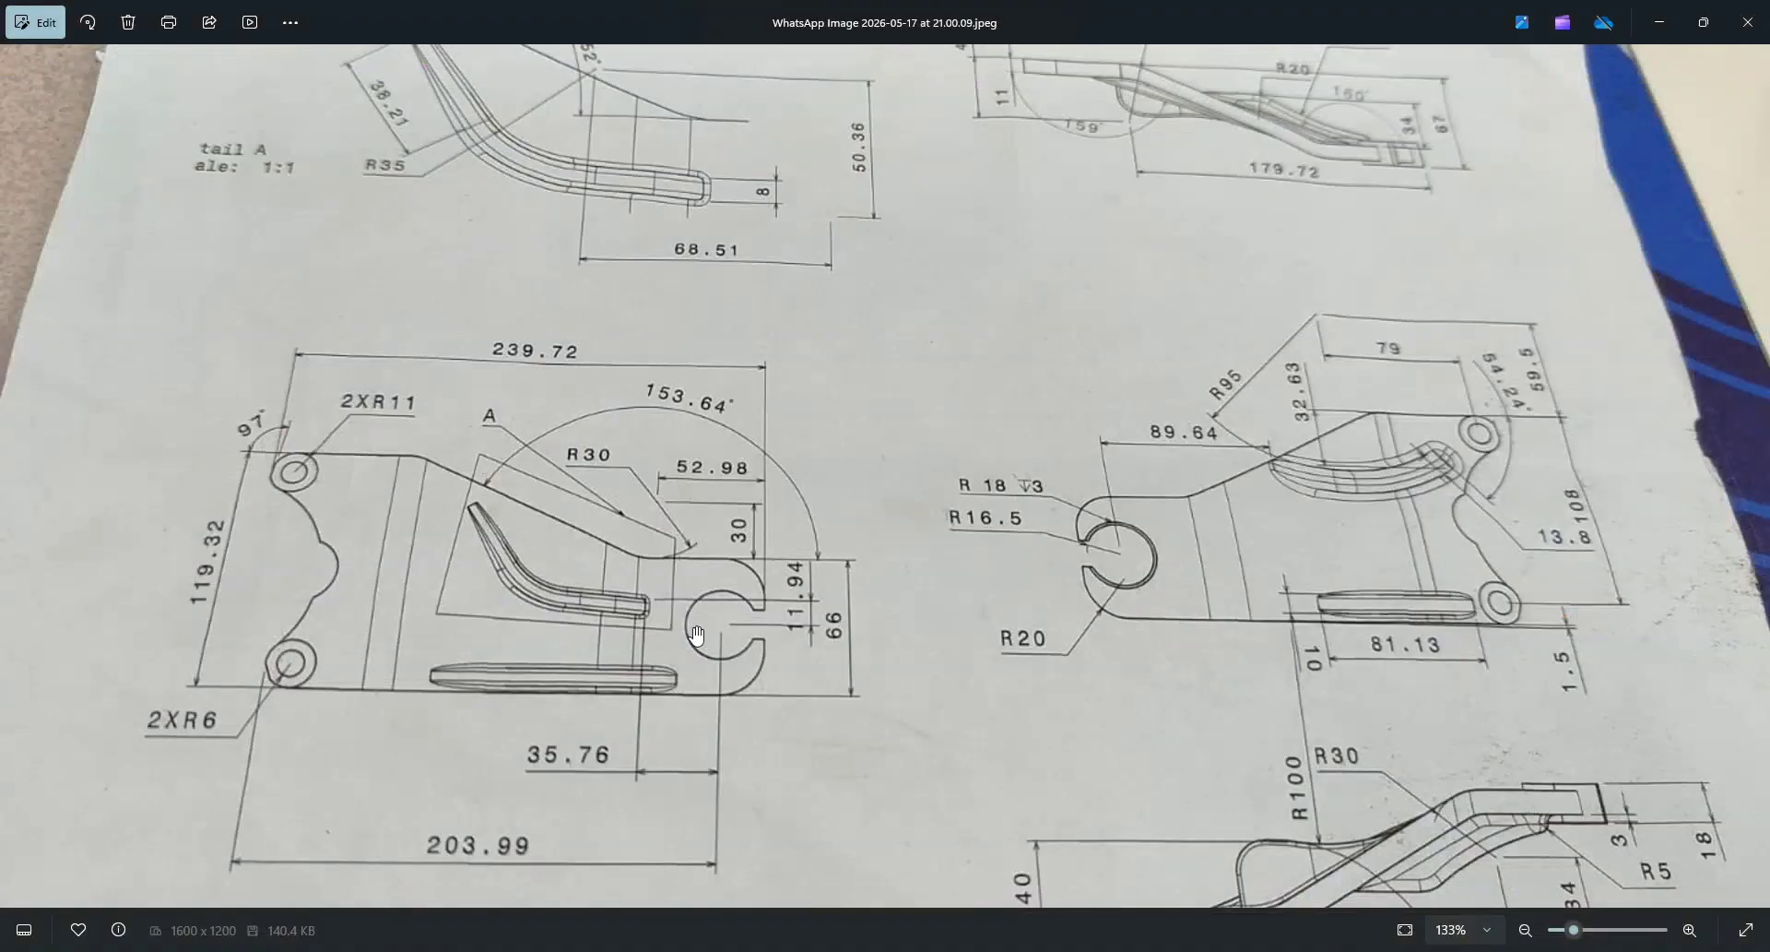
Open the positioned sketch on Plane.1 with its horizontal direction reversed.
key(alt+Tab)
click(1365, 55)
click(1091, 431)
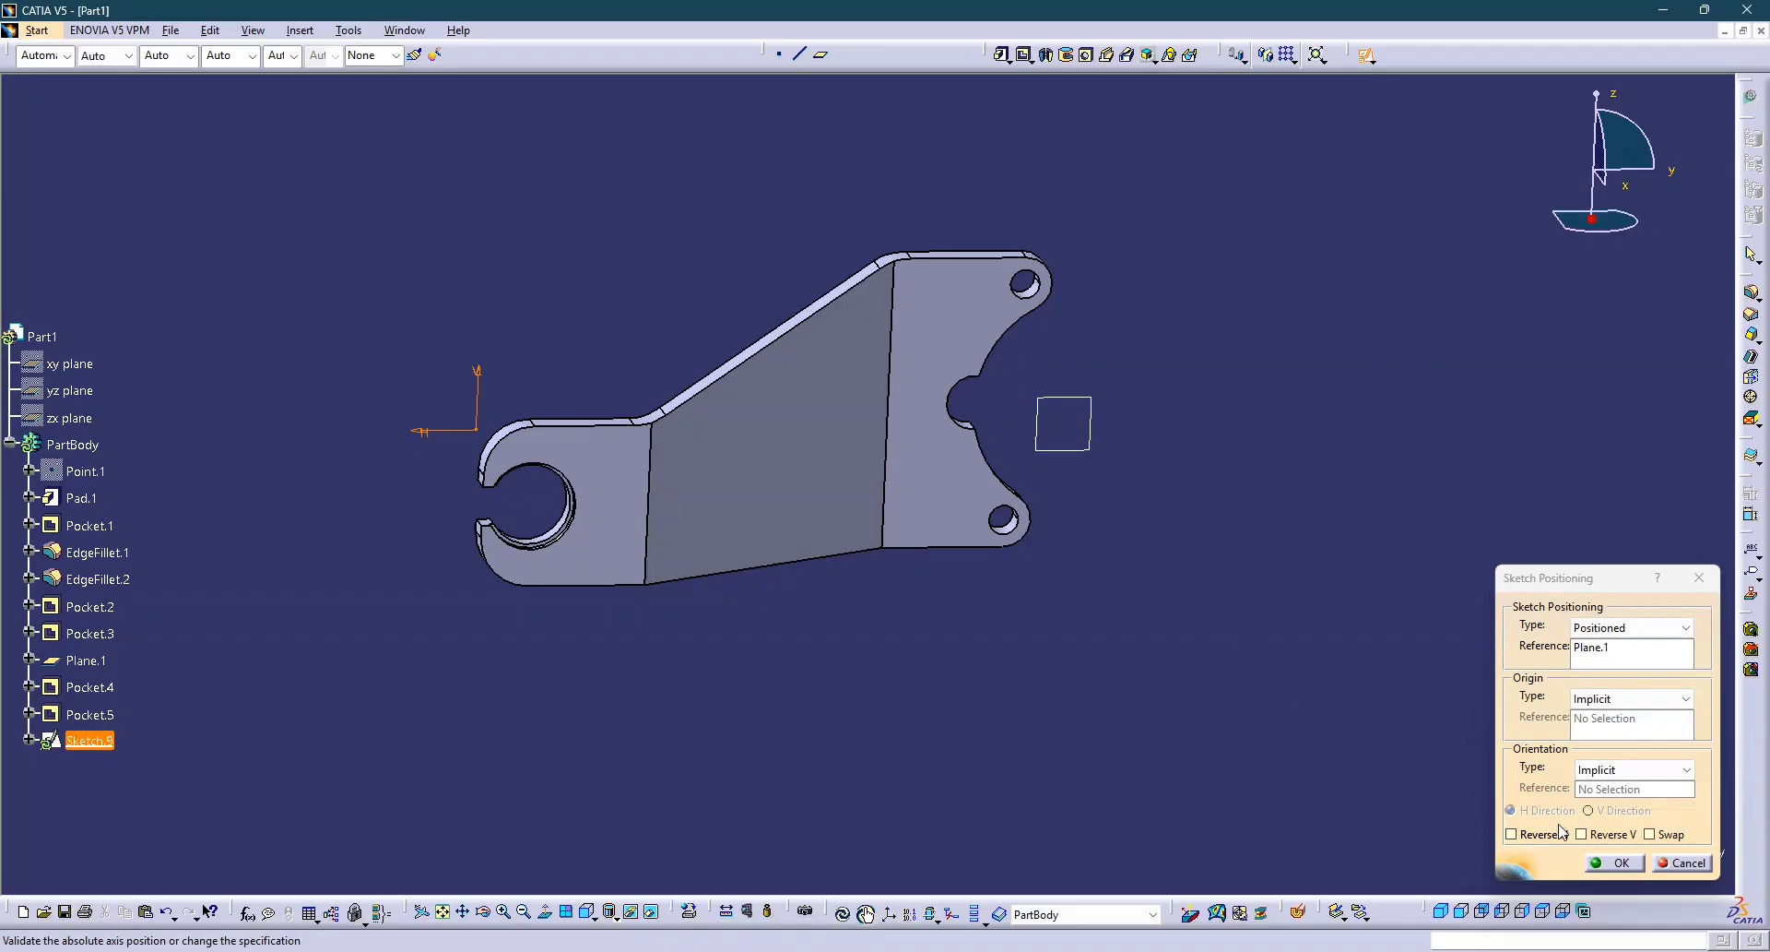
click(1537, 836)
click(1623, 872)
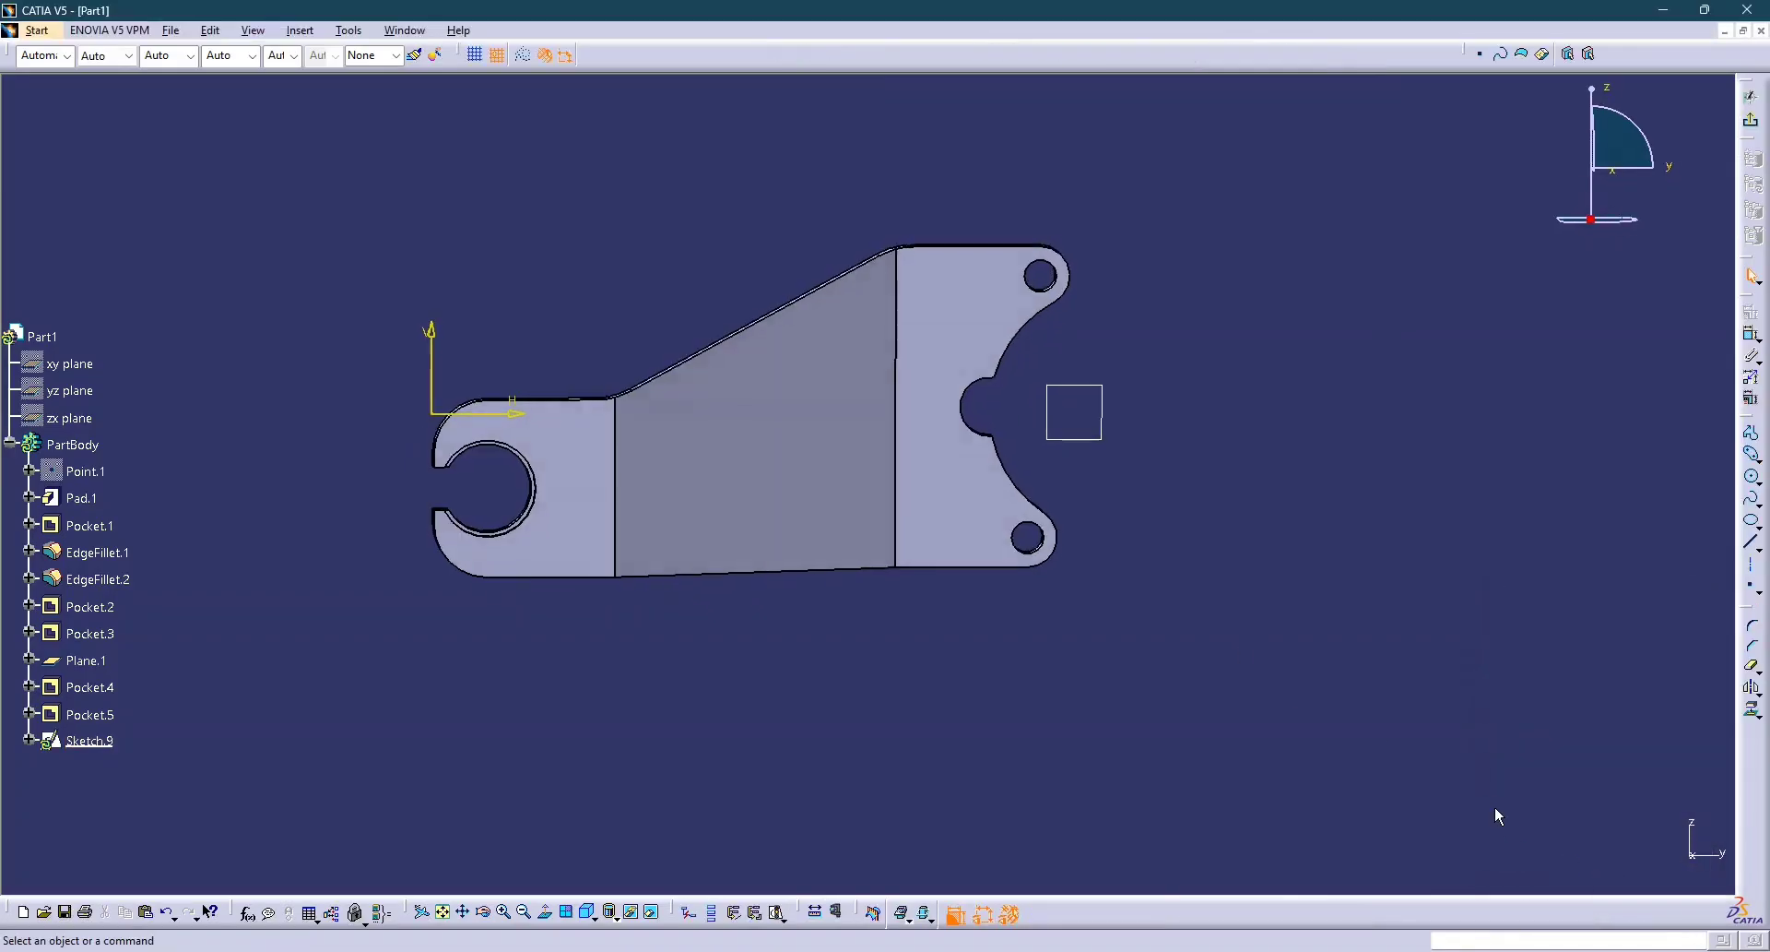
Draw an arc of about 54 mm radius across the upper sloped edge, centred above the bracket and curving downward.
ctrl+middle_drag(1119, 577, 1121, 555)
middle_drag(1122, 584, 1138, 663)
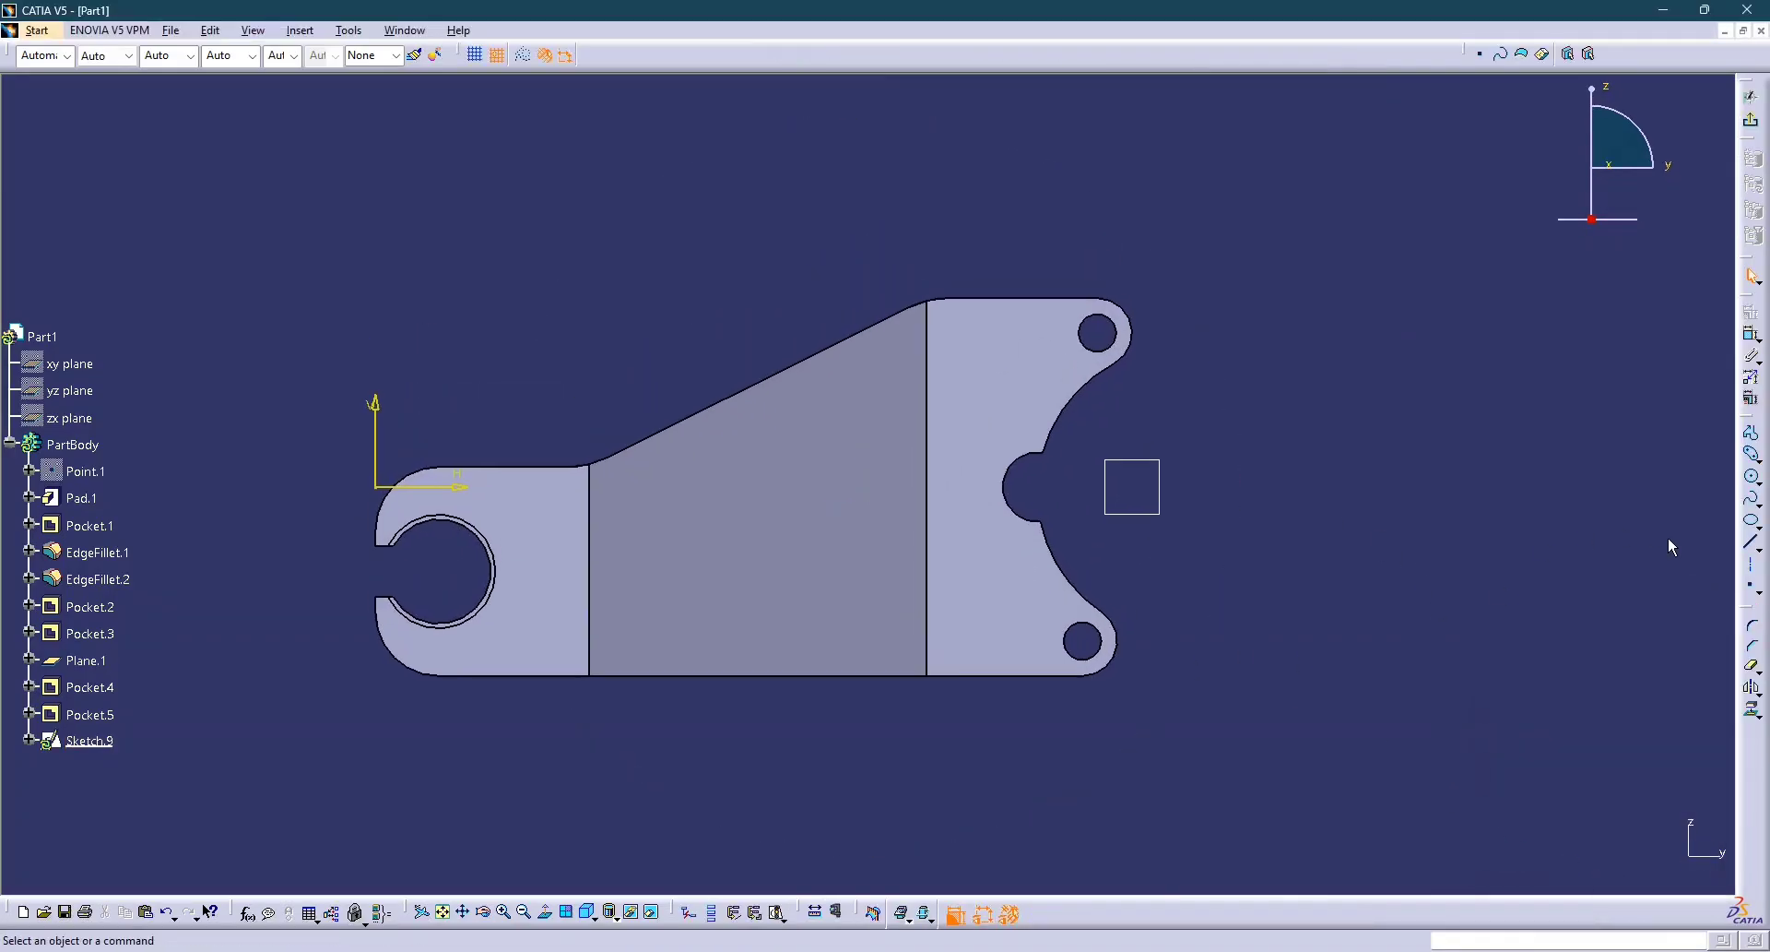
click(1759, 483)
click(1596, 533)
click(1760, 482)
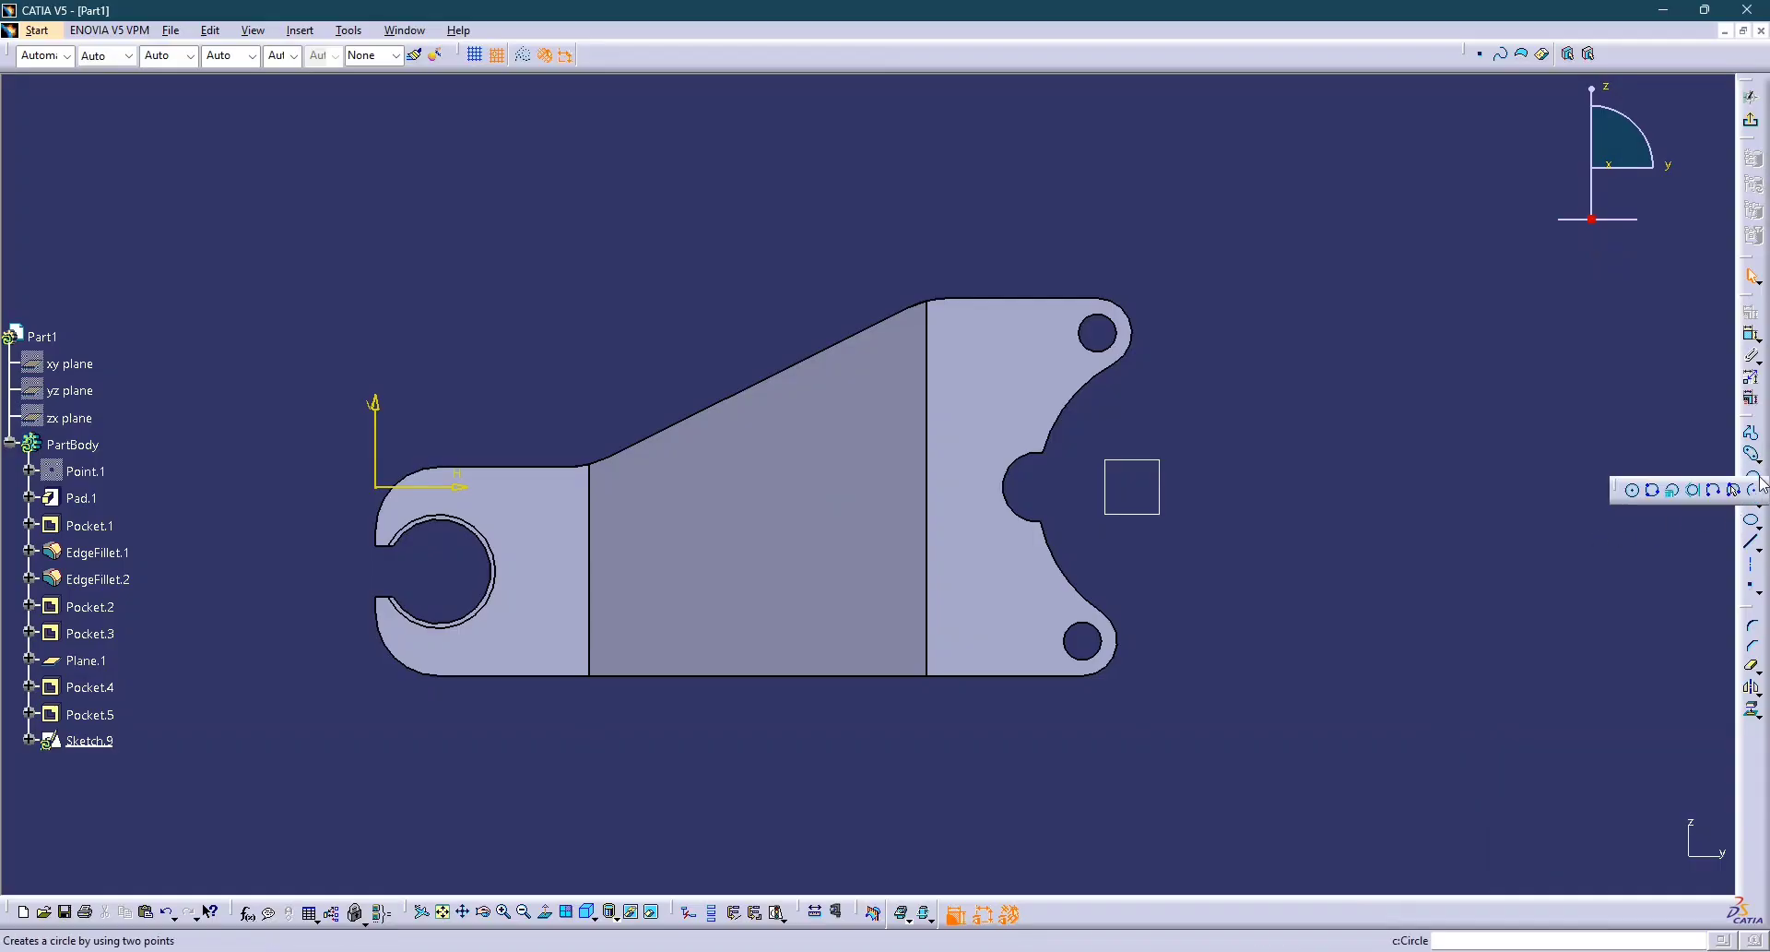
click(1754, 492)
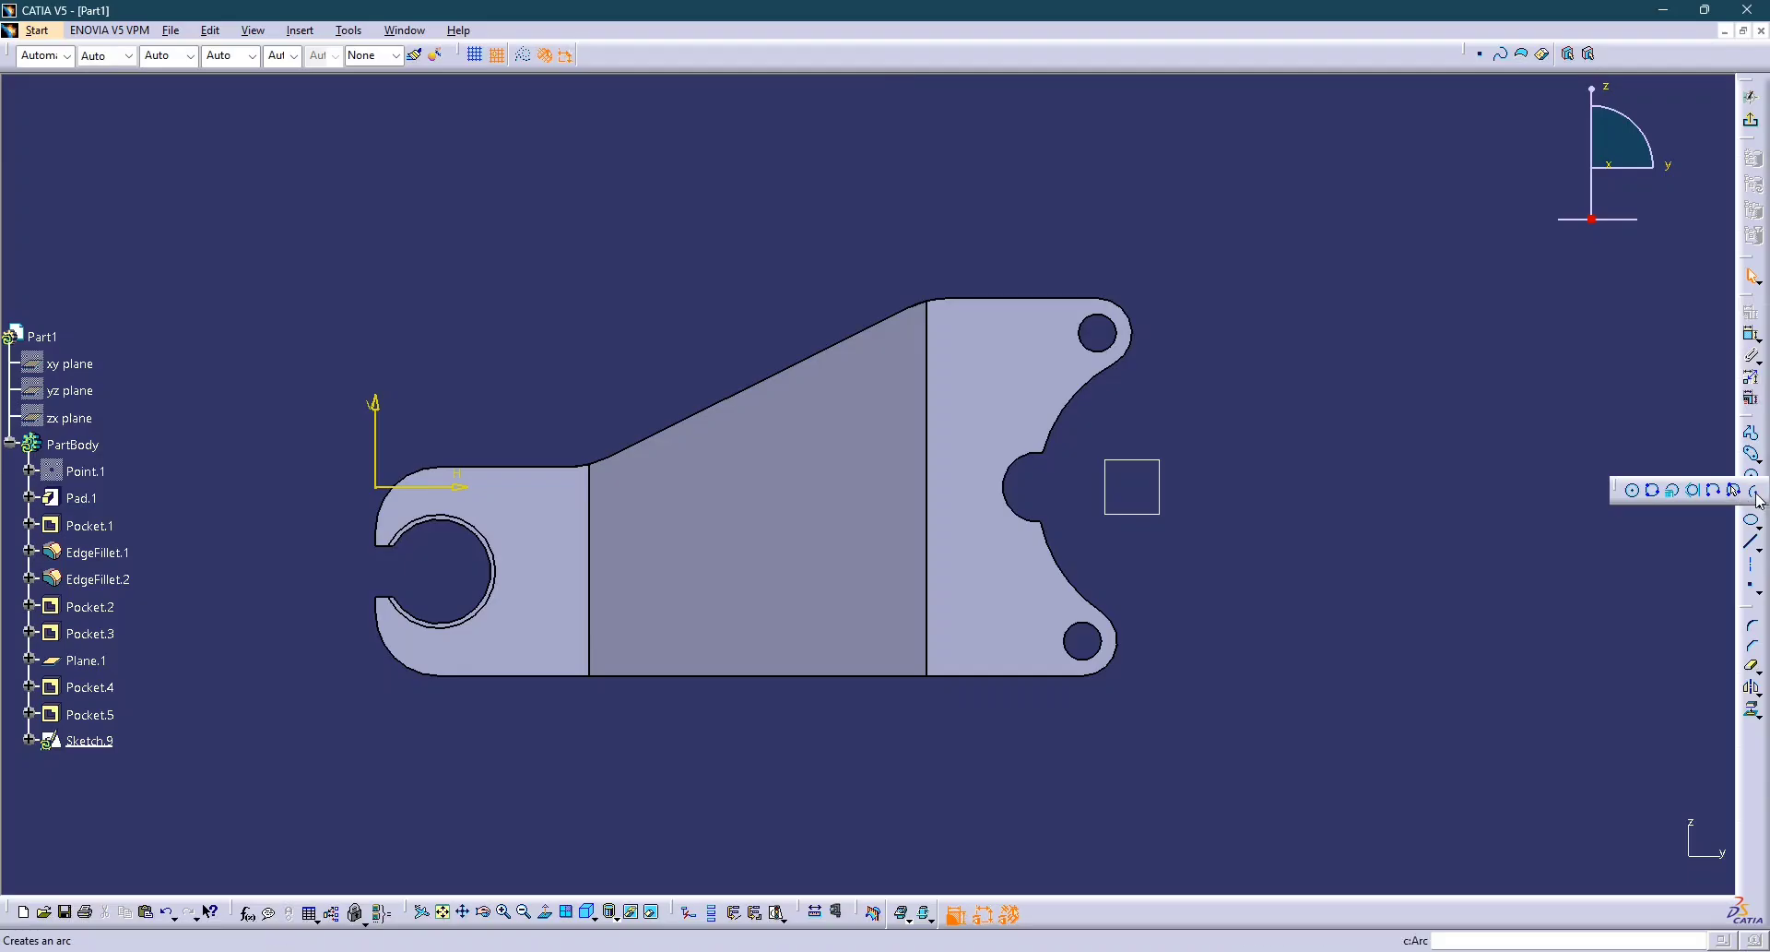
click(955, 214)
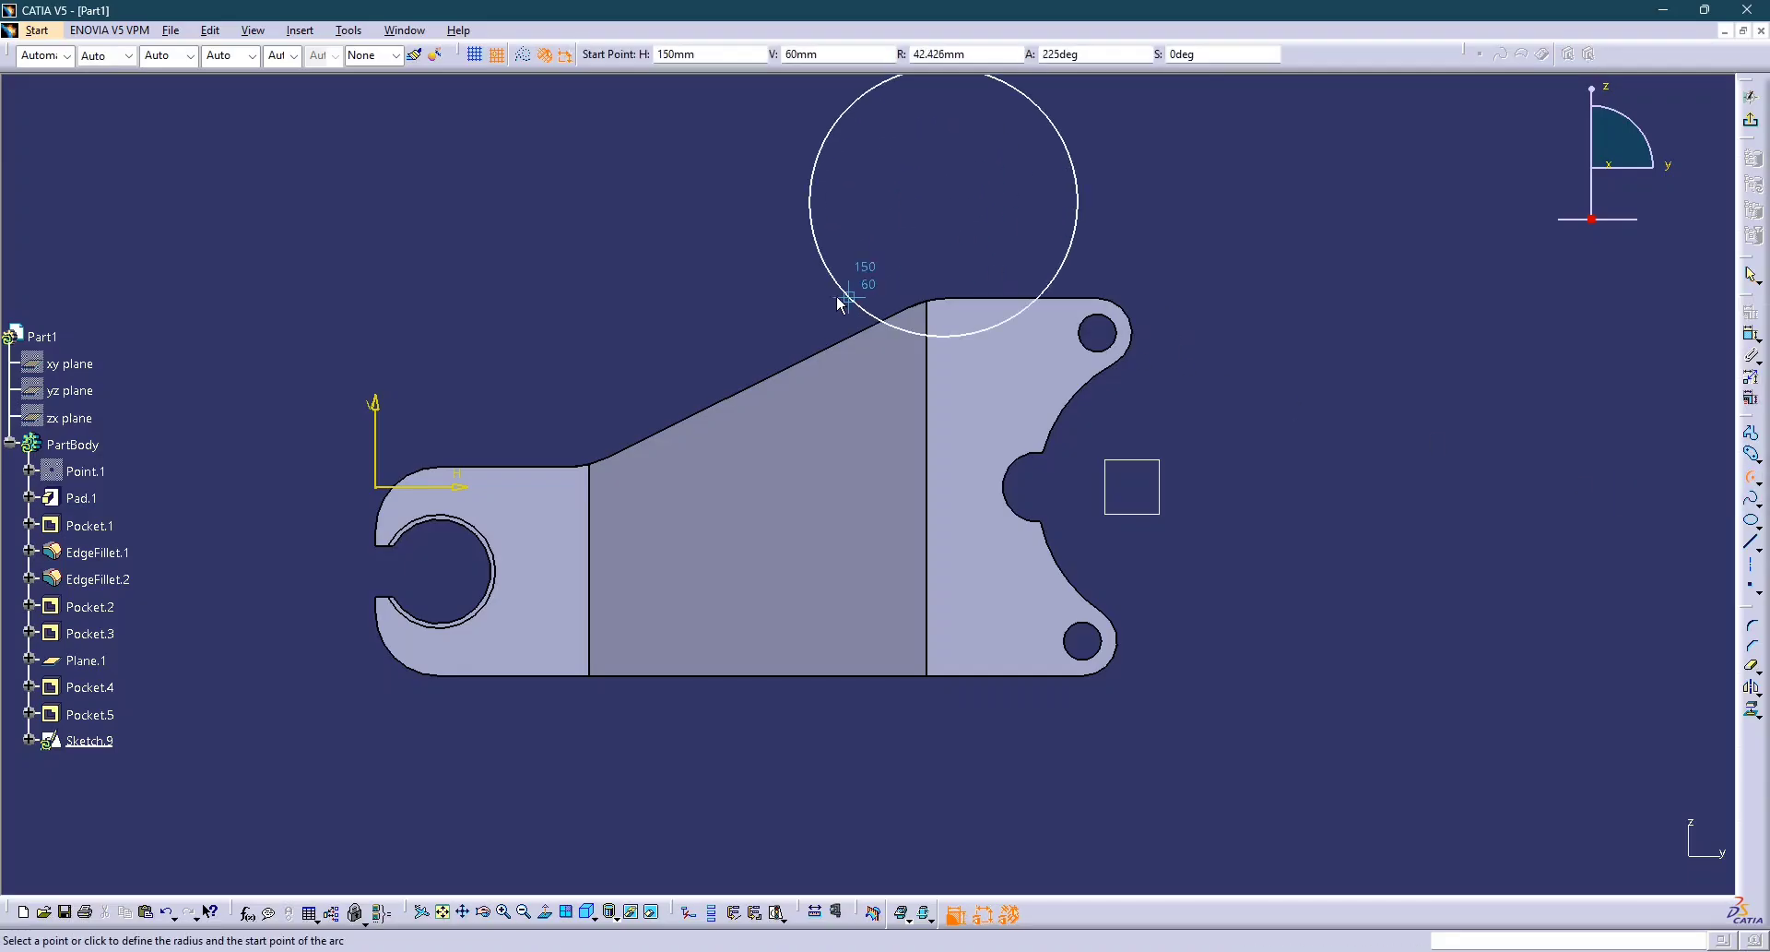
click(1026, 374)
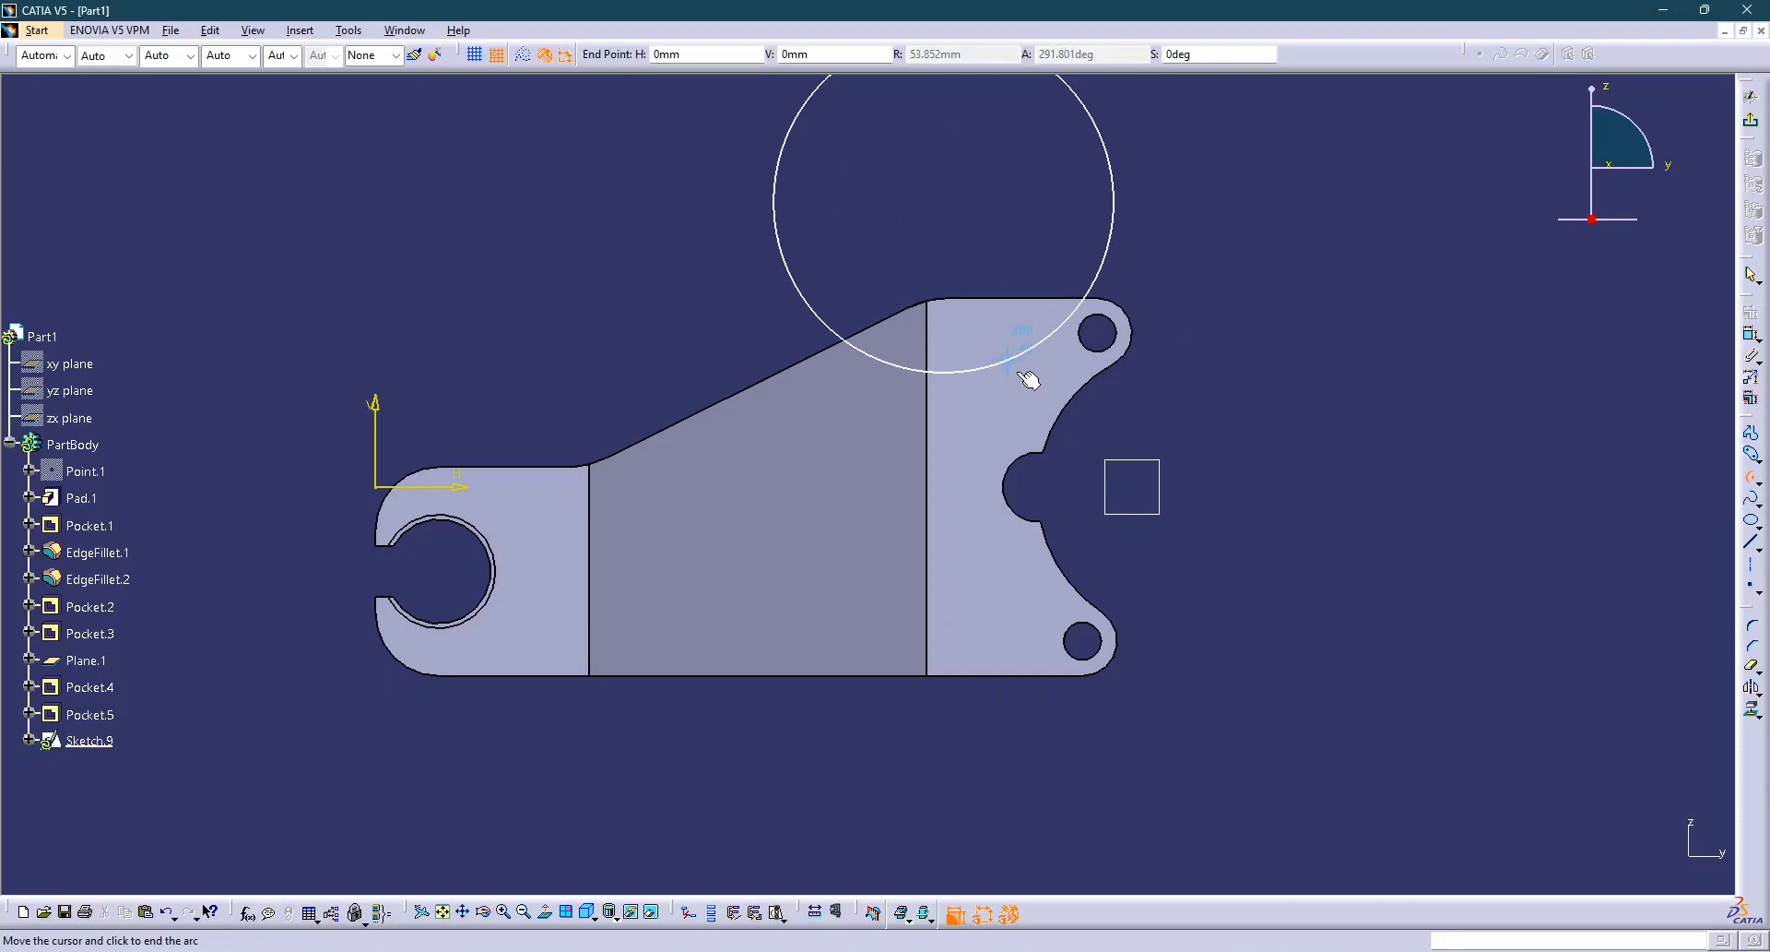
click(800, 323)
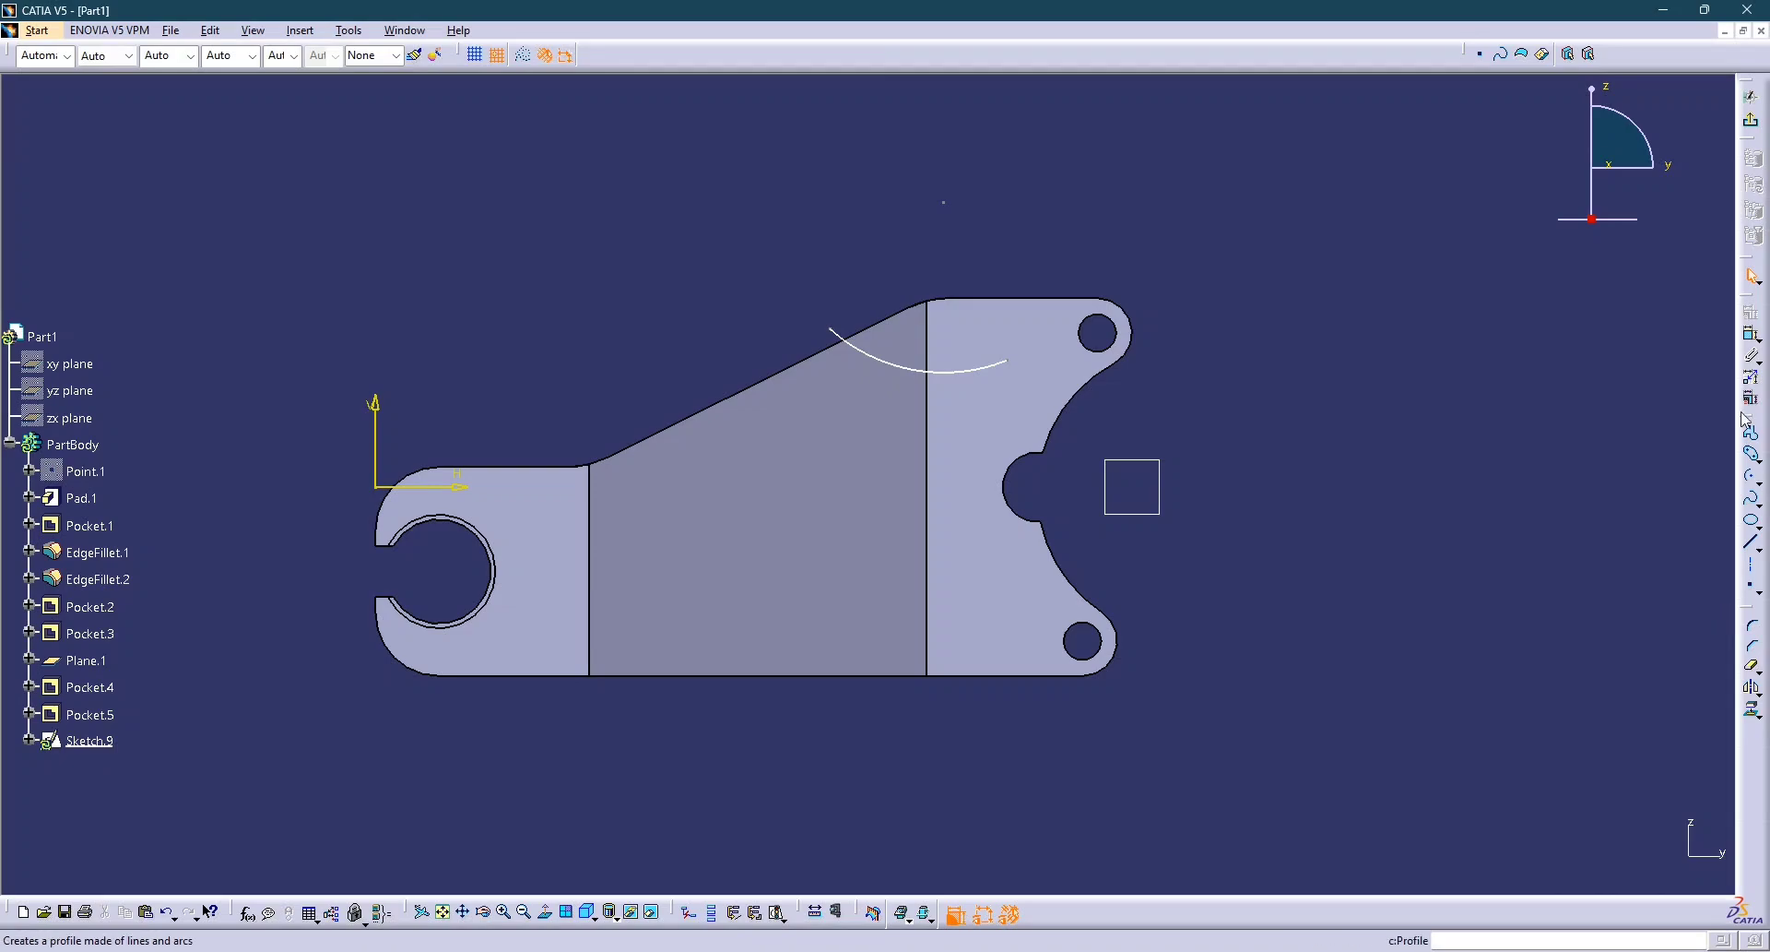
Dimension the arc's radius and set it to 95 mm.
click(882, 362)
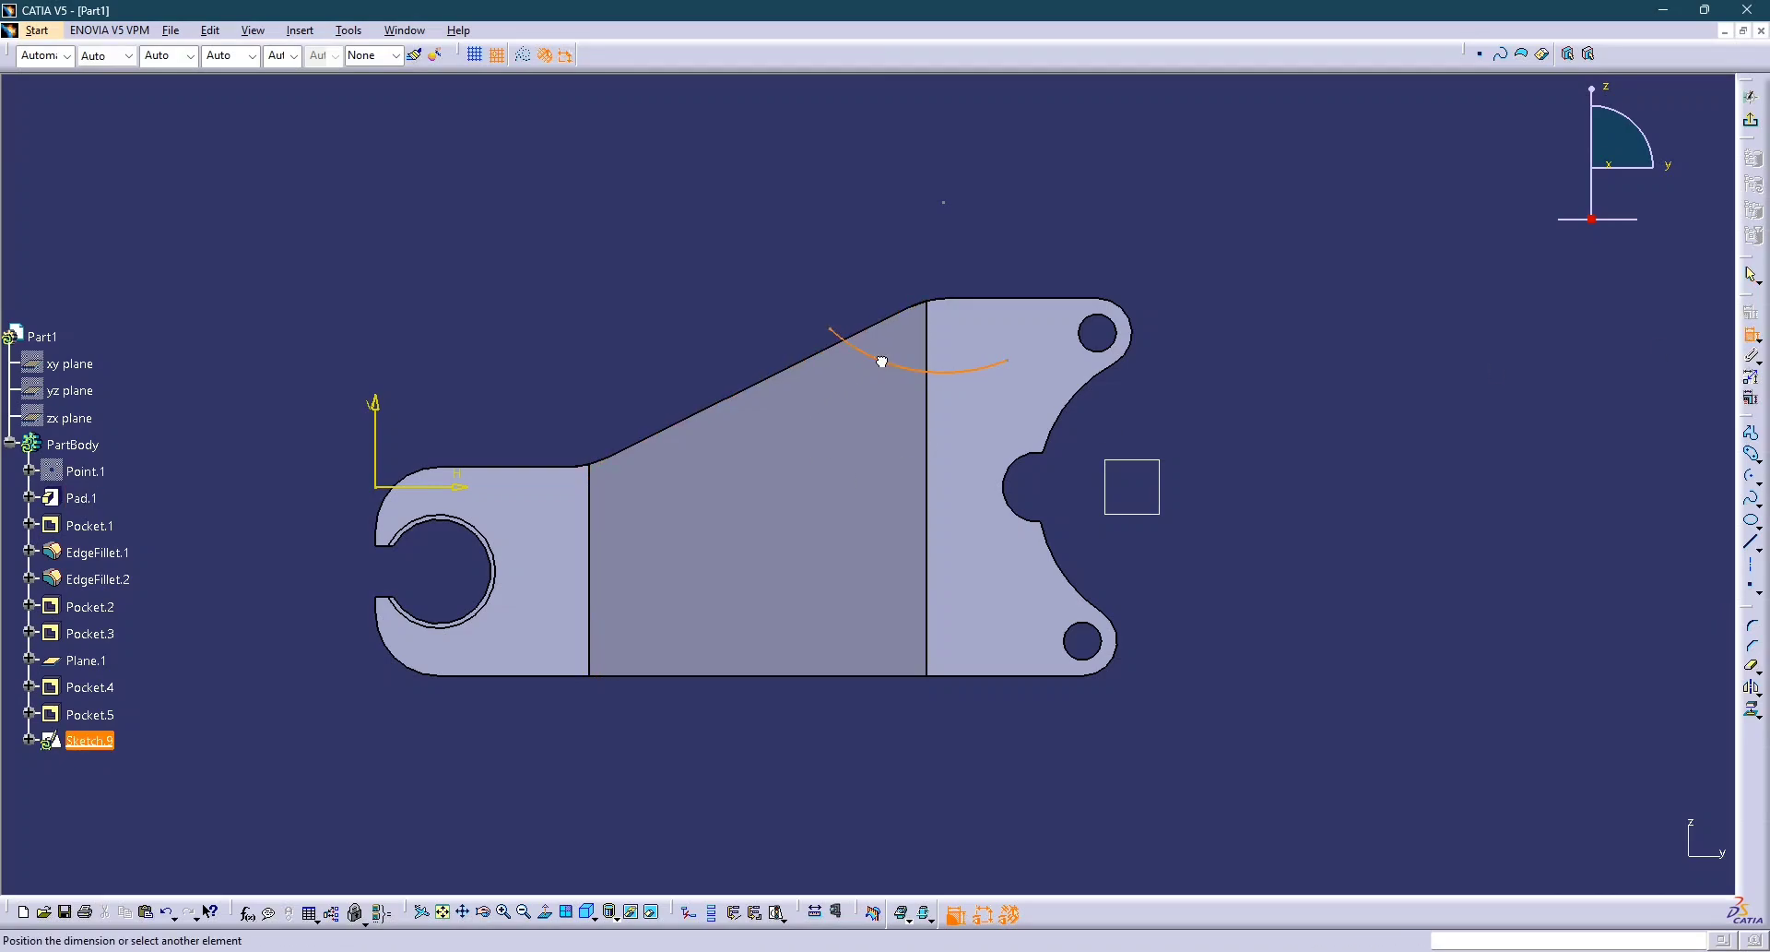
click(829, 341)
double_click(828, 328)
text(9)
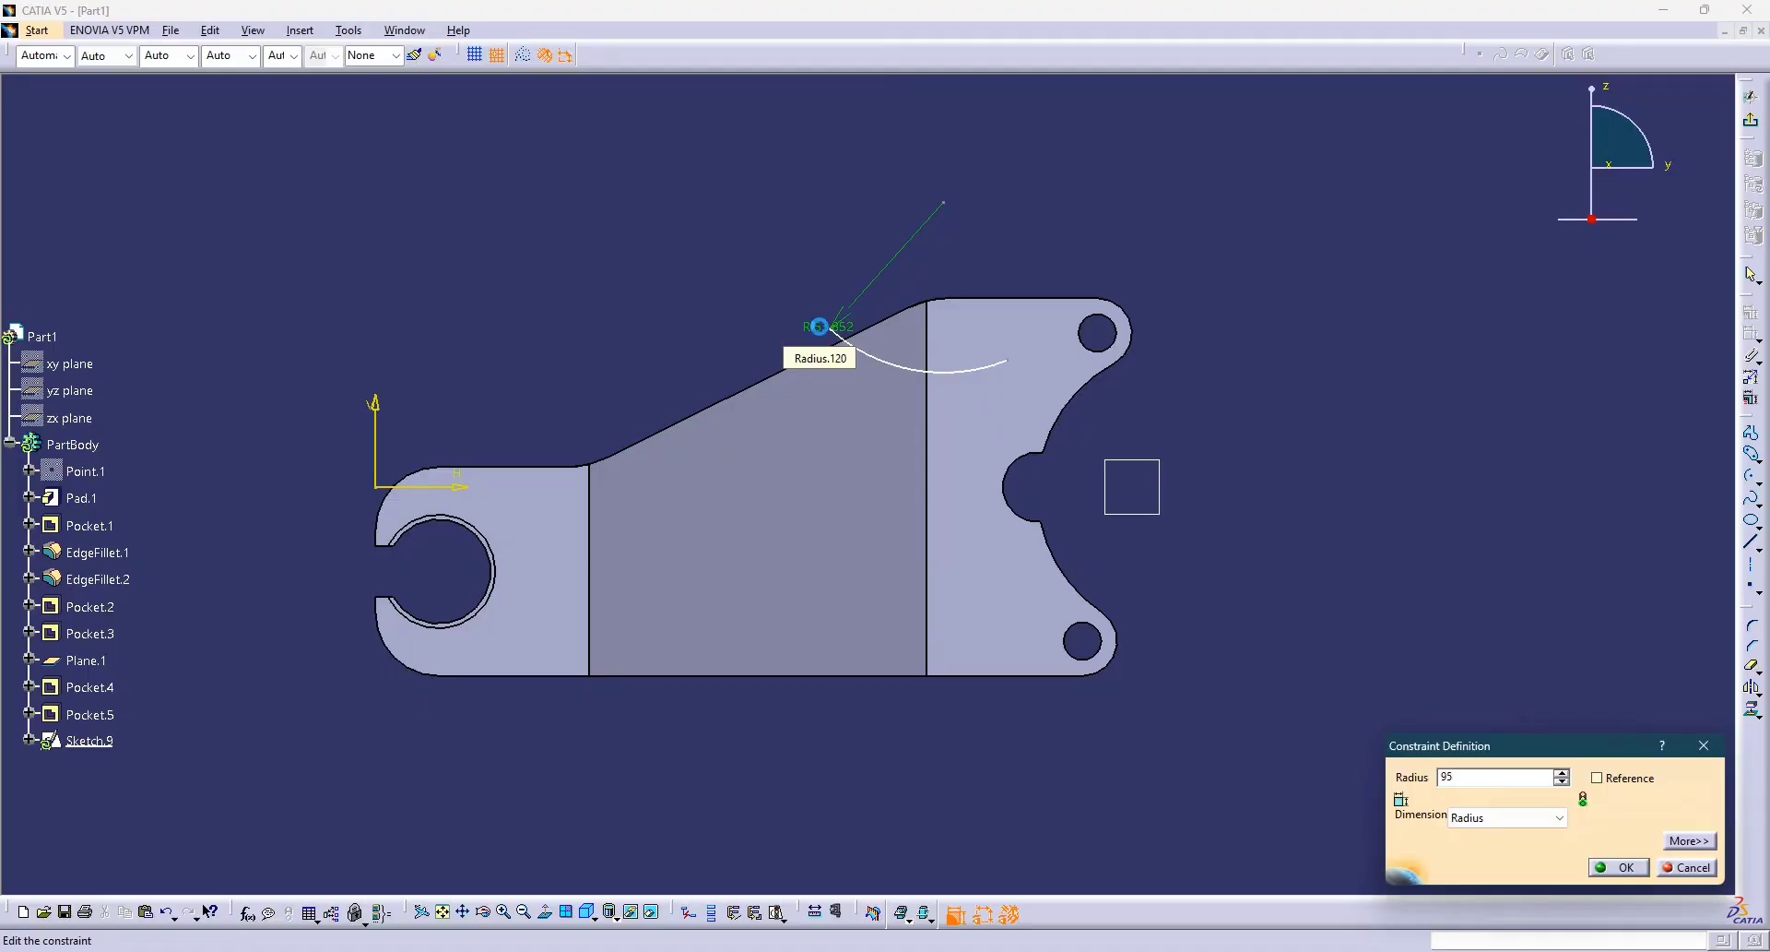
text(5)
key(Return)
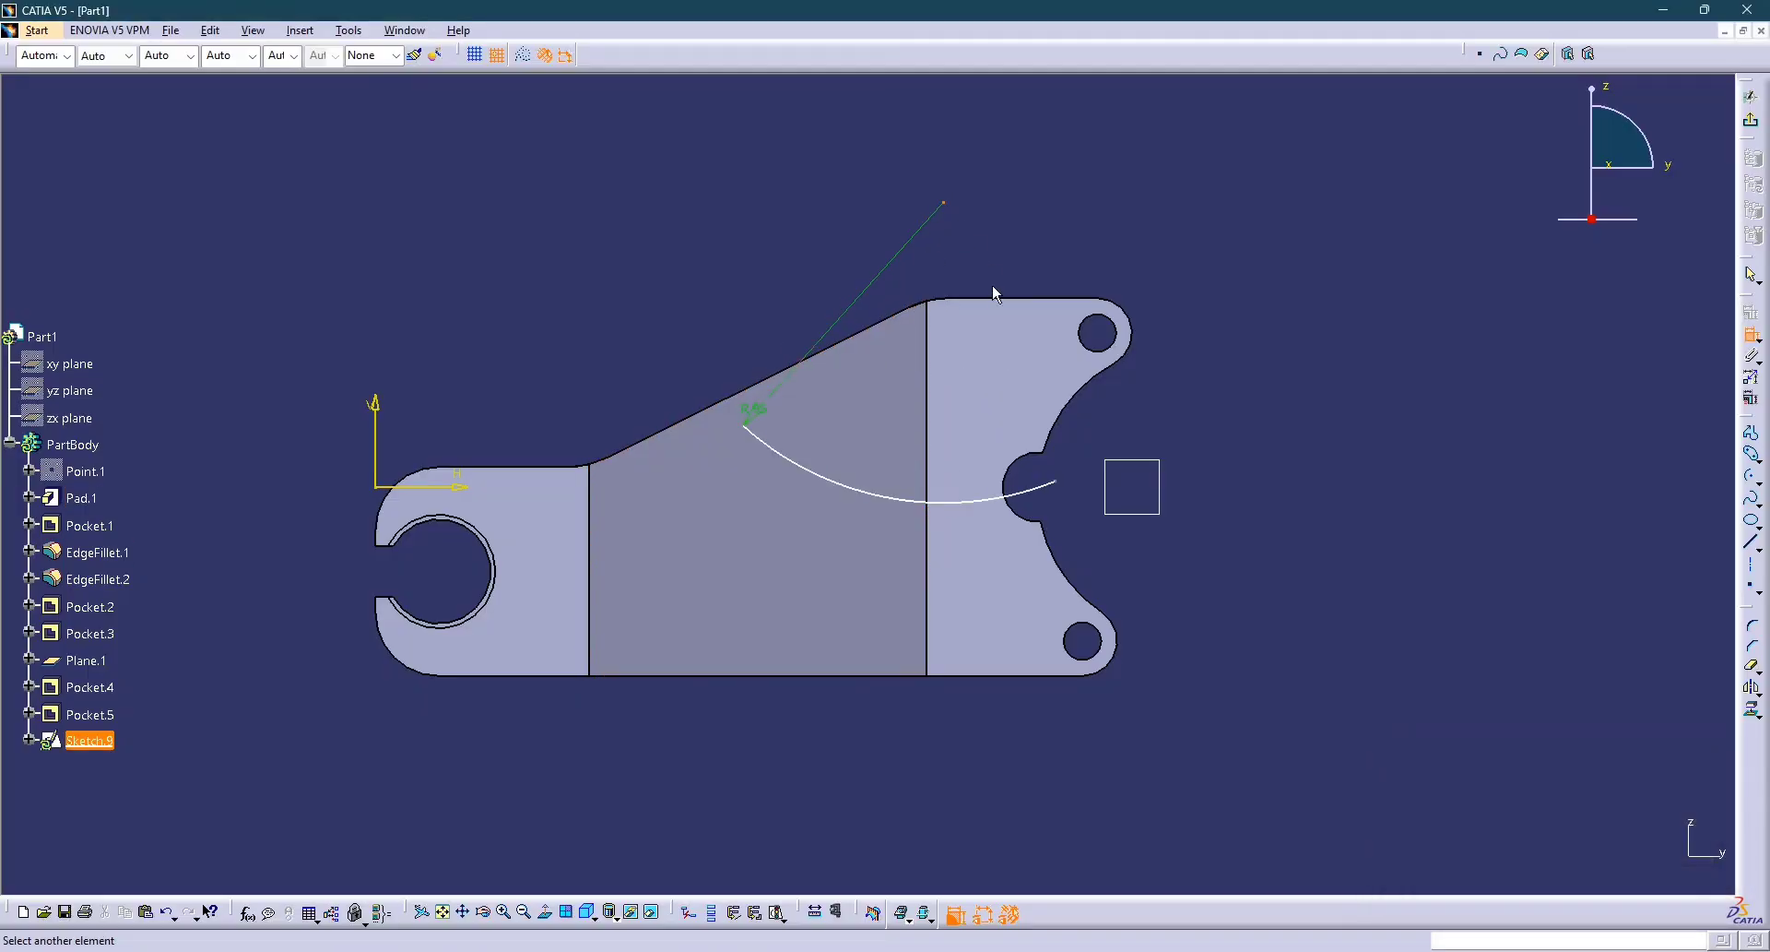
Dimension the arc's centre vertically from the wide end's straight upper edge and set the distance to 59.5 mm.
click(1039, 299)
key(alt+Tab)
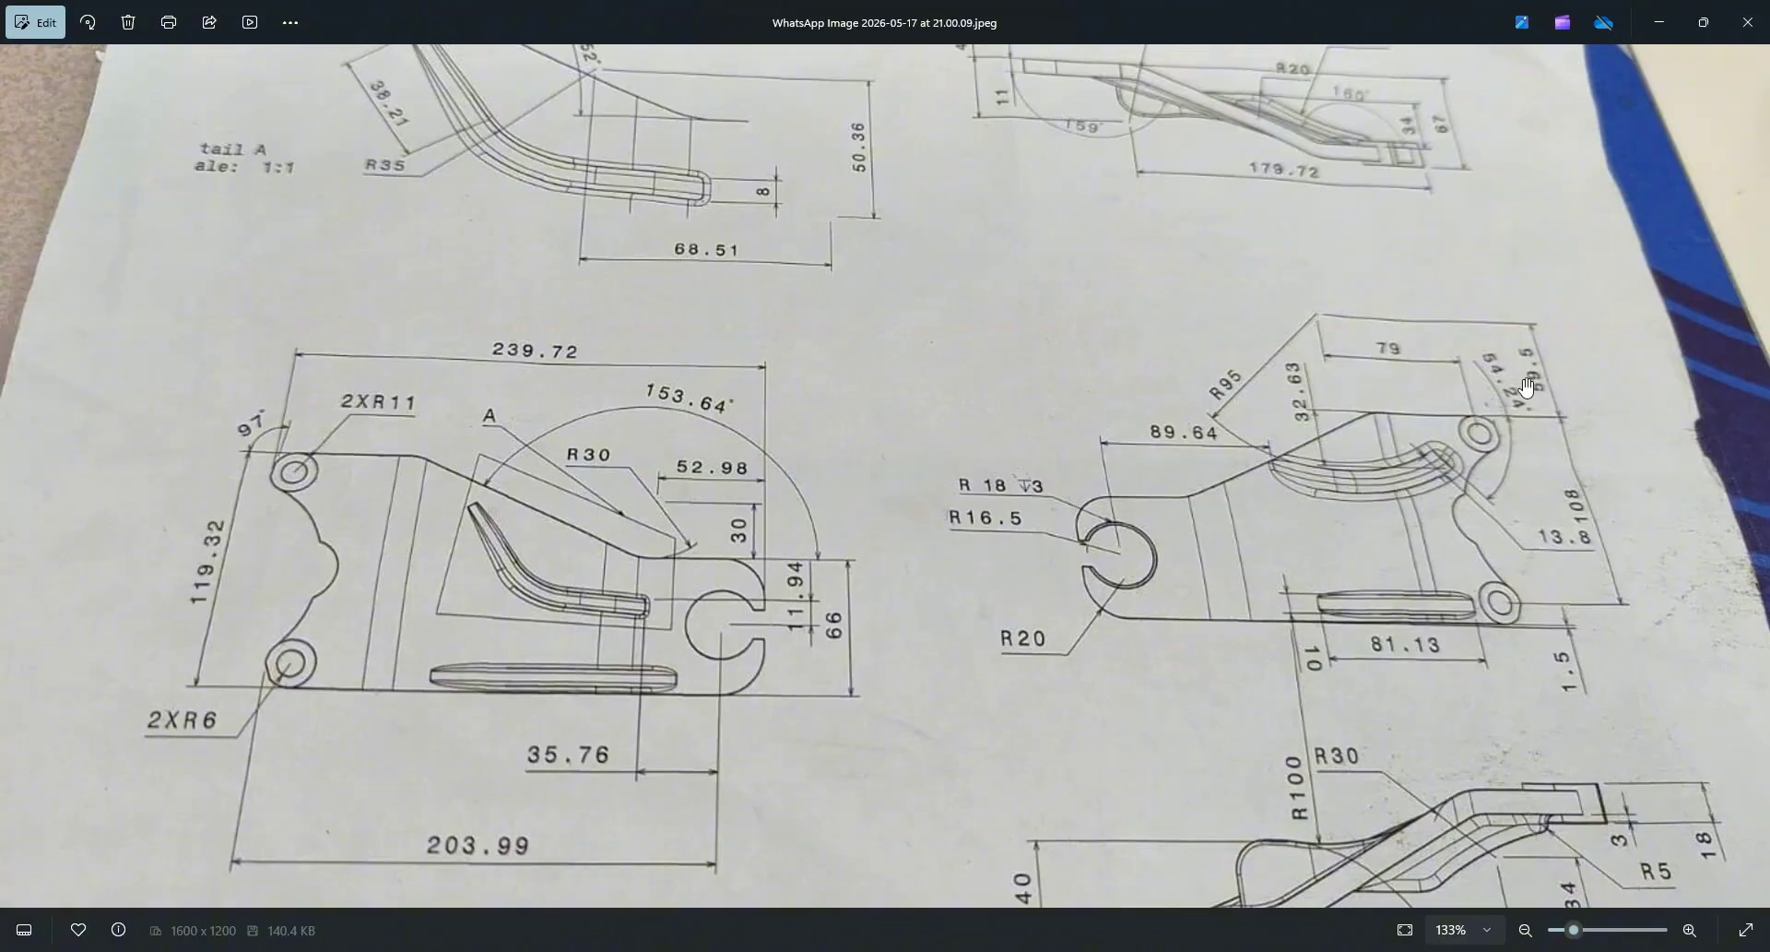
key(alt+Tab)
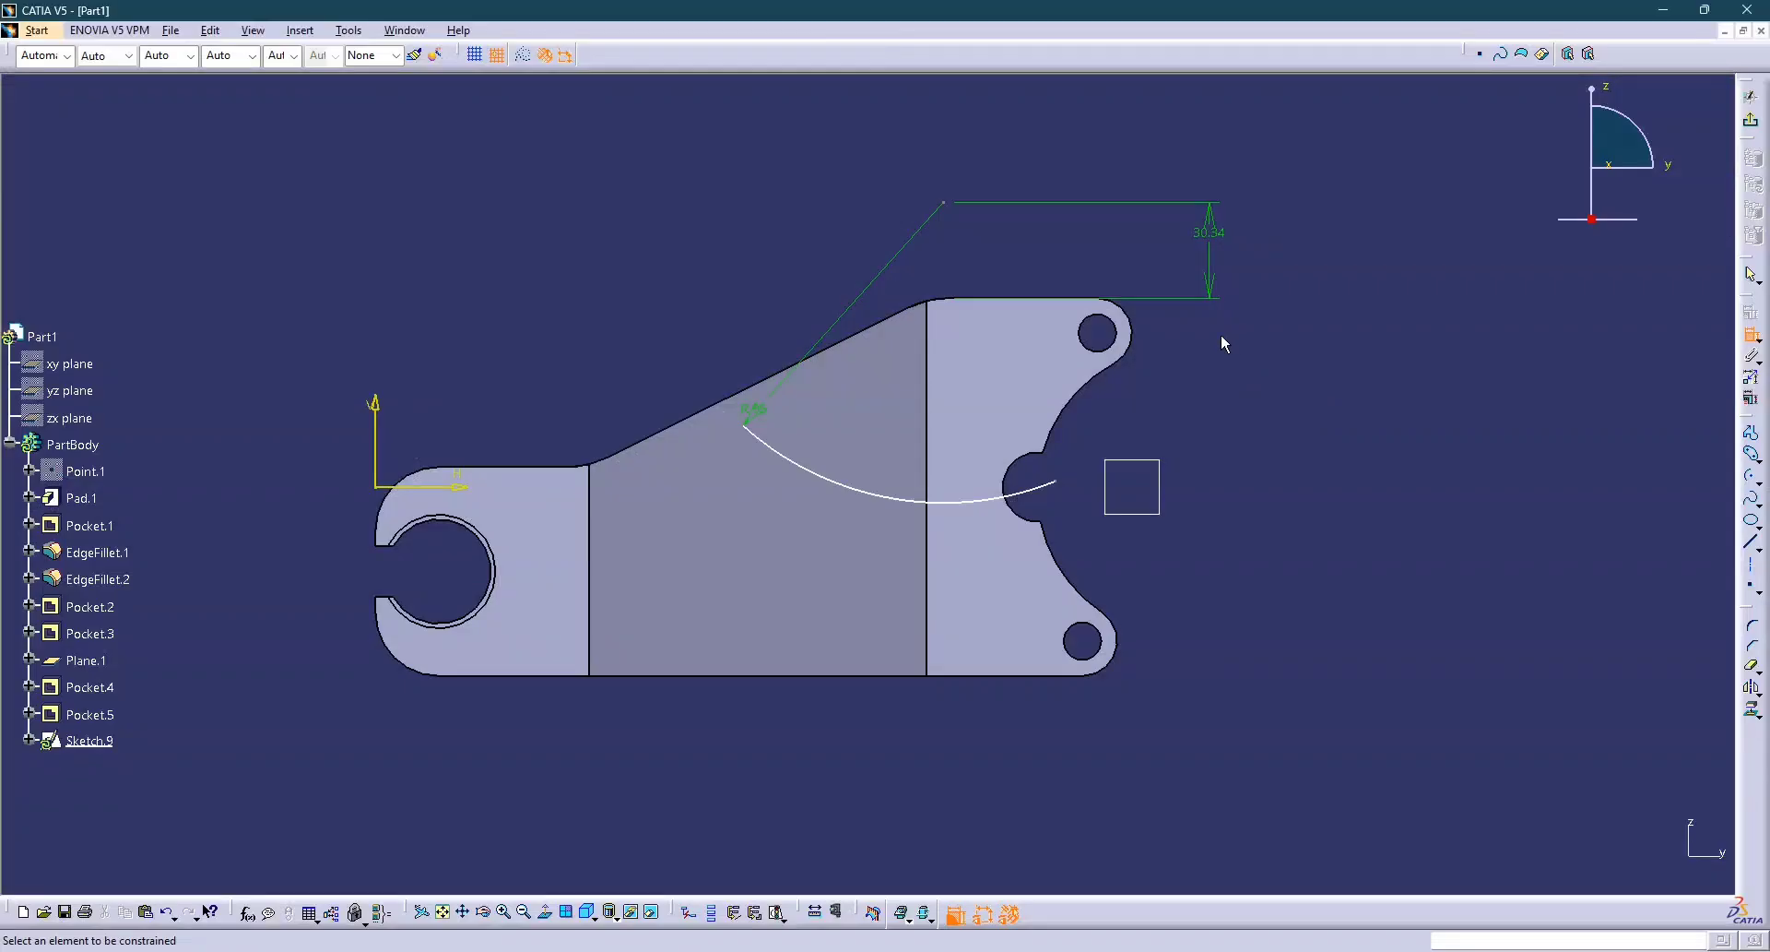
double_click(1216, 237)
text(59.)
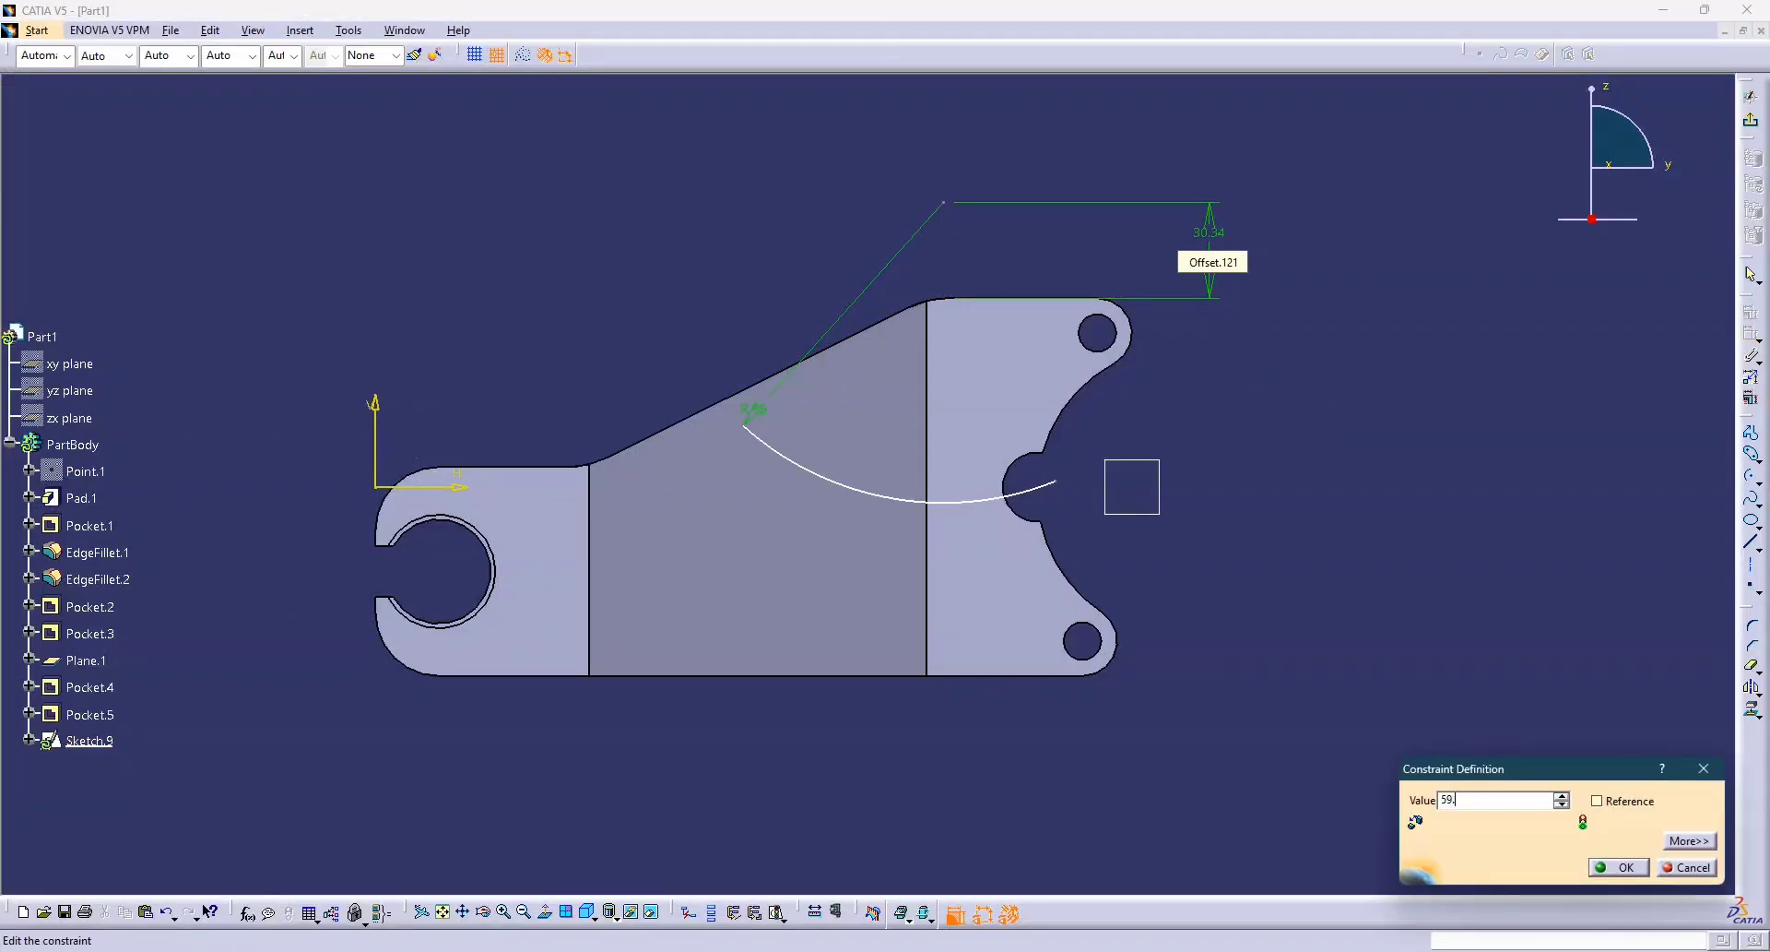
text(5)
key(Return)
Place a point in the wide end's upper hole and constrain it concentric with the hole's edge.
key(alt+Tab)
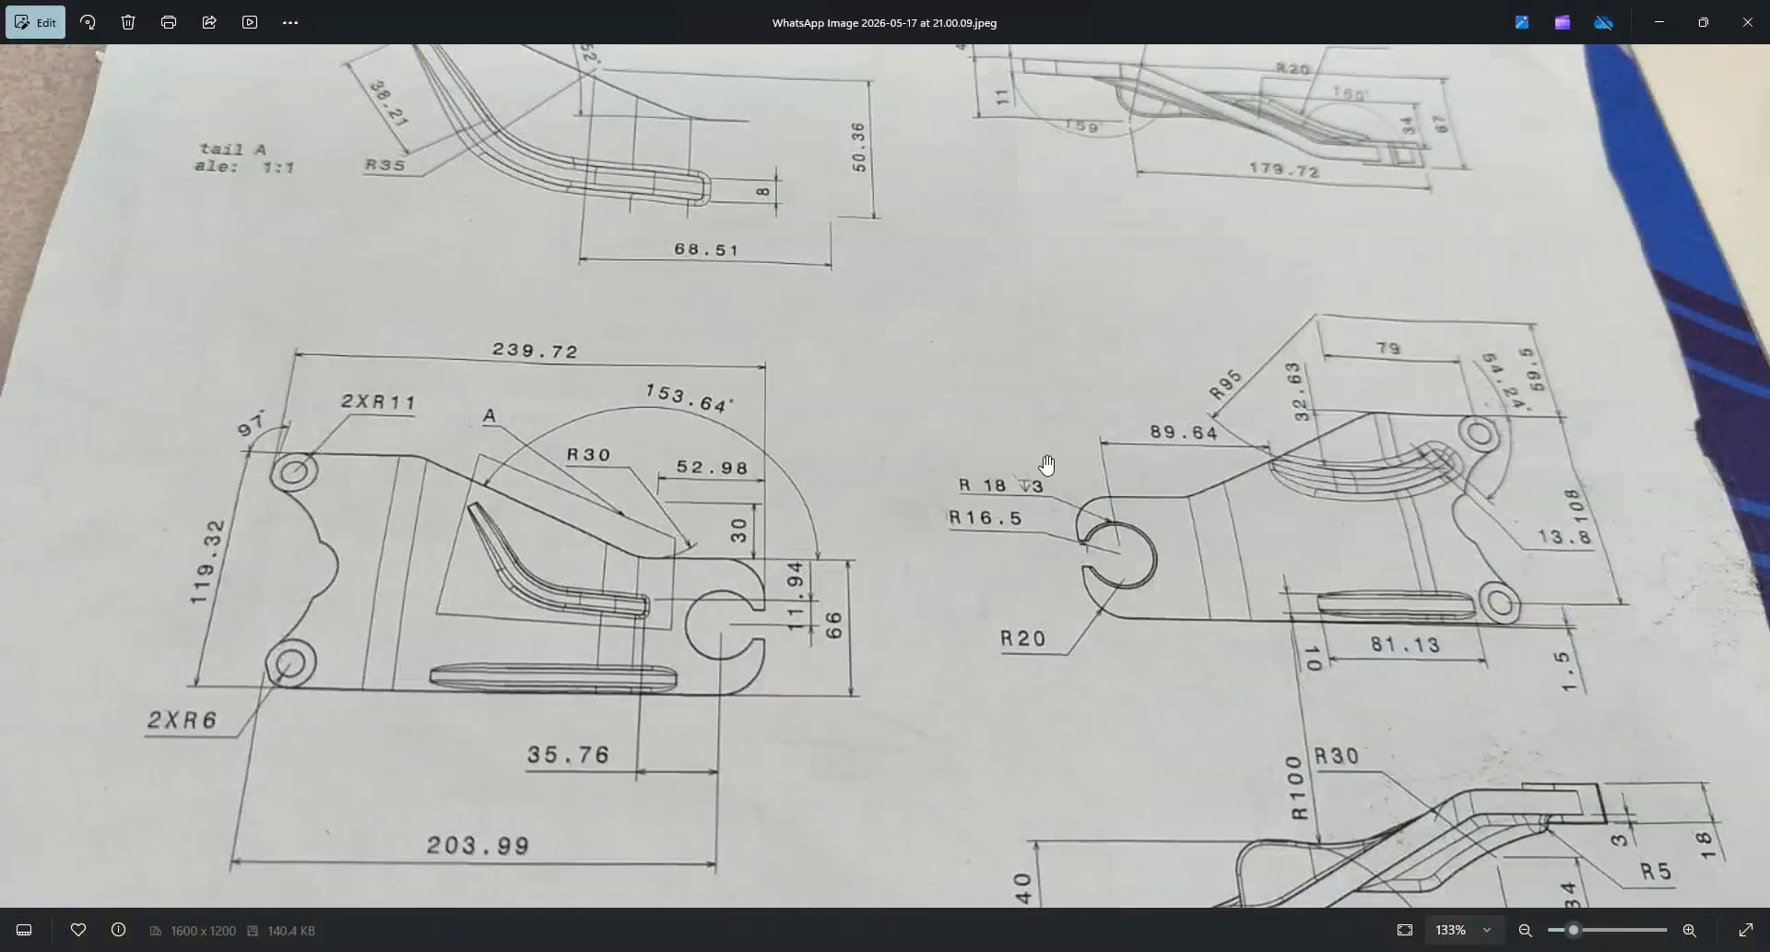
key(alt+Tab)
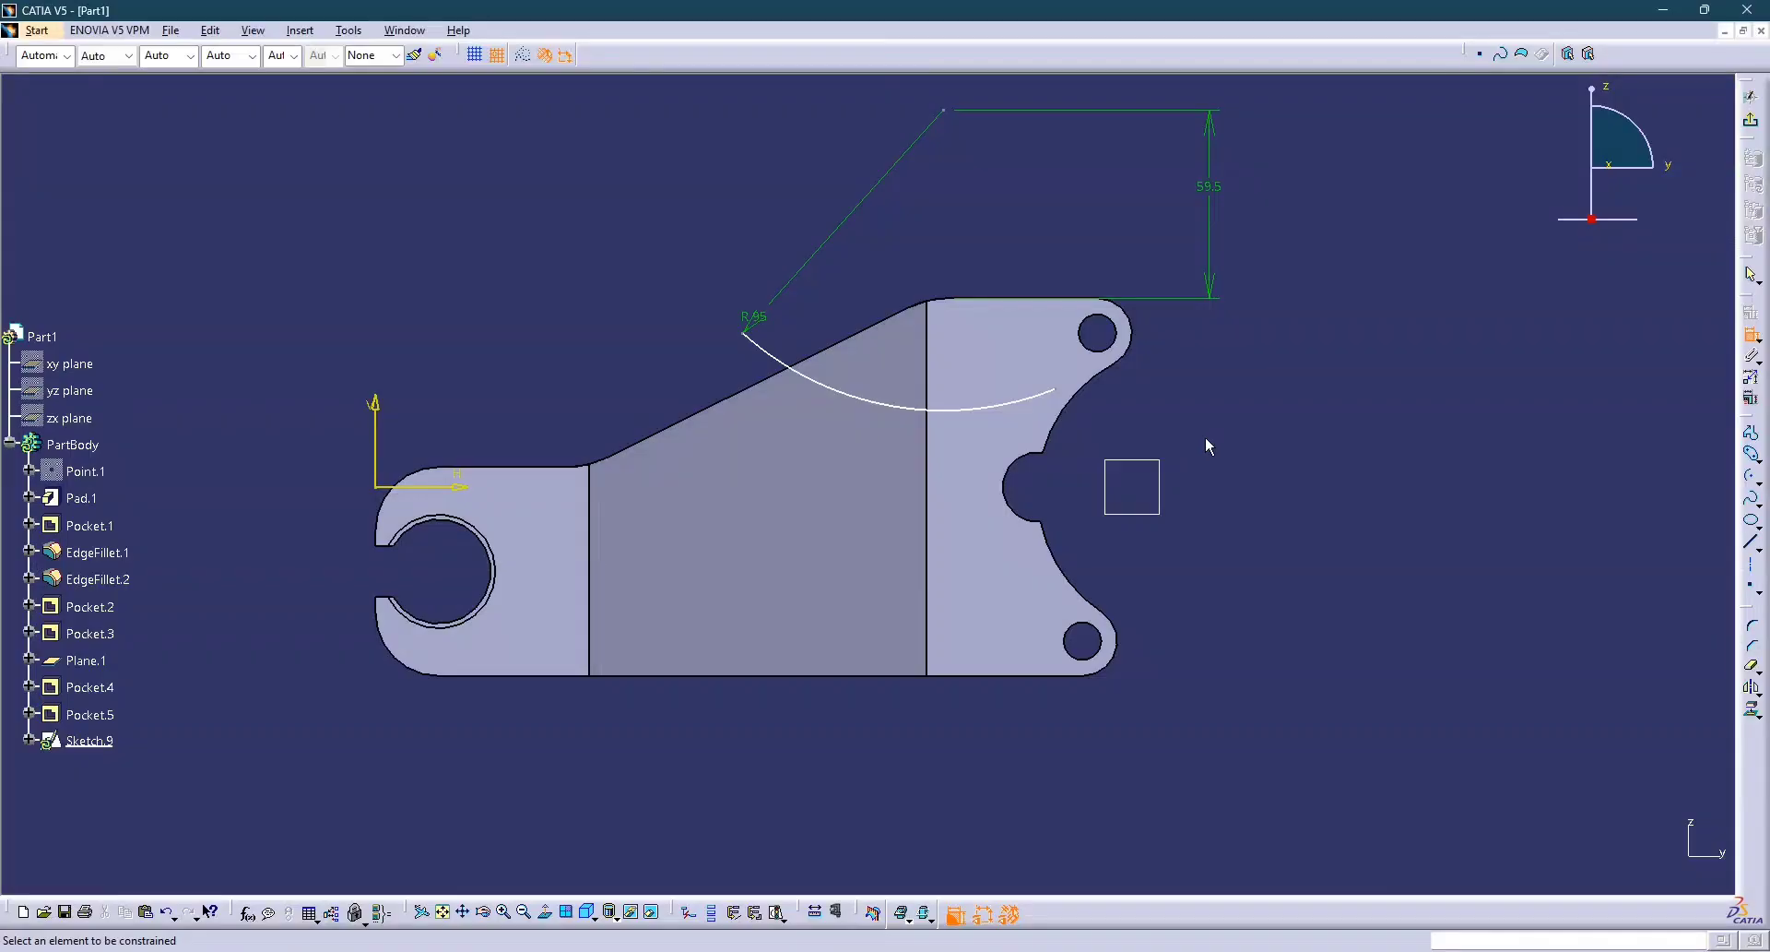
middle_drag(1288, 545, 1157, 700)
click(1751, 588)
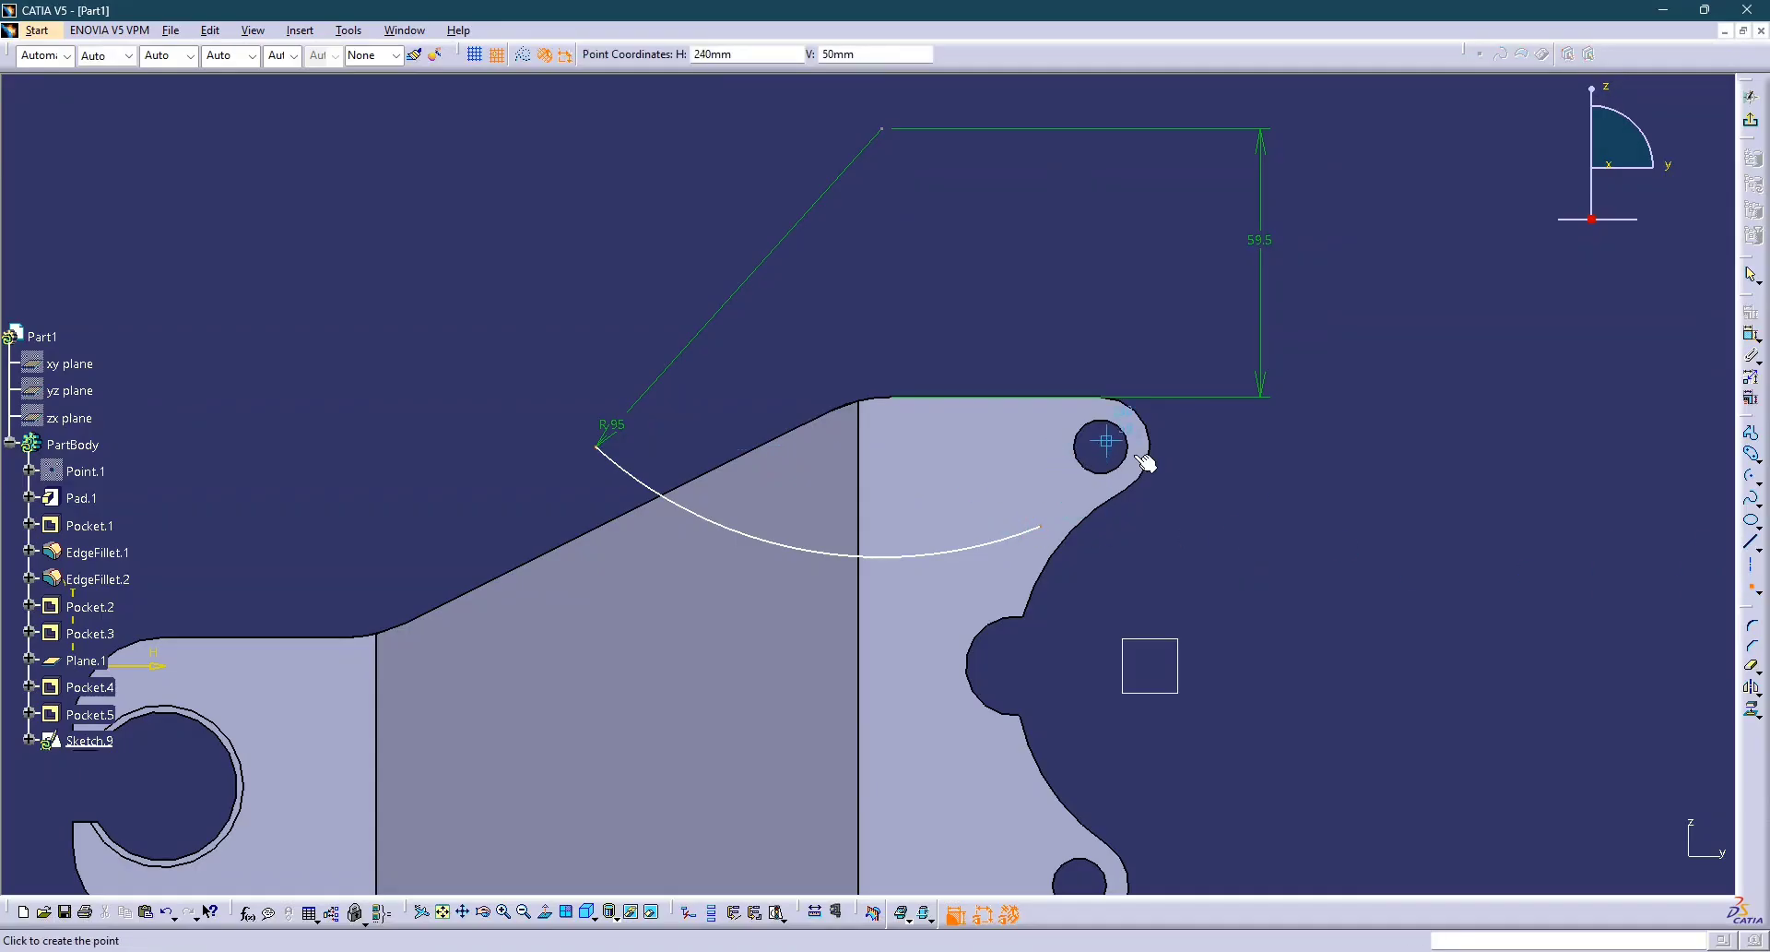
middle_drag(1154, 459, 1156, 425)
click(1203, 431)
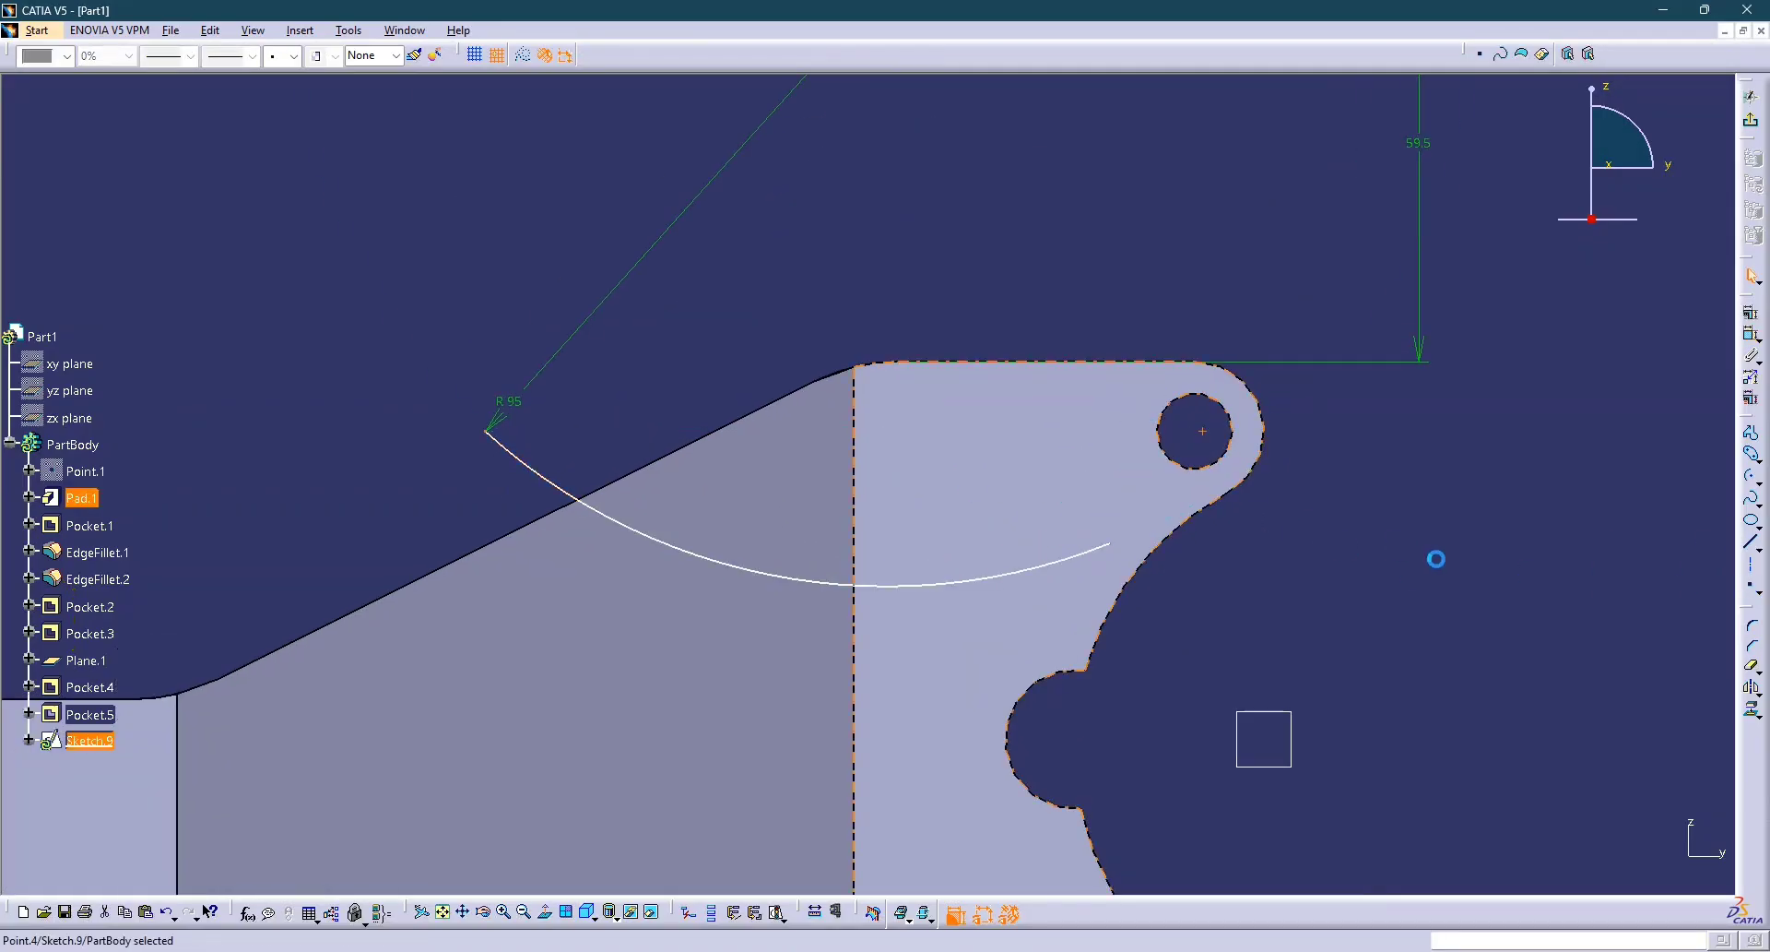
click(1598, 598)
click(1751, 335)
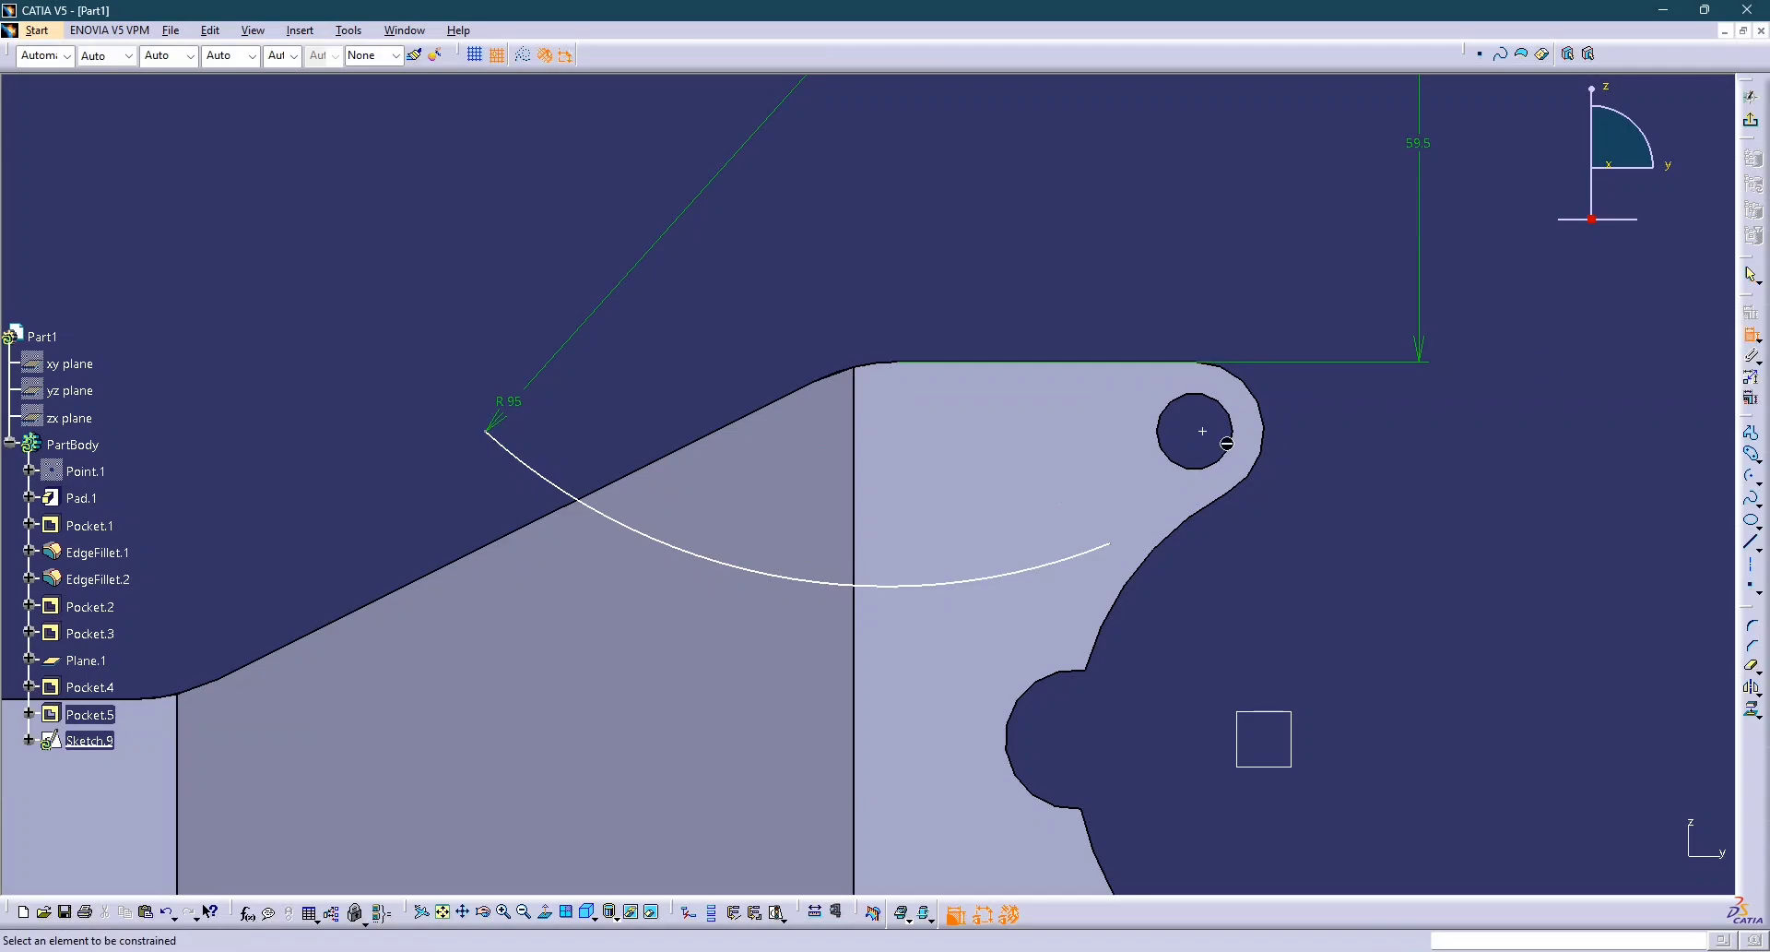
click(1231, 412)
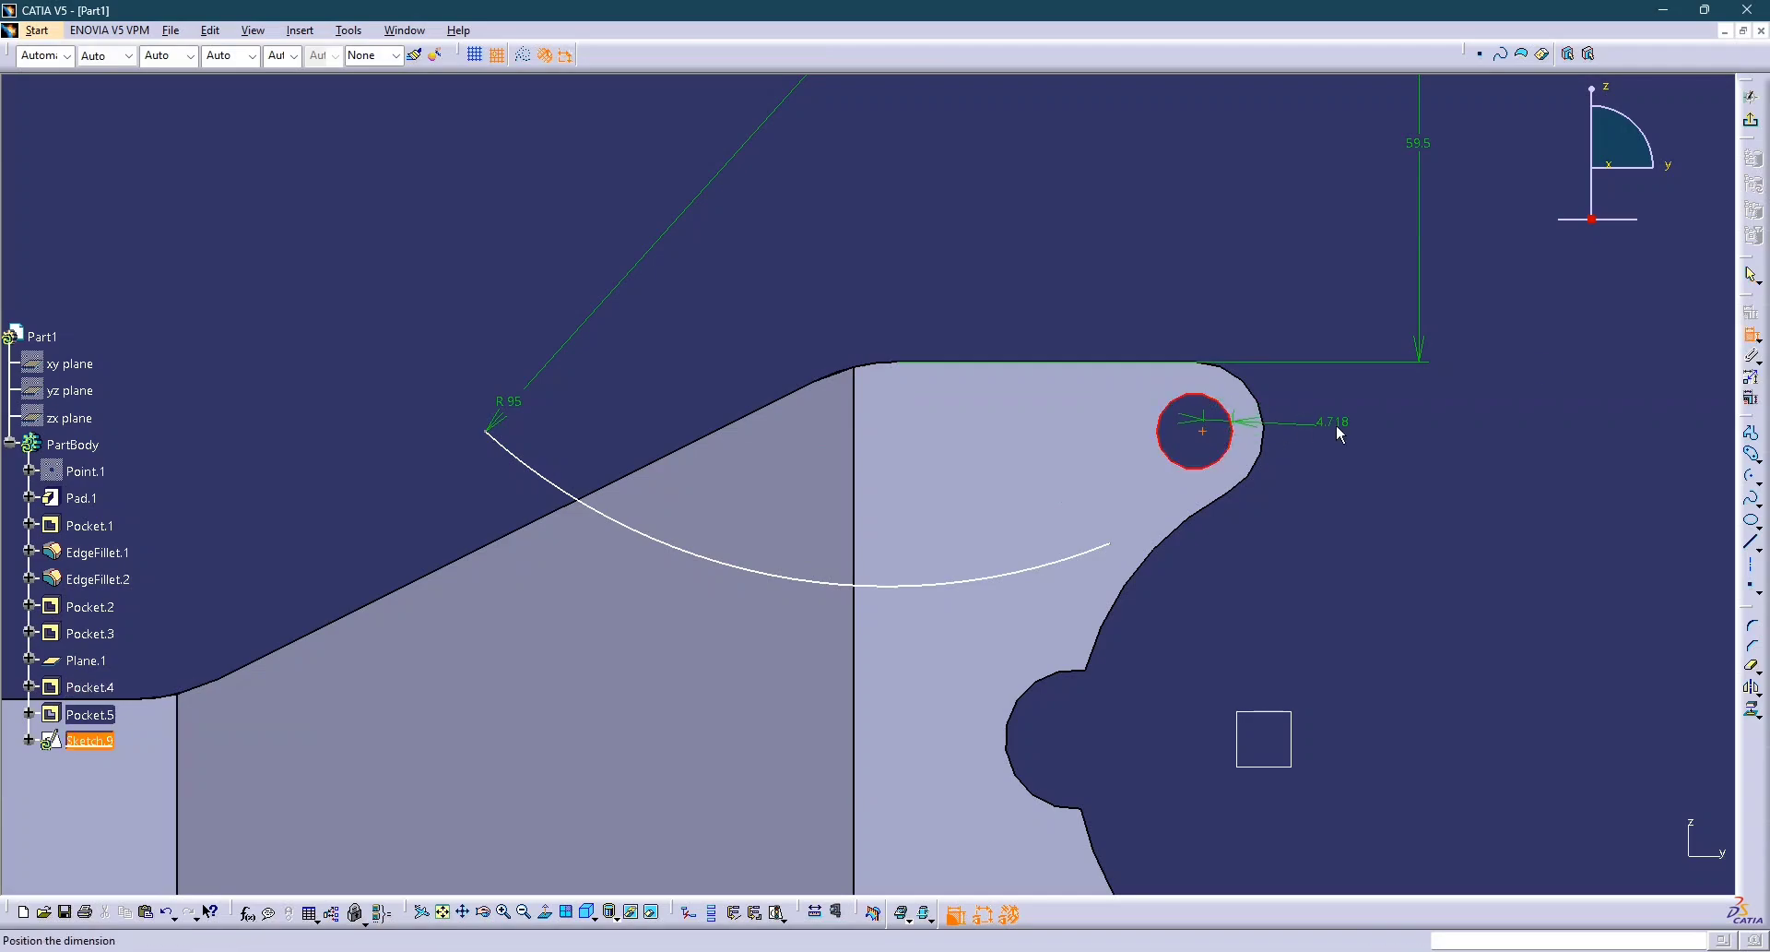
right_click(1340, 431)
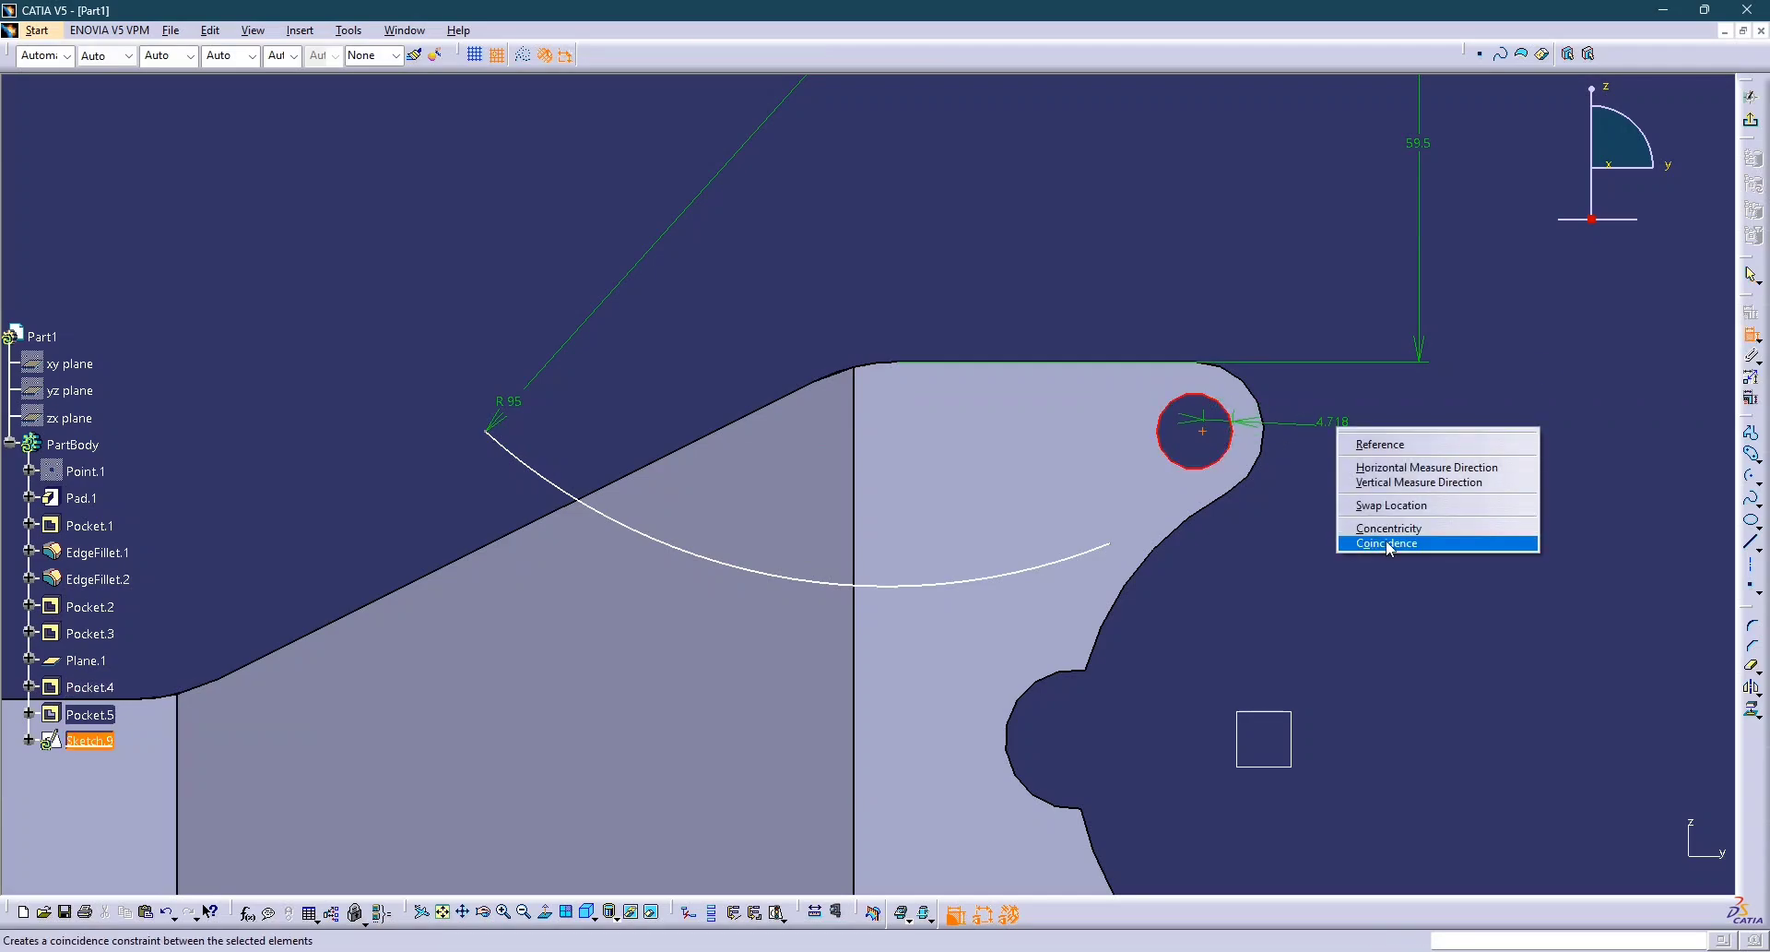
click(1389, 544)
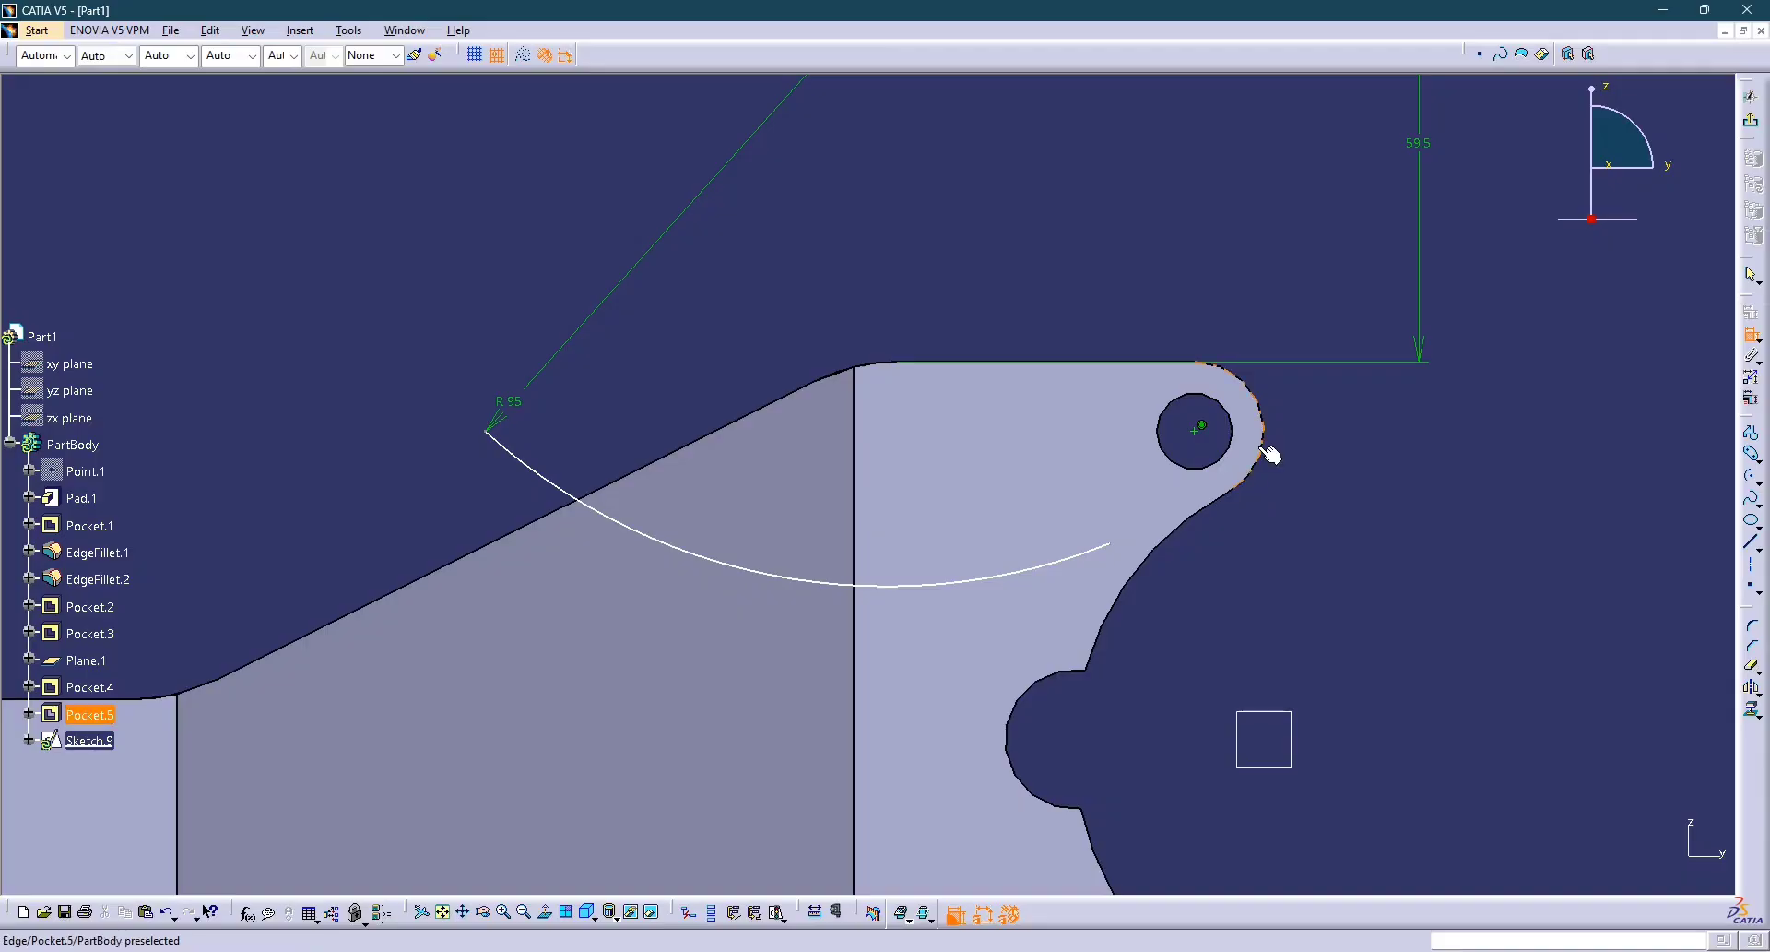
Dimension the arc's centre horizontally from the upper hole's centre point and set the distance to 79 mm.
middle_drag(1268, 454, 1272, 522)
middle_drag(1171, 529, 1171, 584)
click(1072, 508)
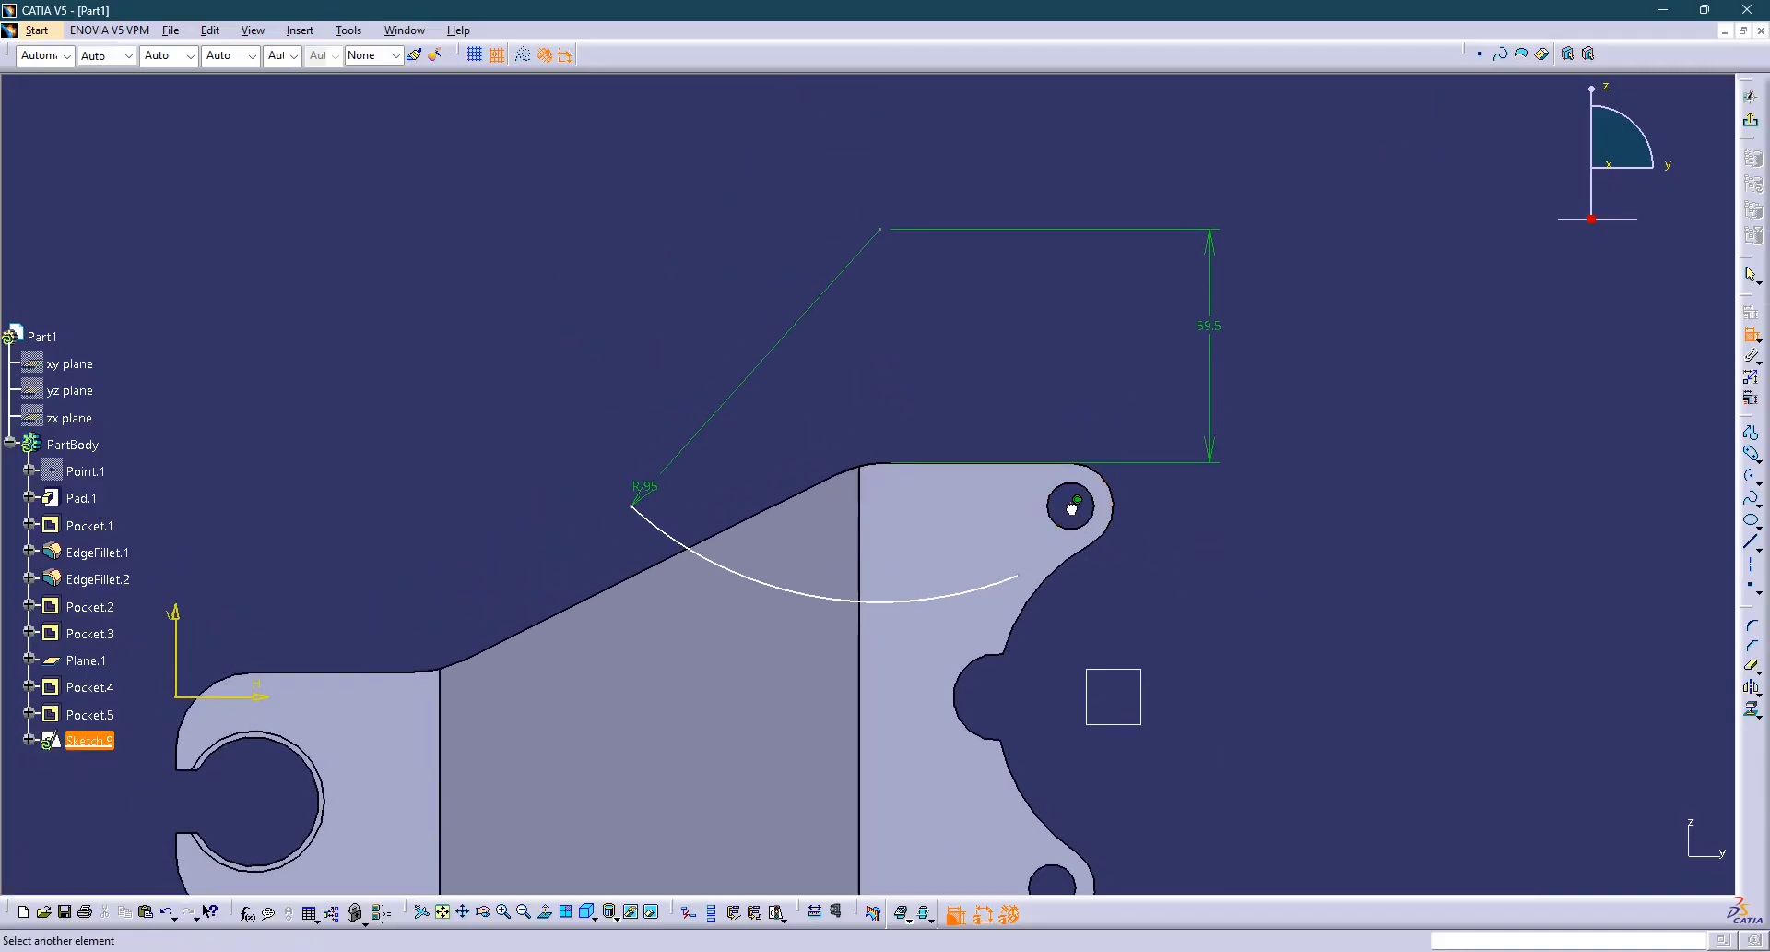
click(880, 229)
right_click(906, 180)
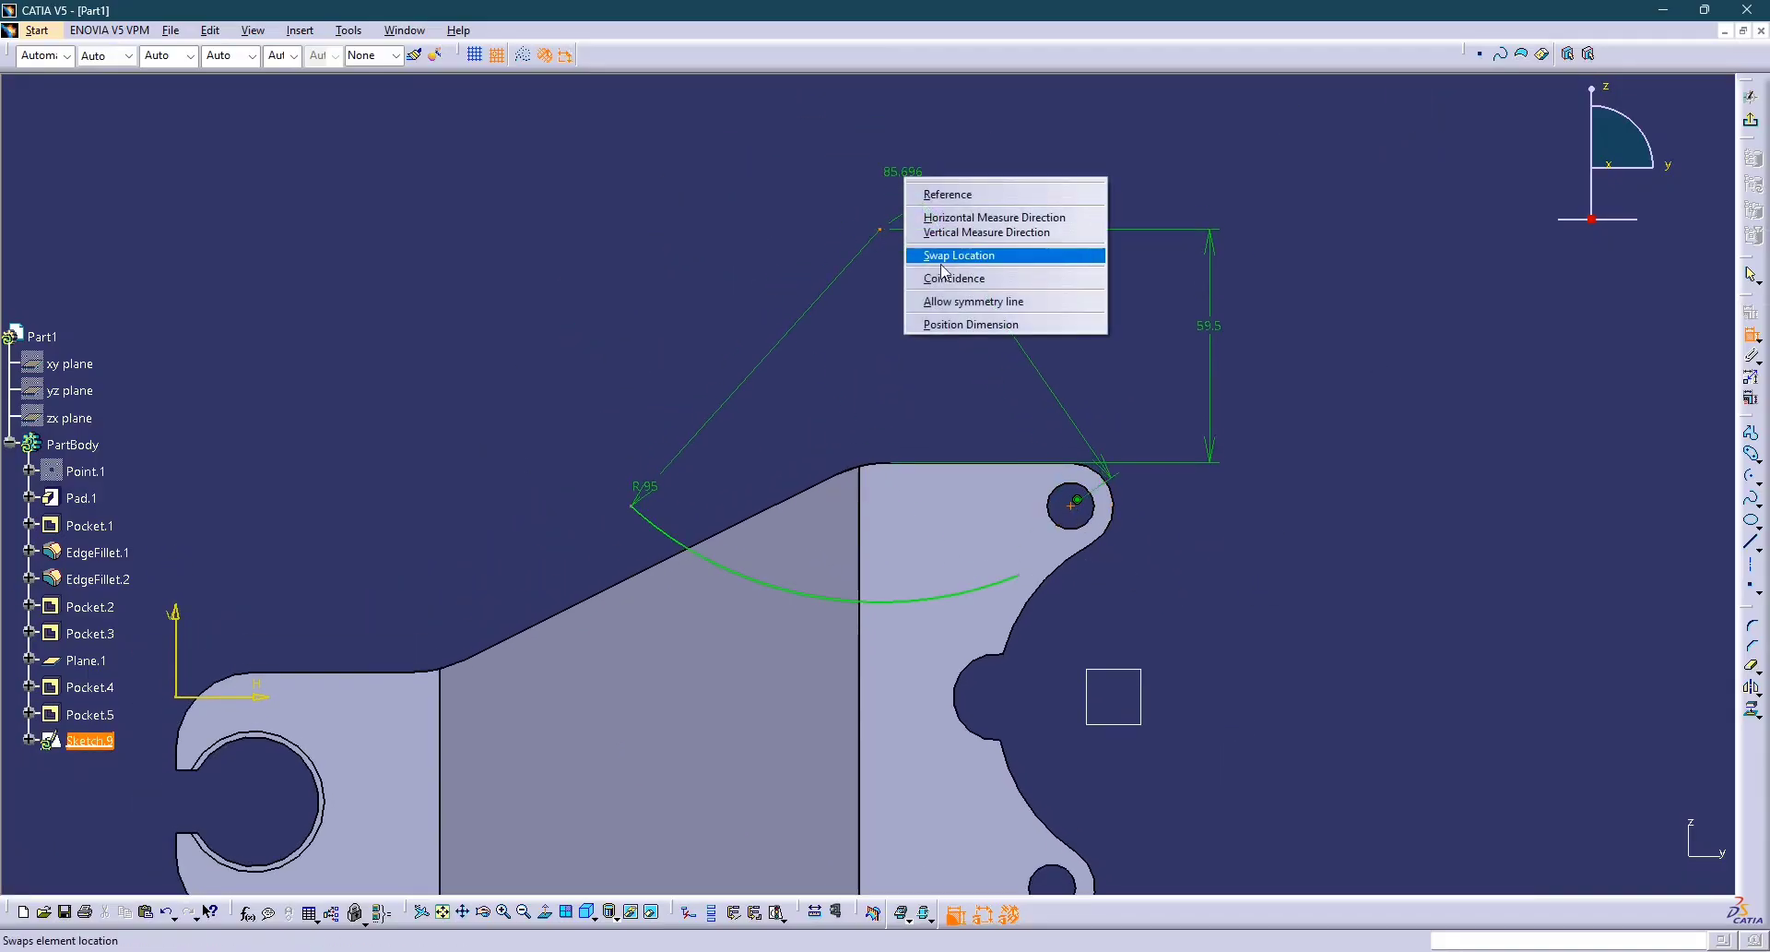
click(978, 232)
click(928, 186)
key(alt+Tab)
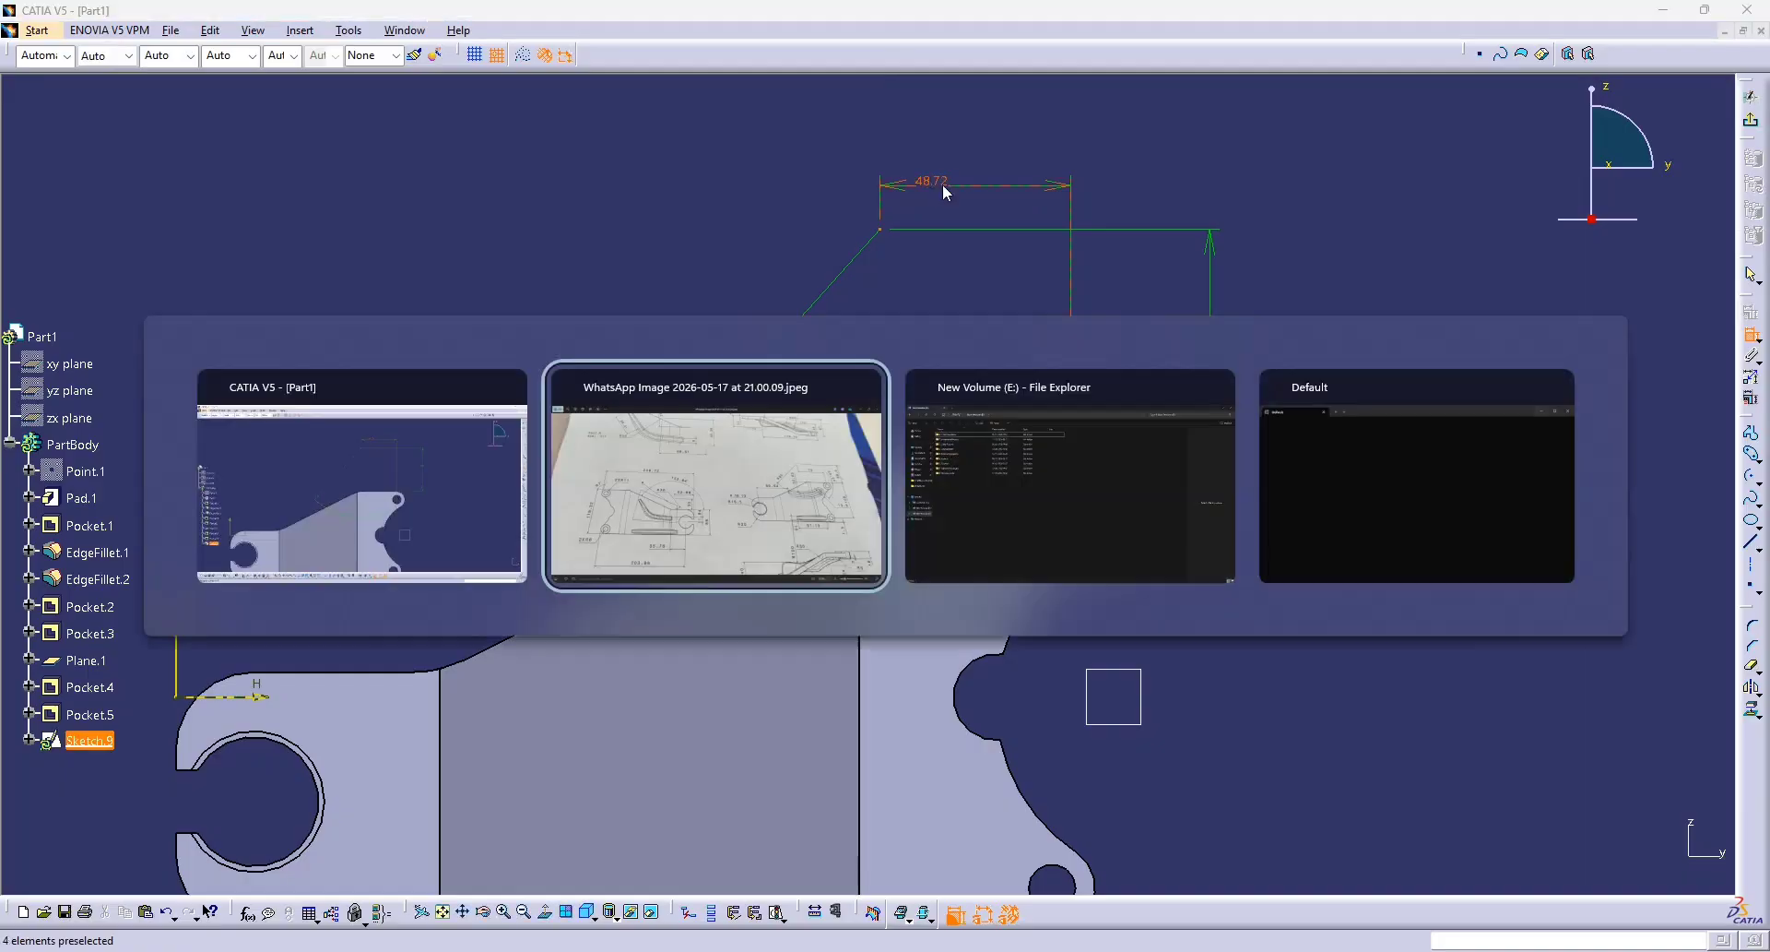
key(alt+Tab)
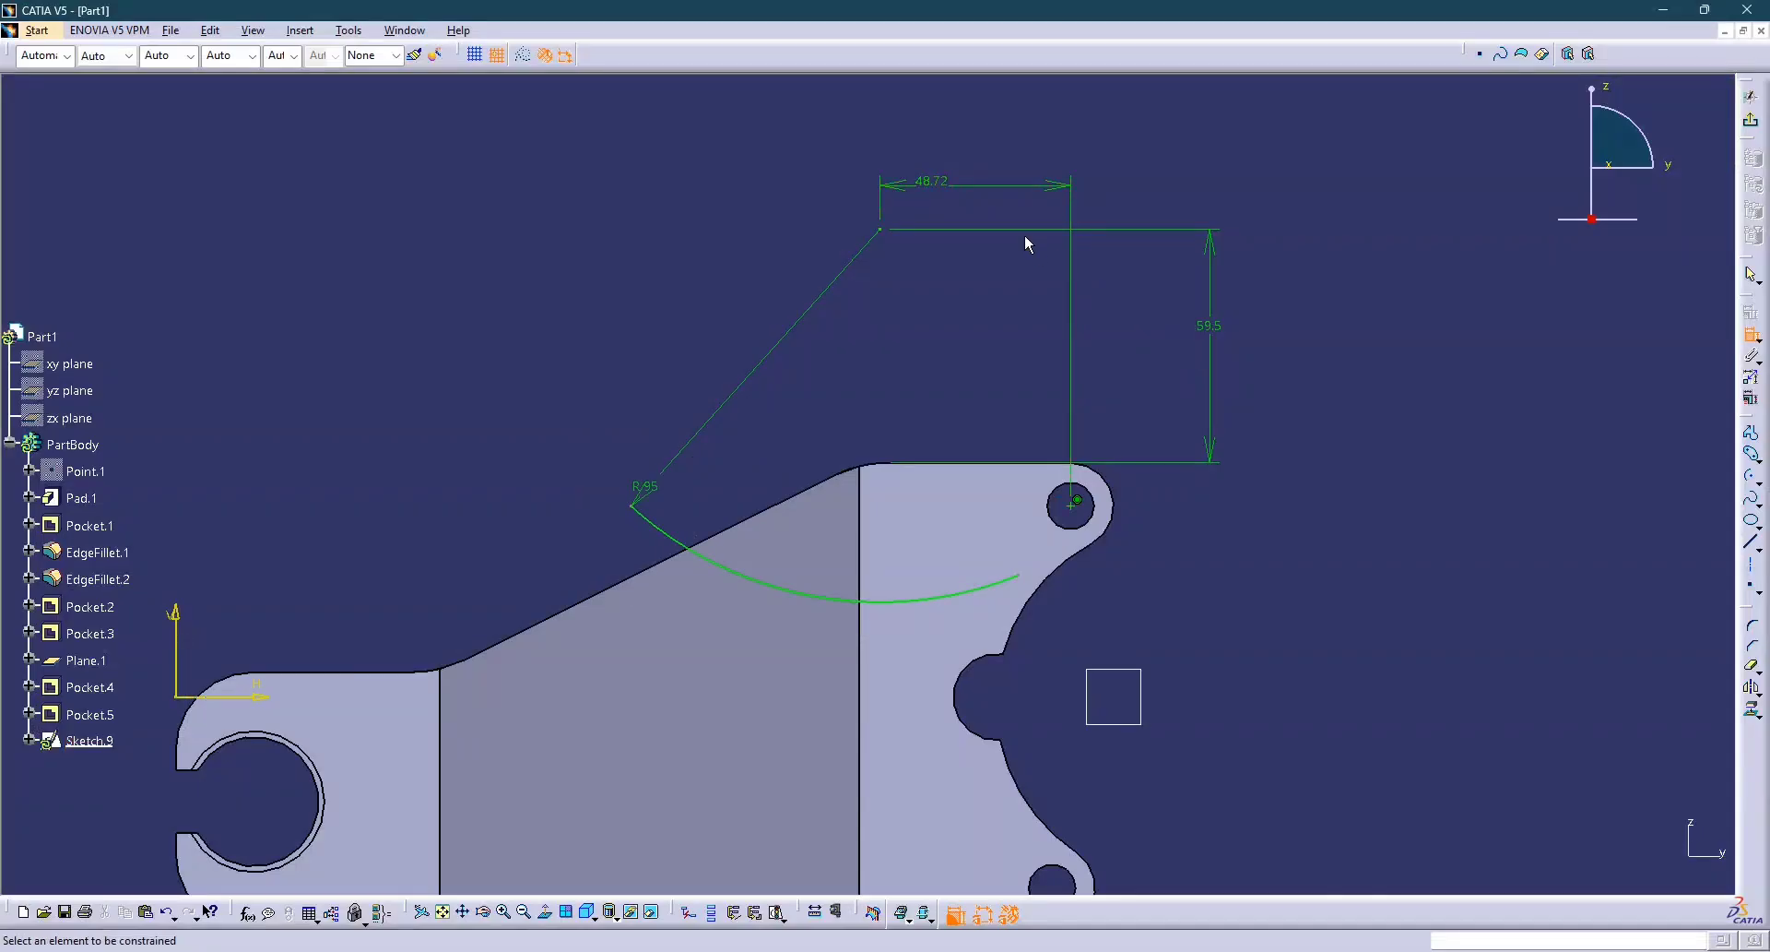
double_click(931, 185)
text(79)
key(Return)
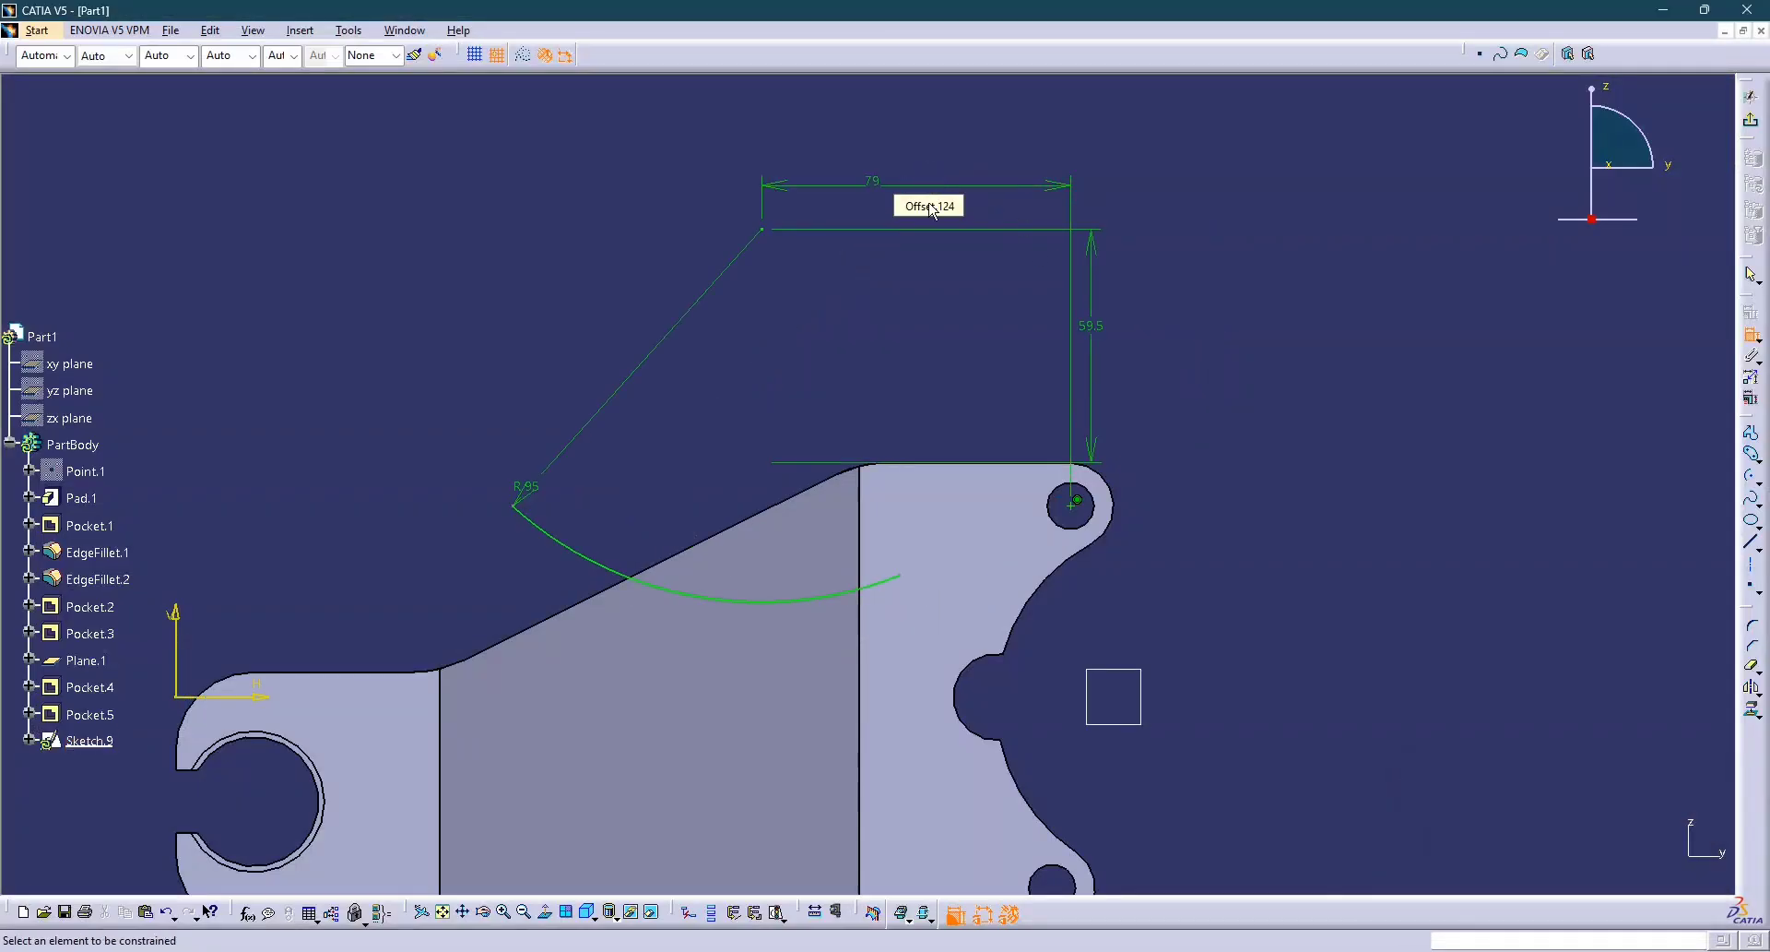
Place a point in the narrow end's open round hole and constrain it concentric with the hole's edge.
ctrl+middle_drag(961, 343, 968, 445)
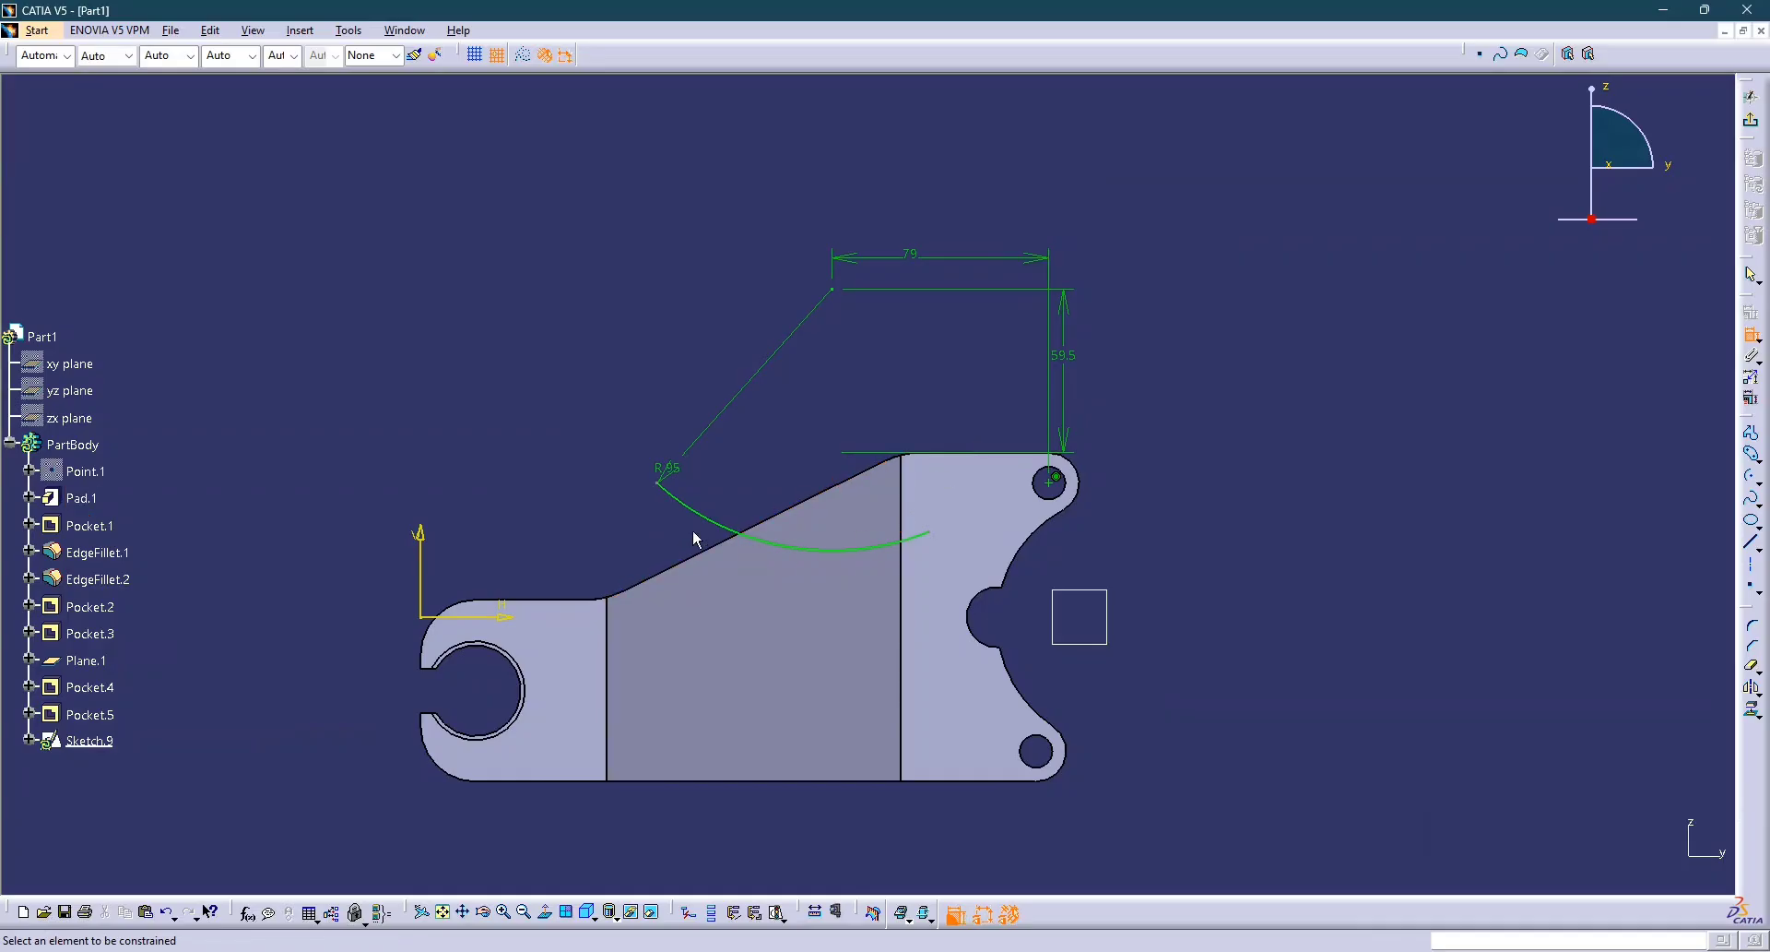
key(alt+Tab)
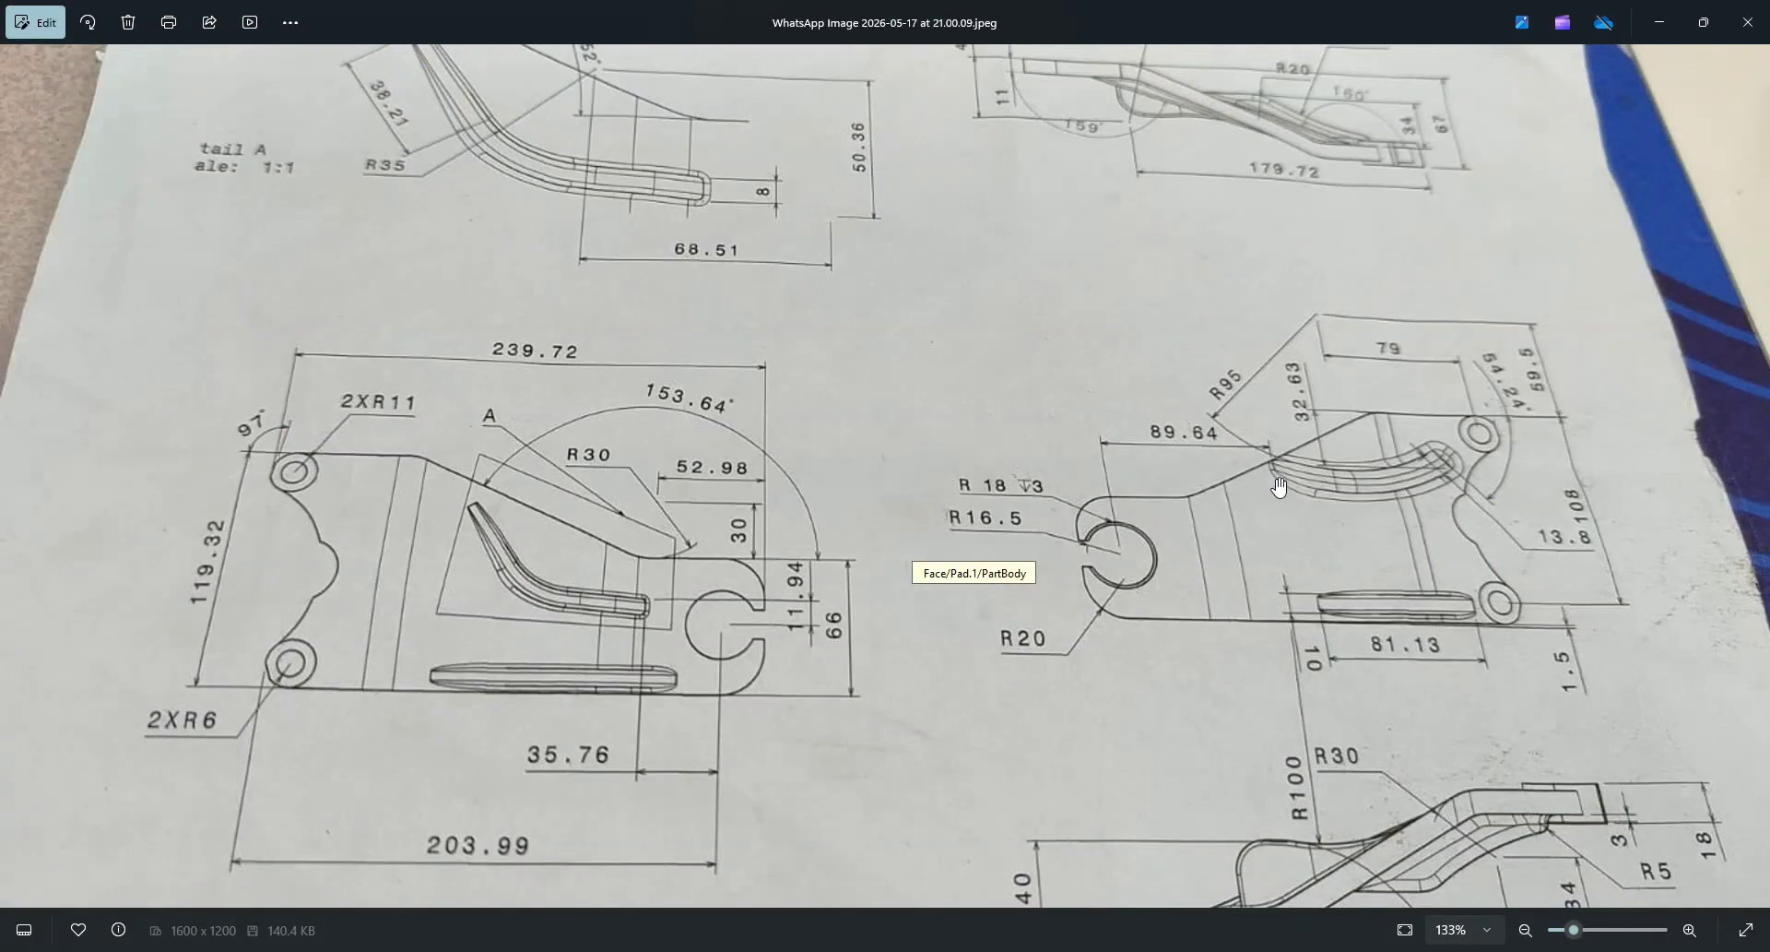
key(alt+Tab)
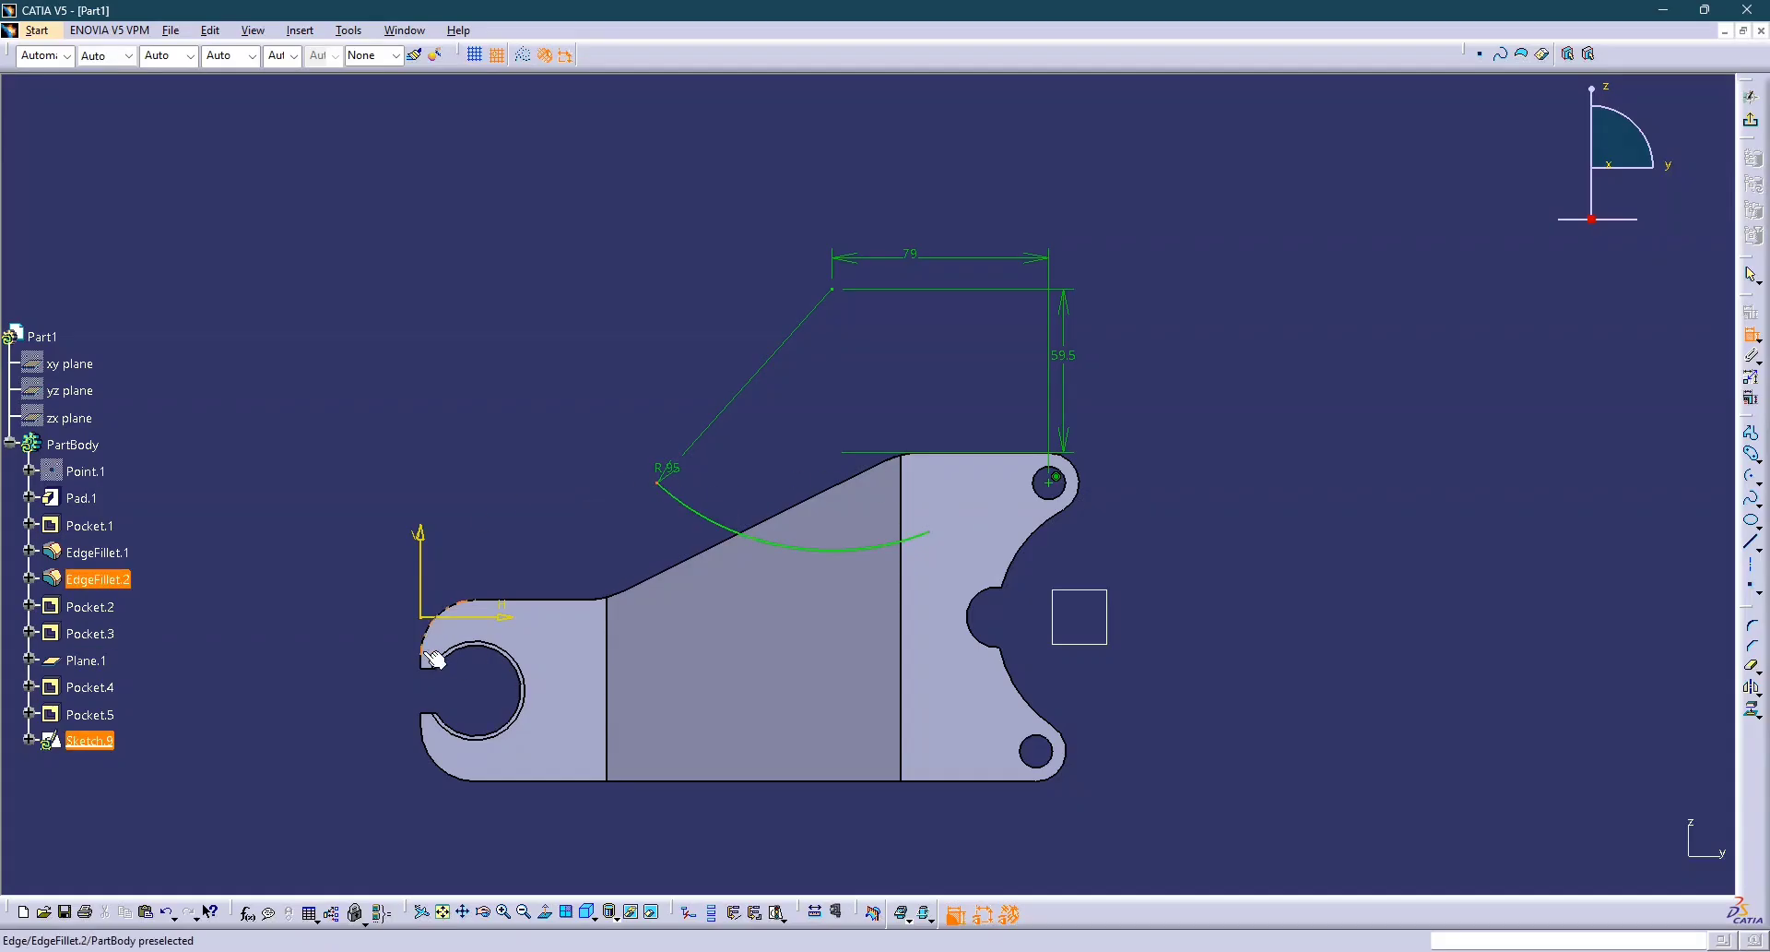
key(alt+Tab)
key(alt+Tab)
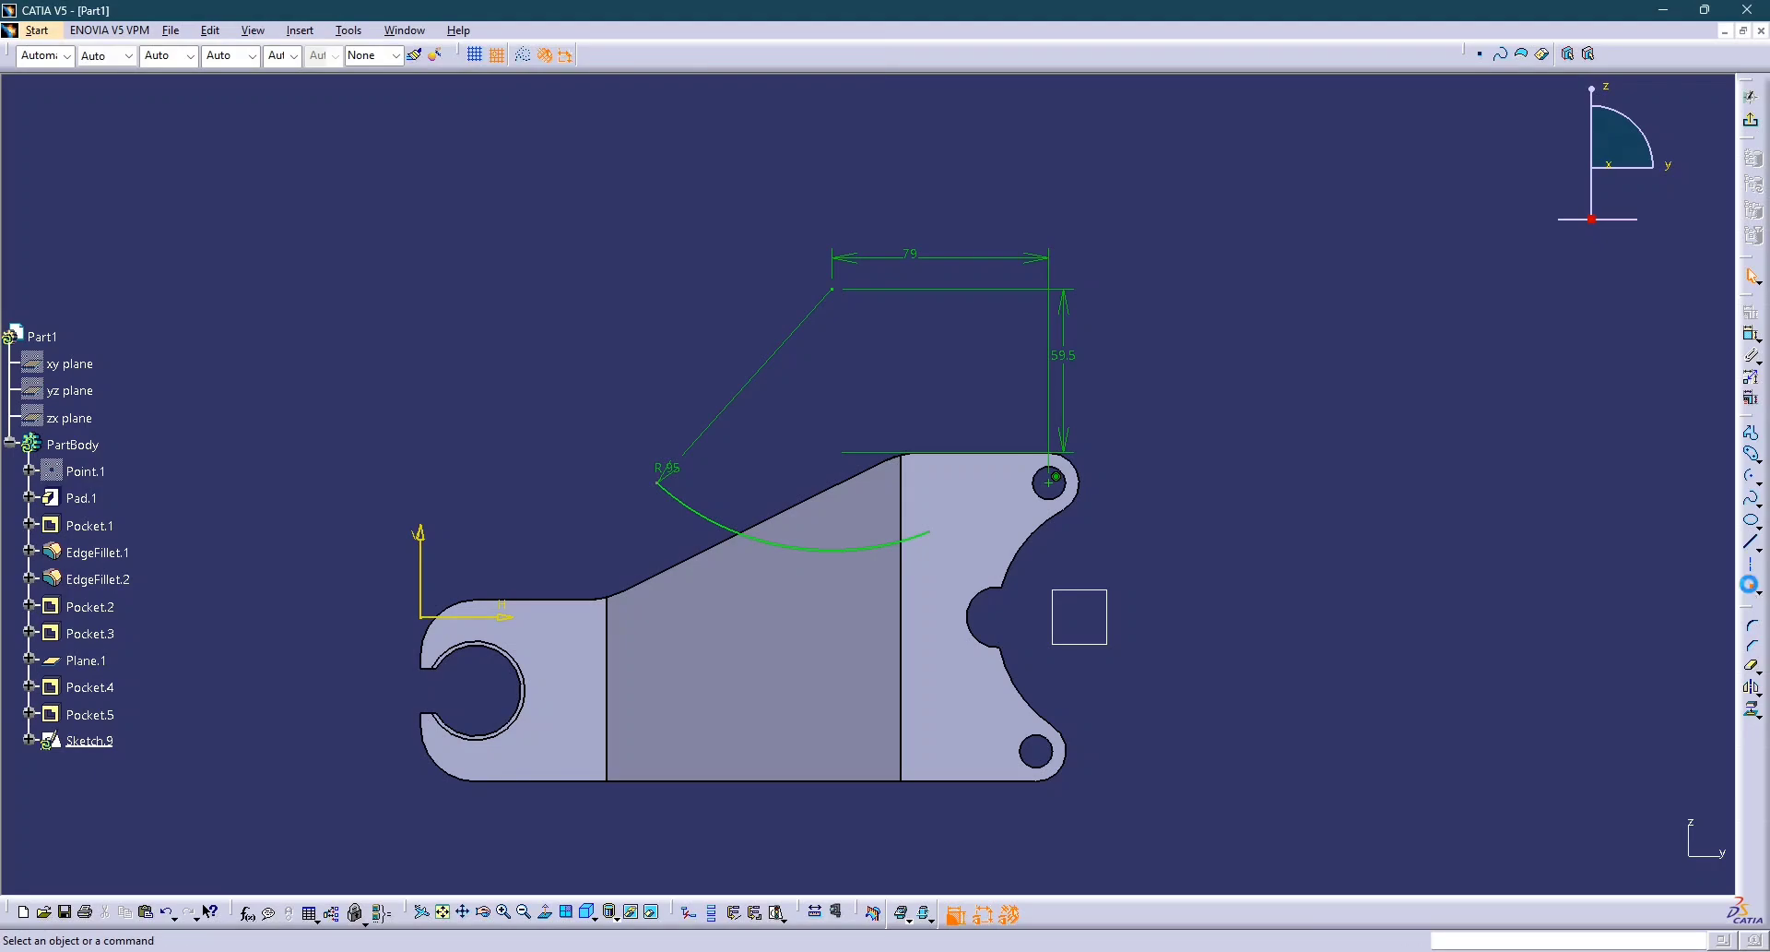
click(1745, 595)
click(475, 699)
click(1751, 340)
click(478, 696)
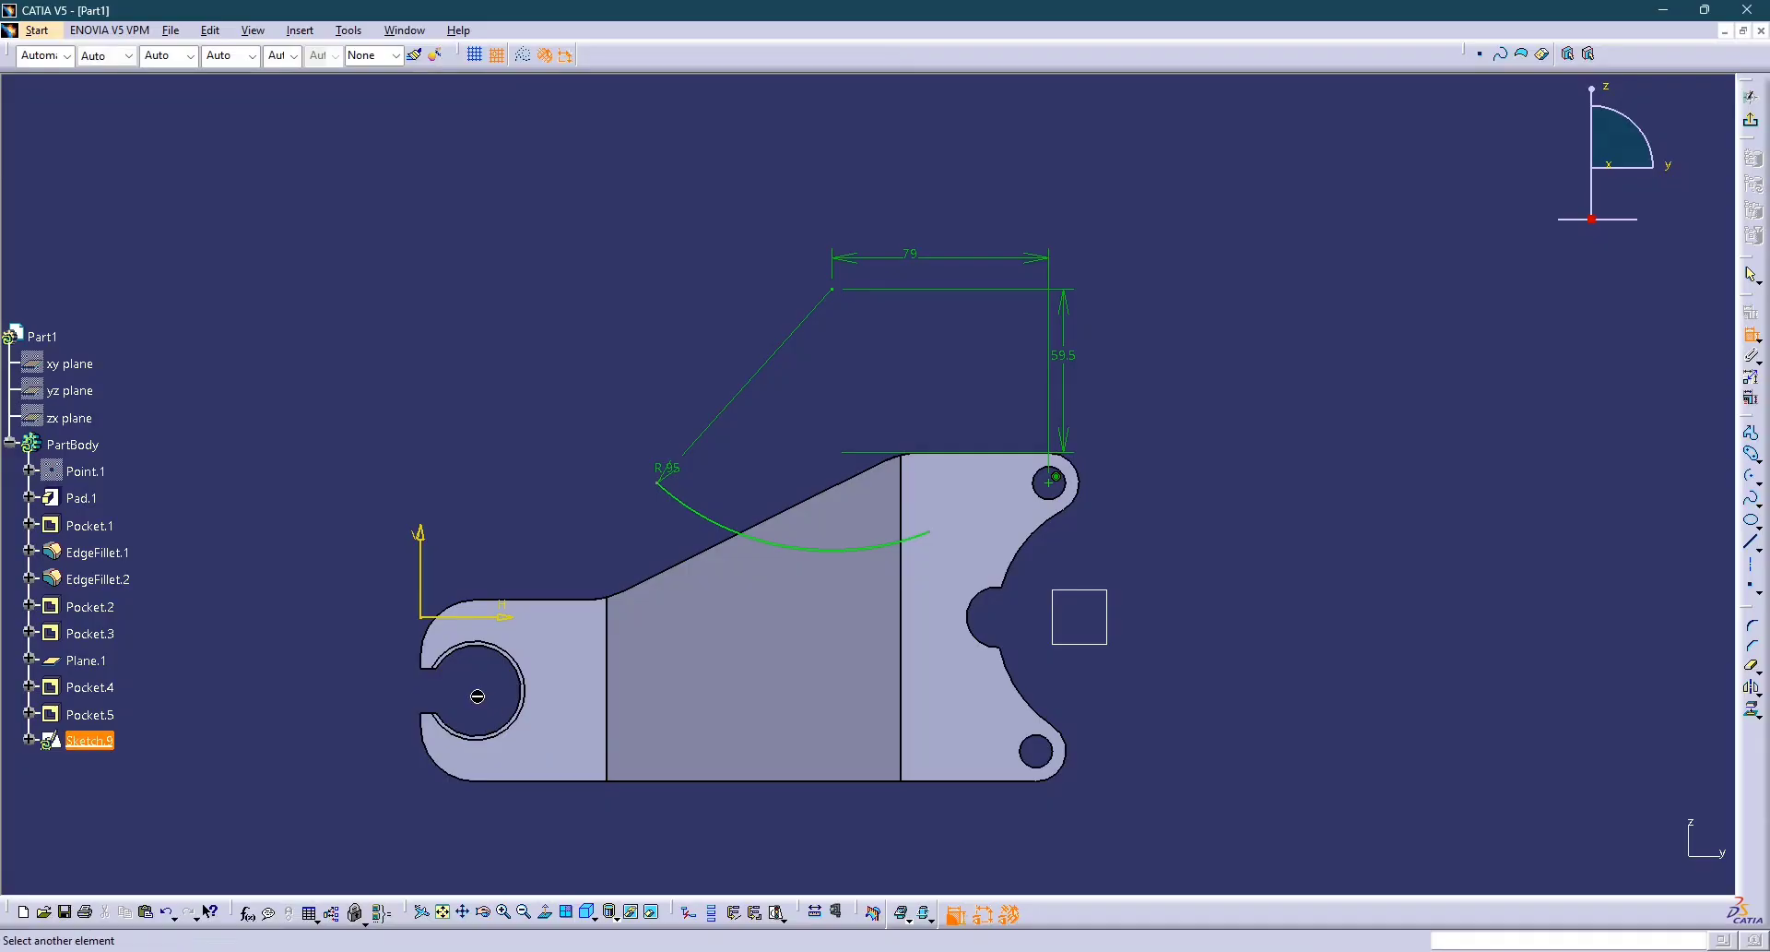
click(500, 652)
right_click(497, 663)
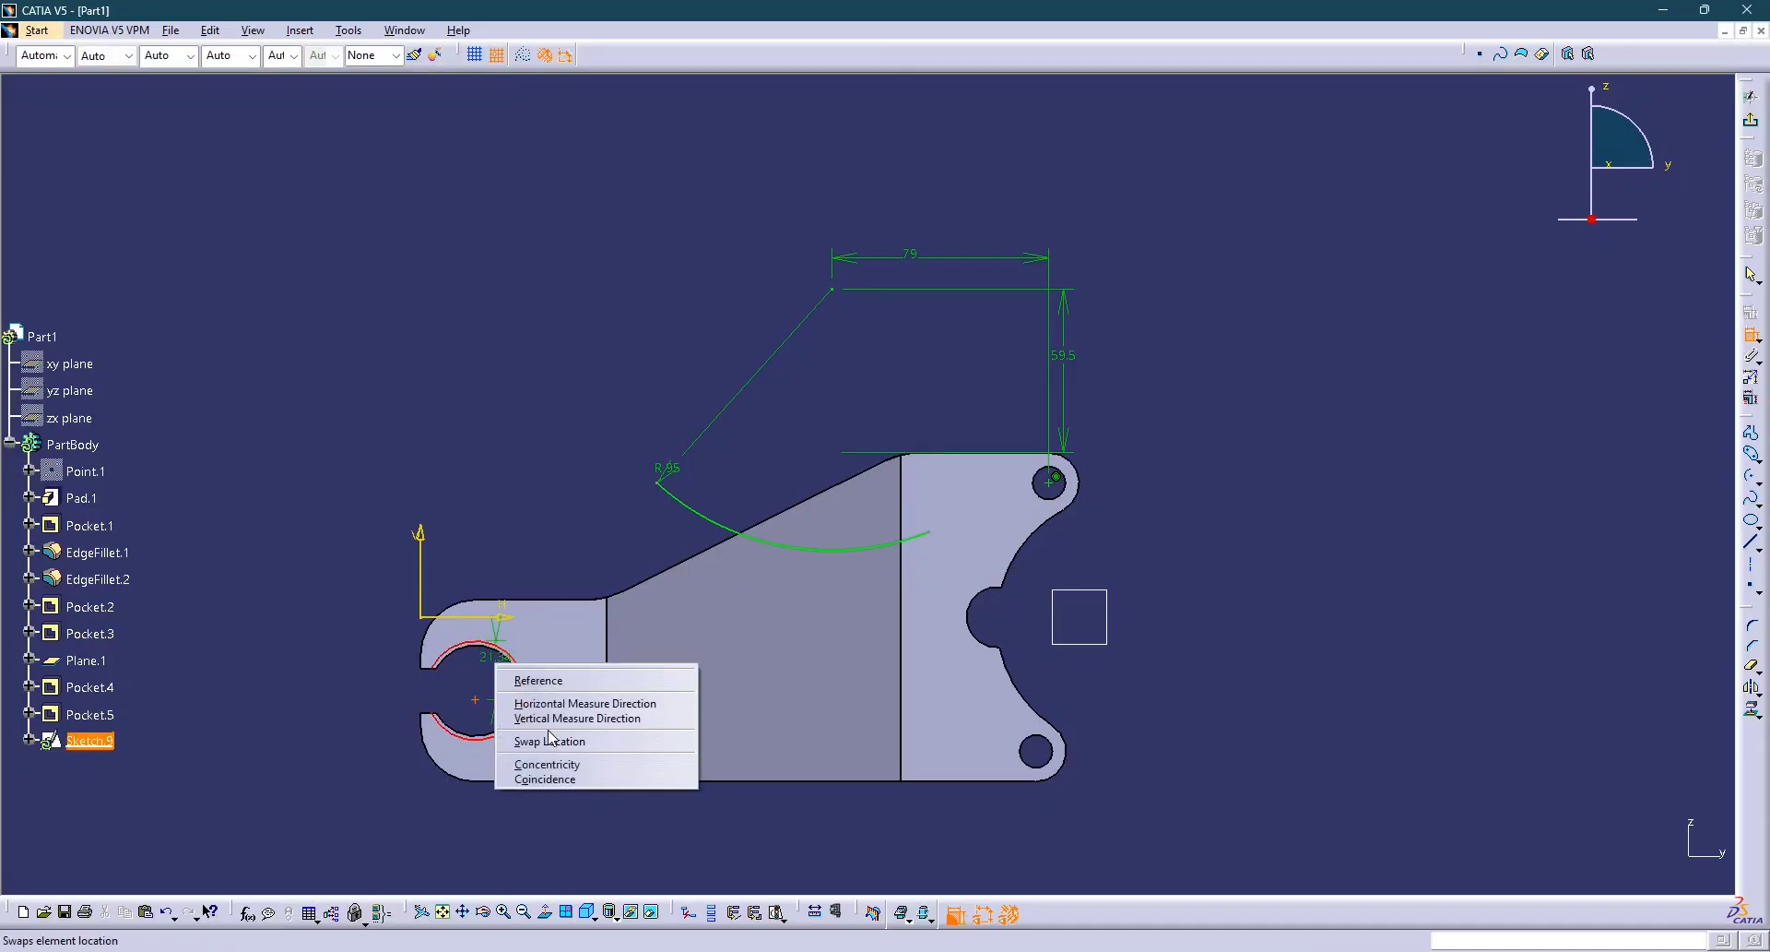
click(551, 763)
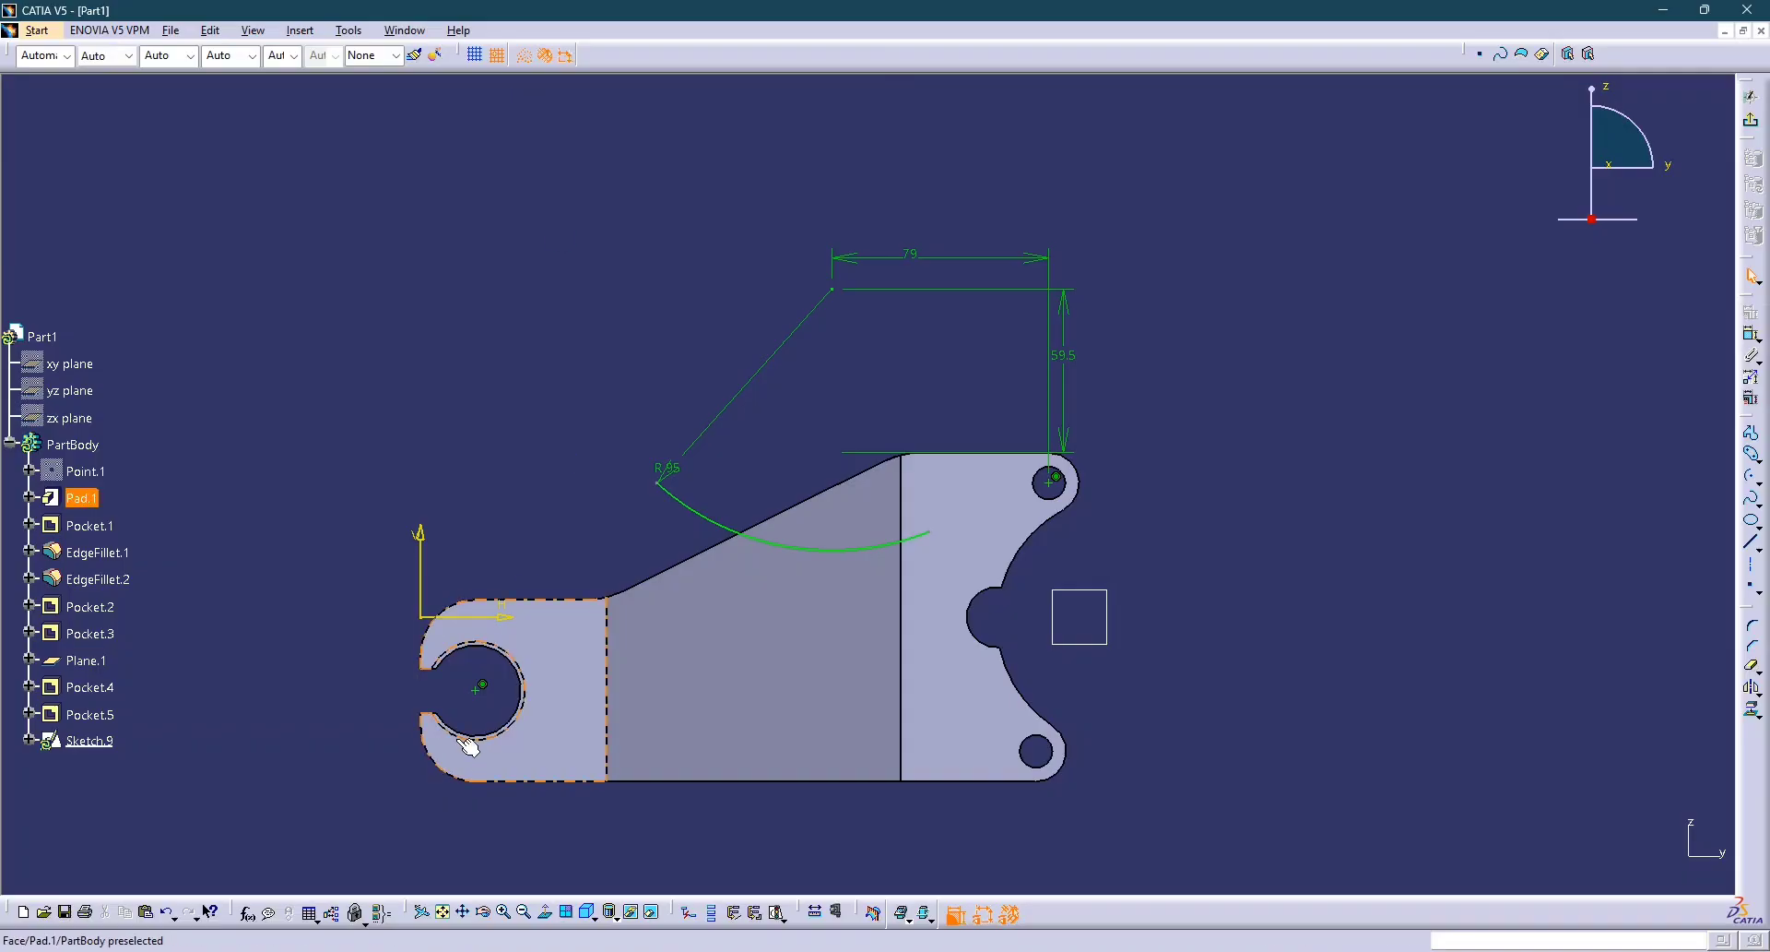
click(480, 689)
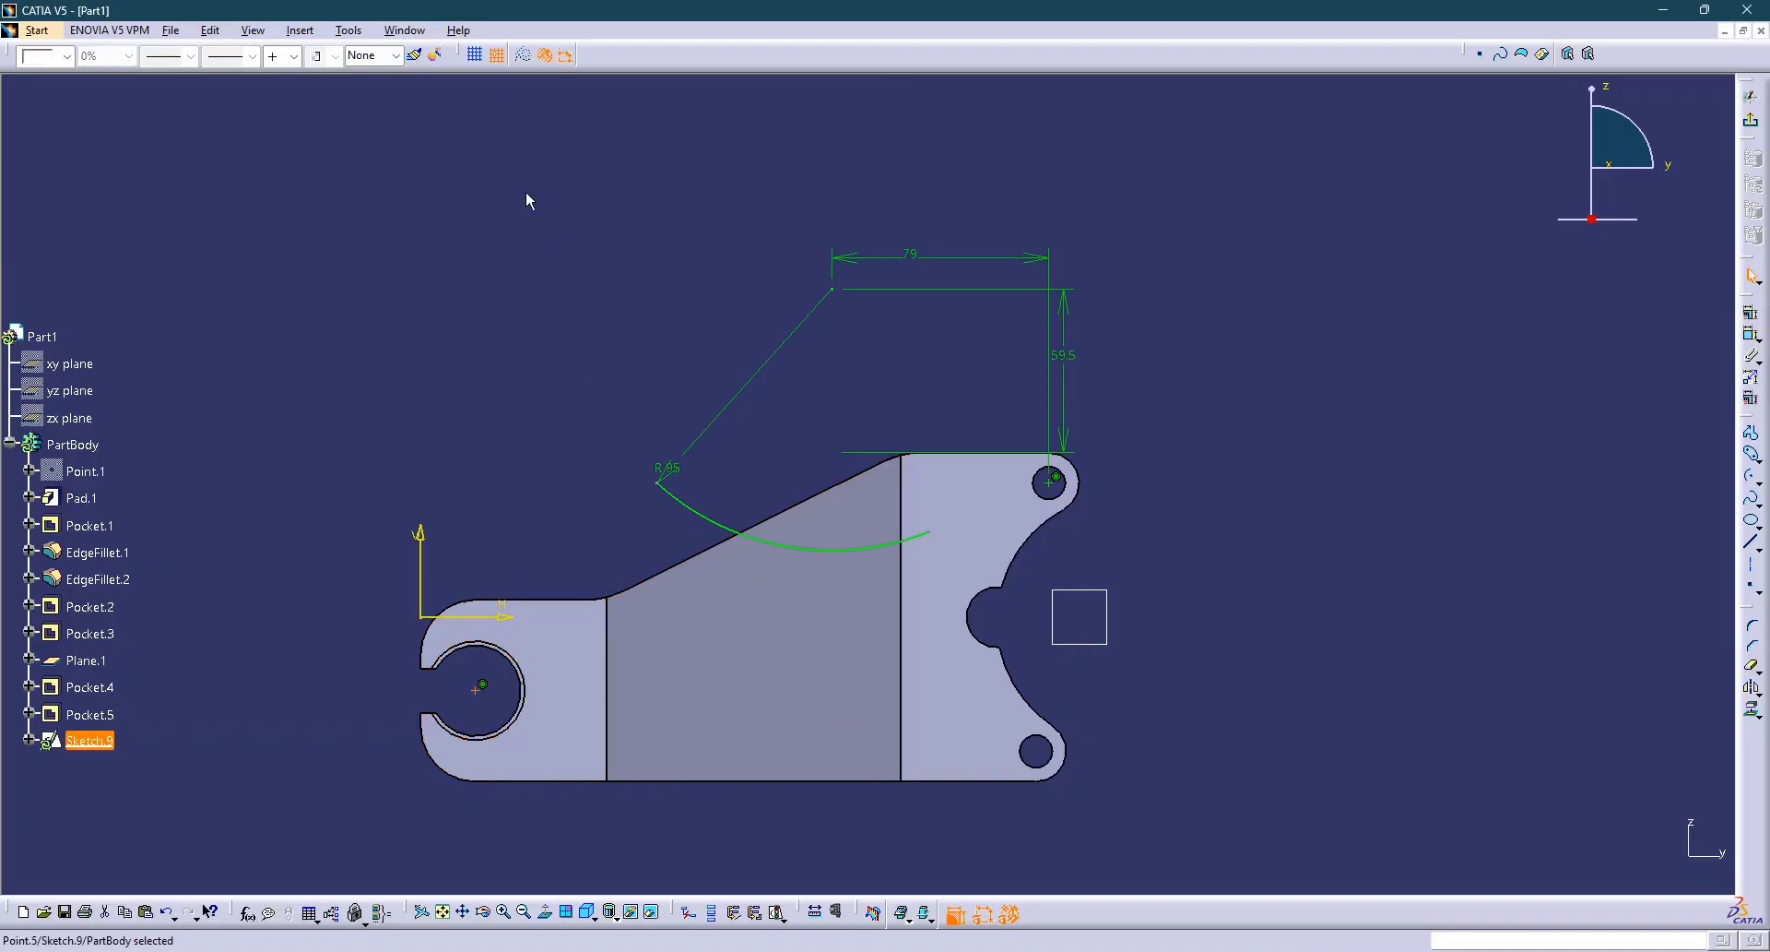
Dimension the arc's free end horizontally from the narrow end's open hole centre point and set the distance to 89.64 mm.
click(522, 55)
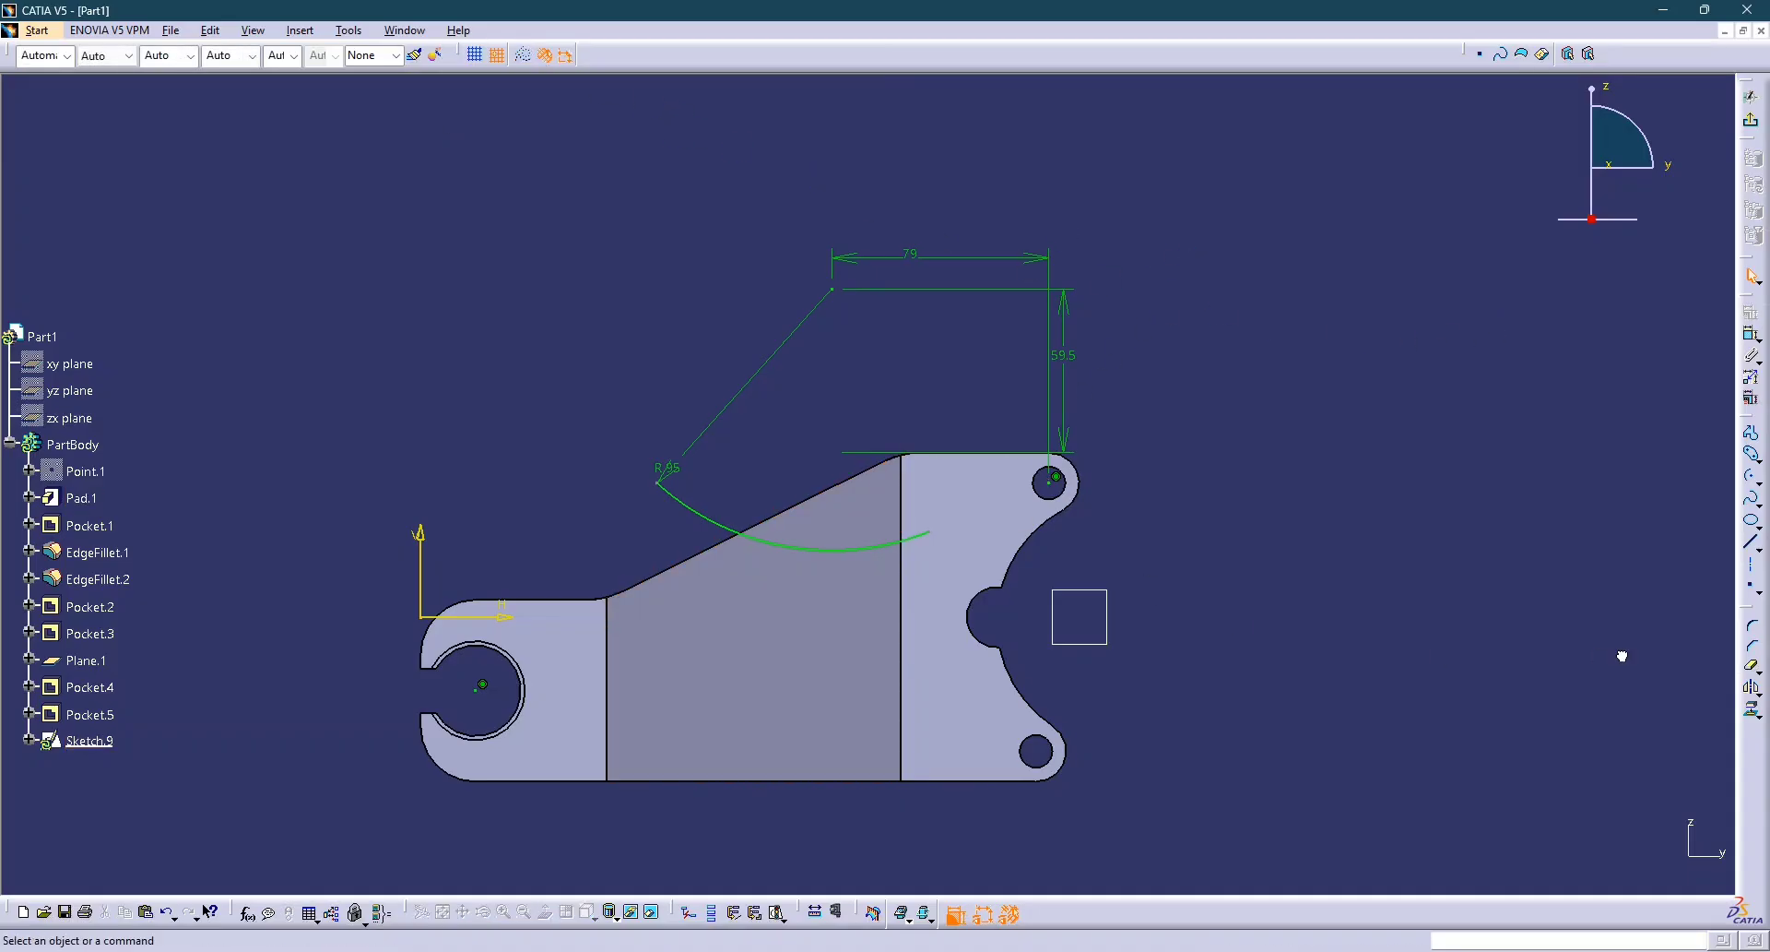
click(1752, 335)
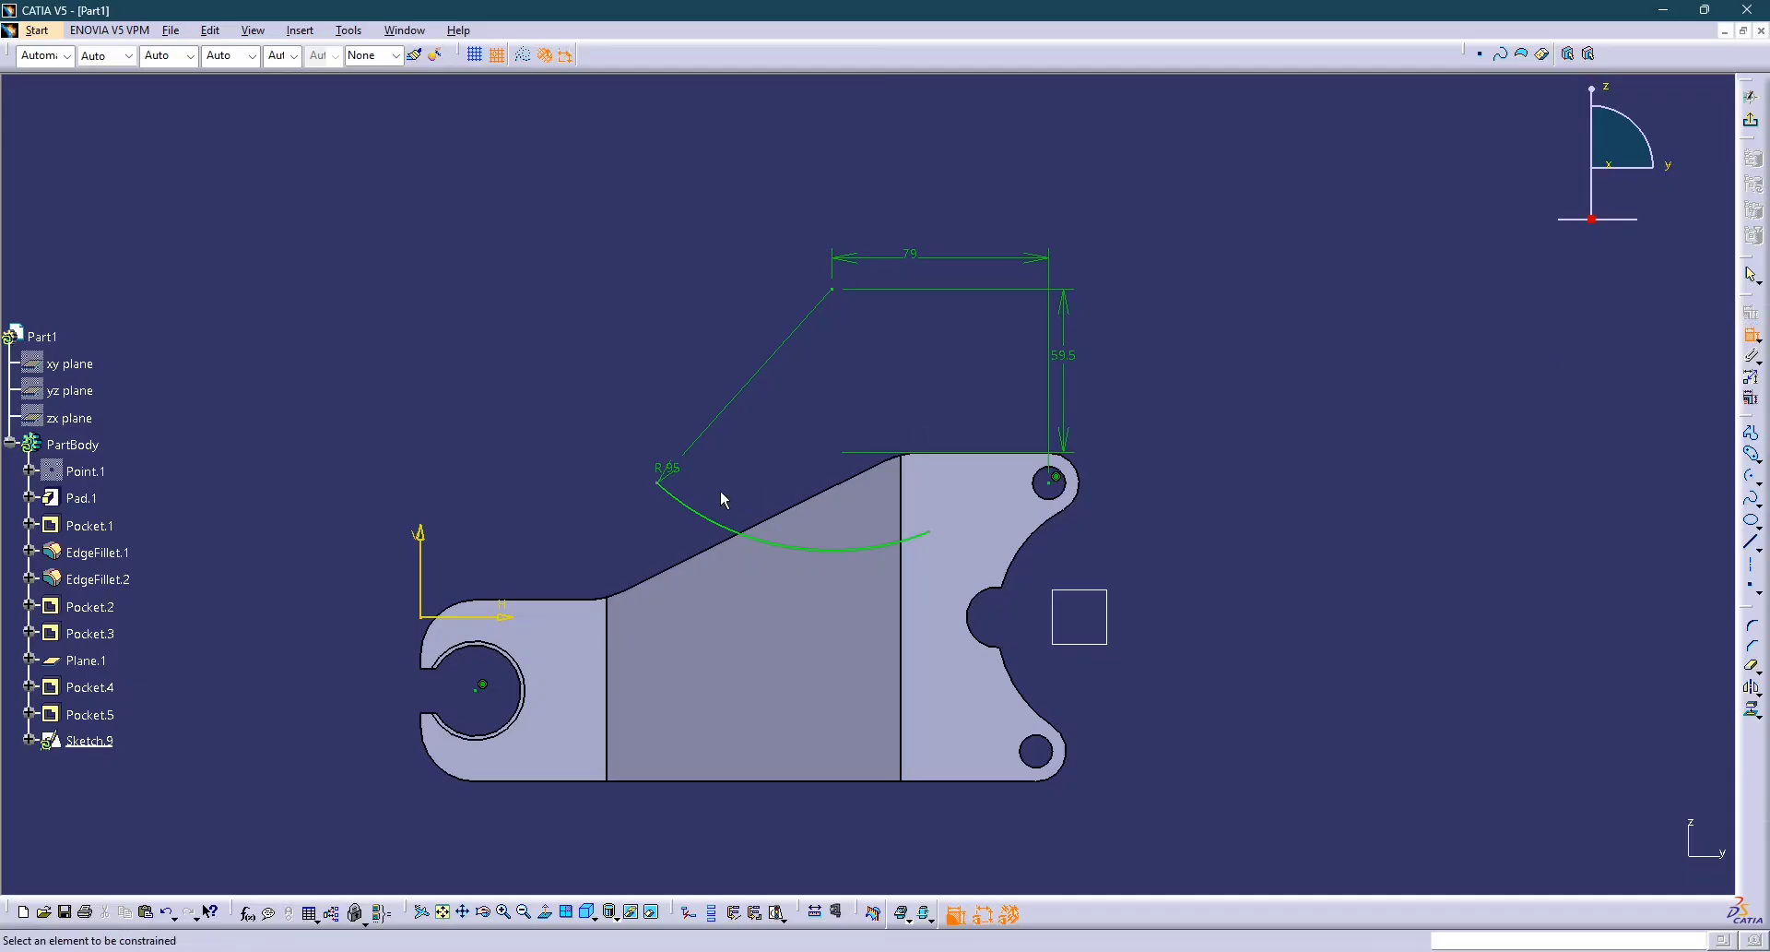
click(662, 485)
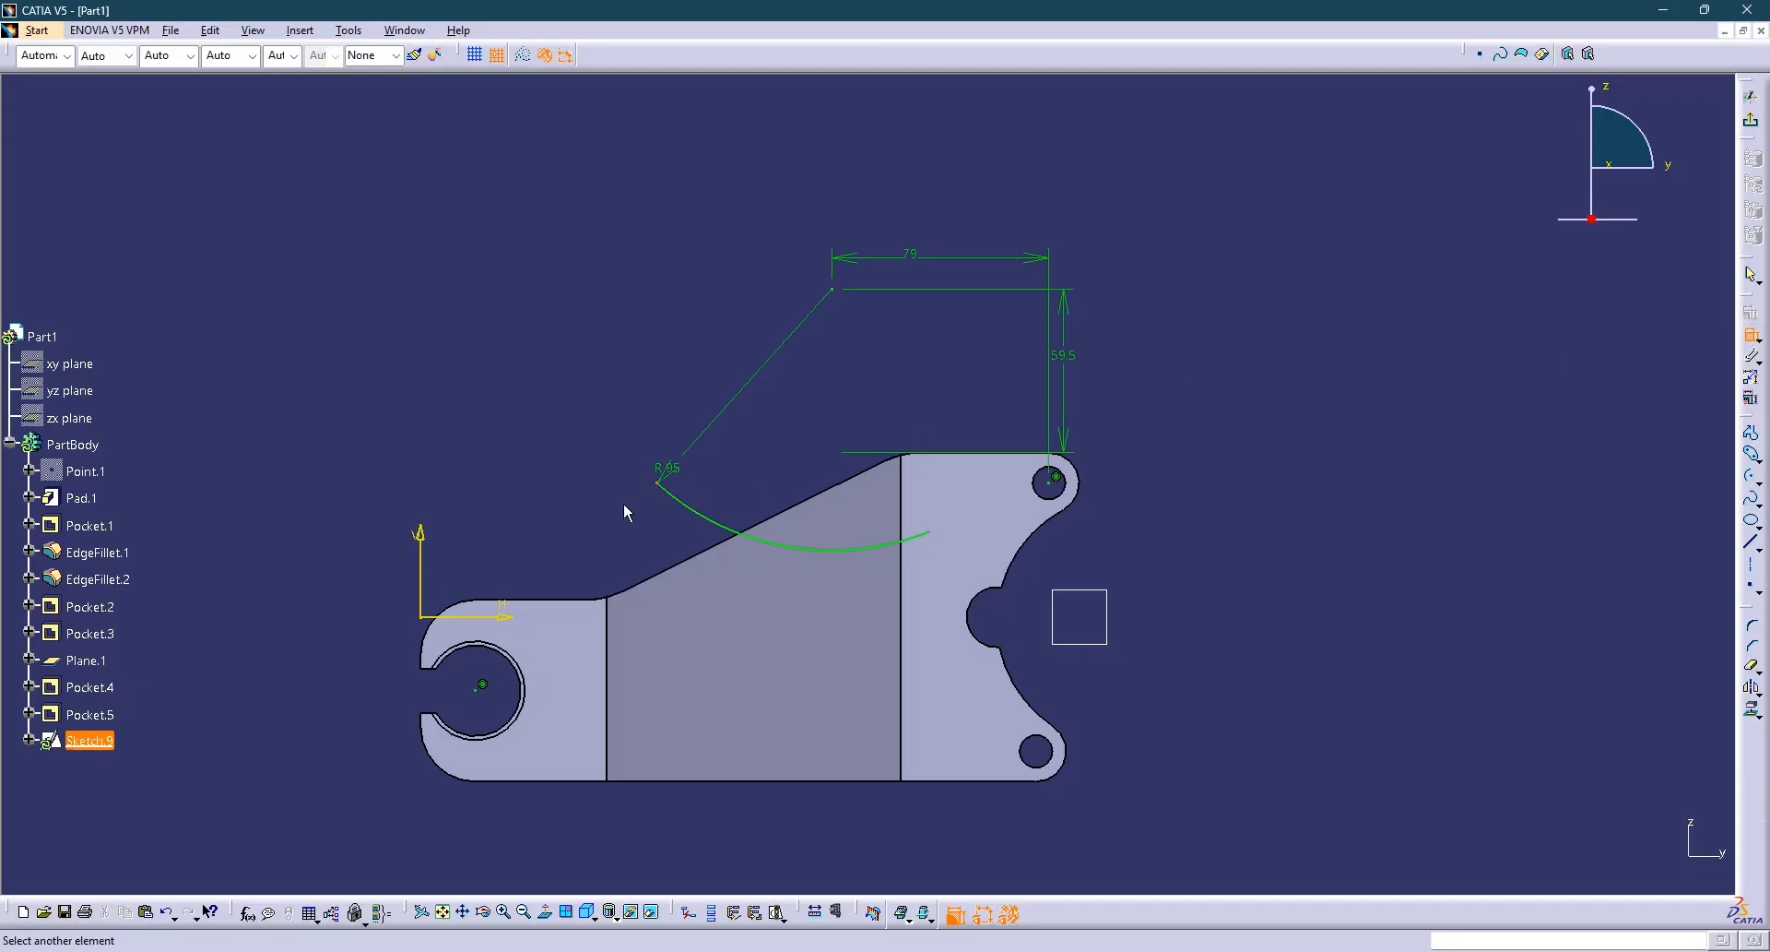
click(483, 686)
right_click(548, 371)
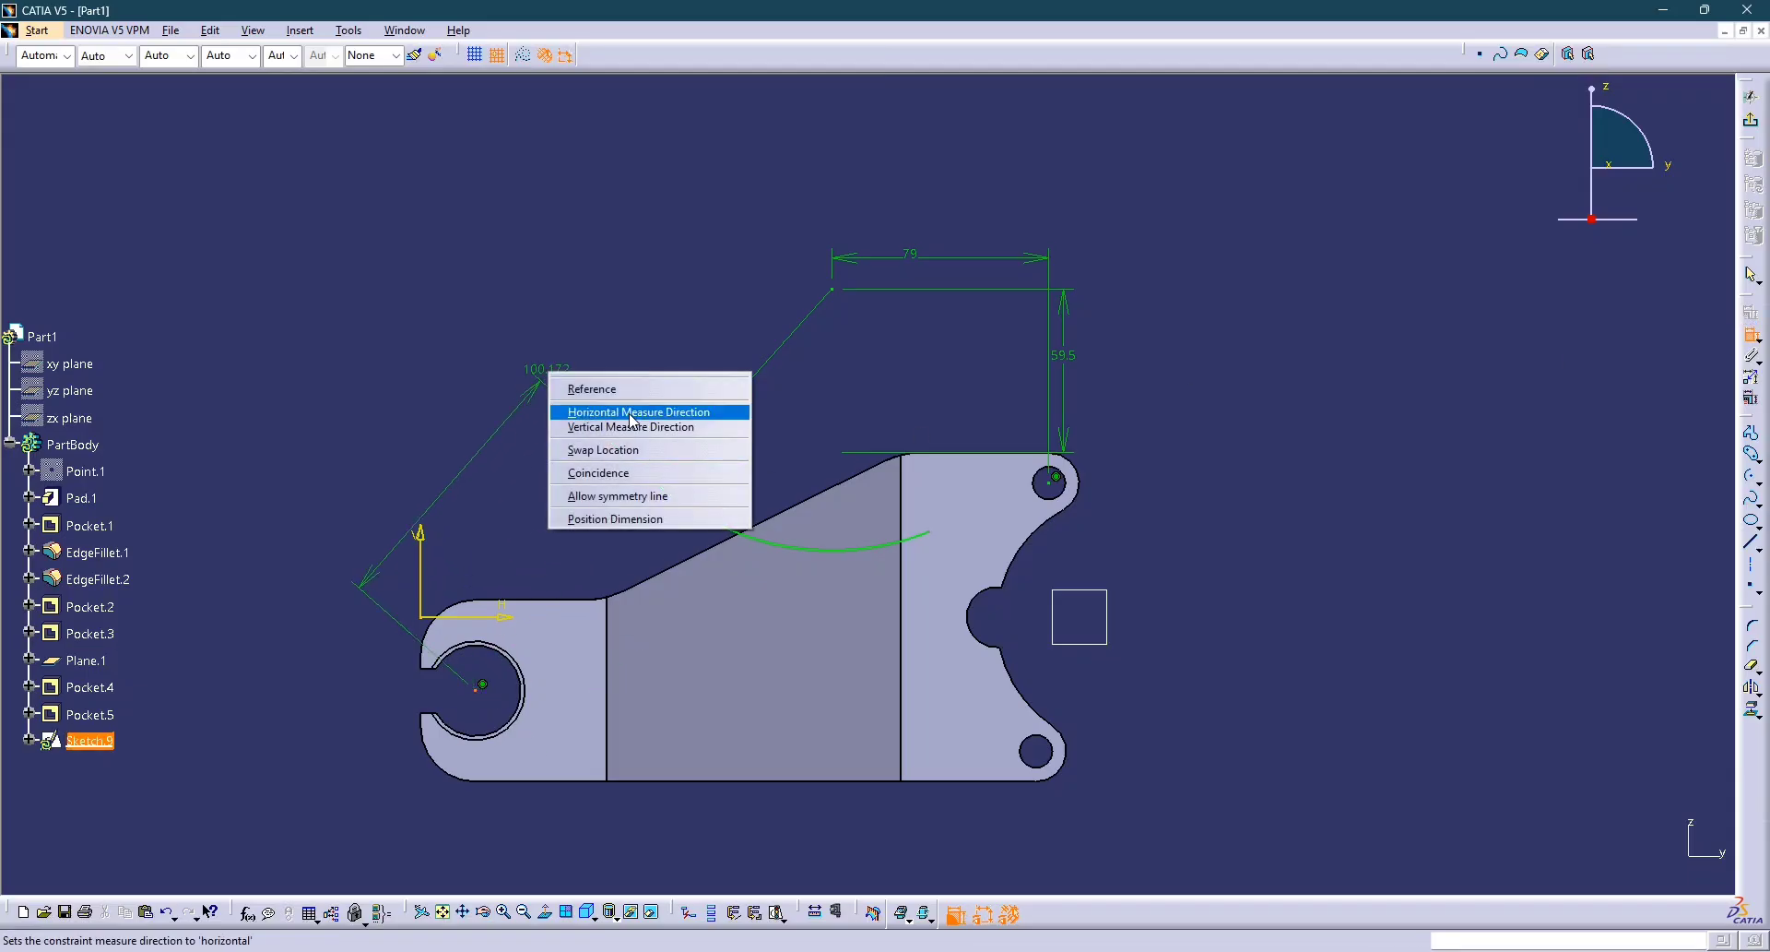
click(632, 413)
click(590, 394)
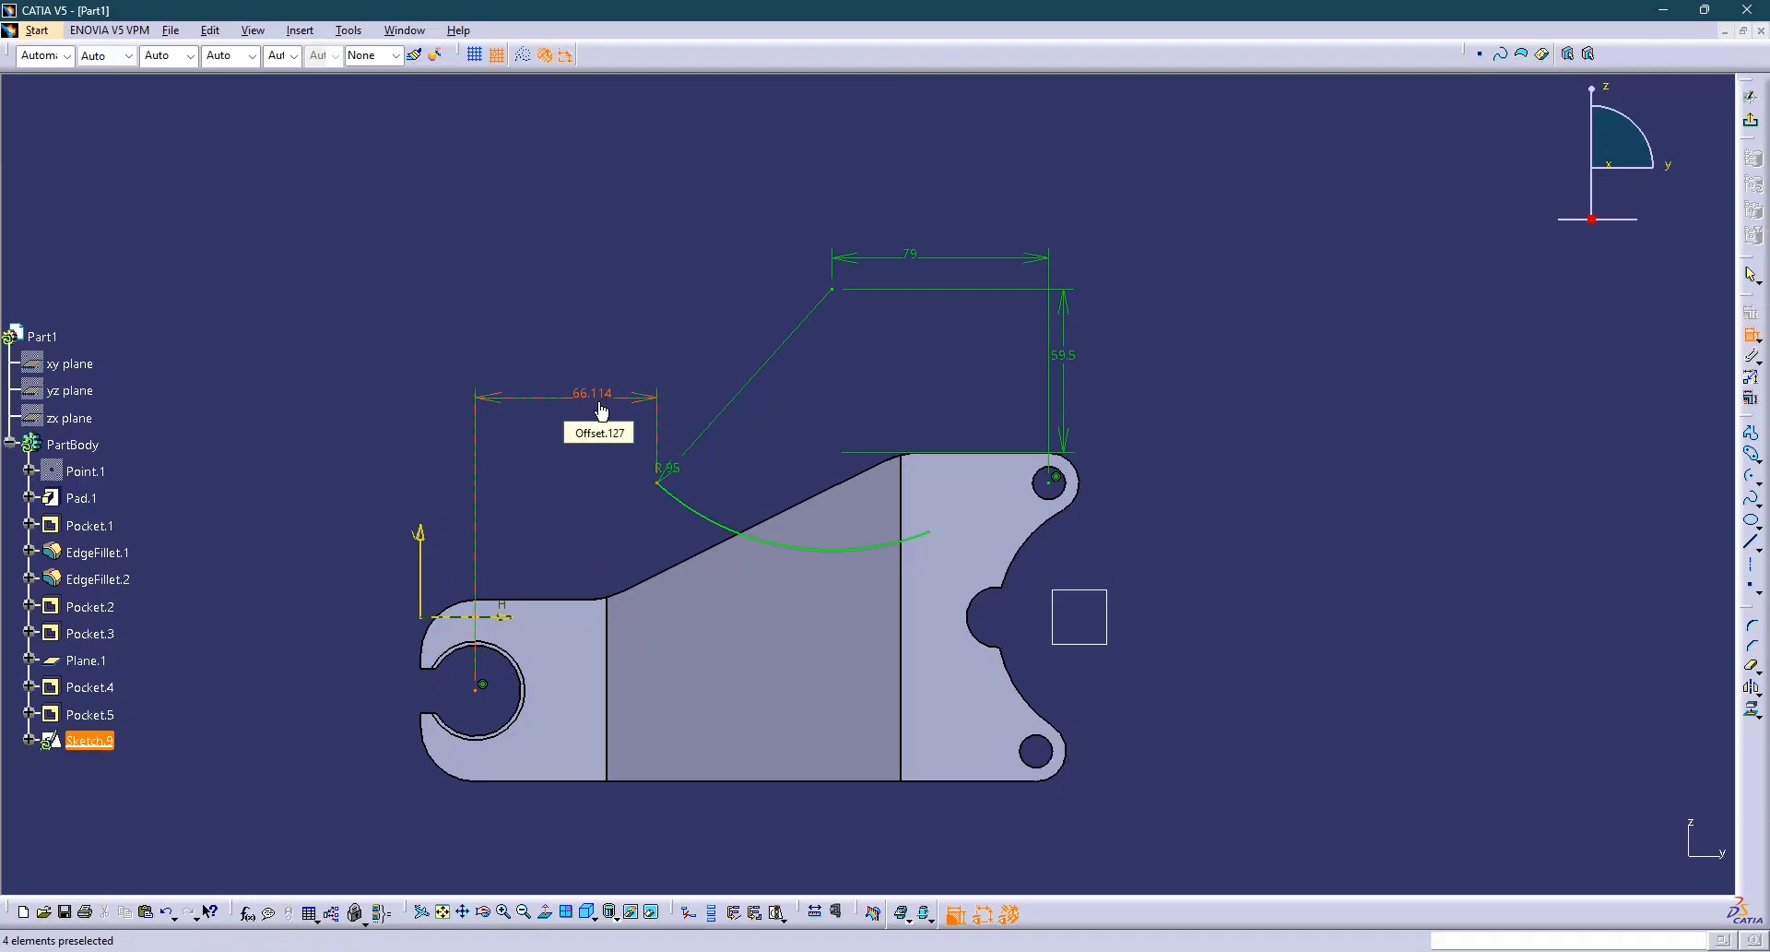
key(alt+Tab)
key(alt+Tab)
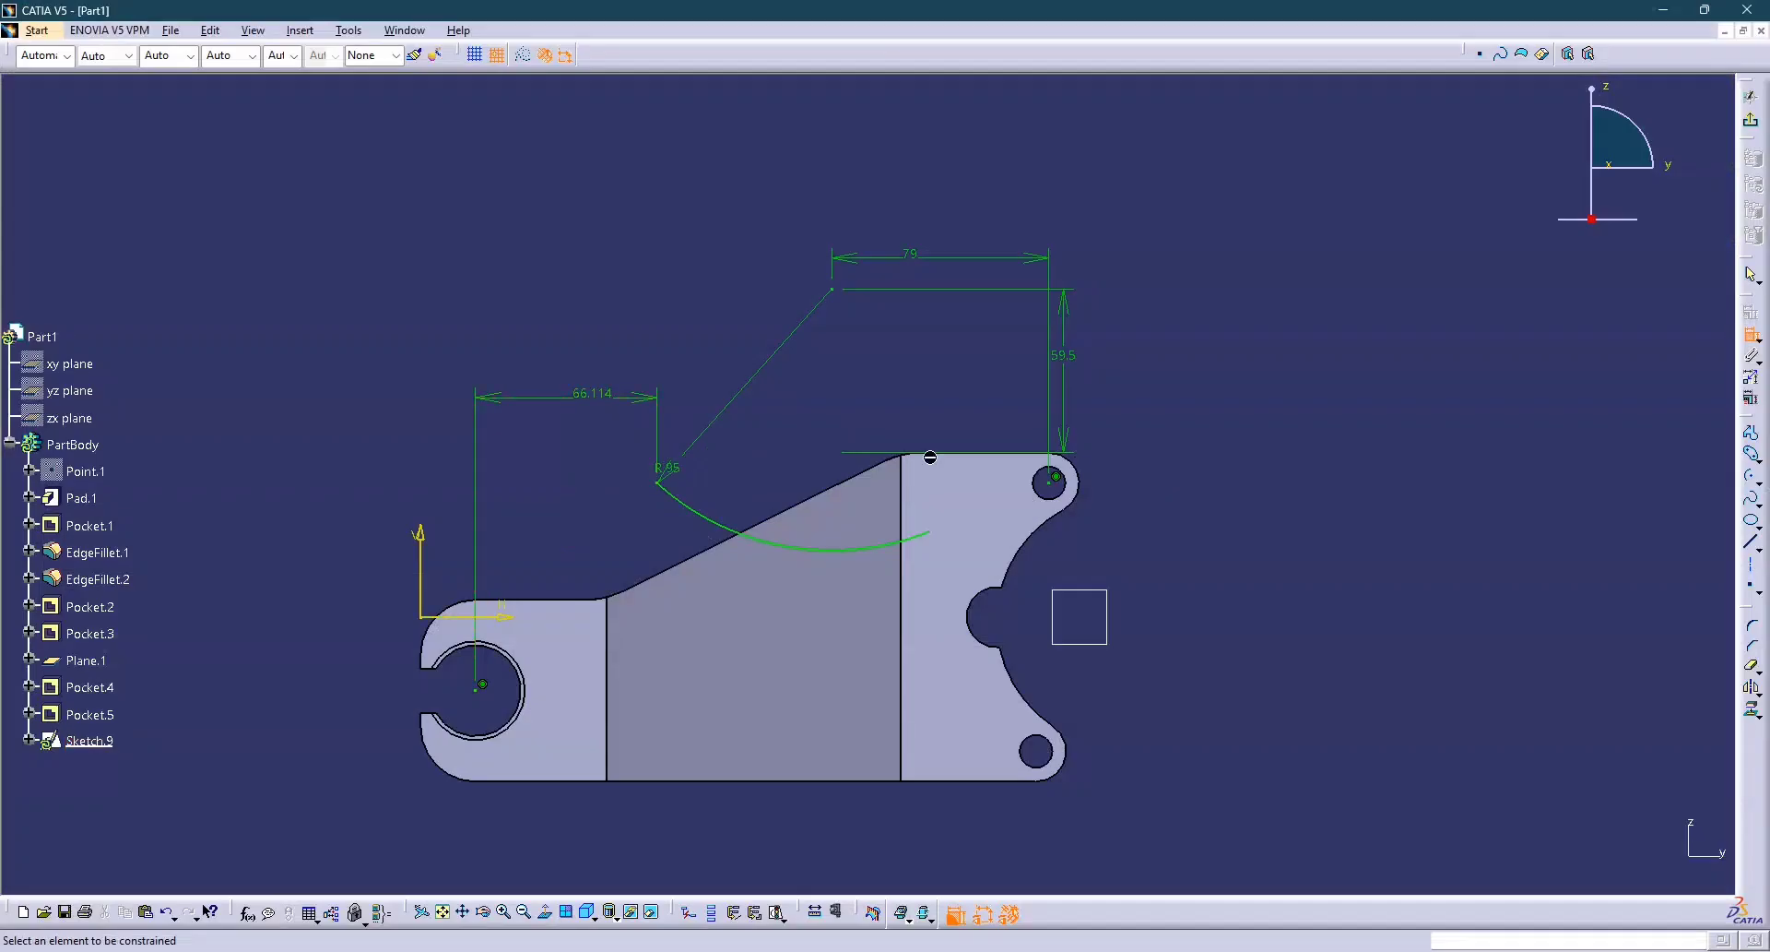
double_click(607, 395)
text(89.64mm)
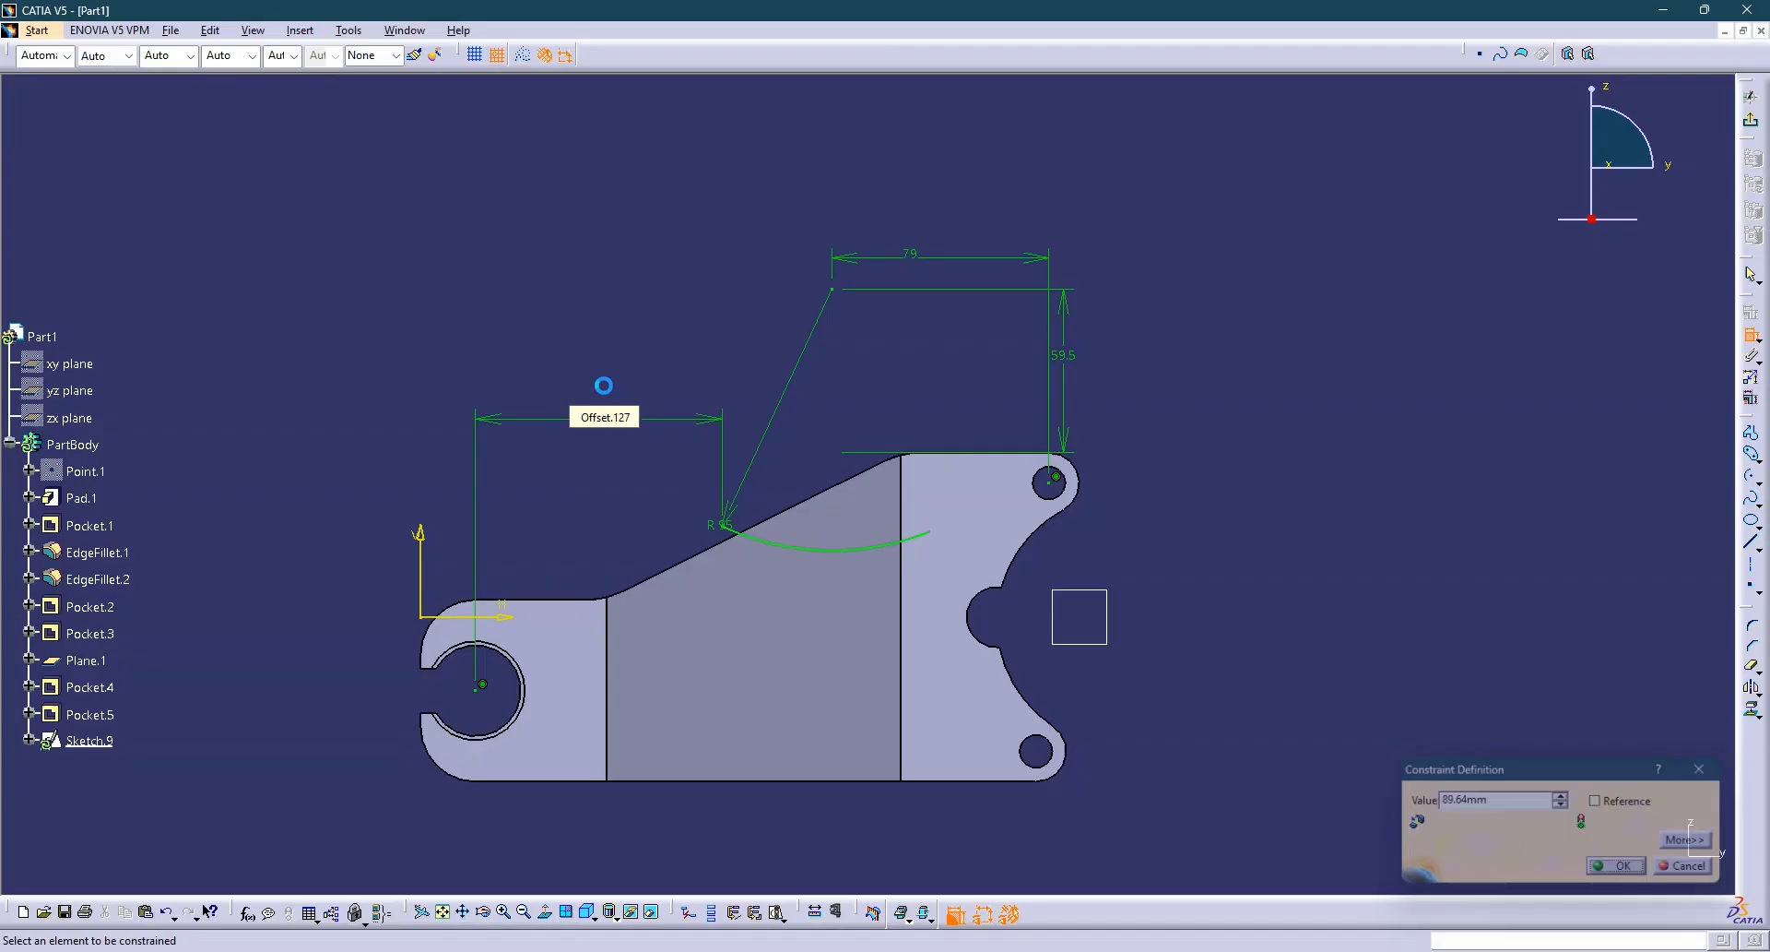
key(Return)
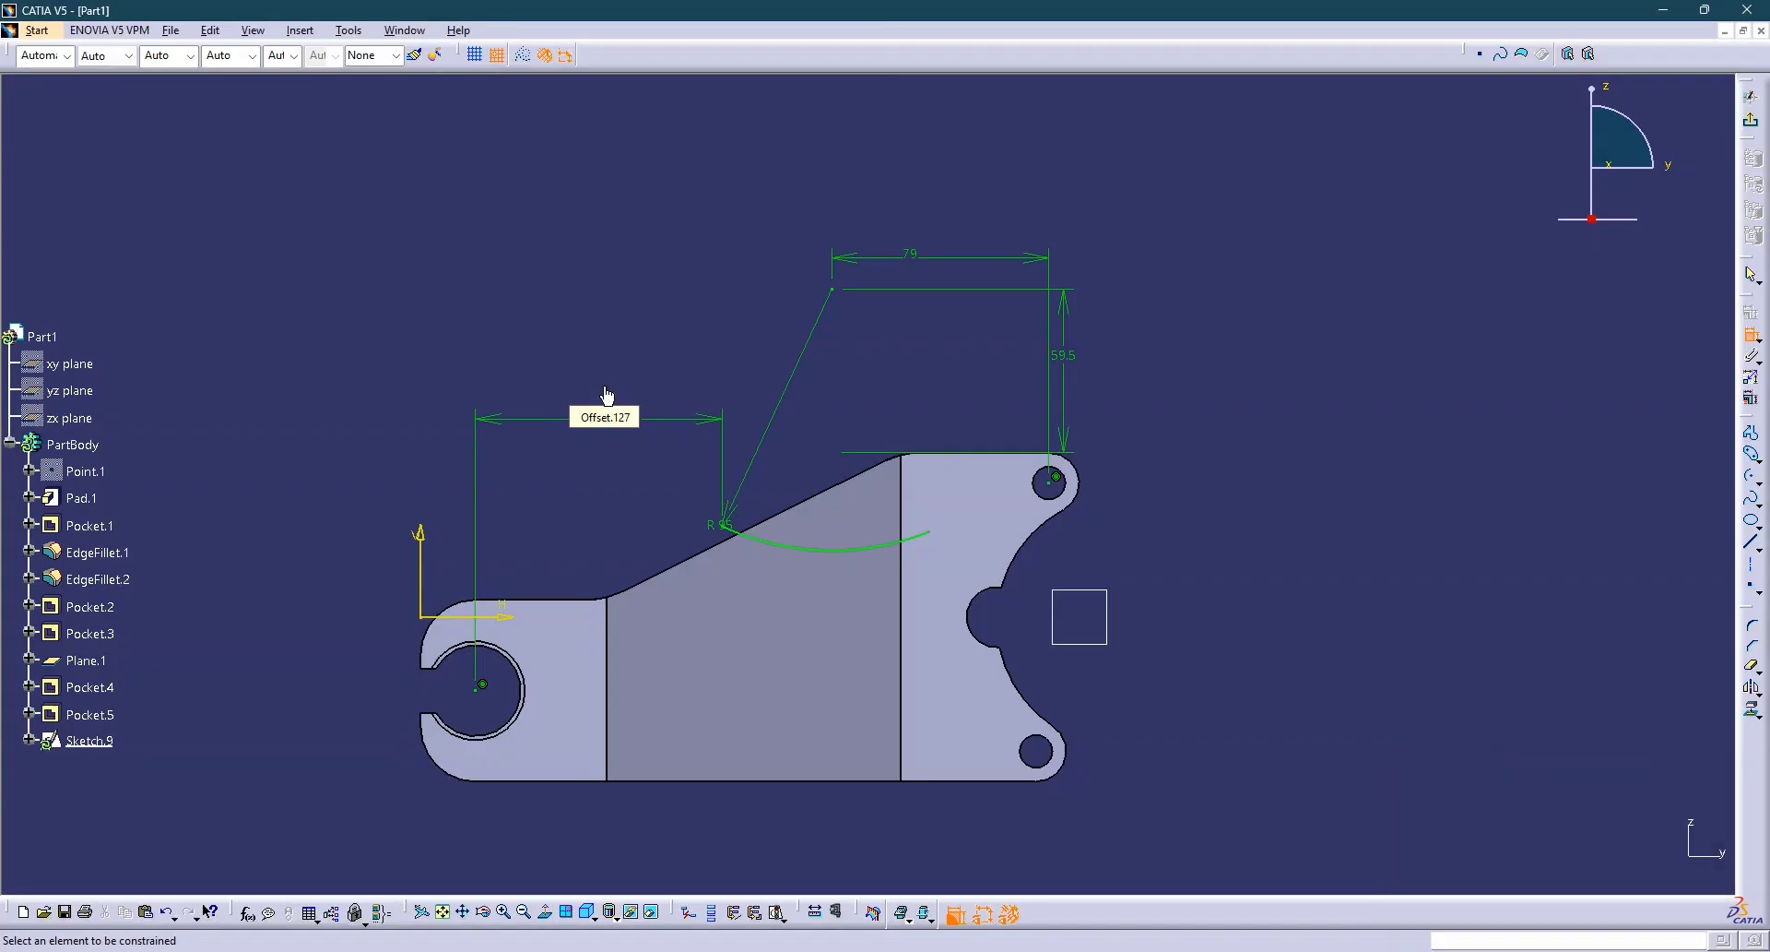
Compare the sketched arc and the bracket's outline with the dimensioned views in the photographed drawing.
key(alt+Tab)
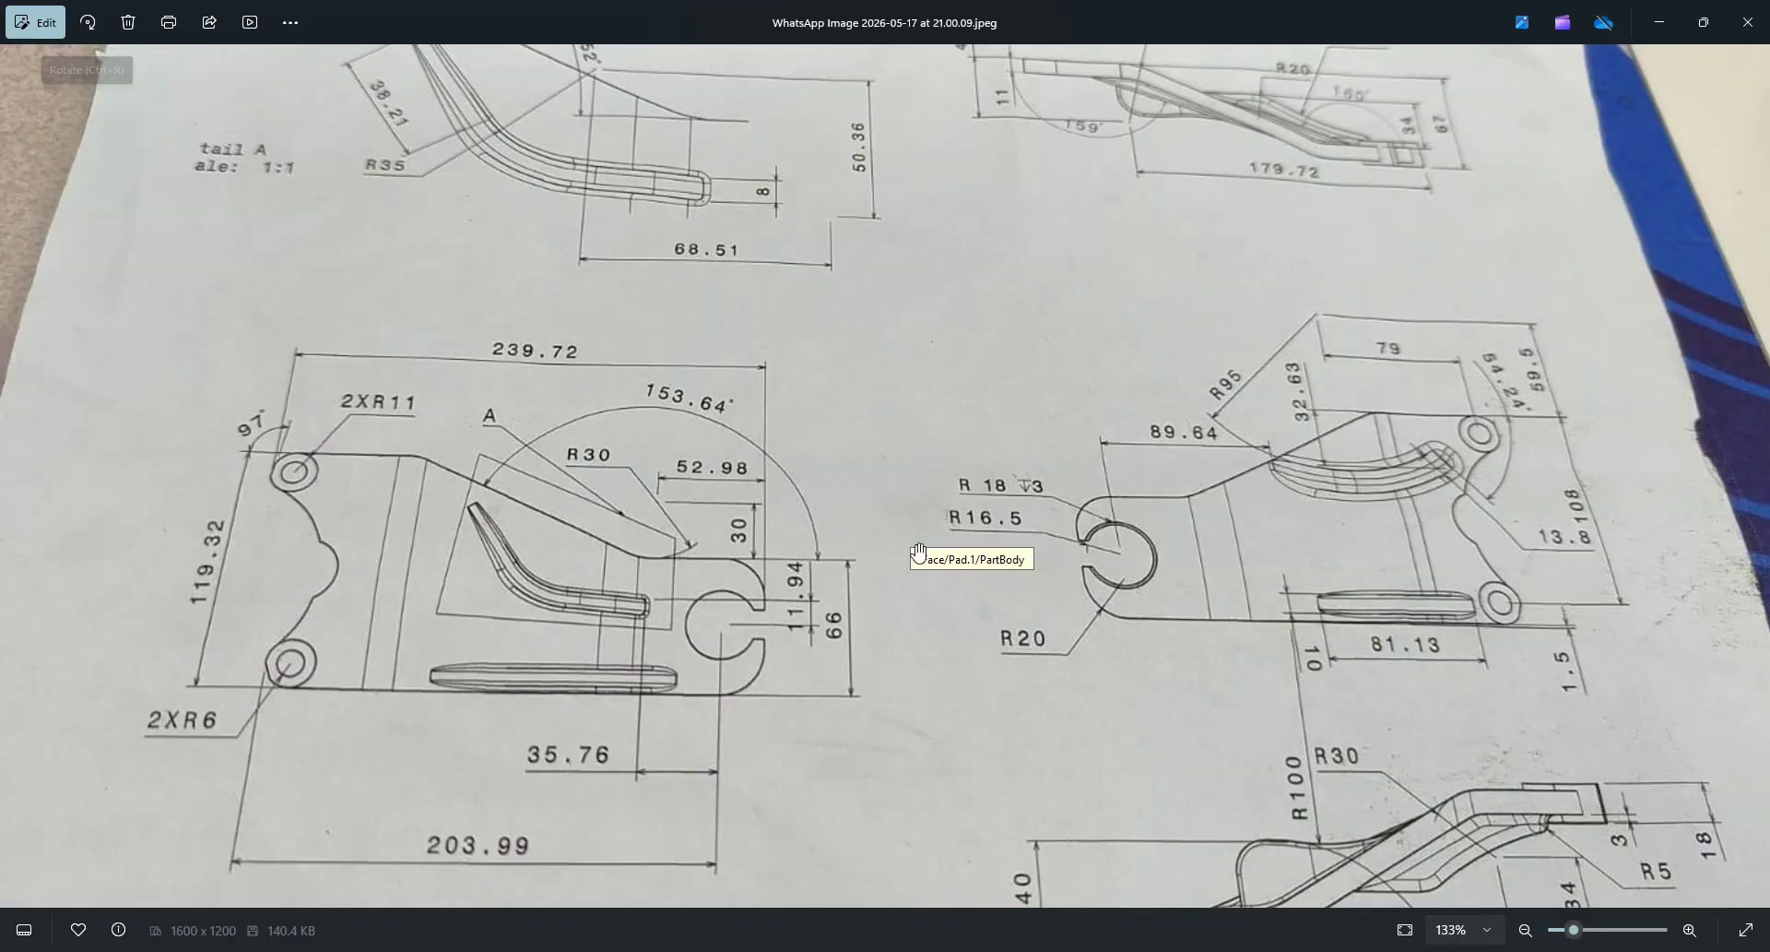
key(alt+Tab)
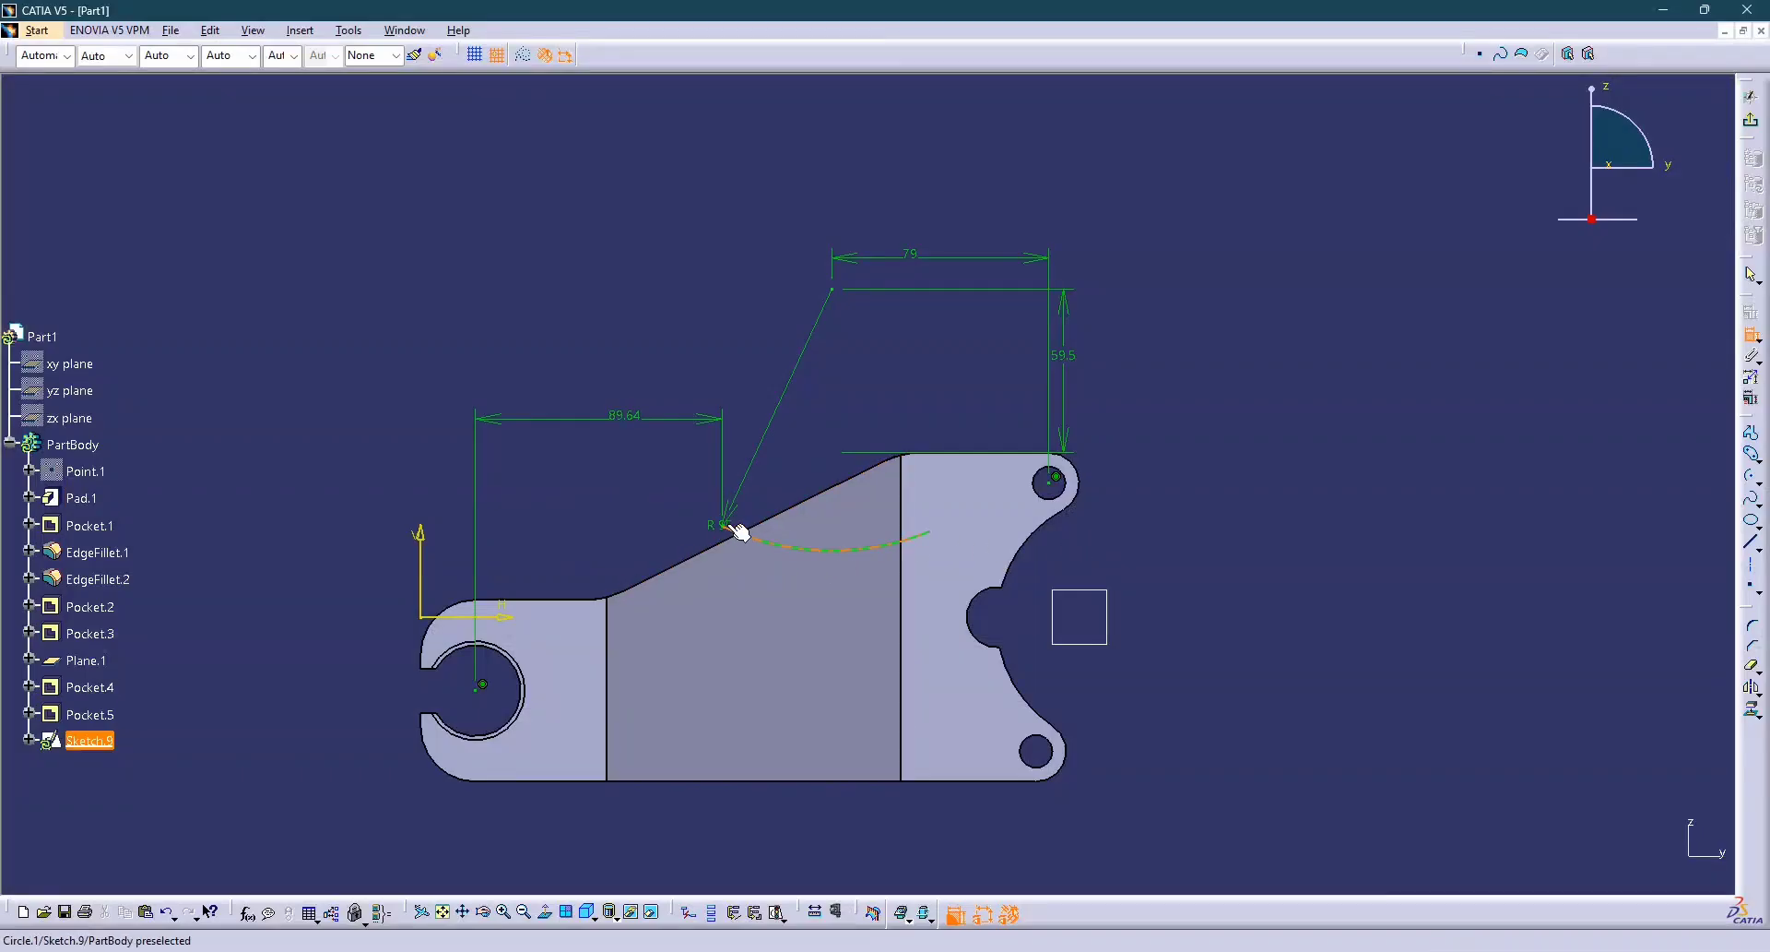
key(alt+Tab)
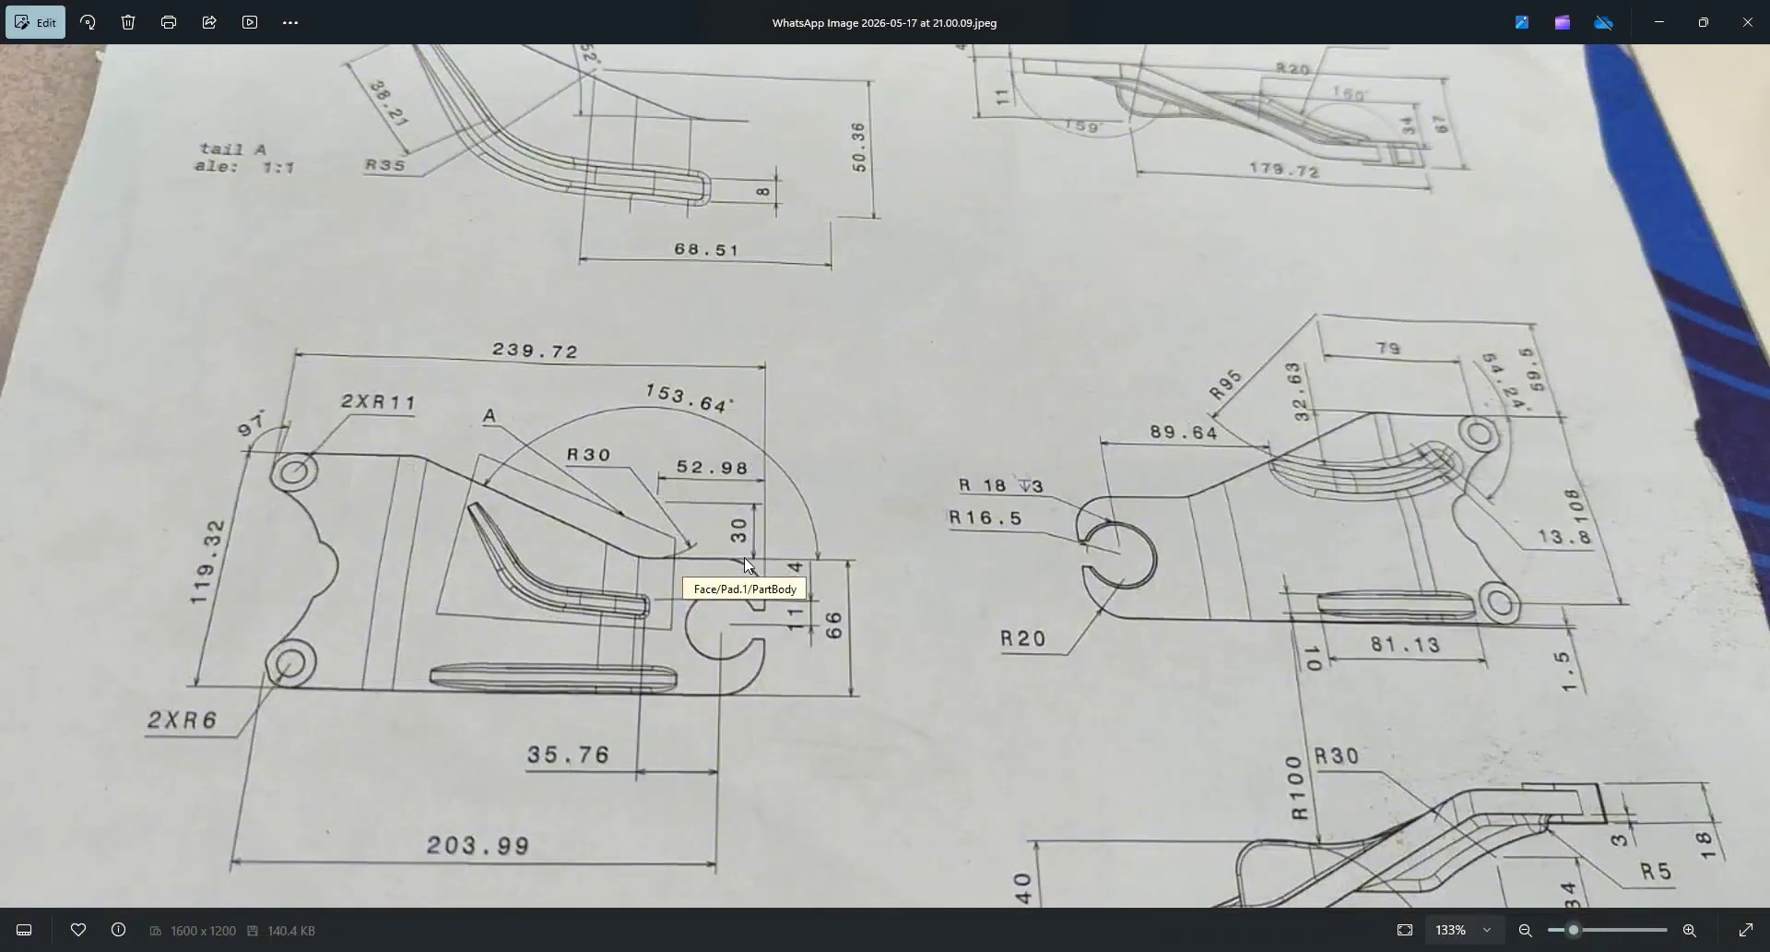
key(alt+Tab)
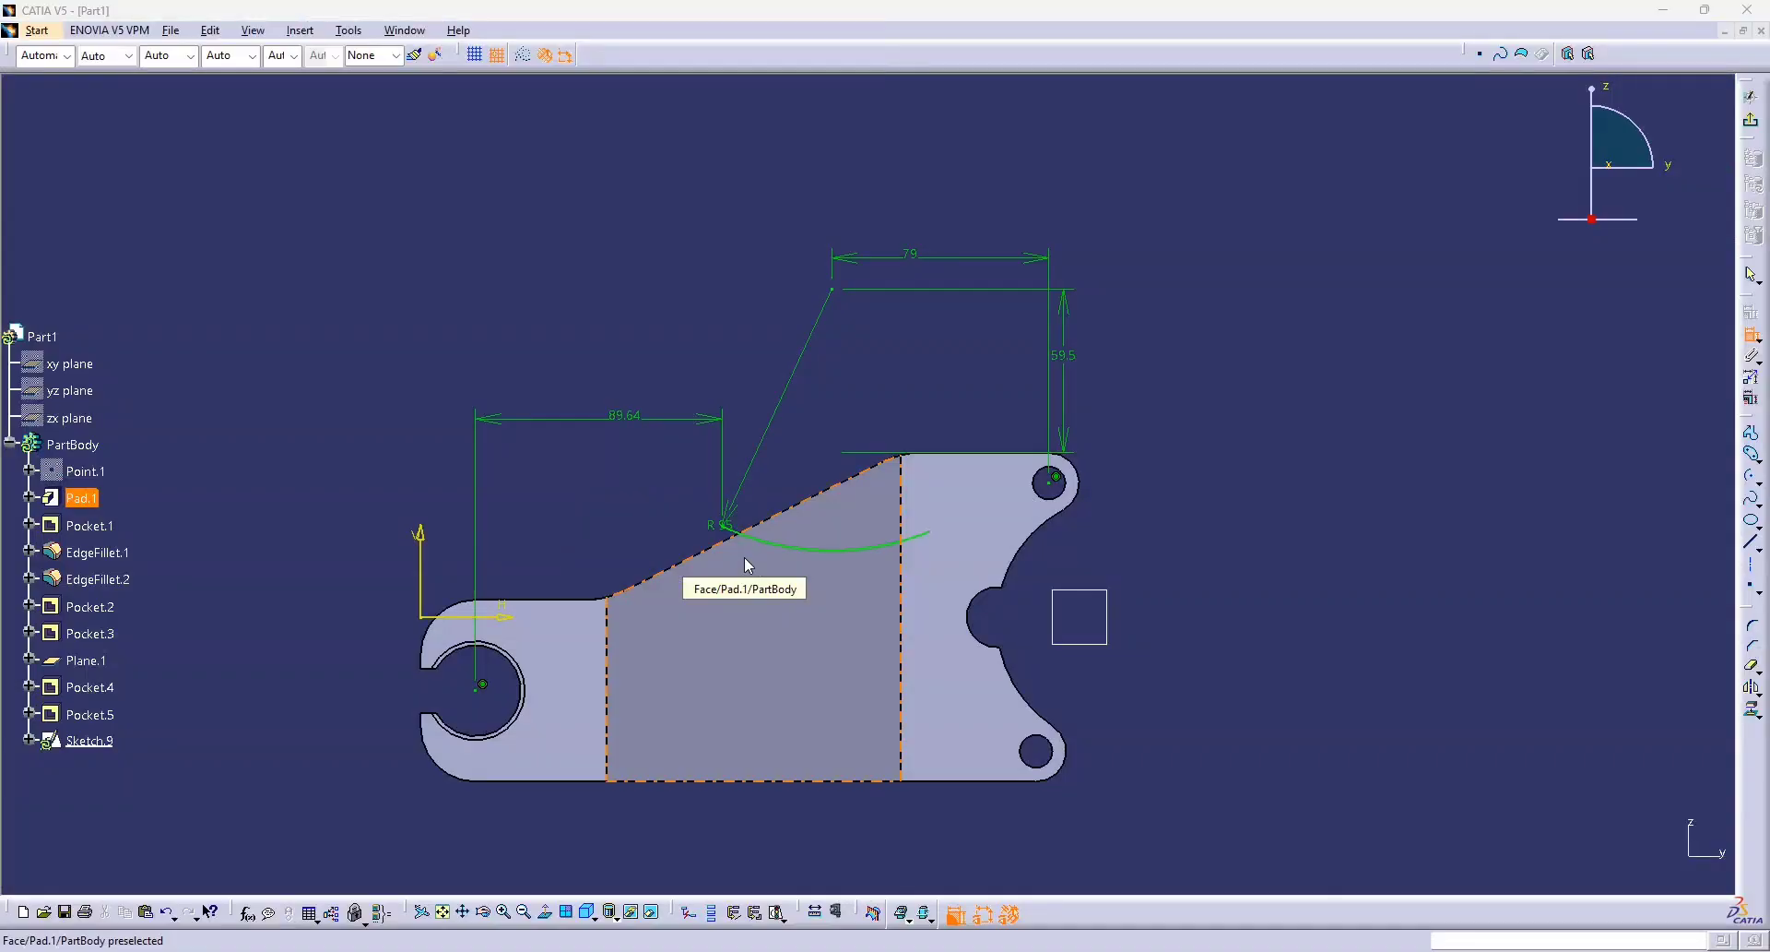
key(alt+Tab)
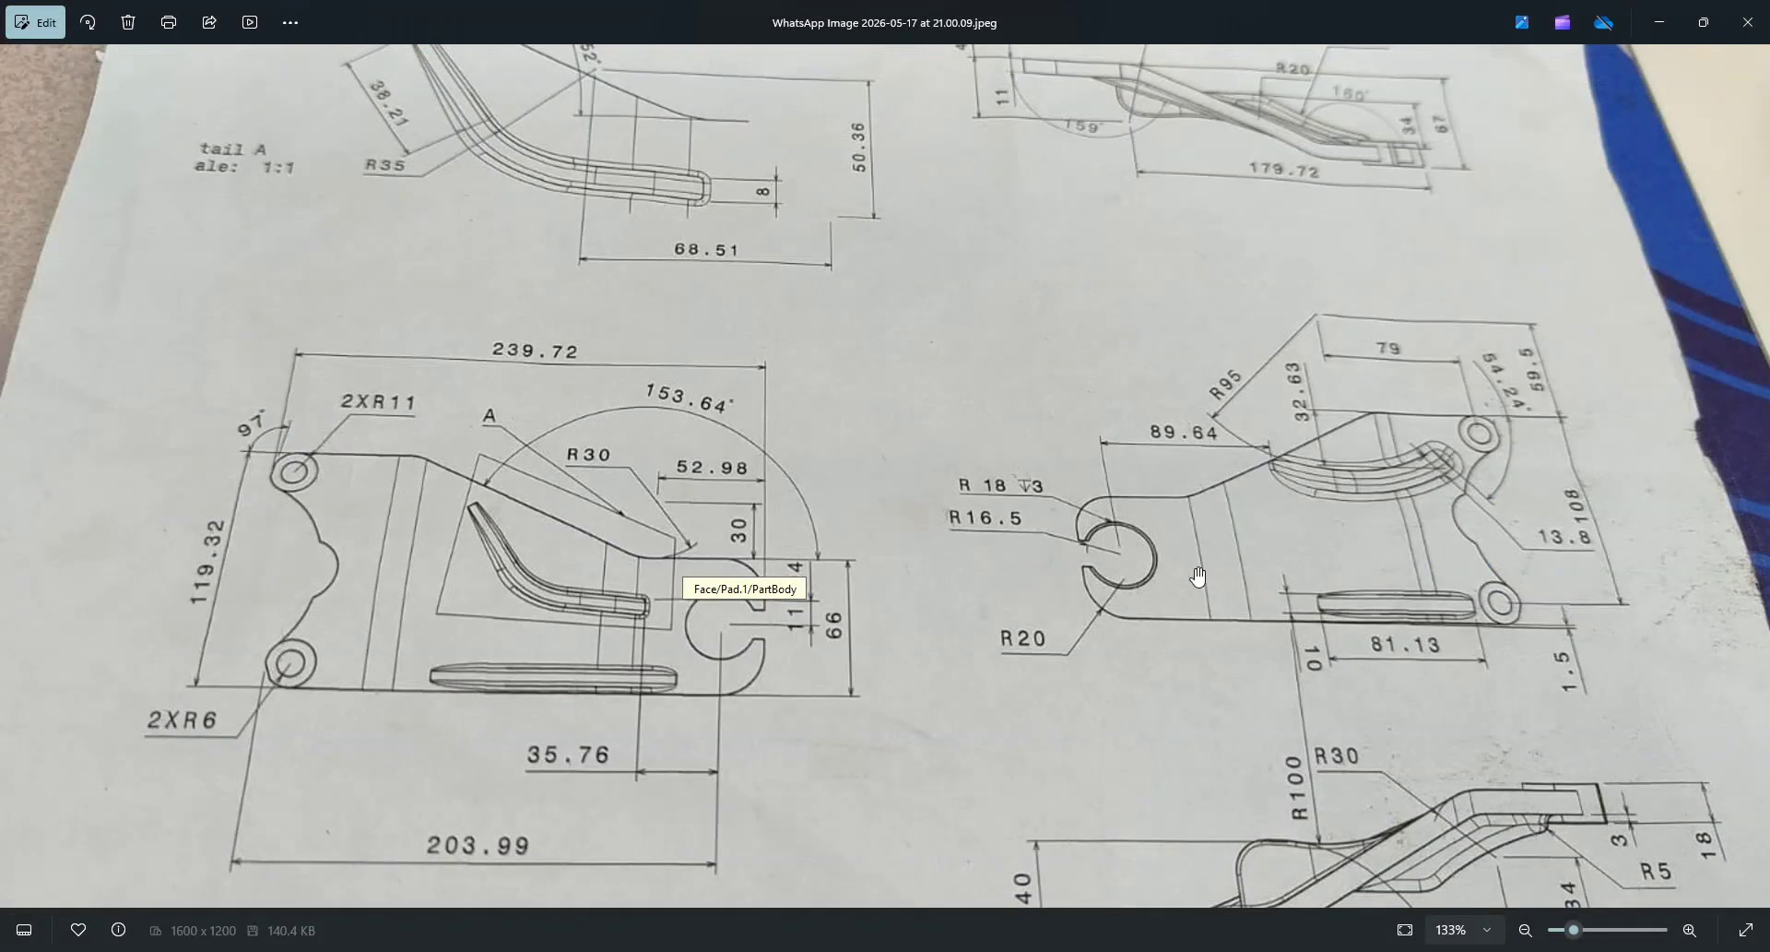
key(alt+Tab)
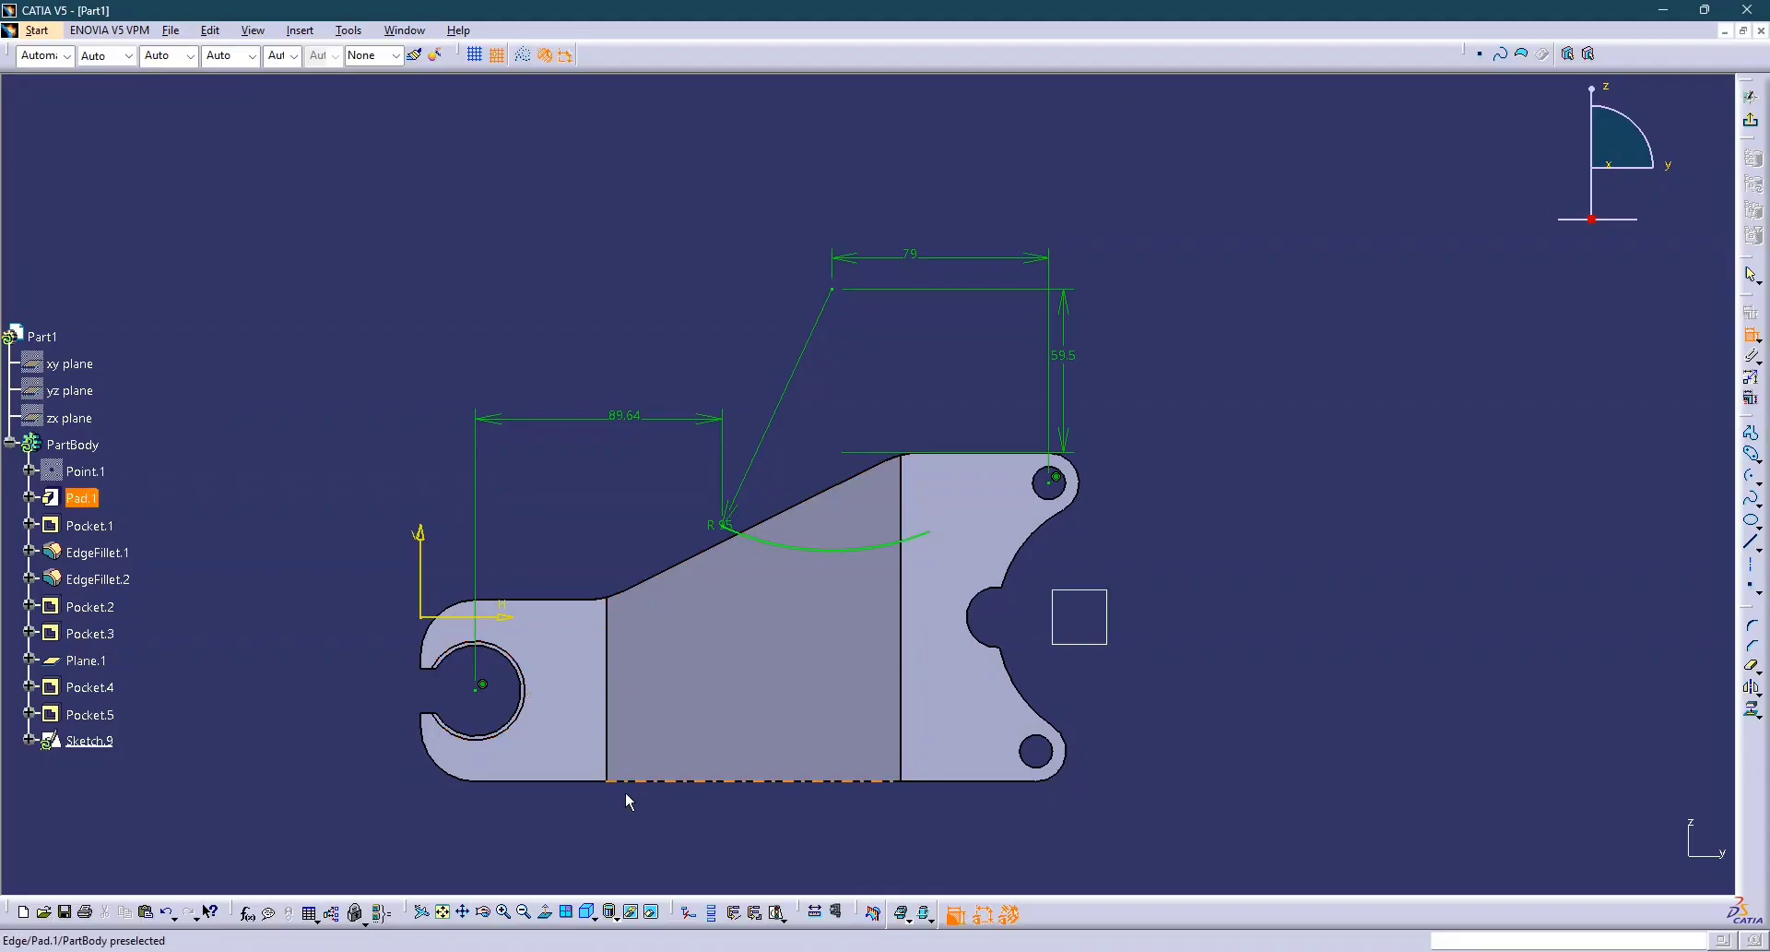
key(alt+Tab)
key(alt+Tab)
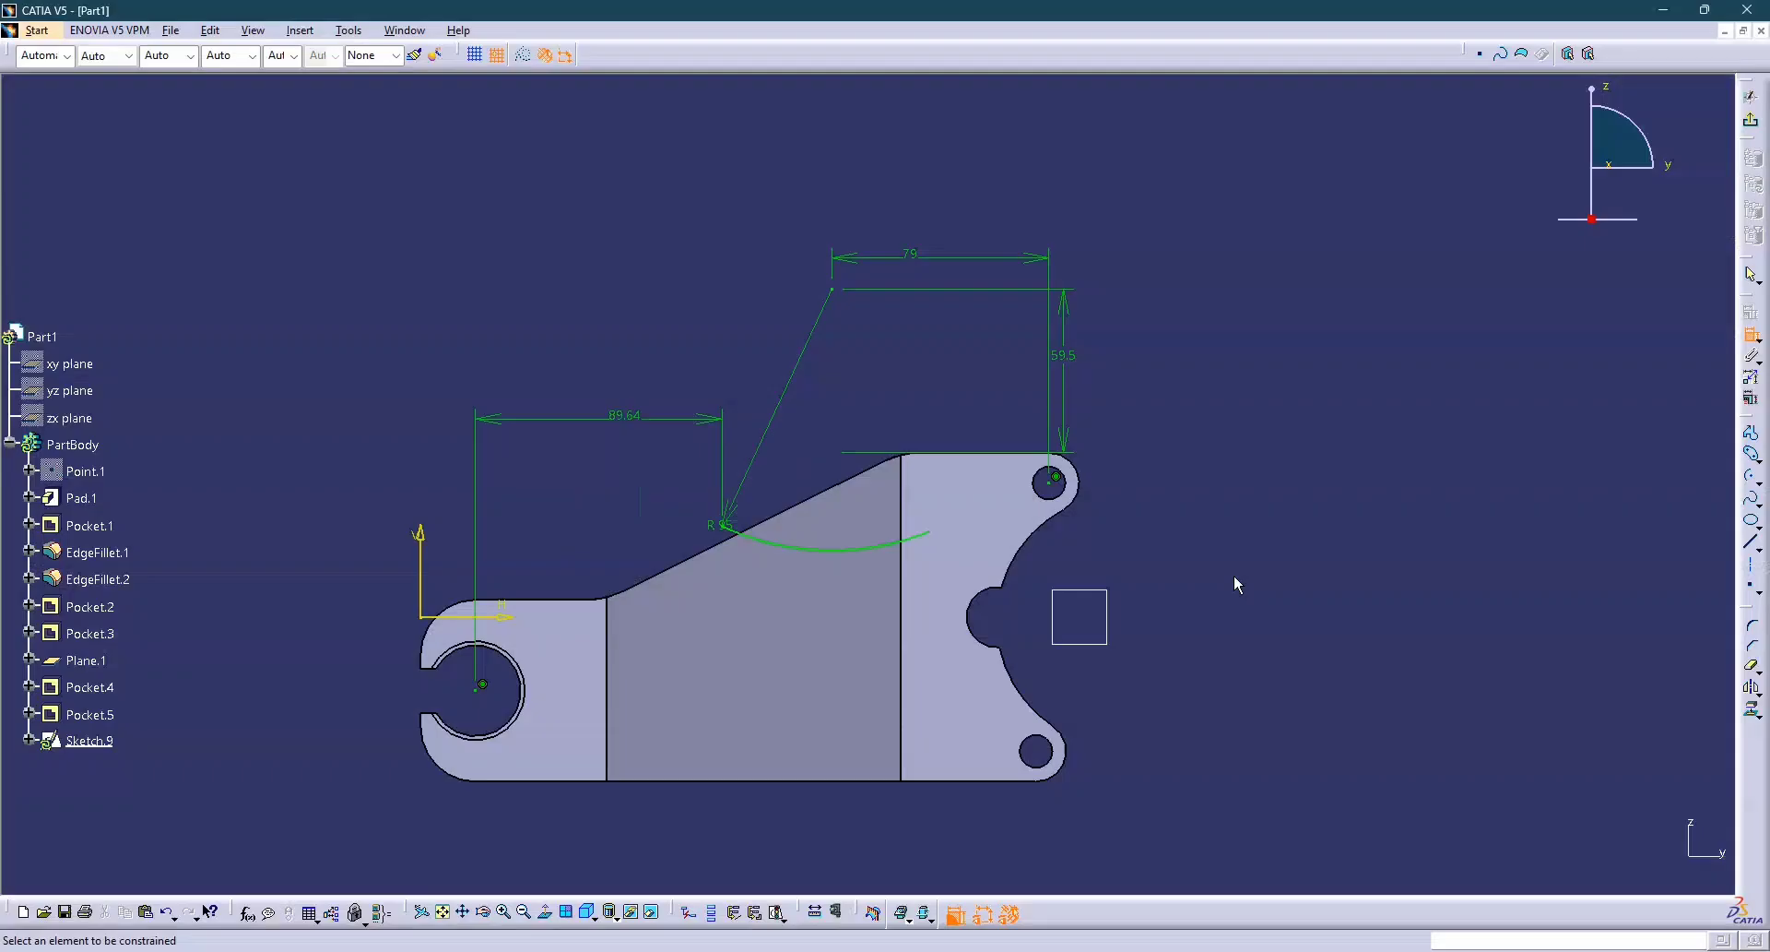
key(alt+Tab)
key(alt+Tab)
Exit the arc sketch, open Pad.1's profile sketch and set the narrow end's flat length to 60 mm.
click(1749, 121)
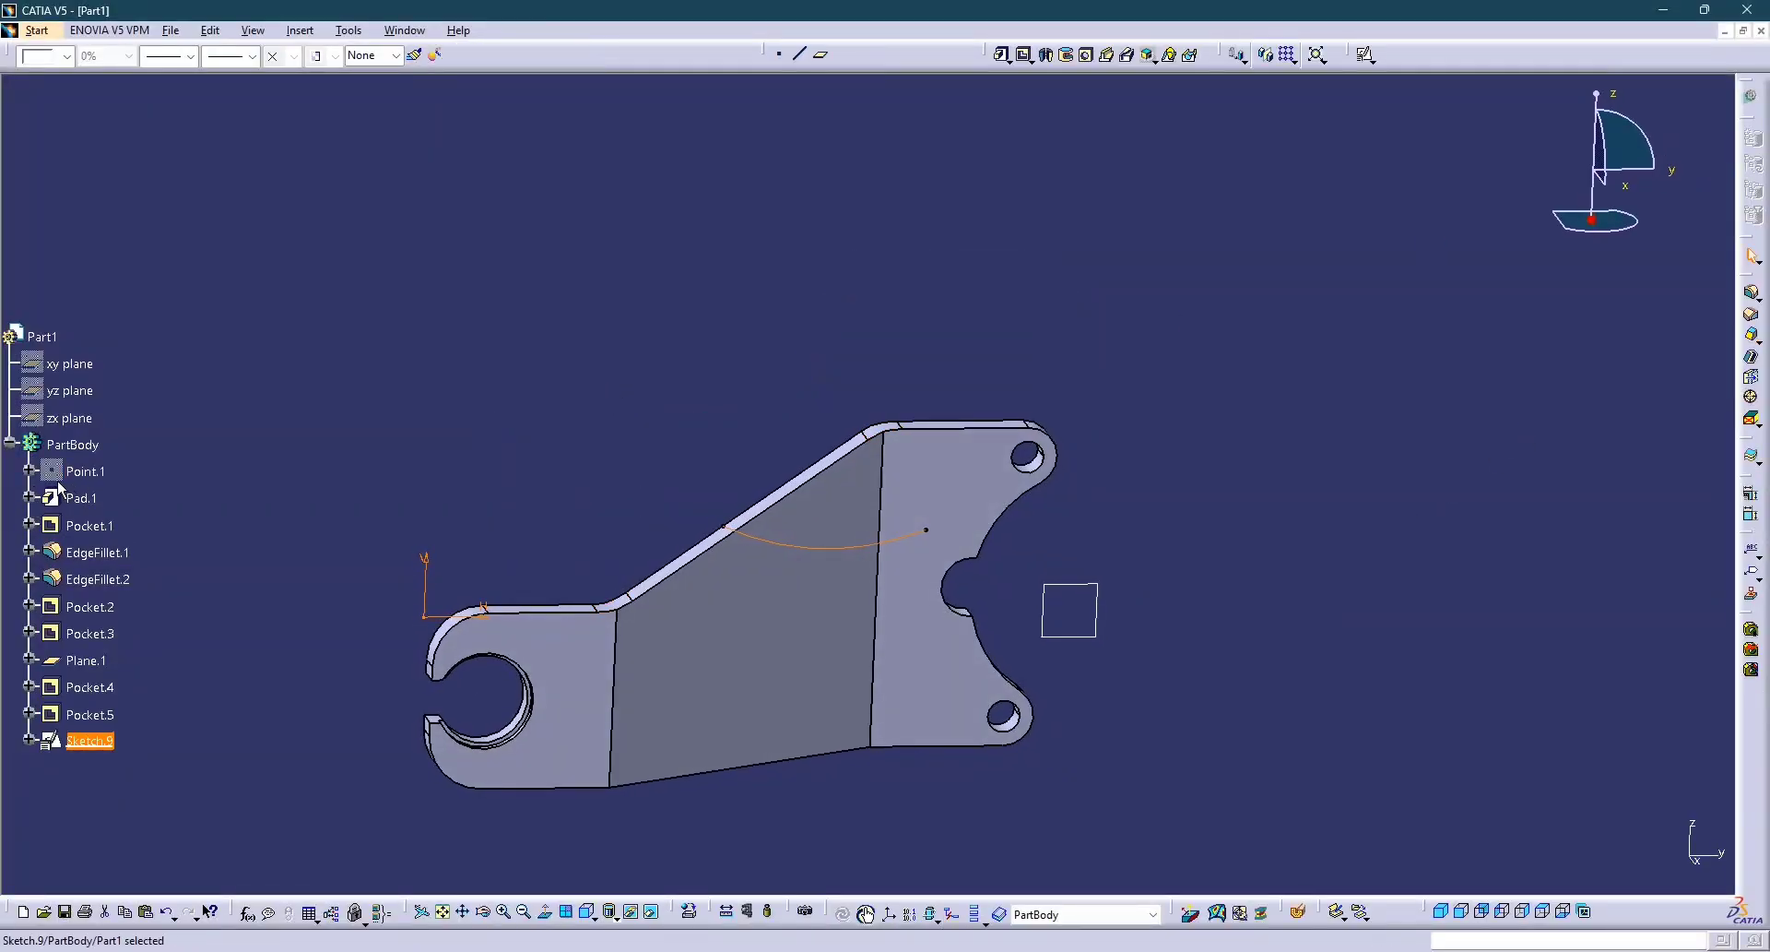
click(29, 498)
double_click(90, 526)
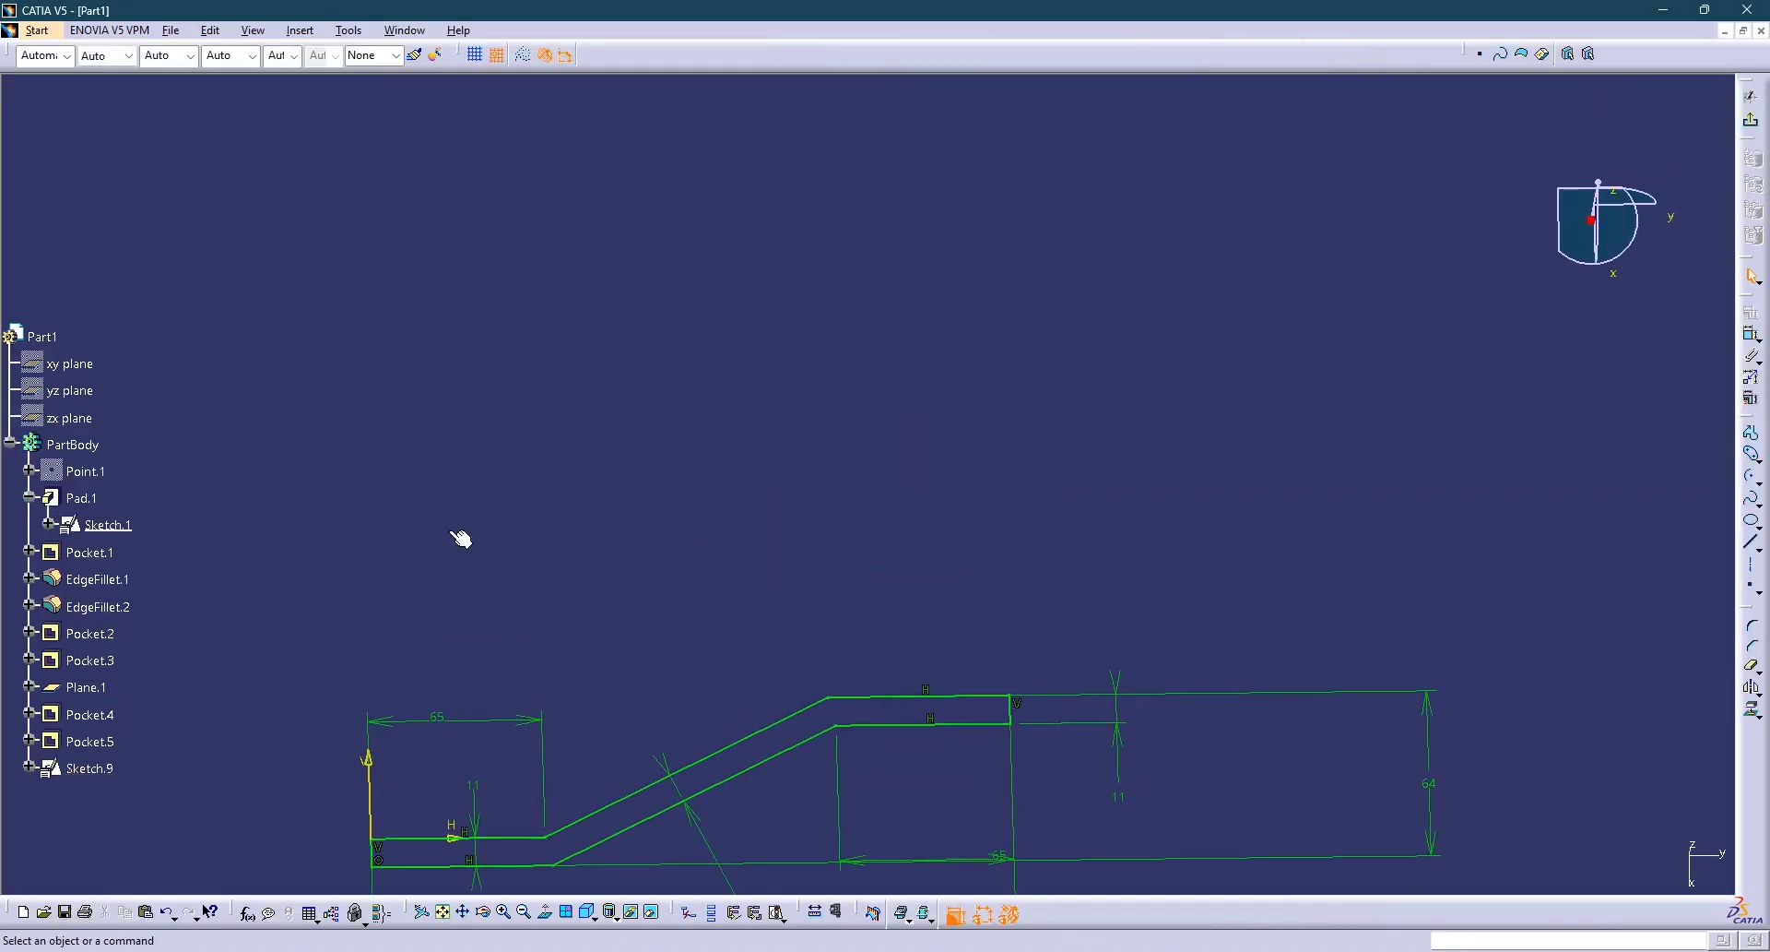
middle_drag(912, 367, 937, 311)
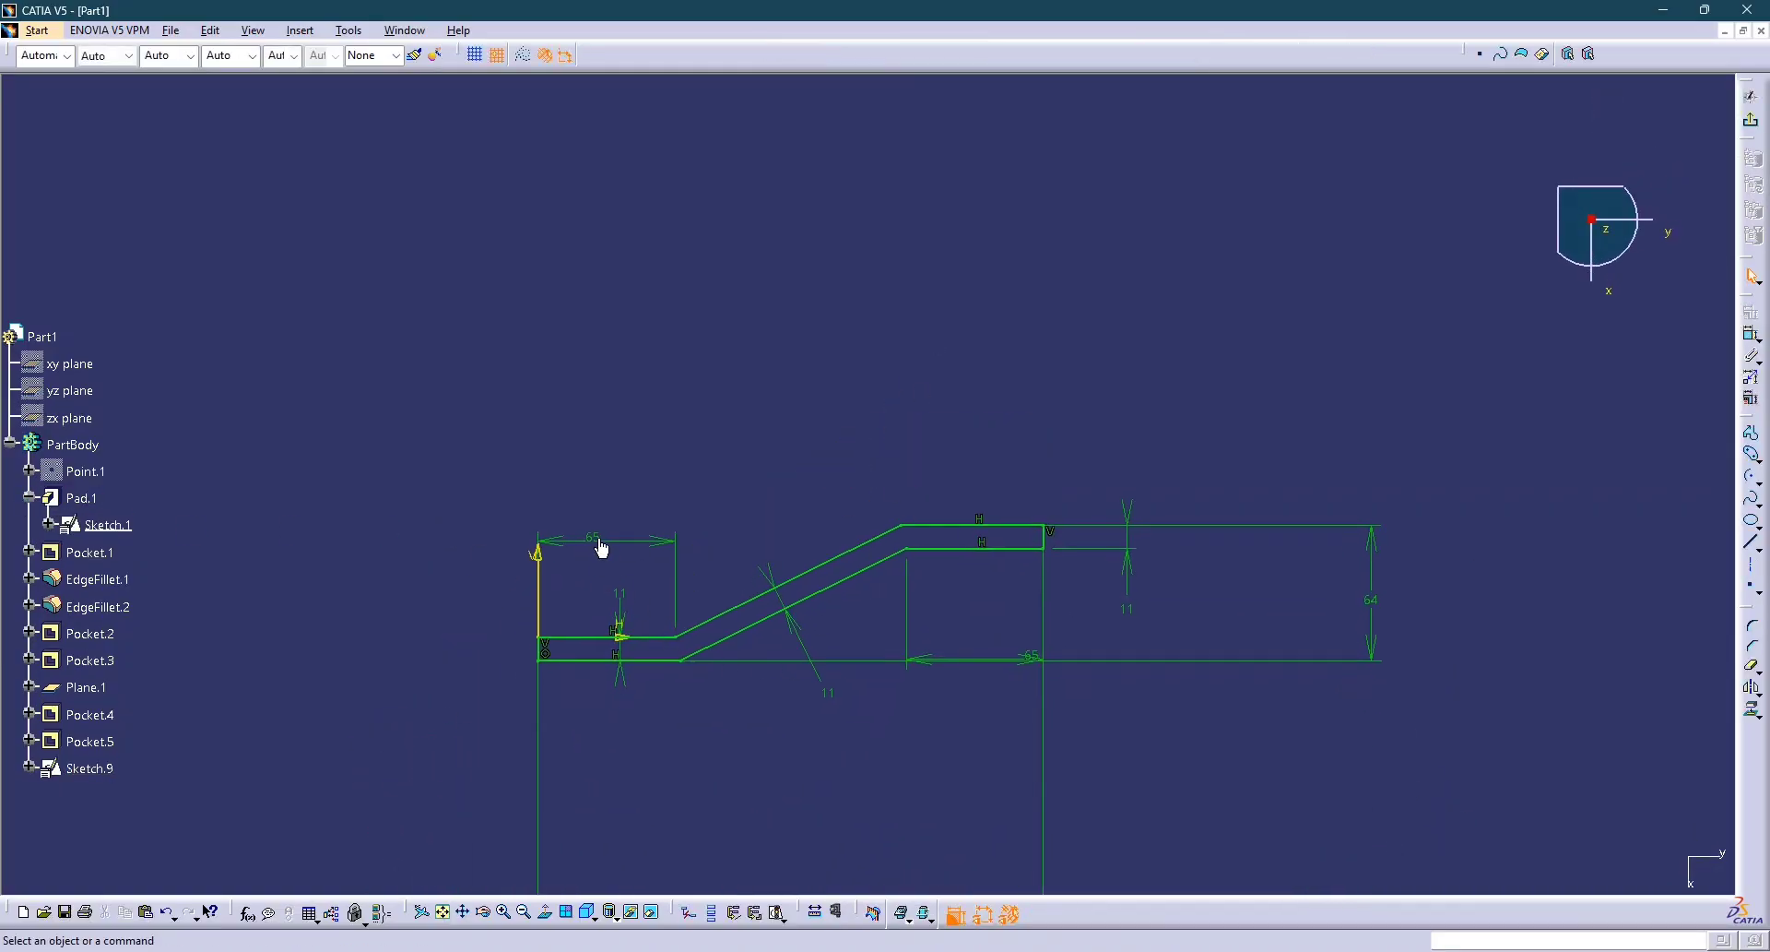
double_click(594, 537)
text(60mm)
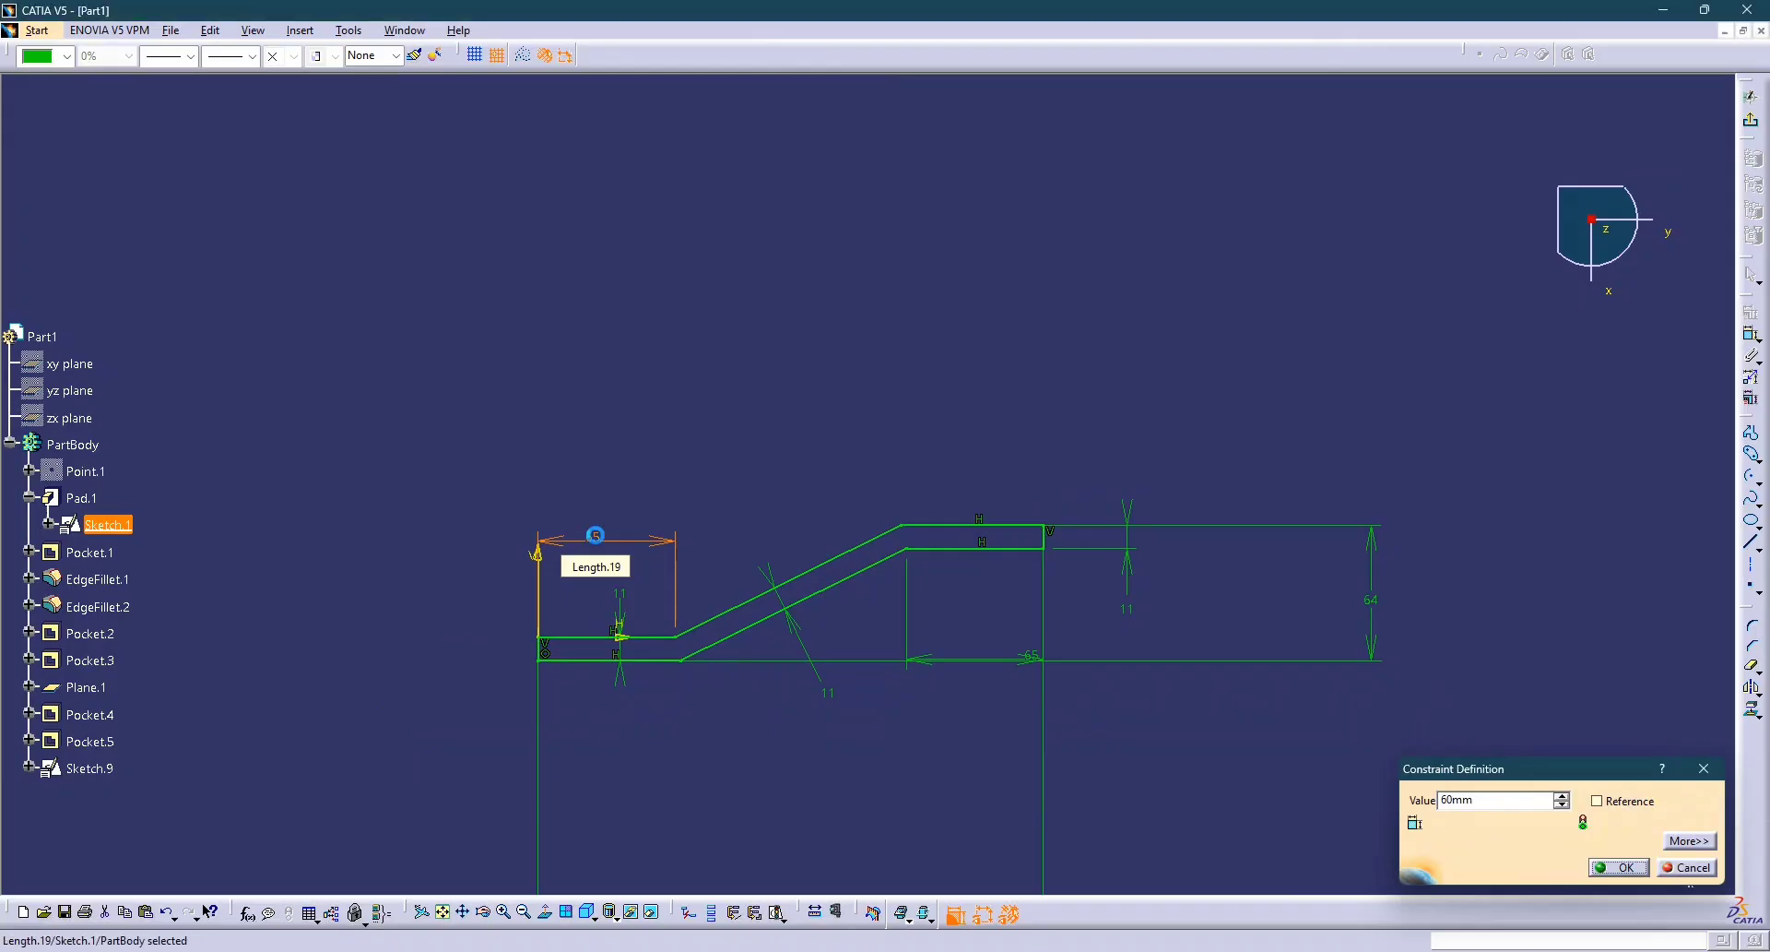
key(Return)
Move the wide end's flat length dimension farther below the profile and try to set it to 60 mm.
click(1029, 659)
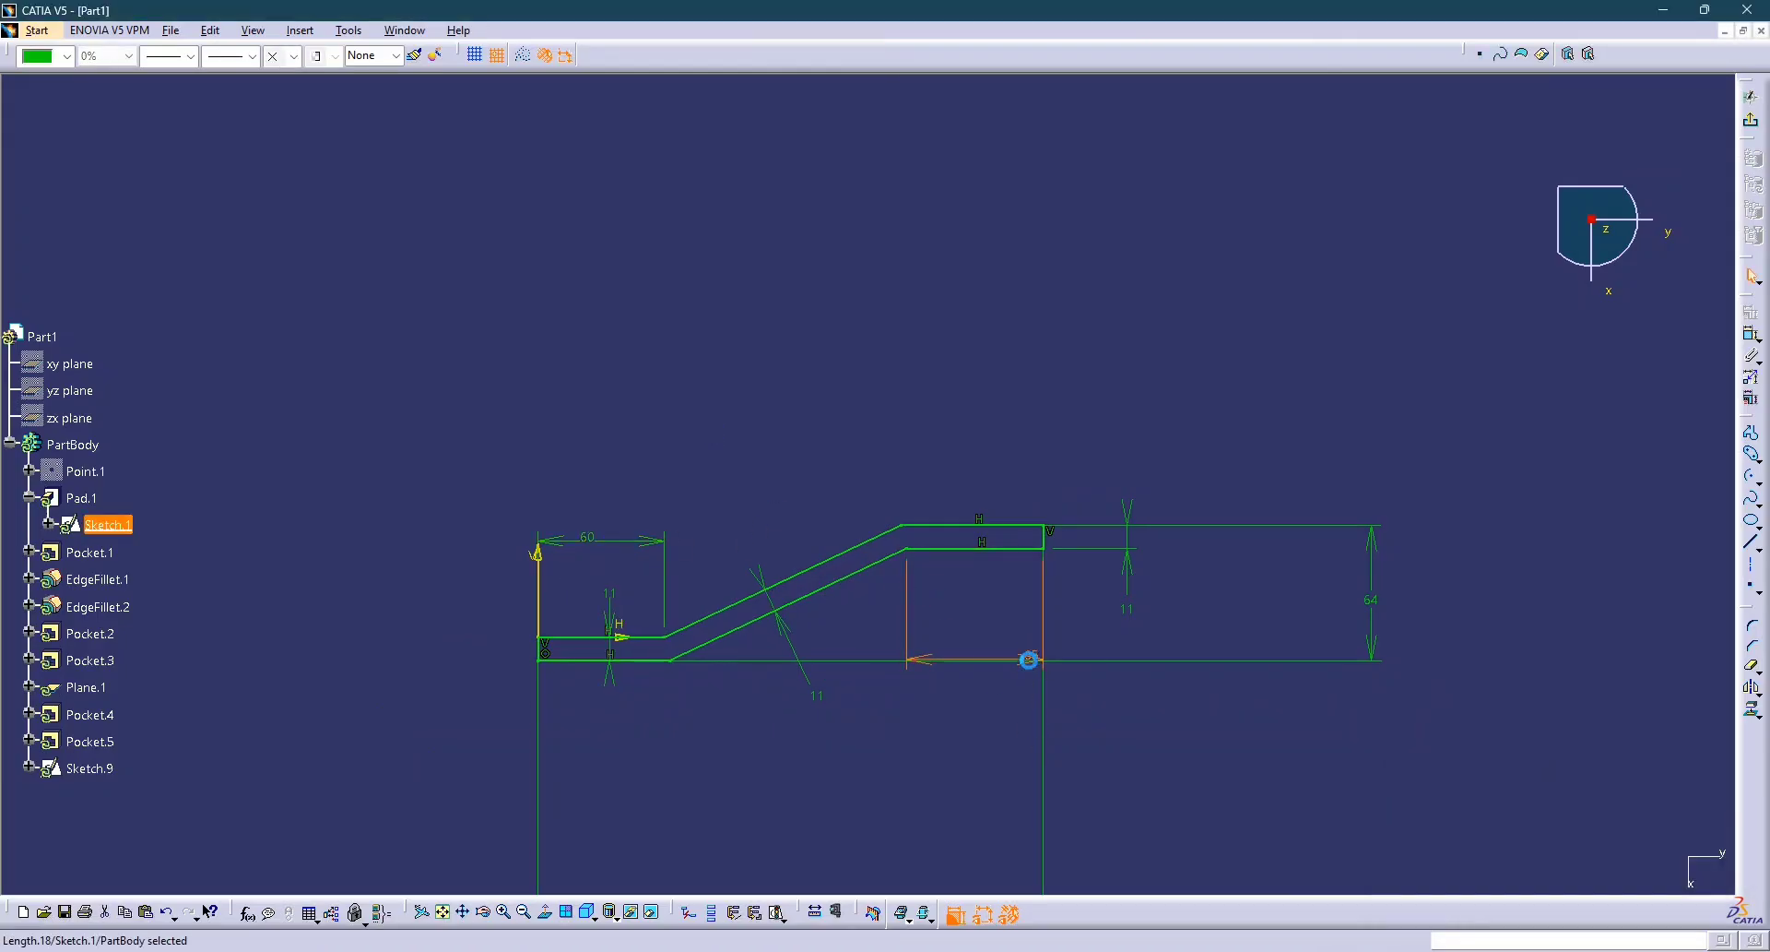
drag(1029, 659, 985, 780)
double_click(987, 781)
text(60)
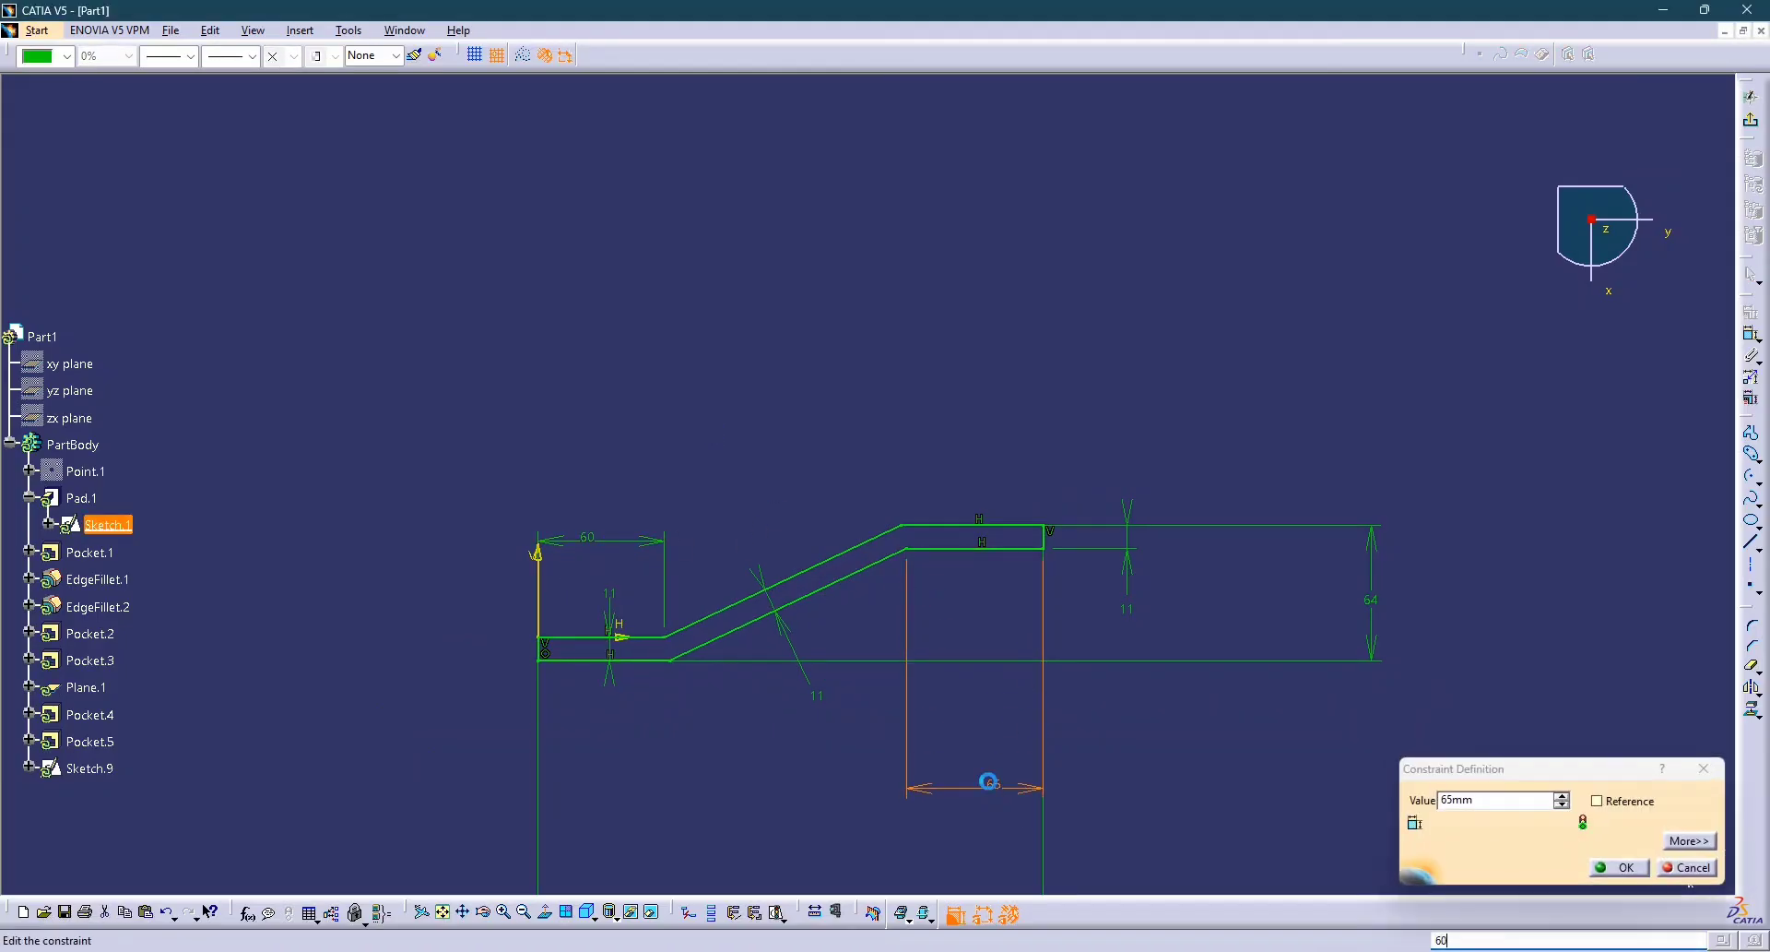
key(Return)
click(911, 520)
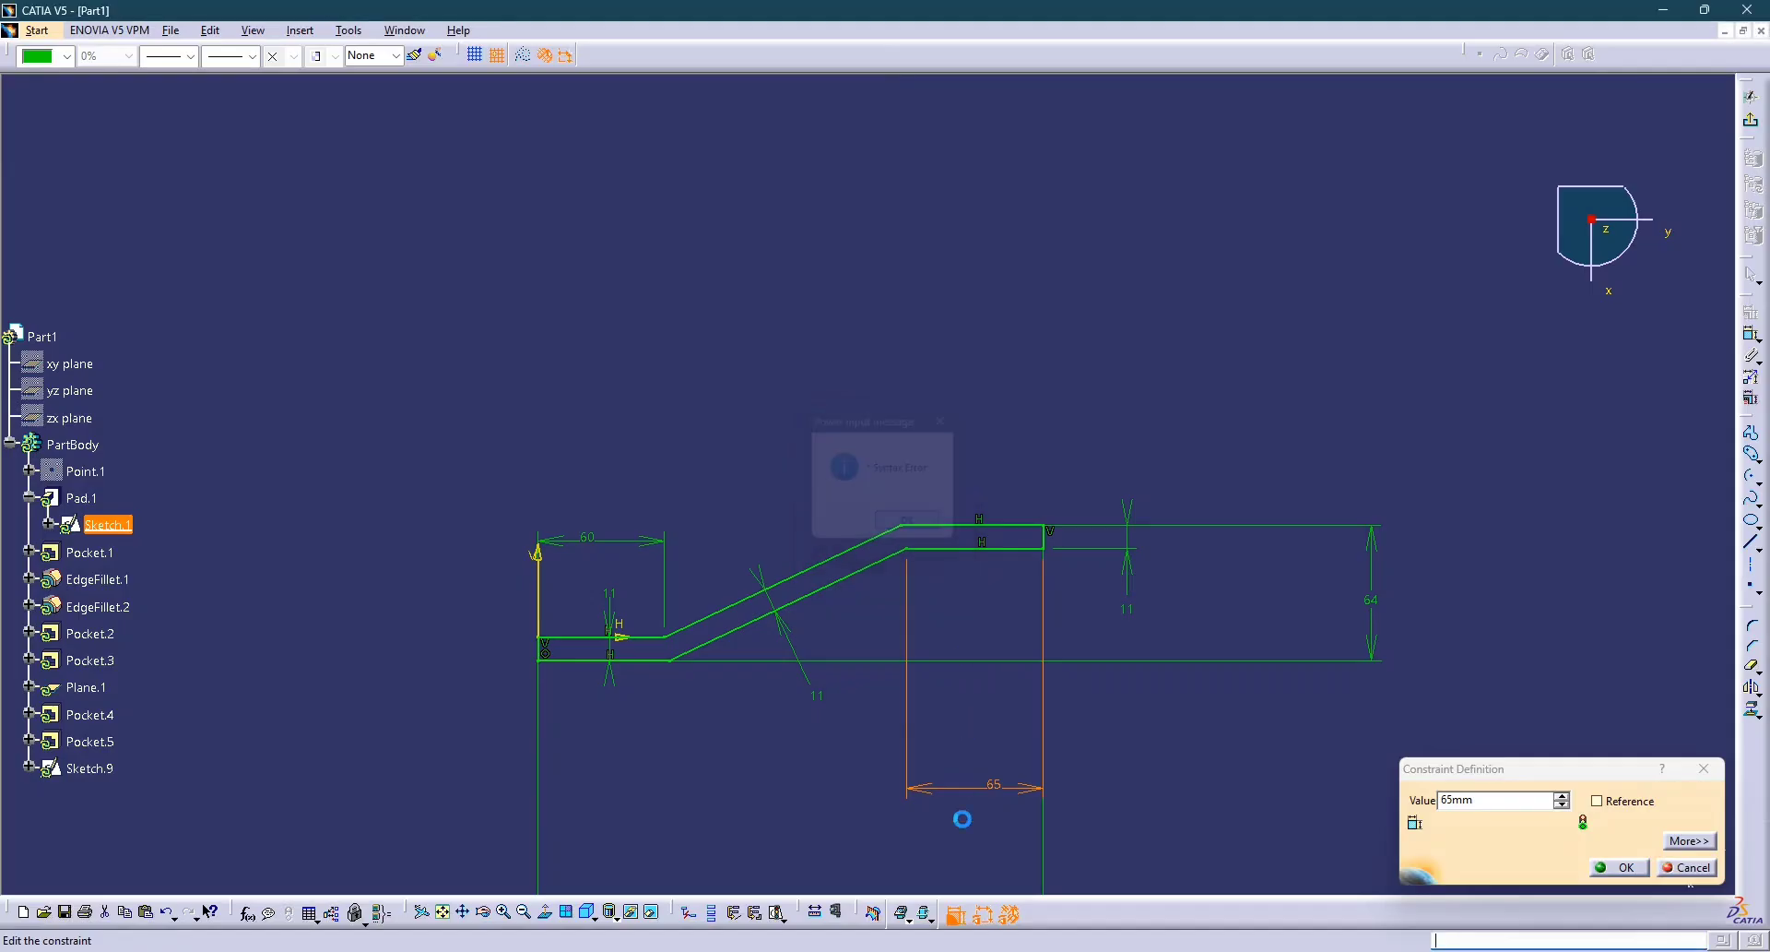
Set the length of the raised end segment in the Pad.1 profile sketch to 60 mm and exit the sketch.
text(60)
key(Return)
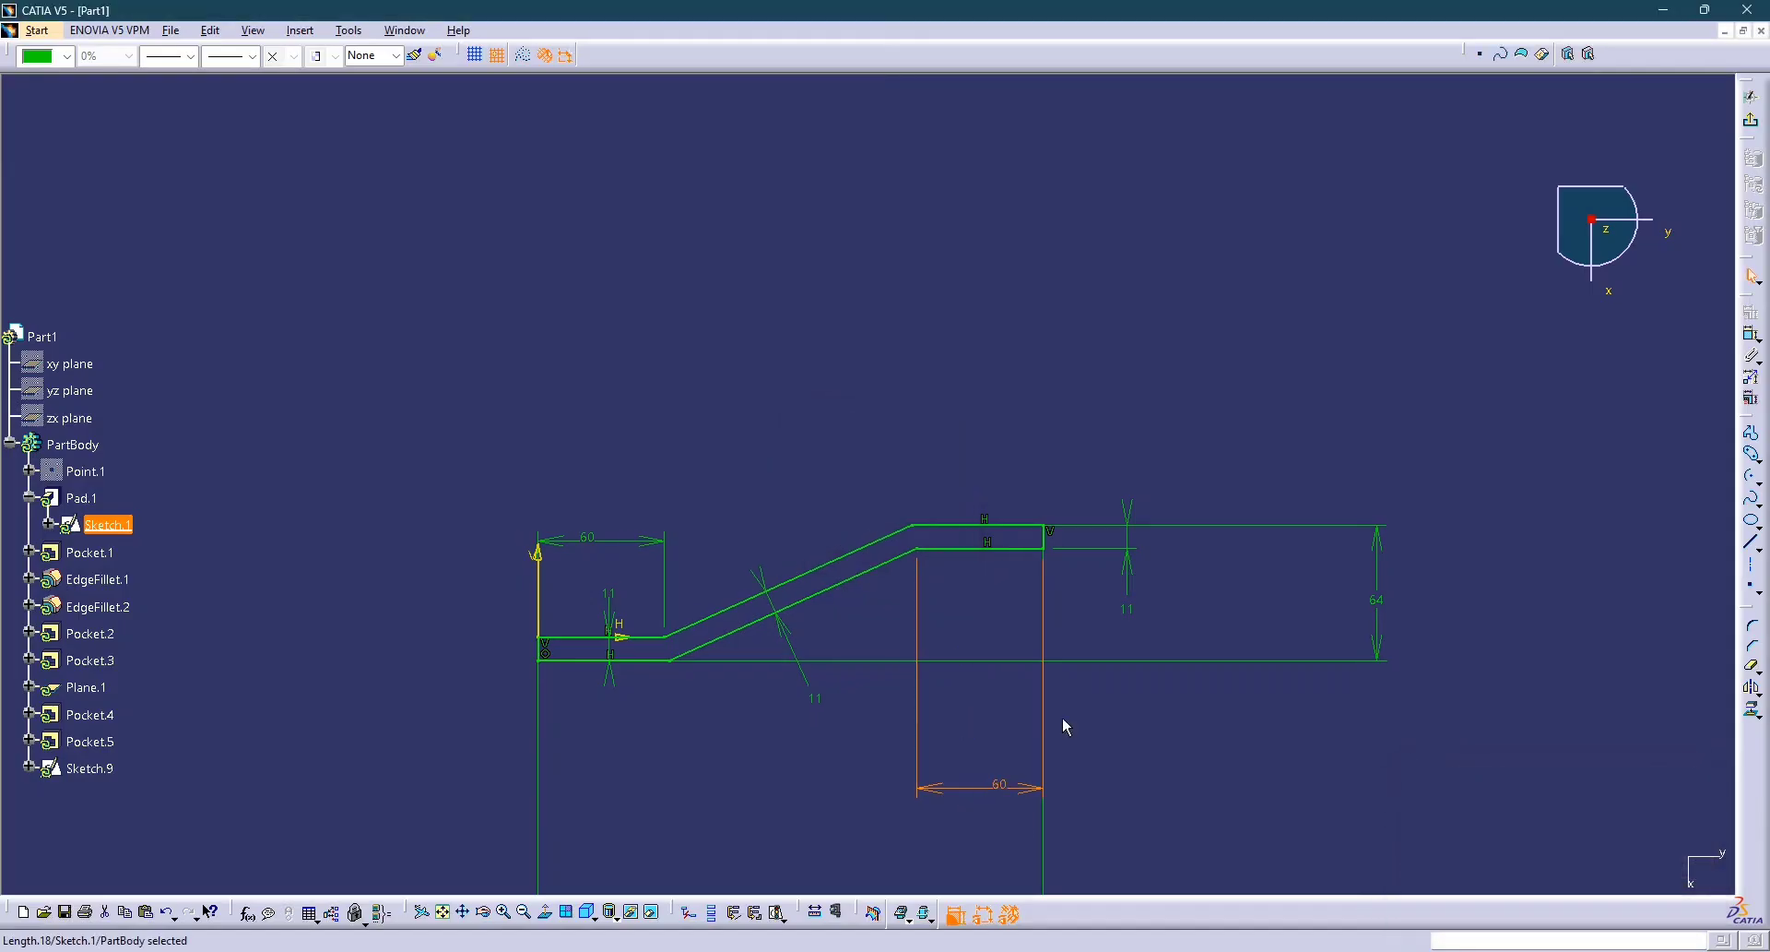
click(1248, 356)
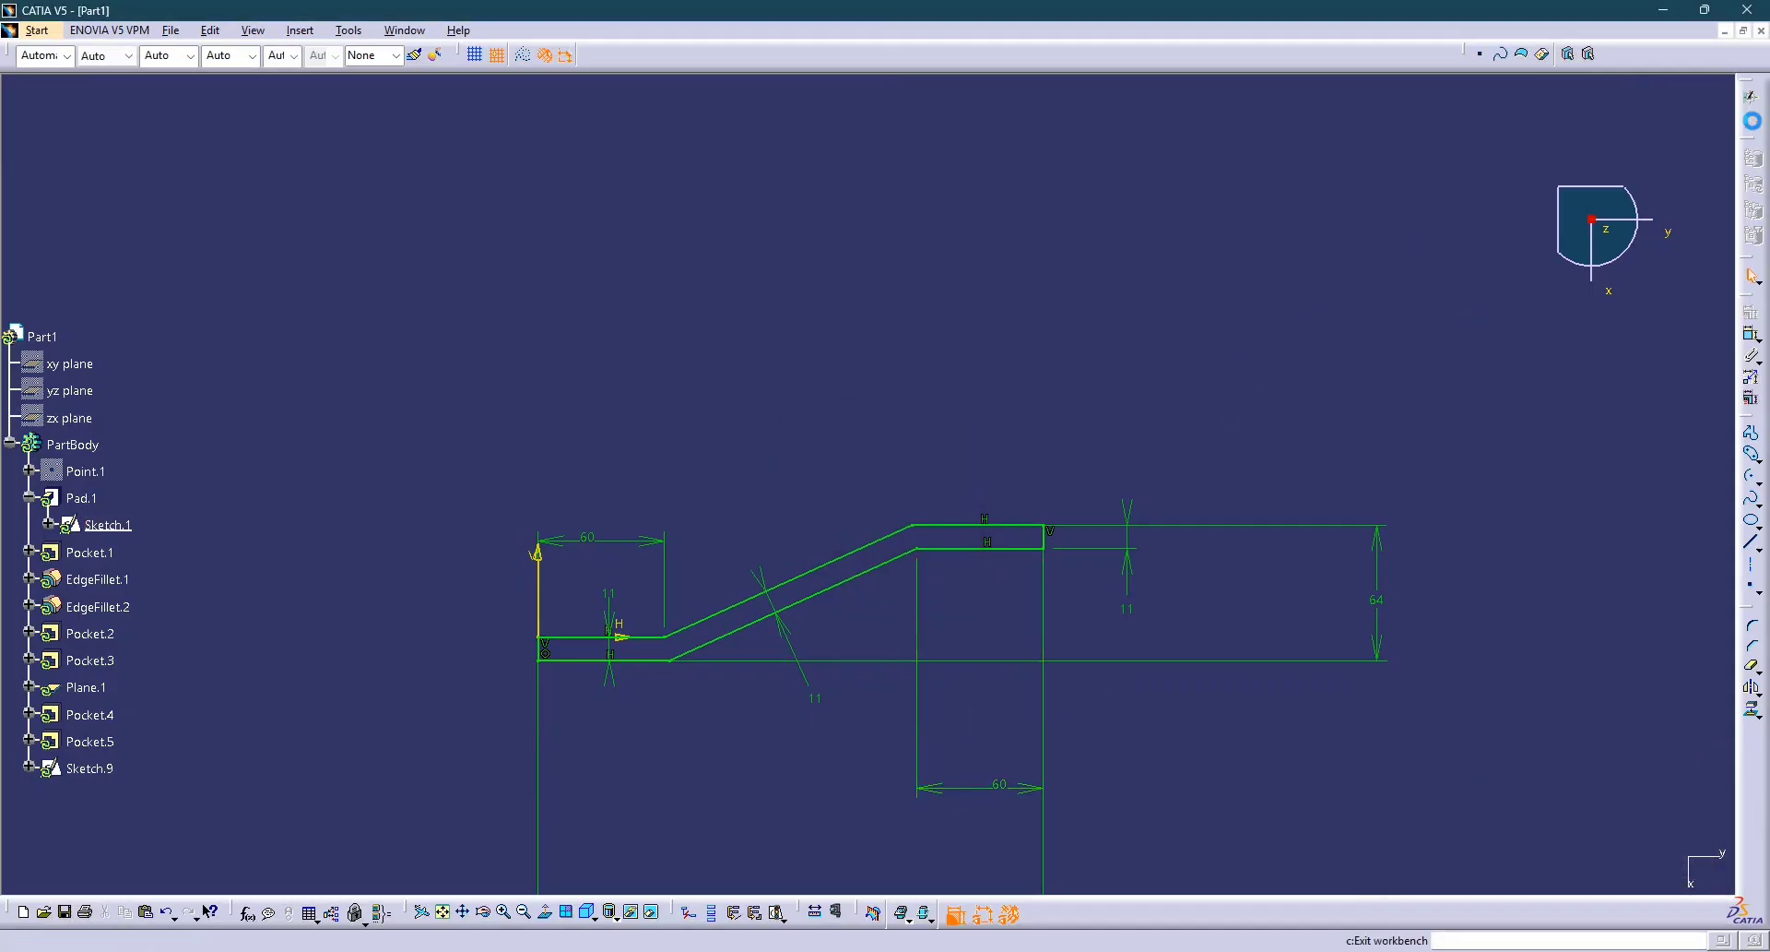
click(1752, 96)
Open Sketch.9, which contains the arc on the sloped part of the plate, for editing.
middle_drag(730, 604, 743, 614)
click(824, 436)
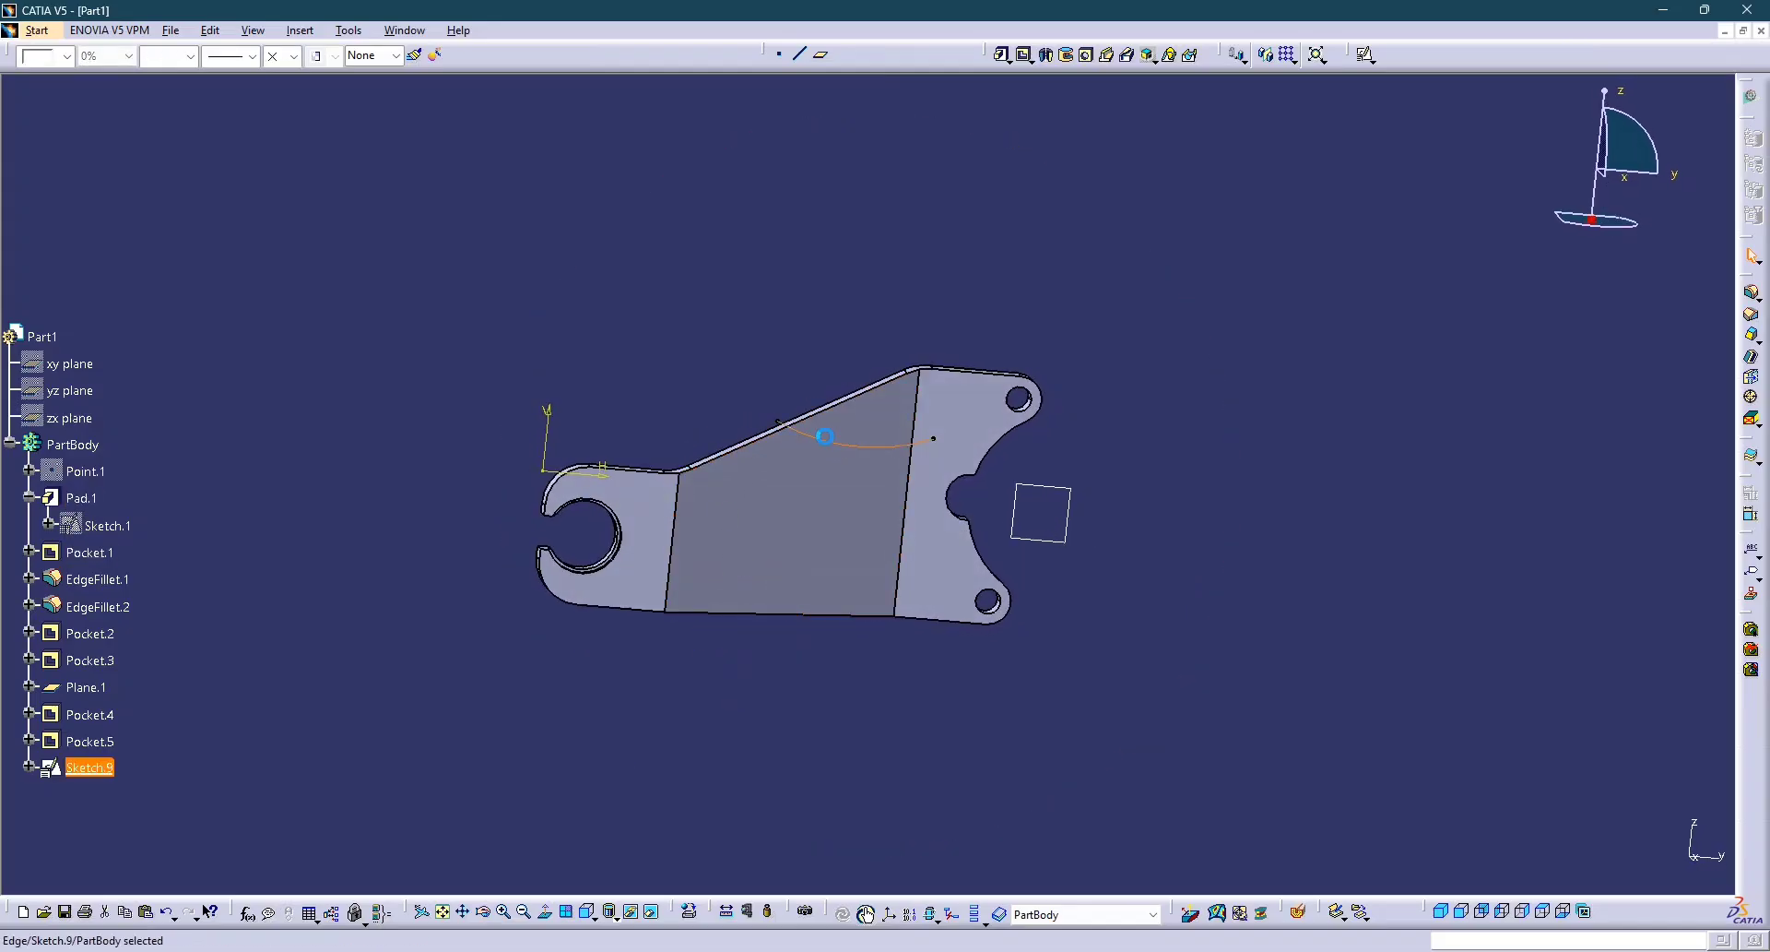
double_click(824, 436)
mouse_move(901, 466)
middle_down()
mouse_move(913, 447)
mouse_move(942, 464)
middle_up()
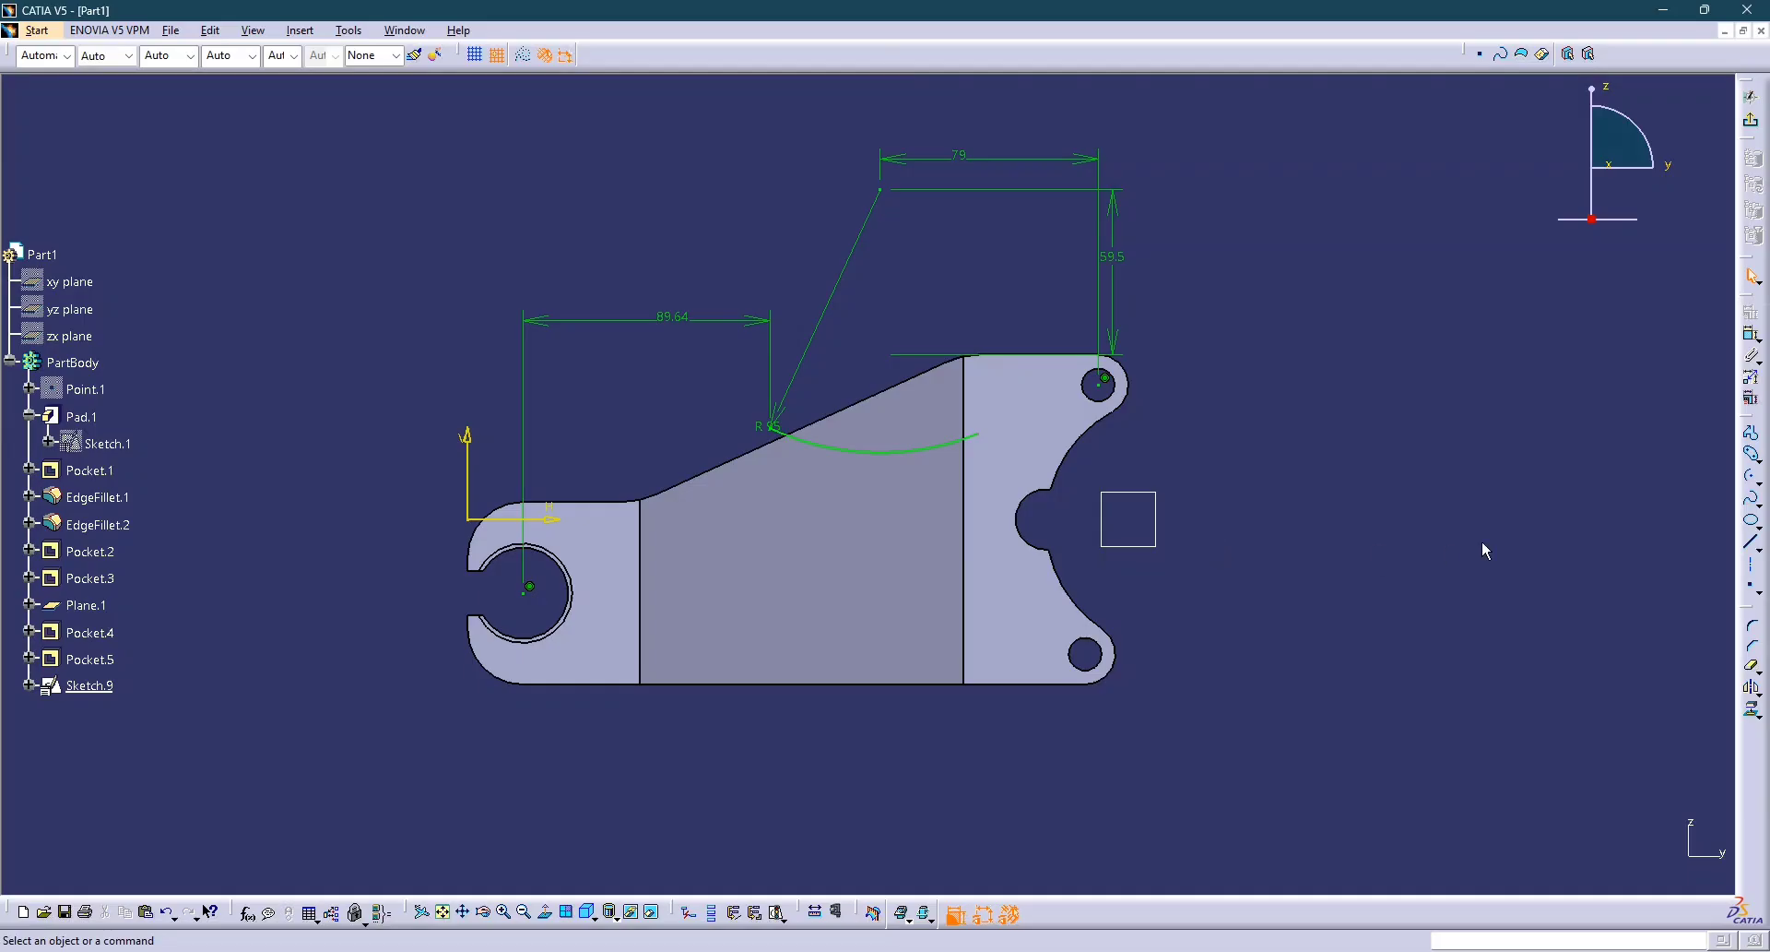
Switch between the reference drawing image and CATIA to compare the R95 arc's dimensions with the sketch.
key(alt+Tab)
key(alt+Tab)
key(alt+Tab)
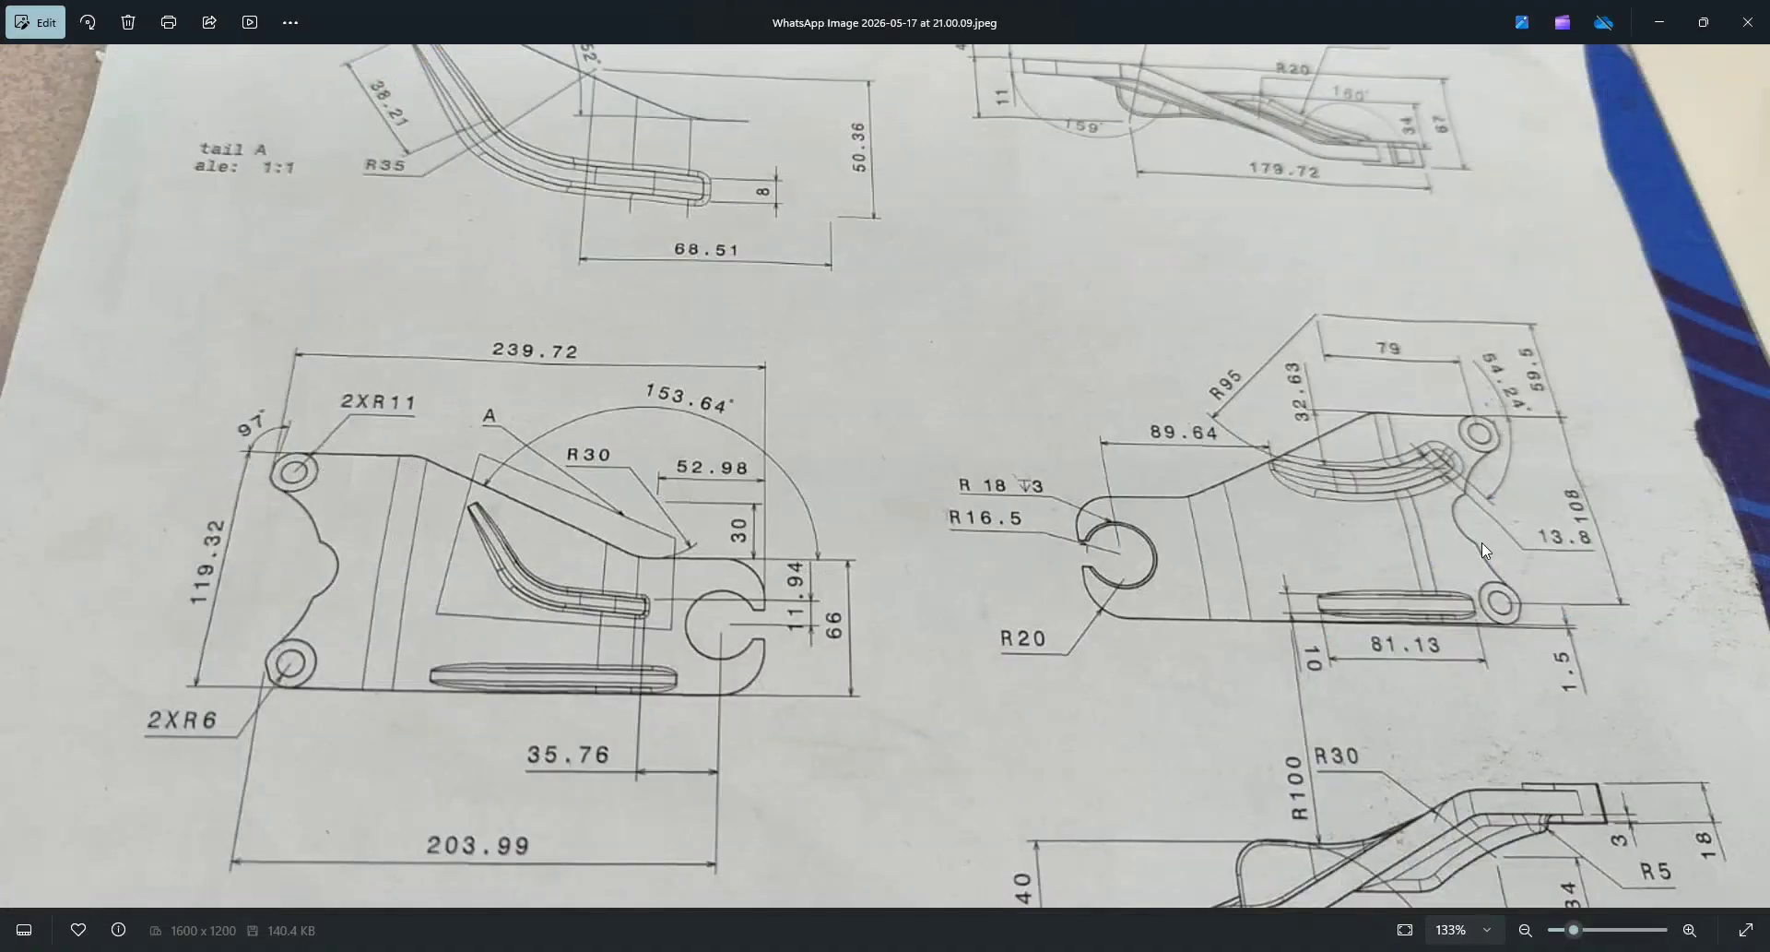
key(alt+Tab)
key(alt+Tab)
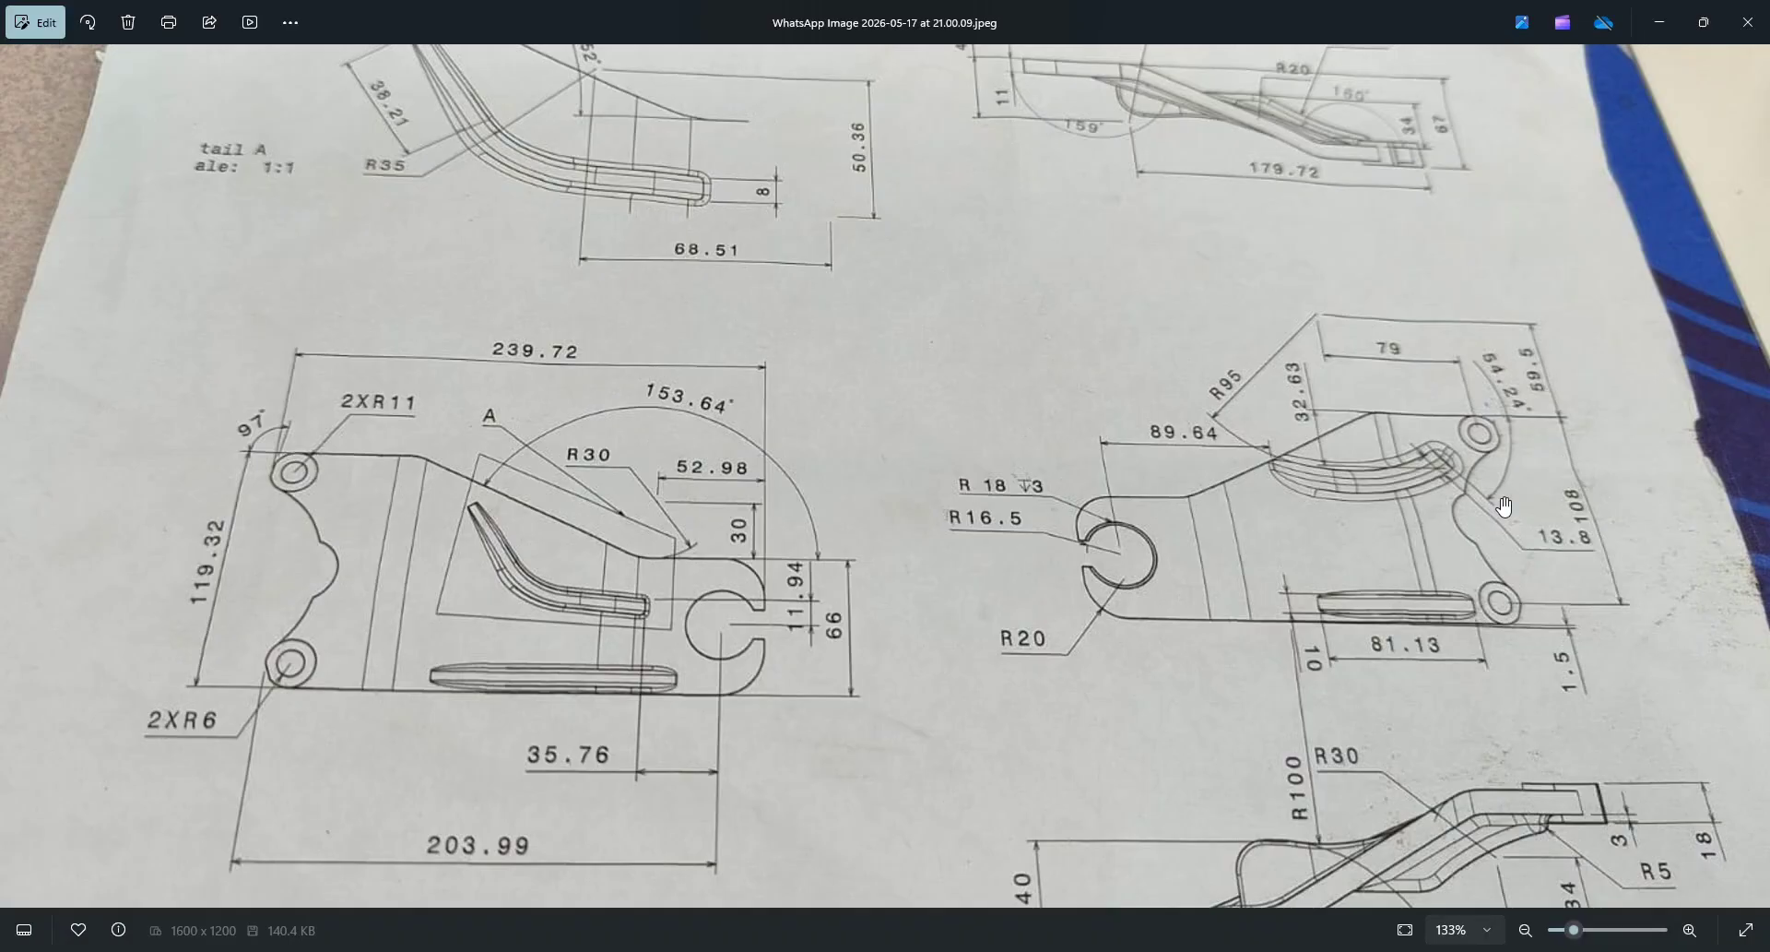
key(alt+Tab)
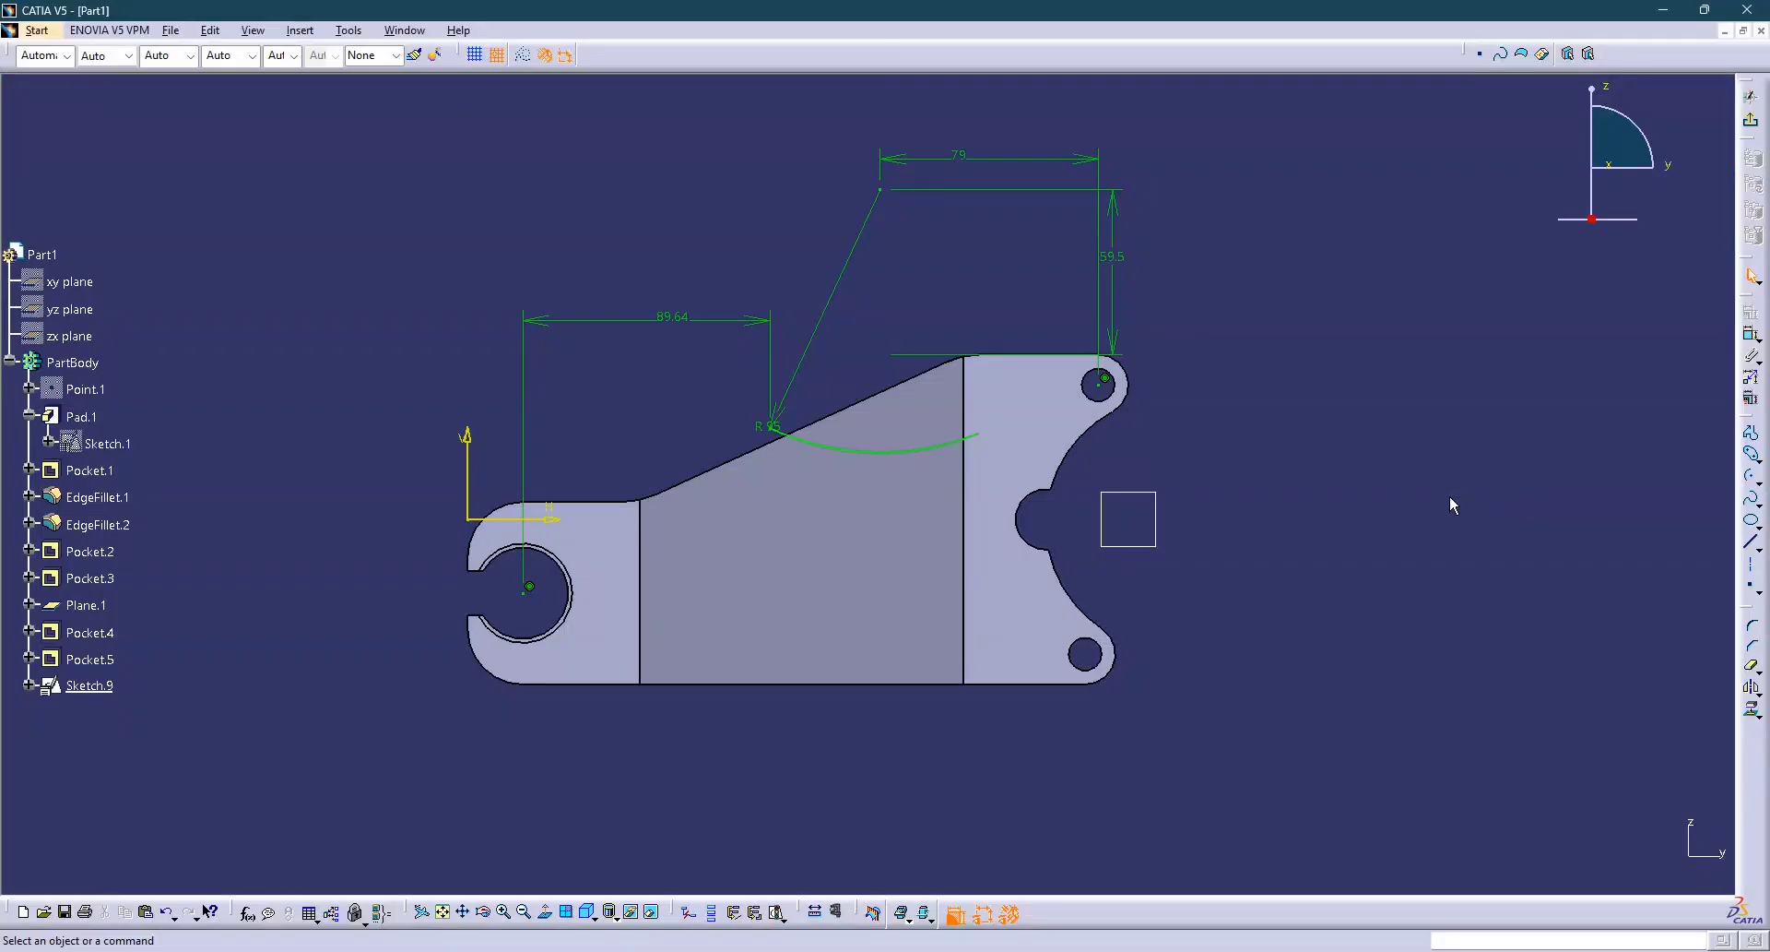
Draw a short sloping line about 18.6 mm long from the arc's right end and try to dimension its length.
mouse_move(1236, 490)
middle_down()
mouse_move(1235, 444)
mouse_move(1126, 448)
middle_up()
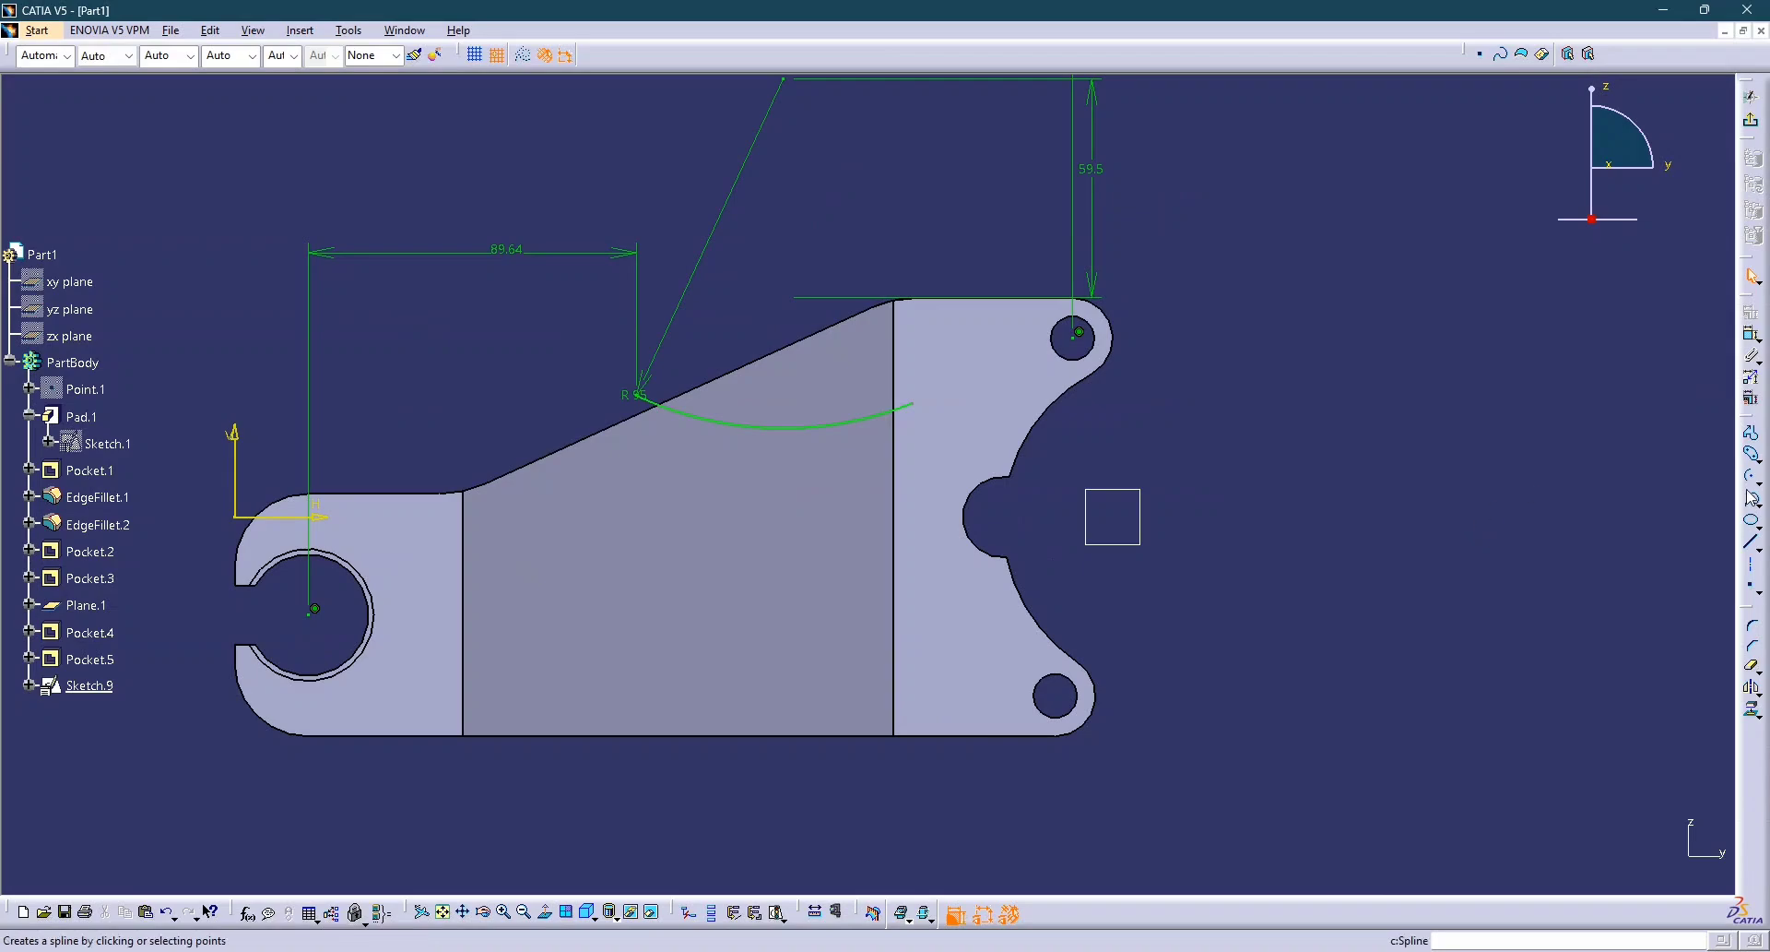
click(1752, 542)
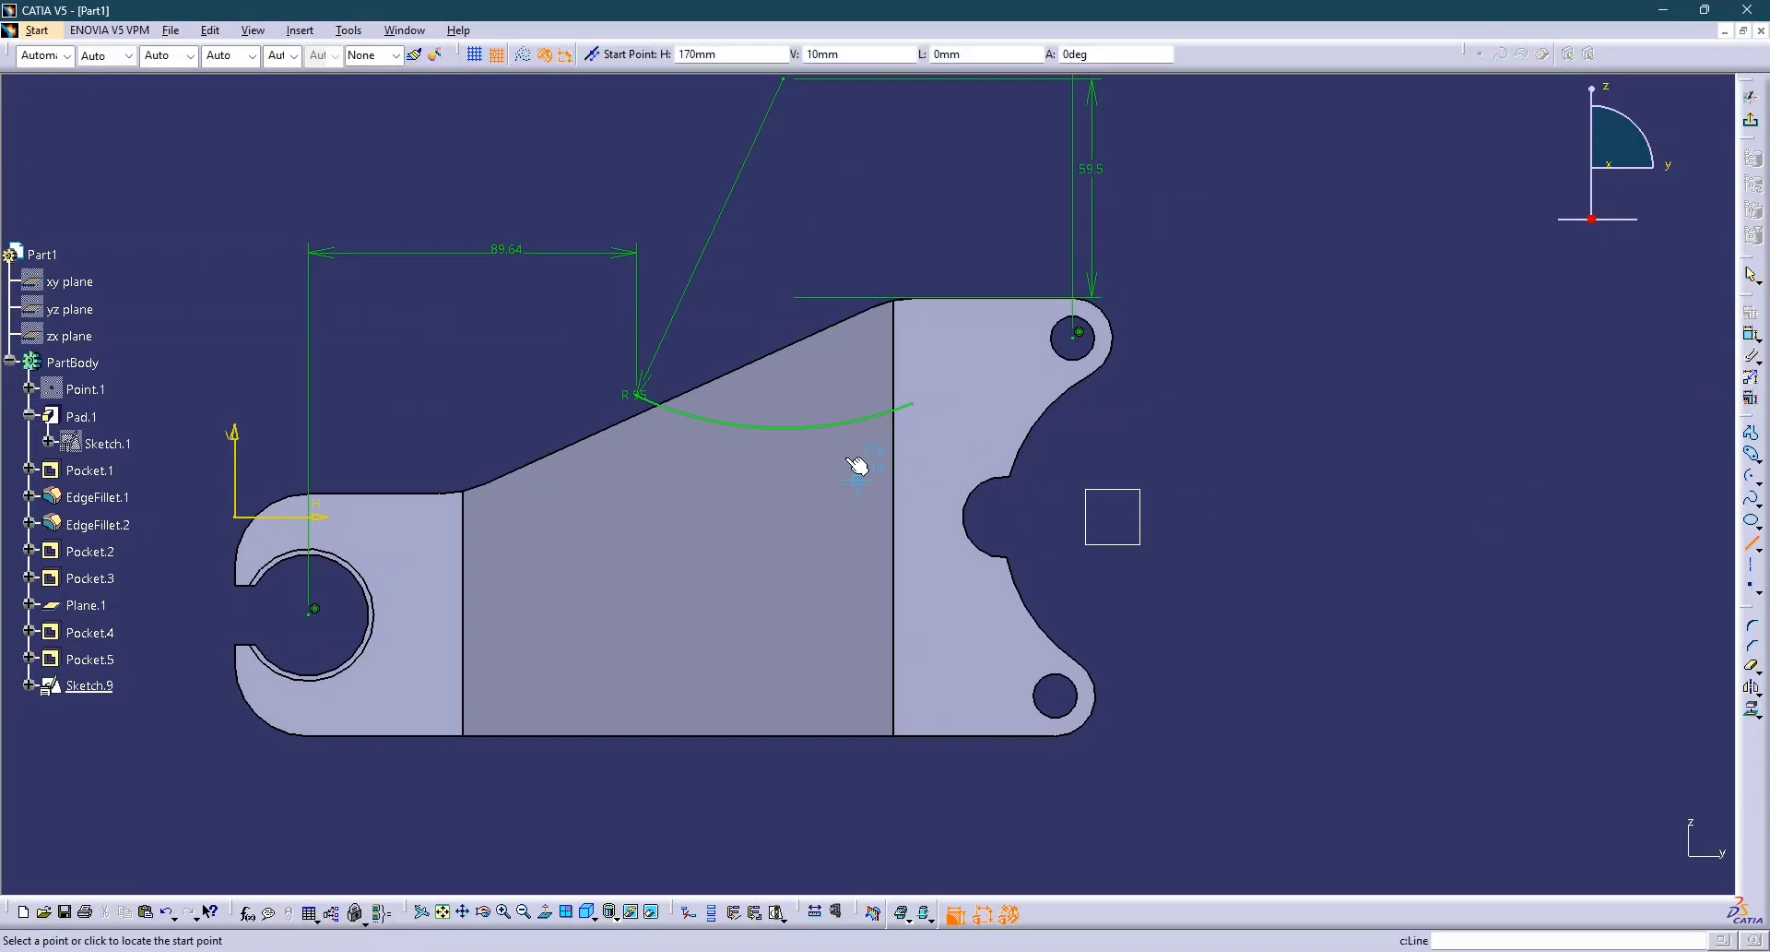
click(913, 404)
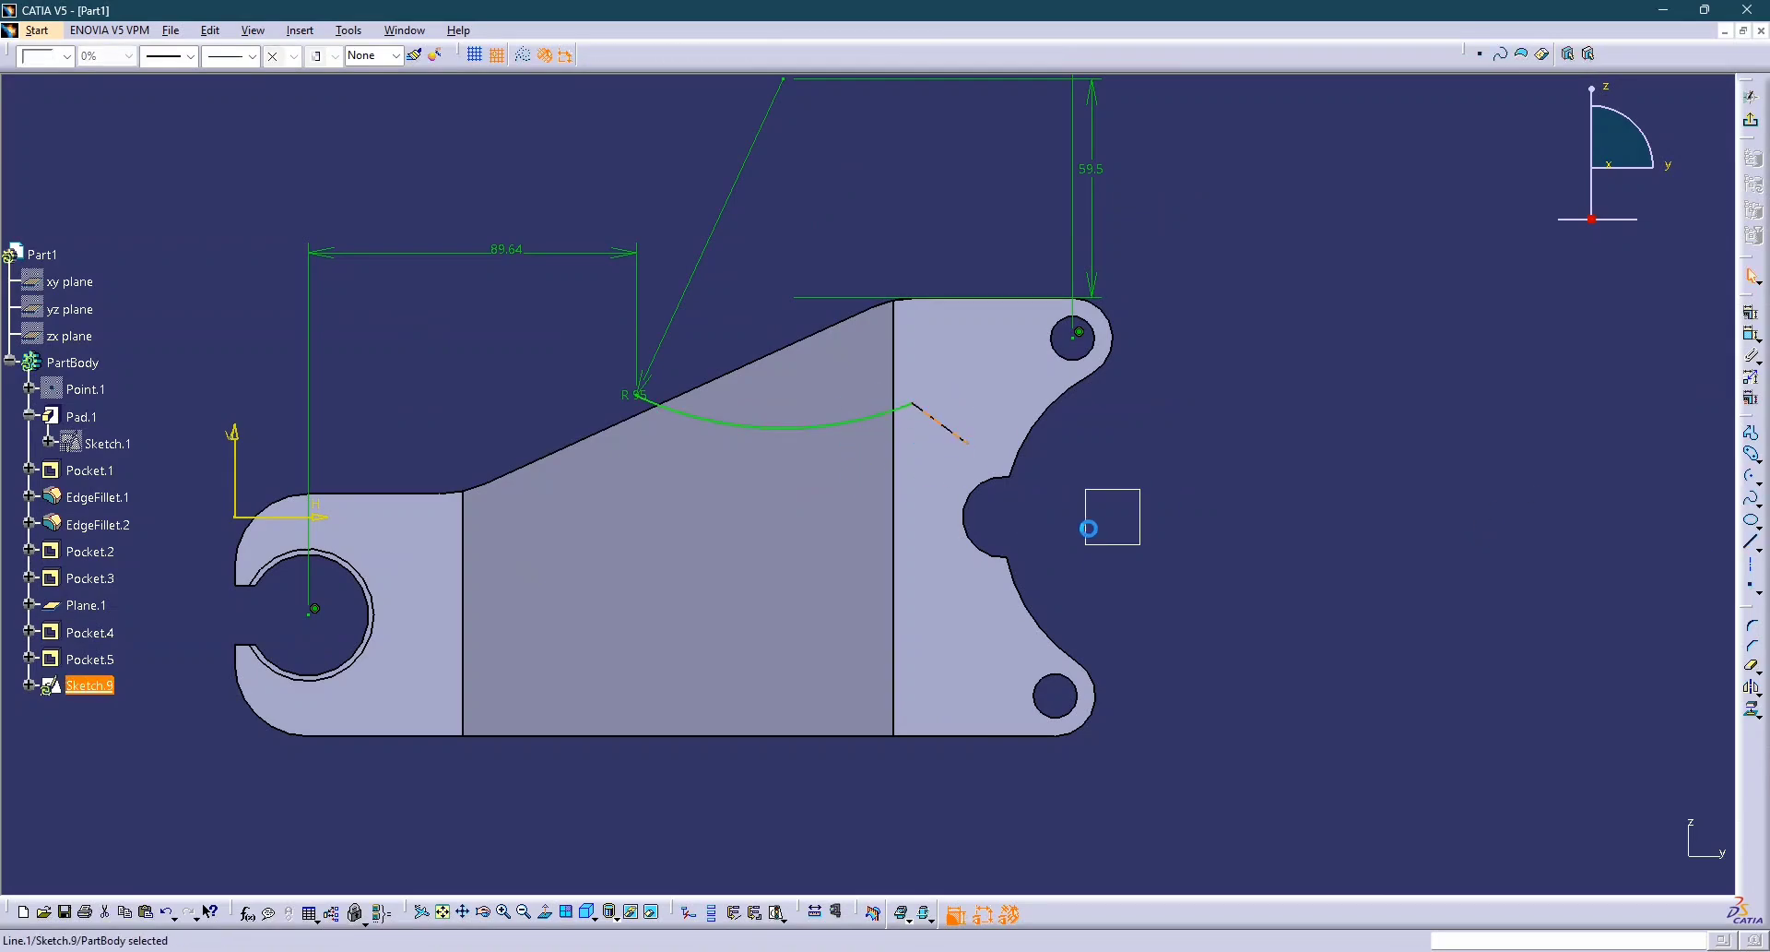
key(alt+Tab)
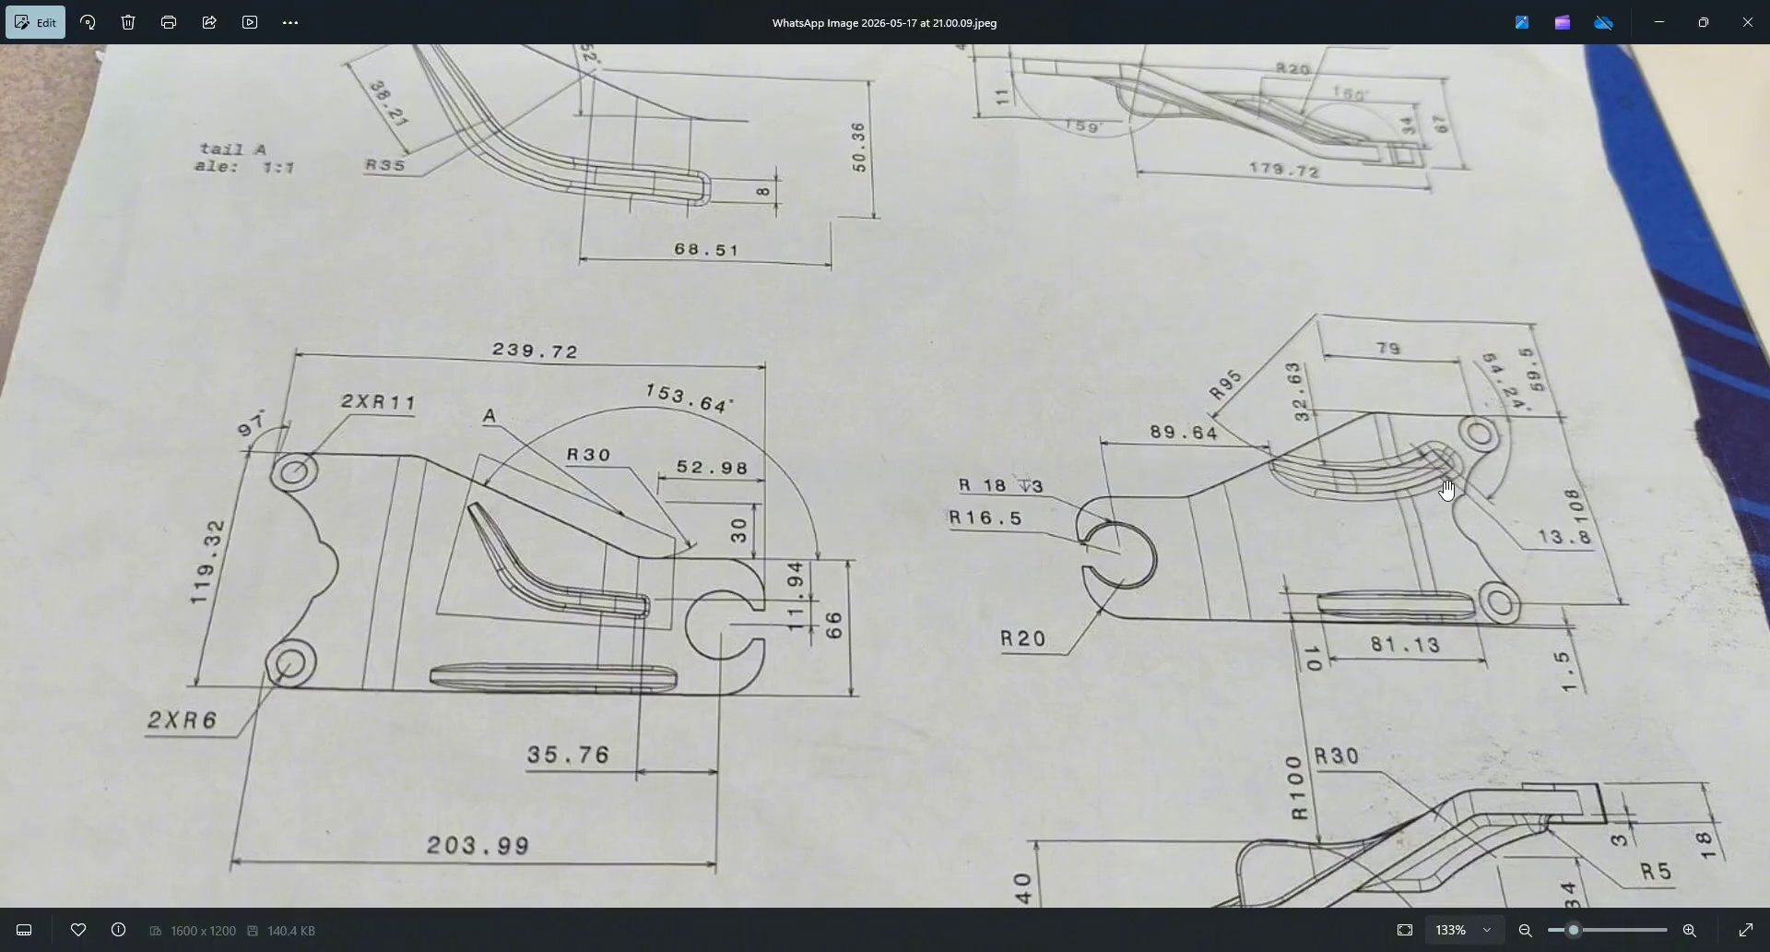
key(alt+Tab)
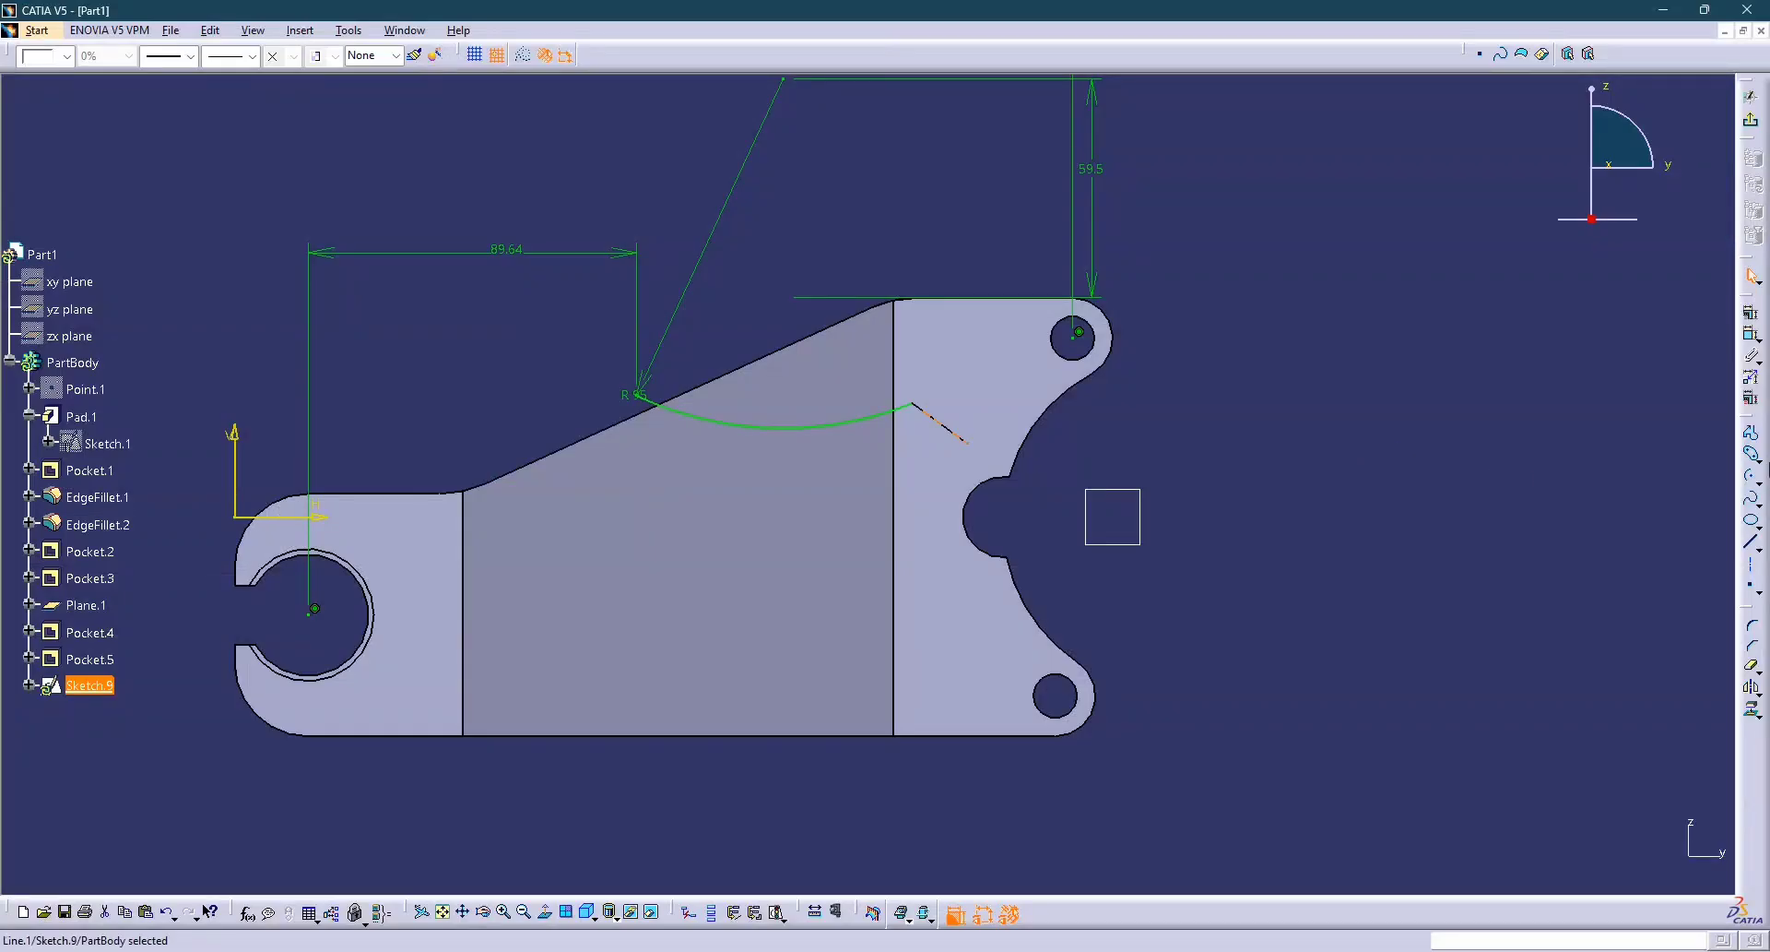
click(1751, 334)
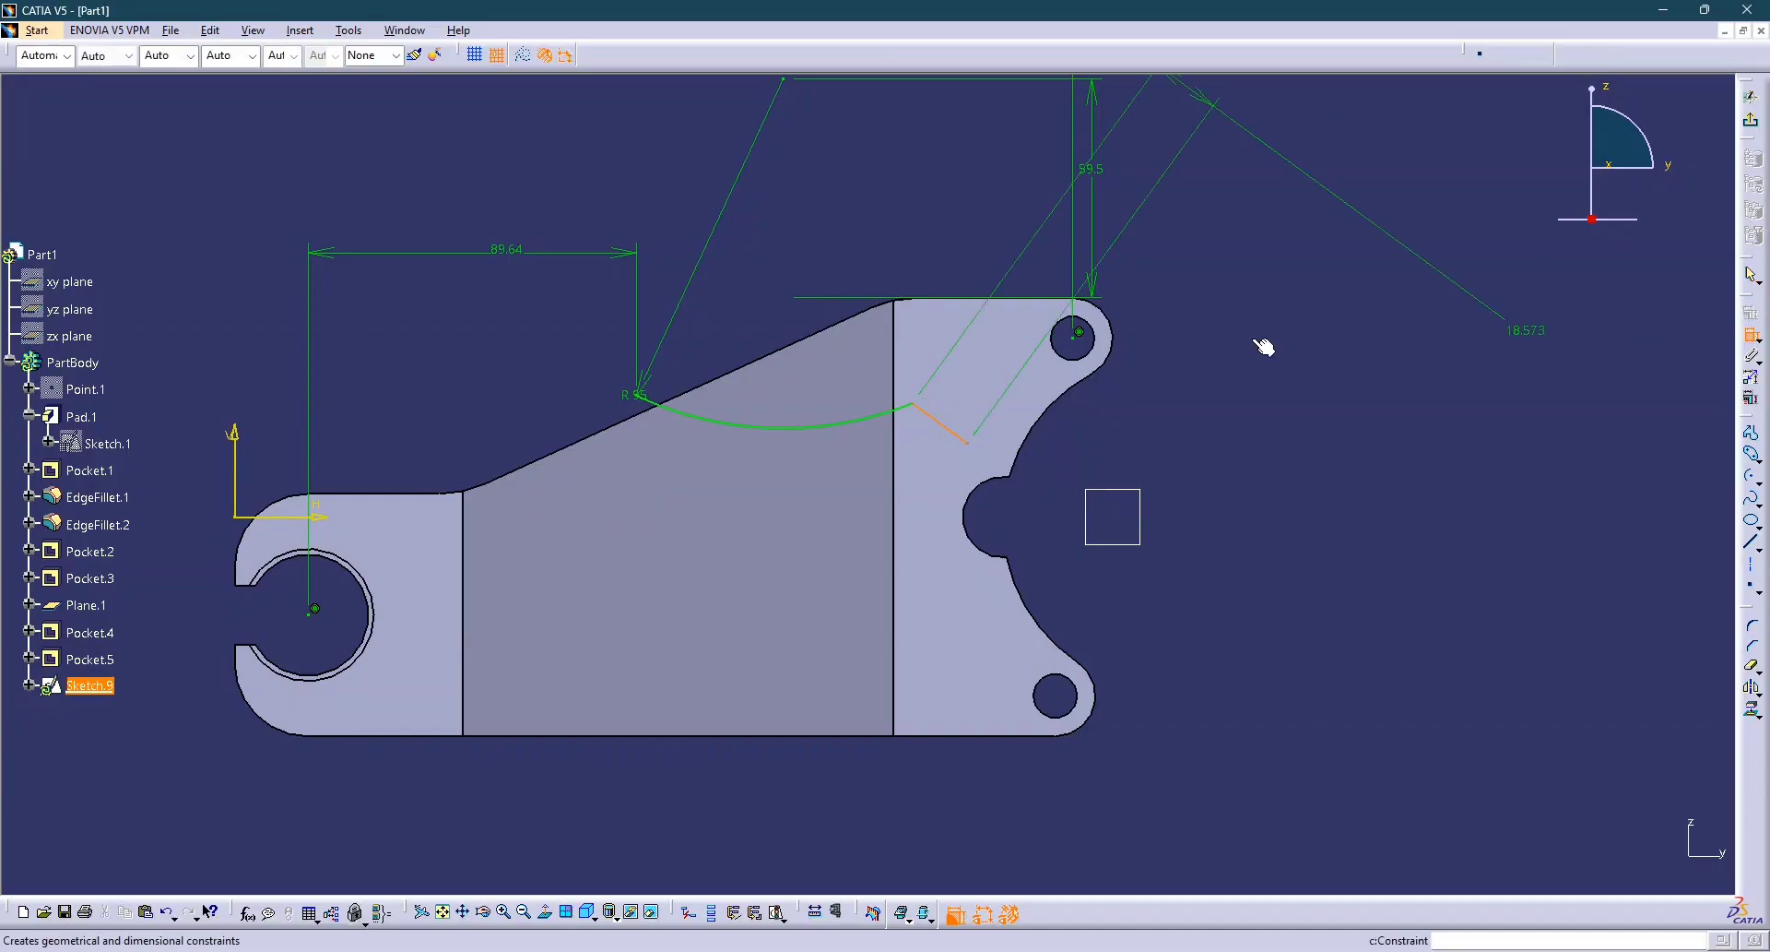
key(Escape)
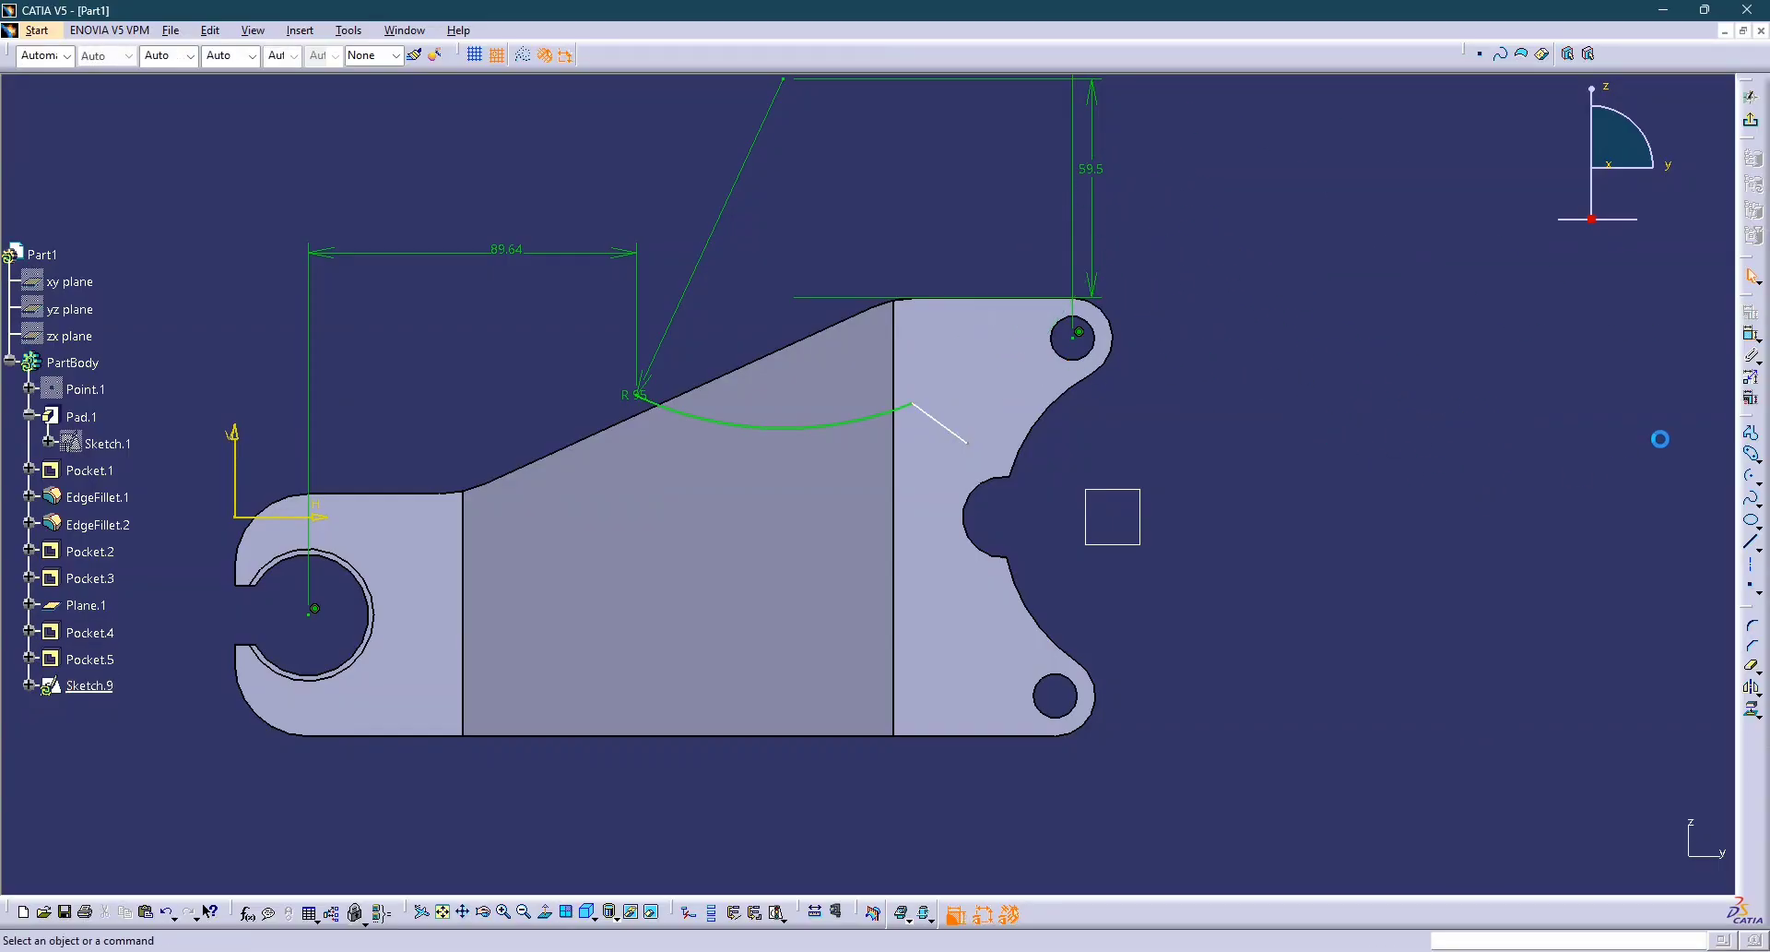
Dimension the vertical distance between the arc's right endpoint and the plate's upper straight edge.
click(1751, 335)
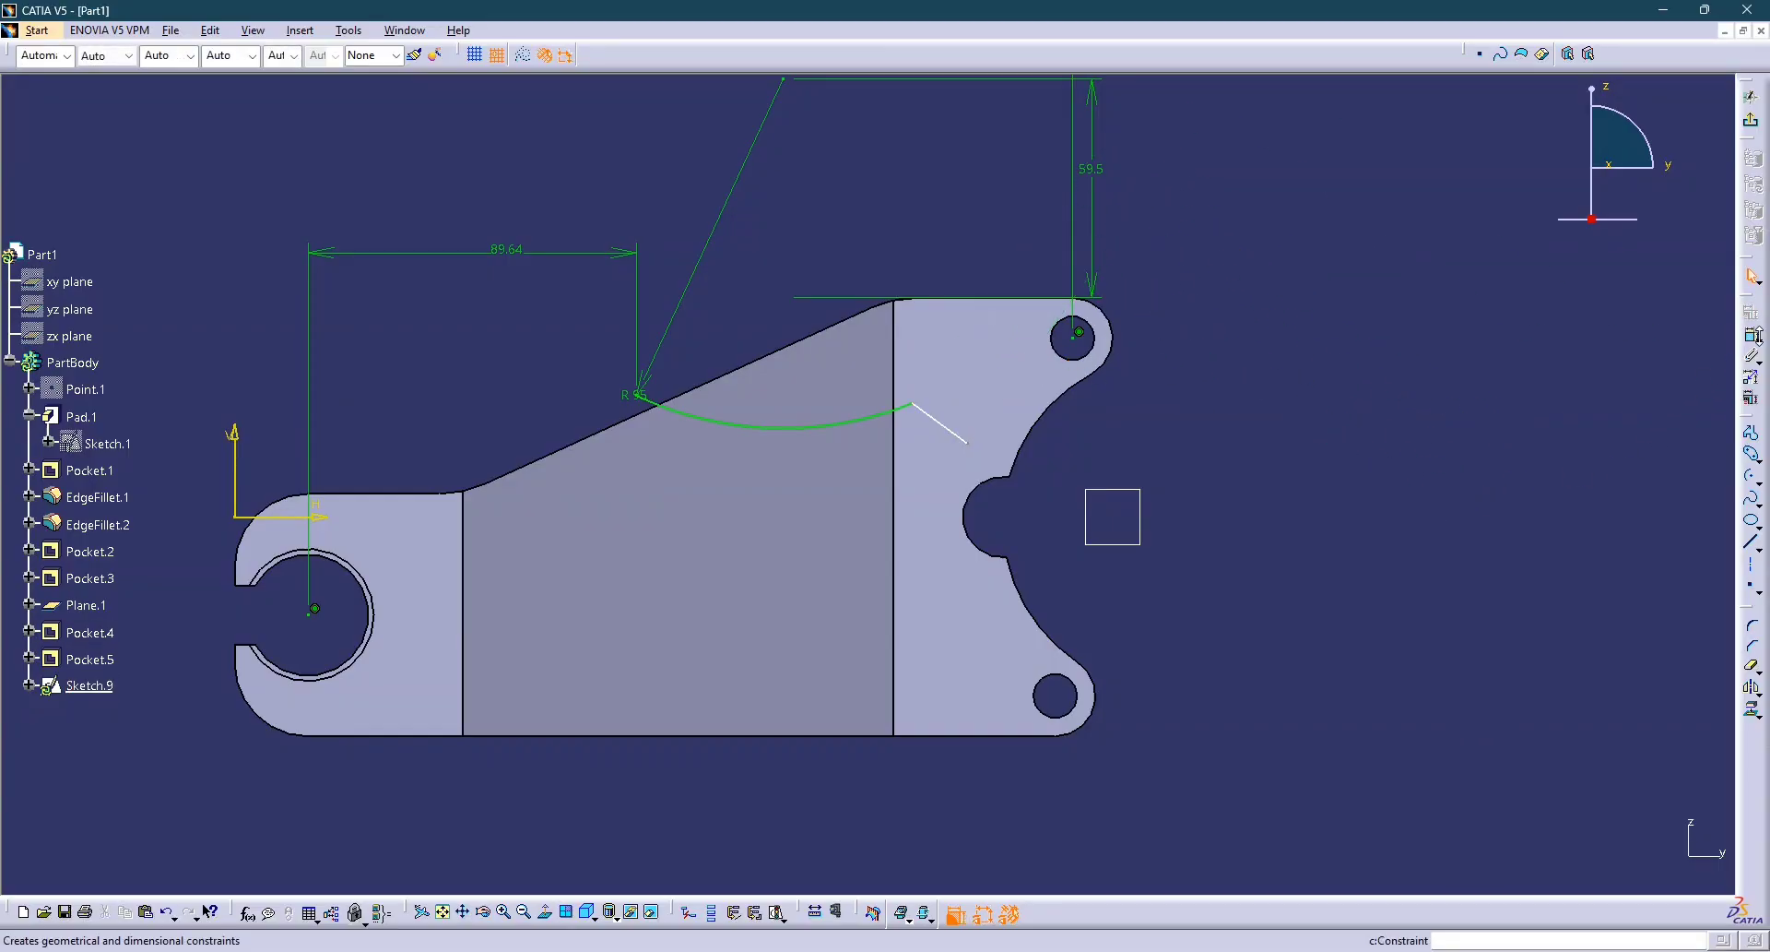
click(920, 405)
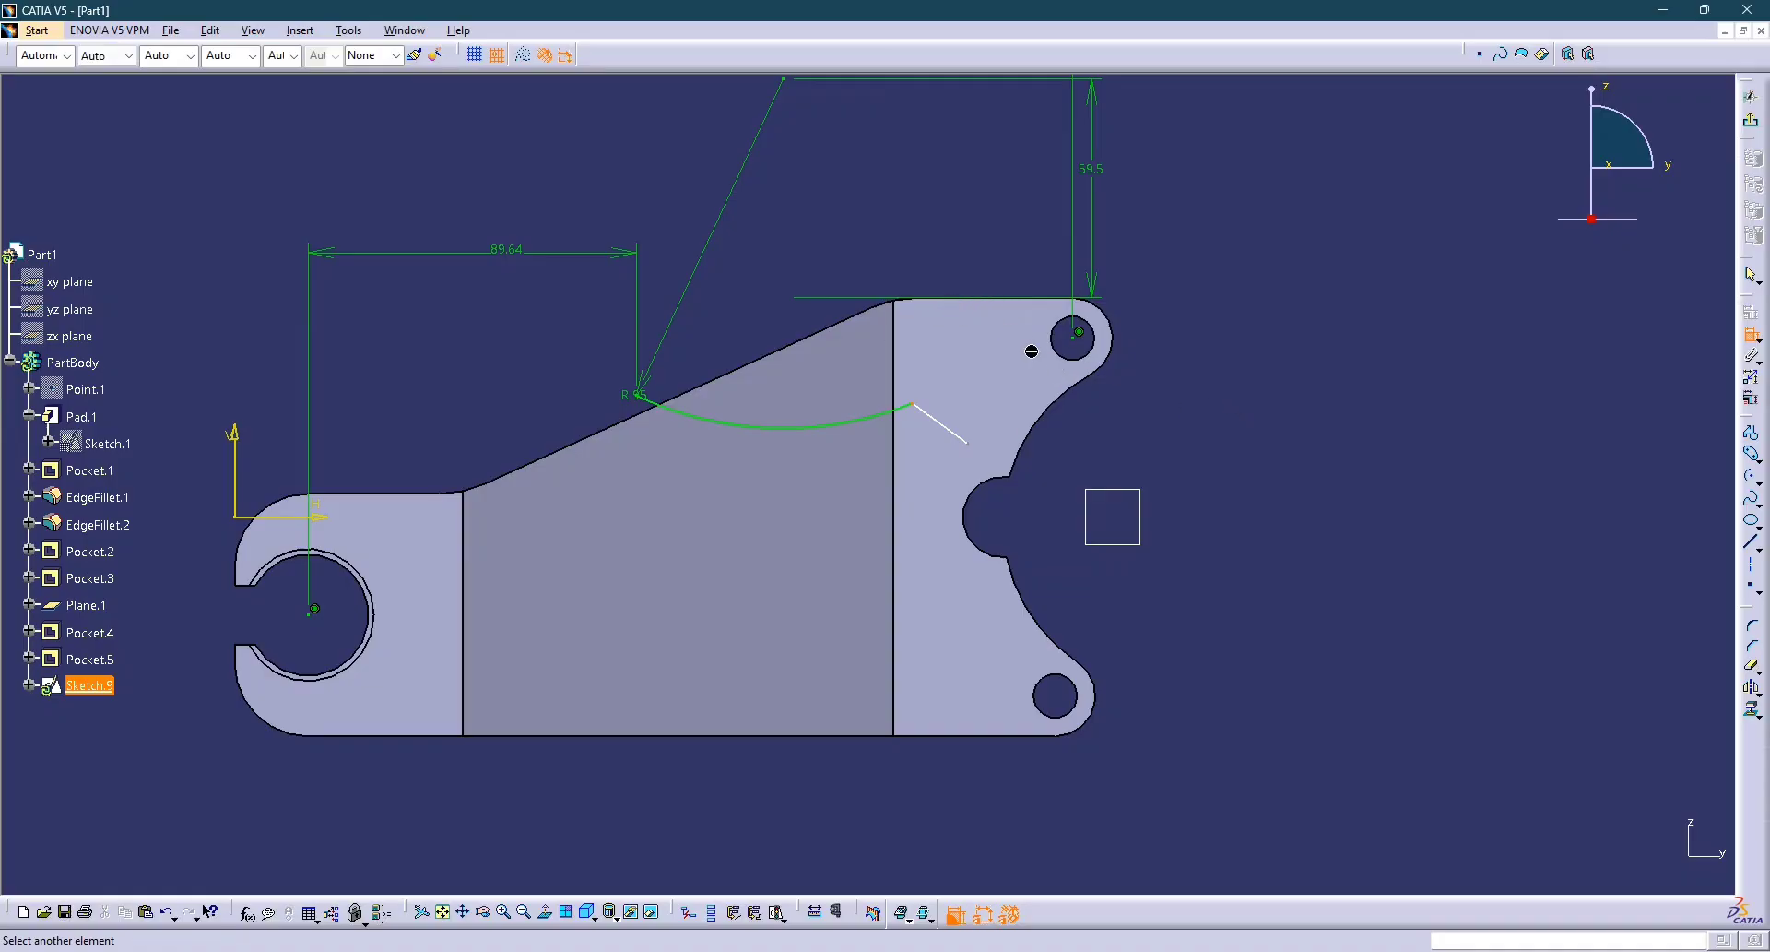
middle_drag(1032, 346, 819, 687)
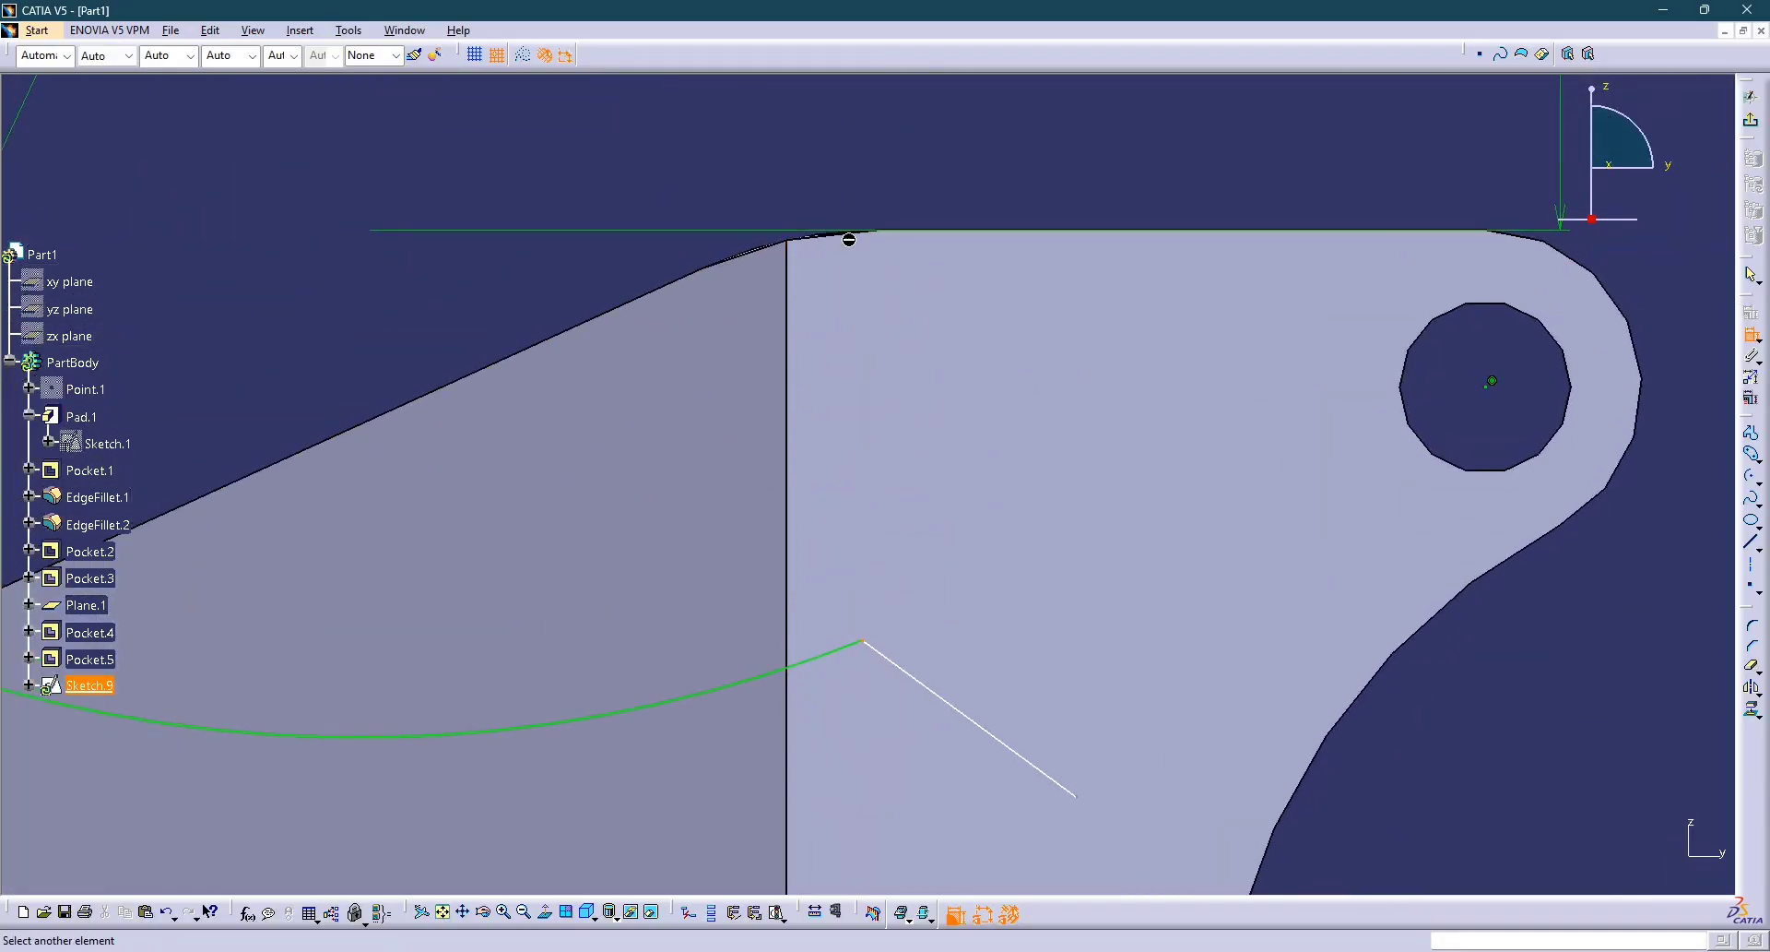
click(960, 237)
middle_drag(1377, 461, 1374, 600)
middle_drag(1110, 512, 1026, 531)
click(1383, 454)
Check the reference drawing and set the vertical distance from the upper edge to the arc's endpoint to 32.63 mm.
key(alt+Tab)
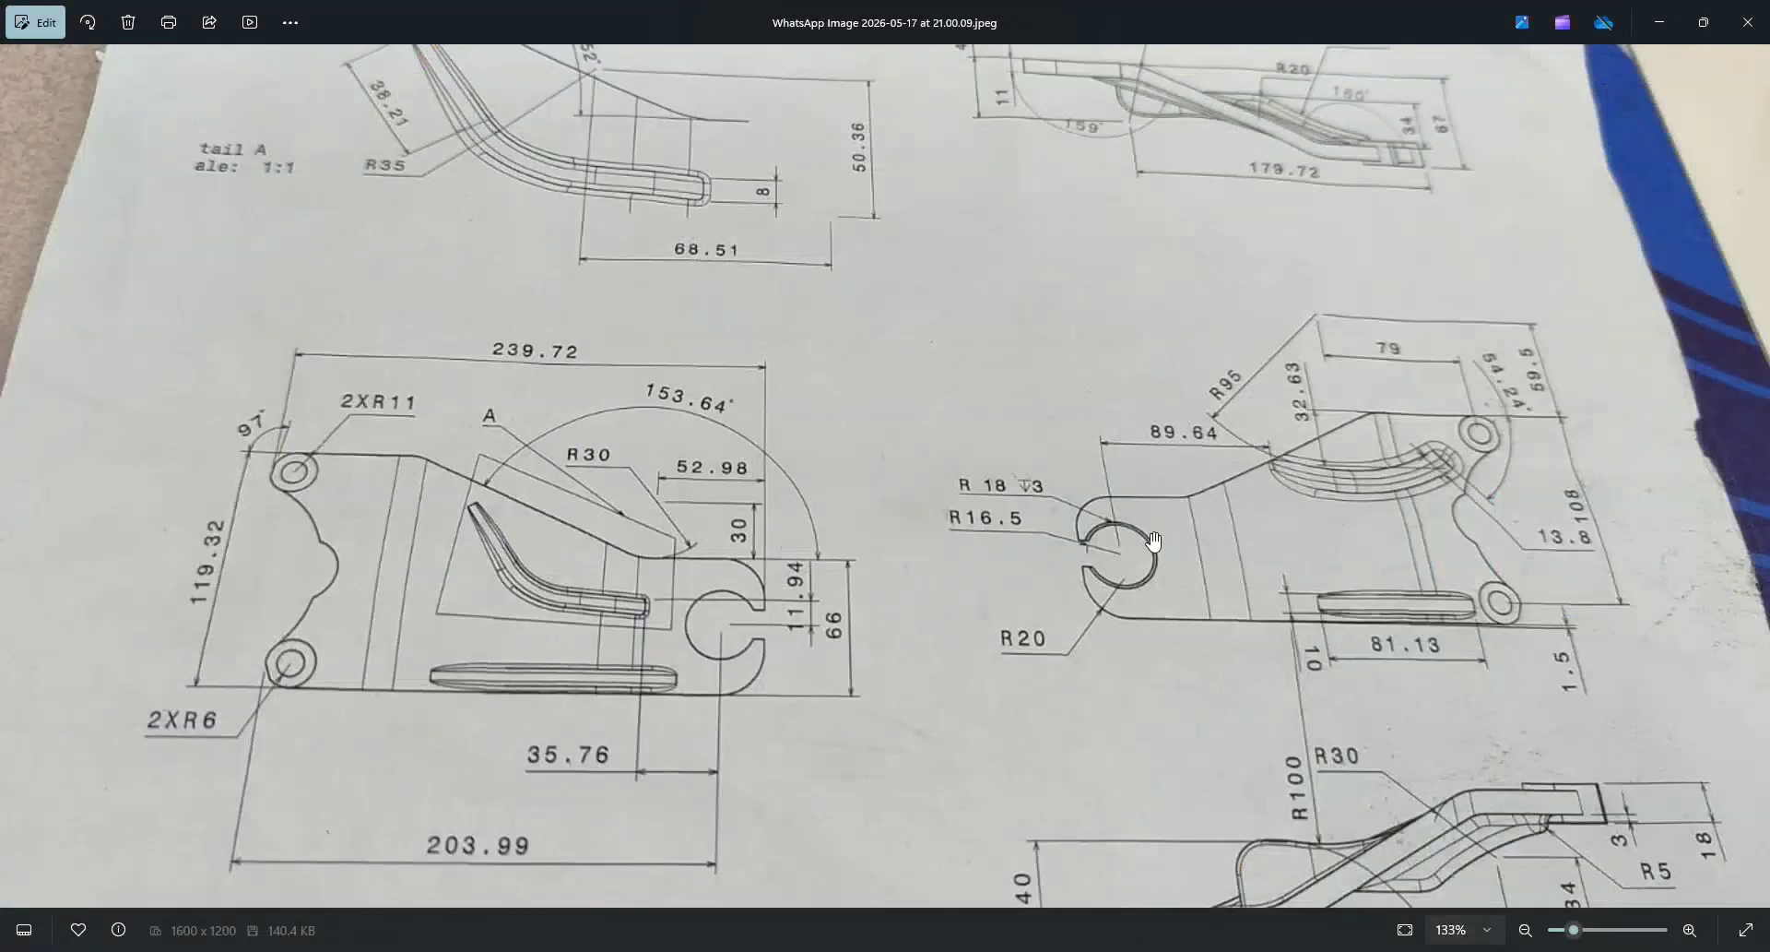
key(alt+Tab)
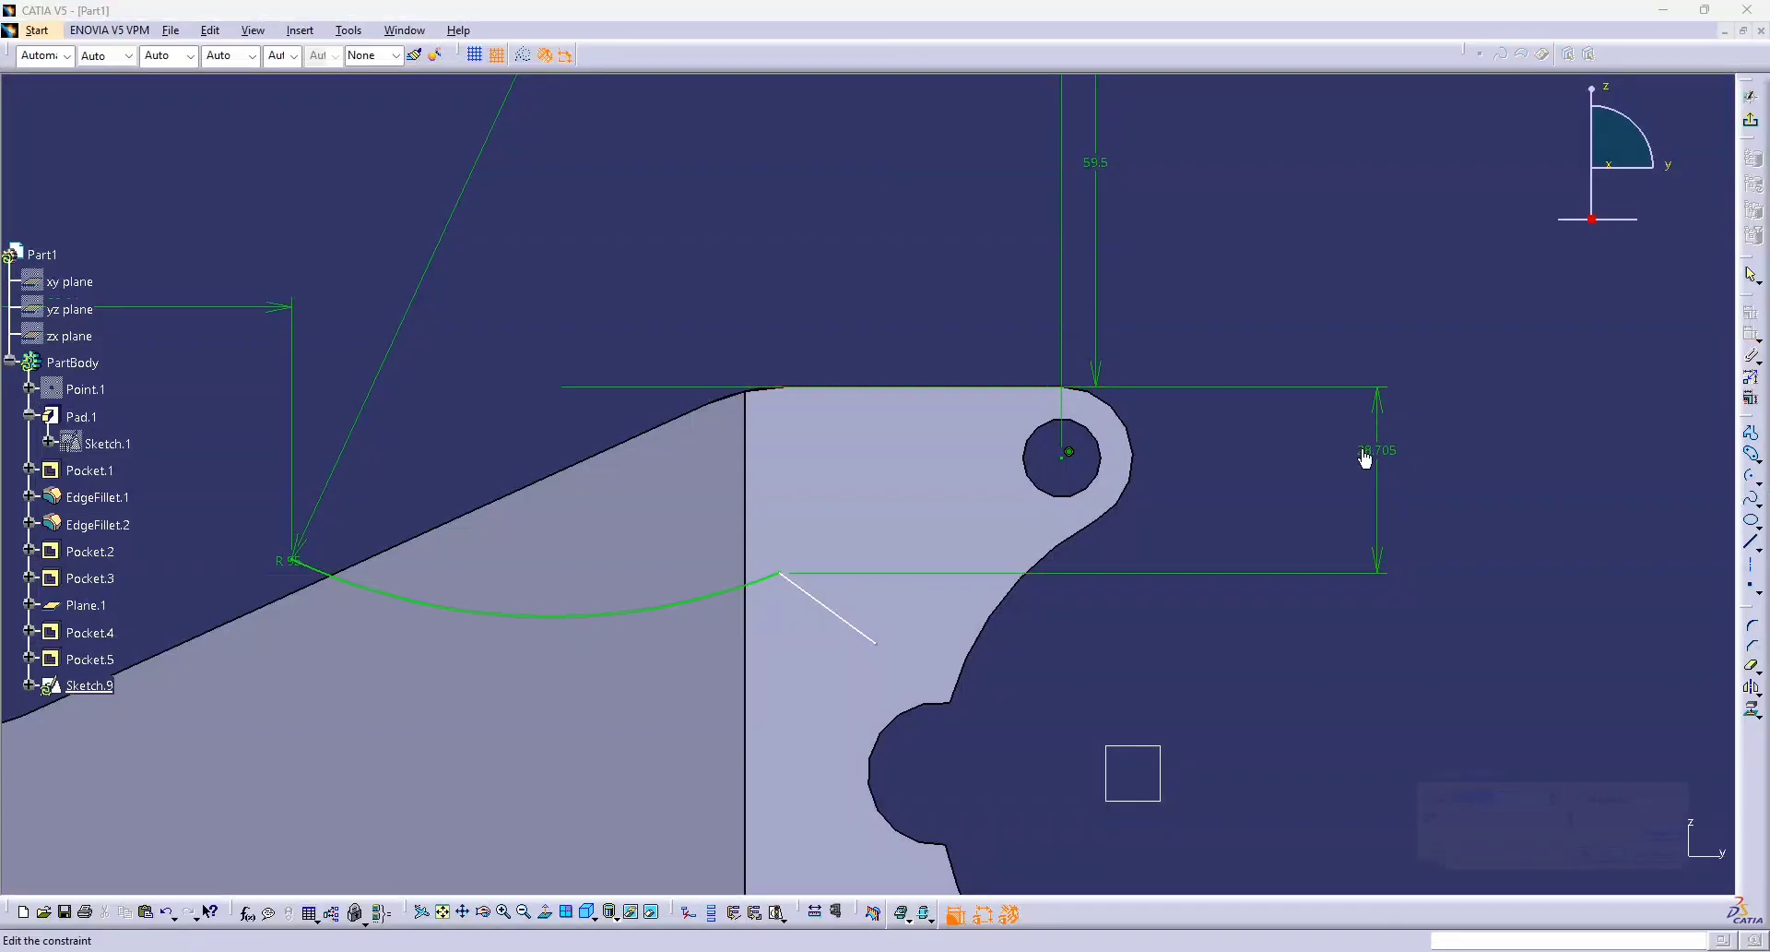
text(32.6)
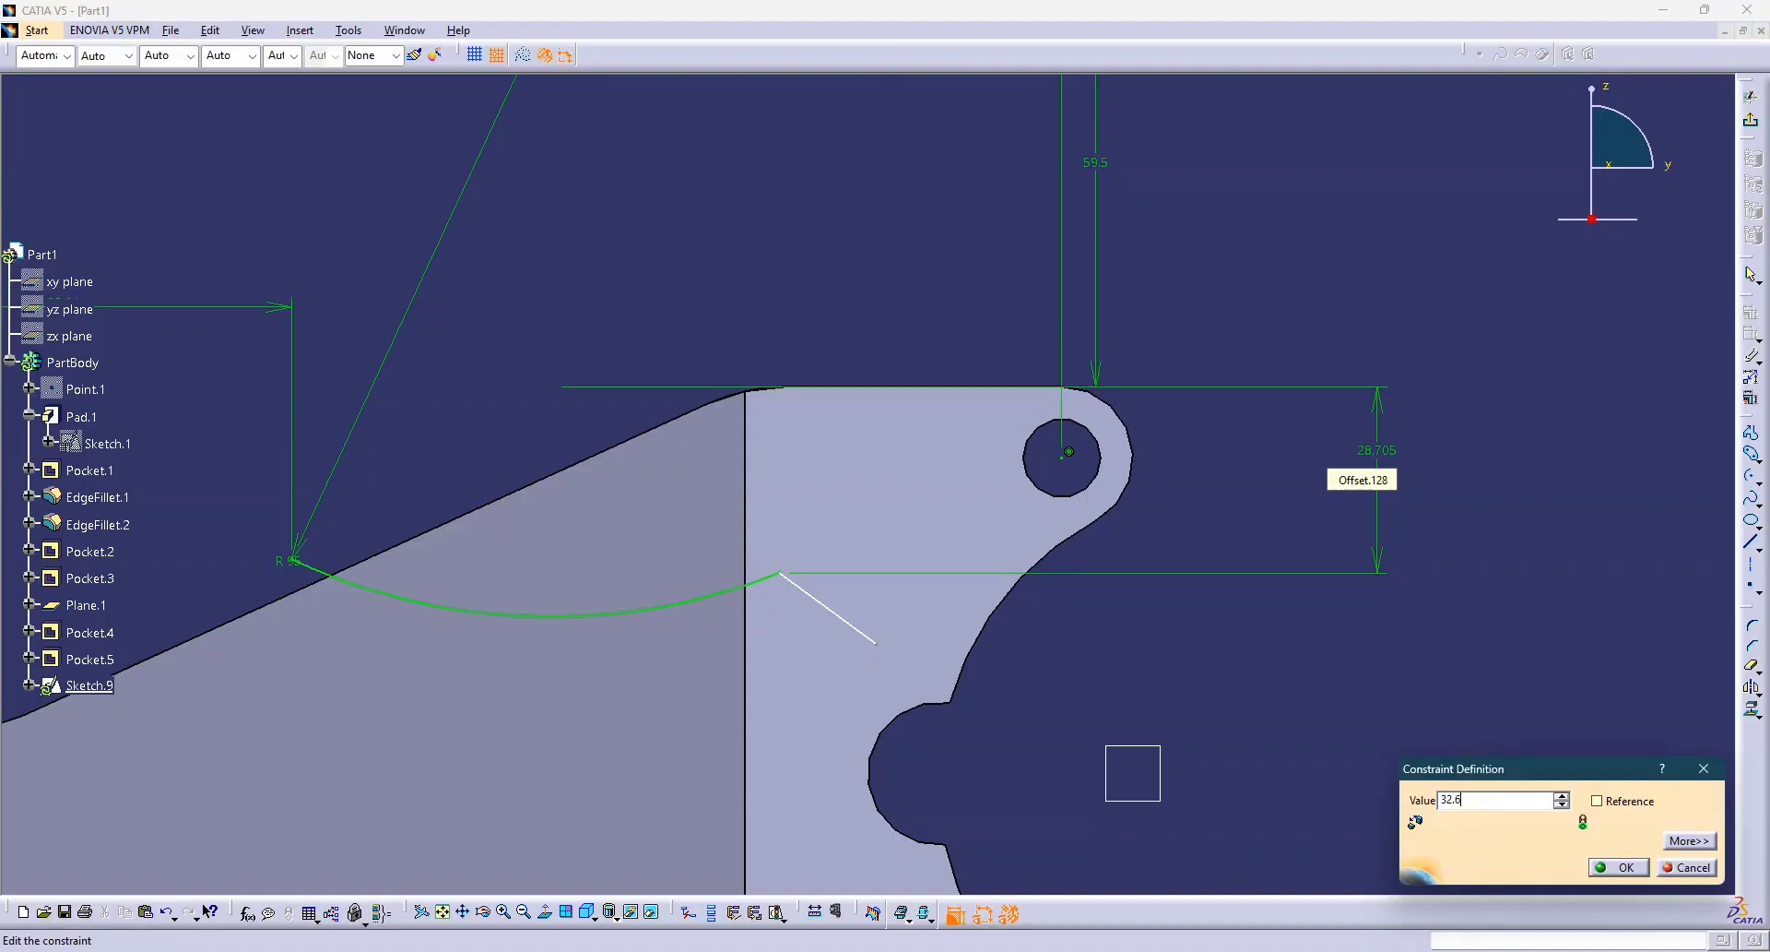
text(3)
key(Return)
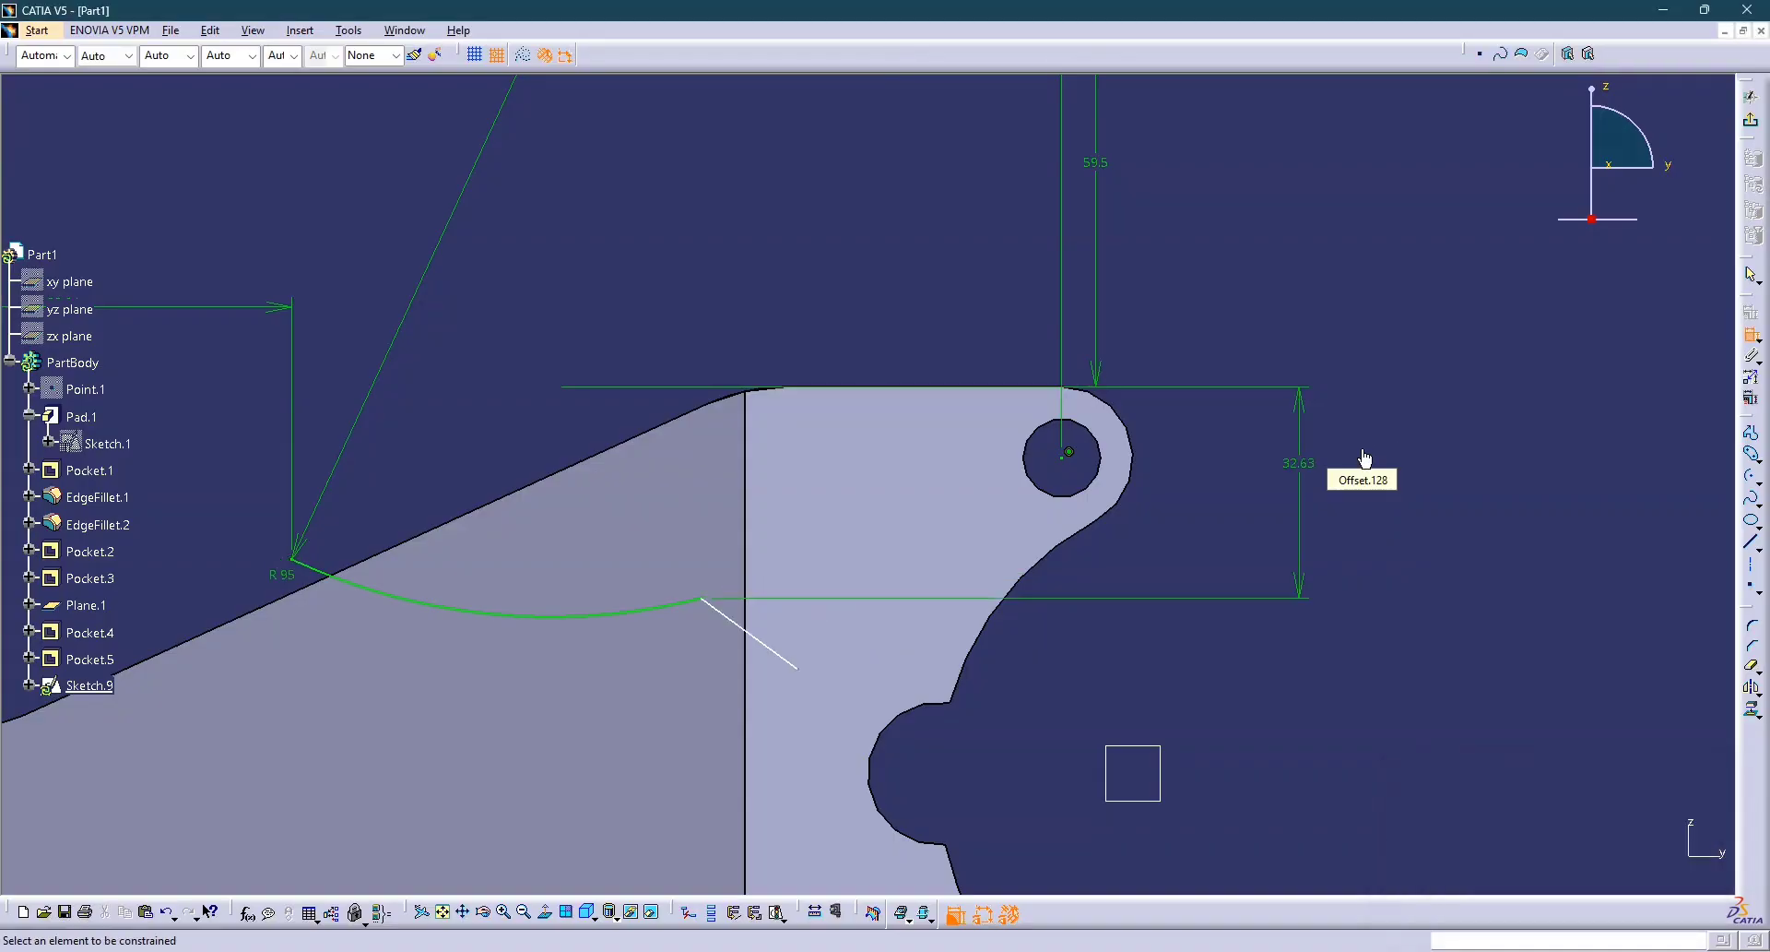
mouse_move(1362, 451)
middle_down()
mouse_move(1232, 513)
mouse_move(1265, 453)
middle_up()
key(Escape)
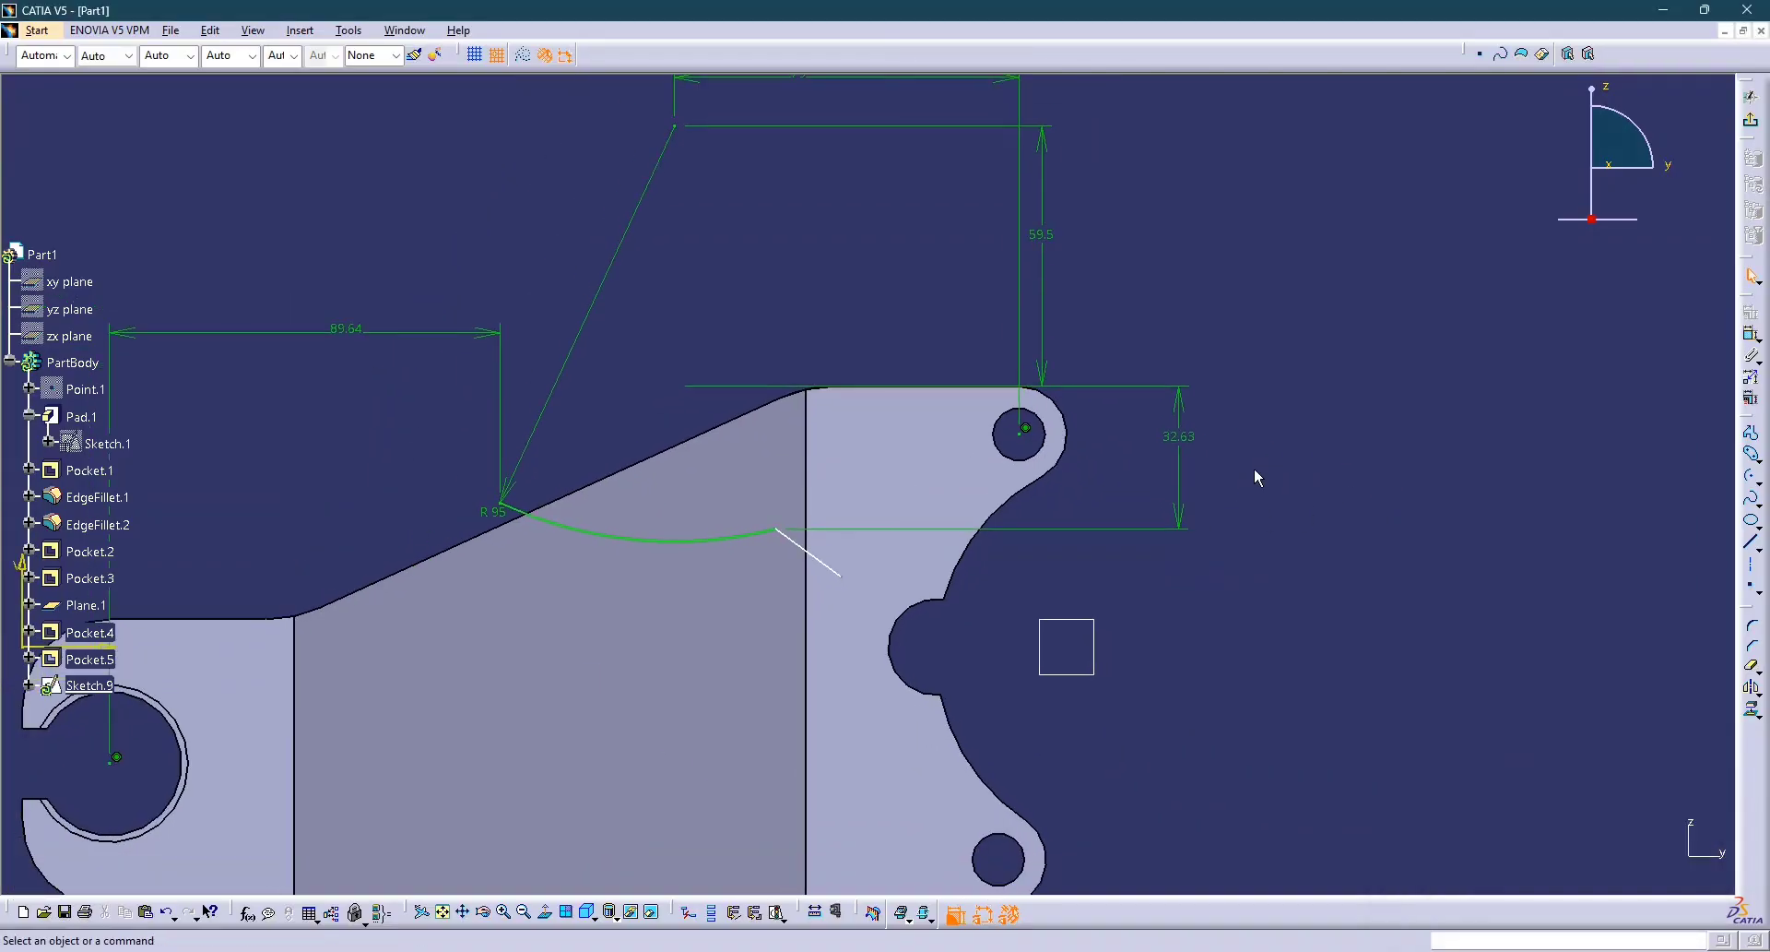
Check the reference drawing again and delete the short sloping line at the arc's right end.
key(alt+Tab)
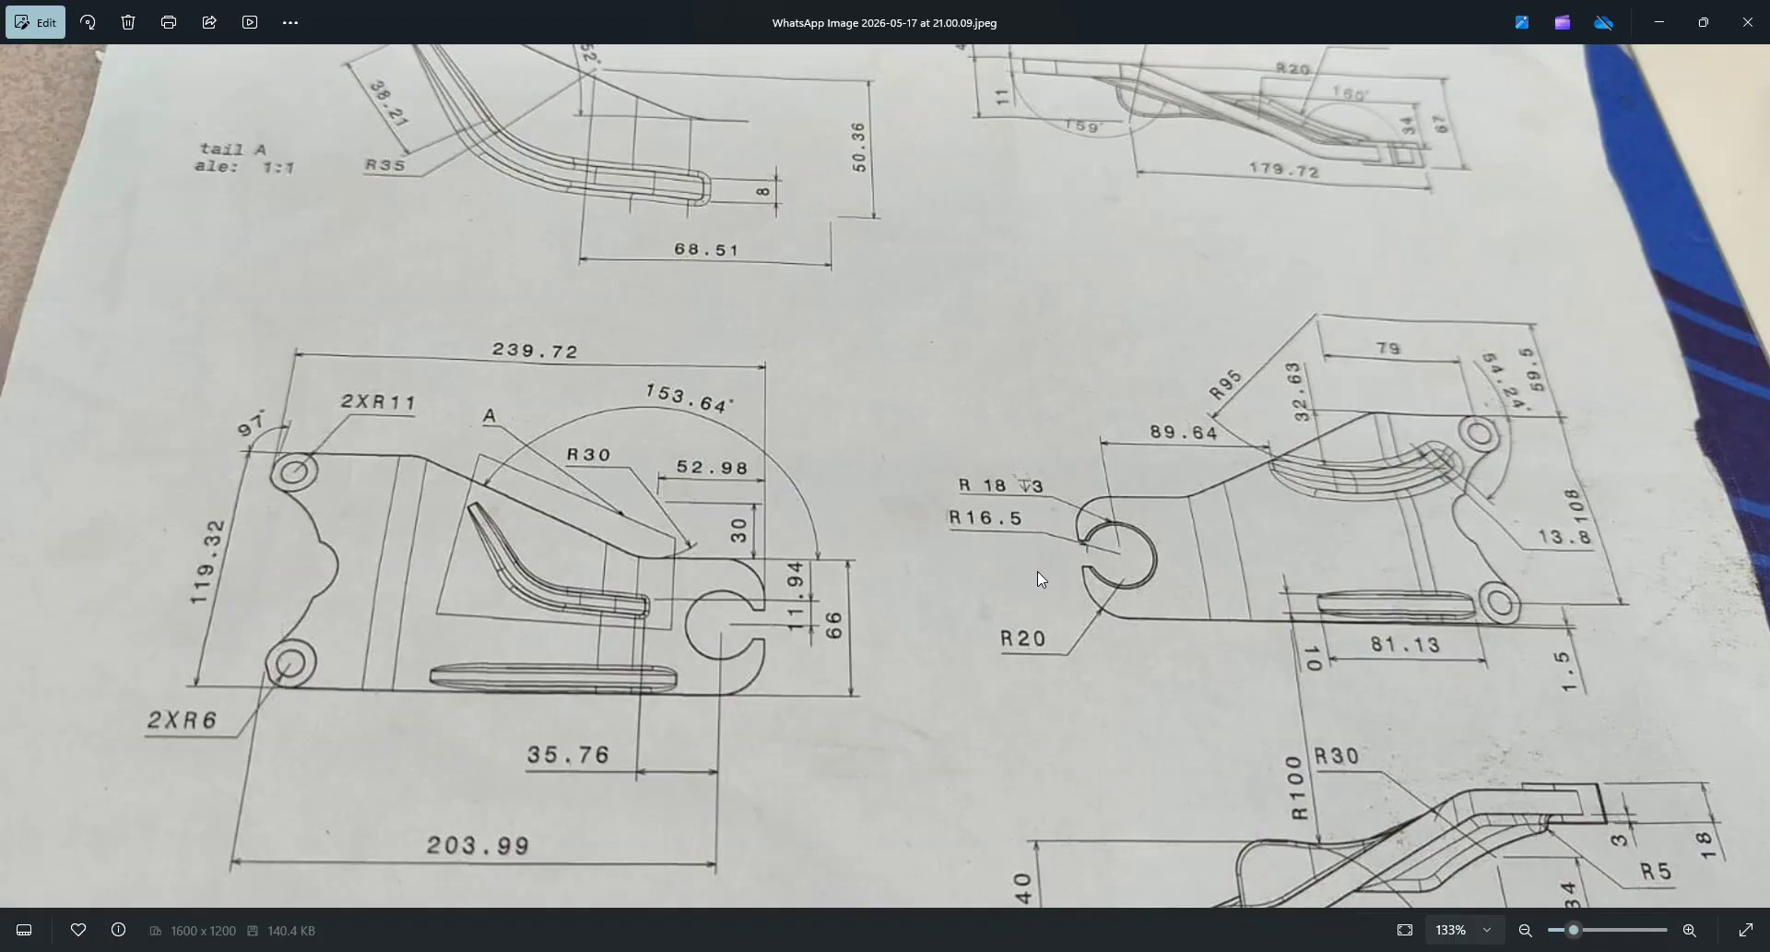
key(alt+Tab)
key(alt+Tab)
key(alt+Tab)
key(alt+Tab)
key(alt+Tab)
click(833, 571)
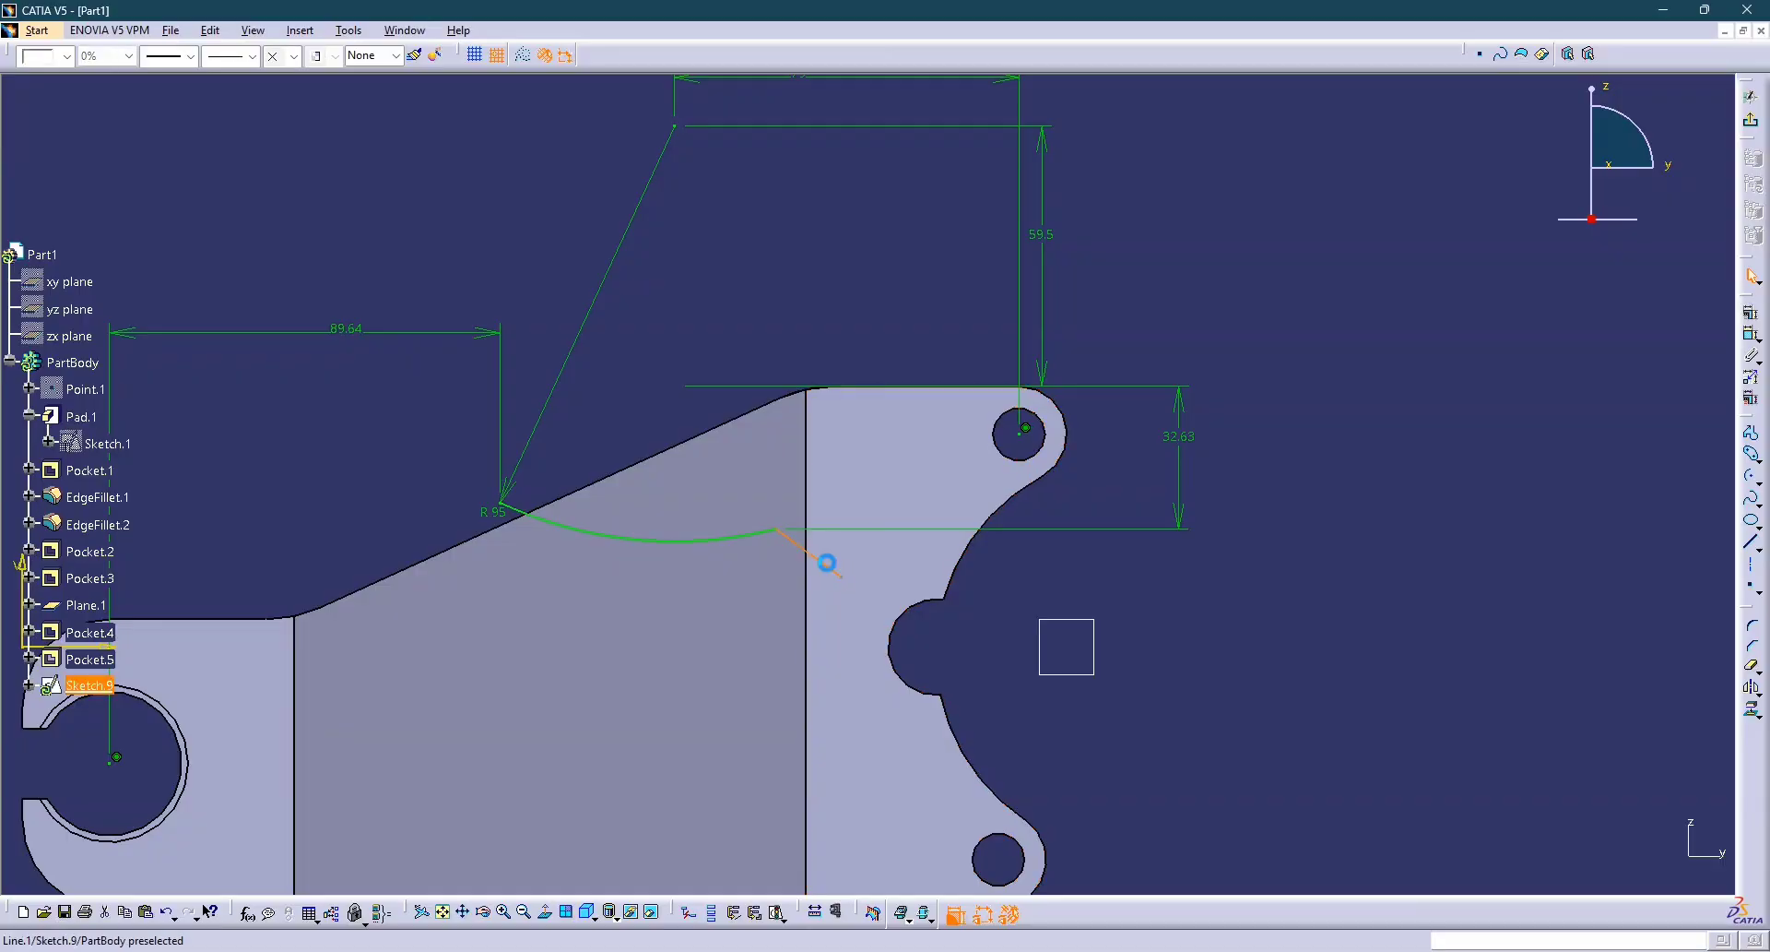
key(Delete)
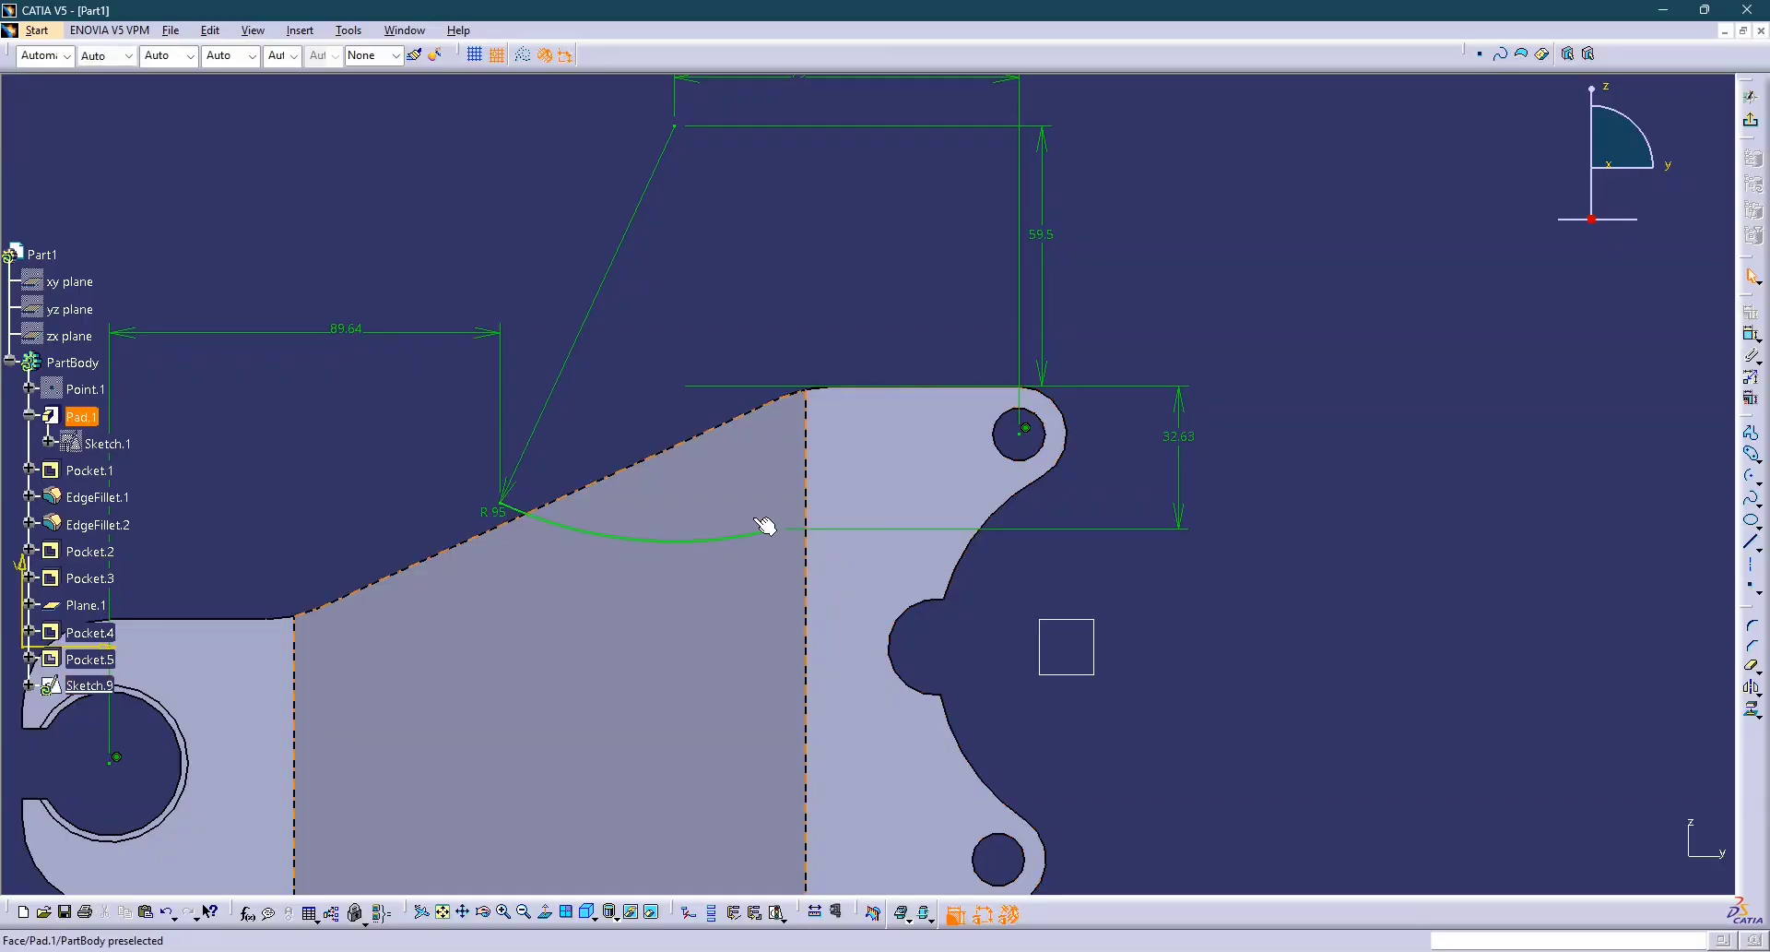
mouse_move(1078, 182)
ctrl+middle_down()
mouse_move(1095, 631)
mouse_move(1073, 595)
ctrl+middle_up()
click(1072, 595)
Compare the arc sketch with the reference drawing, examining the curved rib's end and its surrounding dimensions.
key(alt+Tab)
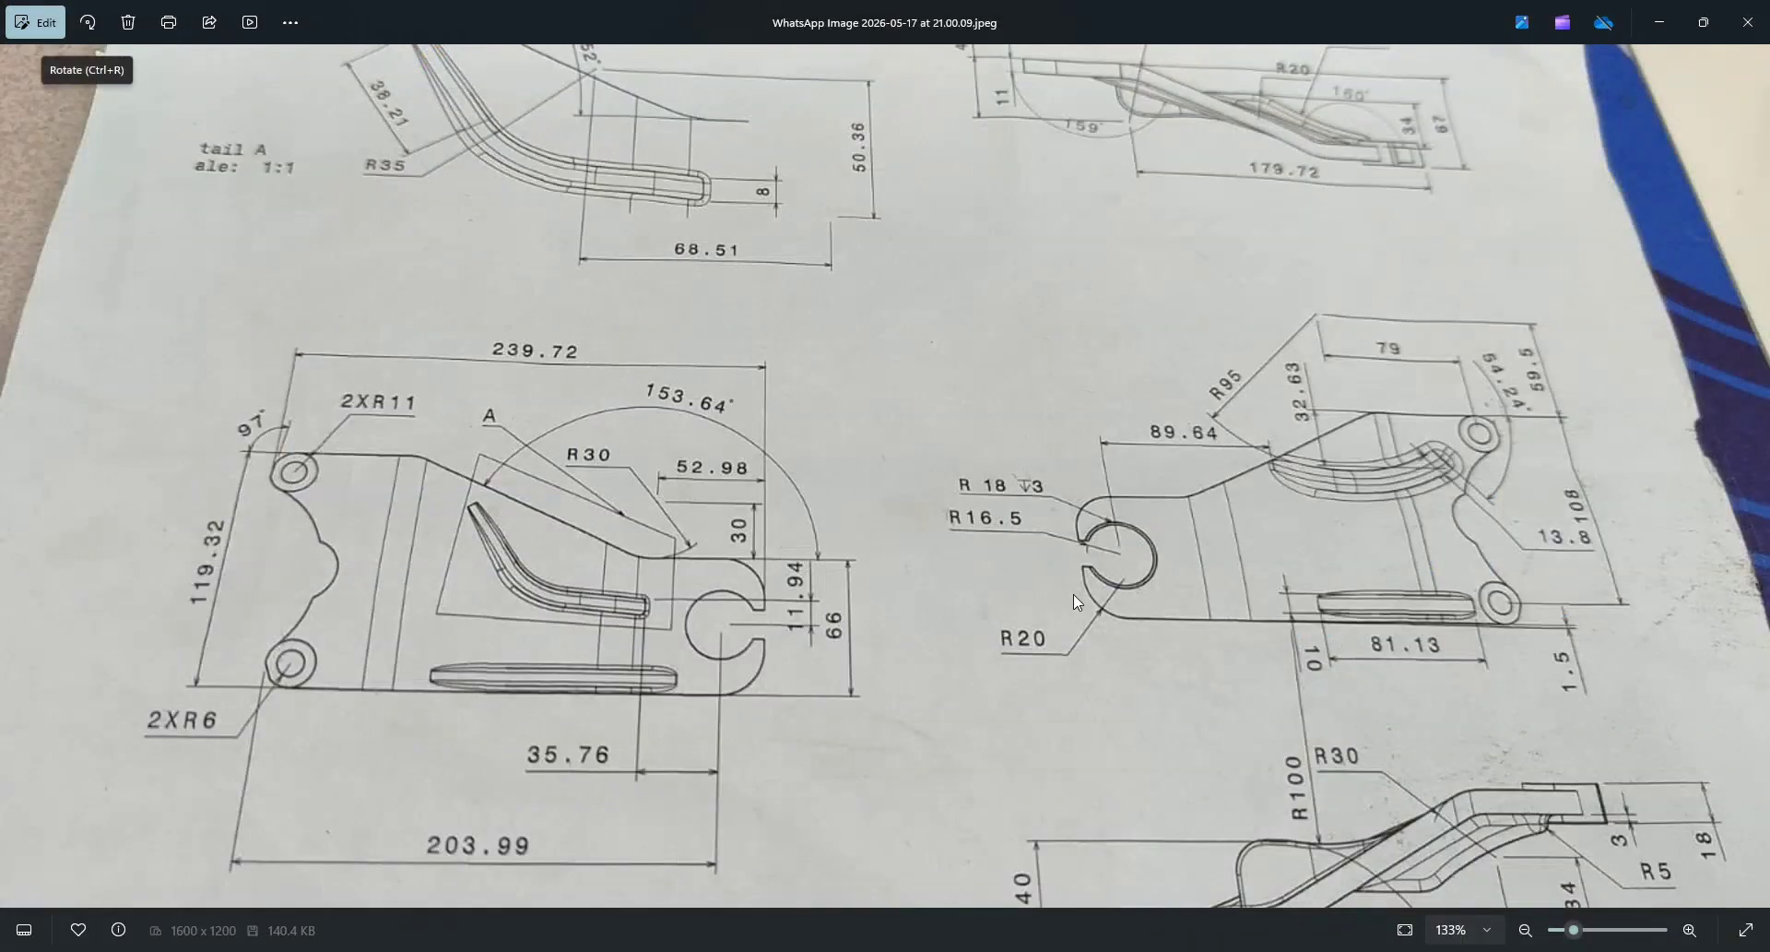
key(alt+Tab)
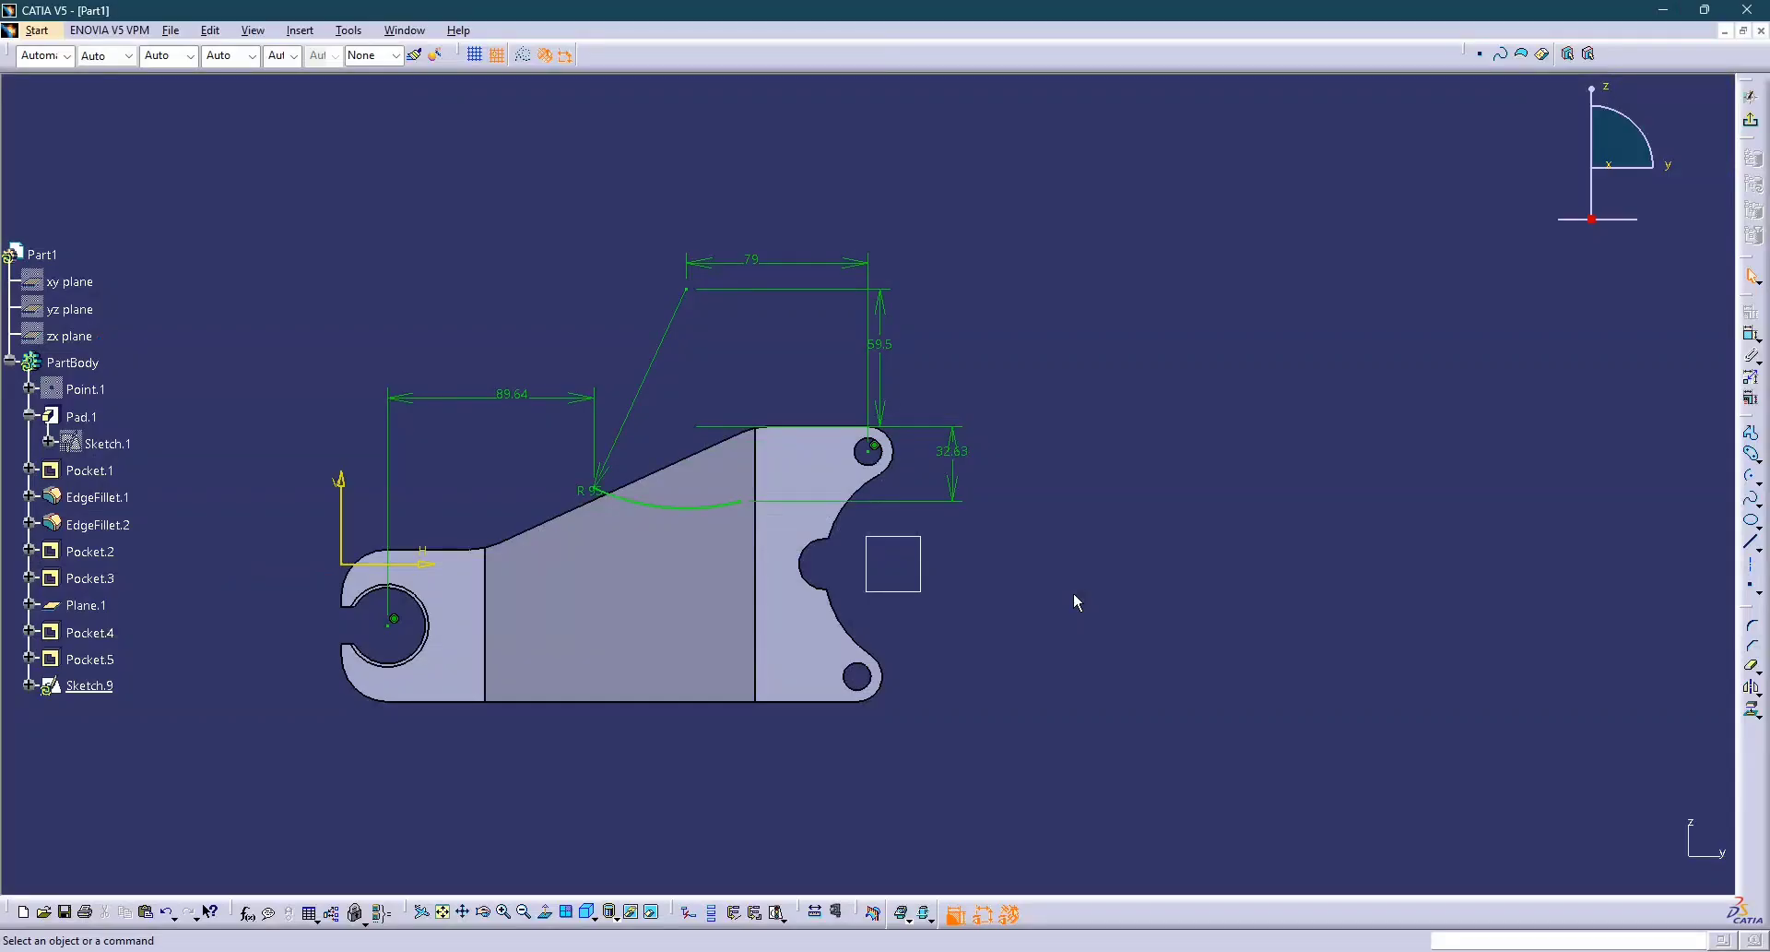
key(alt+Tab)
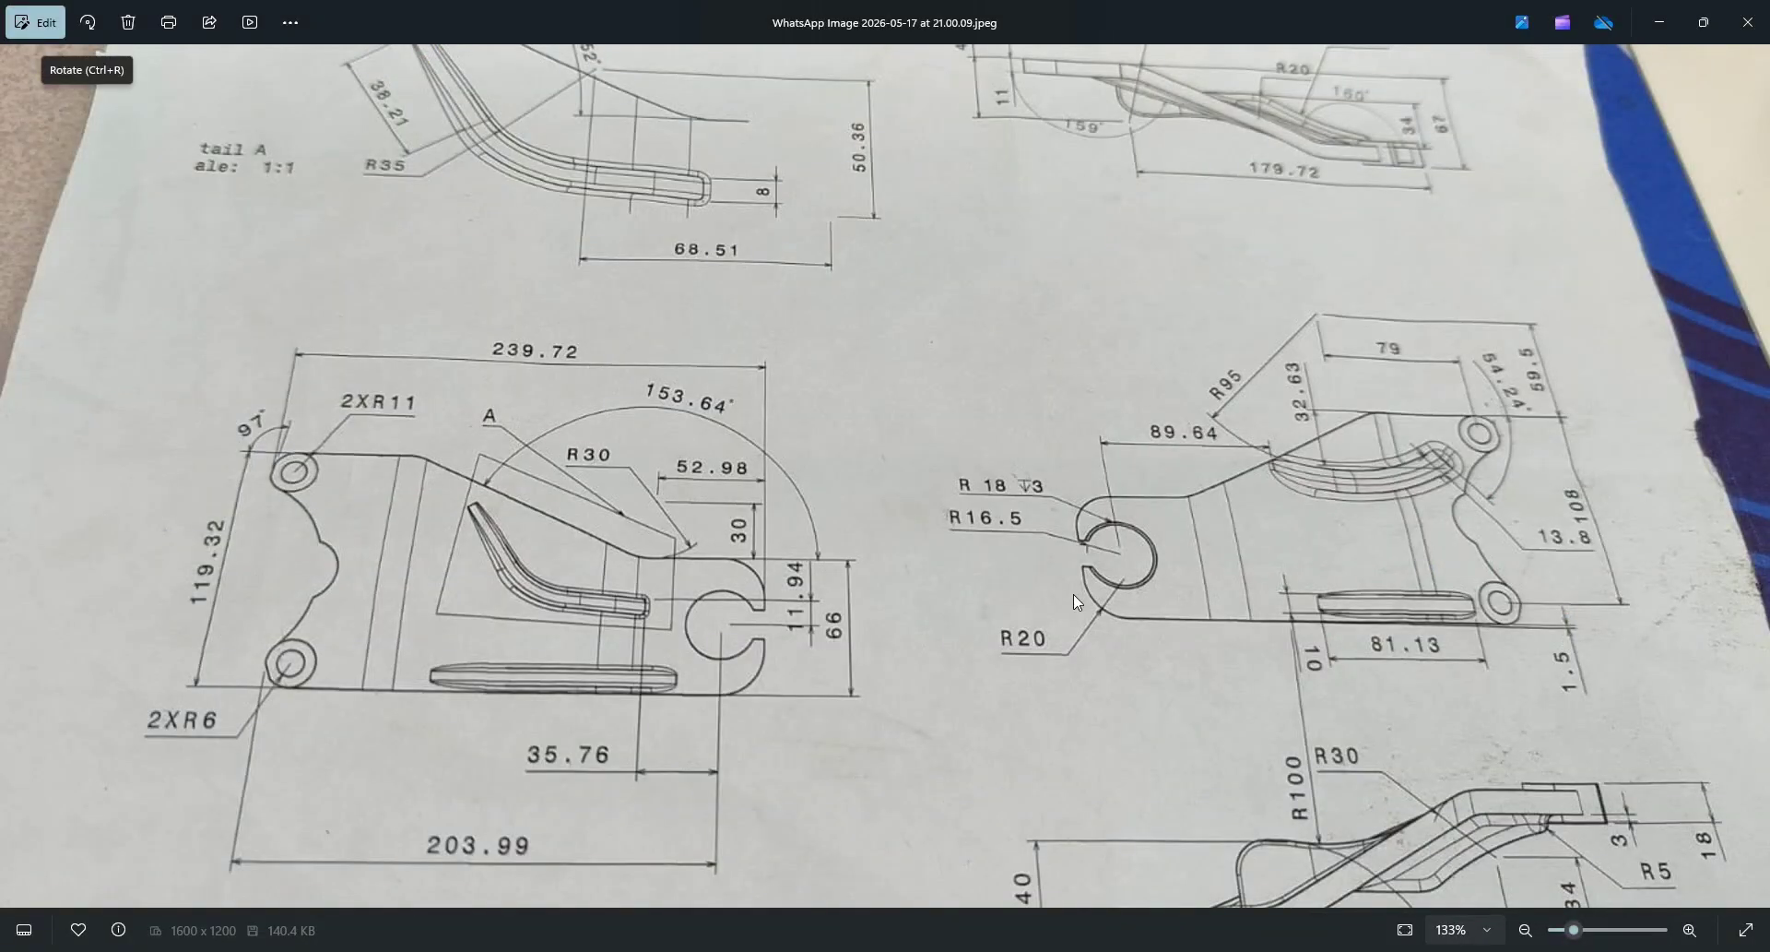
key(alt+Tab)
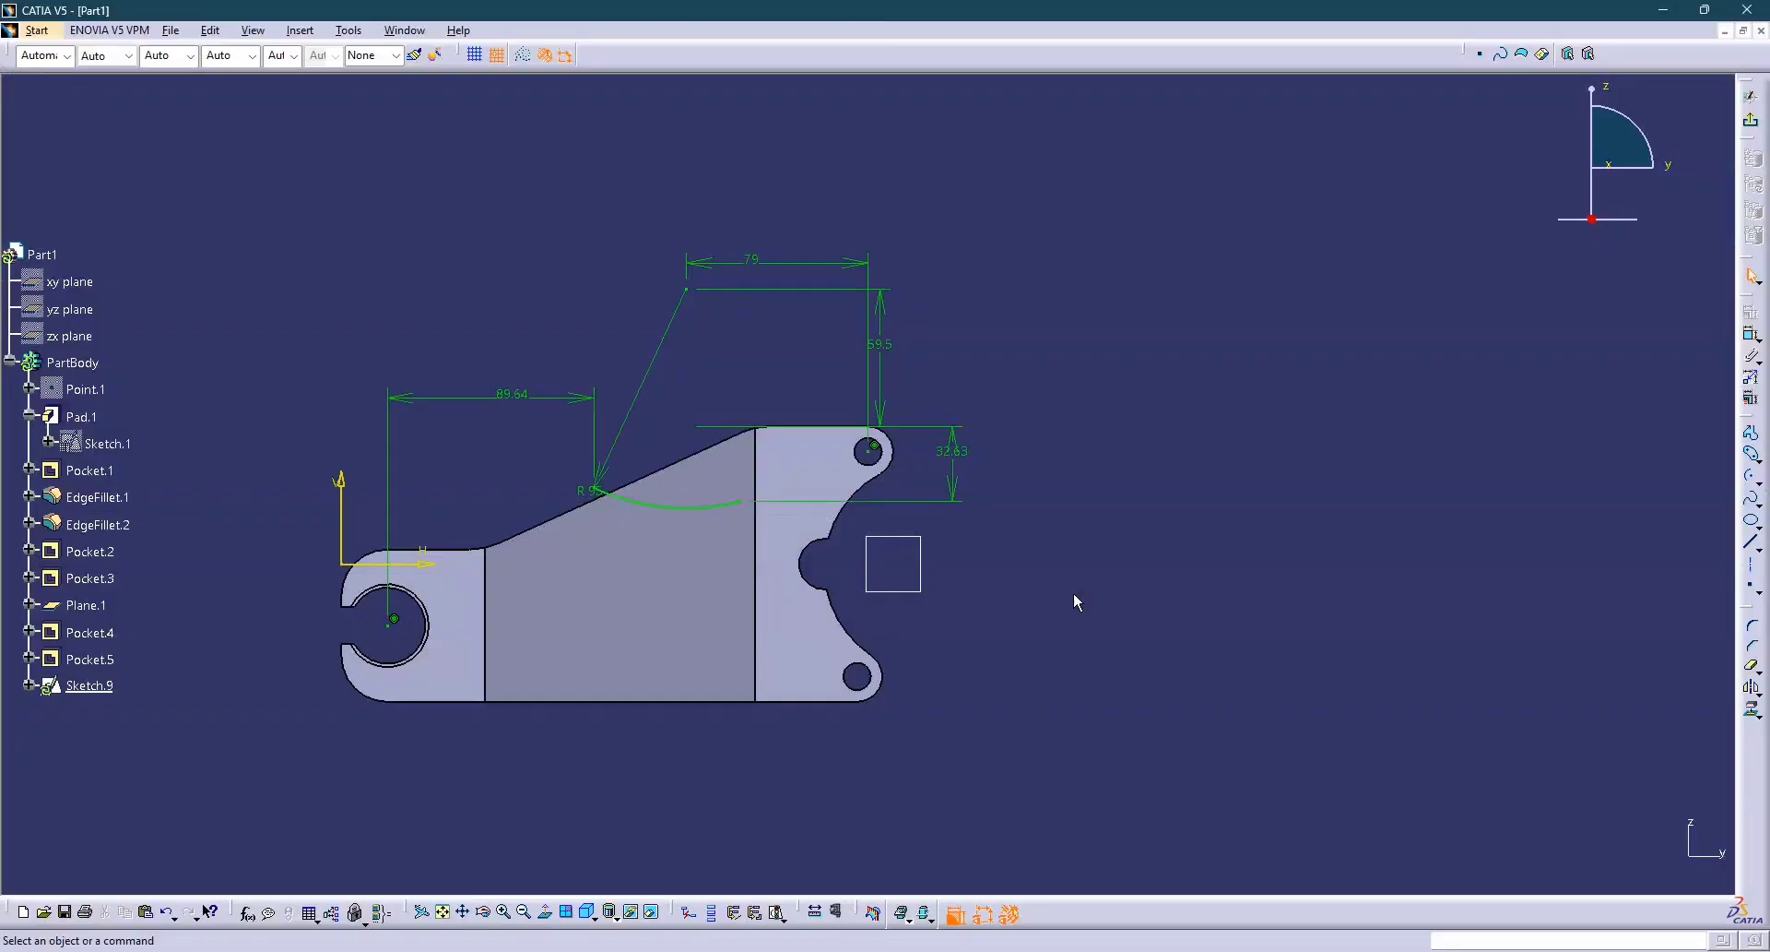
key(alt+Tab)
key(alt+Tab)
key(alt+Tab)
key(alt+Tab)
key(alt+Tab)
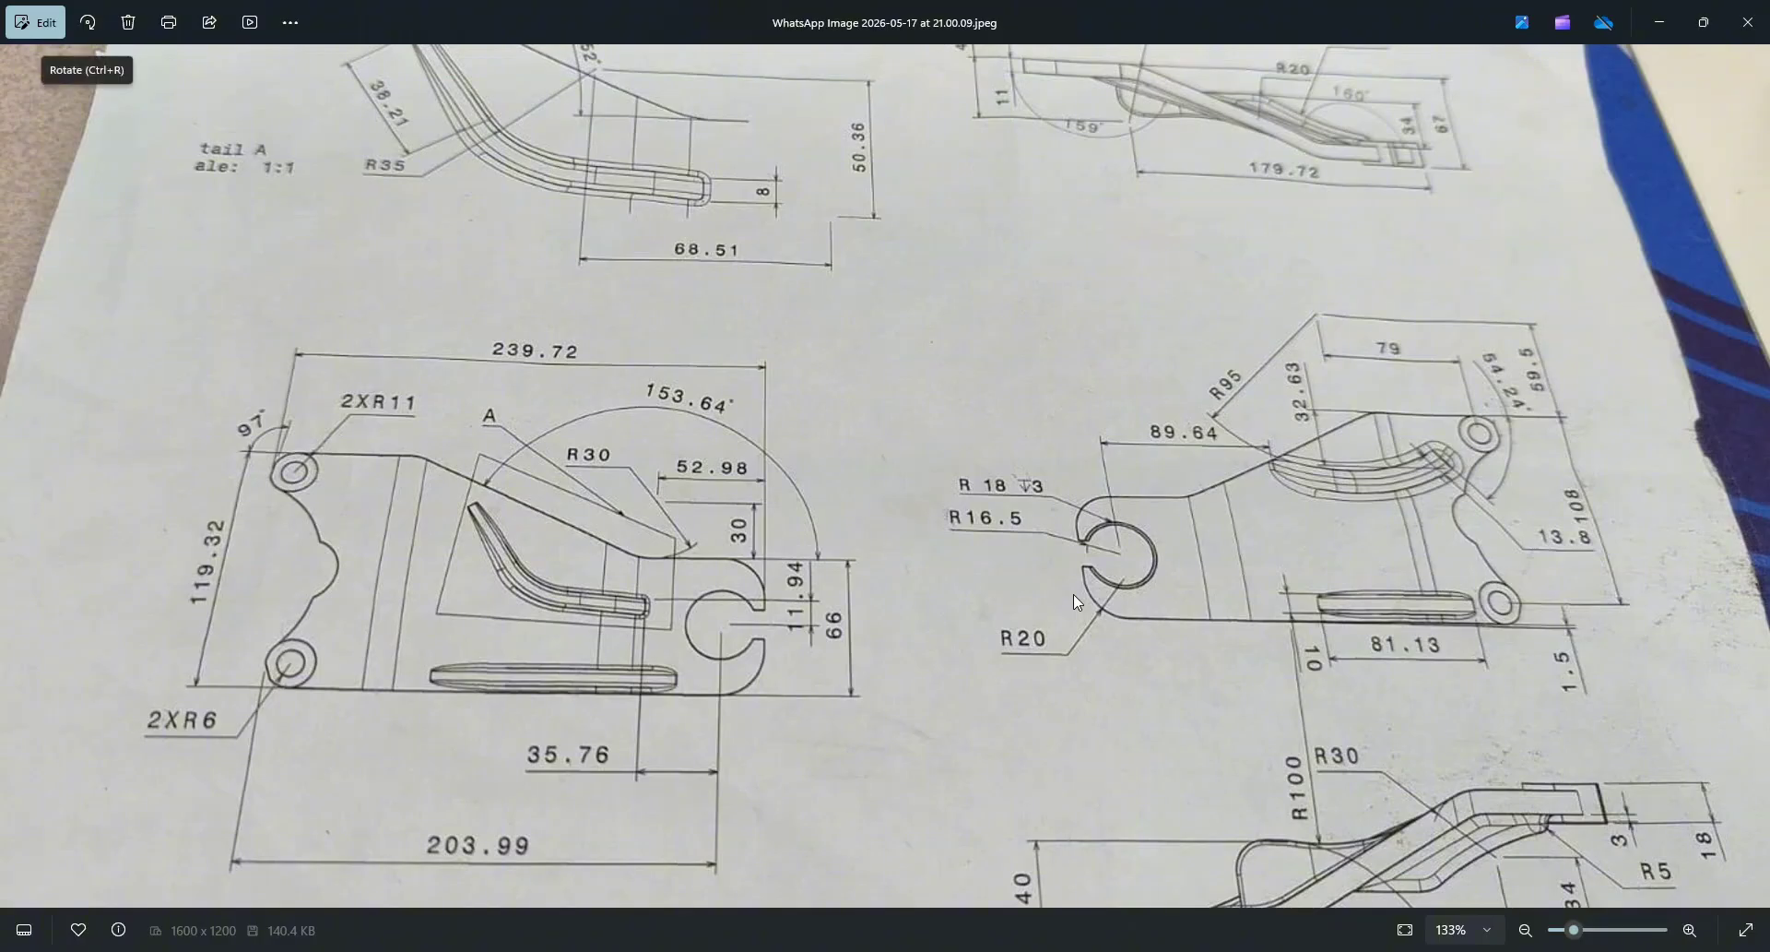
key(alt+Tab)
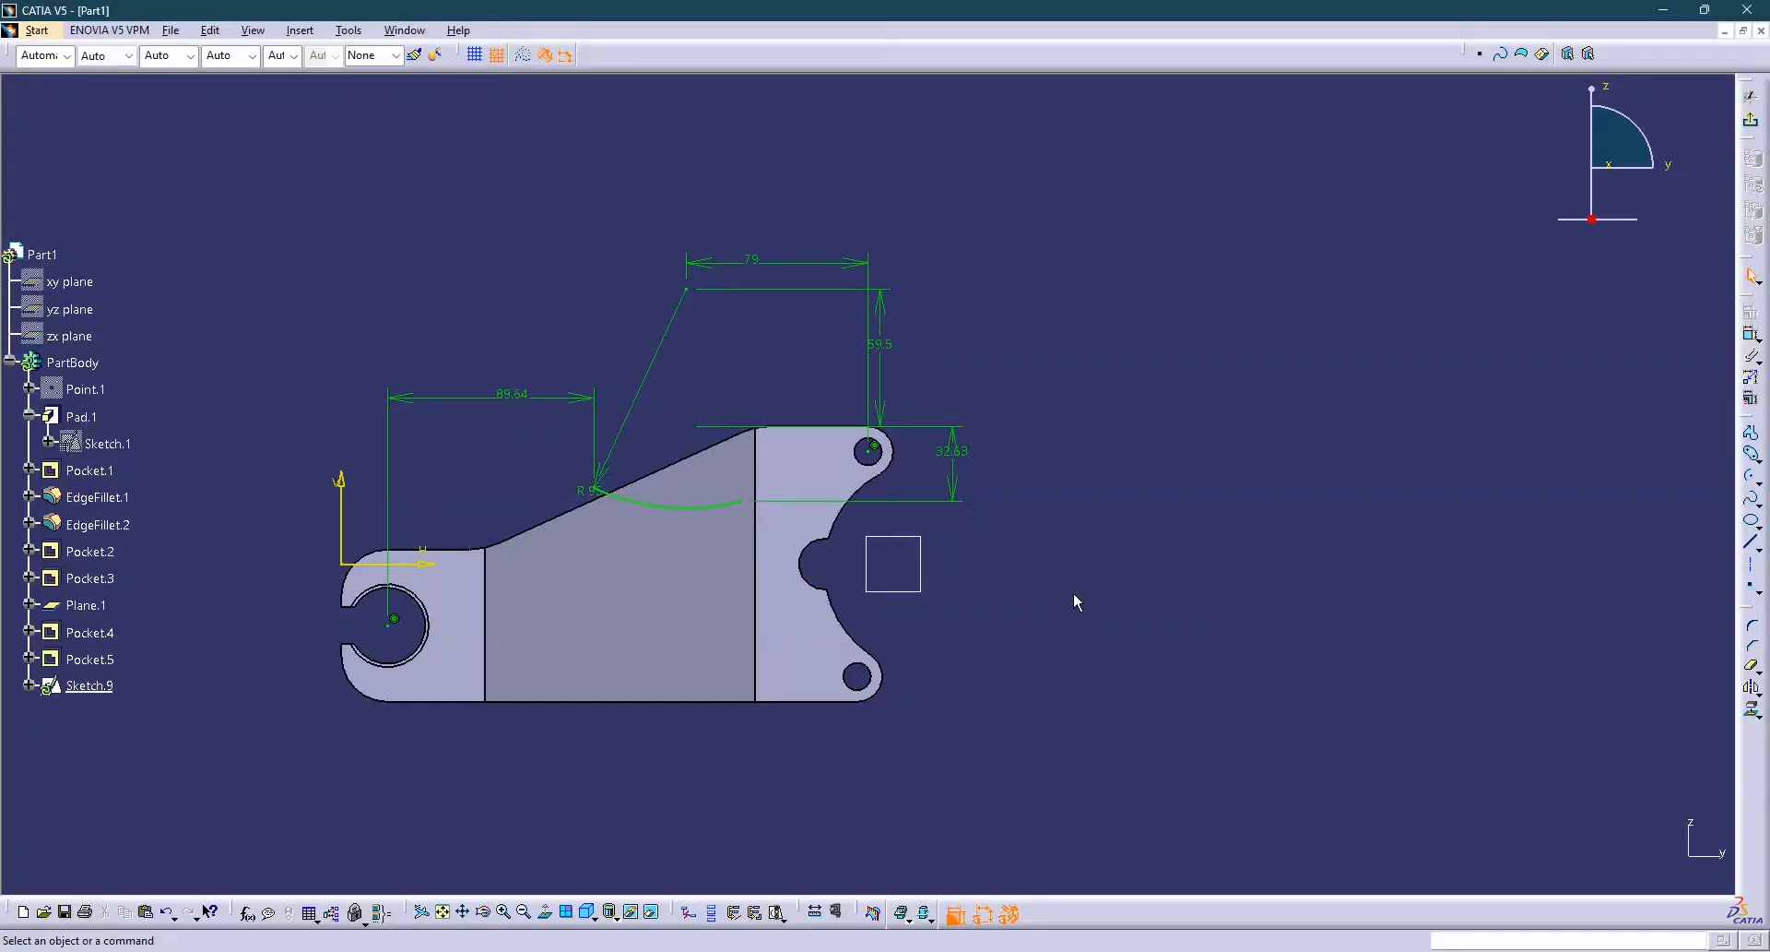
key(alt+Tab)
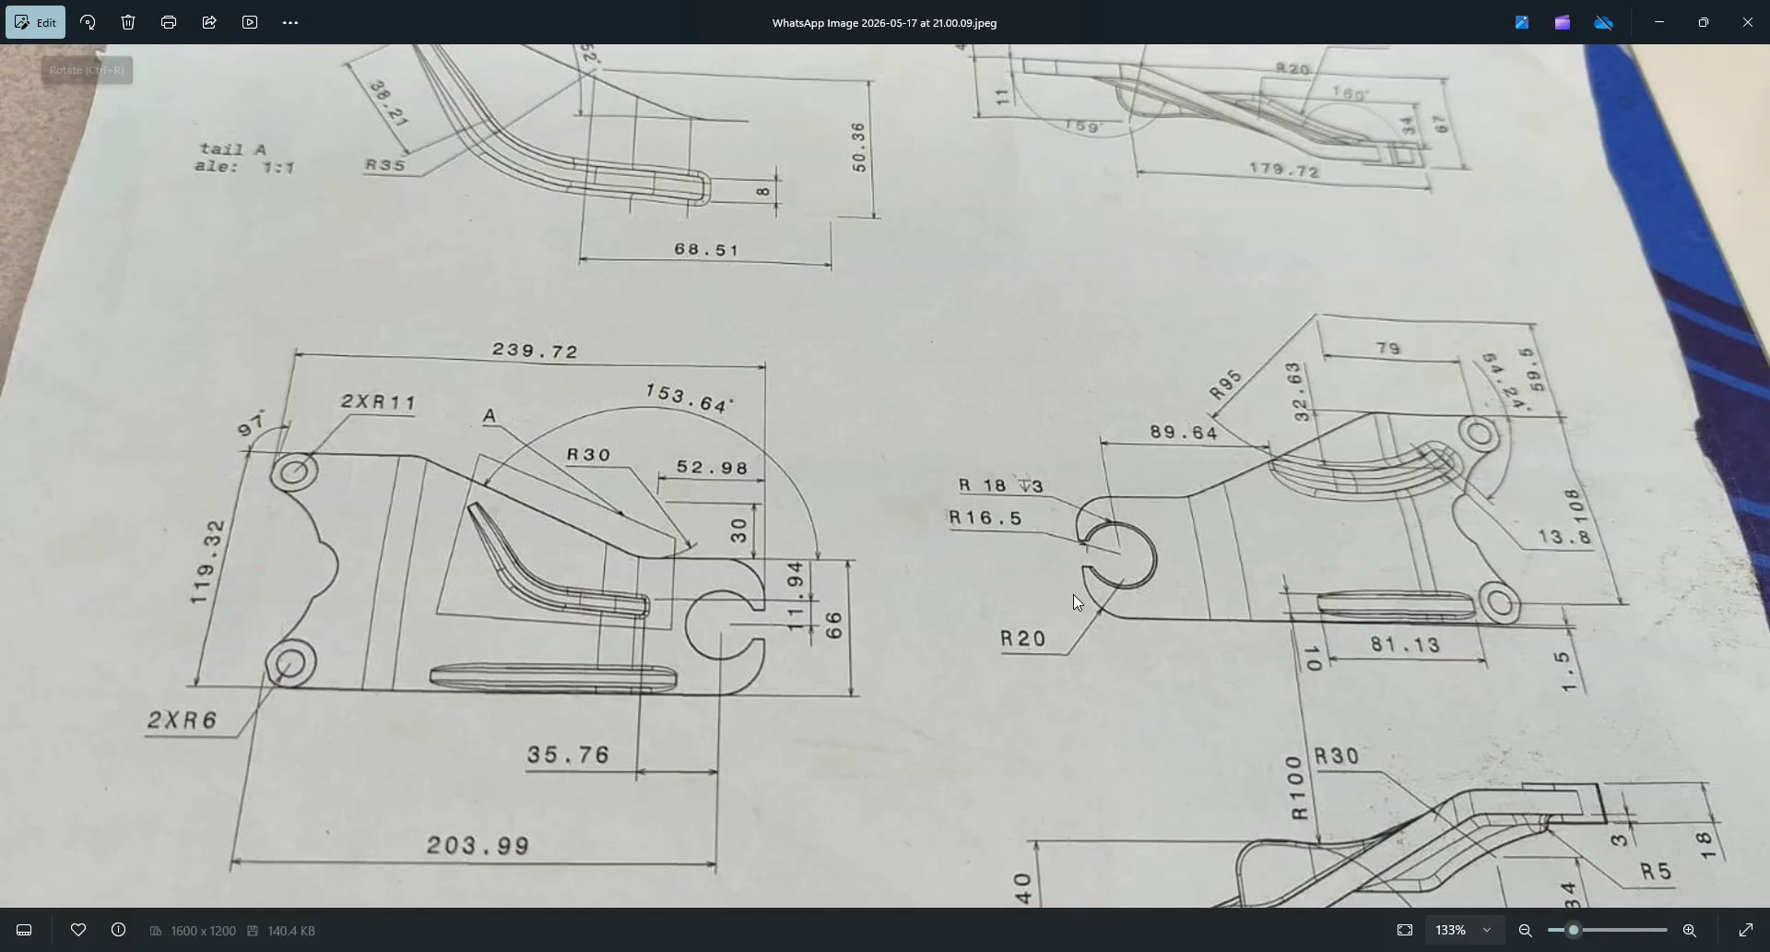
key(alt+Tab)
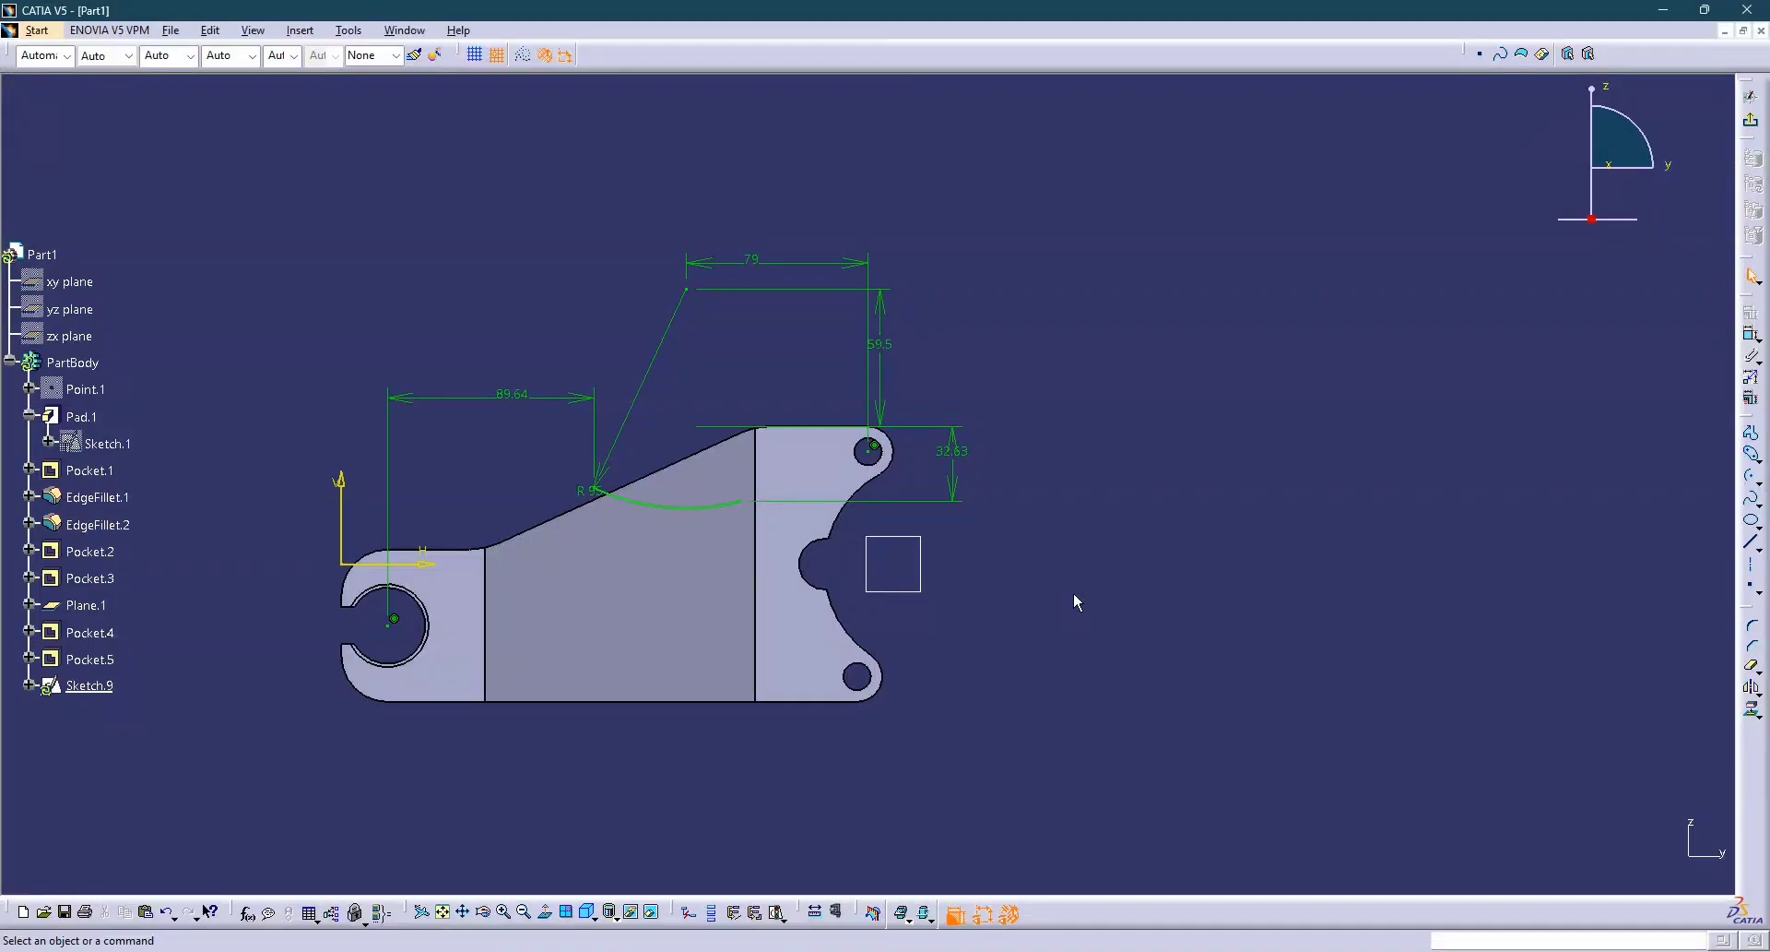
key(alt+Tab)
key(alt+Tab)
key(alt+Tab)
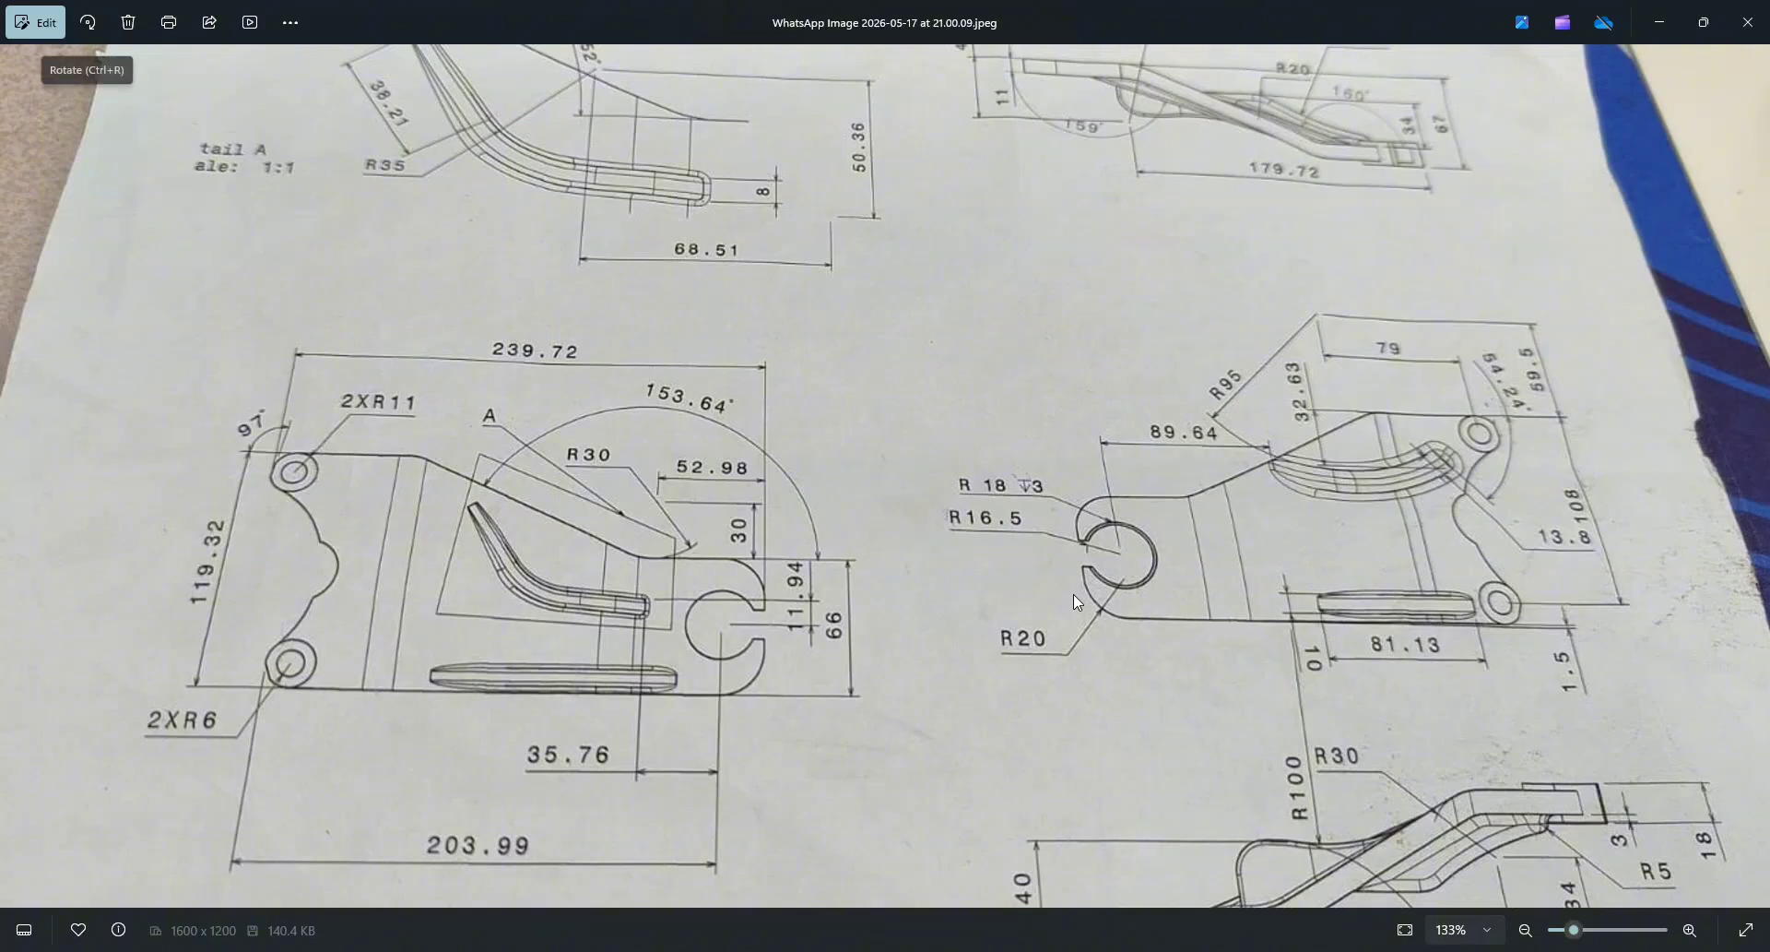
key(alt+Tab)
key(alt+Tab)
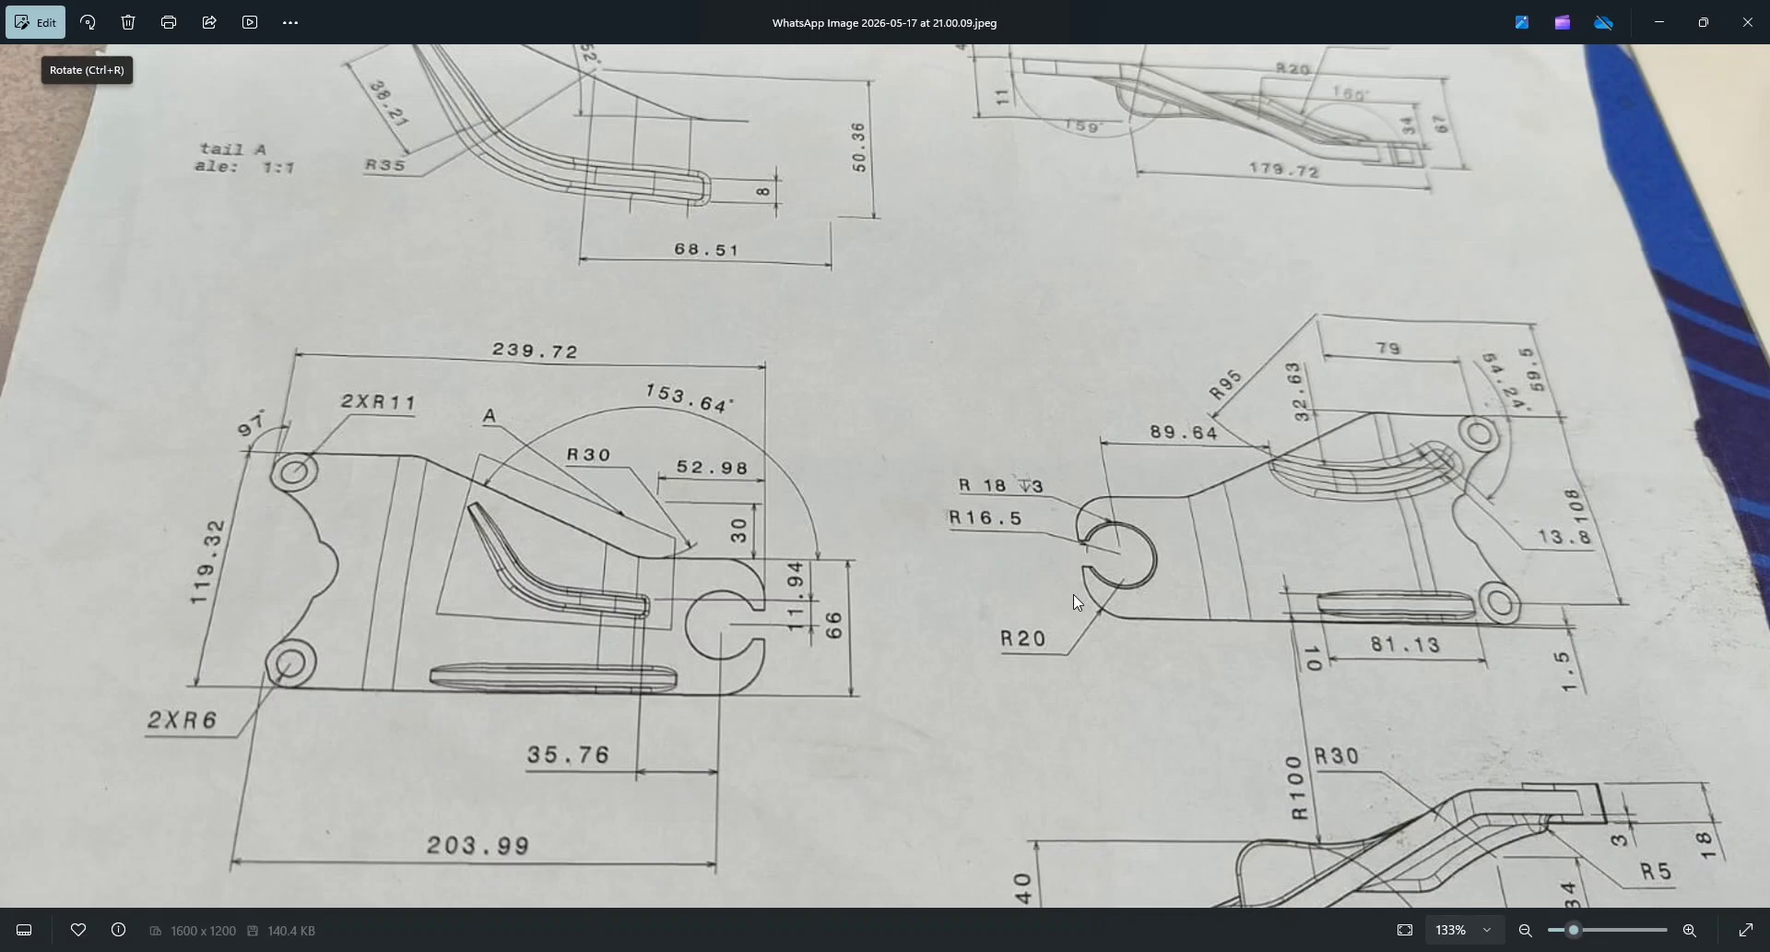
Check the reference drawing and delete the 89.64 mm horizontal dimension from the large hole's centre to the arc's left endpoint.
key(alt+Tab)
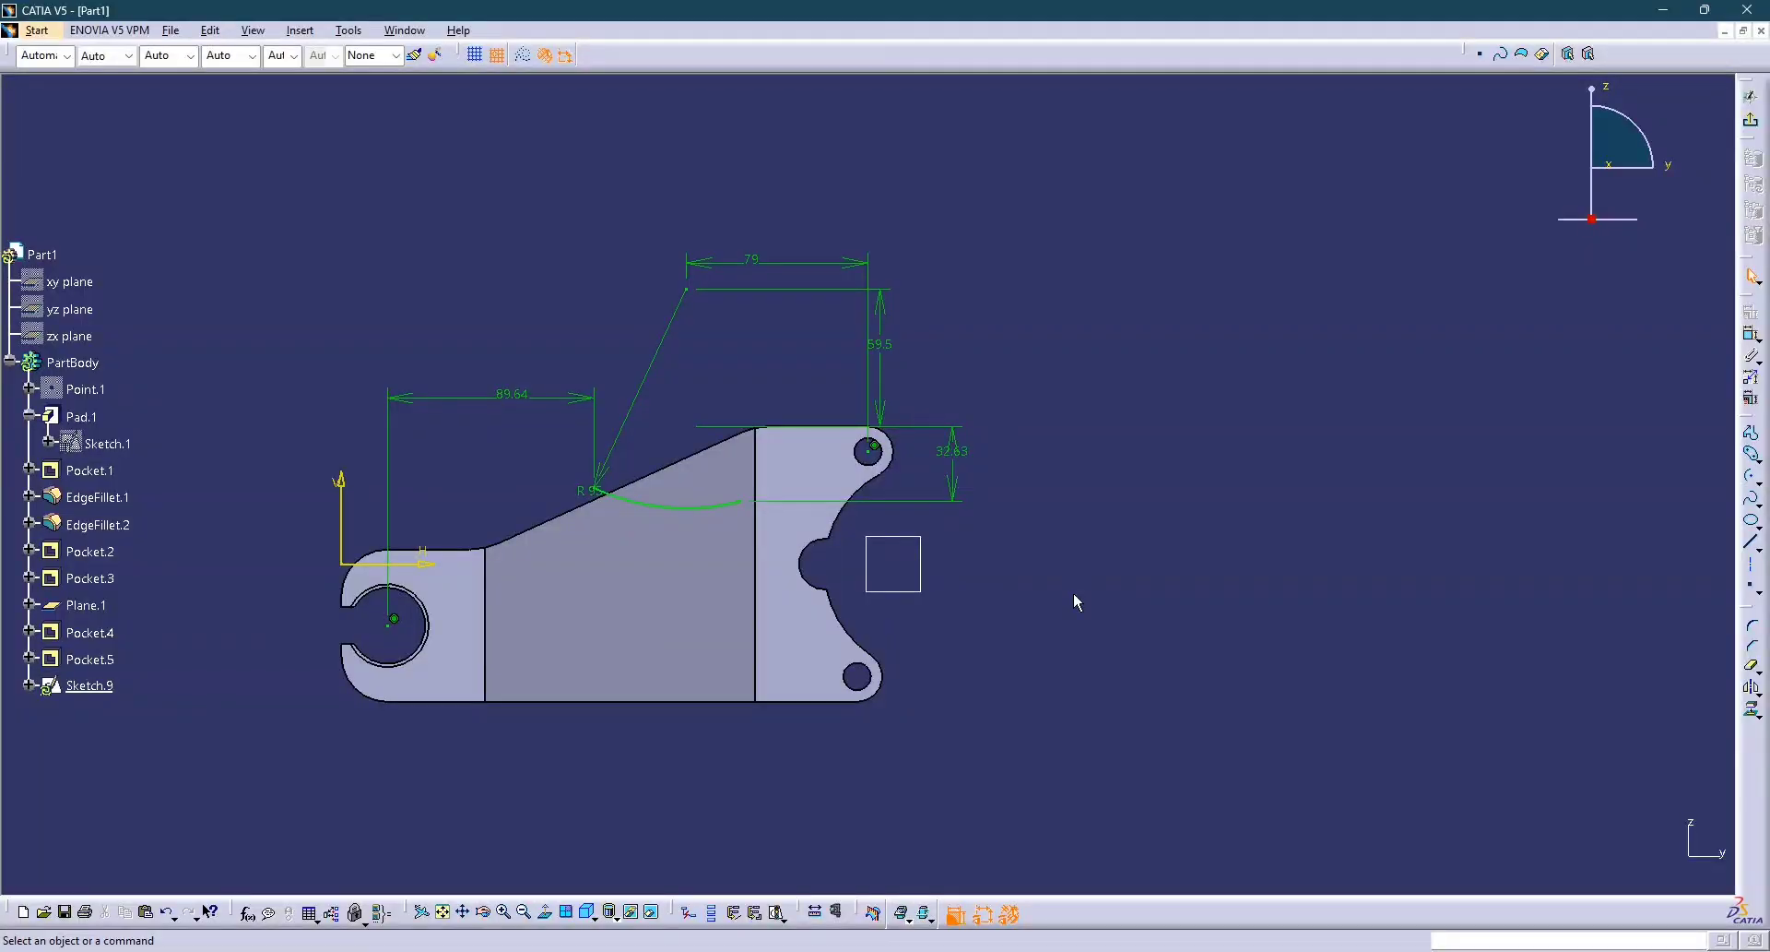
key(alt+Tab)
key(alt+Tab)
click(533, 406)
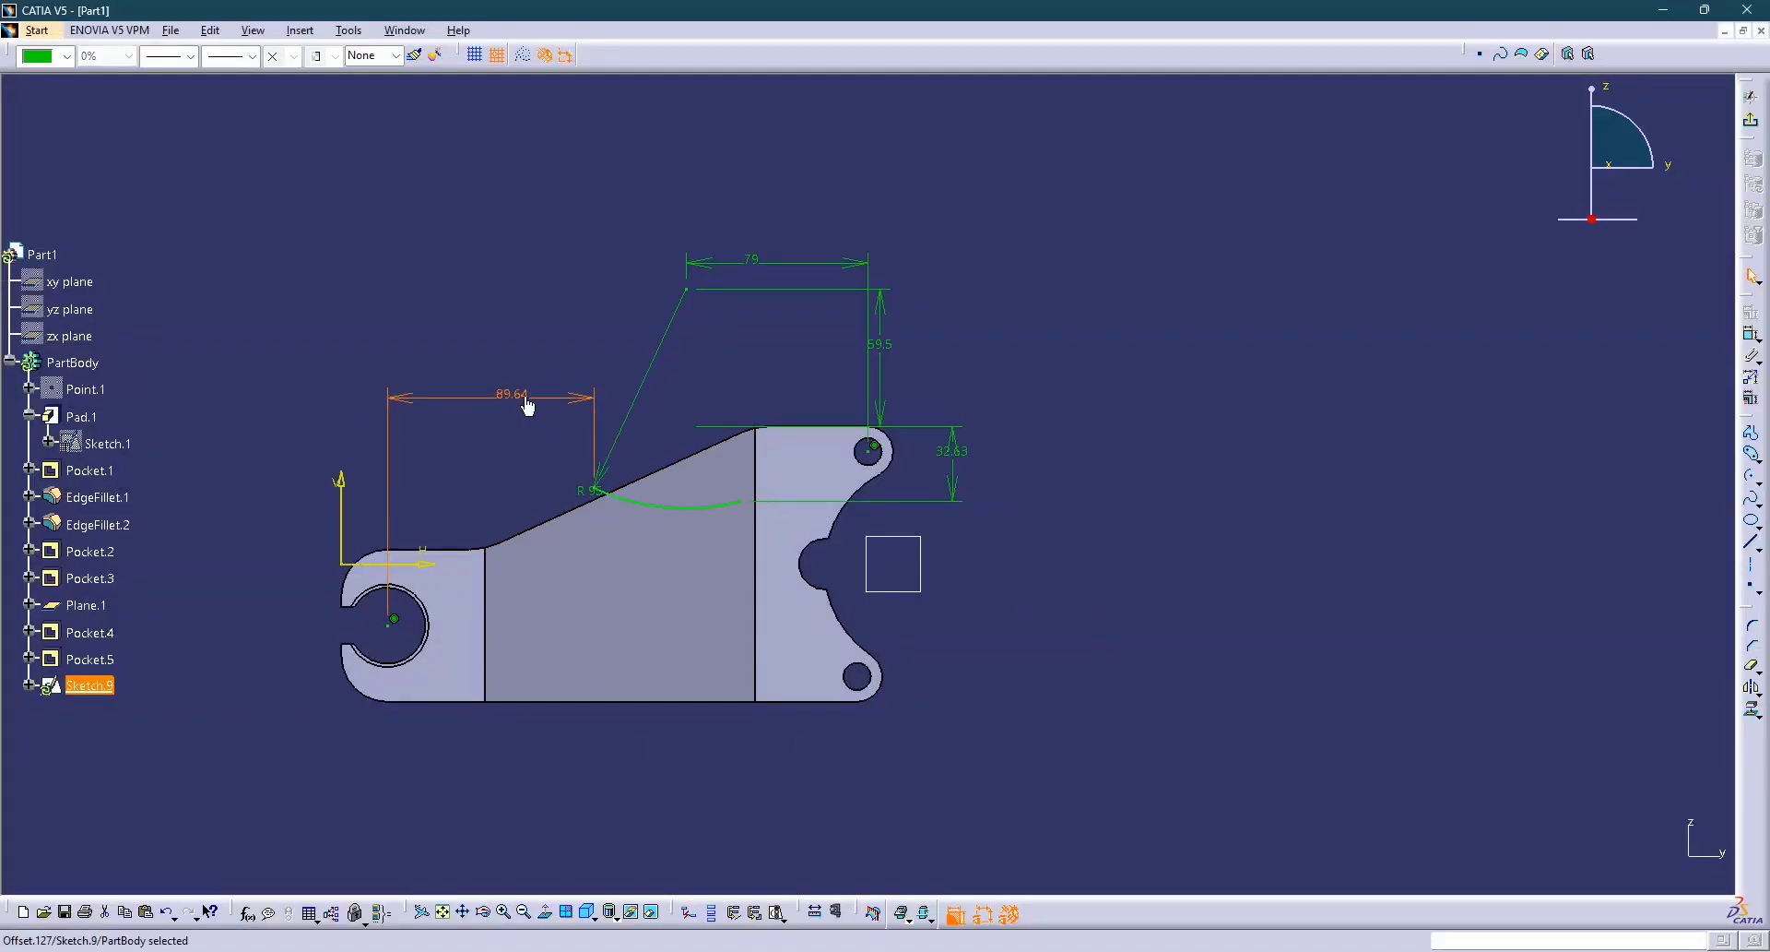
key(Delete)
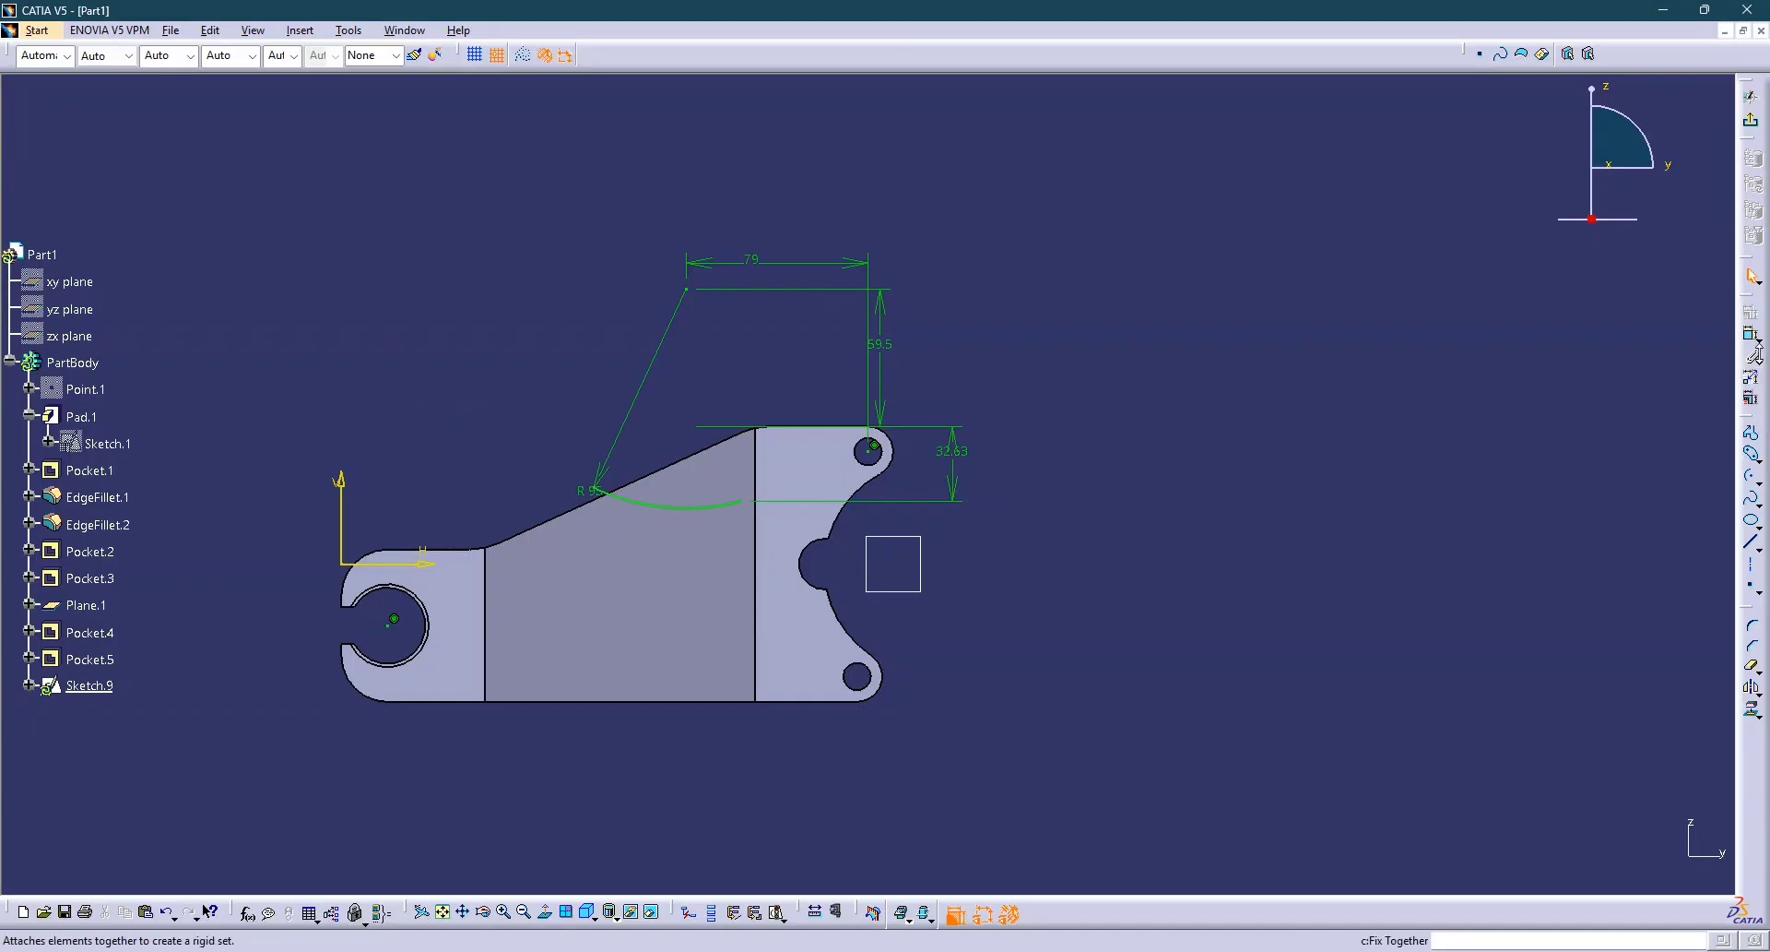
Constrain the arc's left endpoint to be coincident with the plate's sloping upper edge.
mouse_move(791, 541)
middle_down()
mouse_move(1261, 423)
mouse_move(1206, 372)
mouse_move(960, 558)
middle_up()
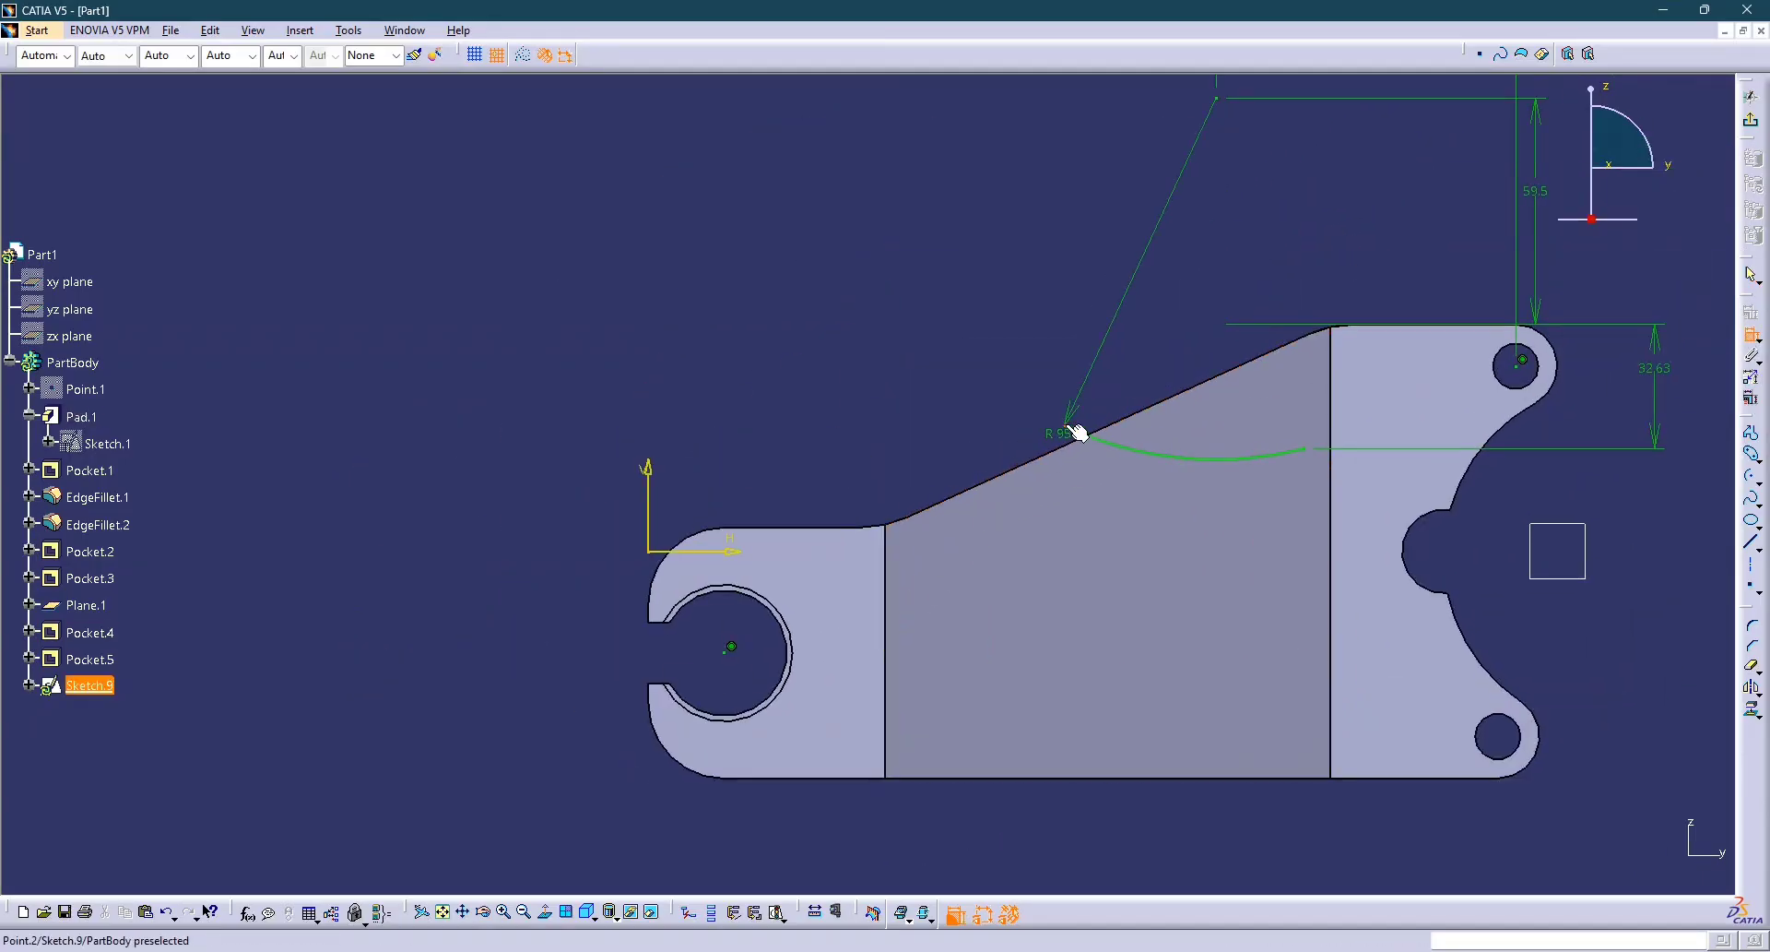
click(1118, 421)
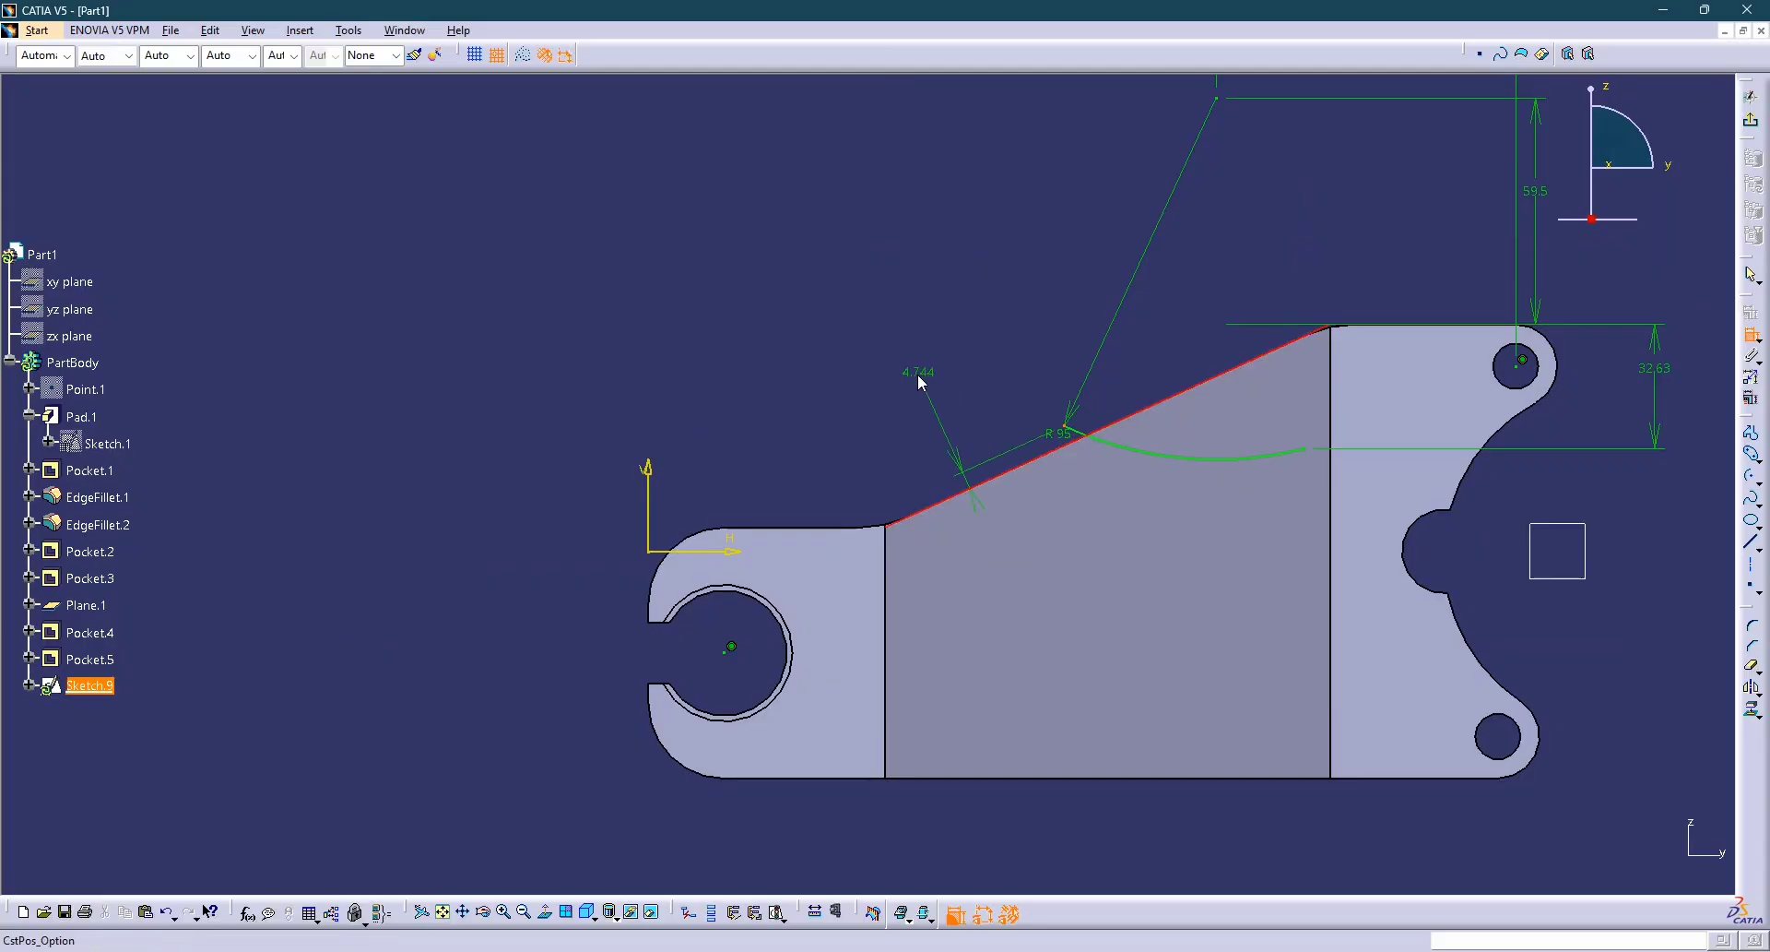
right_click(917, 378)
click(992, 437)
middle_drag(1086, 442, 986, 514)
Consult the reference drawing and dimension the horizontal distance between the arc's right endpoint and the upper small hole's centre.
key(alt+Tab)
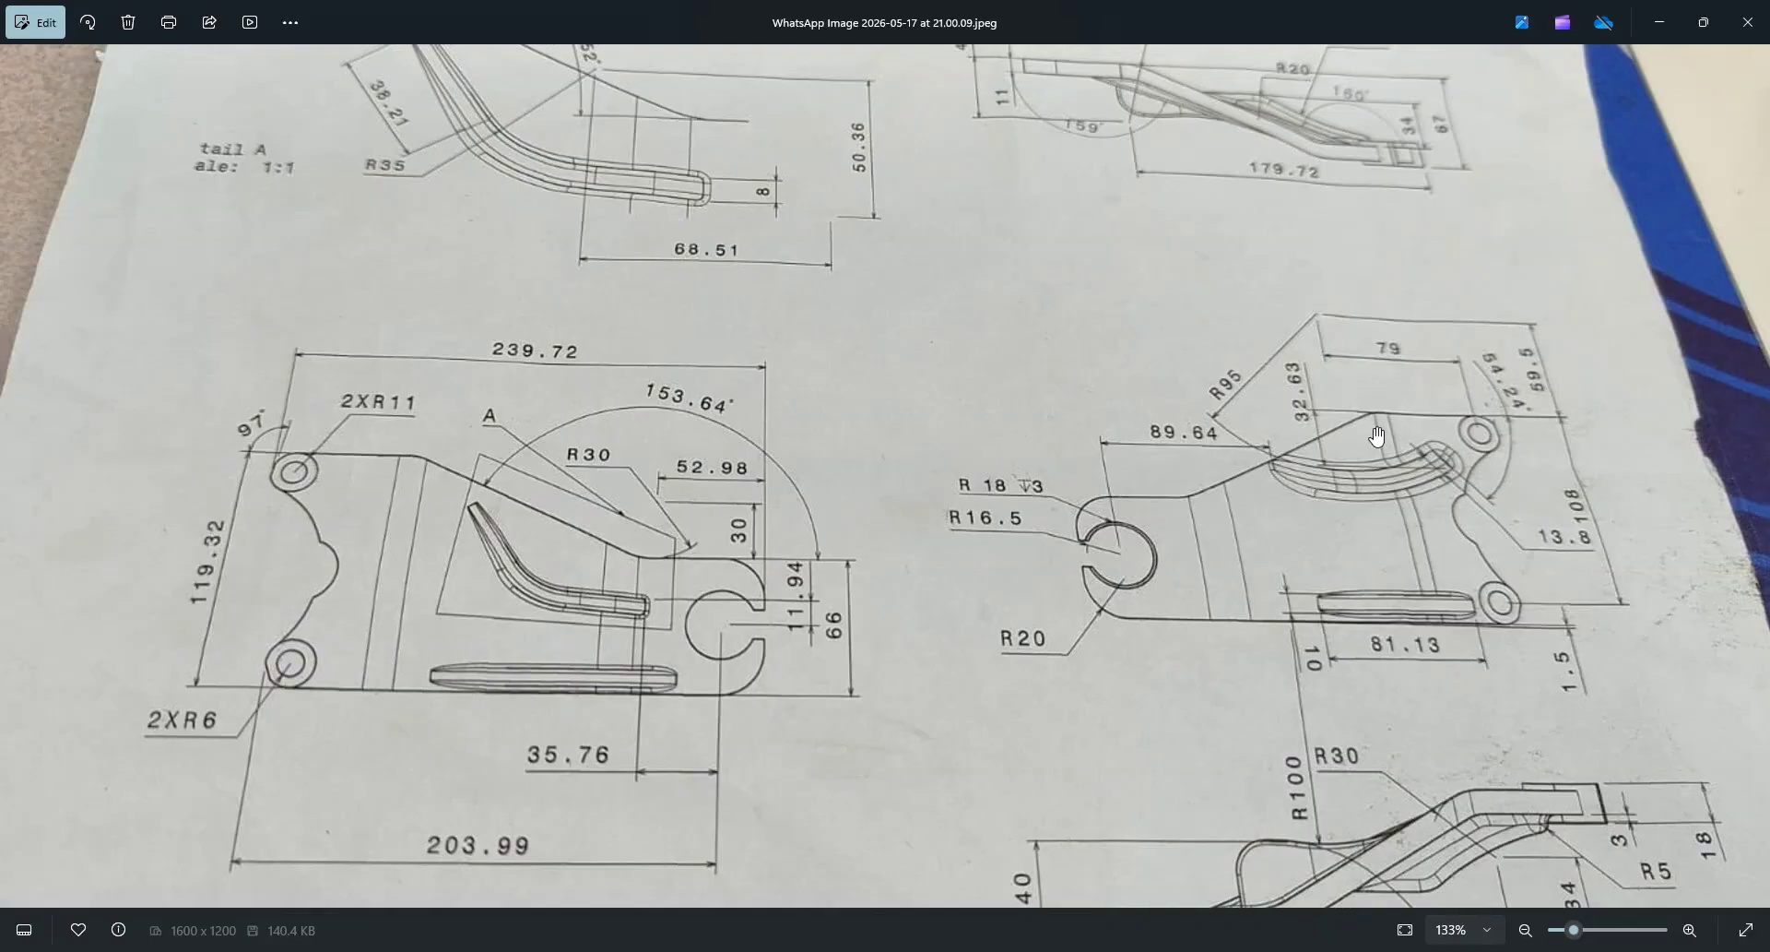
key(alt+Tab)
key(alt+Tab)
key(alt+Tab)
key(alt+Tab)
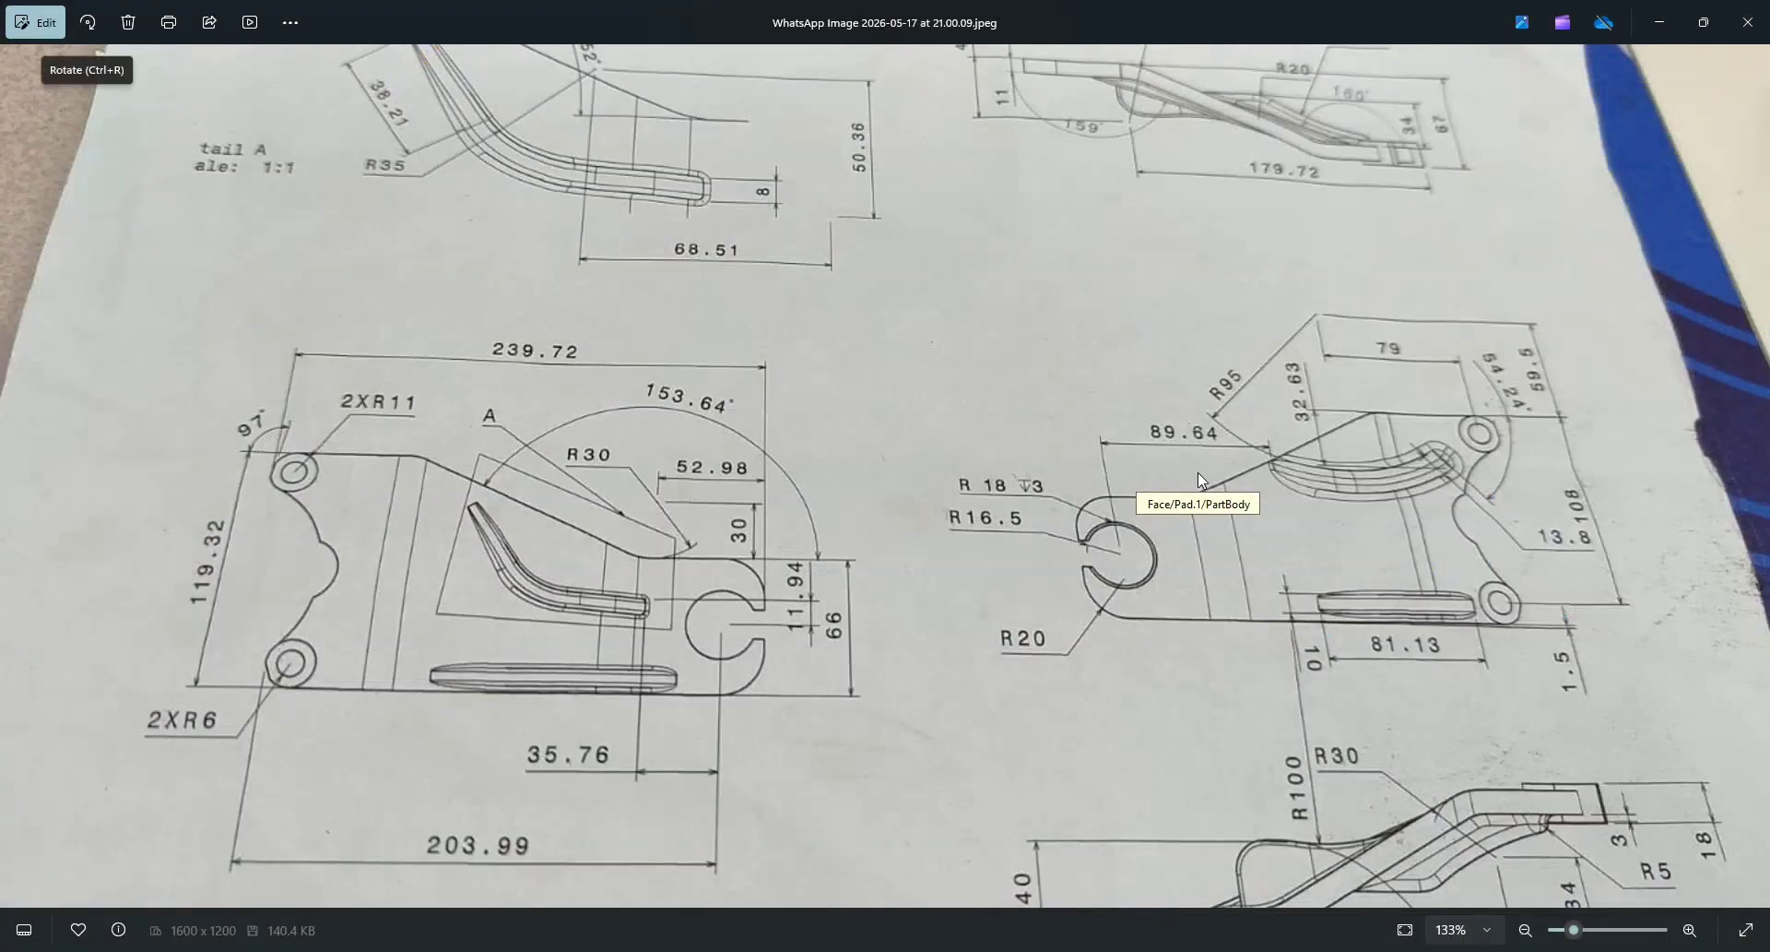
key(alt+Tab)
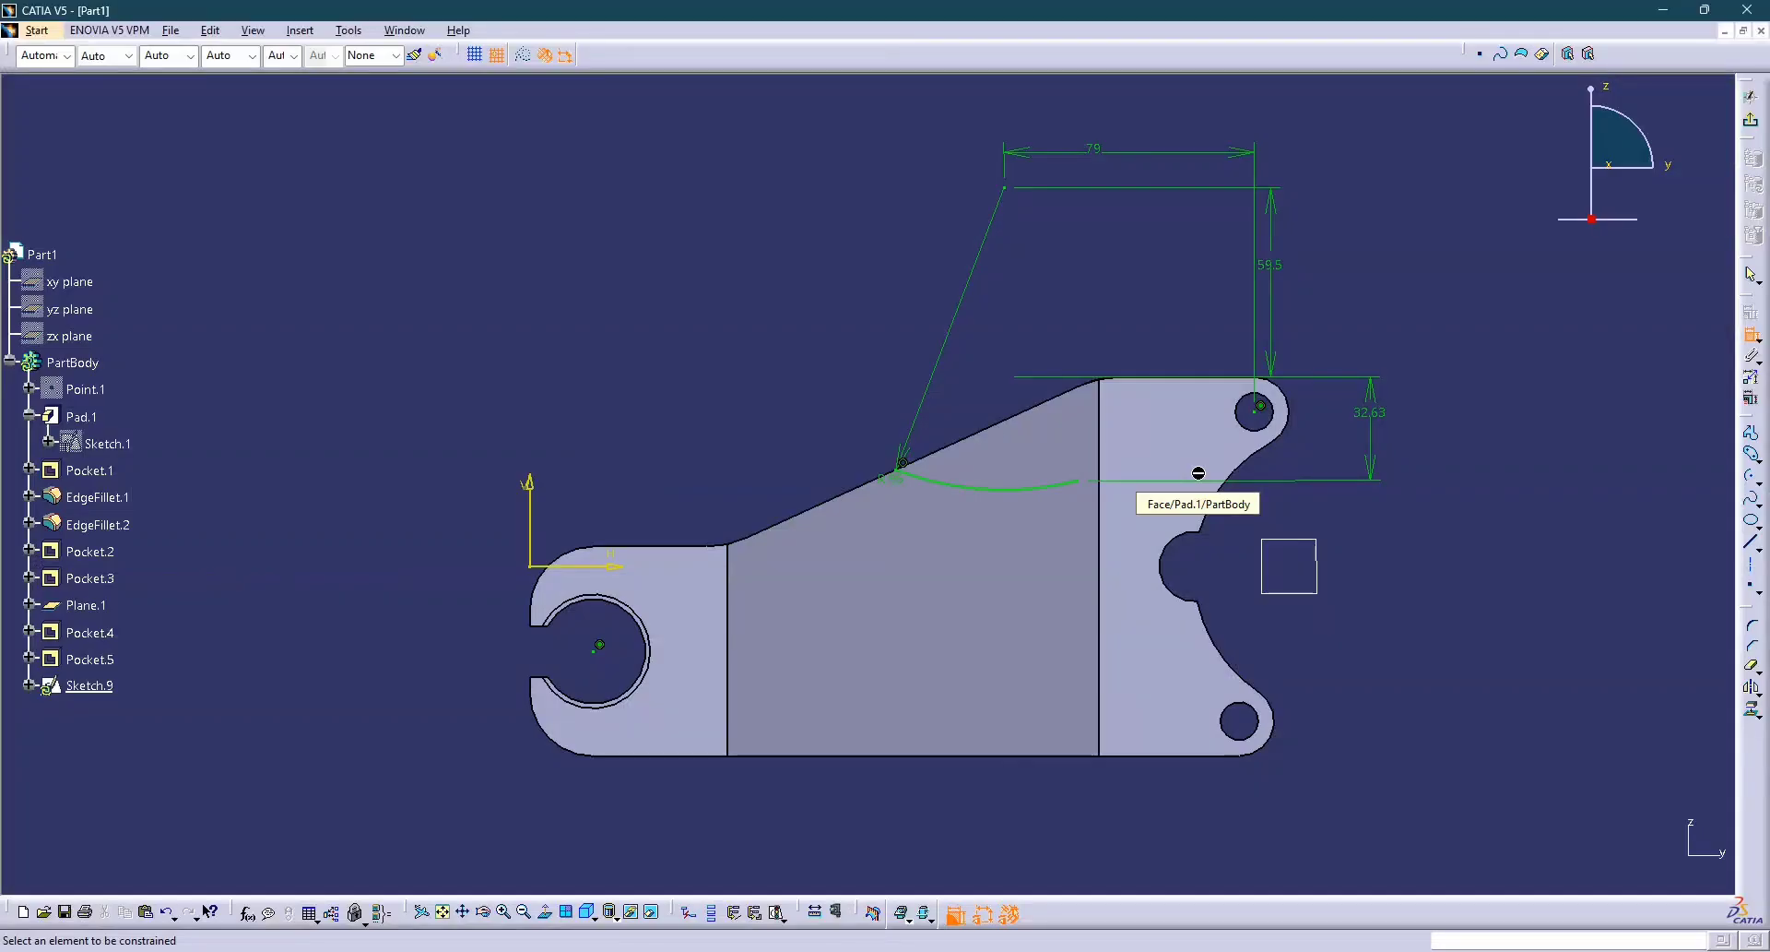
click(1088, 482)
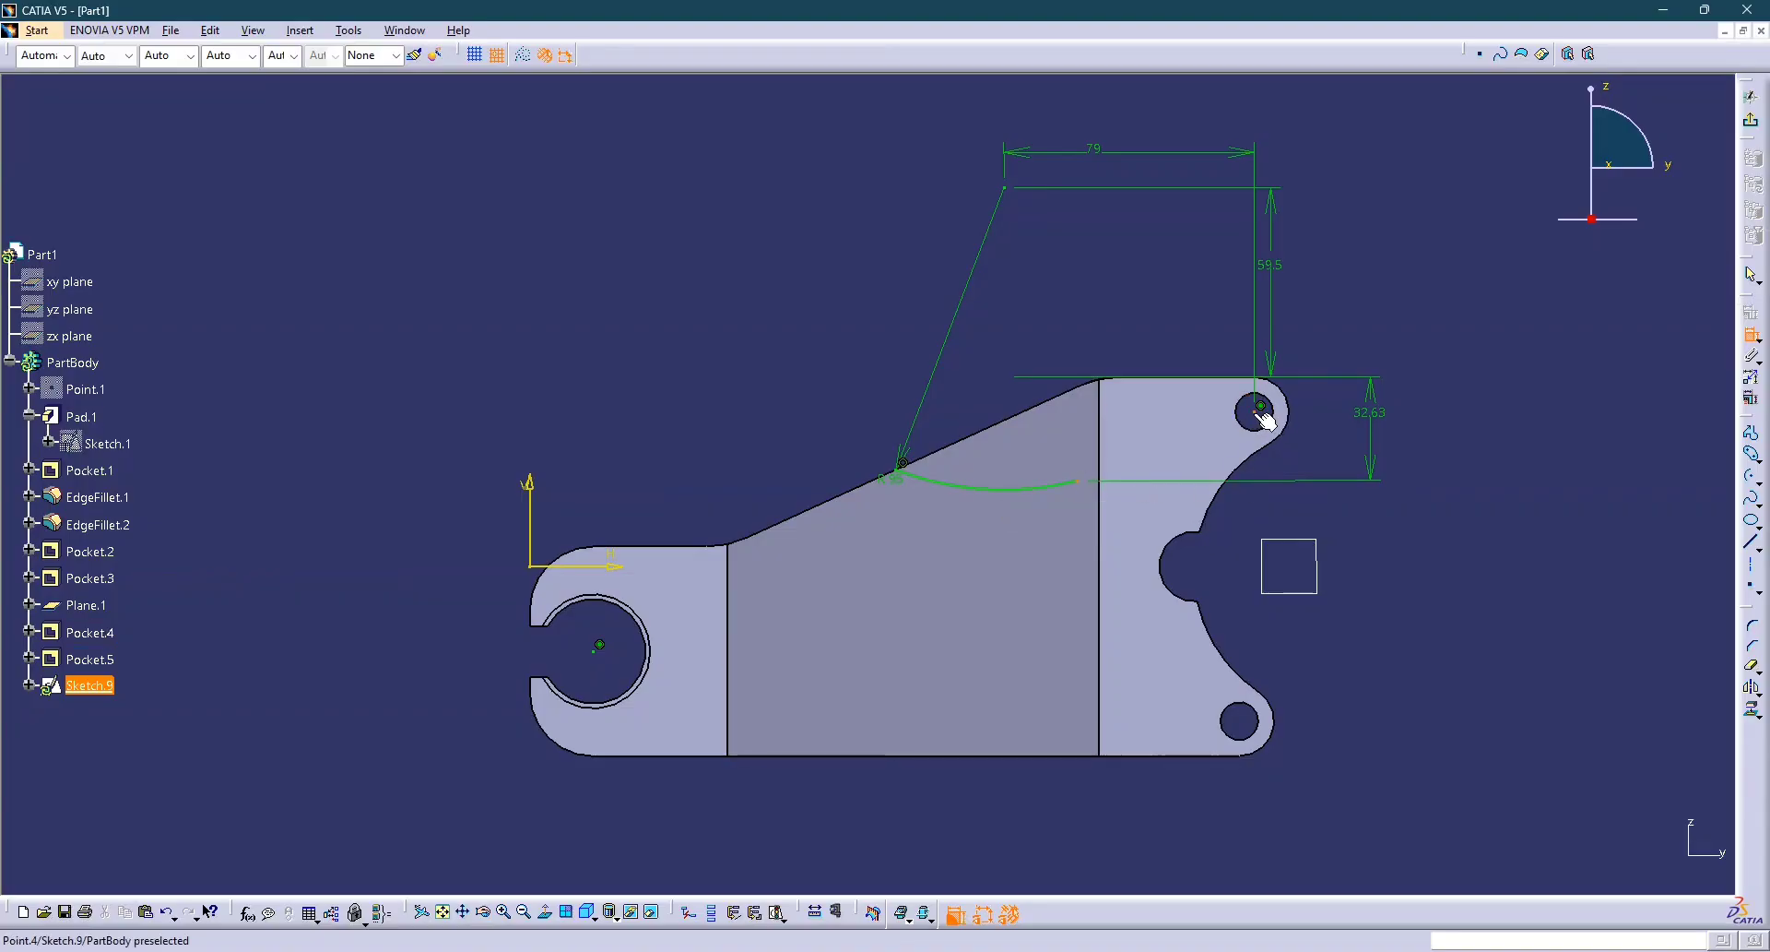
click(1260, 417)
right_click(1194, 517)
click(1271, 617)
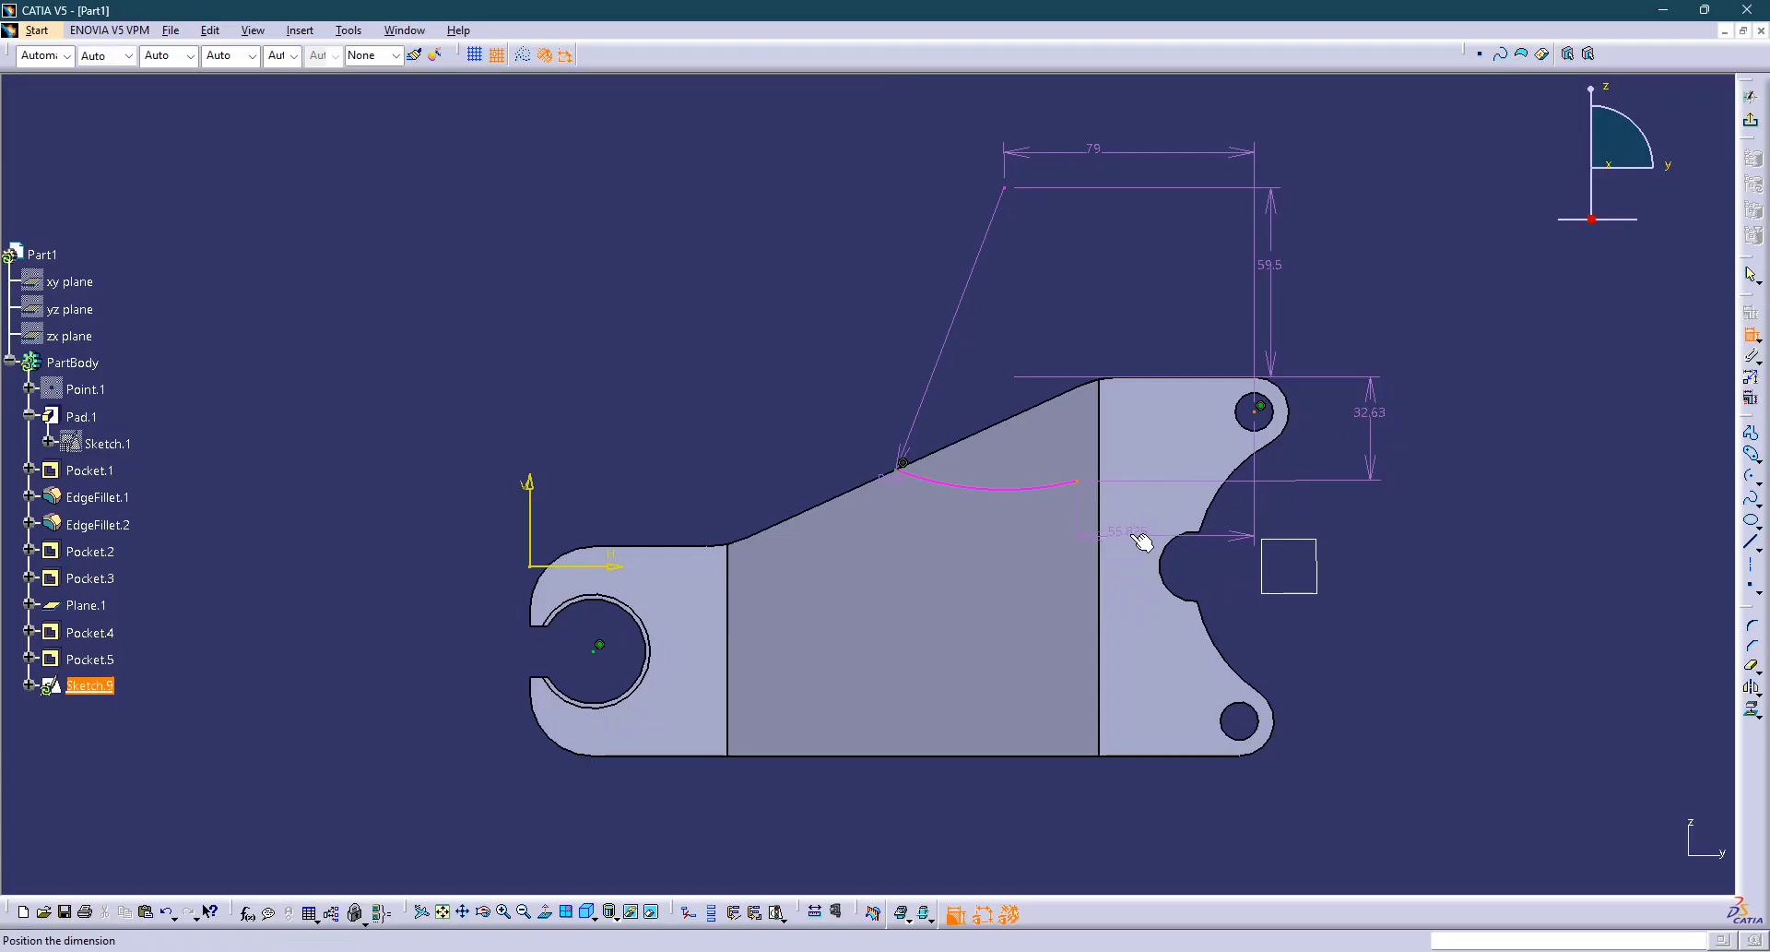
click(1149, 533)
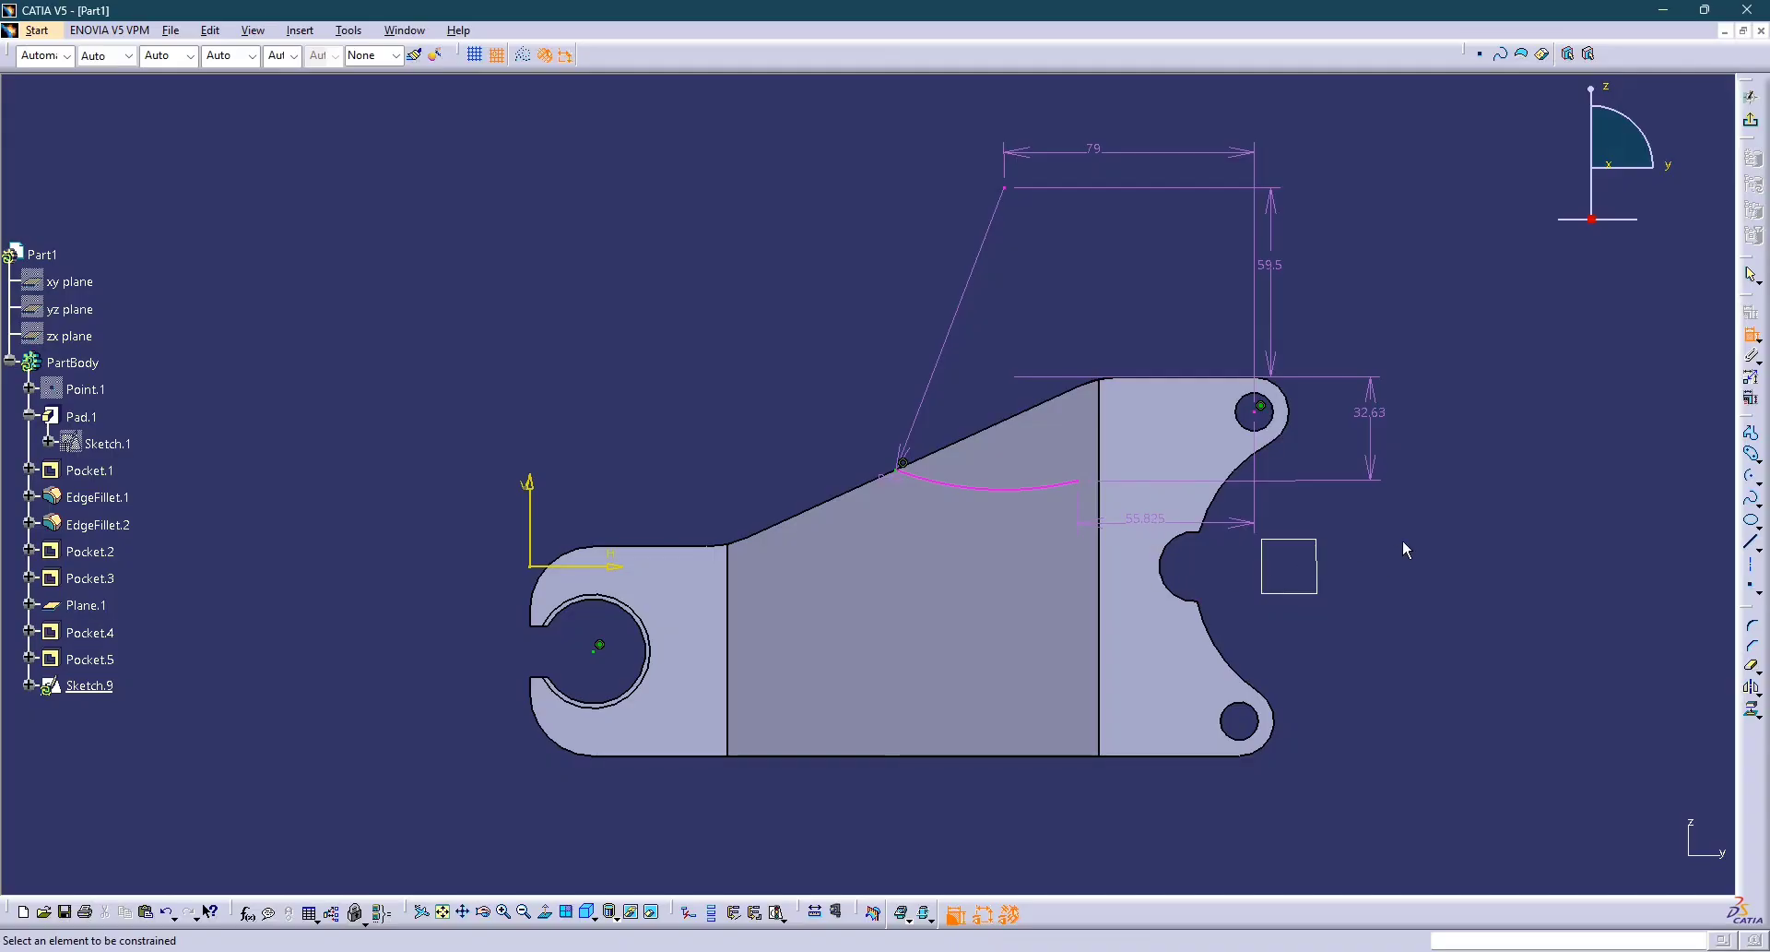
Delete the 32.63 mm vertical dimension and set the horizontal distance from the arc's right endpoint to the upper hole's centre to 25 mm.
click(1371, 412)
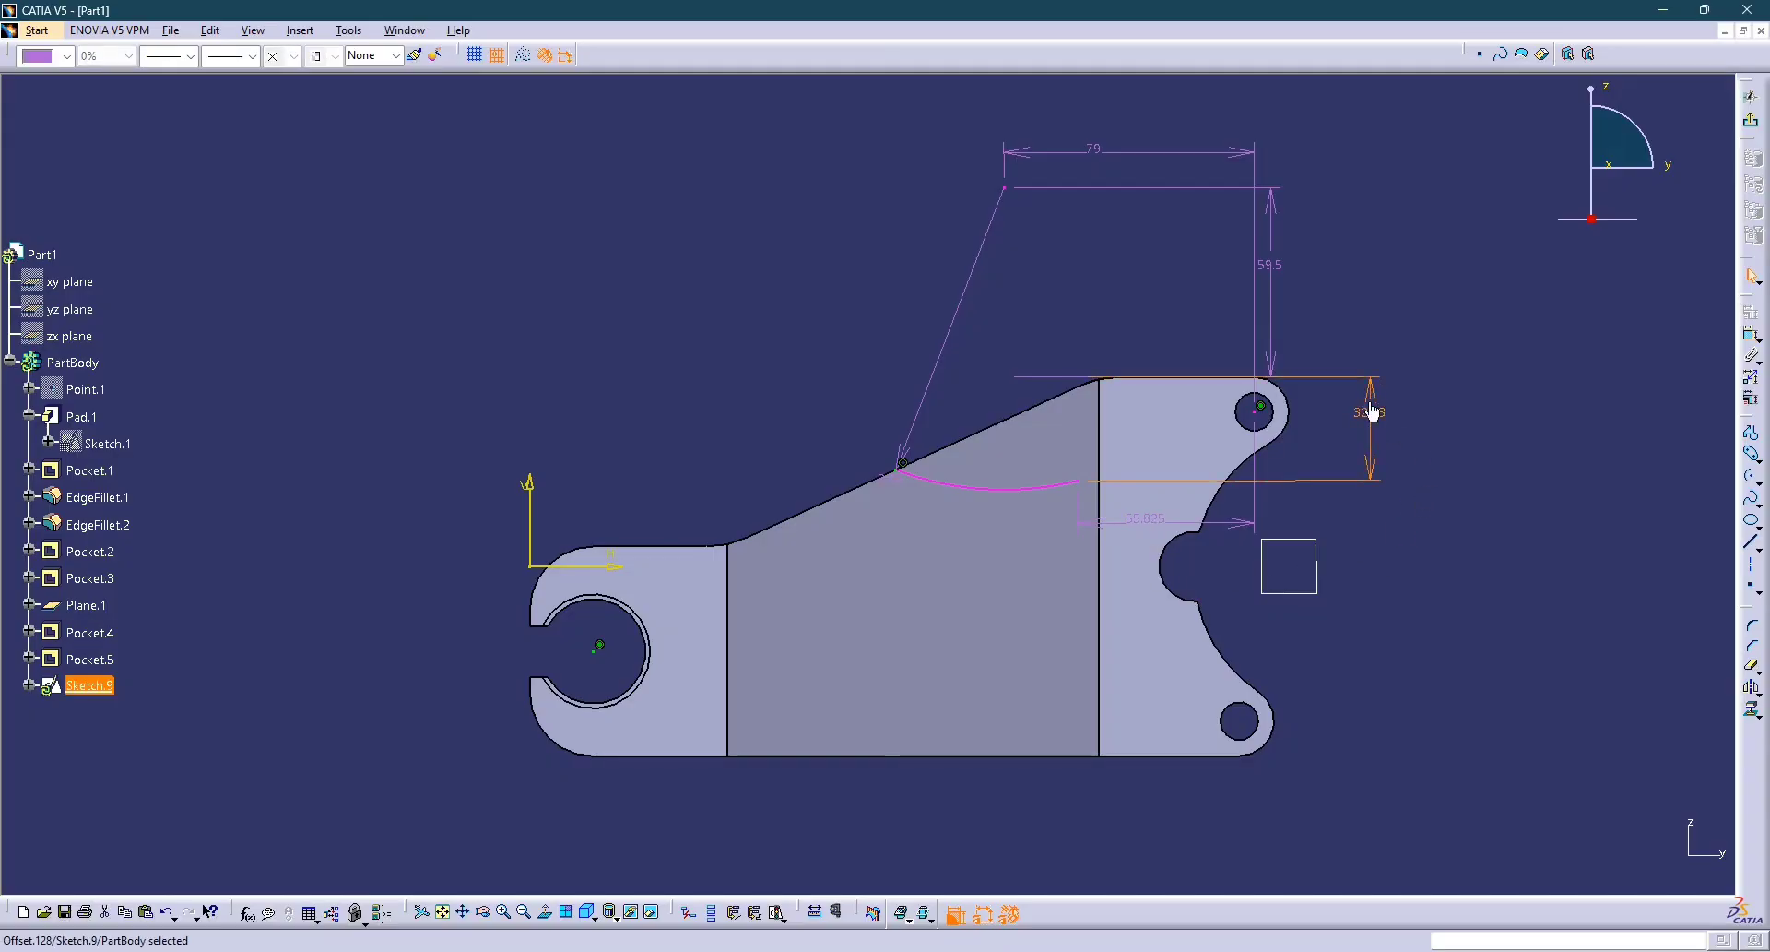
key(Delete)
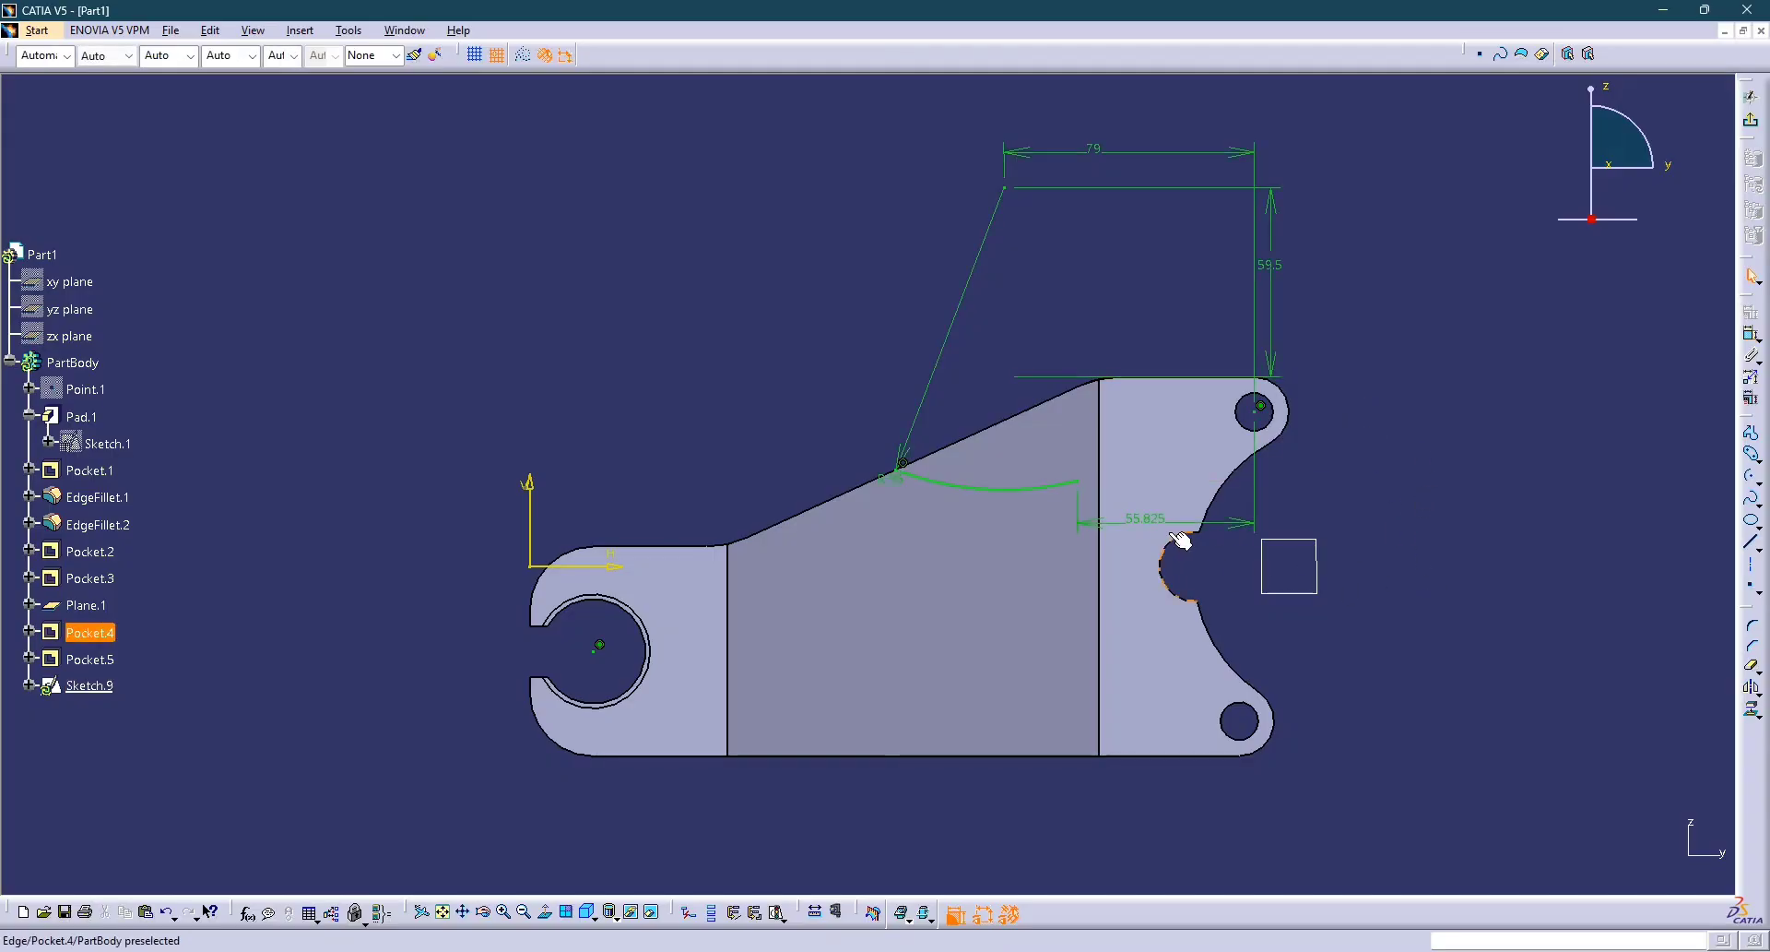
click(1146, 518)
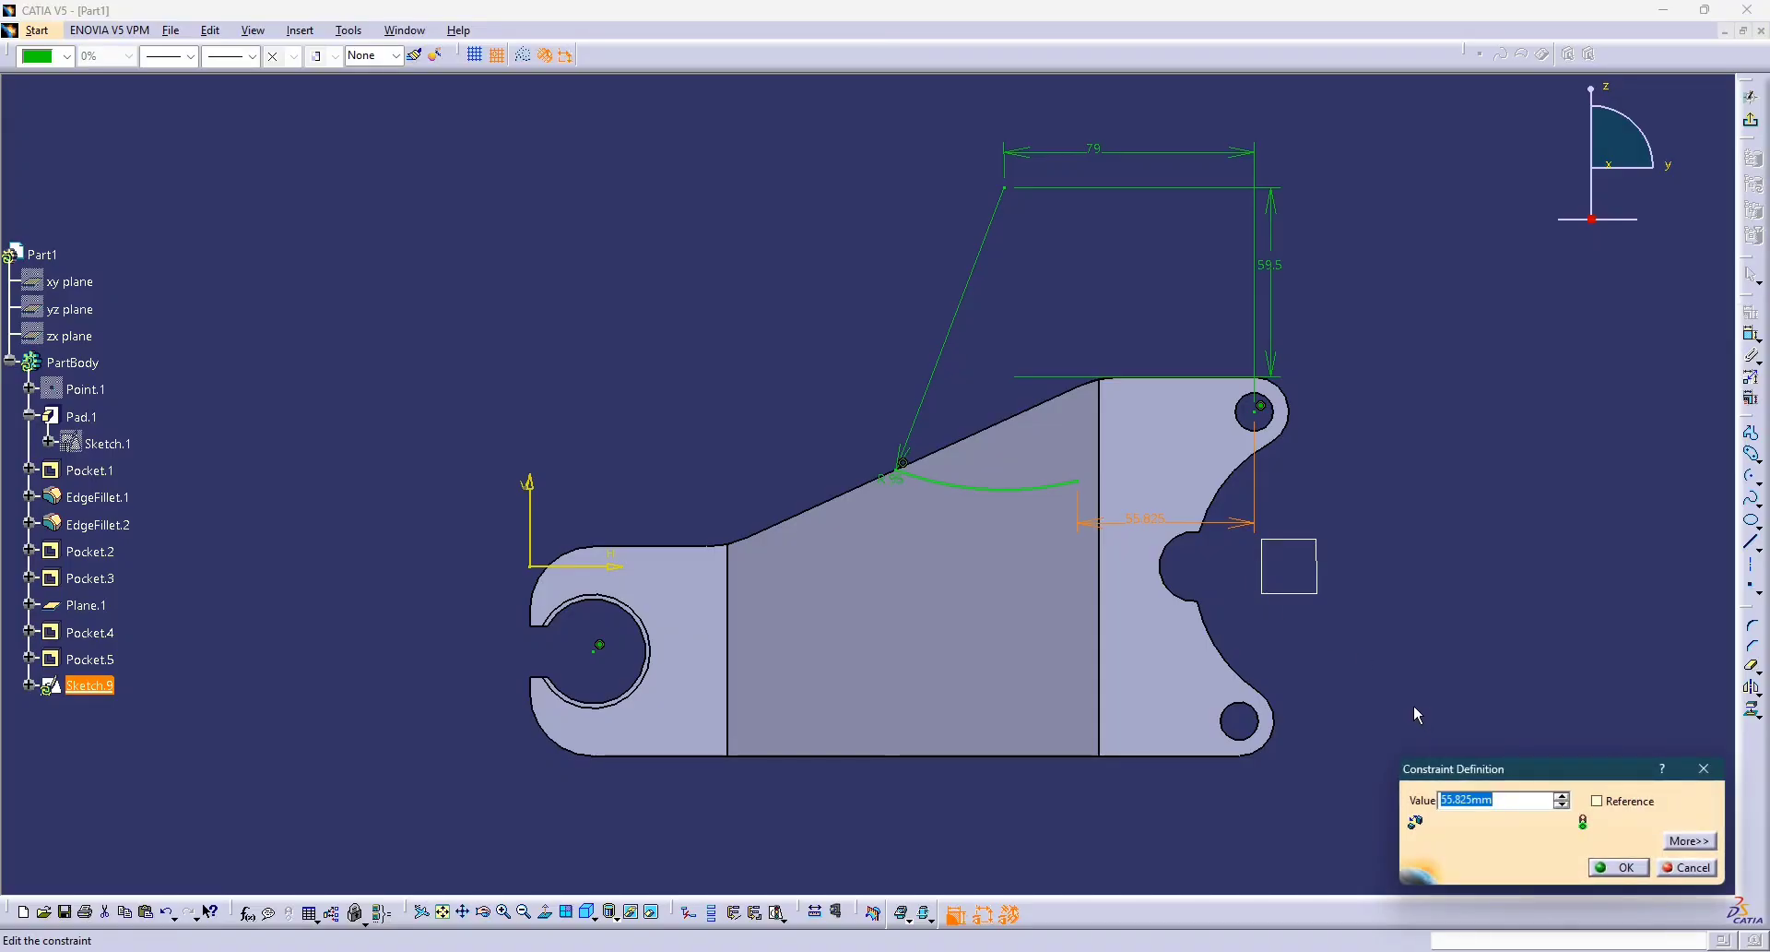
key(alt+Tab)
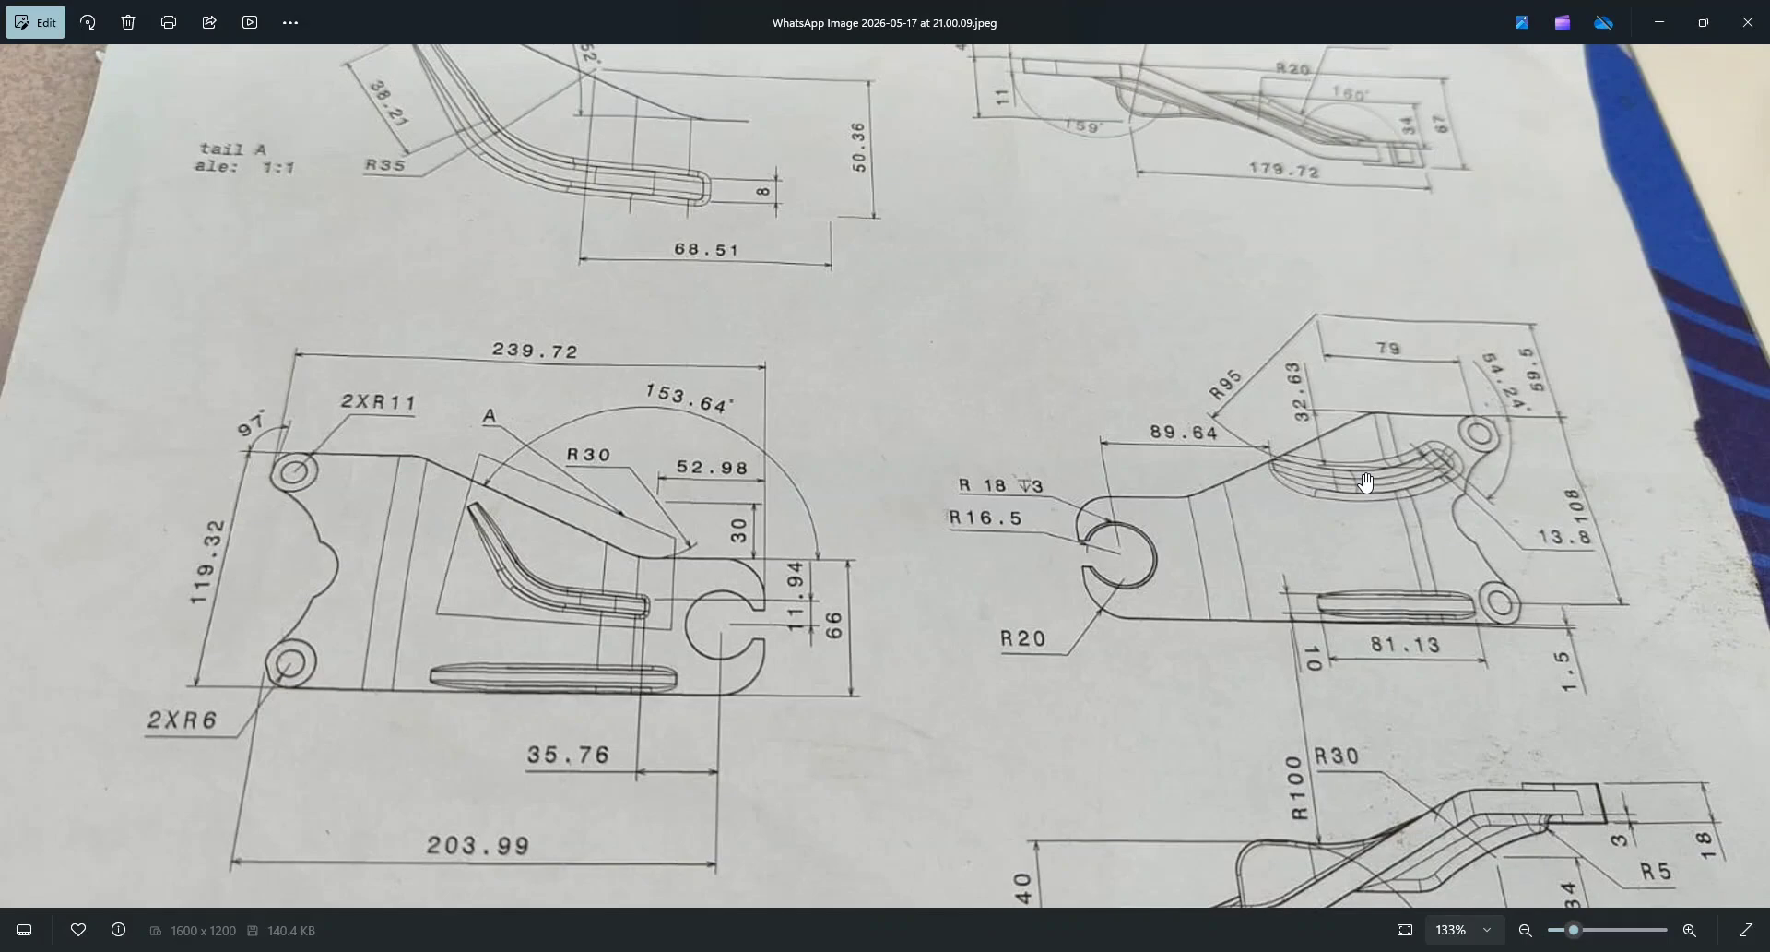
key(alt+Tab)
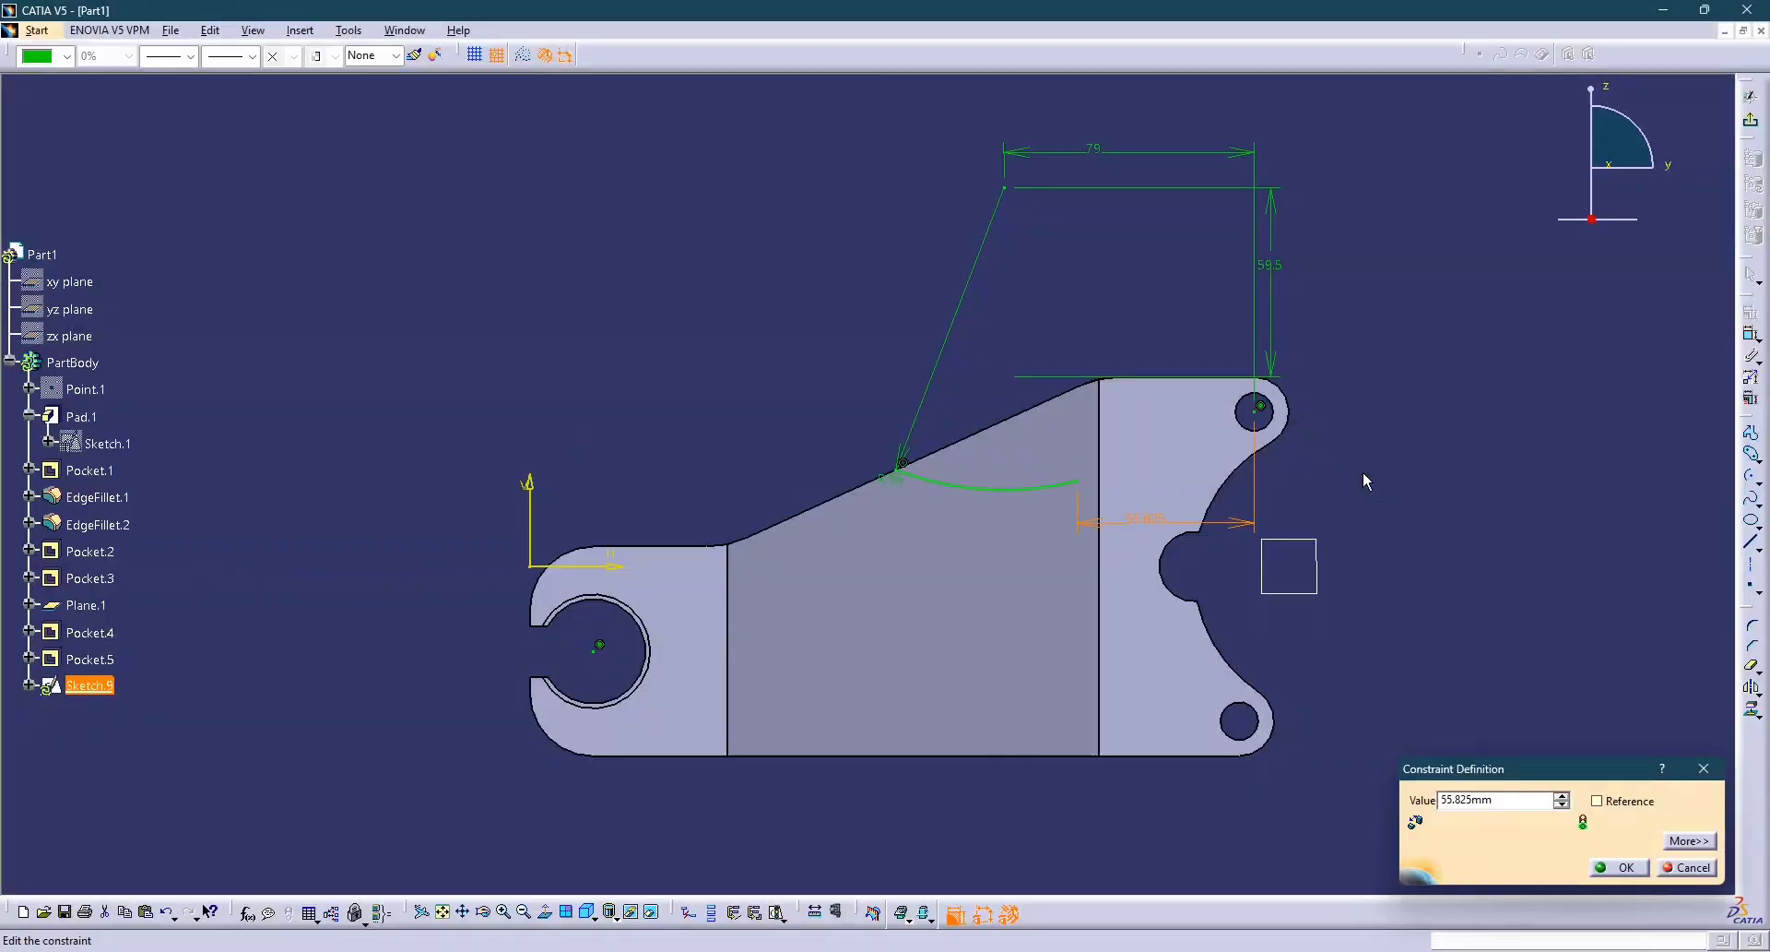
drag(1508, 800, 1412, 804)
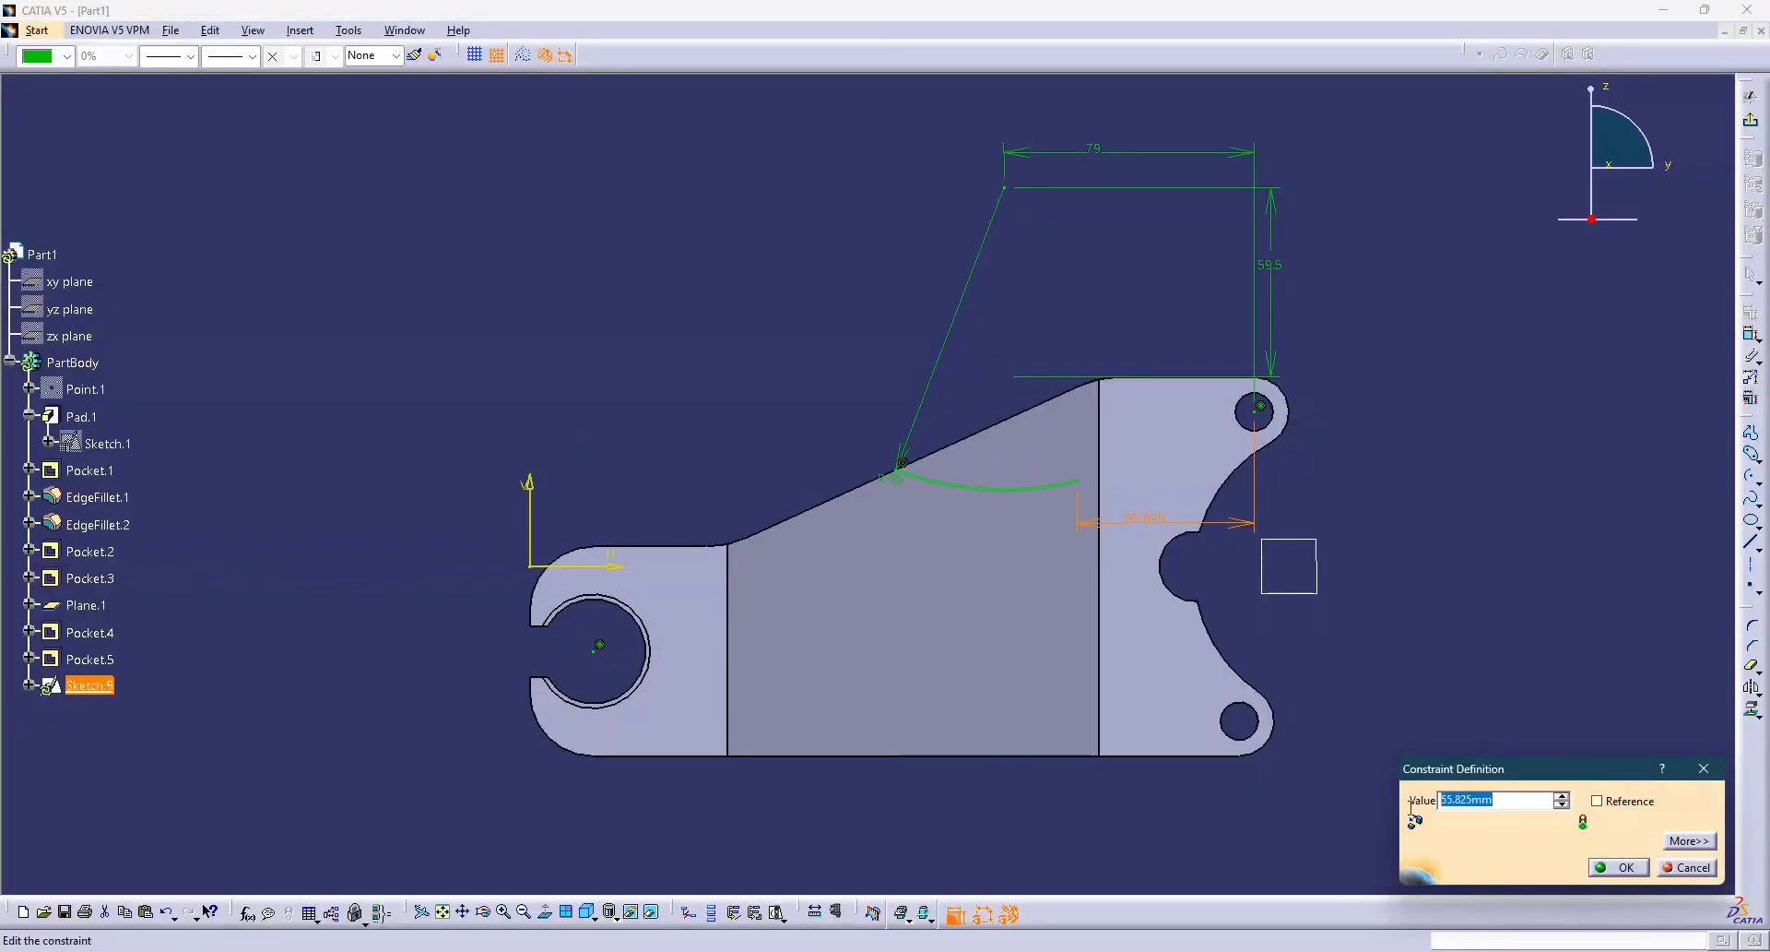
text(25)
key(Return)
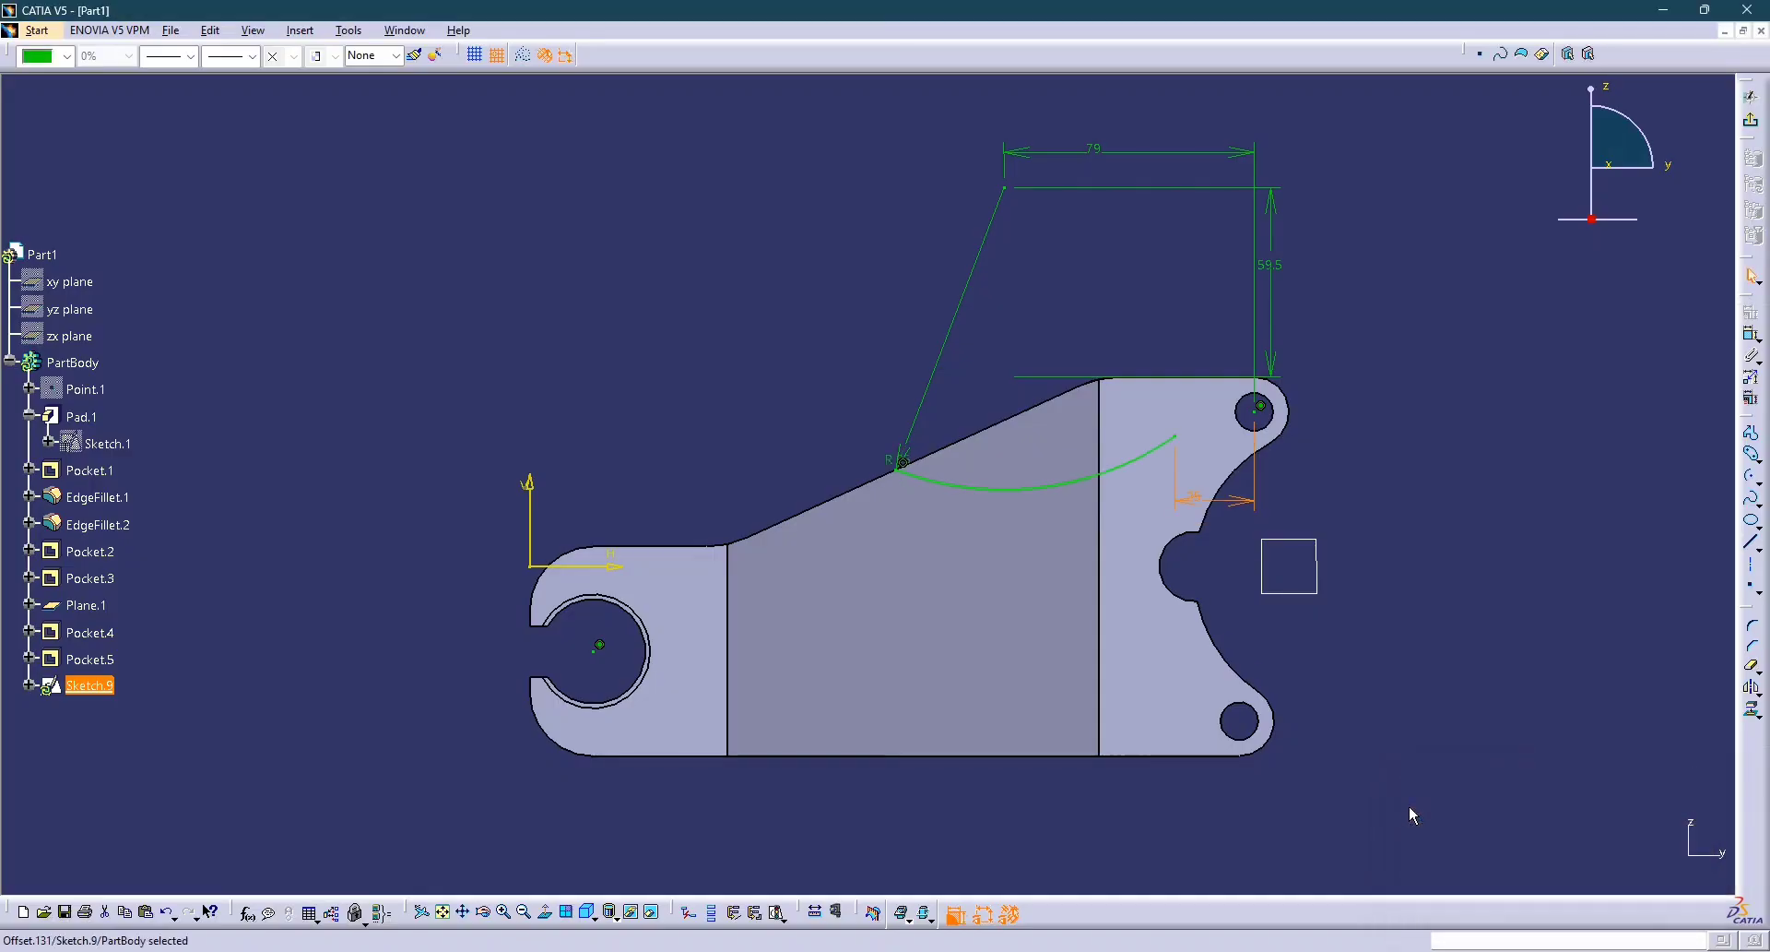
Compare the extended arc with the reference drawing, examining where the rib's right end lies relative to the upper hole.
key(alt+Tab)
key(alt+Tab)
key(alt+Tab)
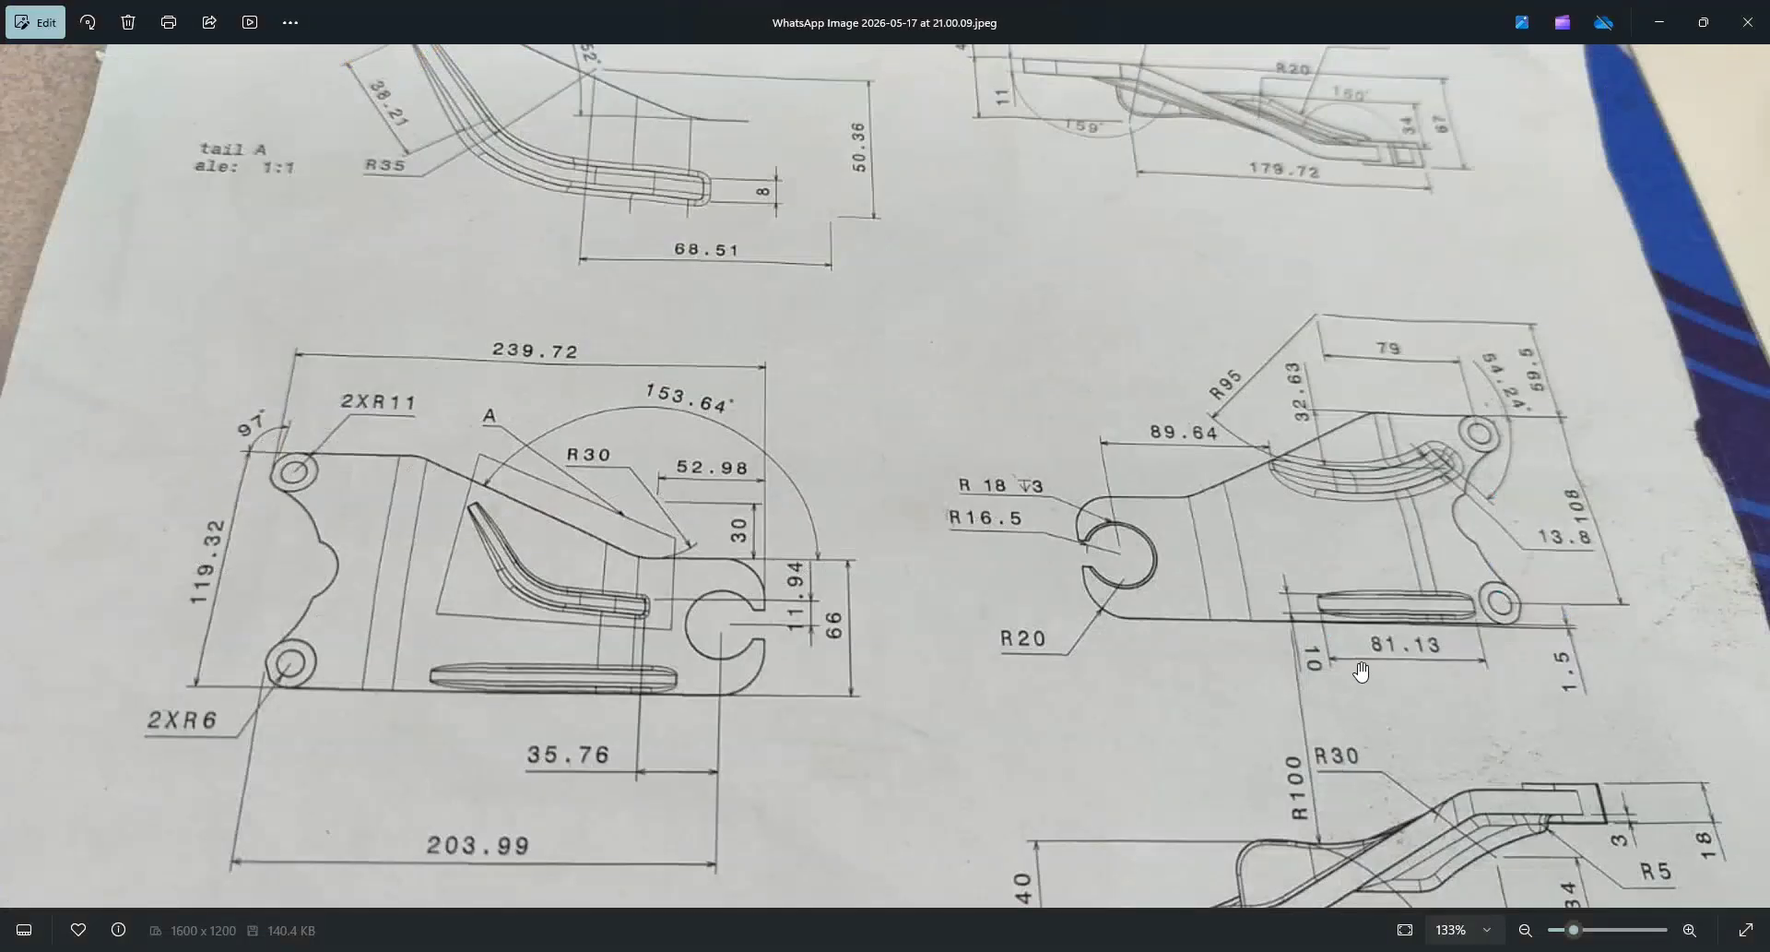
key(alt+Tab)
key(alt+Tab)
key(alt+Tab)
key(alt+Tab)
key(alt+Tab)
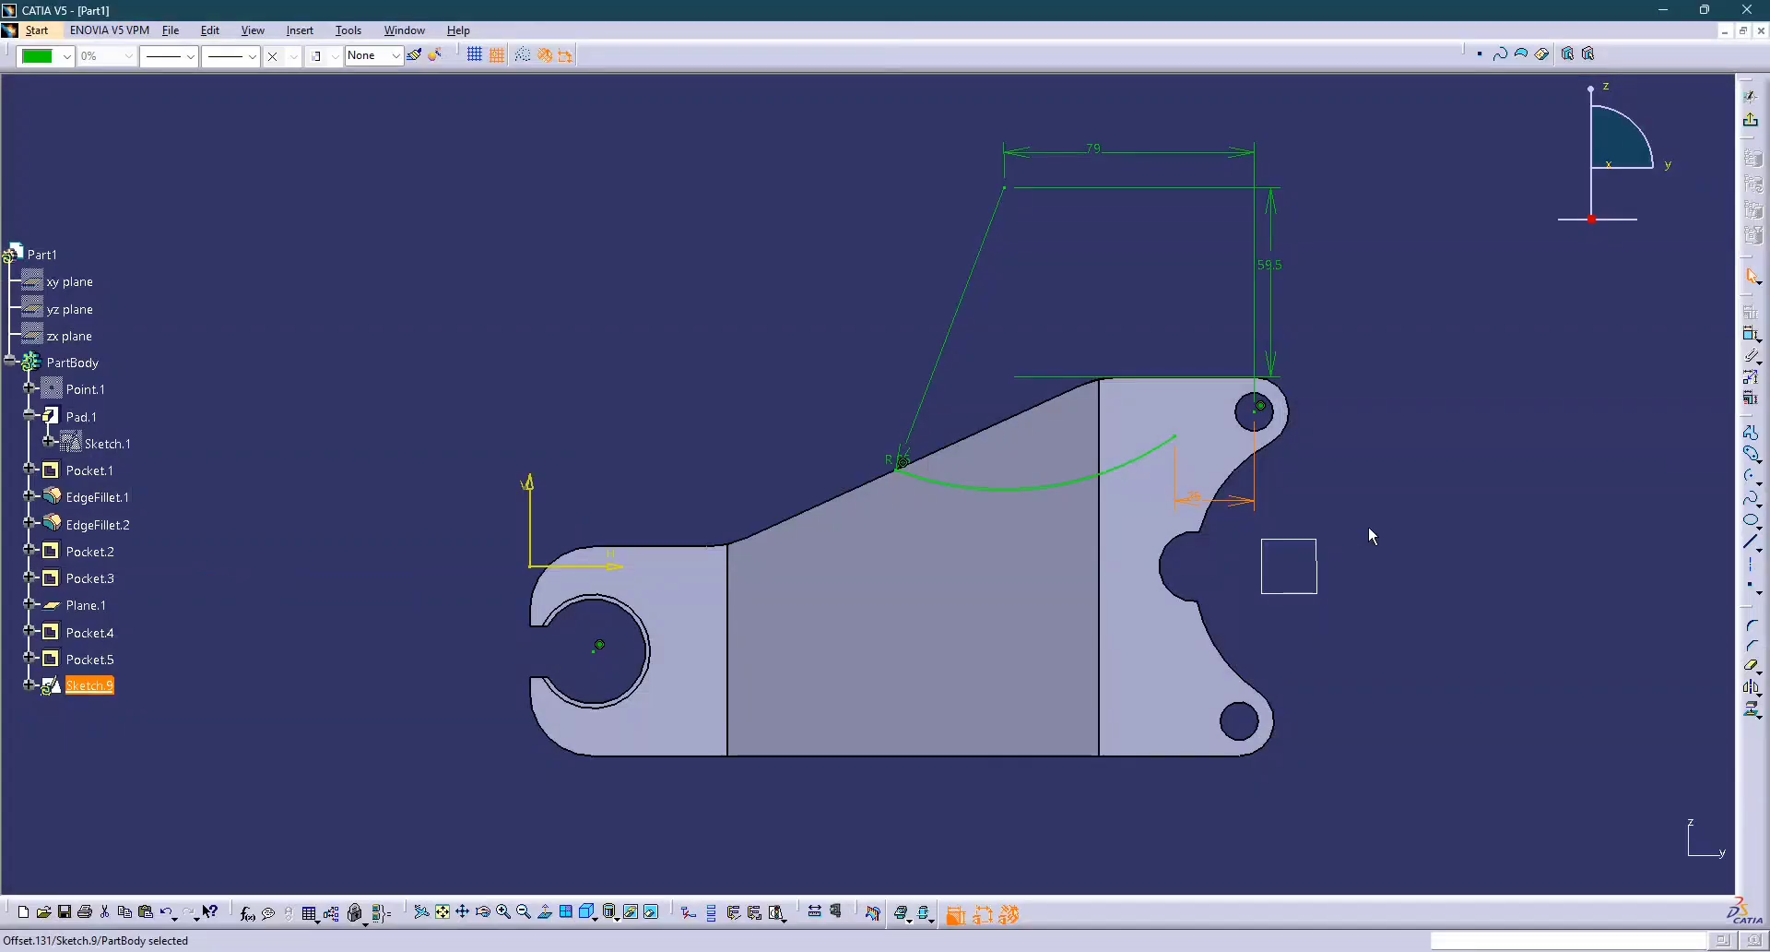
key(alt+Tab)
key(alt+Tab)
key(alt+Tab)
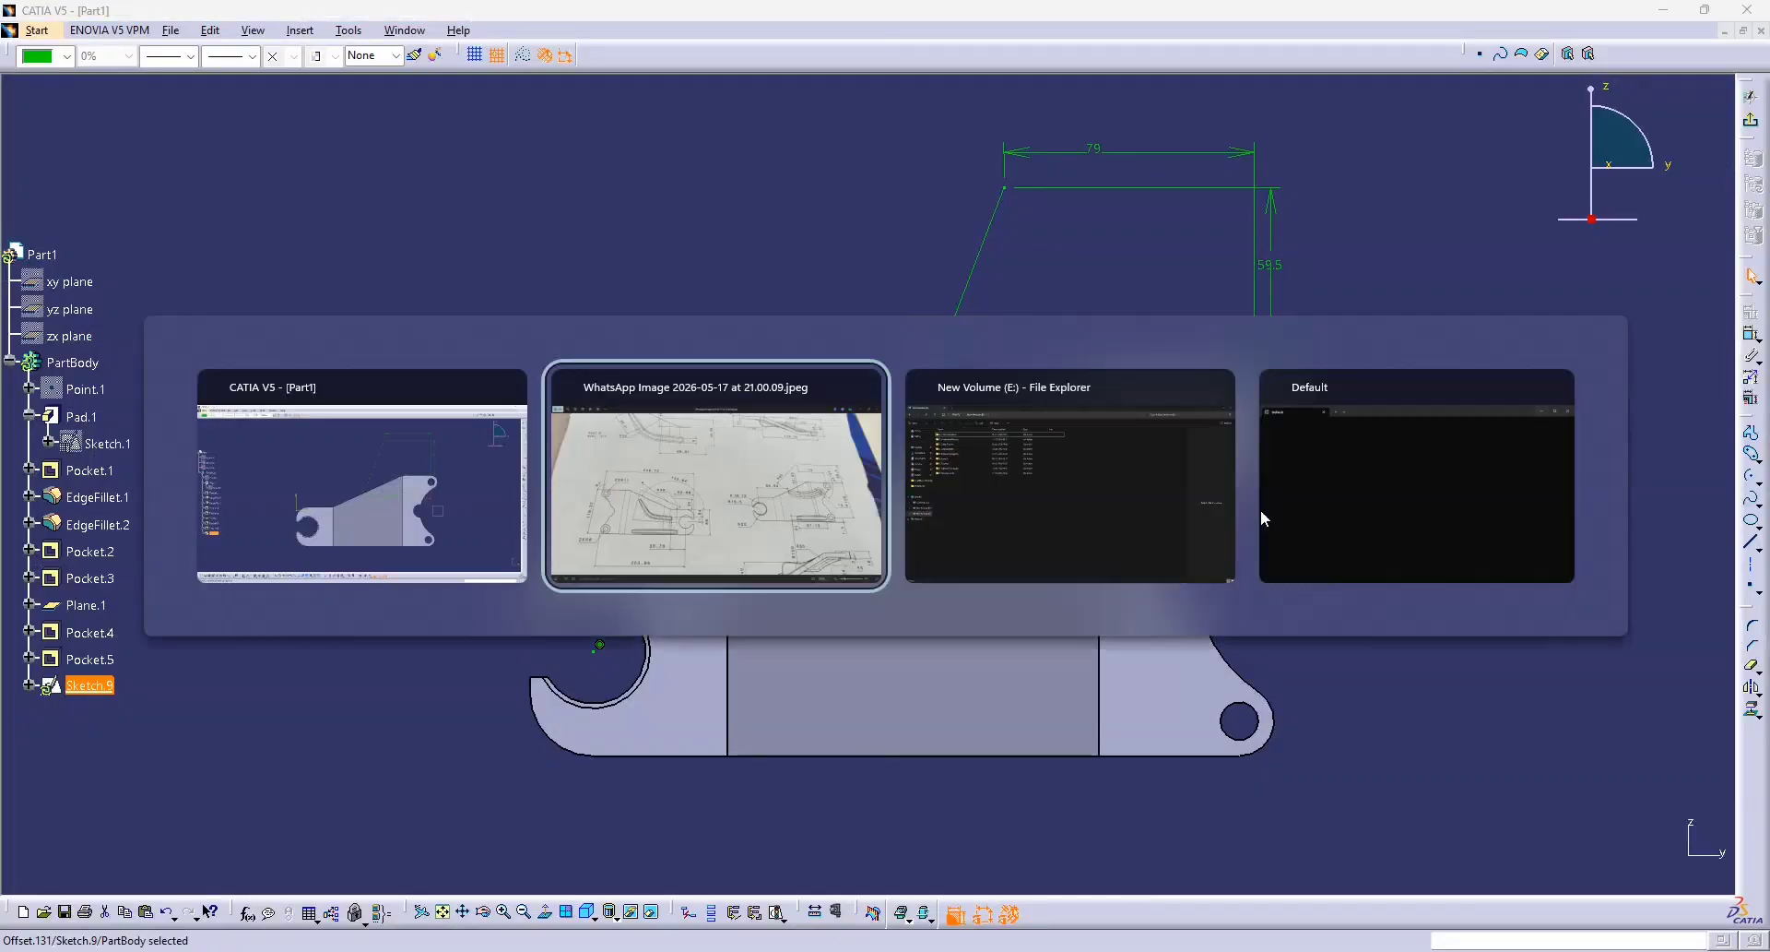
key(alt+Tab)
click(1355, 505)
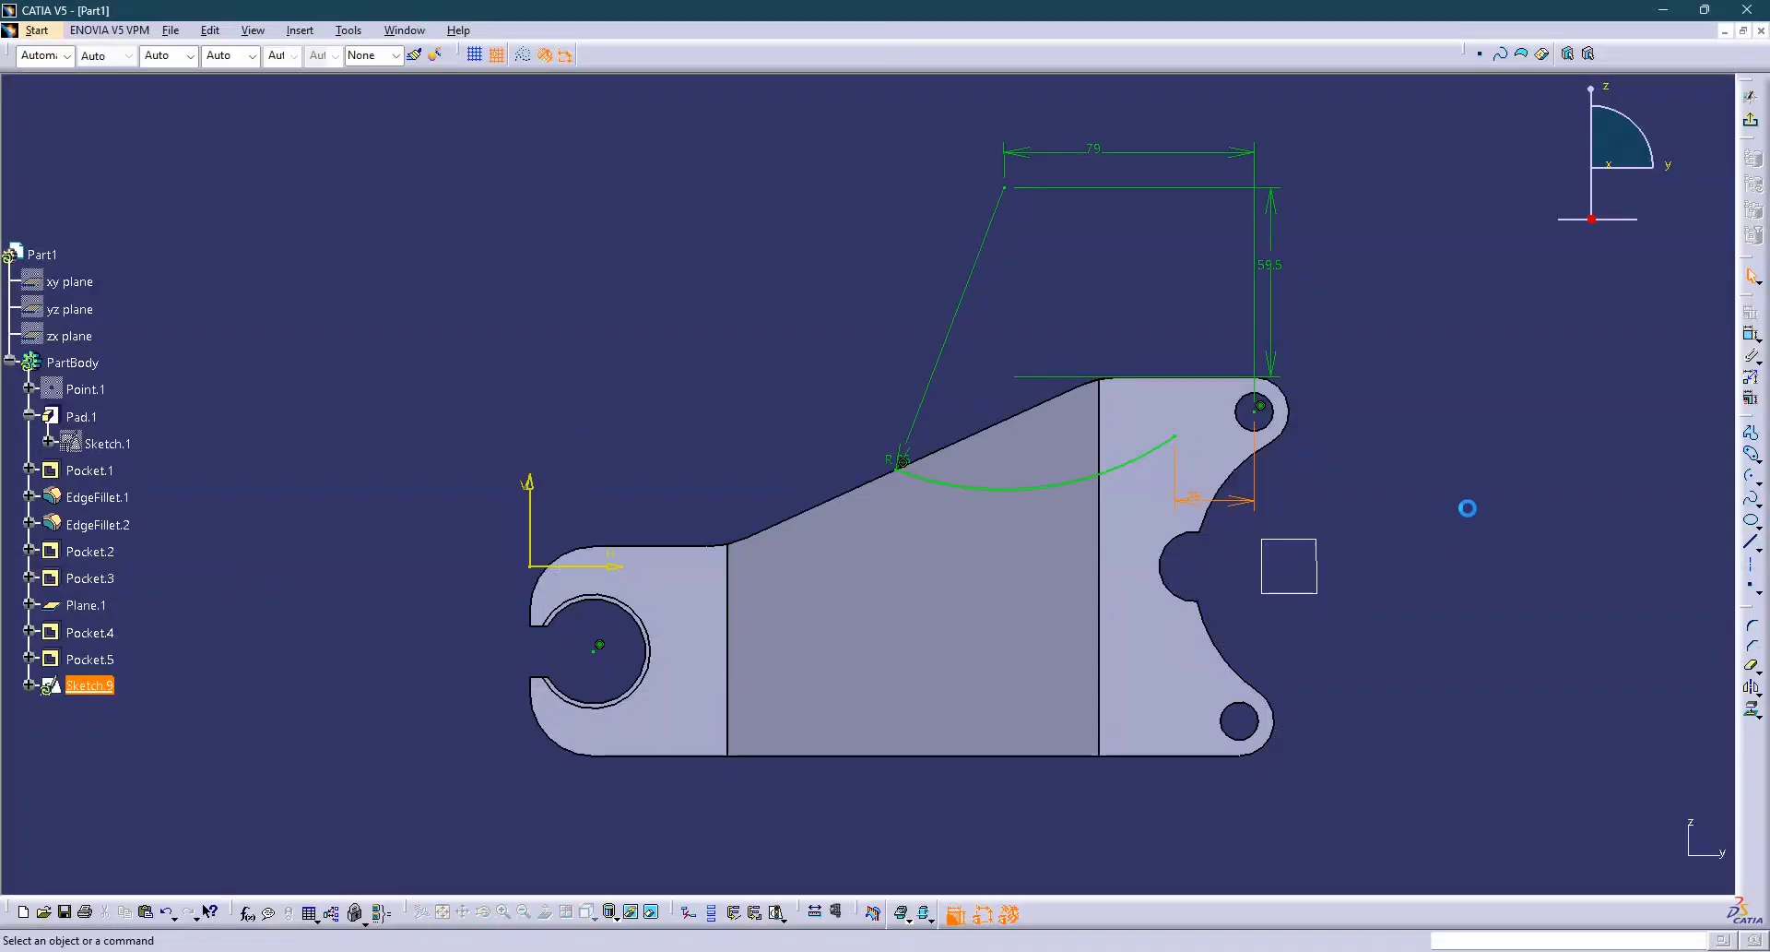
Set the horizontal distance between the arc's right endpoint and the upper hole's centre to 28 mm.
double_click(1211, 505)
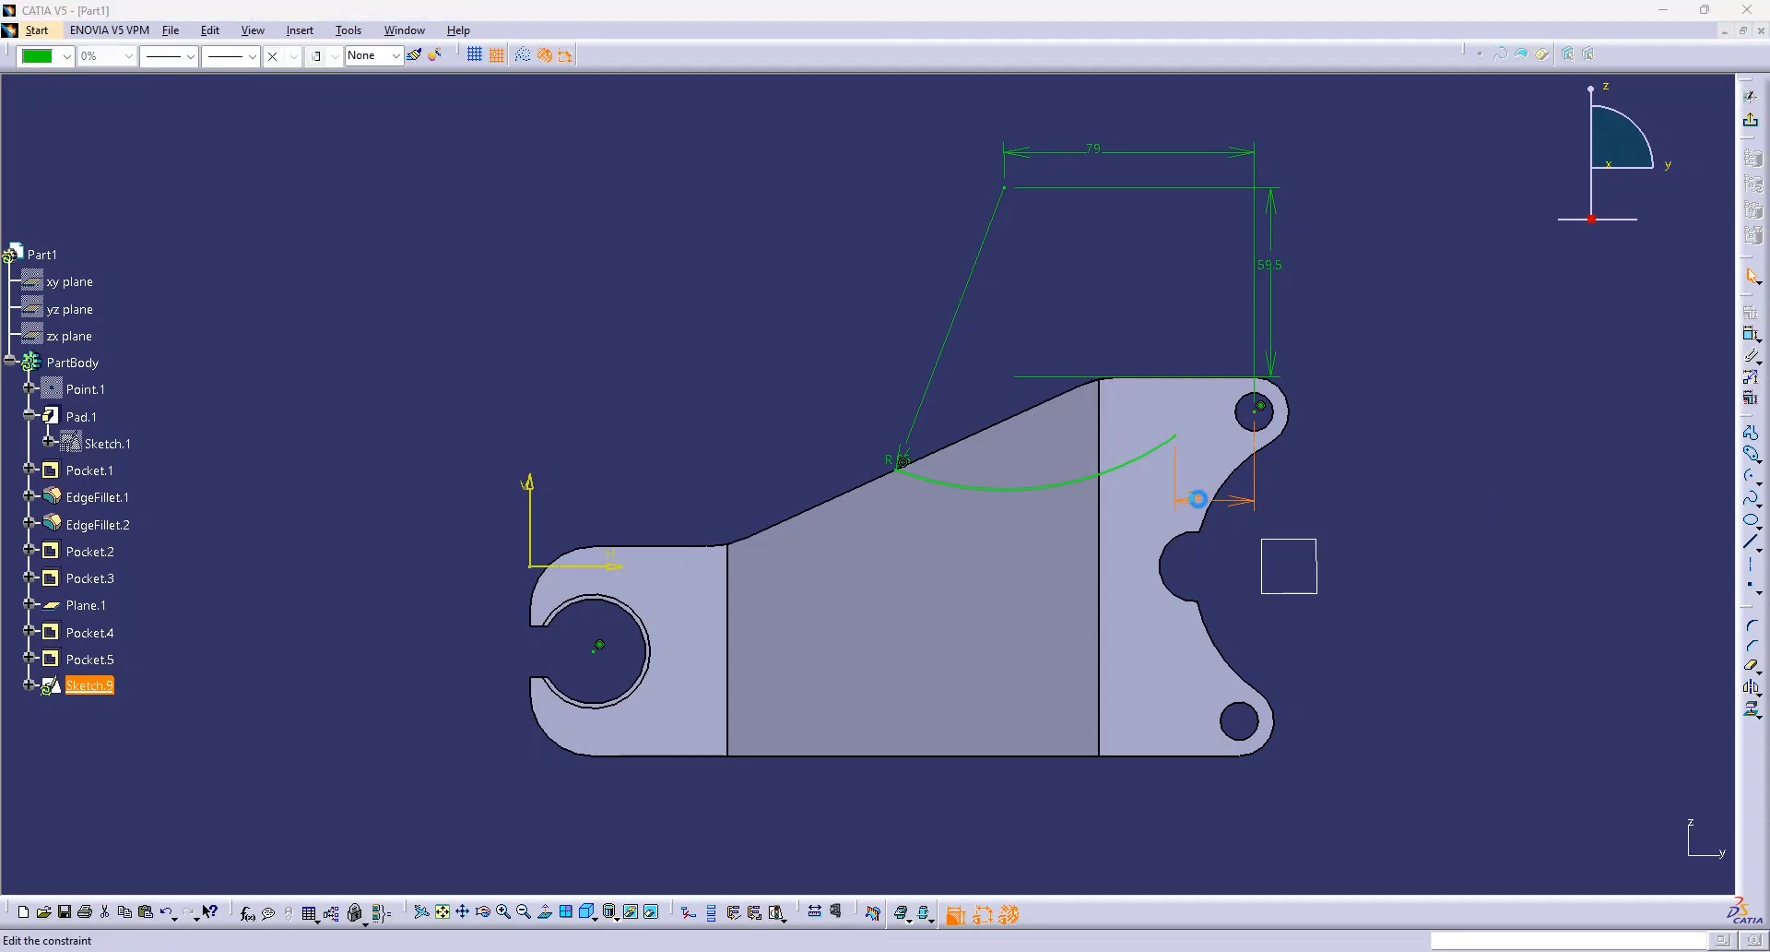
text(28)
key(Return)
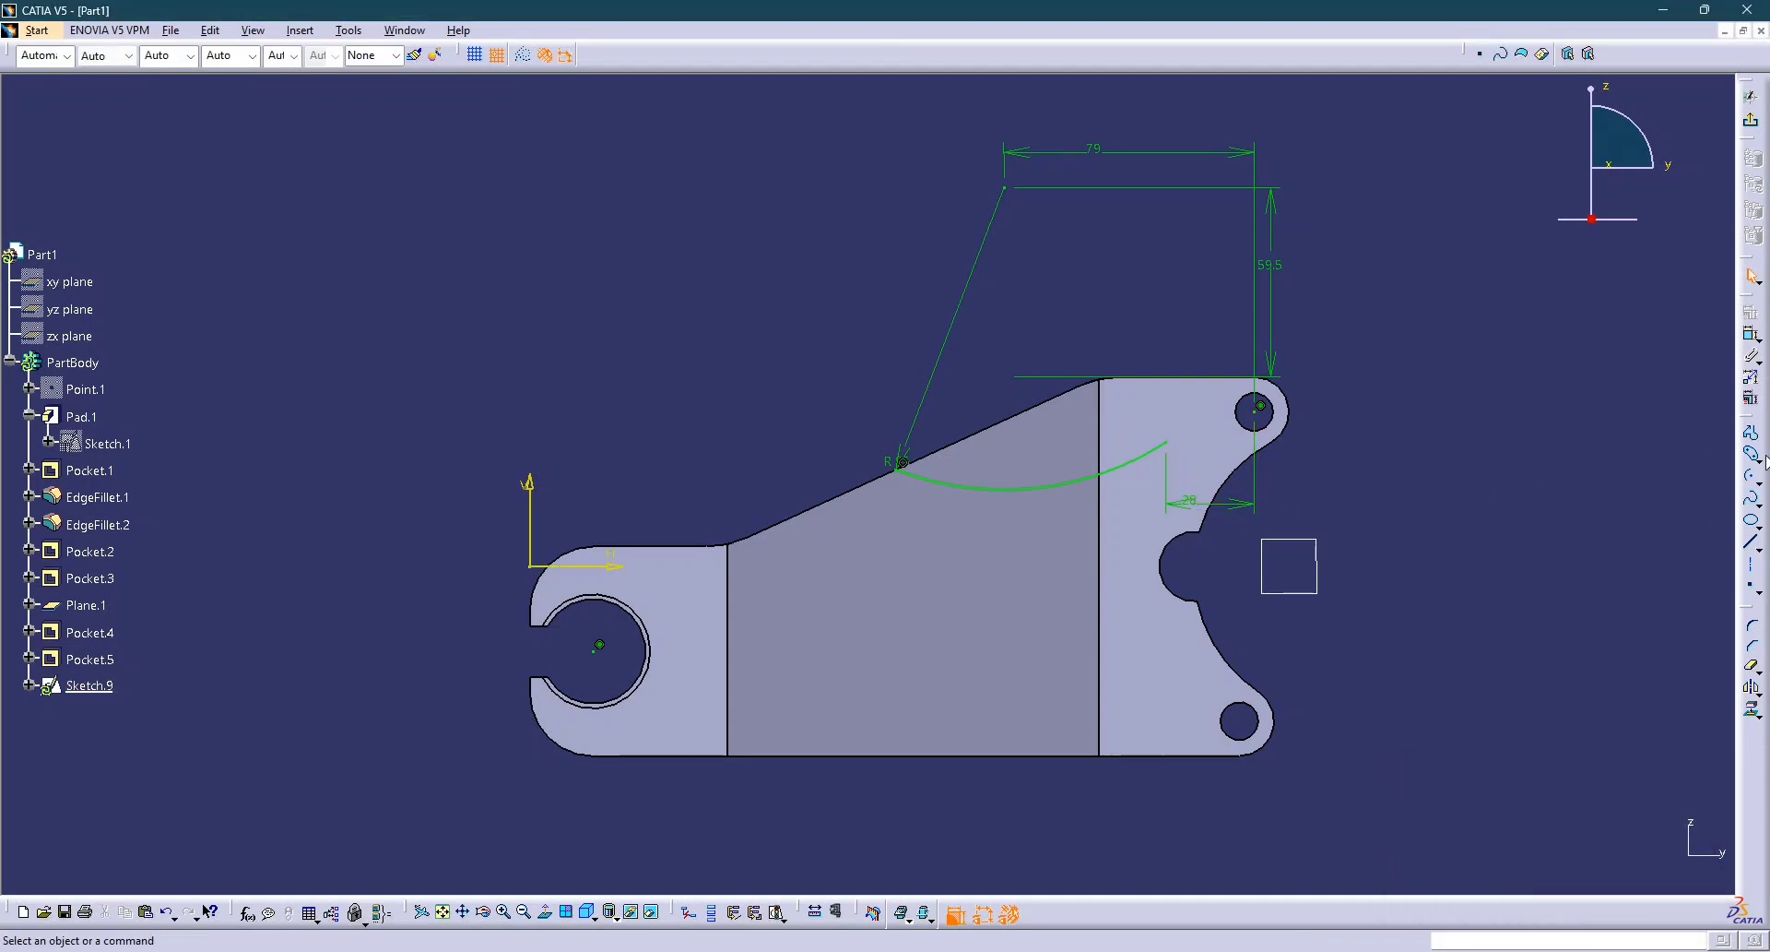
Draw a line sloping down from the arc's right endpoint beyond the plate's edge, deleting the extra profile segment after it.
click(1751, 433)
click(1169, 445)
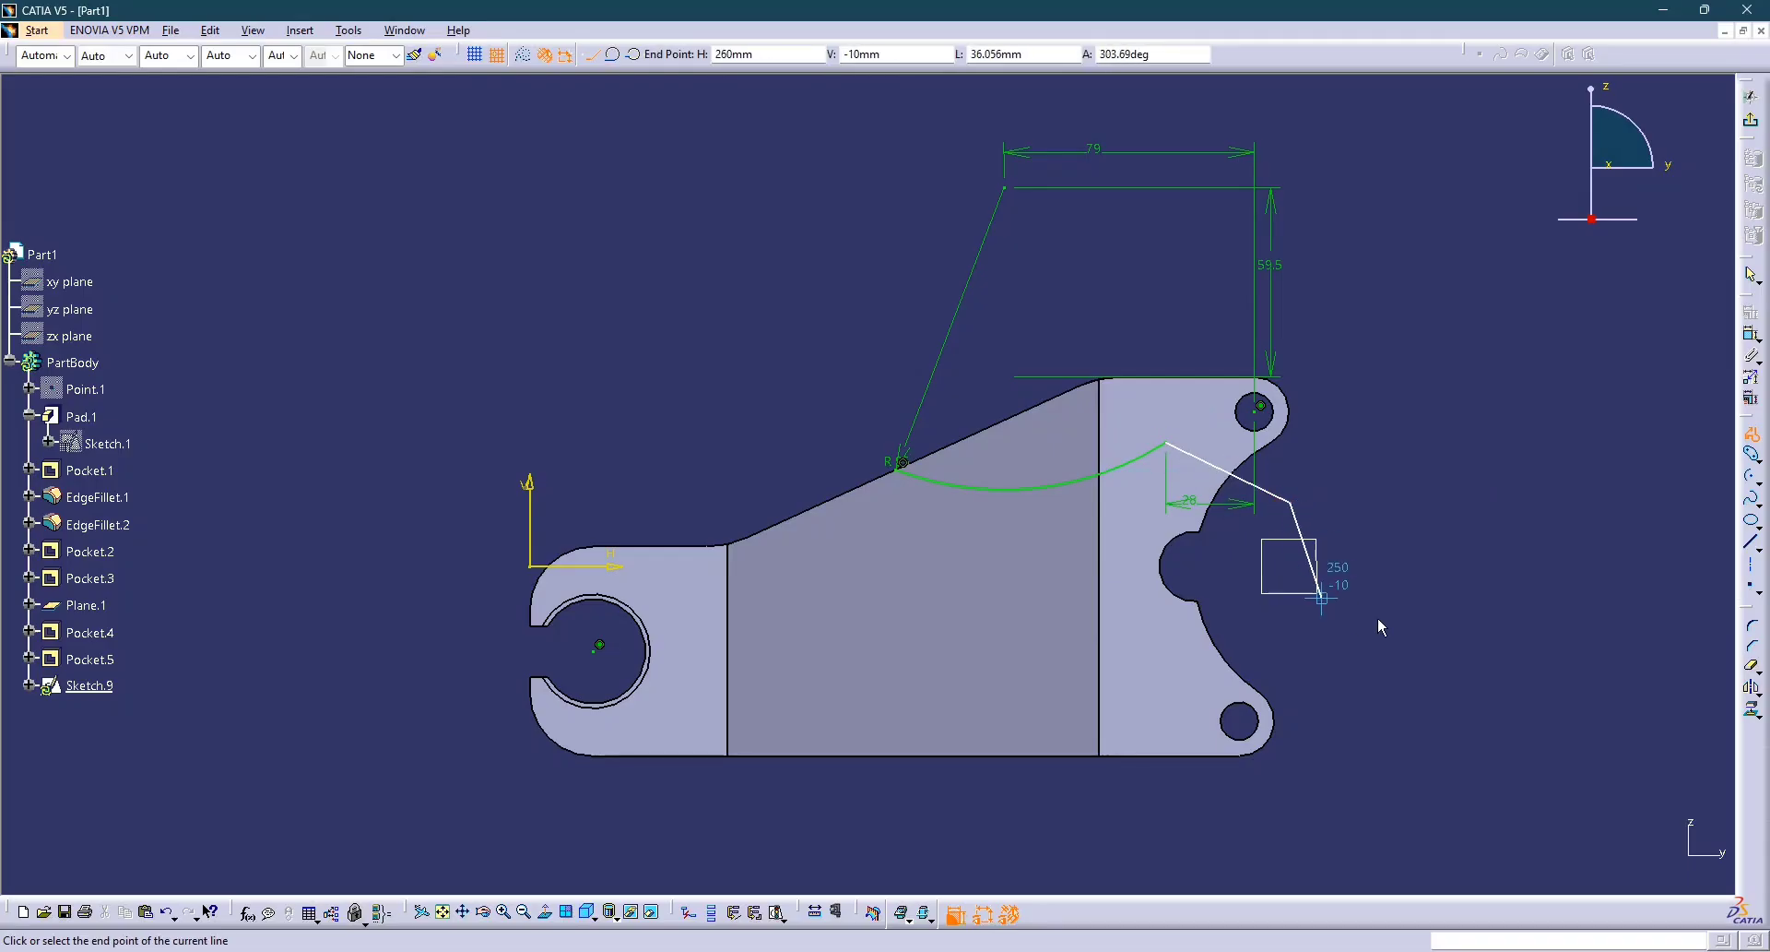
key(alt+Tab)
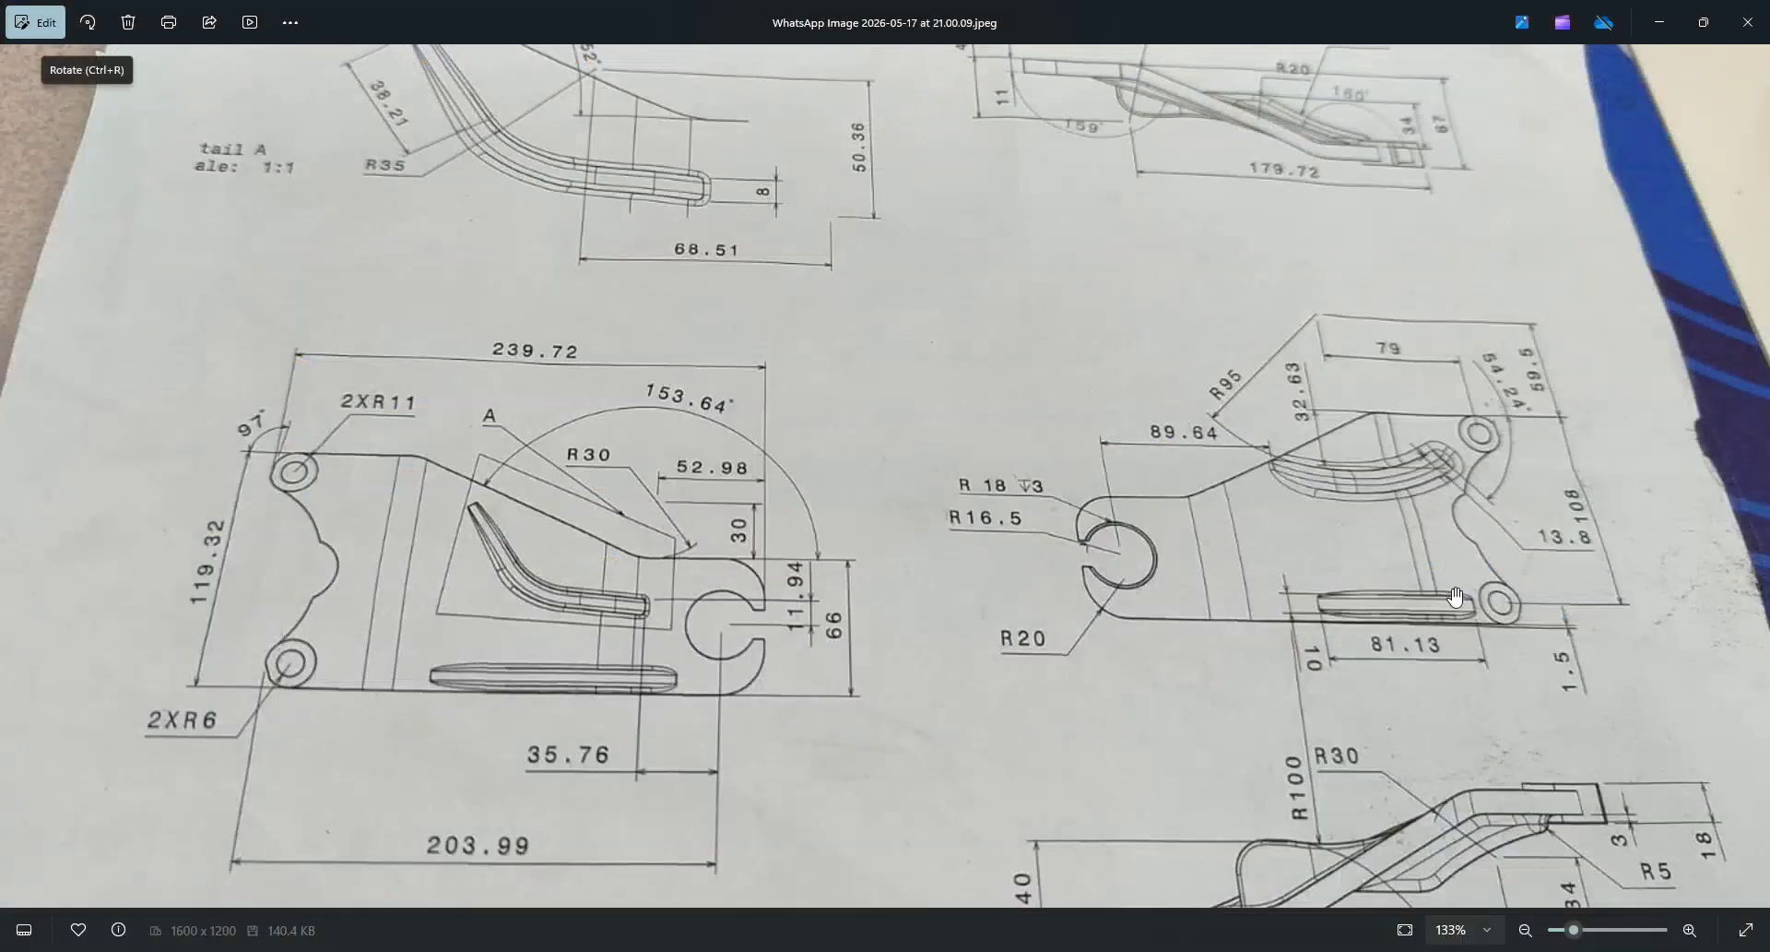
key(alt+Tab)
click(1416, 598)
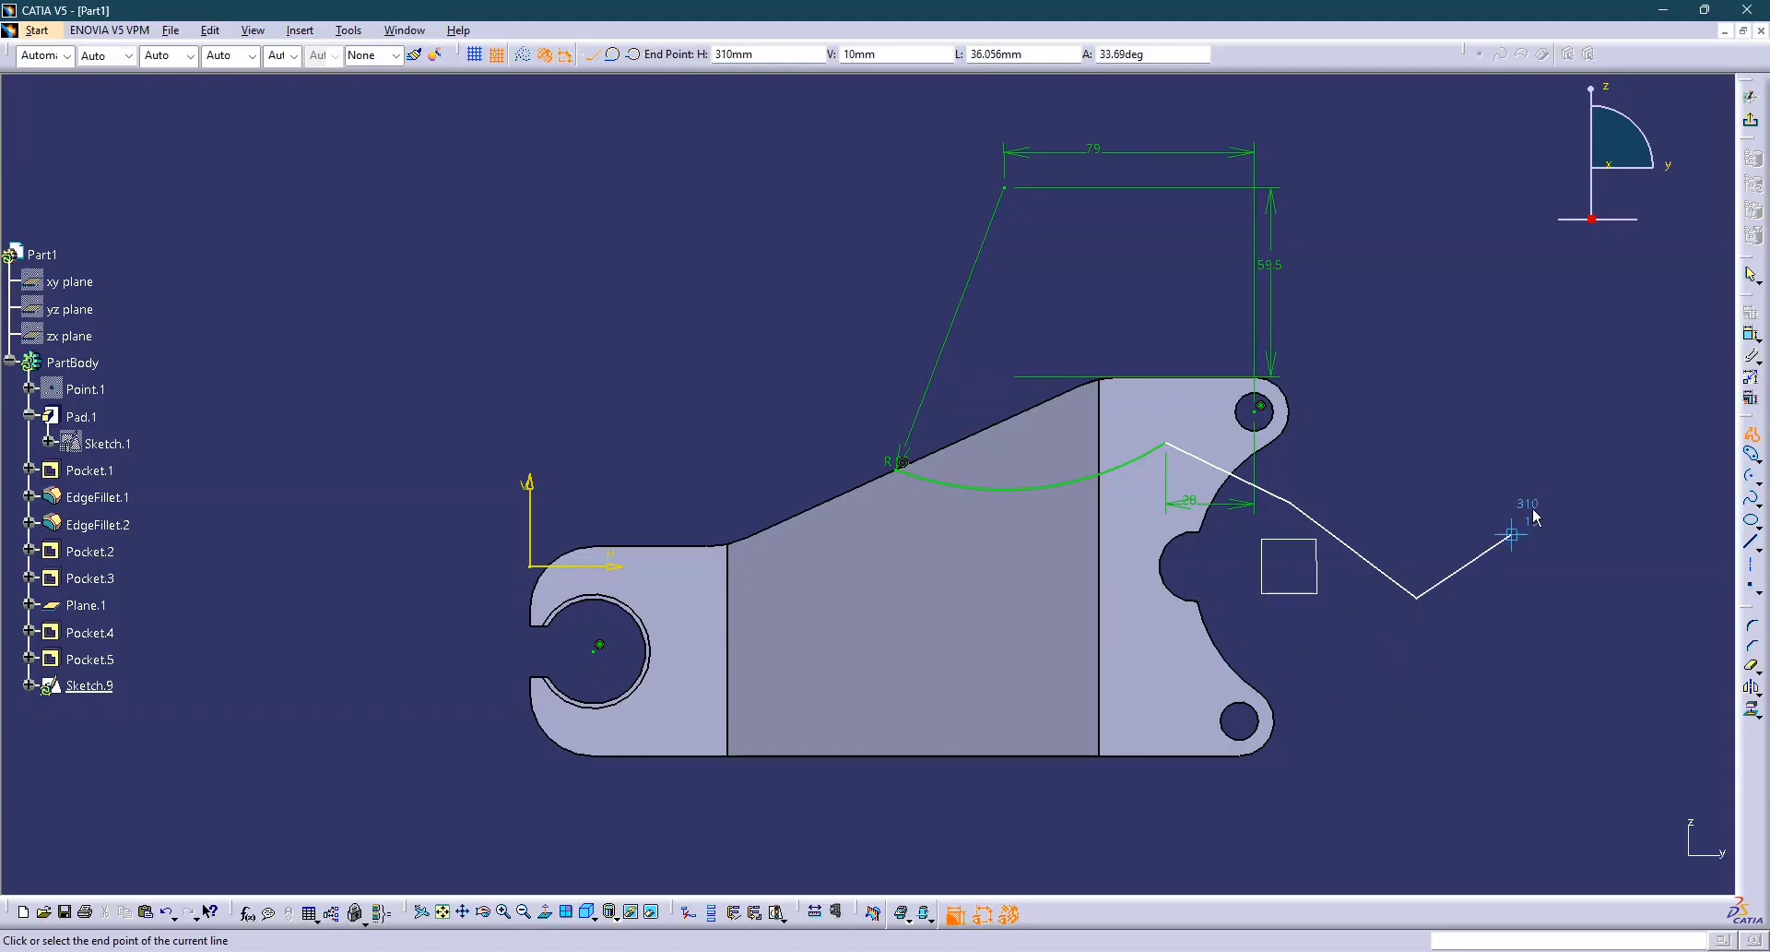
key(Escape)
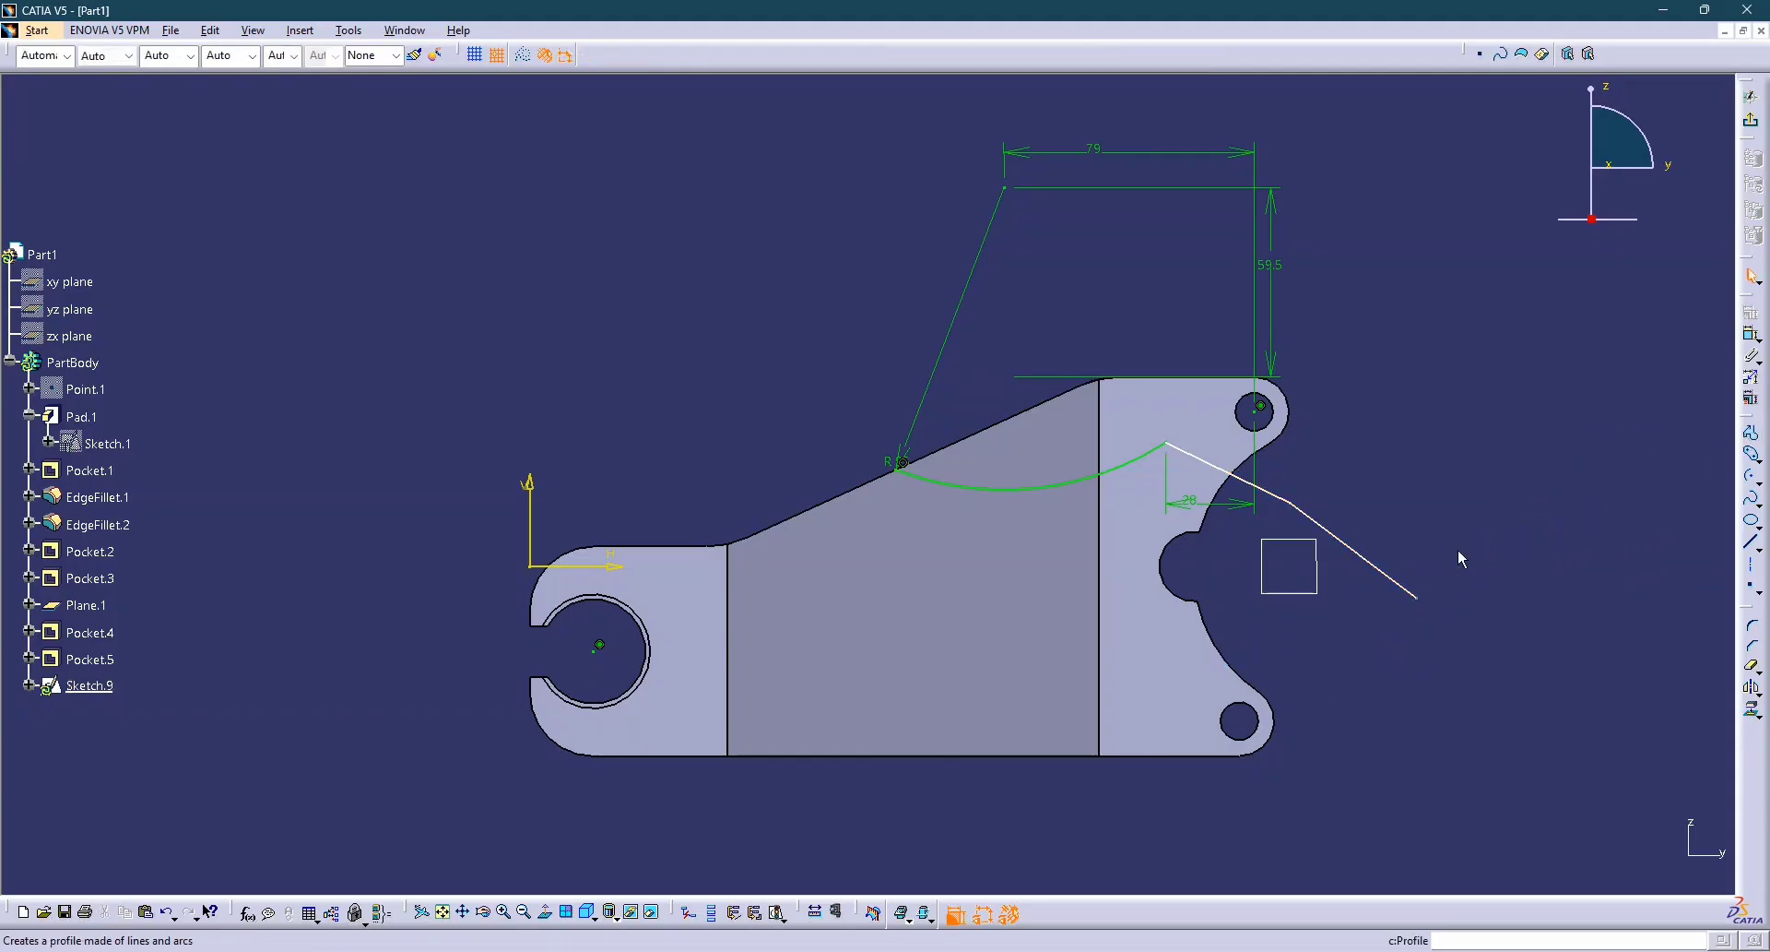
click(1365, 558)
key(Delete)
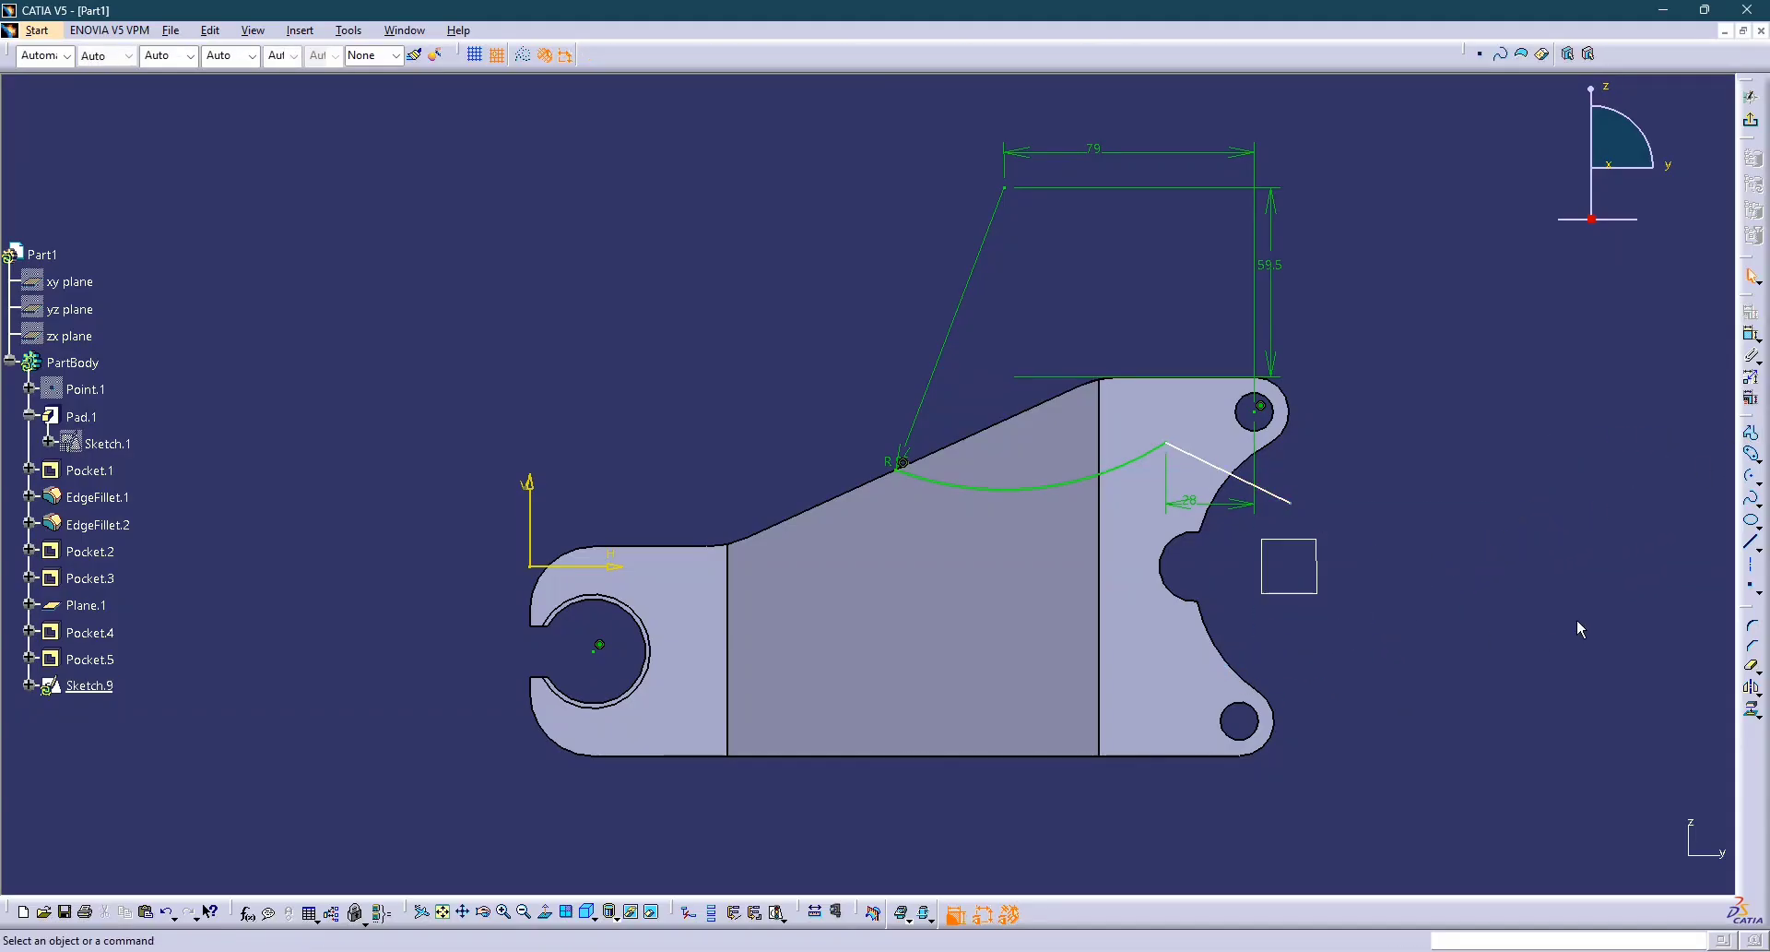
Draw a vertical line about 30.5 mm long downward from the arc's left endpoint.
click(1751, 433)
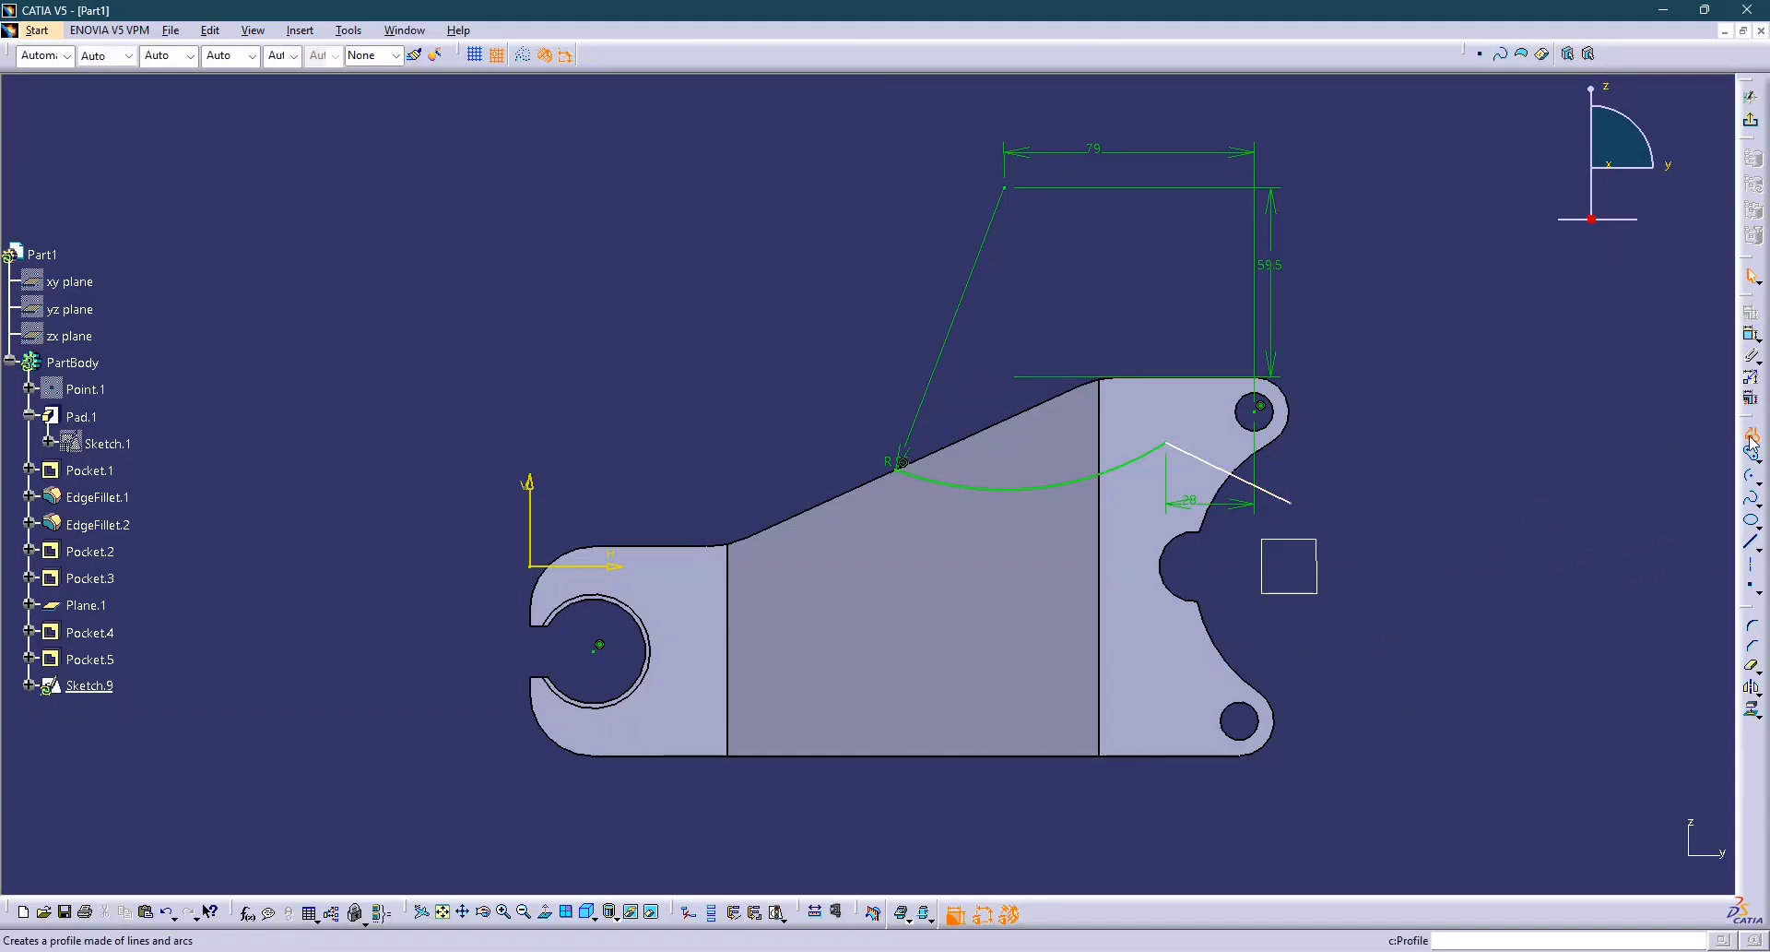
click(898, 468)
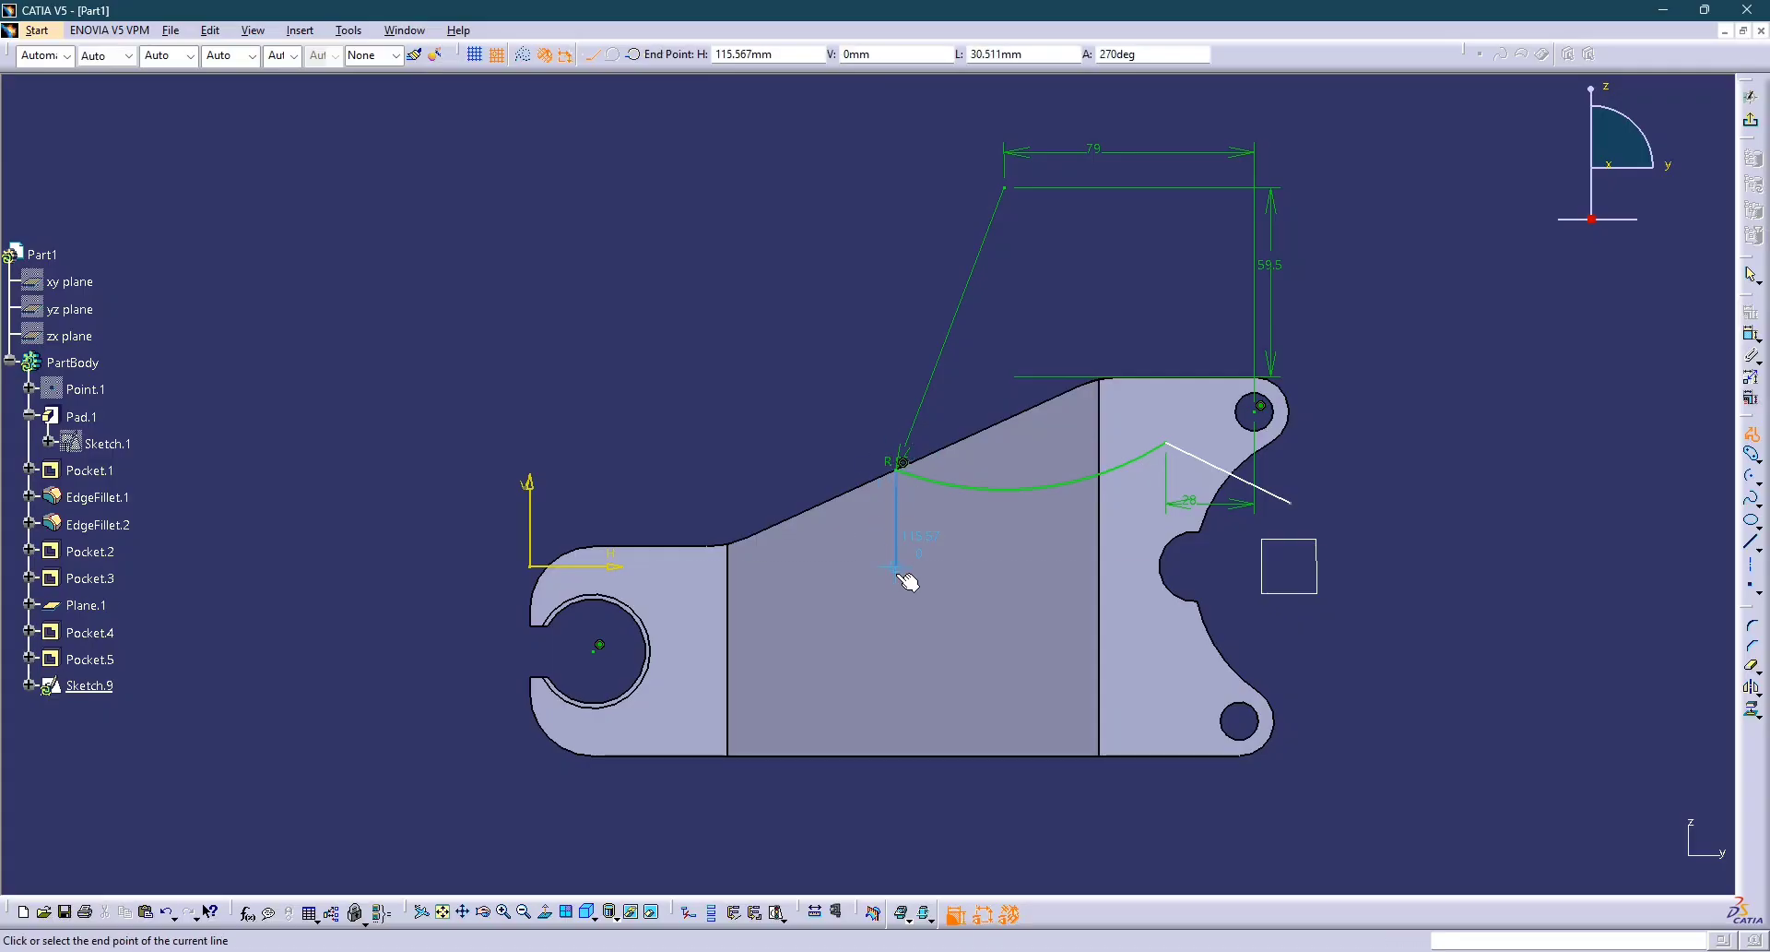
click(896, 567)
key(Escape)
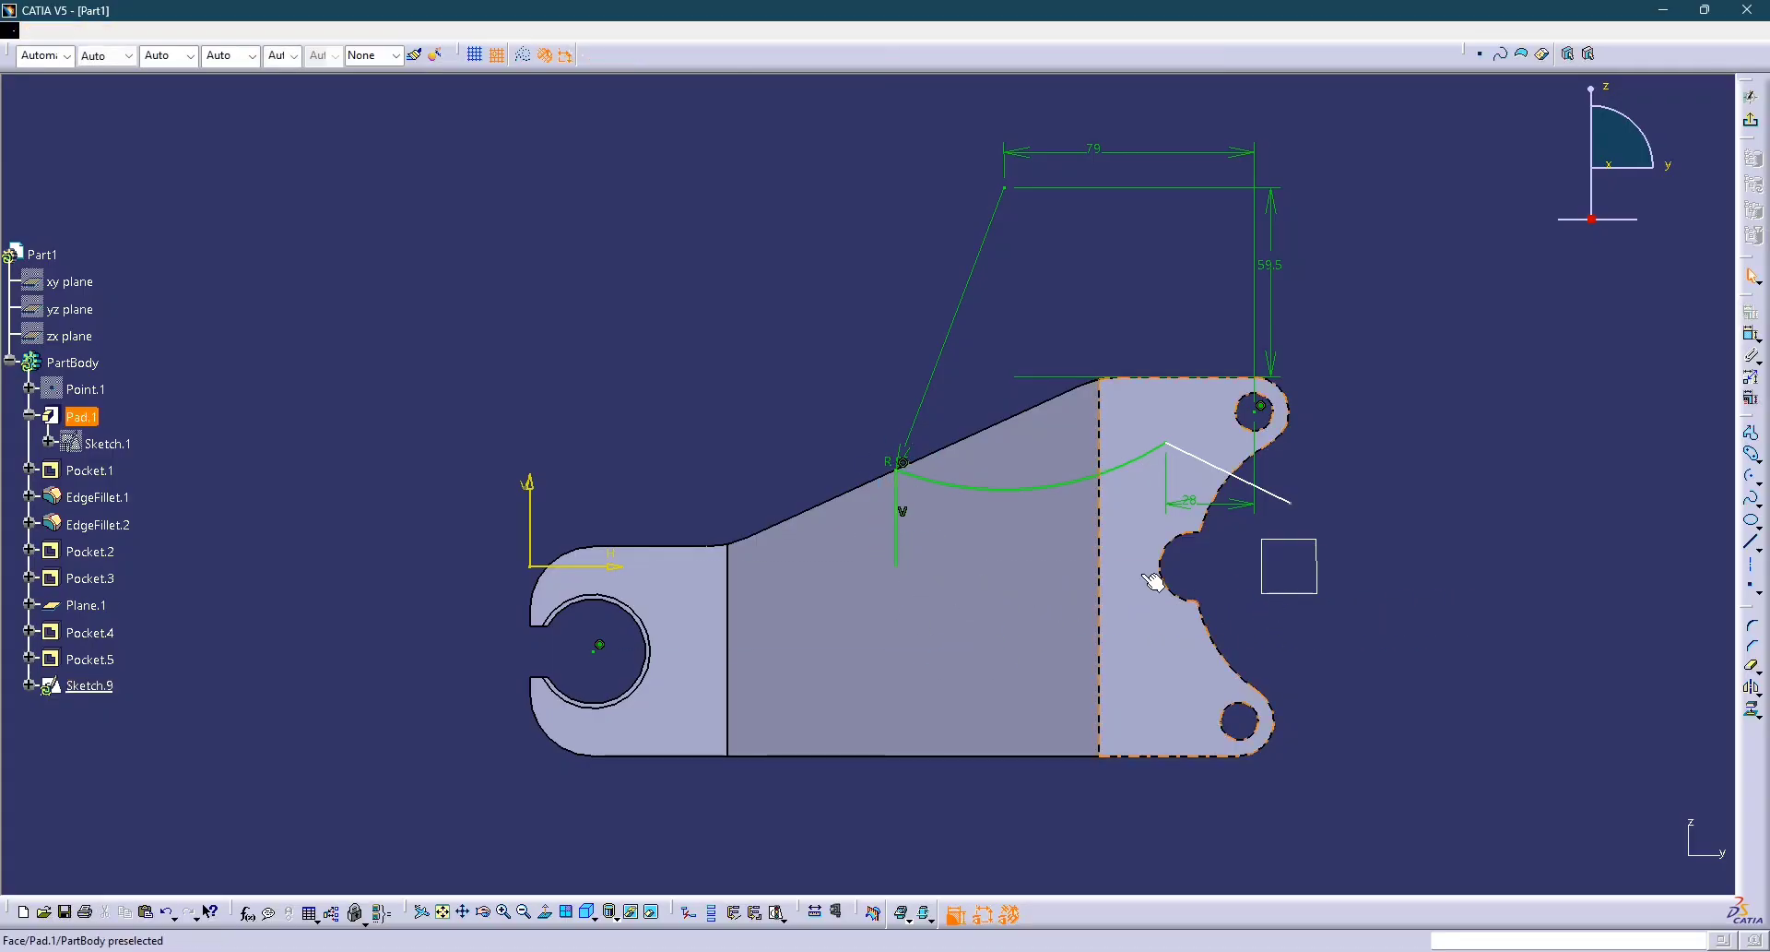
Offset the R95 arc downward and set the offset distance to 13.8 mm.
key(alt+Tab)
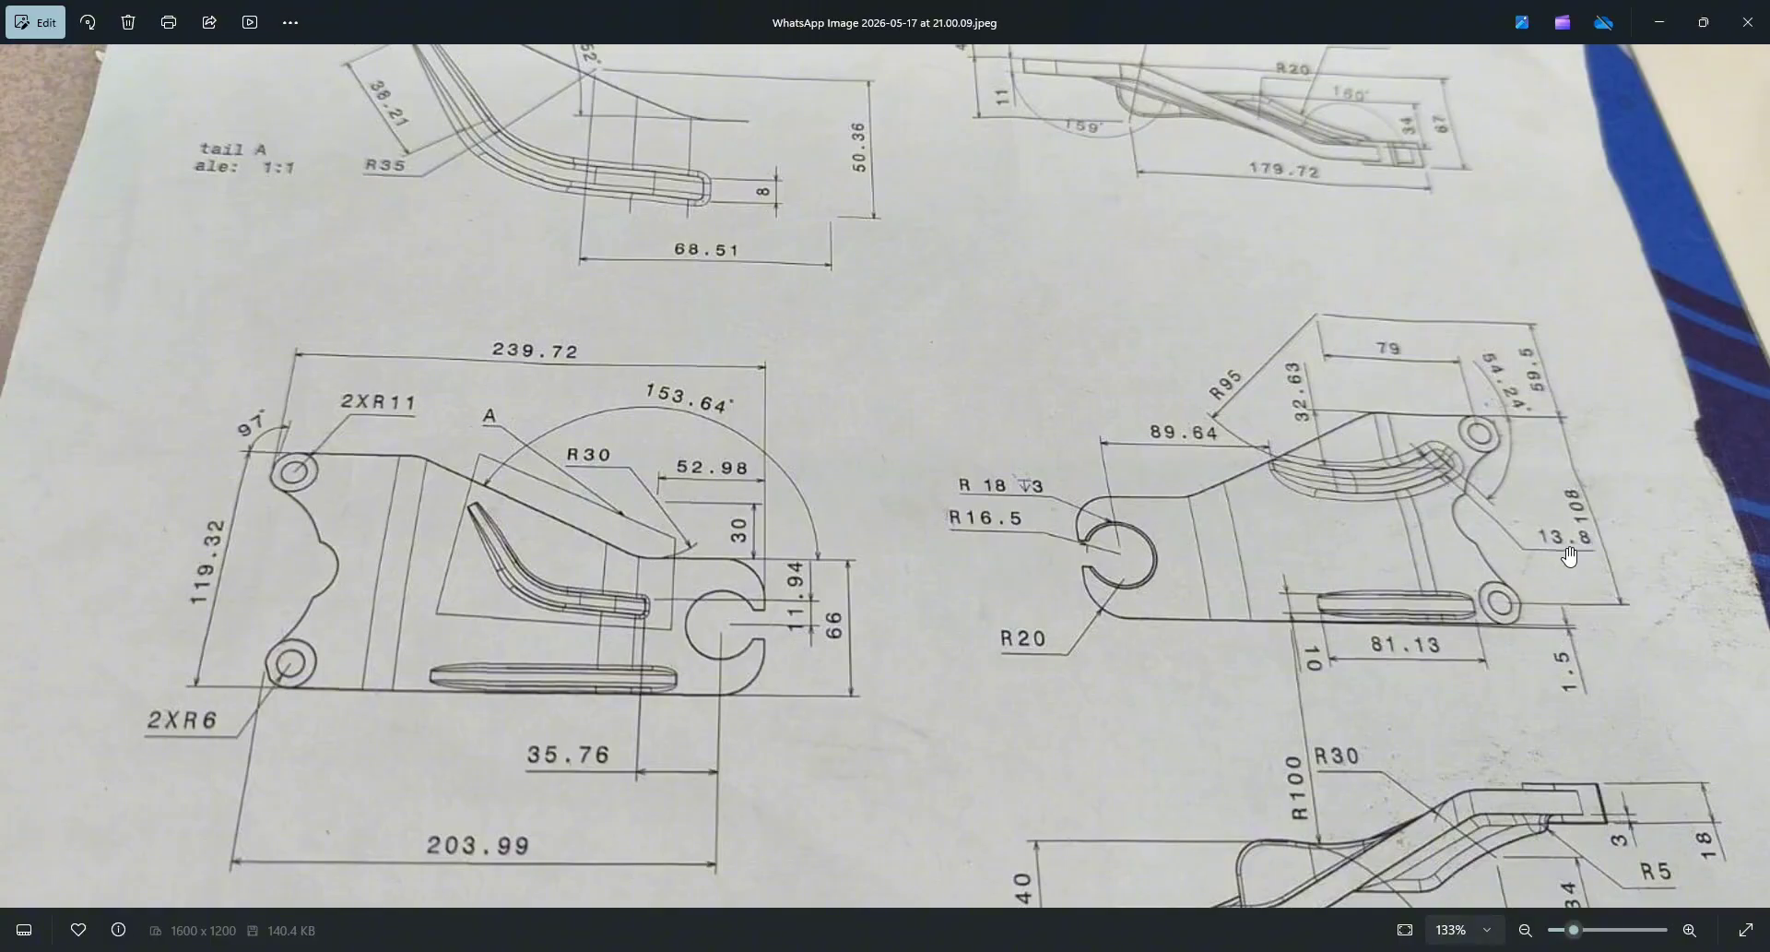
key(alt+Tab)
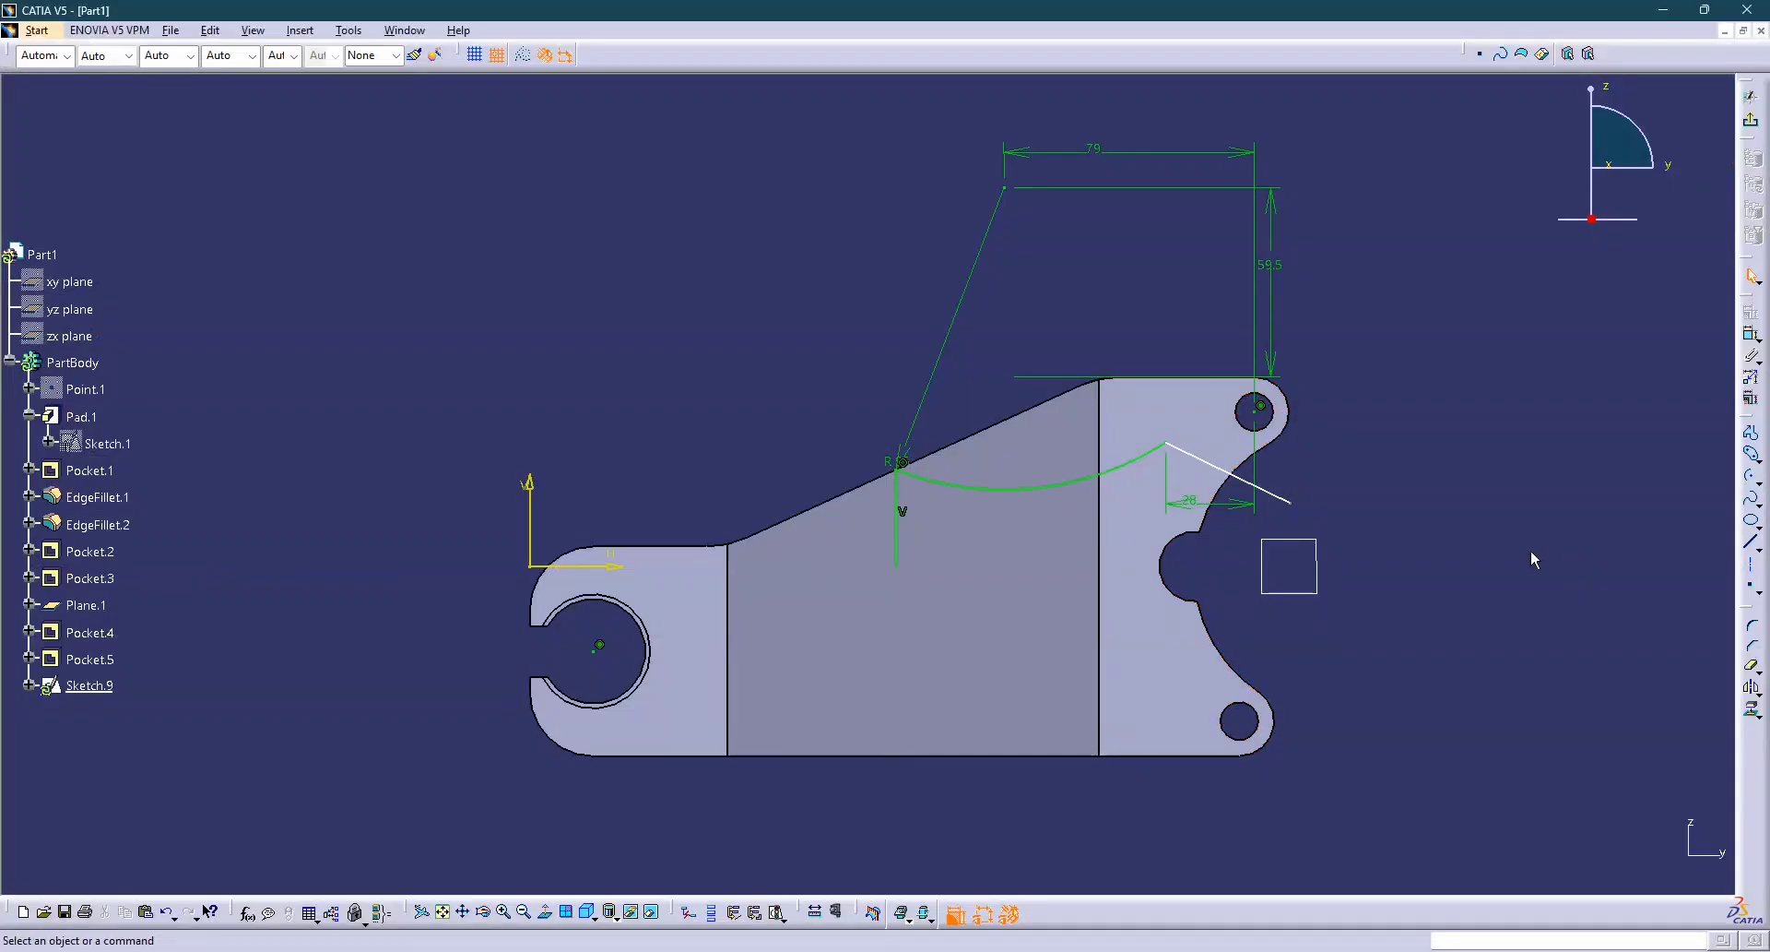
click(1751, 689)
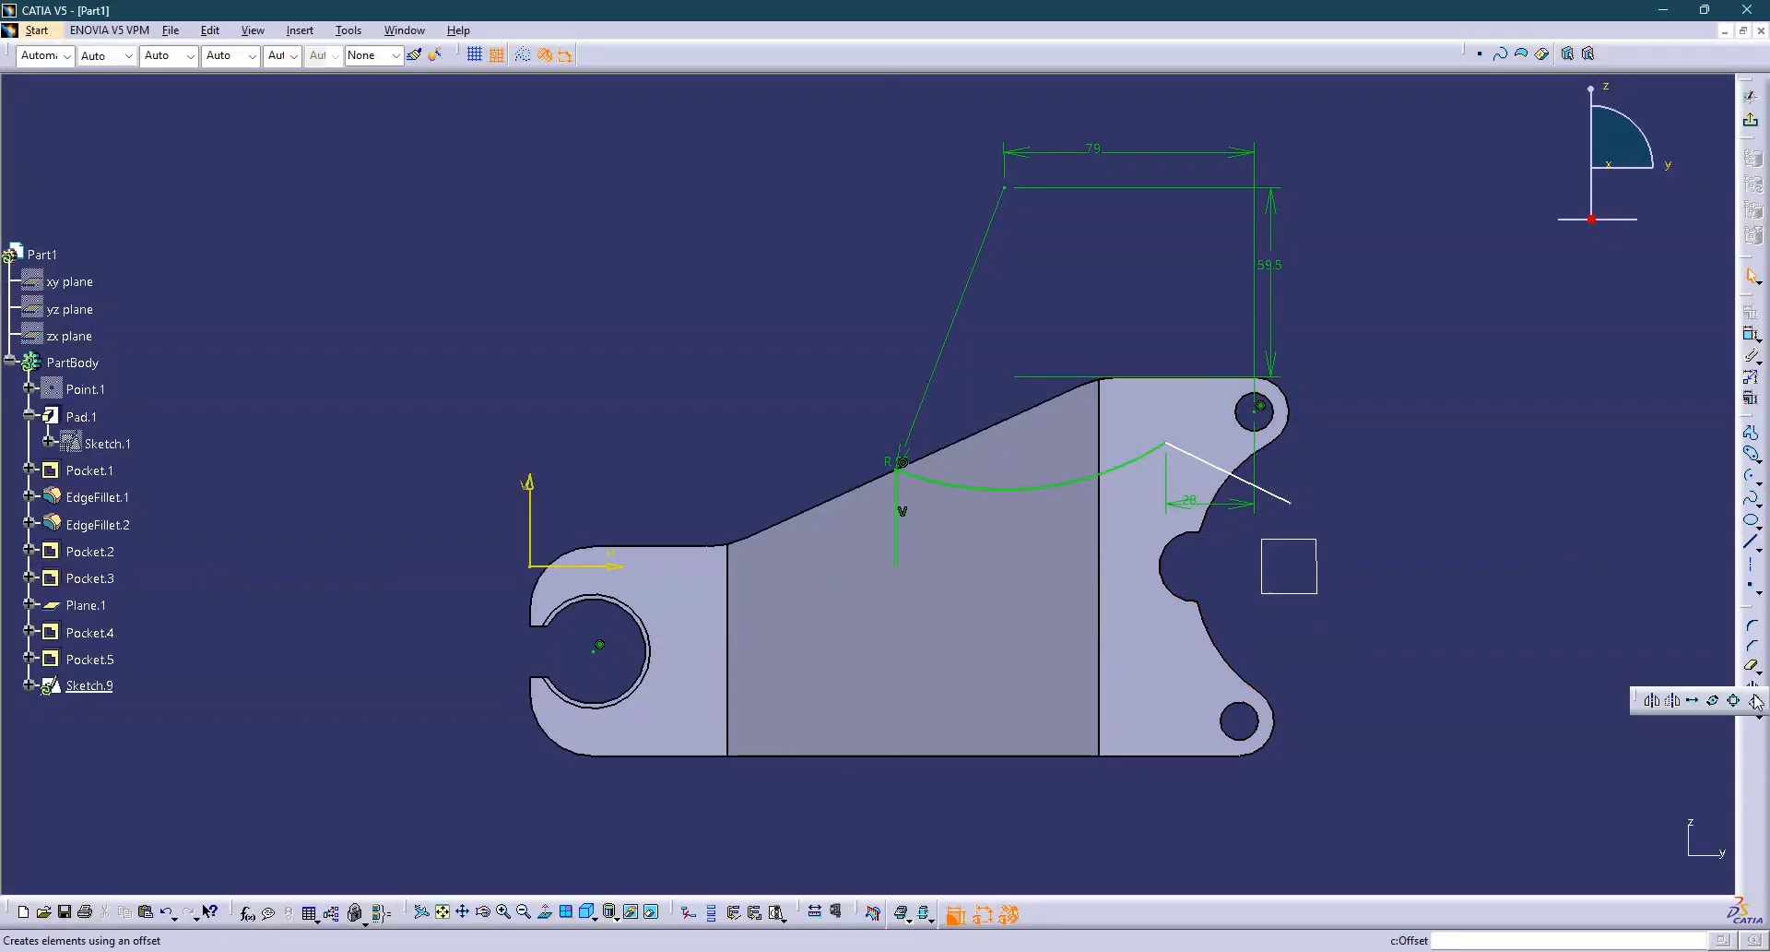
click(1030, 489)
click(1037, 563)
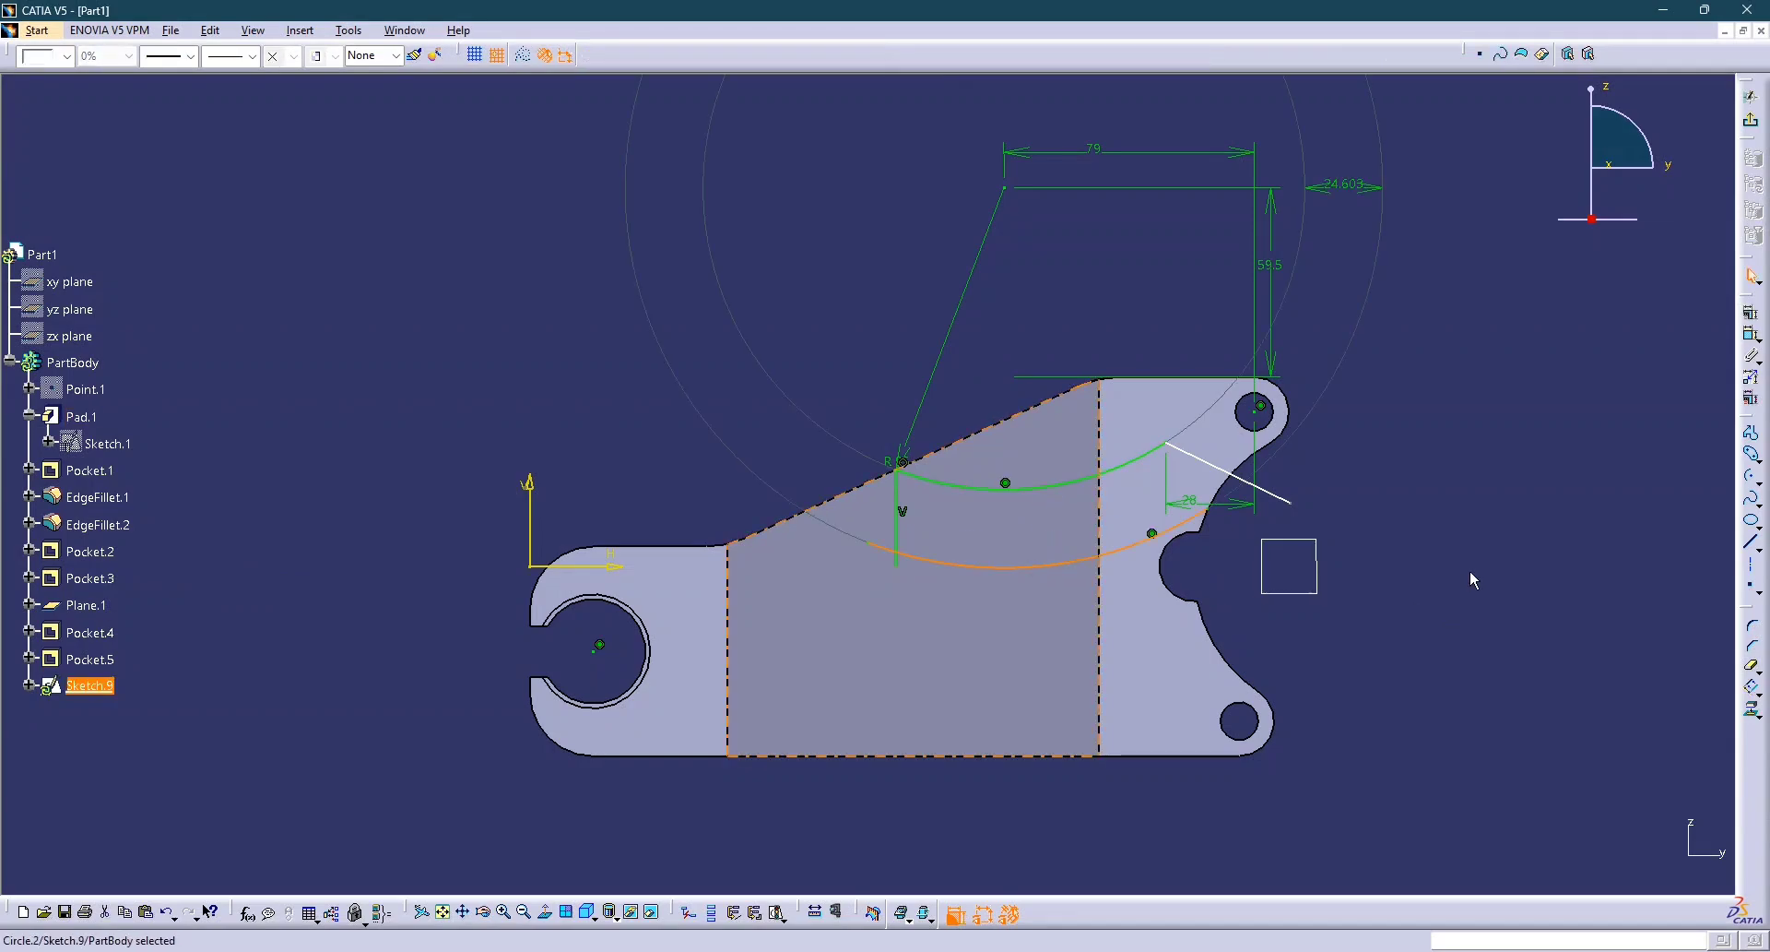
double_click(1356, 187)
text(13.8)
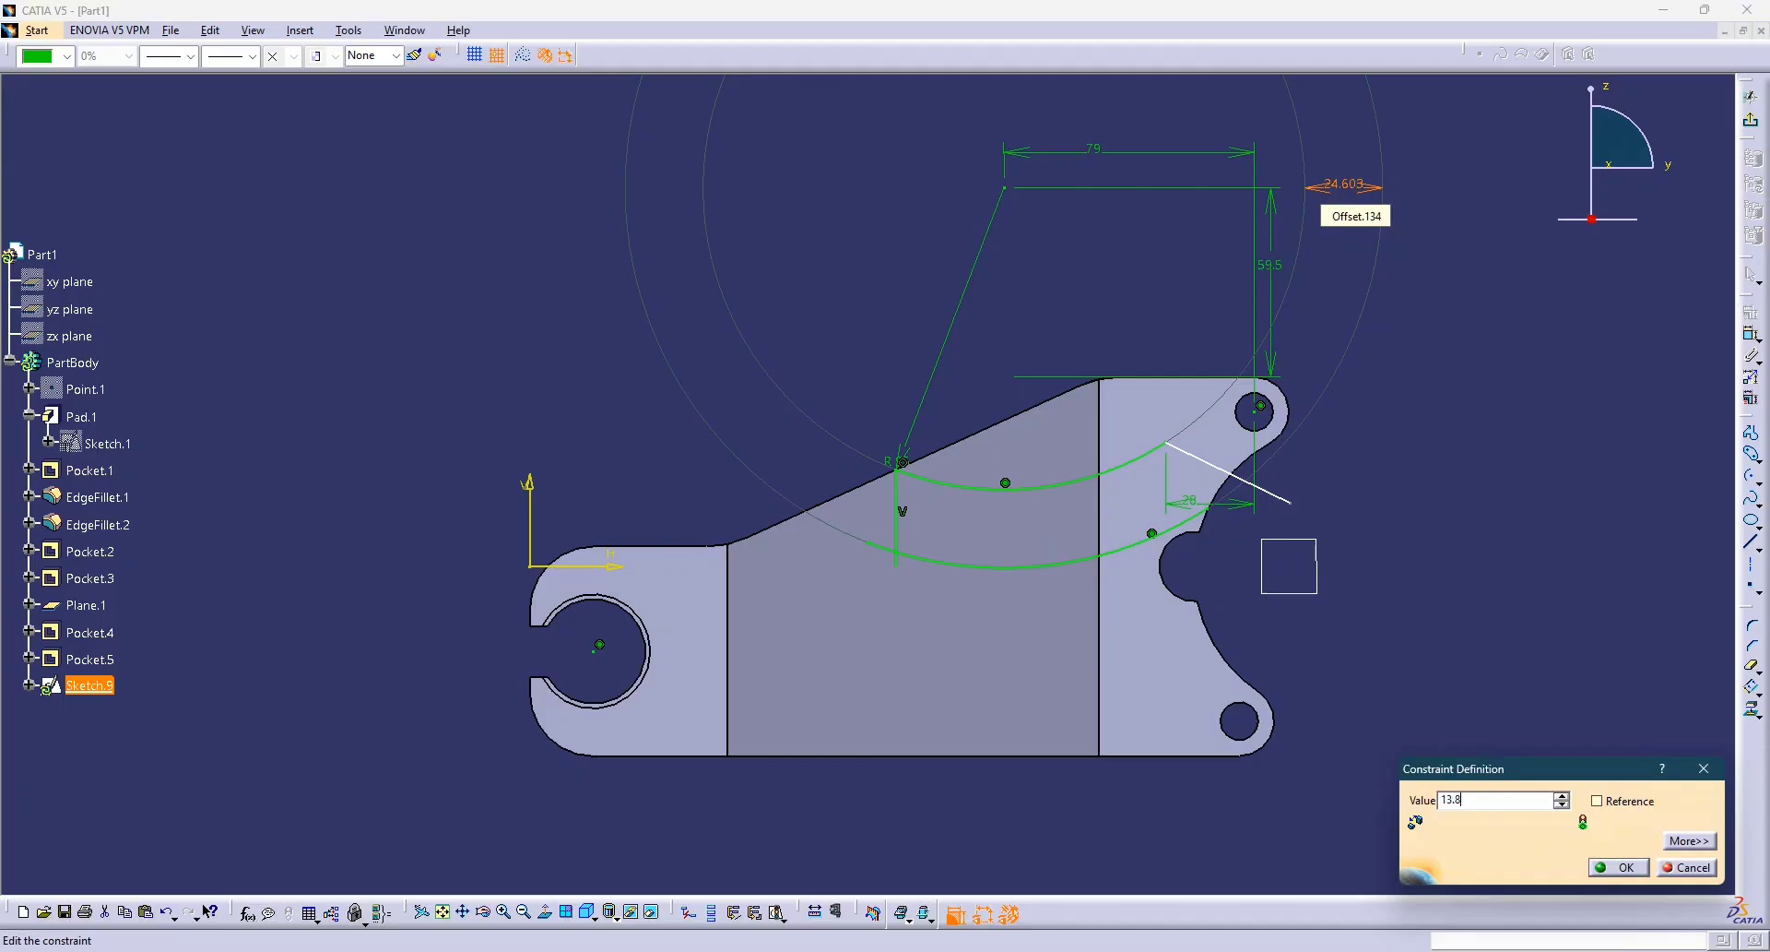
key(Return)
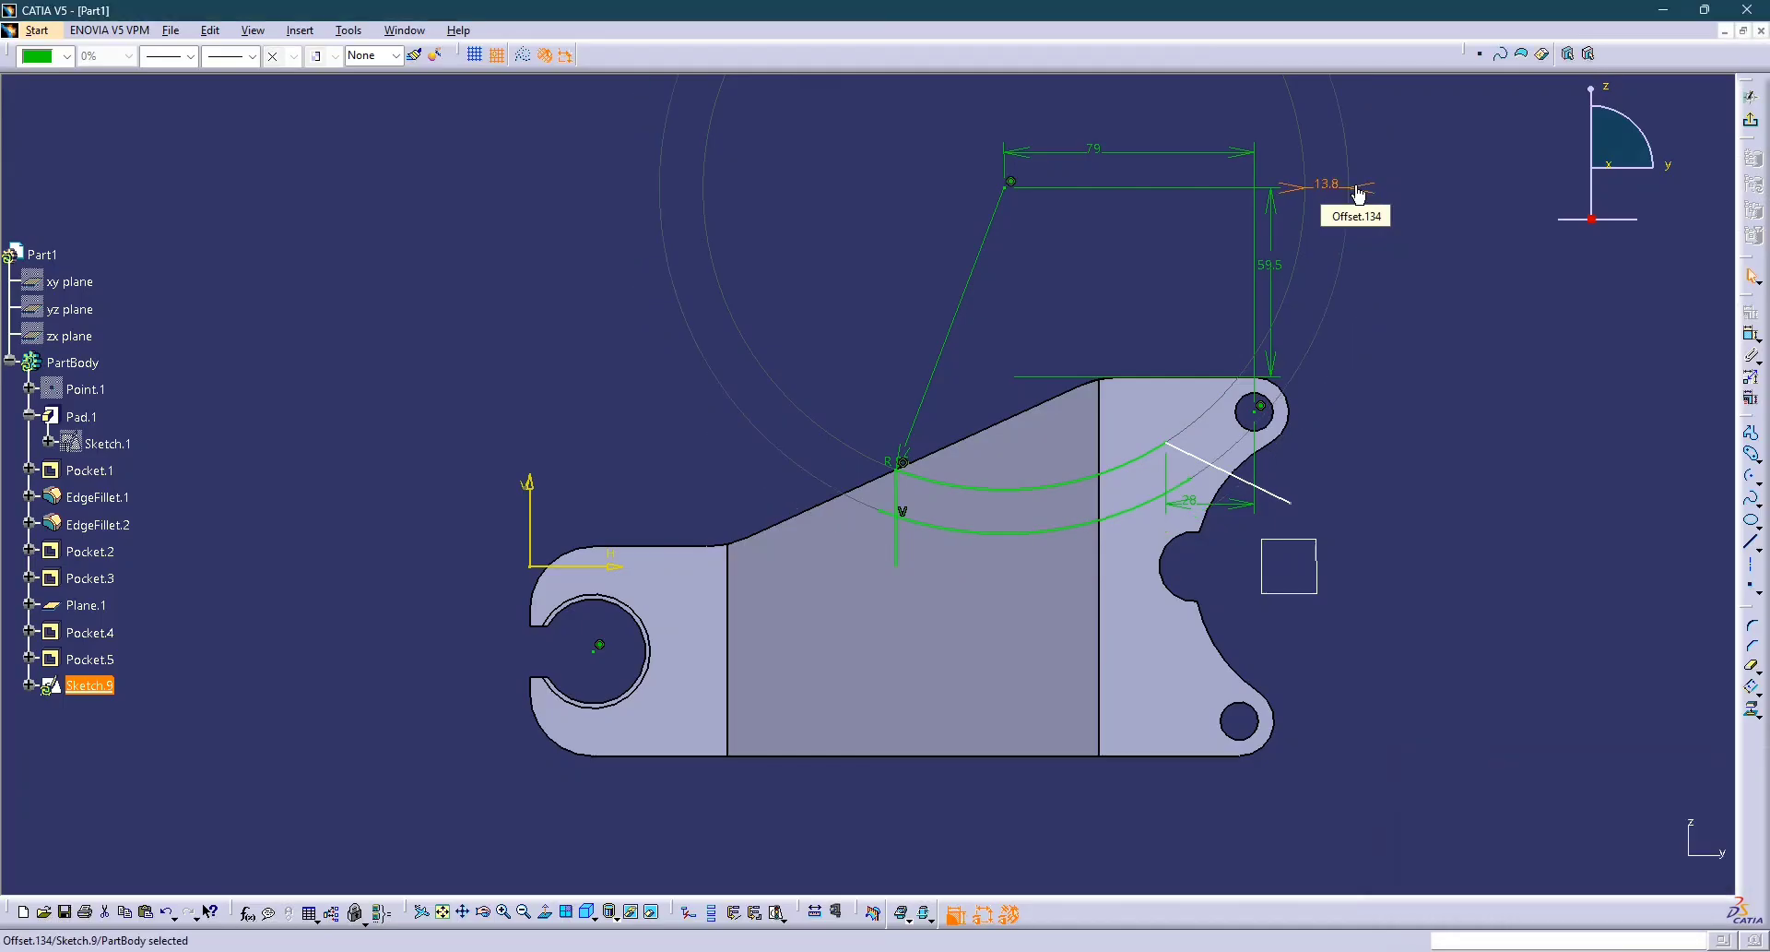
click(1639, 431)
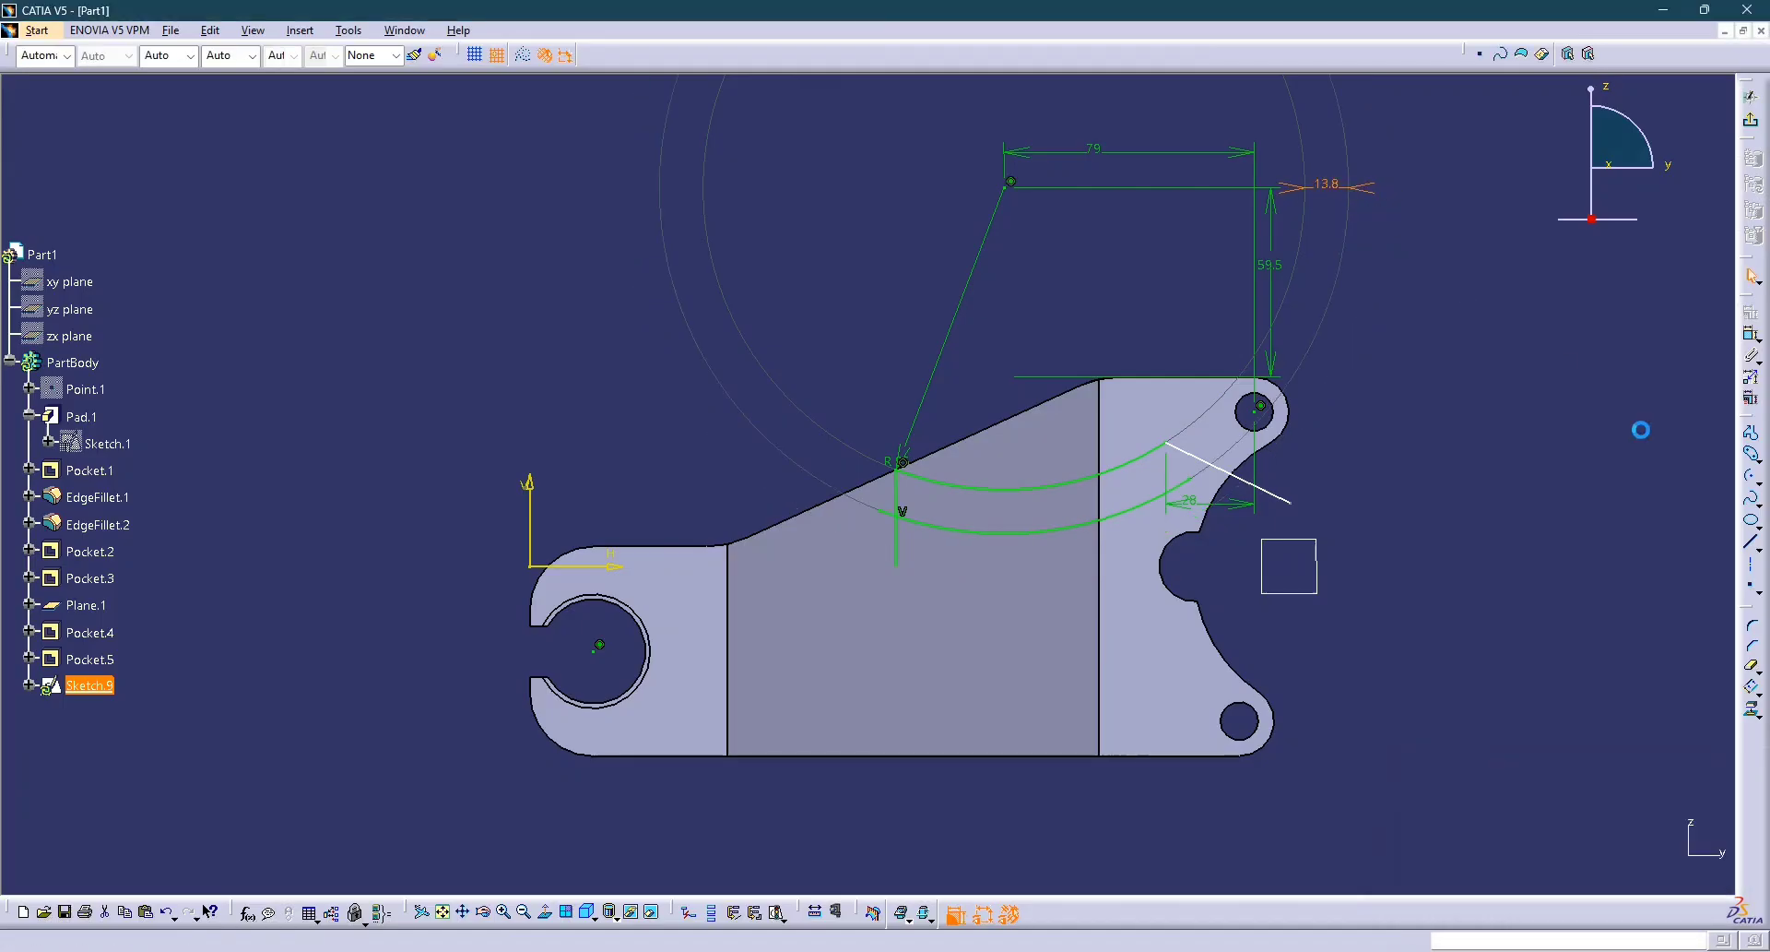
Try to trim the offset arc and the sloping end line against each other, and undo the trim.
click(1761, 677)
click(1674, 687)
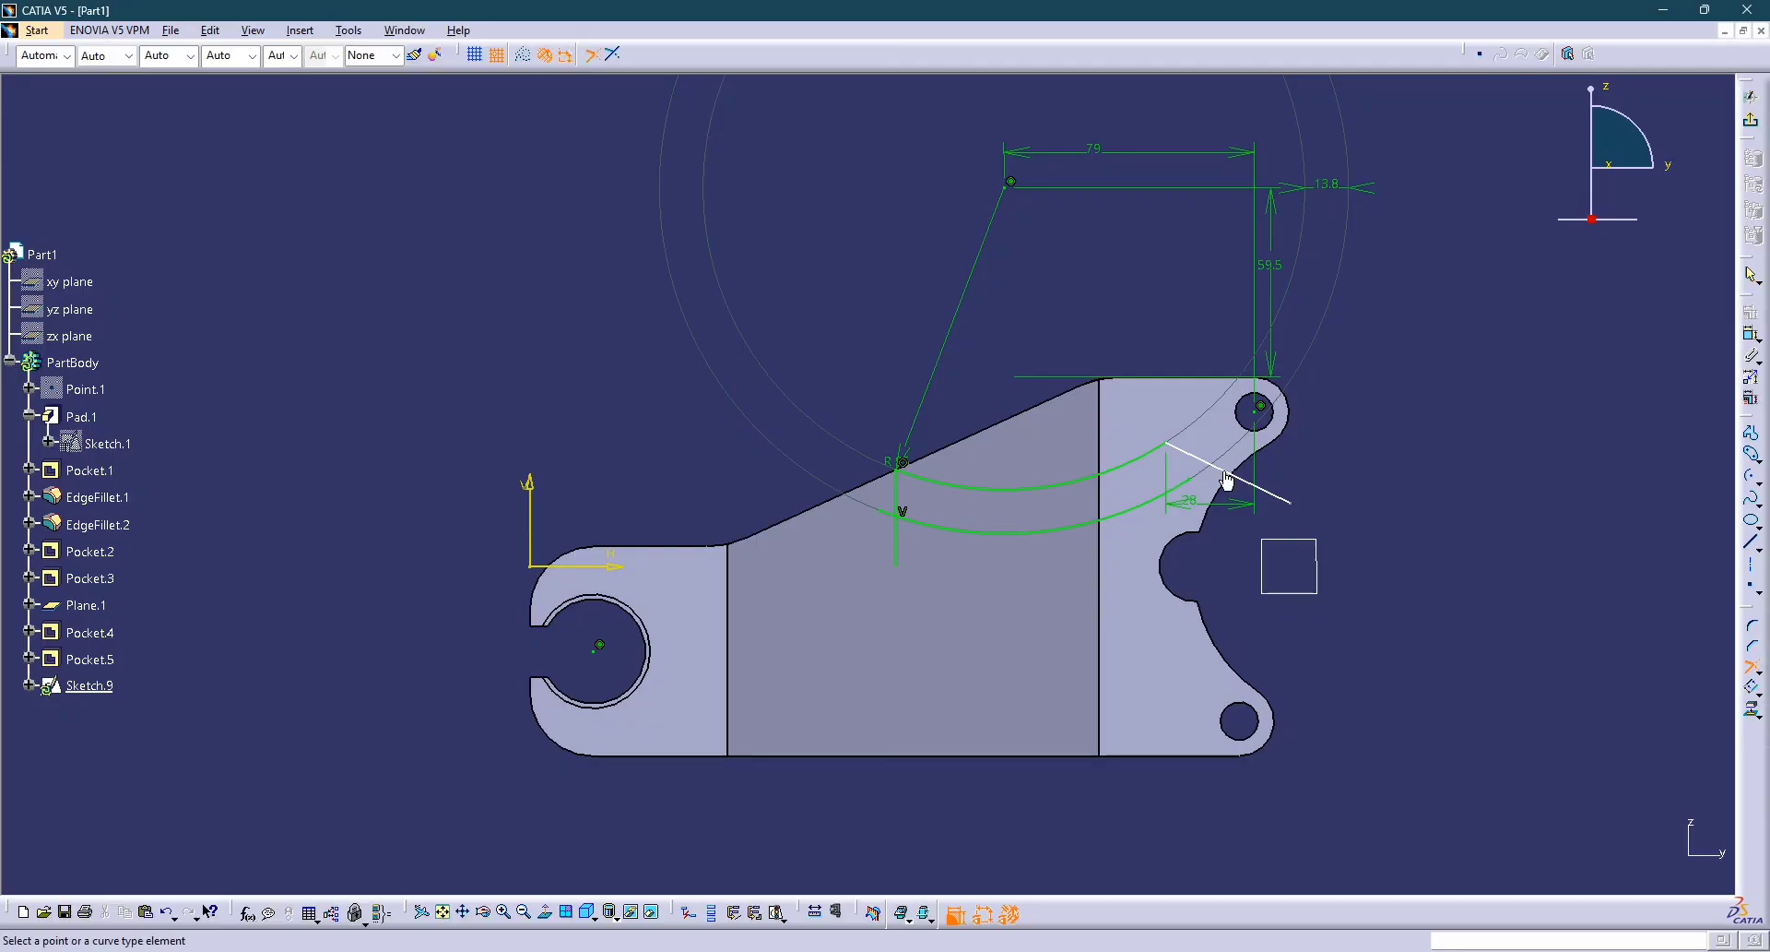
click(1169, 503)
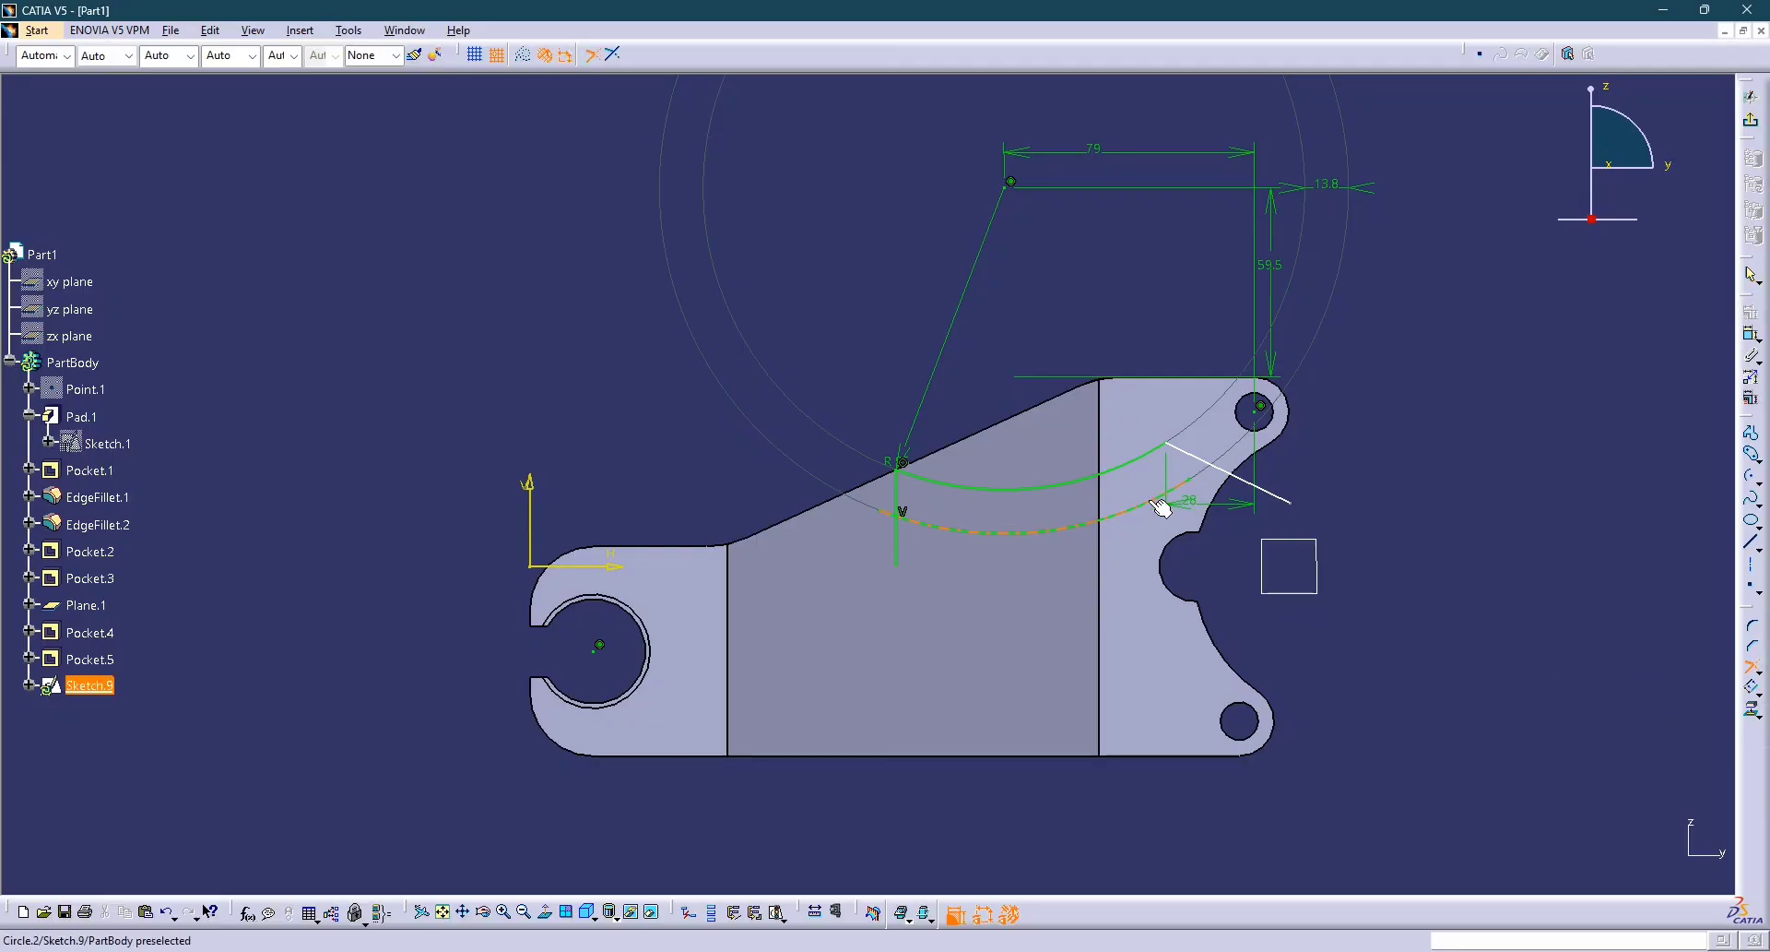
click(1230, 476)
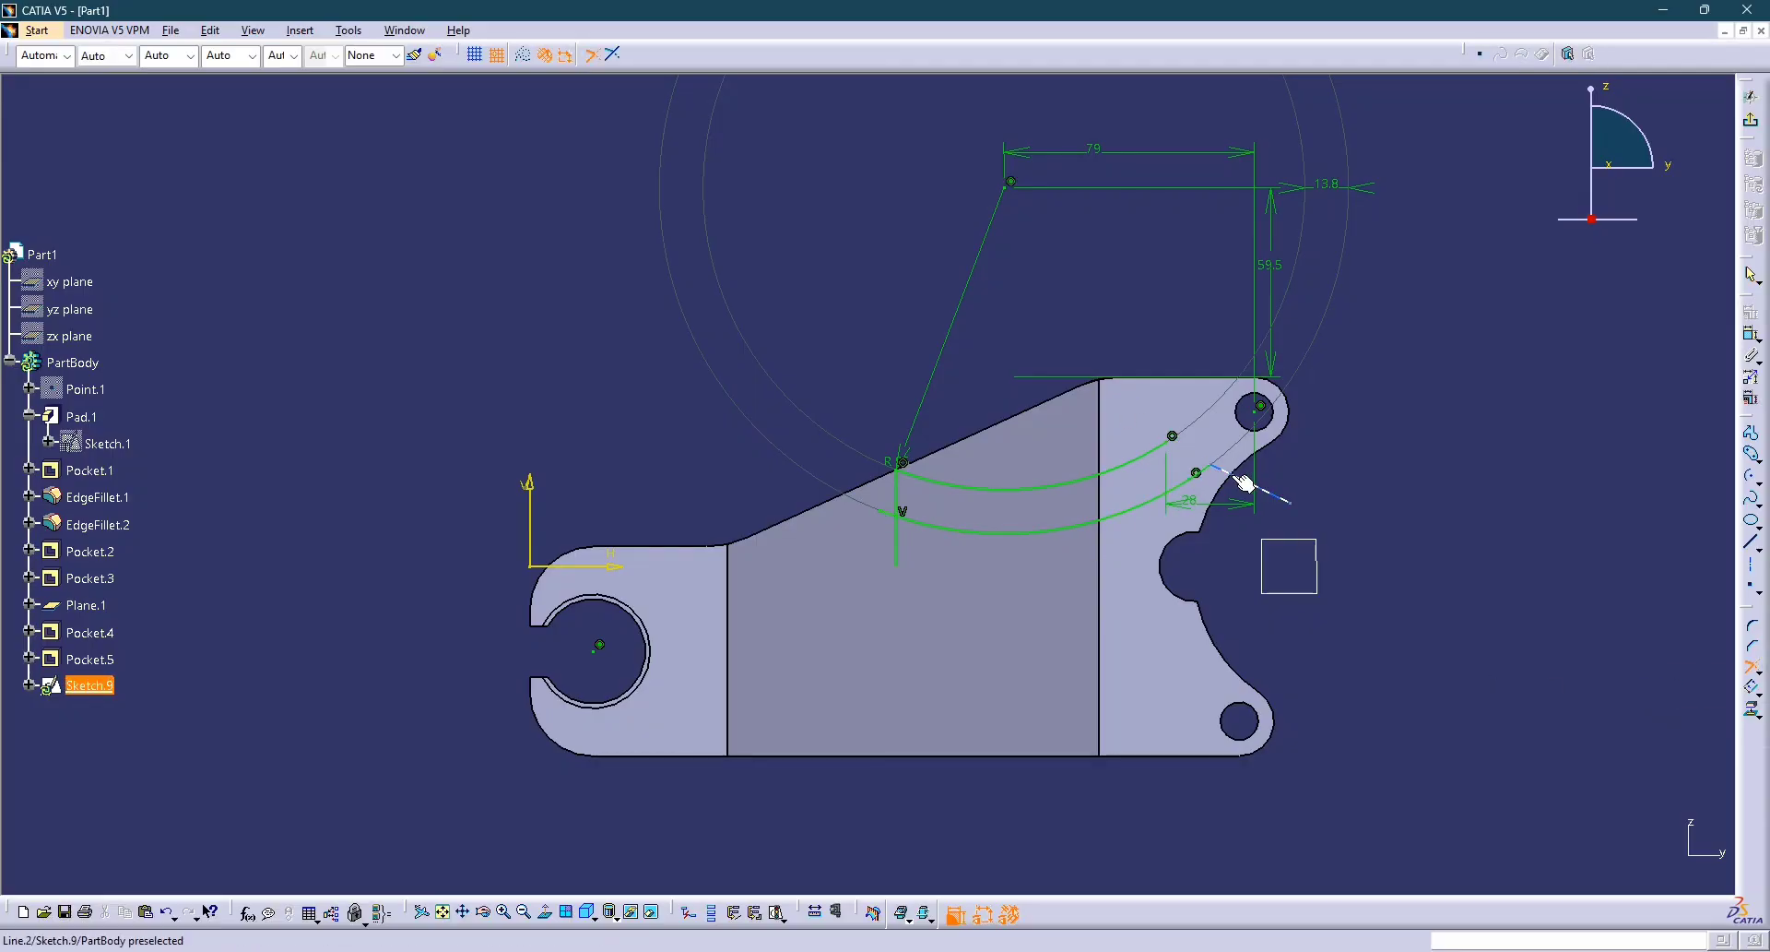
key(ctrl+z)
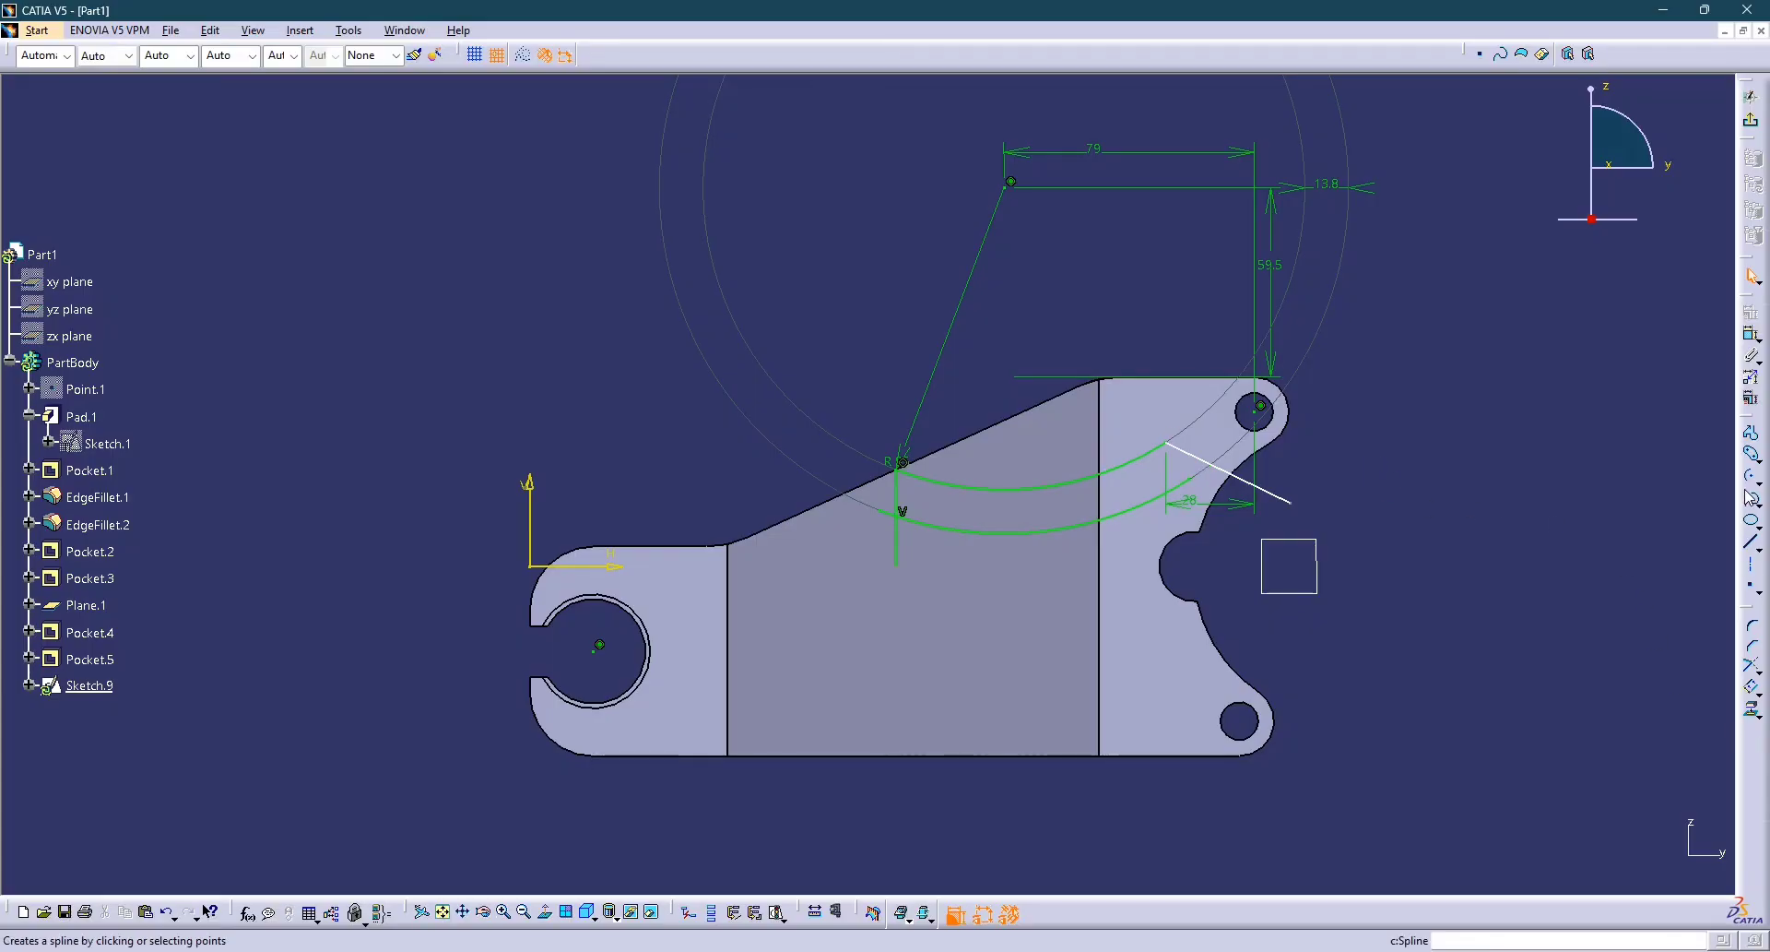
Trim the sloping right line and the vertical left line to the offset arc, closing the curved rib profile.
click(1752, 666)
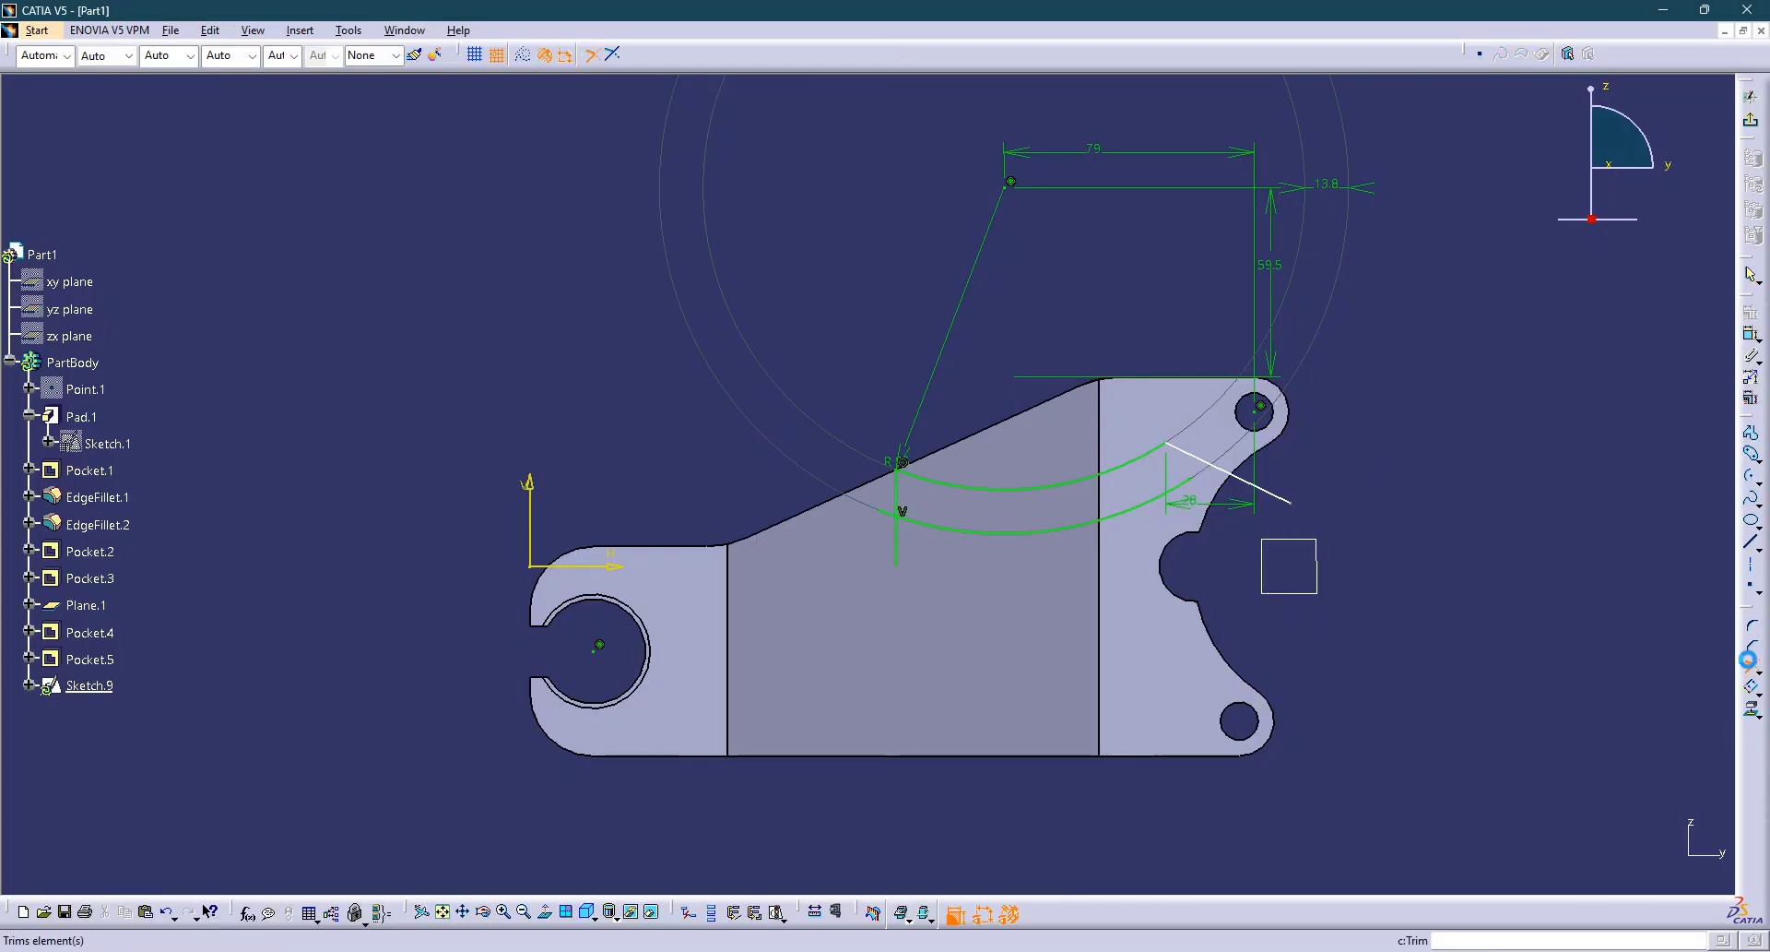
click(1201, 461)
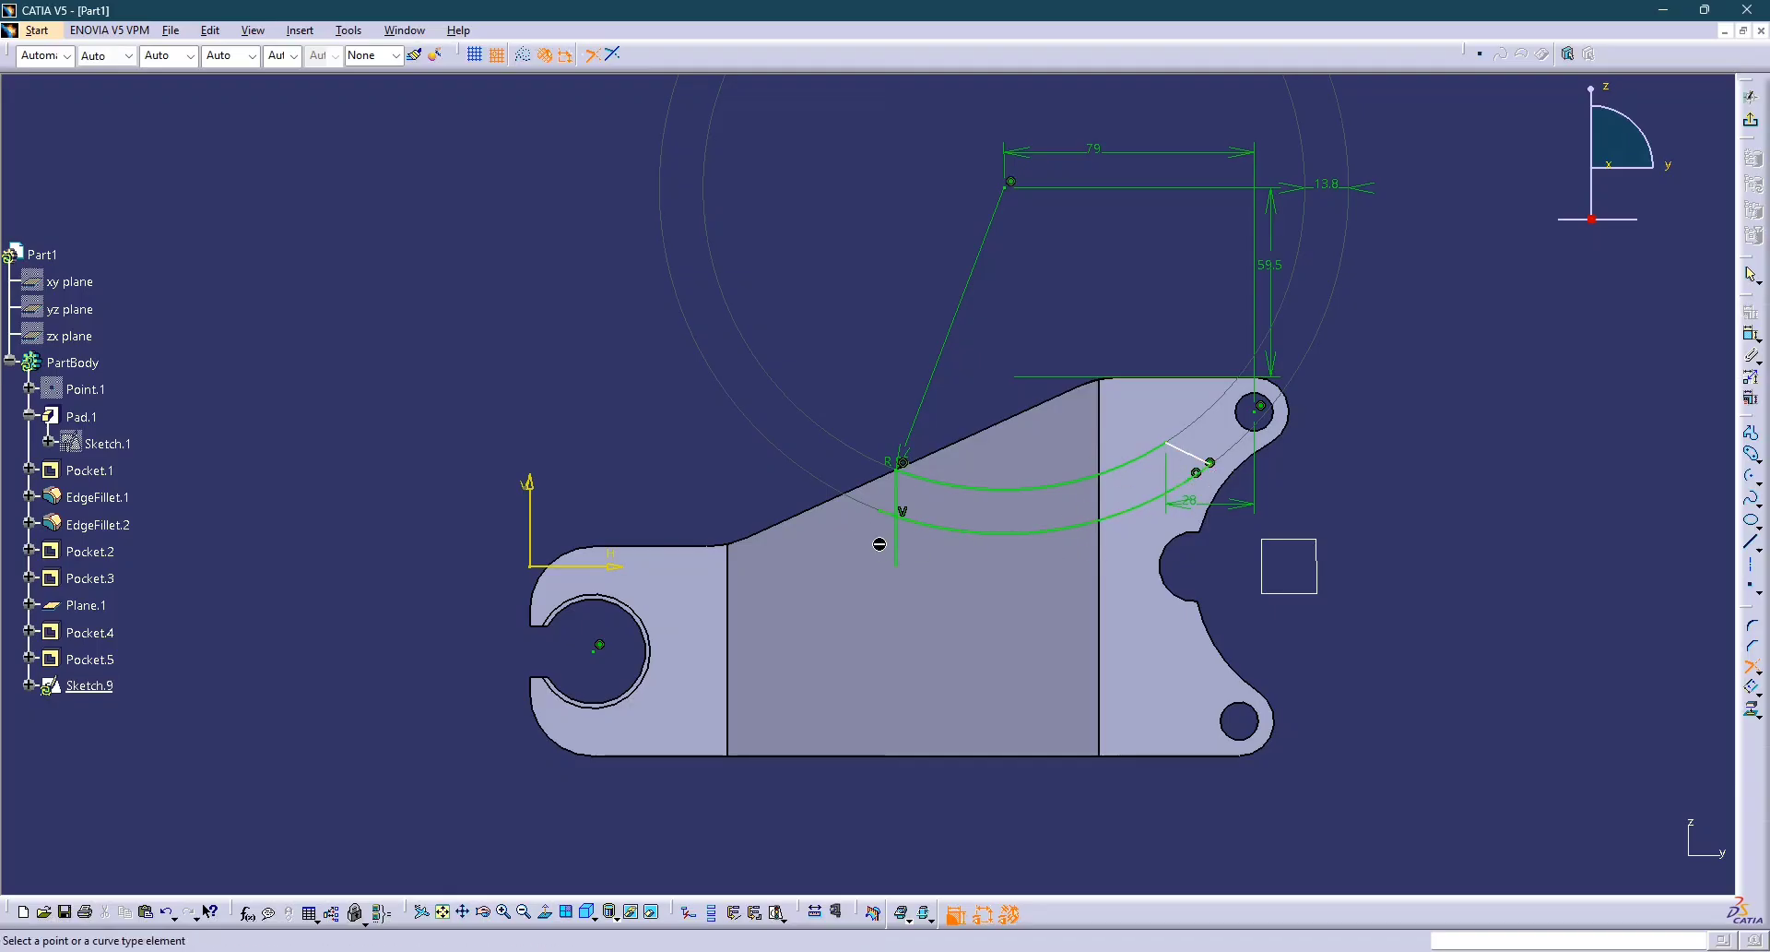
click(899, 484)
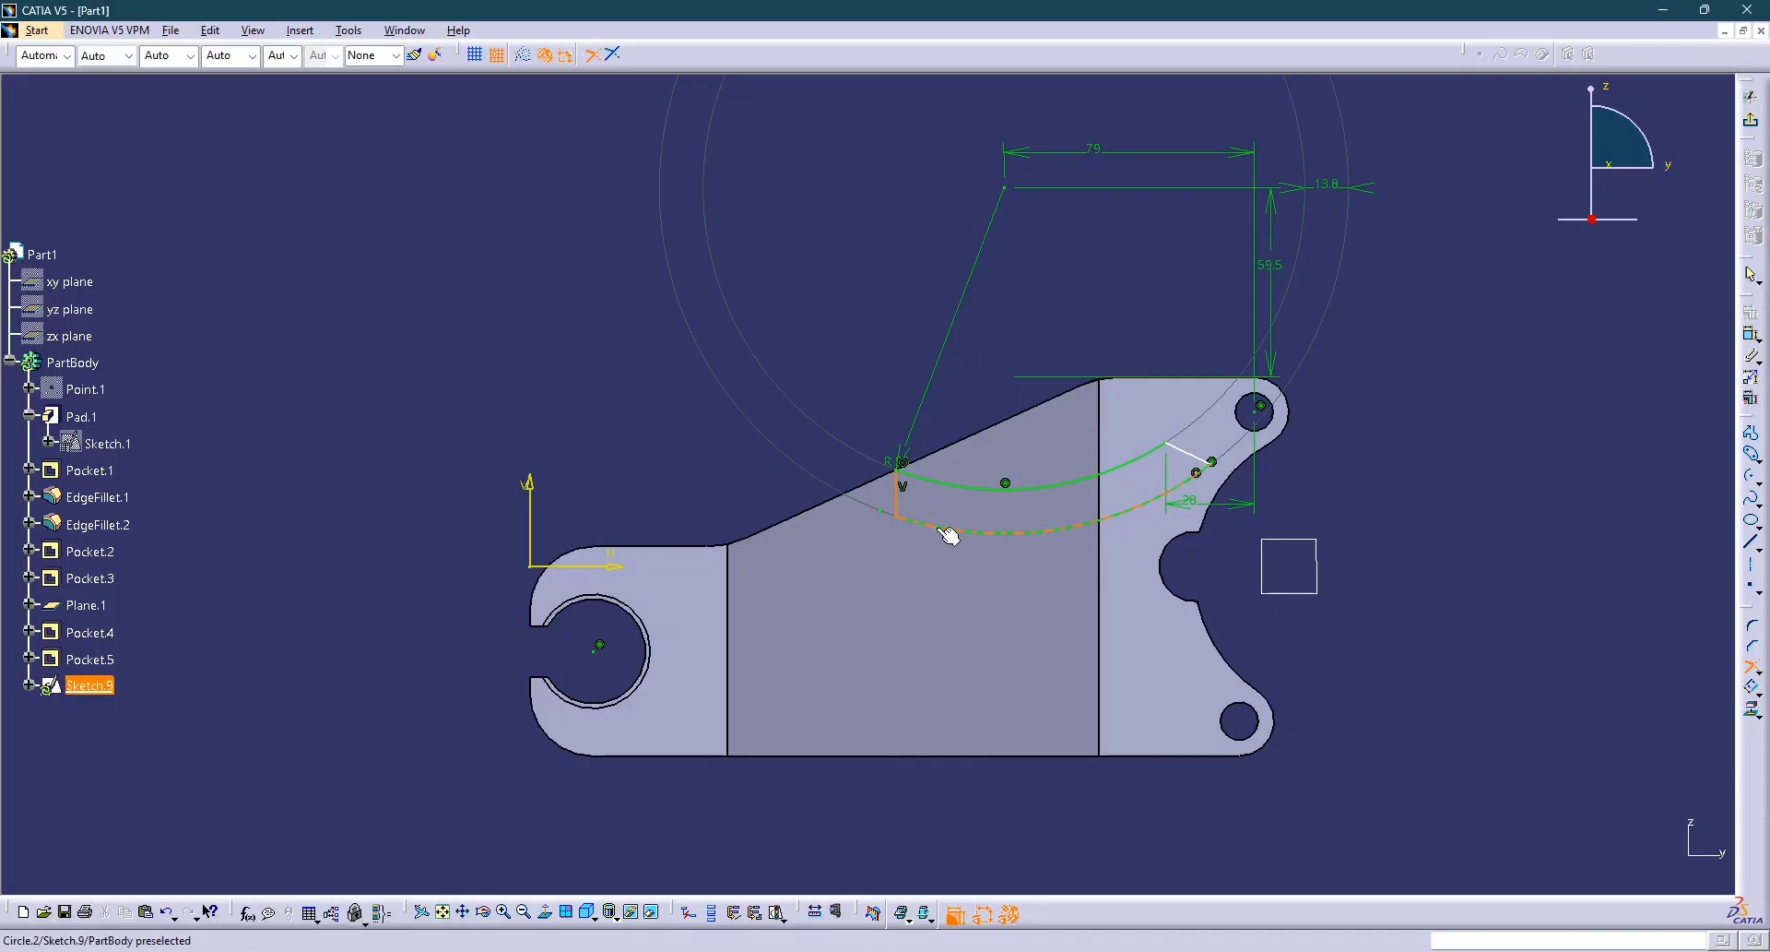
click(940, 530)
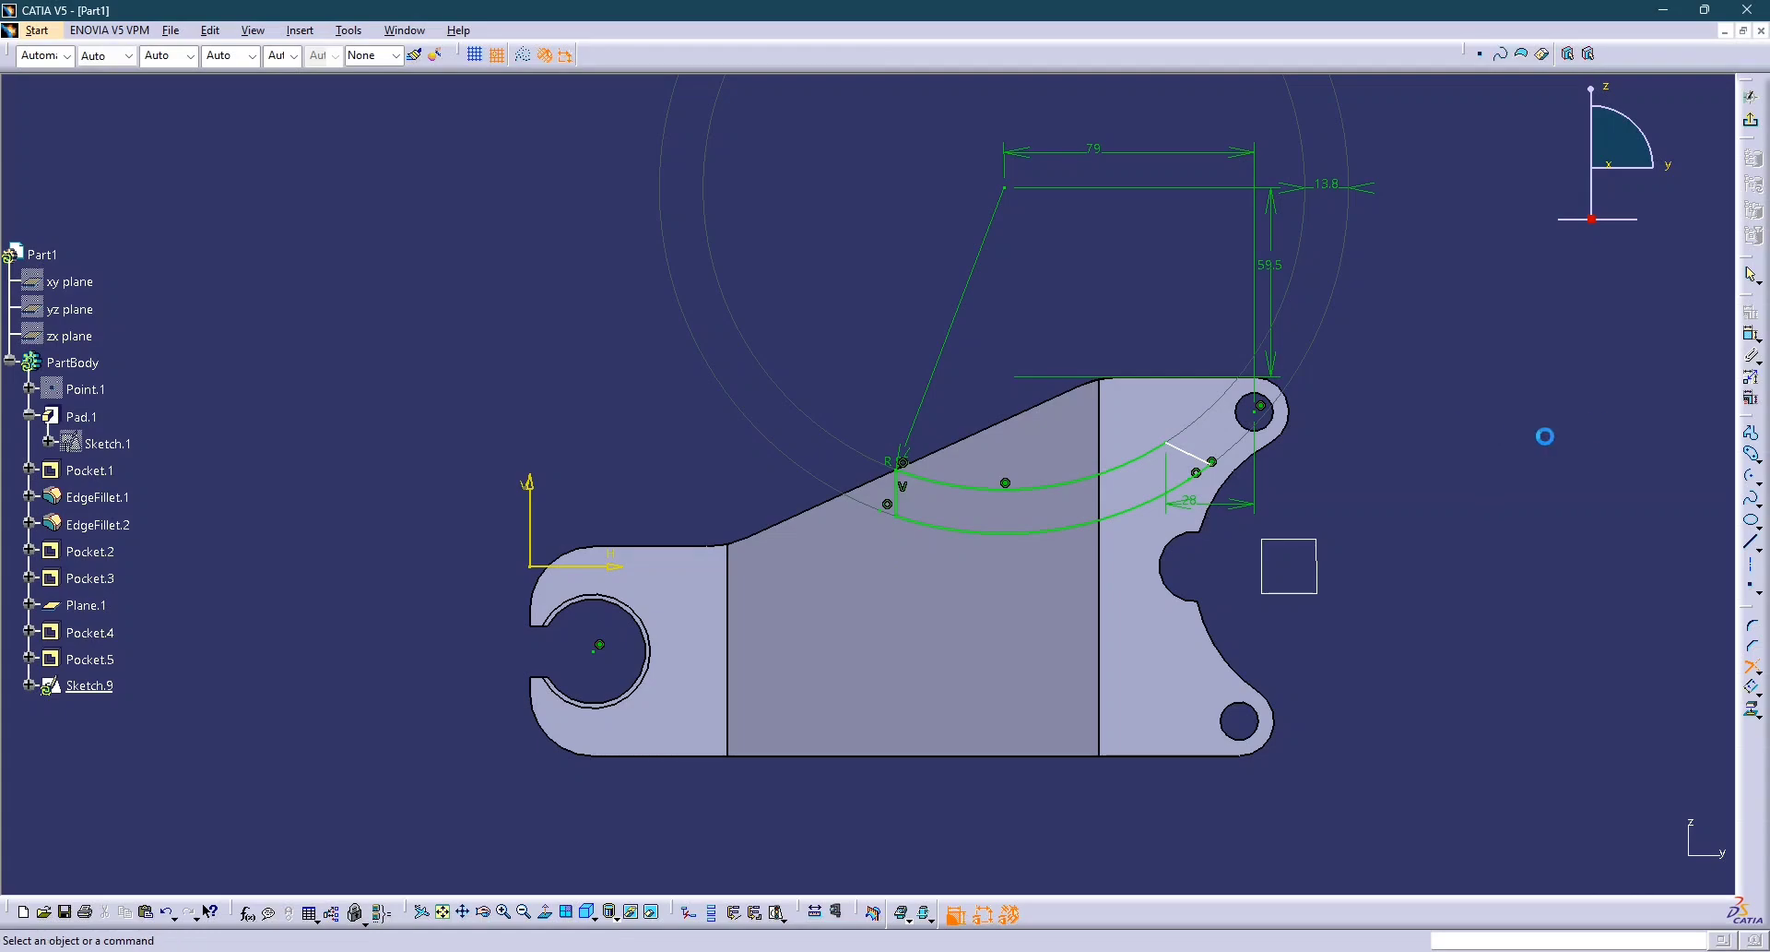
Add an angle constraint between the rib profile's sloping end line and the plate's upper edge.
click(1749, 332)
click(1196, 456)
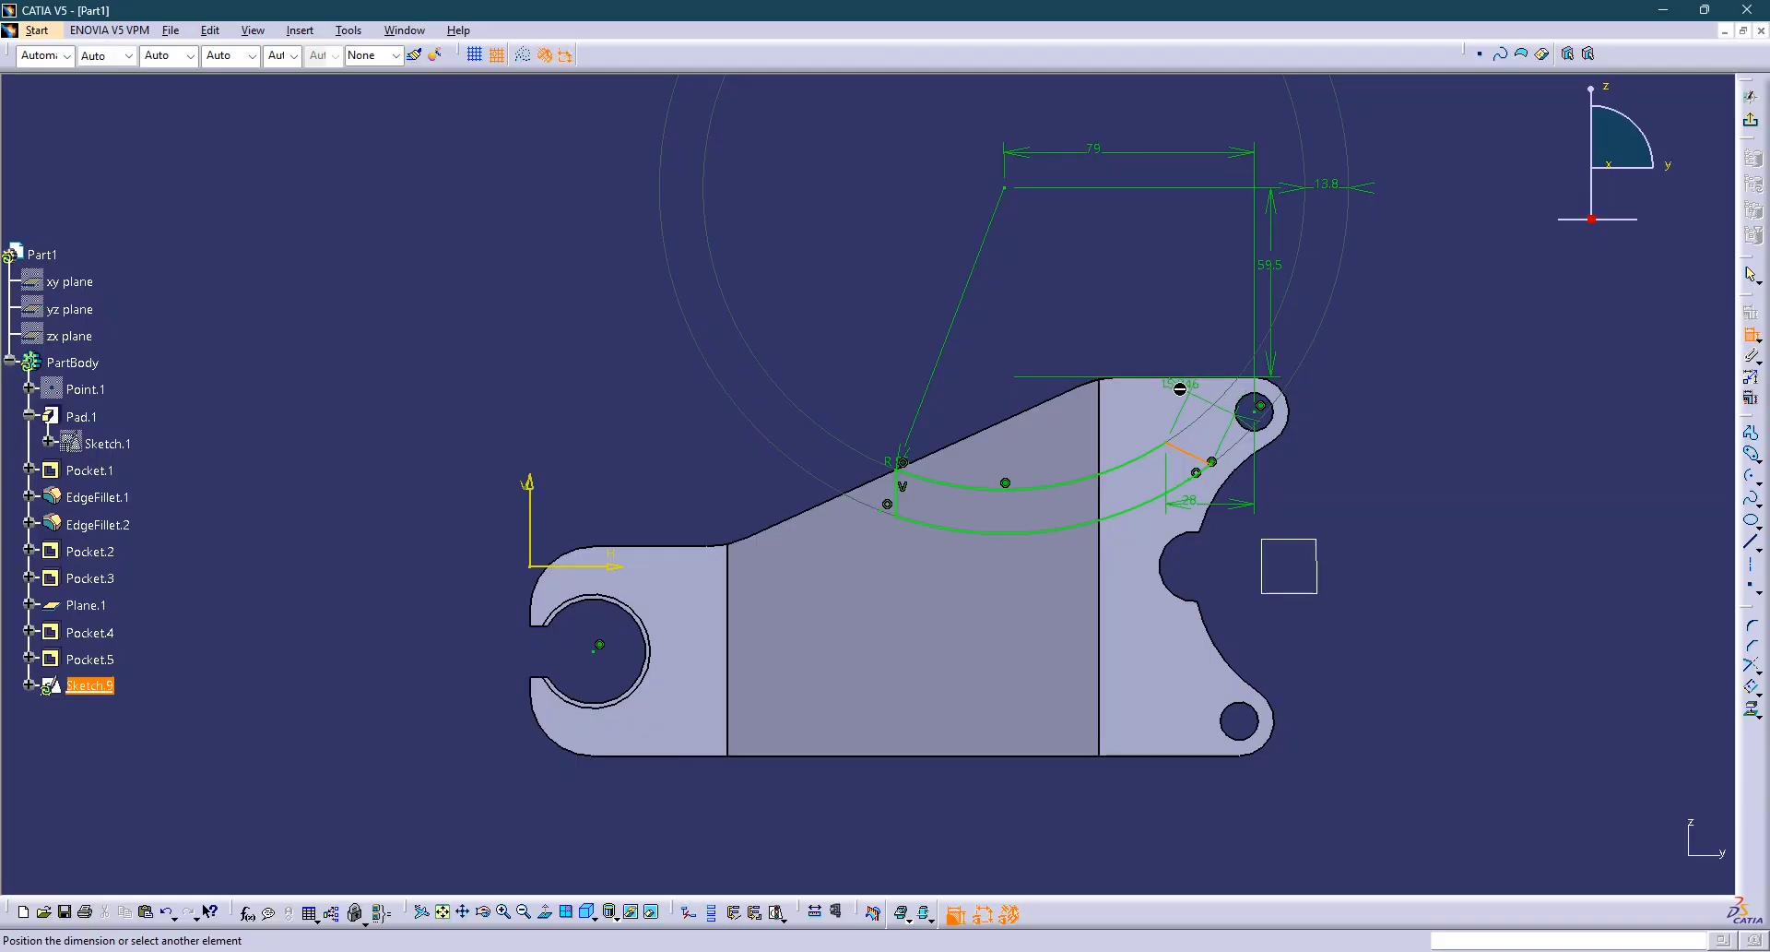
middle_drag(1179, 397, 1166, 323)
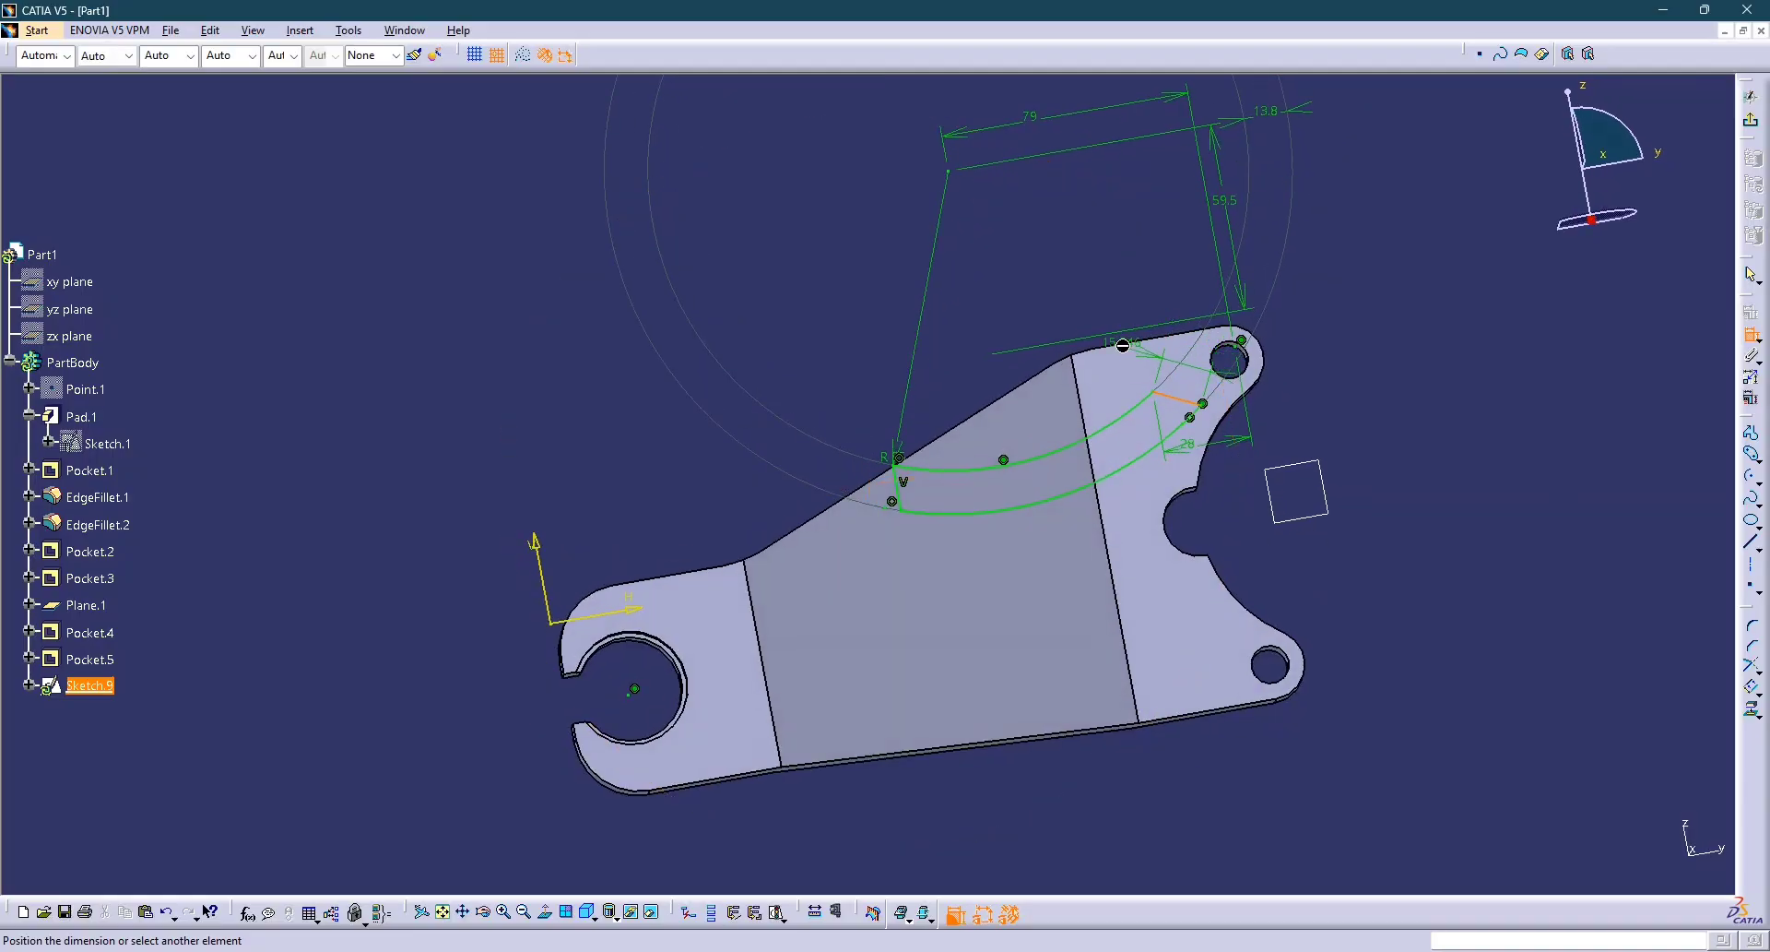
click(1136, 346)
click(1352, 388)
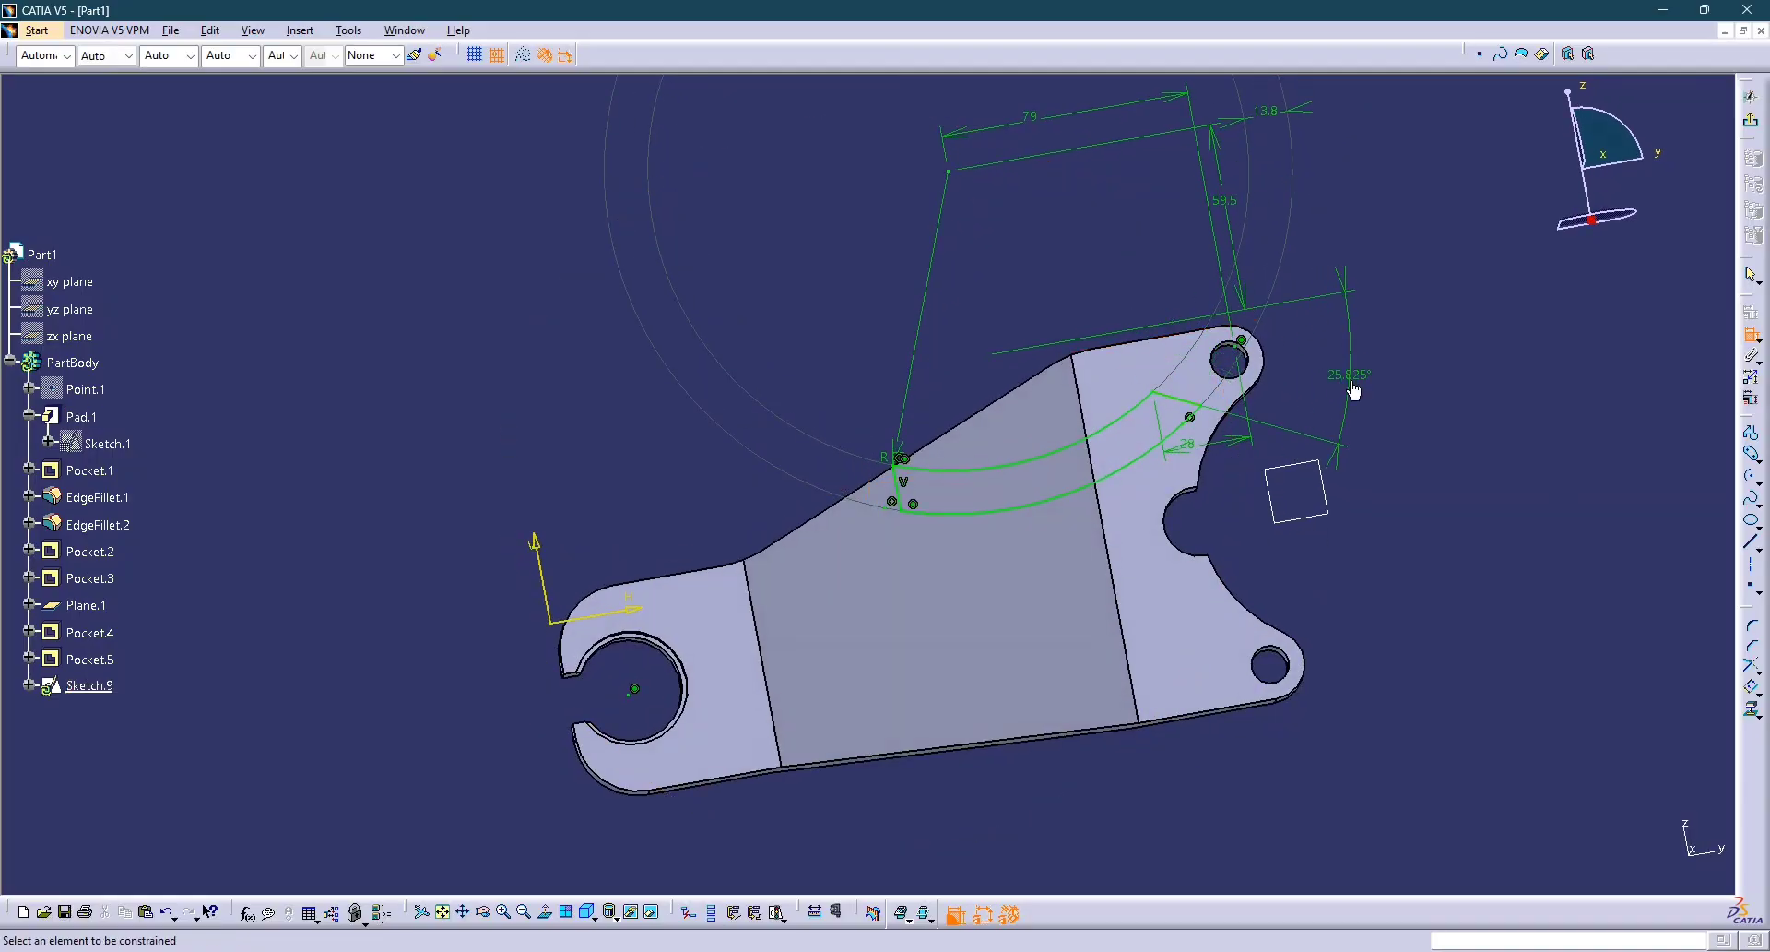
Check the end-line angle in the reference drawing and set the angle constraint to 54.24°.
key(alt+Tab)
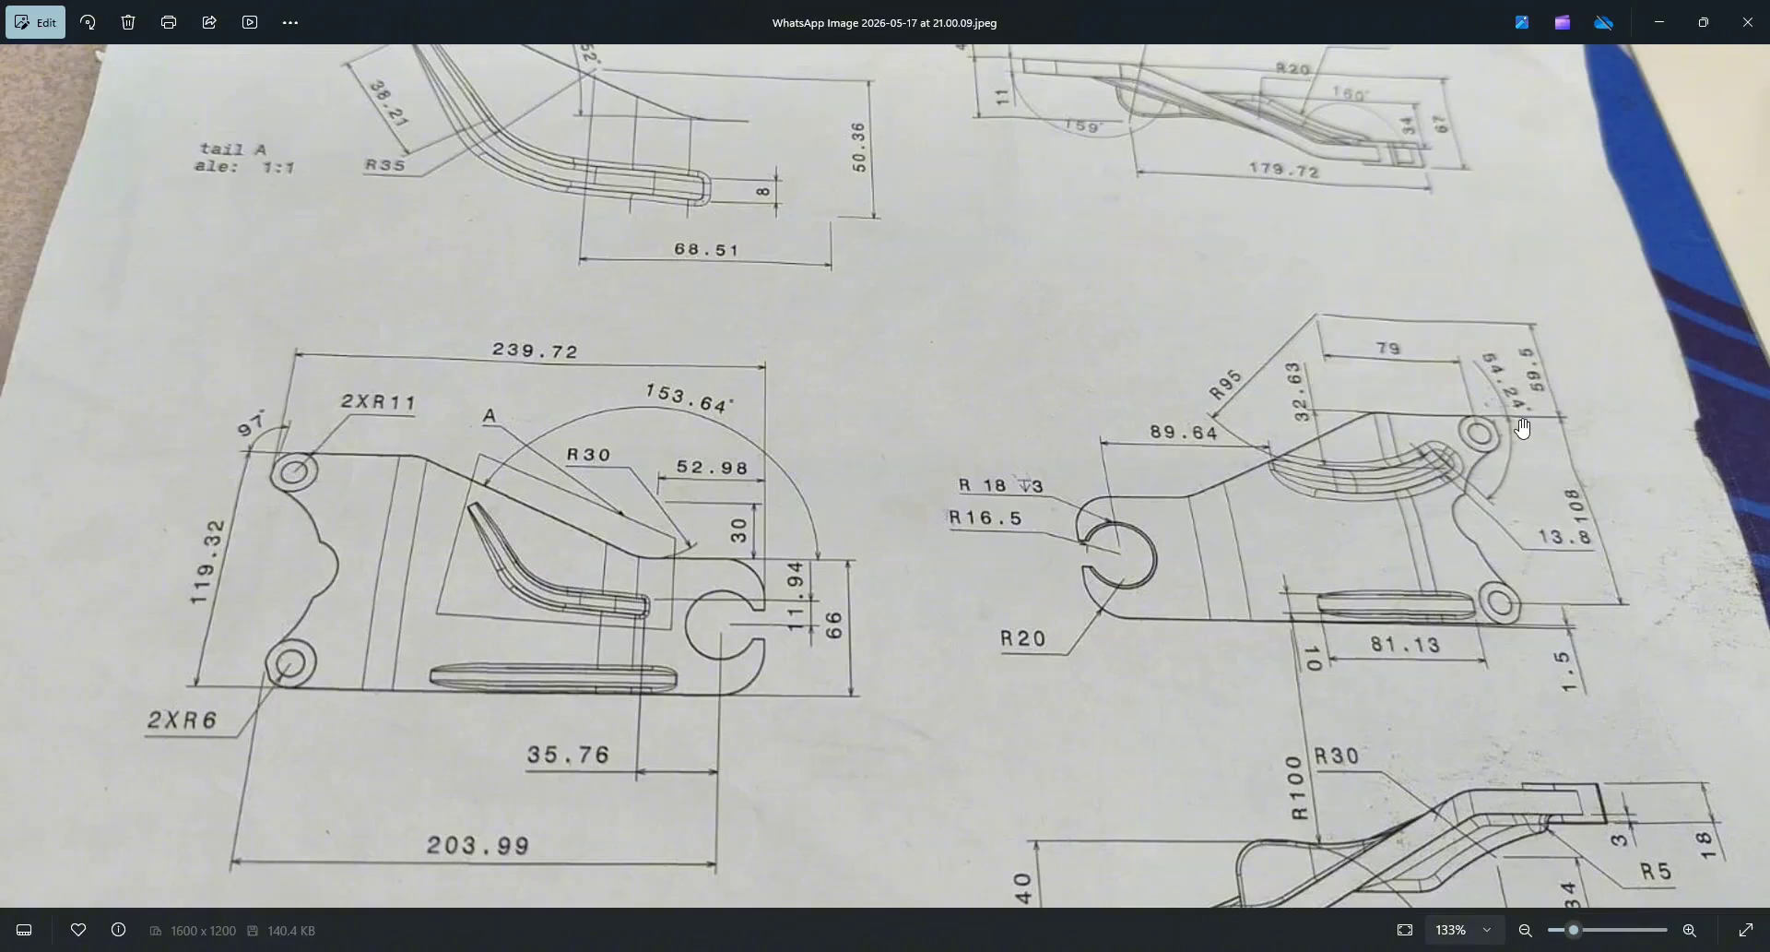
key(alt+Tab)
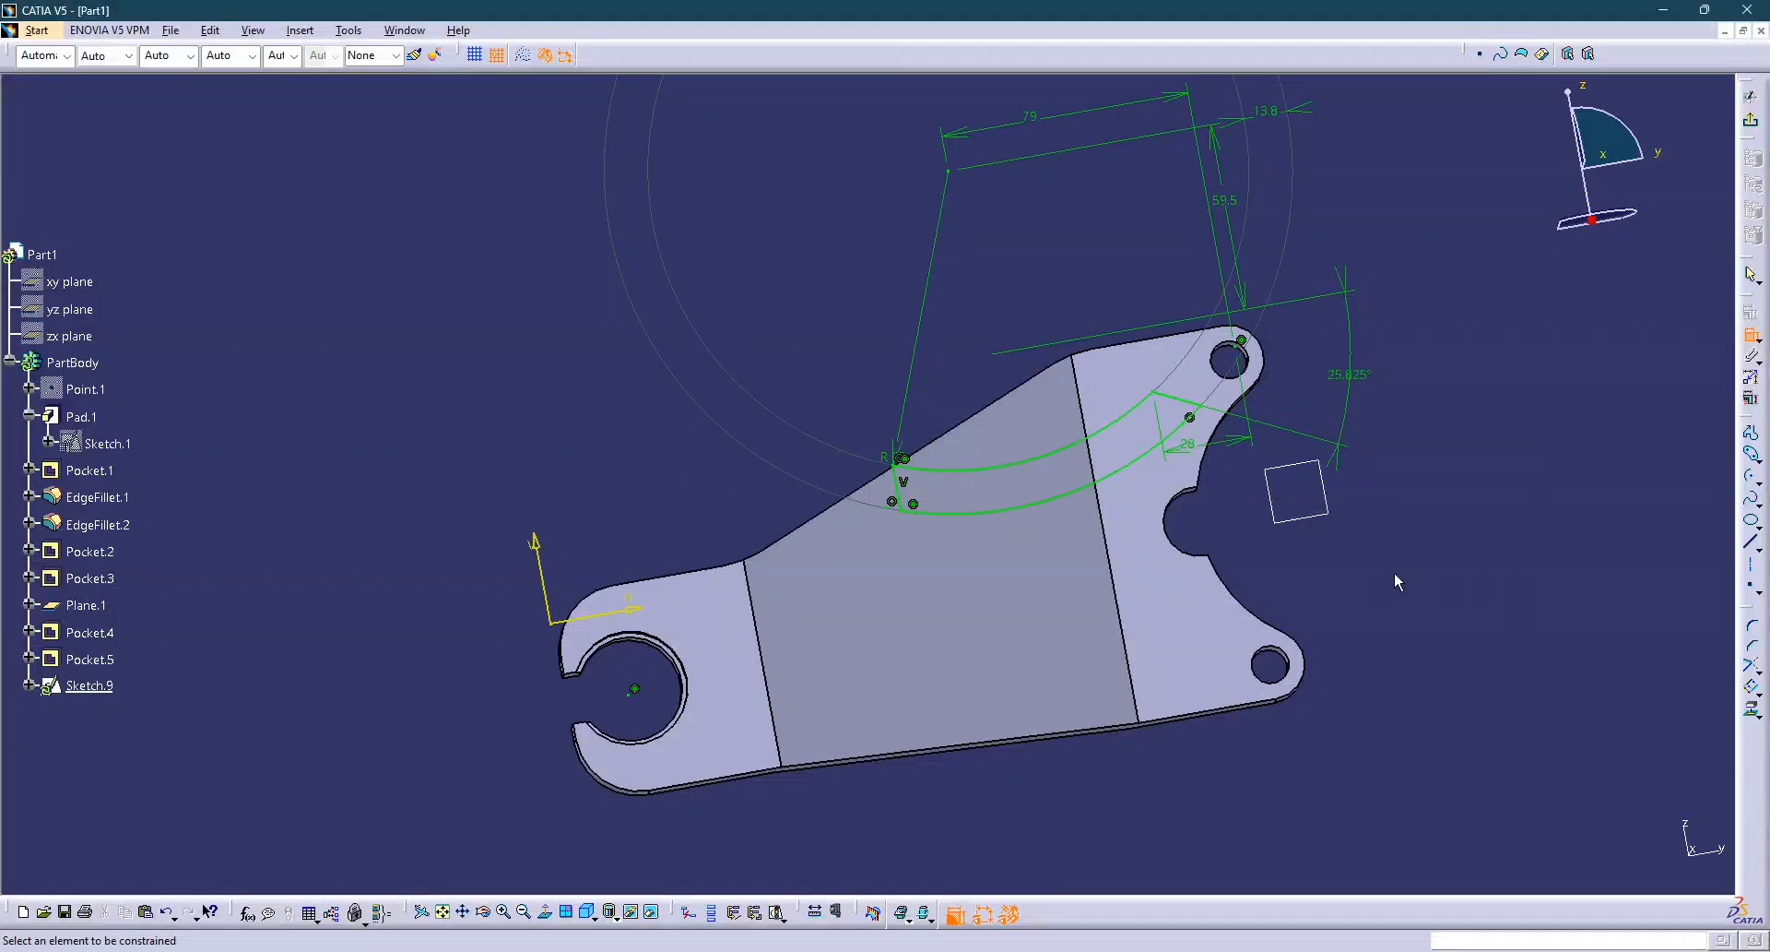
click(545, 912)
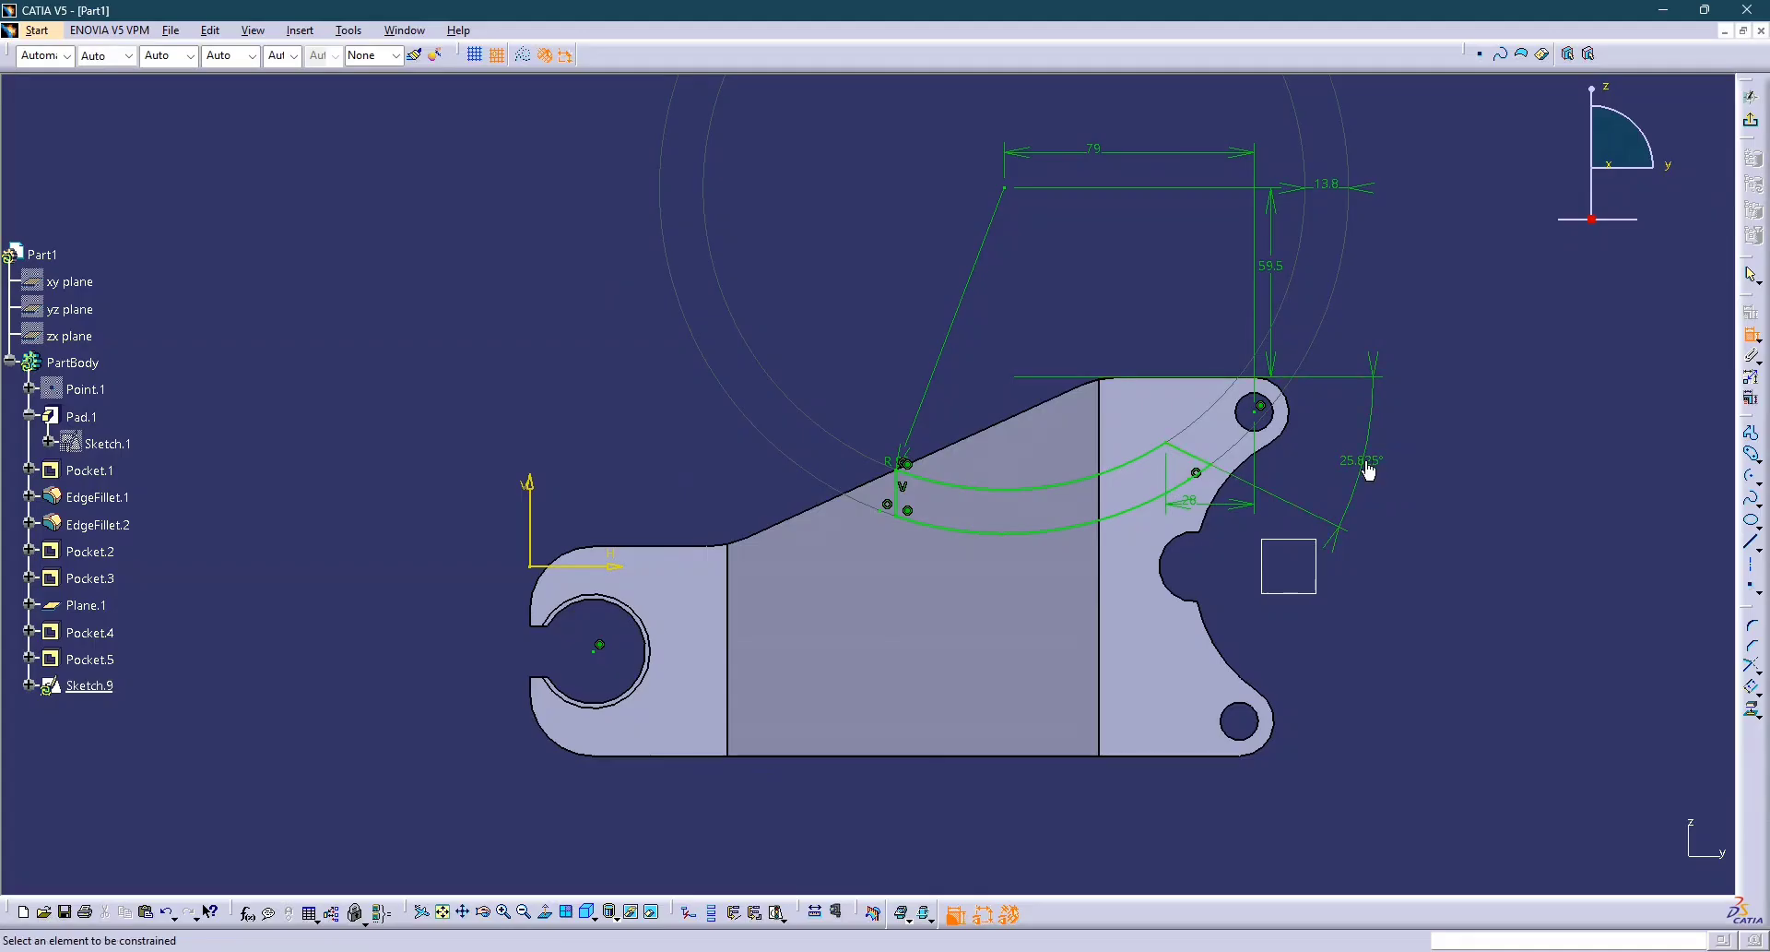
double_click(1363, 461)
text(54.24)
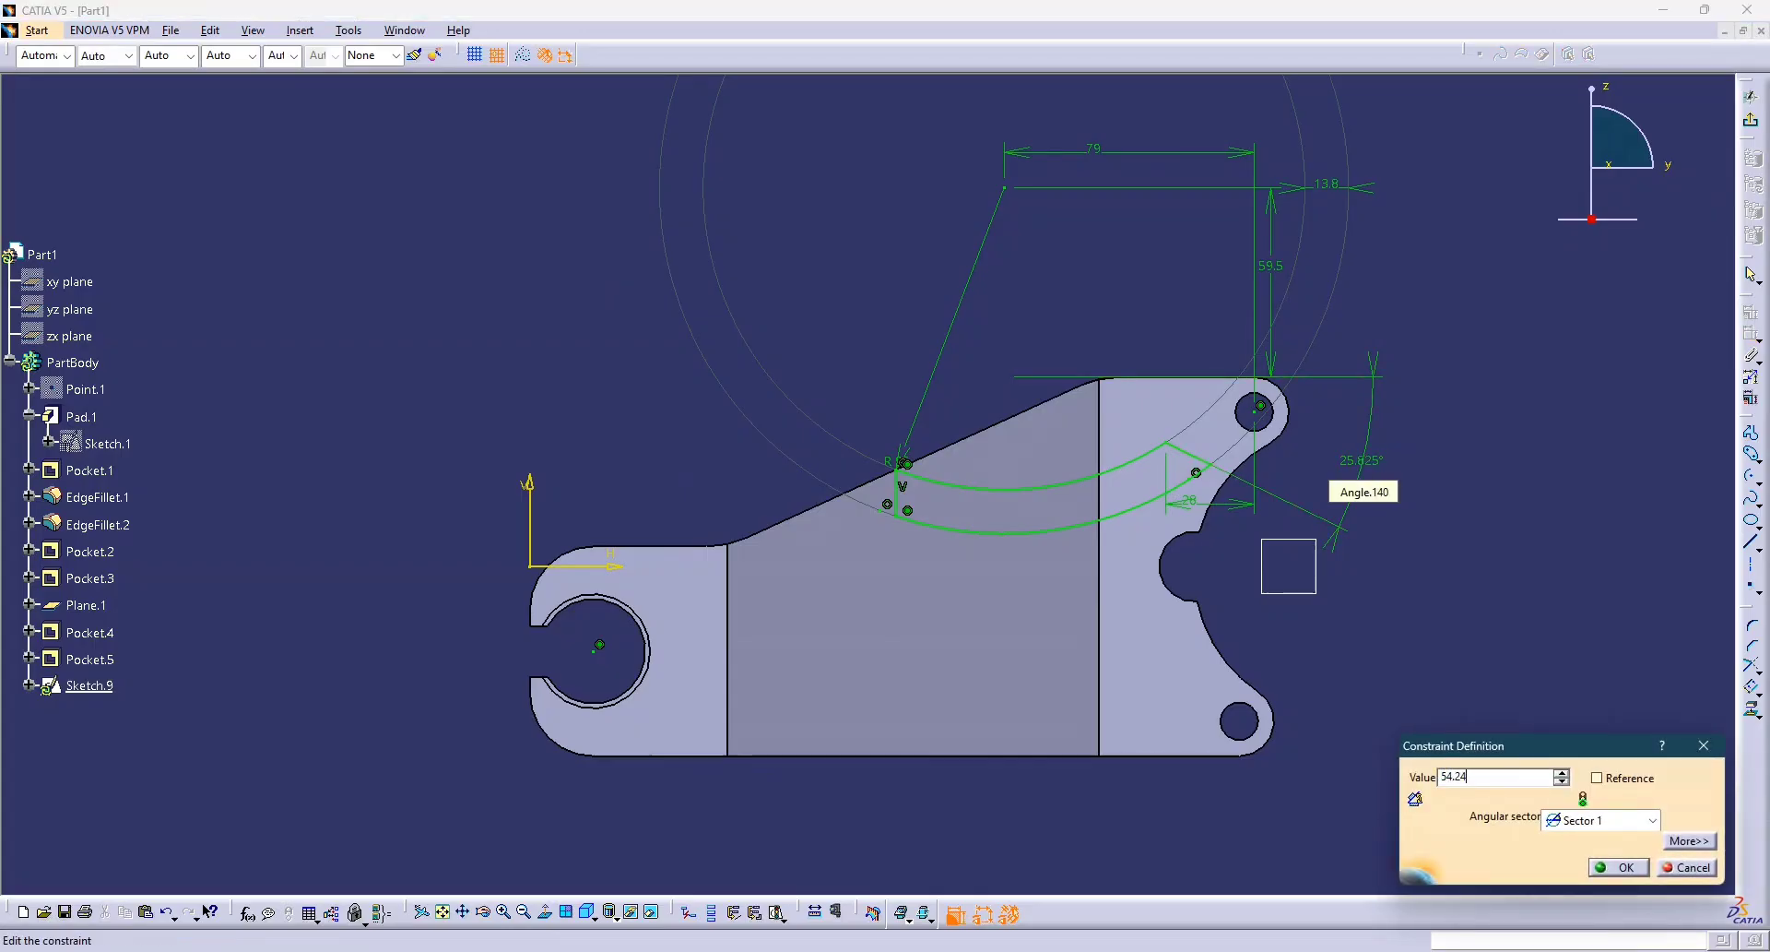
key(Return)
Compare the curved rib profile with the reference drawing and examine the dimensions of the straight rib along the lower edge.
key(alt+Tab)
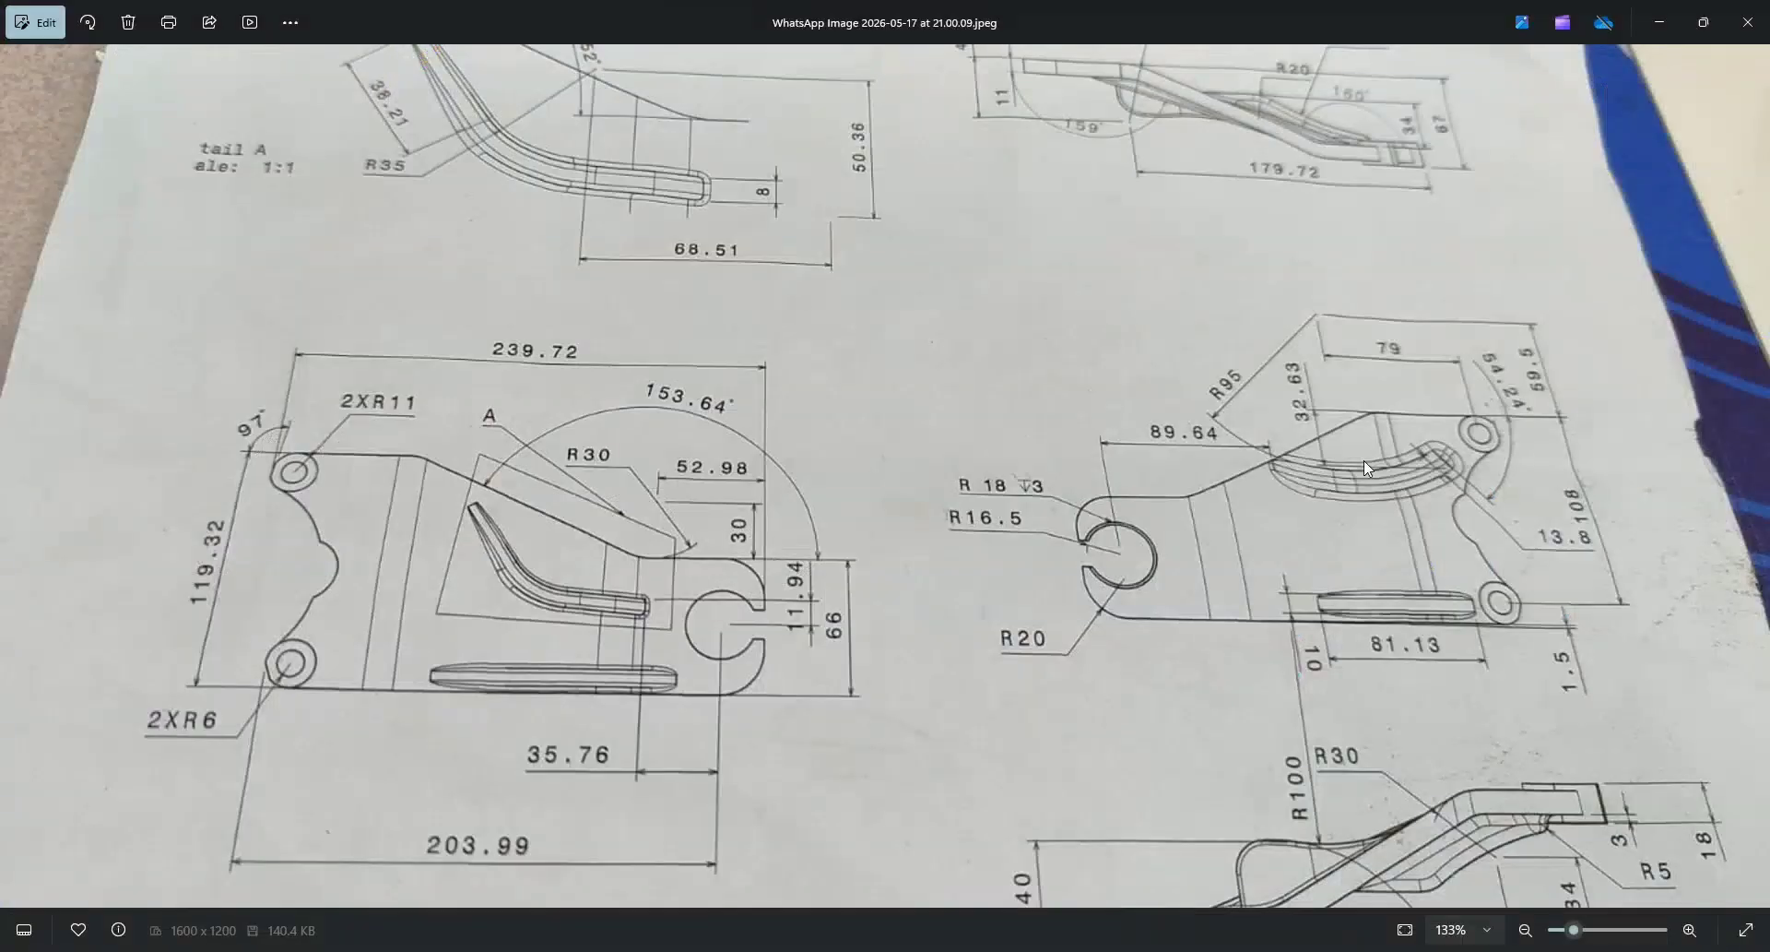
key(alt+Tab)
key(alt+Tab)
key(alt+Tab)
middle_drag(1383, 555, 1330, 588)
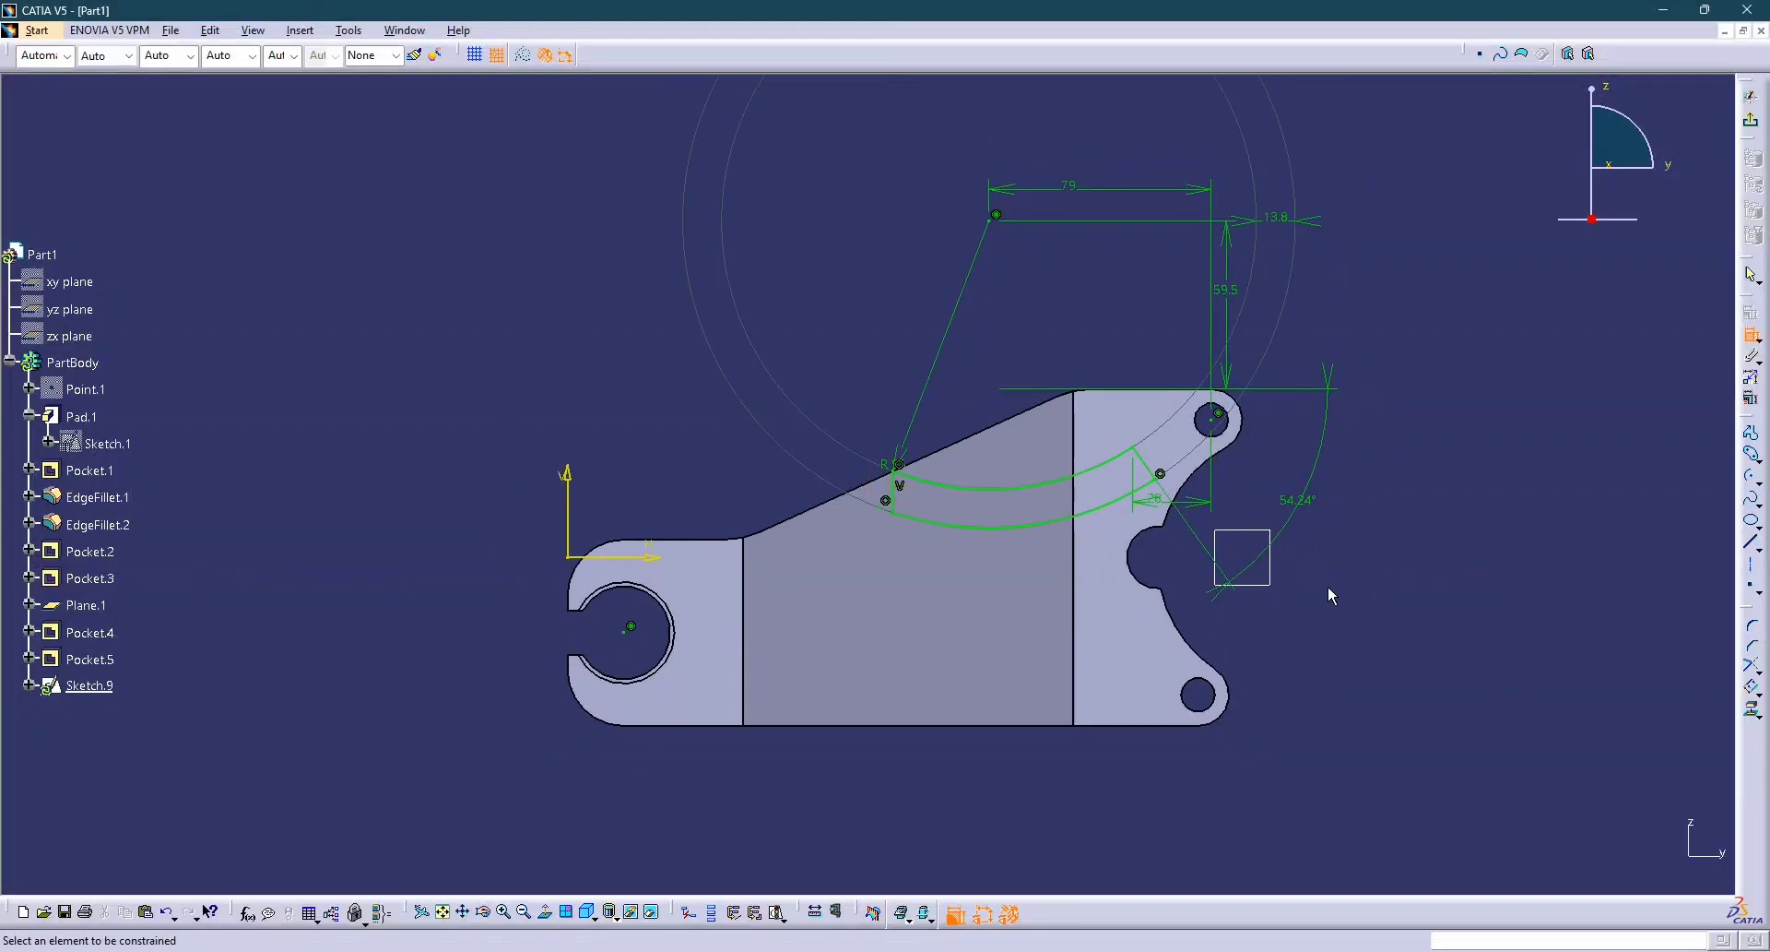
mouse_move(1134, 583)
middle_down()
mouse_move(1097, 543)
mouse_move(1102, 451)
mouse_move(1095, 570)
middle_up()
key(alt+Tab)
scroll(1411, 661, down, 1)
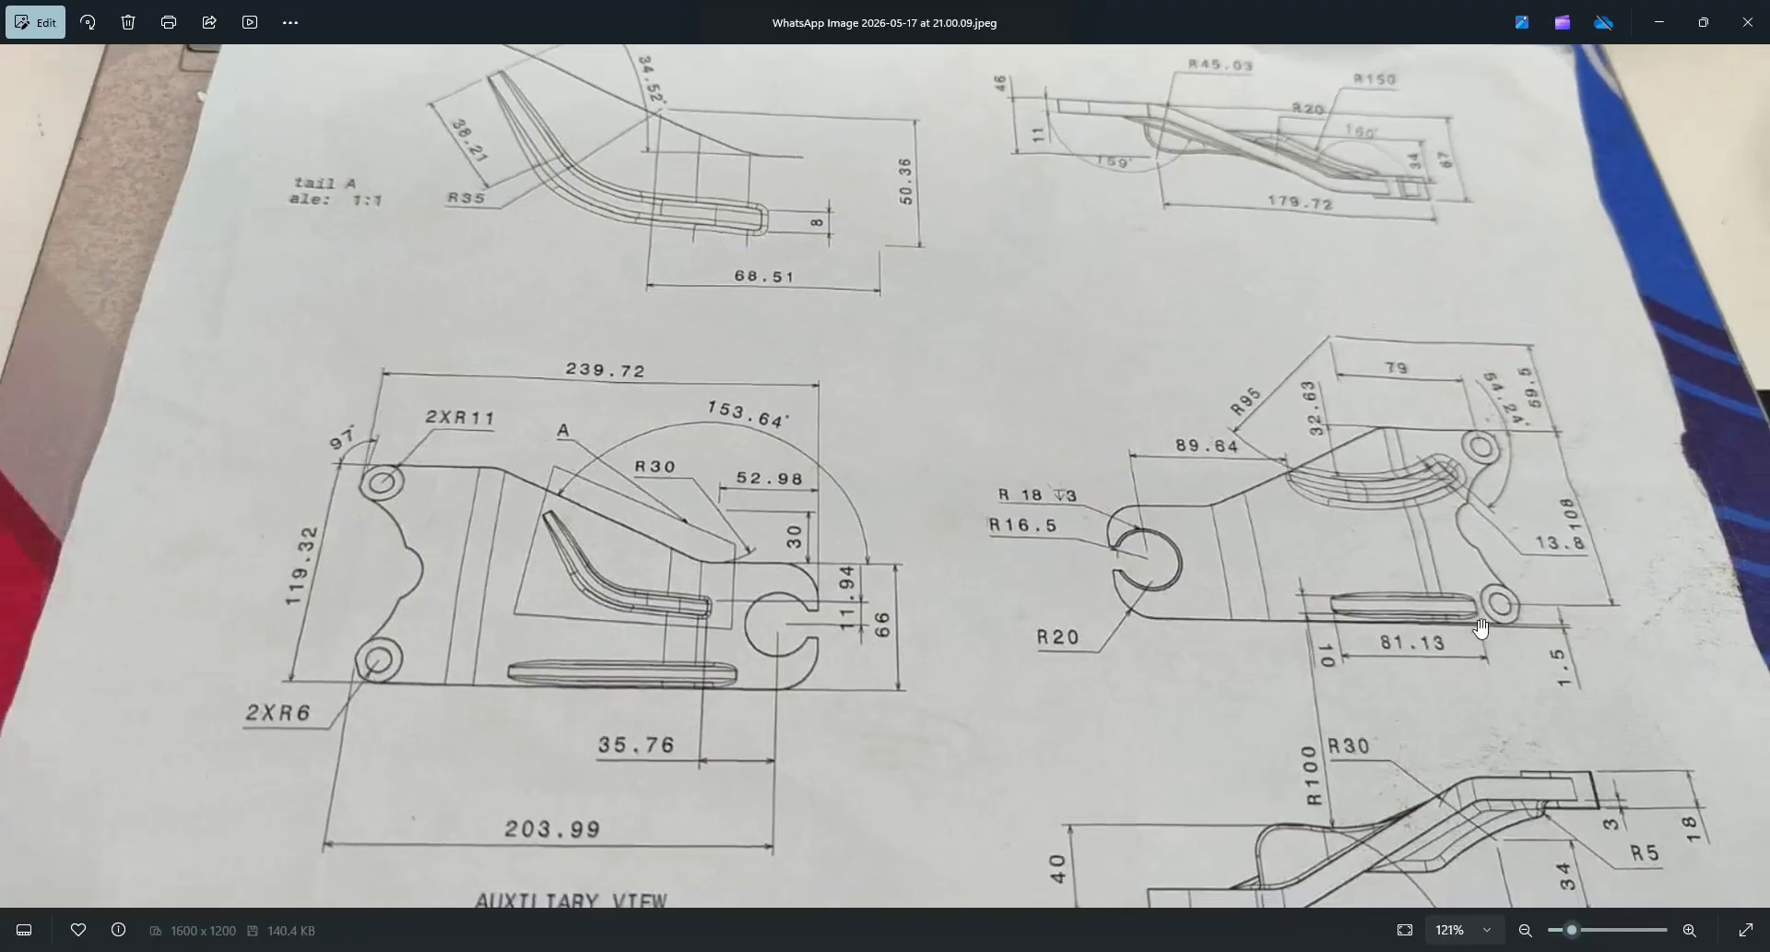
key(alt+Tab)
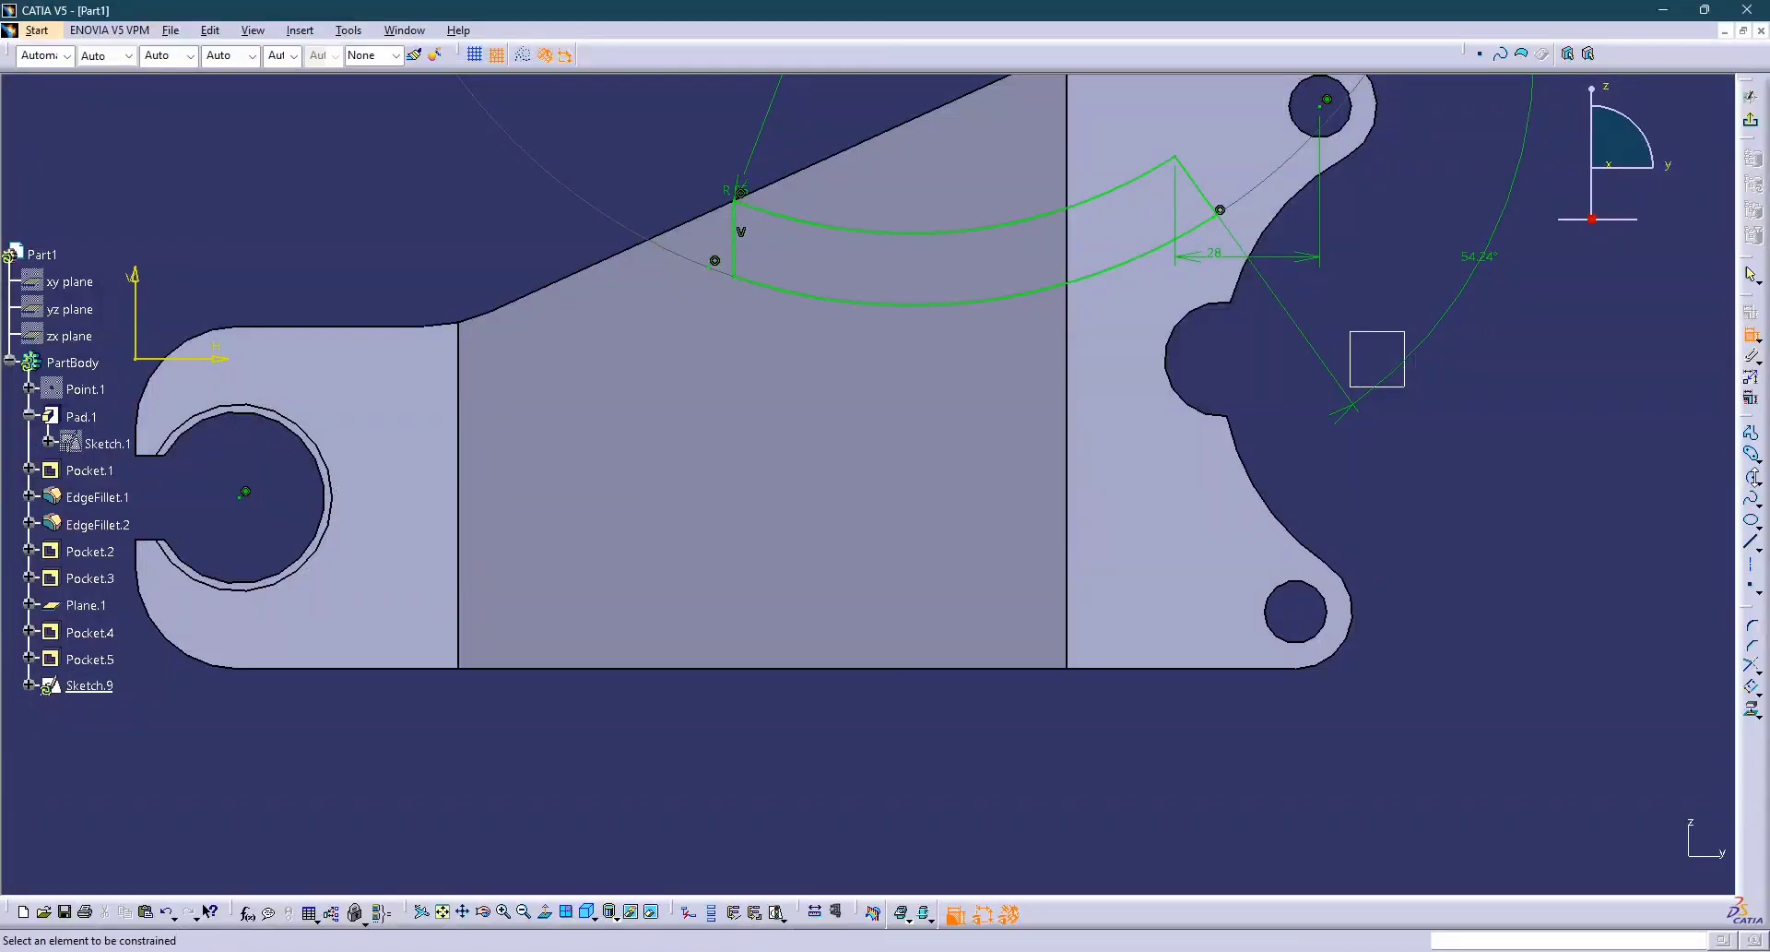
Draw a horizontal rectangle about 70 mm by 10 mm near the plate's lower edge and dimension its height.
click(1752, 454)
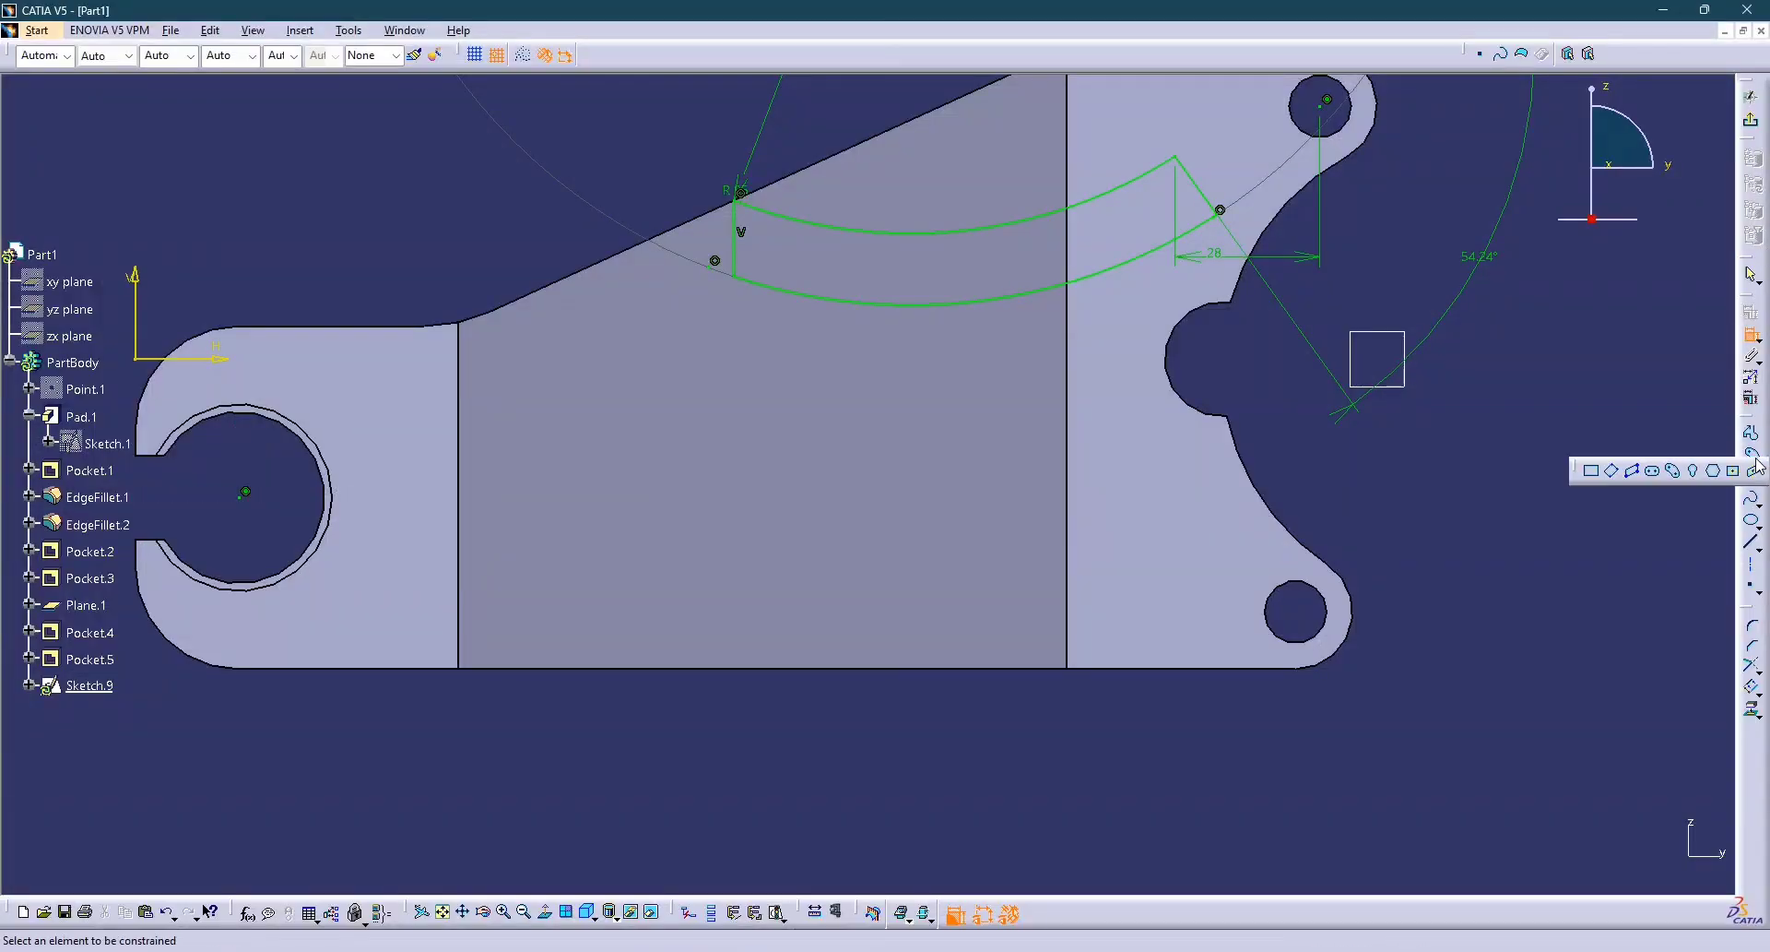
click(1591, 470)
click(809, 567)
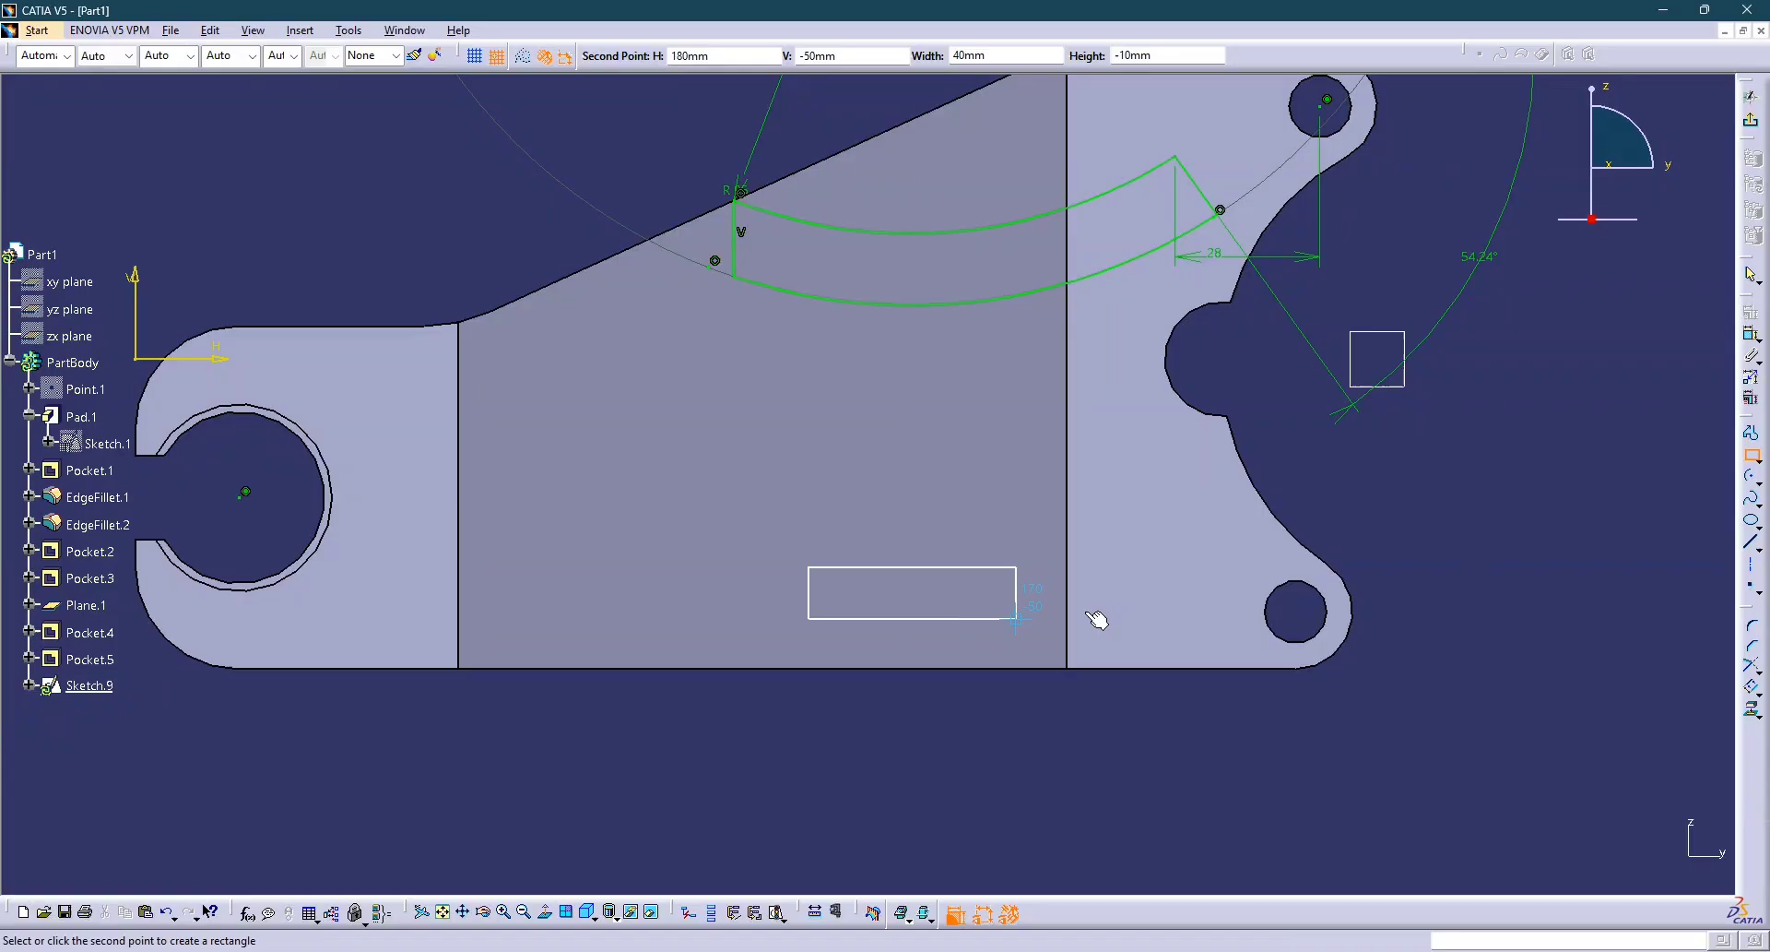
click(1172, 618)
key(alt+Tab)
key(alt+Tab)
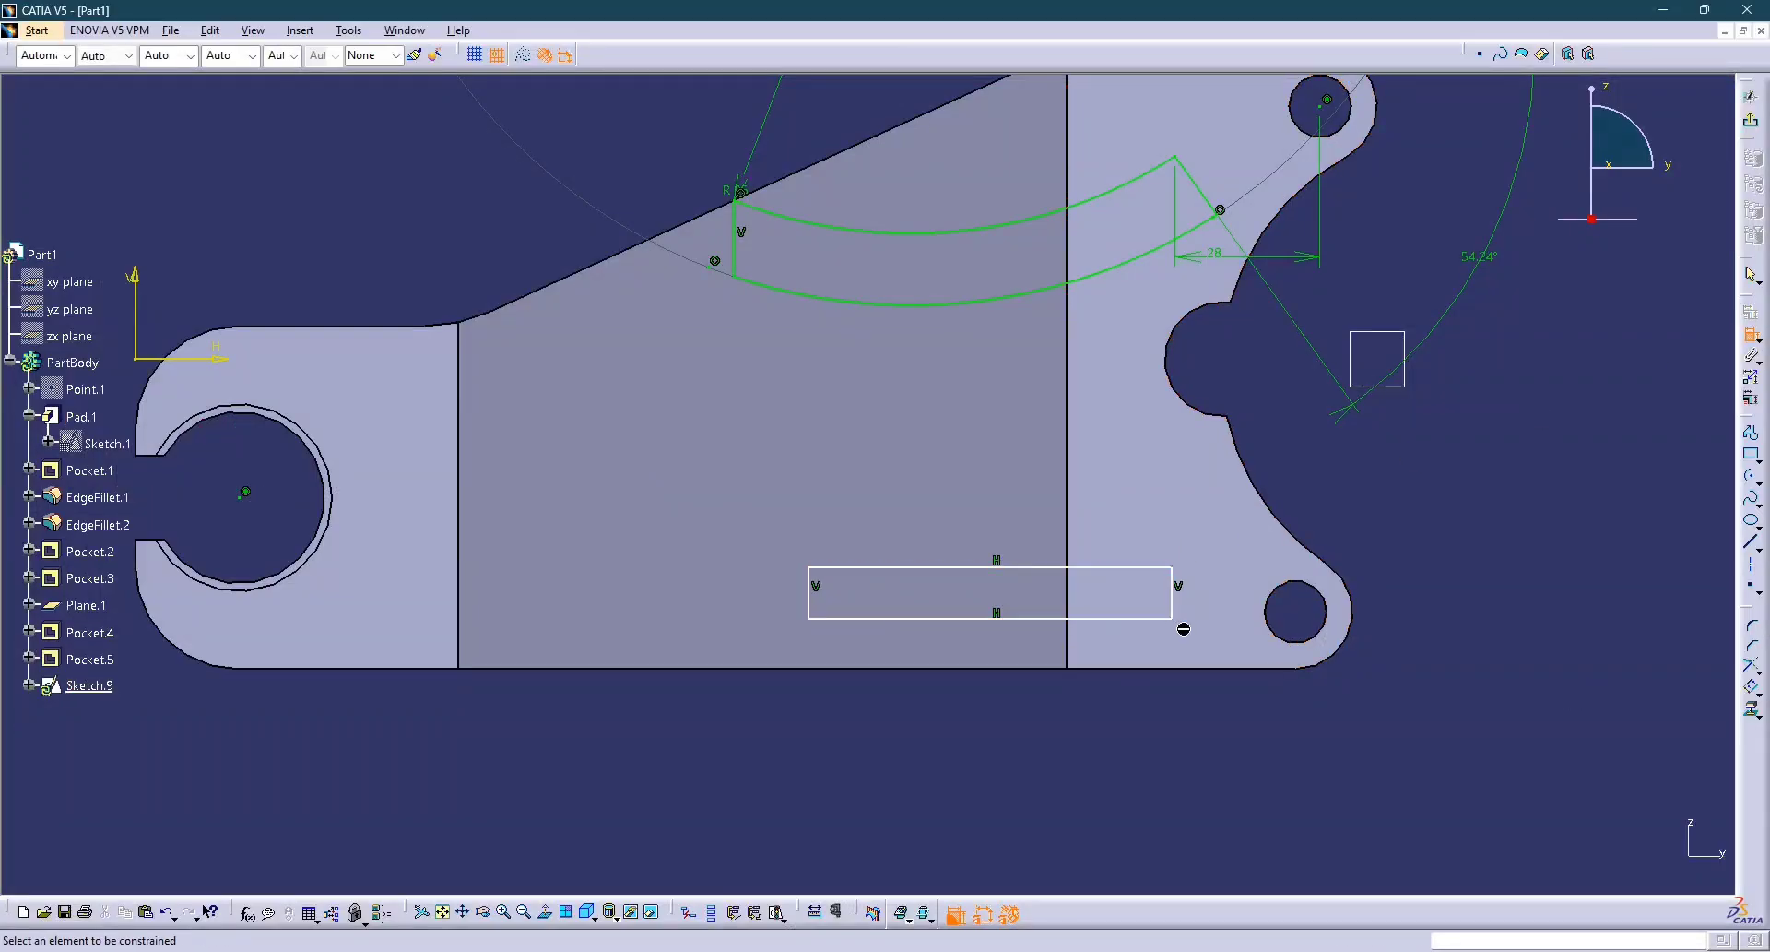
click(1174, 601)
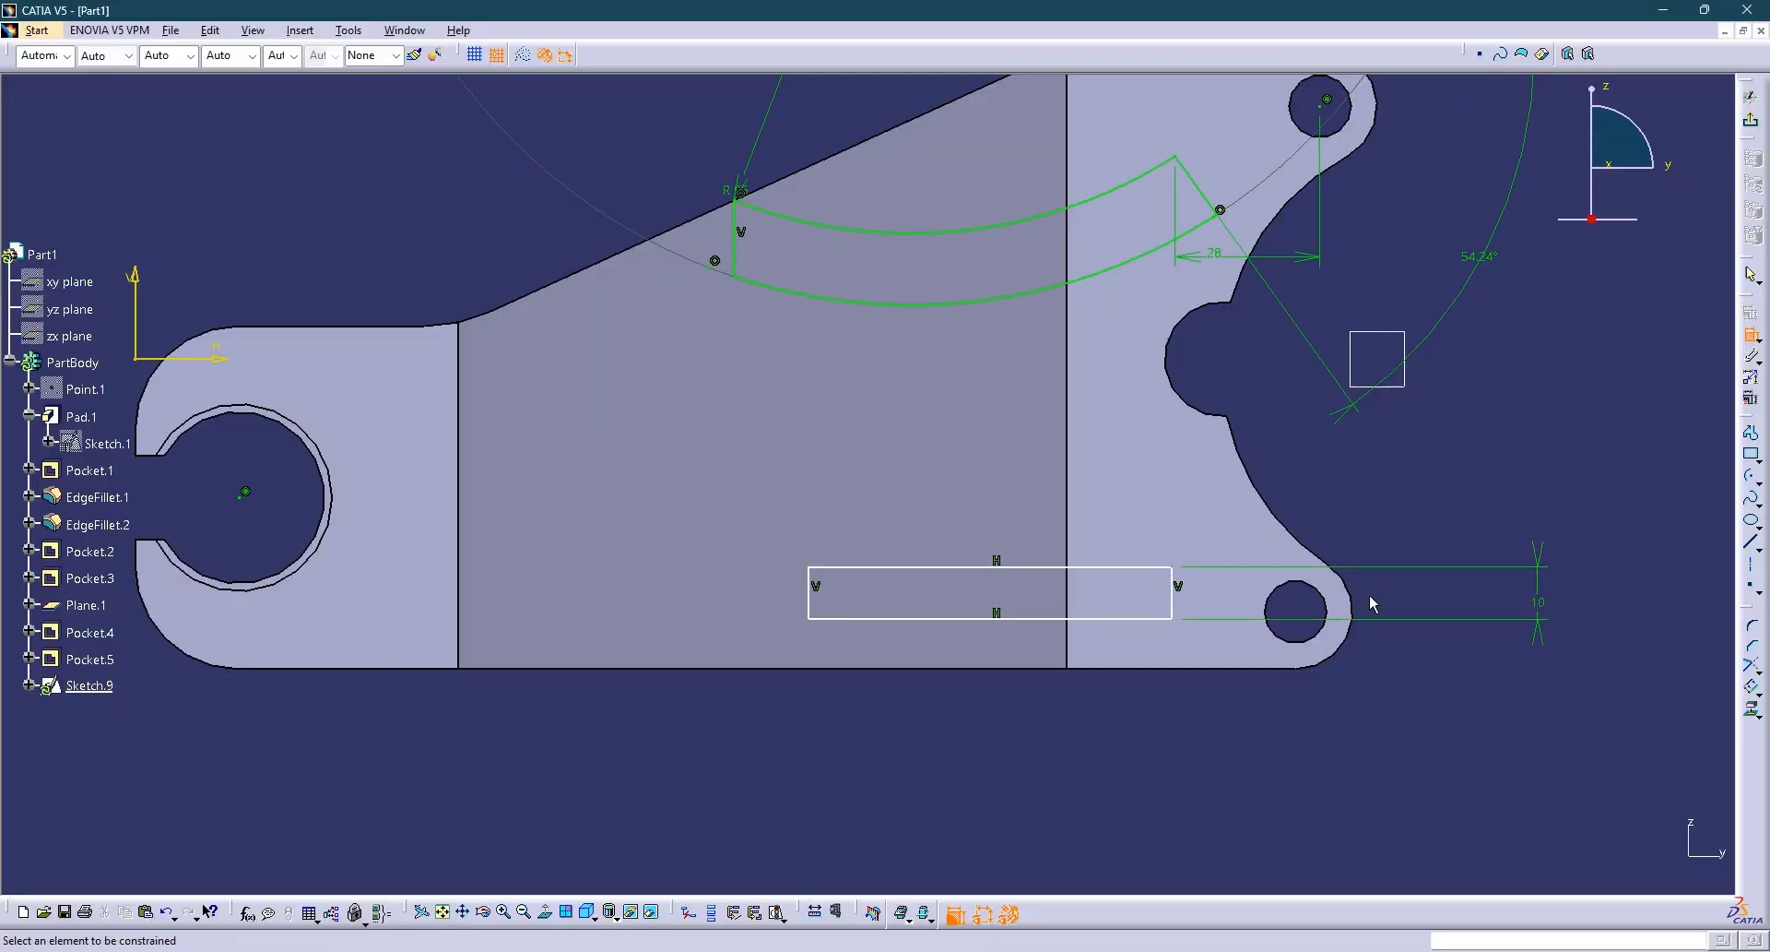
Dimension the rectangle's length along its lower side and set it to 81.13 mm.
key(alt+Tab)
key(alt+Tab)
click(1020, 619)
double_click(1088, 713)
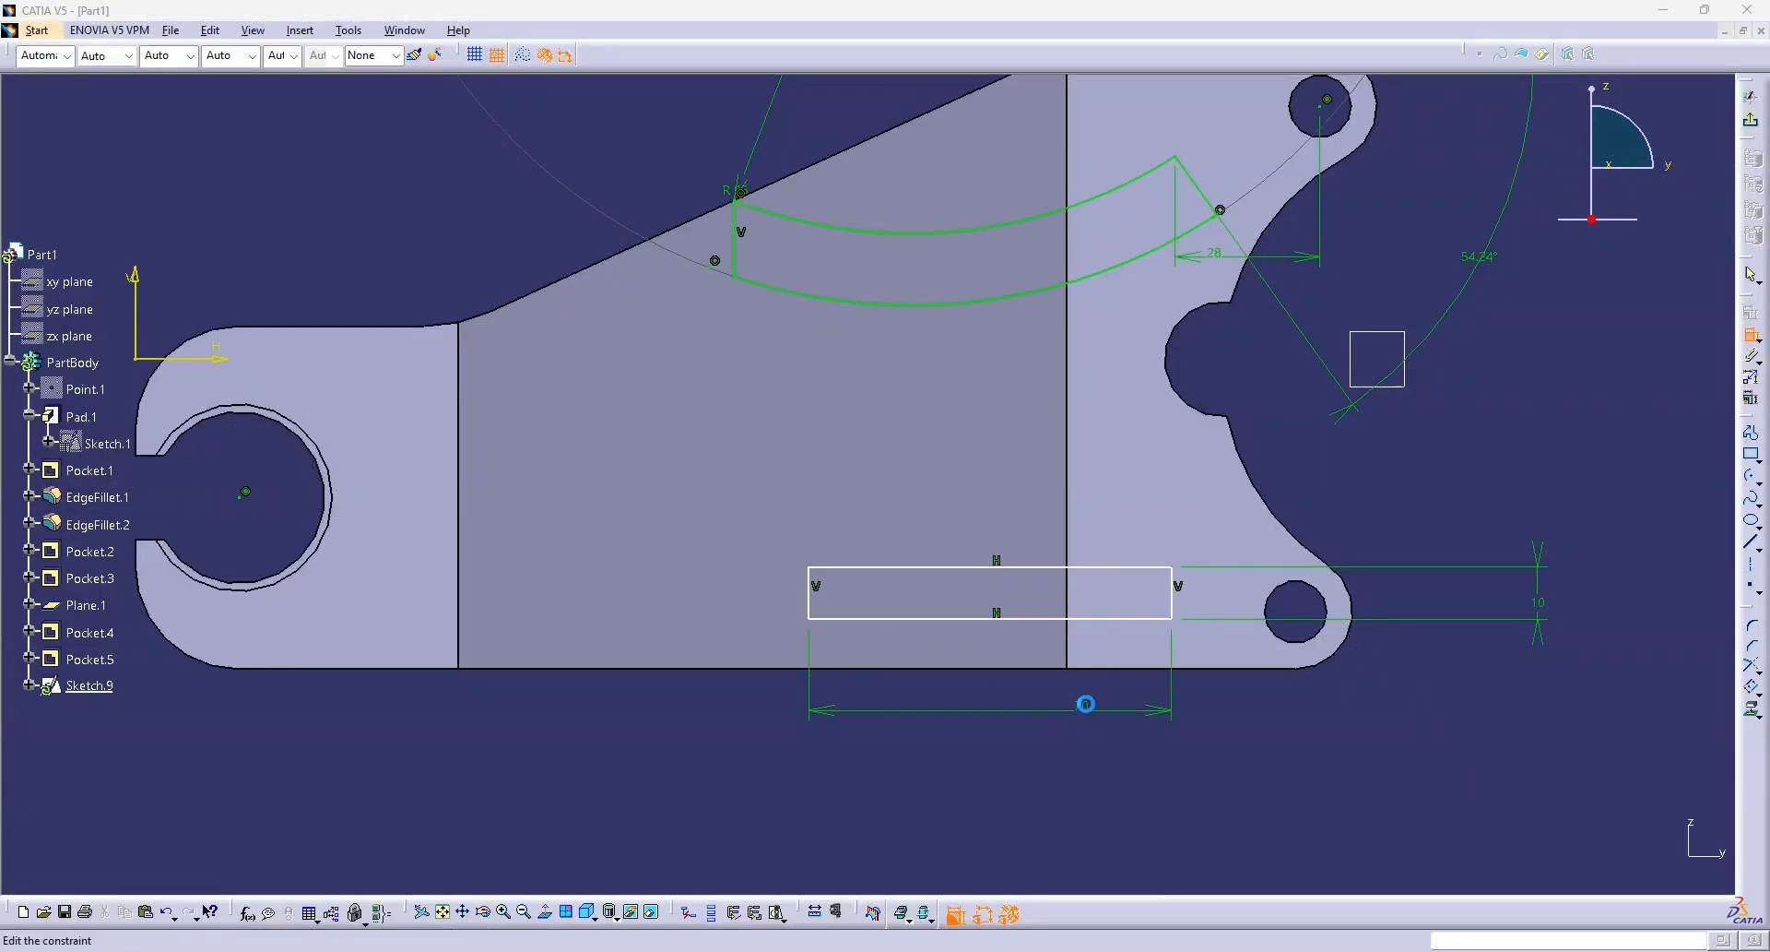
text(81.1)
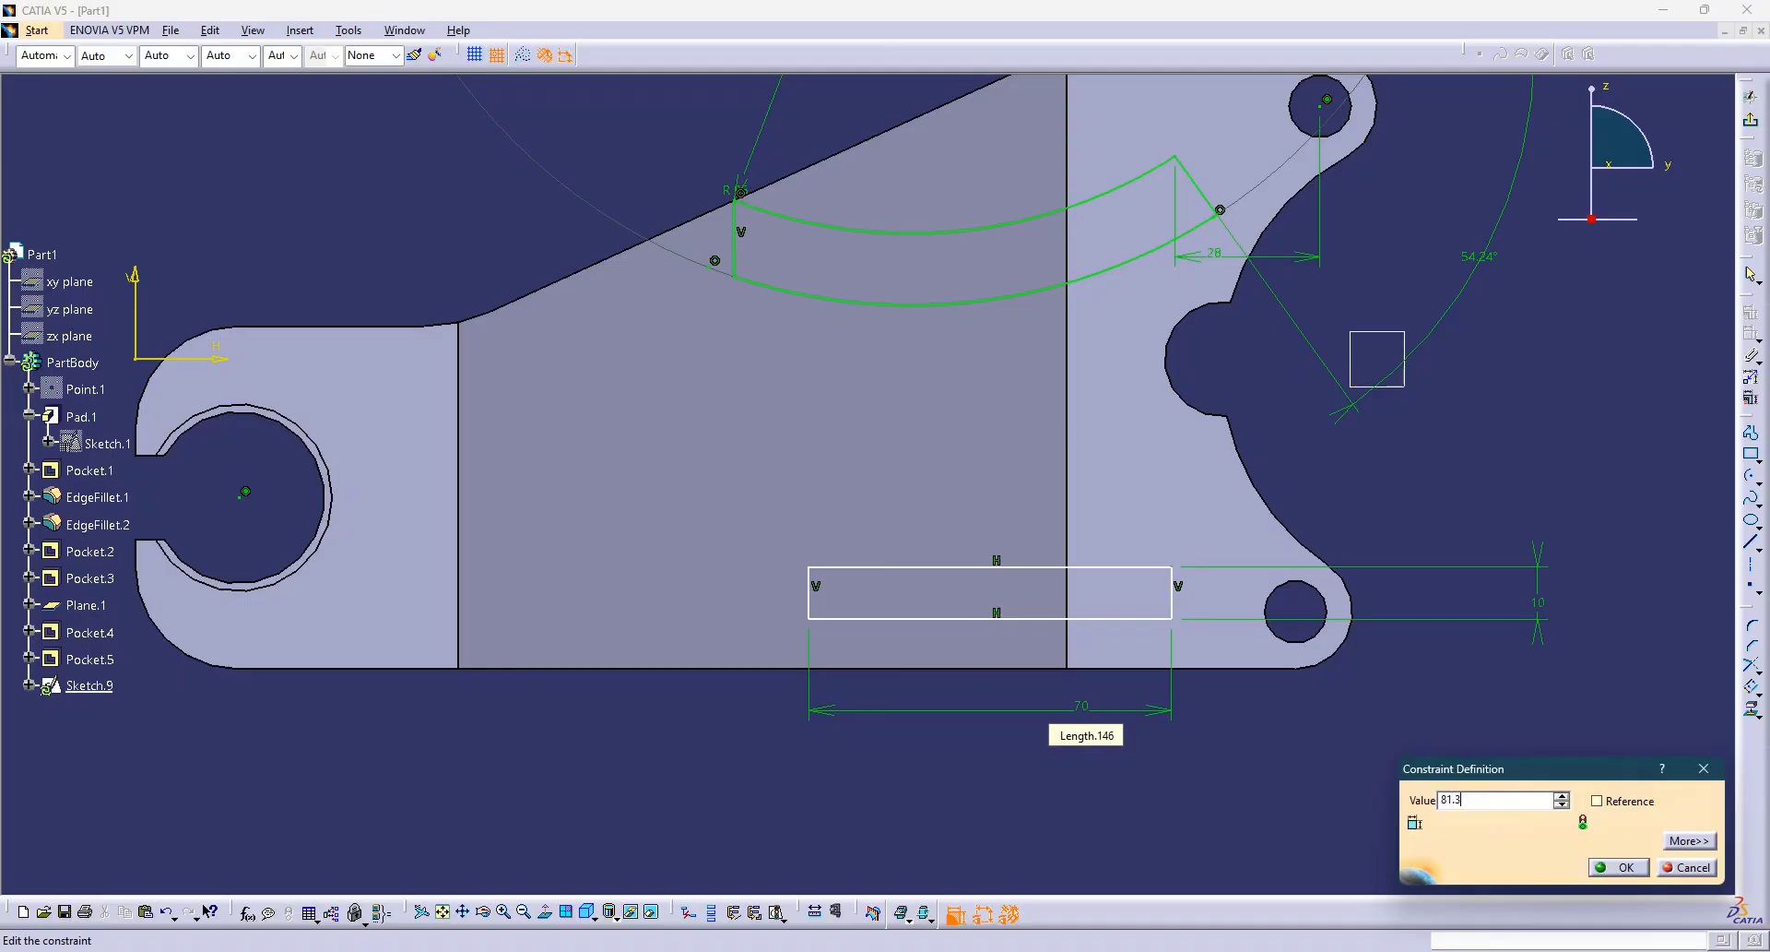
text(3)
key(Return)
Check the straight rib in the reference drawing, then dimension the rectangle's right end to the plate's rounded tip and set it to 25 mm.
key(alt+Tab)
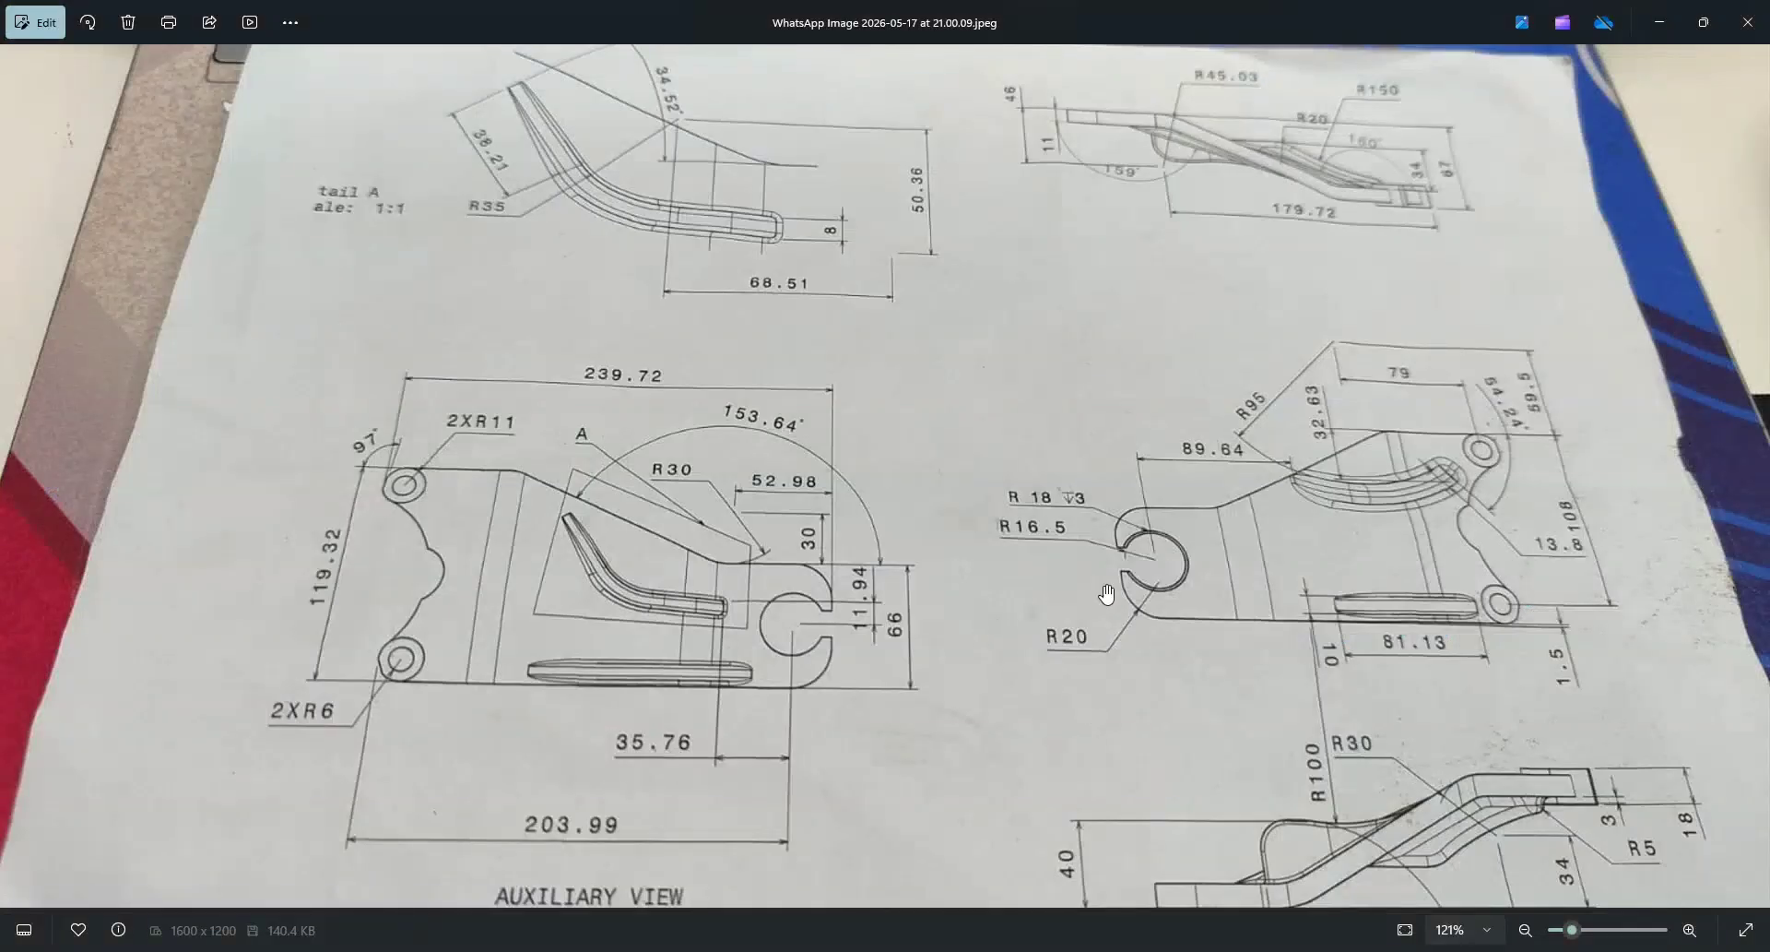
scroll(1383, 701, down, 2)
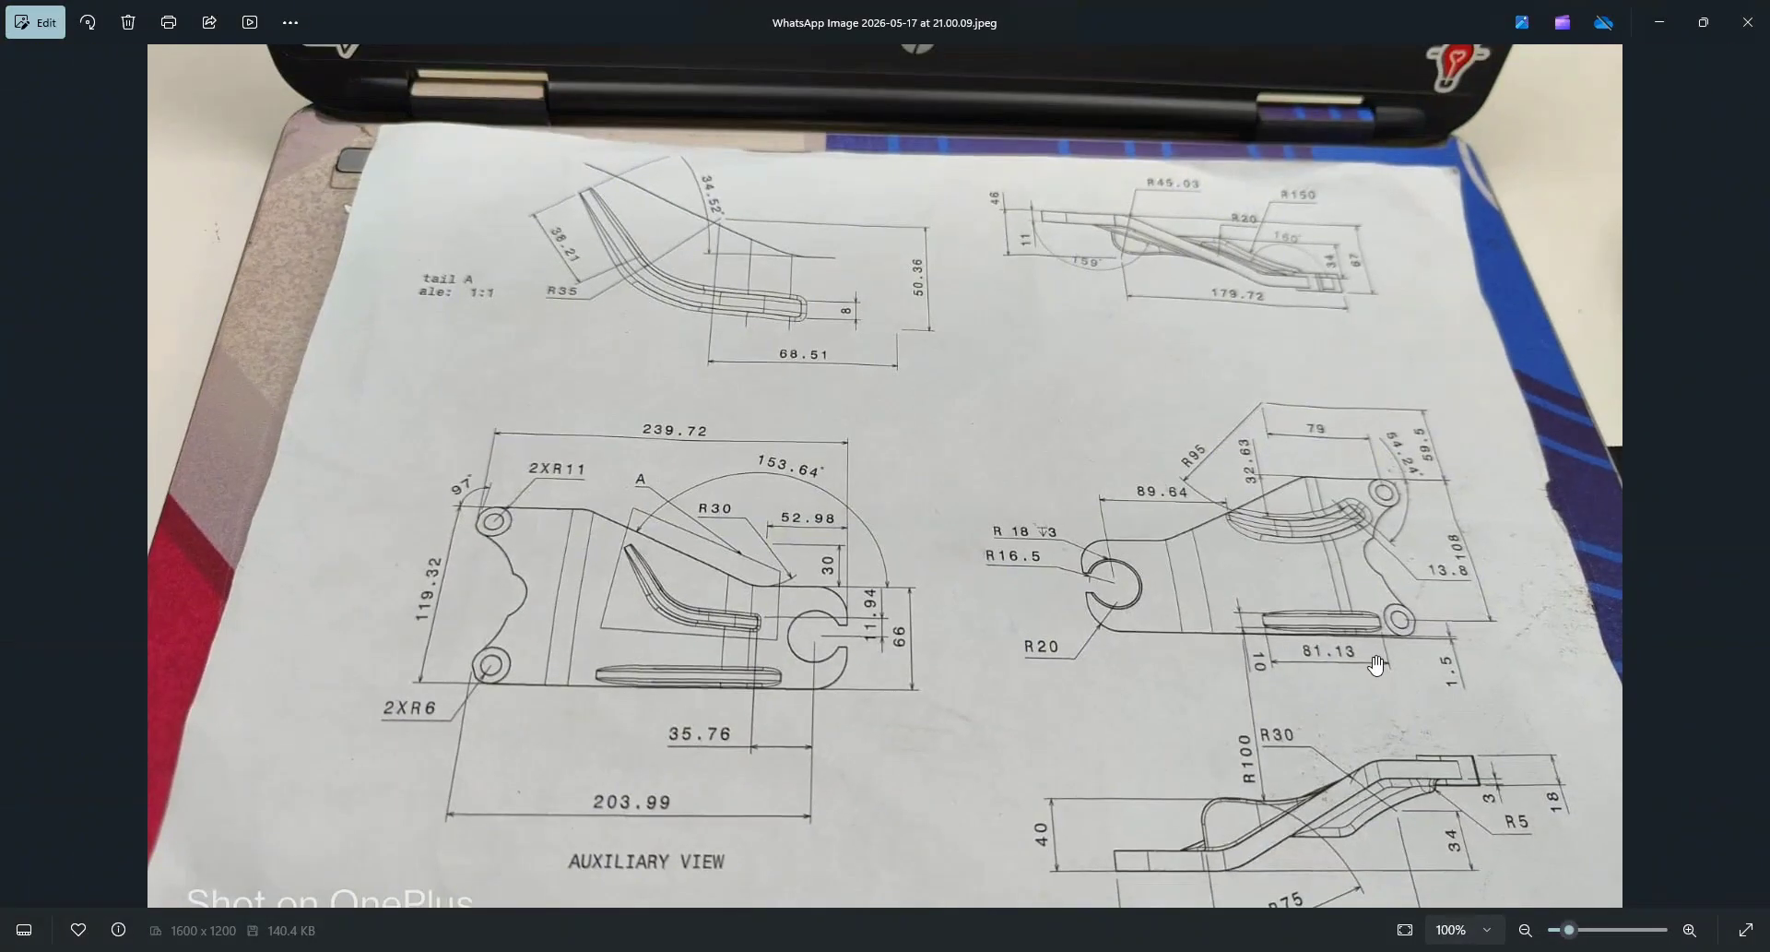
scroll(1375, 664, up, 2)
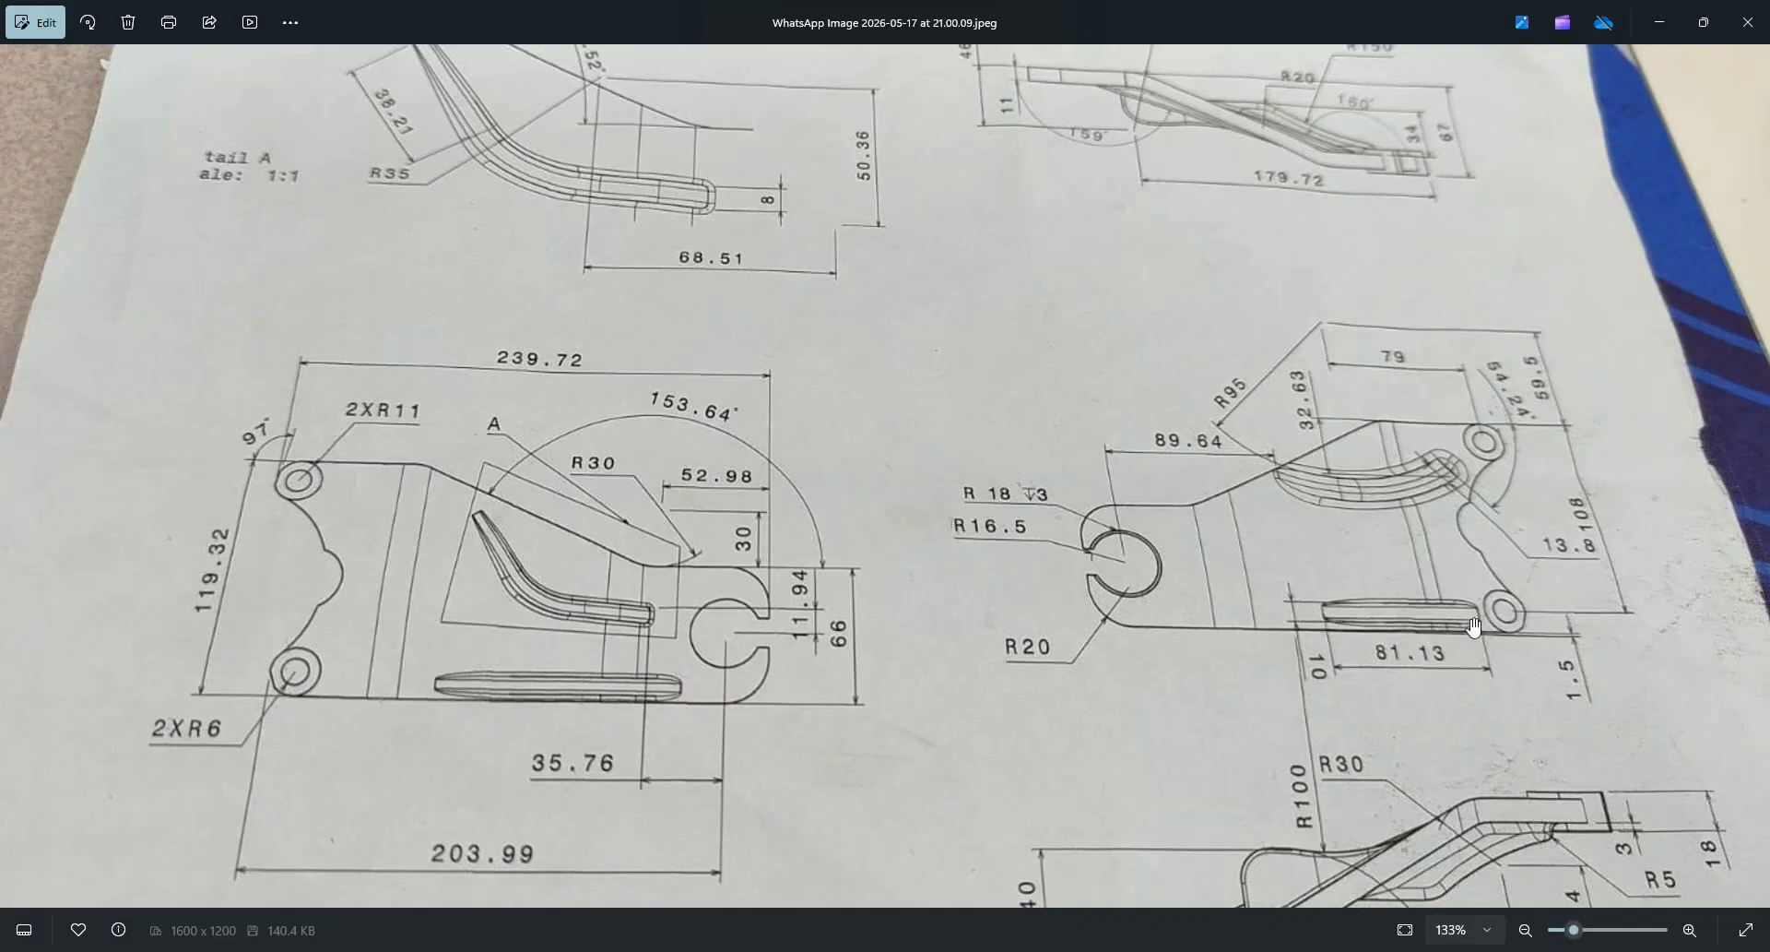
key(alt+Tab)
click(1164, 601)
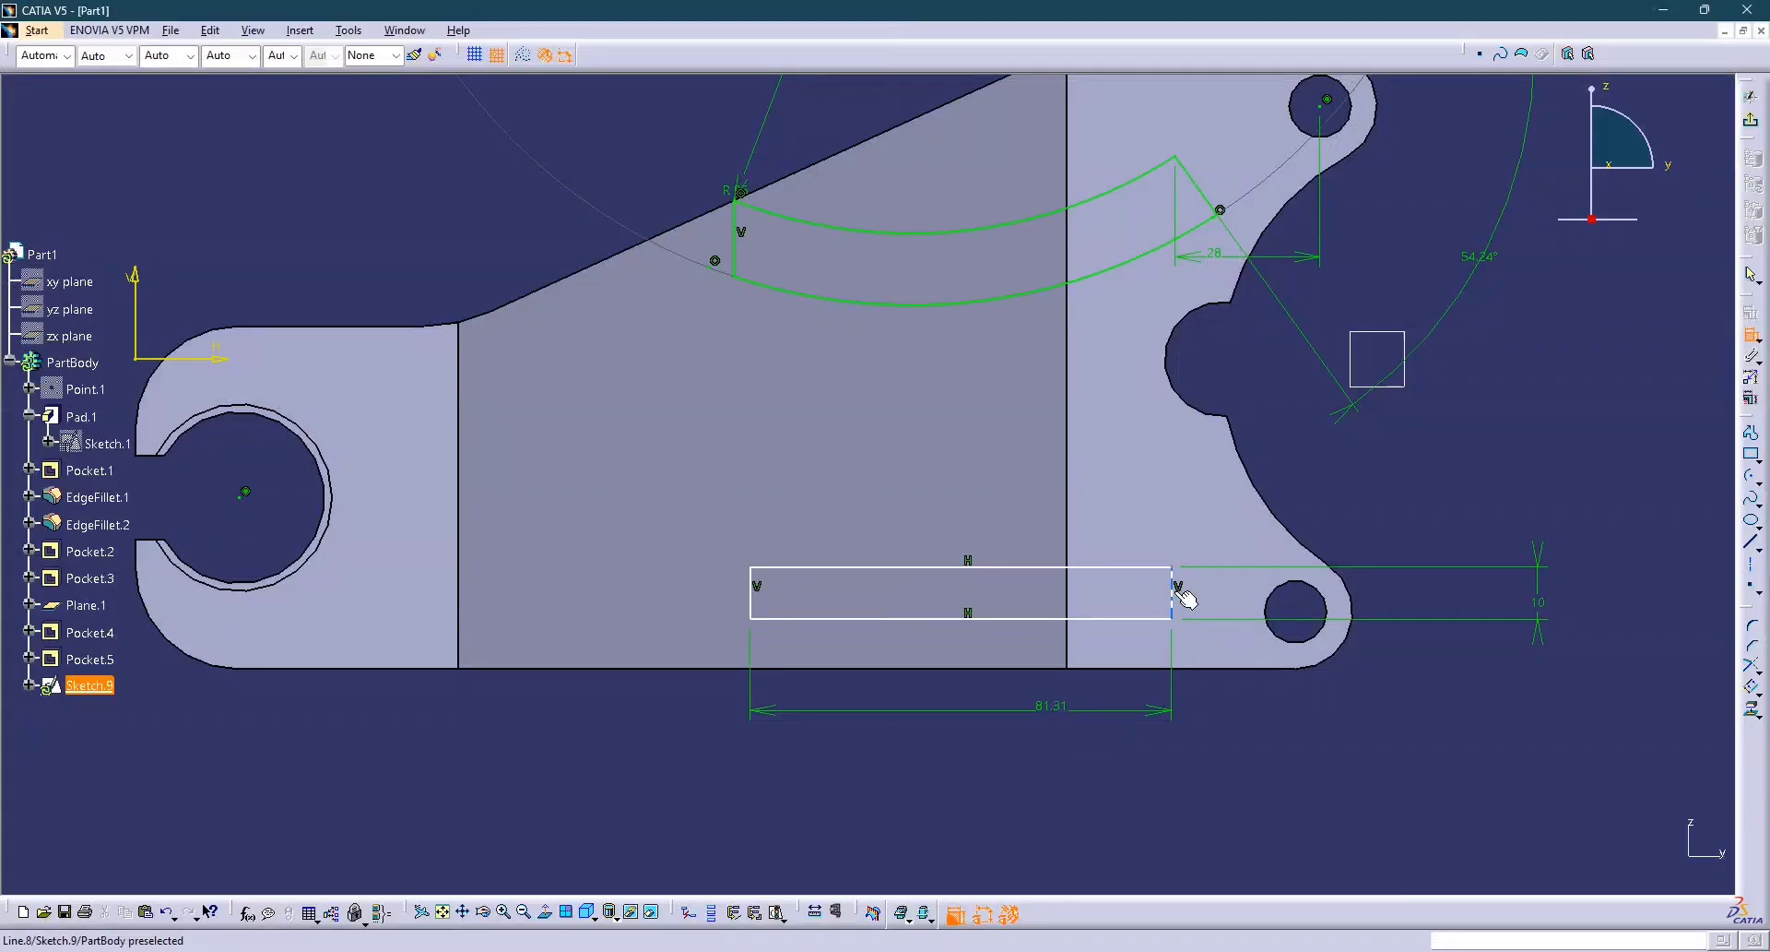
click(1343, 605)
click(1283, 790)
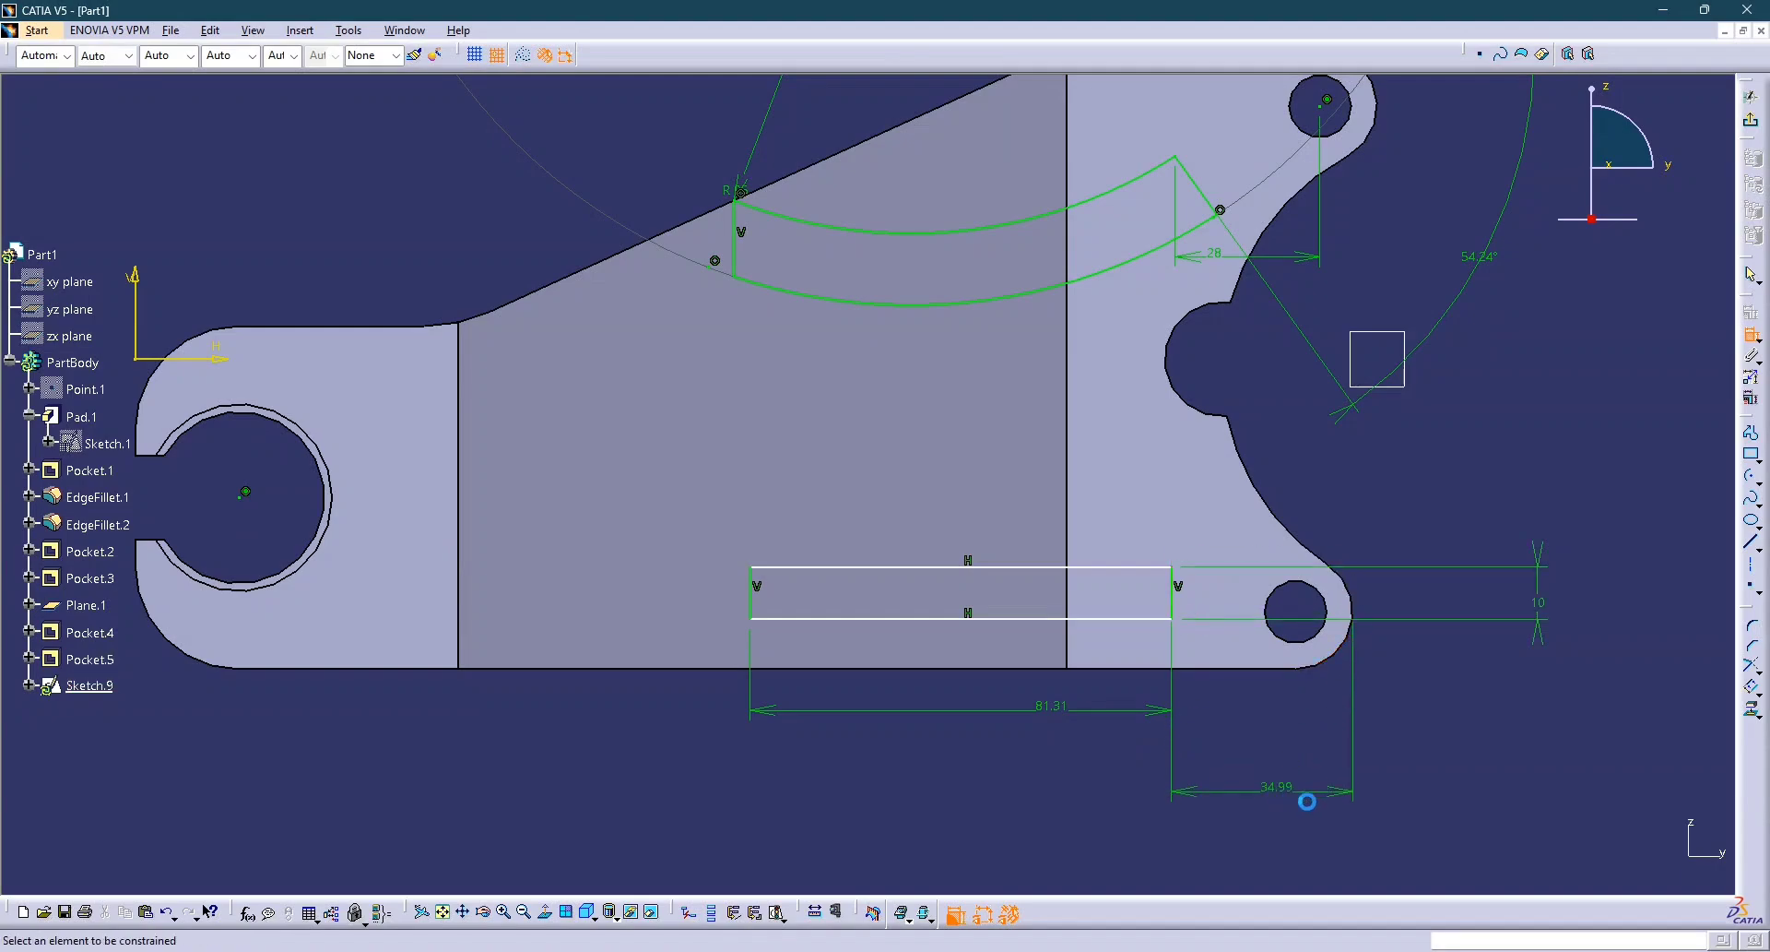
double_click(1281, 790)
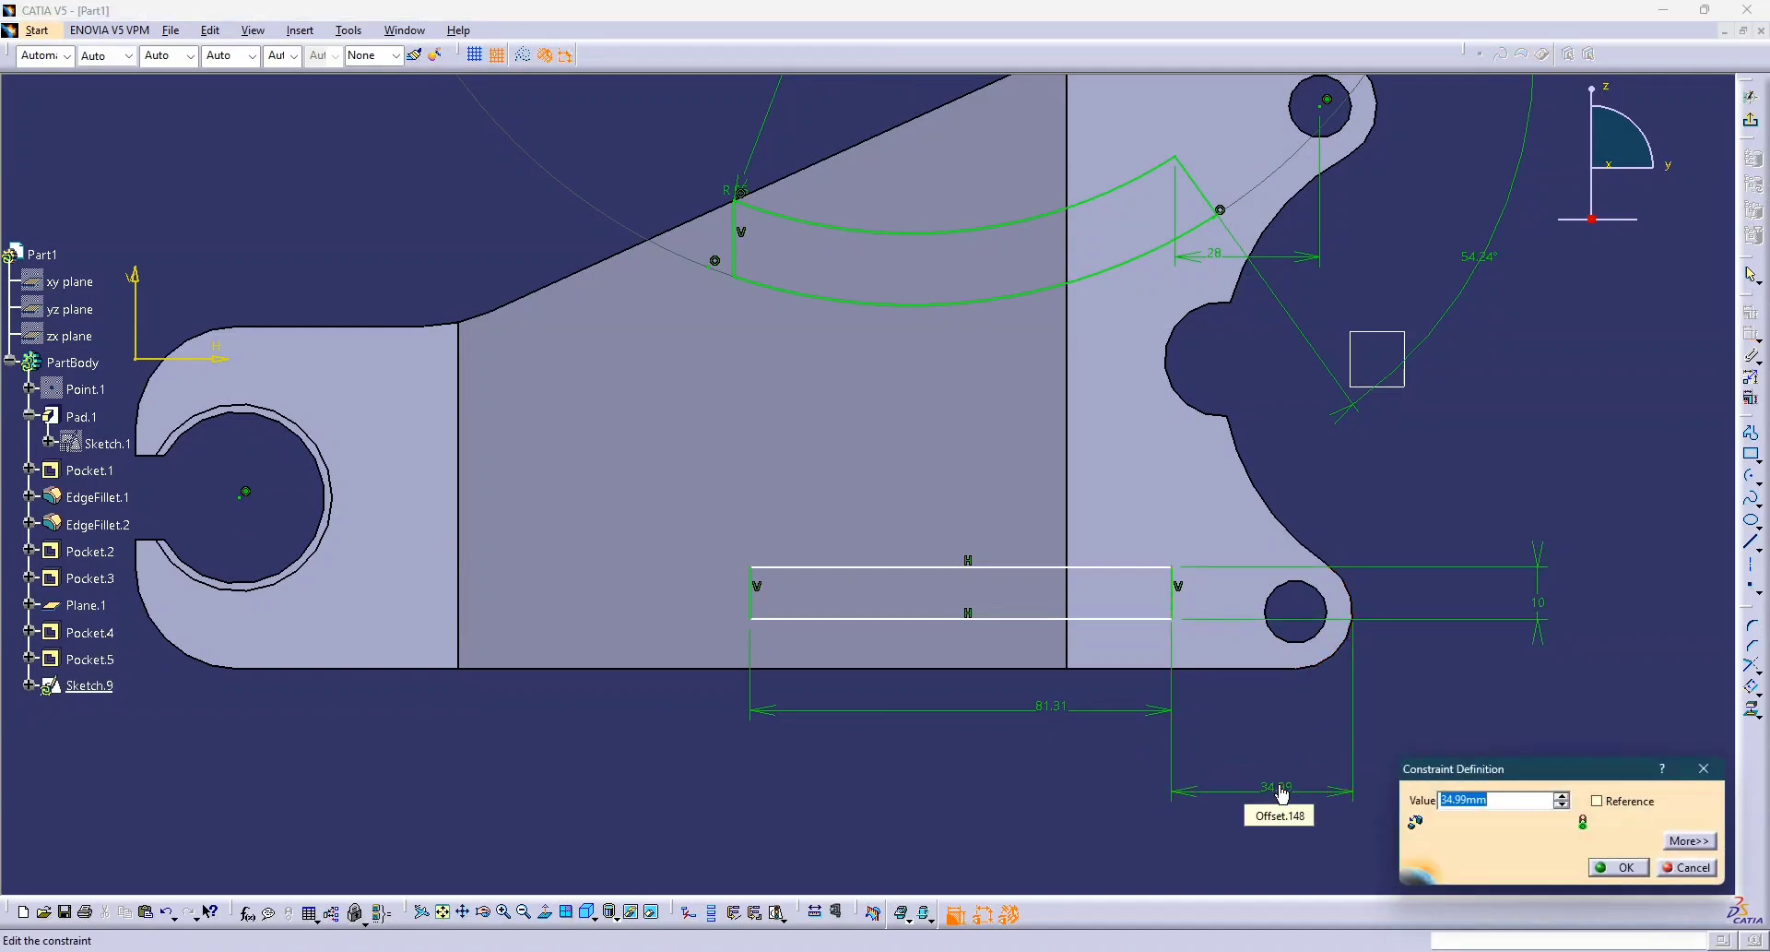
text(25)
key(Return)
Dimension the offset between the rectangle's lower side and the plate's lower edge, consulting the reference drawing.
key(alt+Tab)
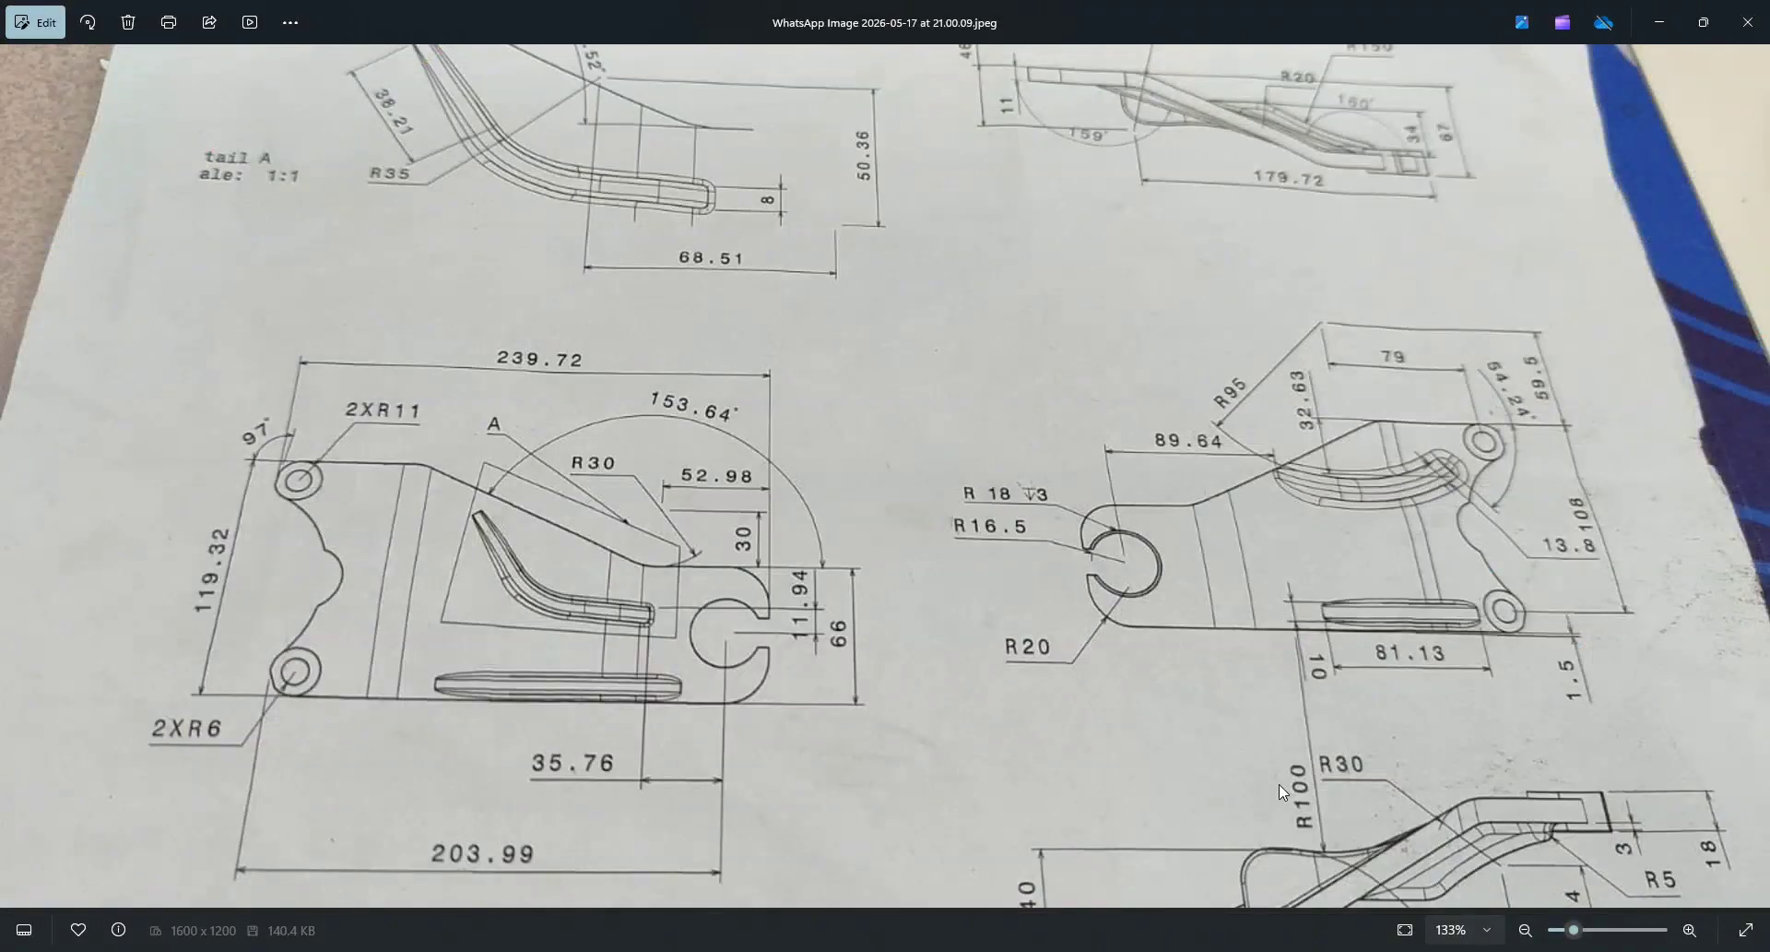
key(alt+Tab)
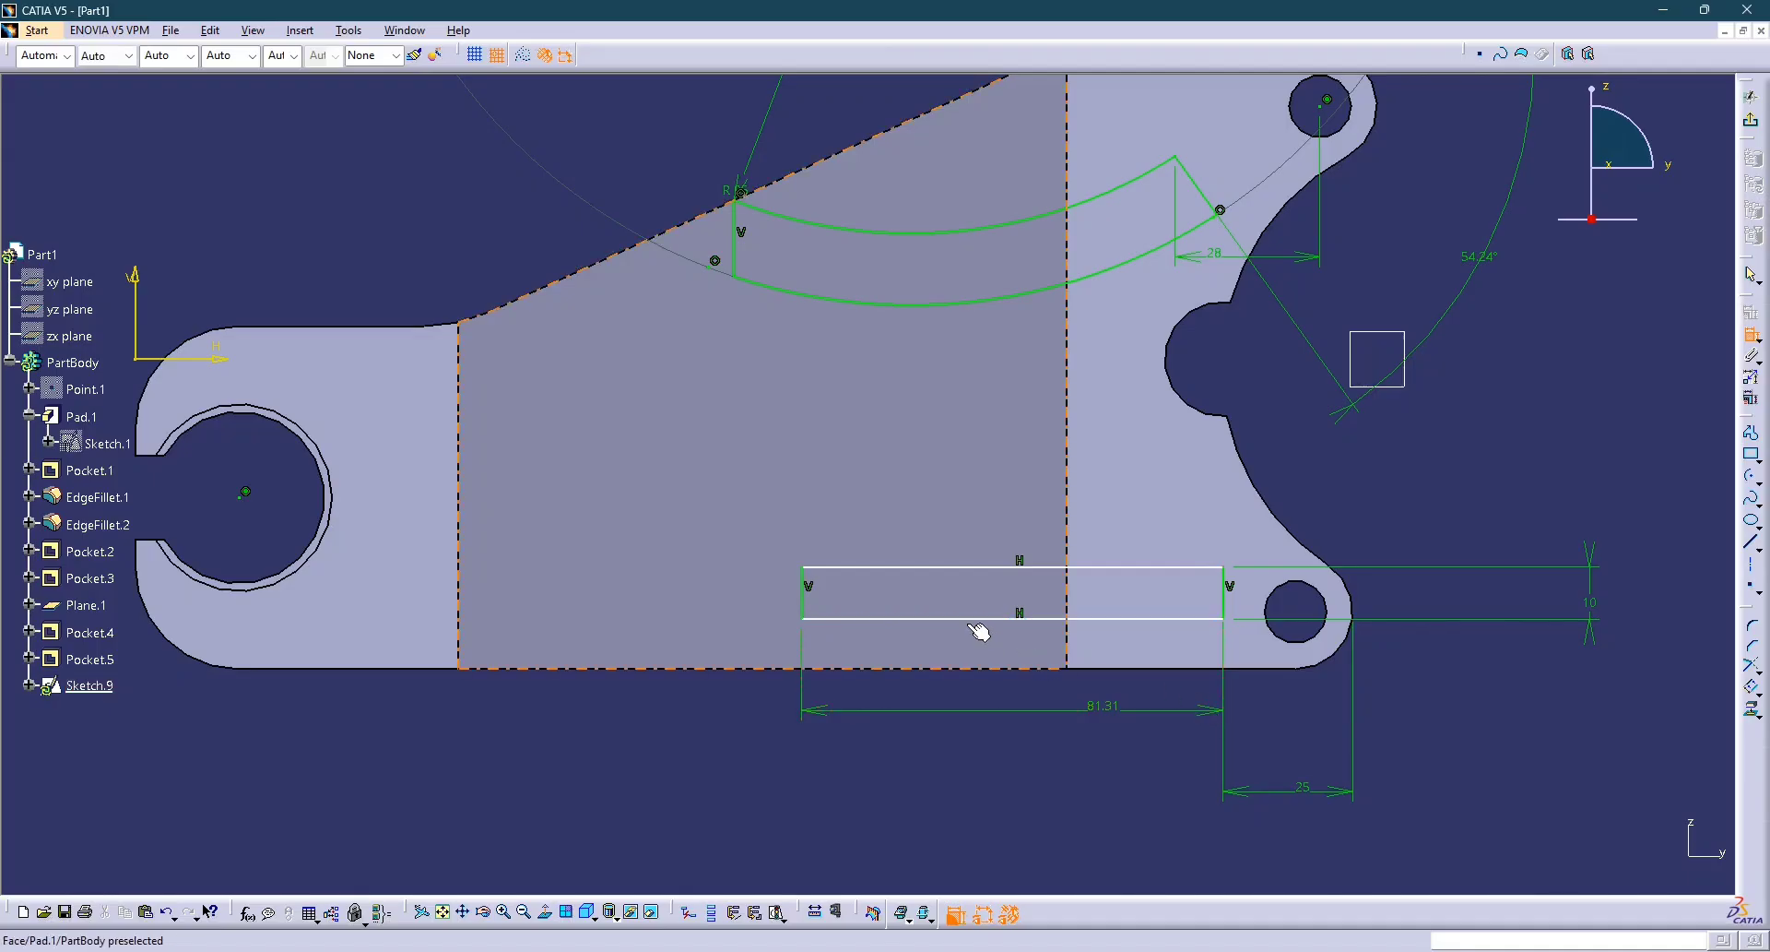
click(887, 619)
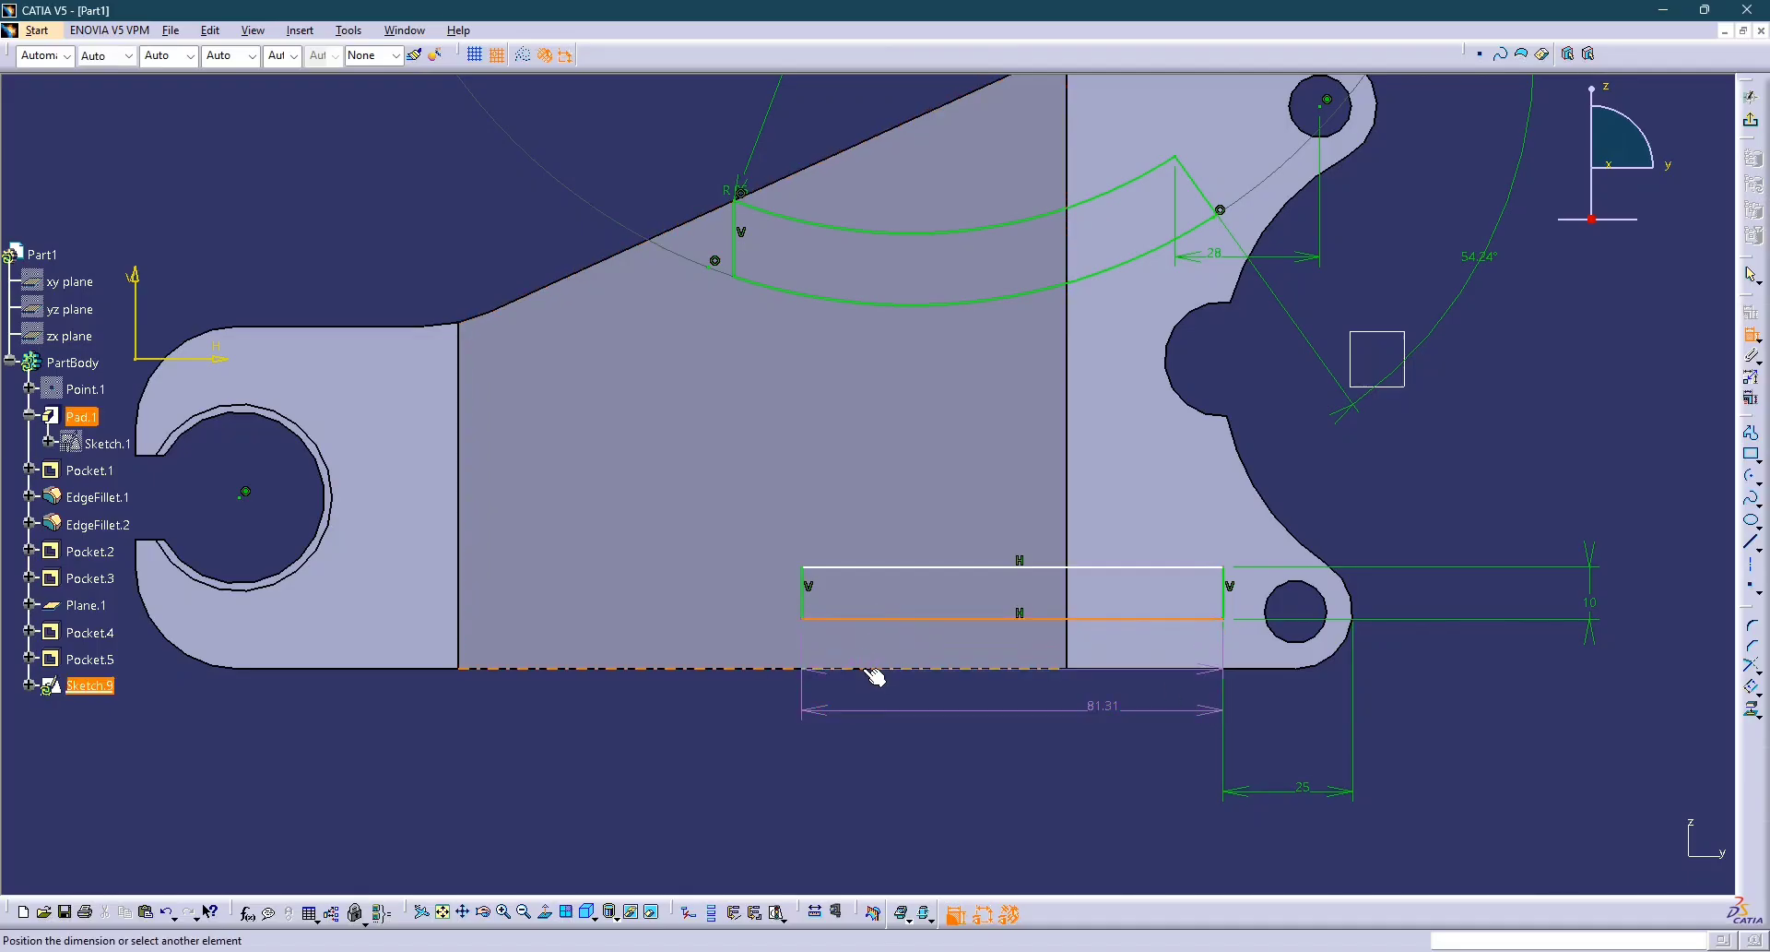
click(874, 672)
key(alt+Tab)
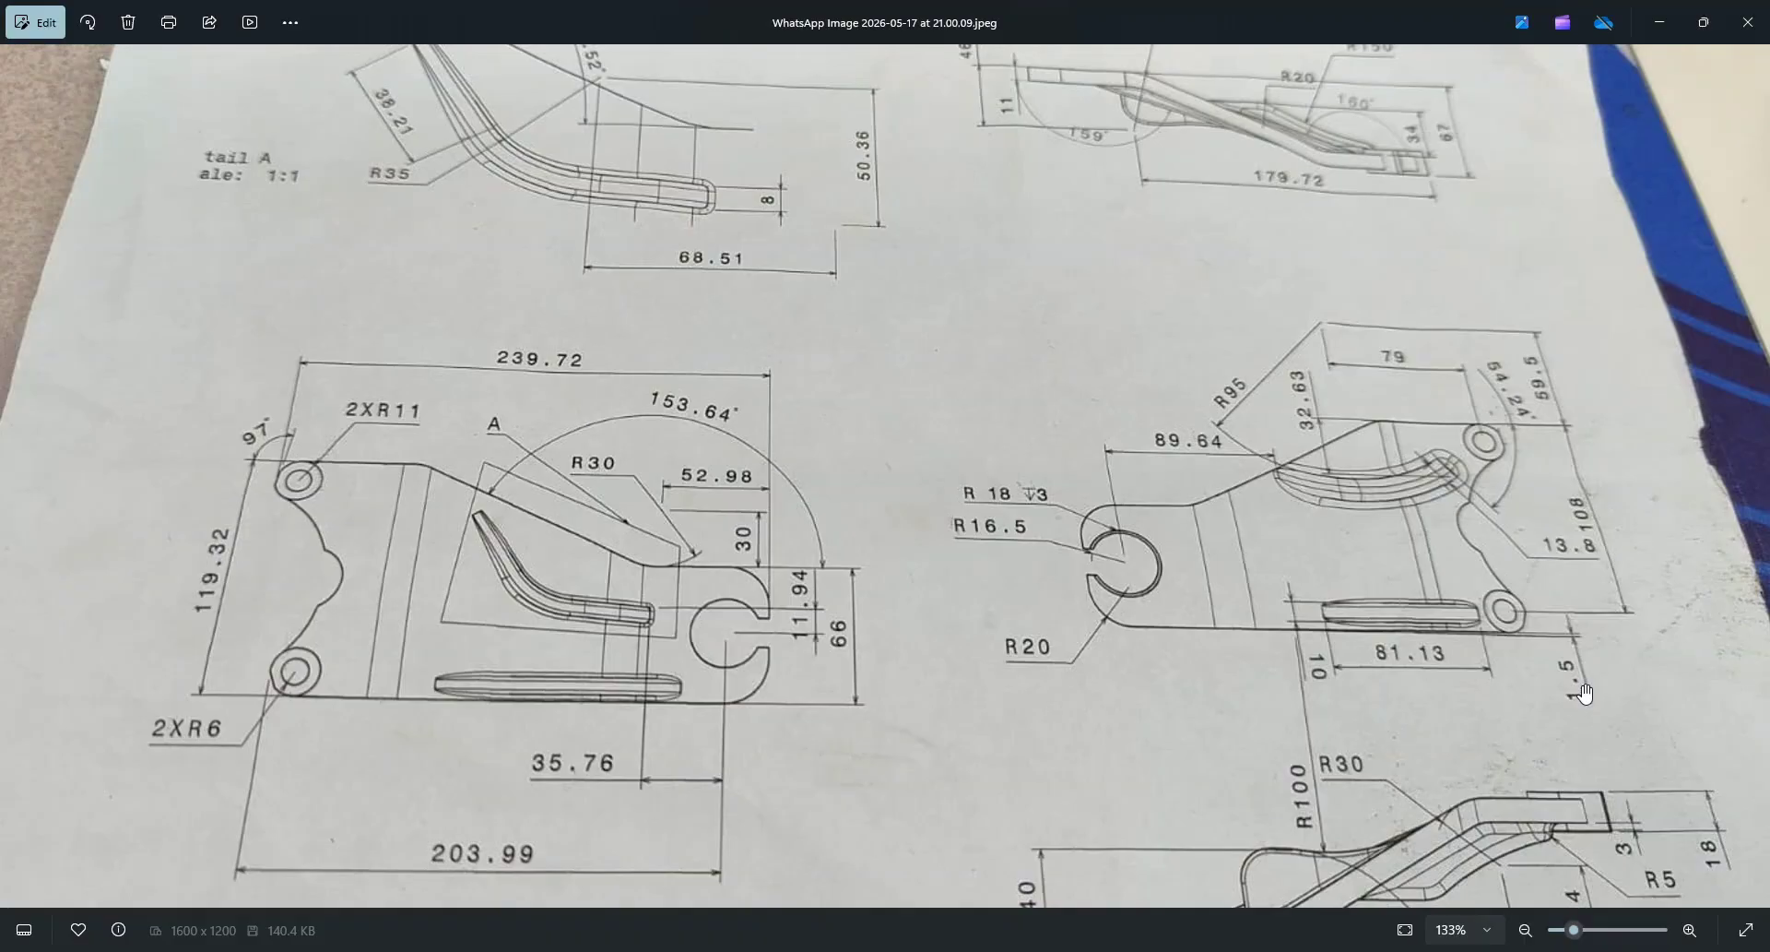
key(alt+Tab)
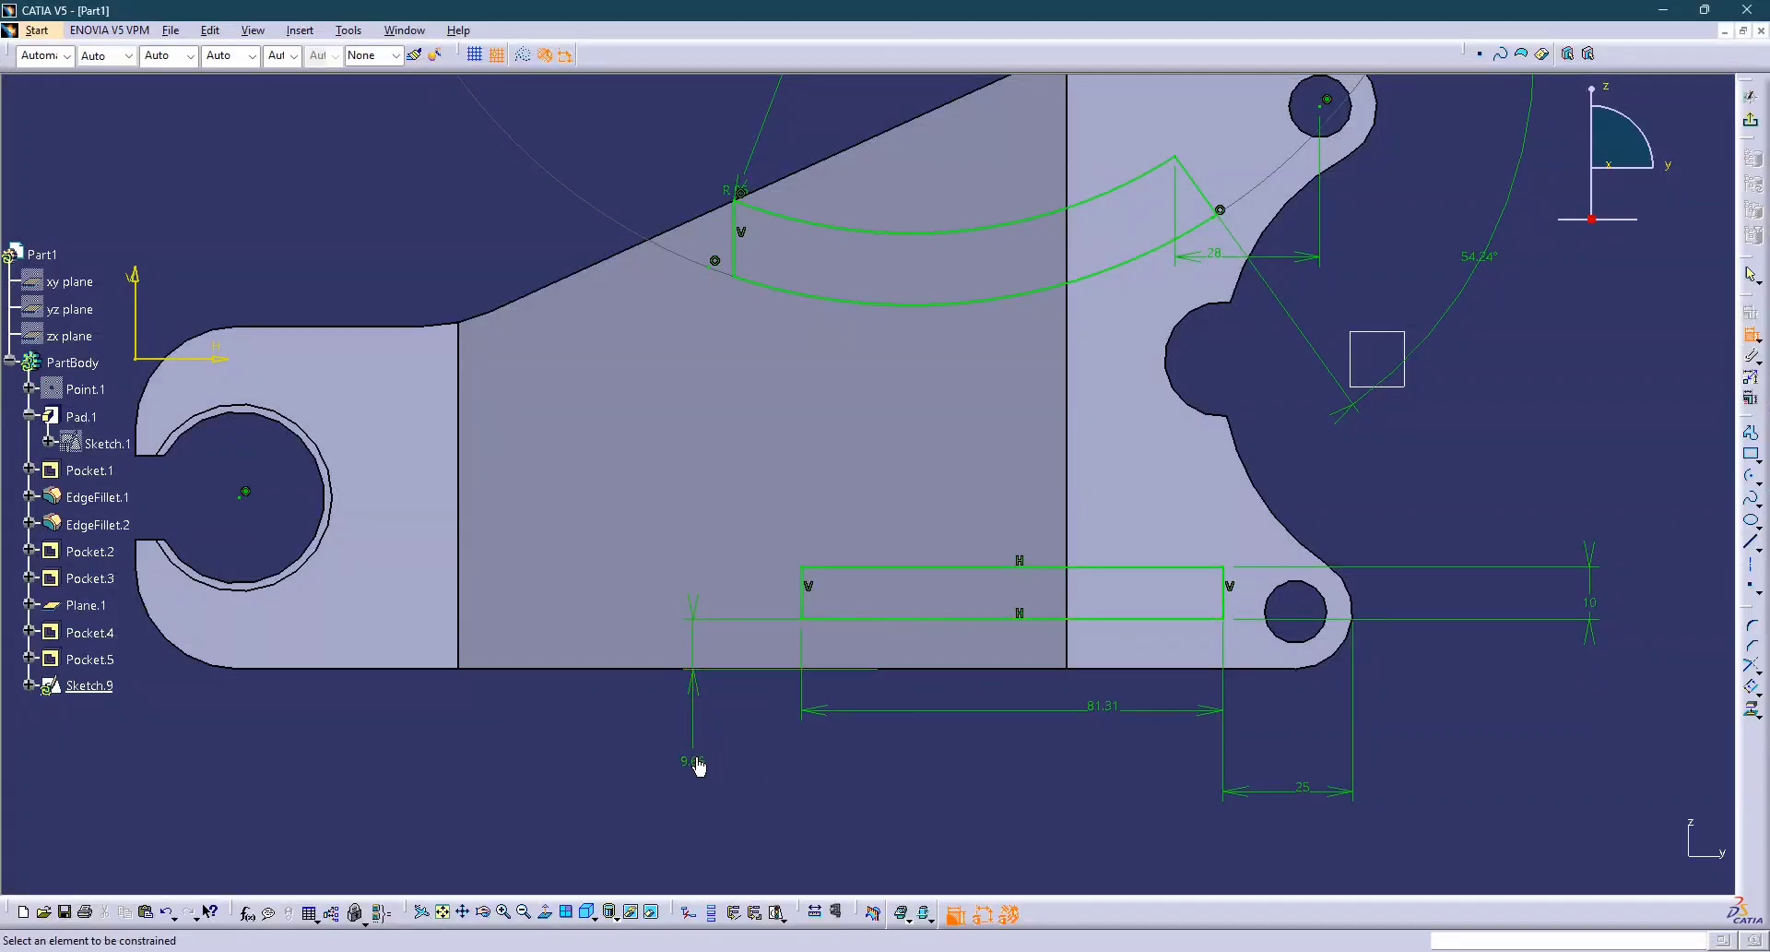
Set the offset between the rectangle's lower side and the plate's lower edge to 1.5 mm.
key(alt+Tab)
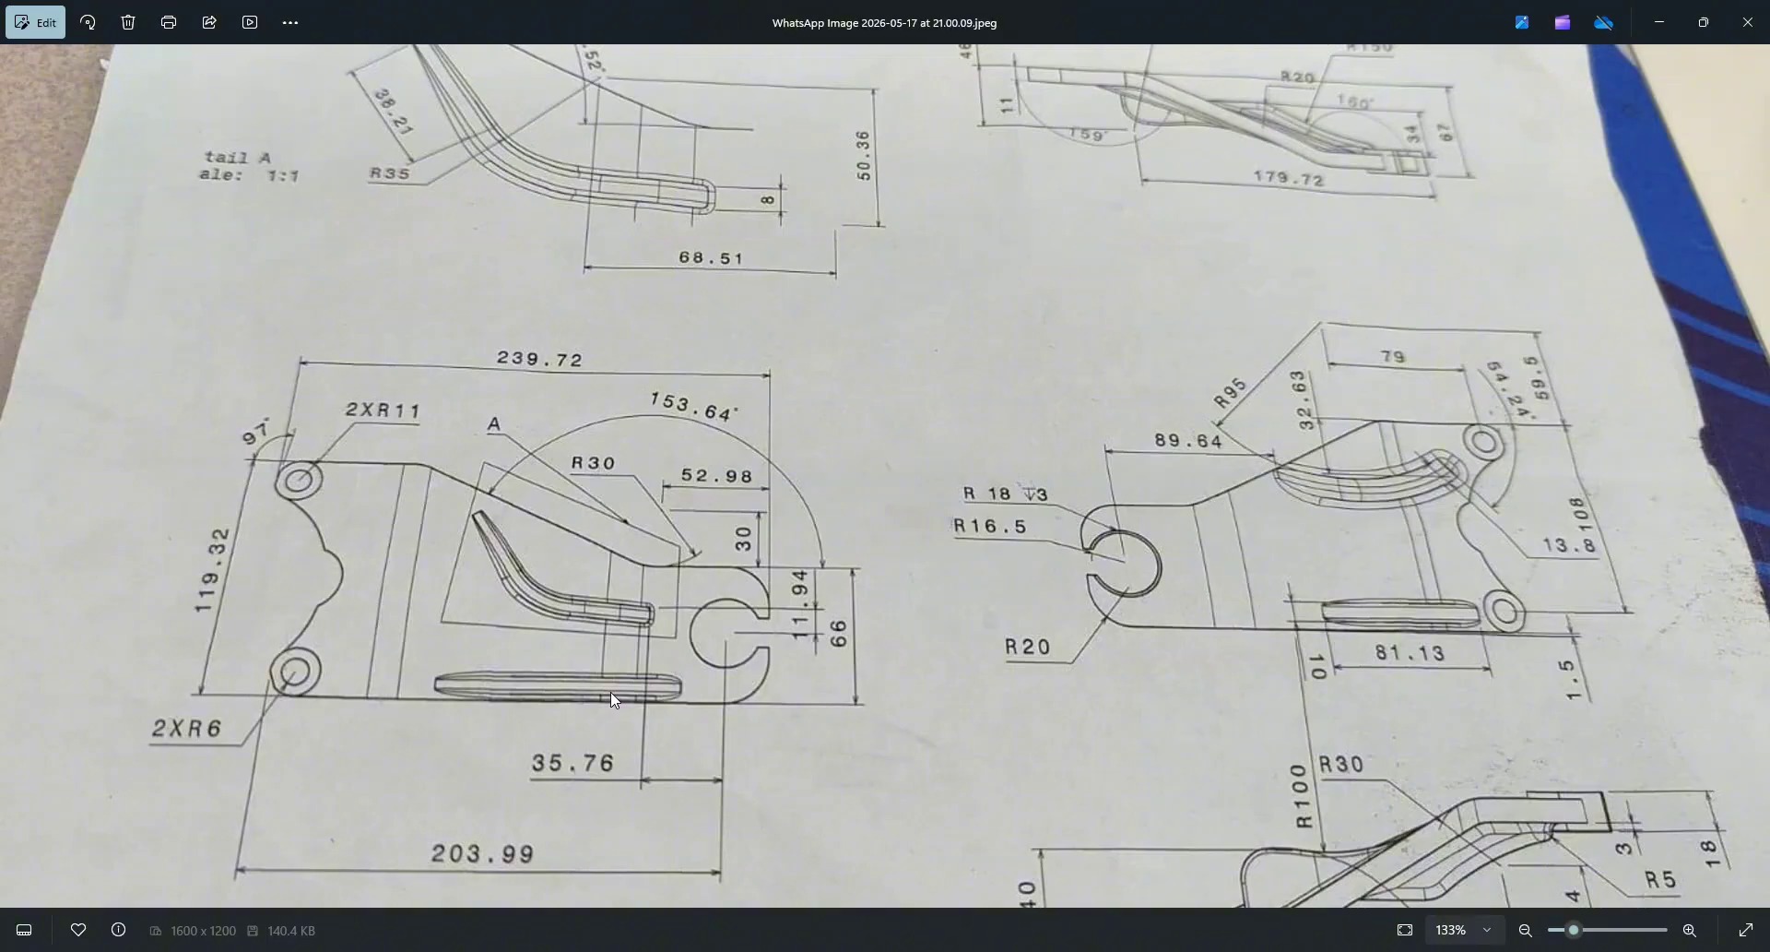
key(alt+Tab)
double_click(694, 762)
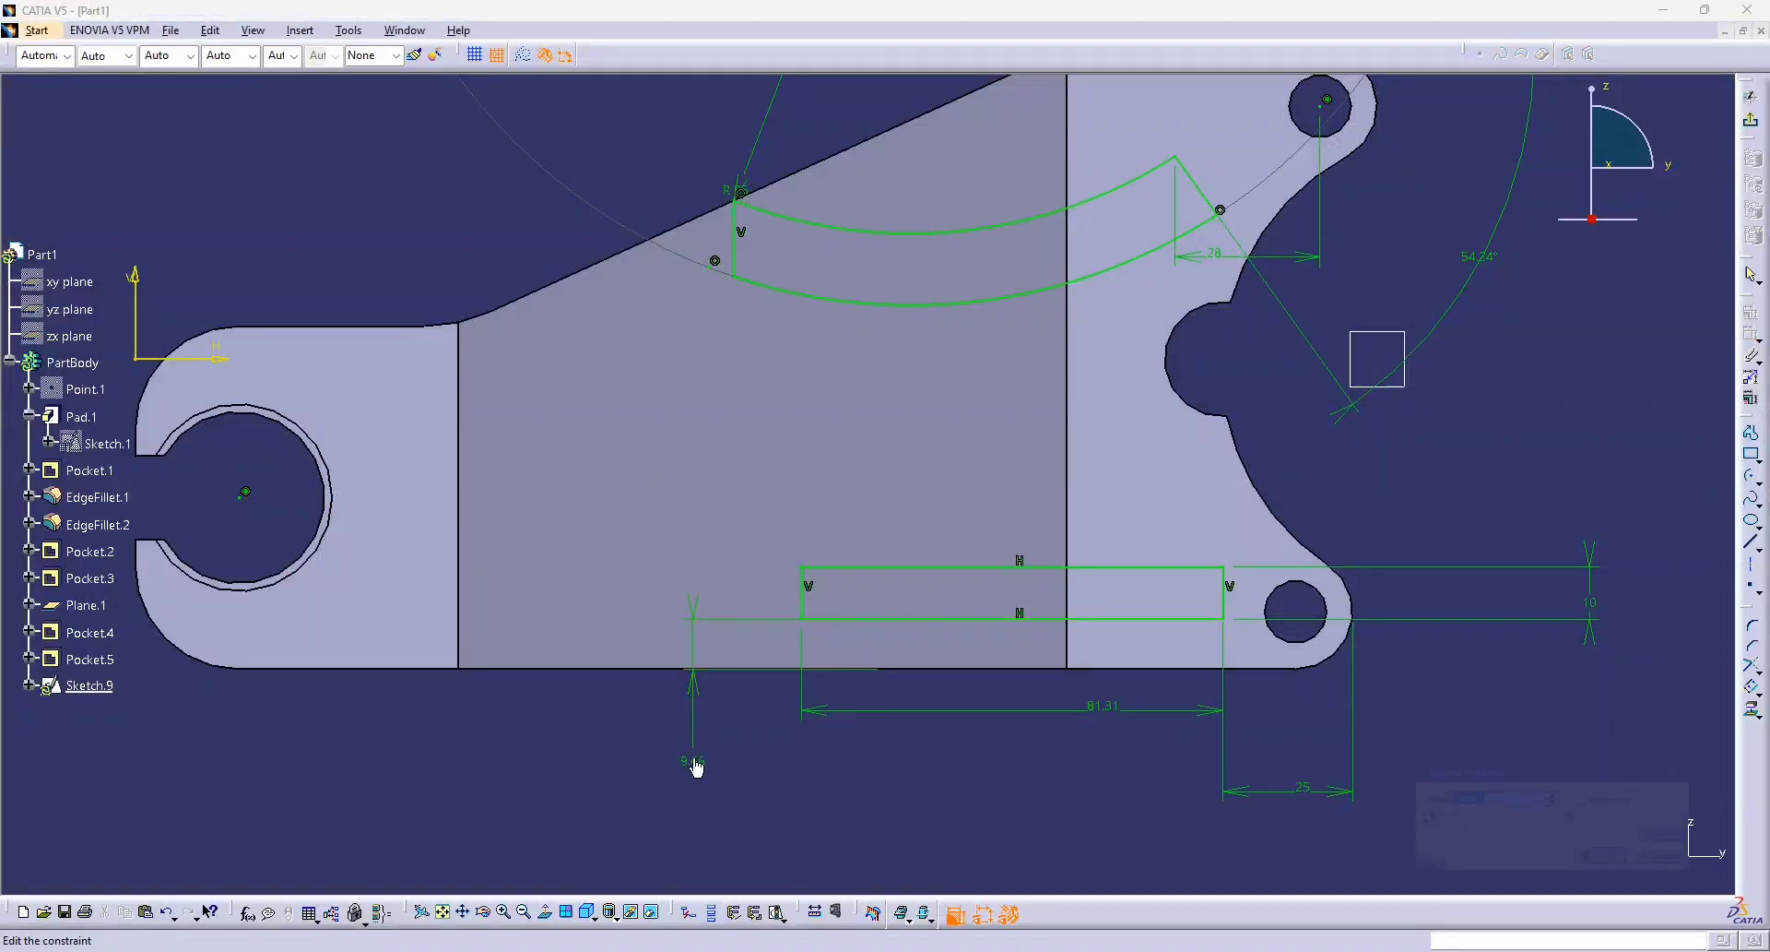
text(1.5)
key(Return)
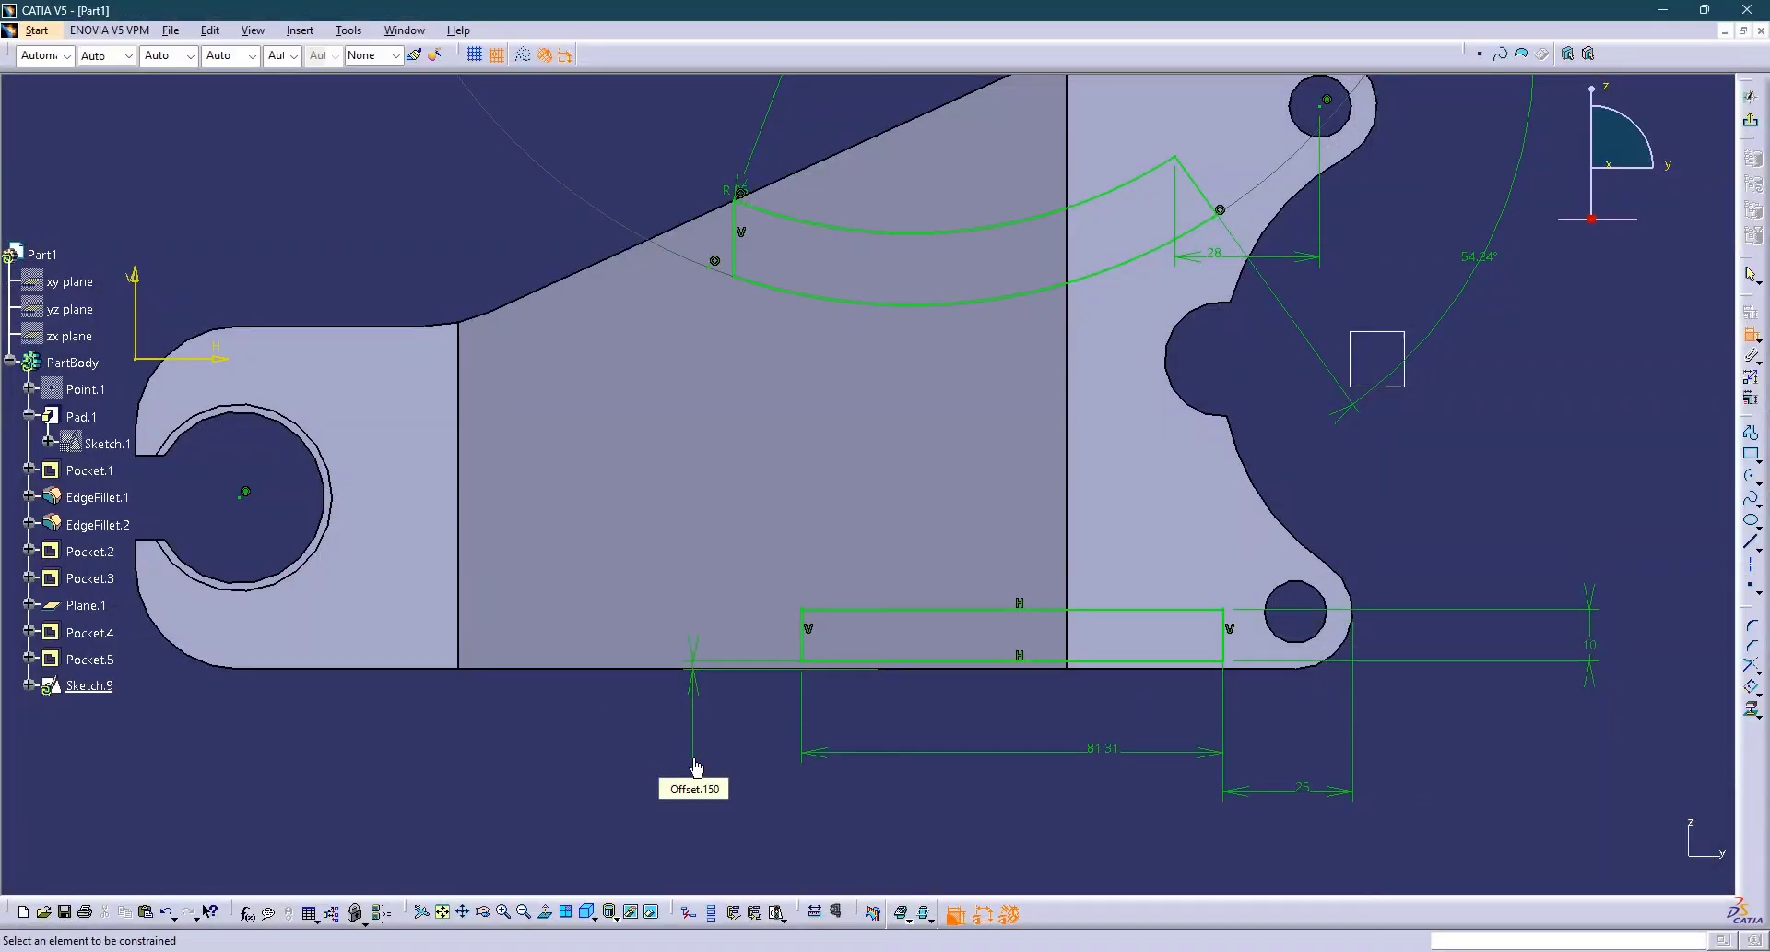
Recheck the reference drawing and set the rectangle's offset from the plate's lower edge to 5 mm.
key(alt+Tab)
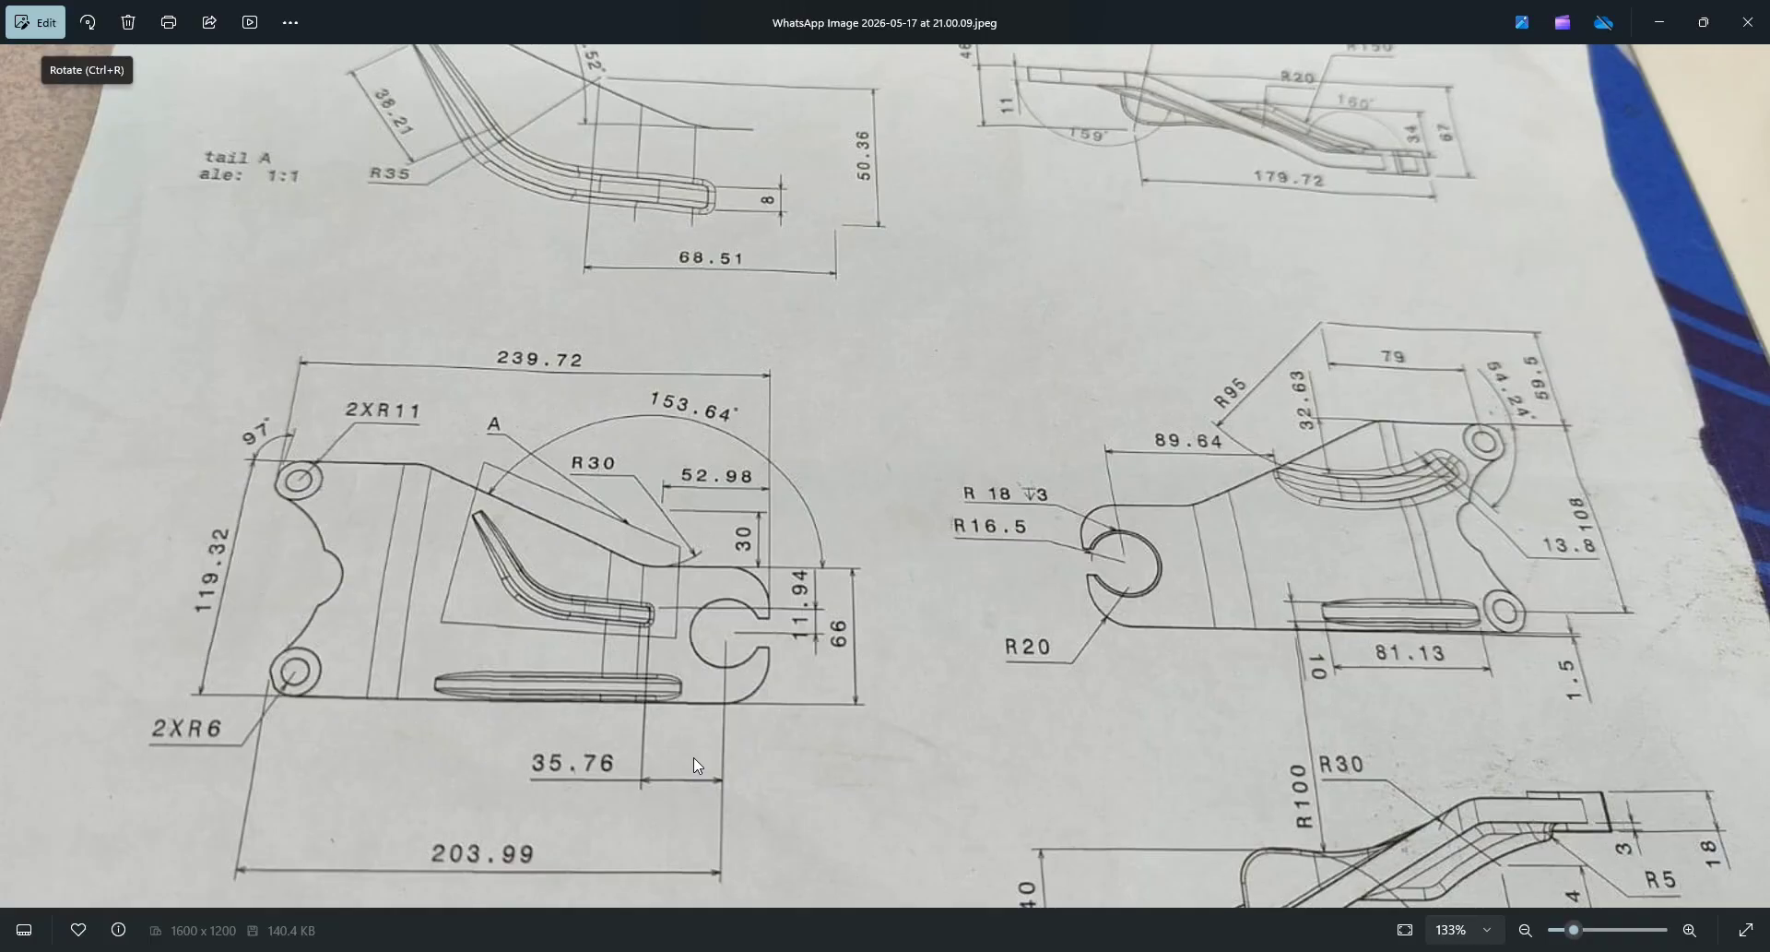
key(alt+Tab)
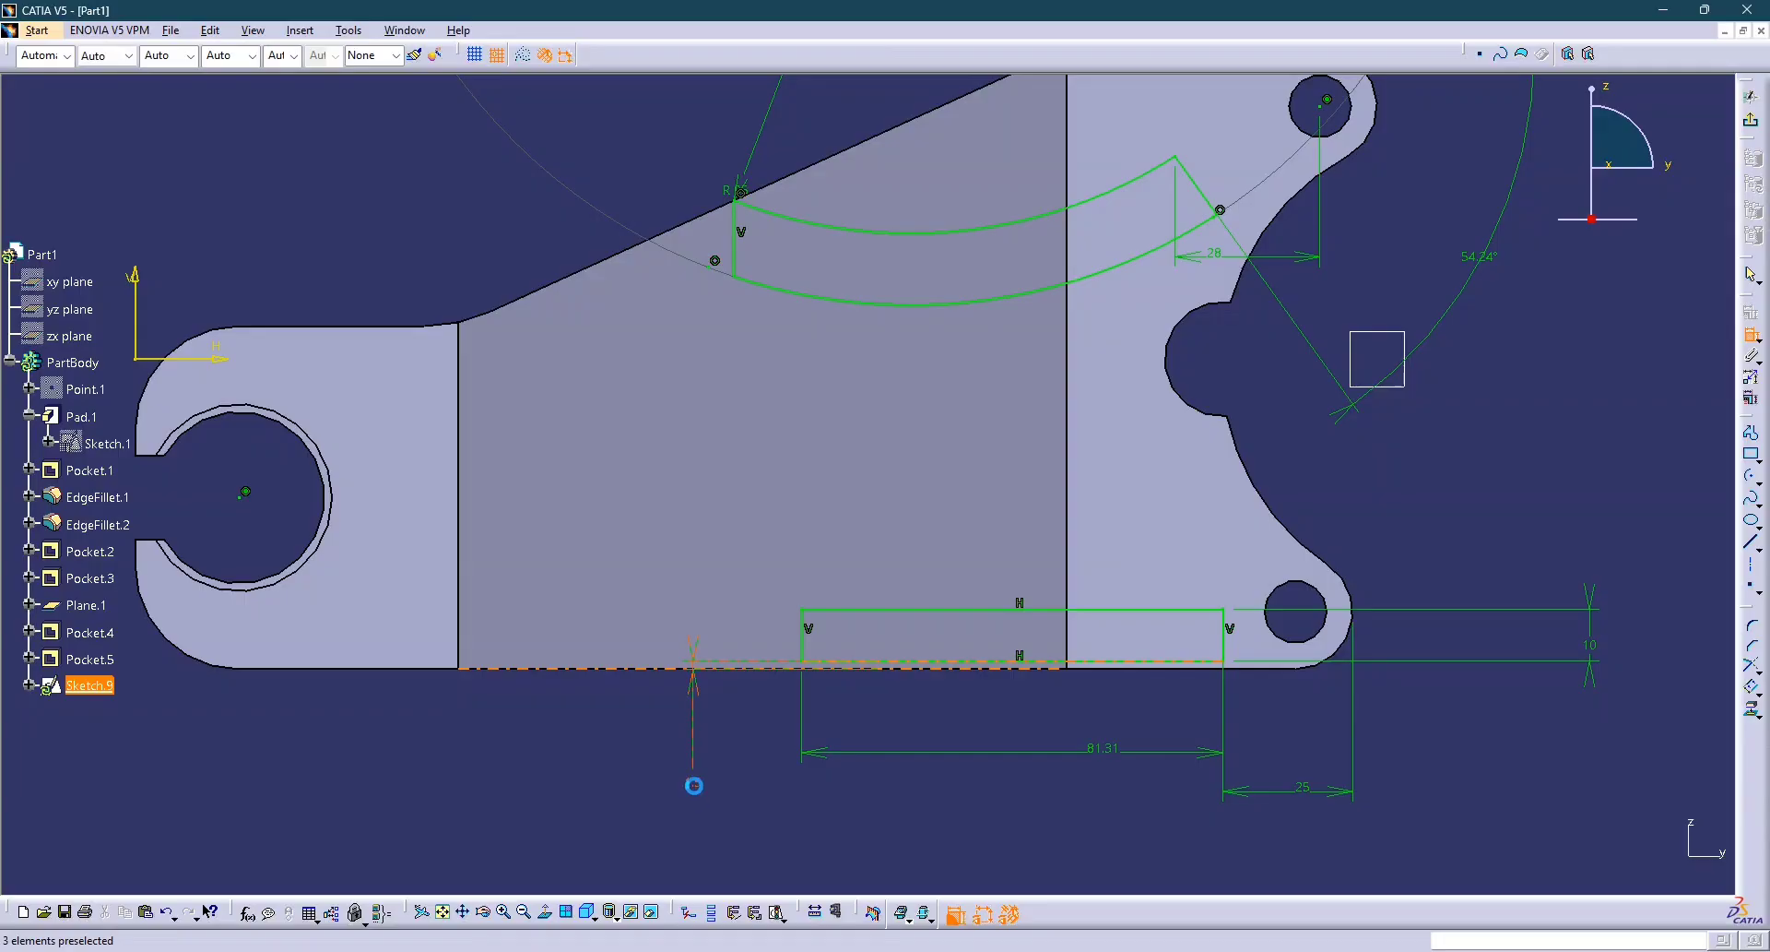
double_click(694, 786)
text(5)
key(Return)
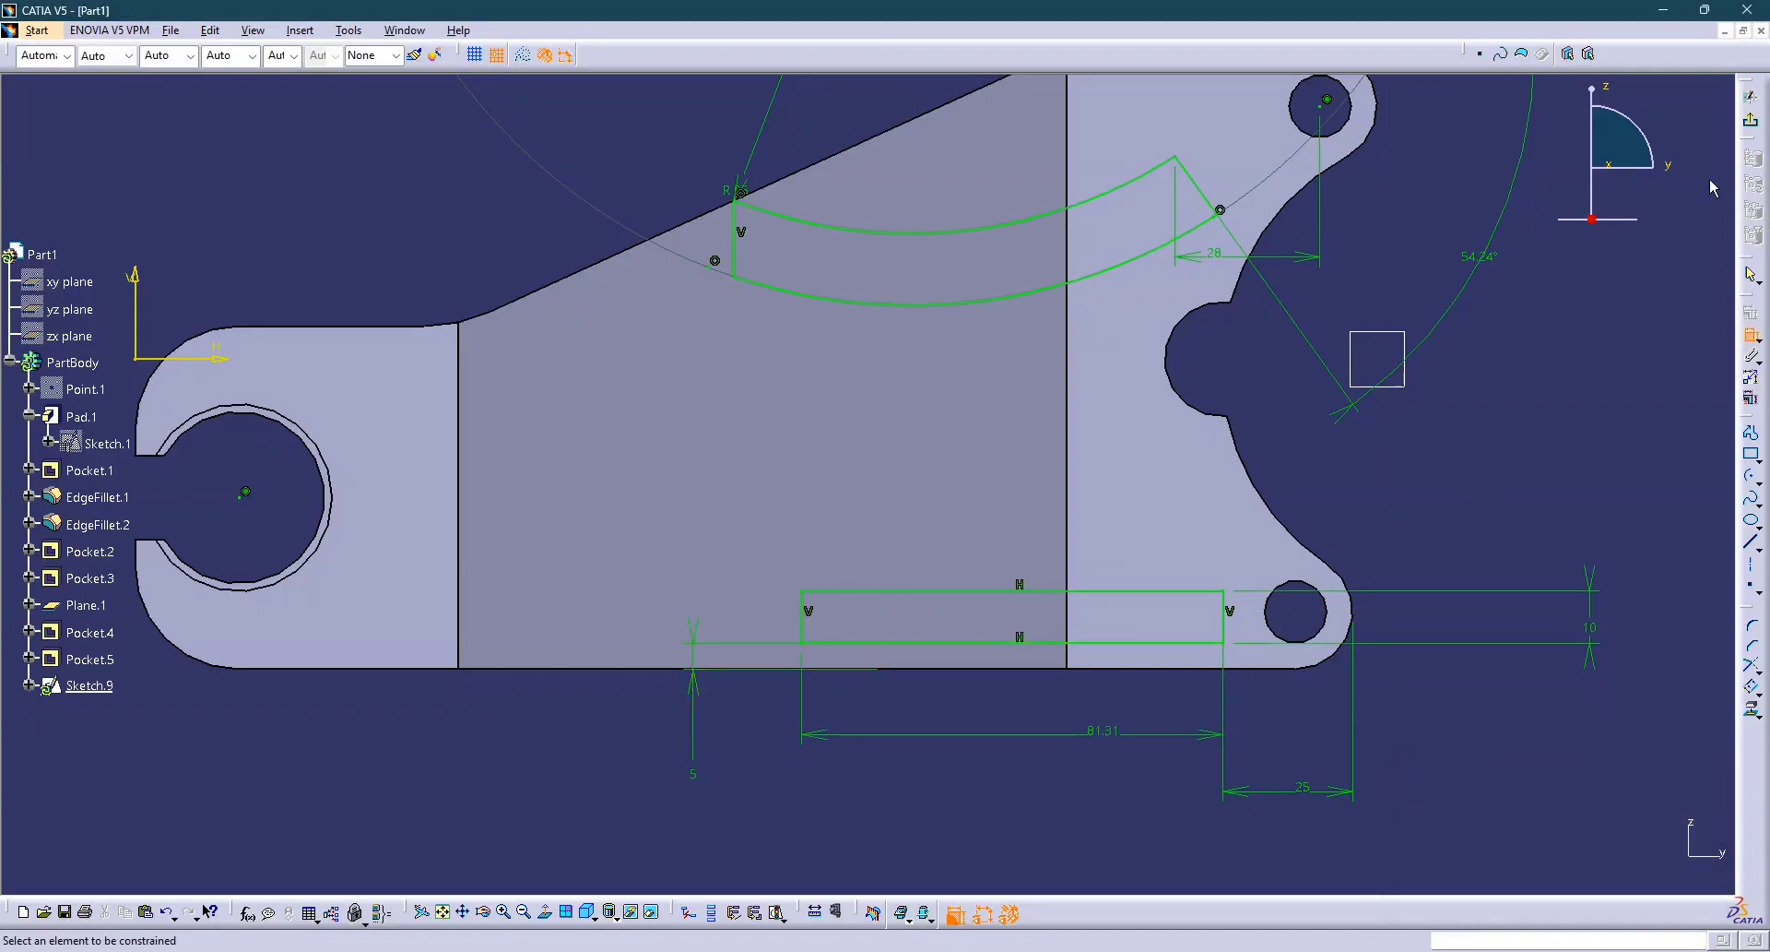
Finish the rib sketch and pad both profiles onto the bent plate with the Up to next limit.
click(1749, 120)
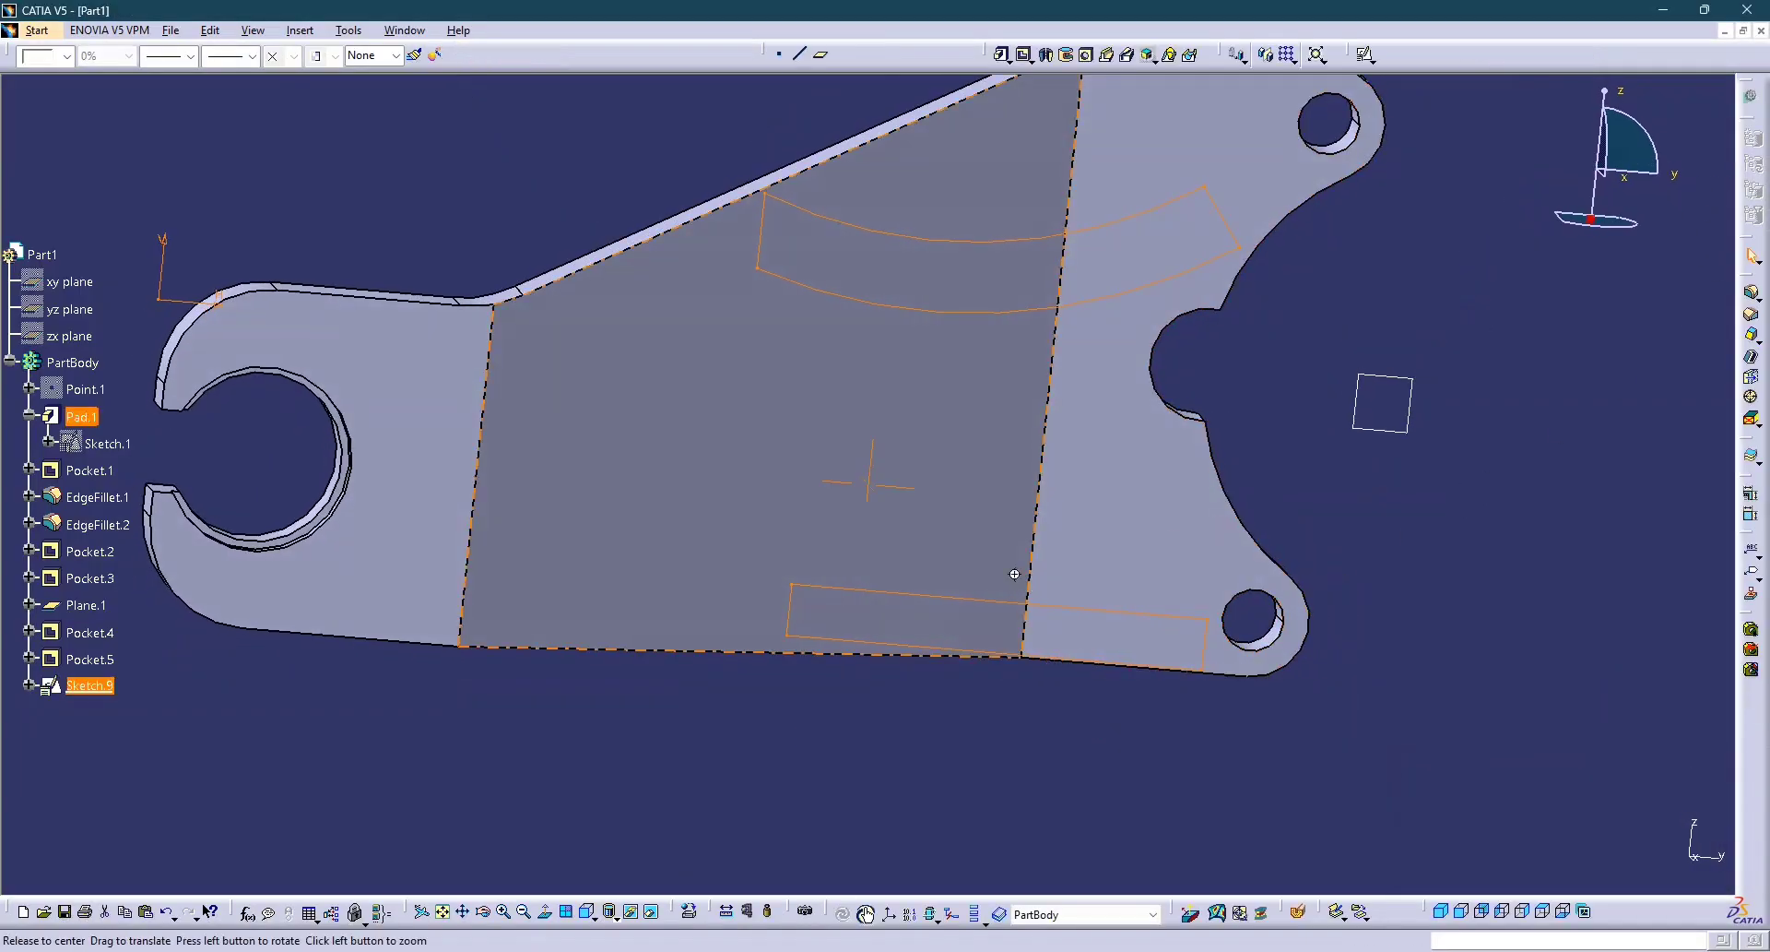
middle_drag(1014, 574, 777, 295)
click(1003, 54)
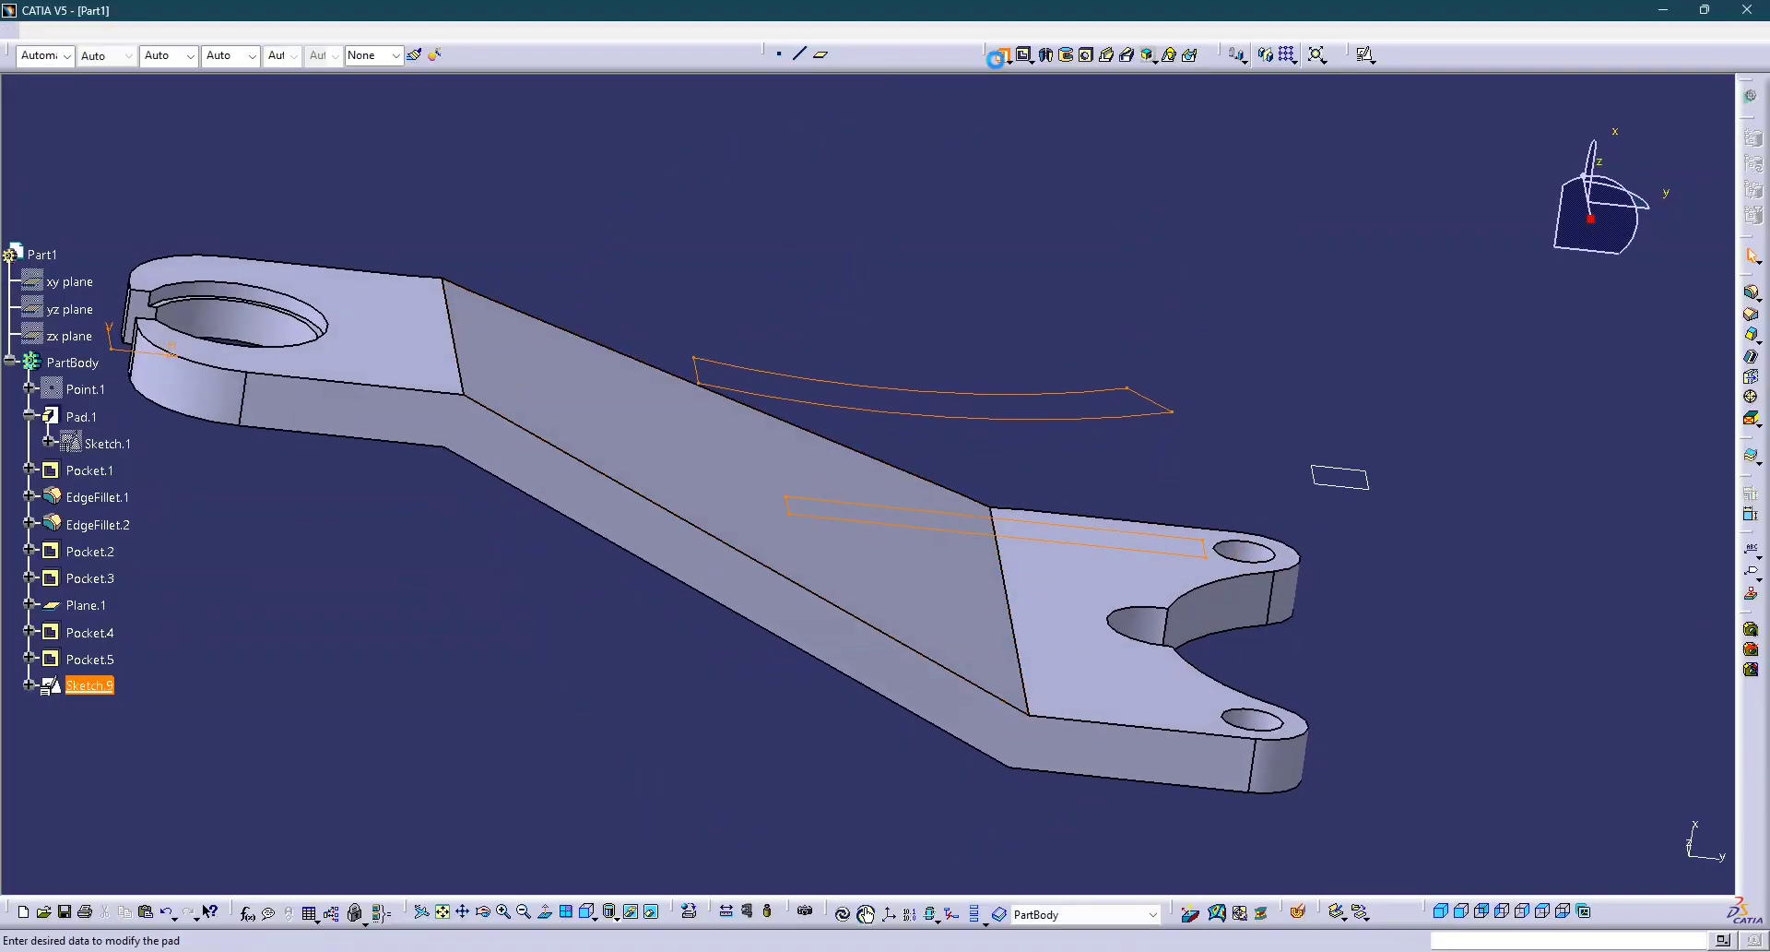
click(1596, 627)
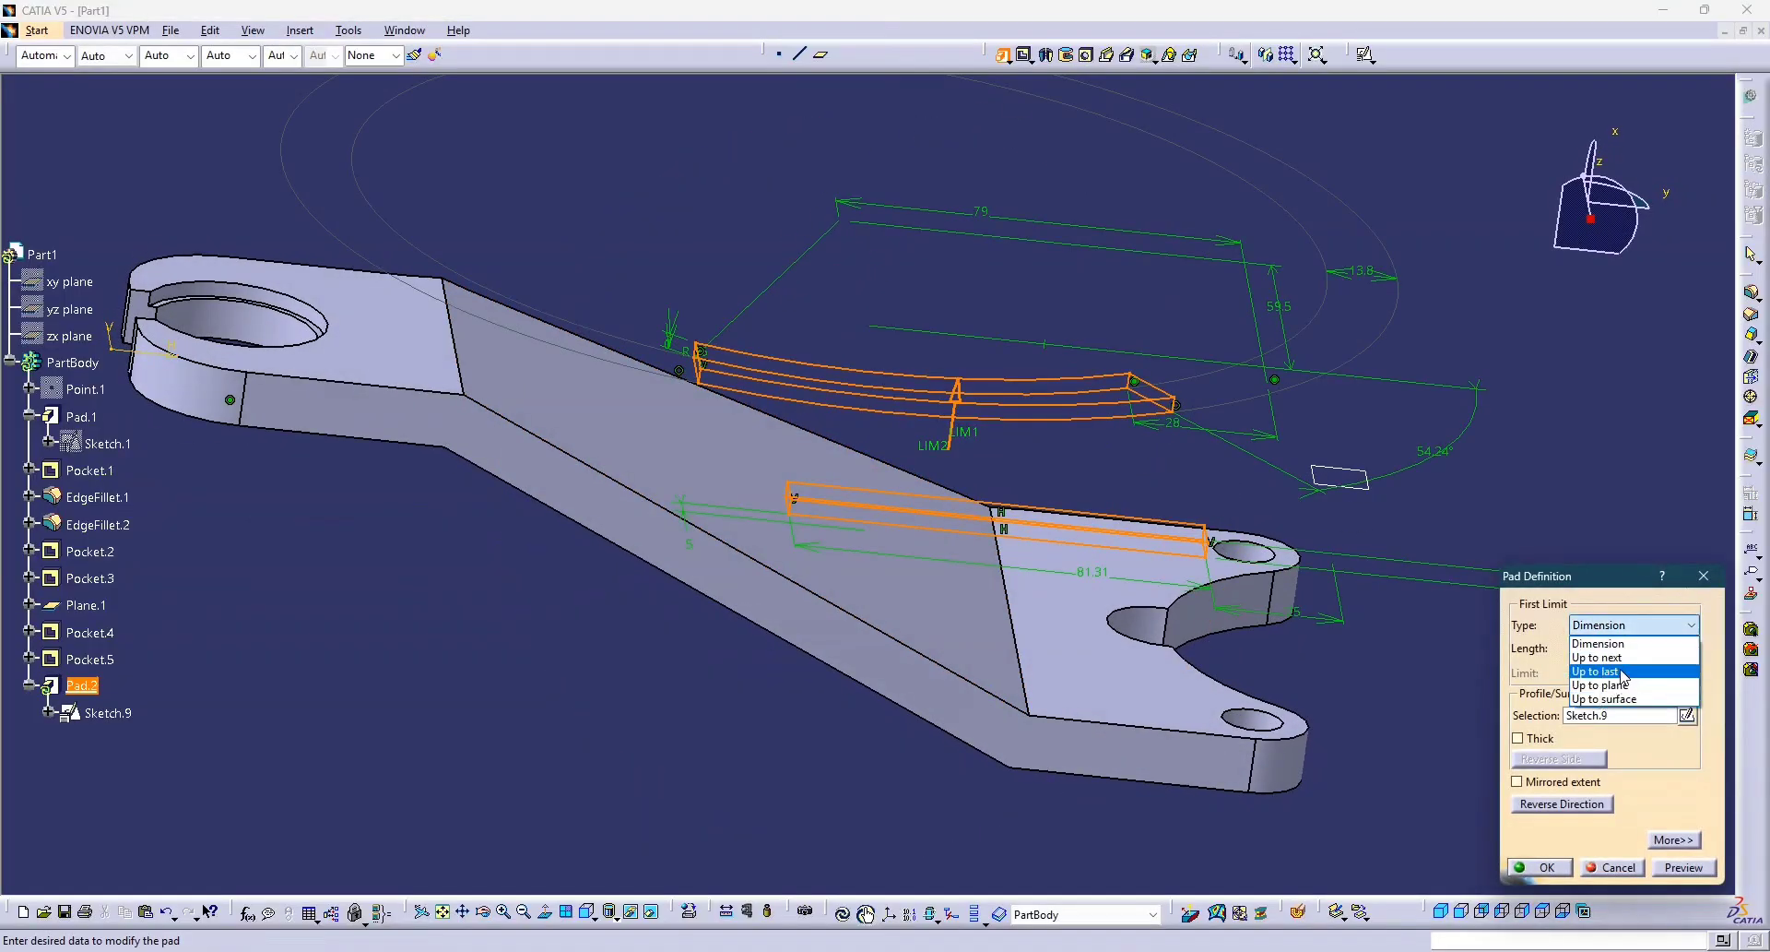
click(1618, 658)
middle_drag(1083, 623, 915, 692)
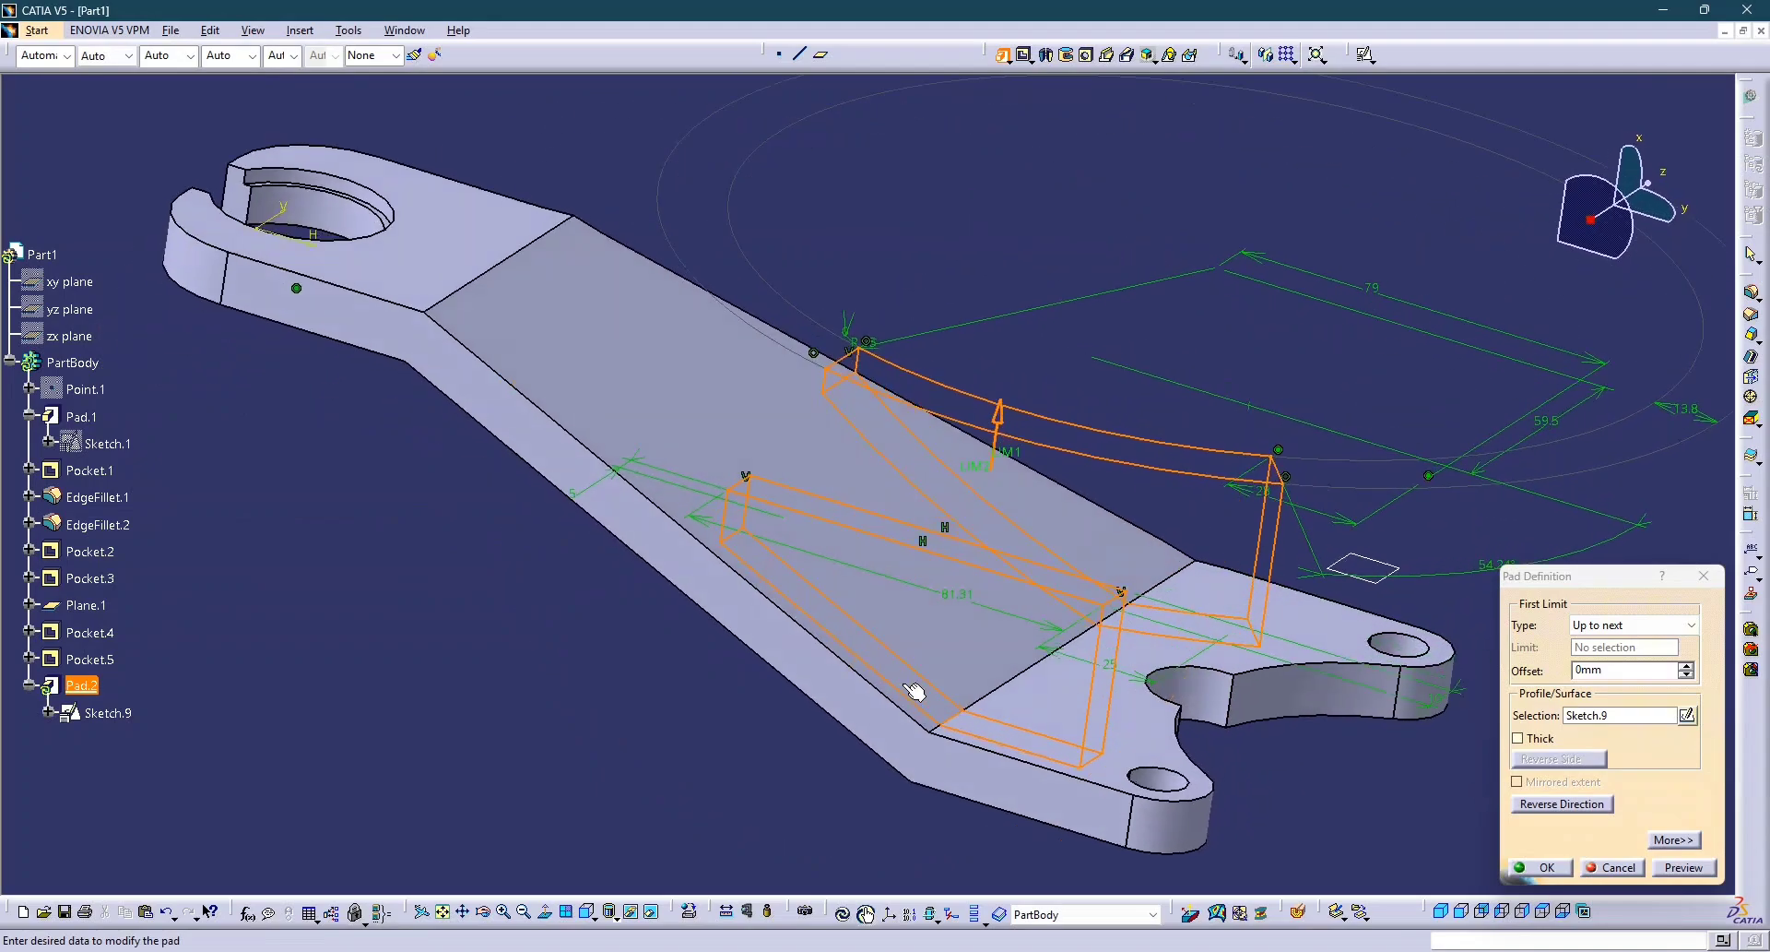
click(1543, 868)
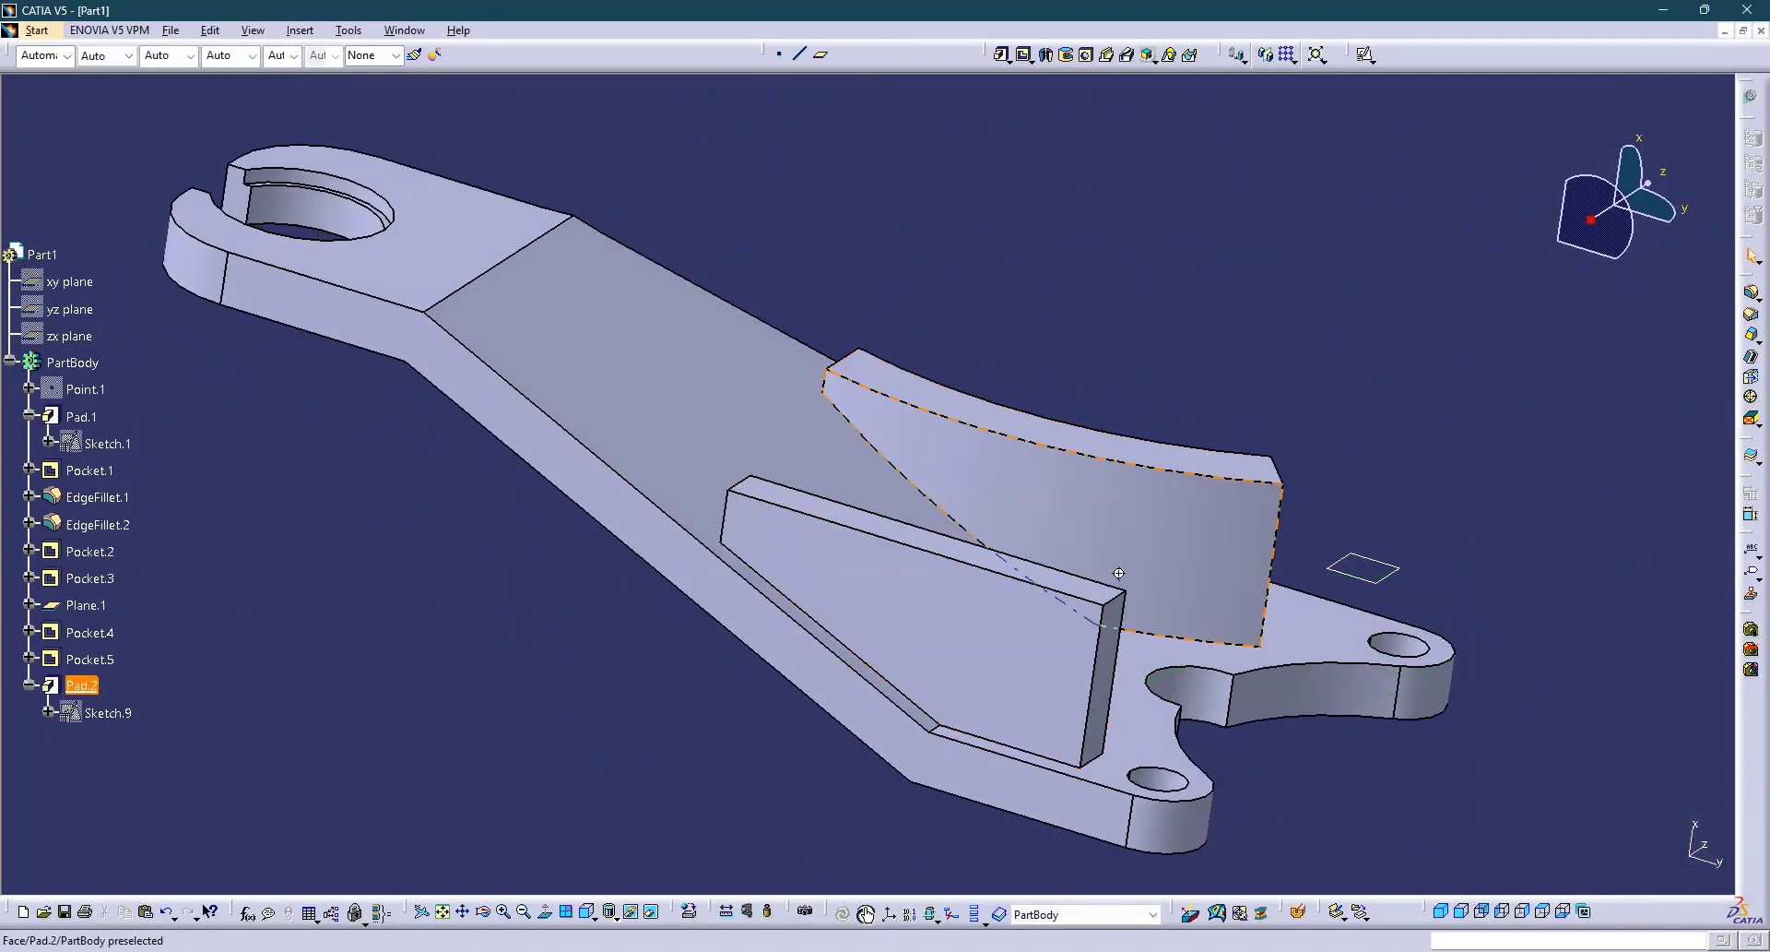
Create a positioned sketch on the straight rib's outer side face with the axes swapped and the H direction reversed.
middle_drag(922, 608, 874, 530)
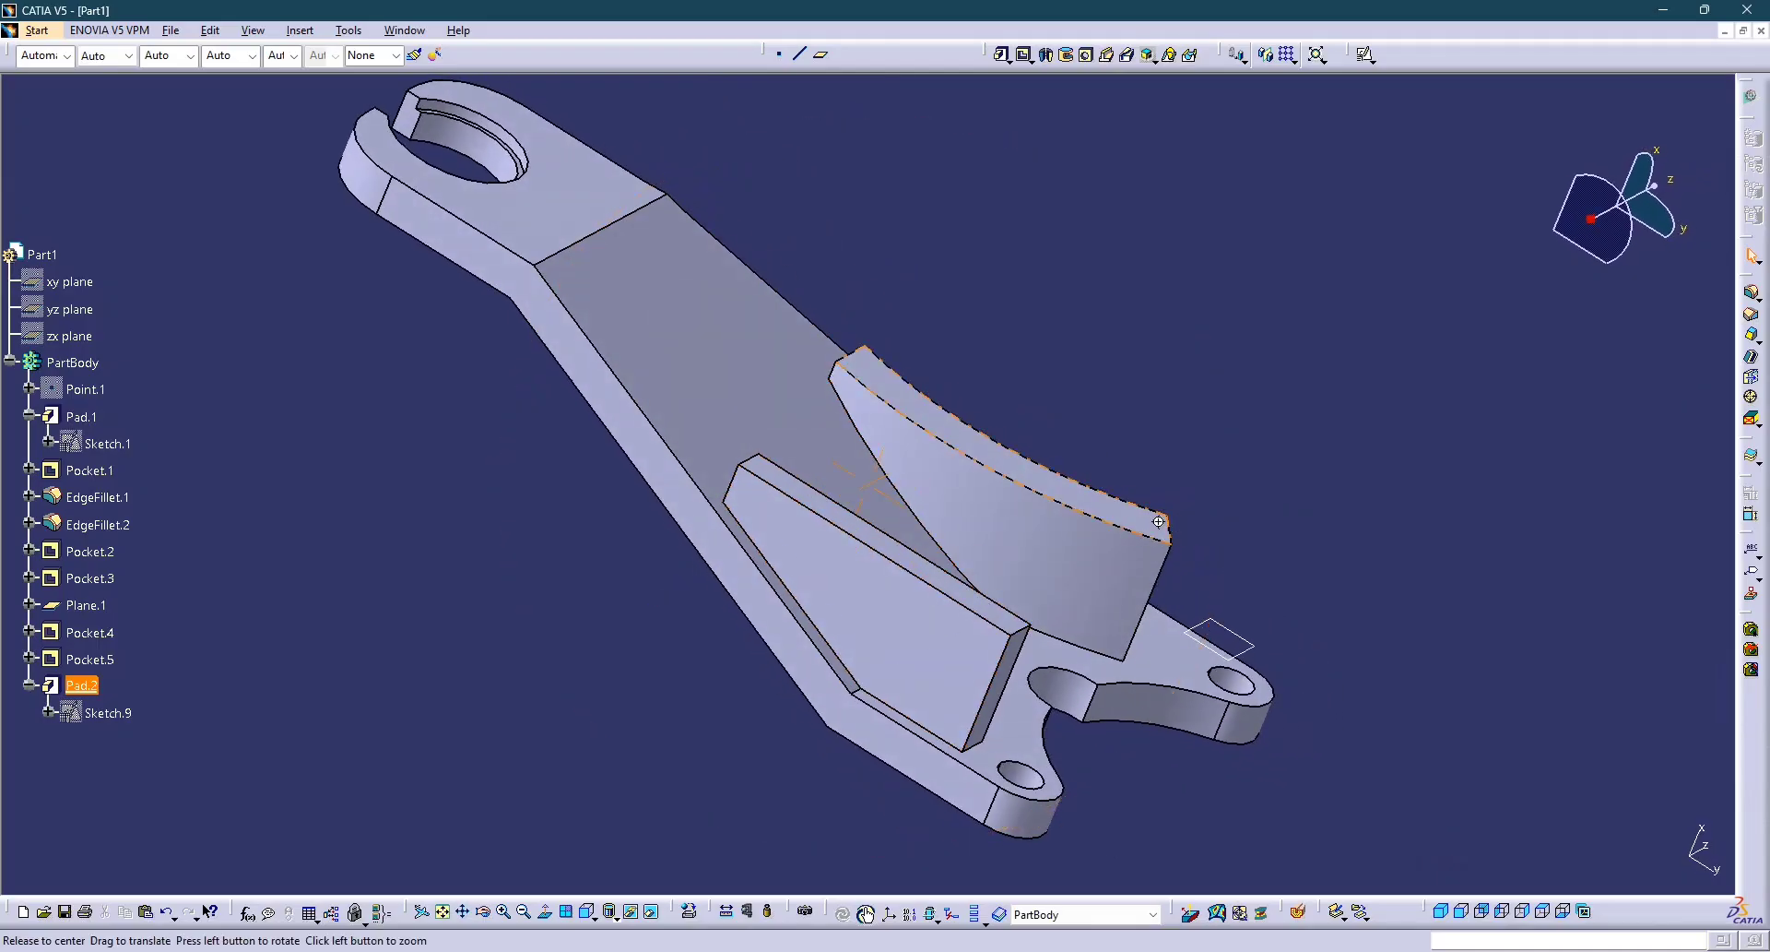
middle_drag(1081, 496, 1102, 475)
key(alt+Tab)
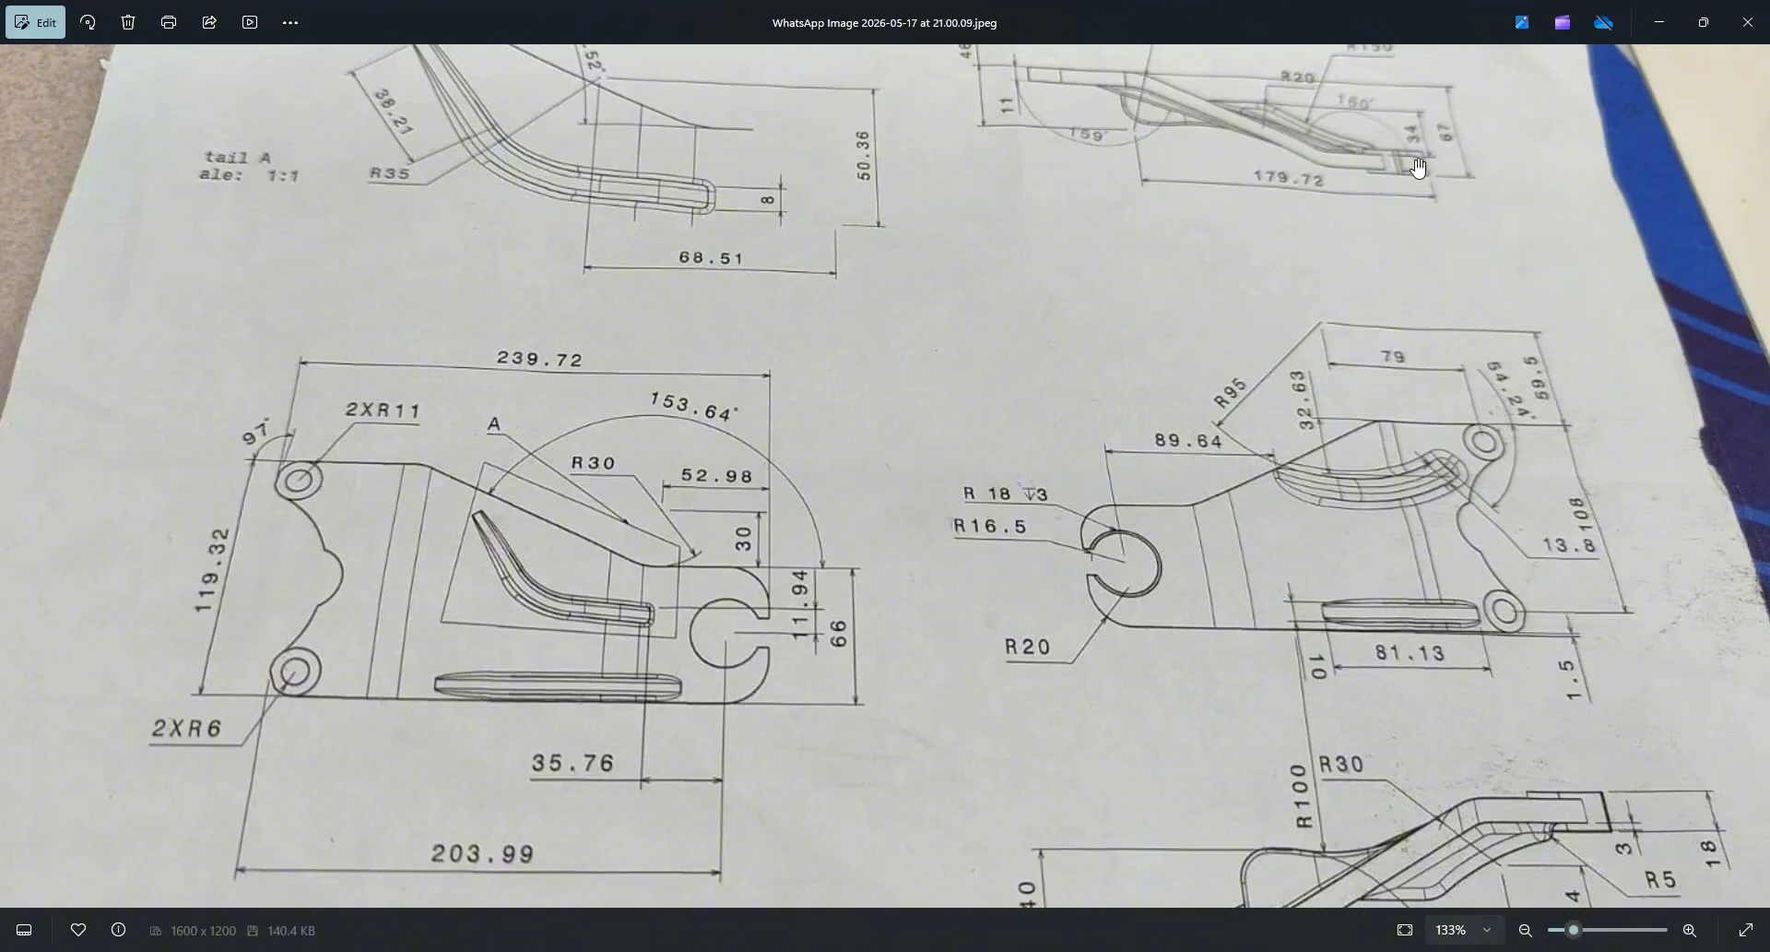
key(alt+Tab)
middle_drag(924, 605, 1075, 645)
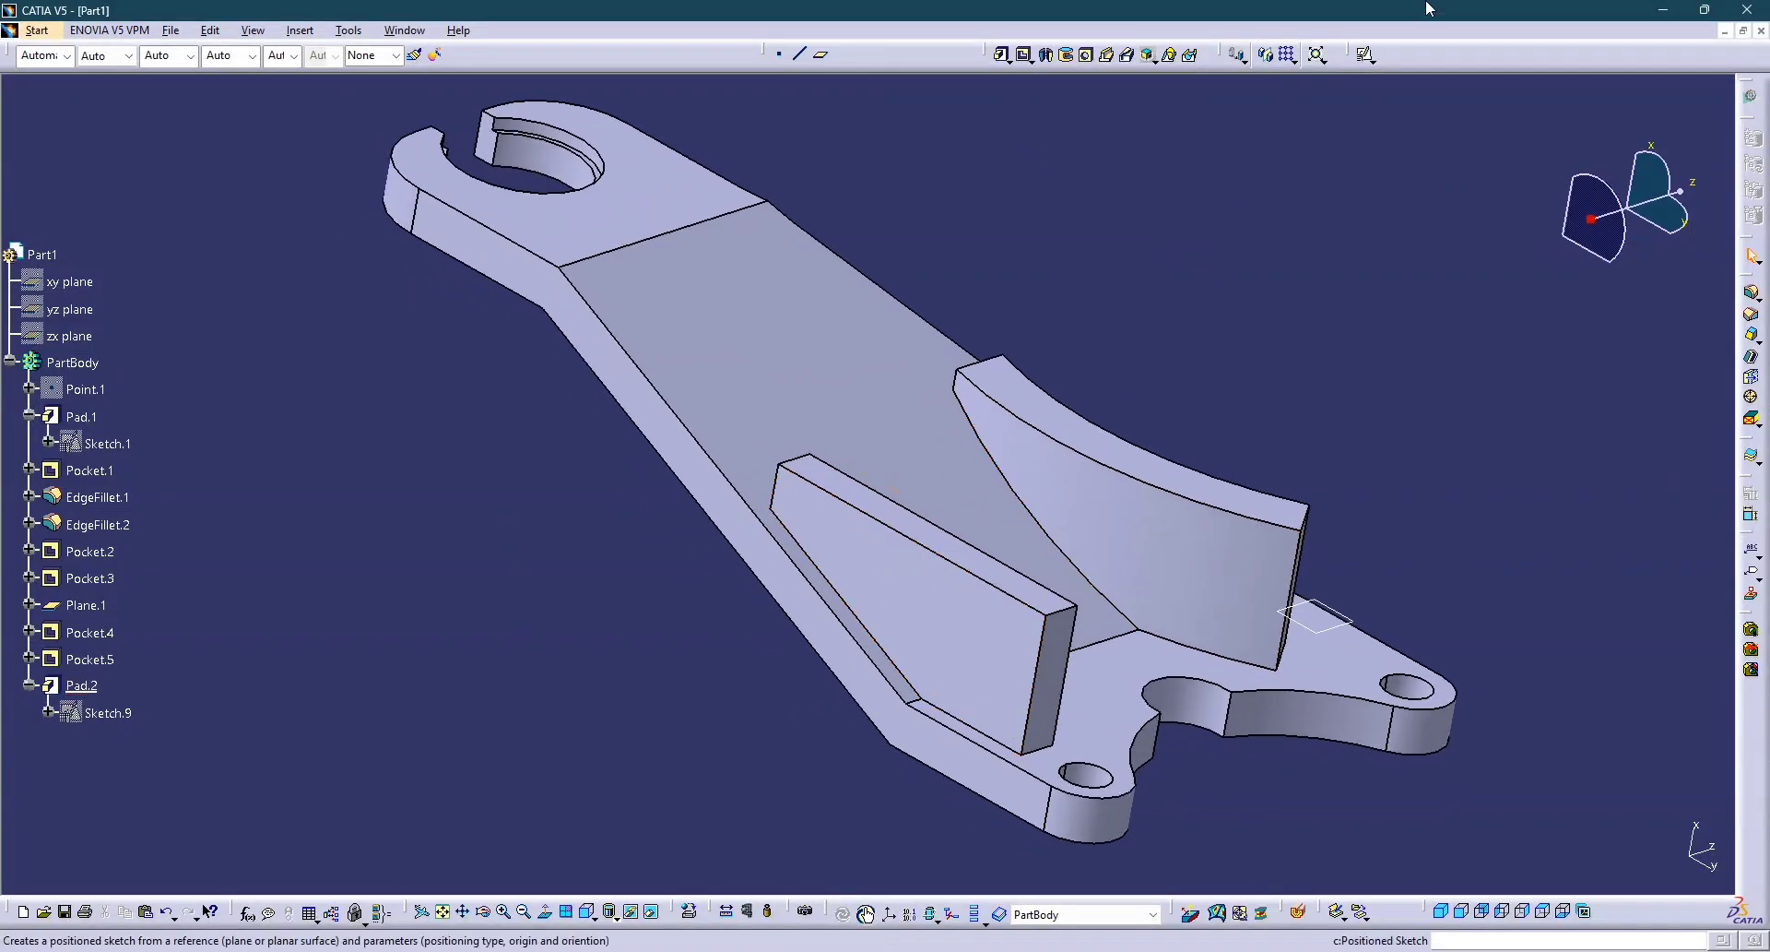
key(Return)
click(1020, 601)
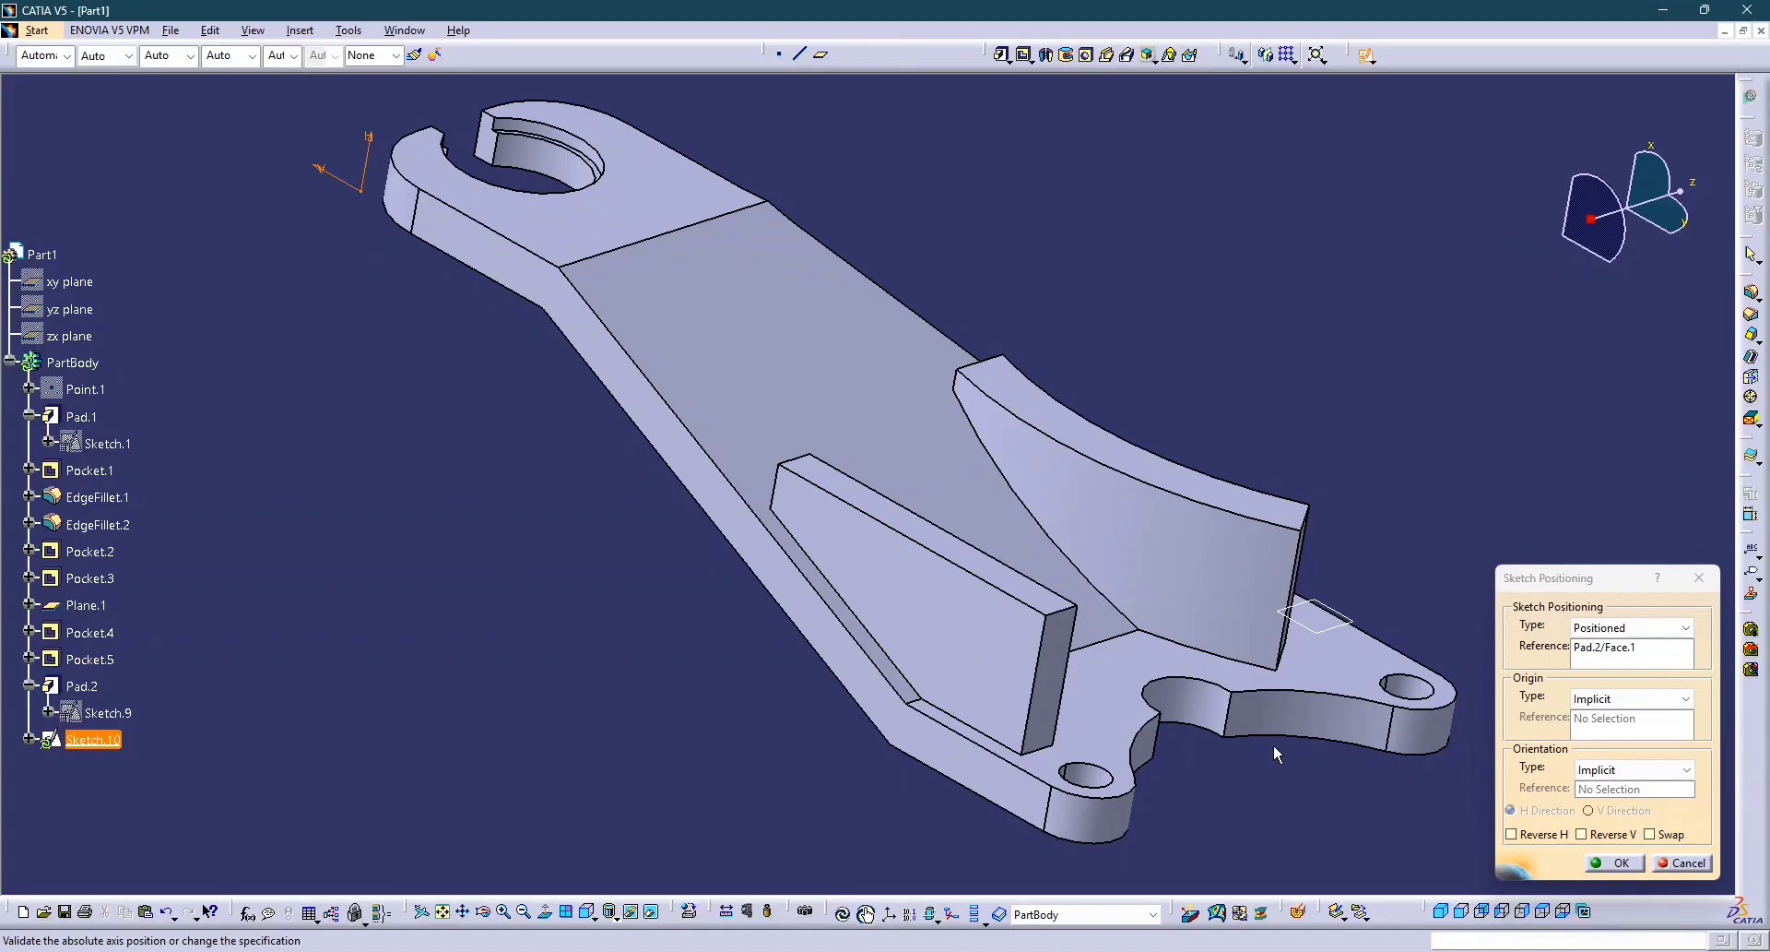
click(1650, 834)
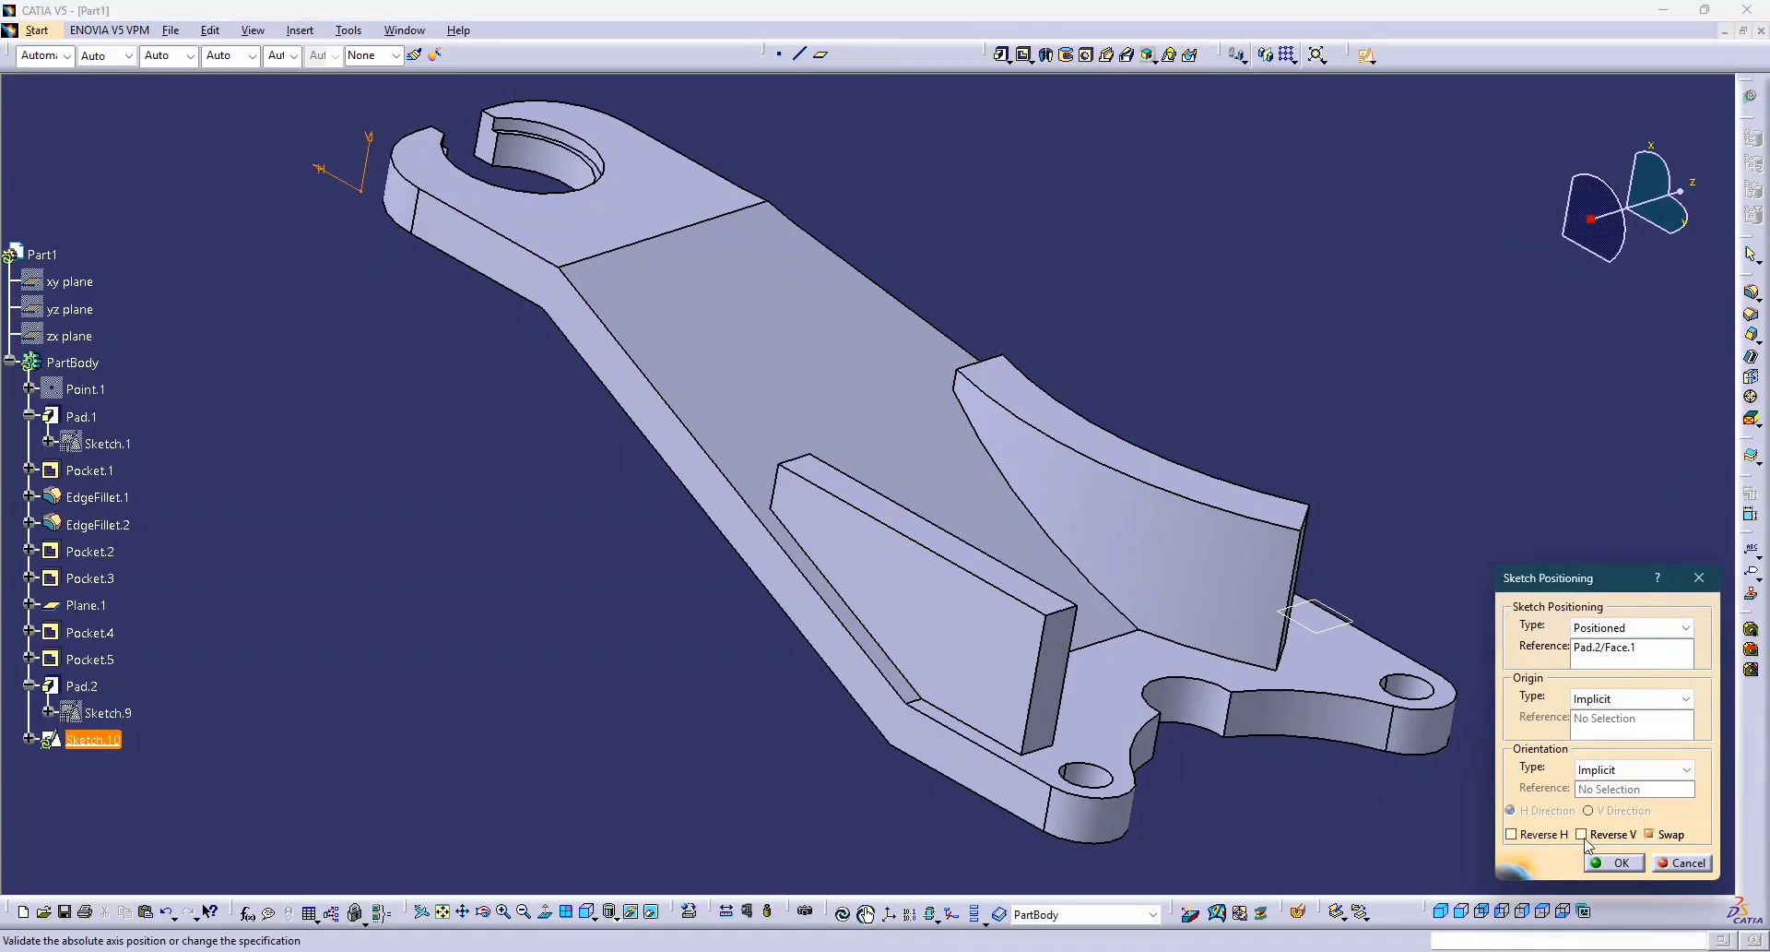
click(1512, 833)
click(1613, 863)
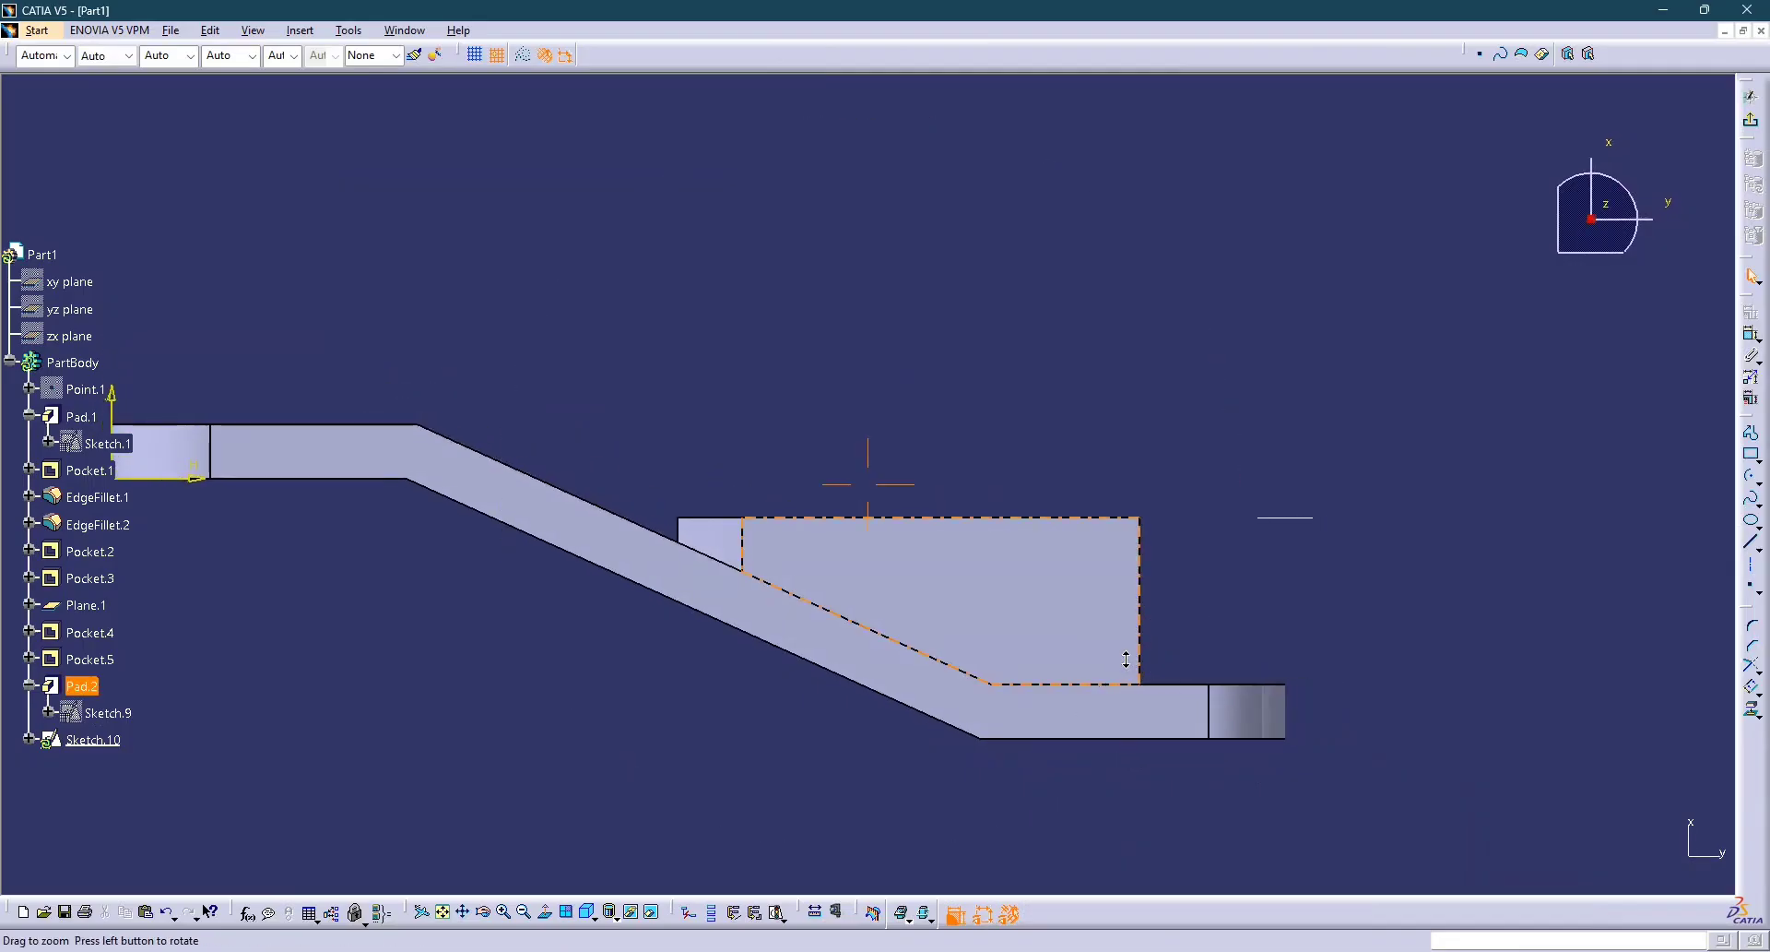
Sketch a slanted line across the rib's side face from its lower left corner to just above its lower right corner.
click(1751, 542)
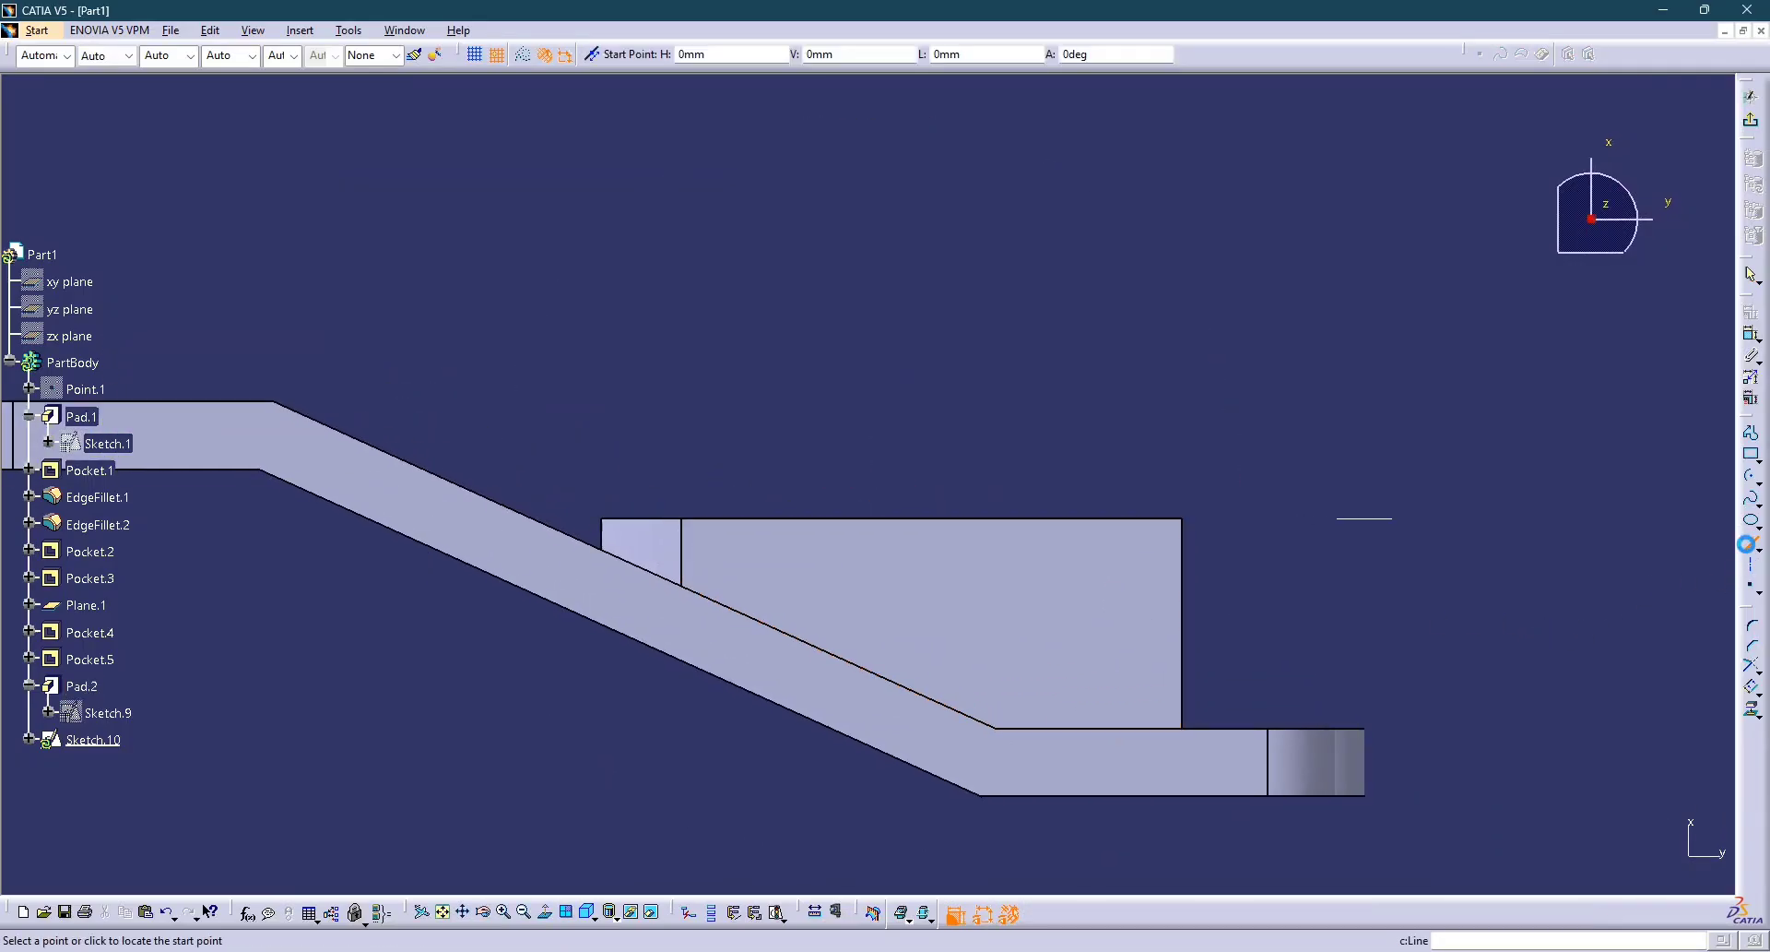
click(689, 590)
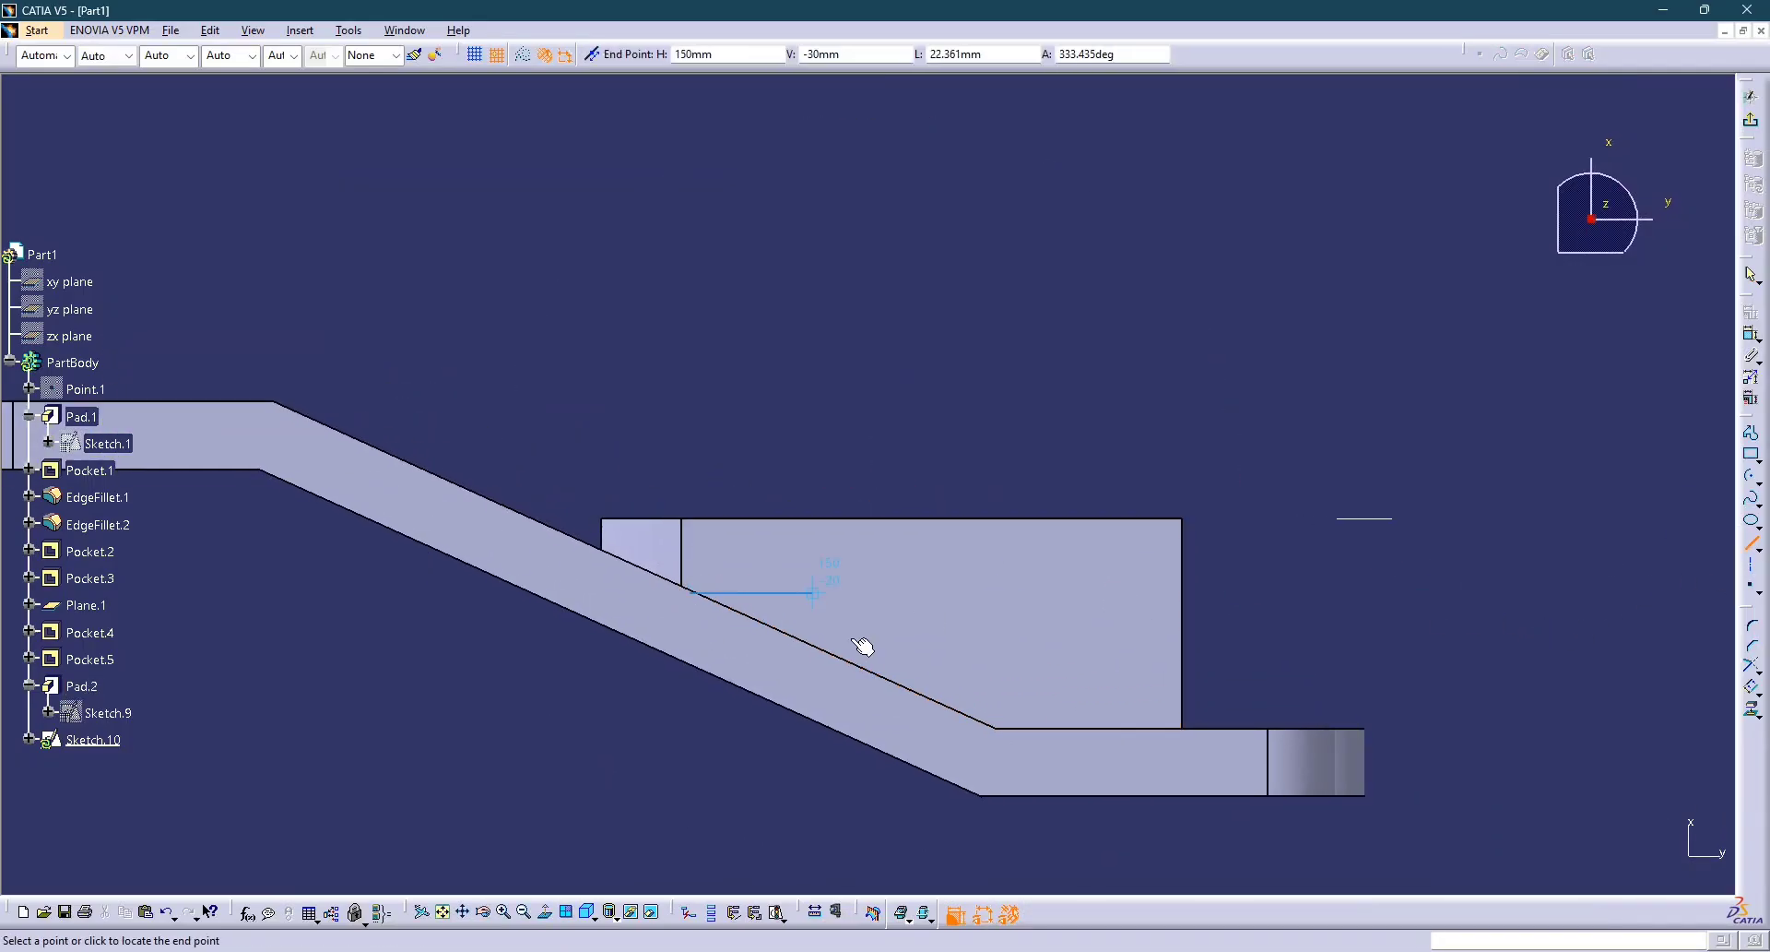
click(1180, 716)
click(1698, 649)
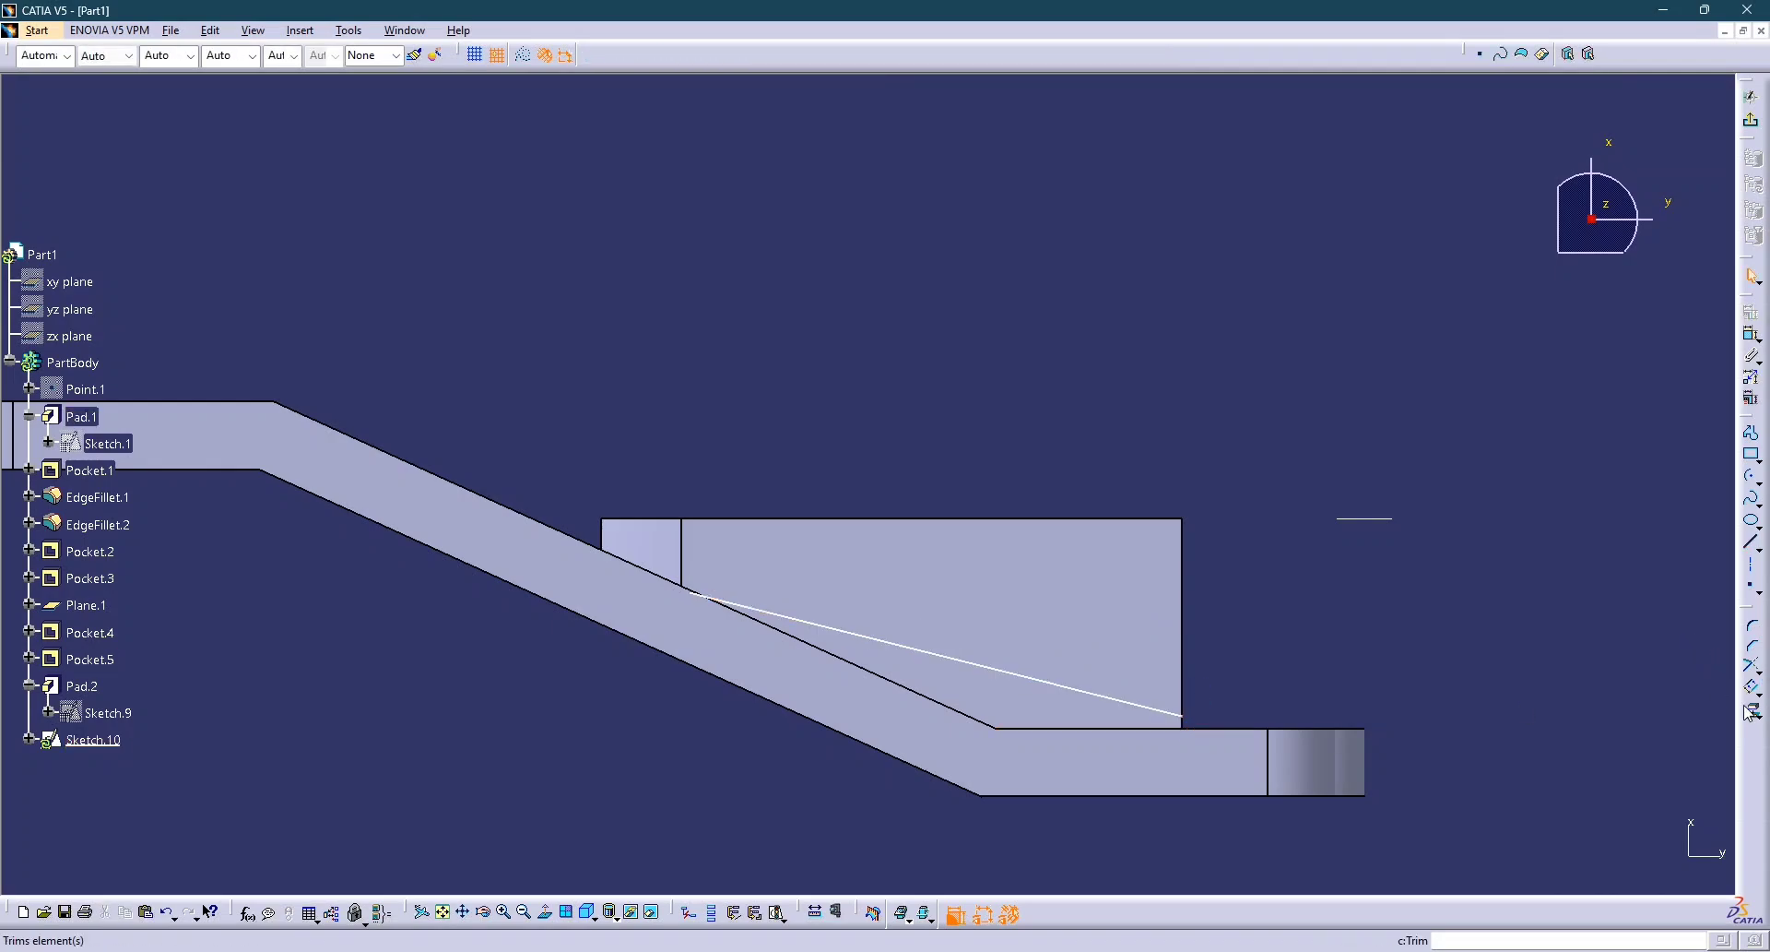
Project the right, top and left edges of the straight rib's side face onto the sketch plane.
click(1752, 713)
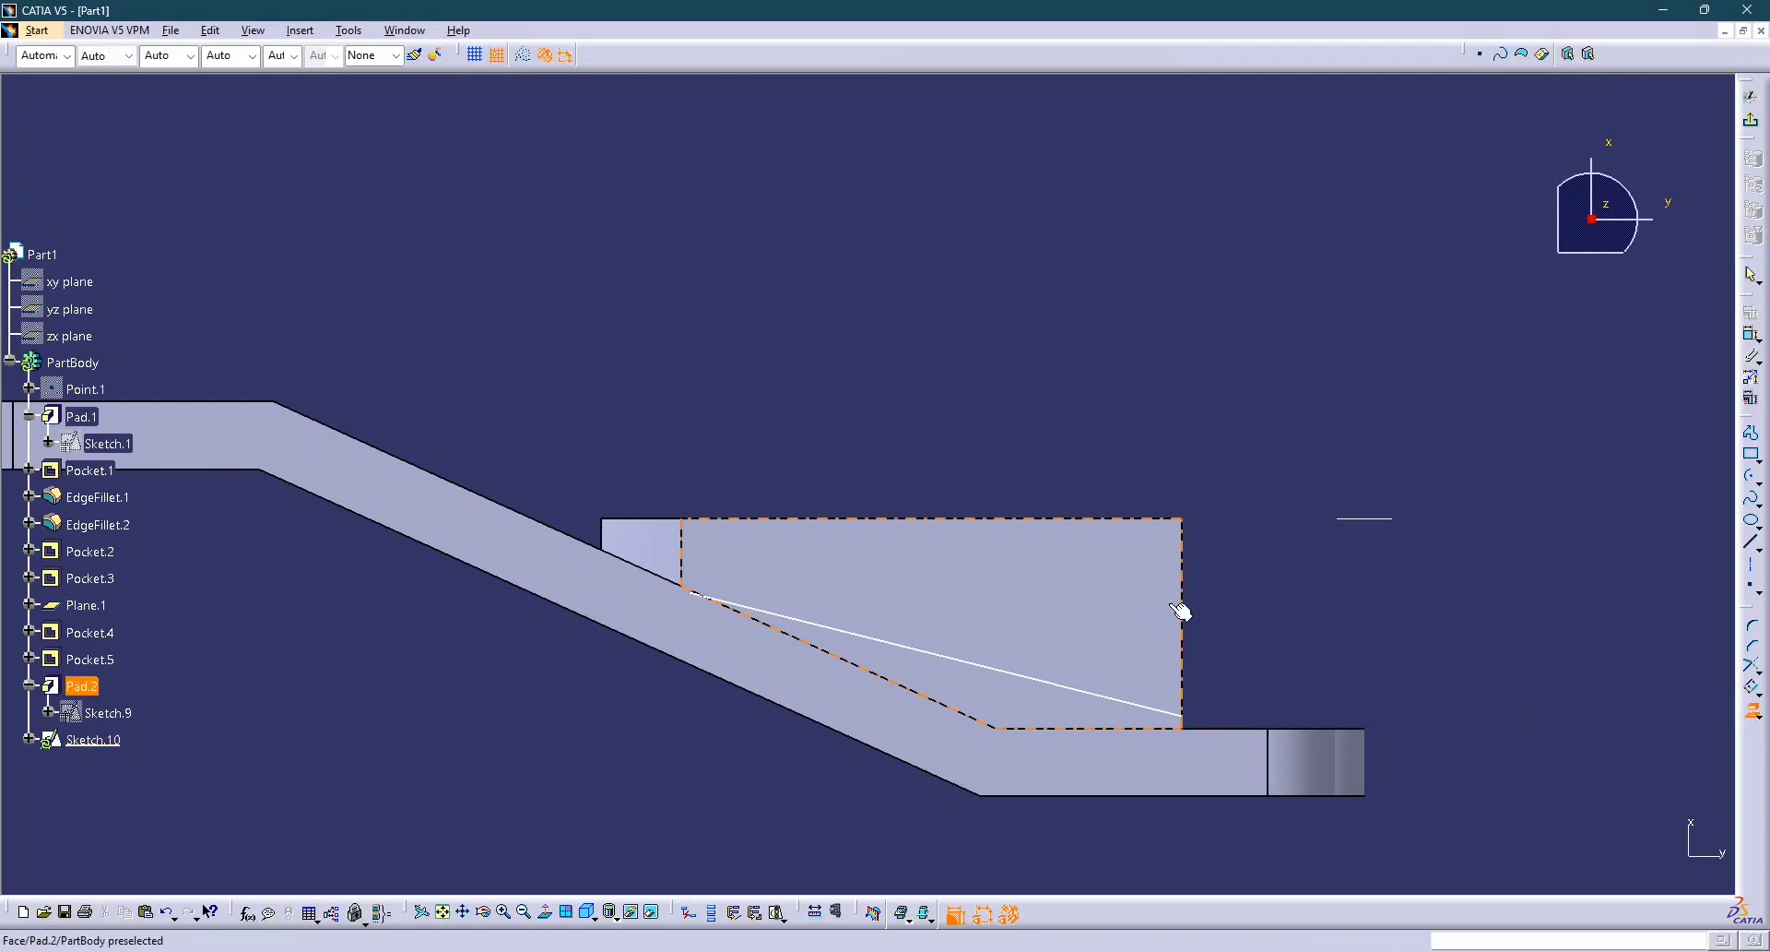
click(1186, 549)
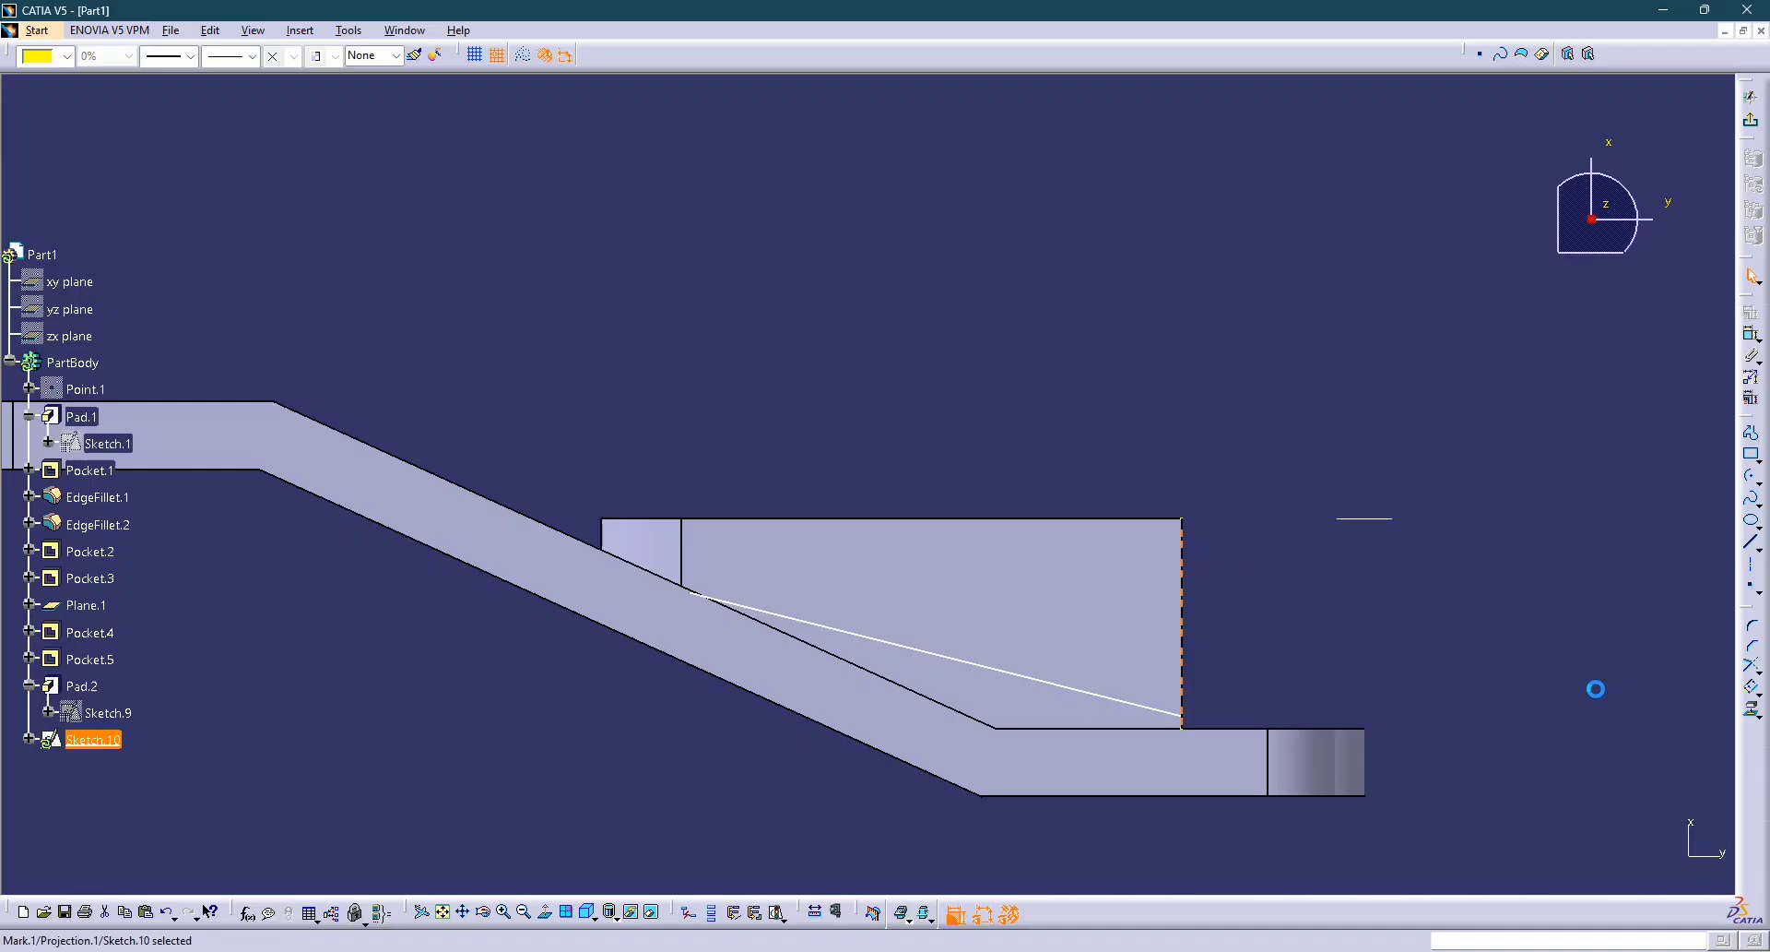
click(1752, 713)
click(1098, 514)
click(1752, 712)
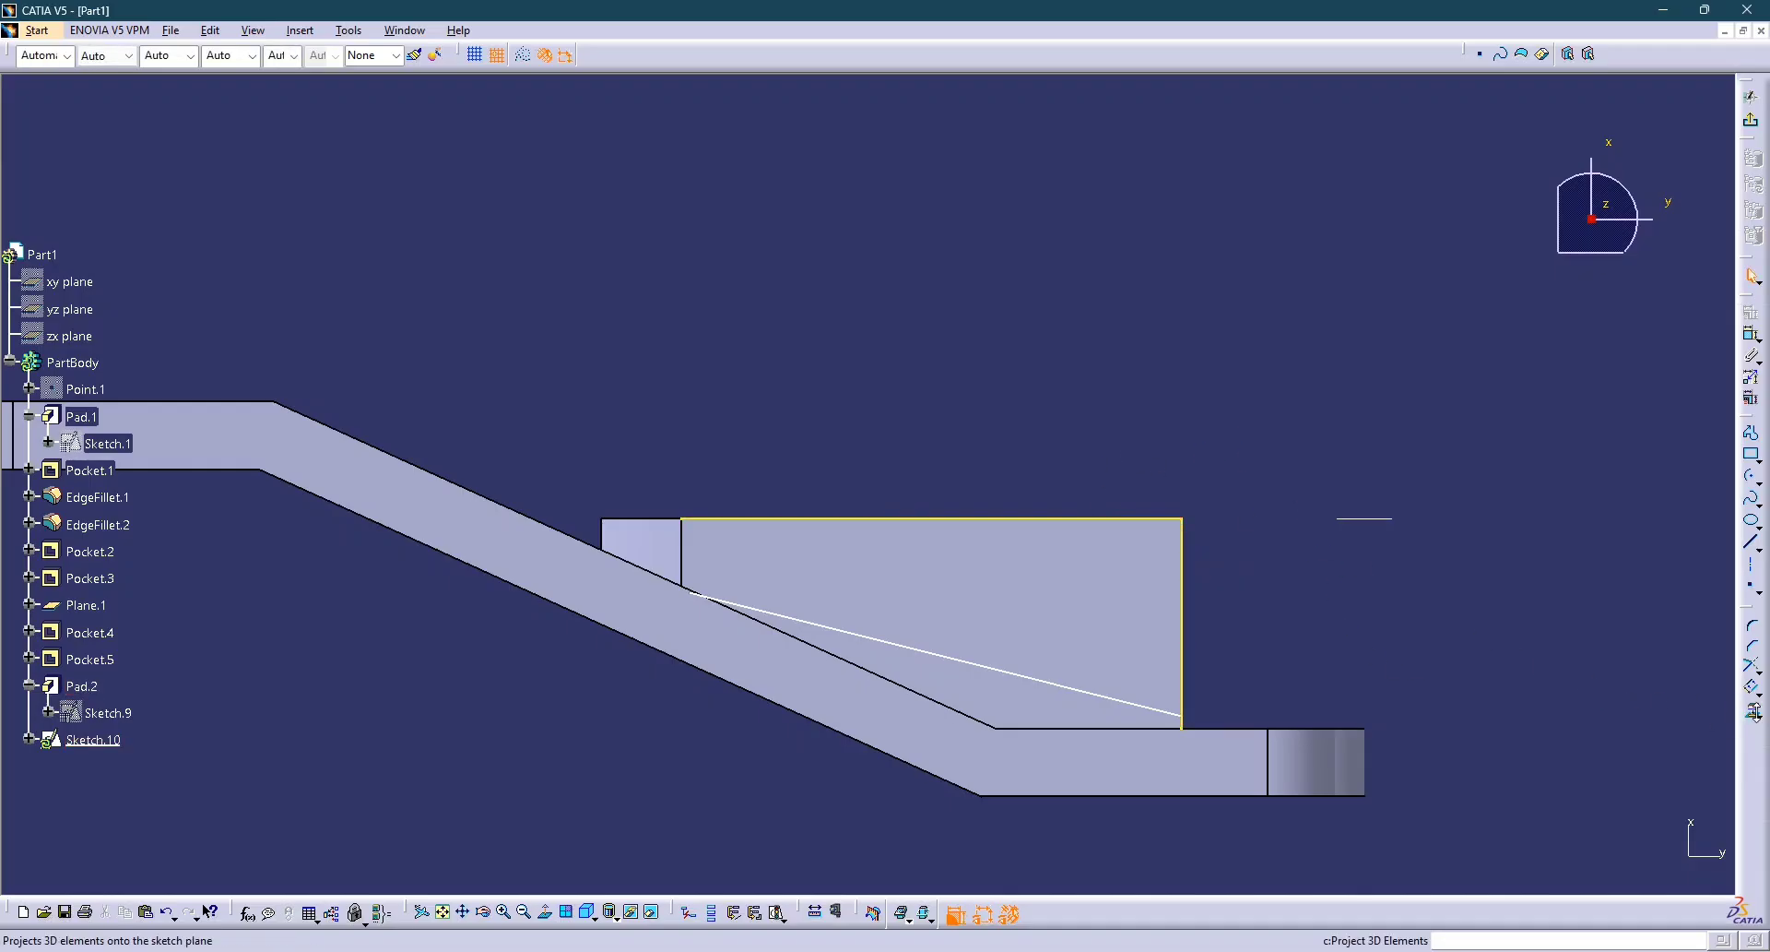
click(701, 558)
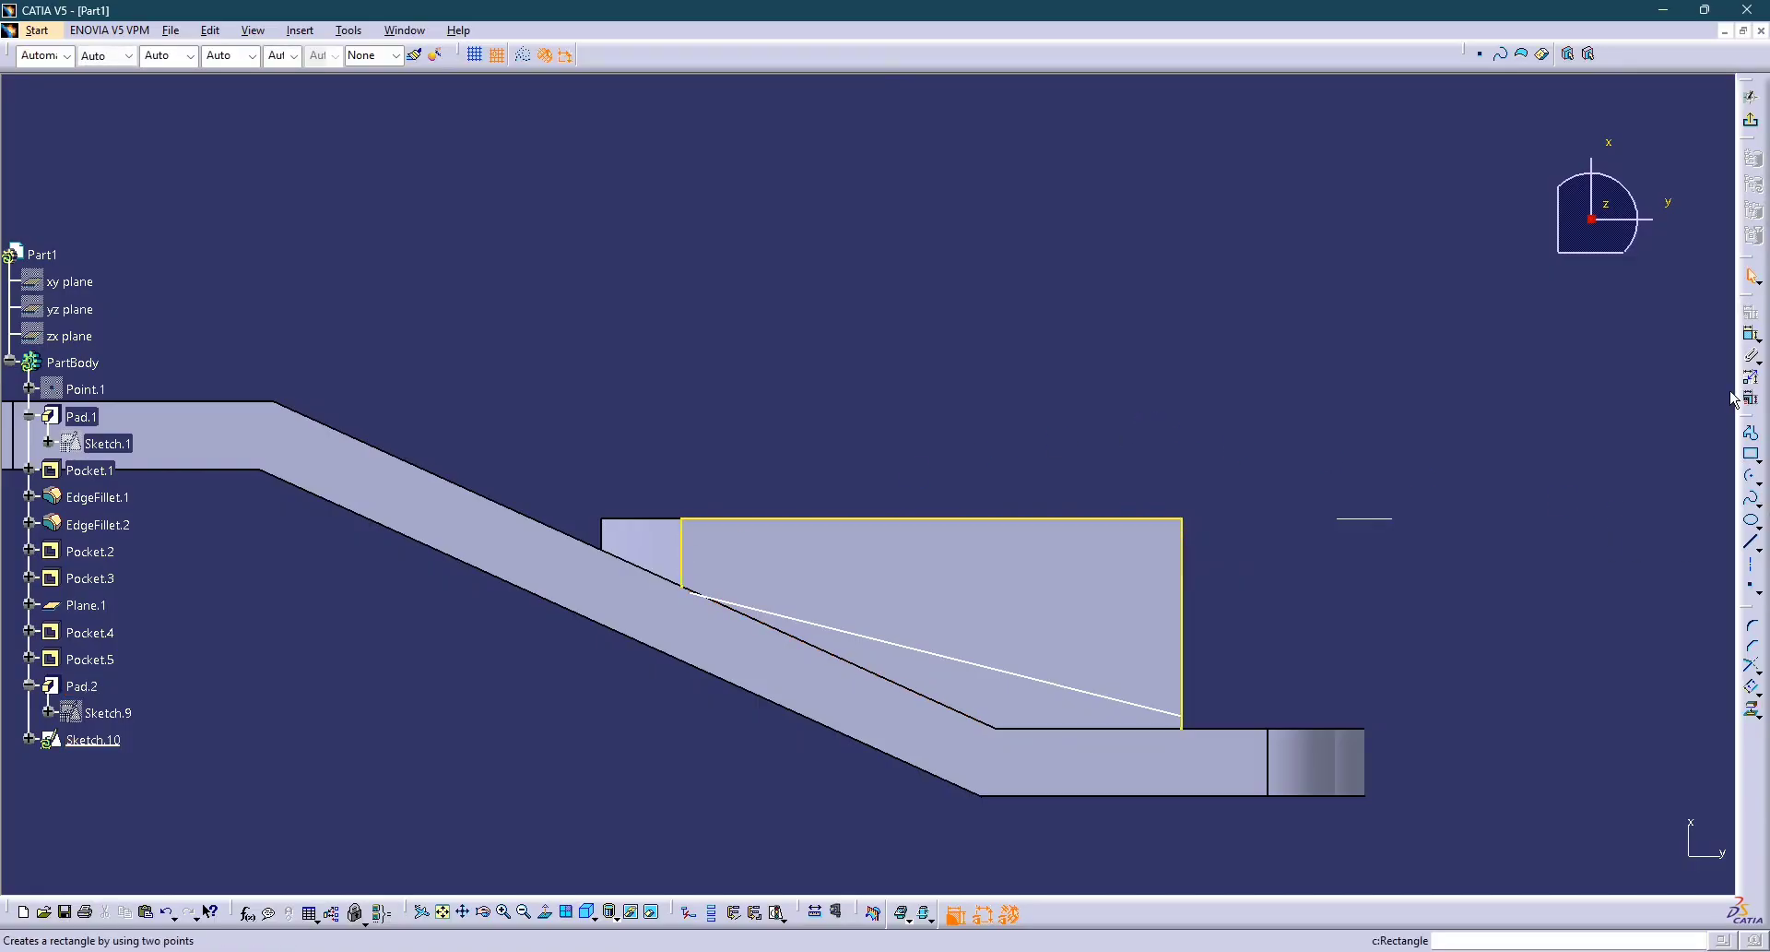
Constrain the slanted line's two endpoints coincident with the lower right and lower left corners of the straight rib's side face.
click(1752, 335)
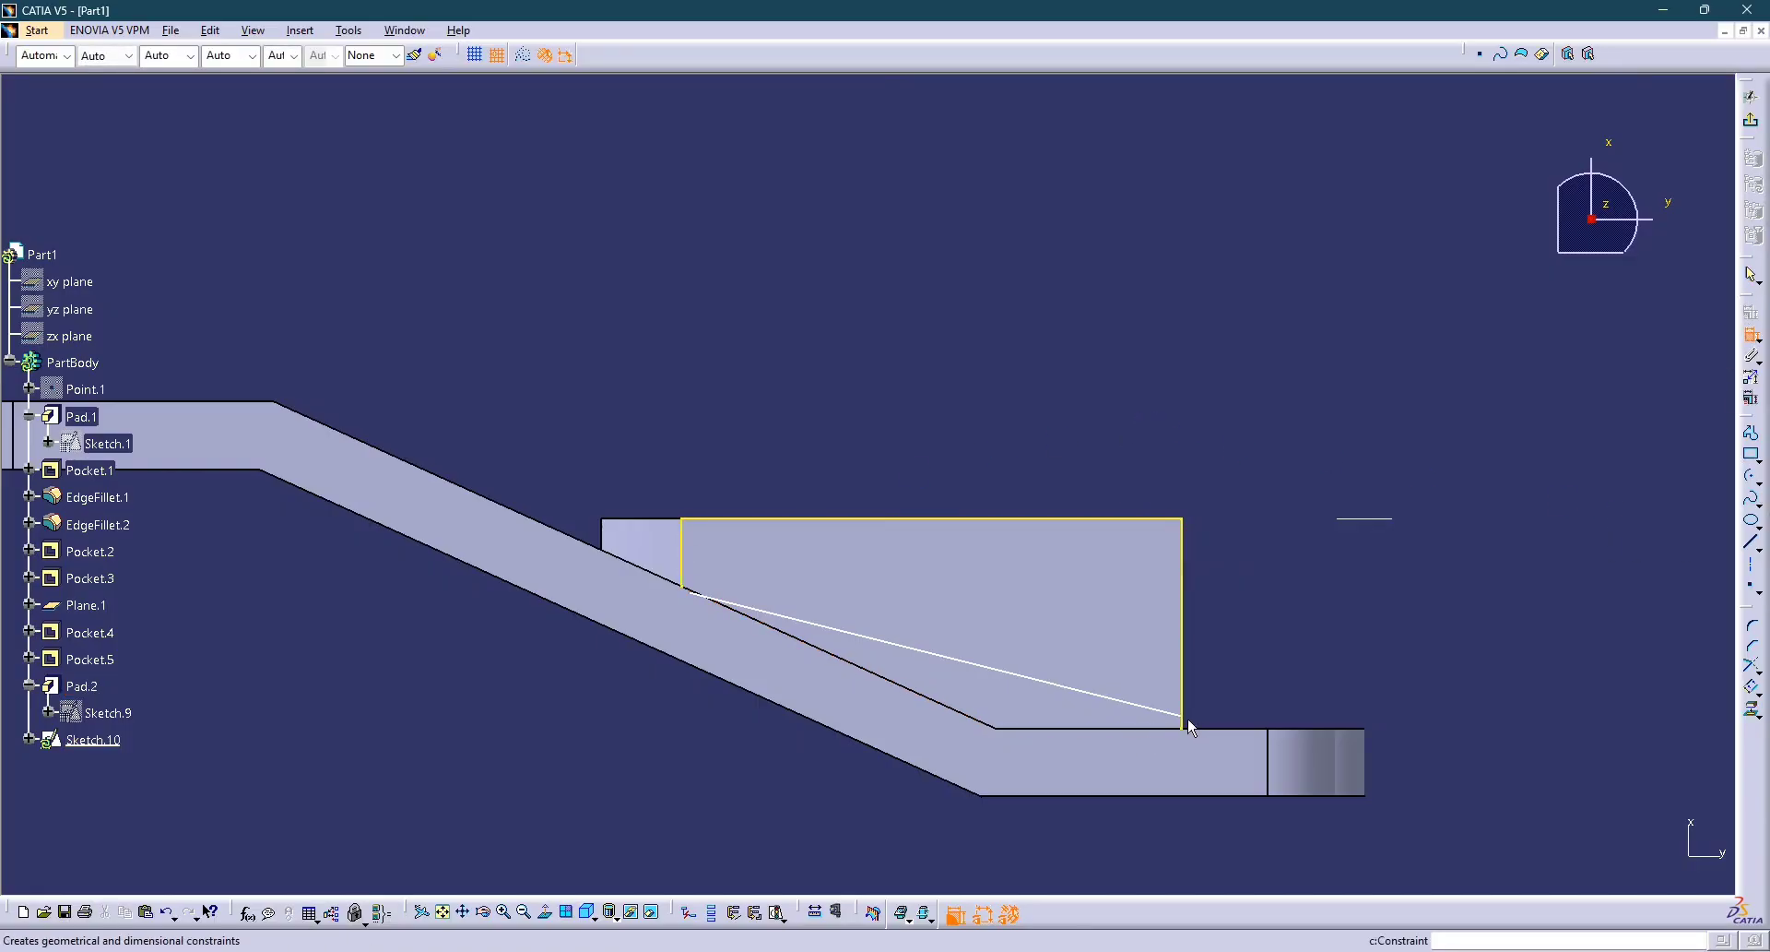
click(1190, 728)
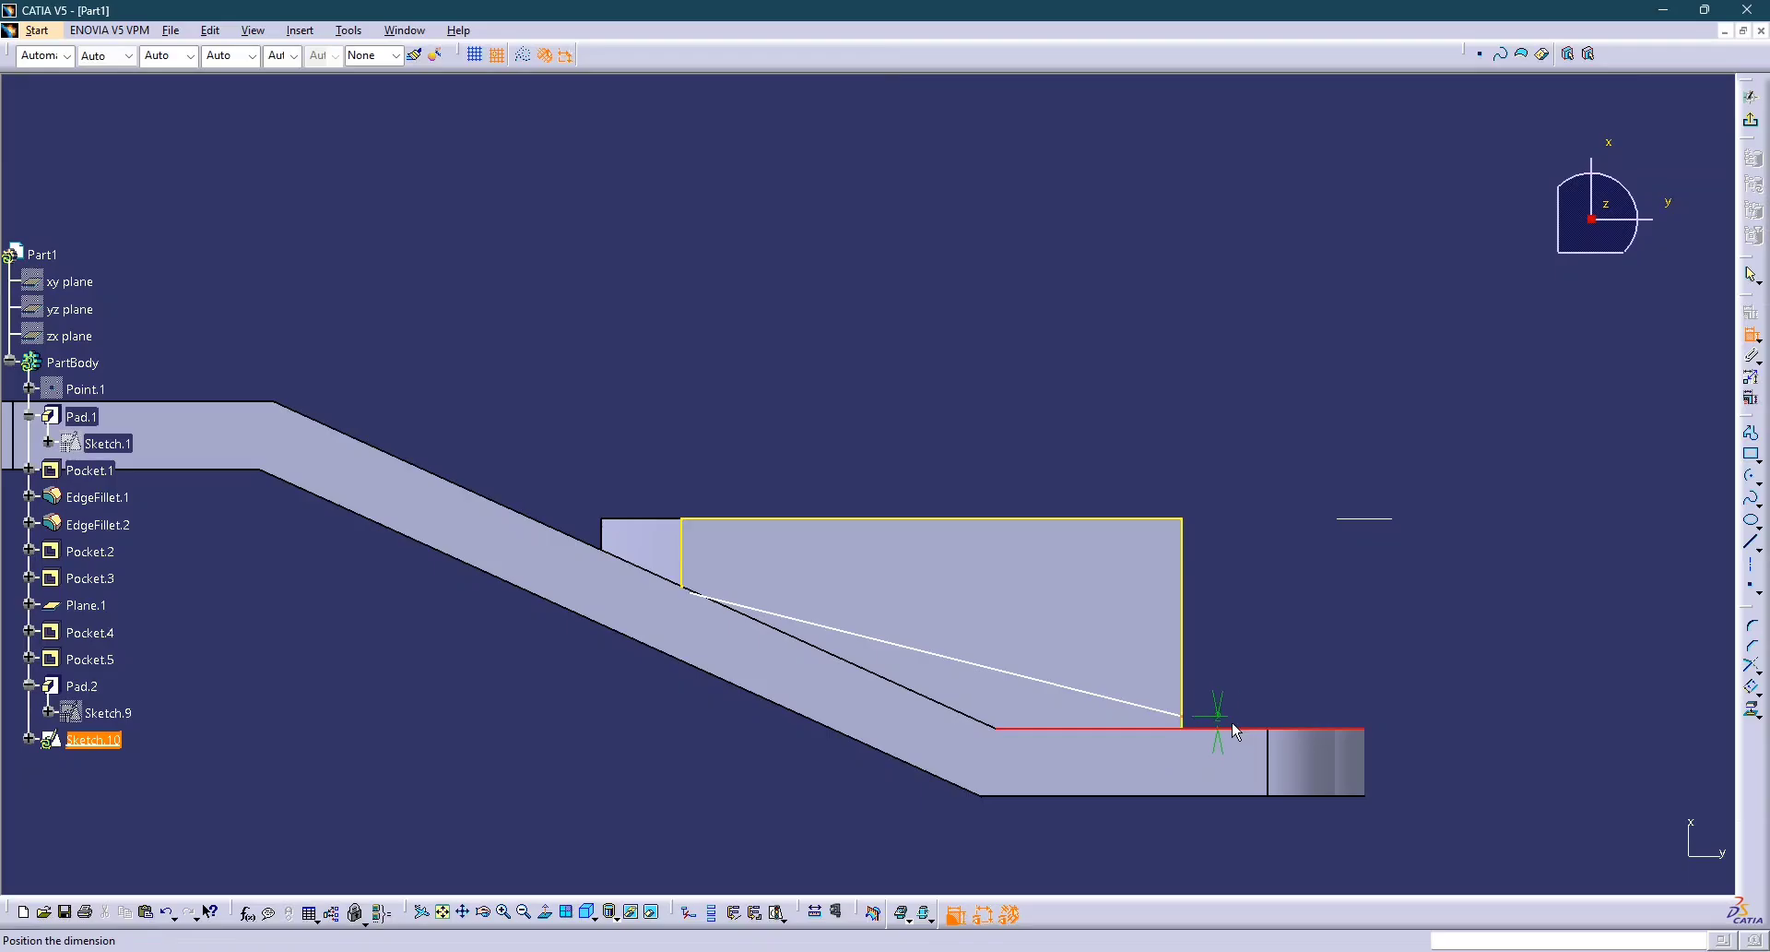
click(1754, 333)
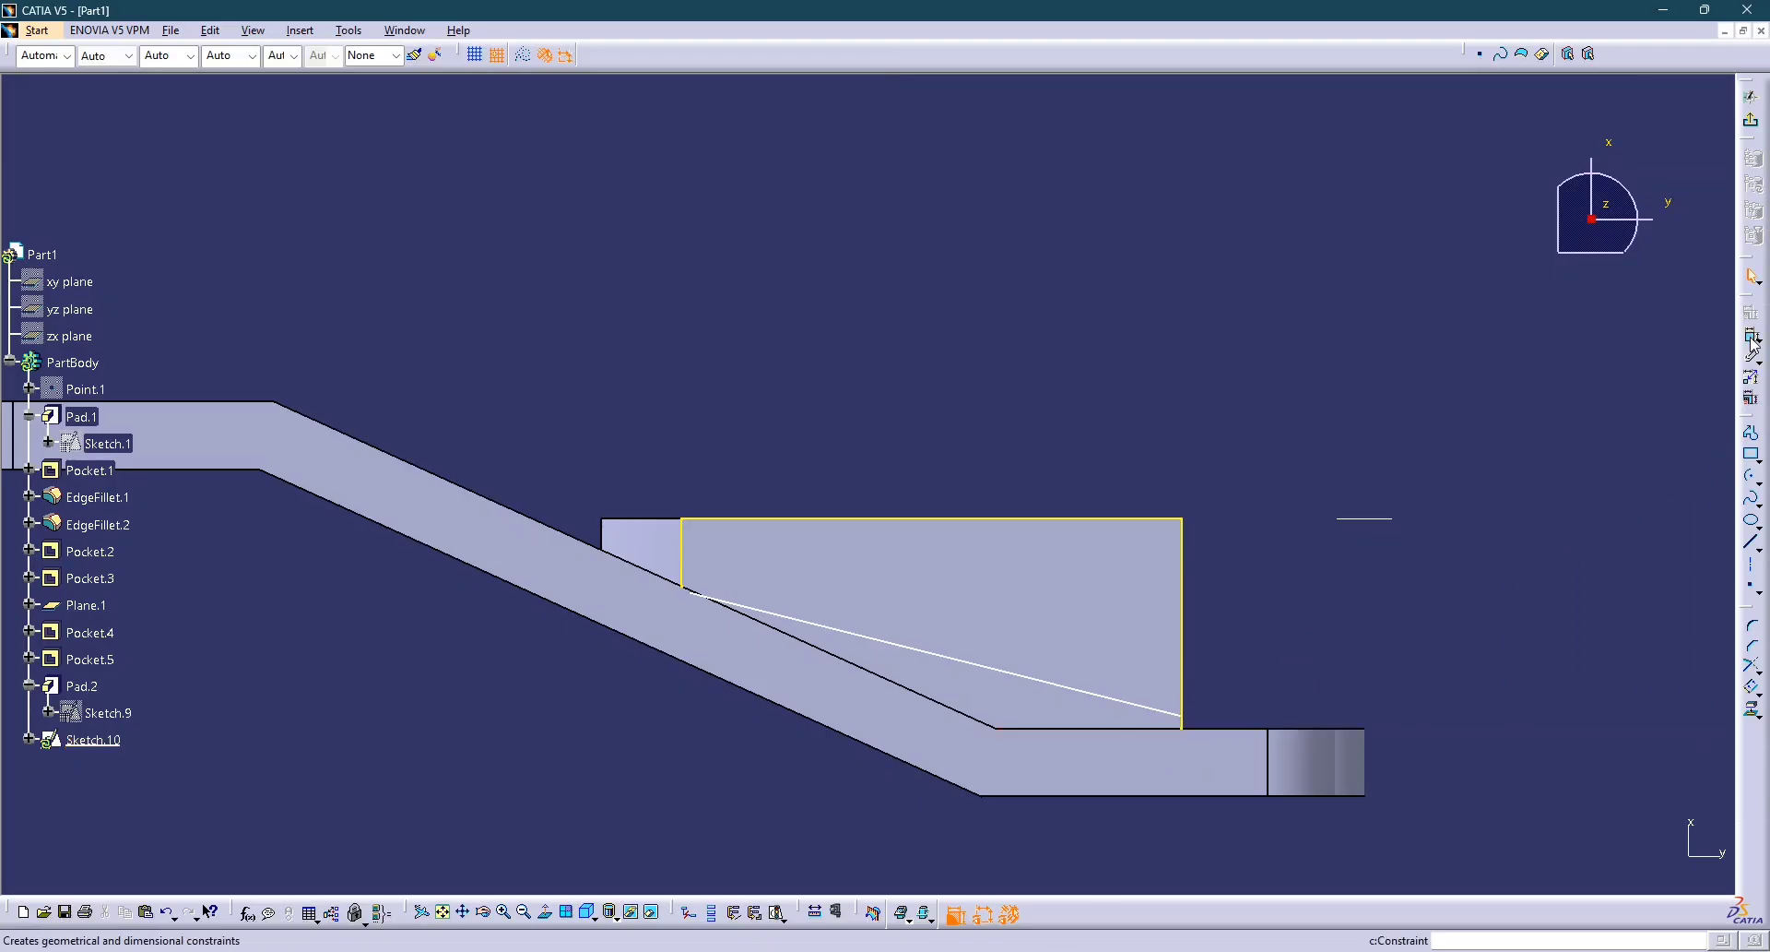
click(1182, 716)
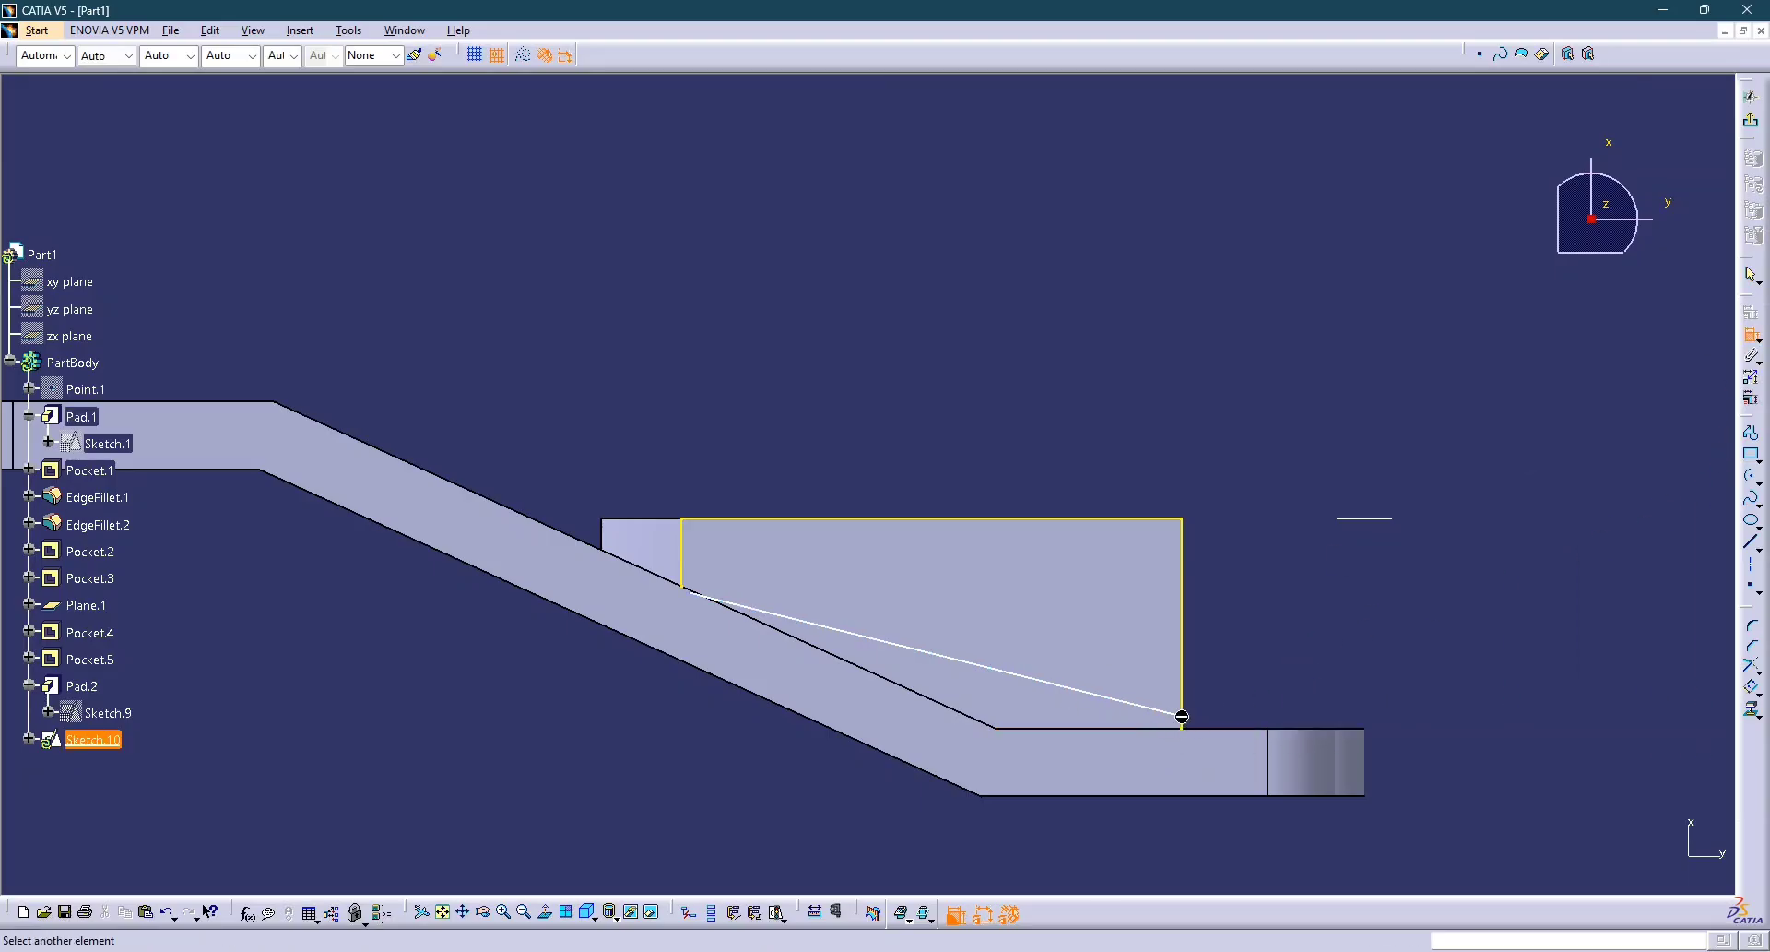
right_click(1196, 738)
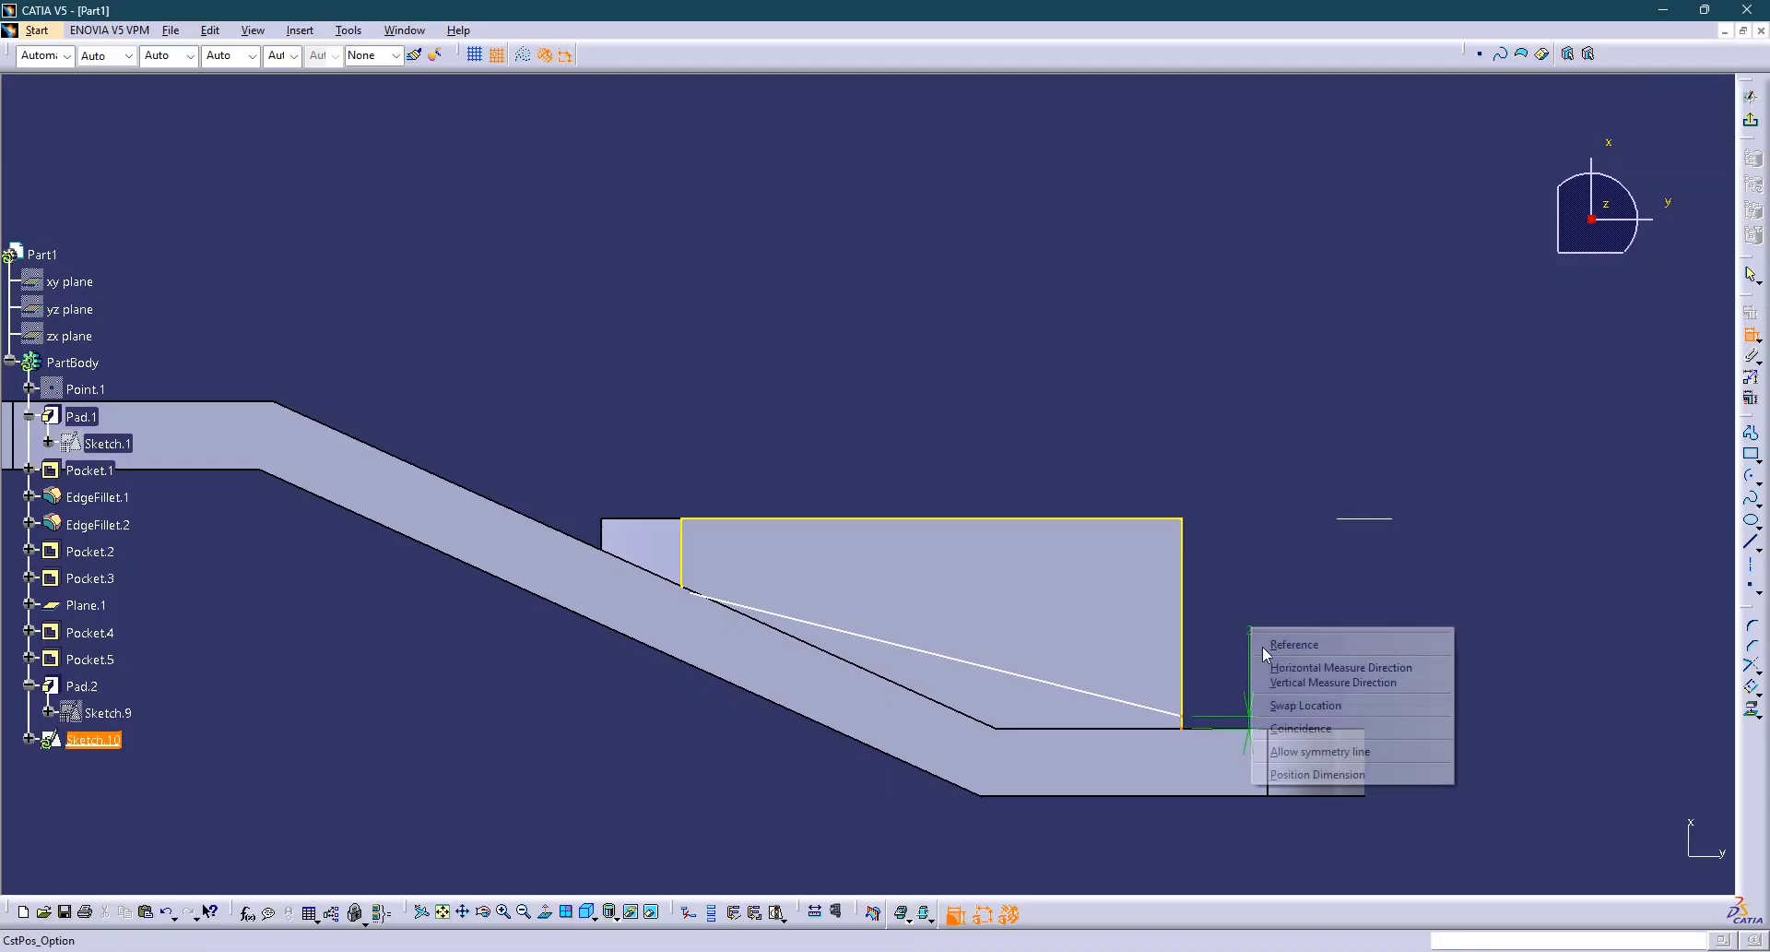
click(1316, 728)
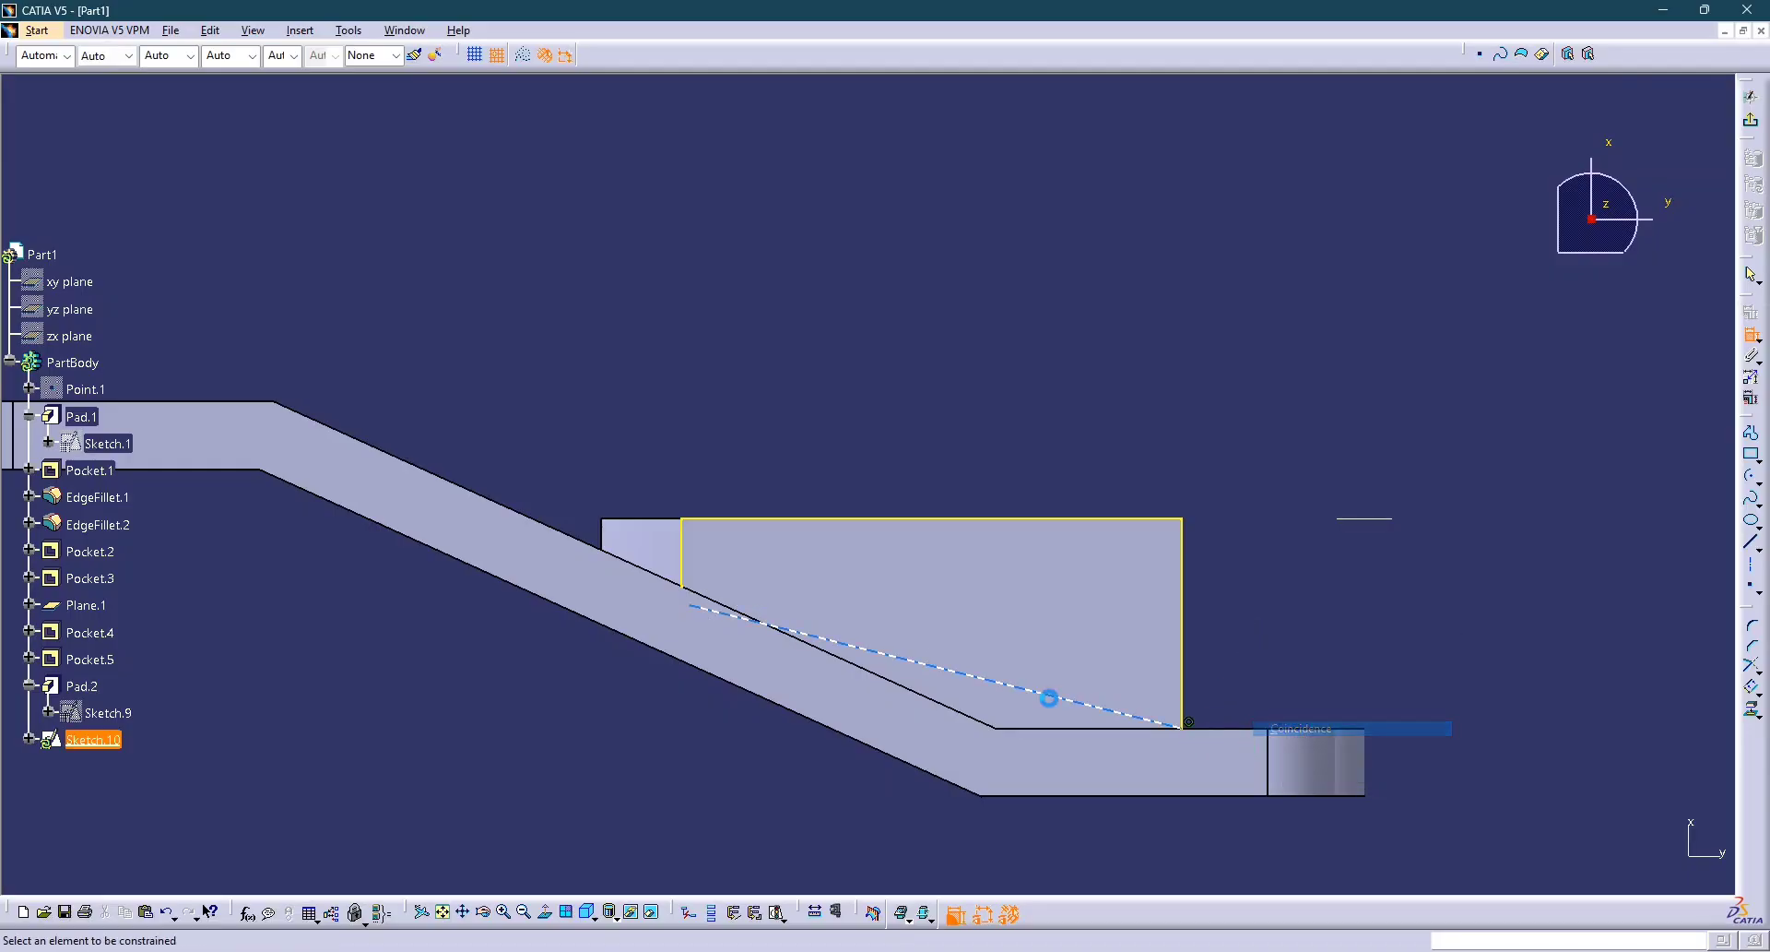
click(688, 595)
right_click(757, 549)
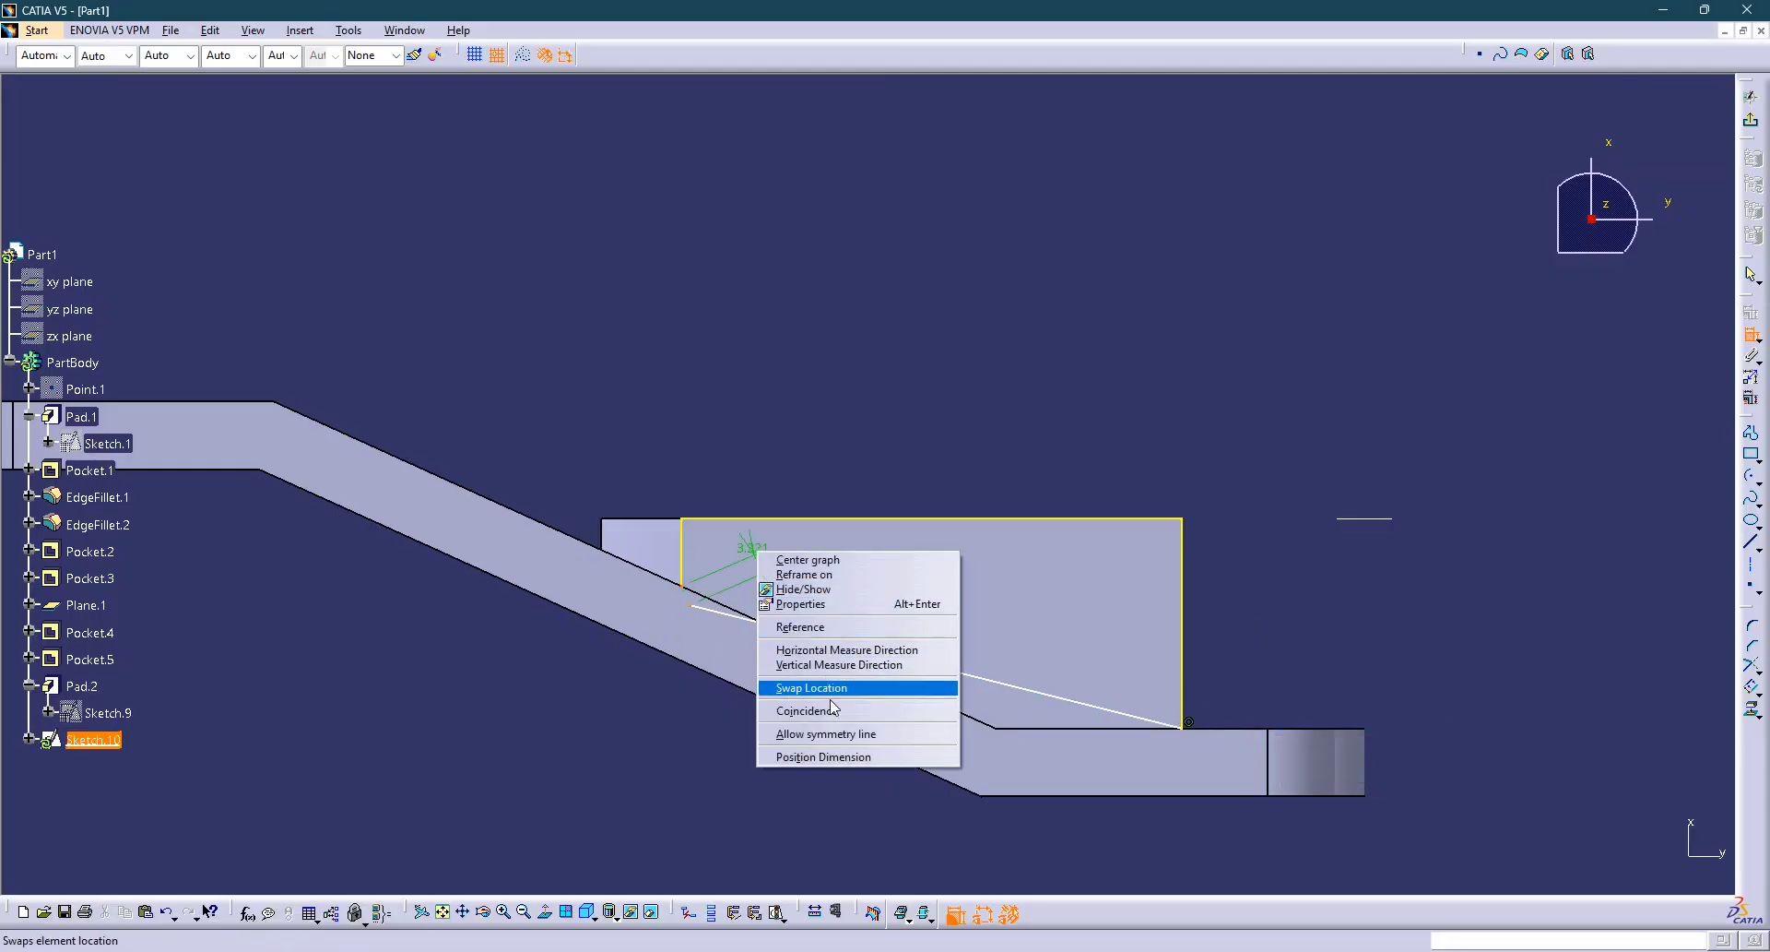
click(839, 710)
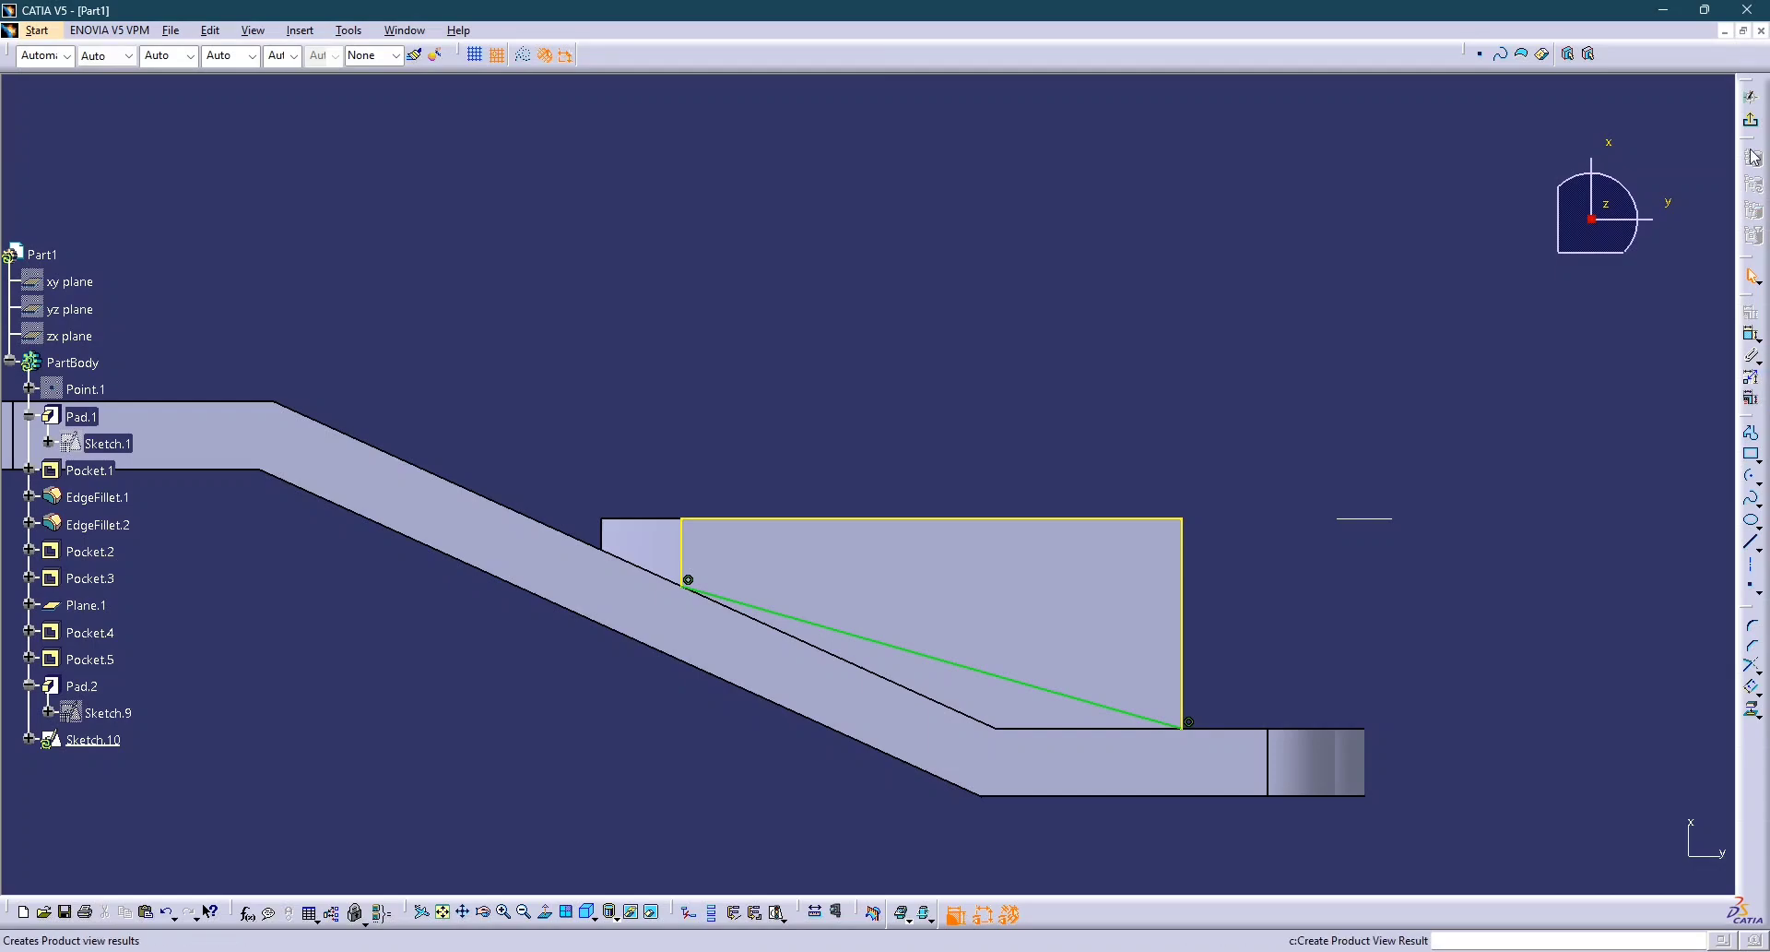
Finish the sketch and pocket away the straight rib above the slanted line with the Up to next limit.
click(1751, 96)
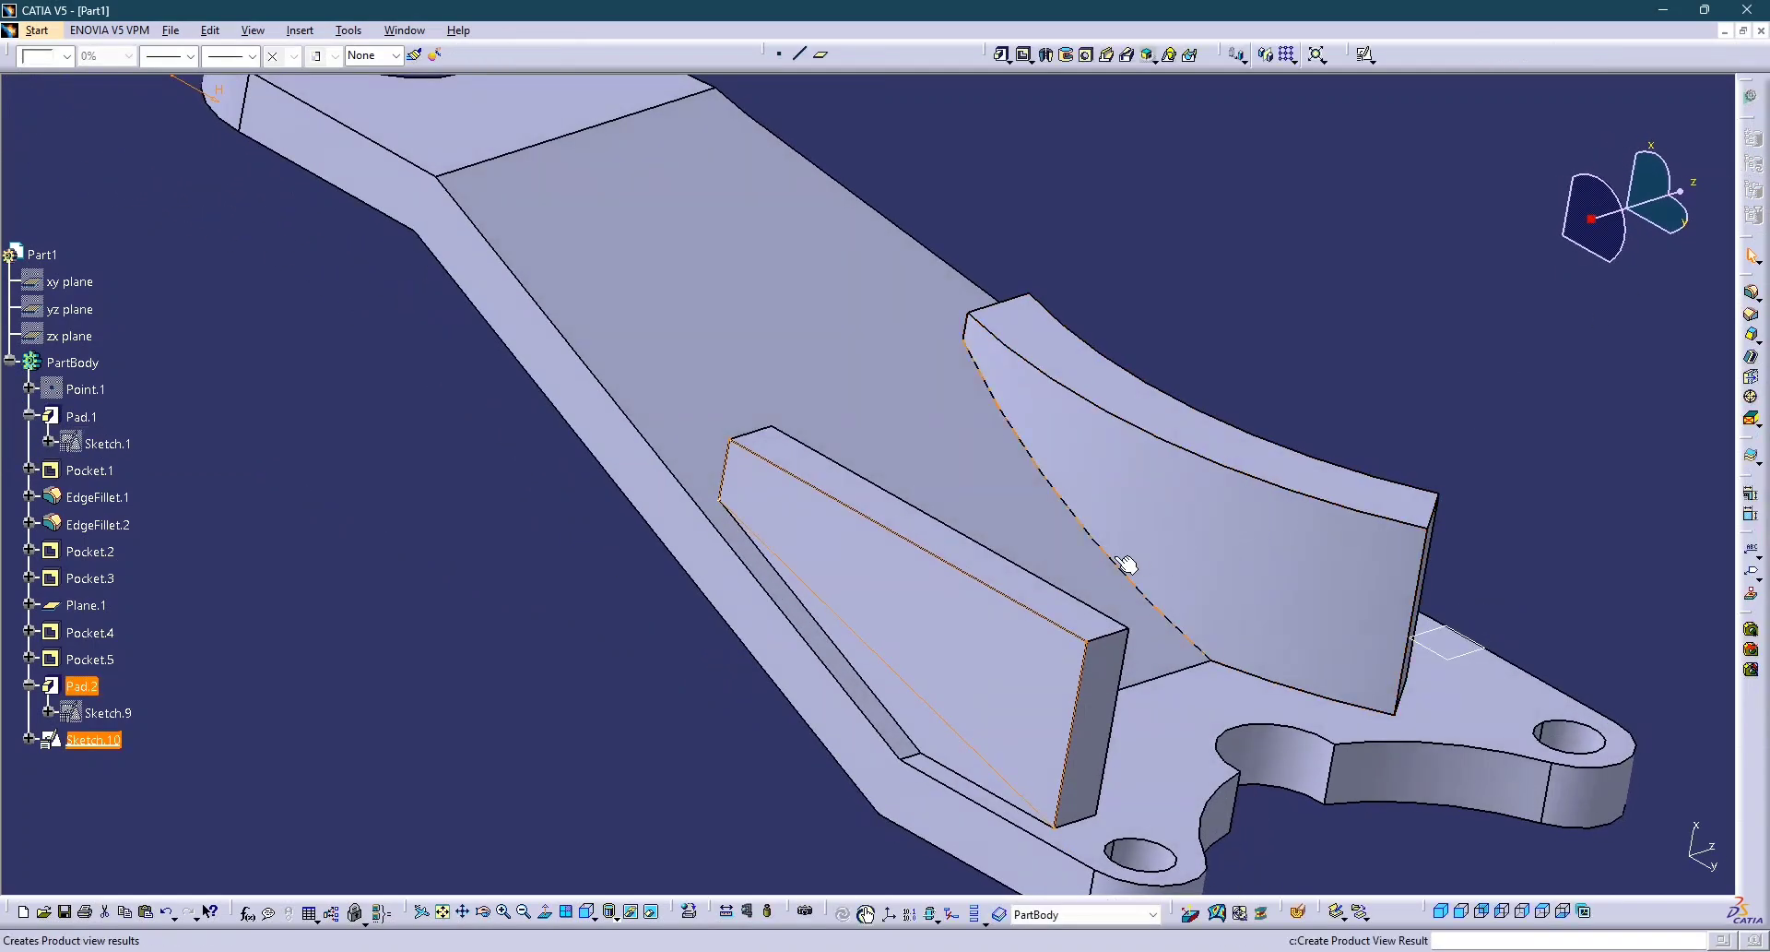
click(1026, 57)
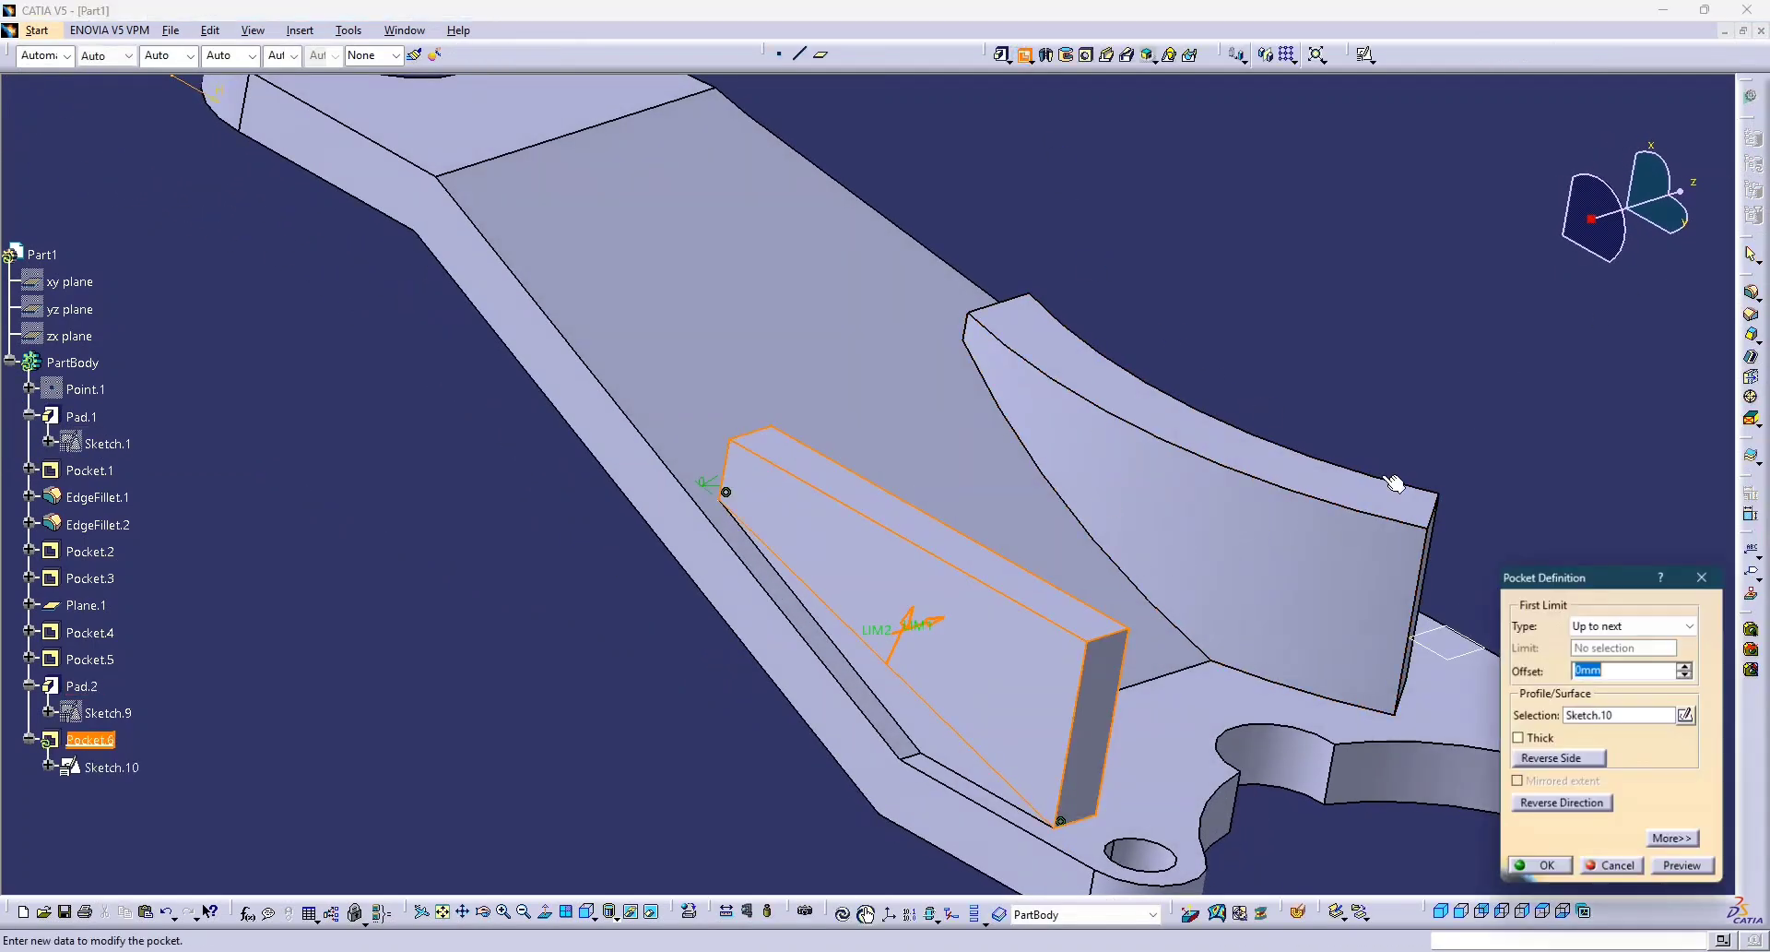
click(1684, 868)
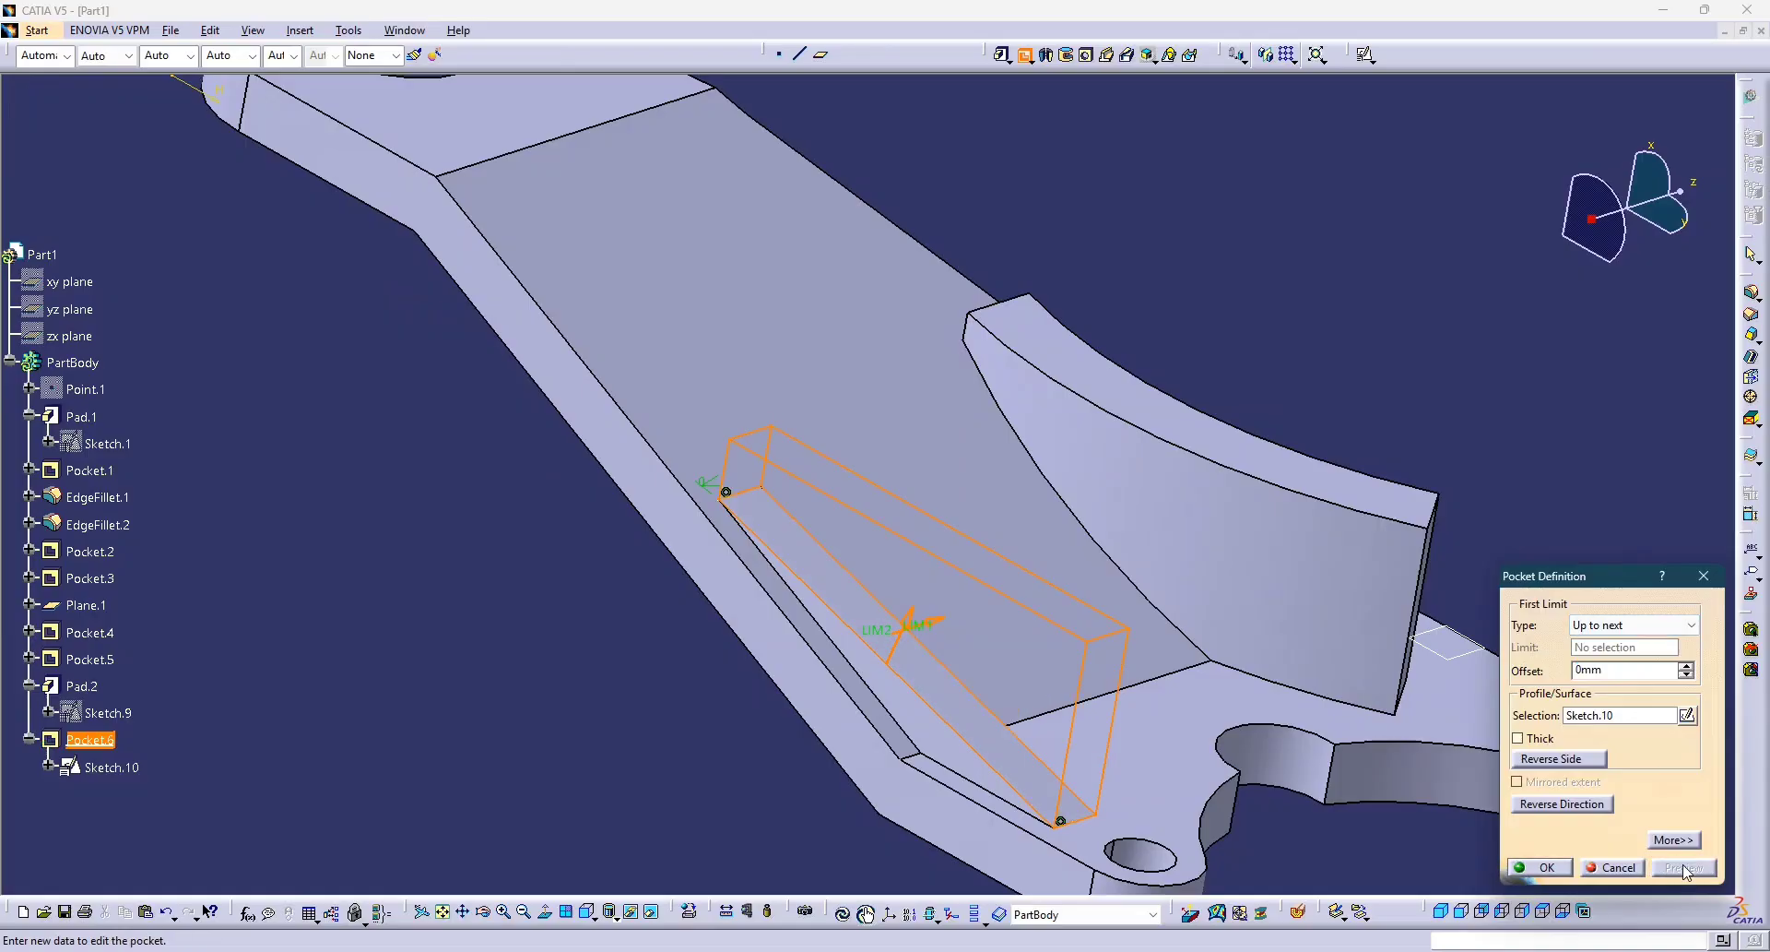
click(1544, 868)
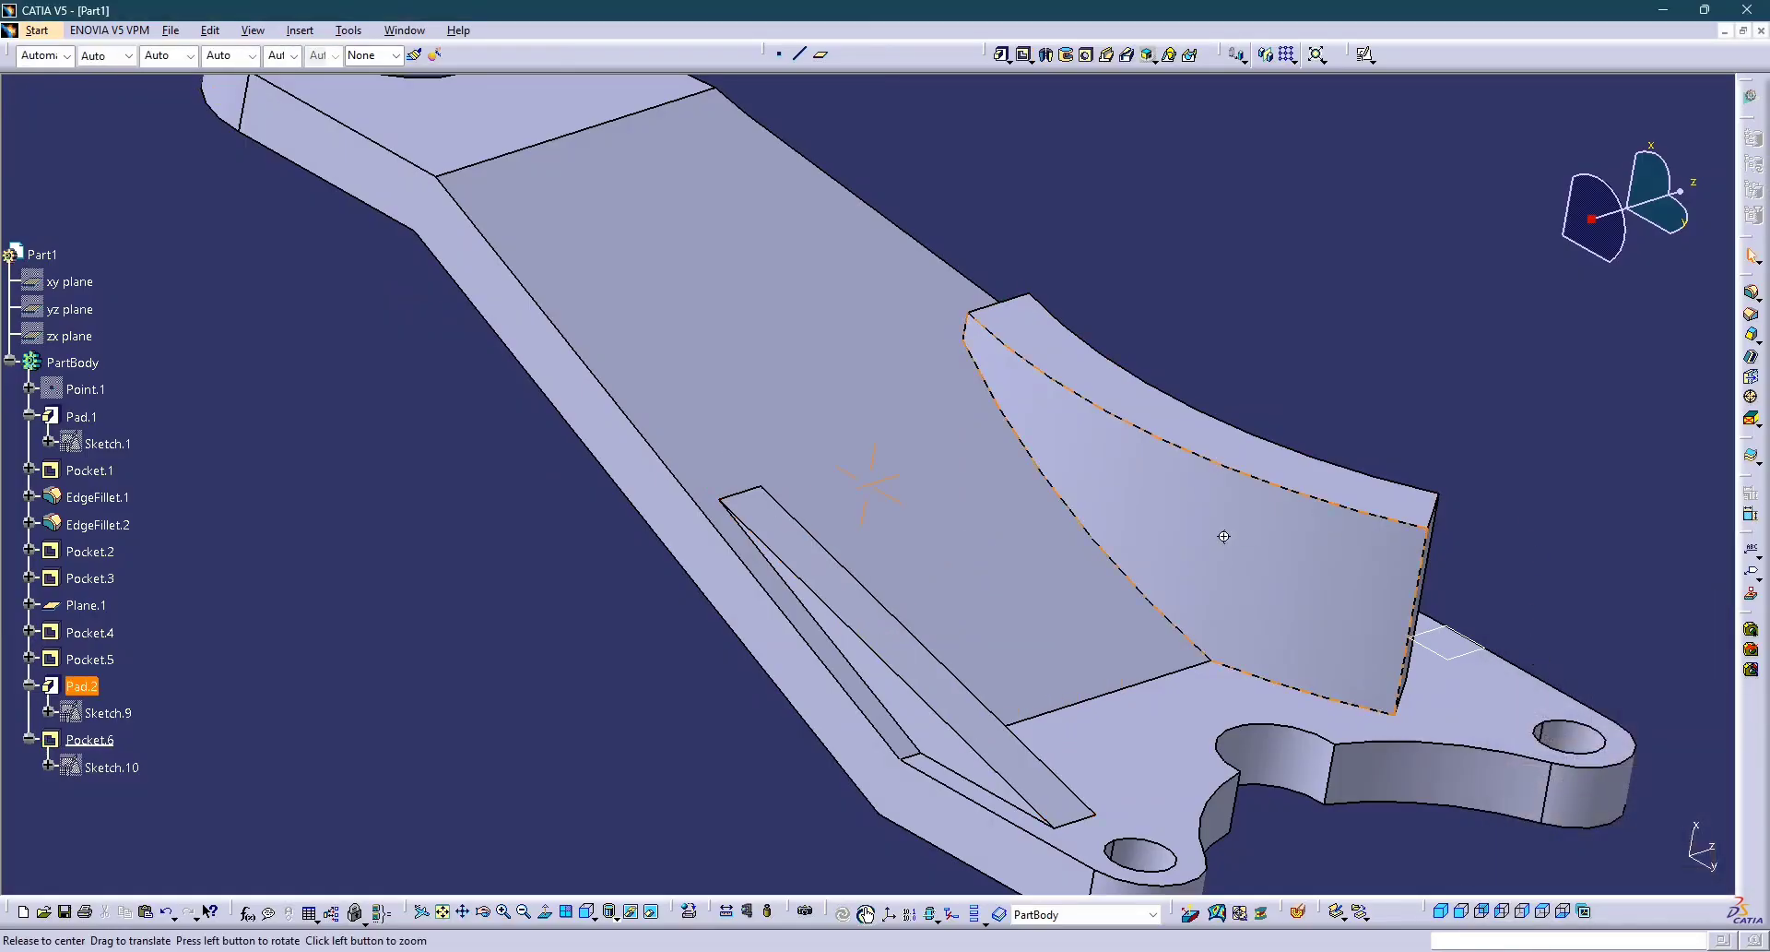
Check the rib views in the reference drawing and create a positioned sketch on the plate's side face with axes swapped and H direction reversed.
middle_drag(1061, 646, 1023, 542)
key(alt+Tab)
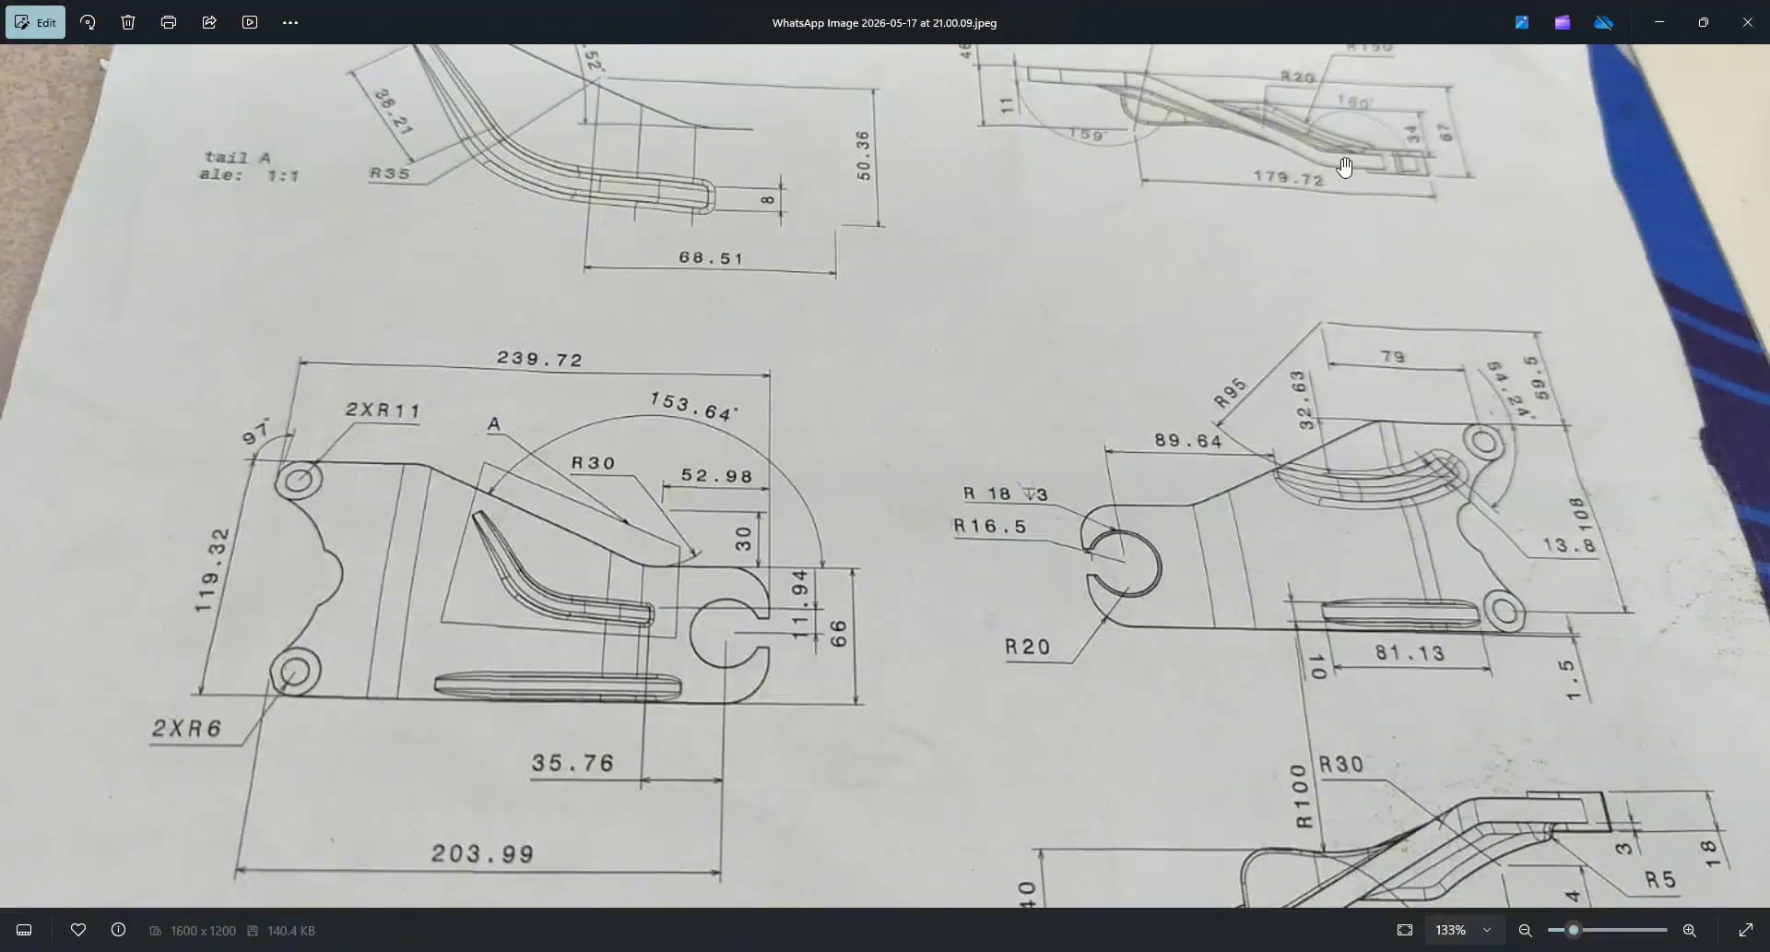
scroll(1336, 168, up, 2)
scroll(1339, 174, down, 5)
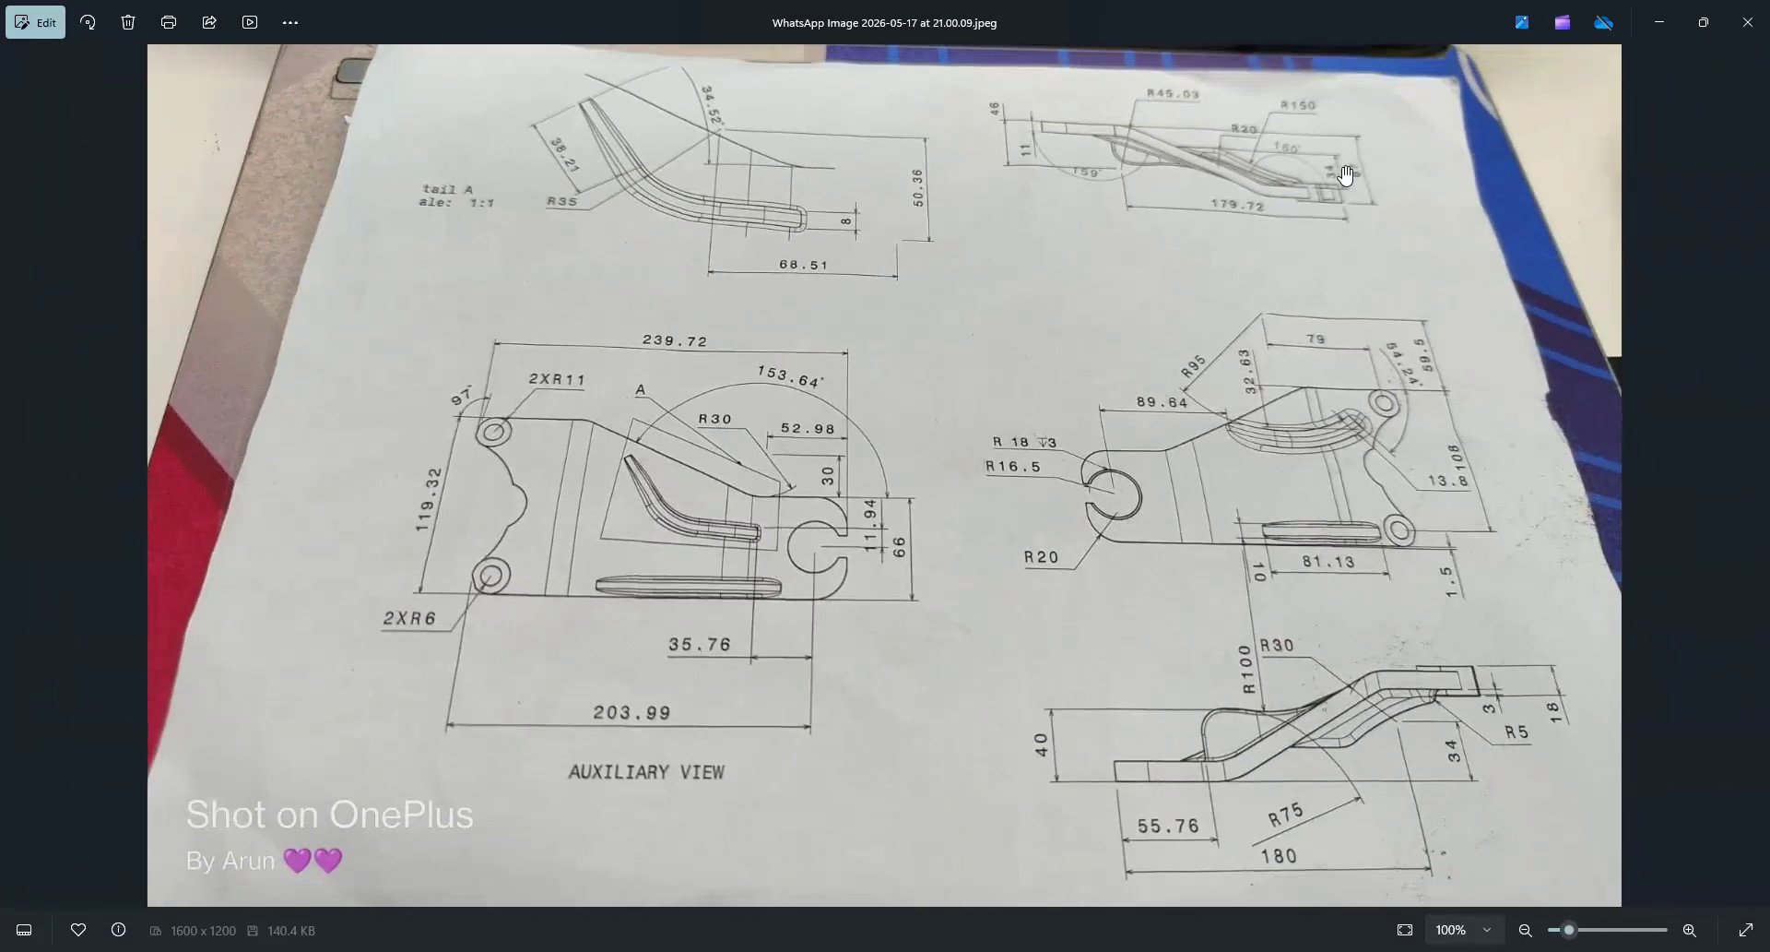
scroll(1302, 160, up, 2)
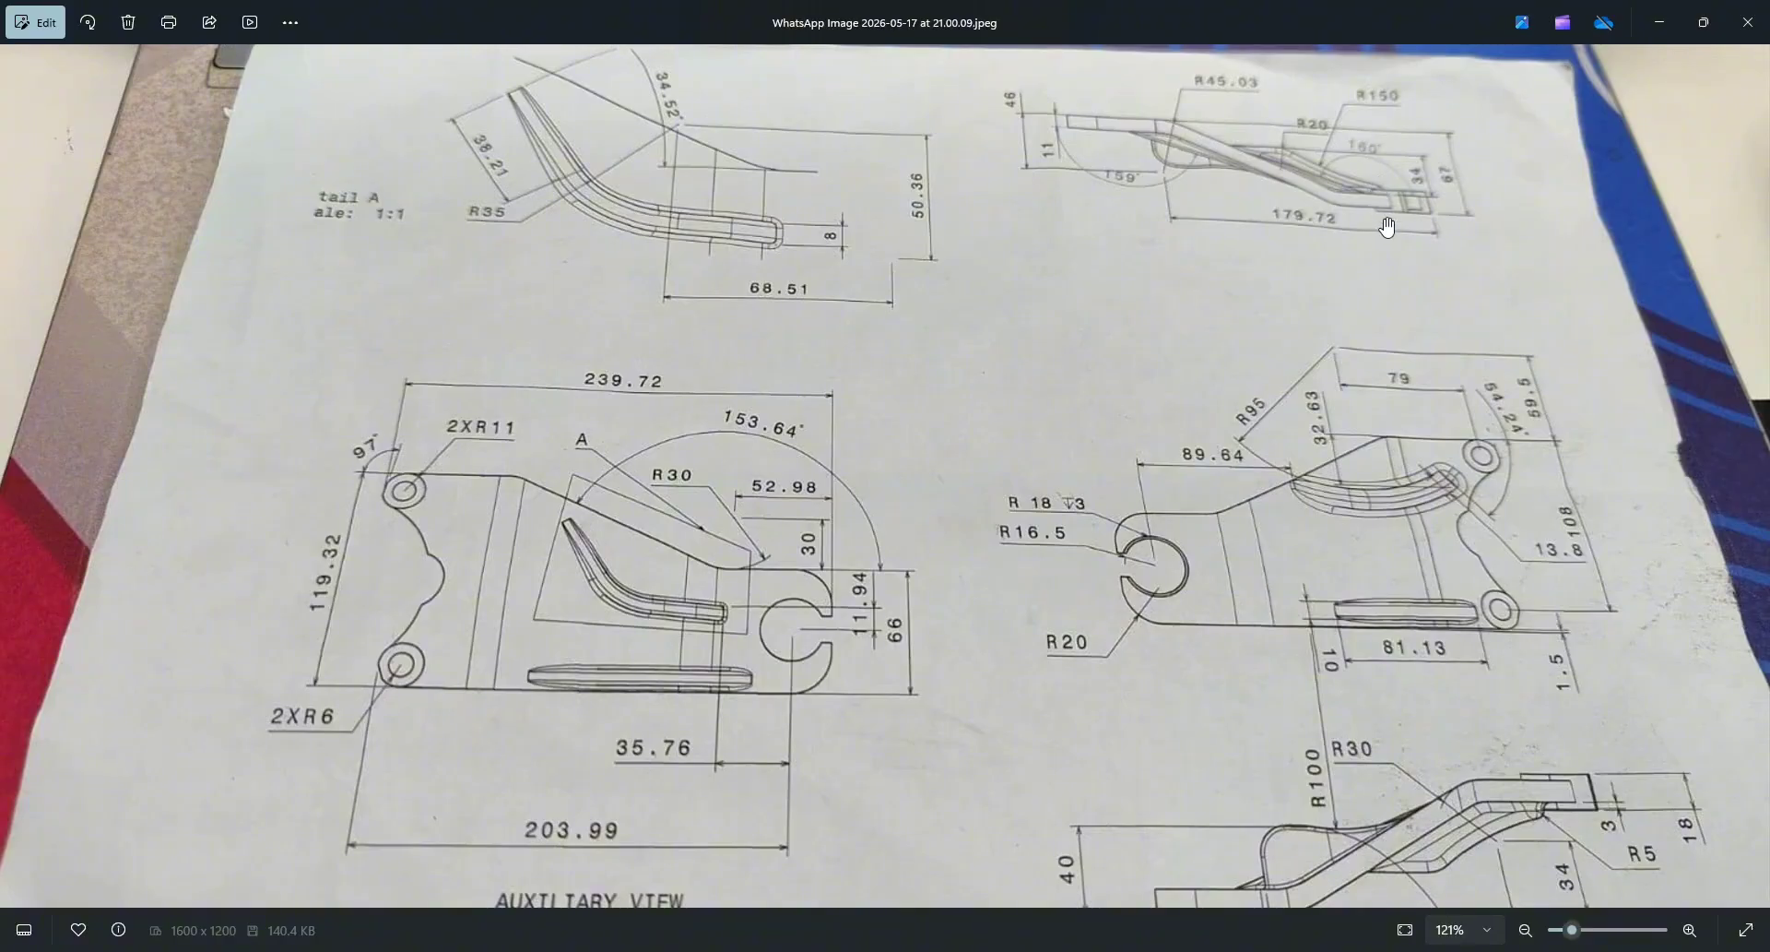
key(alt+Tab)
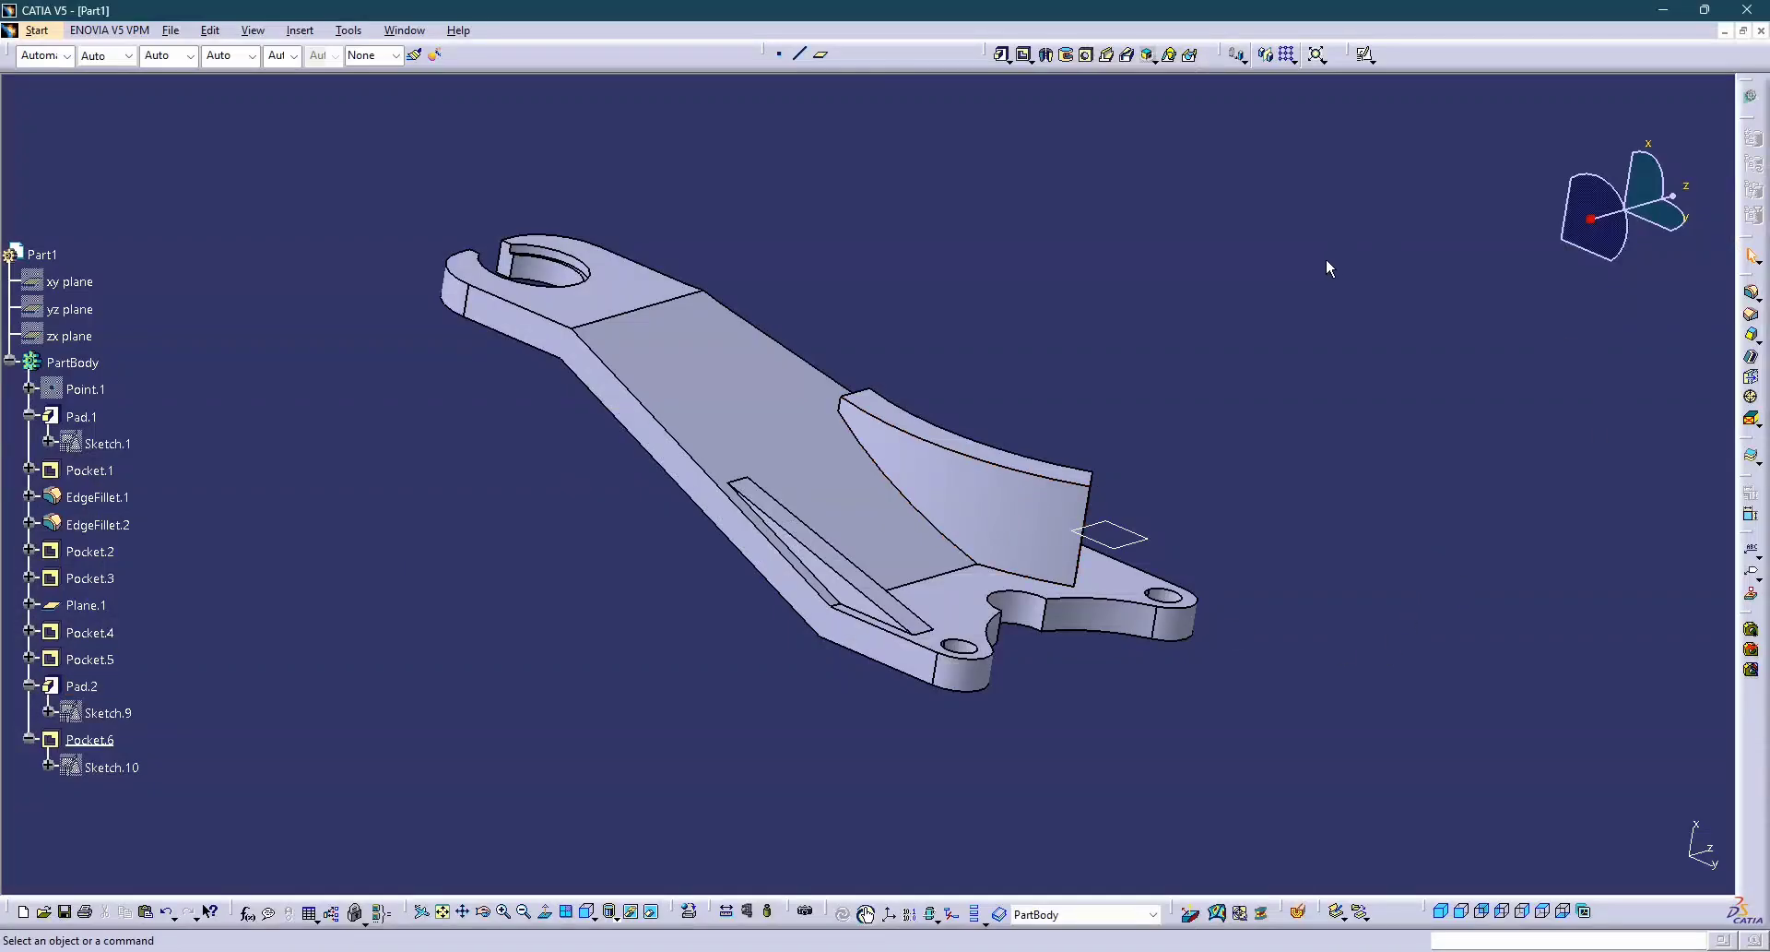
click(1364, 55)
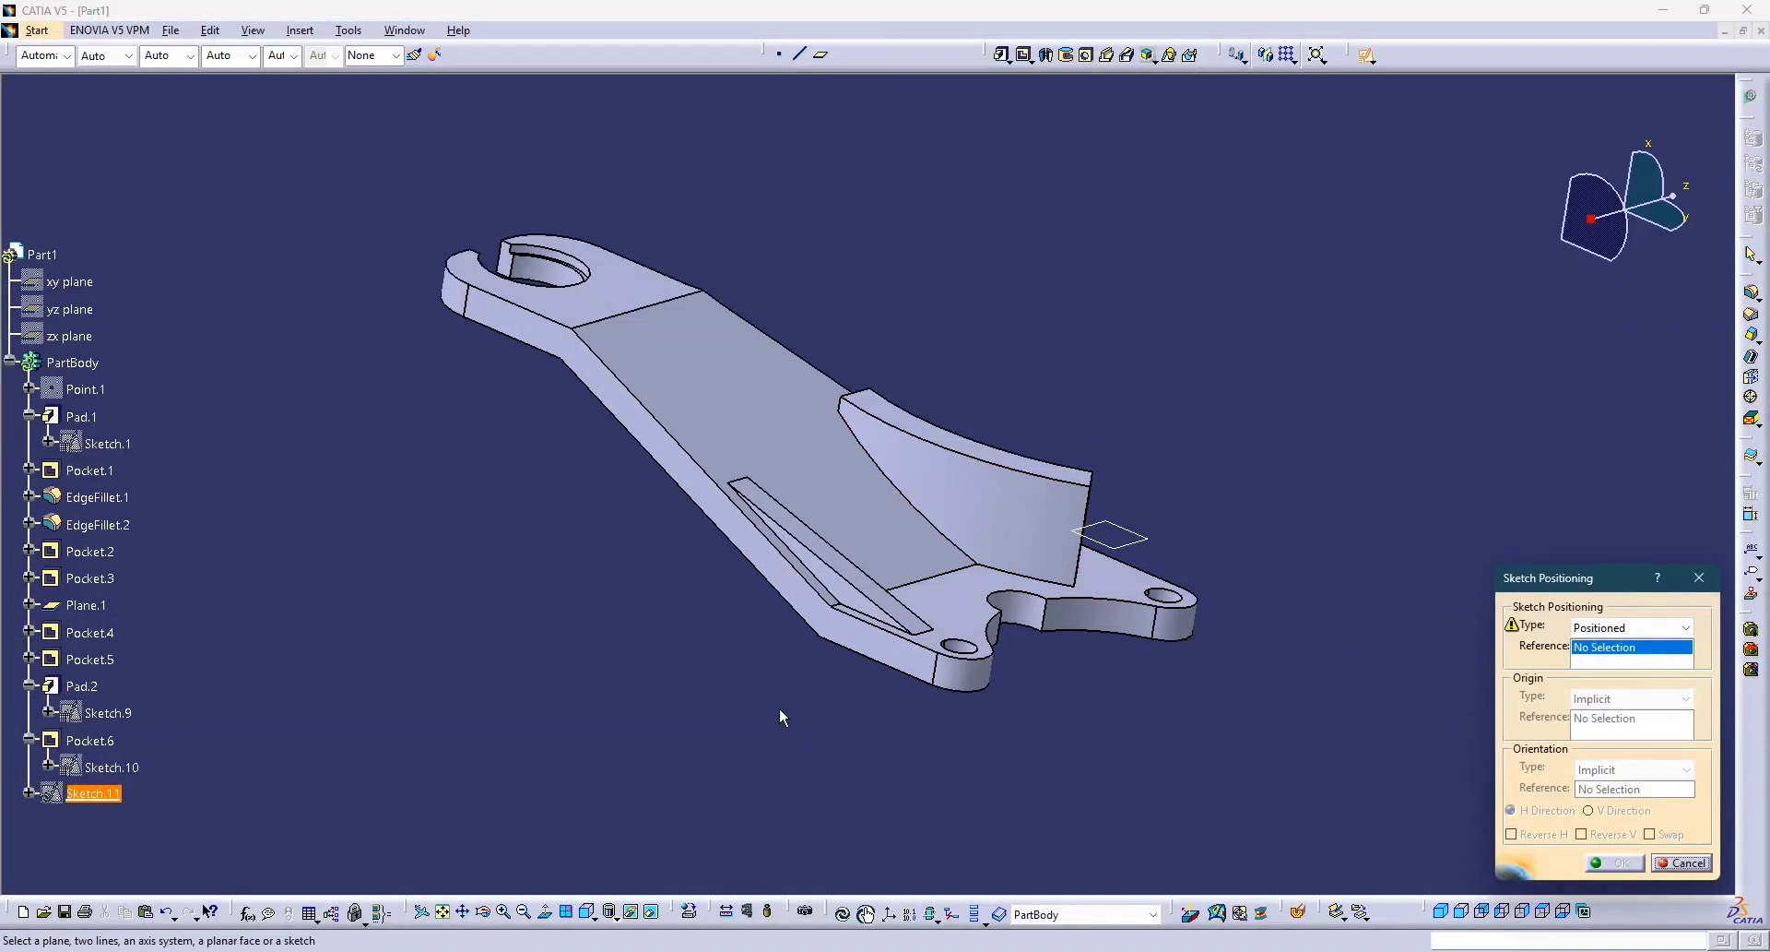
key(alt+Tab)
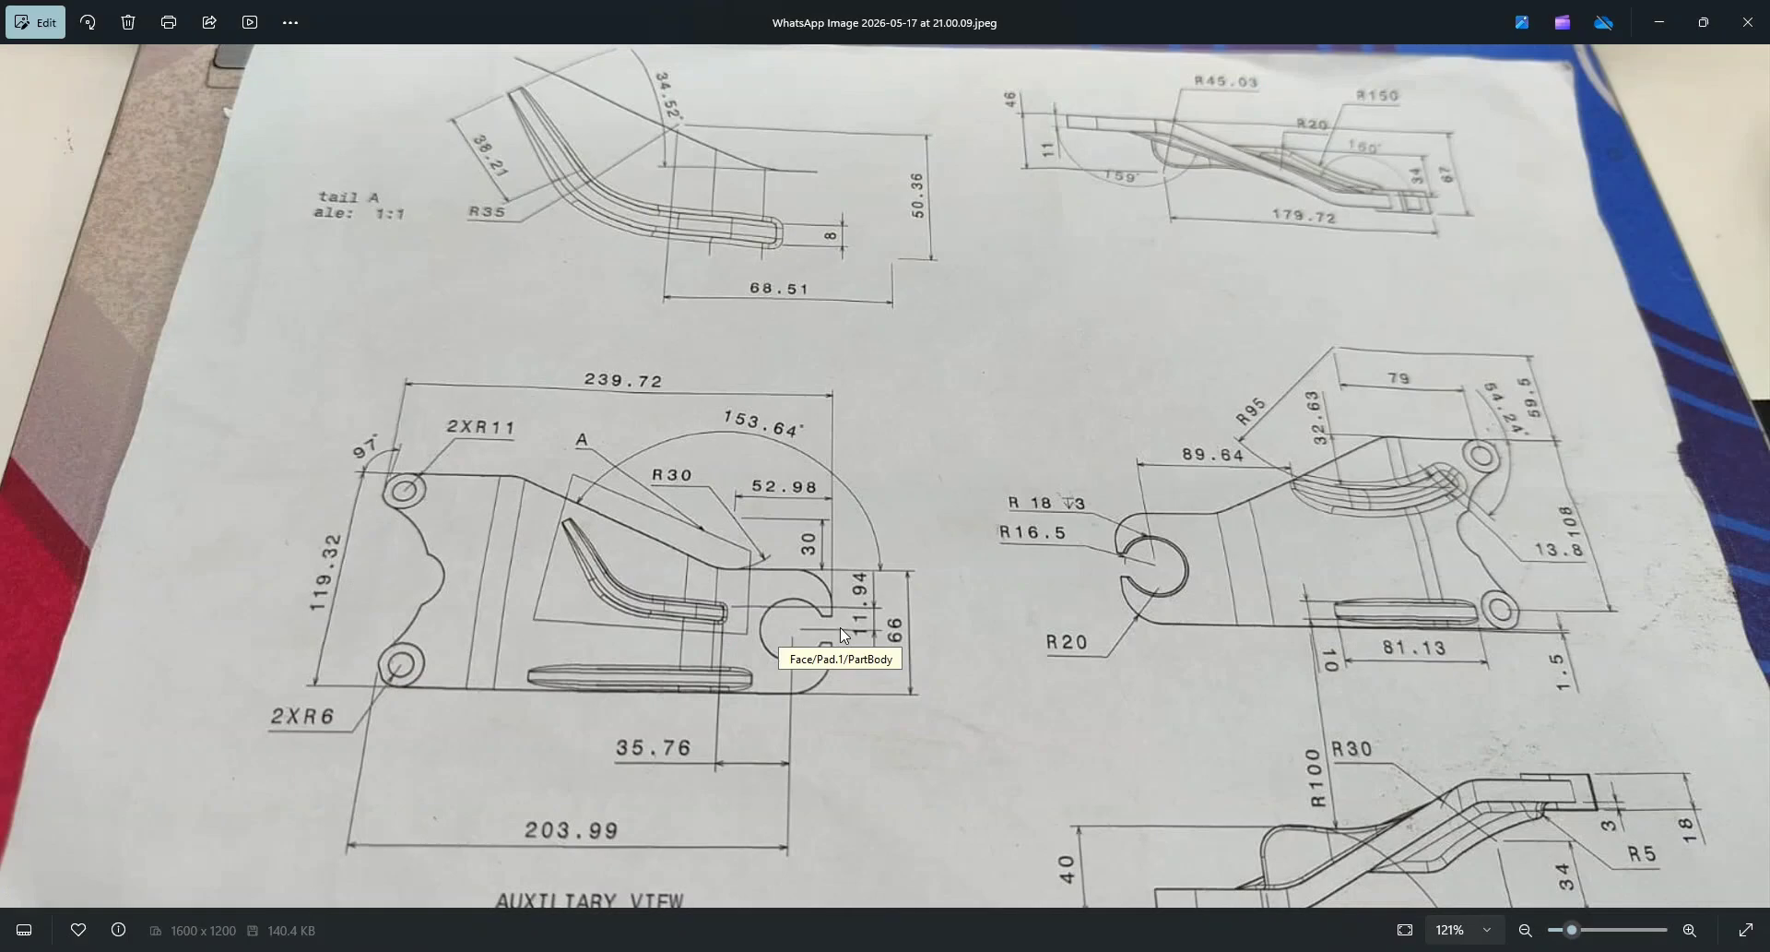
scroll(1331, 646, down, 3)
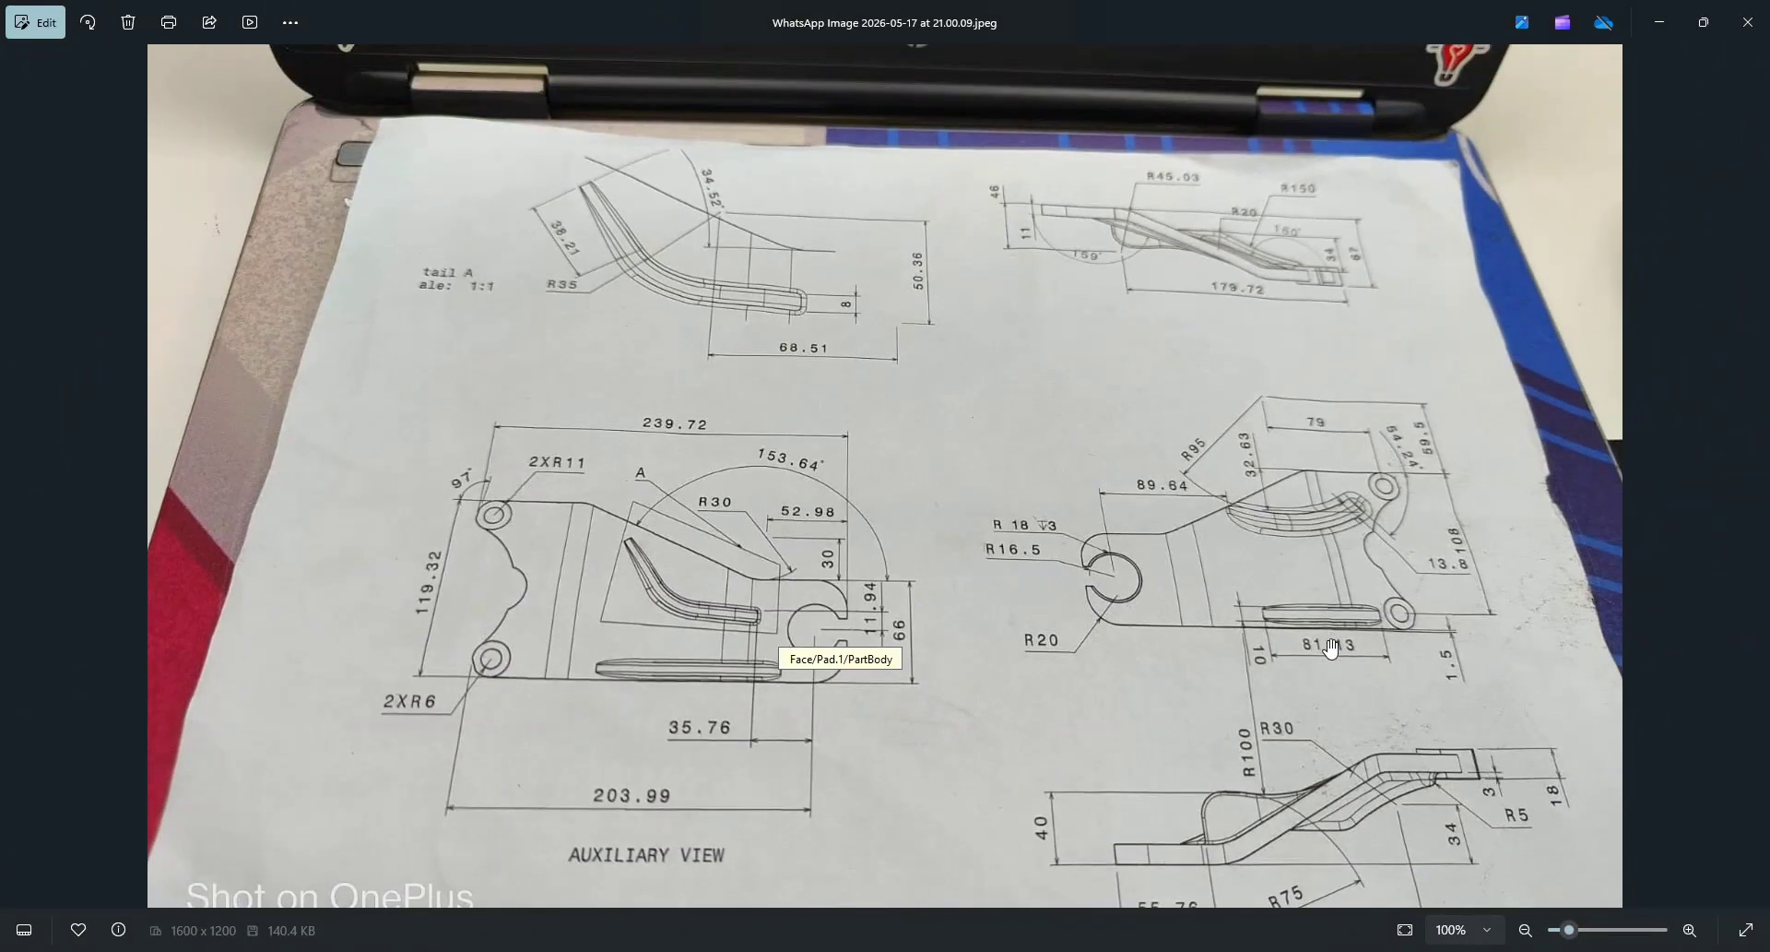
key(alt+Tab)
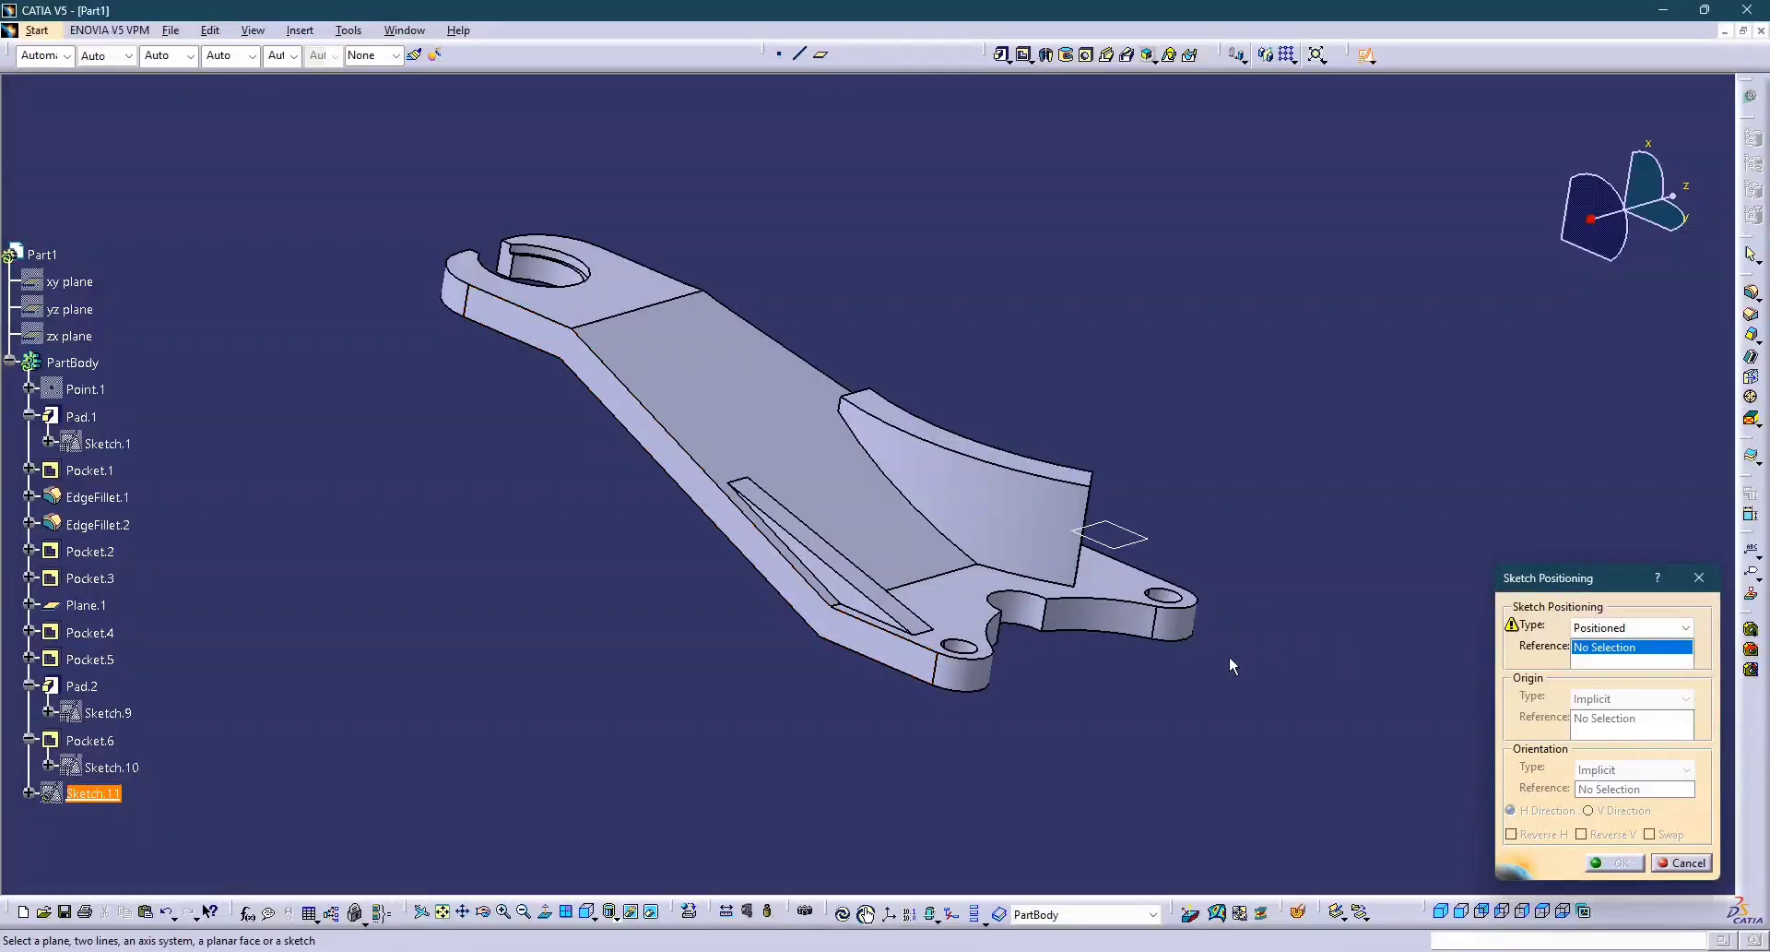
click(862, 632)
click(1649, 834)
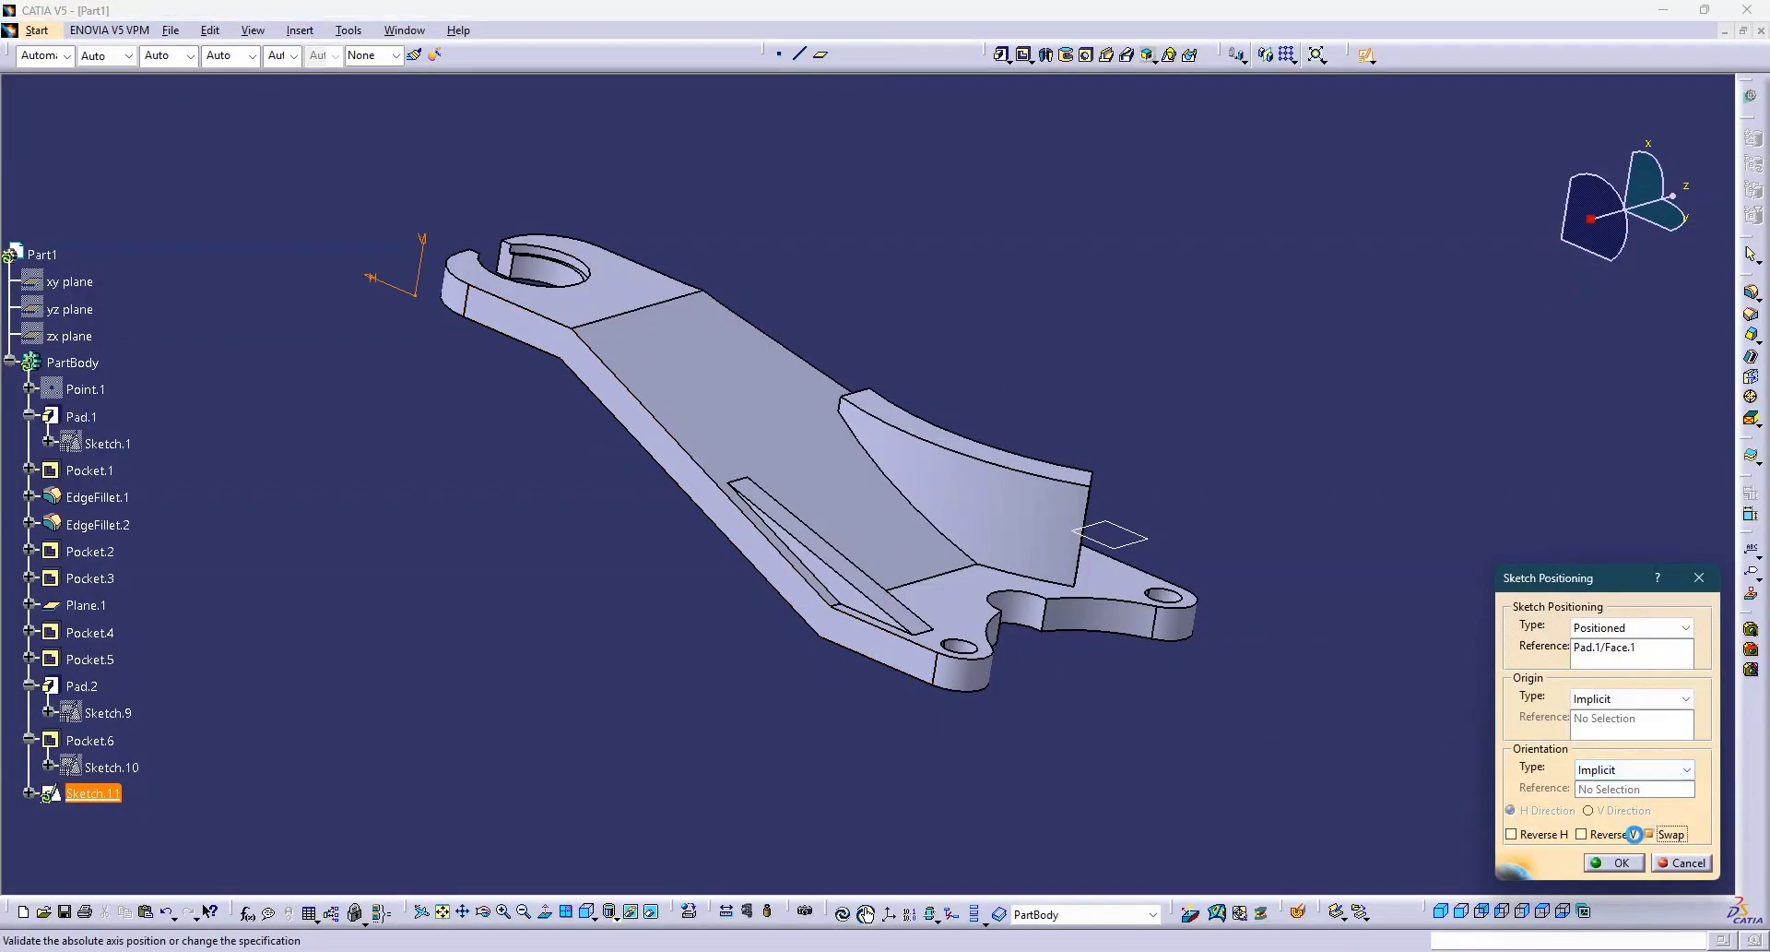
click(1512, 833)
click(1631, 866)
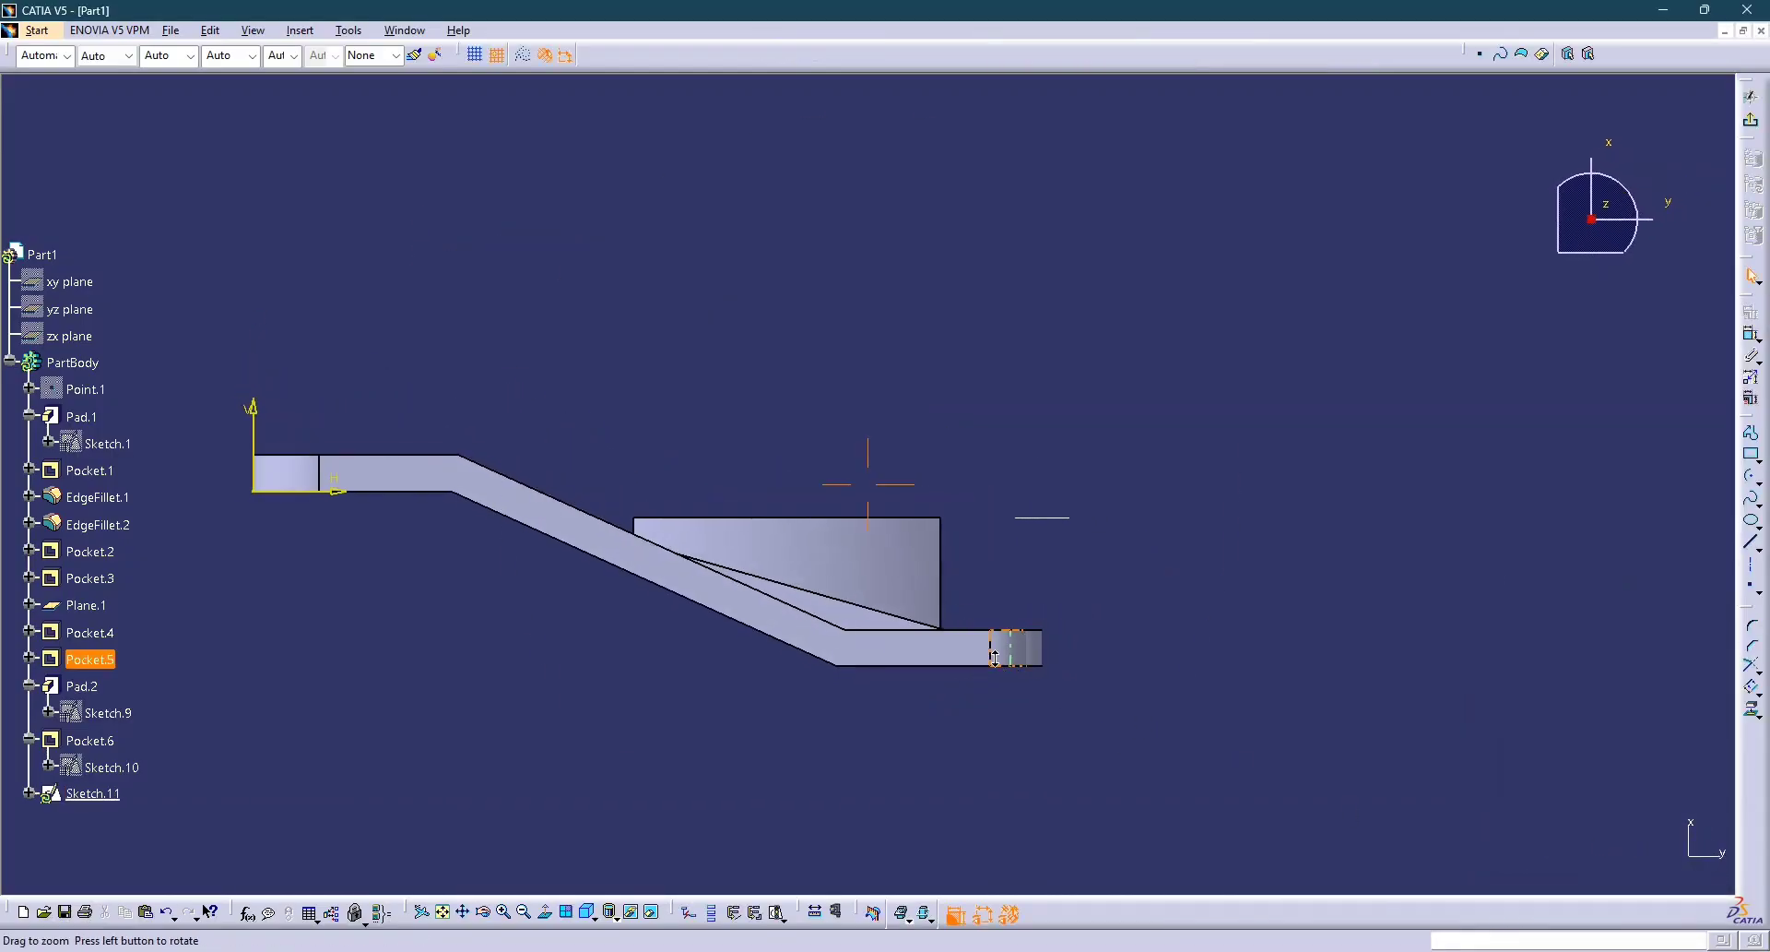
Sketch a circle about 57 mm in diameter directly above the curved rib's top edge.
middle_drag(995, 659, 1002, 583)
middle_drag(1014, 641, 1186, 657)
middle_drag(987, 672, 940, 581)
click(1759, 483)
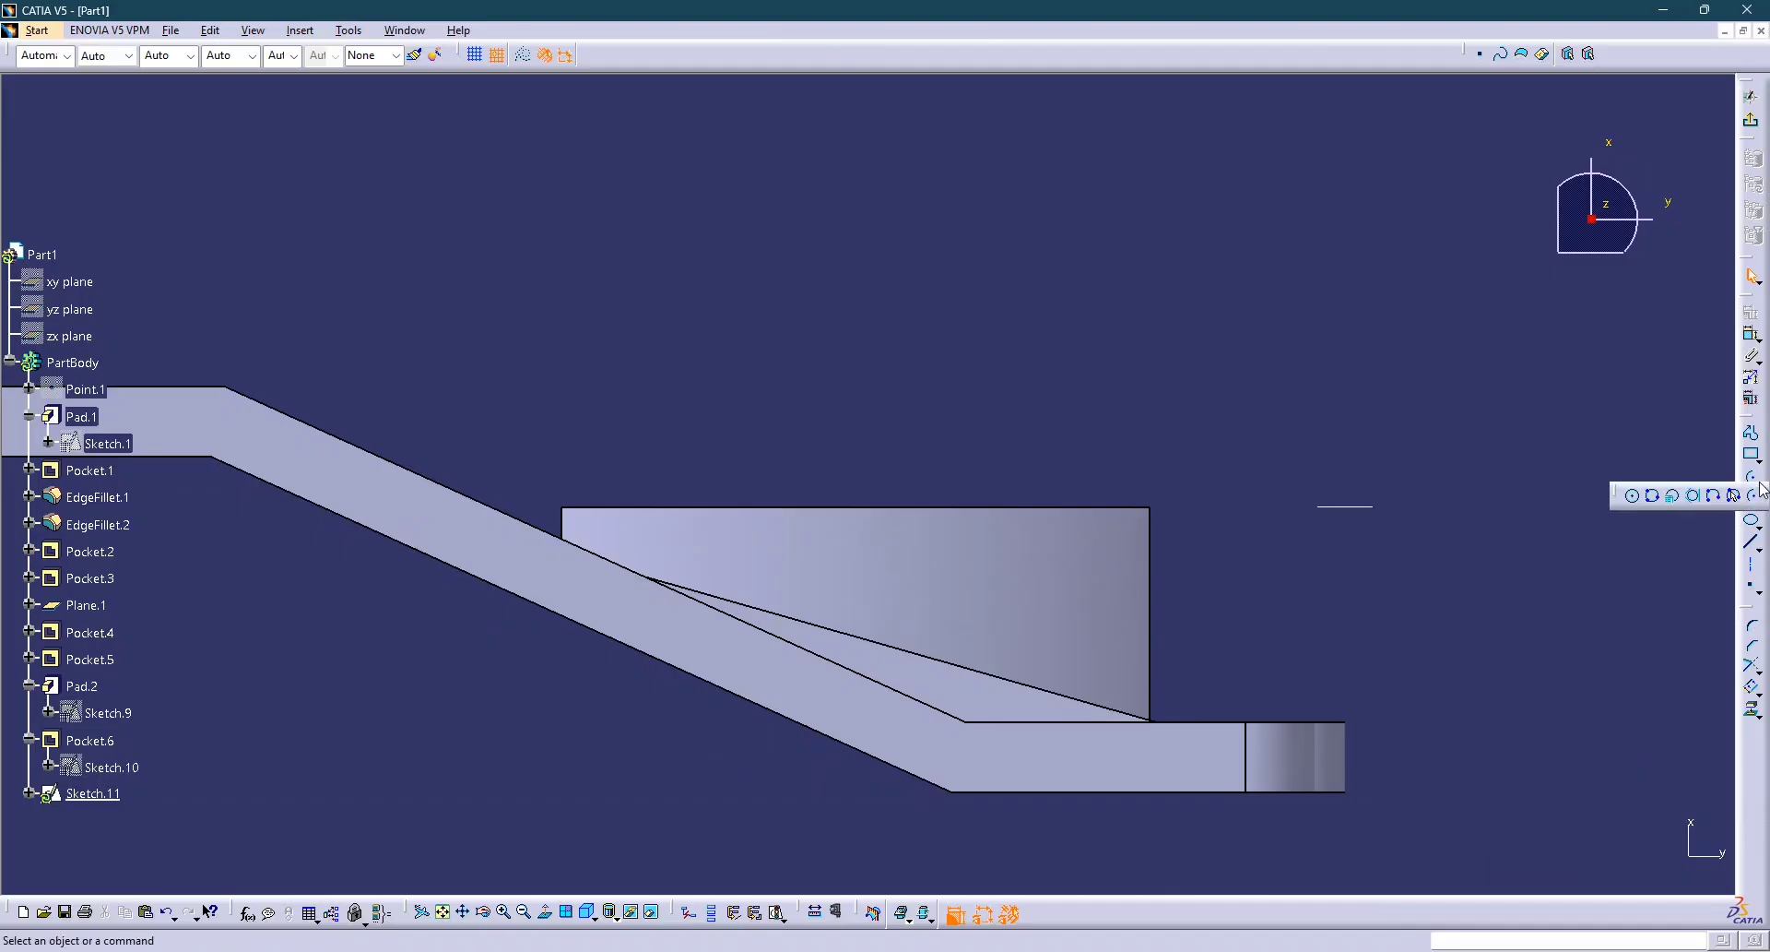
click(1541, 605)
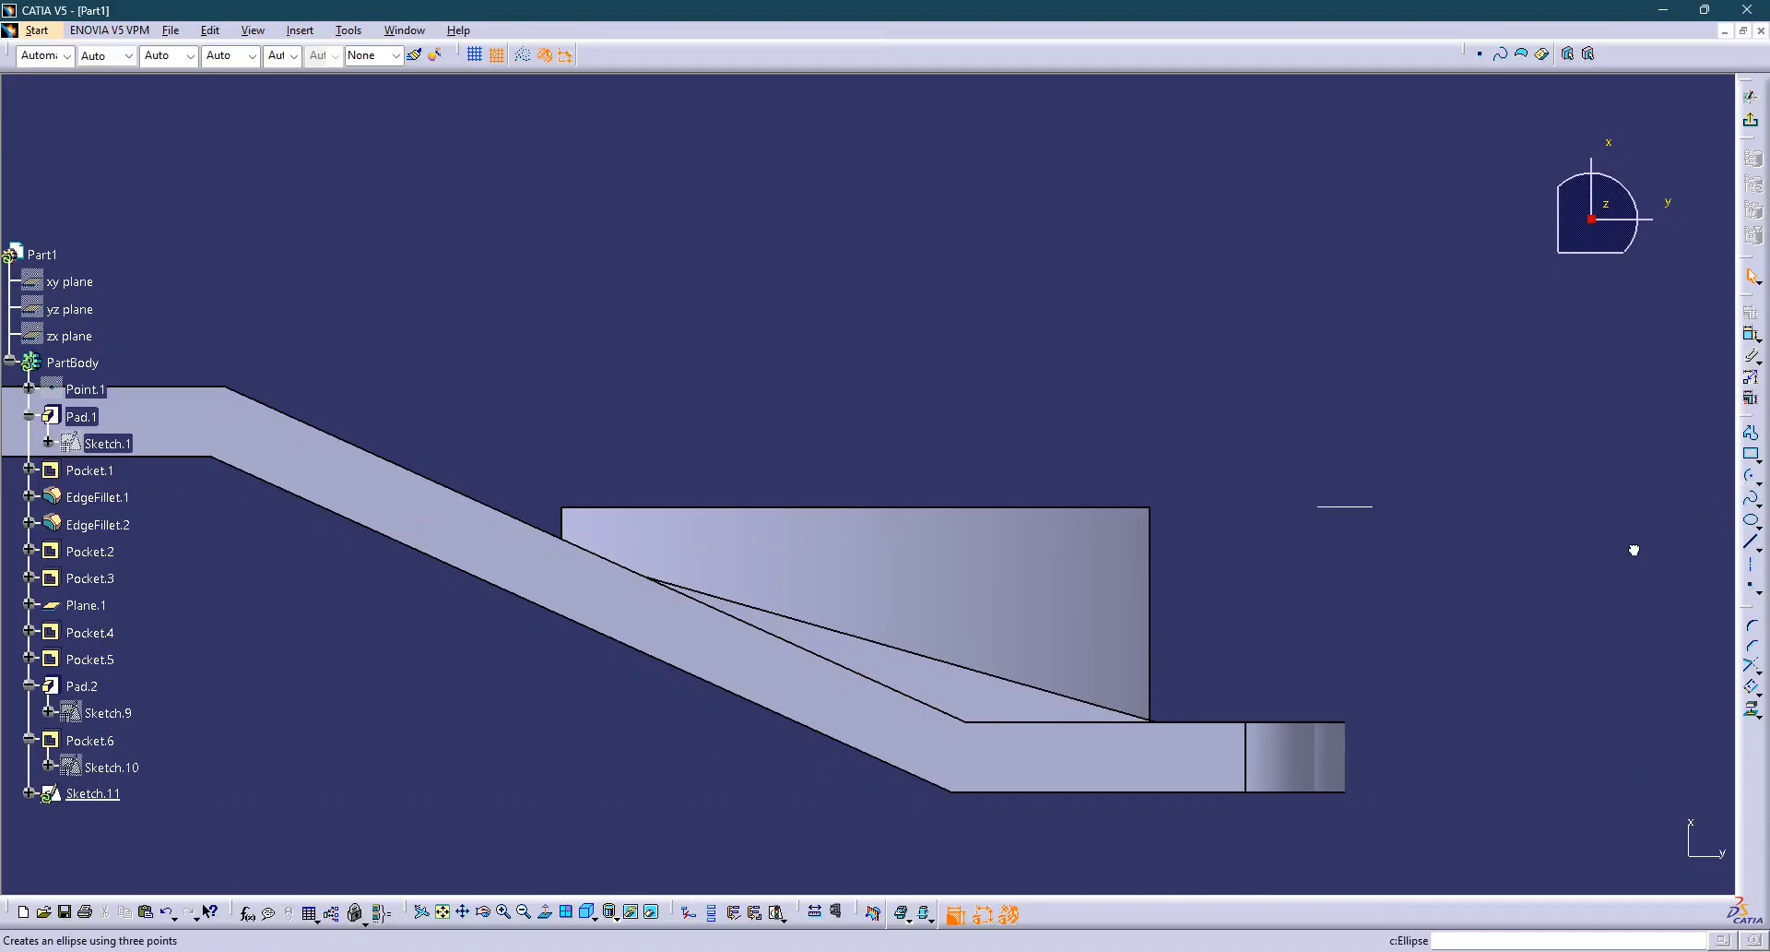
click(1760, 482)
click(1632, 494)
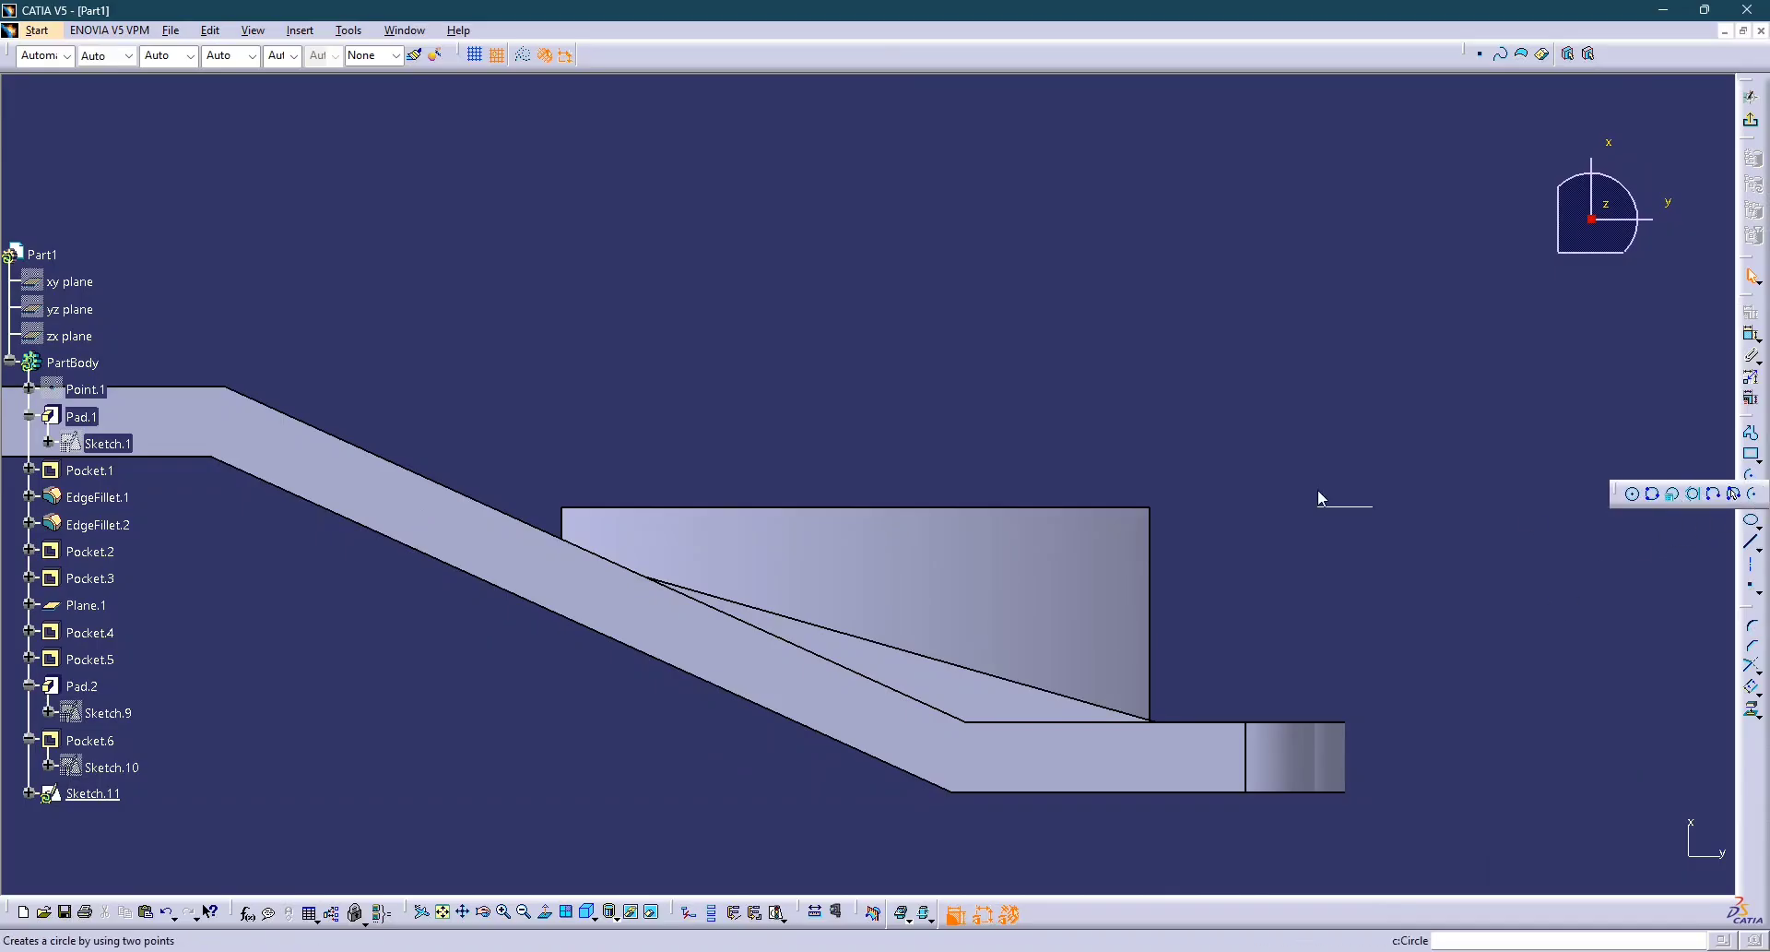
click(968, 329)
click(1111, 213)
Check the arc radius in the reference drawing and dimension the circle's diameter as 300 mm.
key(alt+Tab)
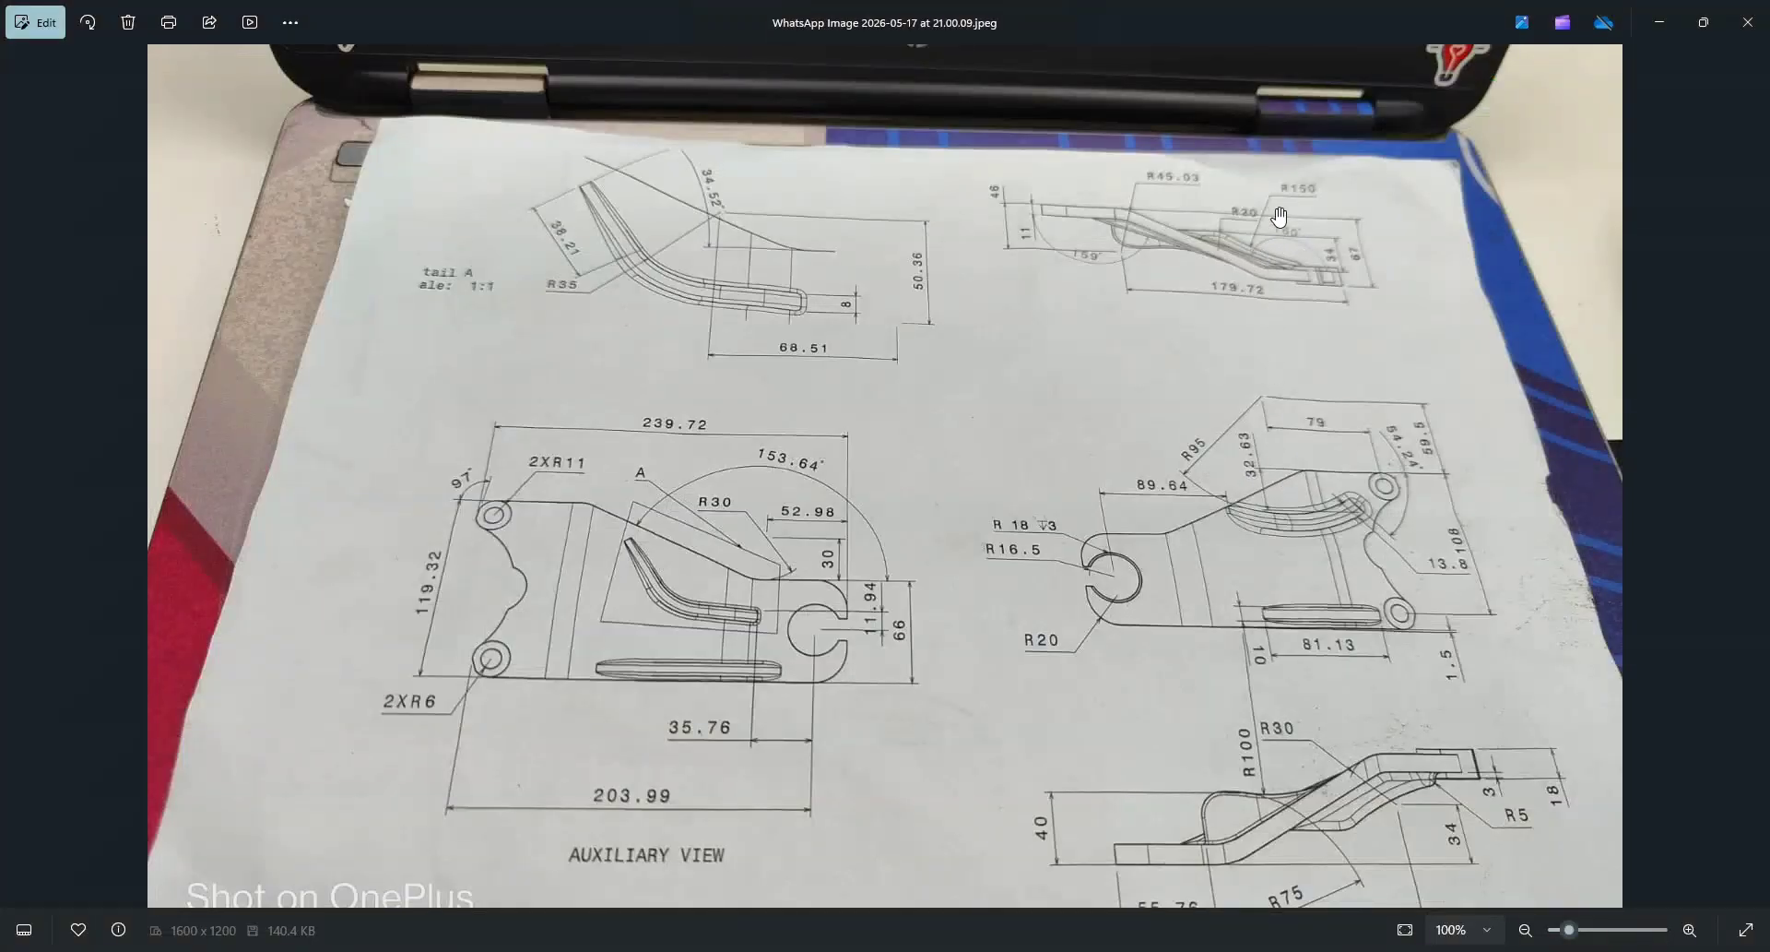
key(alt+Tab)
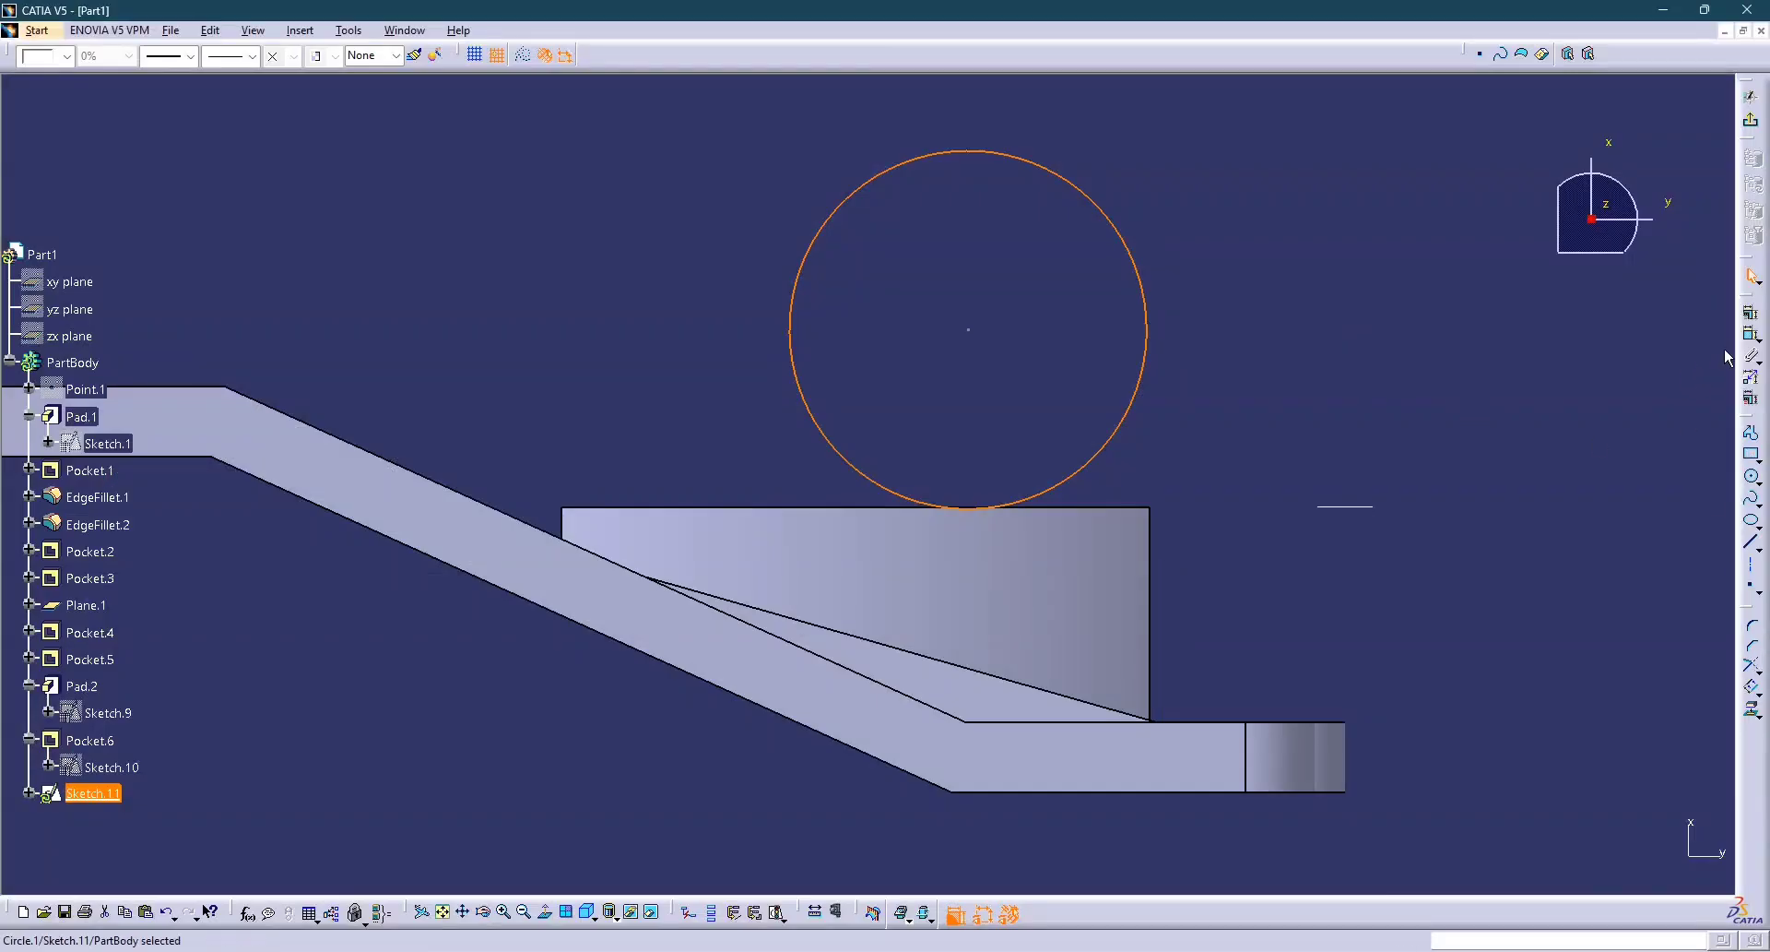
click(1751, 334)
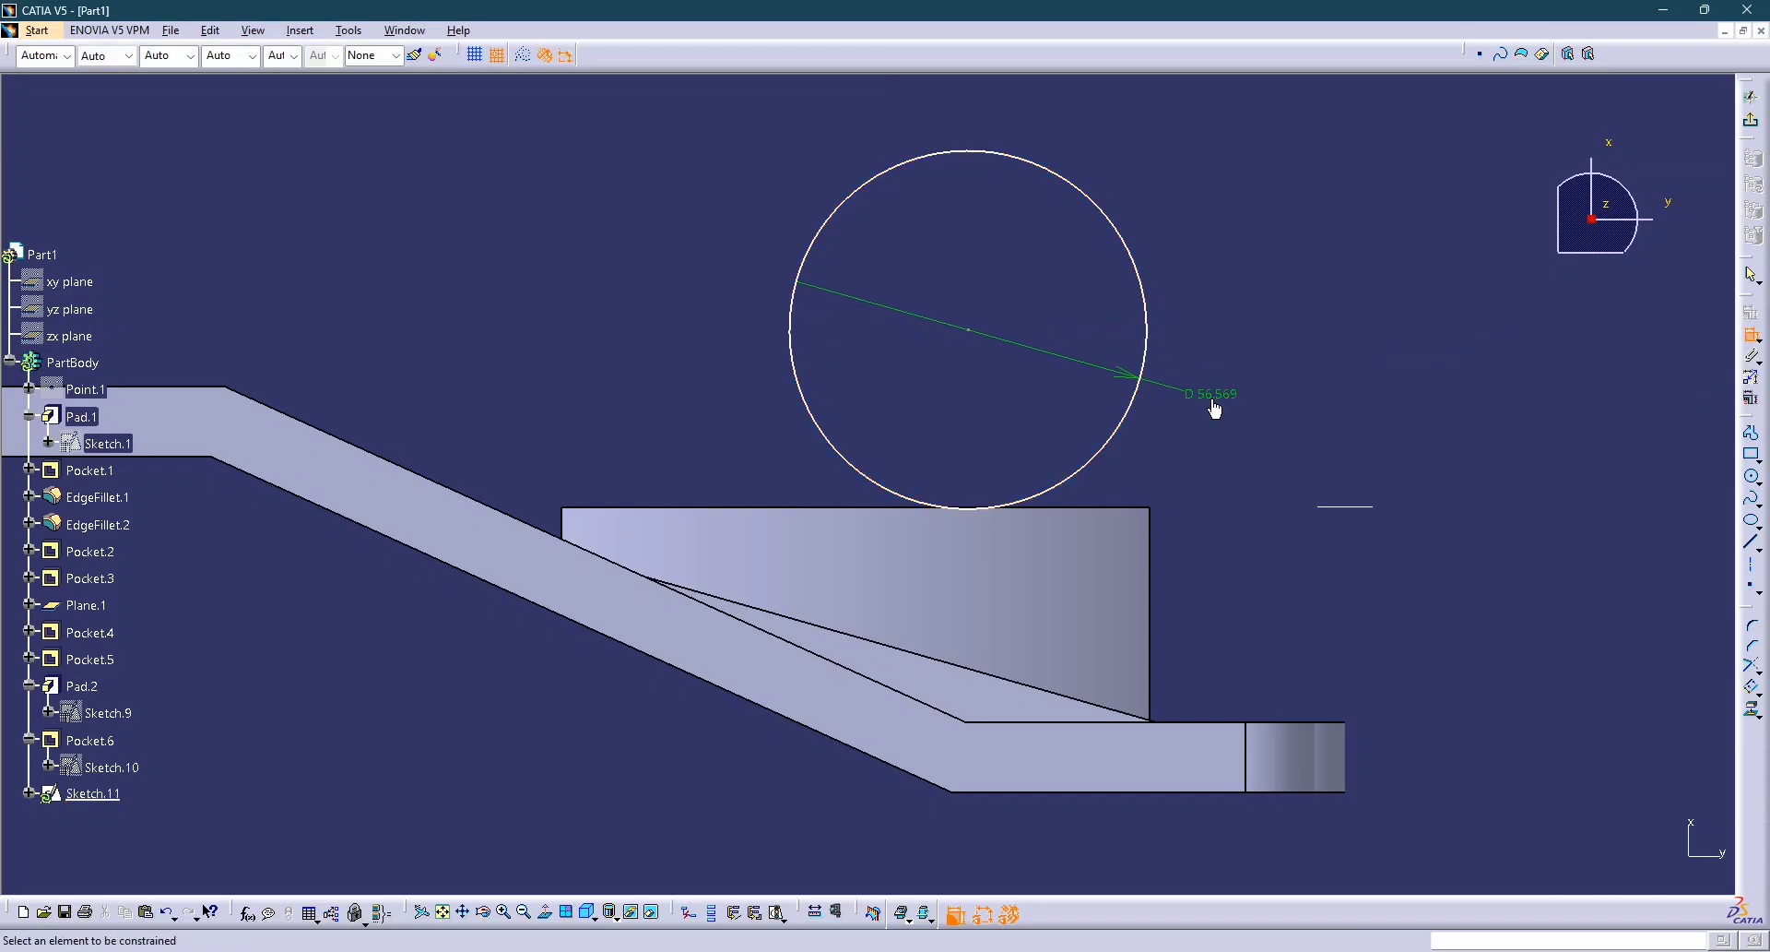
double_click(1214, 401)
text(300)
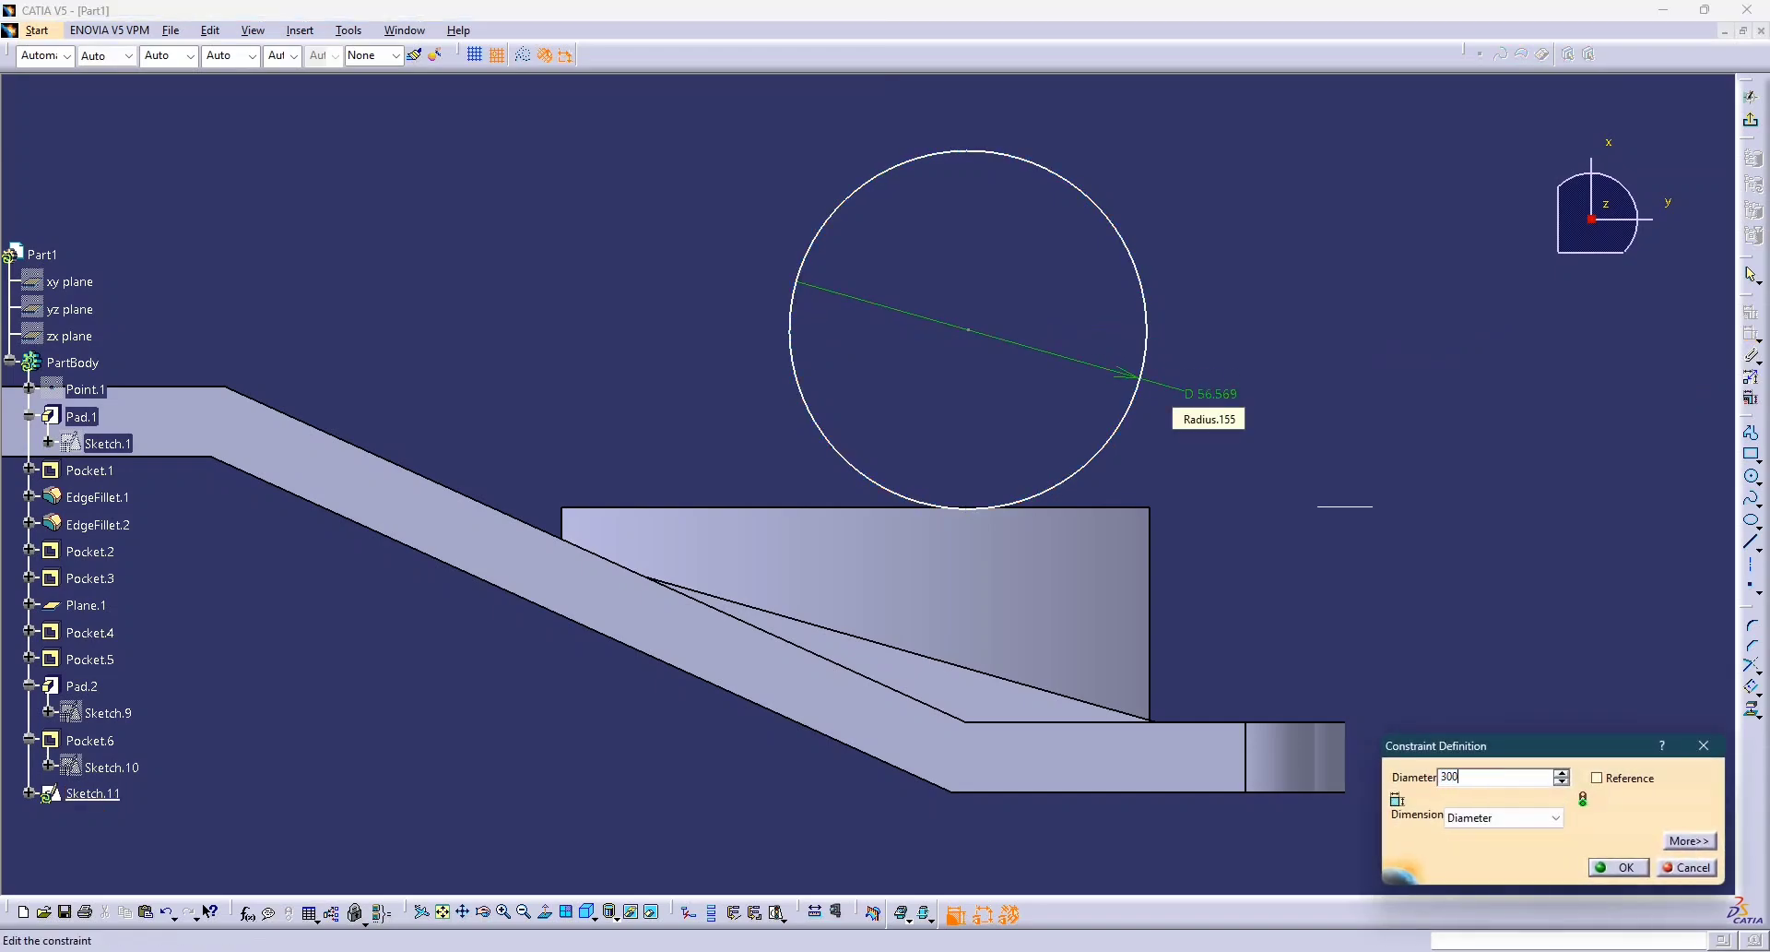
key(Return)
Move the circle's centre up and to the right so its lower arc passes through the curved rib.
middle_drag(1181, 358, 1198, 602)
mouse_move(1051, 544)
middle_down()
mouse_move(1048, 520)
mouse_move(1132, 557)
middle_up()
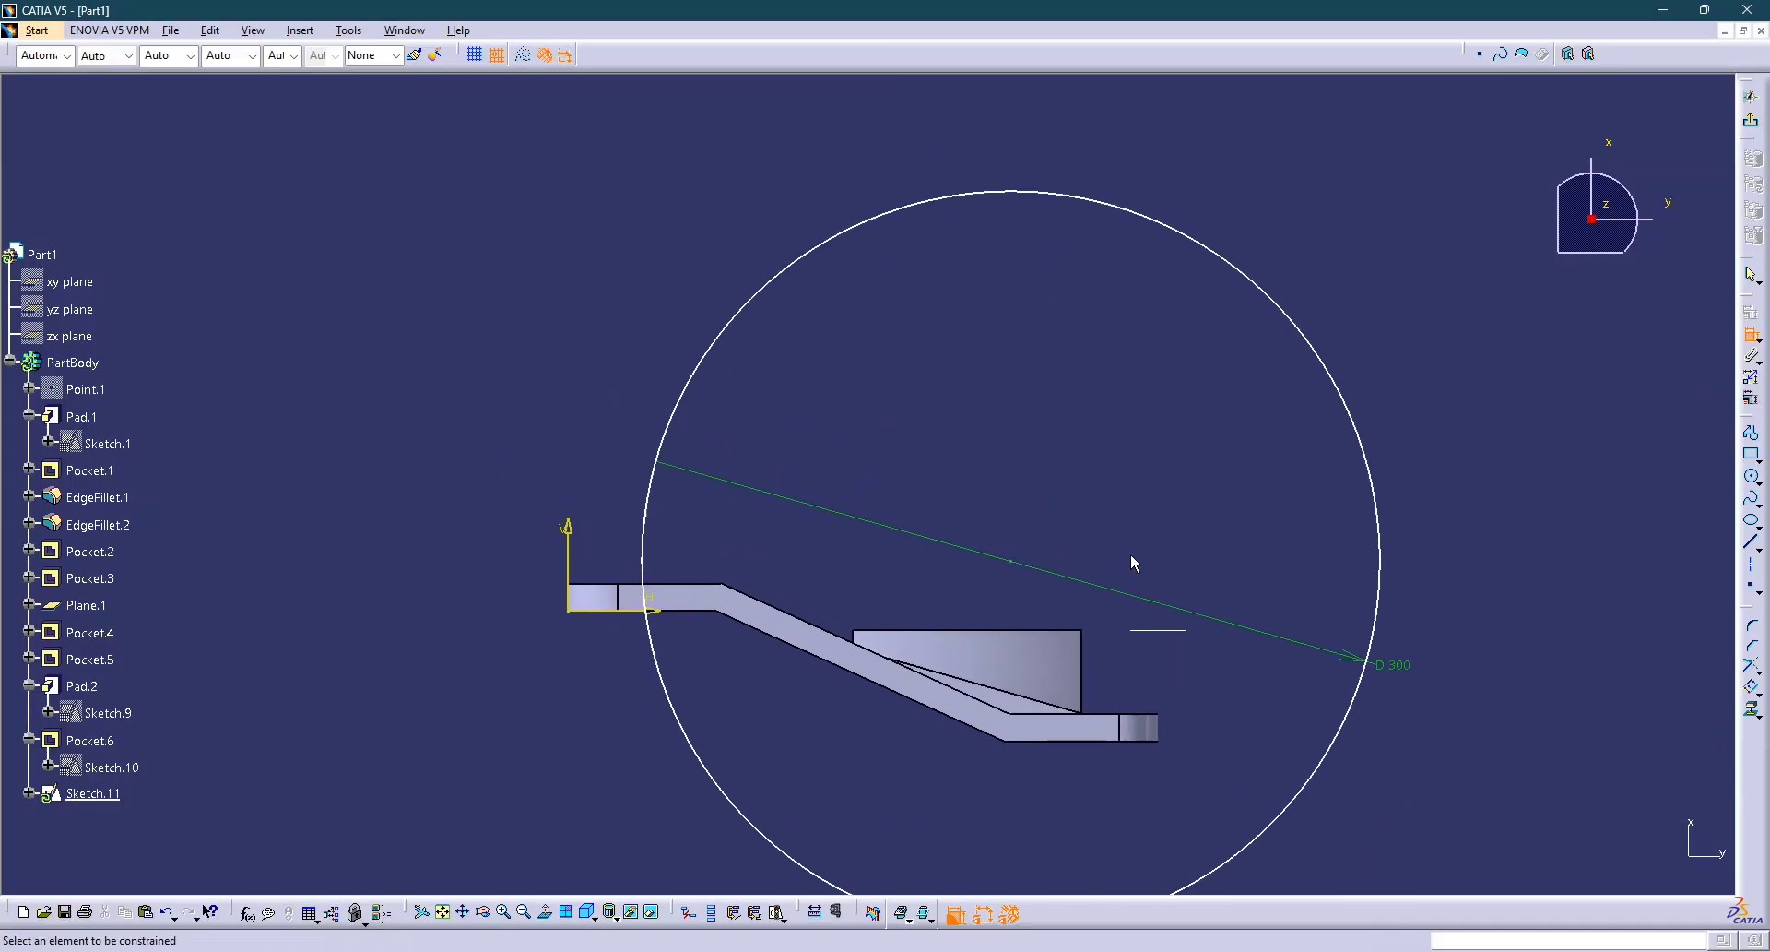
drag(1019, 569, 1109, 326)
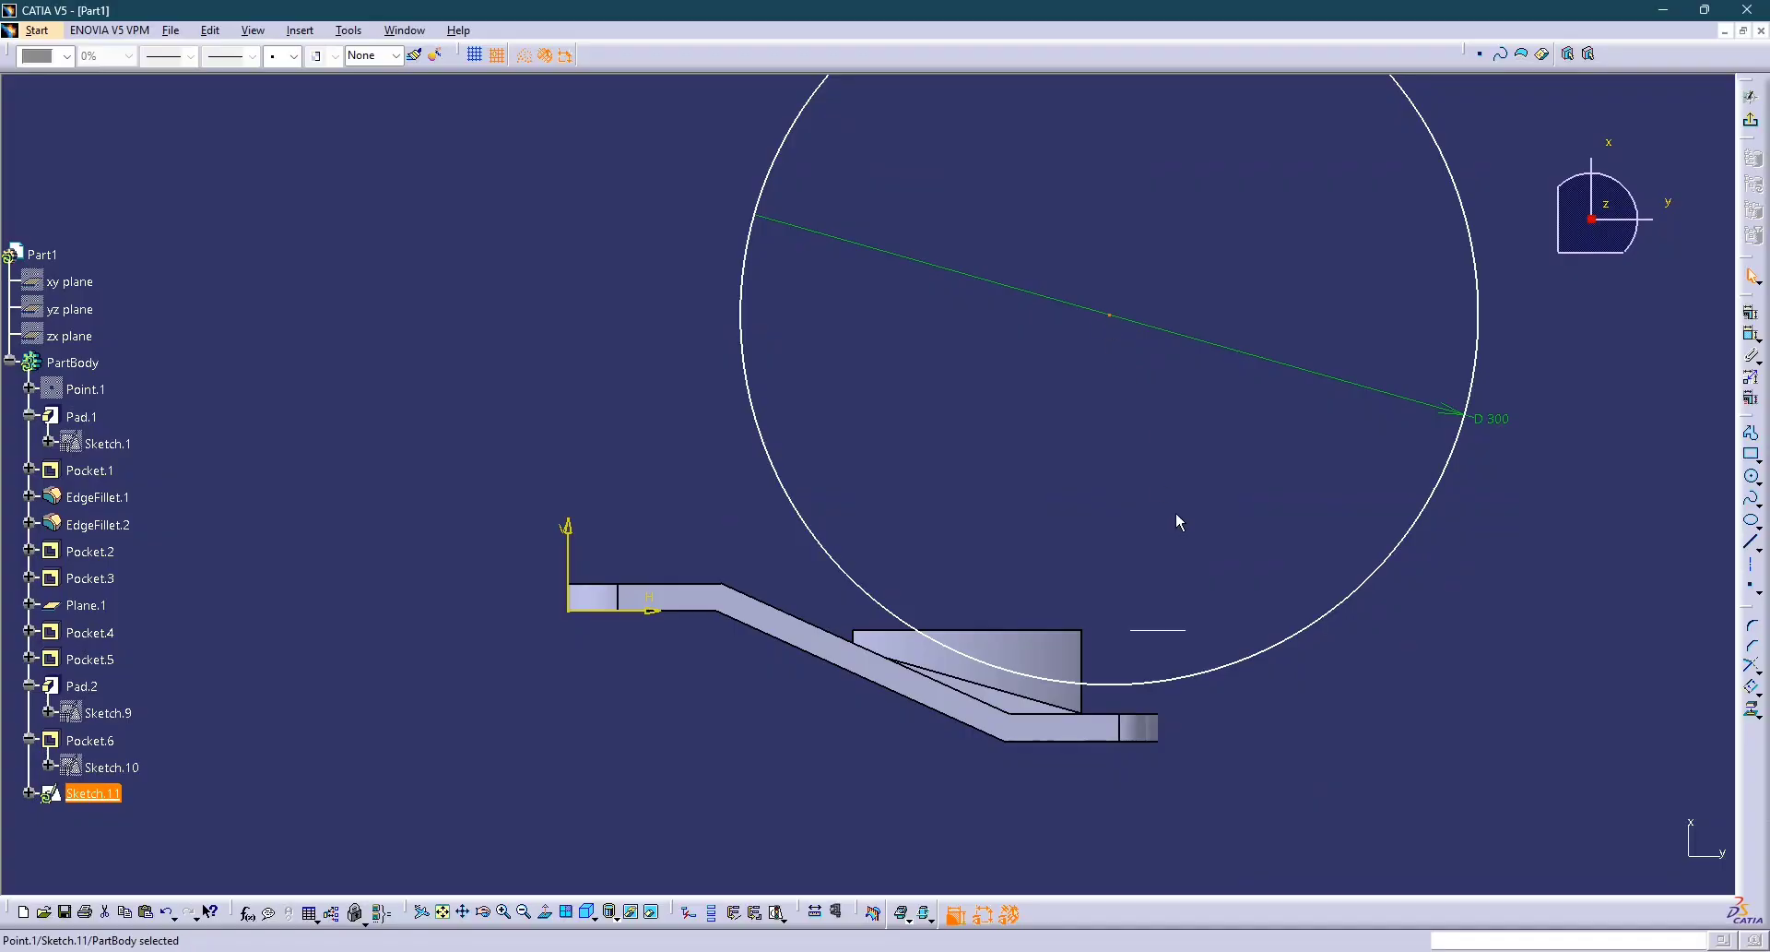
Check the rib's side view in the reference drawing and project the curved rib's top and outer end edges into the sketch.
key(alt+Tab)
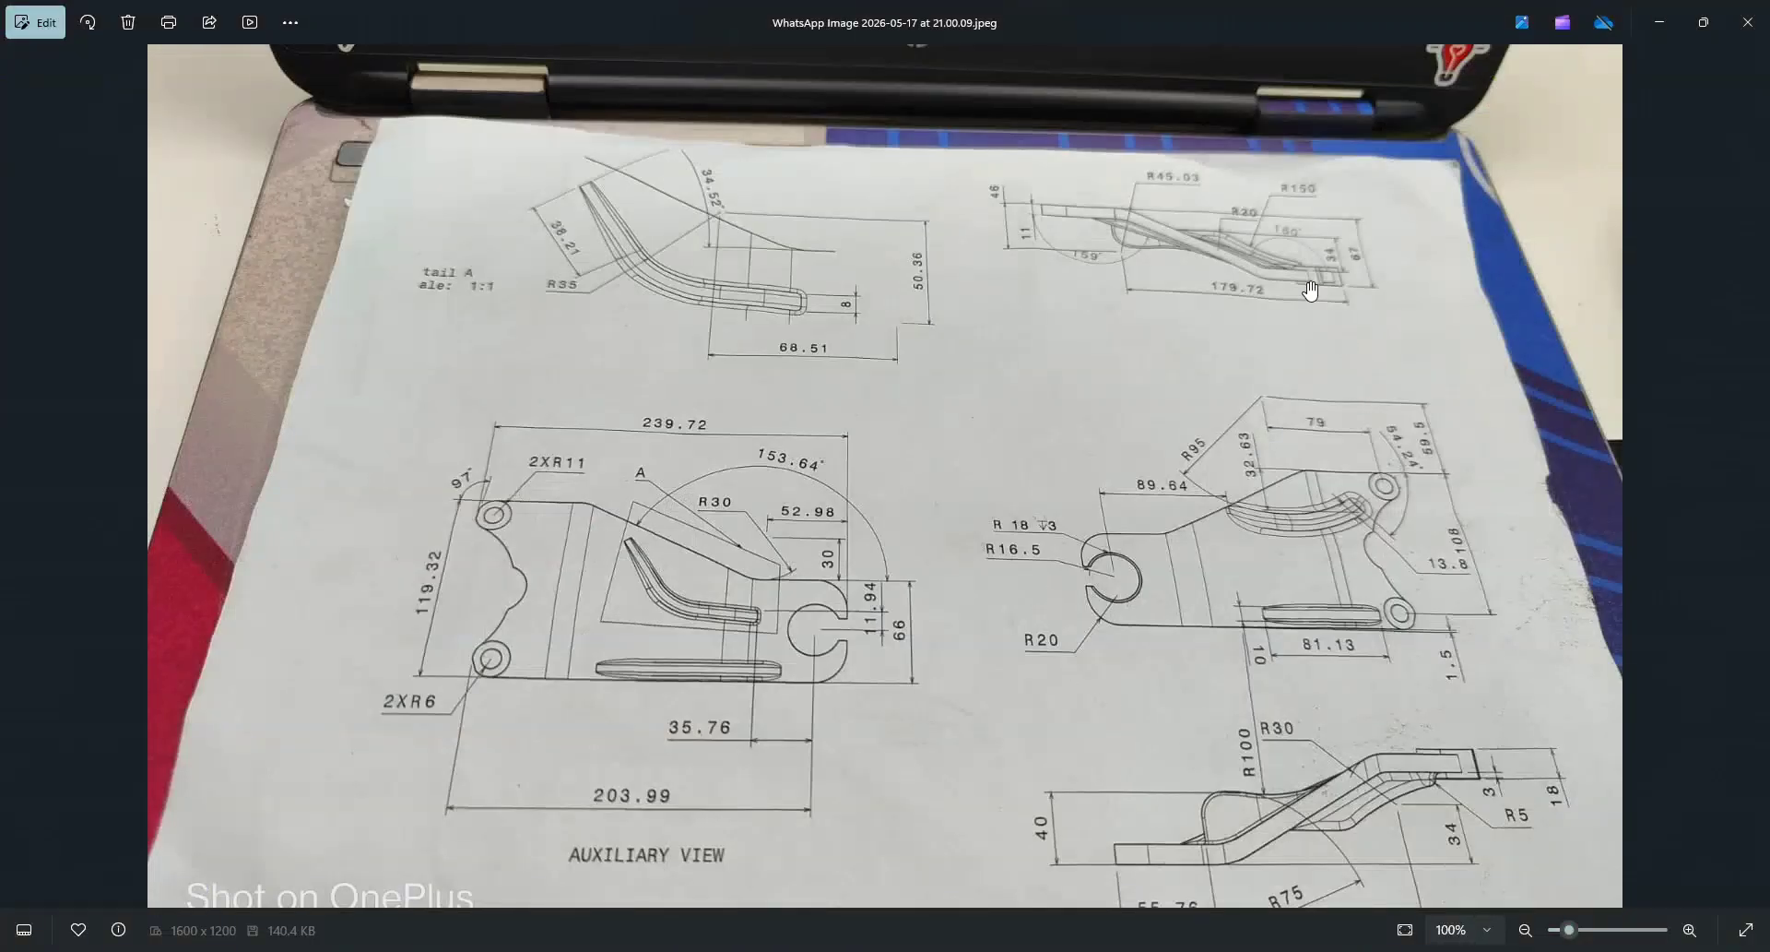
key(alt+Tab)
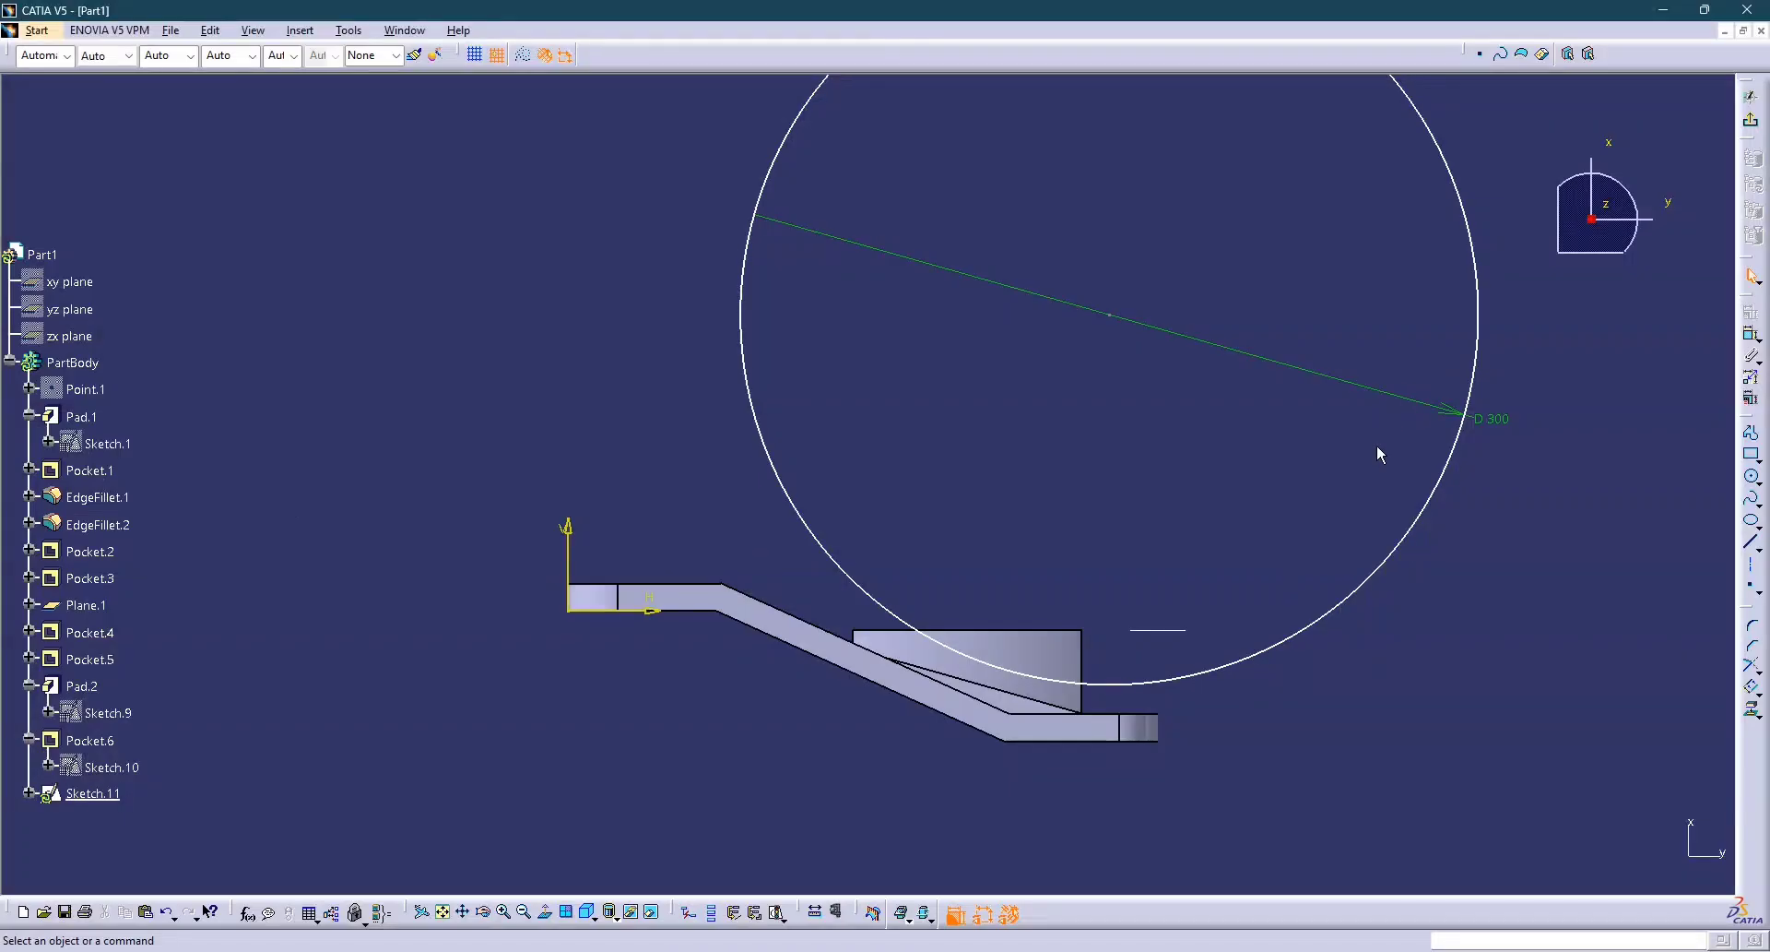
key(alt+Tab)
key(alt+Tab)
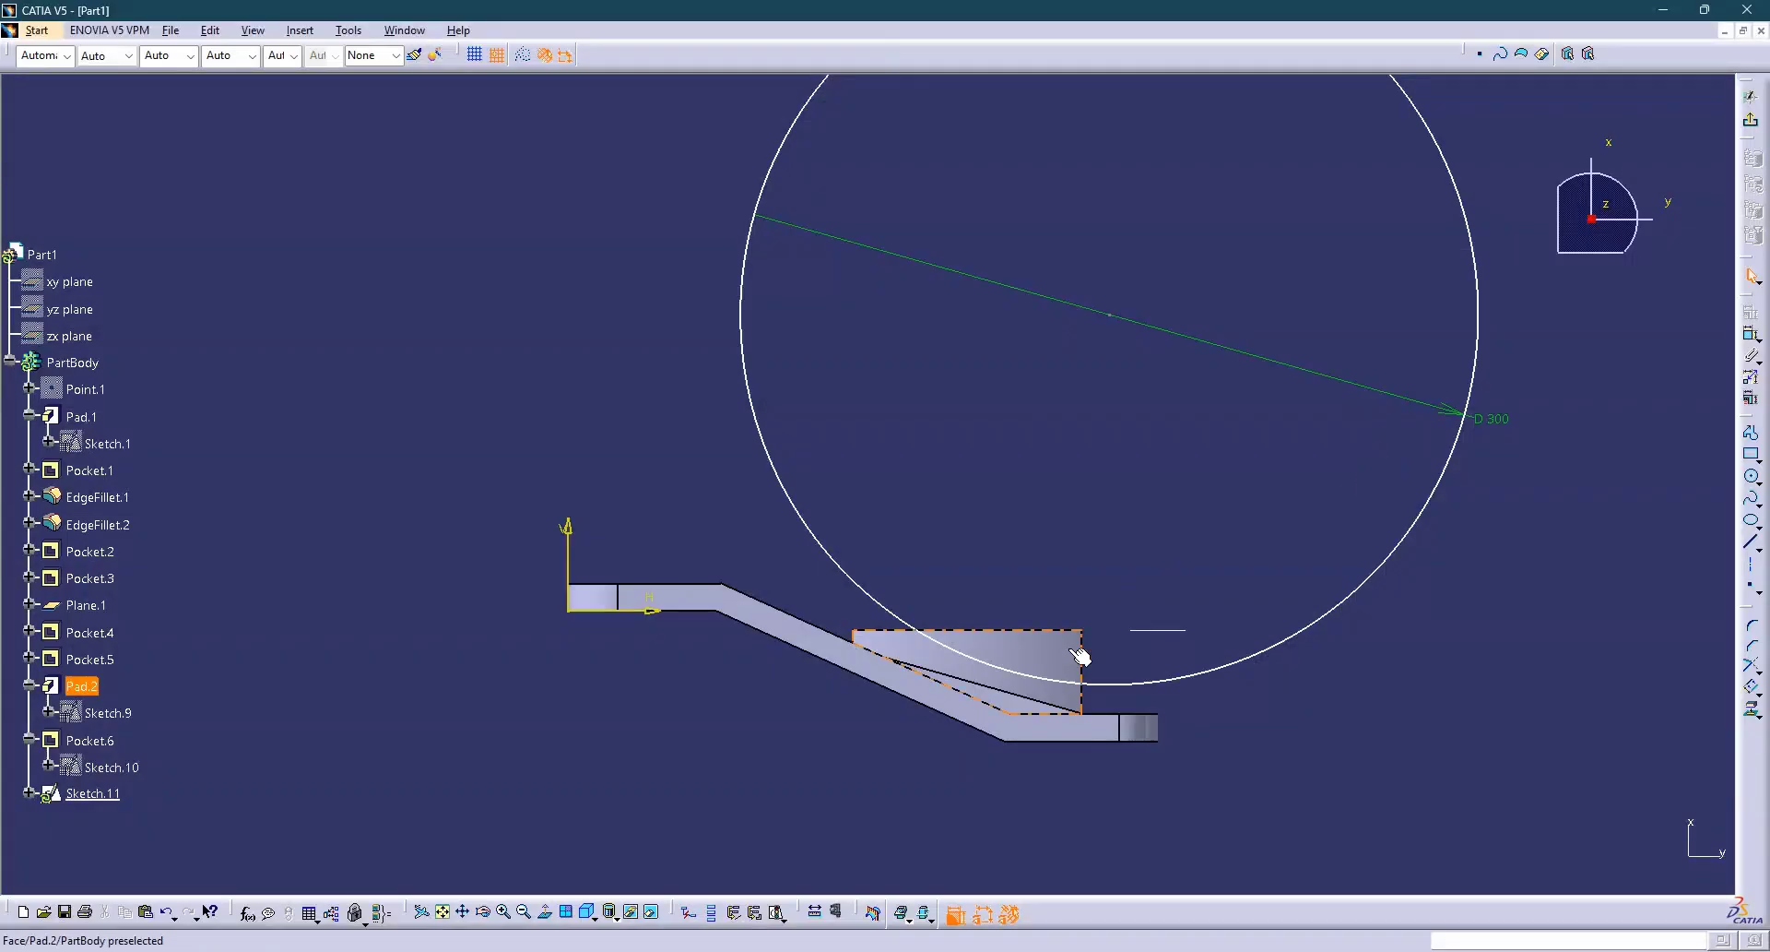
click(1752, 338)
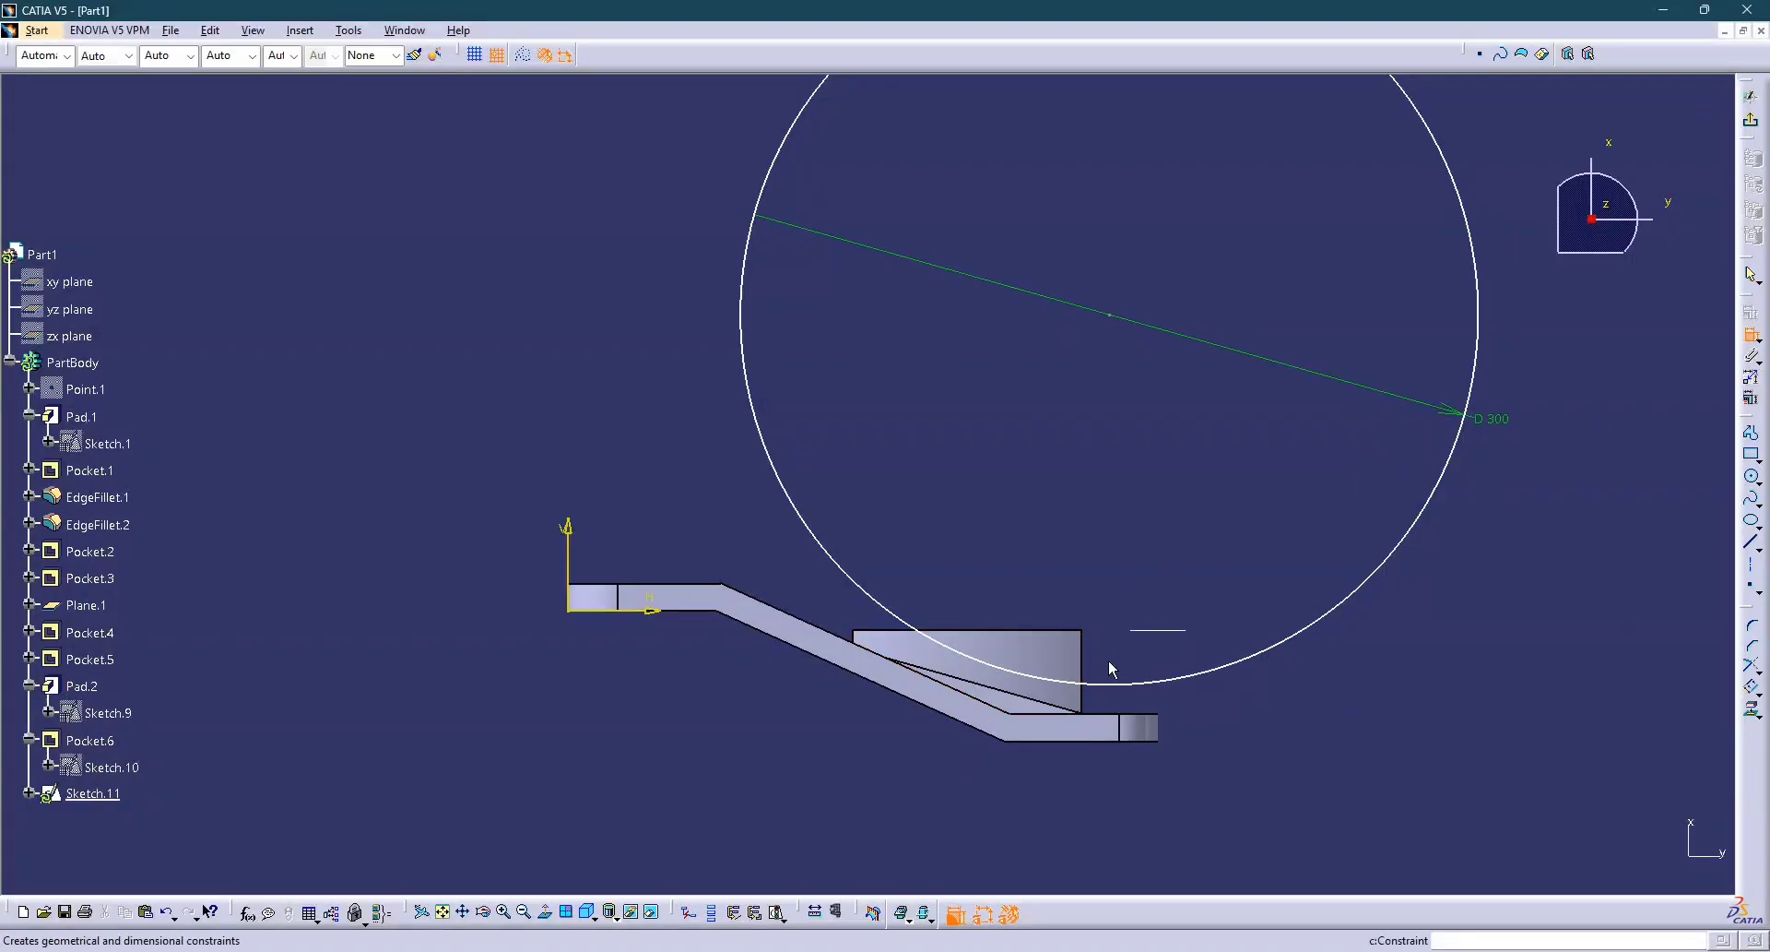
middle_drag(1114, 665, 1015, 544)
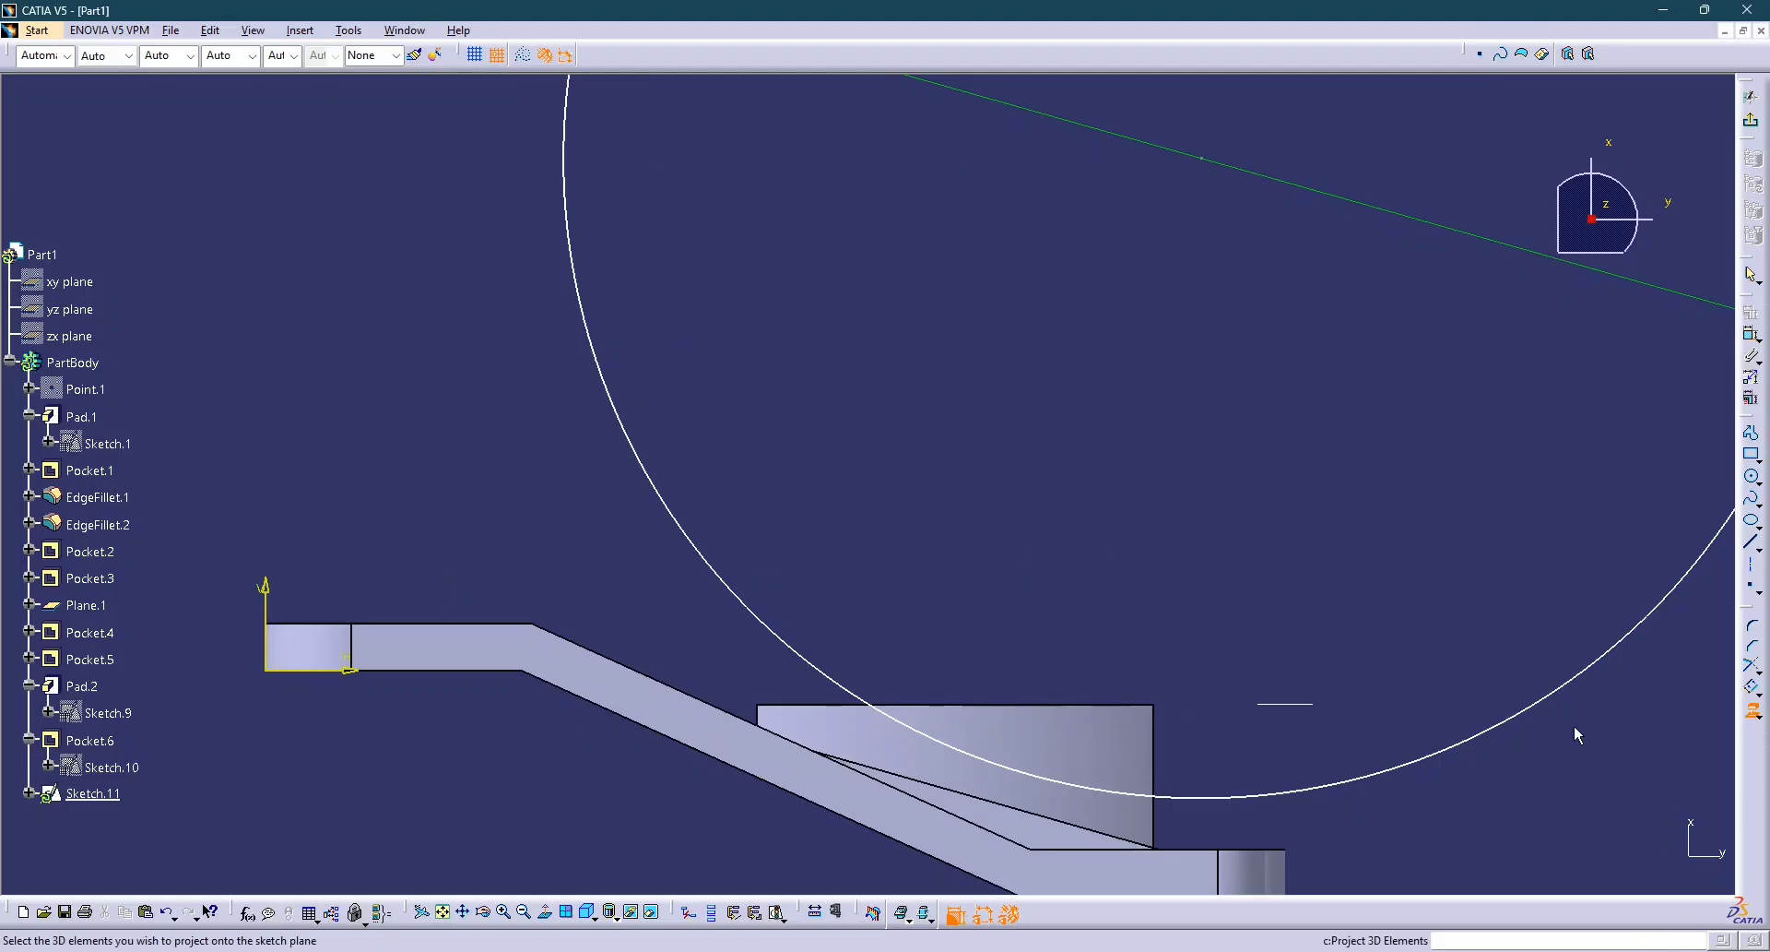
click(1157, 735)
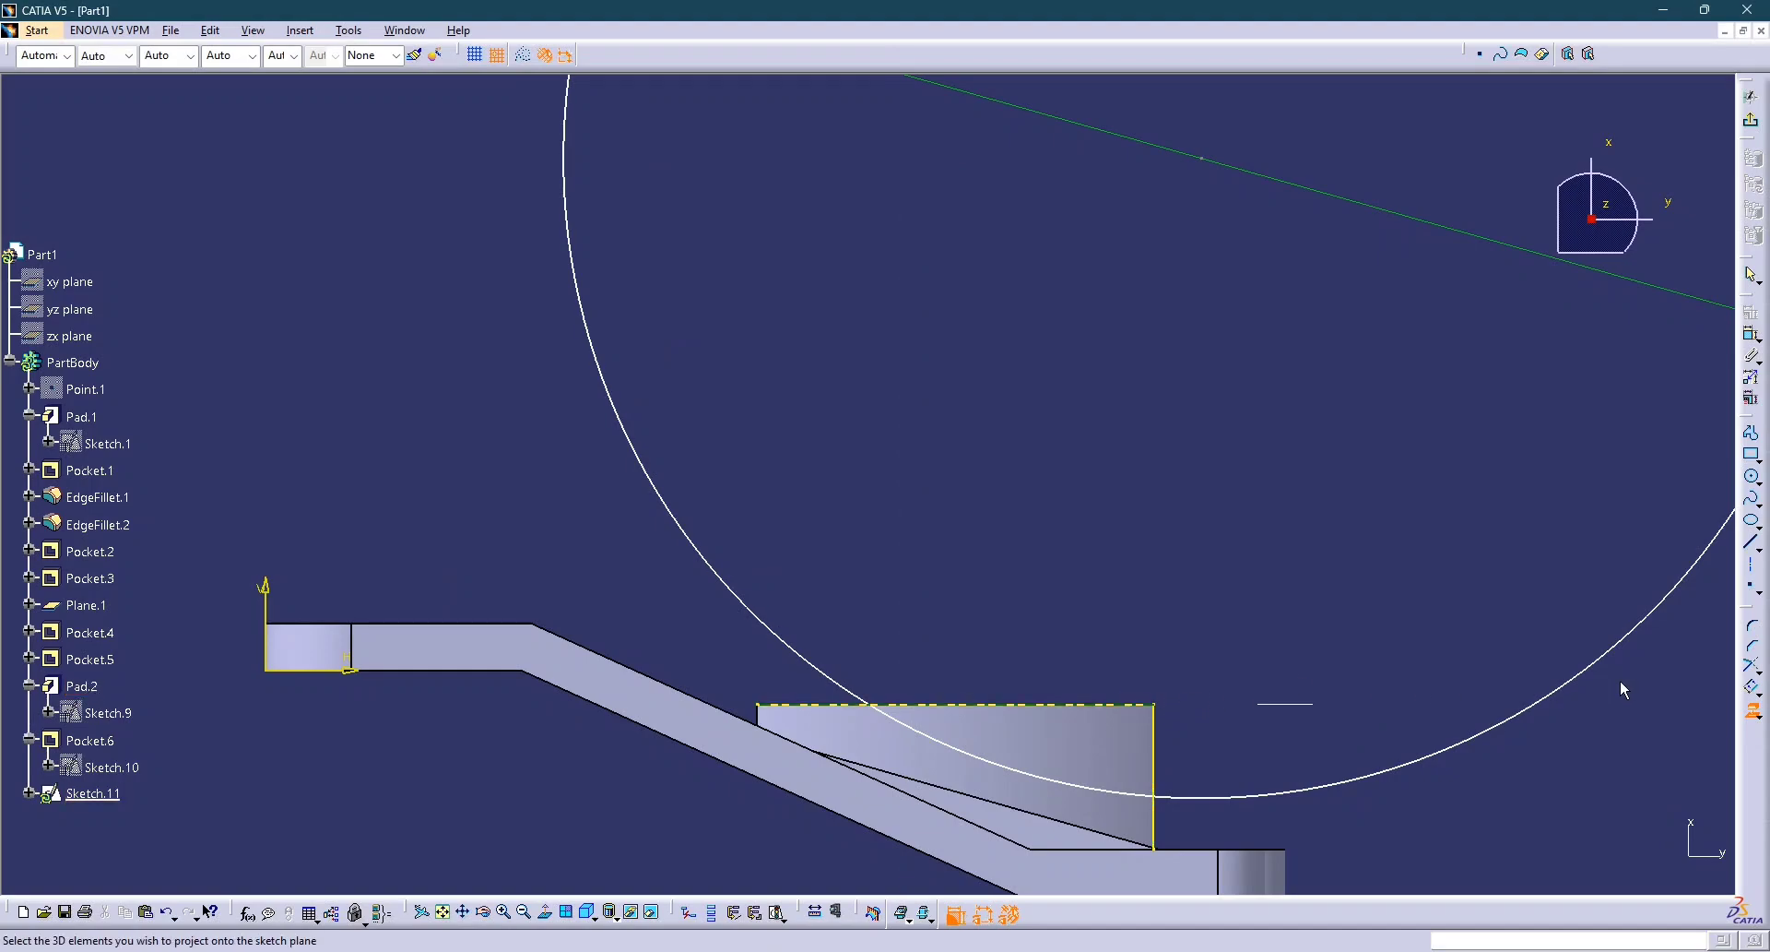
Quick Trim the circle and projected edges to a closed profile bounded by the arc, the rib's top edge and its end edge.
click(1752, 430)
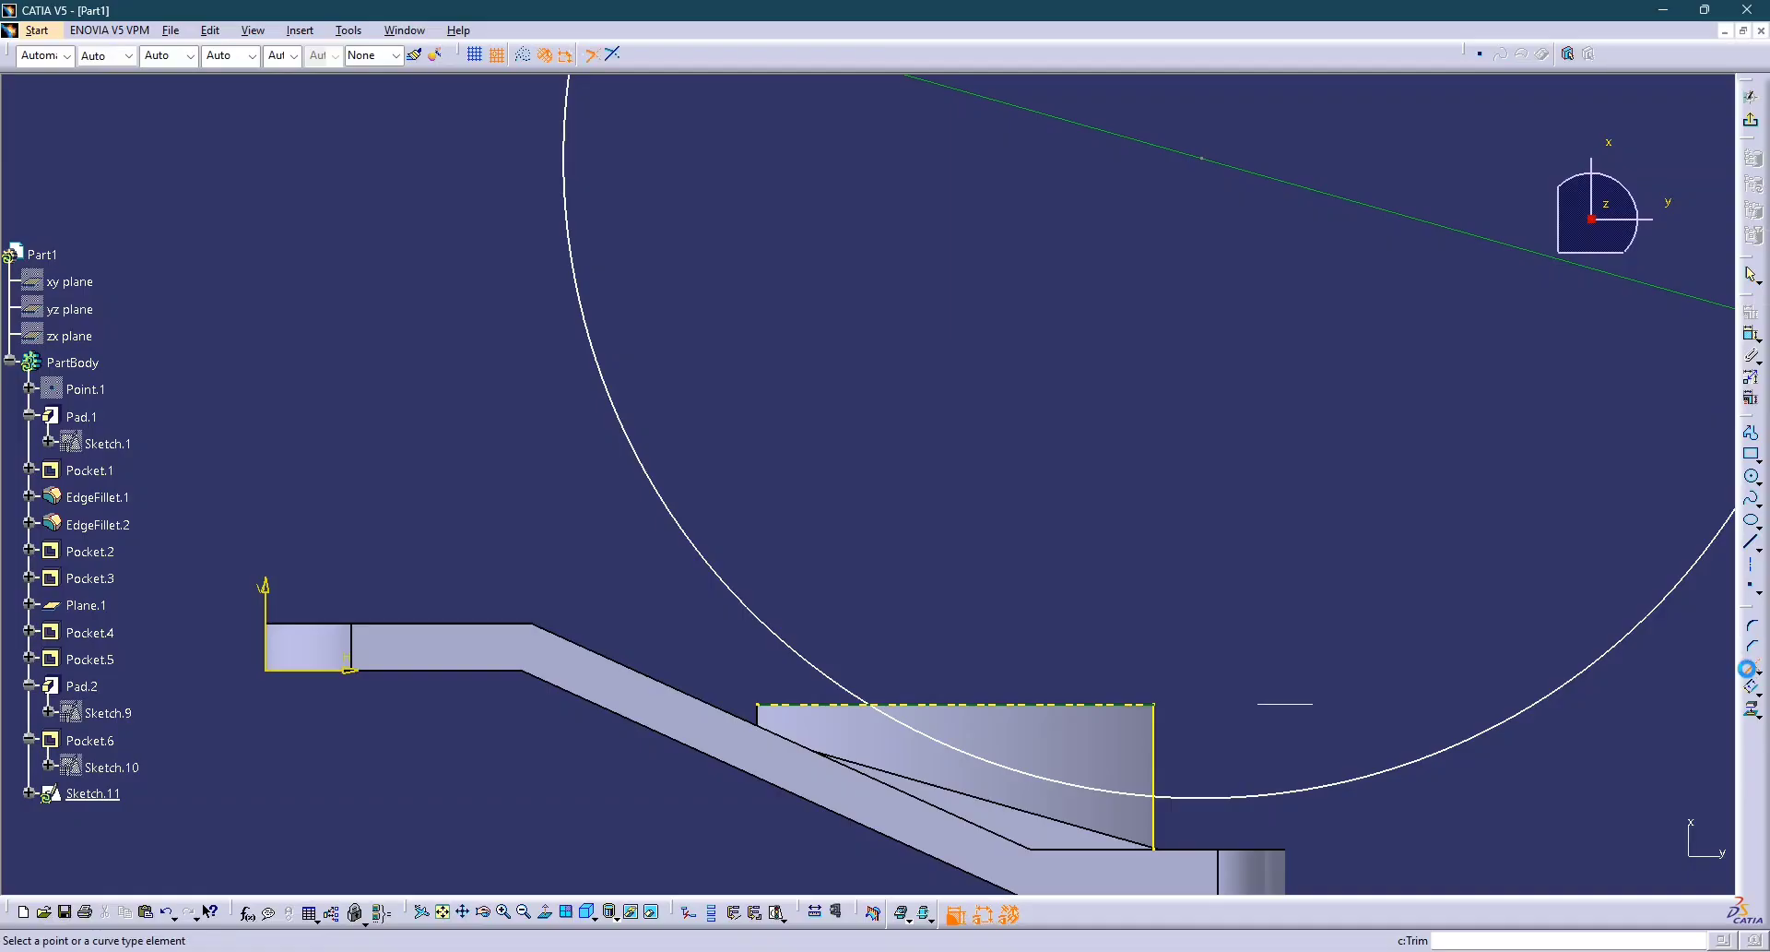
click(1760, 679)
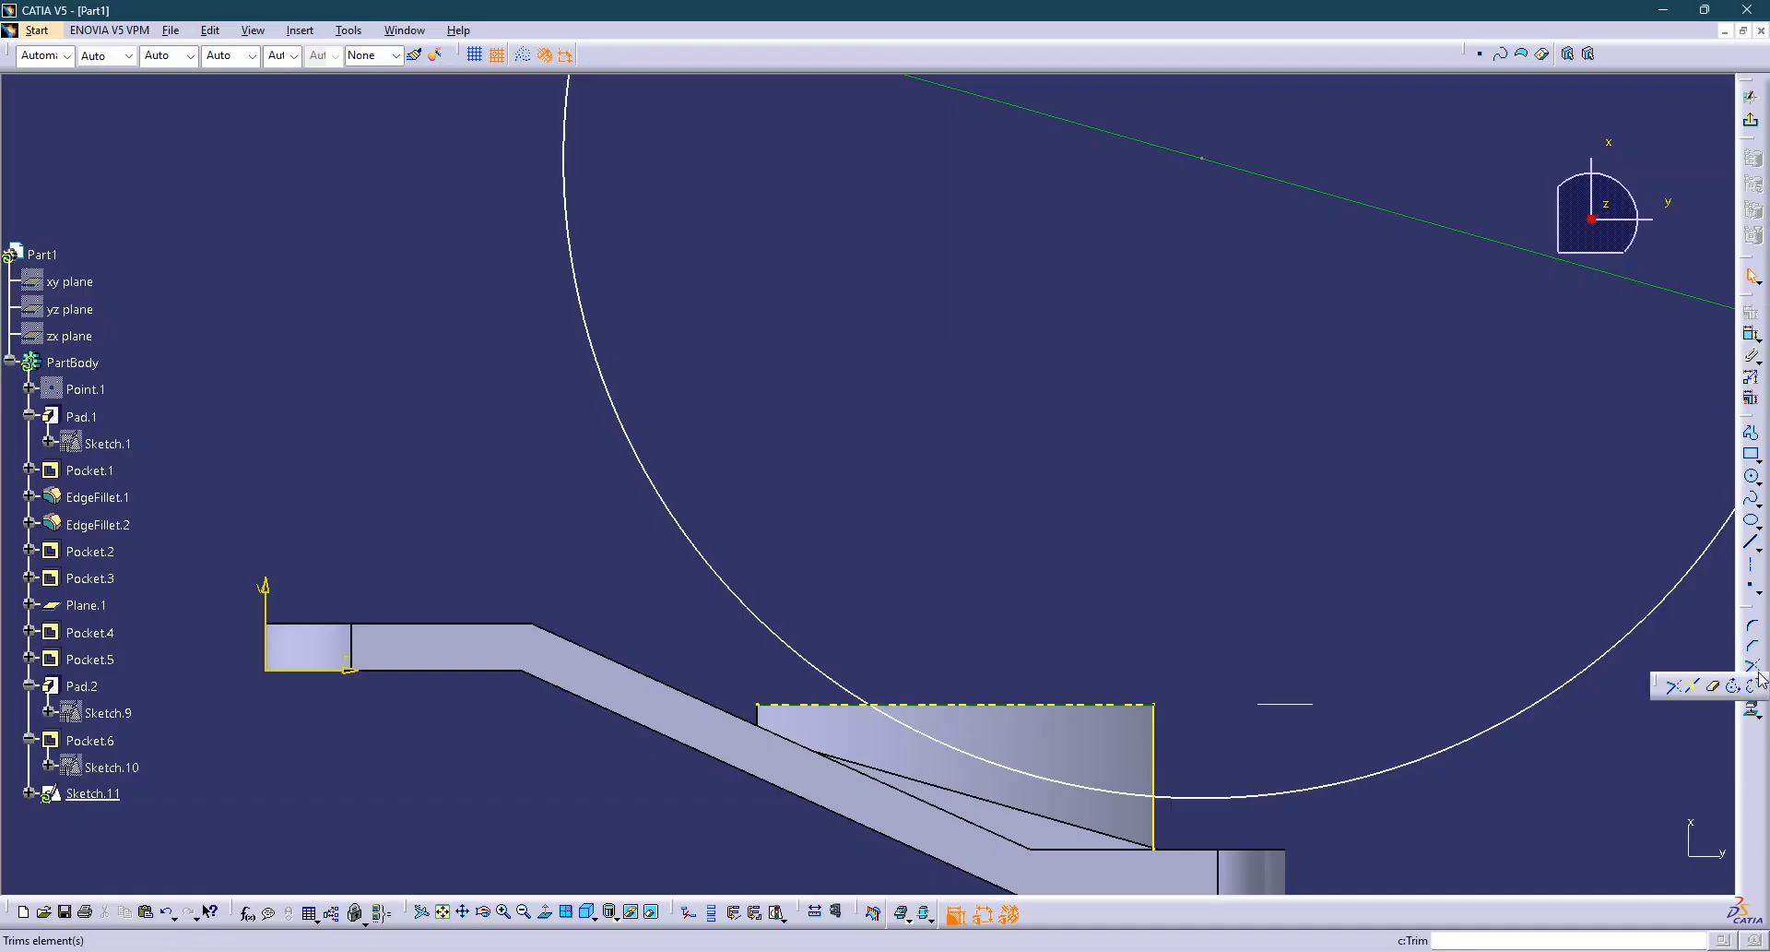
click(1713, 685)
click(1529, 716)
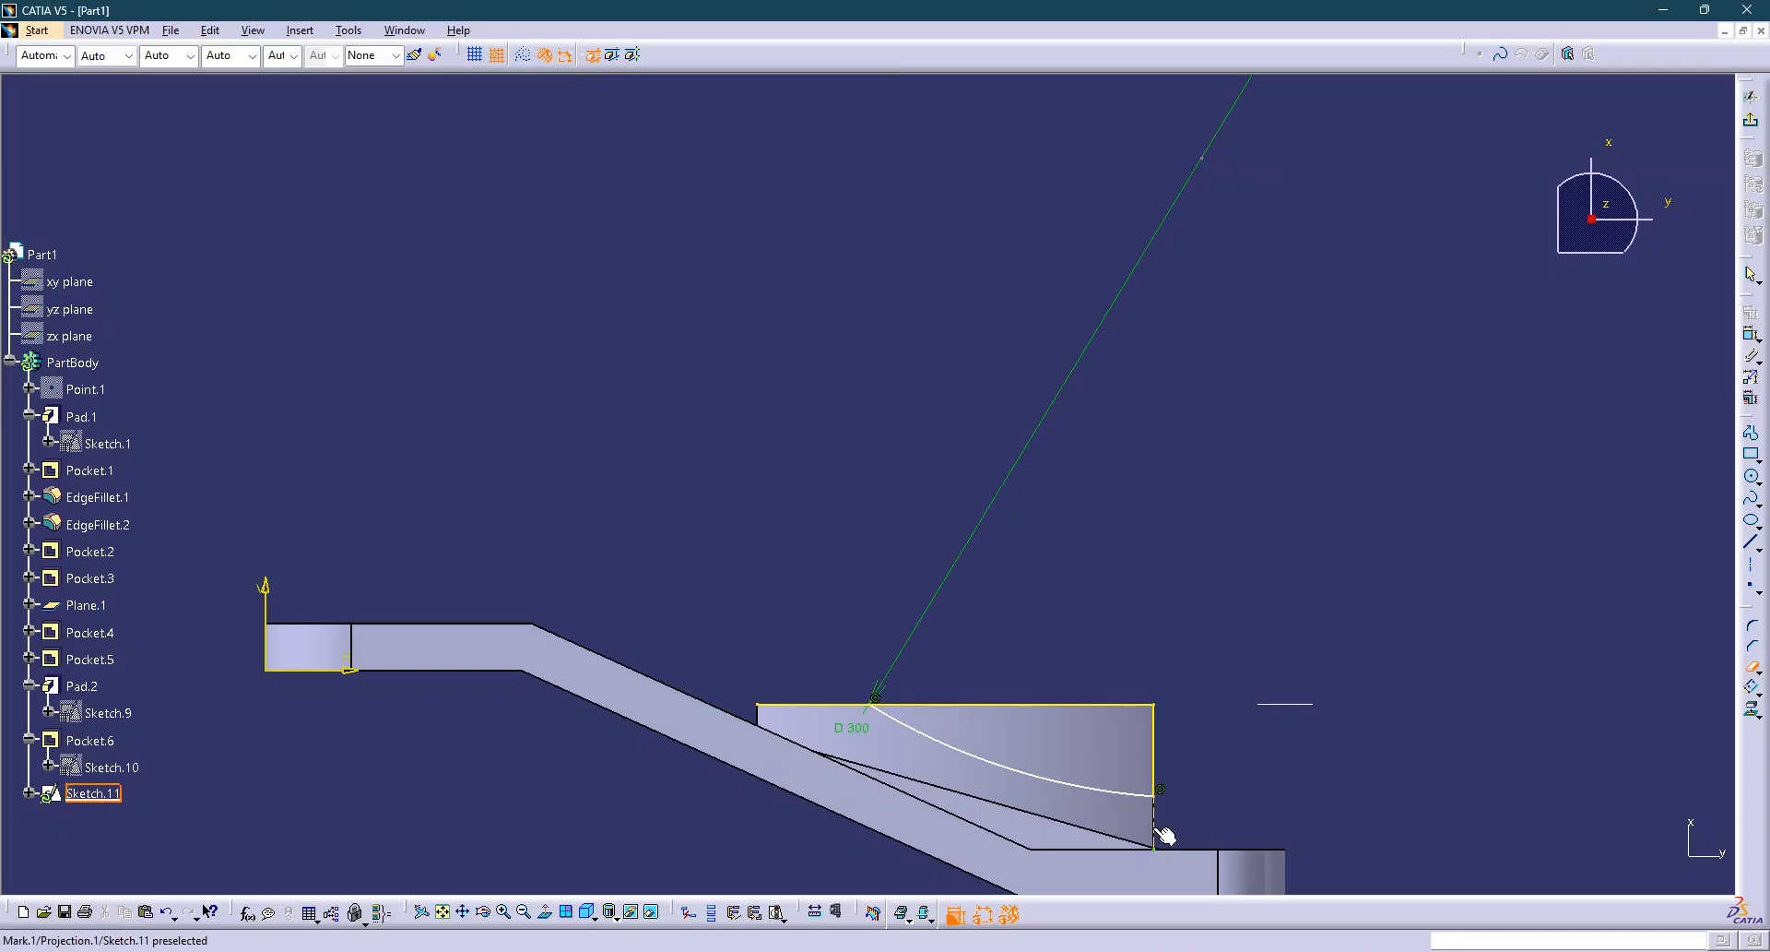
click(835, 708)
key(Escape)
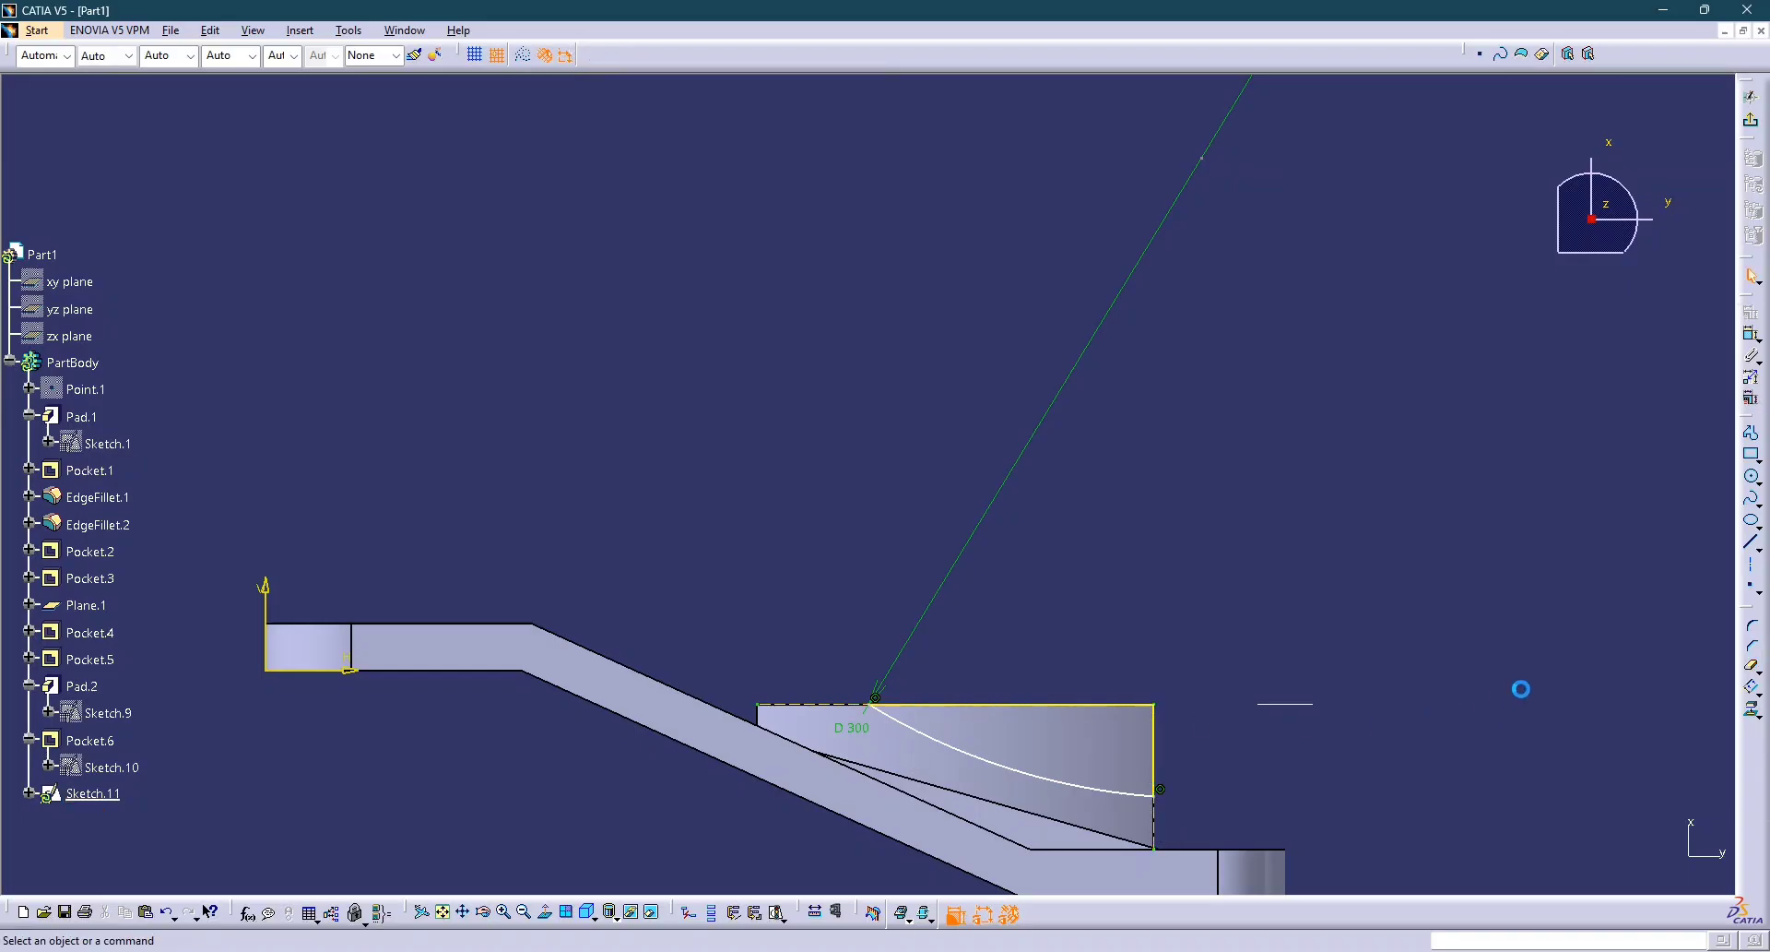
Check the reference drawing and dimension the horizontal distance from the rib's inner end to the arc's upper endpoint.
middle_drag(1522, 690, 1522, 730)
middle_drag(1564, 685, 1553, 628)
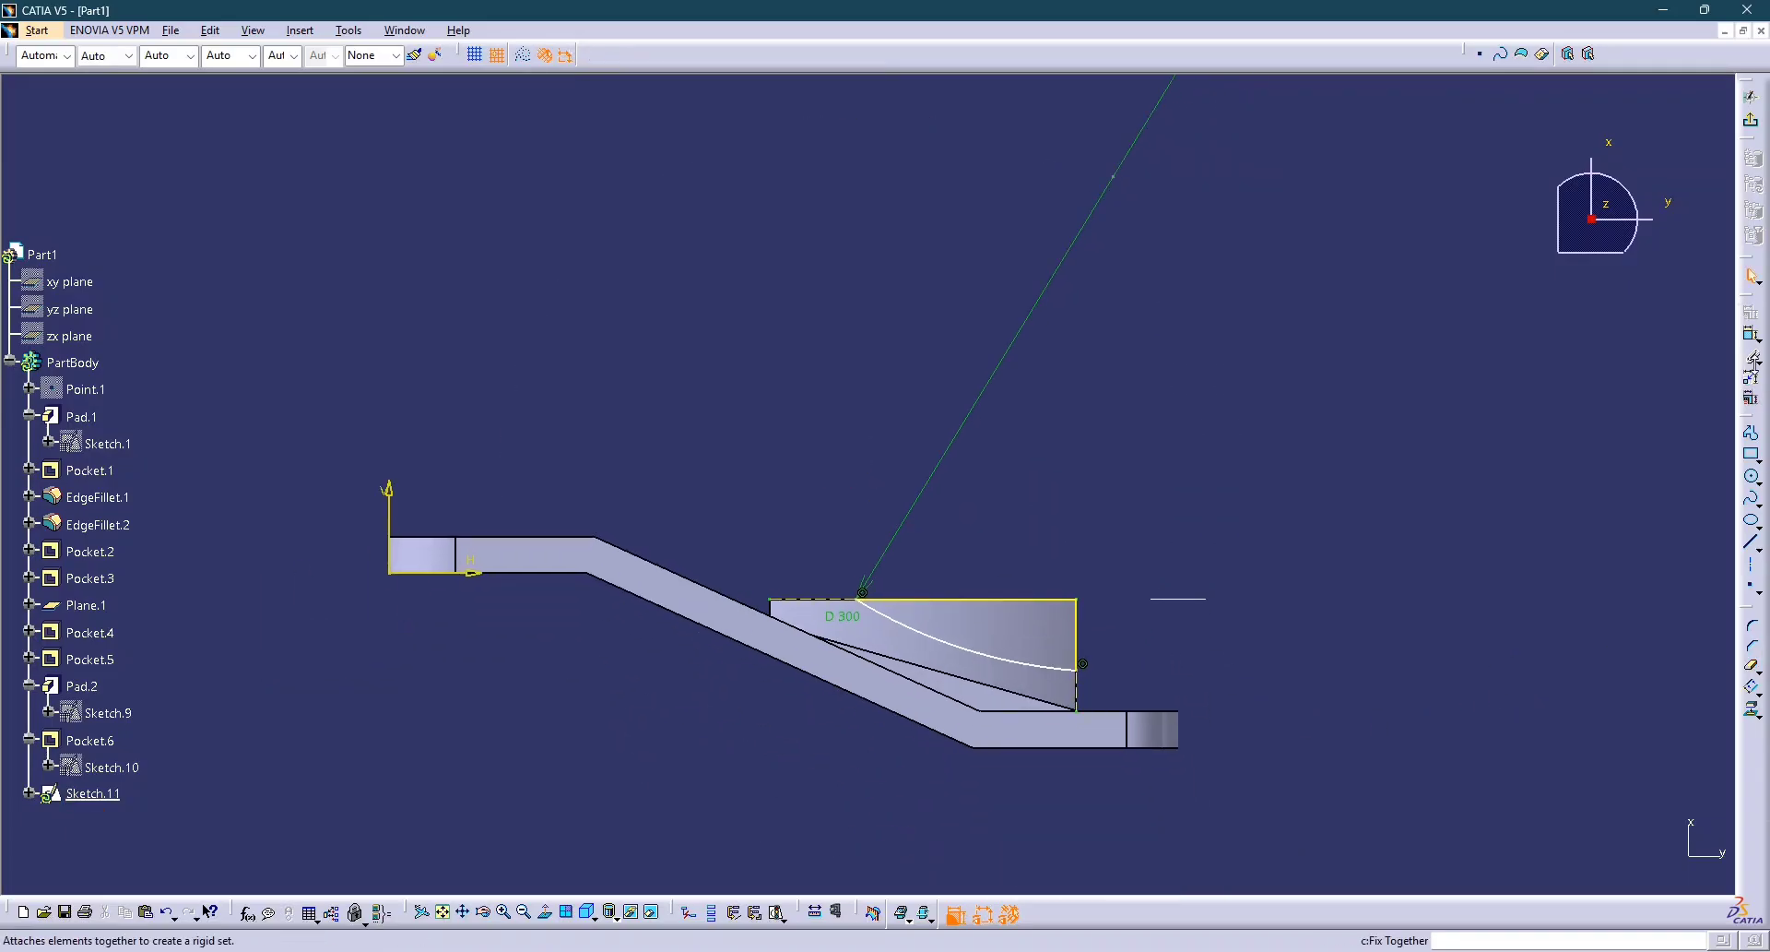
key(alt+Tab)
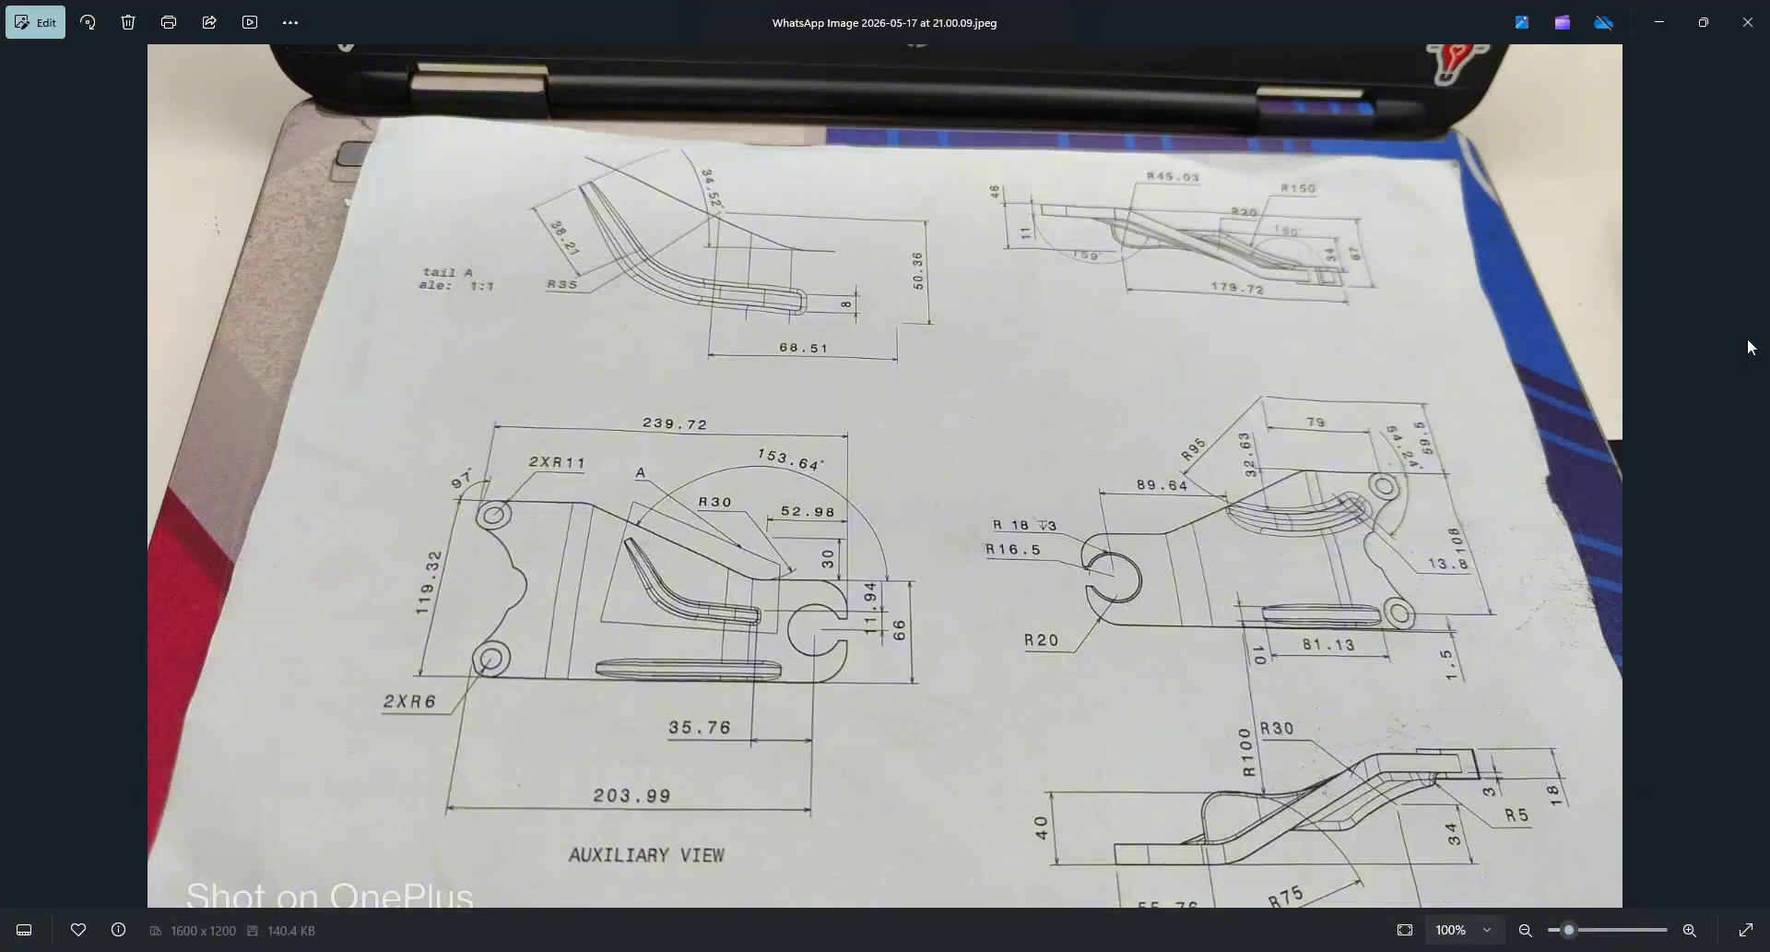
key(alt+Tab)
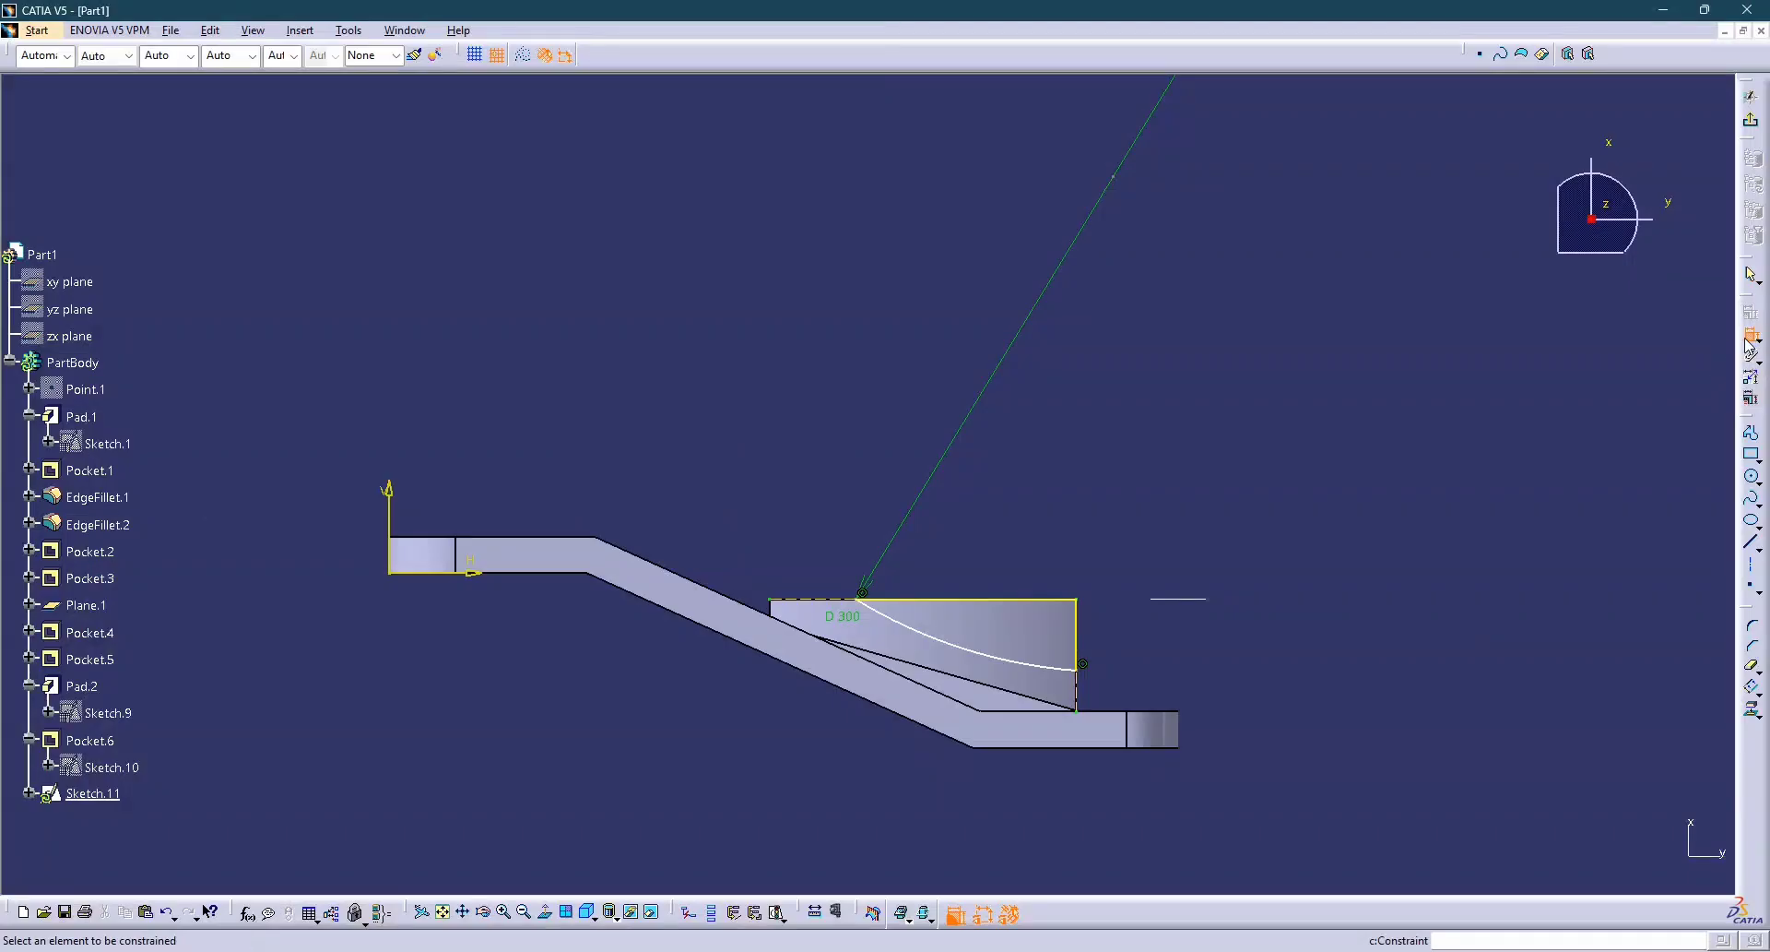
click(780, 613)
click(782, 480)
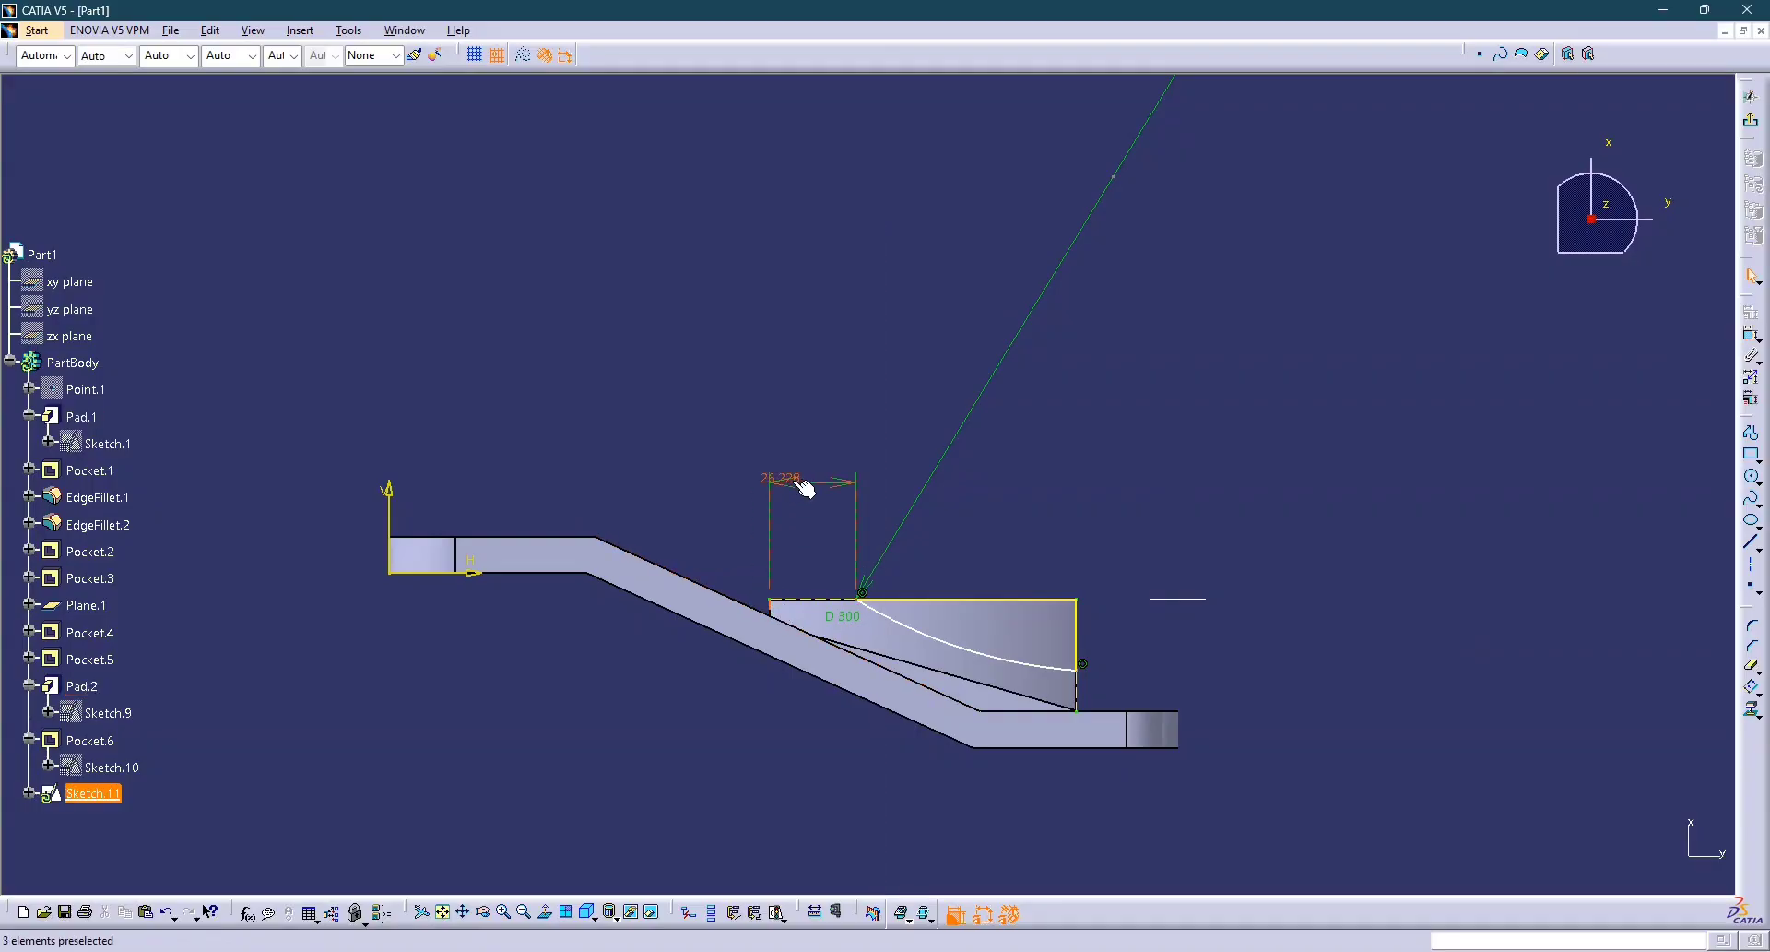
Dimension the height of the arc's lower endpoint above the plate's lower flat and set it to 10 mm.
click(1100, 717)
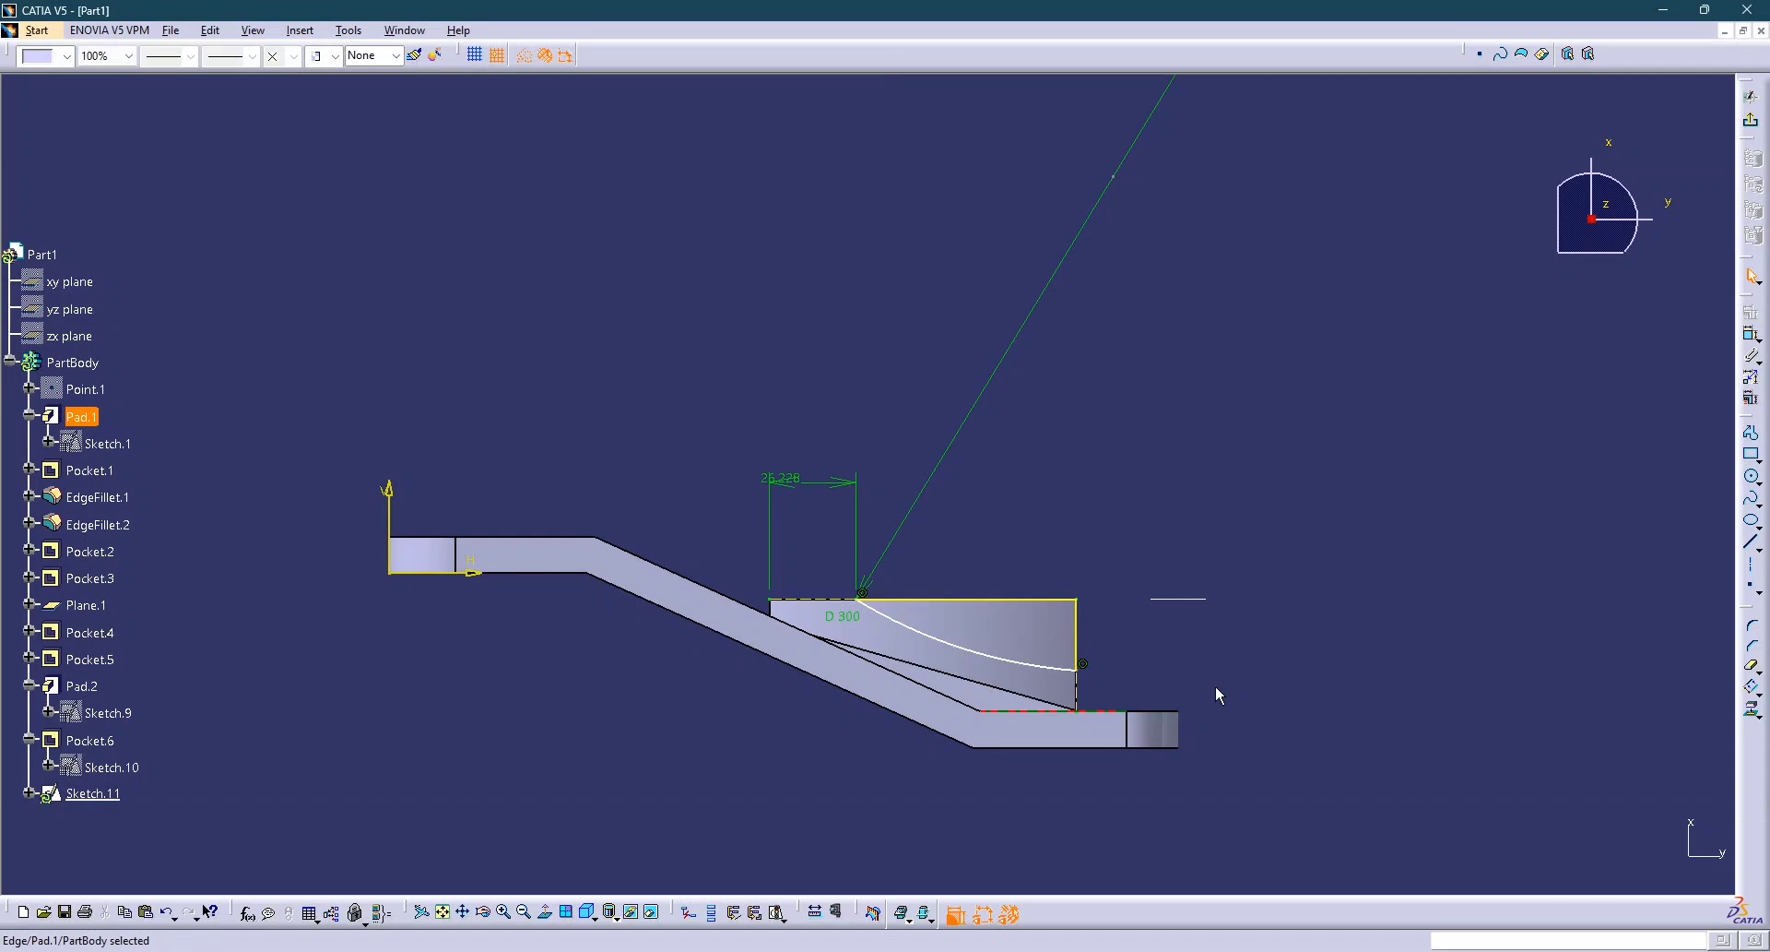
click(1752, 335)
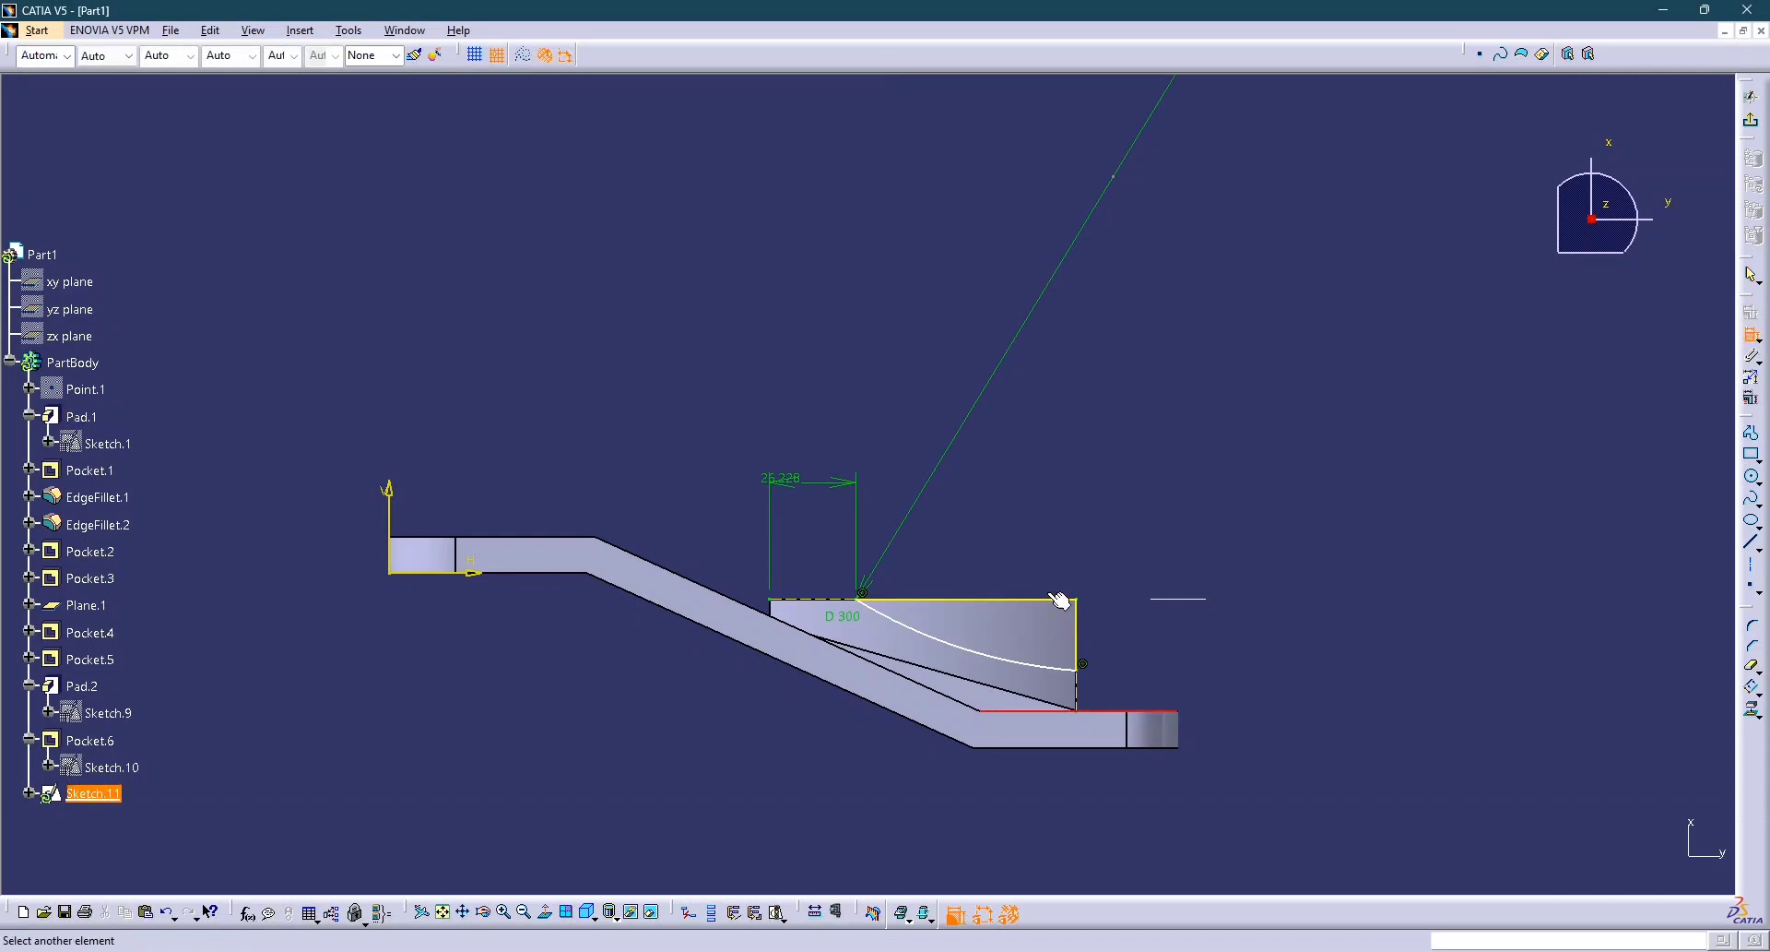
click(1086, 677)
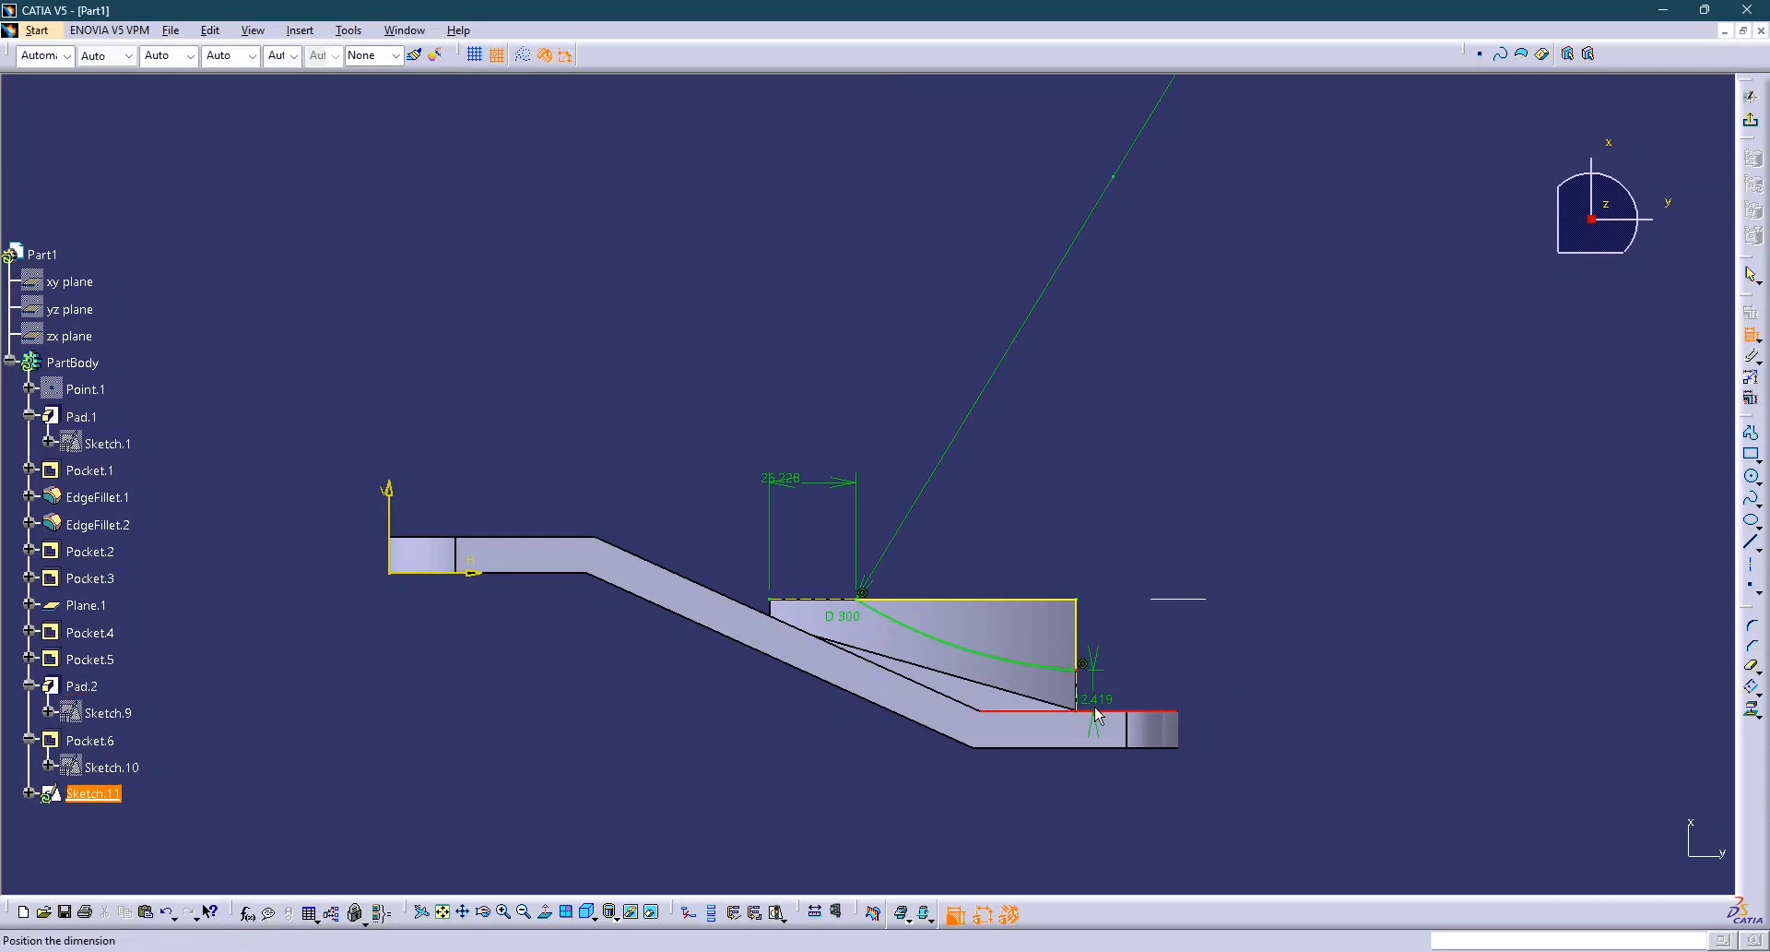
click(1259, 696)
double_click(1251, 699)
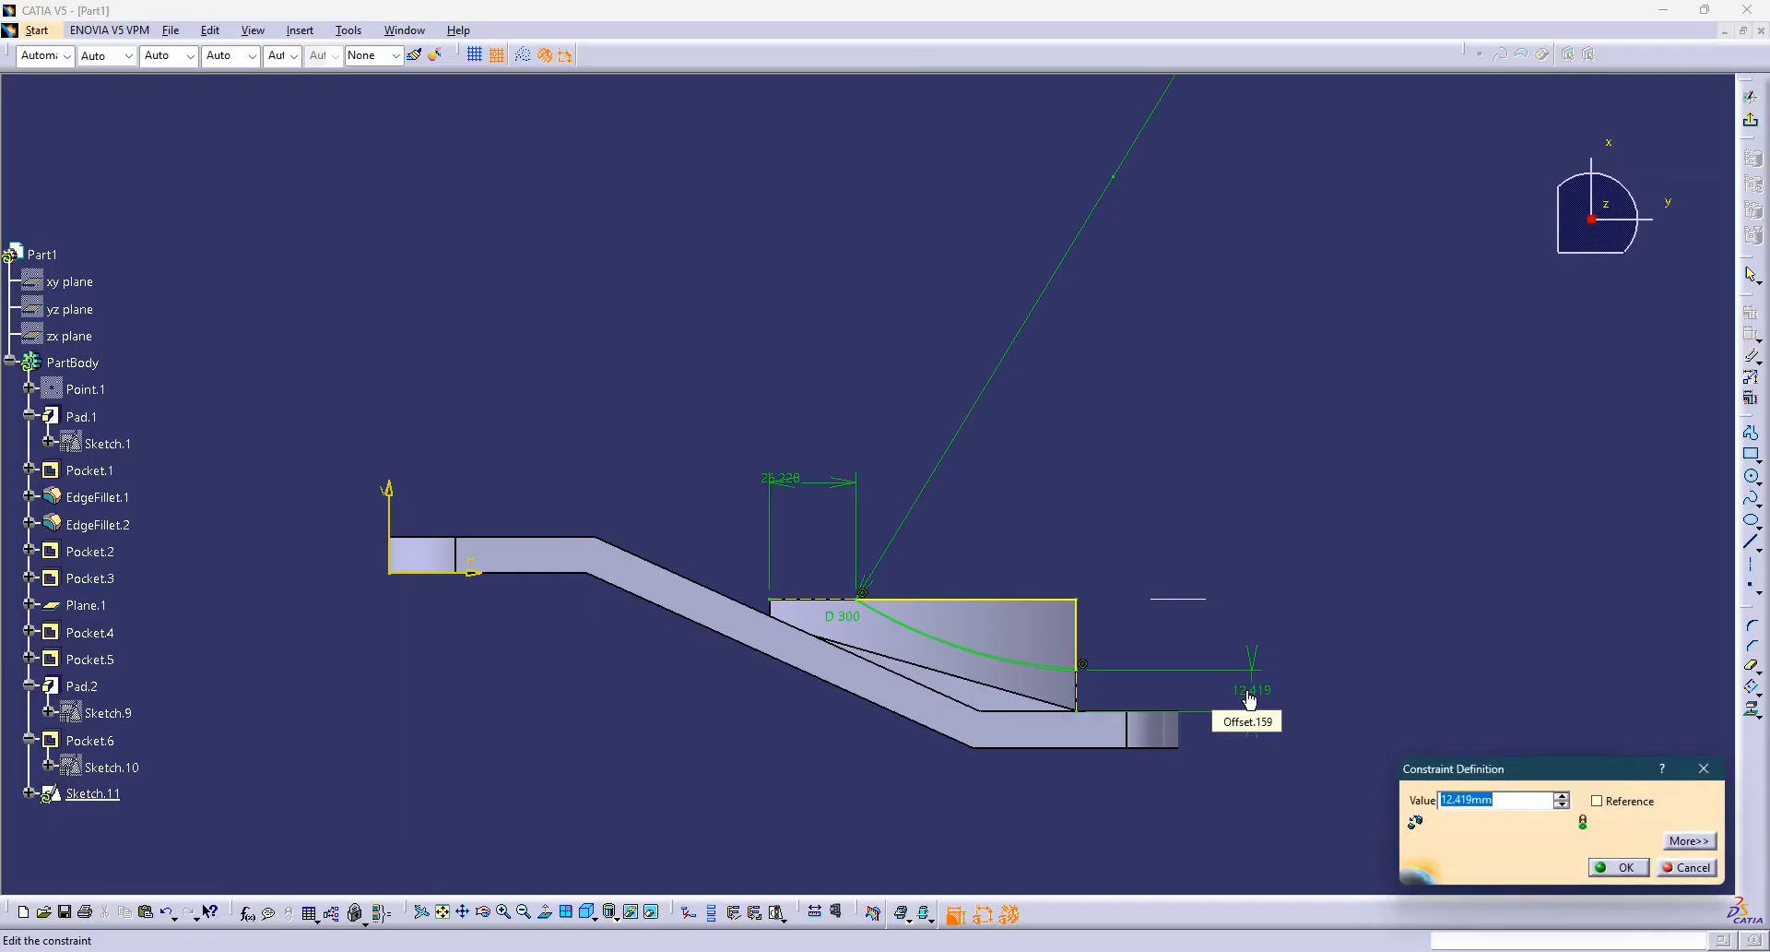
key(Return)
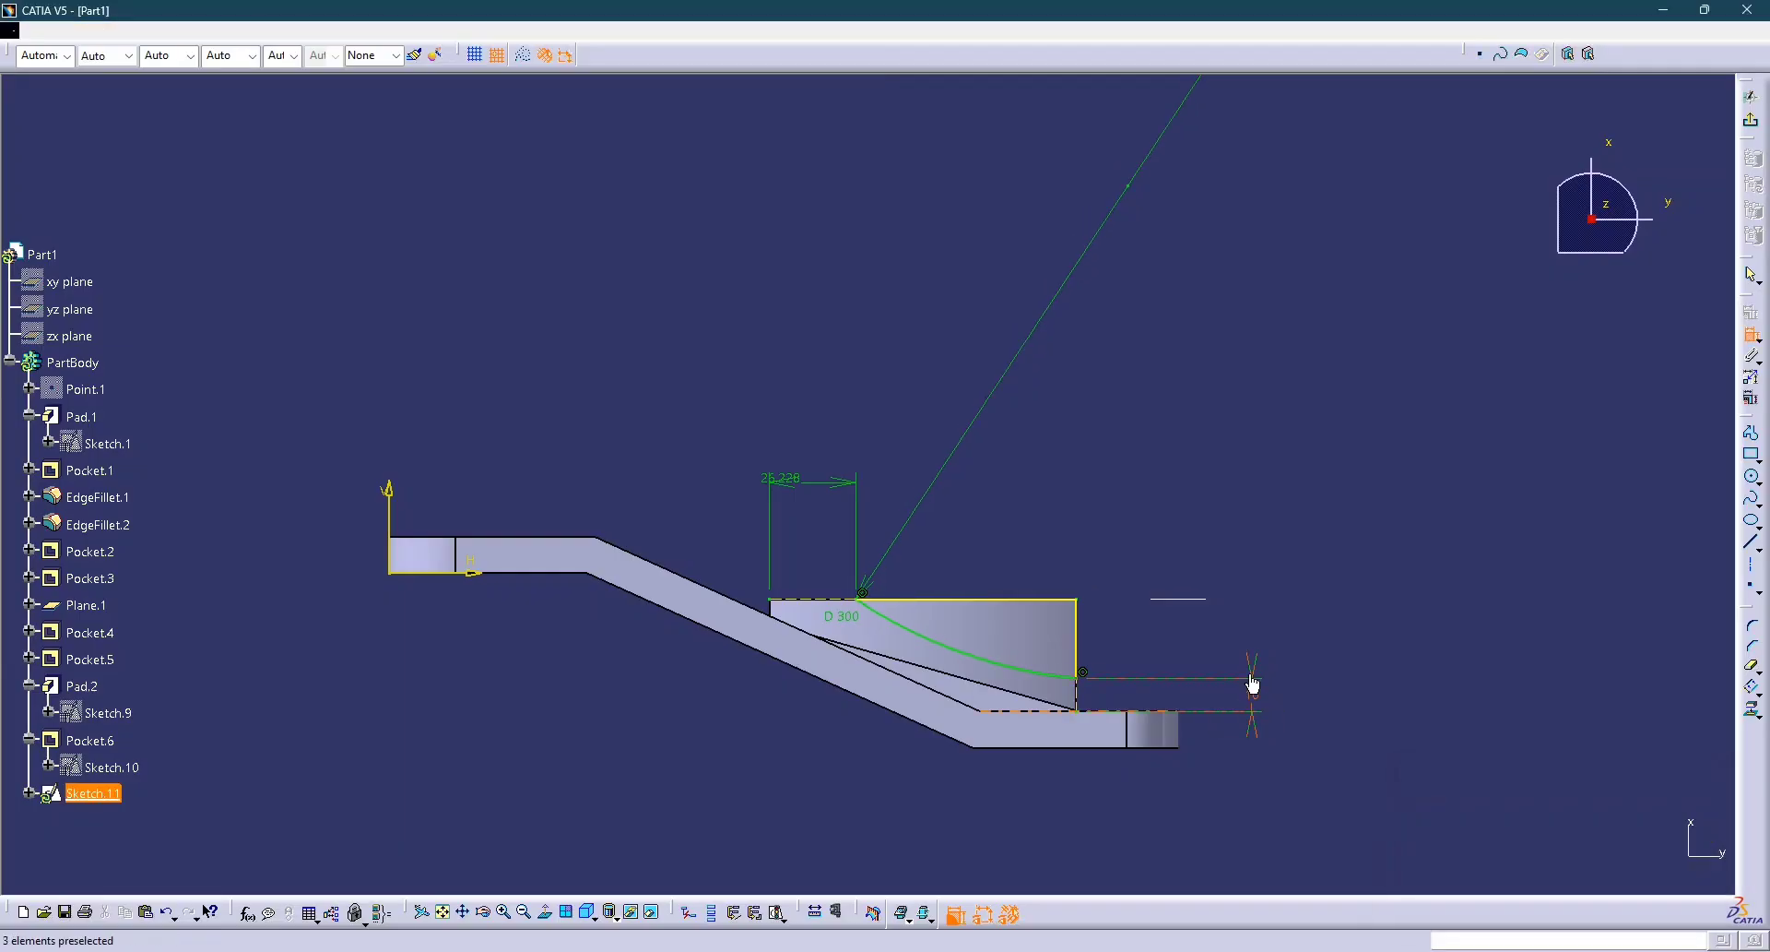
Recheck the rib height in the reference drawing and set the arc endpoint's height above the lower flat to 8 mm.
key(alt+Tab)
key(alt+Tab)
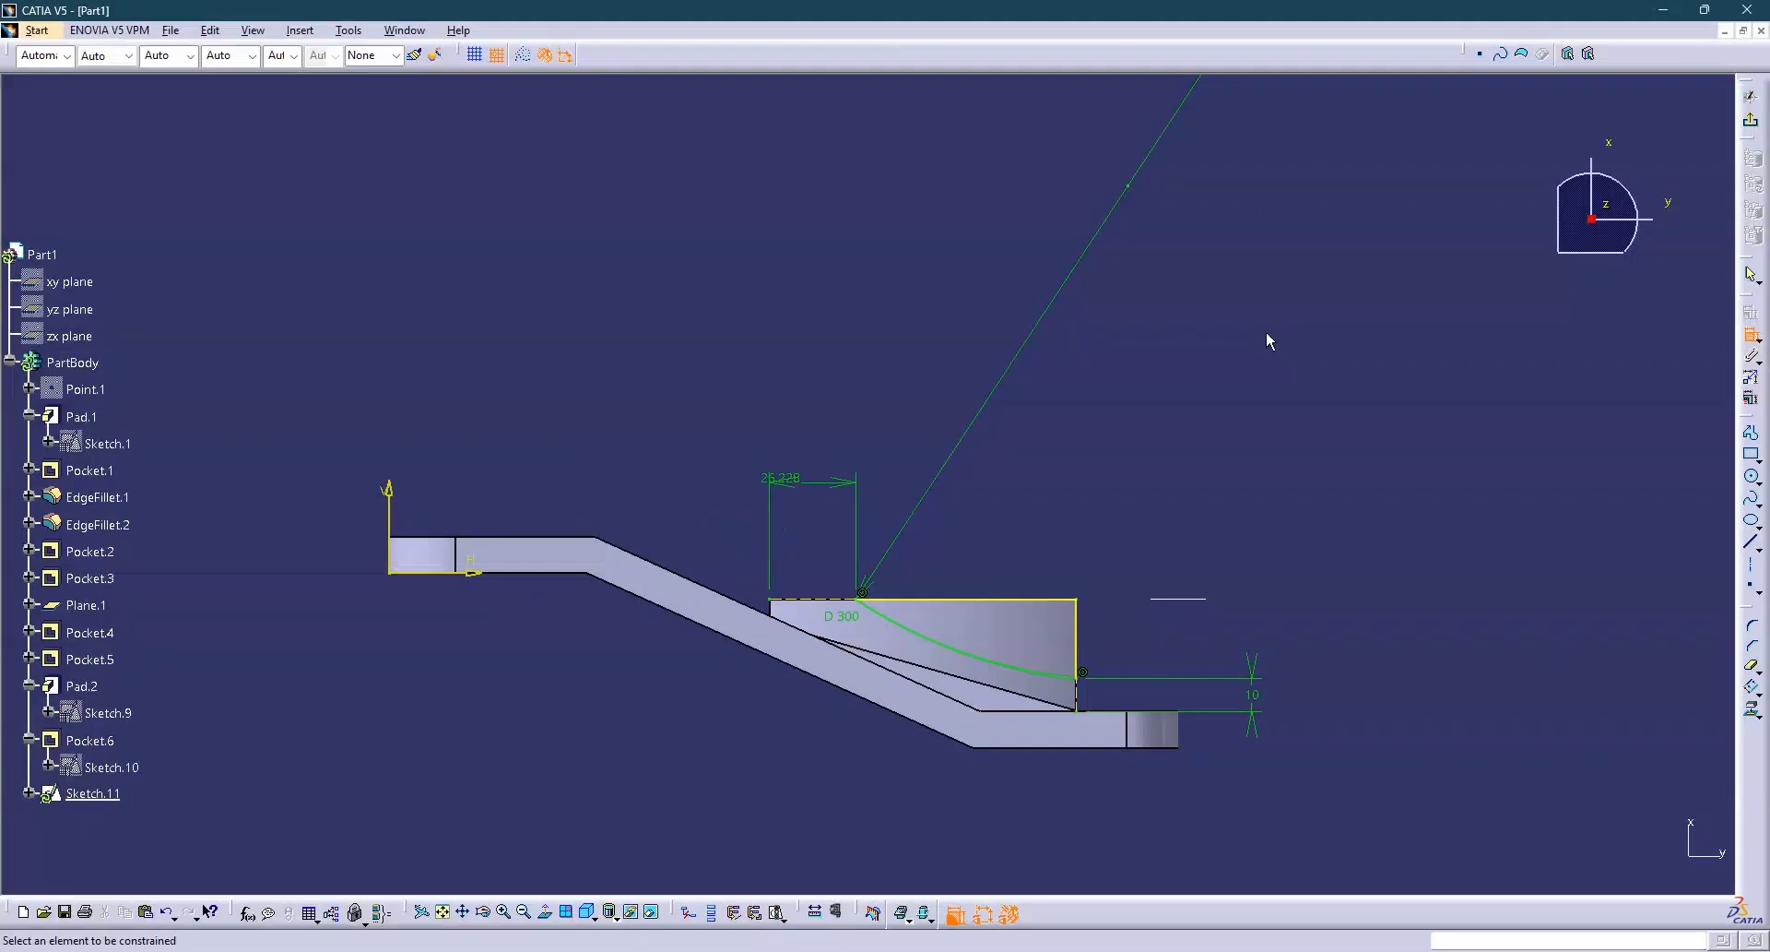
key(alt+Tab)
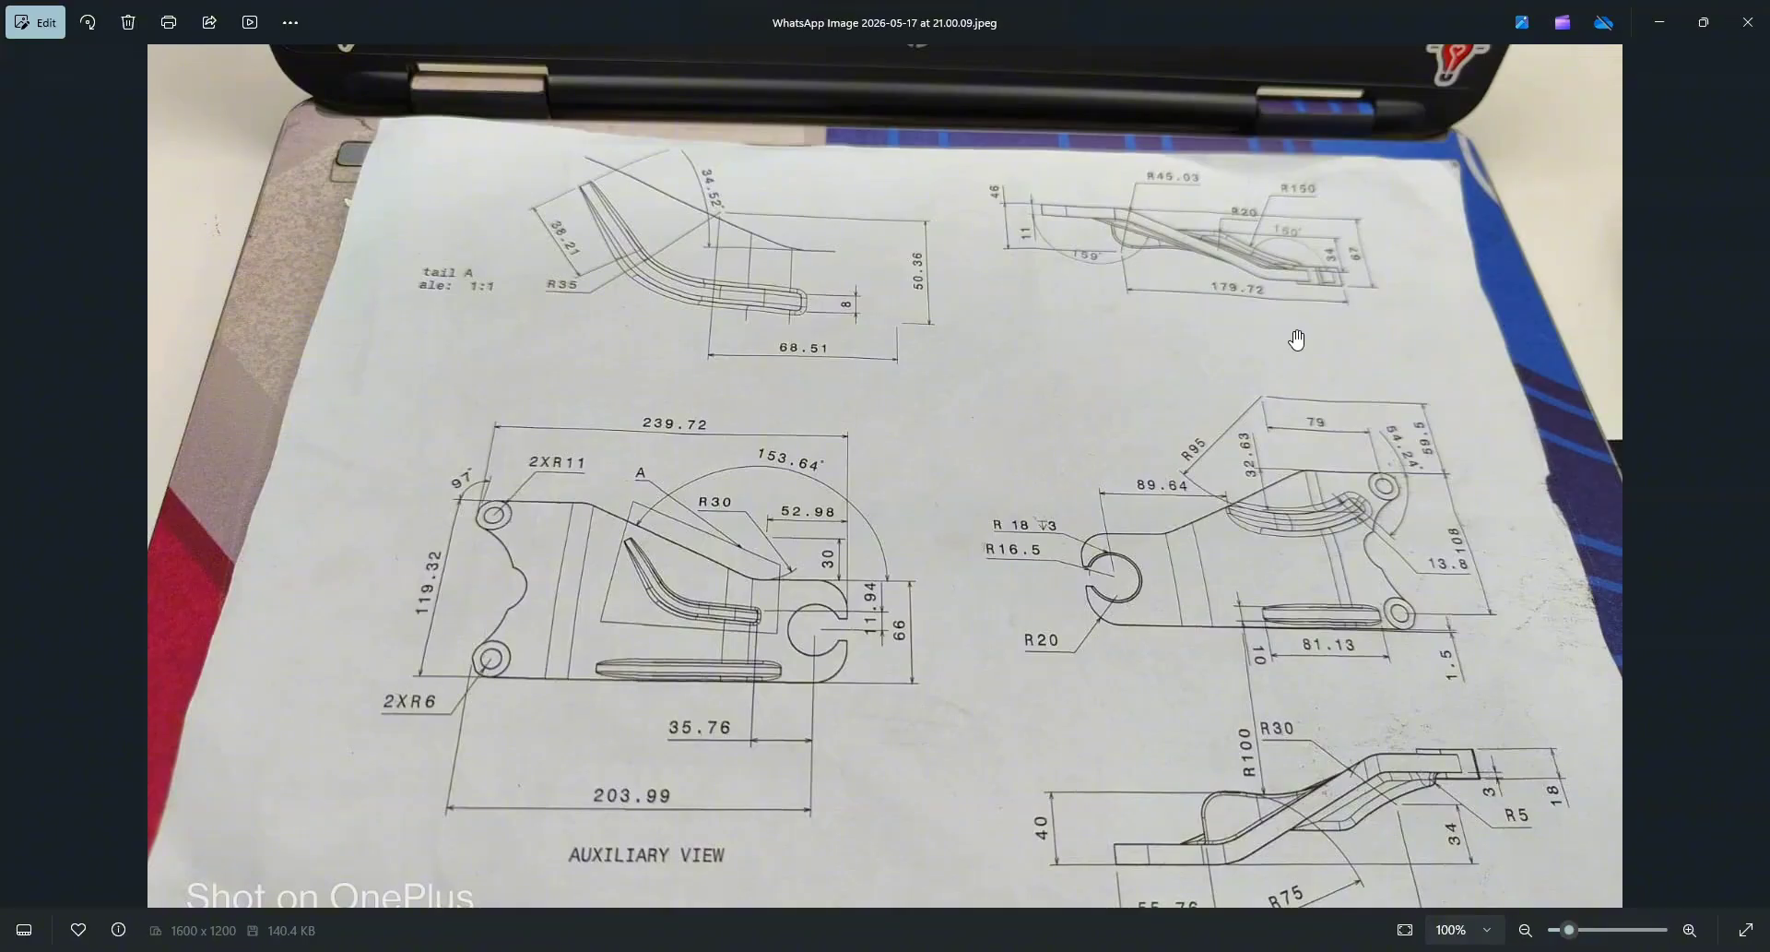
key(alt+Tab)
double_click(1252, 701)
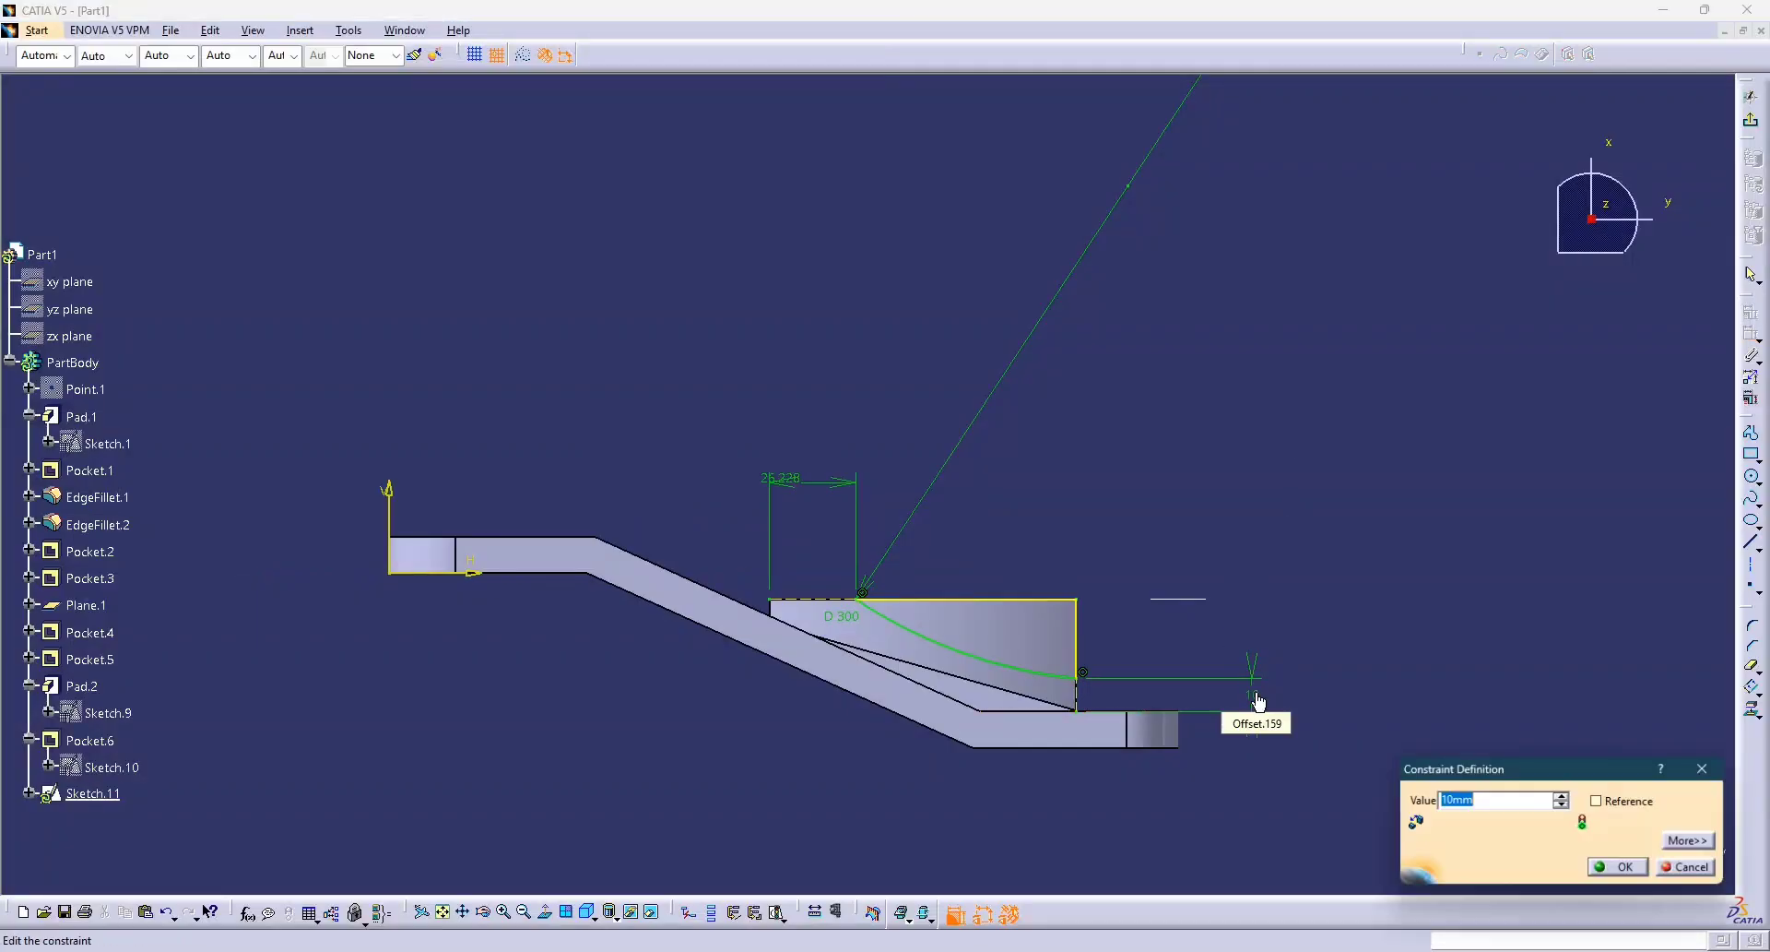
key(Return)
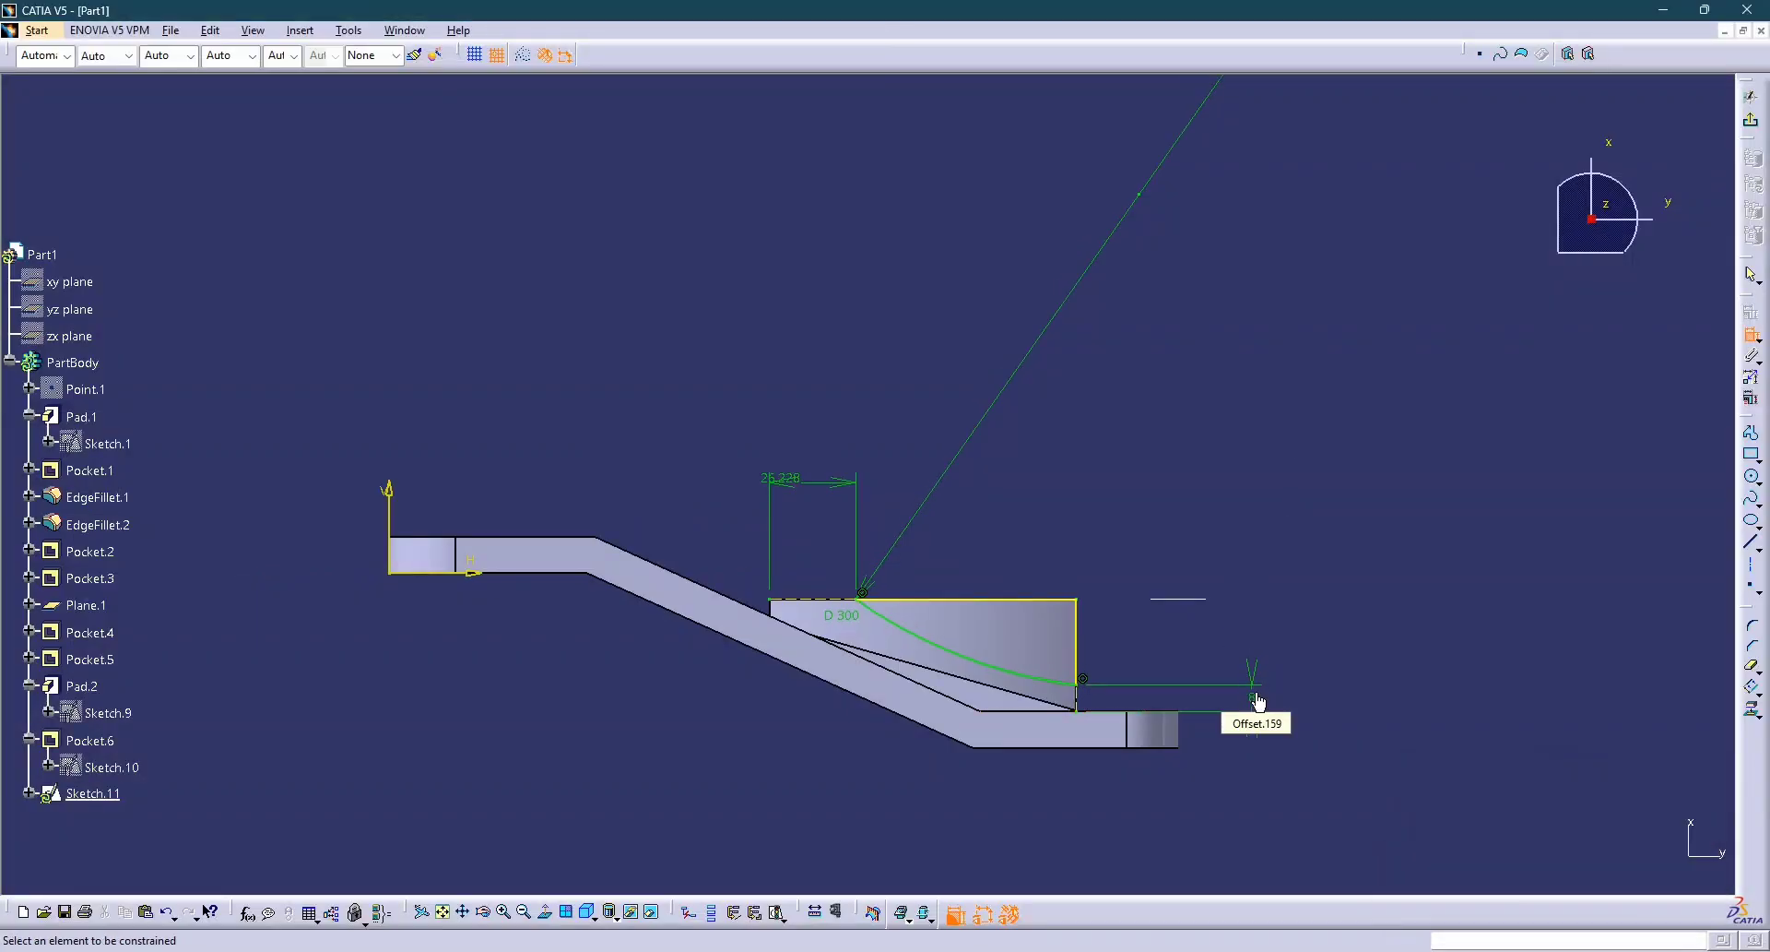
Check the reference drawing again and set the horizontal distance from the rib's inner end to the arc to 25 mm.
key(alt+Tab)
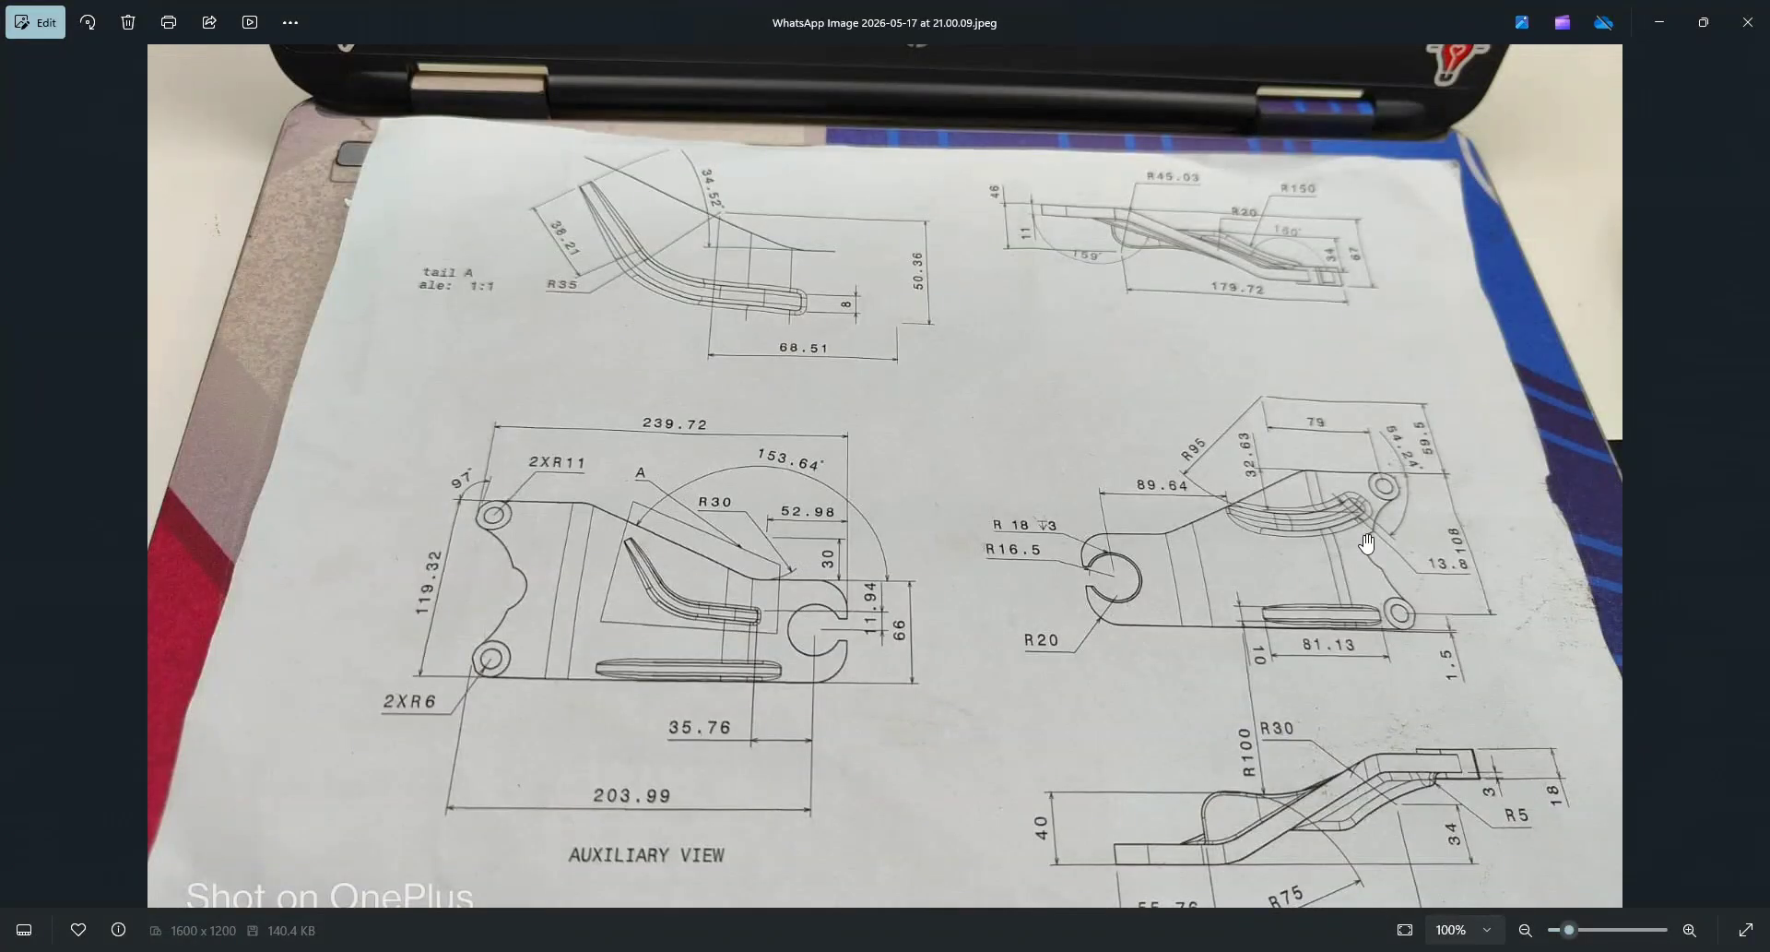
key(alt+Tab)
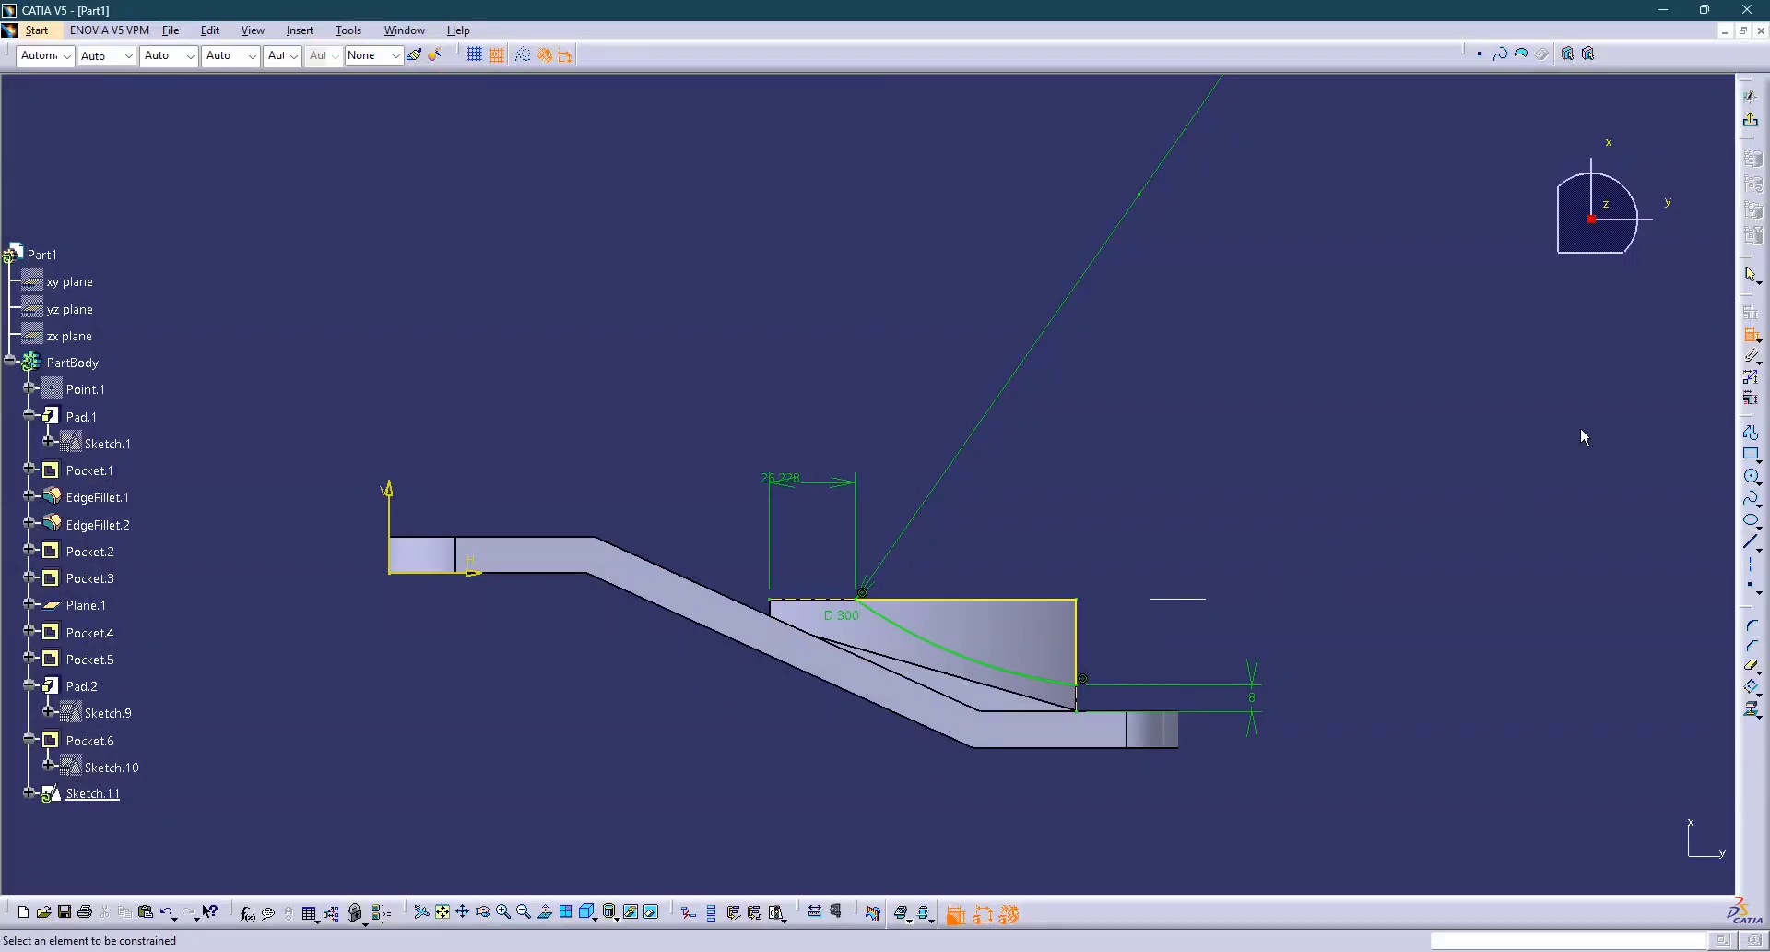
double_click(799, 481)
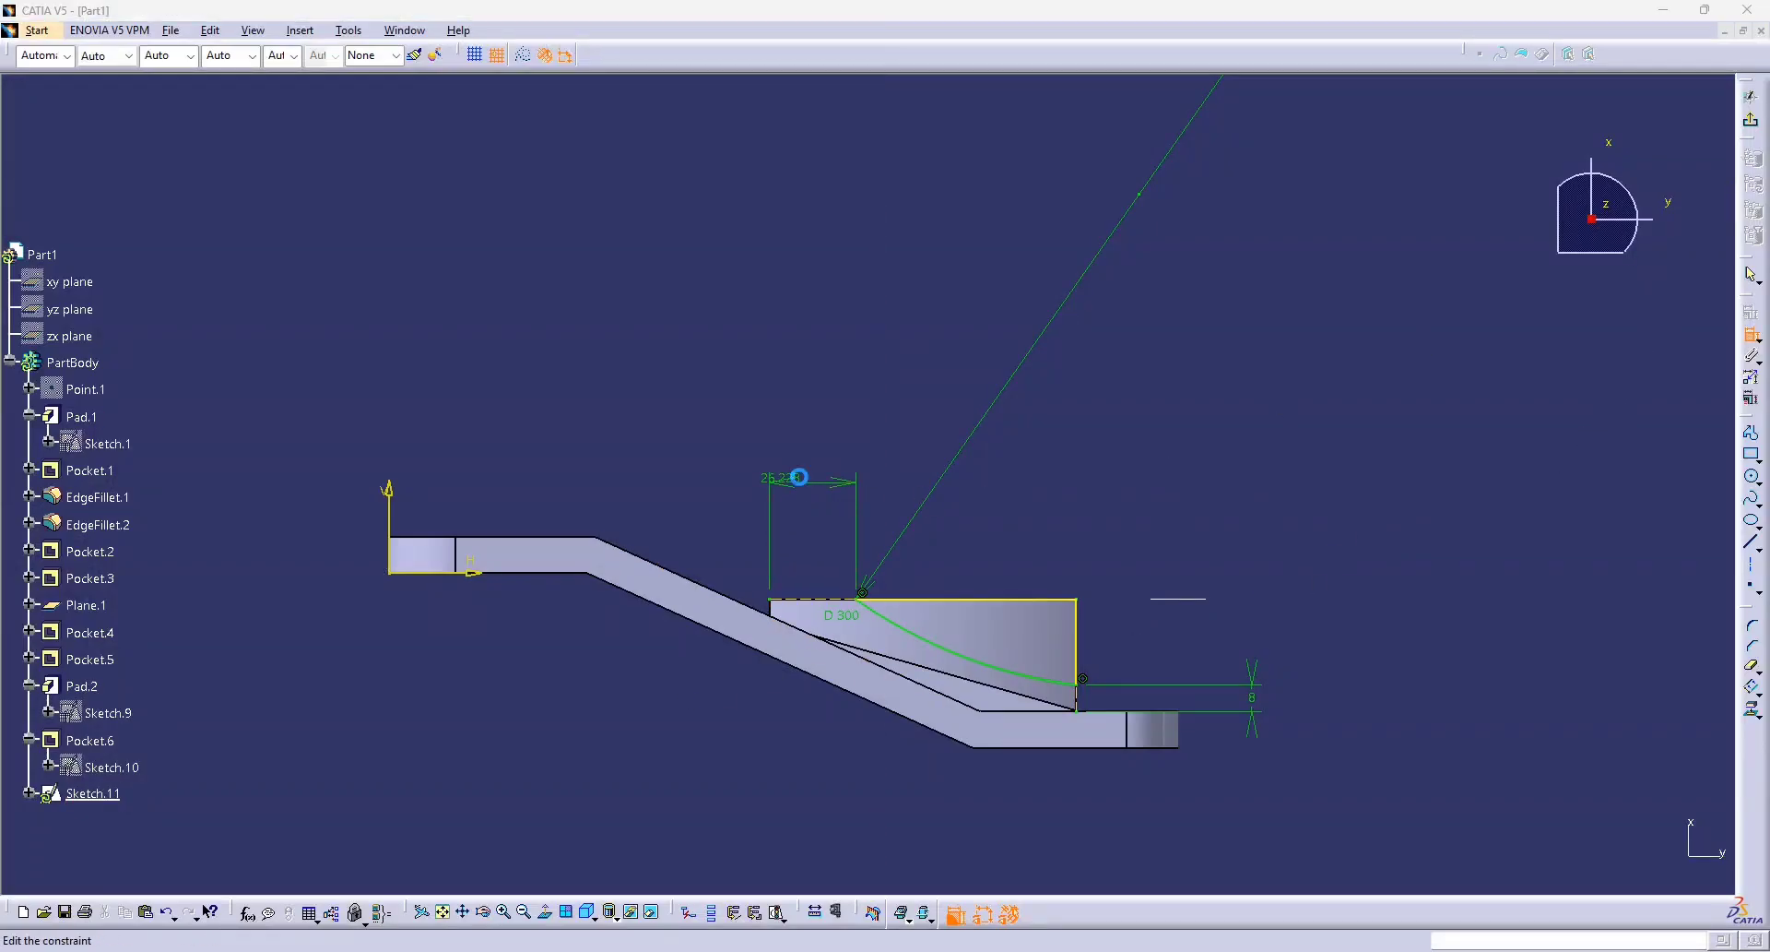
key(Return)
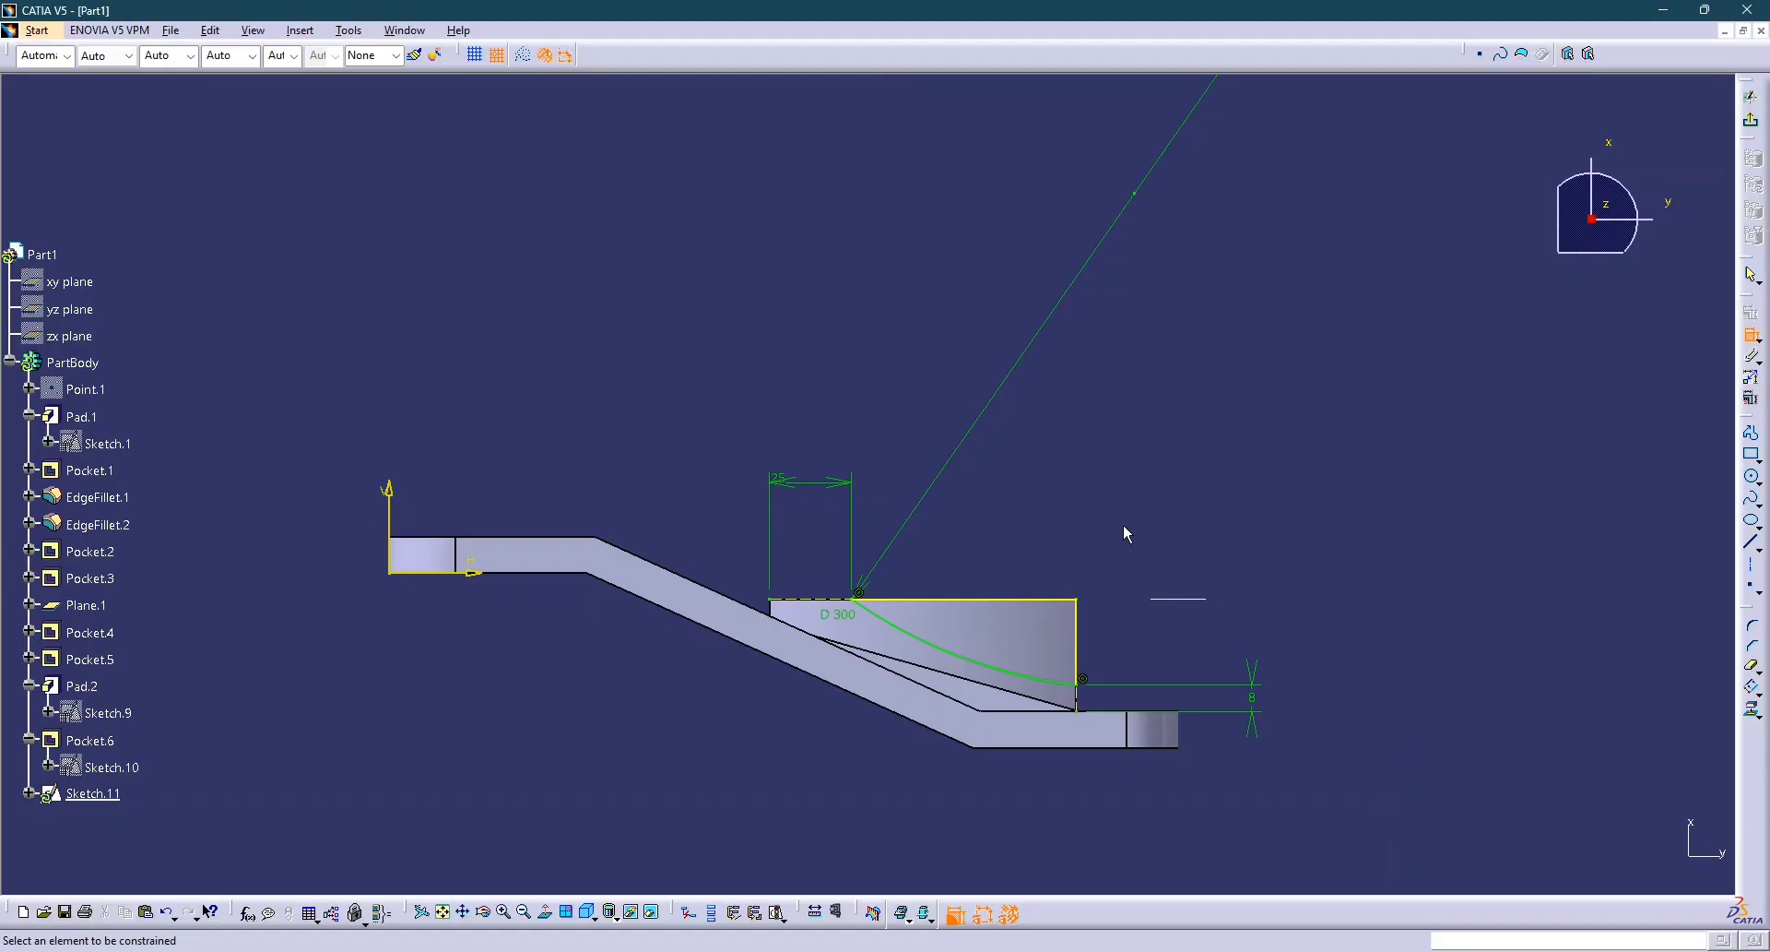
Exit the sketch and cut the profile through the curved rib with an Up to next pocket, offset 0 mm.
click(1750, 119)
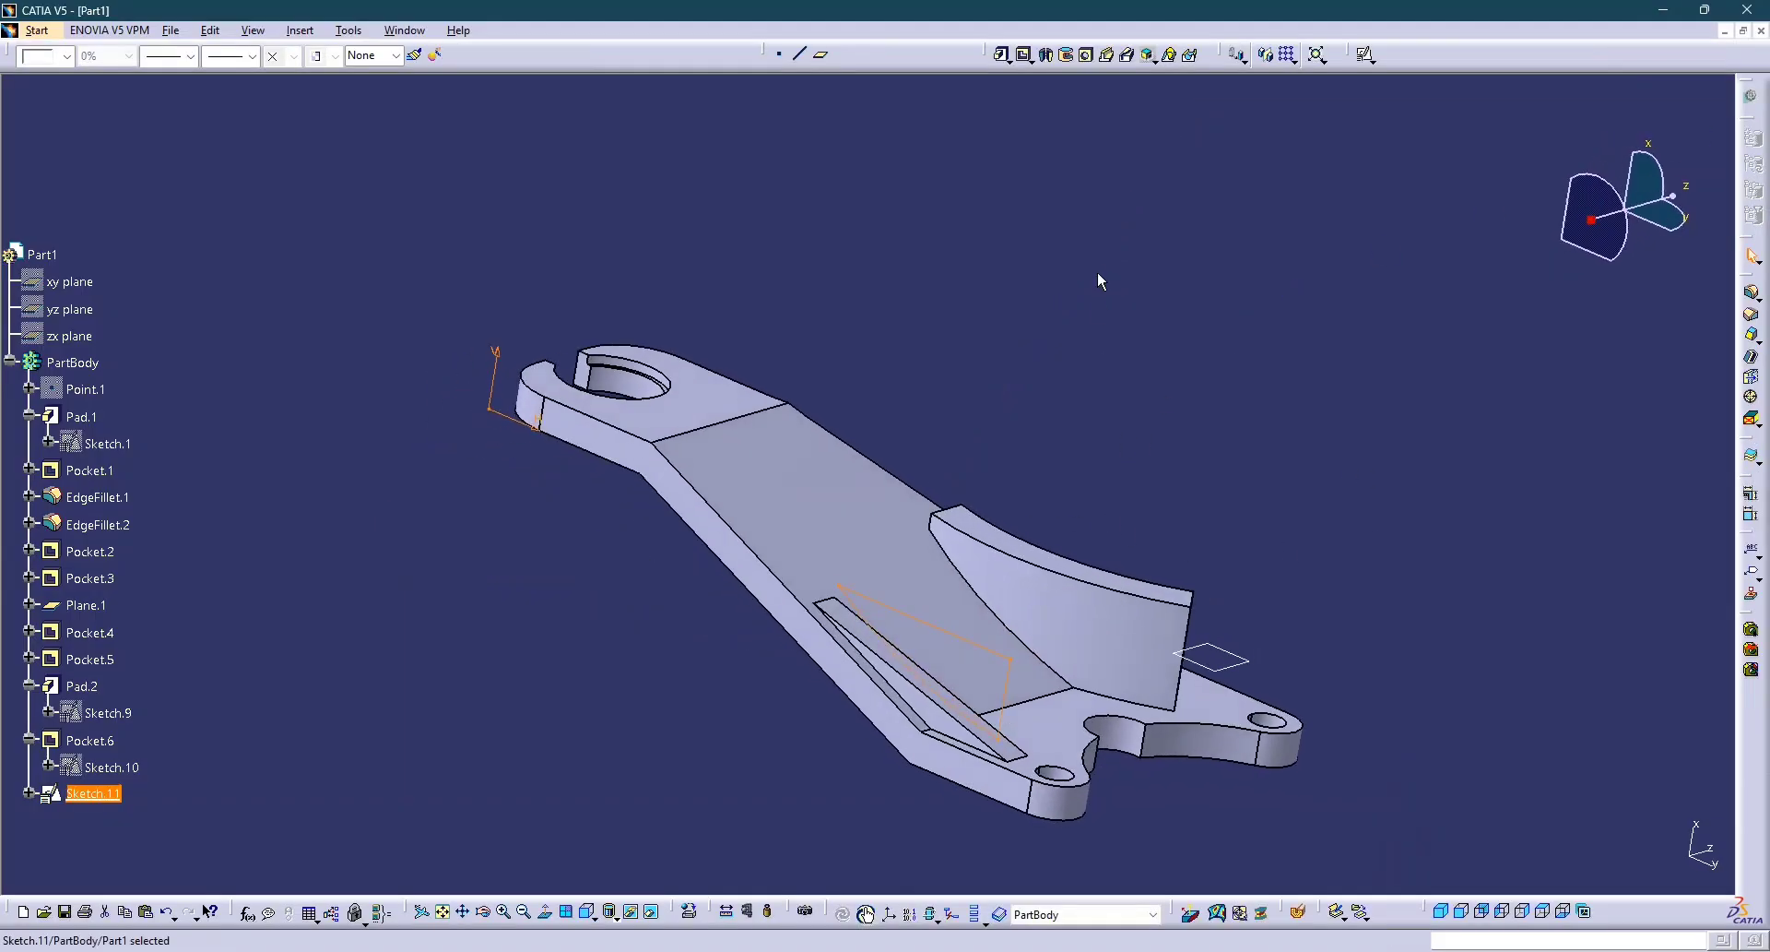
click(1025, 55)
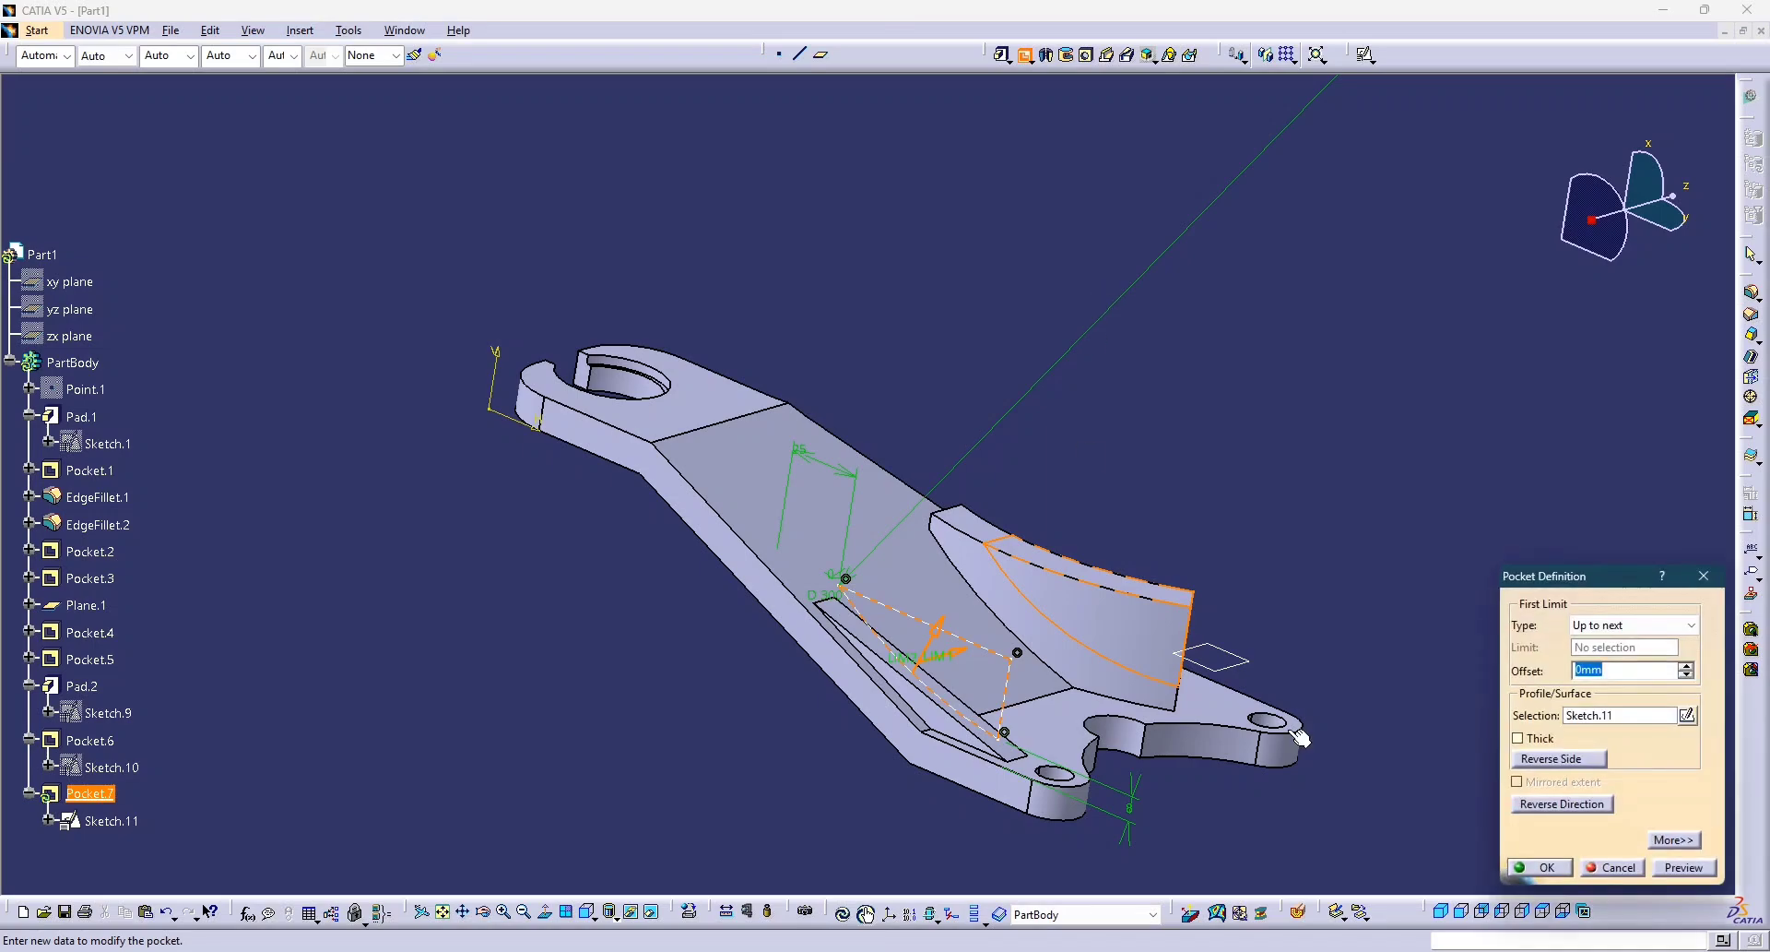
click(1680, 867)
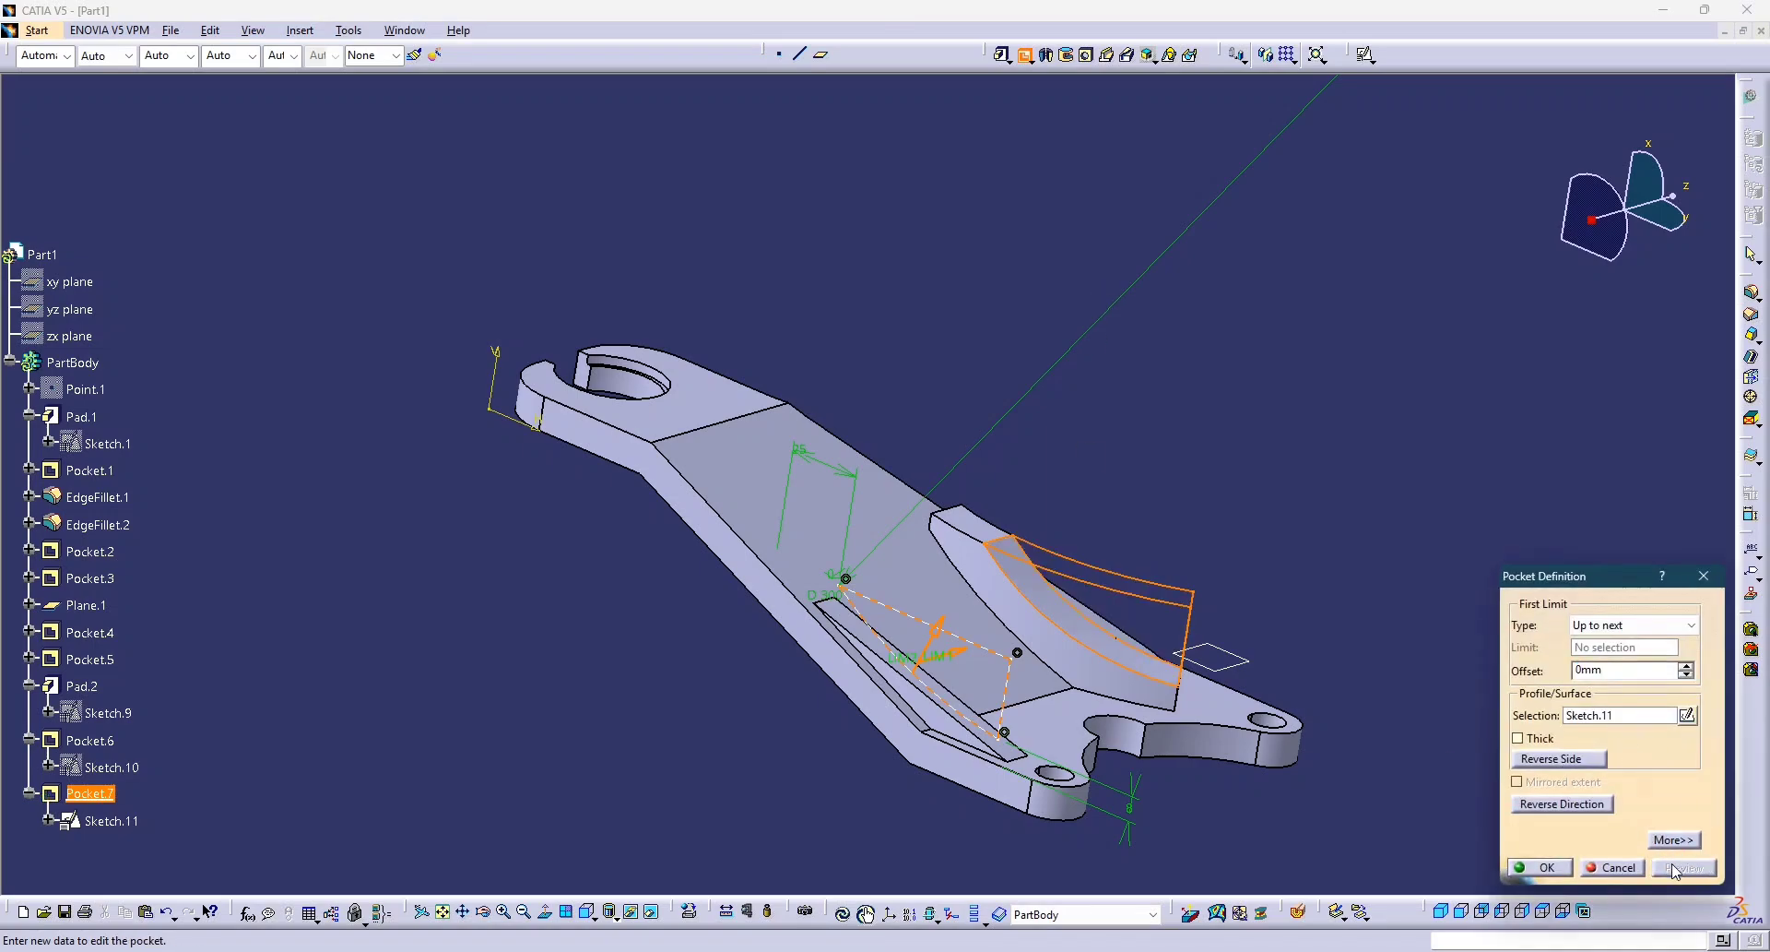
click(1559, 866)
mouse_move(1167, 505)
middle_down()
mouse_move(1149, 541)
mouse_move(1092, 572)
mouse_move(932, 605)
mouse_move(1032, 715)
mouse_move(919, 614)
mouse_move(1063, 621)
mouse_move(1103, 587)
middle_up()
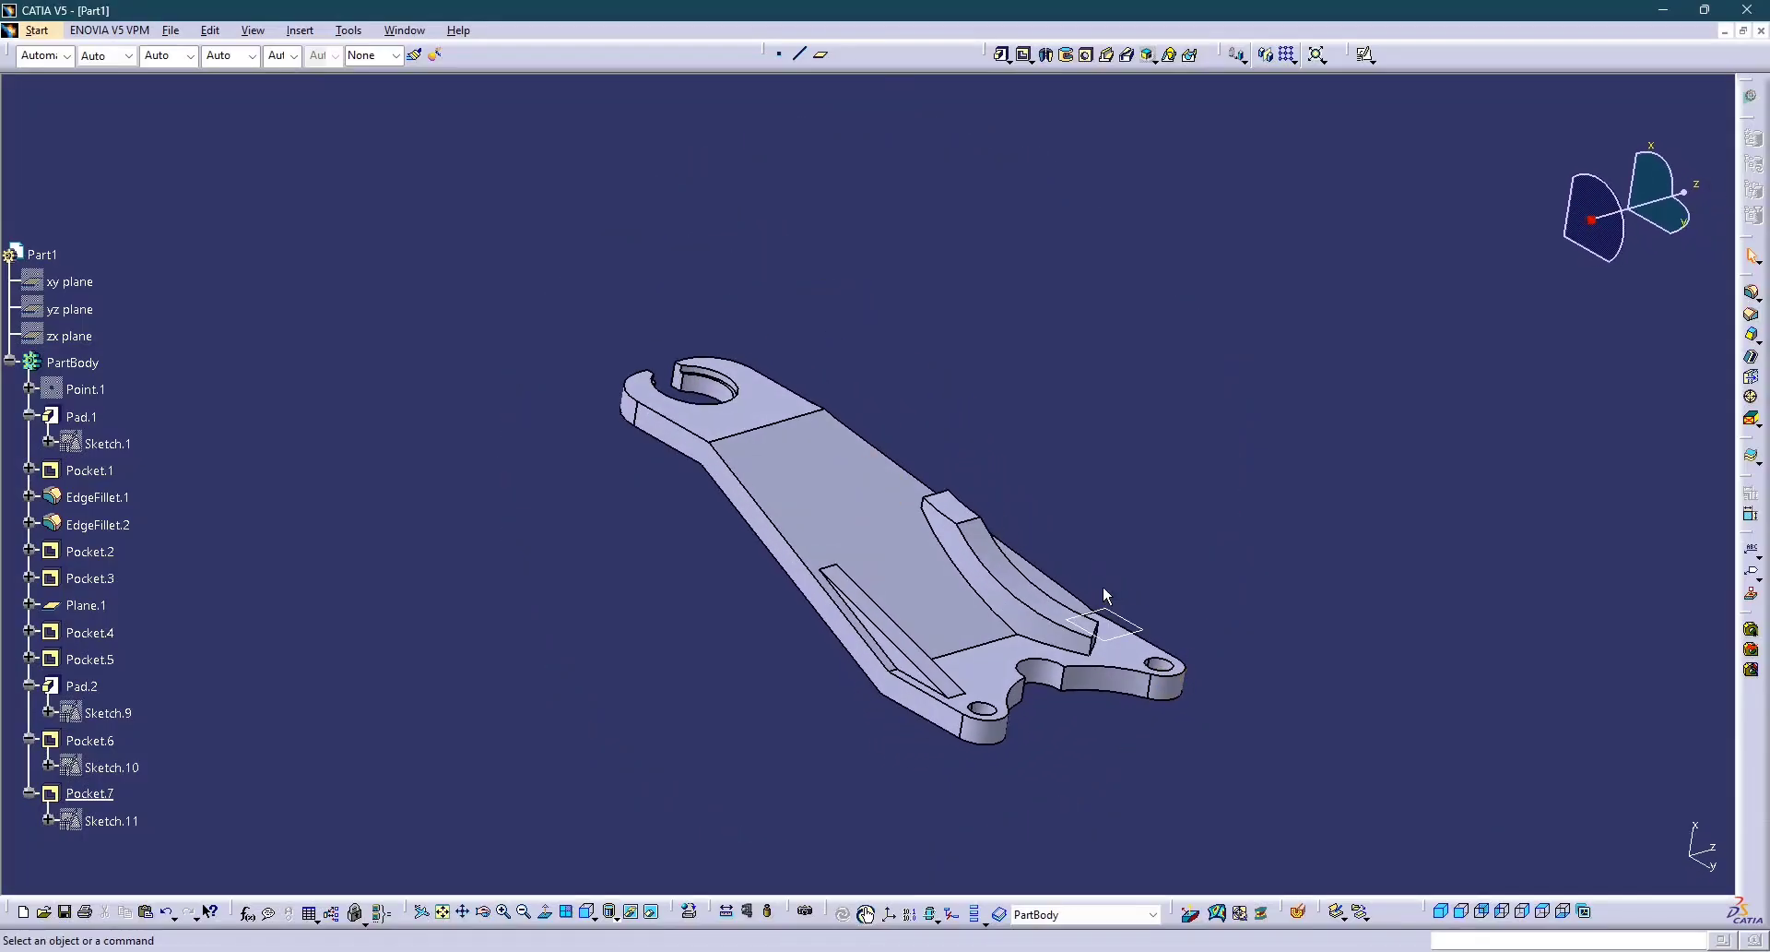
Check the rib fillets in the reference drawing and try a 5 mm edge fillet on the curved rib's inner base edge.
key(alt+Tab)
scroll(1410, 830, down, 2)
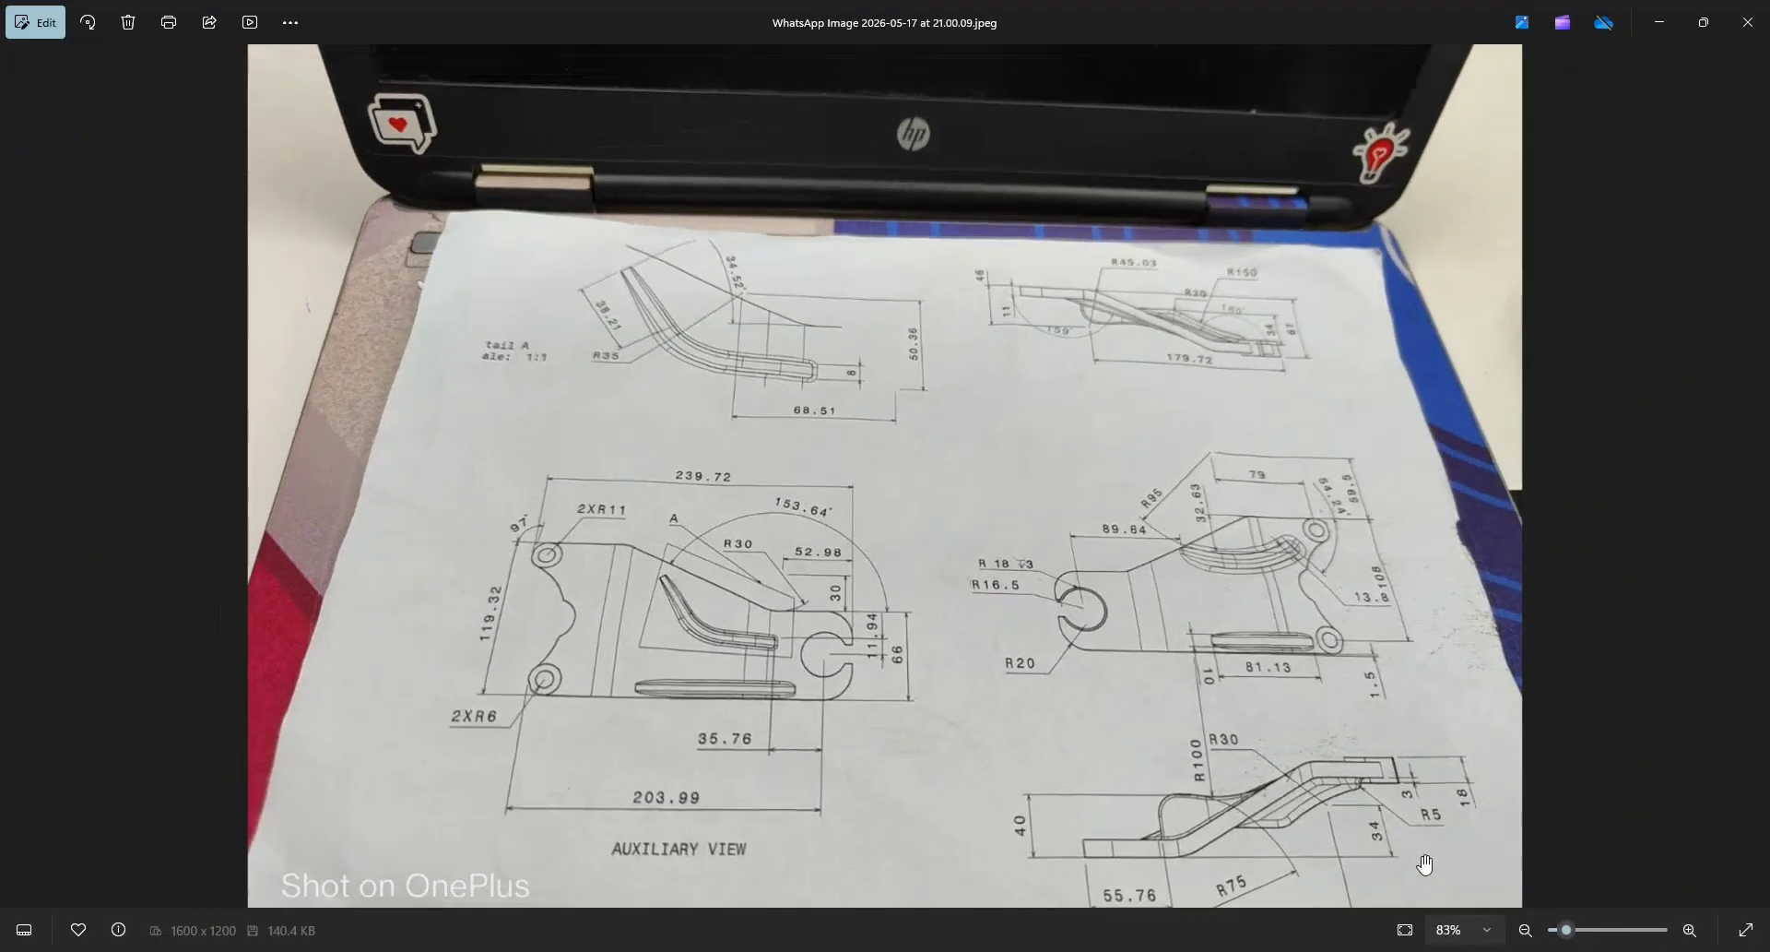
scroll(1475, 858, up, 3)
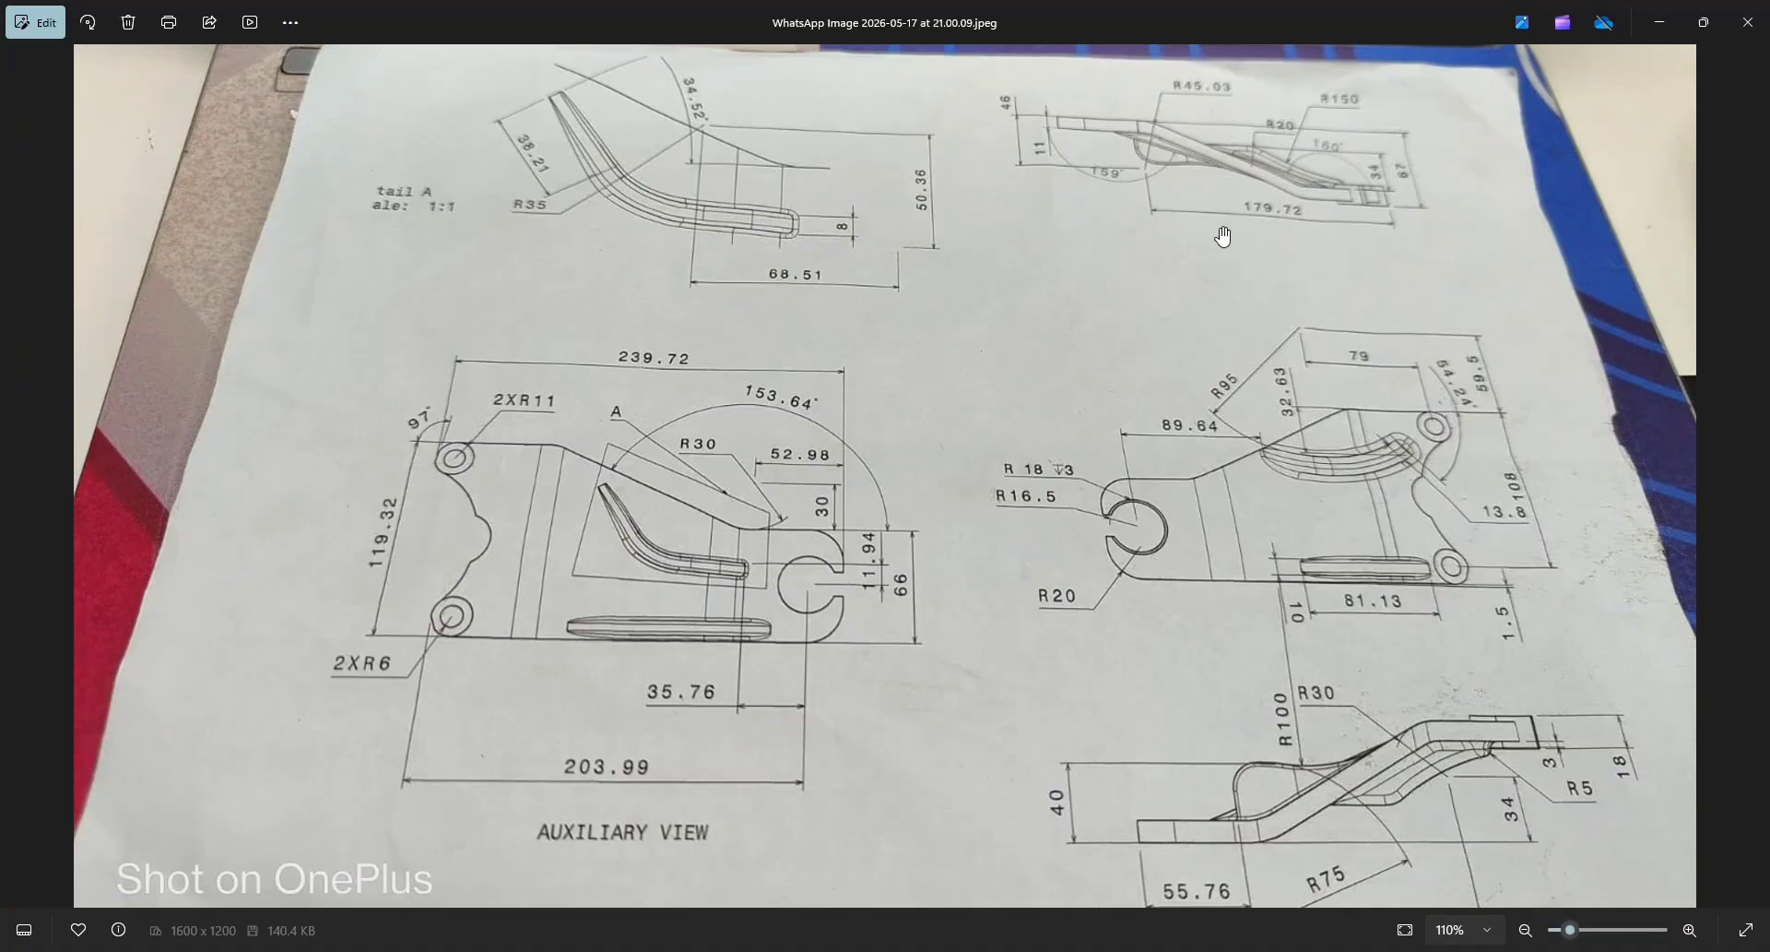
key(alt+Tab)
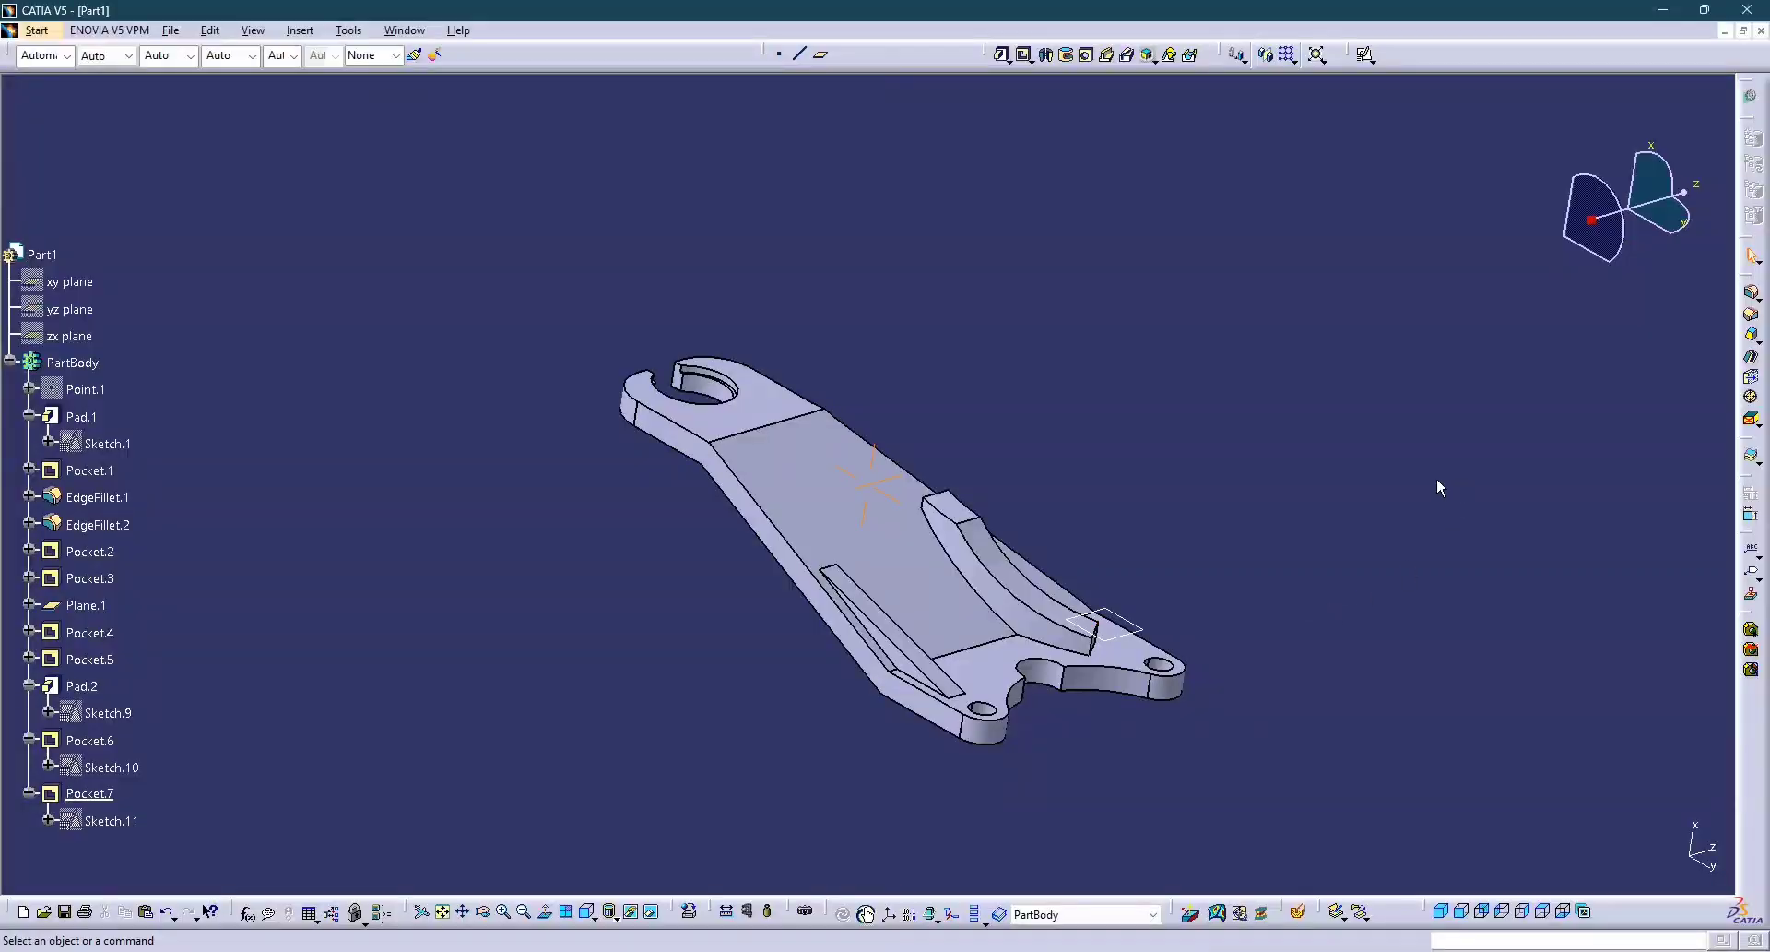
click(1752, 296)
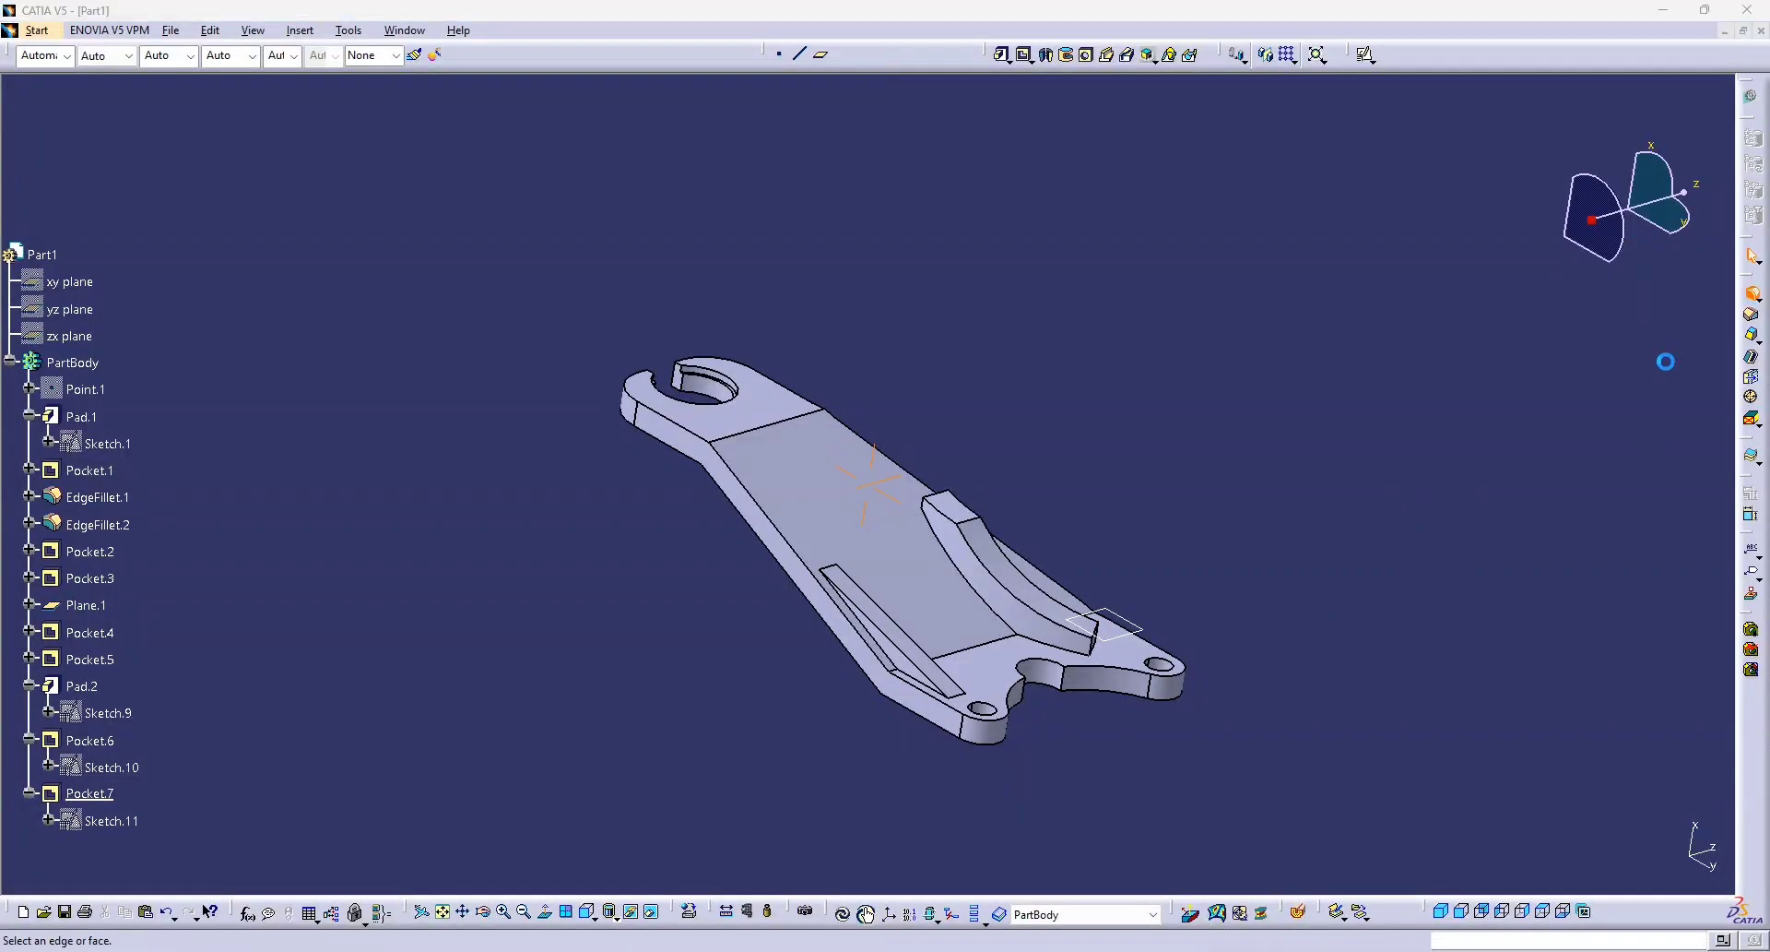
click(998, 618)
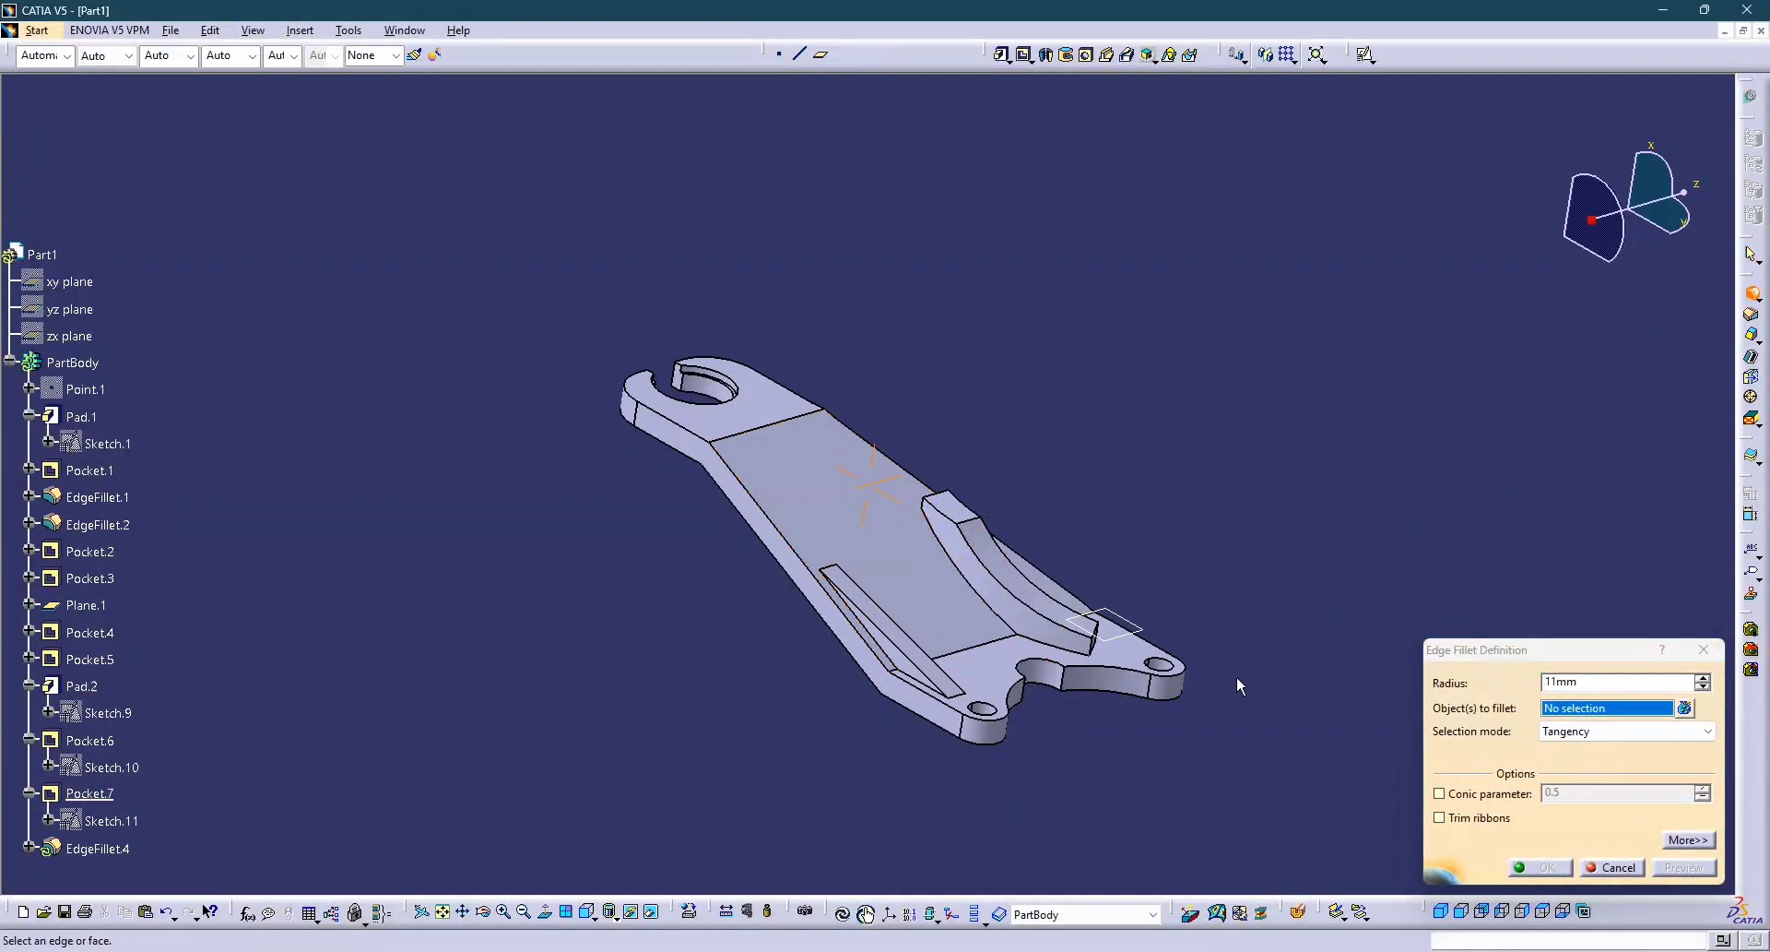
click(997, 608)
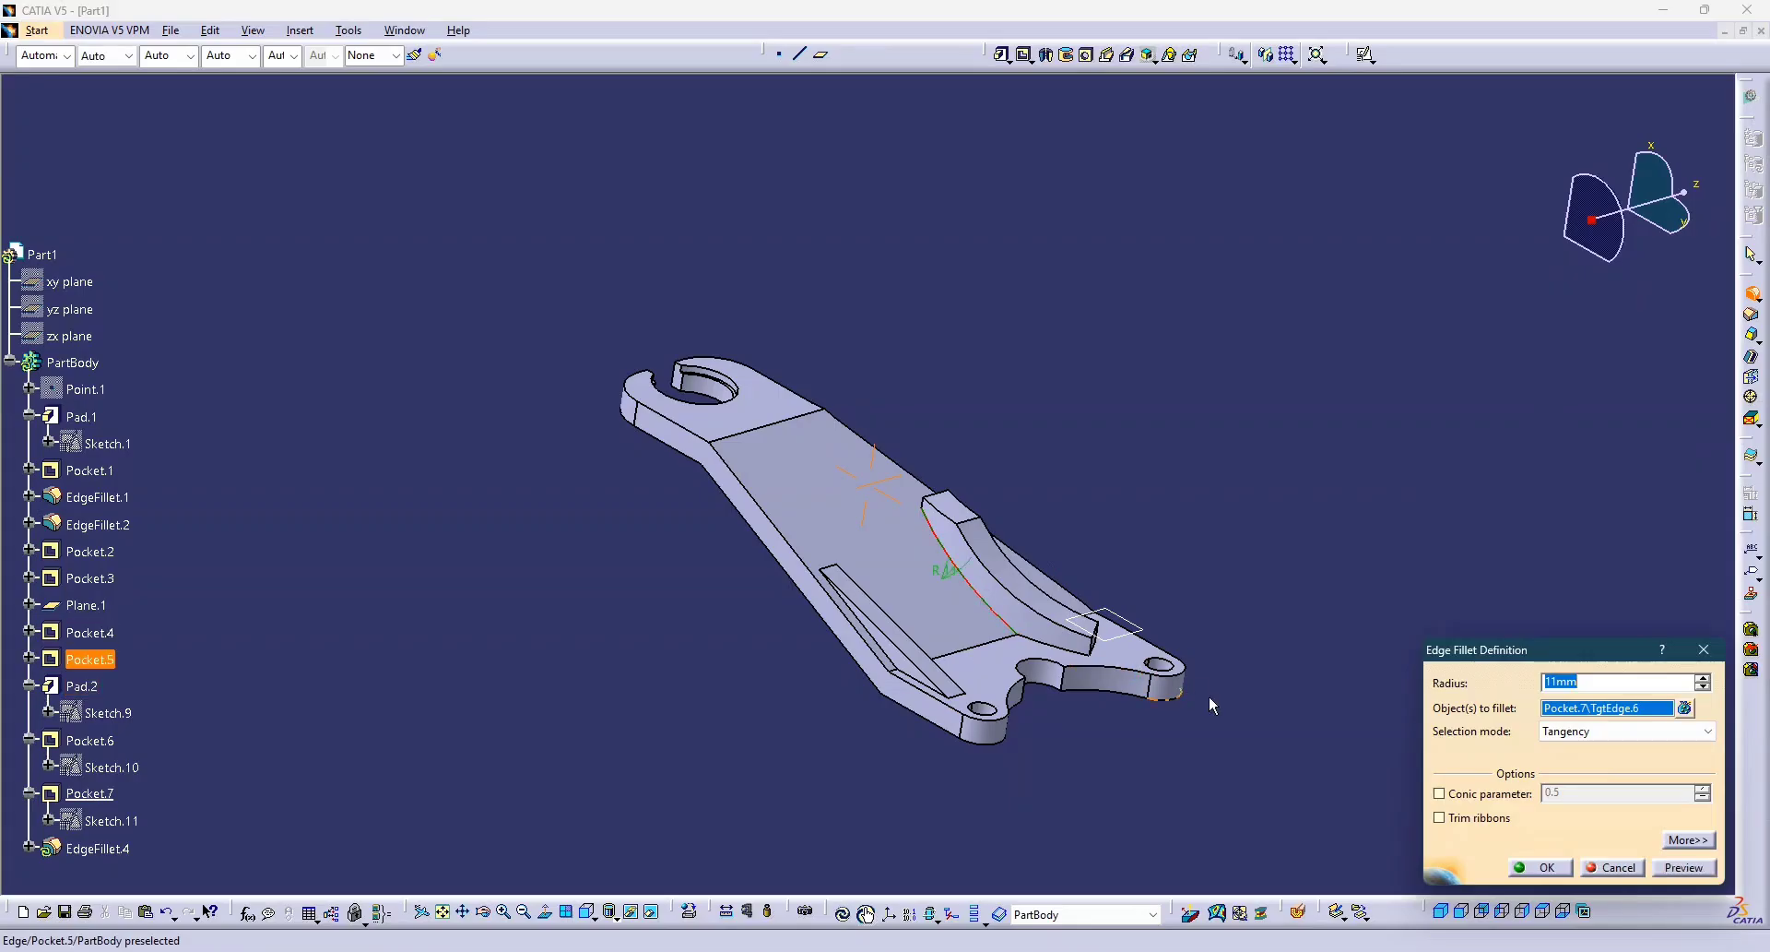
click(1674, 866)
ctrl+middle_drag(1116, 698, 1120, 627)
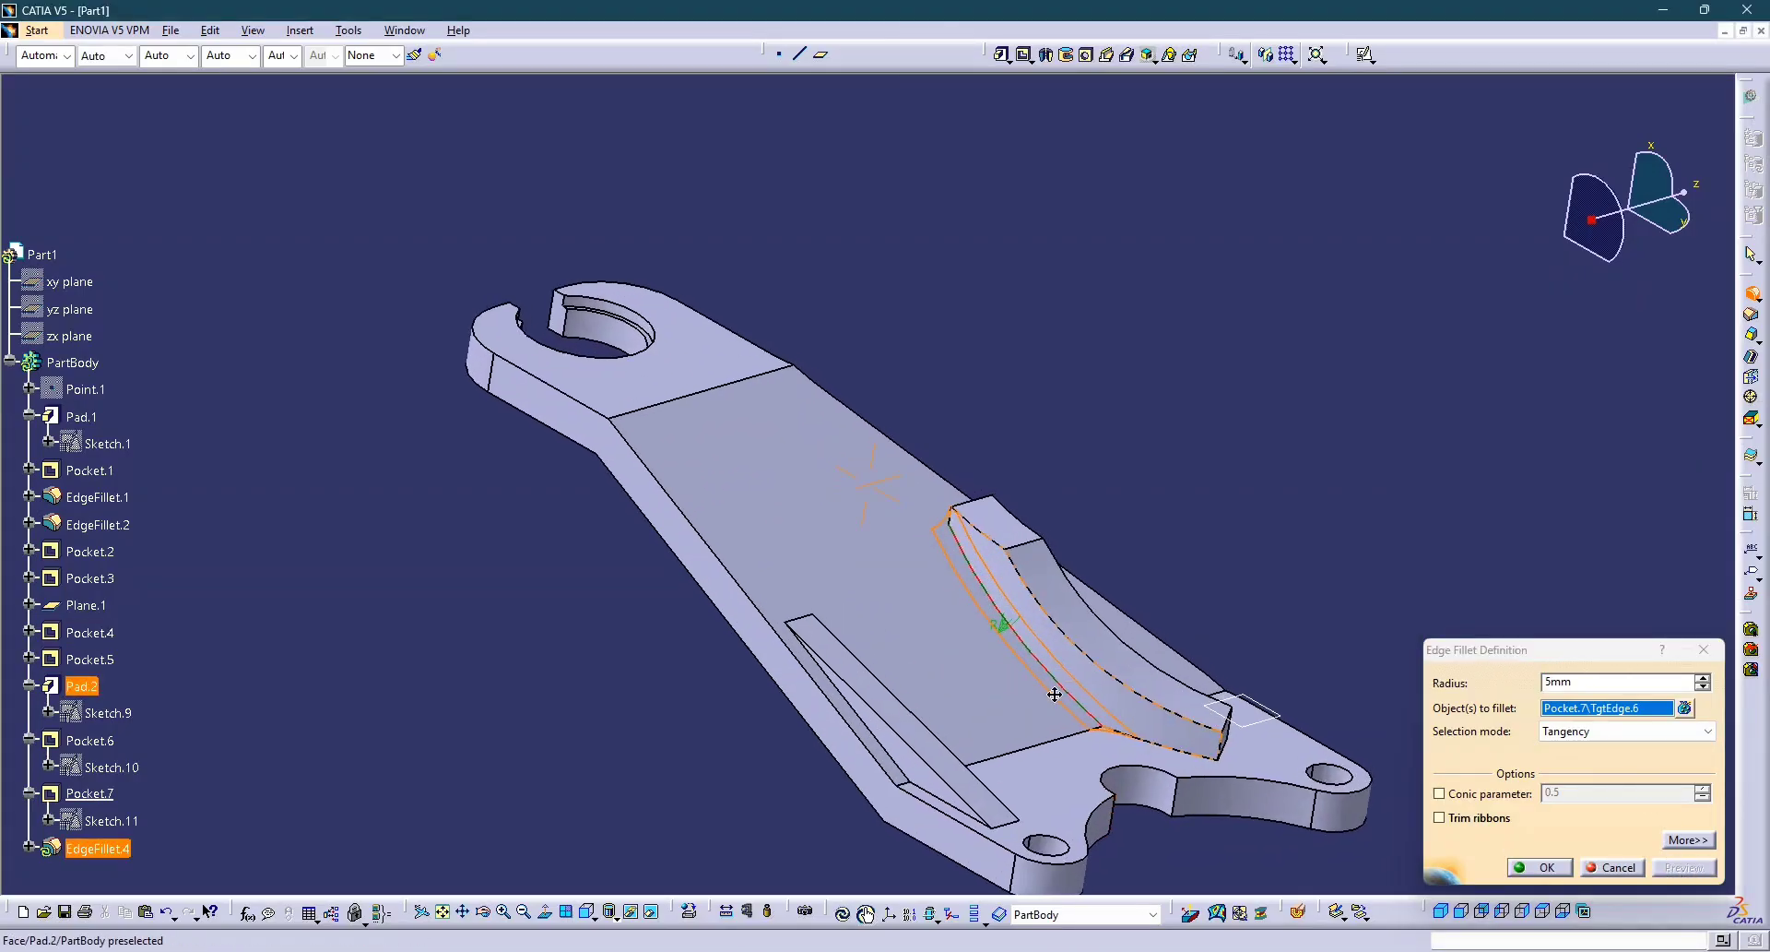
Add the curved rib's remaining base edges on both sides and at its ends to the 5 mm edge fillet.
middle_drag(1158, 763, 1000, 710)
click(1026, 698)
ctrl+middle_drag(1144, 758, 1104, 780)
click(1673, 867)
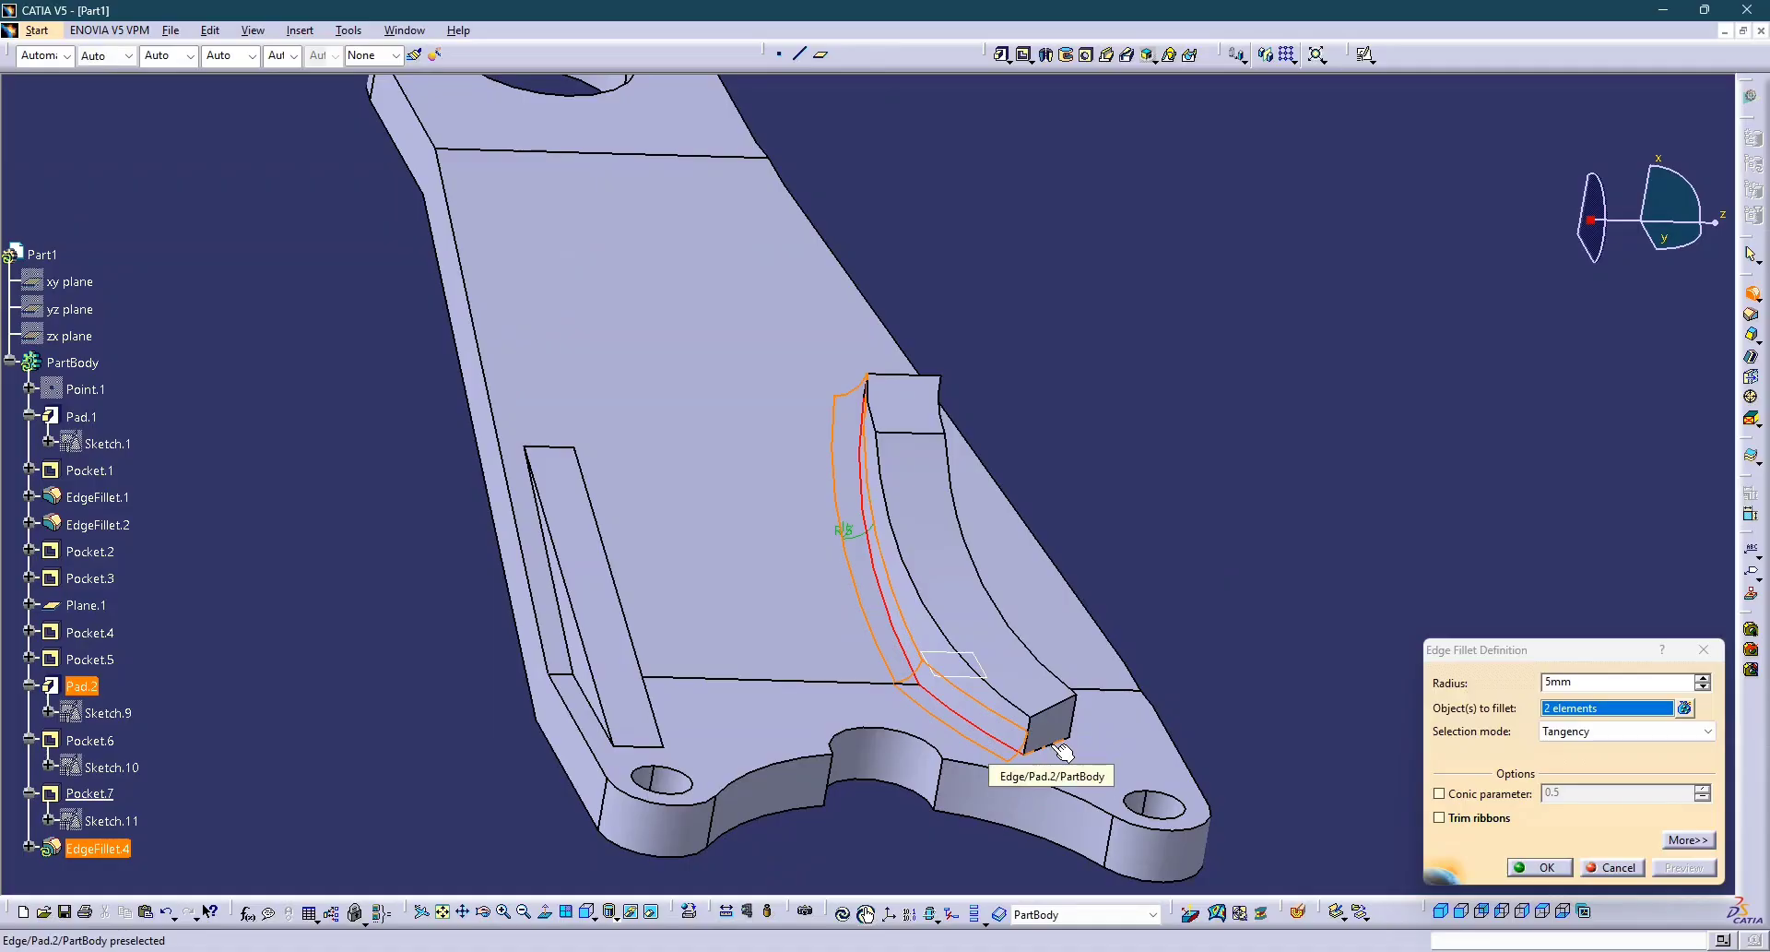
click(1063, 752)
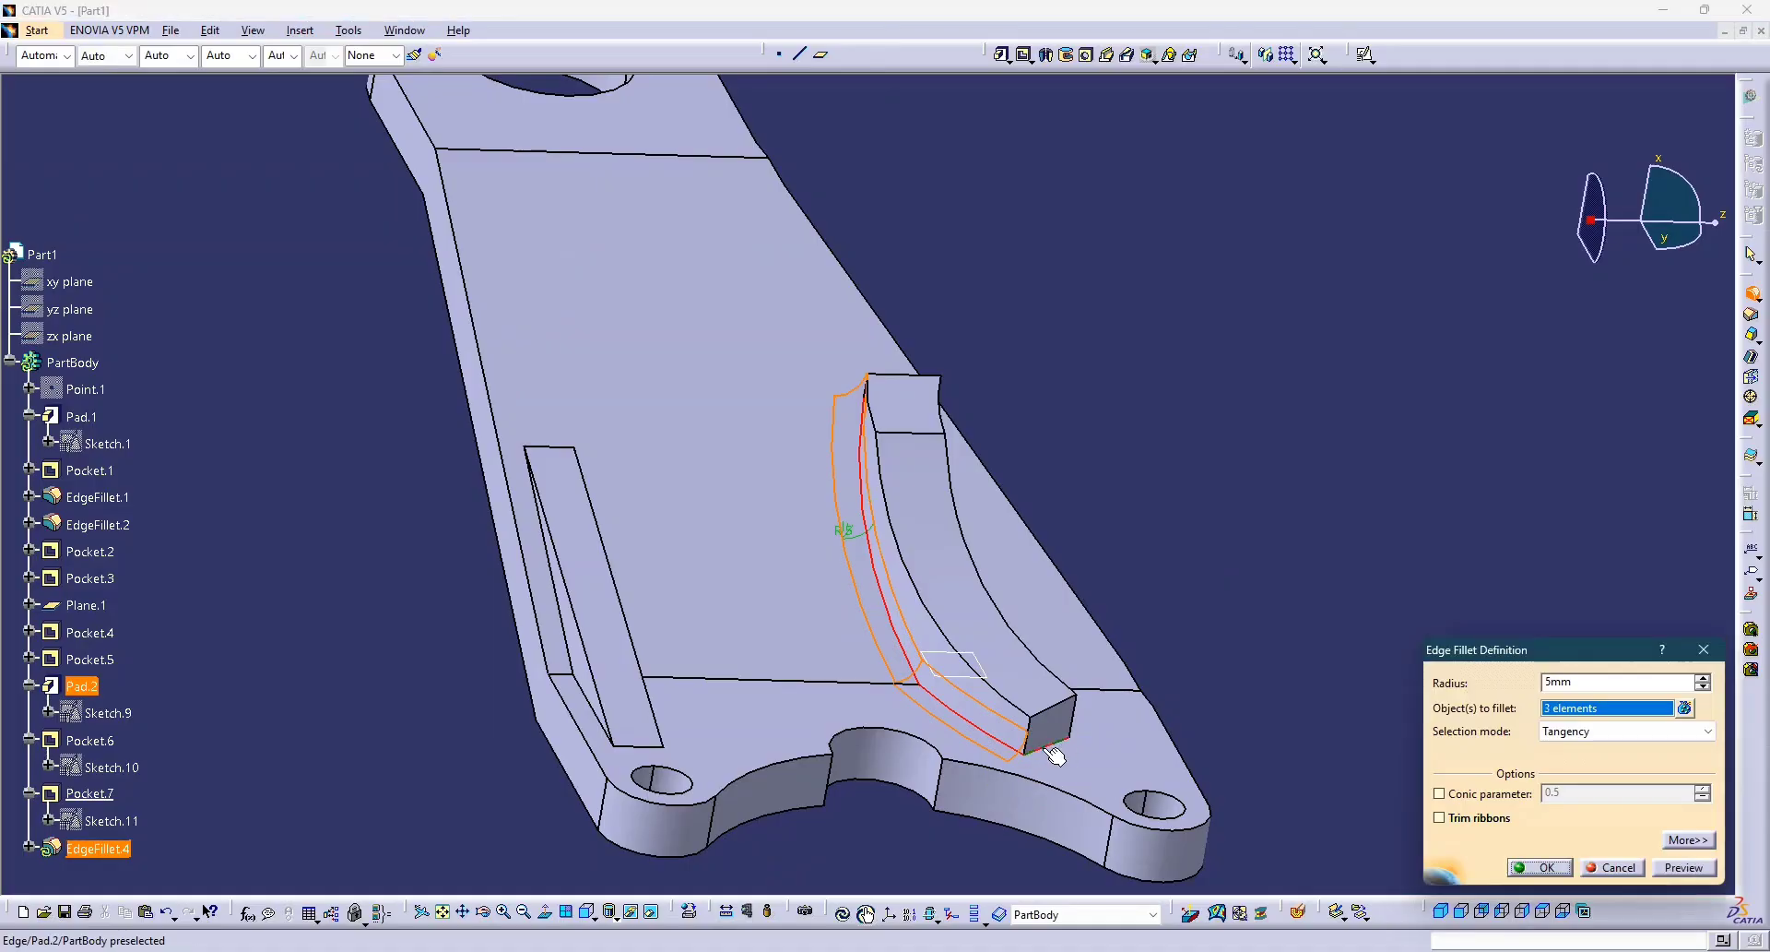
mouse_move(1060, 749)
middle_down()
mouse_move(964, 710)
mouse_move(1010, 706)
mouse_move(968, 612)
mouse_move(1075, 765)
middle_up()
click(1097, 760)
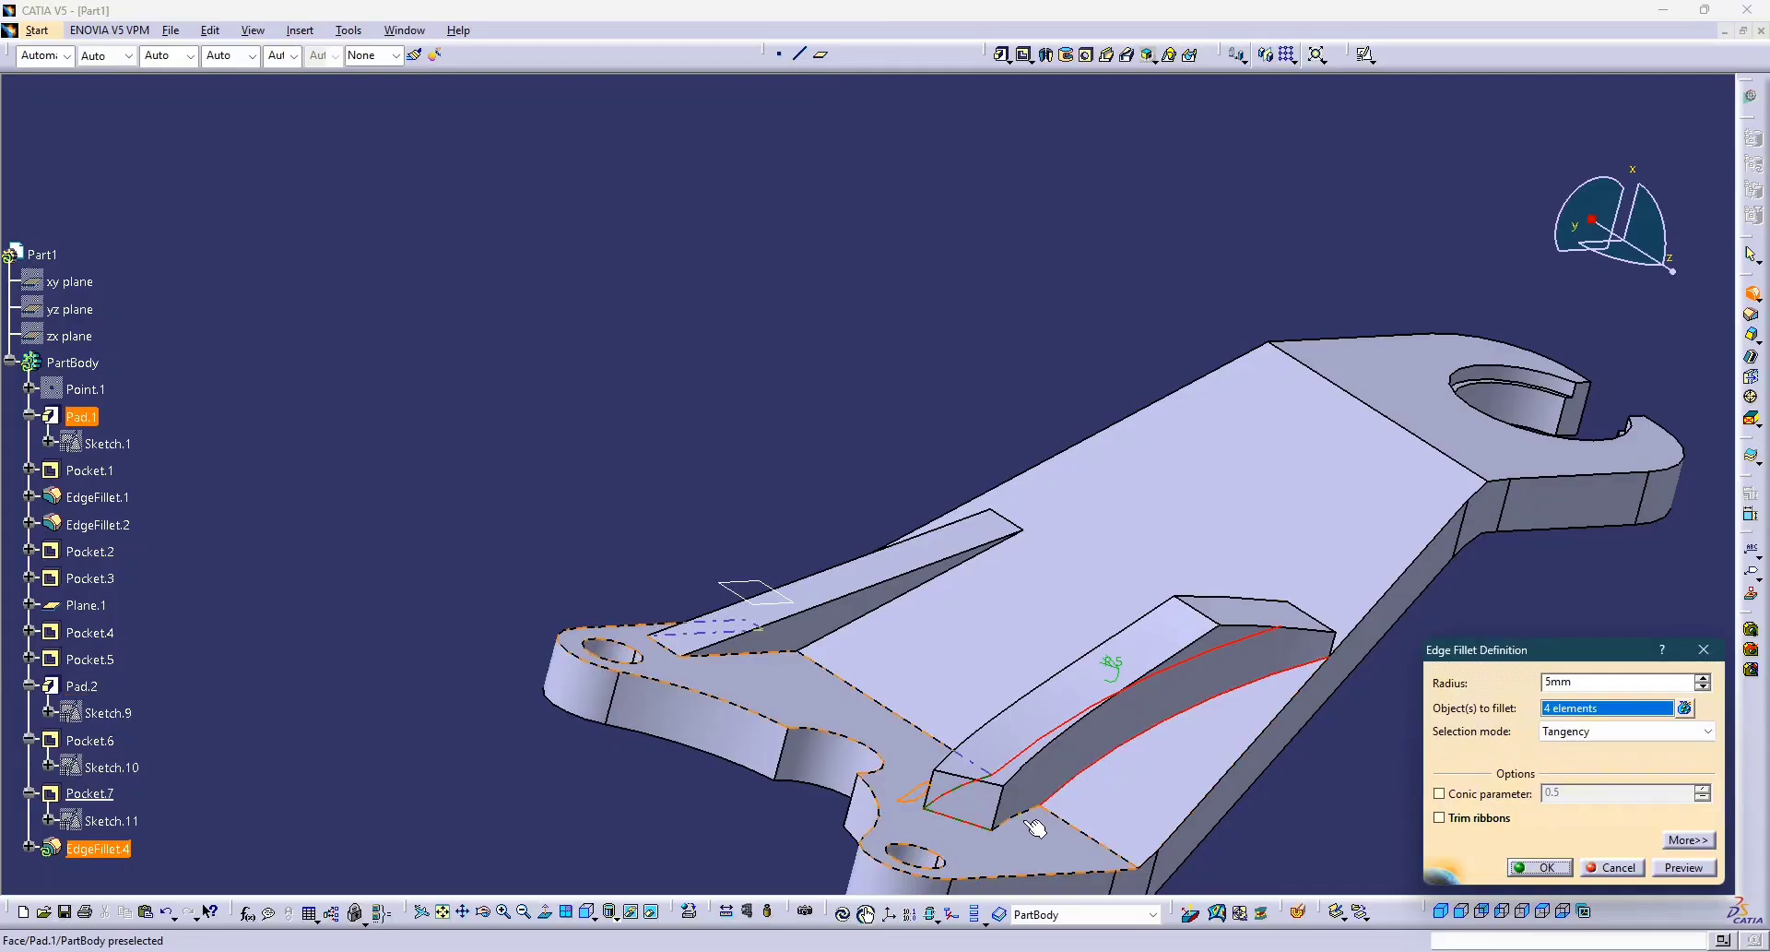
click(1281, 713)
middle_drag(1280, 712, 1118, 754)
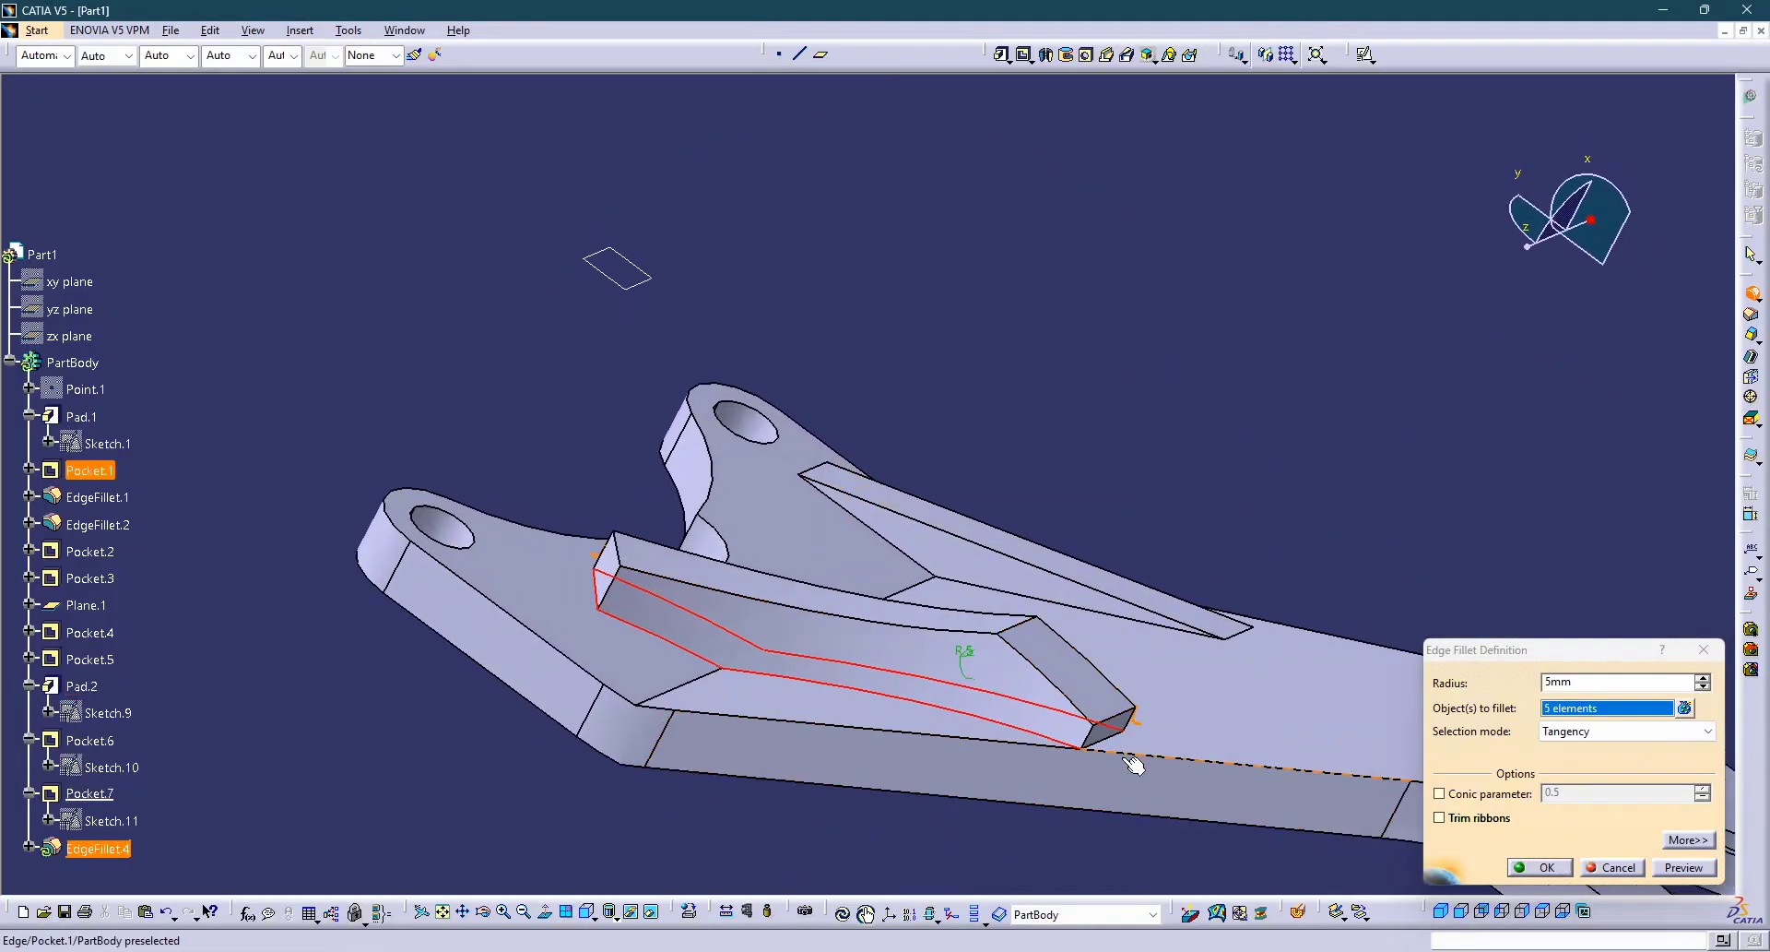
click(1118, 743)
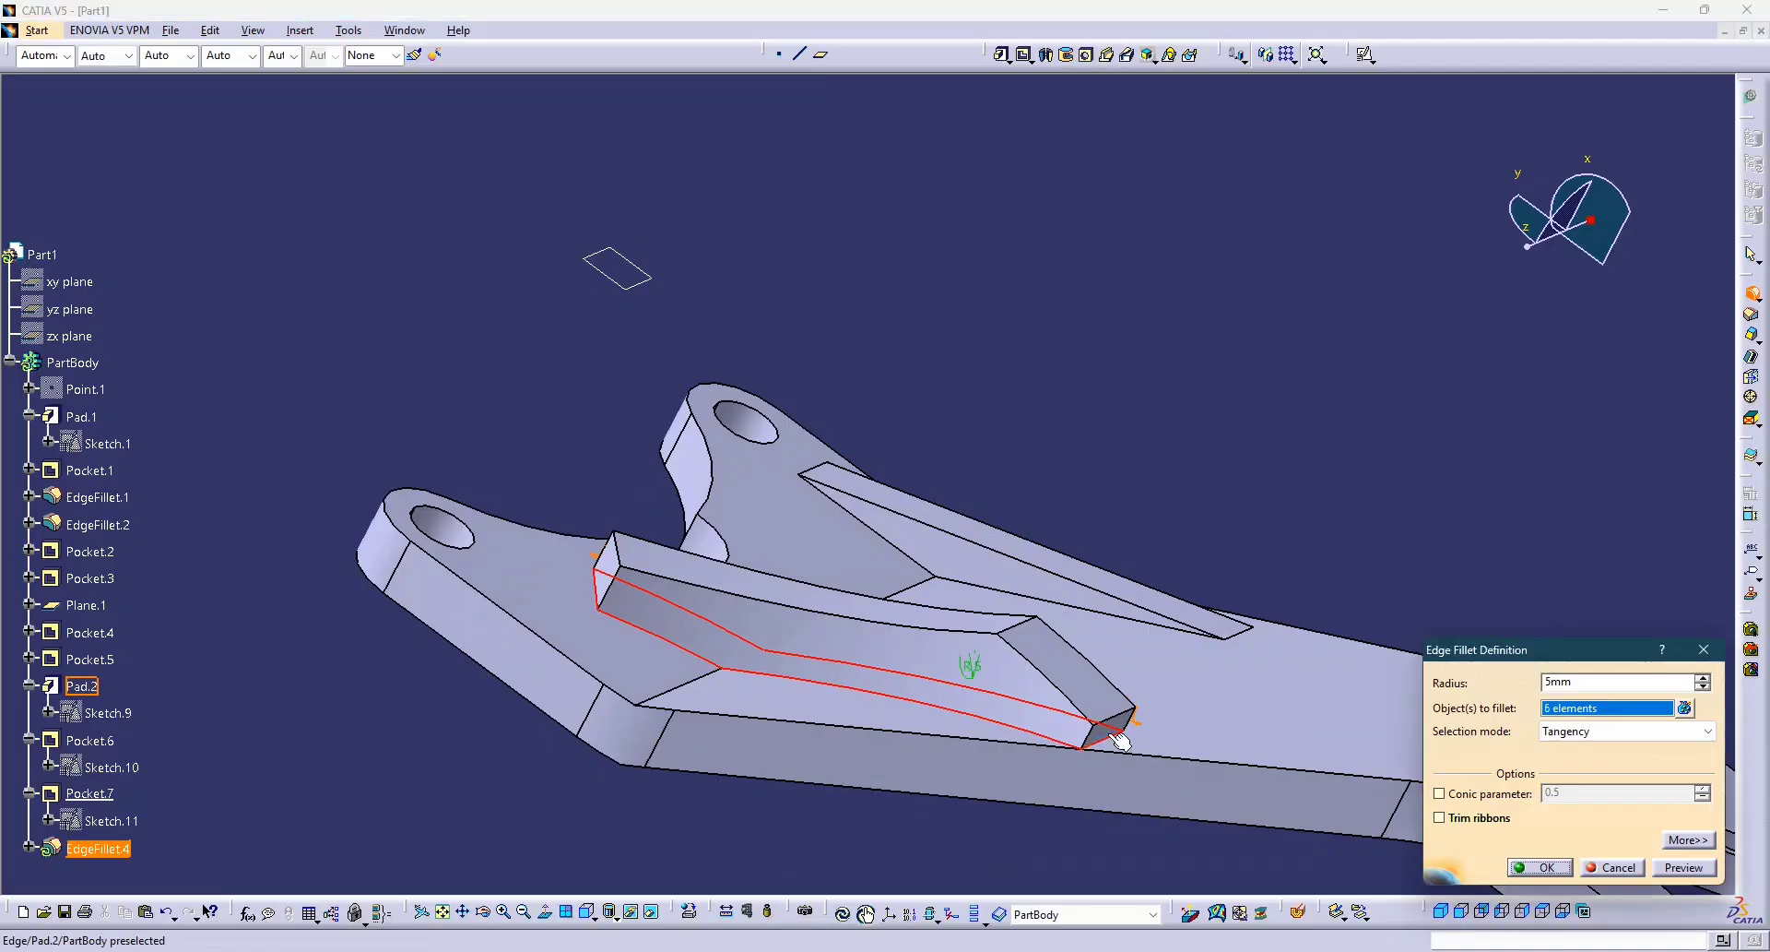
Add the curved rib's upper edges to the selection and try to create the 5 mm fillet, choosing to specify a keep edge.
click(1067, 691)
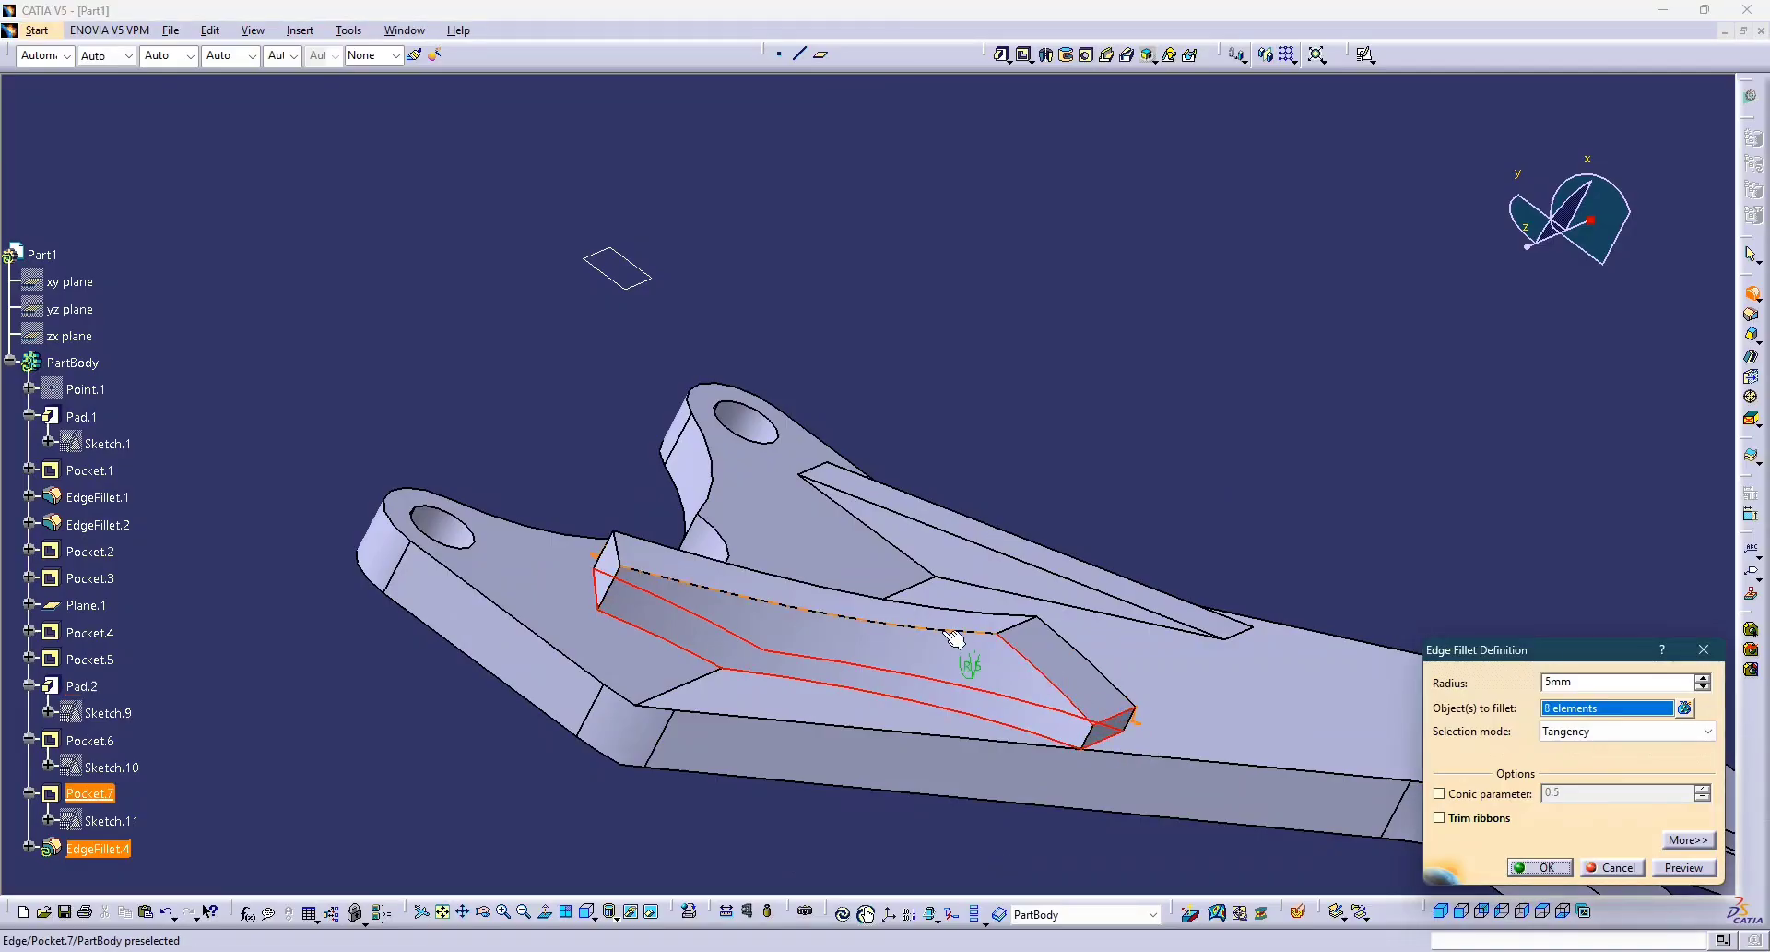
click(734, 565)
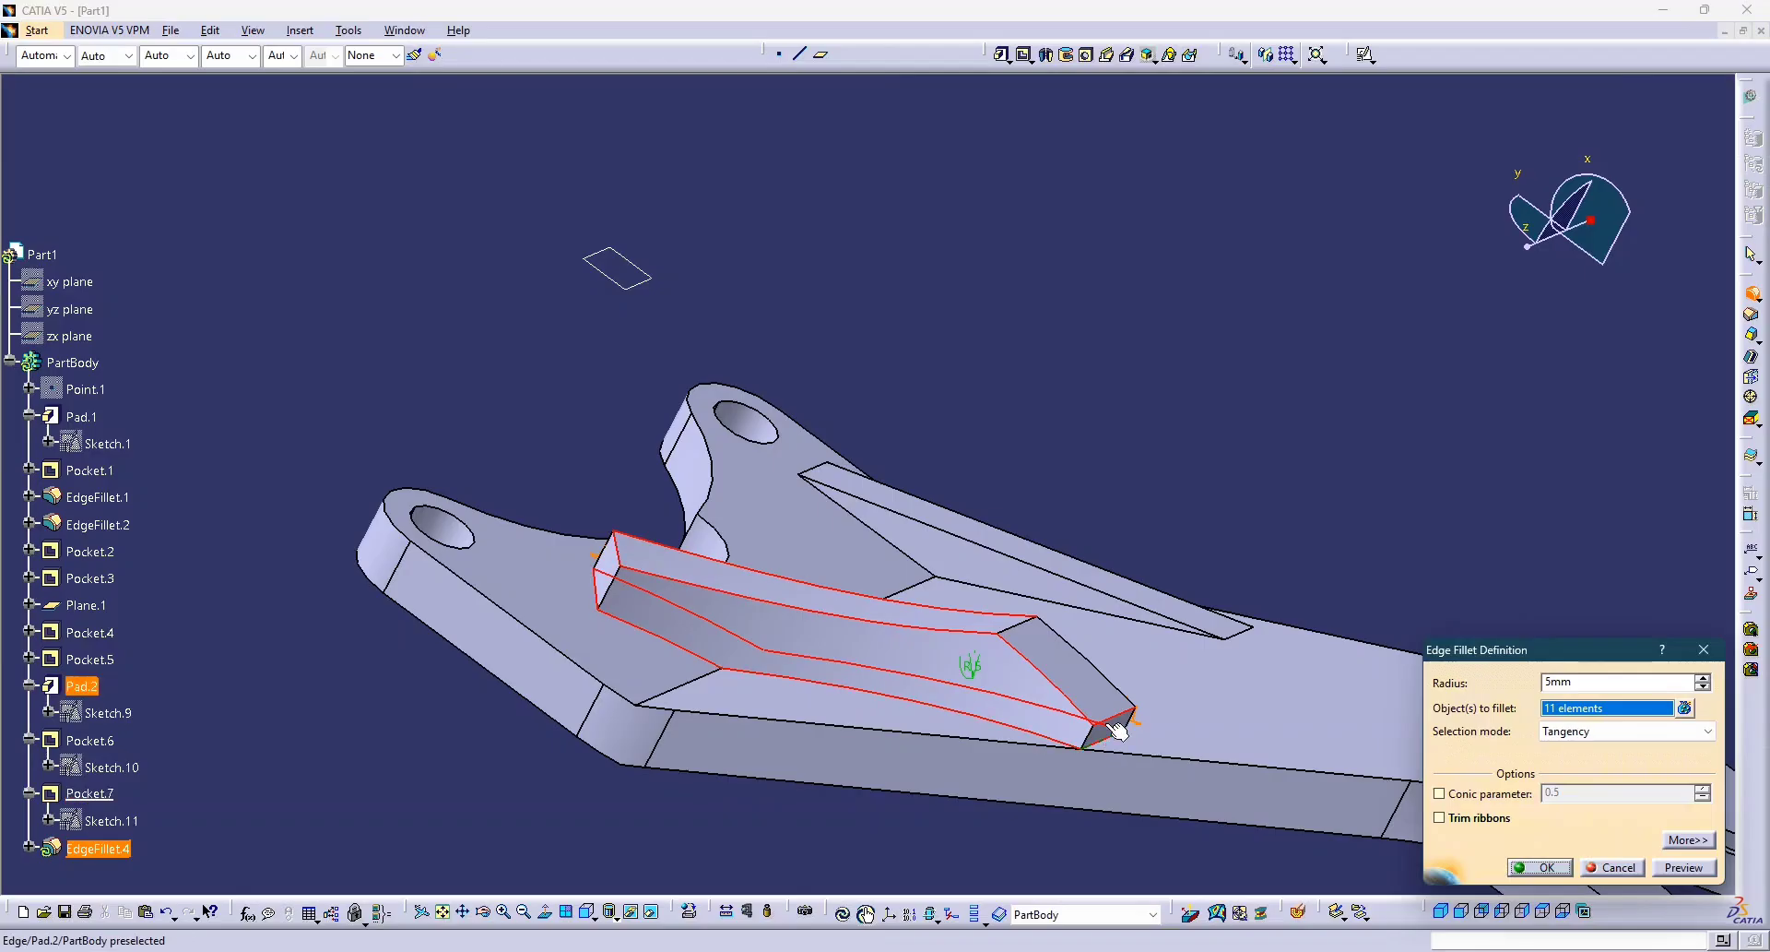
click(1116, 684)
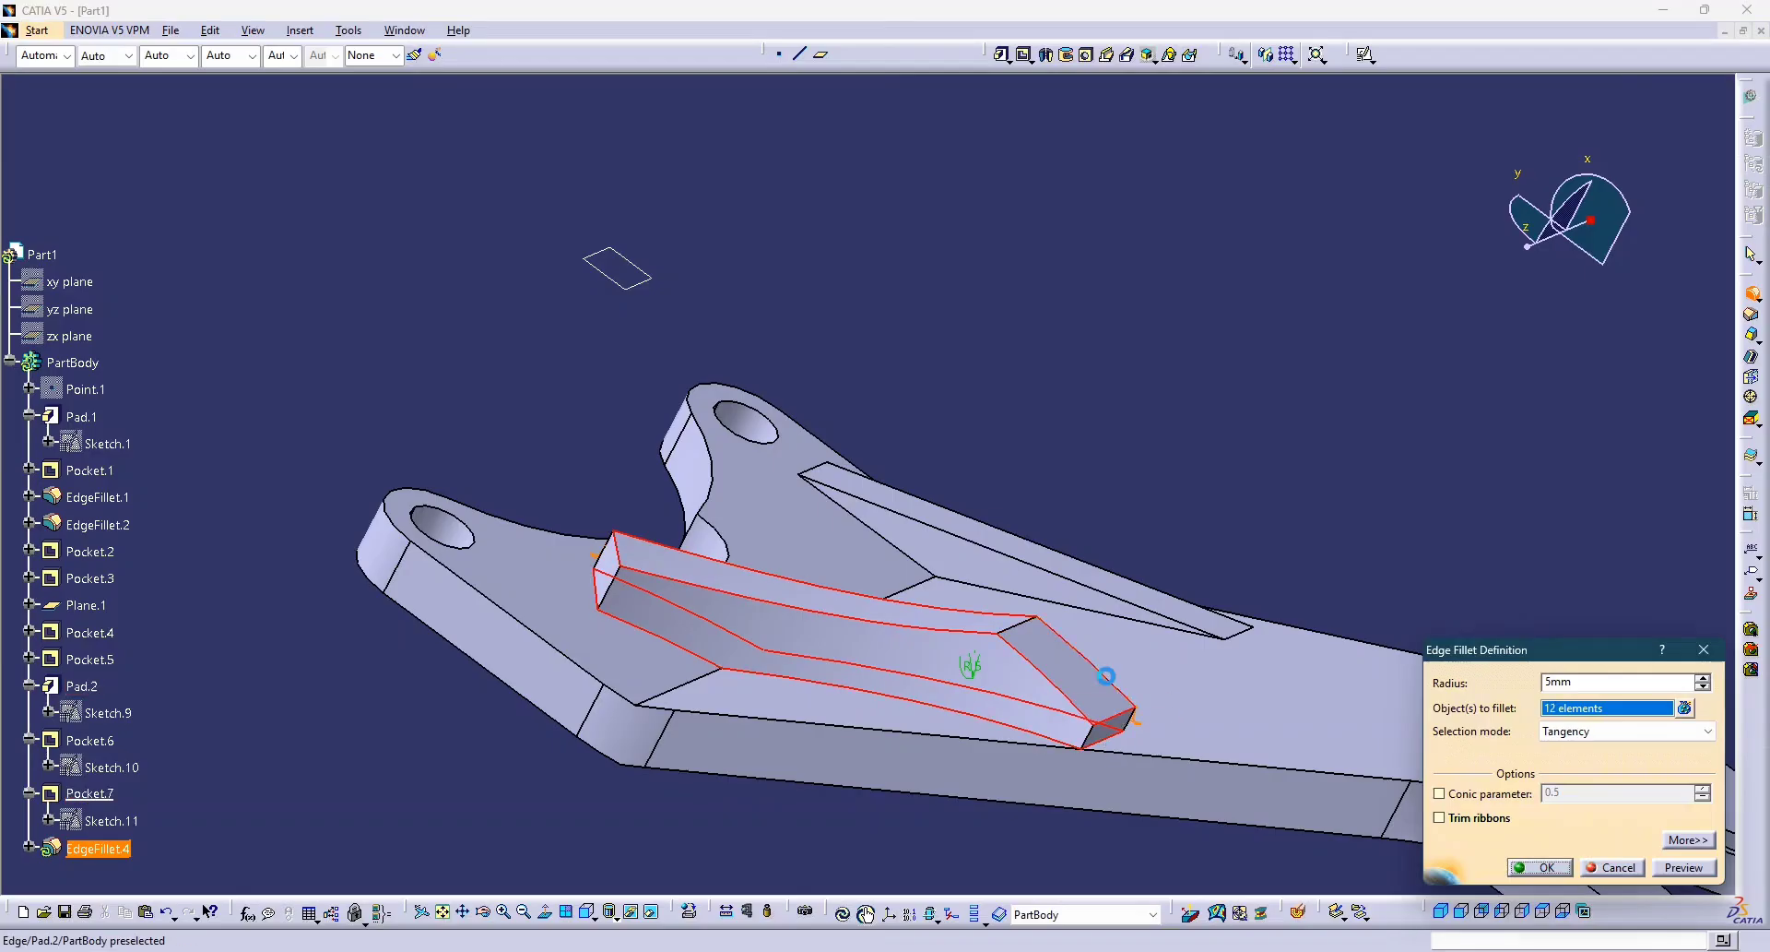
click(1685, 867)
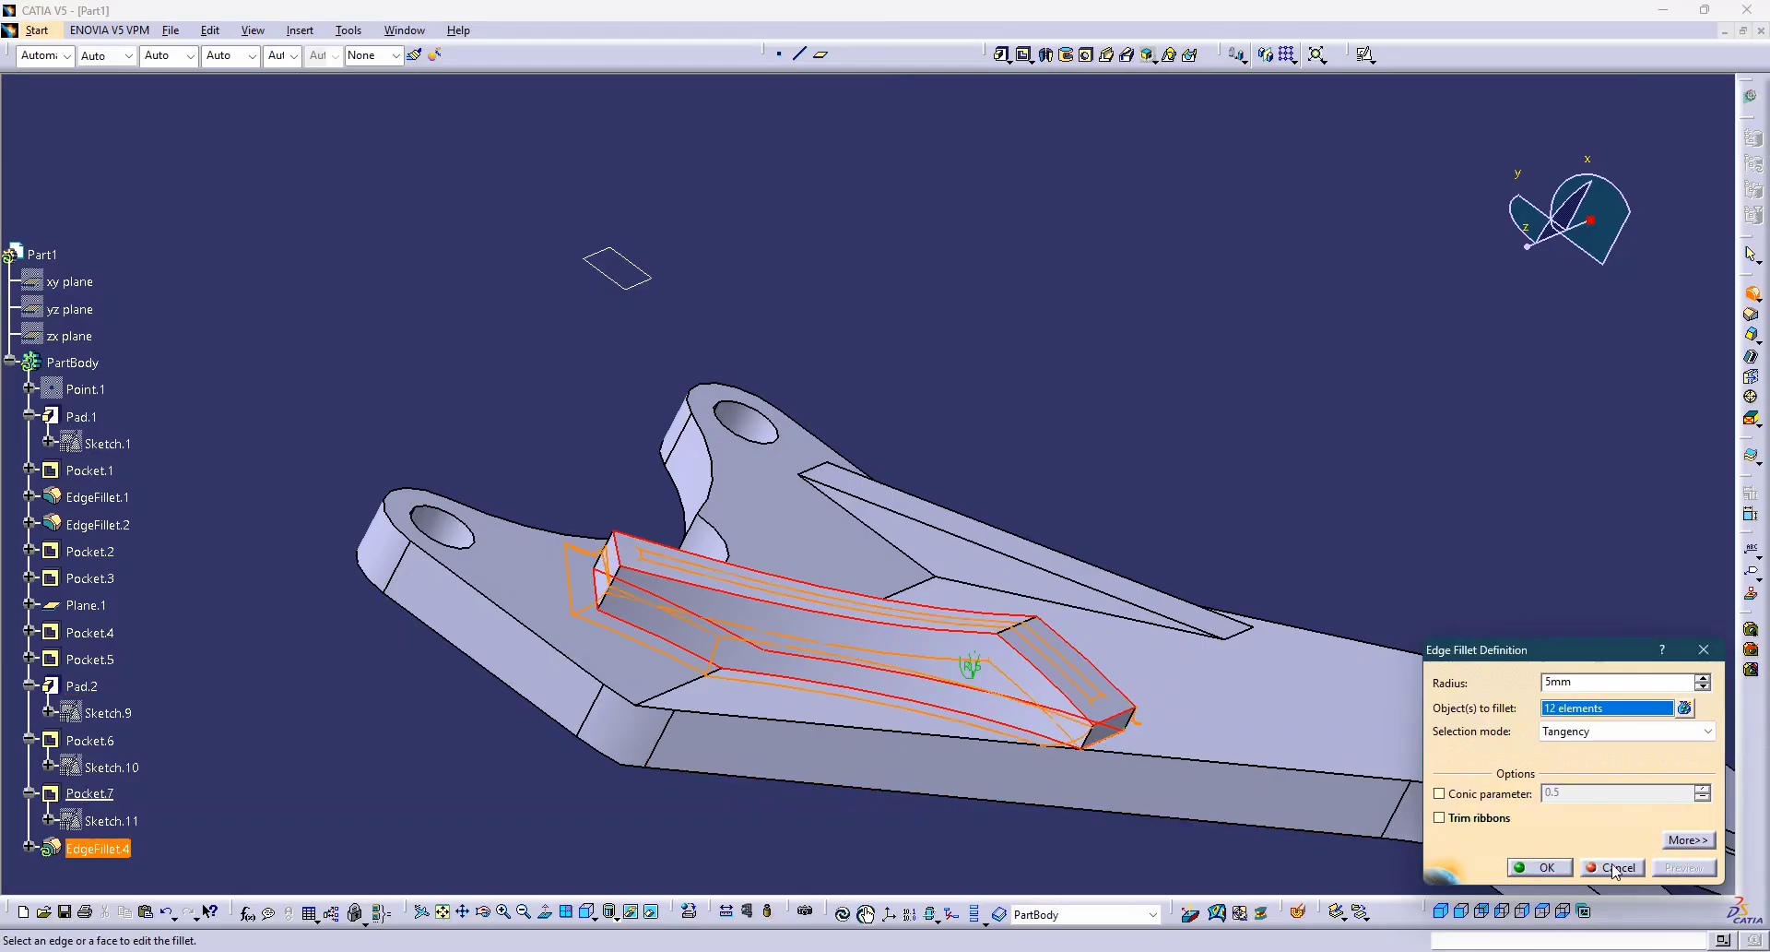
click(1547, 868)
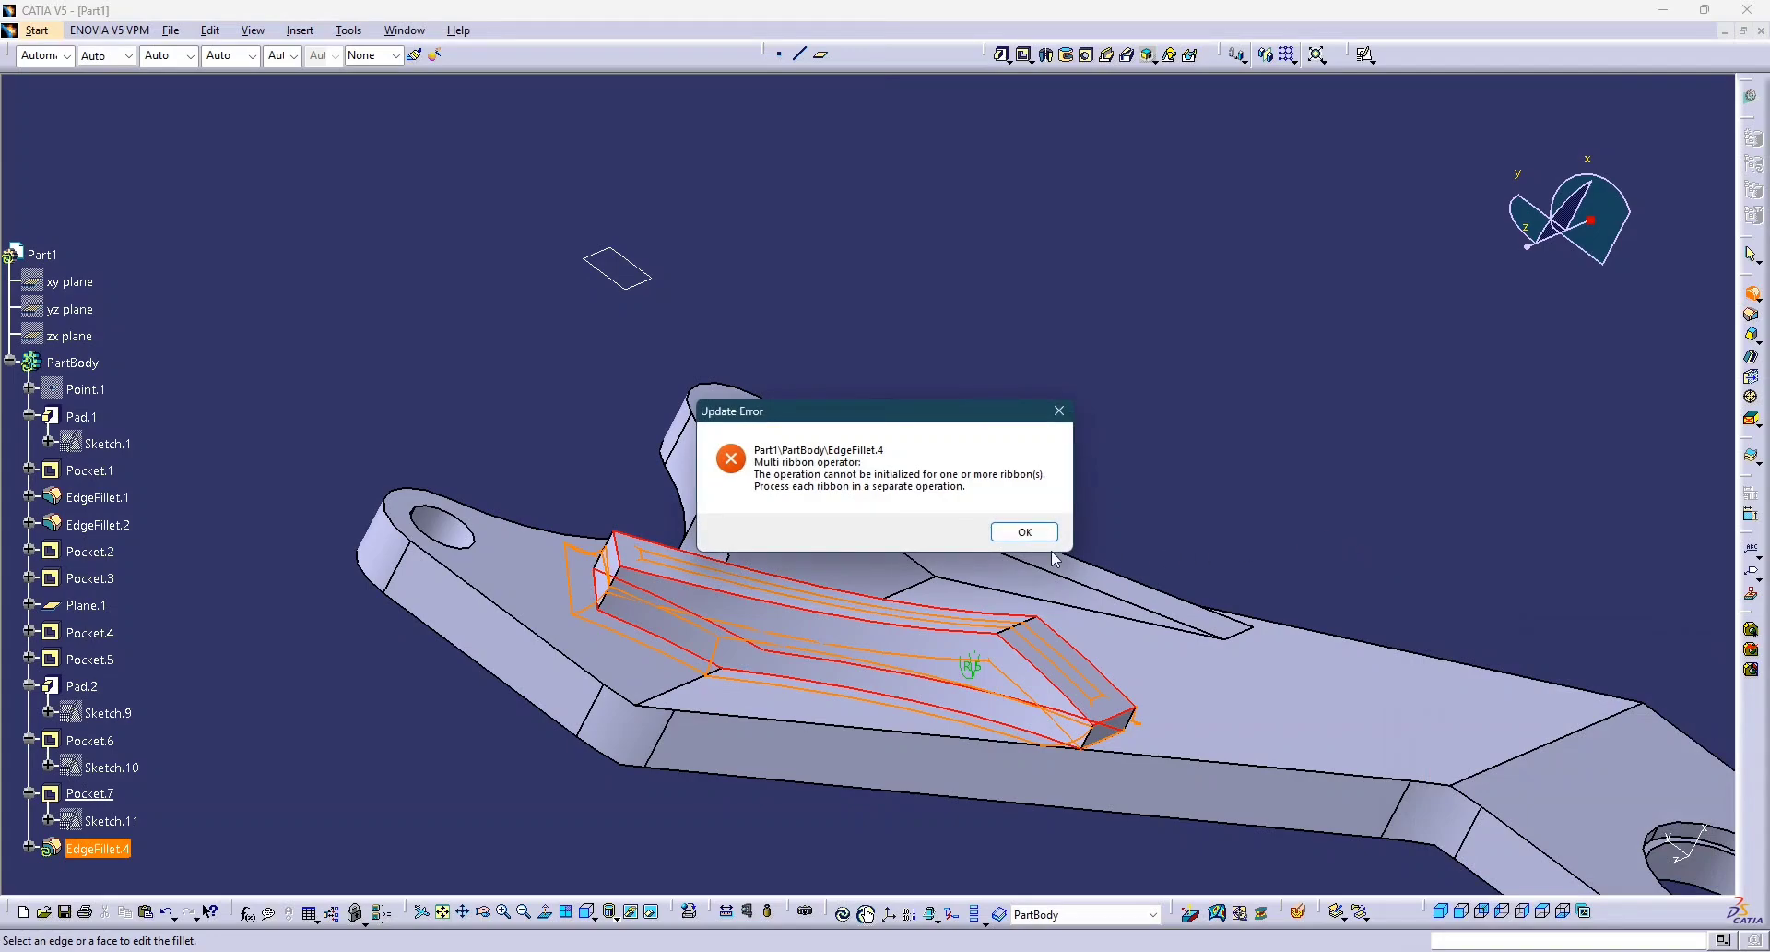
click(1021, 533)
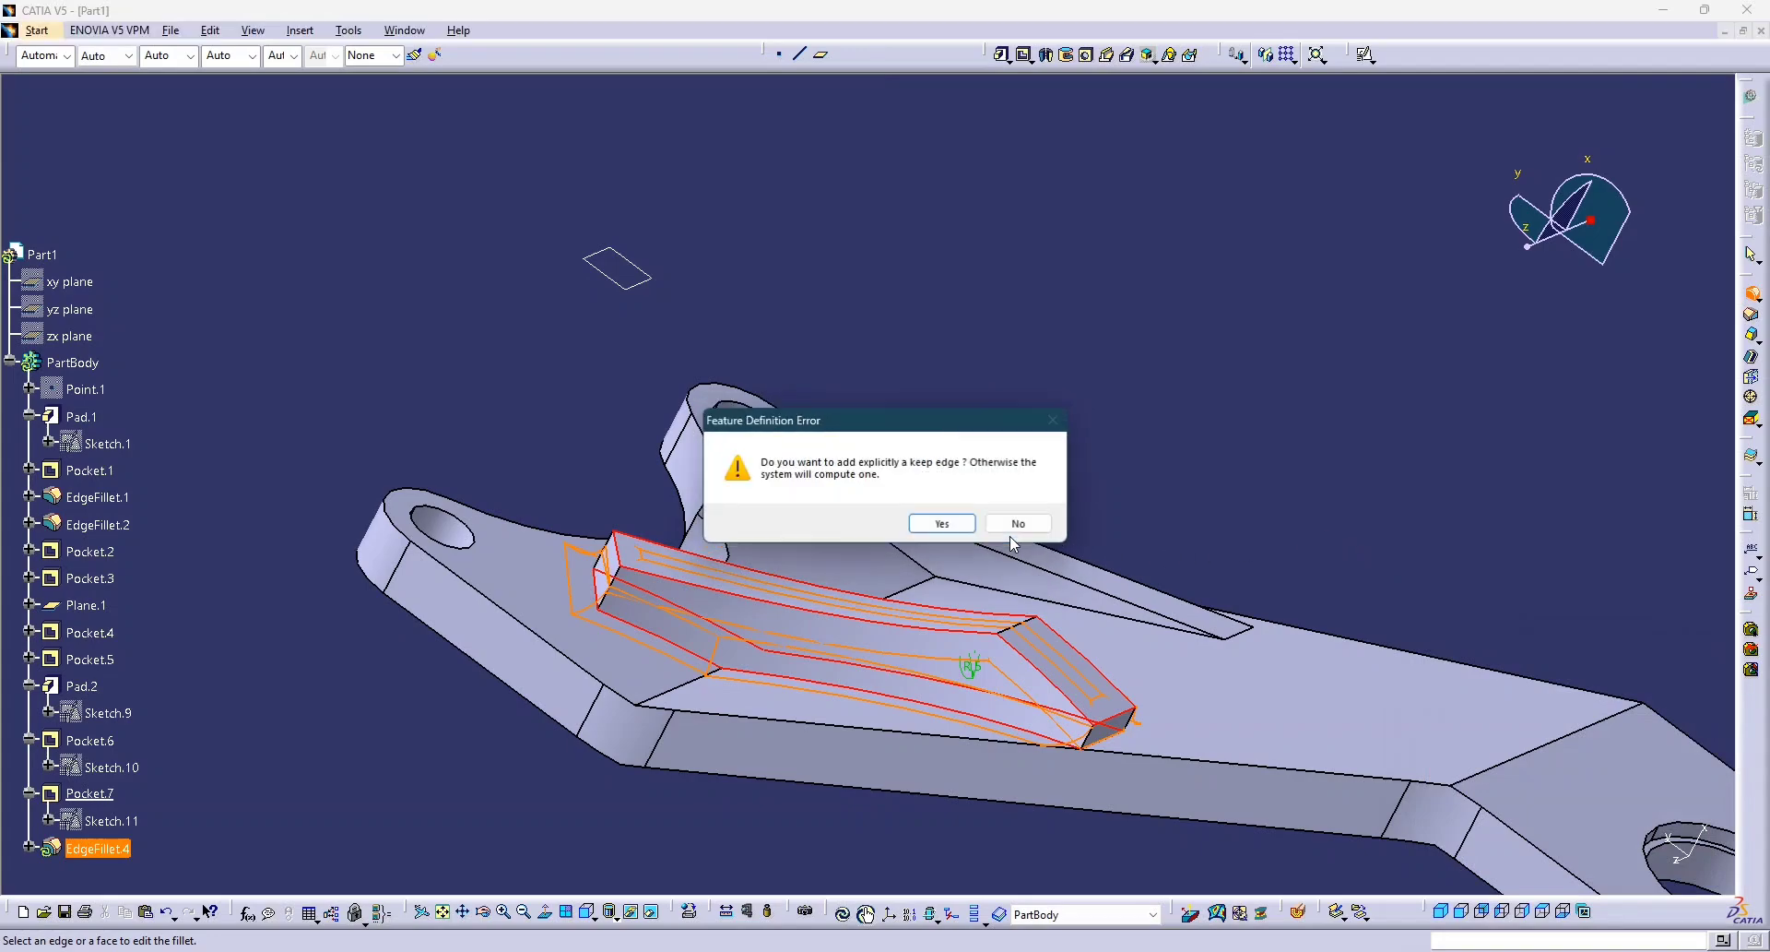
click(945, 521)
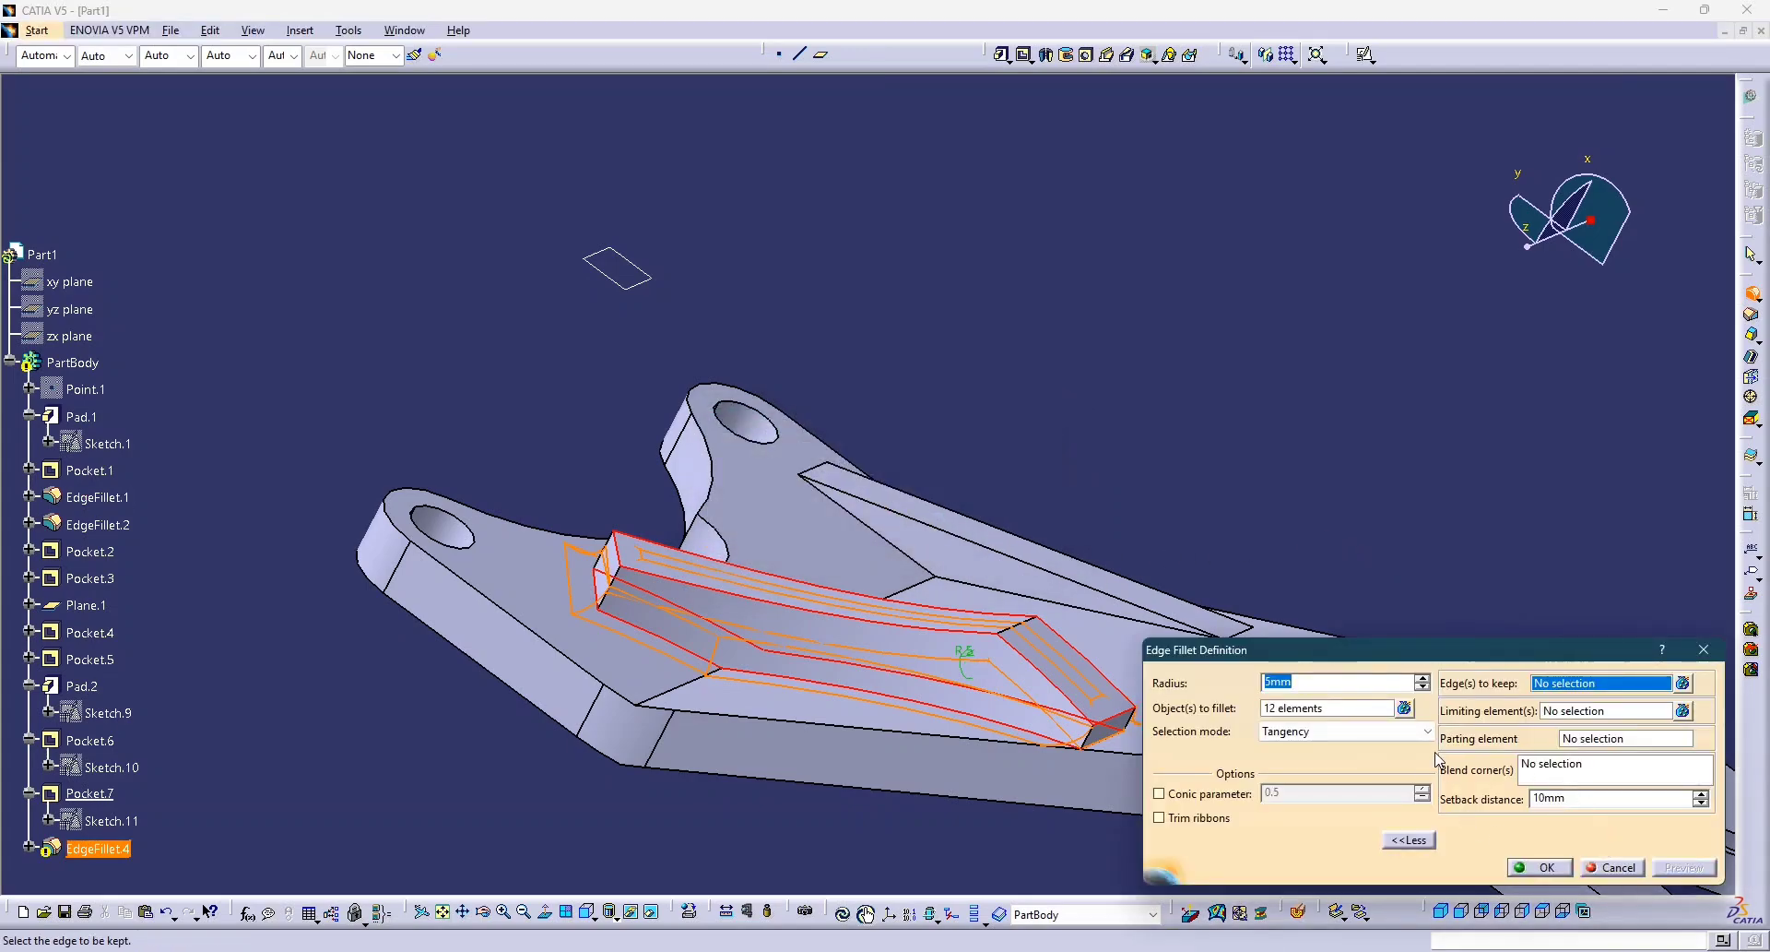
Remove several Pocket.7 edges from the list of fillet objects and cancel the edge fillet.
click(1406, 708)
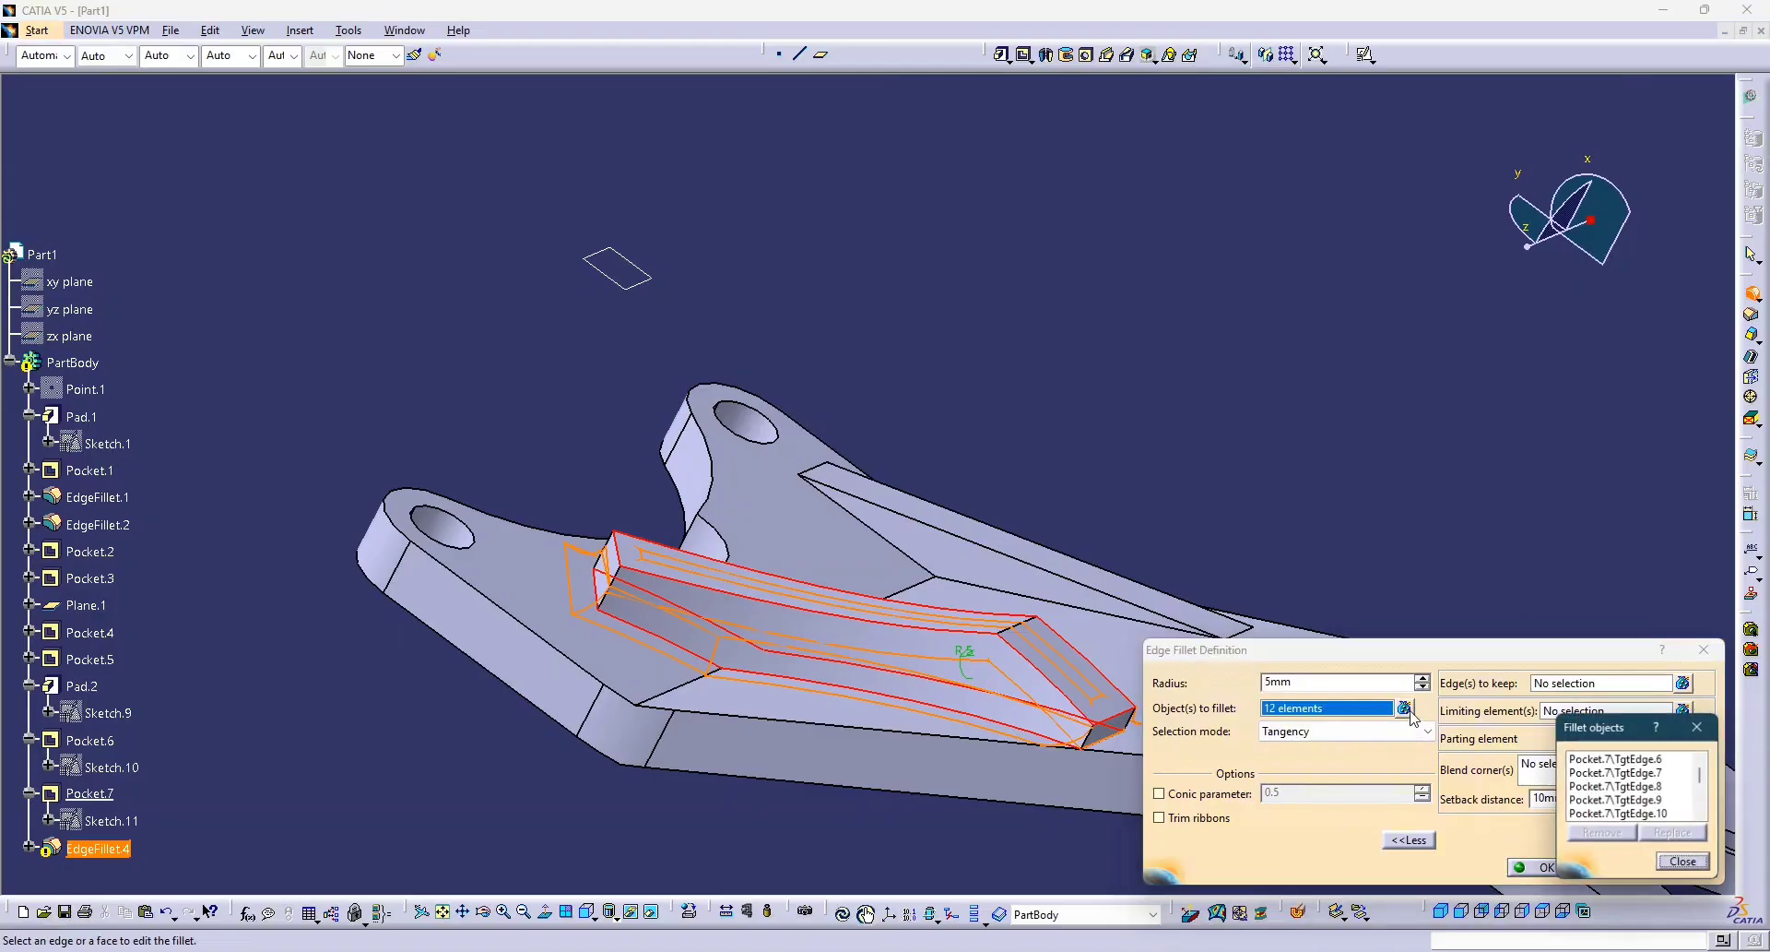
click(1610, 812)
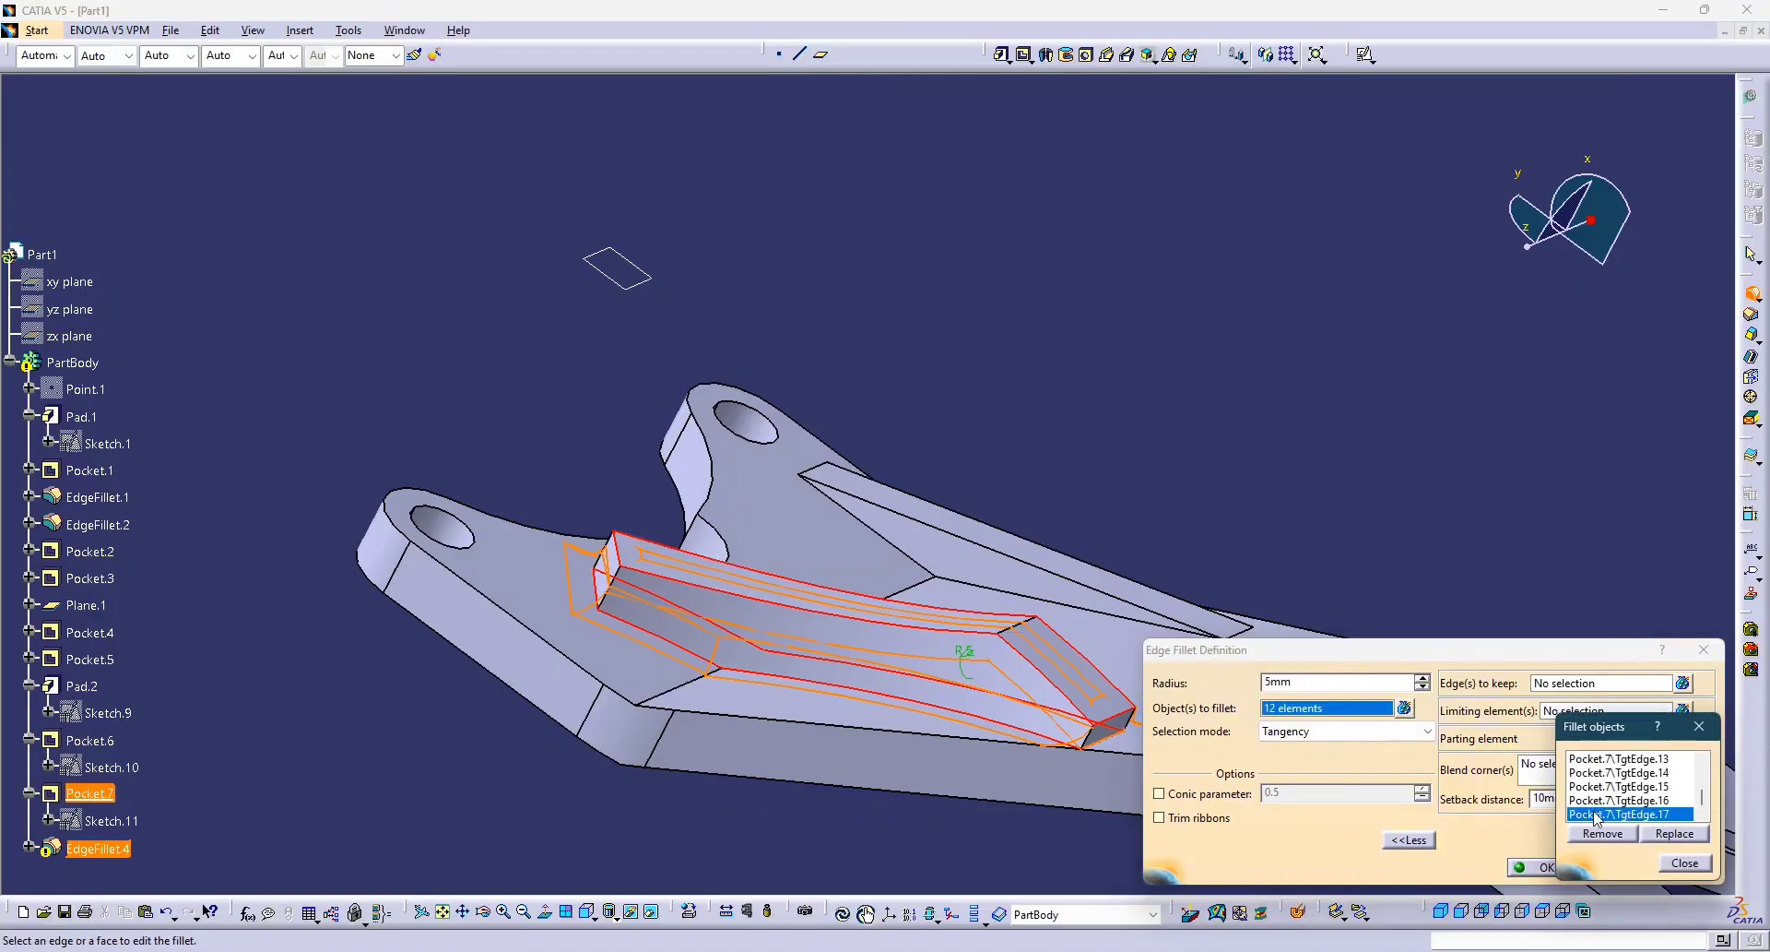
right_click(1611, 811)
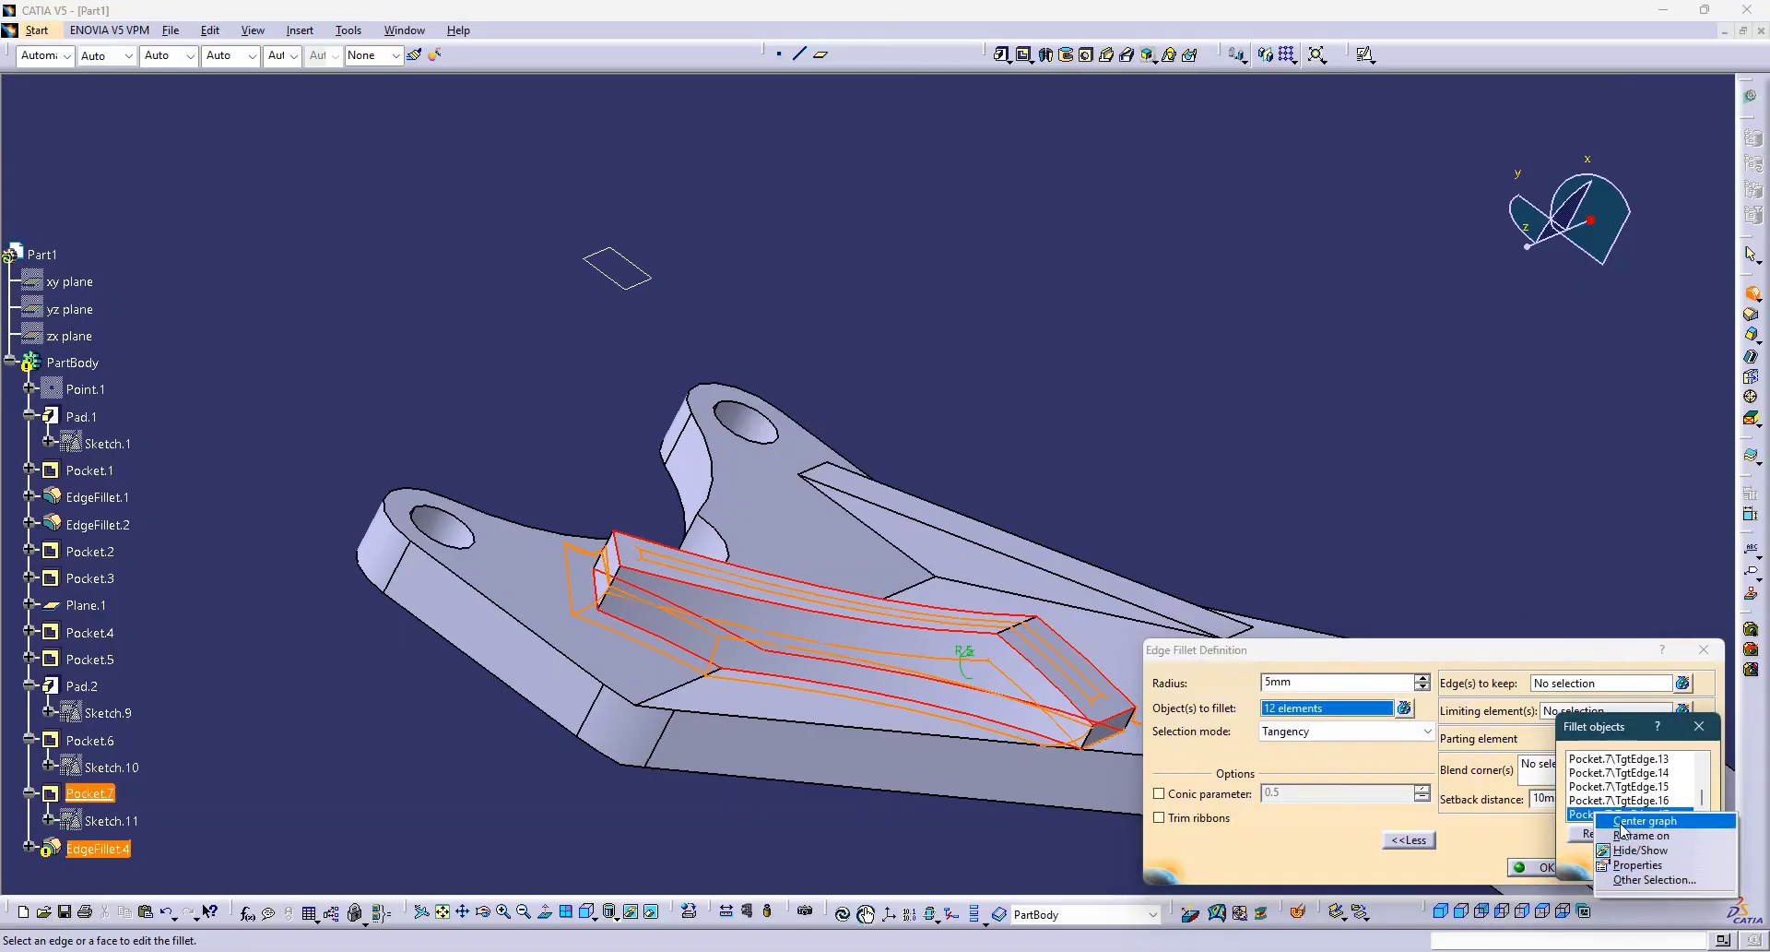
click(1579, 798)
click(1602, 834)
click(1615, 814)
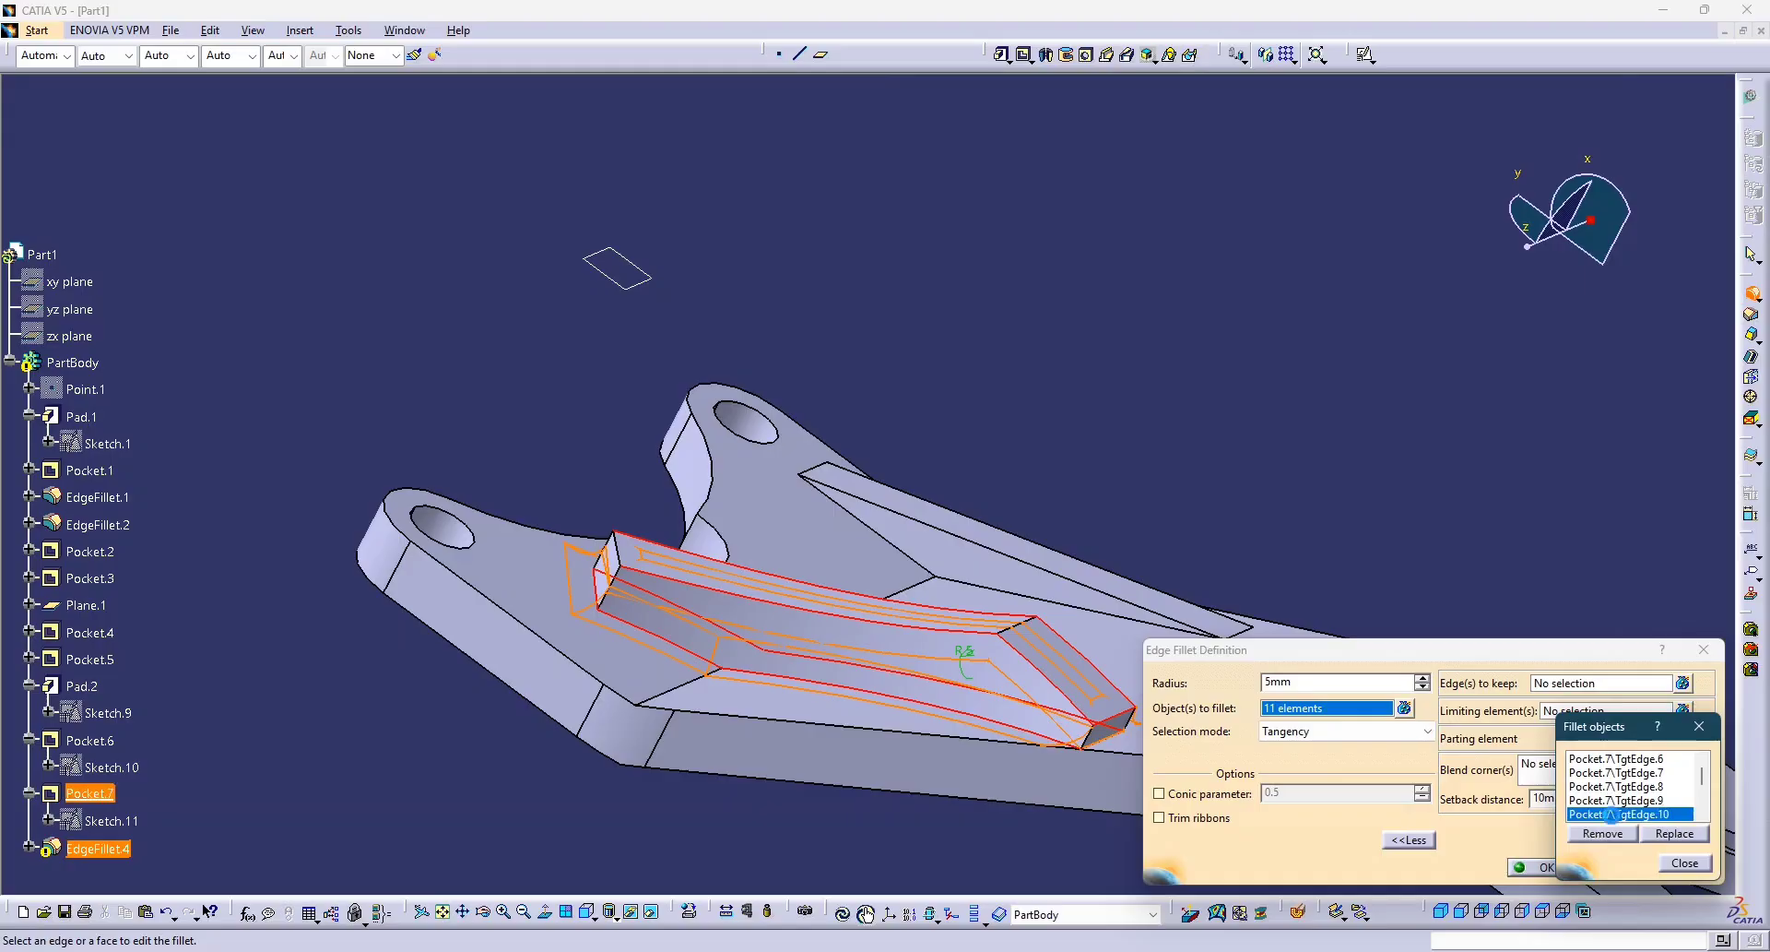
click(1605, 835)
click(1604, 835)
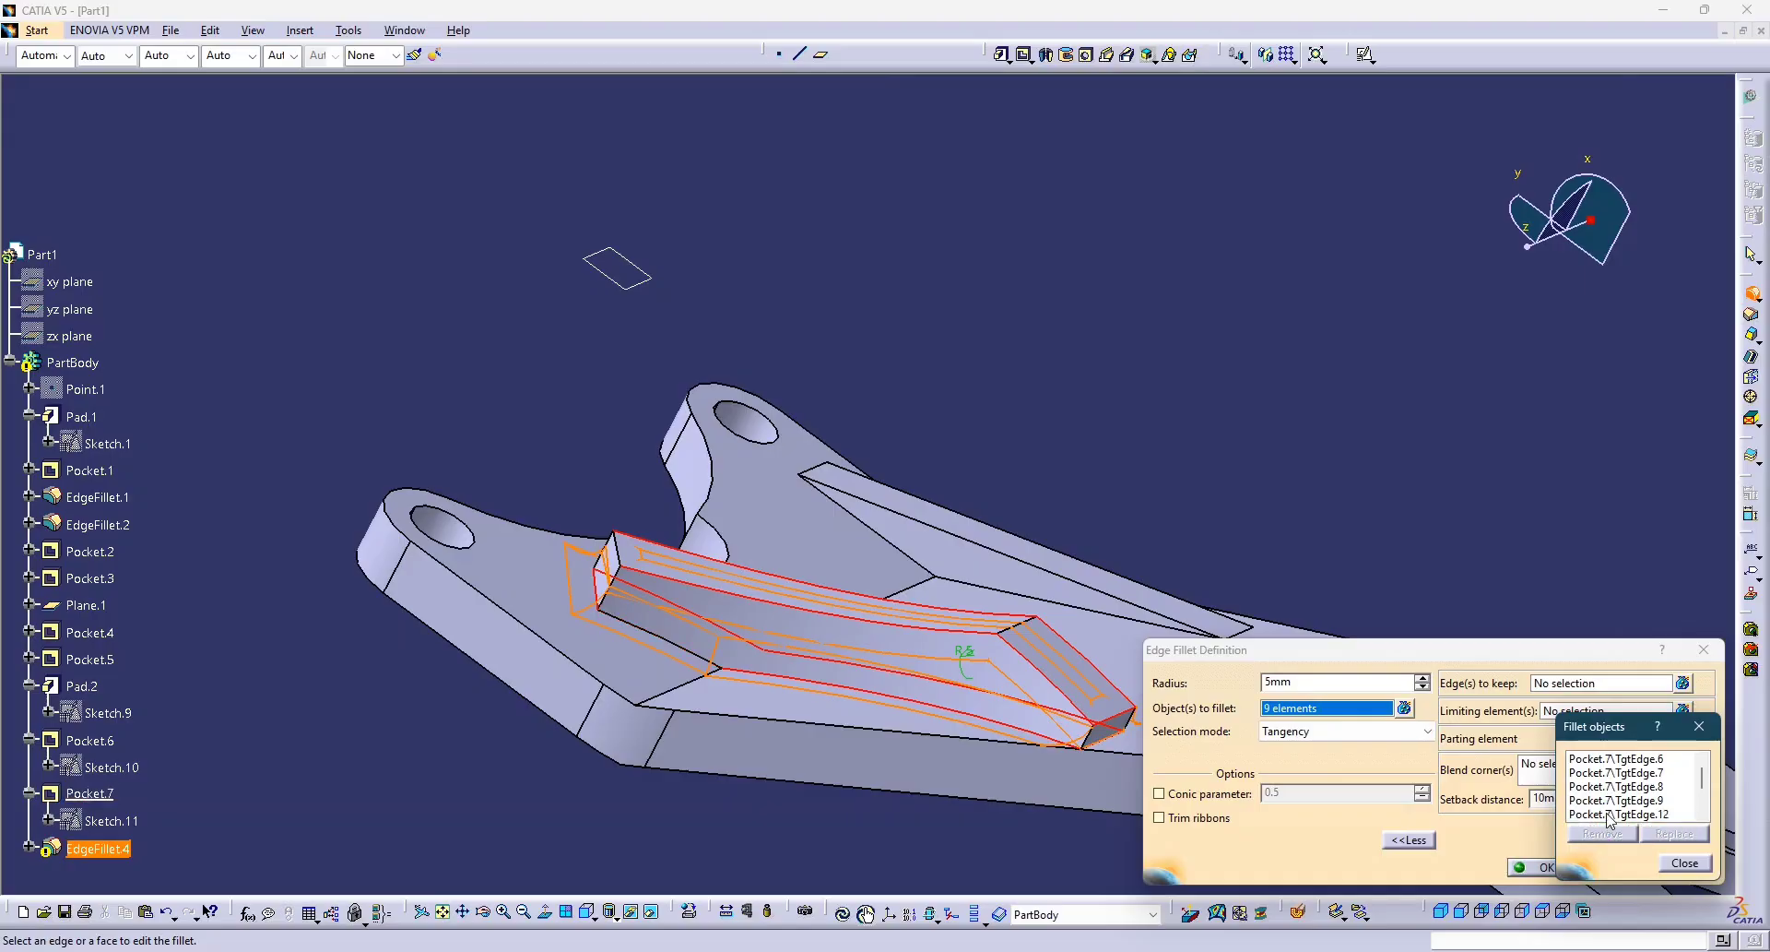
click(1605, 835)
click(1620, 814)
click(1606, 835)
click(1607, 787)
click(1603, 835)
click(1608, 814)
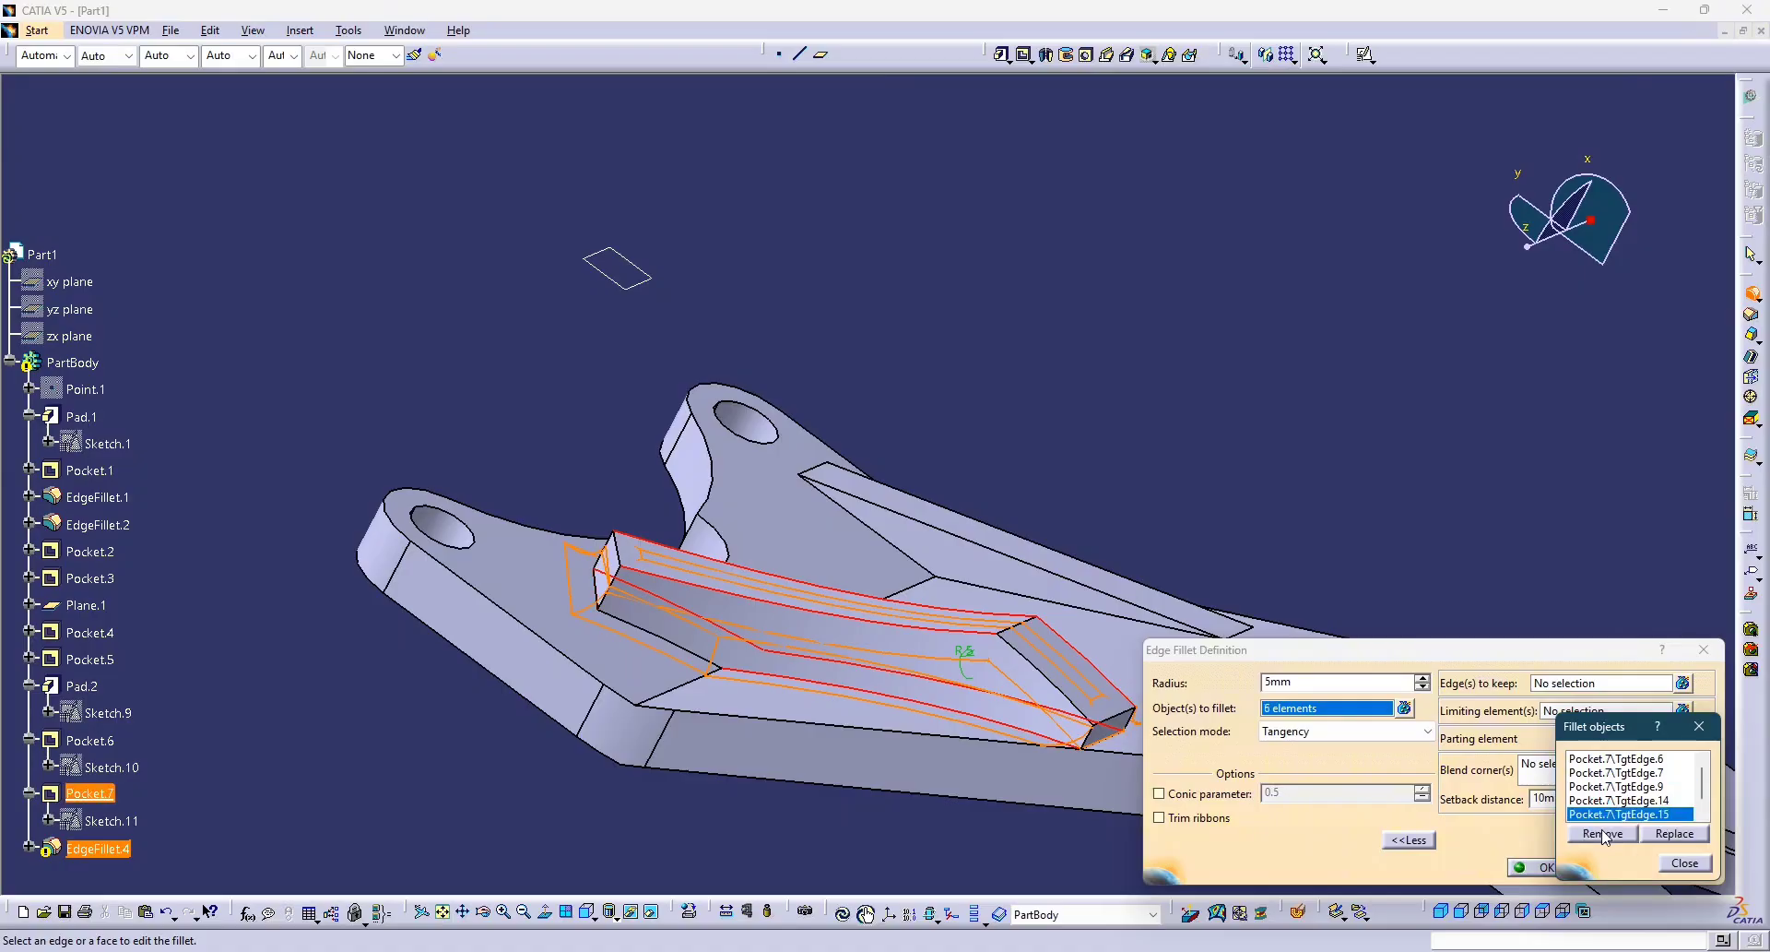
click(1605, 835)
click(1685, 864)
click(1612, 867)
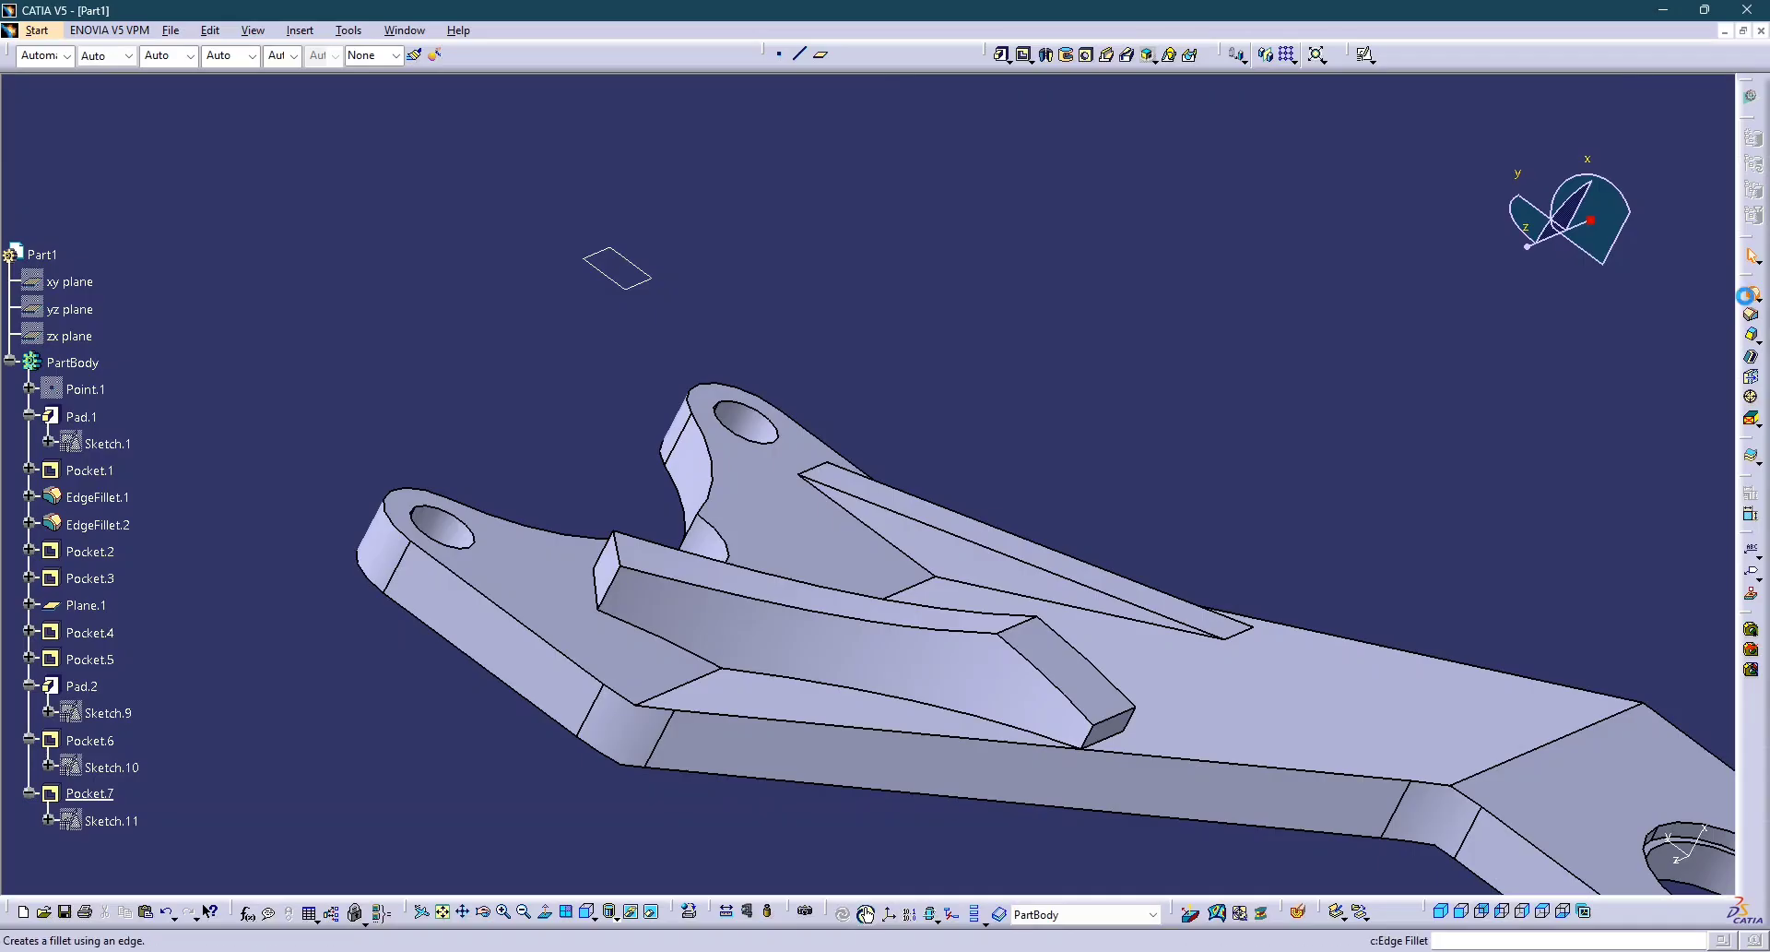
click(1752, 293)
click(678, 643)
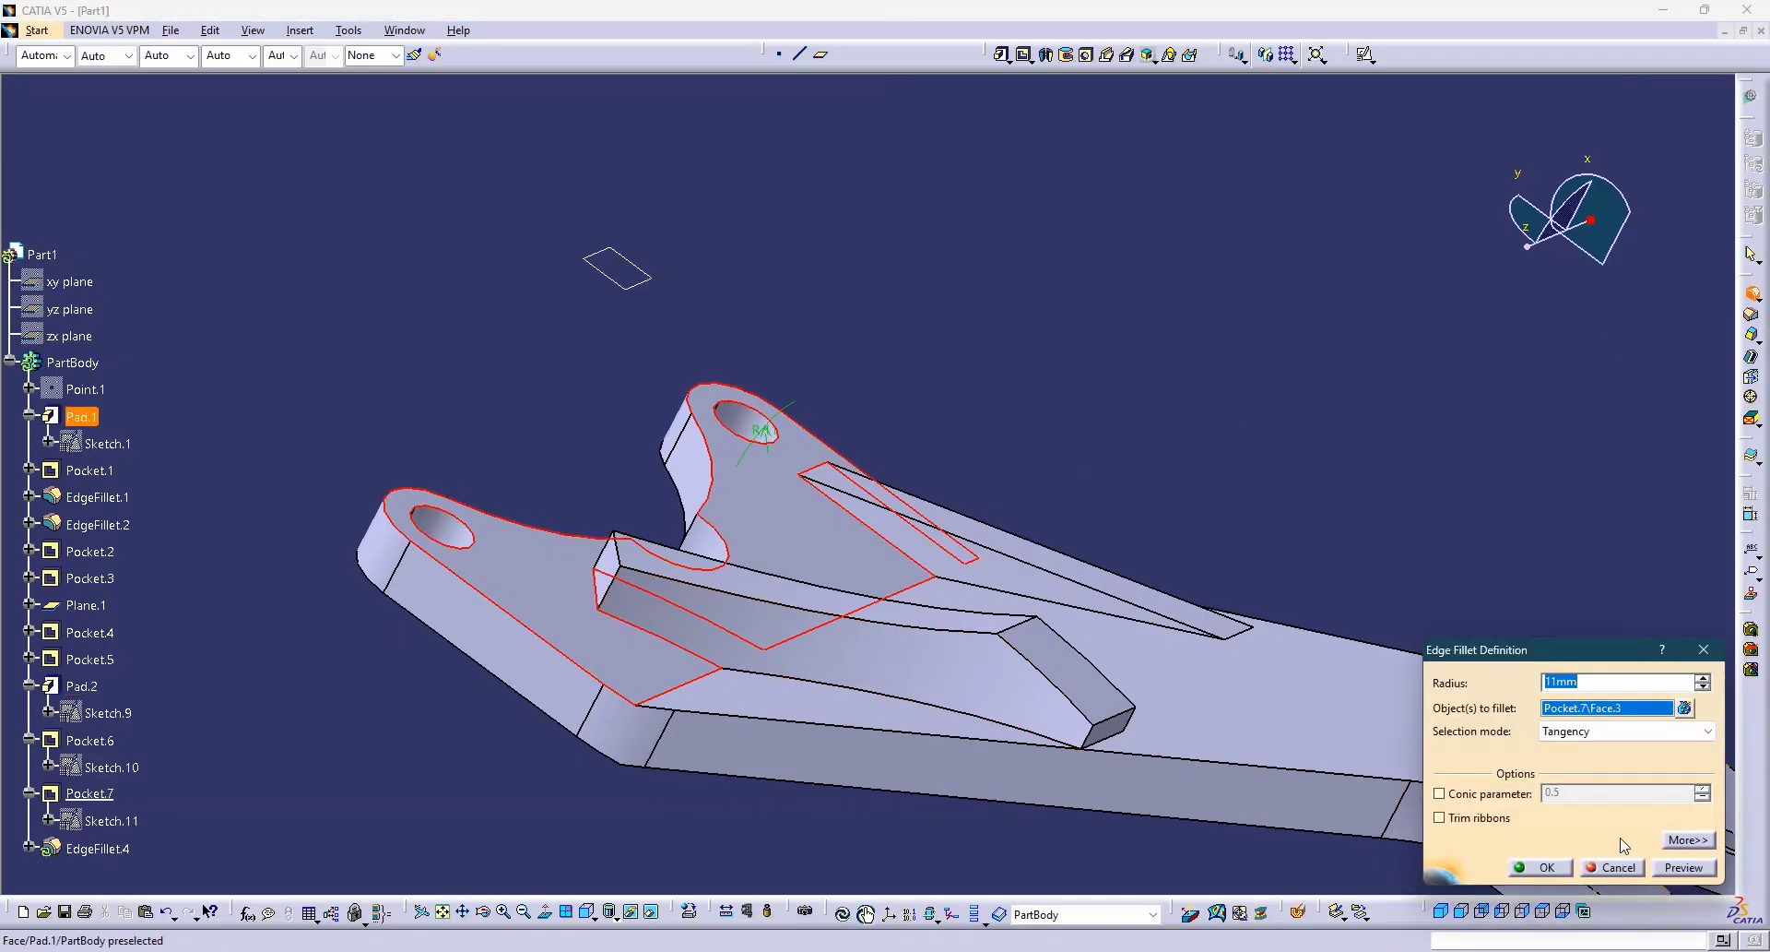
click(1615, 865)
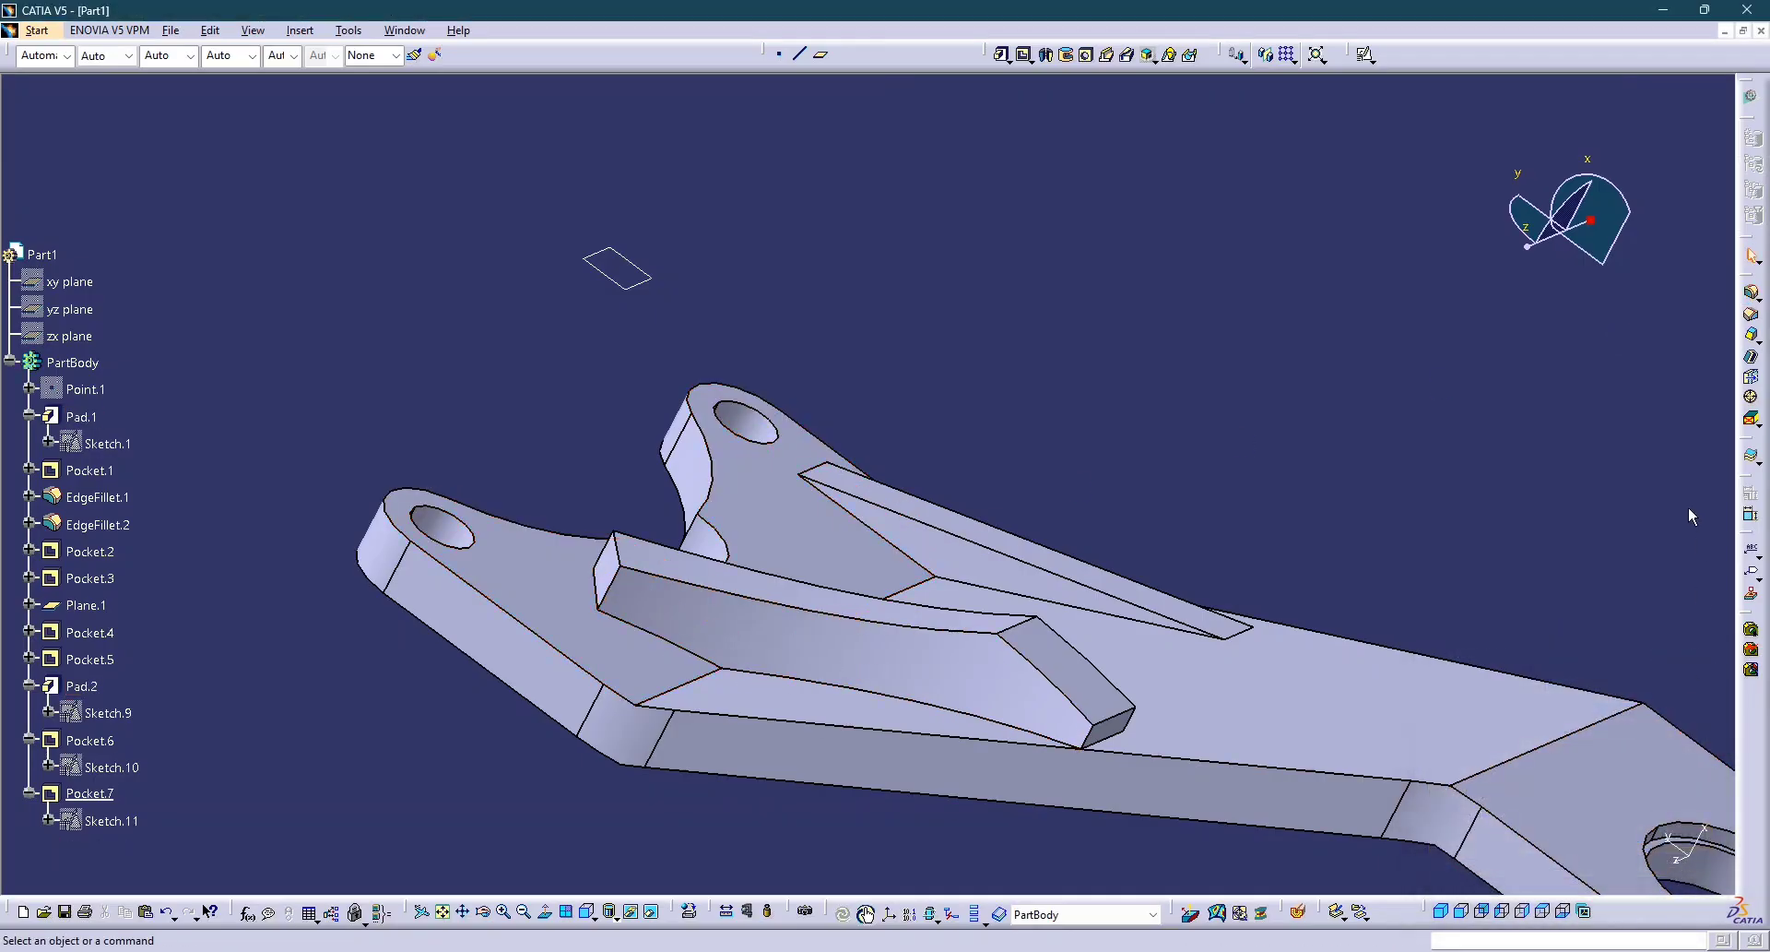
Try a 5 mm edge fillet on the curved rib's two outer base edges and its short end base edge, and cancel it.
click(1751, 291)
click(751, 673)
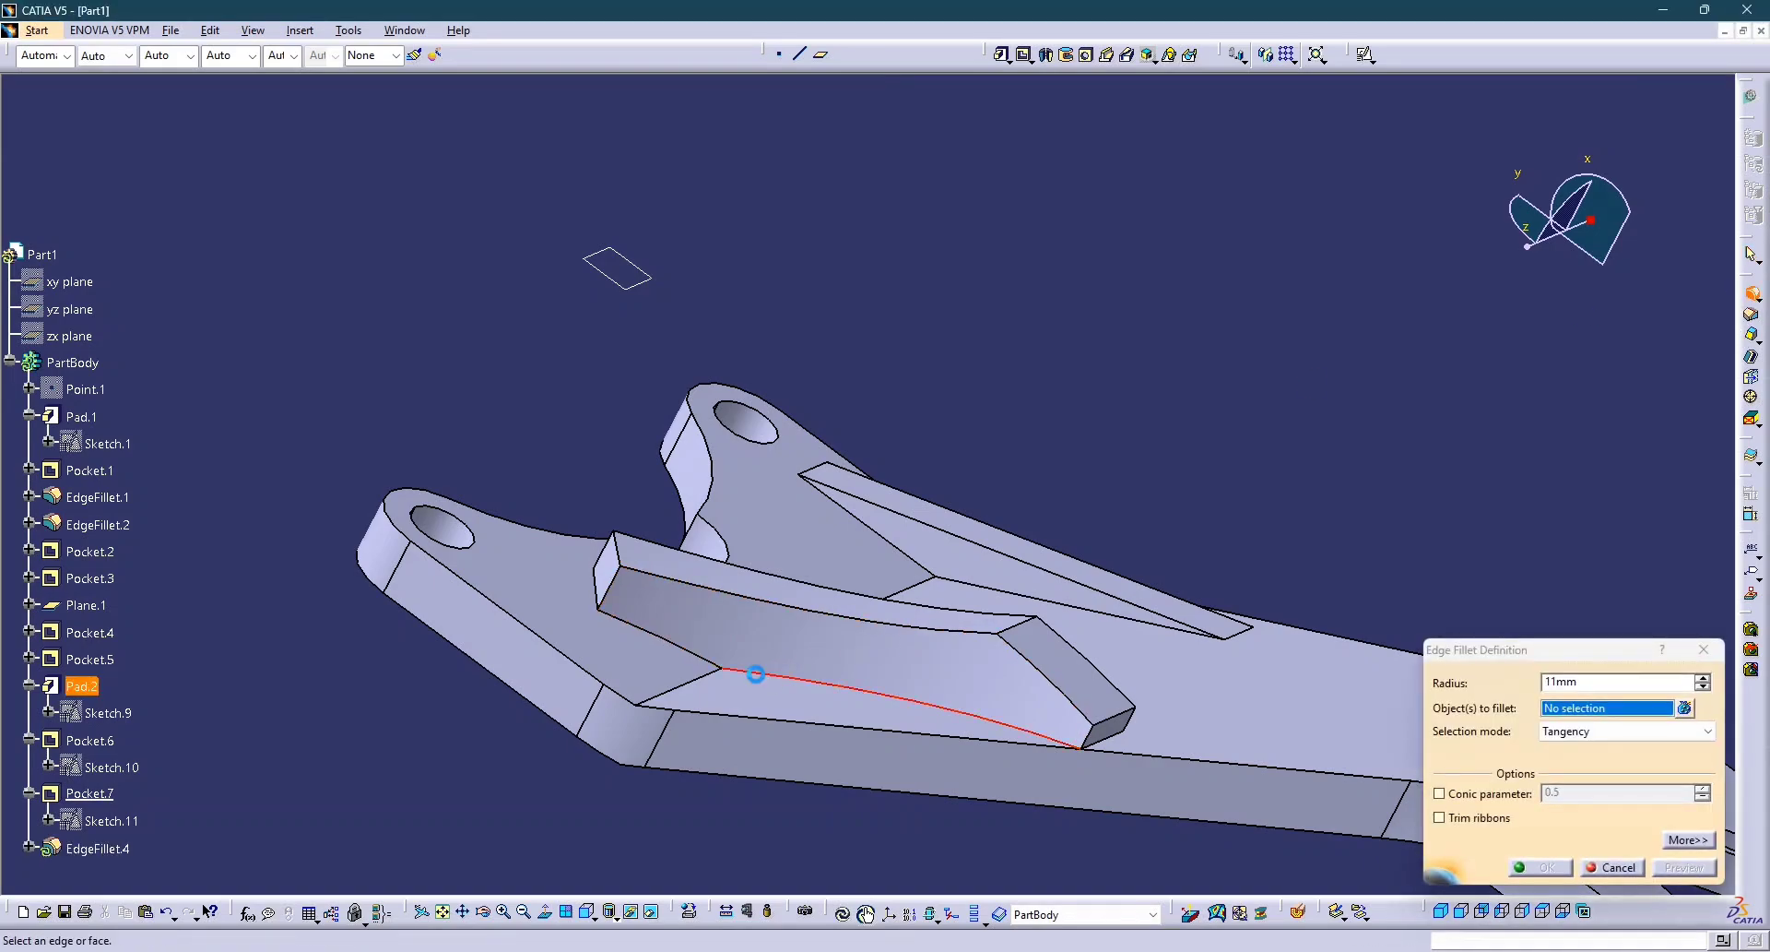
click(688, 648)
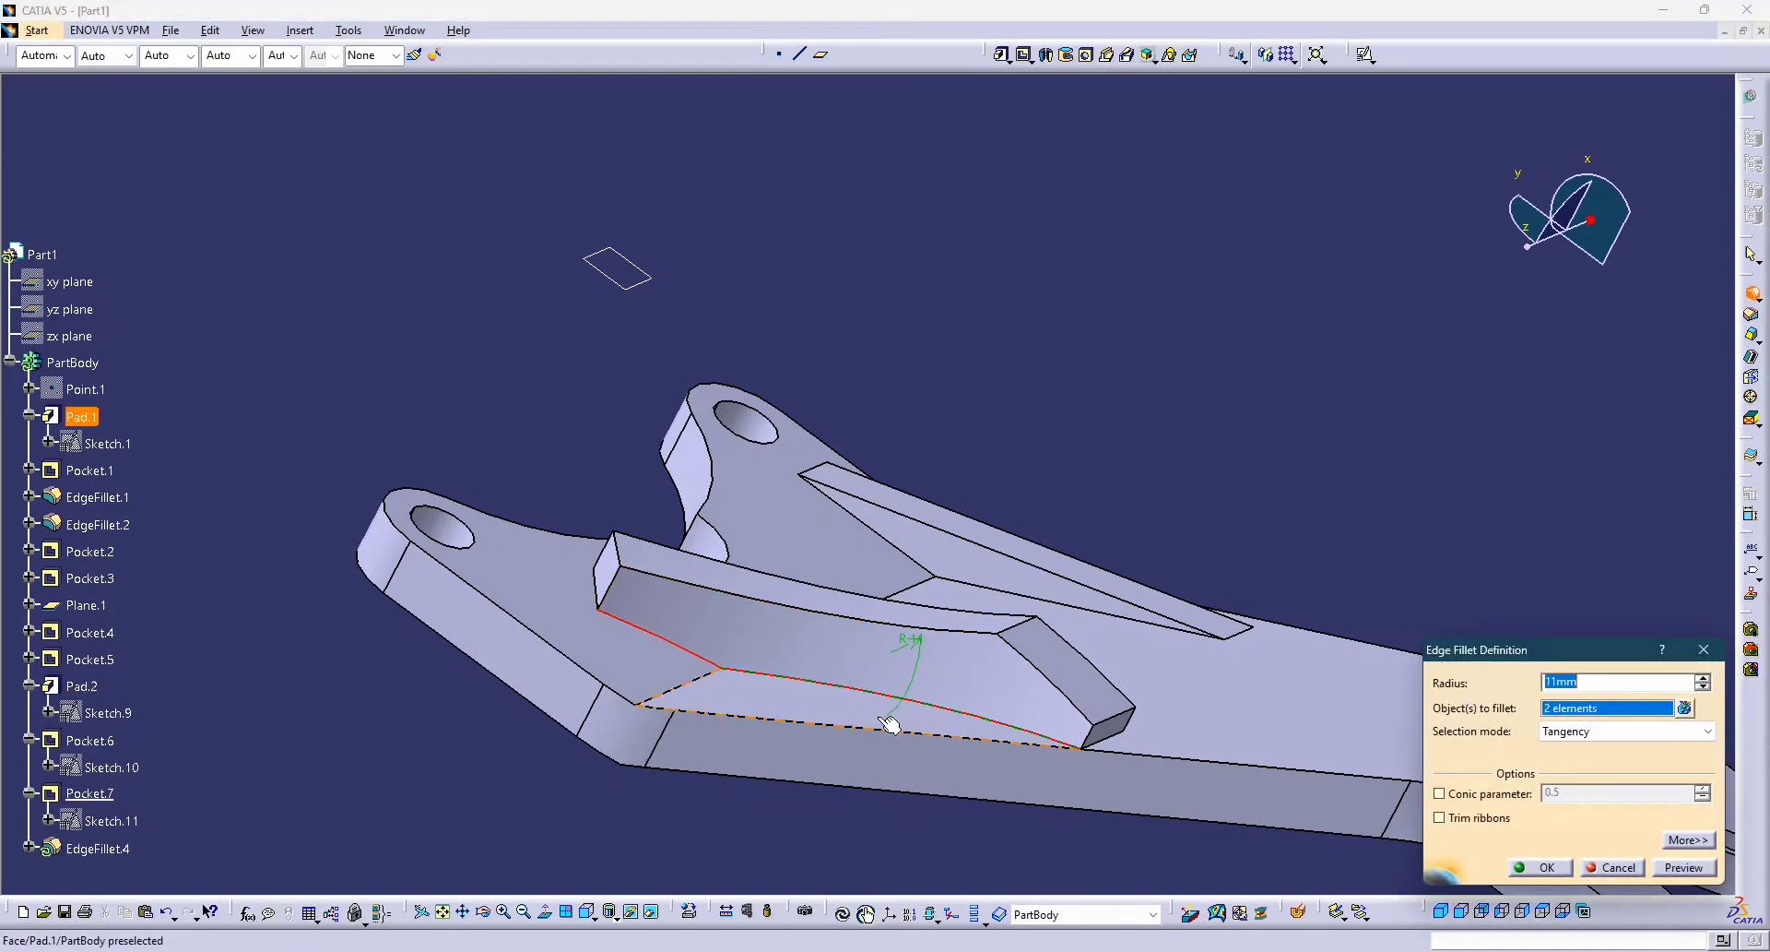
click(1122, 745)
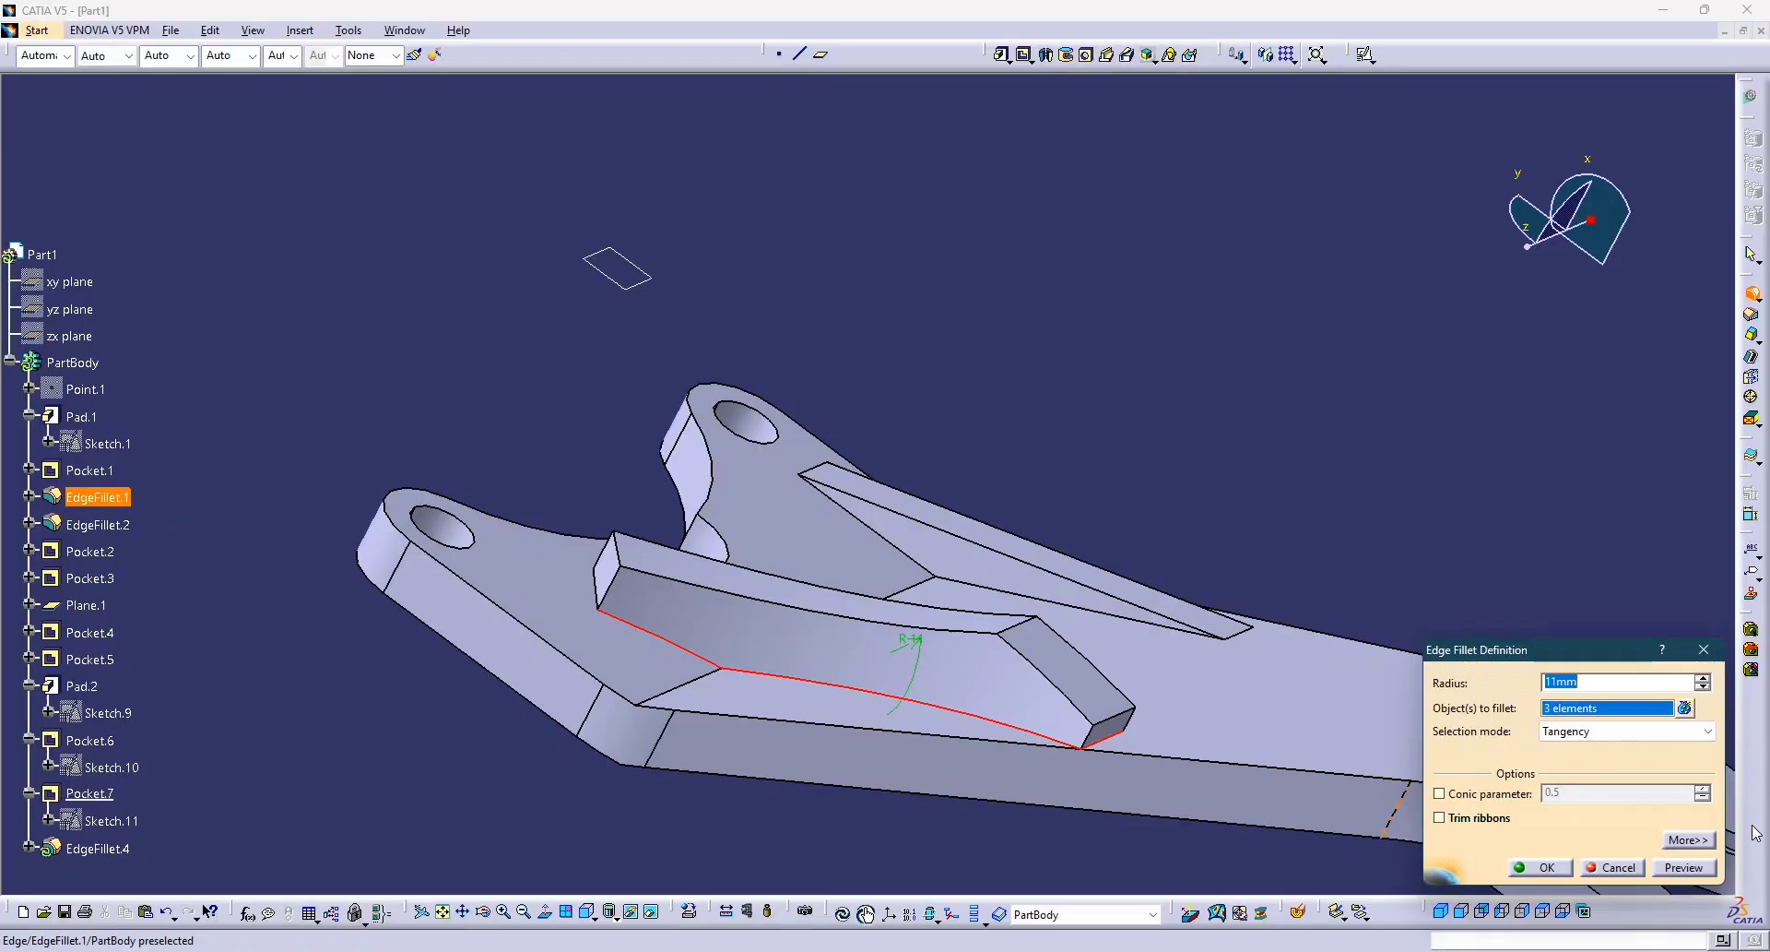
text(5)
key(Return)
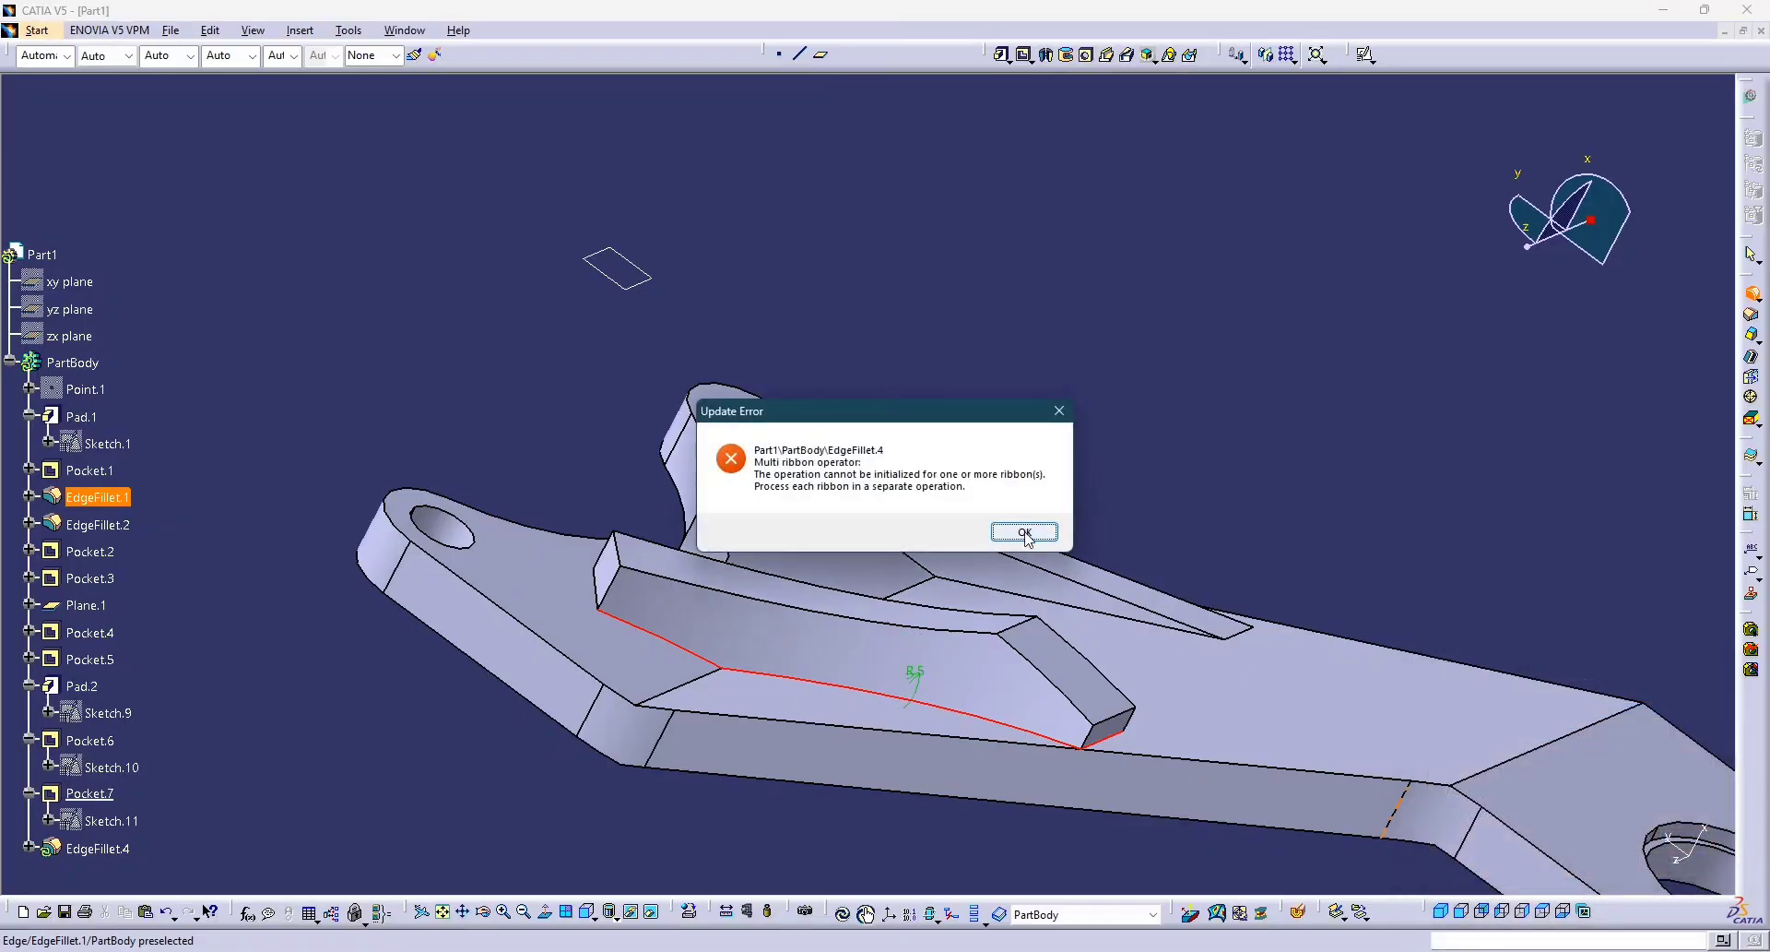
click(1025, 533)
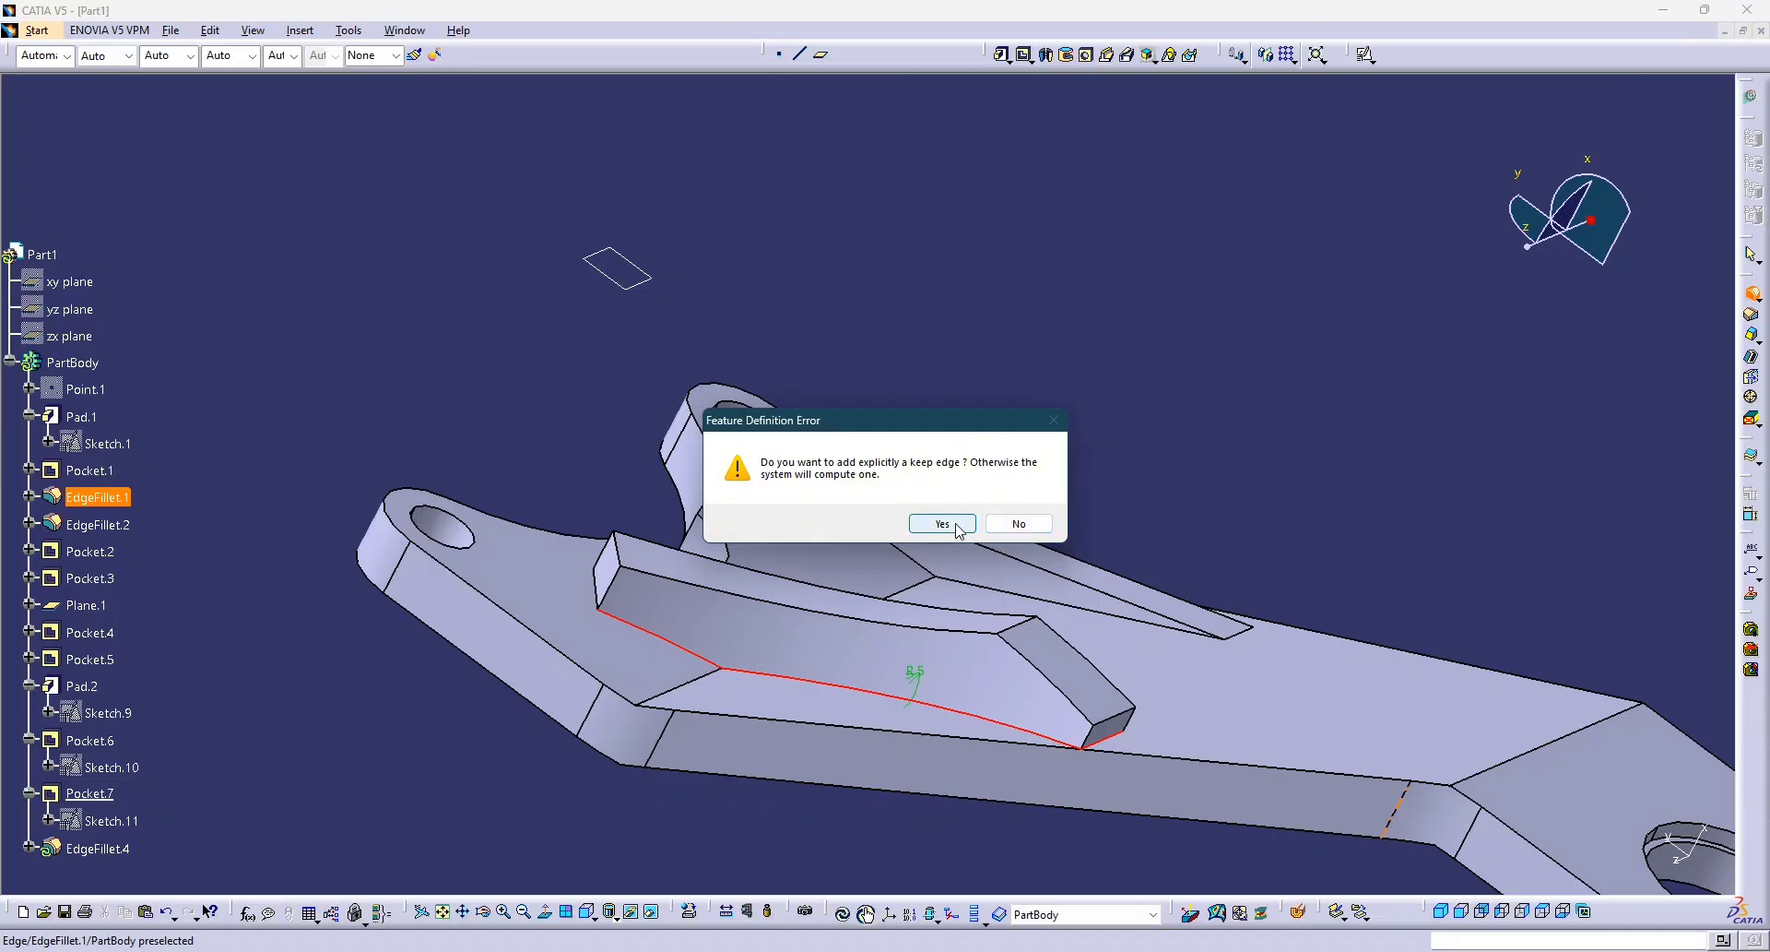
click(1019, 524)
click(1533, 868)
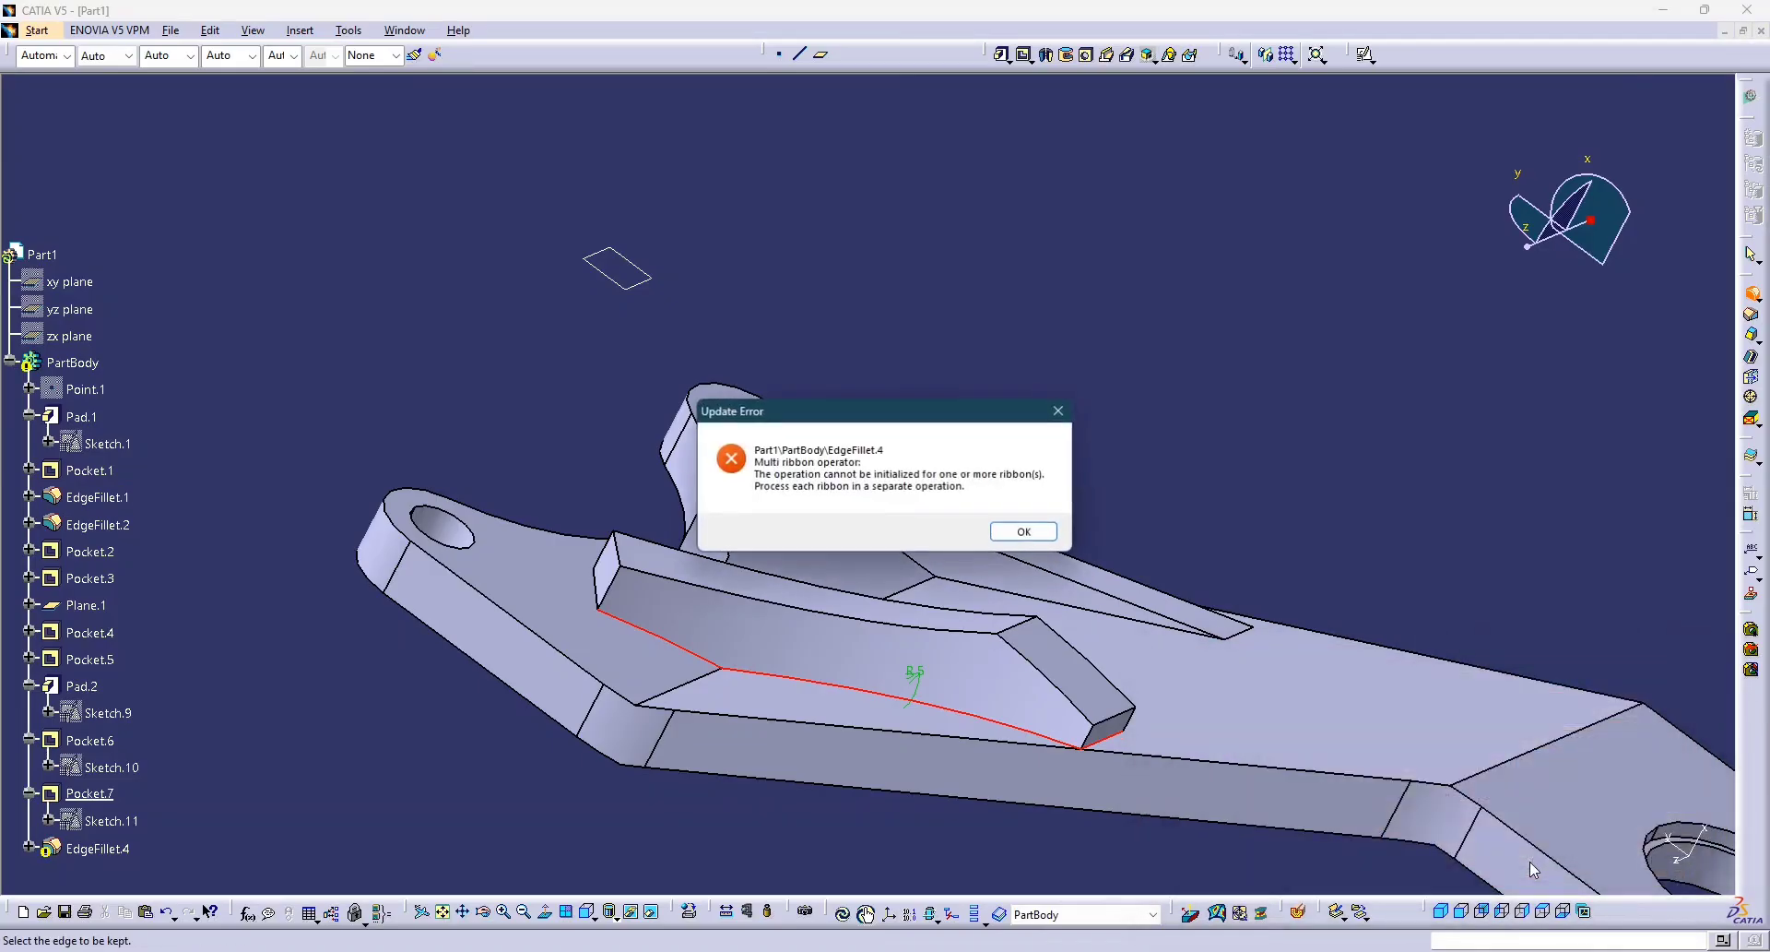
click(996, 530)
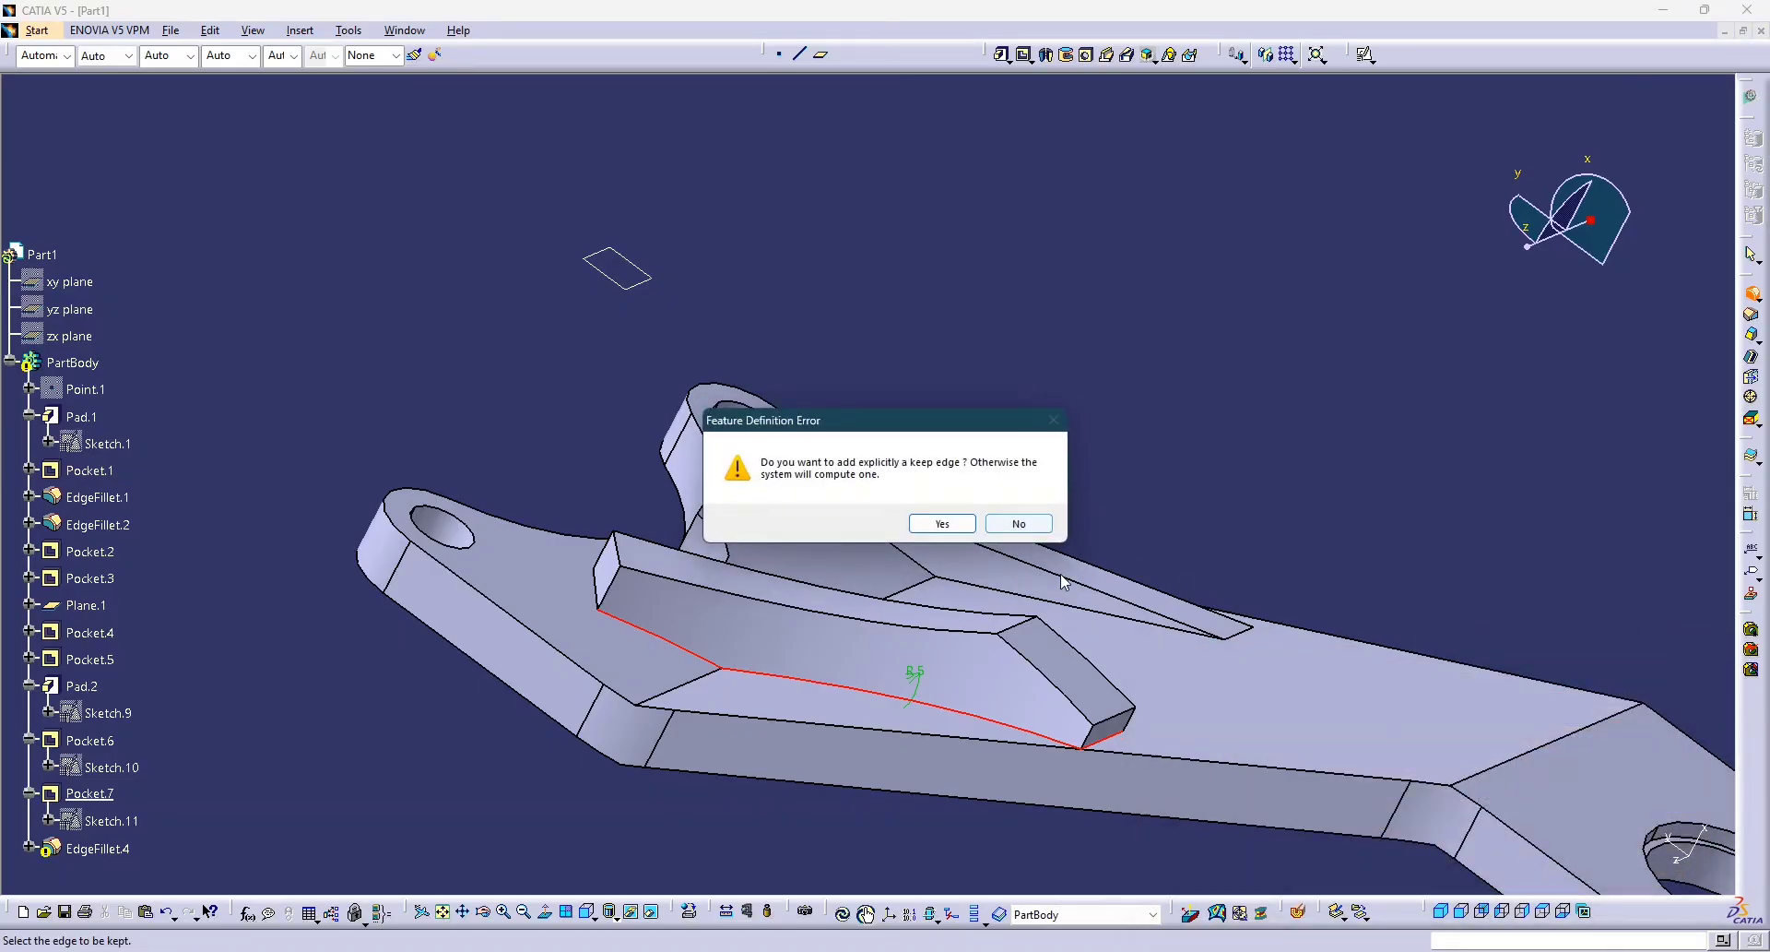
click(950, 527)
click(1622, 872)
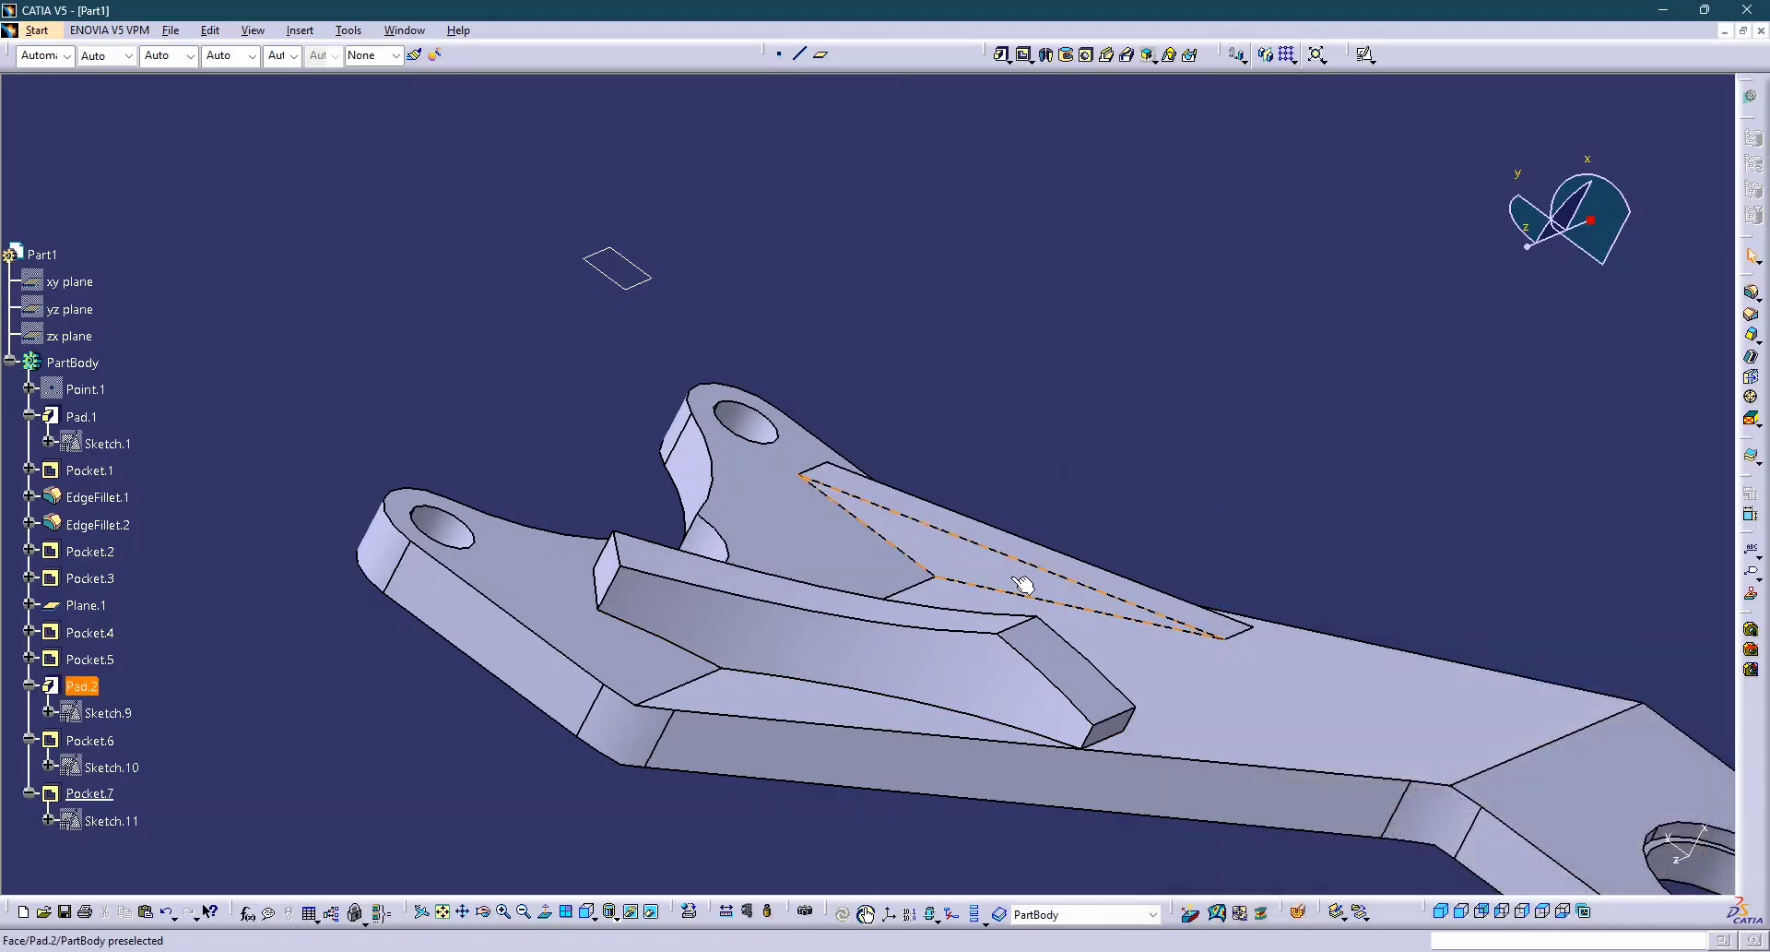
Apply a 5 mm edge fillet to the curved rib's long inner base edge.
middle_drag(1021, 560, 940, 572)
middle_drag(979, 669, 1031, 569)
middle_drag(989, 622, 850, 632)
middle_drag(1018, 645, 1198, 585)
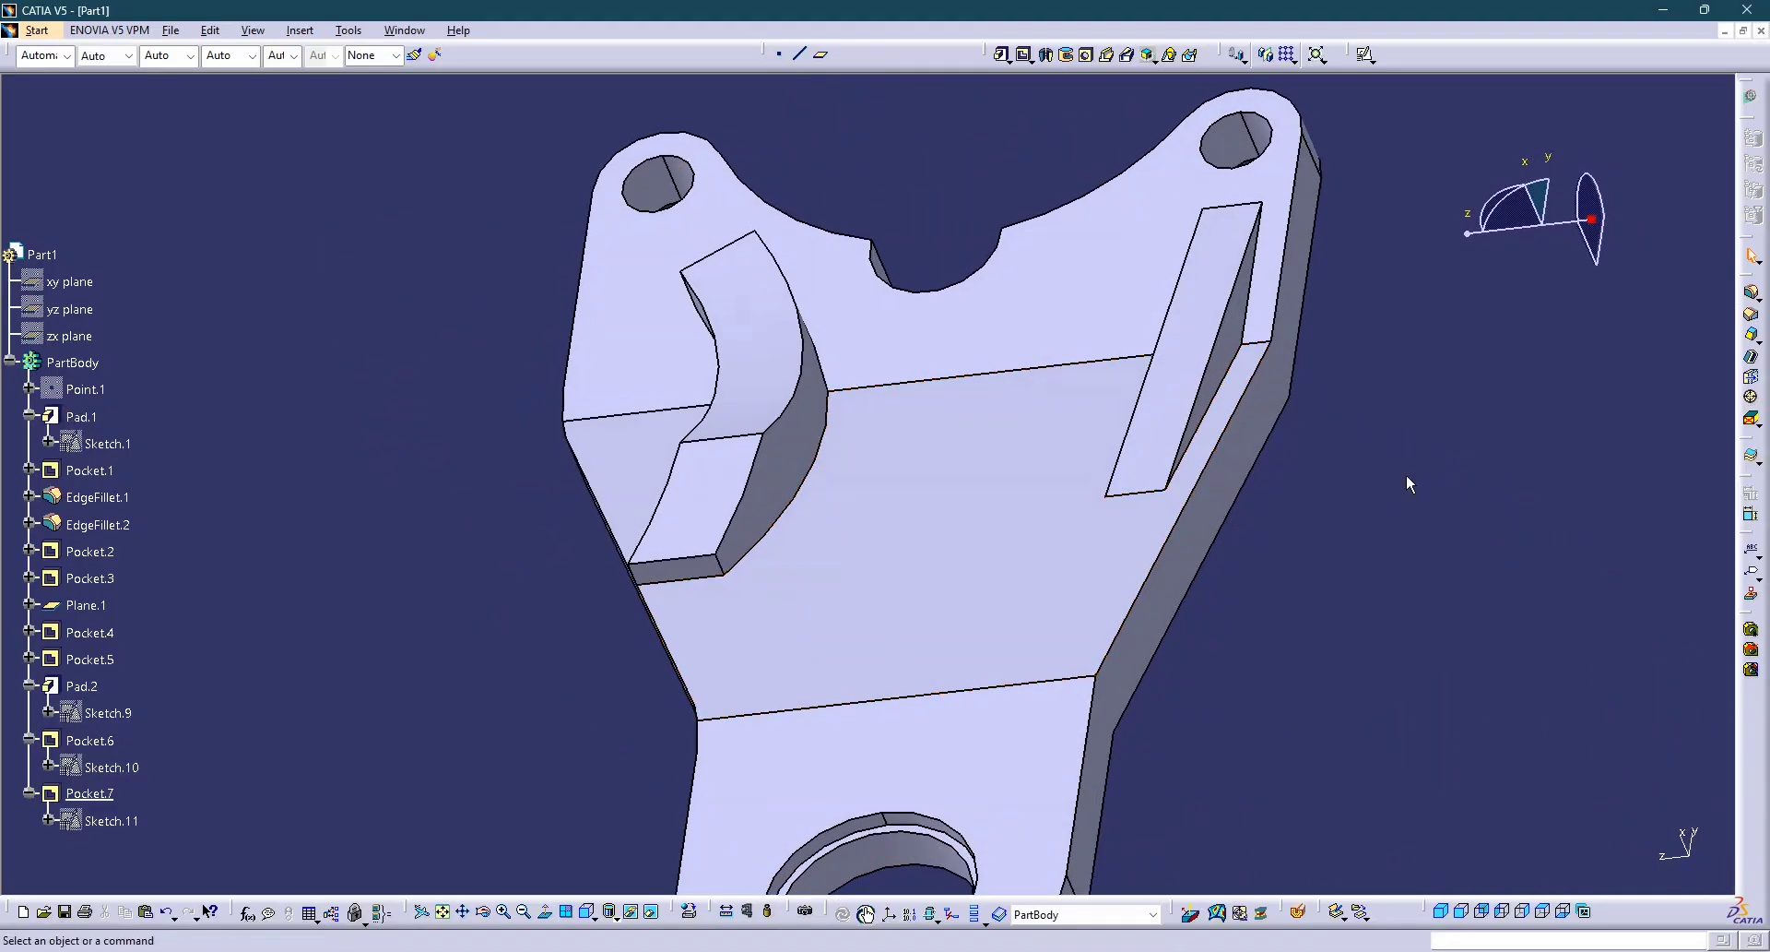
click(1752, 297)
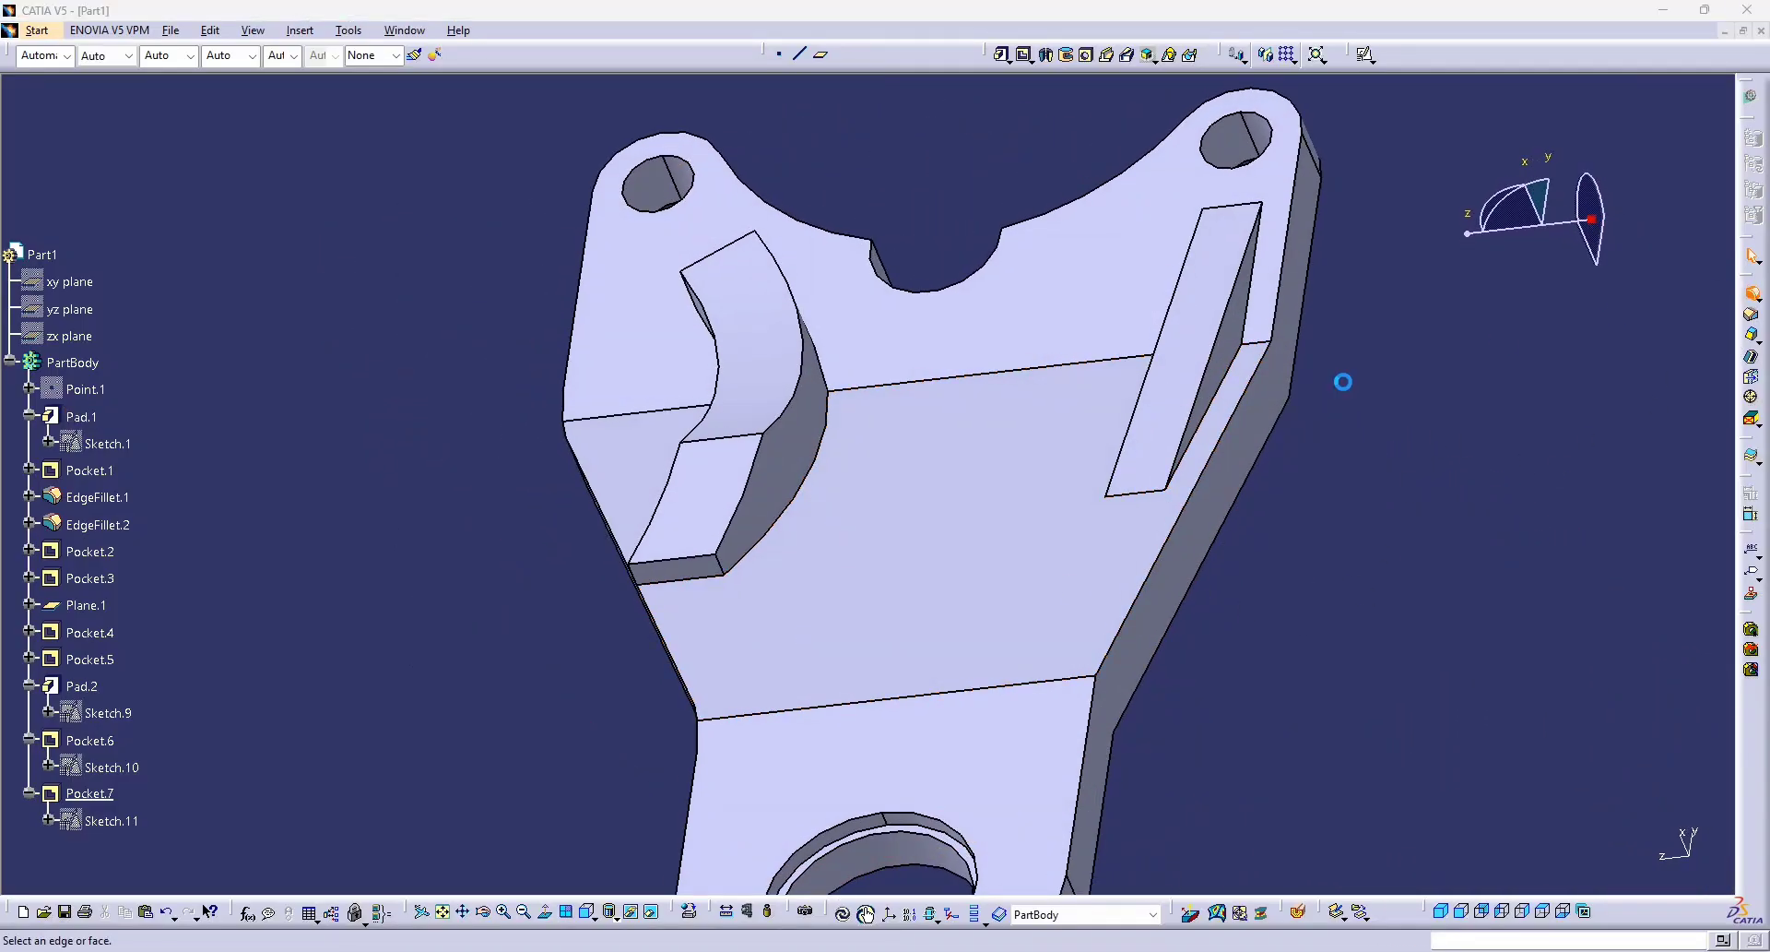
click(788, 513)
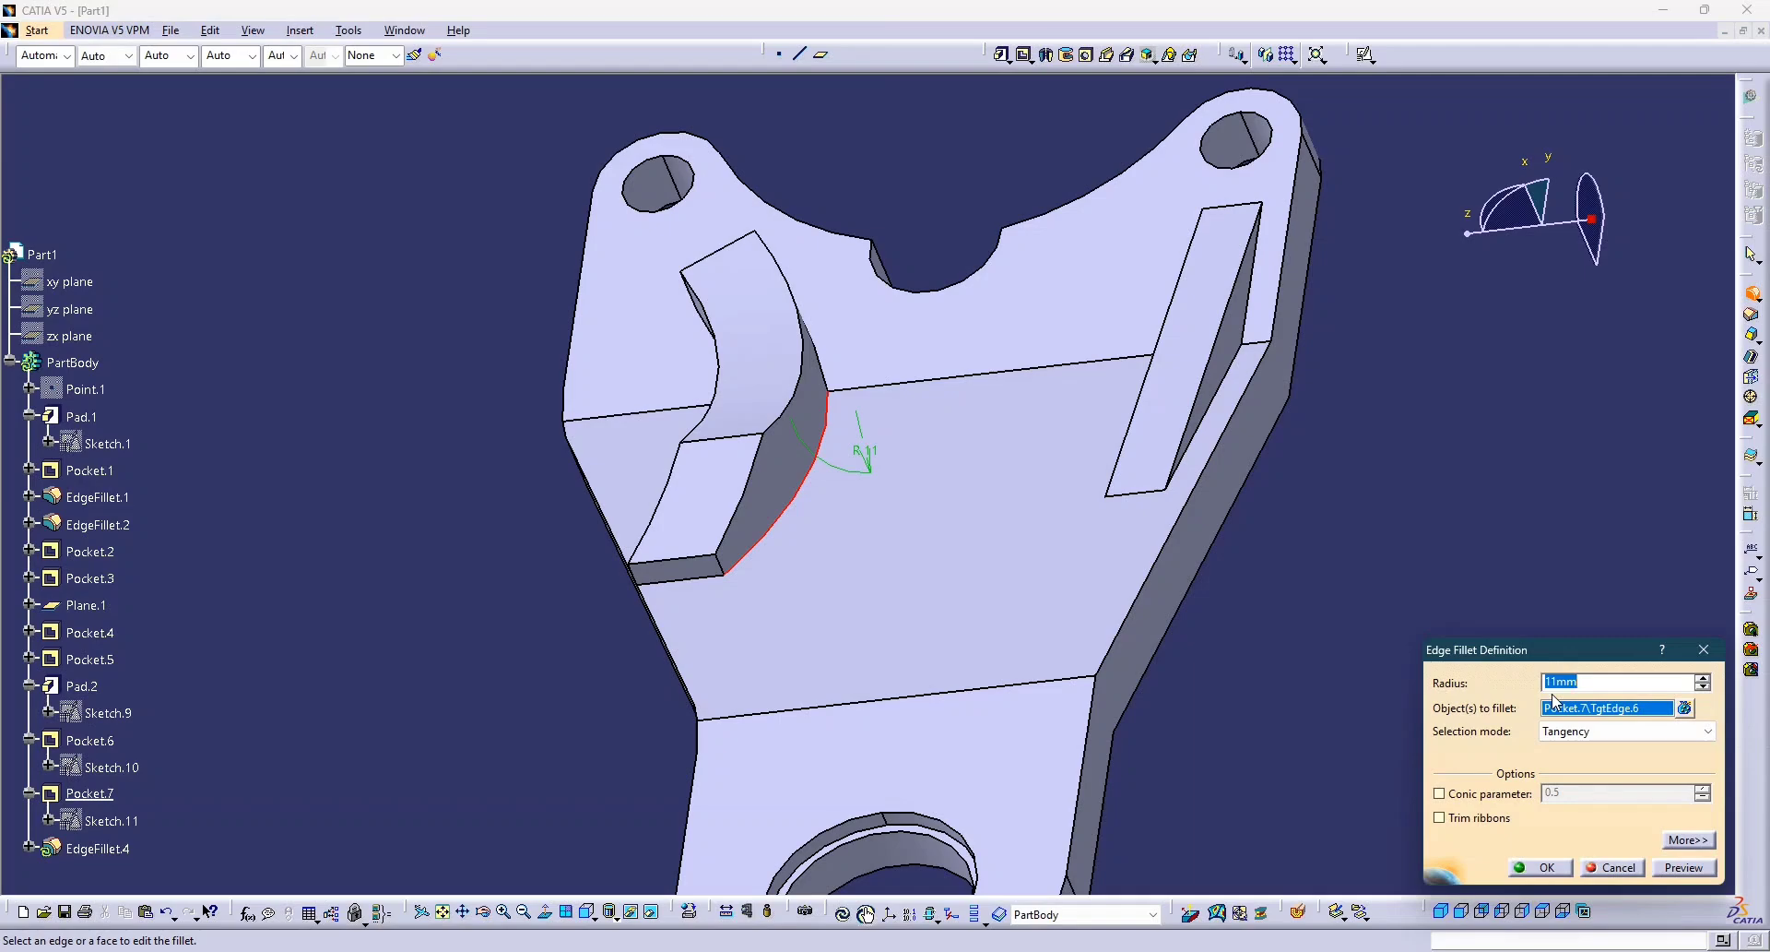
key(Return)
middle_drag(1016, 605, 786, 612)
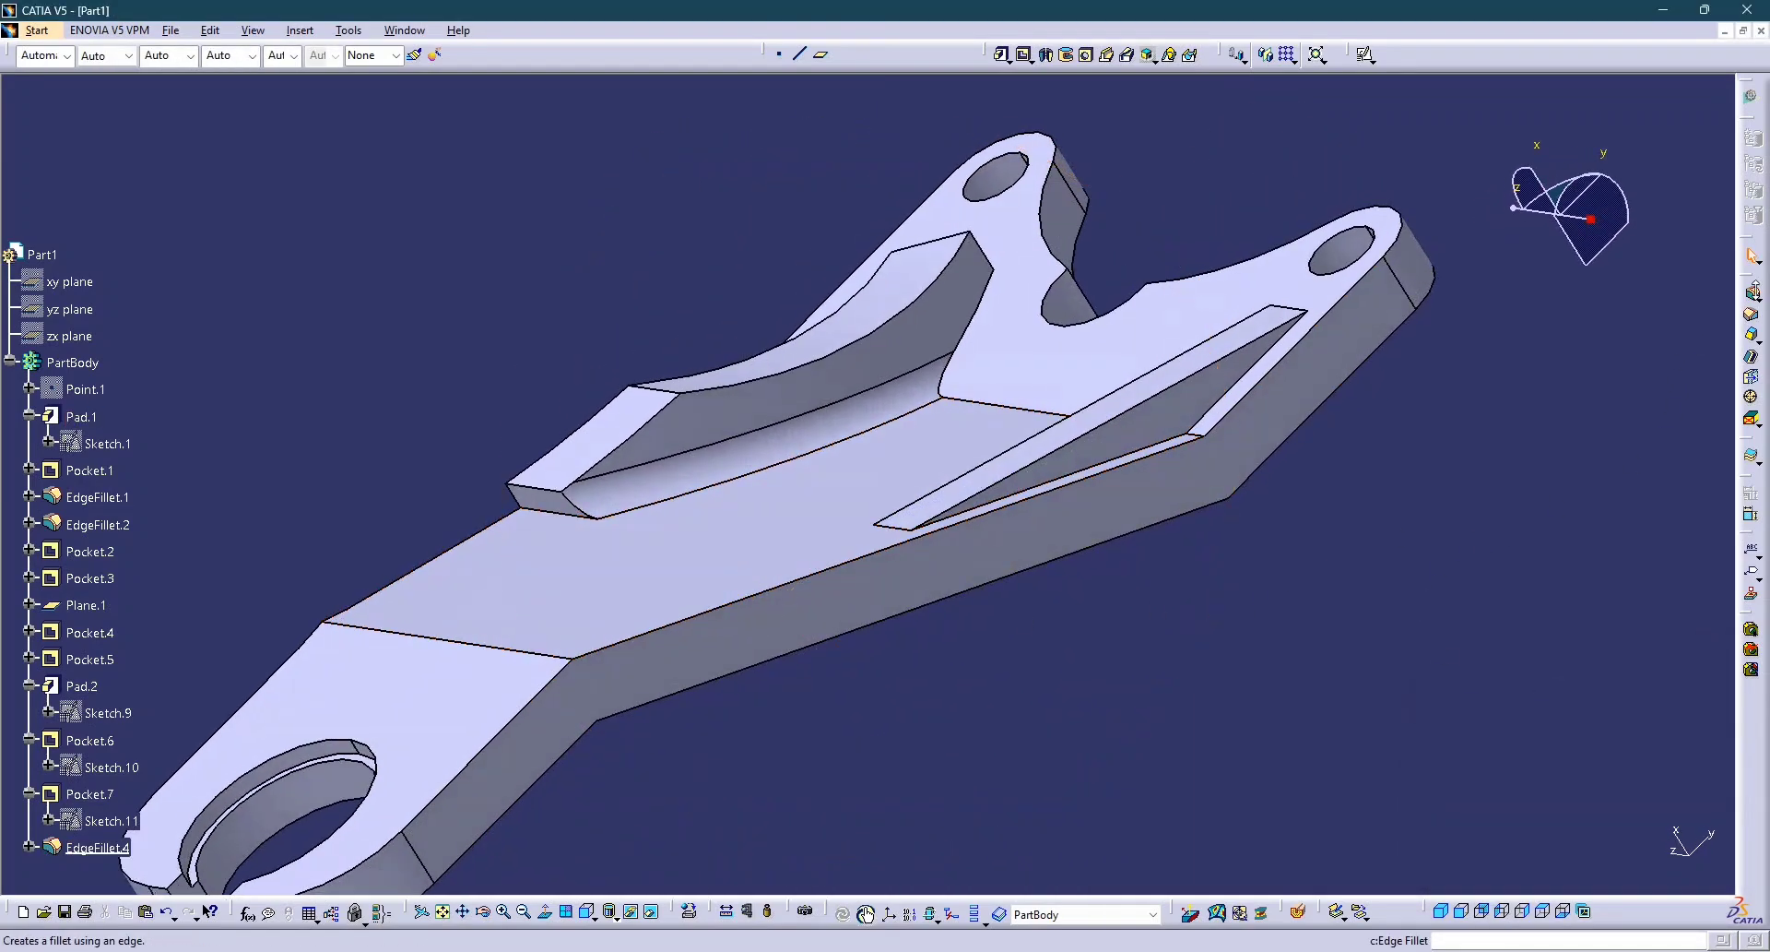
Extend the curved rib's 5 mm fillet to its remaining inner base edge, its upper end and both top faces.
click(1753, 297)
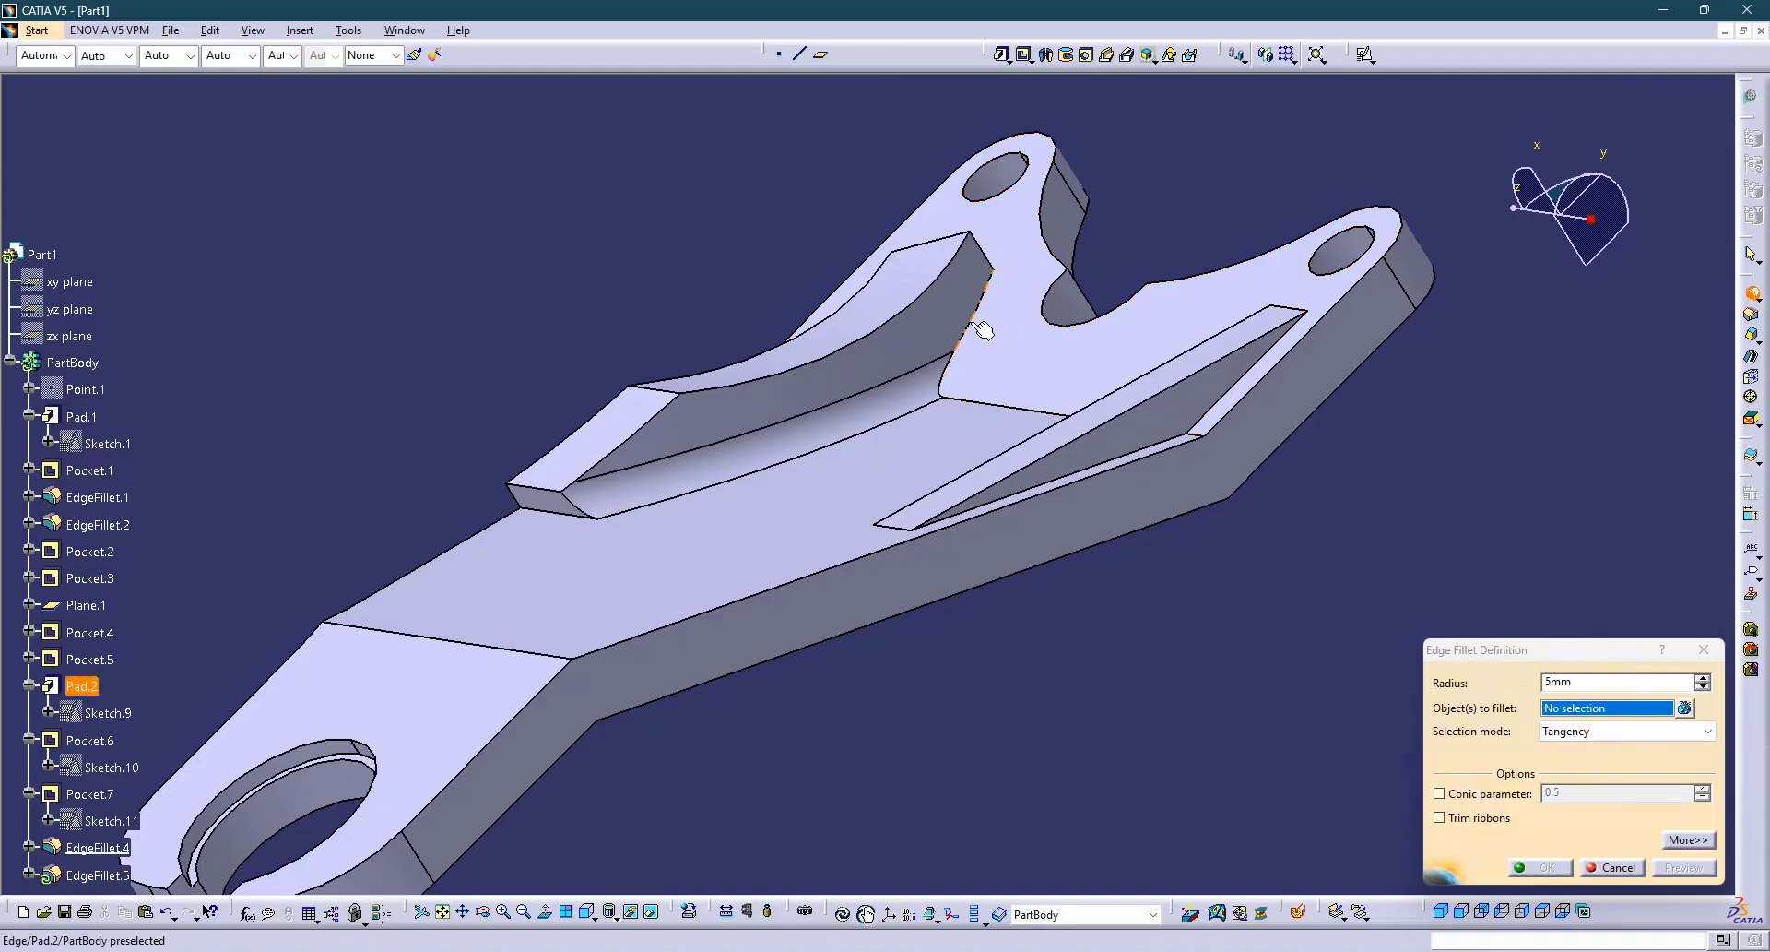
key(Escape)
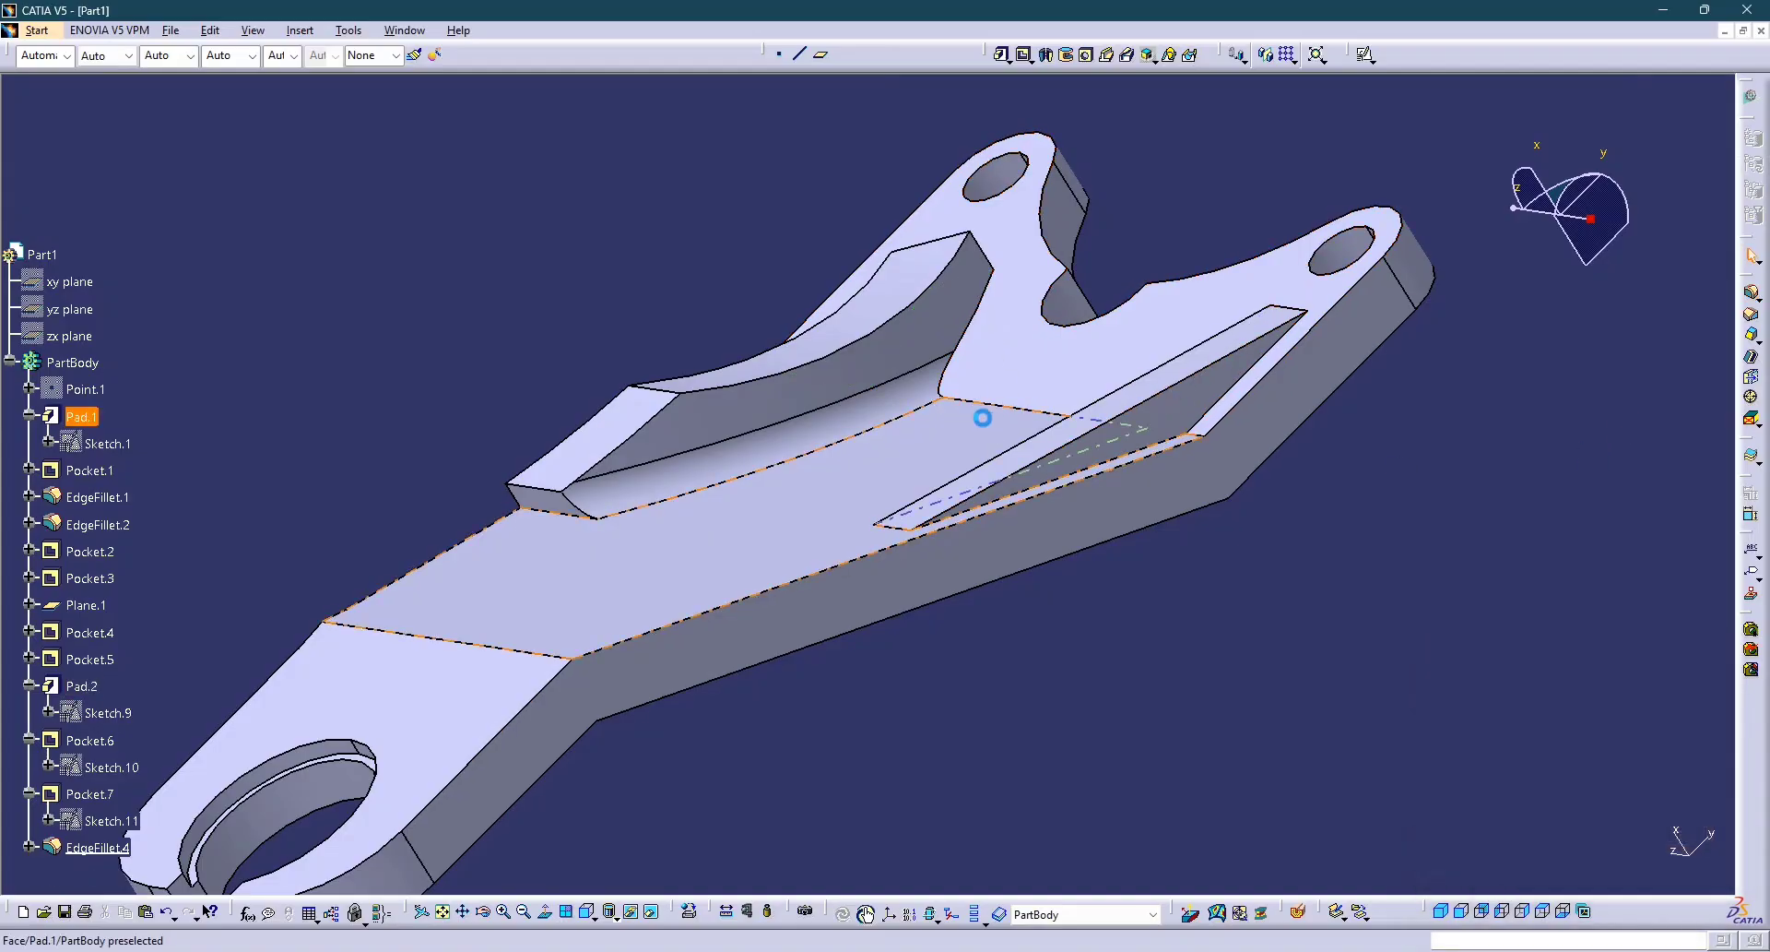
double_click(913, 406)
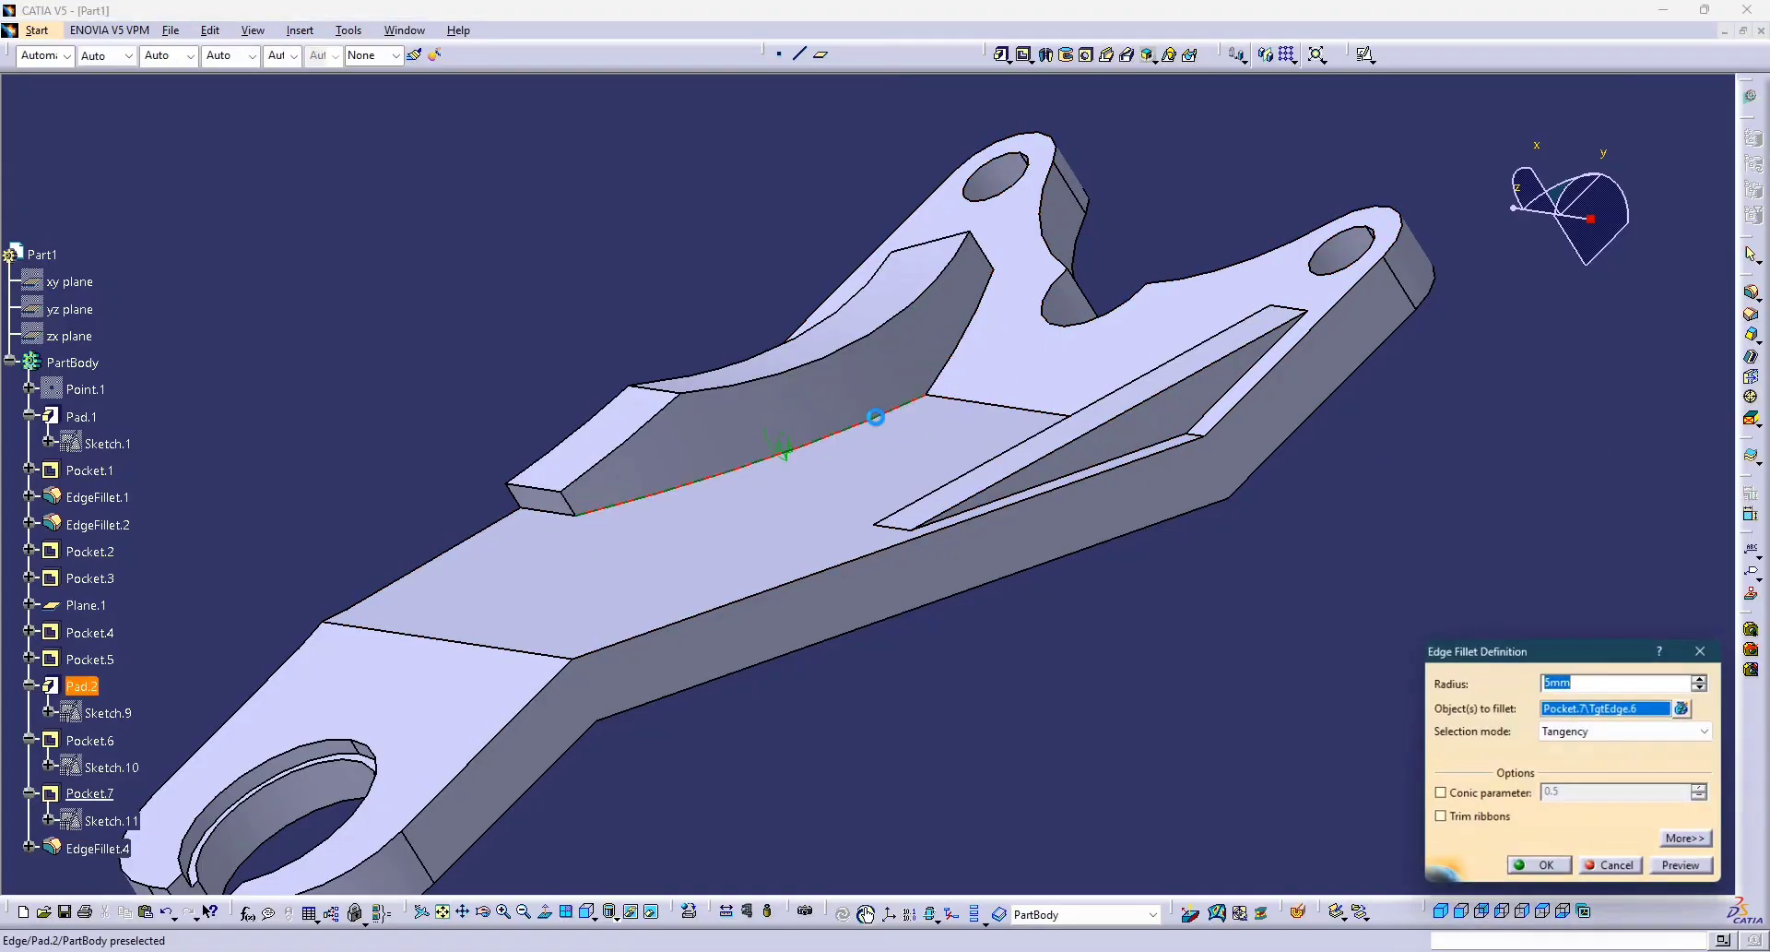
click(975, 338)
middle_drag(976, 338, 752, 603)
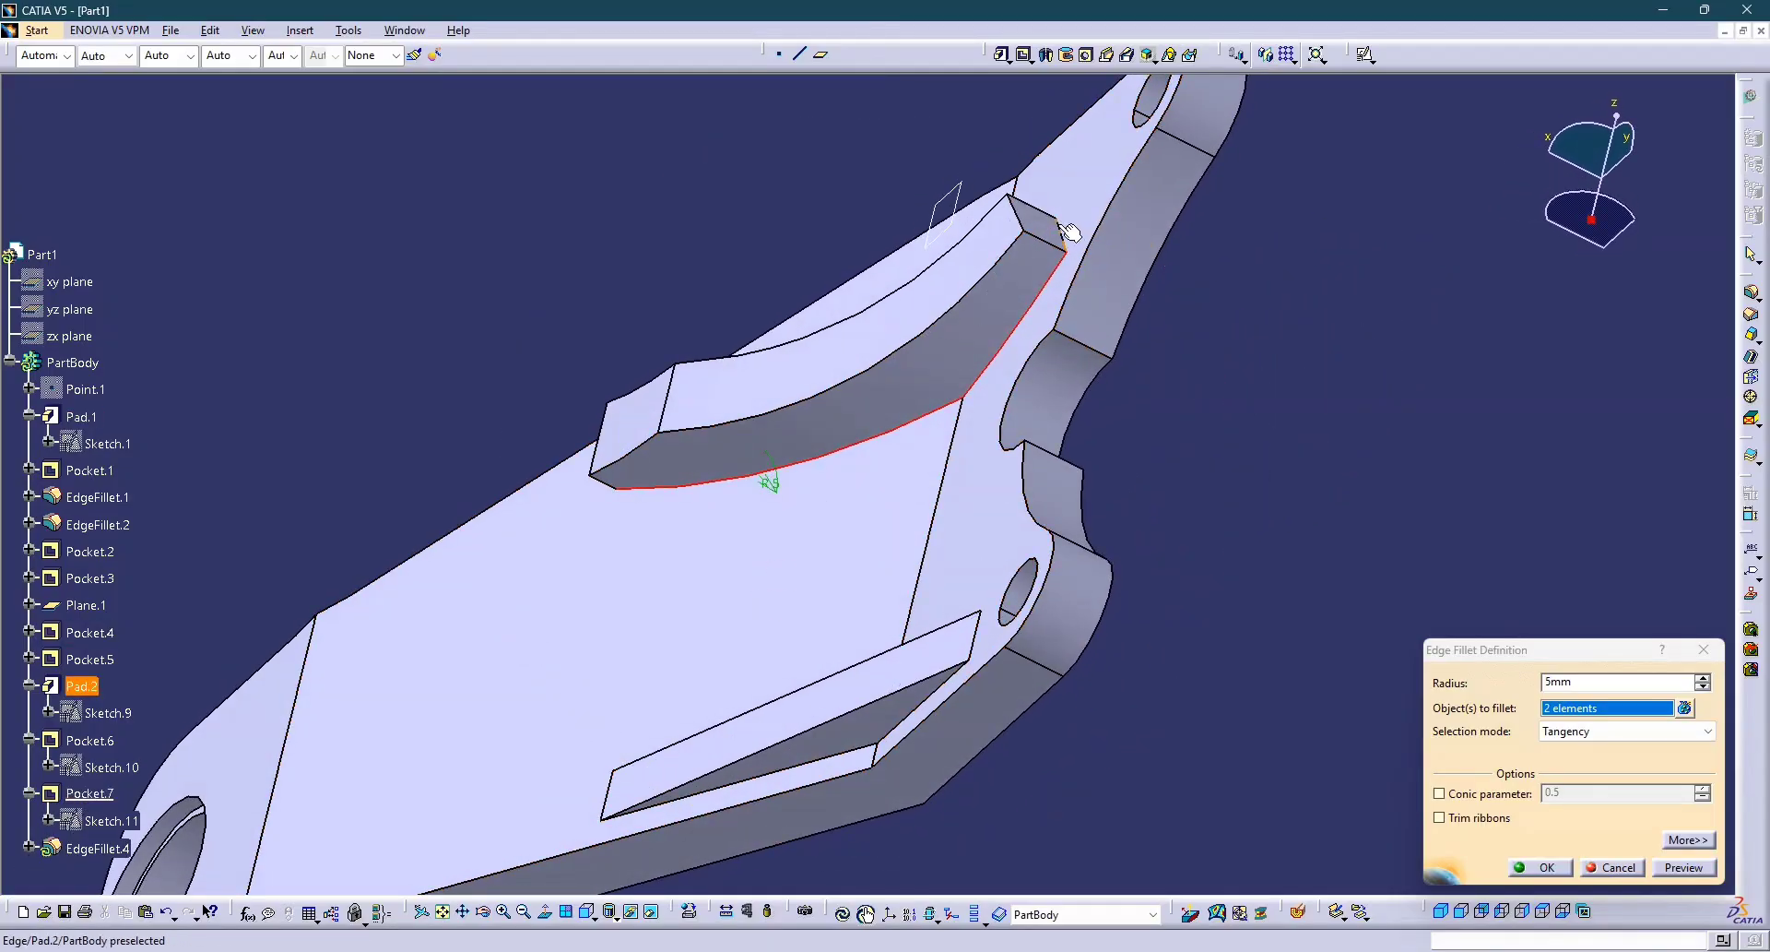
click(942, 310)
click(899, 328)
middle_drag(859, 374, 1287, 307)
click(710, 393)
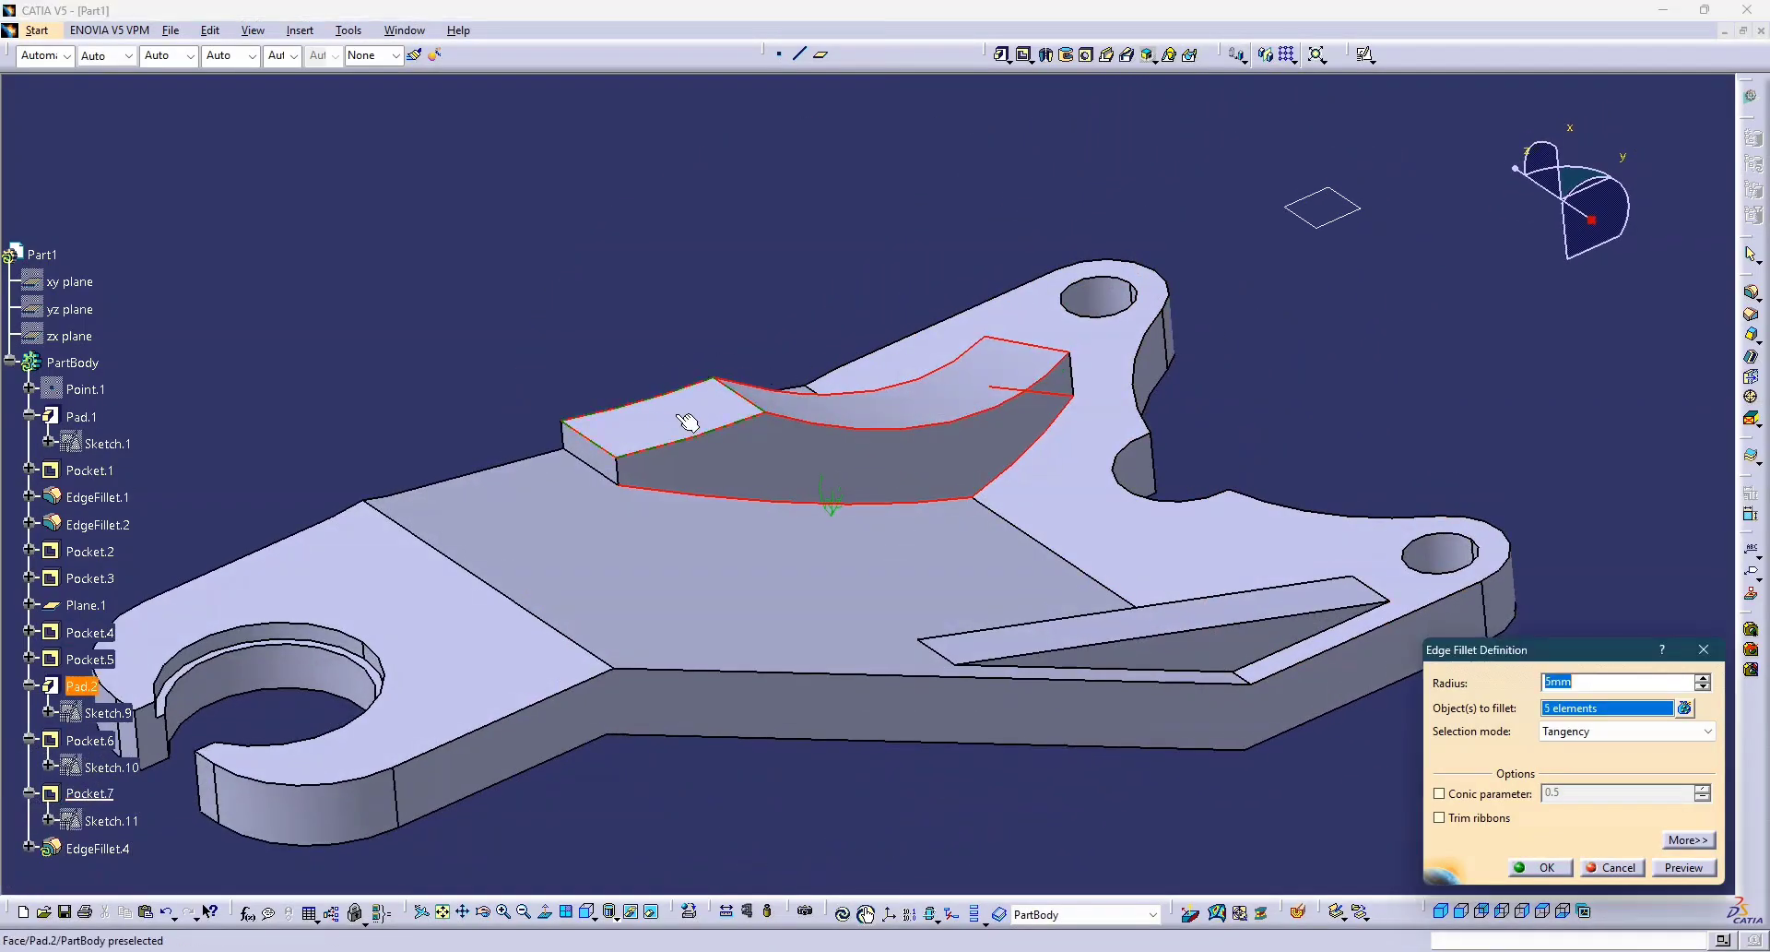
click(1694, 867)
click(1545, 867)
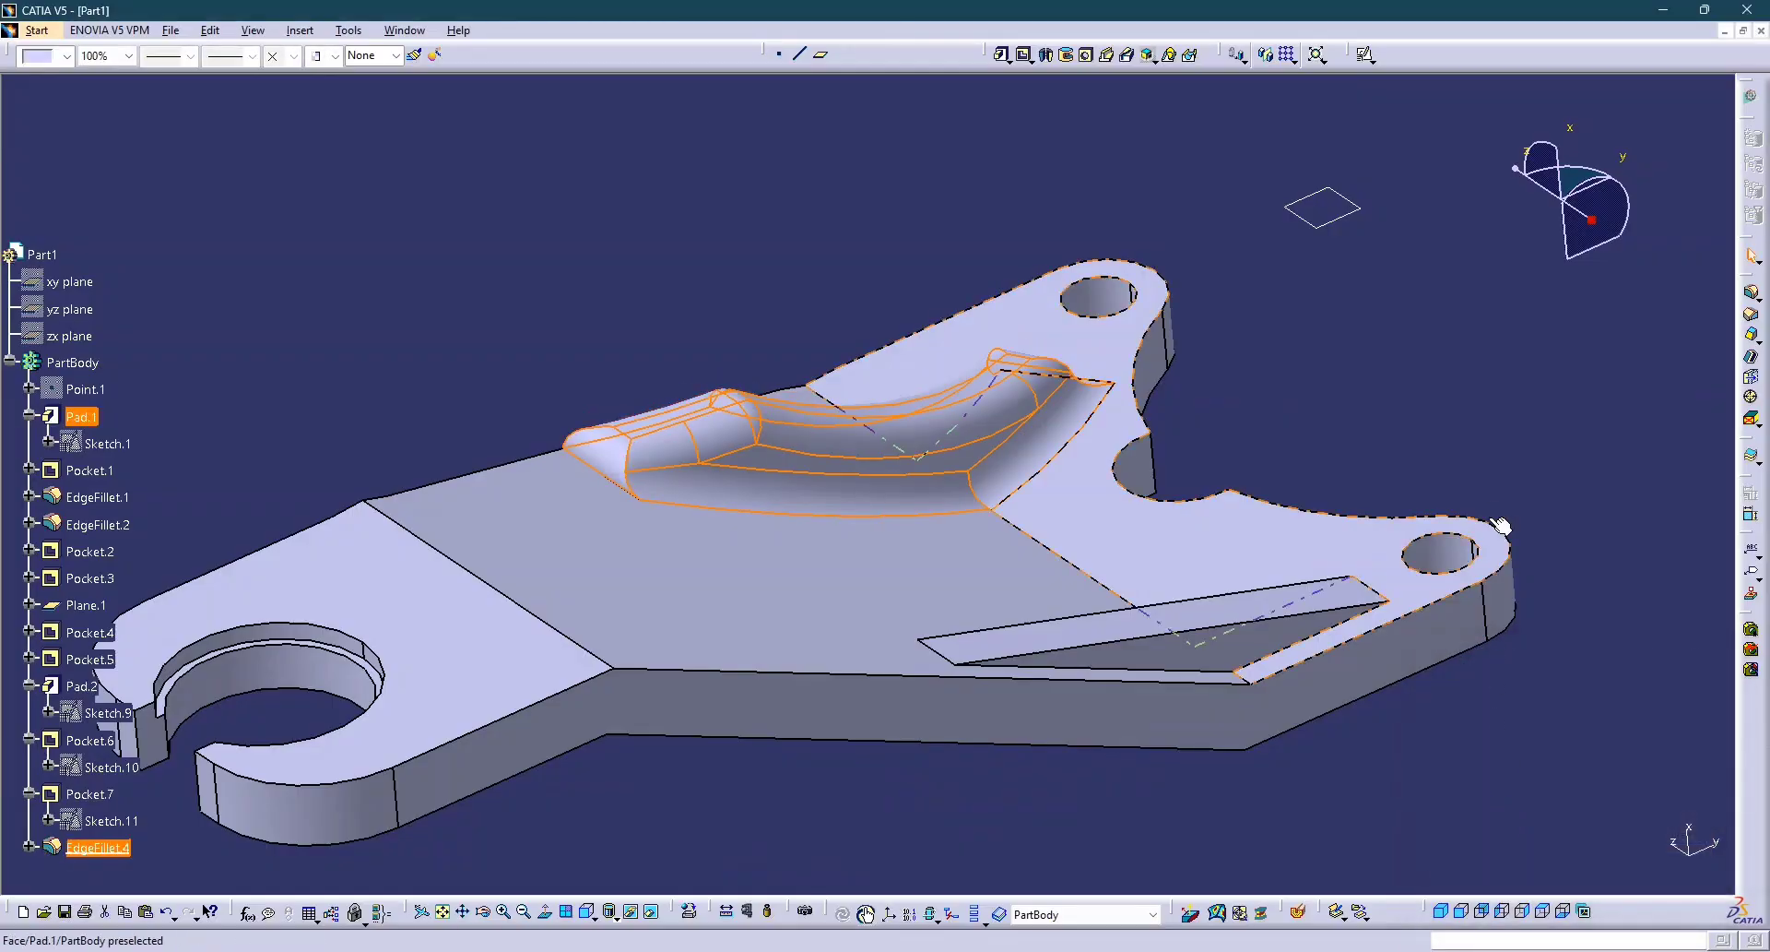
Apply a 5 mm variable radius fillet with cubic variation to the curved rib's outer base edge.
middle_drag(1276, 521, 854, 612)
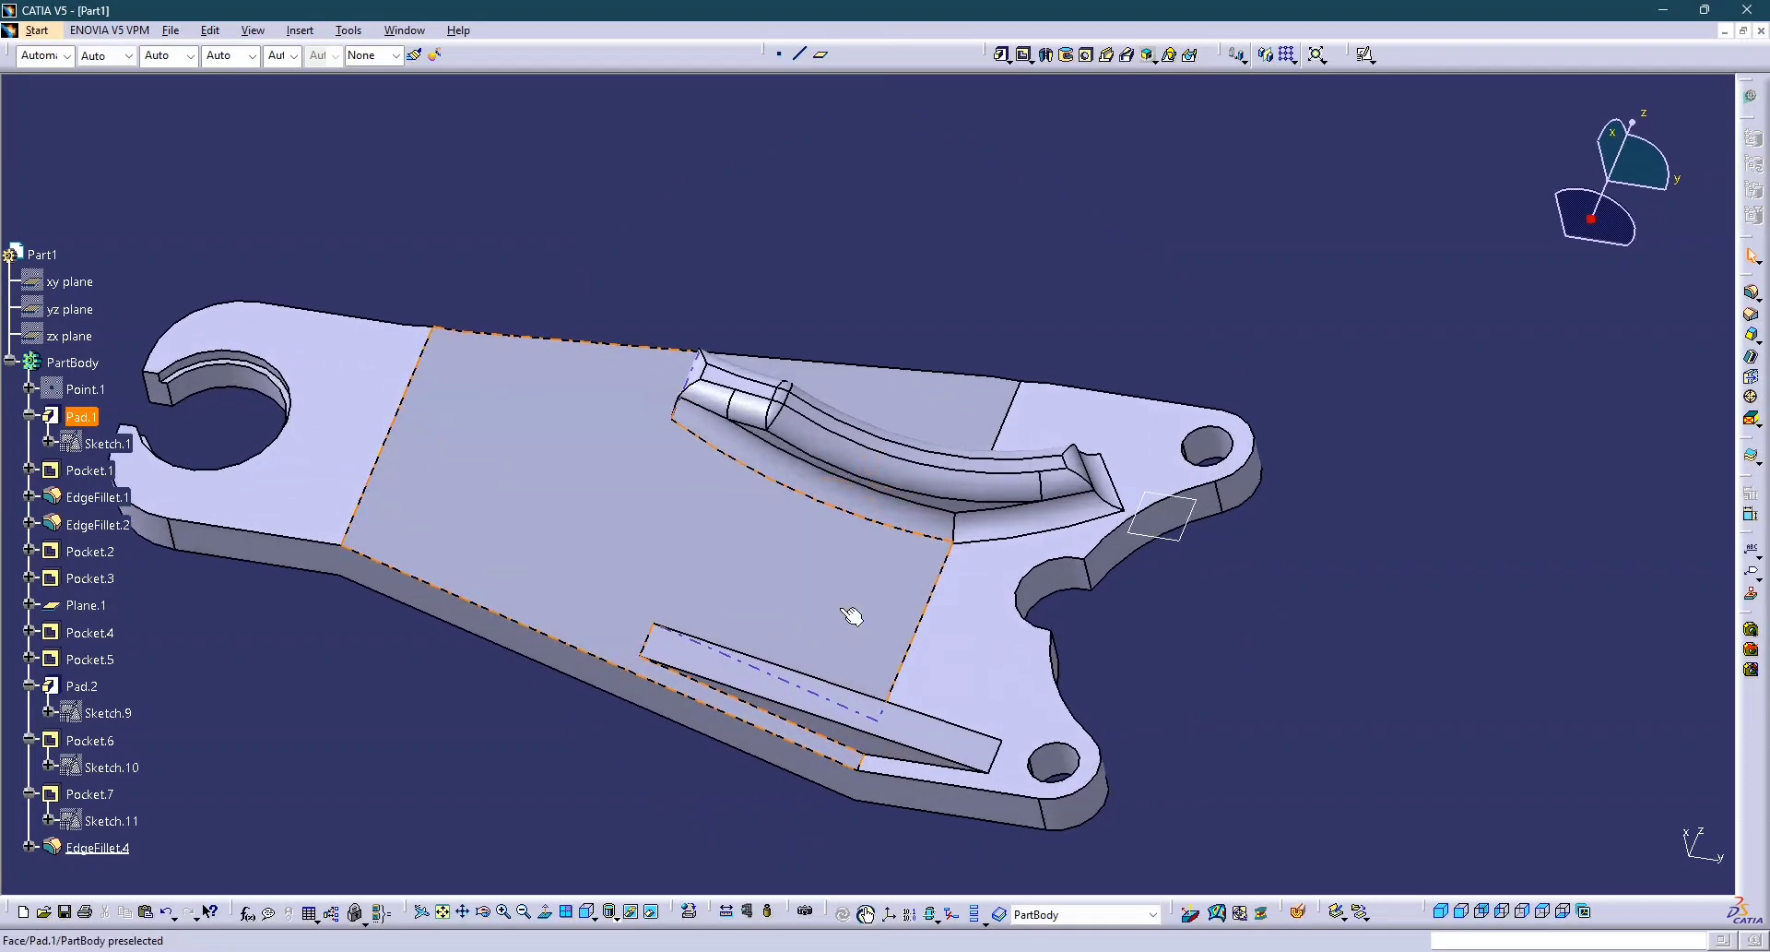
click(1763, 299)
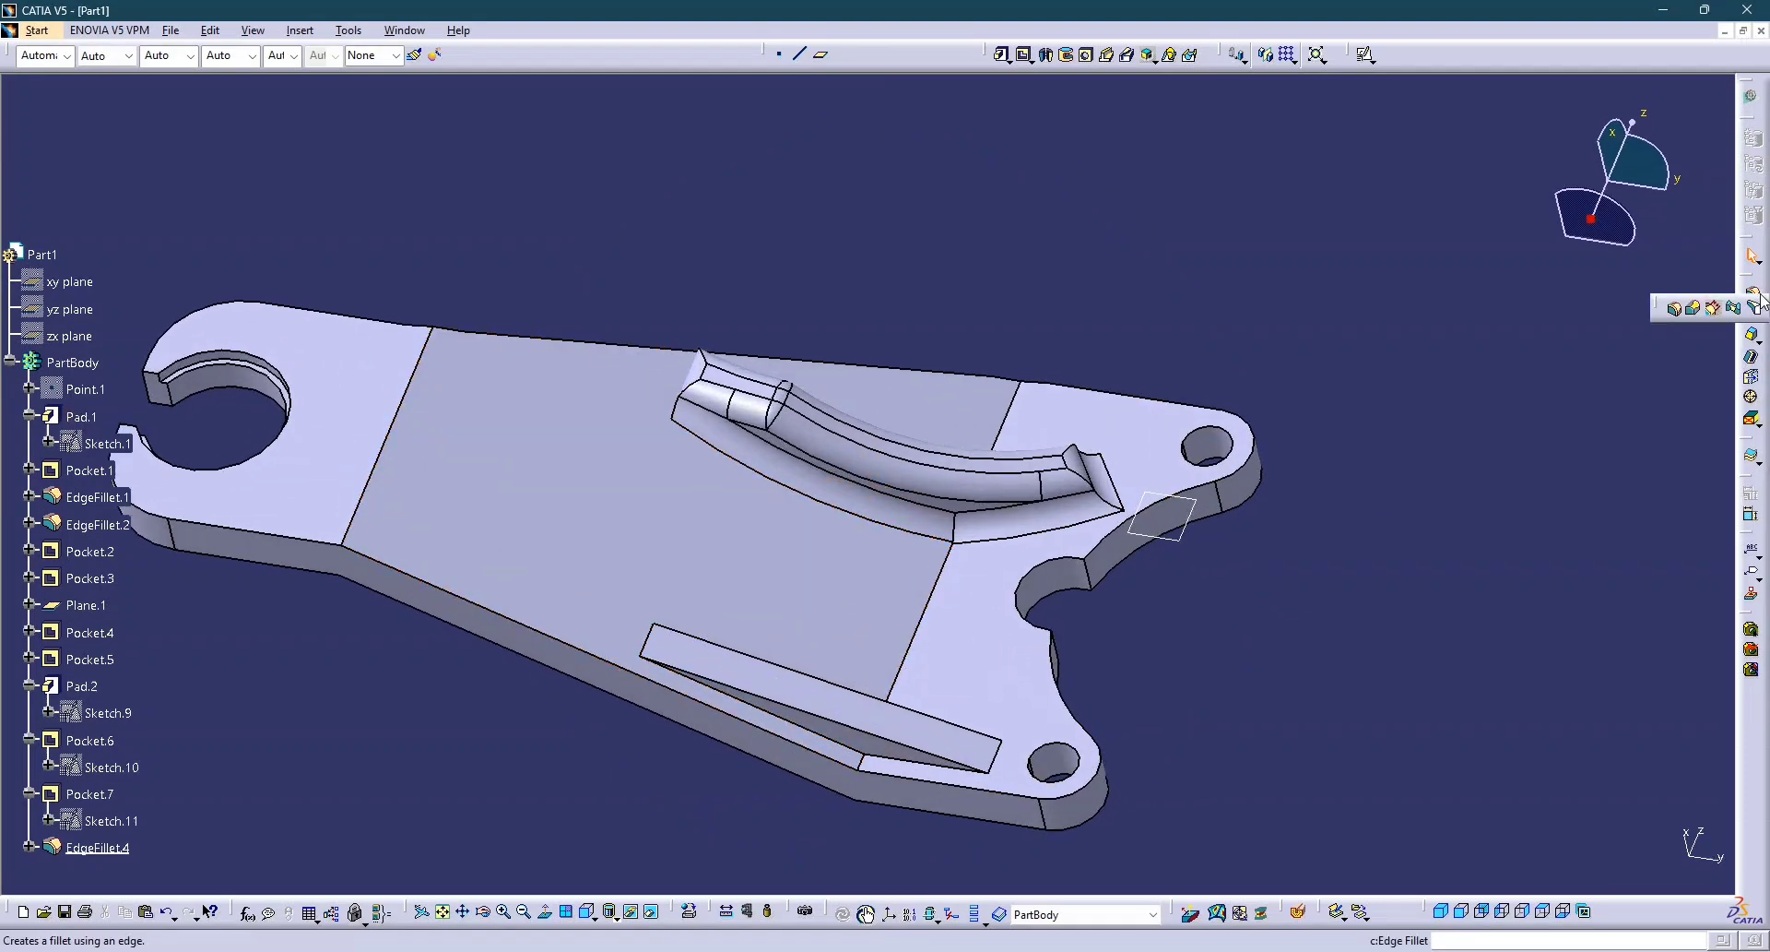
click(1693, 308)
middle_drag(650, 417, 1043, 630)
middle_drag(920, 709, 941, 664)
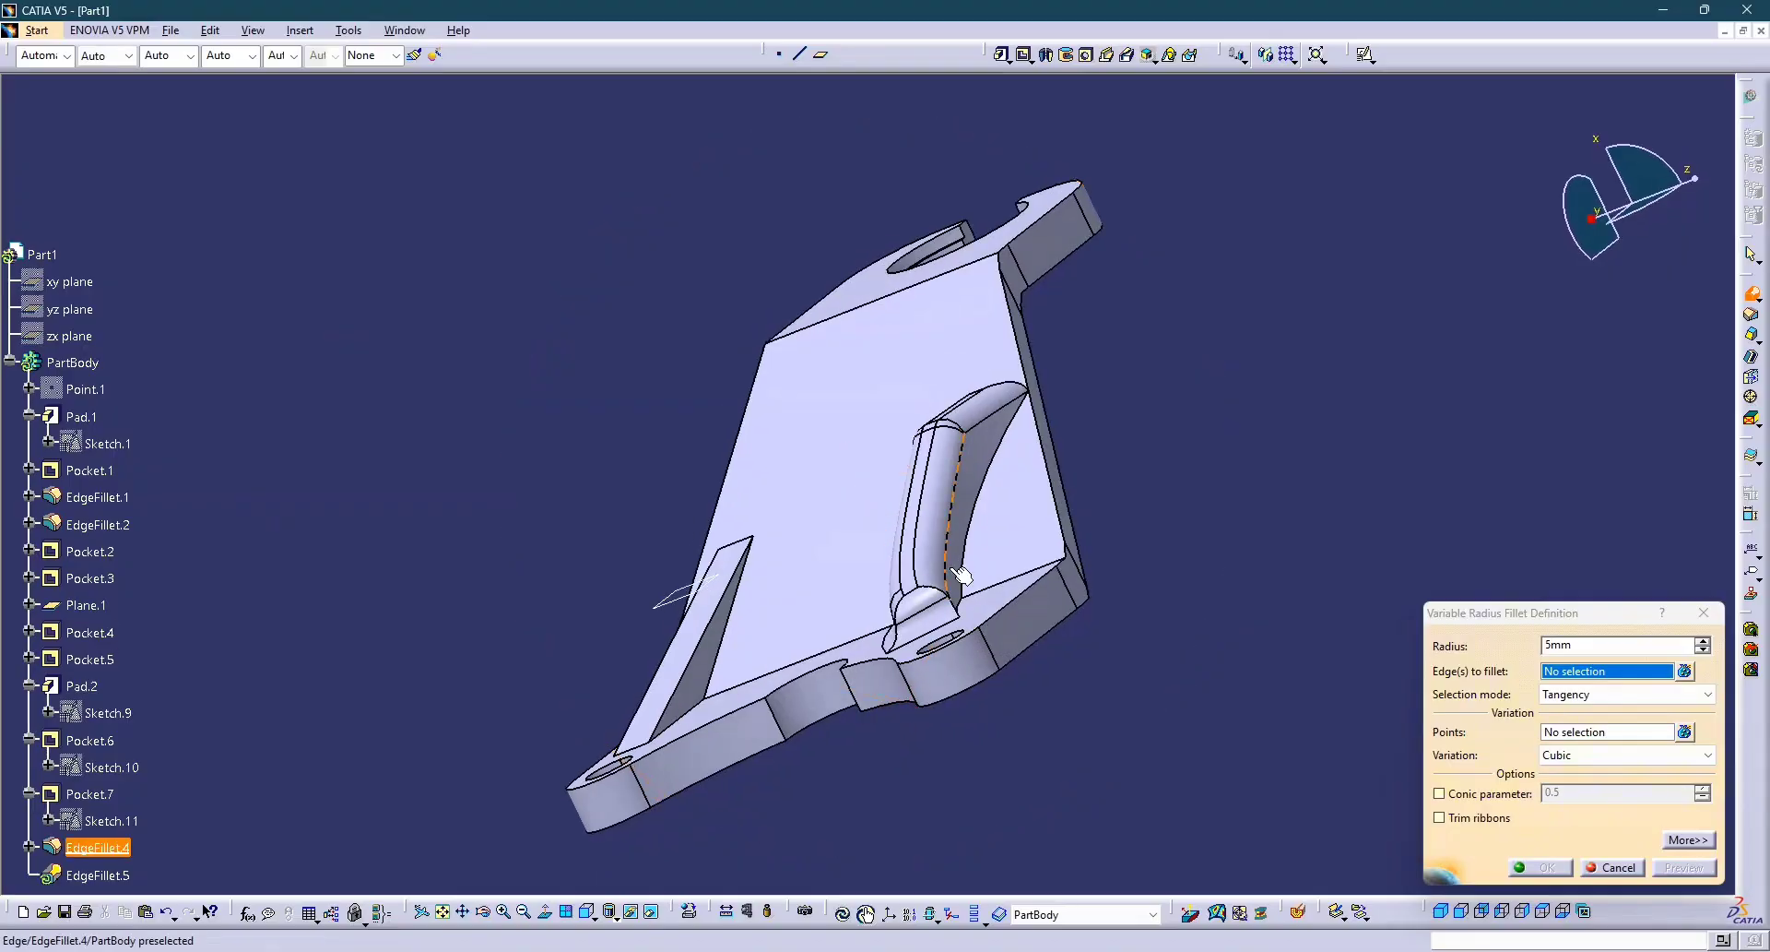
click(1001, 467)
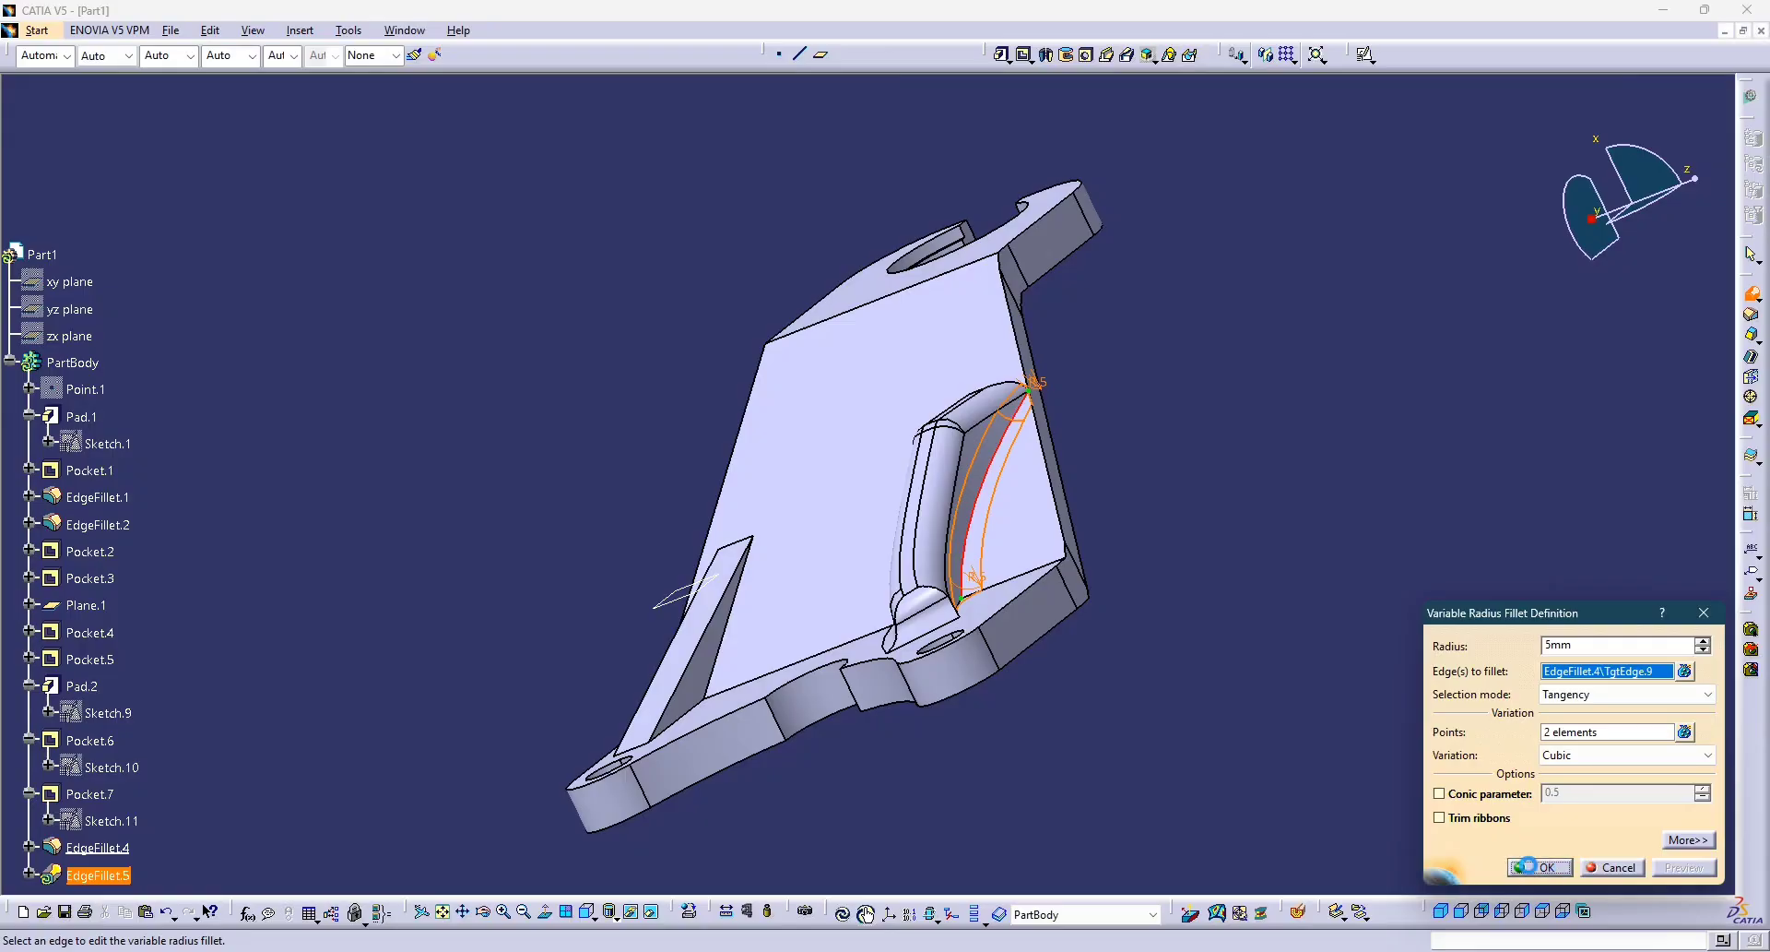
click(1527, 865)
Try to add the edge at the curved rib's narrow end to the variable radius fillet, and cancel the edit.
middle_drag(1166, 715, 909, 783)
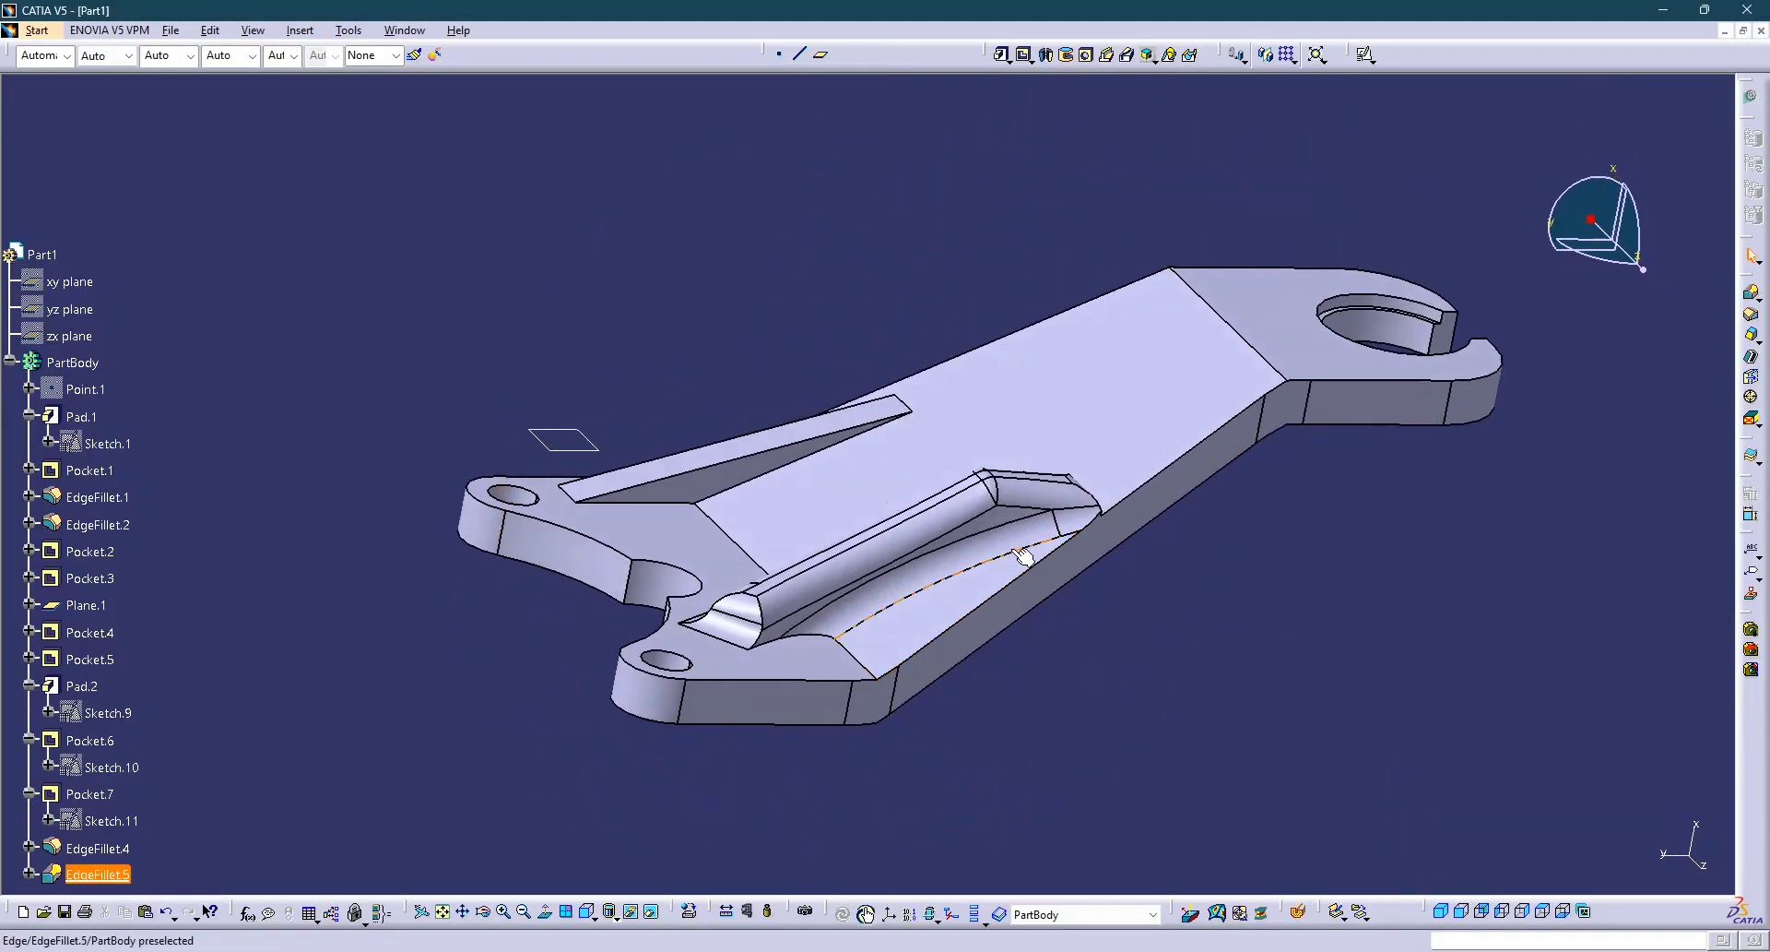
double_click(1024, 552)
middle_drag(1023, 553, 1043, 616)
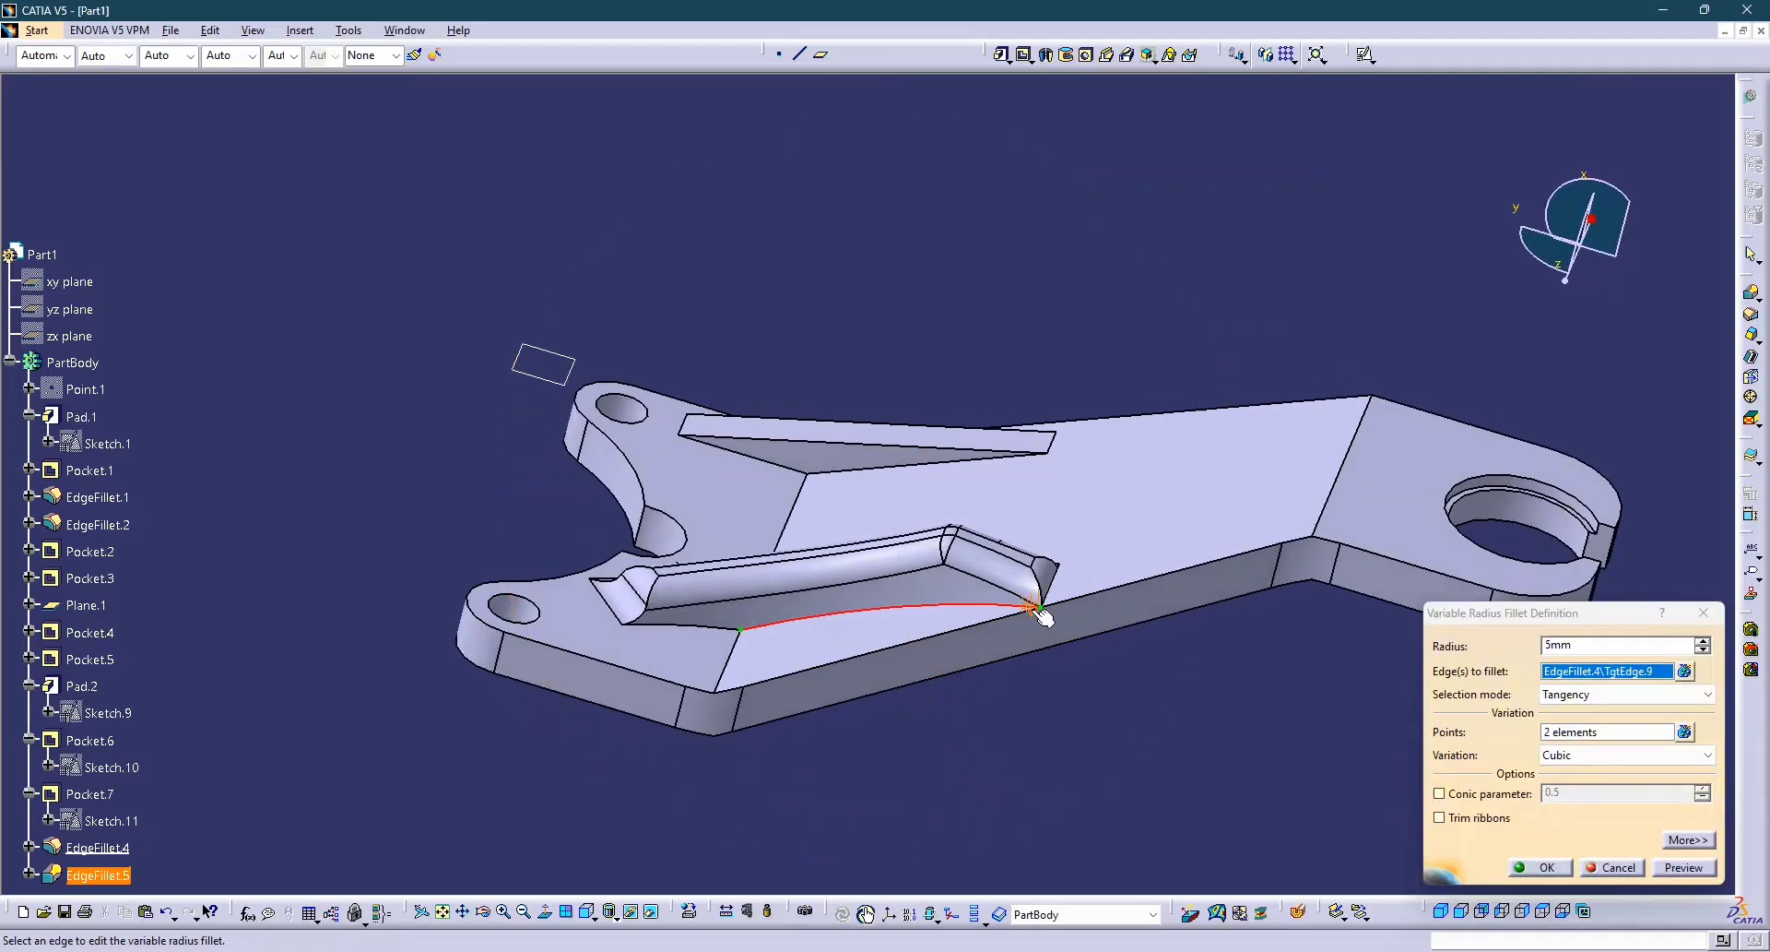
click(1040, 611)
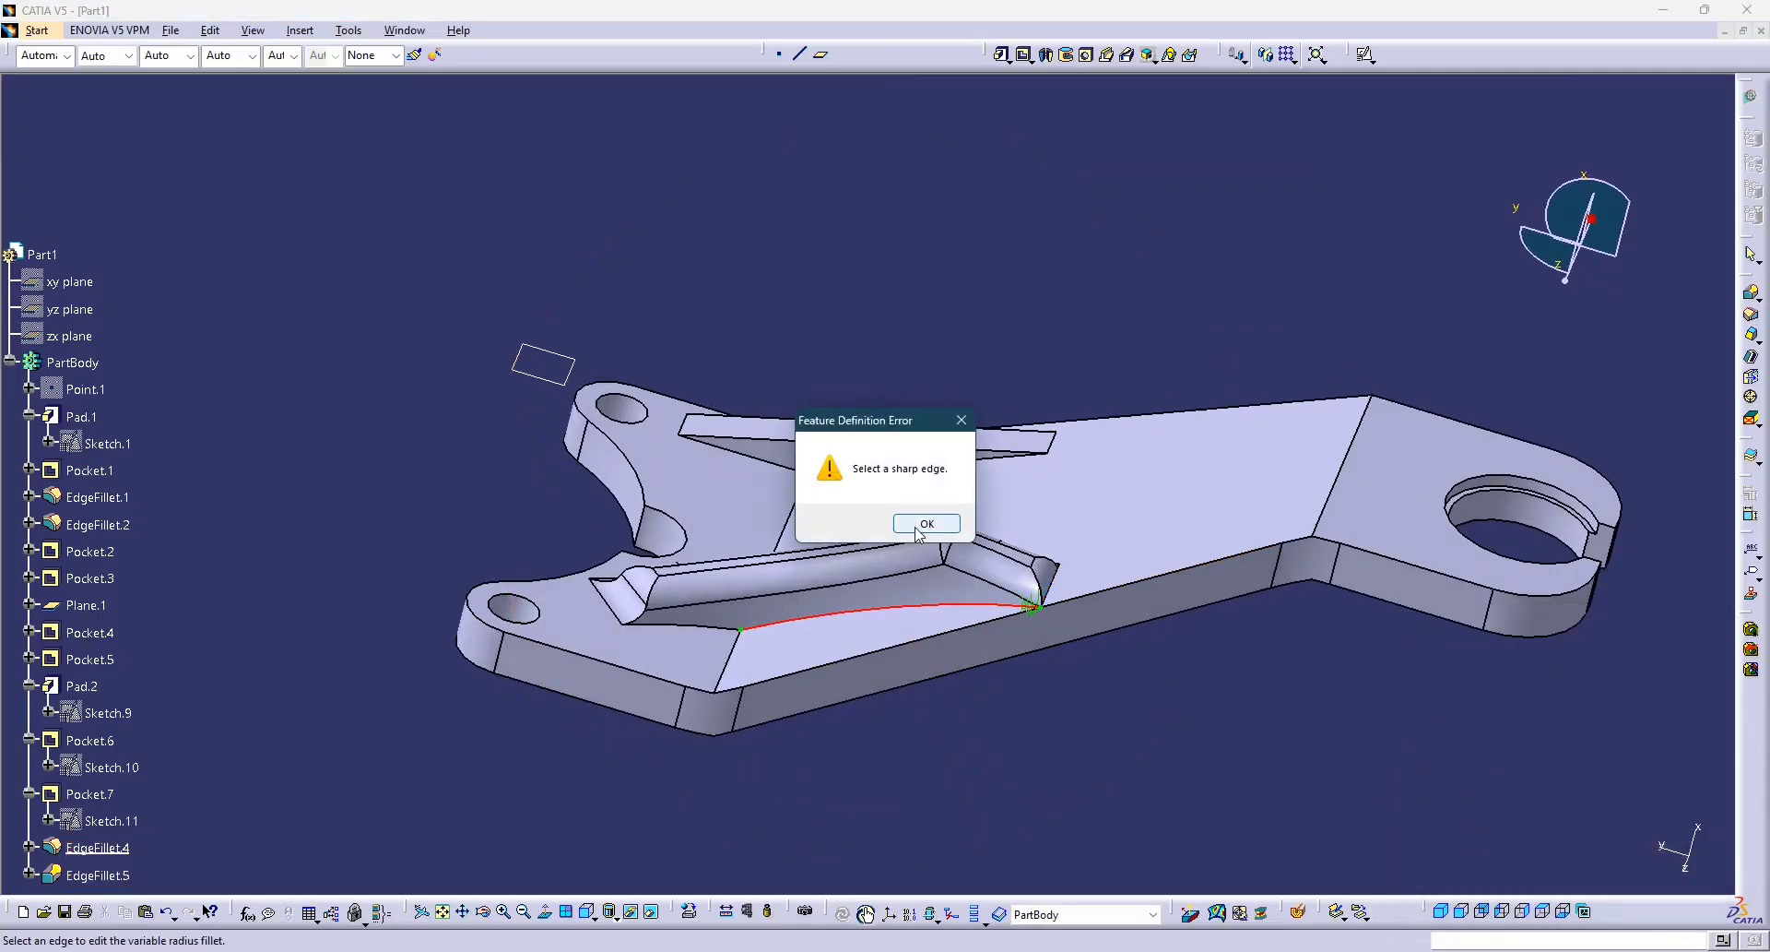
click(920, 529)
middle_drag(1111, 606, 987, 566)
click(1609, 869)
Start a 5 mm edge fillet on the straight rib's long outer base edge and check the fillets in the reference drawing.
middle_drag(1042, 664, 1385, 310)
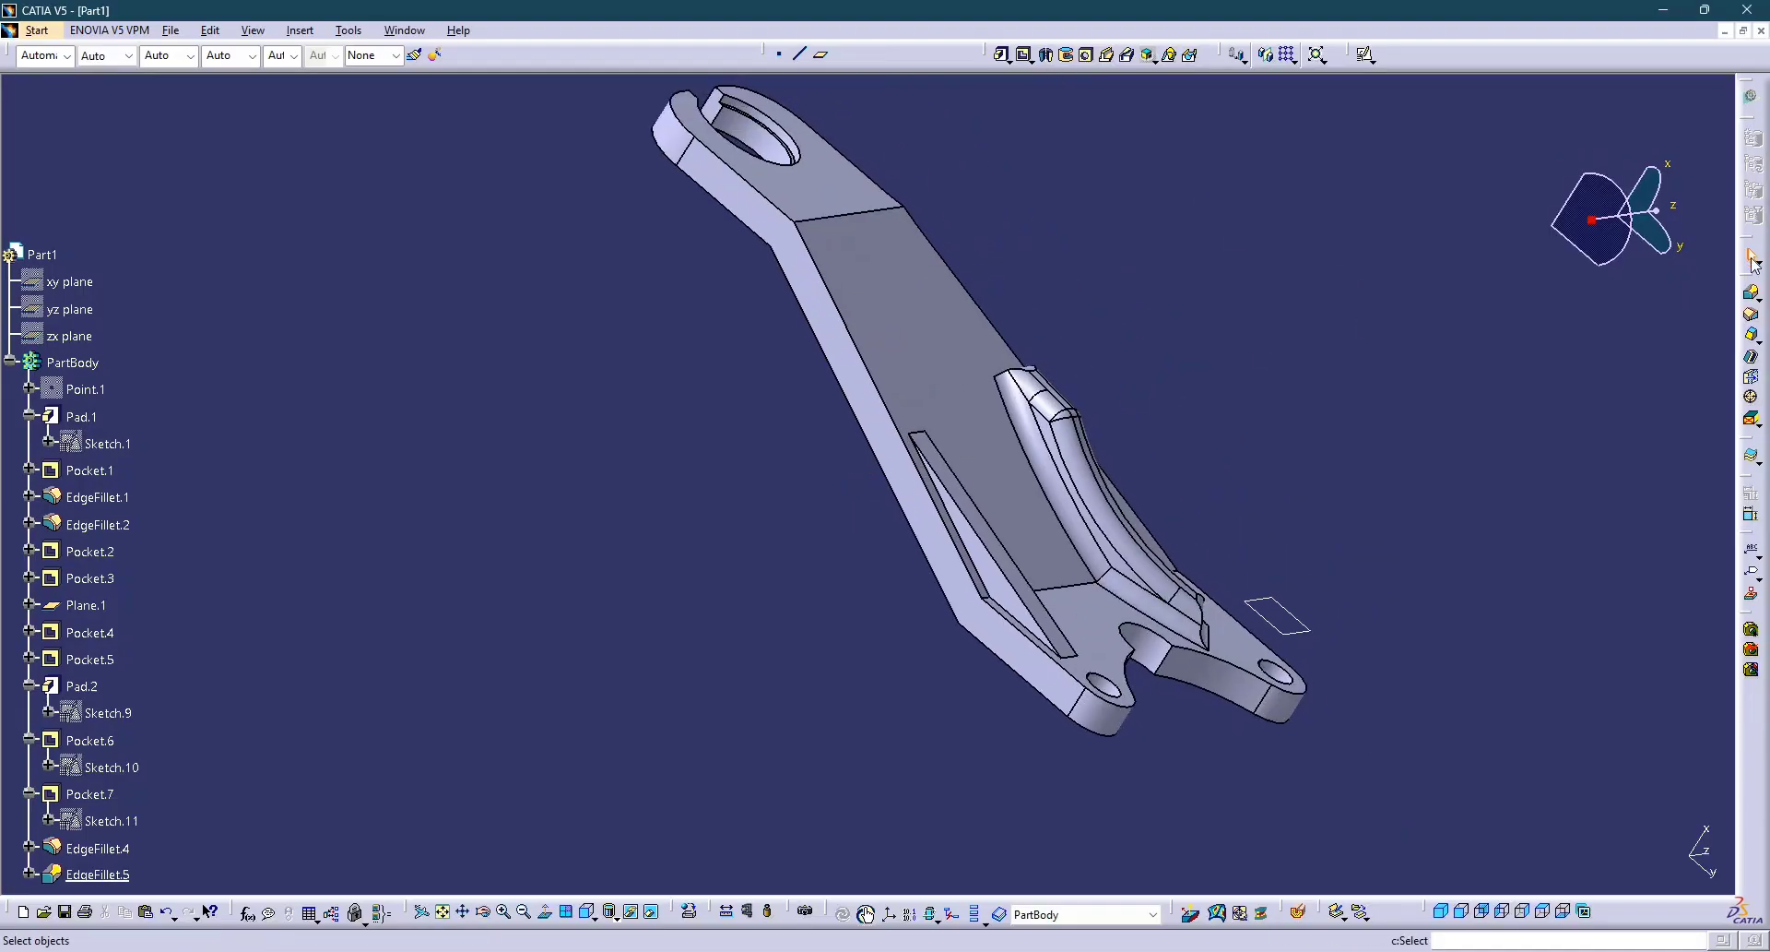
click(1758, 297)
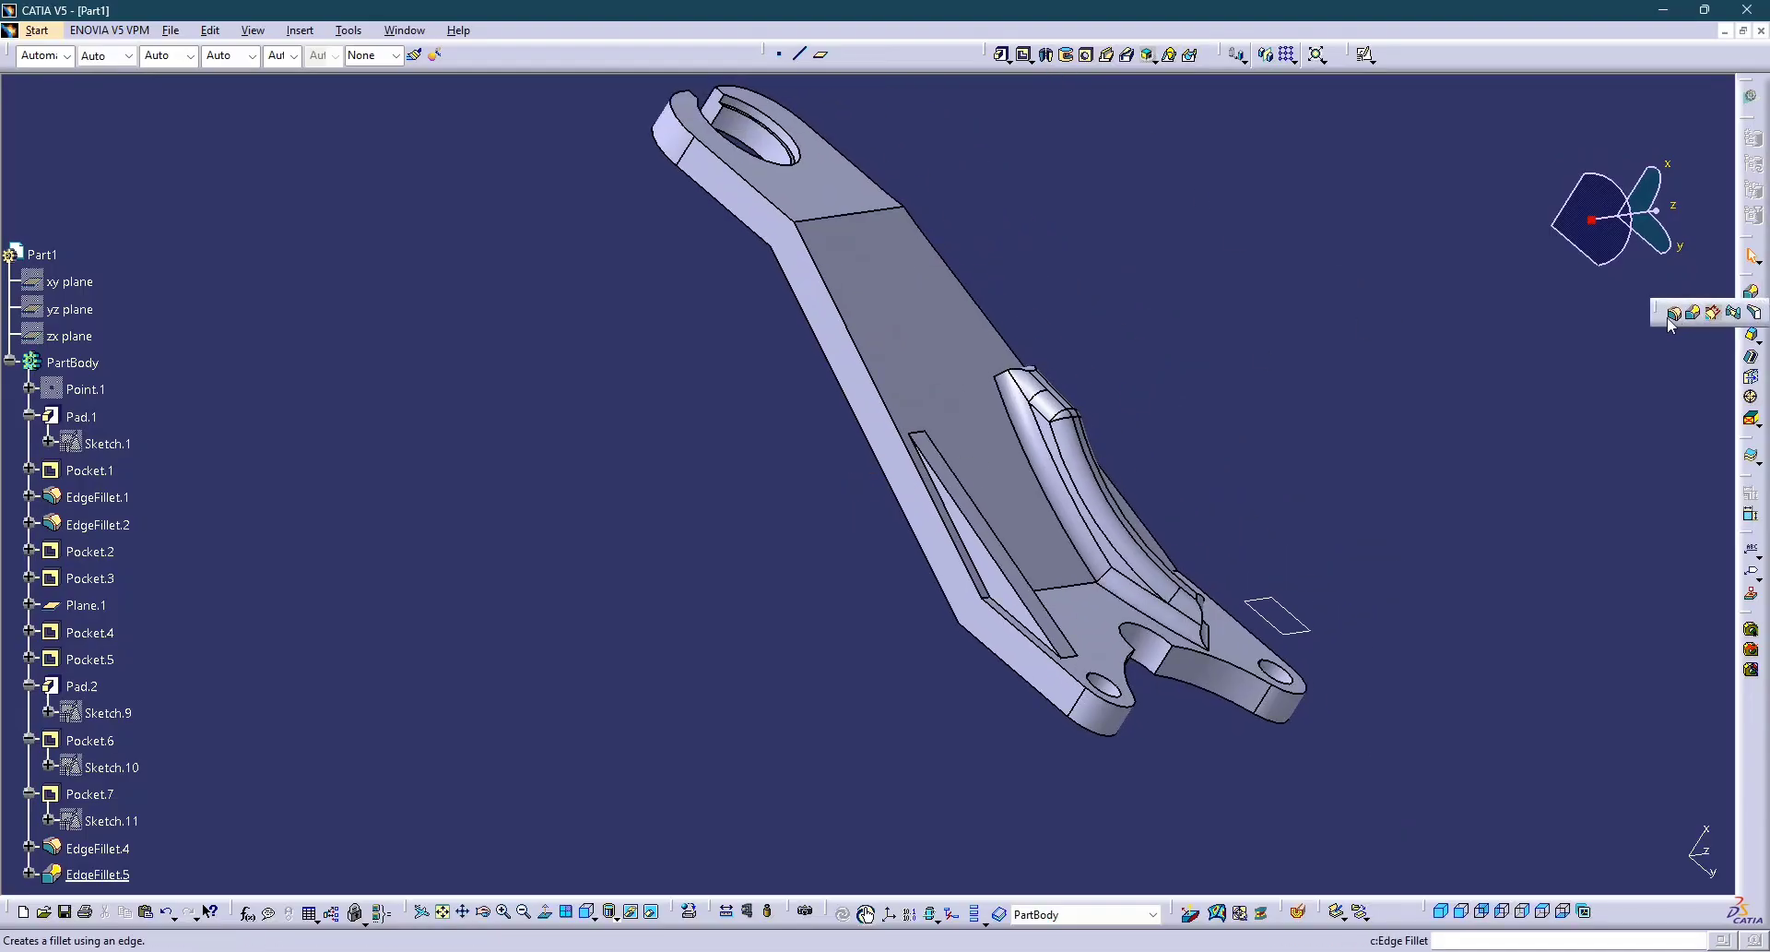
click(1673, 316)
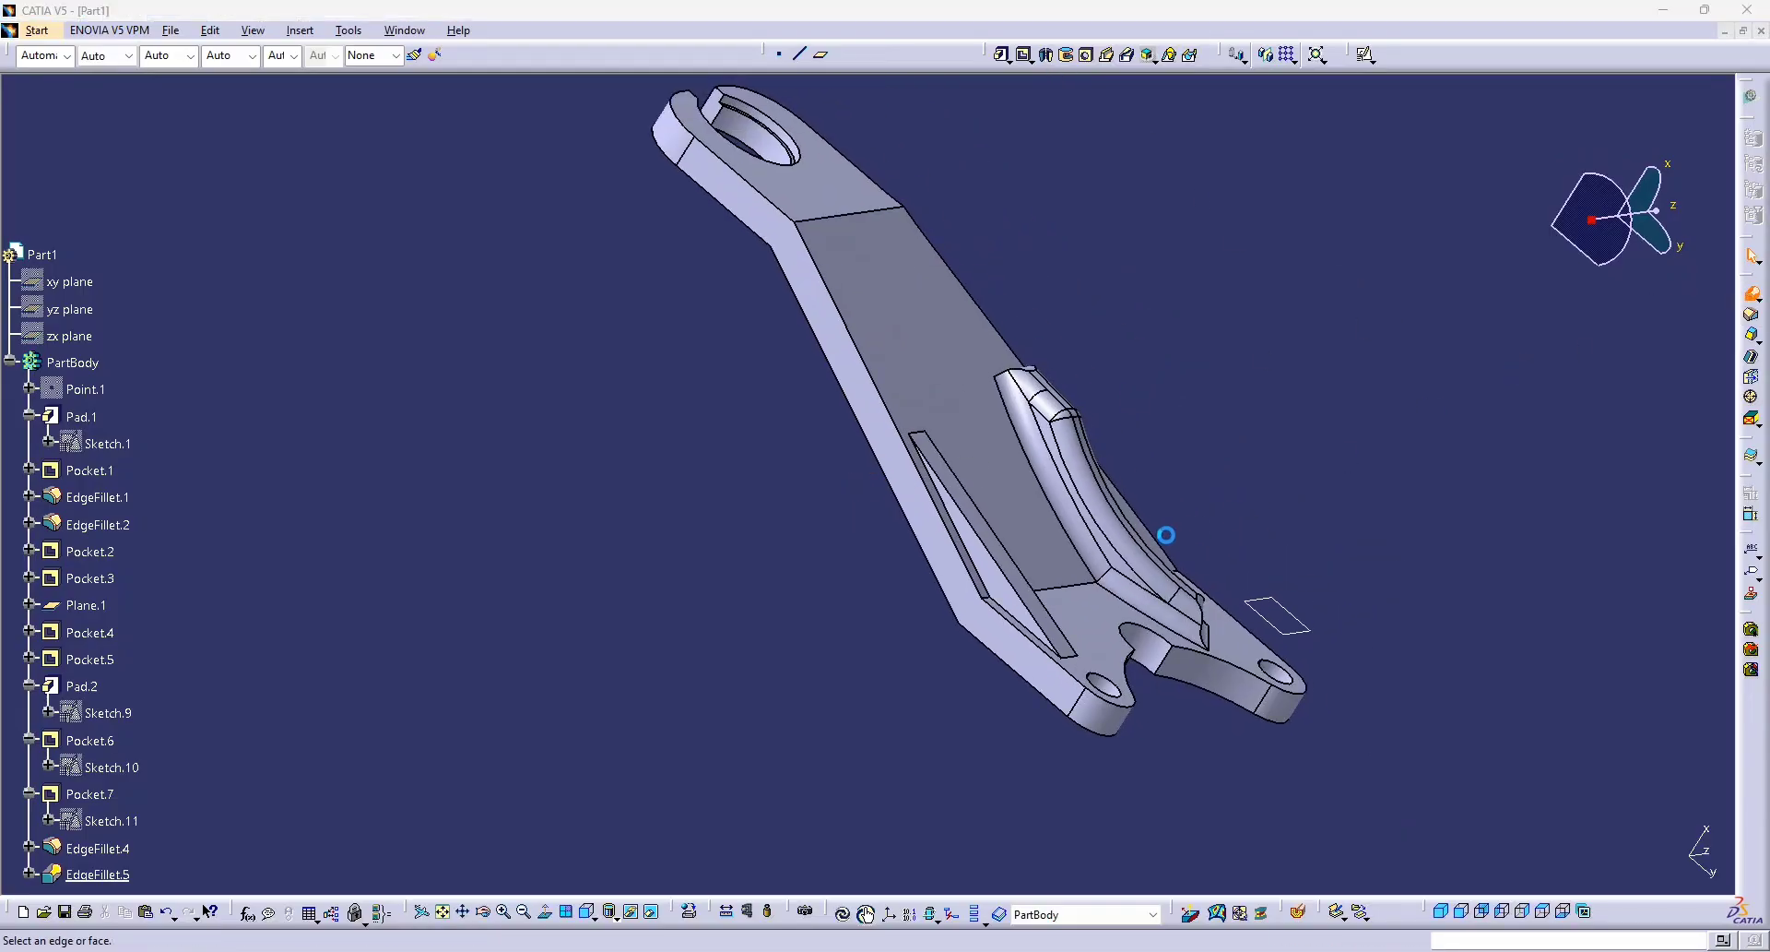
click(975, 551)
key(alt+Tab)
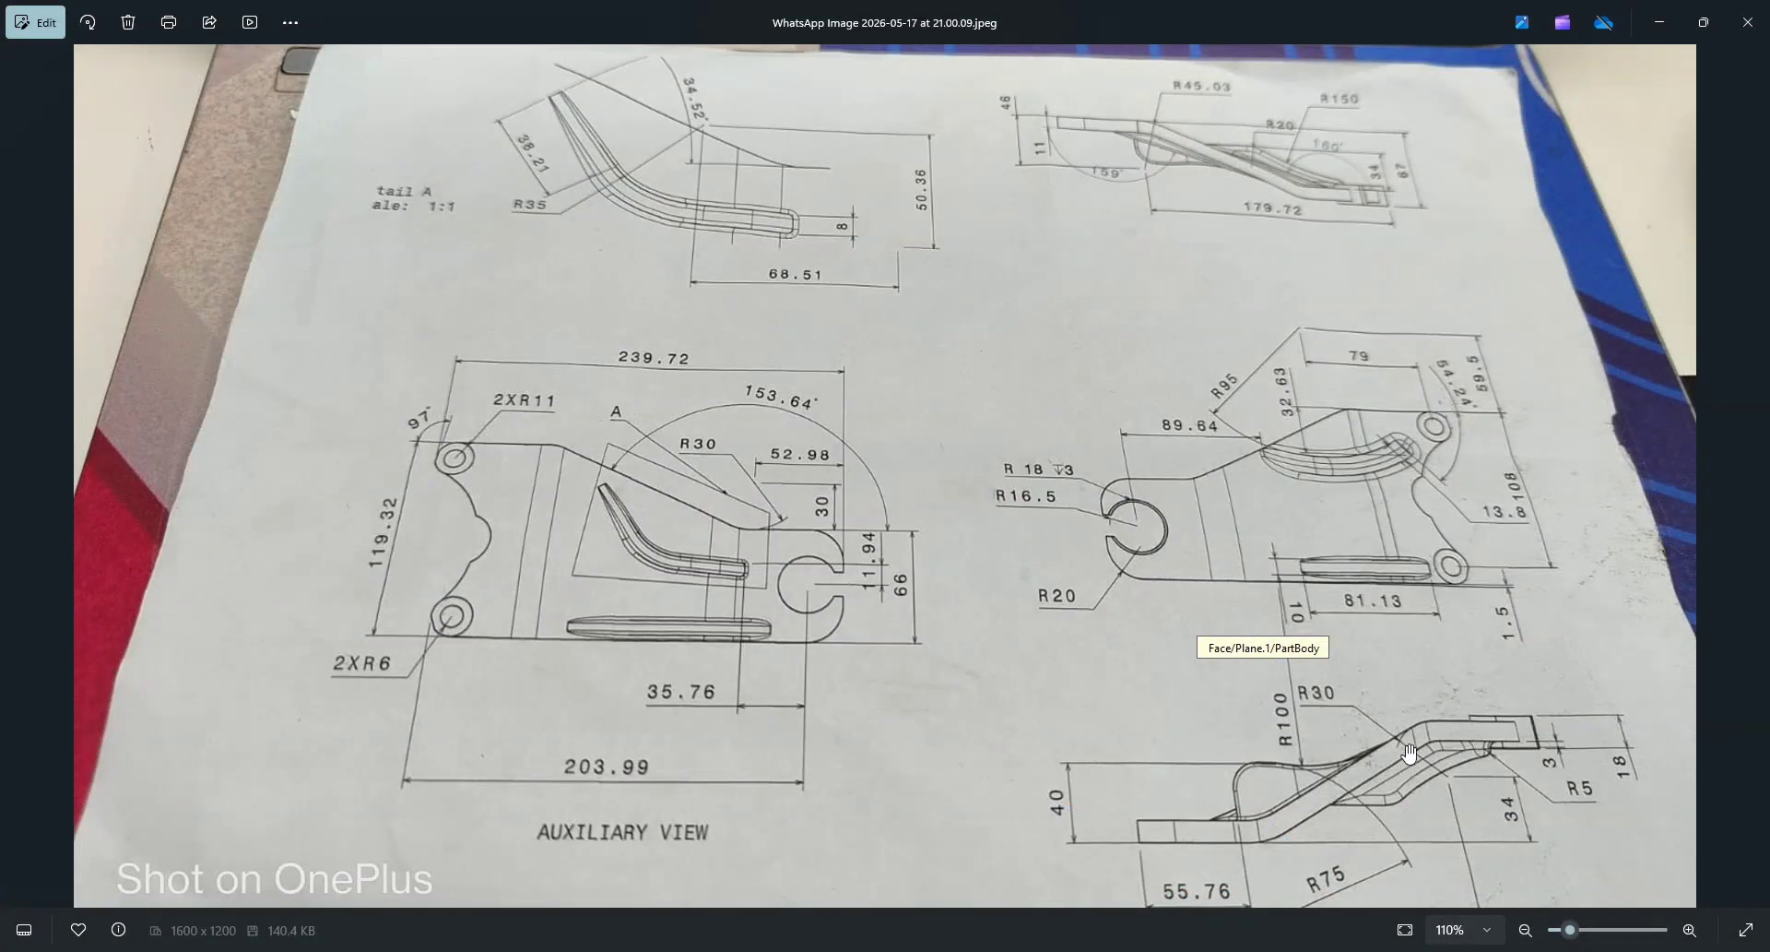
key(alt+Tab)
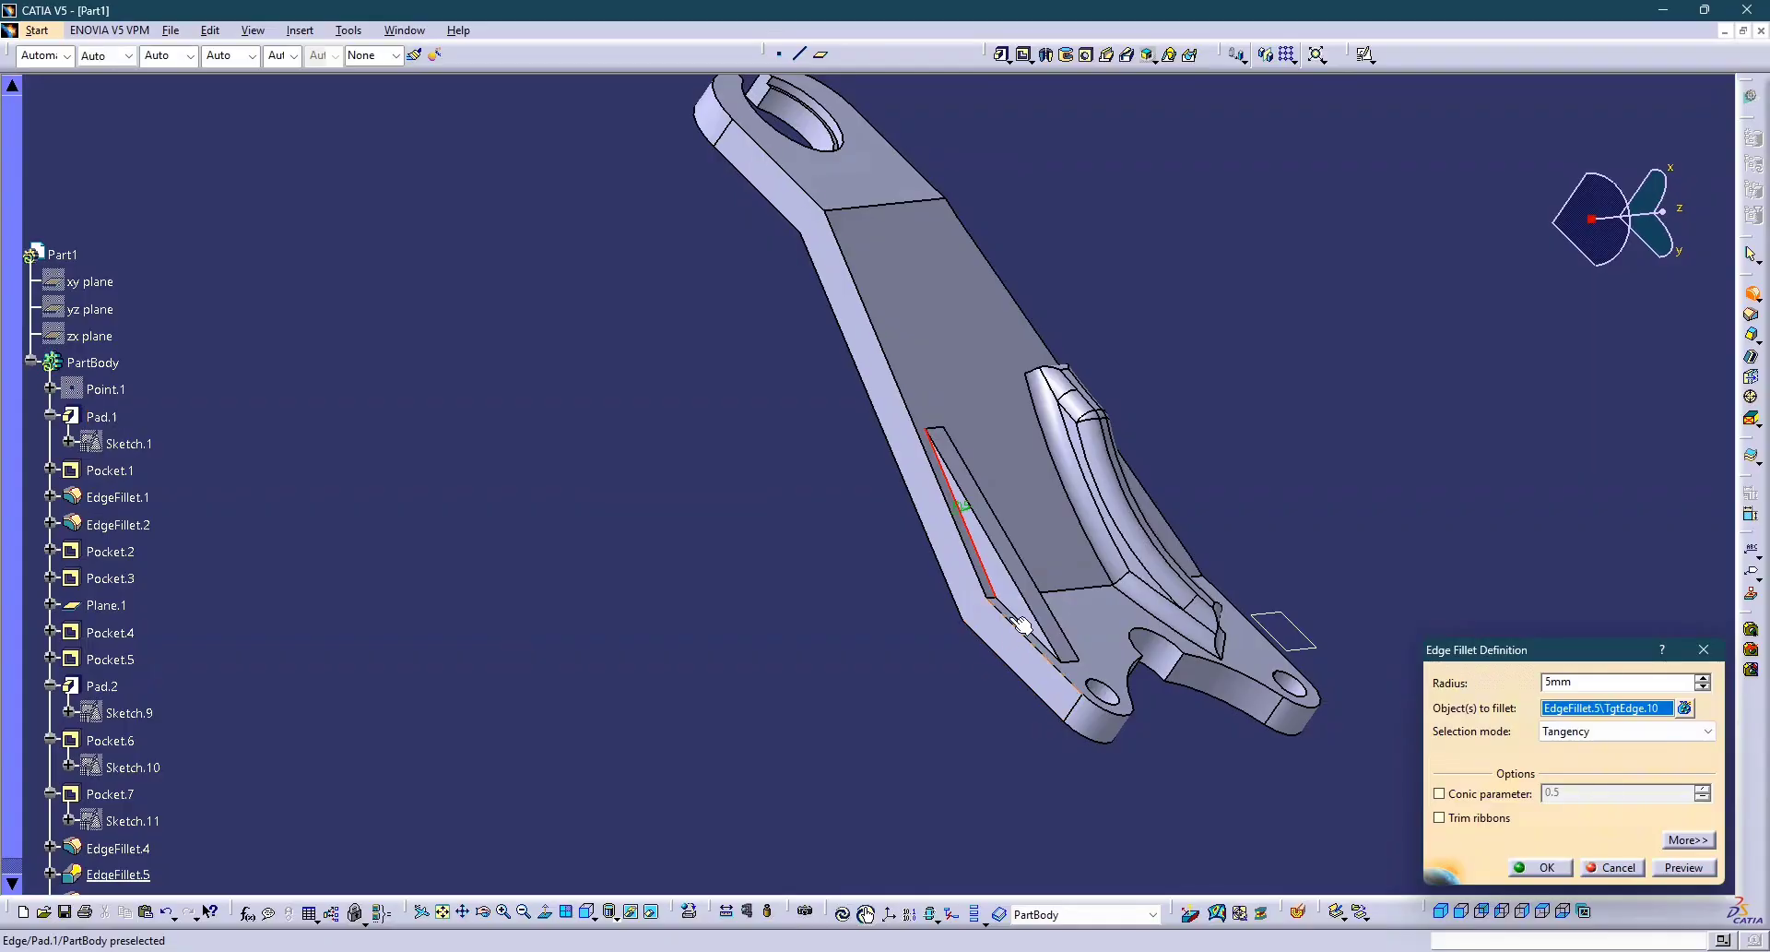
click(1022, 625)
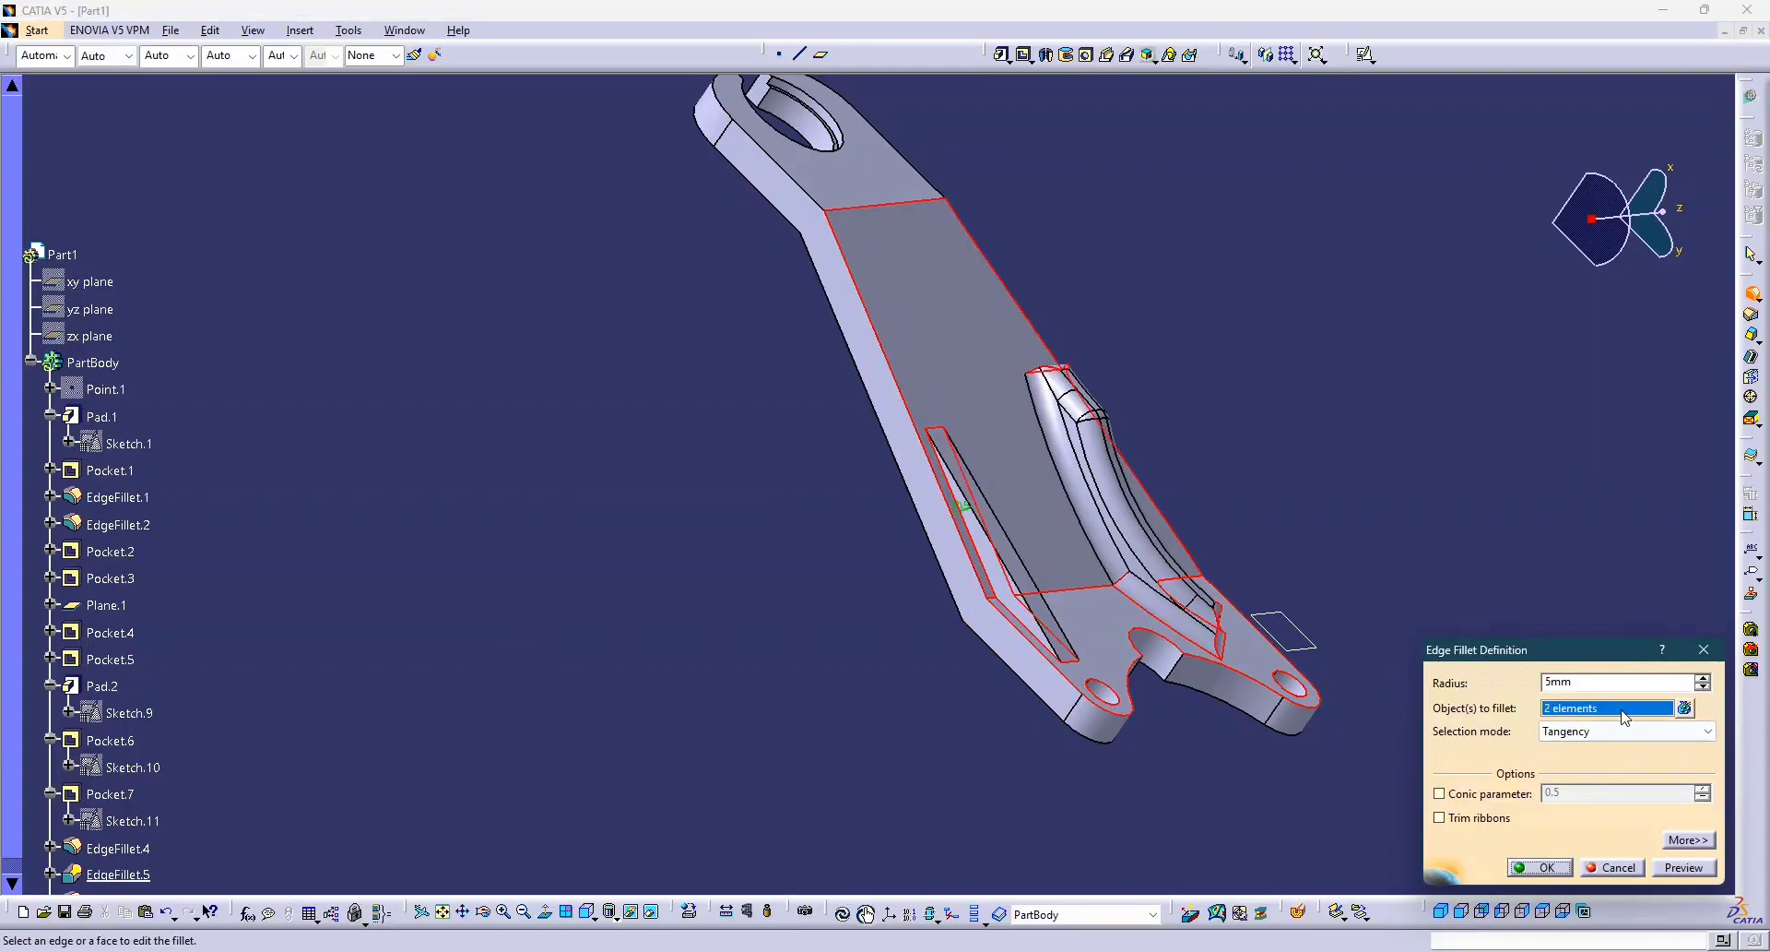
click(1068, 578)
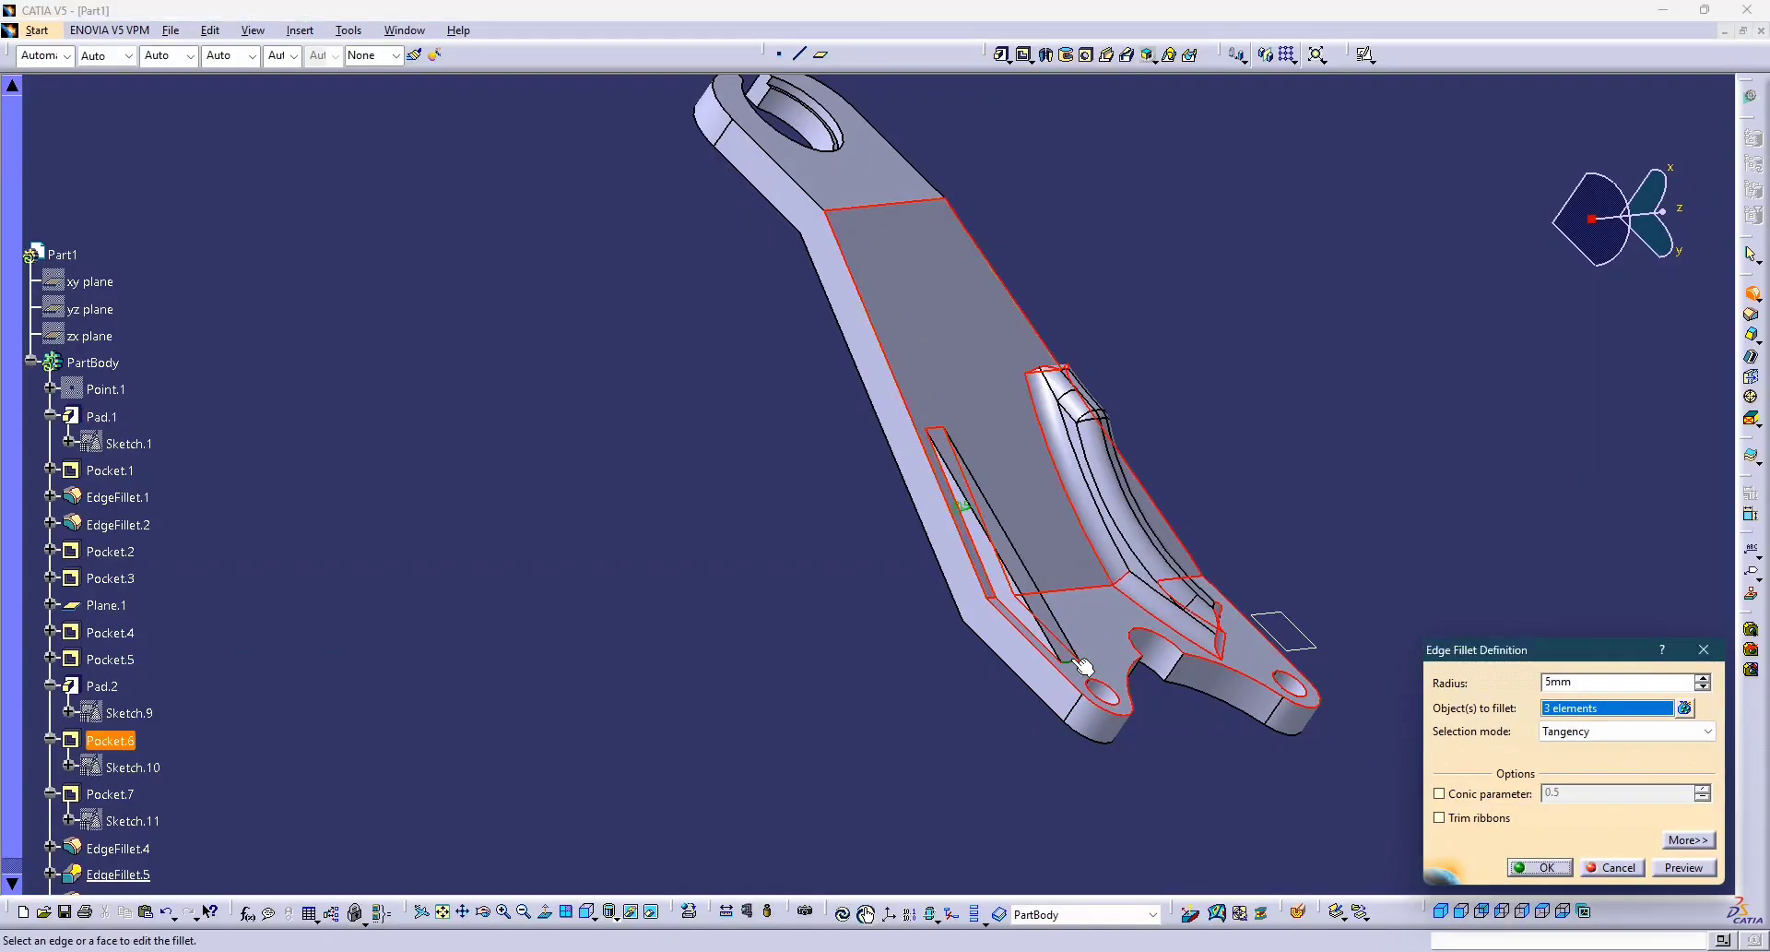
click(1059, 570)
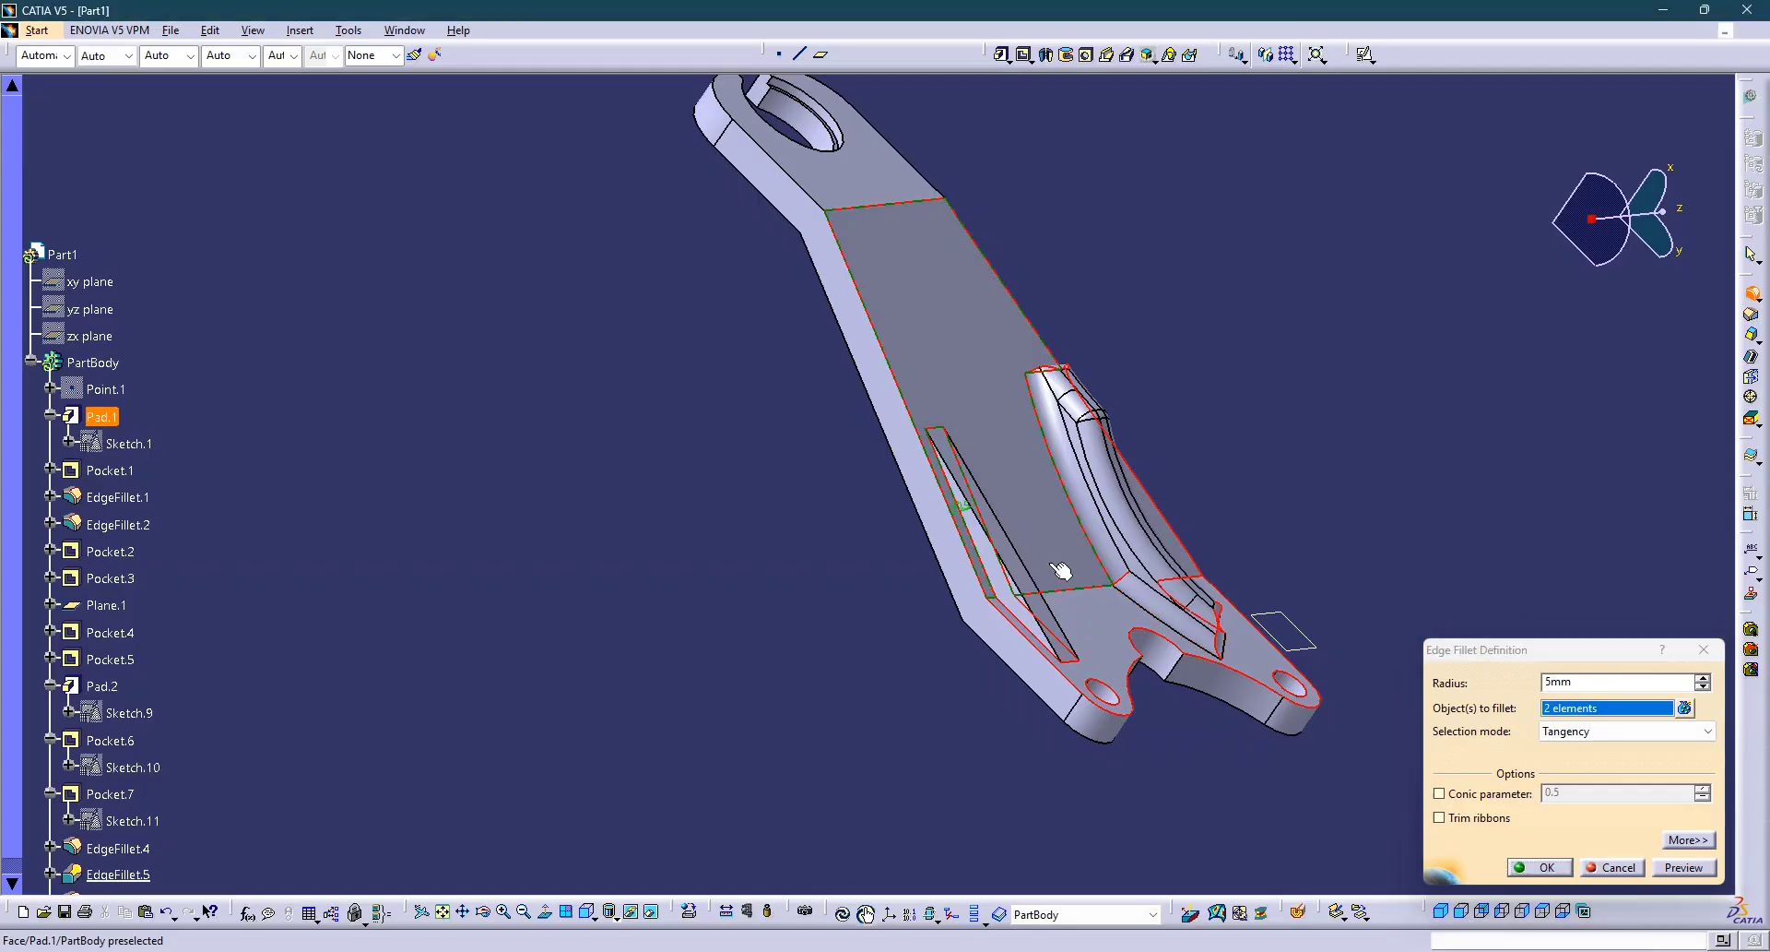
Add the straight rib's short outer base edge on the two-hole end to the 5 mm edge fillet.
middle_drag(1118, 549, 882, 589)
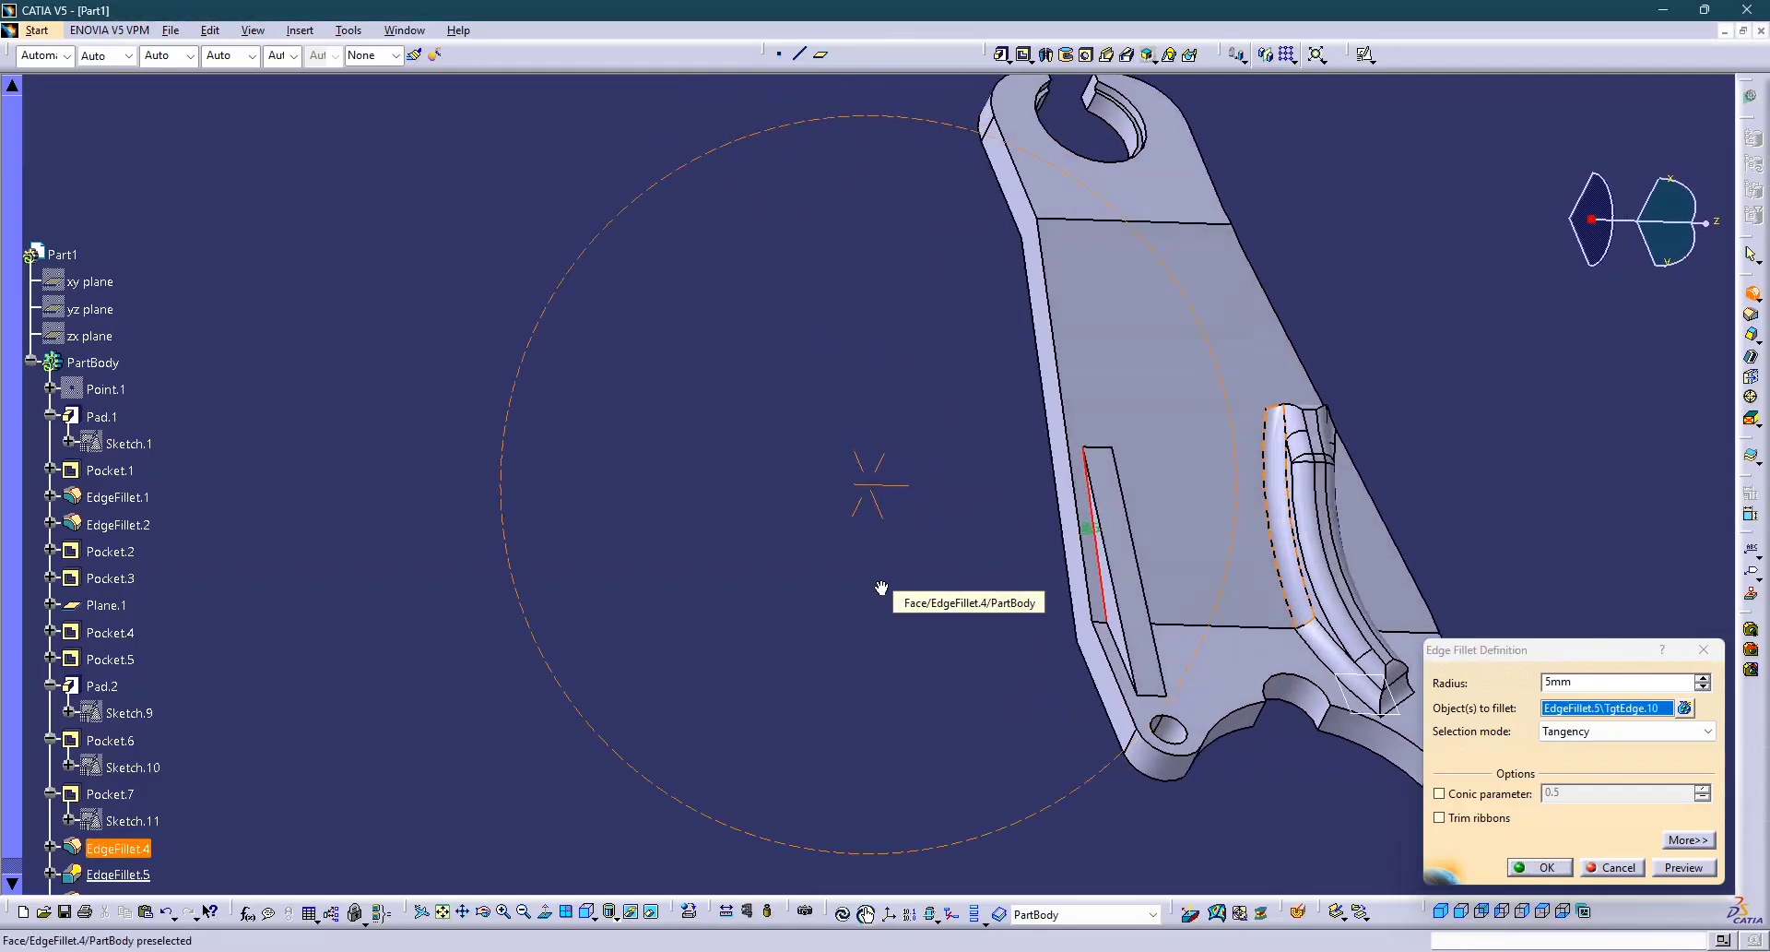
middle_drag(1118, 570, 771, 365)
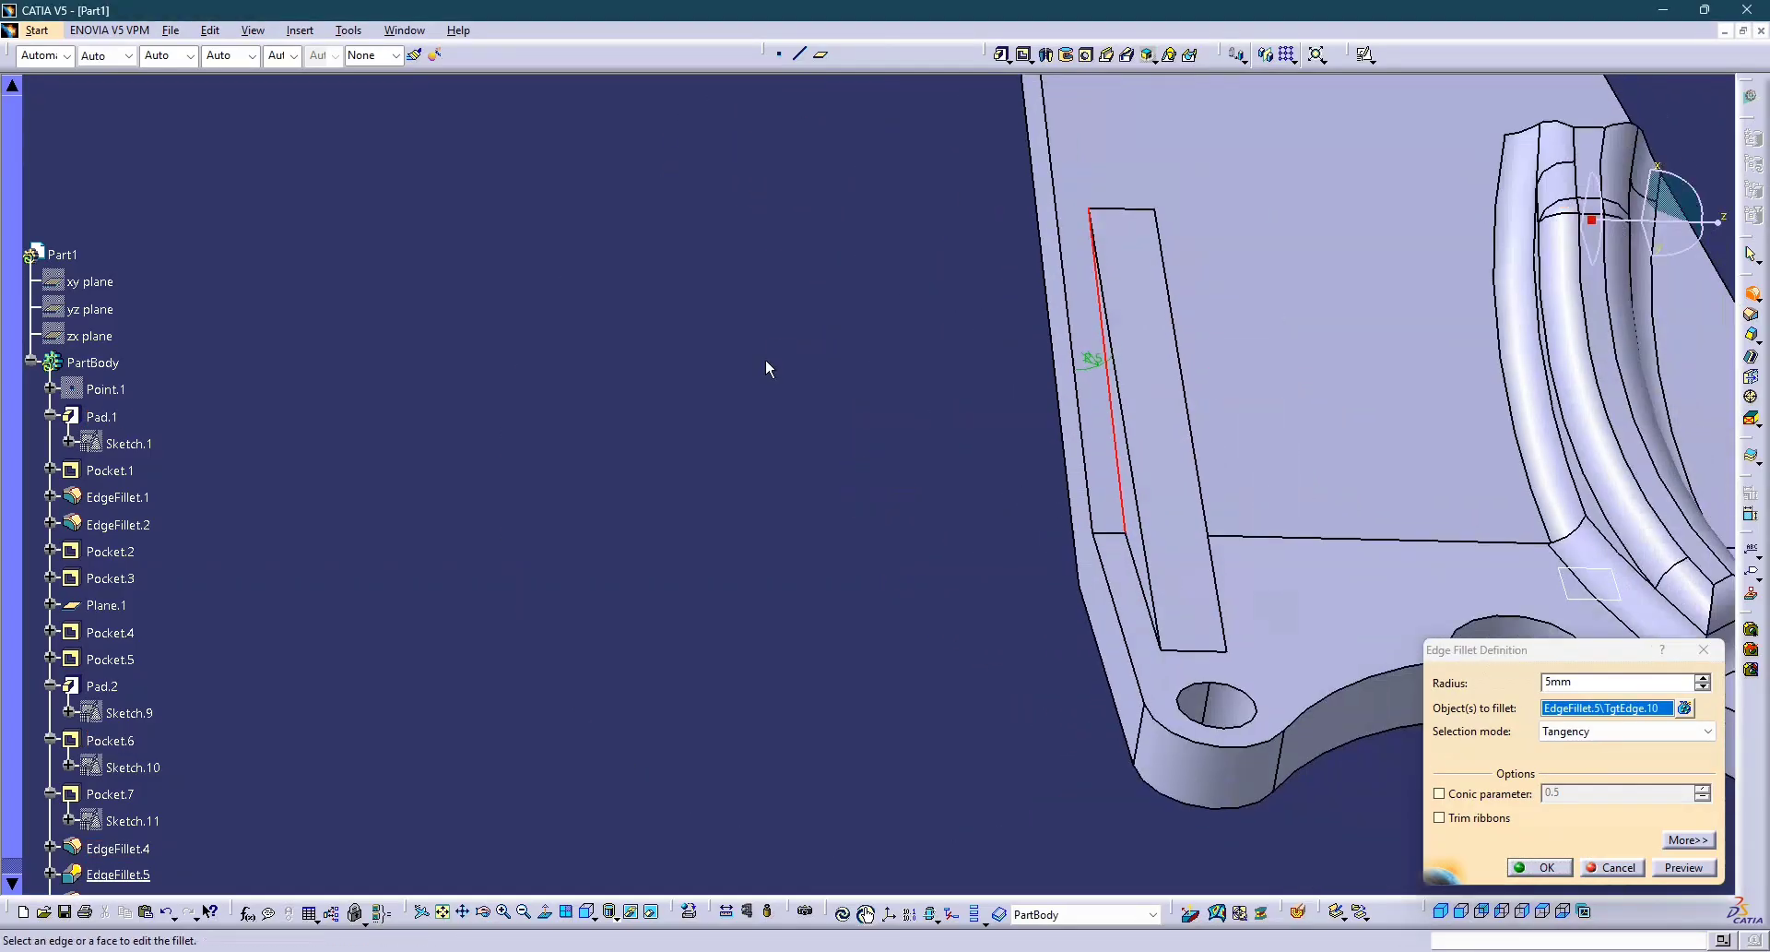
click(1143, 561)
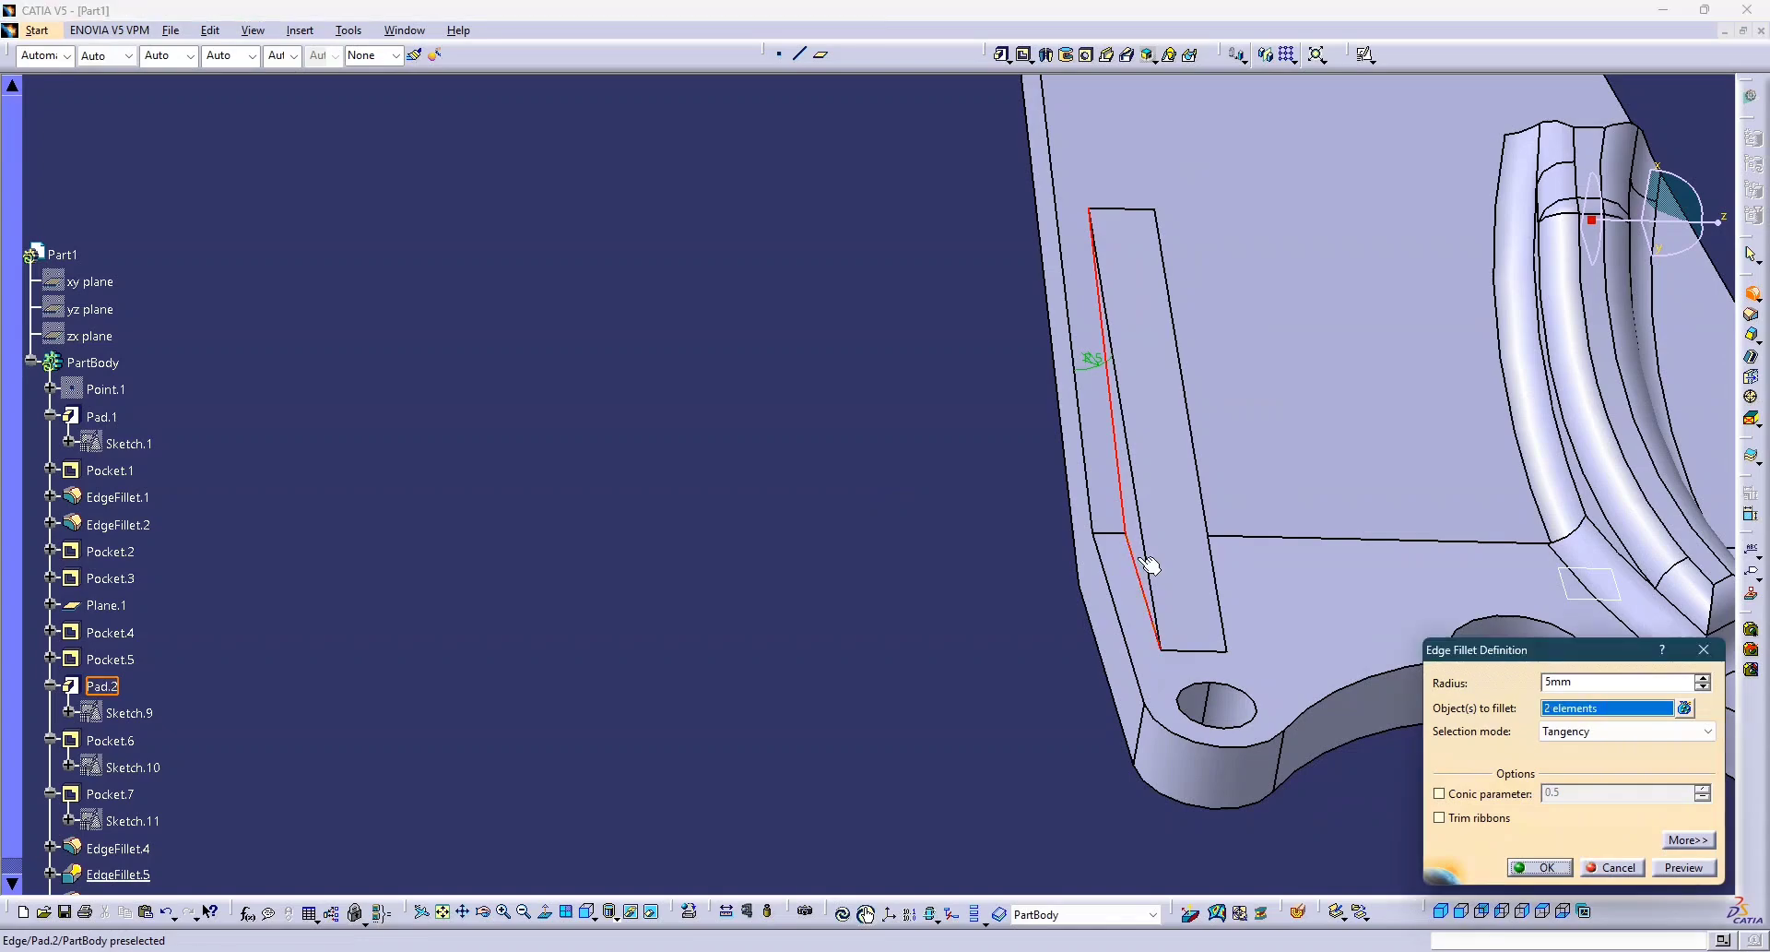
middle_drag(1146, 565, 1397, 519)
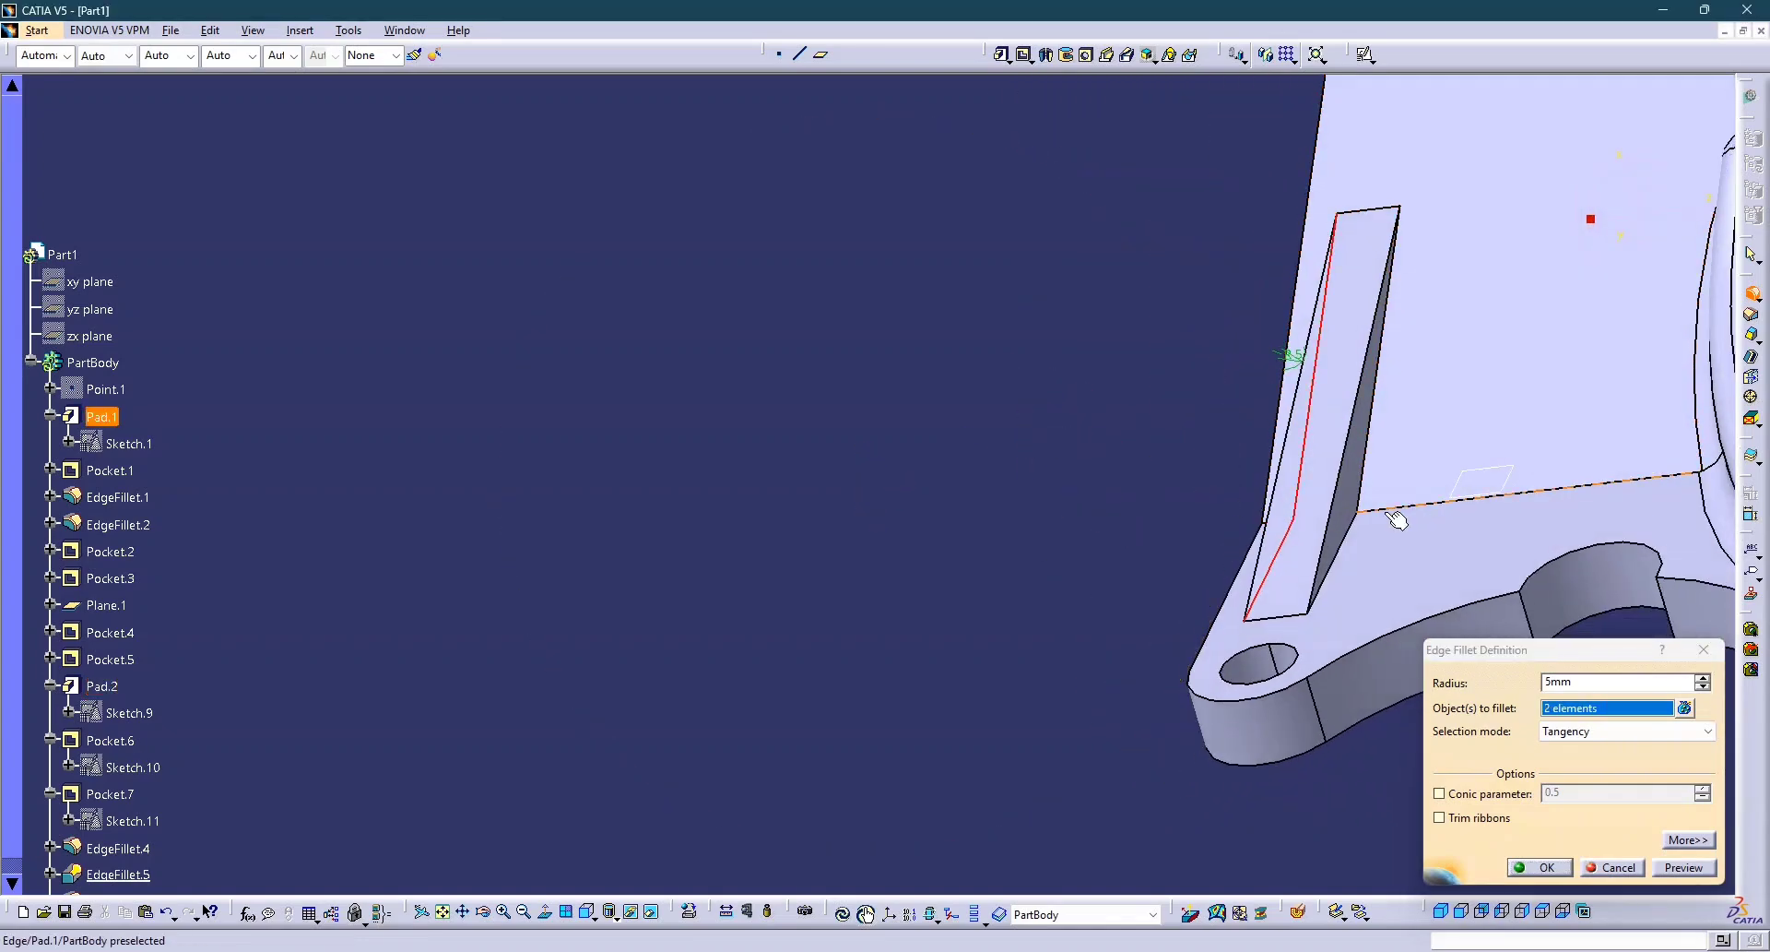
click(1354, 553)
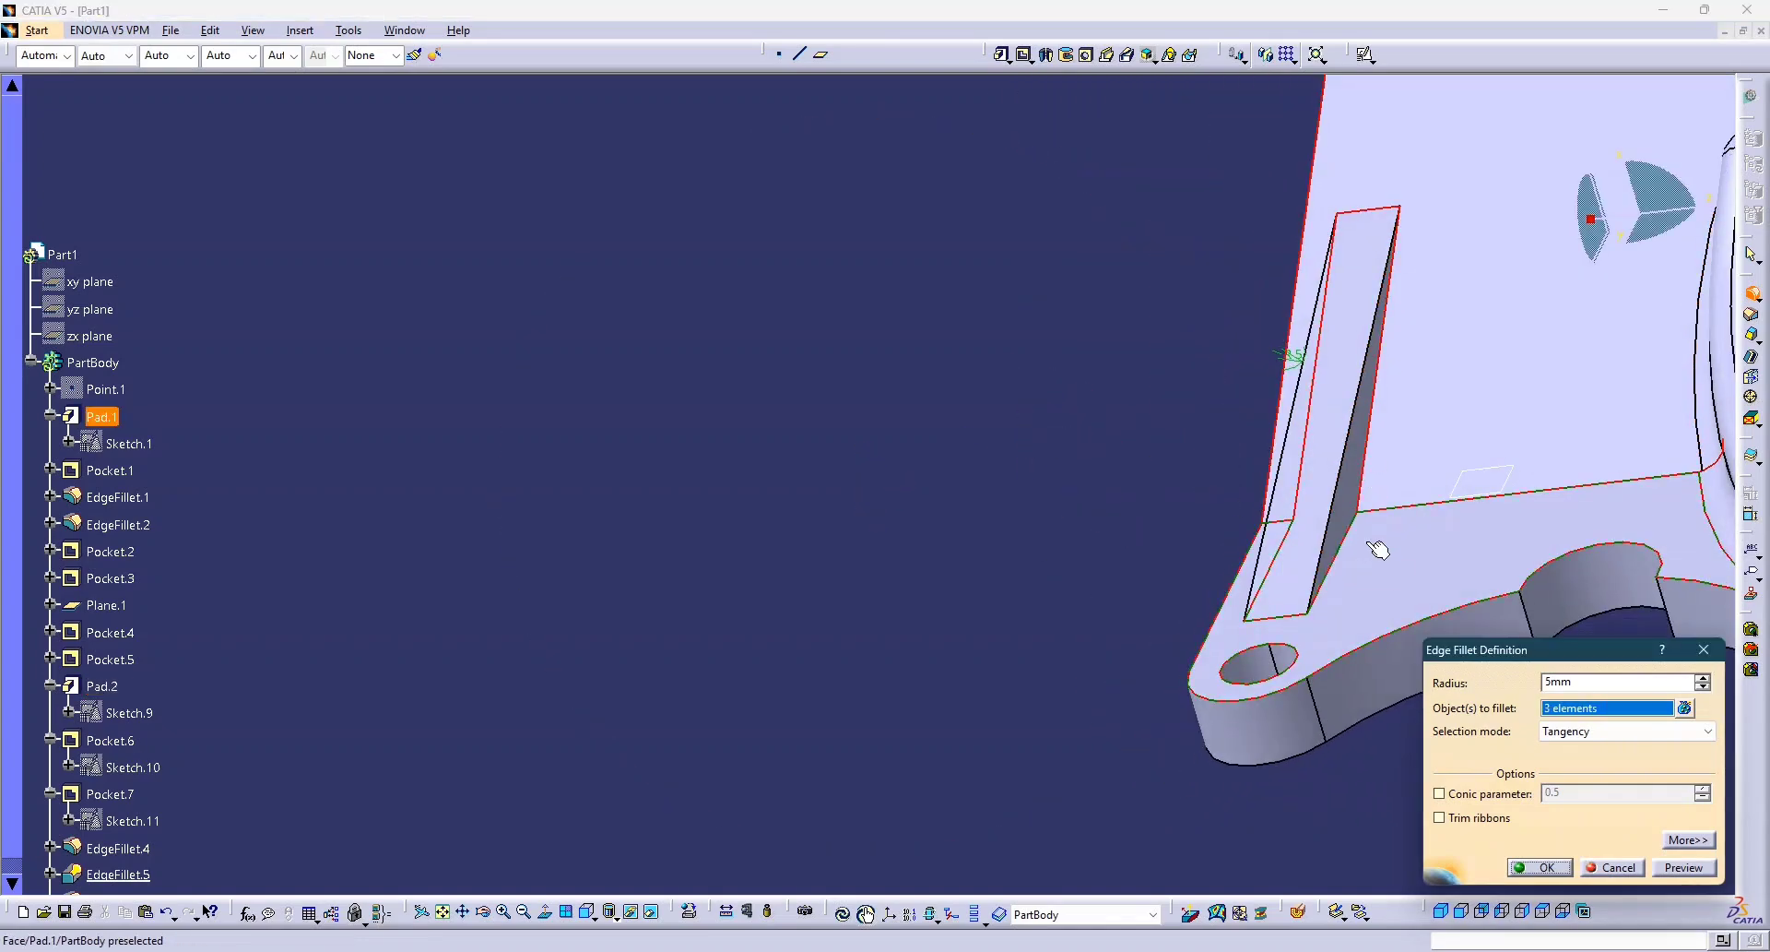
click(1378, 550)
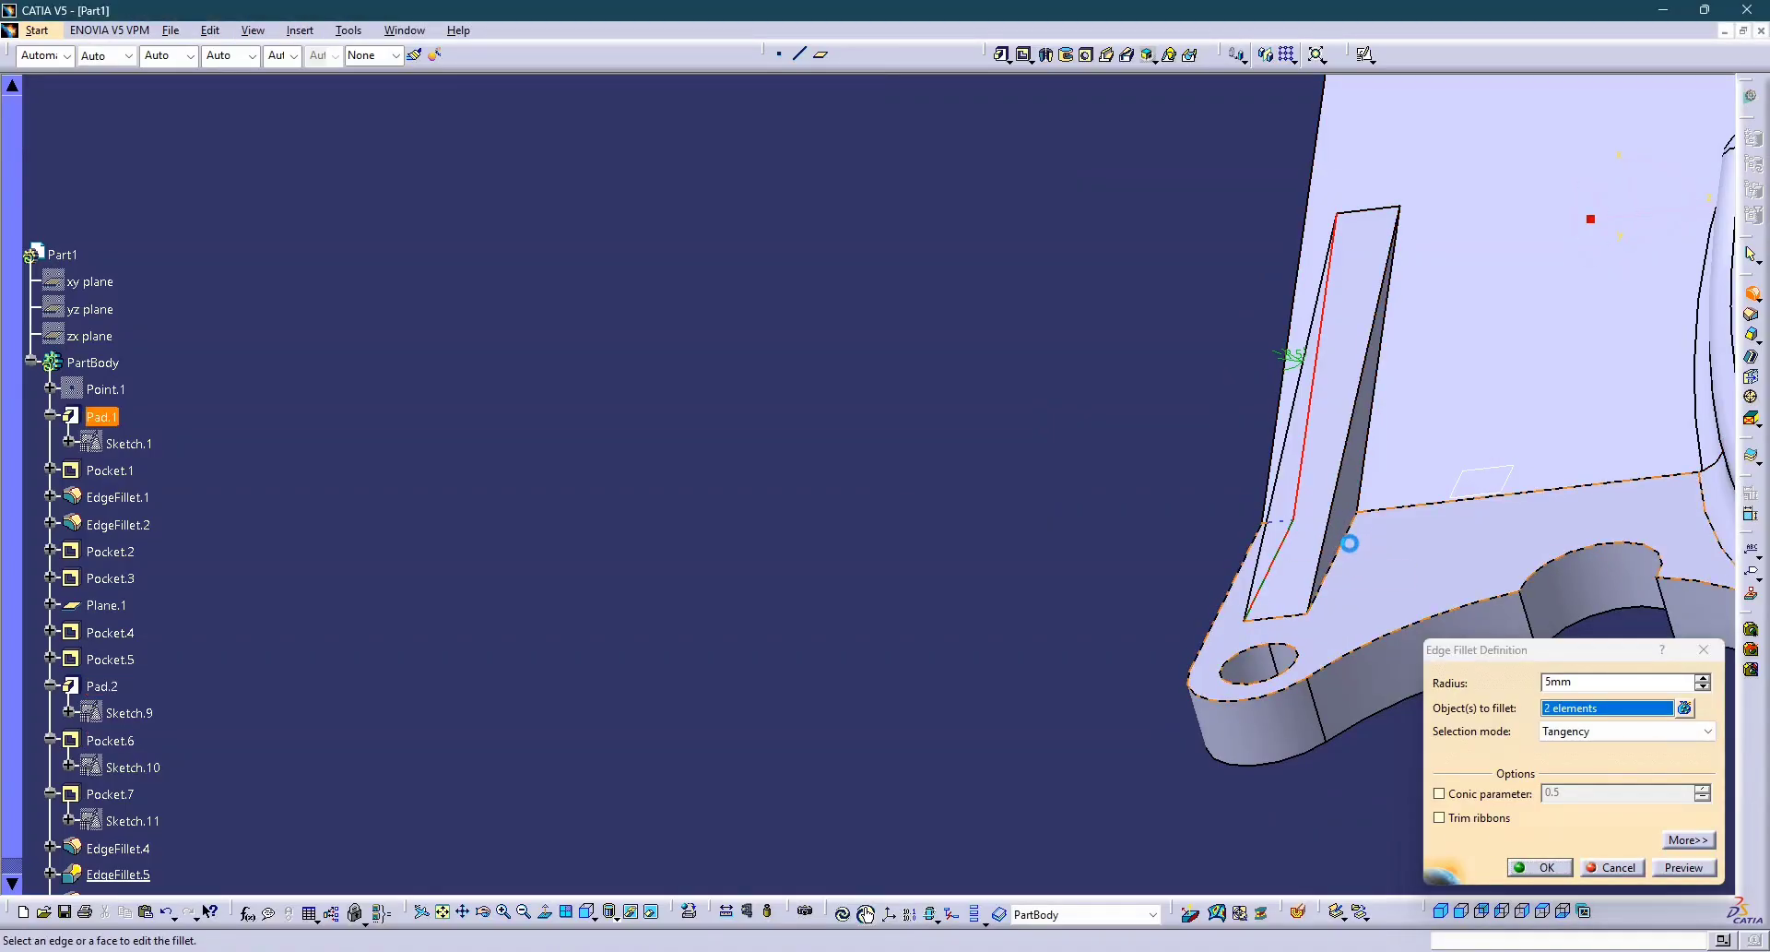
click(1363, 502)
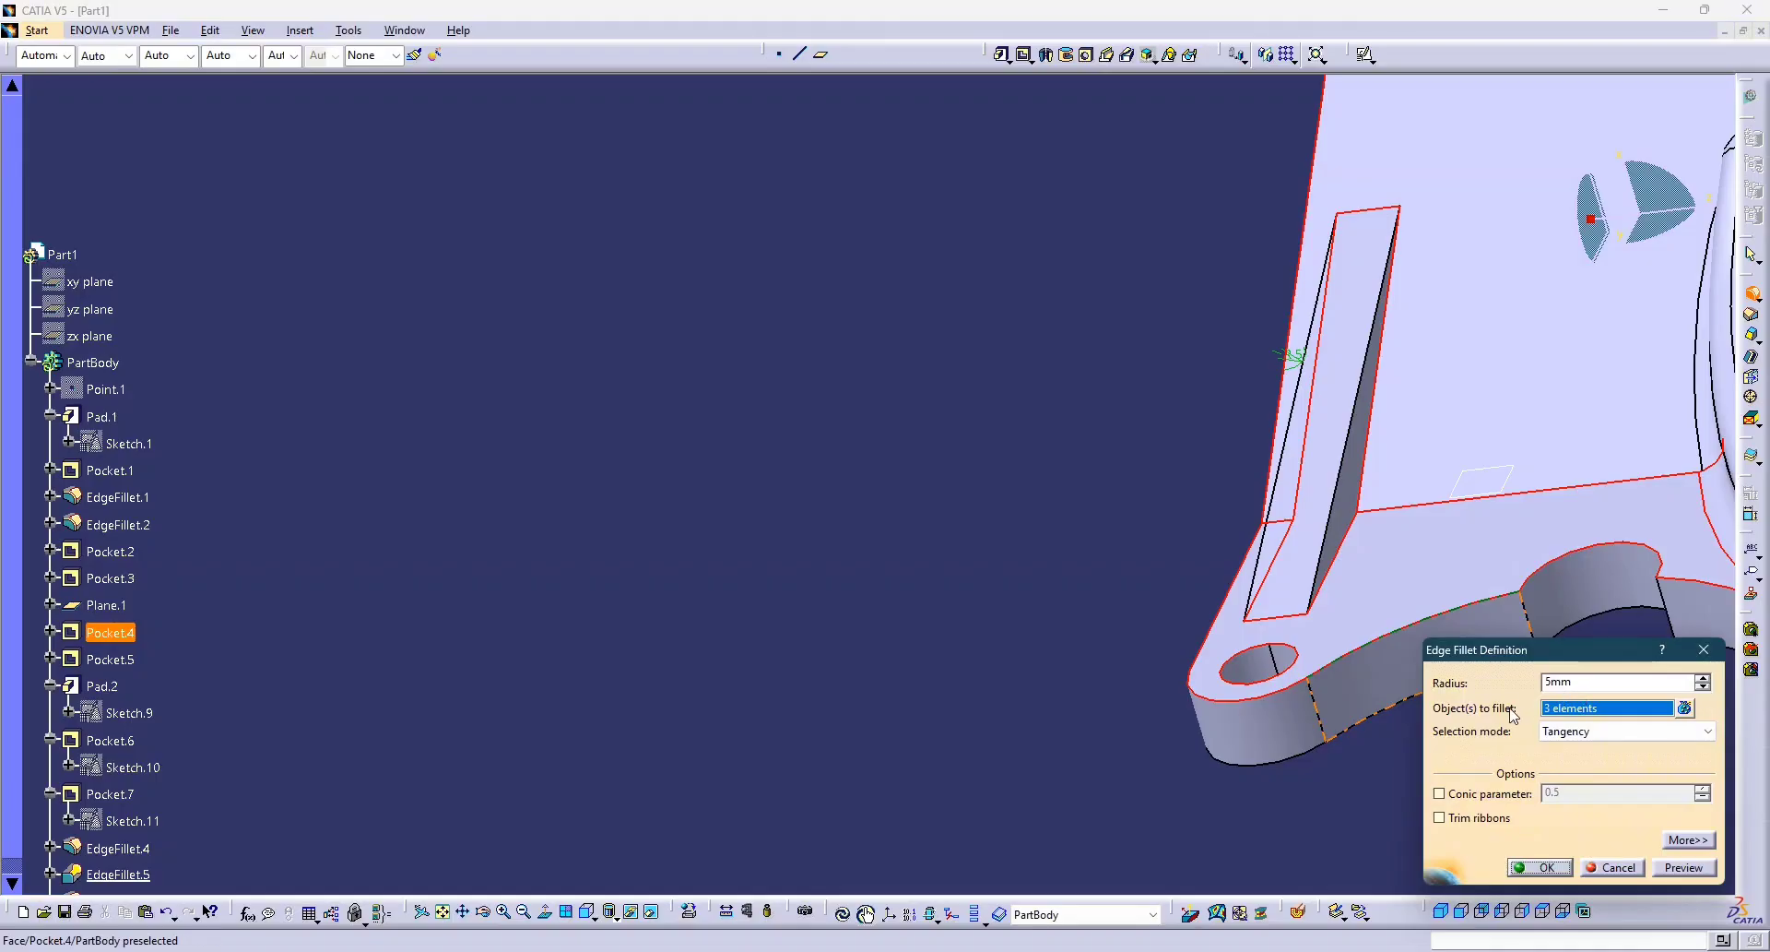
click(1430, 546)
Apply the 5 mm edge fillet to the straight rib's outer base edges and extend it to the inner base edges.
middle_drag(1316, 542, 1339, 646)
click(1542, 871)
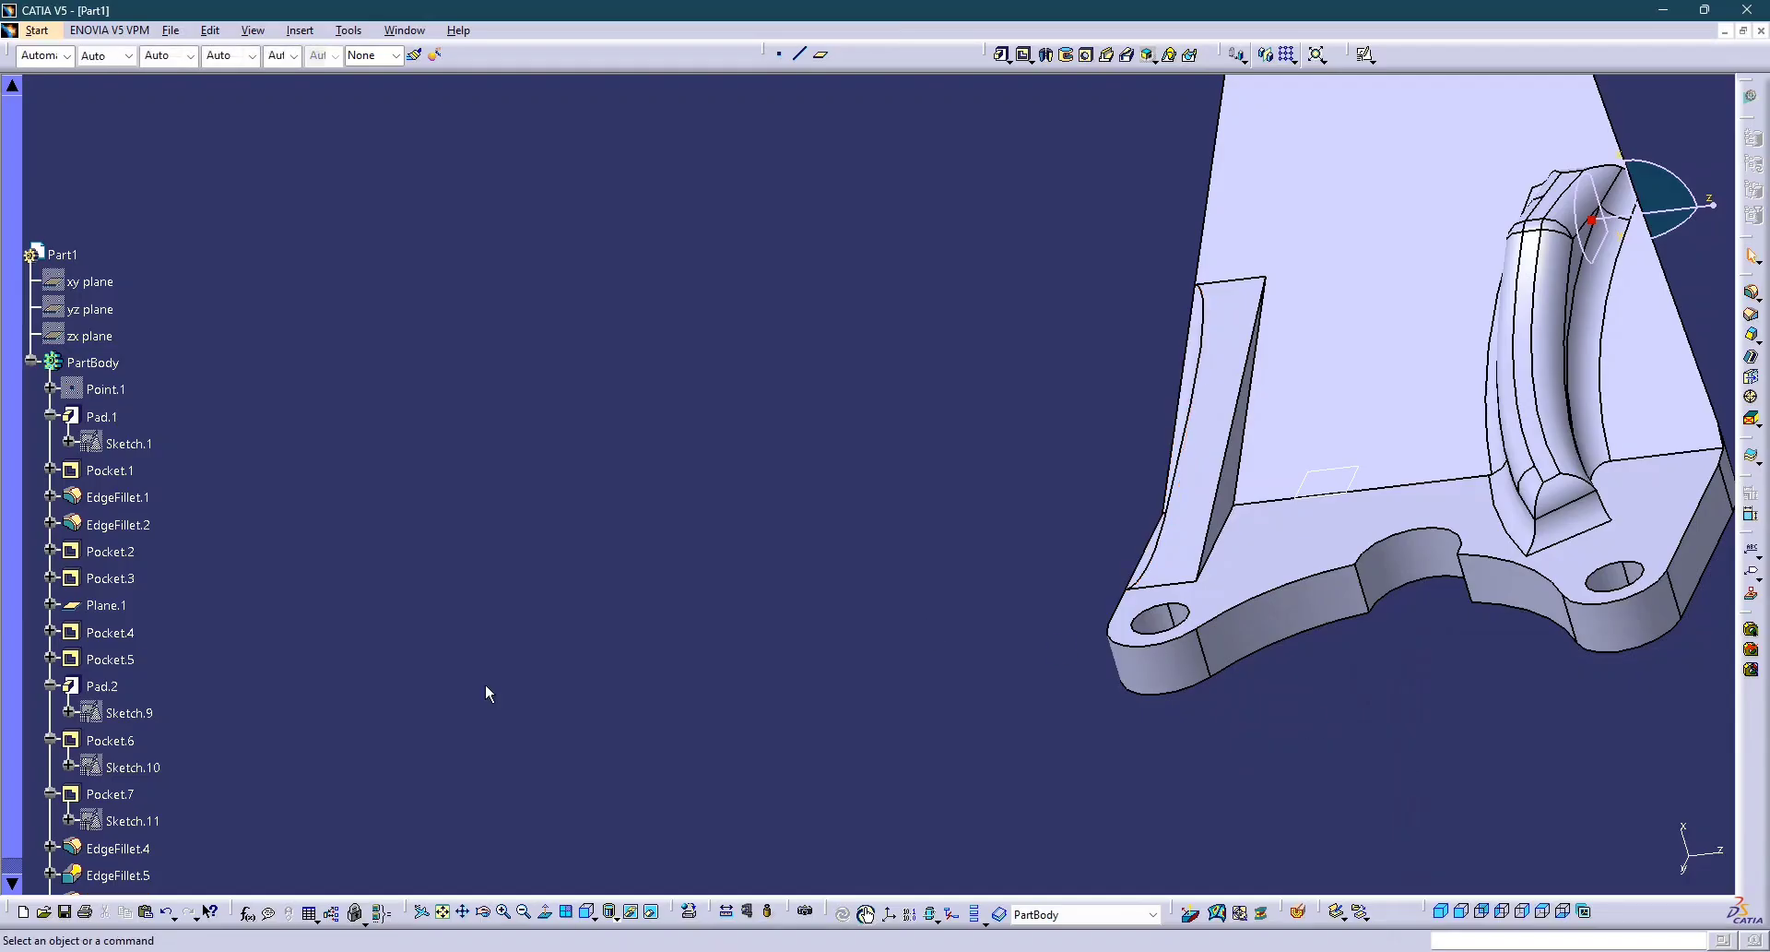
double_click(101, 645)
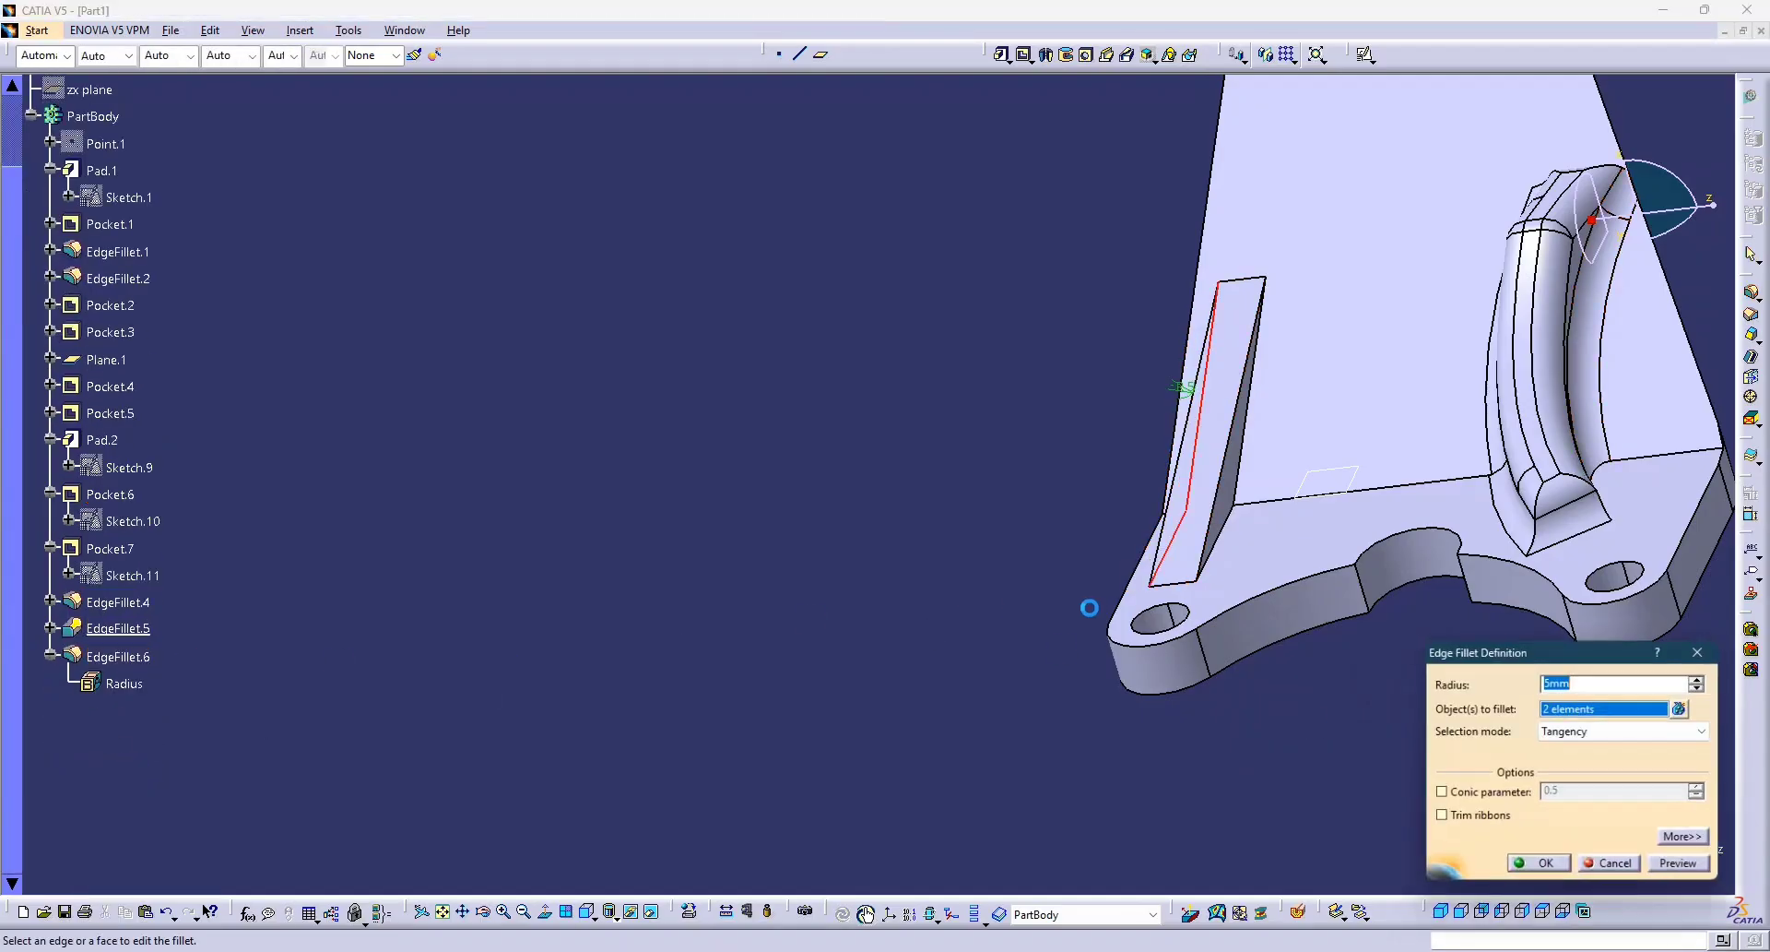
middle_drag(1231, 516, 955, 526)
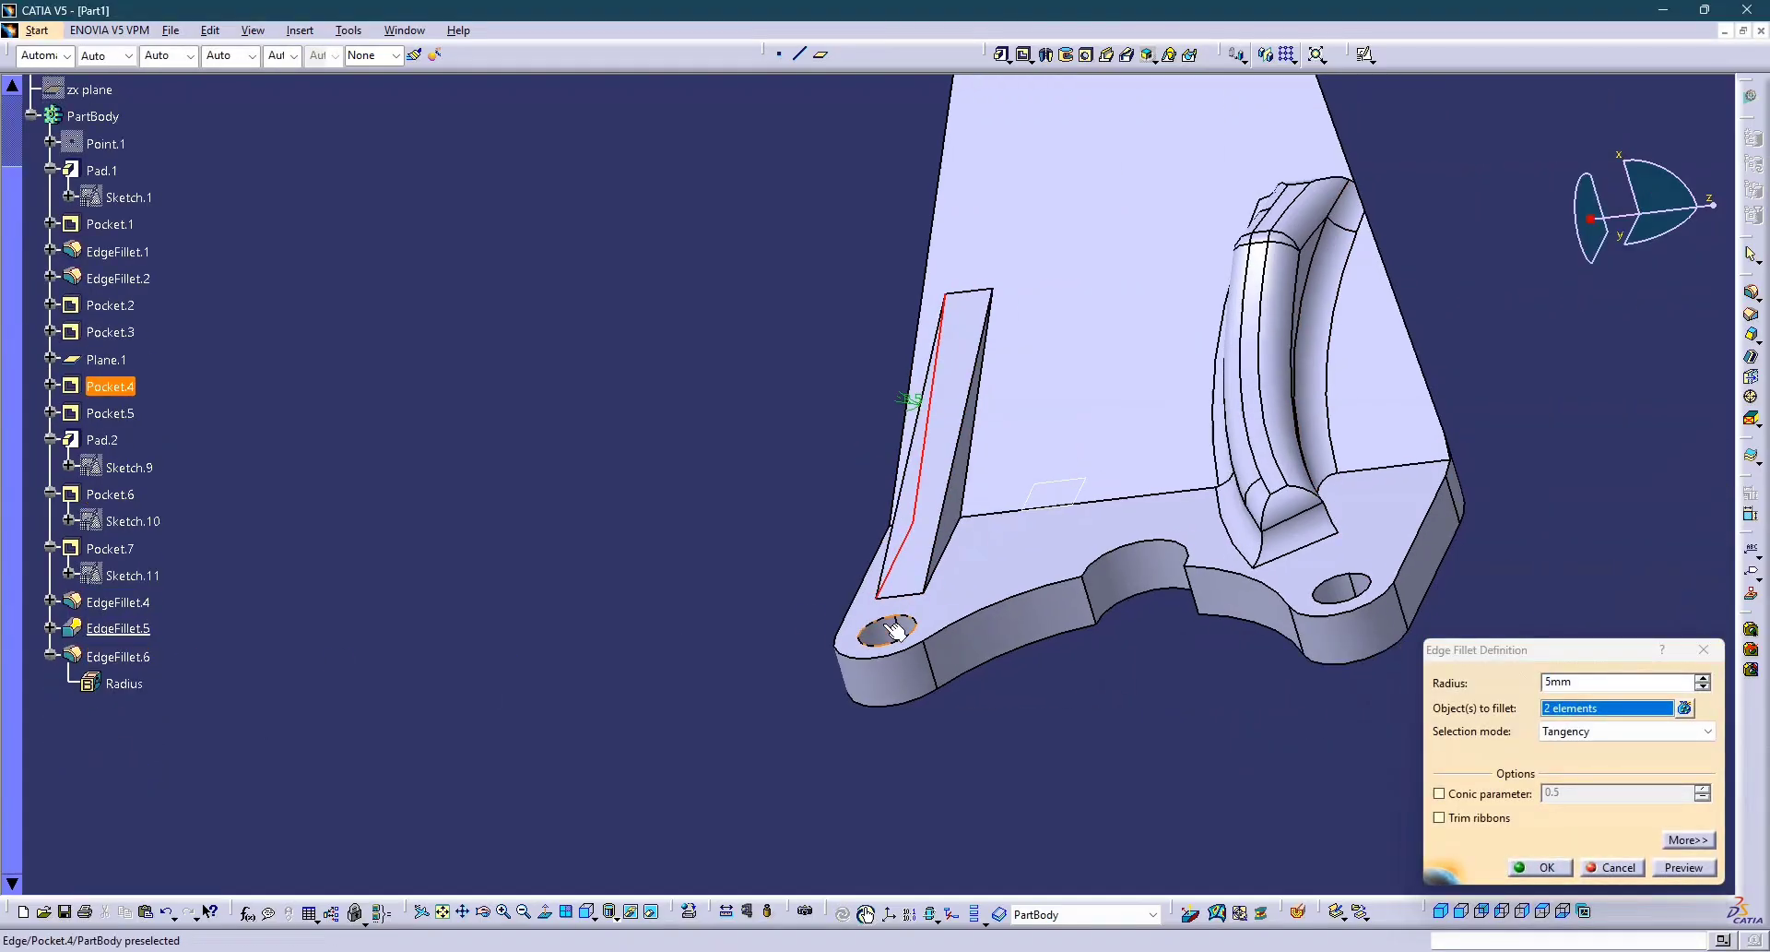
click(966, 535)
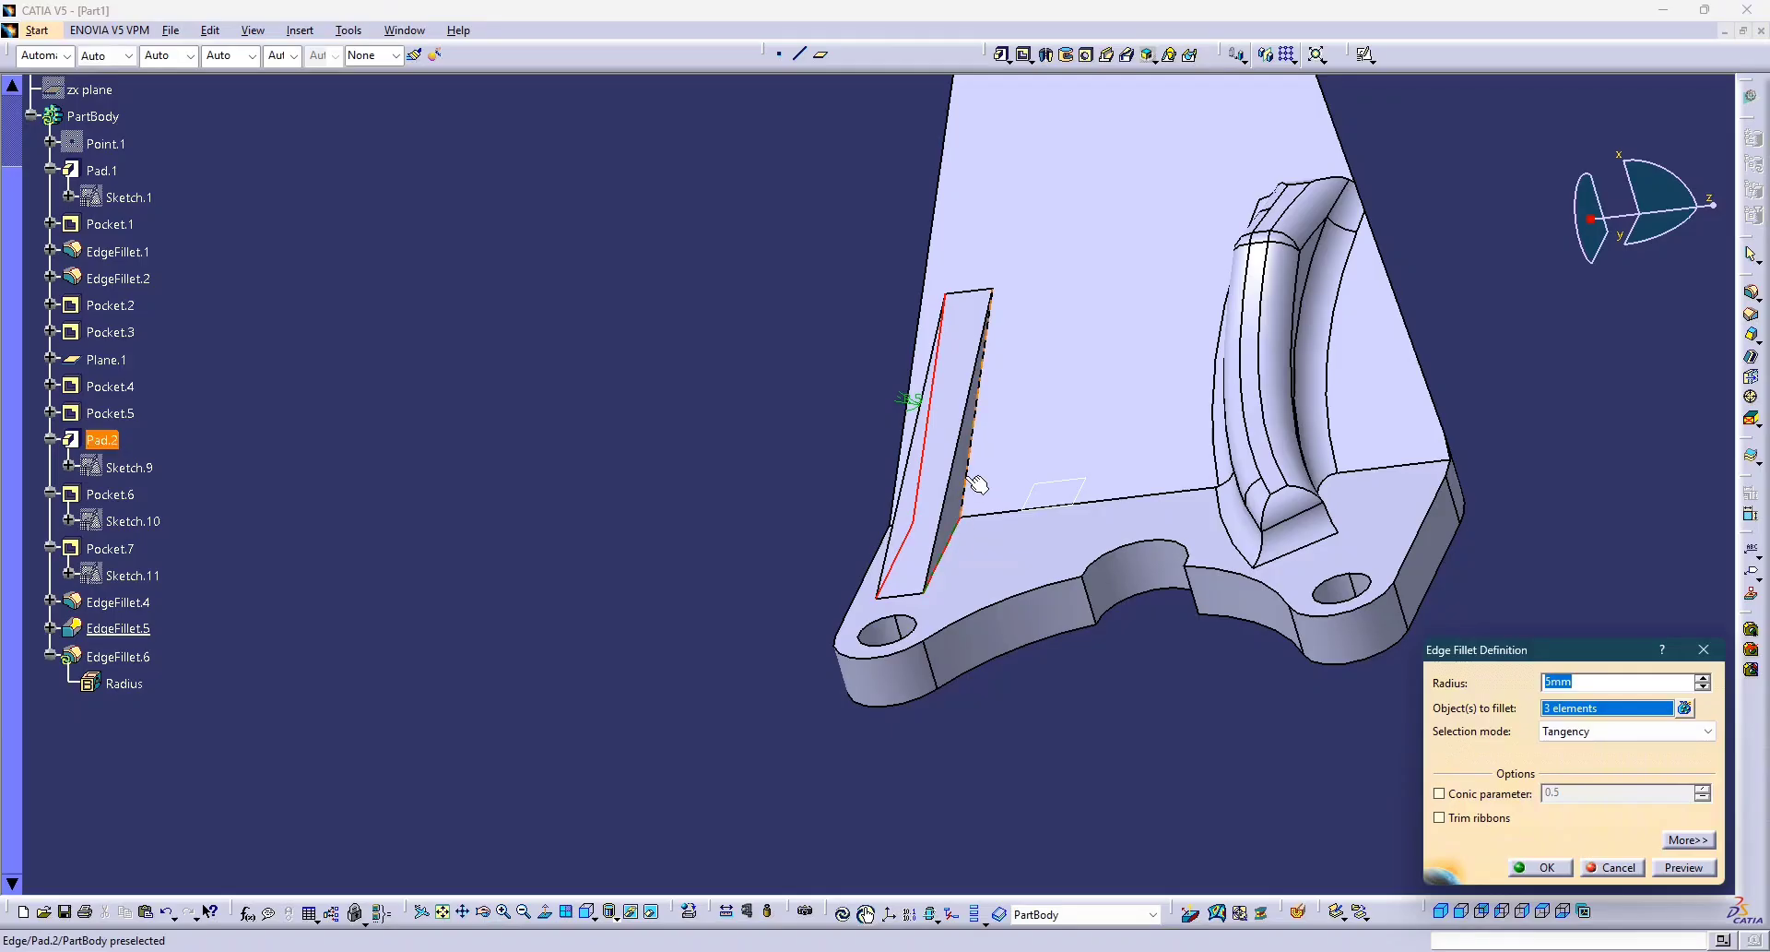
click(1536, 867)
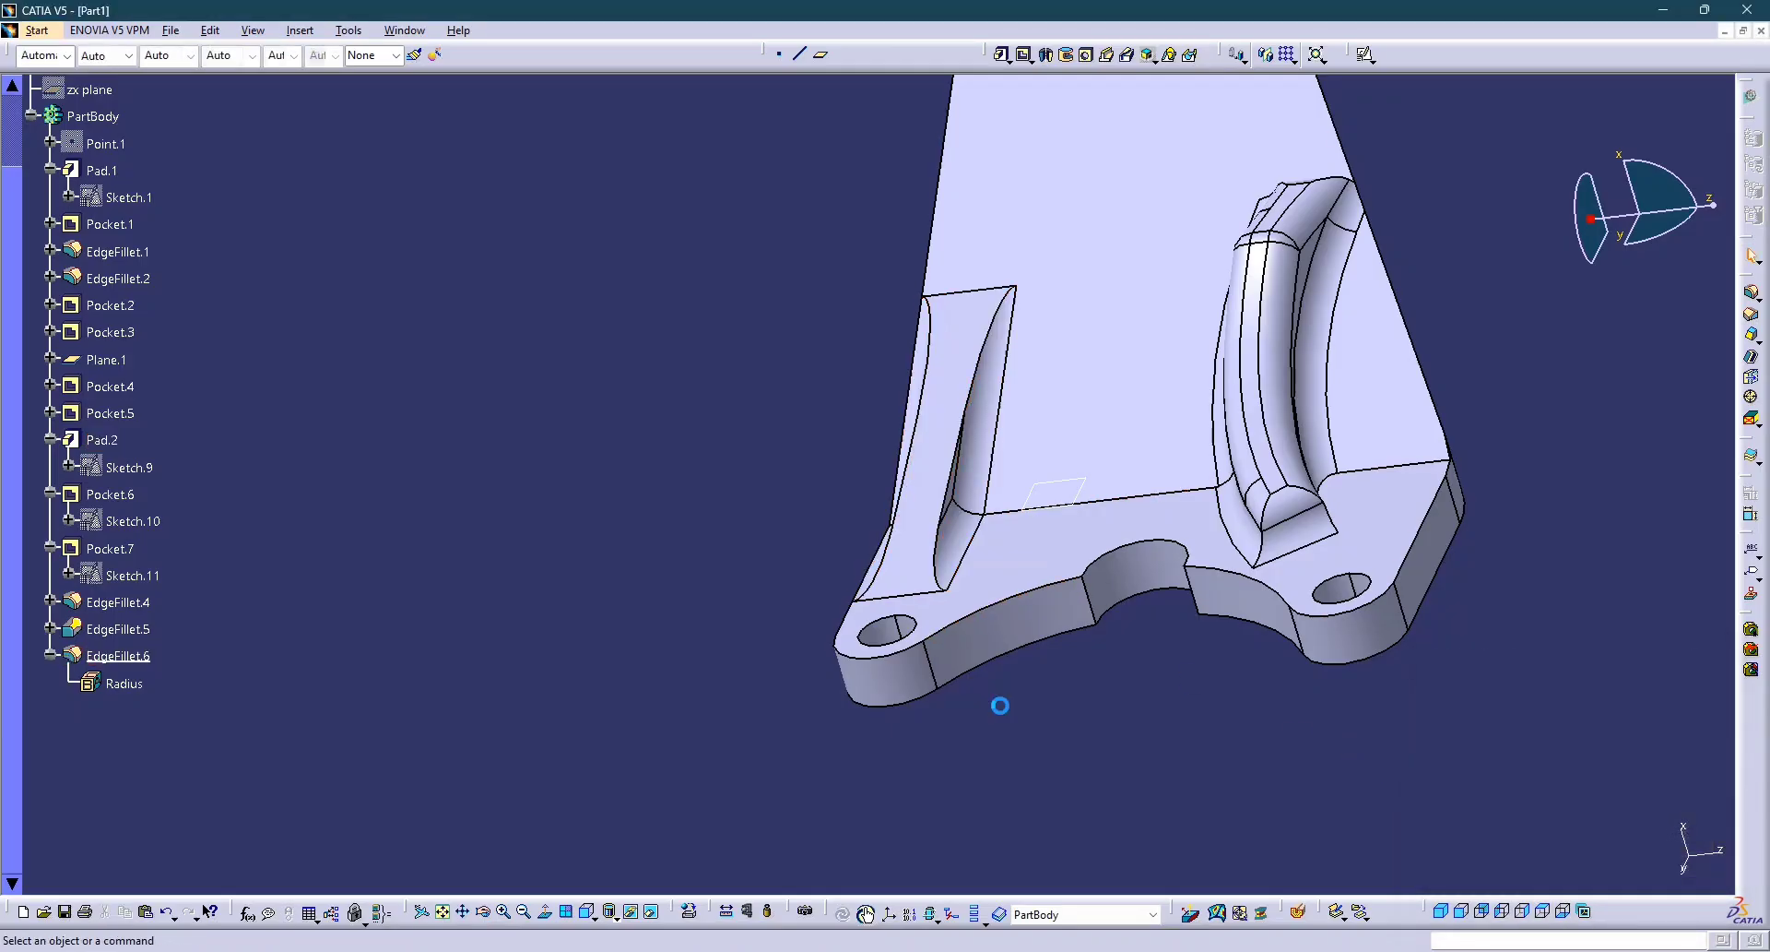
Set the straight rib's base fillet radius to 3 mm.
middle_drag(860, 653, 982, 588)
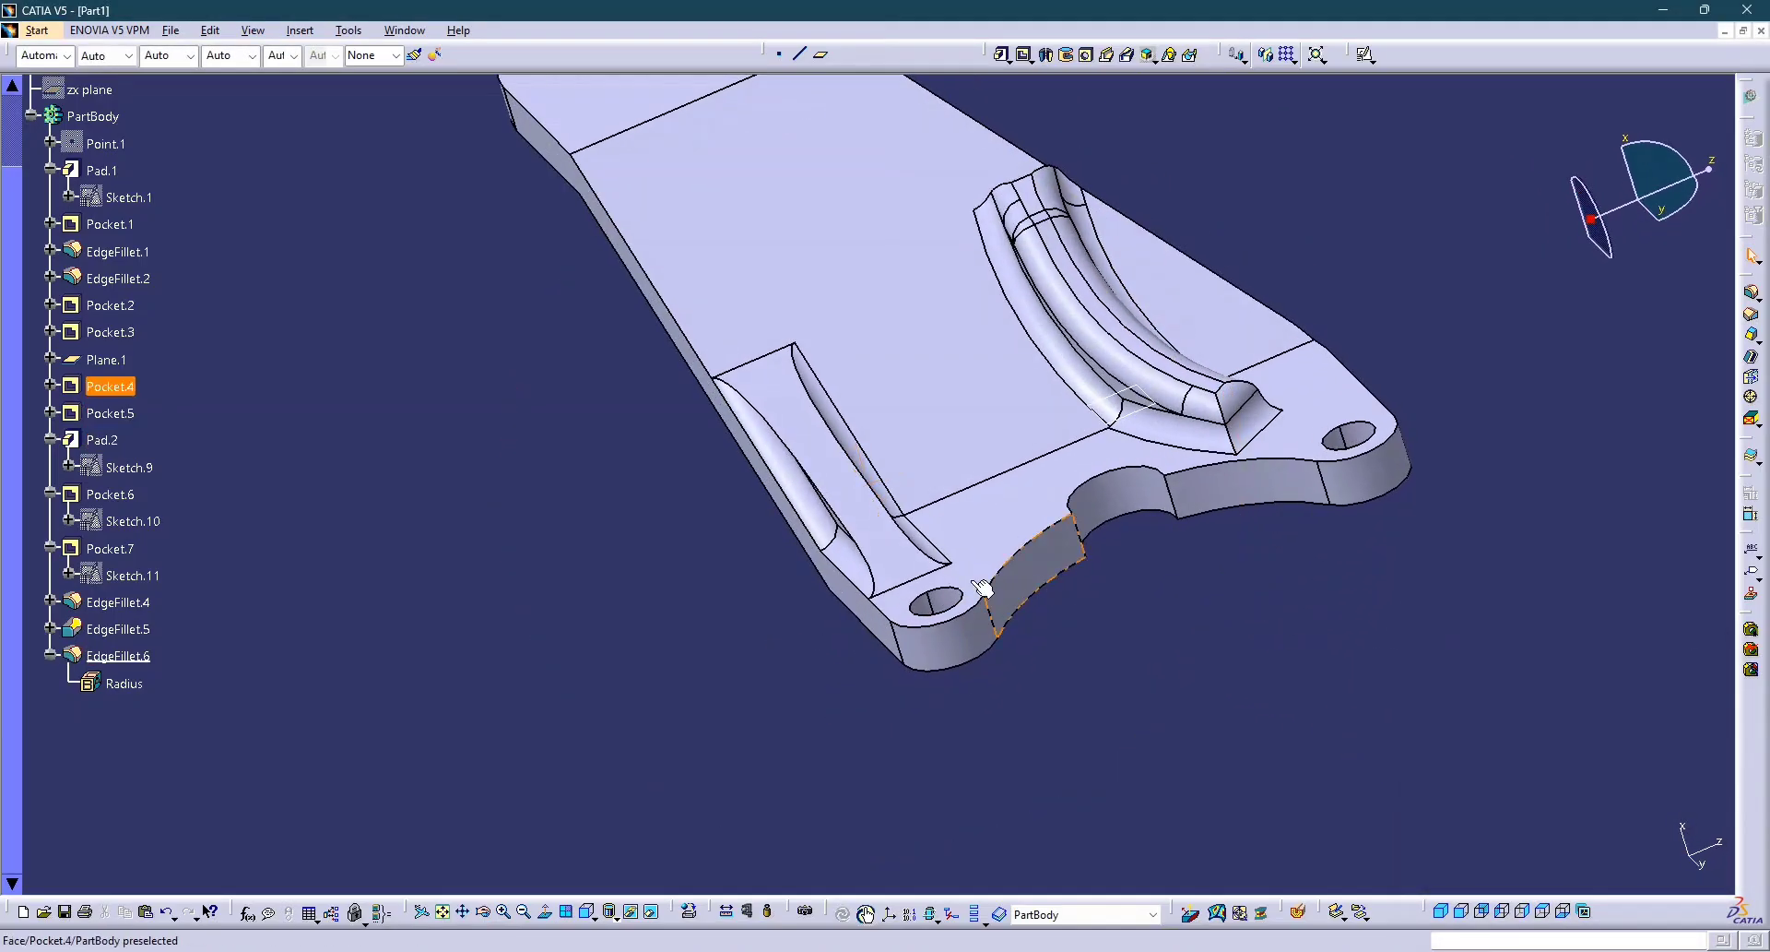
double_click(810, 513)
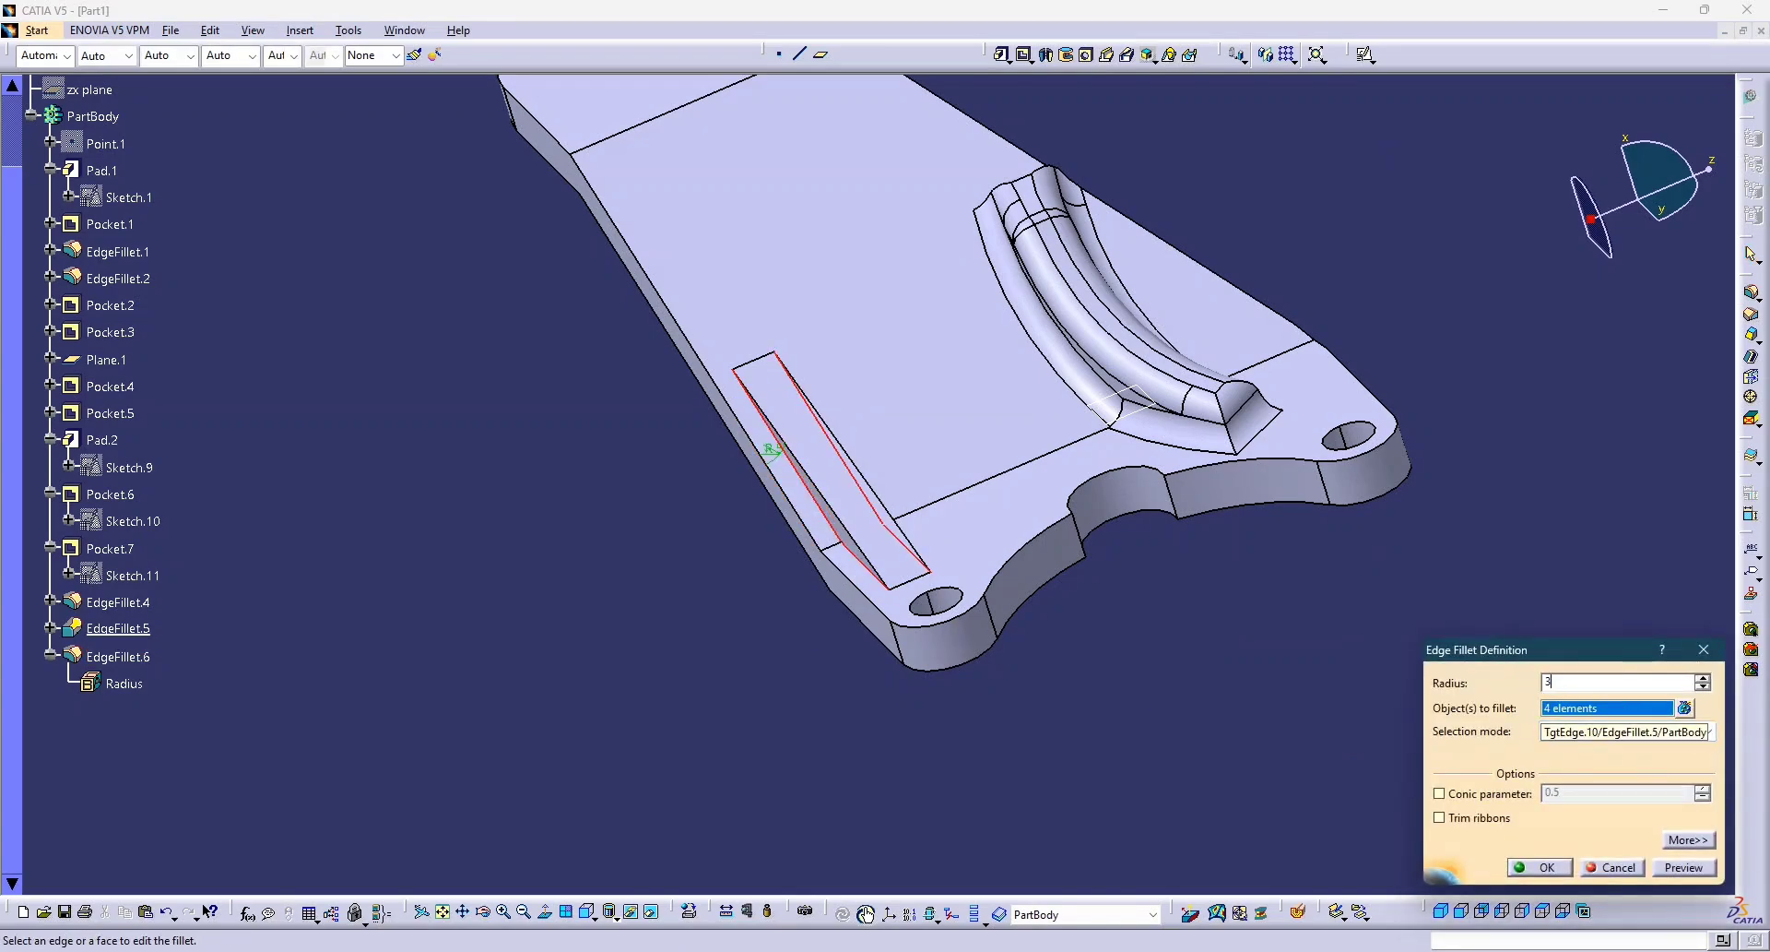
key(Return)
click(1427, 664)
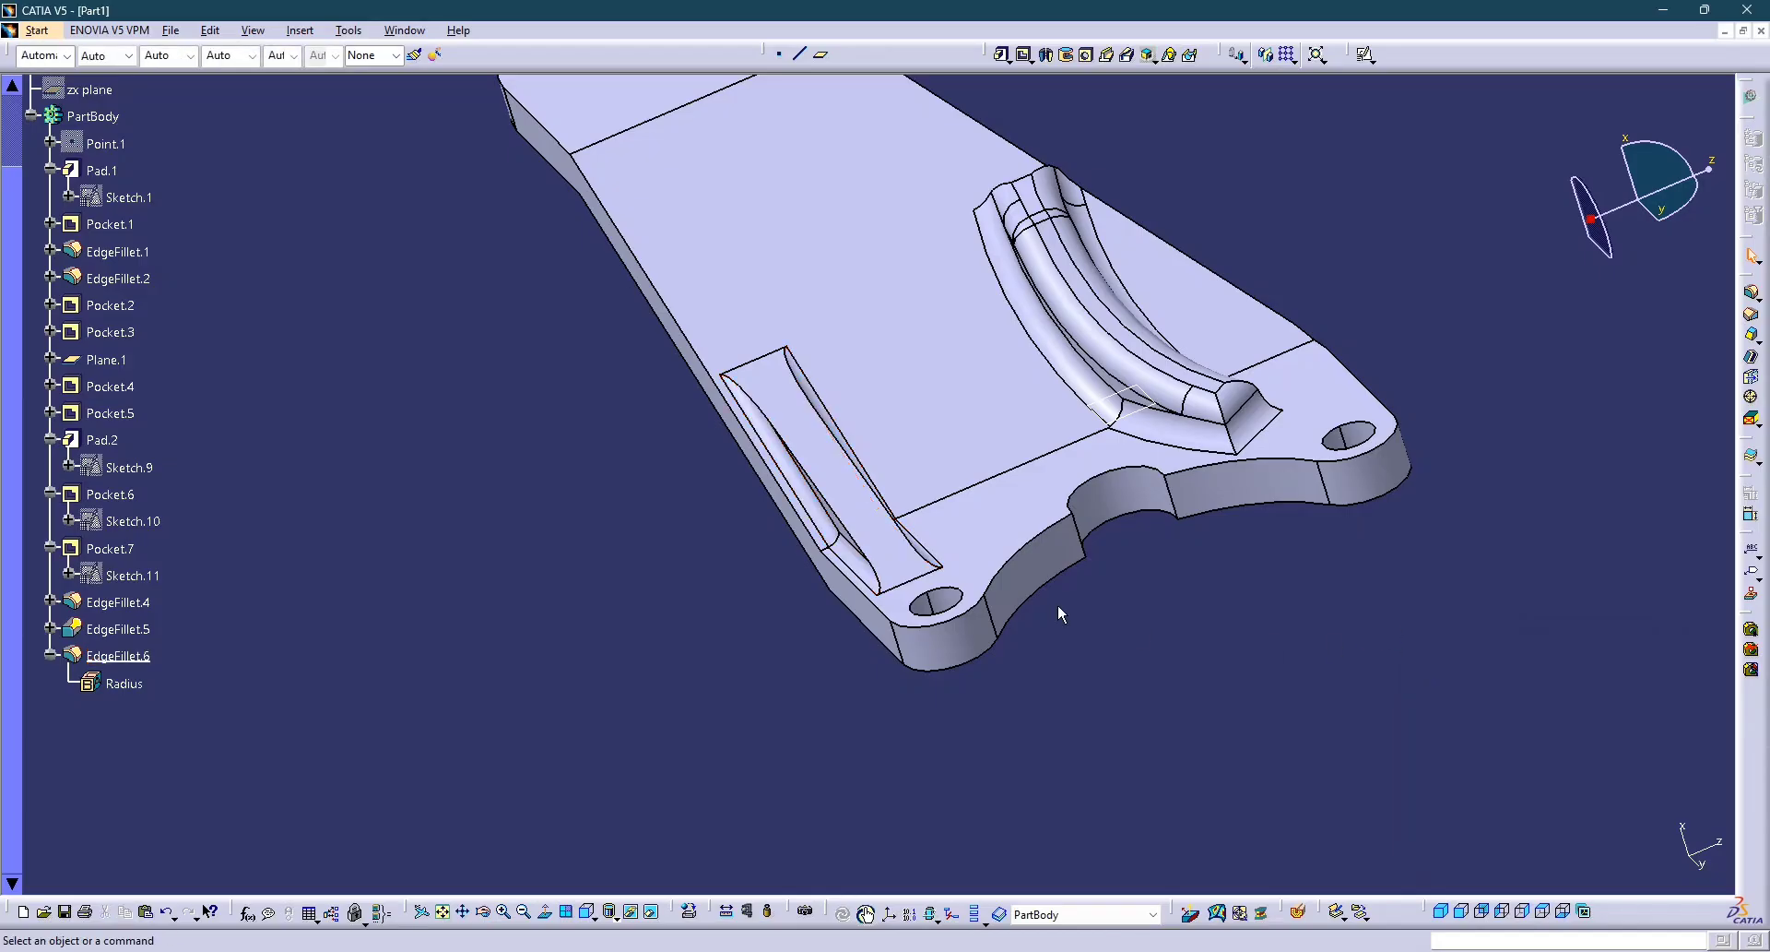
Set the straight rib's base fillet radius to 2 mm.
double_click(127, 687)
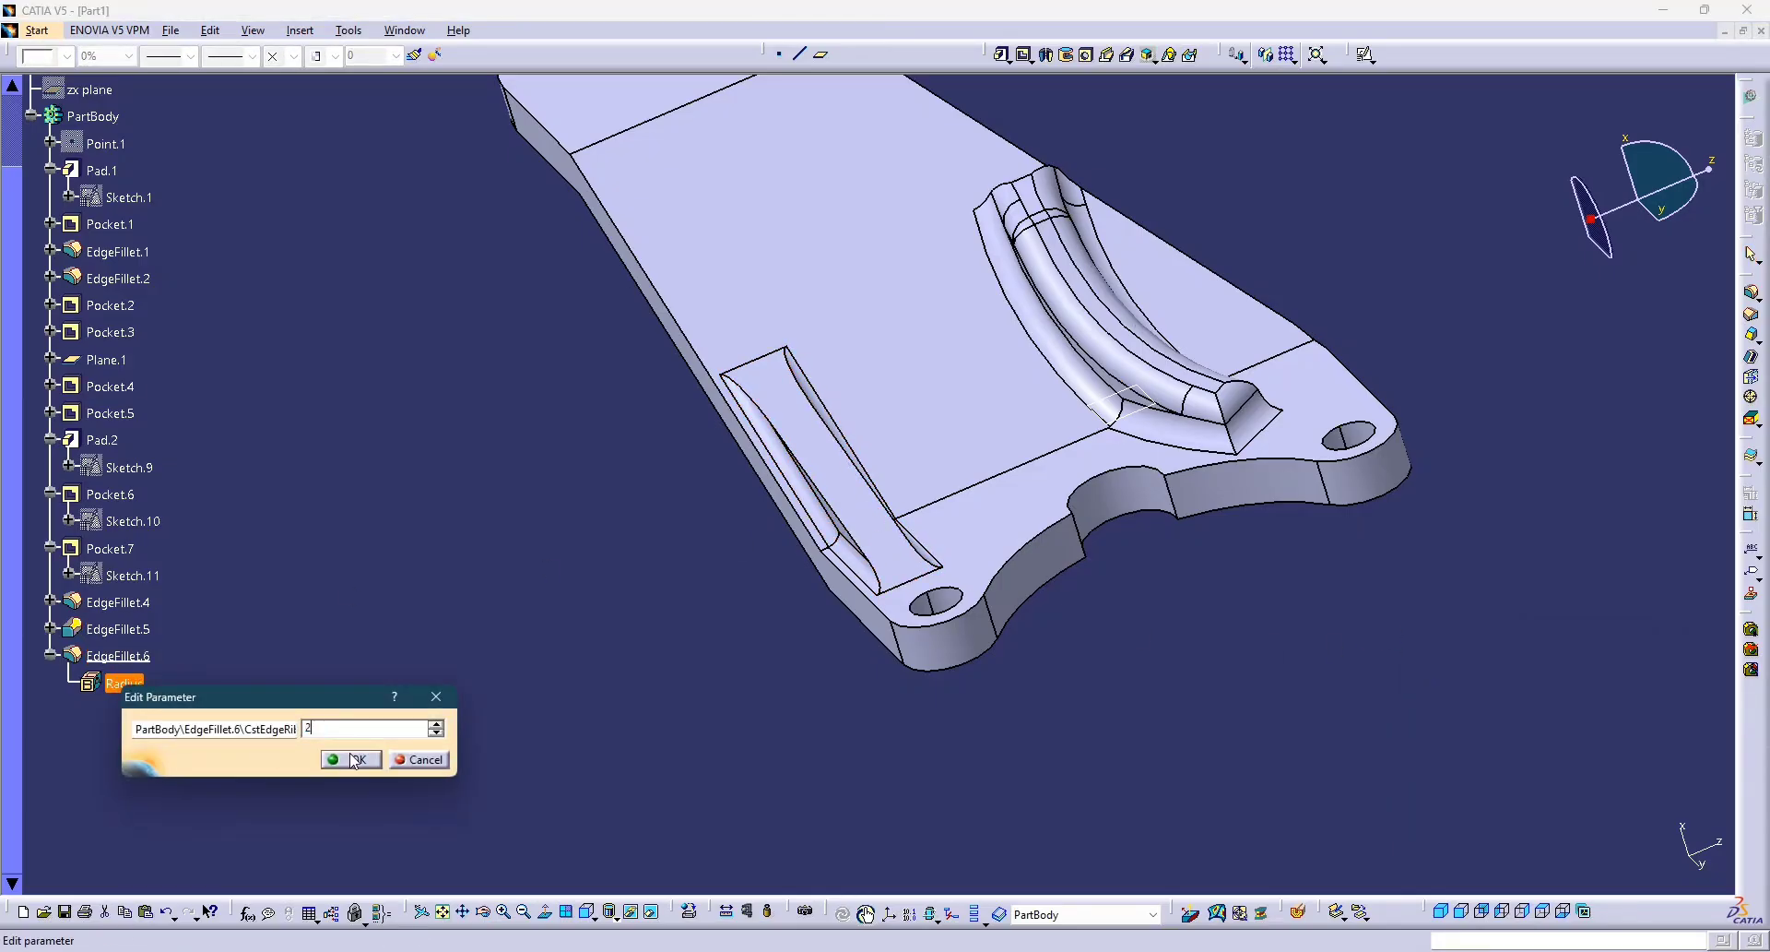
click(354, 760)
middle_drag(512, 705, 571, 658)
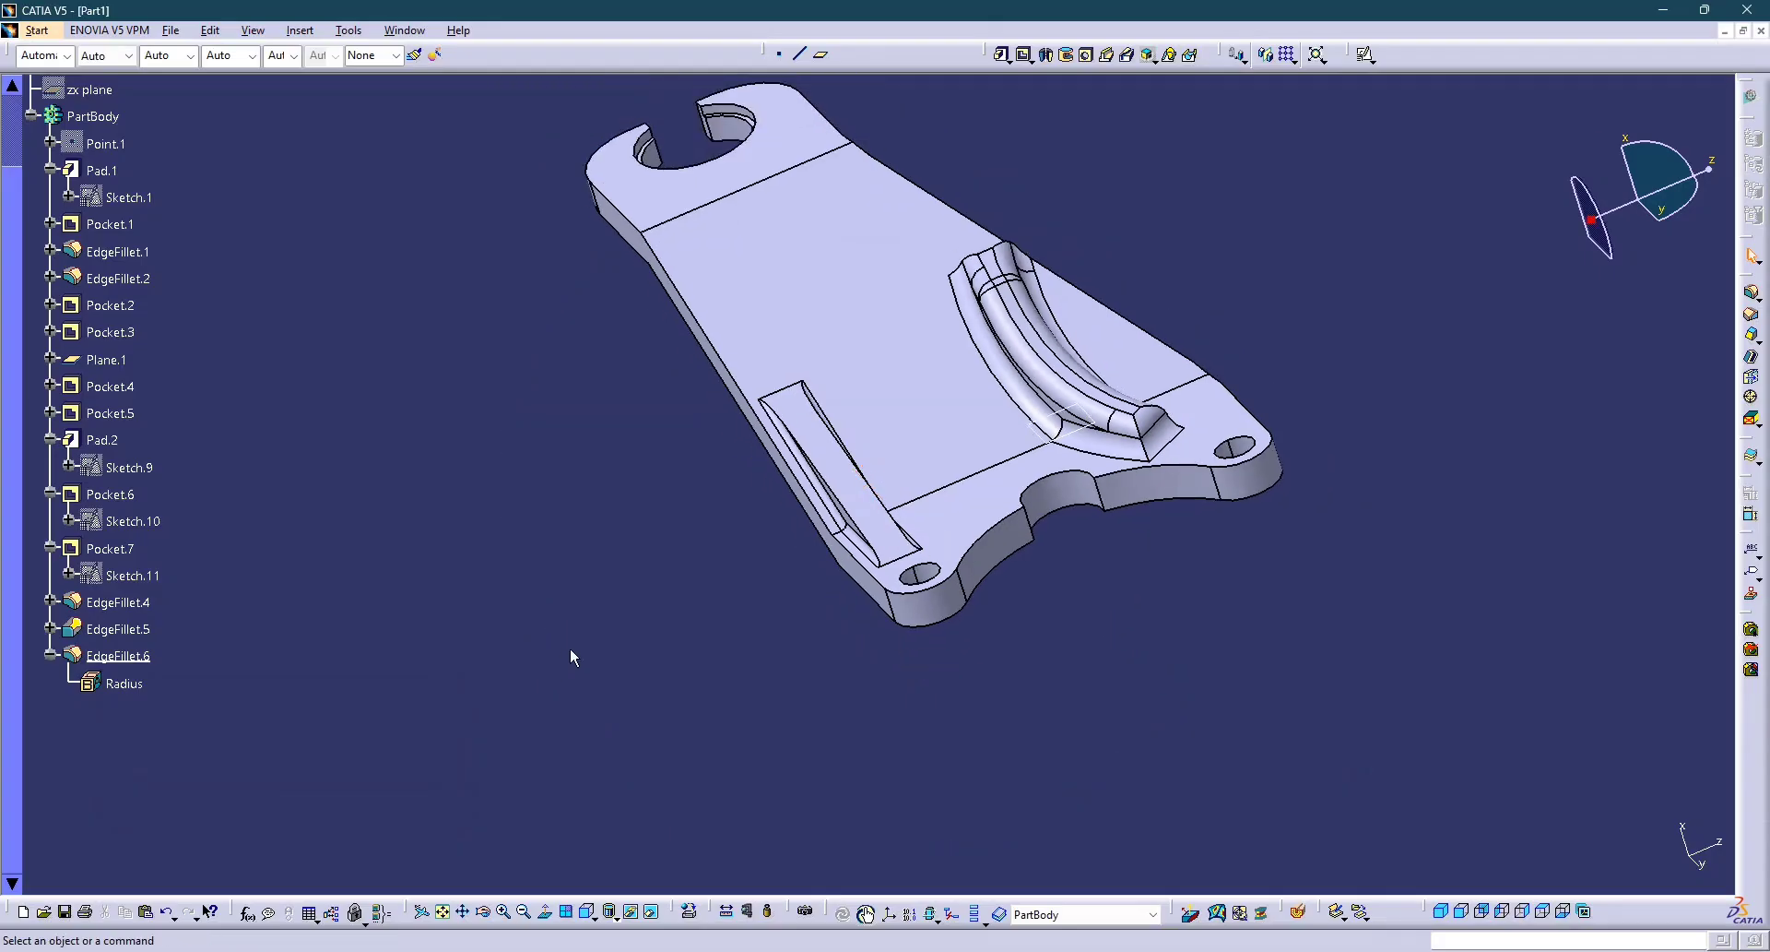
Extend the straight rib's 2 mm fillet to both long edges of its top face.
double_click(118, 655)
middle_drag(753, 635, 834, 565)
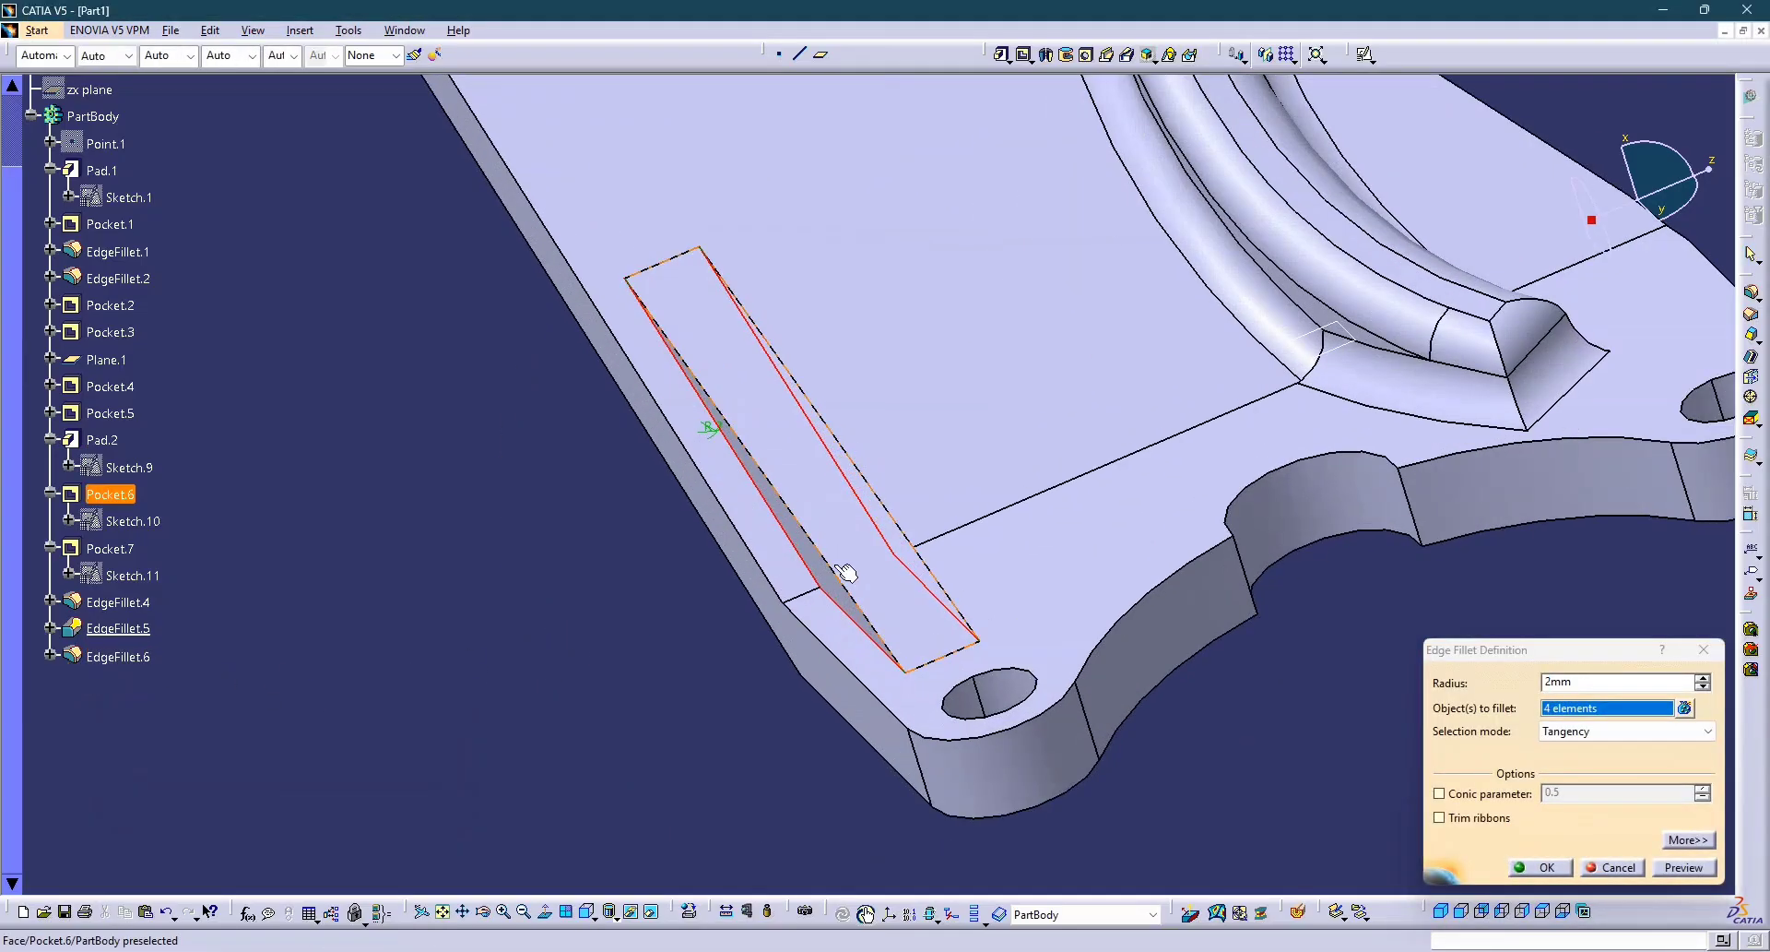
click(827, 555)
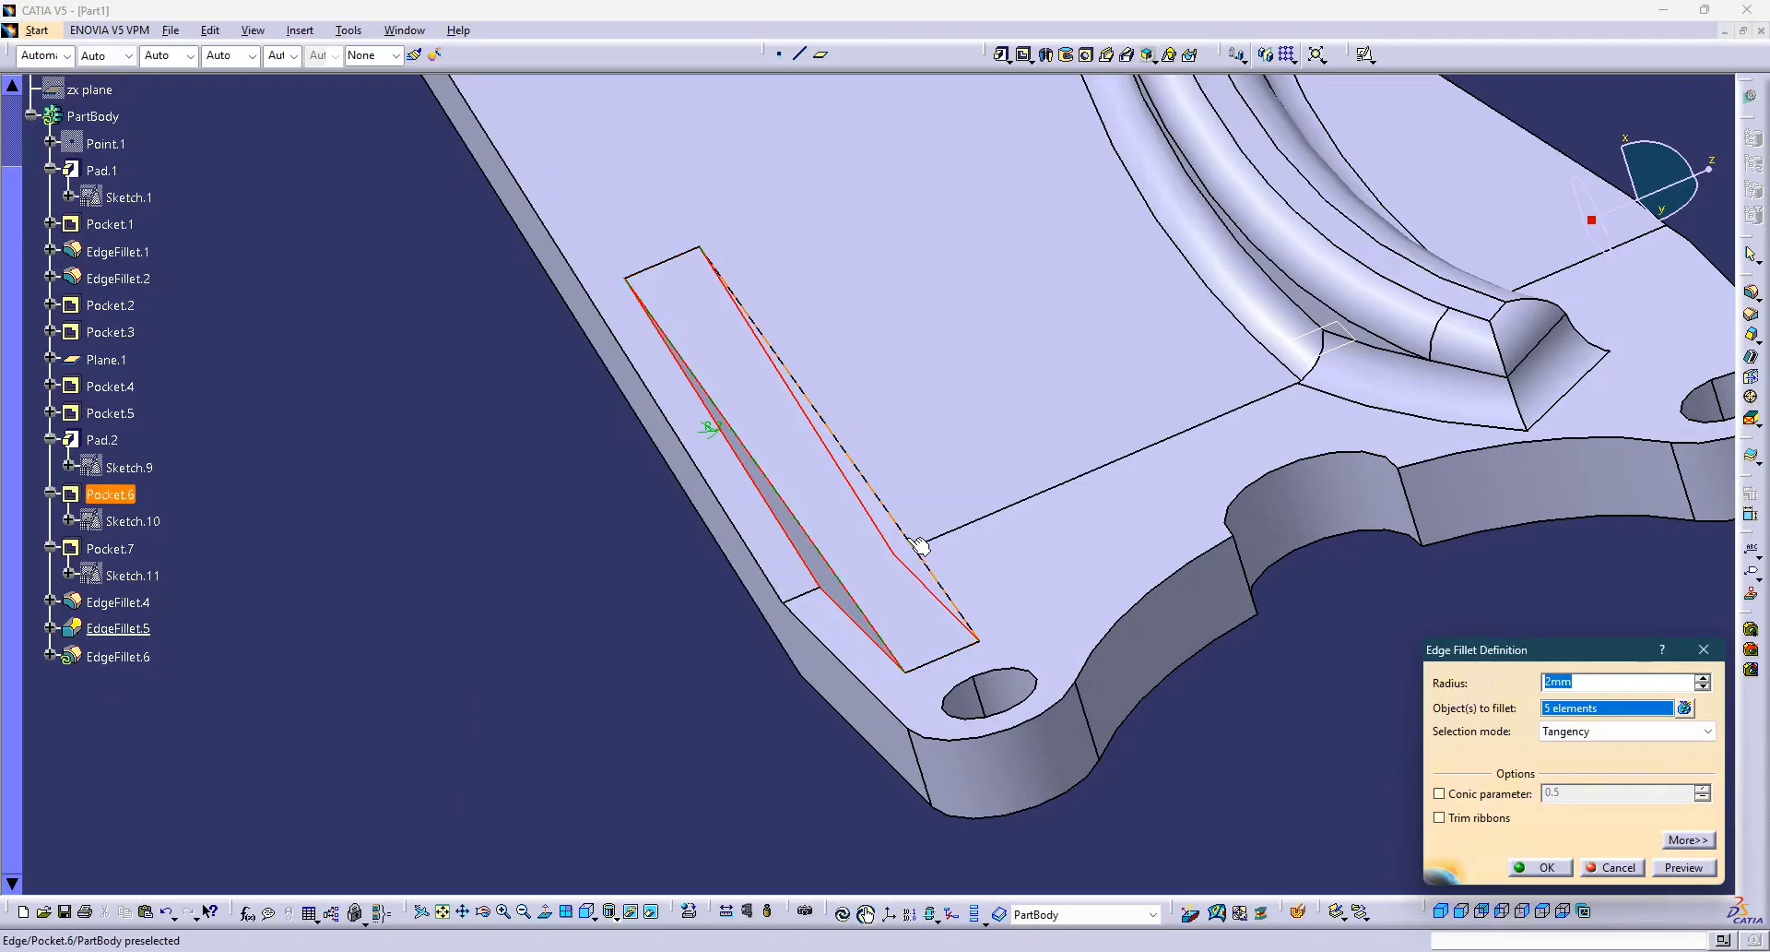
click(1539, 867)
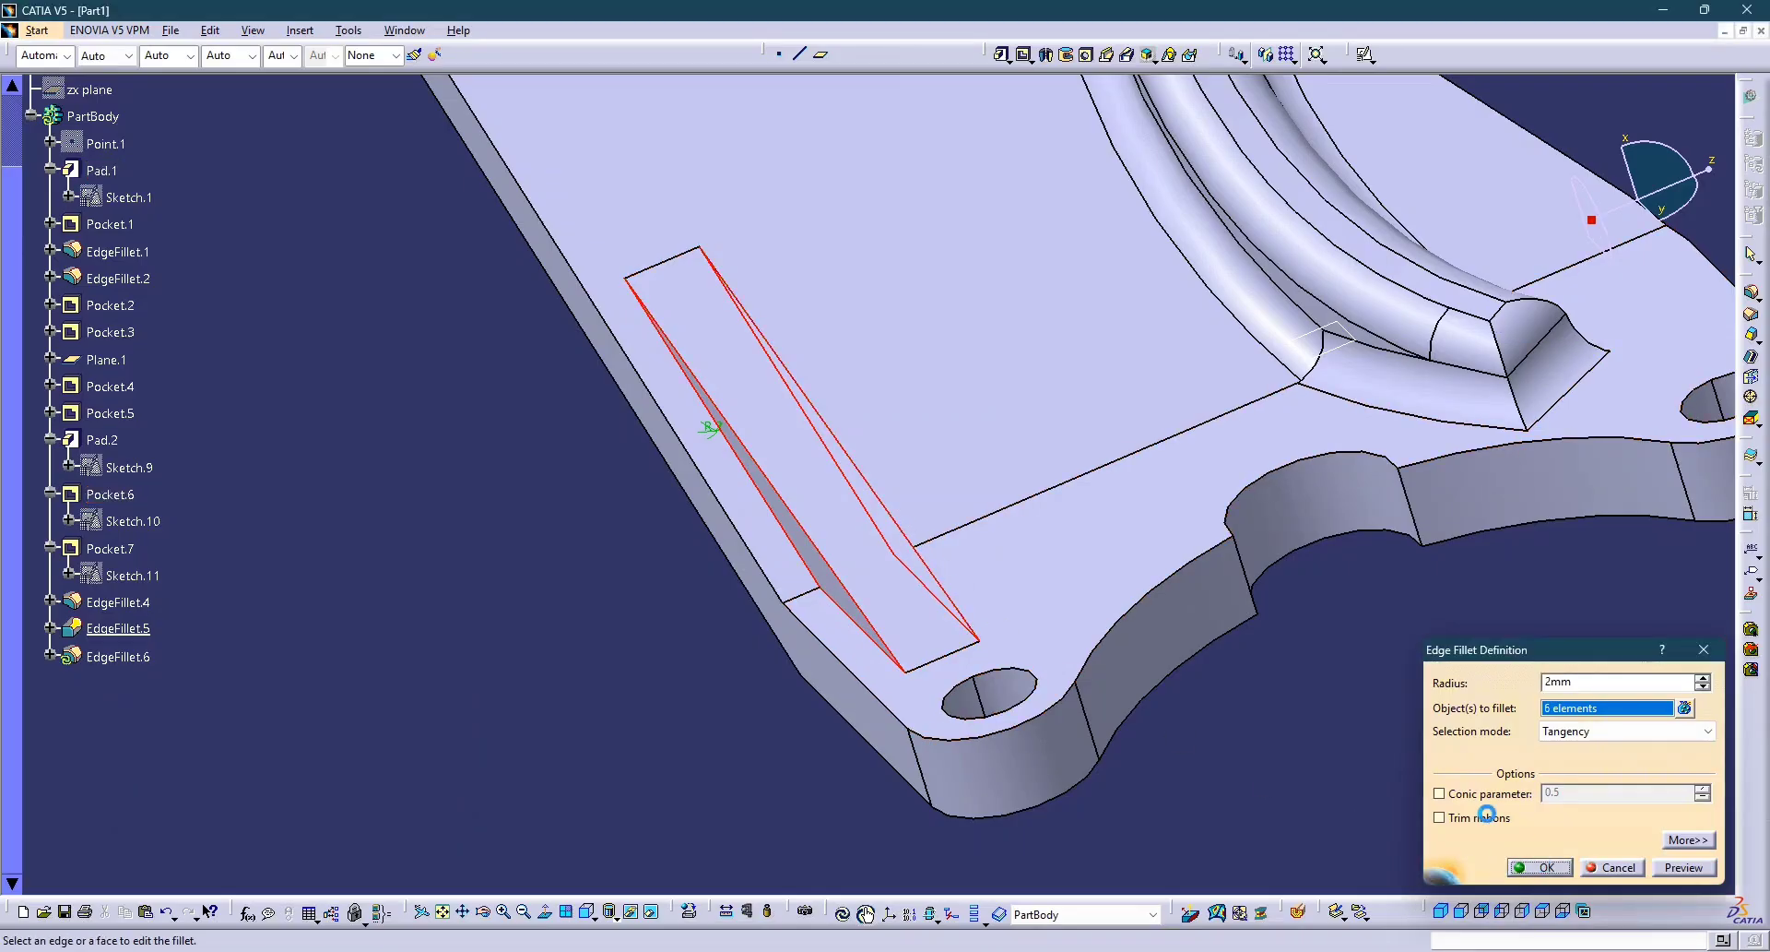
Inspect the filleted ribs from several angles and compare them with the reference drawing.
middle_drag(1235, 660, 1031, 690)
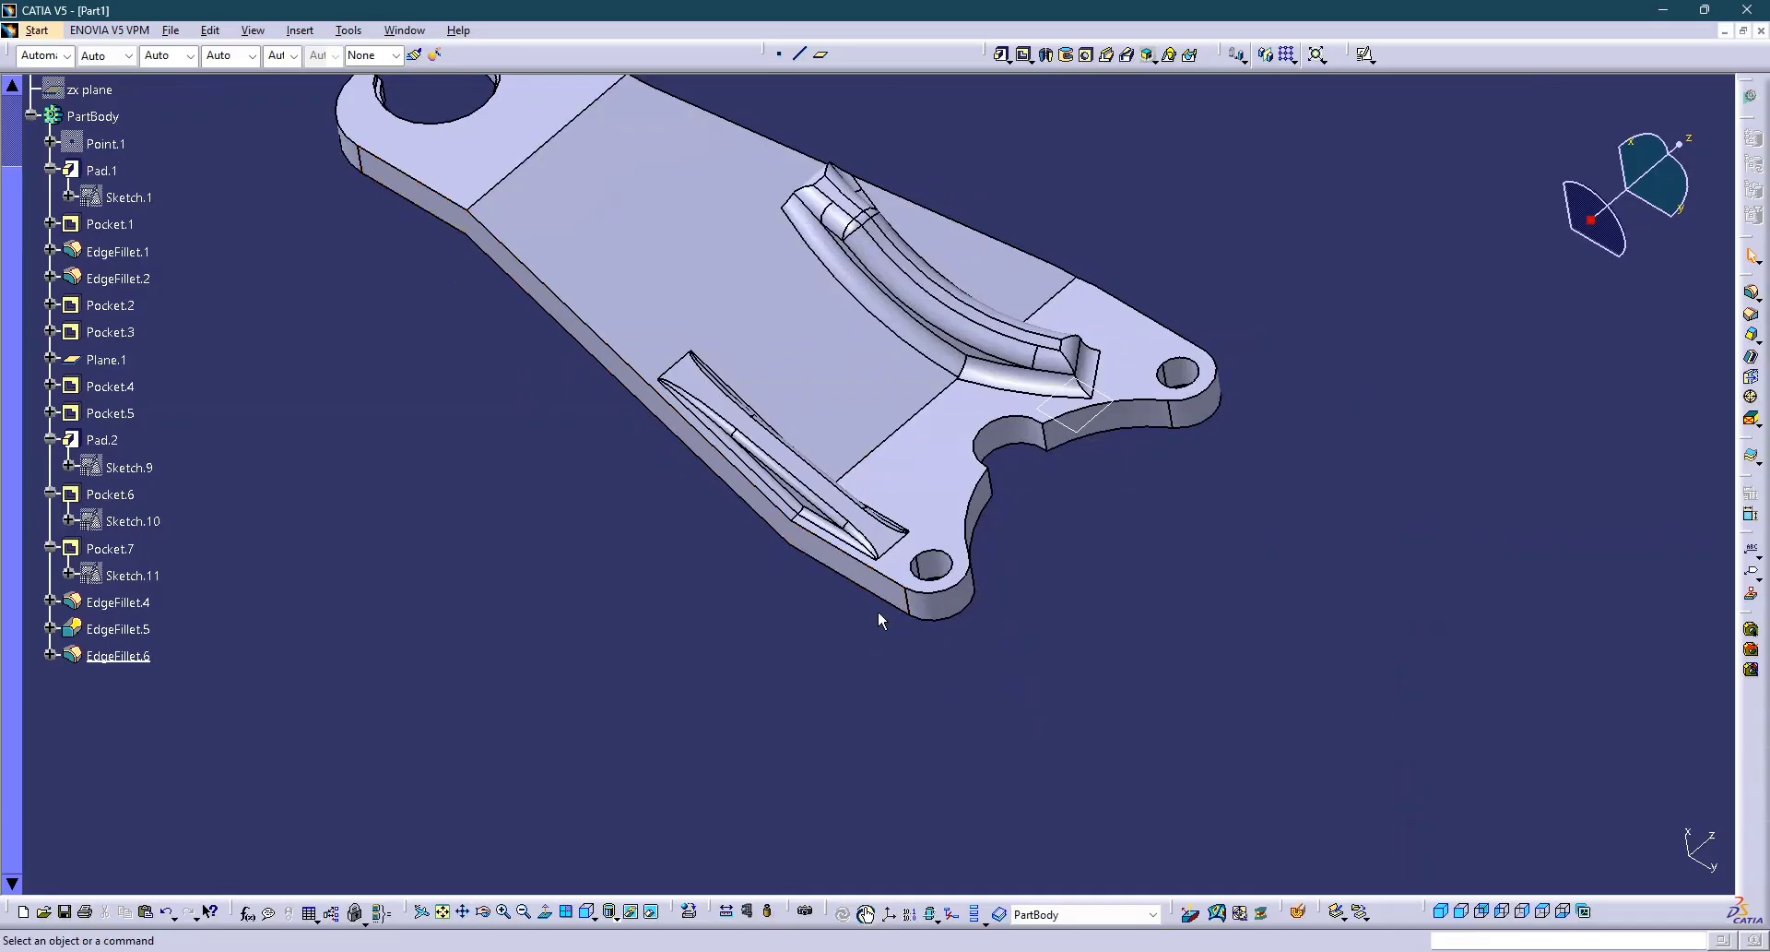
middle_drag(879, 615, 811, 533)
mouse_move(849, 470)
middle_down()
mouse_move(751, 482)
mouse_move(846, 618)
mouse_move(1059, 518)
middle_up()
scroll(847, 618, down, 1)
middle_drag(925, 556, 1054, 569)
key(alt+Tab)
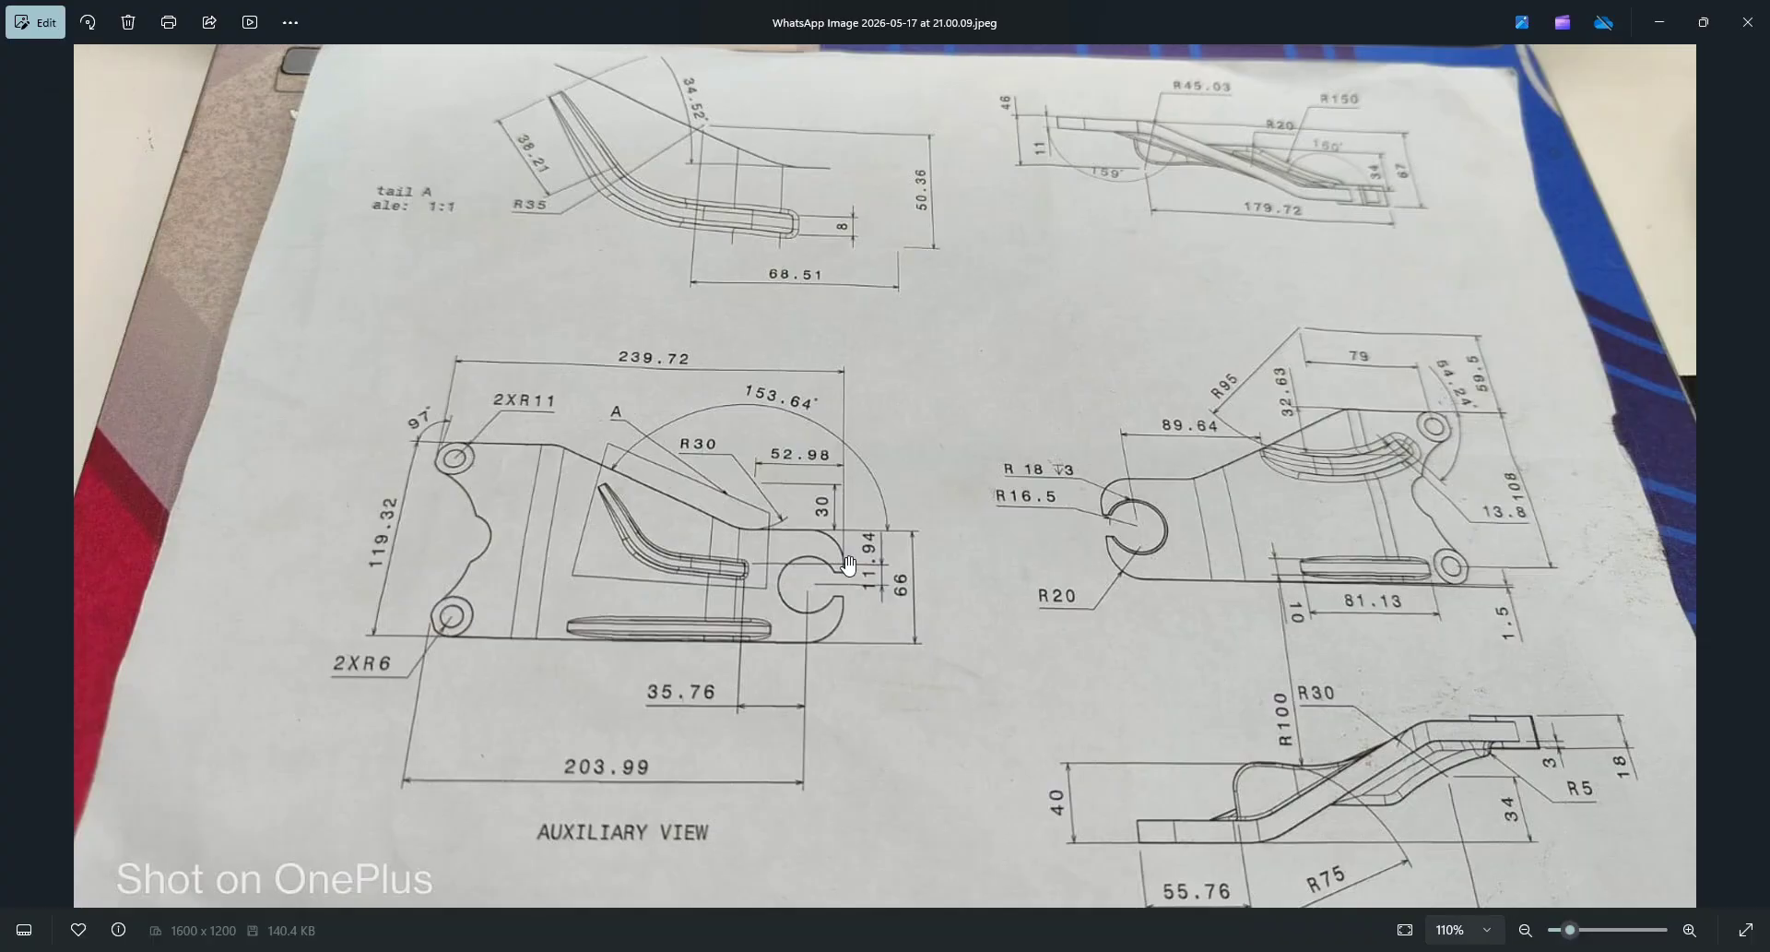
key(alt+Tab)
mouse_move(936, 516)
middle_down()
mouse_move(976, 510)
mouse_move(1000, 539)
middle_up()
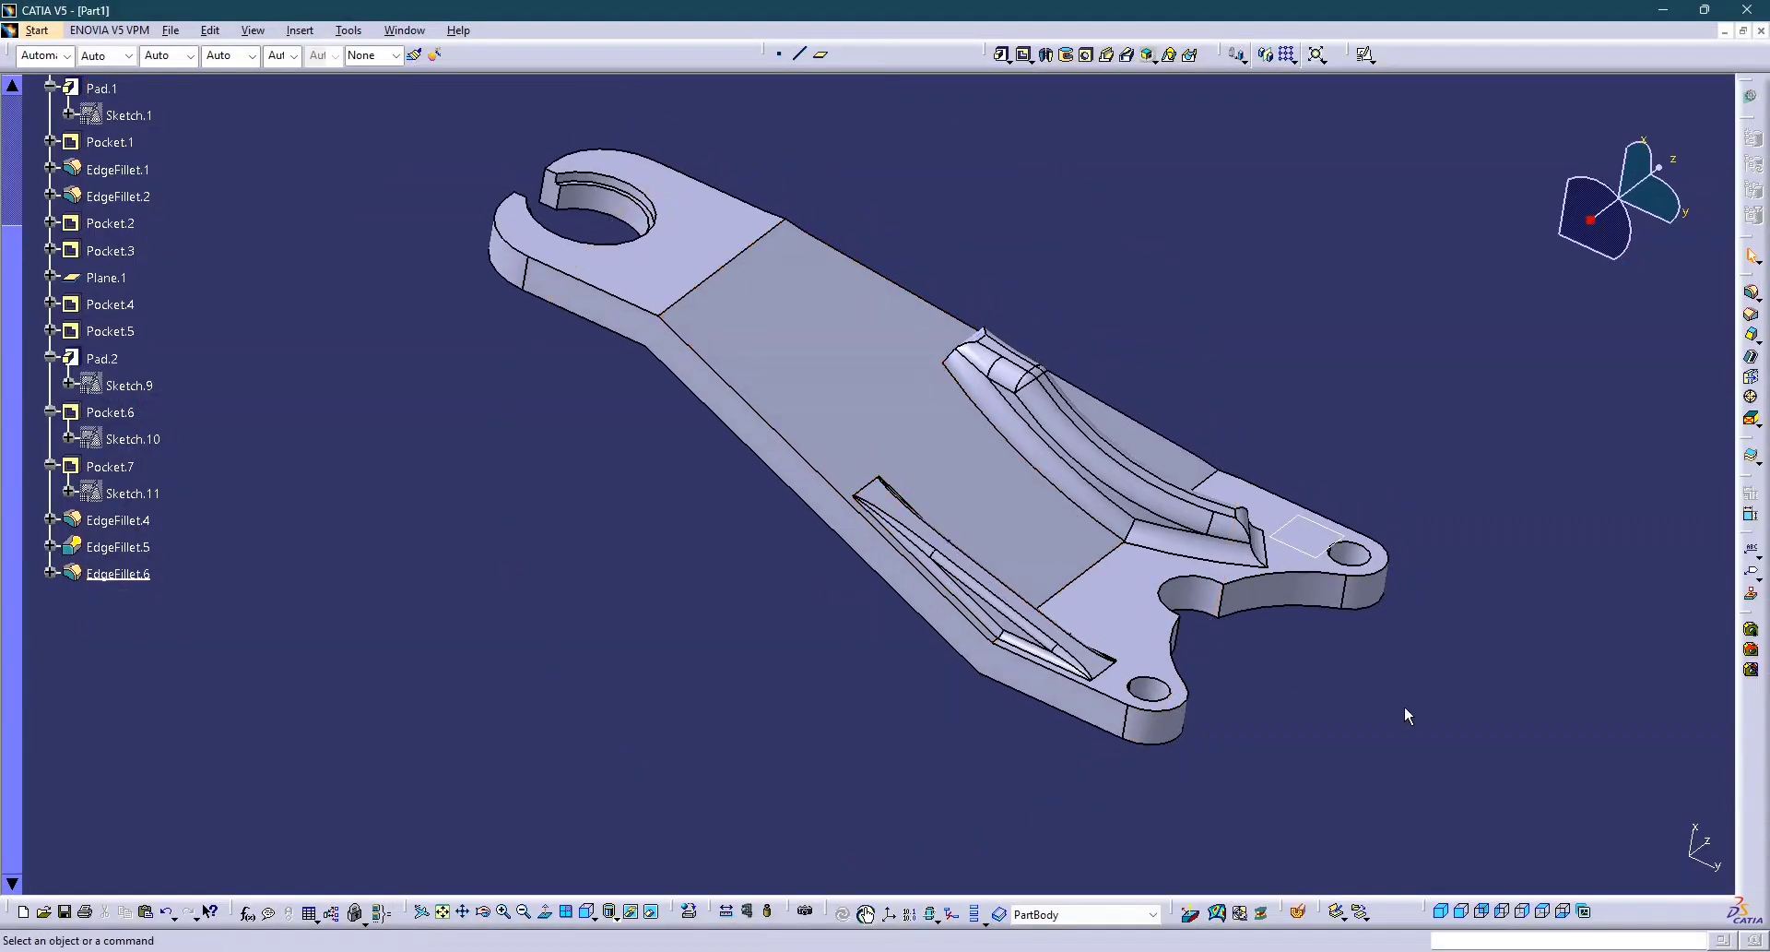
Examine the plate straight on and from its rib-free side, and check the remaining features in the reference drawing.
click(587, 913)
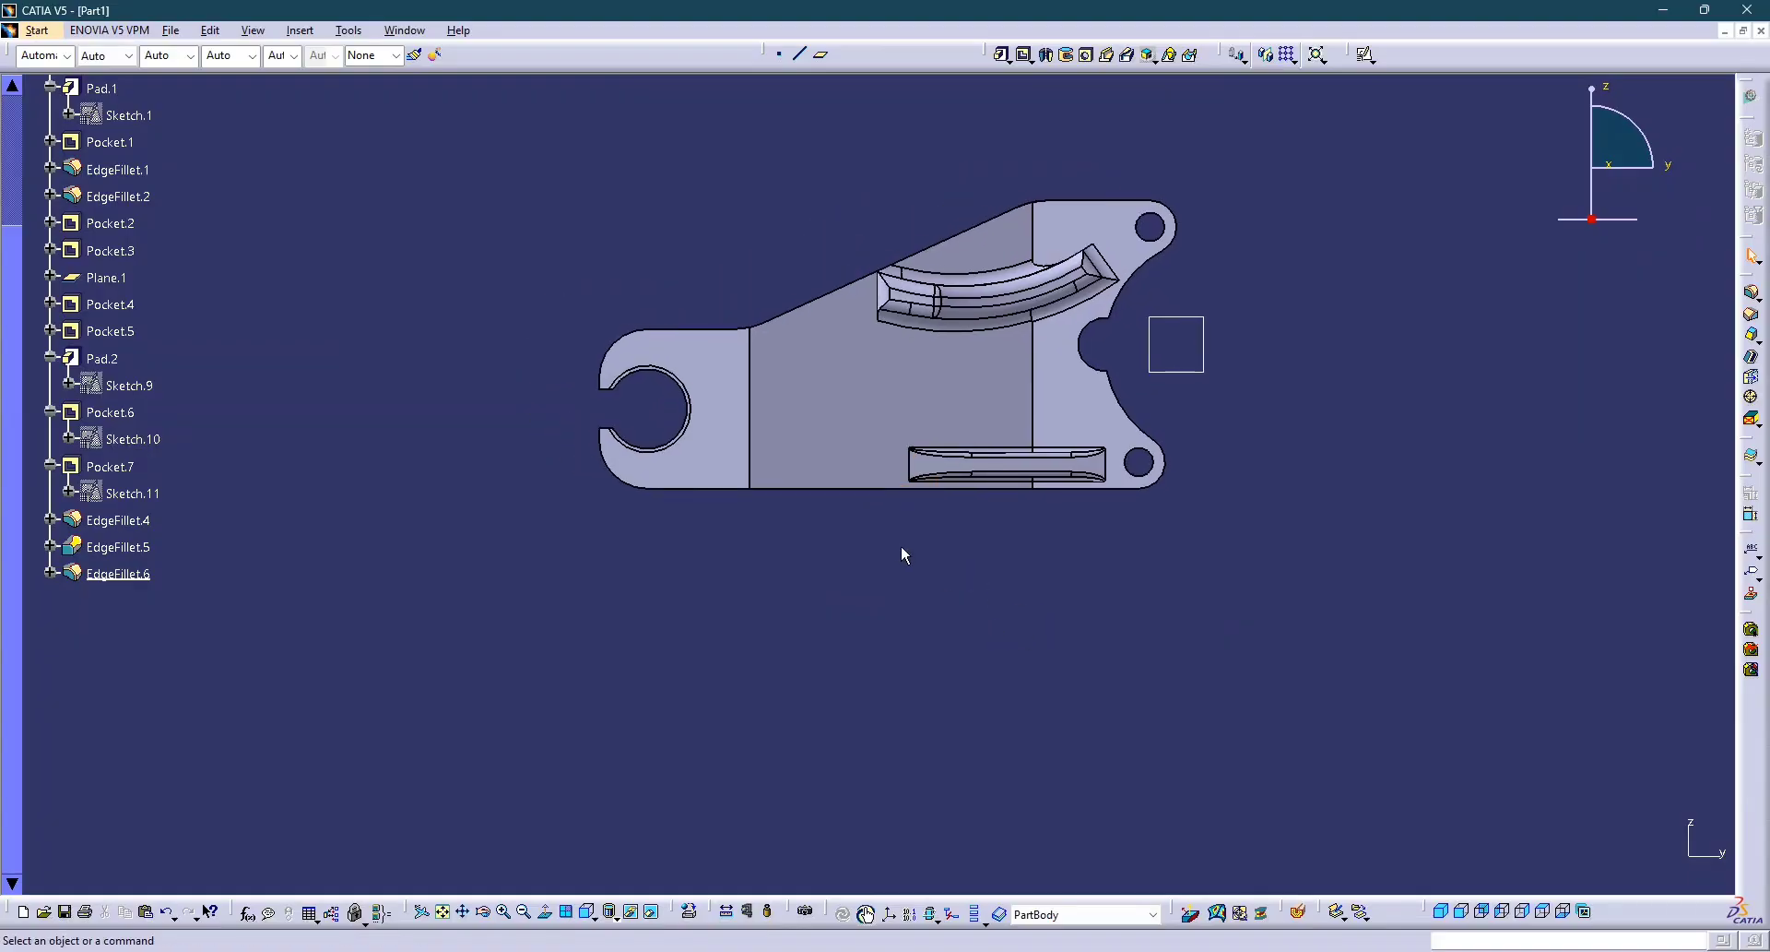
middle_drag(902, 547, 1118, 574)
middle_drag(1130, 636, 995, 642)
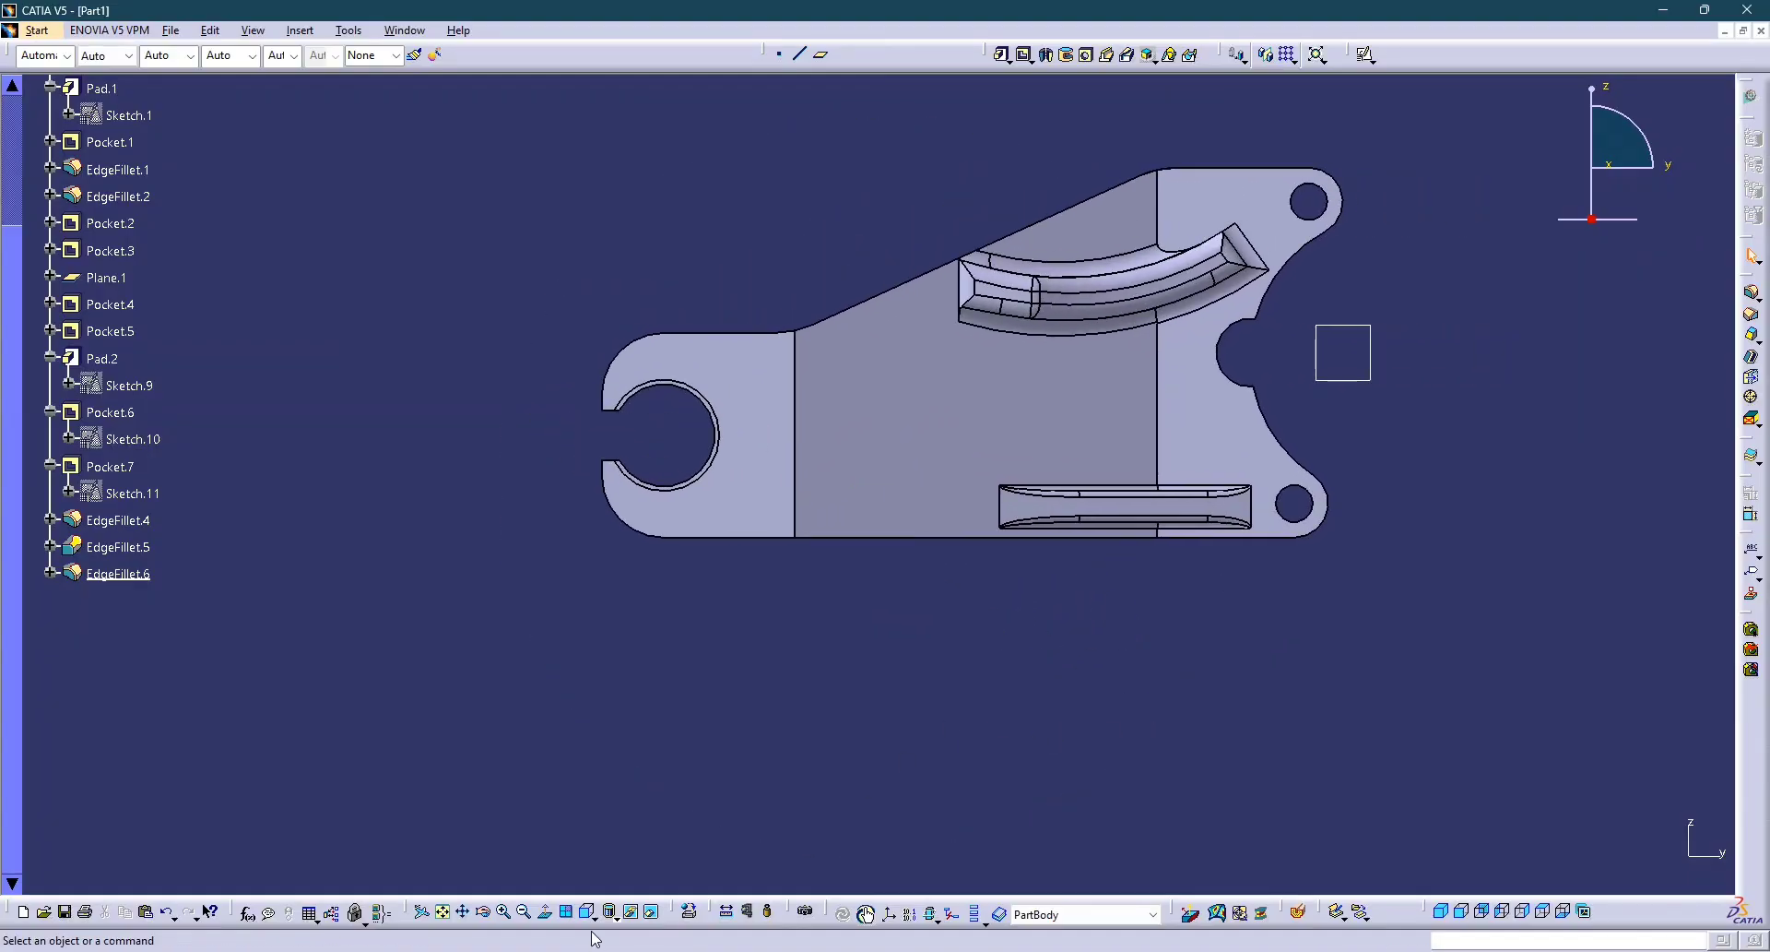
middle_drag(1361, 351, 885, 672)
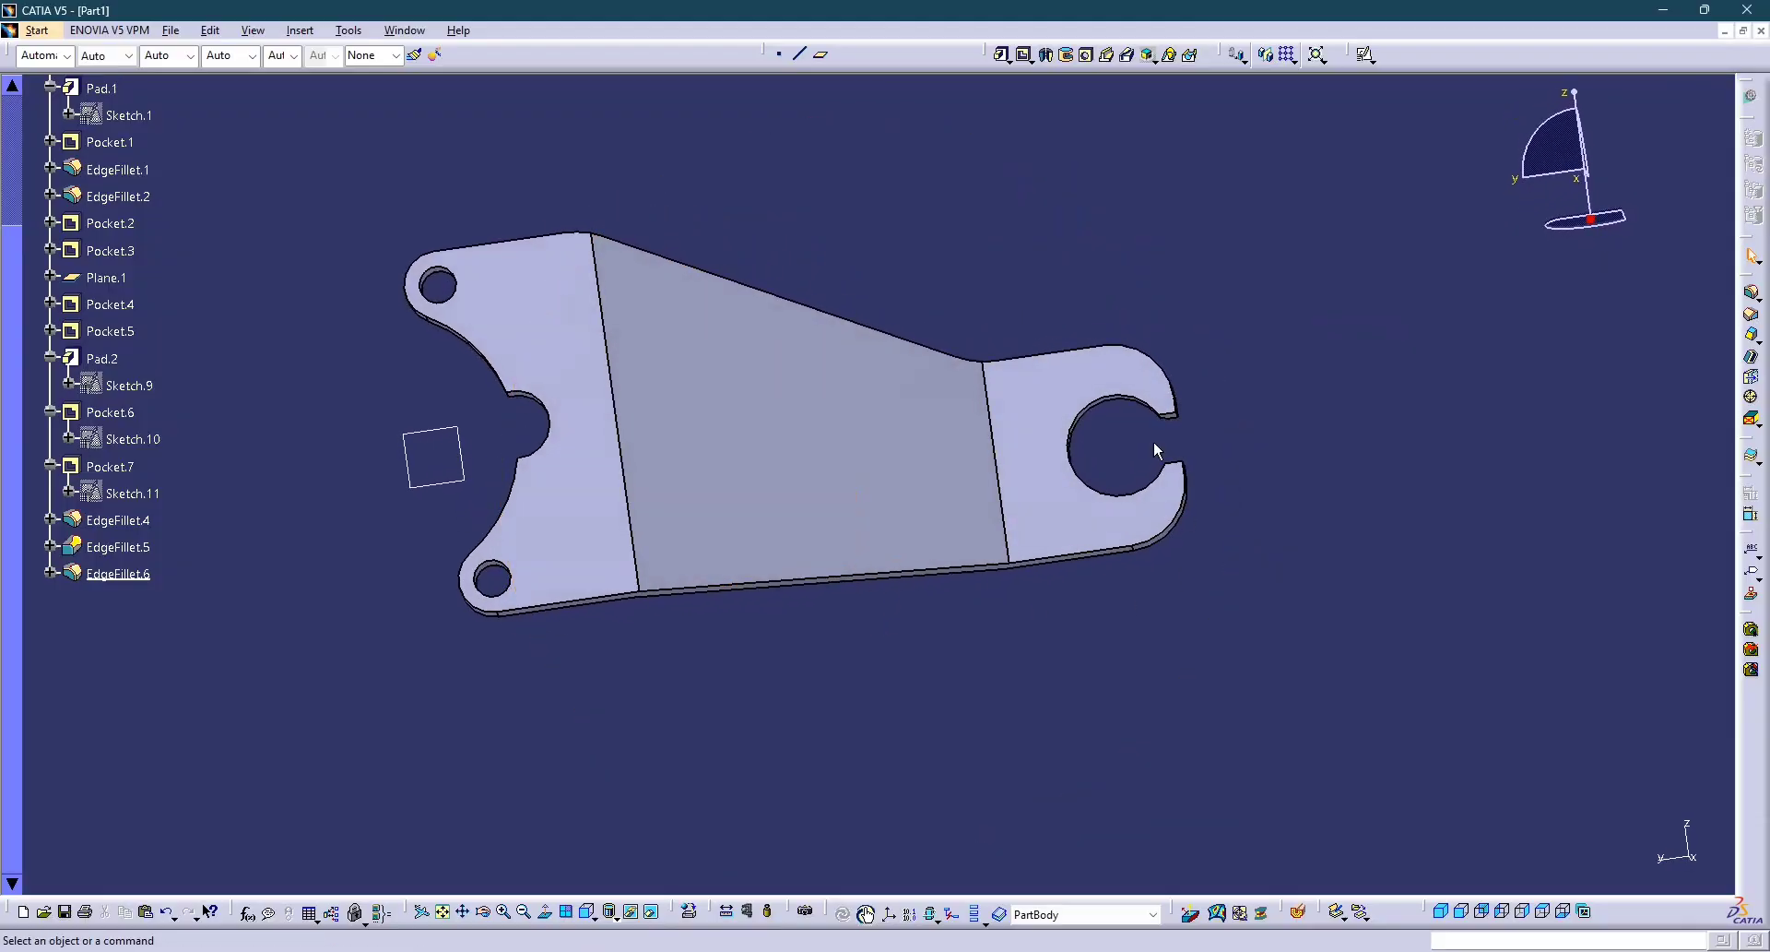
scroll(1154, 443, down, 1)
middle_drag(1154, 443, 1130, 536)
key(alt+Tab)
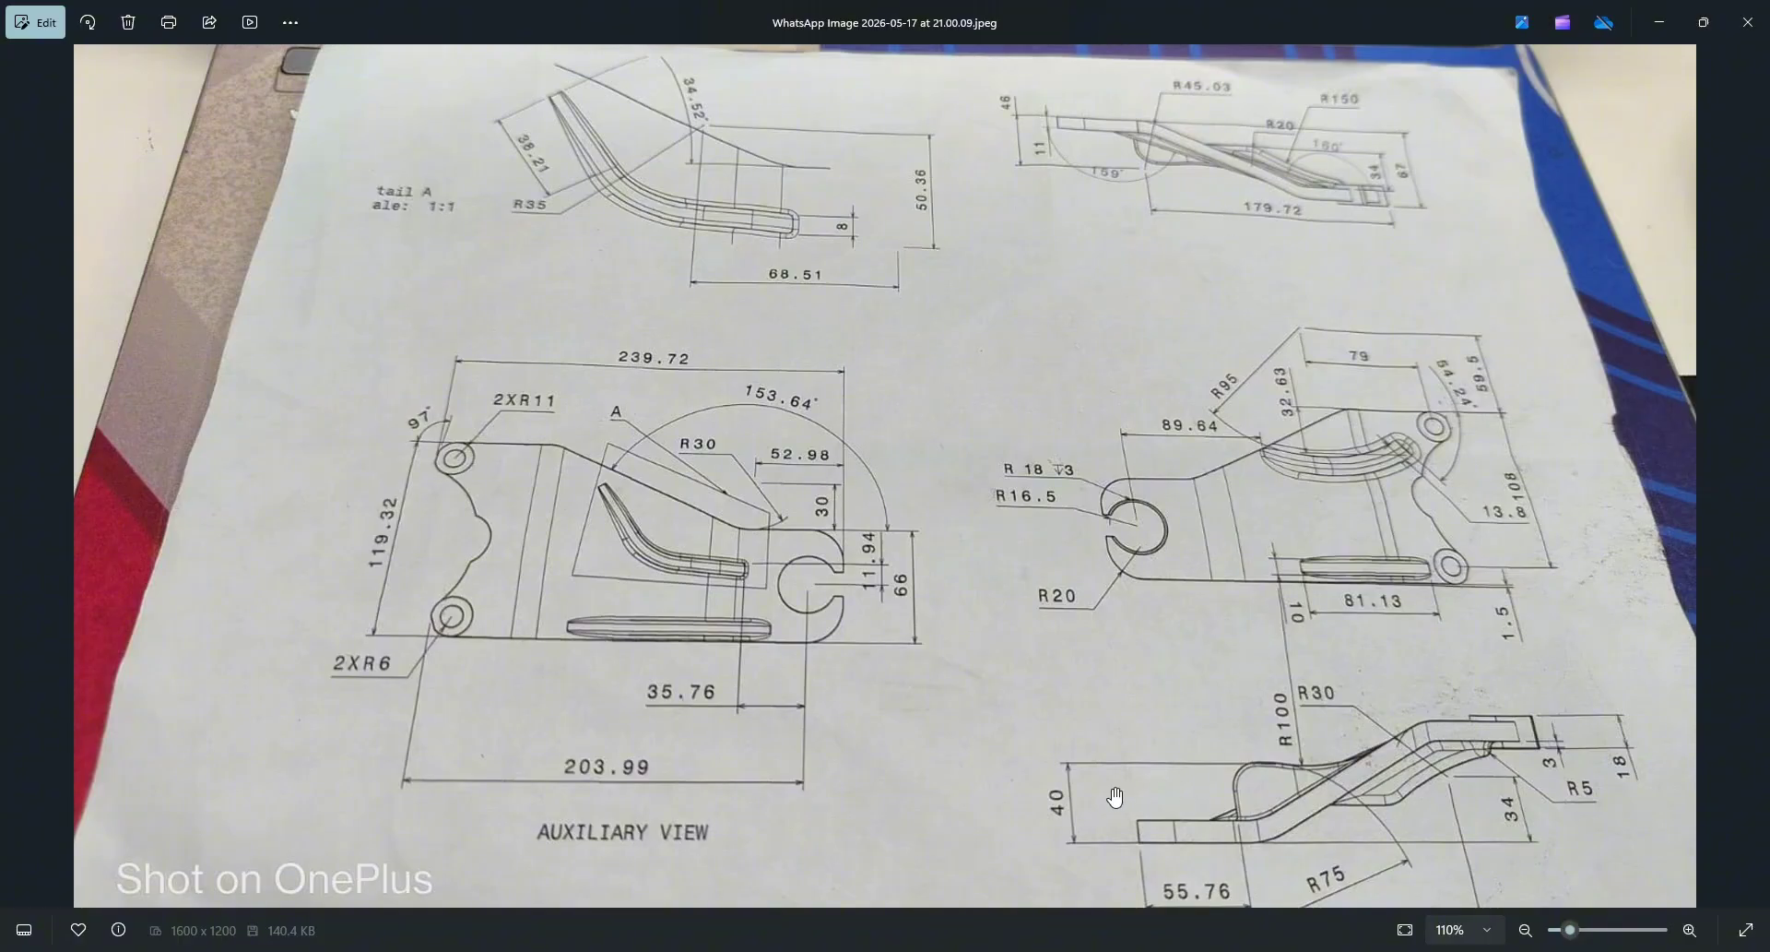
key(alt+Tab)
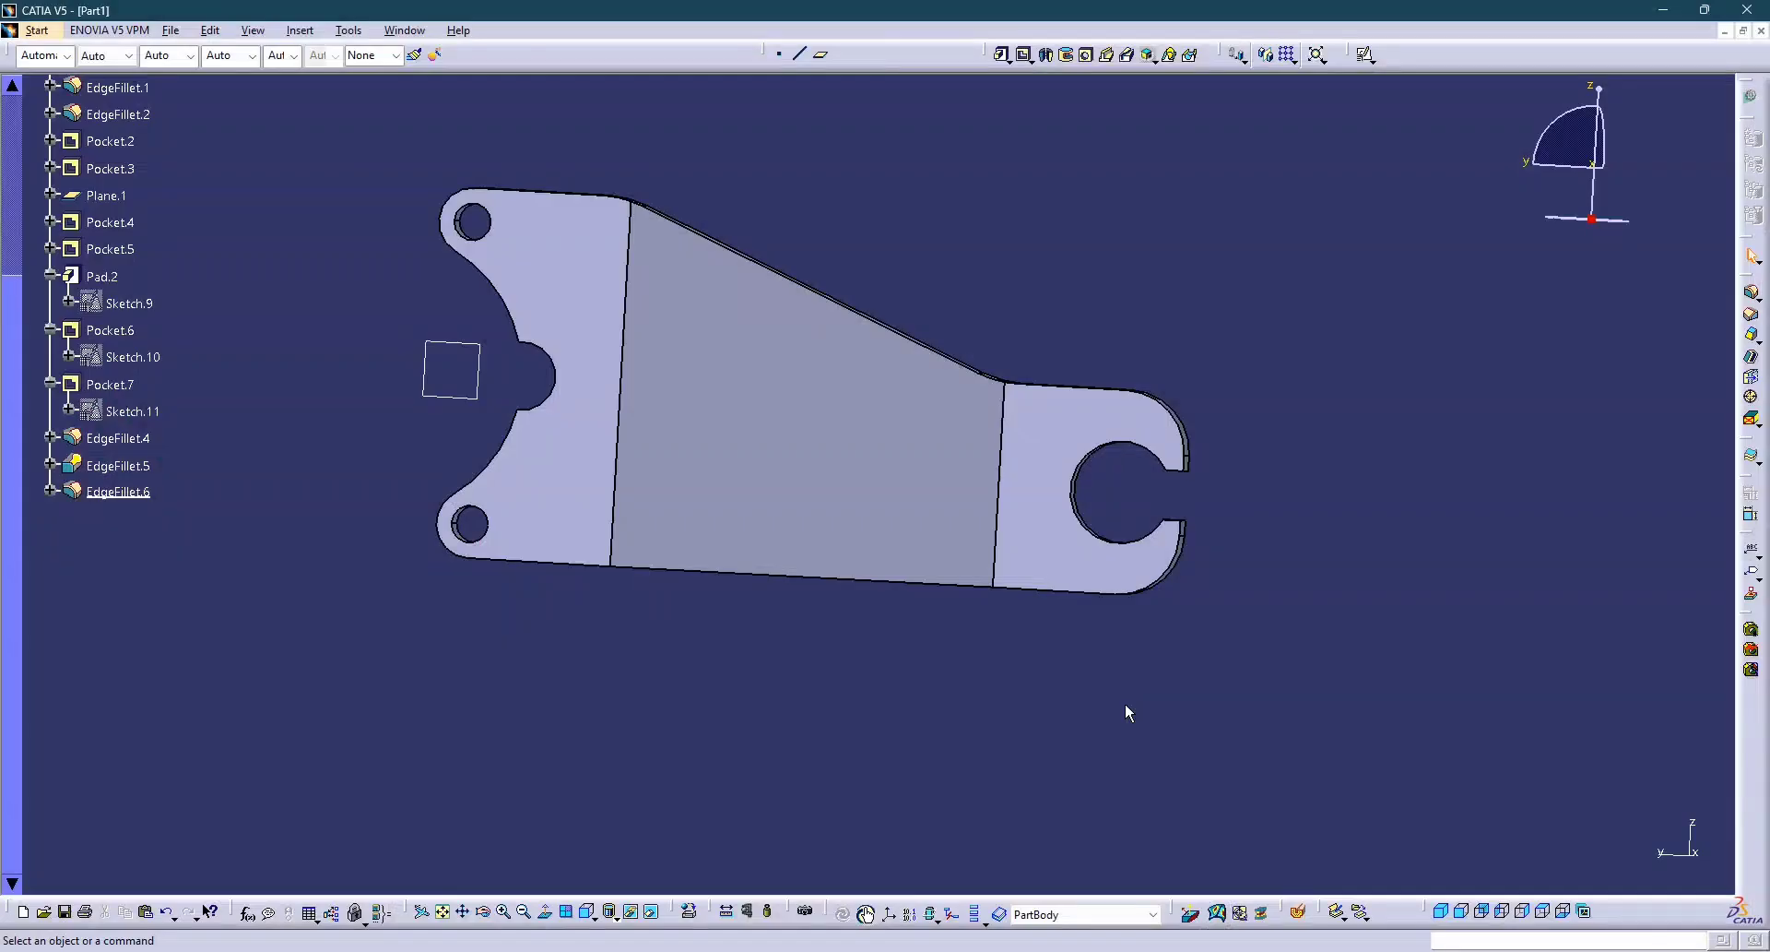
Hide the reference plane beside the plate's two-hole end.
mouse_move(996, 558)
middle_down()
mouse_move(669, 574)
mouse_move(671, 349)
middle_up()
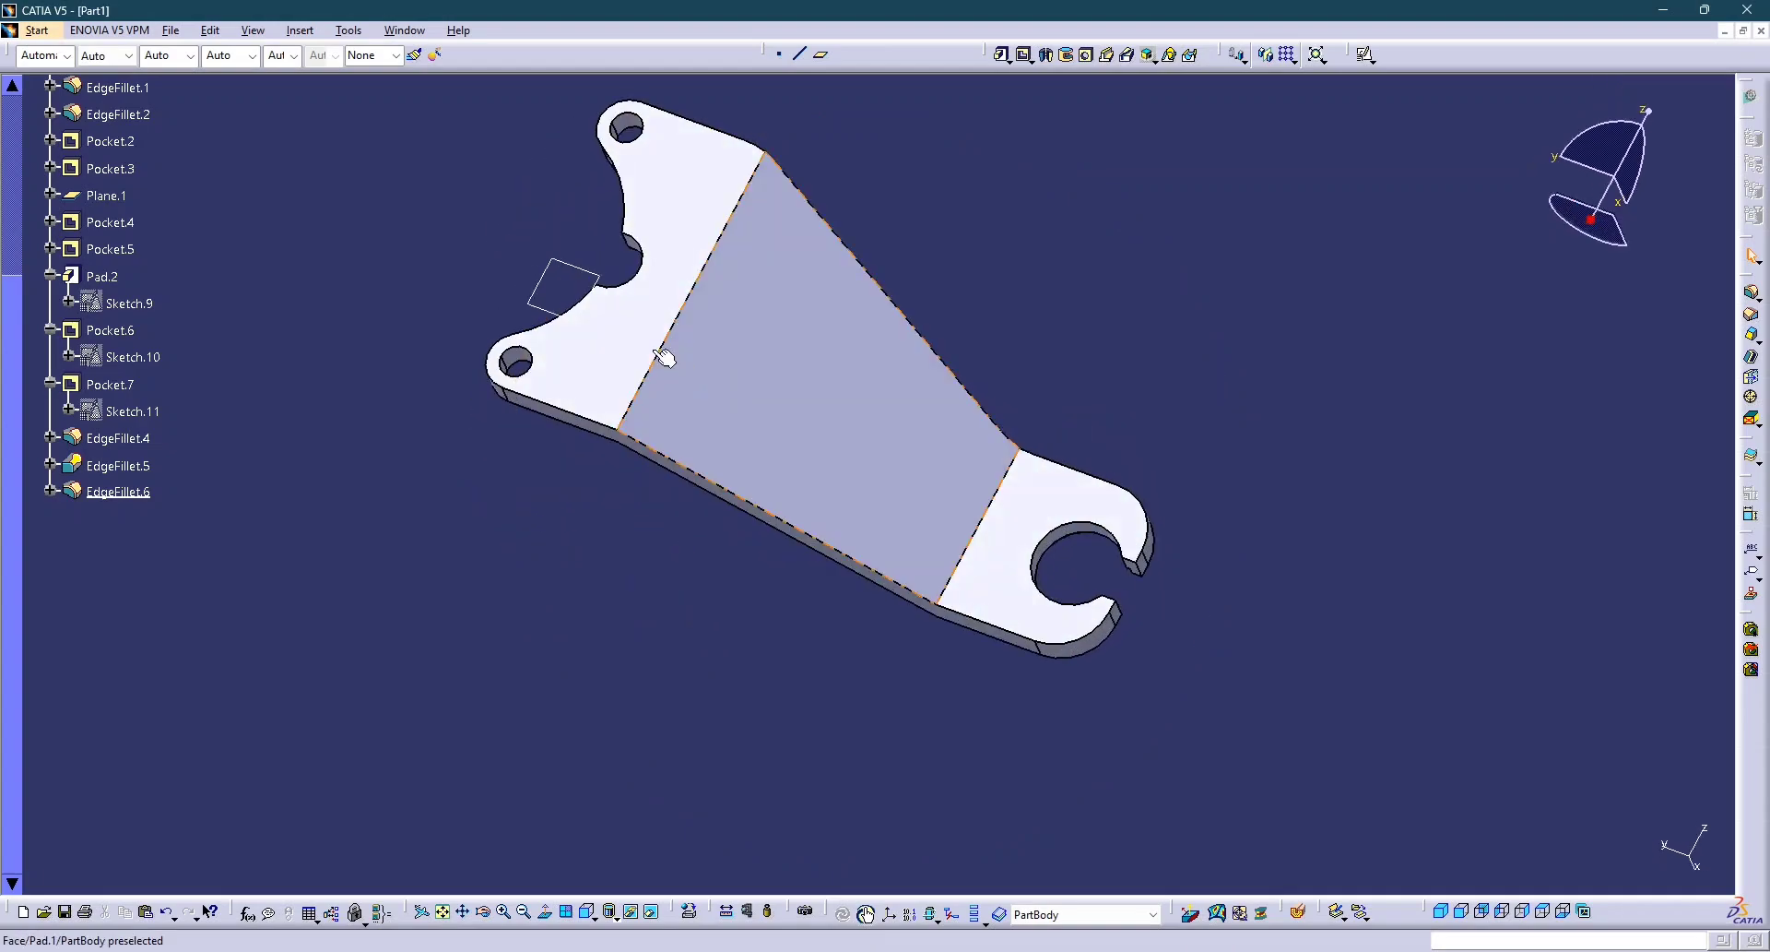
right_click(540, 277)
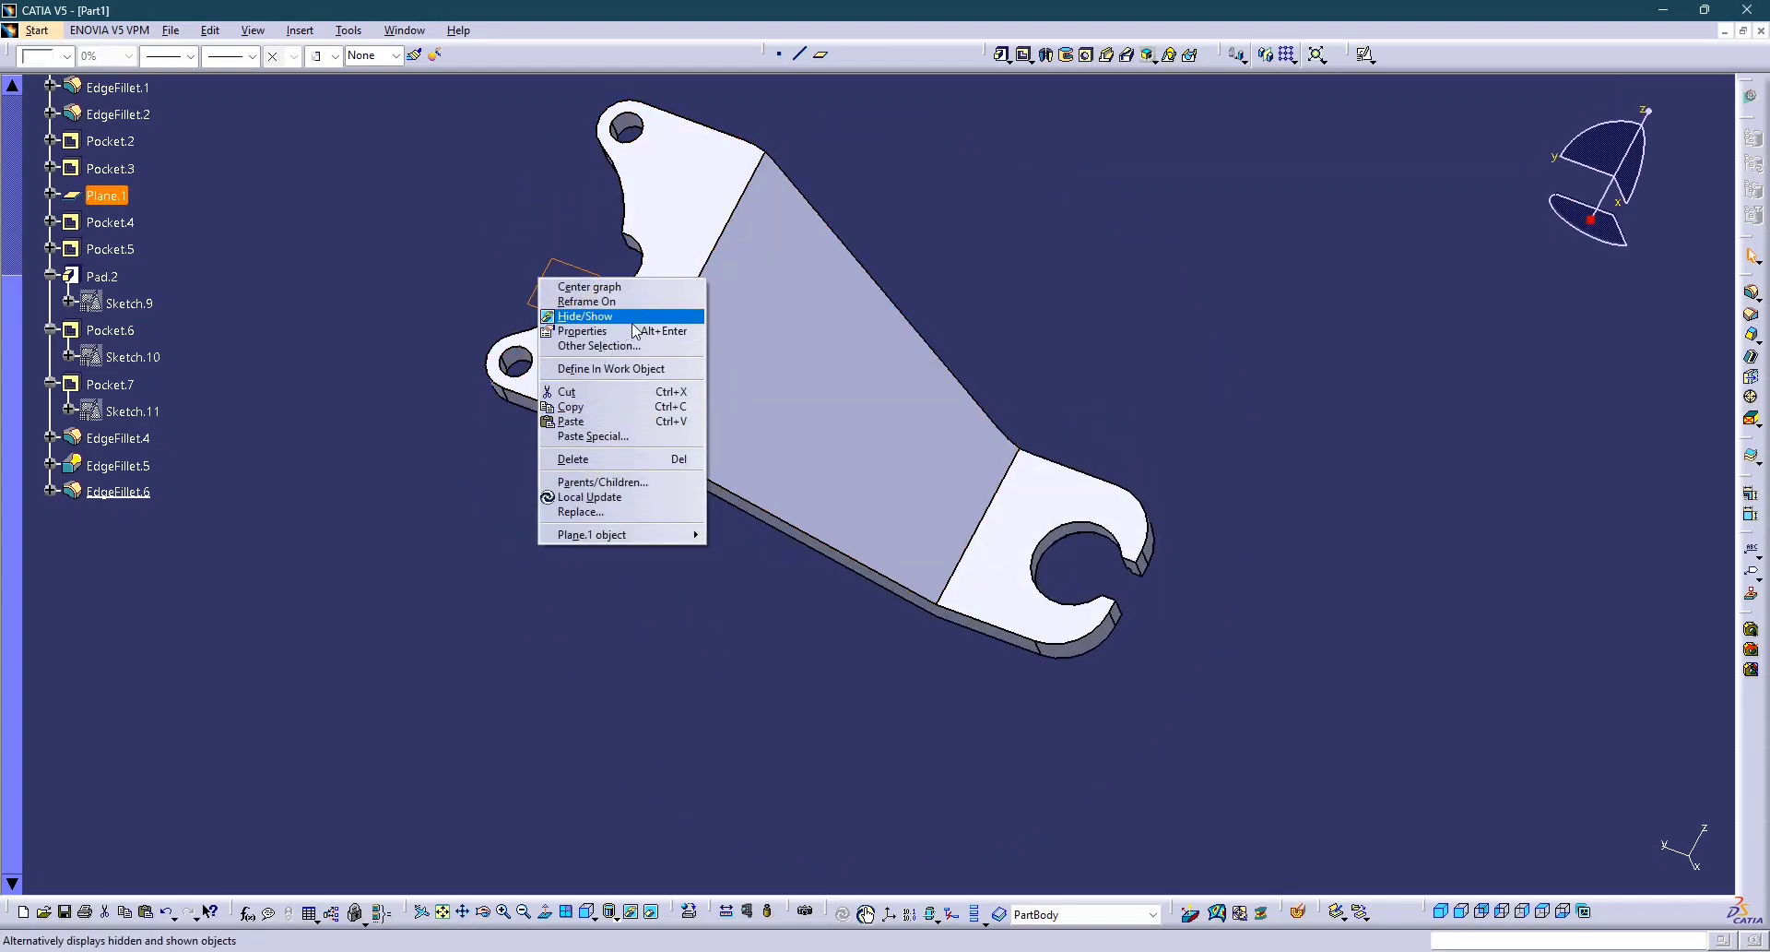
click(585, 315)
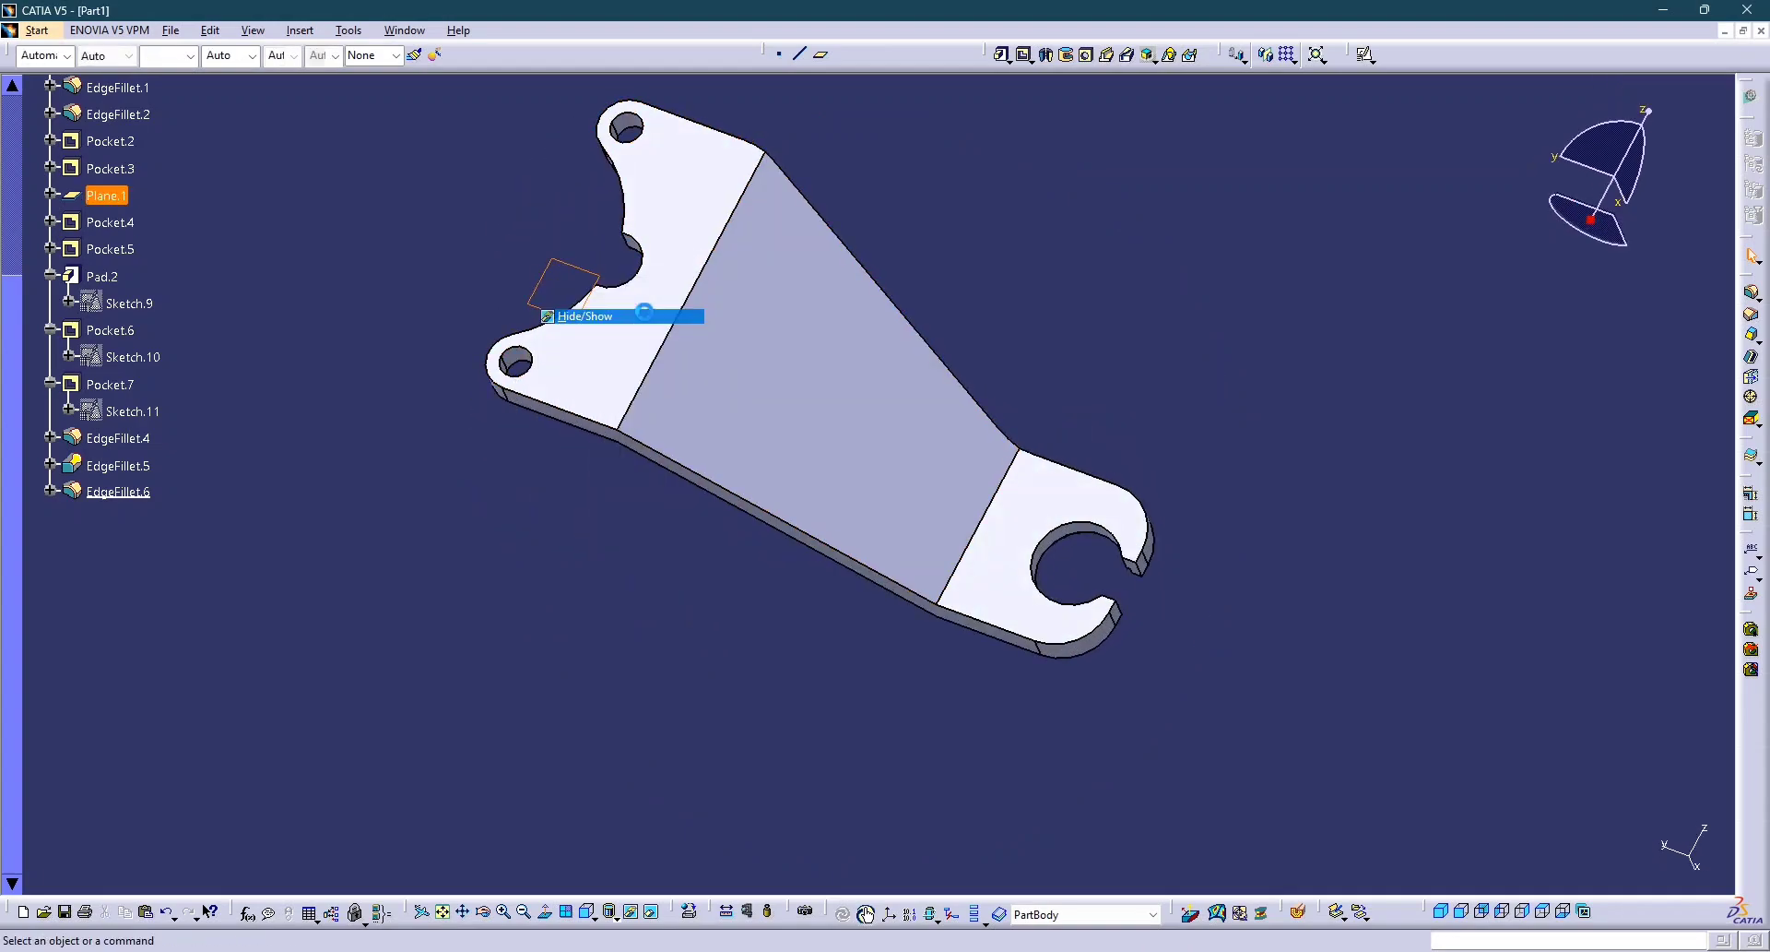
Create a reference plane offset 40 mm from the notched end's flat face on the rib-free side.
click(822, 57)
click(1102, 604)
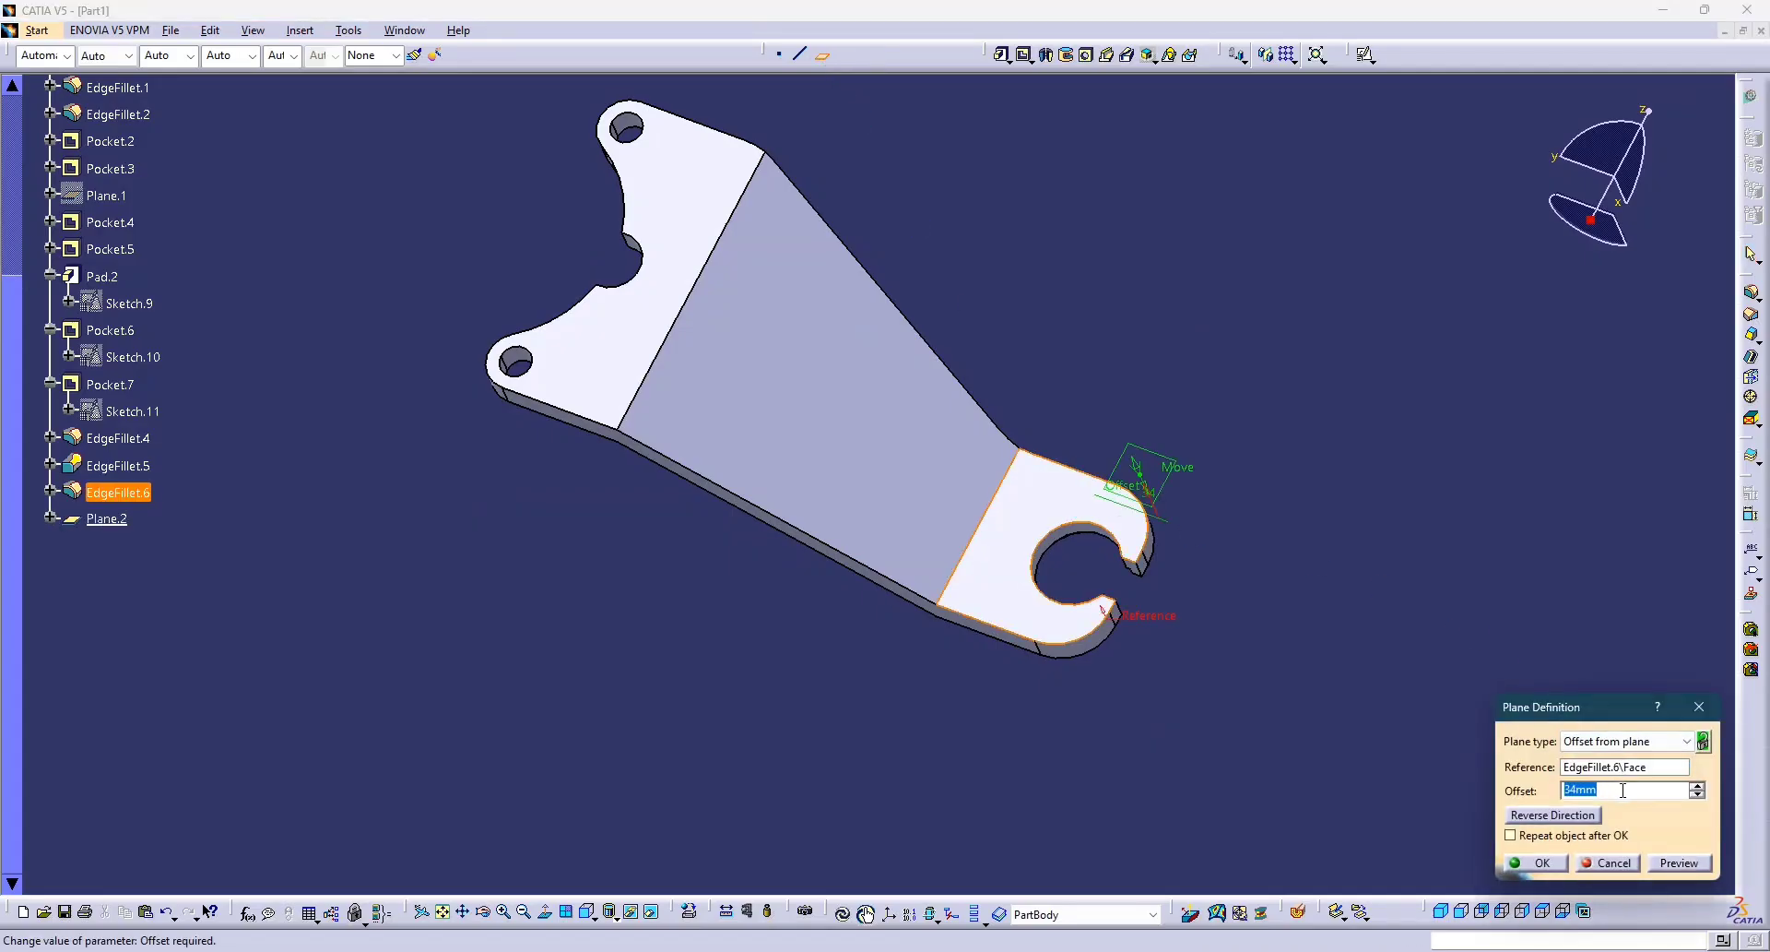
text(40)
key(Return)
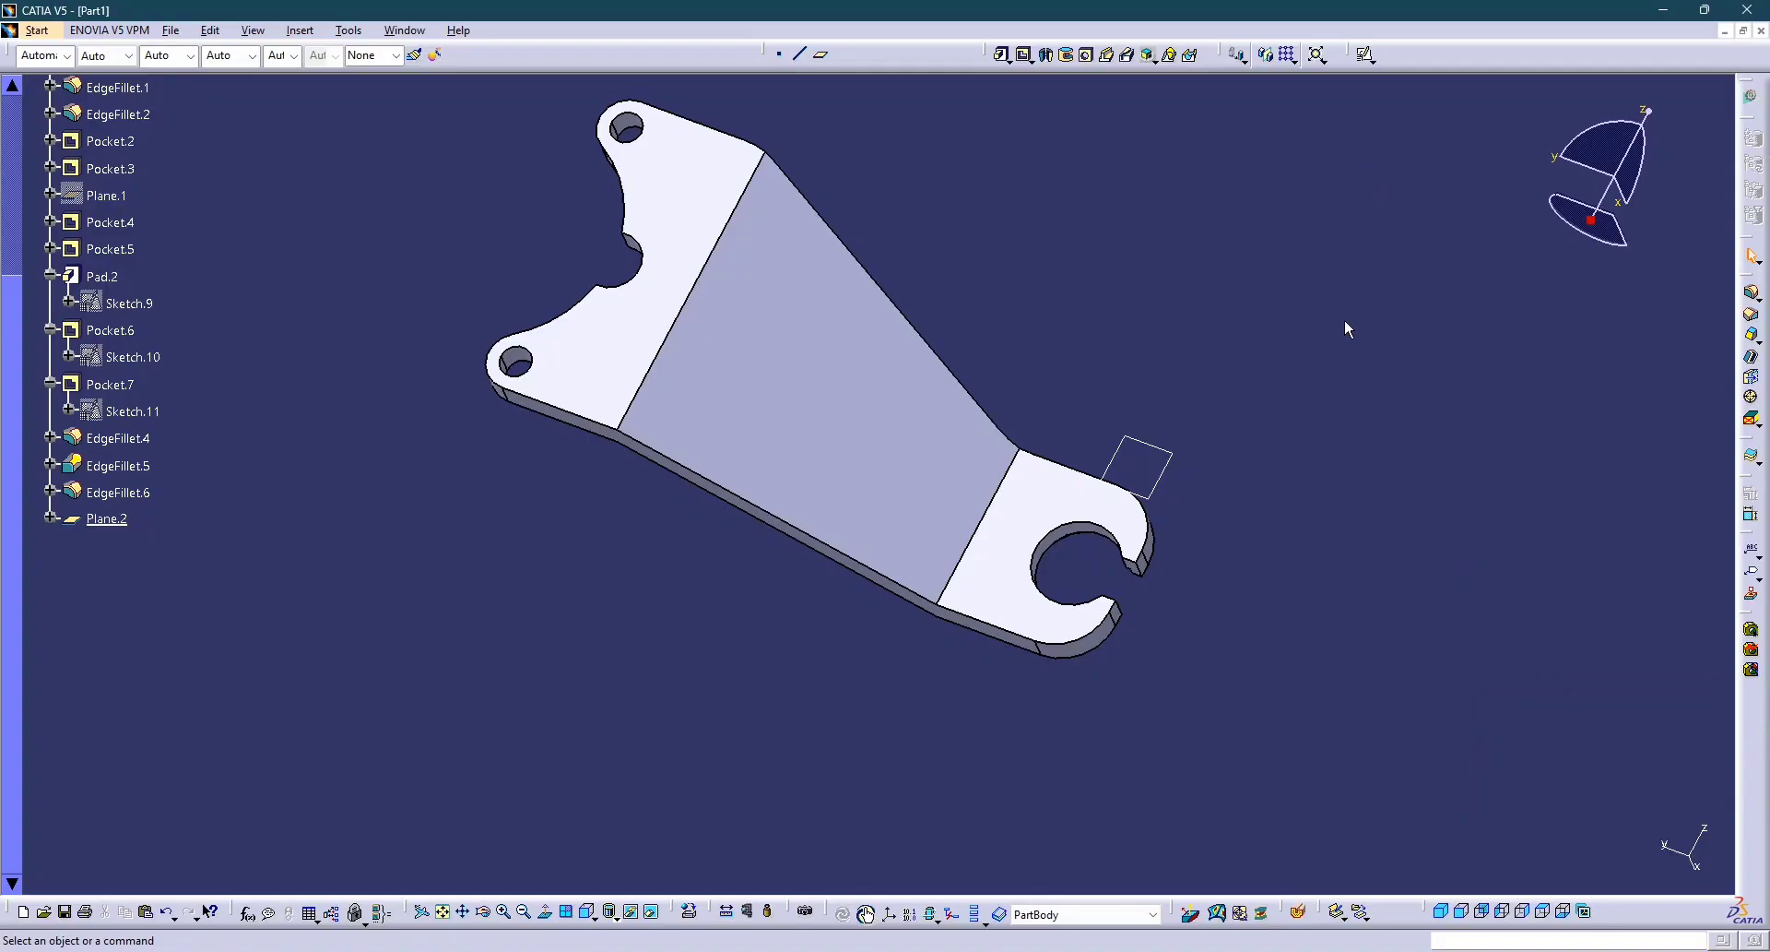
Open a positioned sketch on the new offset plane with its horizontal direction reversed.
key(alt+Tab)
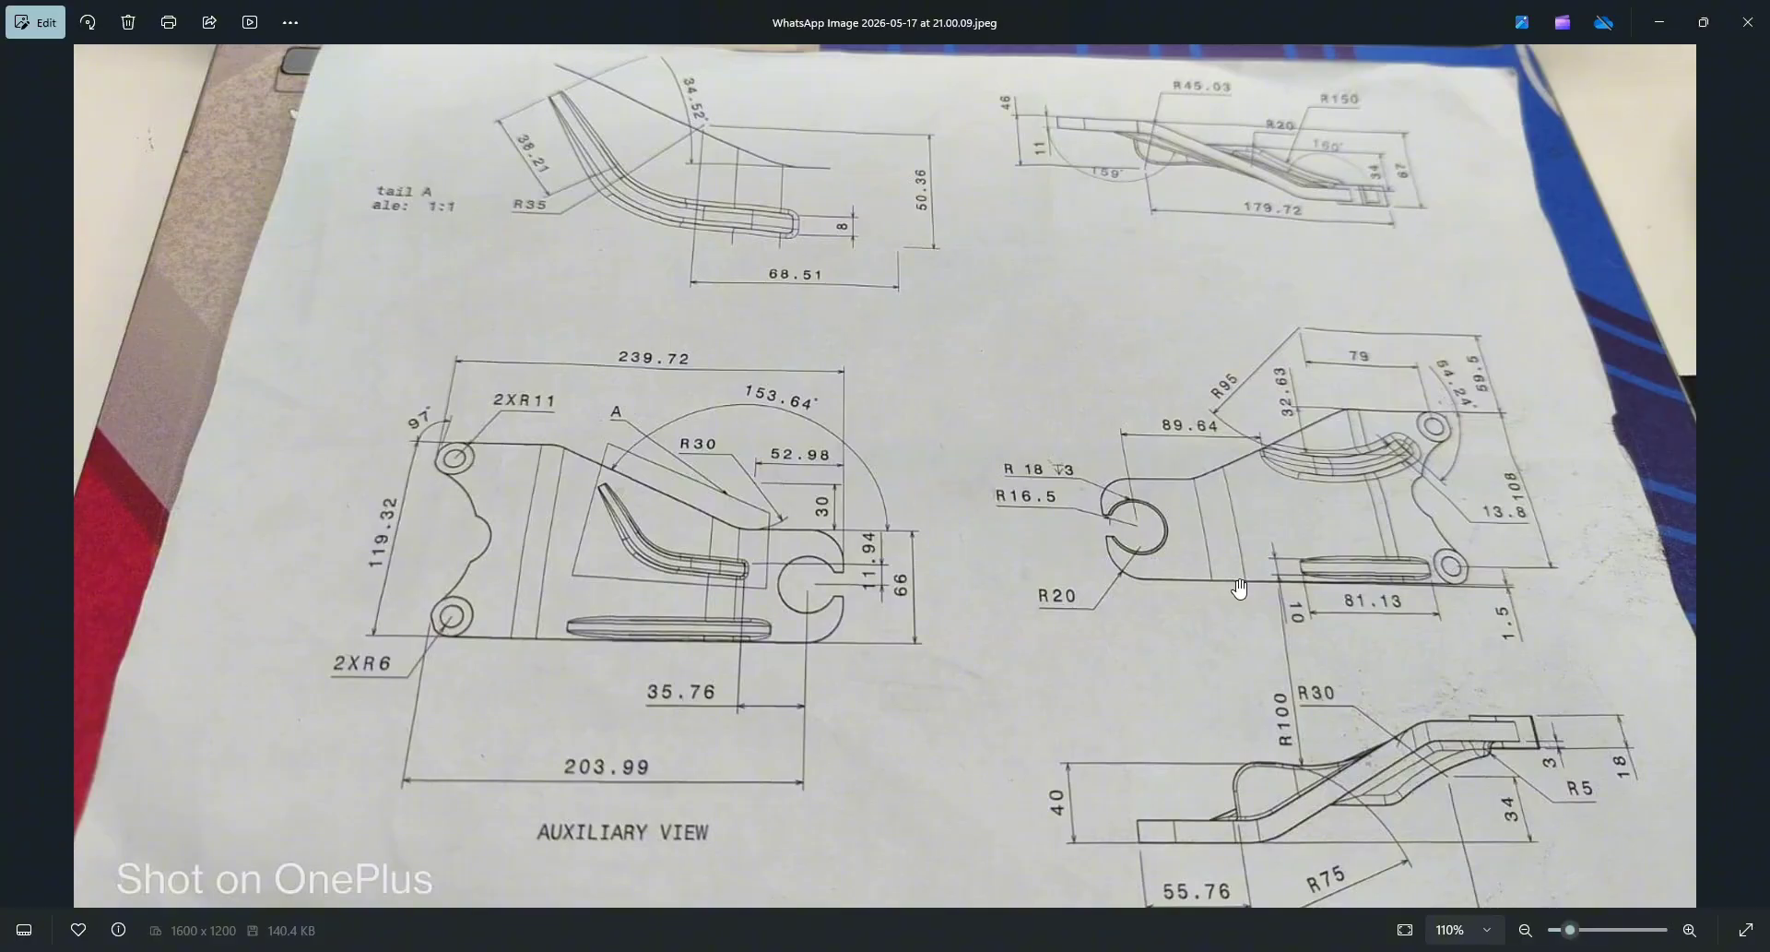
key(alt+Tab)
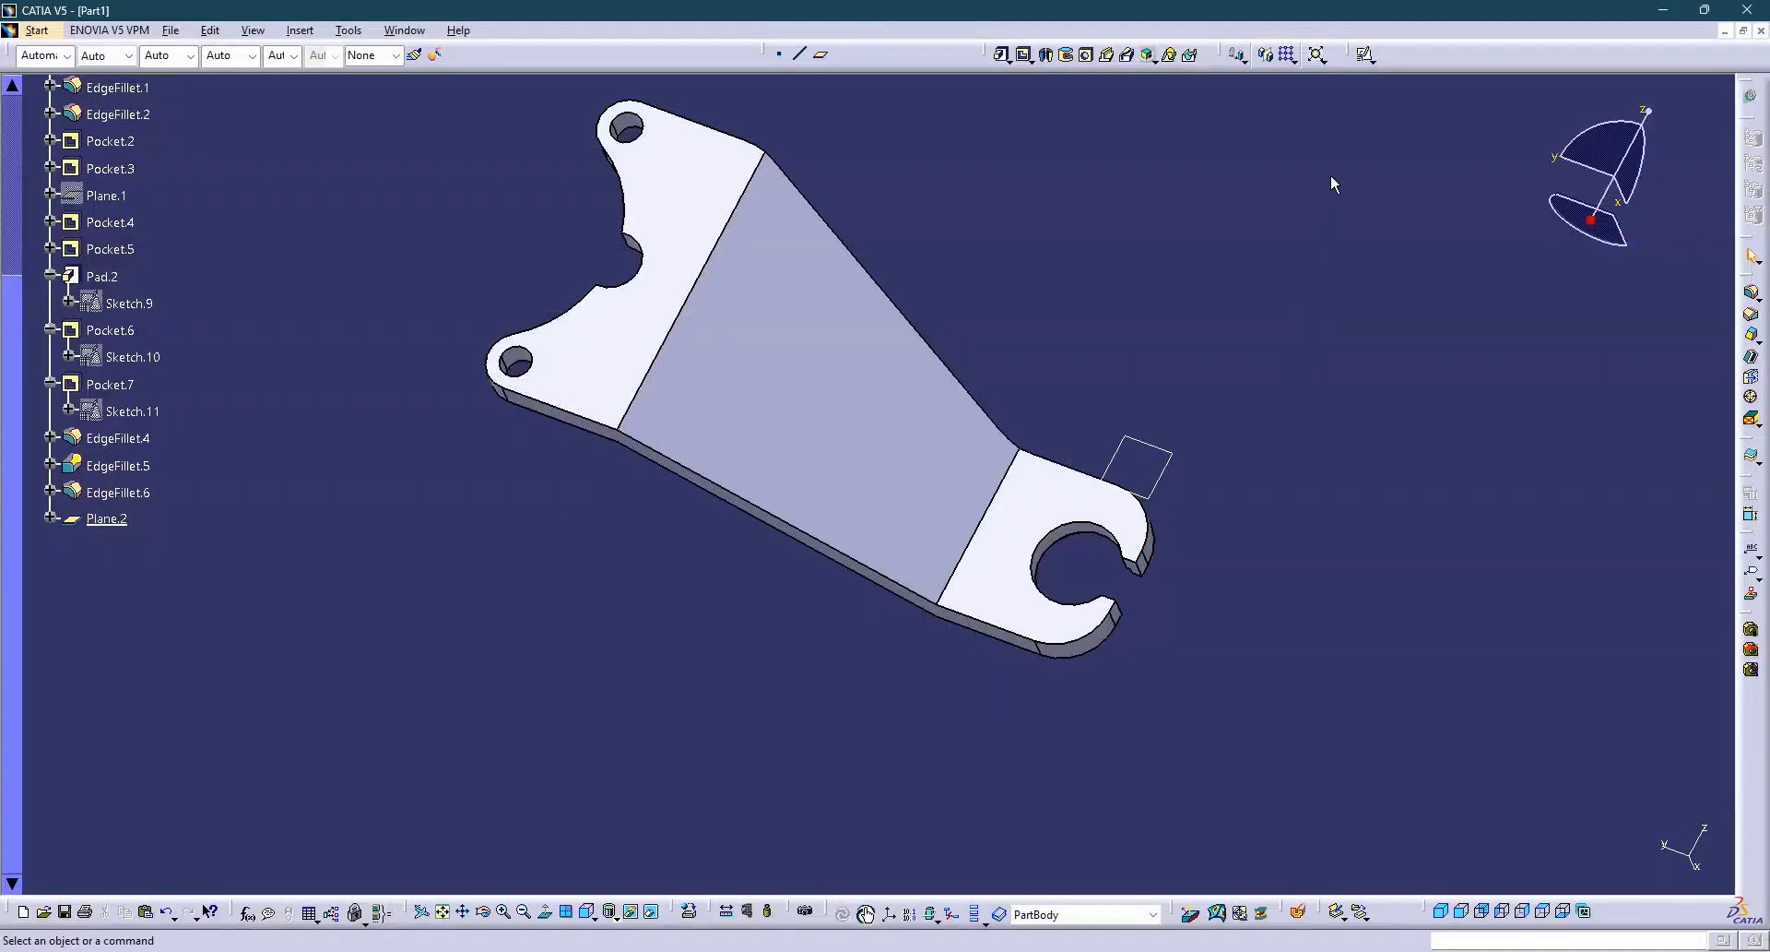
click(1365, 57)
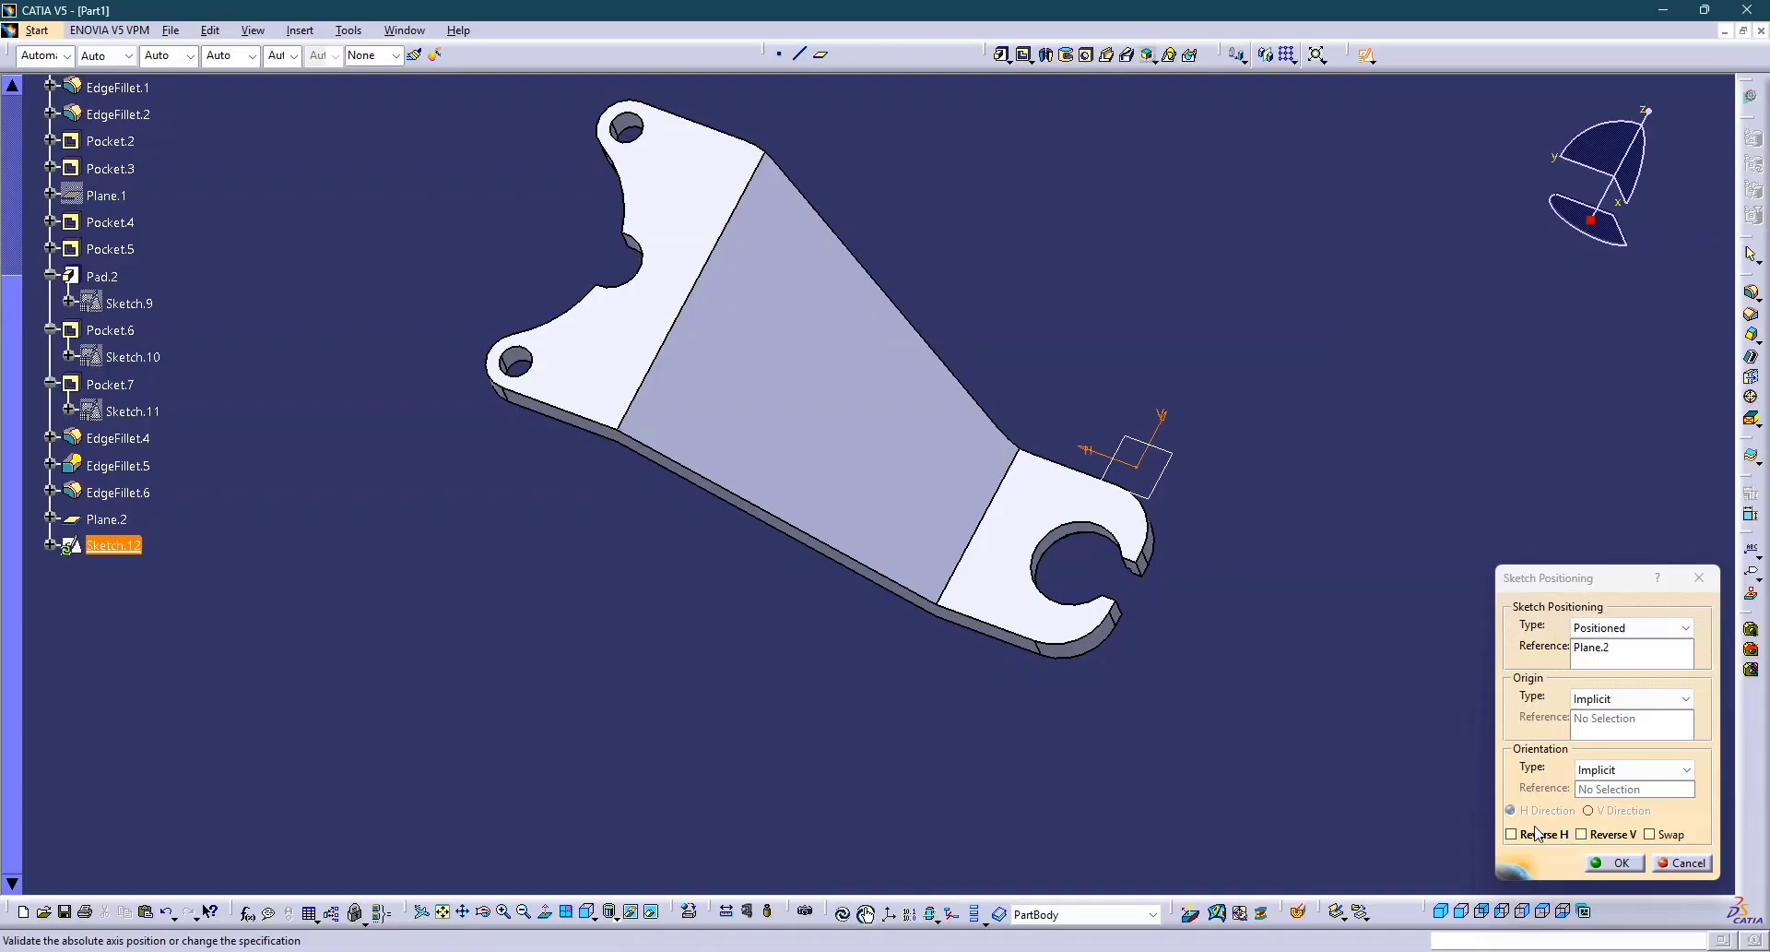
click(1537, 833)
click(1629, 867)
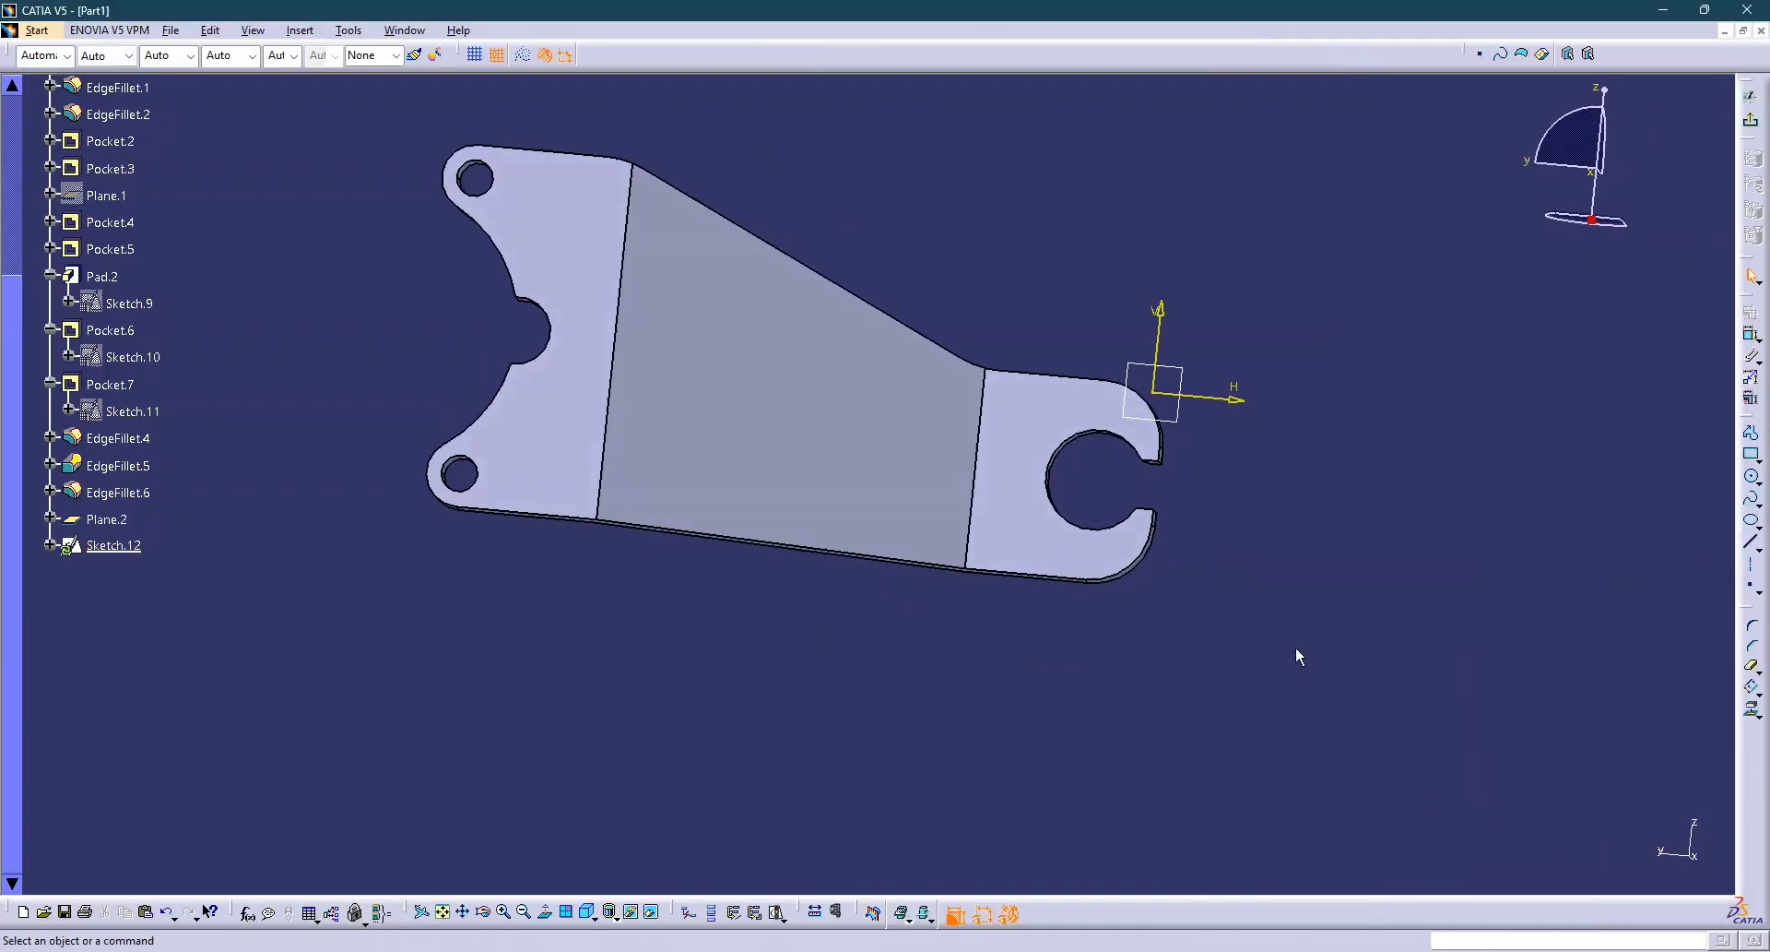
Following the reference drawing, sketch a closed six-sided bent profile about 100 mm long from the sloped middle face to the notched end.
key(alt+Tab)
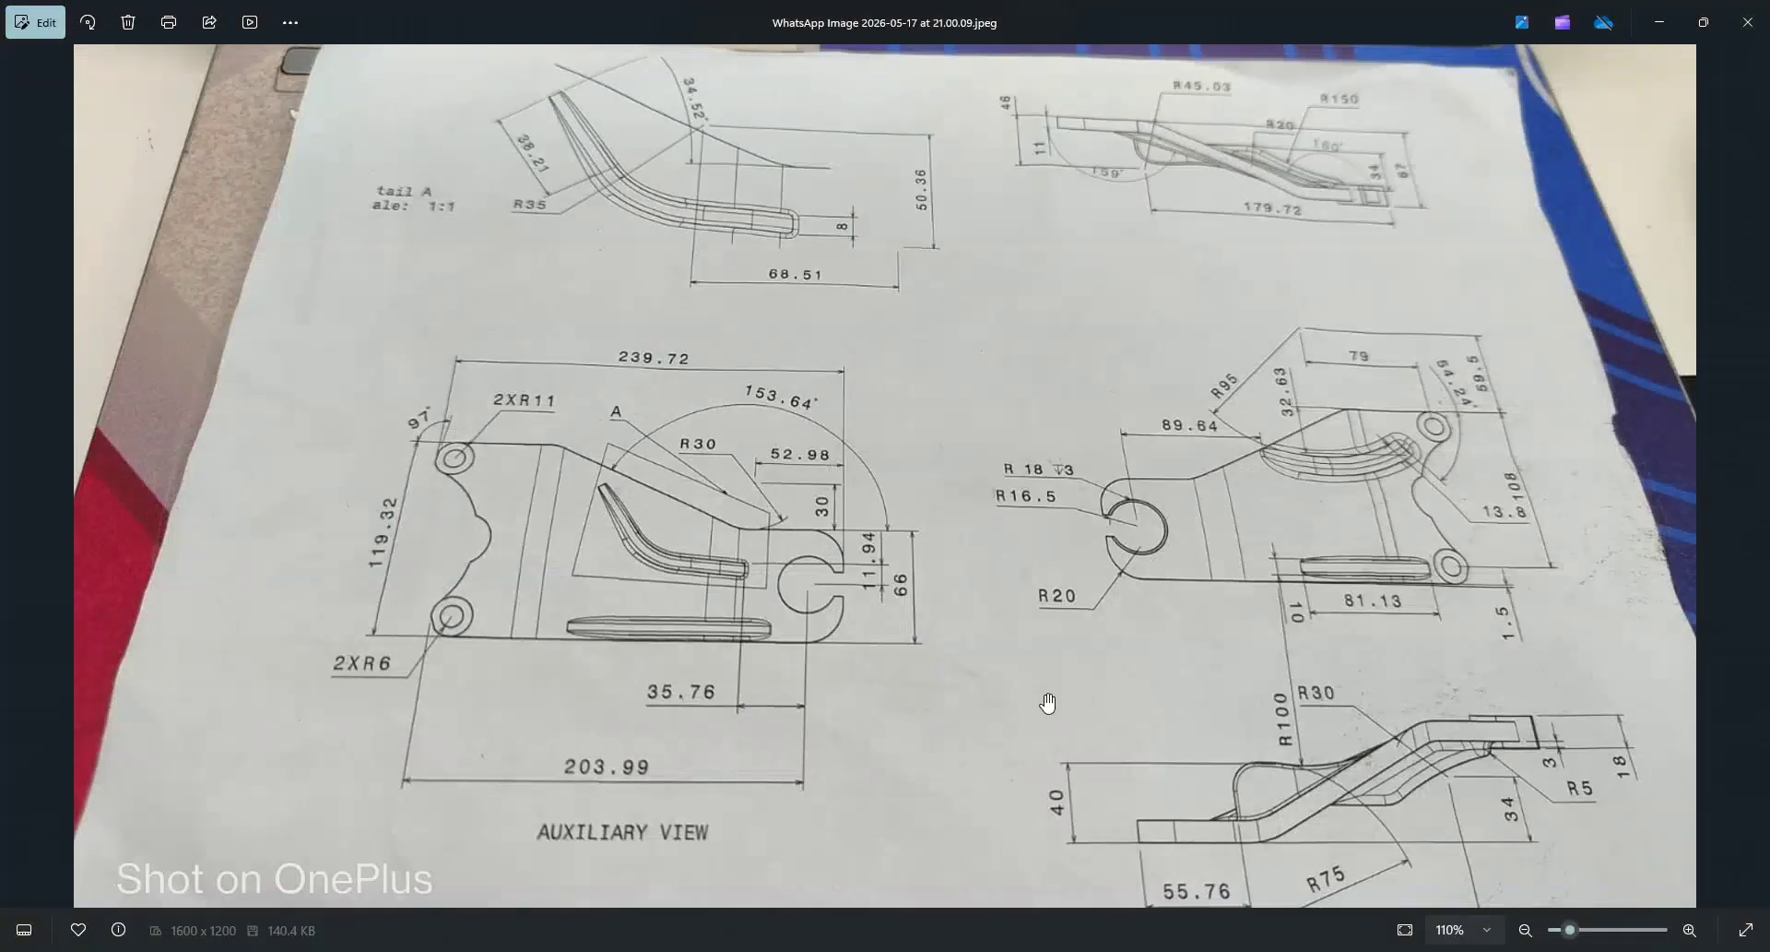
key(alt+Tab)
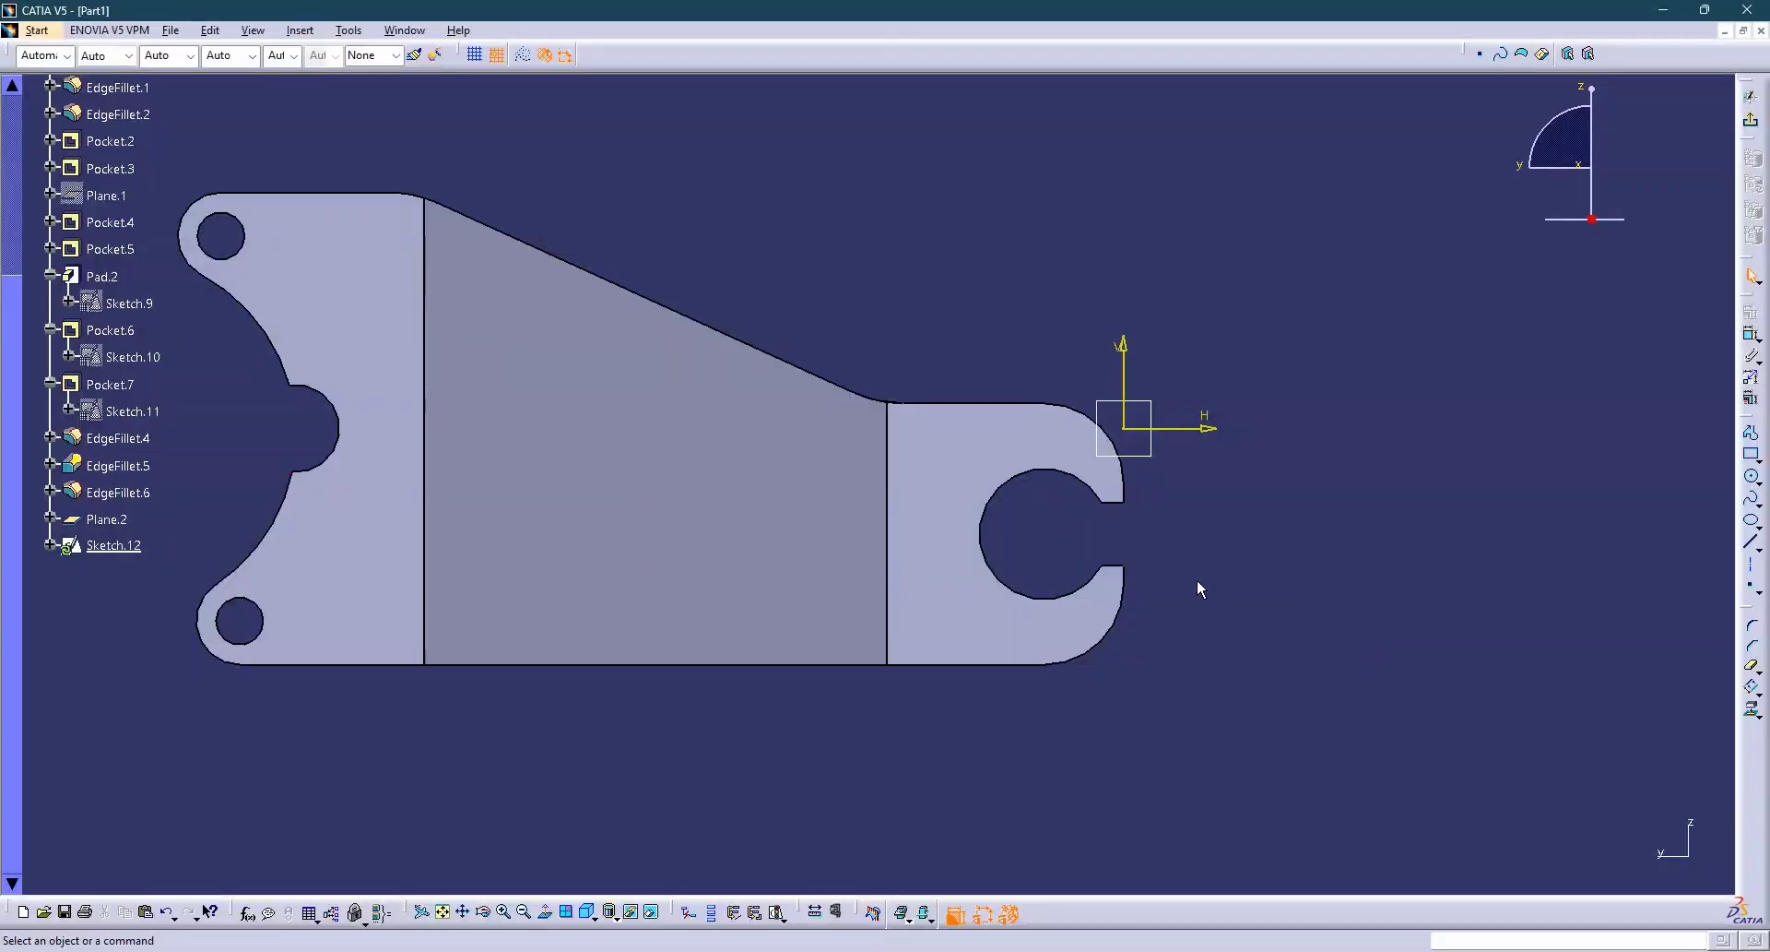
middle_drag(1191, 514, 1234, 566)
middle_drag(1477, 574, 1642, 585)
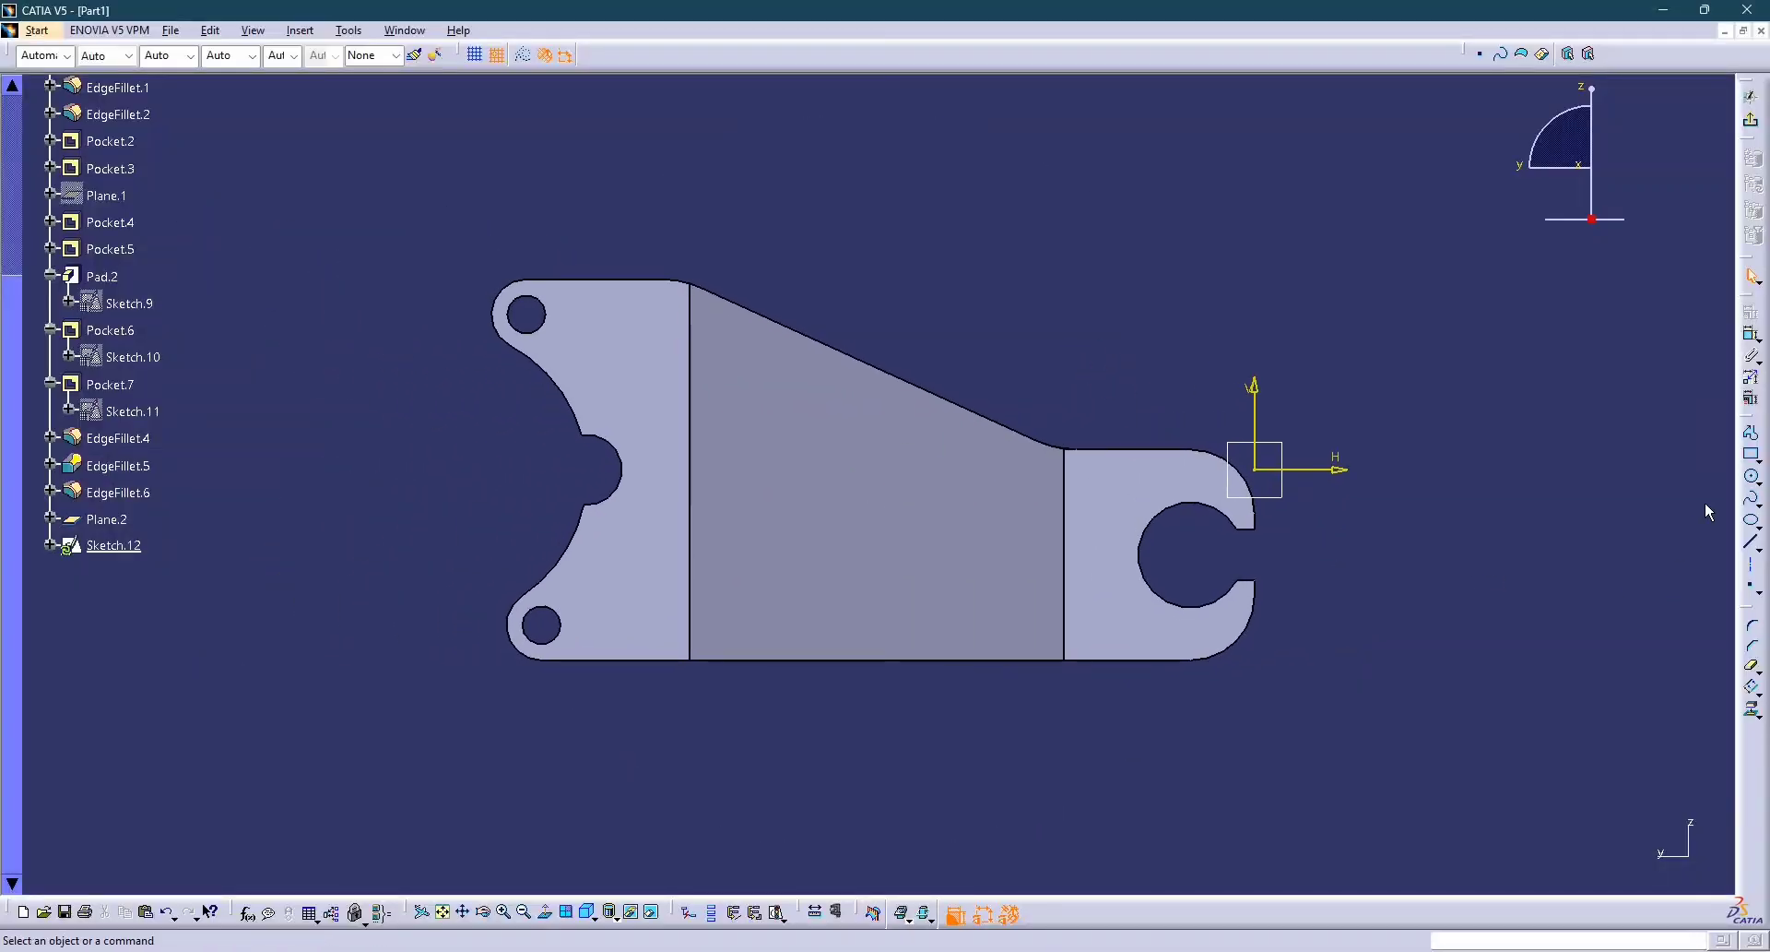
click(1751, 433)
key(alt+Tab)
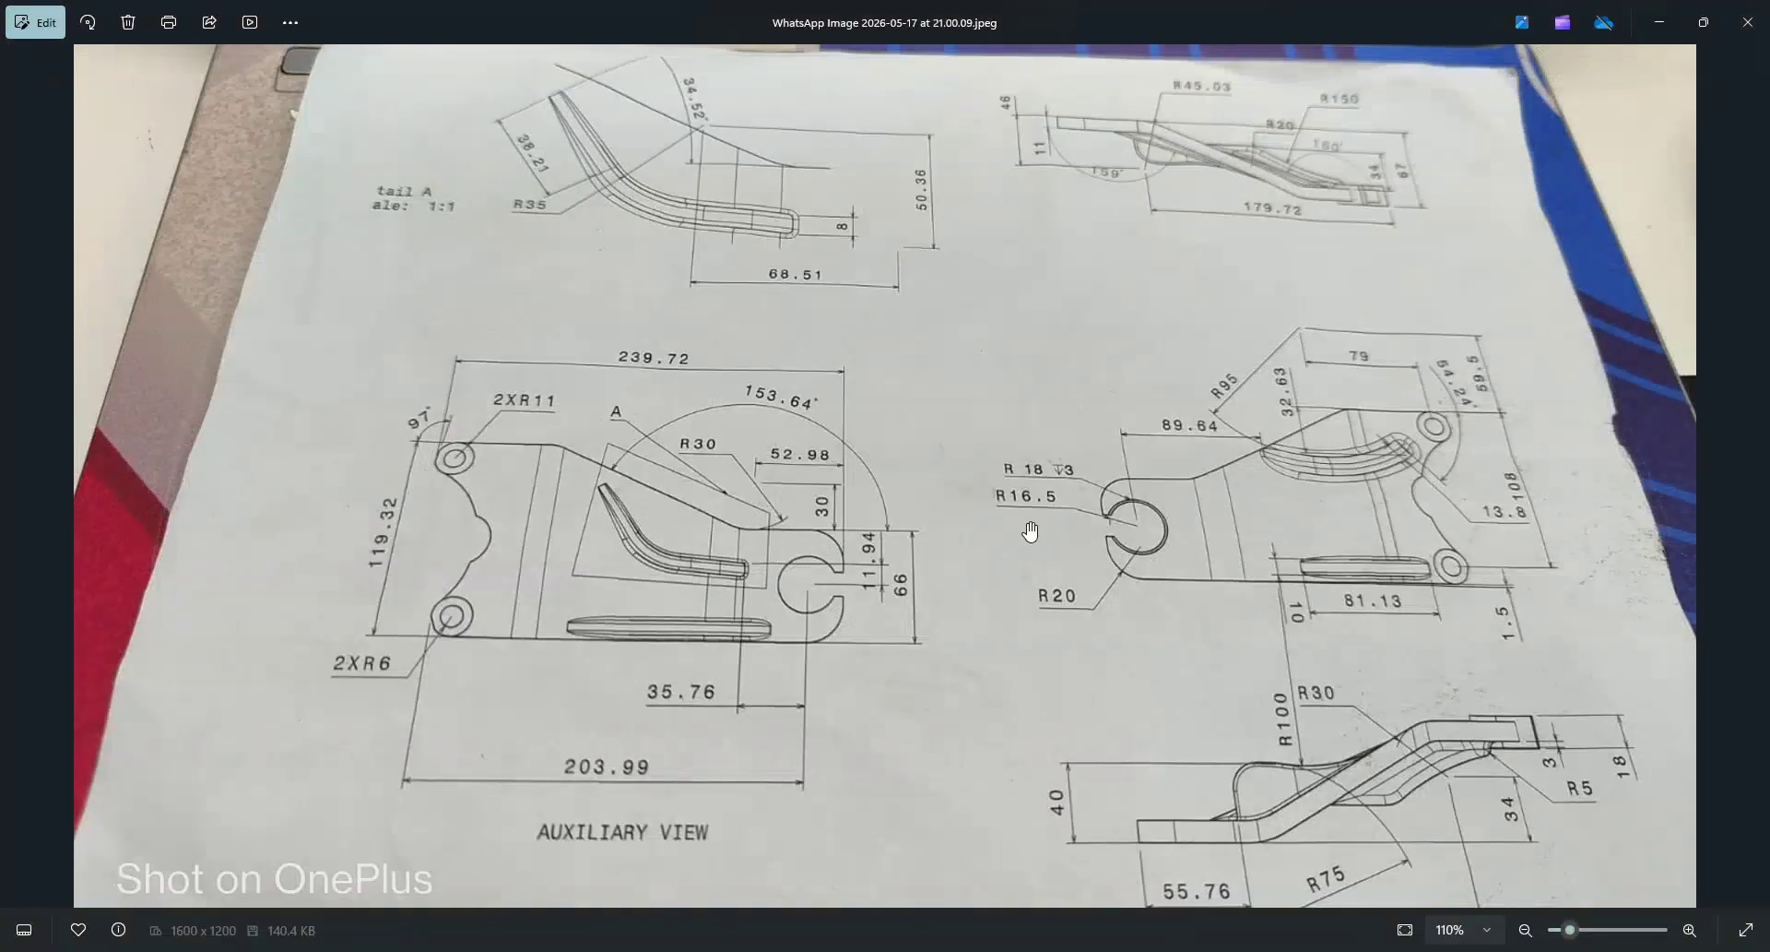
key(alt+Tab)
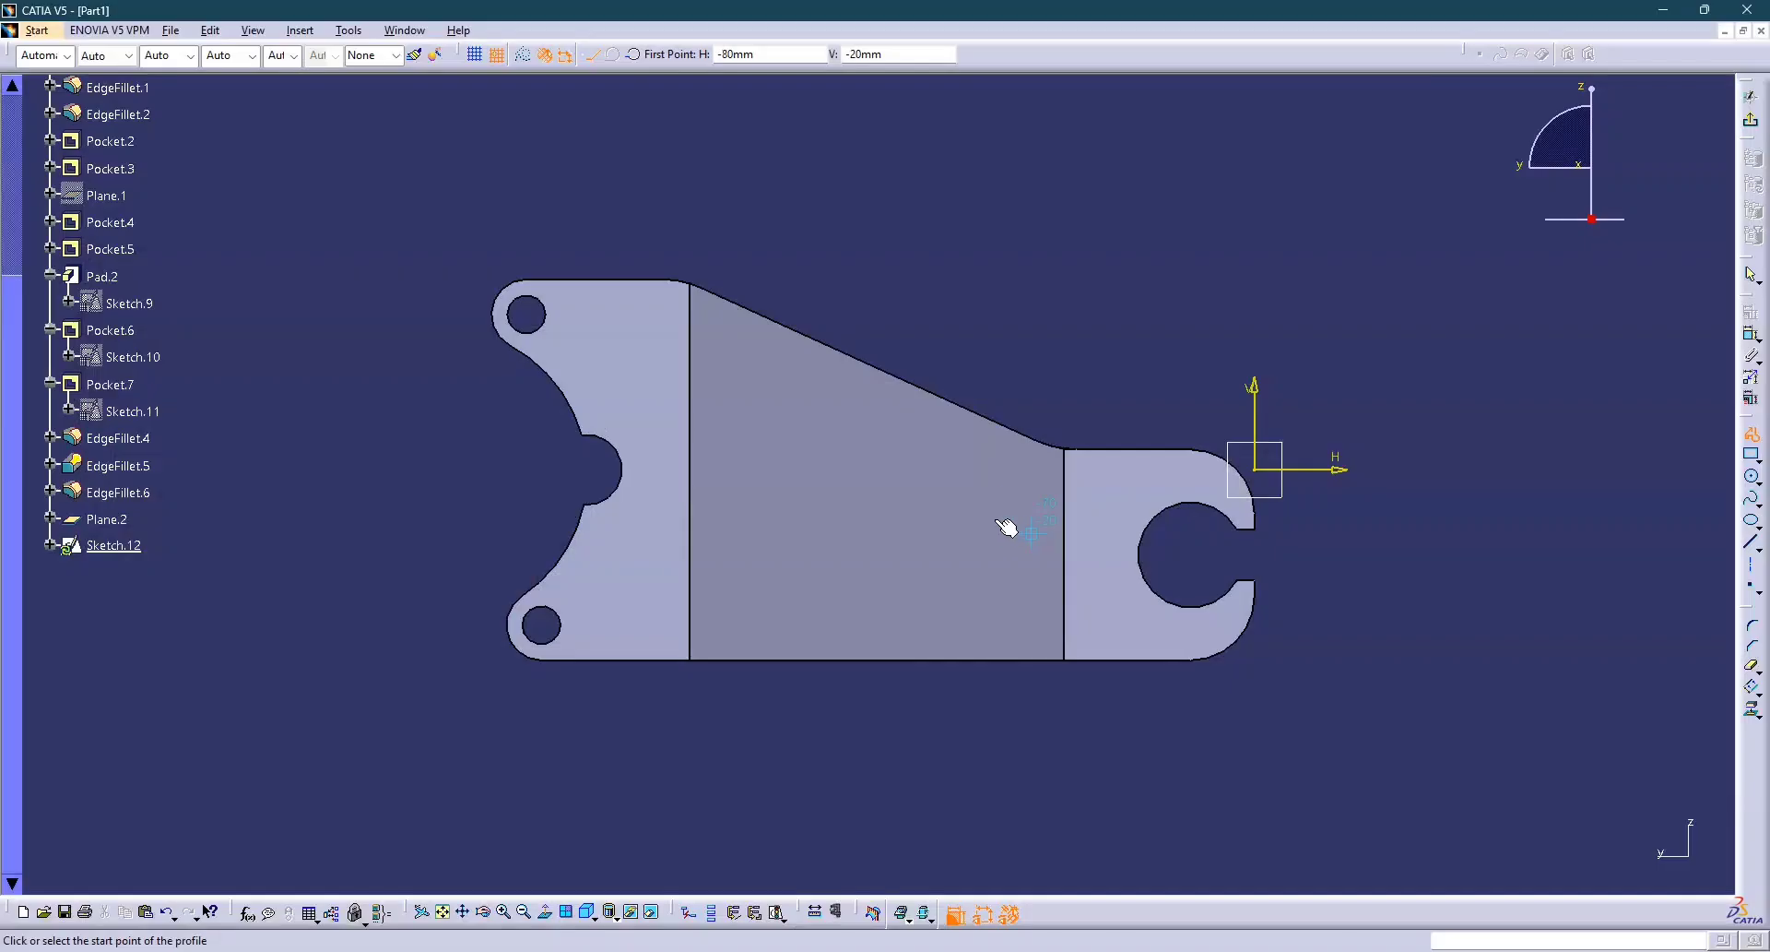
click(808, 406)
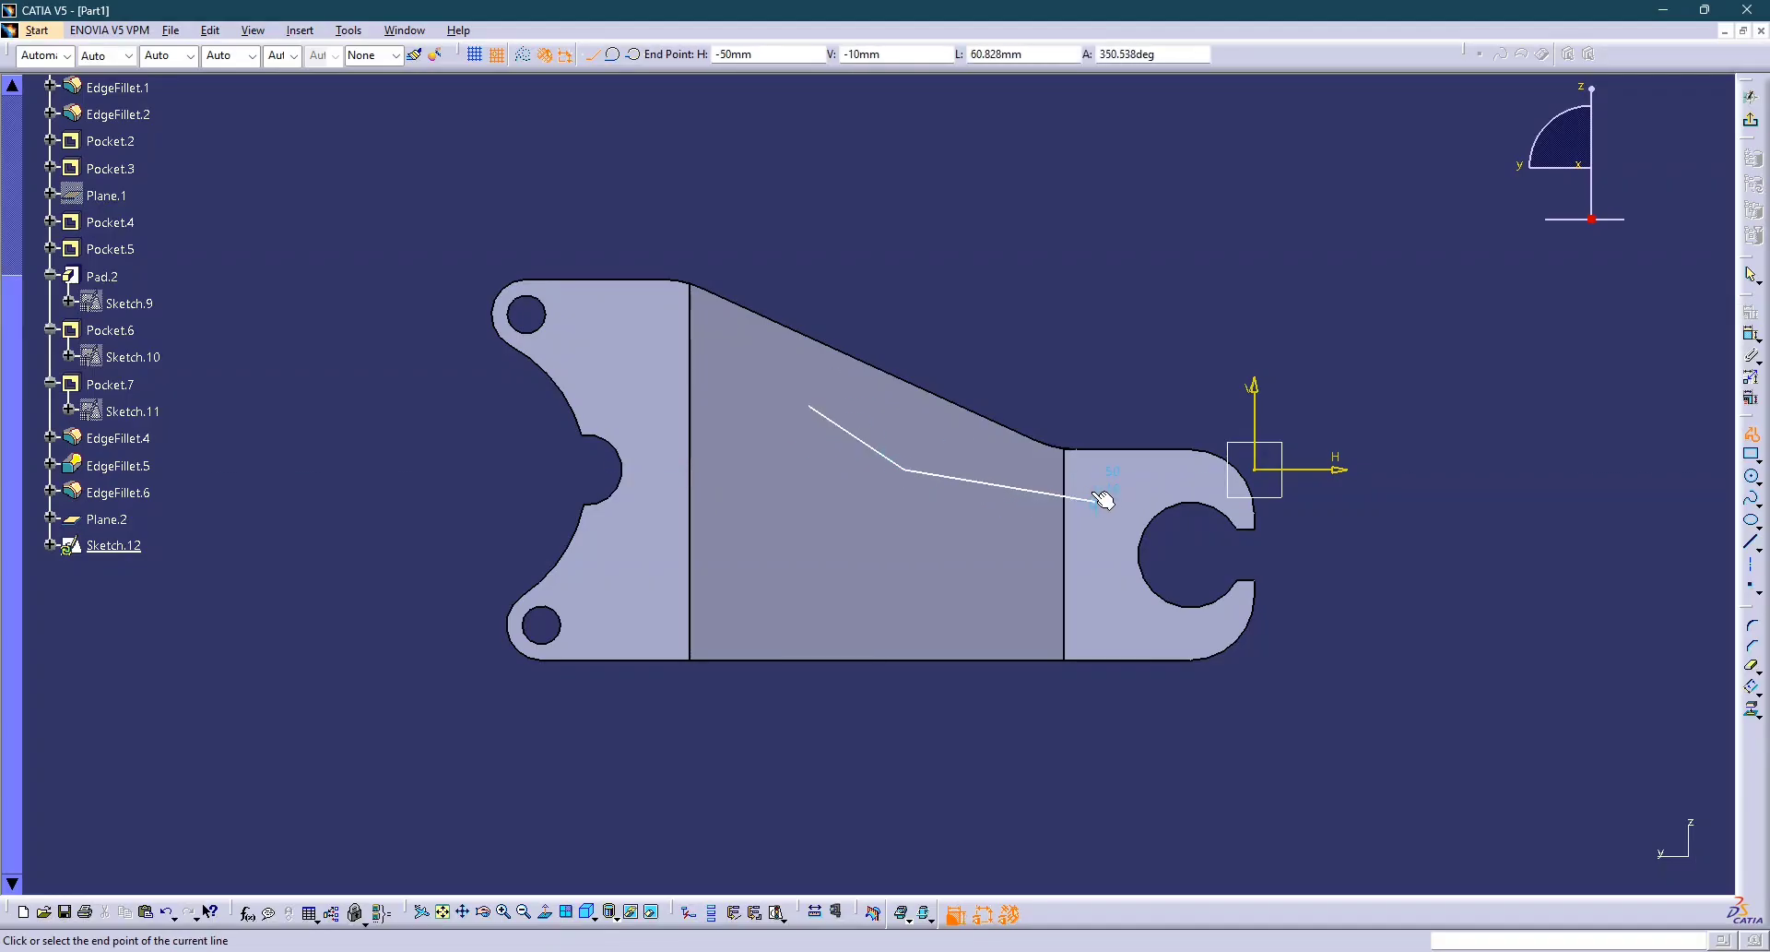
key(alt+Tab)
key(alt+Tab)
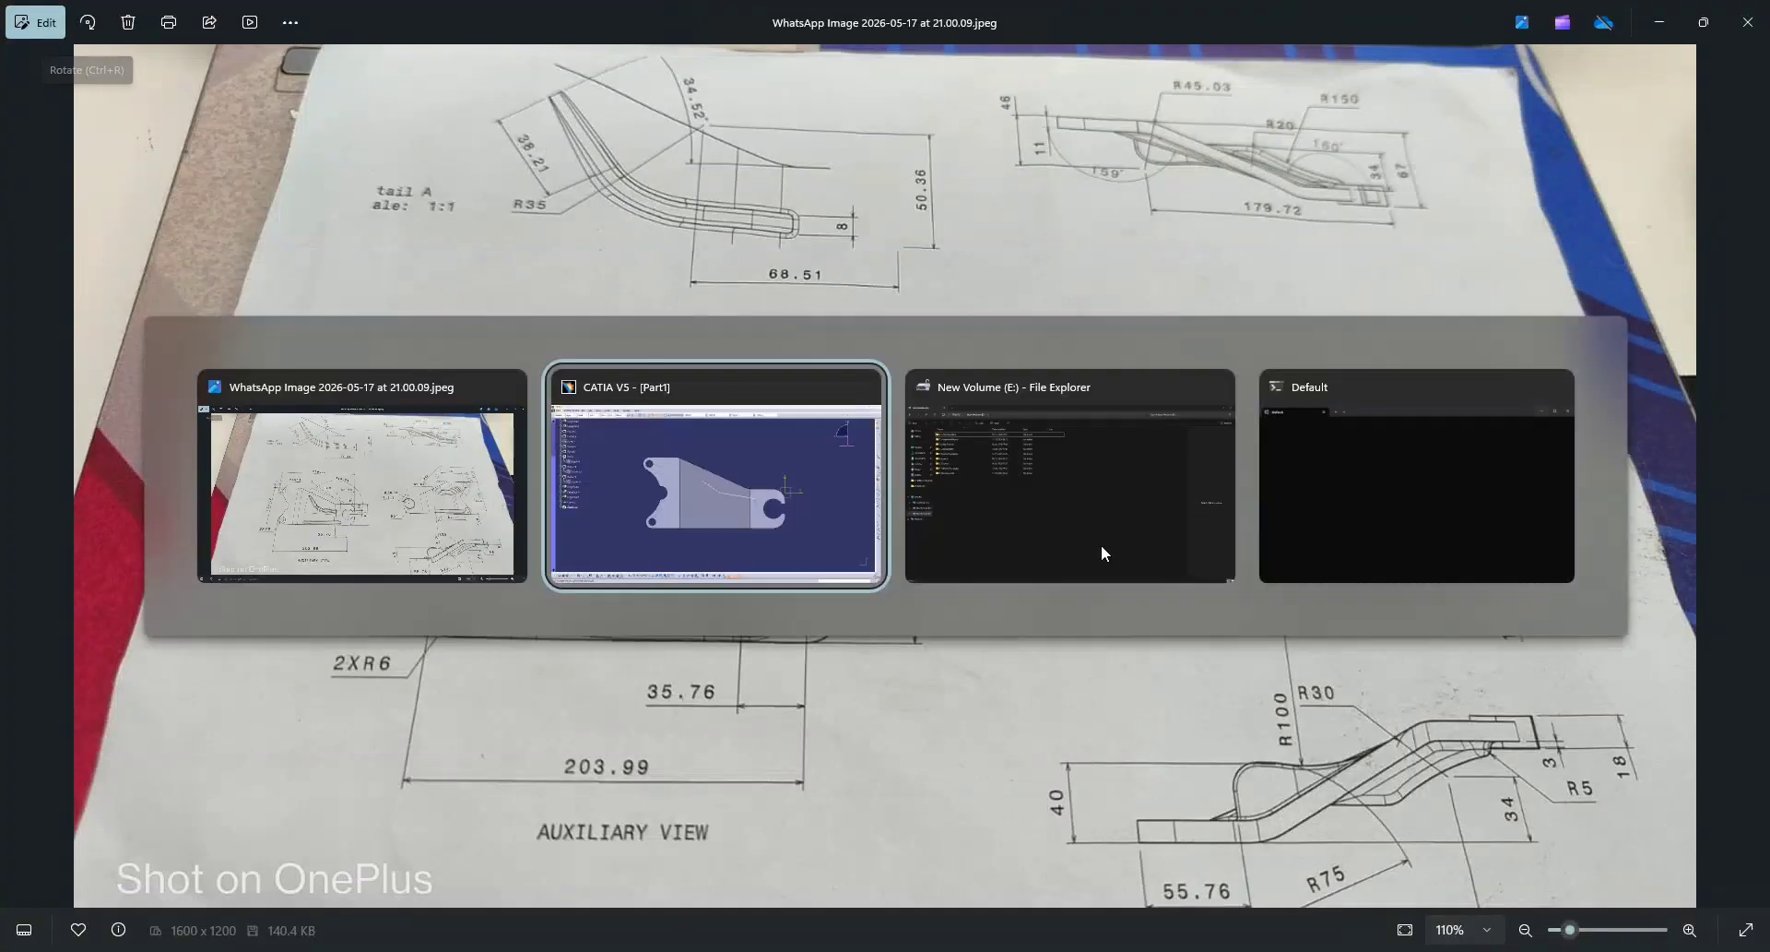
key(alt+Tab)
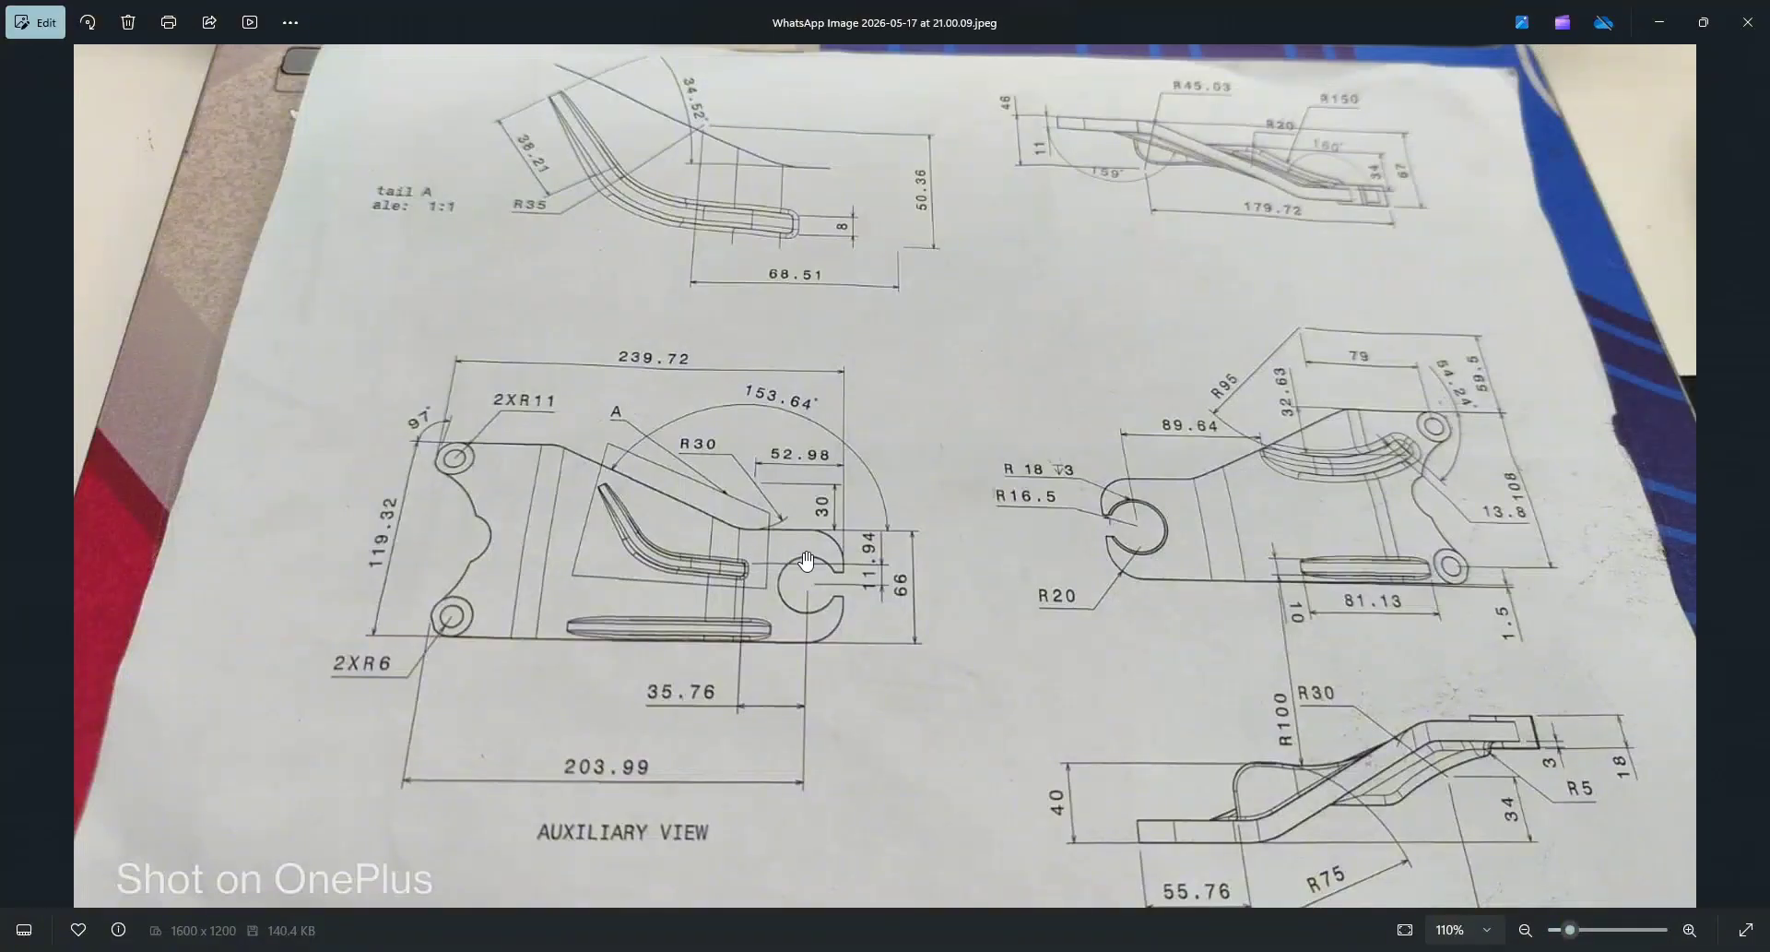
key(alt+Tab)
key(alt+Tab)
key(alt+Tab)
click(872, 501)
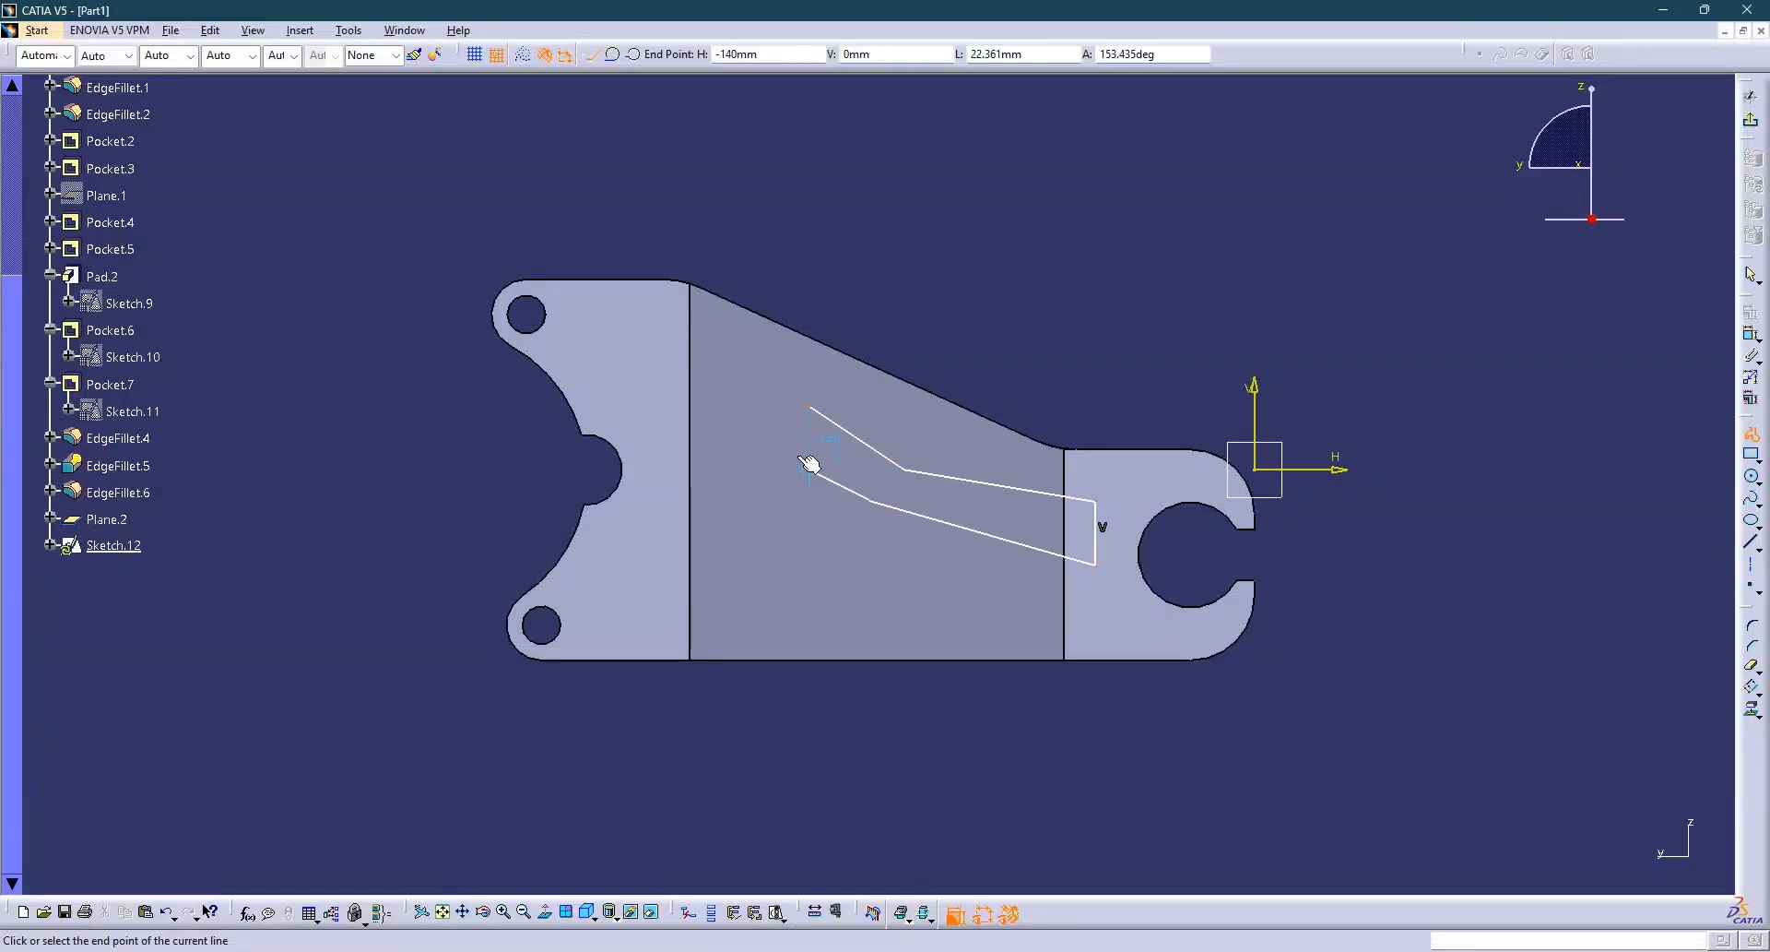
click(810, 407)
click(1595, 466)
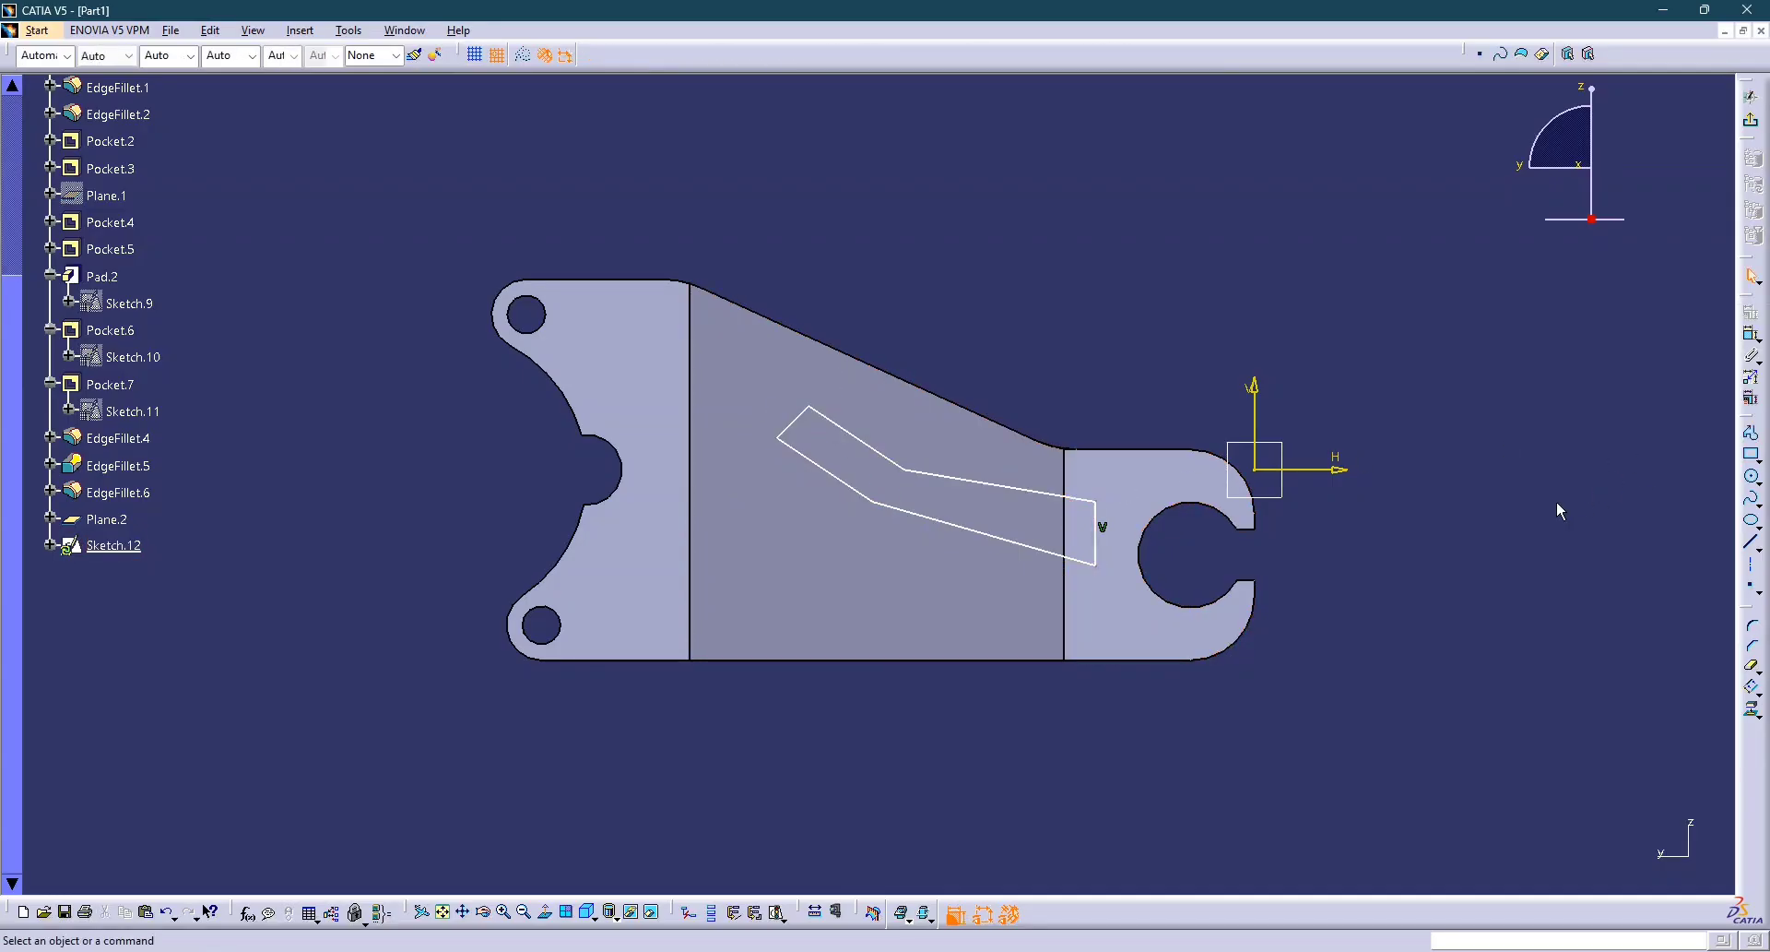
Place a point inside the round notch, make it concentric with the notch's circular edge and turn it into construction geometry.
key(alt+Tab)
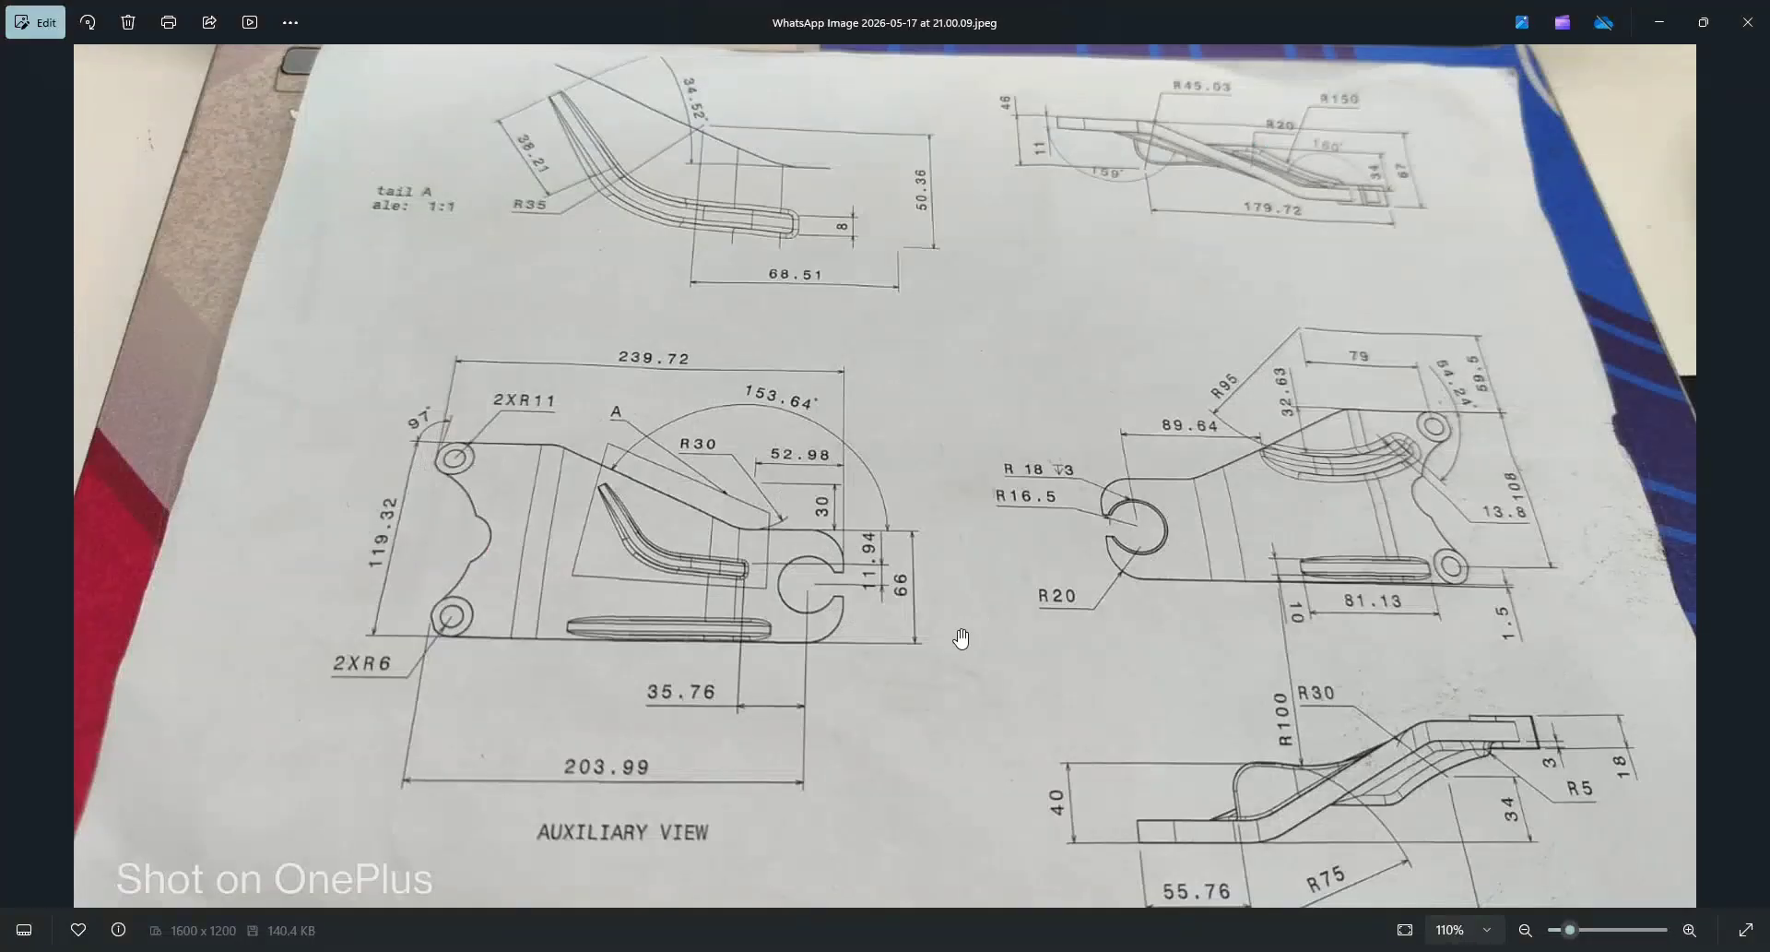
key(alt+Tab)
key(alt+Tab)
key(alt+Tab)
click(1751, 584)
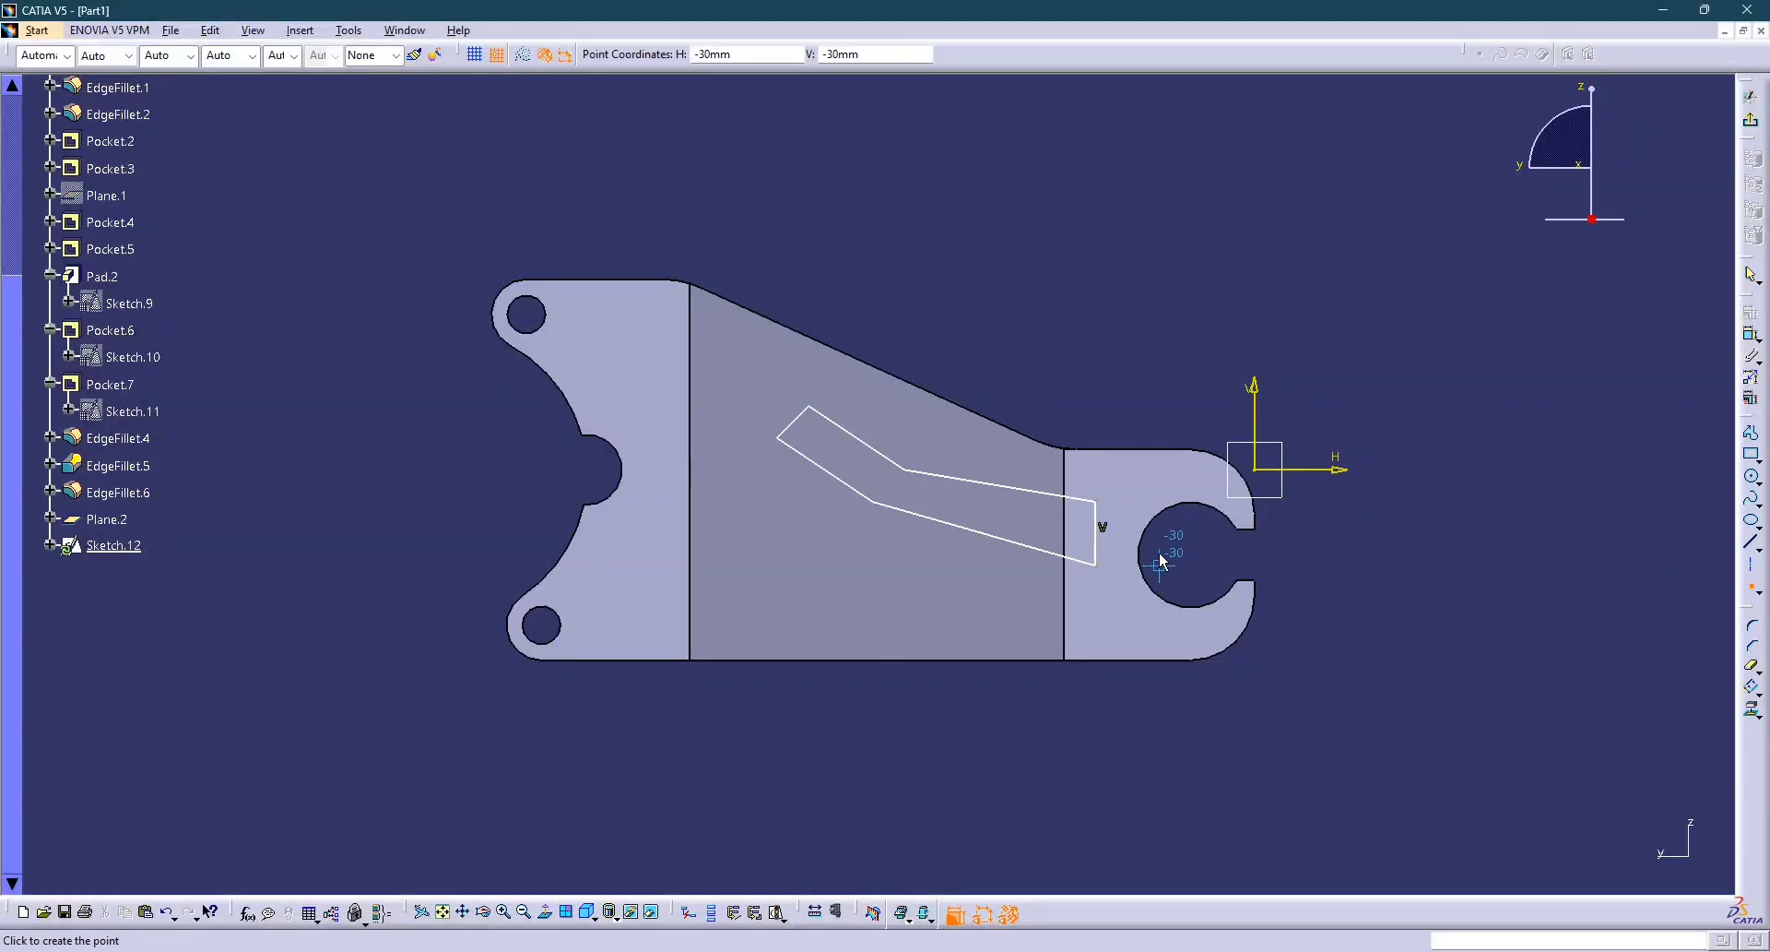
click(1190, 533)
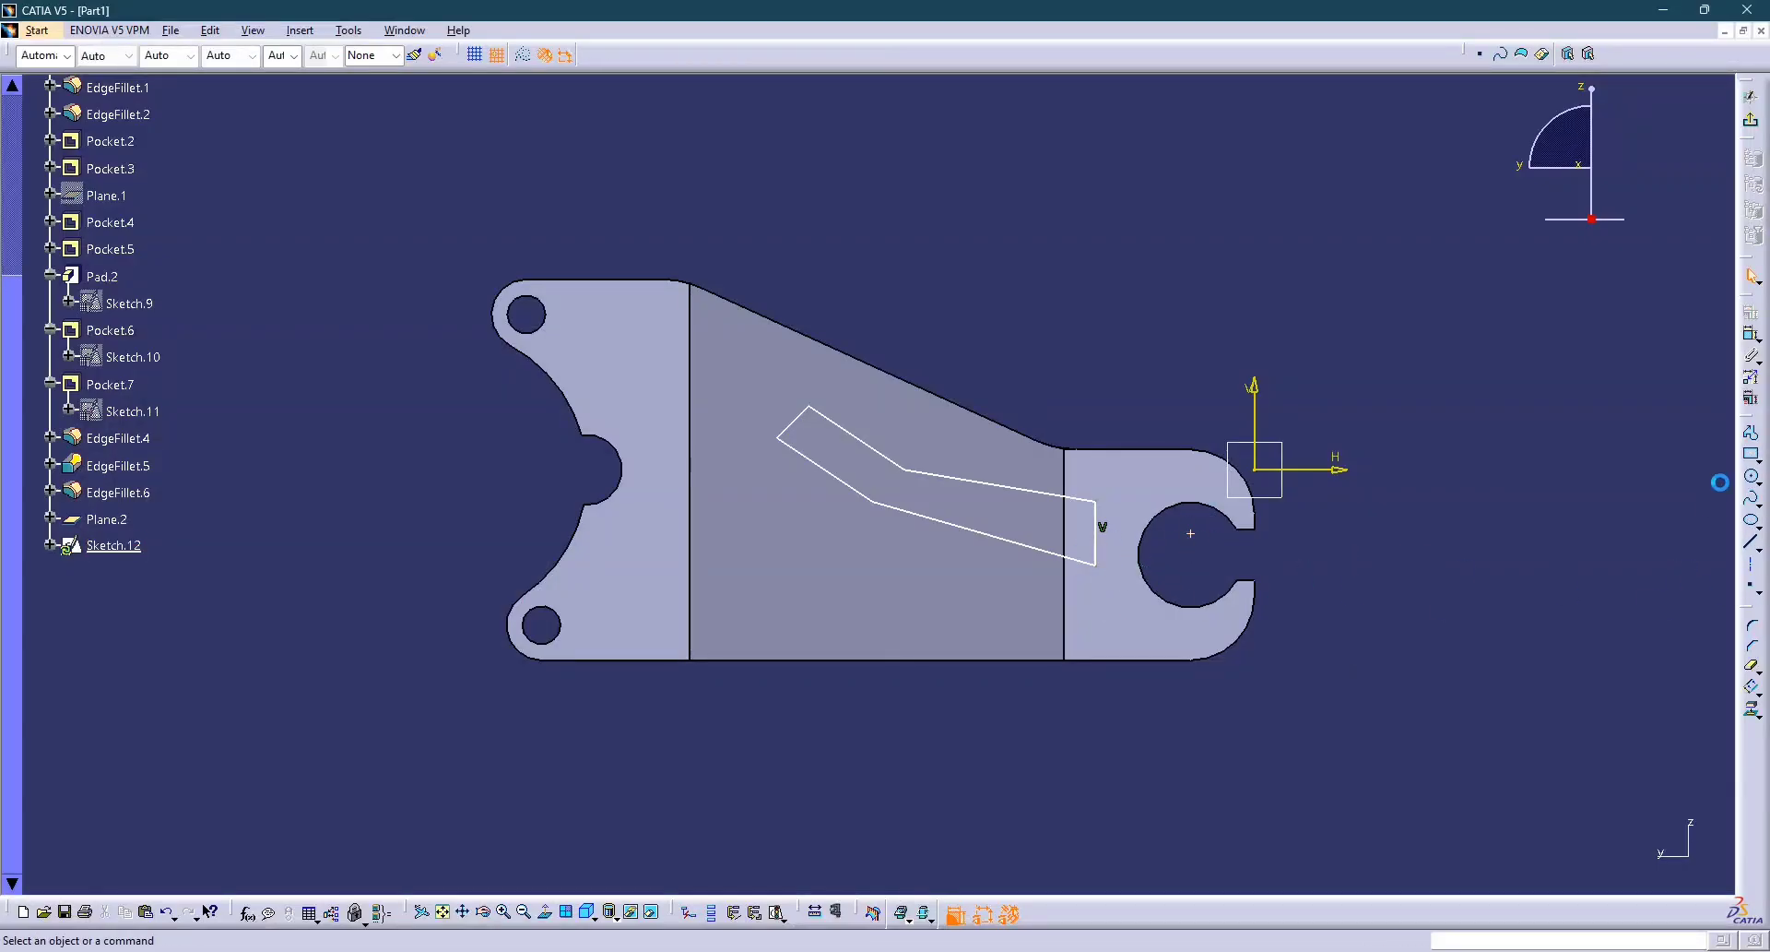
click(1754, 345)
click(1192, 534)
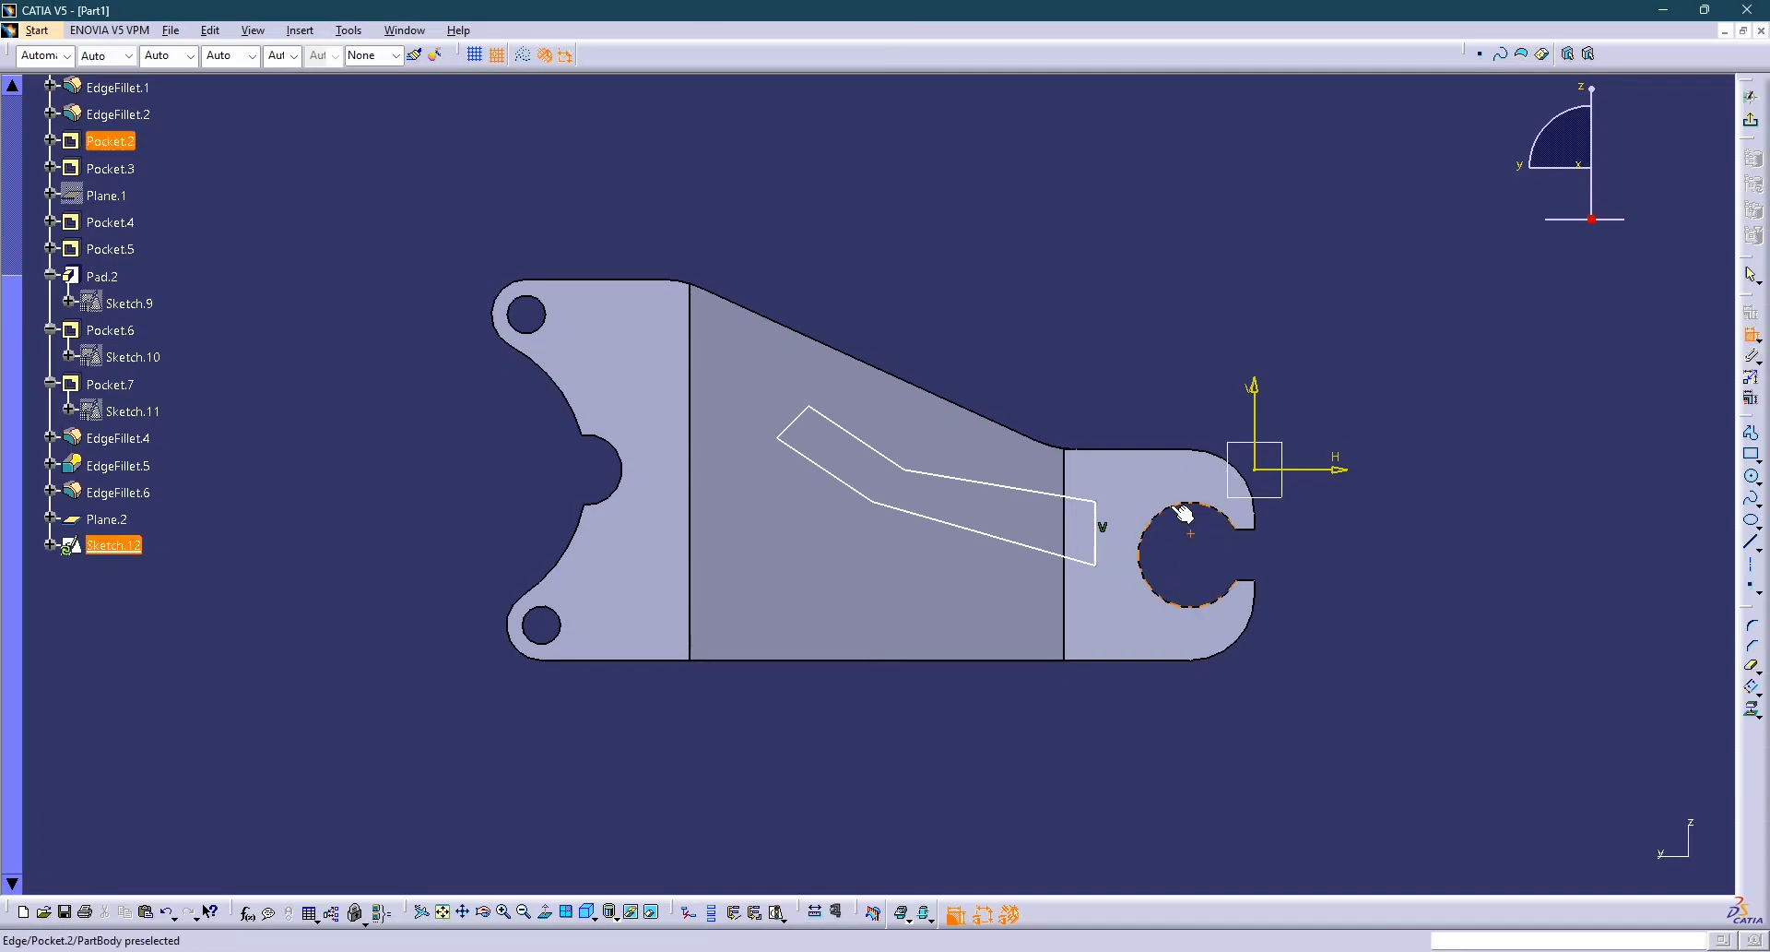
click(1176, 504)
right_click(1175, 350)
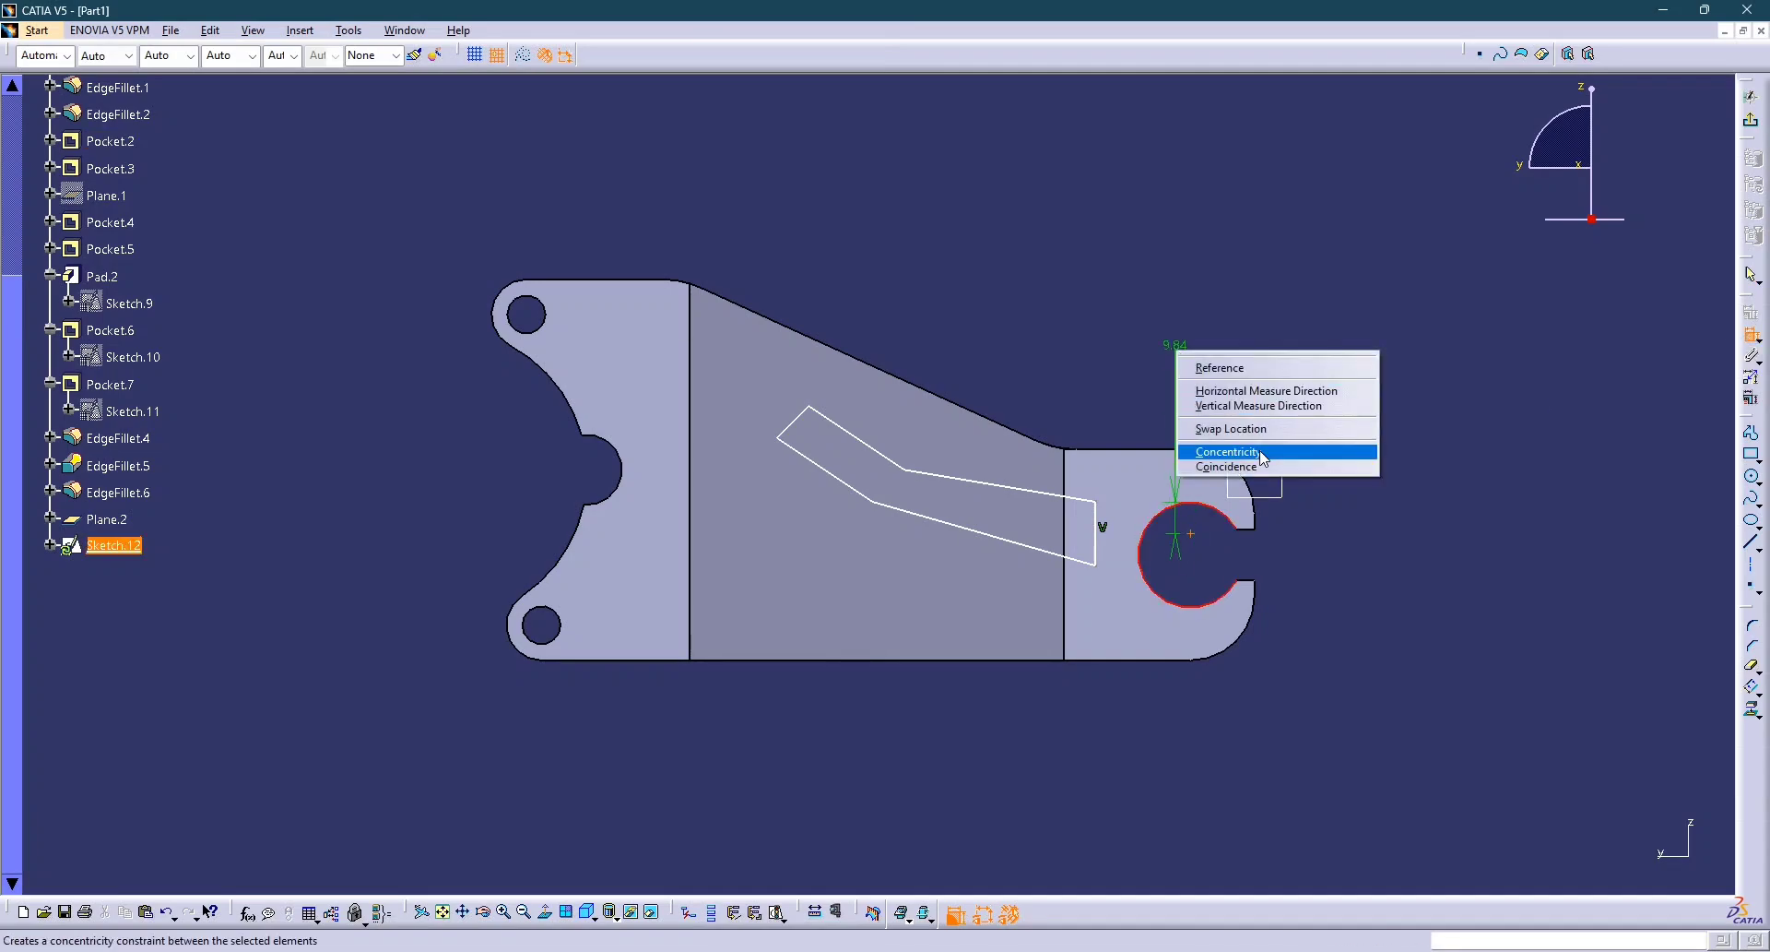
click(1231, 451)
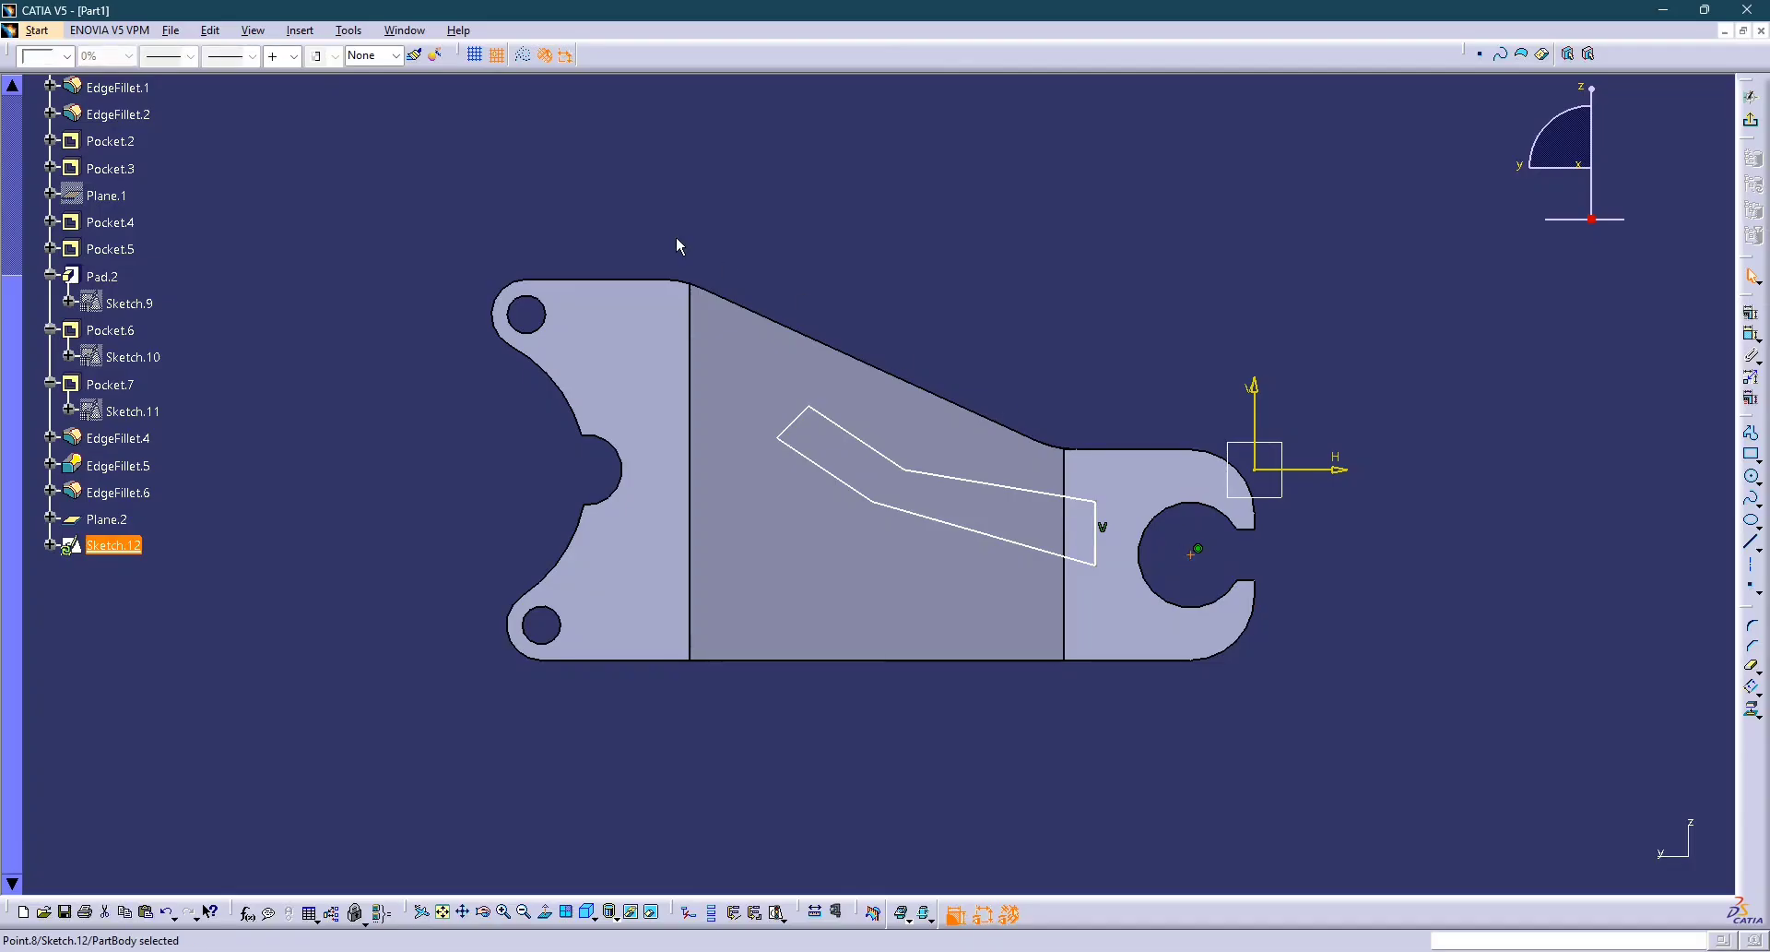
click(523, 55)
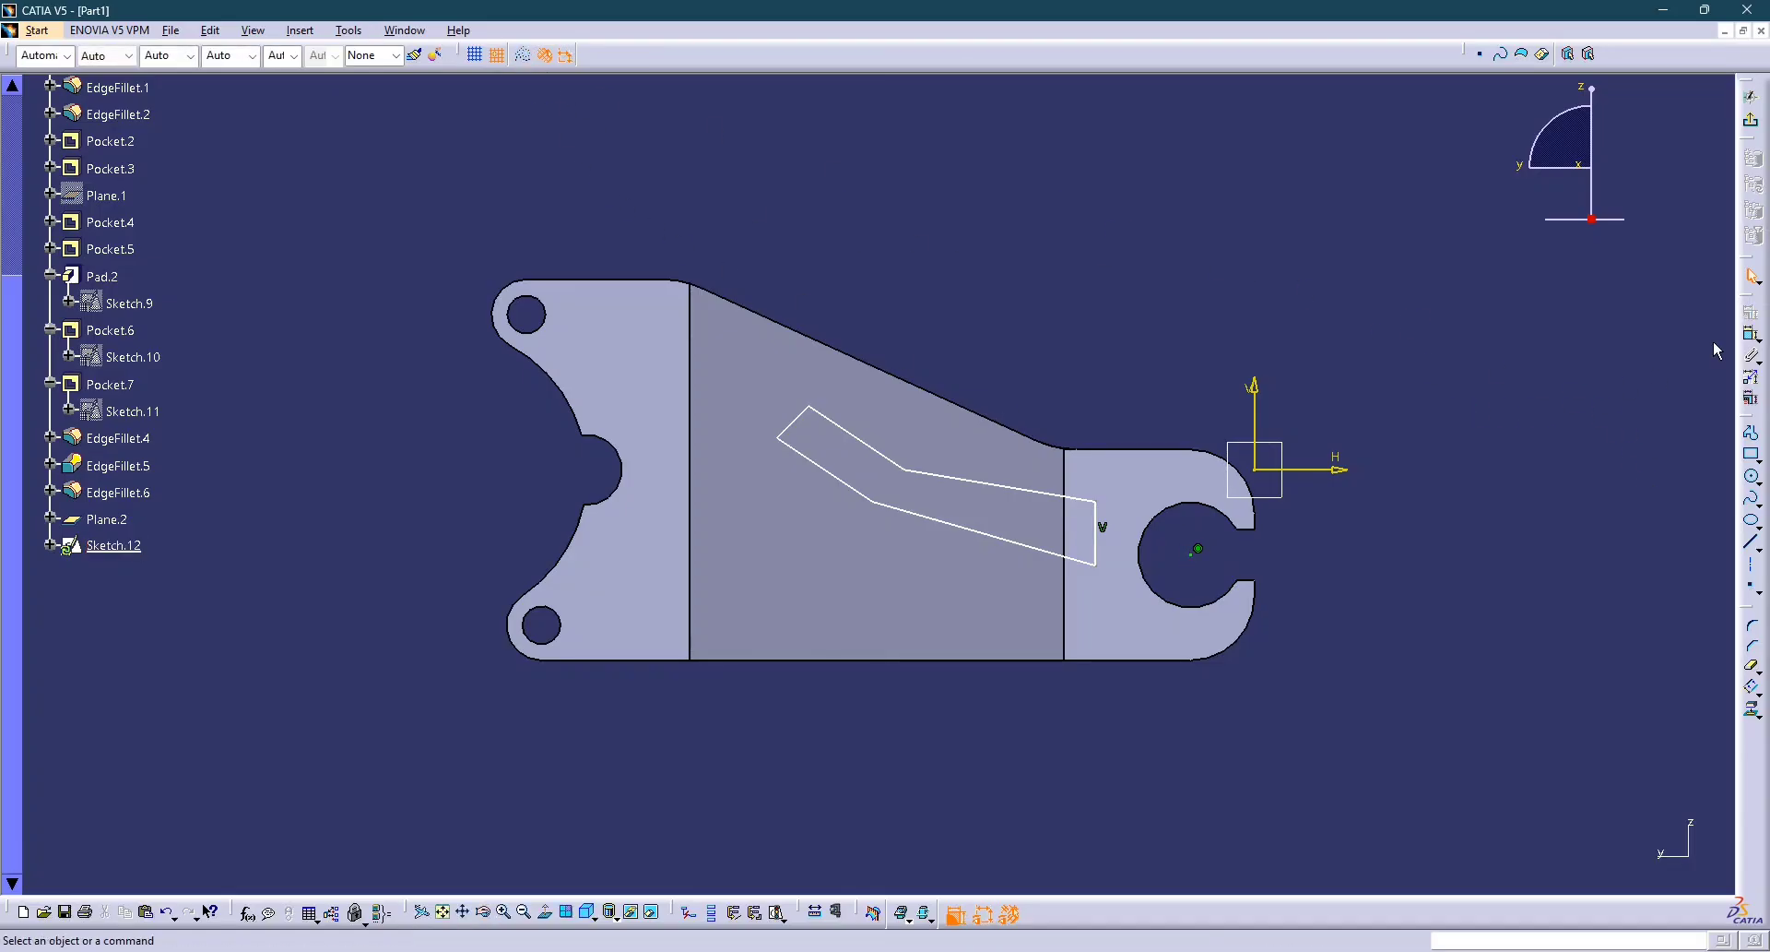
Dimension the horizontal distance between the notch centre point and the profile's vertical end edge to 35.76 mm.
click(1752, 337)
click(1733, 349)
click(1192, 553)
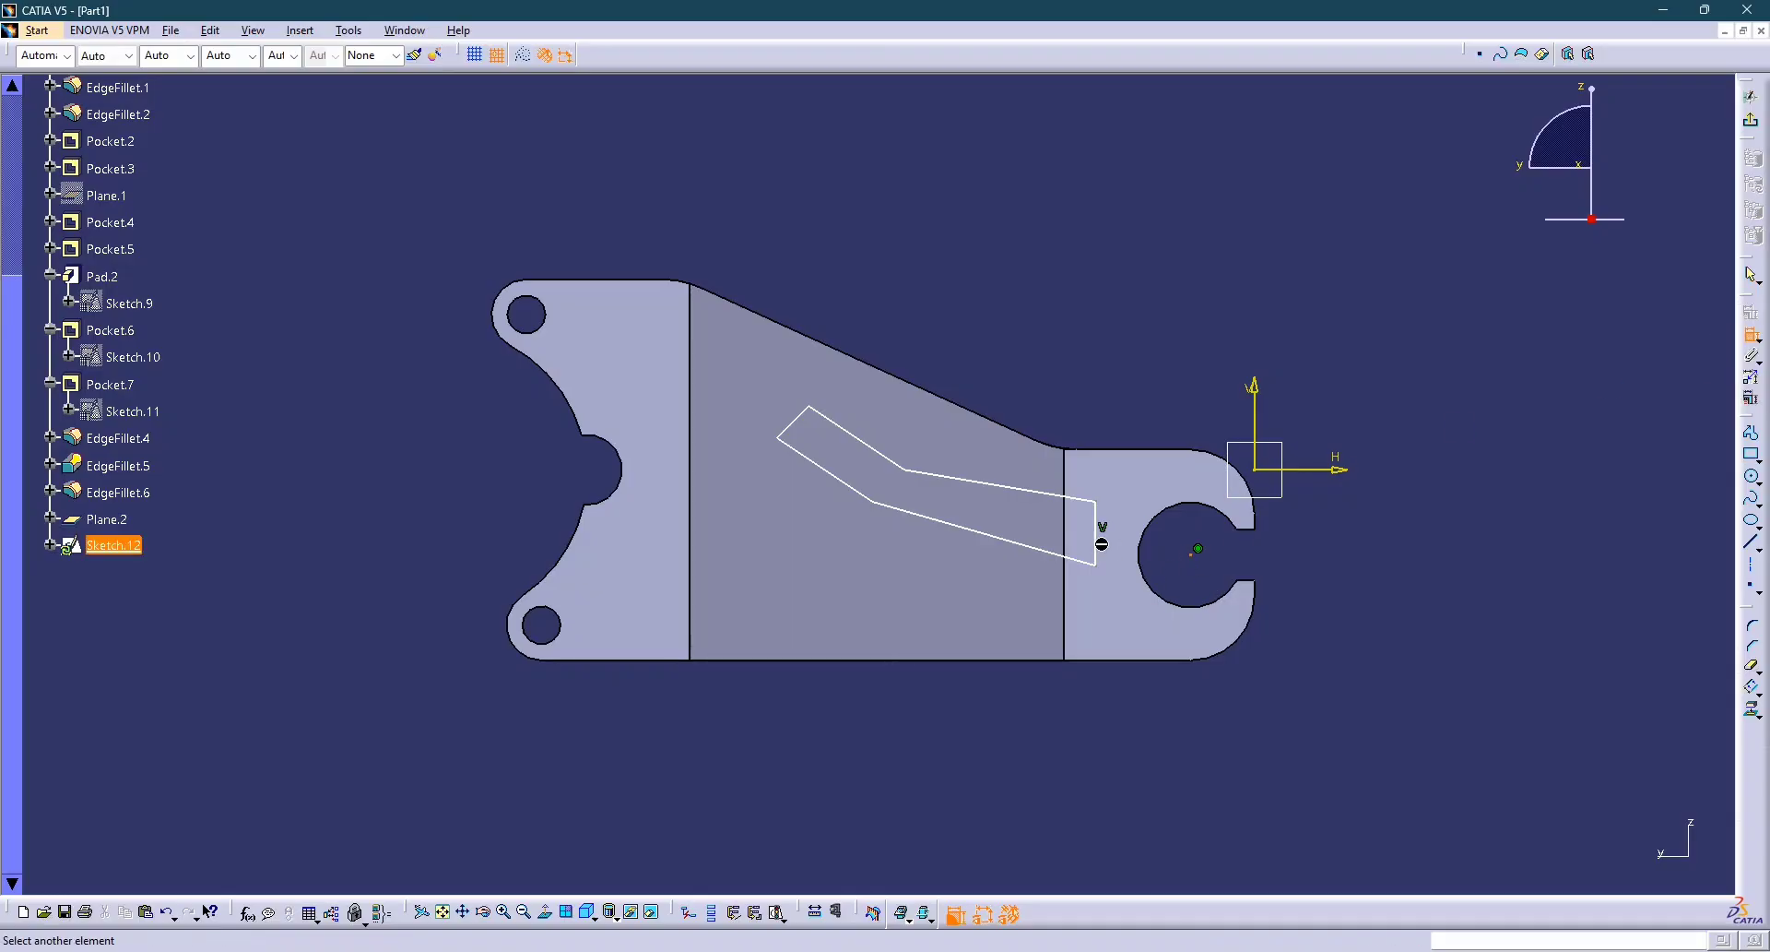
click(1097, 554)
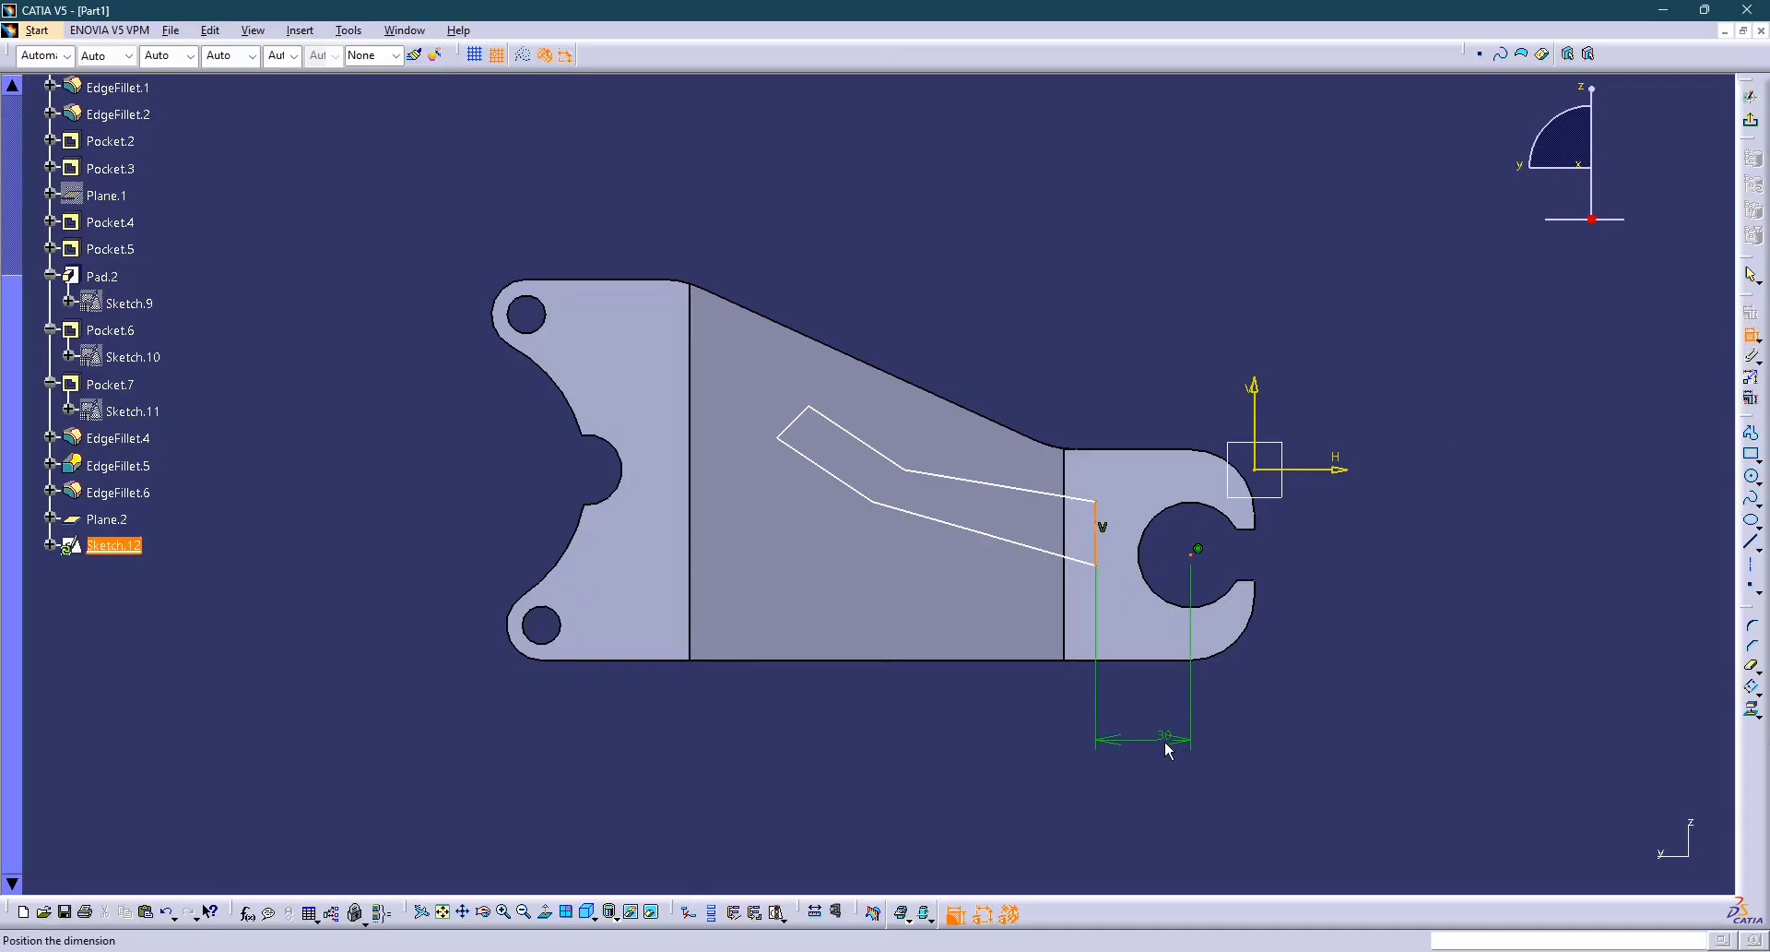
click(1165, 739)
key(alt+Tab)
key(alt+Tab)
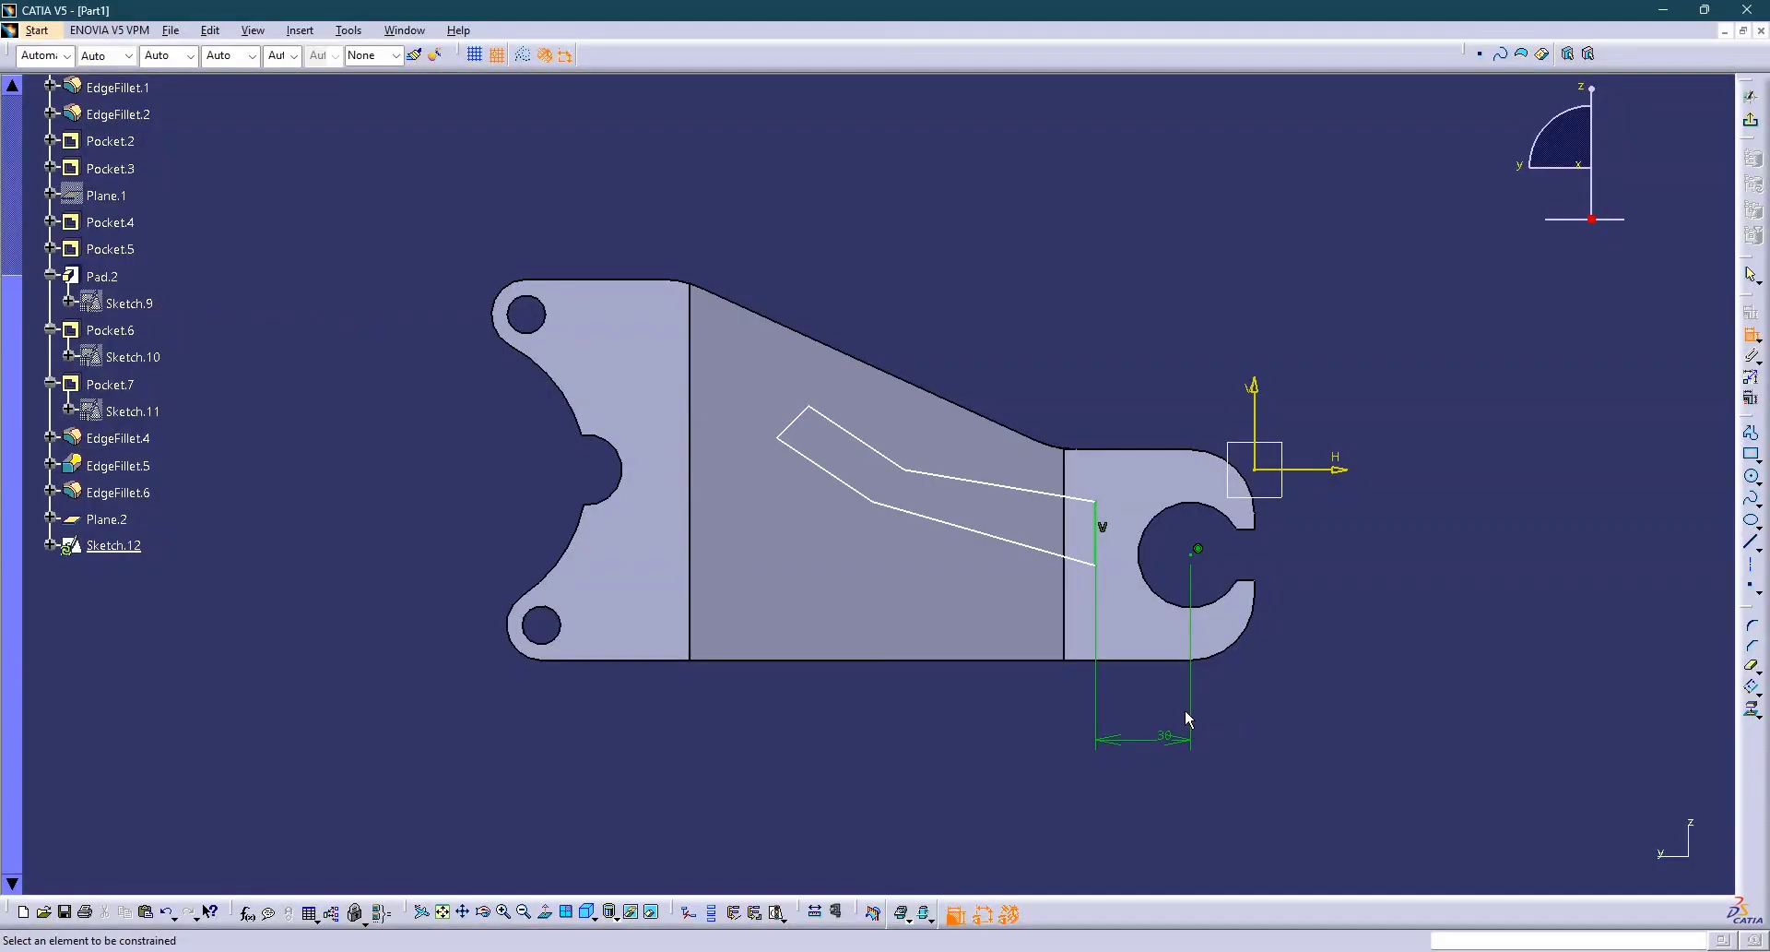
double_click(1166, 738)
text(35.76)
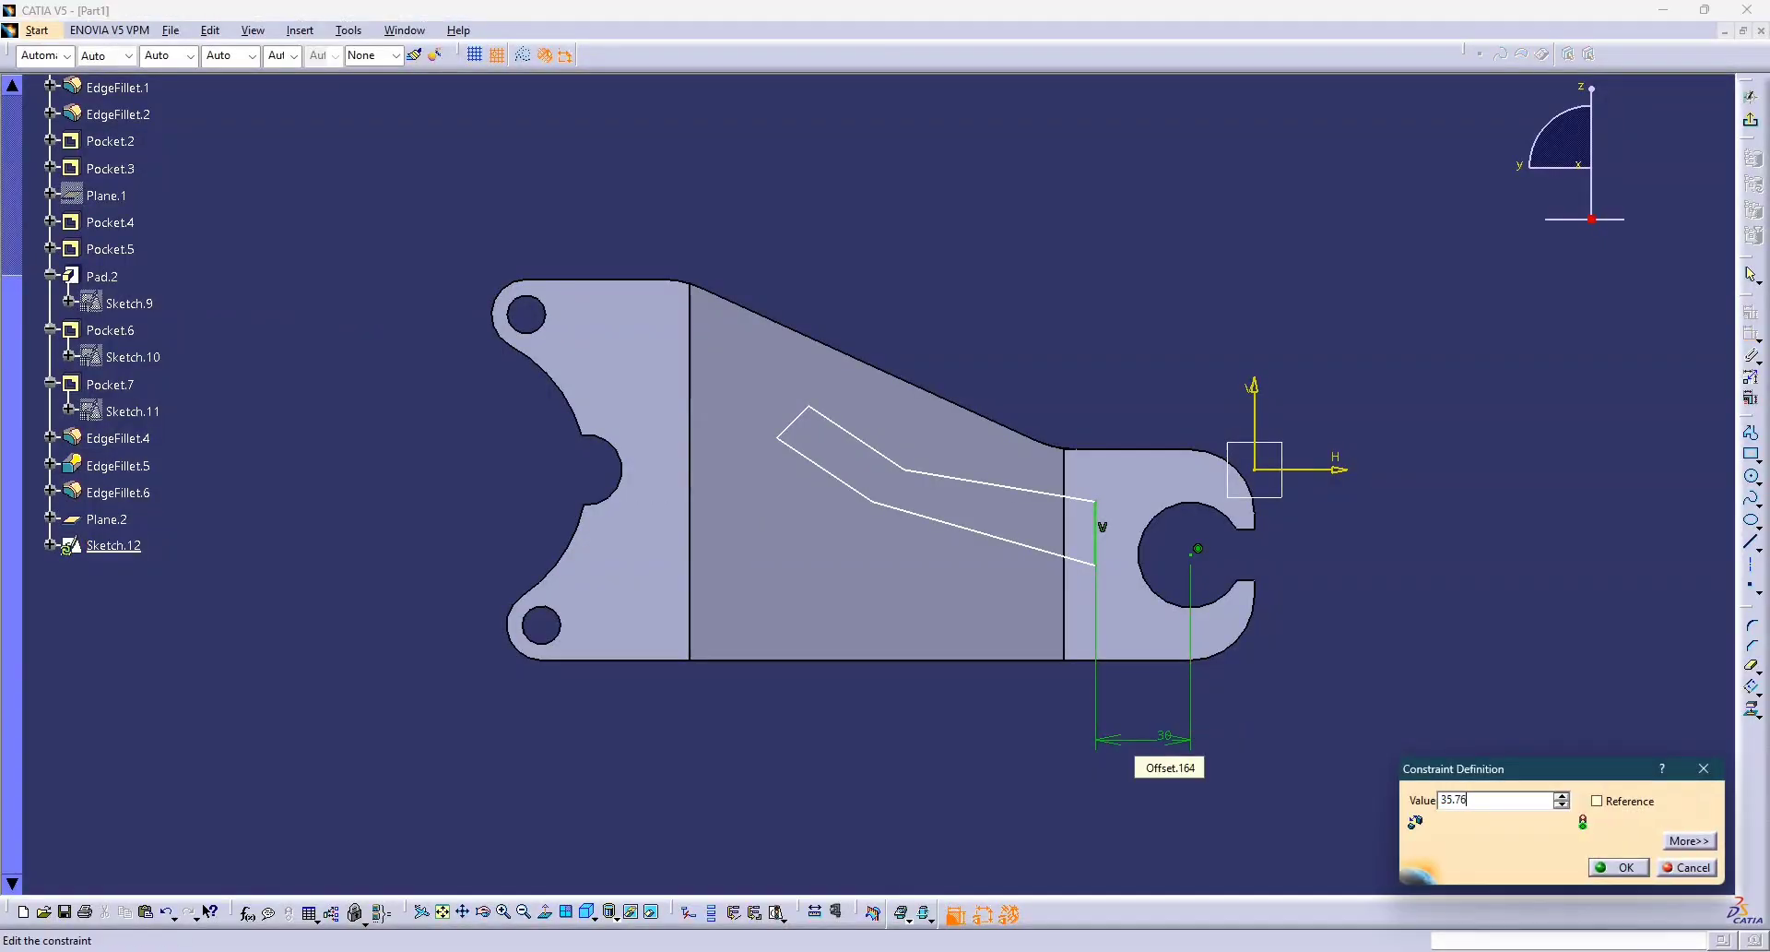
key(Return)
Dimension the vertical distance from the profile end's upper corner to the plate's upper straight edge as 11.94 mm.
key(alt+Tab)
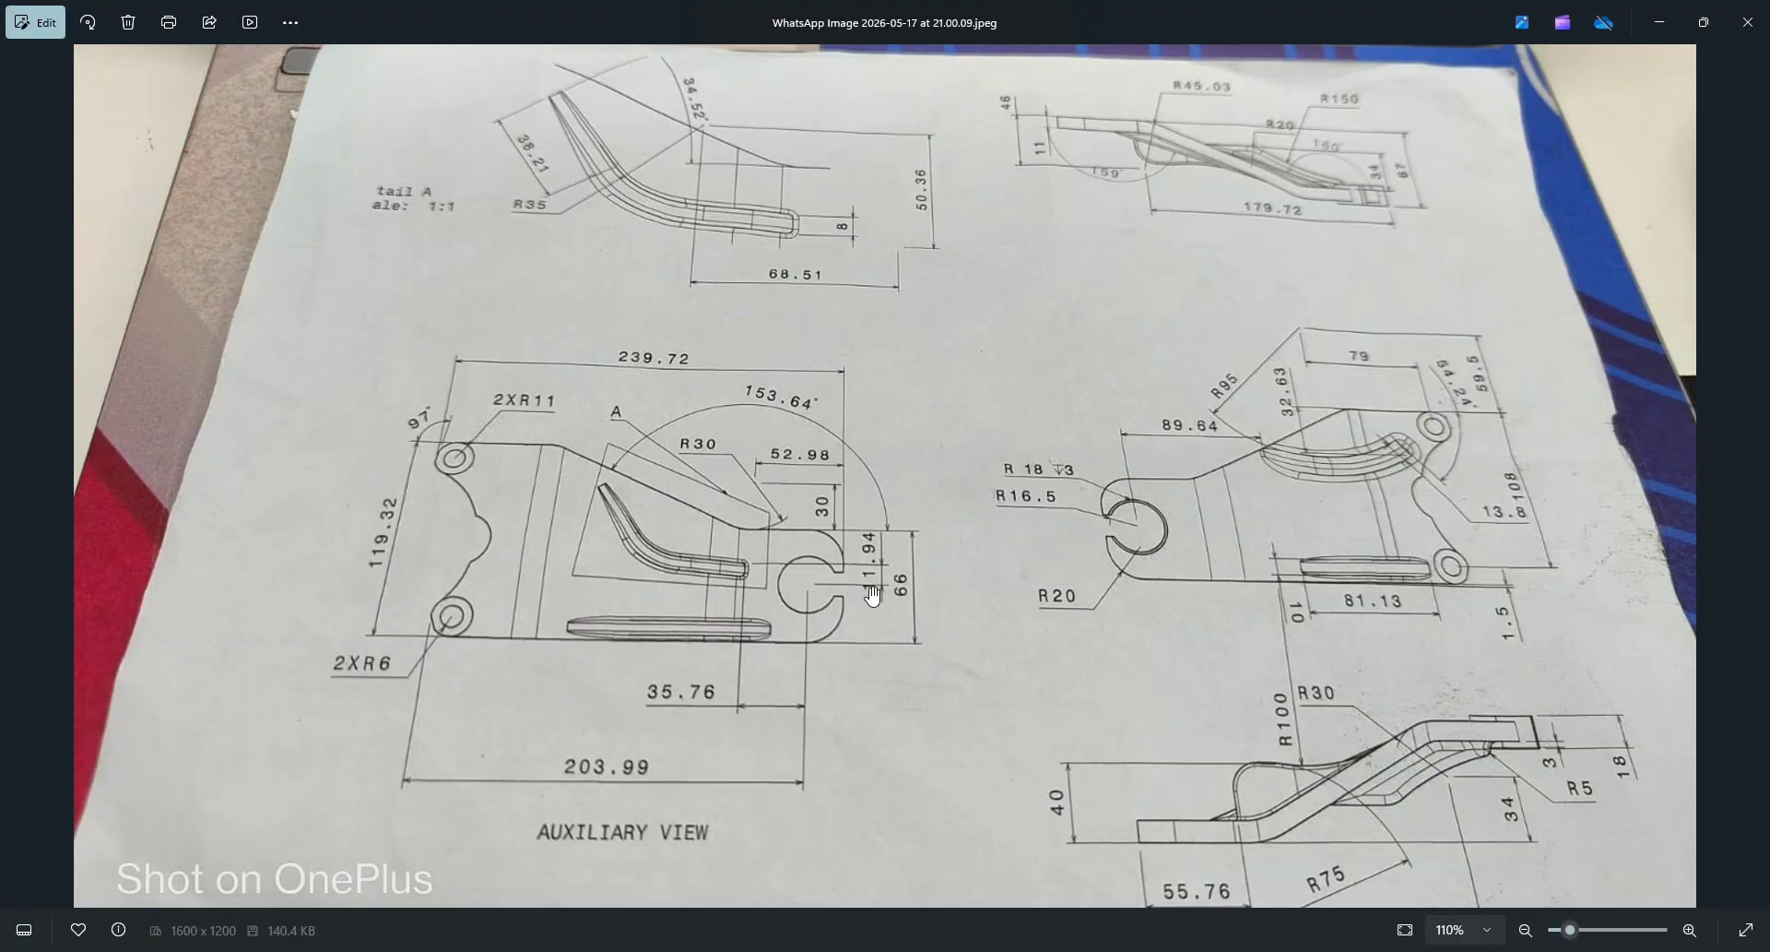
key(alt+Tab)
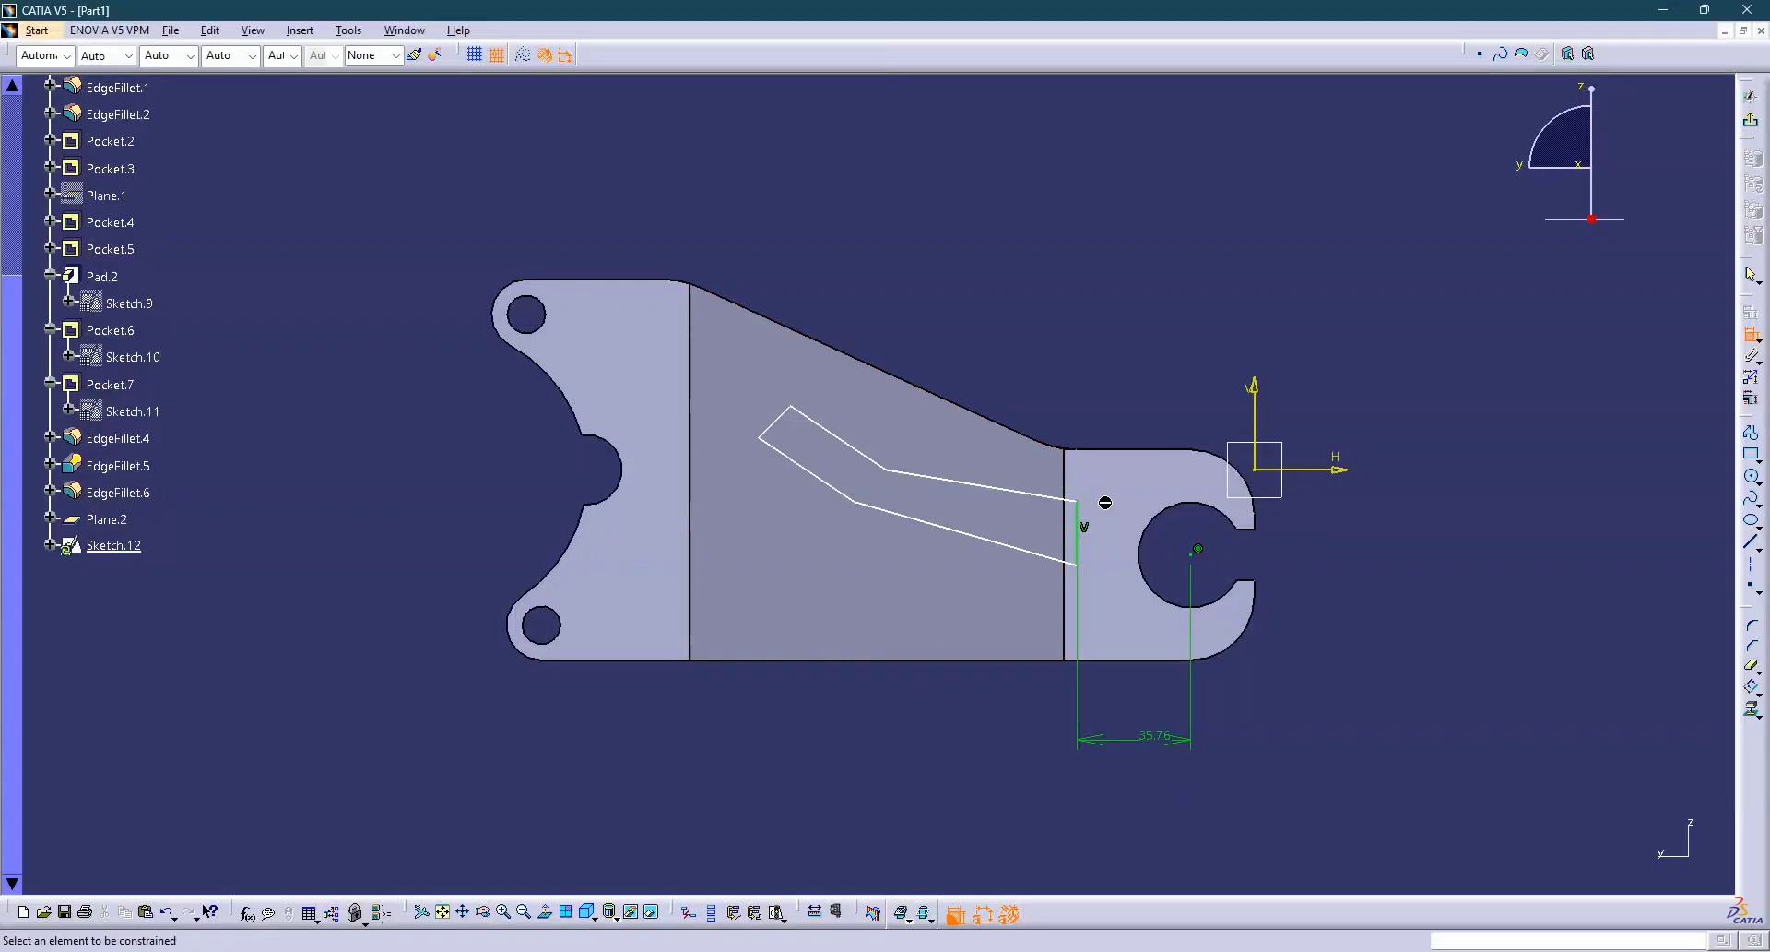
click(1079, 502)
click(1208, 450)
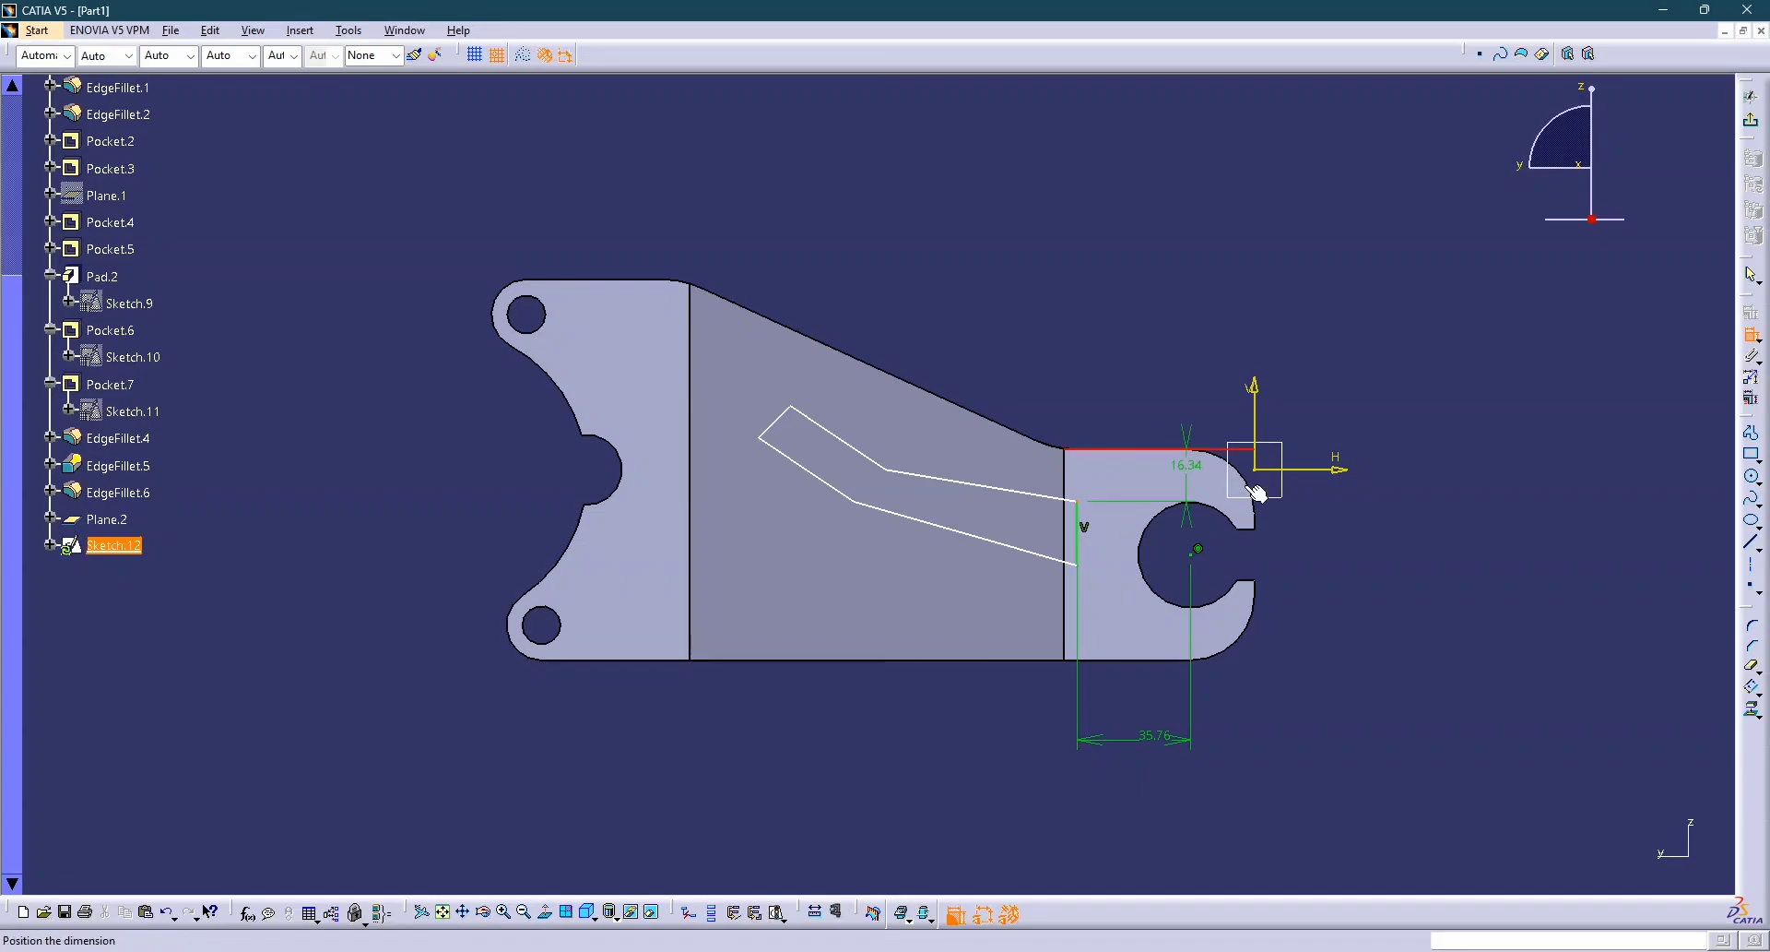
click(1372, 547)
key(alt+Tab)
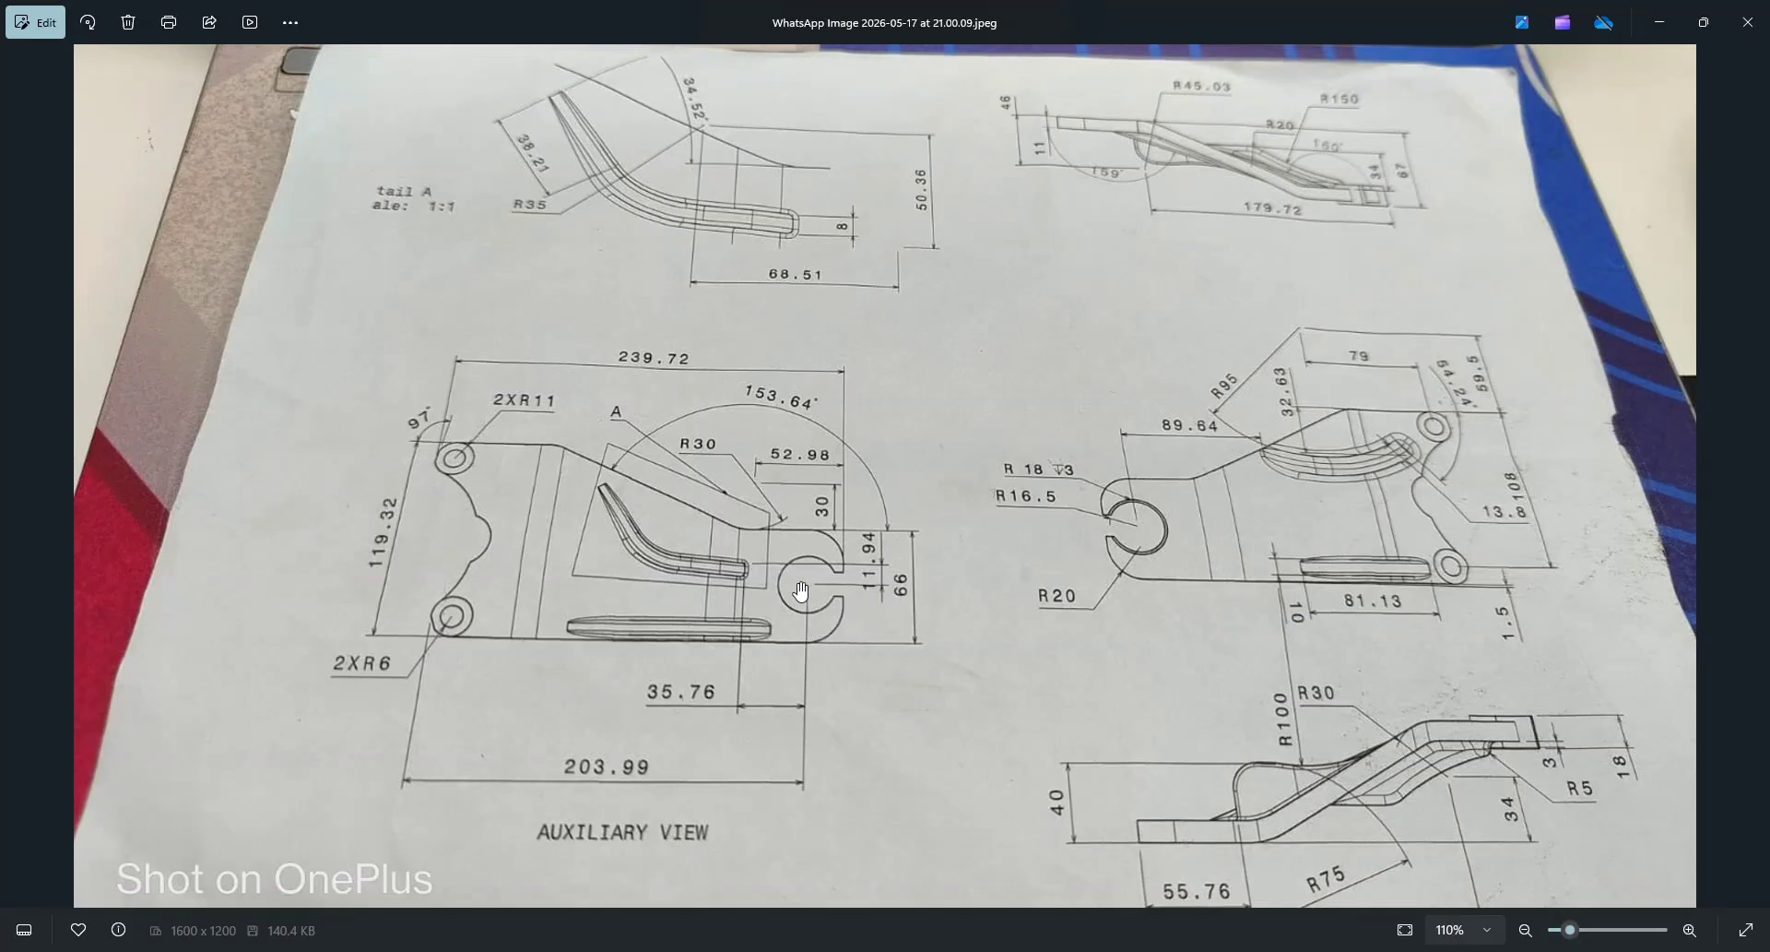
key(alt+Tab)
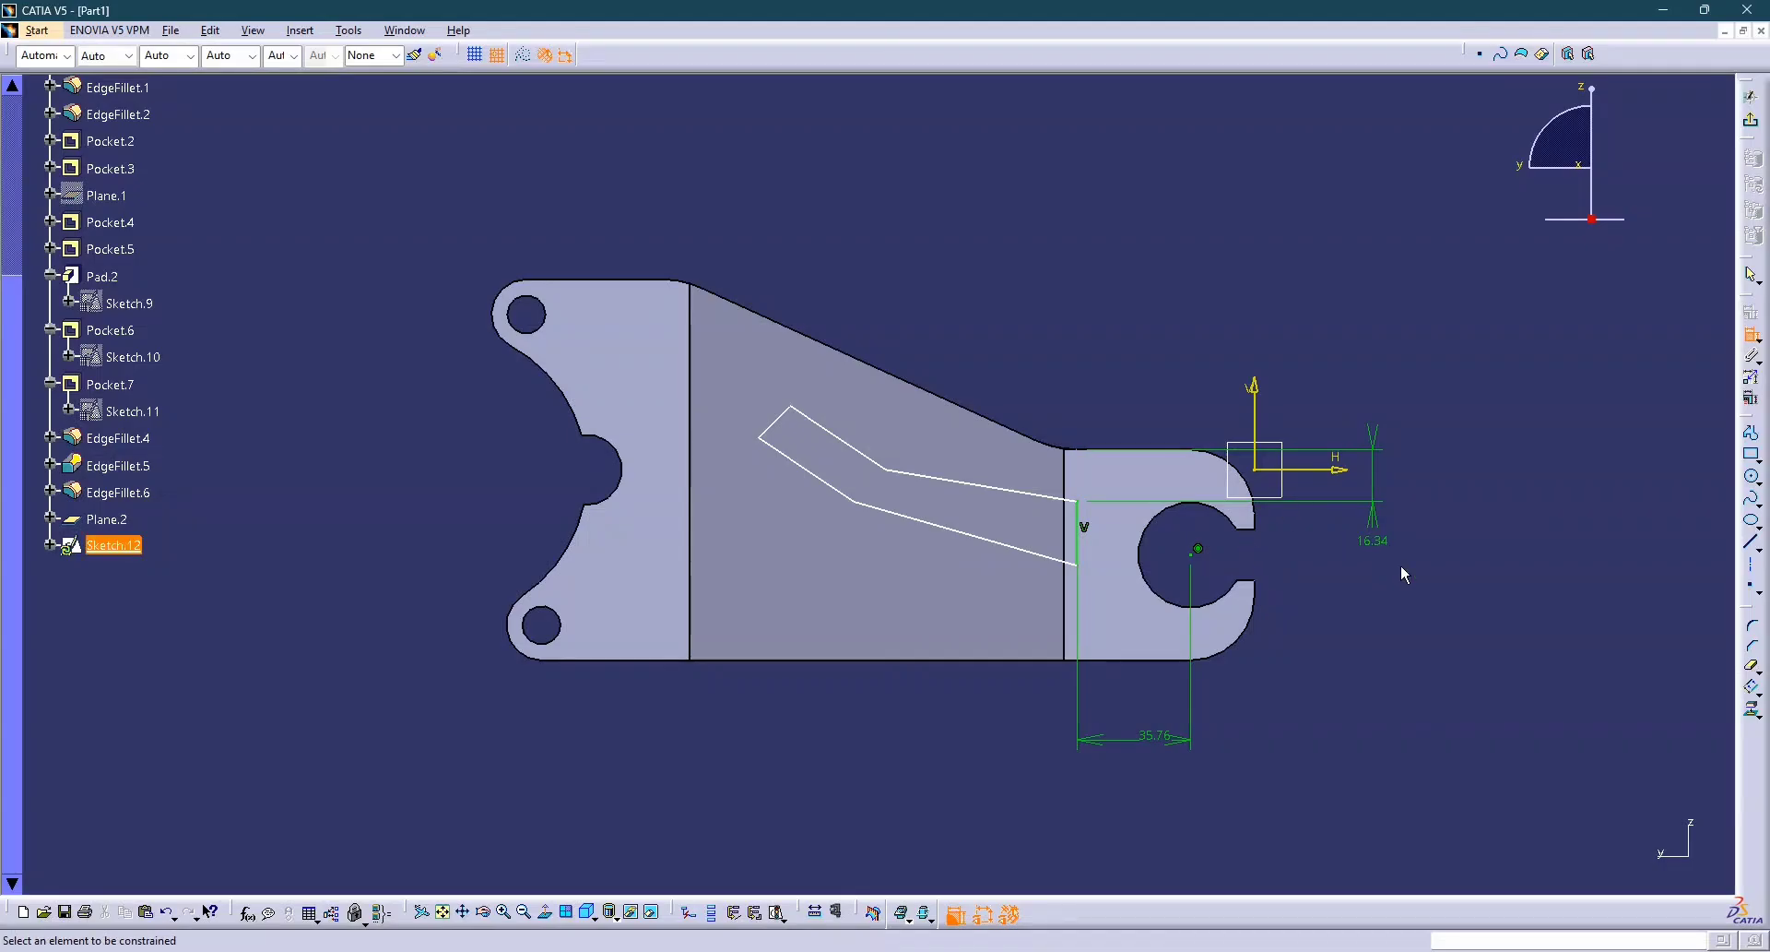
double_click(1372, 544)
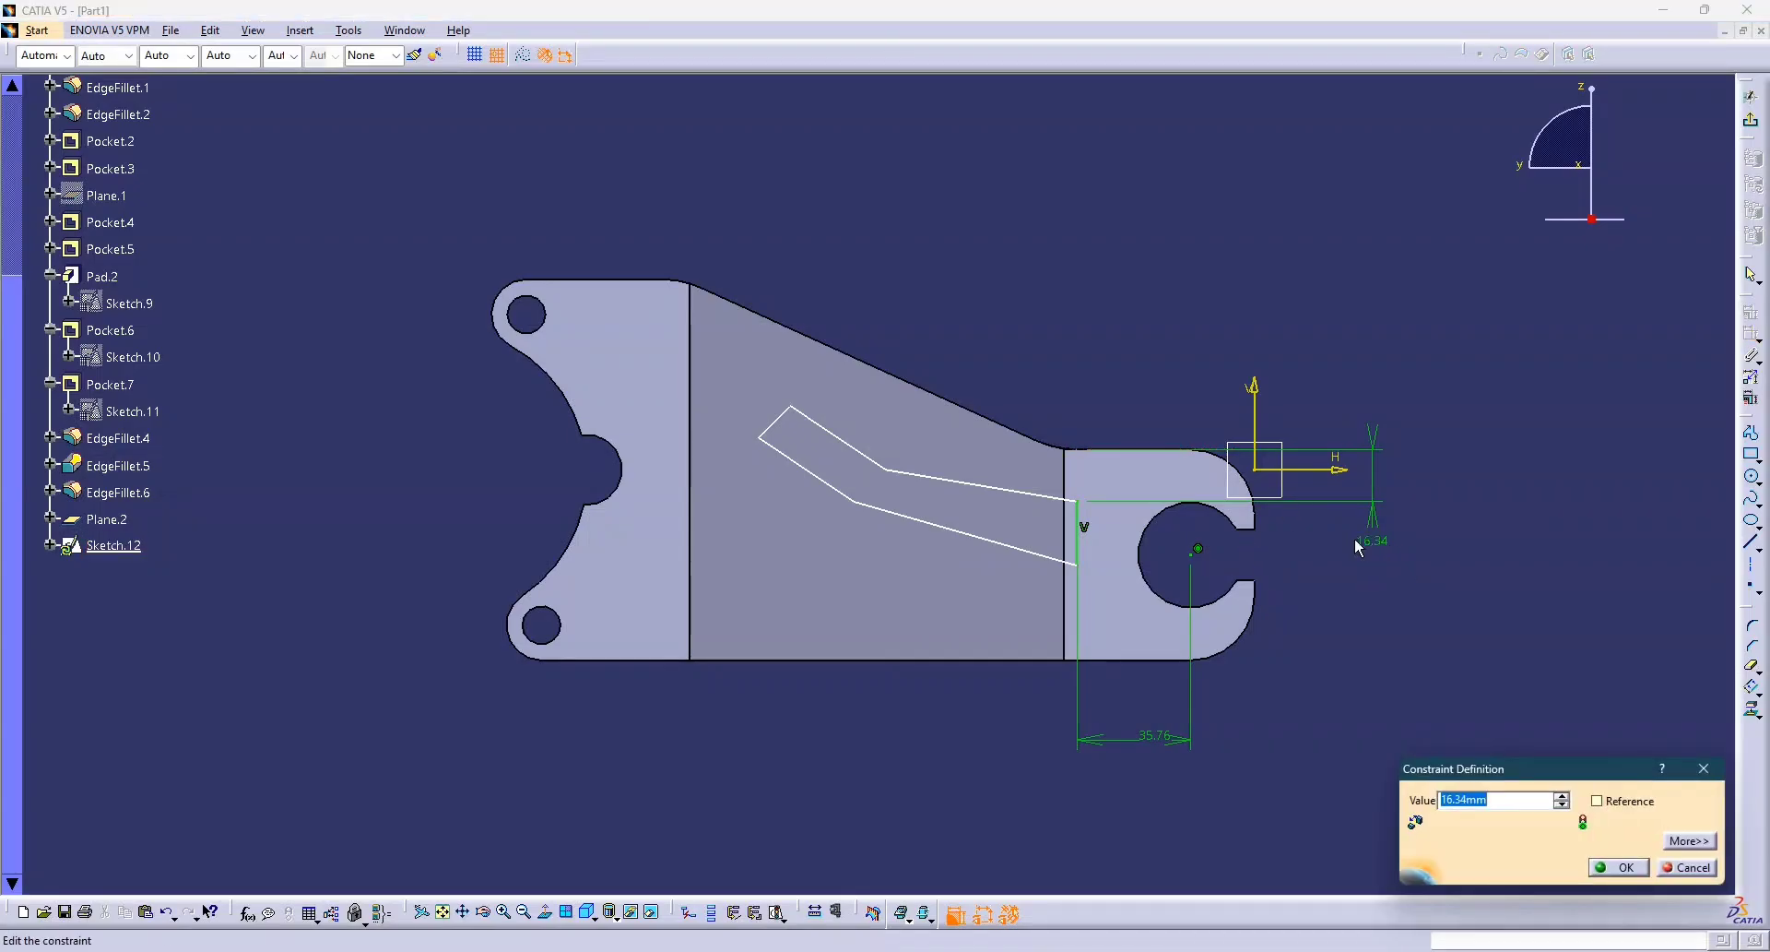
text(11.94)
key(Return)
Check the rib's end width in the reference drawing and dimension the profile's vertical end edge to 8 mm.
key(alt+Tab)
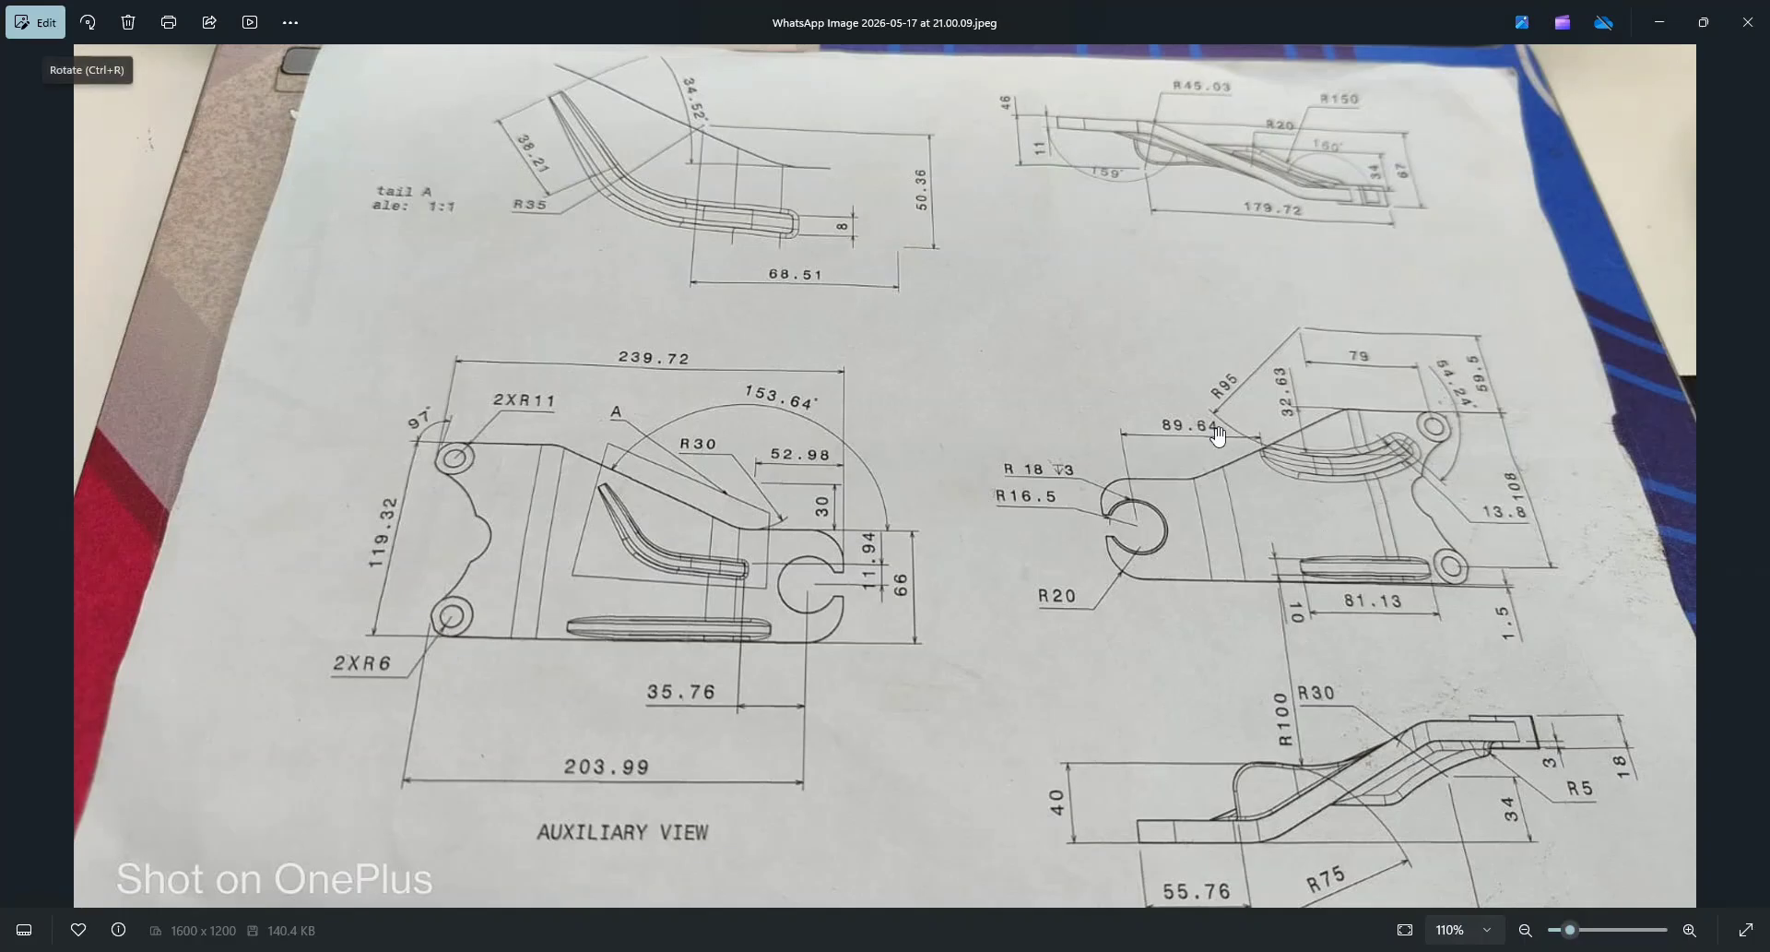
key(alt+Tab)
key(alt+Tab)
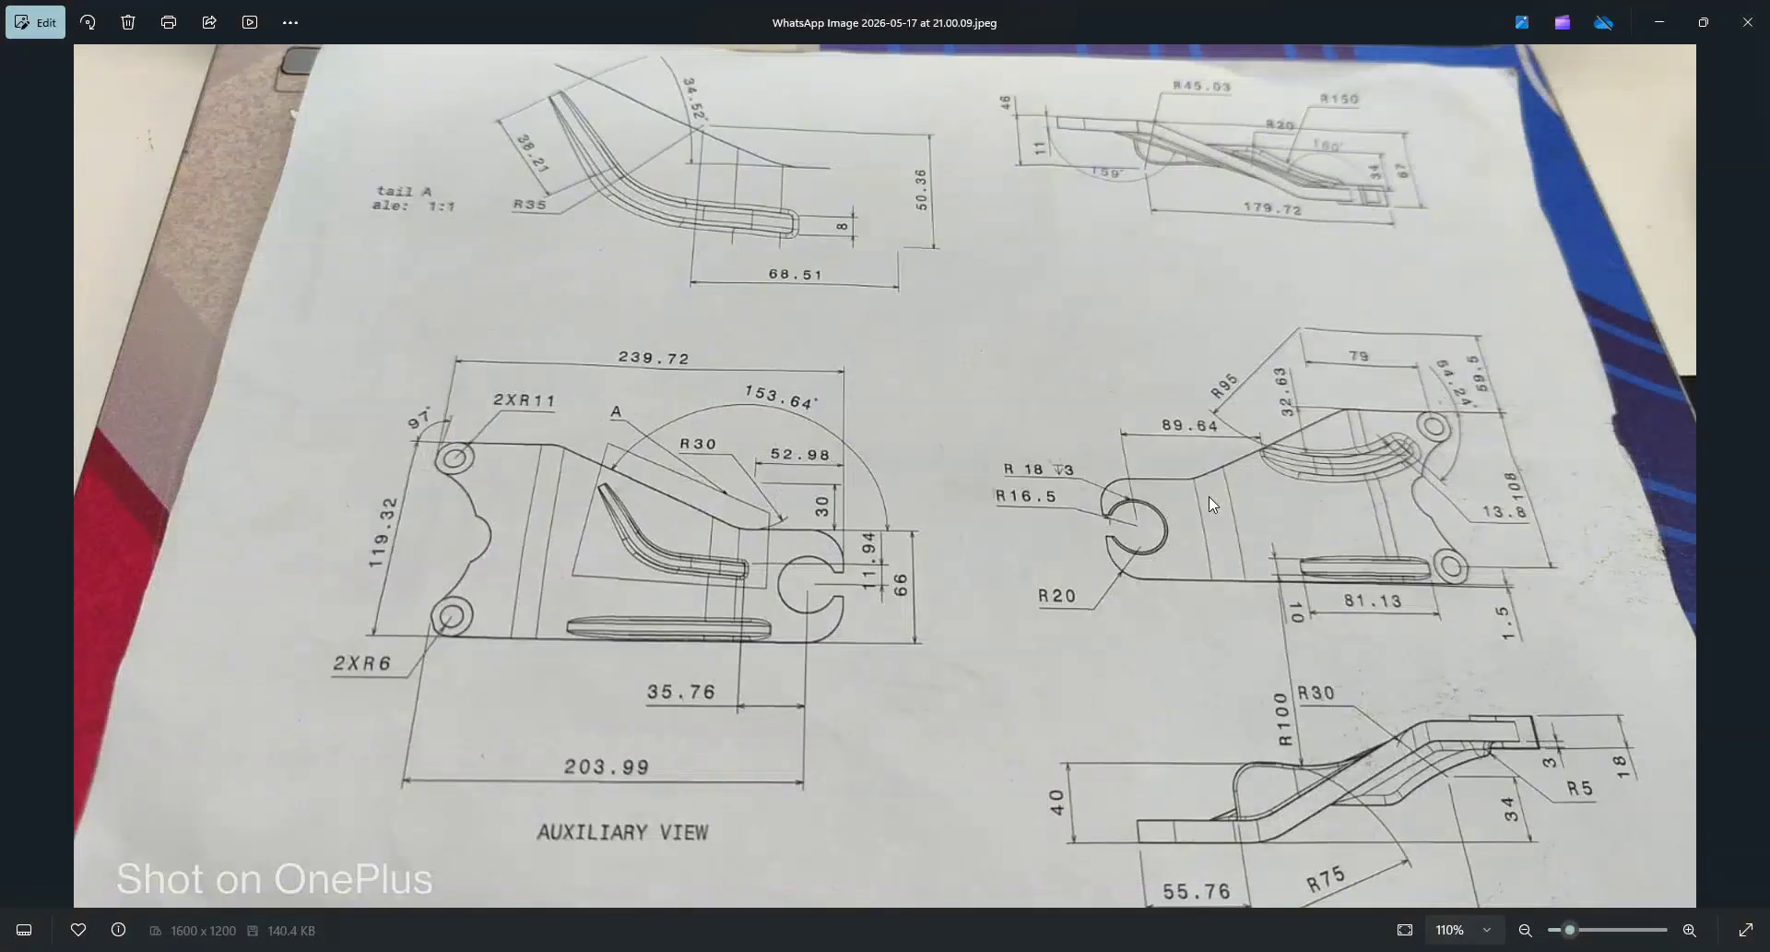
key(alt+Tab)
key(alt+Tab)
scroll(810, 267, up, 3)
scroll(834, 246, down, 3)
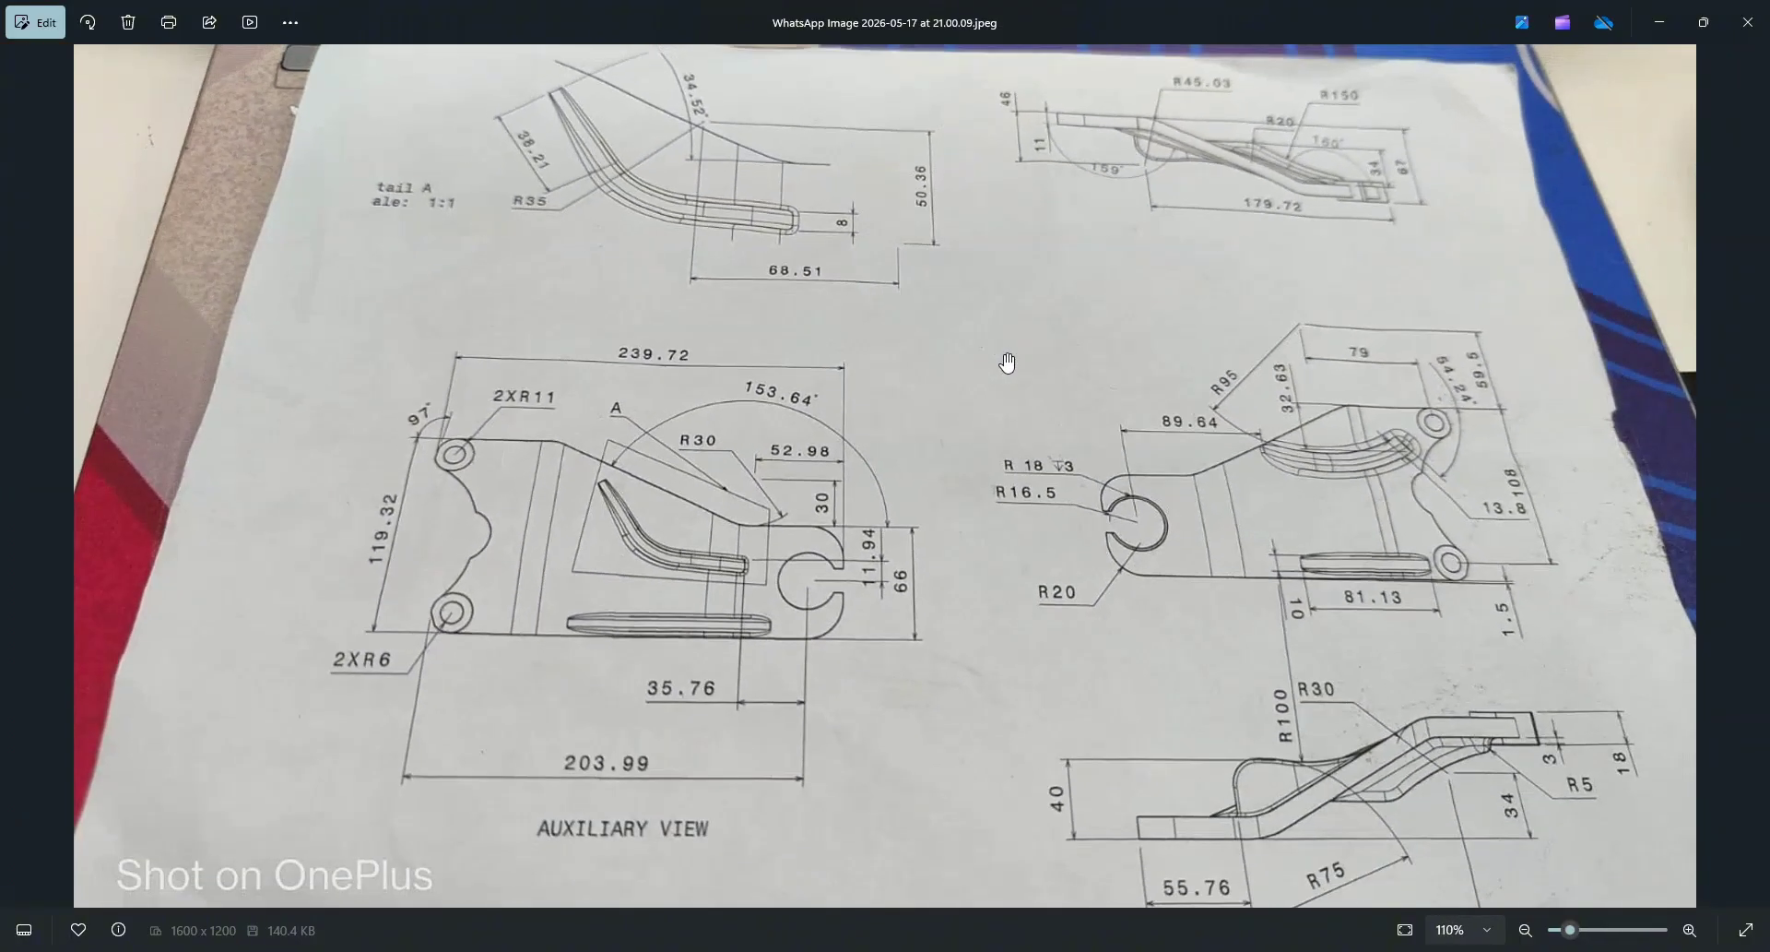
key(alt+Tab)
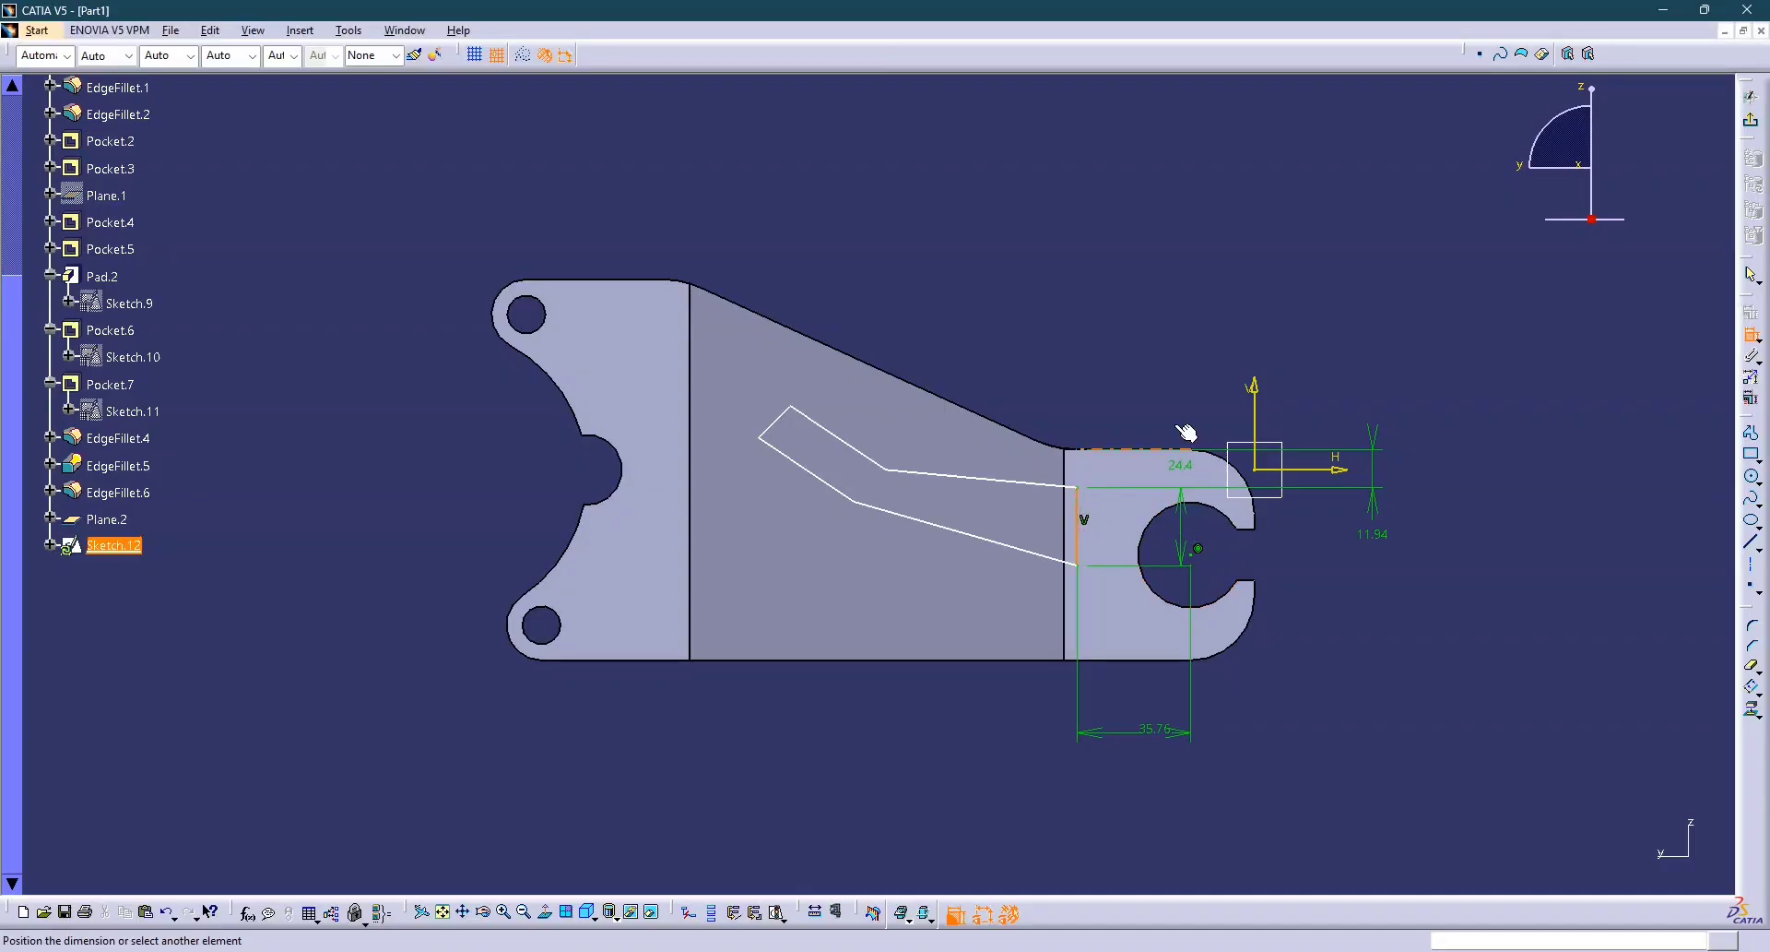
click(1118, 375)
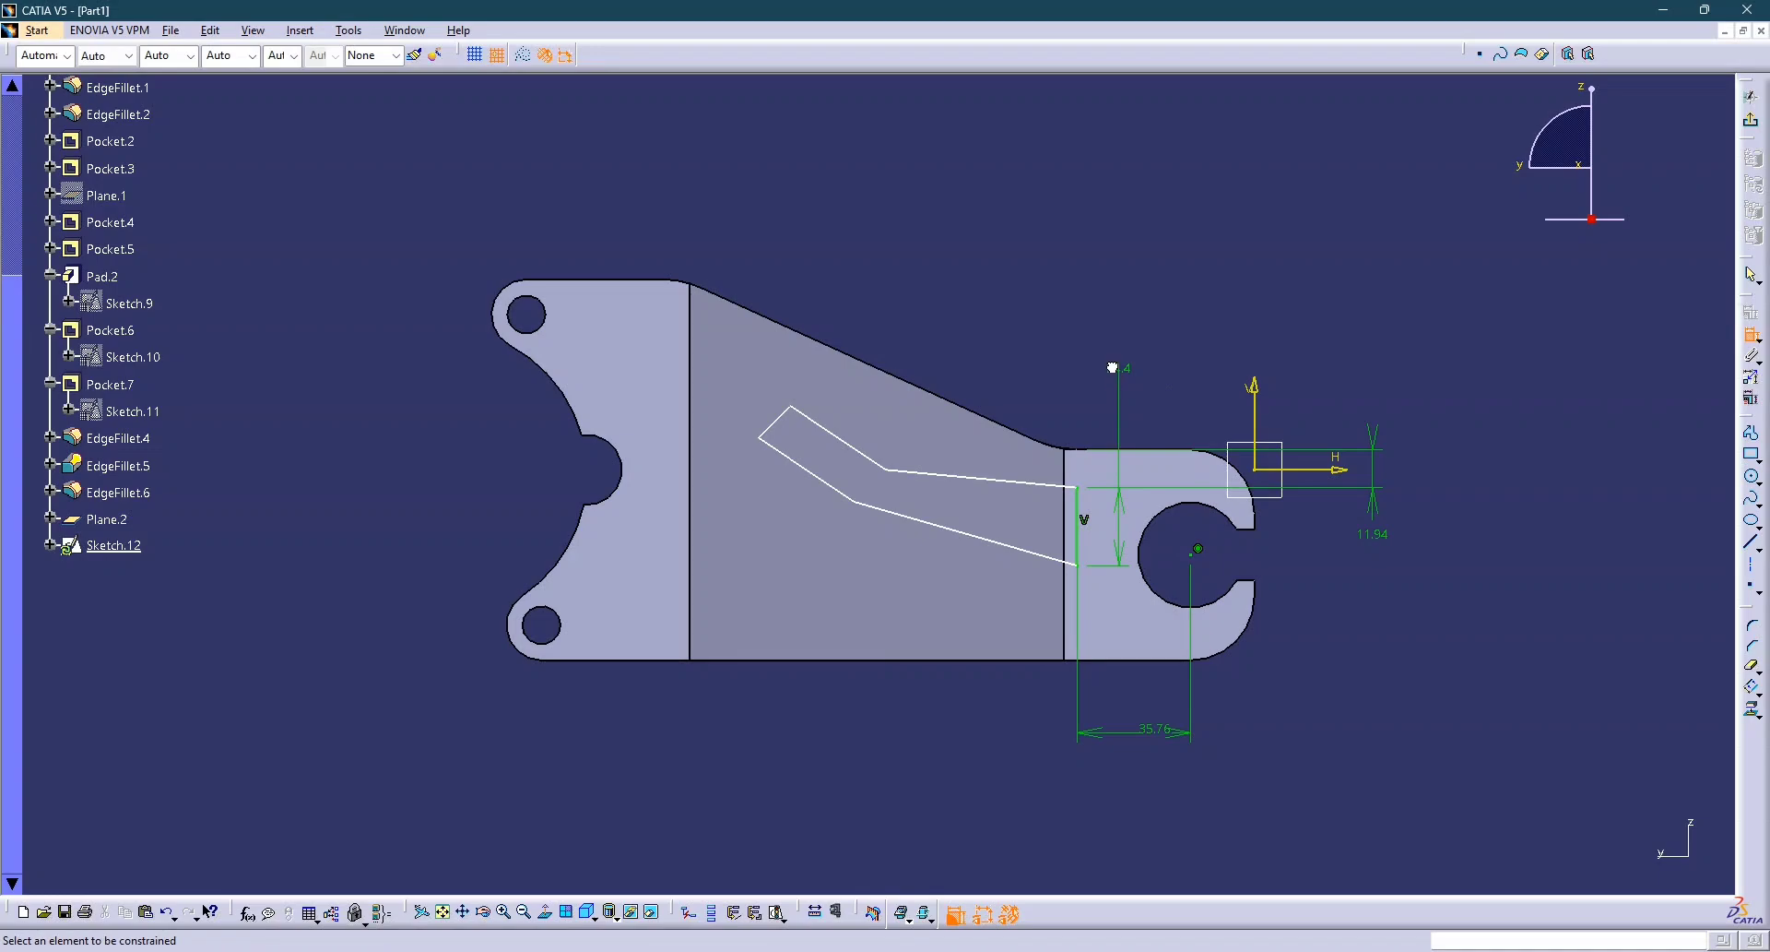
double_click(1113, 368)
text(8)
key(Return)
Start a constraint on the profile's upper line adjoining the vertical end edge.
click(1004, 459)
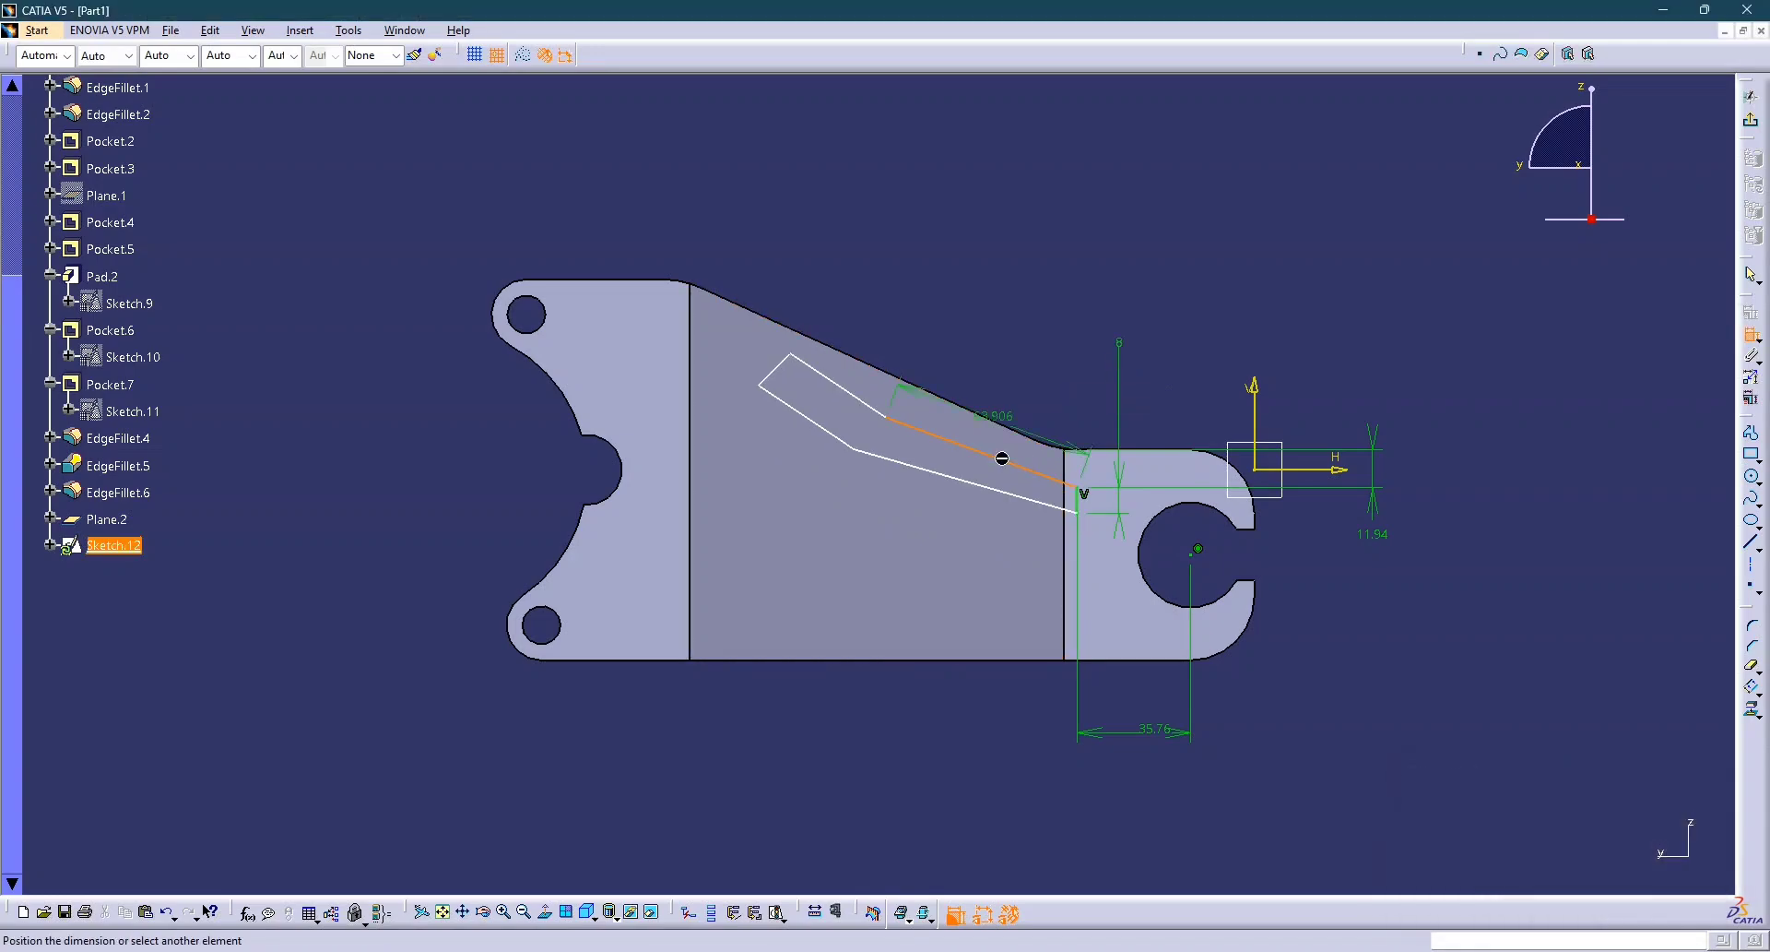
Constrain the distance between the two parallel lines running toward the hook end to 8 mm.
click(948, 474)
right_click(967, 427)
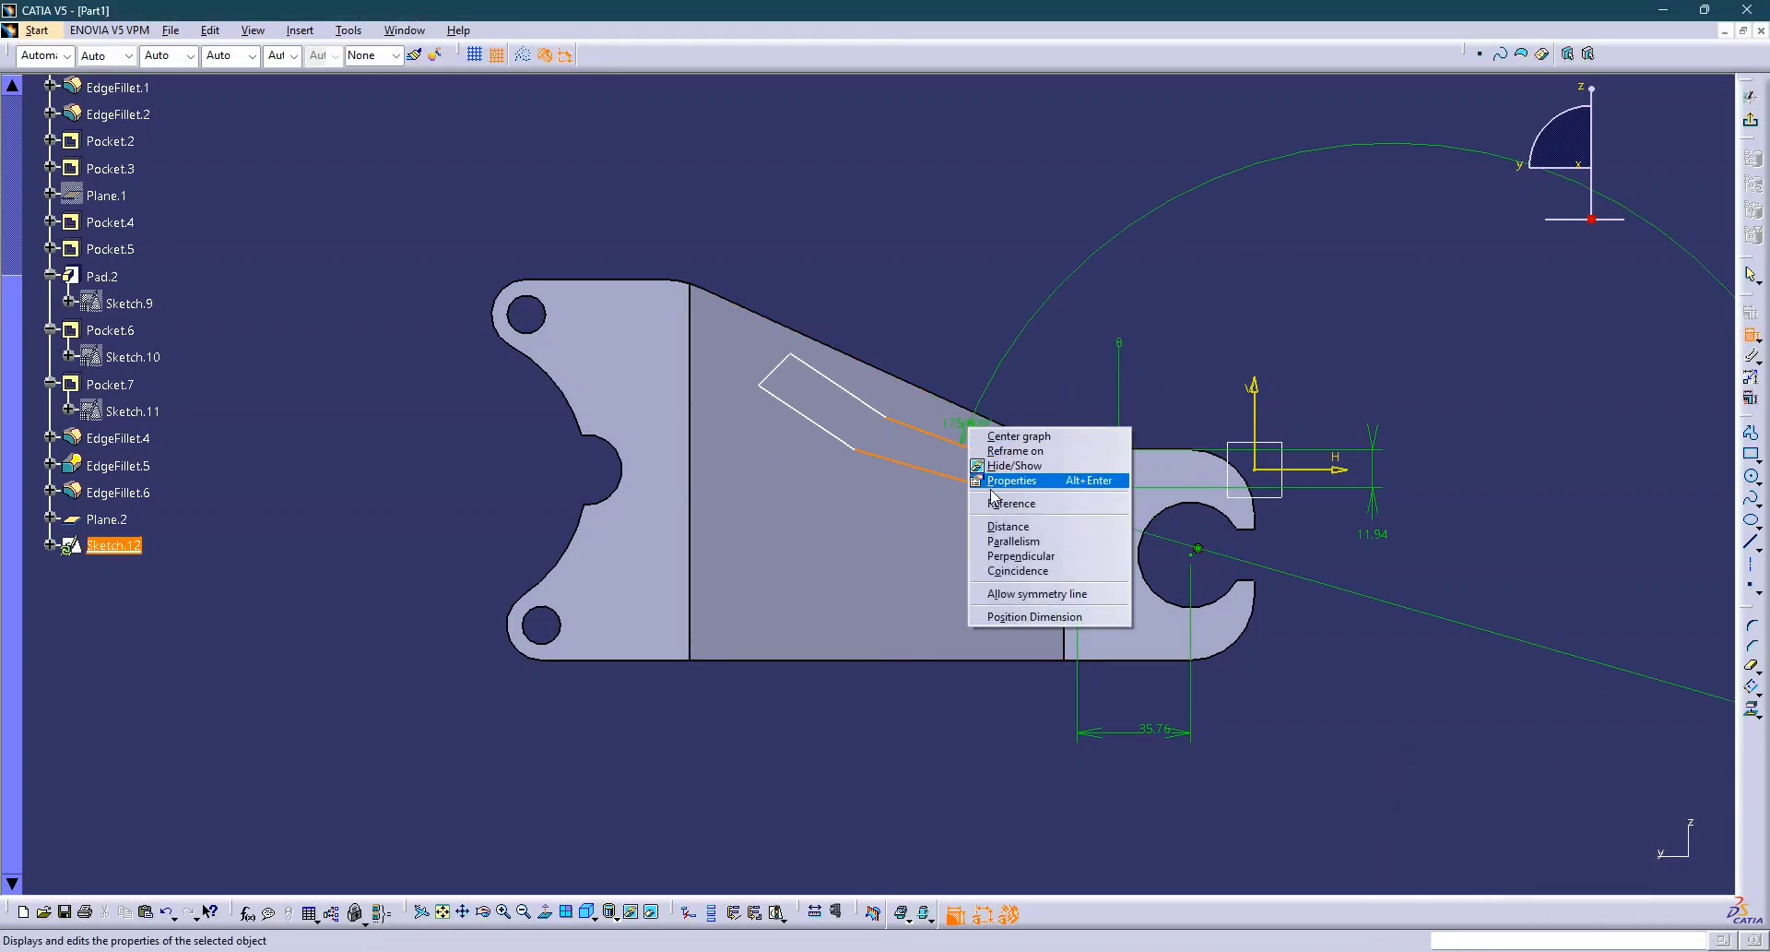
click(1008, 526)
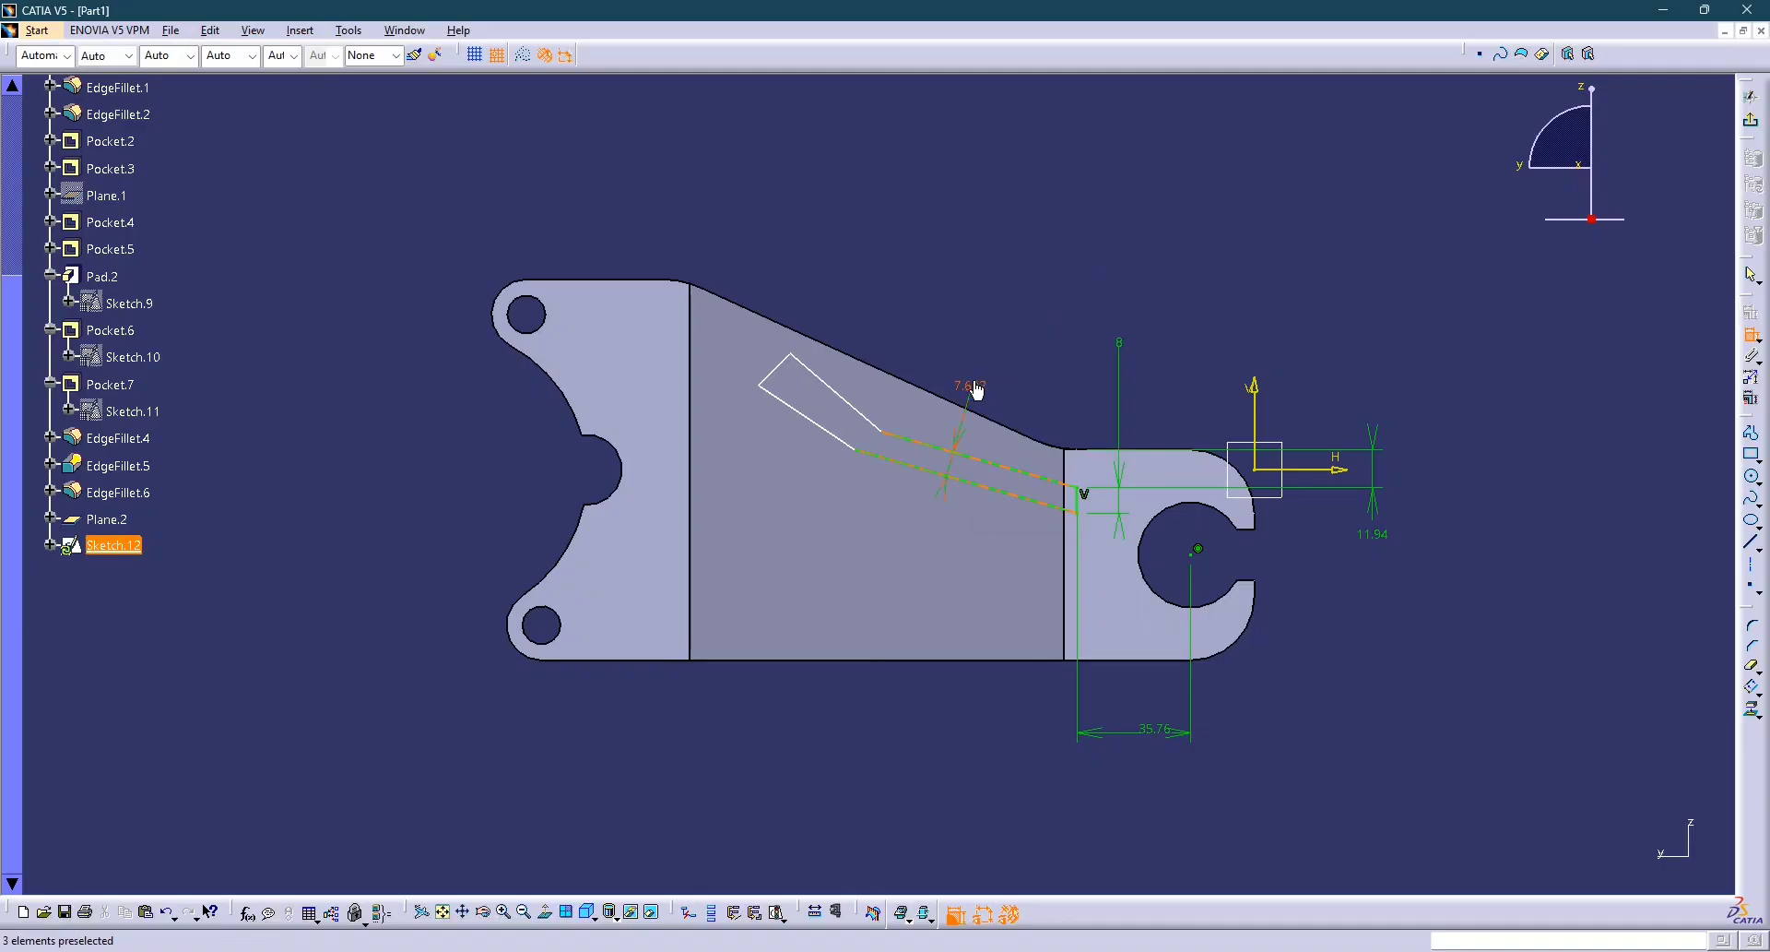
double_click(978, 391)
text(8)
key(Return)
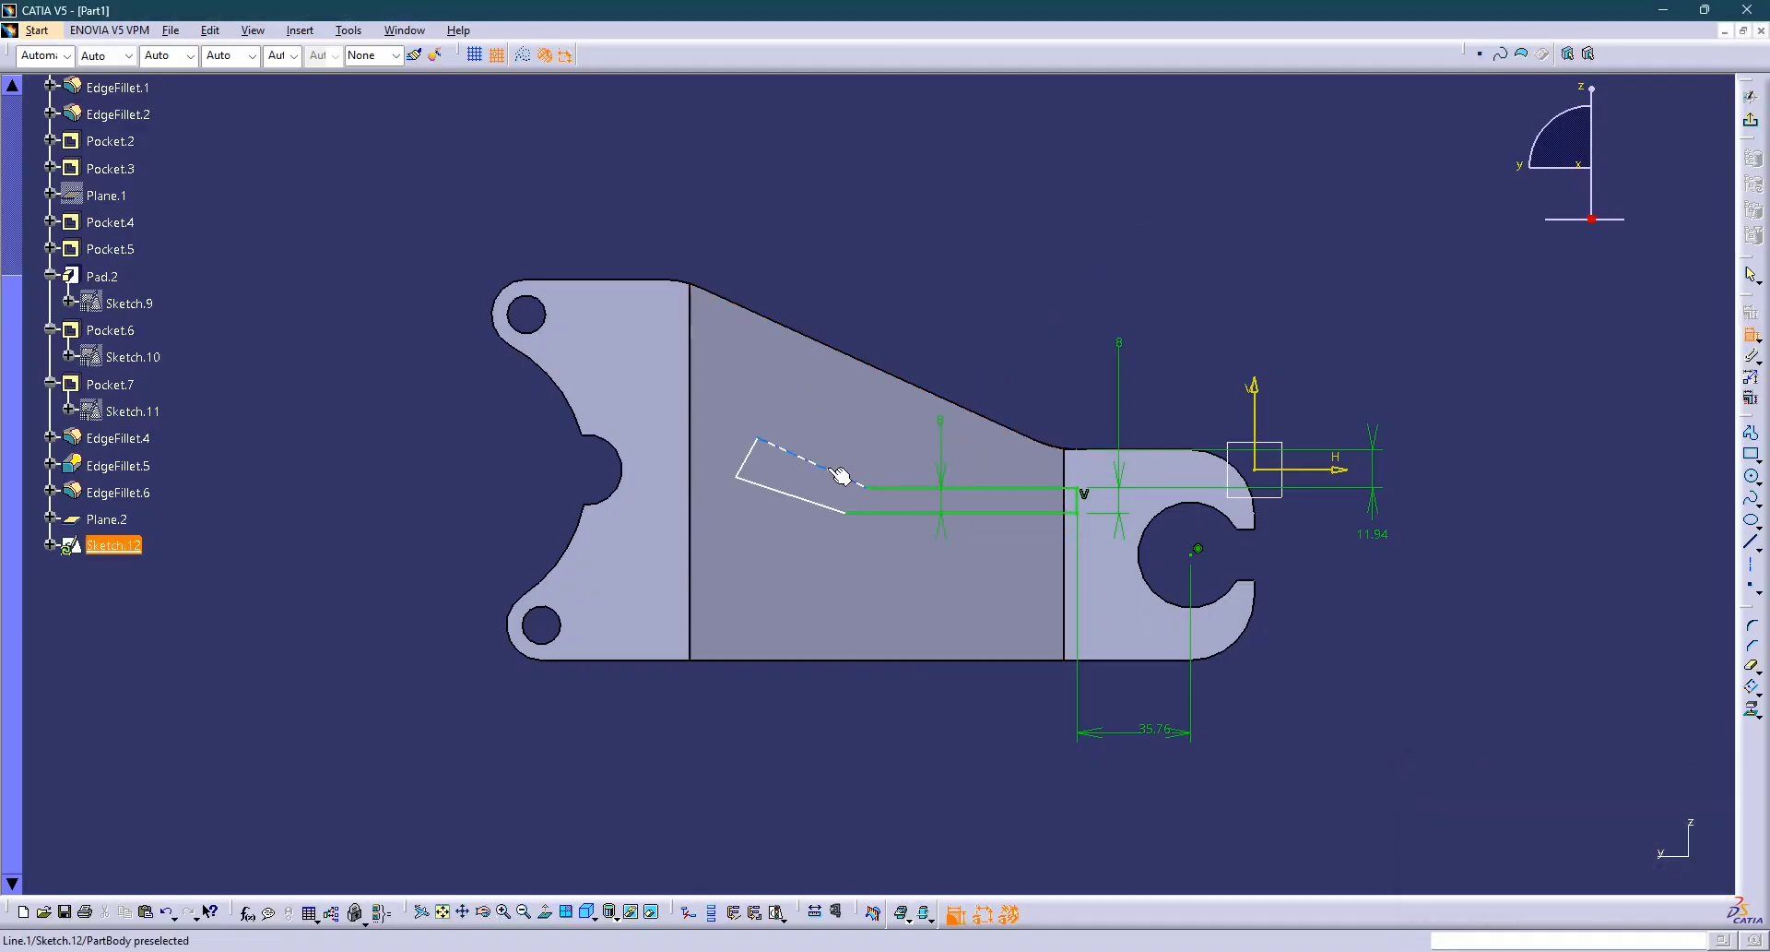
Make the profile's two sloped lines parallel with a distance dimension between them.
click(840, 475)
click(803, 502)
right_click(834, 427)
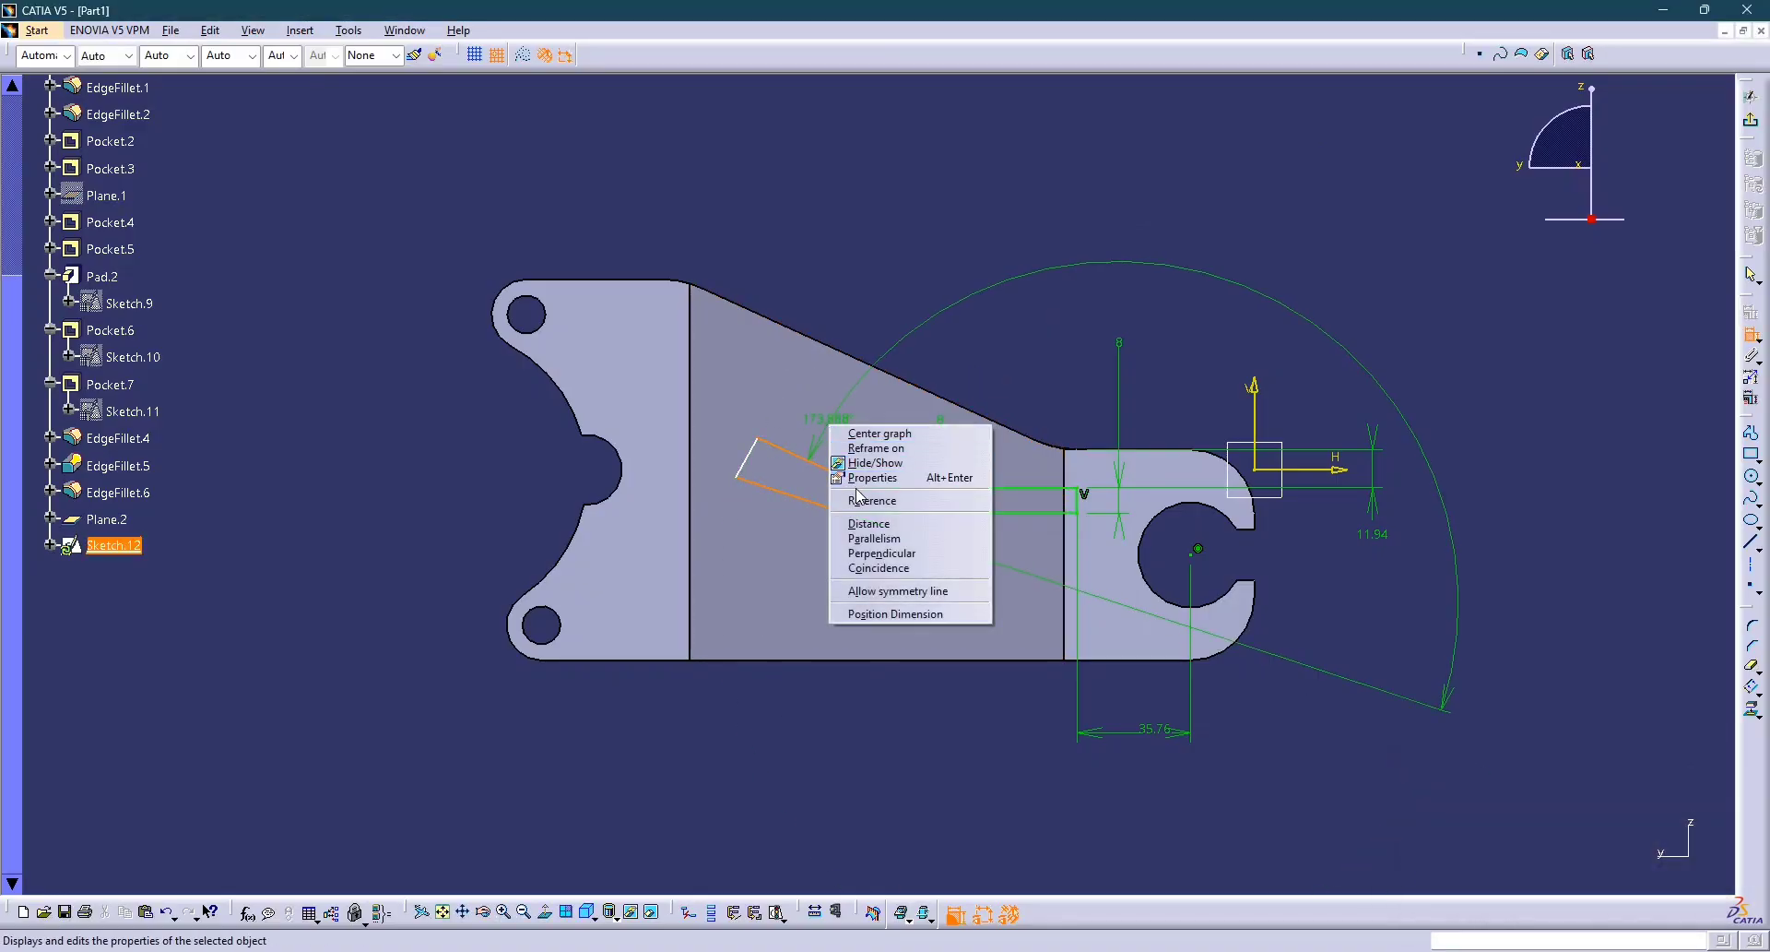
click(874, 537)
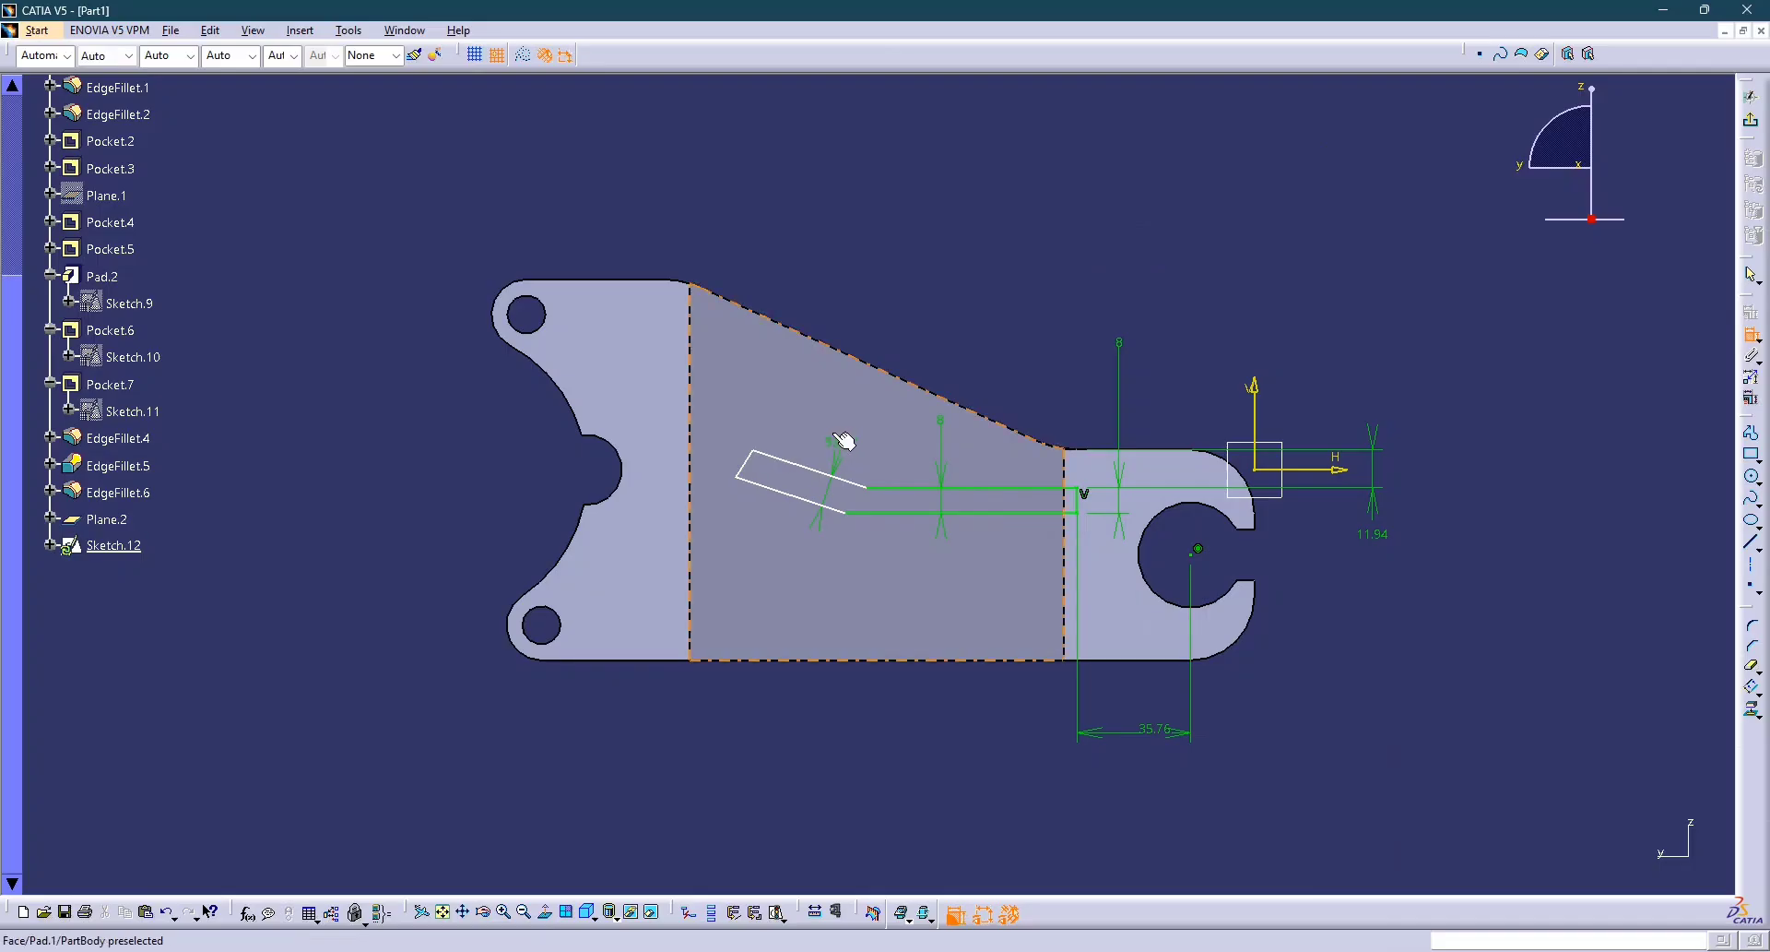
Try an 8 mm distance between the two sloped lines of the profile and undo that change.
double_click(834, 440)
text(8)
key(Return)
mouse_move(884, 461)
middle_down()
mouse_move(891, 485)
mouse_move(893, 456)
middle_up()
key(ctrl+z)
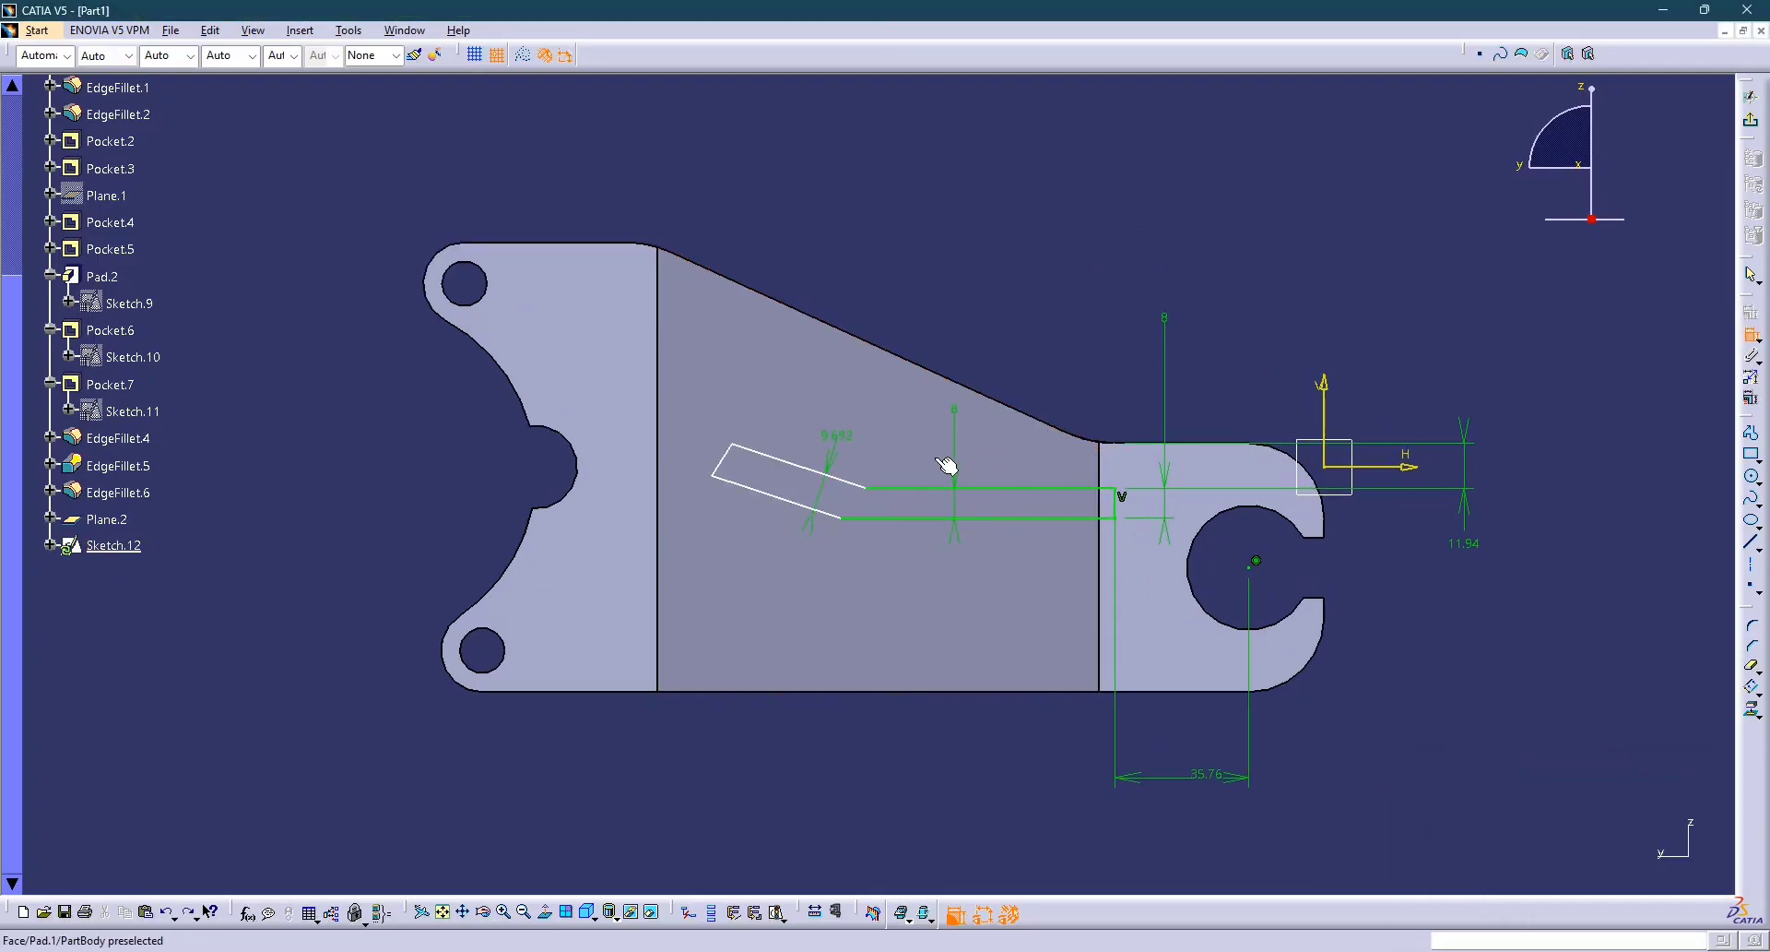
mouse_move(905, 515)
middle_down()
mouse_move(903, 481)
mouse_move(1017, 471)
middle_up()
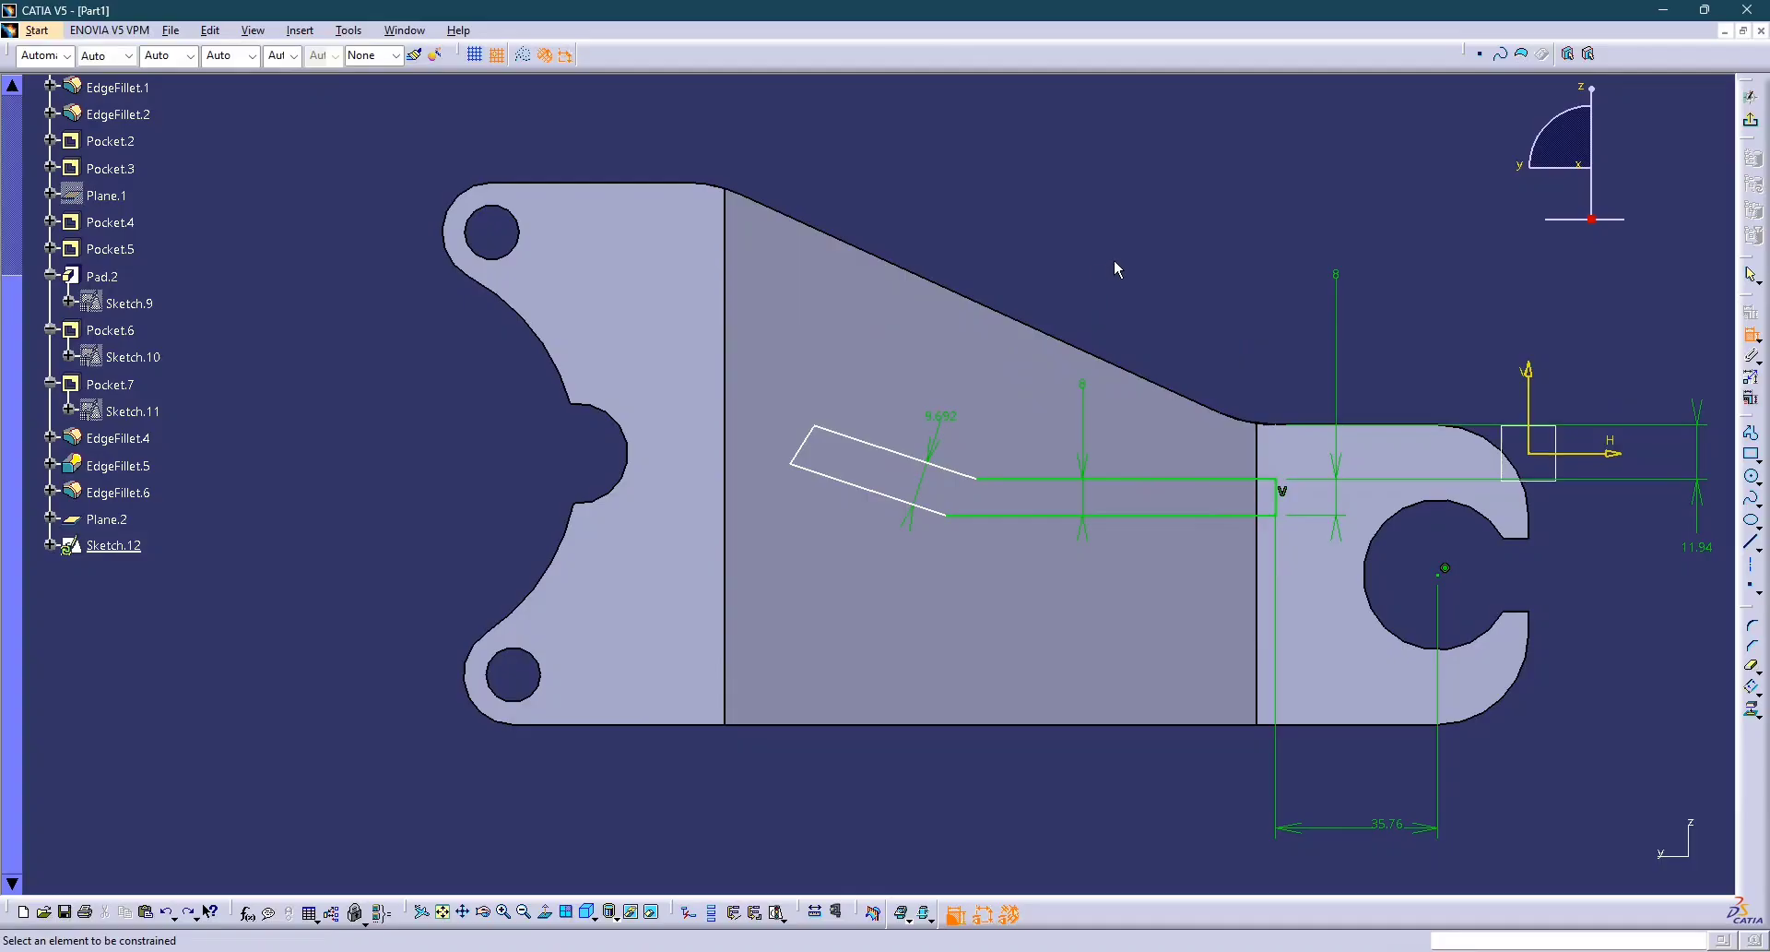
Switch to the reference drawing photo and examine the dimensions of the rib in detail A.
key(alt+Tab)
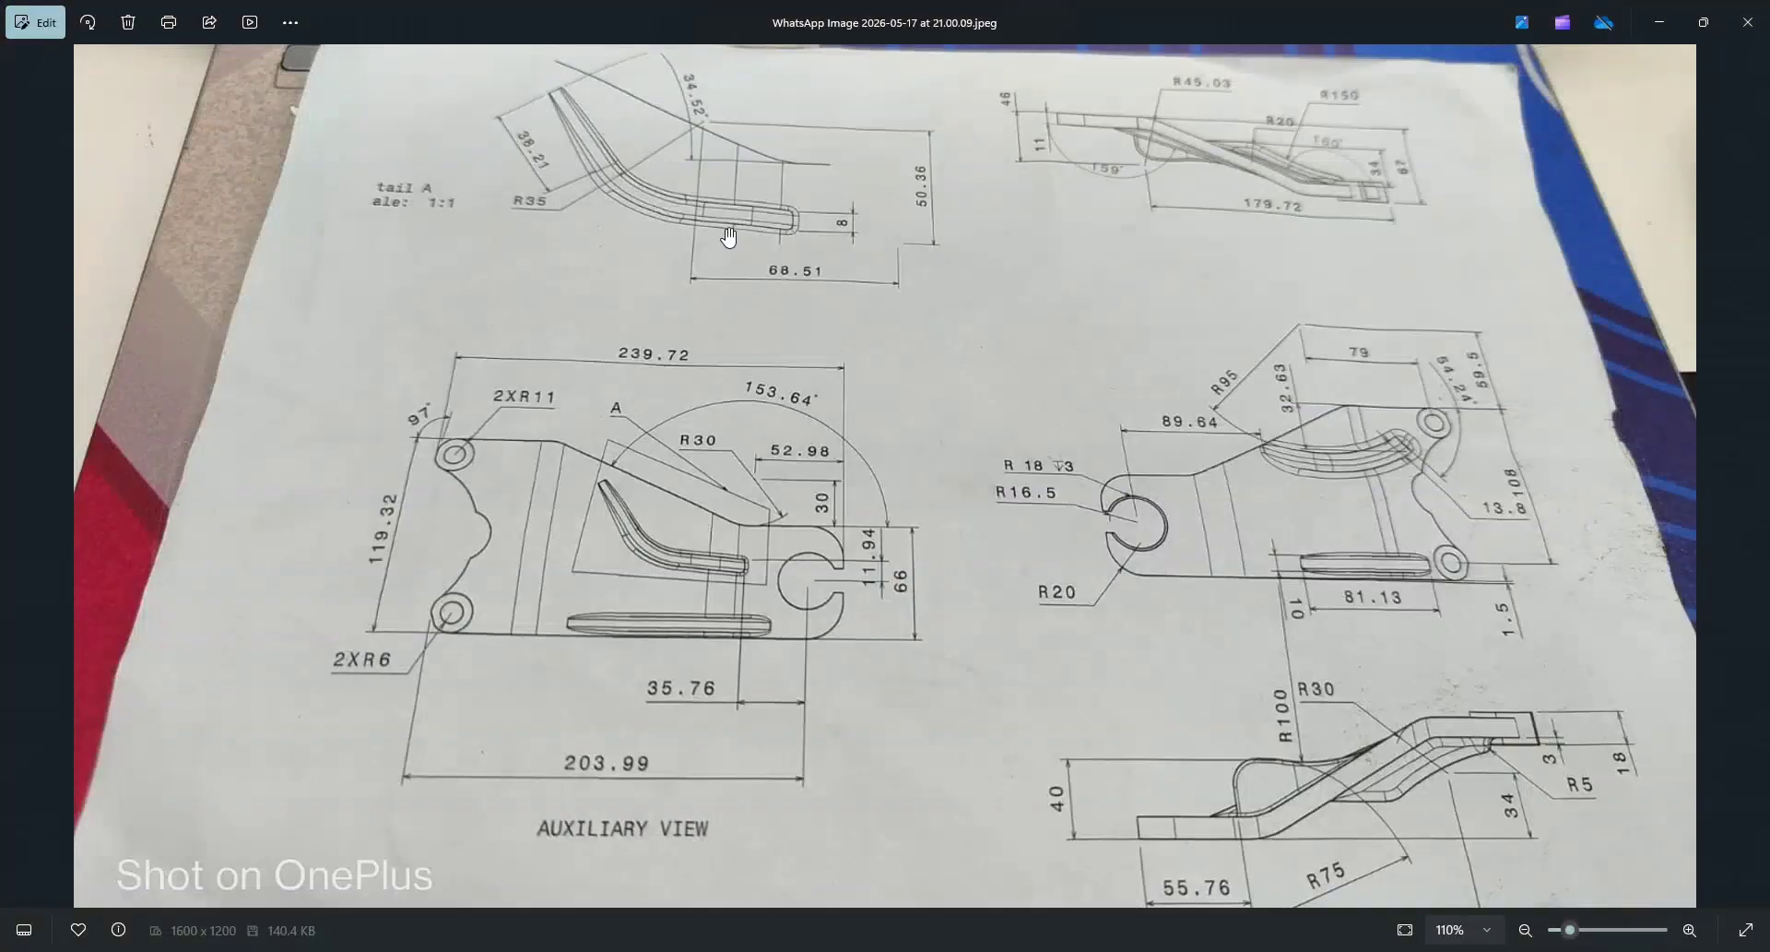
scroll(745, 228, down, 4)
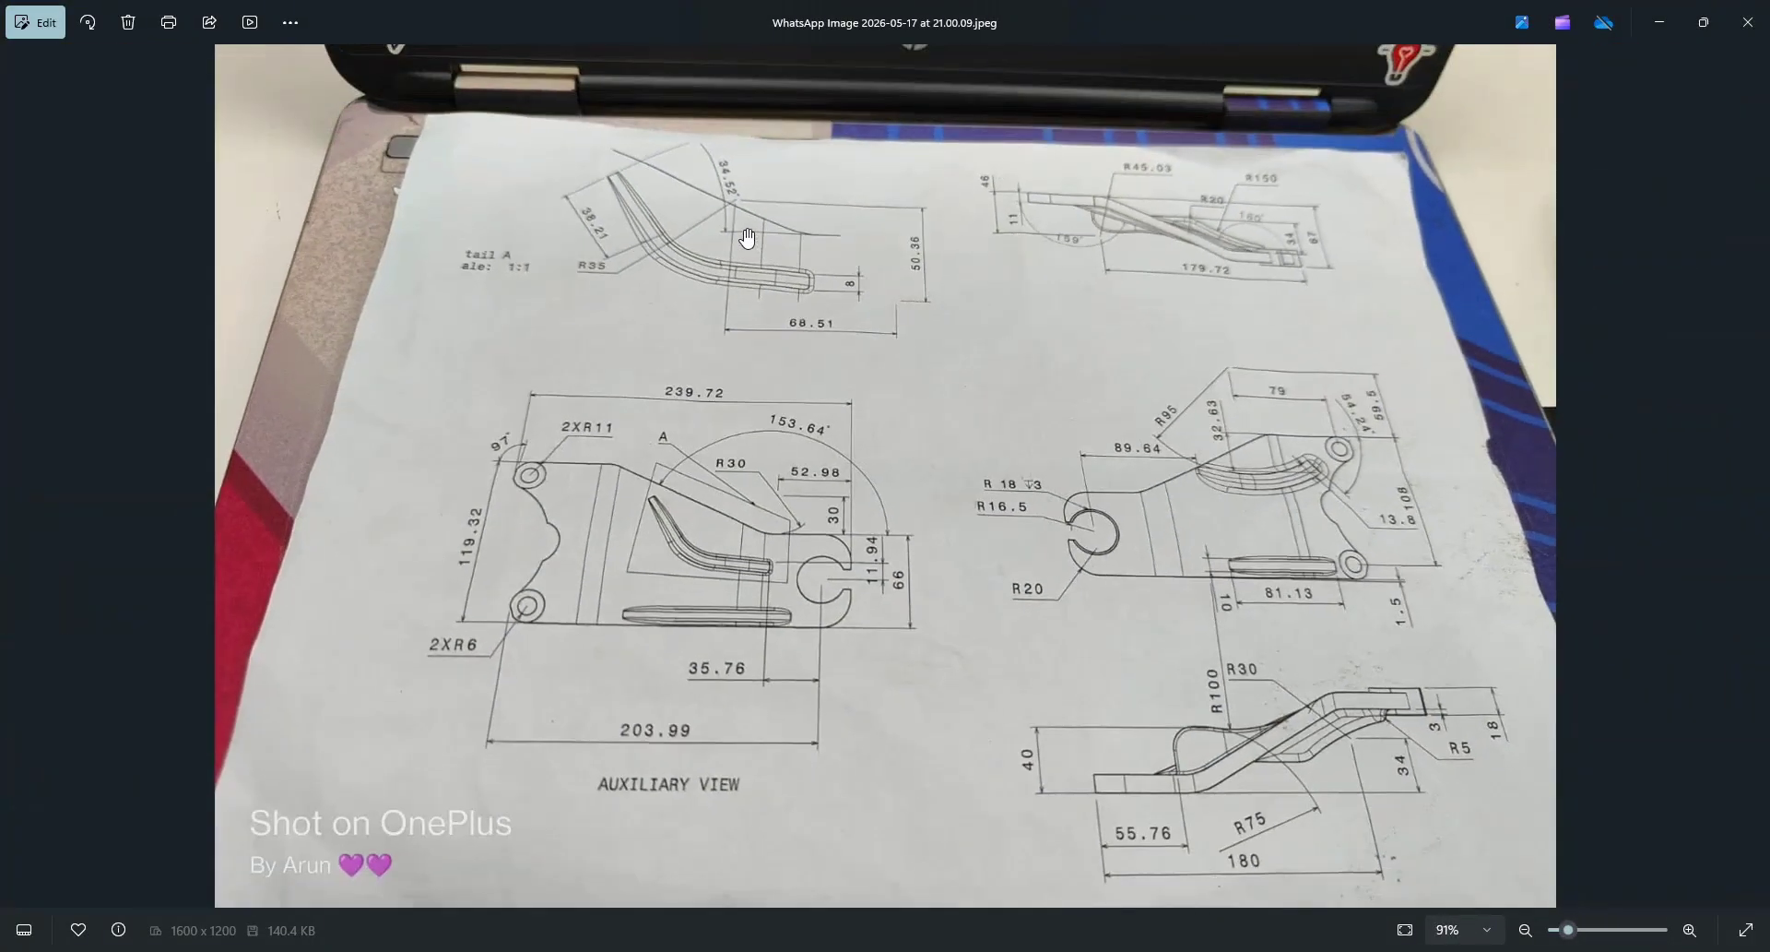
scroll(745, 232, up, 3)
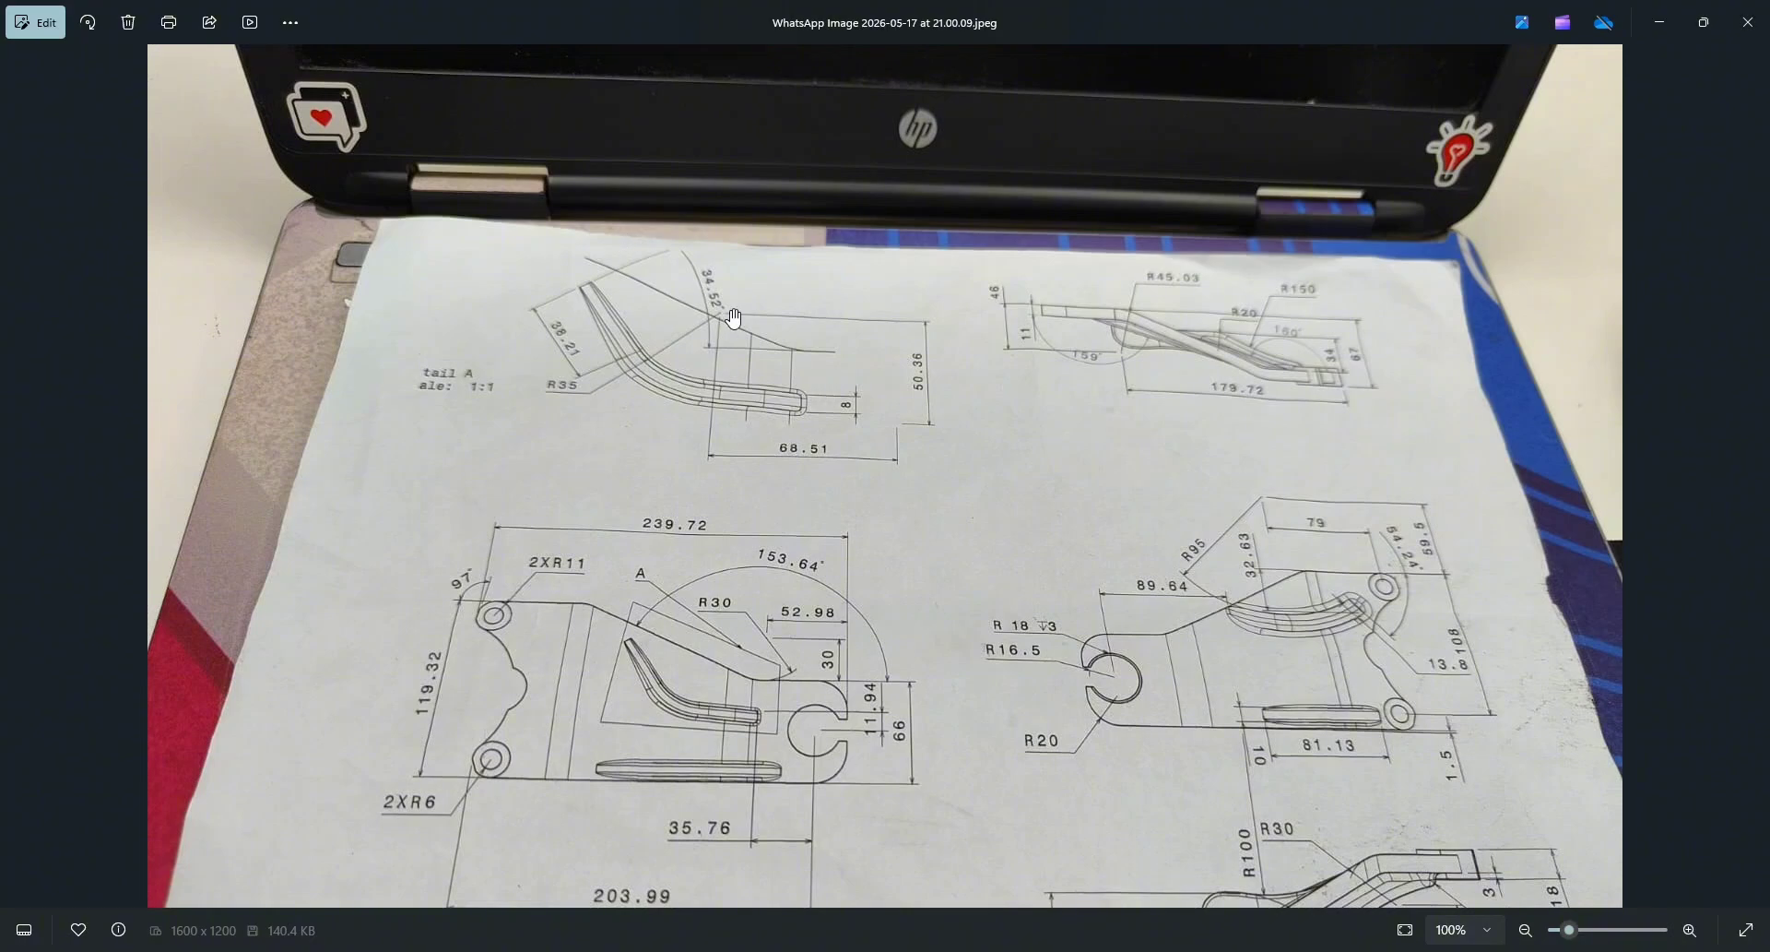
key(alt+Tab)
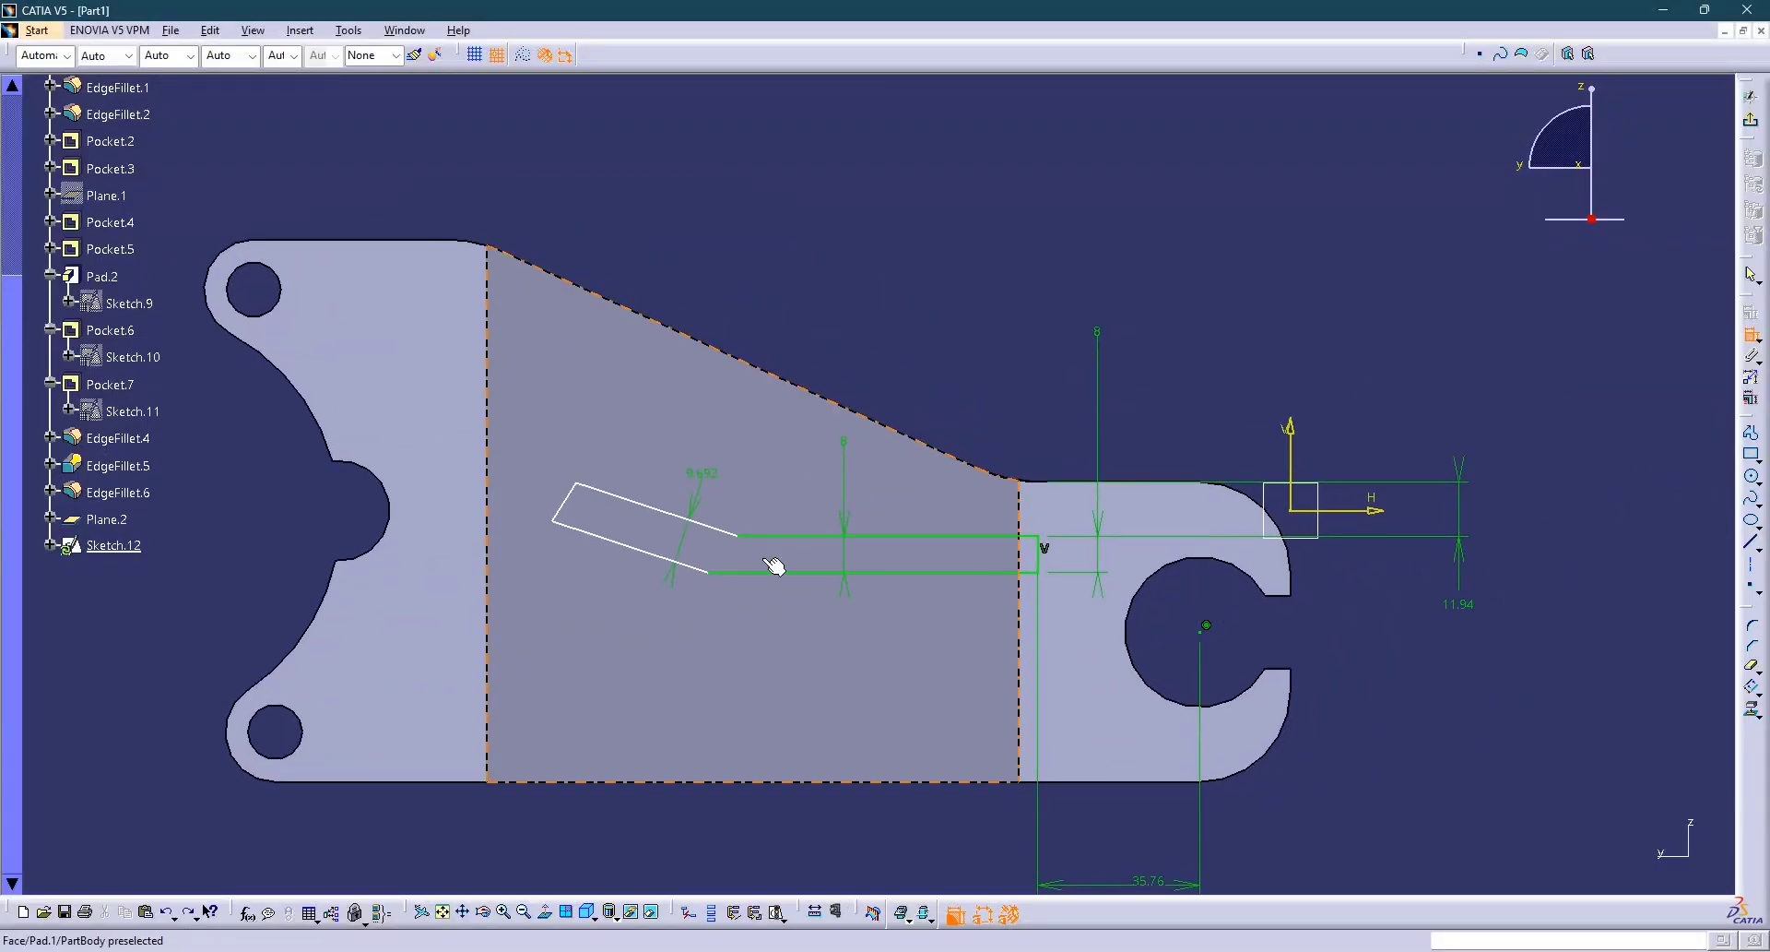
click(678, 515)
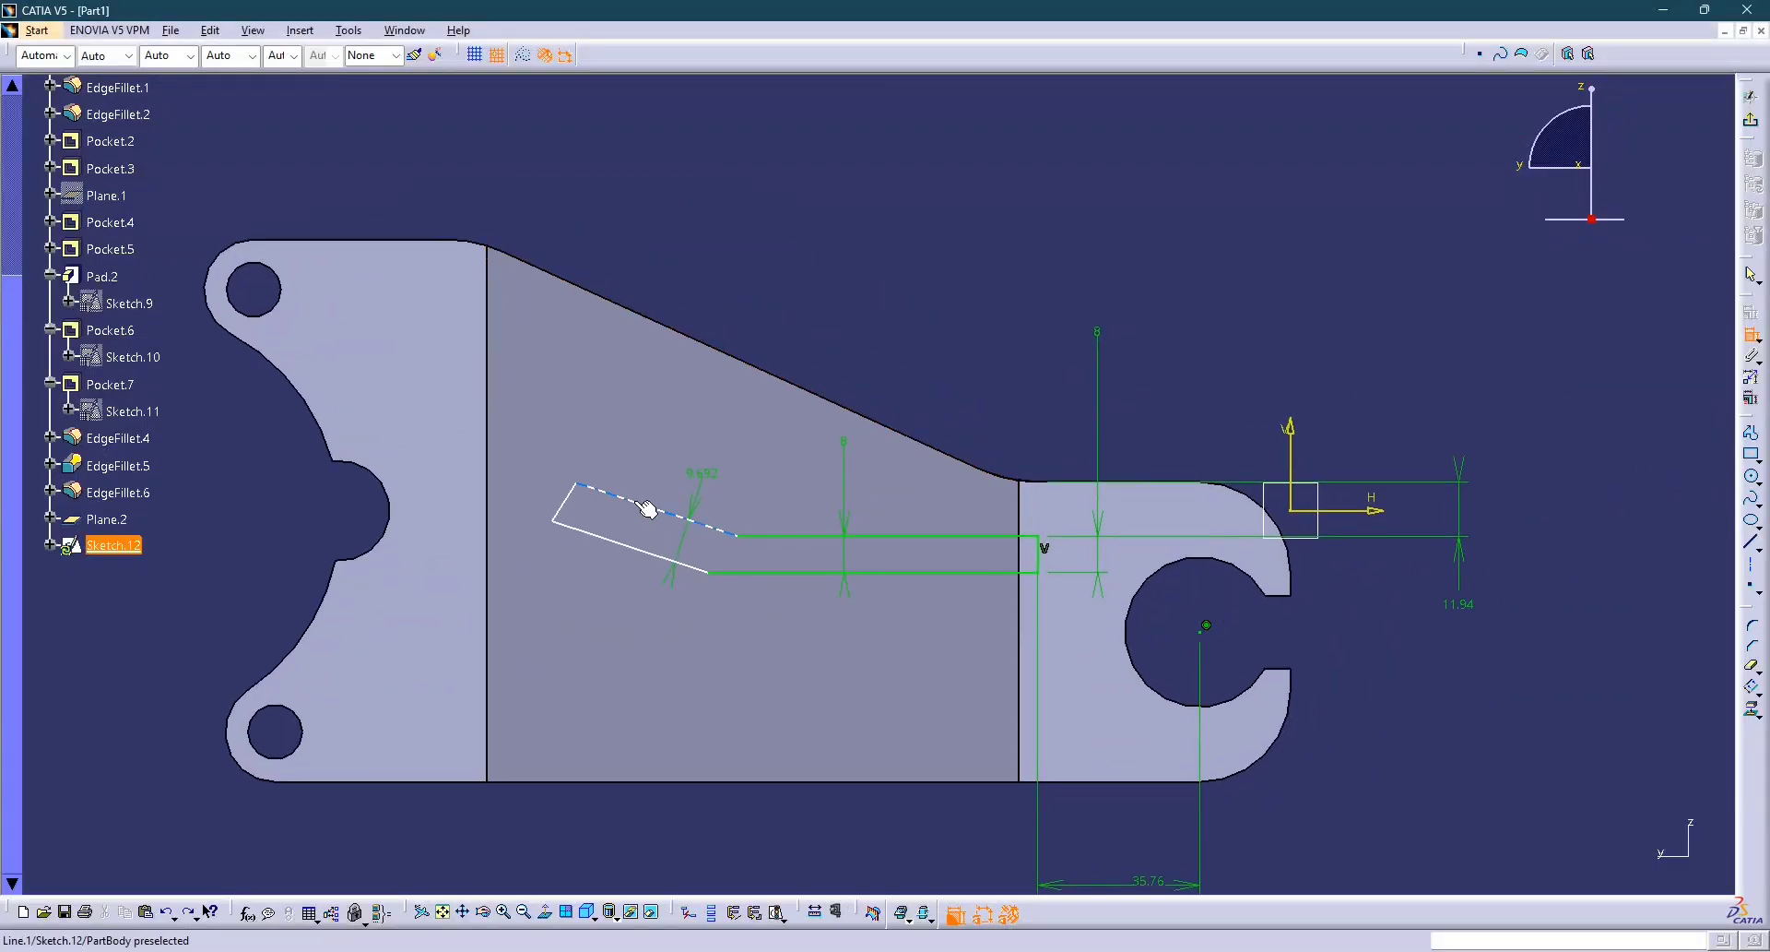
click(1080, 484)
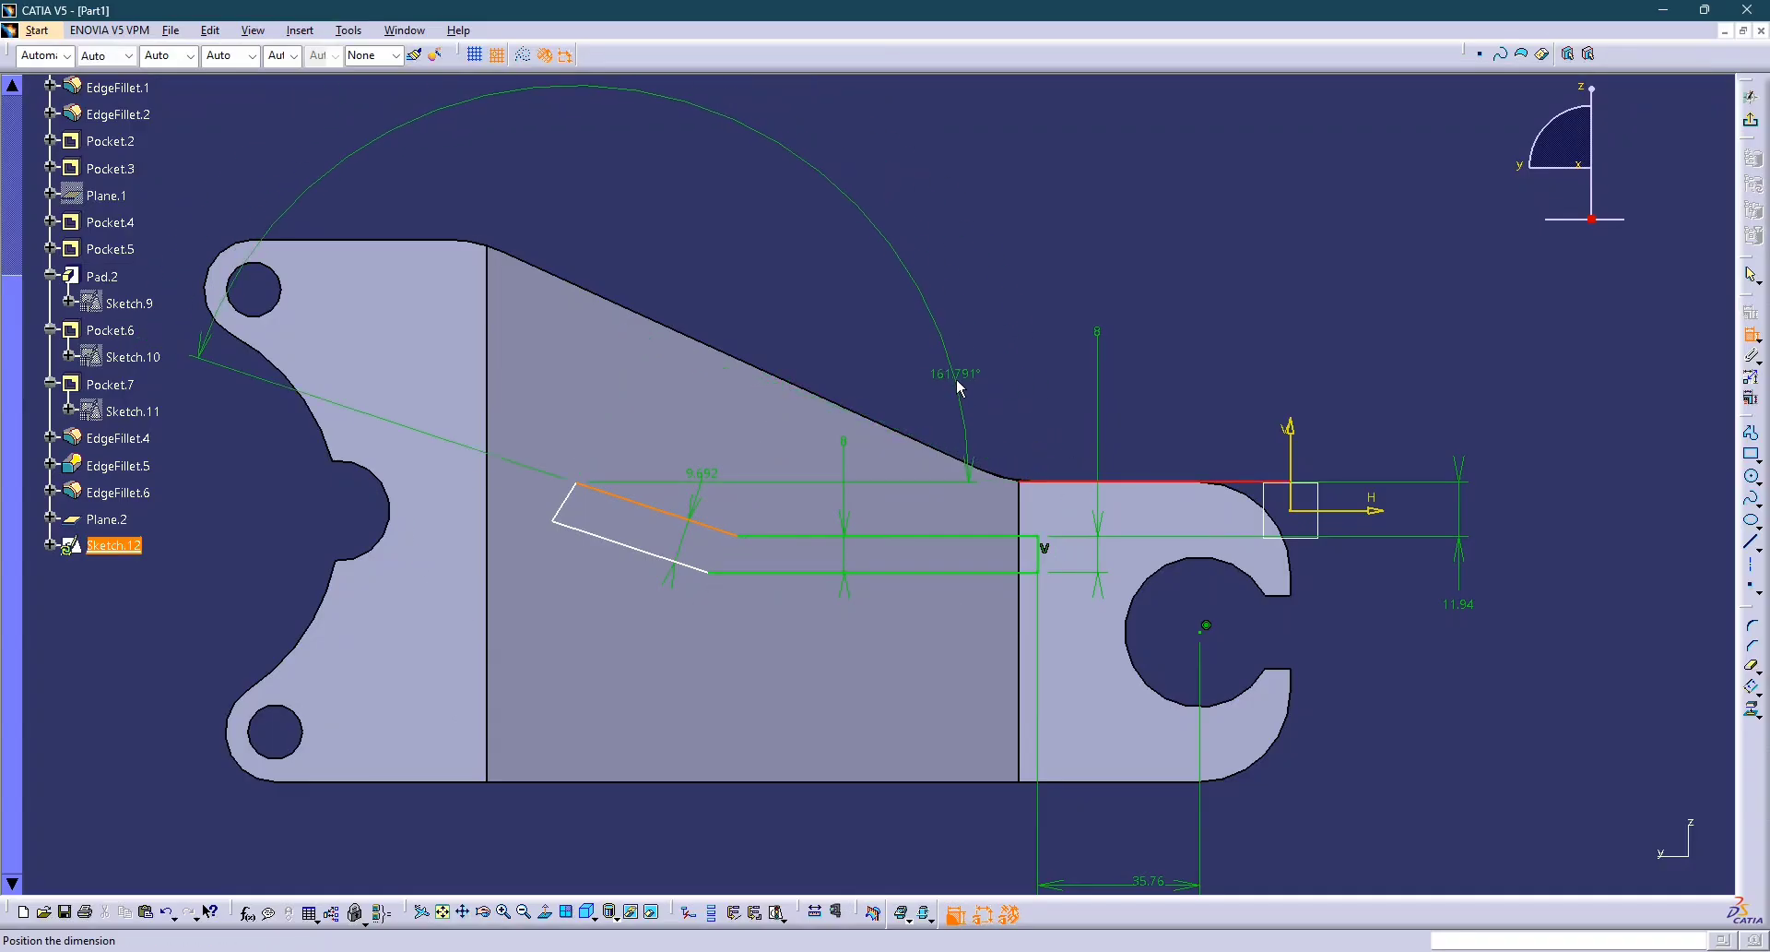
key(alt+Tab)
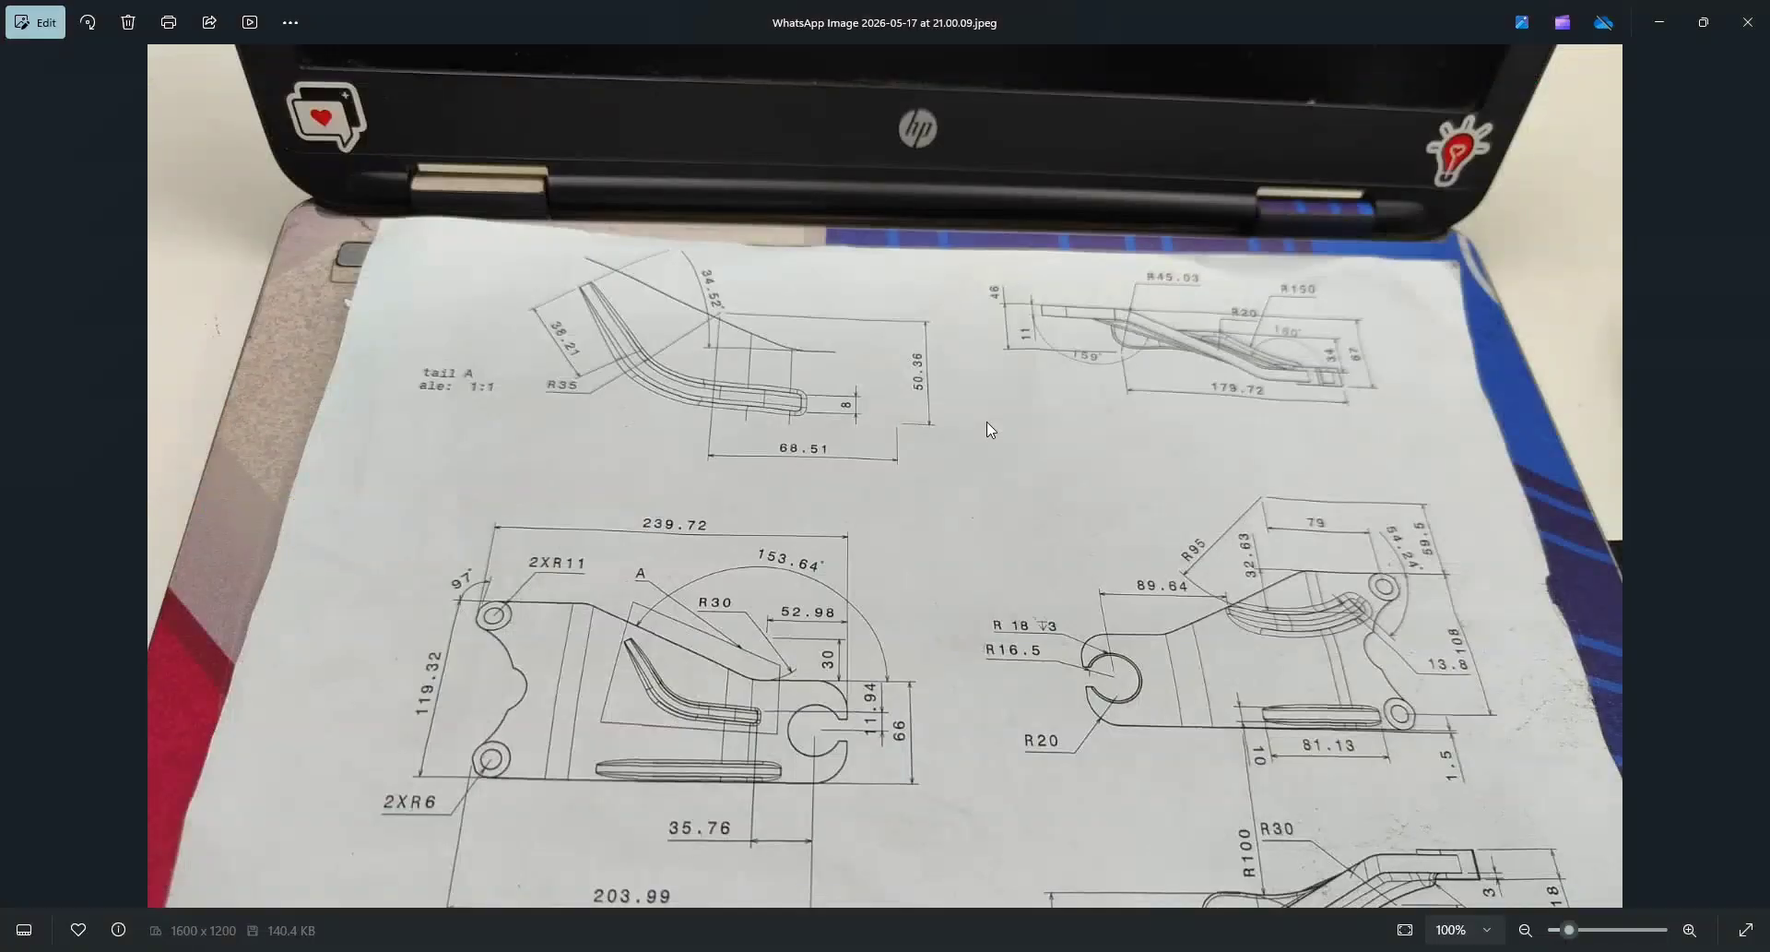
key(alt+Tab)
key(Escape)
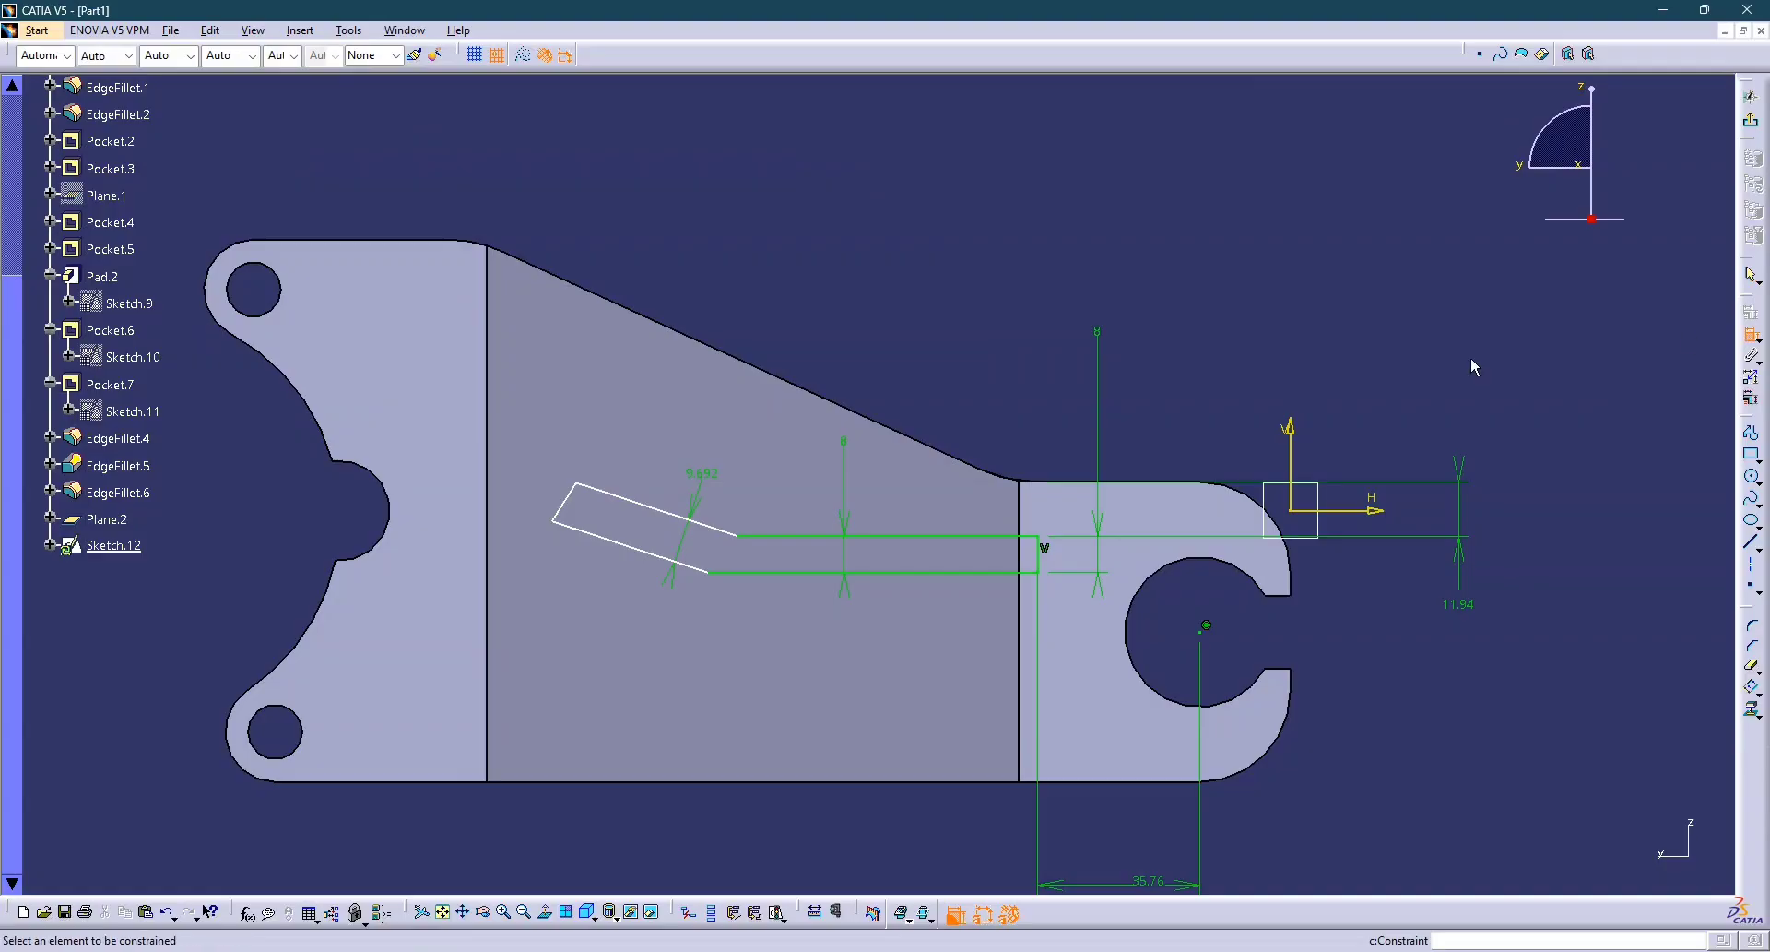
Constrain the angle between the profile's short end line and the plate's upper horizontal edge to 34.52°.
click(565, 503)
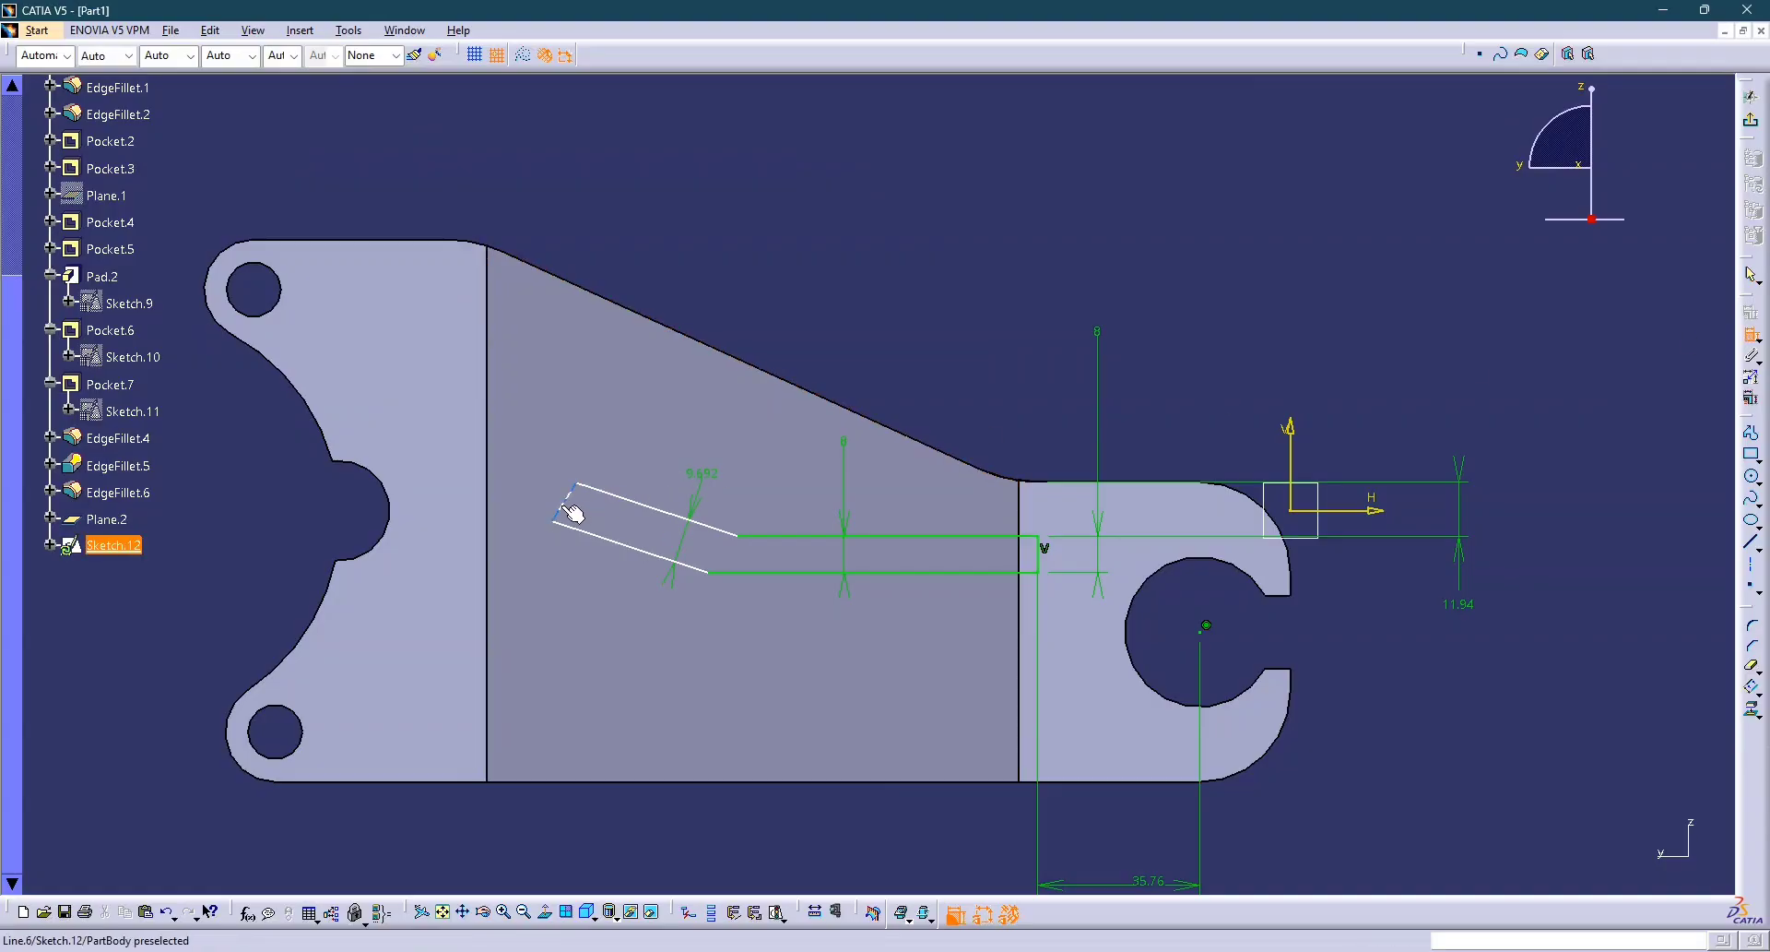
click(1068, 484)
key(alt+Tab)
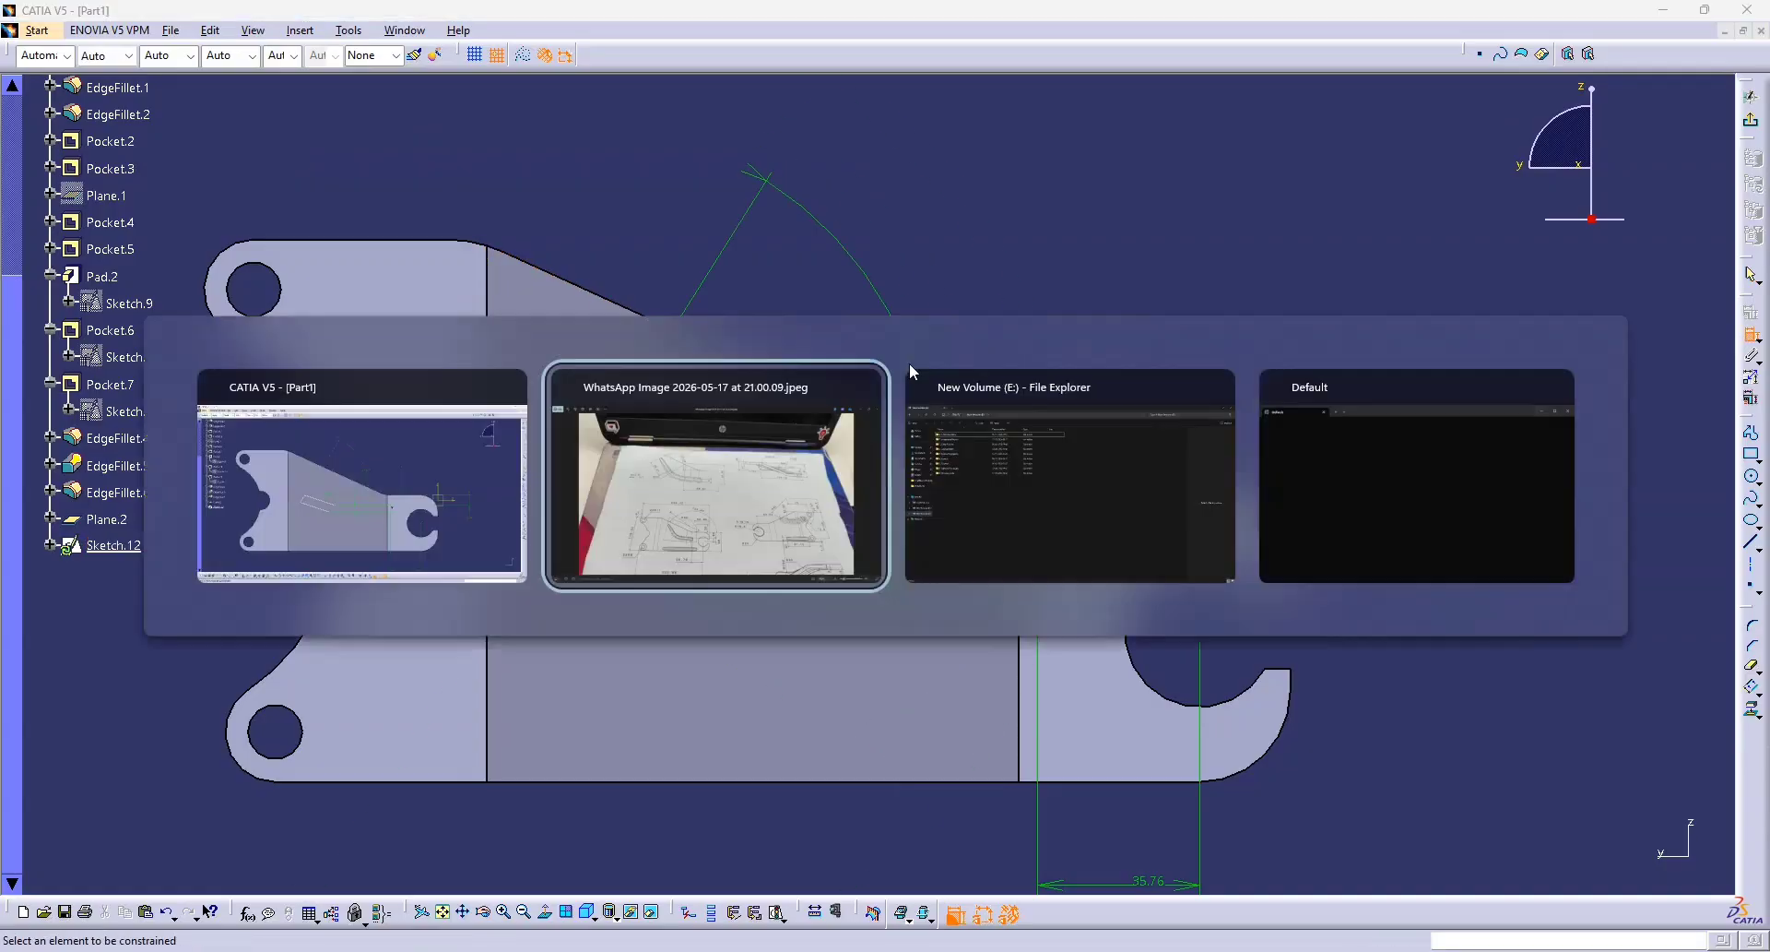
key(alt+Tab)
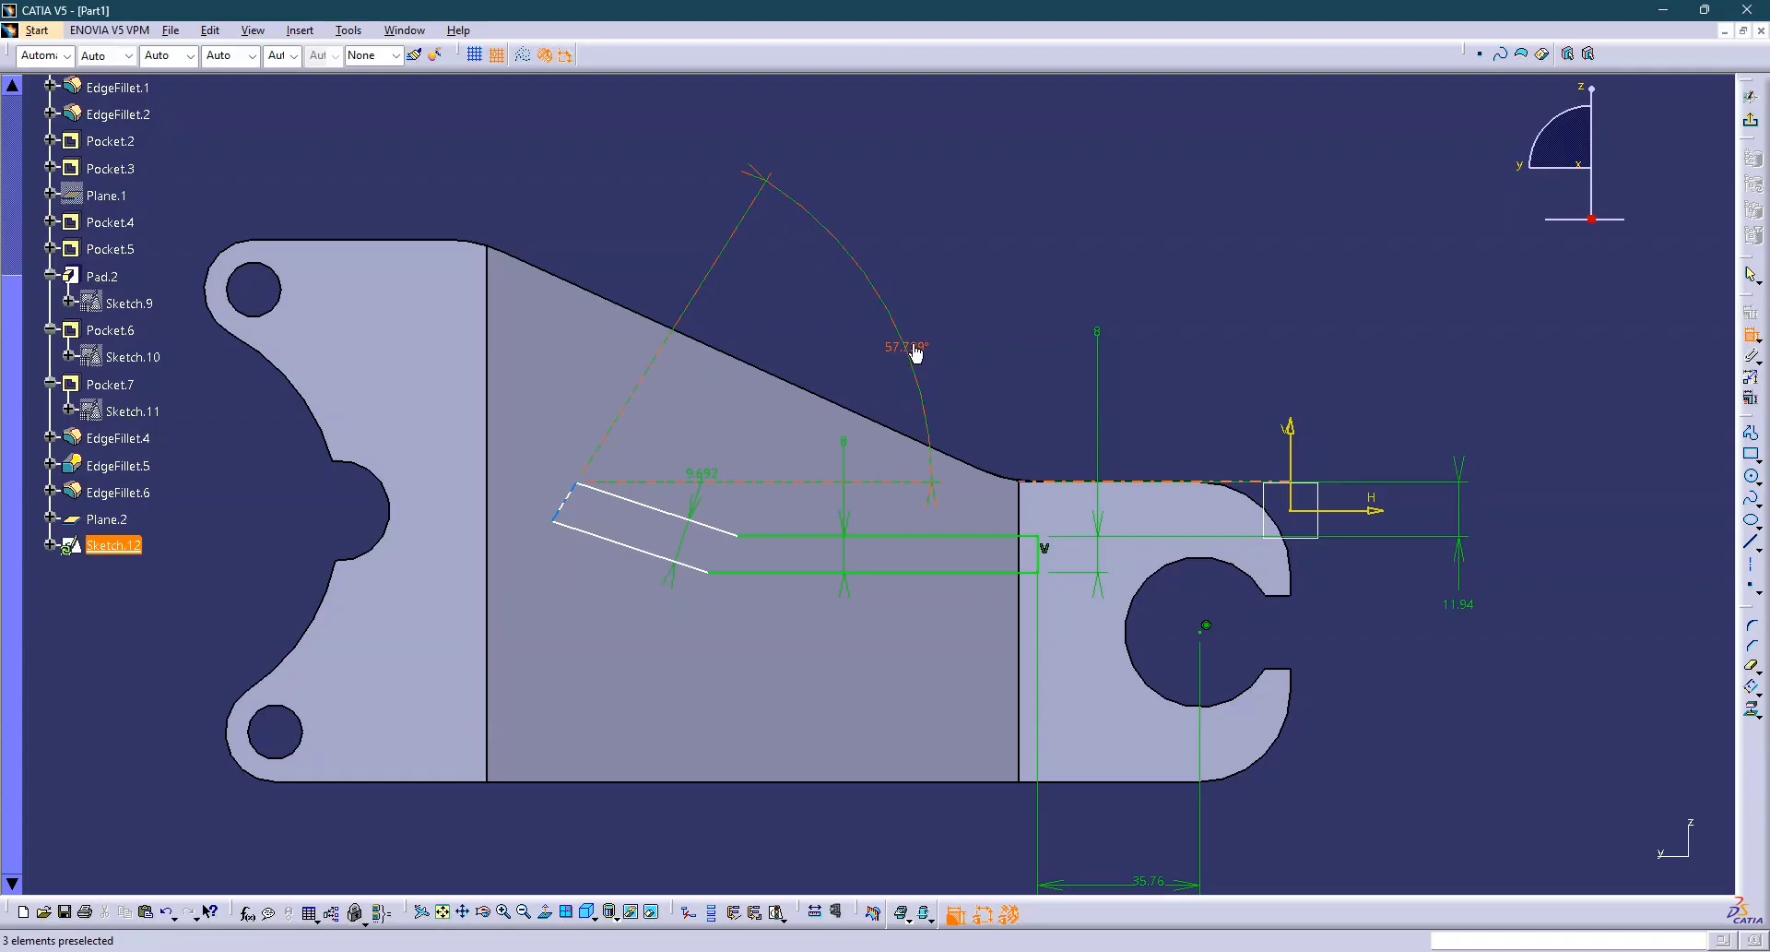
double_click(909, 348)
text(34)
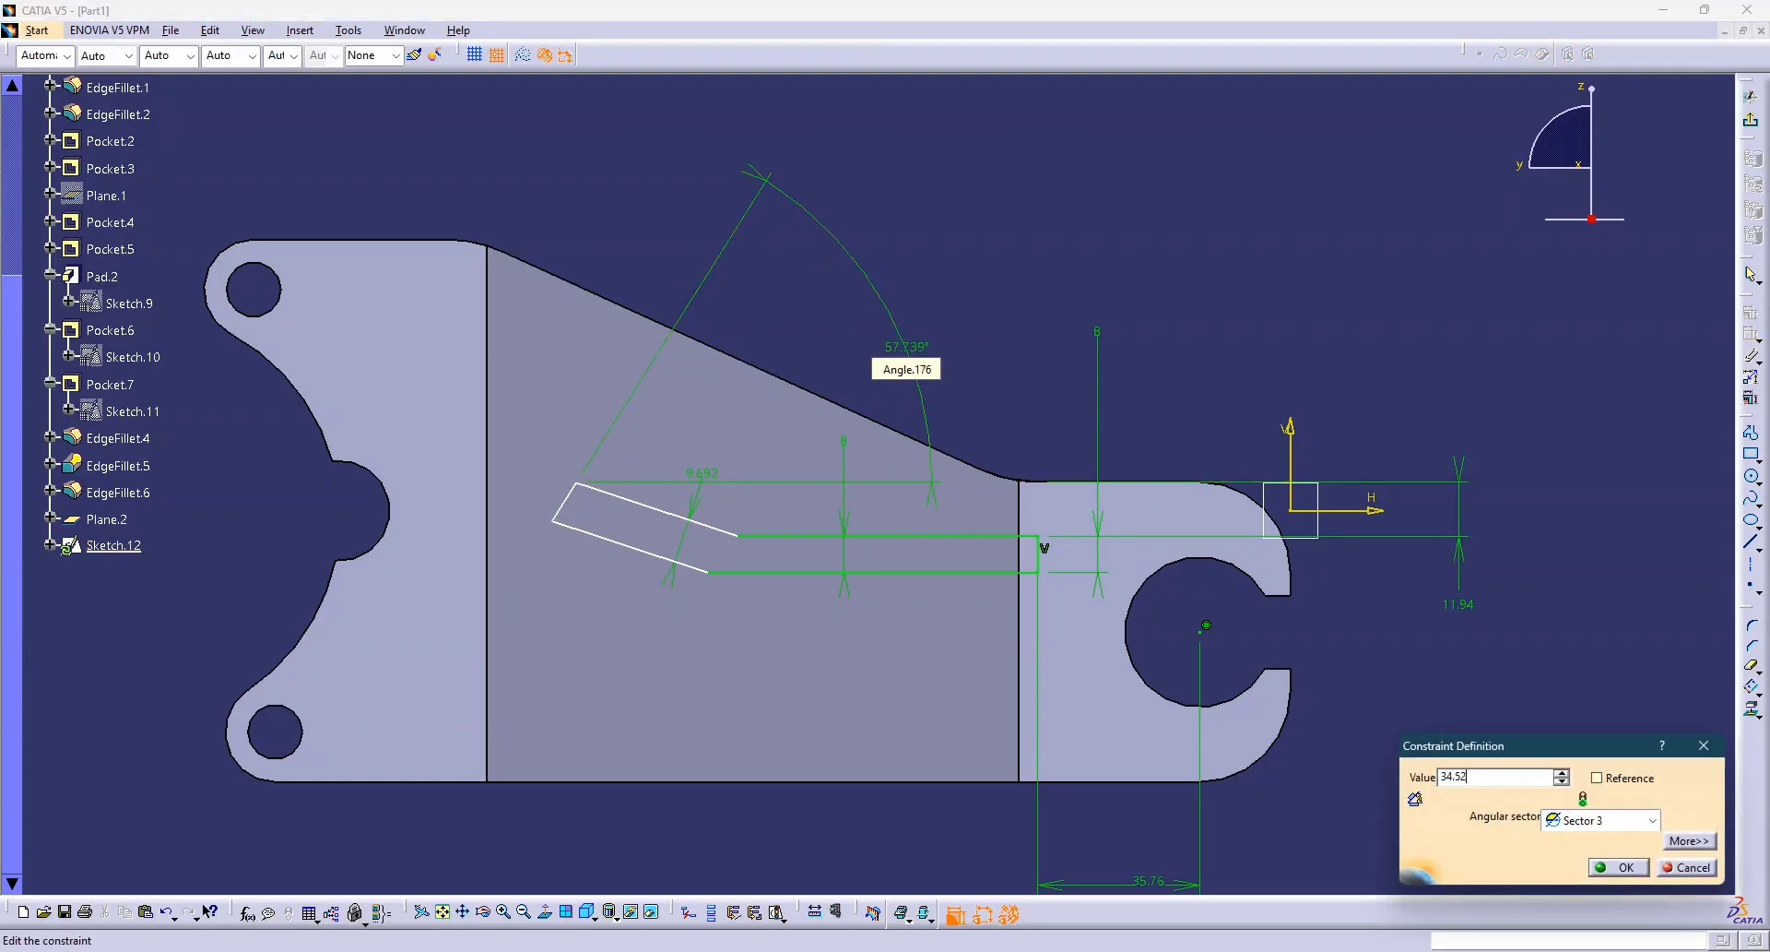
text(.52)
key(Return)
Check detail A on the reference drawing and constrain the upper sloped line's length to 38.21 mm.
key(alt+Tab)
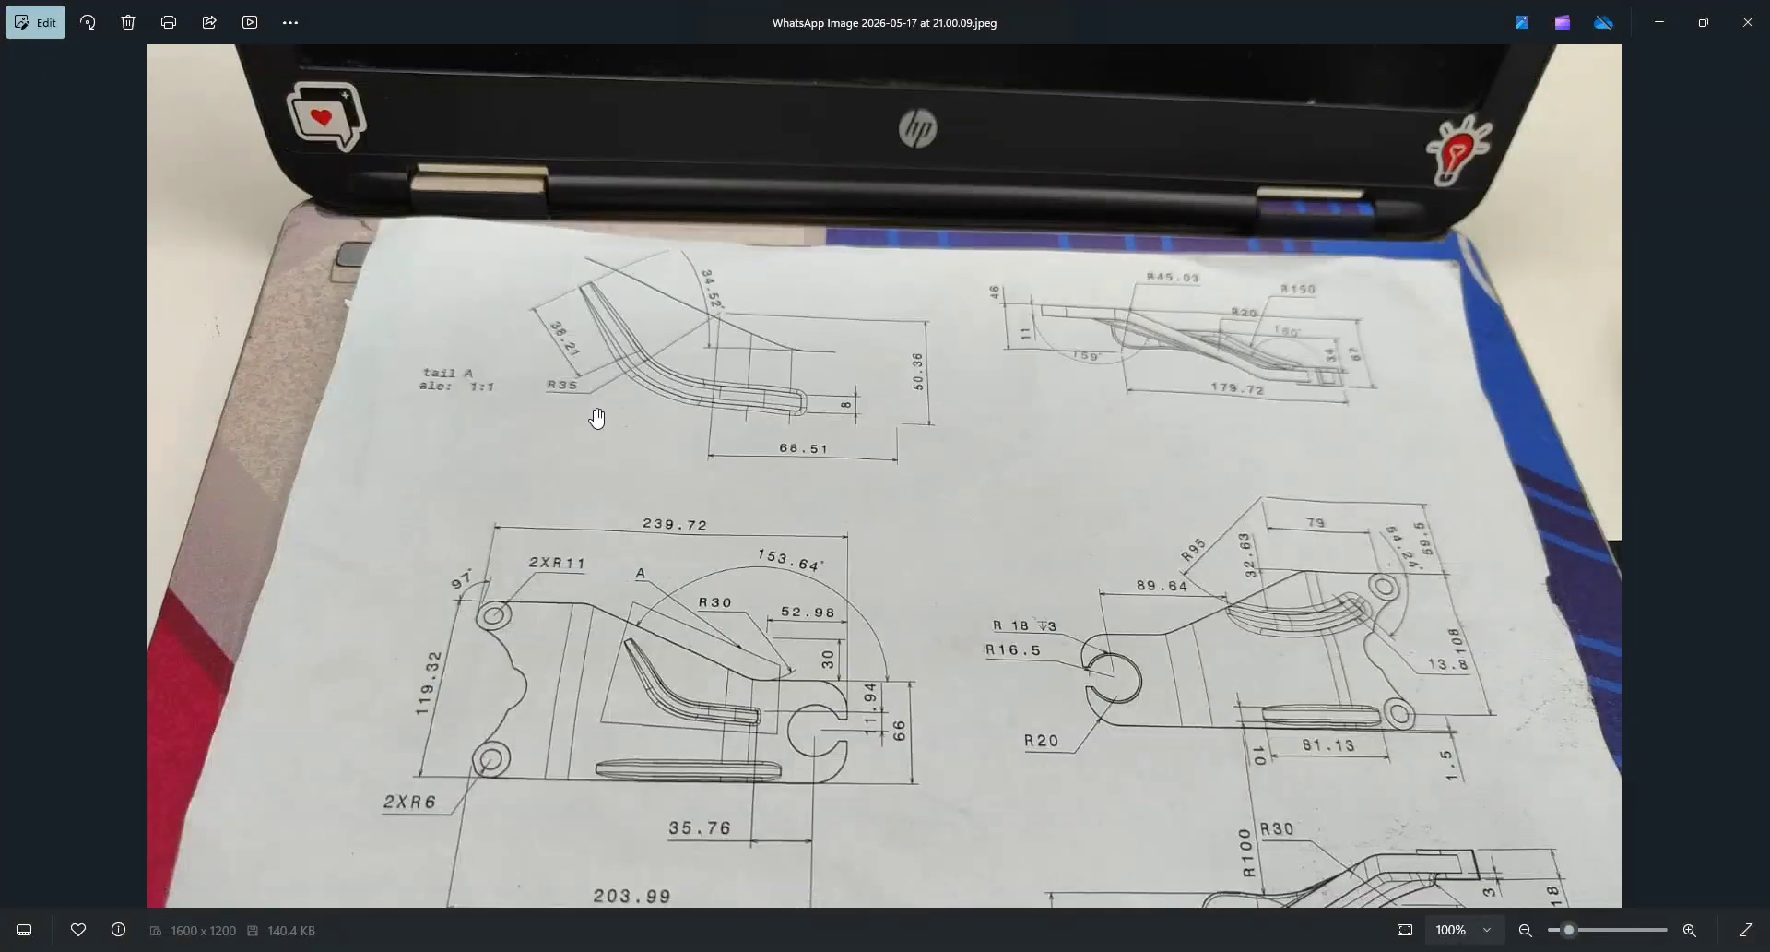
key(alt+Tab)
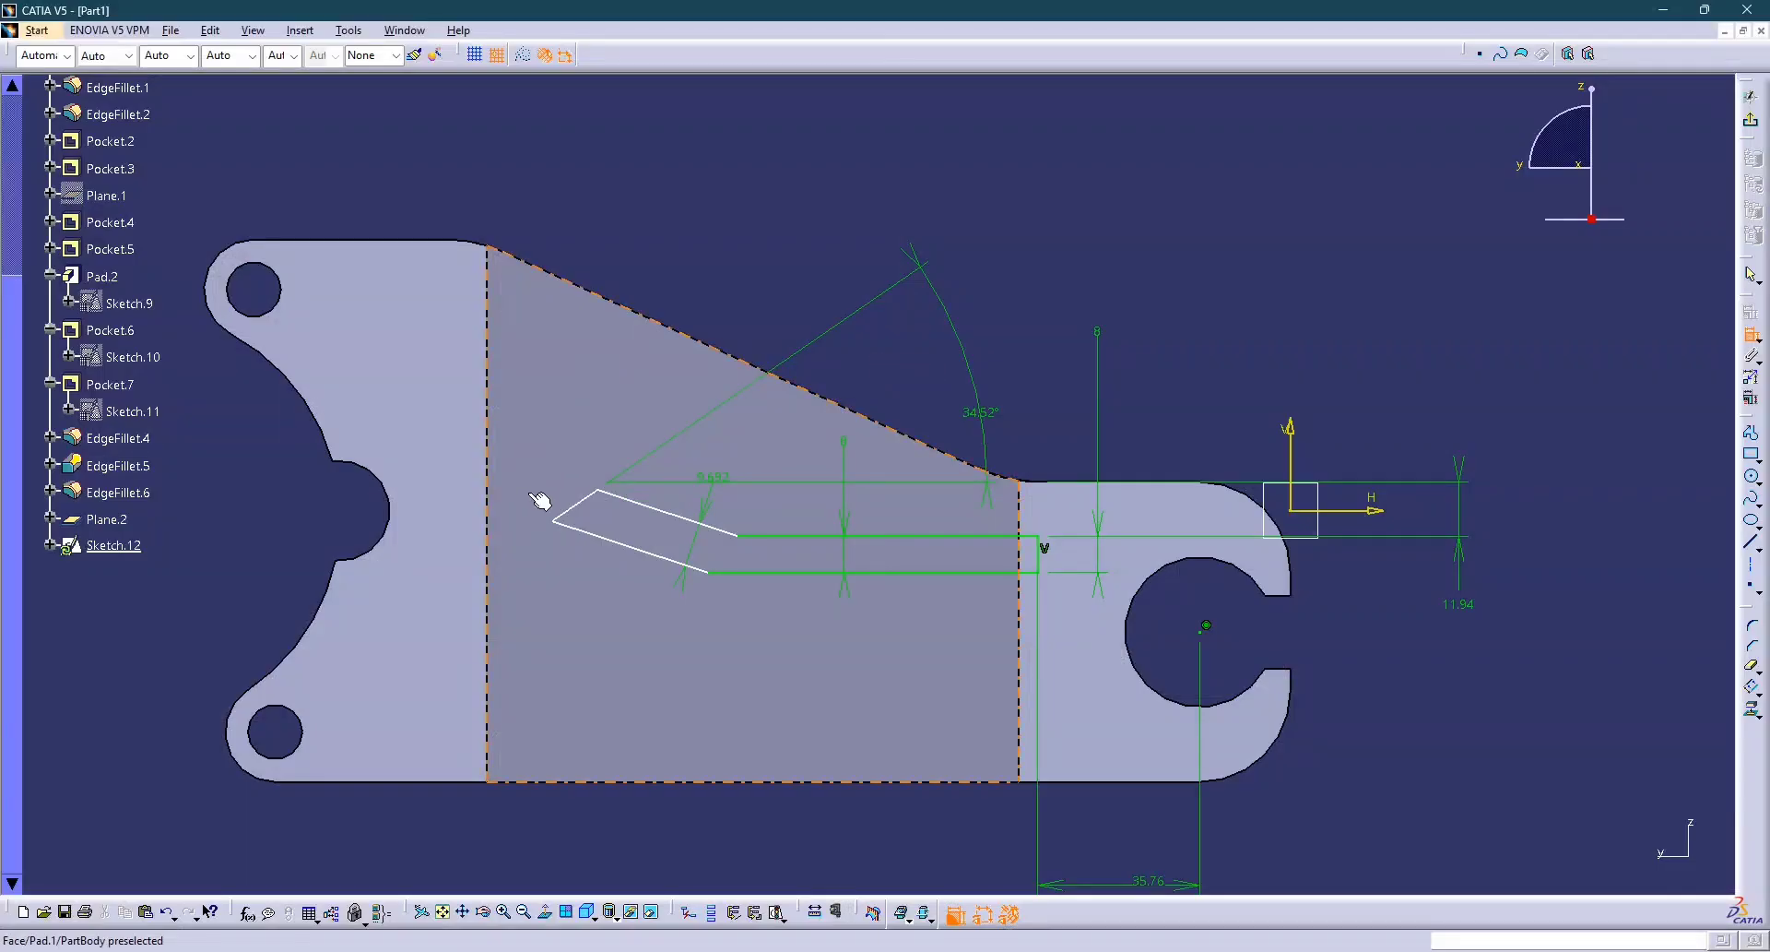
click(673, 522)
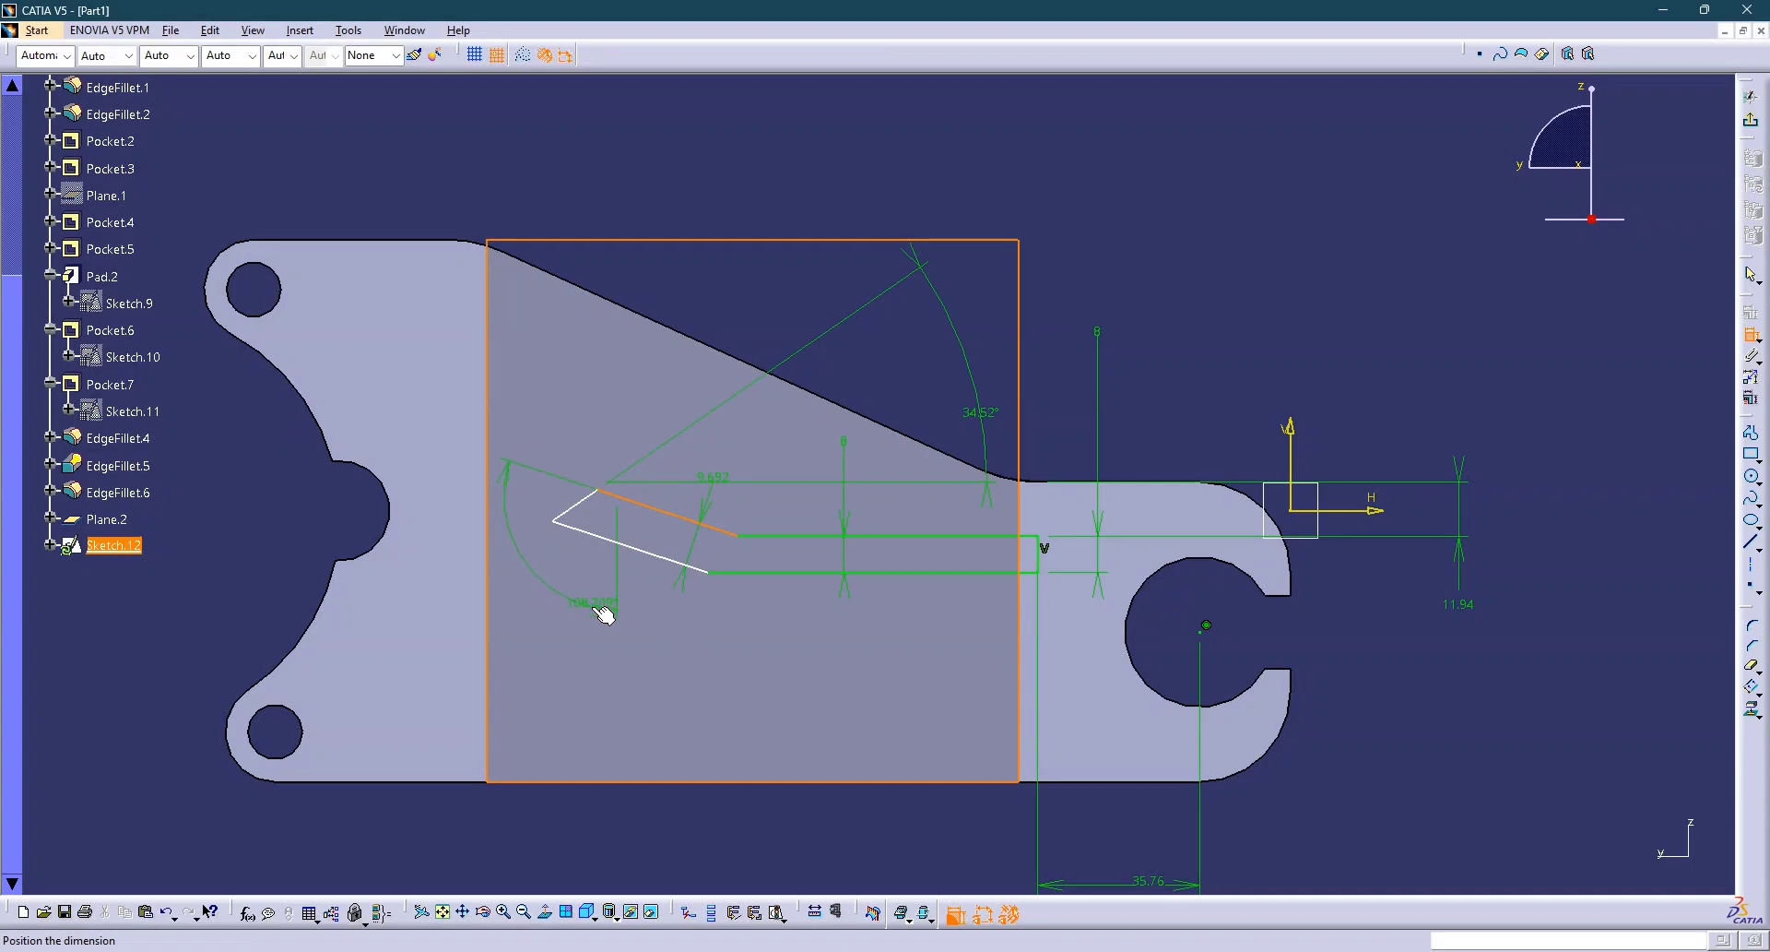
key(Escape)
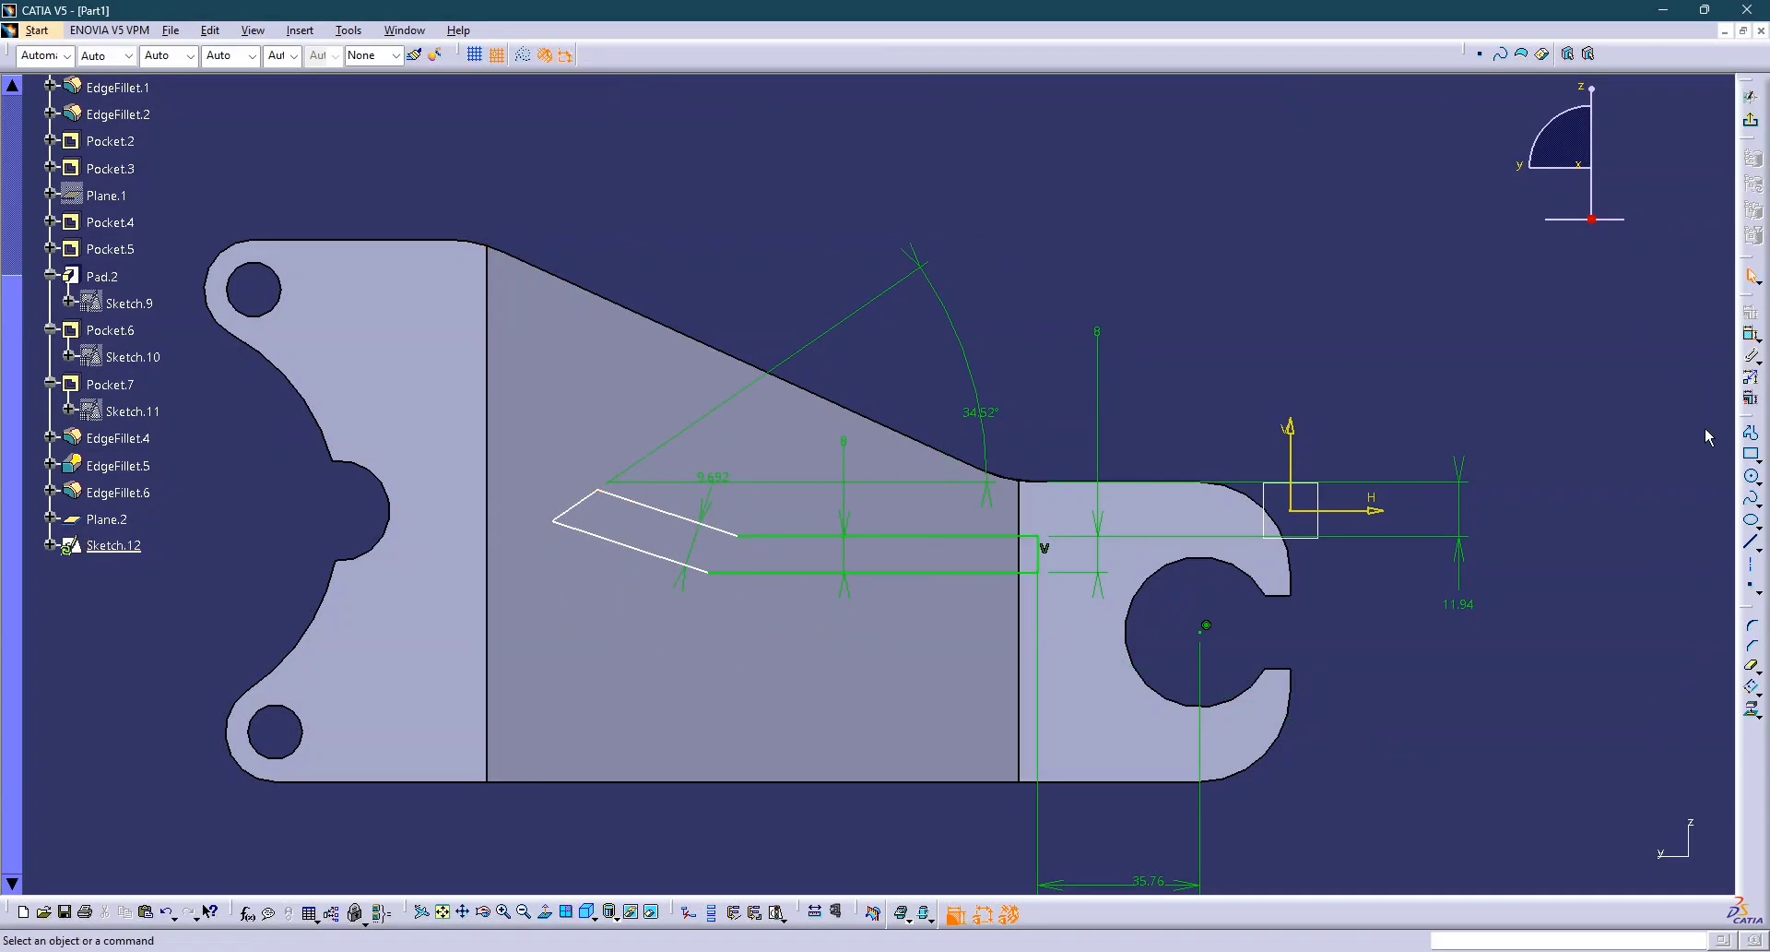
click(1751, 334)
click(687, 516)
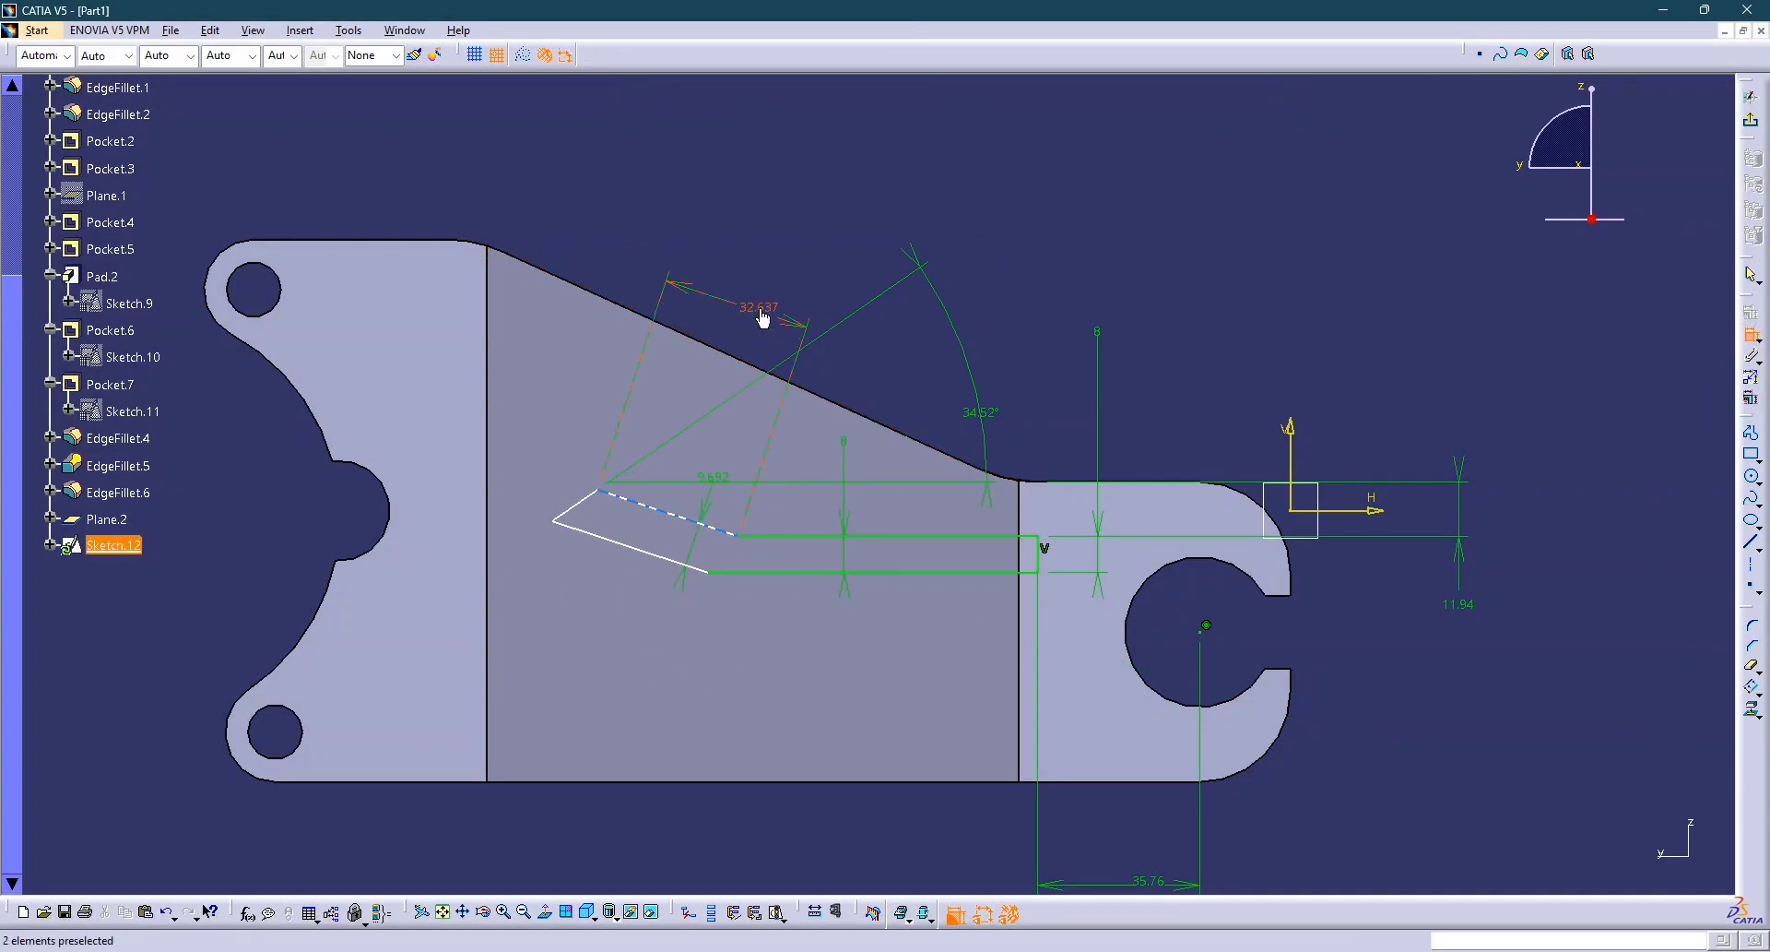
click(764, 318)
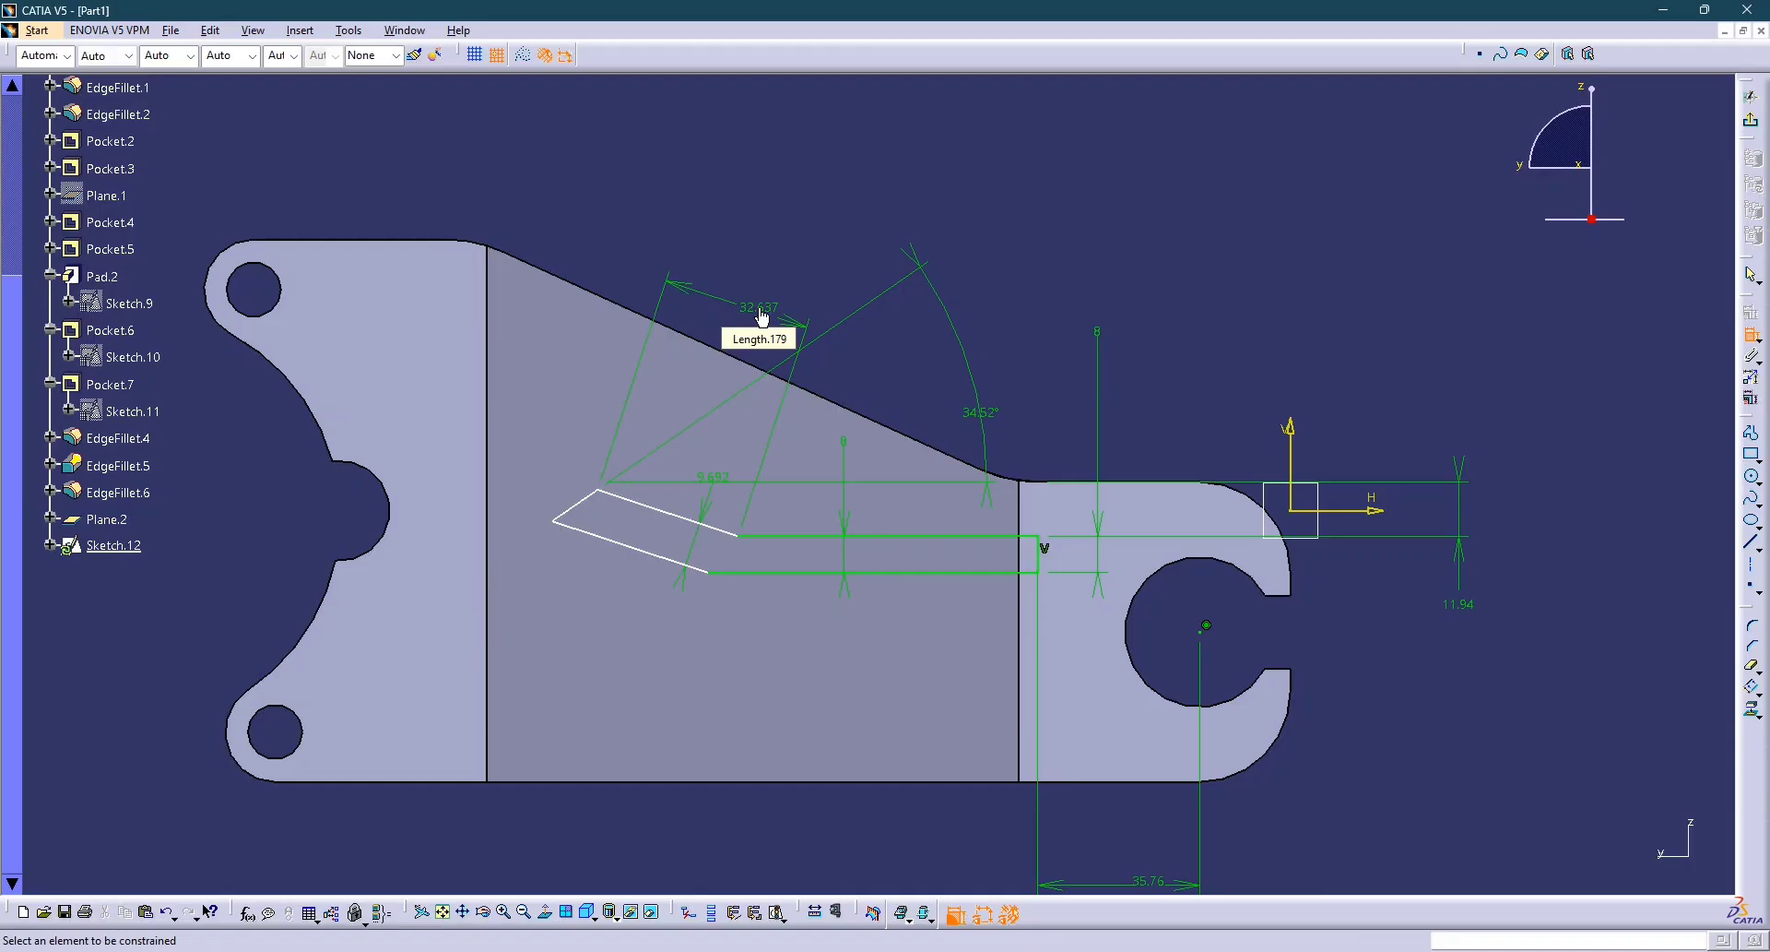
double_click(771, 318)
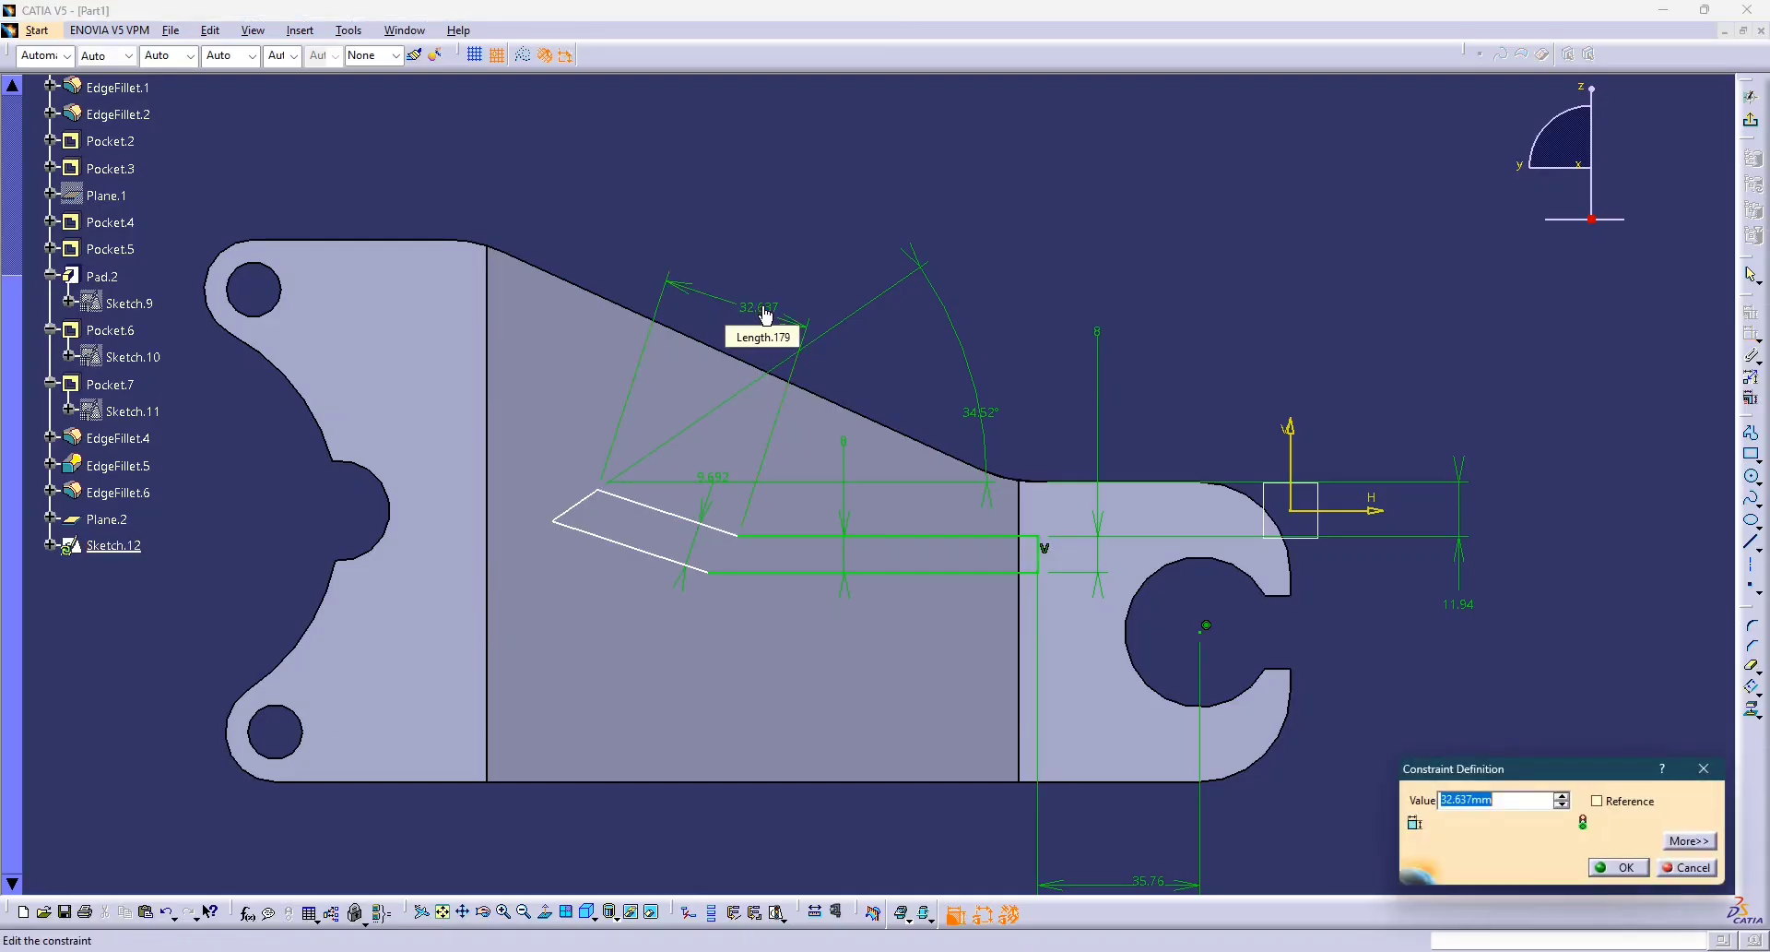
text(38.21)
key(Return)
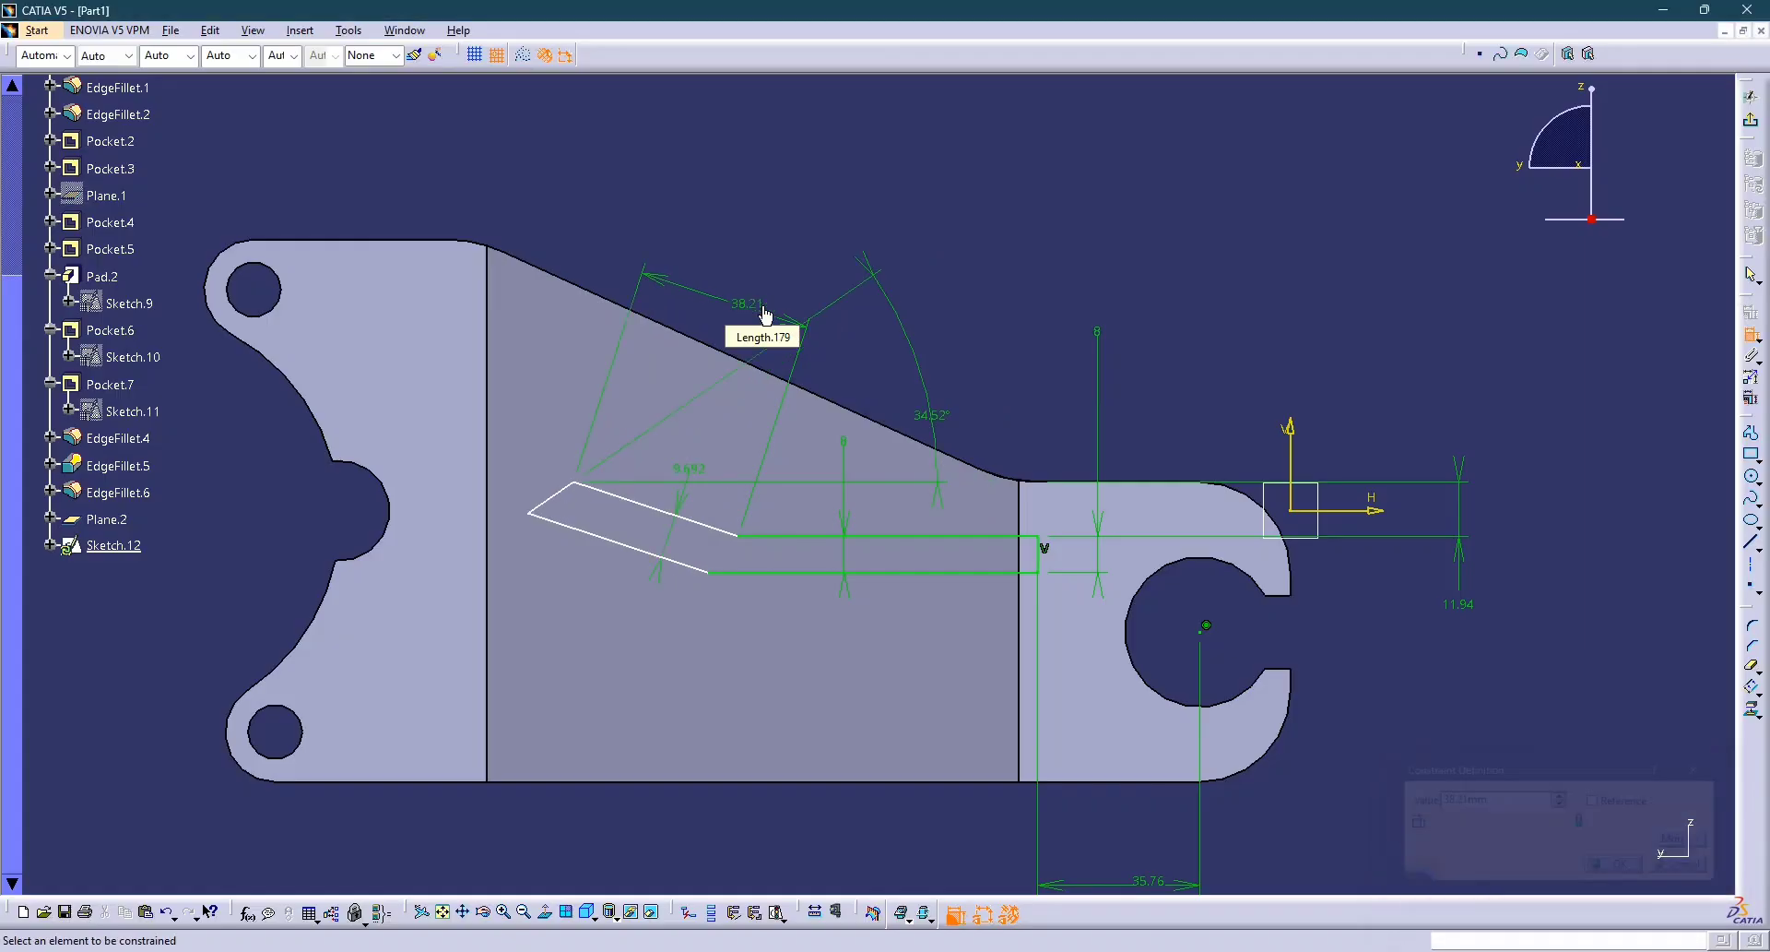
Compare the sketched profile with the rib shape in detail A of the reference drawing.
key(alt+Tab)
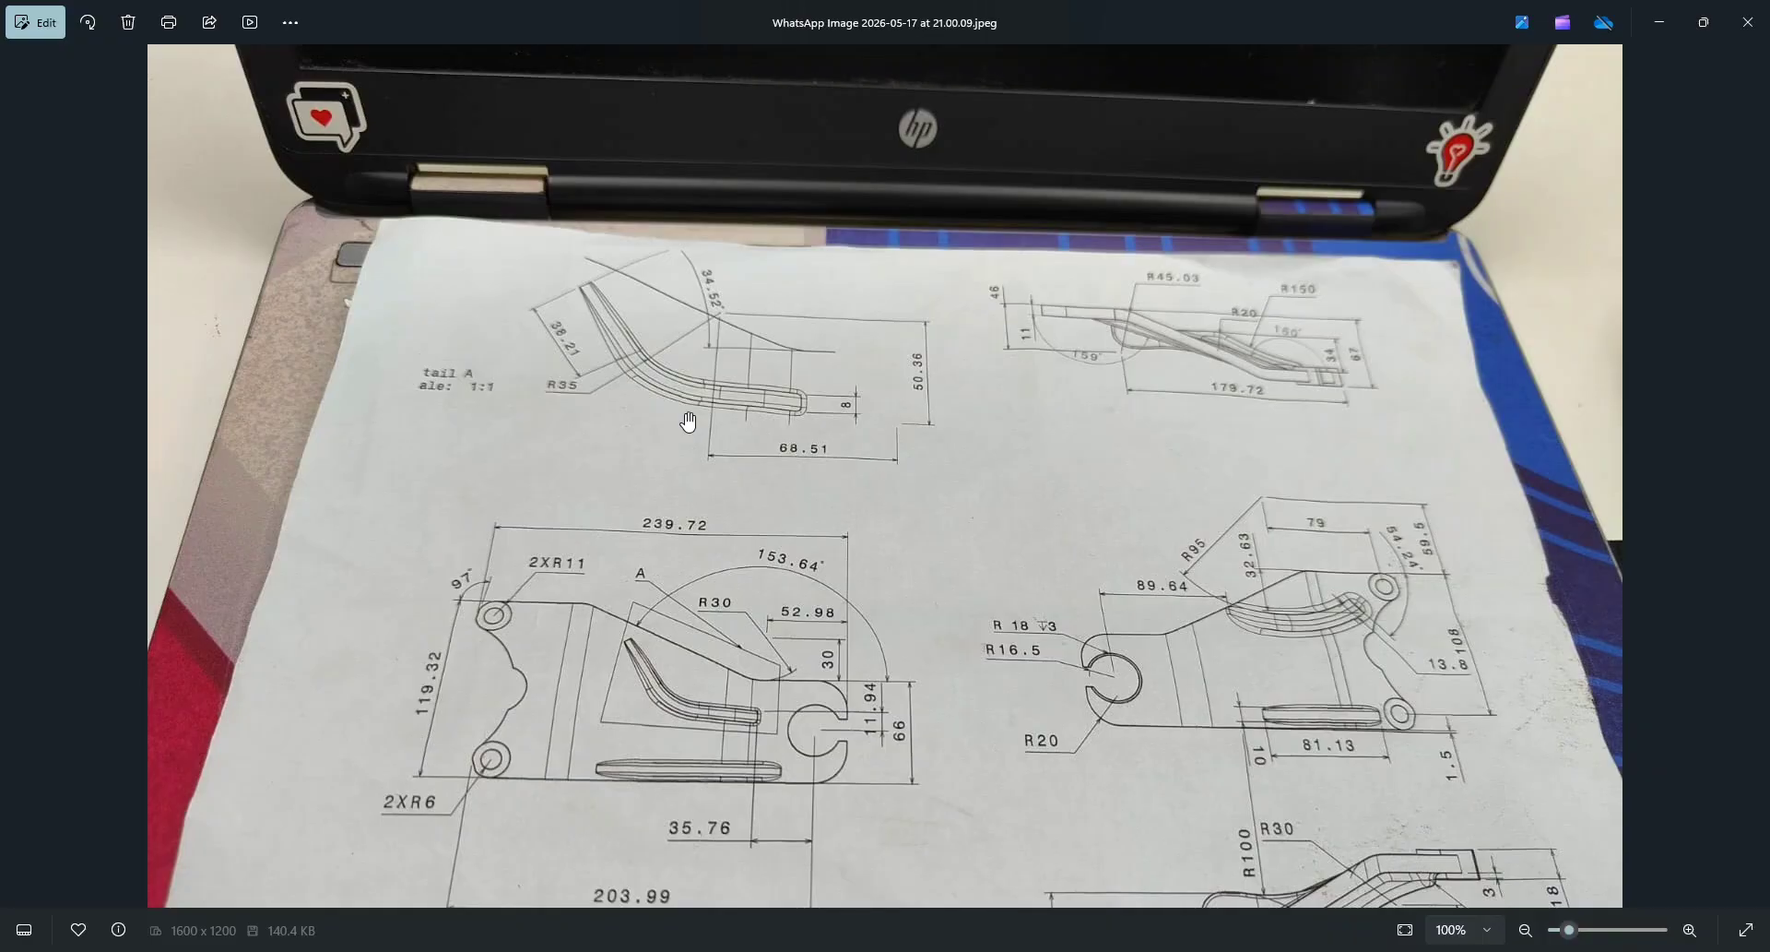
key(alt+Tab)
key(alt+Tab)
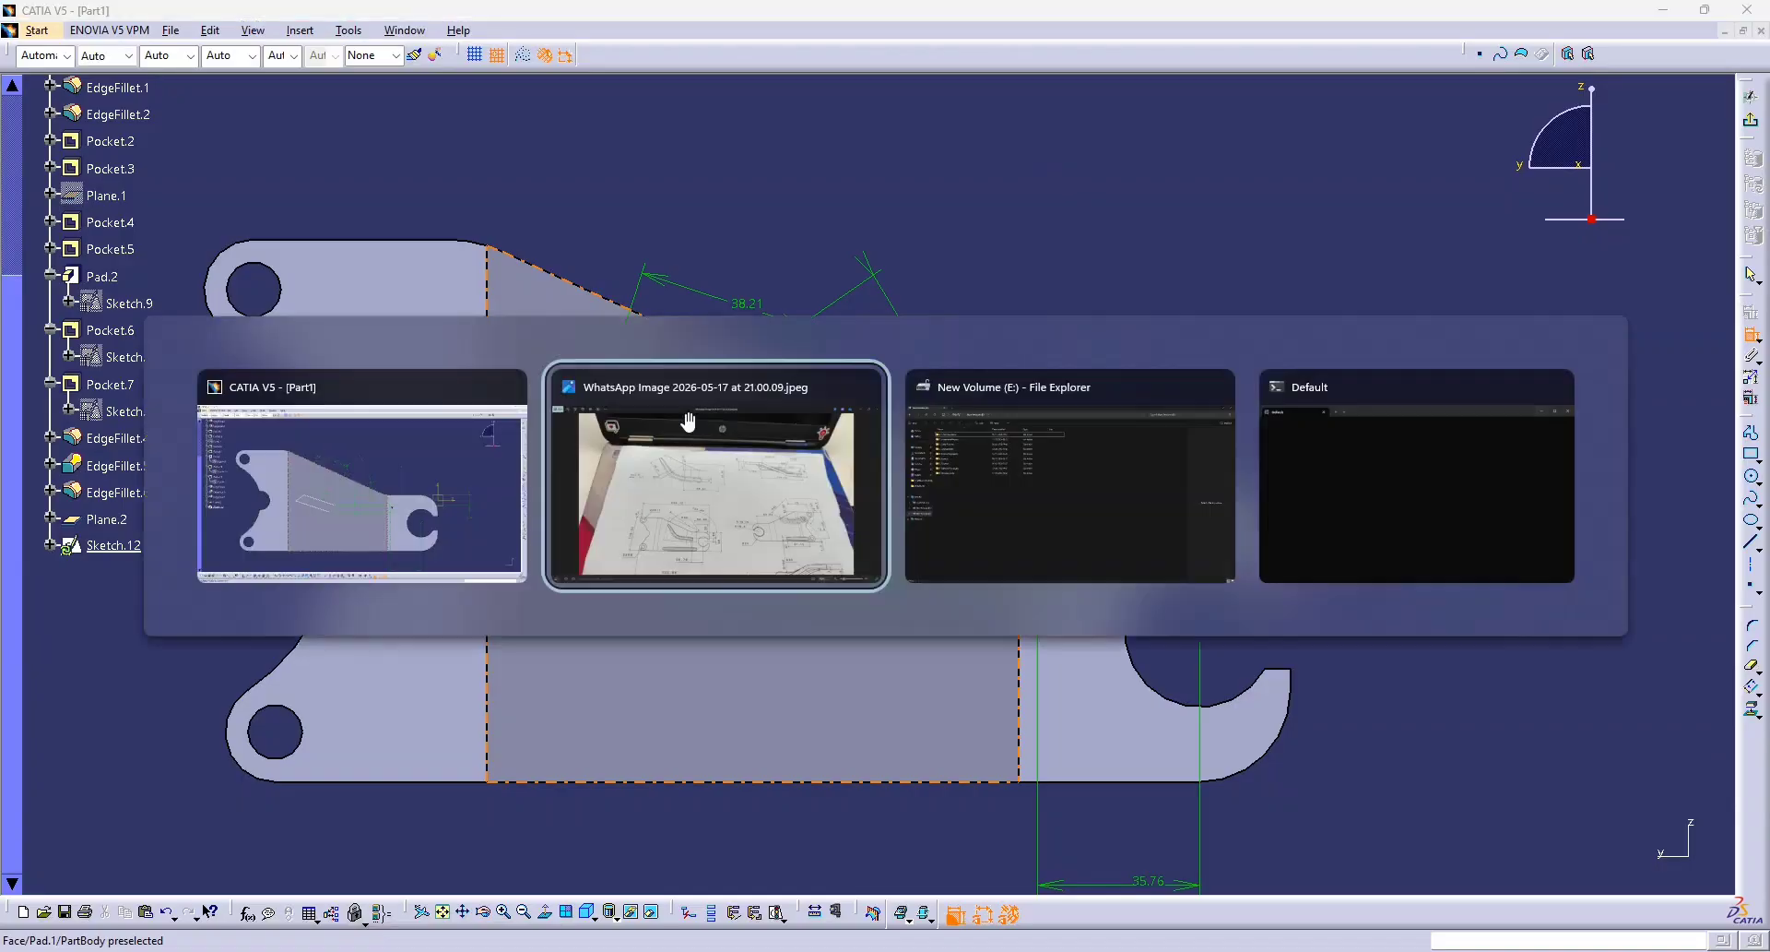
key(alt+Tab)
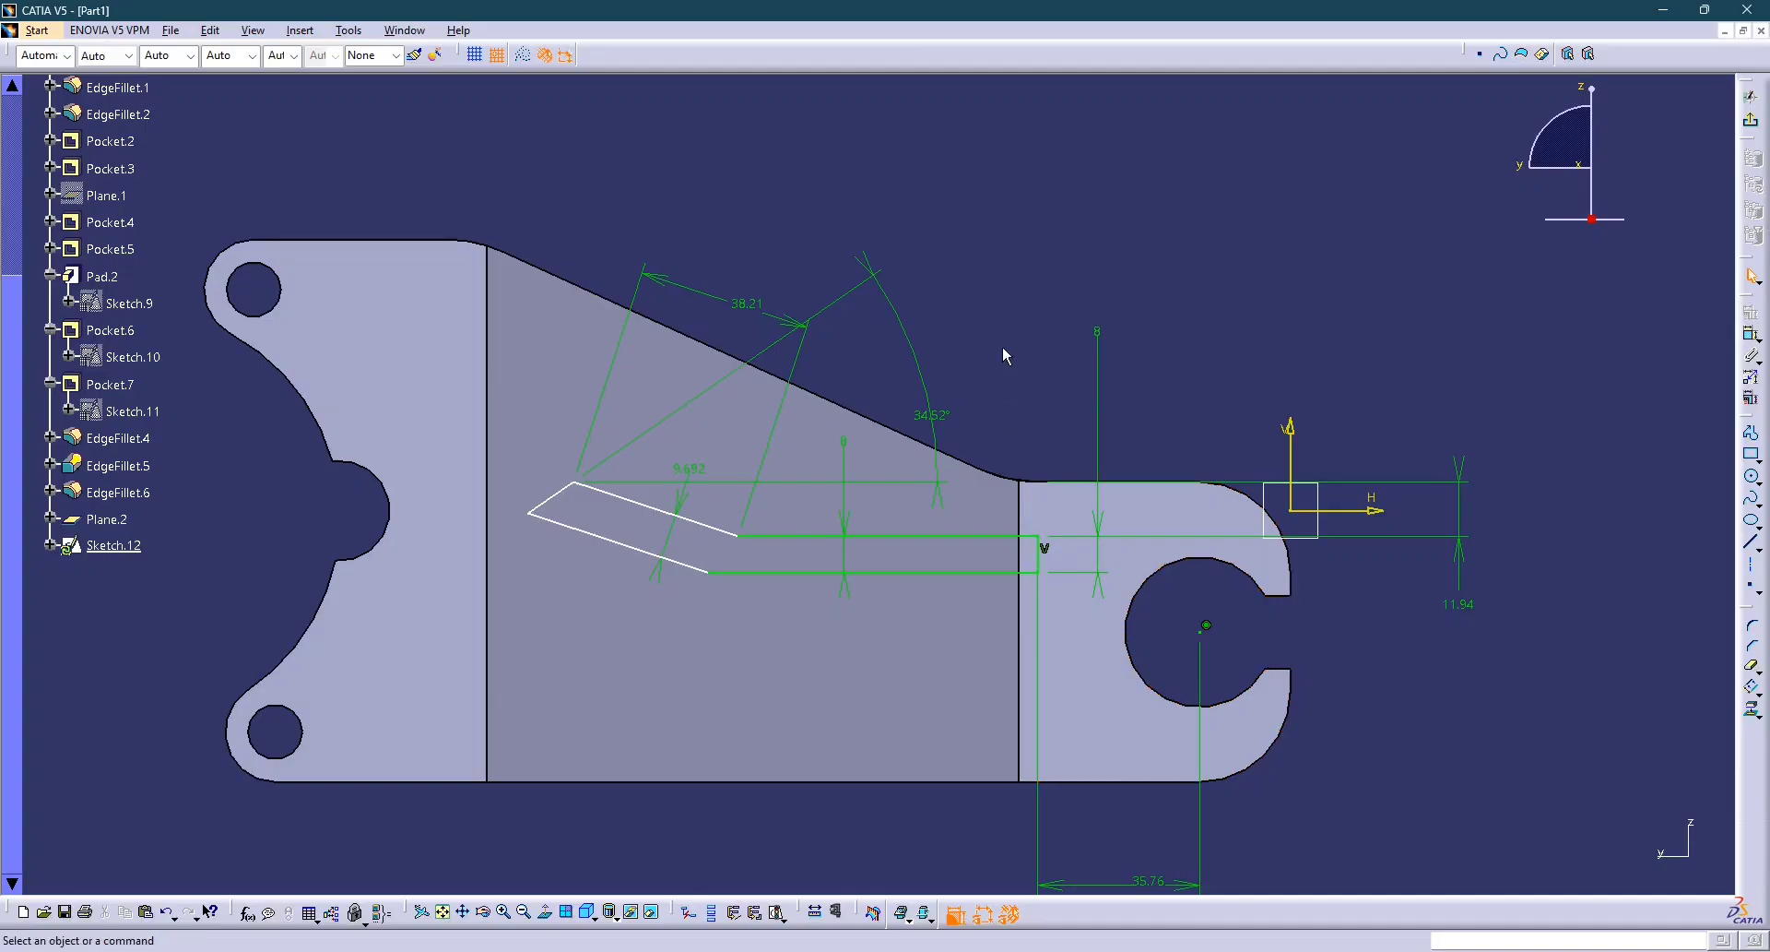
Delete the entire rib profile from the sketch together with its dimensions and constraints.
mouse_move(1005, 461)
middle_down()
mouse_move(997, 532)
mouse_move(960, 551)
mouse_move(960, 597)
mouse_move(917, 660)
mouse_move(932, 600)
middle_up()
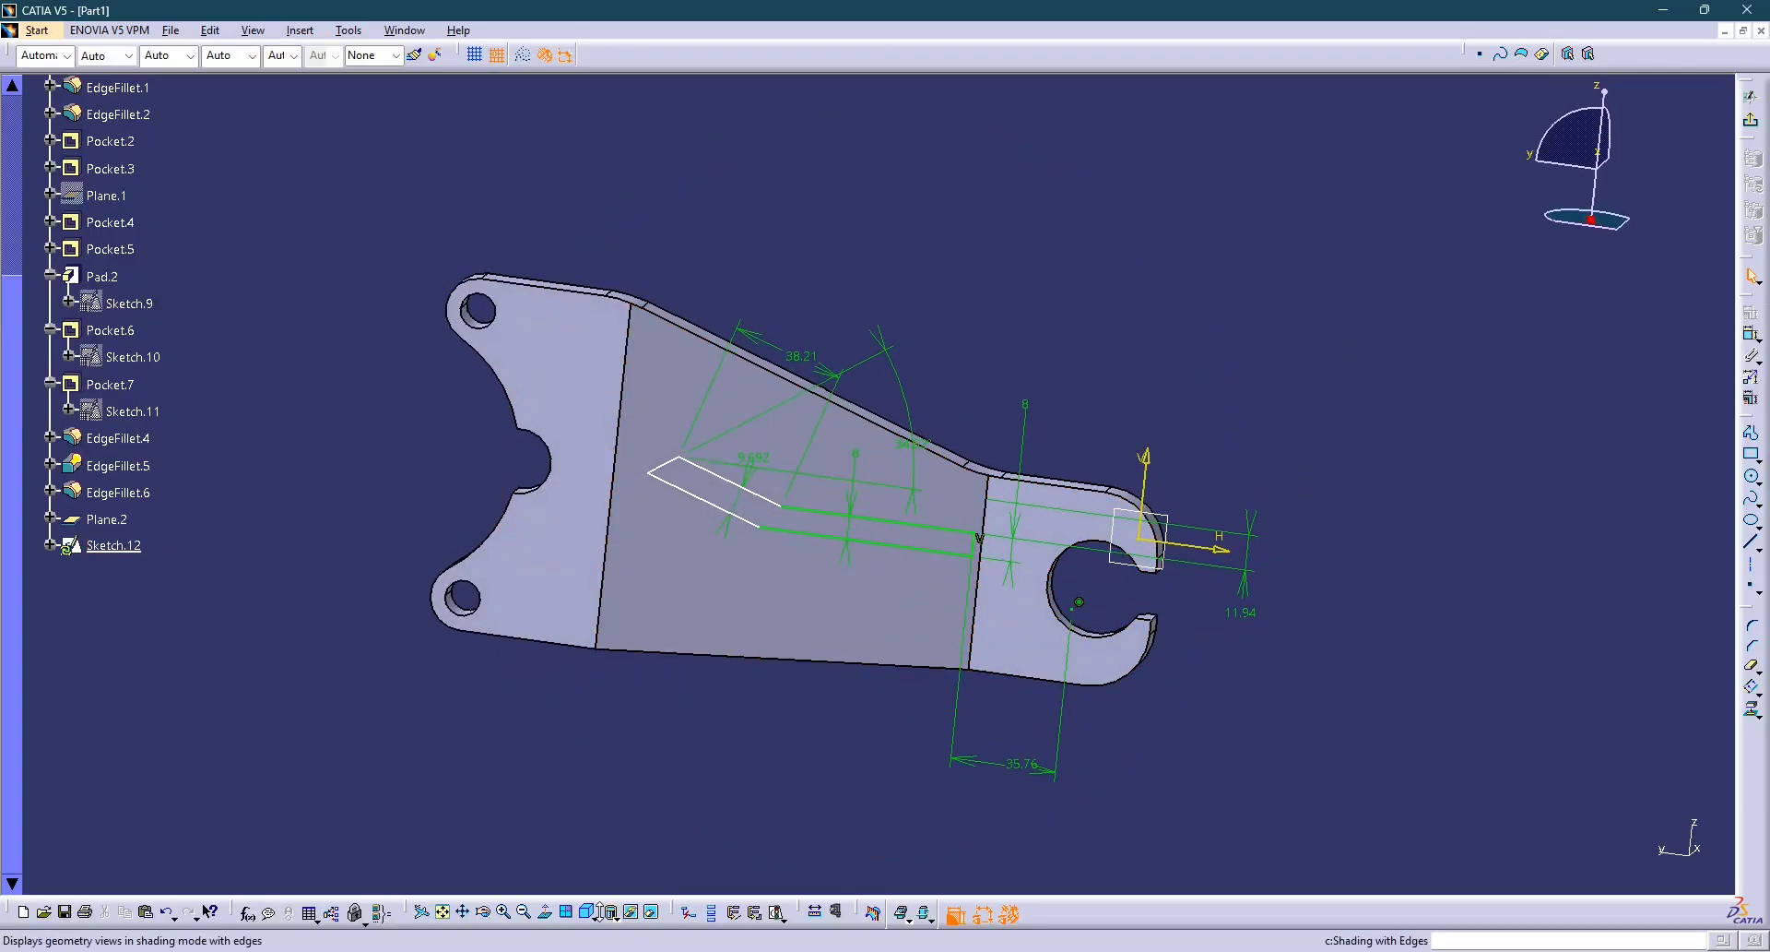
click(545, 912)
middle_drag(1190, 629, 1298, 603)
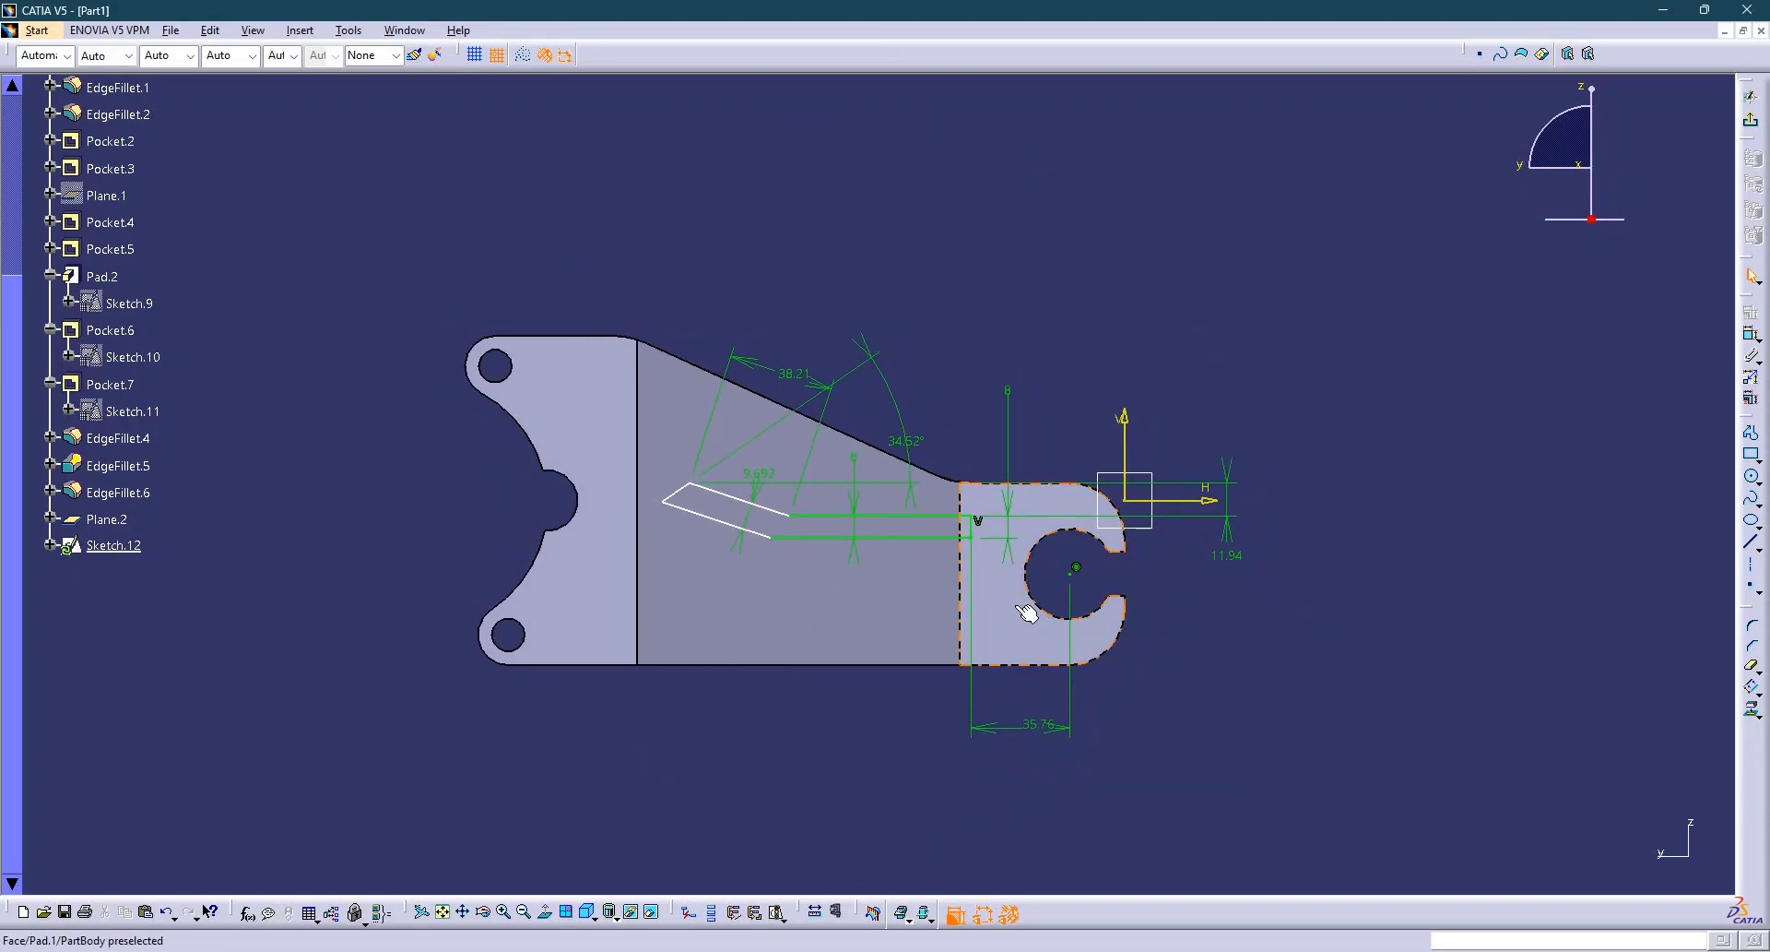
drag(605, 268, 1263, 790)
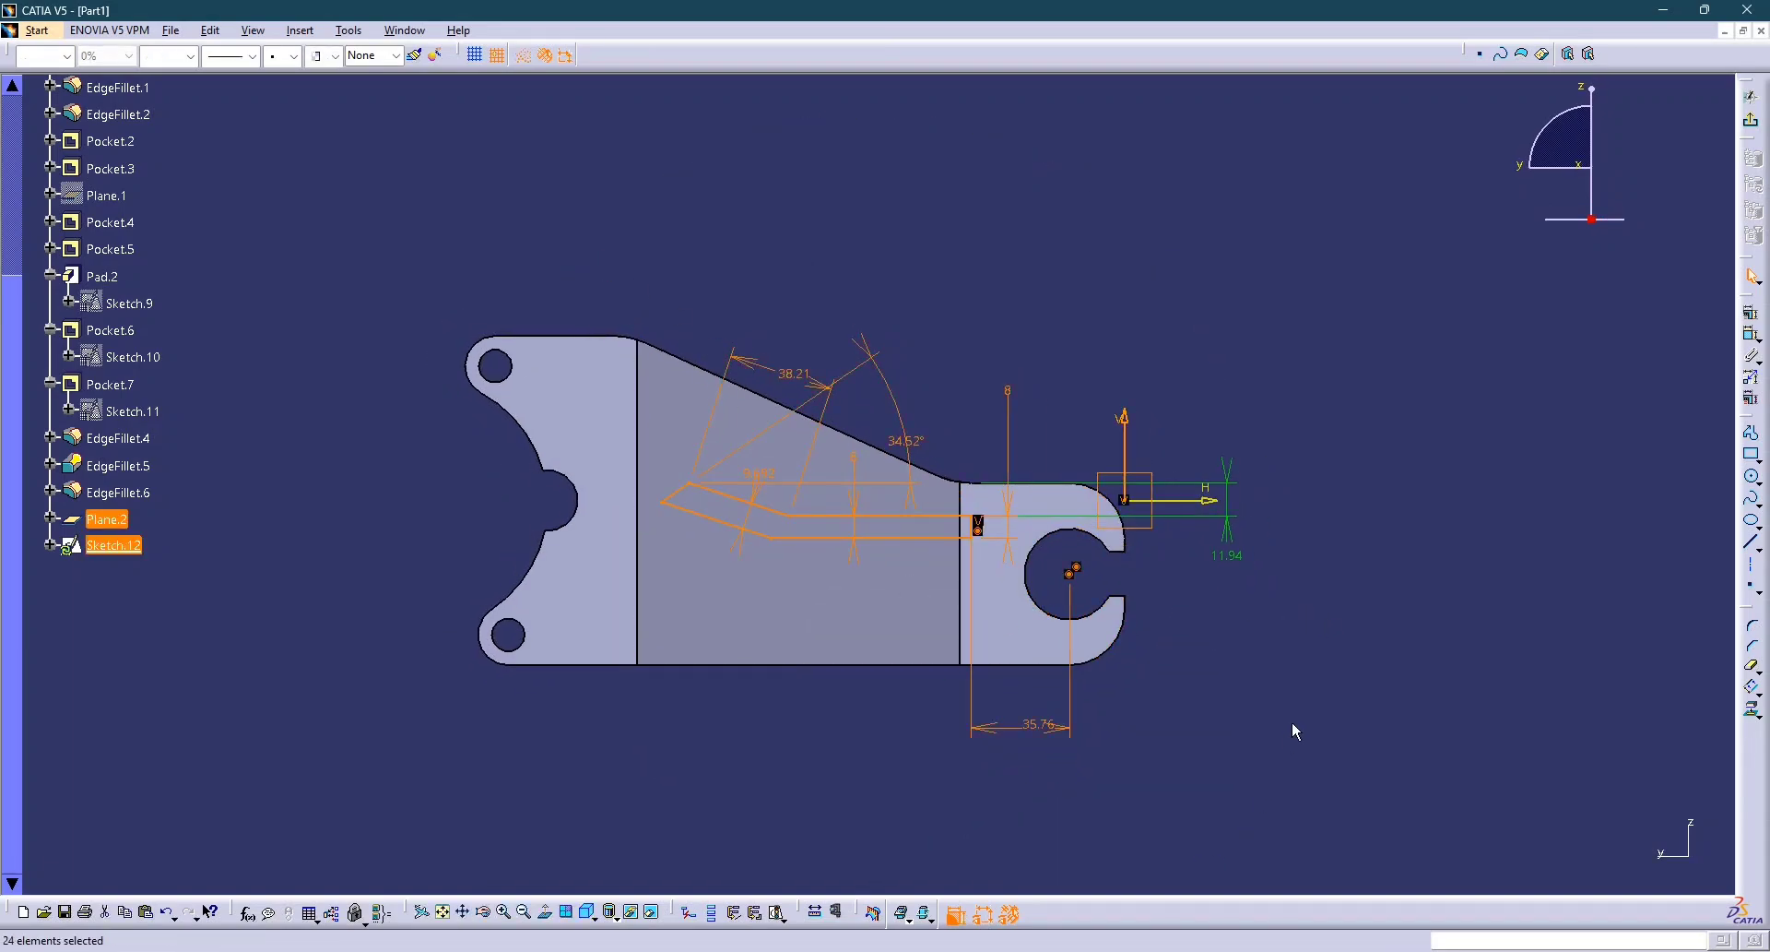
key(Delete)
Sketch a closed six-line bent rib profile from about H -50 mm, V -10 mm, with its lower long line about 57 mm long.
mouse_move(1151, 672)
middle_down()
mouse_move(1152, 617)
mouse_move(1276, 620)
middle_up()
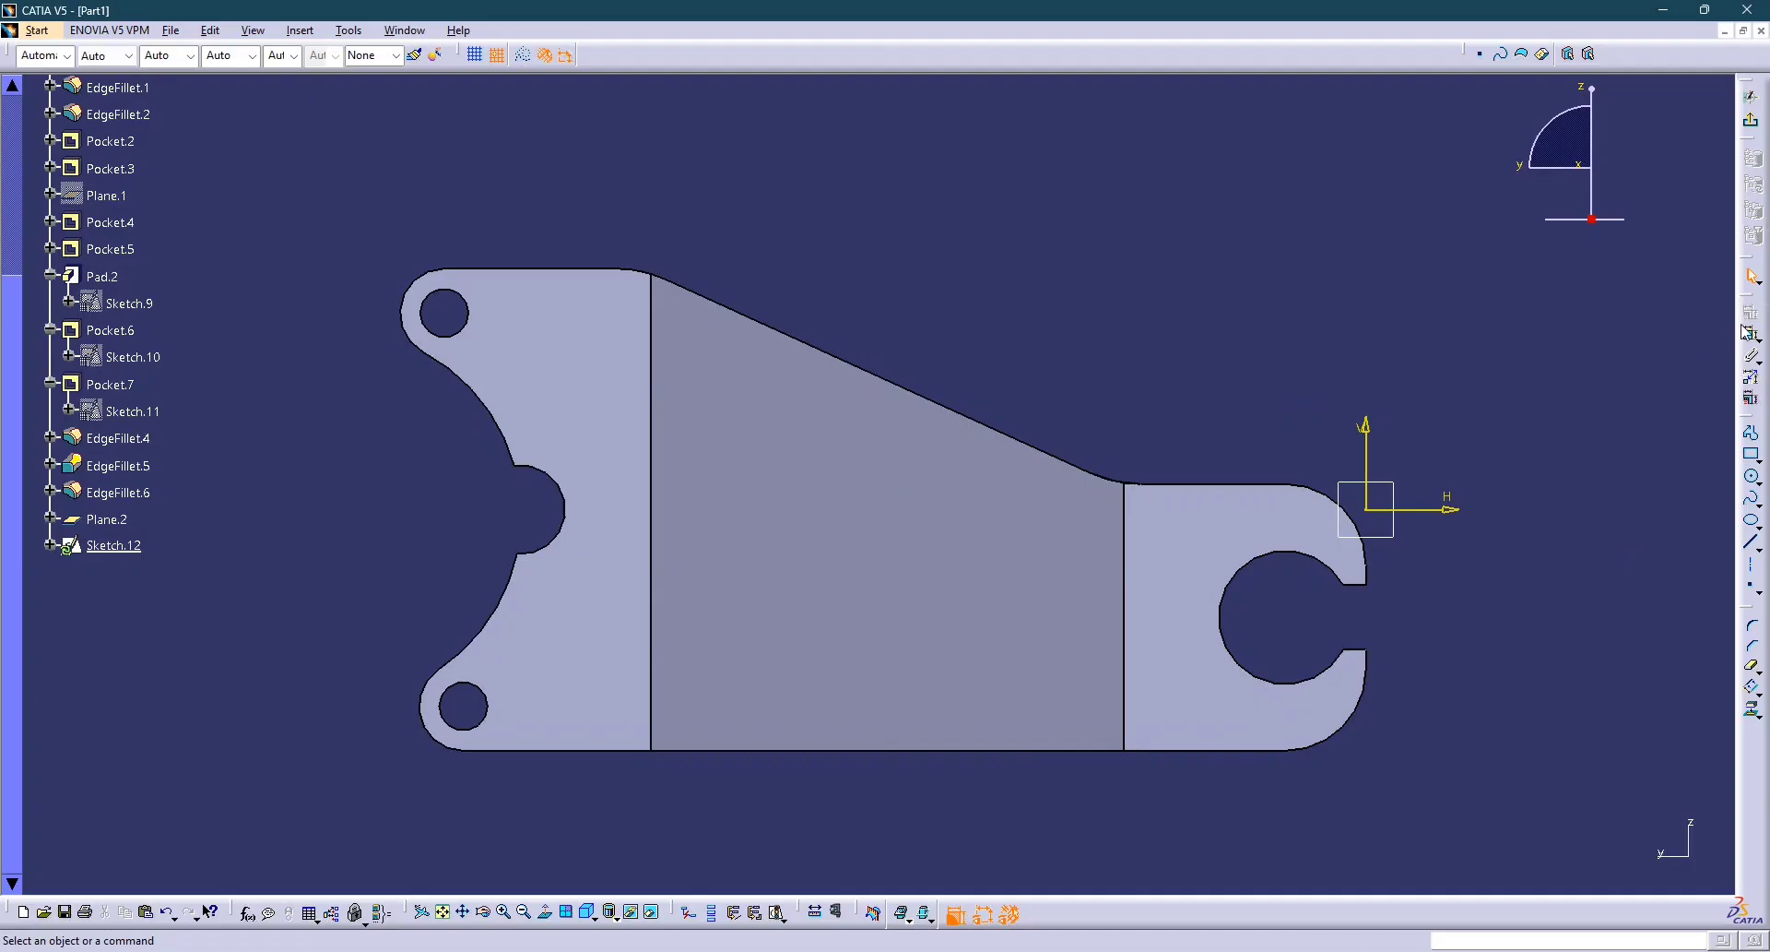
click(1752, 434)
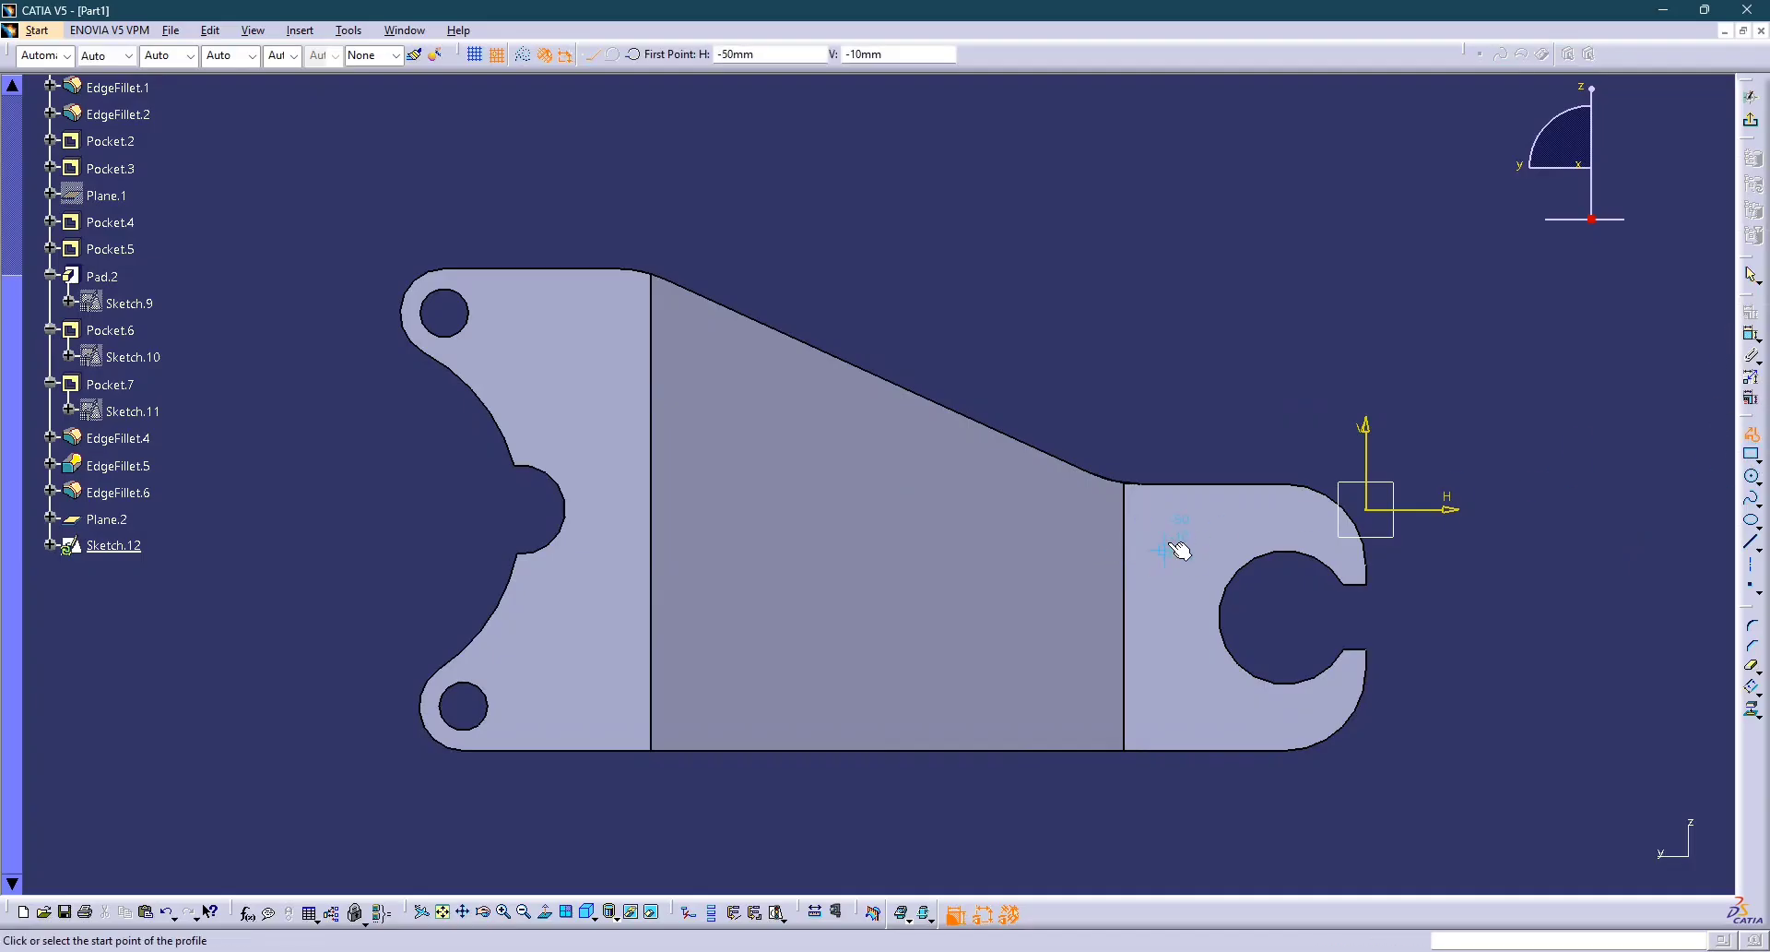
click(1165, 549)
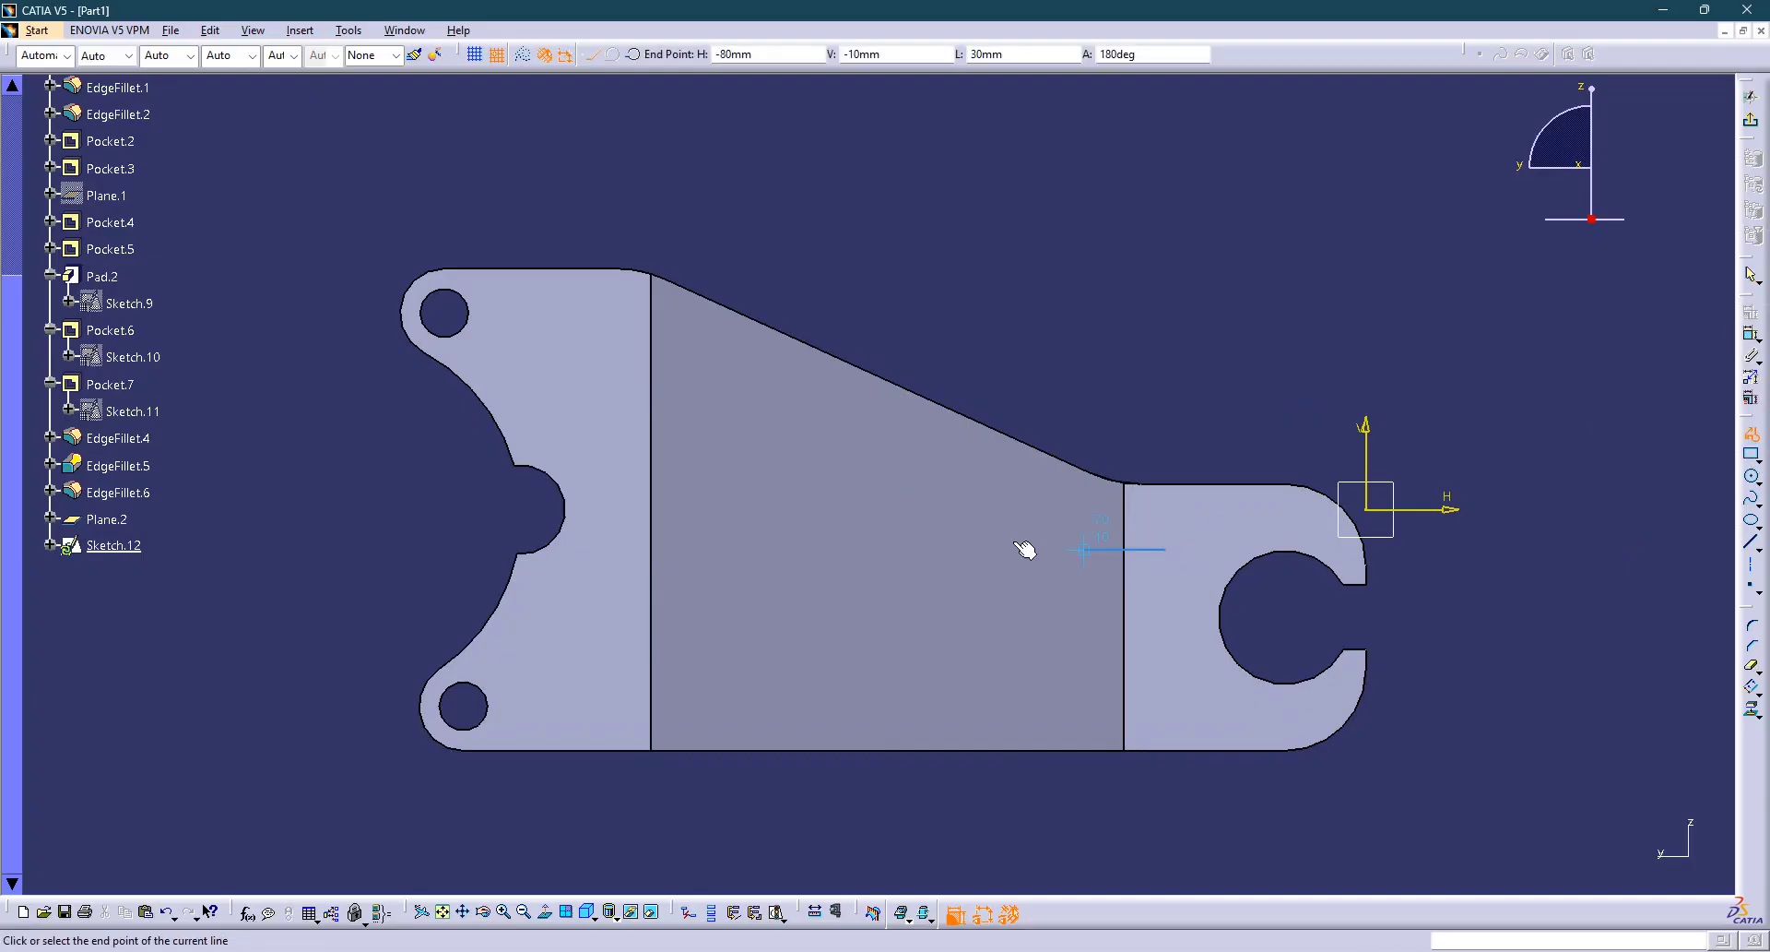
click(968, 509)
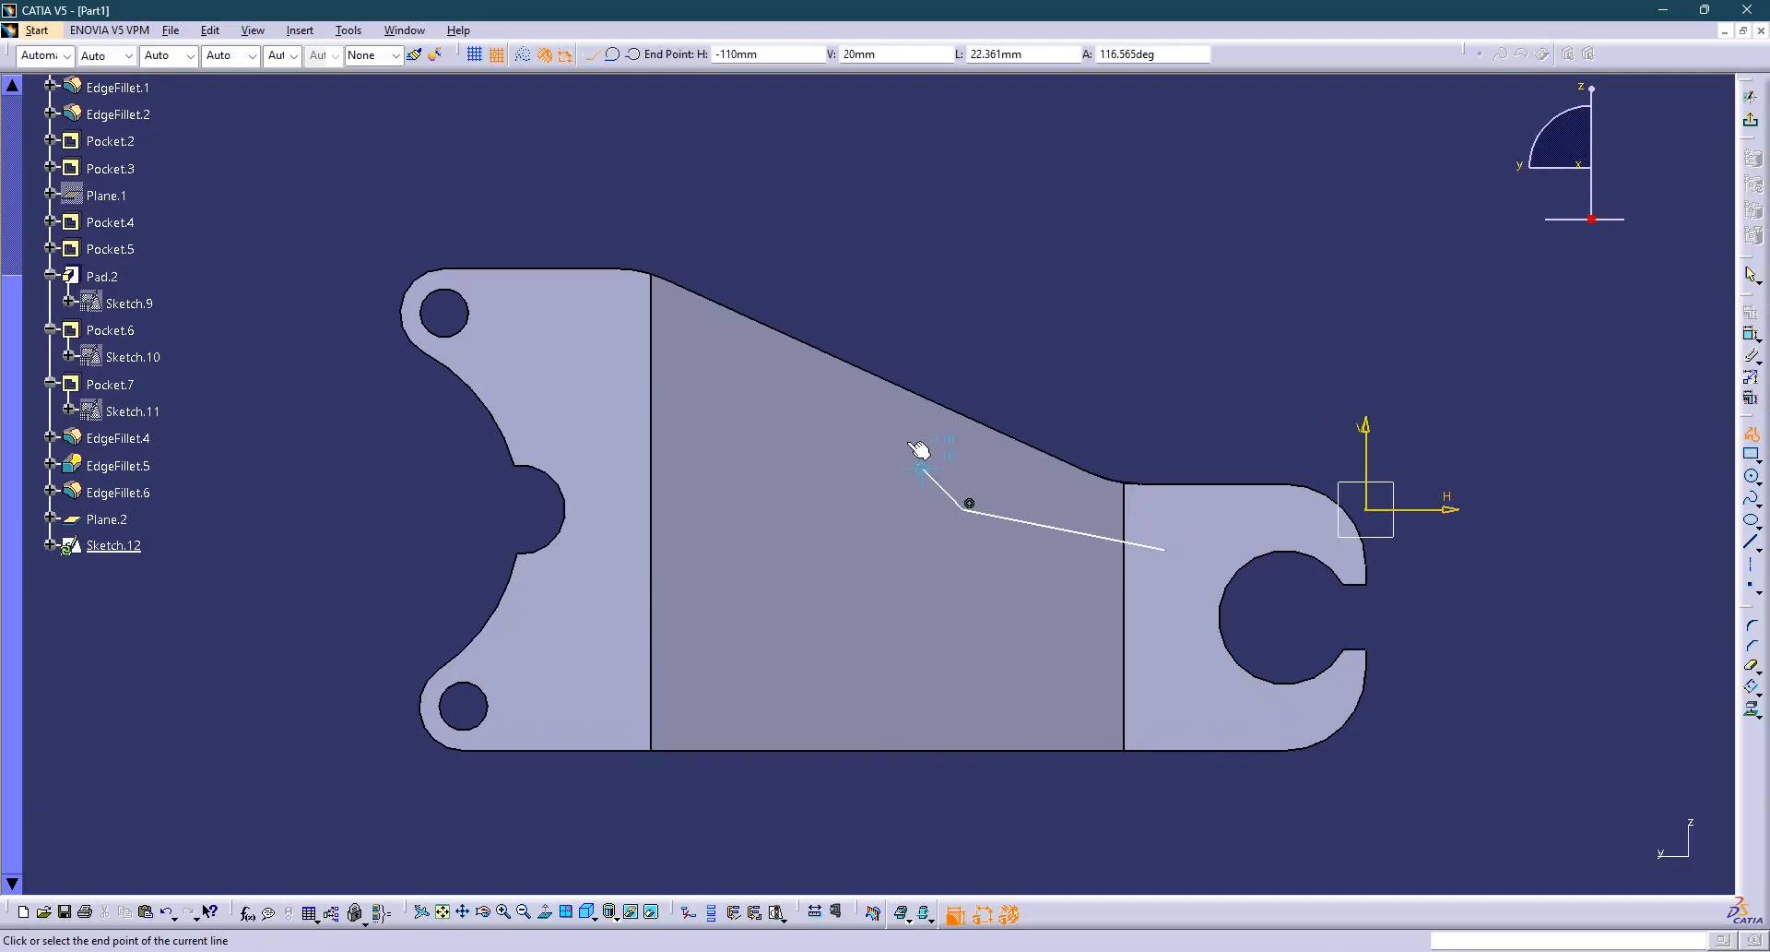
click(842, 430)
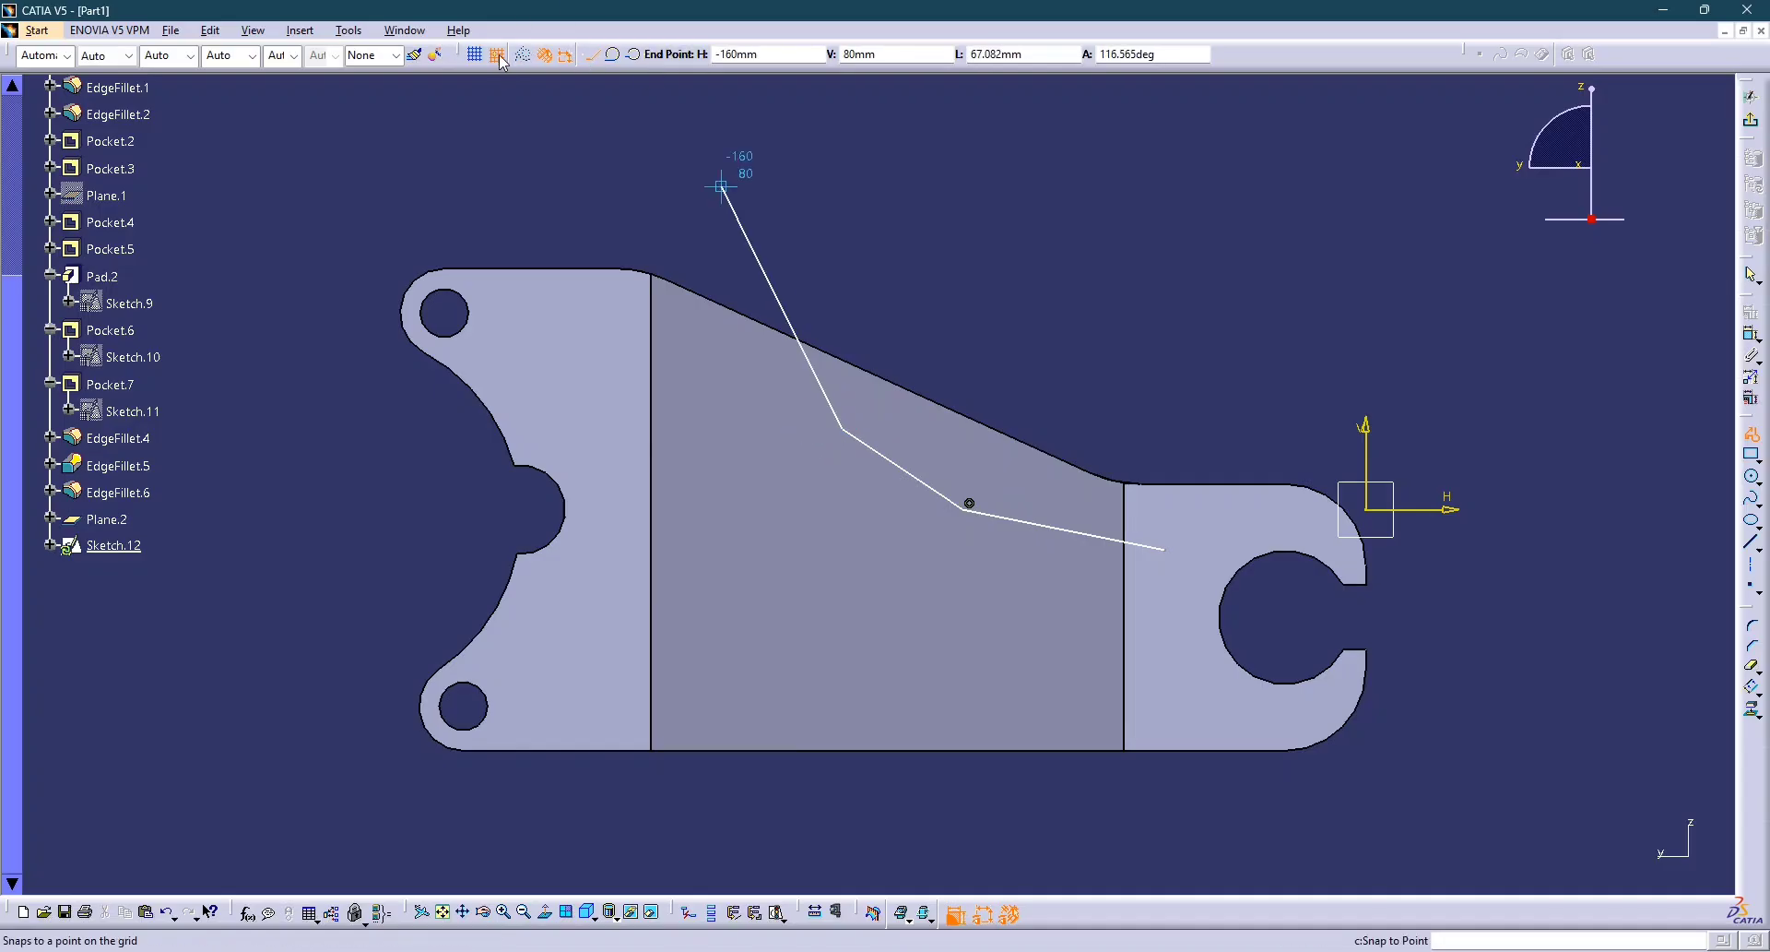
click(829, 452)
click(933, 550)
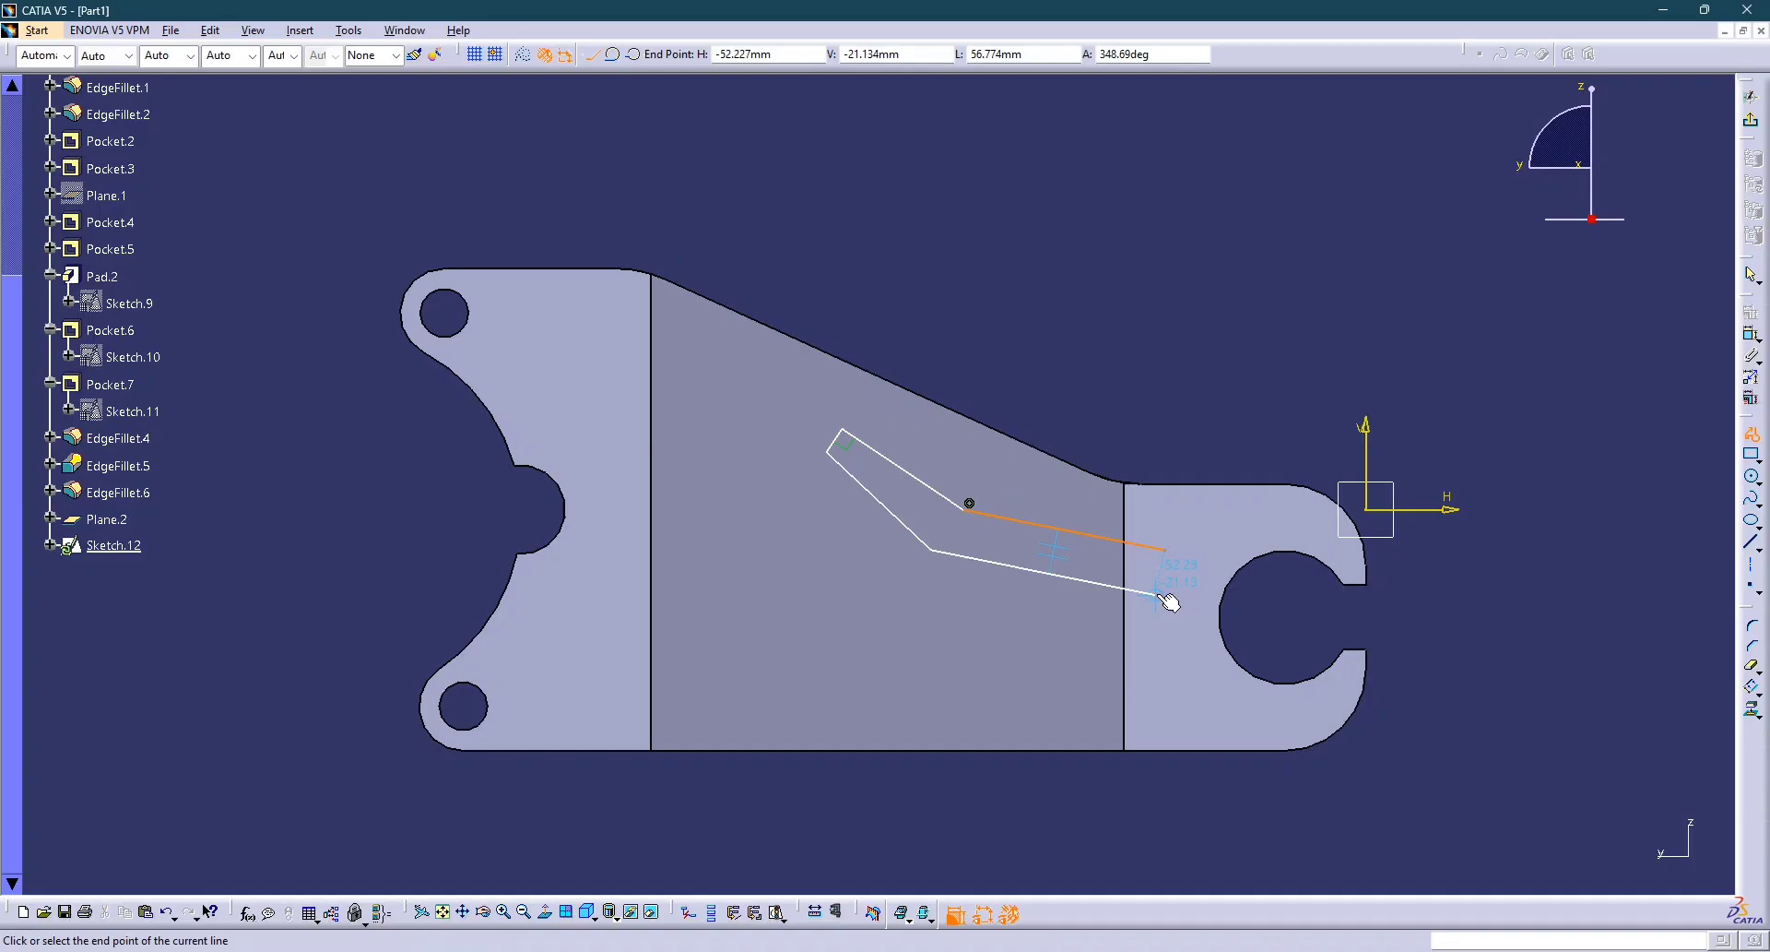
click(1157, 595)
click(1165, 554)
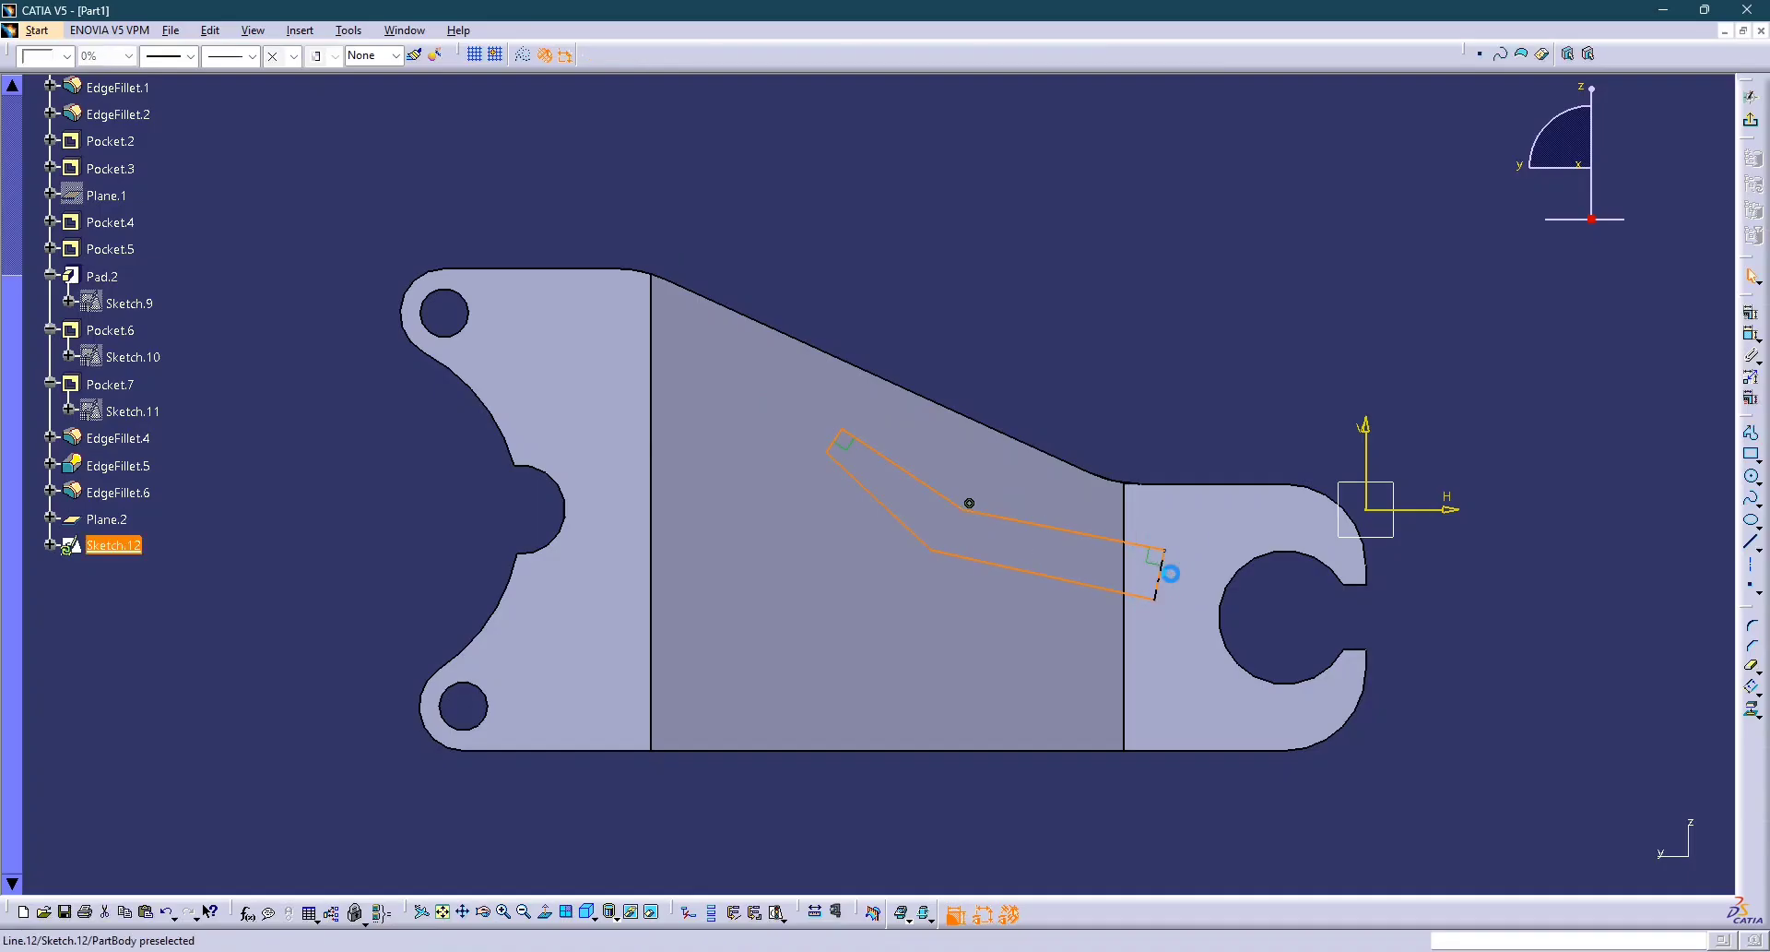
click(1424, 562)
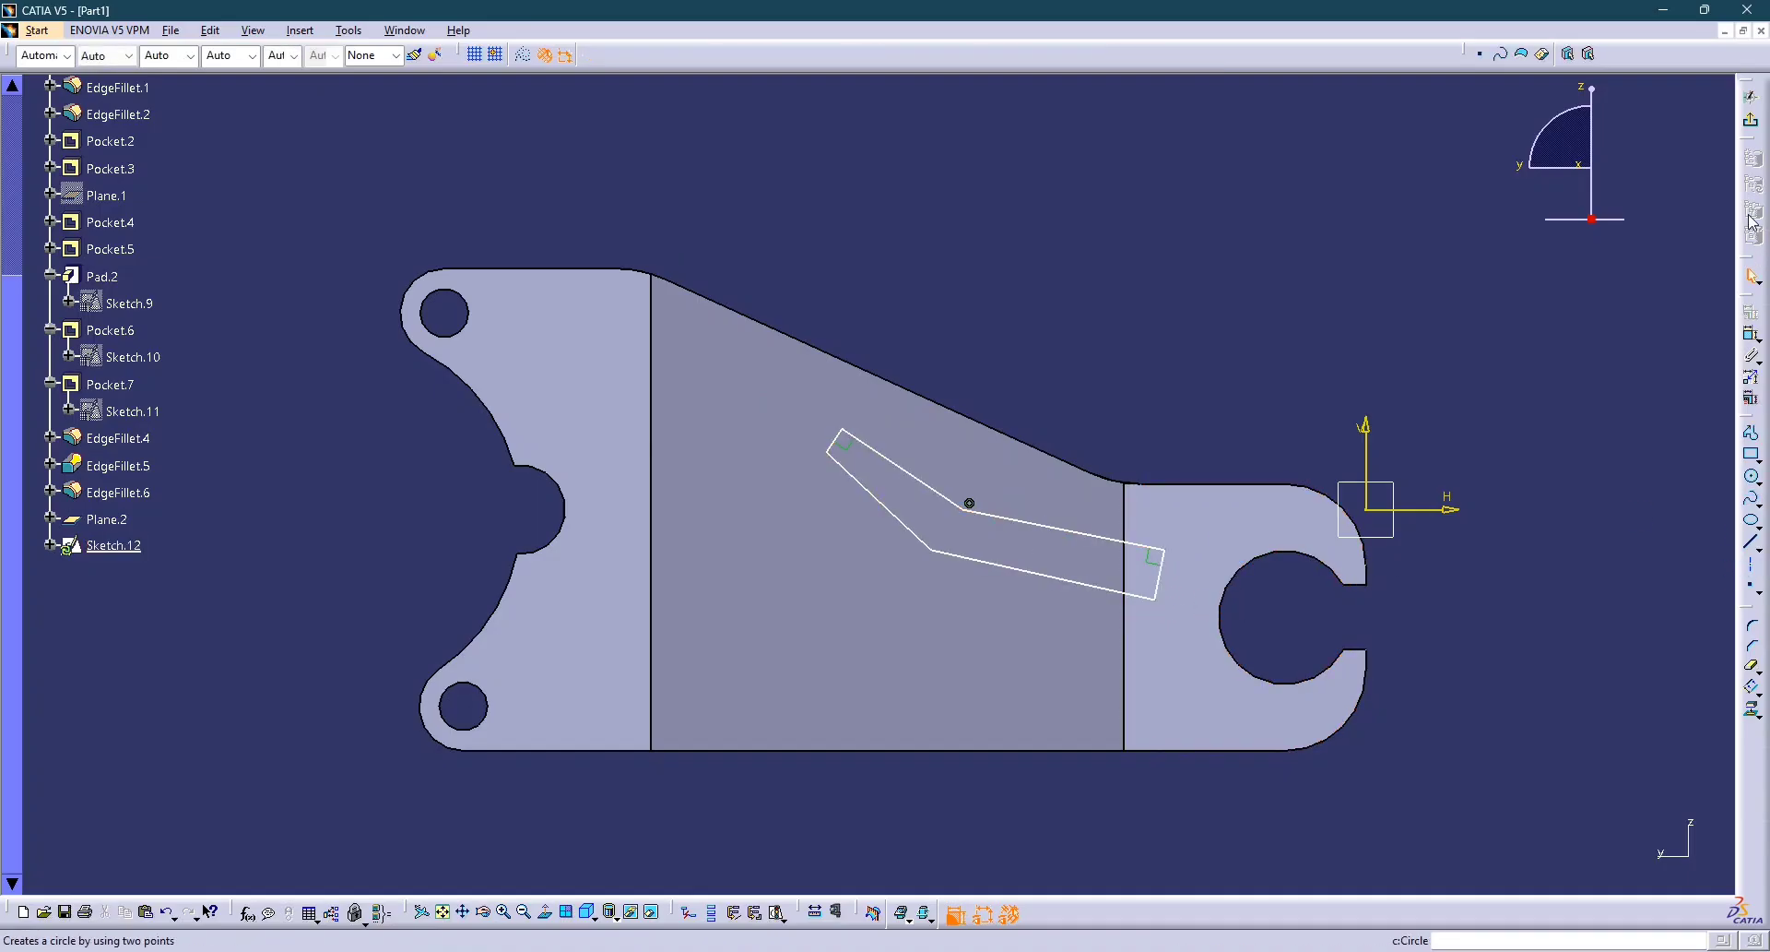
Constrain the distance between the two long parallel lines of the profile's lower arm to 8 mm.
click(1116, 540)
click(1081, 581)
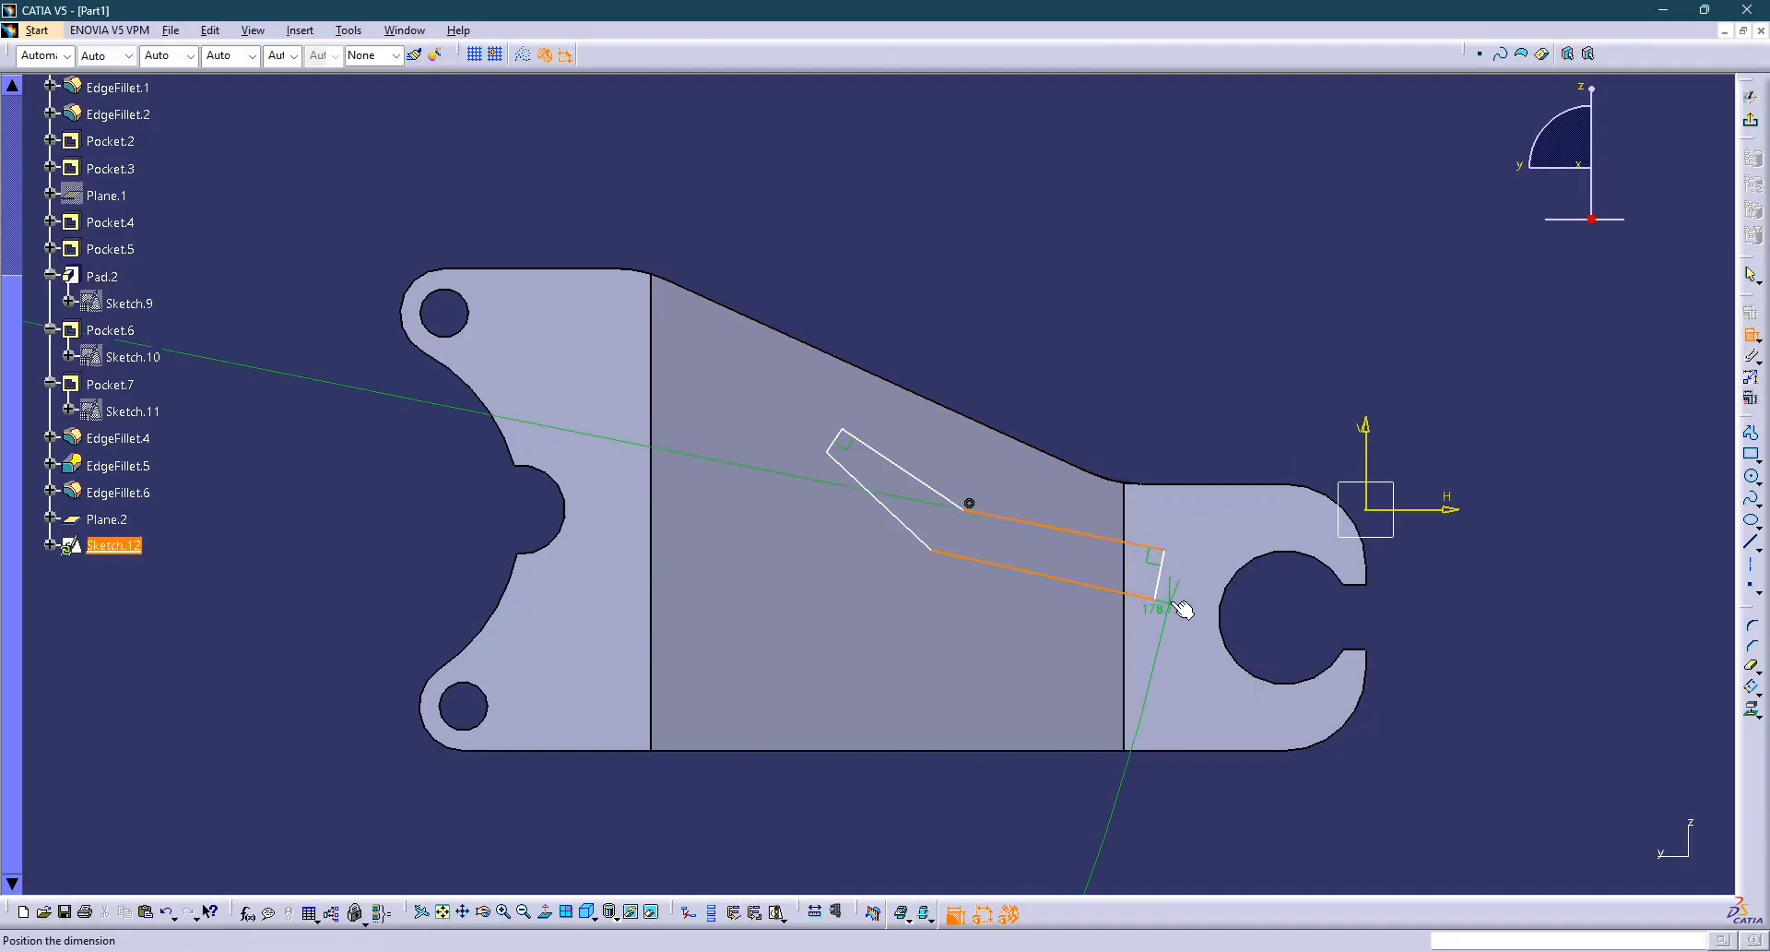
right_click(1096, 546)
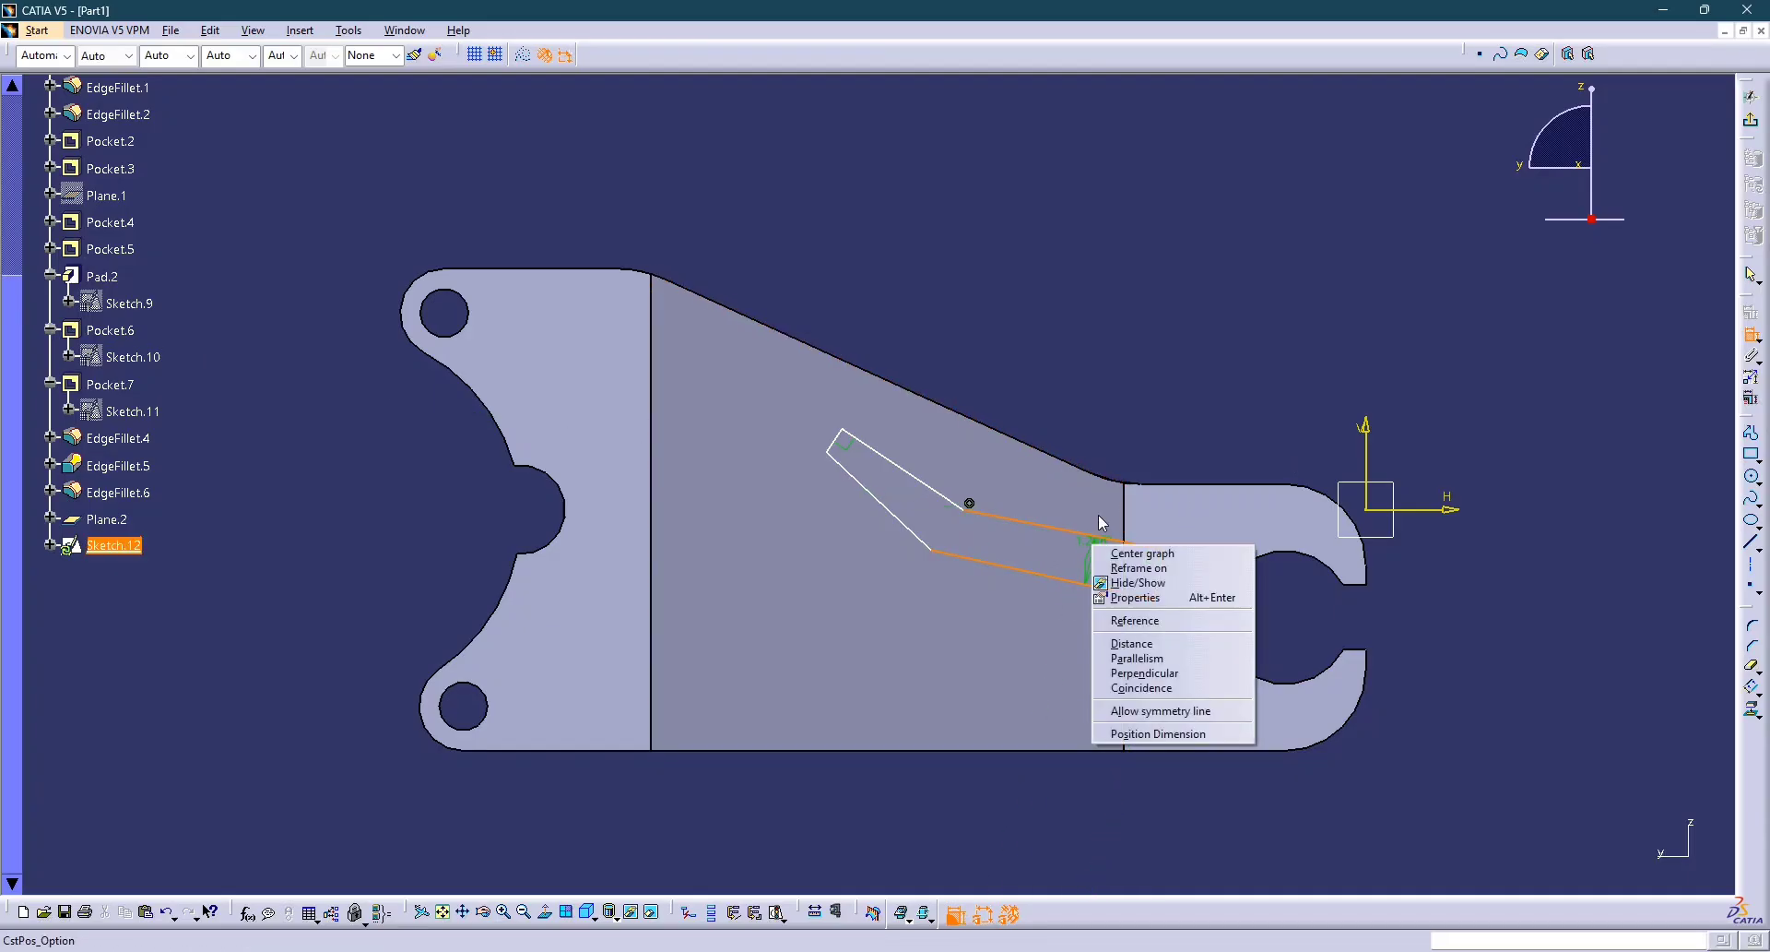
click(1136, 643)
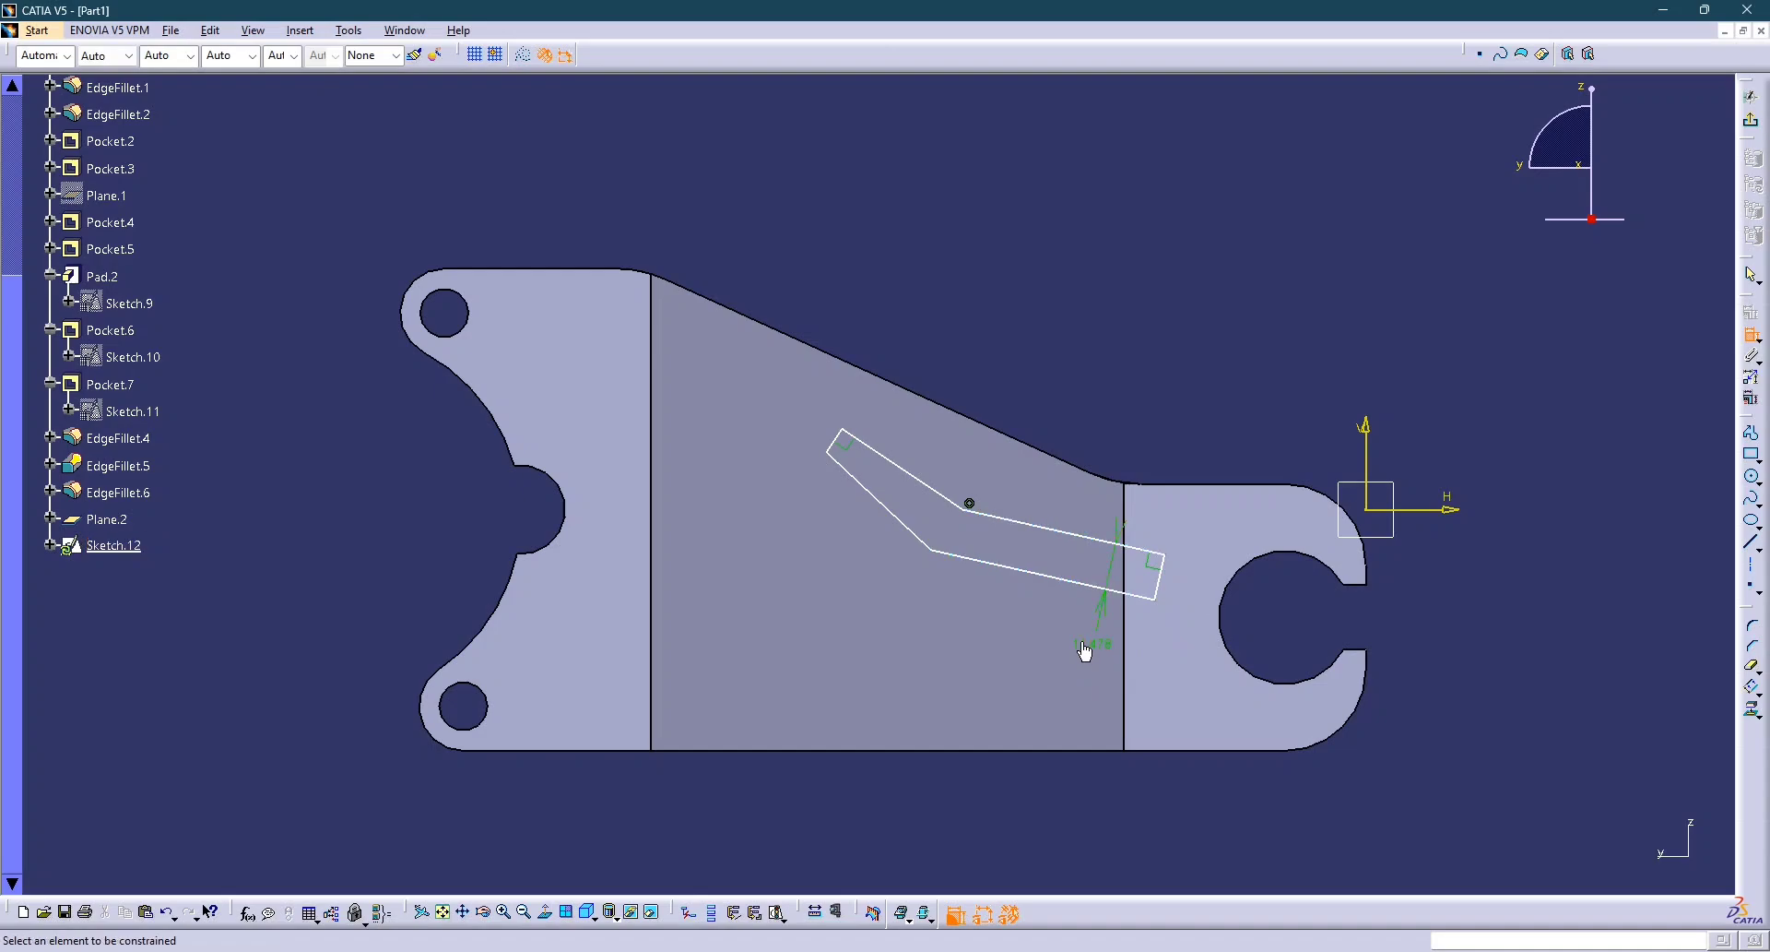
double_click(1089, 649)
text(8)
key(Return)
Add a distance constraint between the two long lines of the profile's upper sloped arm.
click(878, 484)
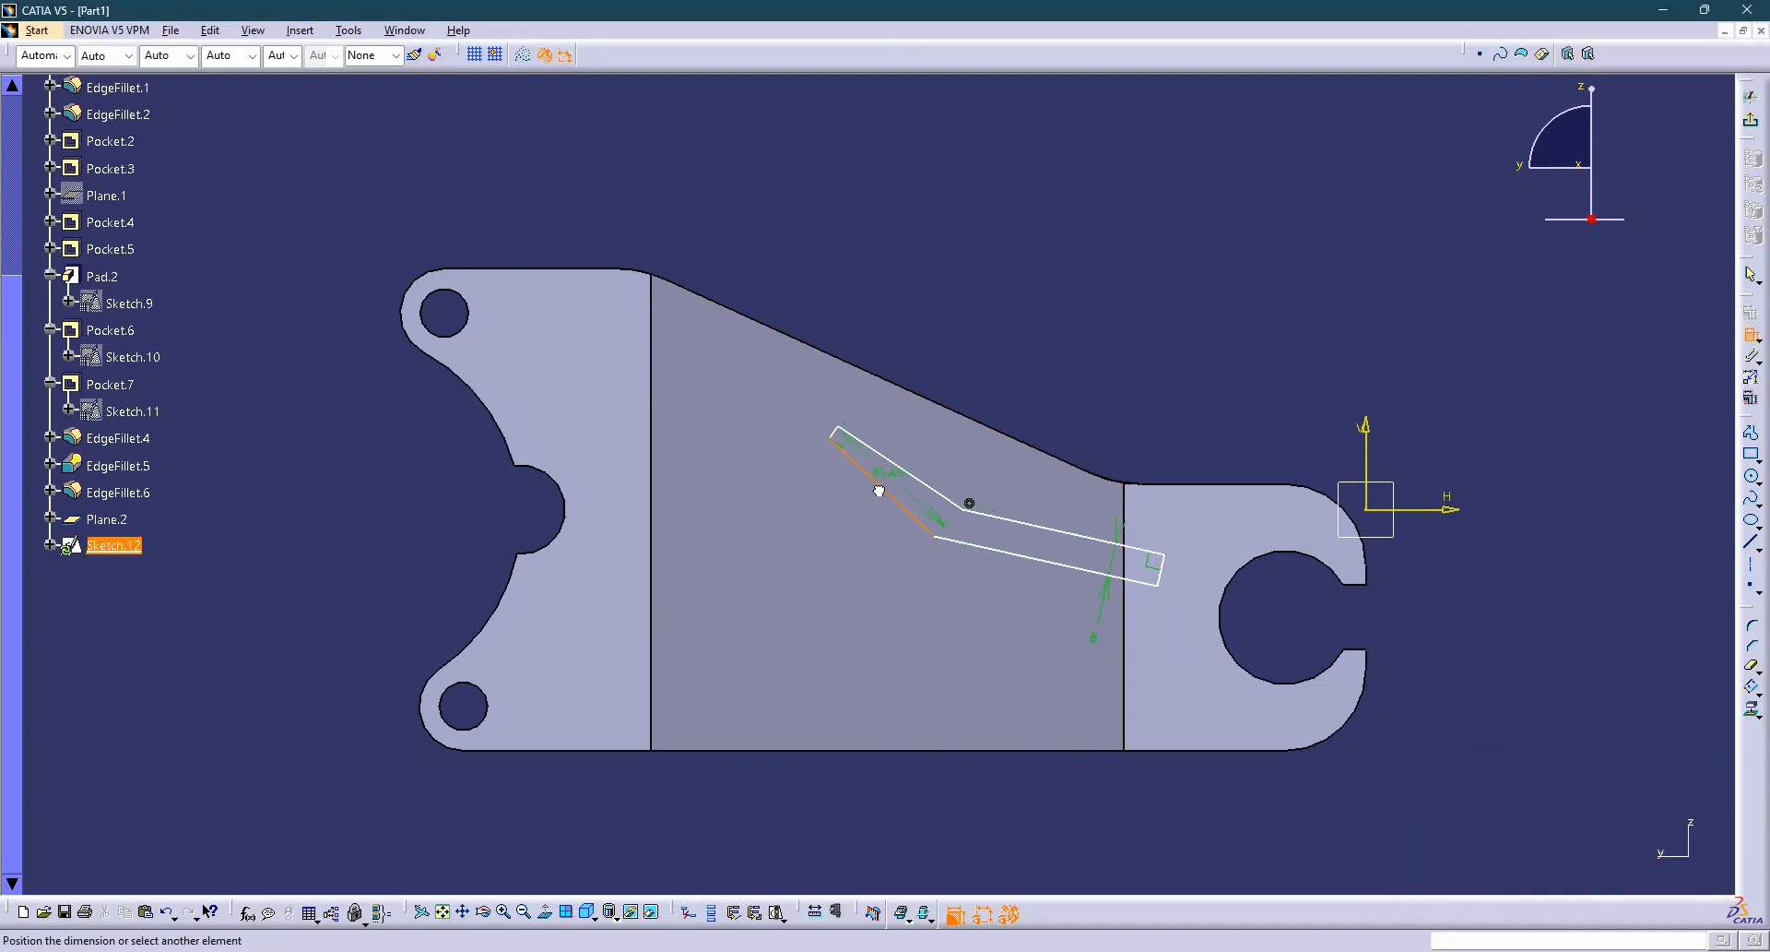
click(904, 470)
right_click(878, 423)
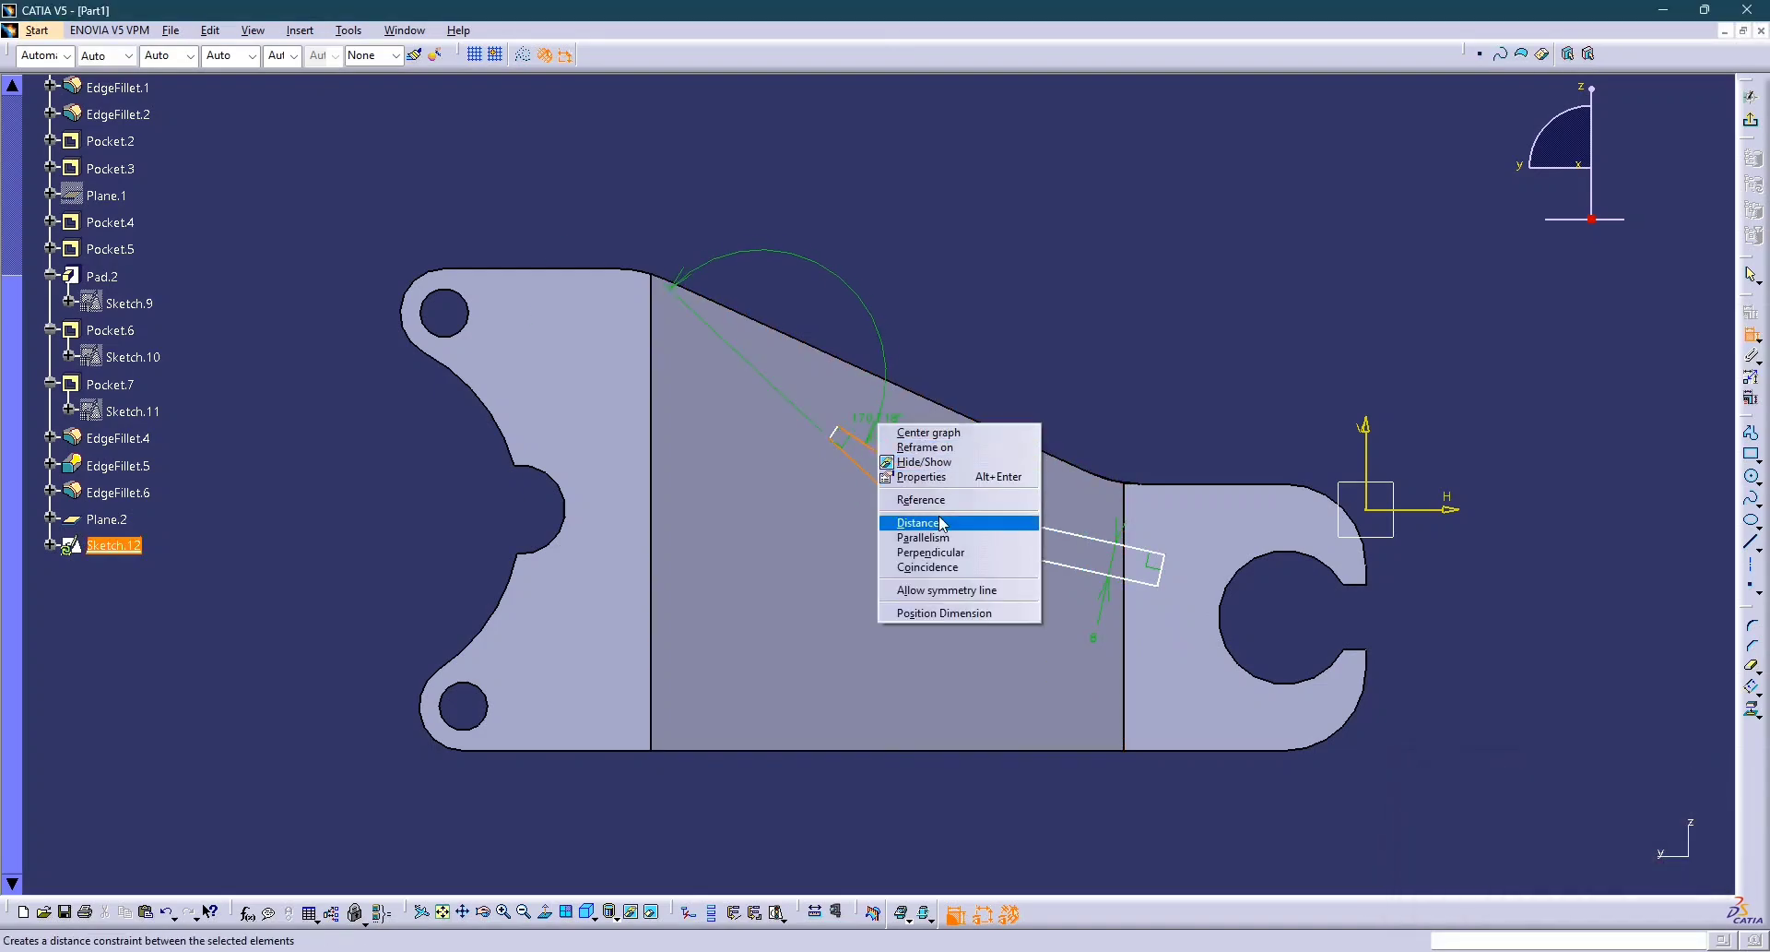
click(920, 522)
click(940, 379)
Try to set the upper arm's width to 8 mm and undo that value change.
double_click(939, 379)
text(8)
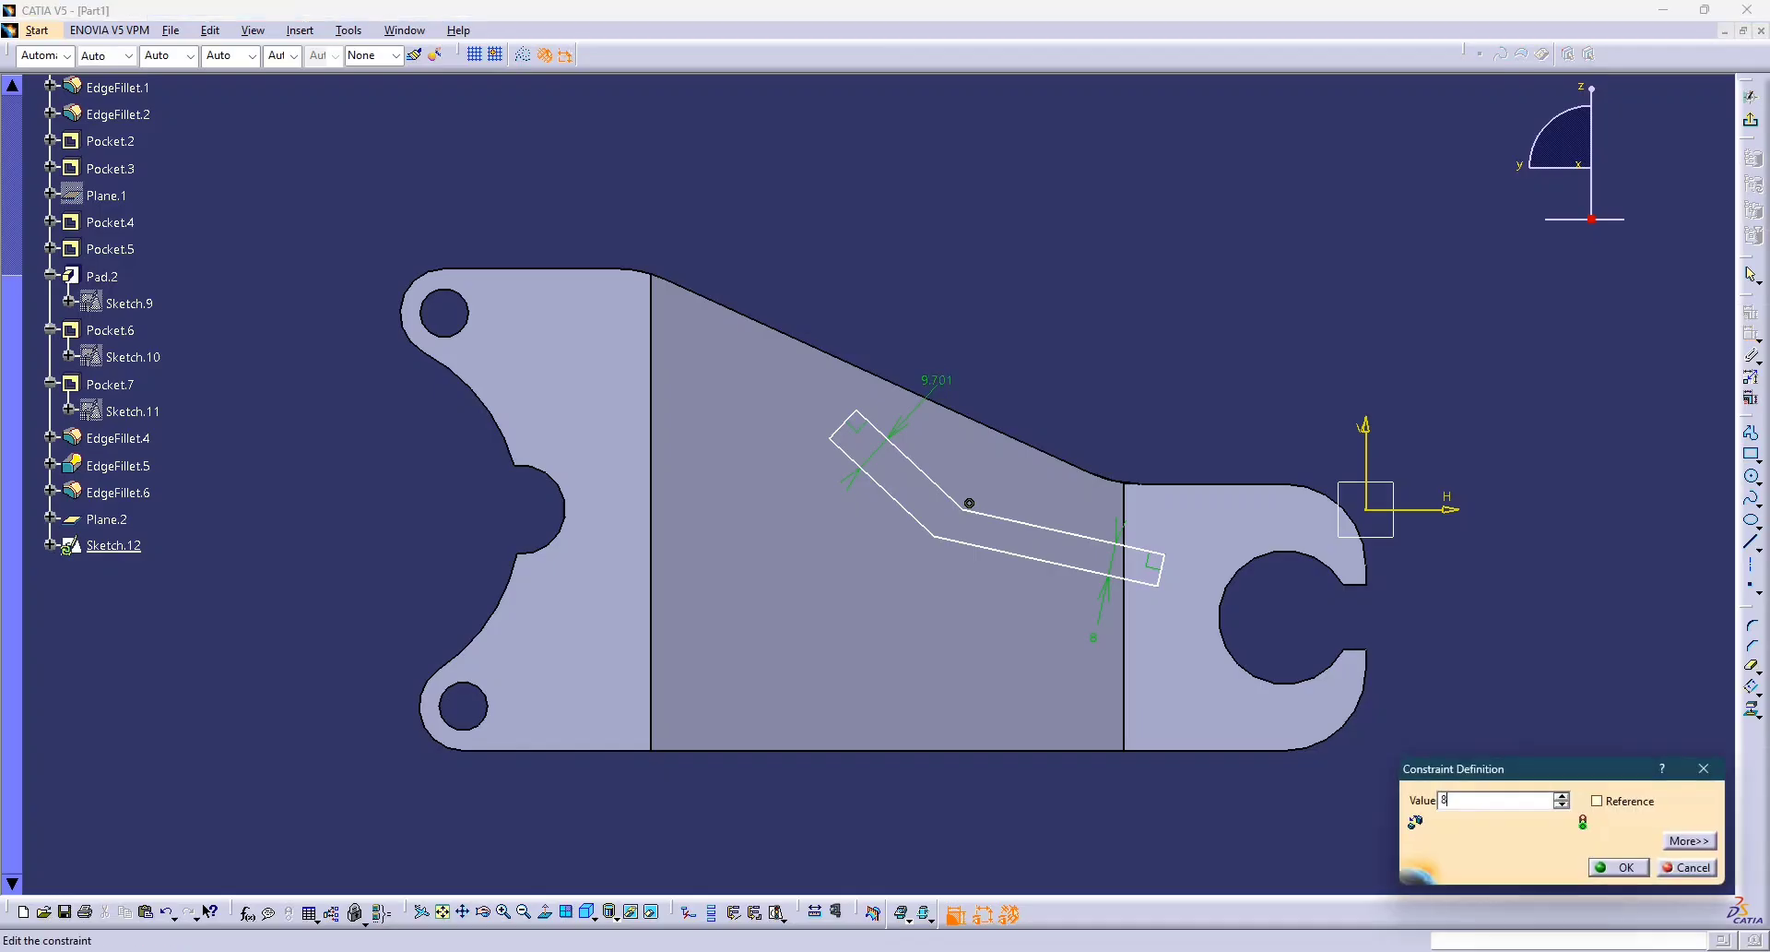
key(Return)
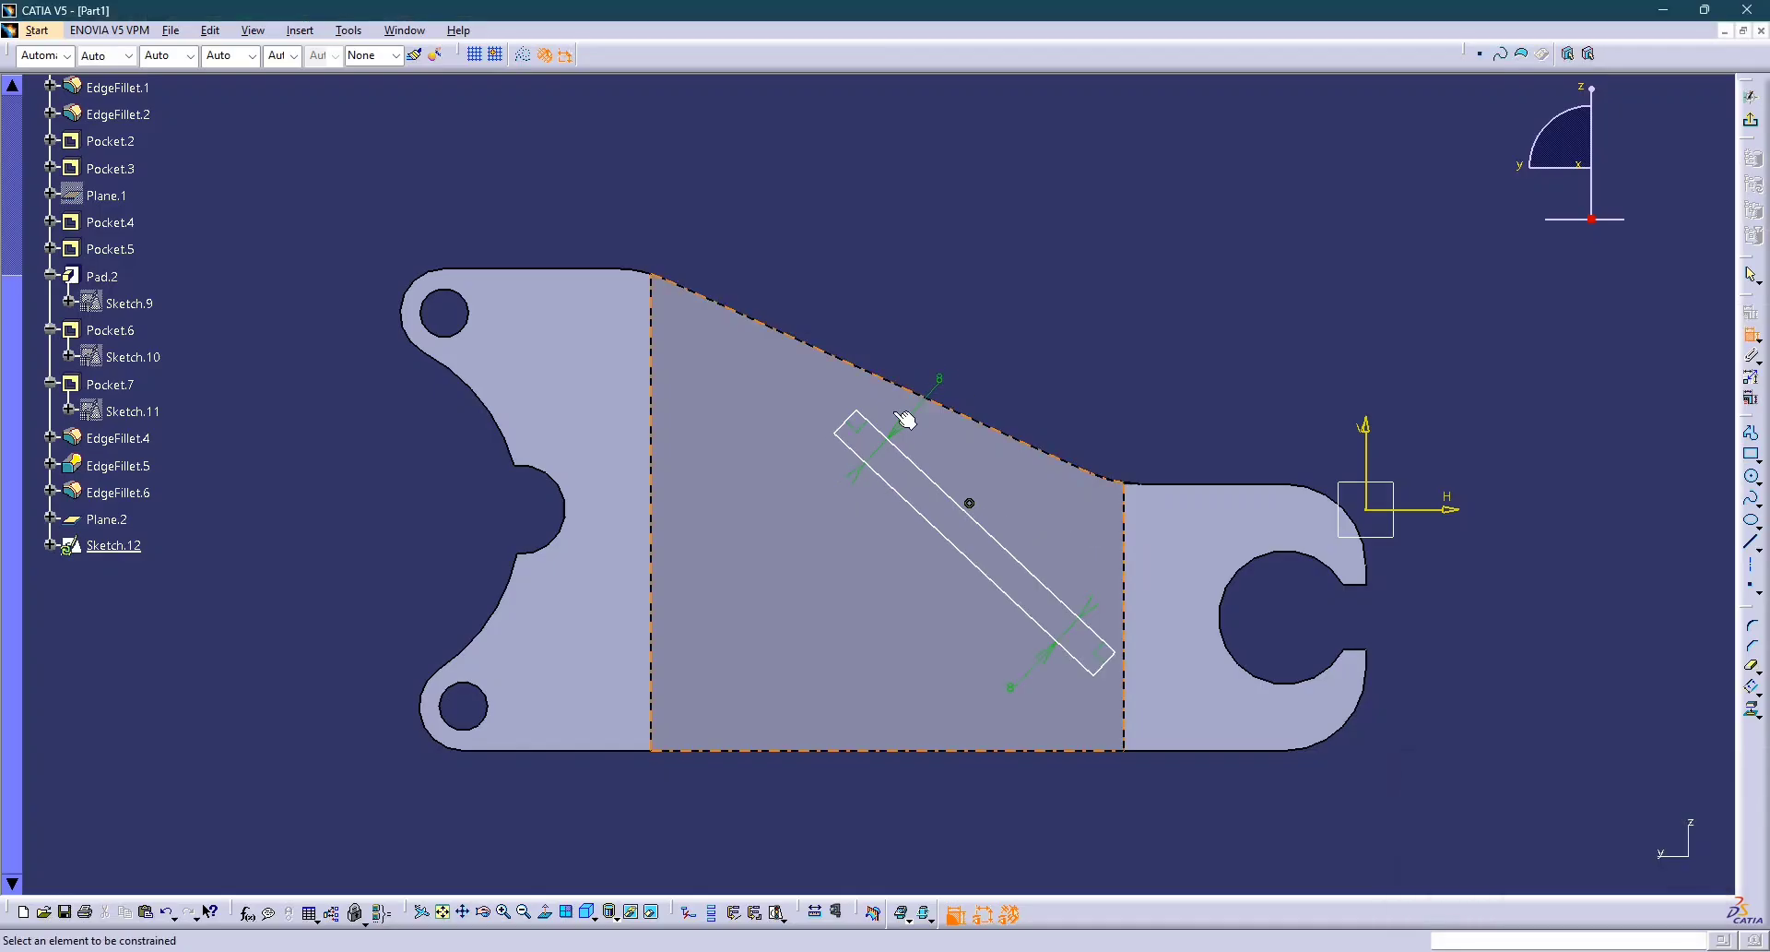
key(ctrl+z)
Constrain the angle between the upper arm's short end line and the plate's upper horizontal edge to 34.52°, checking the reference drawing.
click(851, 444)
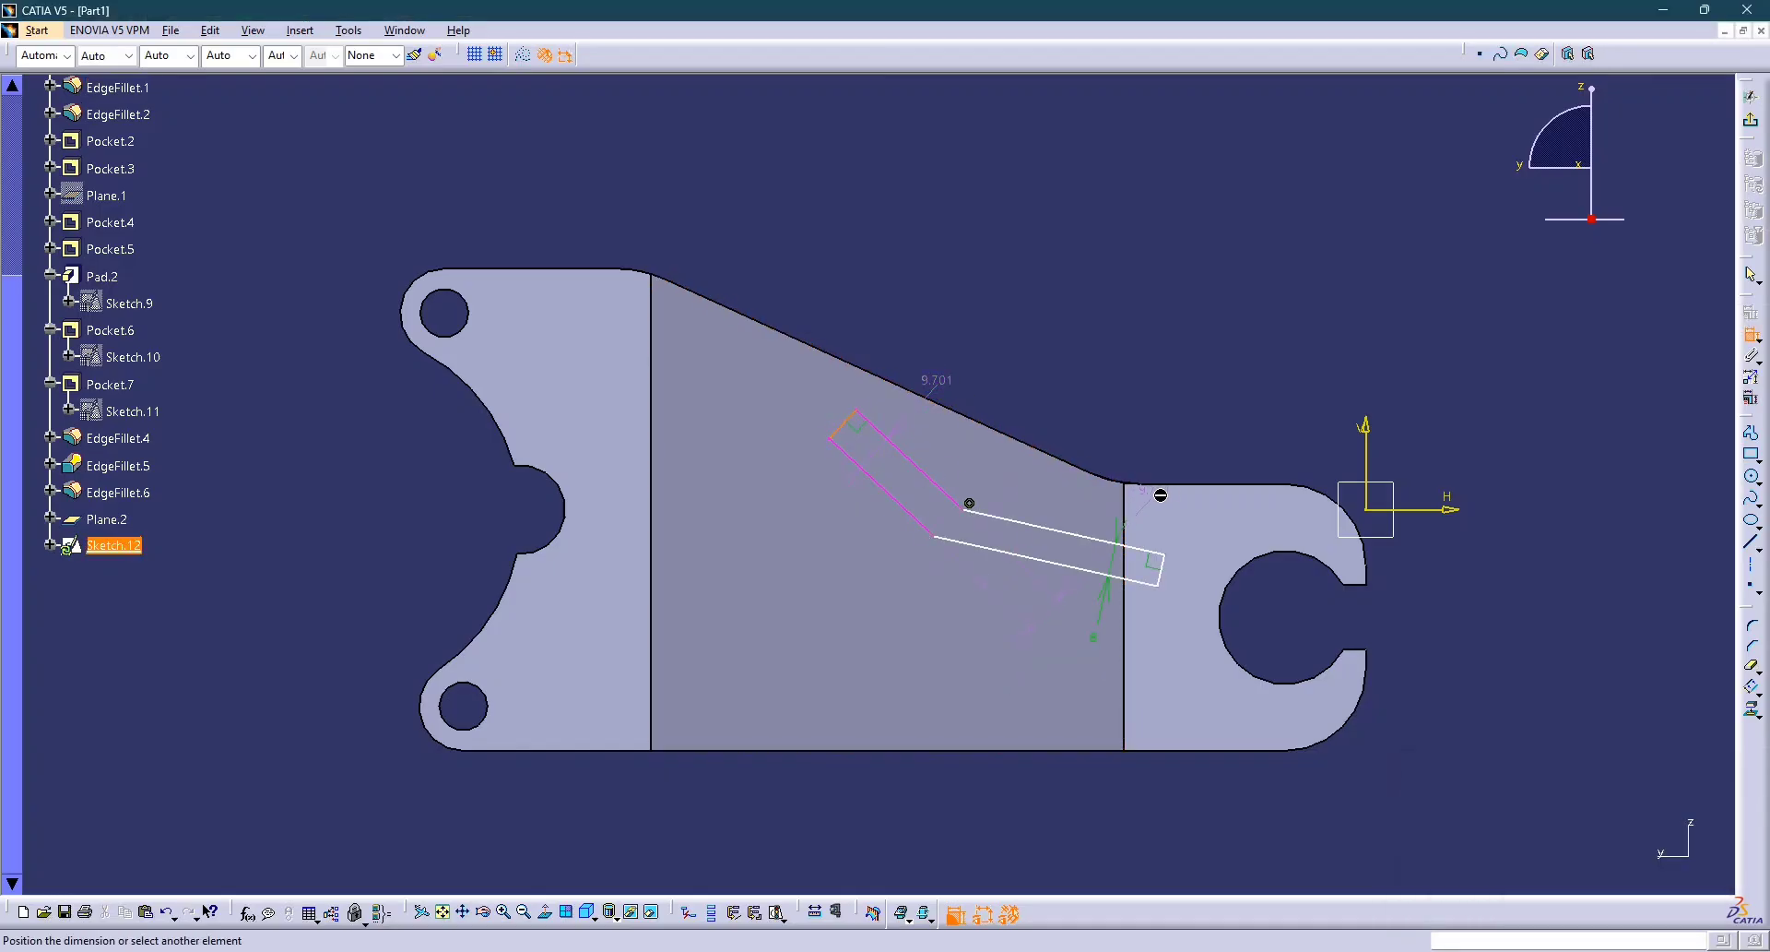
click(1212, 489)
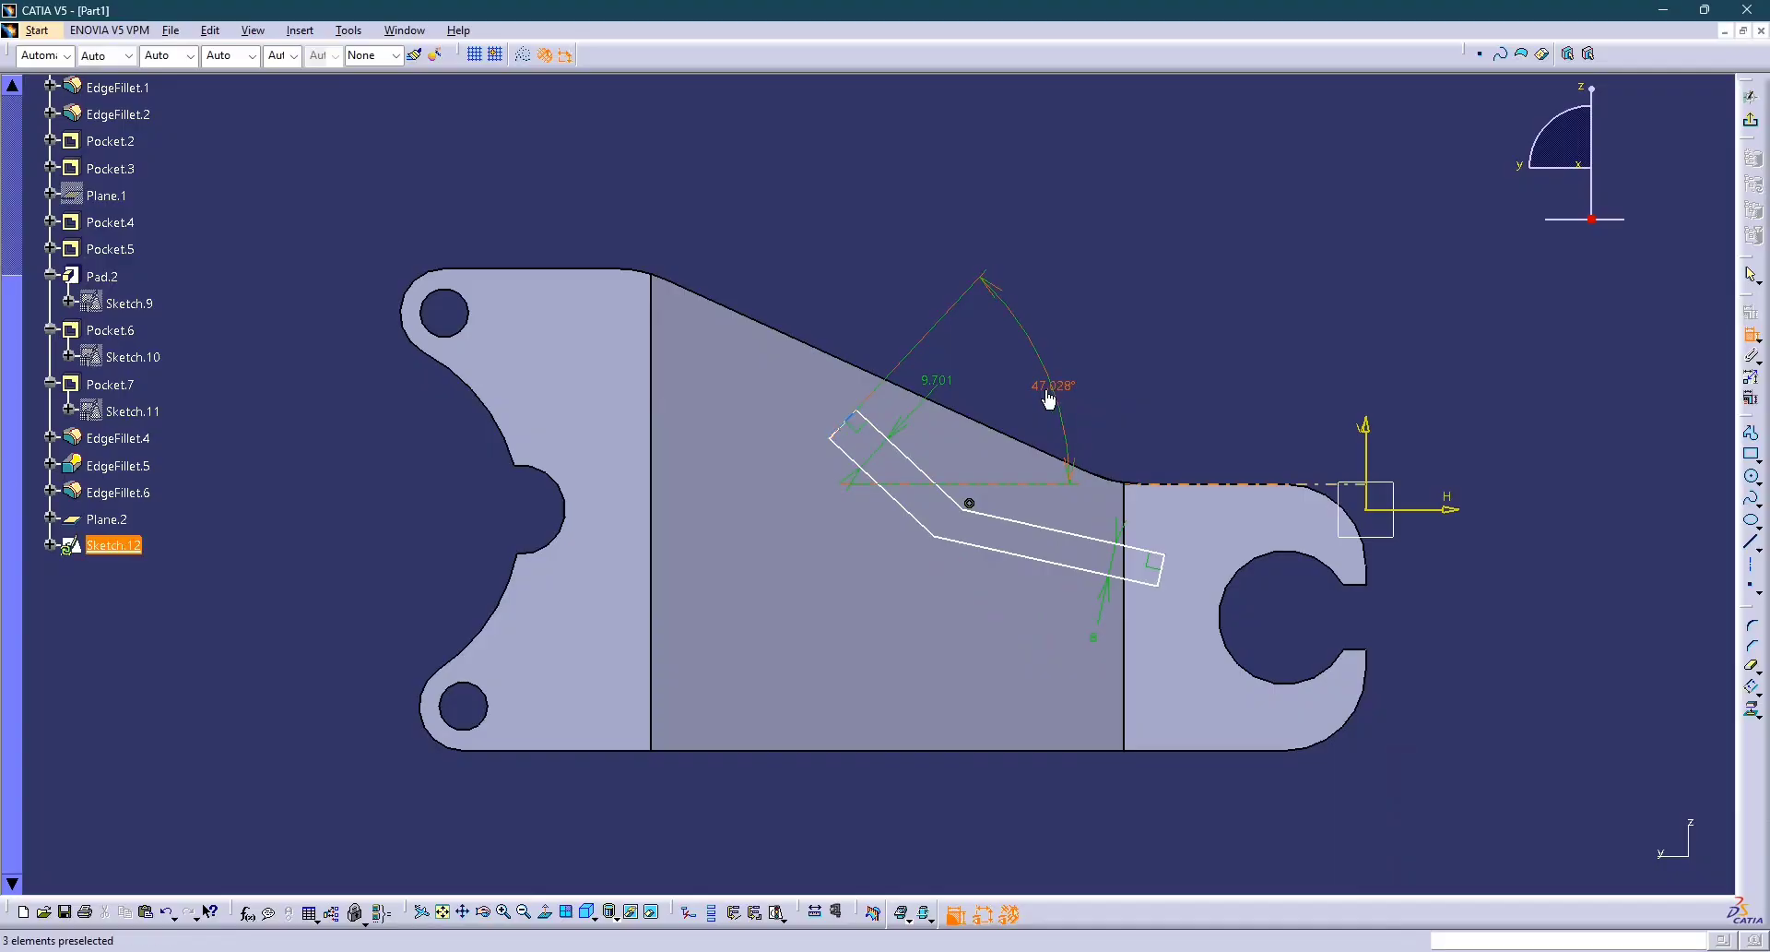
key(alt+Tab)
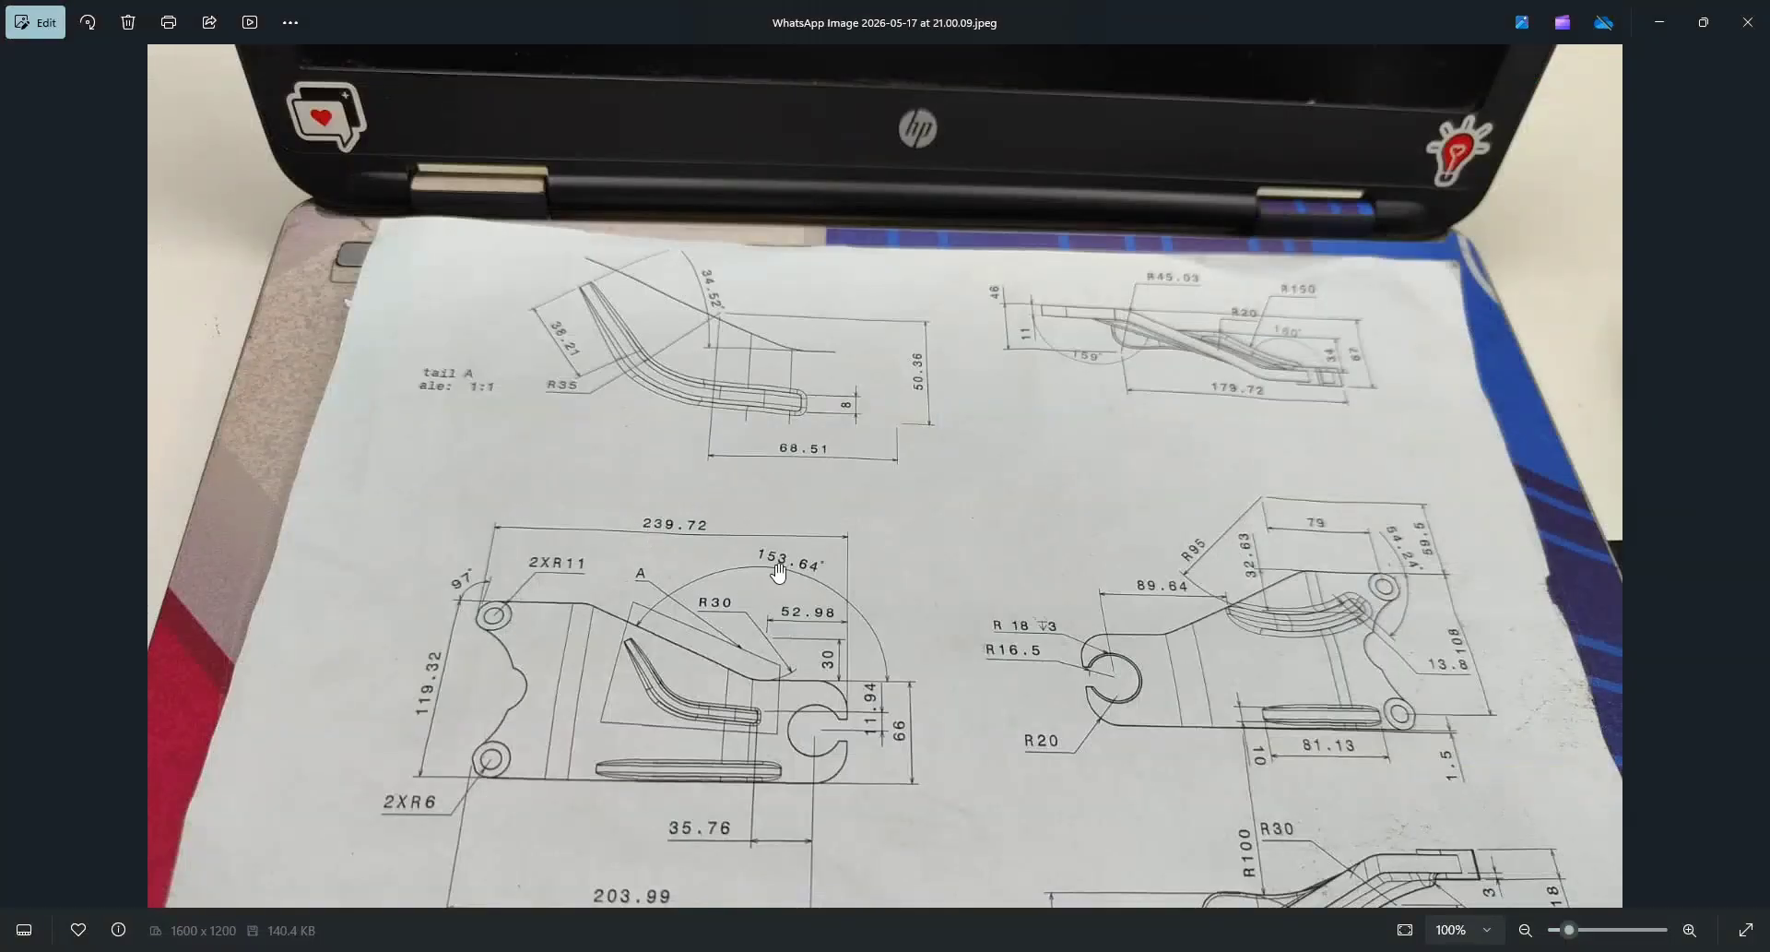
key(alt+Tab)
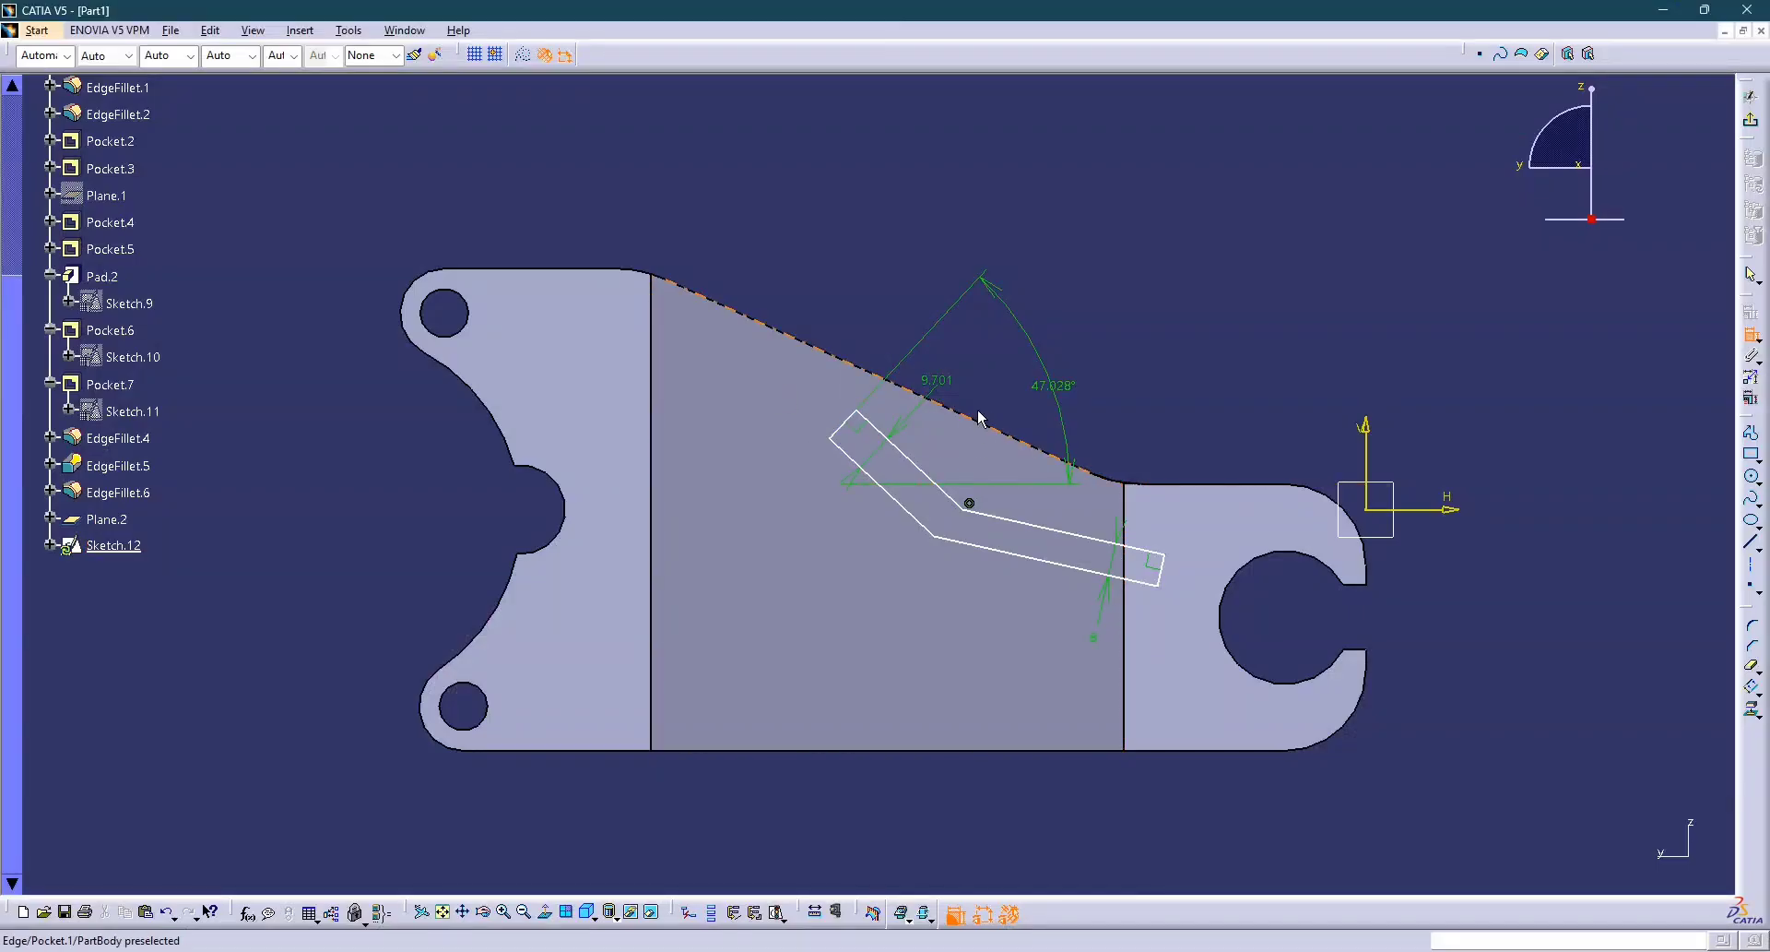
click(1056, 388)
double_click(1057, 388)
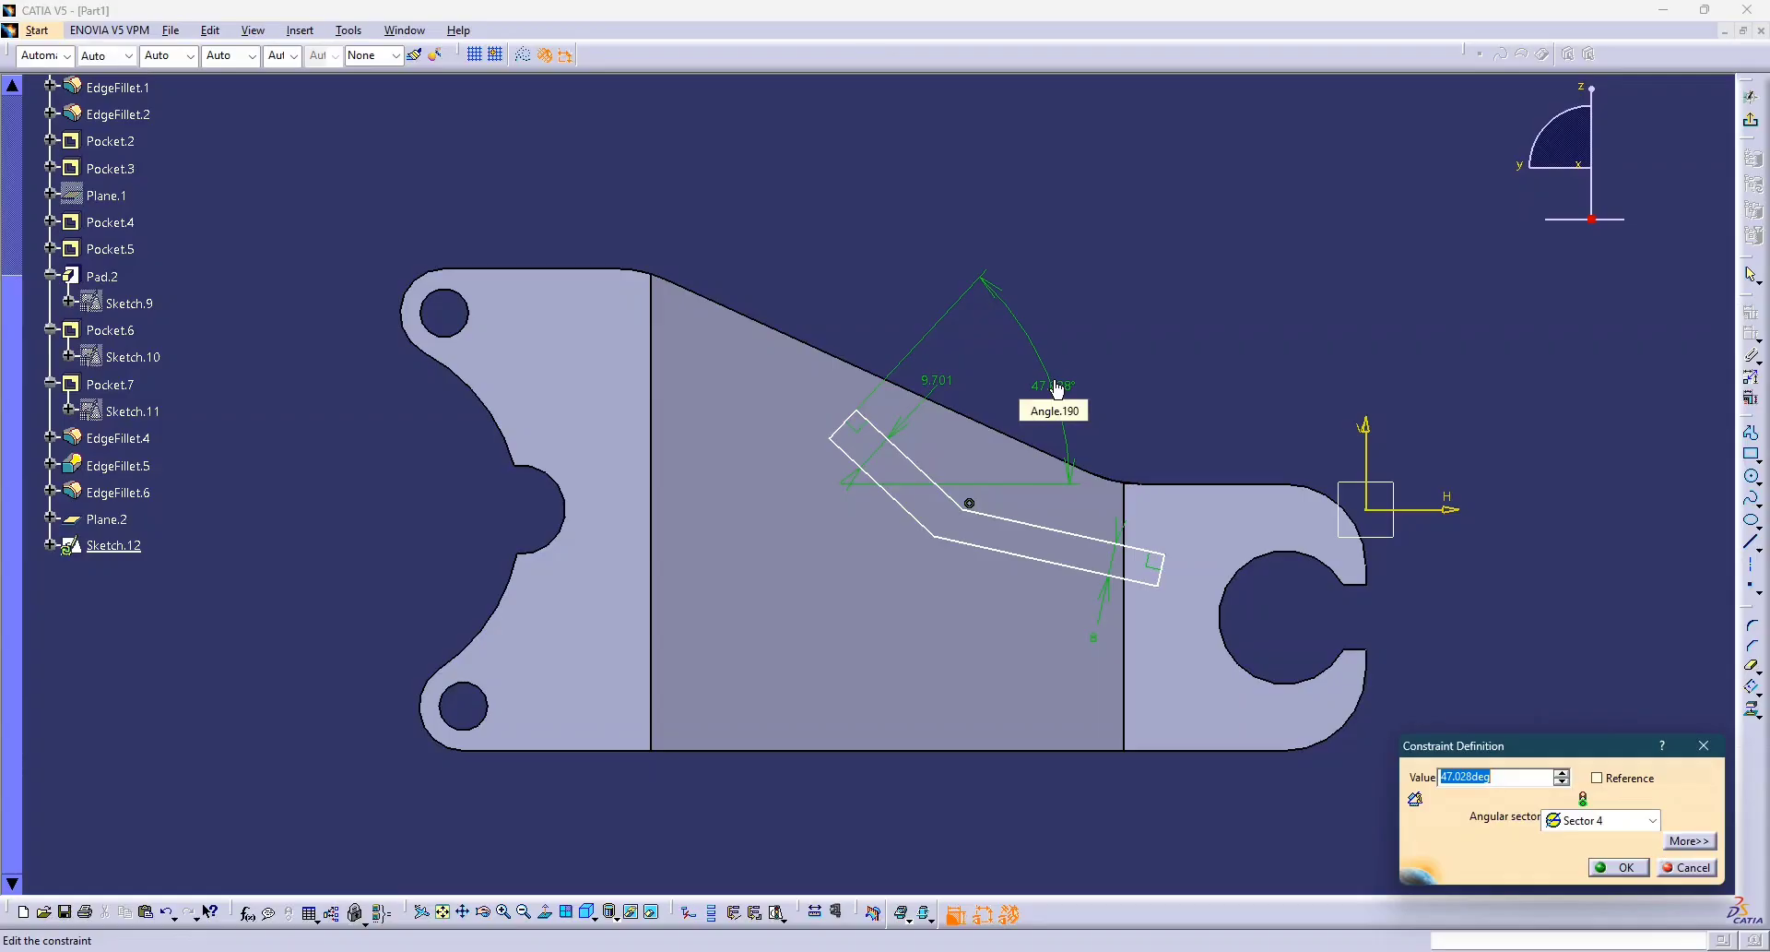
text(34)
key(Return)
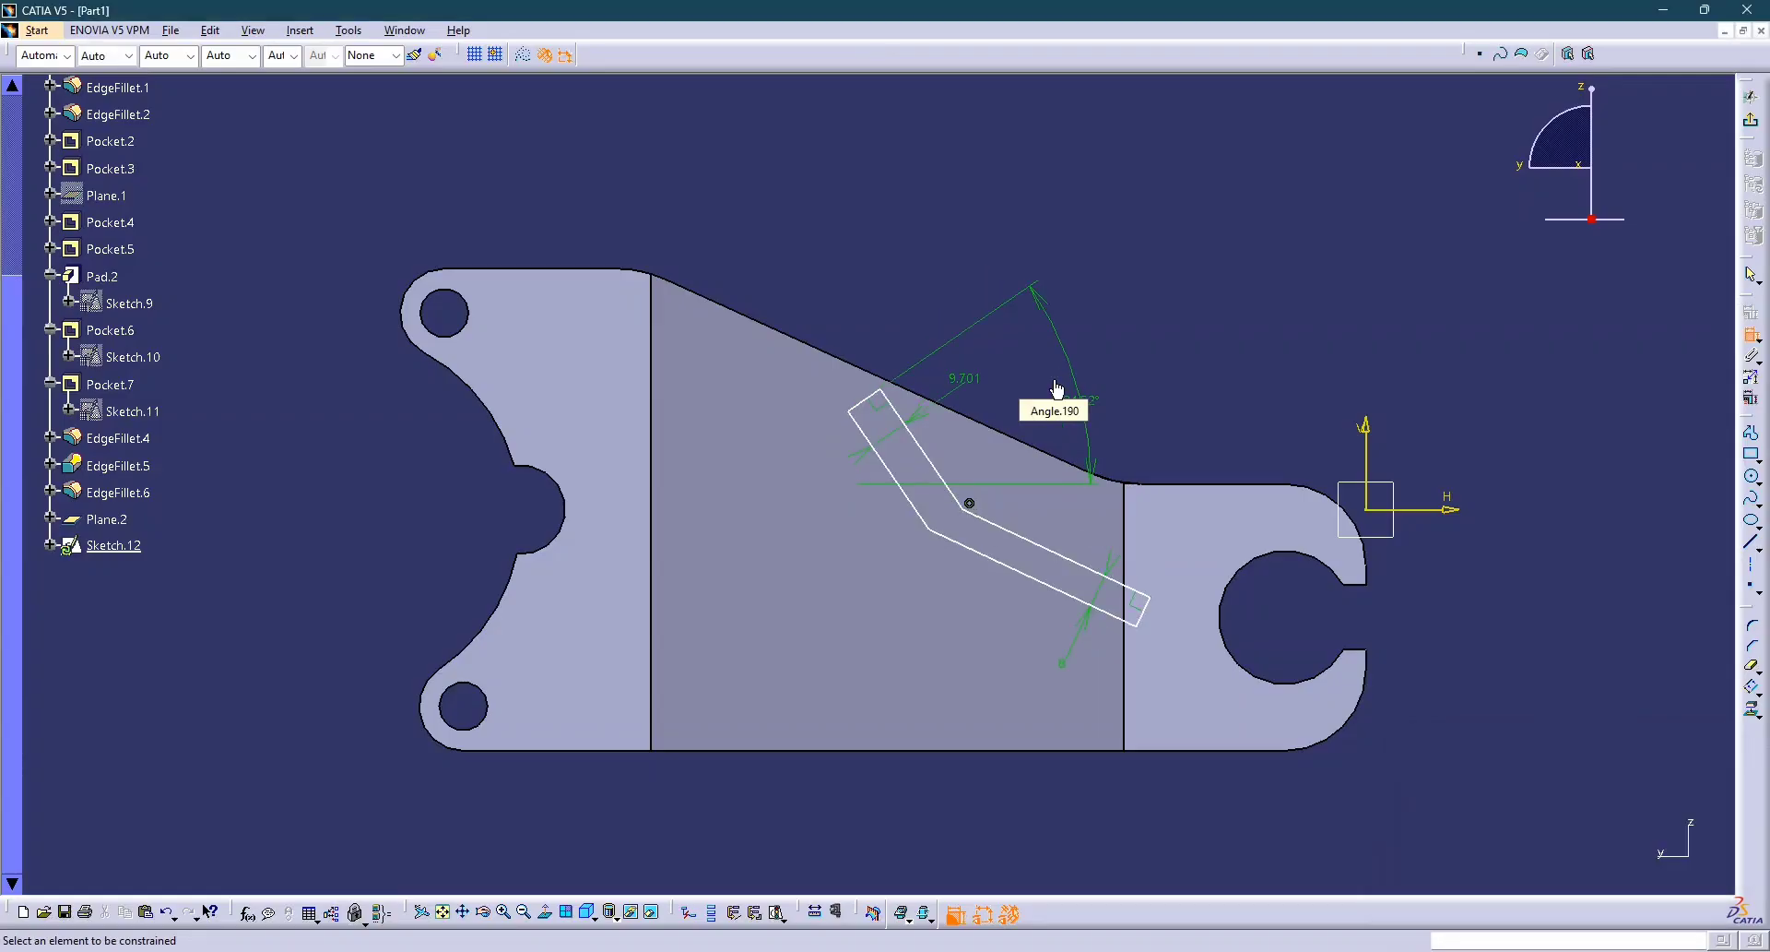
Check the reference drawing and constrain the lower arm's upper end corner 11.94 mm below the plate's upper horizontal edge.
key(alt+Tab)
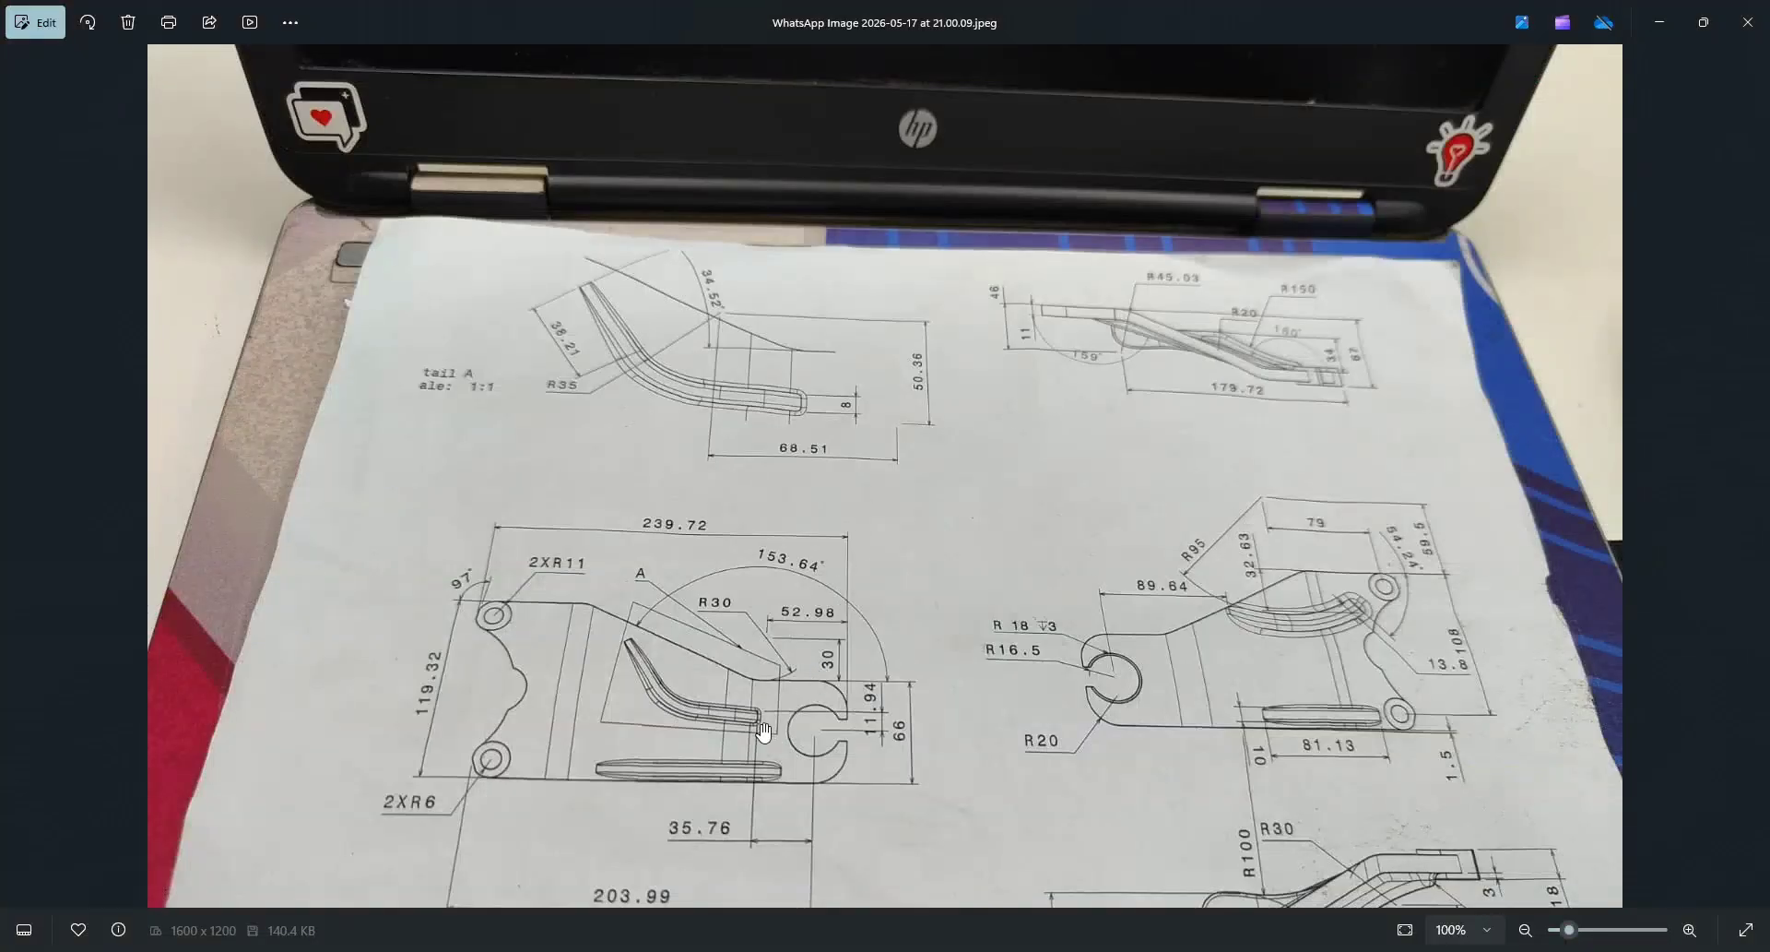
key(alt+Tab)
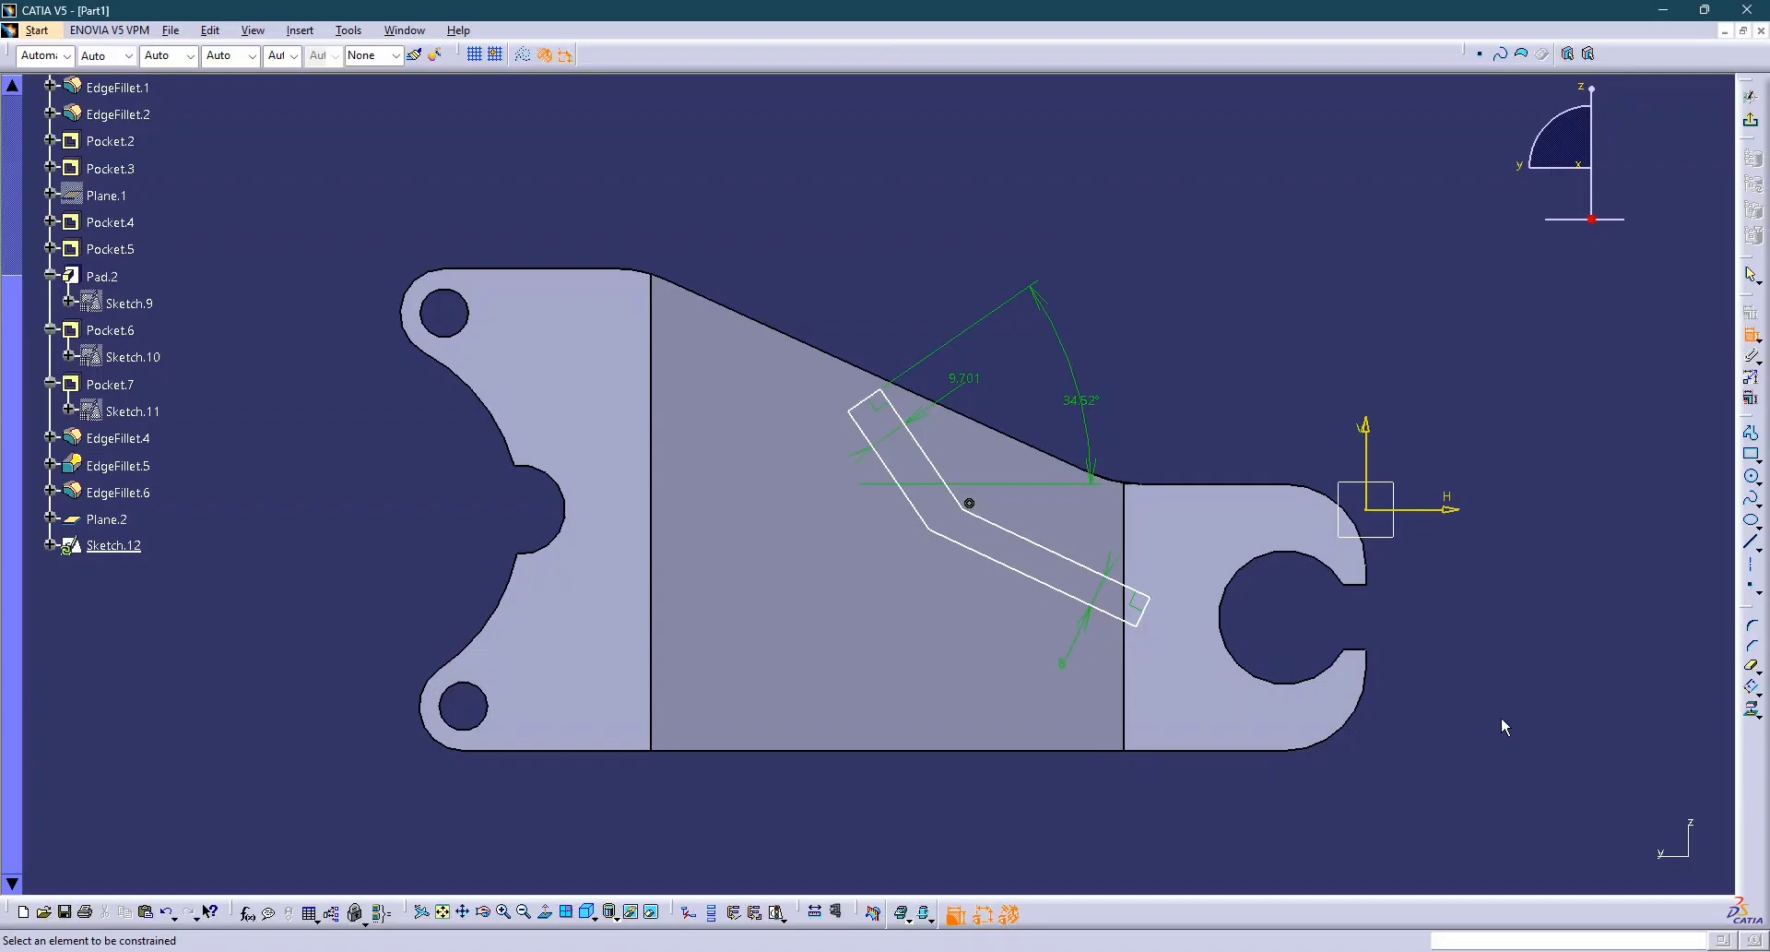
click(1157, 601)
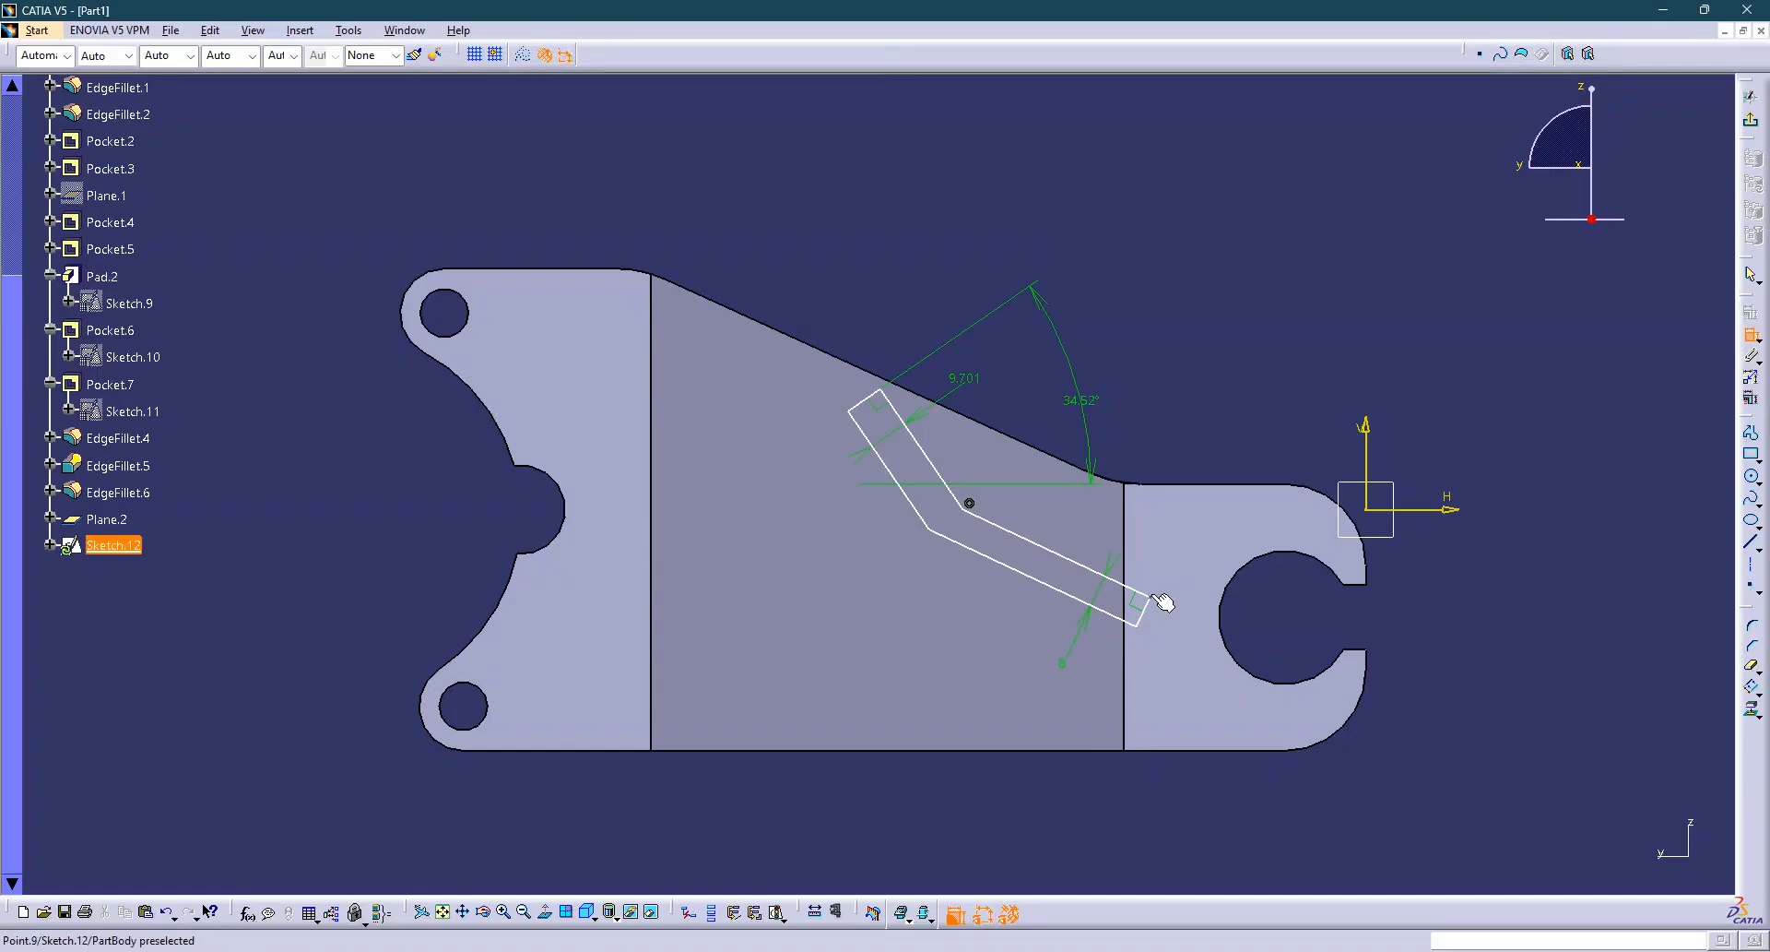
click(1215, 486)
click(1512, 558)
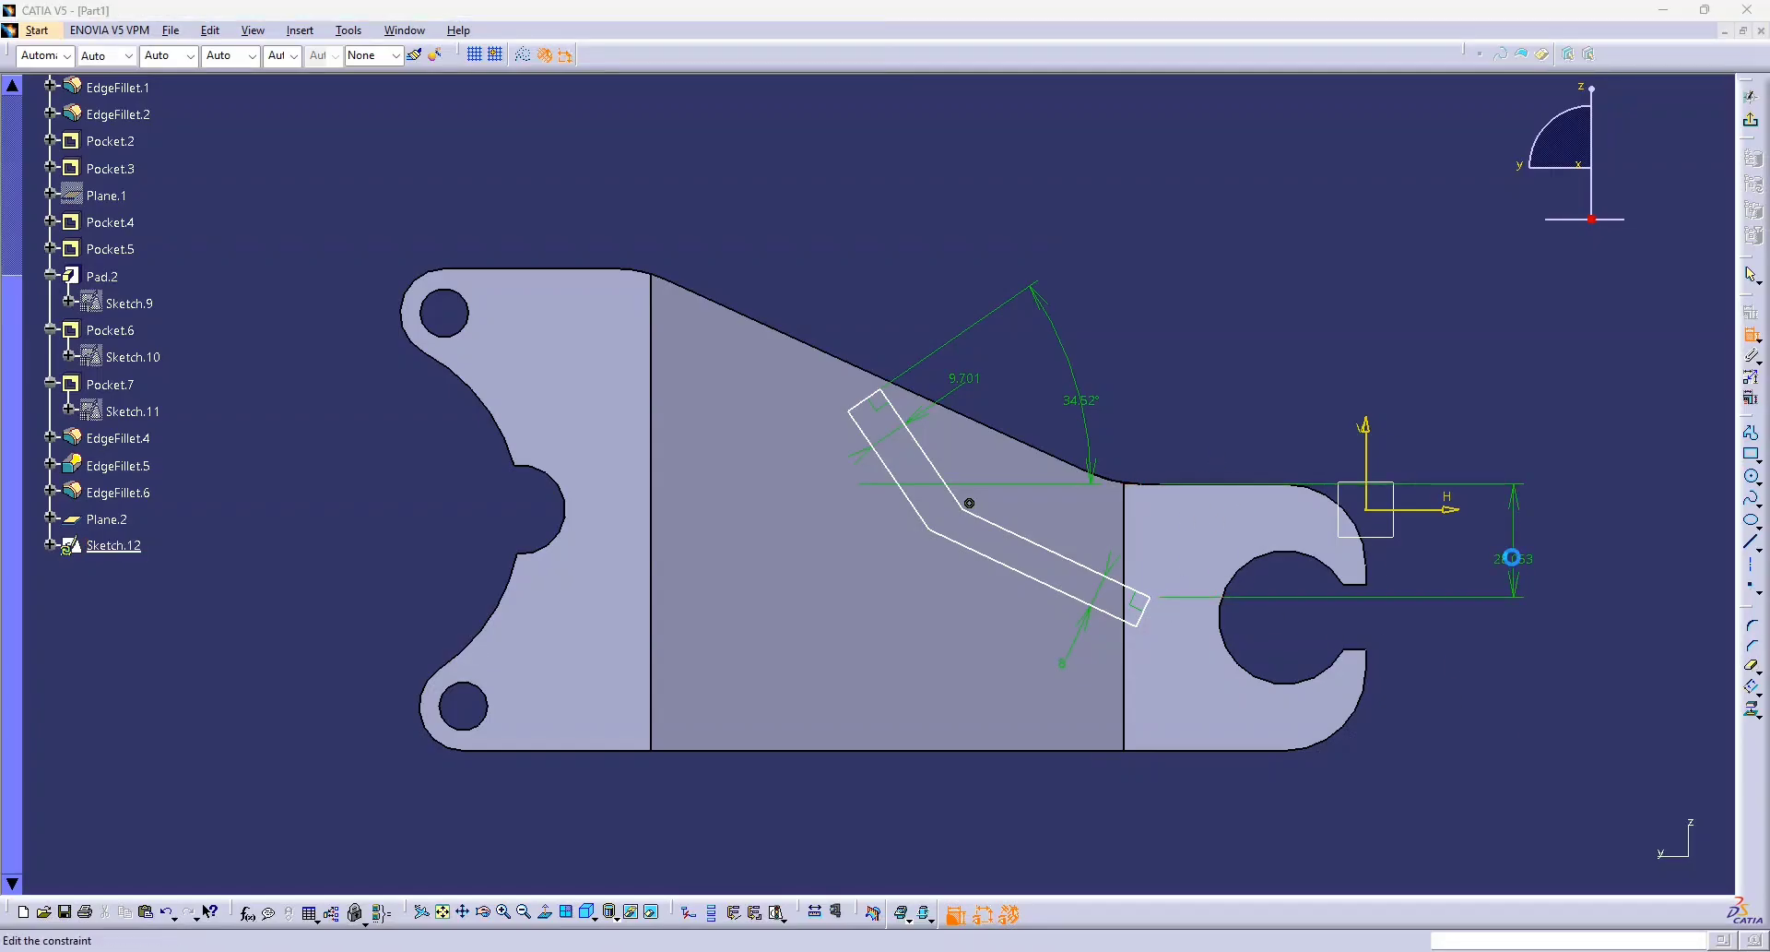
double_click(1512, 558)
text(1)
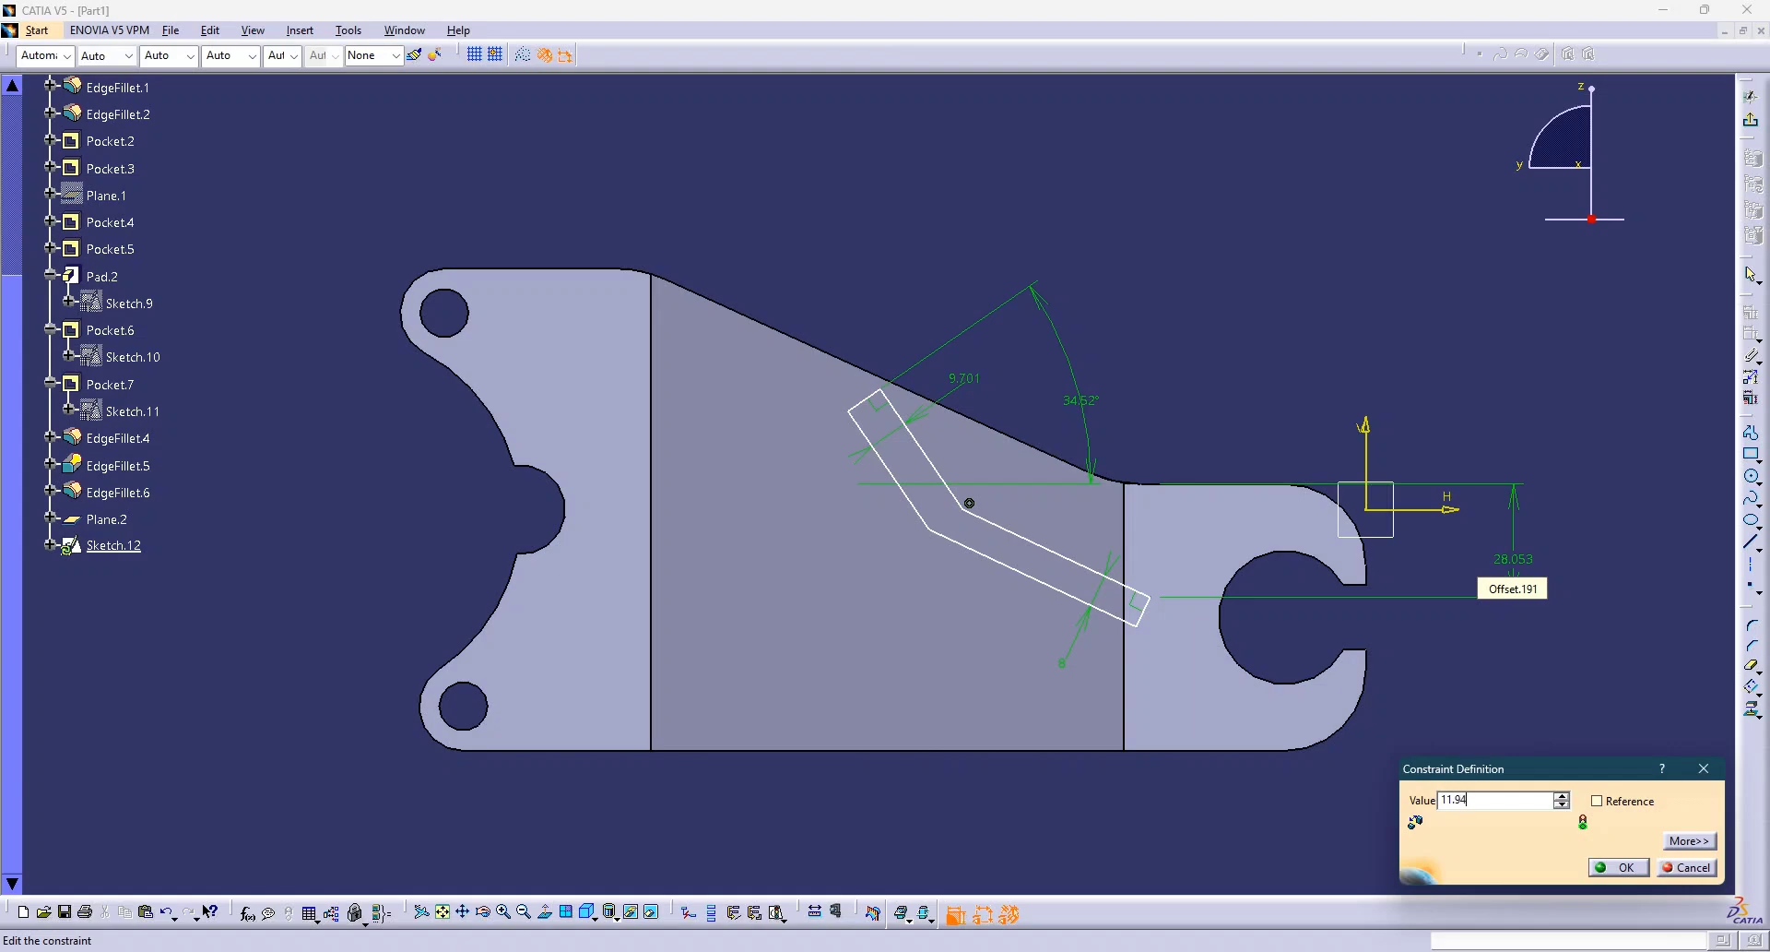
text(1.94)
key(Return)
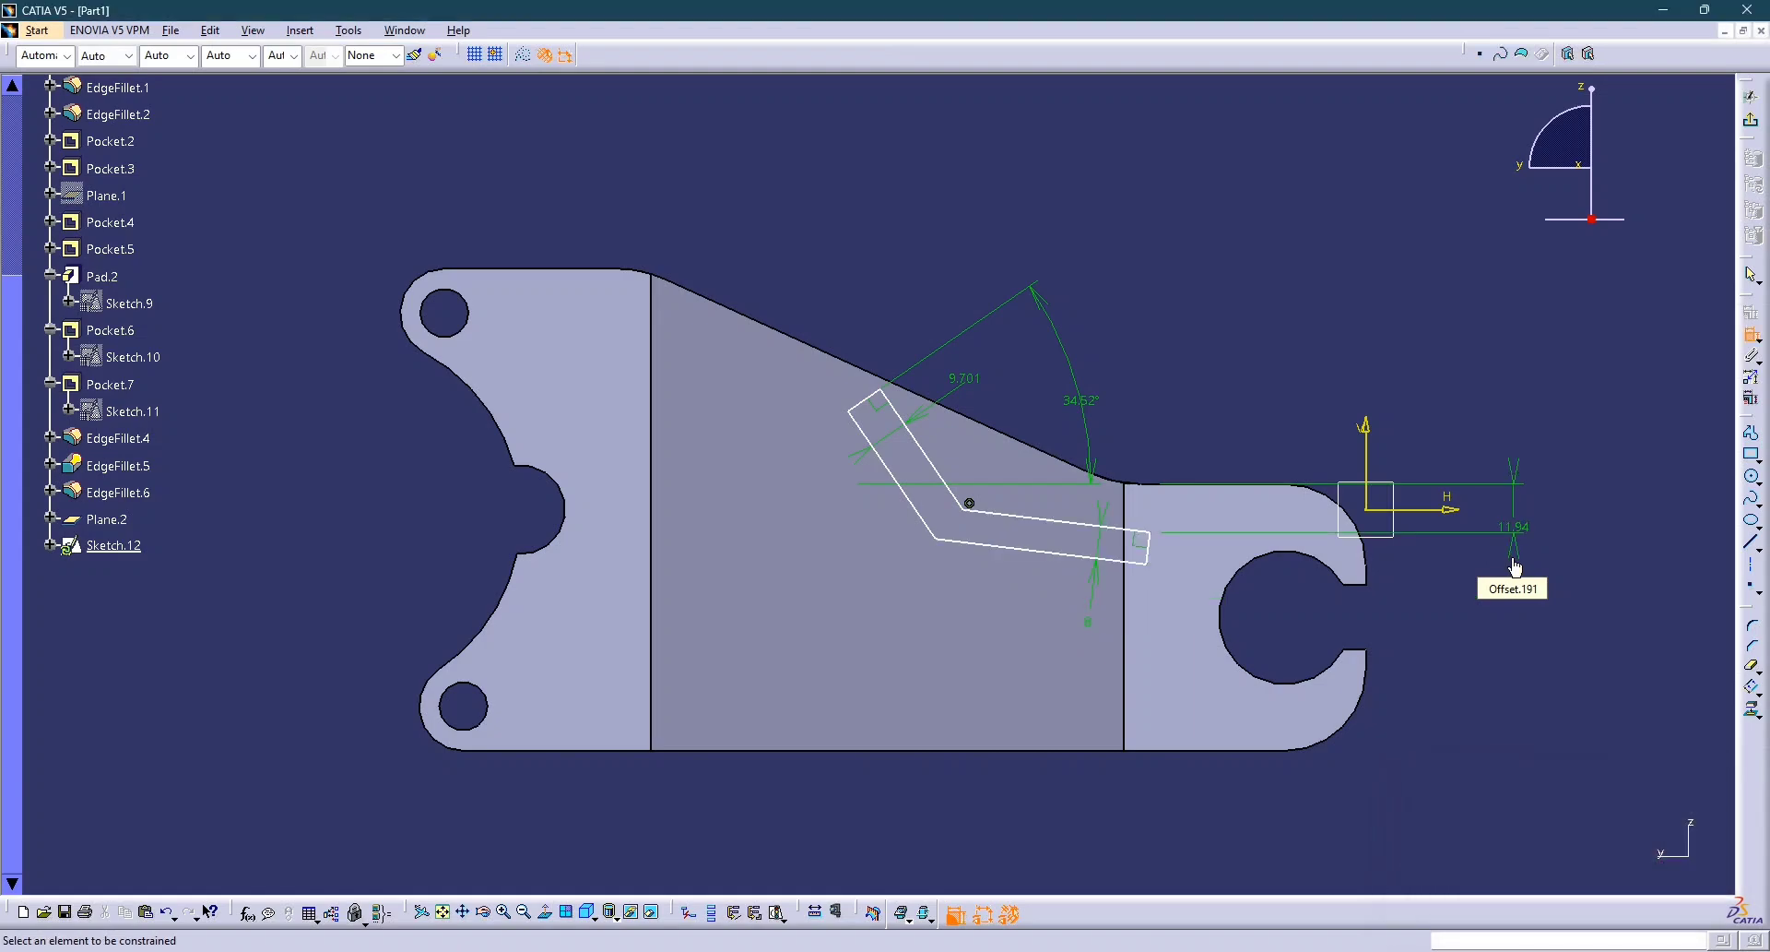
Consult the reference drawing, place a point inside the open round cutout and make it concentric with the cutout's arc.
key(alt+Tab)
key(alt+Tab)
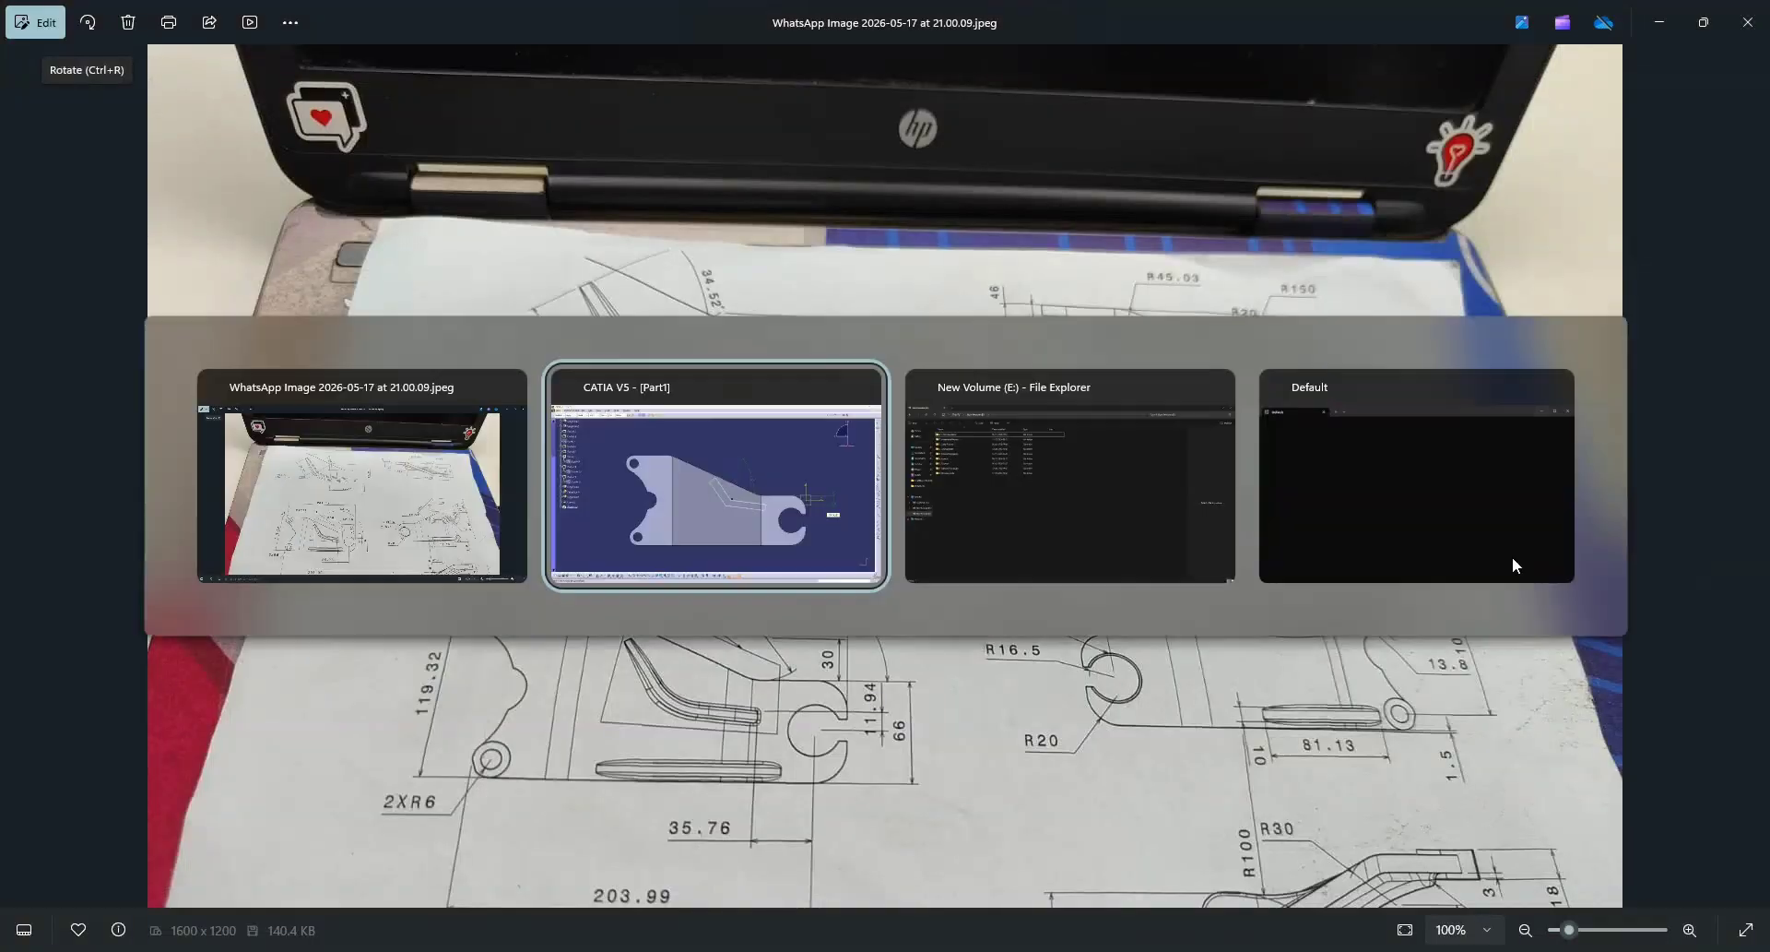
key(alt+Tab)
key(alt+Tab)
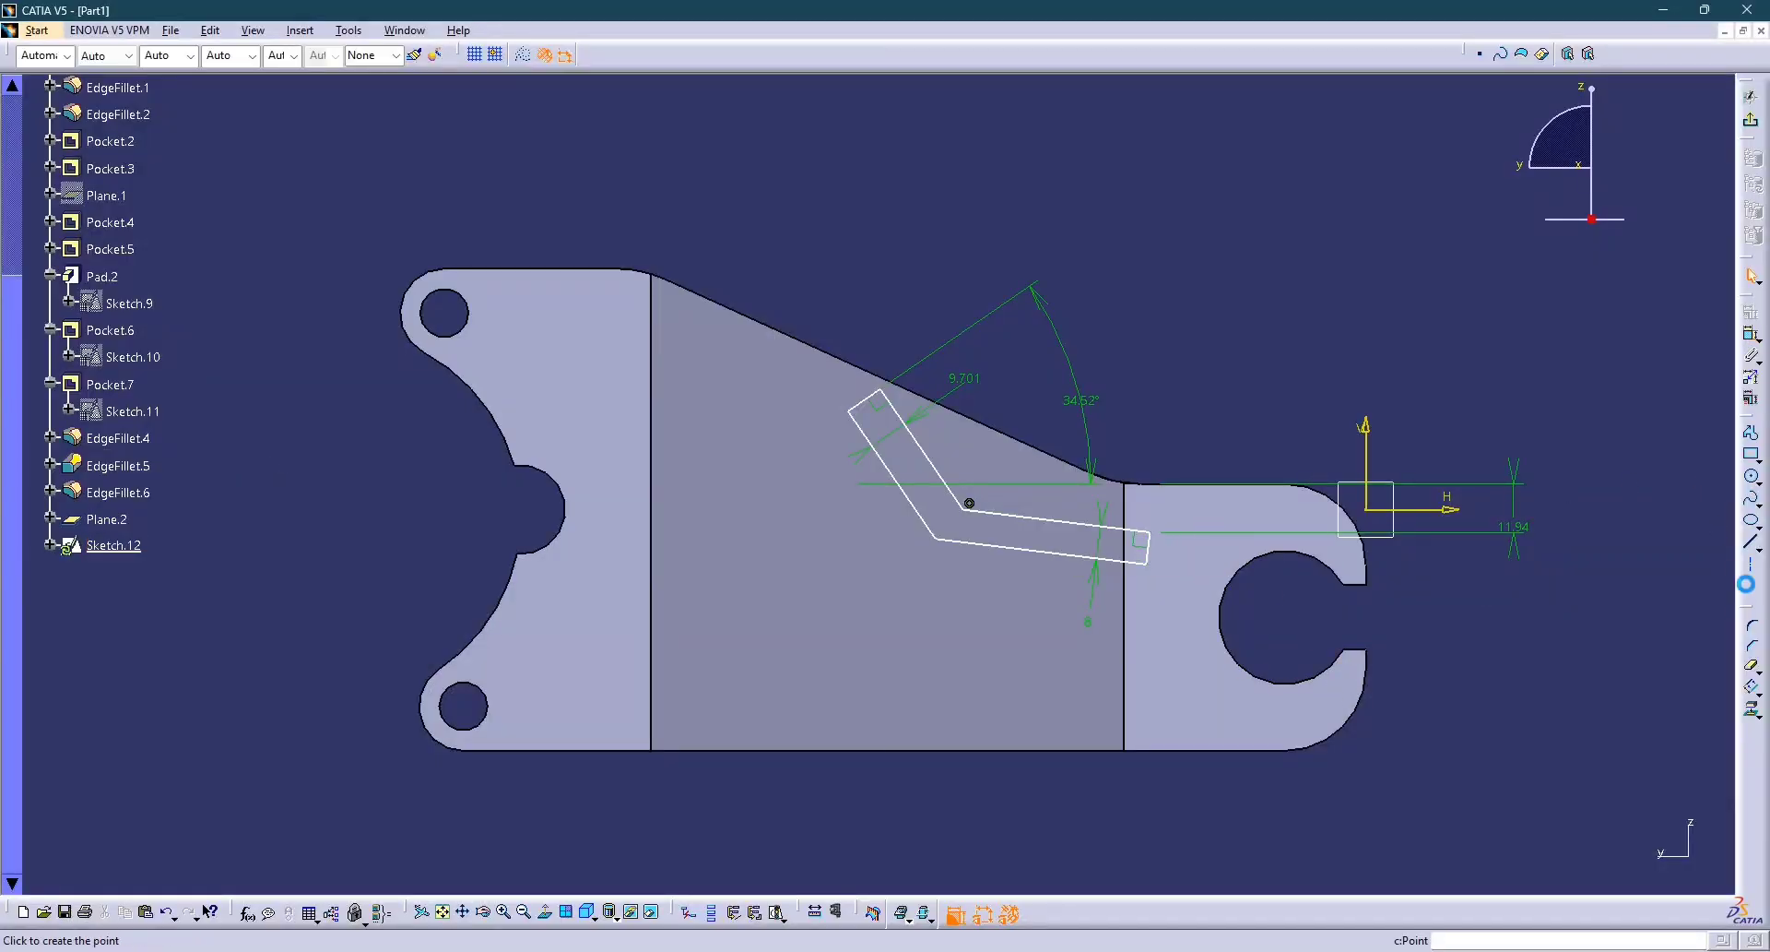
click(1751, 587)
click(1291, 610)
click(1751, 338)
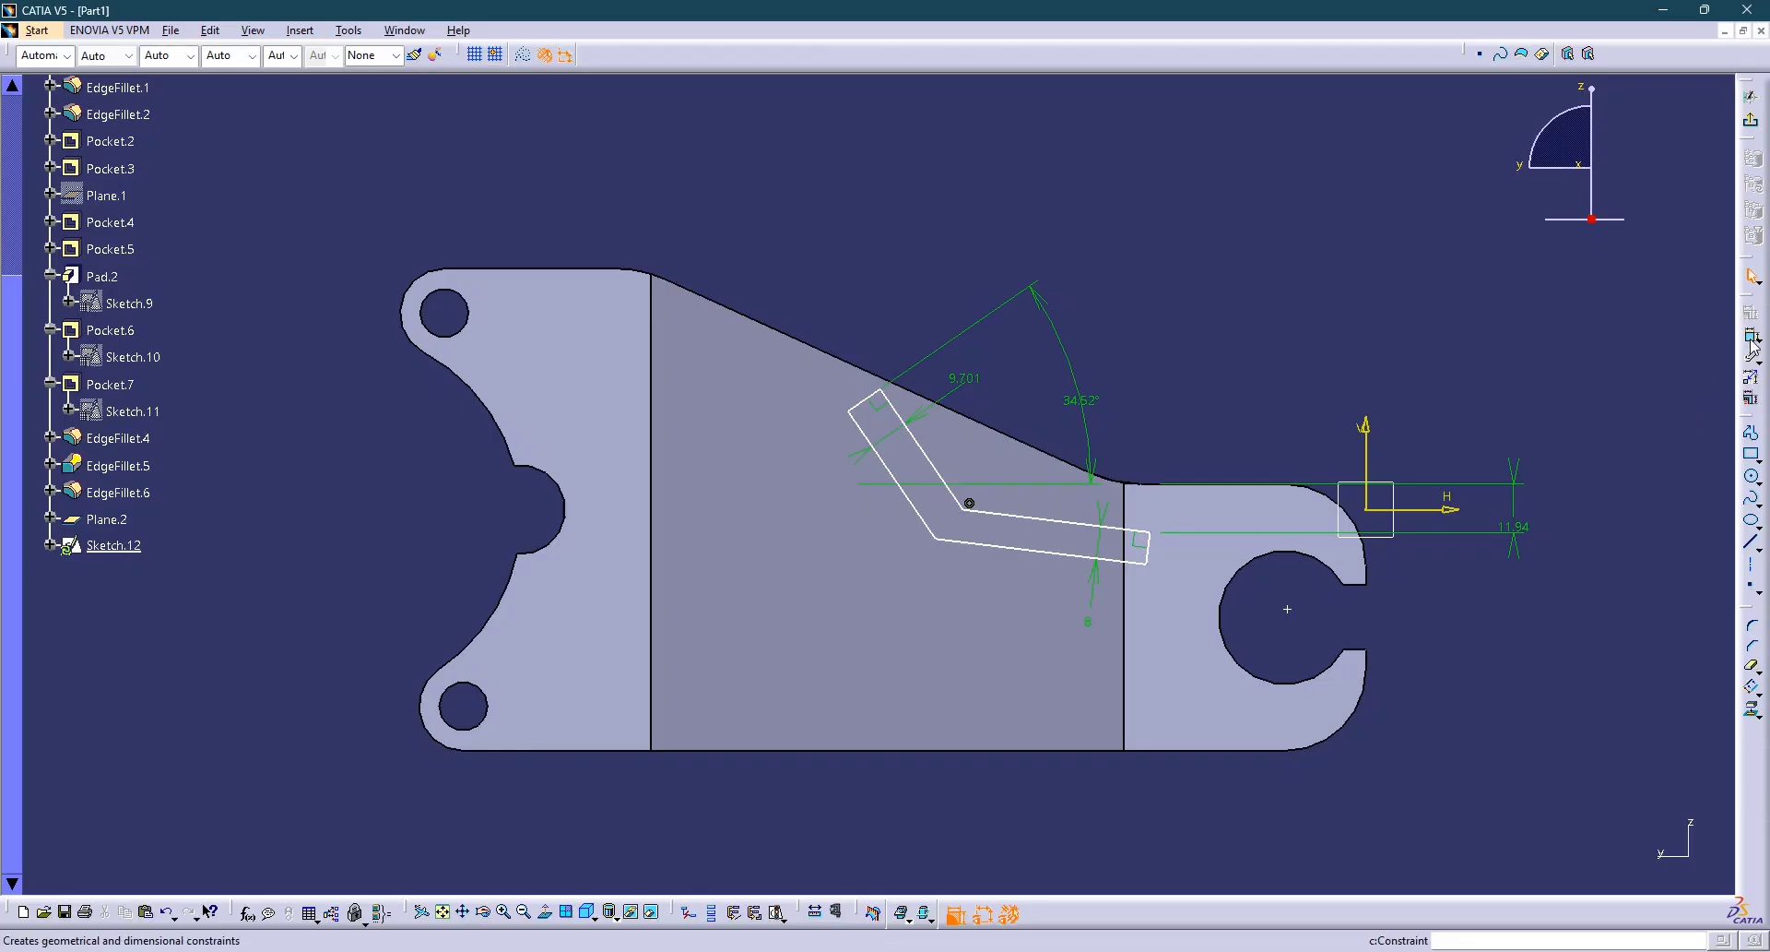
click(1290, 611)
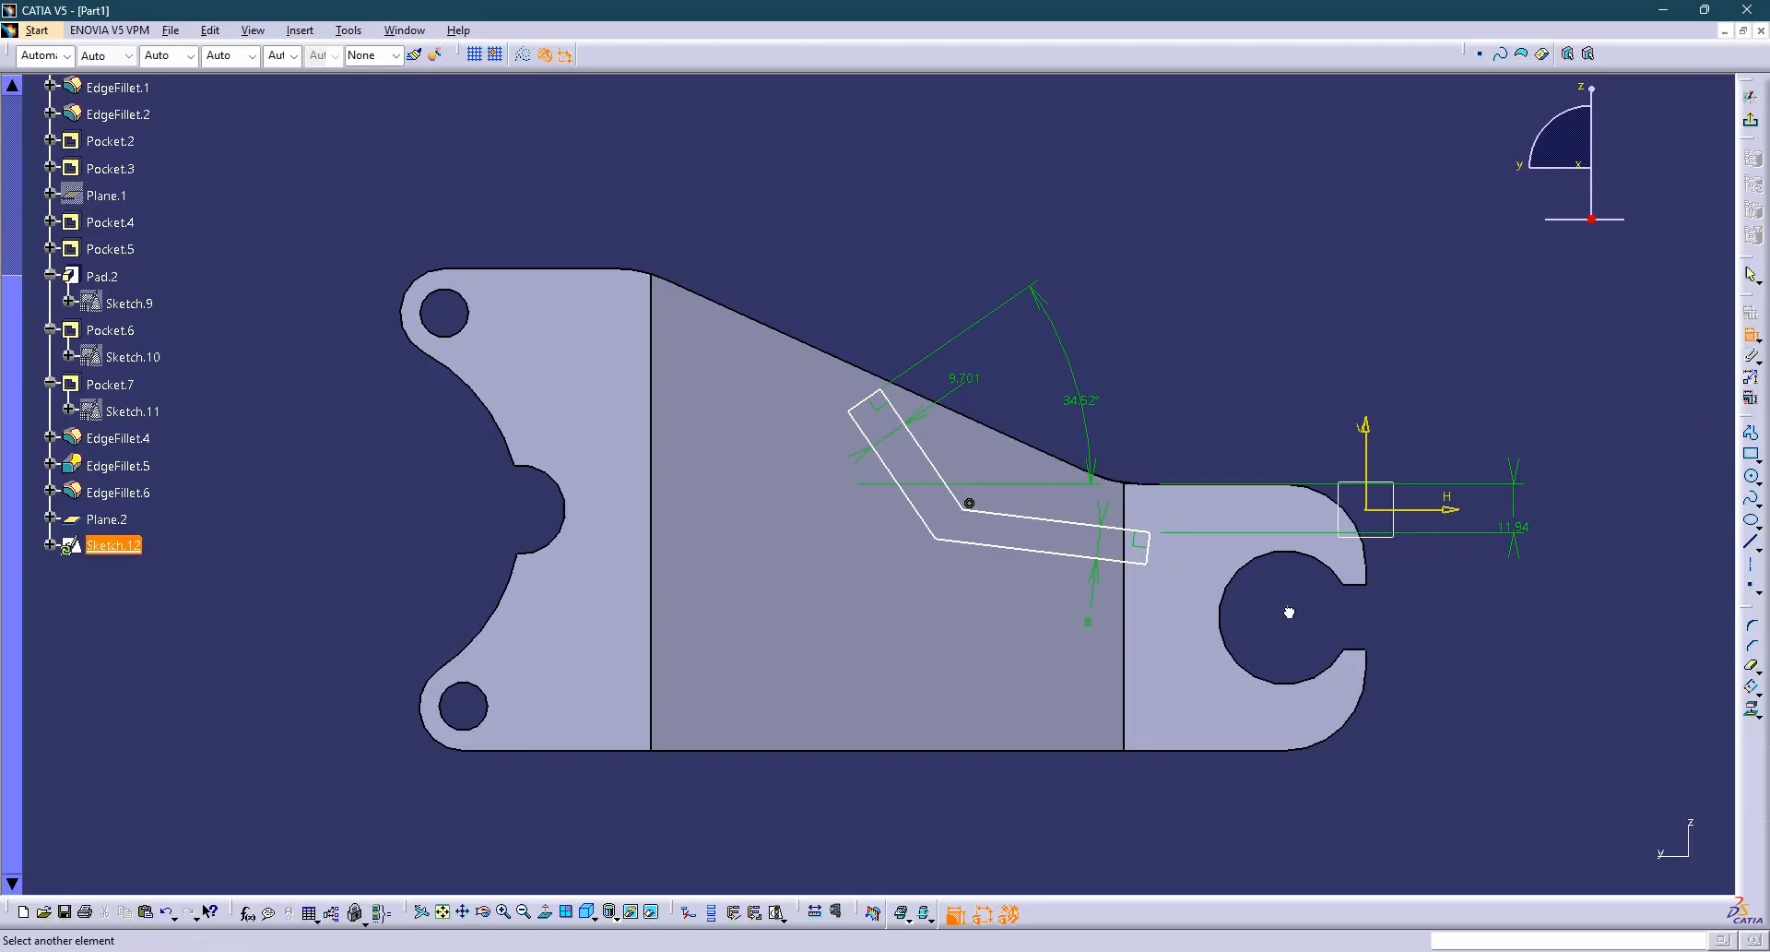
click(1268, 562)
right_click(1264, 627)
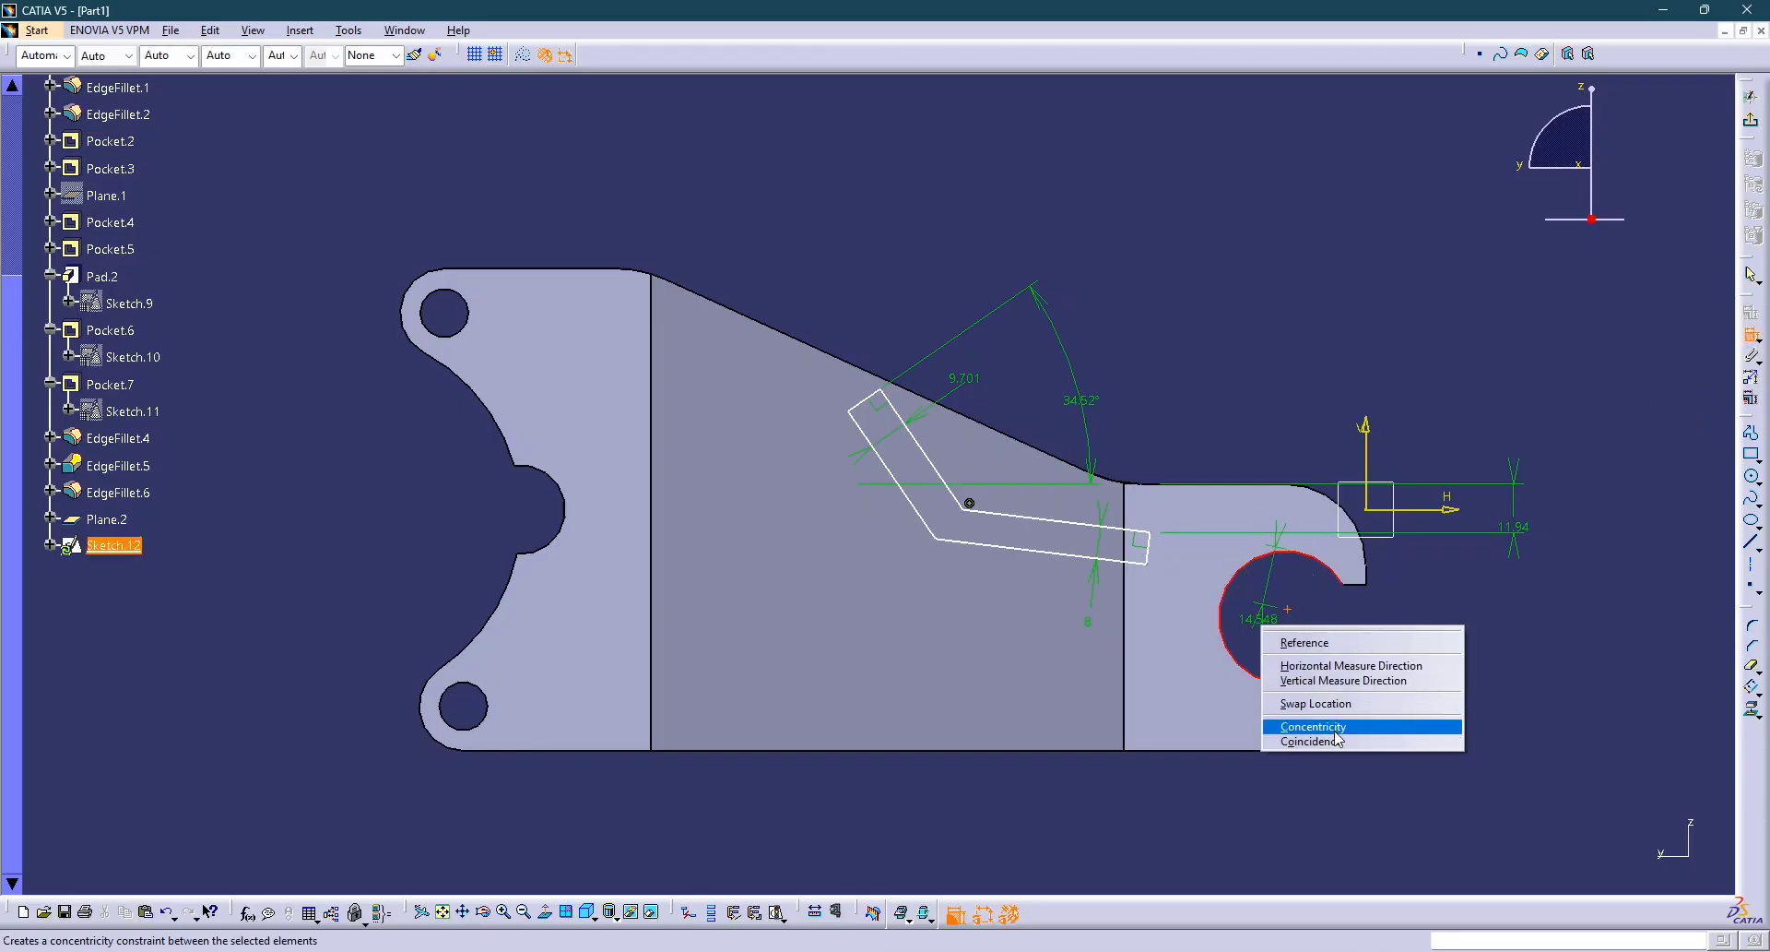
click(1335, 728)
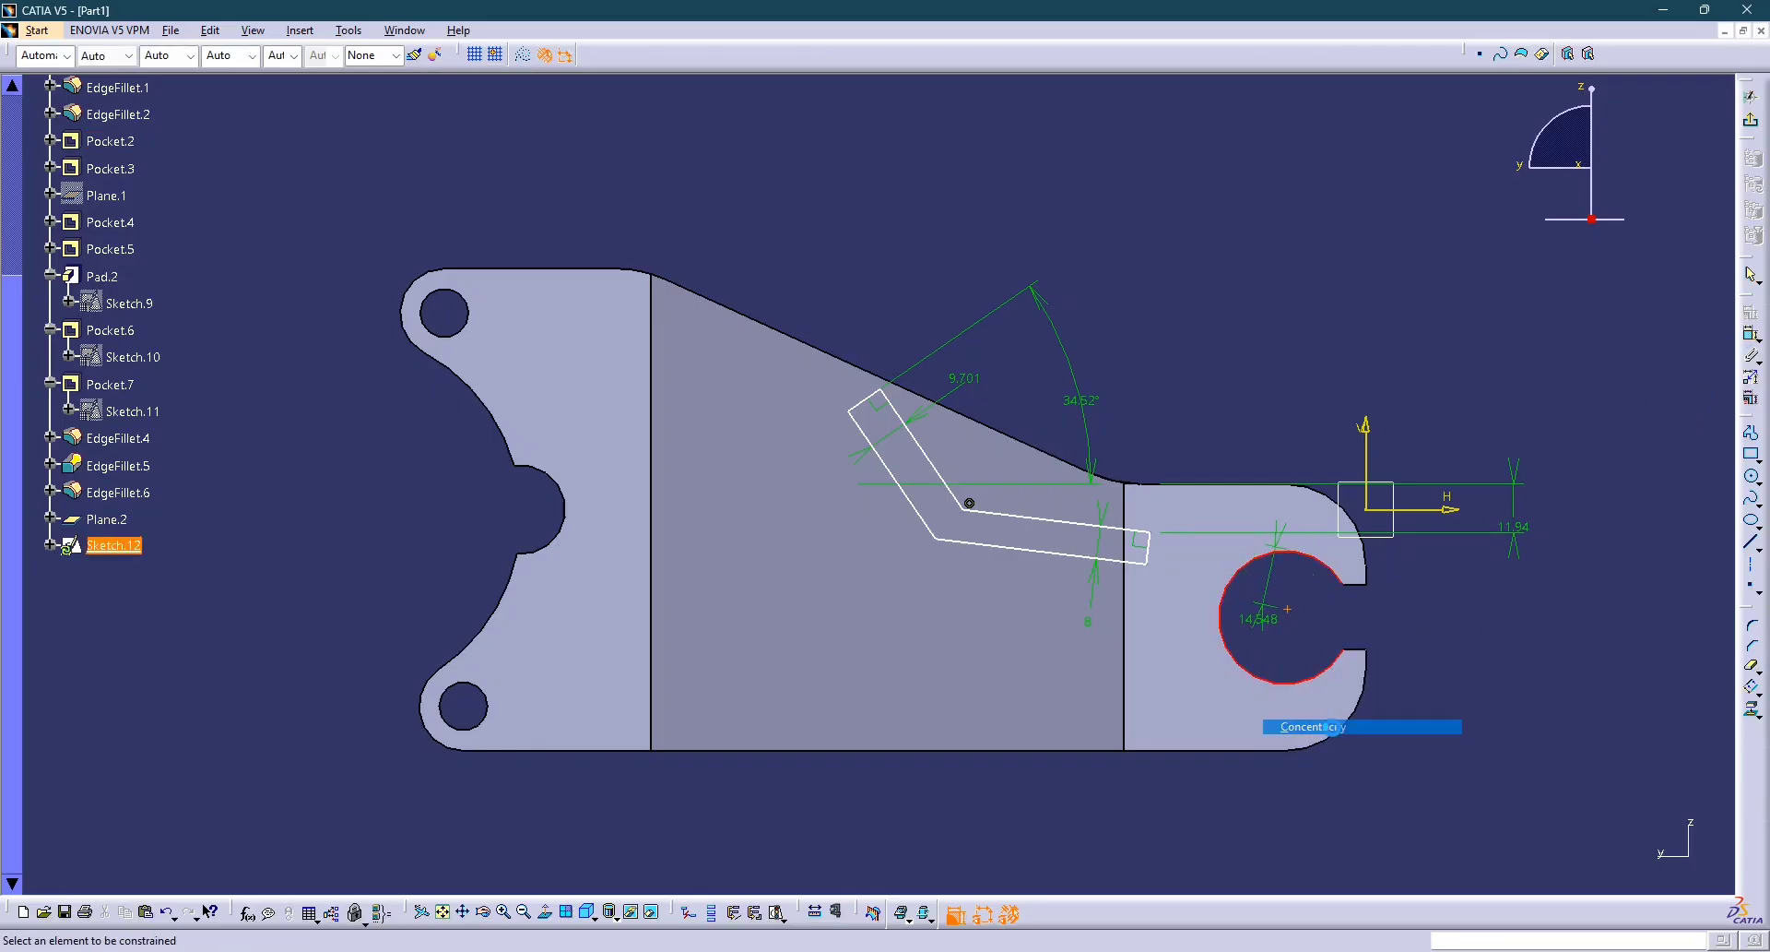
Convert the center point of the round cutout into a construction element.
click(1289, 616)
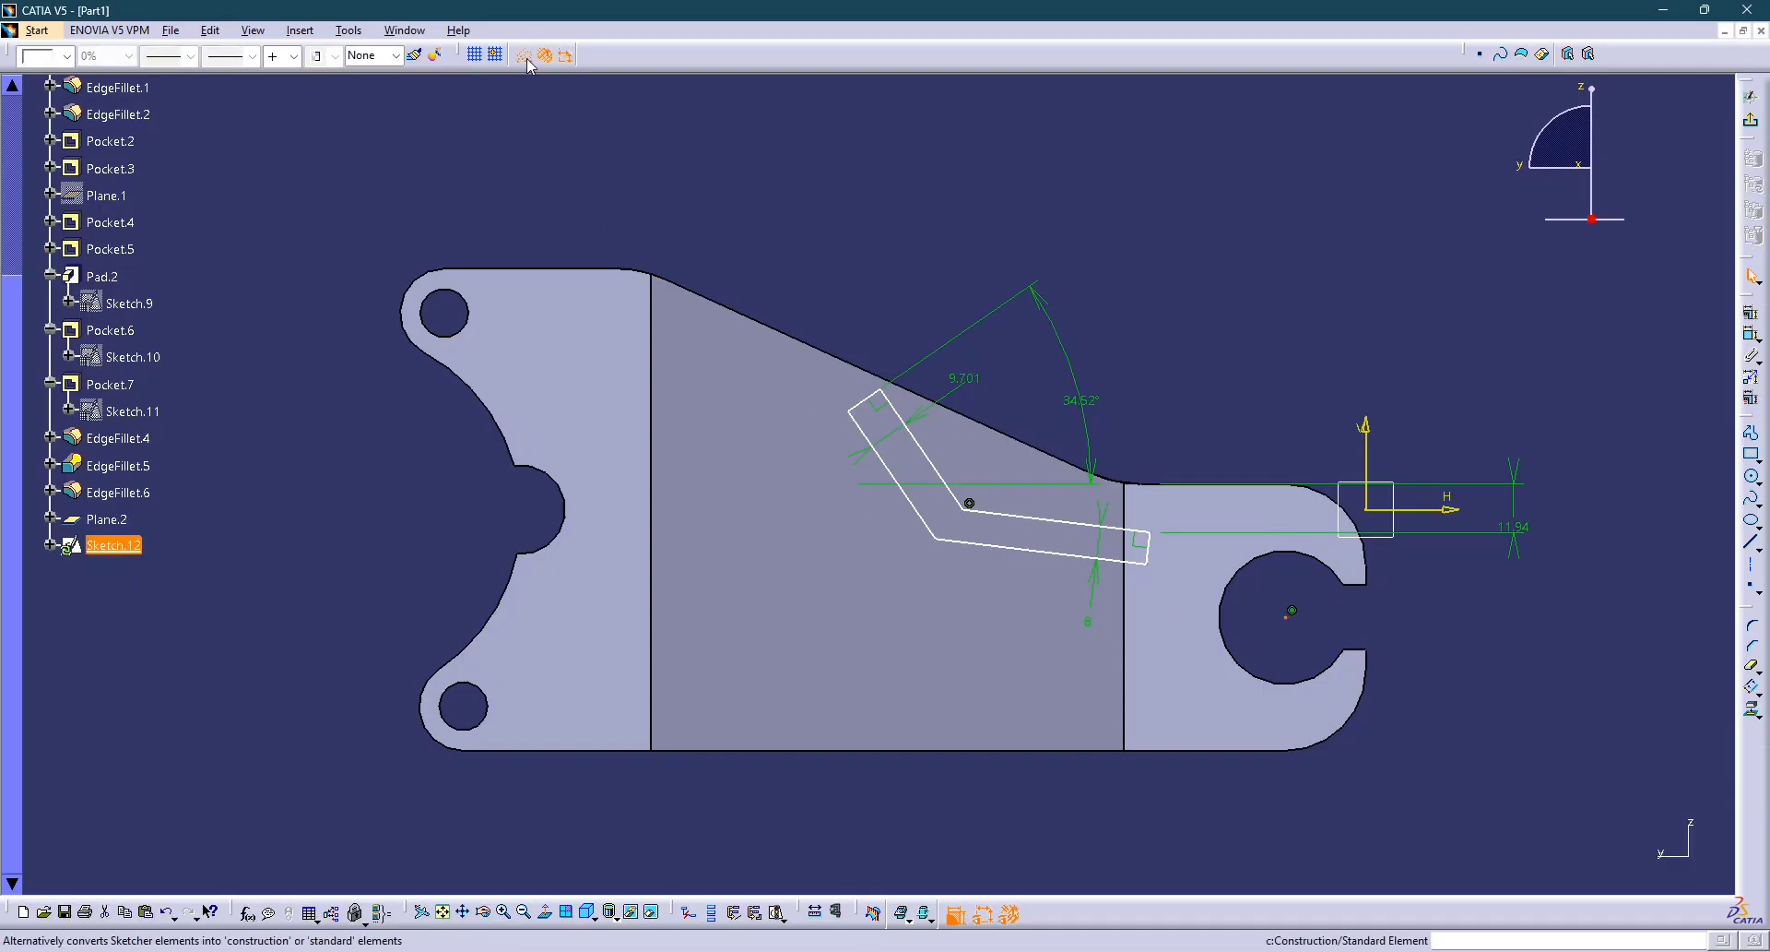
click(790, 185)
click(528, 59)
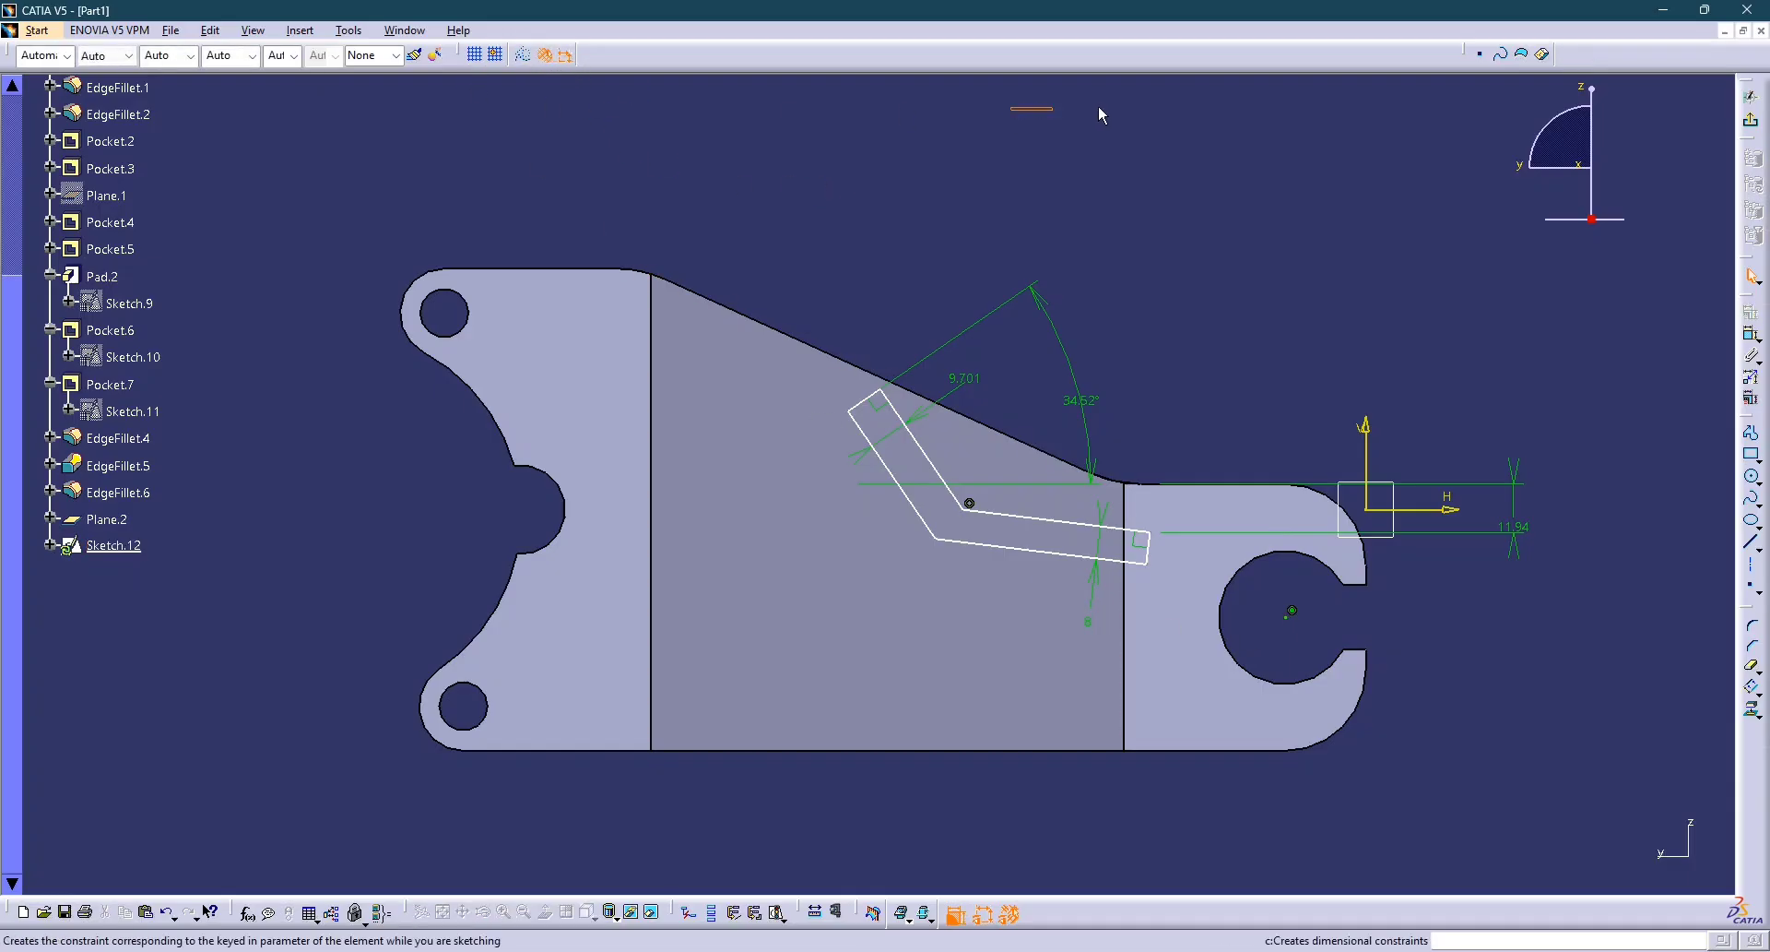
Add a horizontal dimension between the round cutout's center point and the lower arm's upper end corner, placed below the plate.
click(1749, 337)
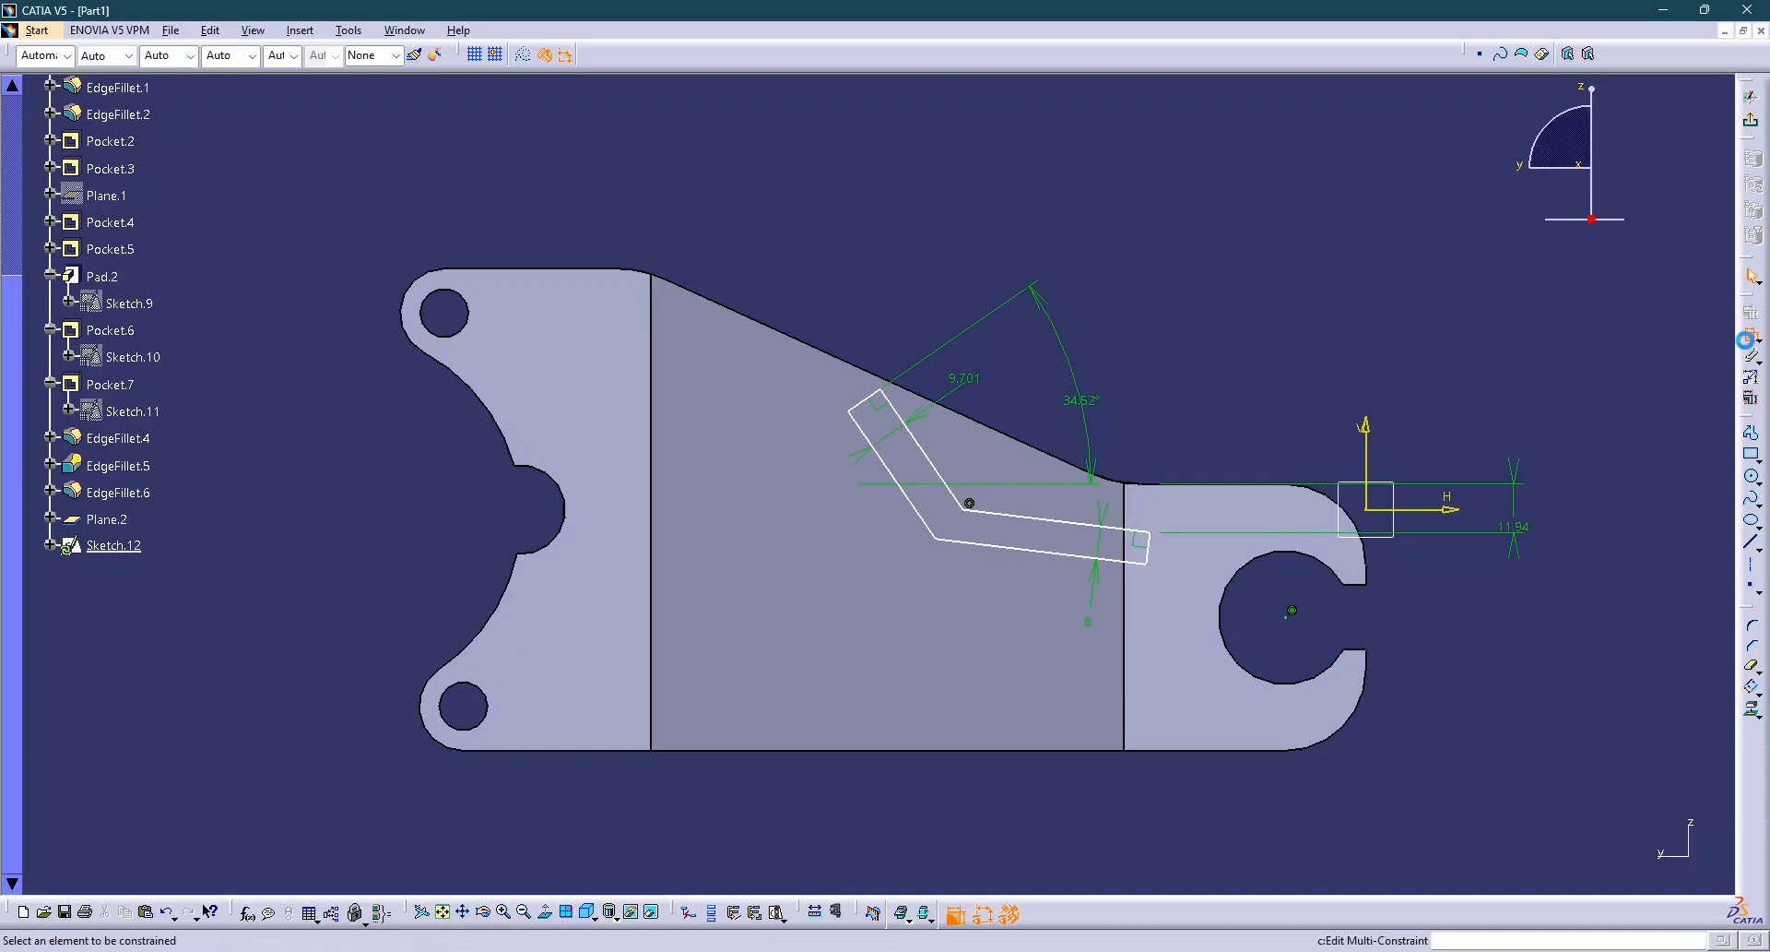
click(1286, 618)
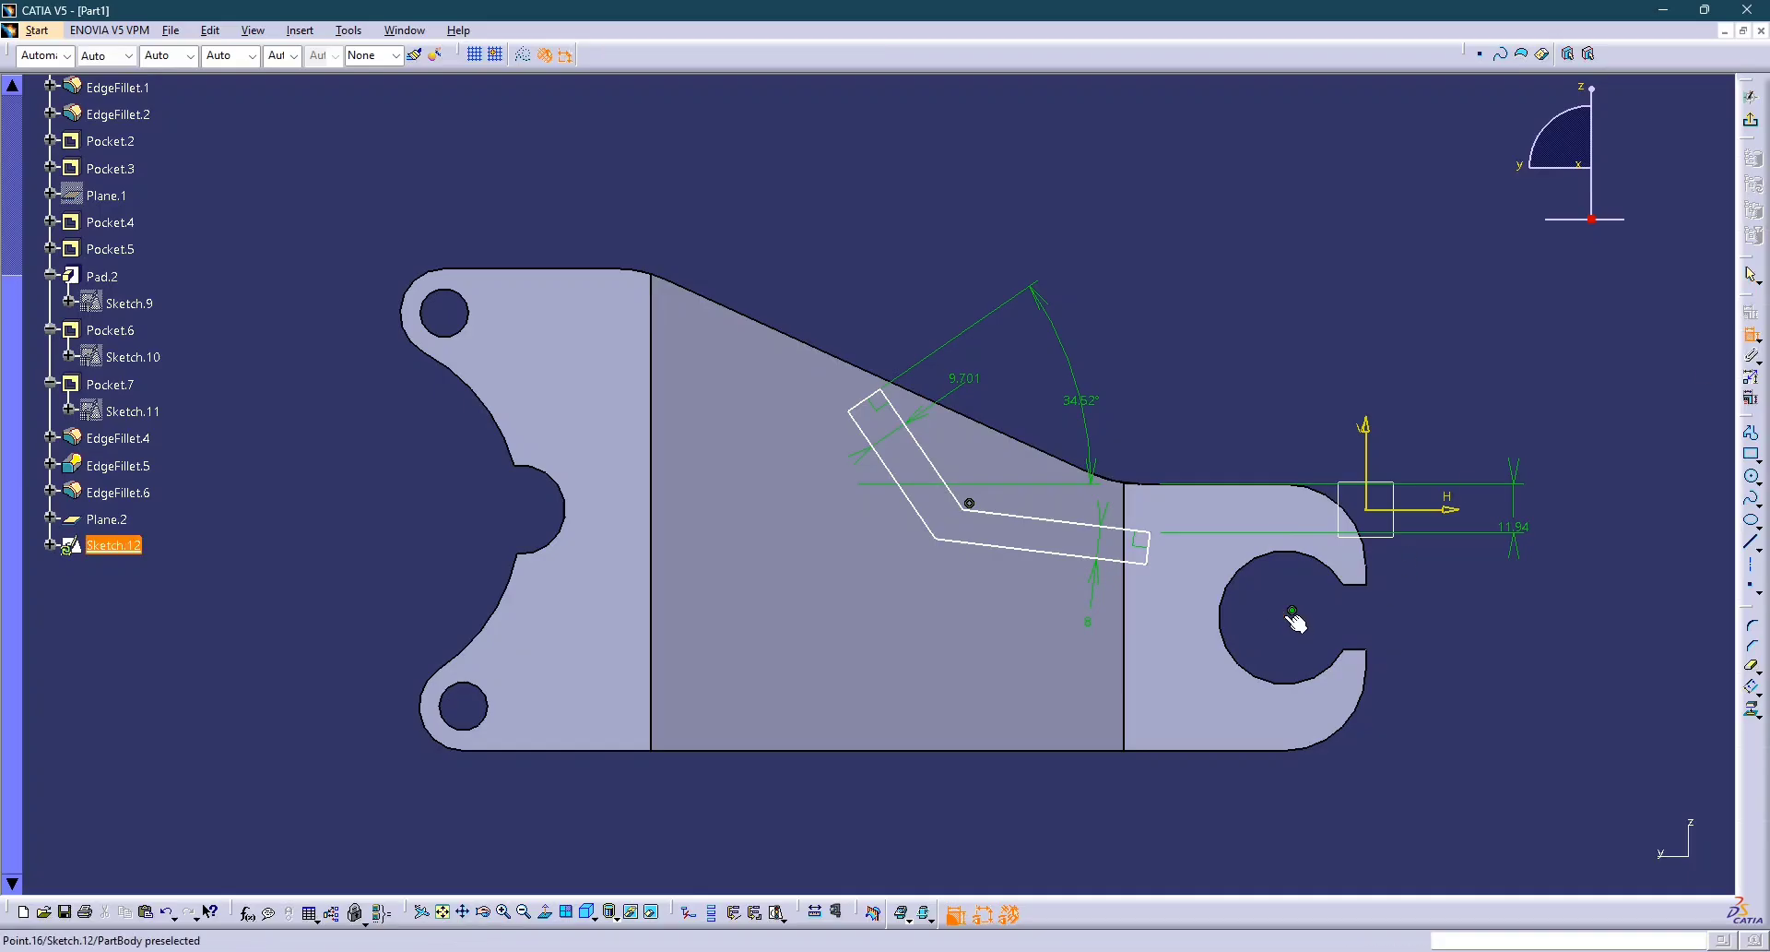
click(1150, 533)
middle_drag(1218, 685, 1224, 761)
middle_drag(1217, 683, 1240, 592)
right_click(1240, 574)
click(1341, 614)
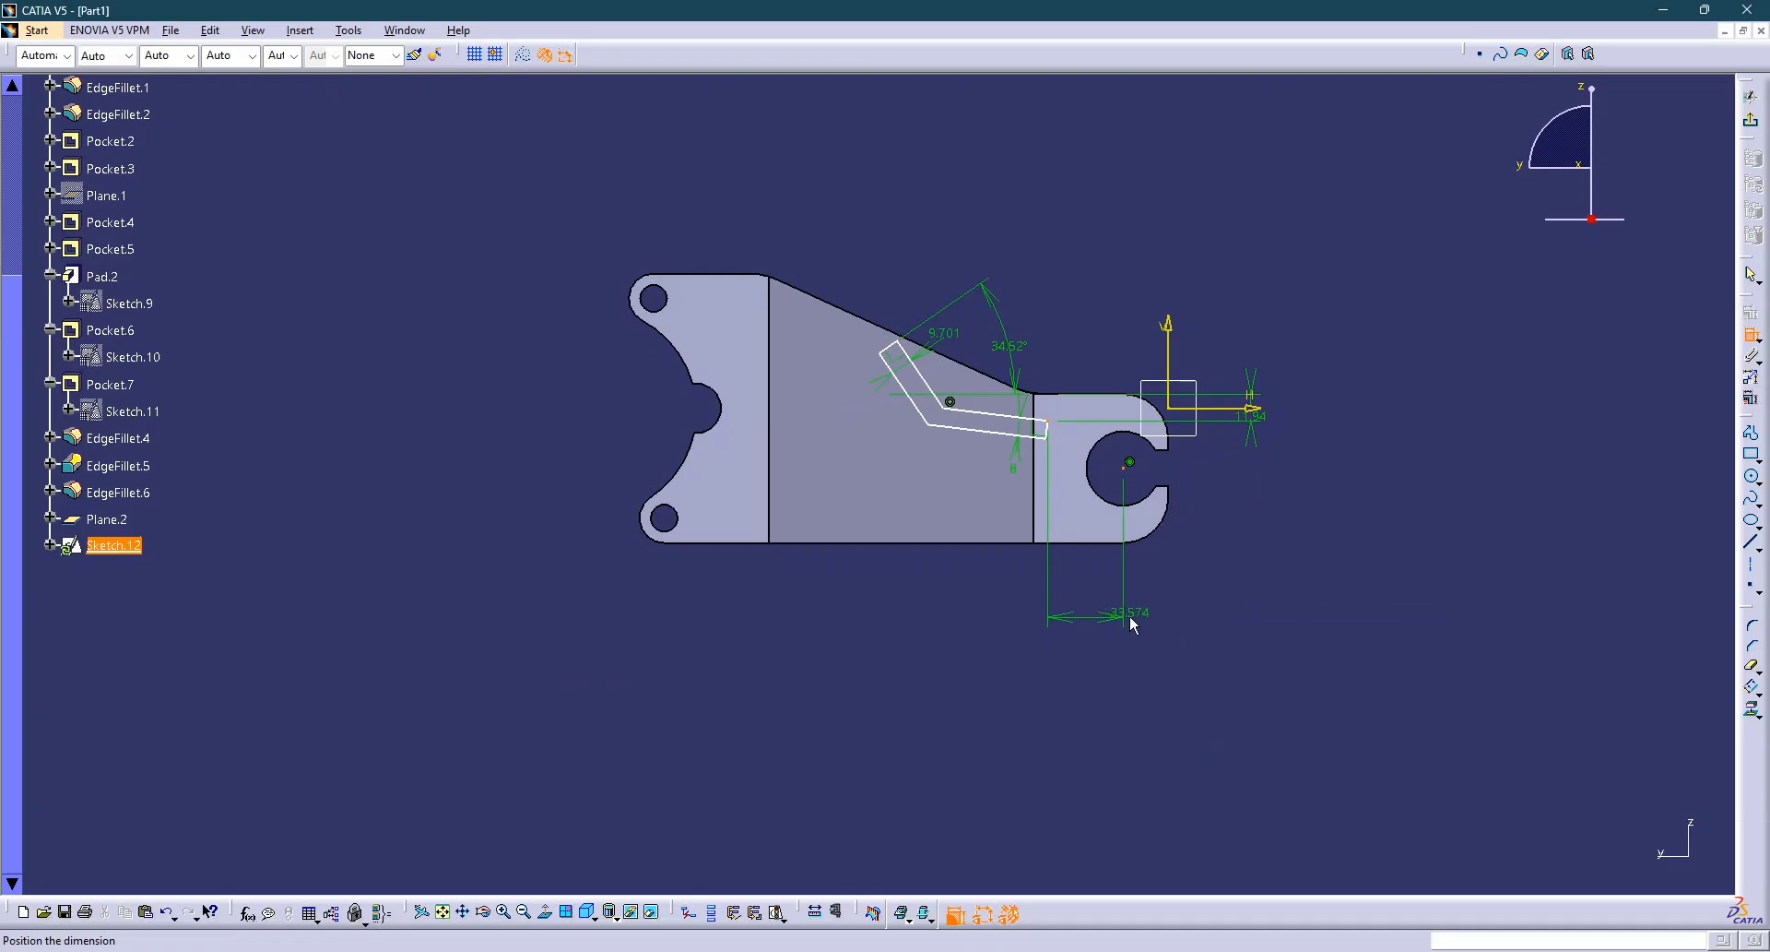
click(1131, 614)
Check the reference drawing and set the horizontal distance from the cutout's center to the lower arm's end corner to 35.76 mm.
key(alt+Tab)
key(alt+Tab)
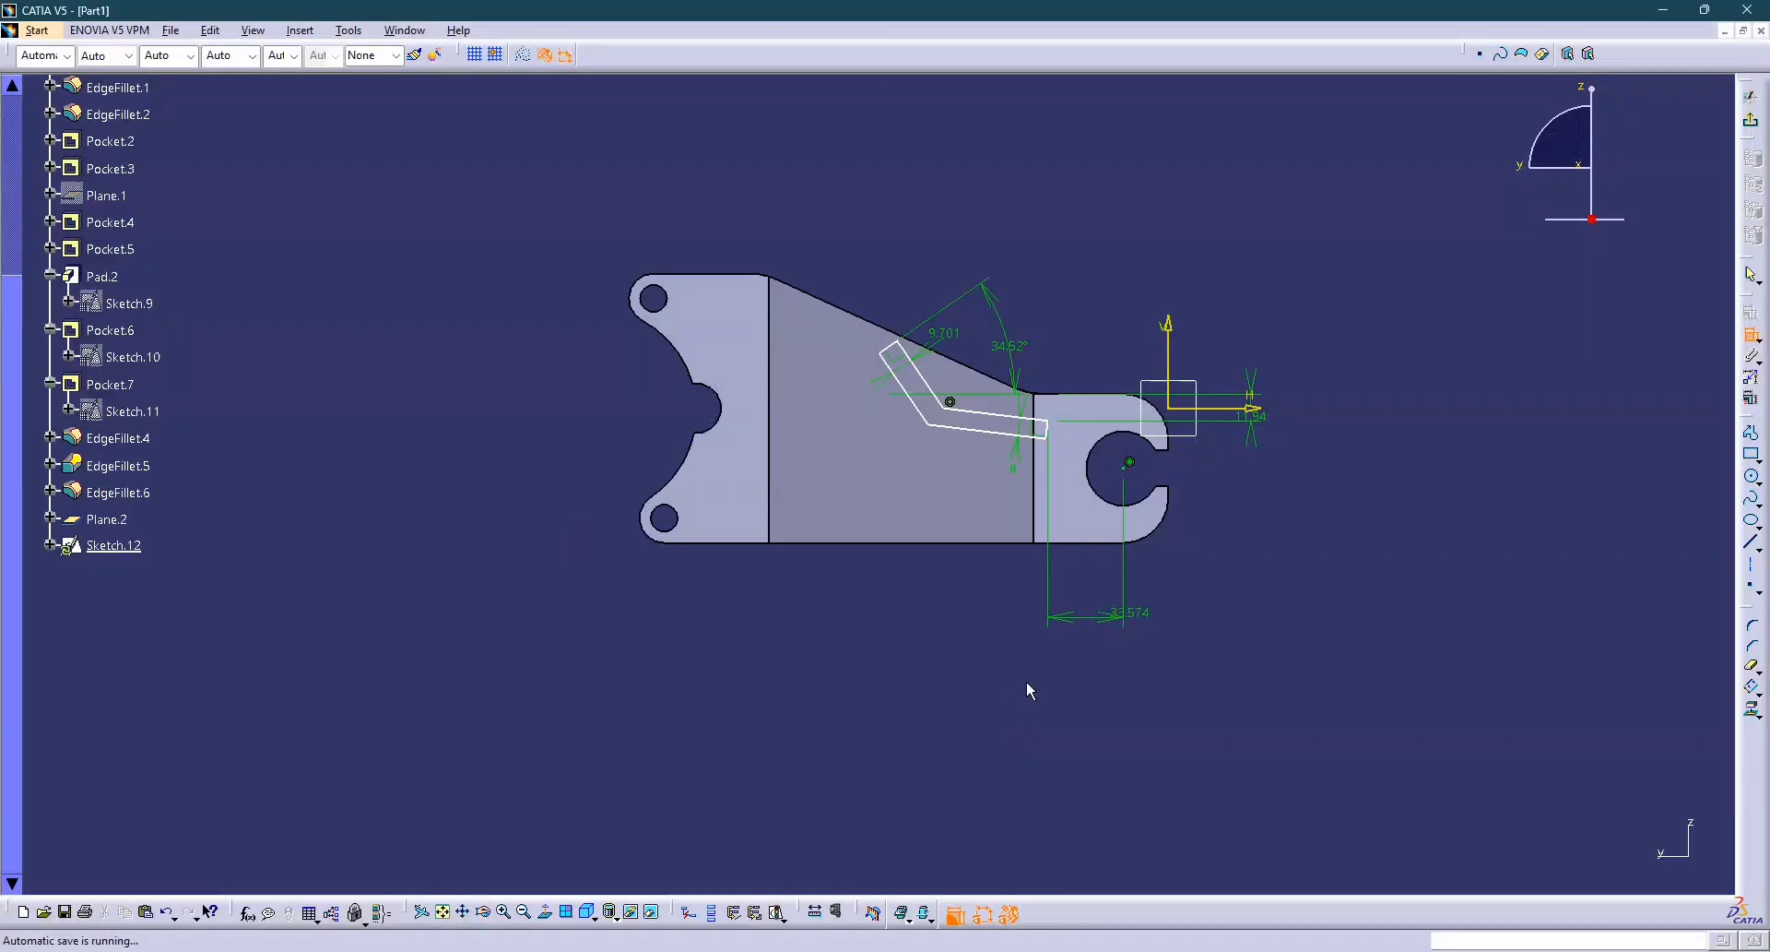
double_click(1123, 615)
text(35.7)
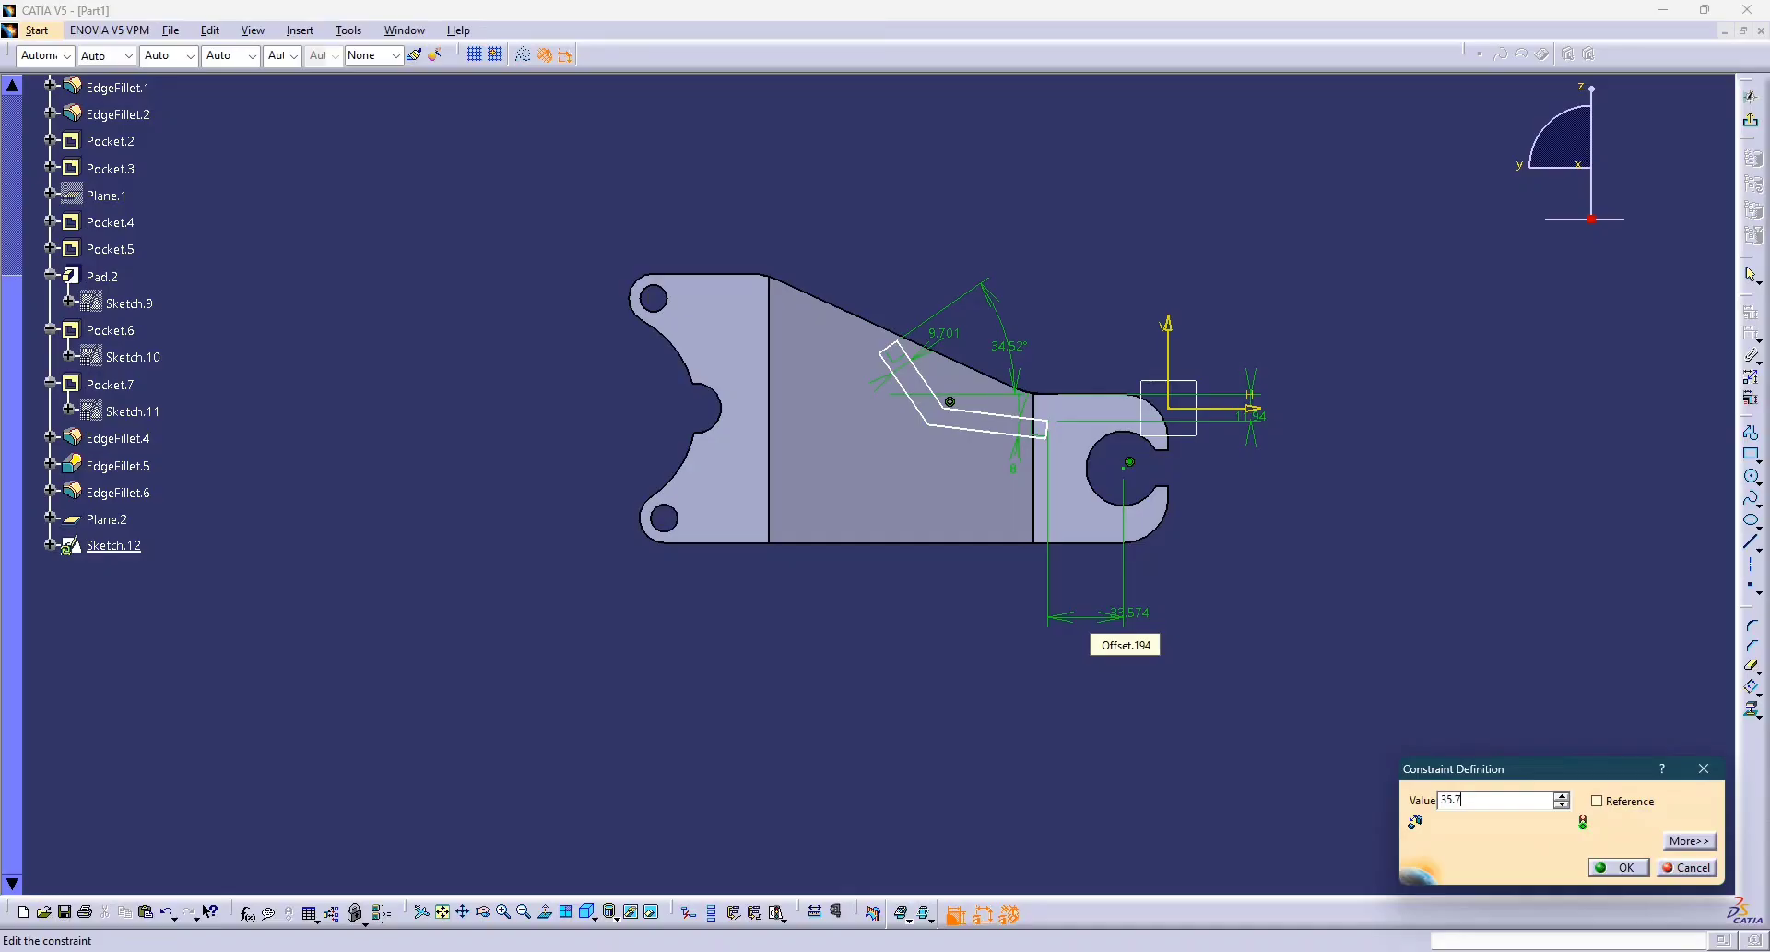
text(6)
key(Return)
middle_drag(1127, 619, 1127, 553)
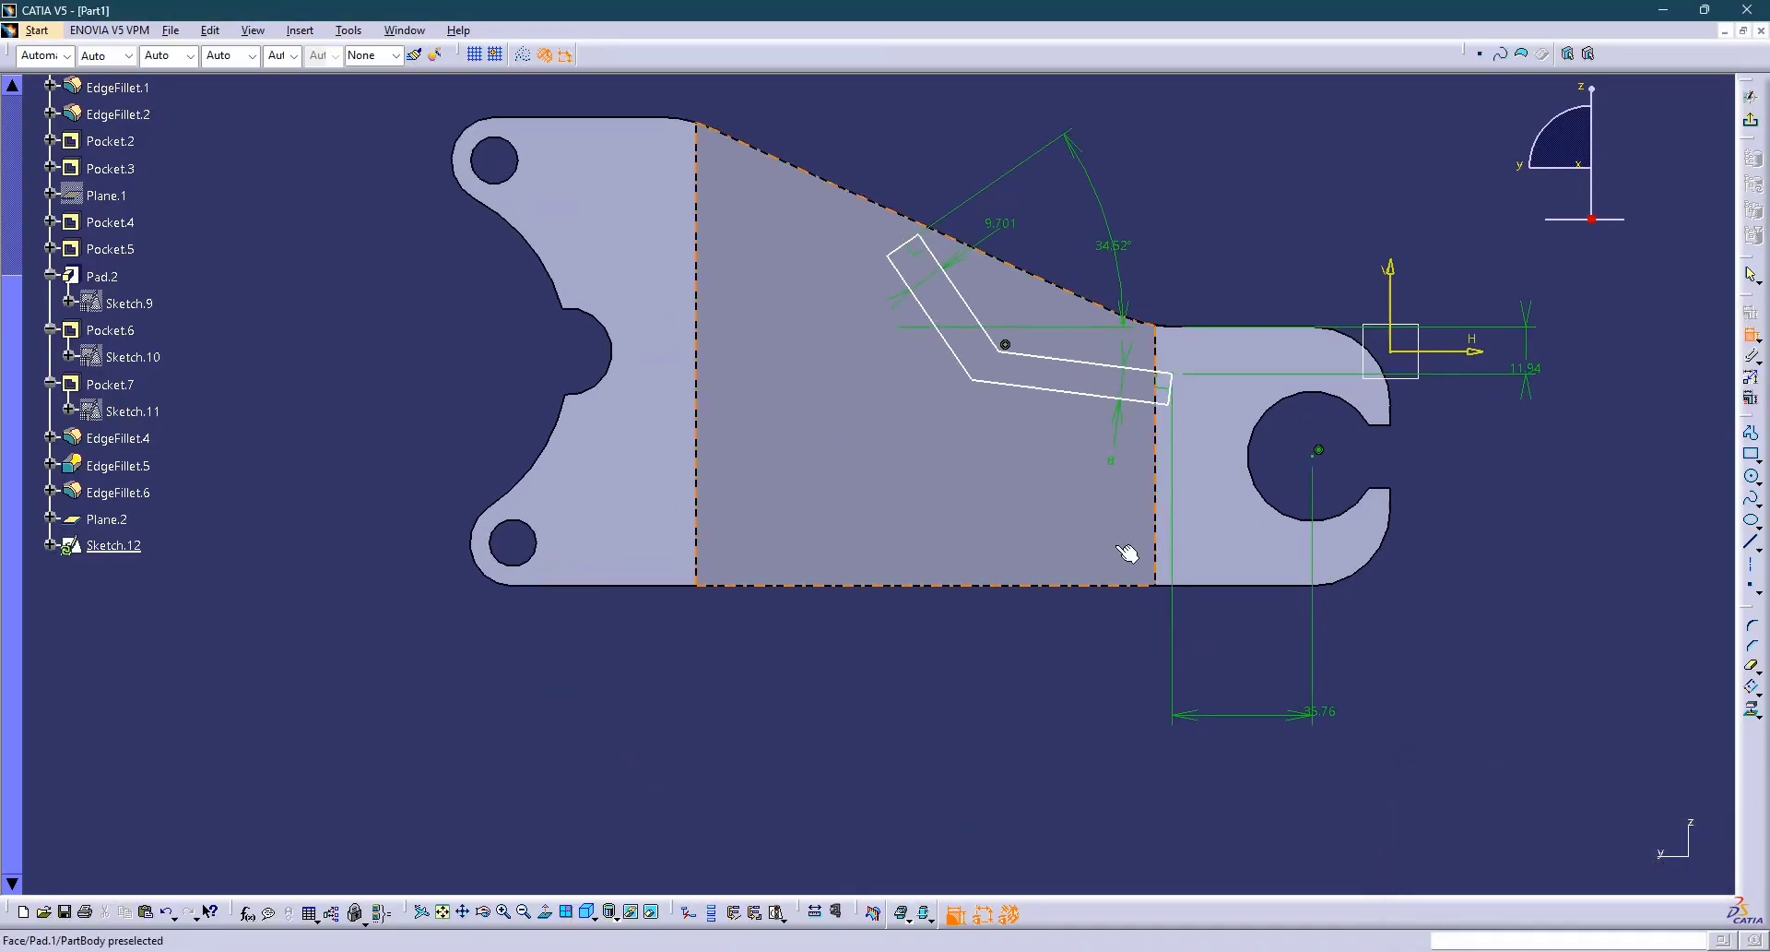
Consult the reference drawing and set the upper arm's width to 8 mm.
key(alt+Tab)
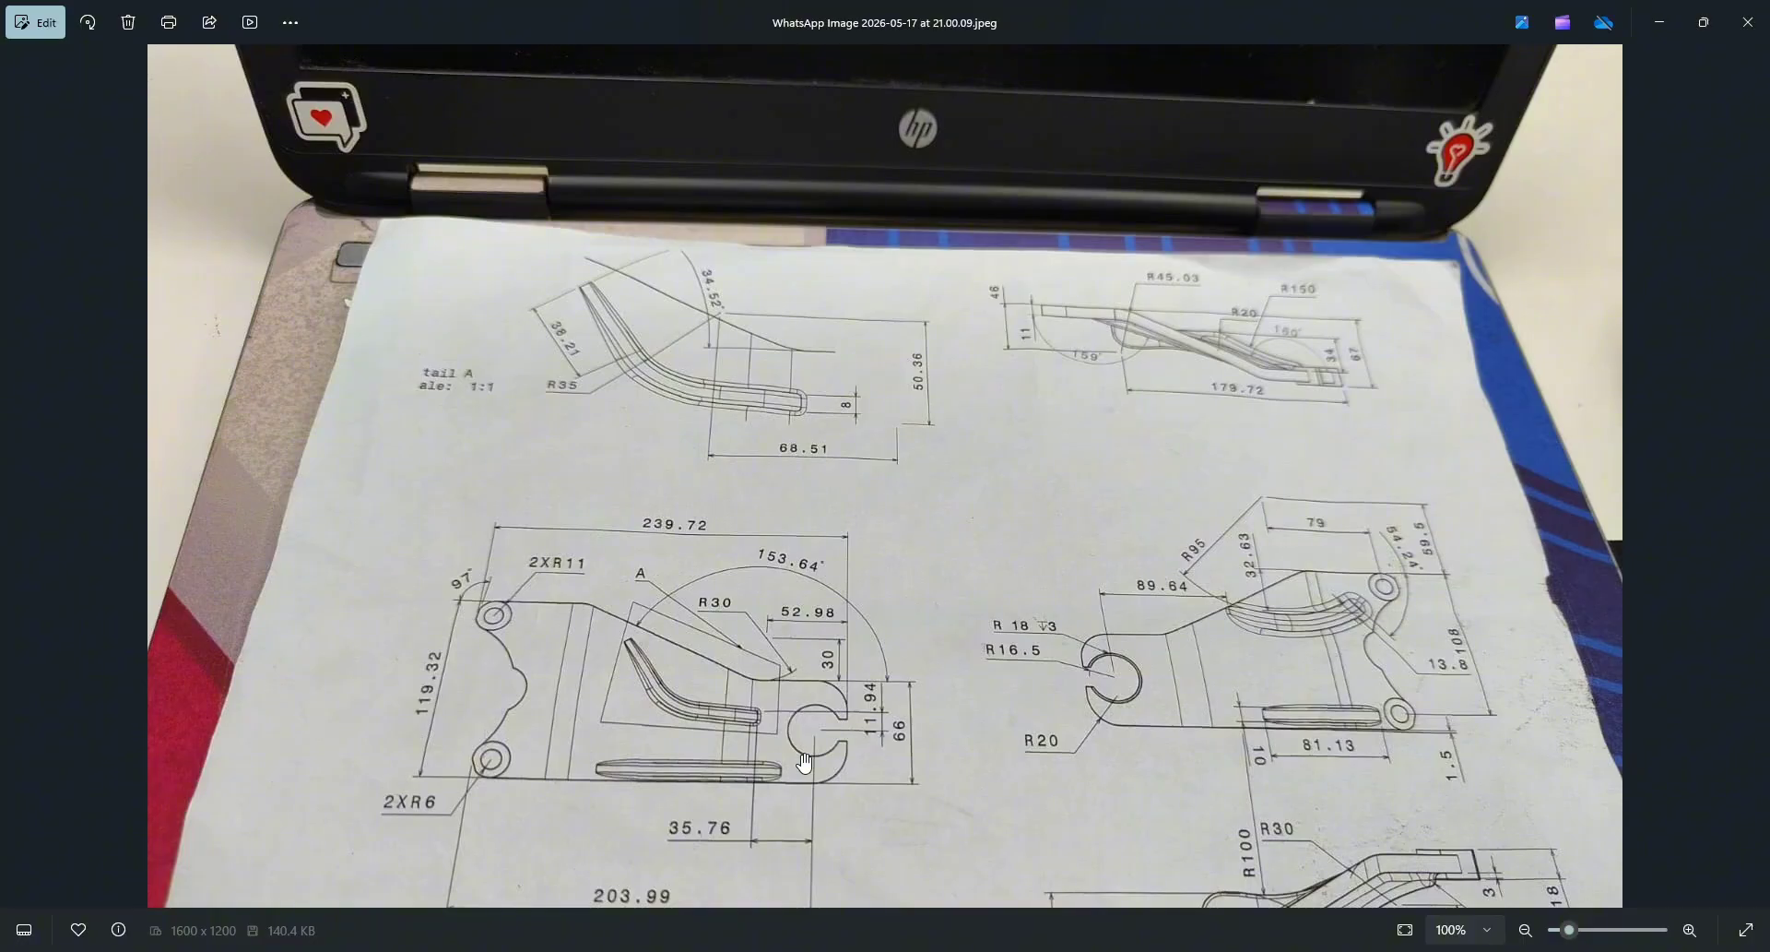
key(alt+Tab)
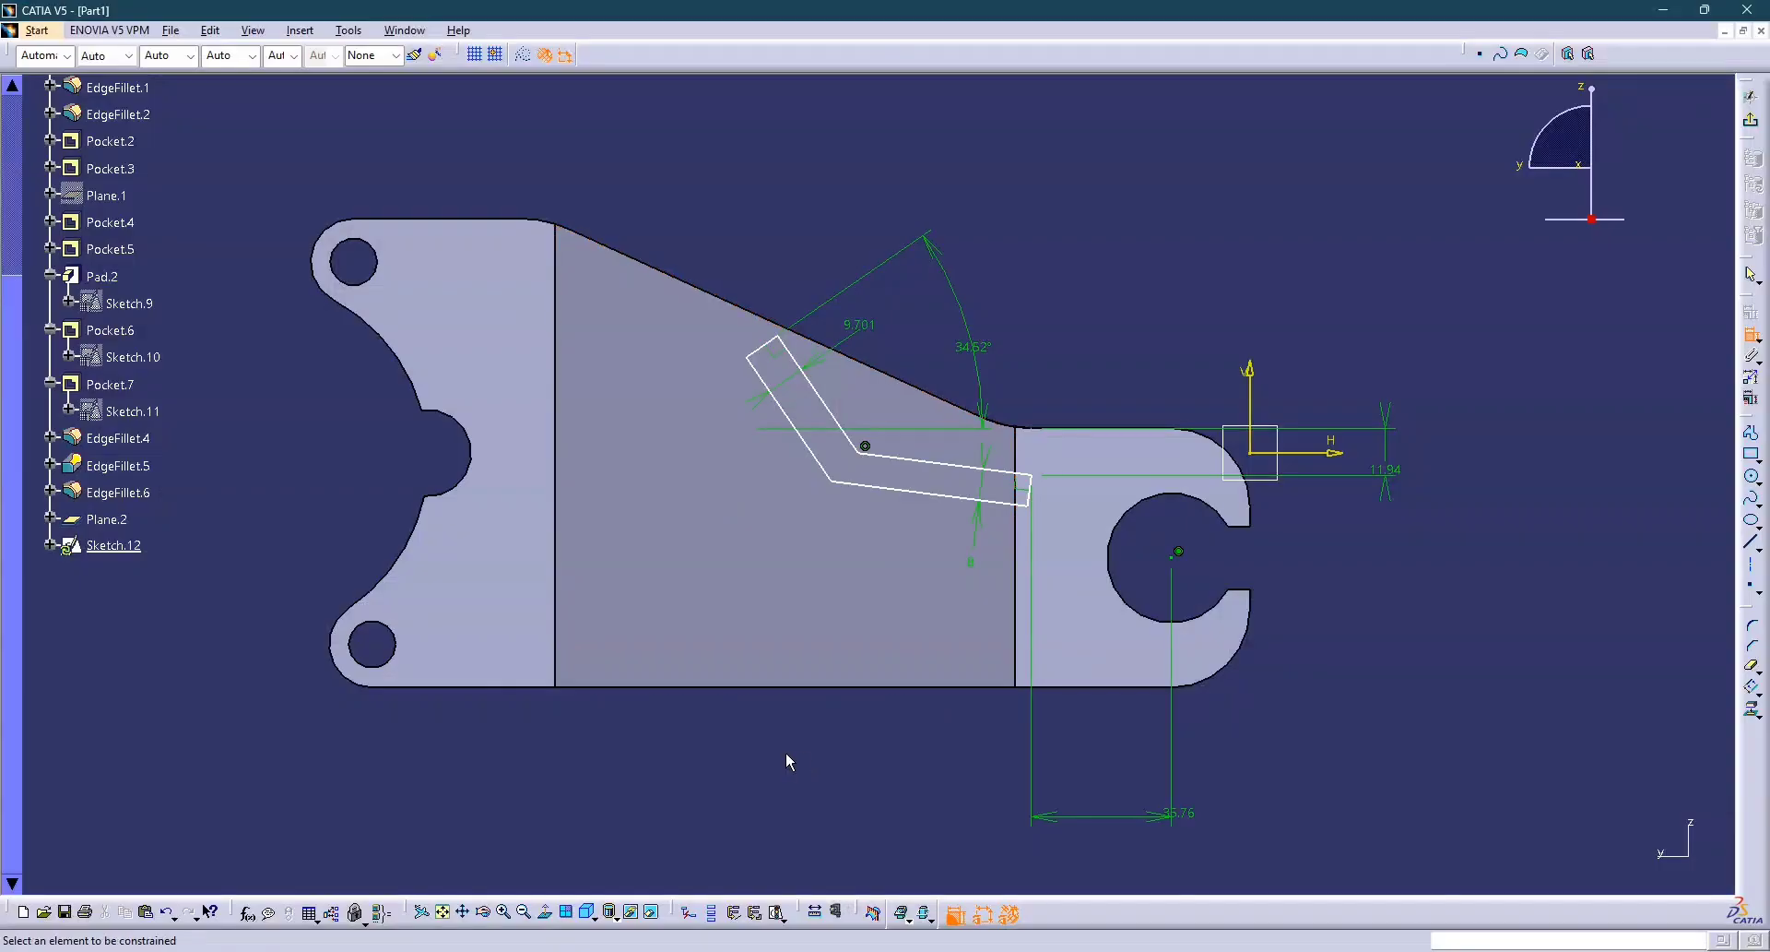
key(alt+Tab)
key(alt+Tab)
mouse_move(759, 616)
middle_down()
mouse_move(751, 600)
mouse_move(774, 640)
middle_up()
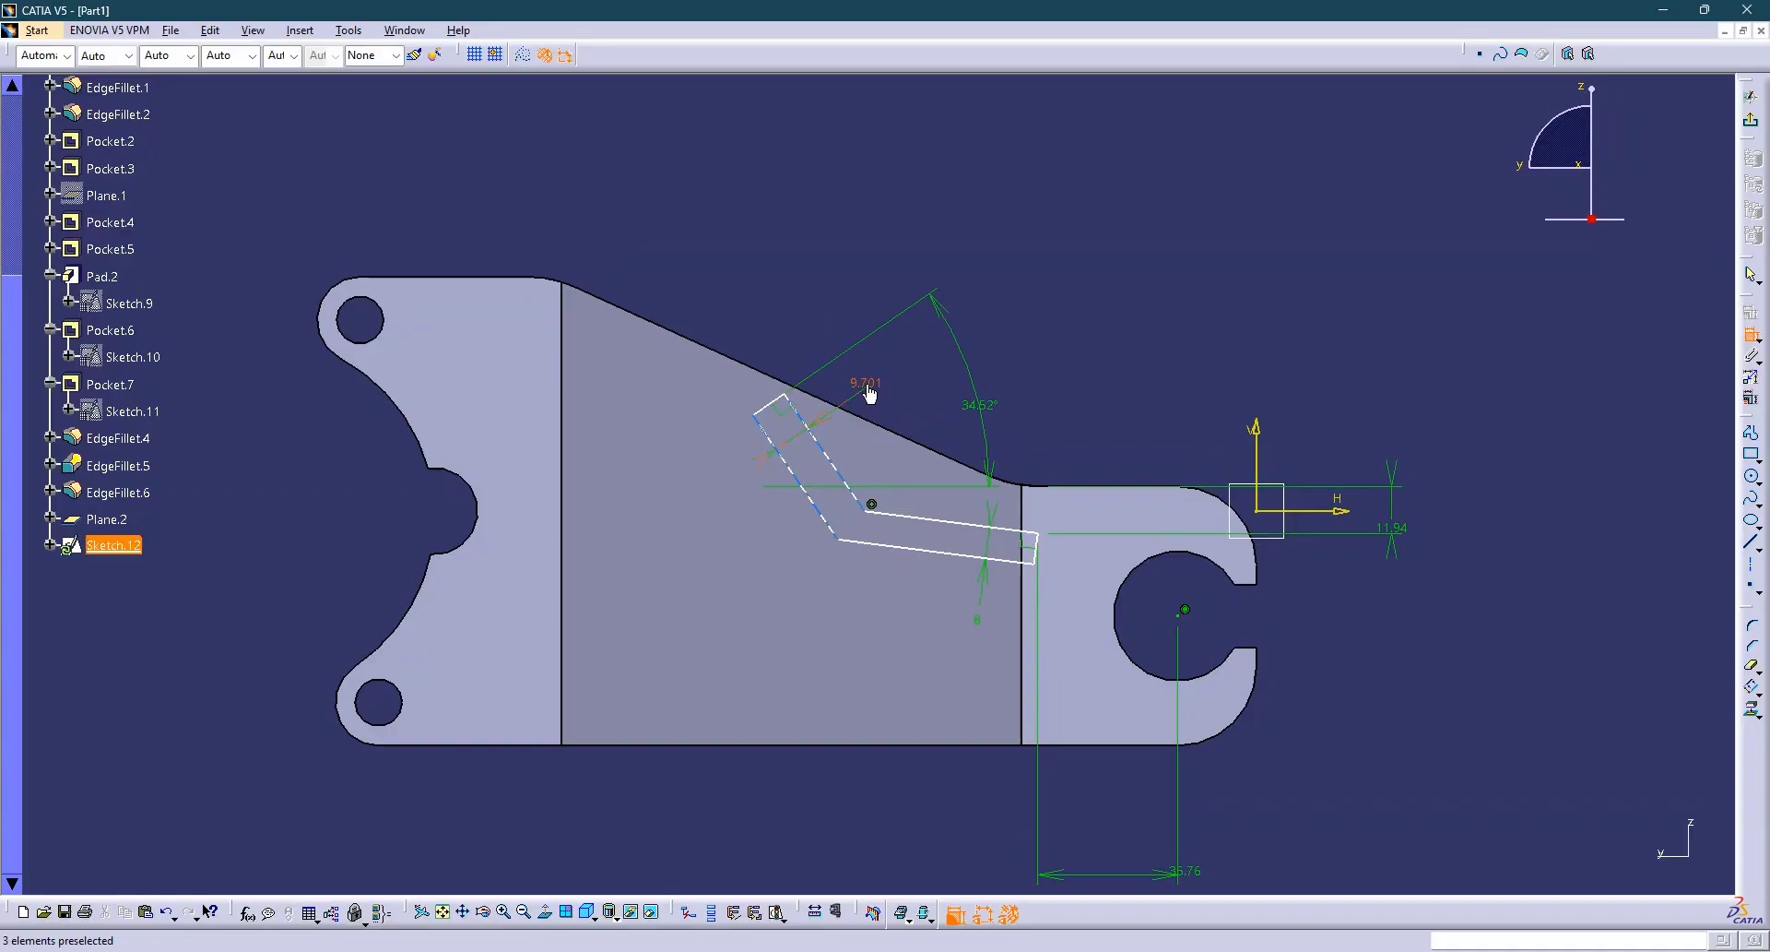
mouse_move(869, 388)
double_click(863, 386)
text(8)
key(Return)
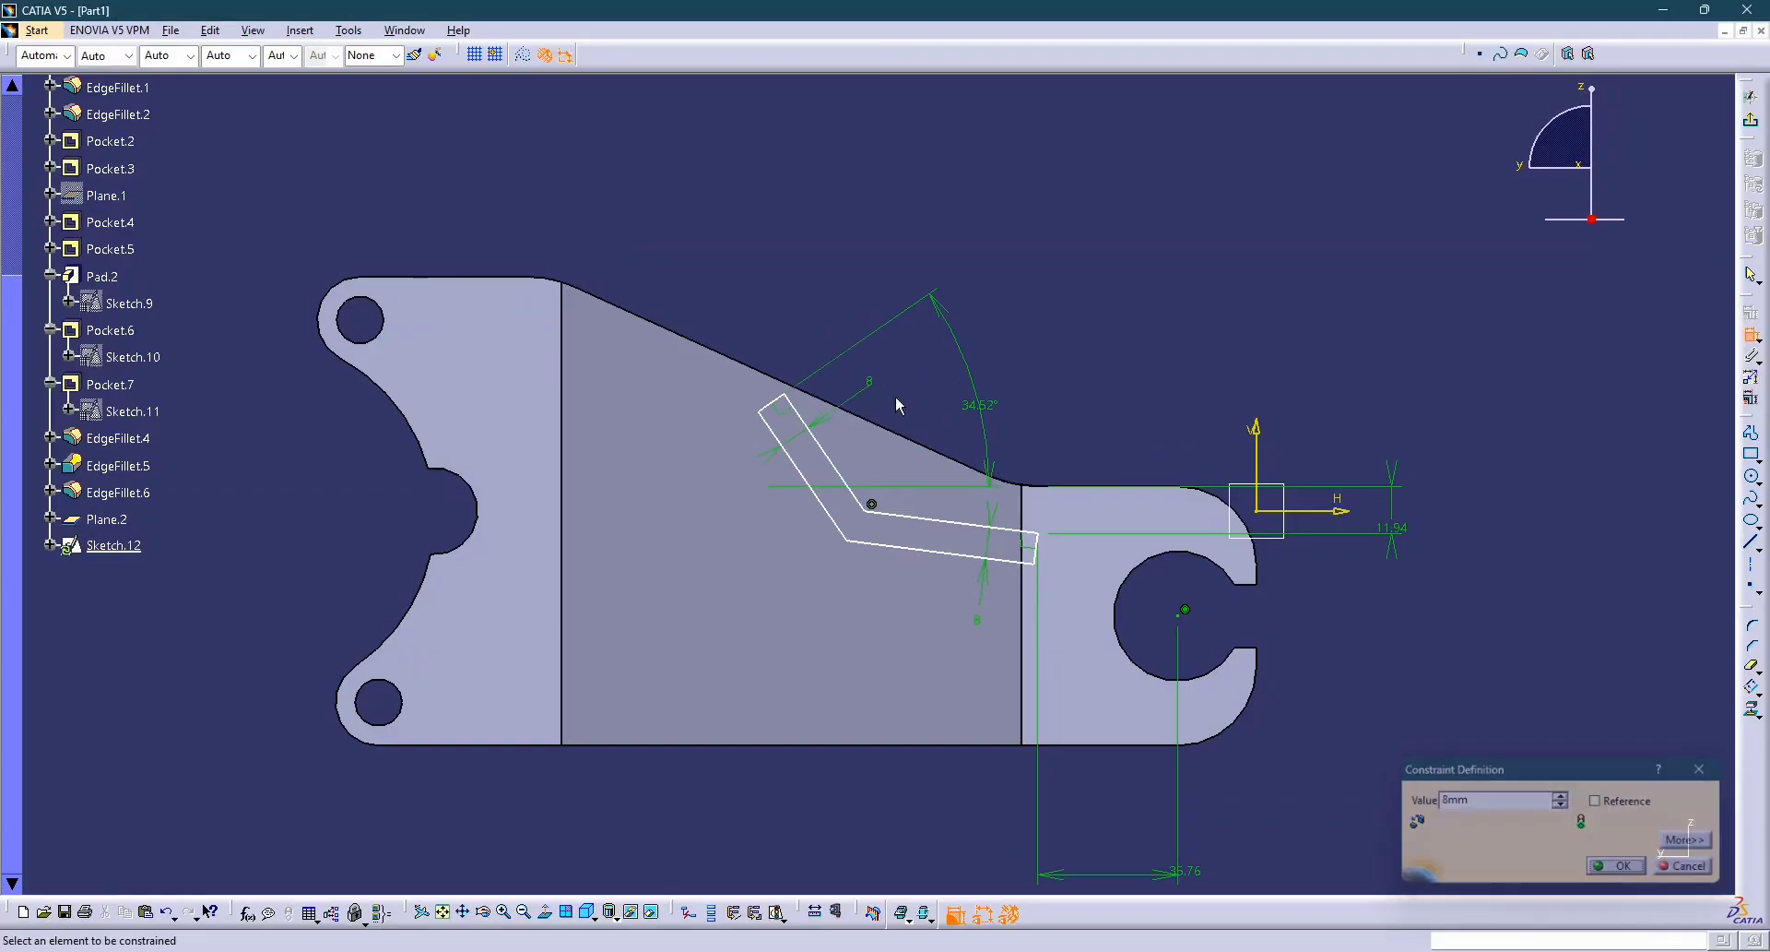
Recheck the reference drawing and set the lower arm's upper end corner 15.94 mm below the plate's upper horizontal edge.
middle_drag(1002, 451, 1020, 433)
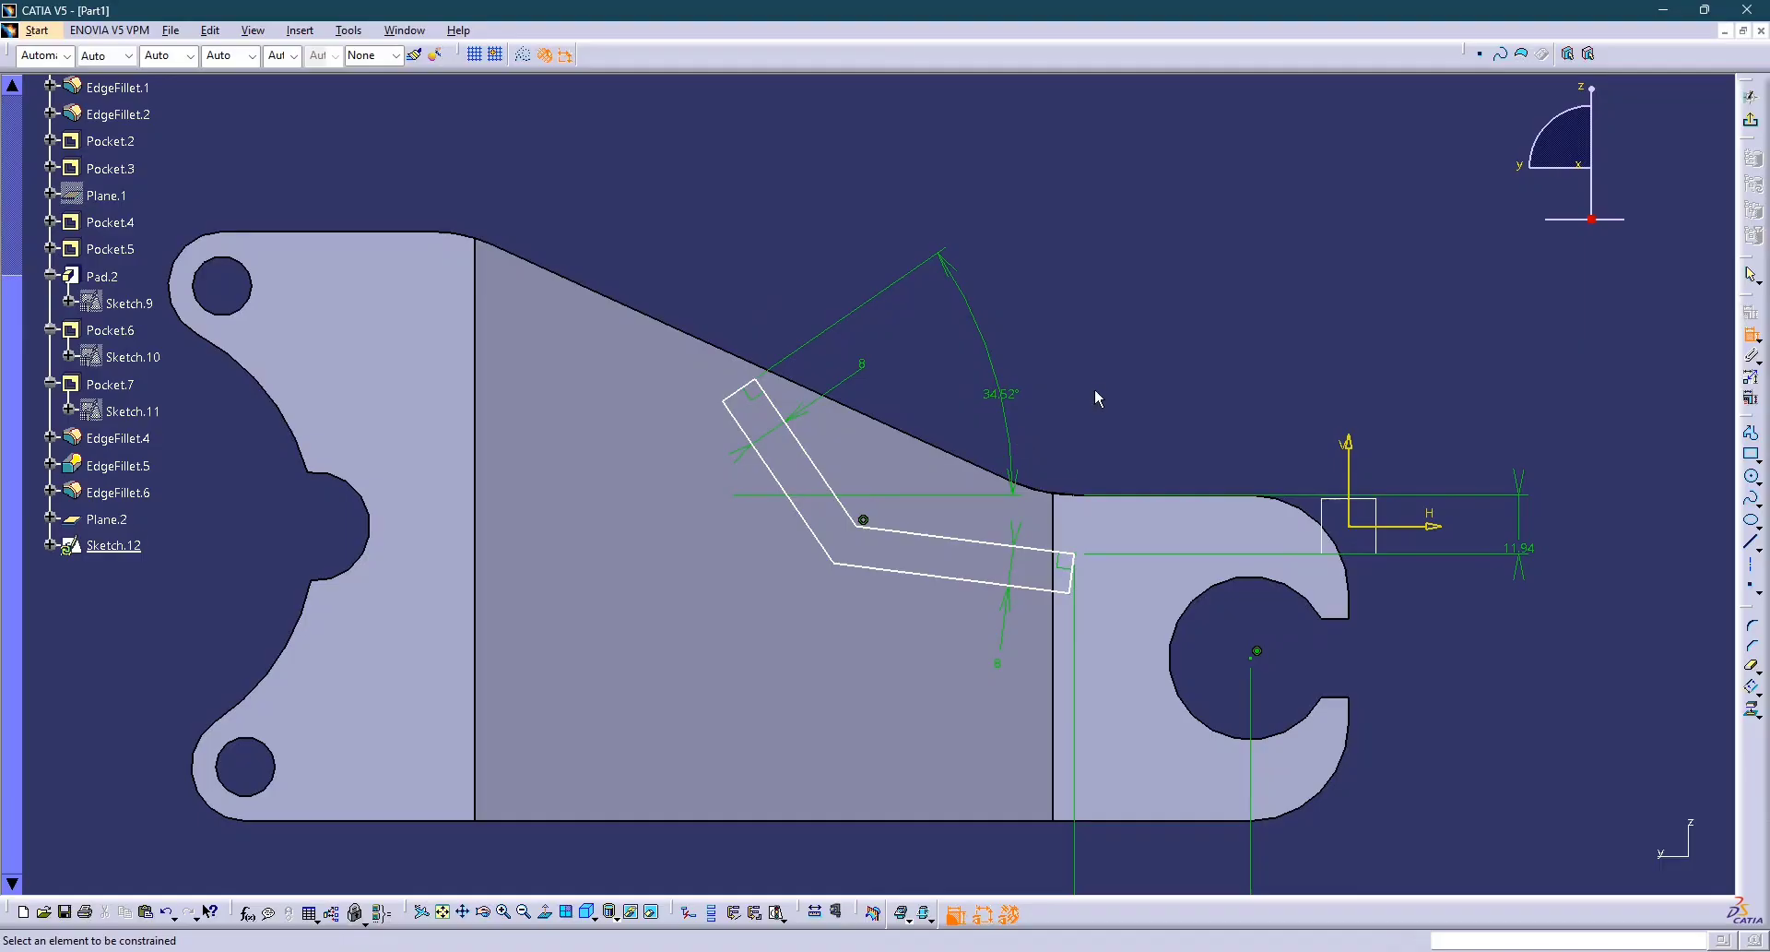
key(alt+Tab)
key(alt+Tab)
key(alt+Tab)
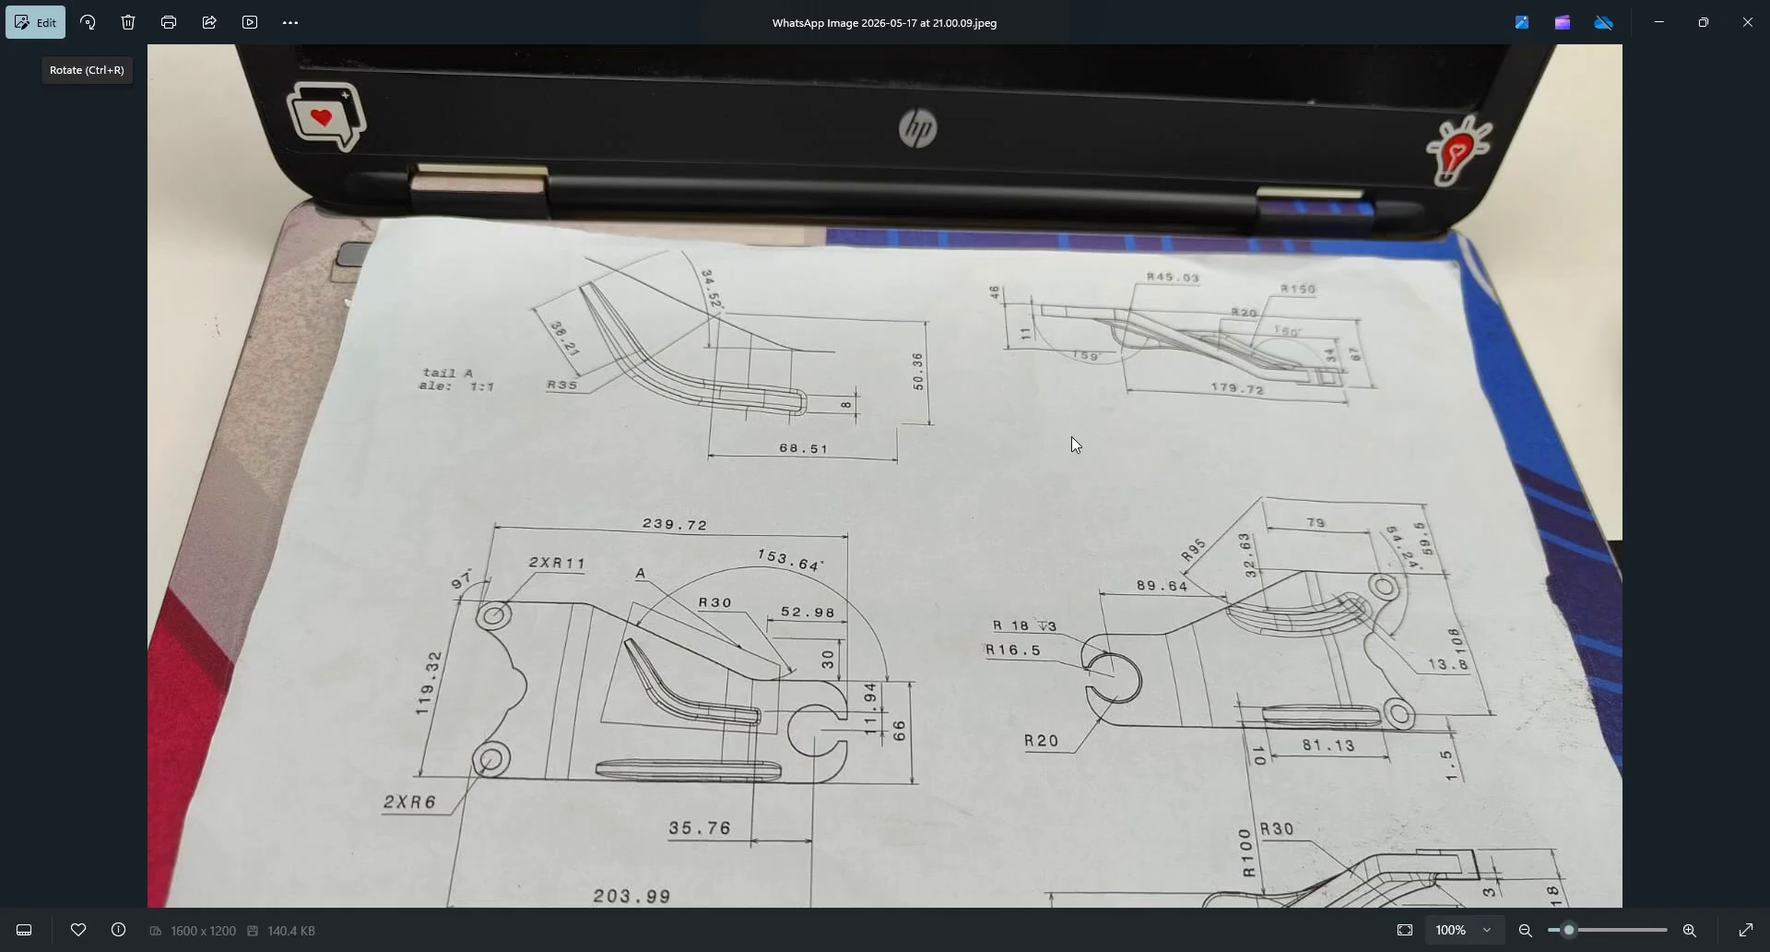
key(alt+Tab)
key(alt+Tab)
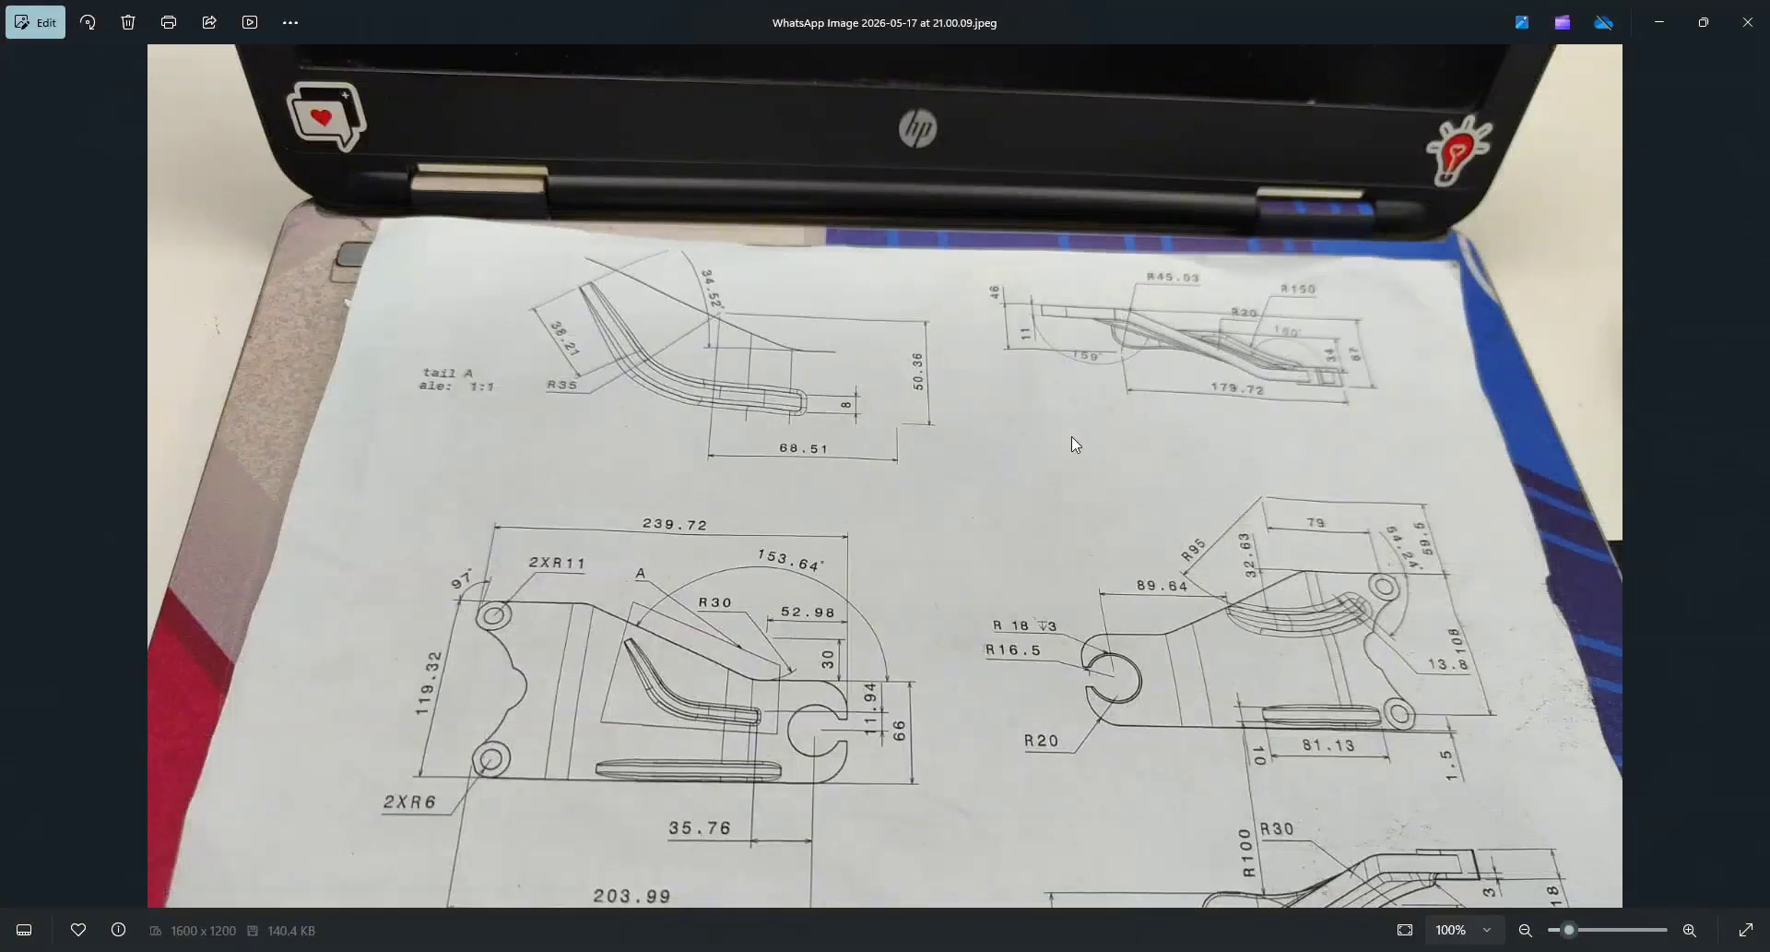
key(alt+Tab)
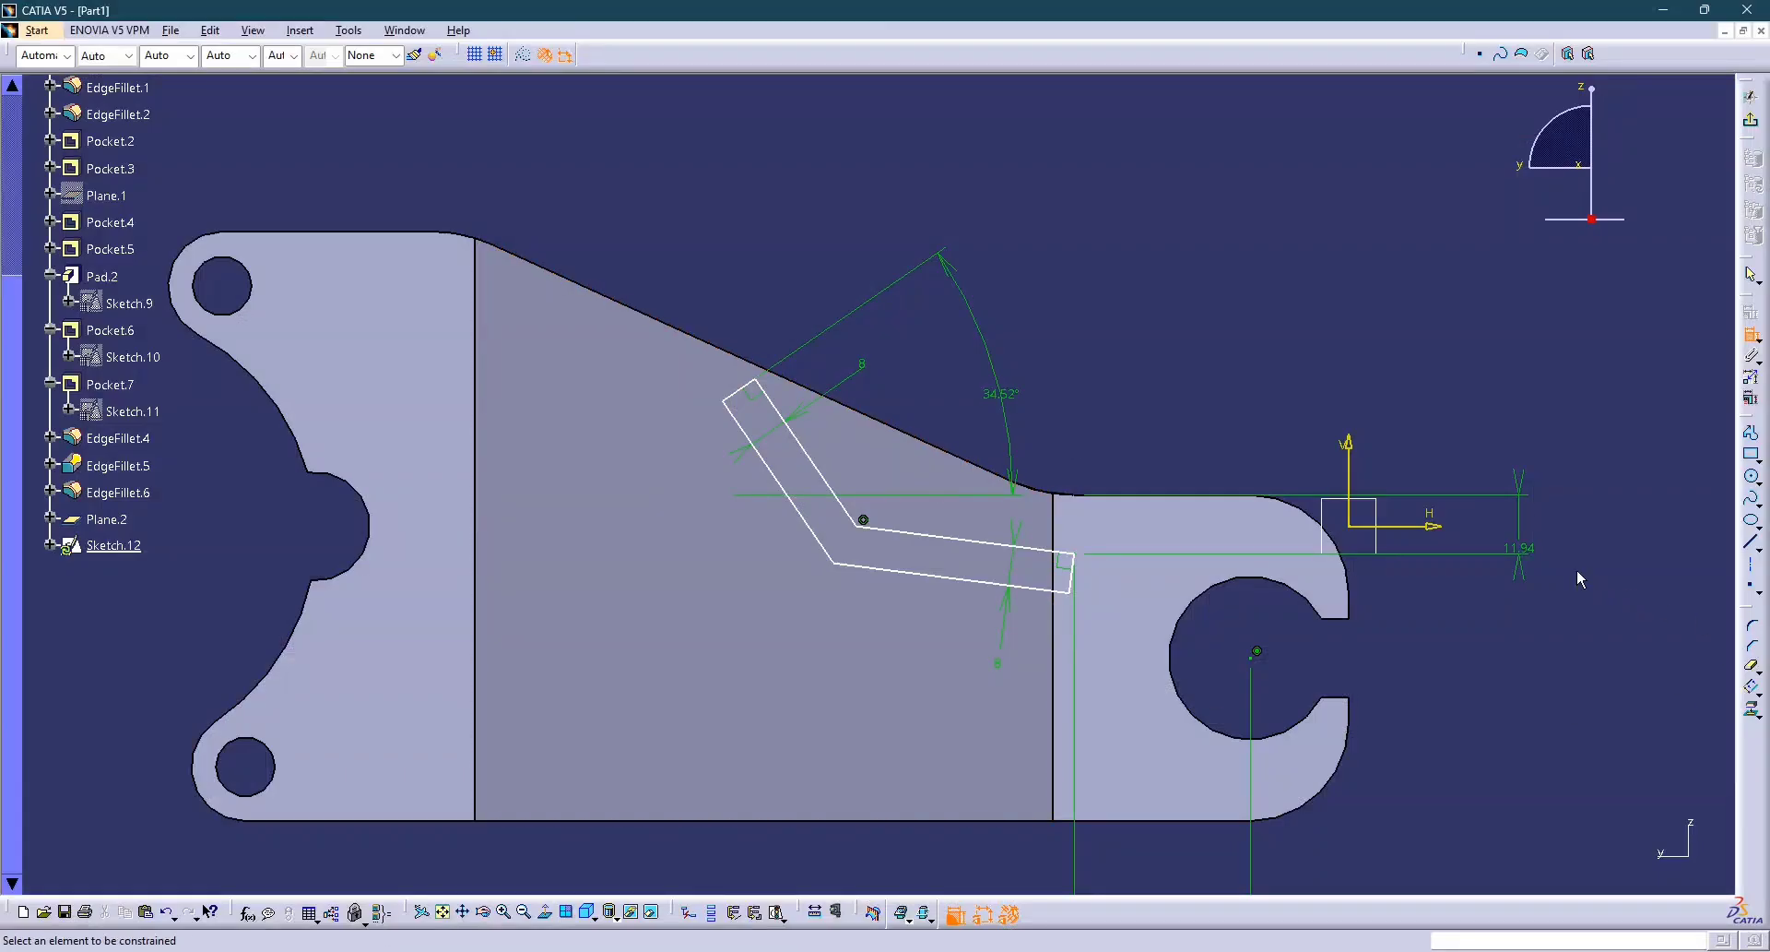
double_click(1532, 548)
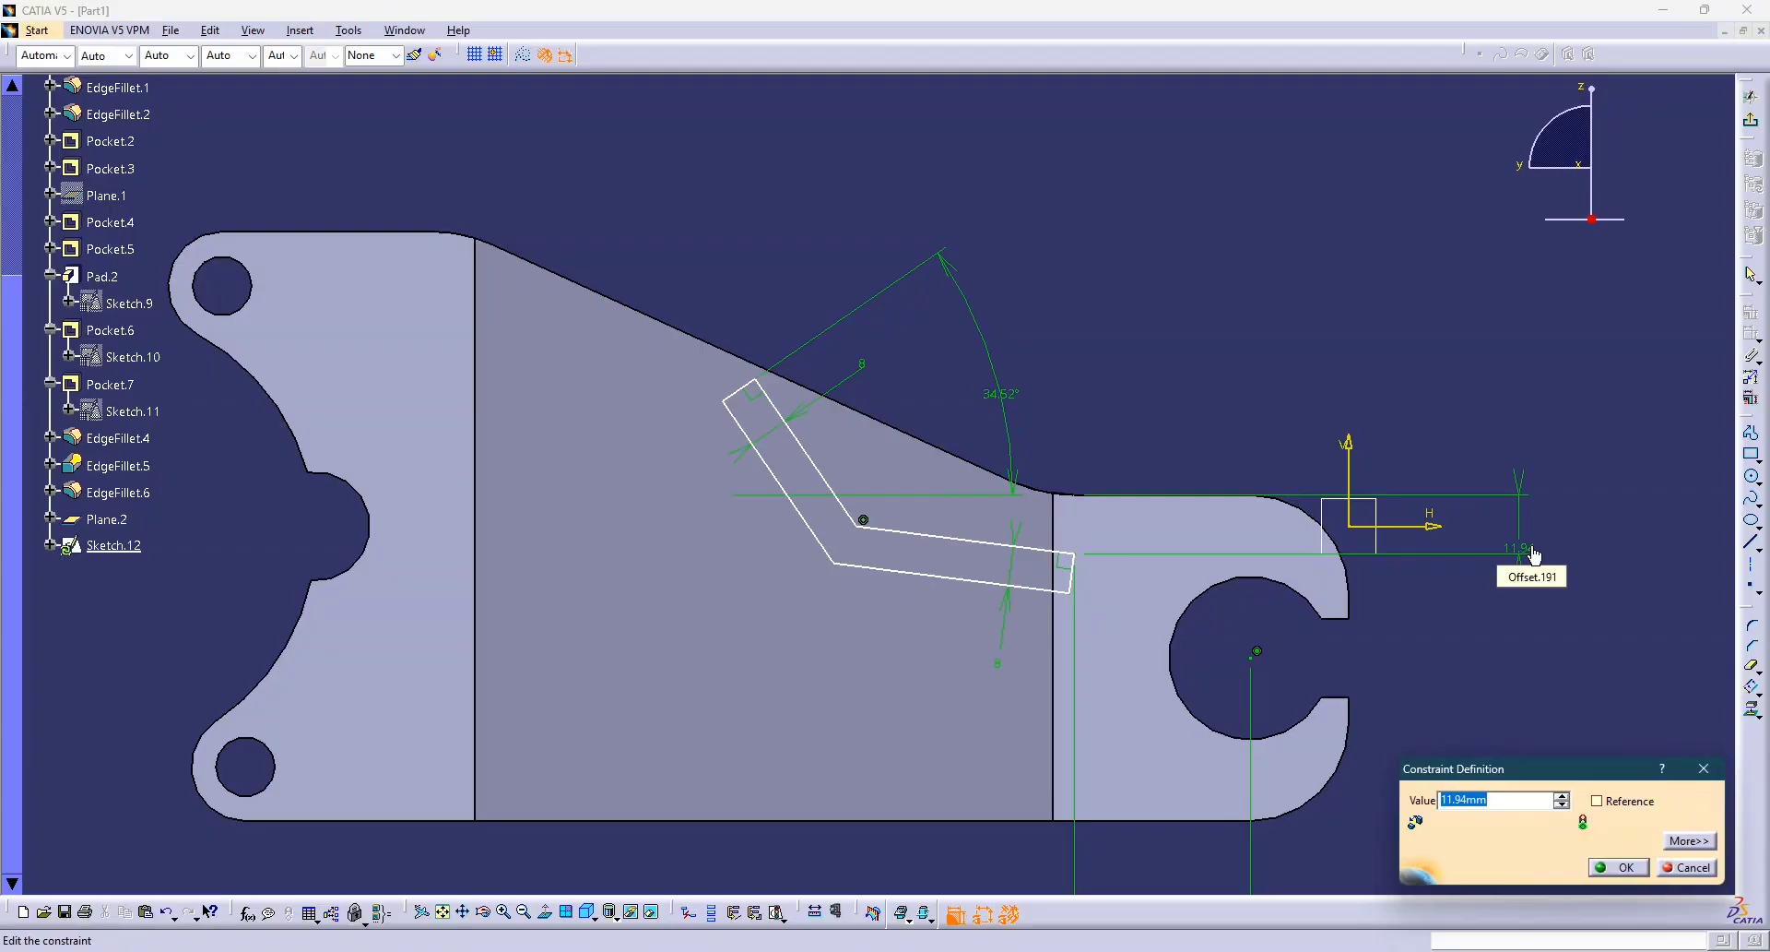
text(1)
key(Return)
Consult detail A in the reference drawing and constrain the length of the upper arm's long edge nearest the sloped plate edge to 38.21 mm.
key(alt+Tab)
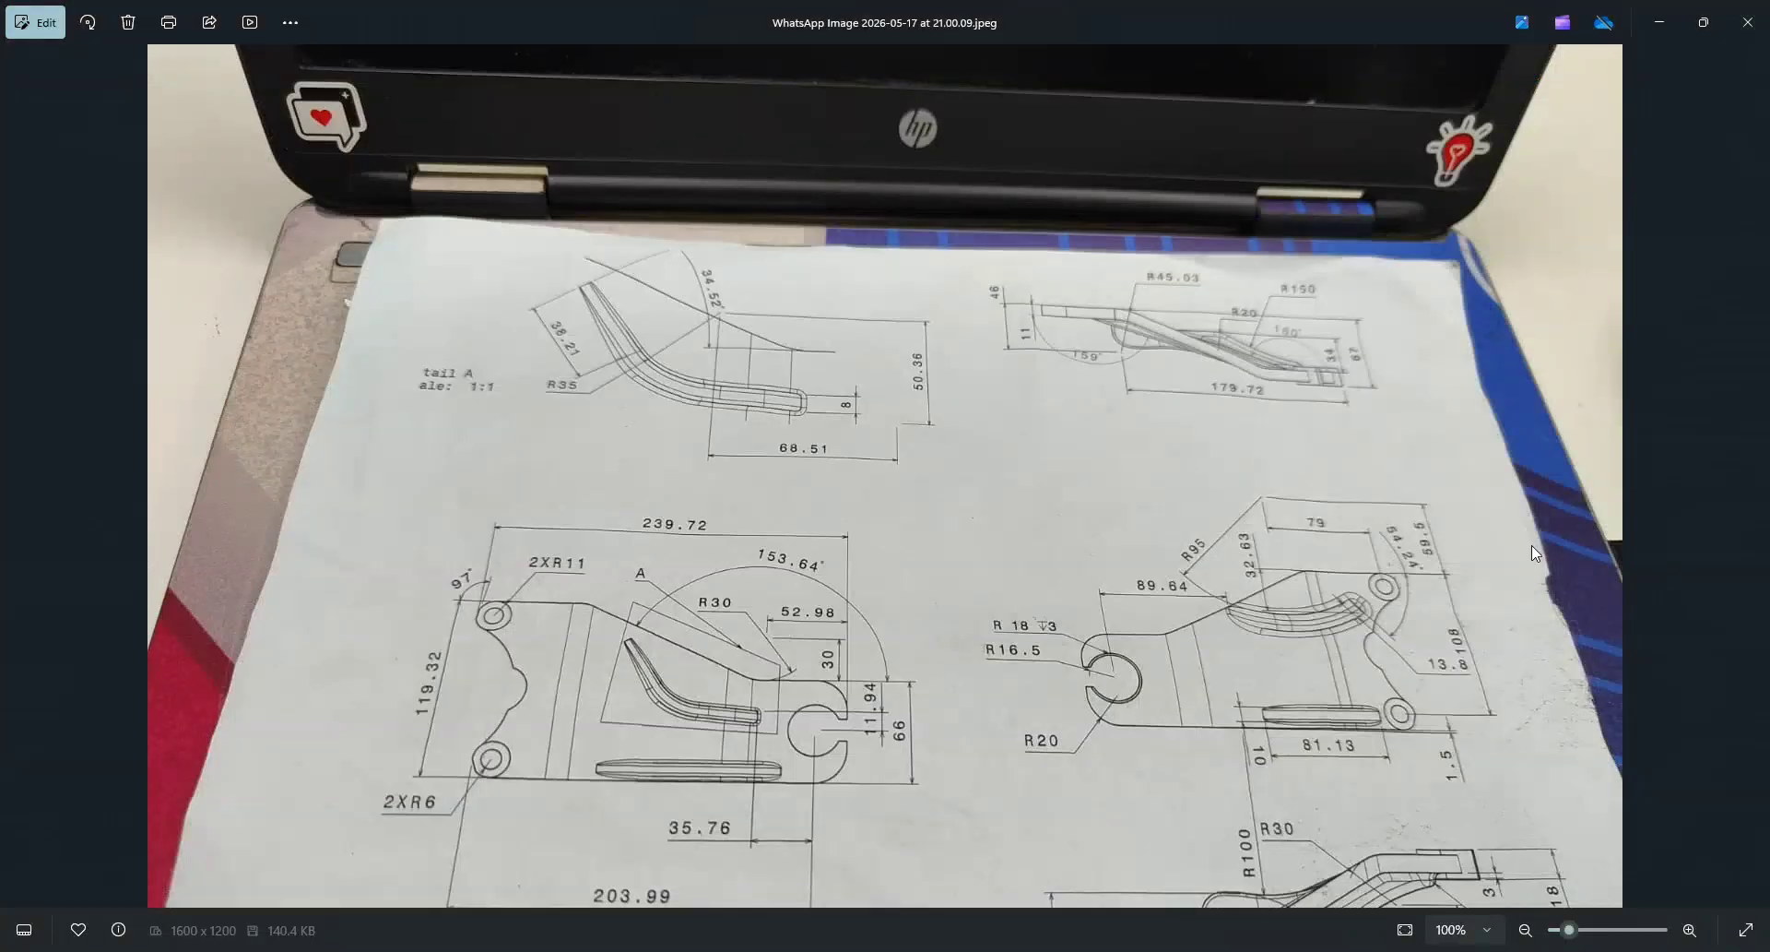
key(alt+Tab)
key(alt+Tab)
key(alt+Tab)
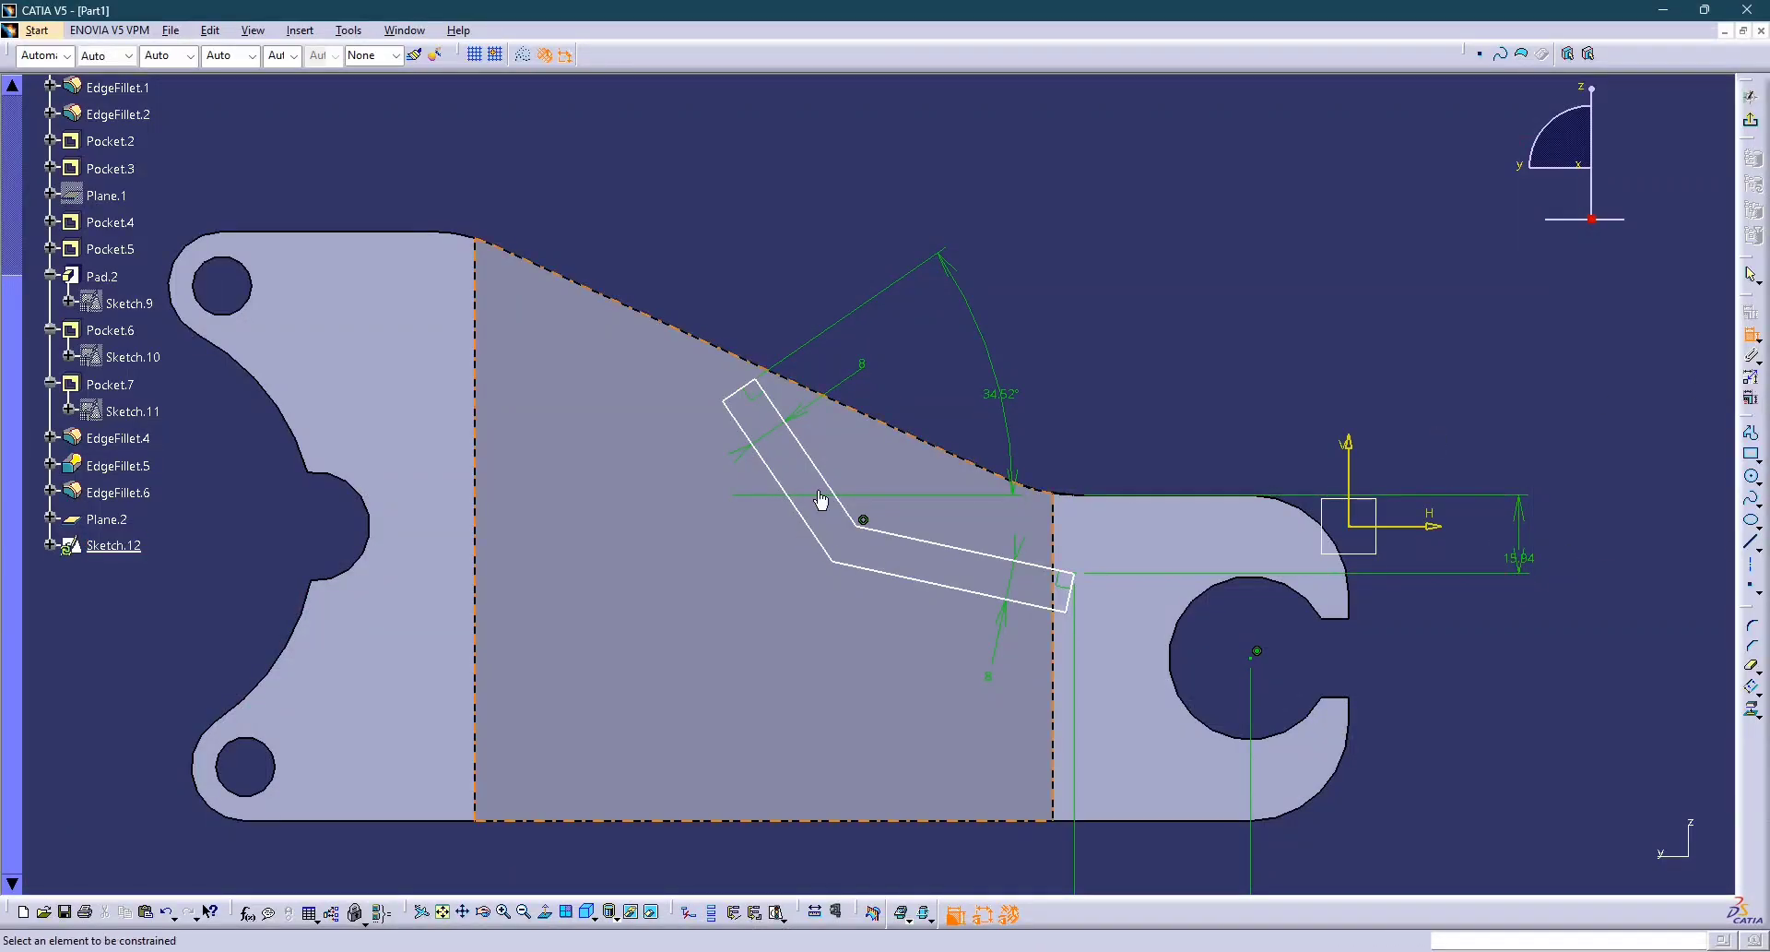
key(alt+Tab)
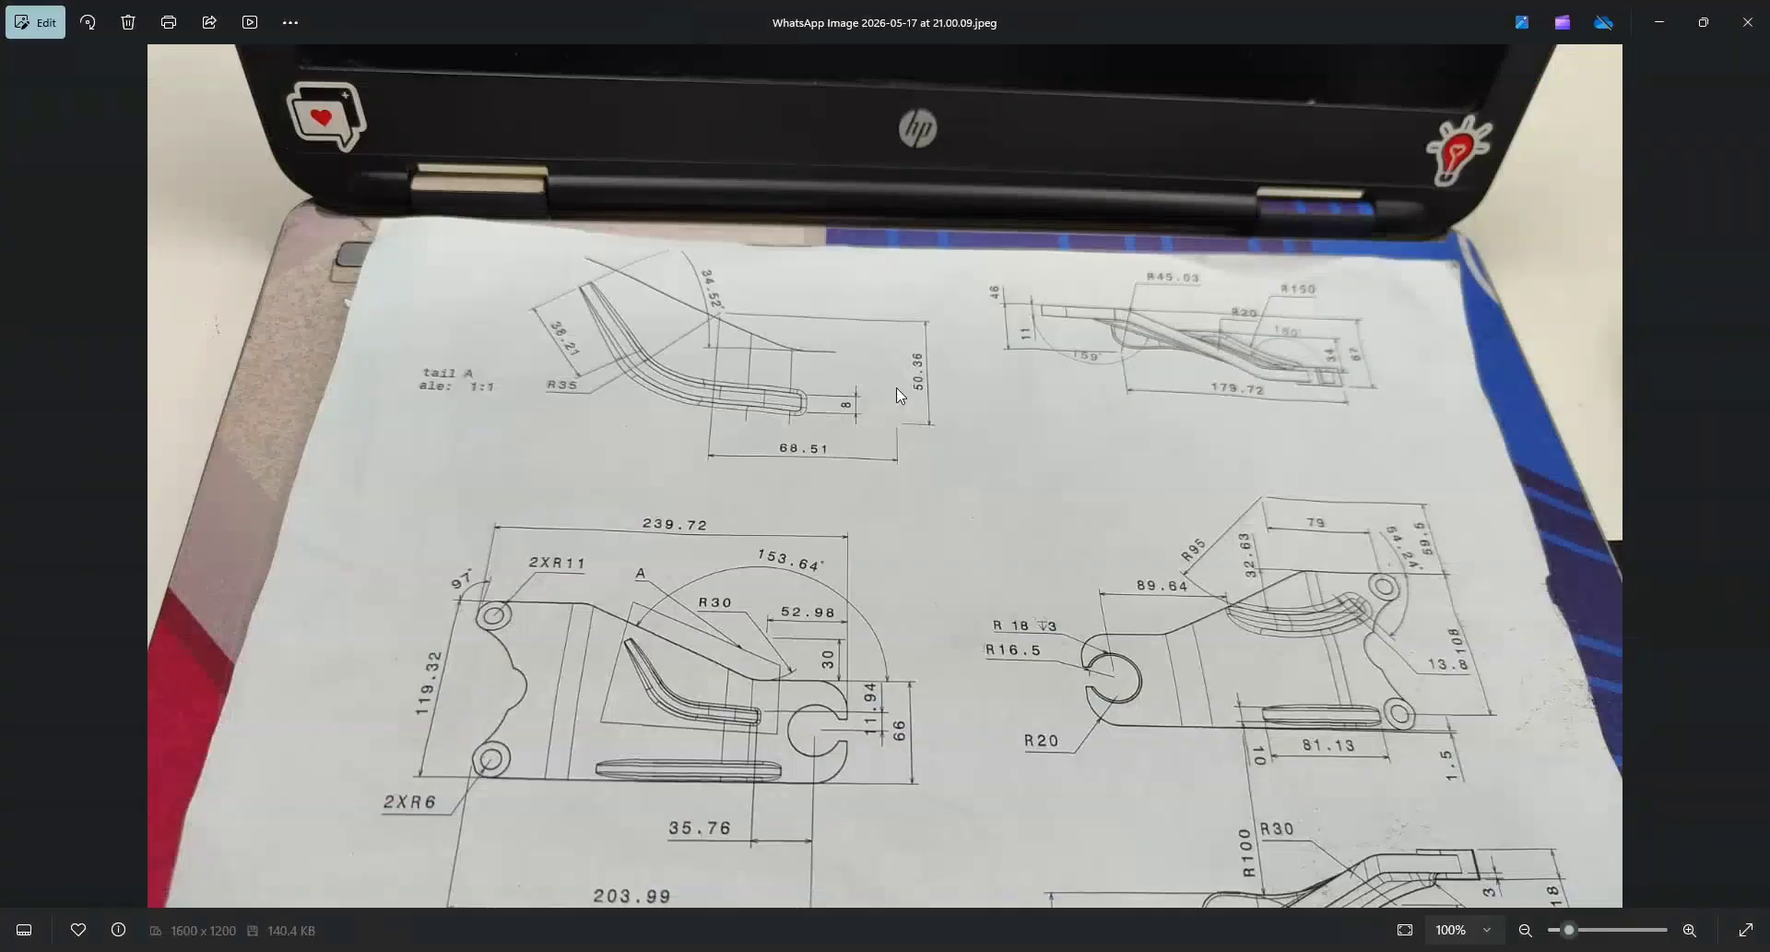
key(alt+Tab)
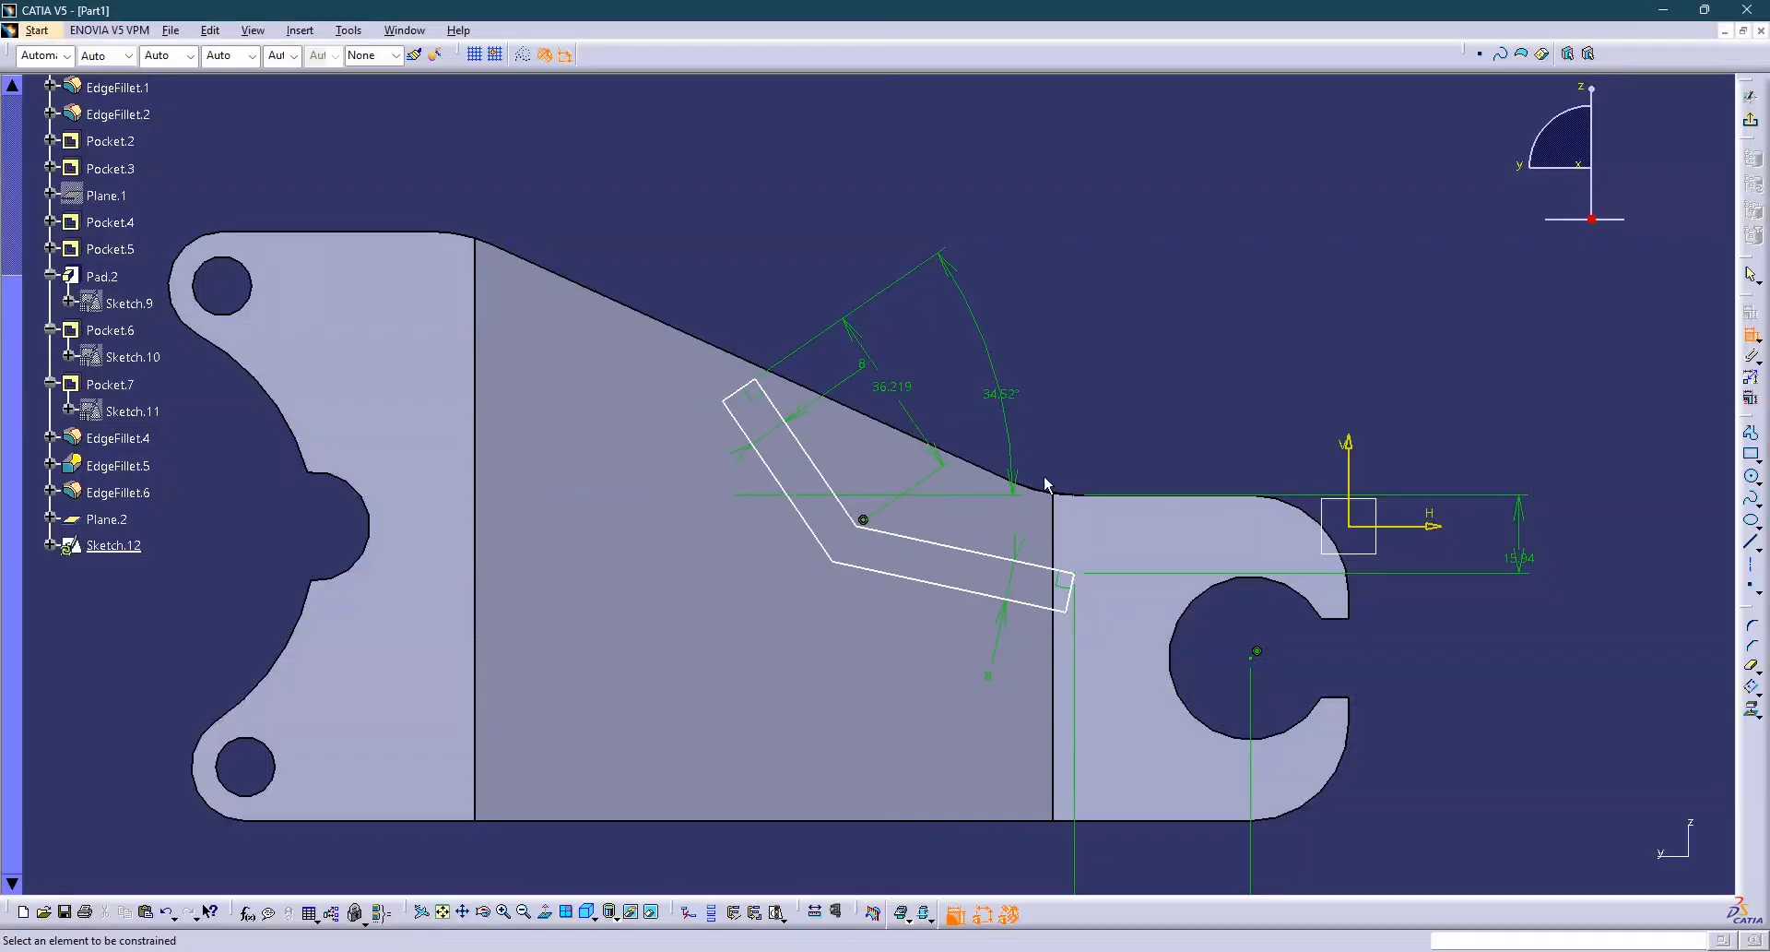
double_click(899, 389)
text(38)
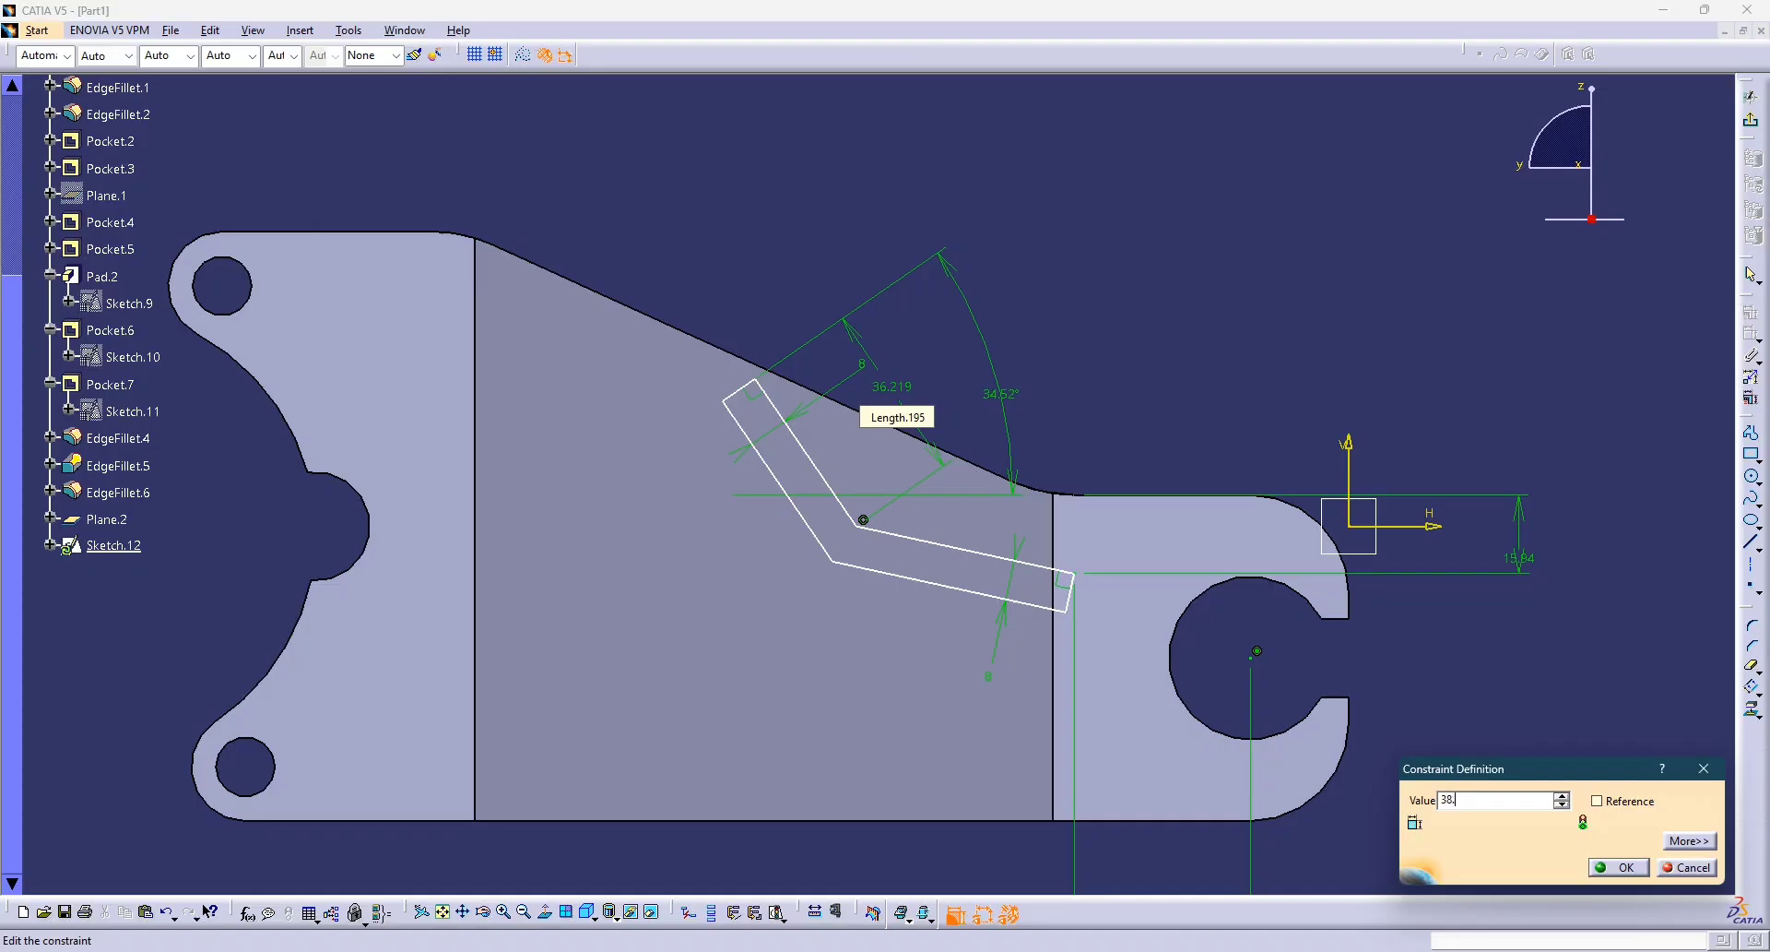
text(.21)
key(Return)
Reopen the reference photo "WhatsApp Image 2026-05-17 at 21.00.09" from the Downloads folder, examine the rib dimensions up close and return to the sketch.
key(alt+Tab)
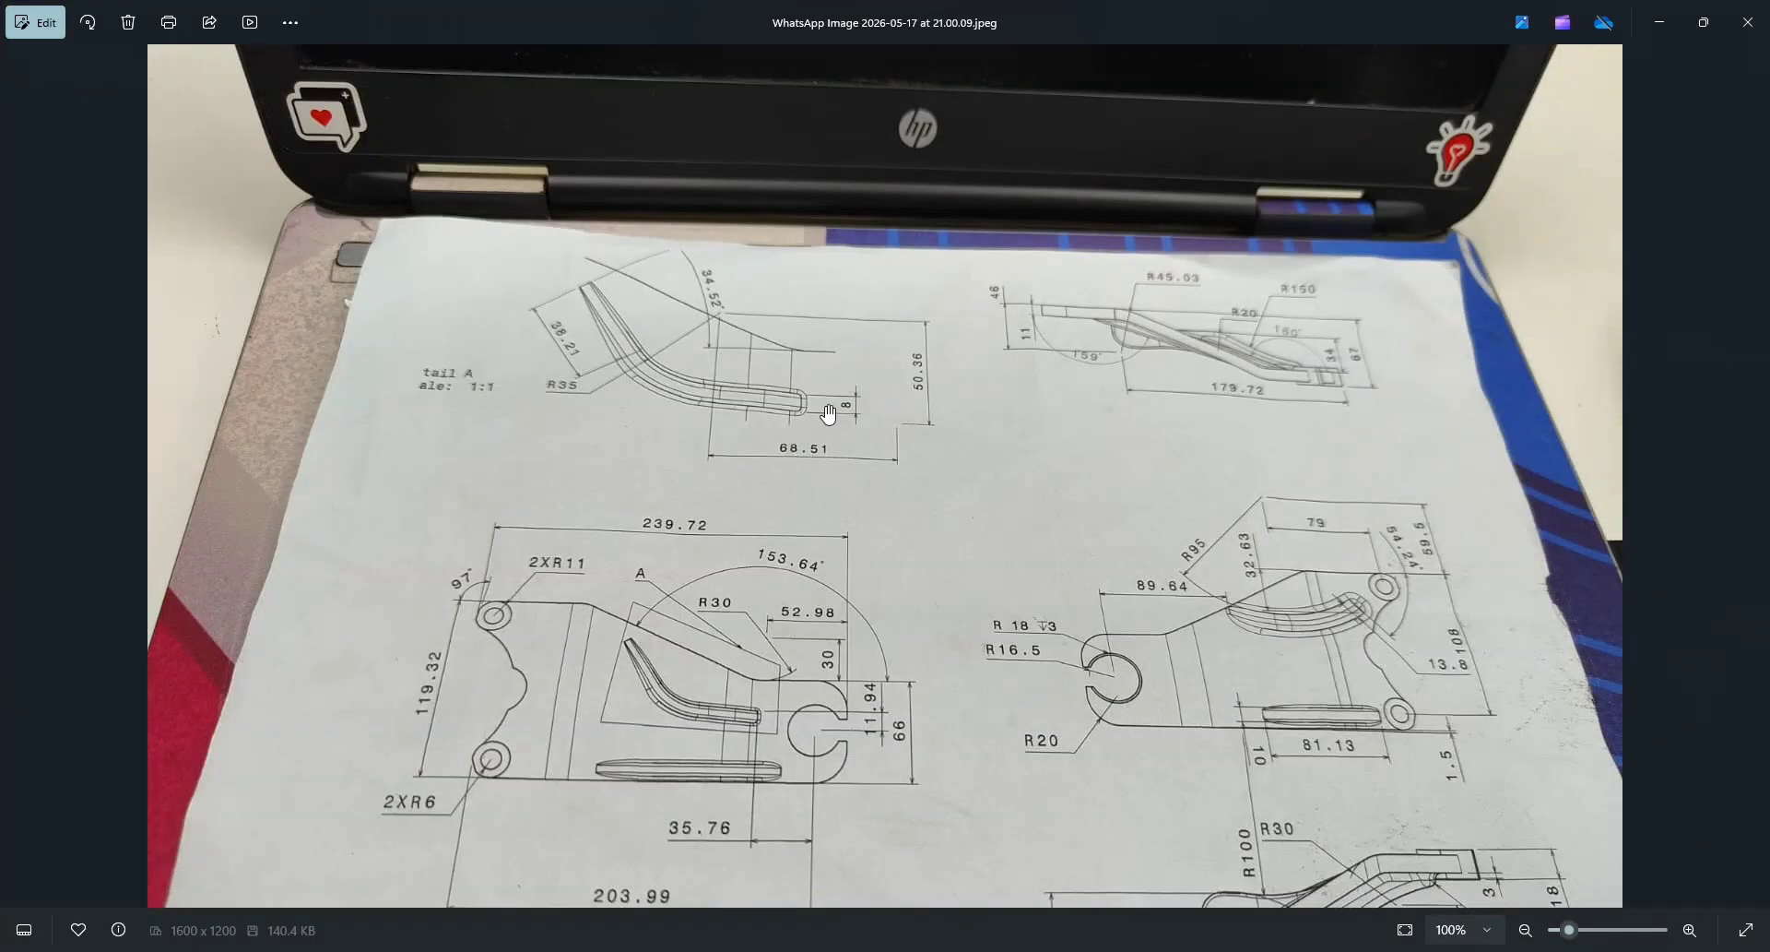
key(alt+Tab)
key(alt+Tab)
scroll(870, 374, down, 1)
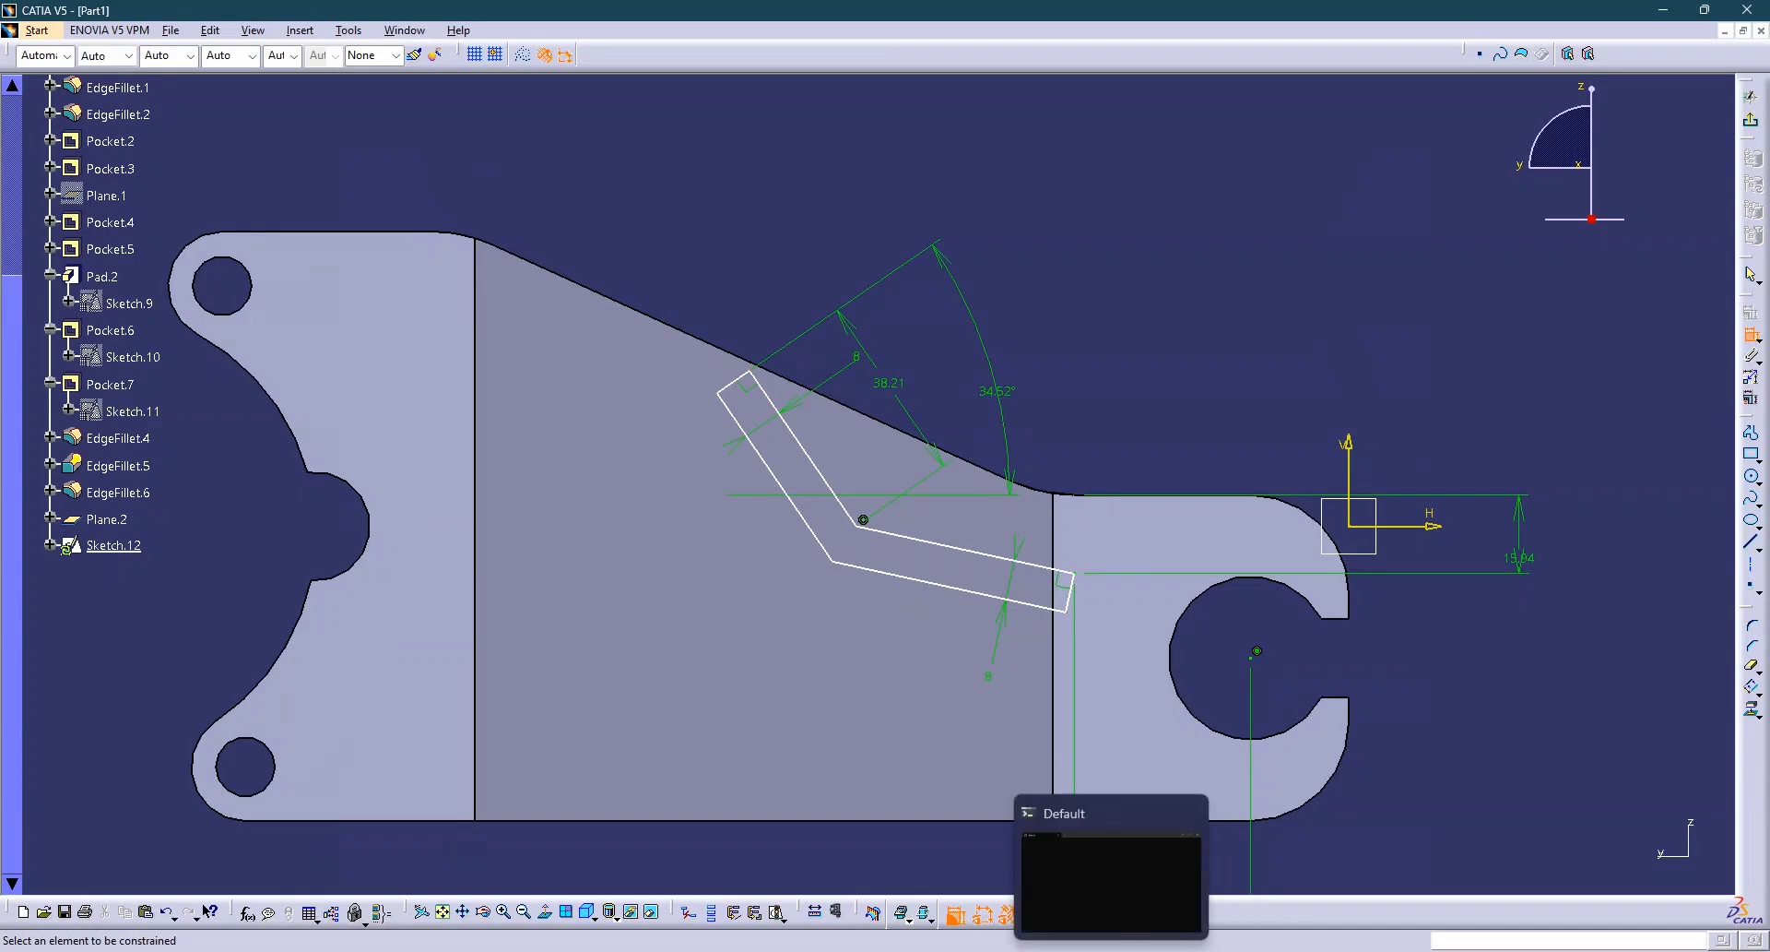
click(940, 951)
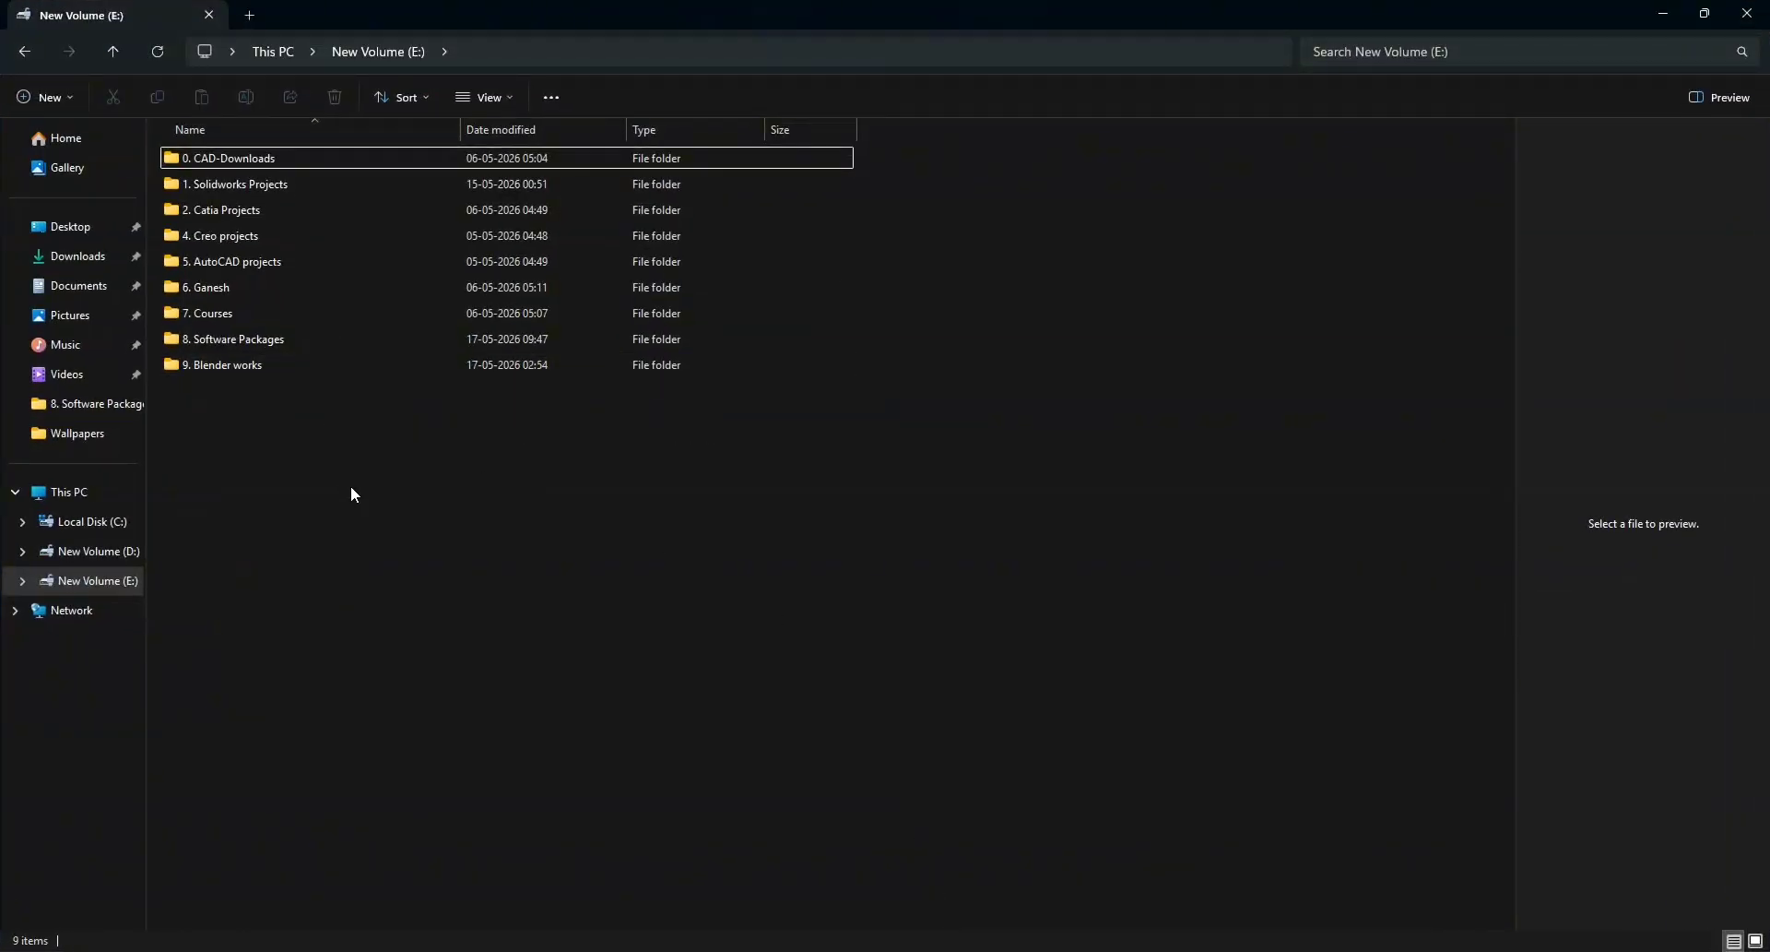
click(70, 258)
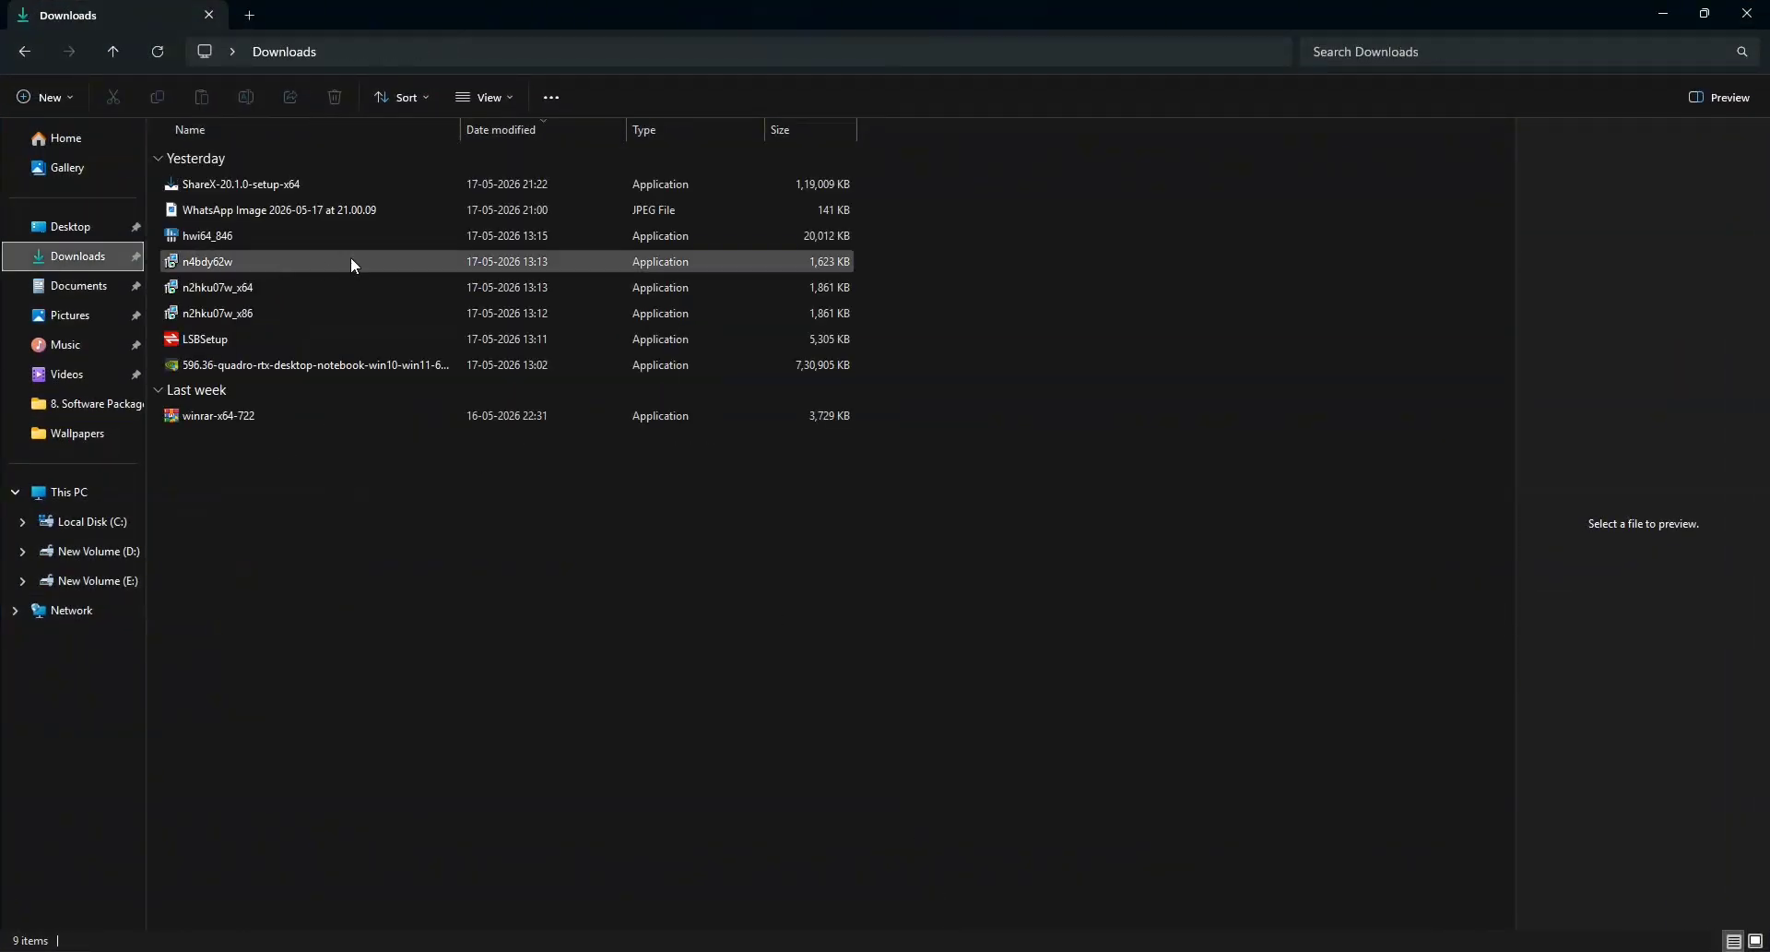
double_click(413, 208)
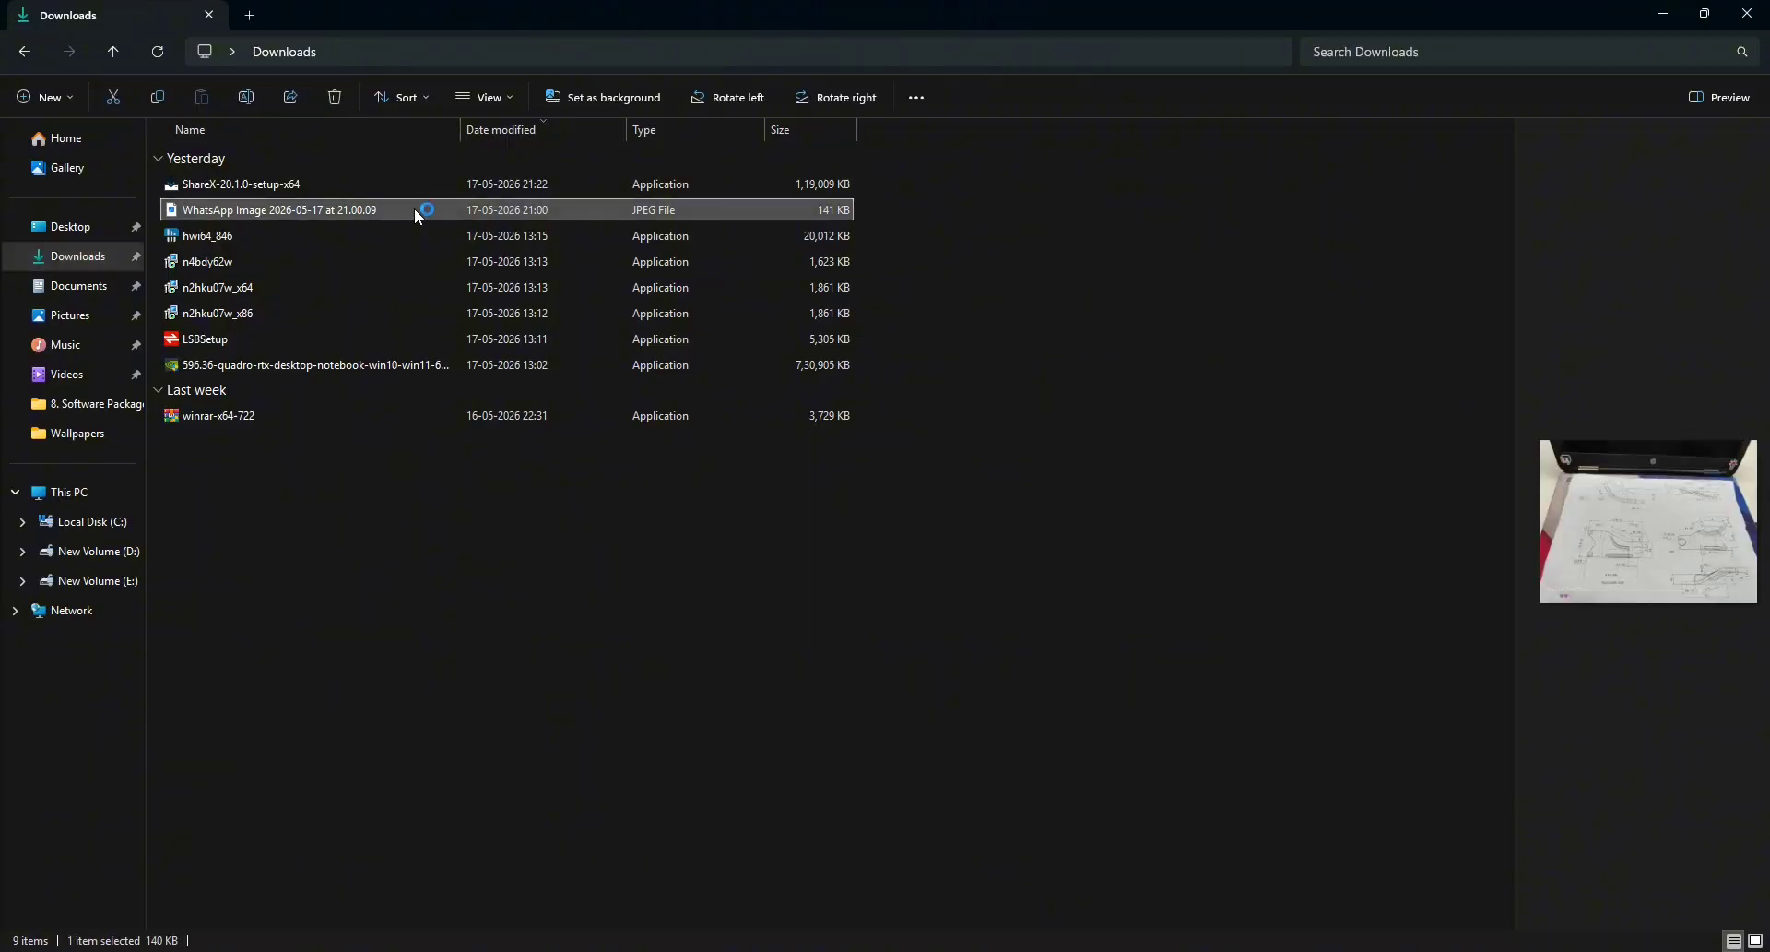
scroll(959, 599, up, 3)
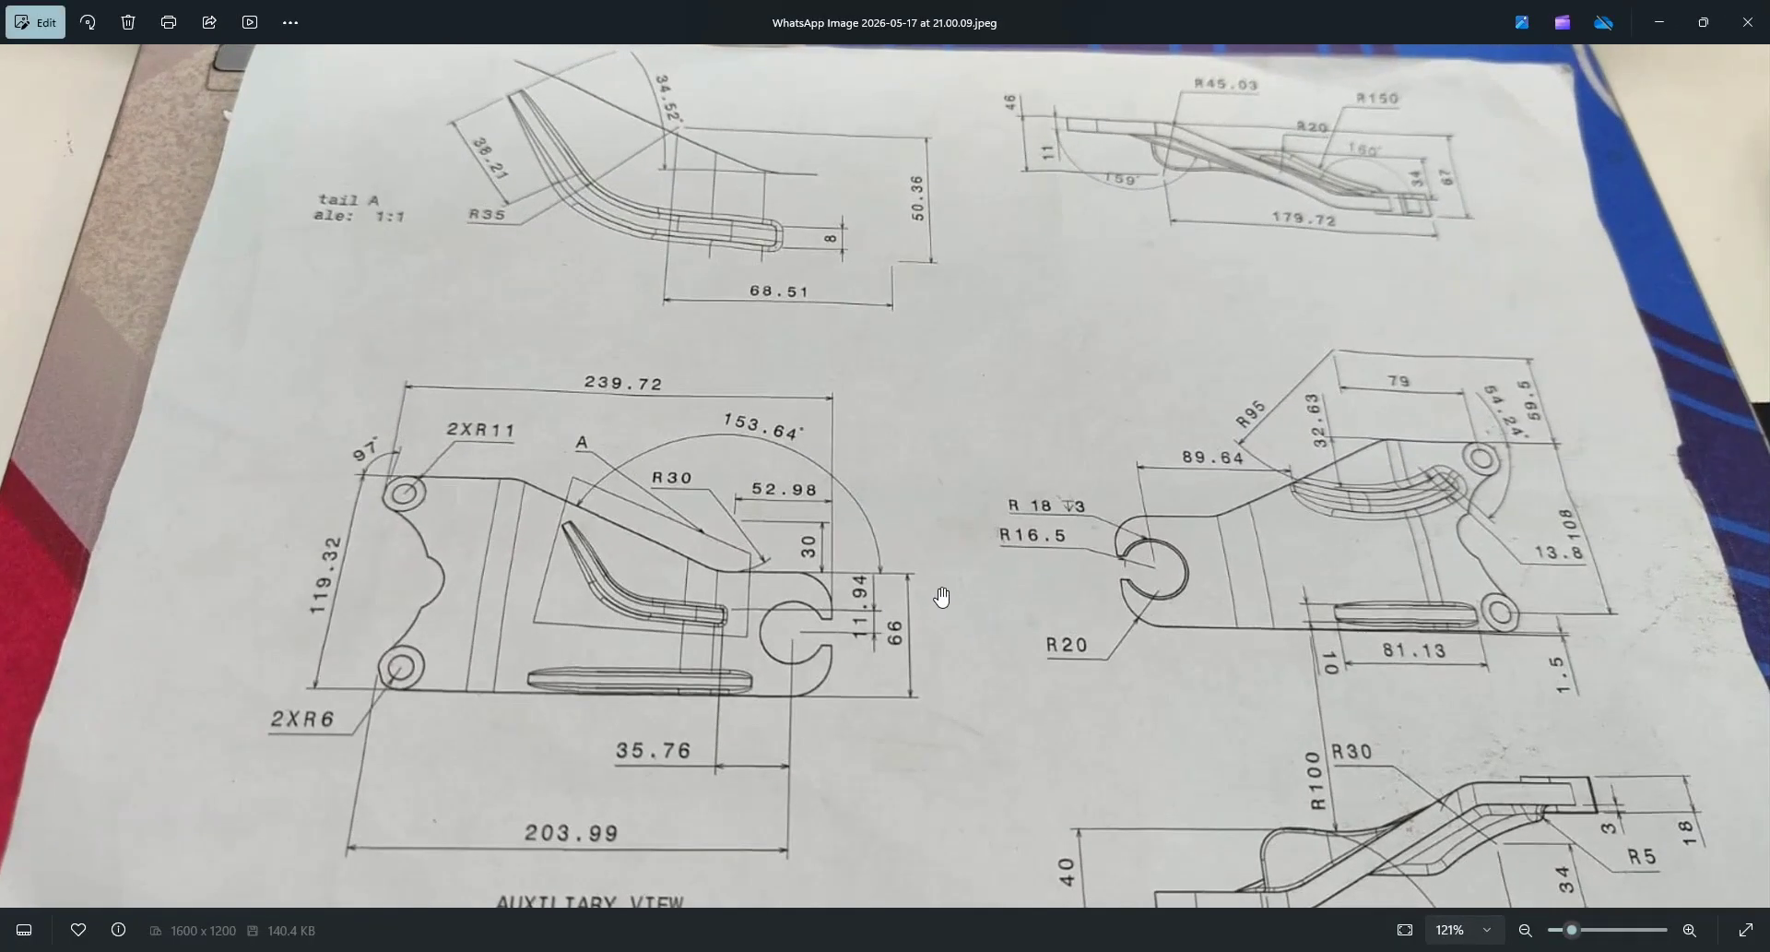
key(alt+Tab)
key(alt+Tab)
key(Tab)
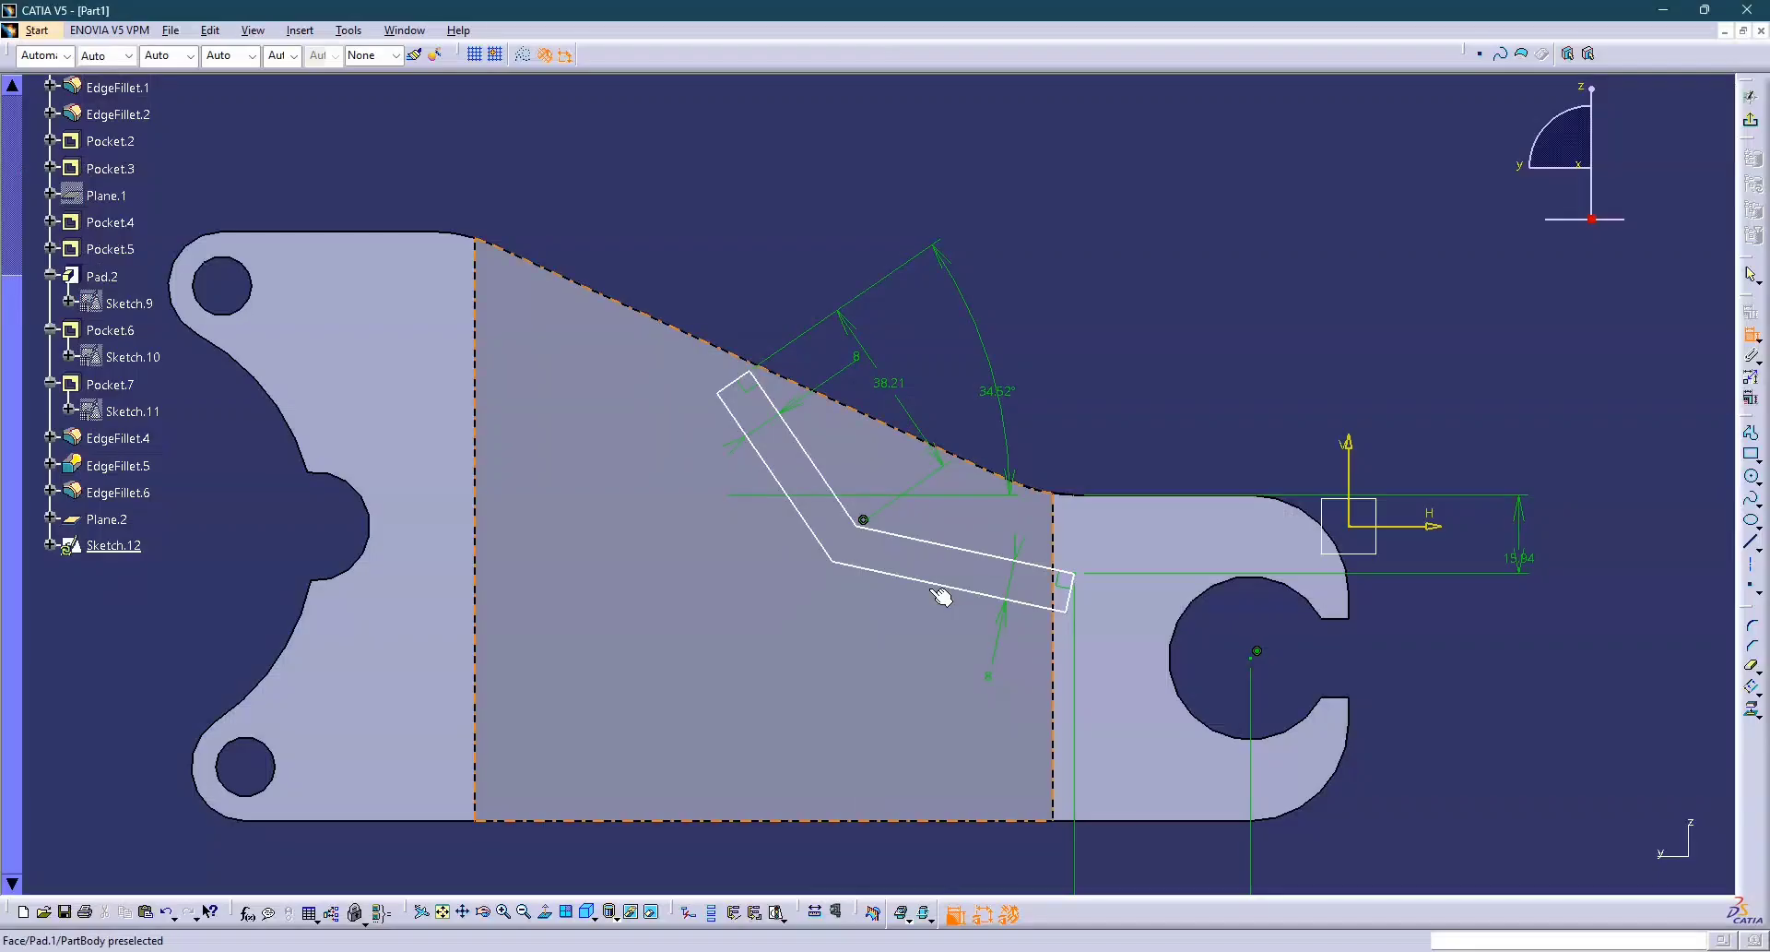
Constrain the angle between the lower arm's upper long edge and the plate's upper horizontal edge to 10°.
middle_drag(1042, 546, 1127, 502)
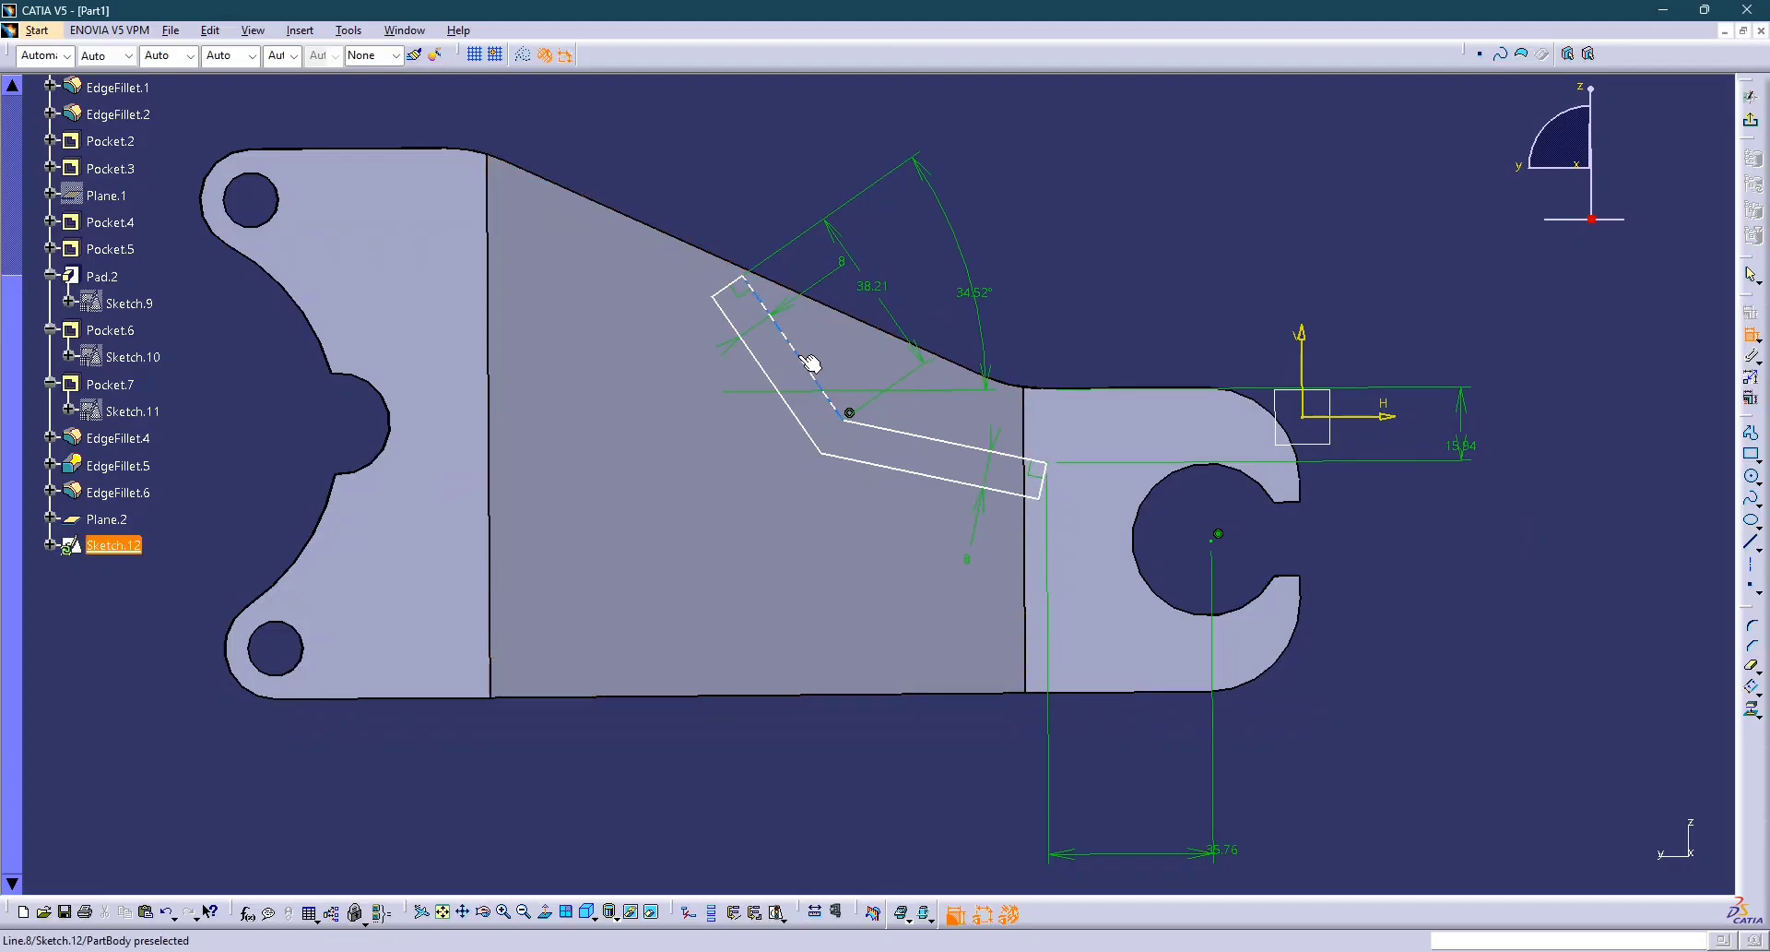
click(922, 437)
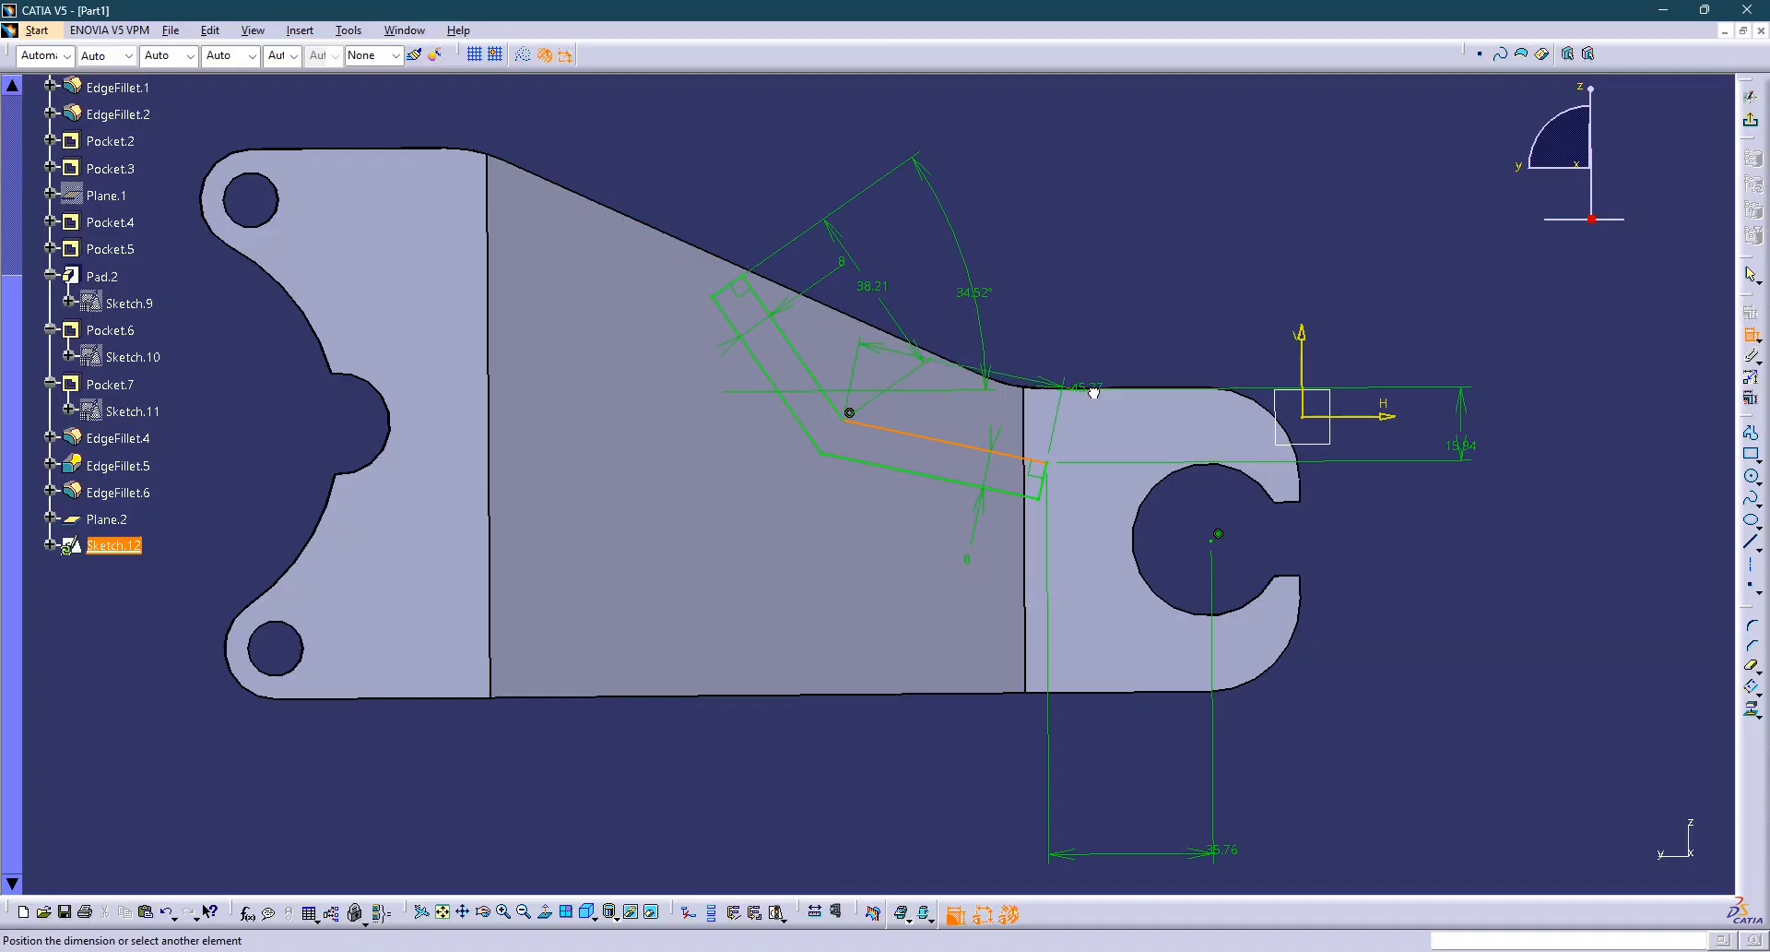
click(1095, 391)
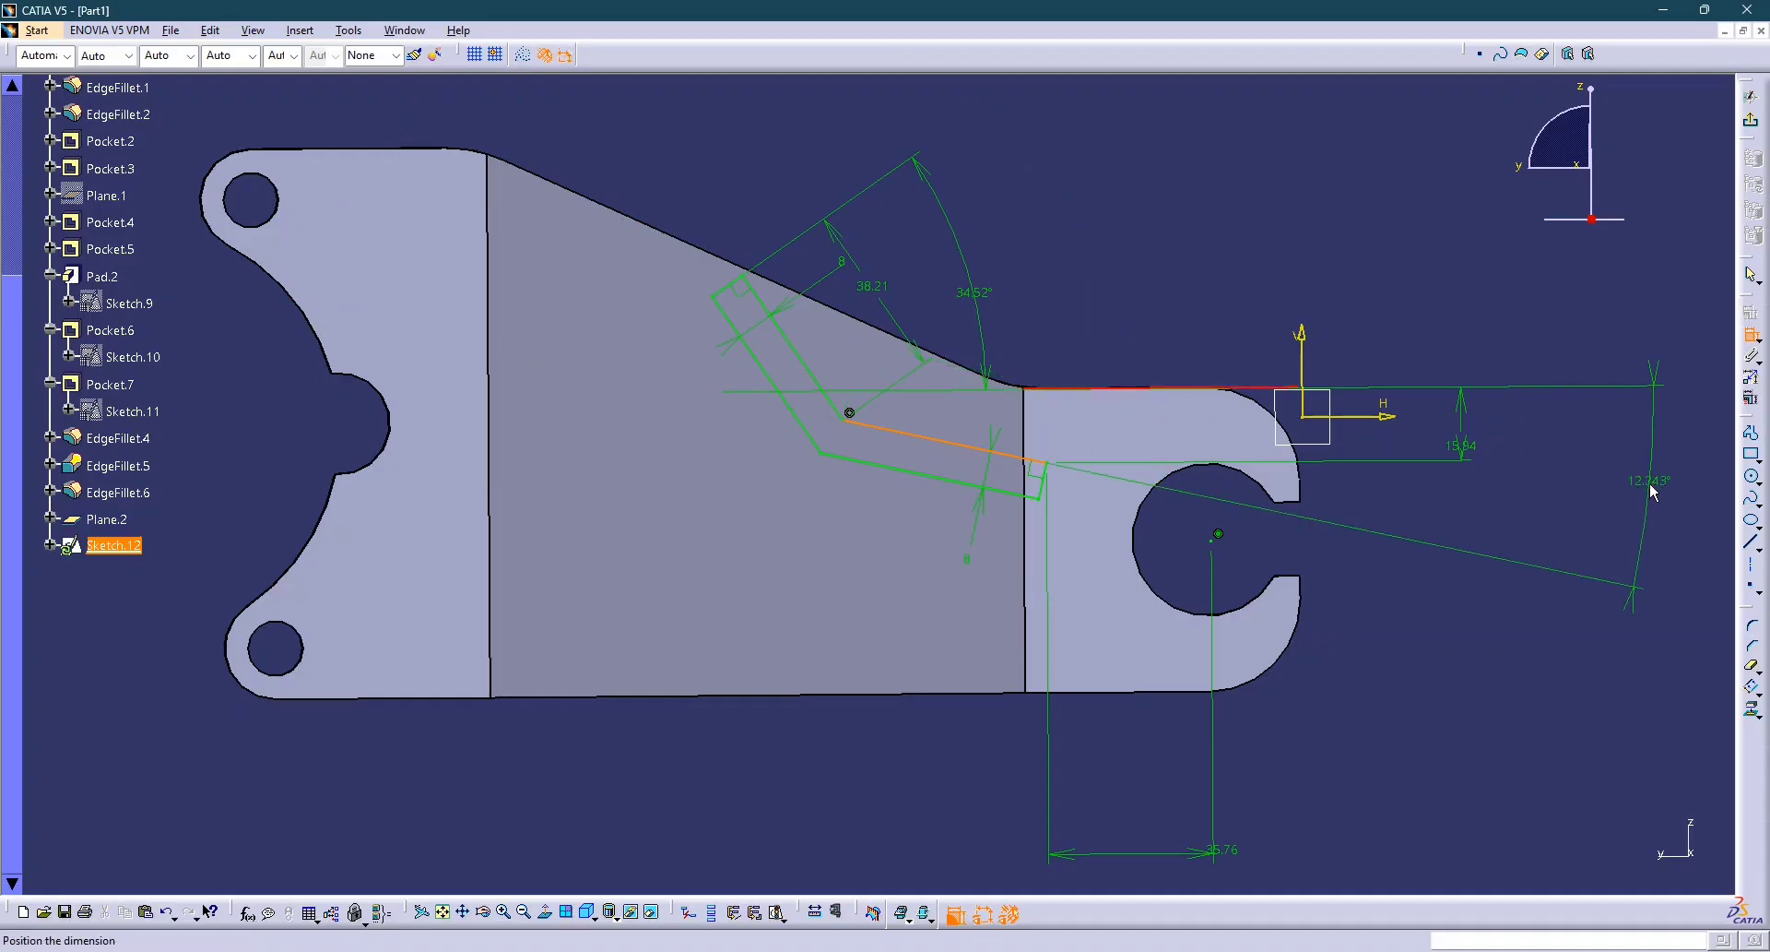
click(1630, 474)
double_click(1623, 476)
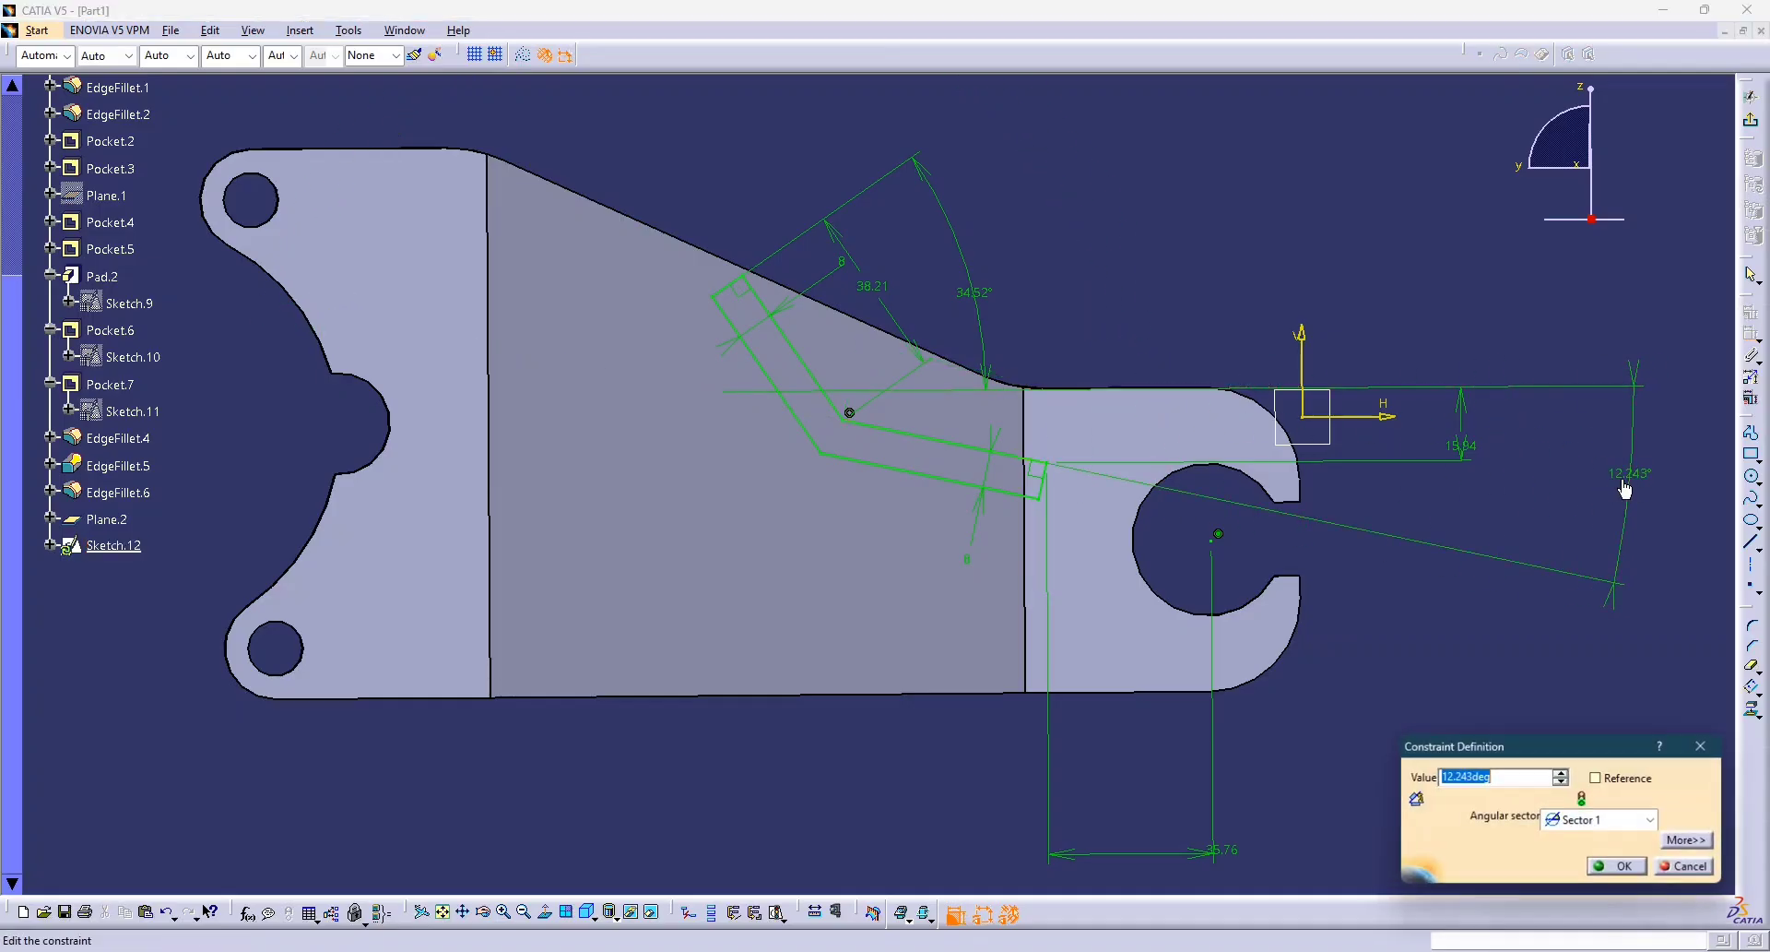
text(10)
key(Return)
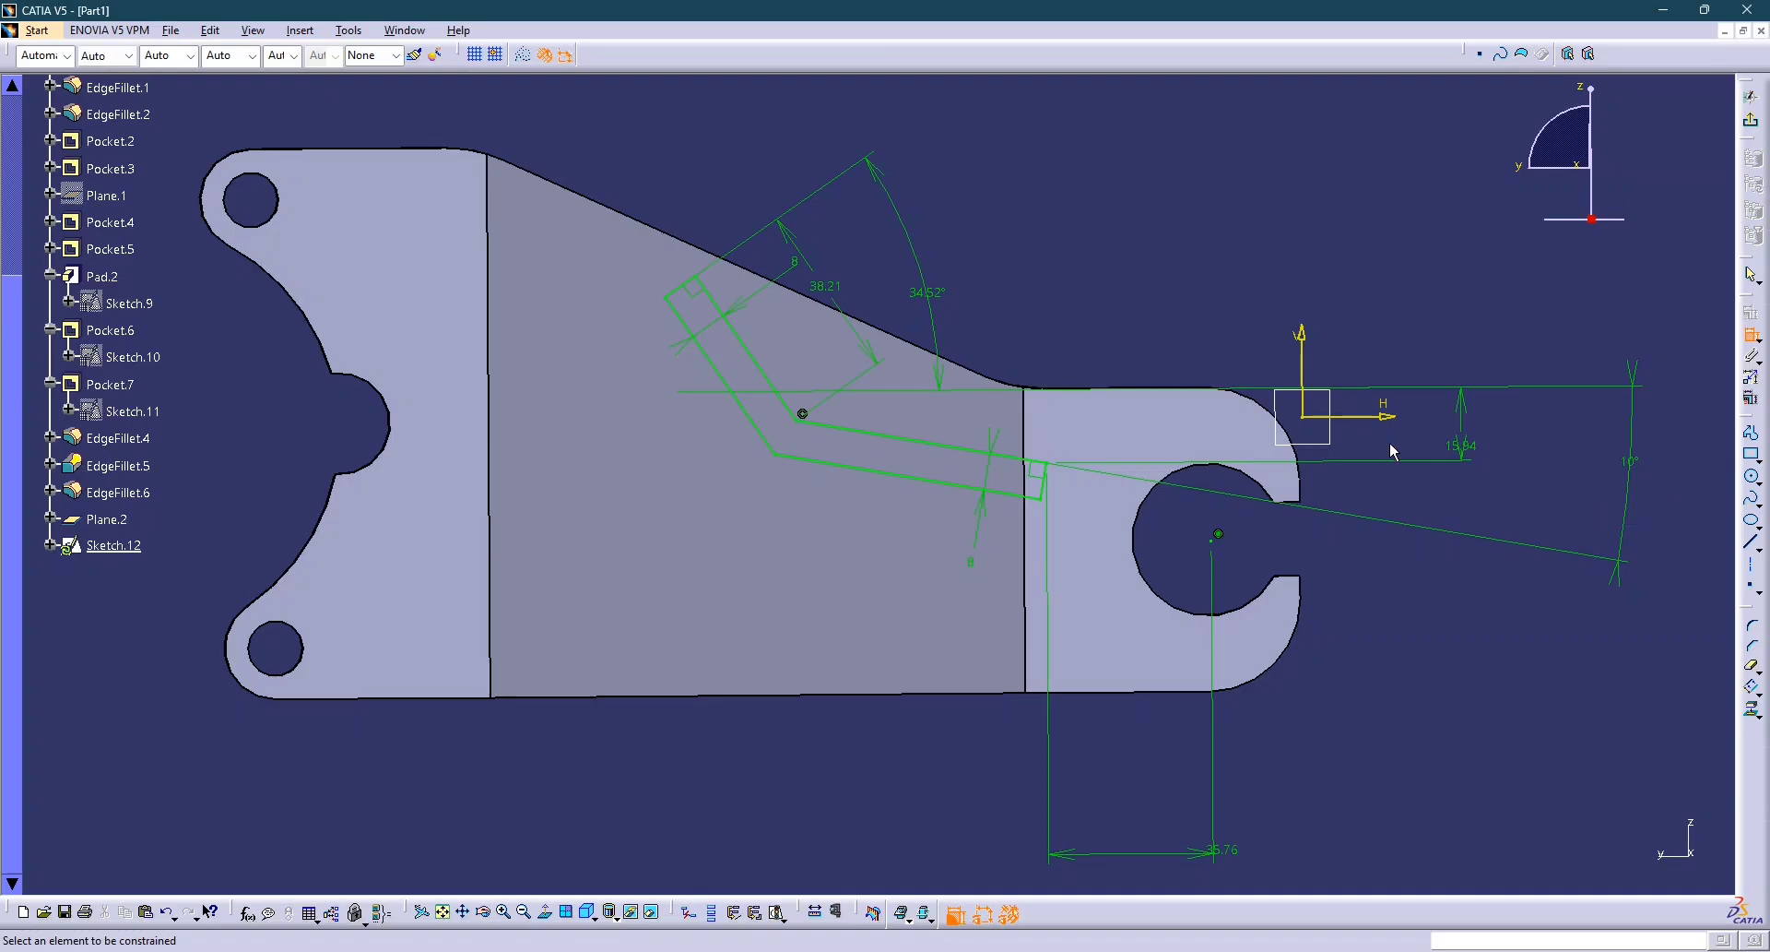
Compare the constrained rib profile with detail A in the reference drawing.
middle_drag(1391, 443, 1389, 479)
key(alt+Tab)
key(alt+Tab)
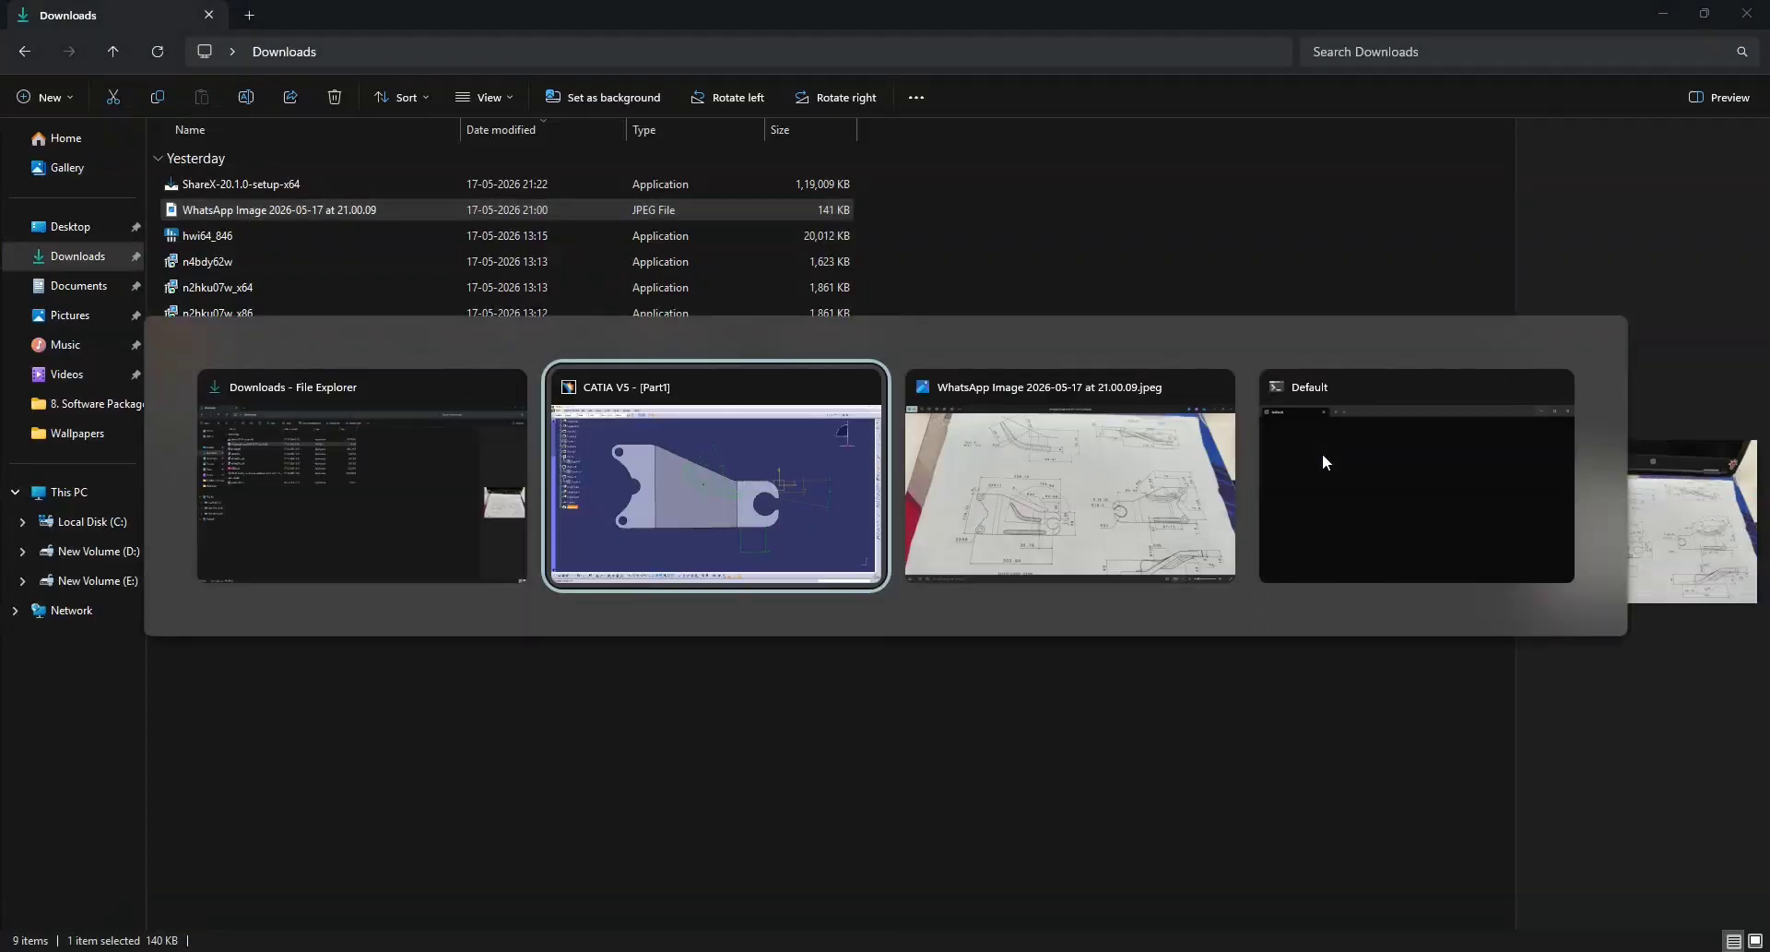
key(alt+Tab)
key(alt+Tab)
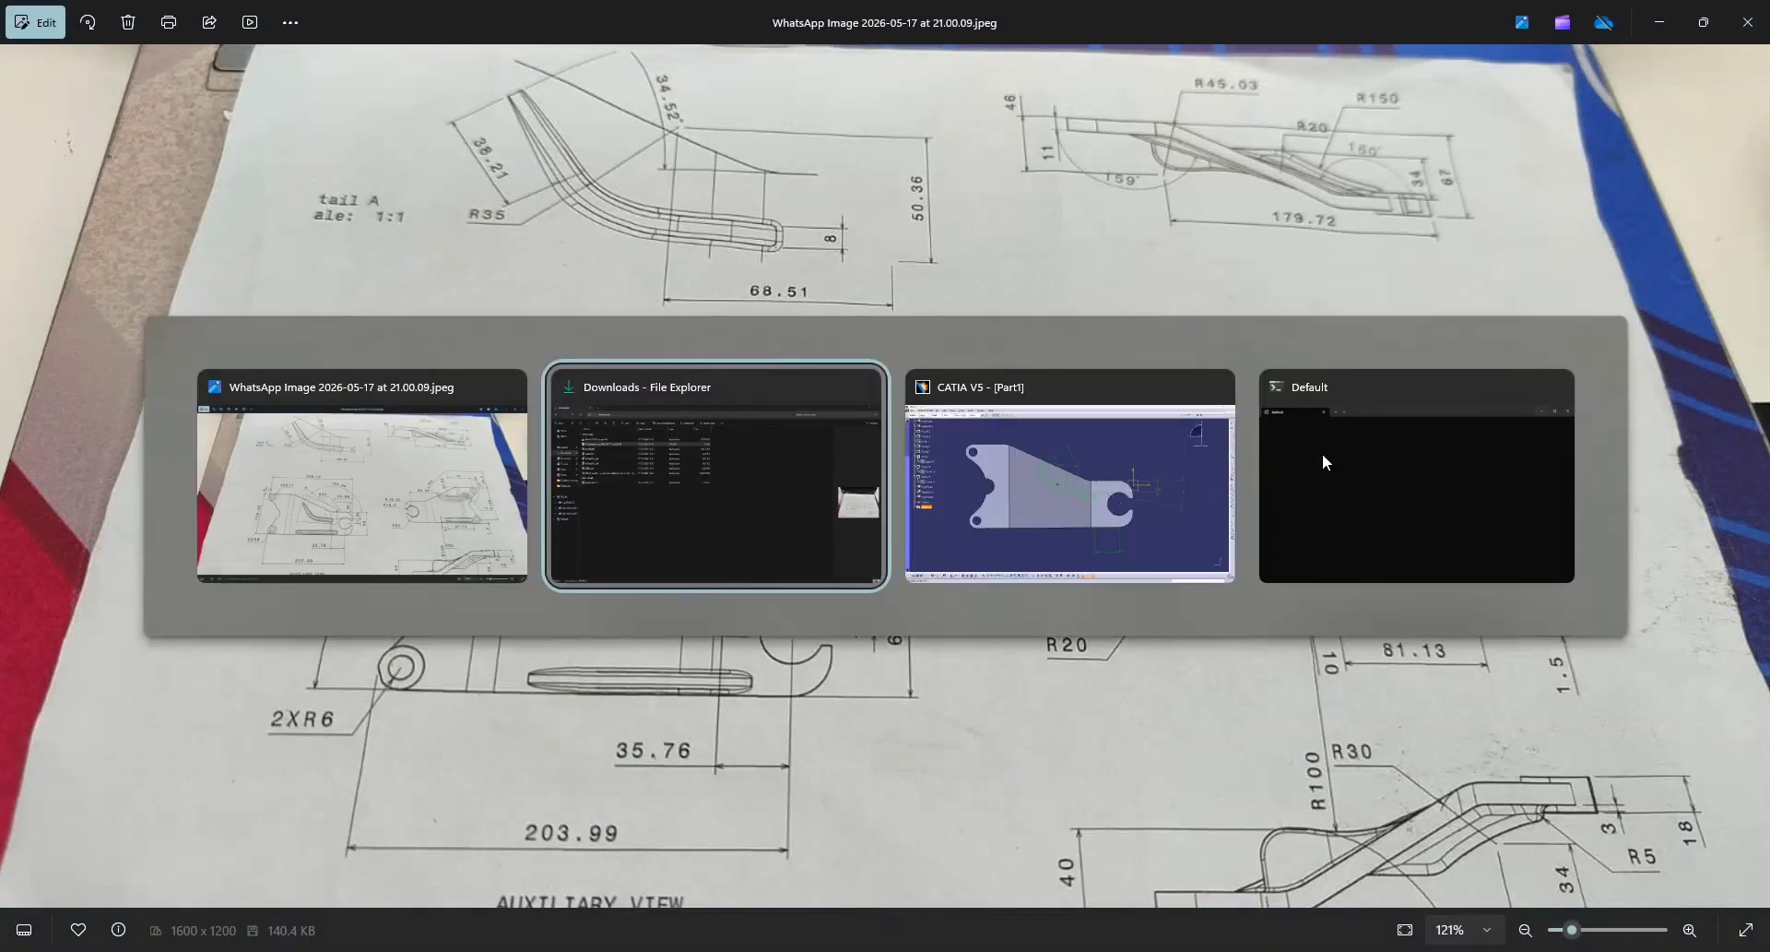
key(alt+Tab)
mouse_move(1322, 451)
middle_down()
mouse_move(1304, 434)
mouse_move(1269, 510)
mouse_move(1450, 455)
mouse_move(1125, 510)
mouse_move(1116, 358)
middle_up()
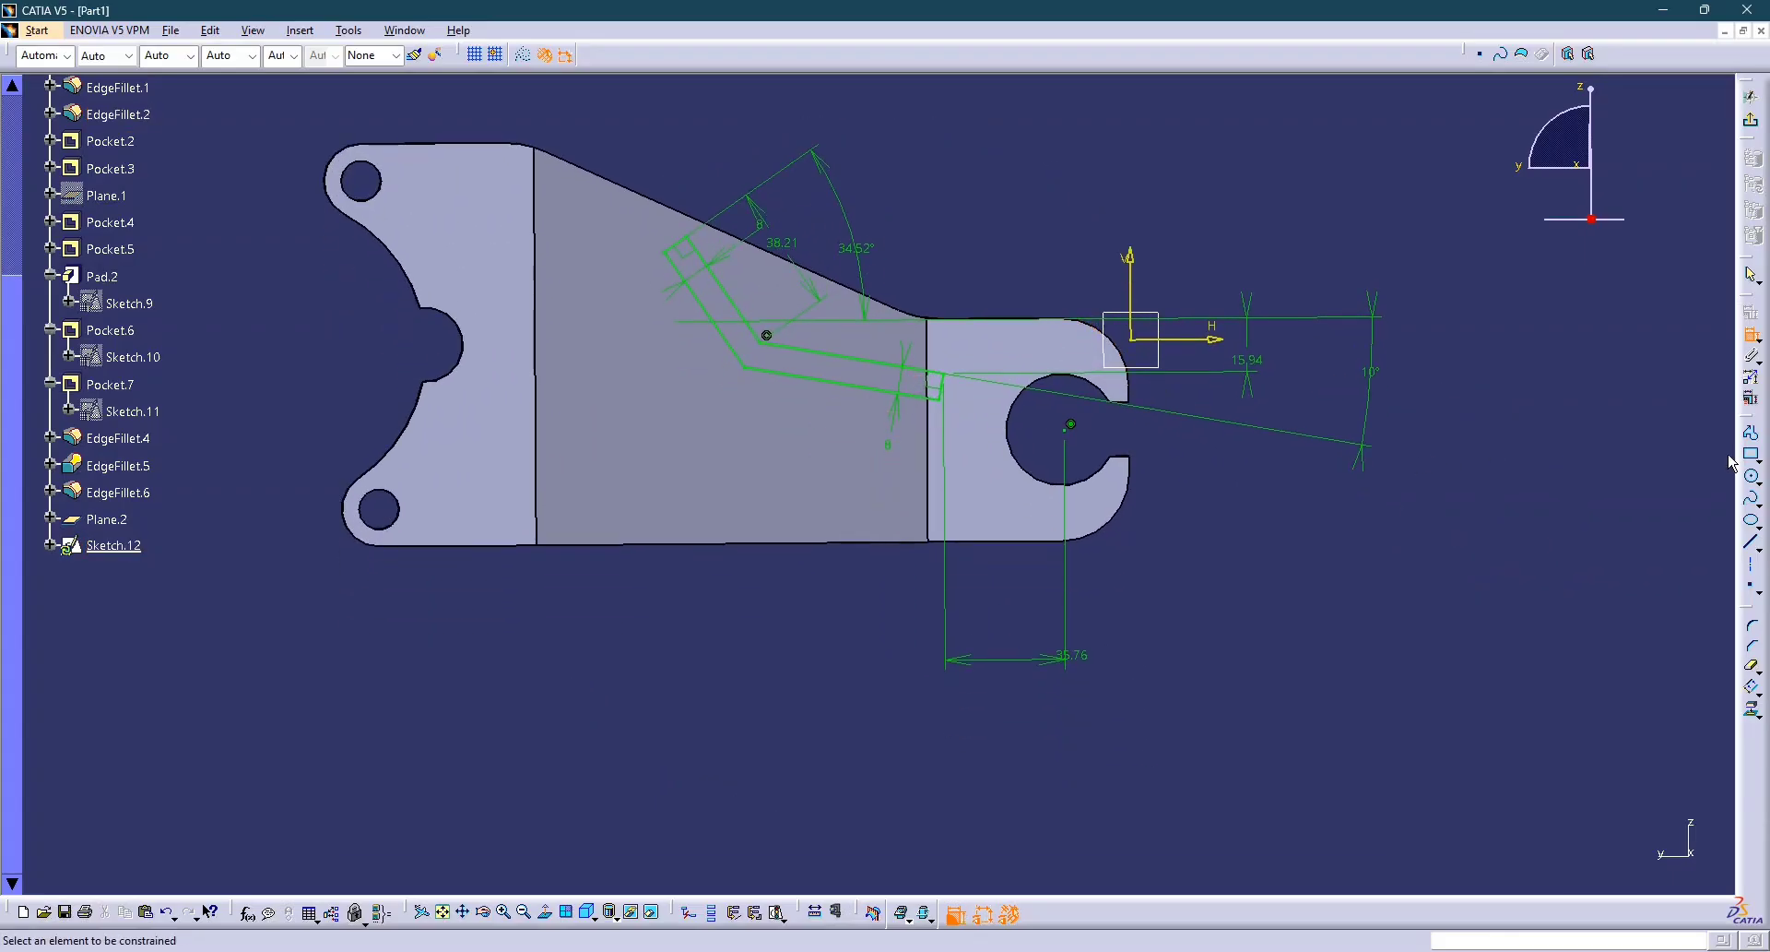
Sketch a horizontal rectangle about 85 mm long and 16 mm high below the bent rib profile, near the plate's lower edge.
click(1752, 454)
click(677, 463)
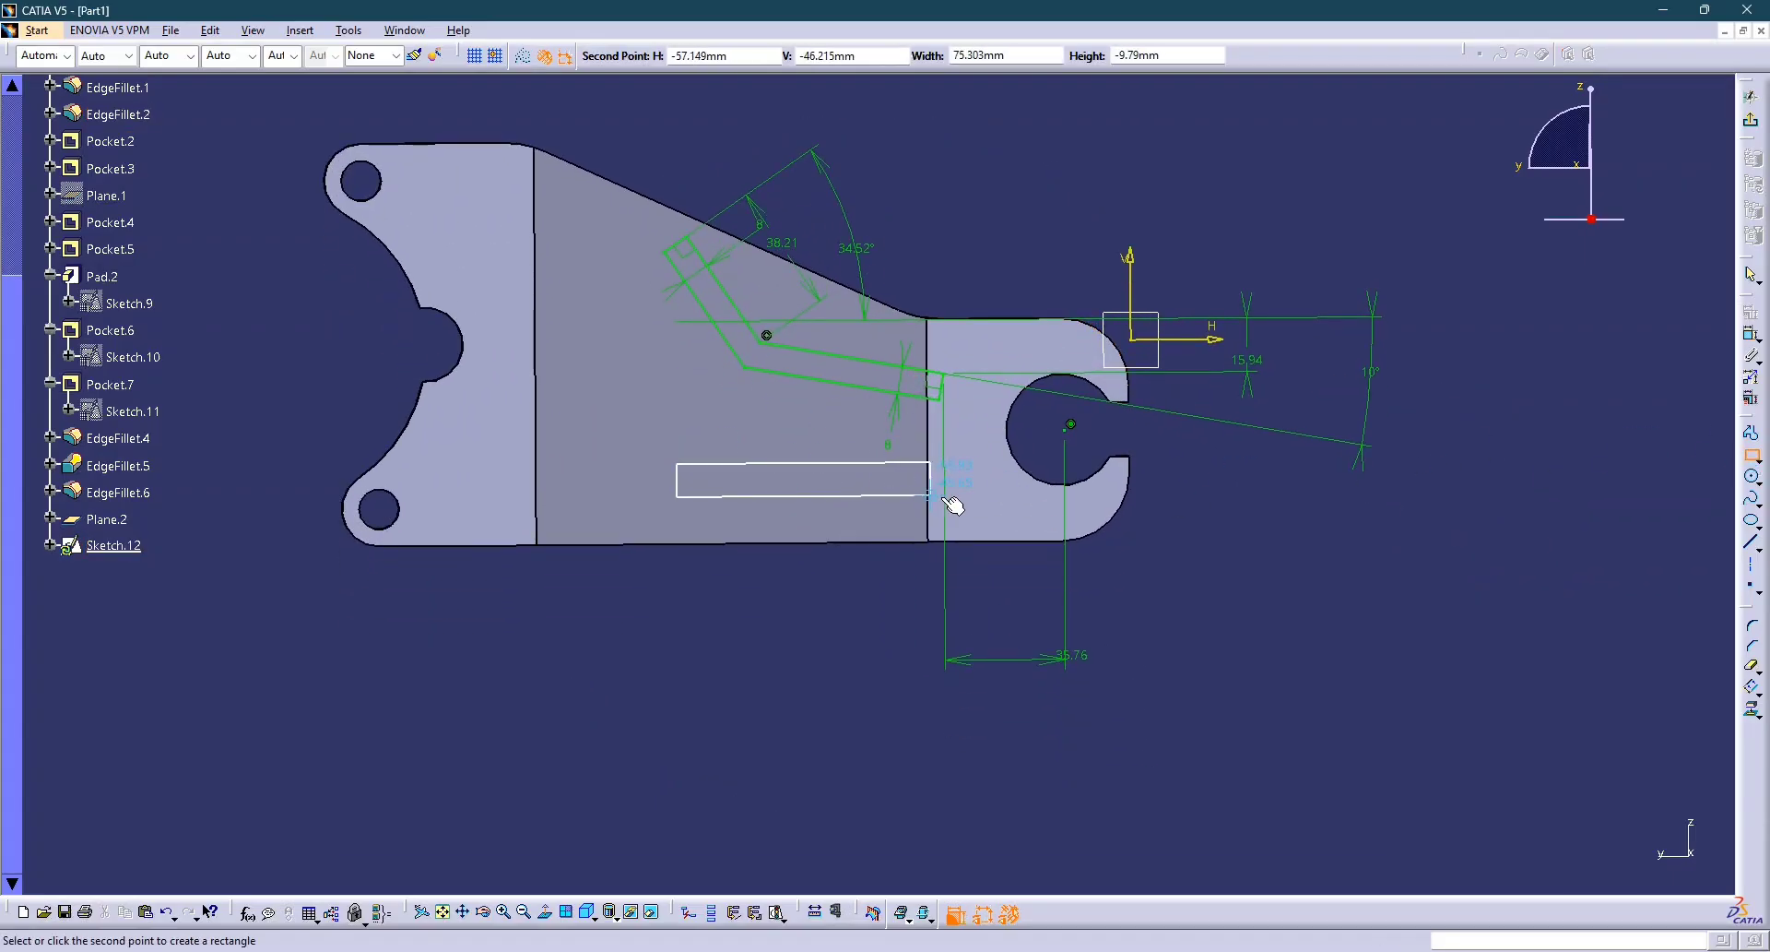
click(965, 516)
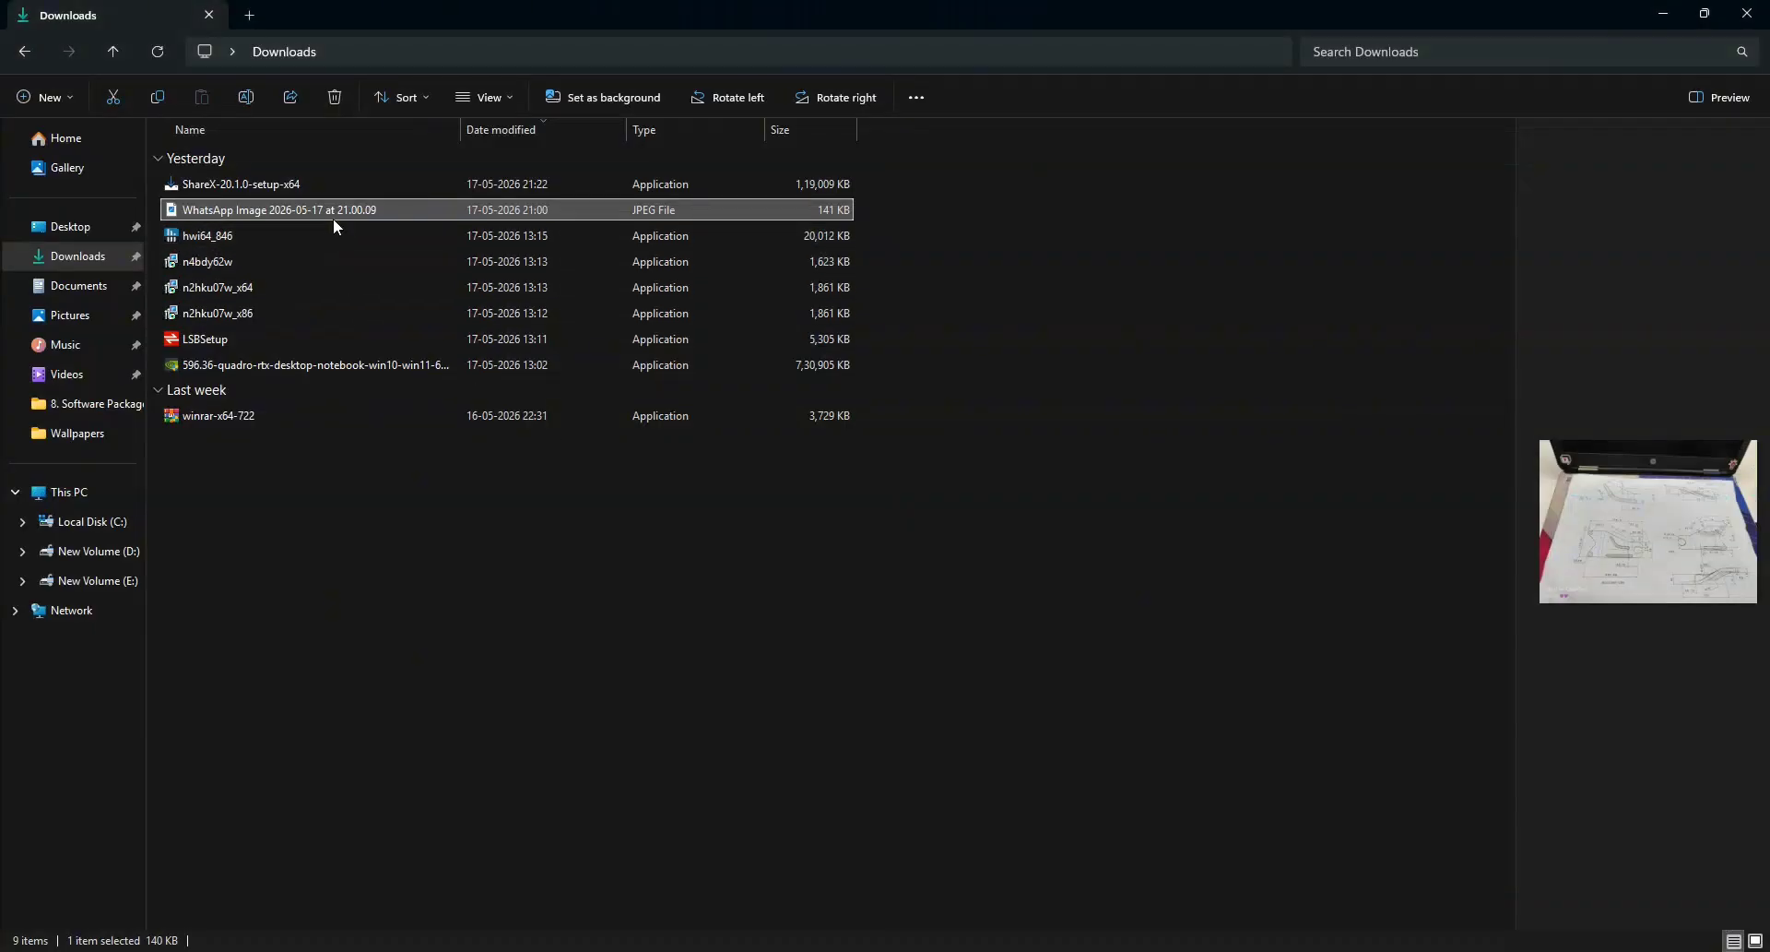
Examine the dimensions of the straight lower rib in "WhatsApp Image 2026-05-17 at 21.00.09" and return to the sketch.
double_click(333, 218)
scroll(803, 621, up, 4)
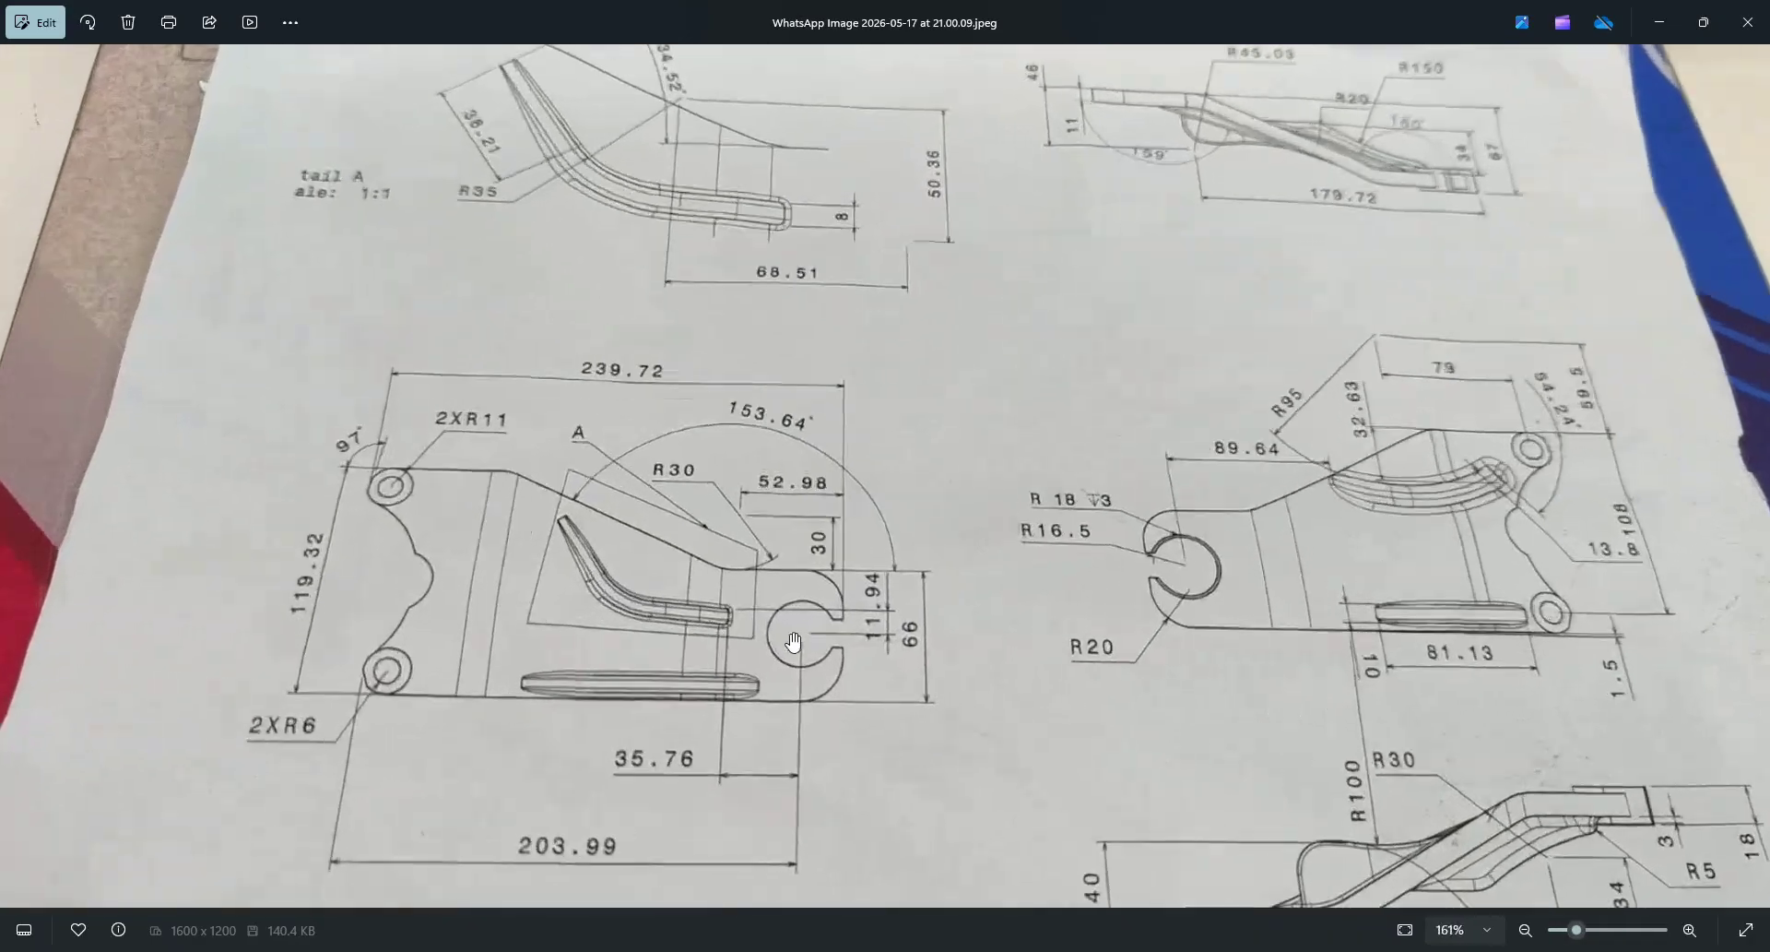
scroll(817, 723, down, 2)
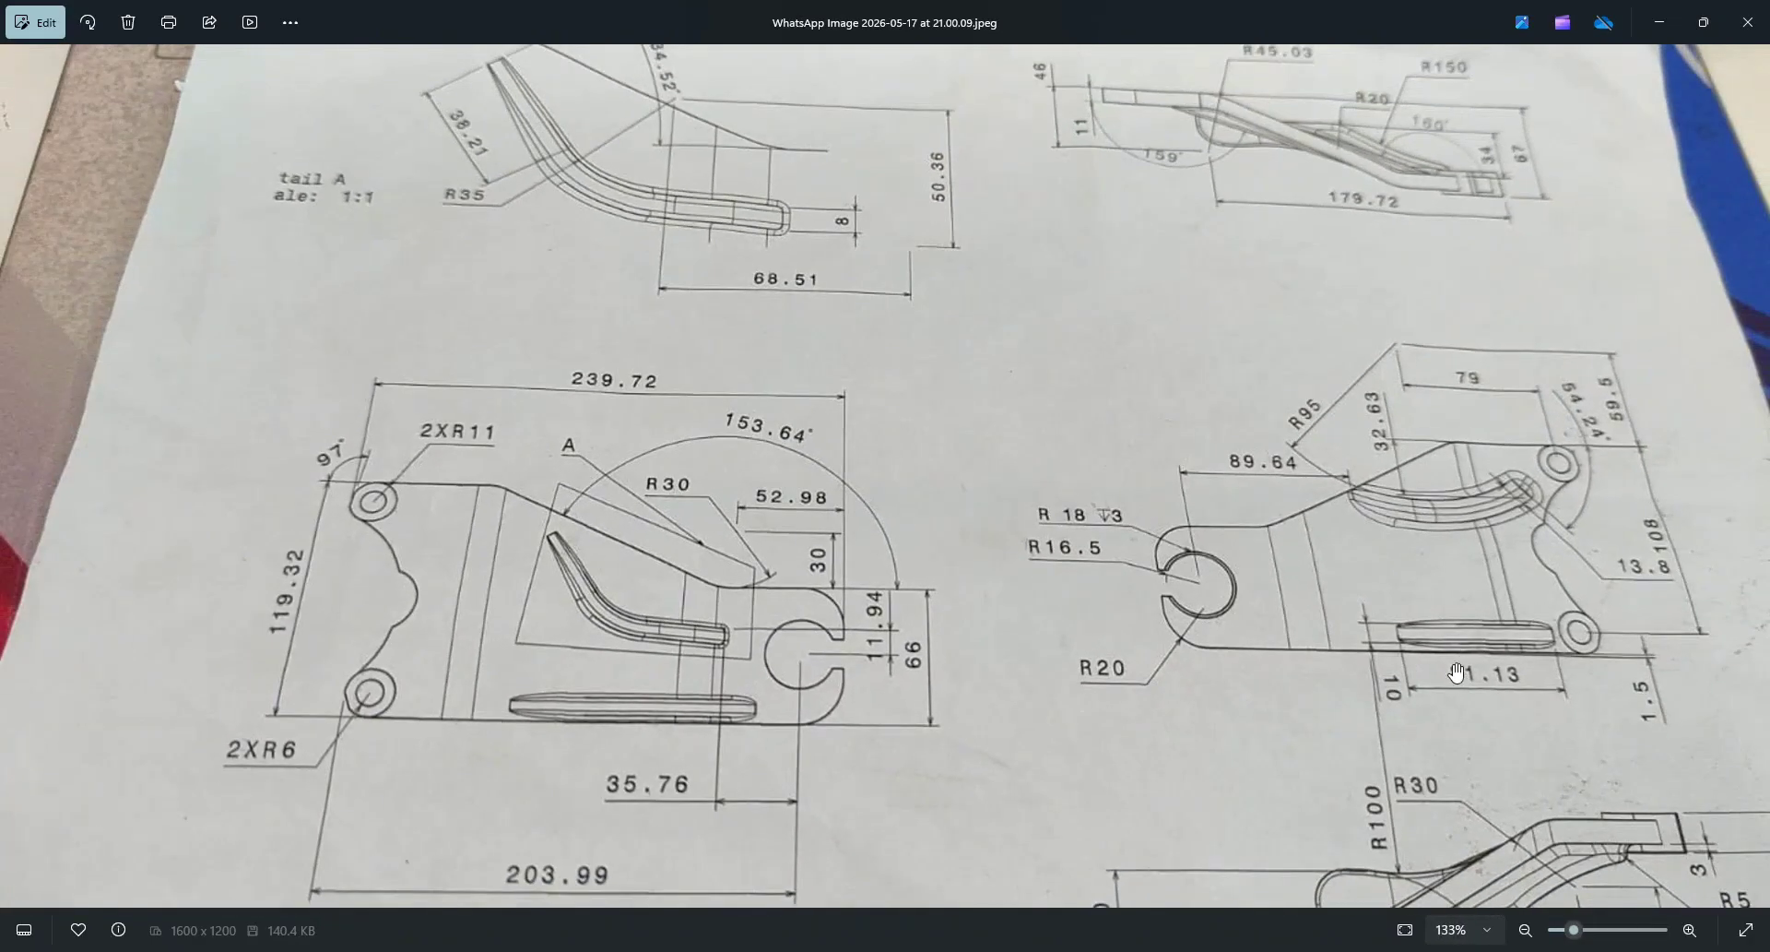
key(alt+Tab)
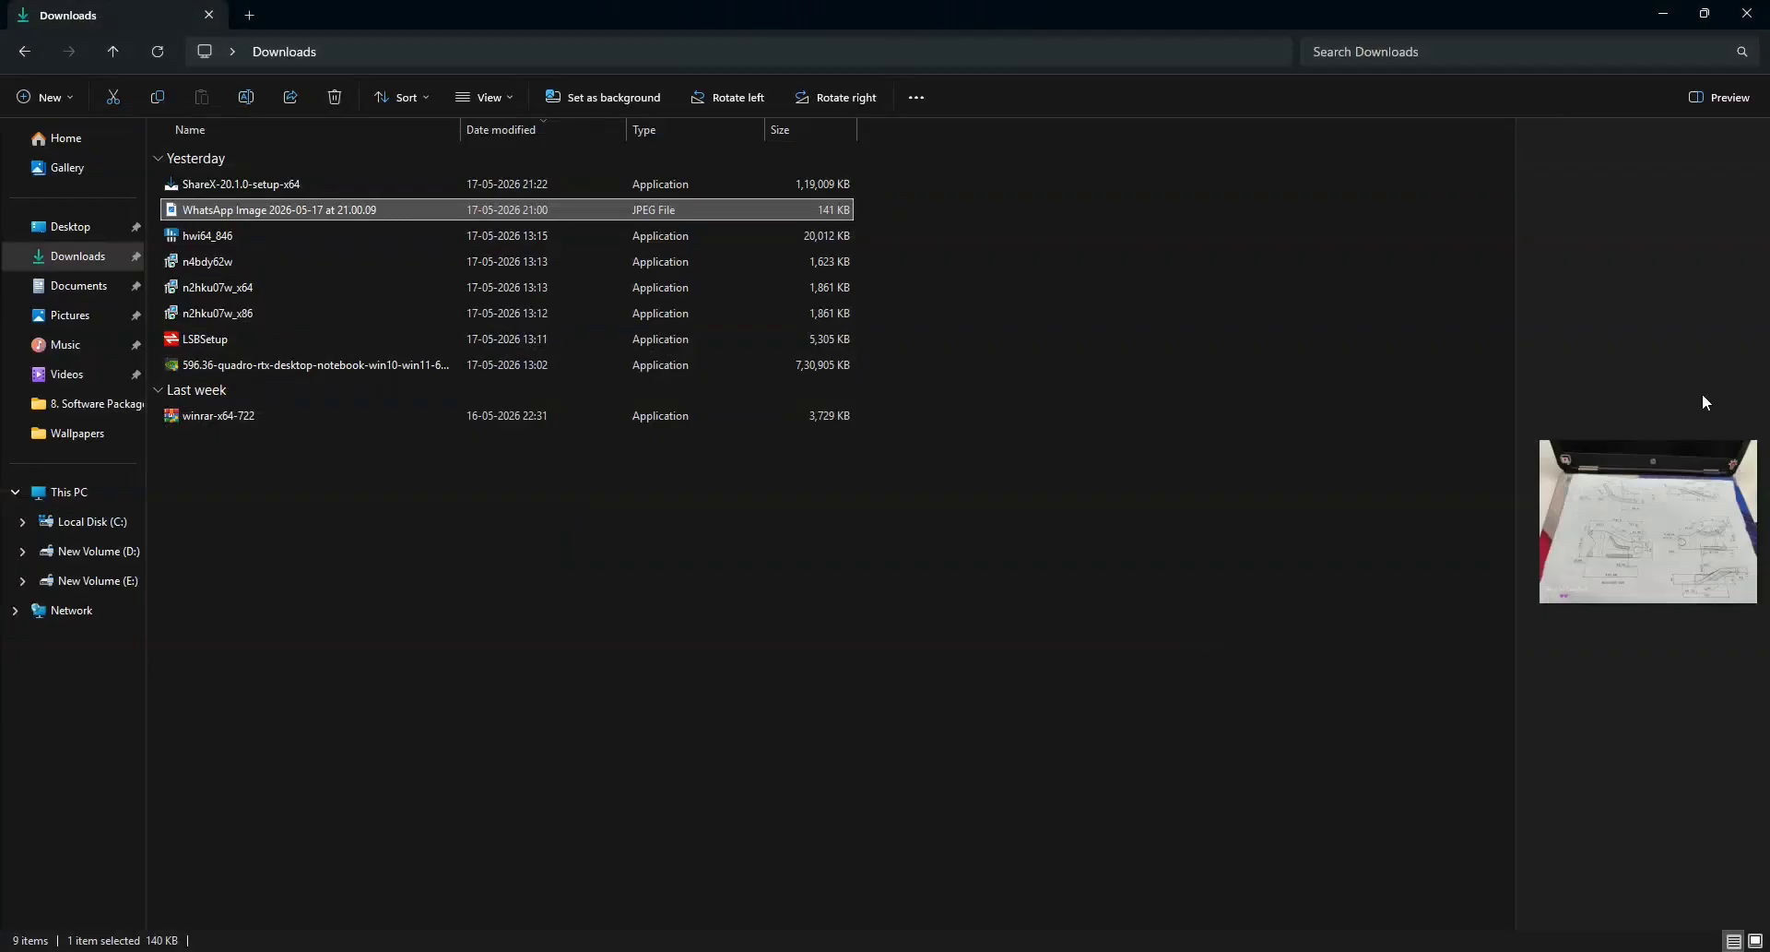
key(alt+Tab)
key(Tab)
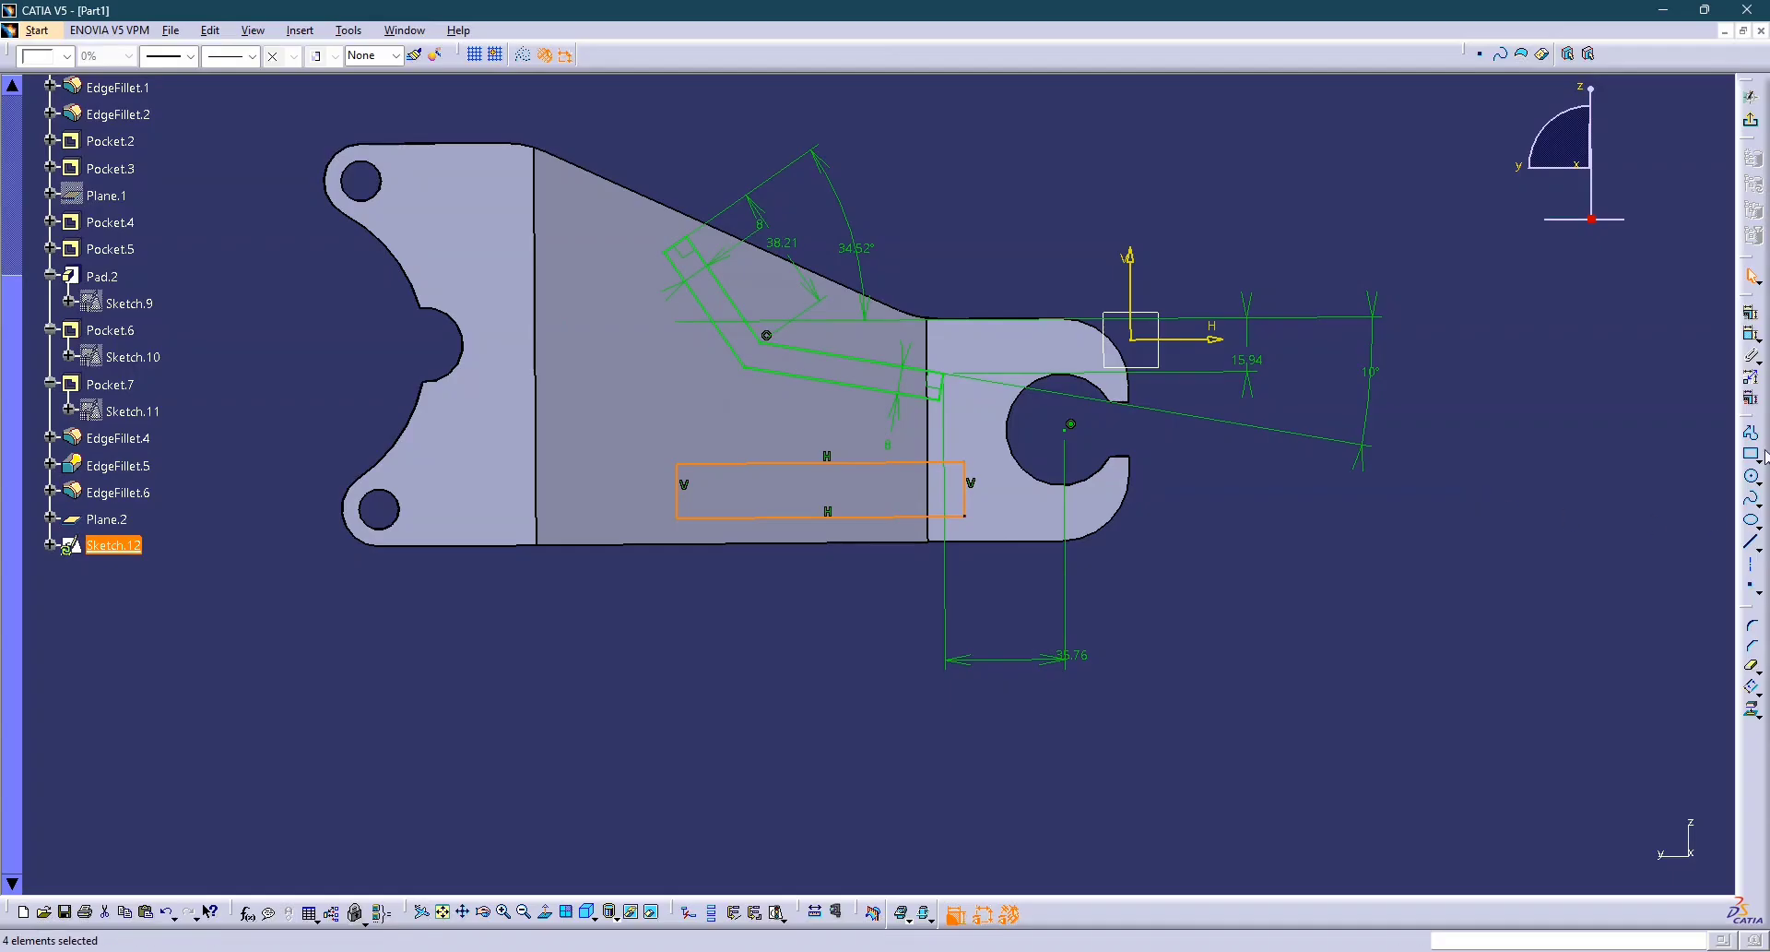
click(1752, 342)
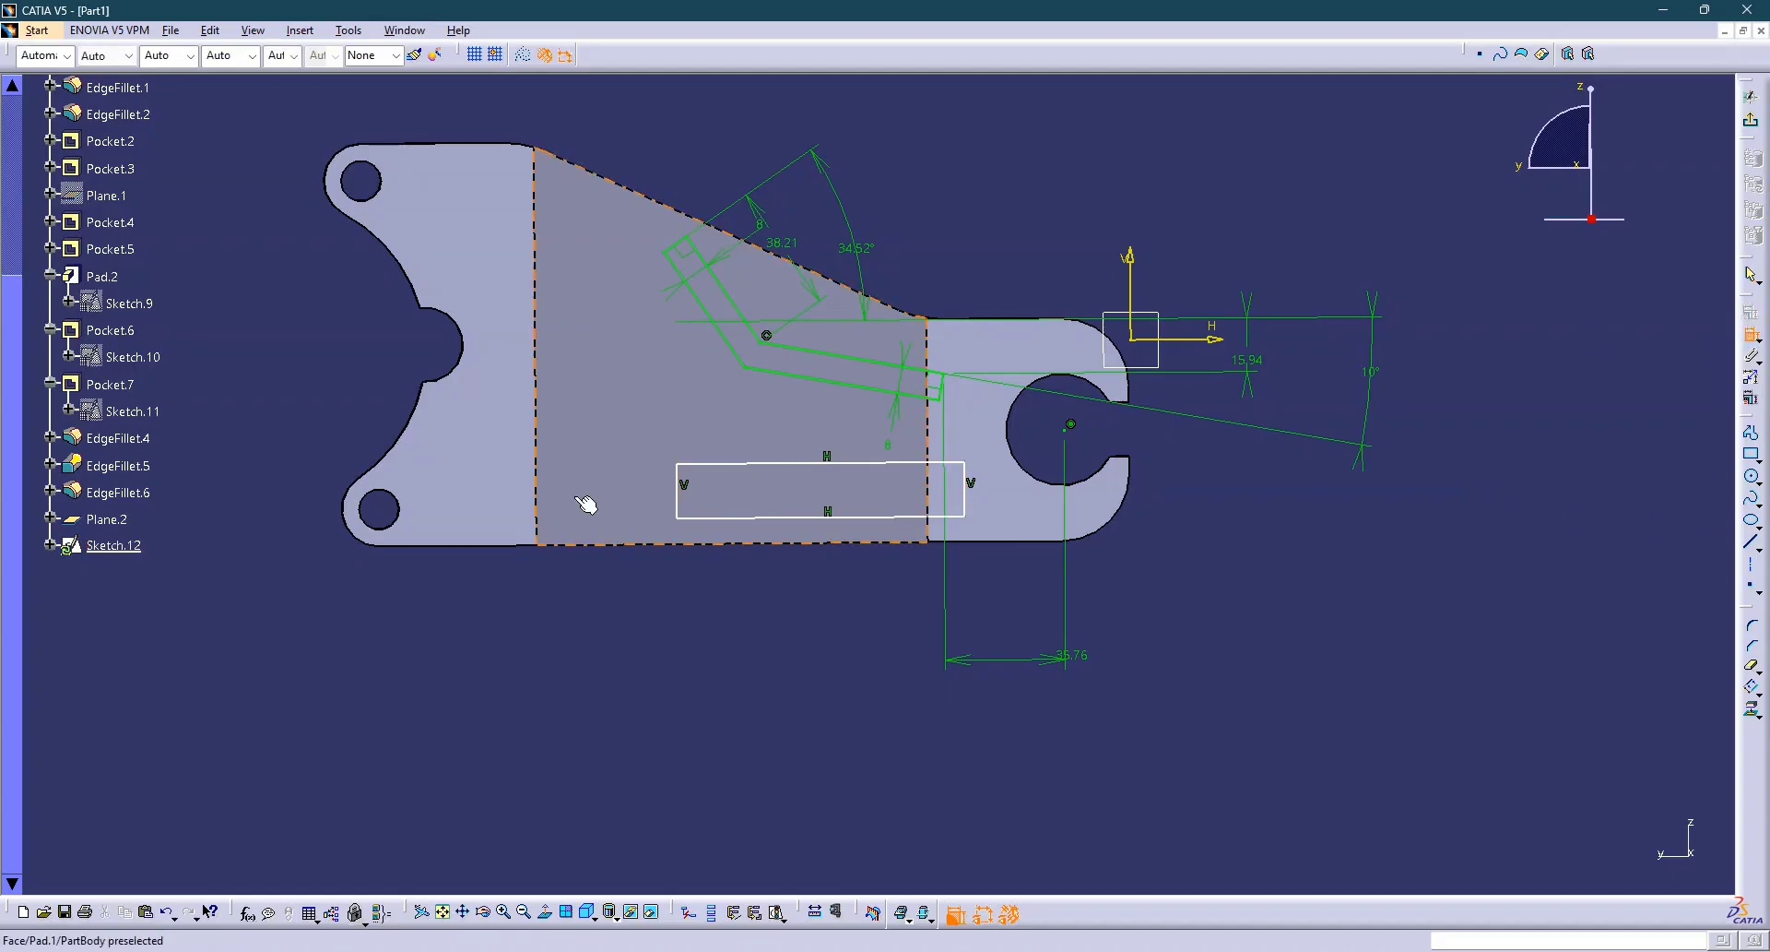
click(678, 498)
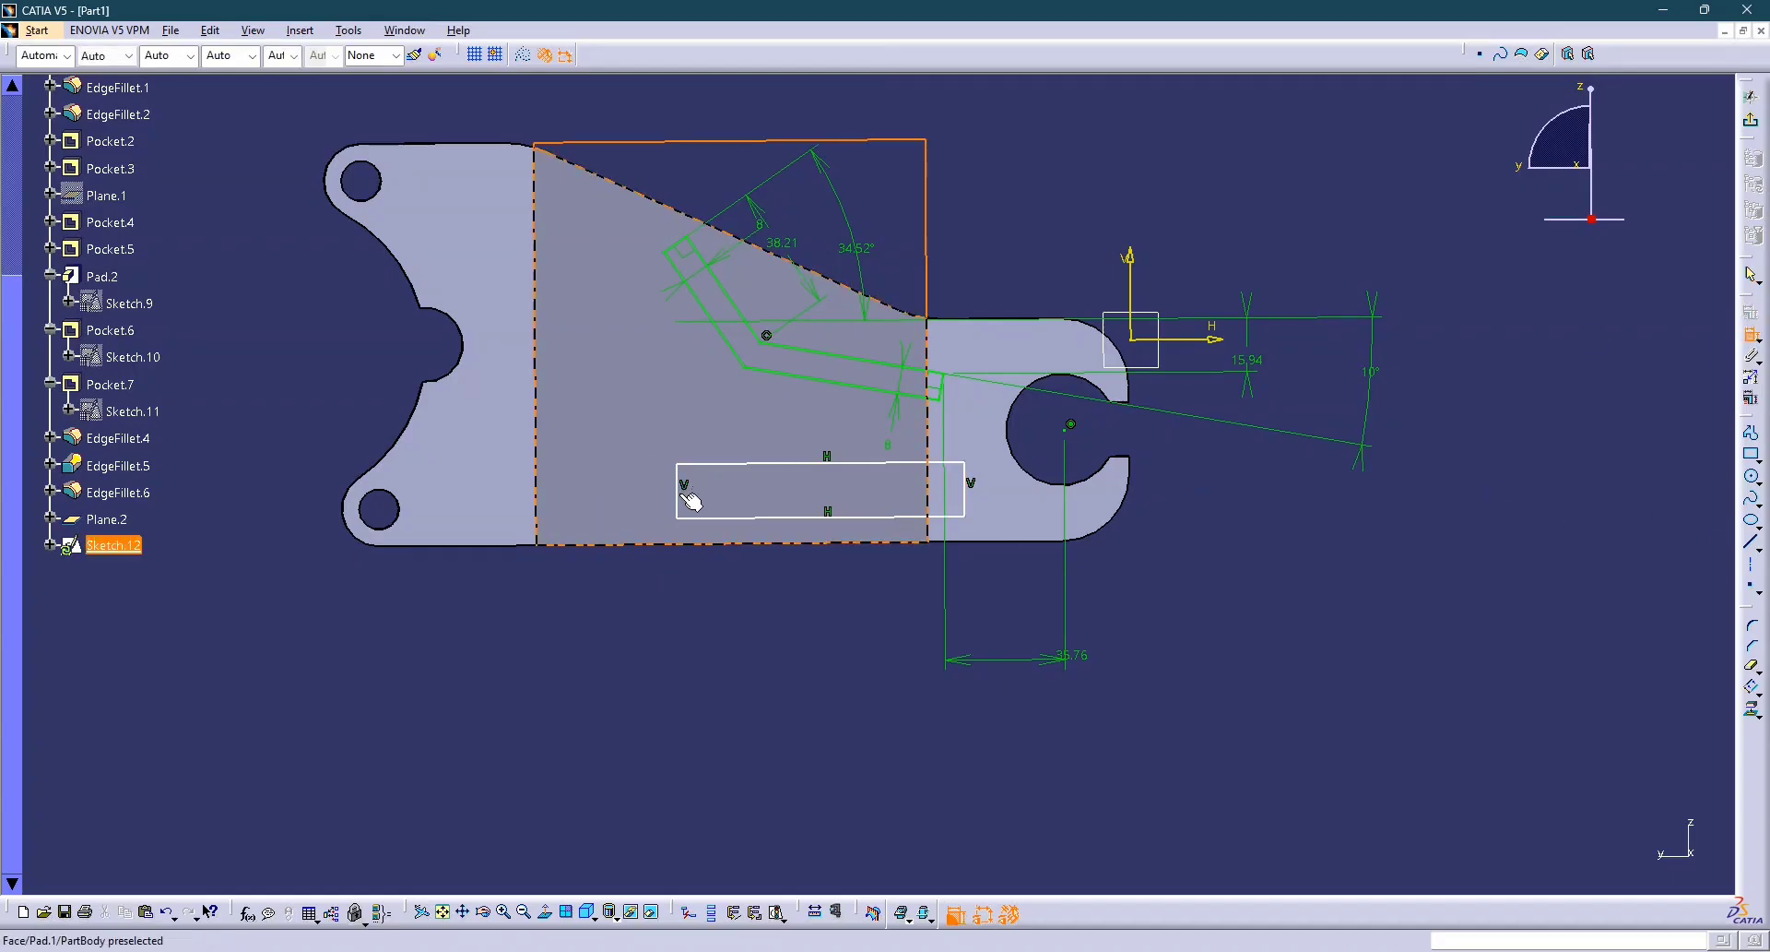
click(634, 661)
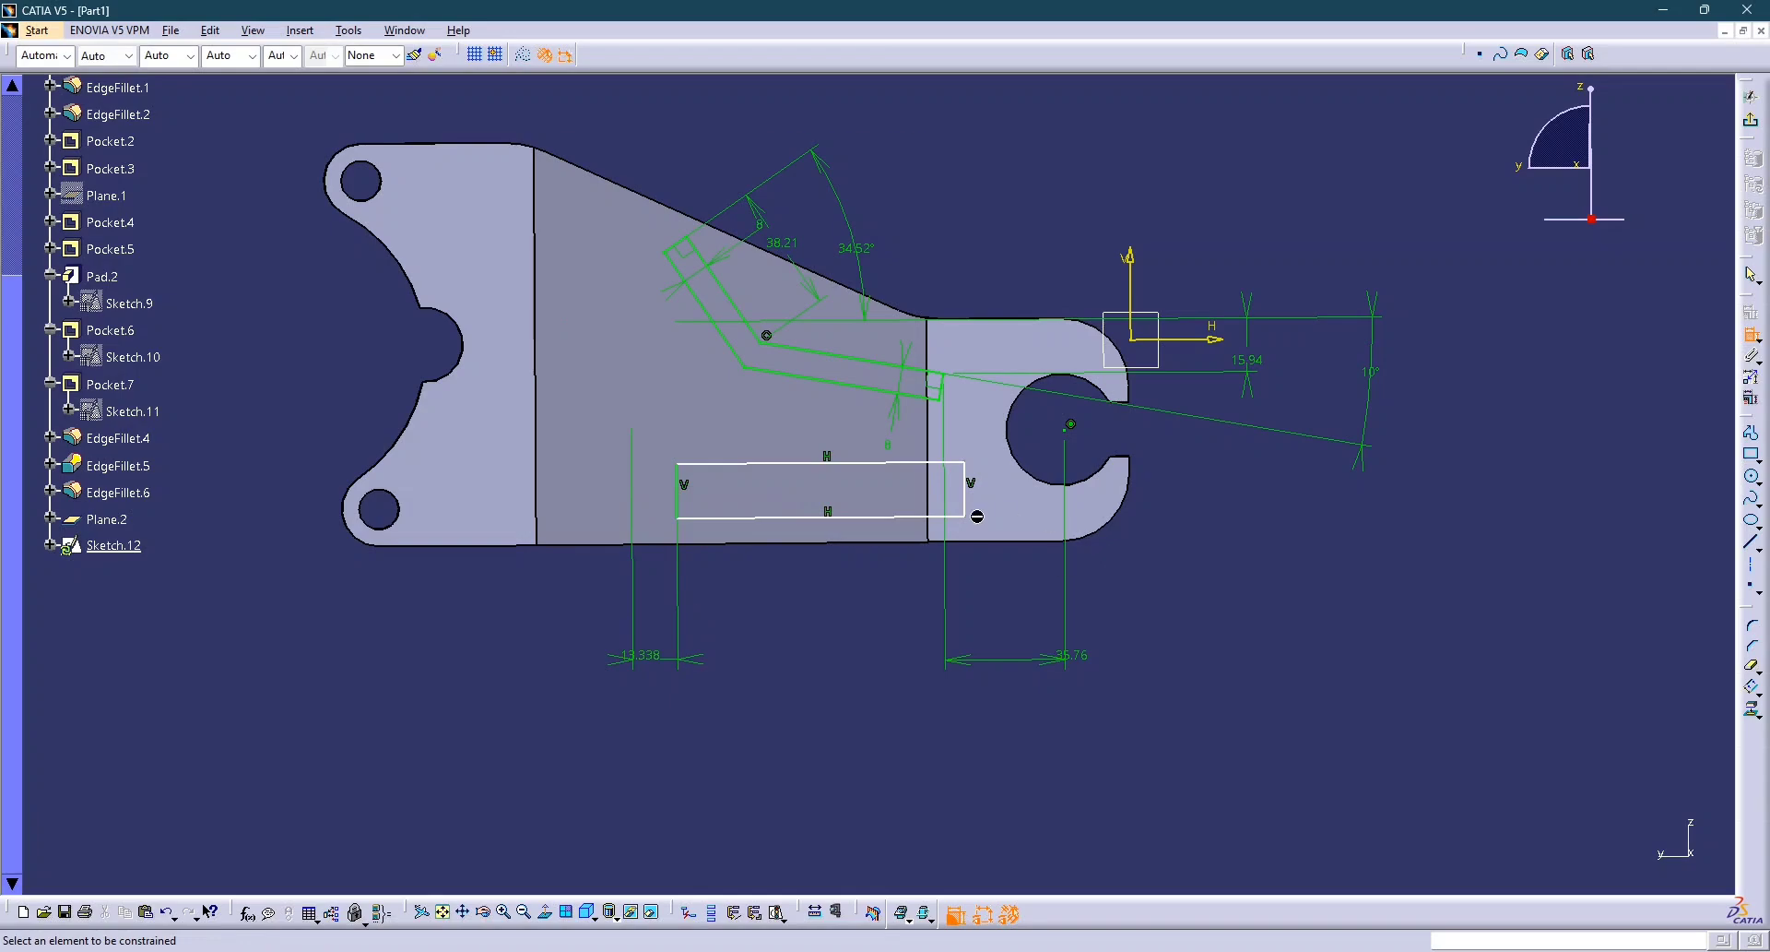
click(649, 660)
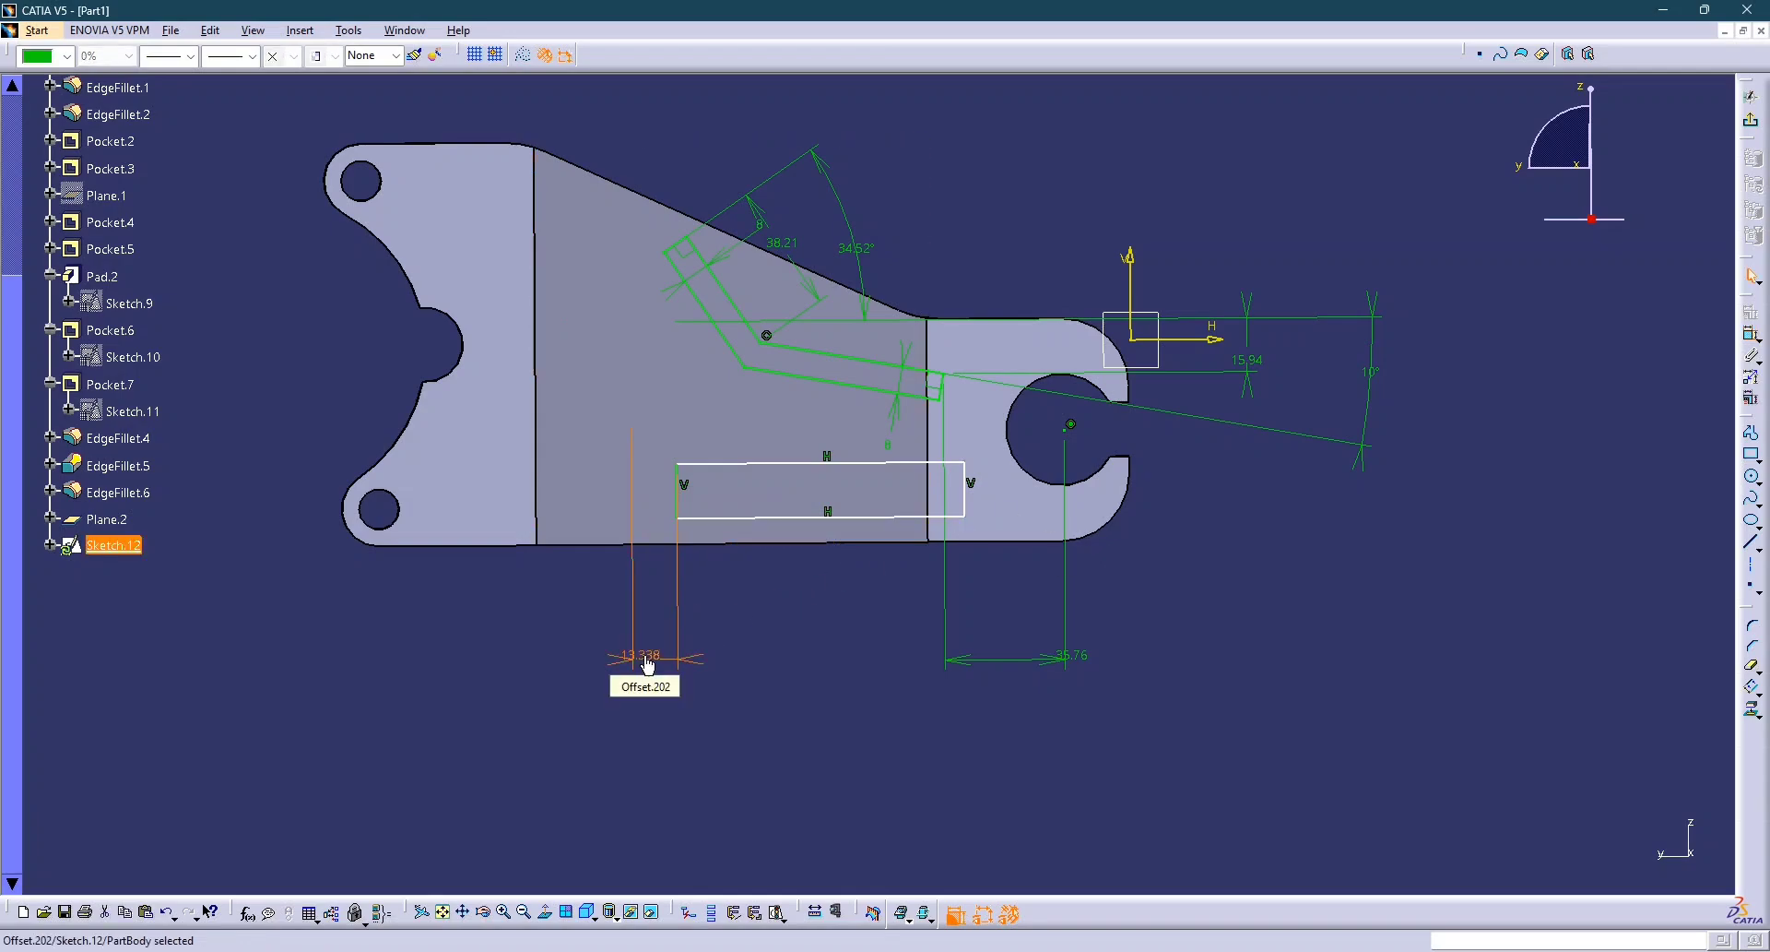
key(Delete)
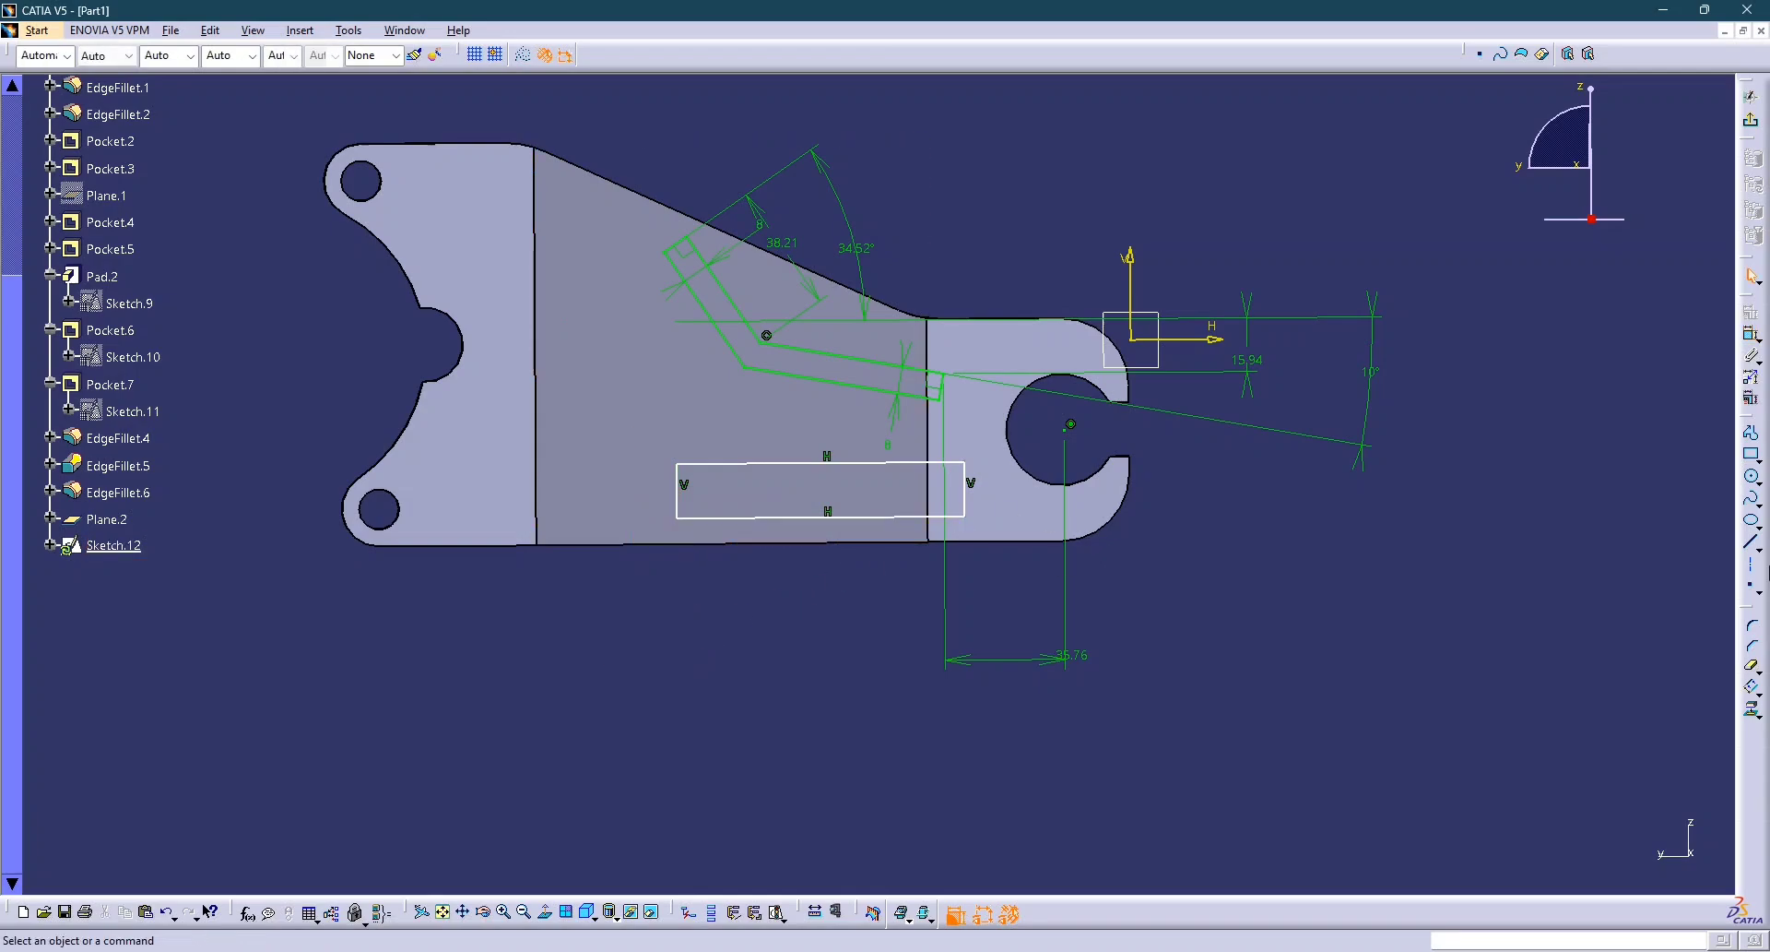
Constrain the rectangle's height to 10 mm on its short edge farthest from the hook opening.
click(1752, 338)
click(682, 510)
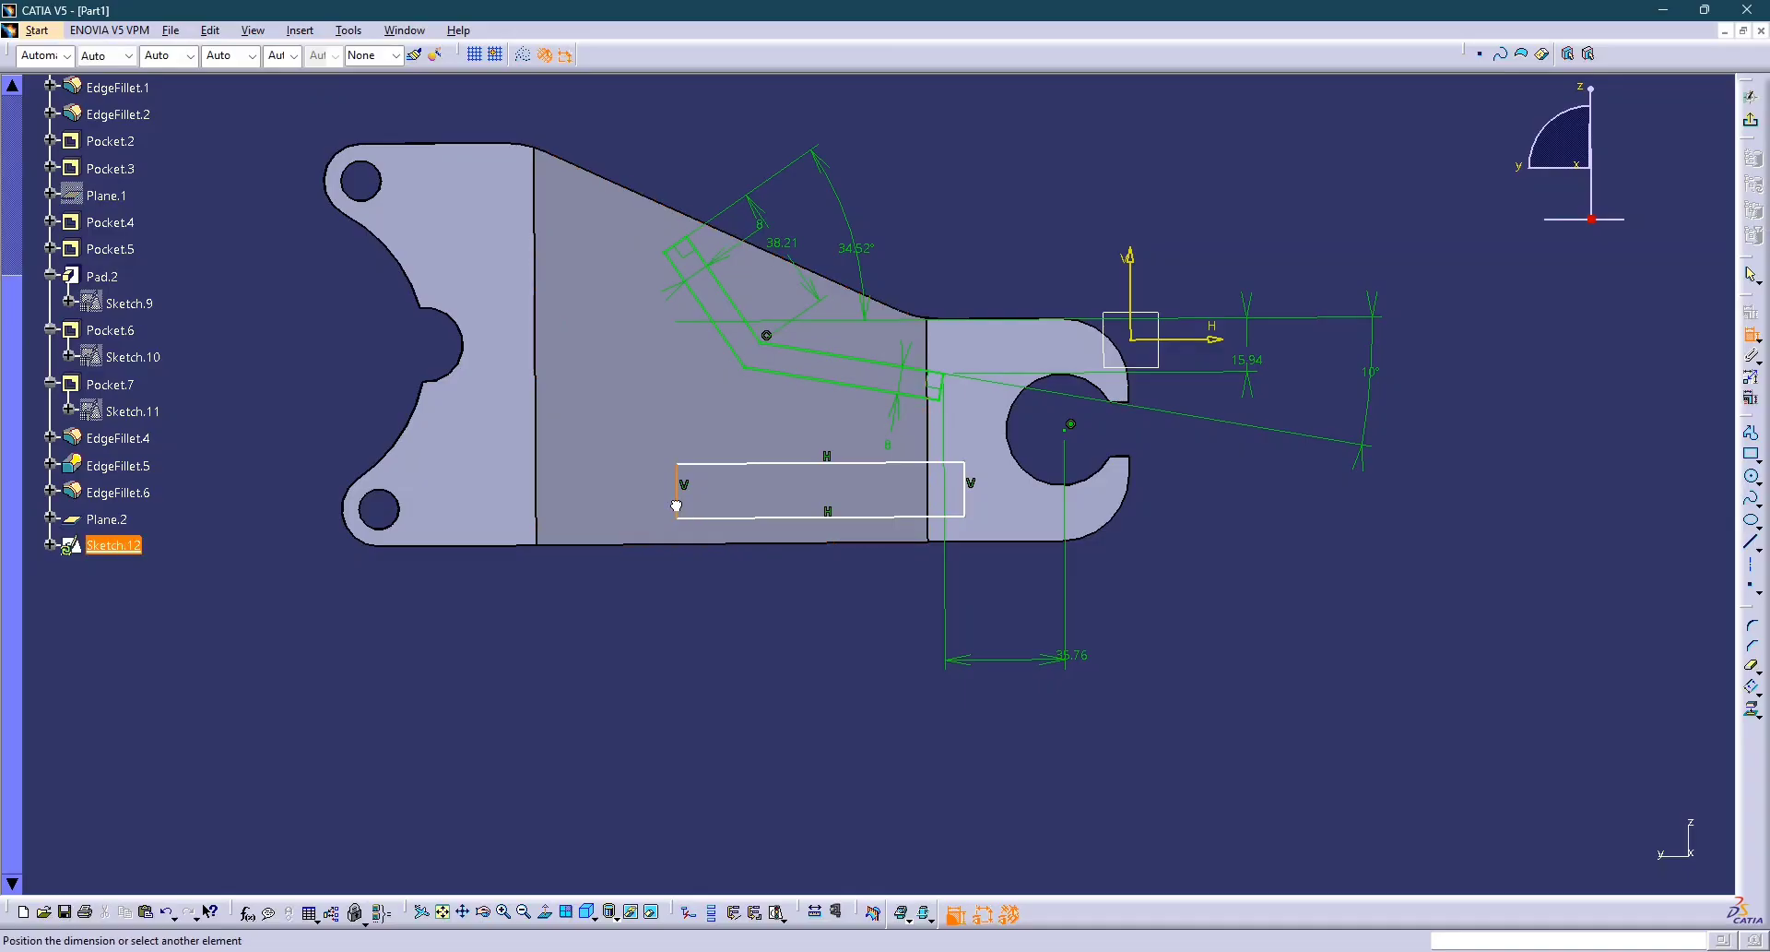
click(581, 672)
double_click(581, 675)
text(10)
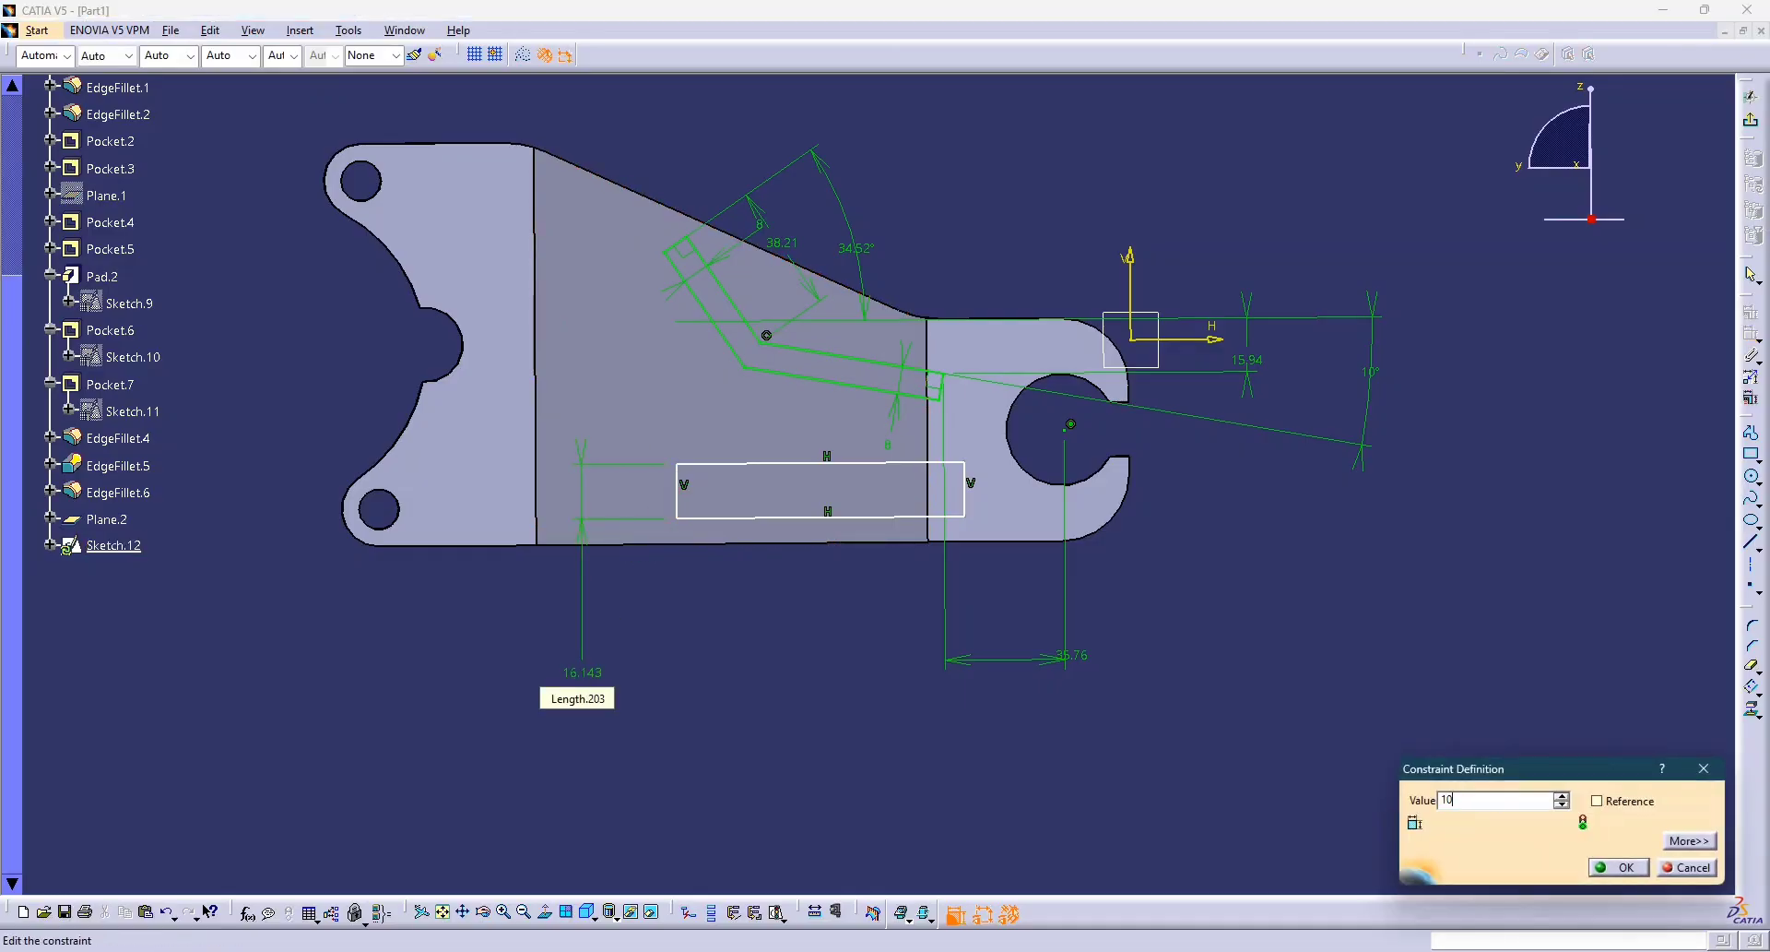
key(Return)
Constrain the distance between the rectangle's lower long edge and the plate's lower edge to 8 mm.
click(781, 517)
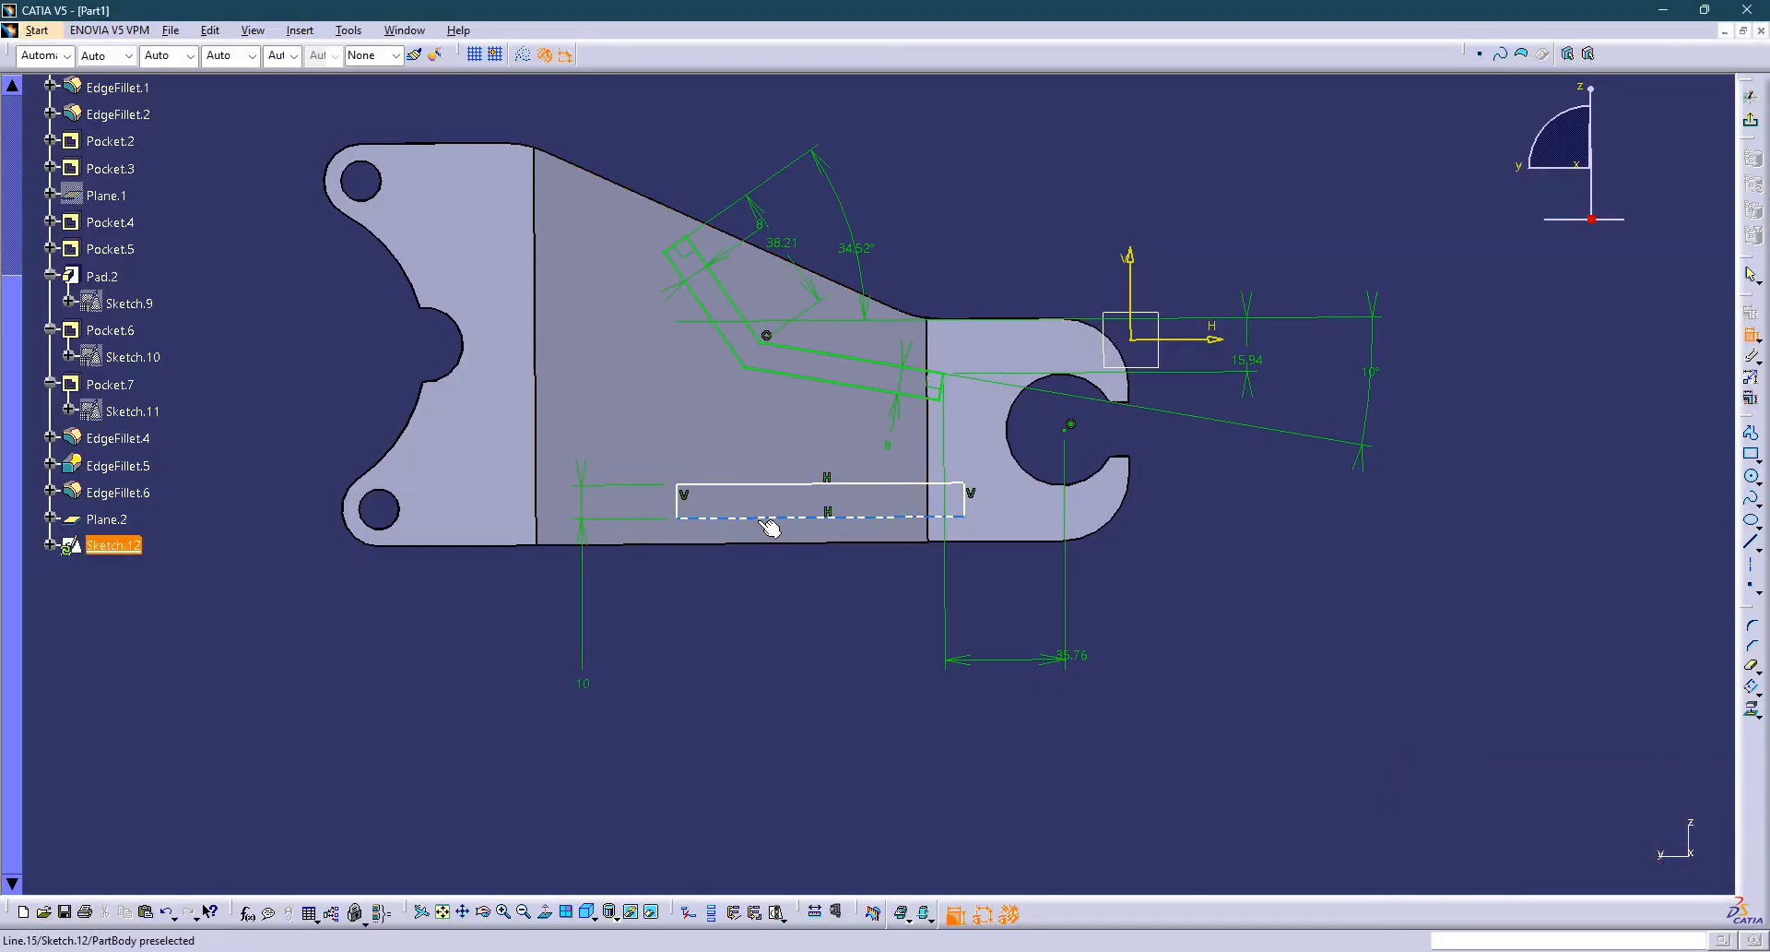
click(731, 544)
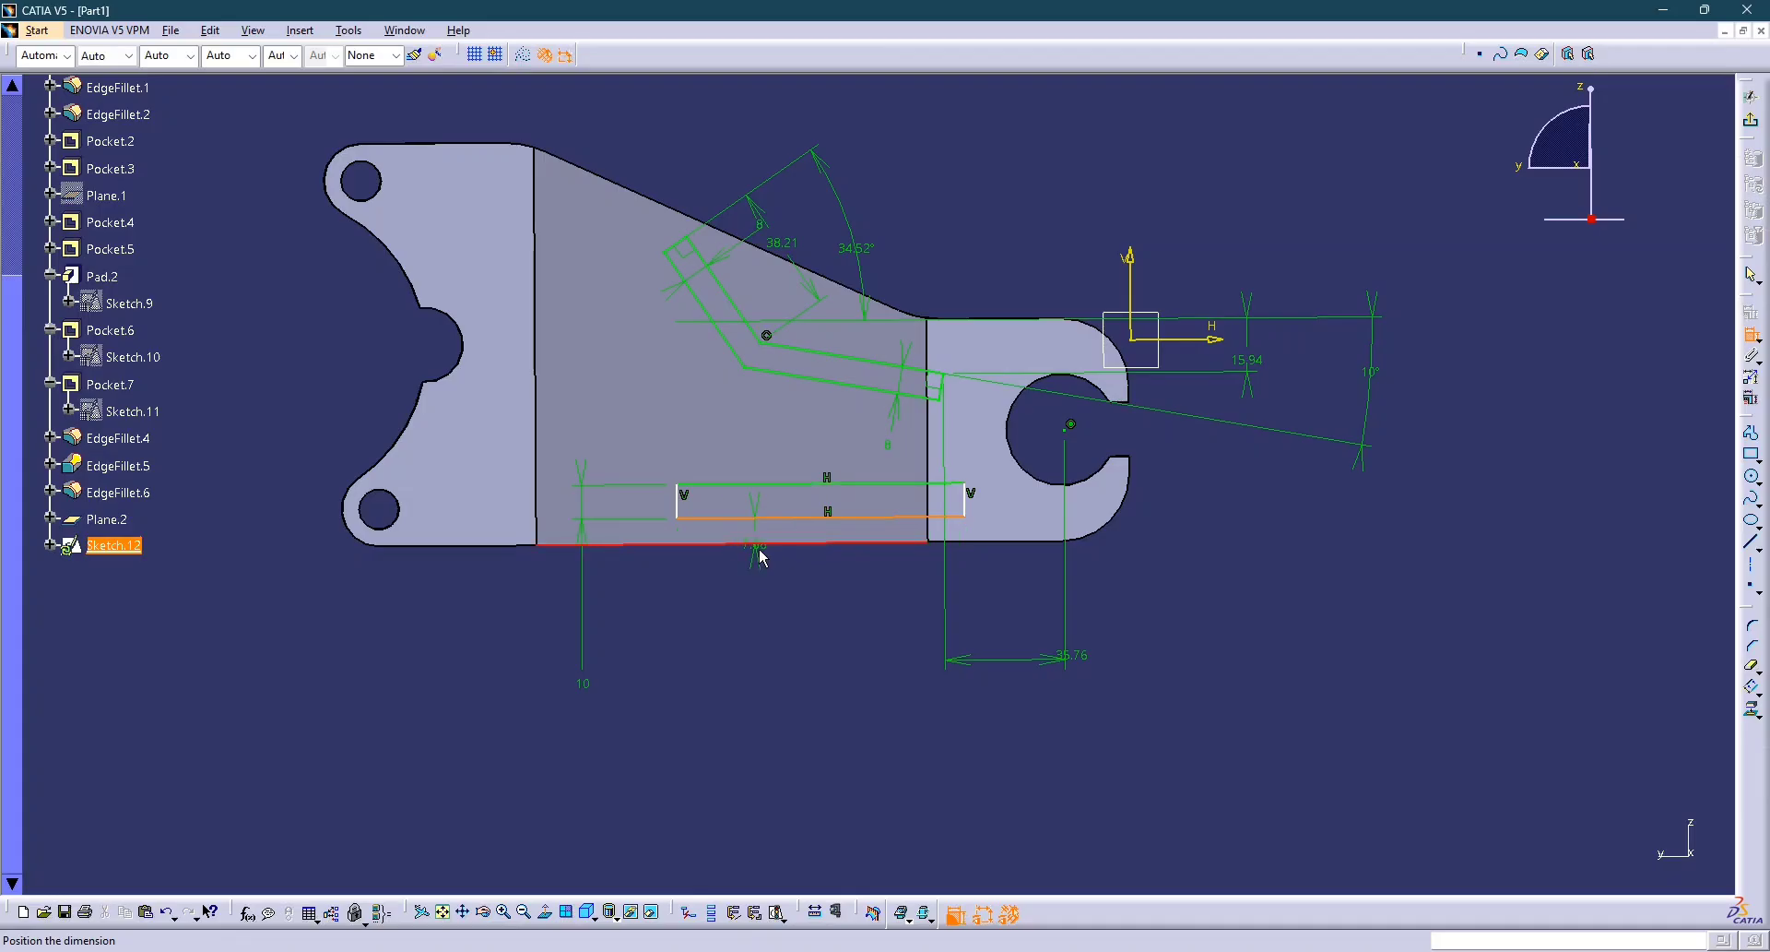
click(750, 591)
double_click(749, 581)
text(8mm)
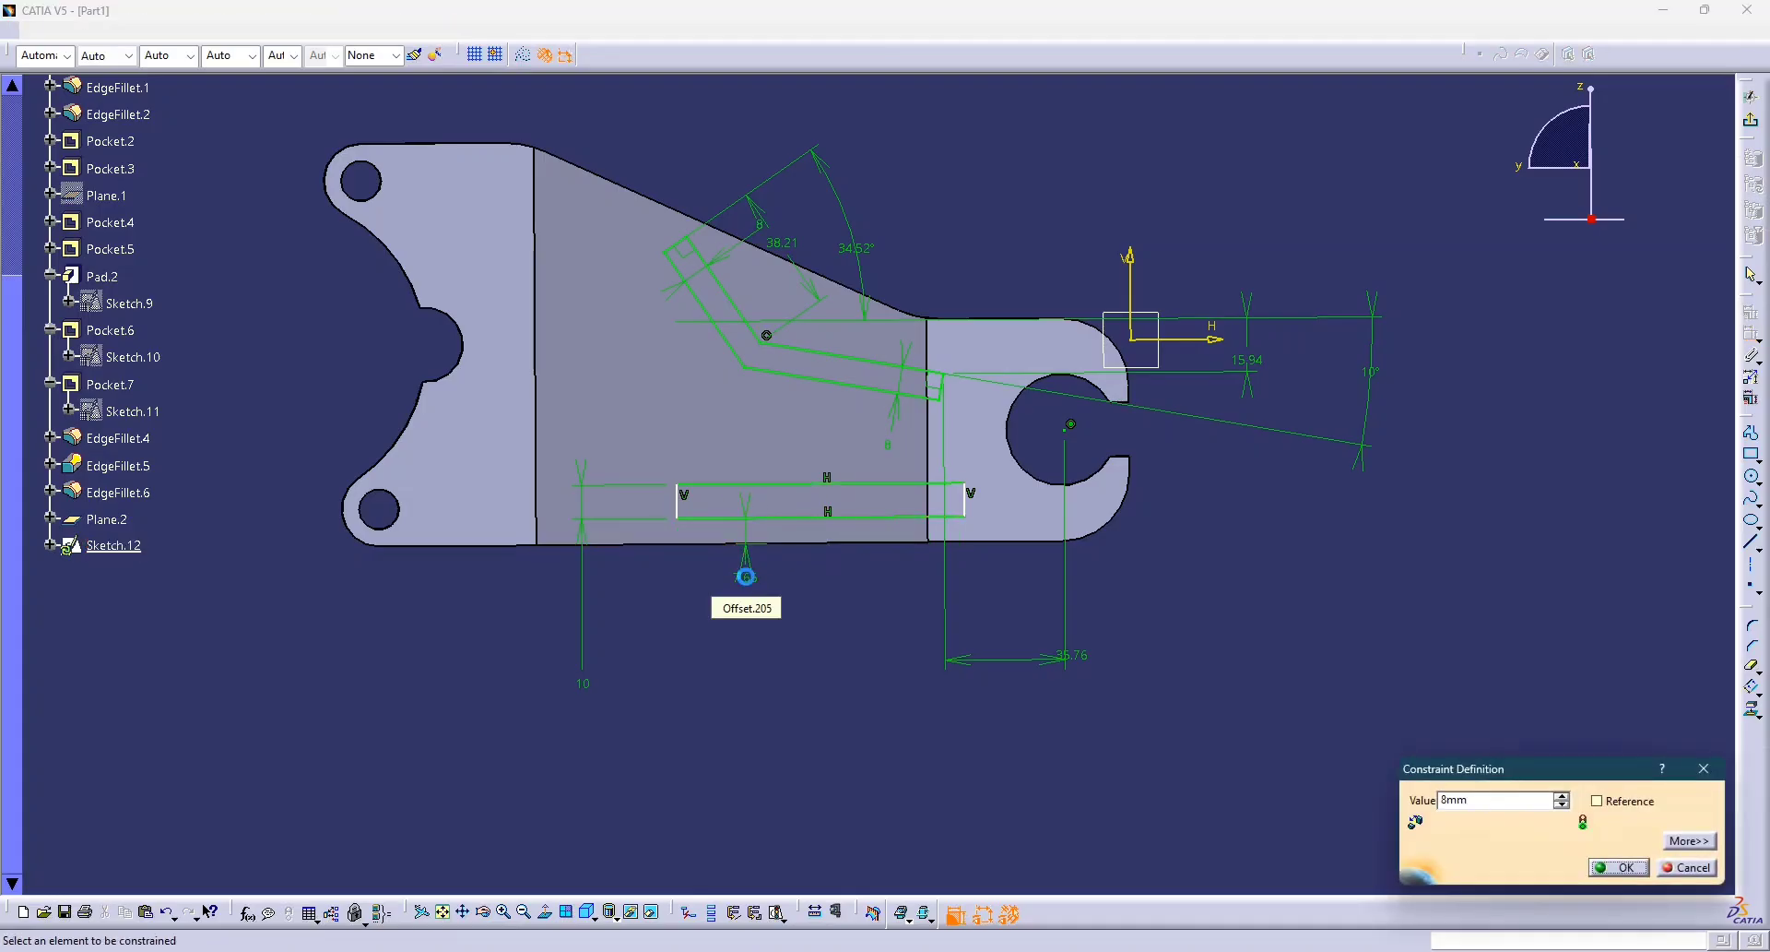
key(Return)
Check the straight rib in the reference drawing and add a length dimension to the rectangle's lower long edge.
middle_drag(854, 516, 813, 531)
key(alt+Tab)
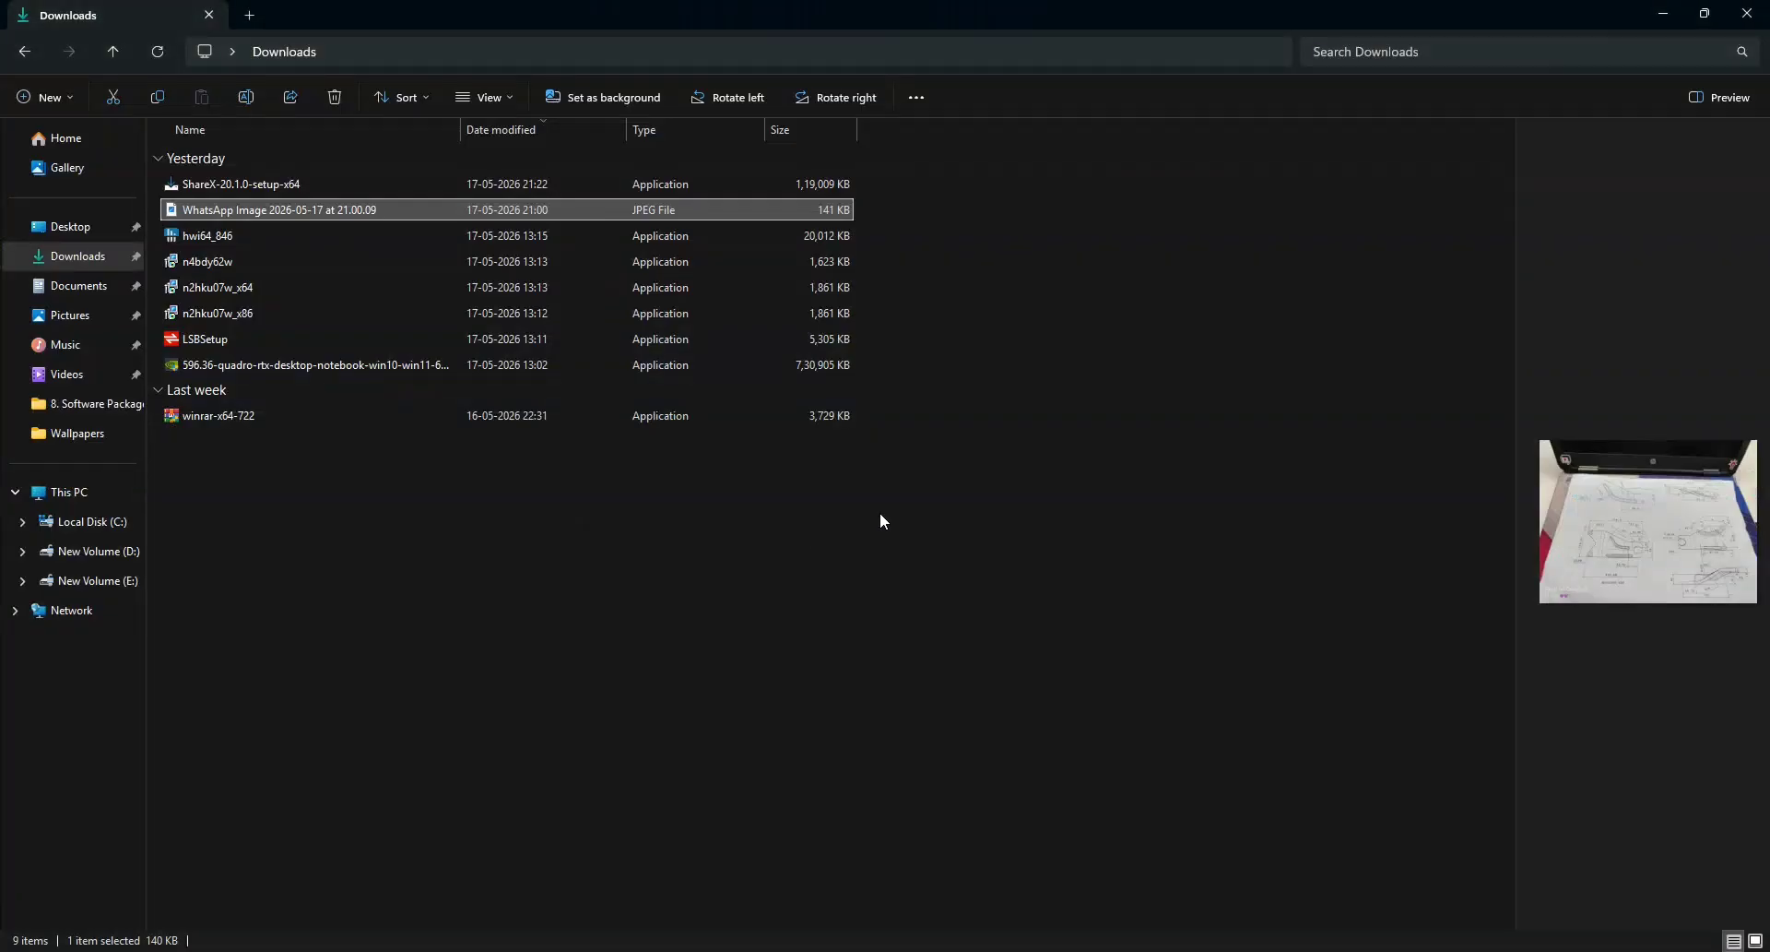
key(alt+Tab)
key(alt+Tab)
key(alt+Tab)
key(alt+Tab)
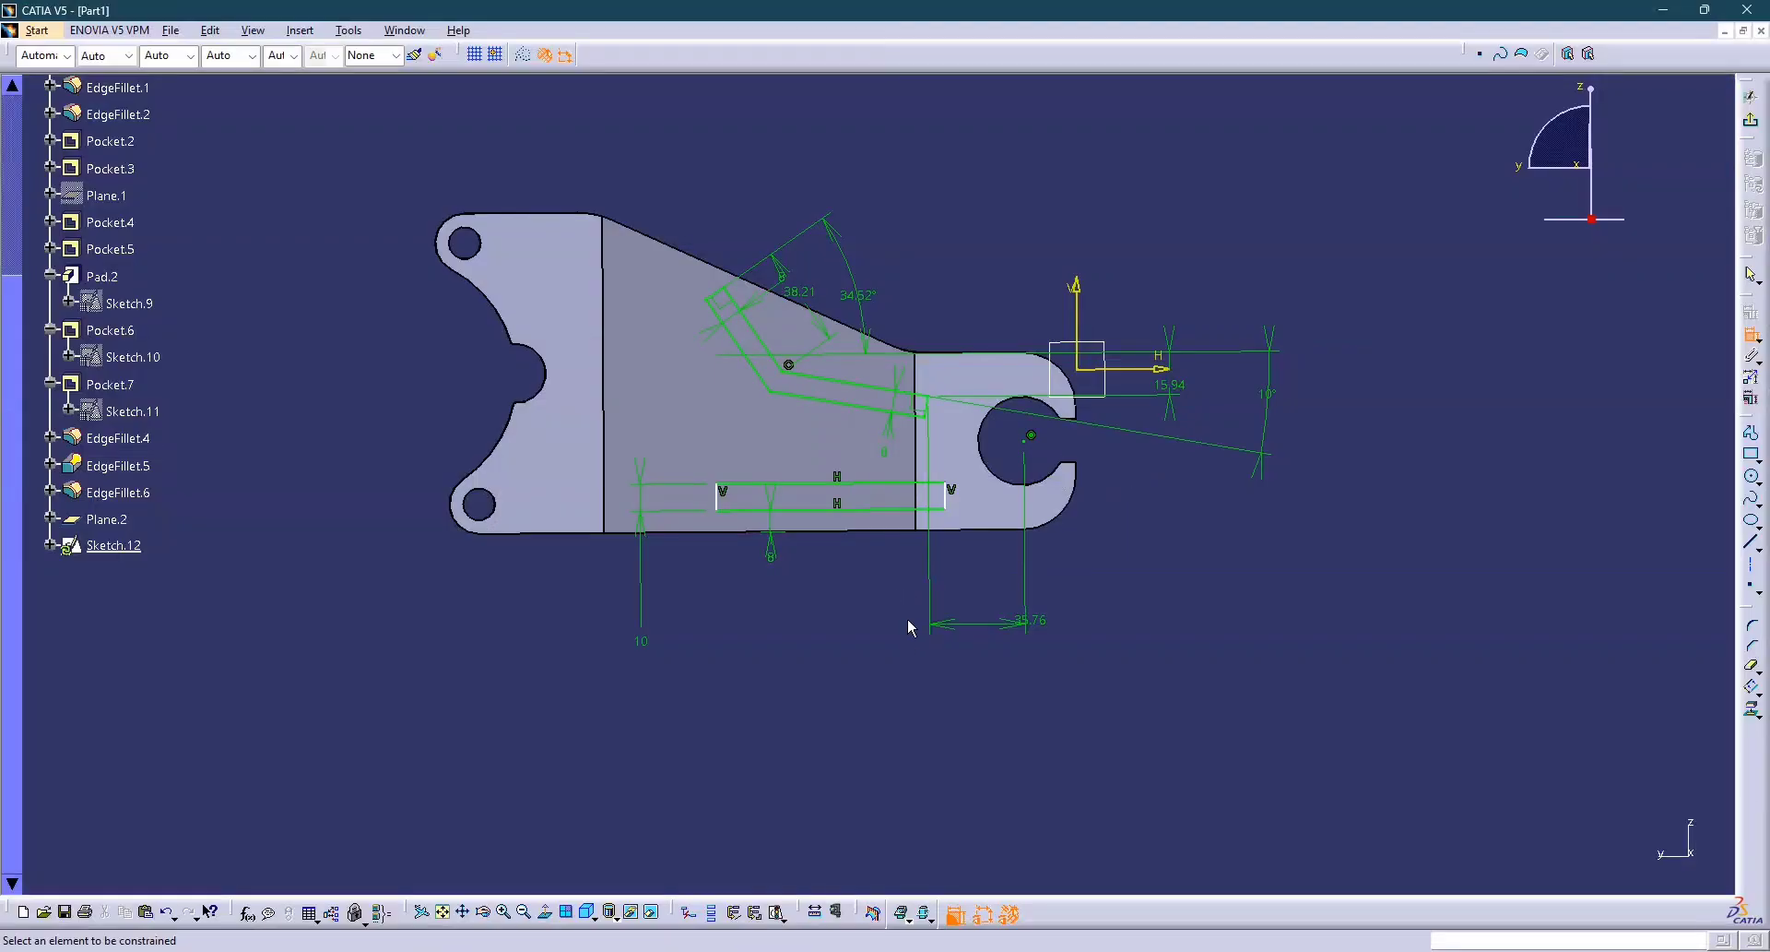
middle_drag(949, 561, 943, 519)
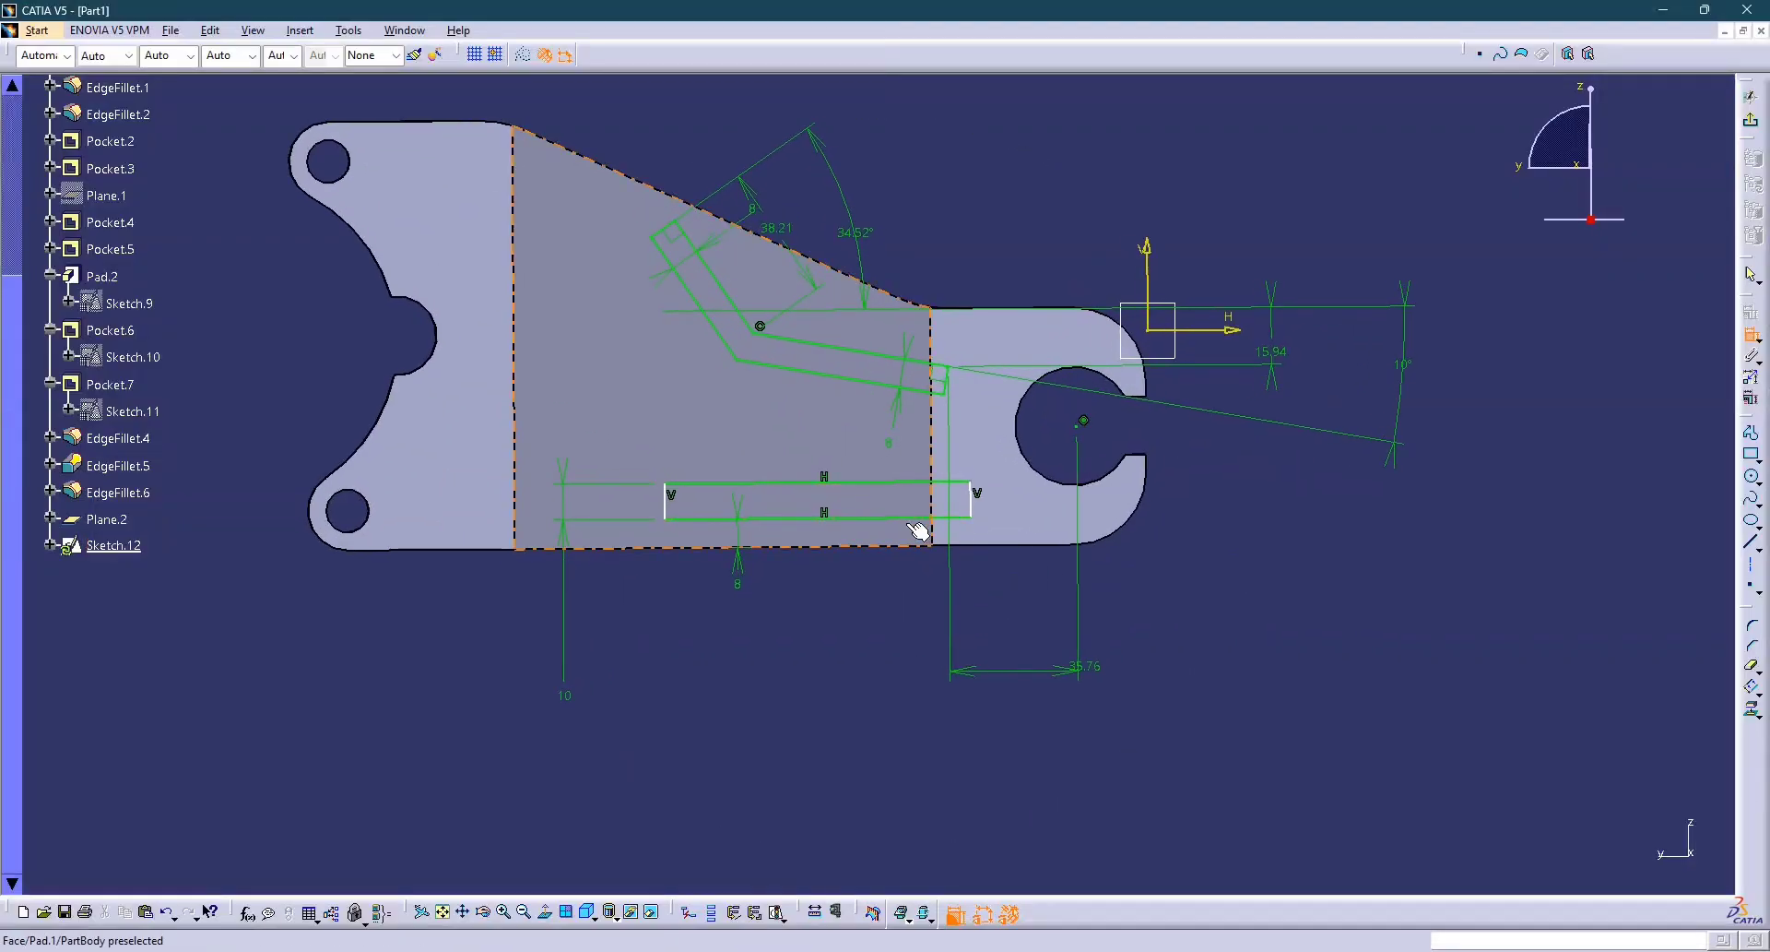
click(913, 518)
click(824, 708)
Constrain the horizontal distance from the rectangle's short edge nearest the hook to the plate's outer end edge to 45 mm.
key(alt+Tab)
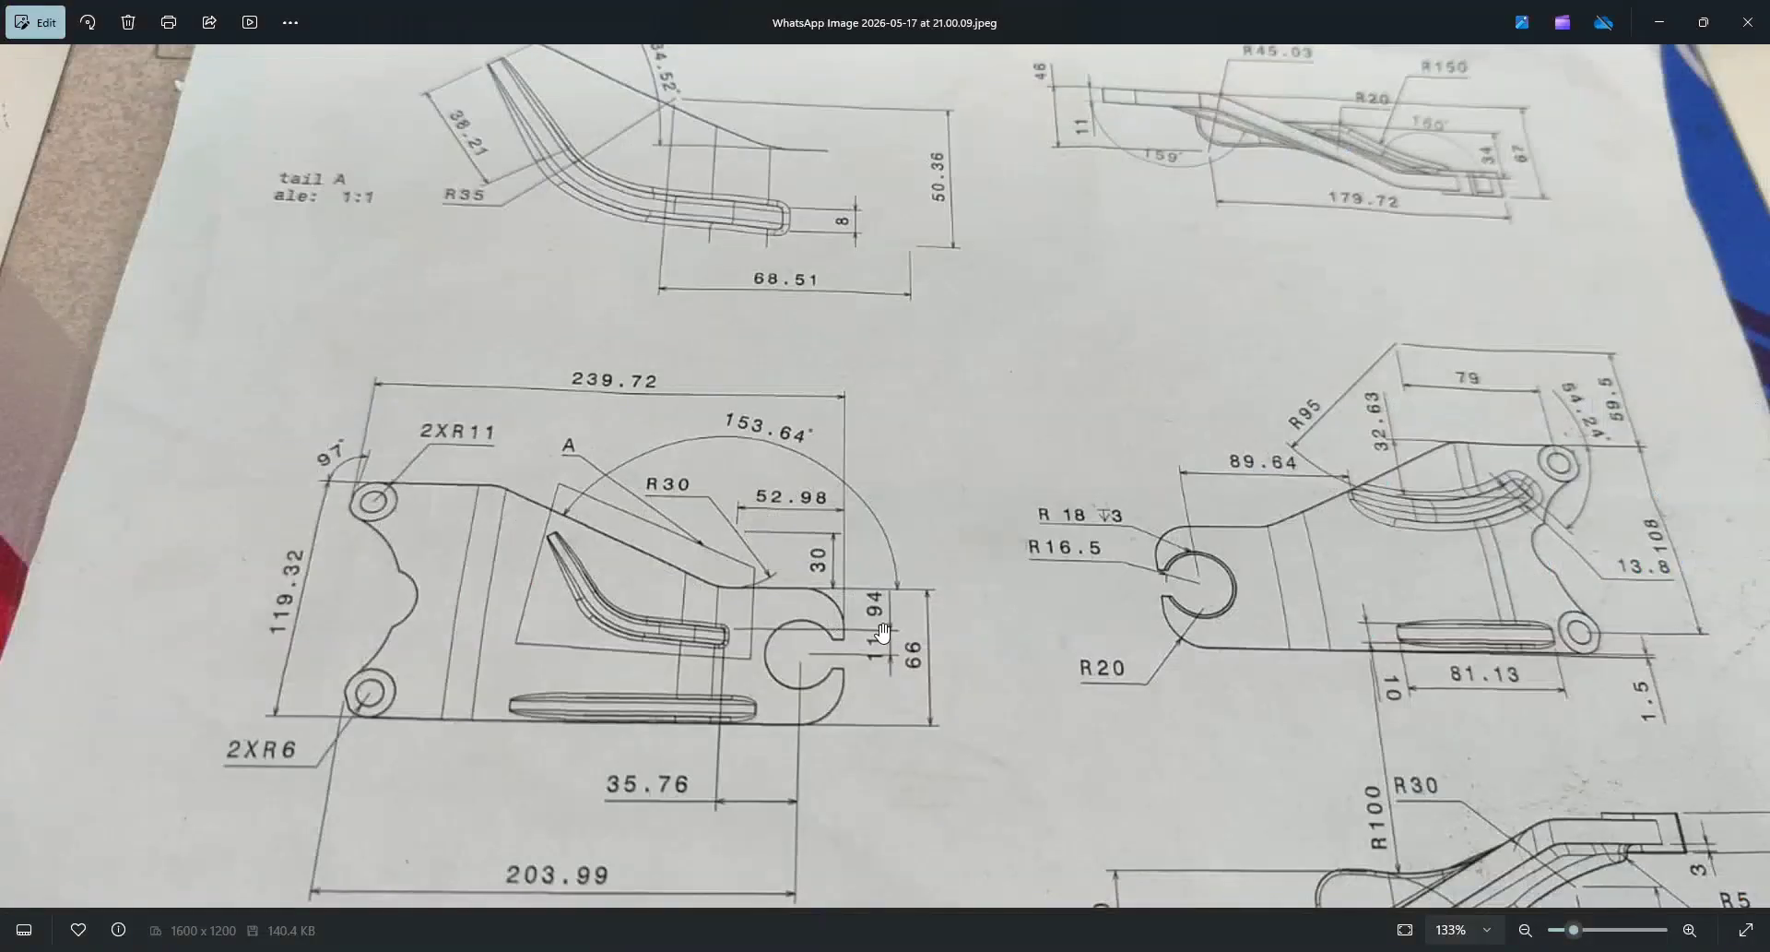
key(alt+Tab)
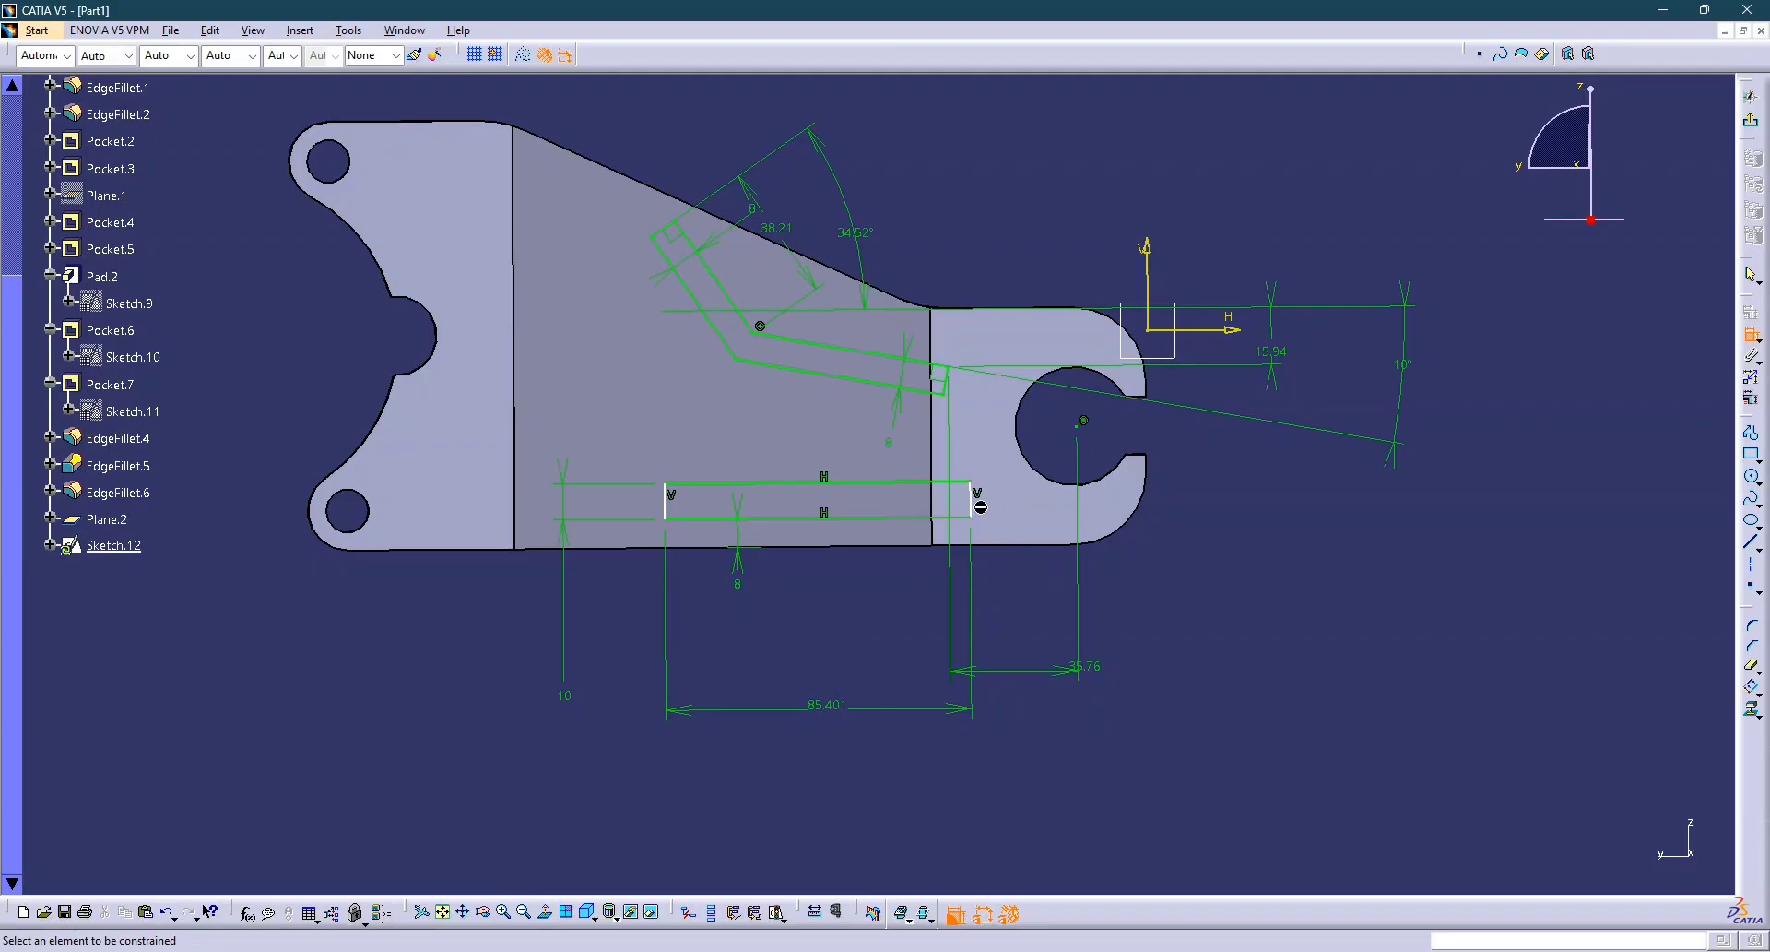
click(975, 503)
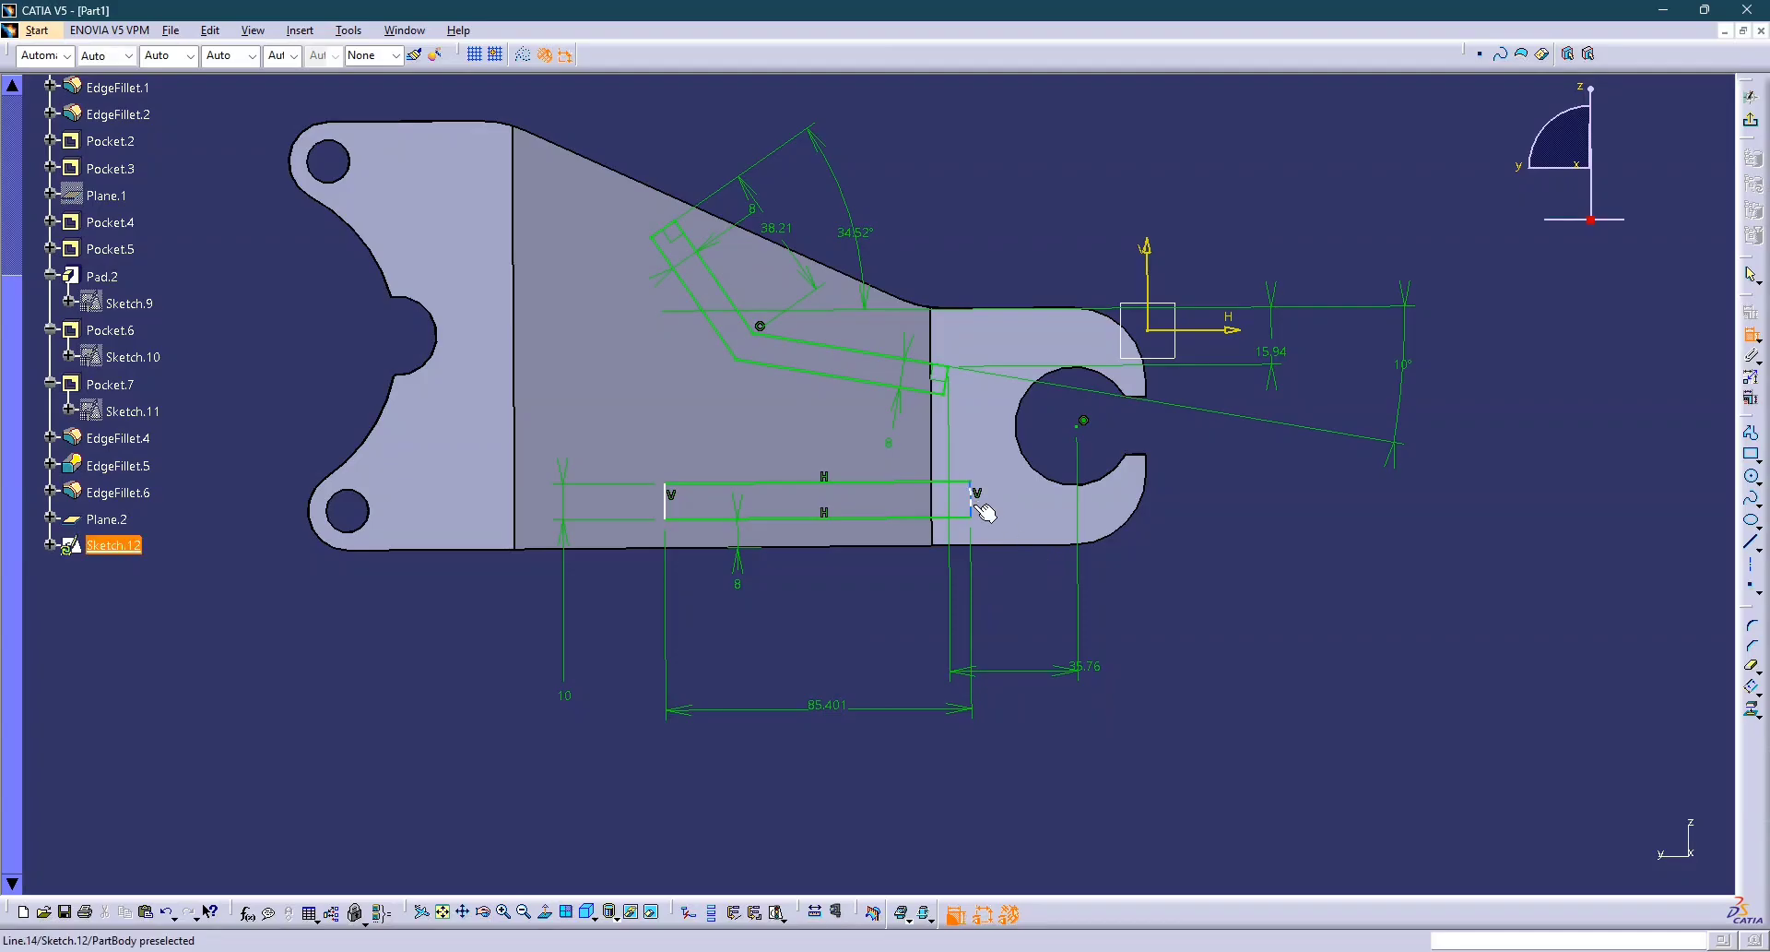
click(1151, 466)
click(1093, 761)
double_click(1094, 761)
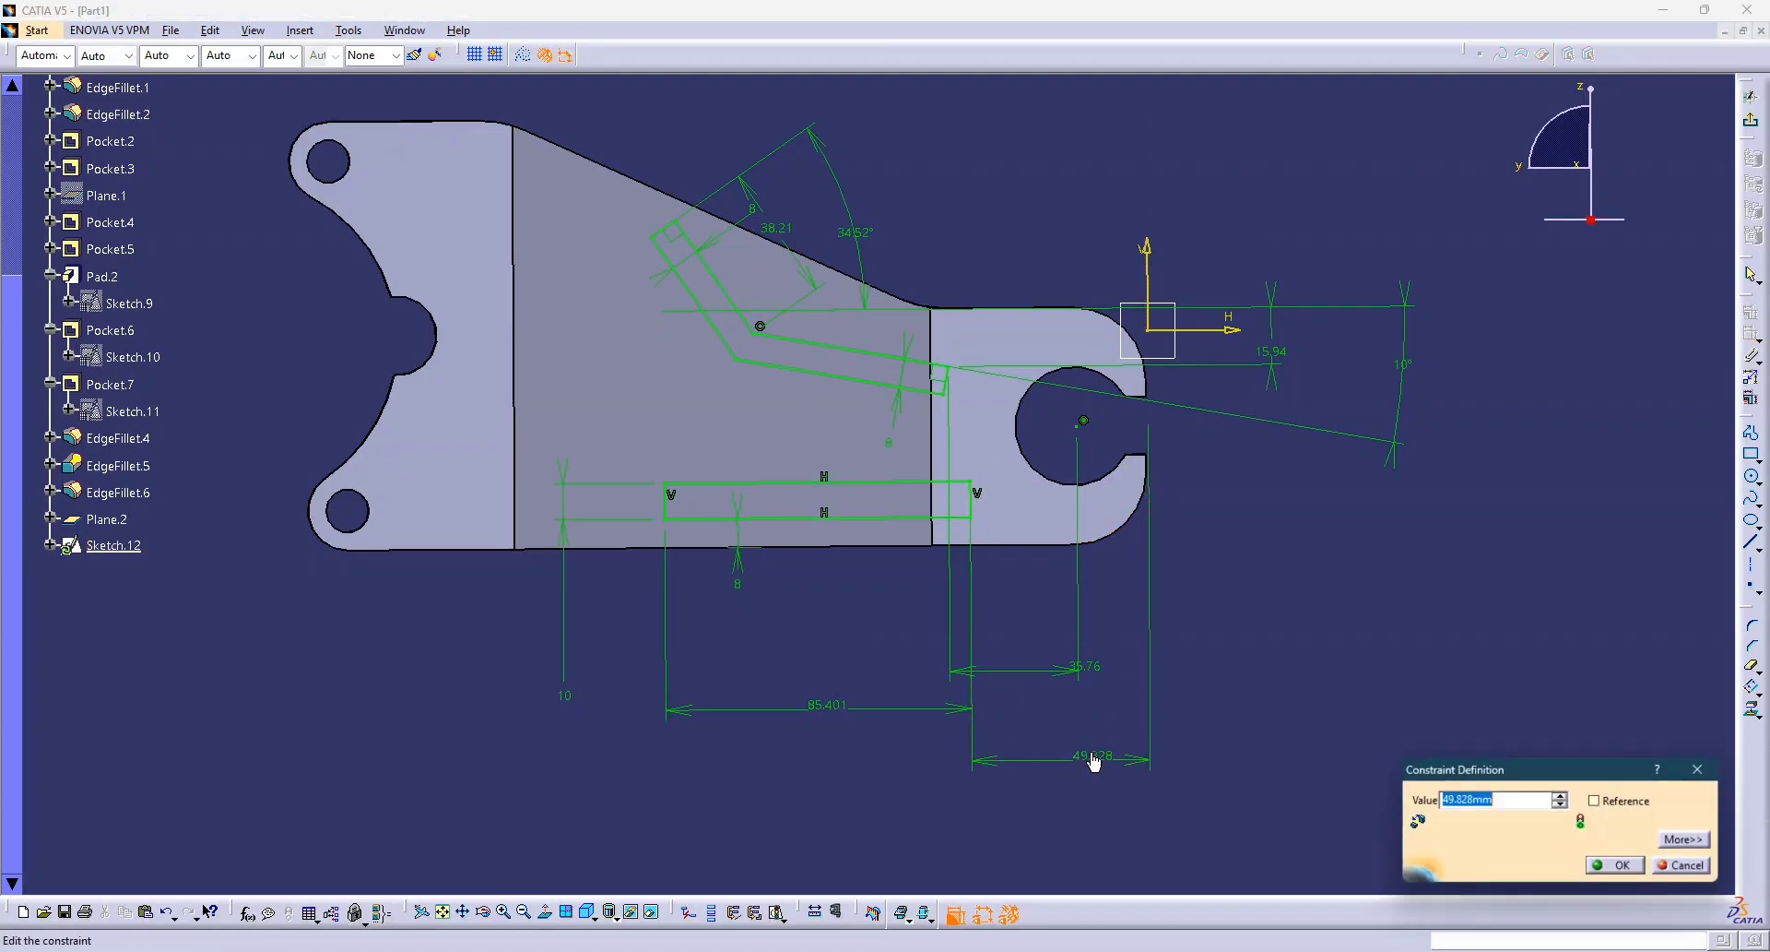
text(45)
key(Return)
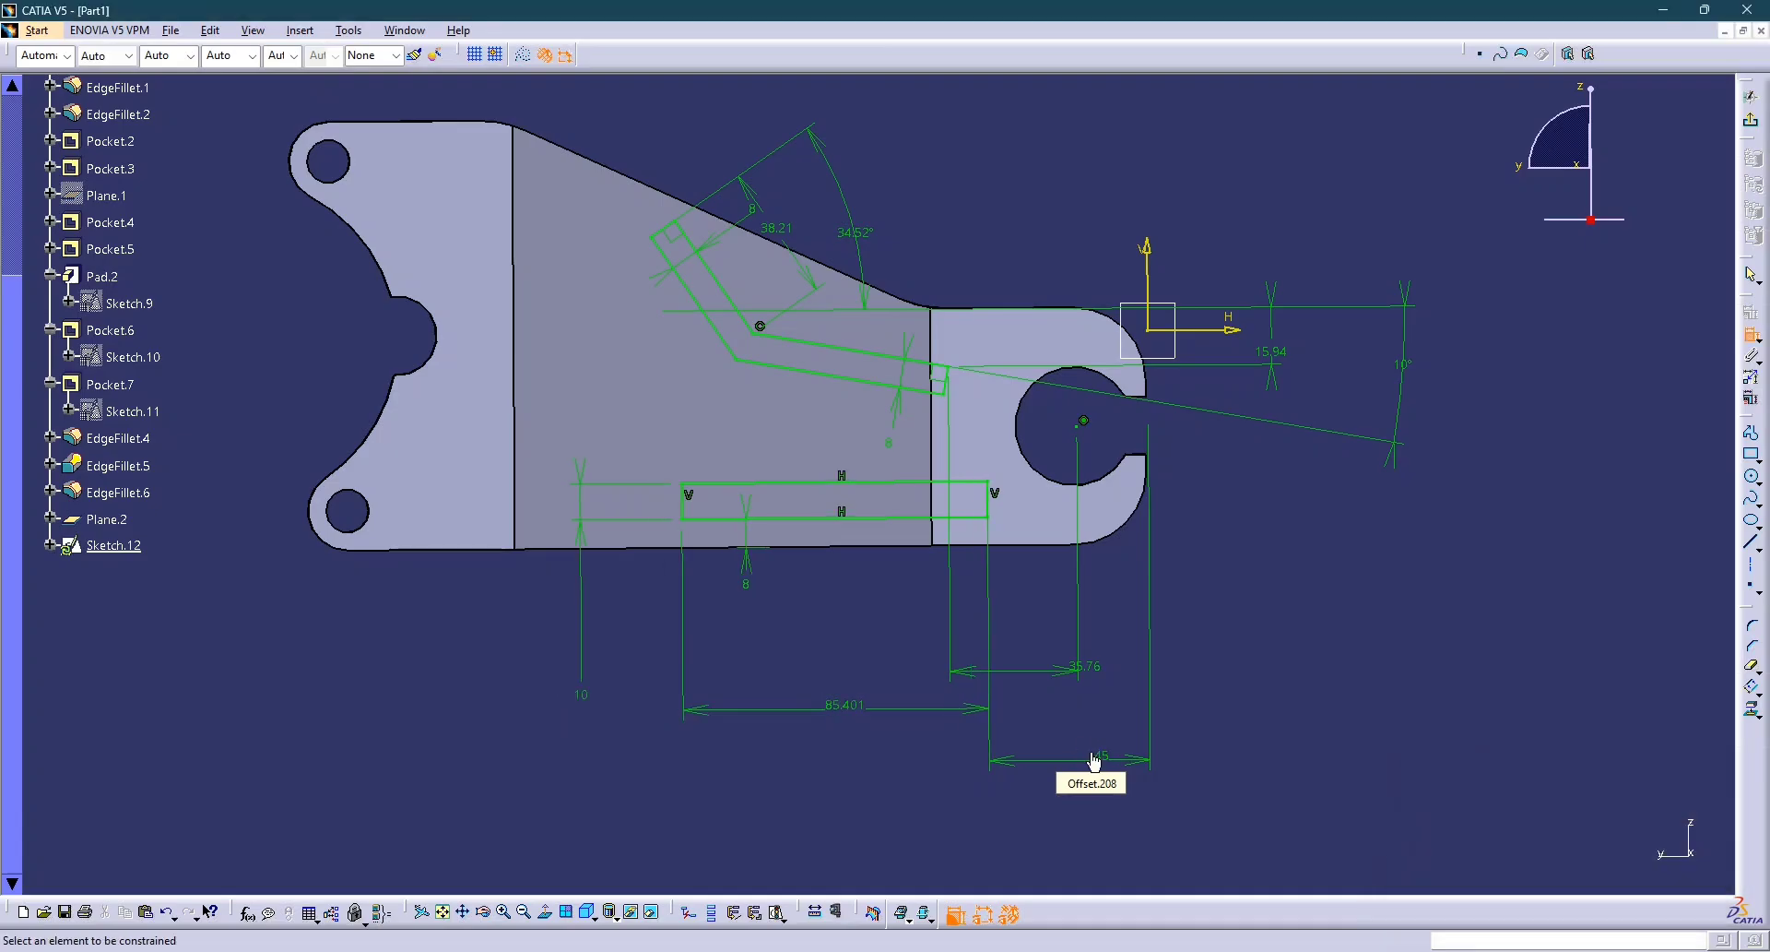
Recheck the reference drawing and change the rectangle's distance from the plate's hook end to 48 mm.
key(alt+Tab)
key(alt+Tab)
double_click(1102, 761)
text(48)
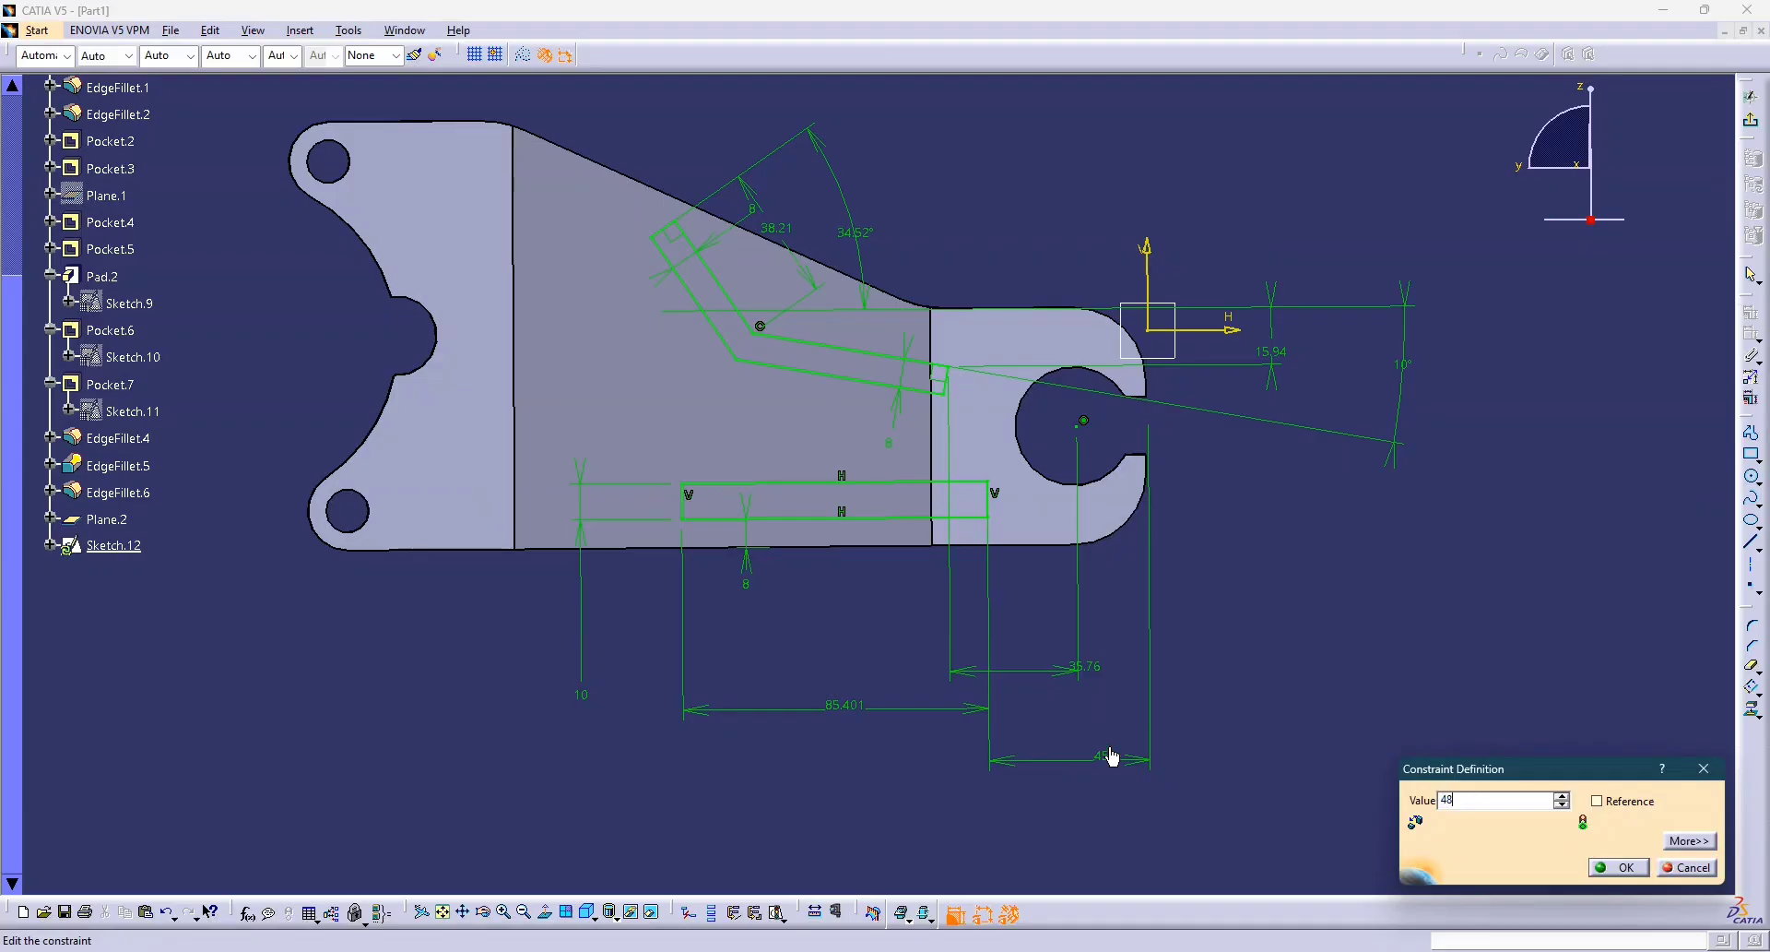
key(Return)
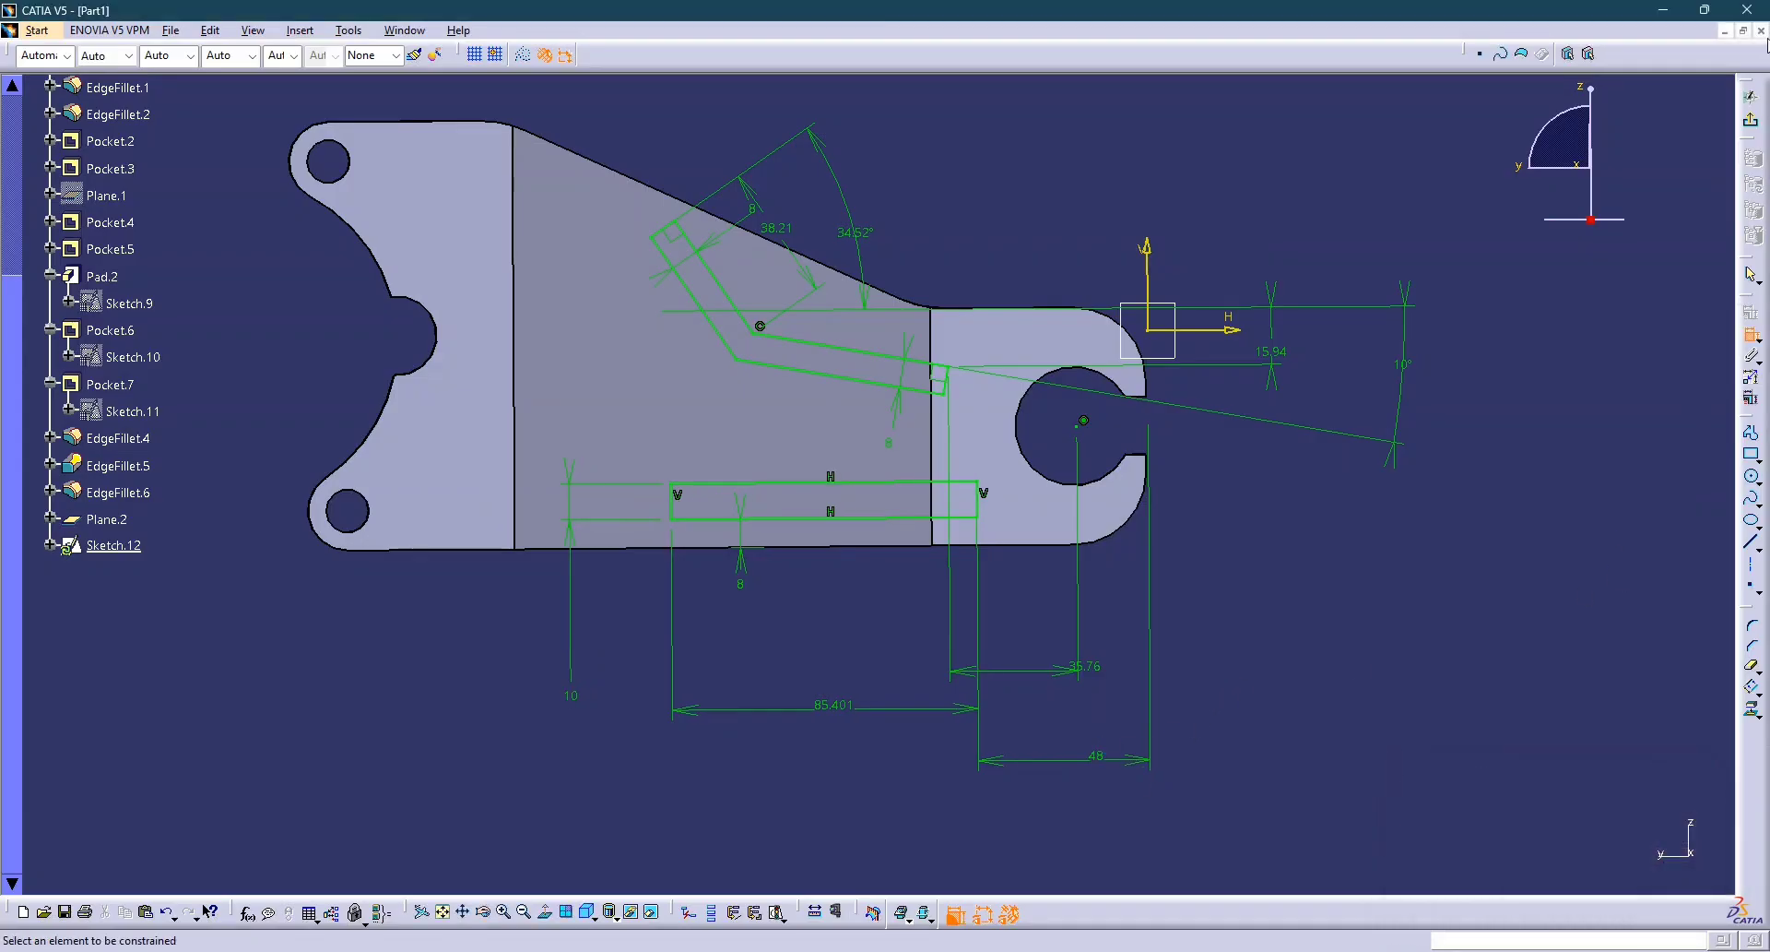
Finish the rib sketch and extrude both profiles as a pad up to next, with 0 mm offset.
click(1750, 120)
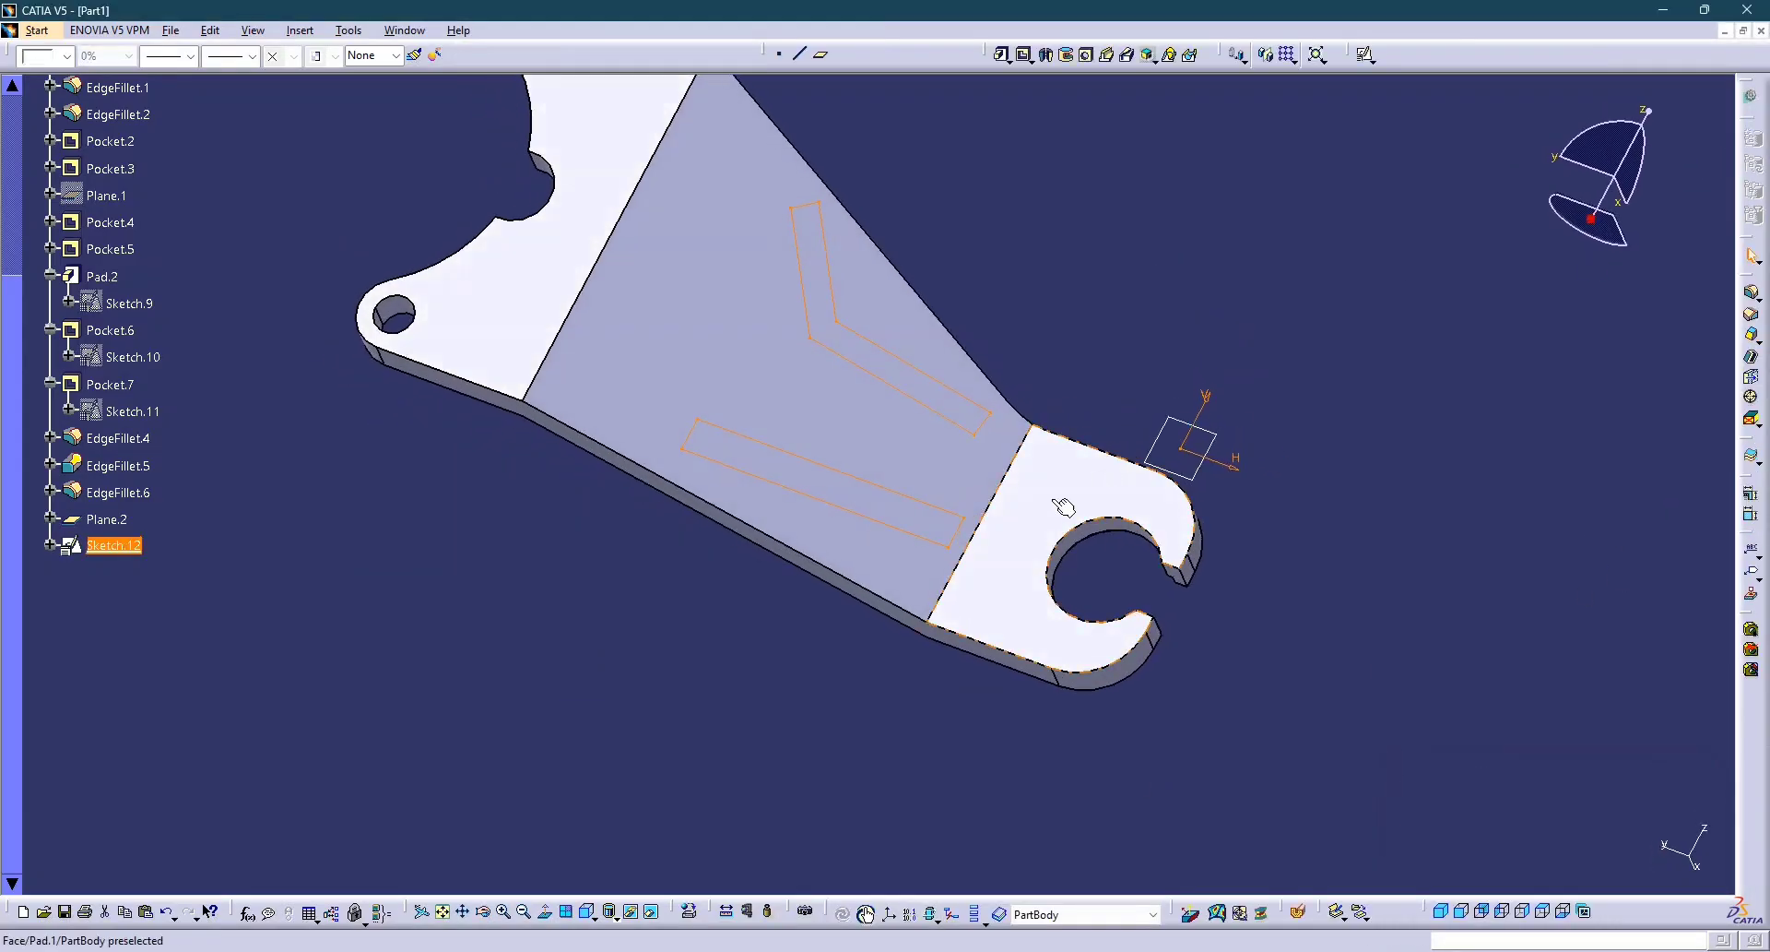
mouse_move(1063, 507)
middle_down()
mouse_move(1051, 245)
mouse_move(1150, 280)
mouse_move(1153, 317)
mouse_move(1194, 222)
middle_up()
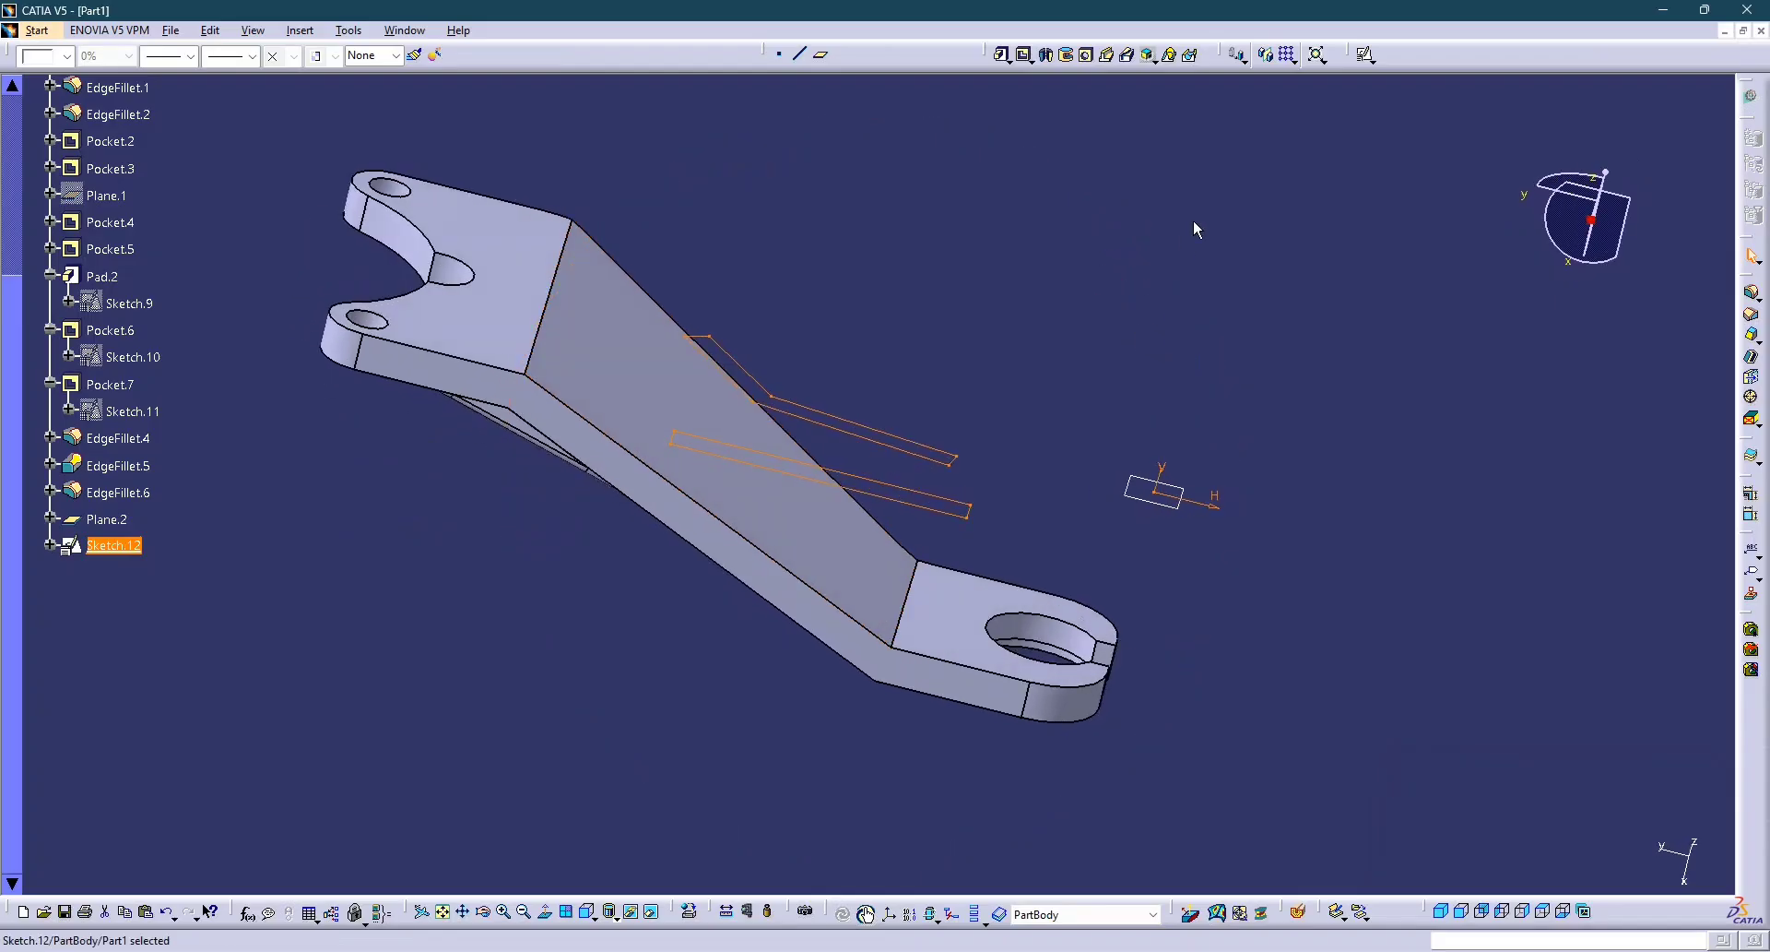
click(1002, 55)
click(1605, 625)
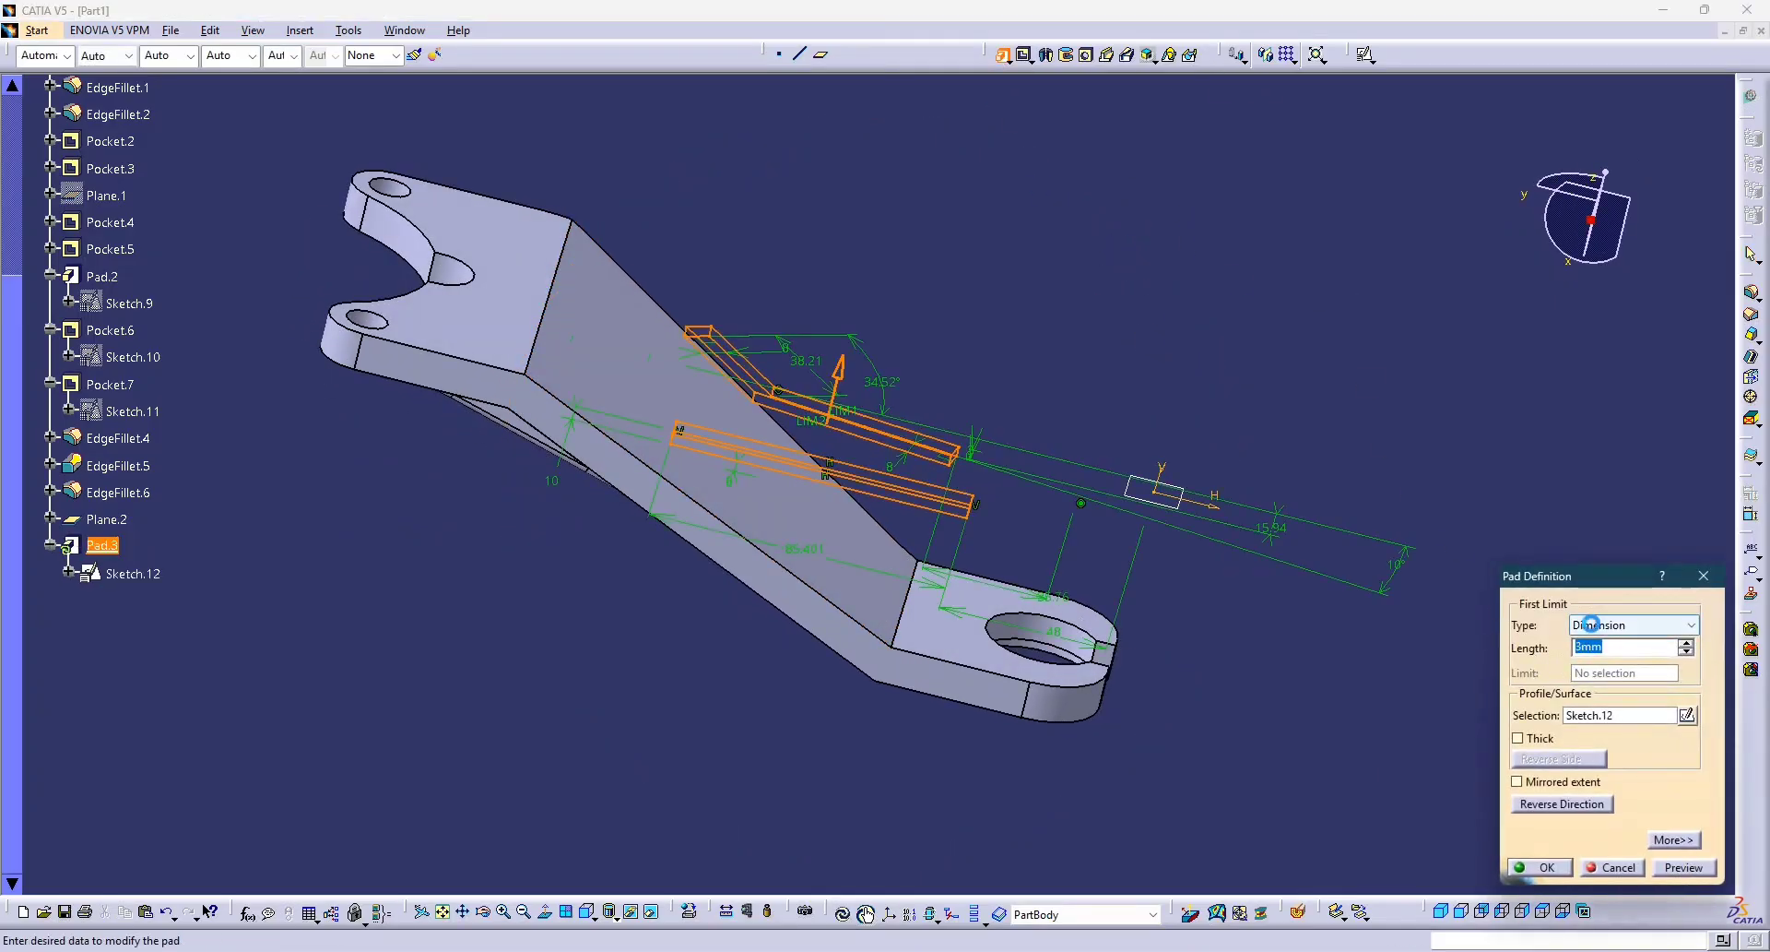
click(1592, 658)
click(1540, 867)
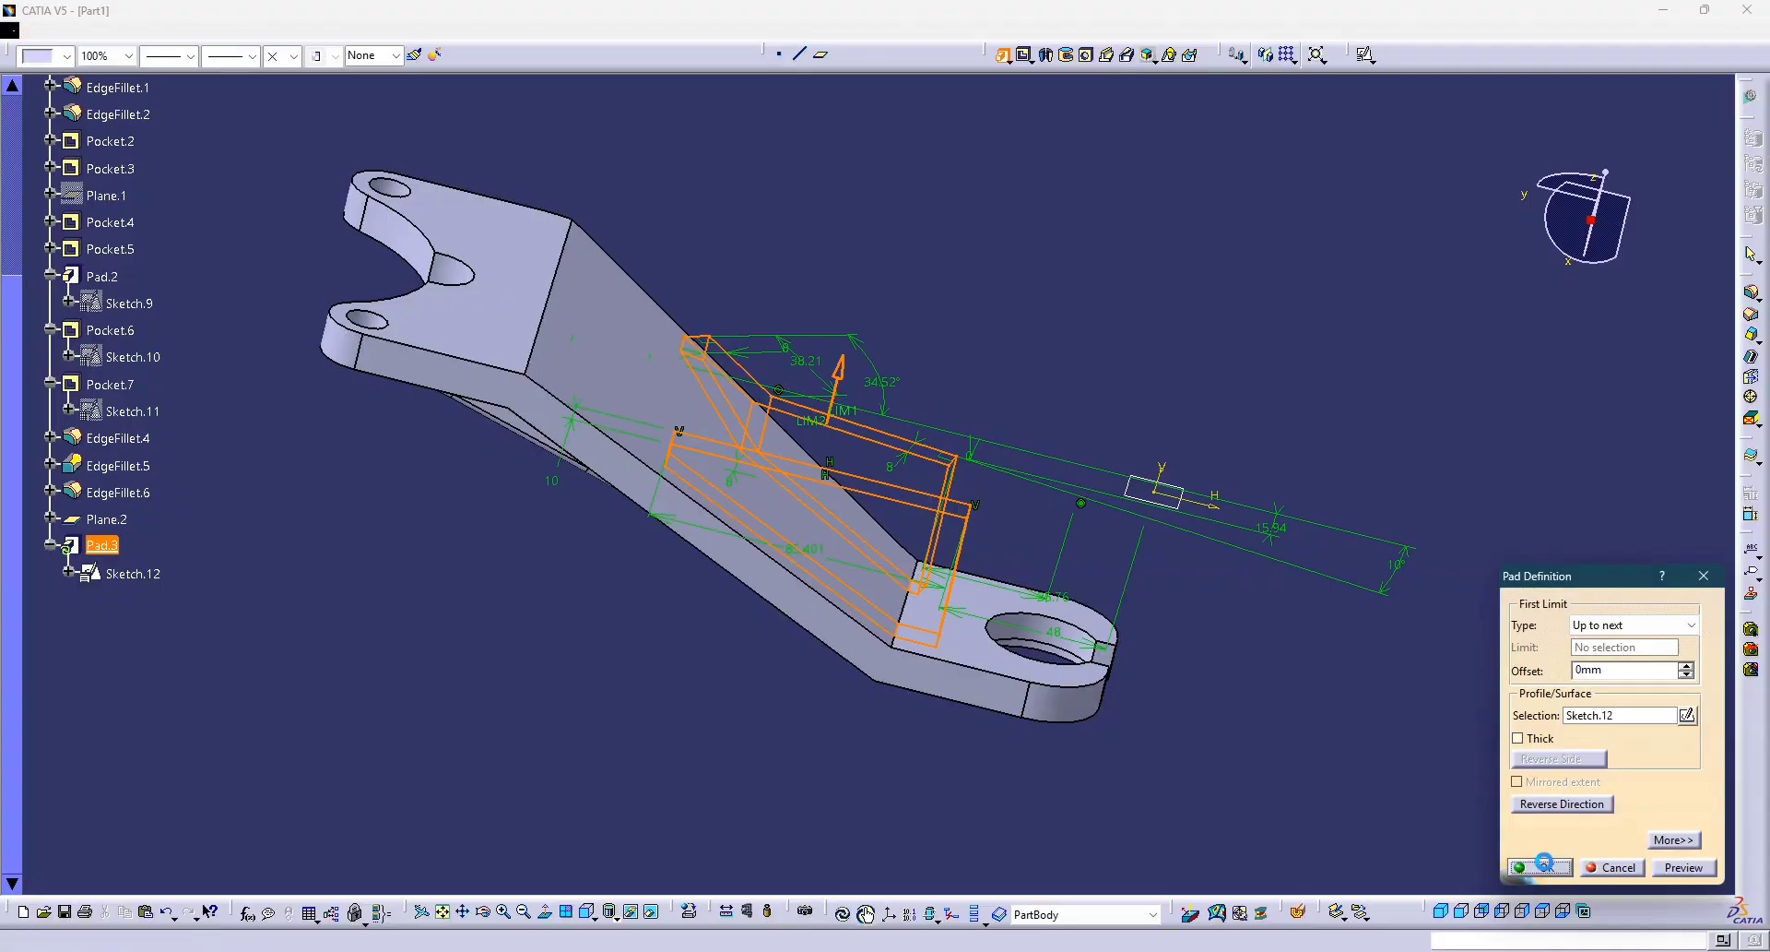
Create a positioned sketch on the outer side face of the straight rib, with swapped axes and reversed V direction.
middle_drag(1080, 305, 872, 382)
middle_drag(877, 450, 800, 519)
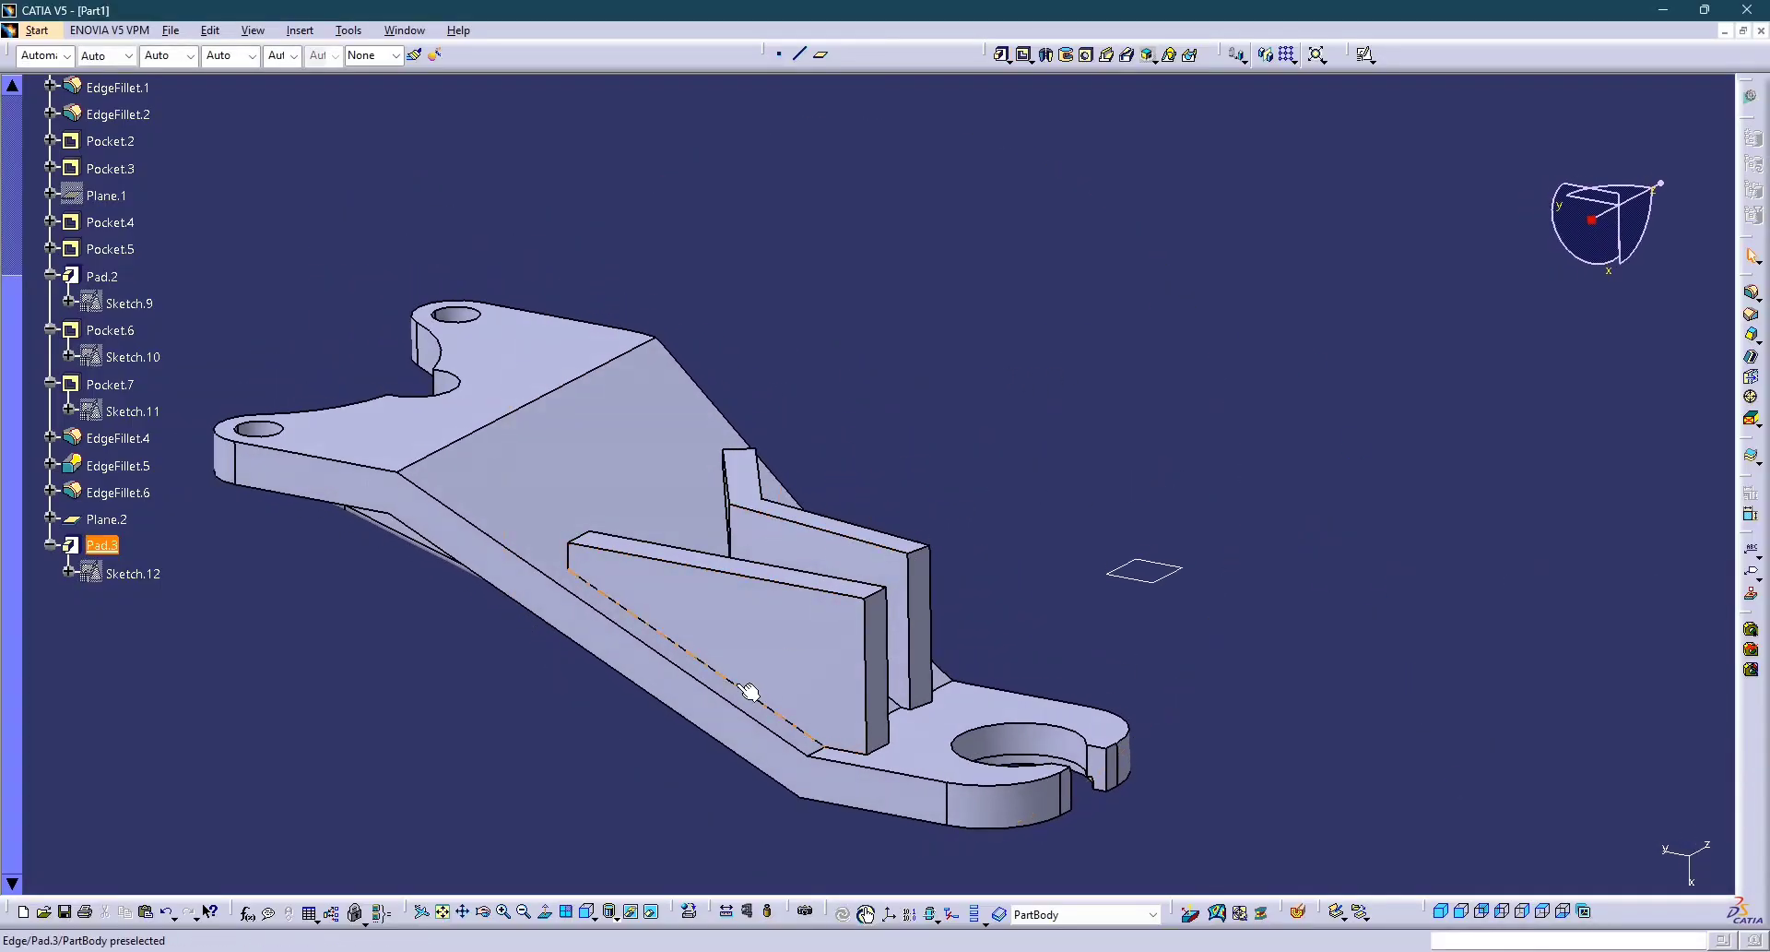
scroll(824, 684, down, 1)
middle_drag(824, 683, 871, 547)
click(1369, 56)
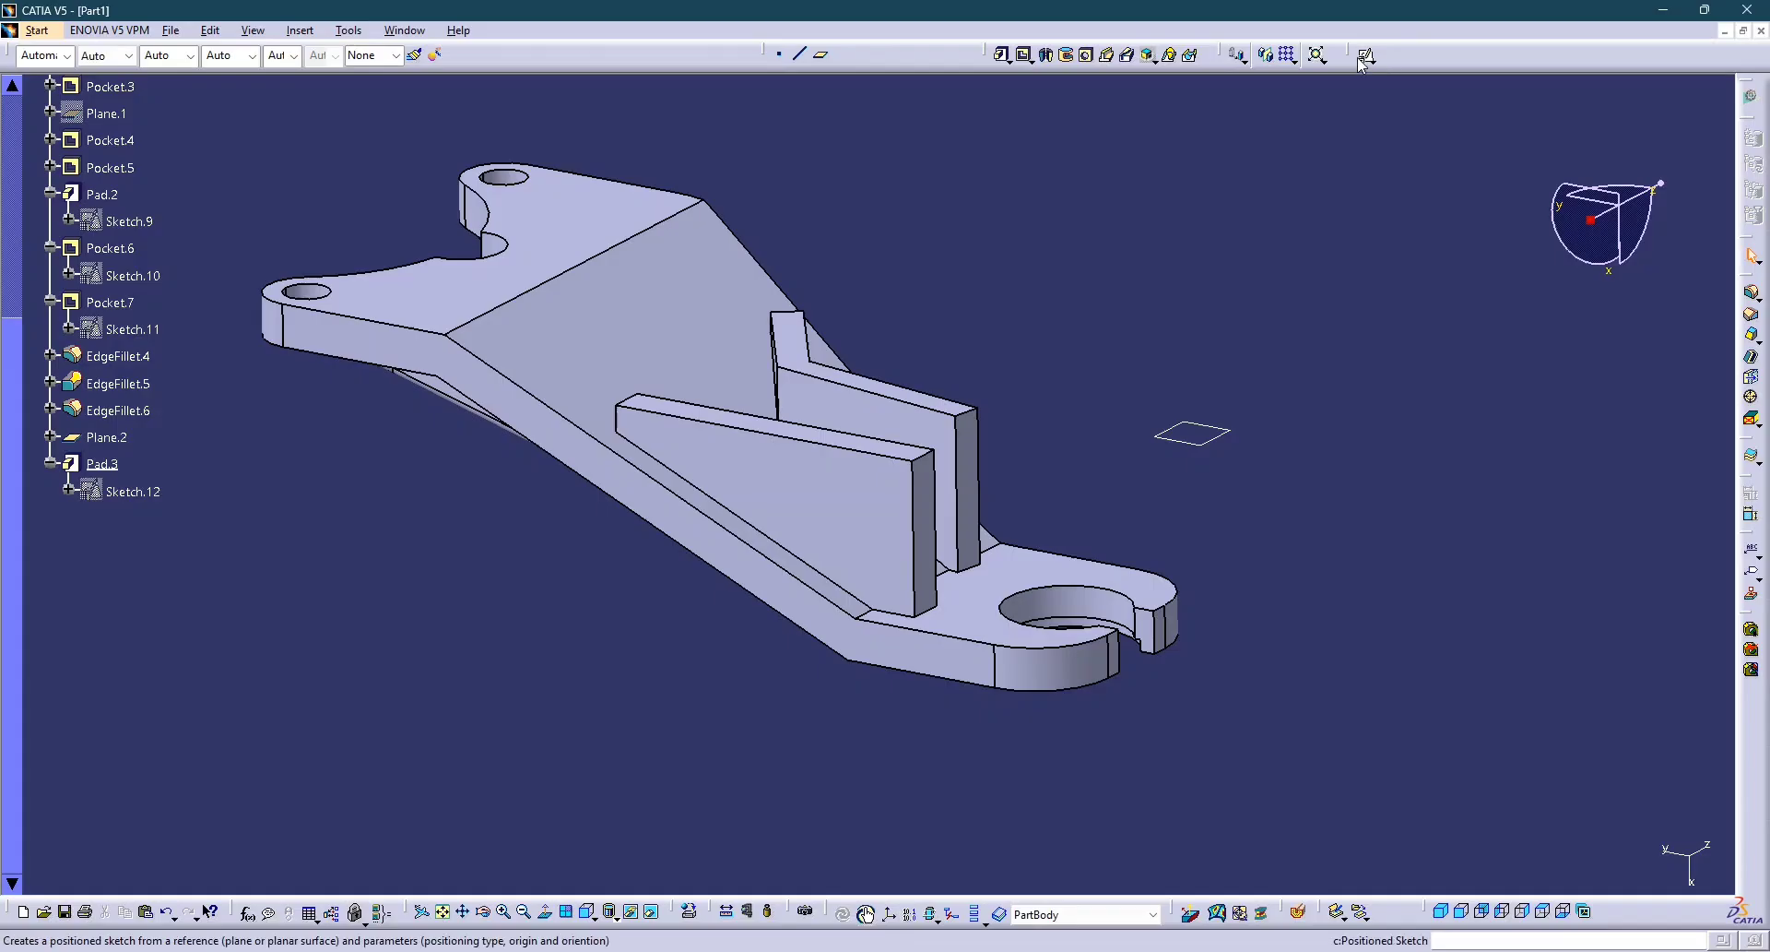
click(805, 477)
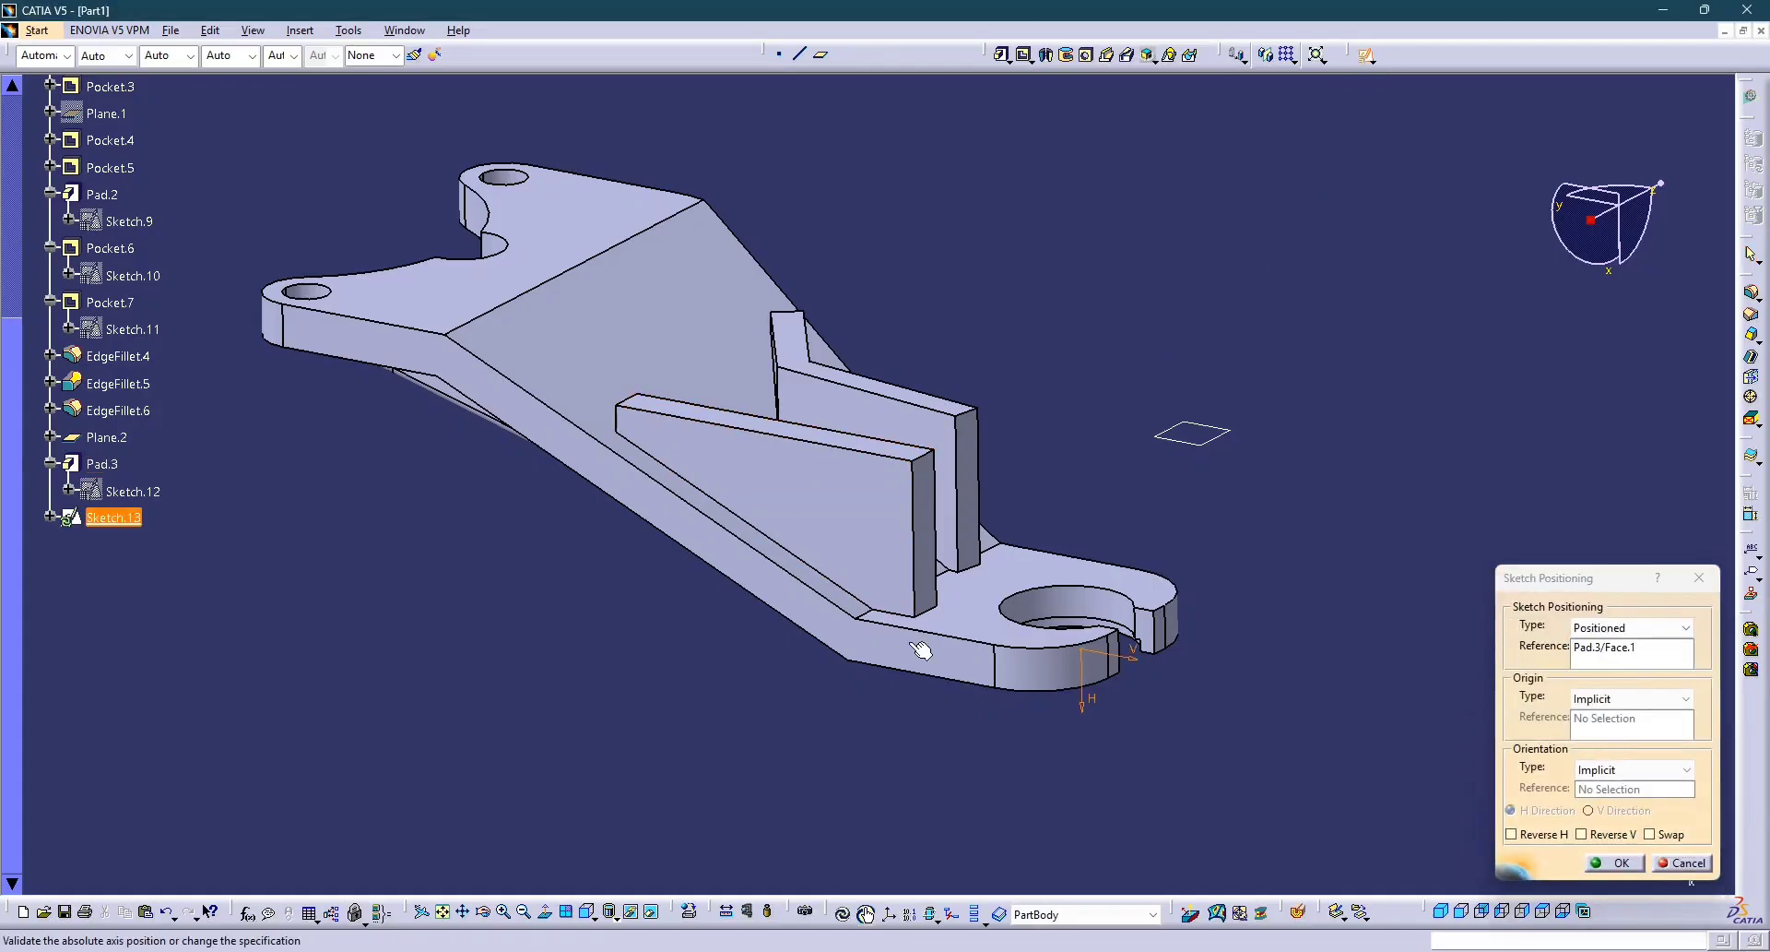
click(1674, 836)
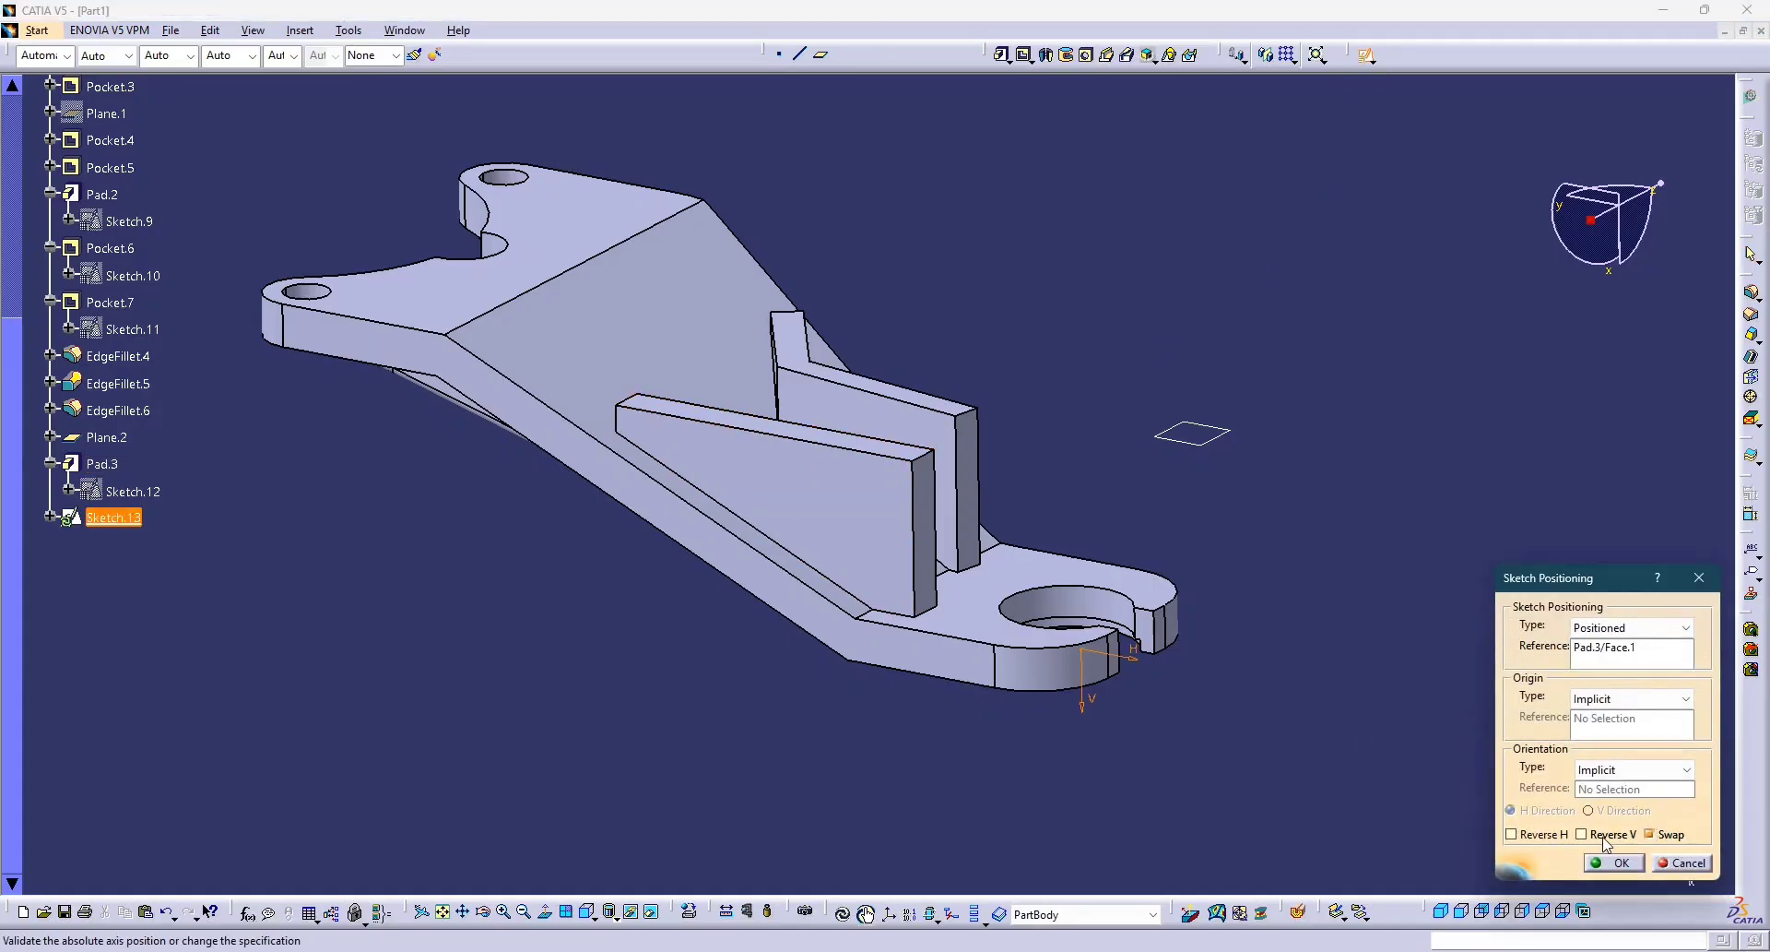
click(1613, 867)
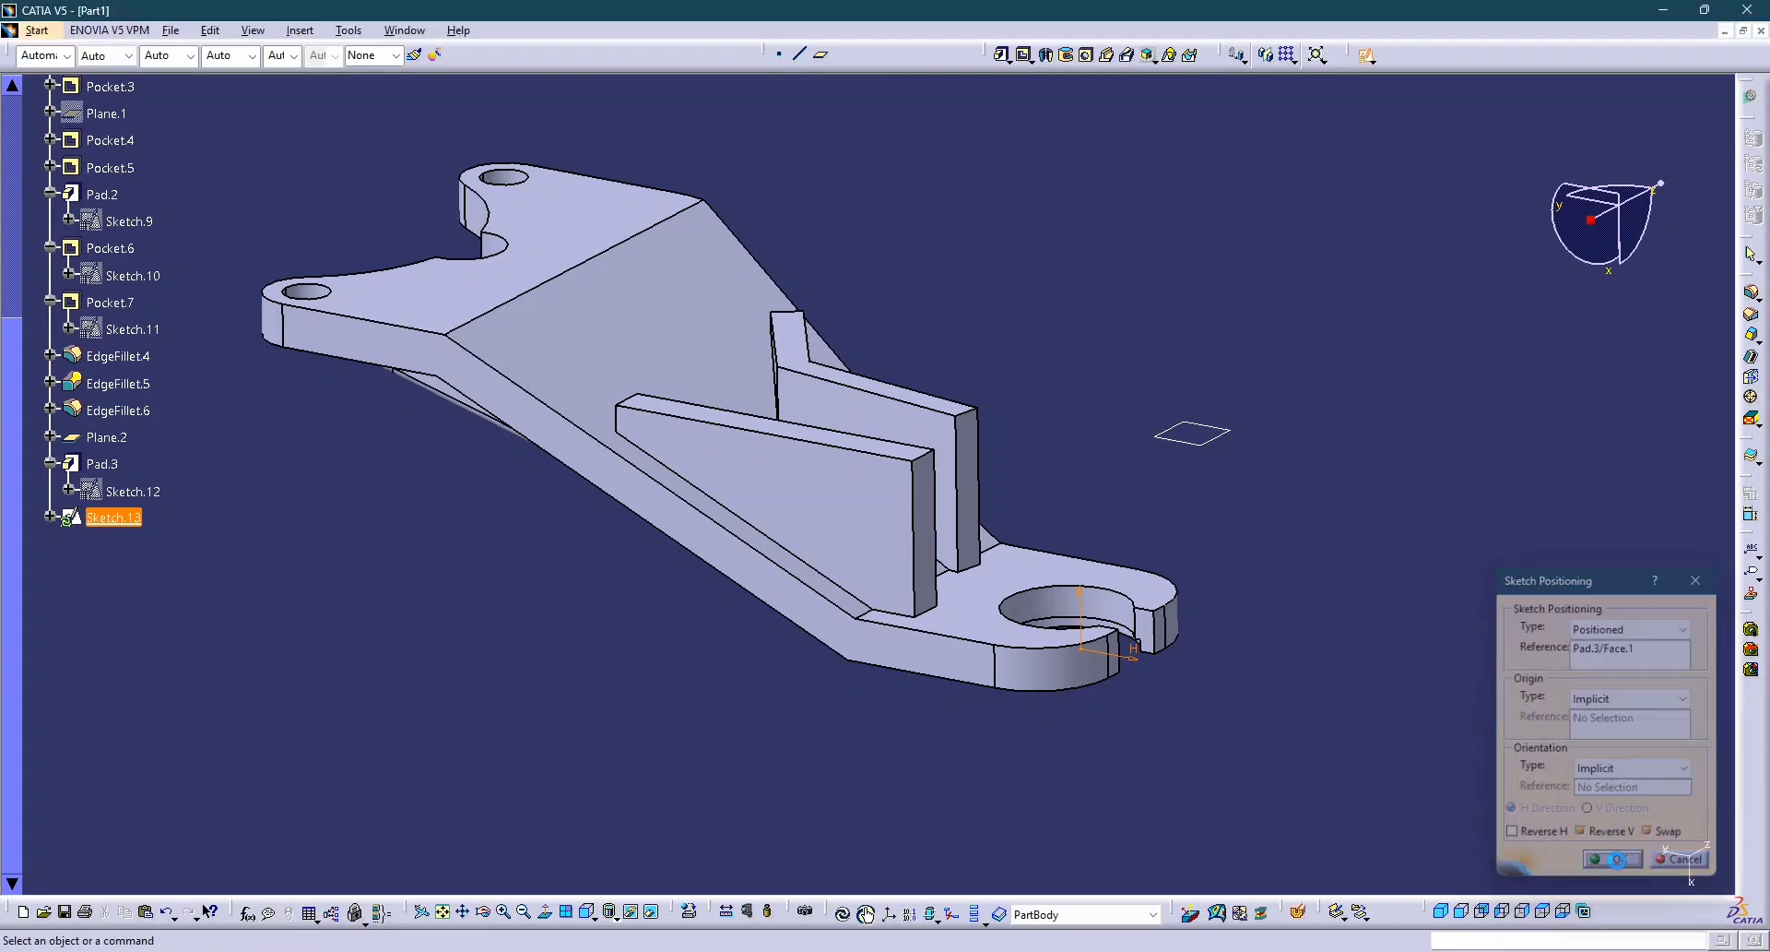
Check the side view in the reference drawing, then project the straight rib's tall end edge, upper edges and short far-end edge into the sketch.
key(alt+Tab)
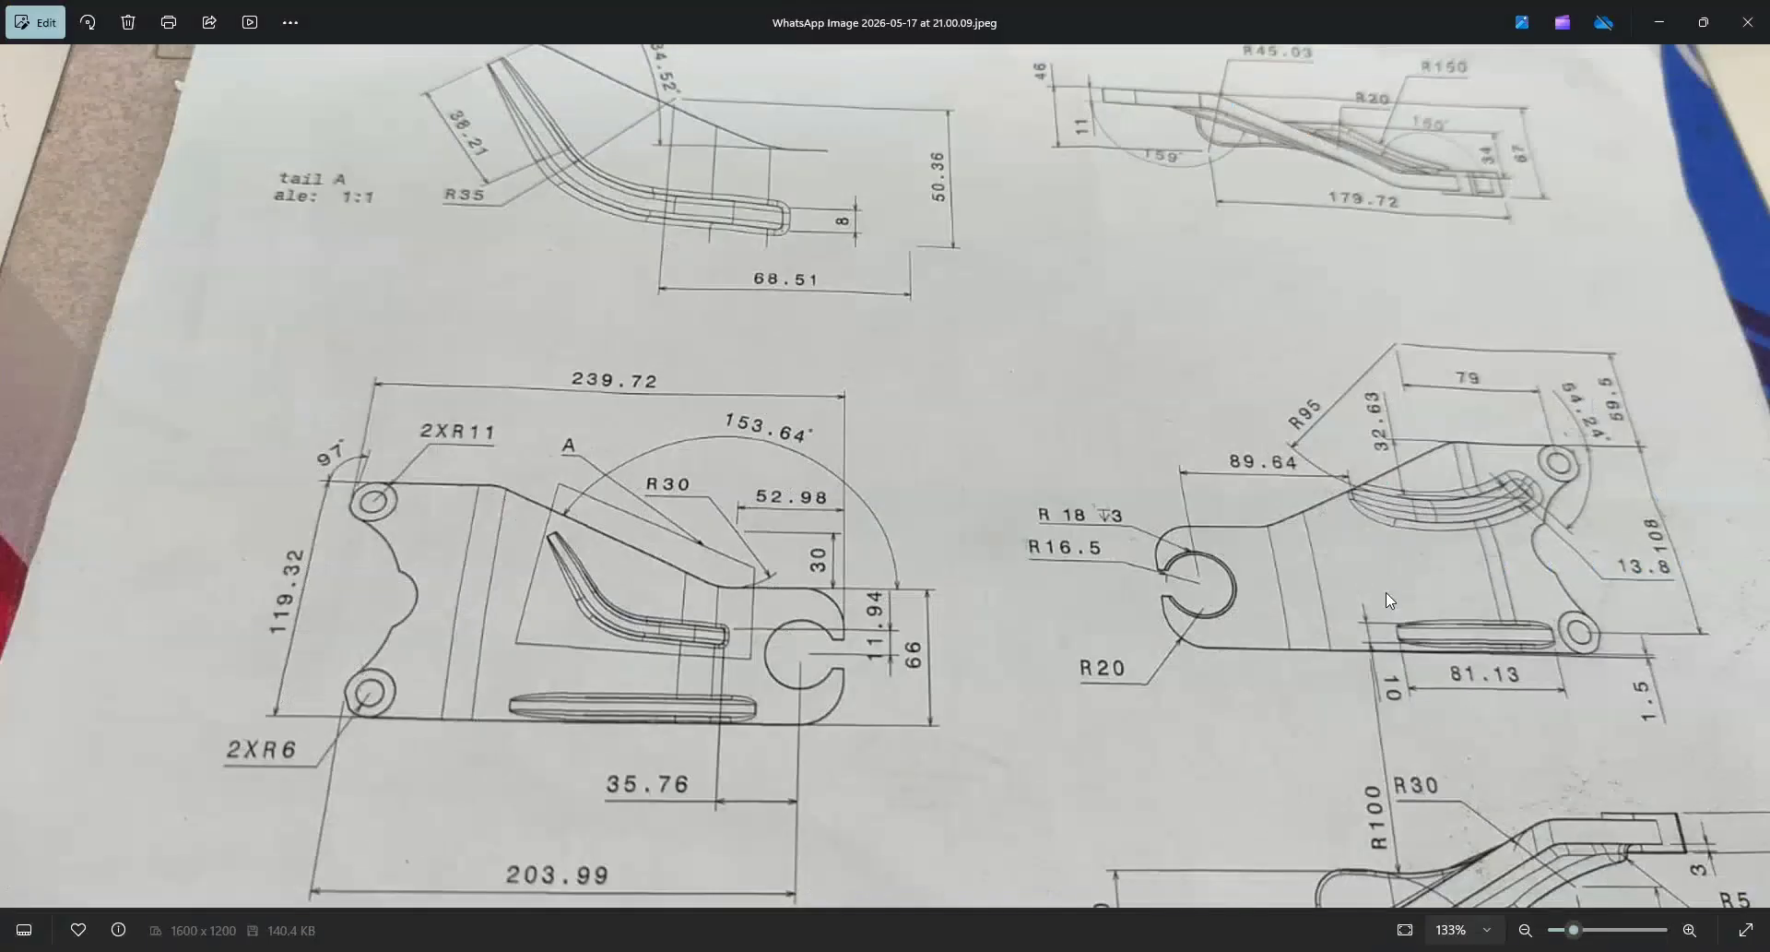
scroll(678, 723, down, 2)
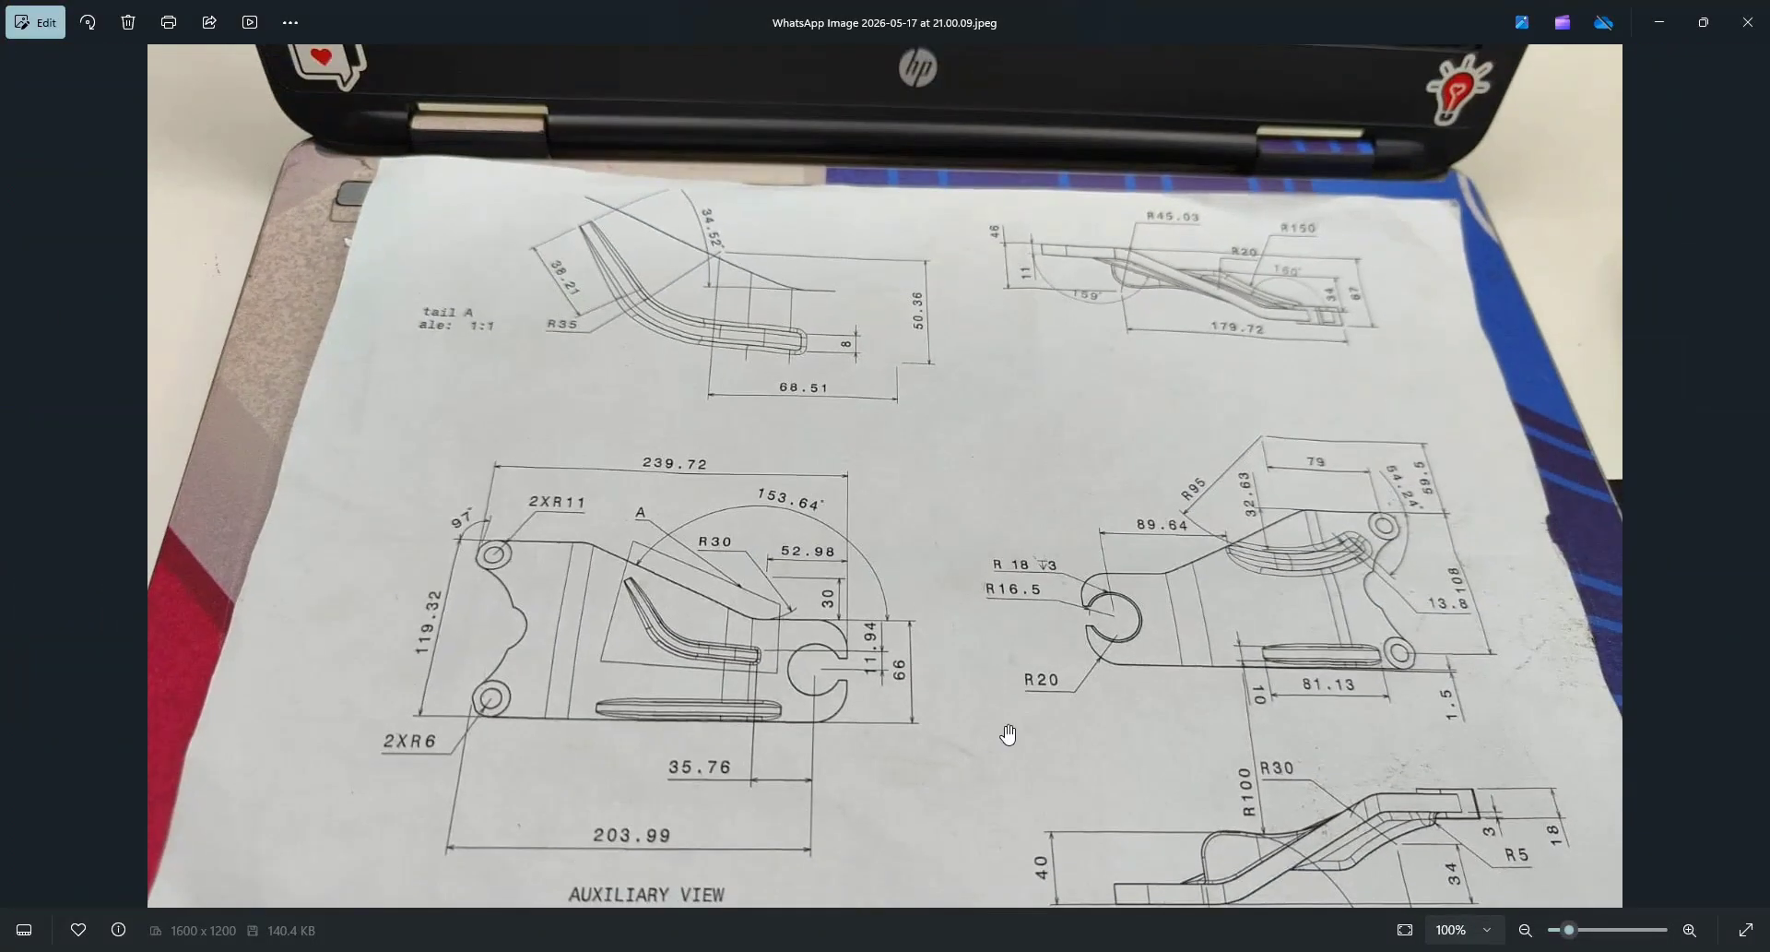
scroll(1233, 735, down, 2)
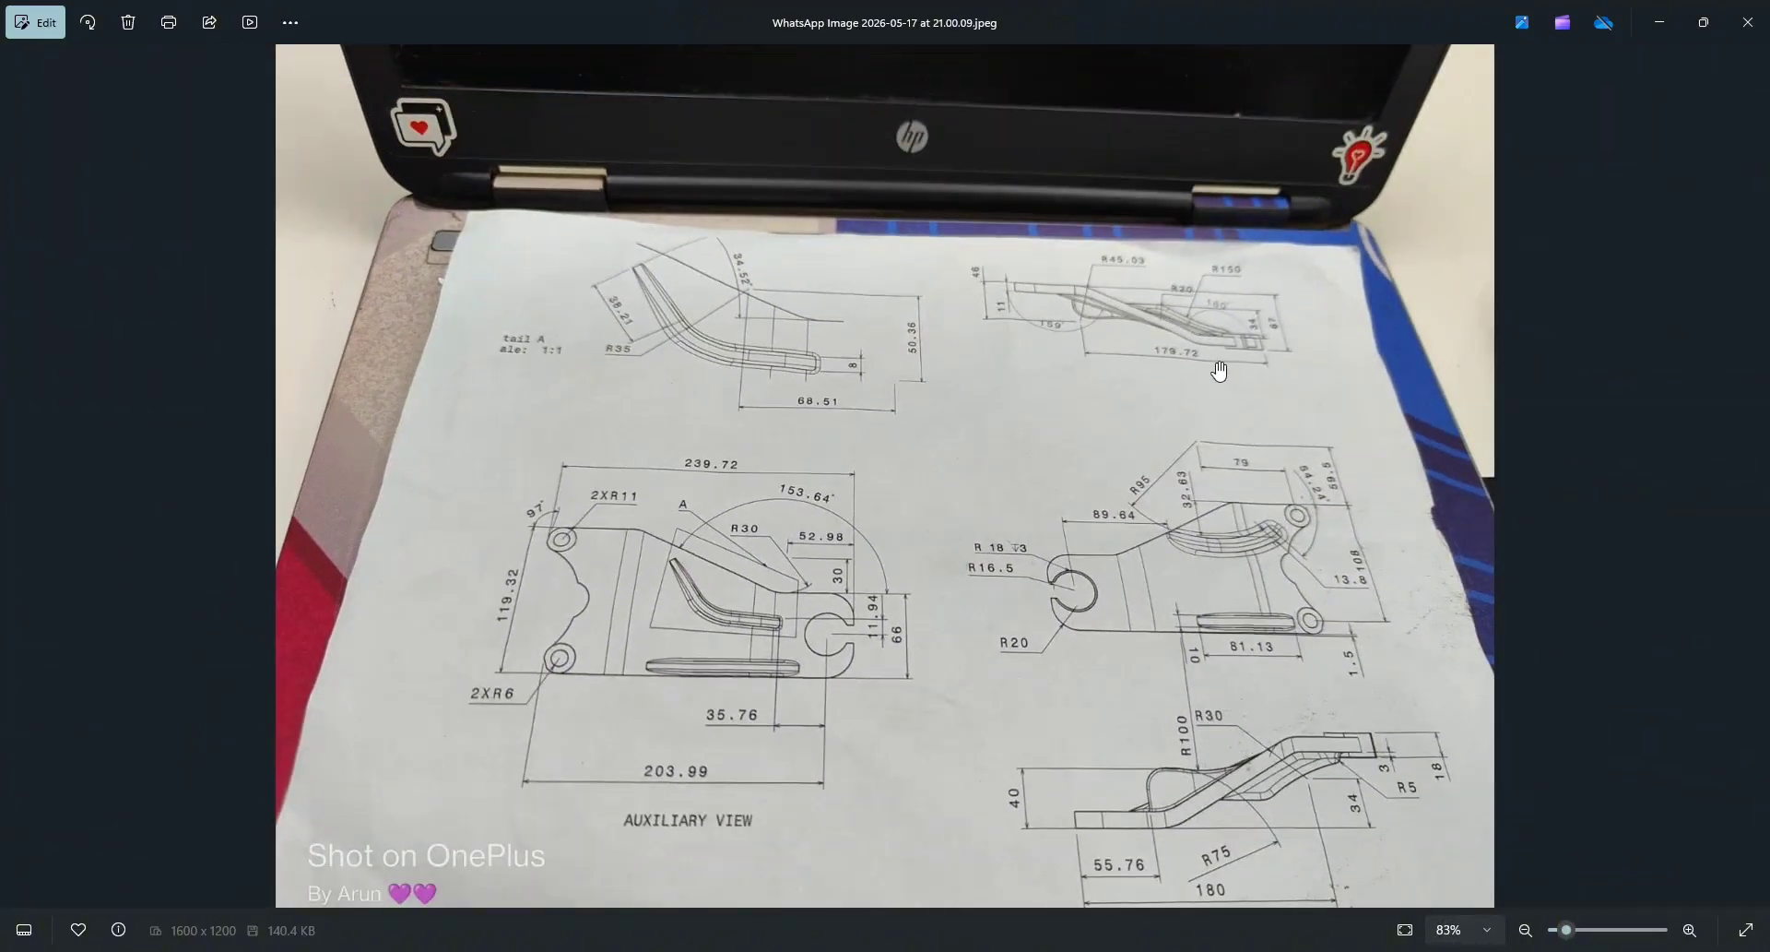
scroll(1169, 328, up, 4)
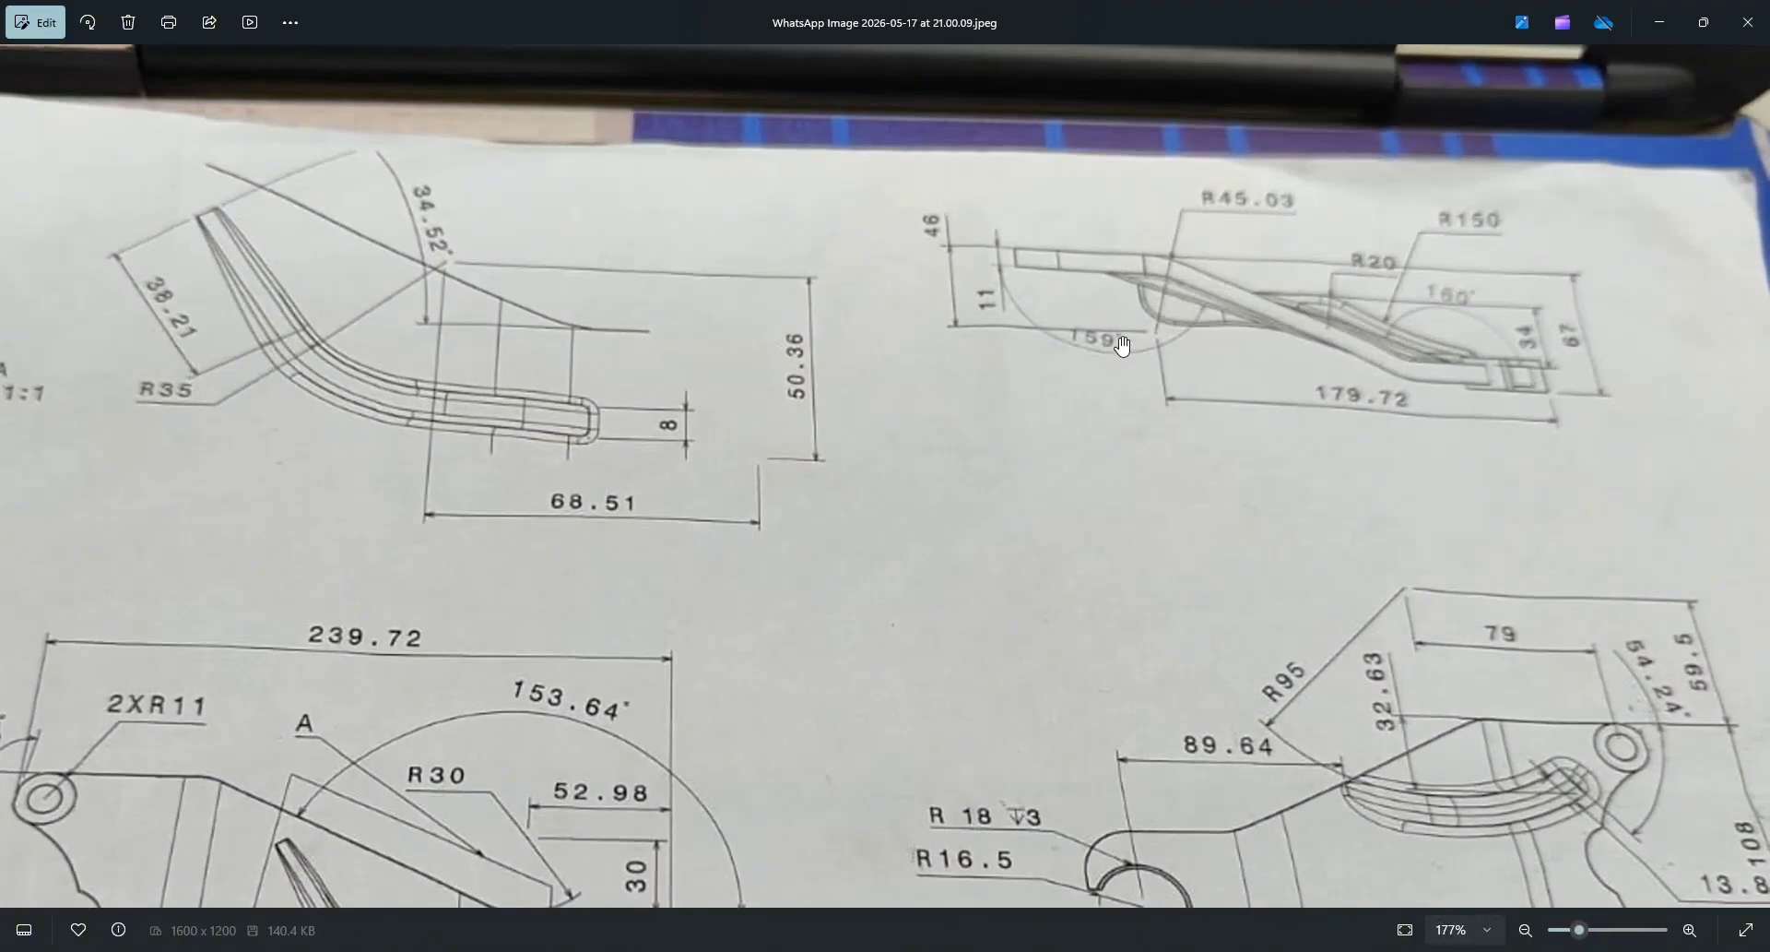
key(alt+Tab)
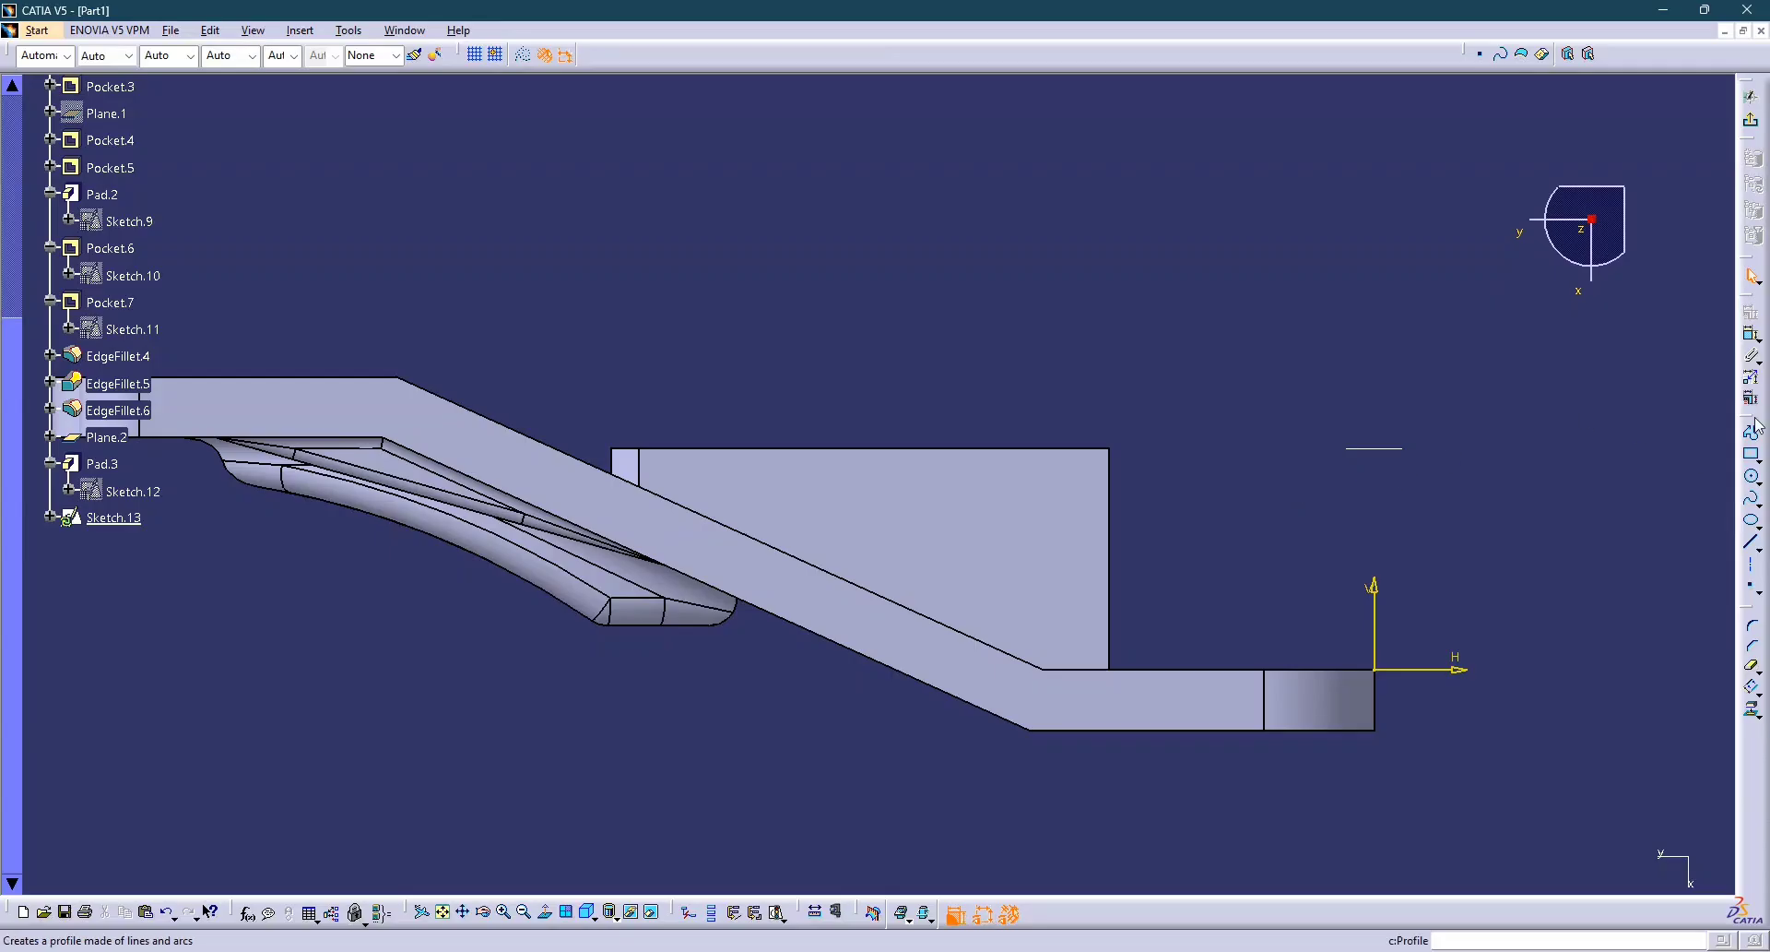
middle_drag(923, 539, 763, 547)
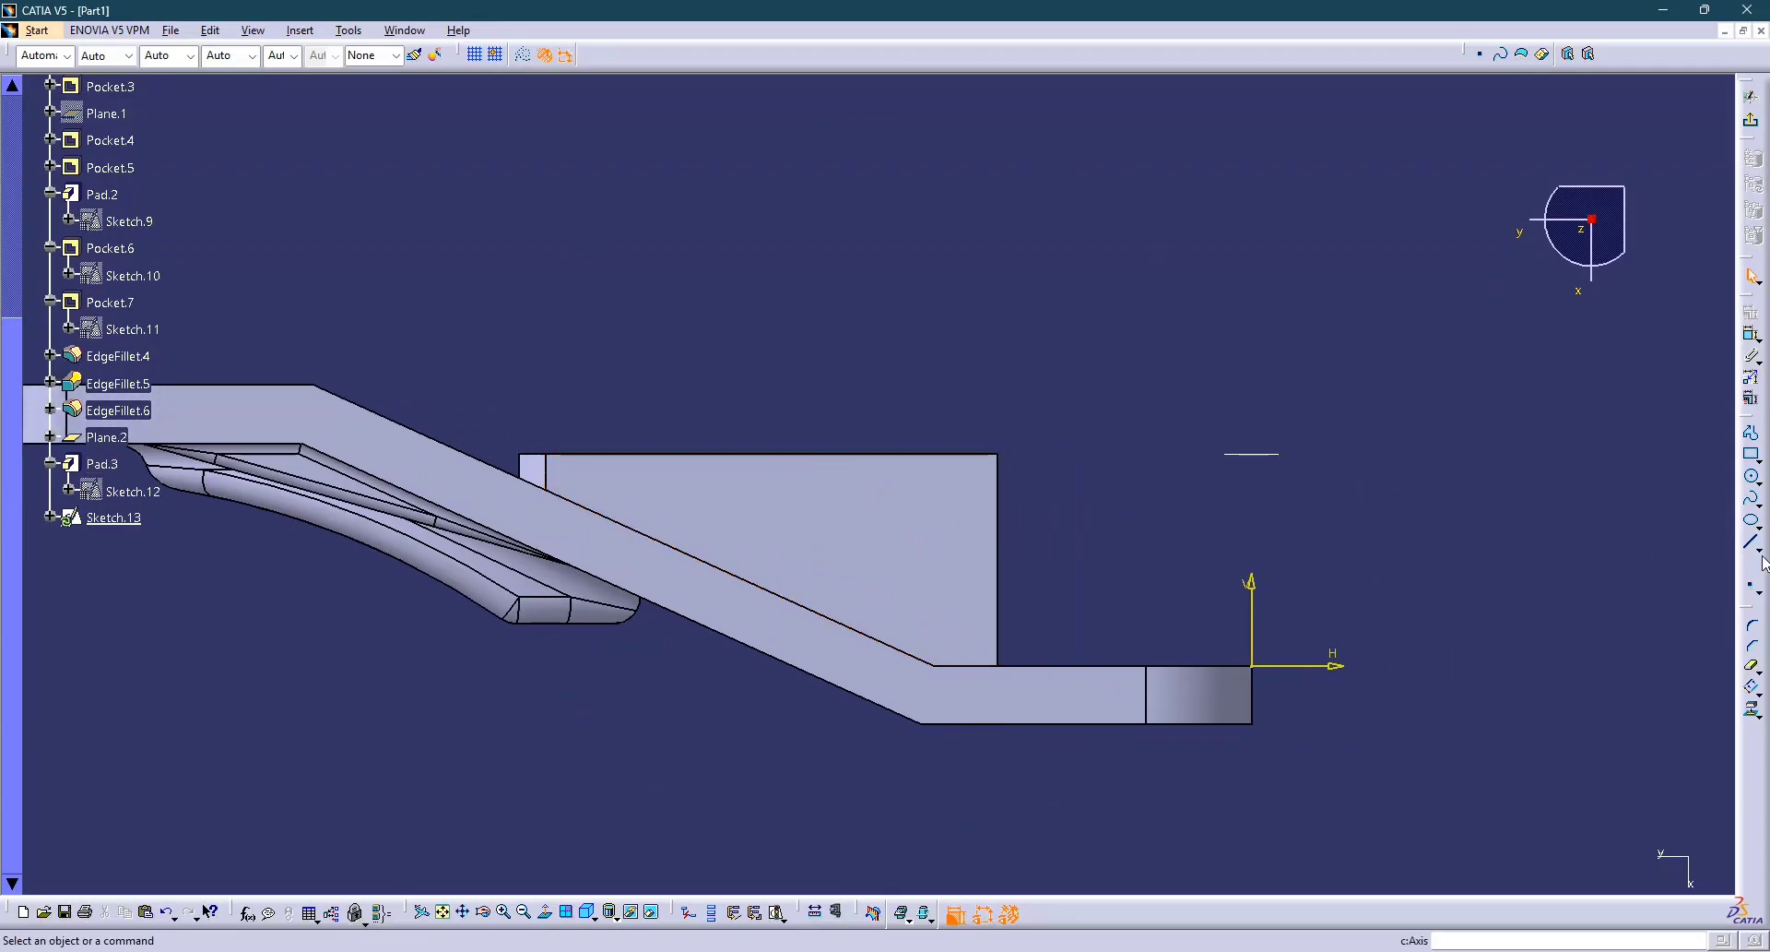
click(1752, 708)
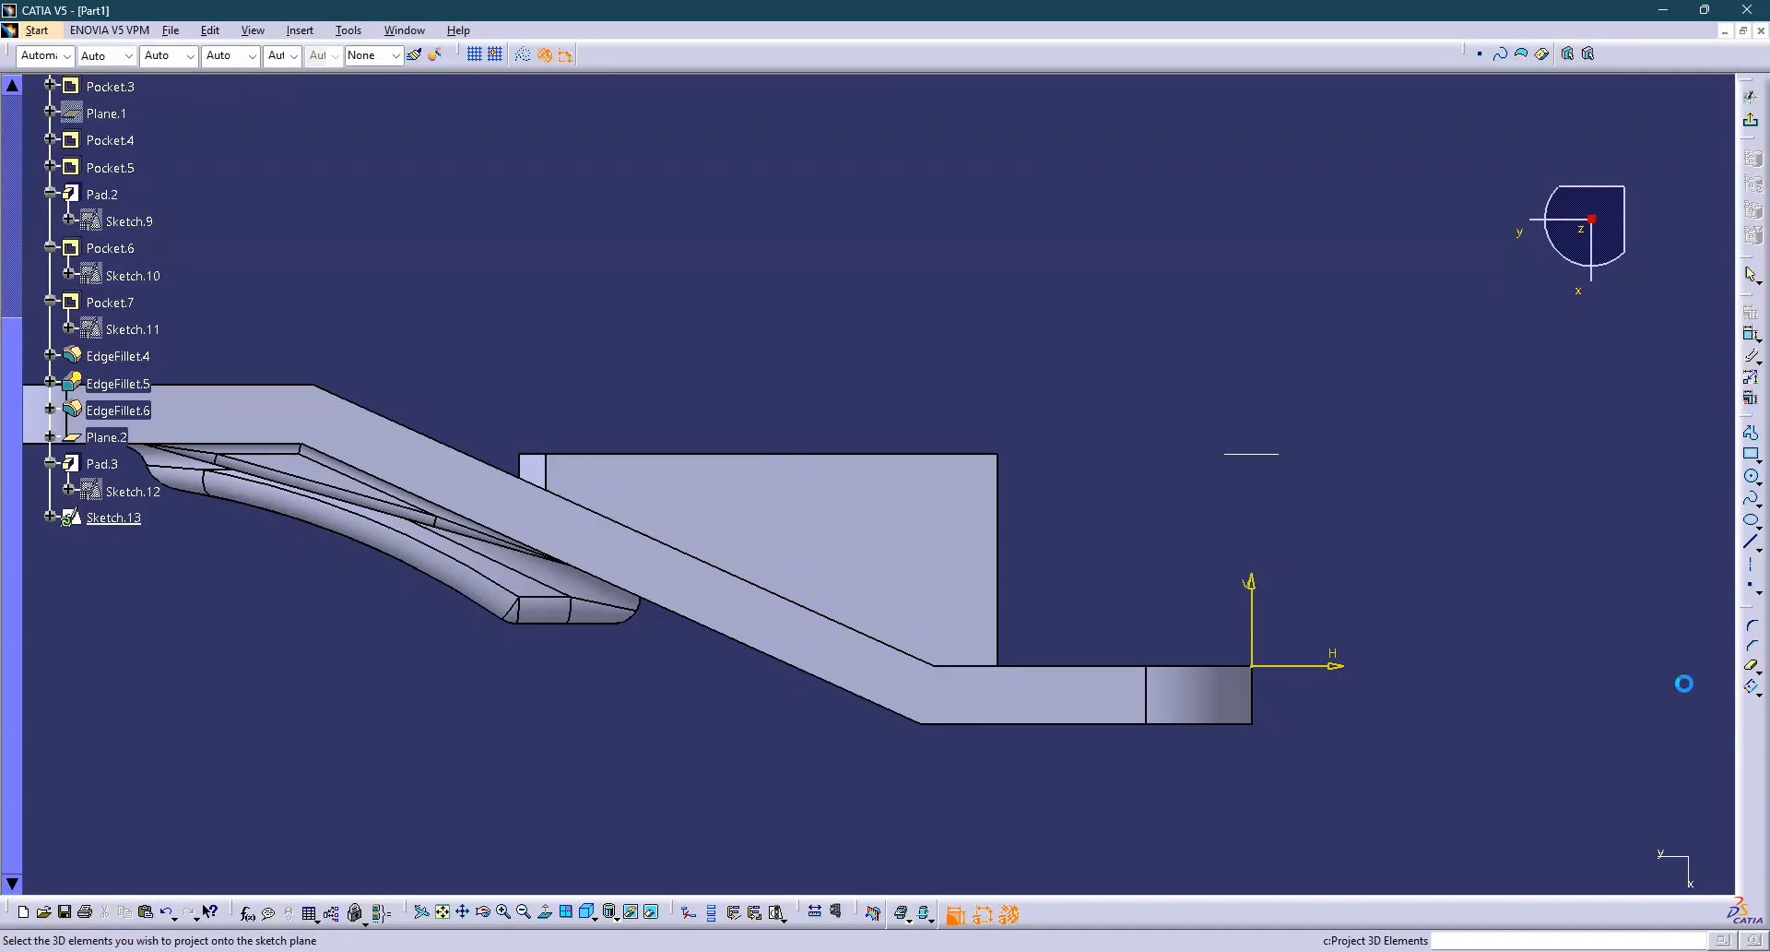
click(1002, 502)
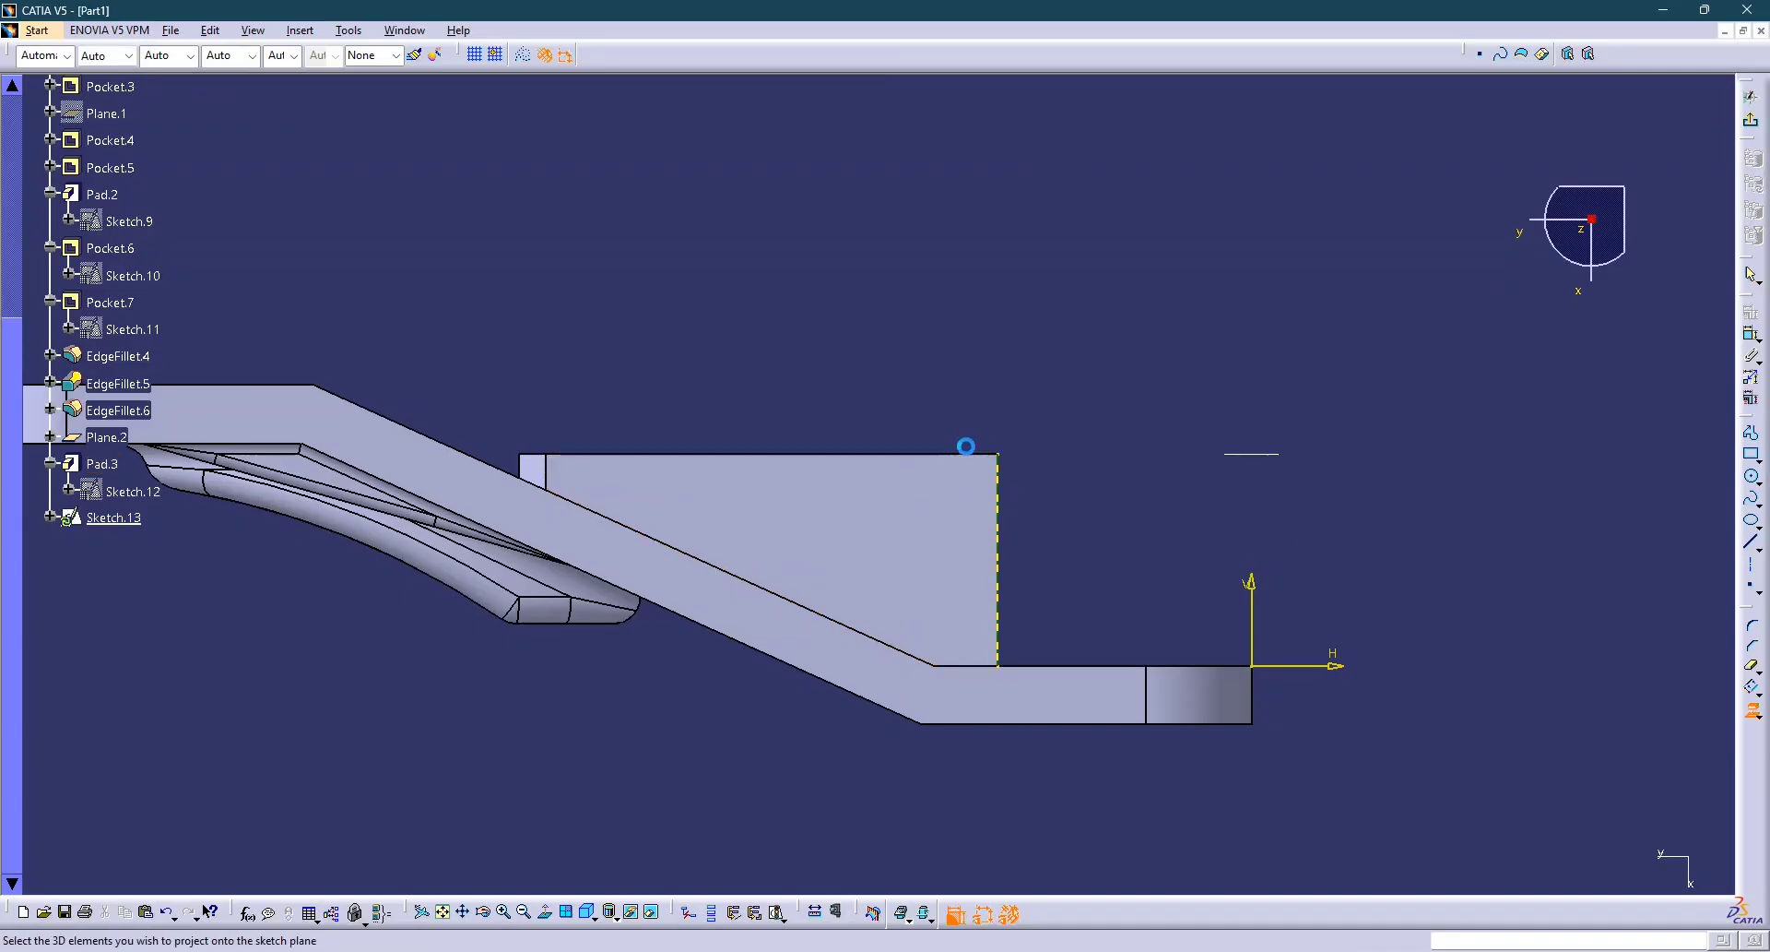
click(940, 457)
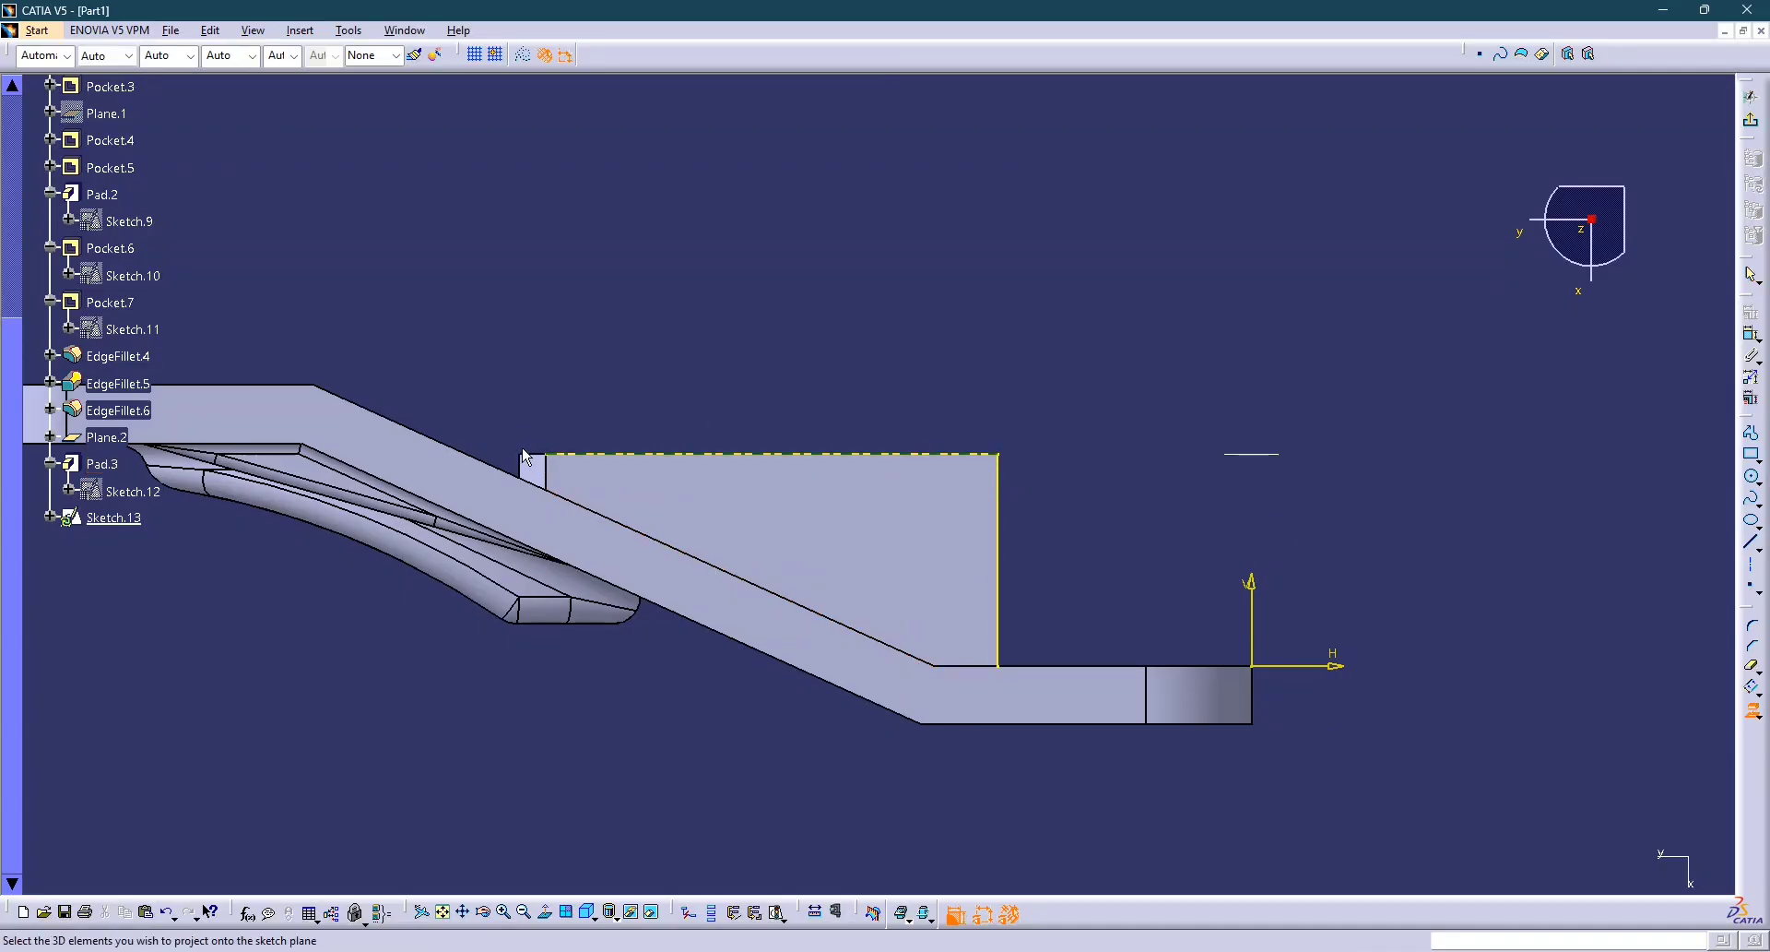
click(545, 458)
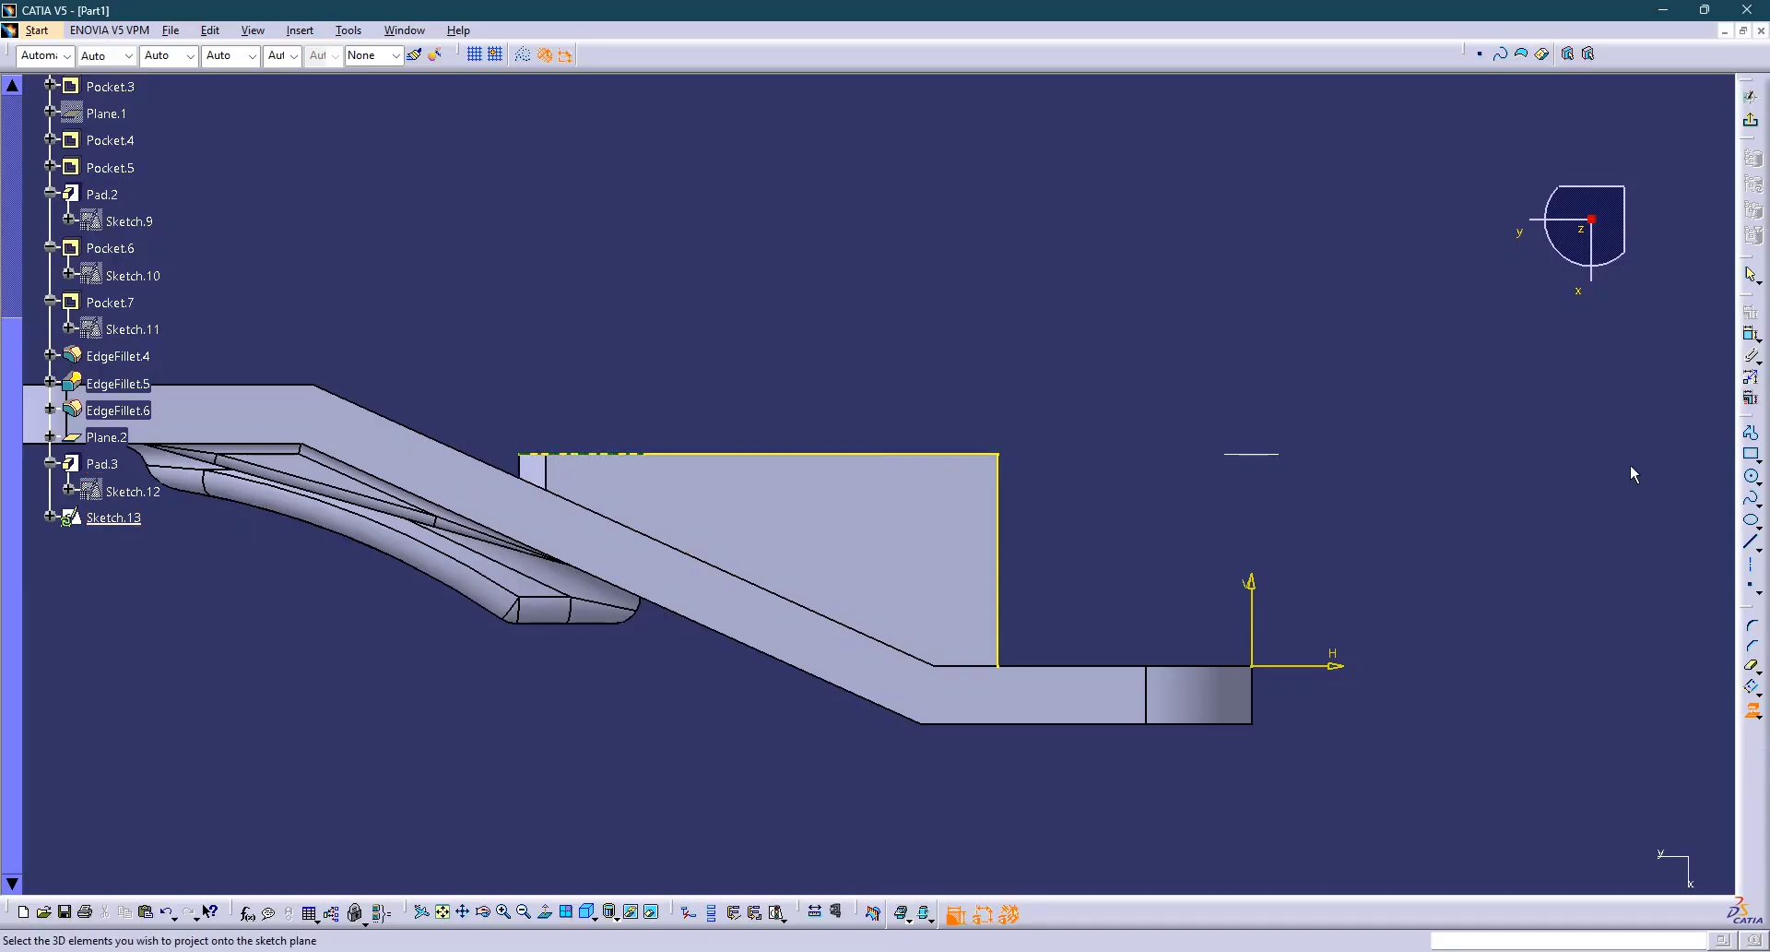
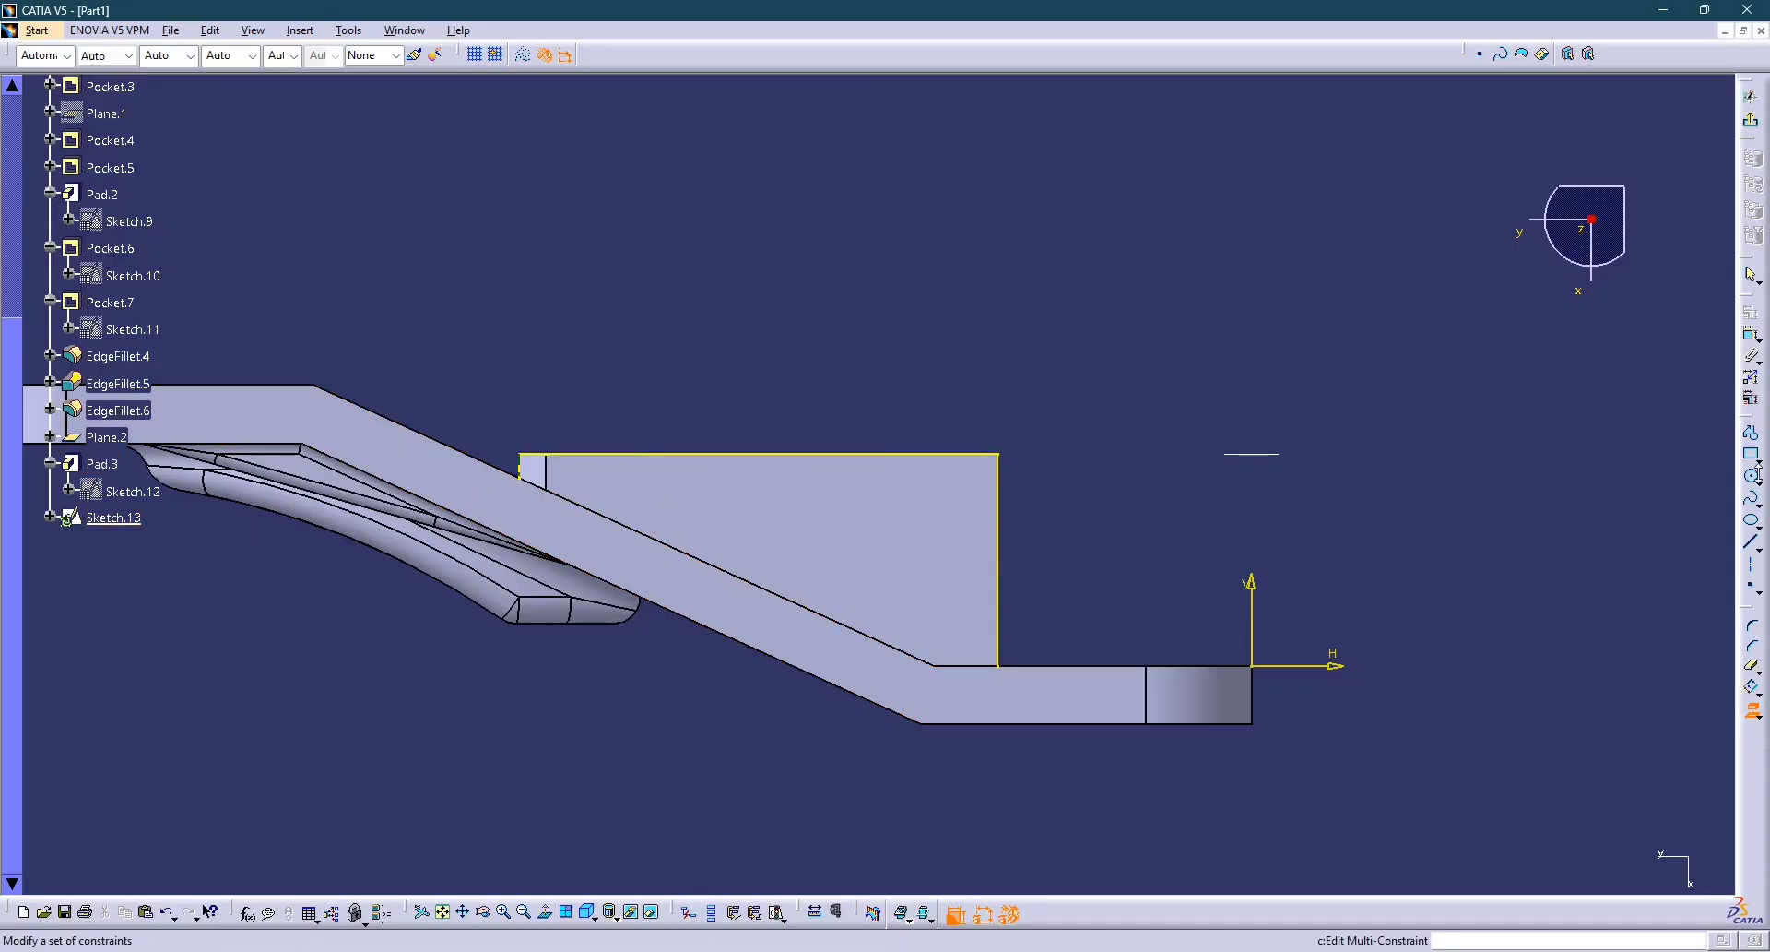
Draw a sloping line from the lower end of the rib's tall edge to the lower end of its short edge, and recheck the reference drawing.
click(1752, 543)
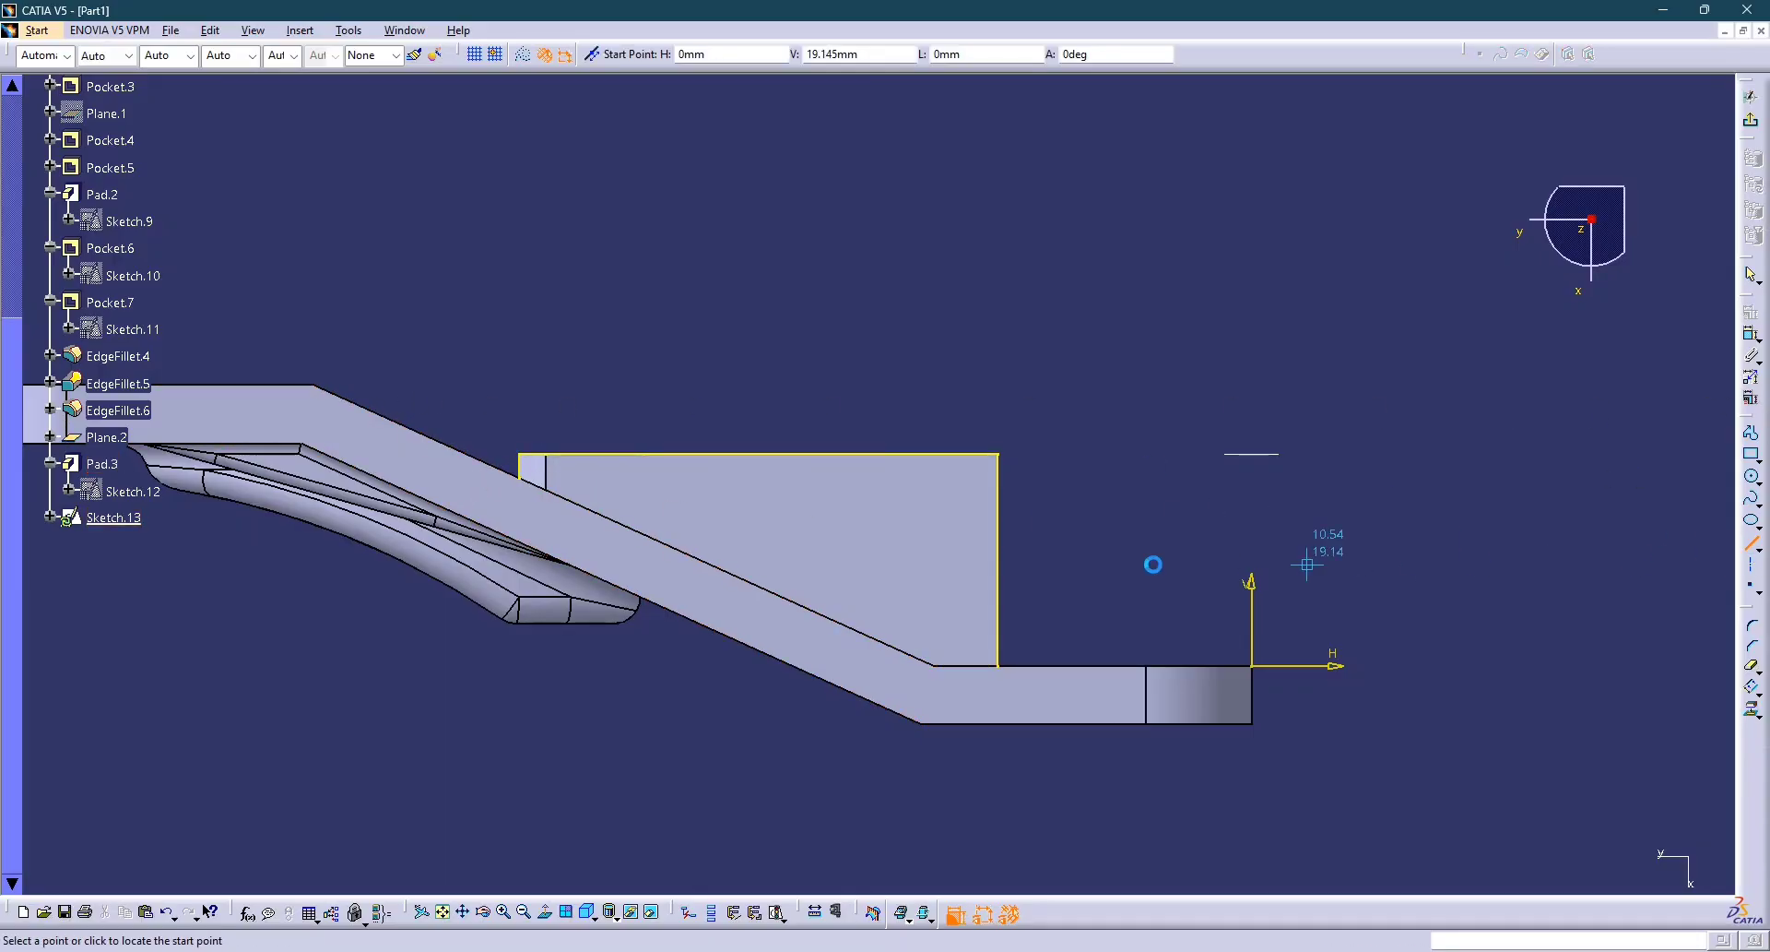
click(1007, 675)
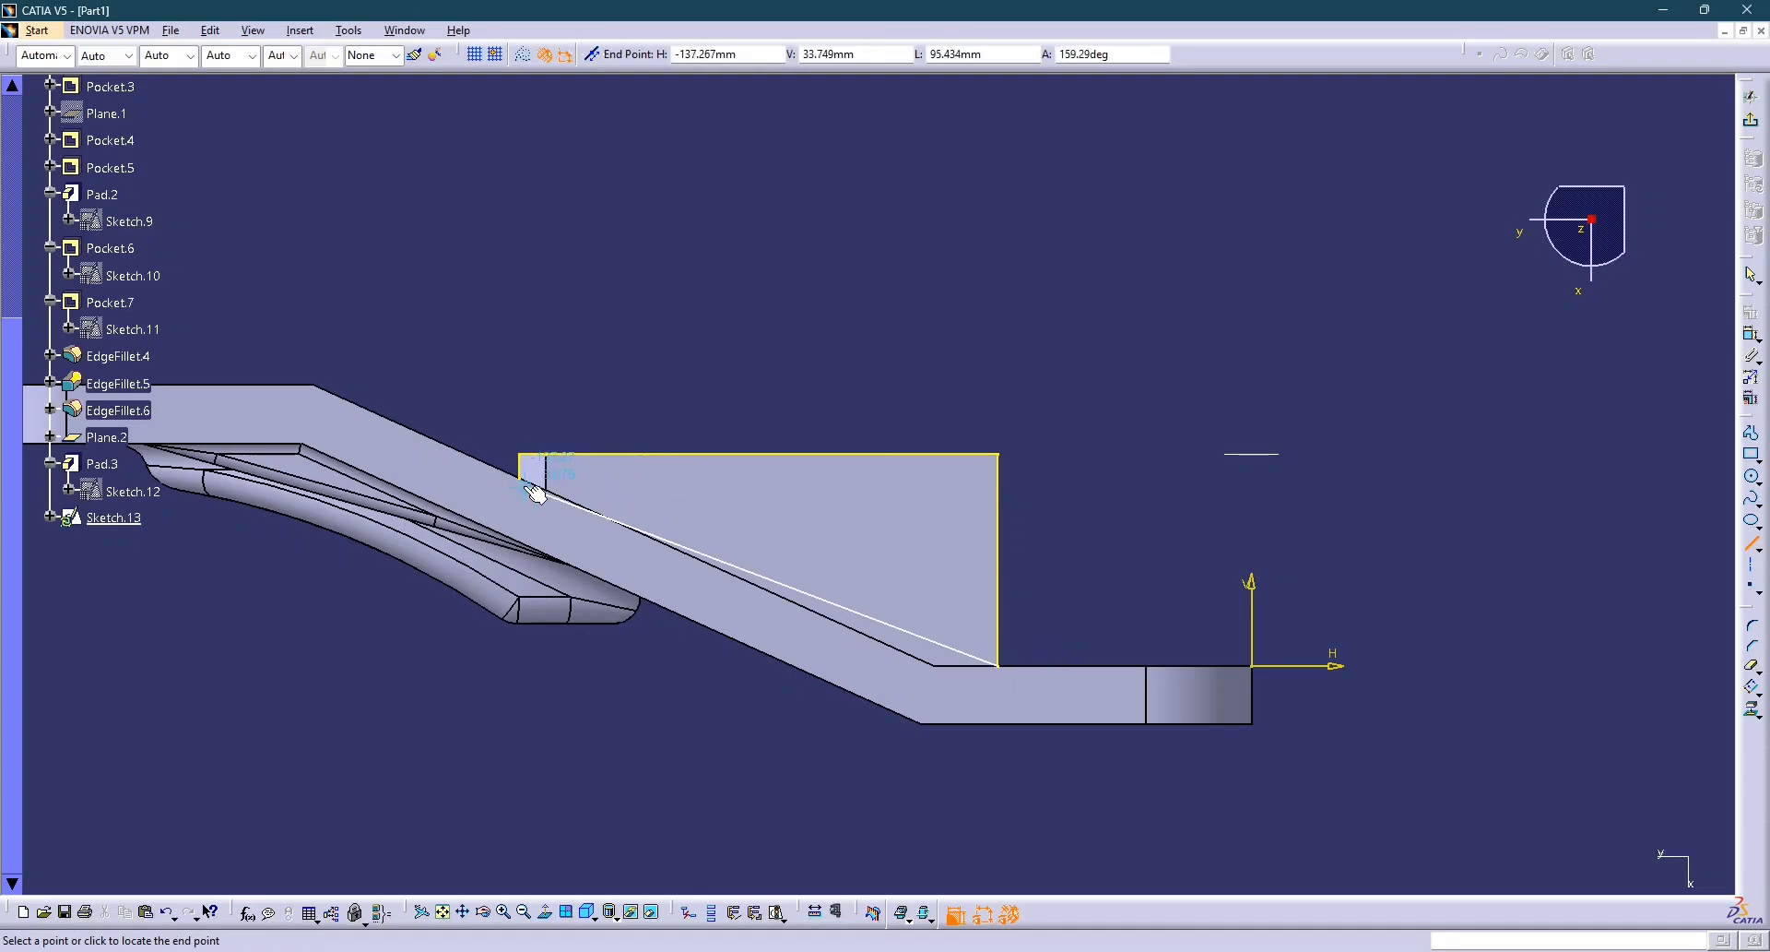
click(526, 480)
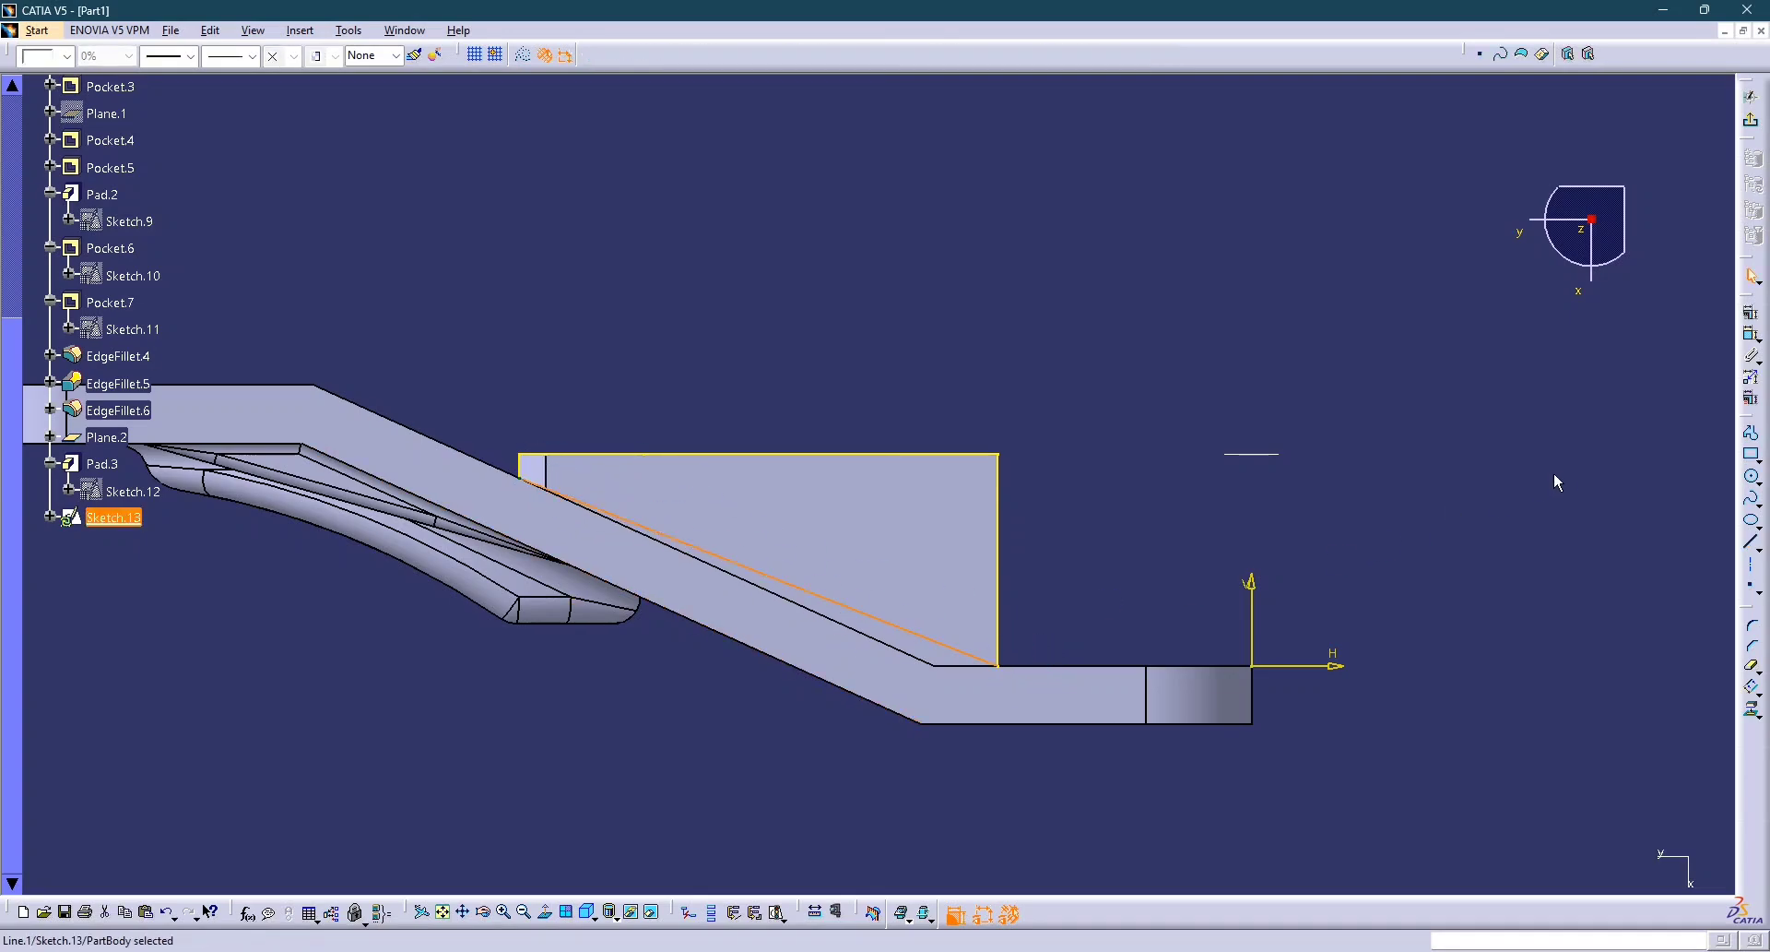
click(1513, 478)
key(alt+Tab)
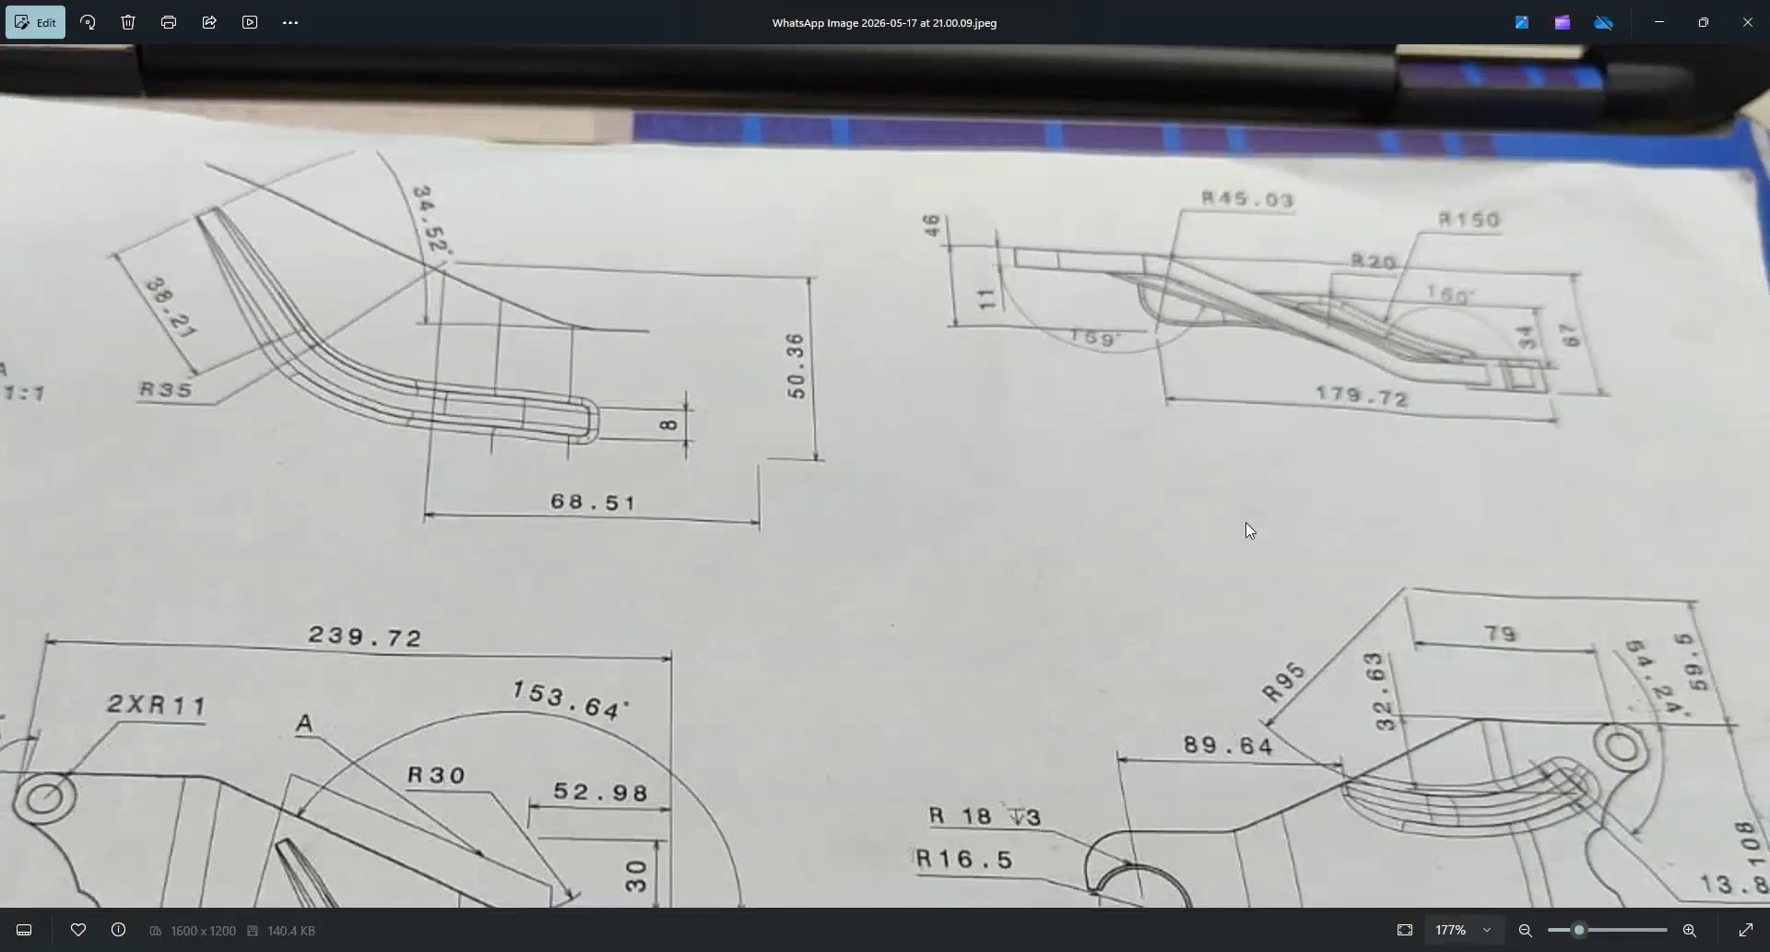
key(alt+Tab)
key(alt+Tab)
key(alt+Tab)
key(alt+Tab)
key(alt+Tab)
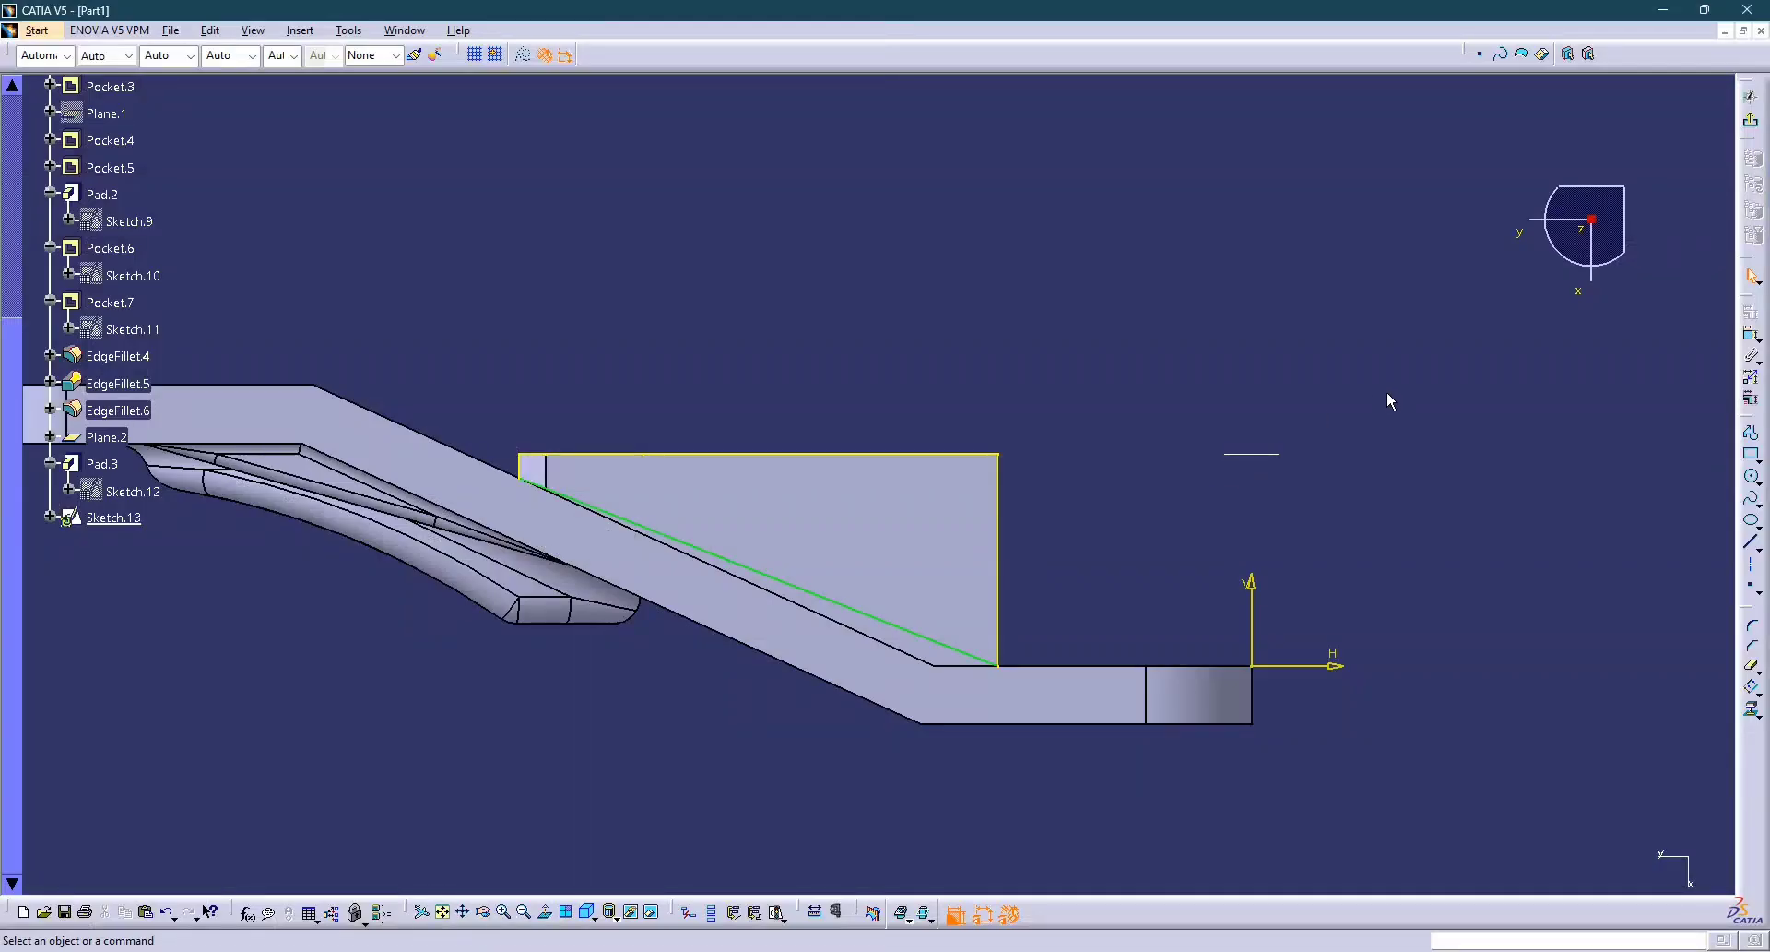
click(1751, 120)
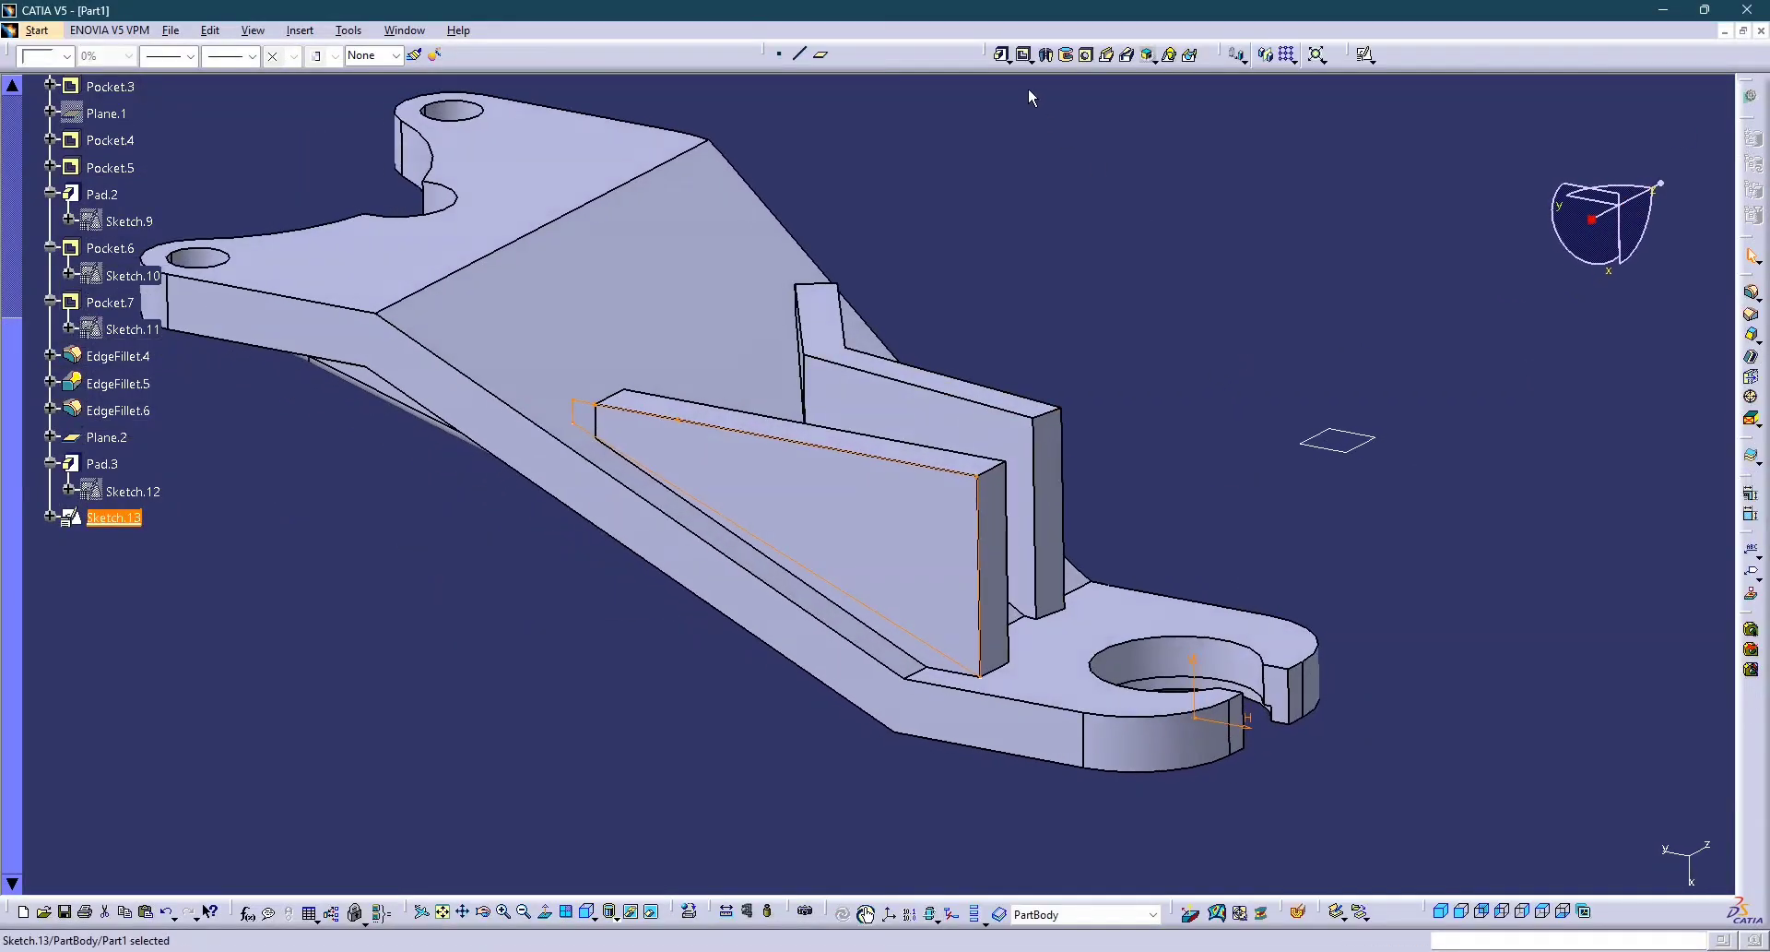
click(1023, 55)
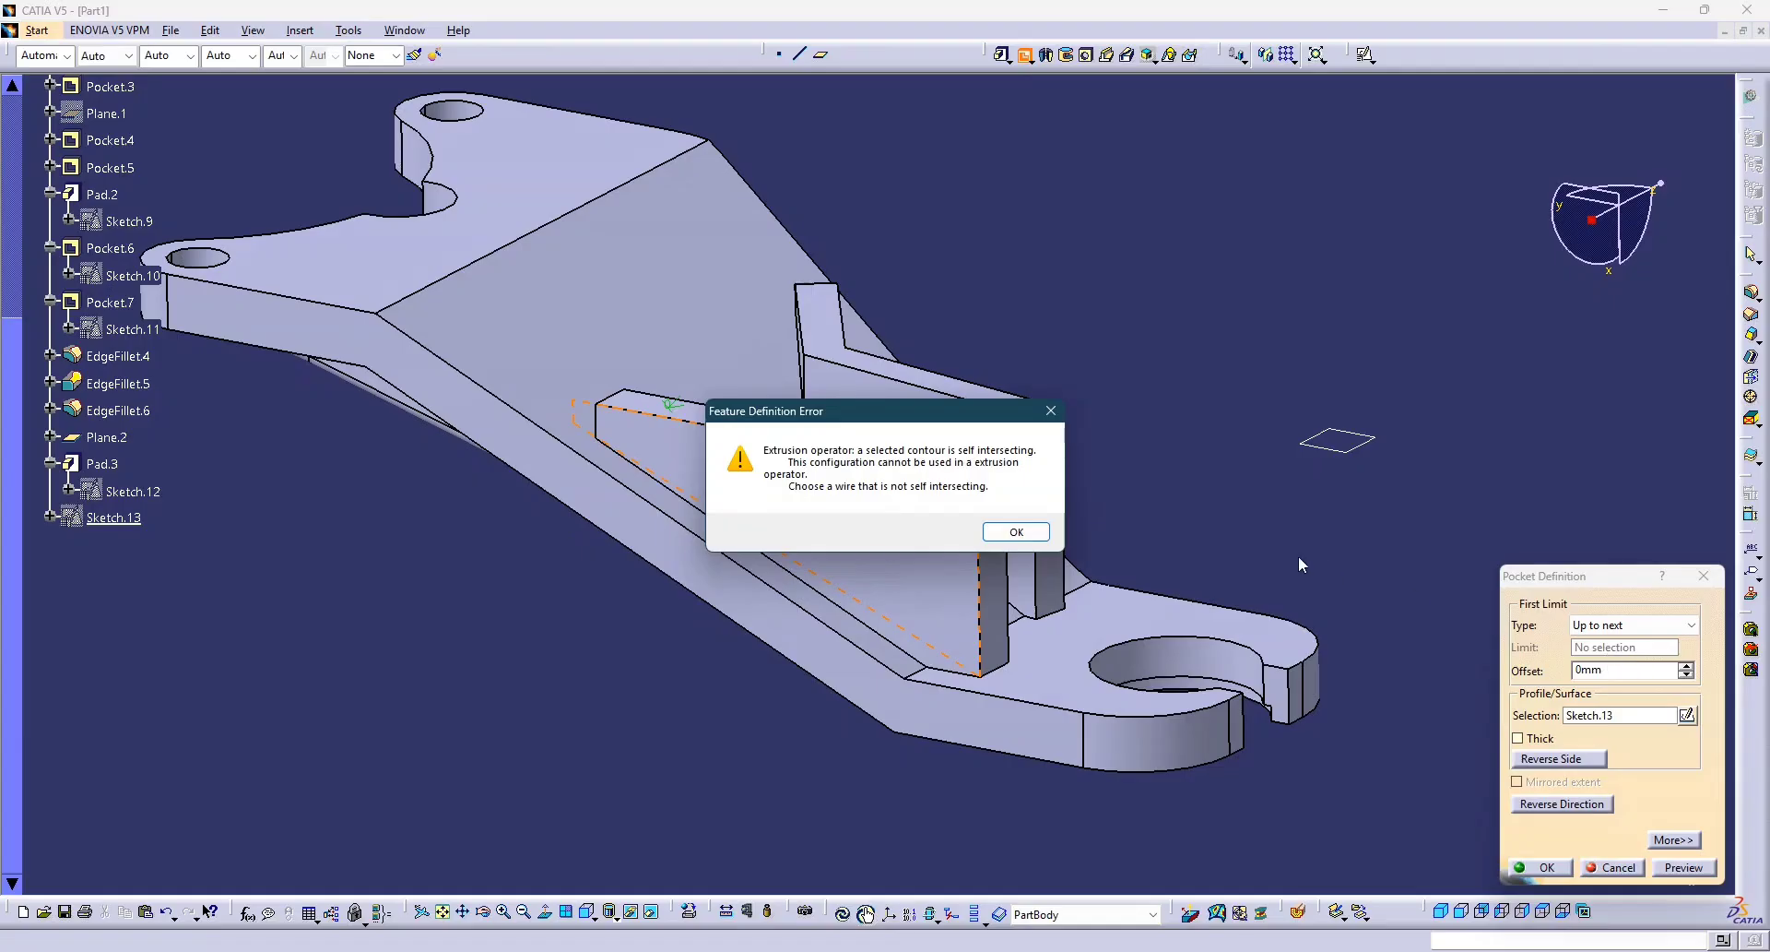
click(1017, 533)
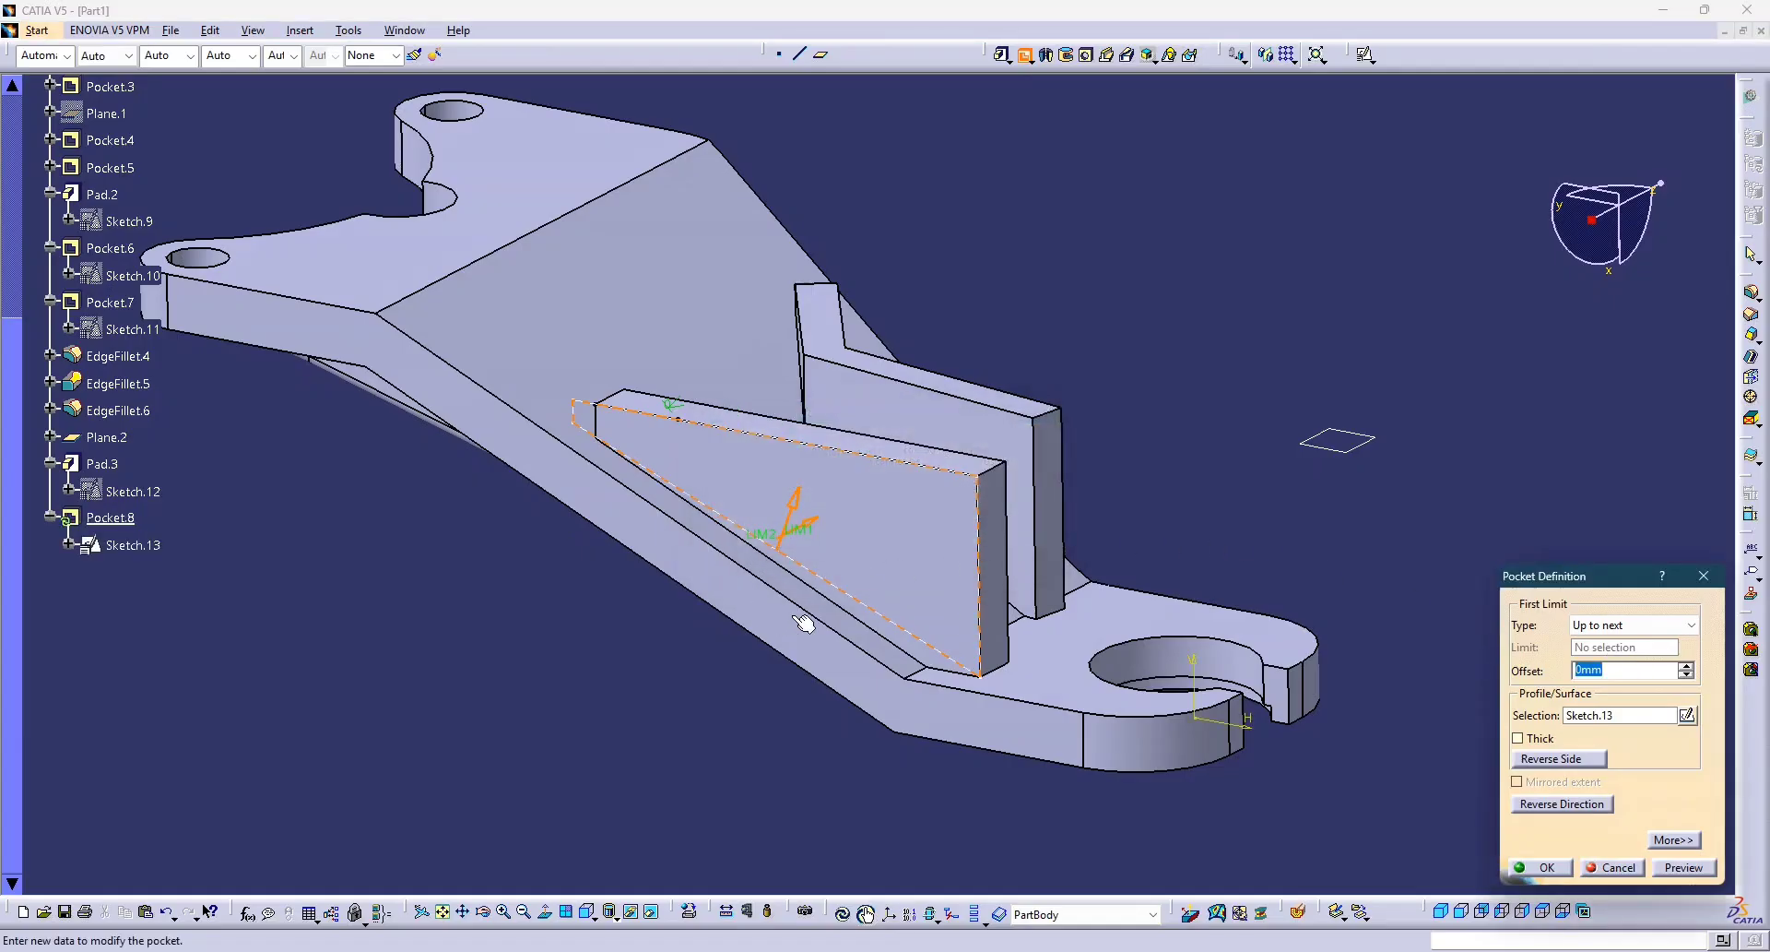
middle_drag(799, 547, 745, 537)
click(1614, 867)
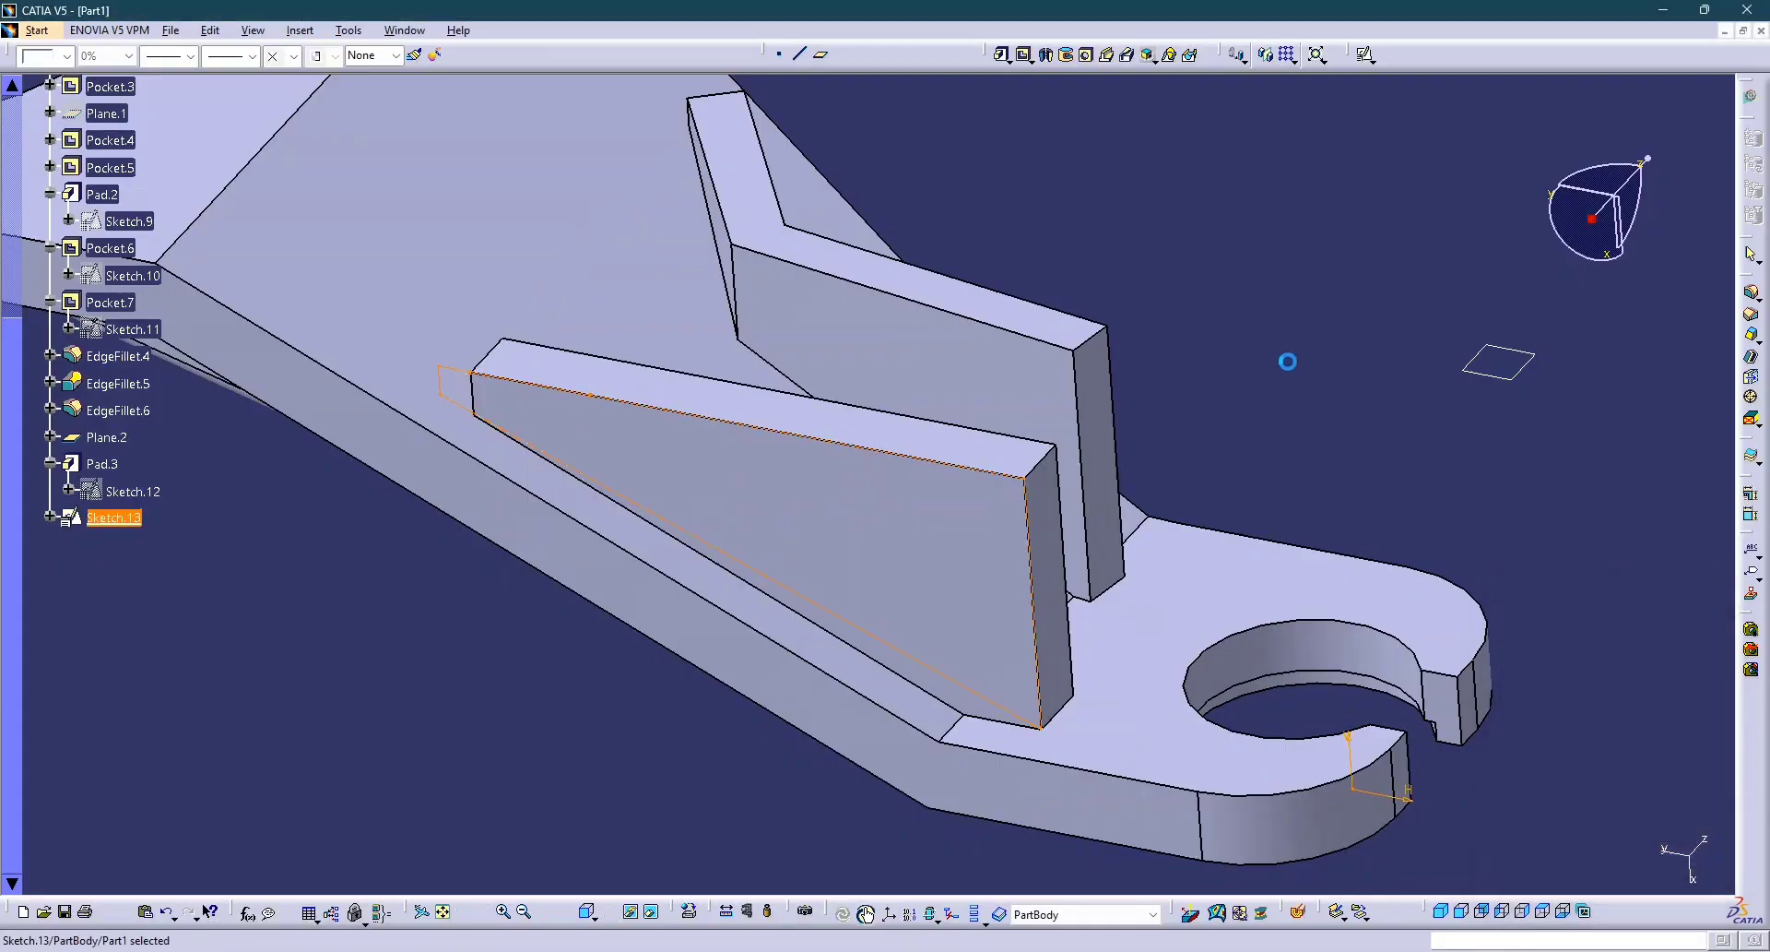
Delete the overlapping projected upper edge from the rib's side sketch, trim the remaining upper edge to the short end edge, and finish the sketch.
click(689, 420)
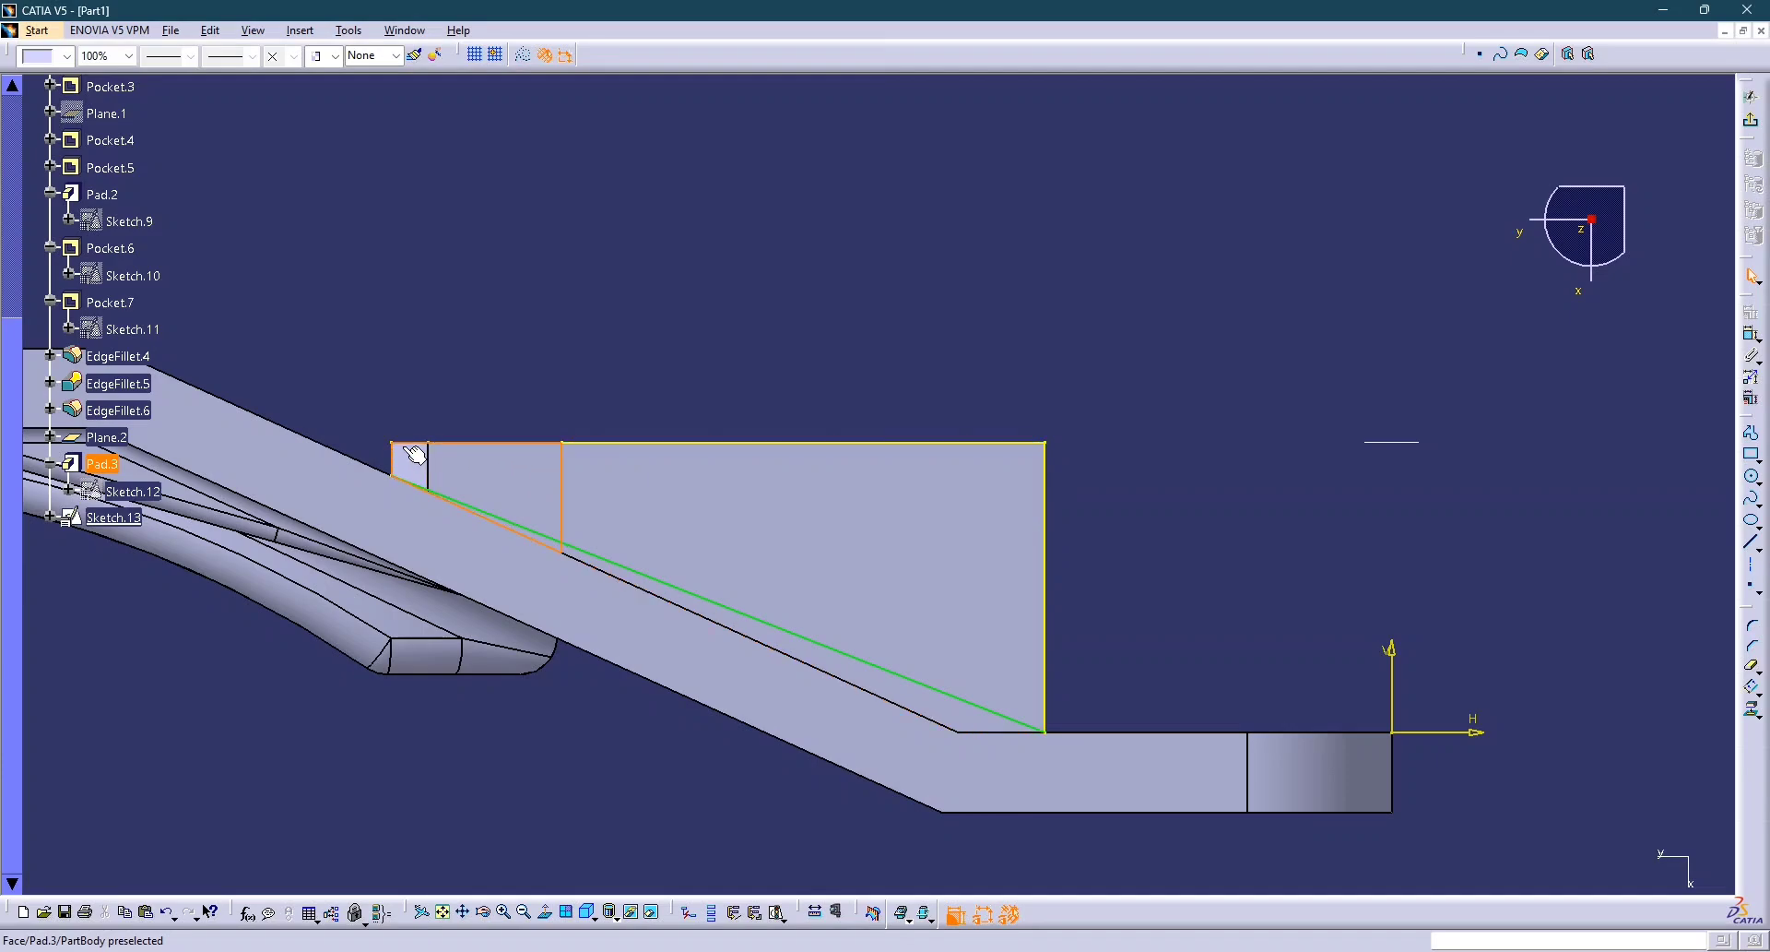
click(623, 446)
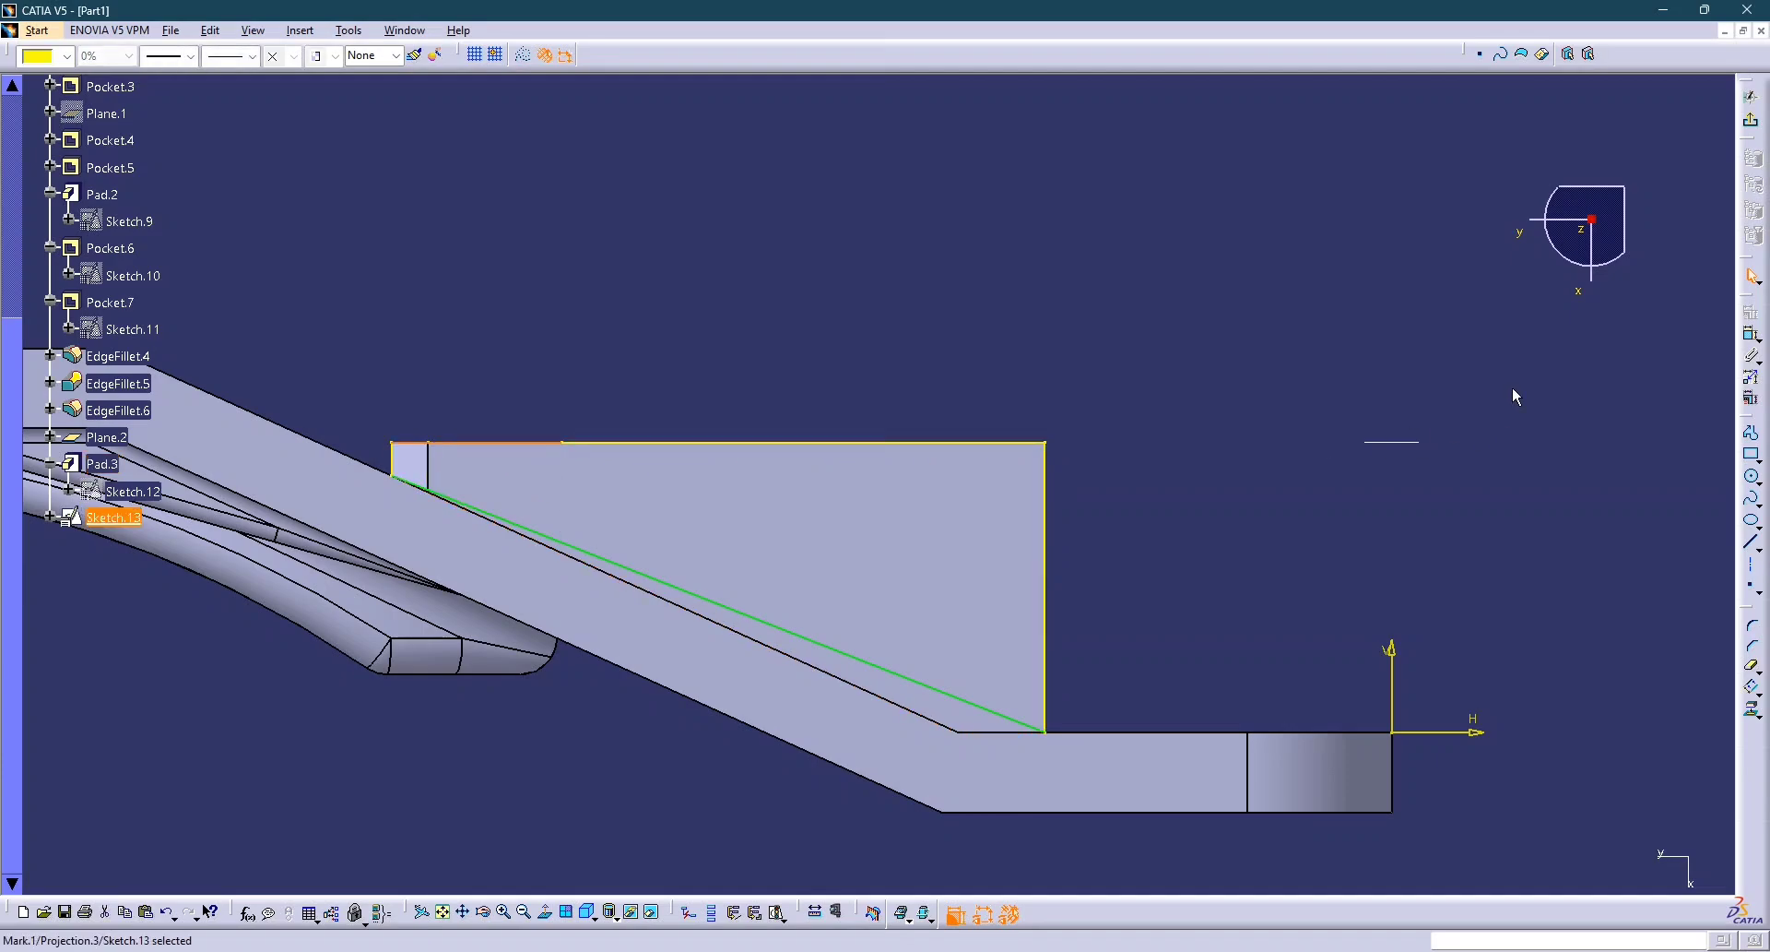
key(Delete)
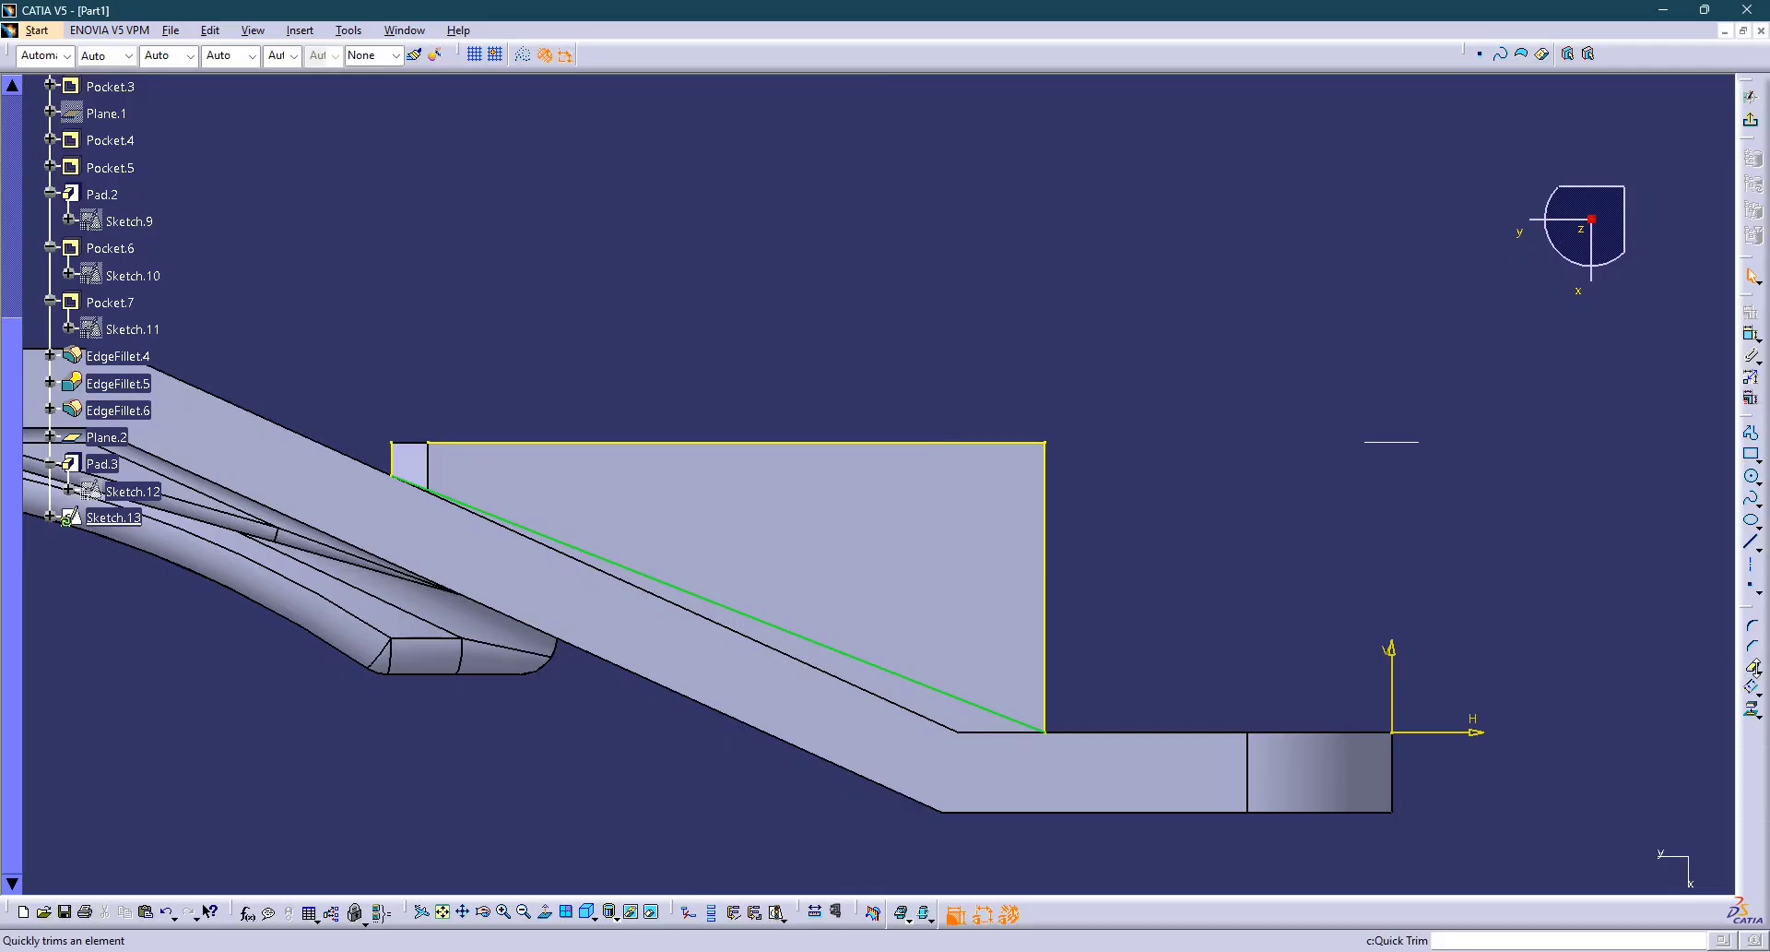
click(1752, 665)
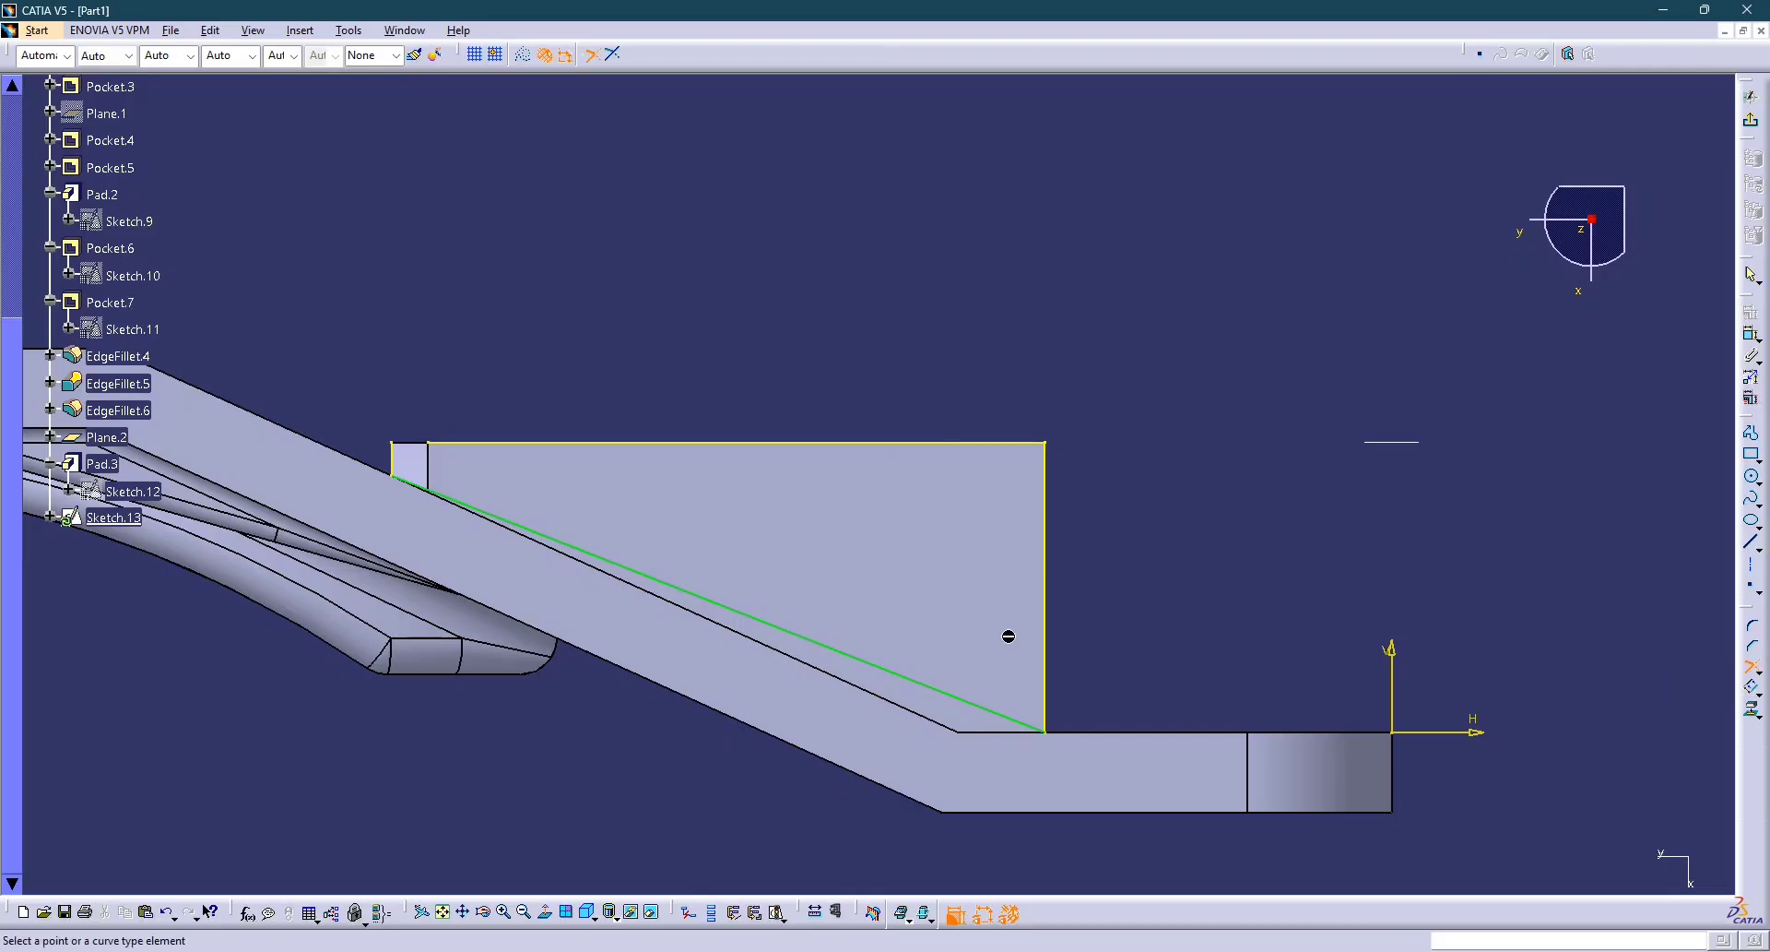
click(392, 449)
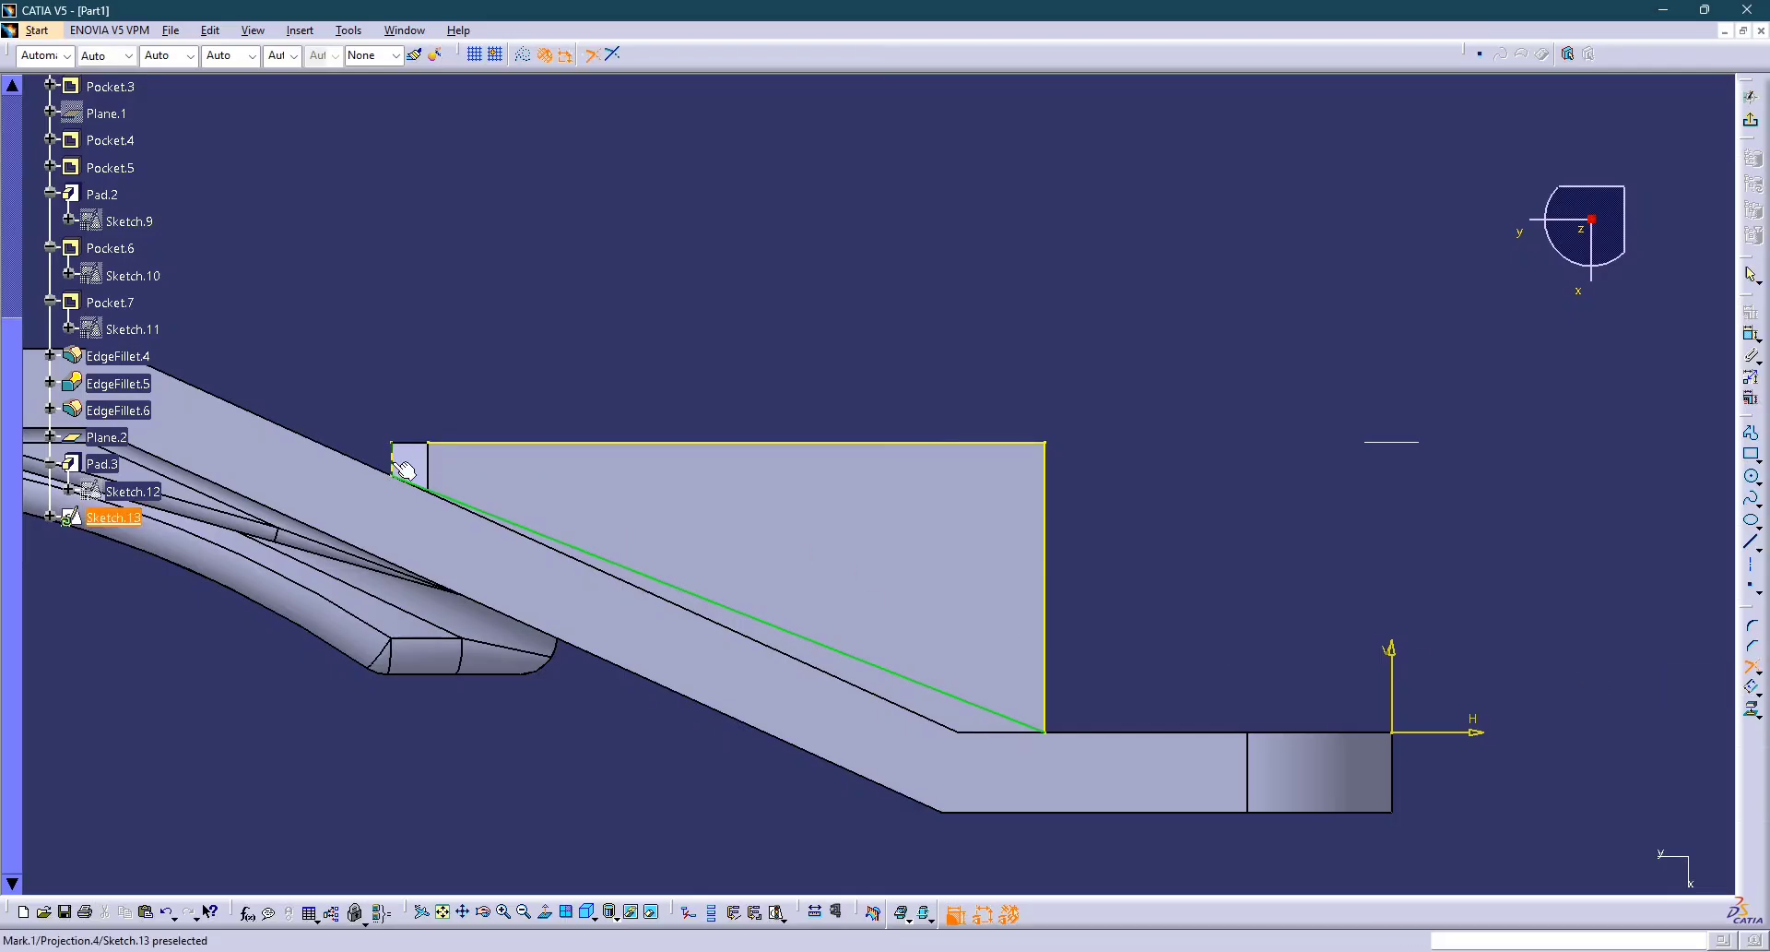
click(449, 443)
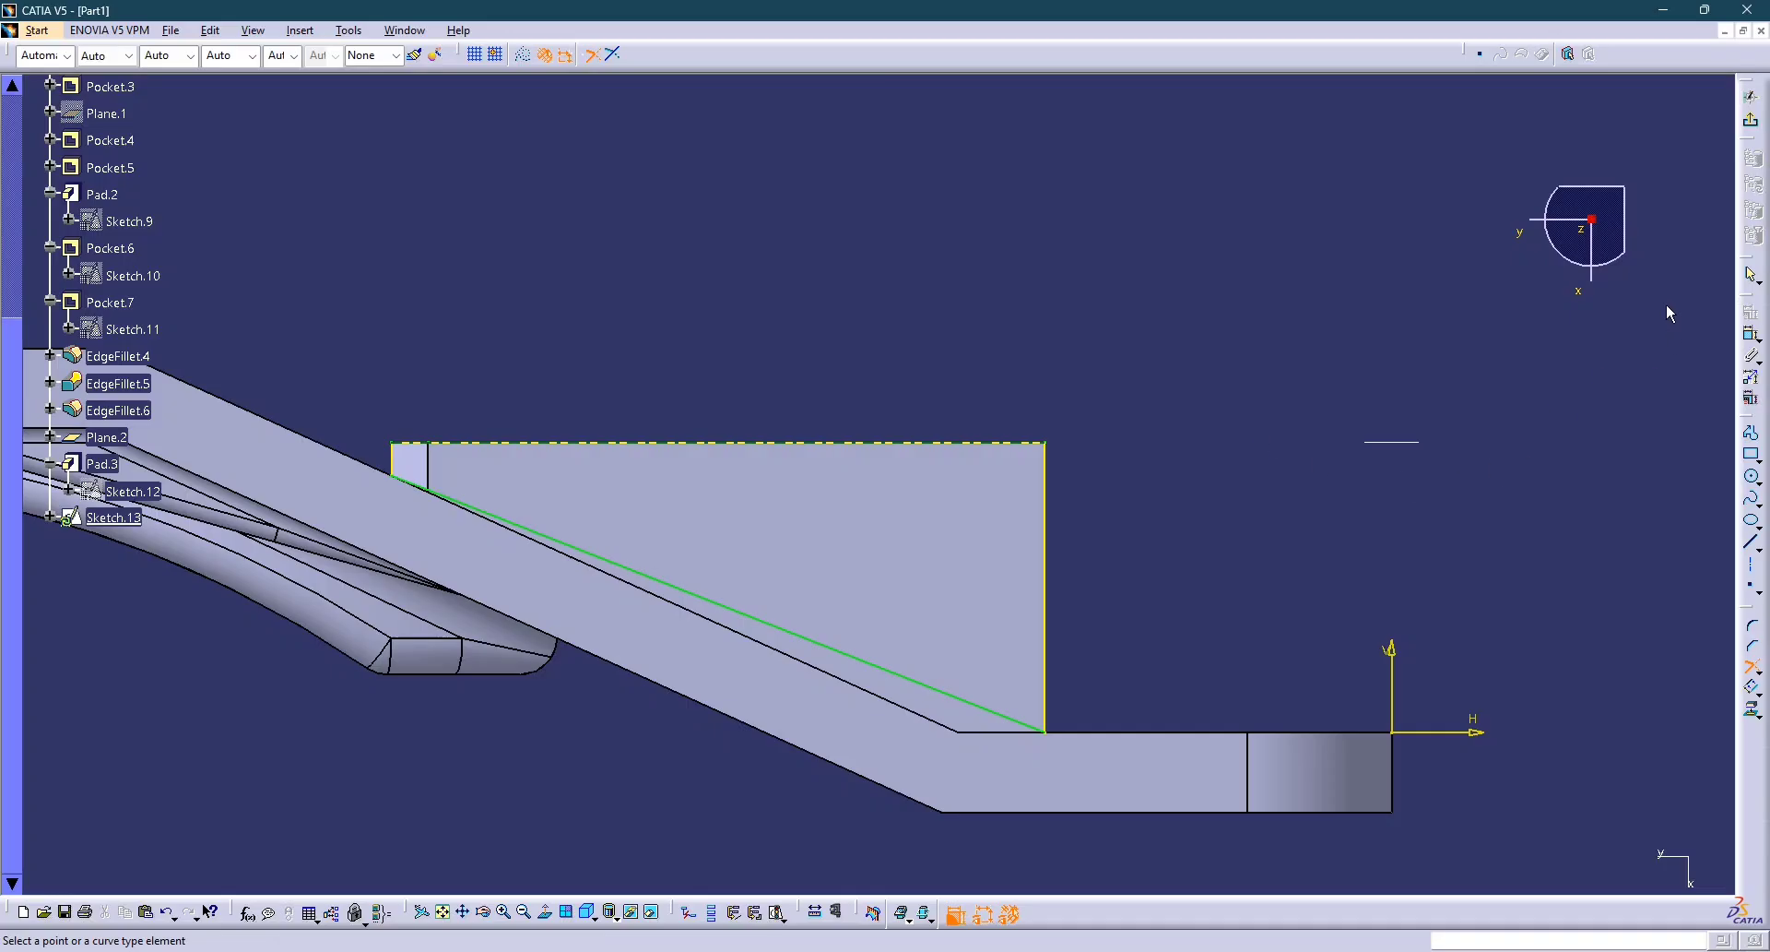
click(1751, 120)
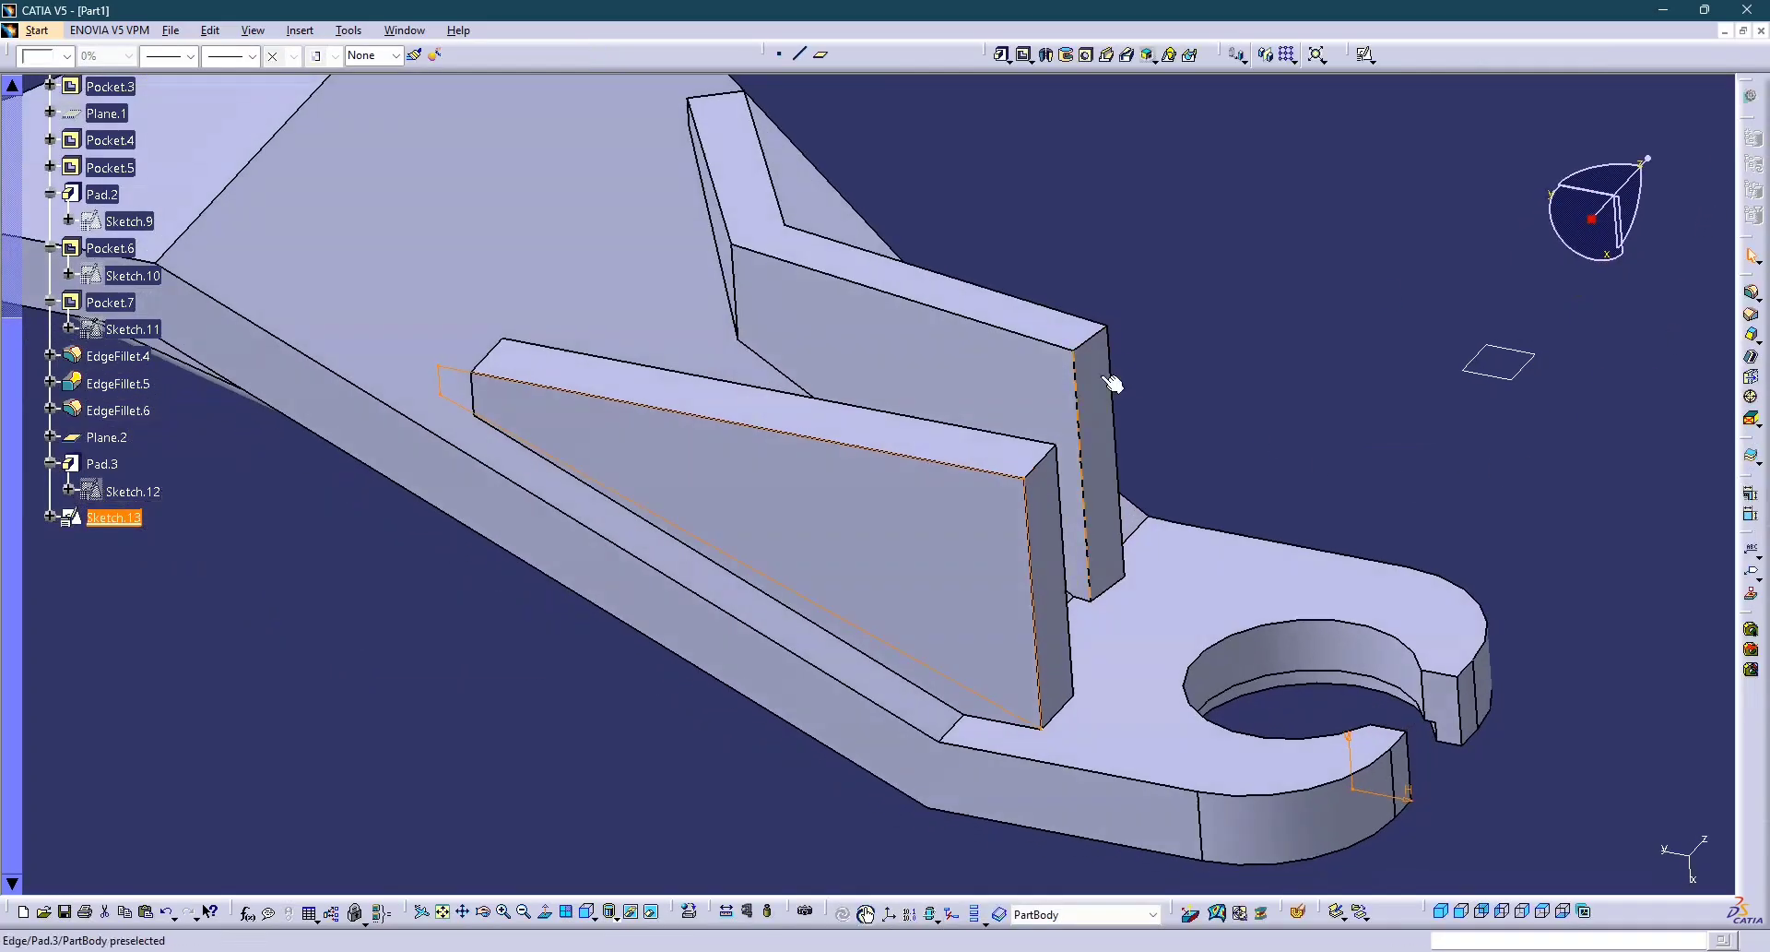
Pocket the rib's side profile with a Dimension limit and a depth of 10 mm, cutting only the straight rib.
click(1023, 55)
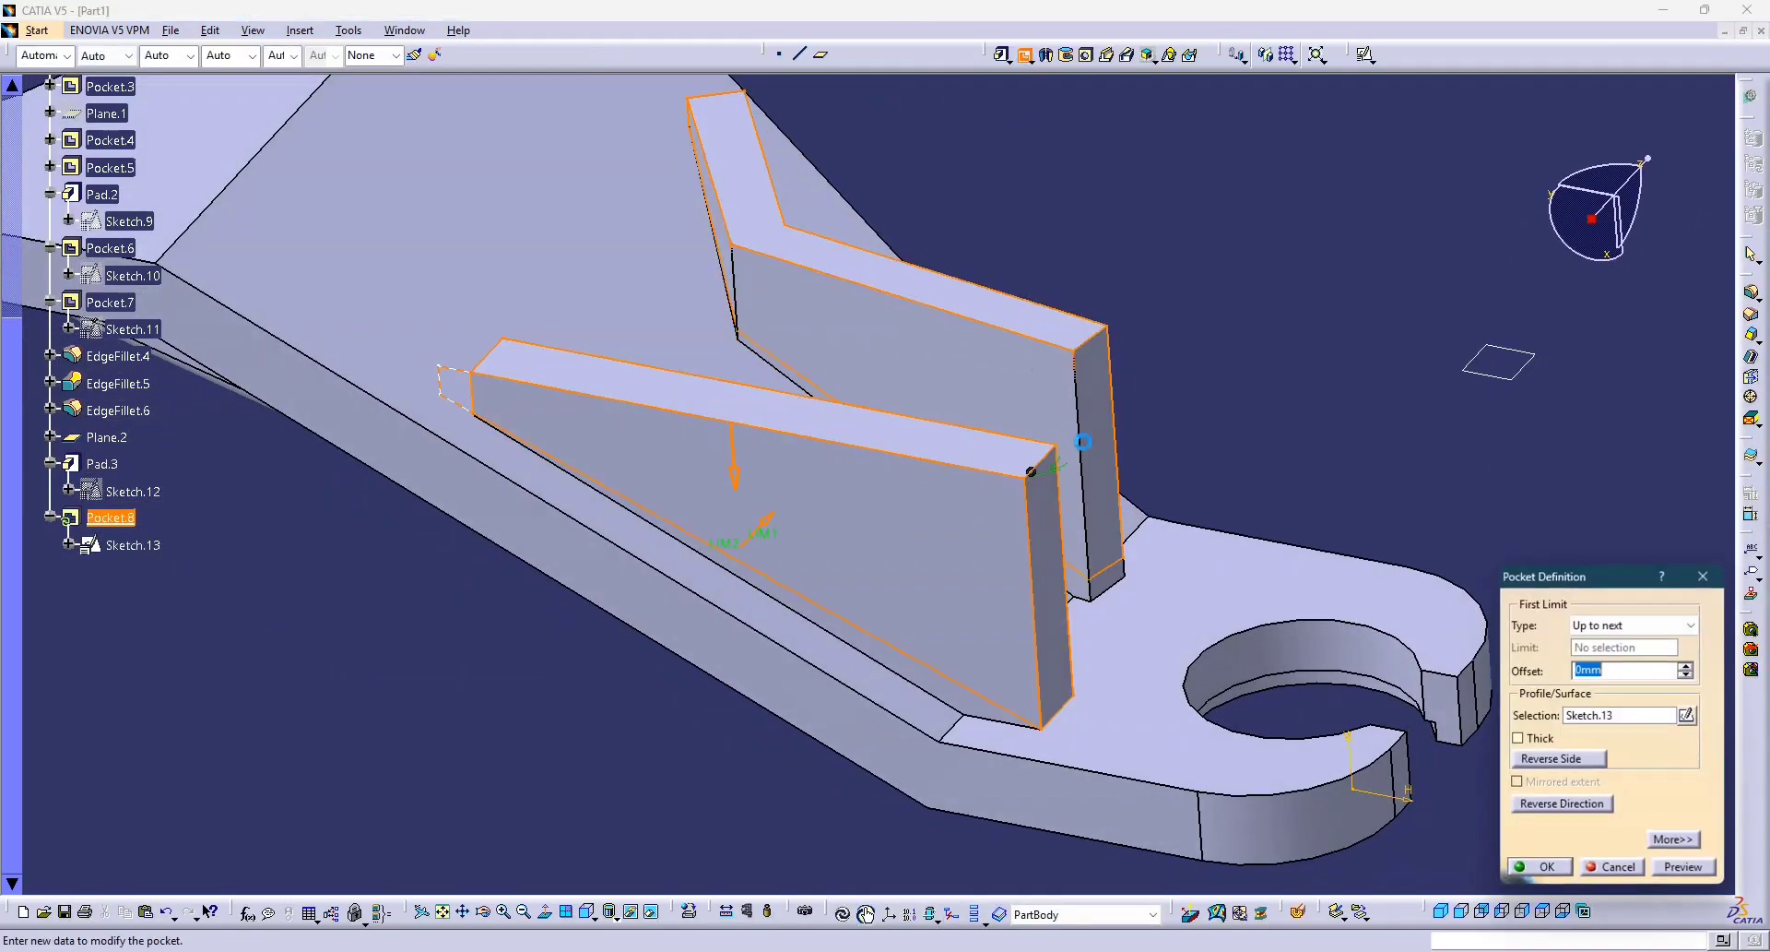
middle_drag(1053, 529, 882, 582)
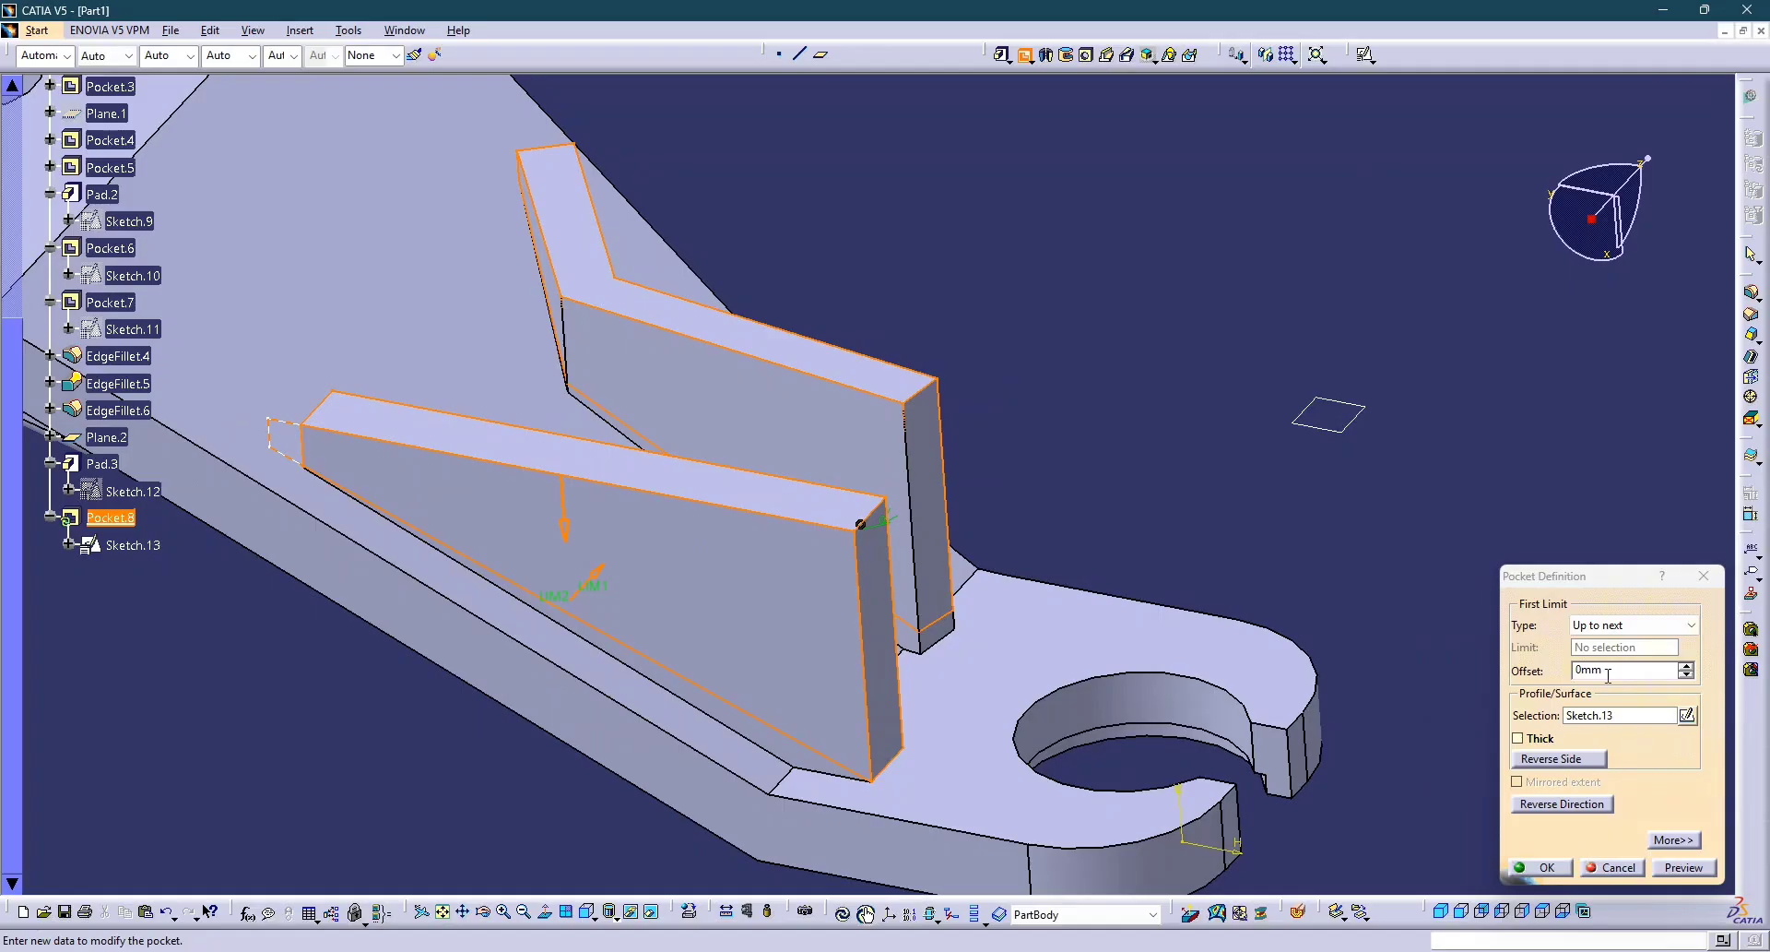
click(1678, 868)
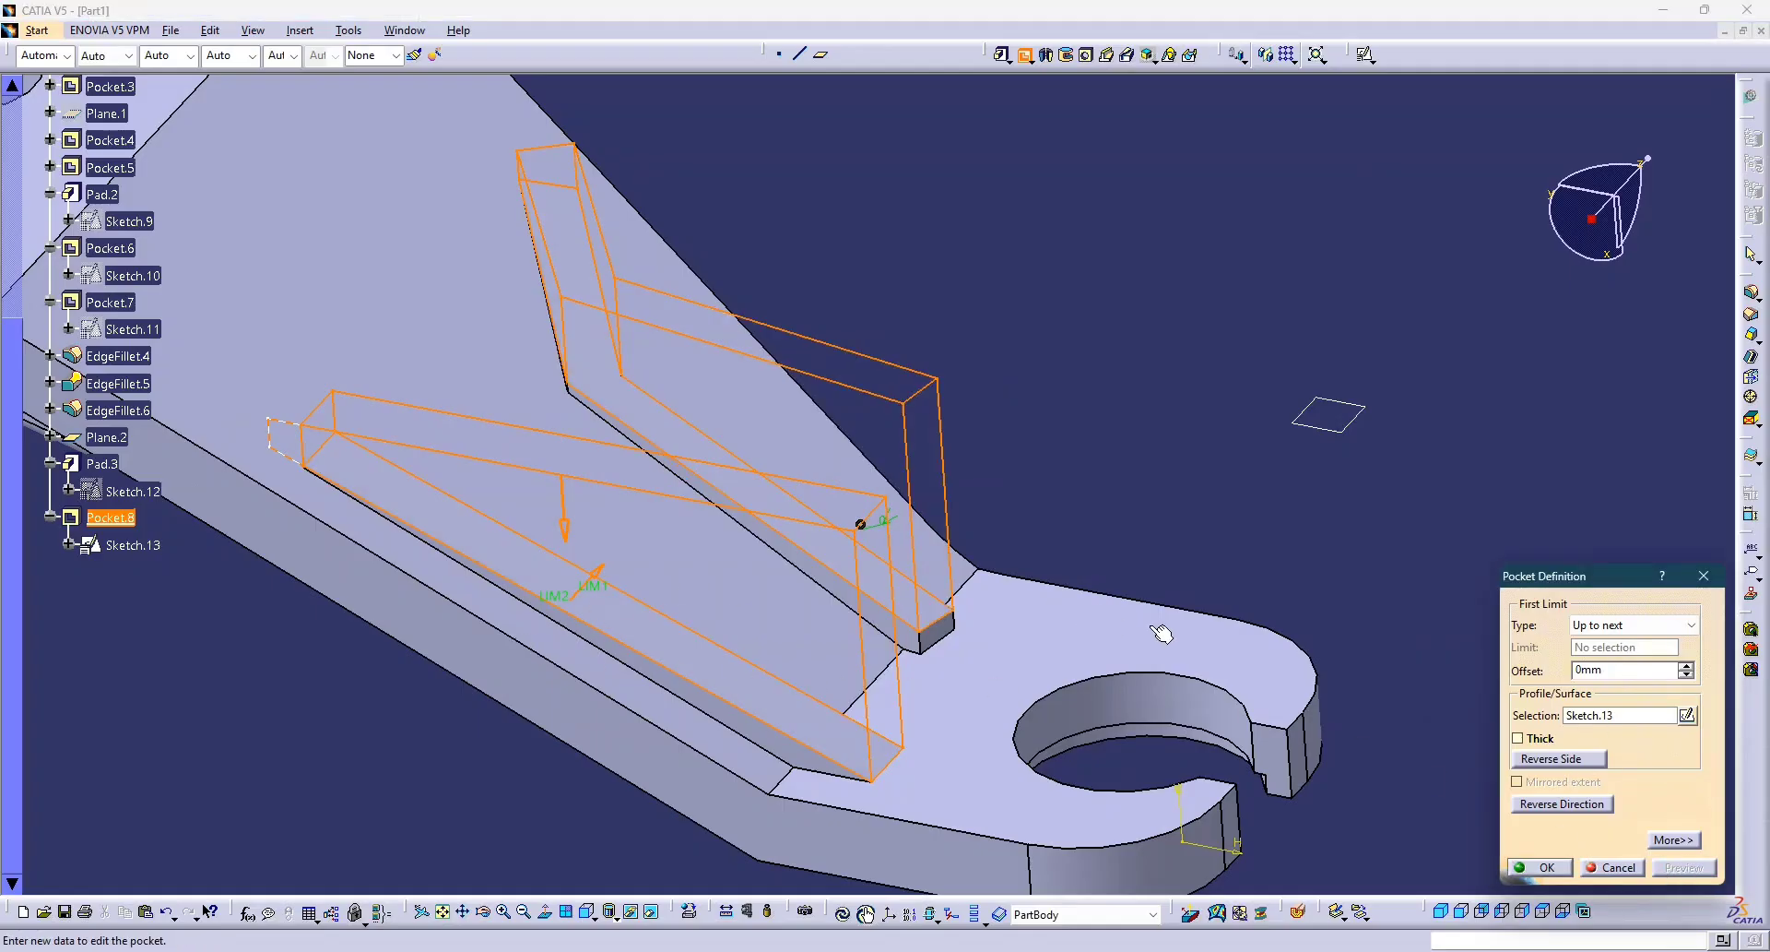
click(1600, 636)
click(1609, 643)
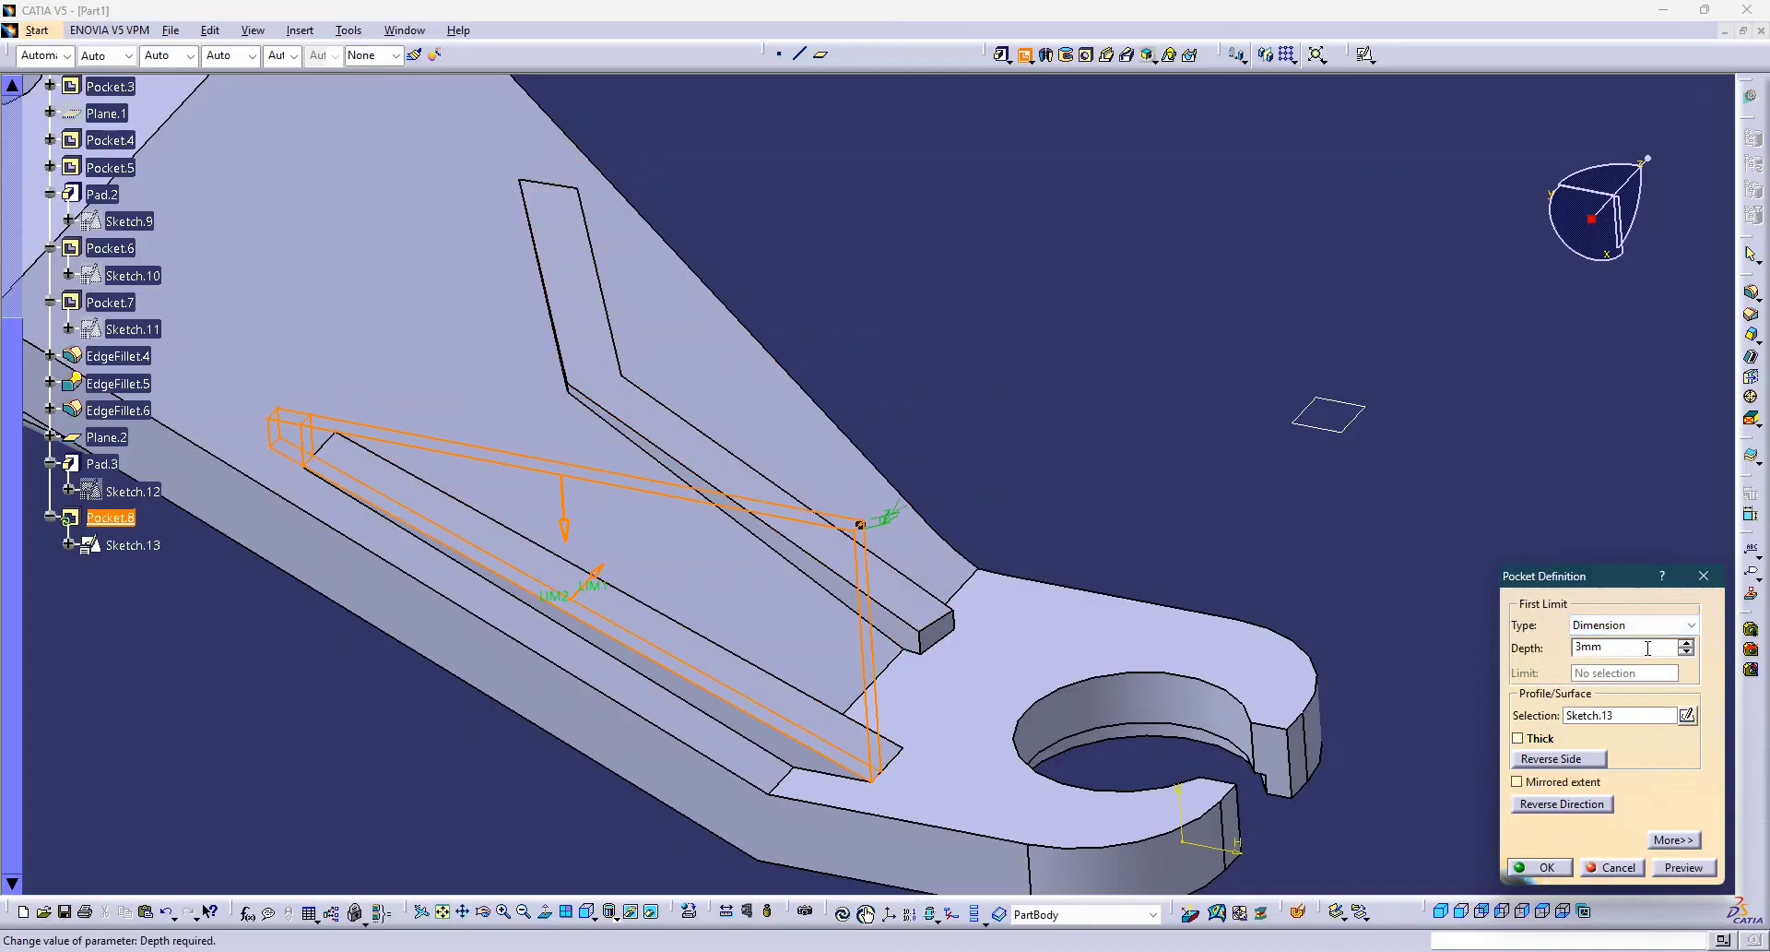
click(1687, 644)
click(1687, 643)
click(1688, 643)
click(1688, 643)
click(1688, 643)
click(1688, 644)
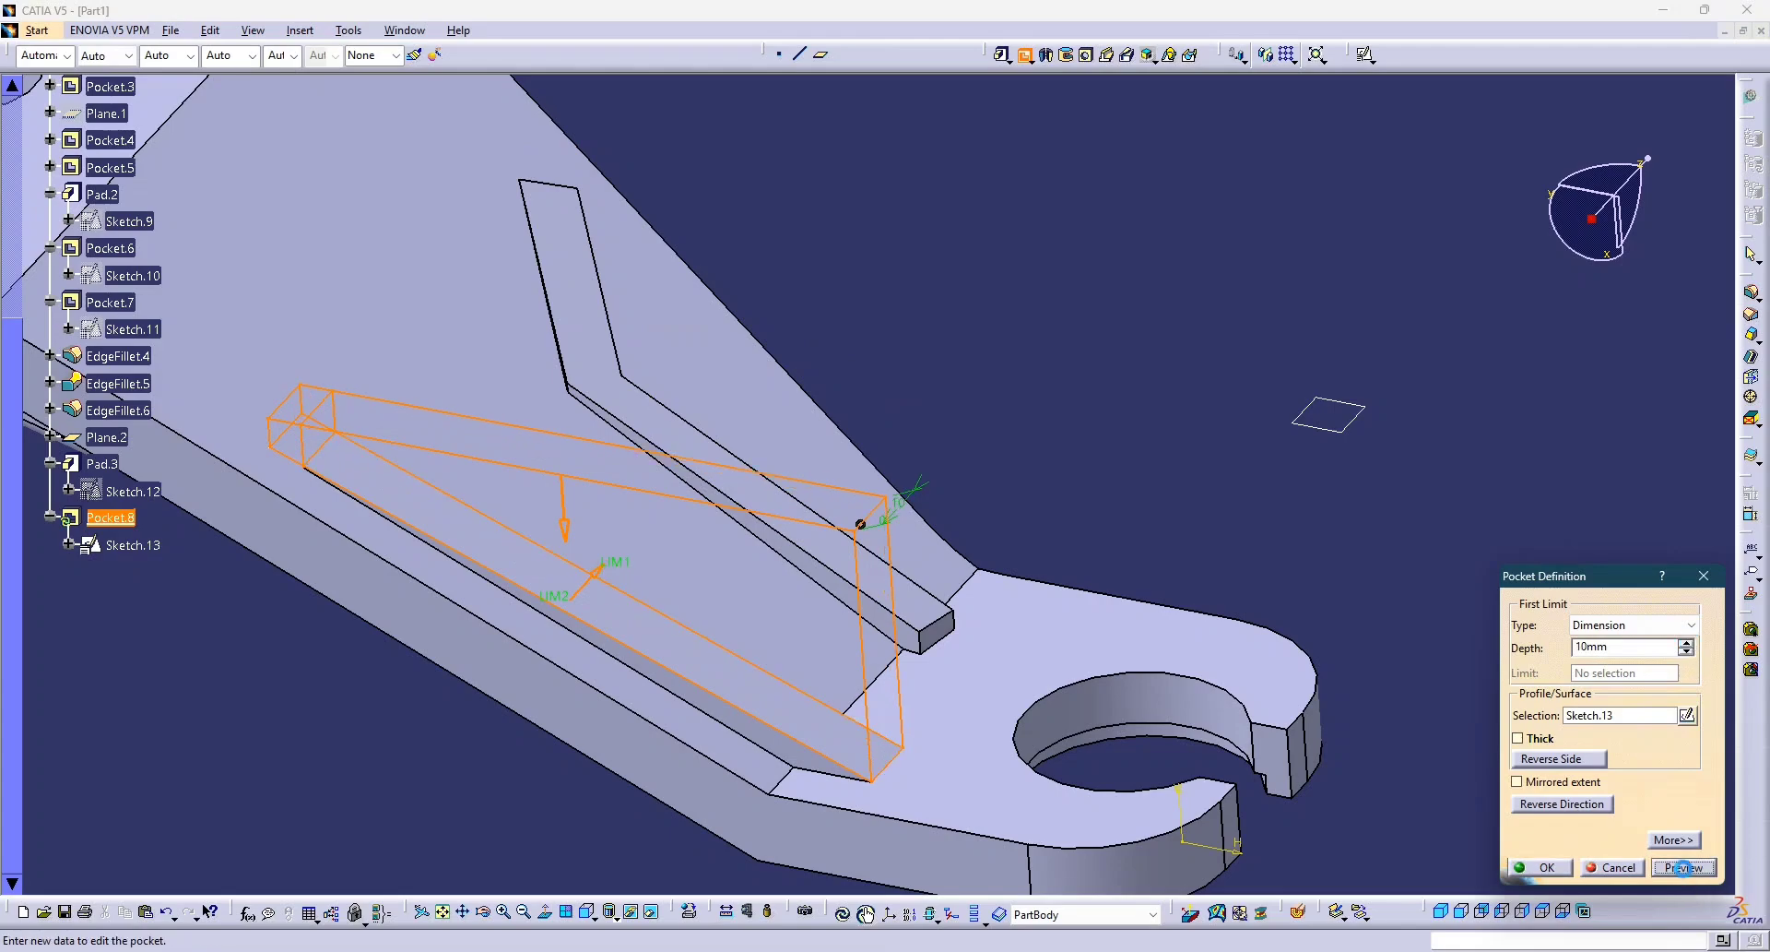
click(1554, 869)
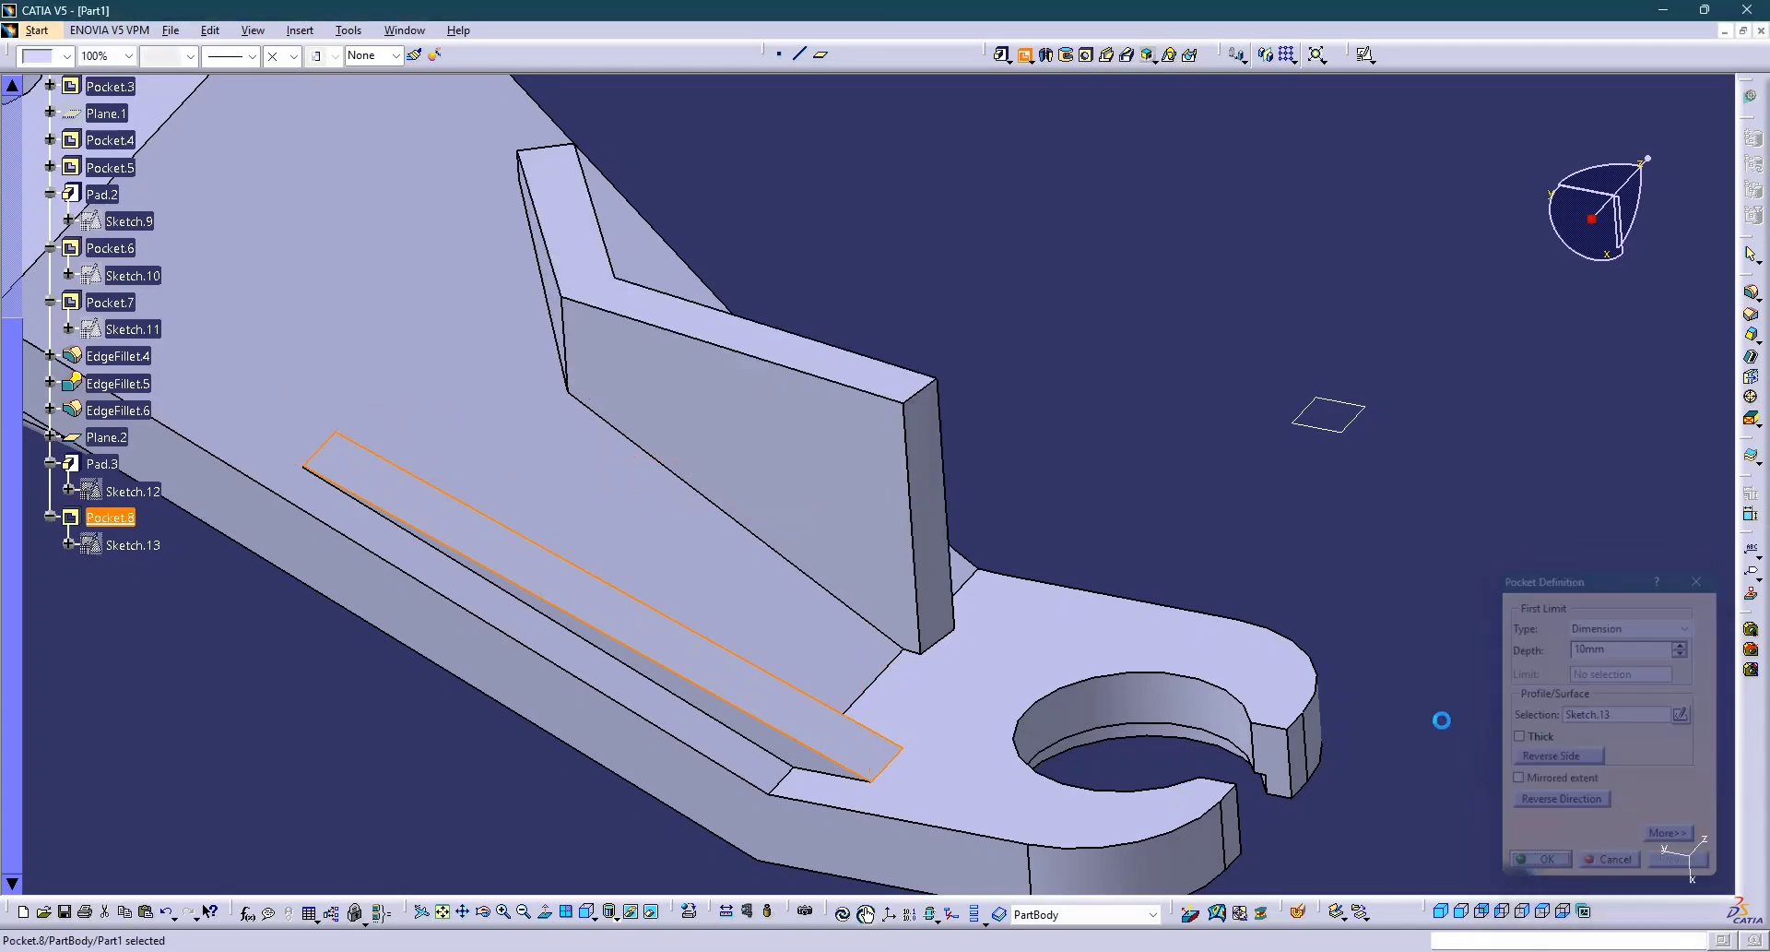
middle_drag(1432, 720, 816, 595)
middle_drag(801, 528, 913, 447)
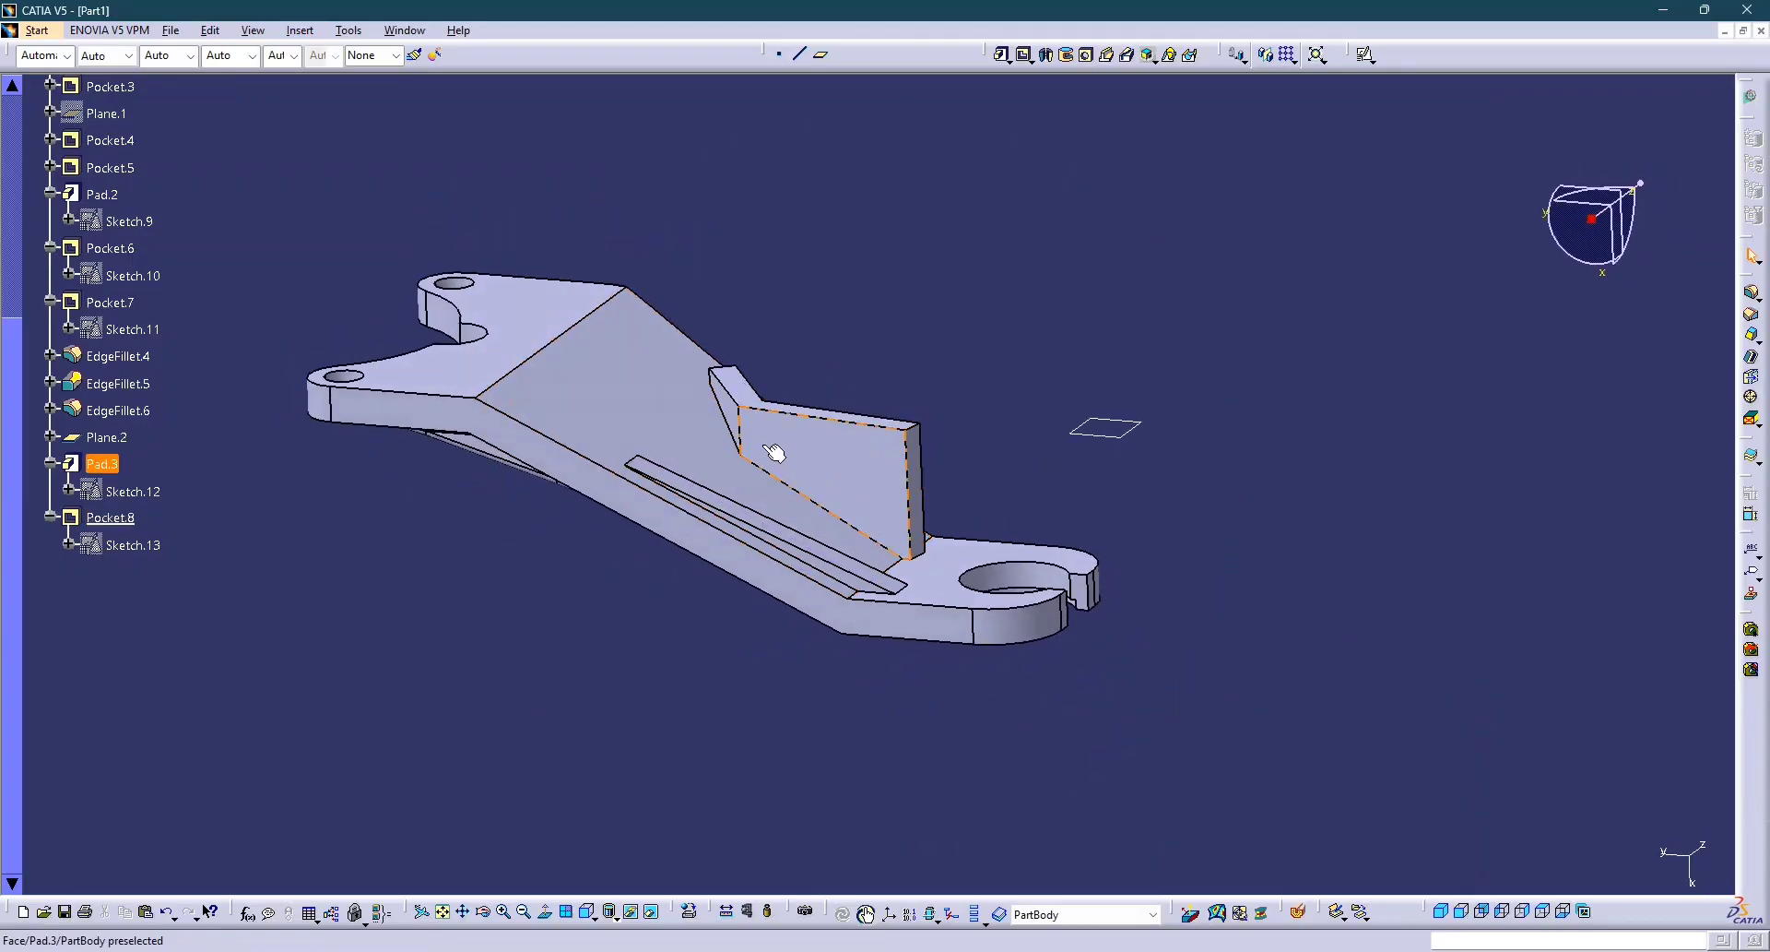
key(alt+Tab)
key(alt+Tab)
mouse_move(784, 563)
middle_down()
mouse_move(774, 738)
mouse_move(790, 566)
mouse_move(826, 557)
middle_up()
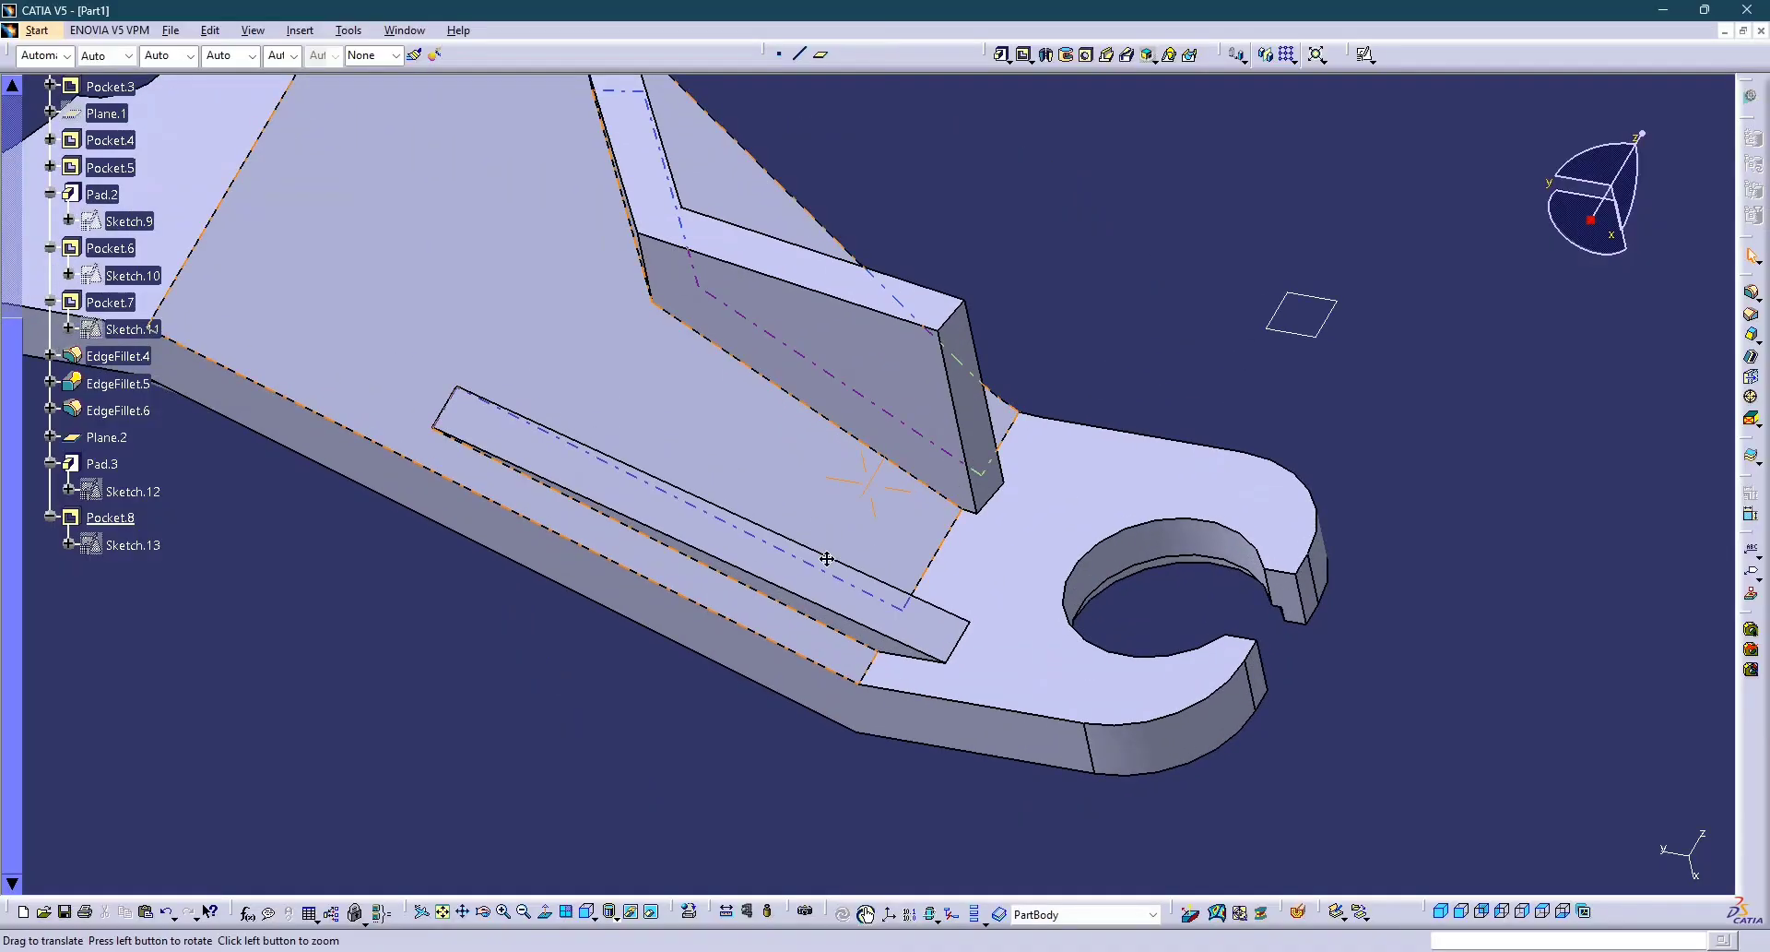
key(alt+Tab)
key(alt+Tab)
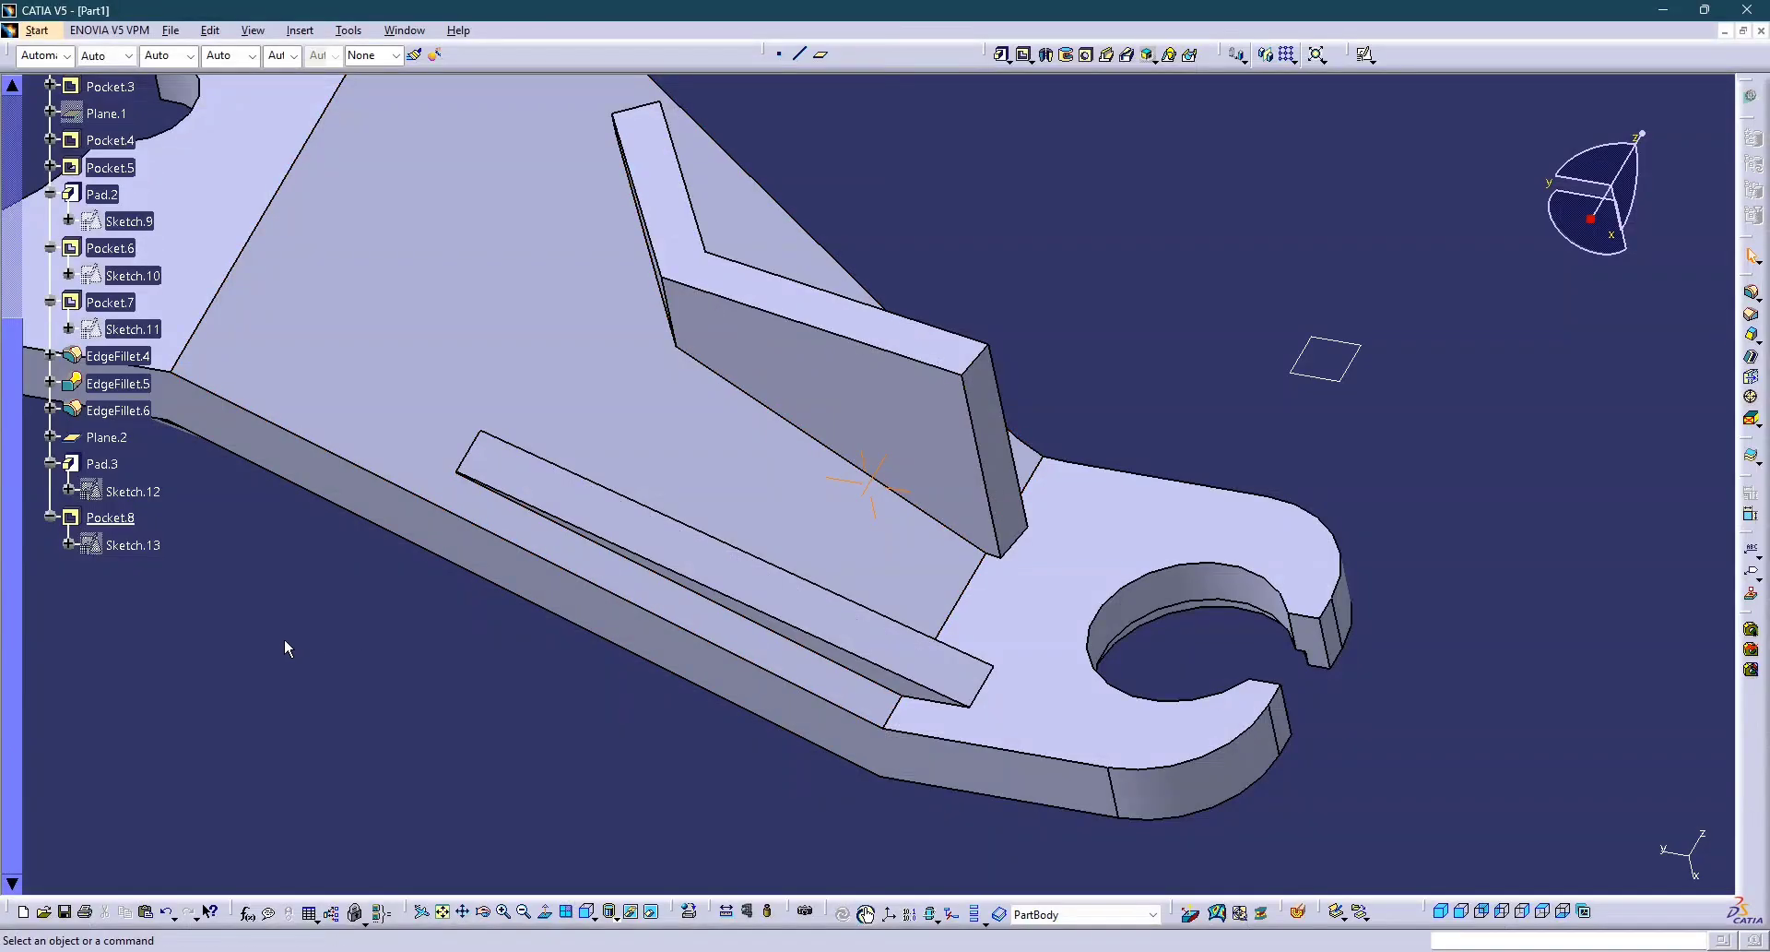
click(837, 359)
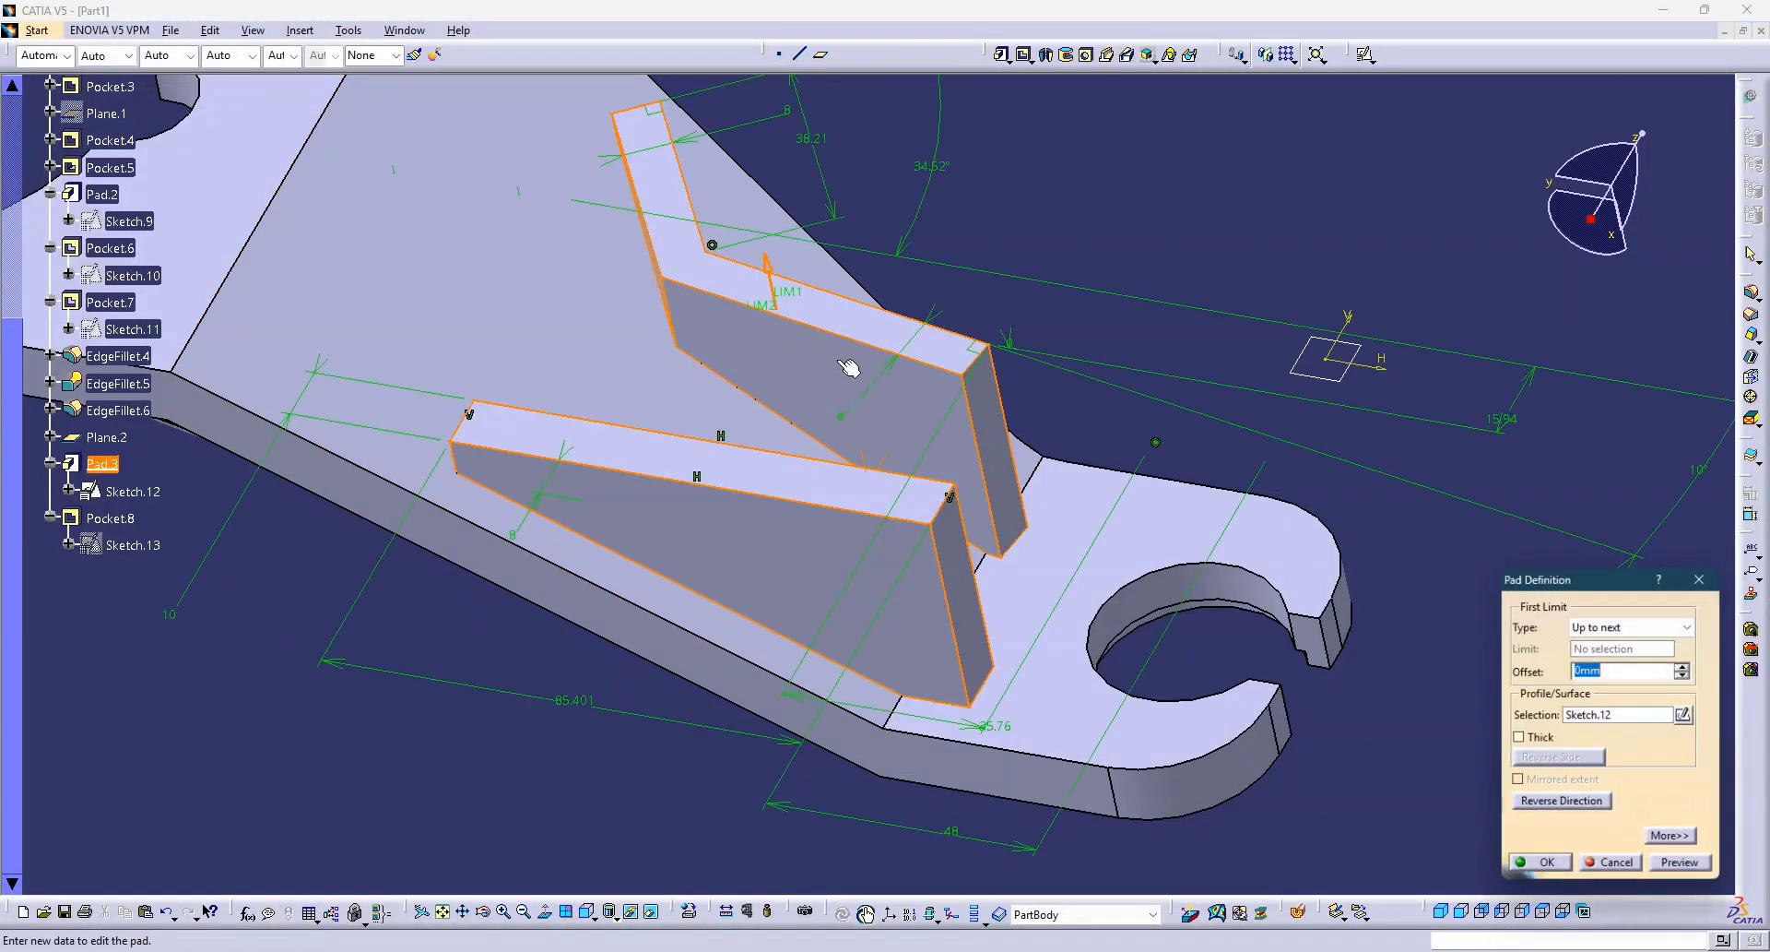
click(1629, 865)
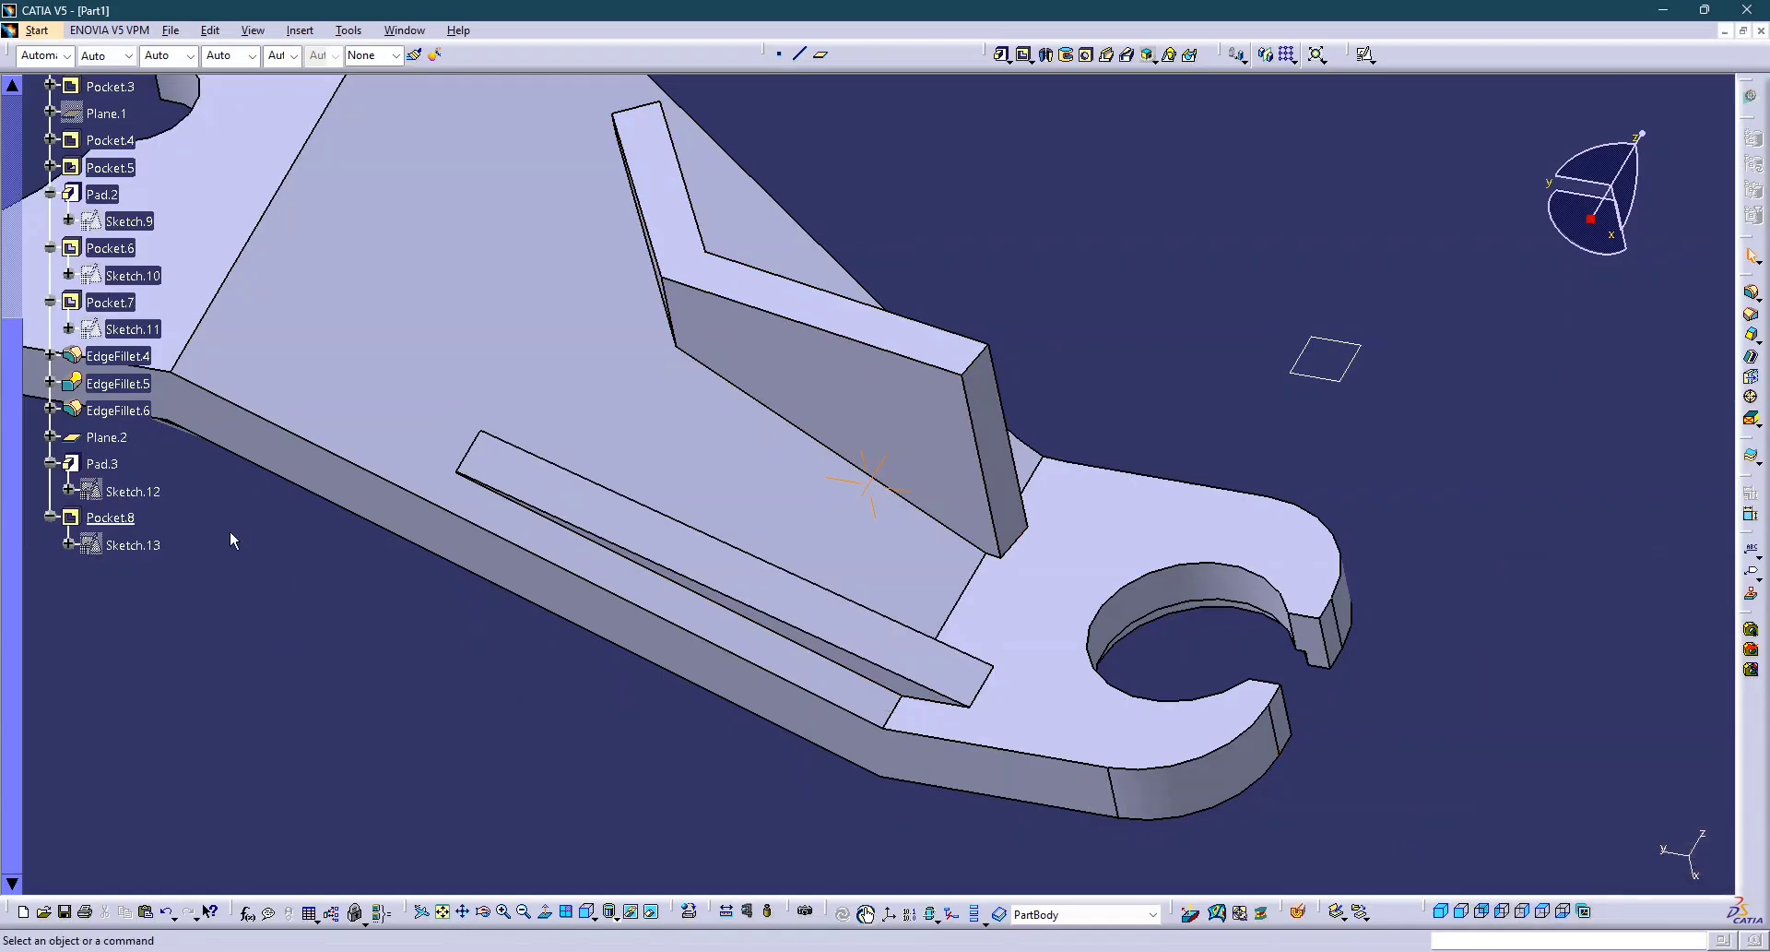
Open the ribs' profile sketch, Sketch.12, for editing and check the bent rib's detail view in the reference drawing.
click(133, 492)
double_click(138, 492)
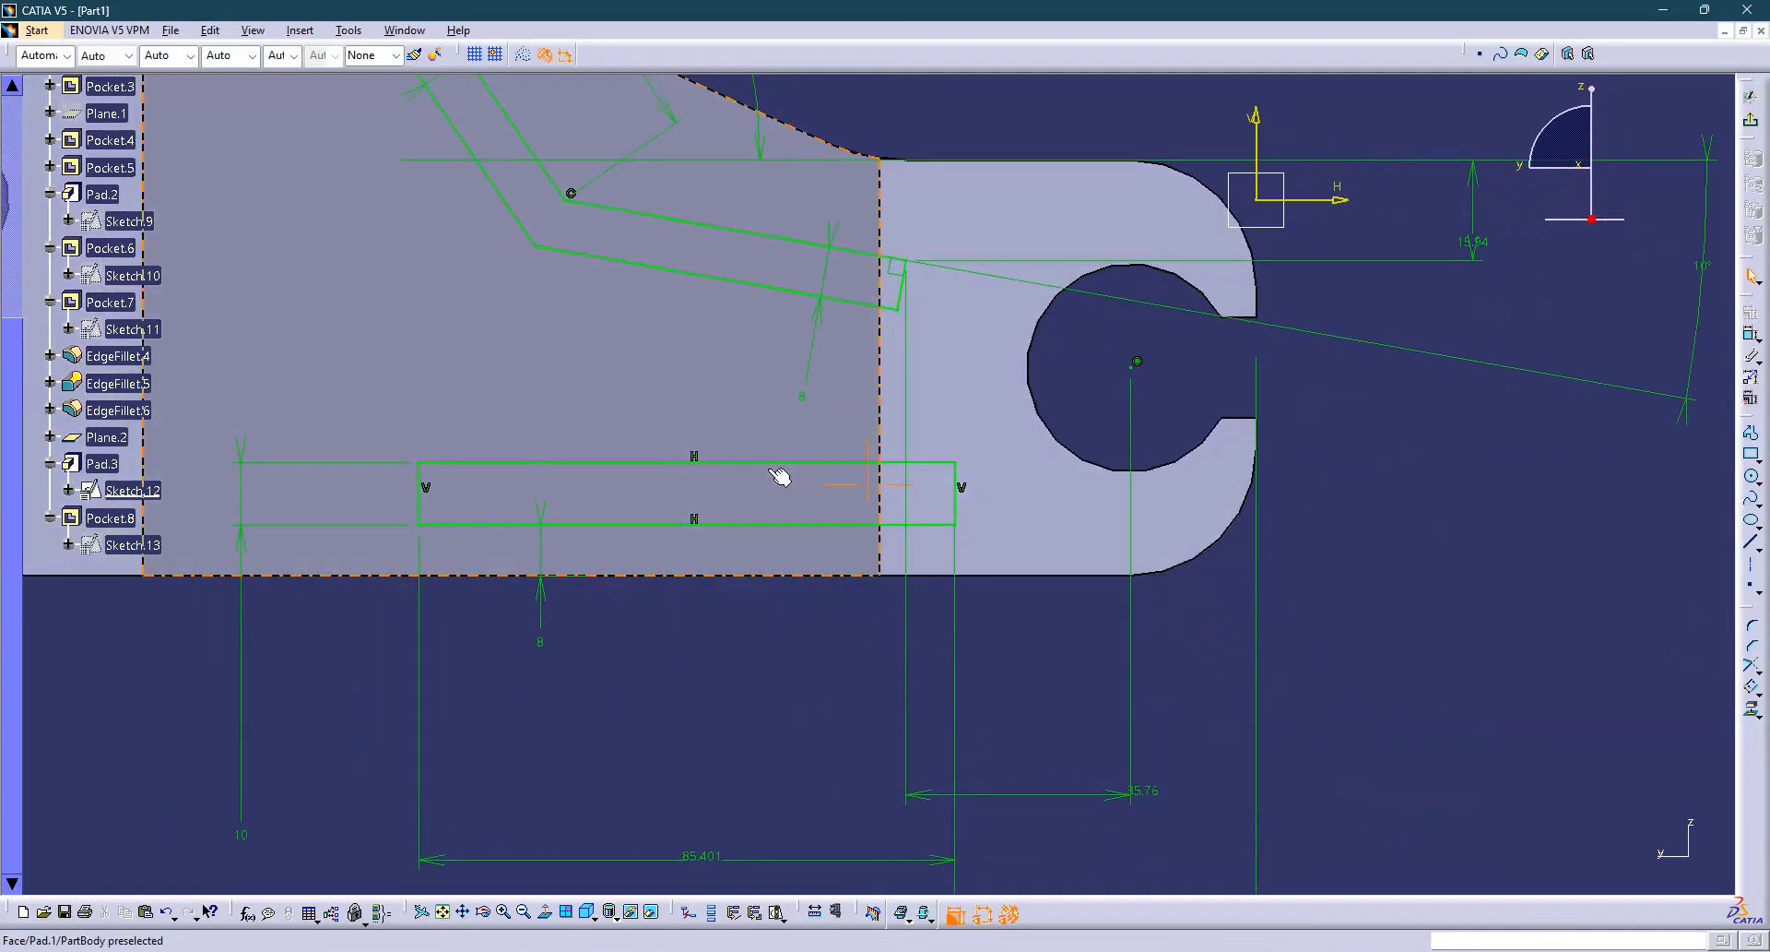
mouse_move(699, 502)
middle_down()
mouse_move(827, 607)
mouse_move(837, 499)
middle_up()
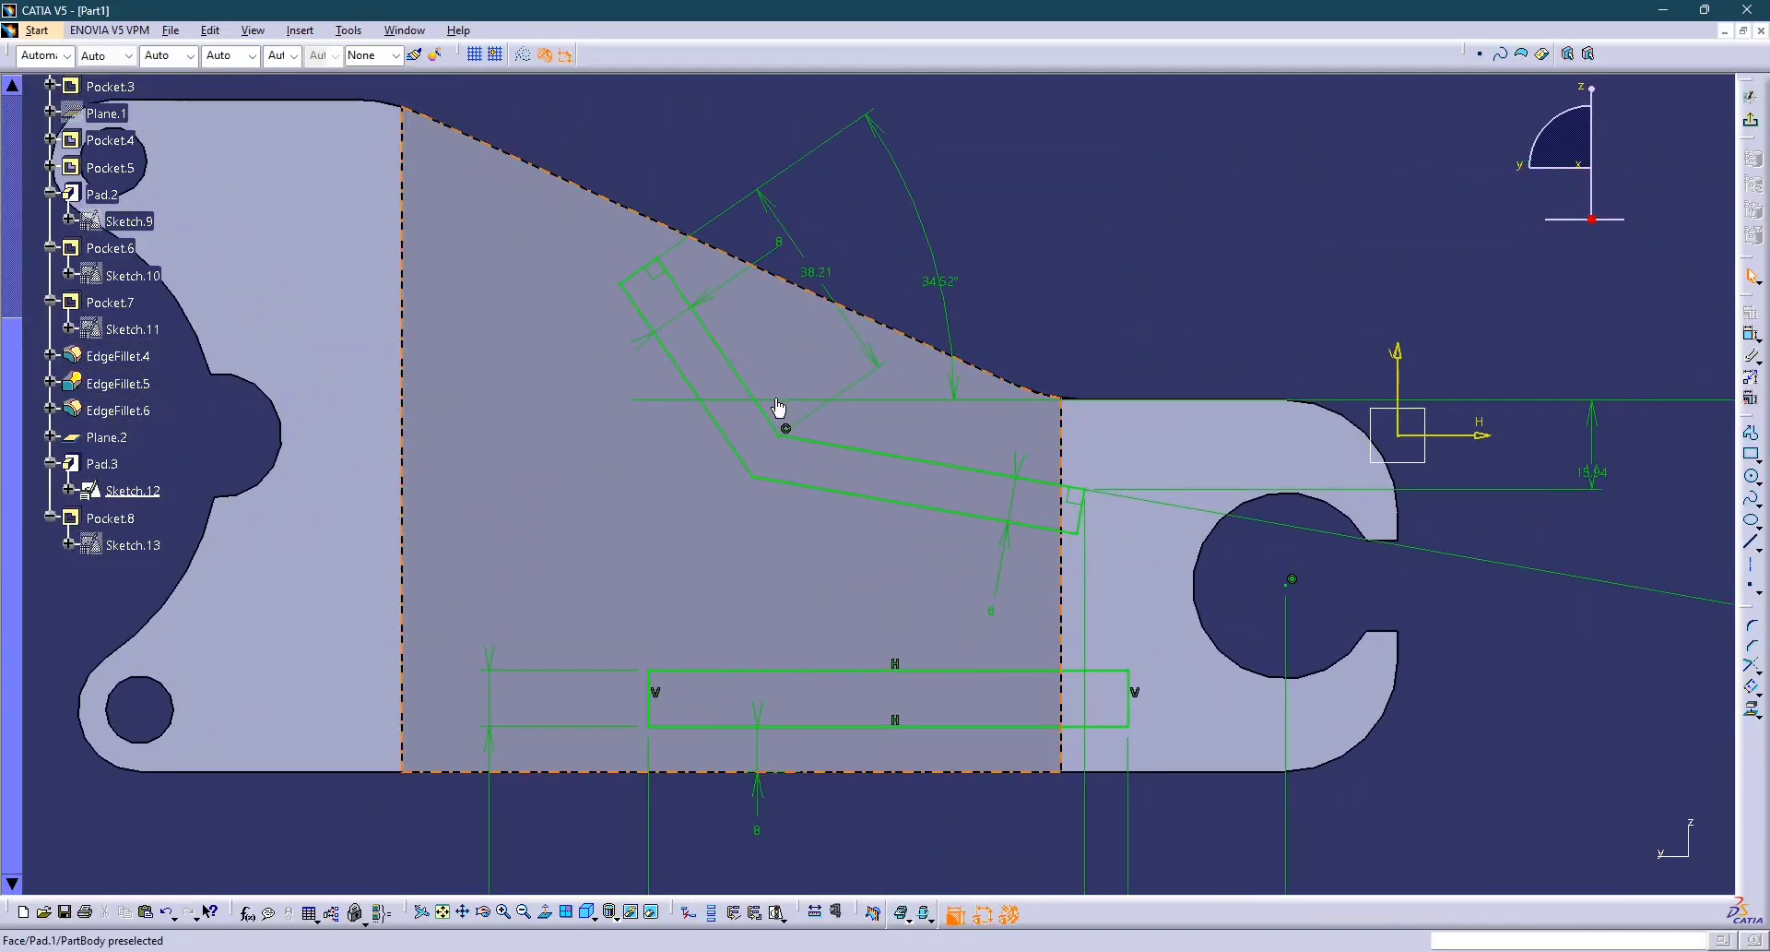
key(alt+Tab)
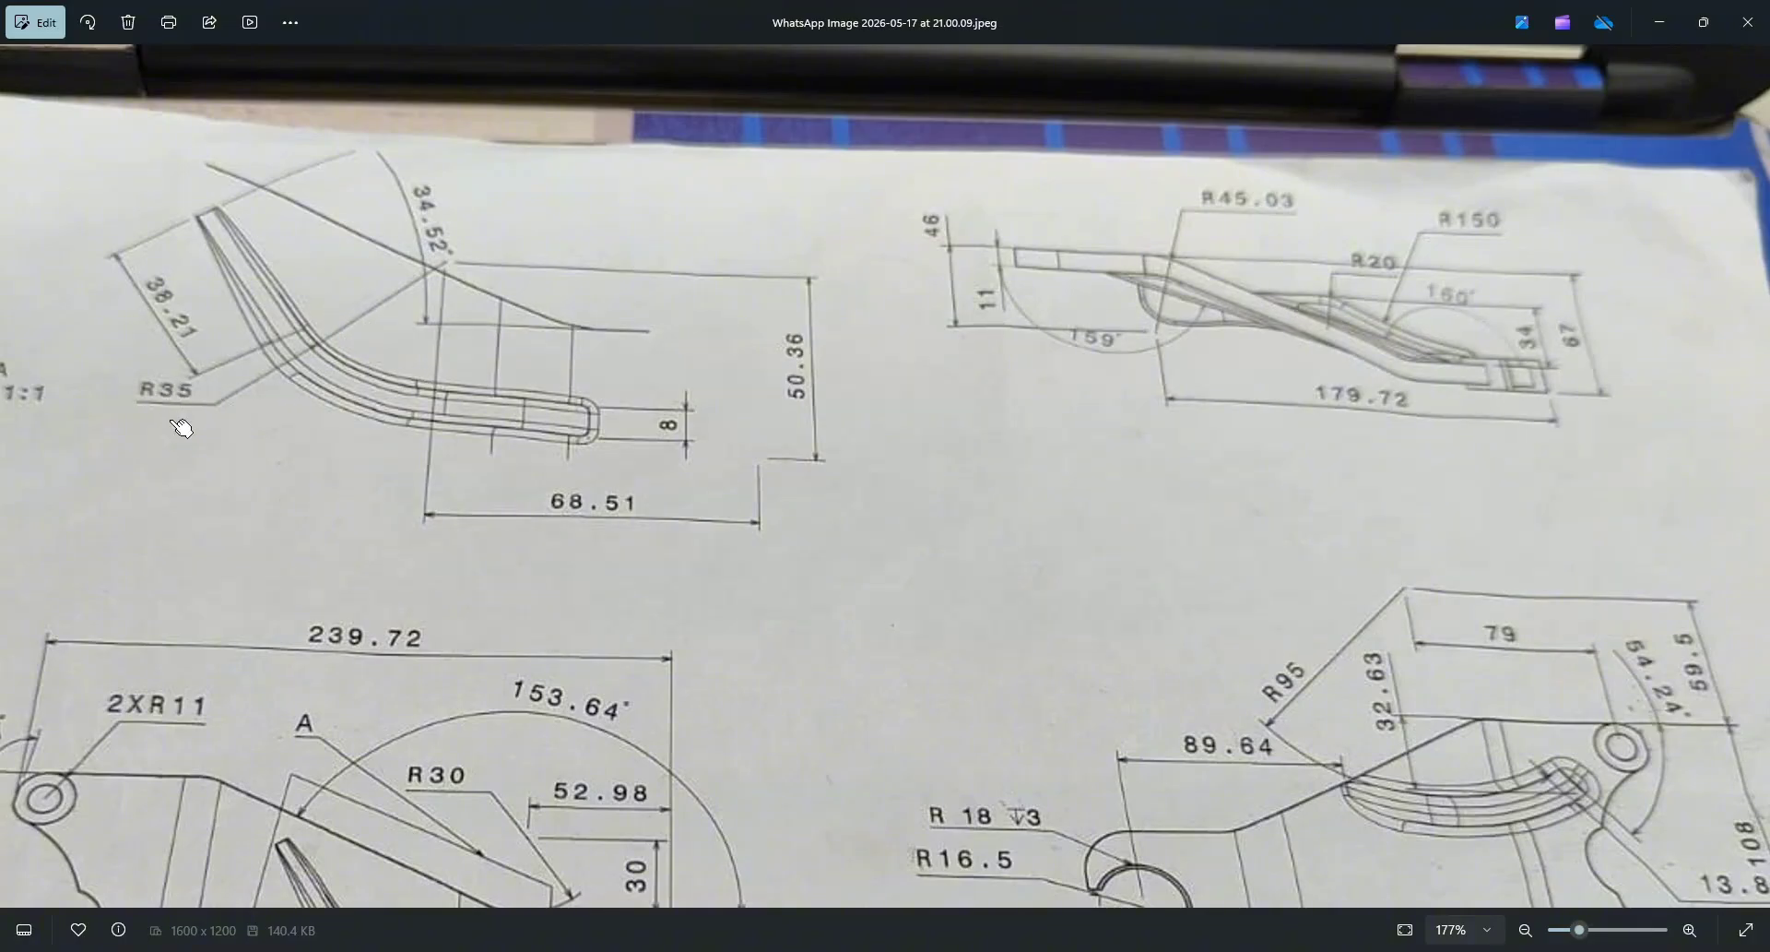
key(alt+Tab)
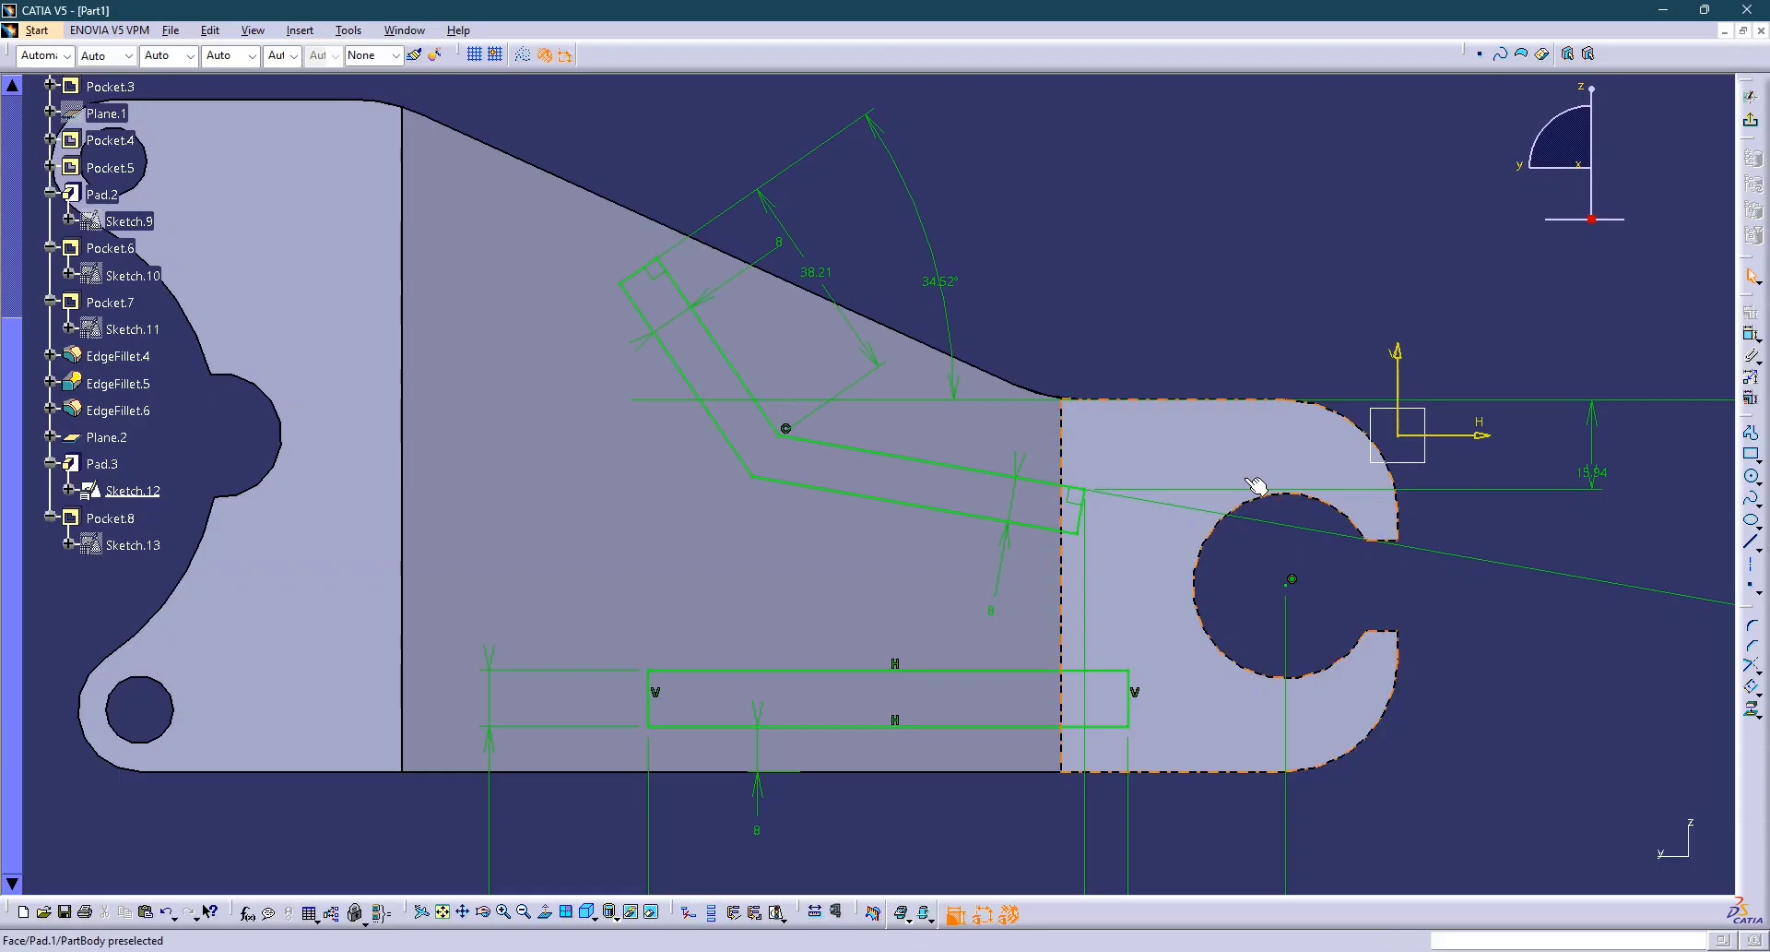
key(alt+Tab)
key(alt+Tab)
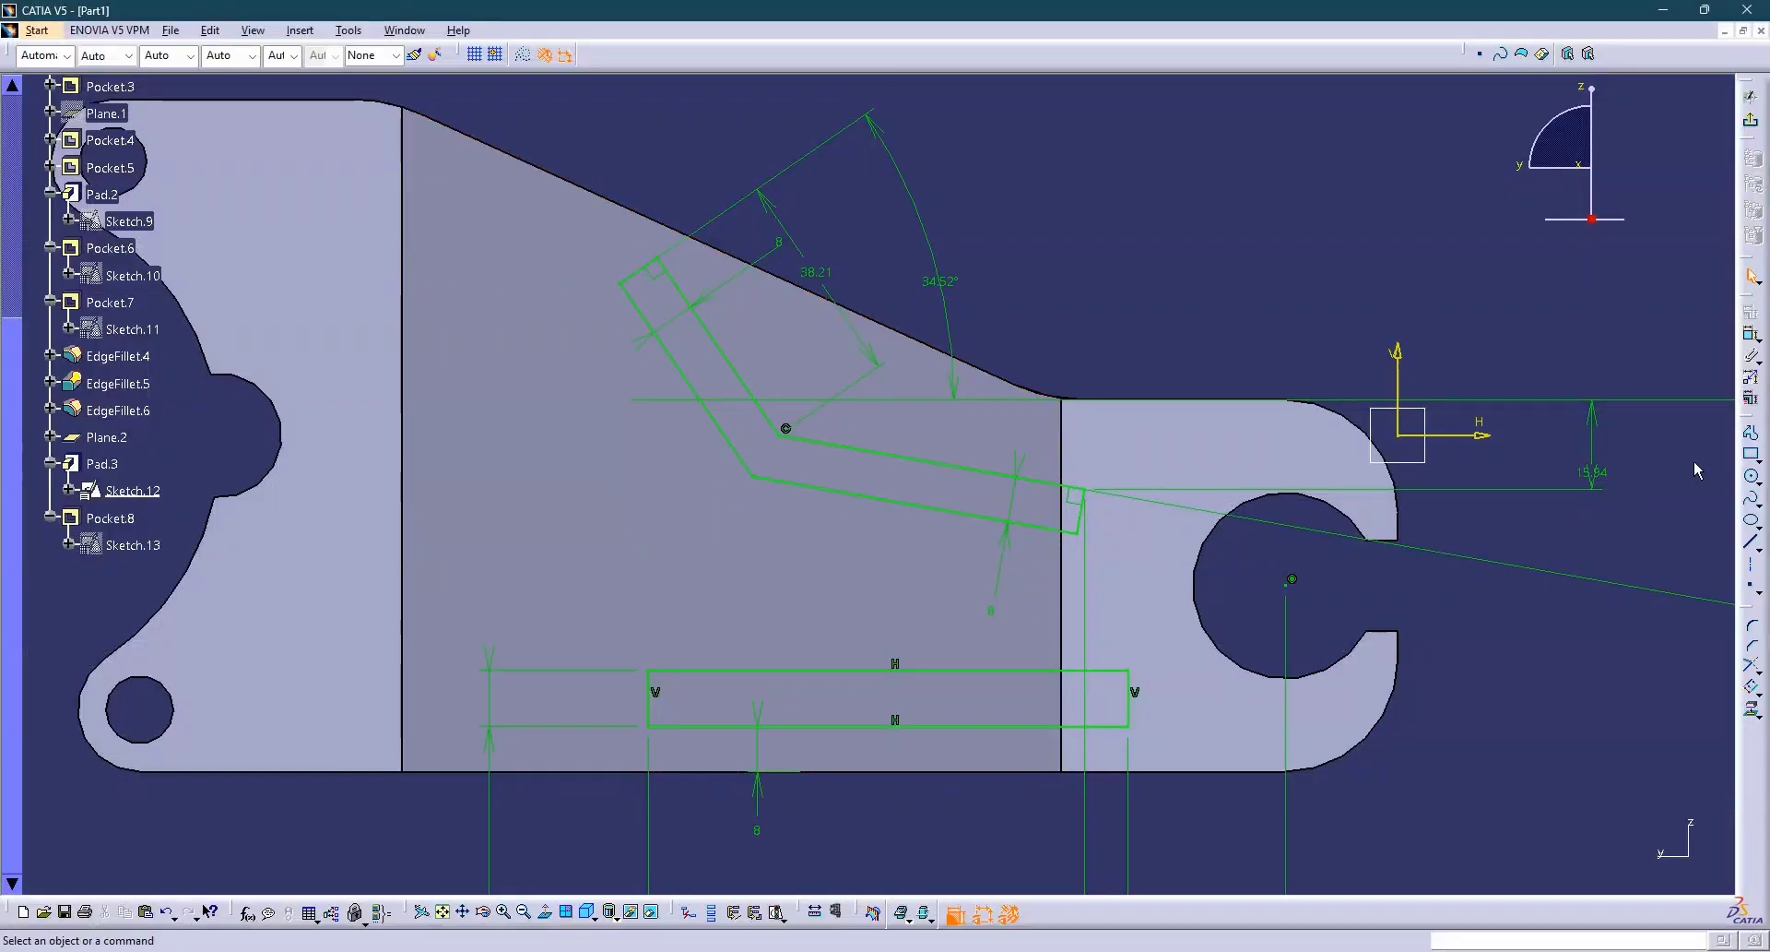
click(1760, 490)
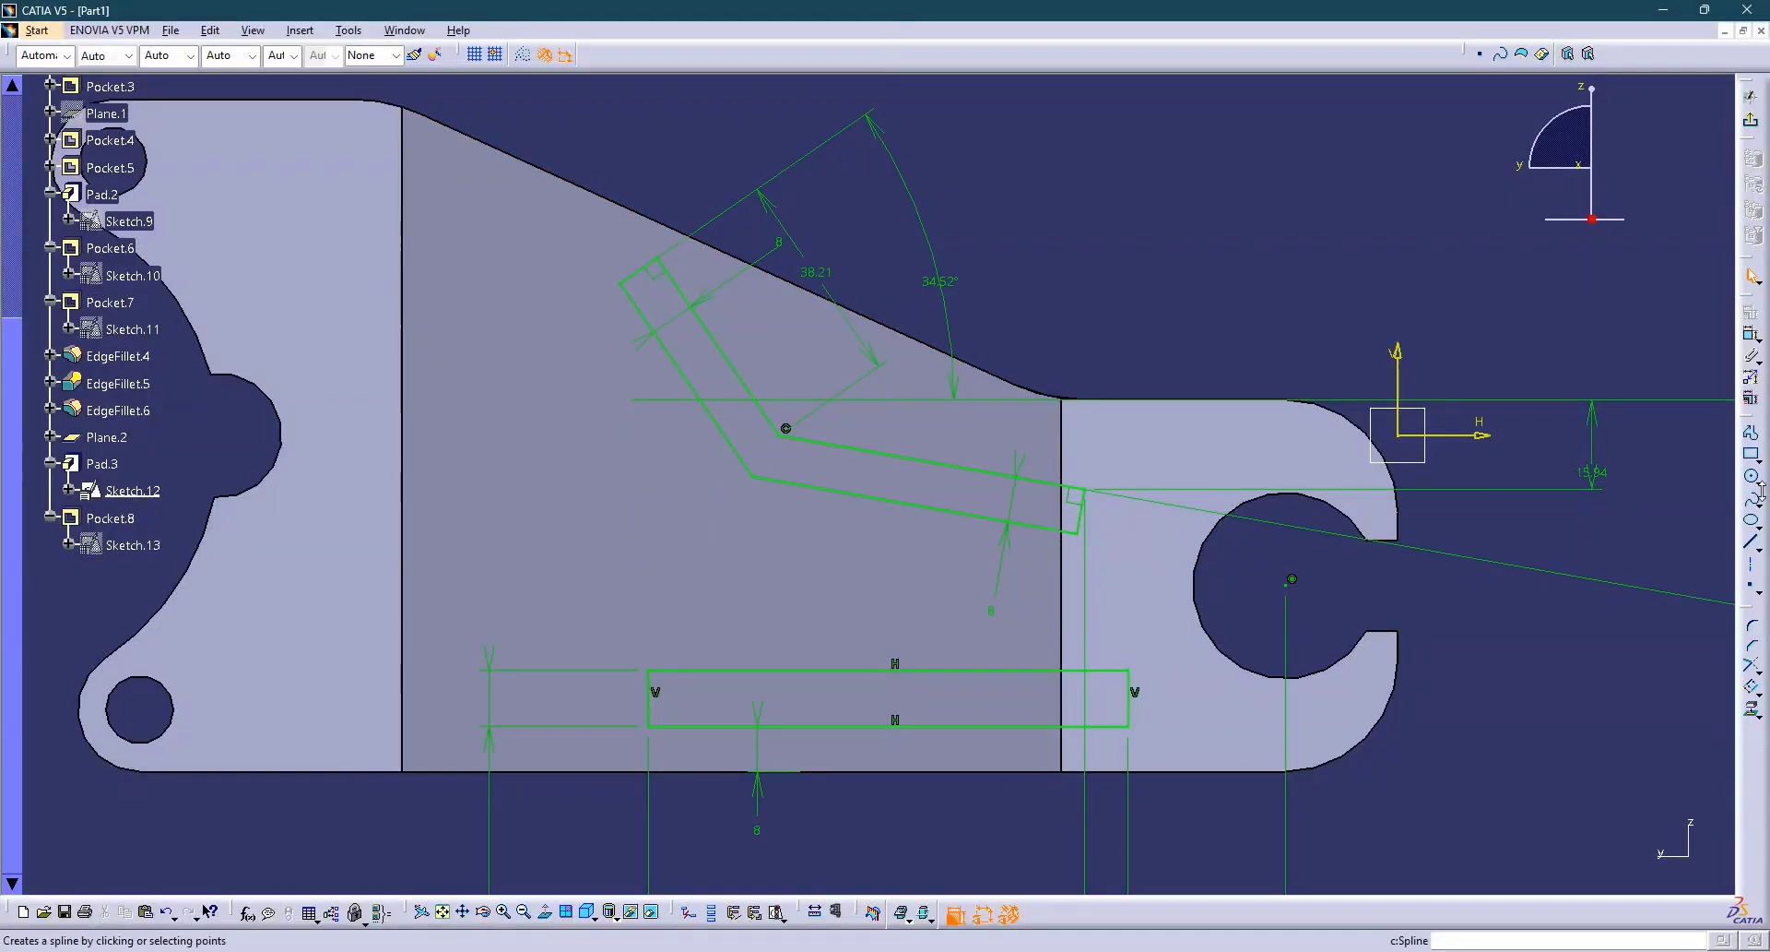
click(1760, 485)
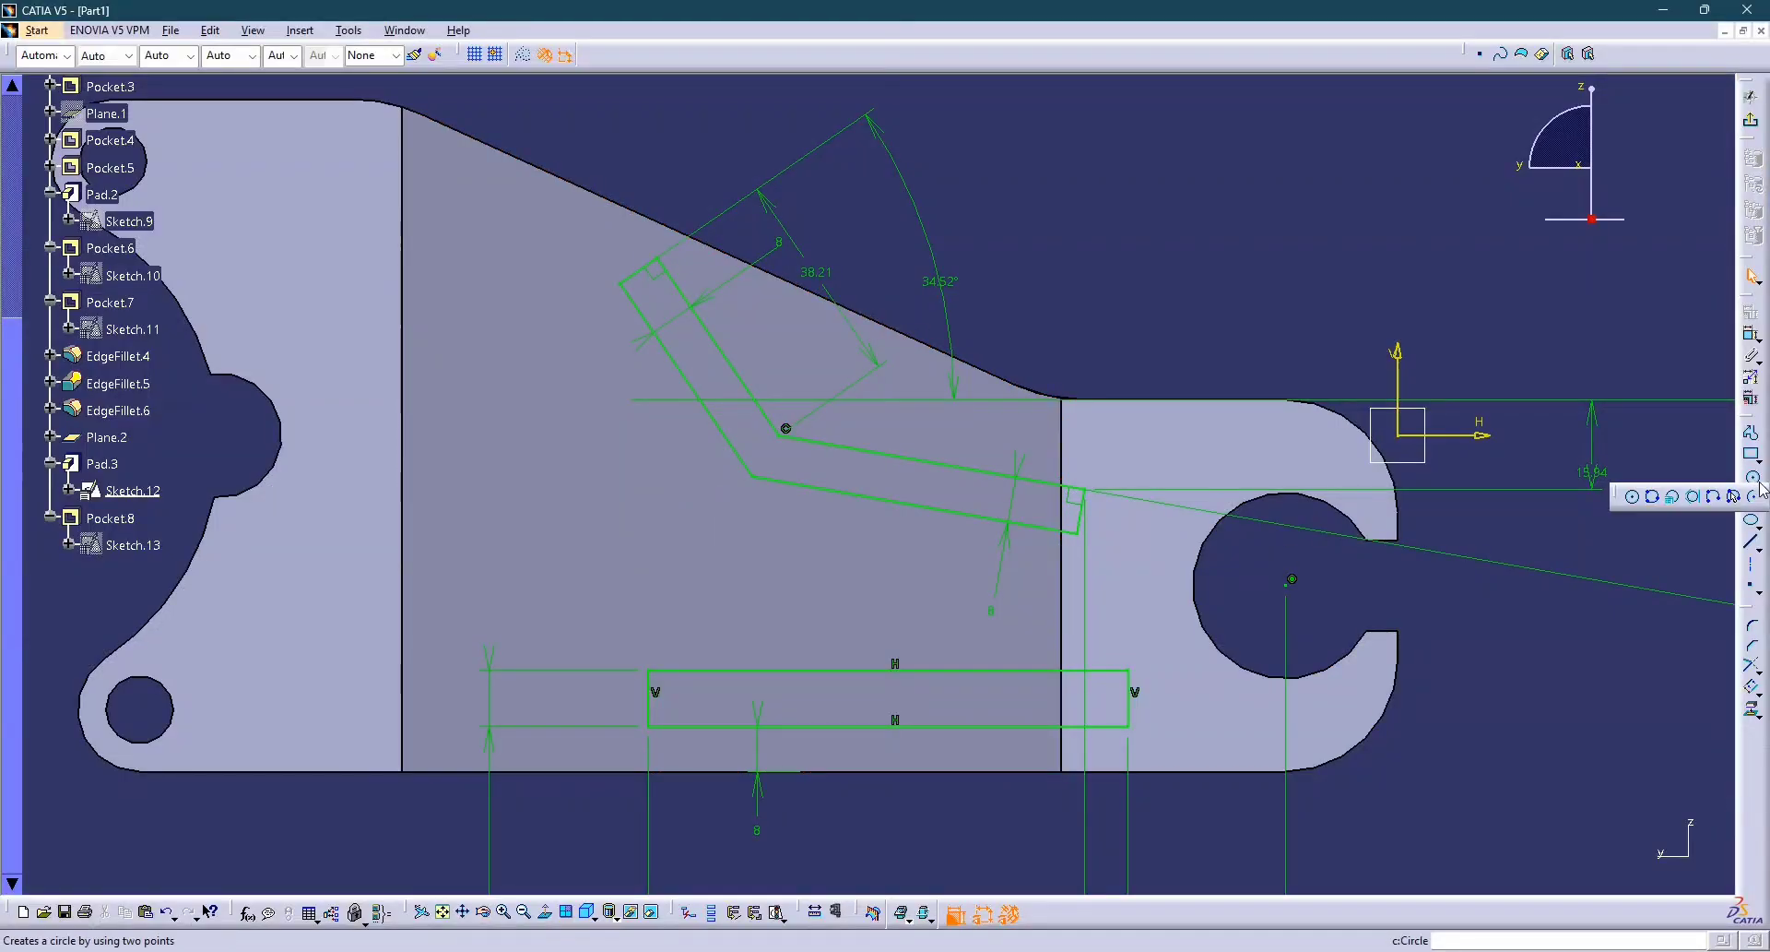
click(1697, 498)
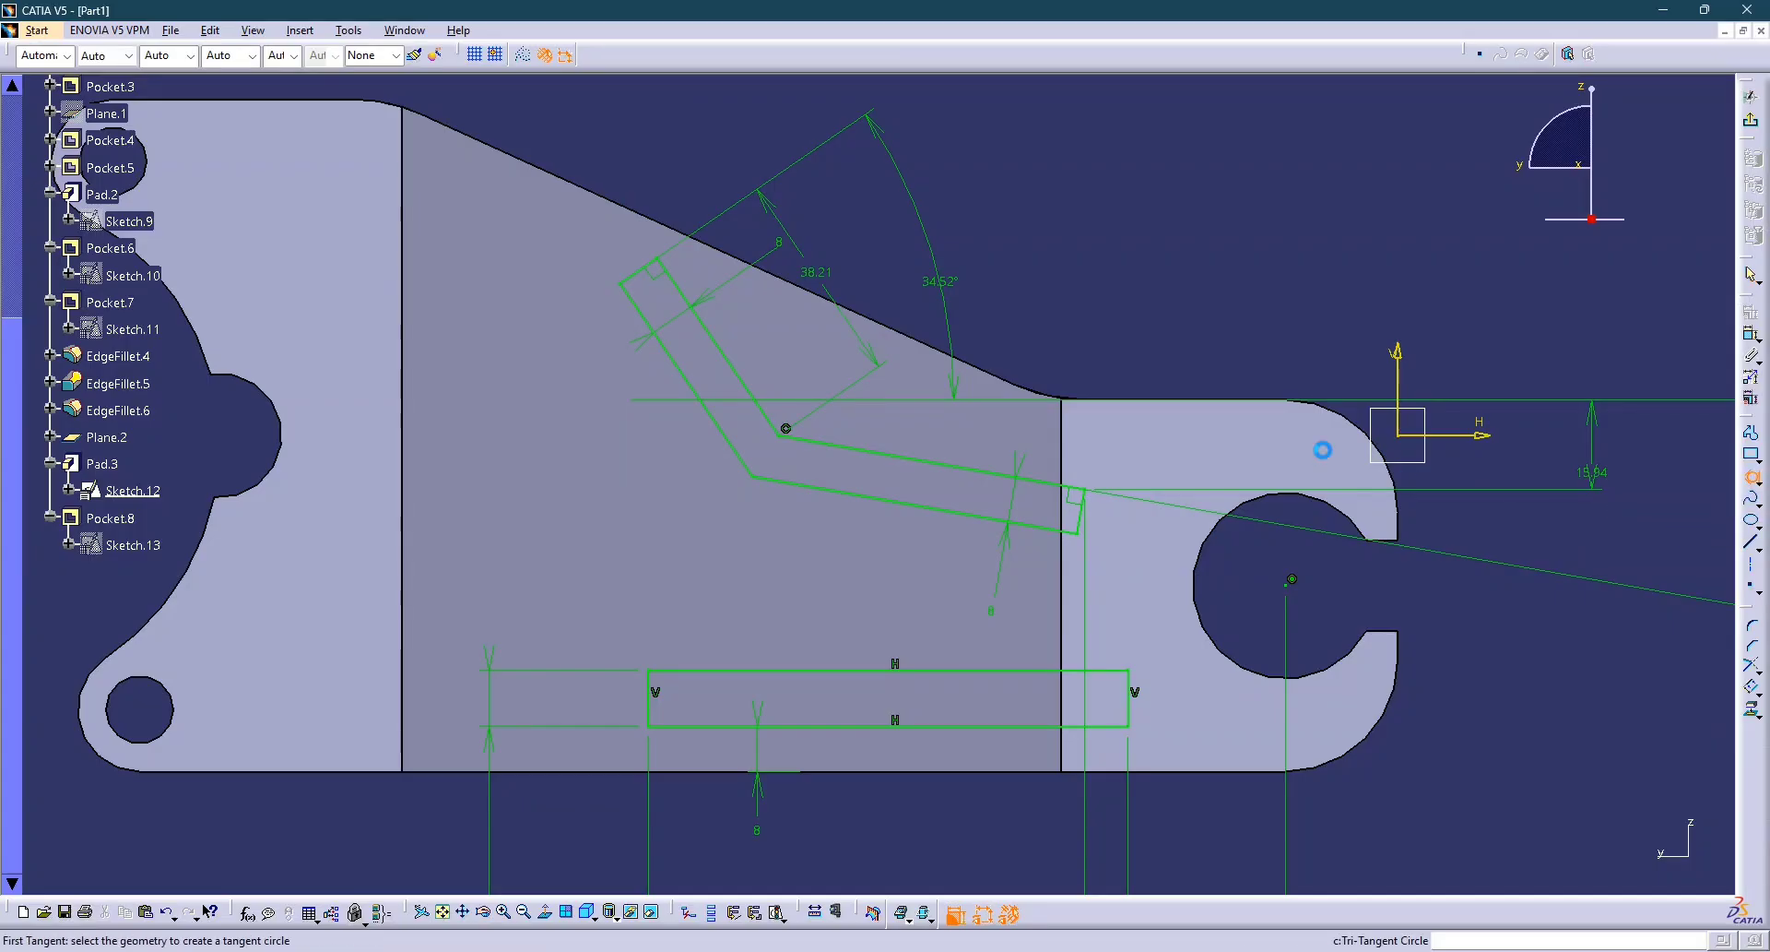
key(Escape)
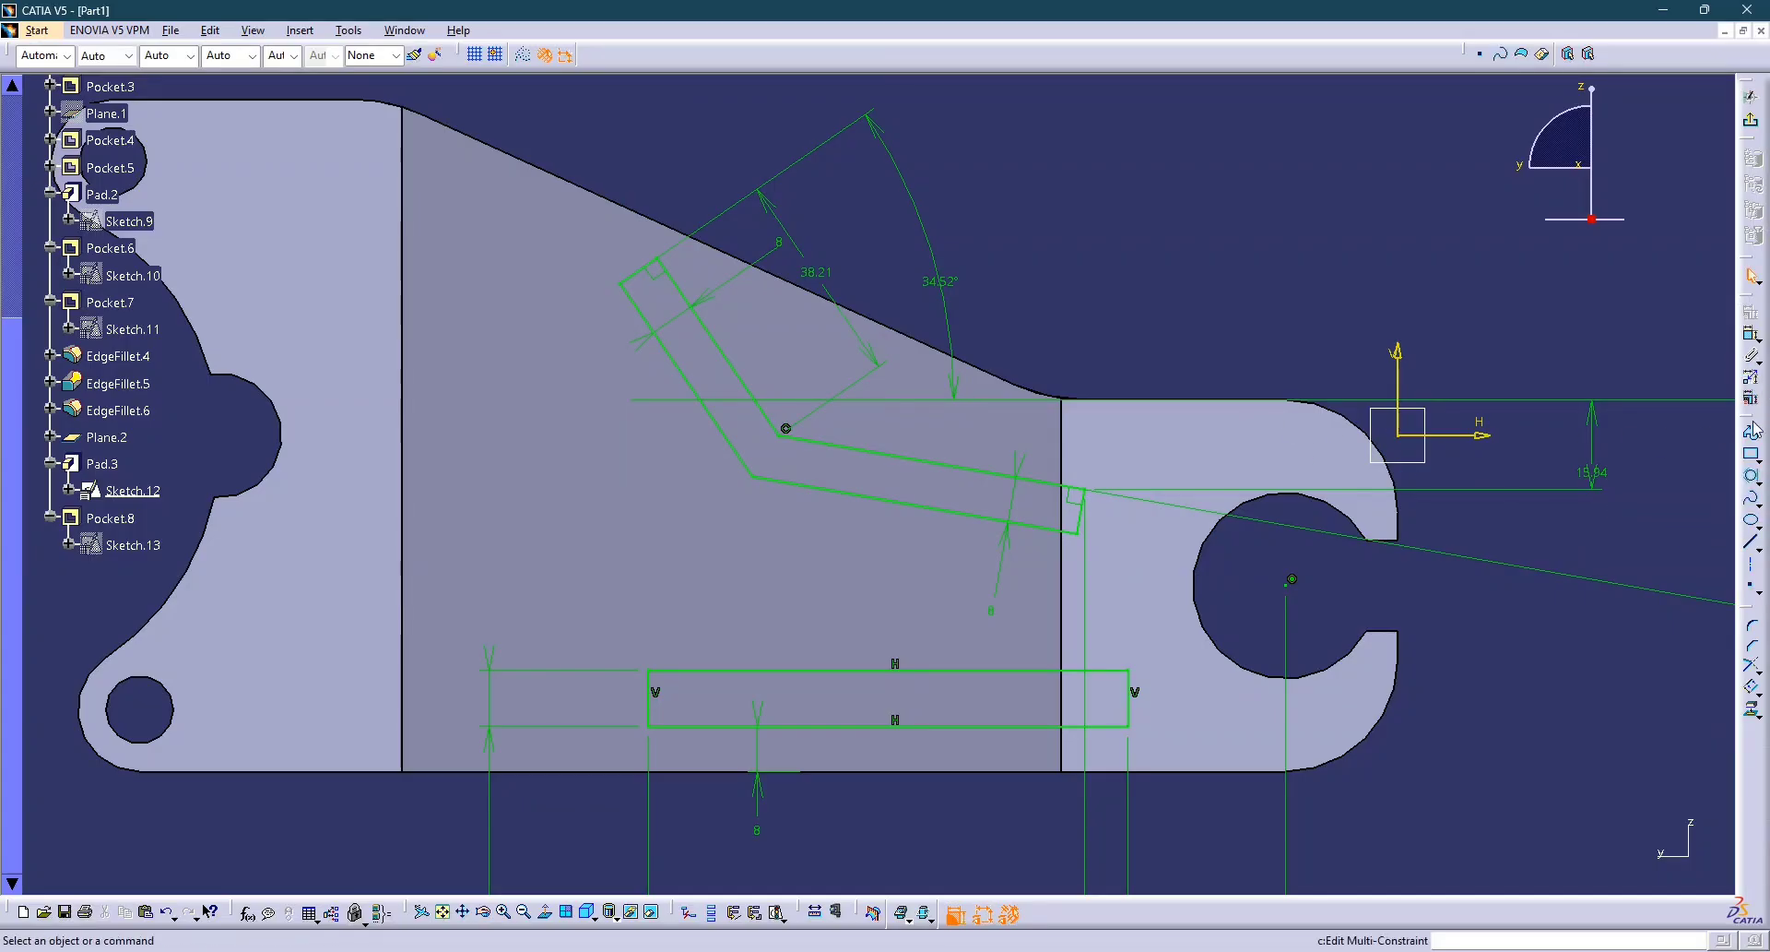
click(1760, 486)
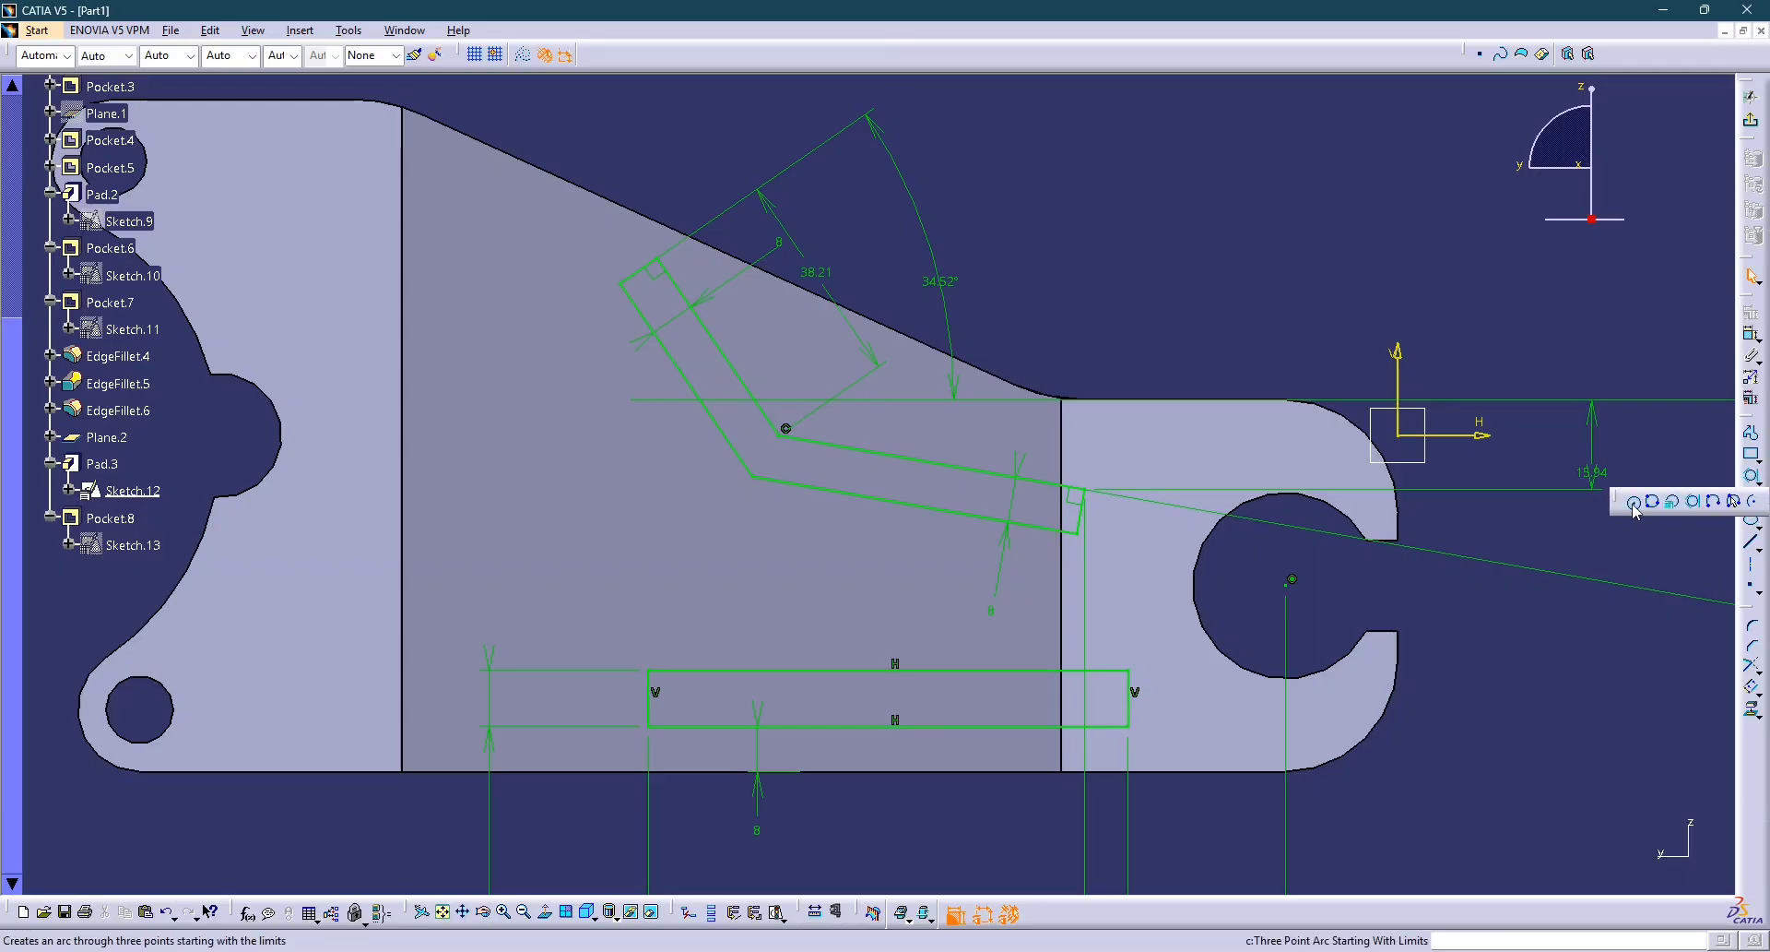
click(1631, 502)
click(972, 251)
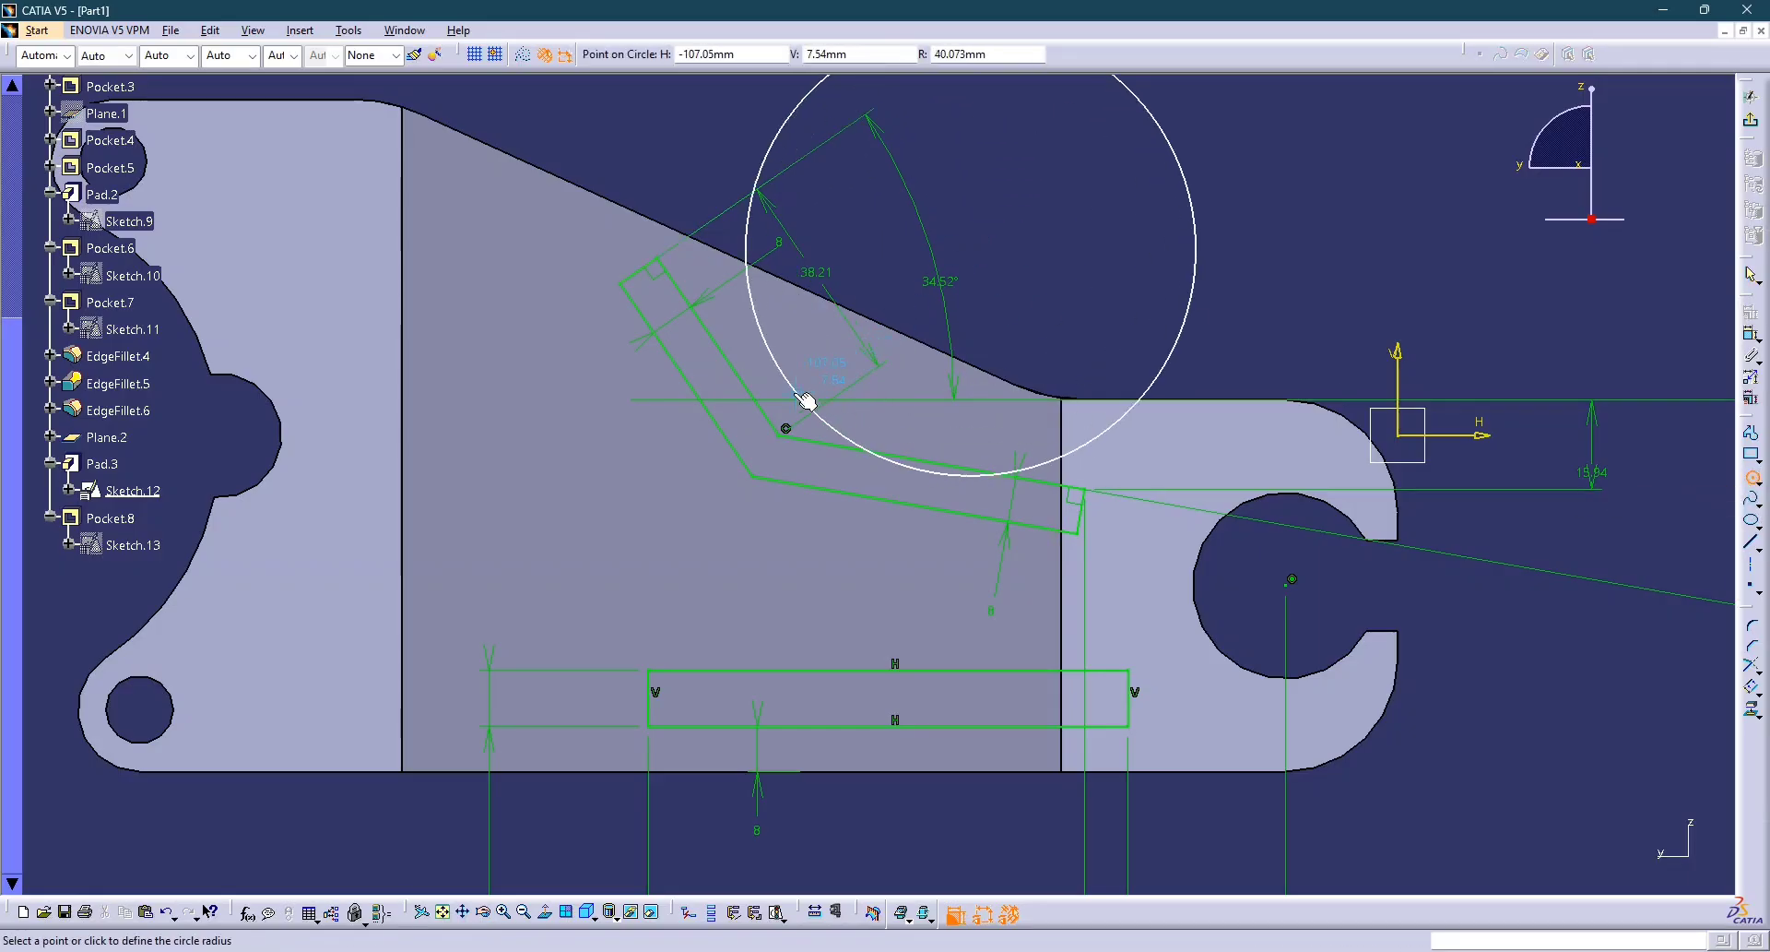
key(Escape)
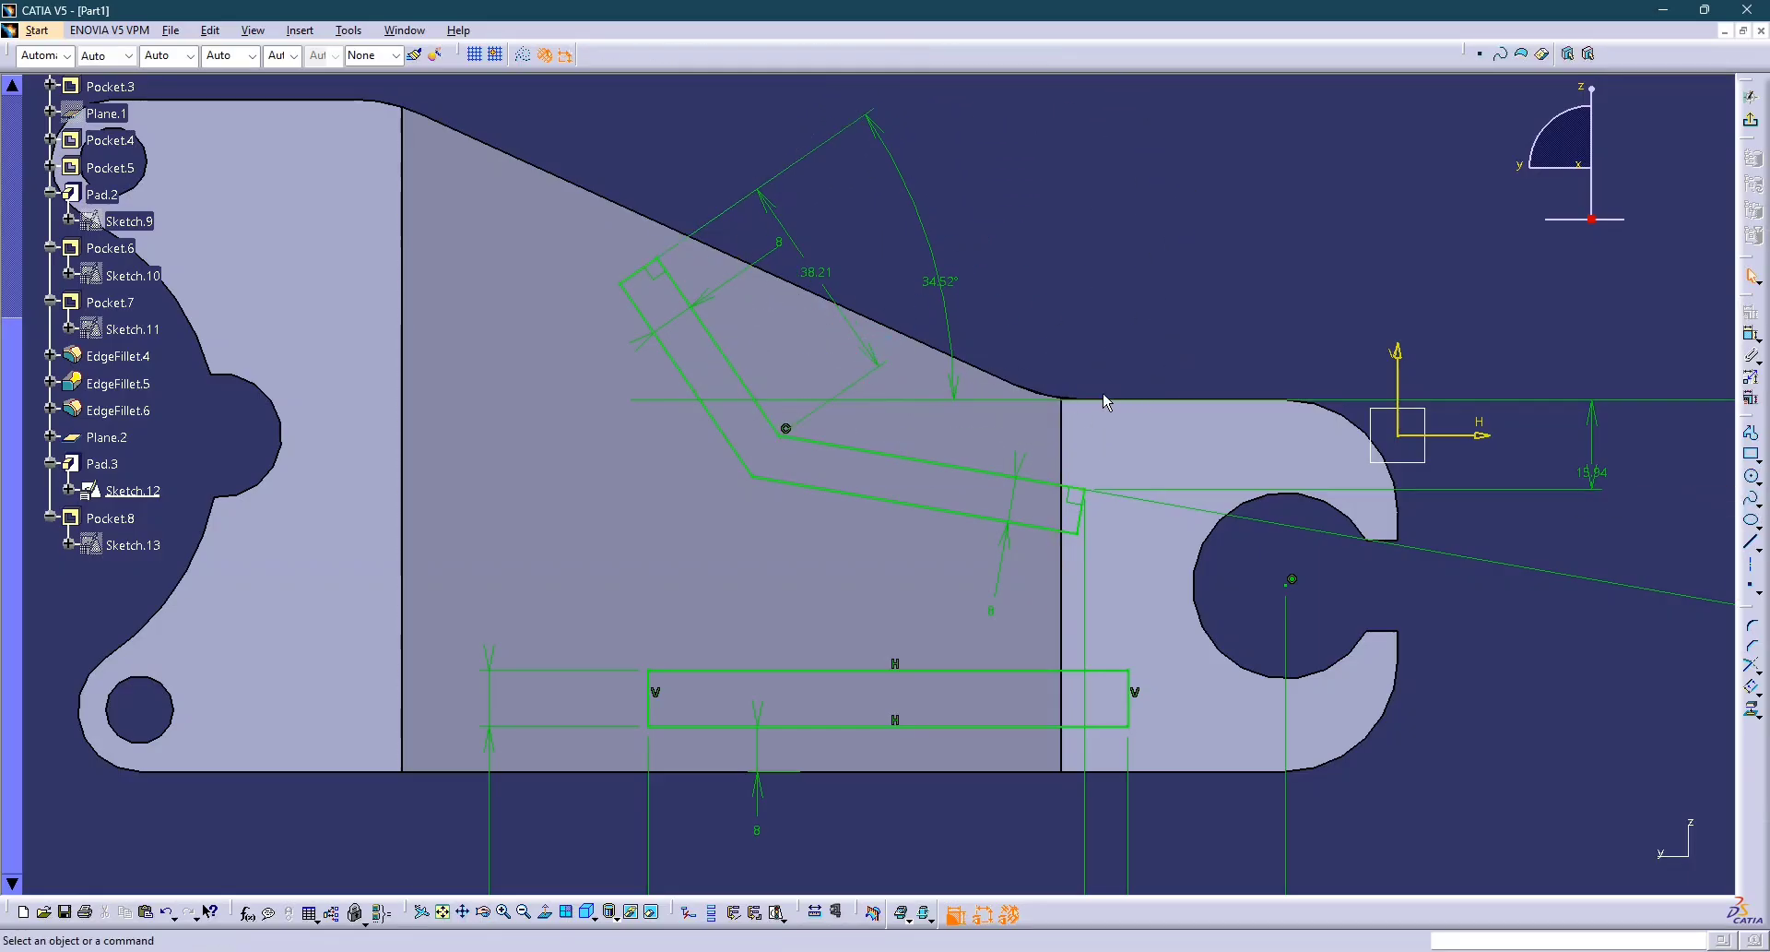
Draw a circle about 69 mm in diameter above the bent rib and make it tangent to the rib's two inner edges.
click(1753, 477)
click(1217, 283)
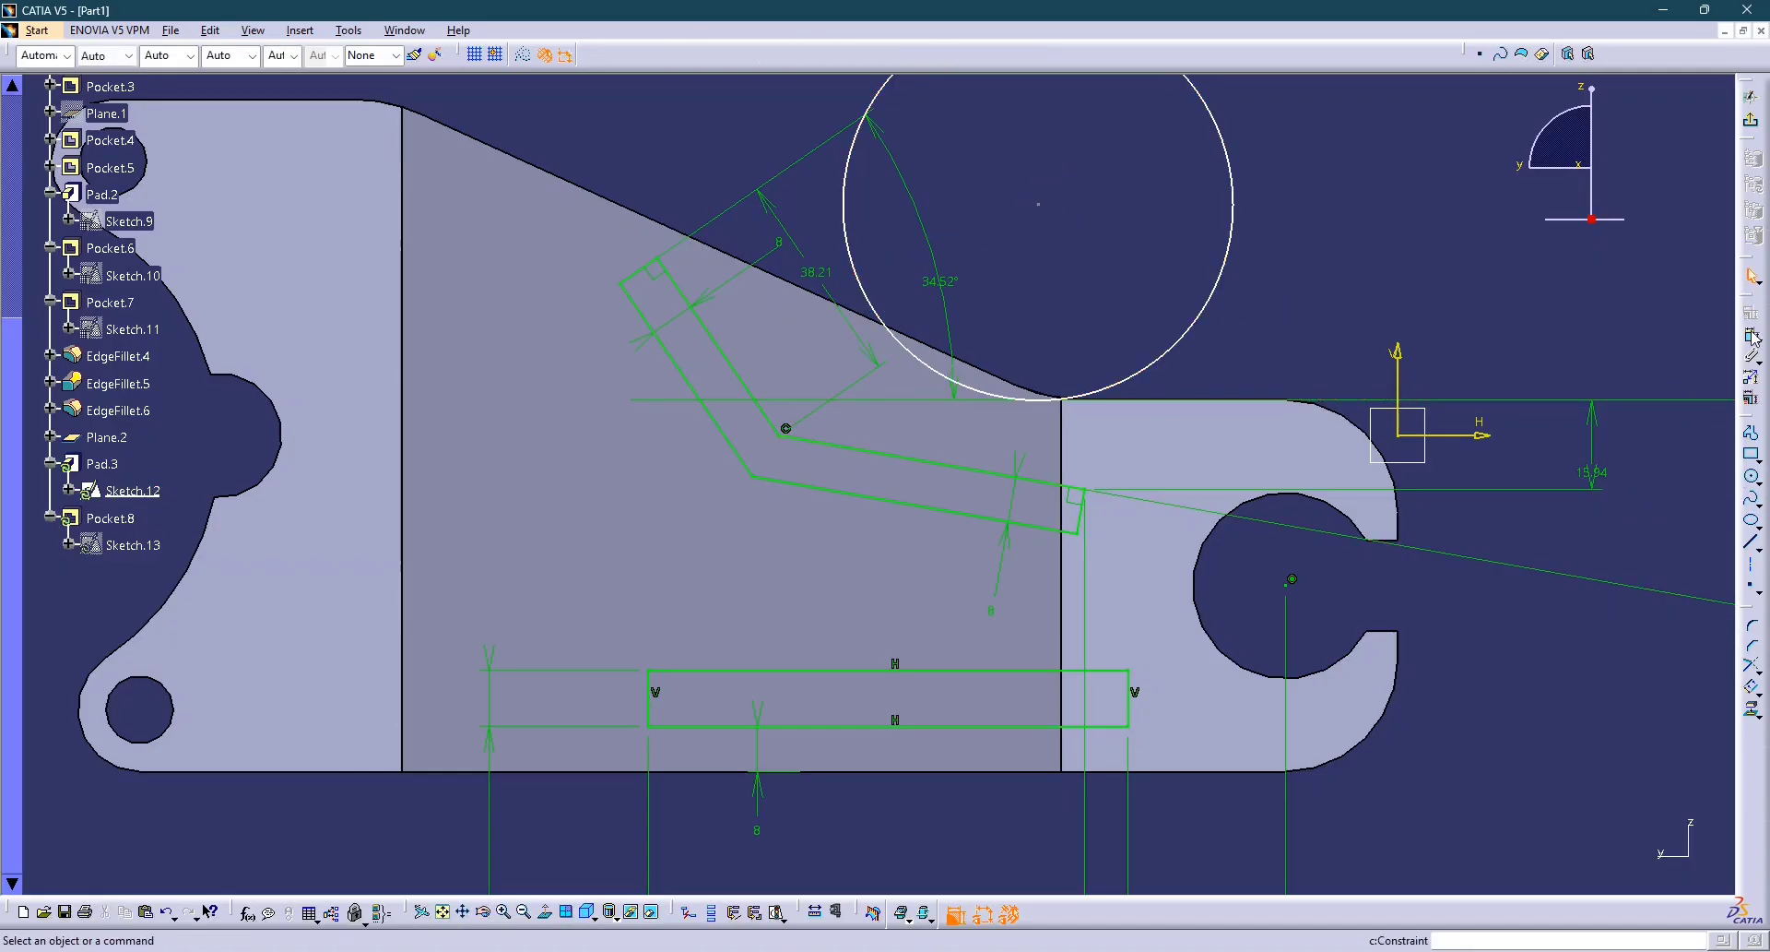
click(974, 395)
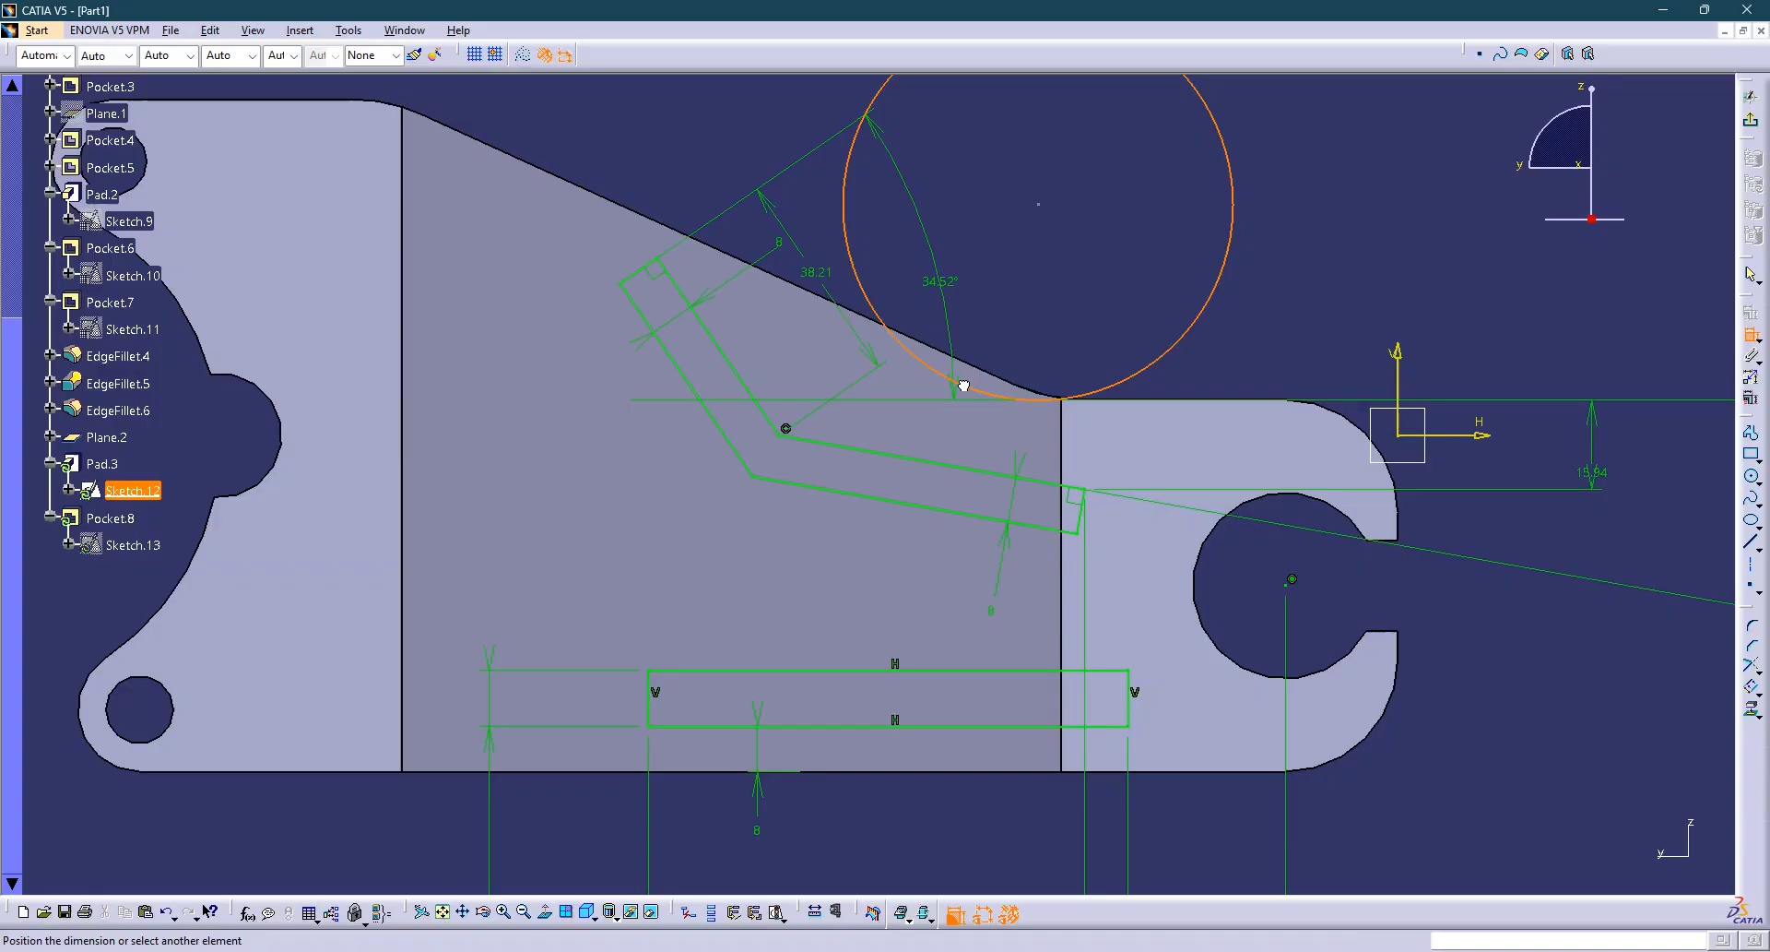
click(949, 466)
right_click(1014, 395)
click(1068, 515)
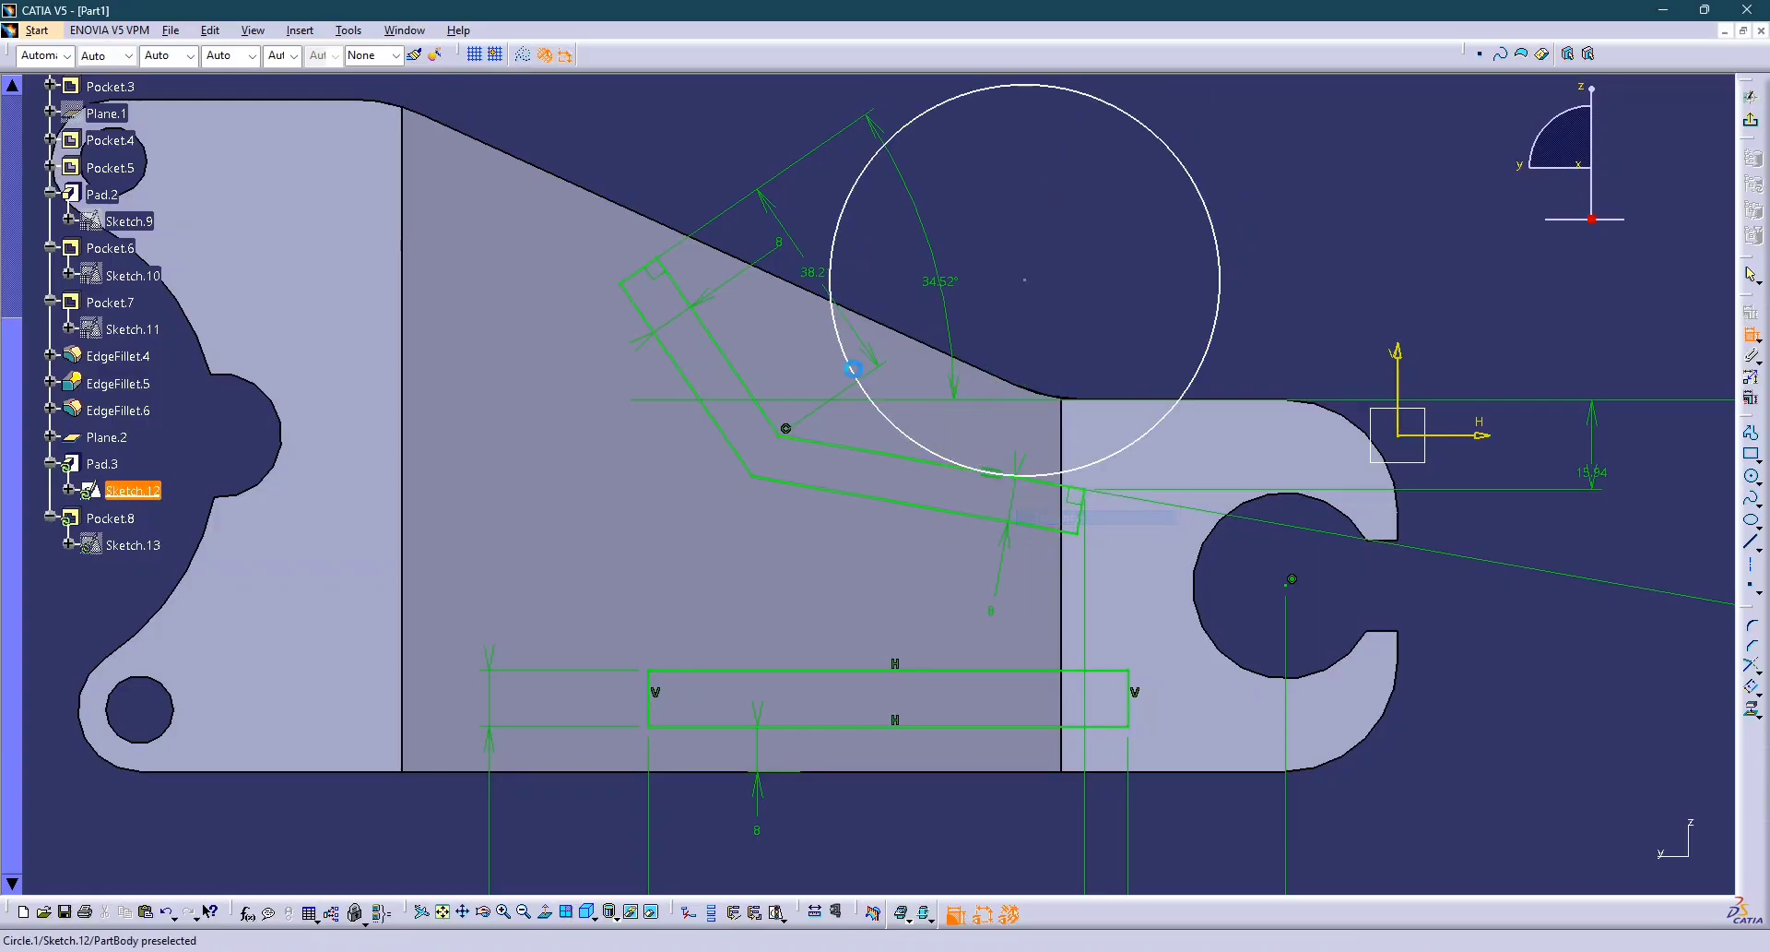
click(1067, 467)
click(739, 376)
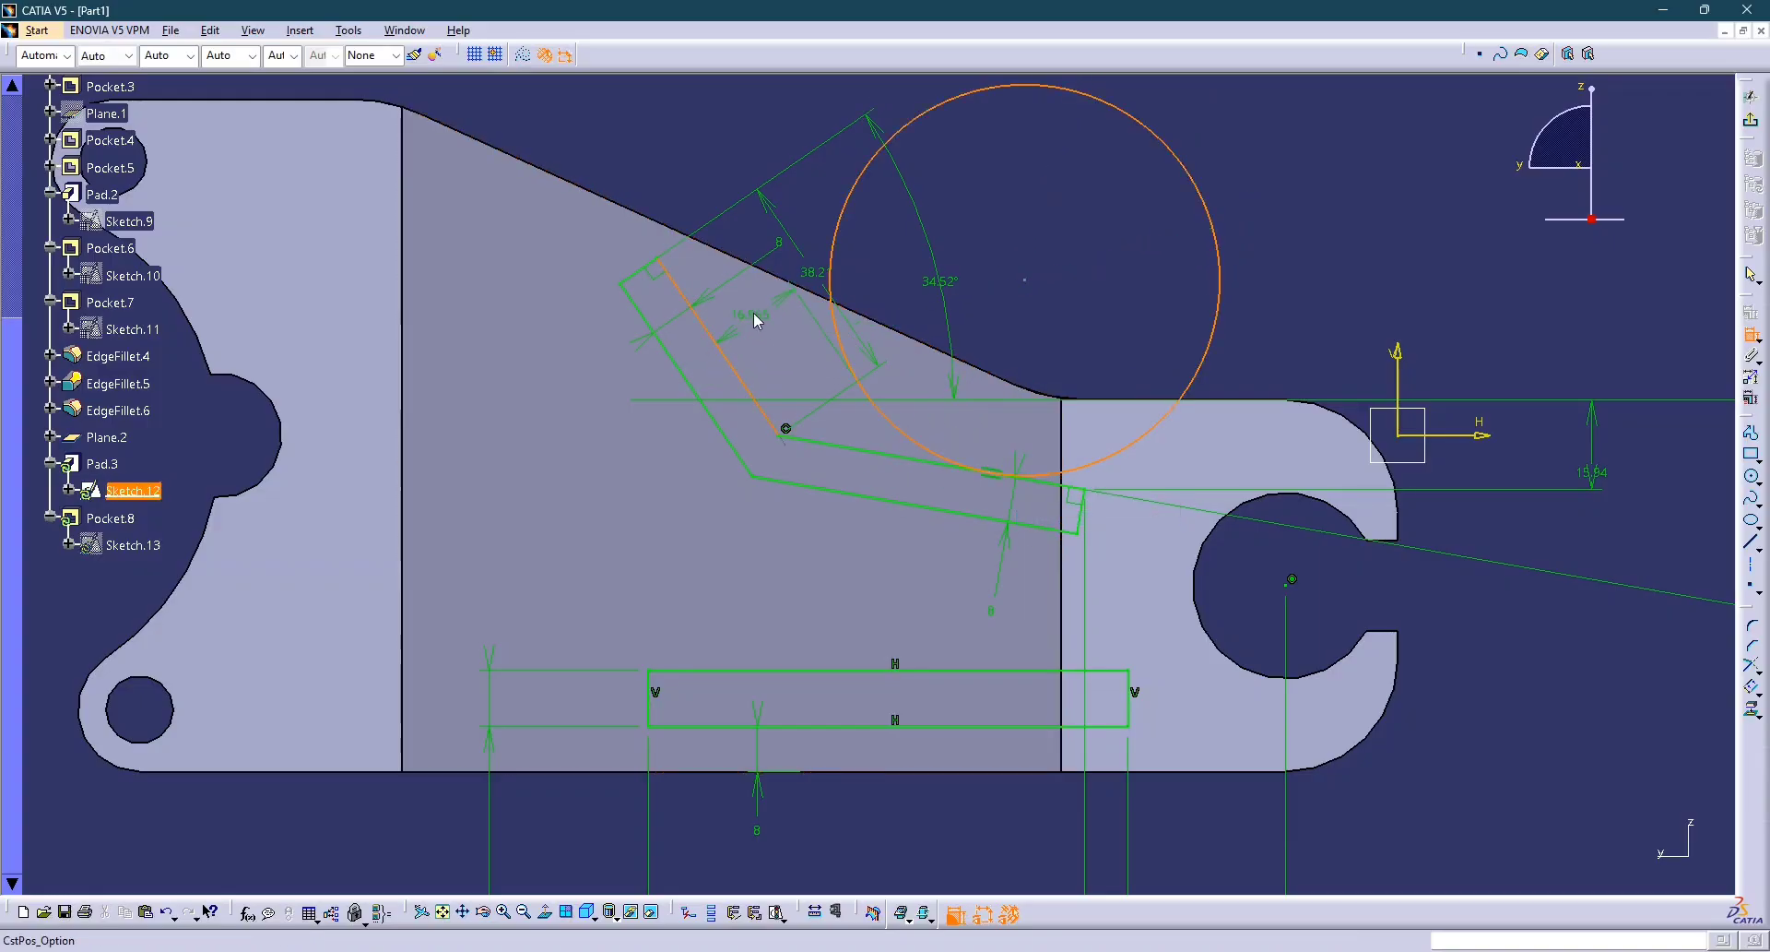
right_click(759, 317)
click(826, 437)
Dimension the tangent circle's diameter and set it to 35*2 (70 mm).
click(1086, 288)
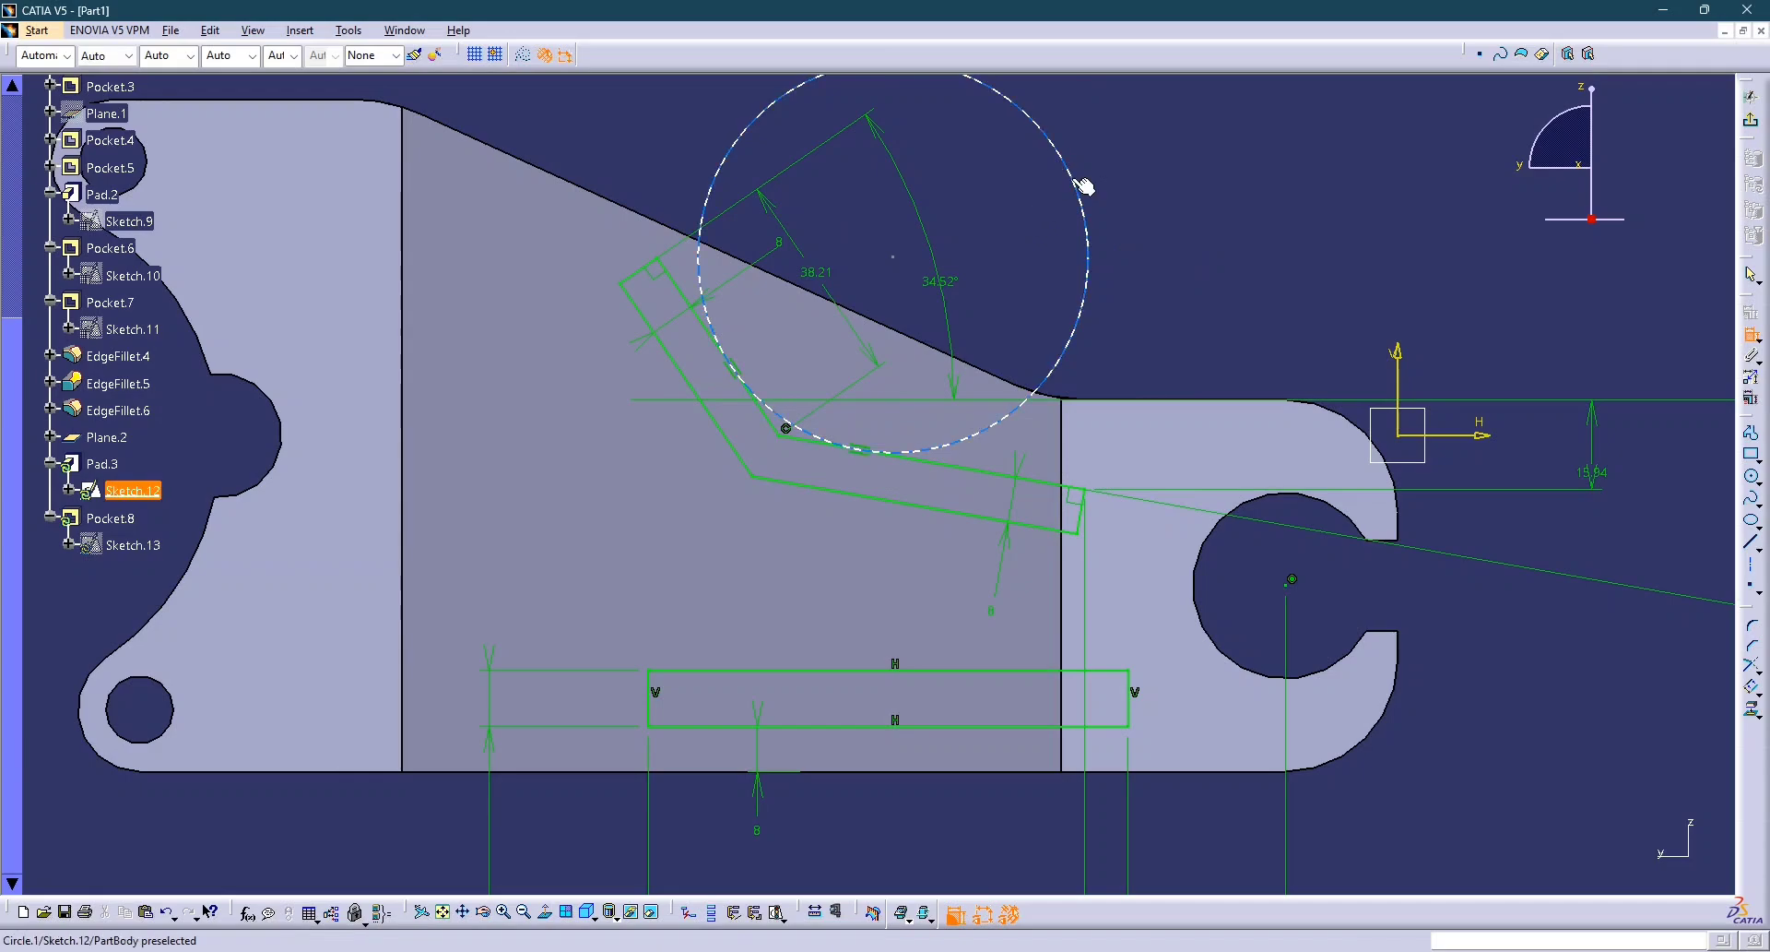
double_click(1177, 269)
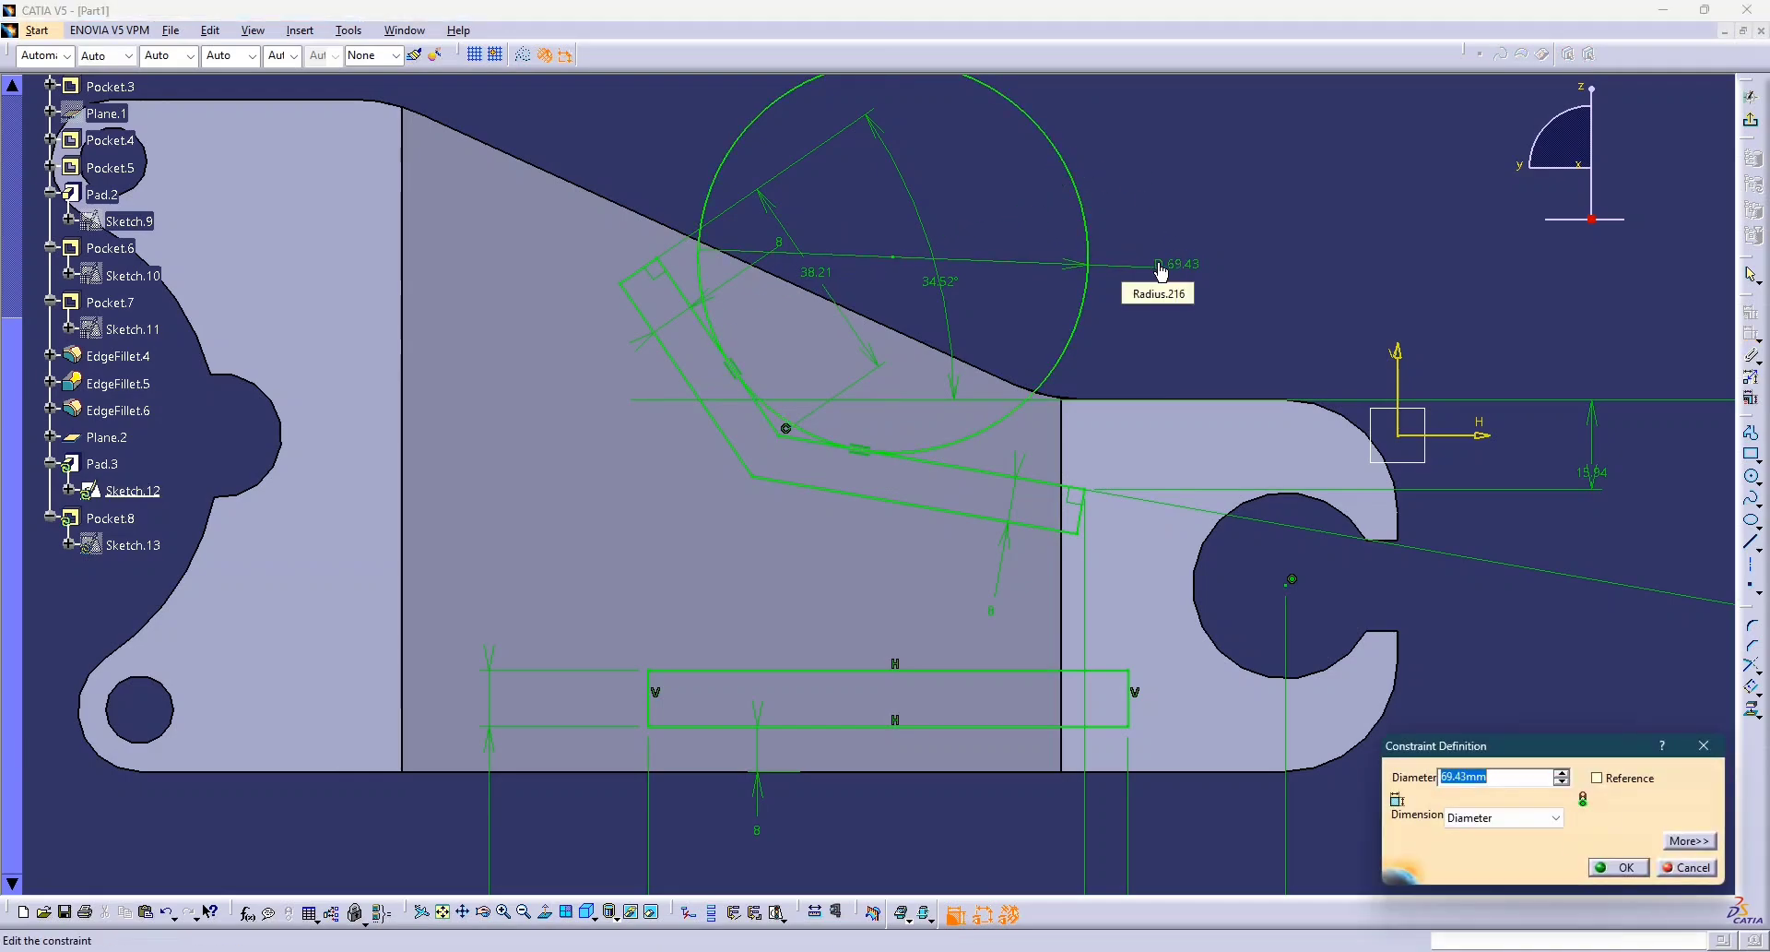
text(35*2)
key(Return)
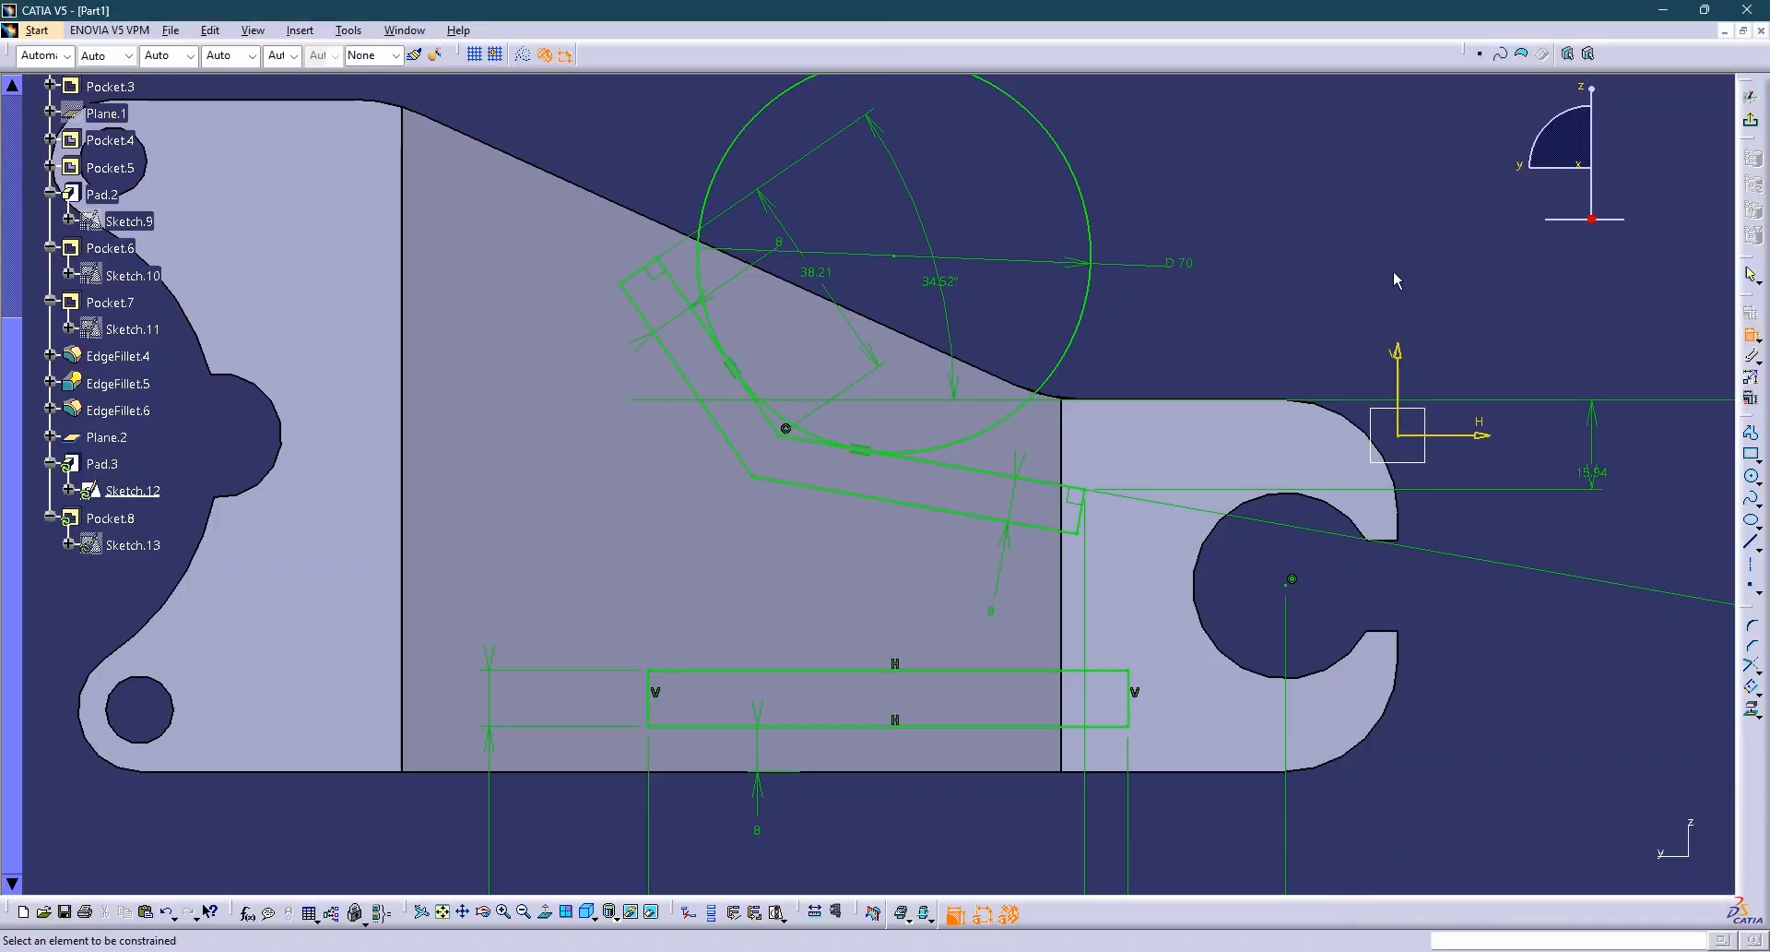
mouse_move(1232, 295)
middle_down()
mouse_move(1211, 334)
mouse_move(1138, 376)
middle_up()
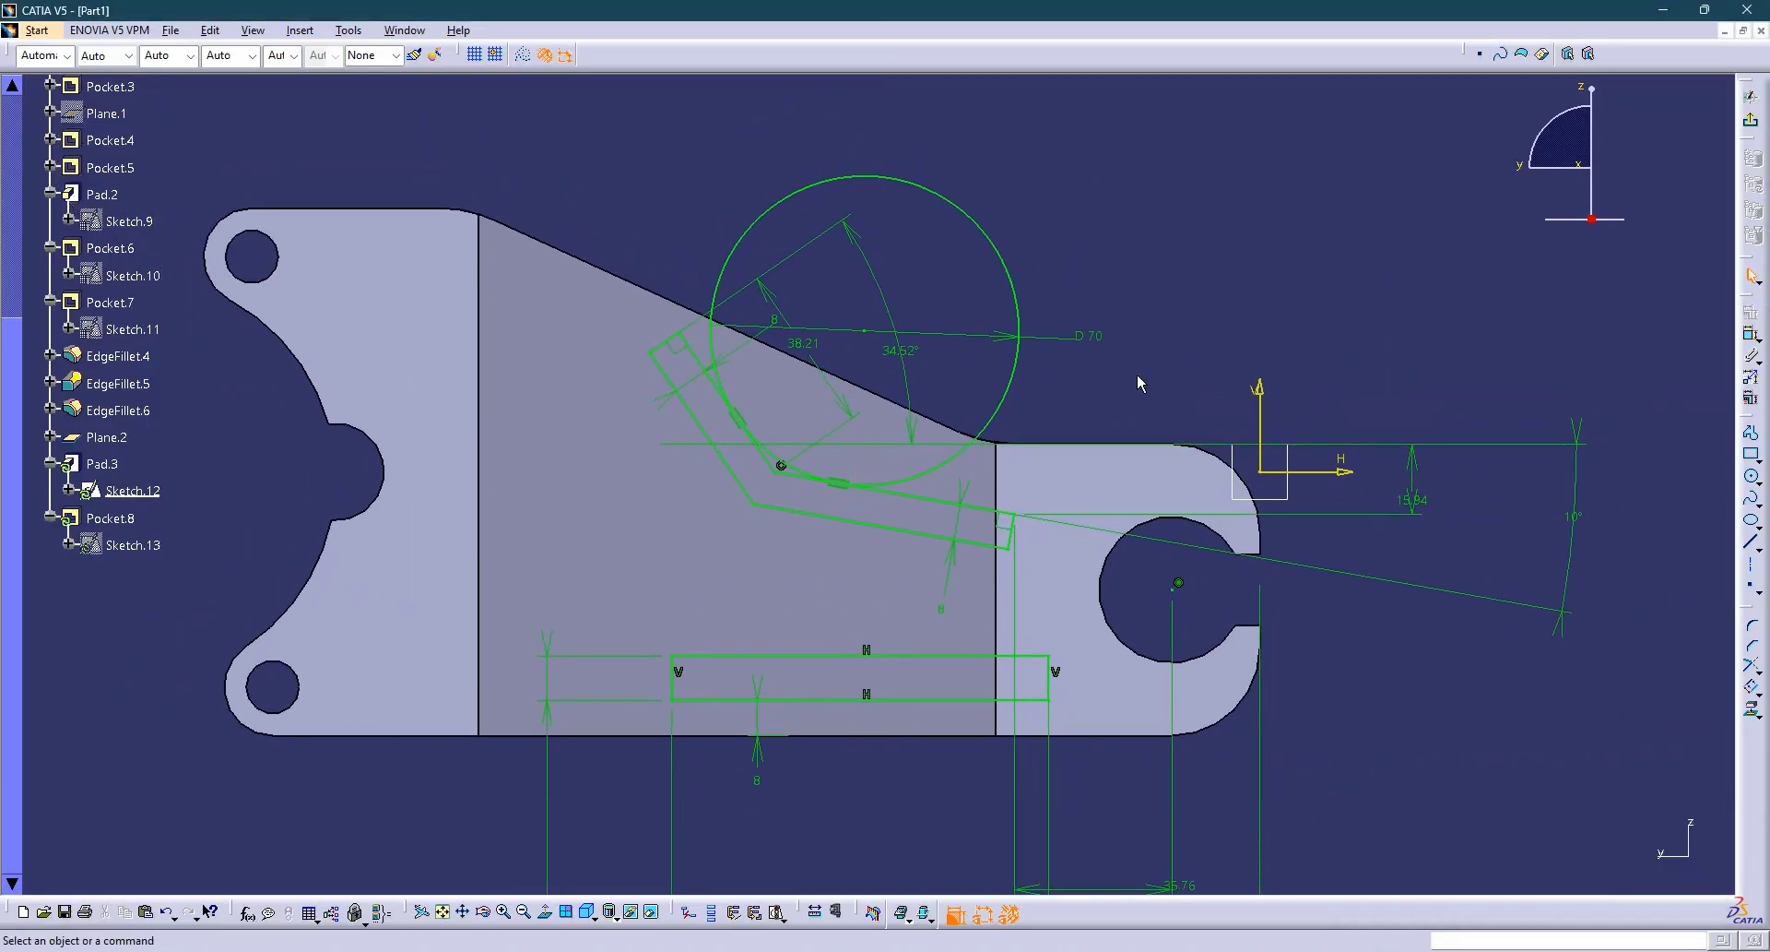
Recheck the reference drawing and delete the 10° angle constraint between the bent rib's long inner edge and the horizontal reference edge.
key(alt+Tab)
key(alt+Tab)
click(1422, 503)
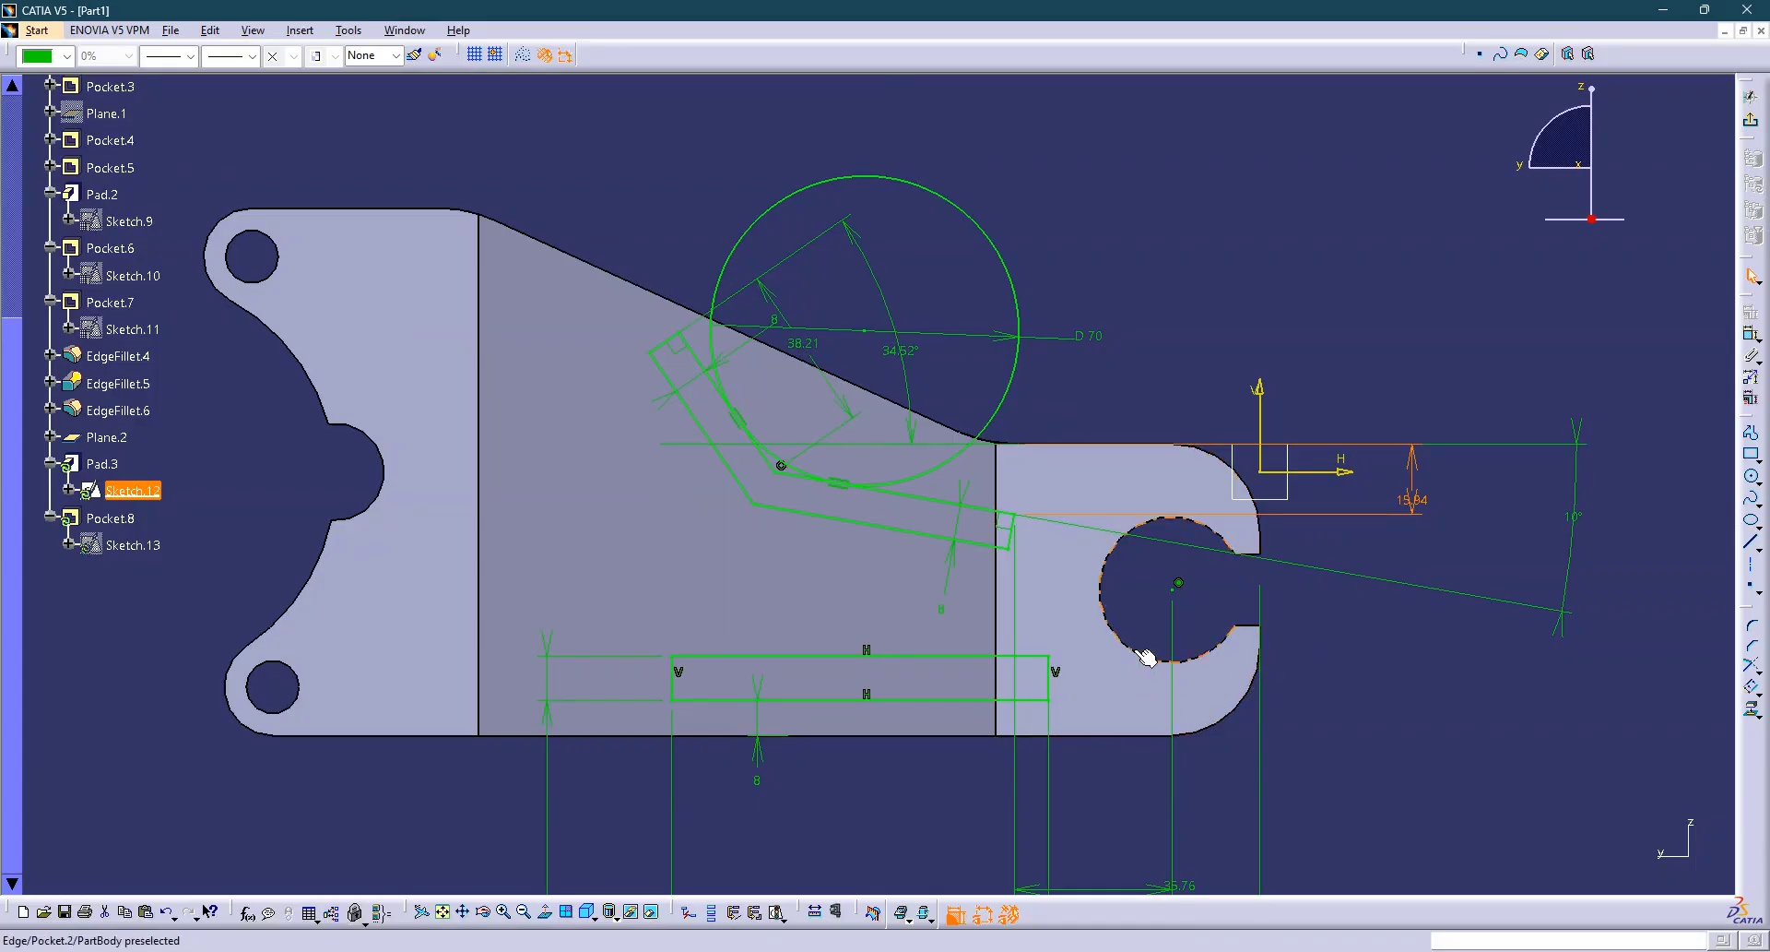
middle_drag(1096, 579, 1015, 606)
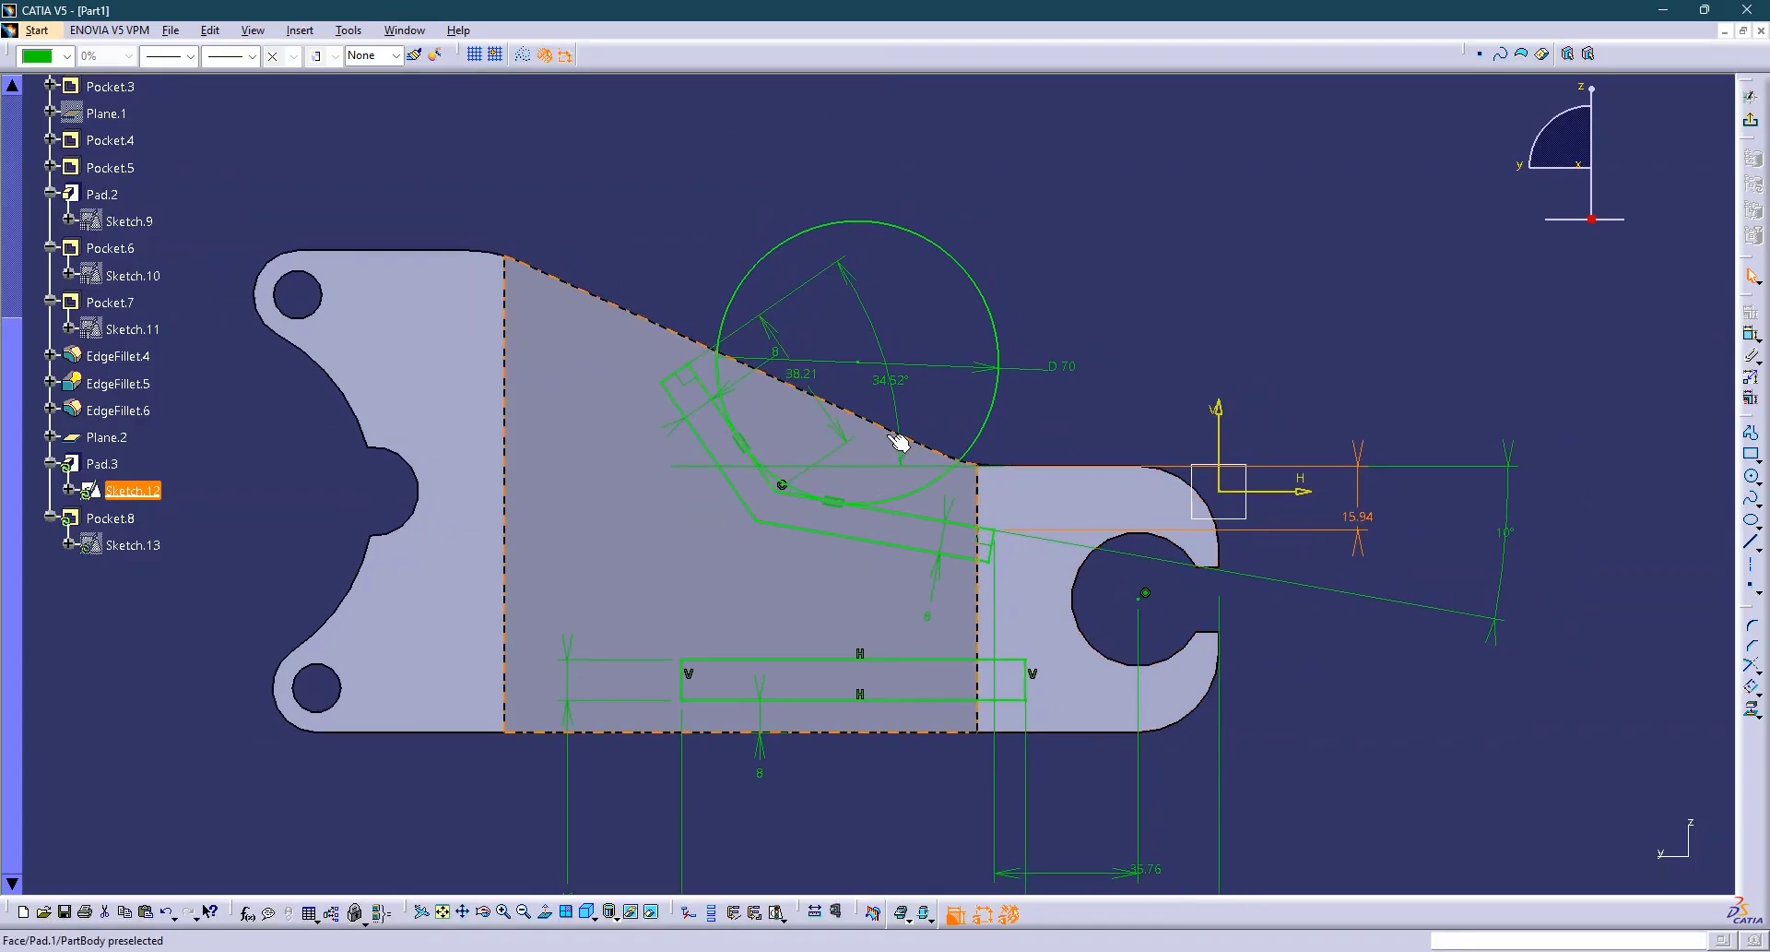
click(1507, 534)
double_click(1507, 534)
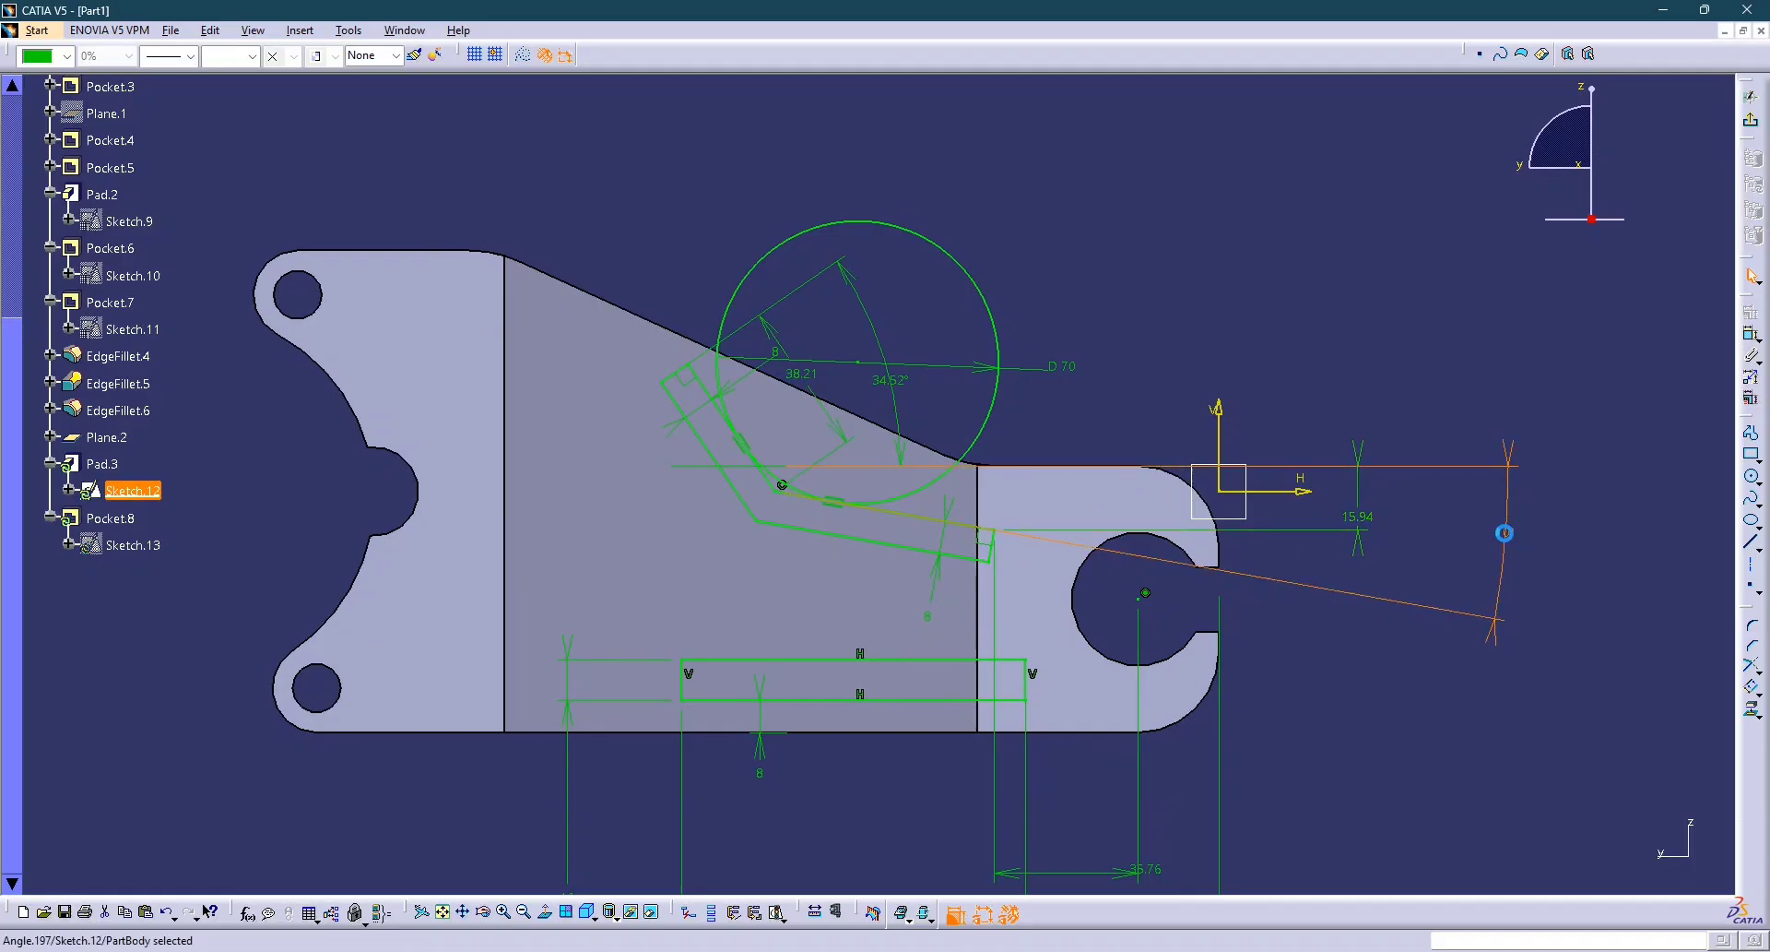
key(Delete)
mouse_move(859, 594)
ctrl+middle_down()
mouse_move(922, 512)
mouse_move(972, 489)
ctrl+middle_up()
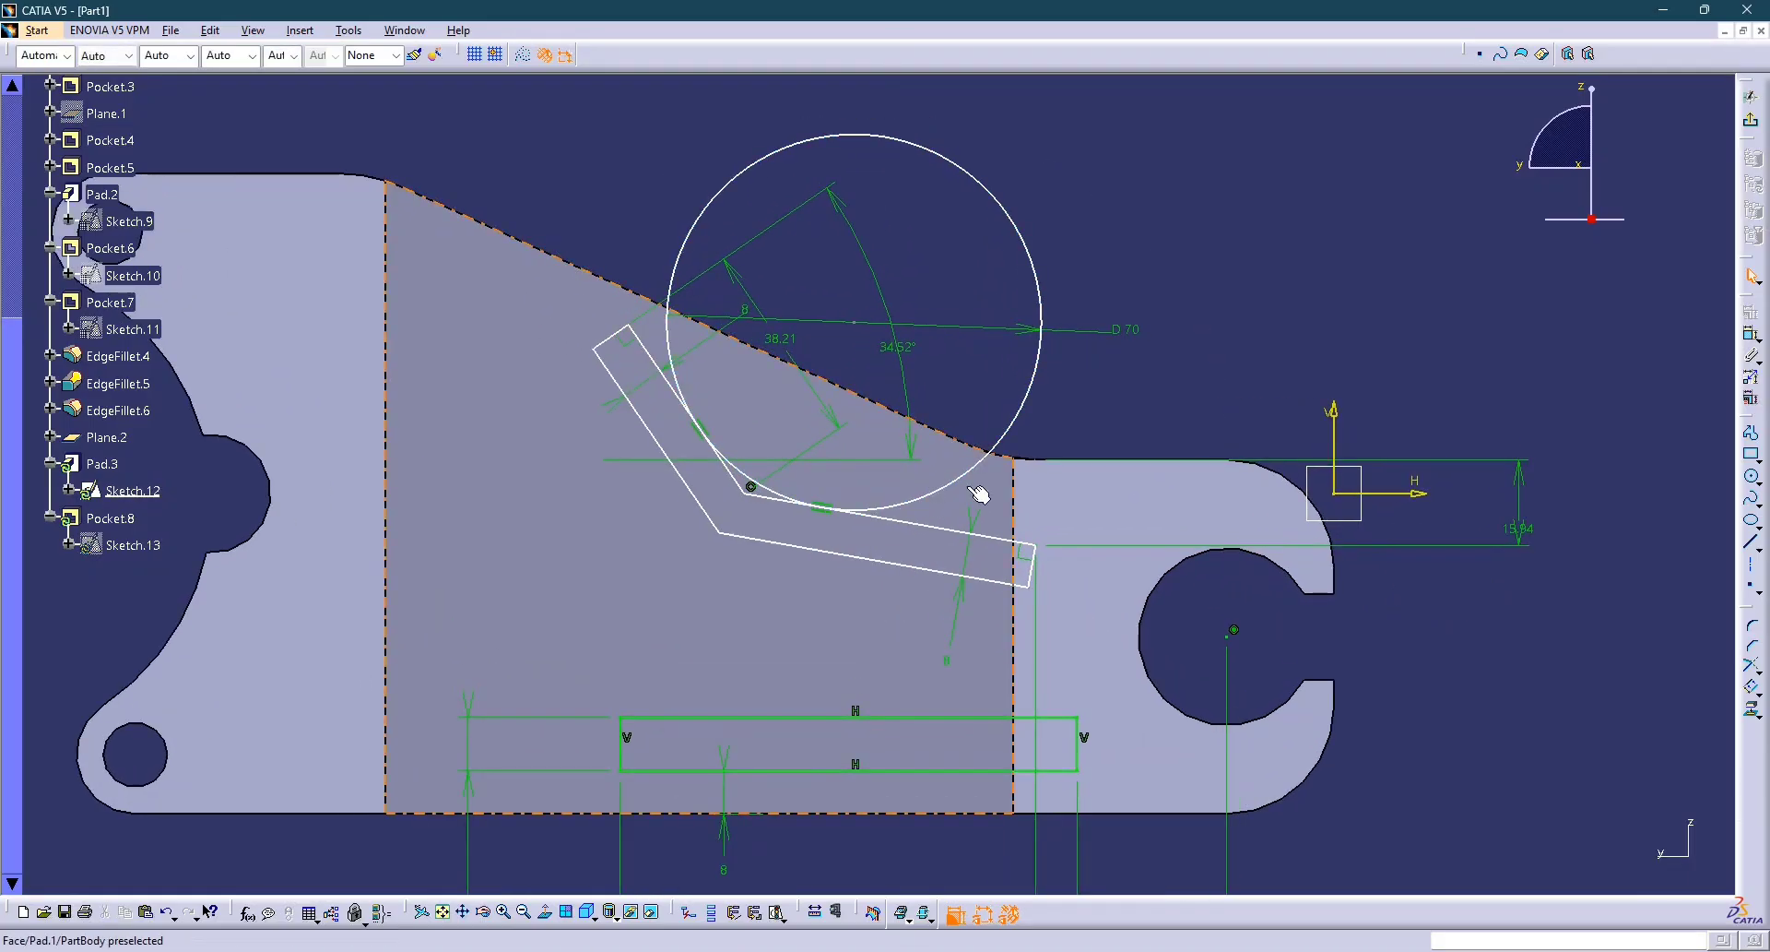
Add a vertical dimension between the tangent circle's centre and the centre of the bracket's open hook hole, checking the reference drawing.
click(1752, 335)
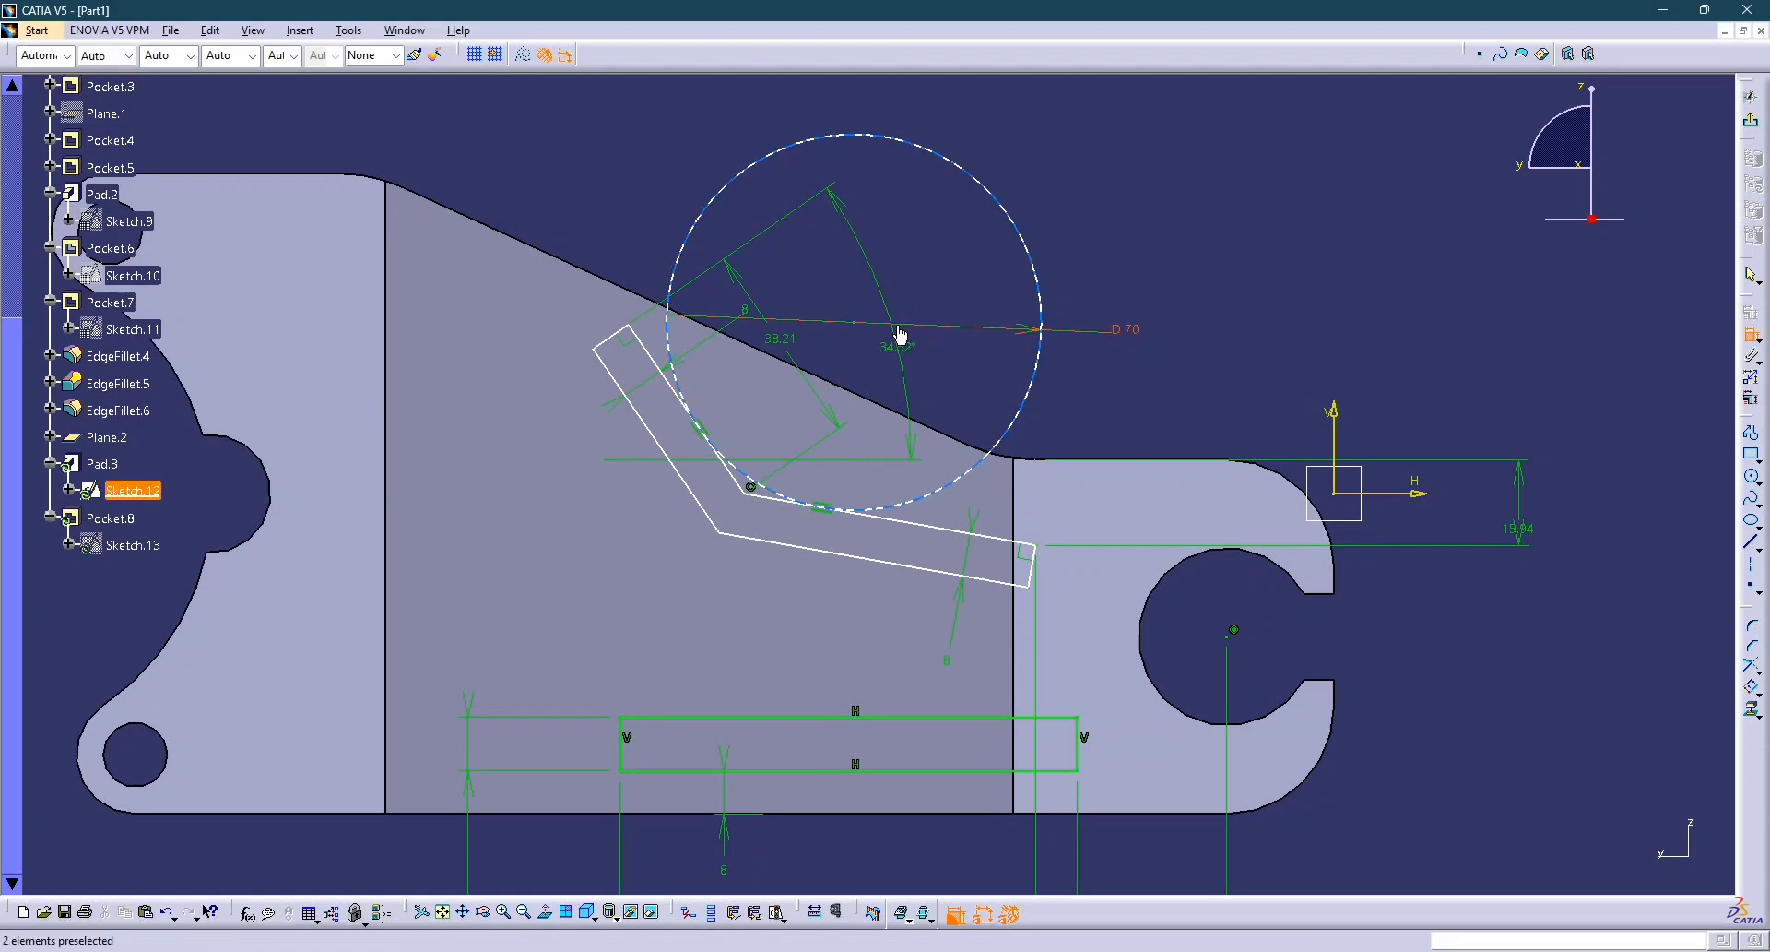
click(853, 322)
key(alt+Tab)
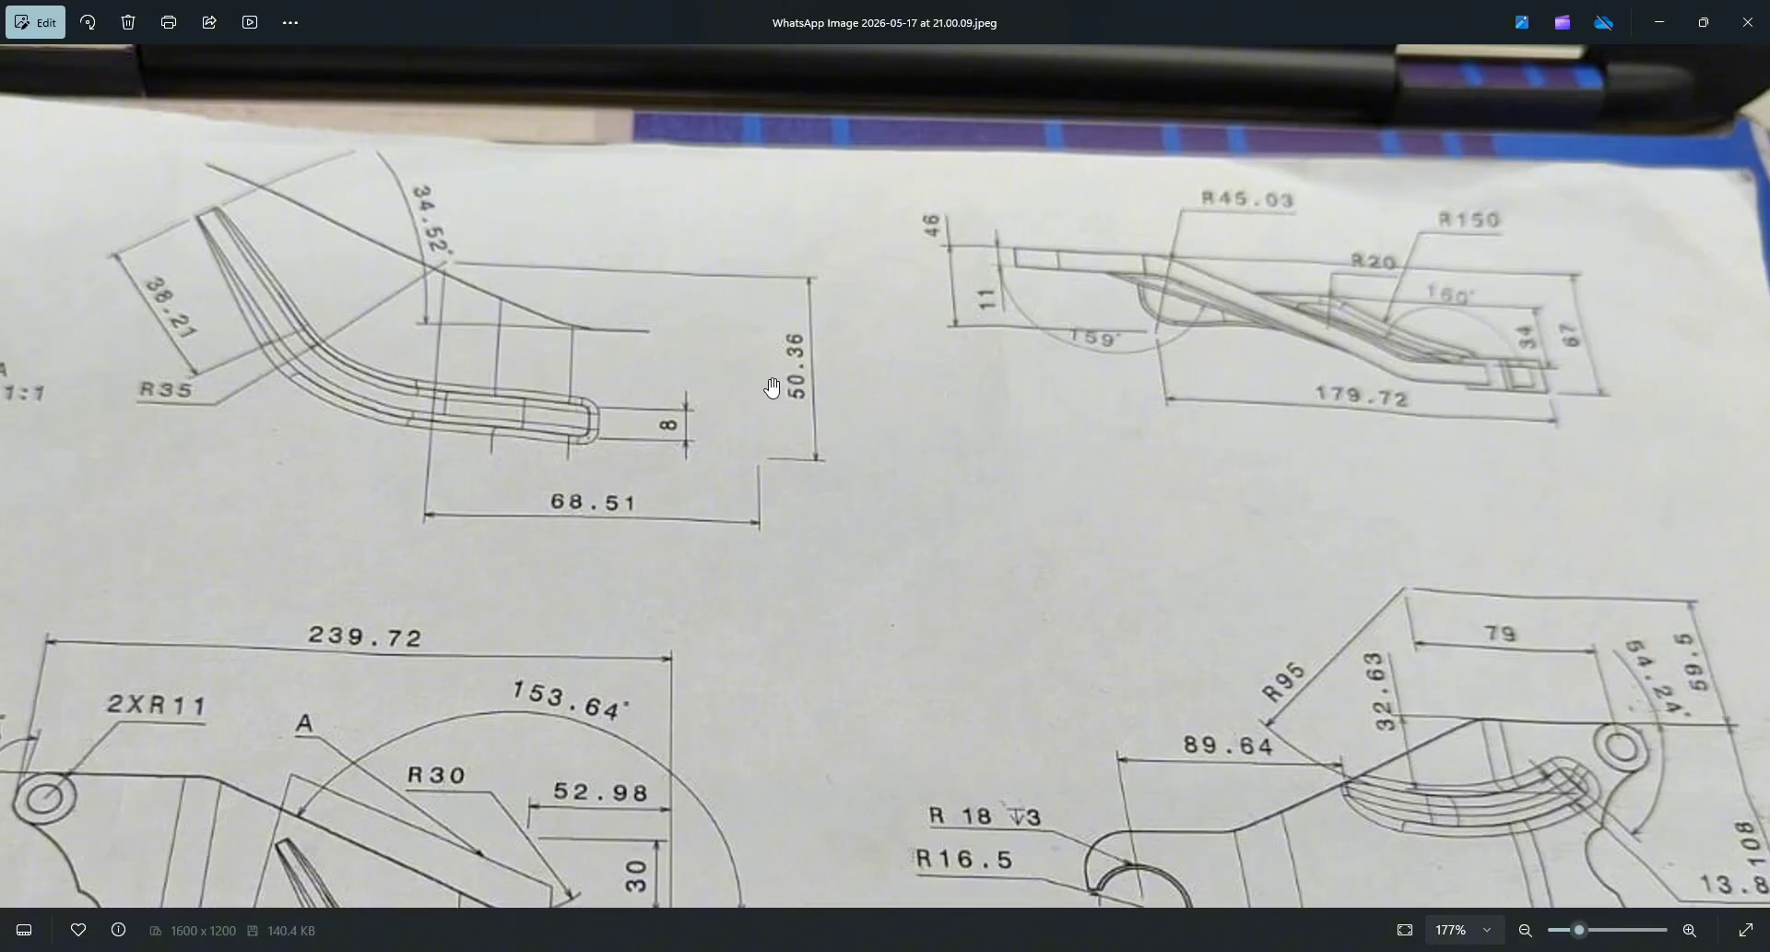
key(alt+Tab)
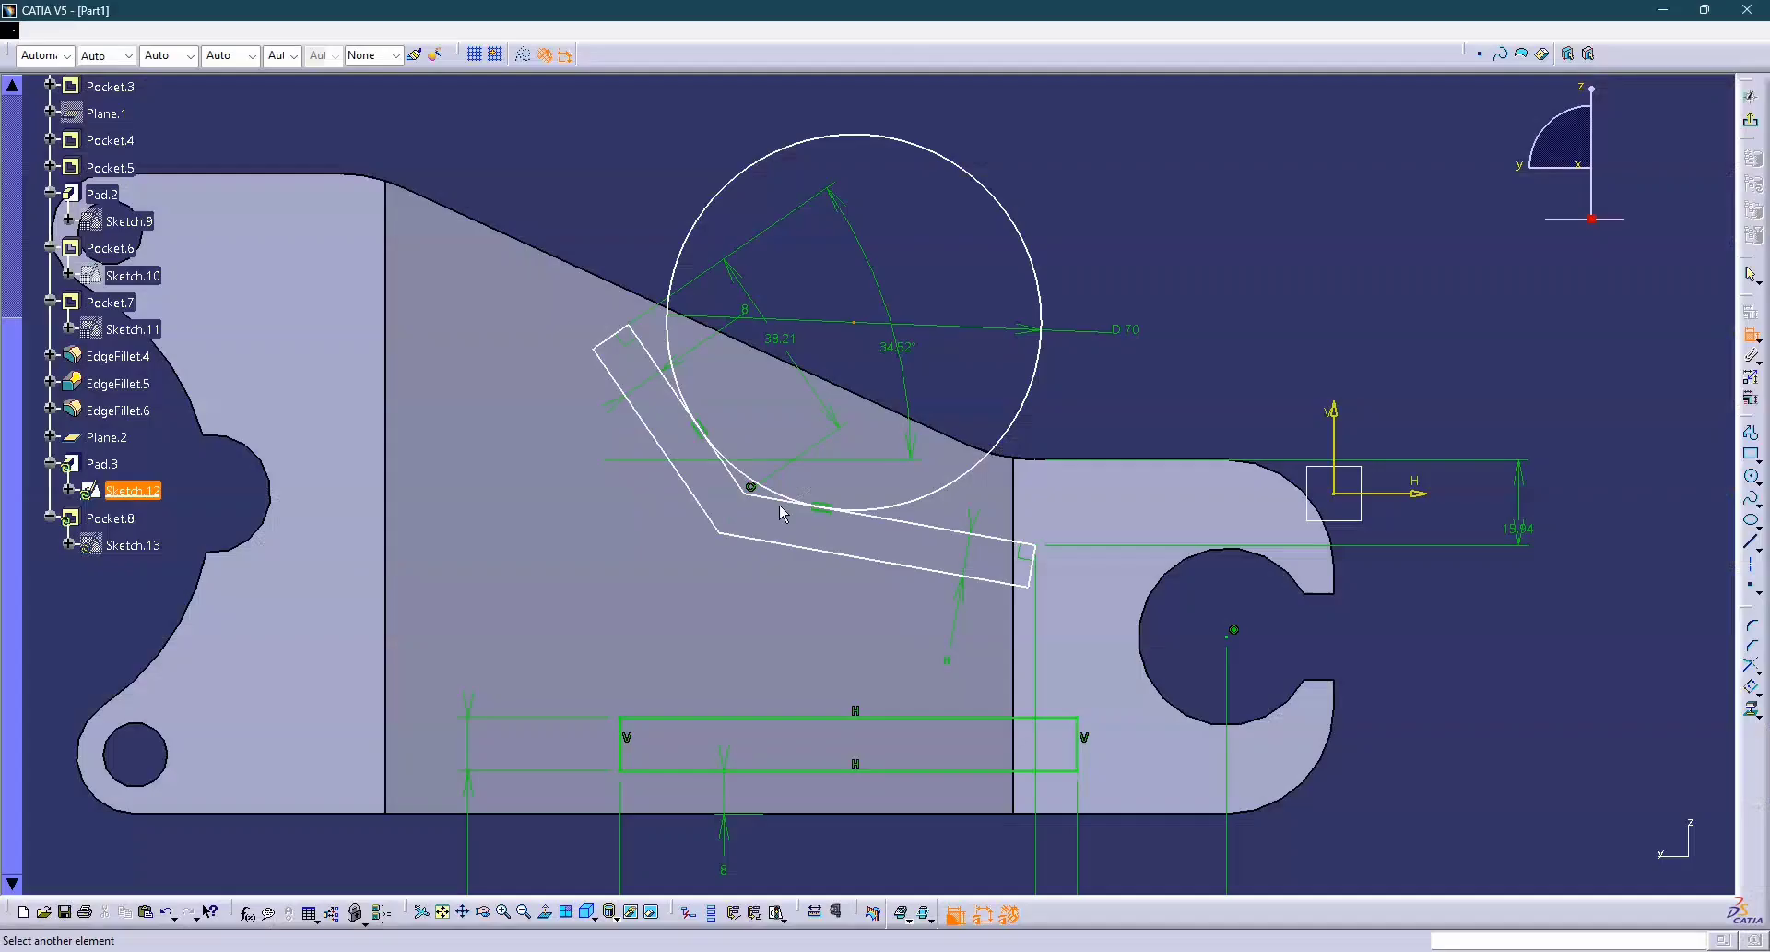
click(1232, 635)
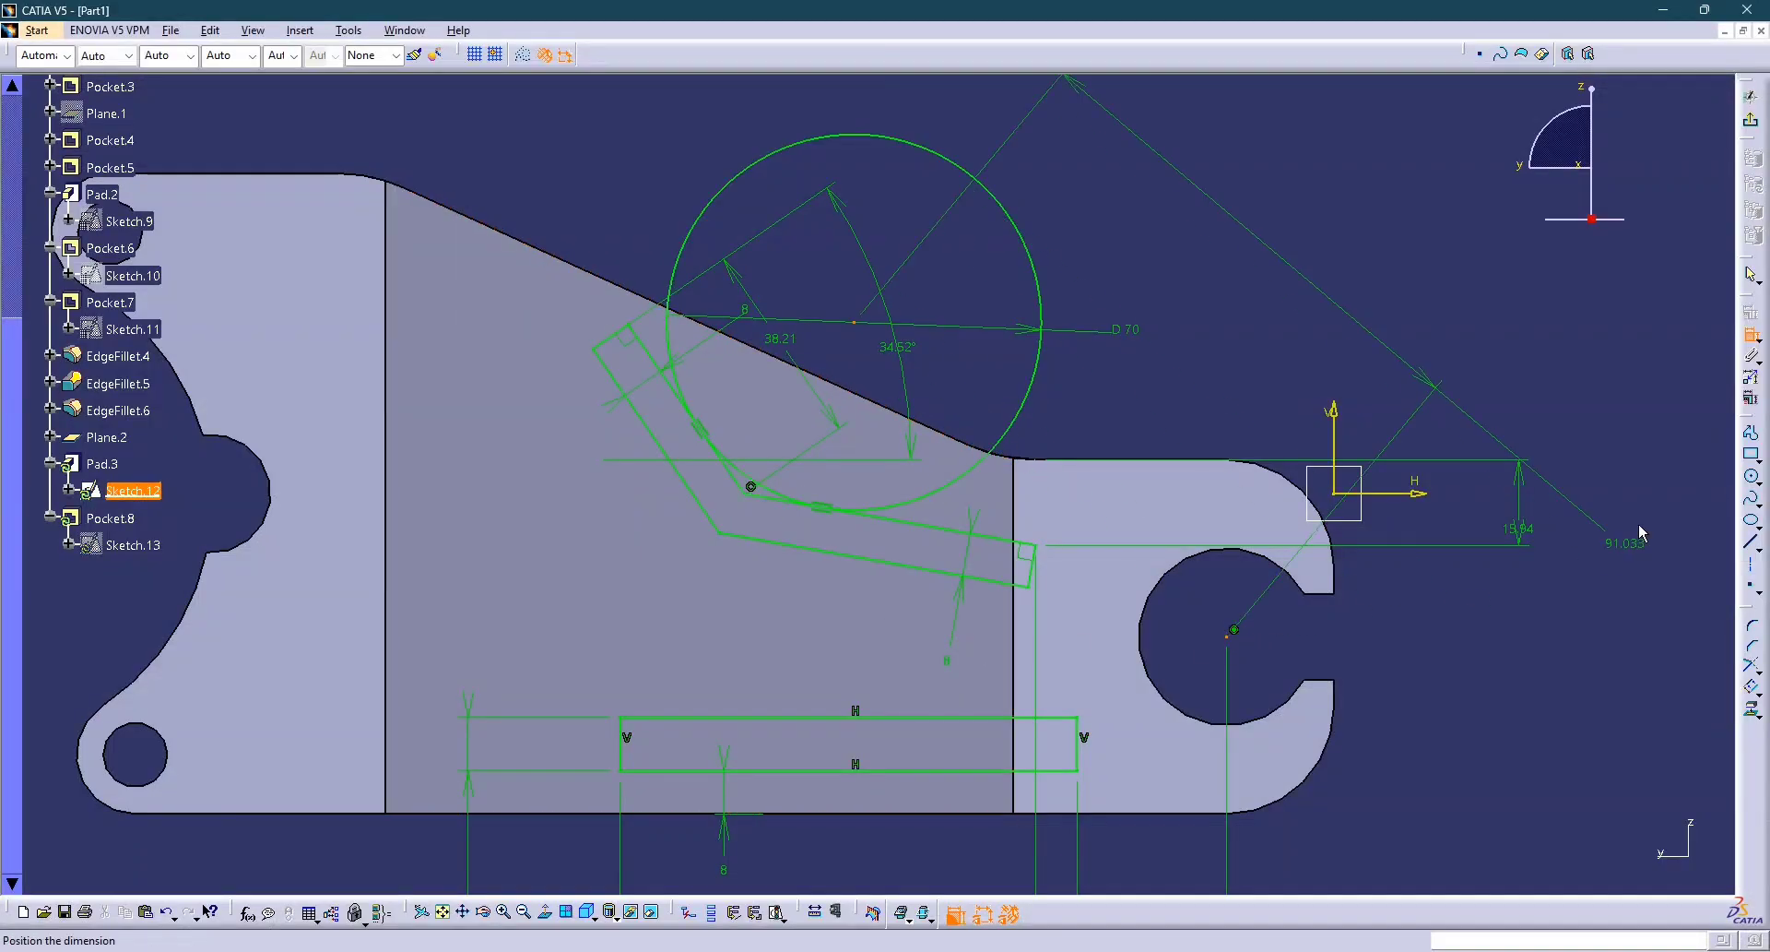
right_click(1362, 378)
click(1427, 432)
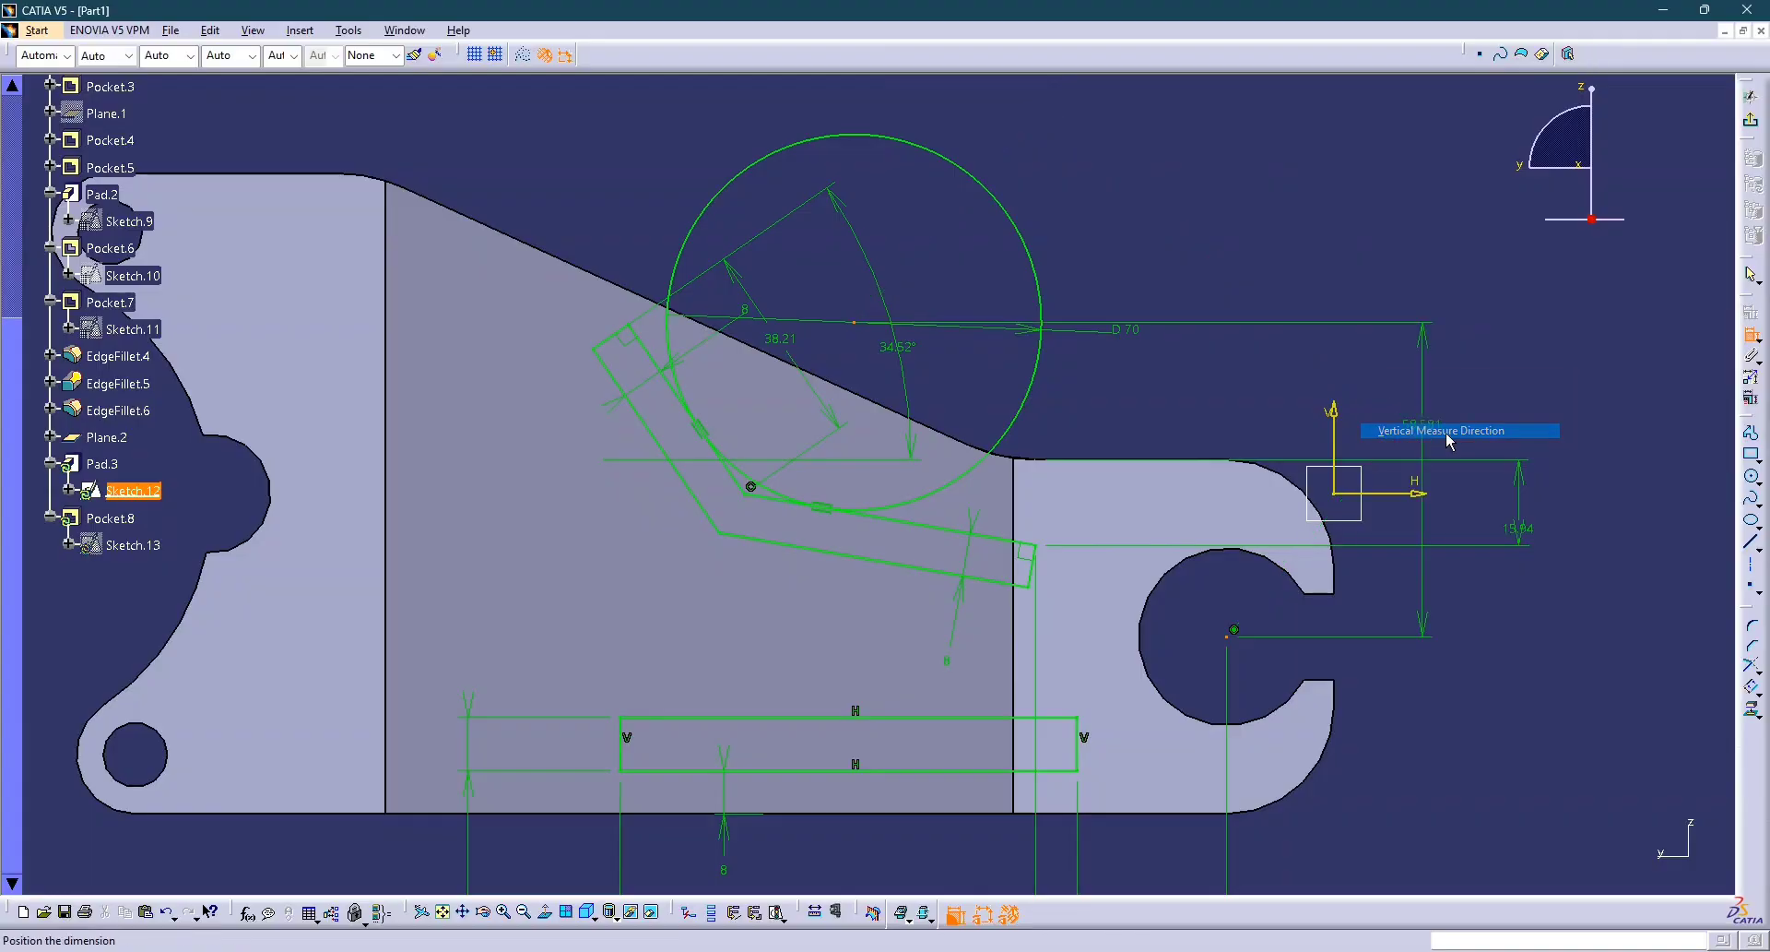
click(1605, 449)
Look up the offset in the reference drawing and set the vertical distance between the circle's centre and the hook hole's centre to 50.36 mm.
key(alt+Tab)
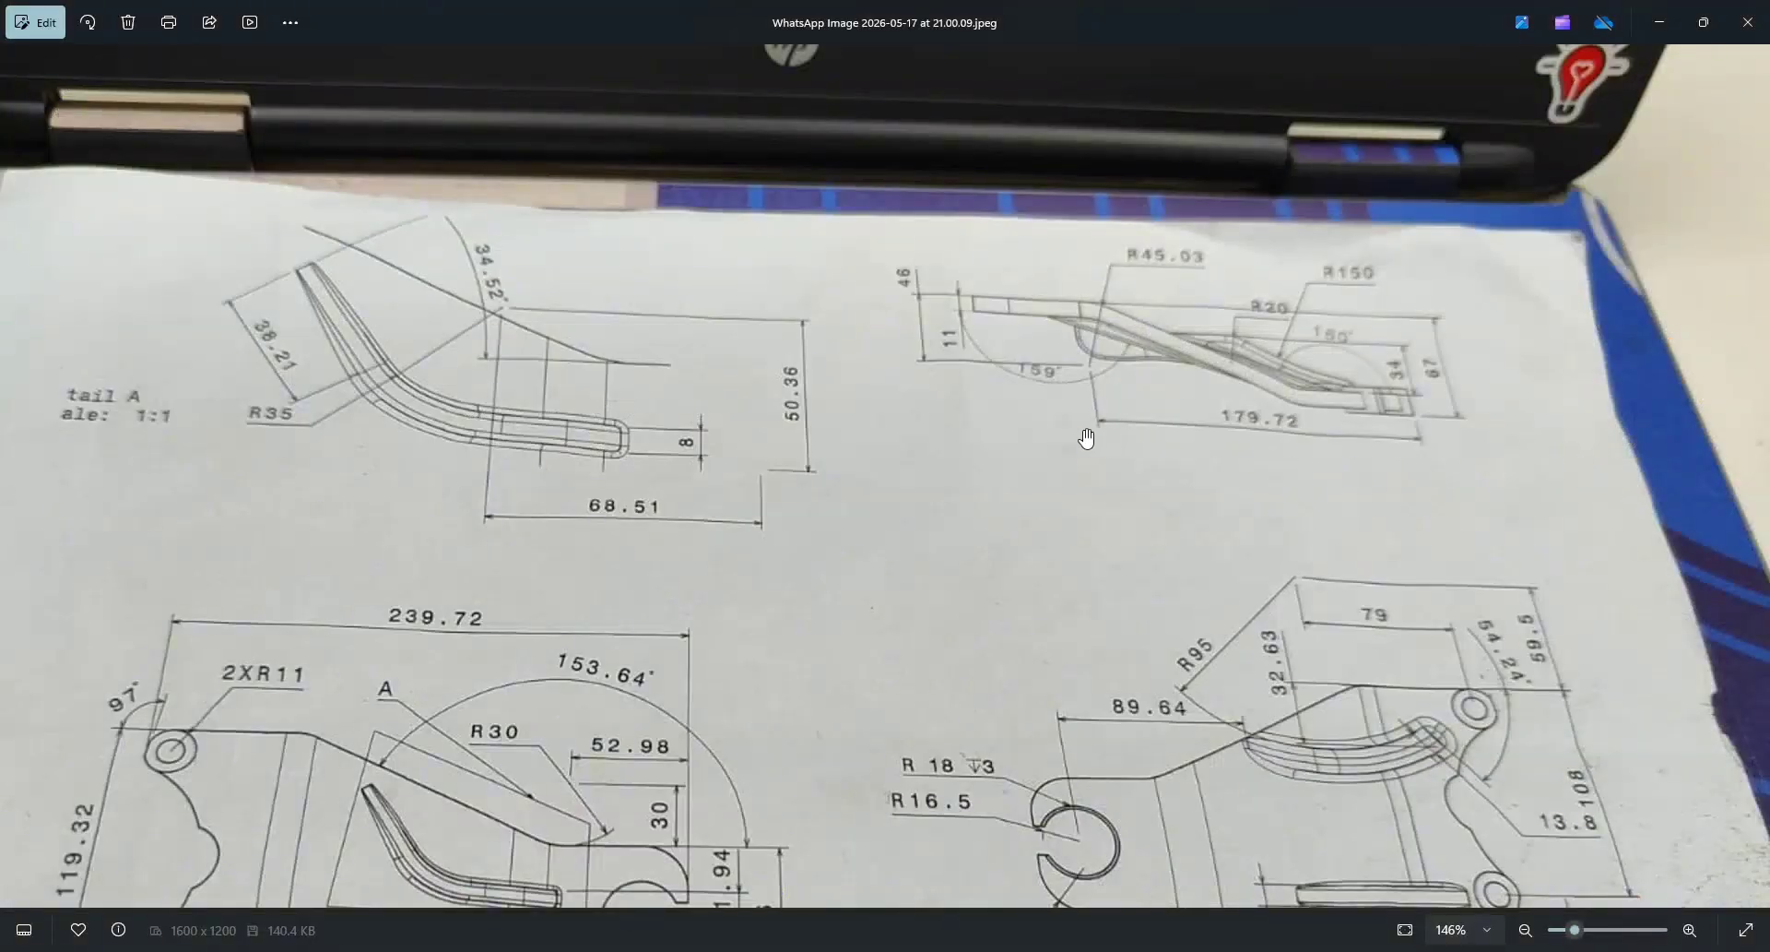
key(alt+Tab)
key(alt+Tab)
key(alt+Tab)
double_click(1604, 441)
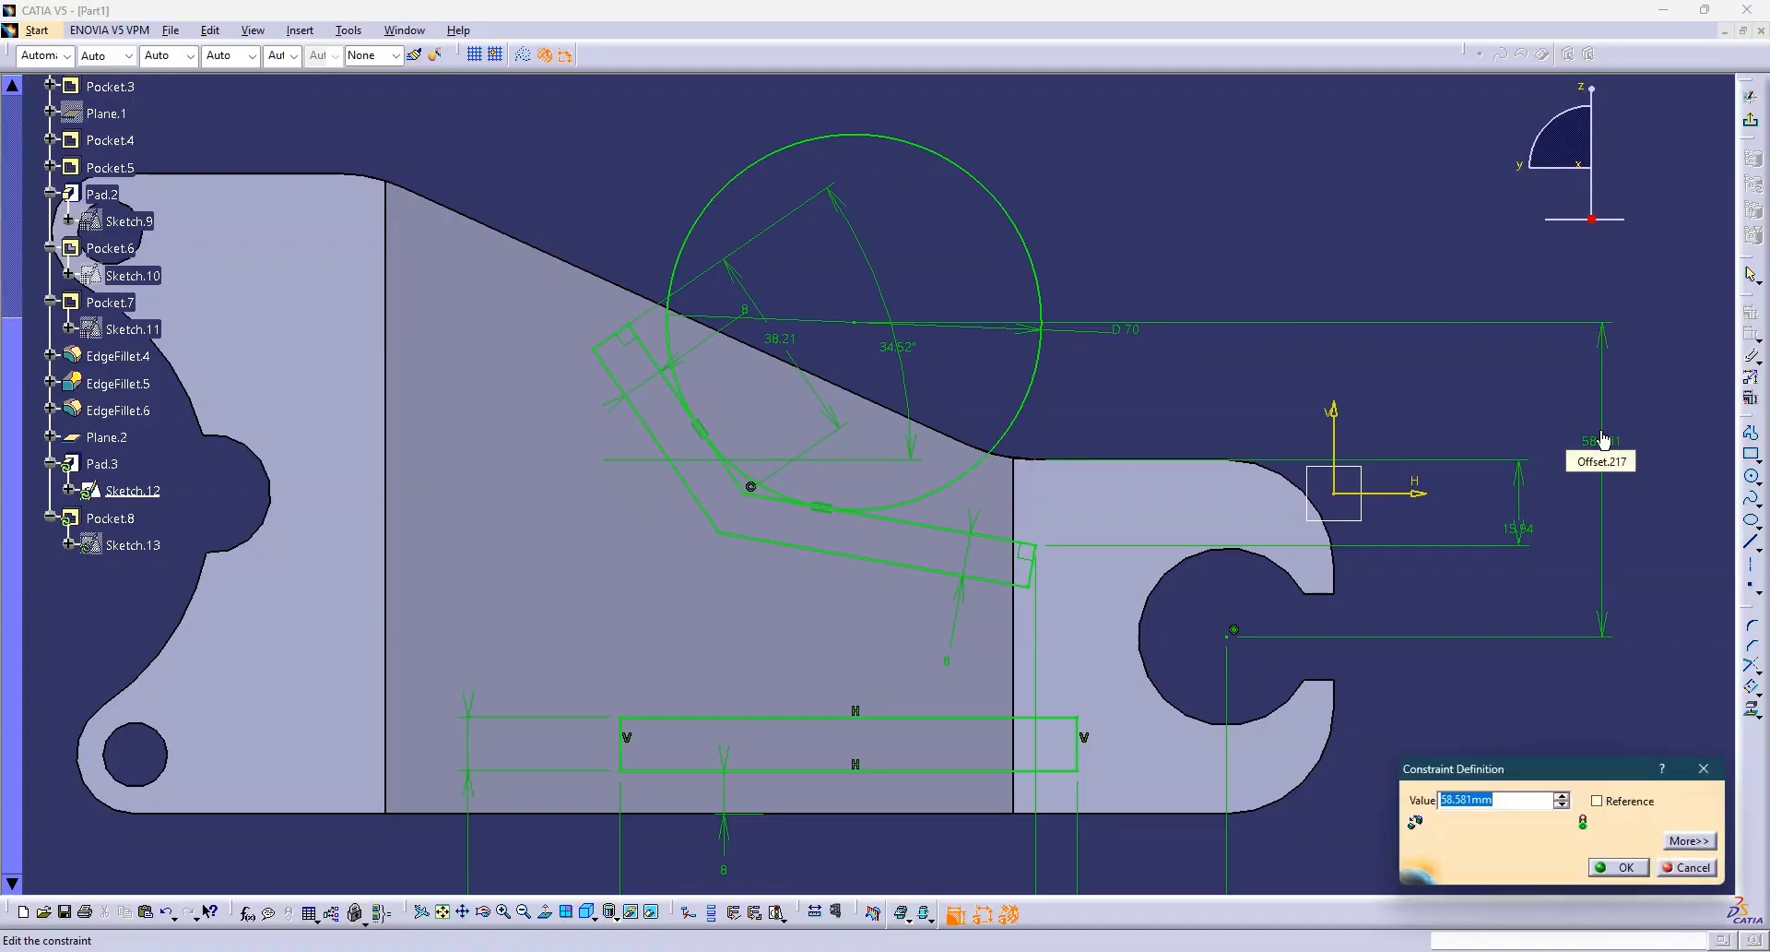
text(50.36)
key(Return)
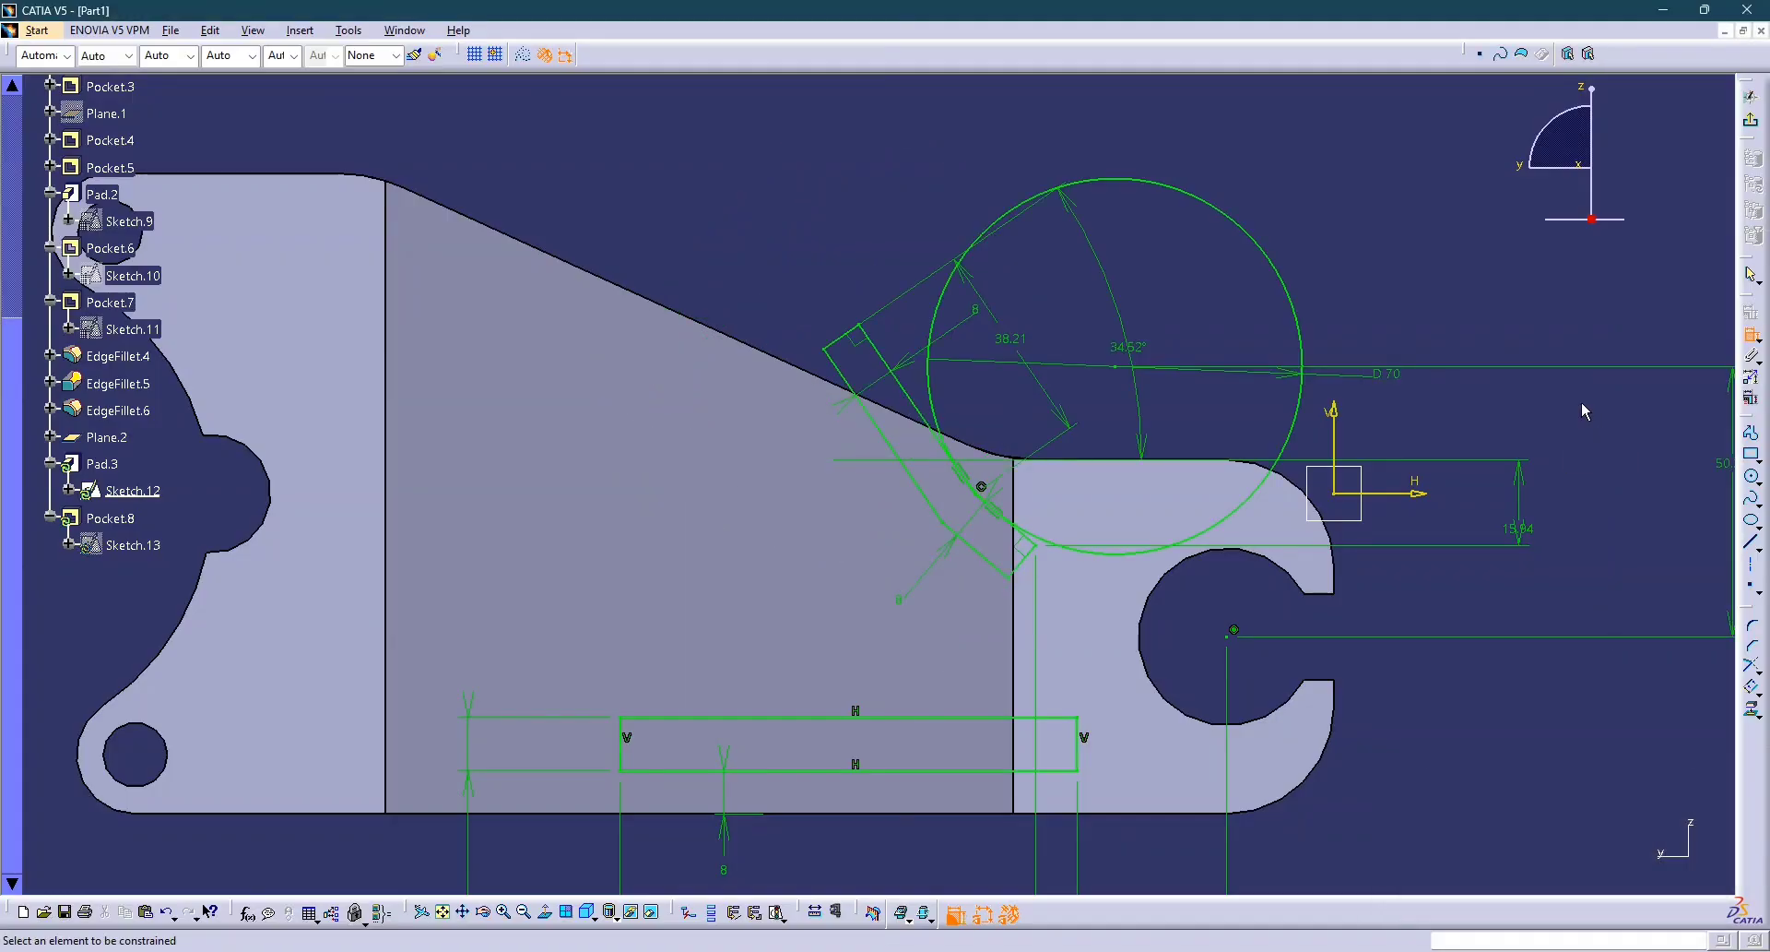
Undo the last vertical offset change and delete the offset constraint between the bent rib's end corner and the bracket's upper edge.
key(ctrl+z)
key(Escape)
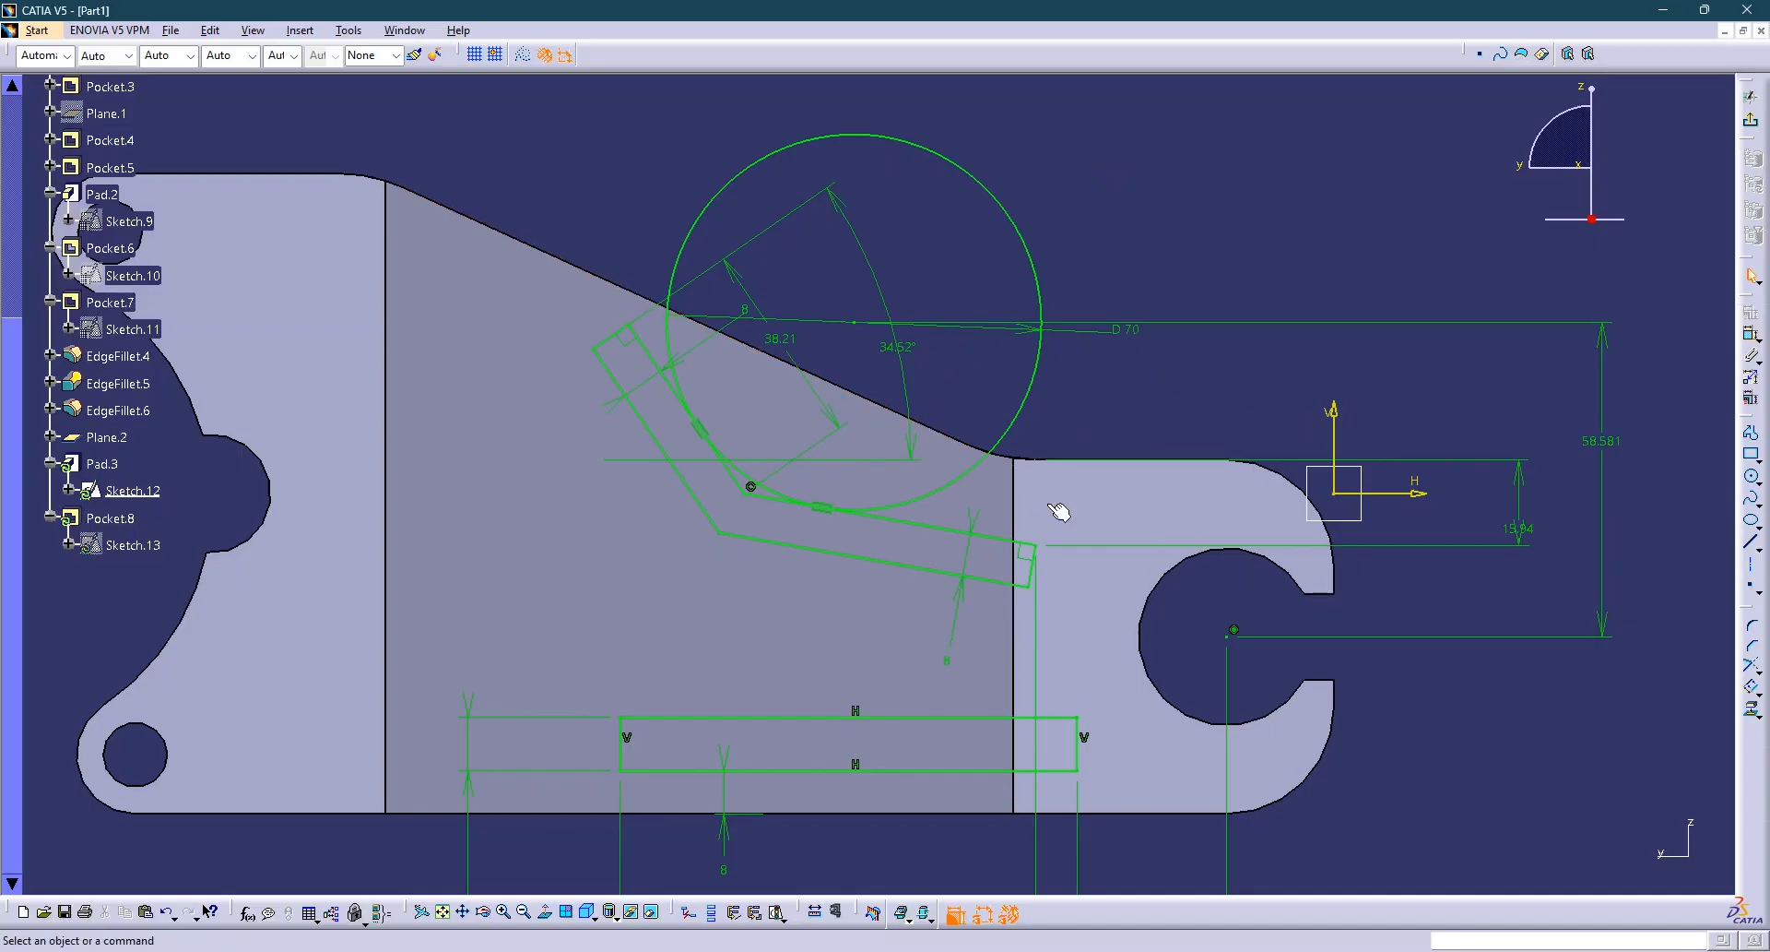
middle_drag(1146, 581, 1131, 633)
middle_drag(1121, 620, 1047, 528)
middle_drag(1047, 527, 967, 533)
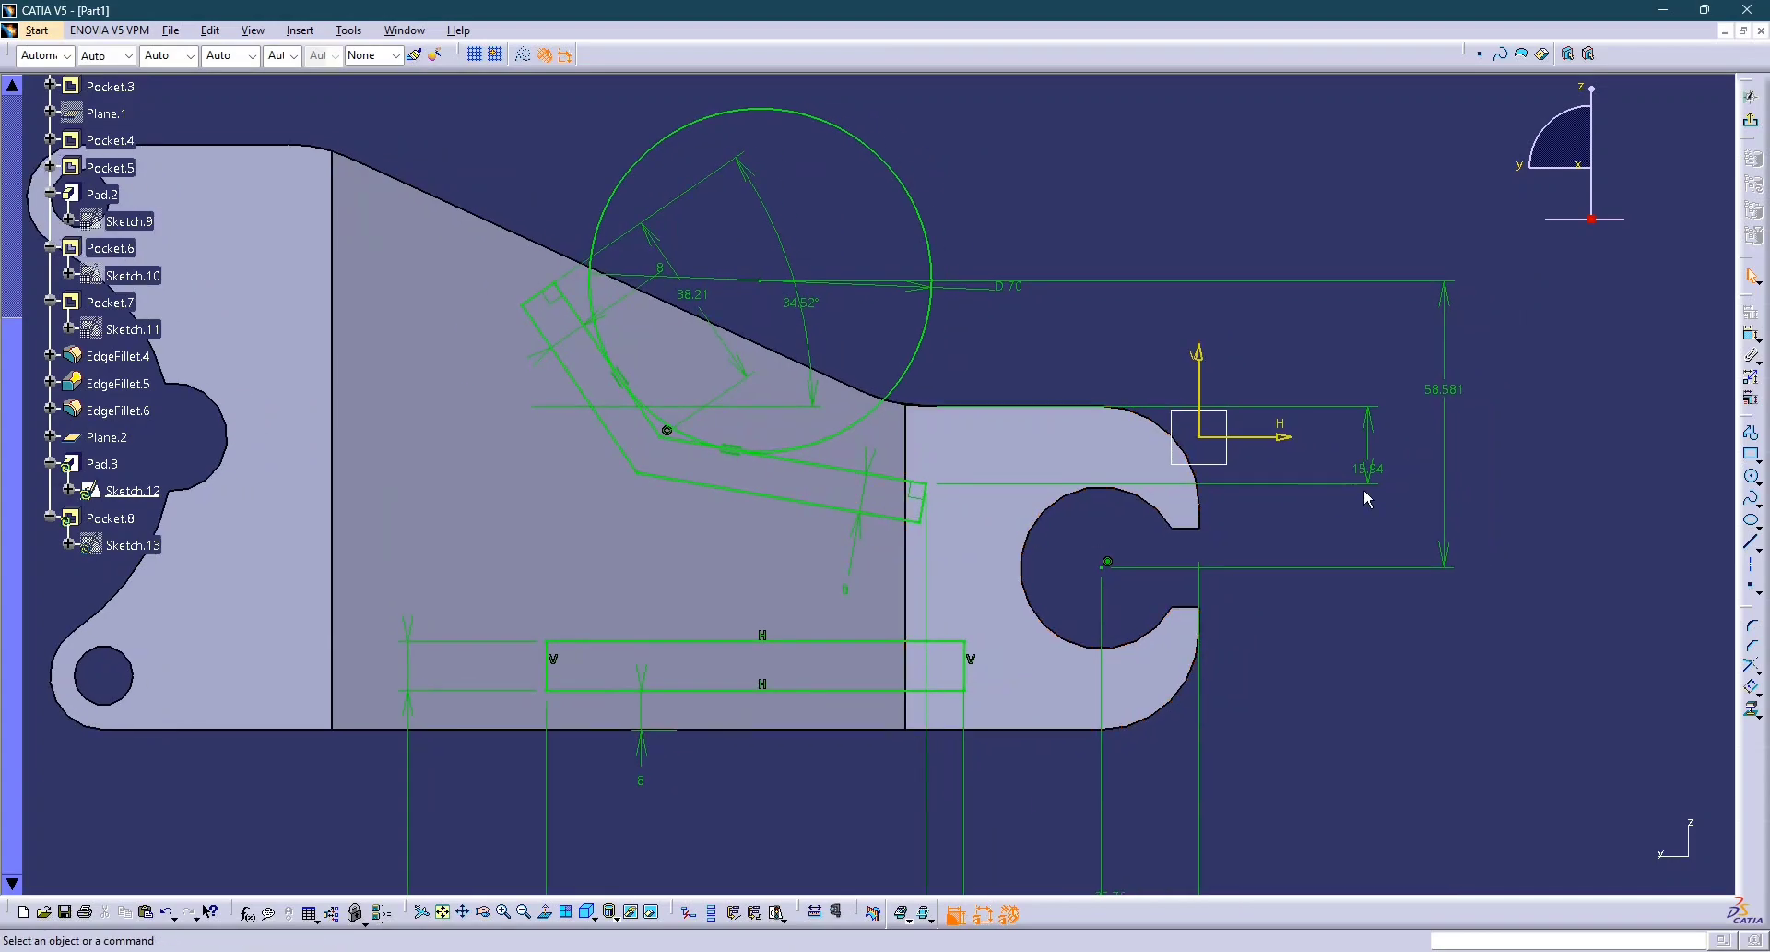
click(1367, 482)
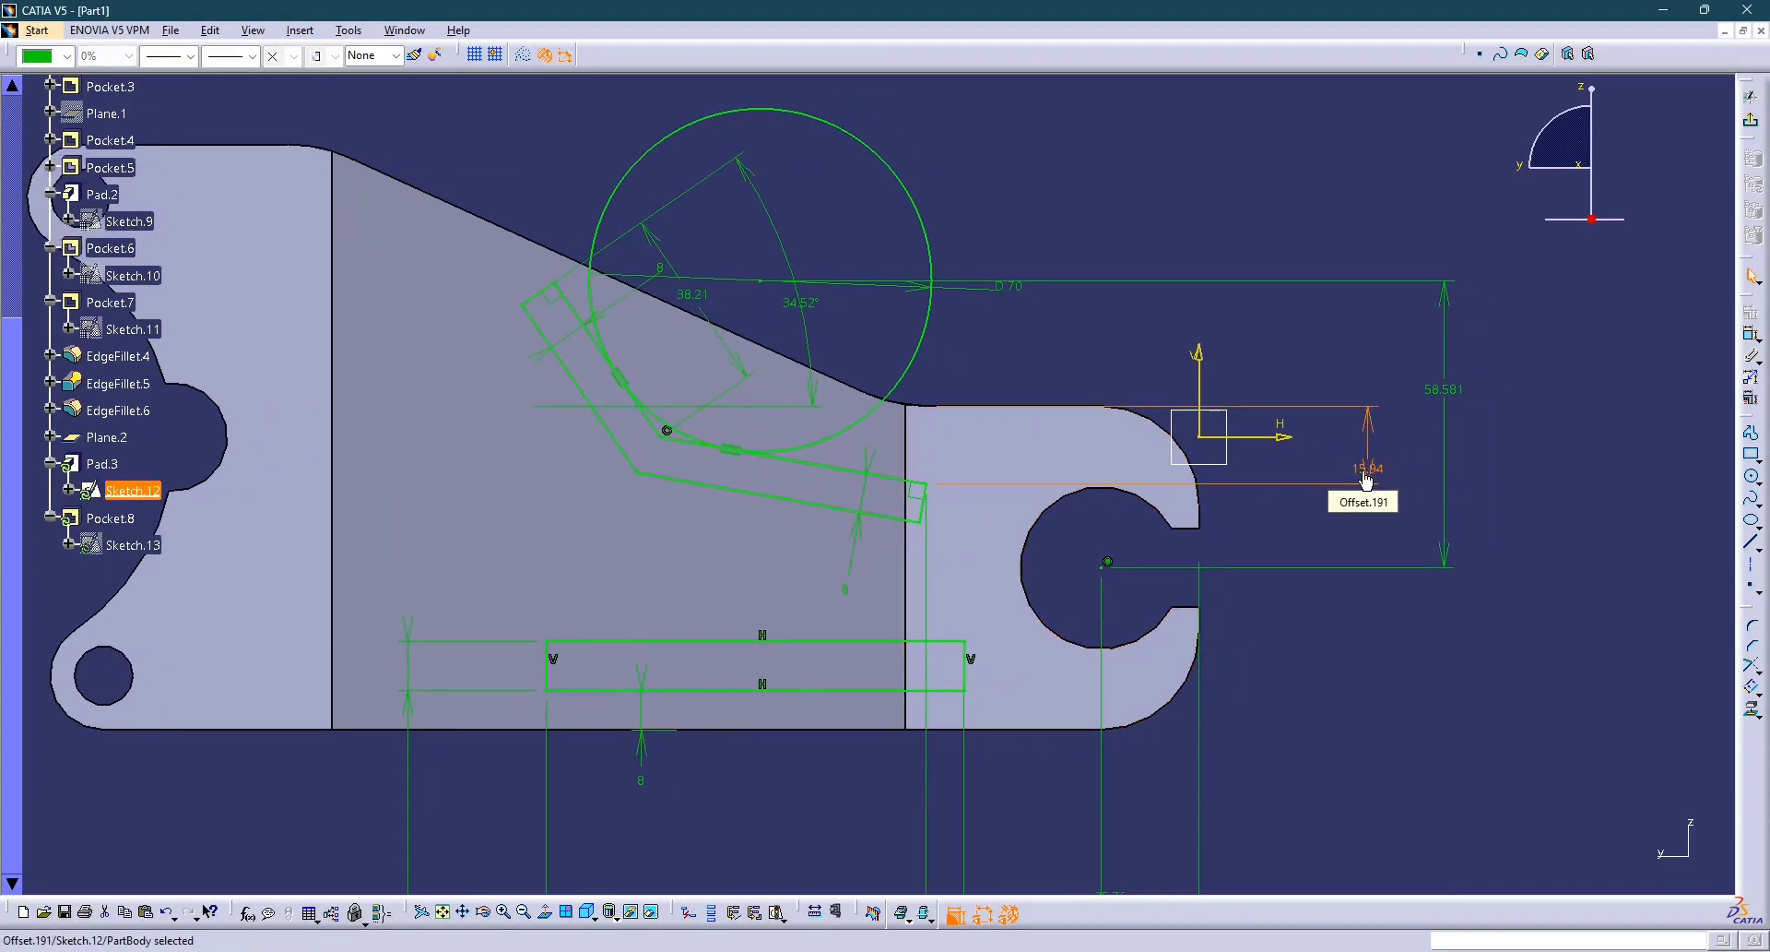
key(Delete)
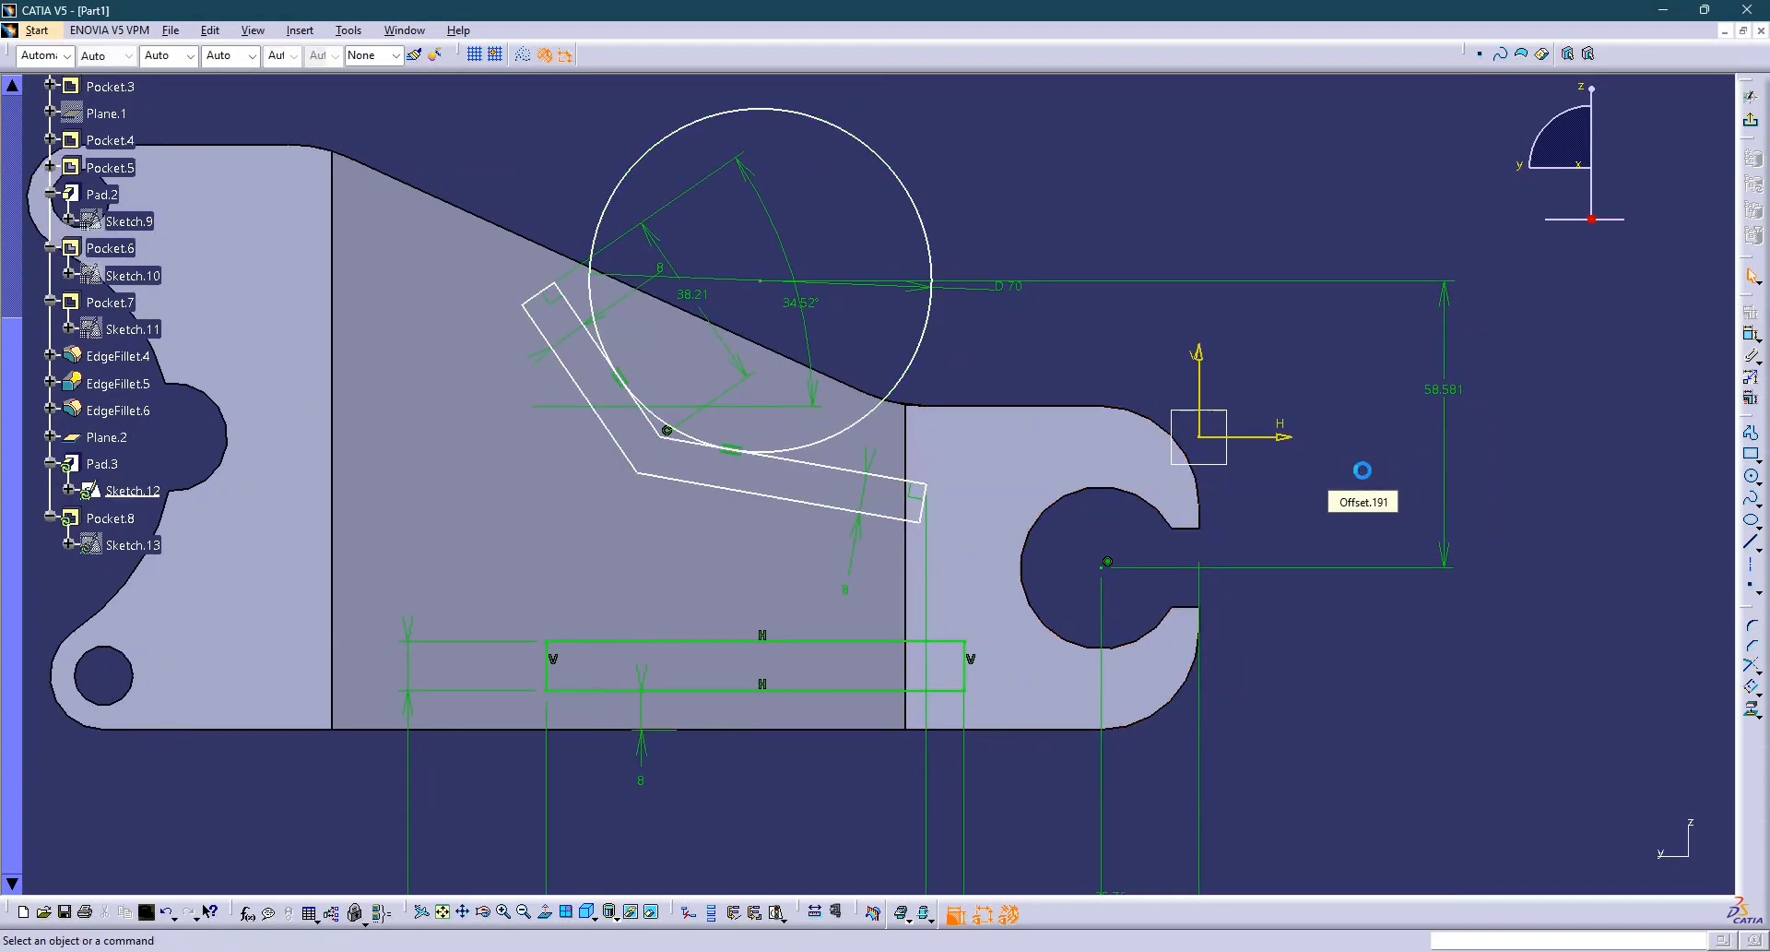
double_click(1445, 395)
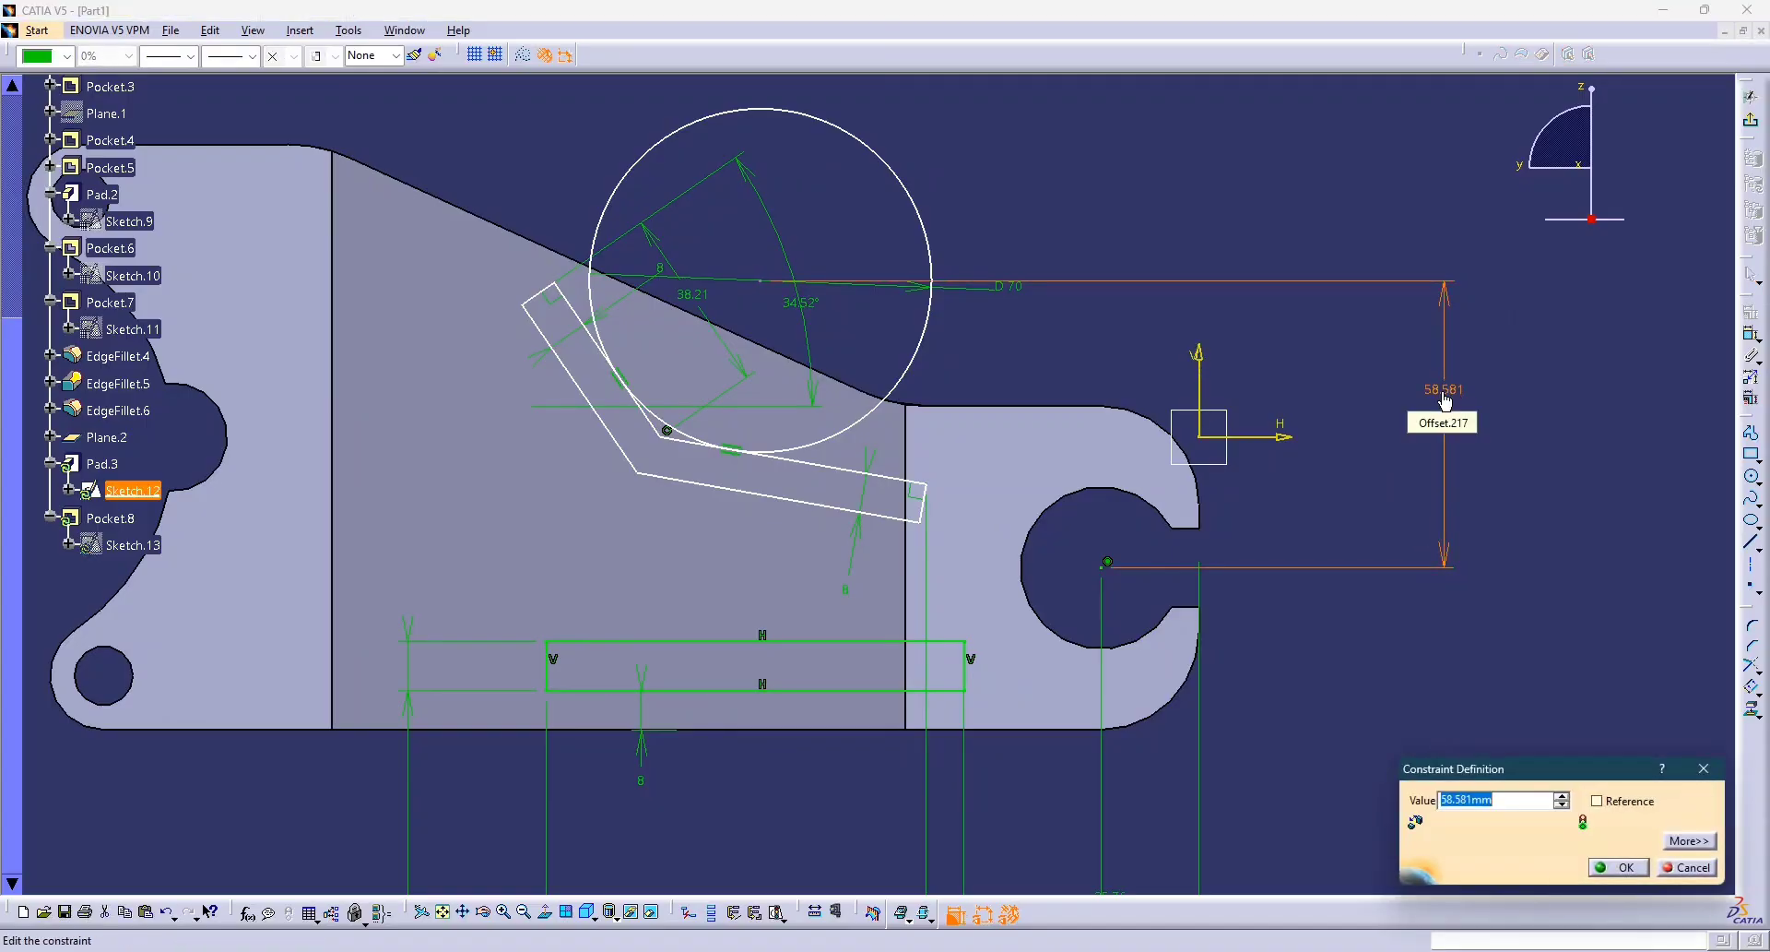
key(Return)
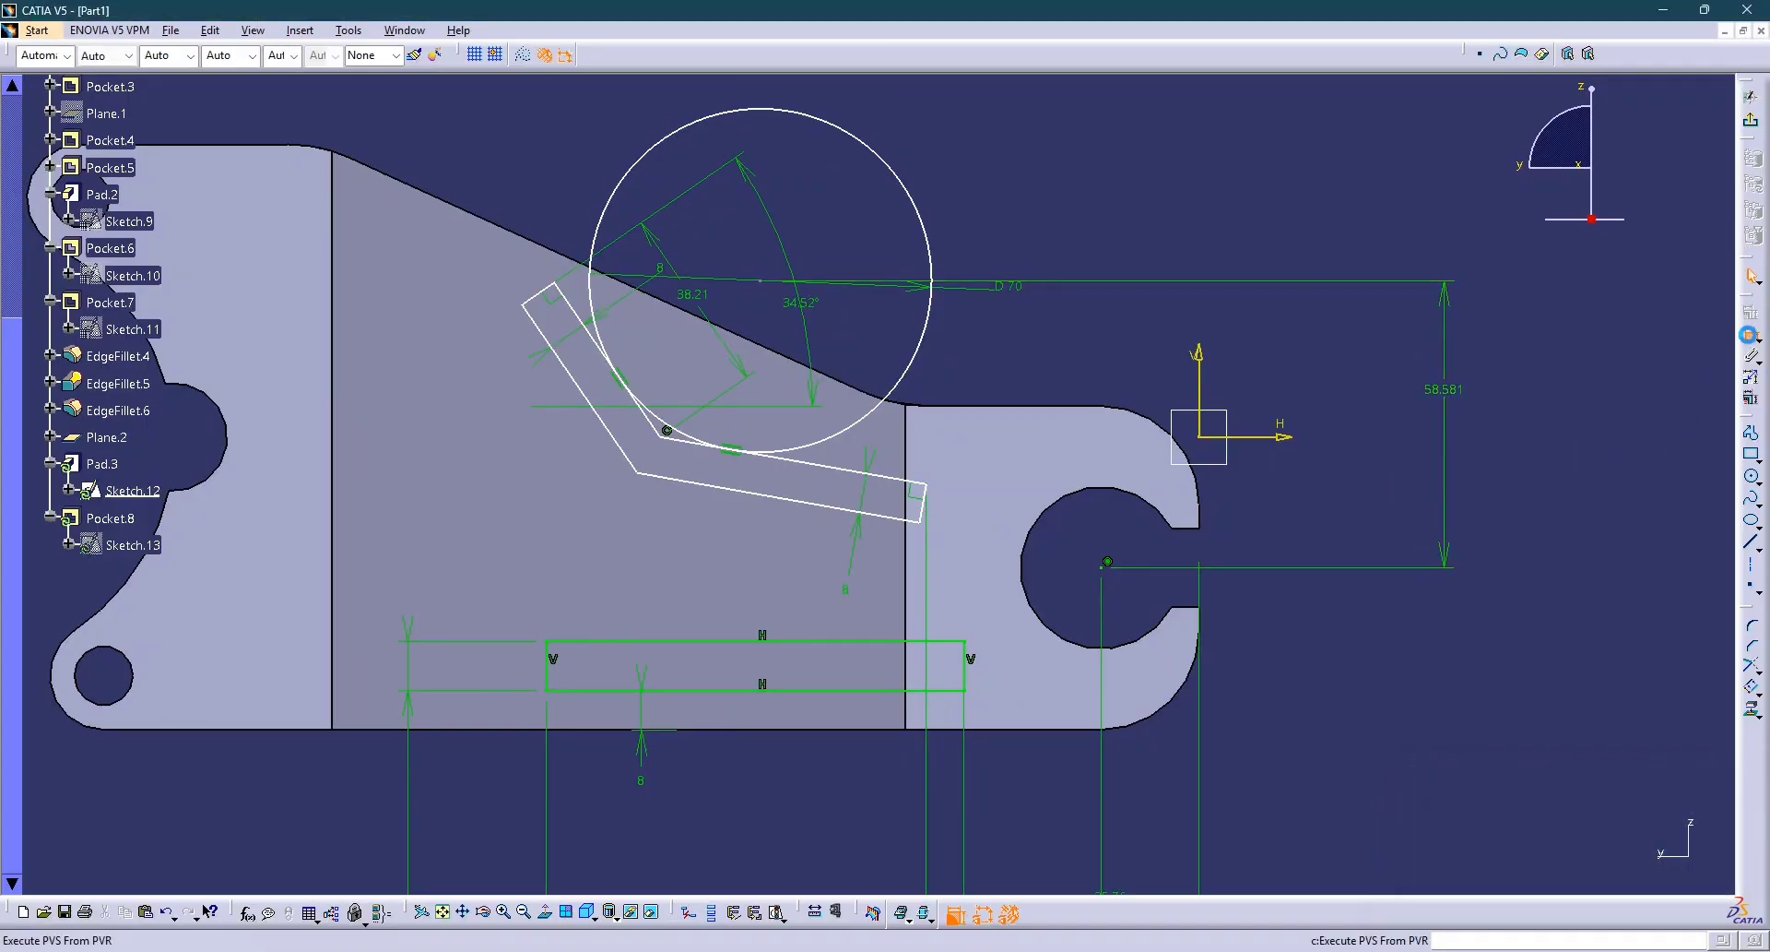
Add a horizontal dimension between the open hook hole's centre and the tangent circle's centre, placing it above the bracket.
click(1749, 335)
click(1103, 568)
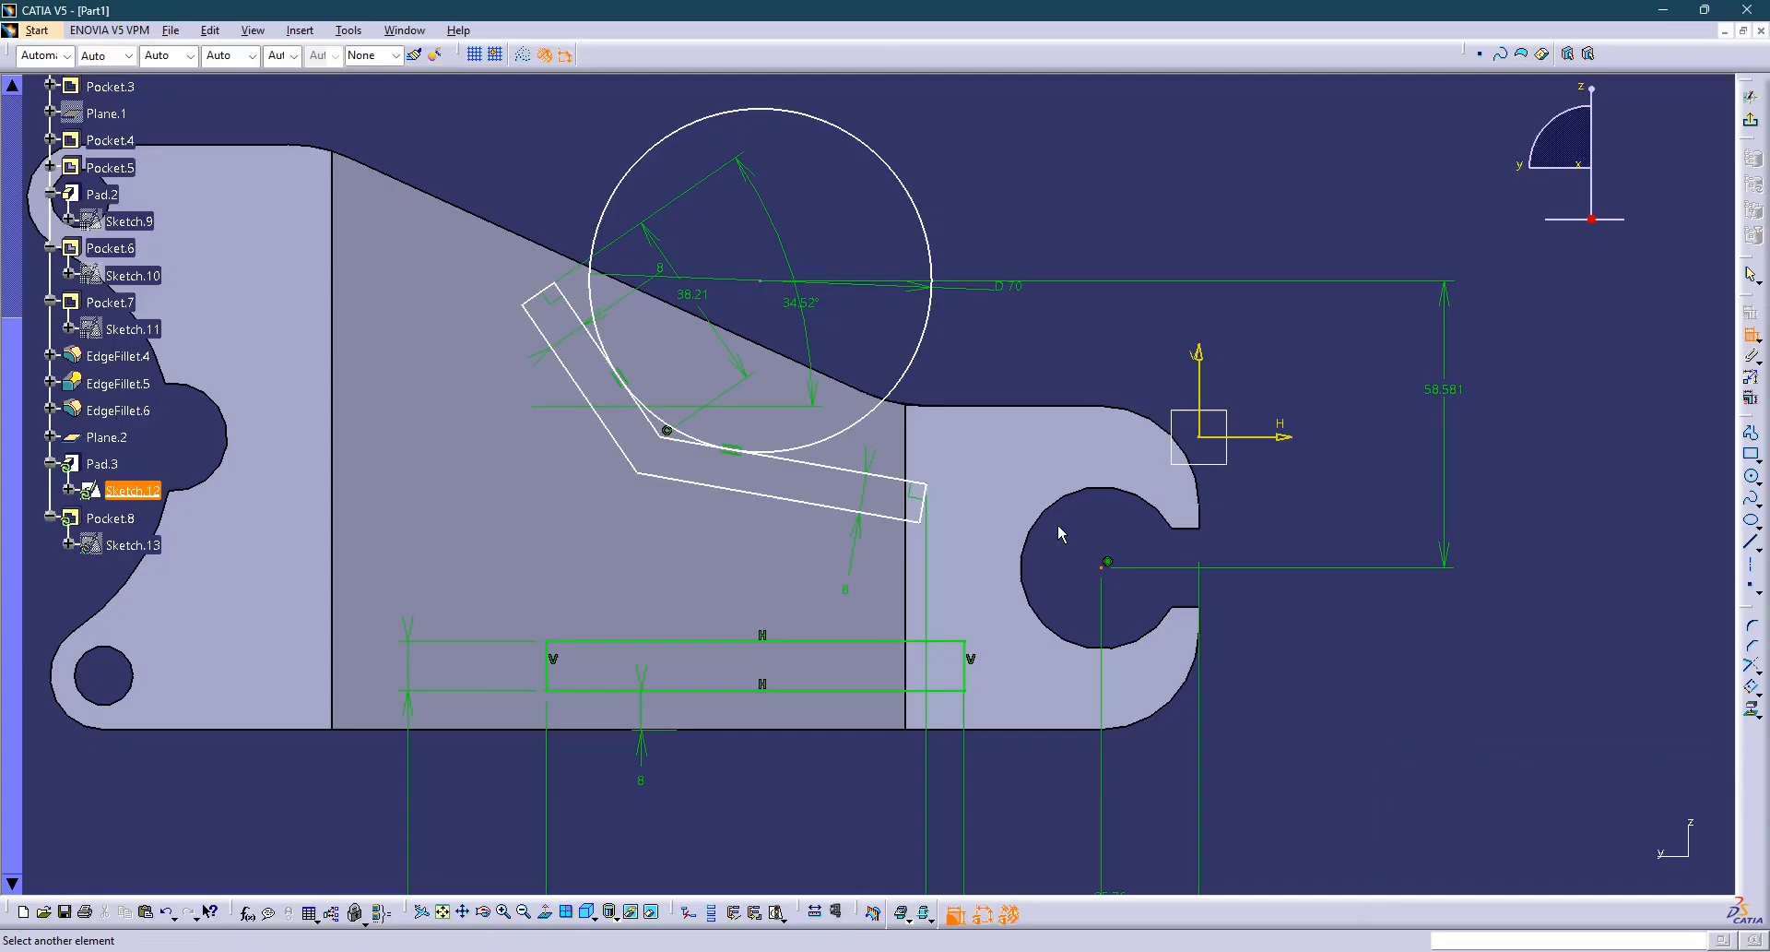
click(764, 293)
right_click(938, 210)
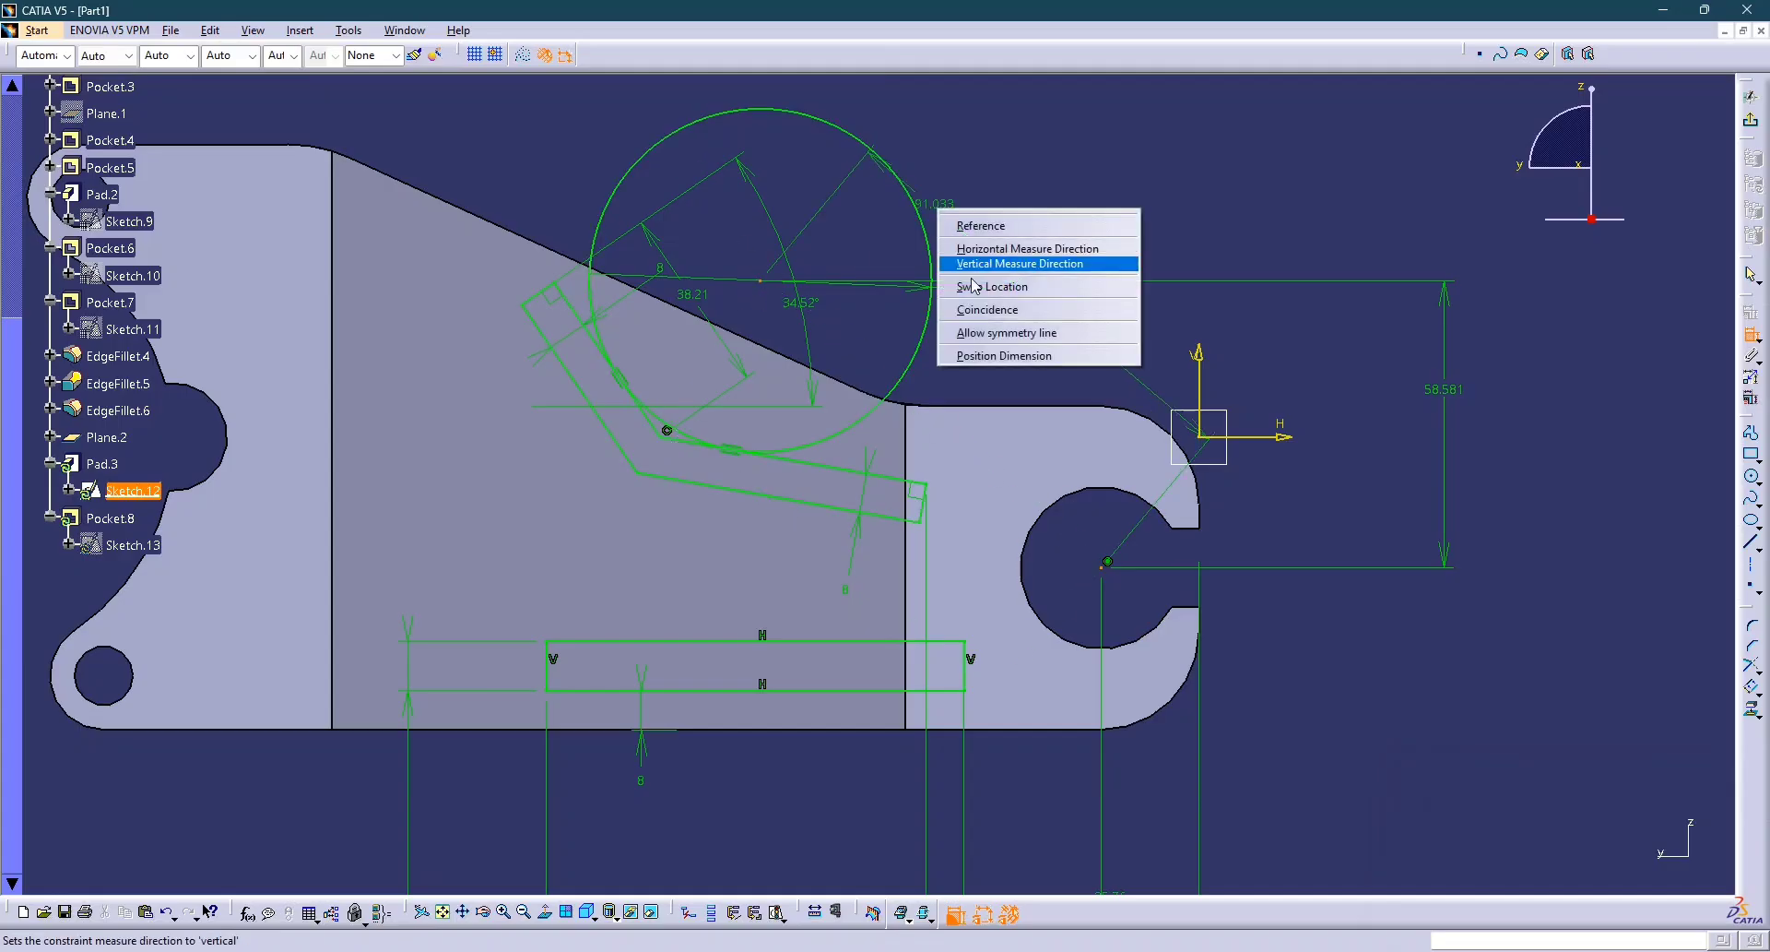
click(1024, 256)
middle_drag(900, 214, 878, 300)
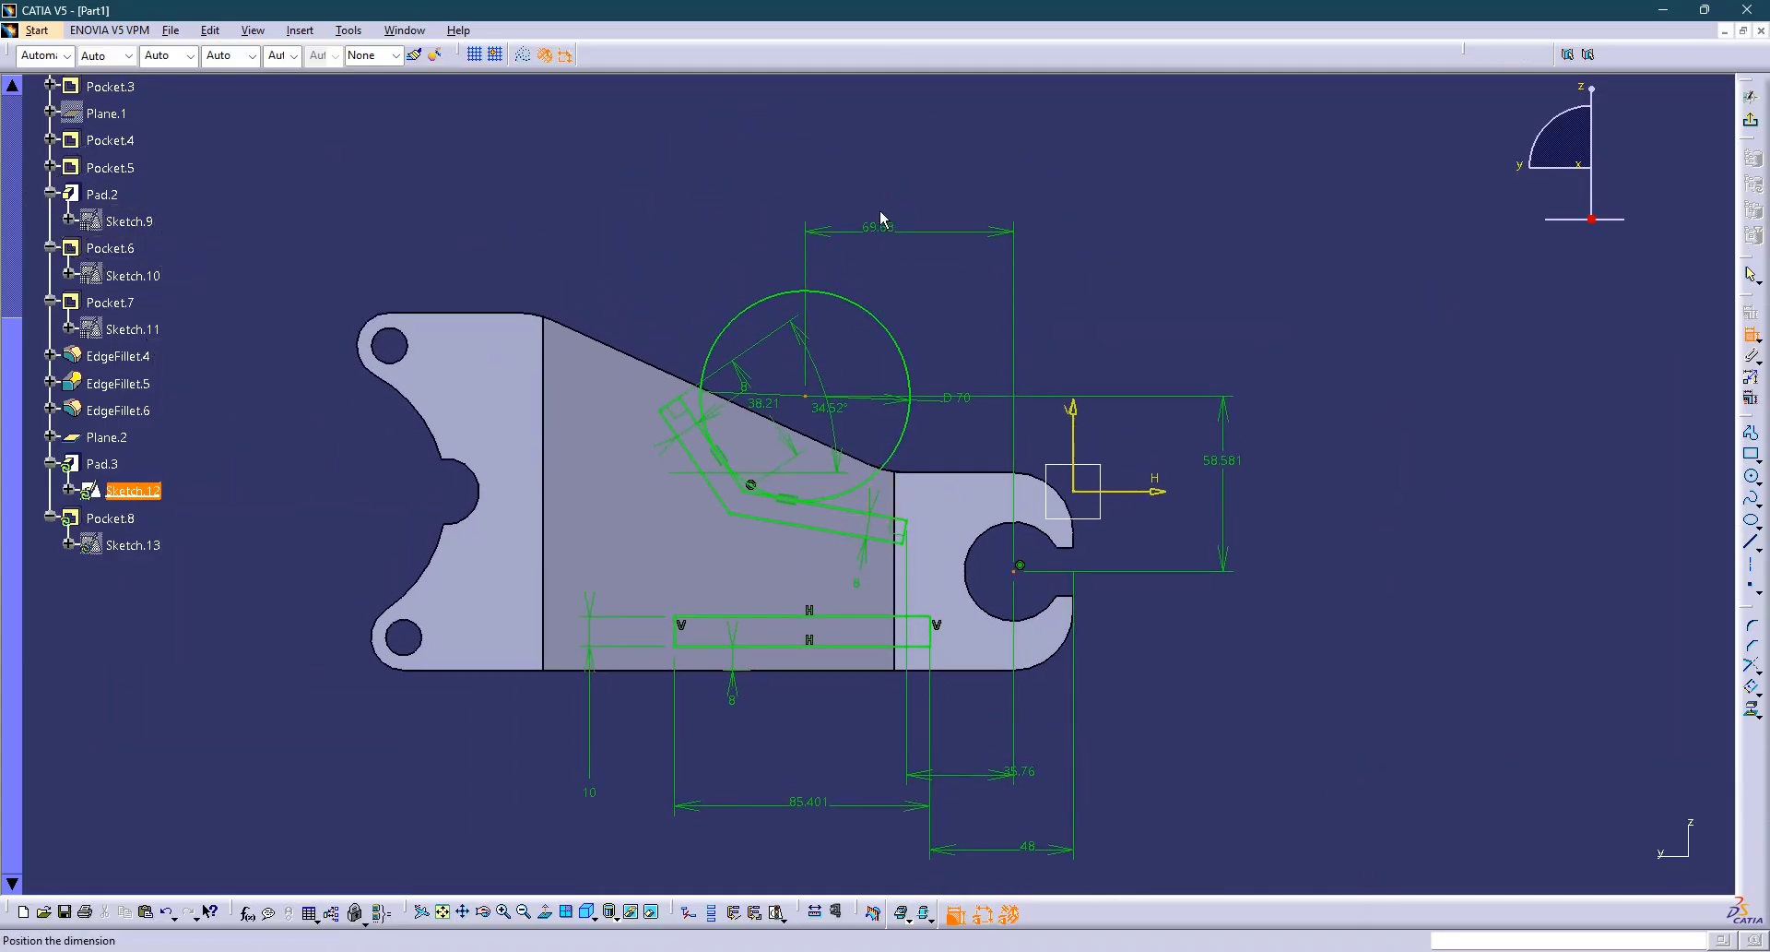
click(879, 209)
Look up the horizontal offset in the reference drawing and set the distance between the circle's centre and the hook hole's centre to 68.51 mm.
key(alt+Tab)
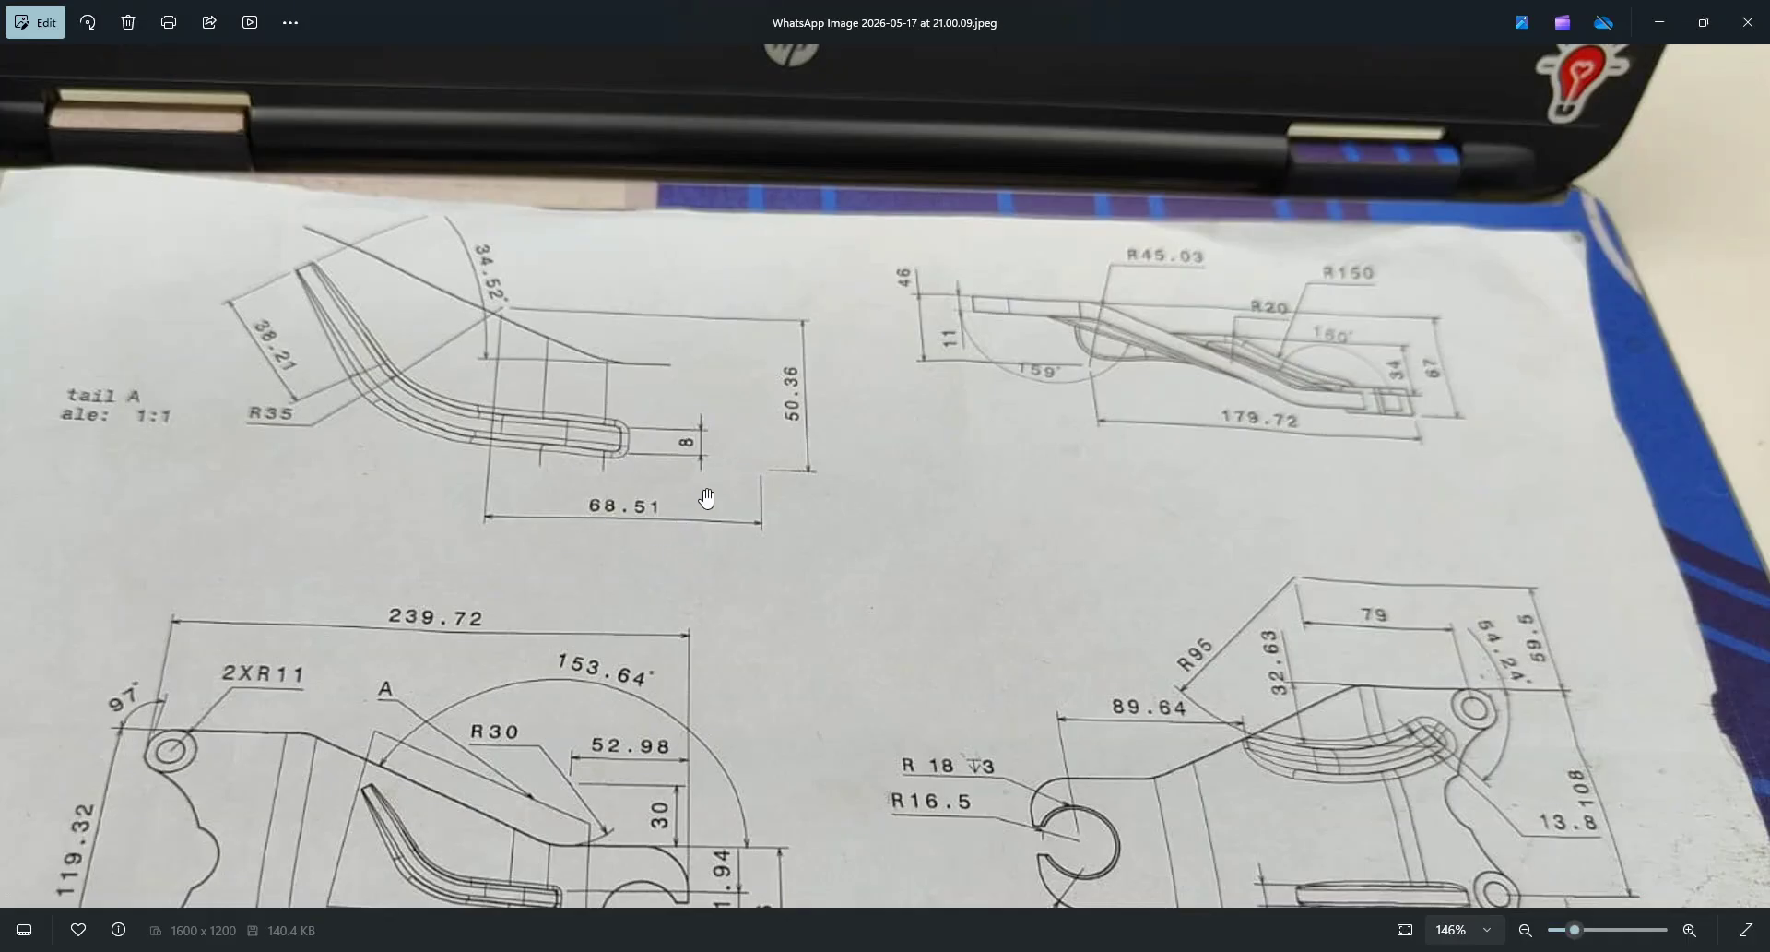
key(alt+Tab)
double_click(881, 207)
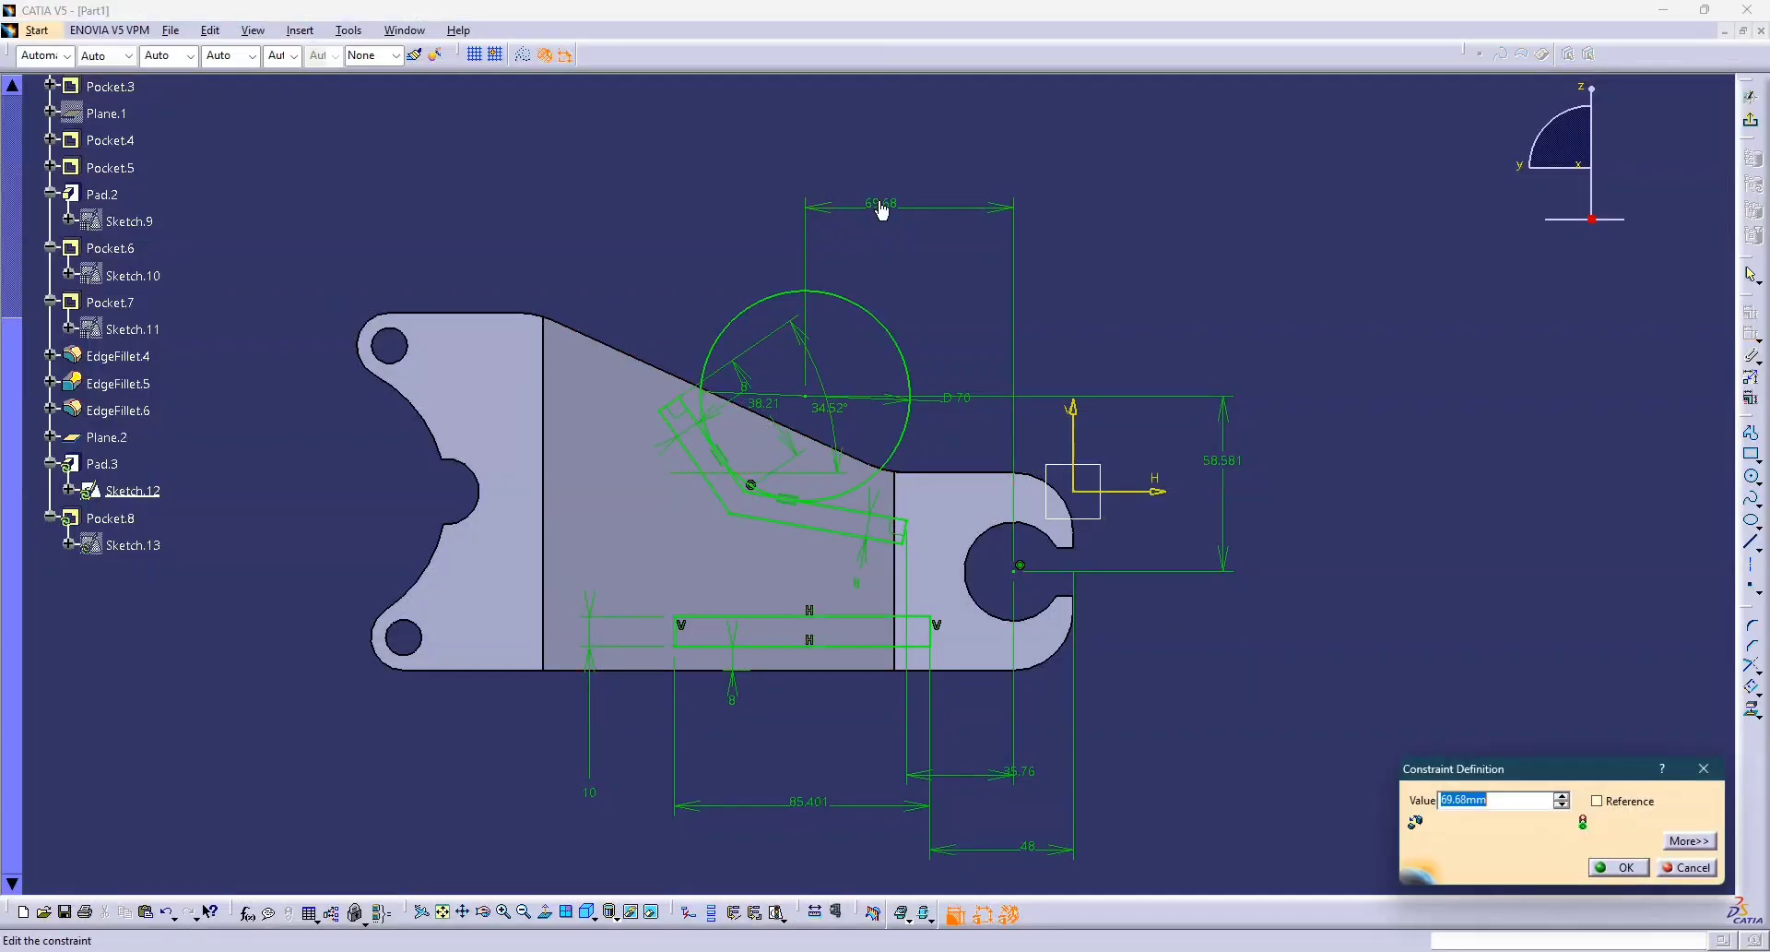
text(68.51)
key(Return)
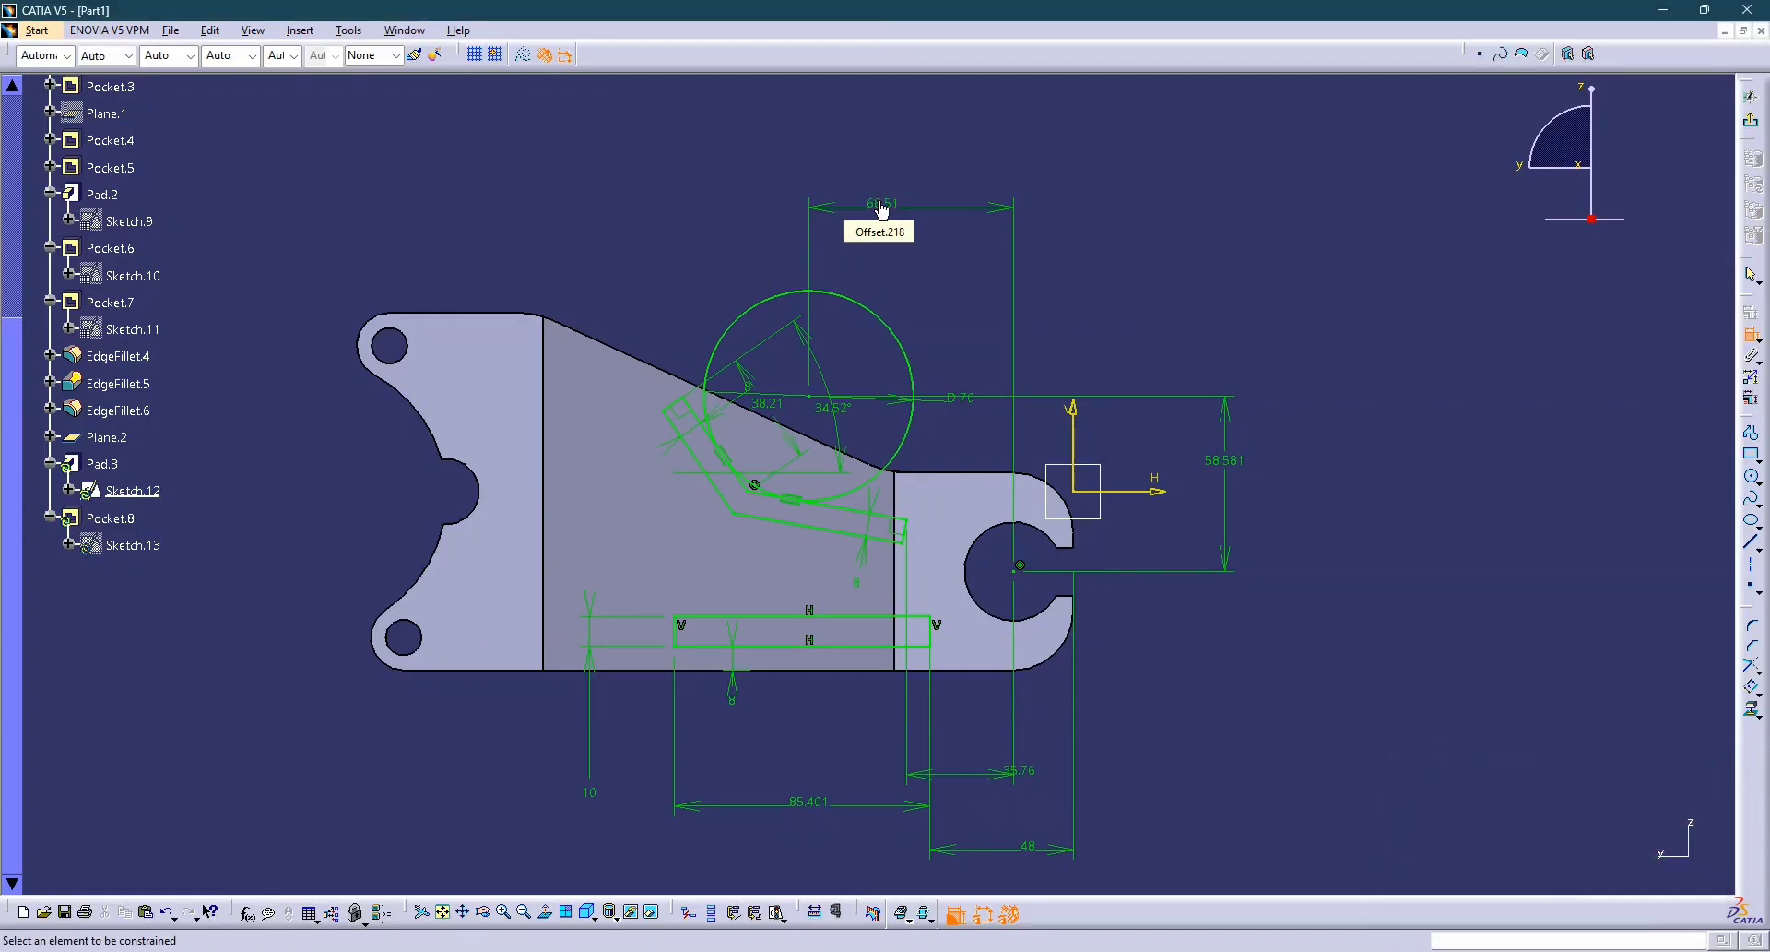
Recheck the reference drawing, try a 50.36 mm vertical distance between the circle's centre and the hook hole's centre, and undo it.
right_click(877, 200)
click(1259, 469)
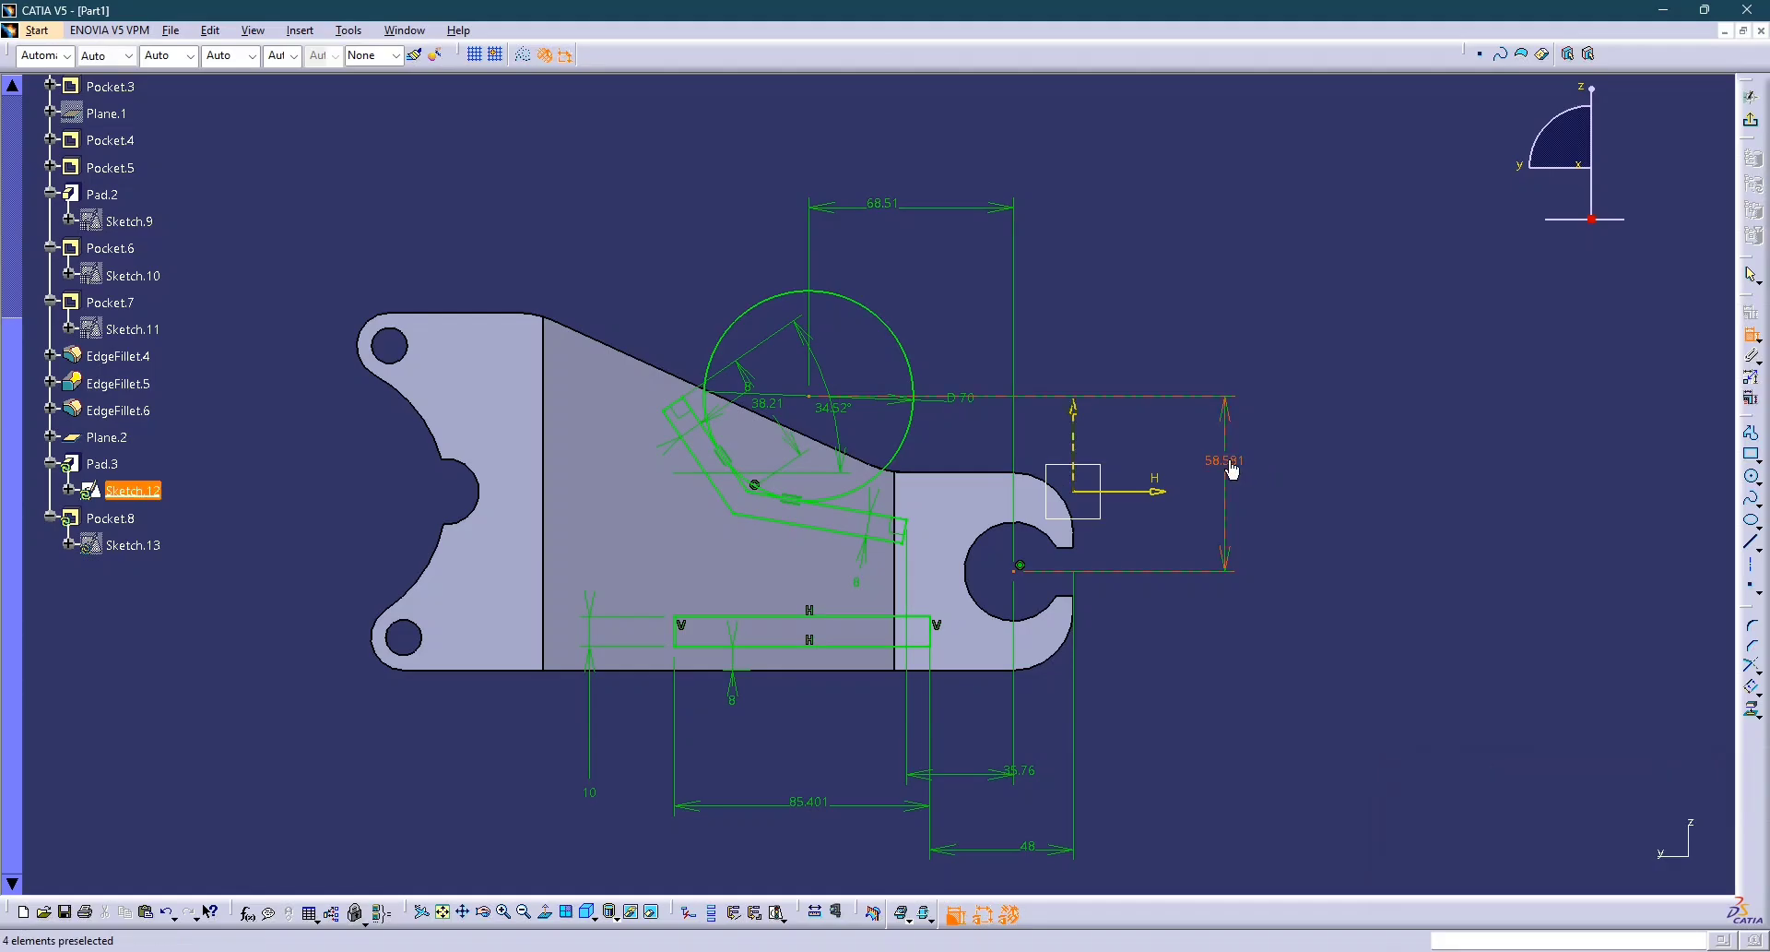
key(alt+Tab)
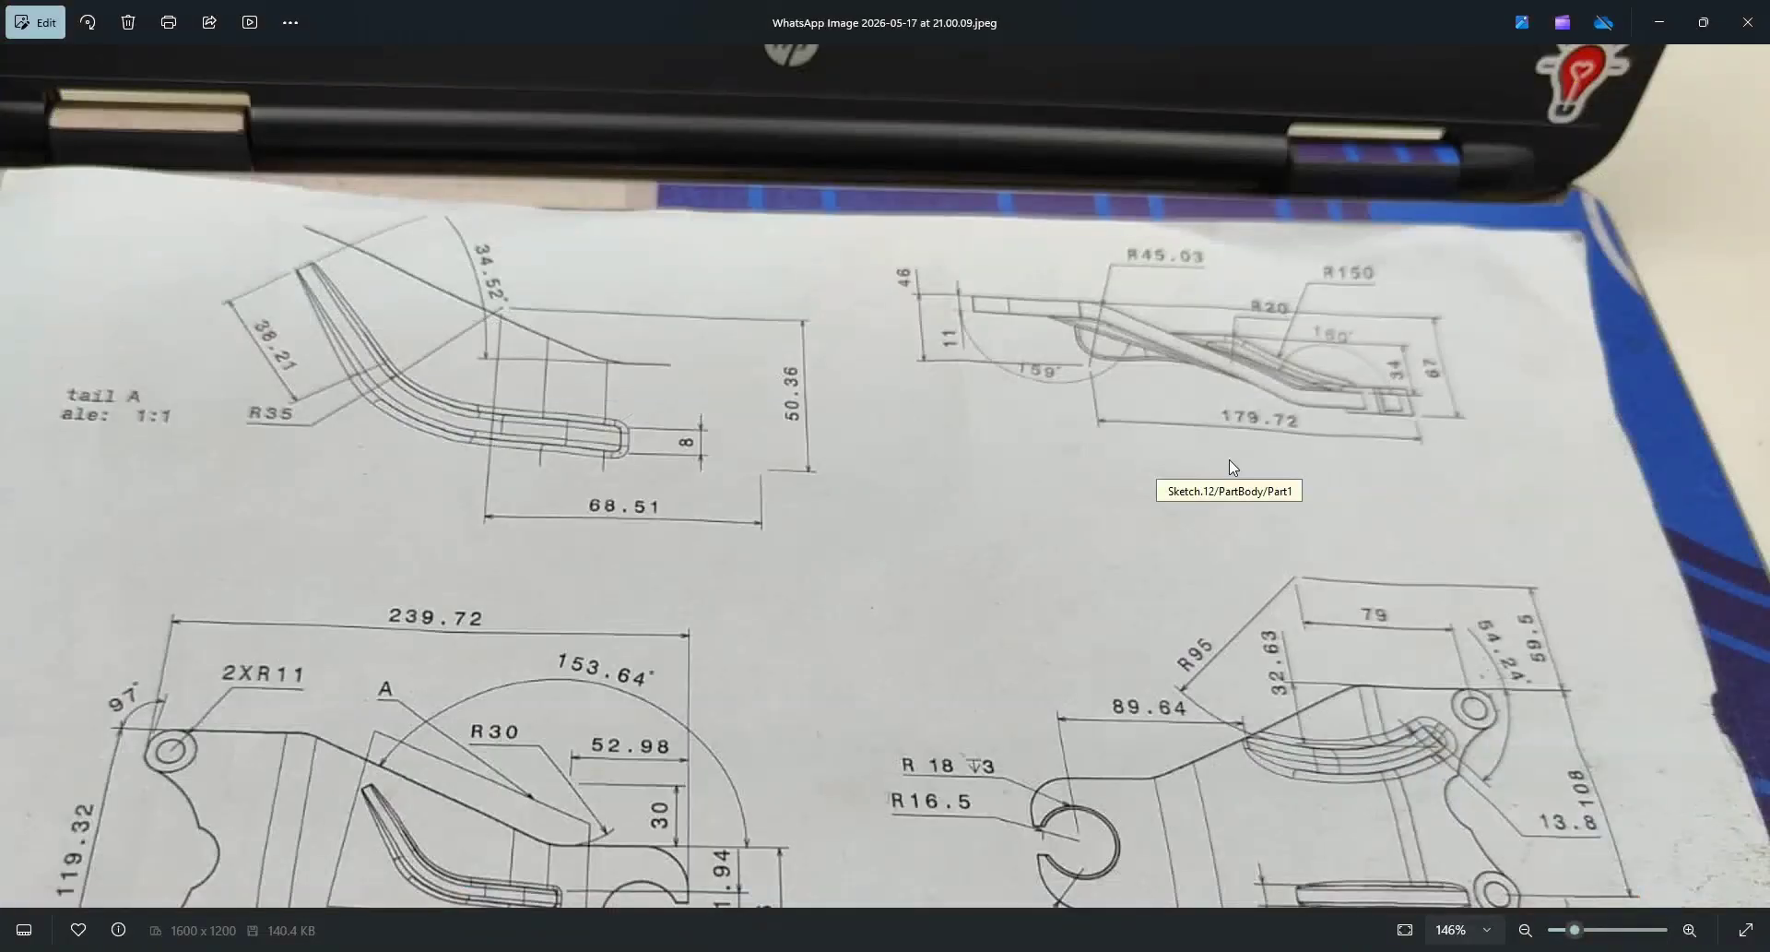
key(alt+Tab)
double_click(1226, 460)
text(50)
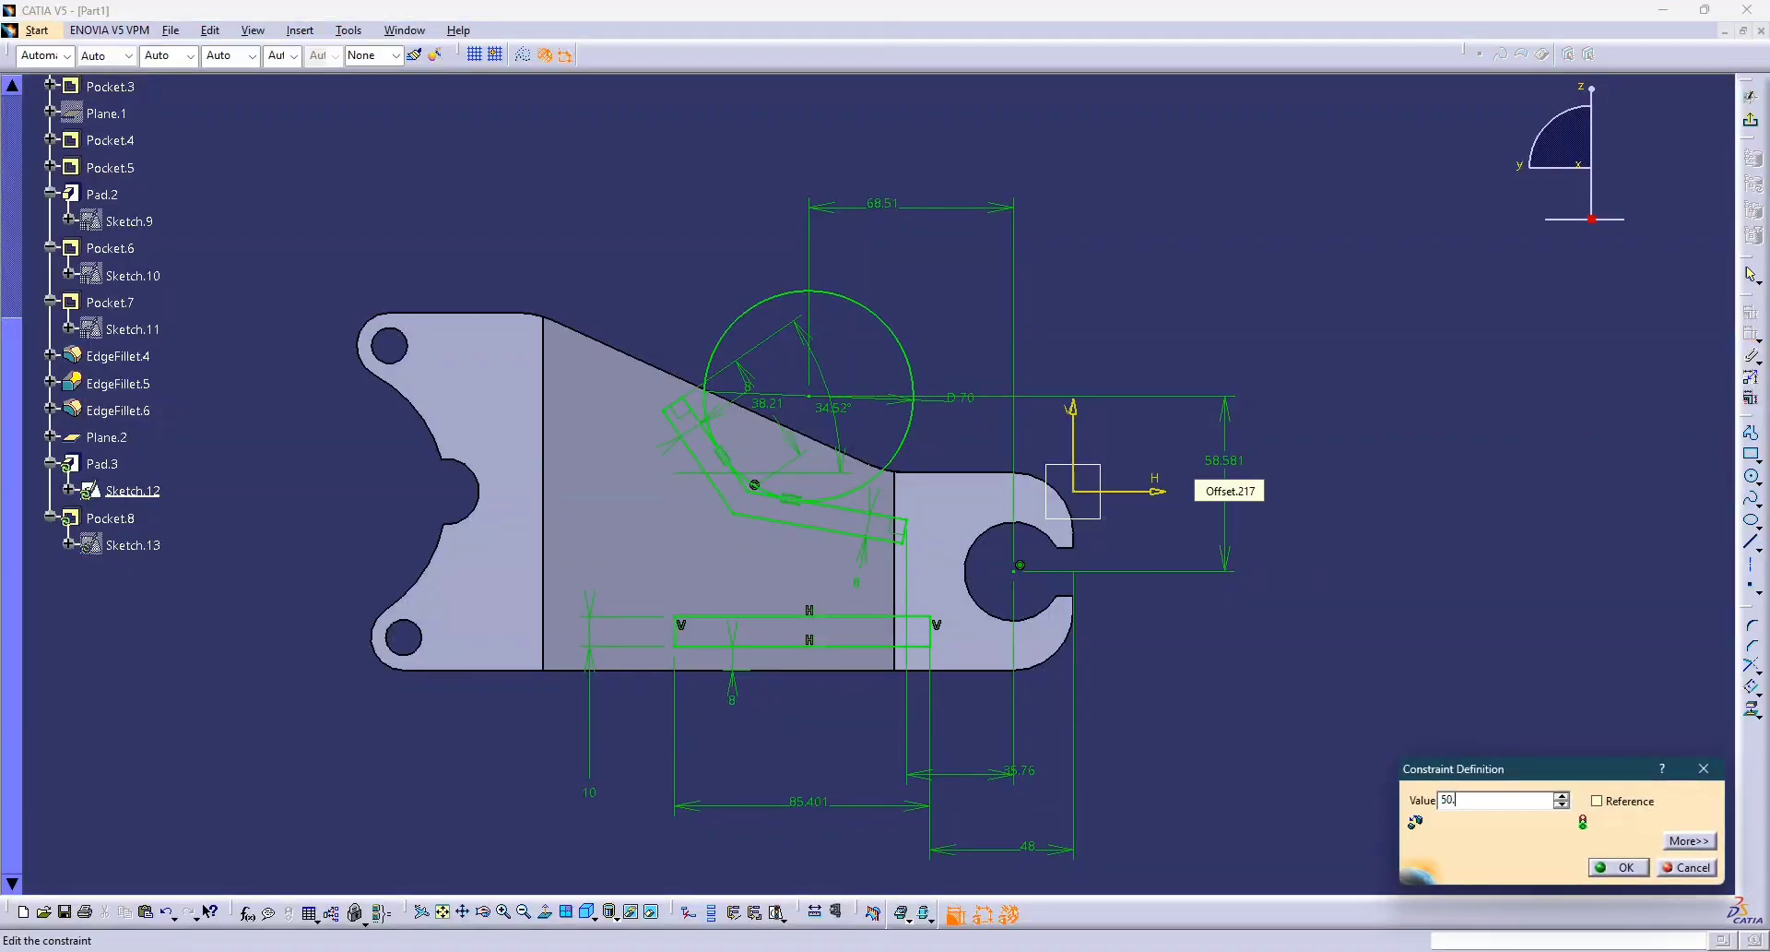
text(.36)
key(Return)
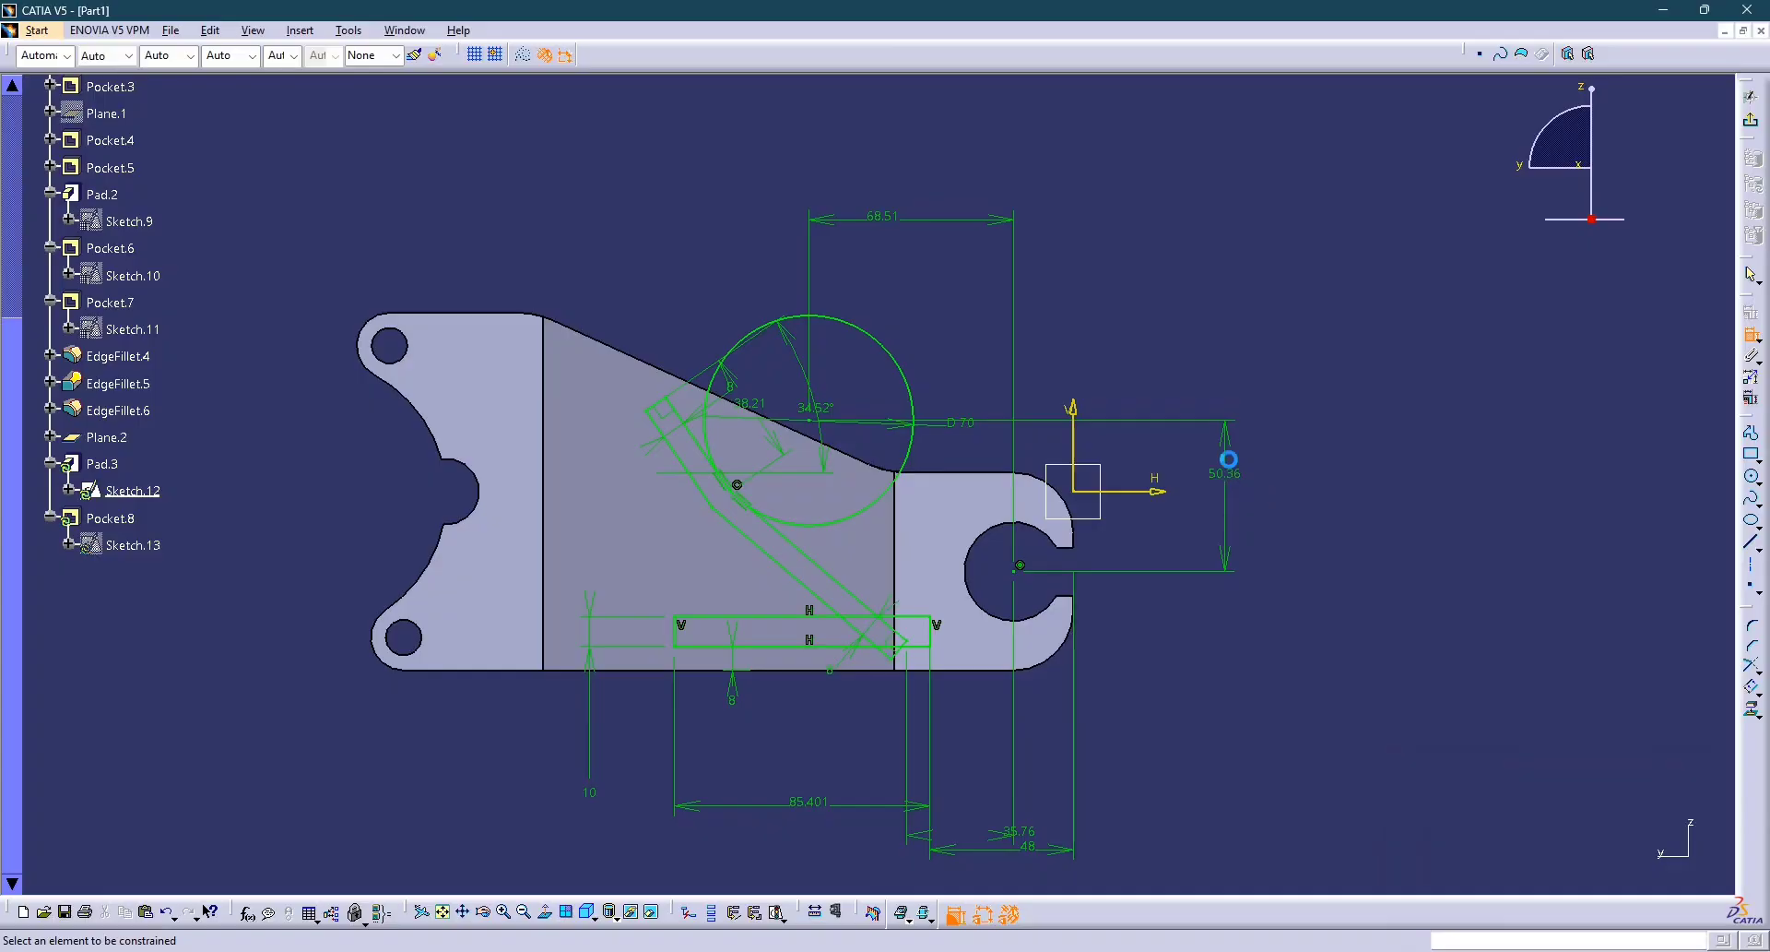
key(ctrl+z)
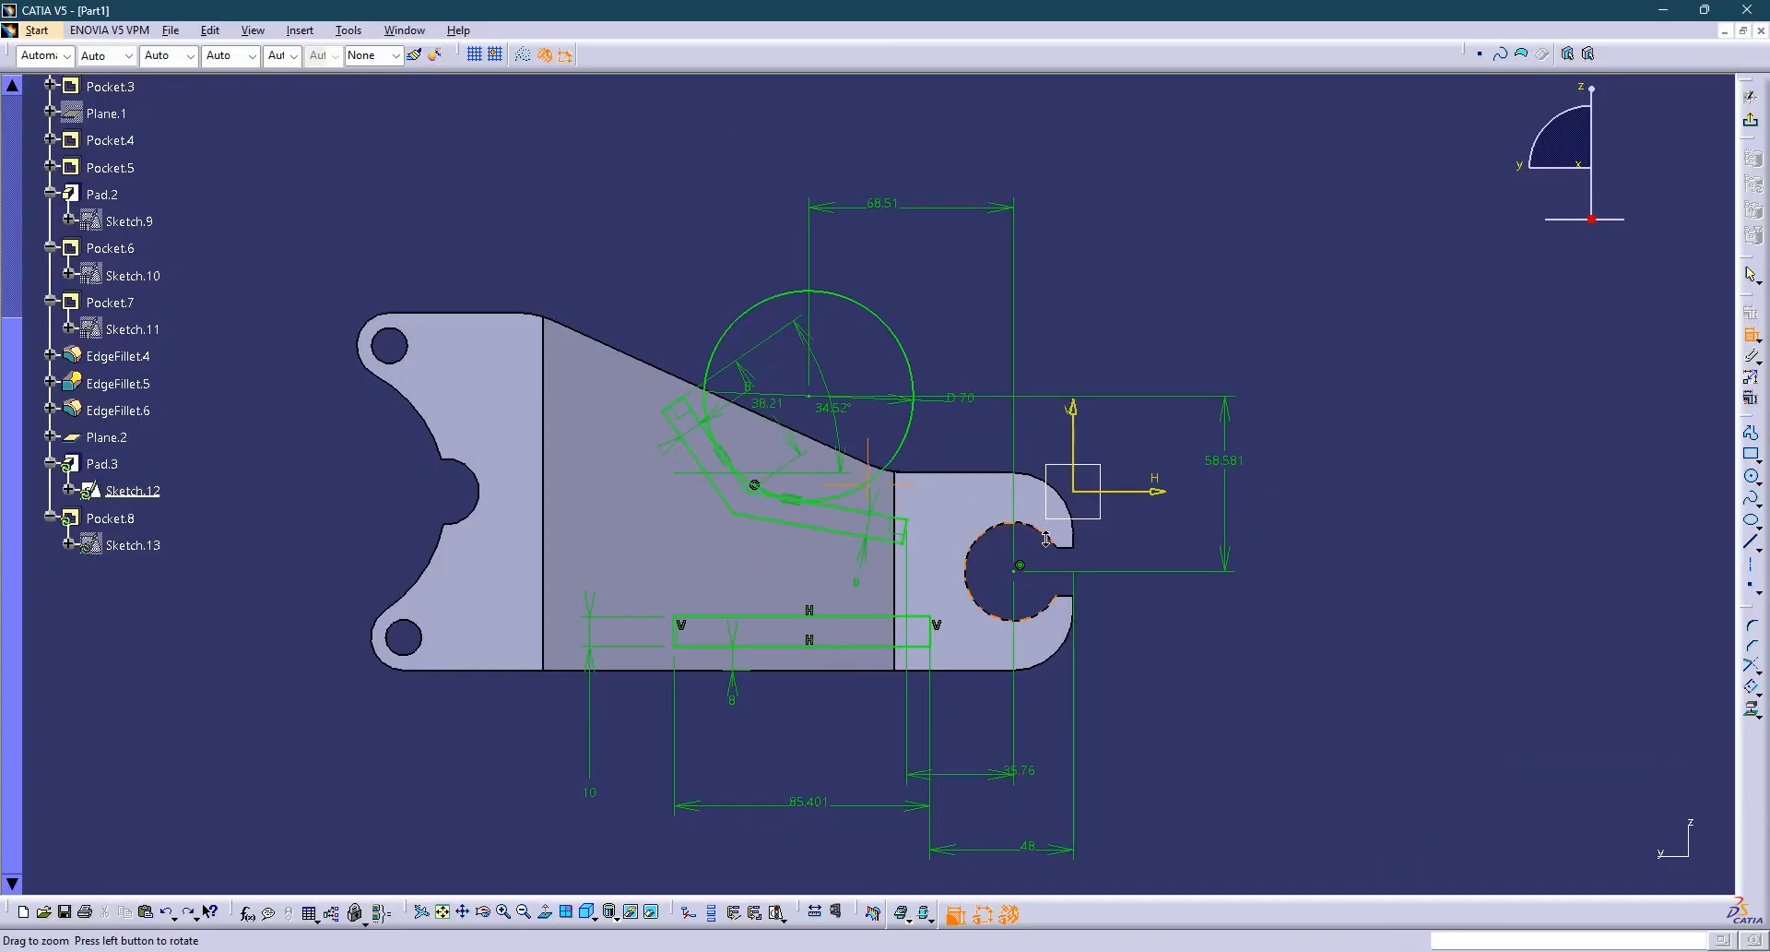
Quick Trim the tangent circle and the bent rib's inner corner to leave only the bend arc, converting the edge's length constraint into a distance.
scroll(1052, 510, up, 4)
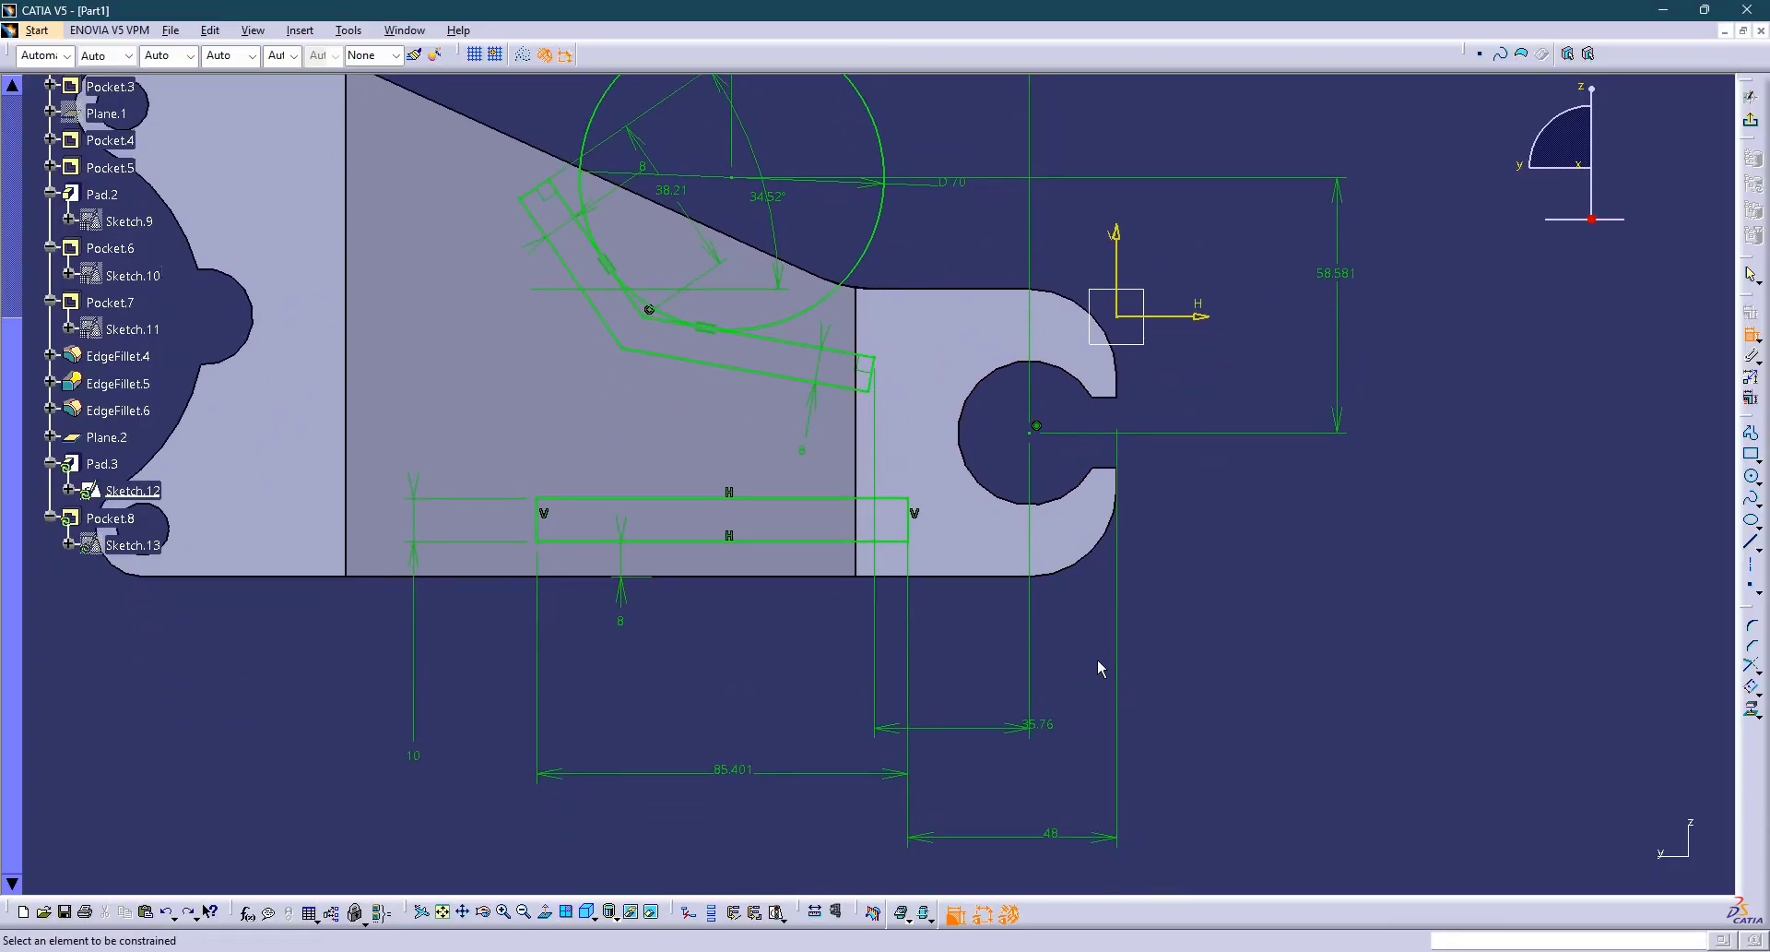
middle_drag(1008, 561, 903, 624)
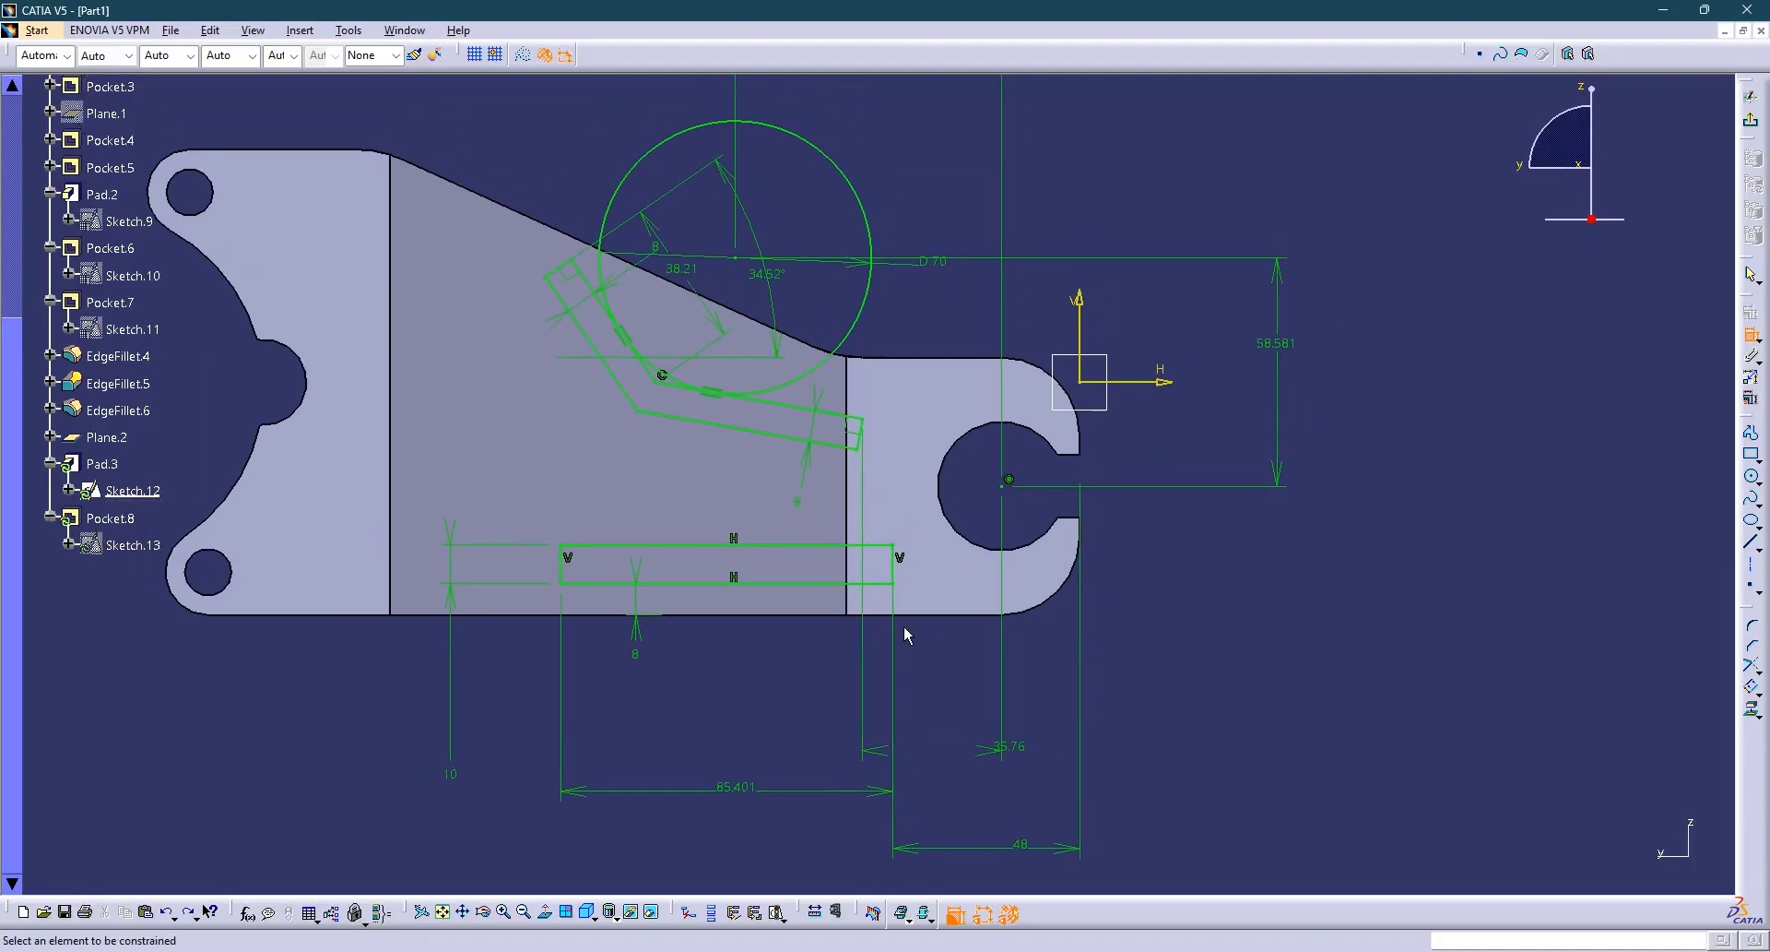
scroll(725, 459, up, 3)
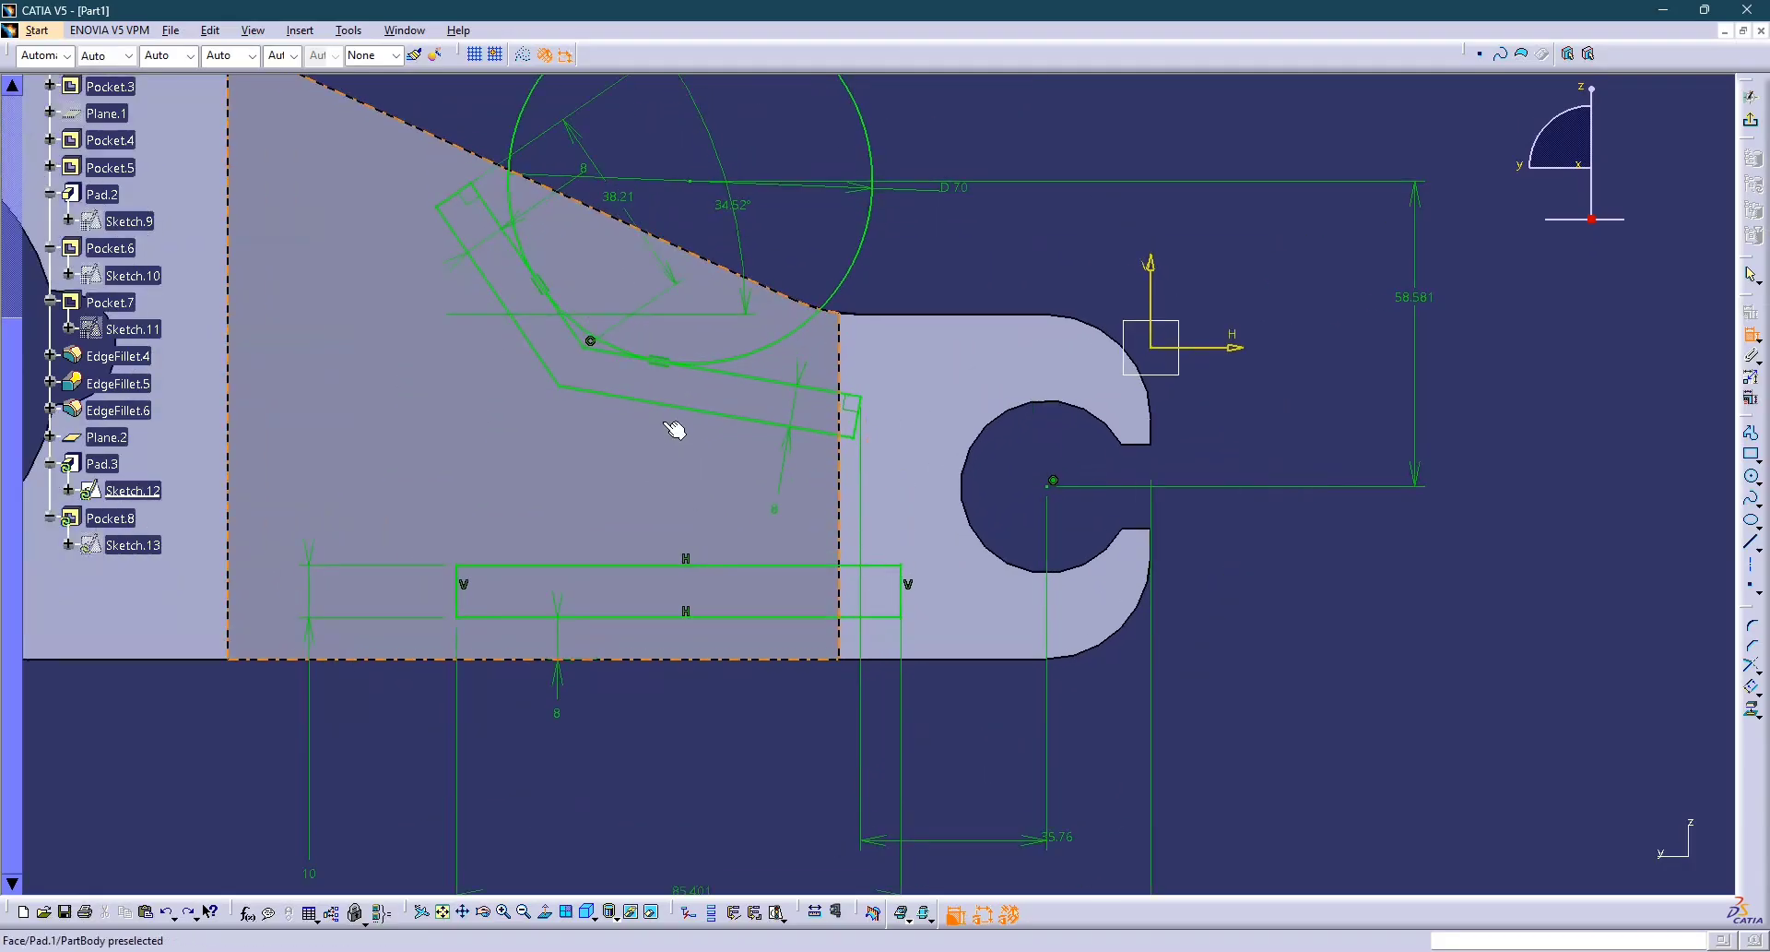
middle_drag(722, 470, 850, 533)
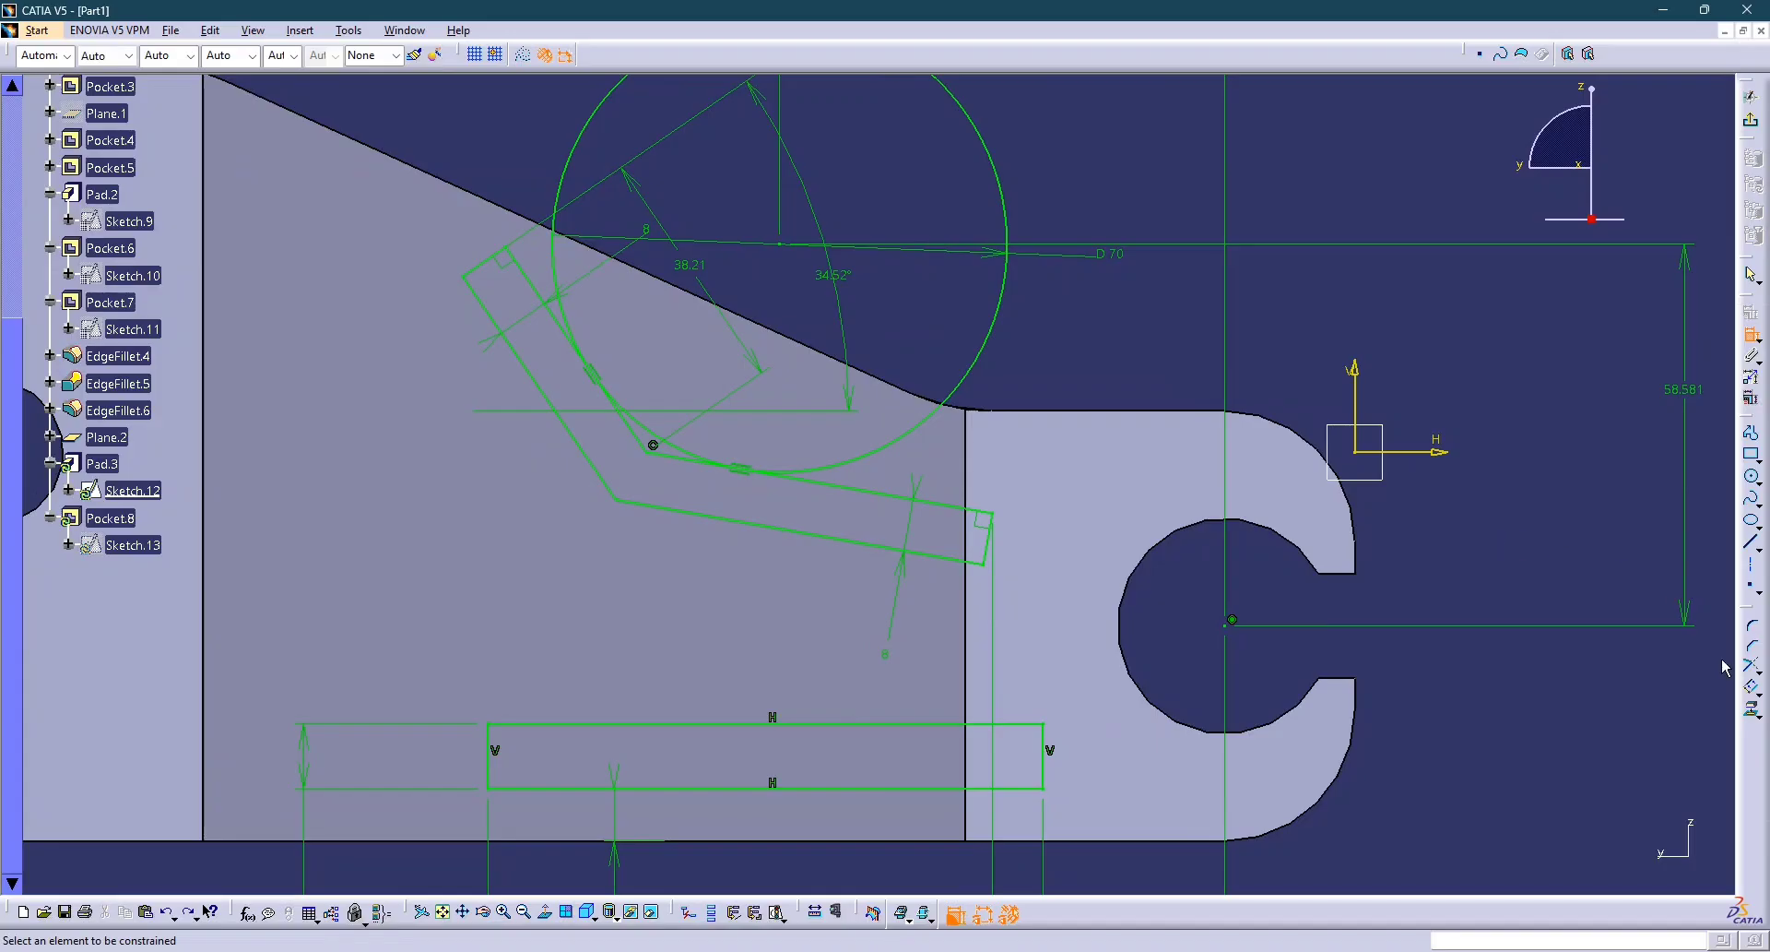
click(1757, 669)
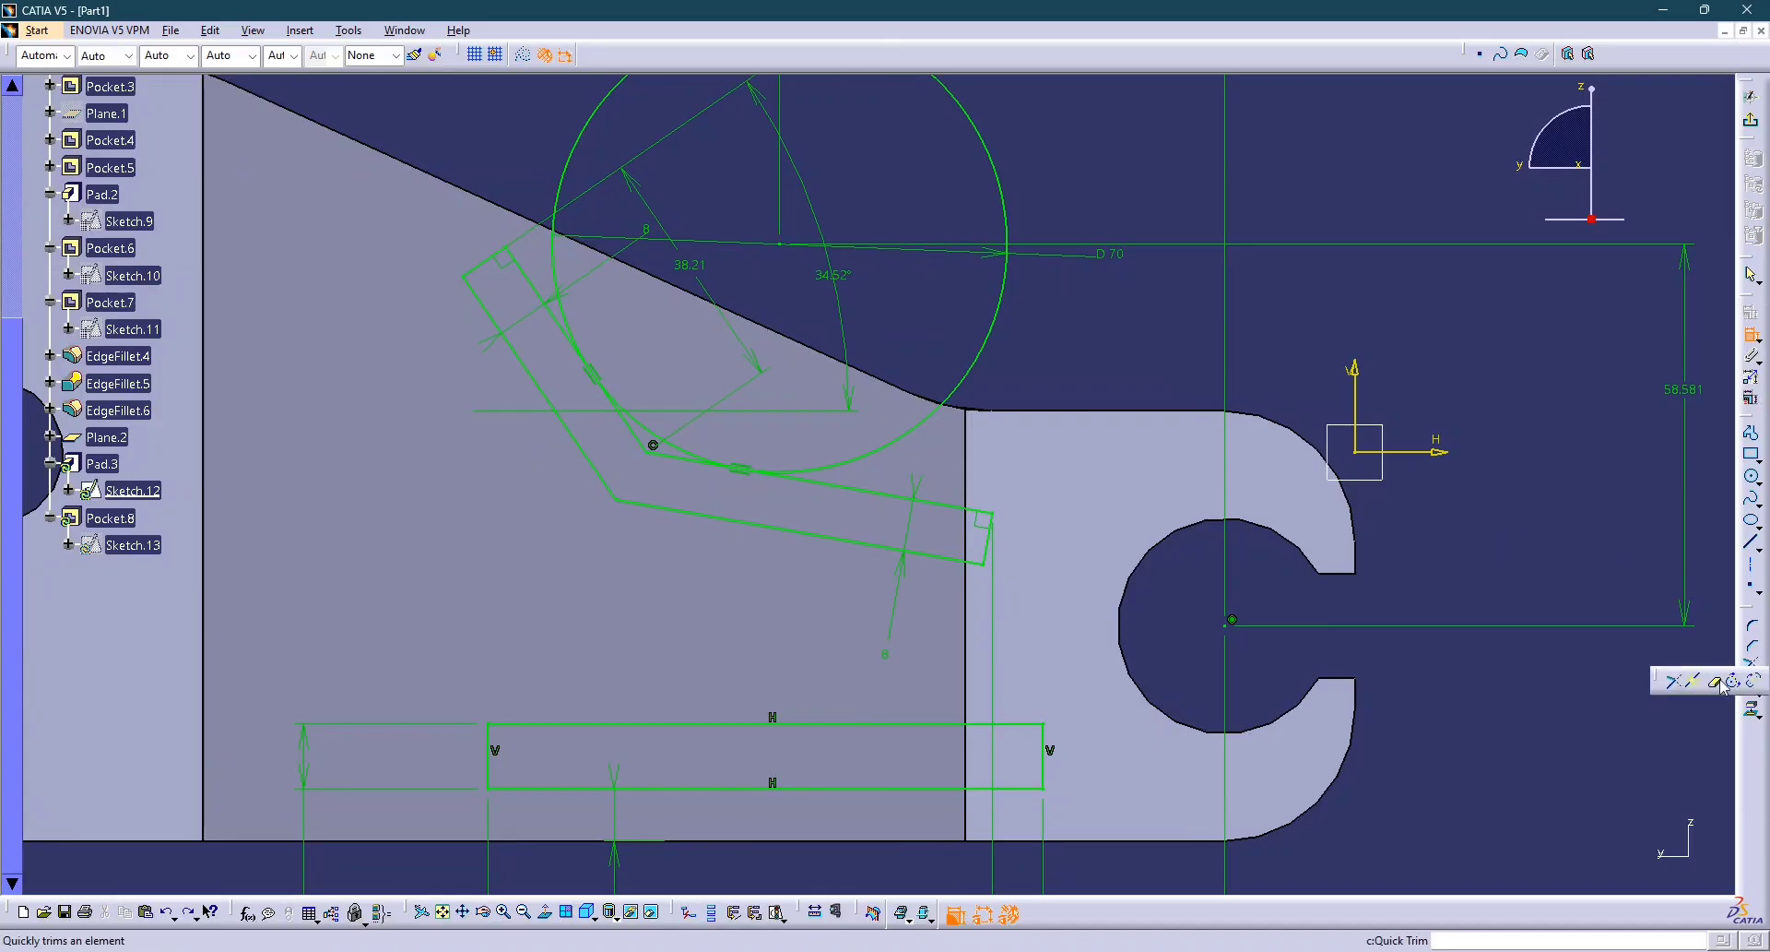
click(1719, 682)
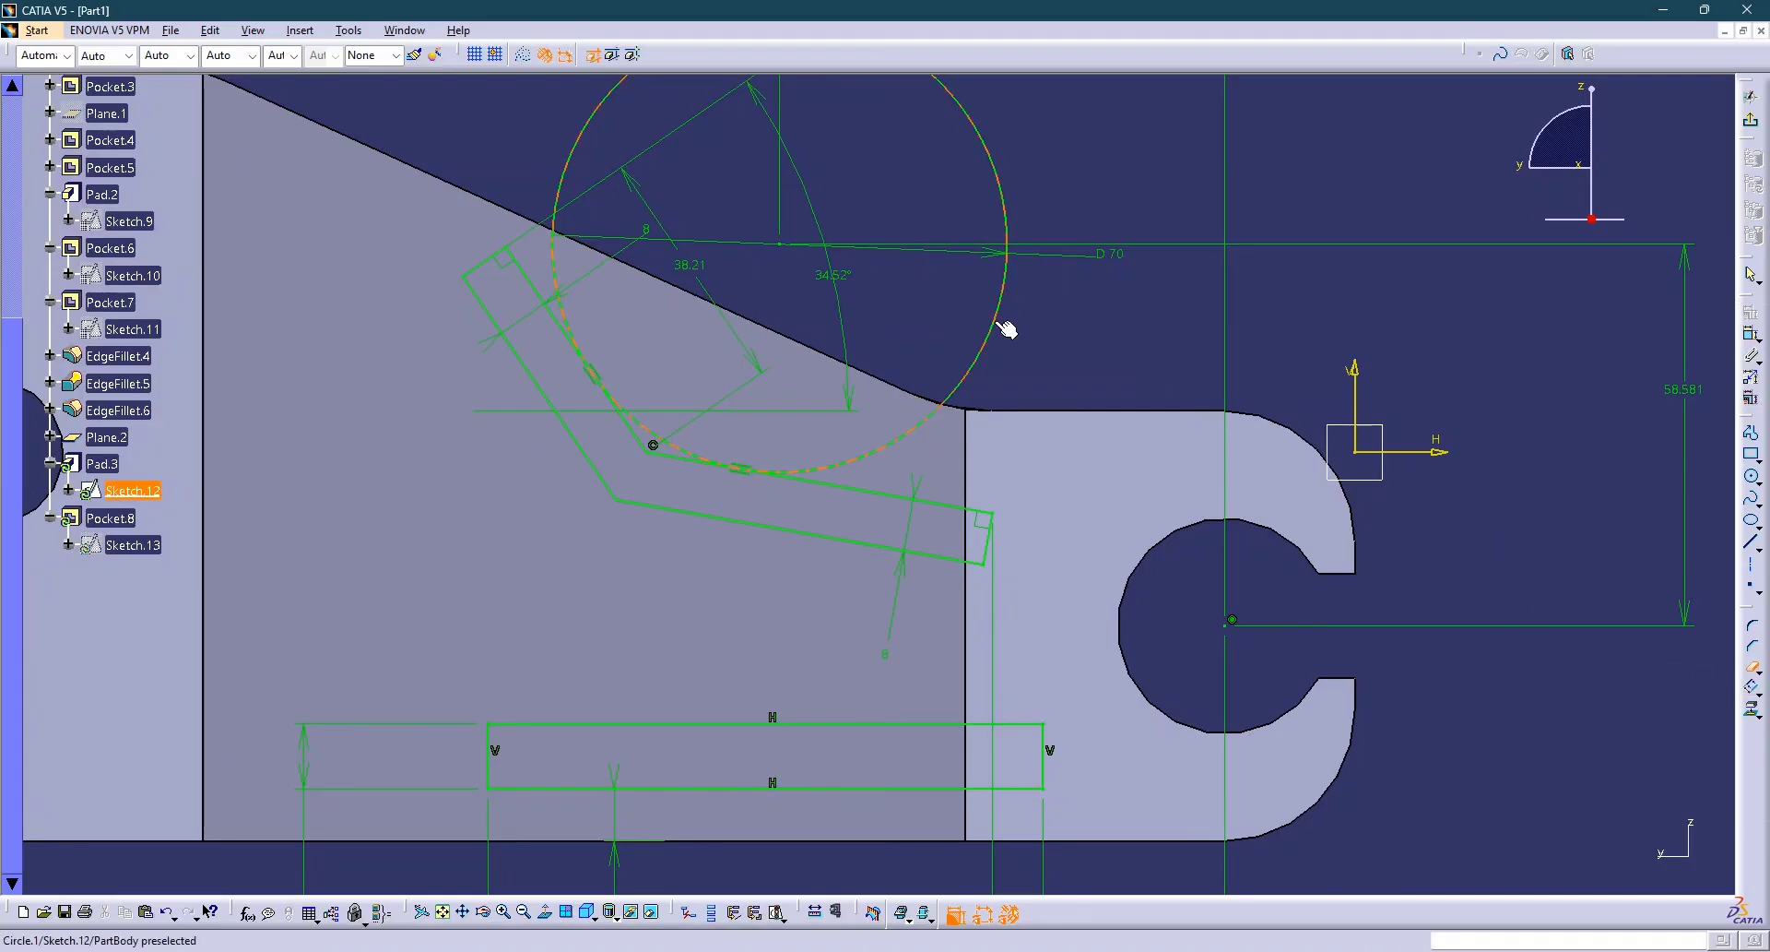
click(1007, 327)
click(663, 454)
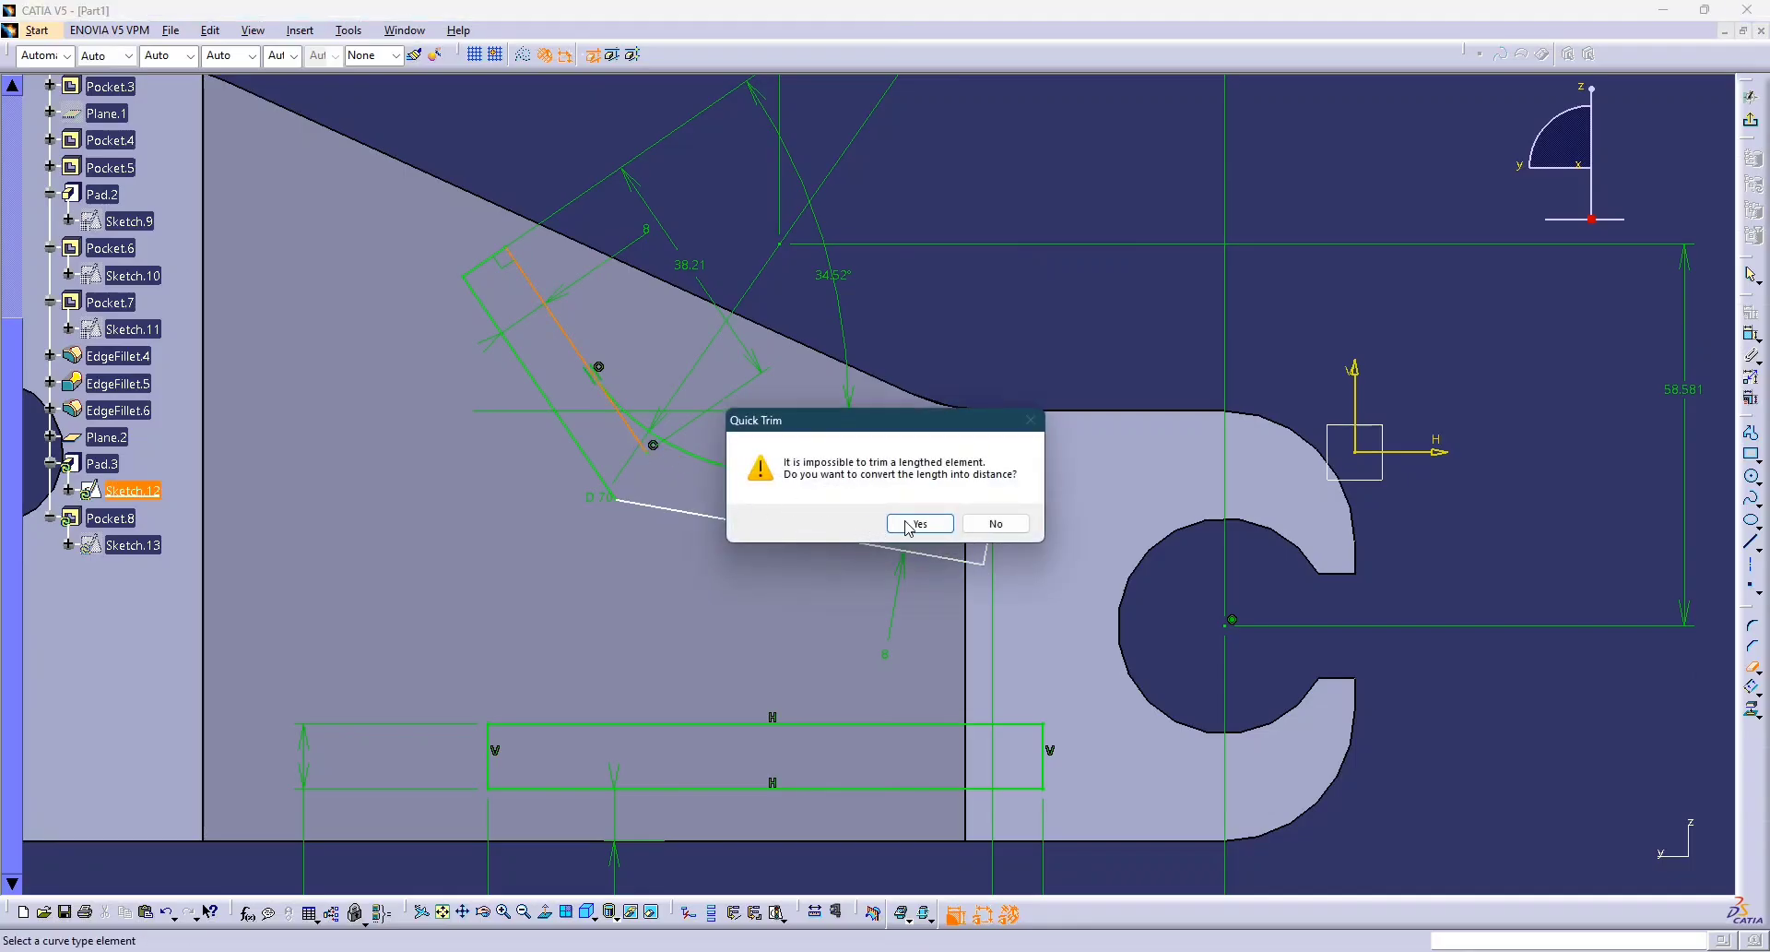
click(919, 524)
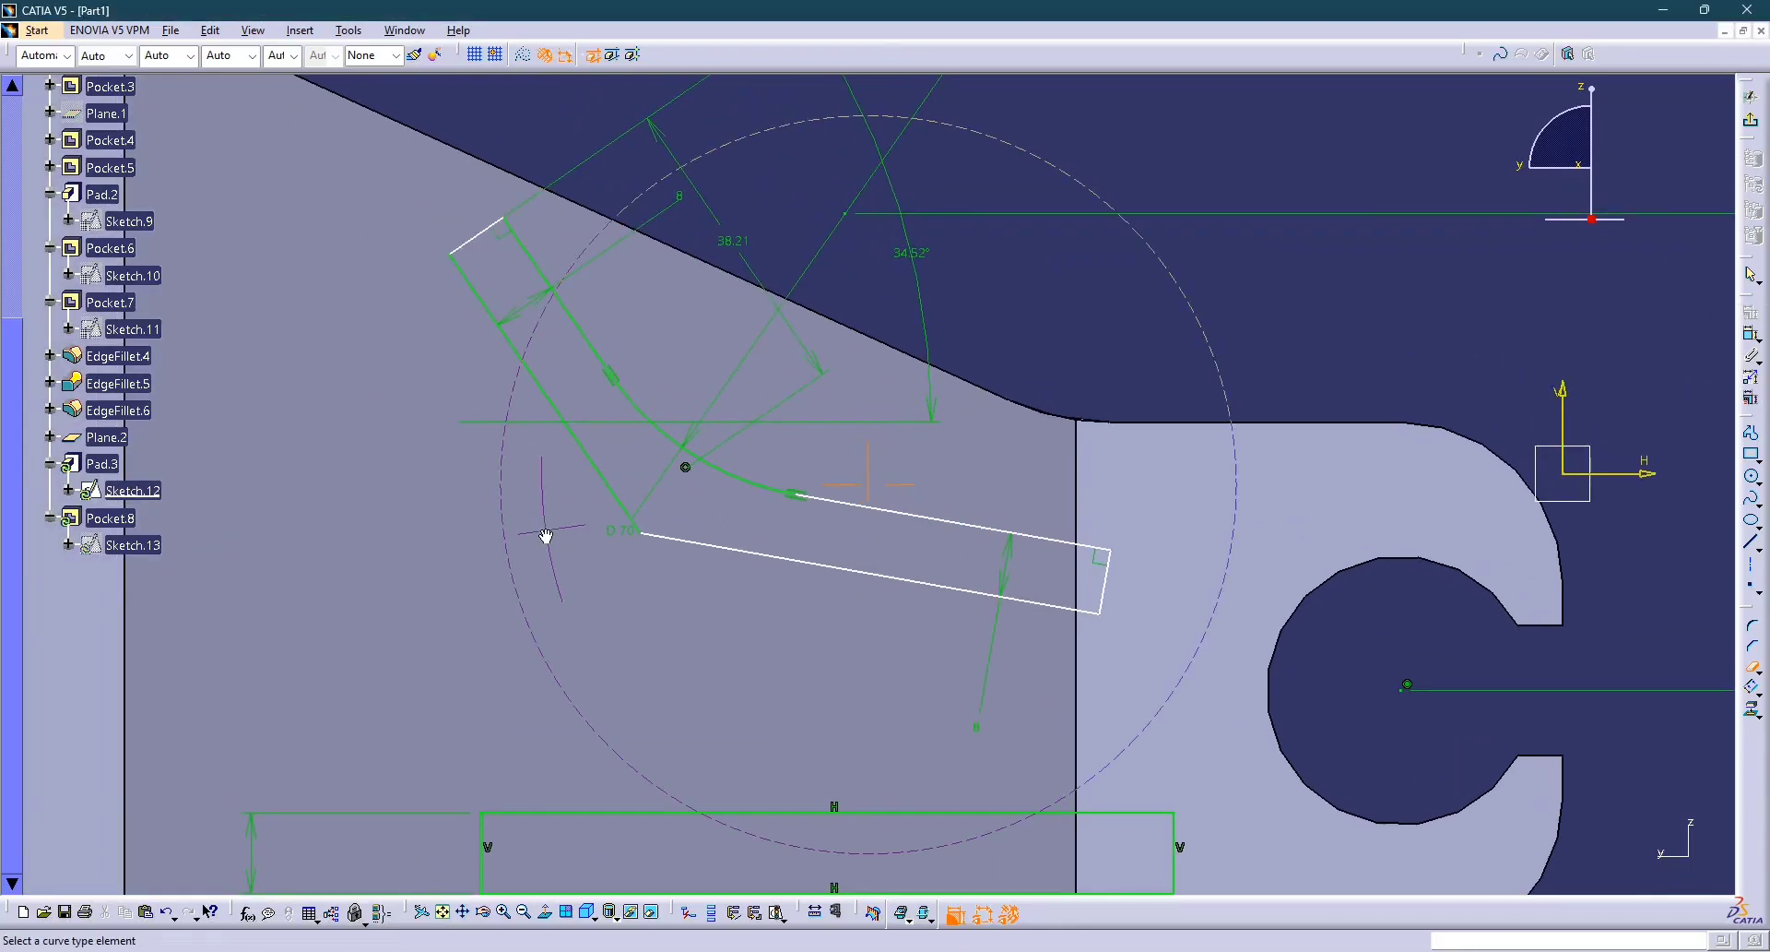
middle_drag(545, 535, 802, 541)
key(Escape)
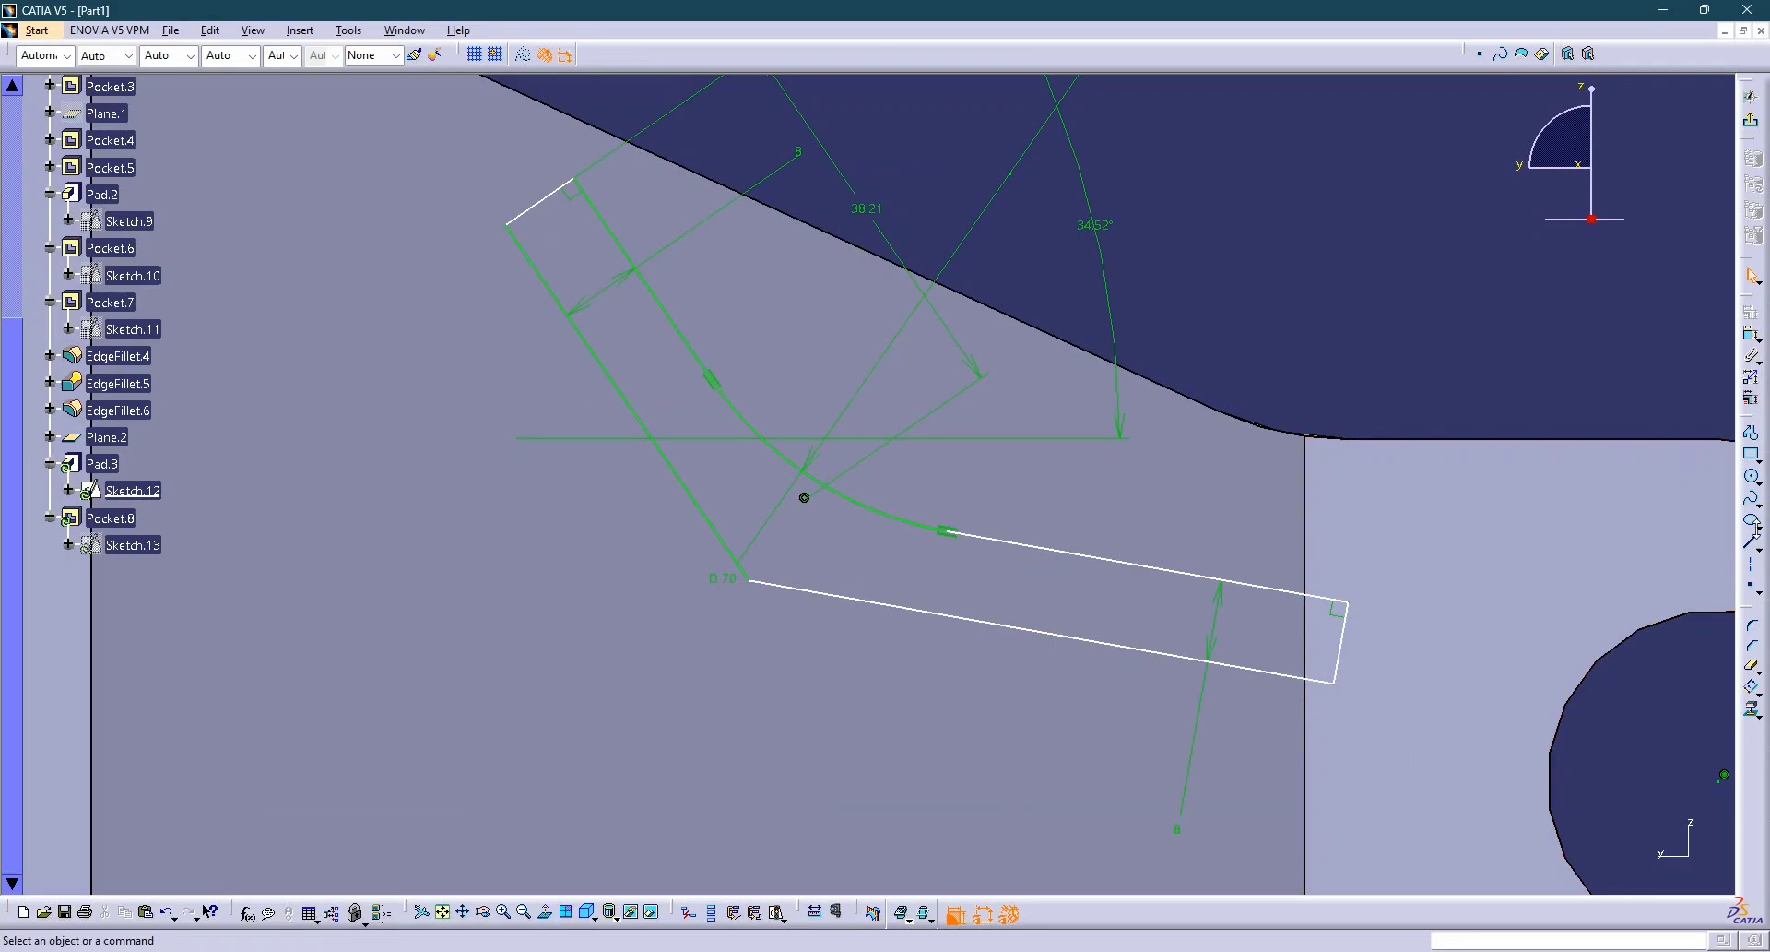
Offset the bend arc outward by 8 mm for the rib's outer bend and delete the concentricity constraint between the two arcs.
click(1757, 697)
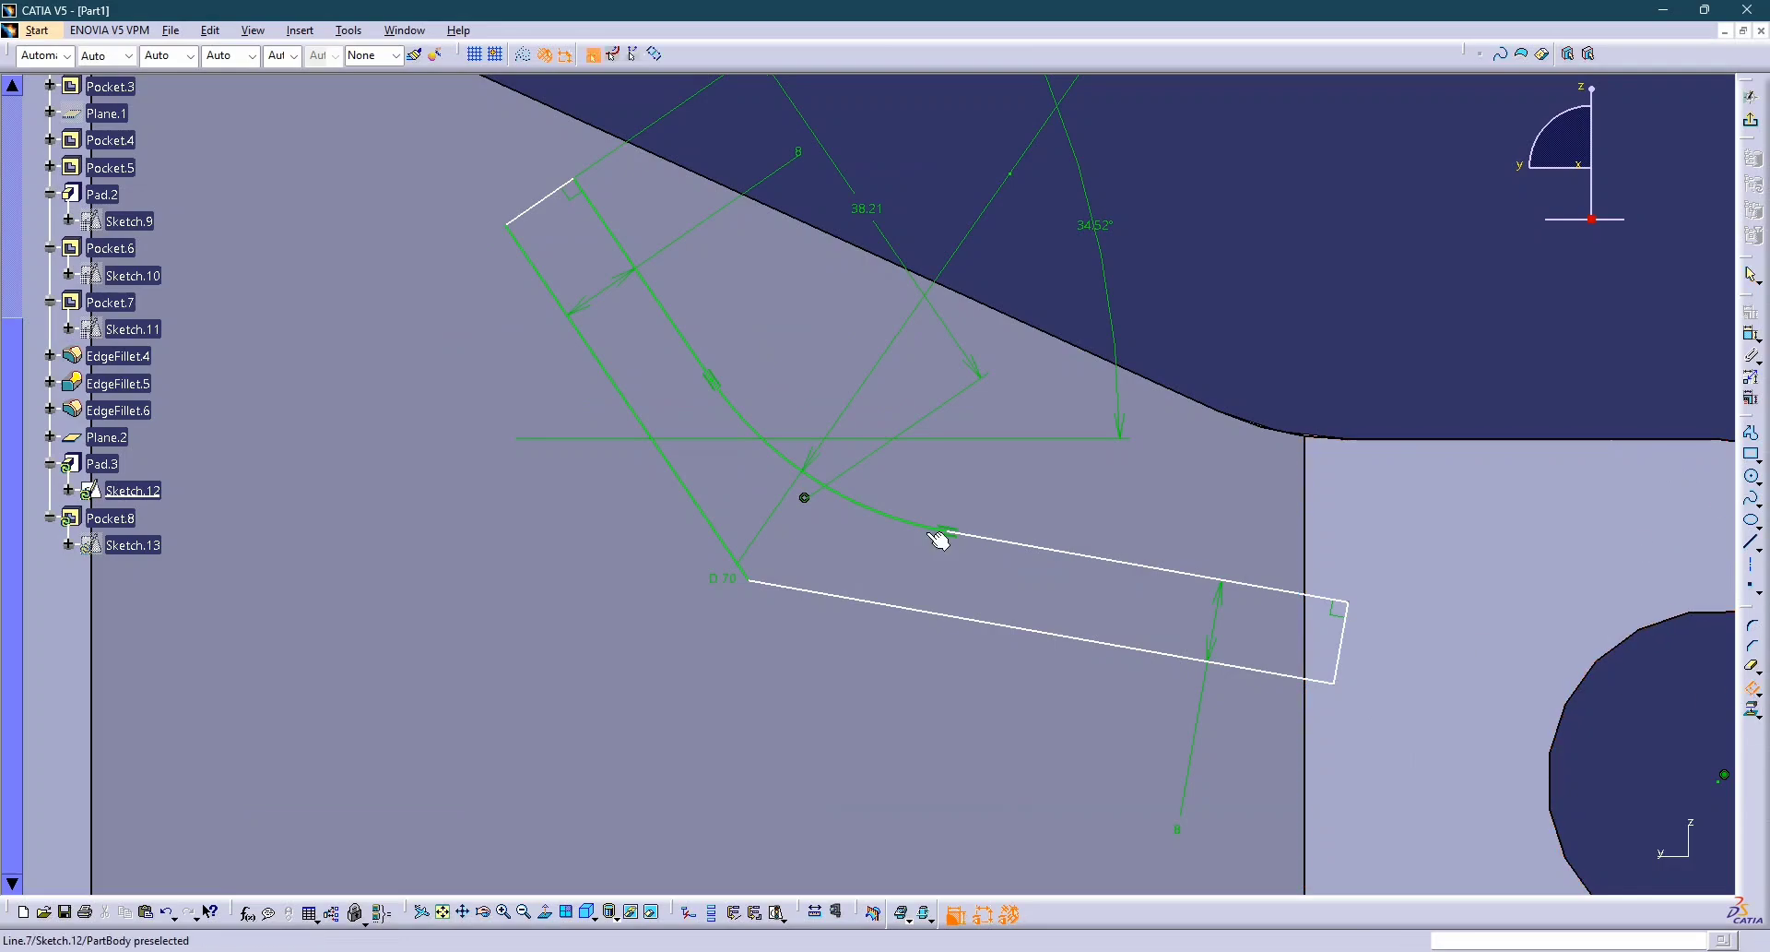
click(849, 507)
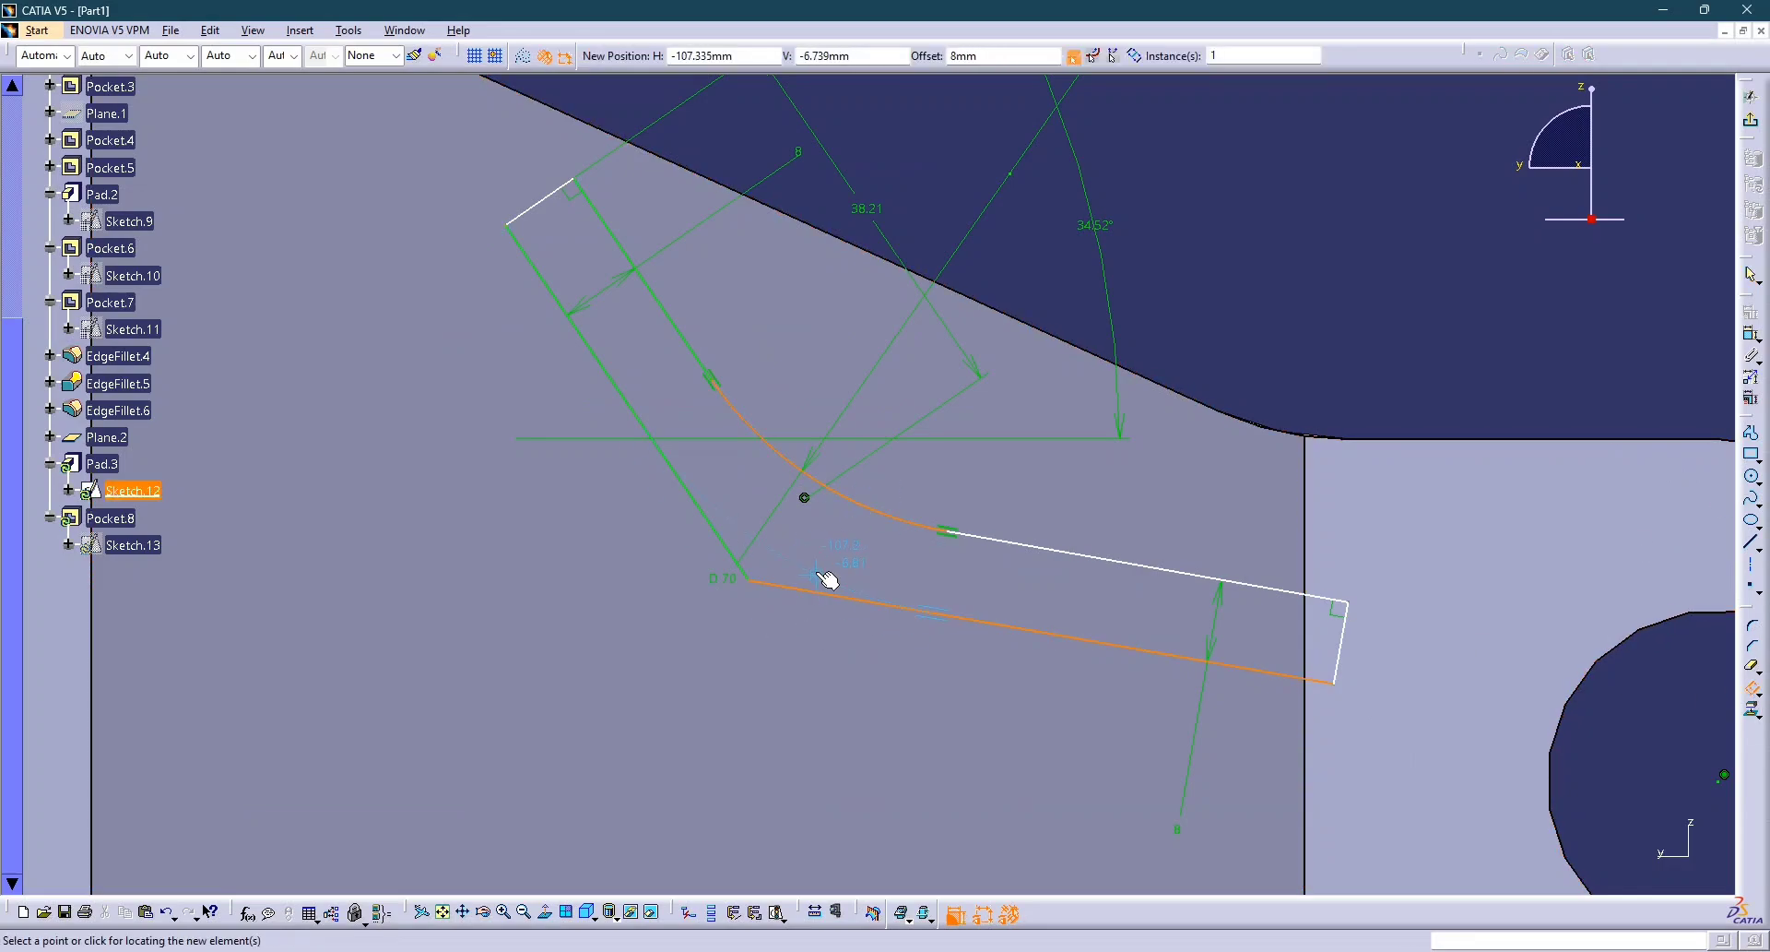
click(828, 577)
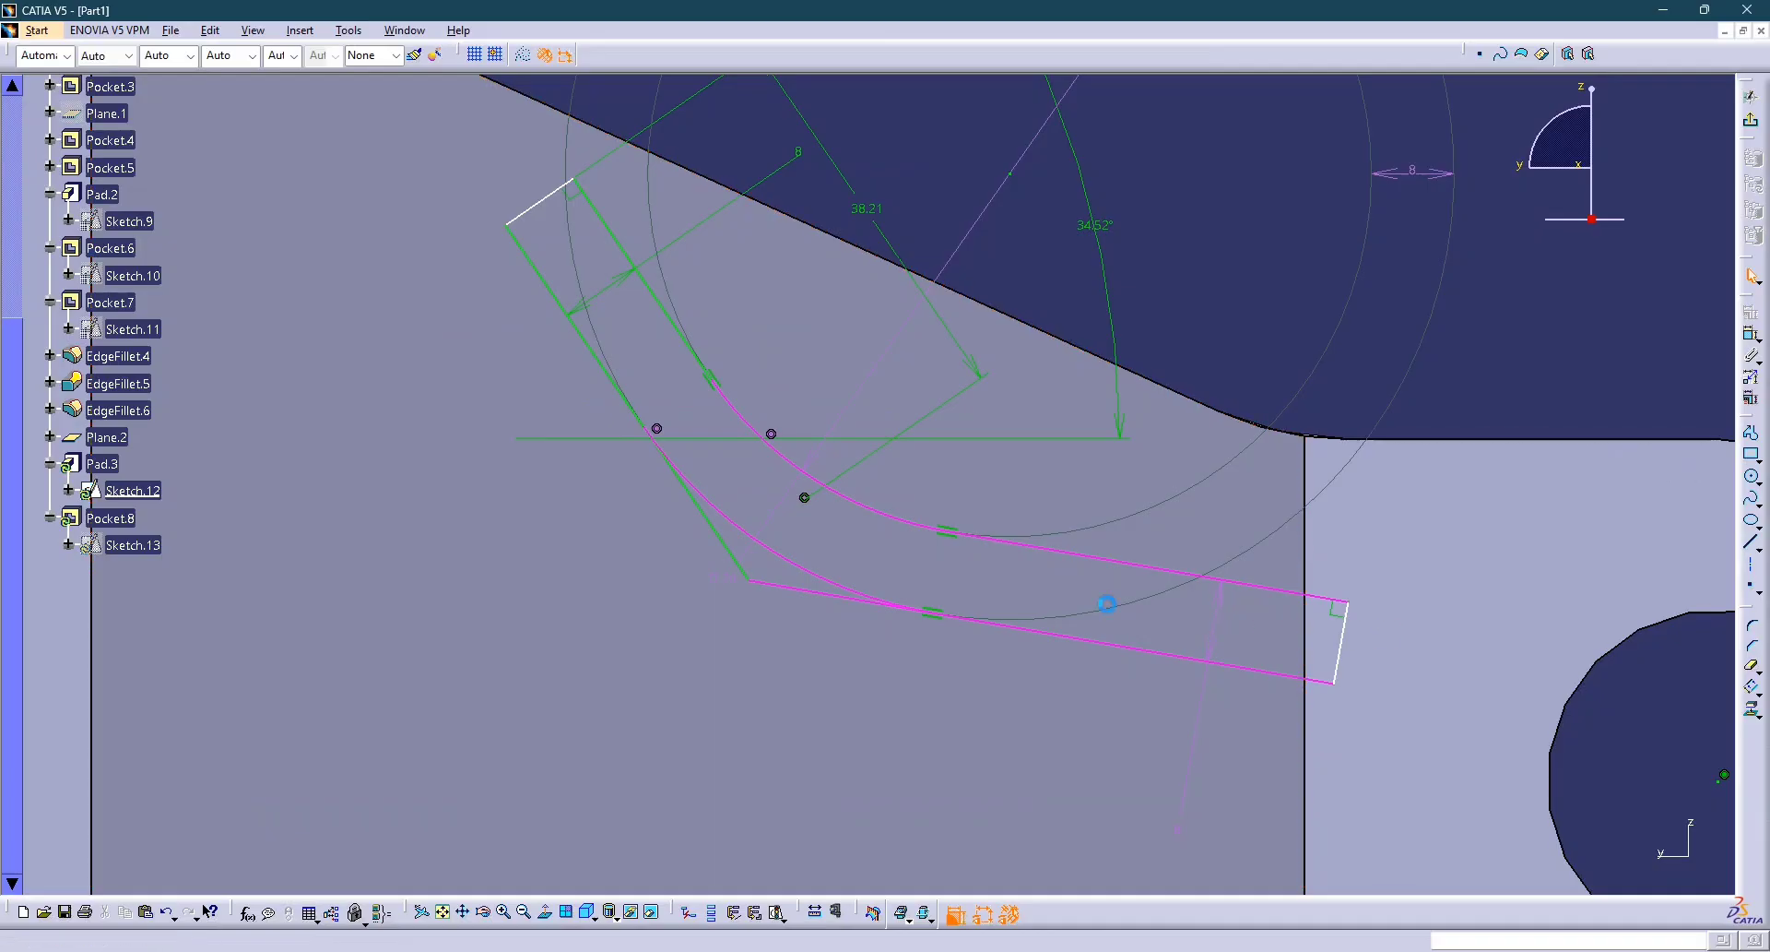
click(659, 432)
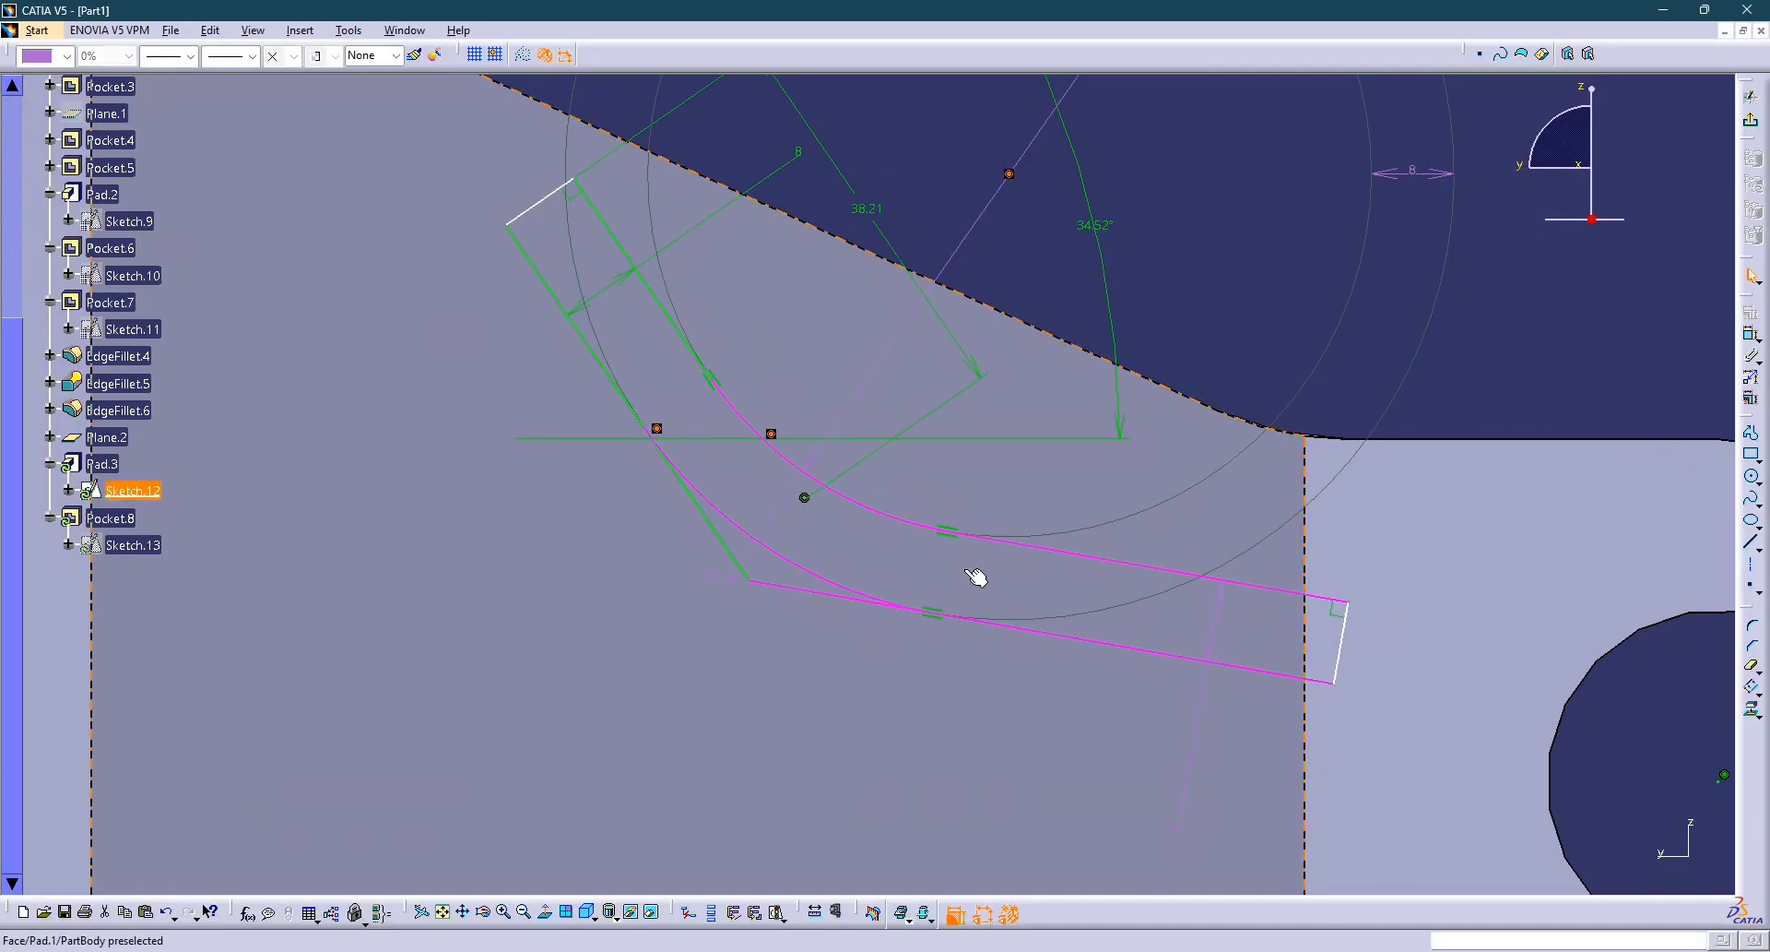
key(Delete)
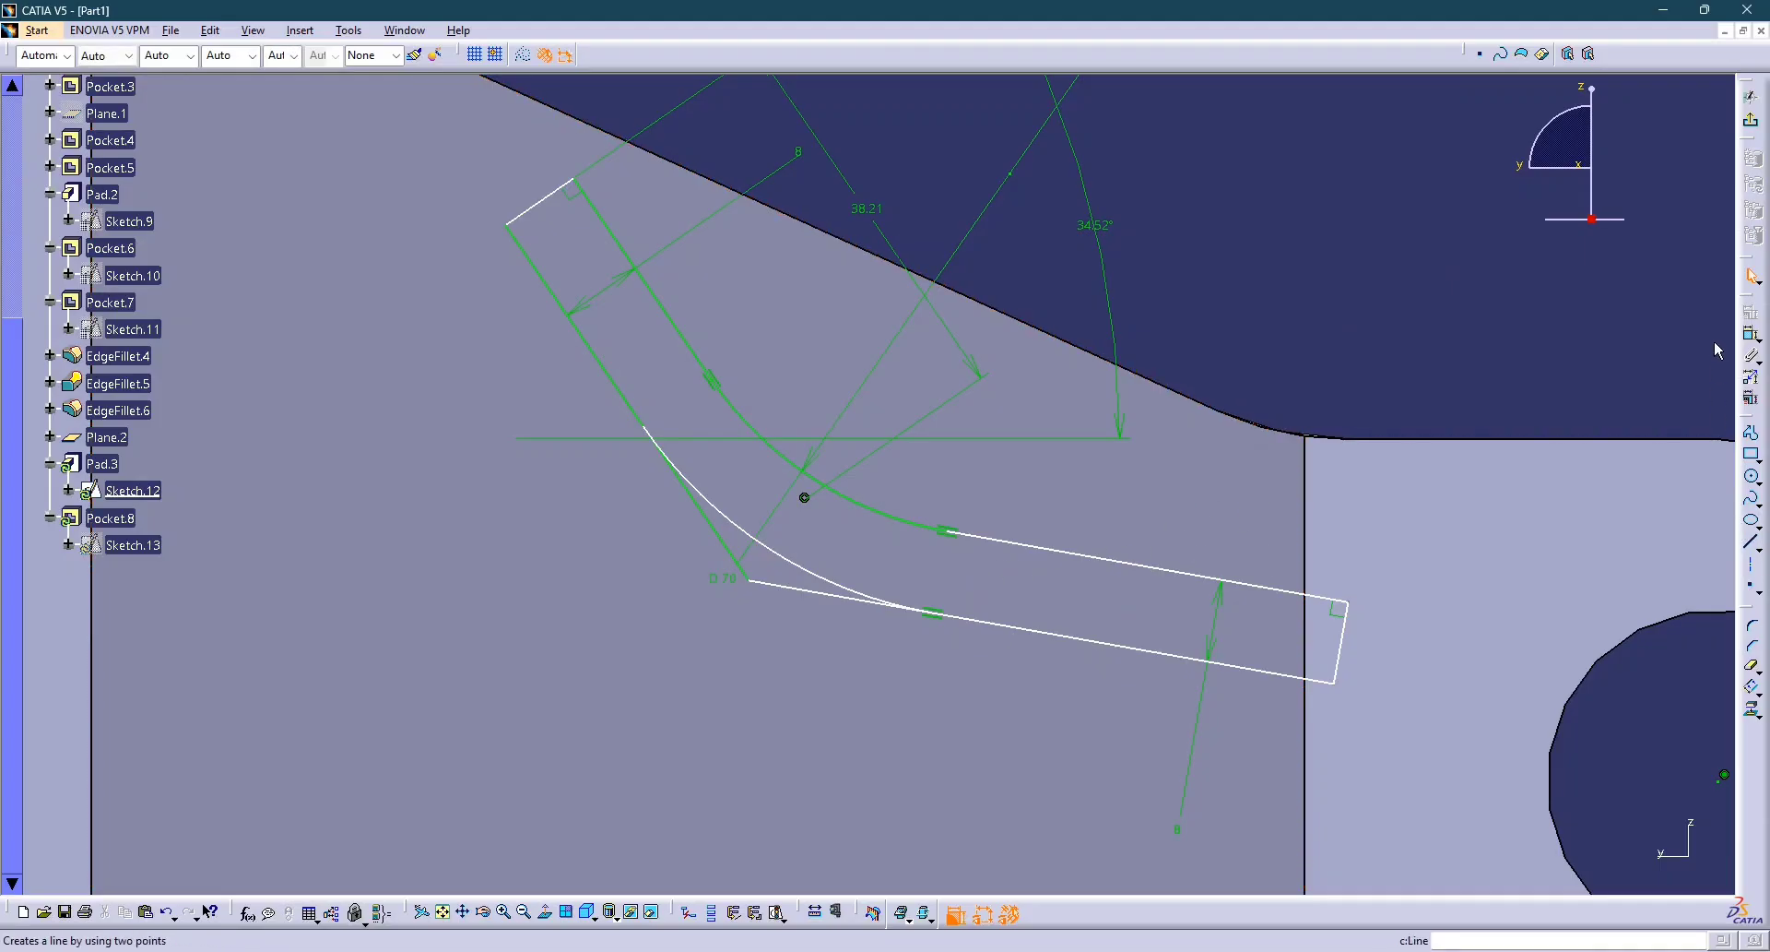
Quick Trim the sharp outer corner of the bent rib back to the offset arc and exit the sketch.
click(1752, 676)
click(787, 594)
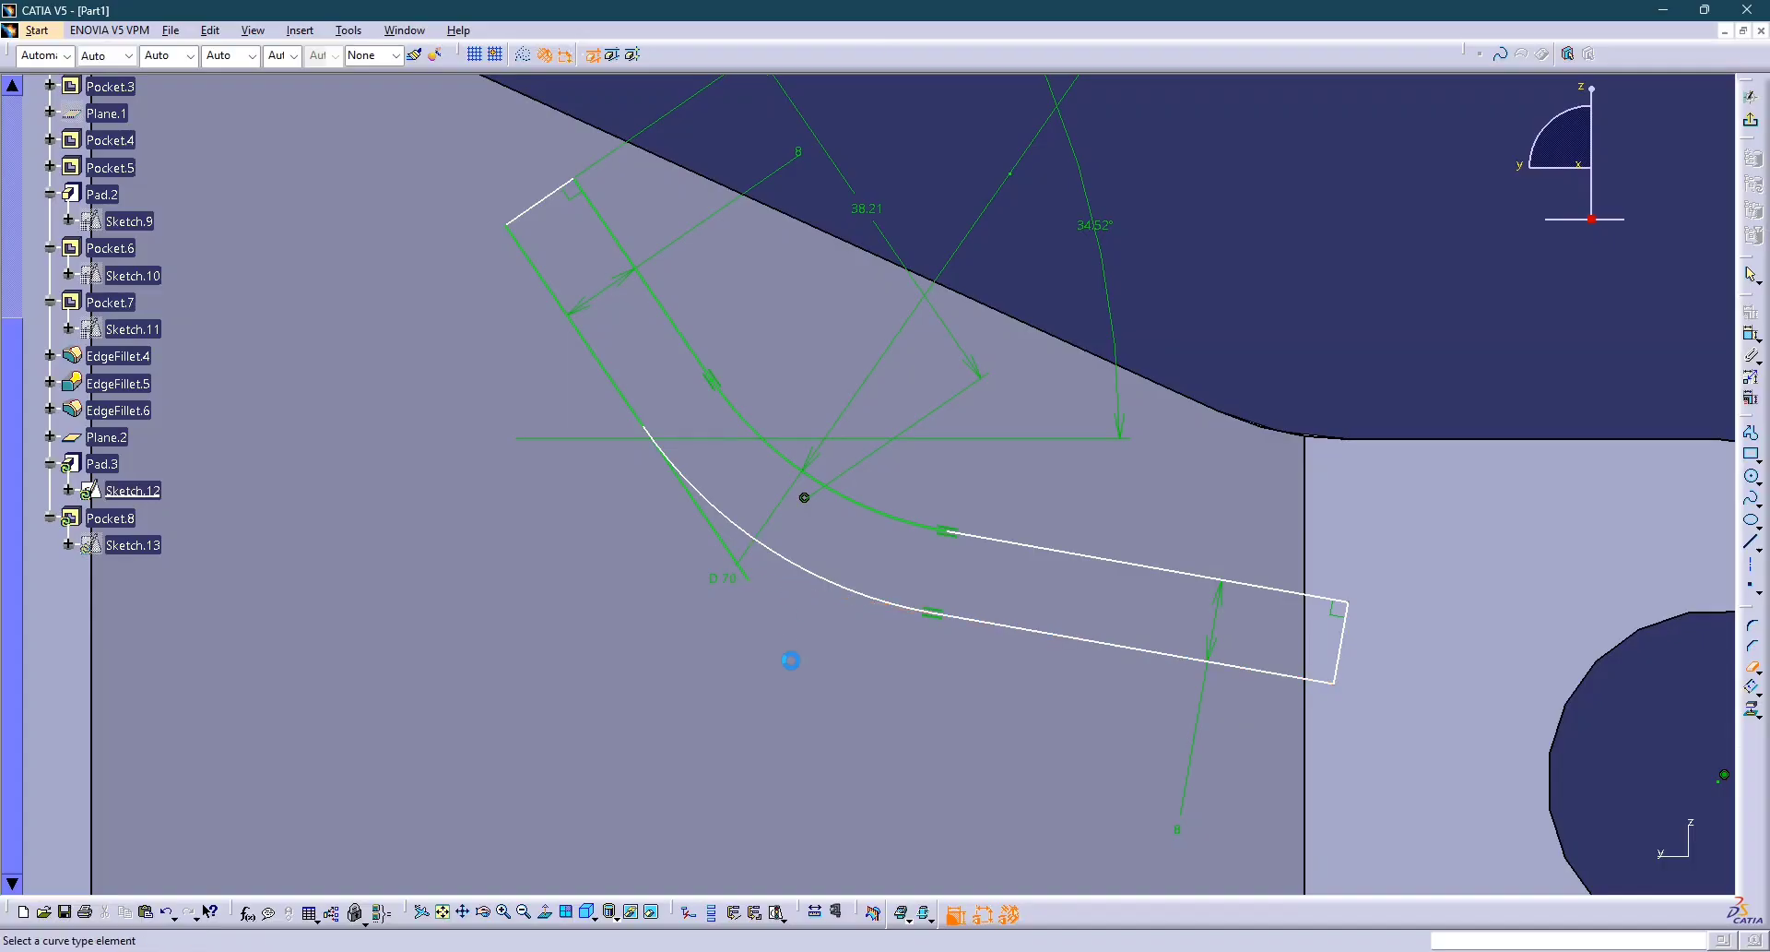
click(717, 527)
mouse_move(834, 608)
middle_down()
mouse_move(818, 637)
mouse_move(740, 652)
middle_up()
mouse_move(1131, 519)
ctrl+middle_down()
mouse_move(1072, 584)
mouse_move(954, 595)
mouse_move(876, 636)
mouse_move(688, 673)
mouse_move(735, 506)
mouse_move(877, 551)
mouse_move(844, 670)
ctrl+middle_up()
click(1751, 119)
click(916, 424)
Examine the rib views in the photographed reference drawing for the fillet radii.
key(alt+Tab)
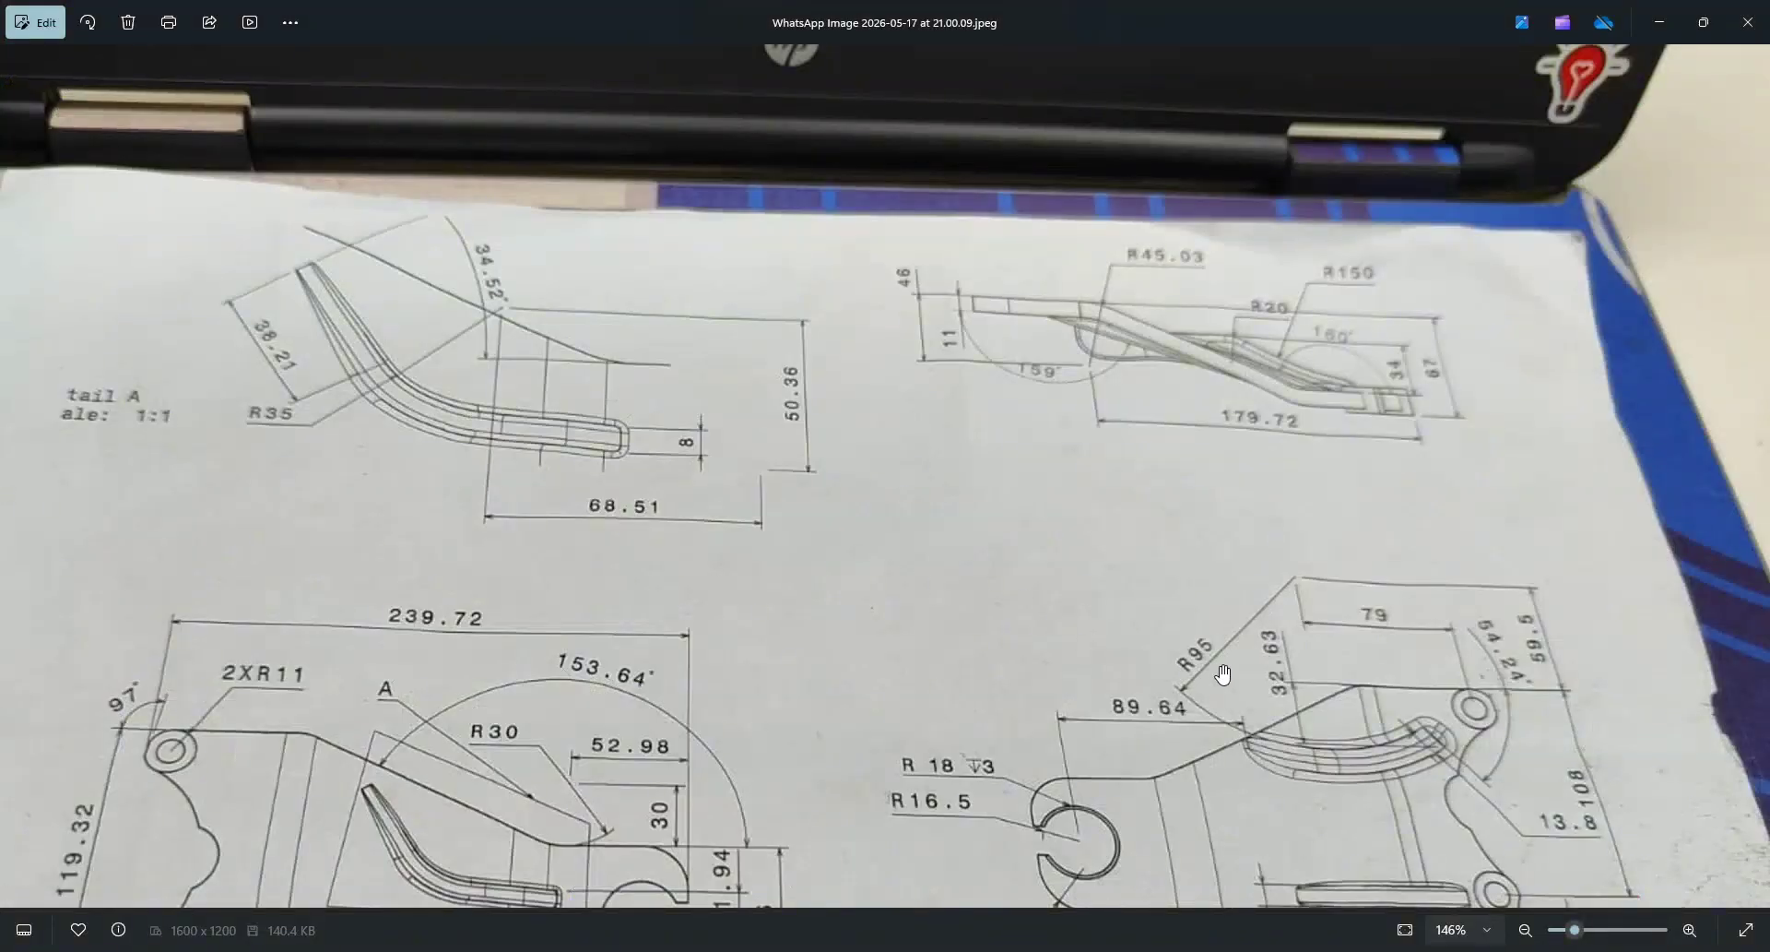
scroll(1223, 674, down, 2)
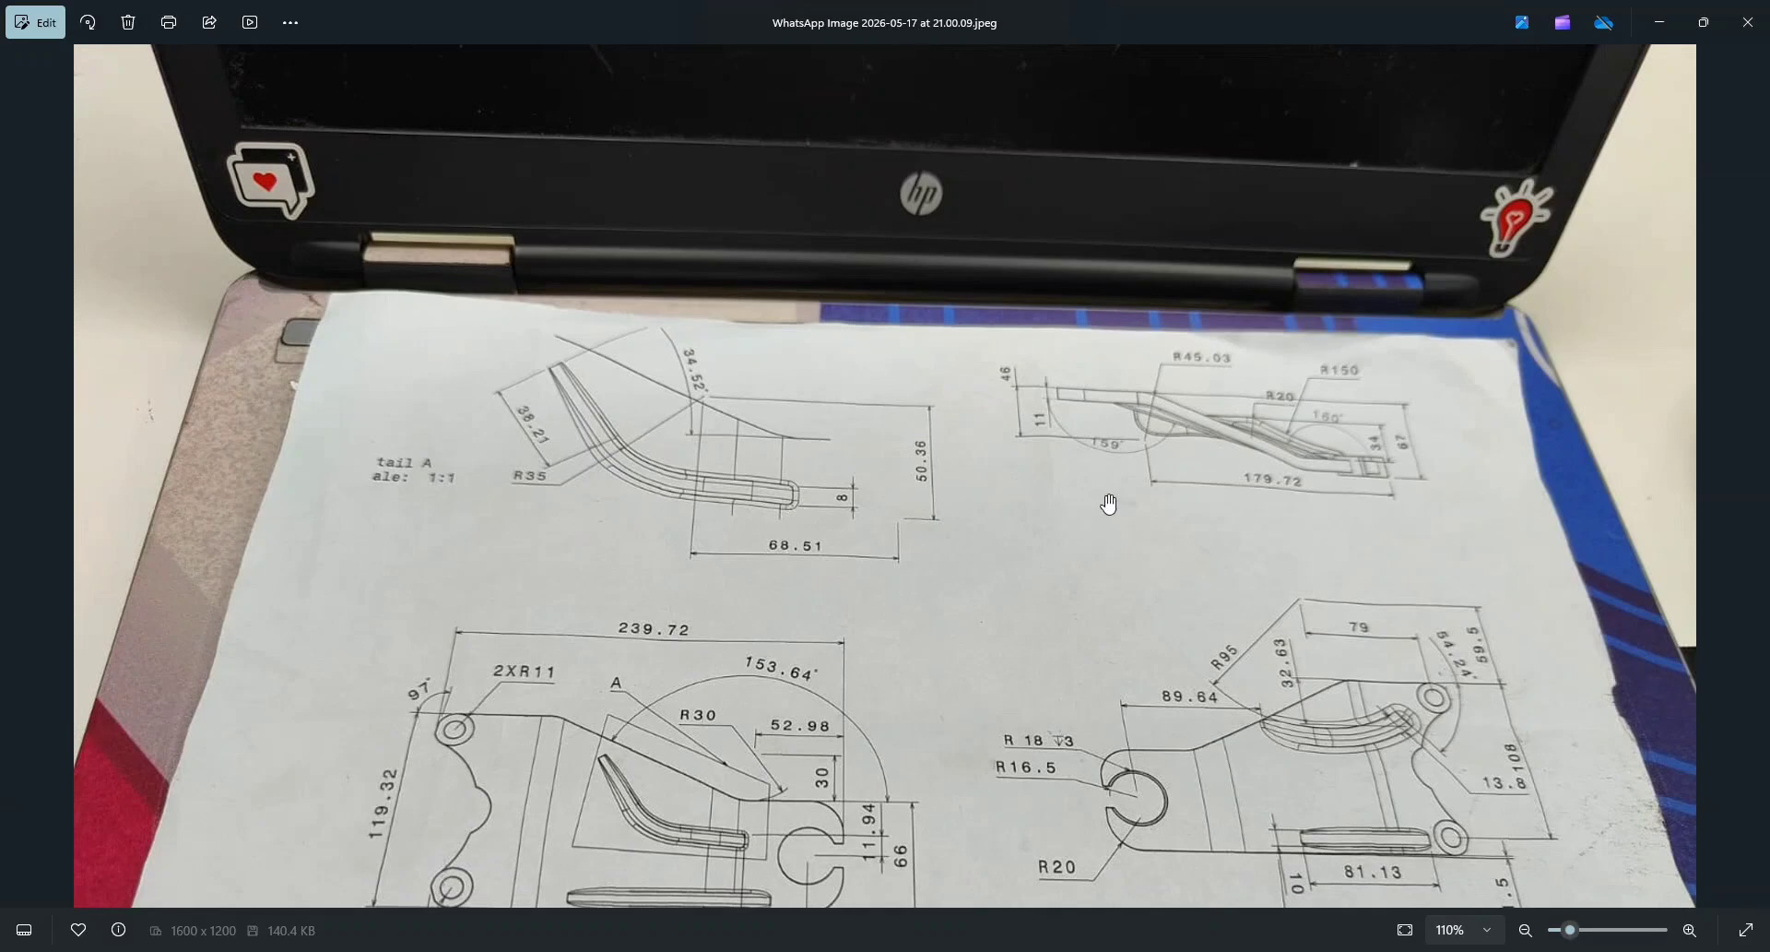
scroll(1164, 422, up, 2)
scroll(1204, 462, down, 3)
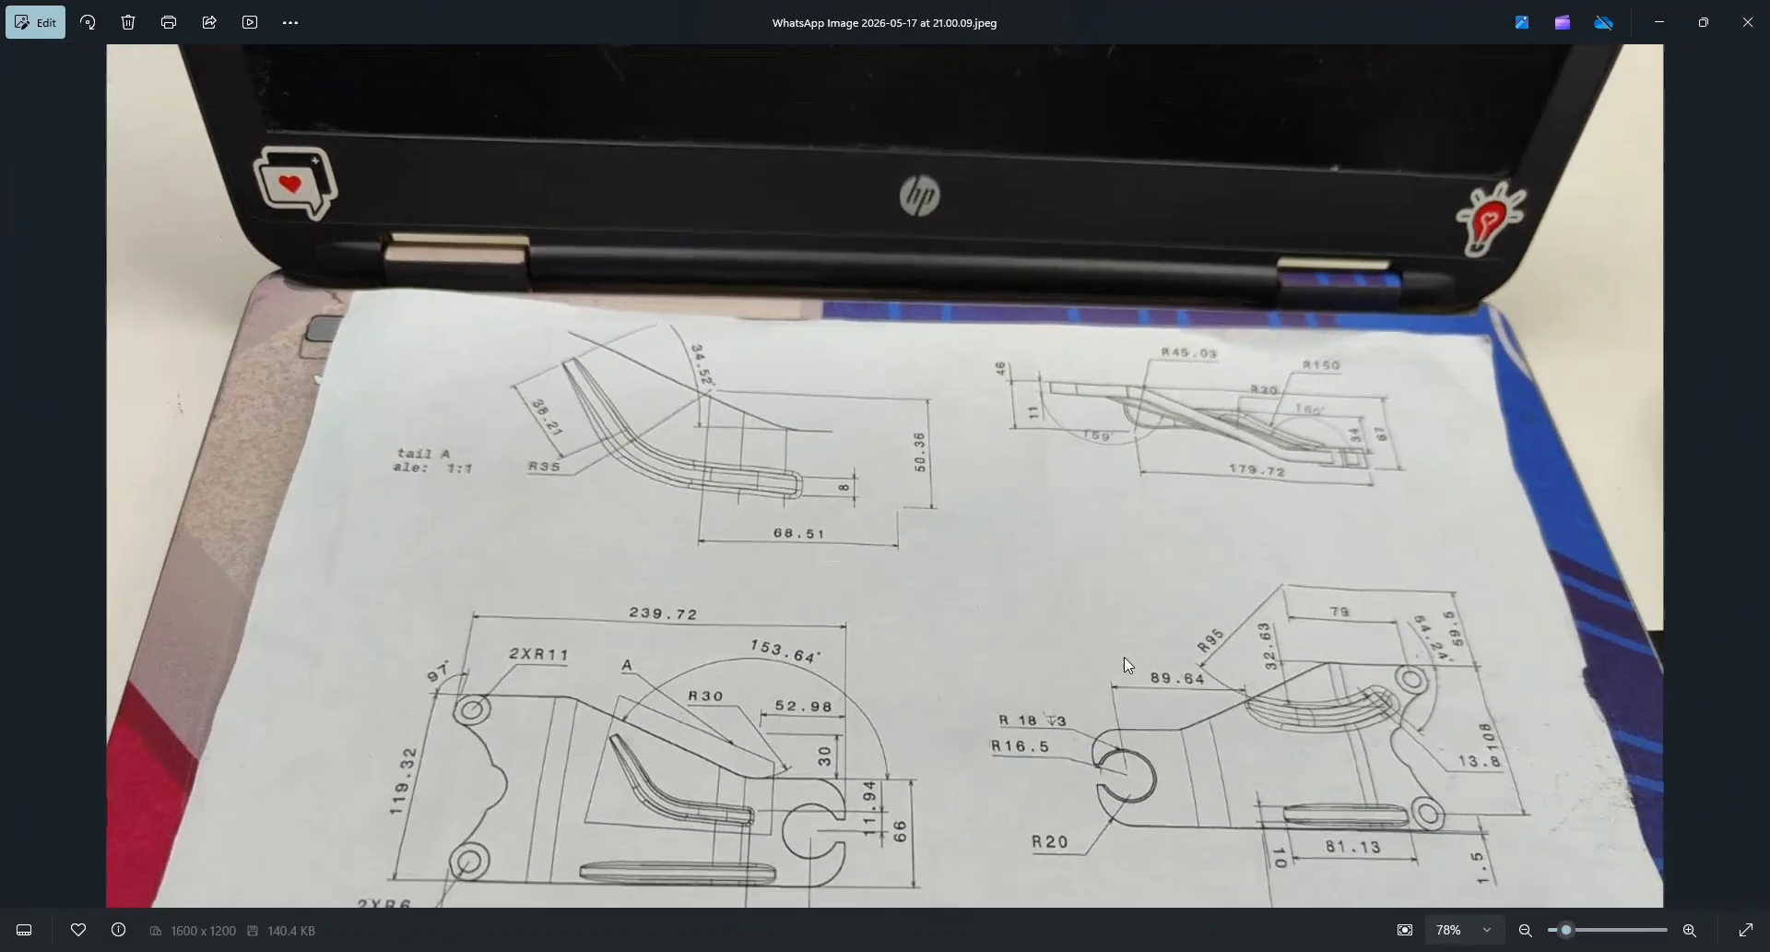
scroll(1183, 735, up, 1)
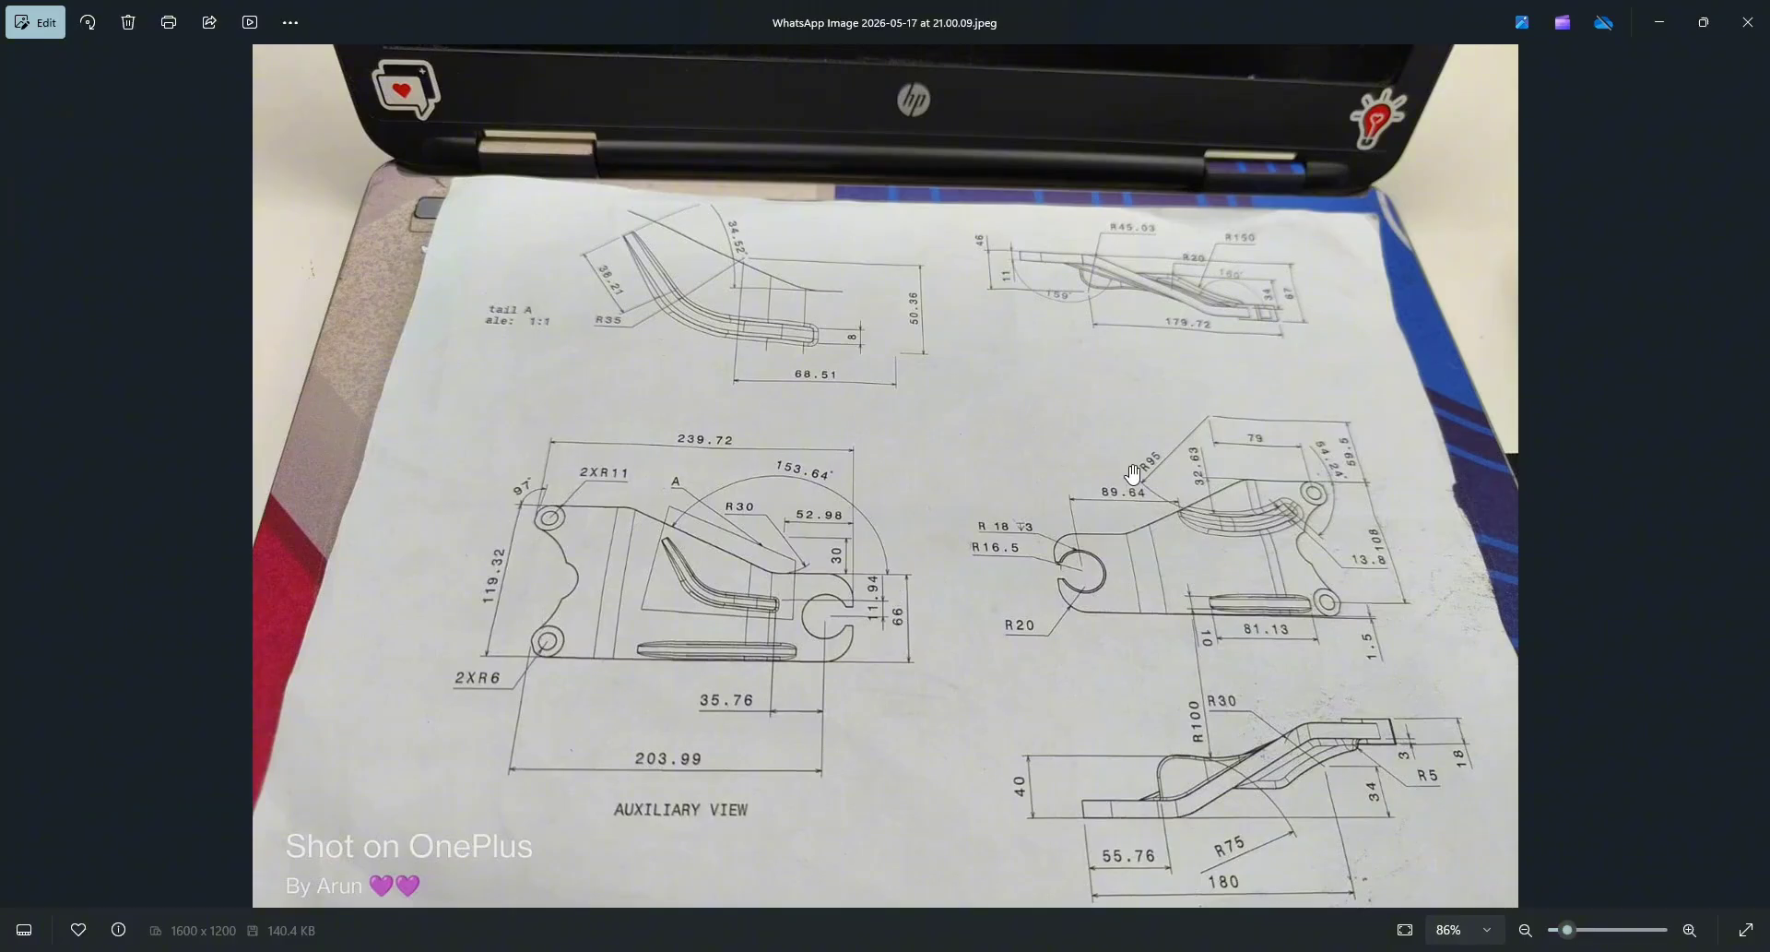
scroll(1223, 286, up, 1)
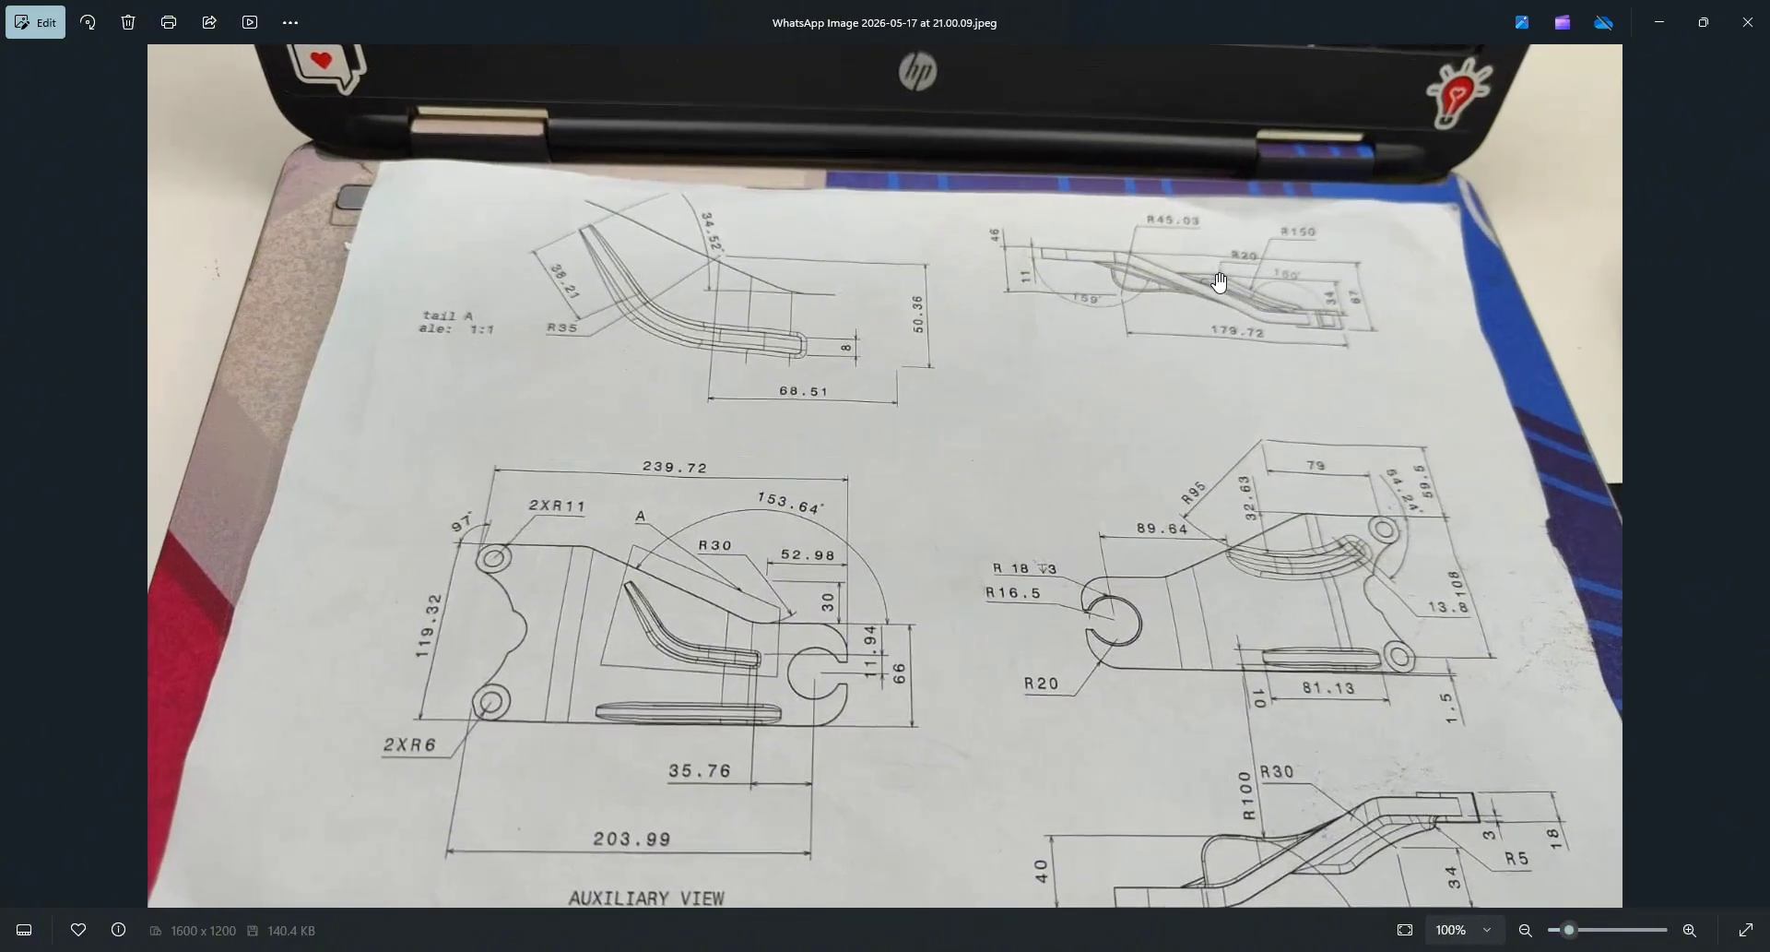
scroll(1145, 287, up, 1)
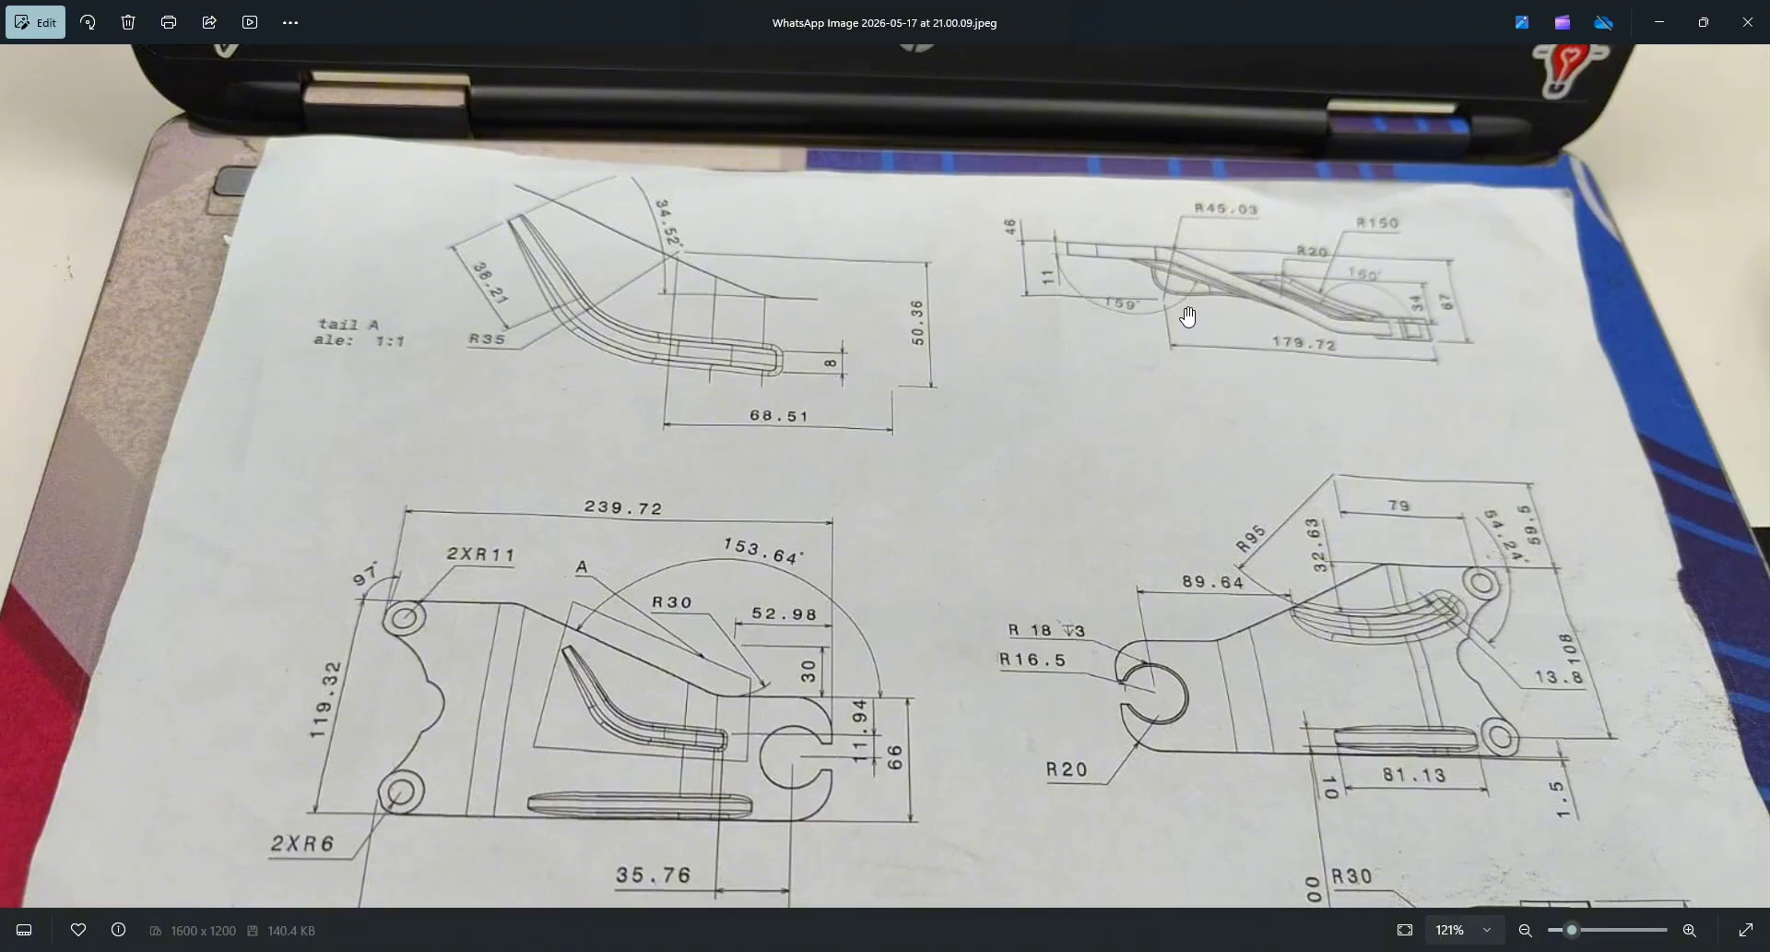
key(alt+Tab)
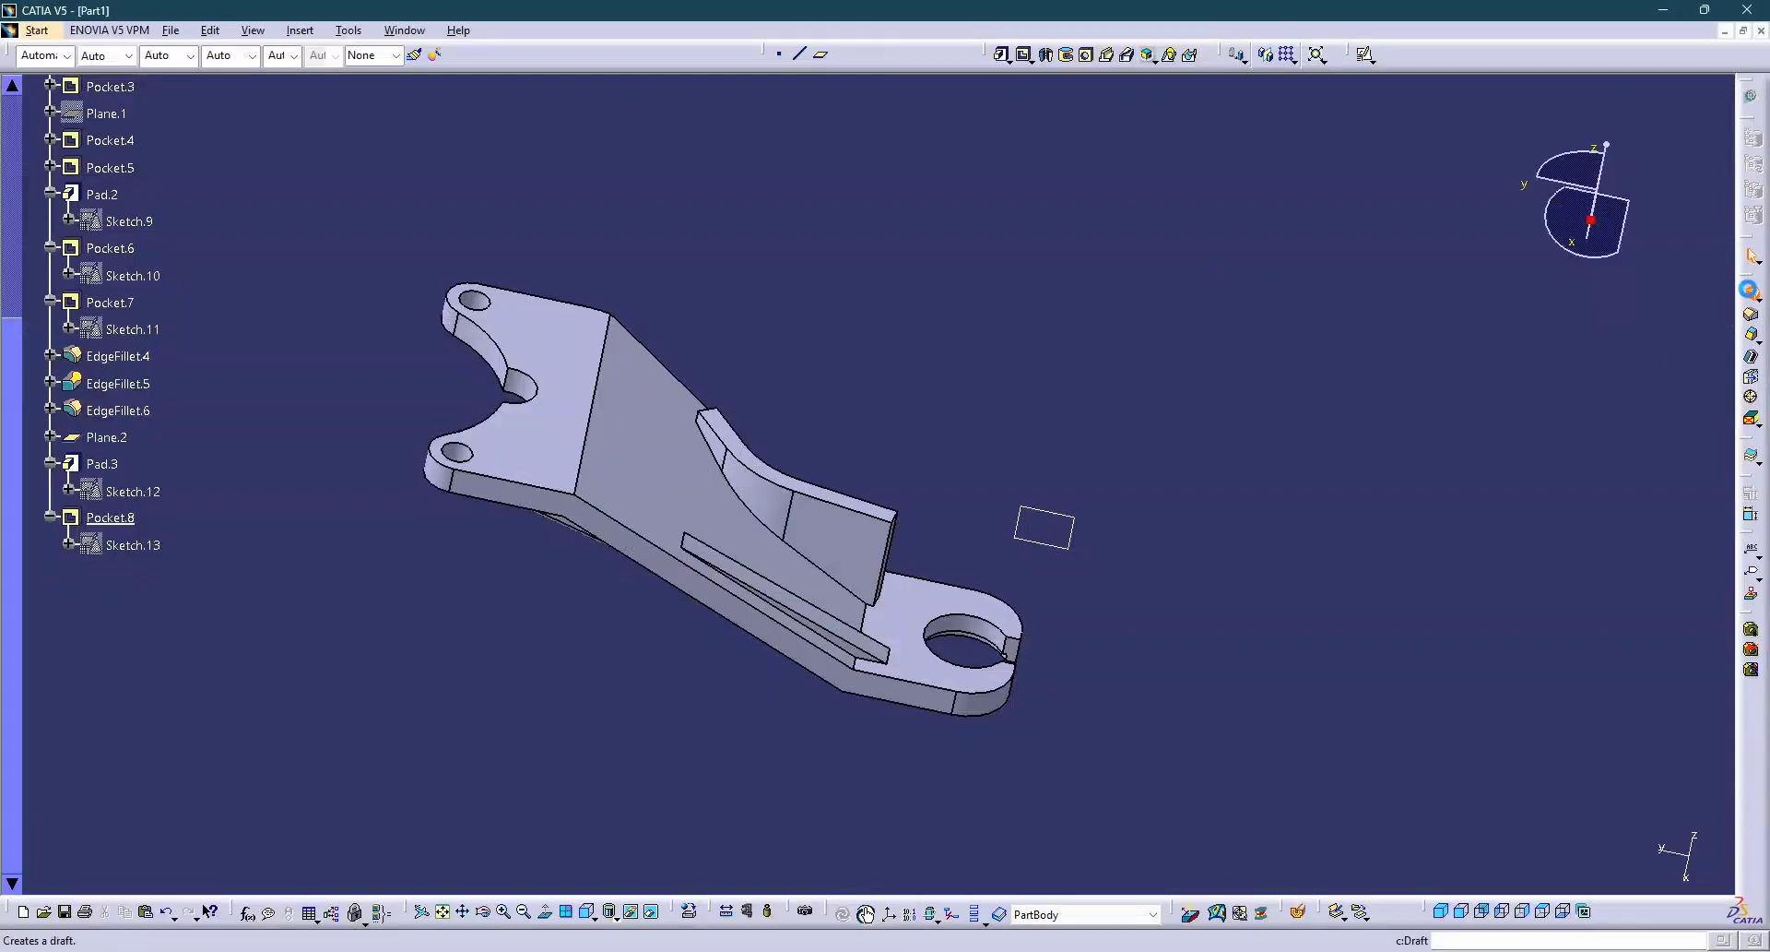
Round the bent rib's upper corner at its hook-side end with a 20 mm edge fillet.
click(1752, 293)
middle_drag(686, 727, 937, 490)
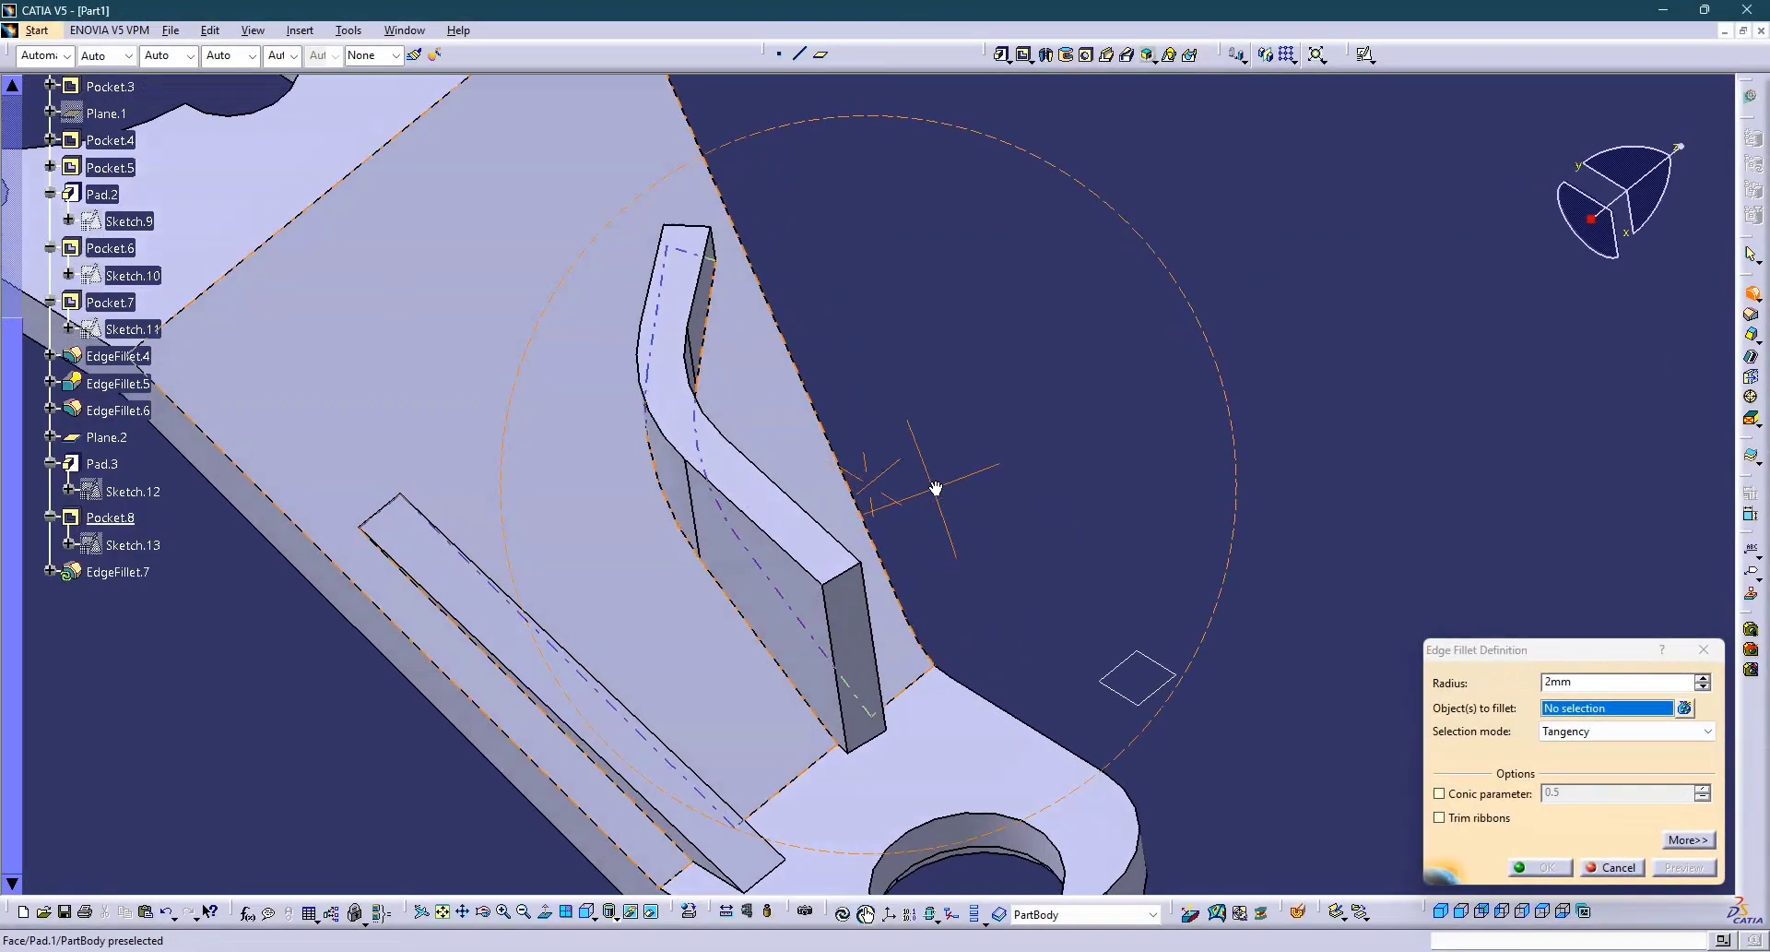
click(841, 575)
middle_drag(959, 572, 932, 546)
middle_drag(1059, 616, 1135, 528)
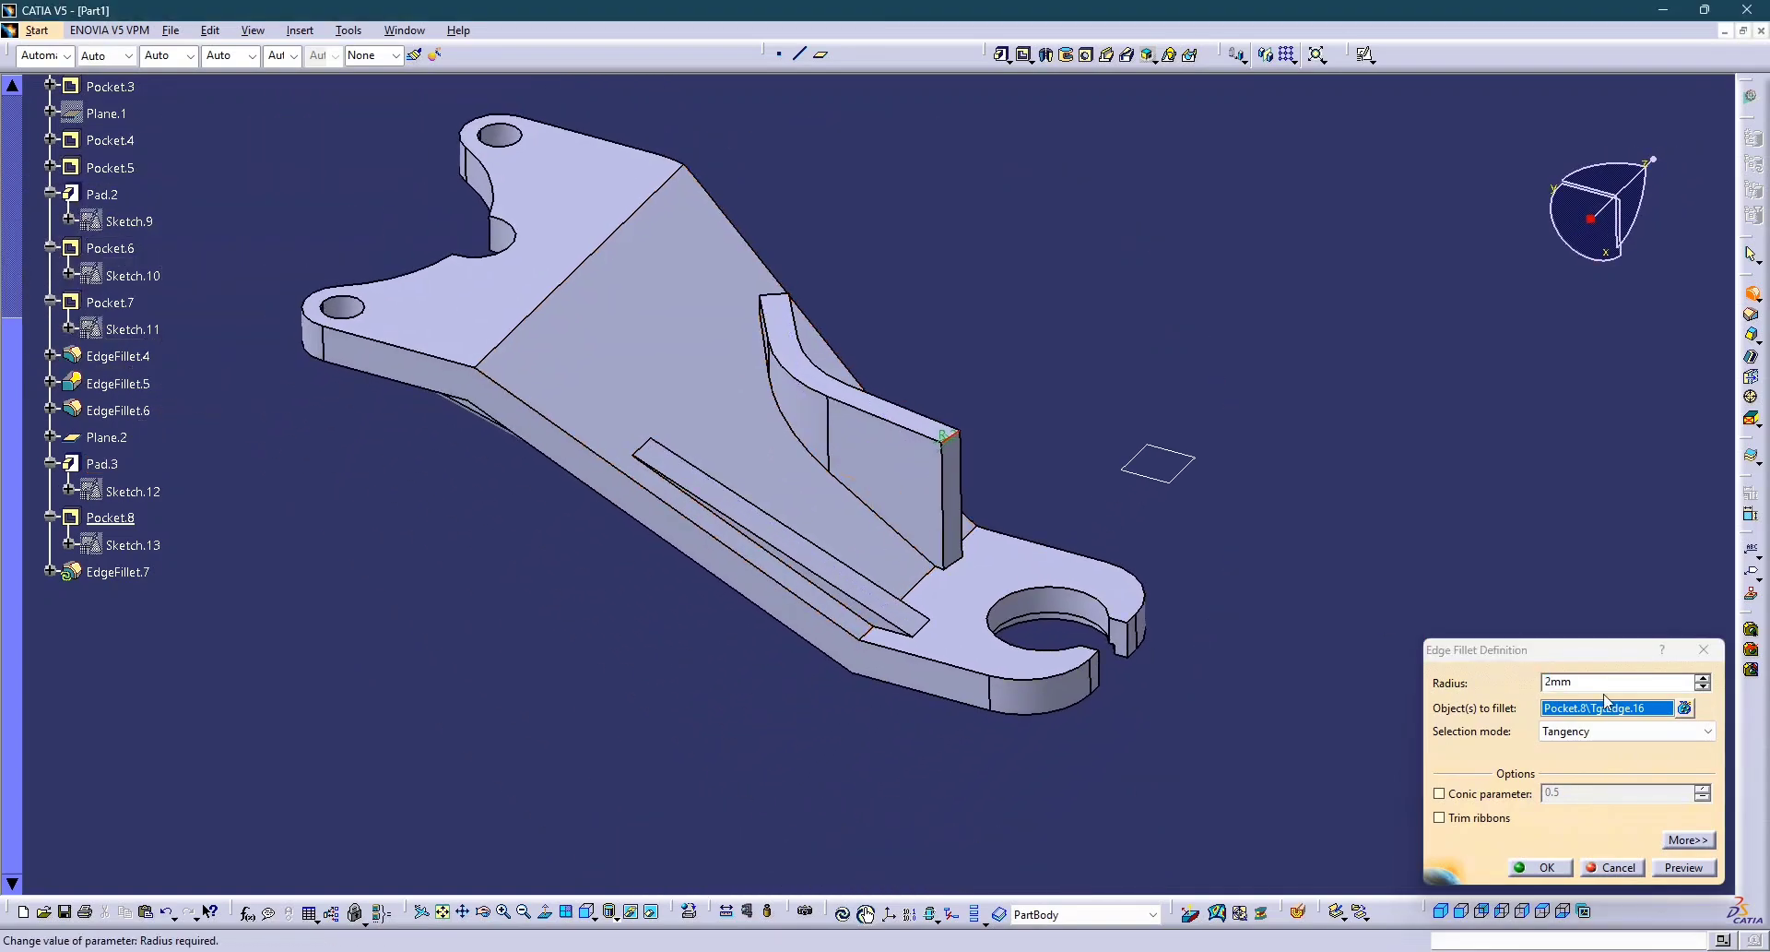
double_click(1628, 678)
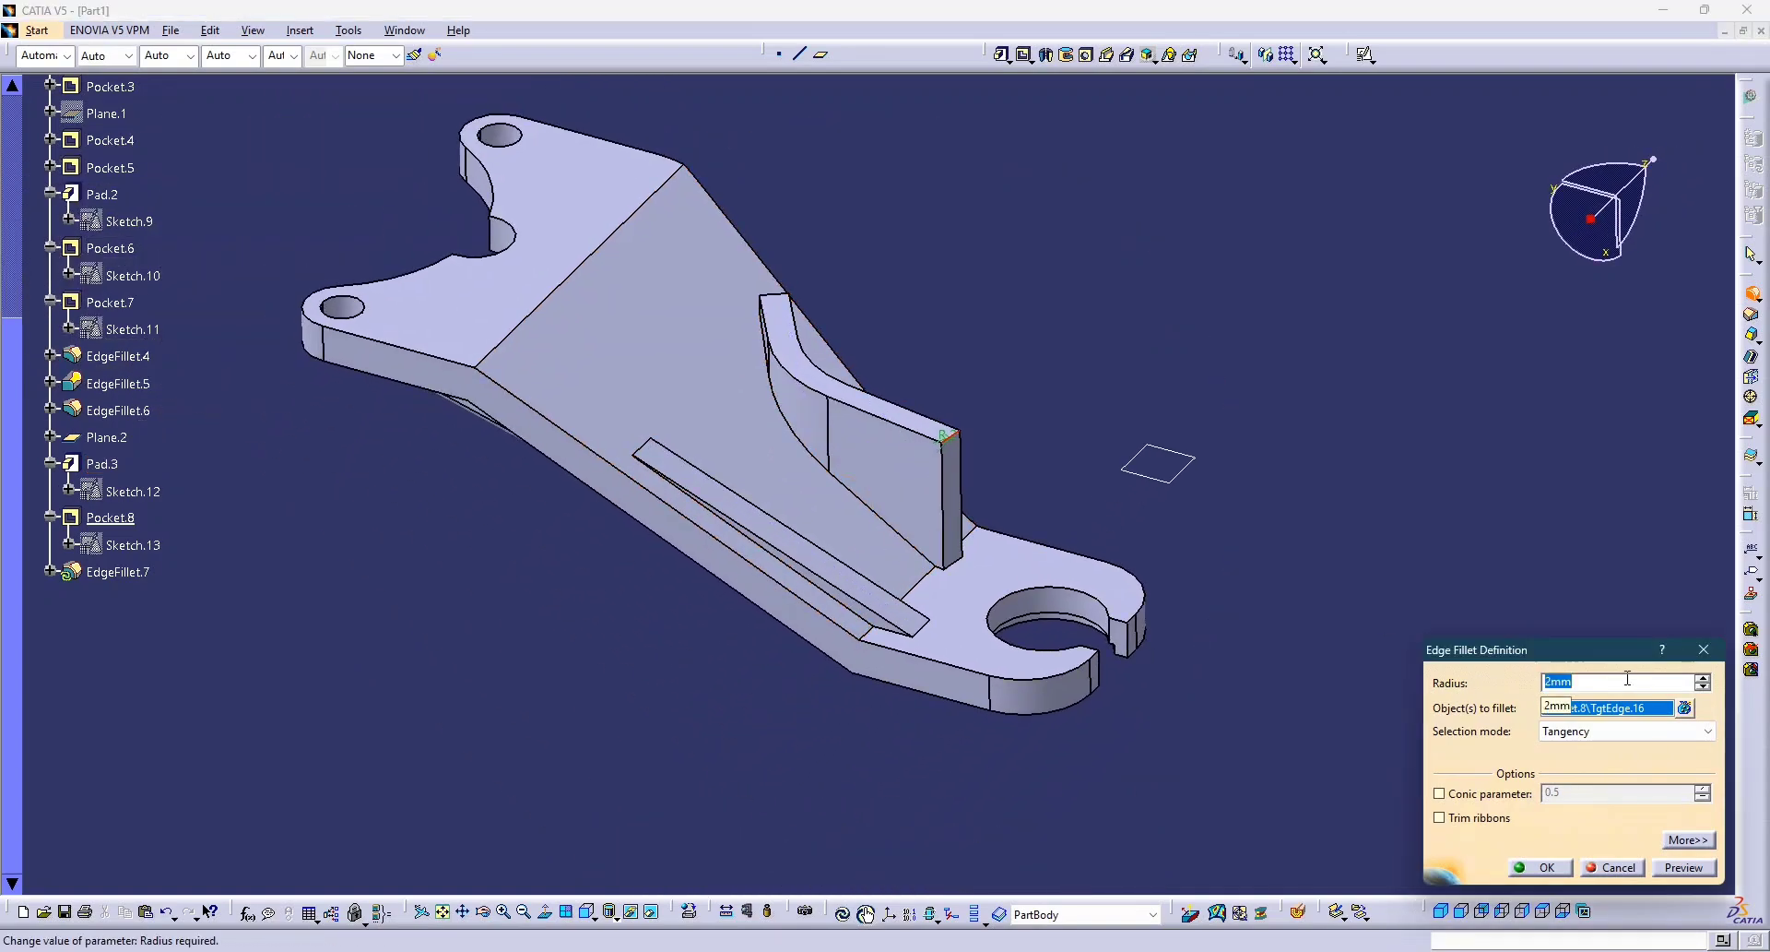
text(20)
key(Return)
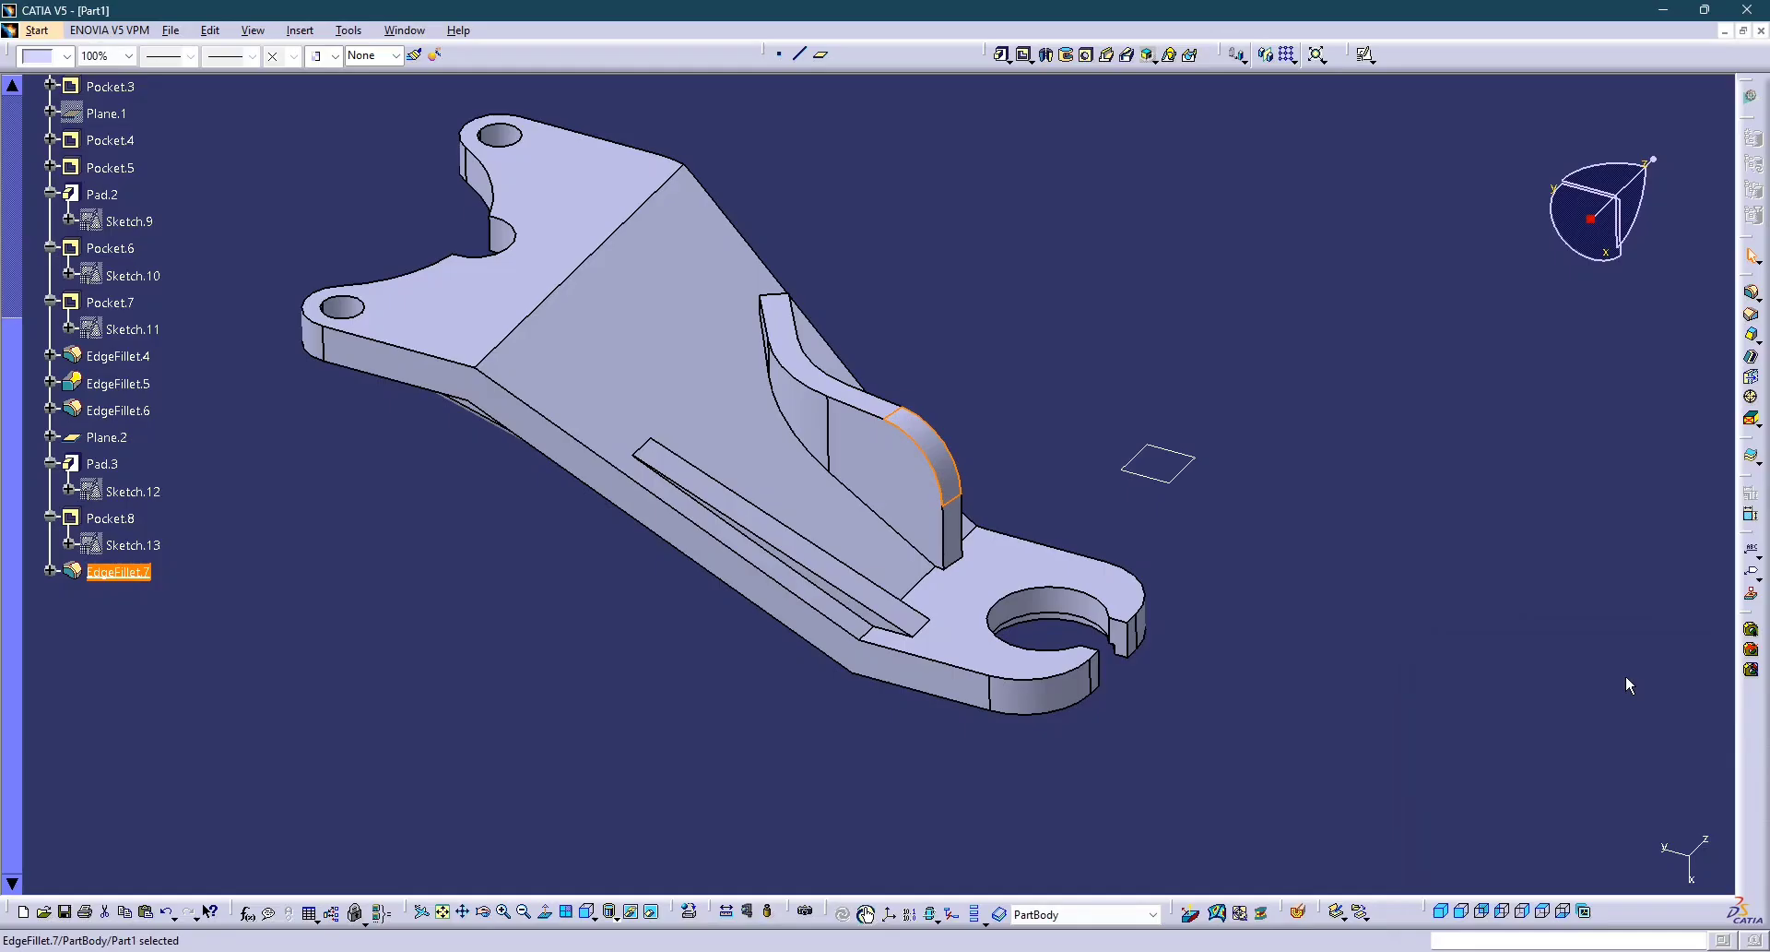
click(1490, 588)
middle_drag(1236, 594, 944, 445)
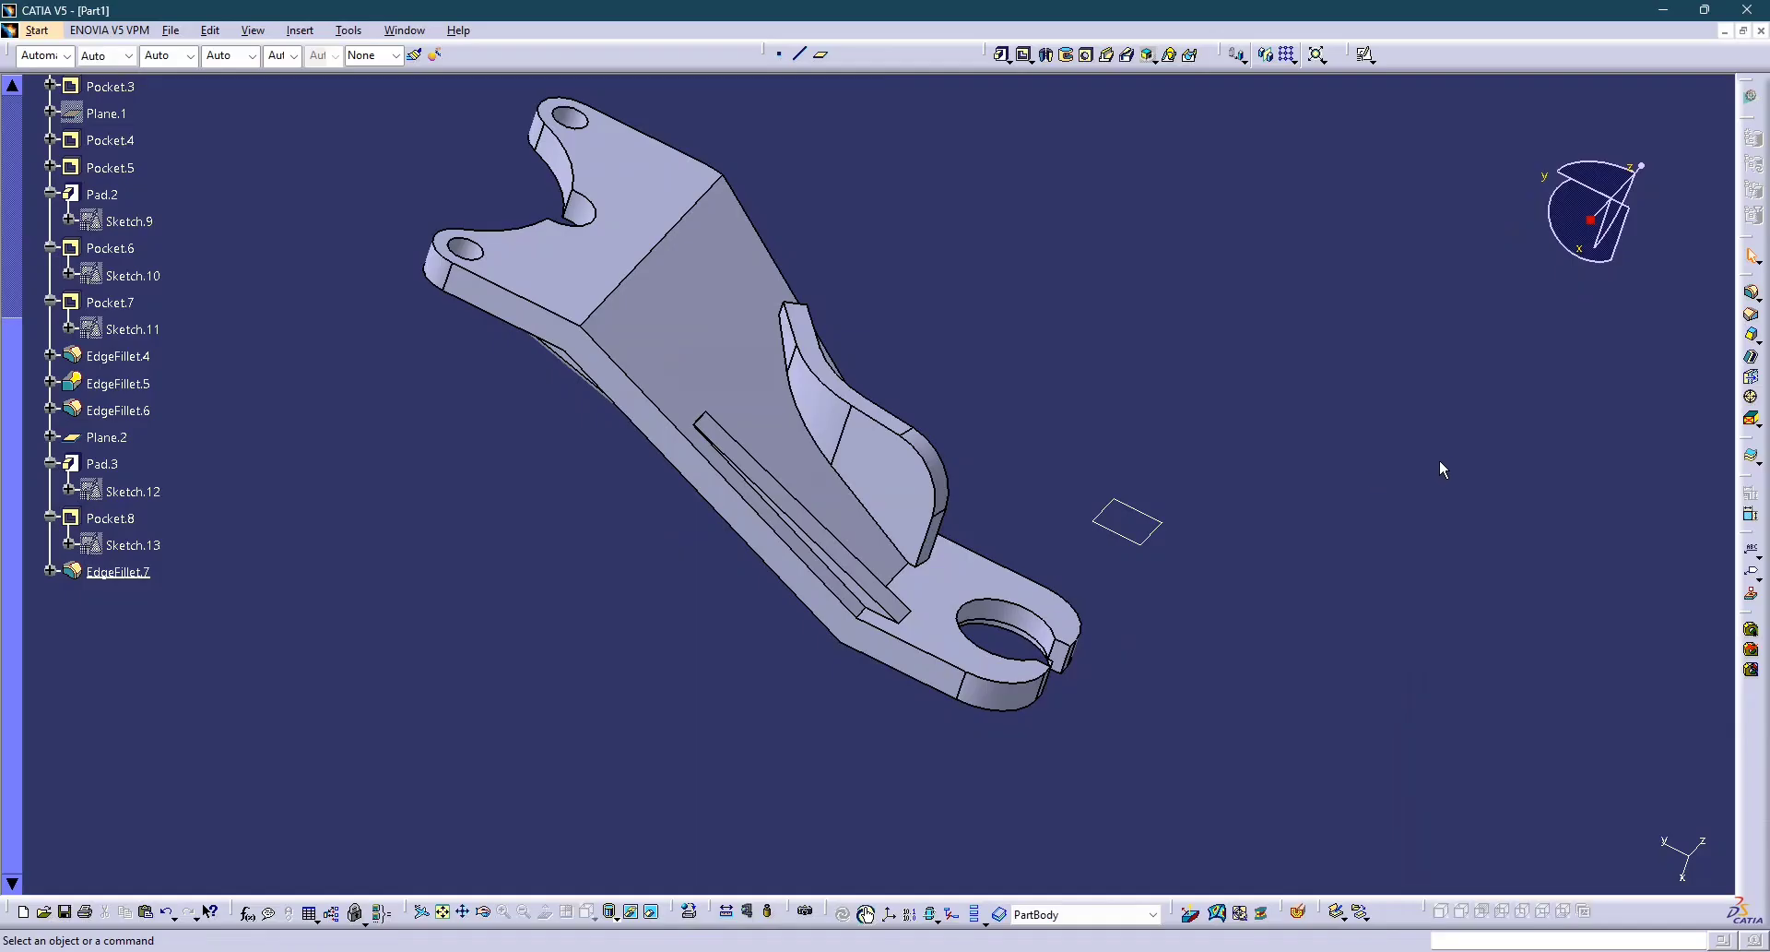
Start a 3 mm edge fillet on the straight rib, selecting its outer base edges and both long upper edges.
click(1755, 315)
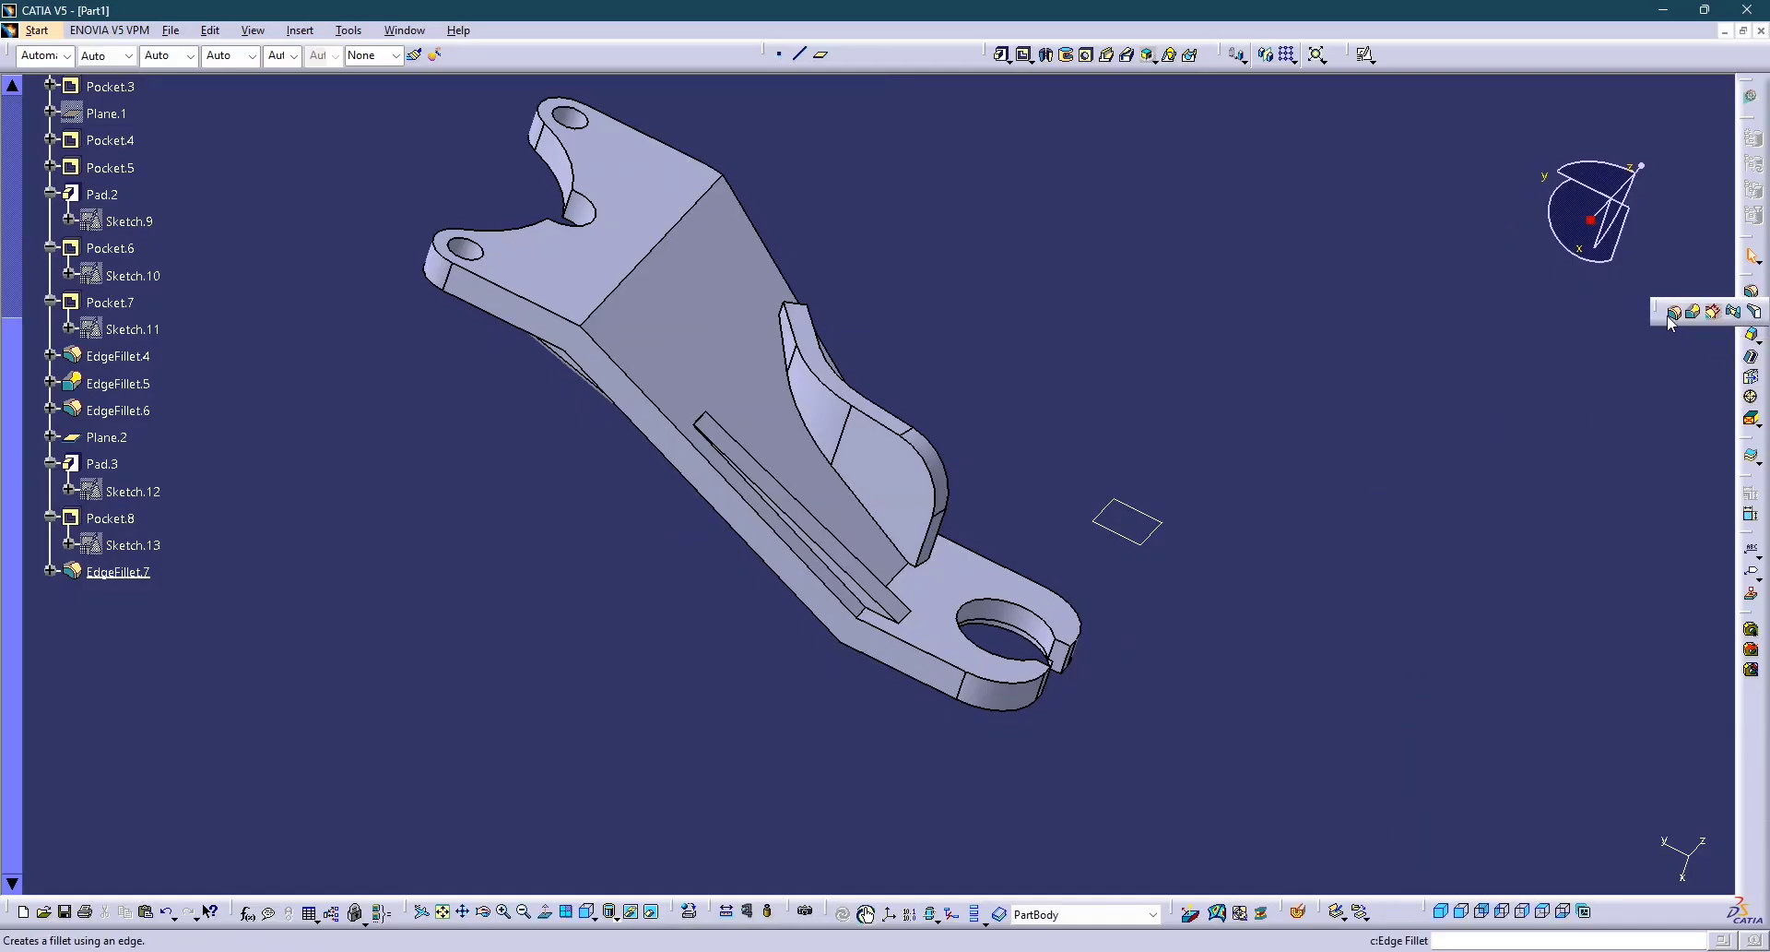
key(alt+Tab)
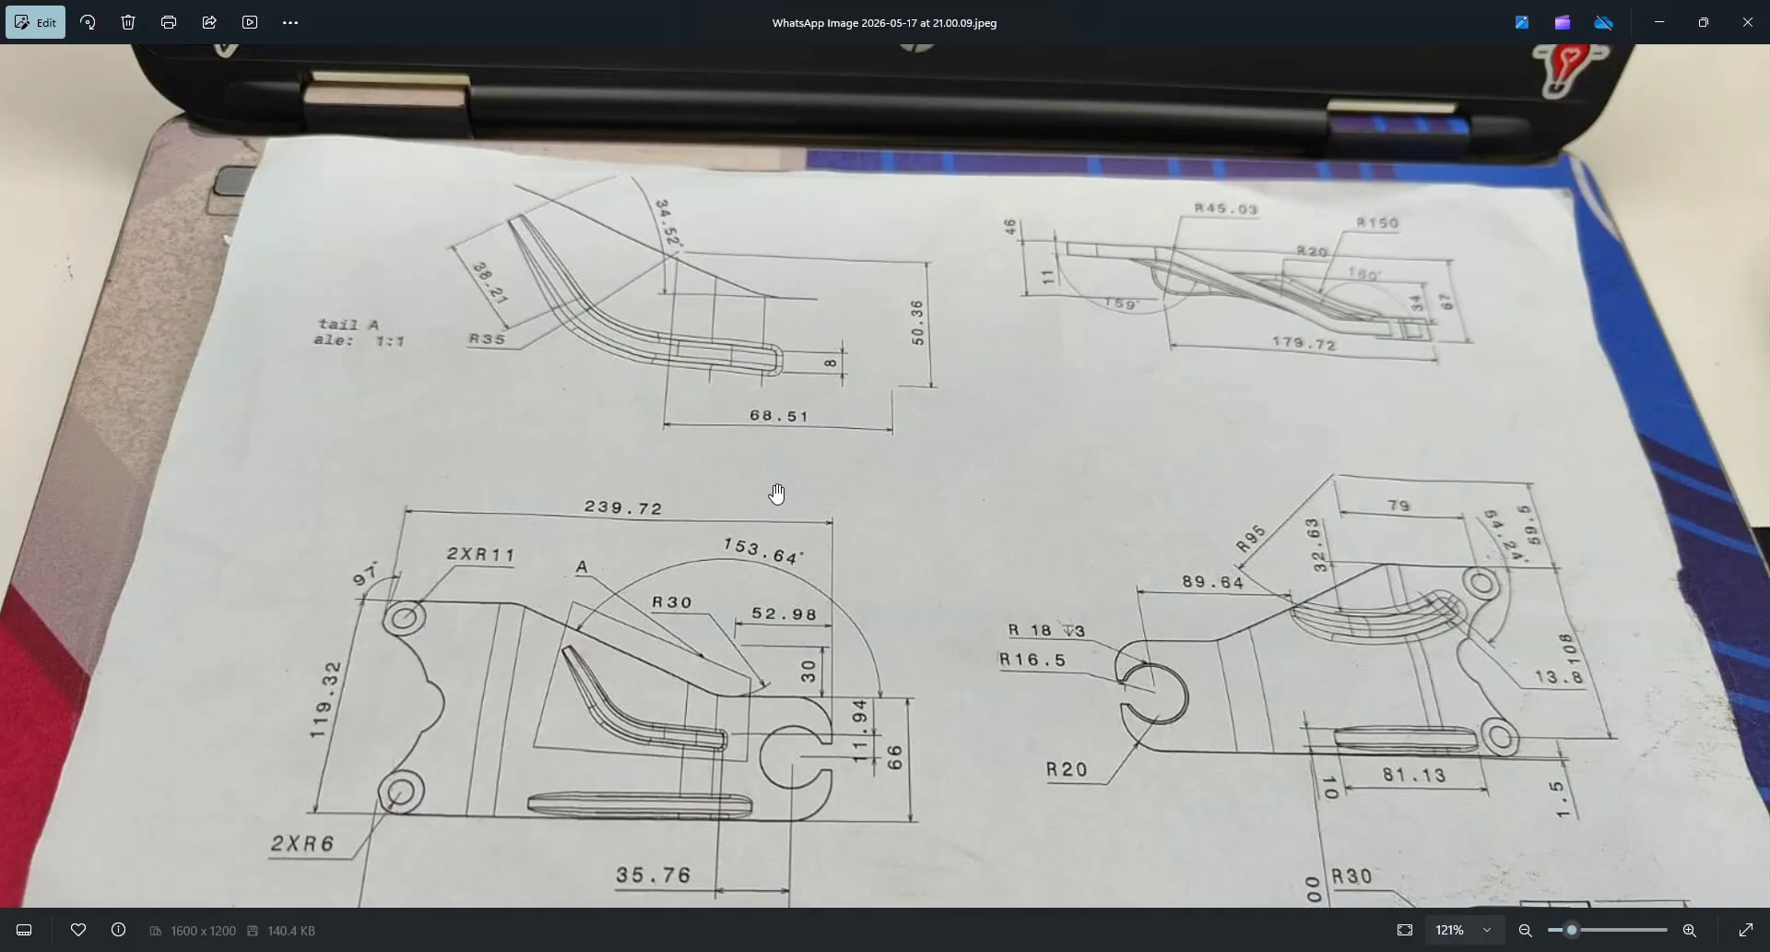
key(alt+Tab)
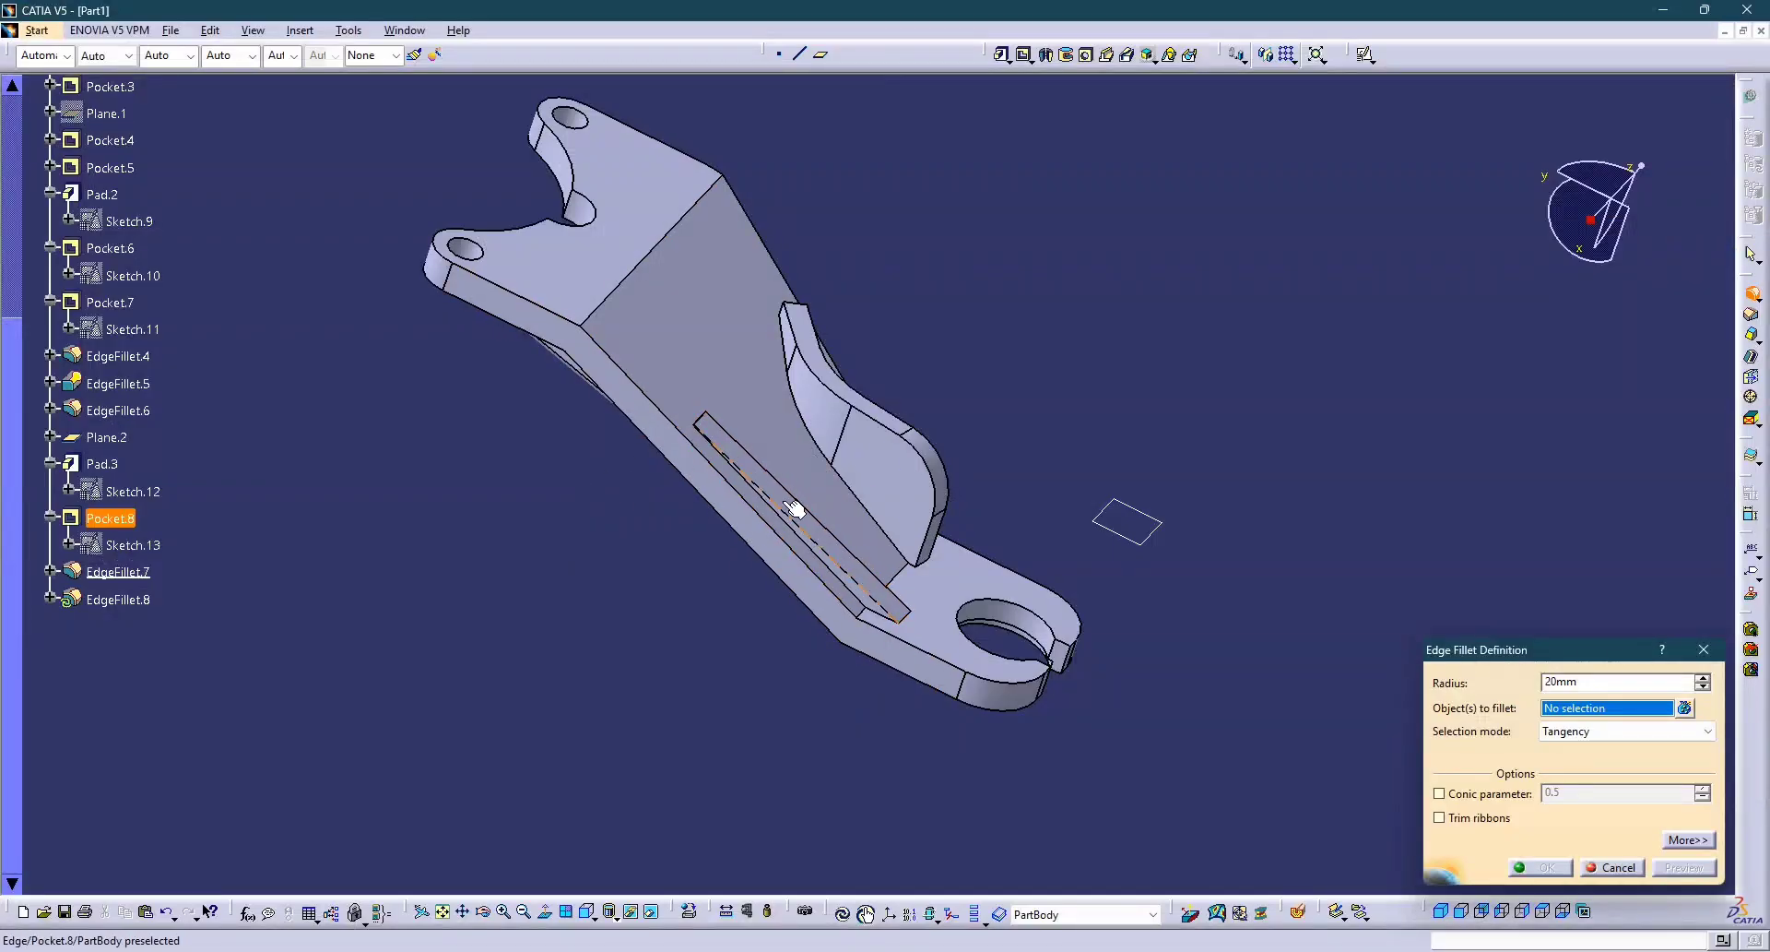
click(836, 570)
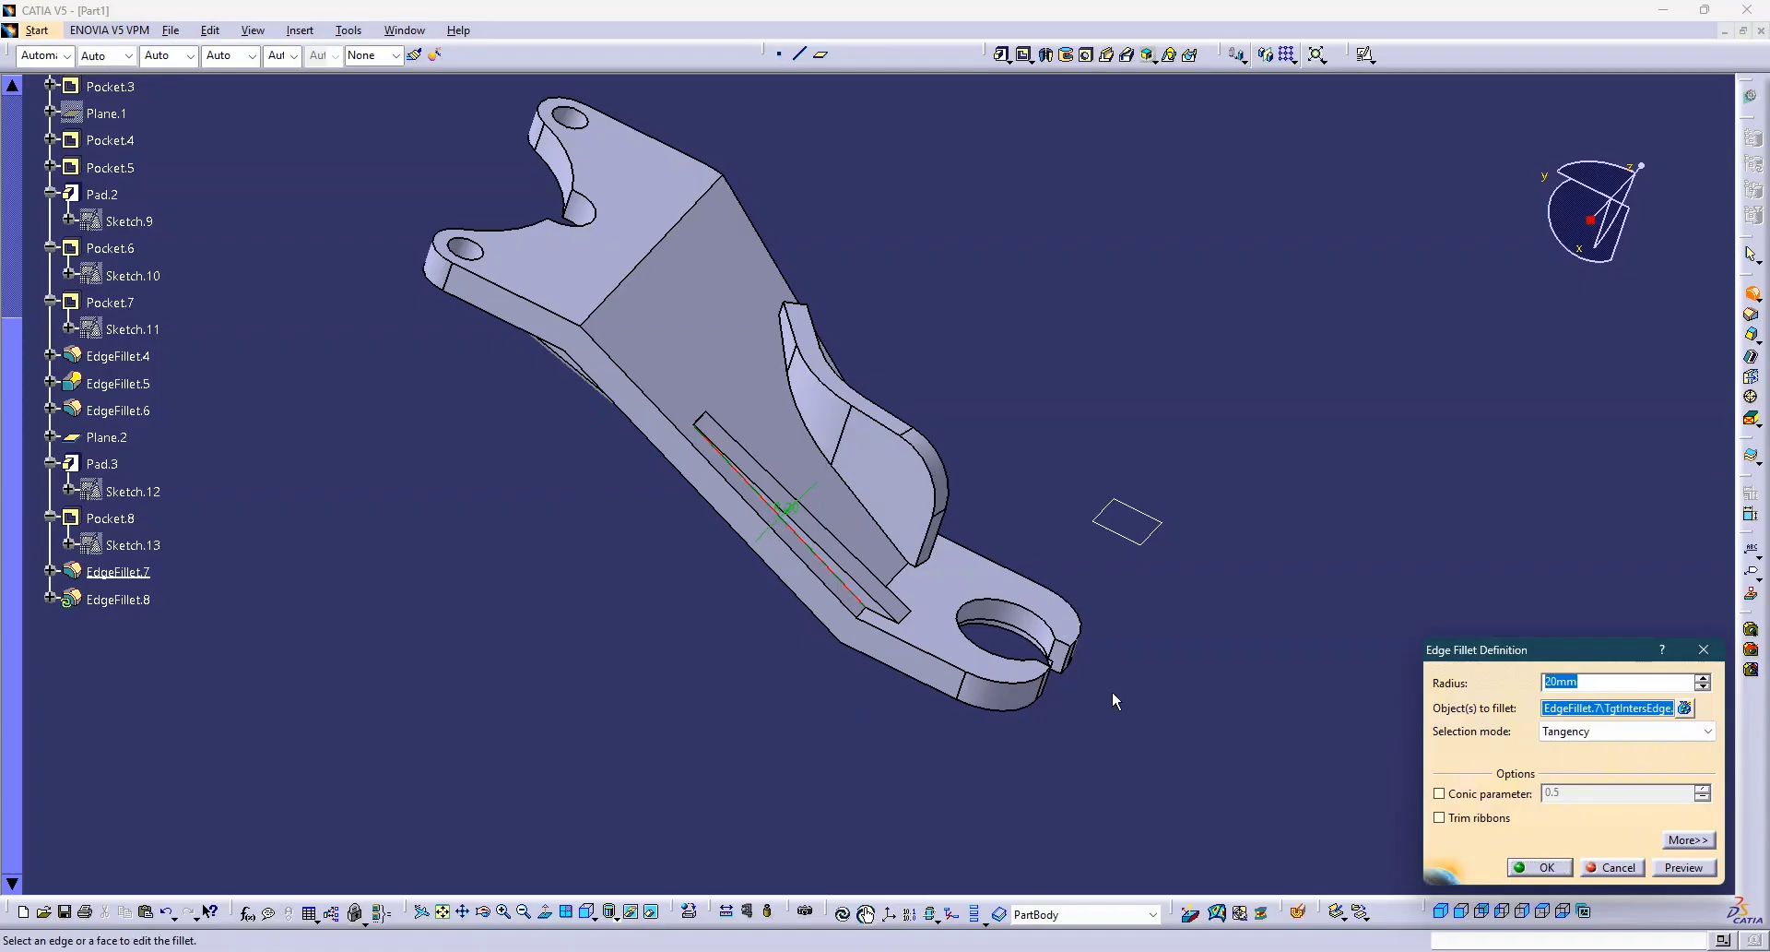
middle_drag(952, 666, 915, 473)
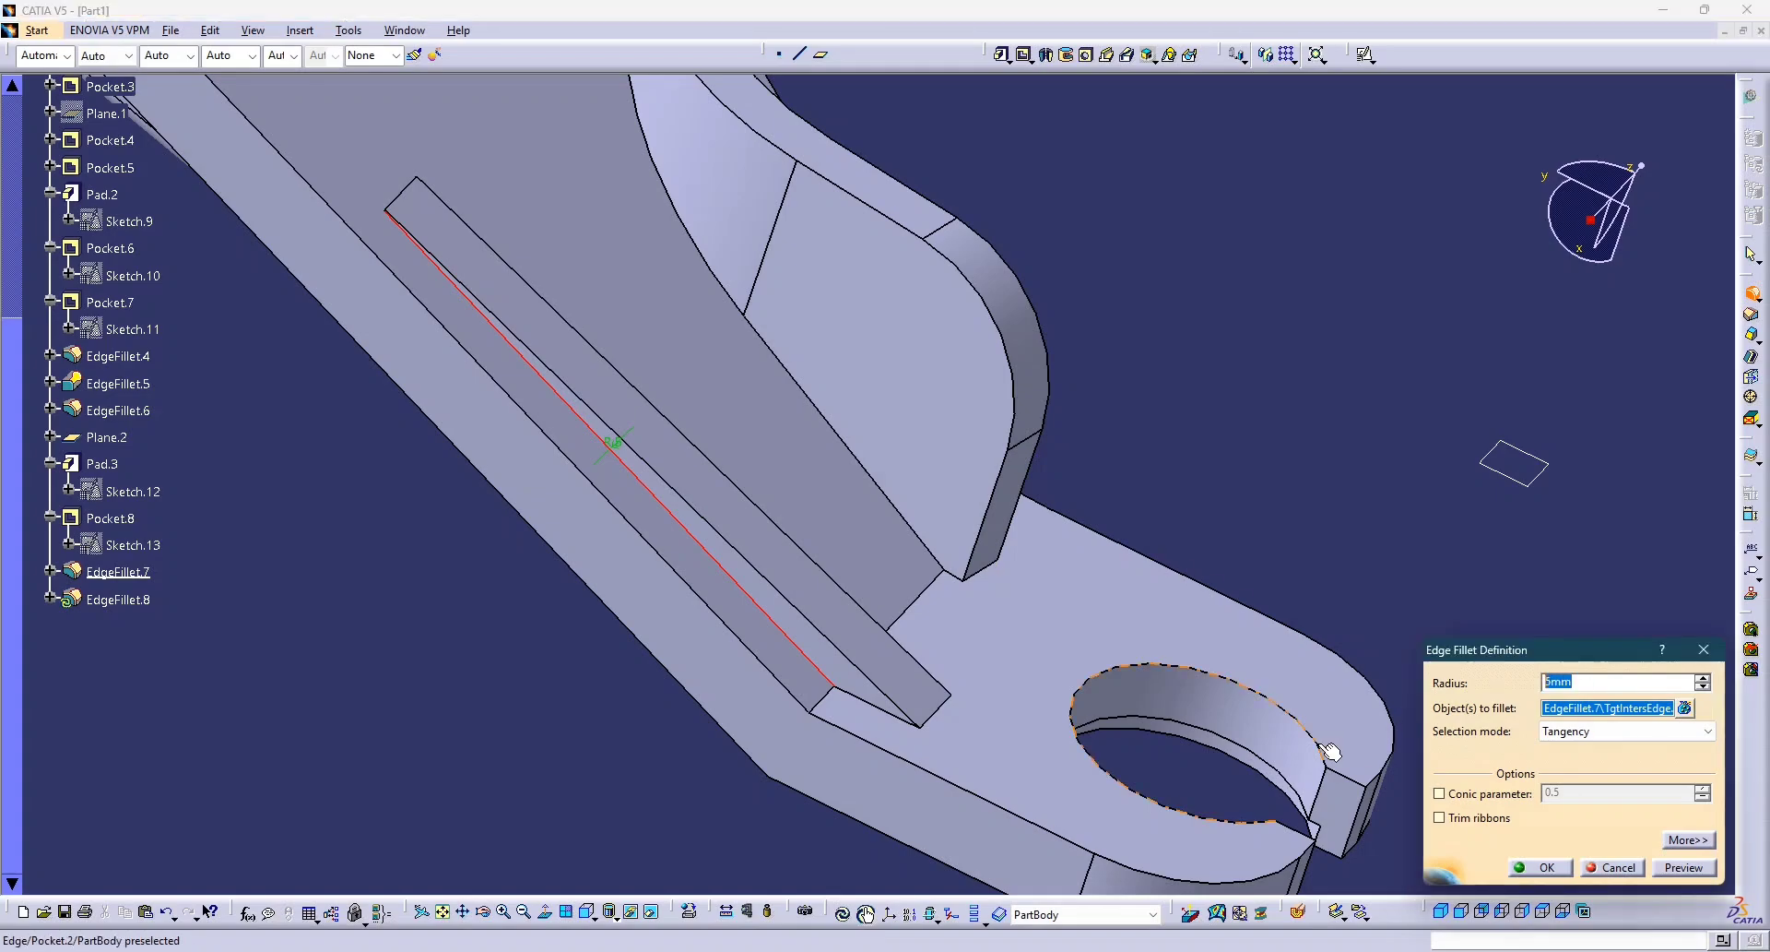
click(871, 707)
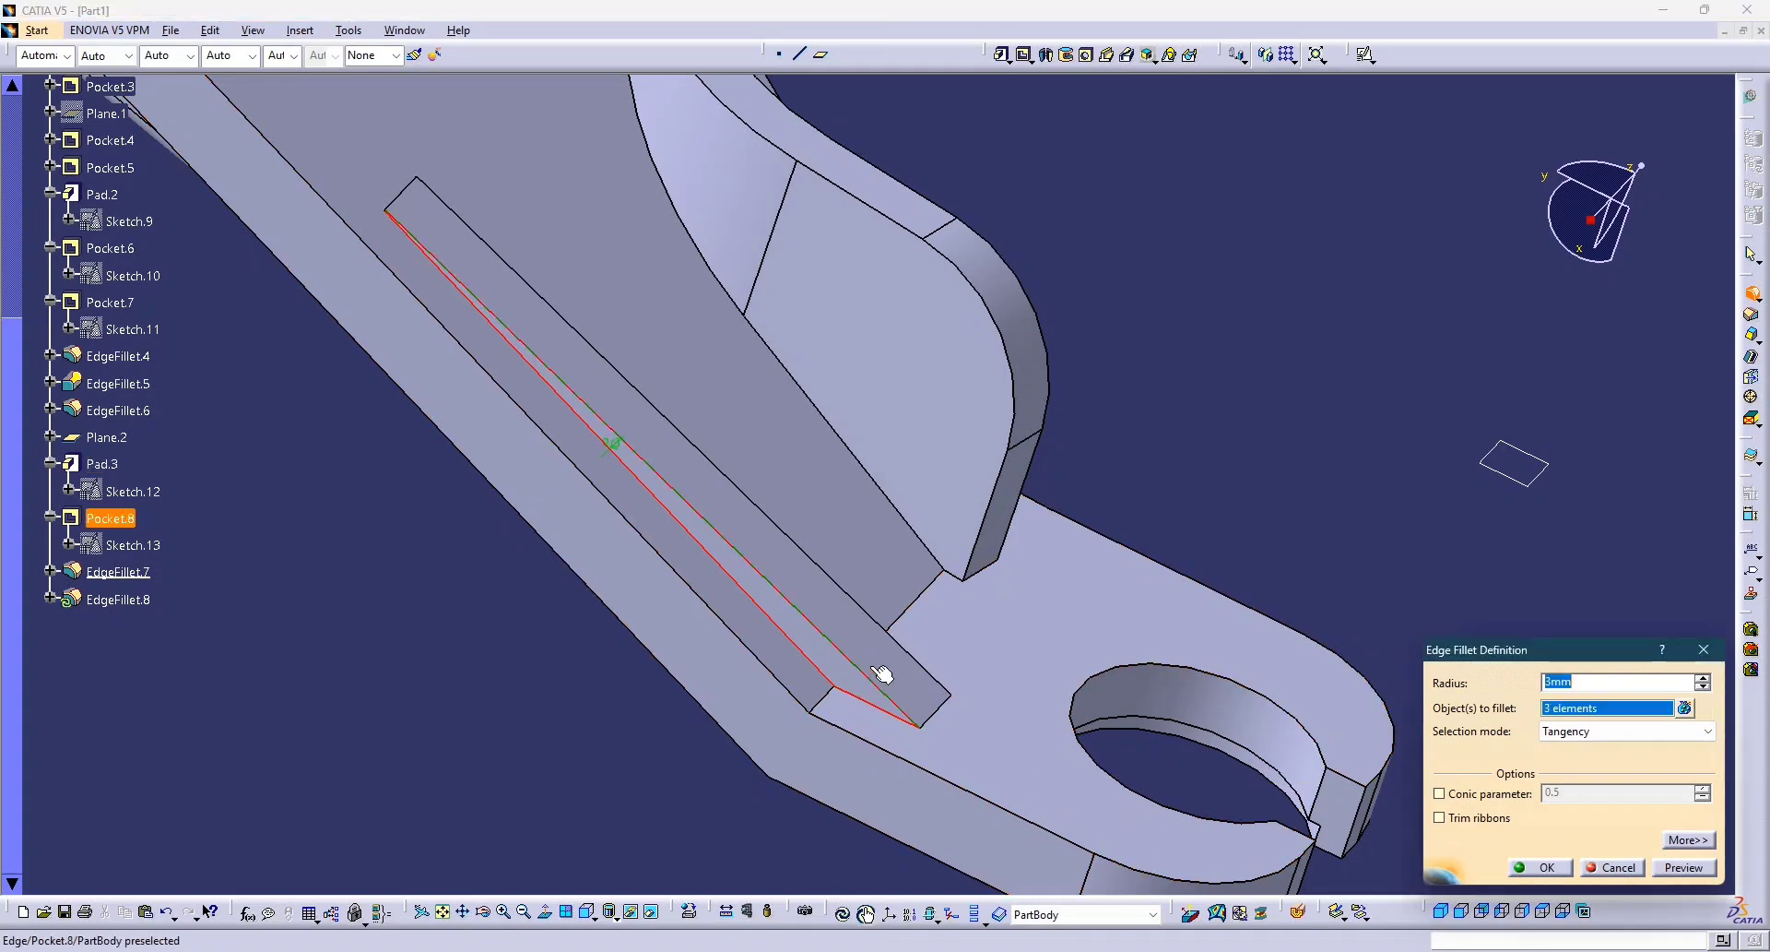
click(919, 658)
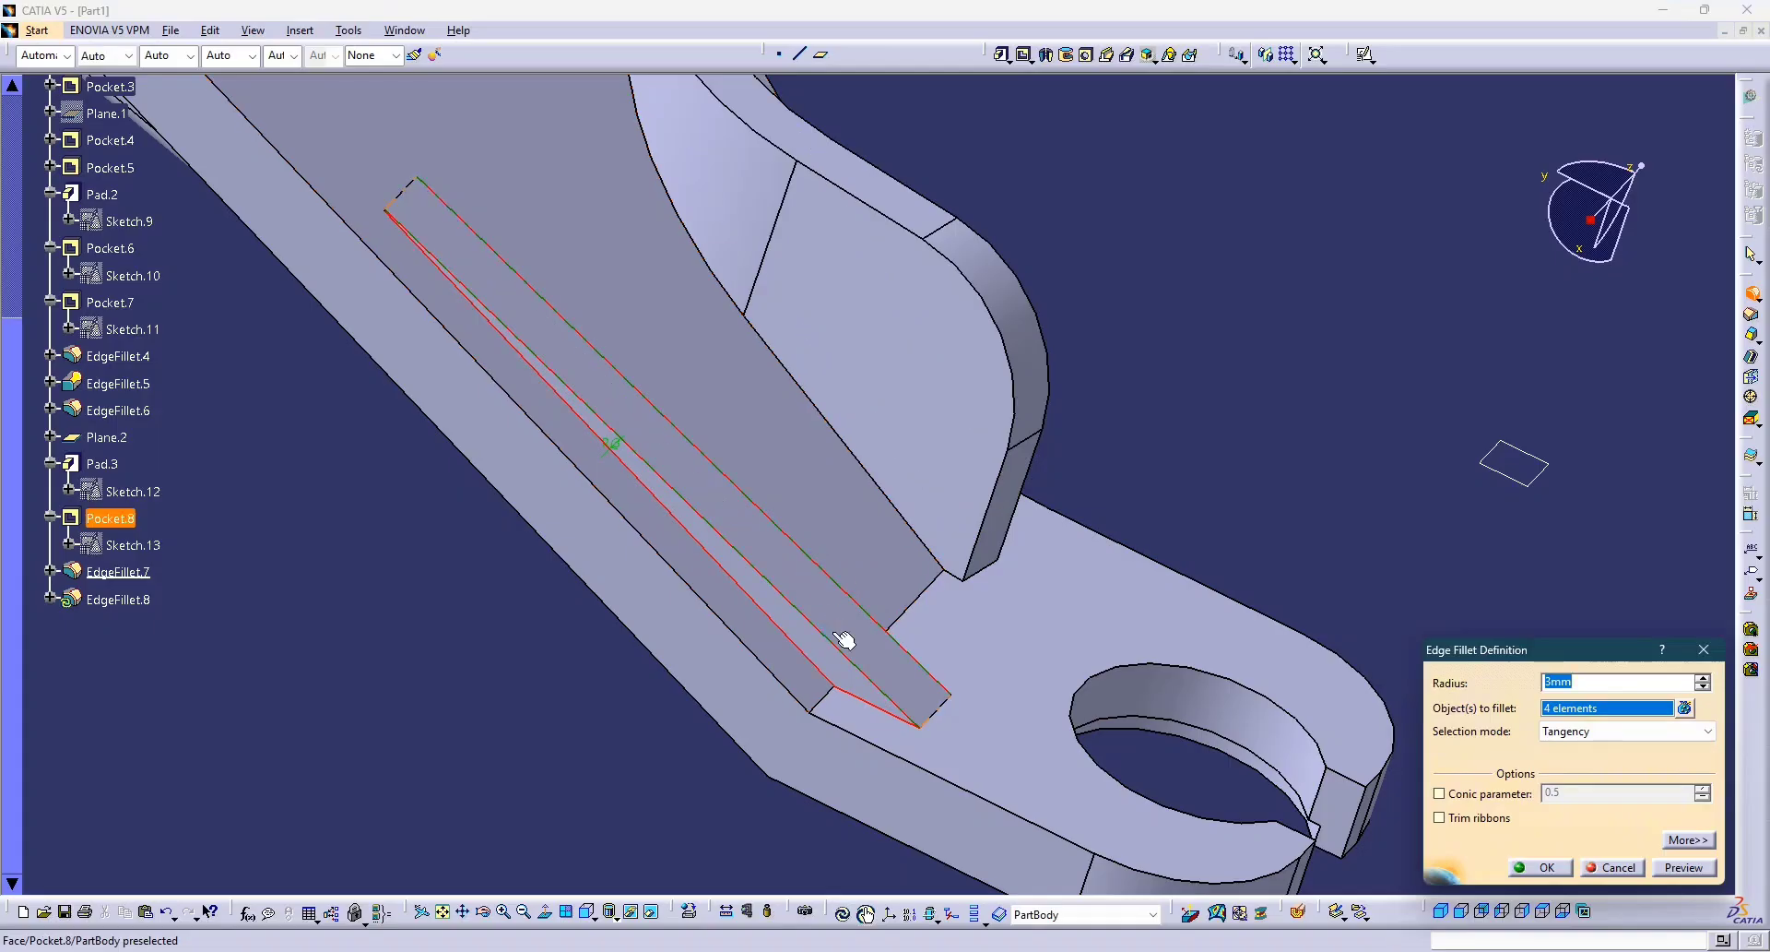
middle_drag(845, 637, 488, 681)
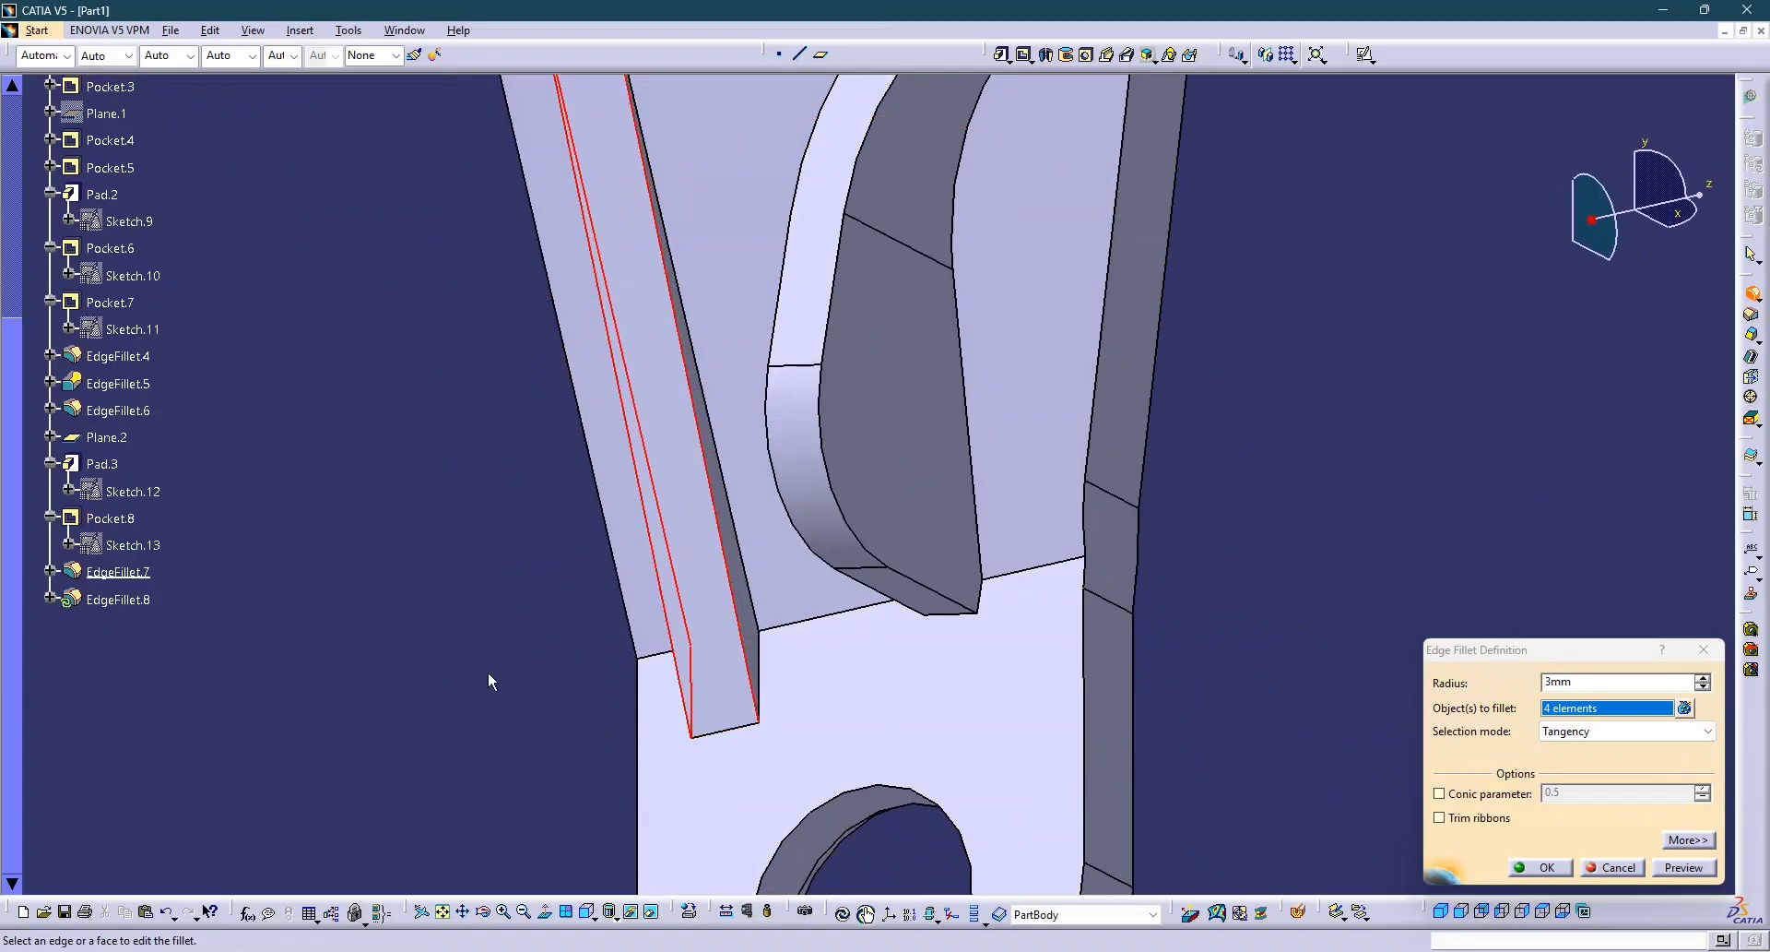
Add the straight rib's inner base edge, leaving out the hook's flat face, and try to apply the 3 mm fillet.
click(762, 663)
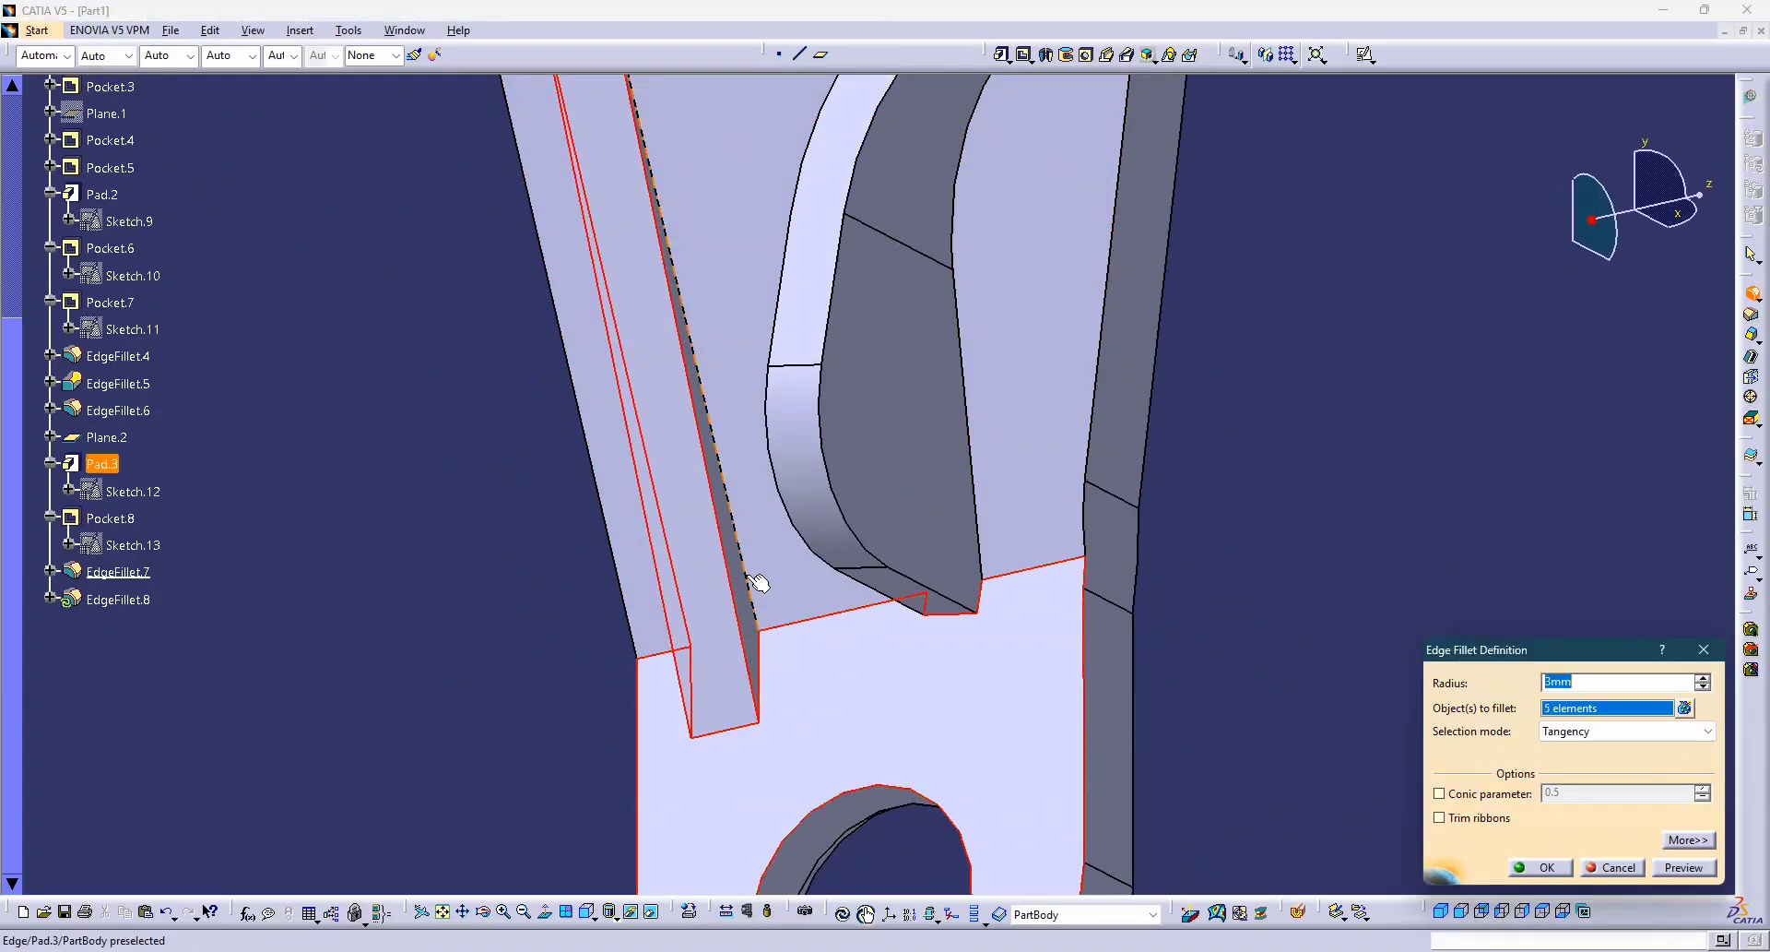
click(799, 684)
click(768, 657)
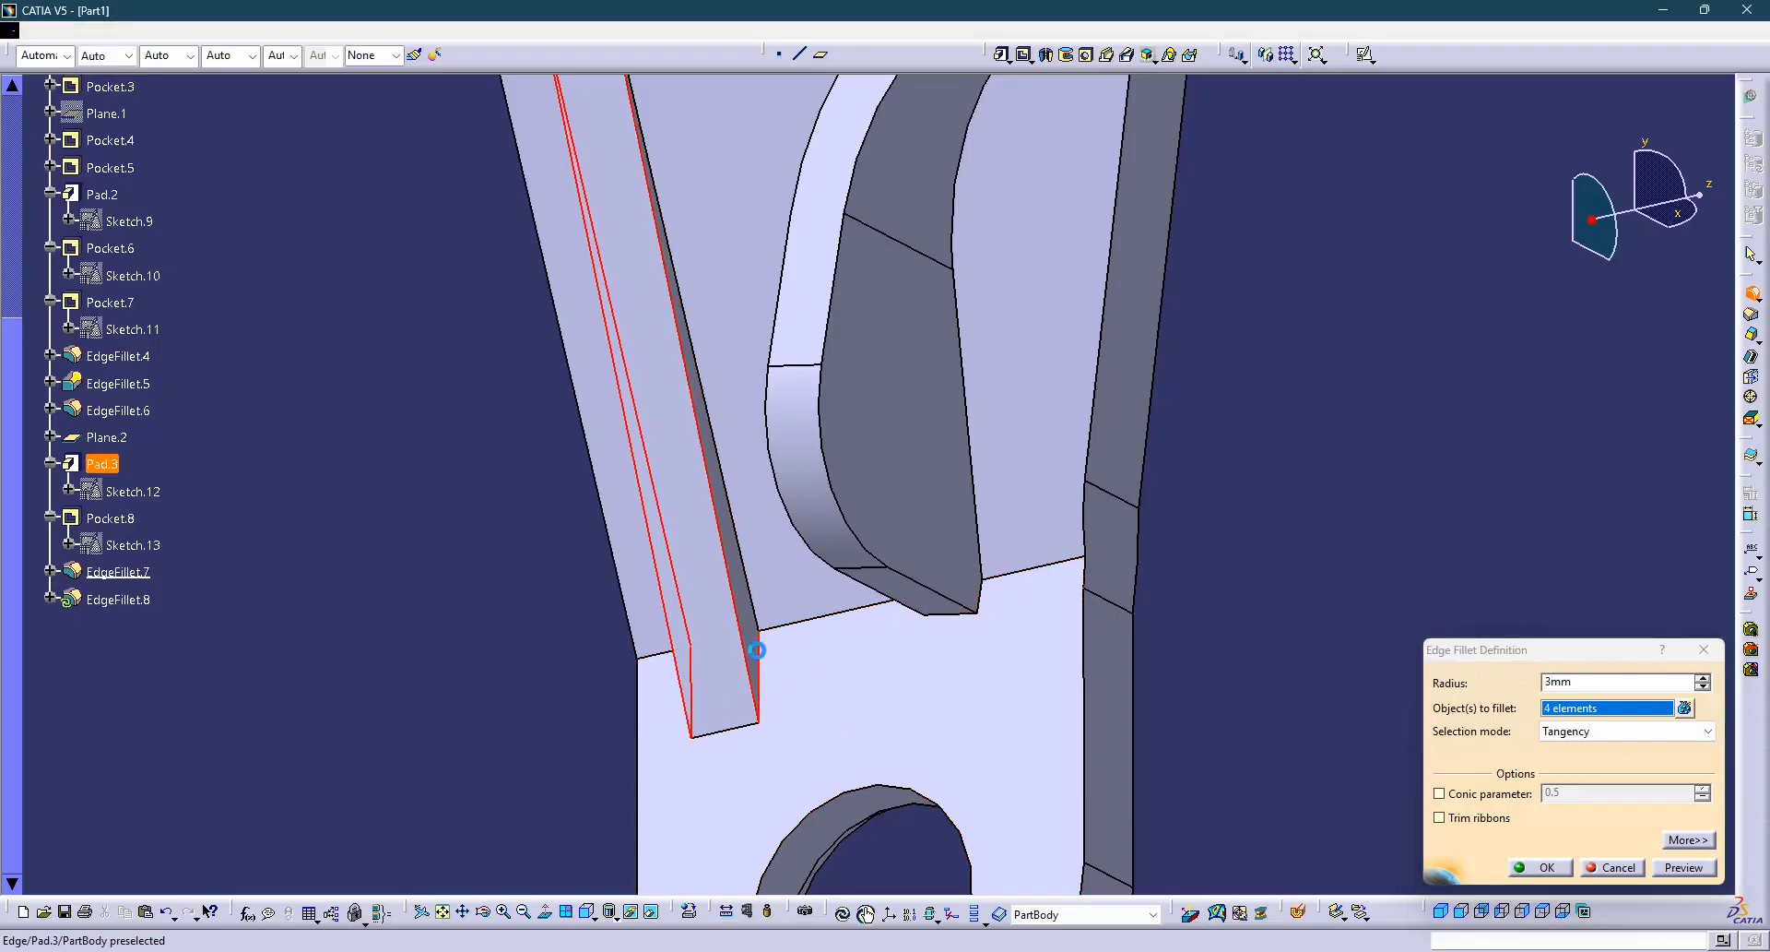
click(762, 613)
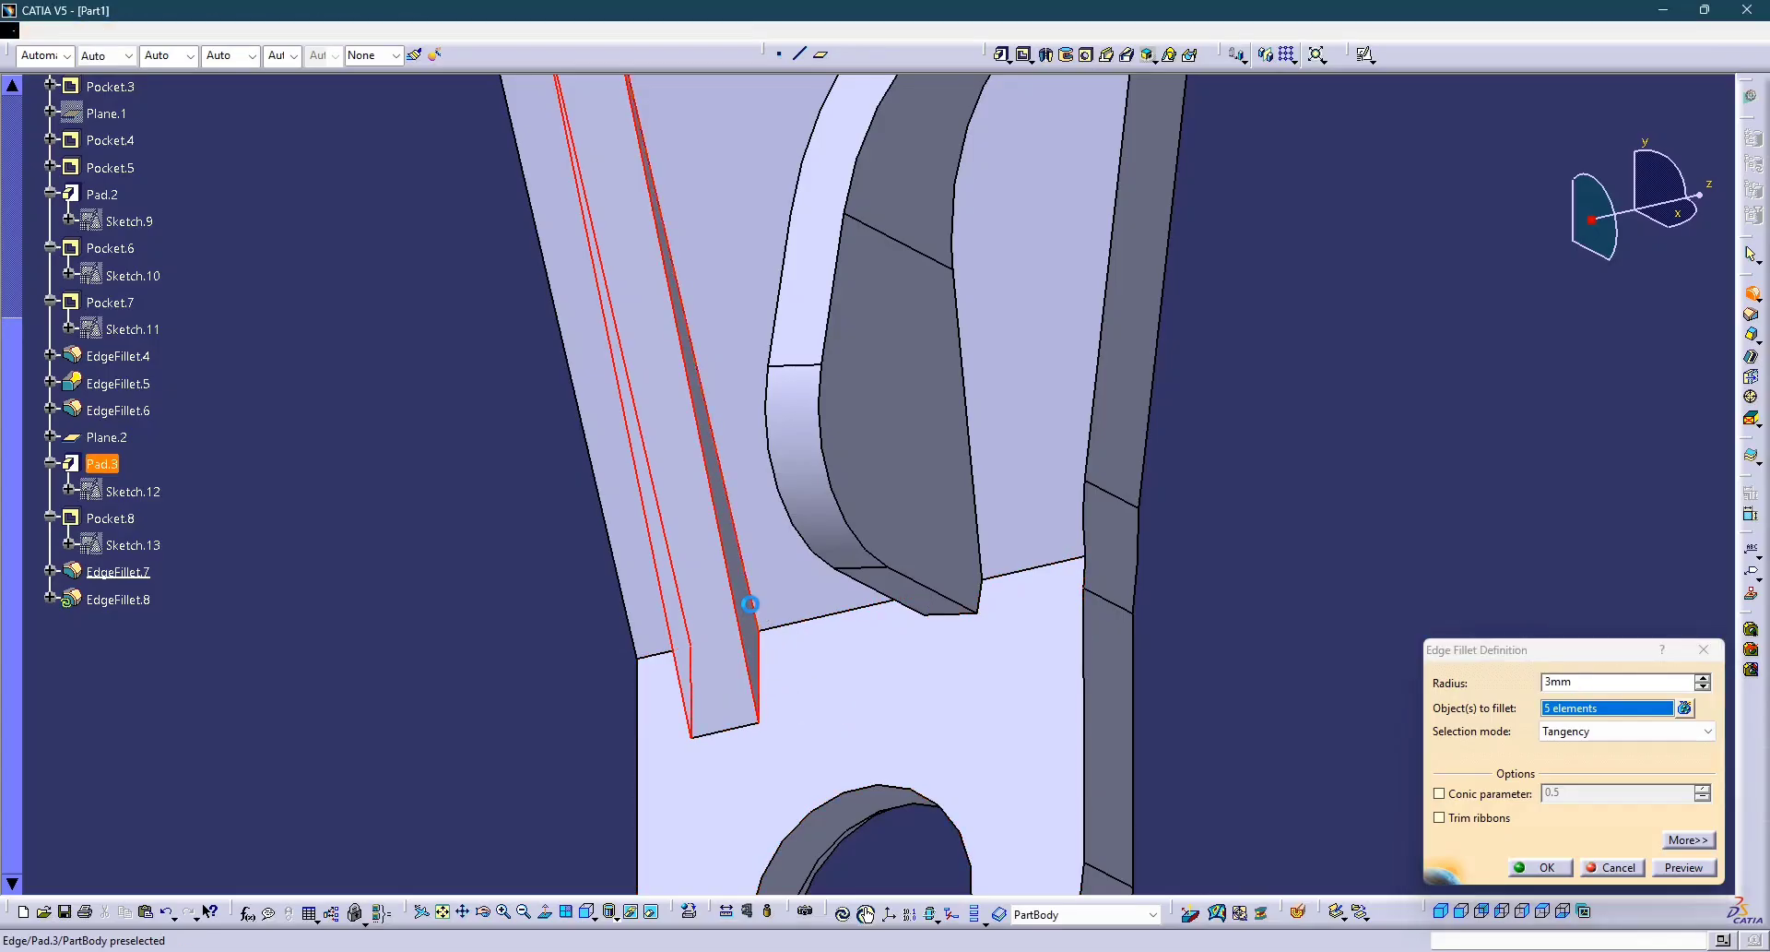
click(1537, 867)
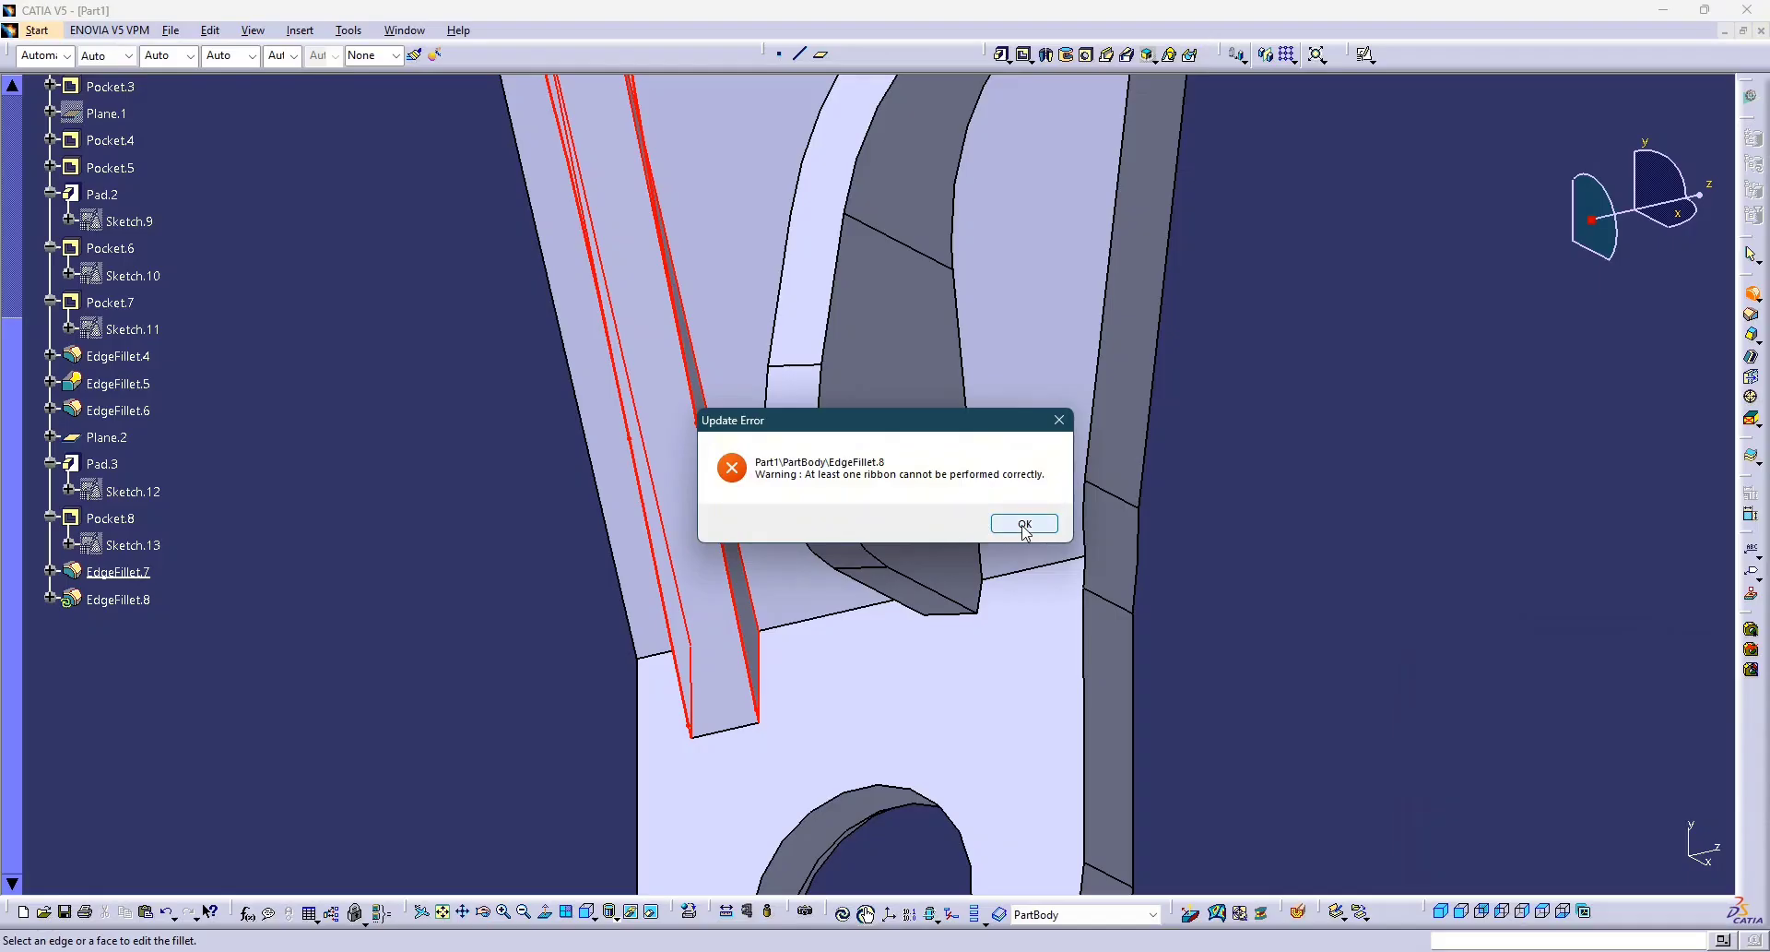
click(1025, 524)
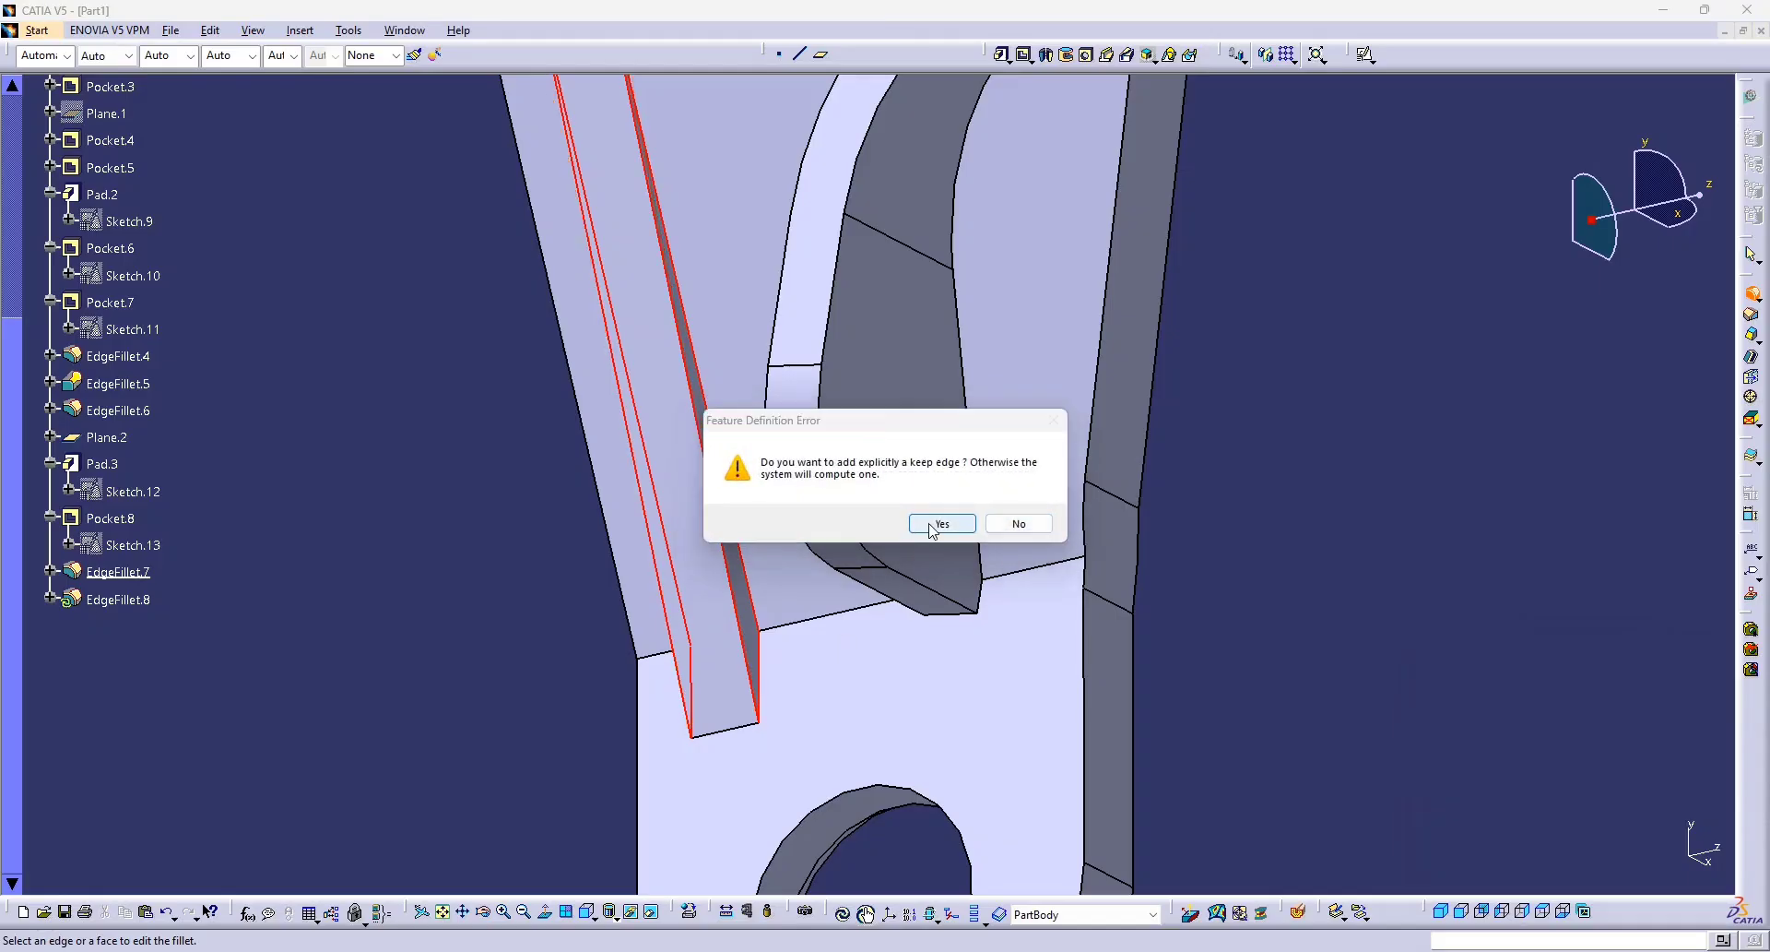
Opt to define a keep edge explicitly, set the straight rib's fillet radius to 1 mm and apply it.
click(934, 525)
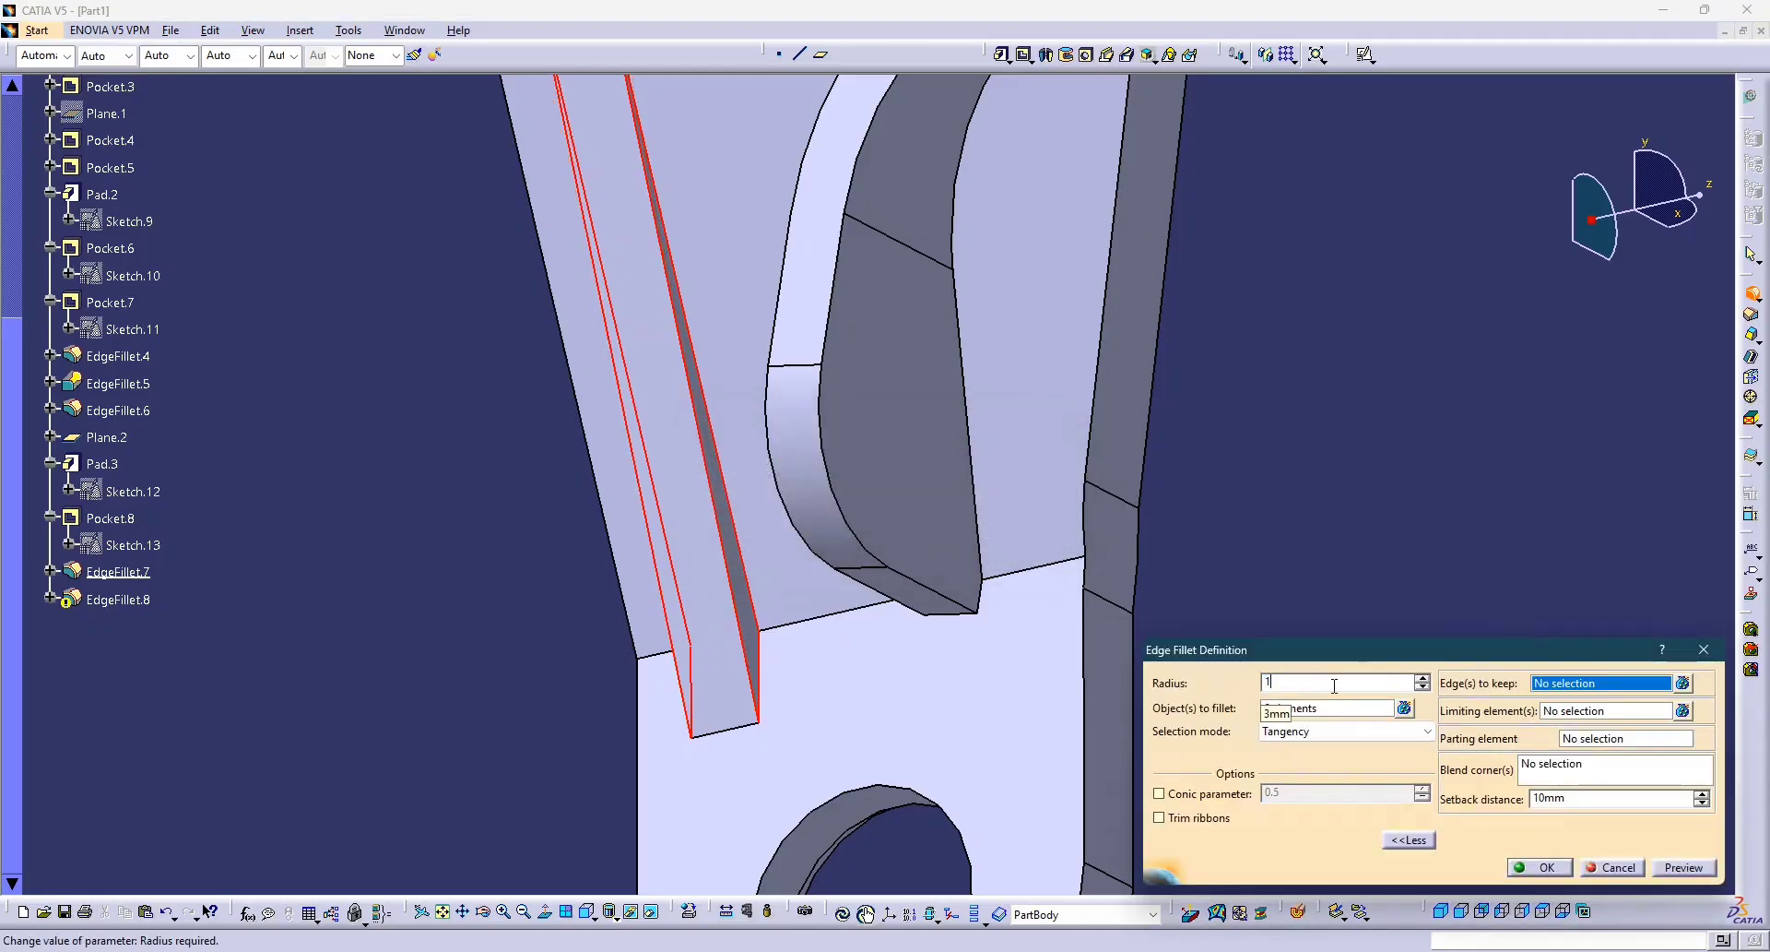
key(Return)
middle_drag(1250, 574, 1208, 673)
middle_click(810, 647)
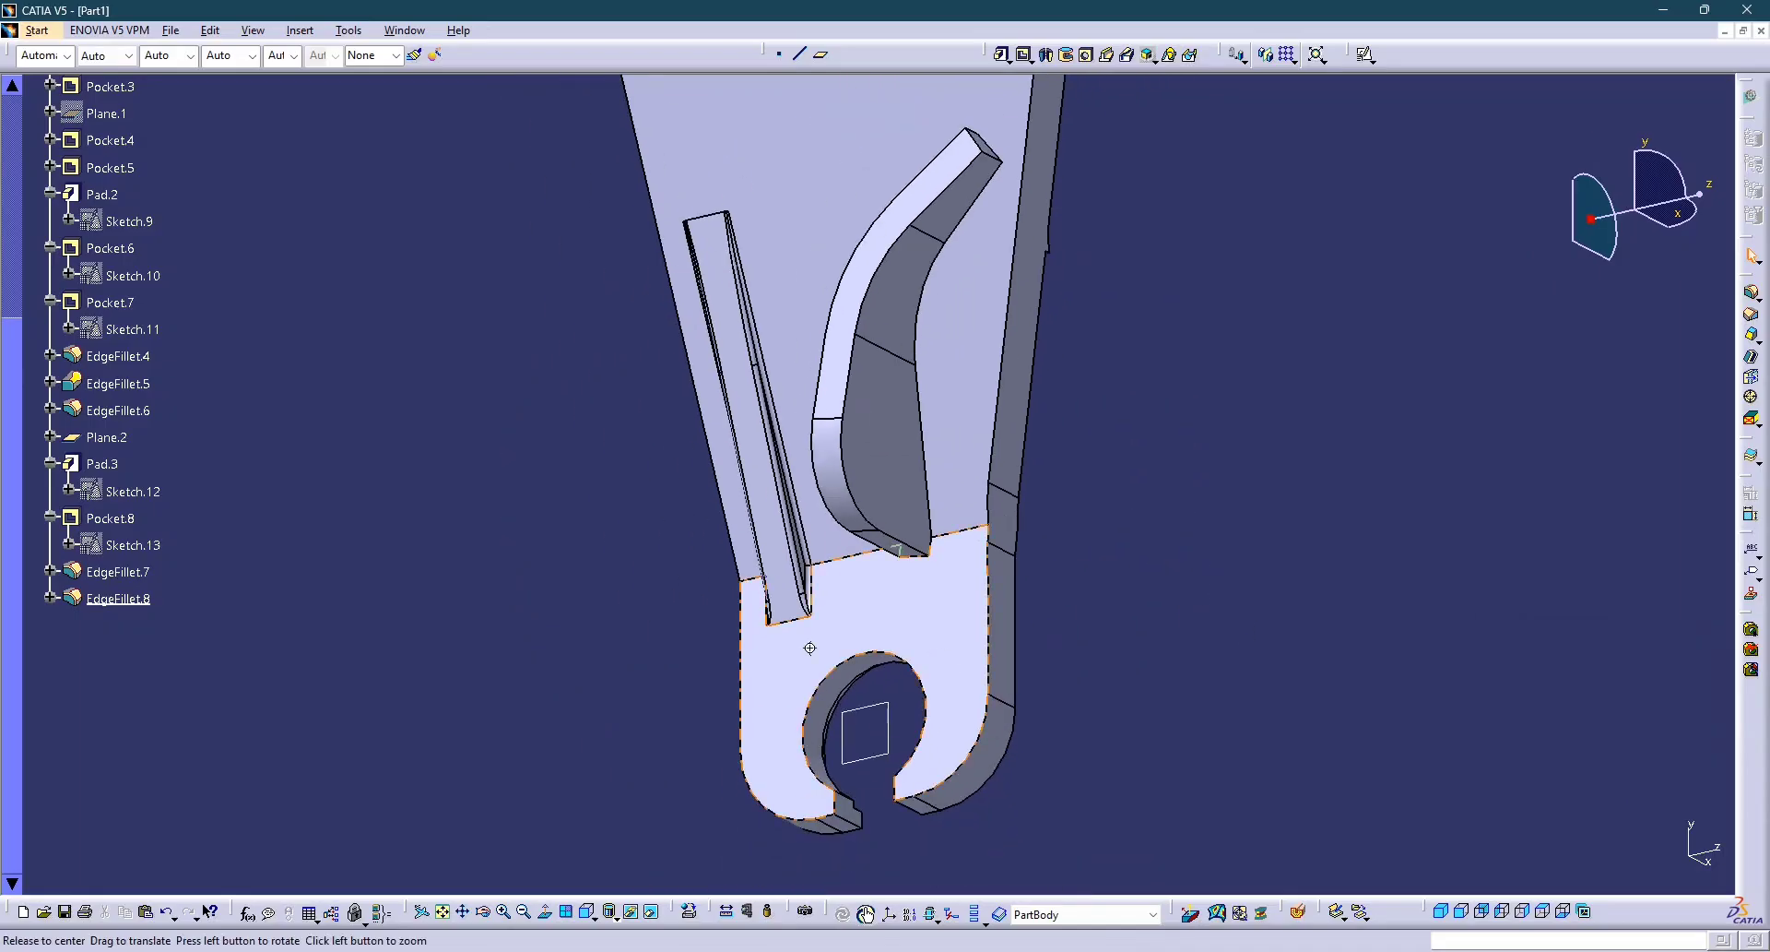
middle_drag(809, 647, 1101, 504)
middle_drag(1050, 637, 1047, 506)
middle_drag(1043, 562, 1067, 606)
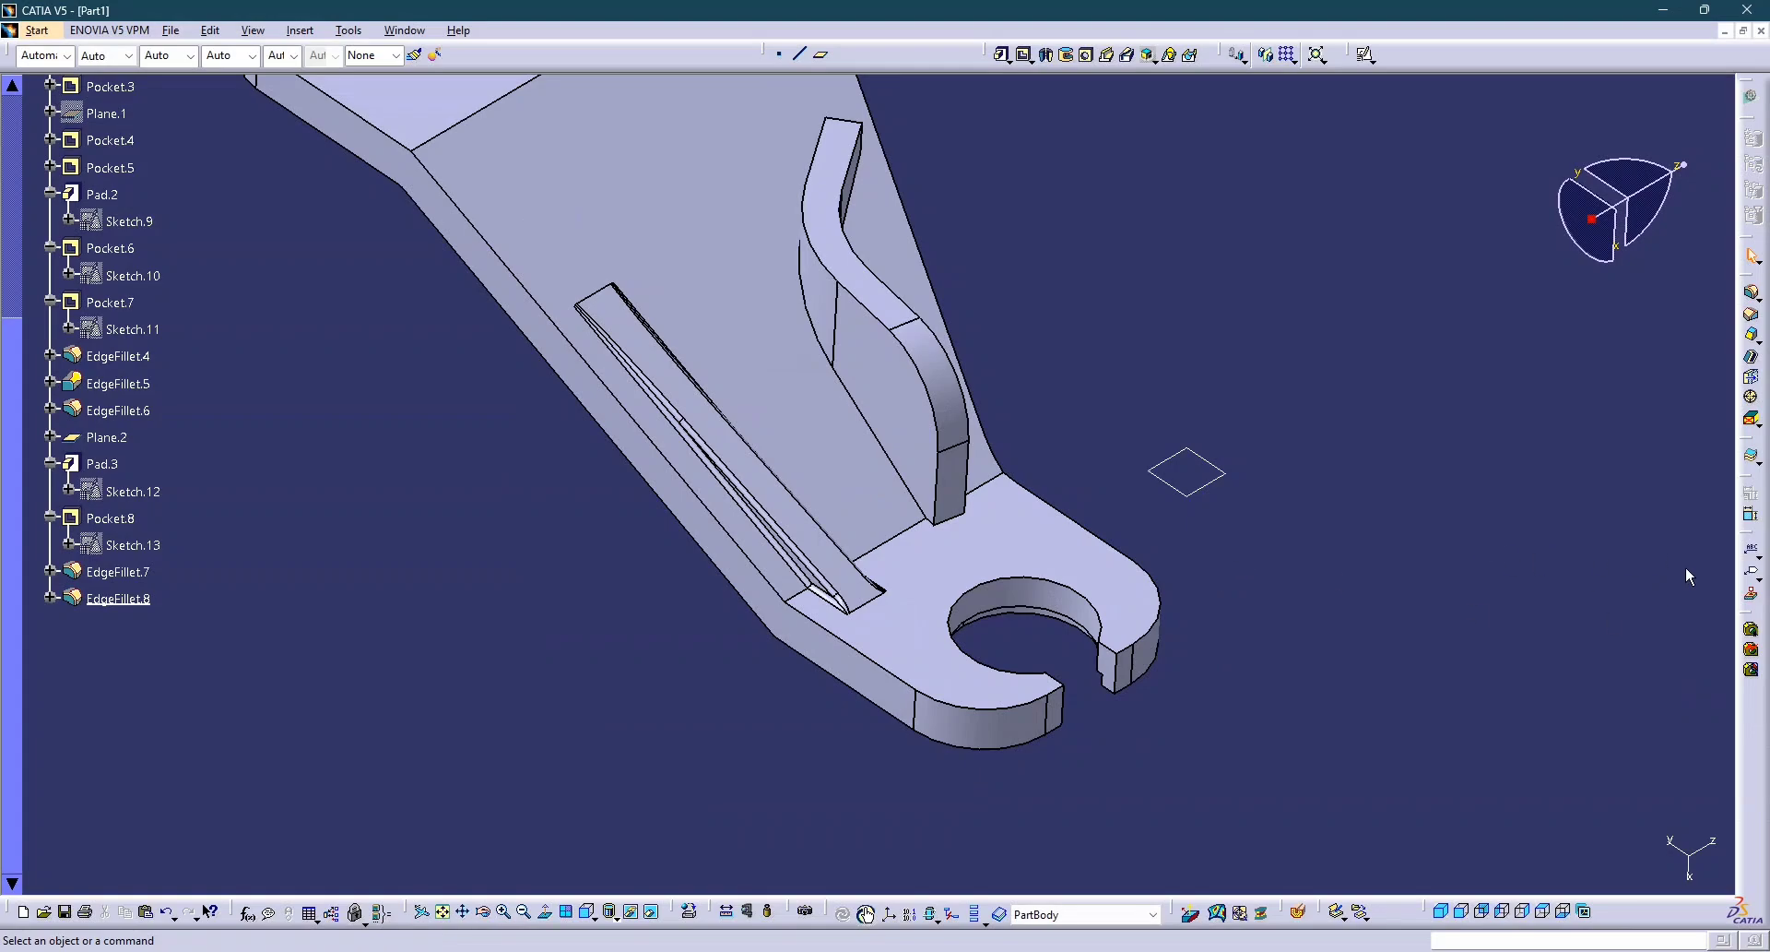
Start a 1 mm edge fillet on the bent rib by selecting its base edge along the sloped face.
click(1752, 295)
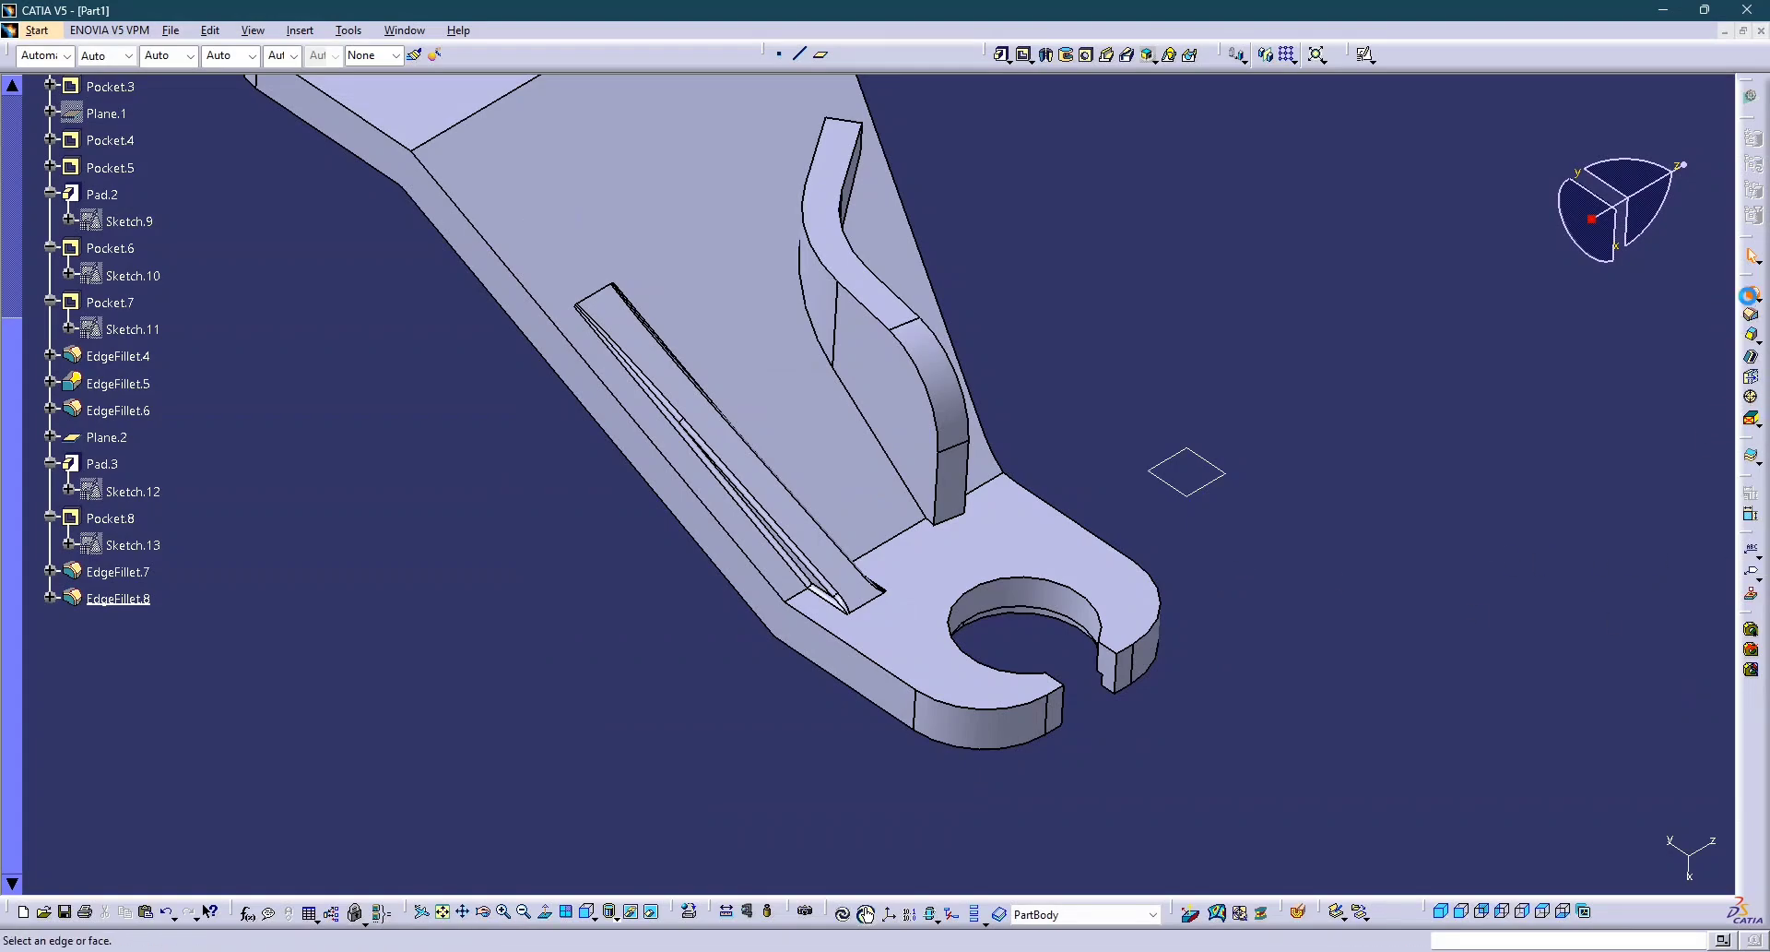
click(886, 437)
middle_drag(1040, 519, 811, 506)
click(1565, 731)
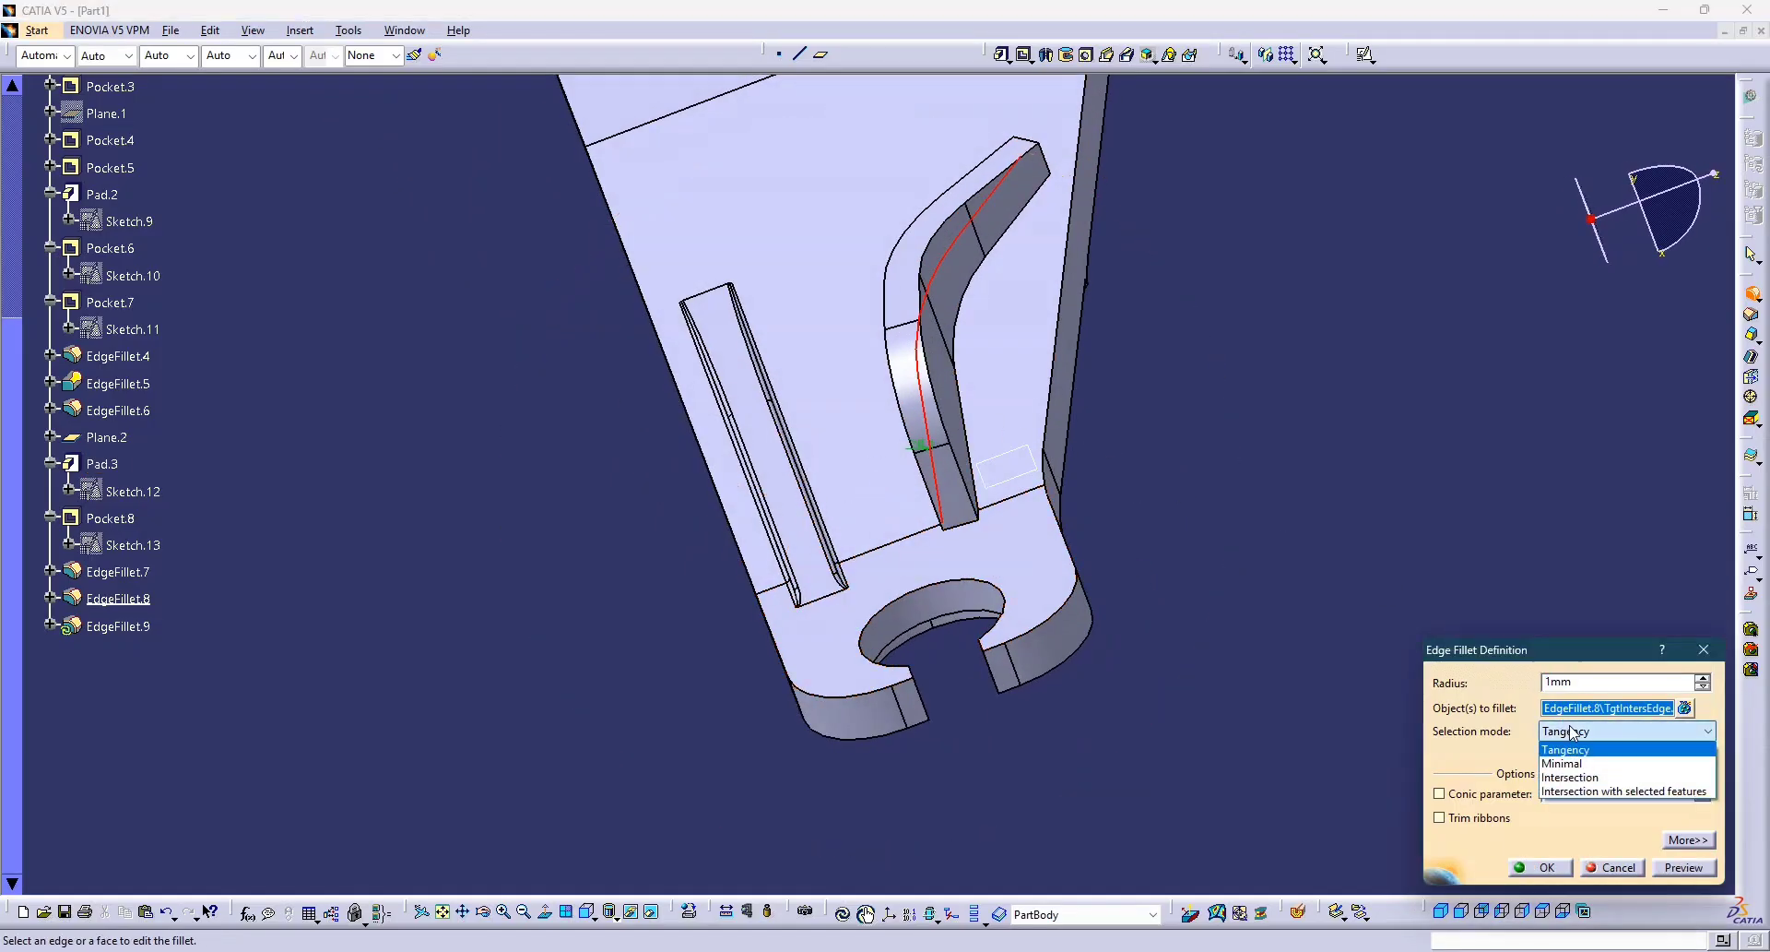
click(1606, 798)
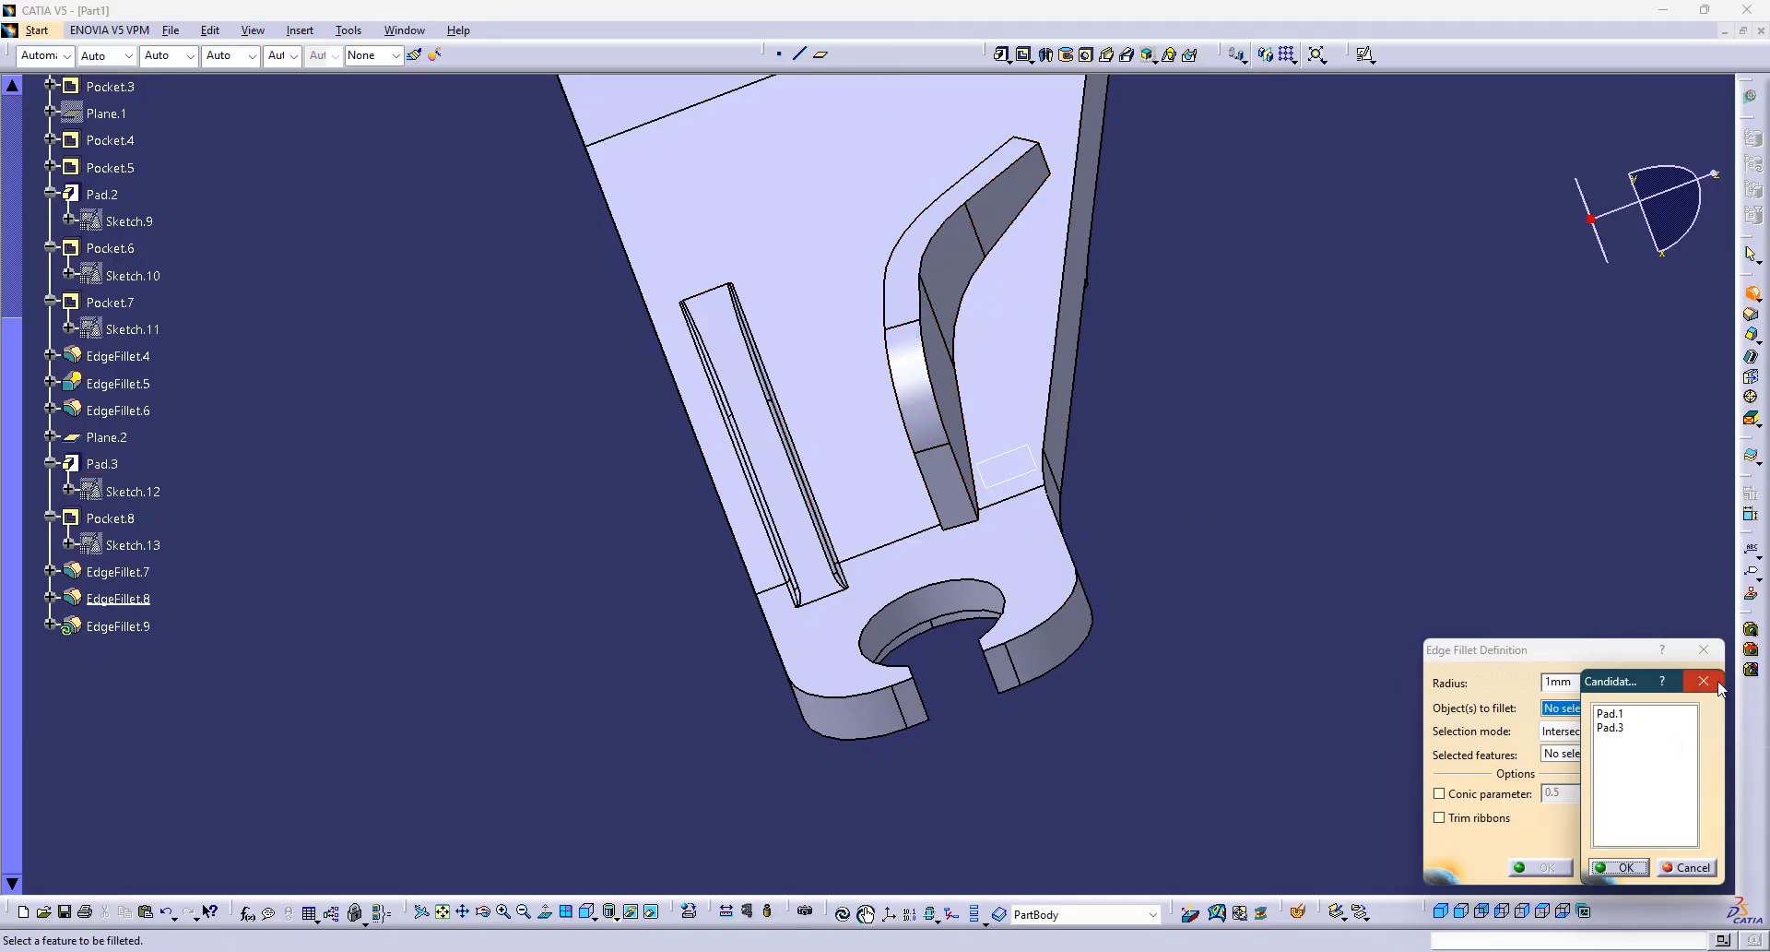
click(1693, 868)
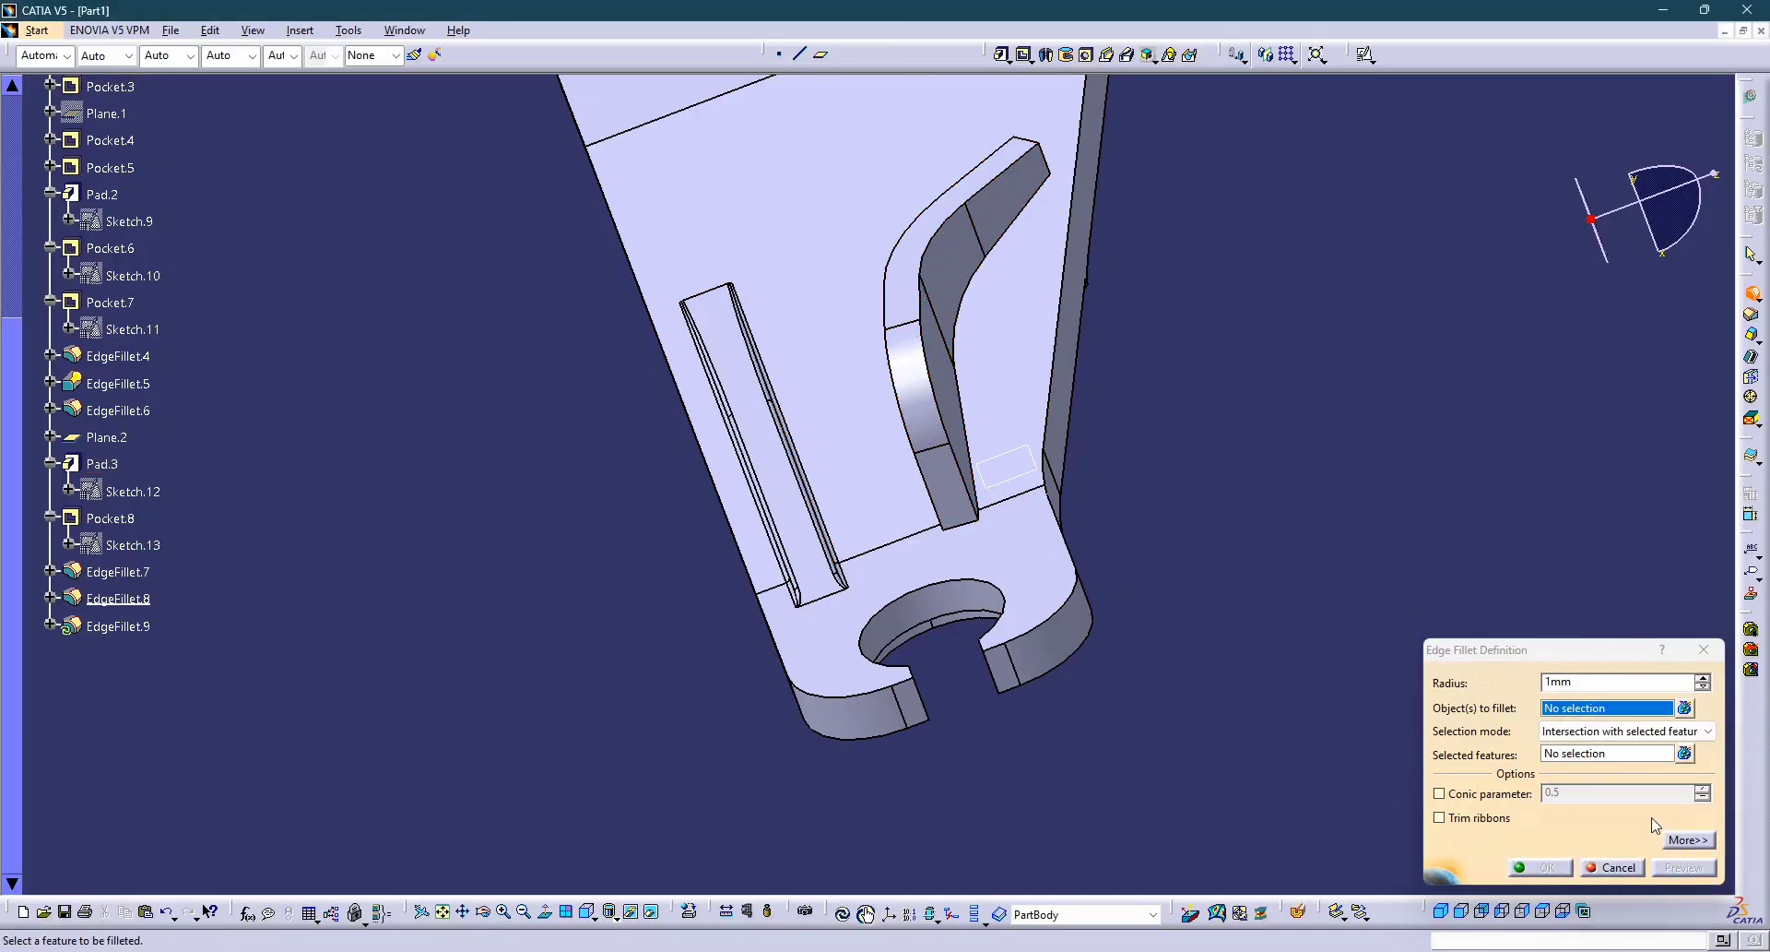
Switch the bent rib's fillet to Minimal selection, select its side and end edges along the base, and preview the fillet.
click(1641, 735)
click(1602, 766)
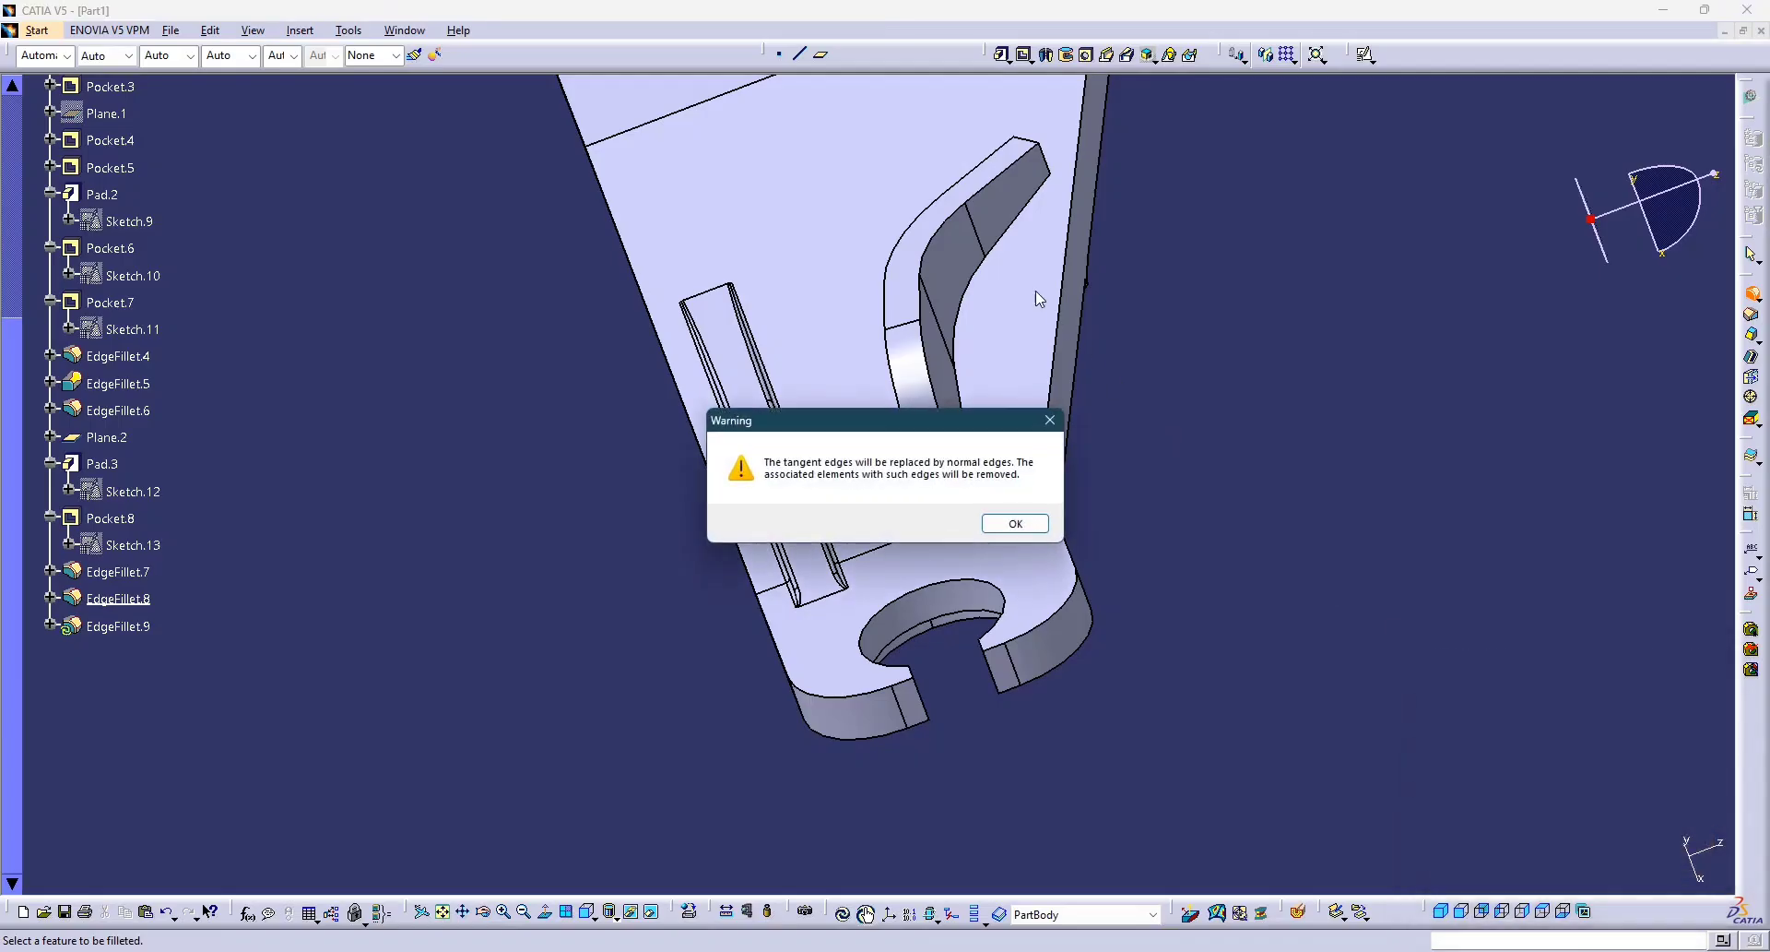
click(1023, 523)
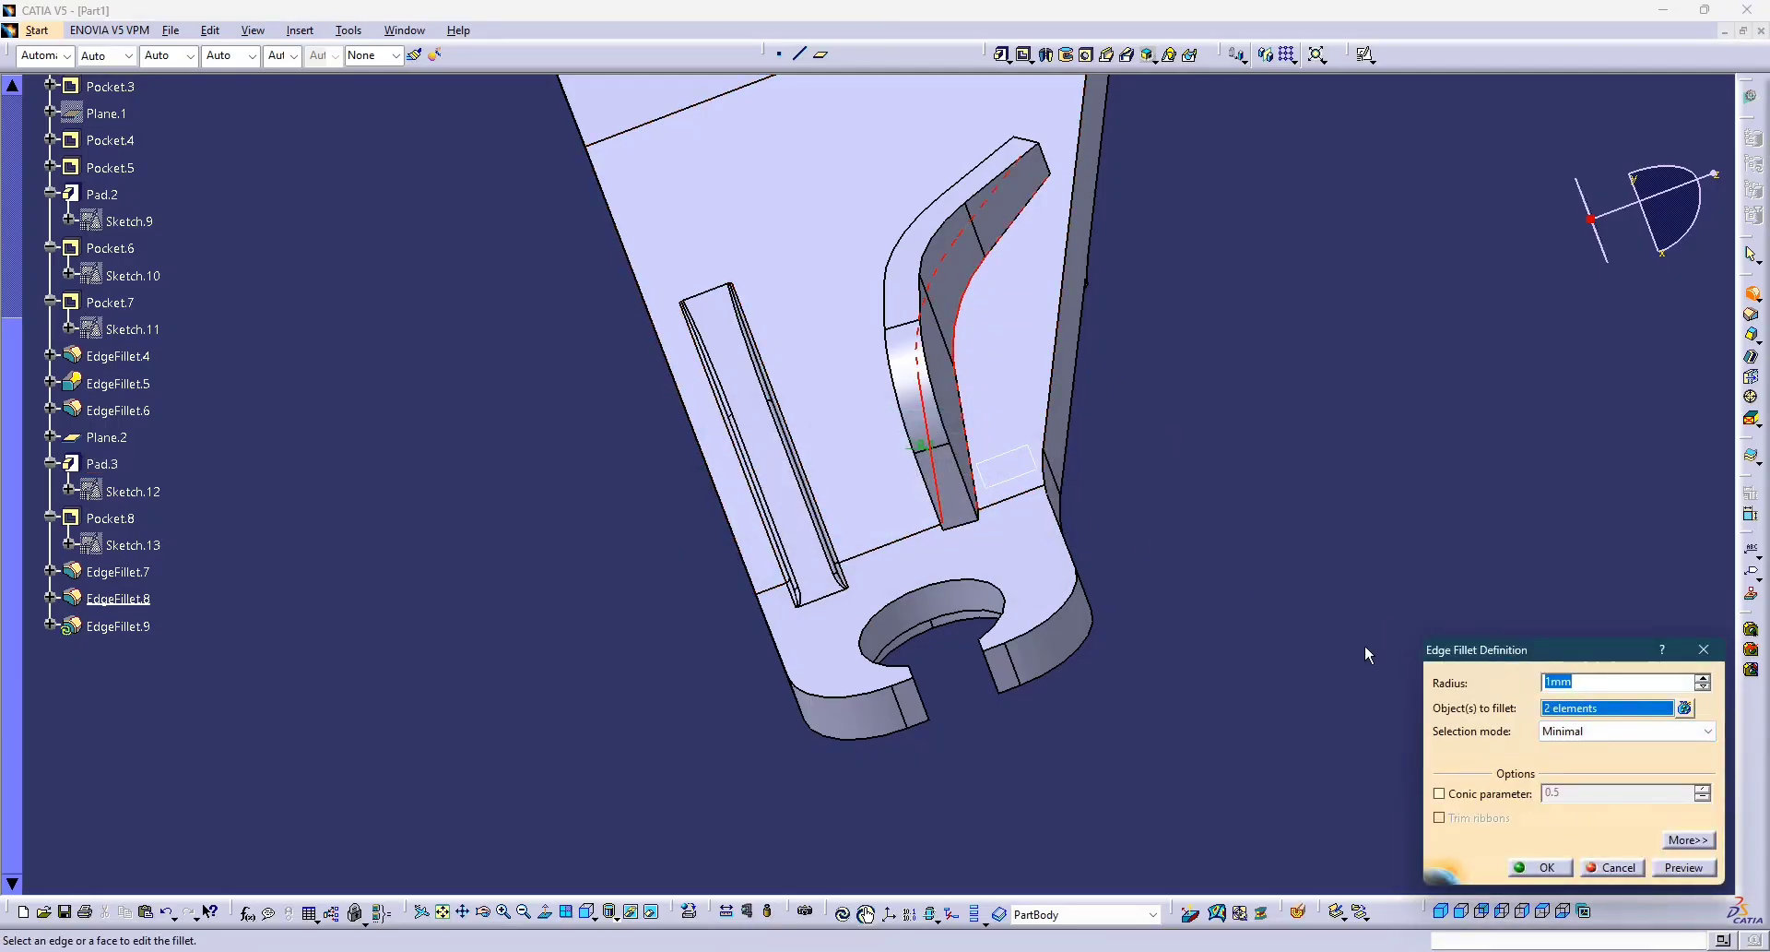
click(972, 530)
middle_drag(1035, 566, 1166, 369)
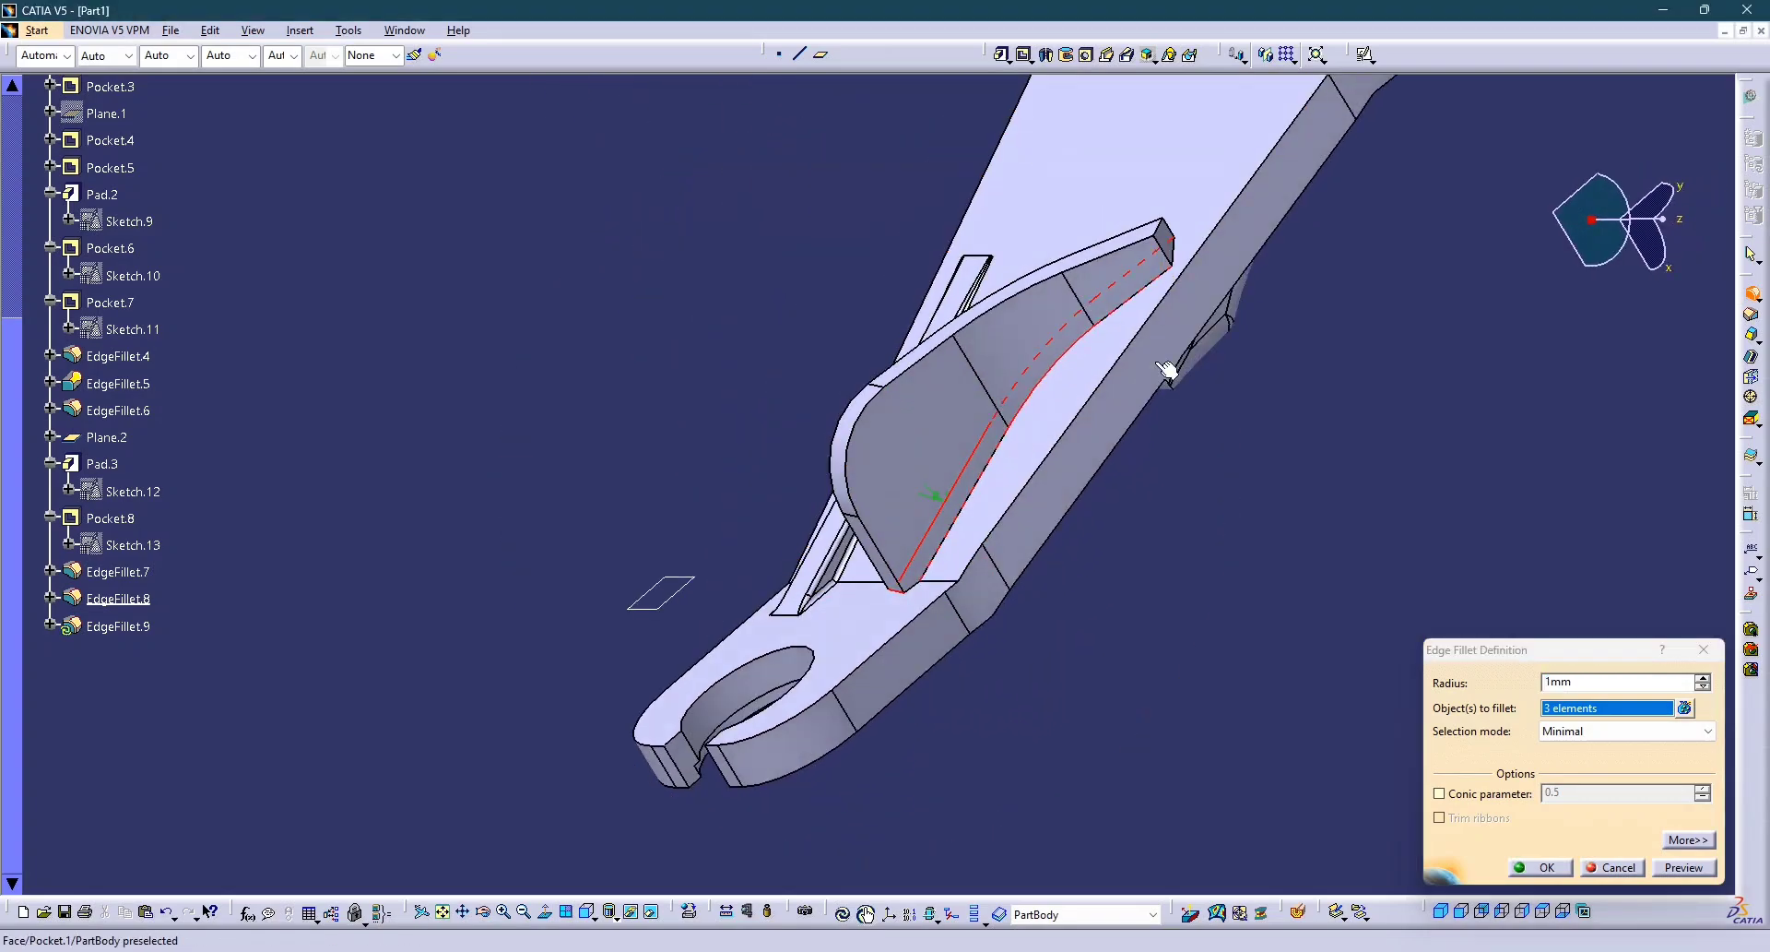
click(1177, 246)
click(1701, 870)
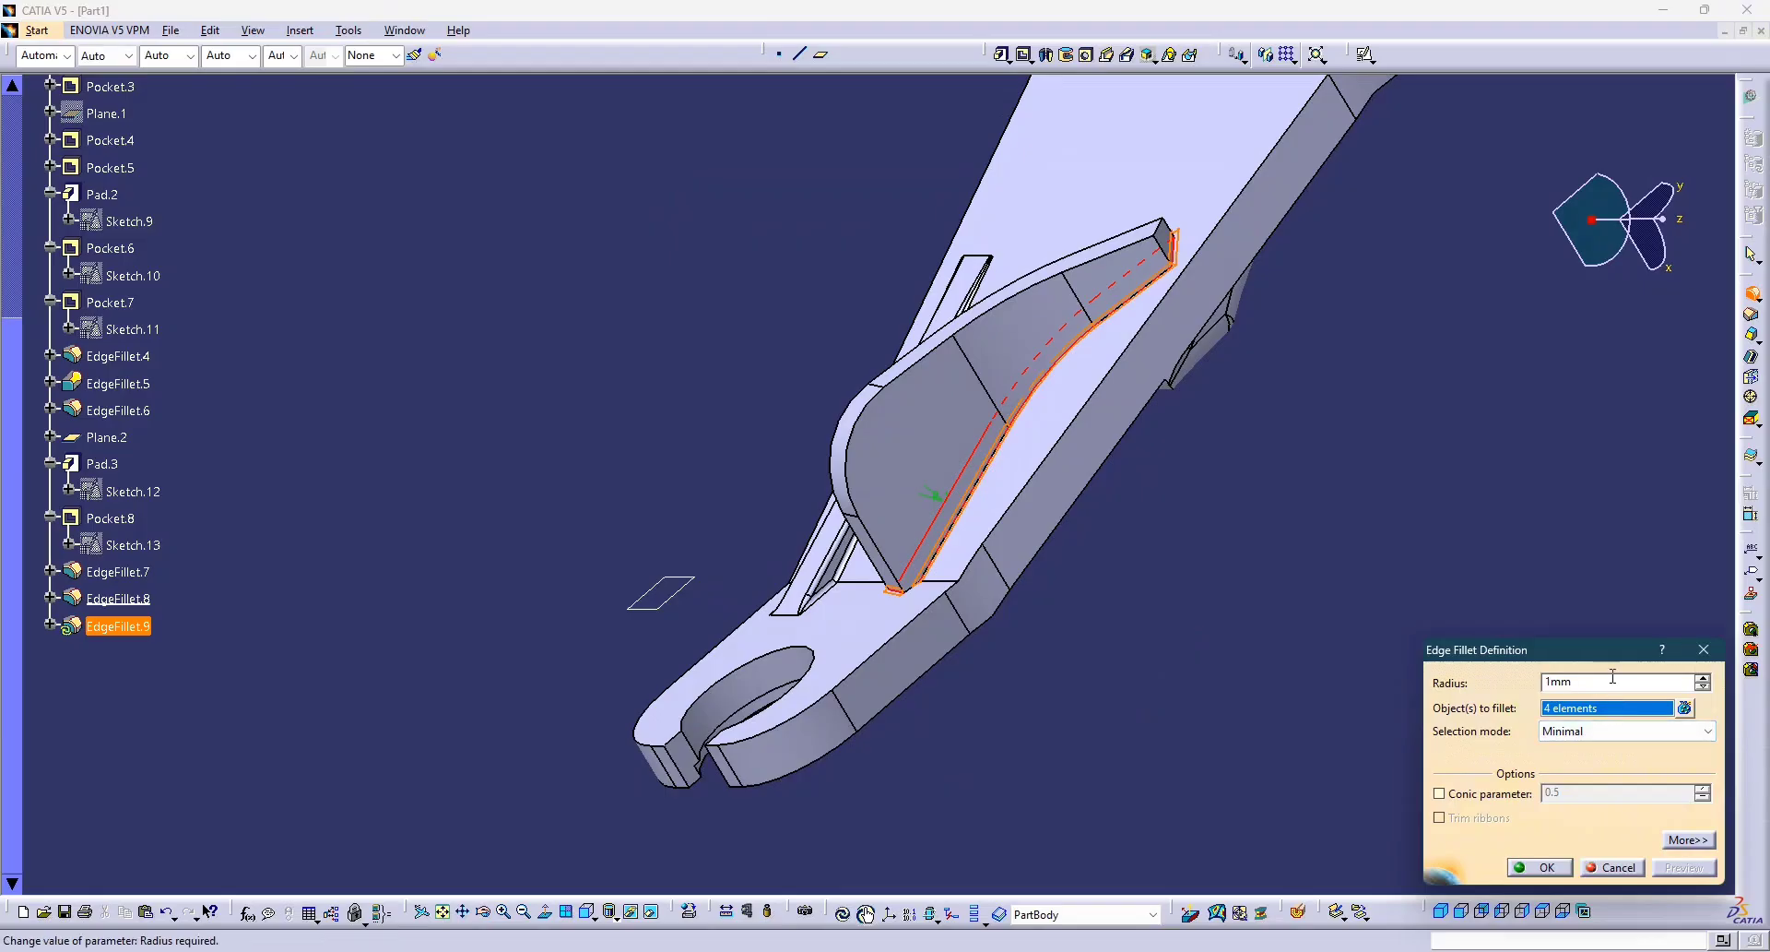
Set the radius of the bent rib's base fillet to 3 mm and apply it.
drag(1613, 678, 1360, 708)
text(3)
key(Return)
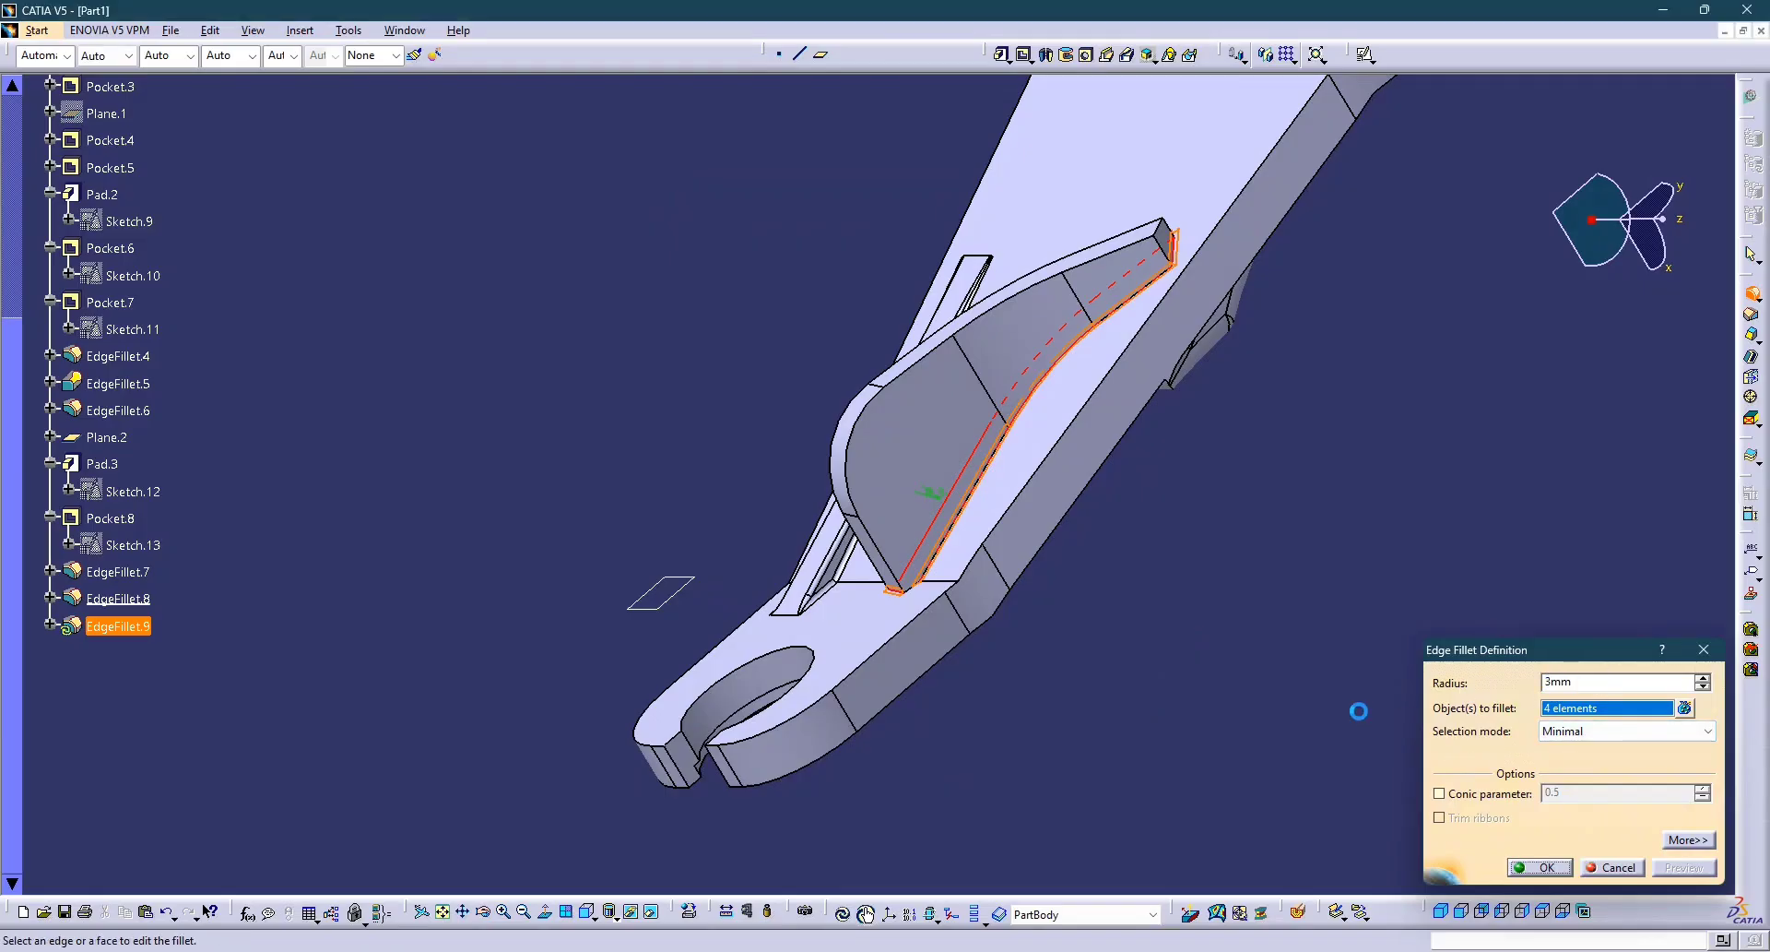
middle_drag(1241, 755, 1134, 707)
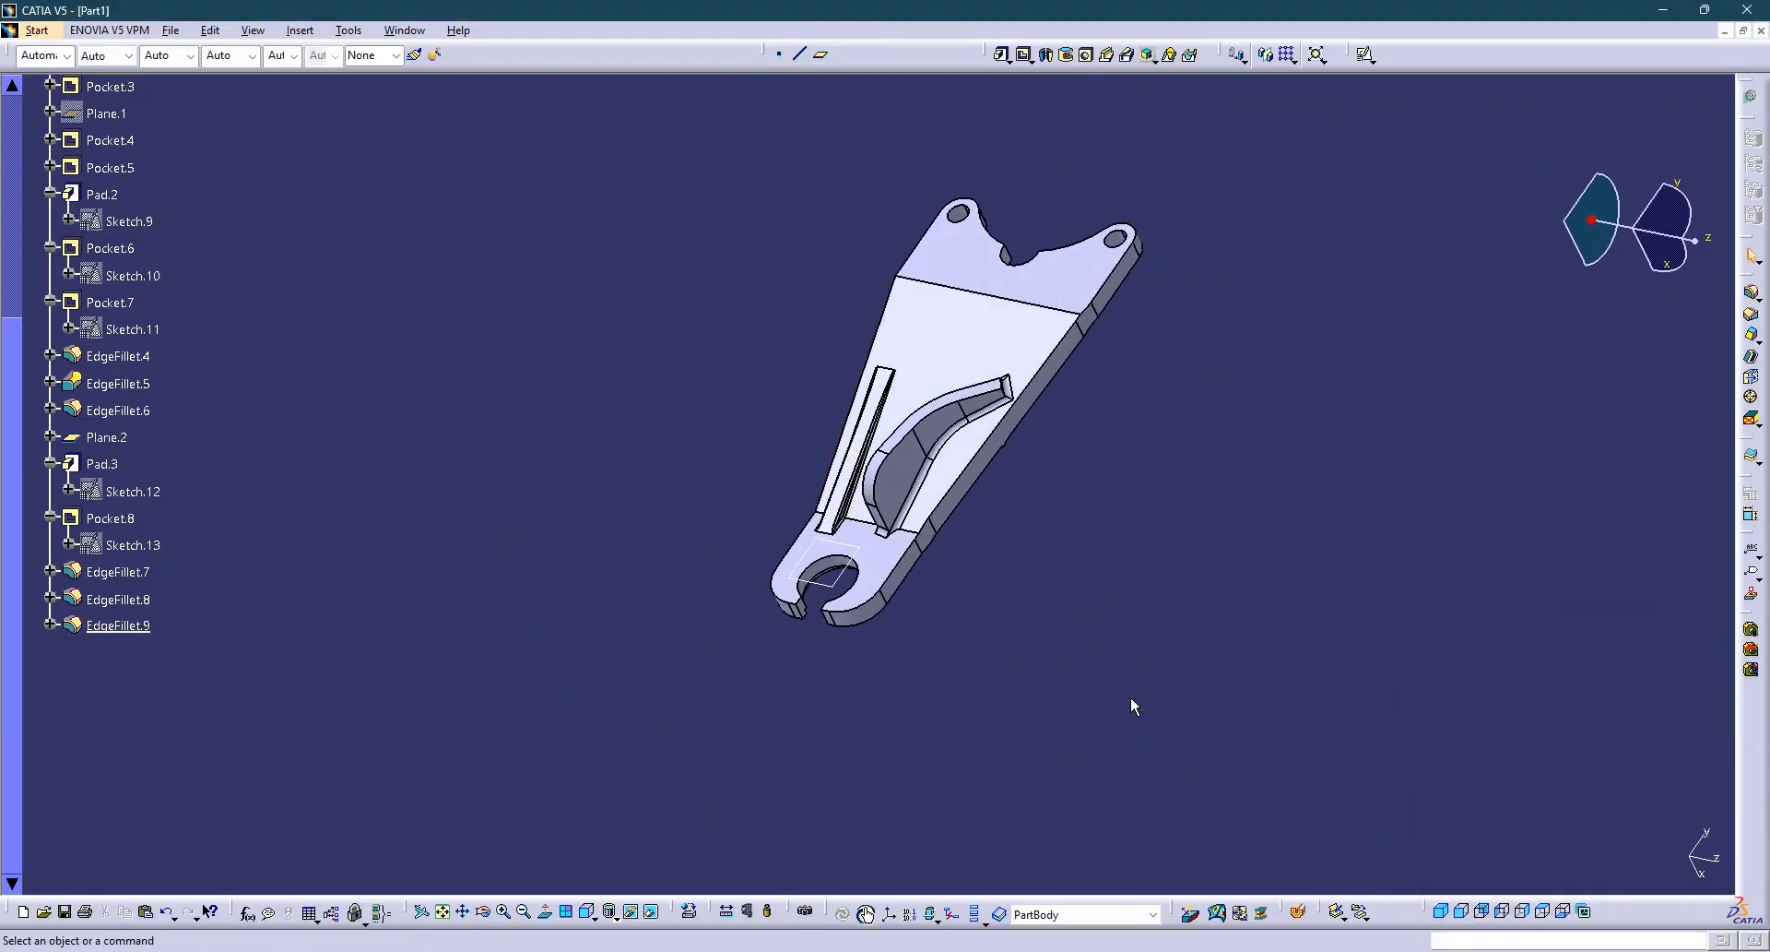
Set the radius of the bent rib's base fillet to 5 mm.
double_click(117, 627)
text(5)
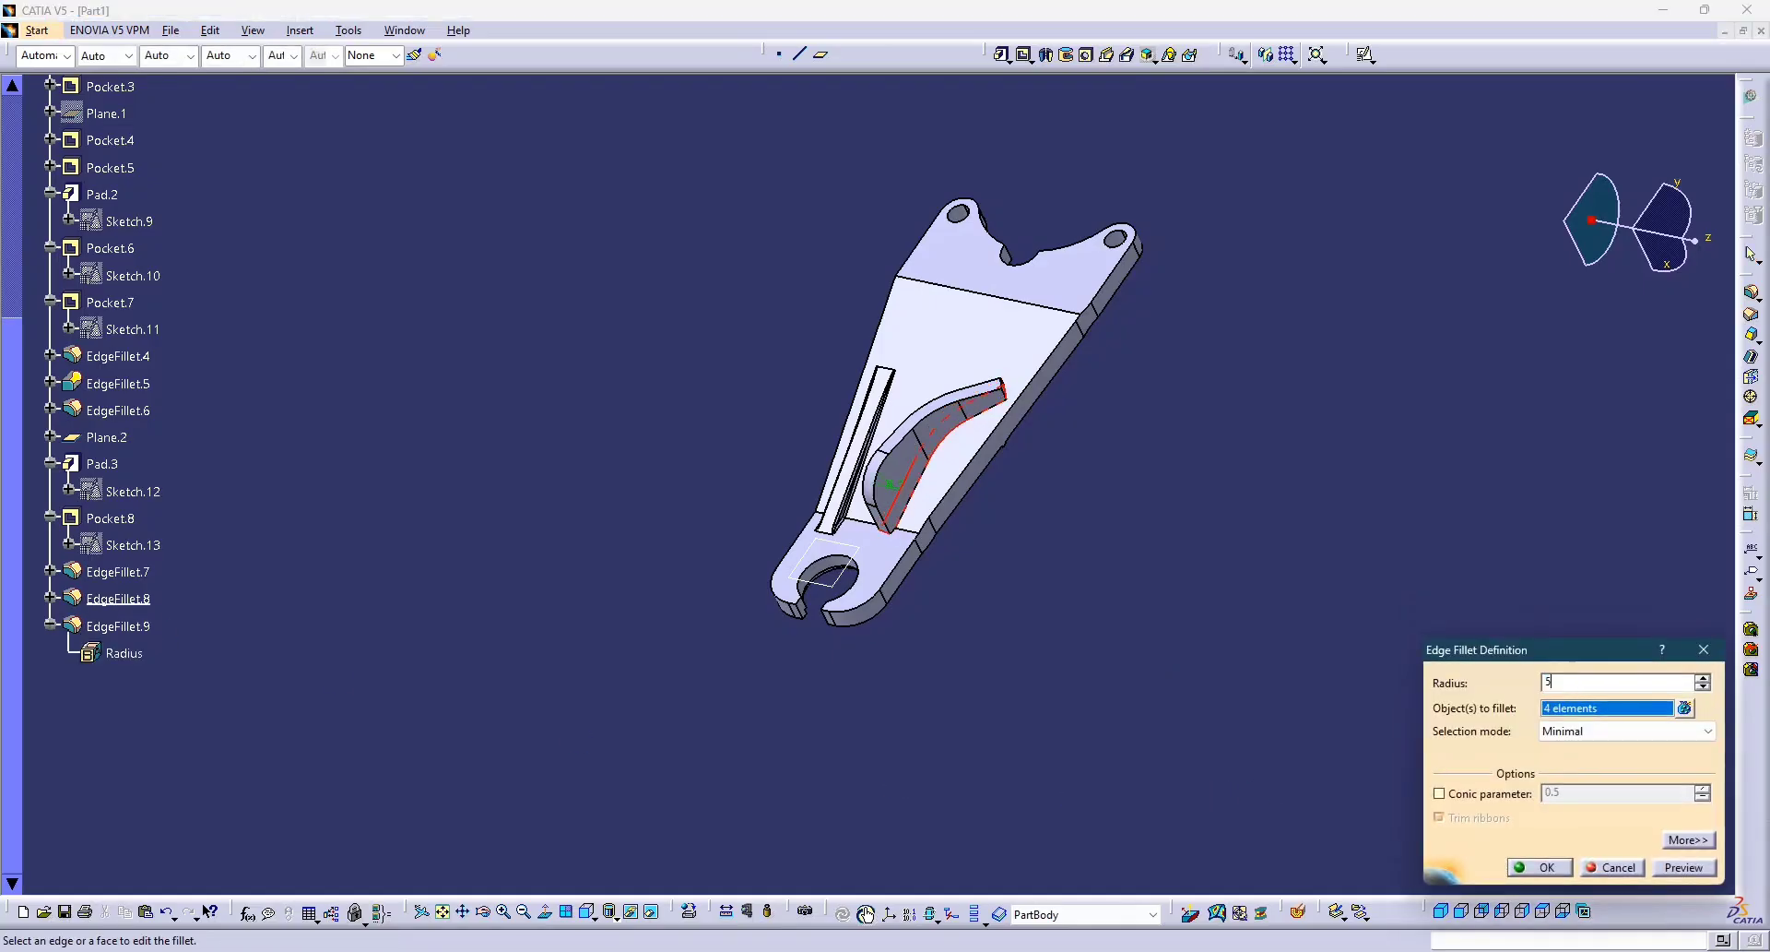
key(Return)
middle_drag(1217, 616, 1143, 442)
middle_drag(950, 468, 1177, 579)
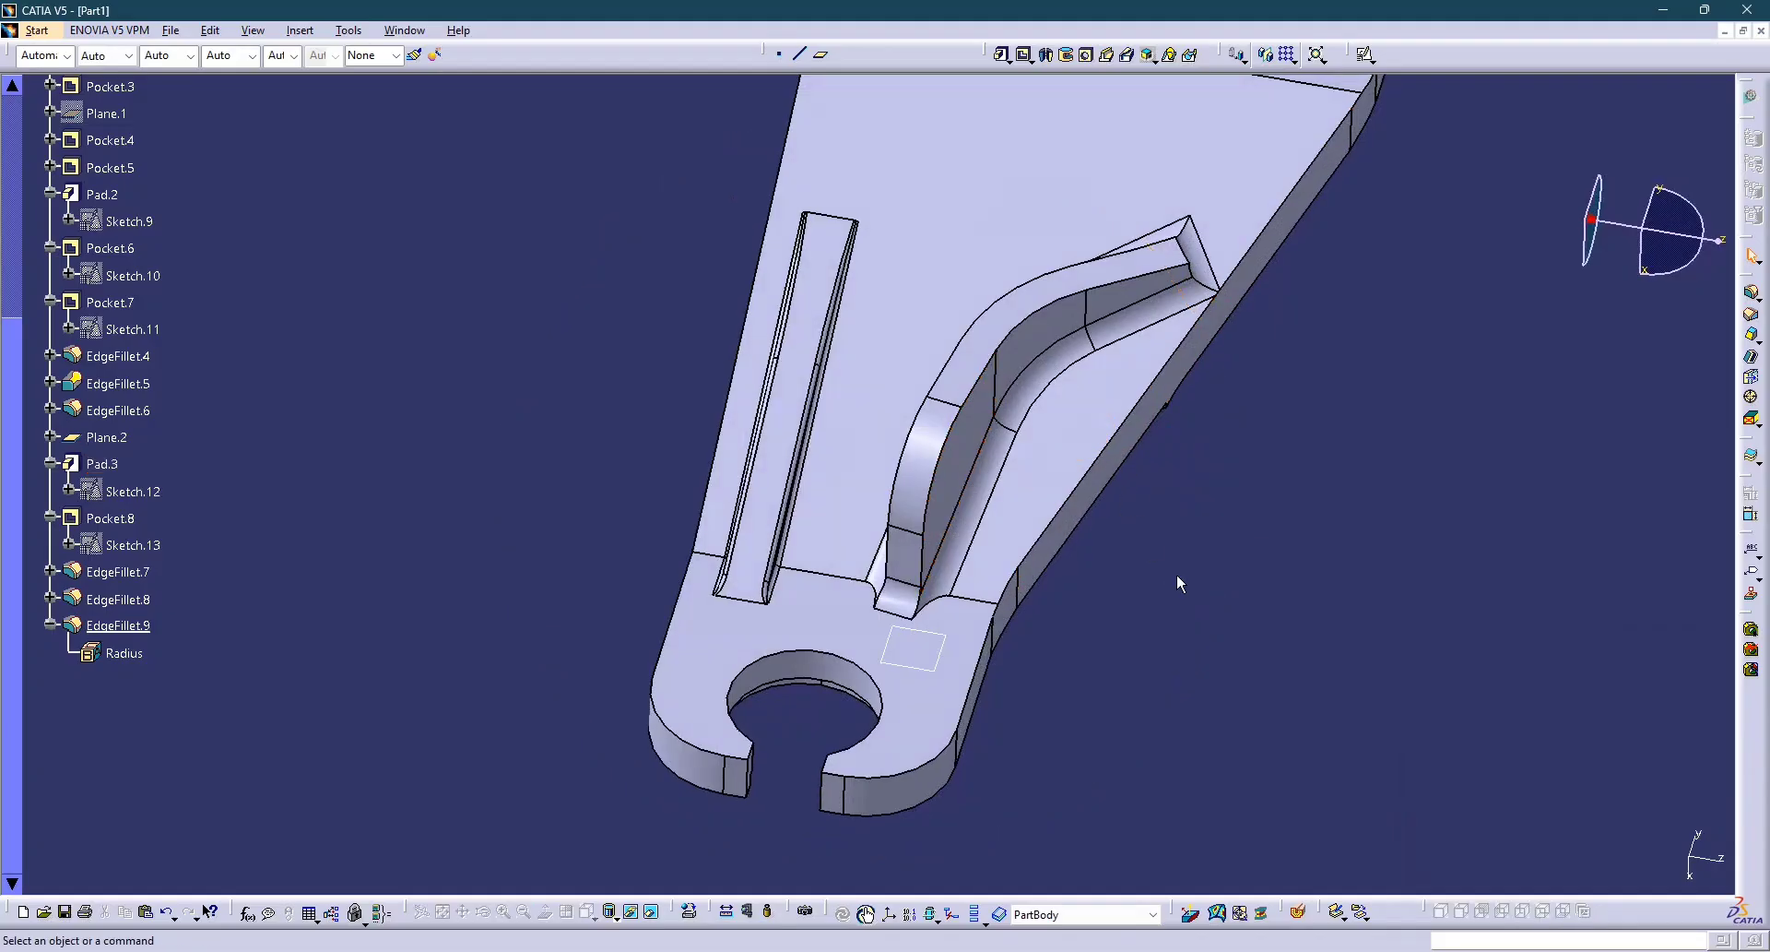
Try to add the upright edge at the bent rib's hook end to the base fillet, using Tangency selection.
double_click(980, 500)
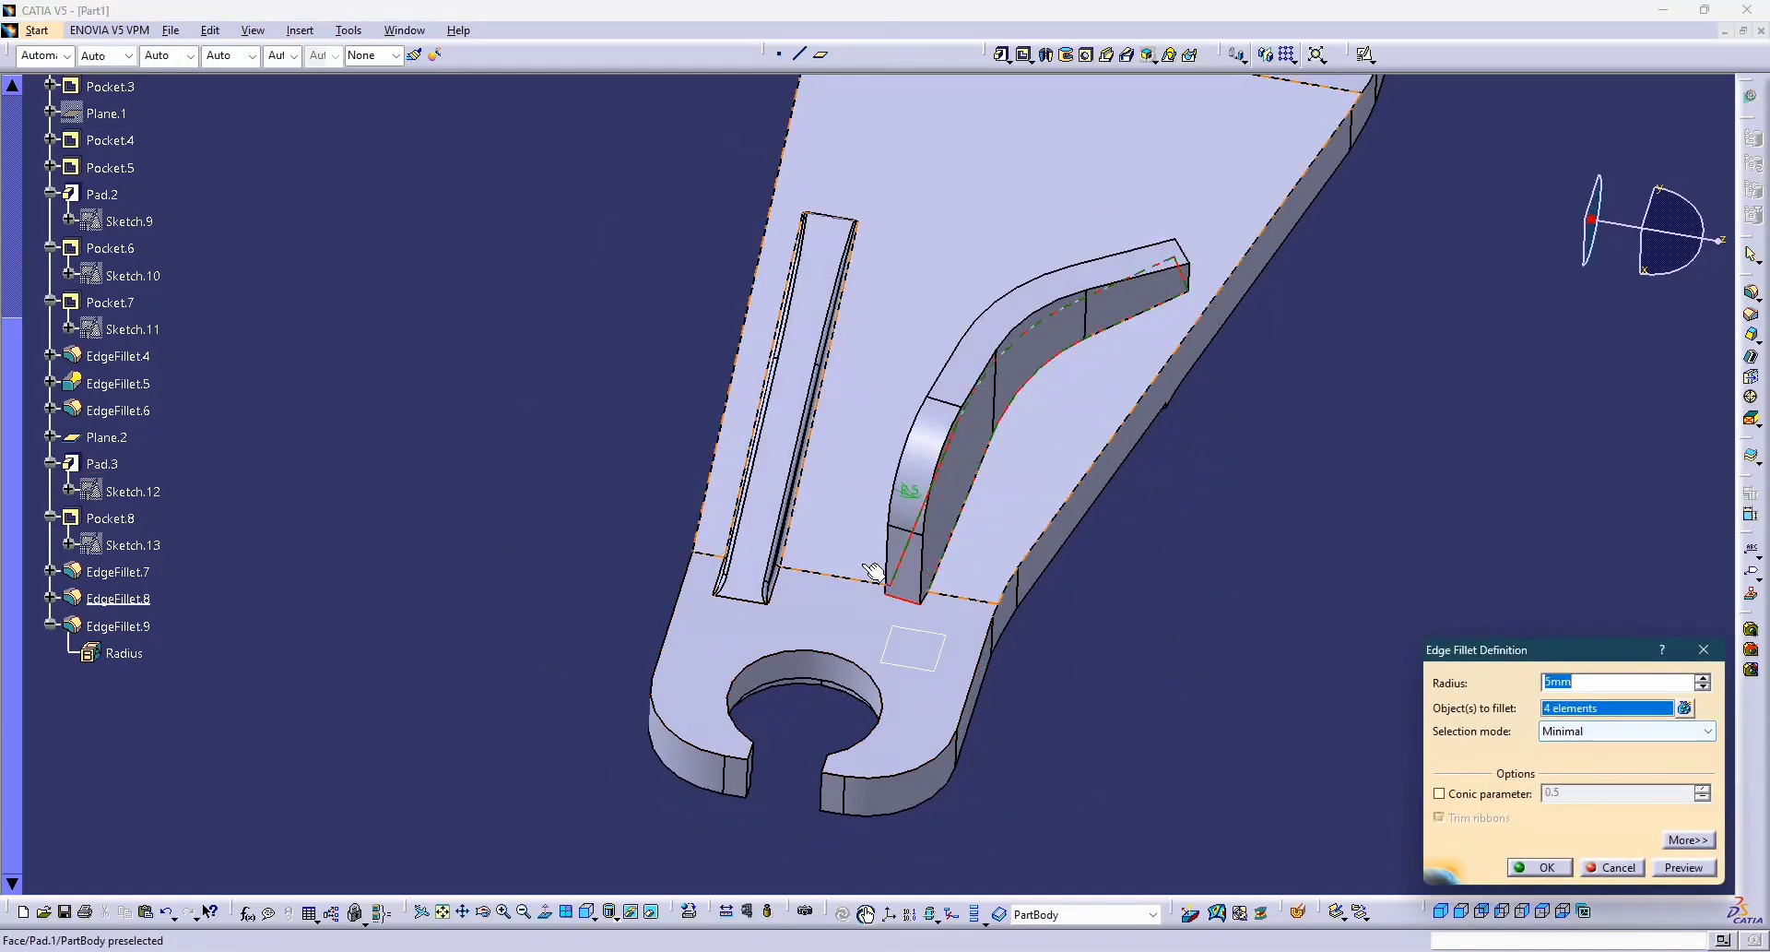
click(940, 558)
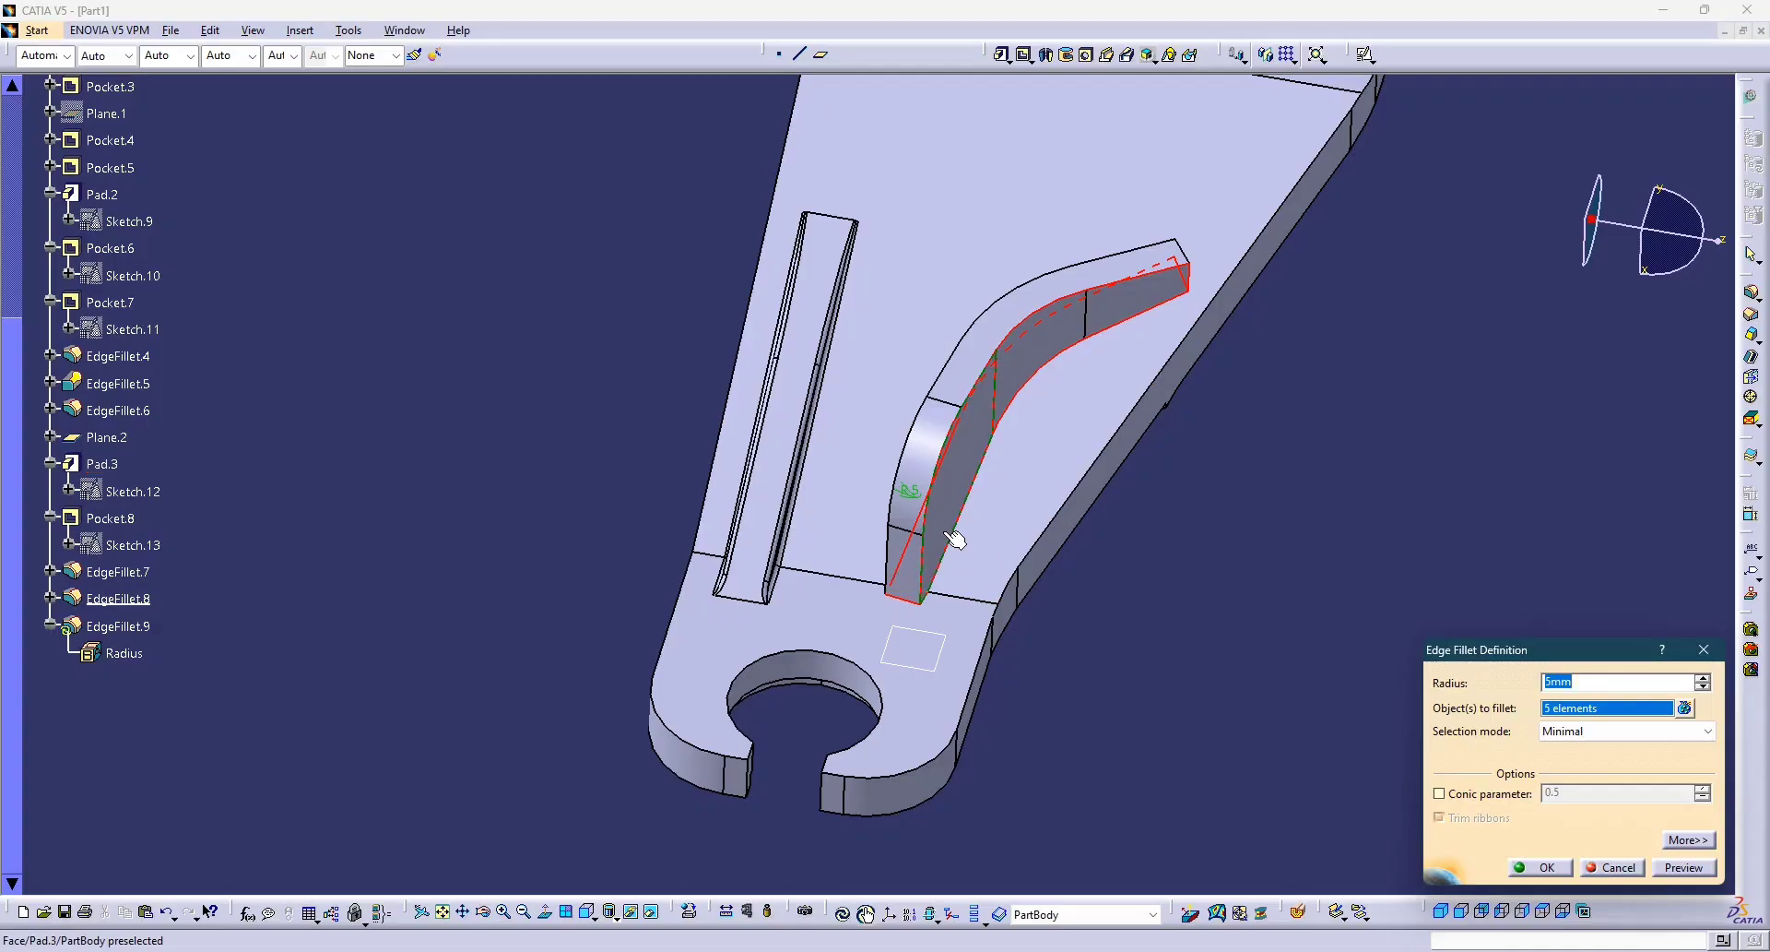
click(953, 535)
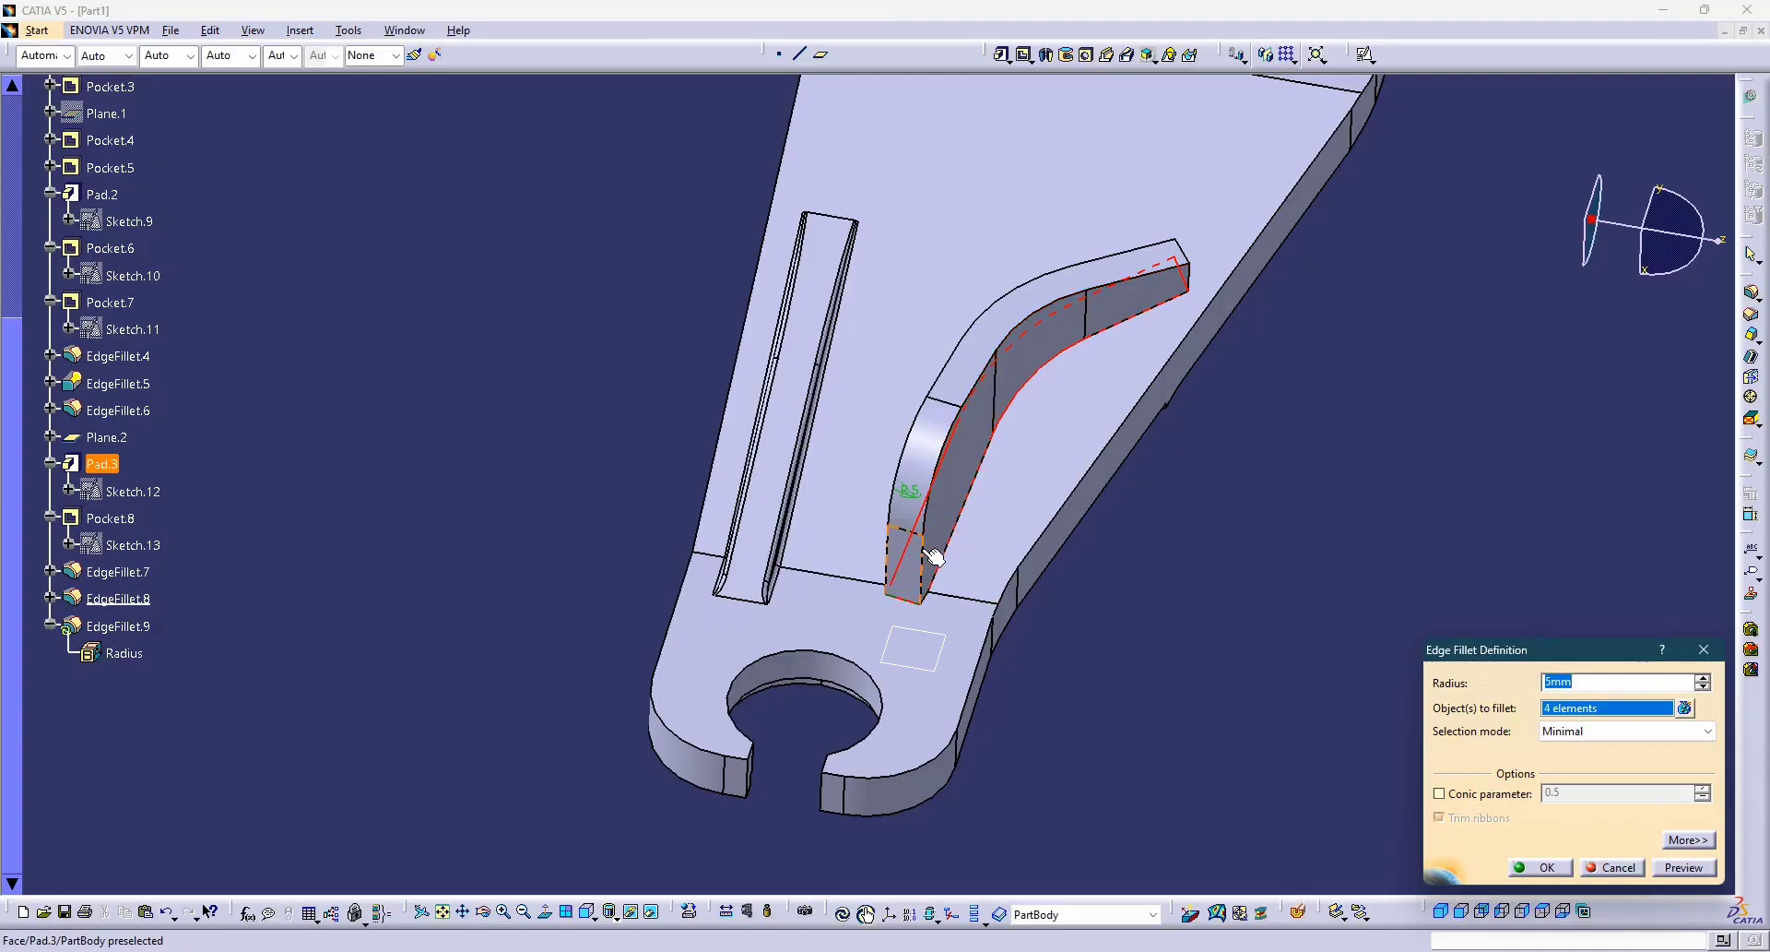
click(933, 556)
middle_drag(1044, 649, 1327, 706)
click(1585, 730)
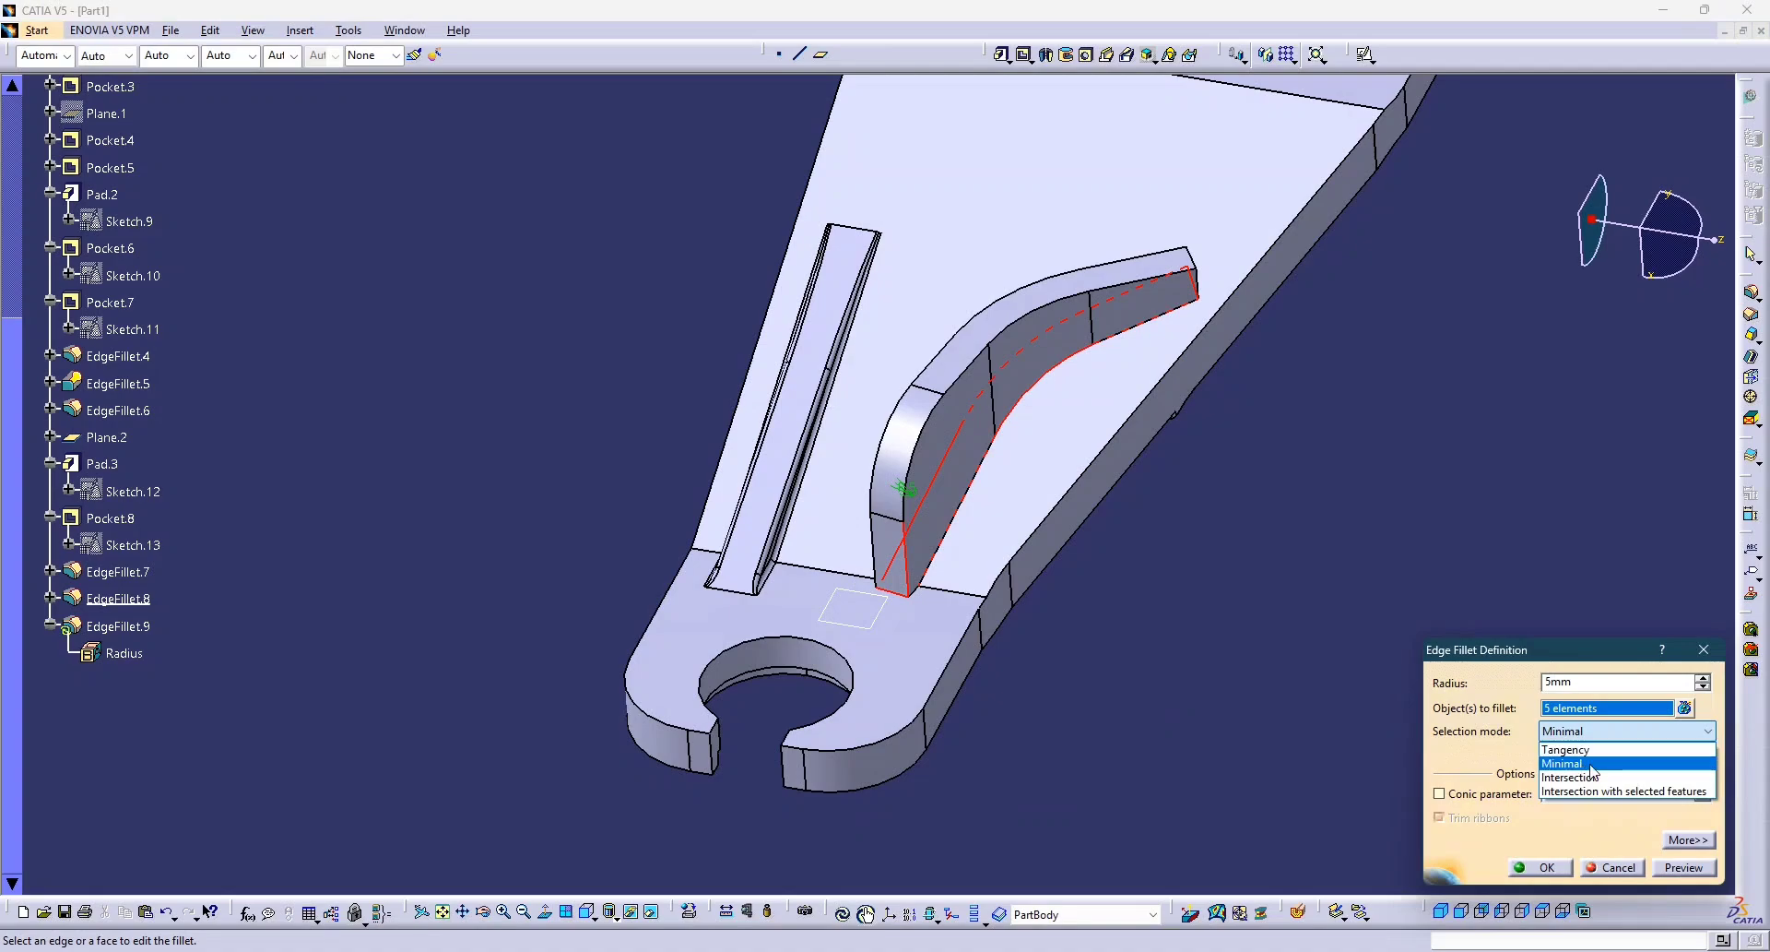
click(1579, 750)
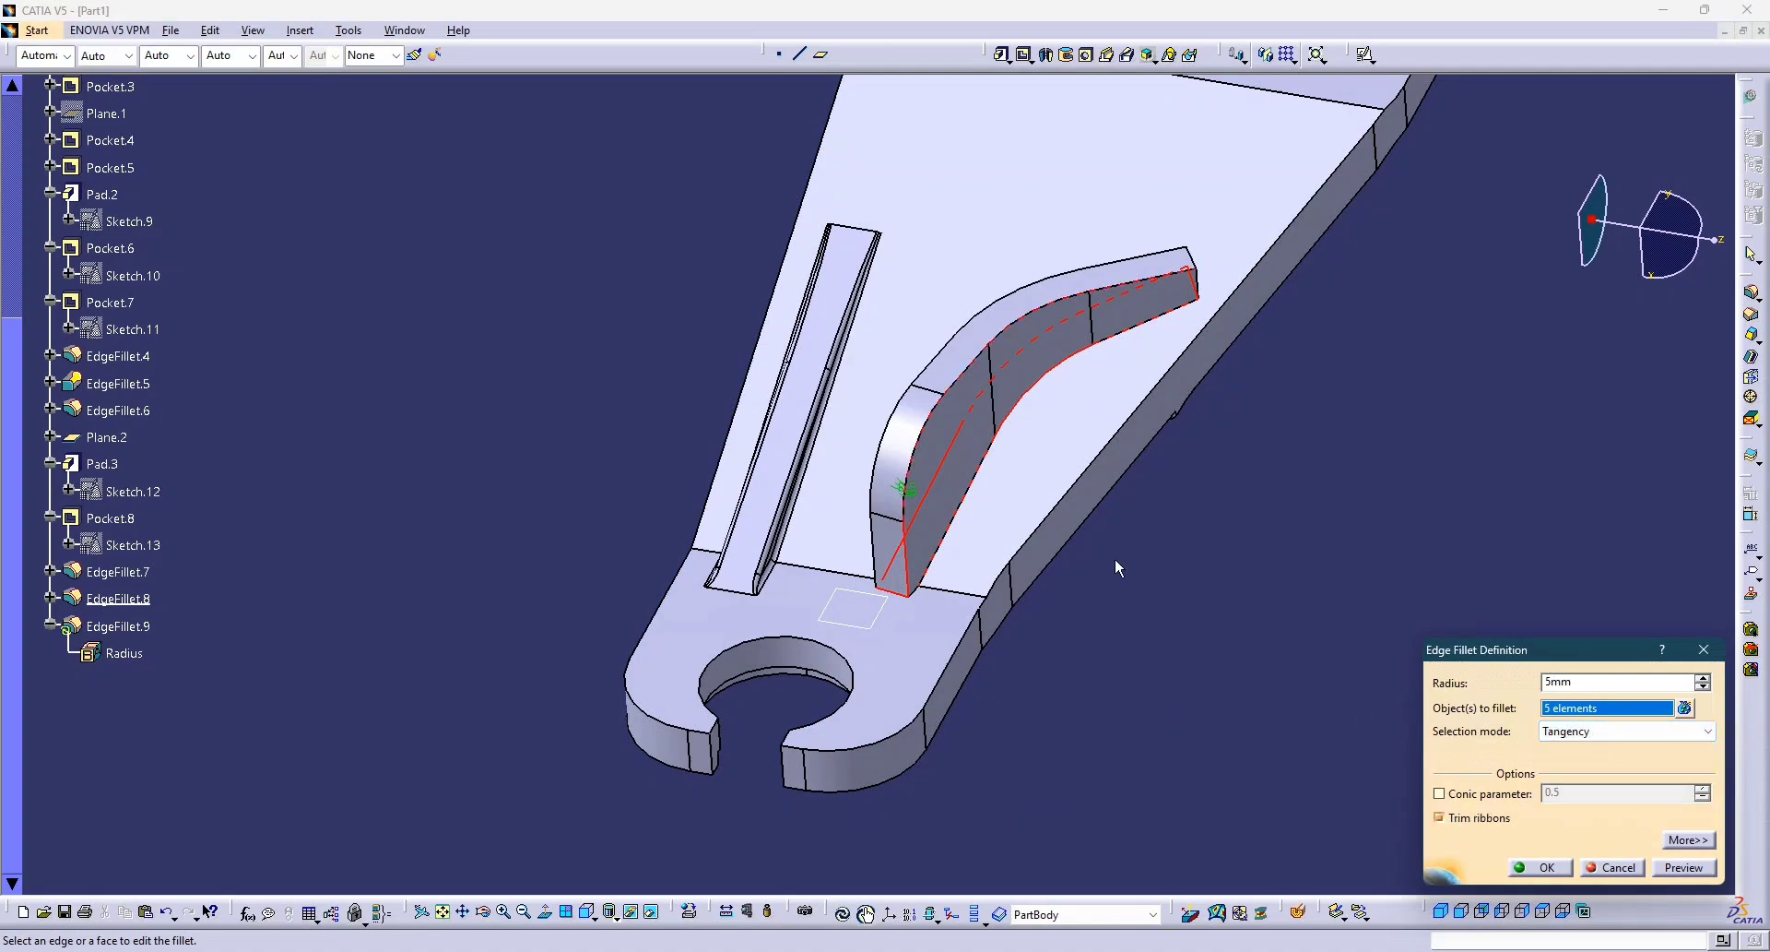
Try to add the bent rib's two long upper edges and its far-end edge to the 5 mm base fillet.
click(939, 432)
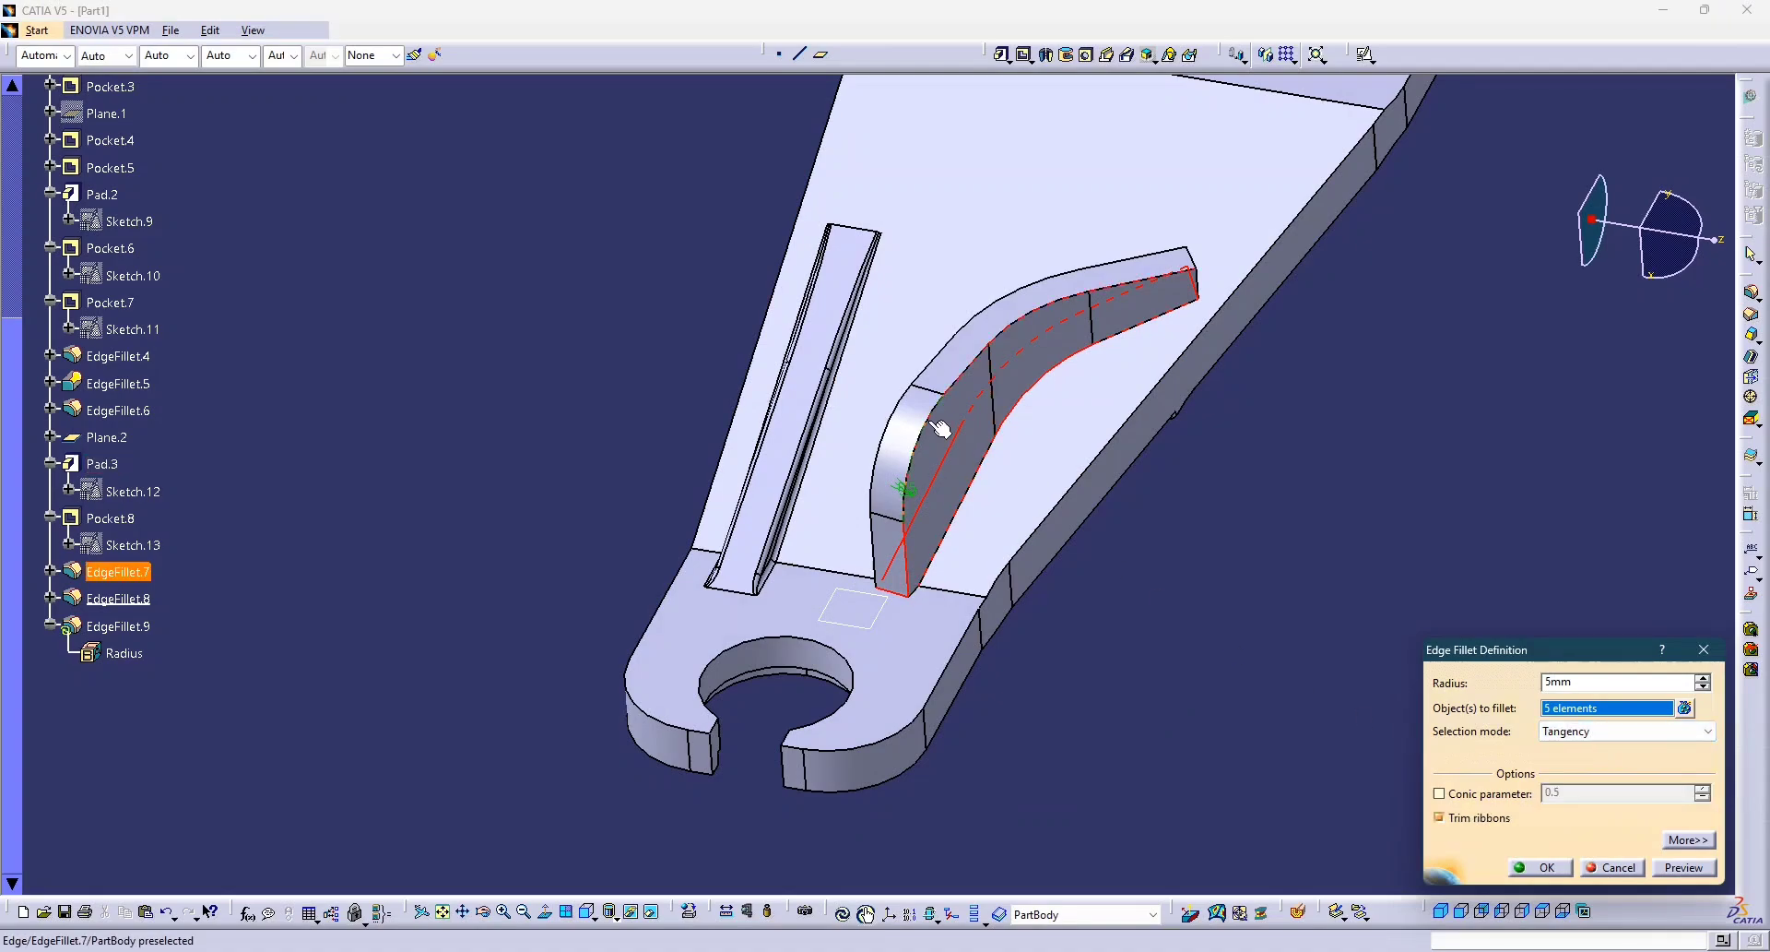
click(888, 437)
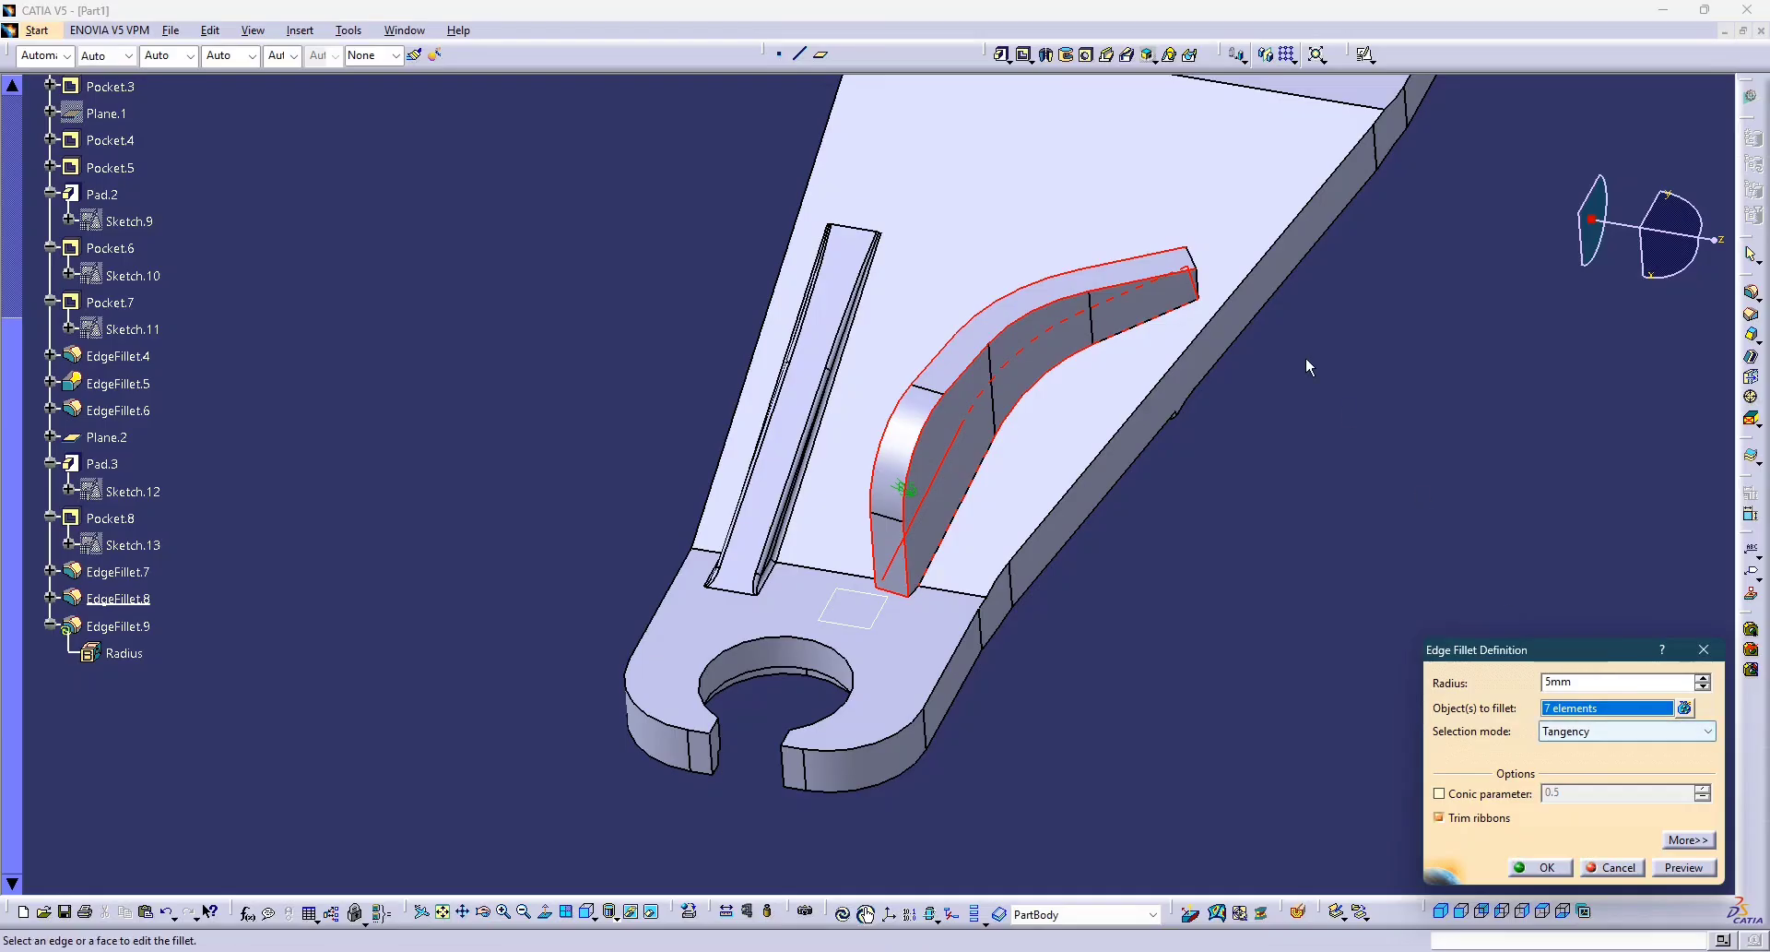
click(1202, 263)
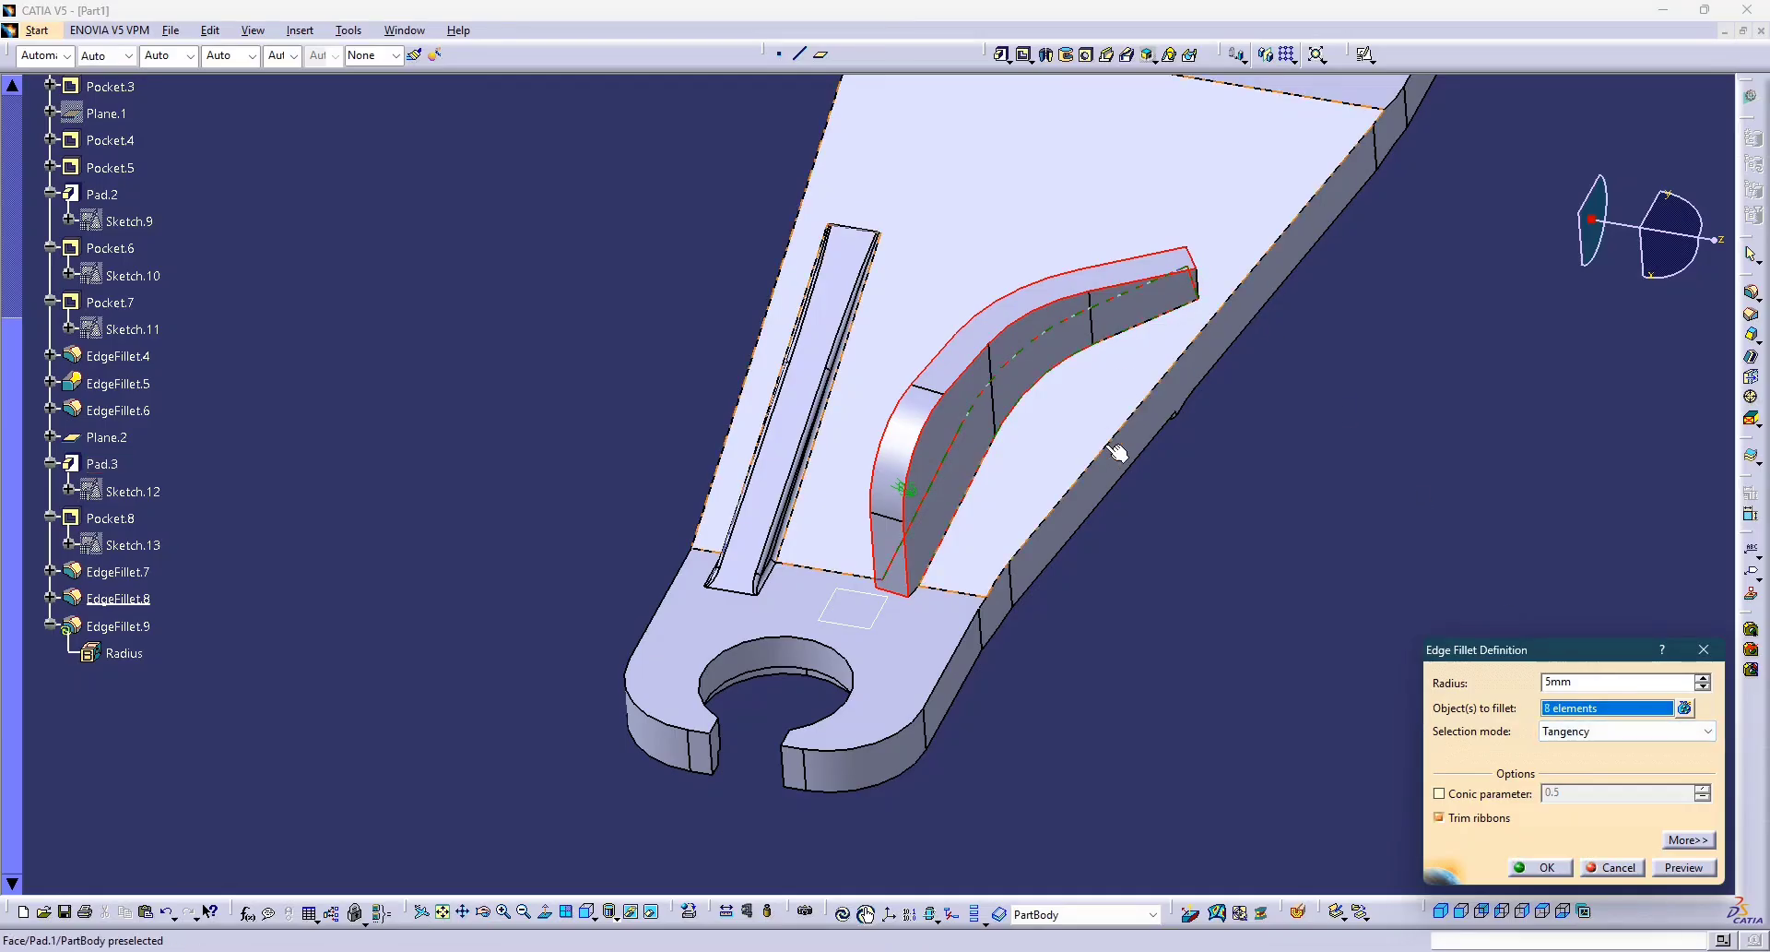
click(1540, 867)
middle_drag(1170, 506, 1110, 653)
click(1099, 563)
middle_drag(1259, 227, 1227, 284)
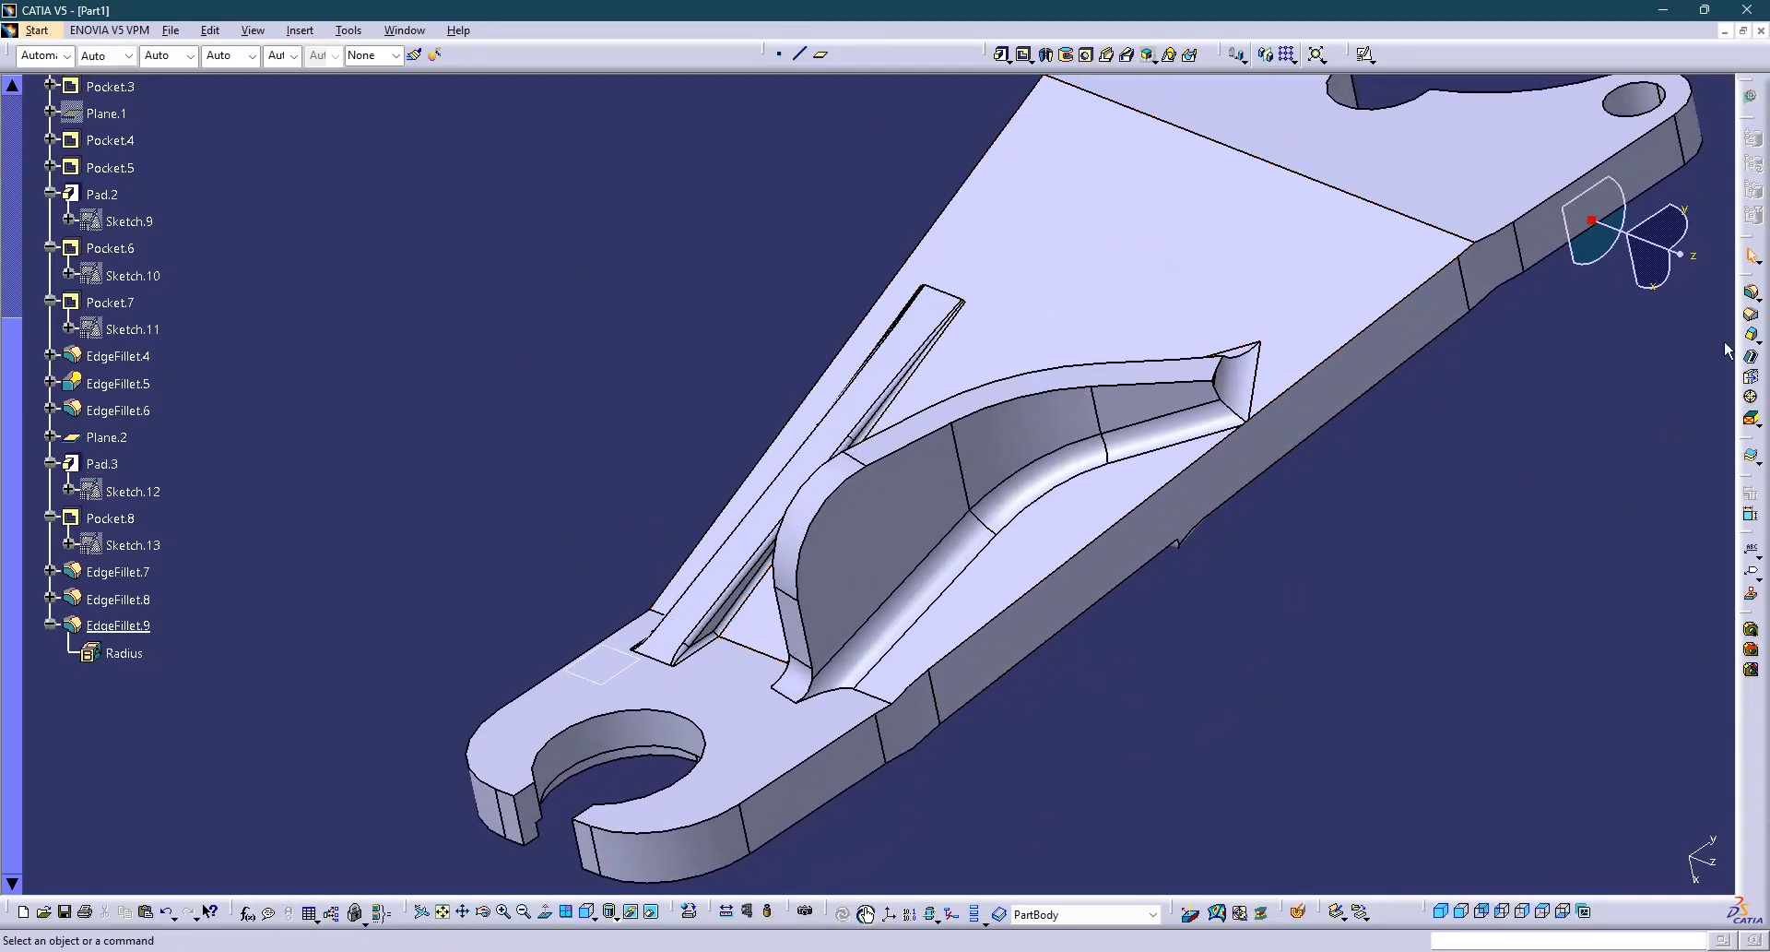
Create a separate 5 mm edge fillet on both long upper edges of the bent rib.
click(1754, 293)
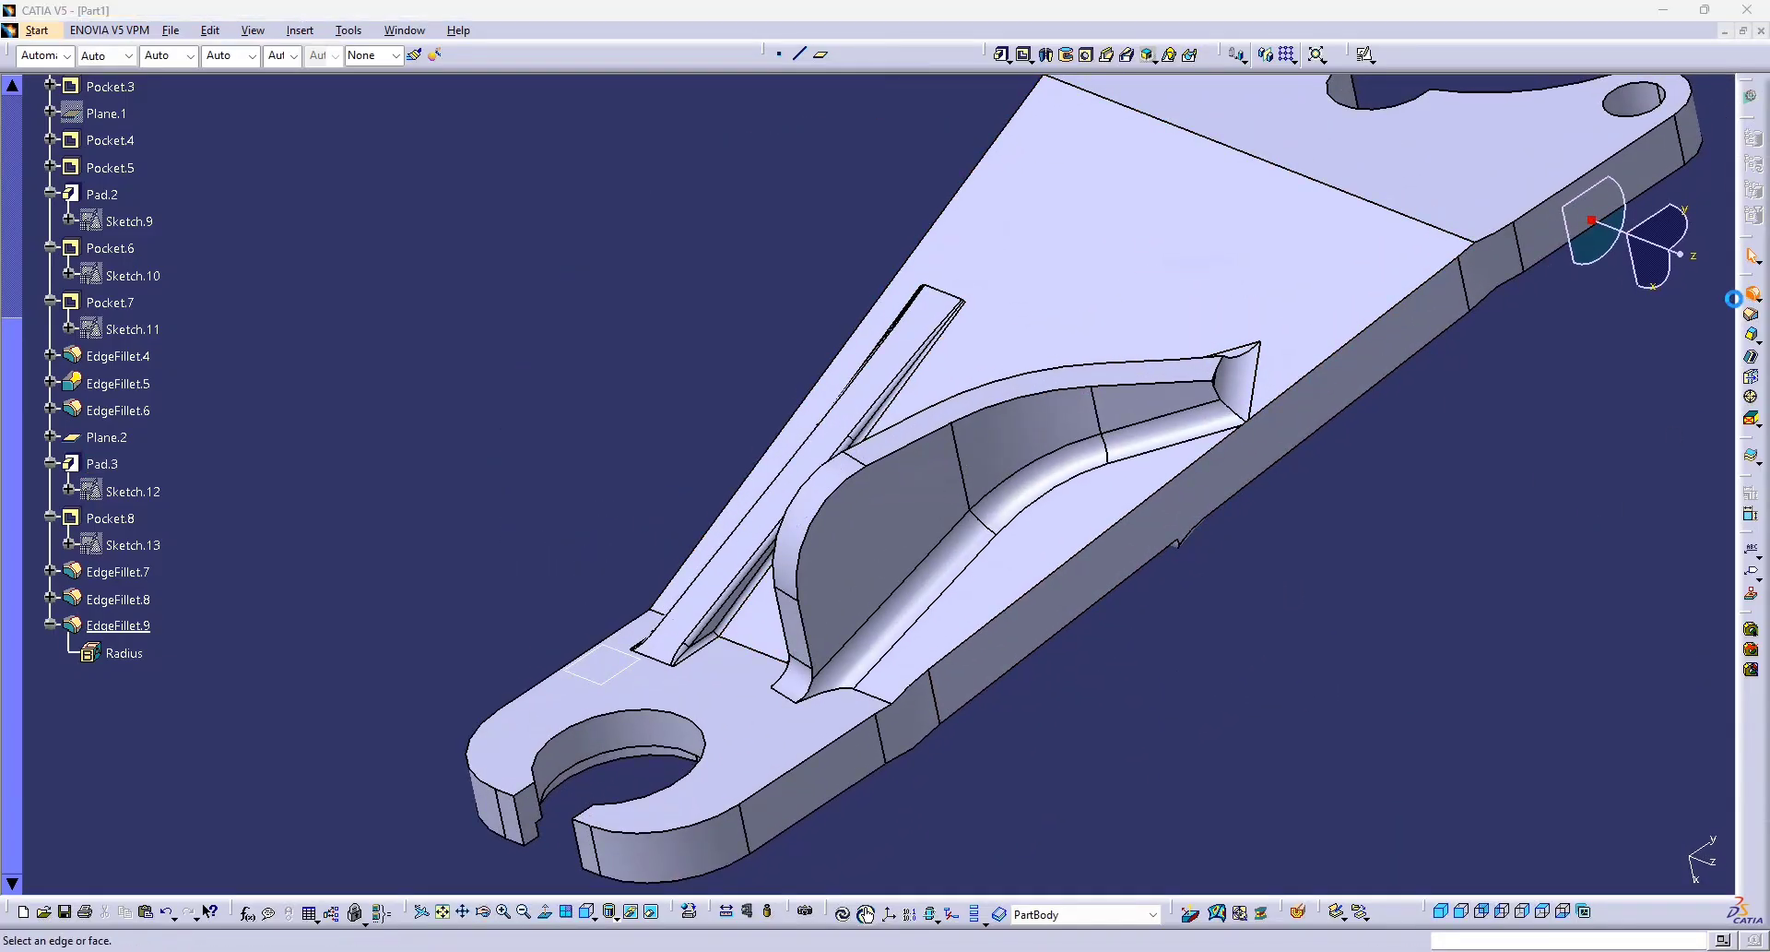
click(854, 490)
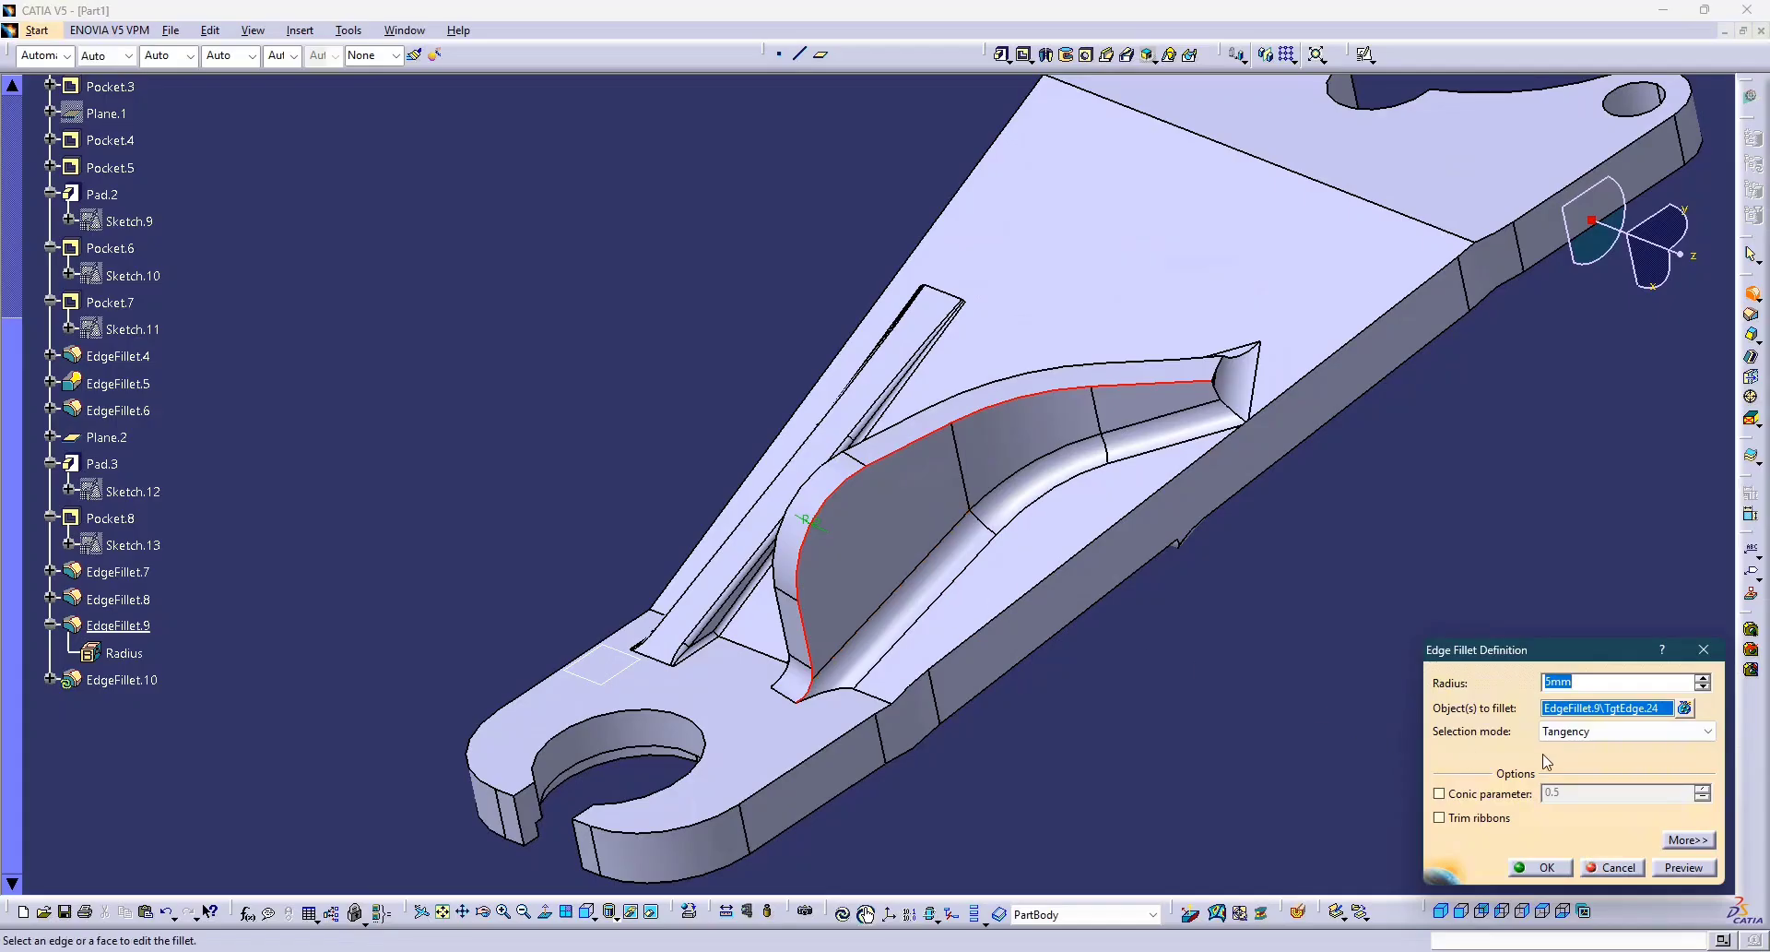
click(1691, 871)
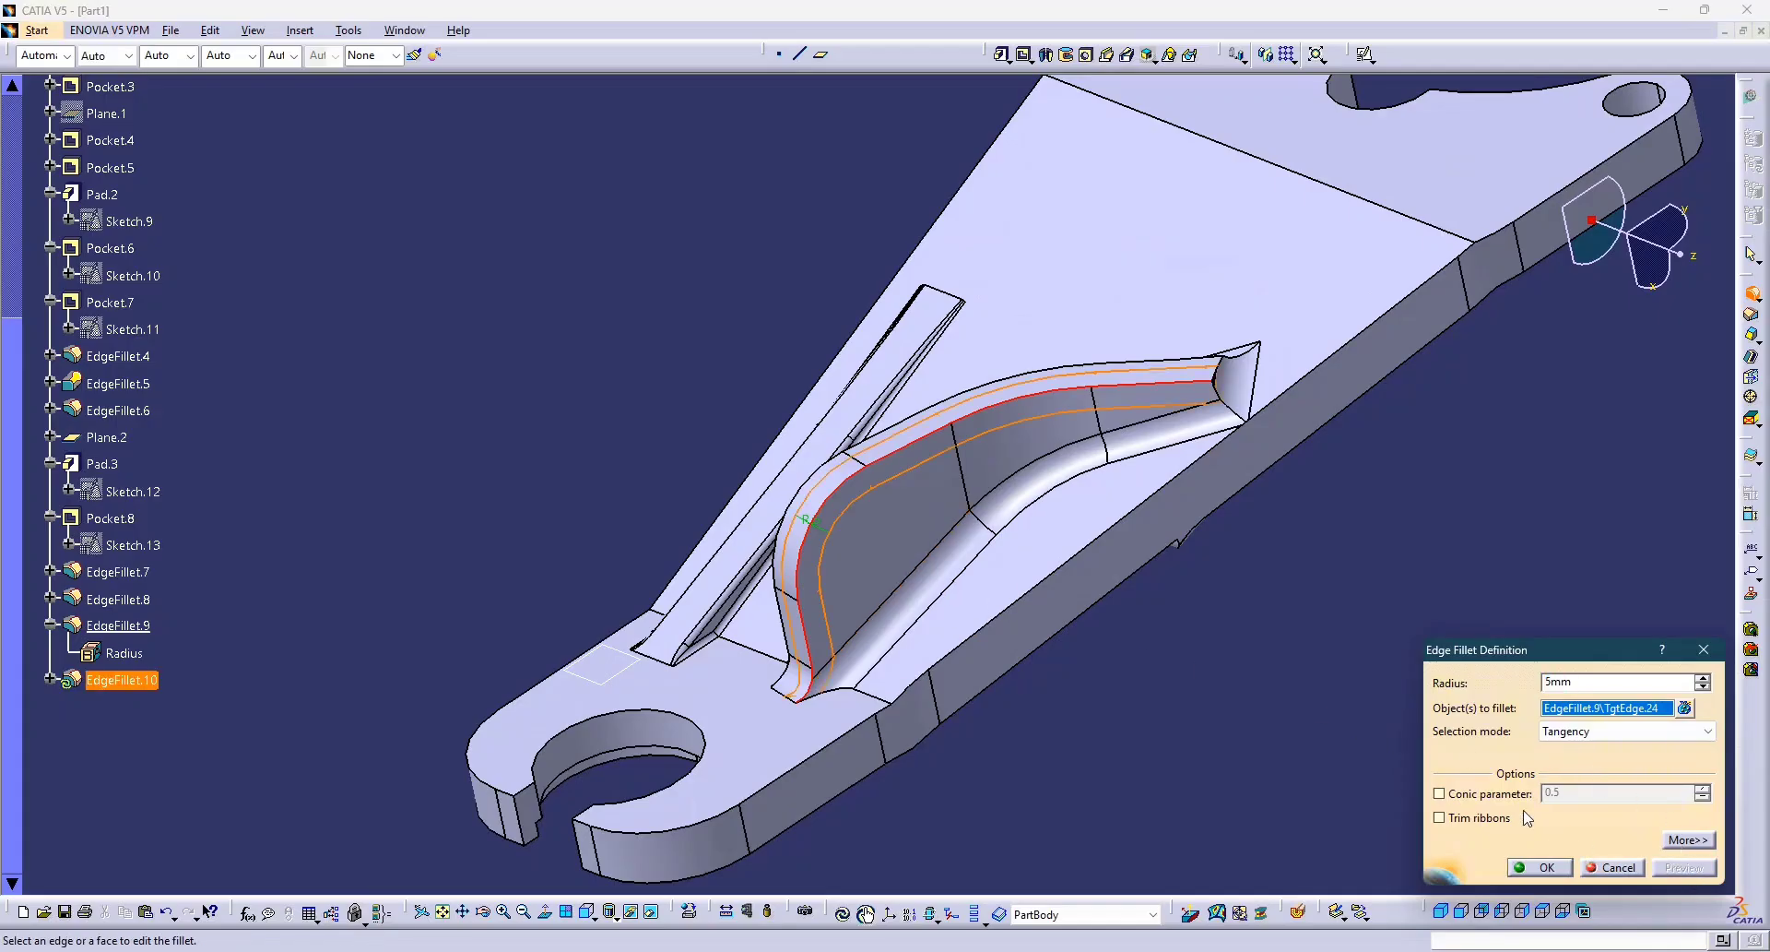
click(810, 474)
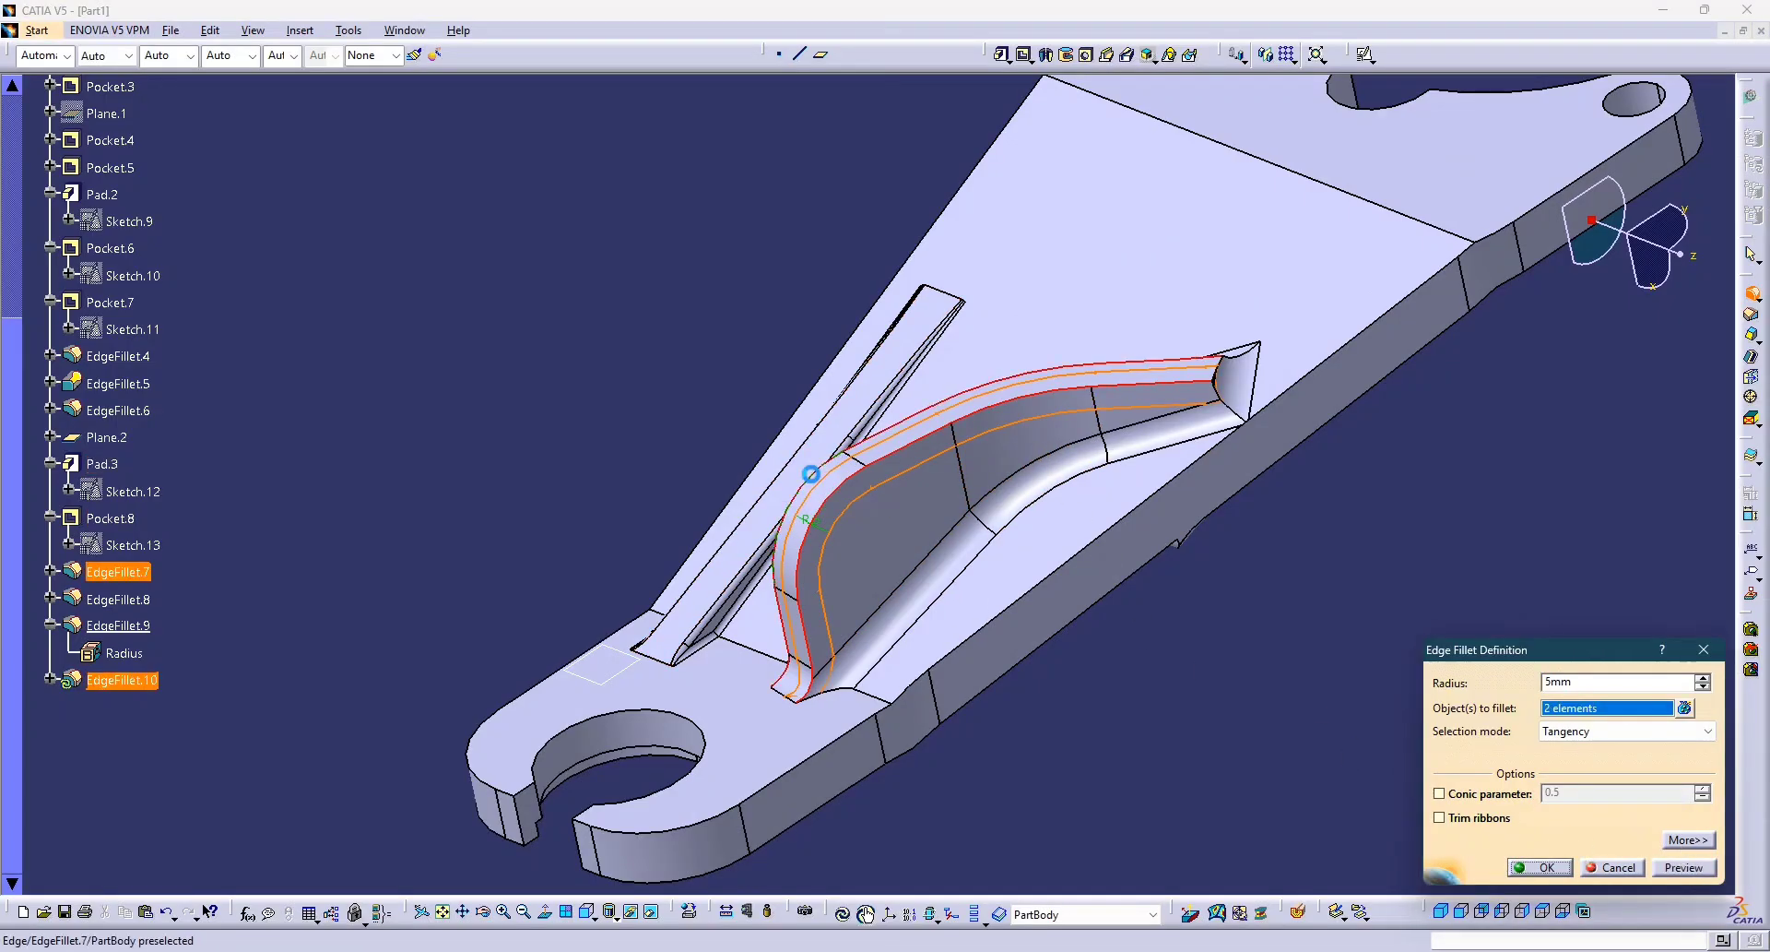
click(1681, 871)
click(1542, 867)
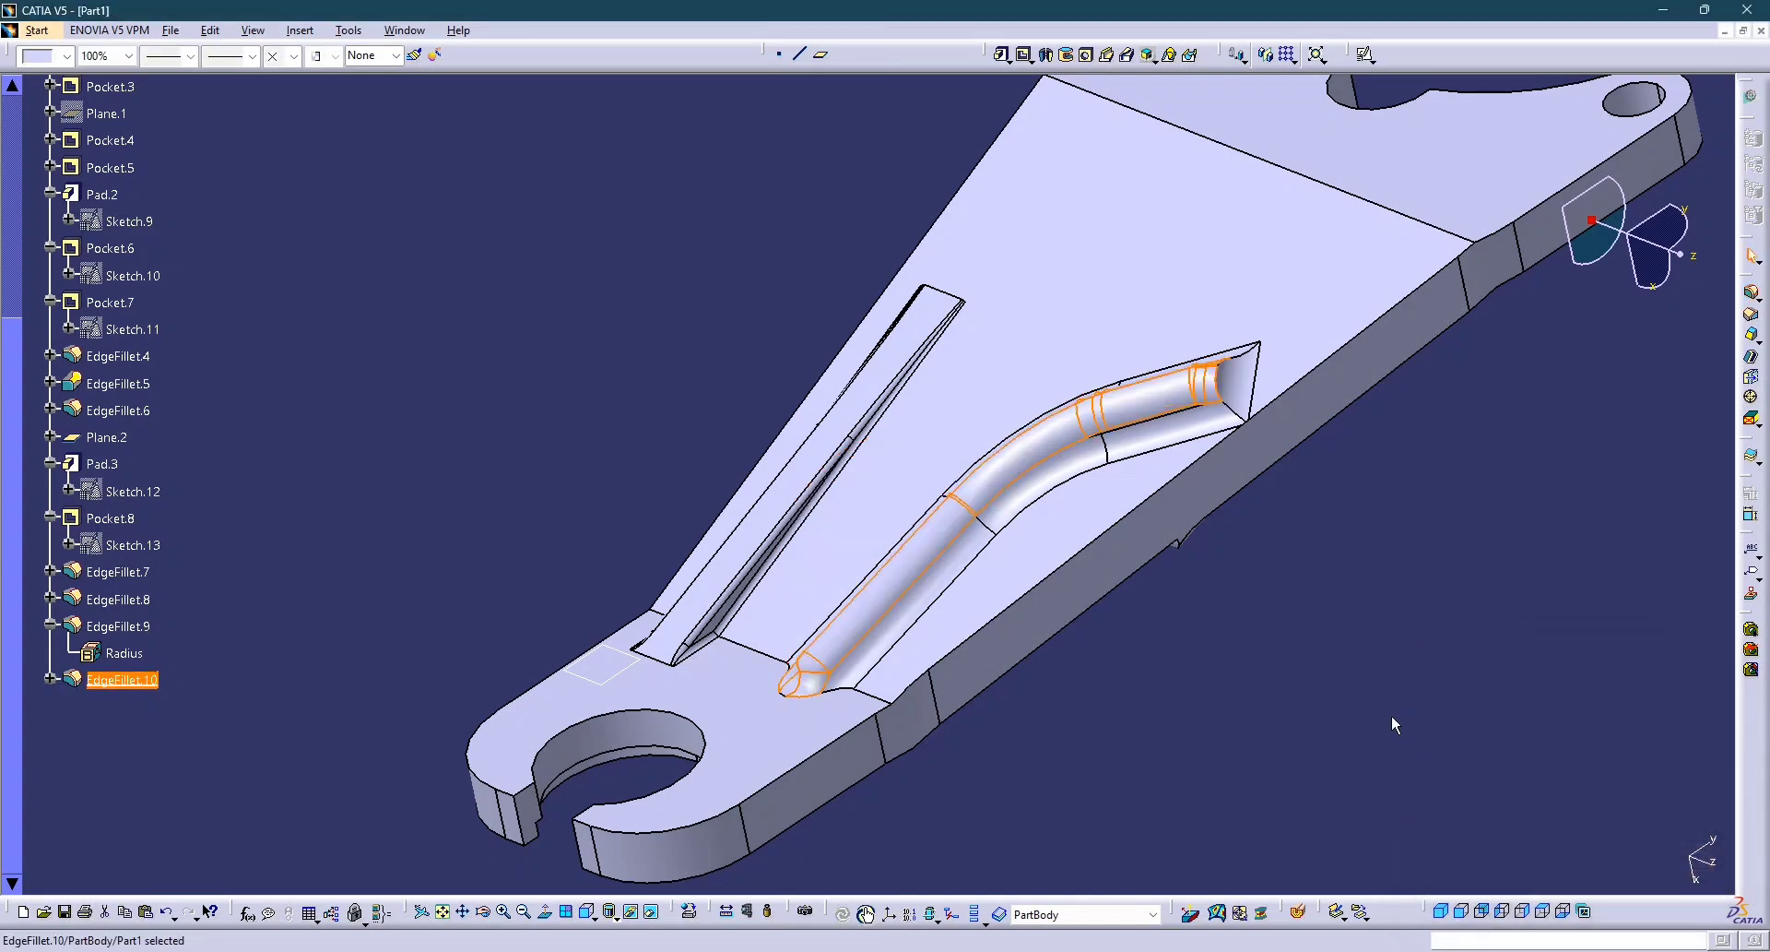
click(1366, 682)
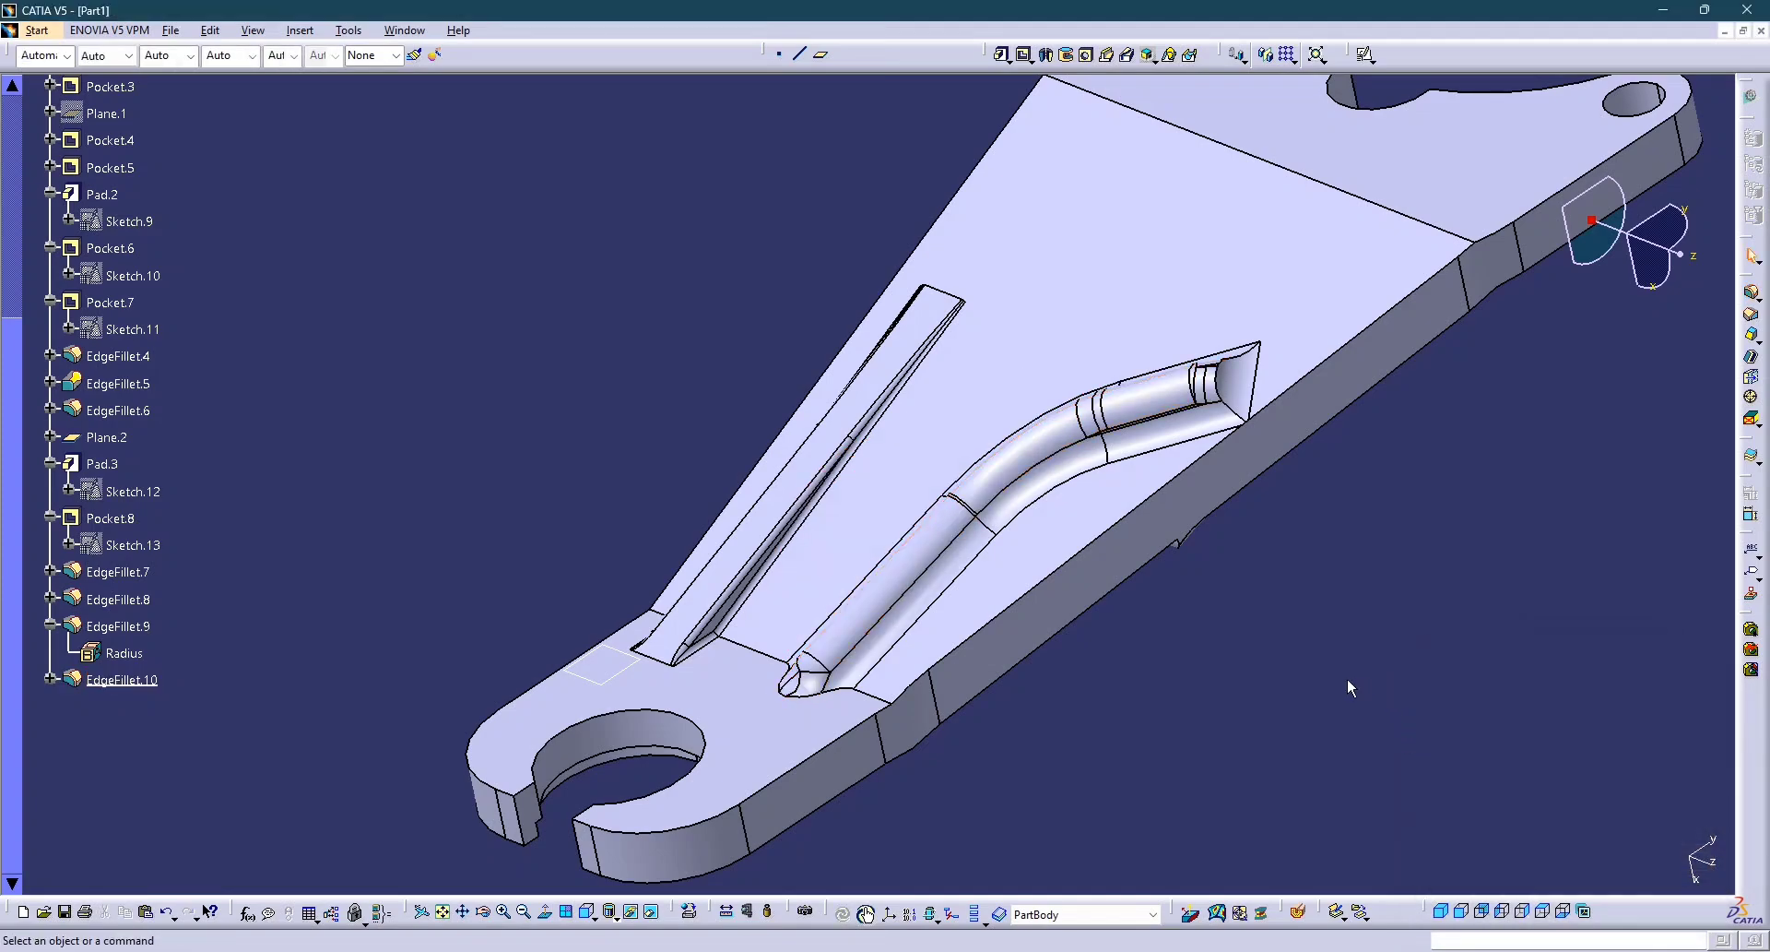
Set the radius of the bent rib's upper-edge fillet to 2 mm.
double_click(122, 680)
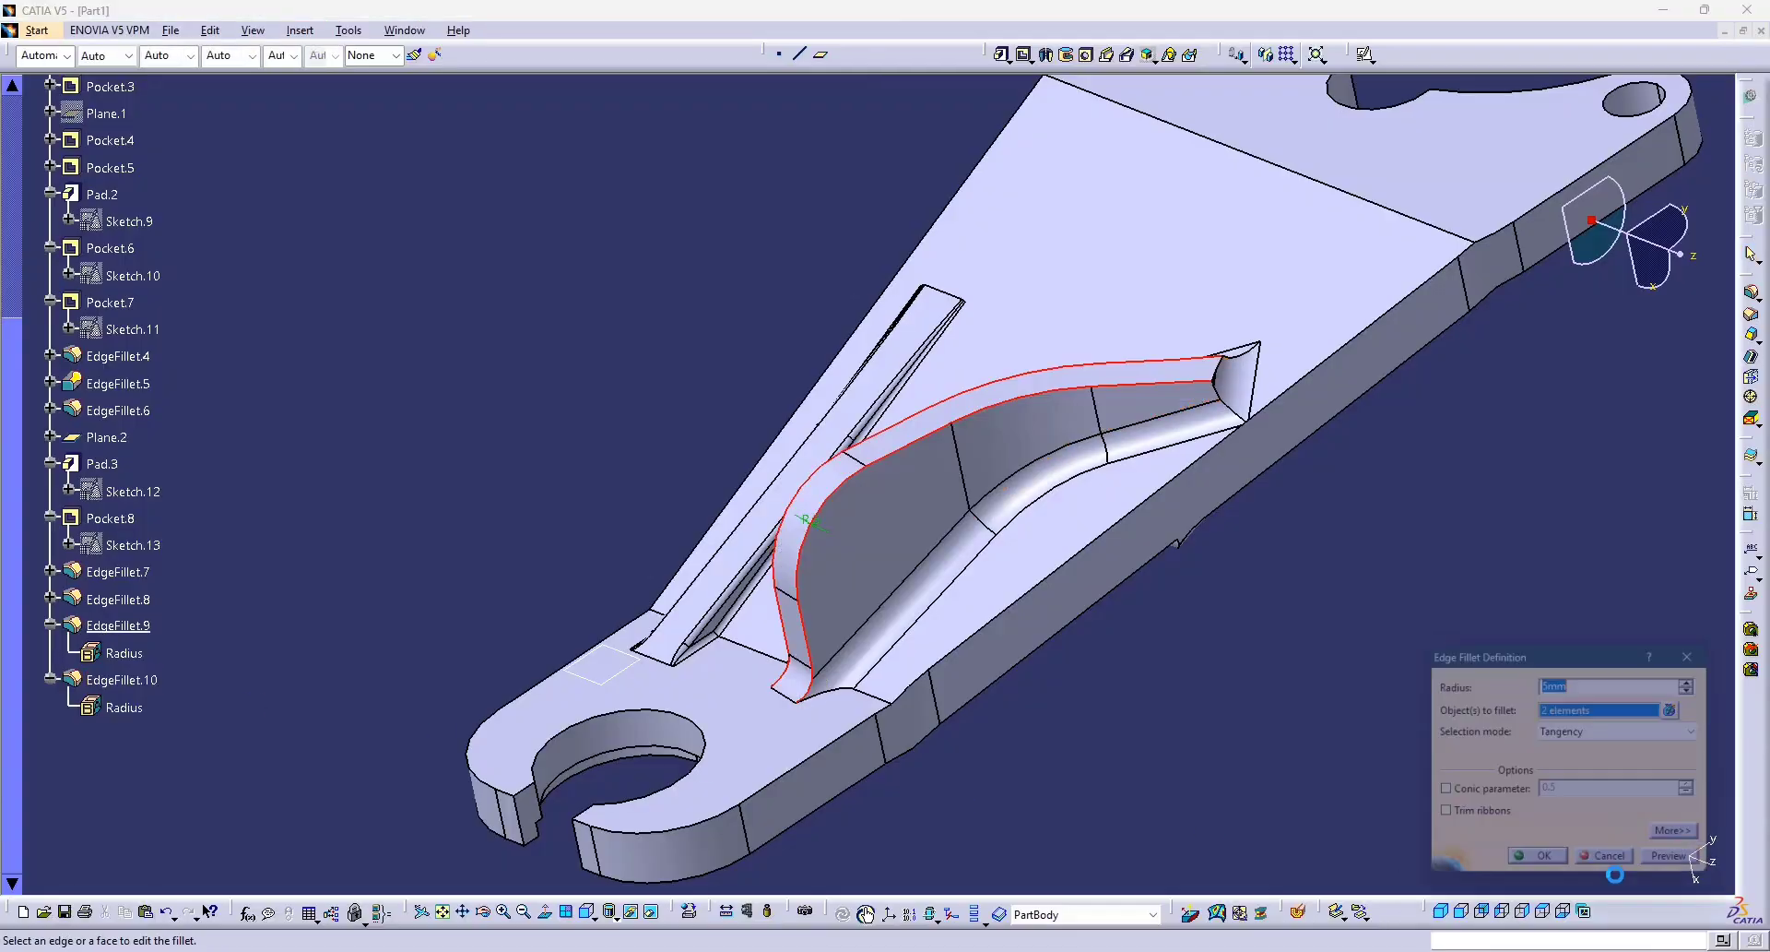
key(Return)
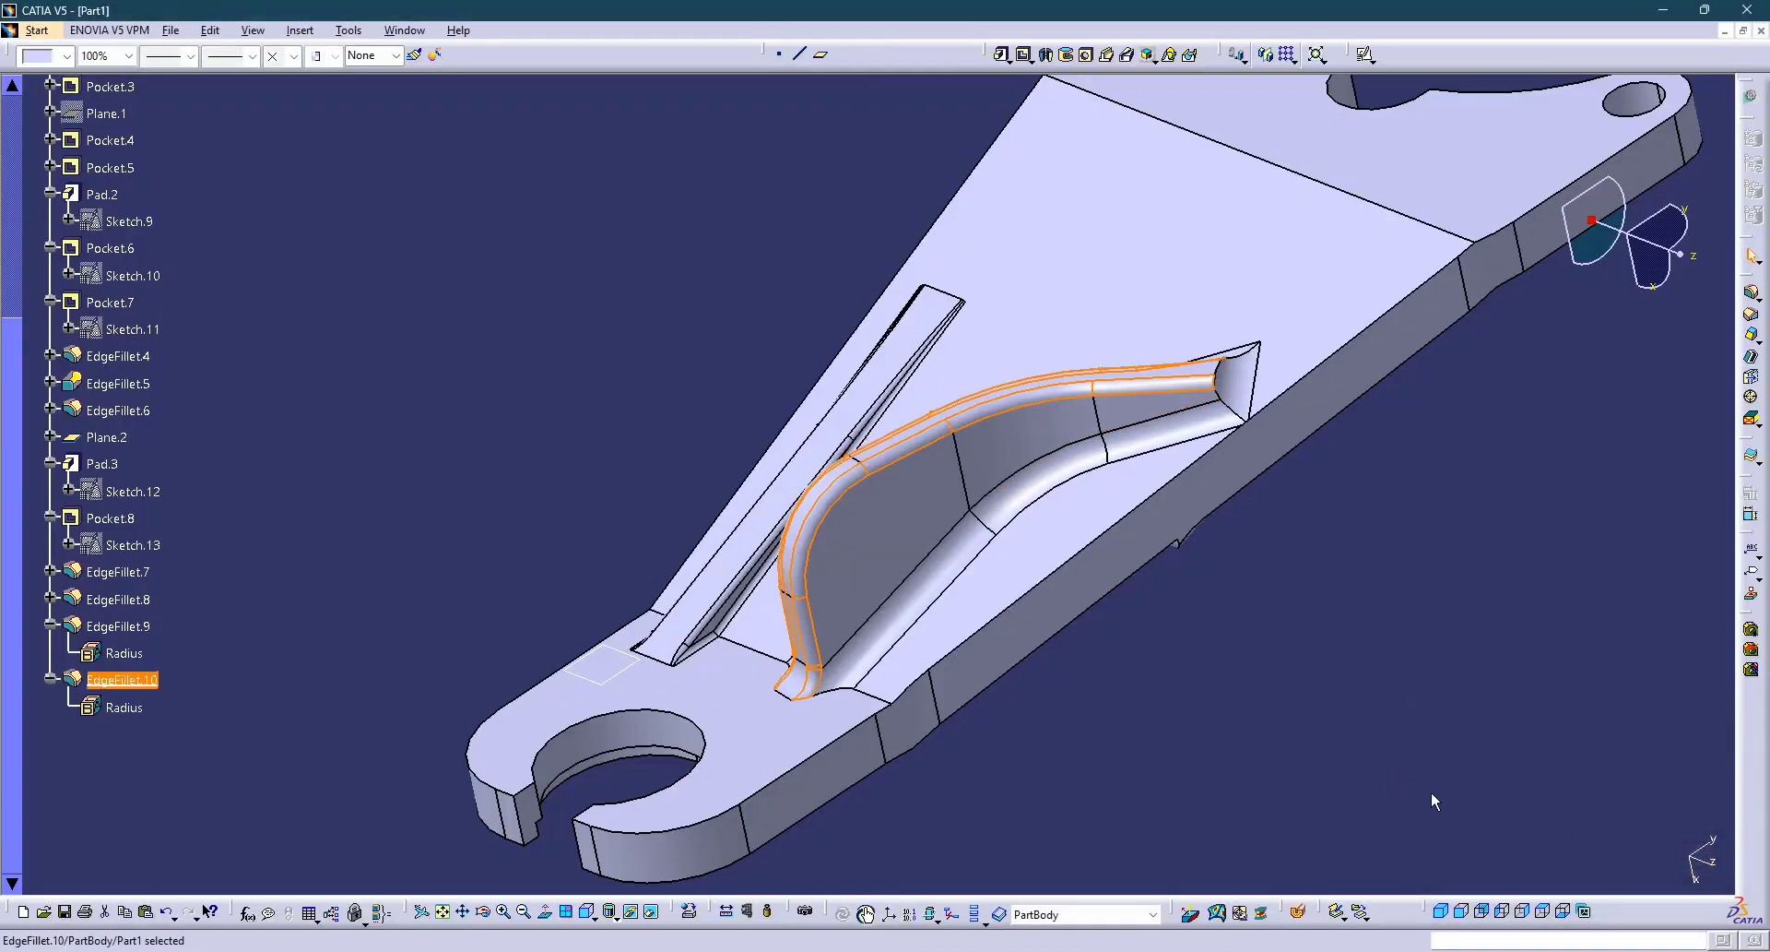
click(1307, 735)
middle_drag(1223, 694, 895, 714)
Reopen the bent rib's 2 mm fillet, try to add the short upper edge at the far end, and reapply it.
double_click(122, 680)
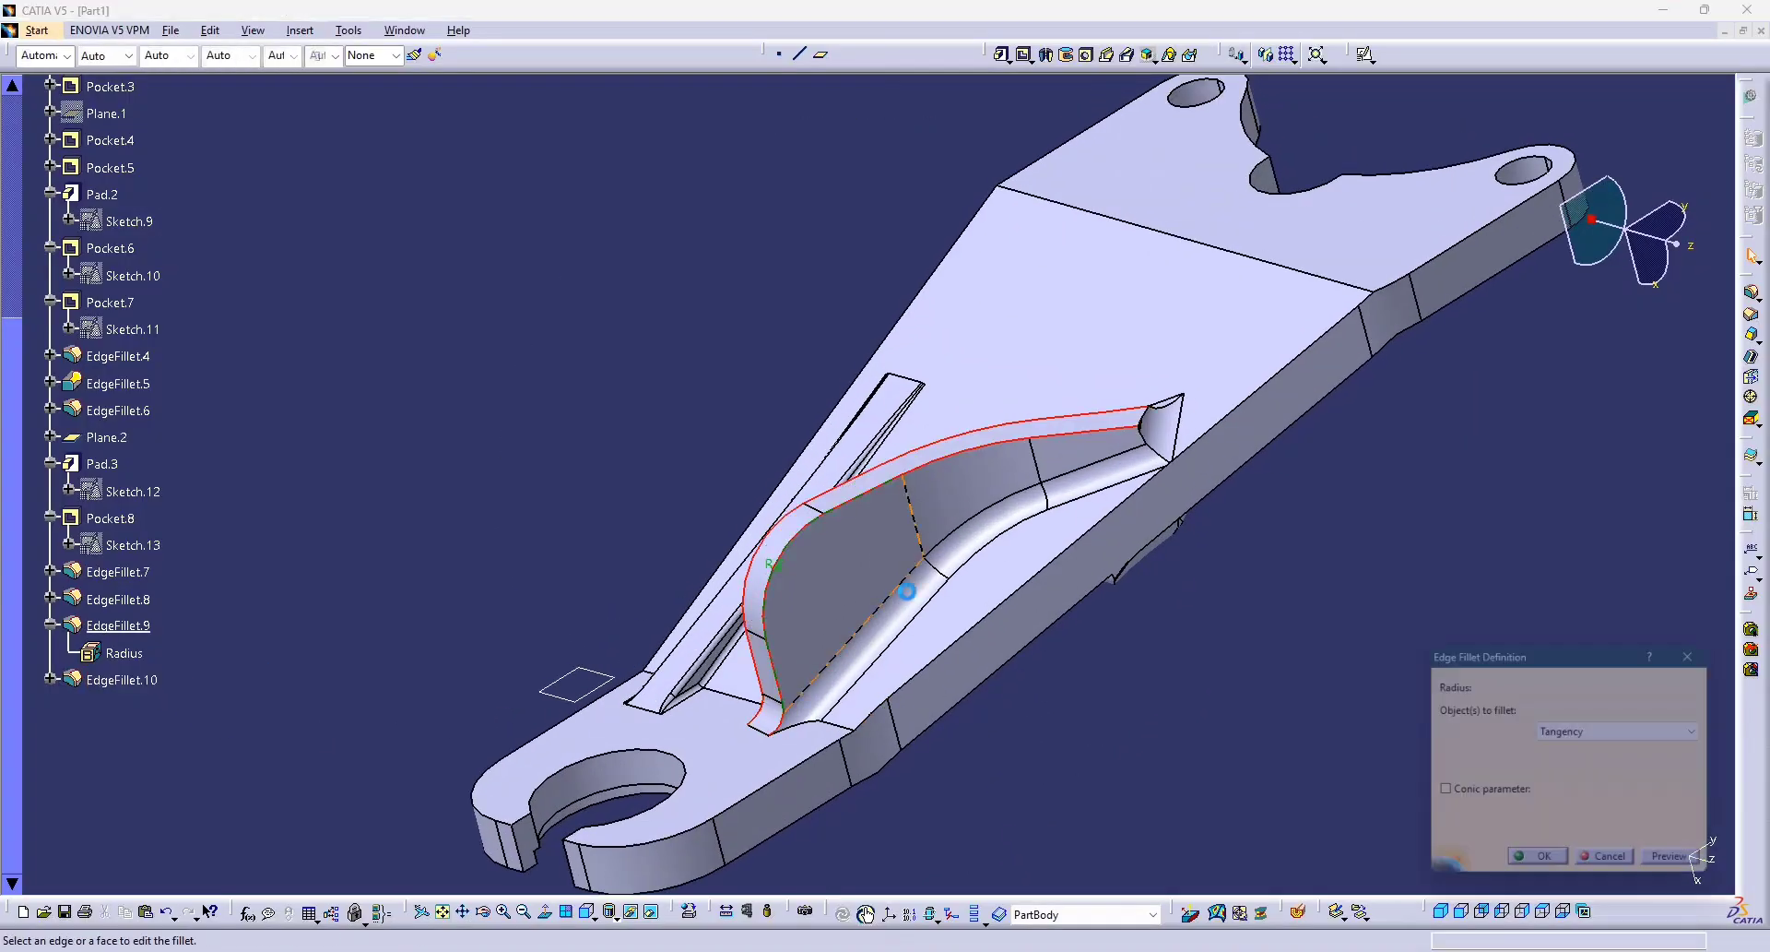
middle_drag(1186, 479, 1185, 397)
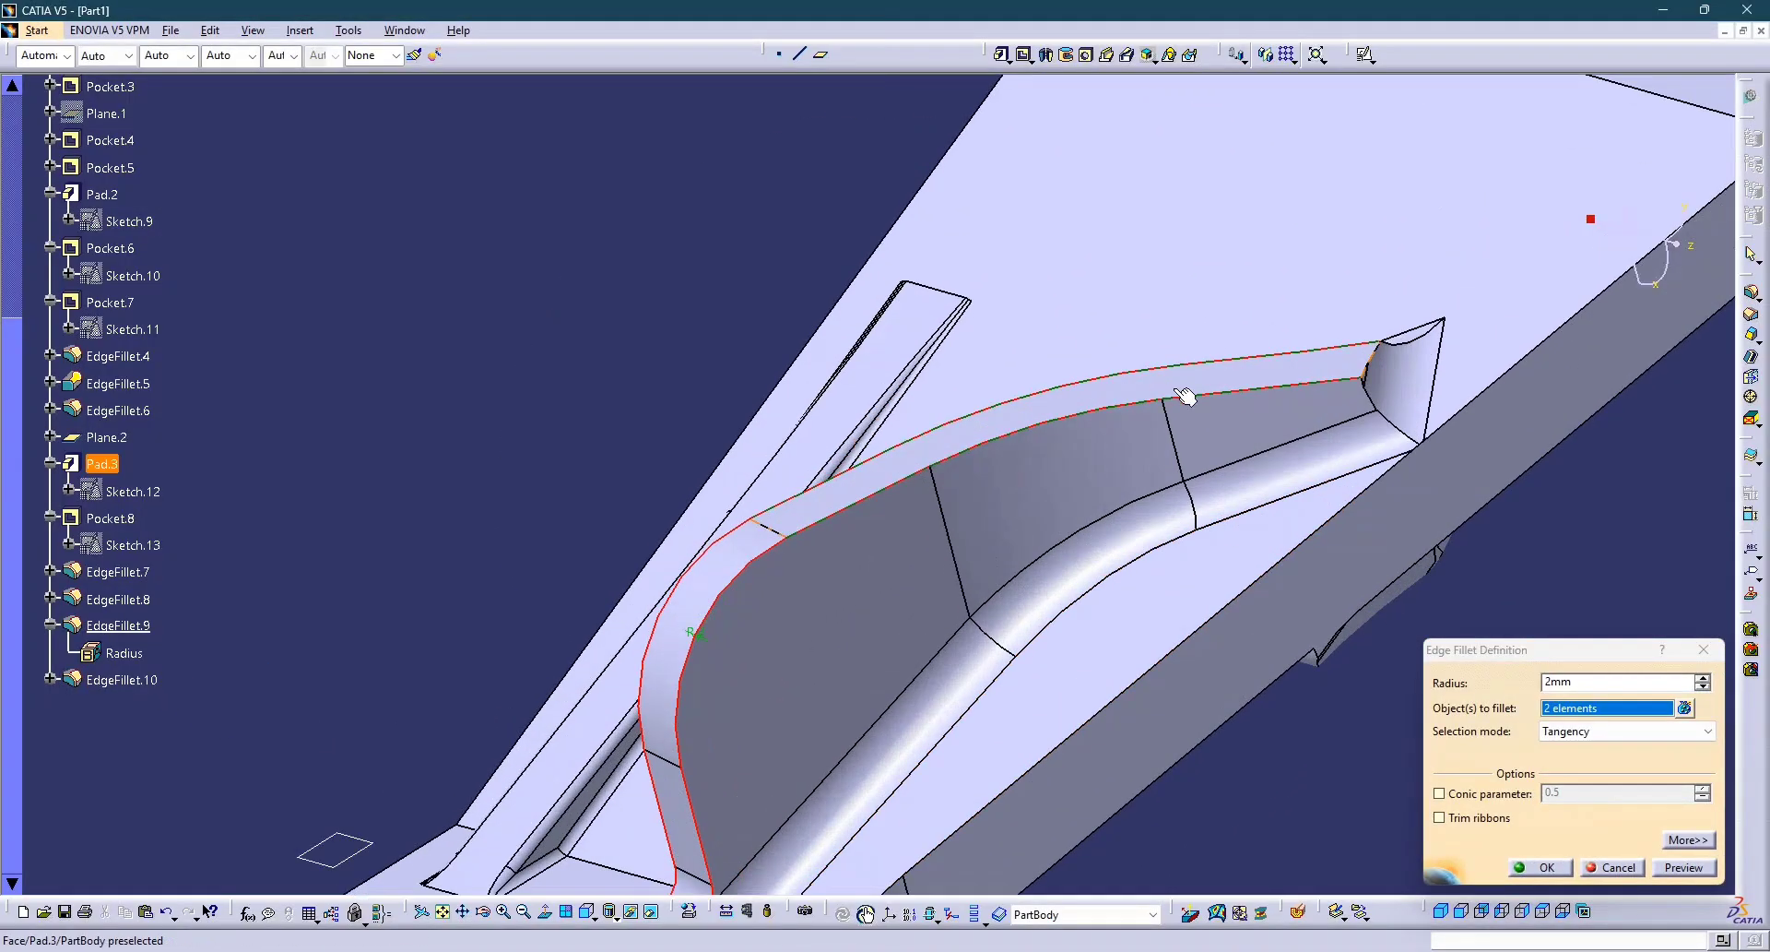
click(1366, 369)
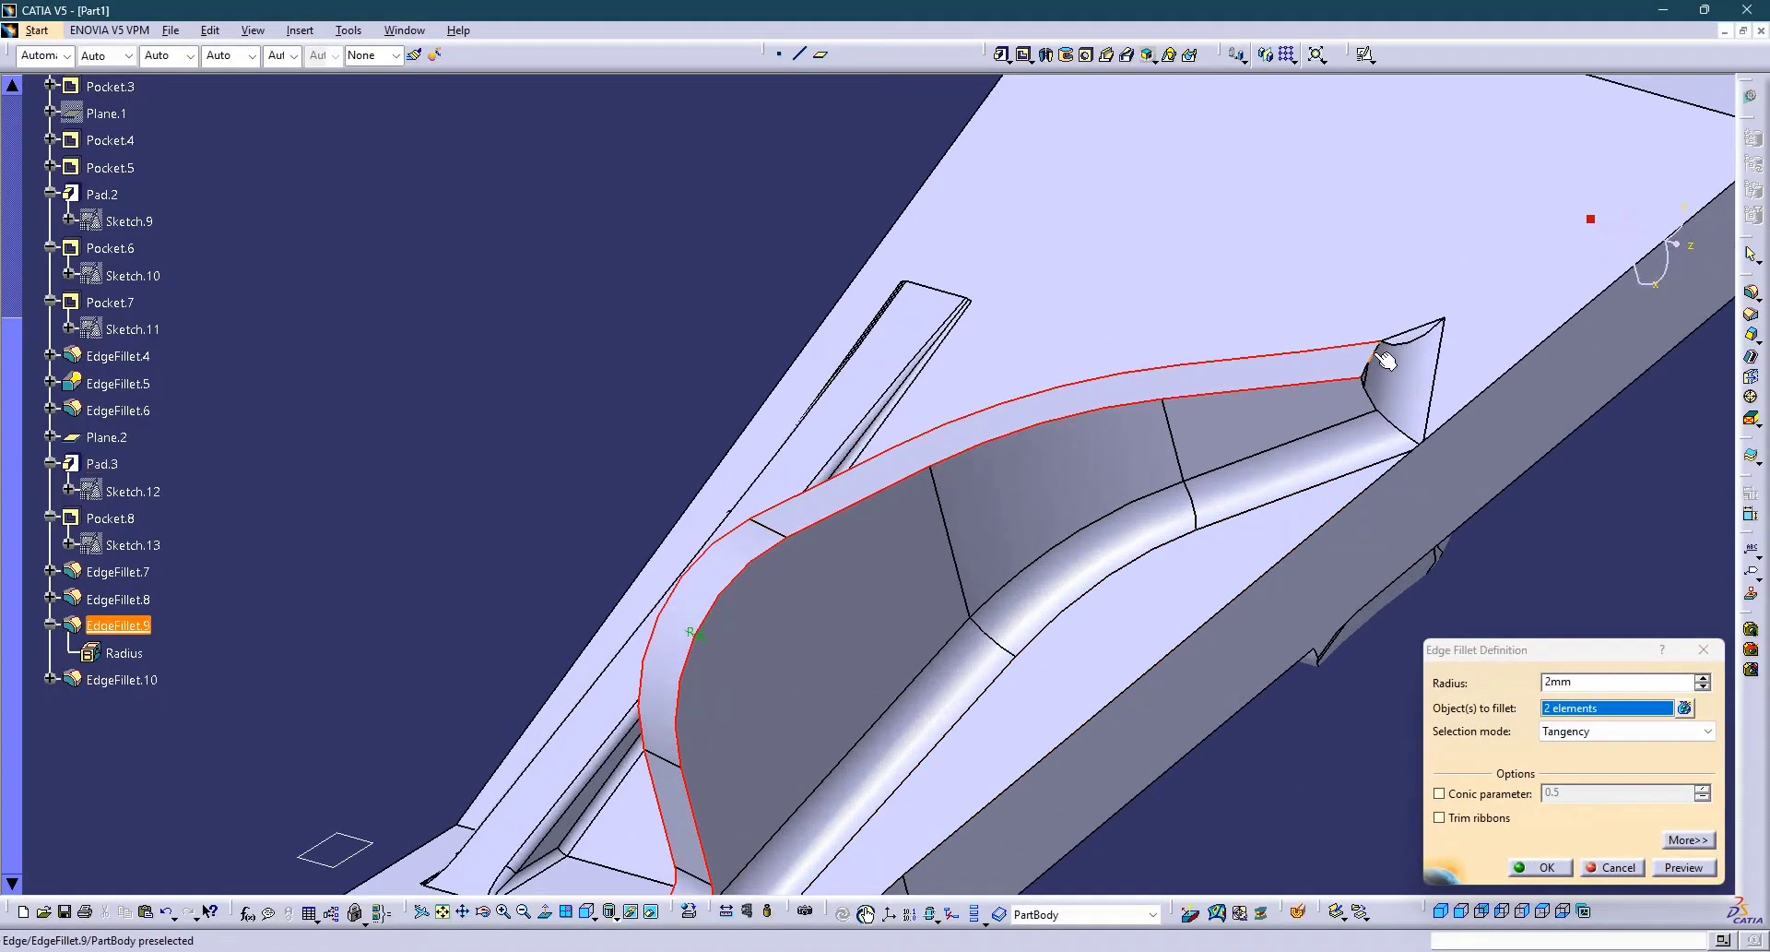
click(1553, 867)
middle_drag(1533, 574, 1186, 533)
key(ctrl+s)
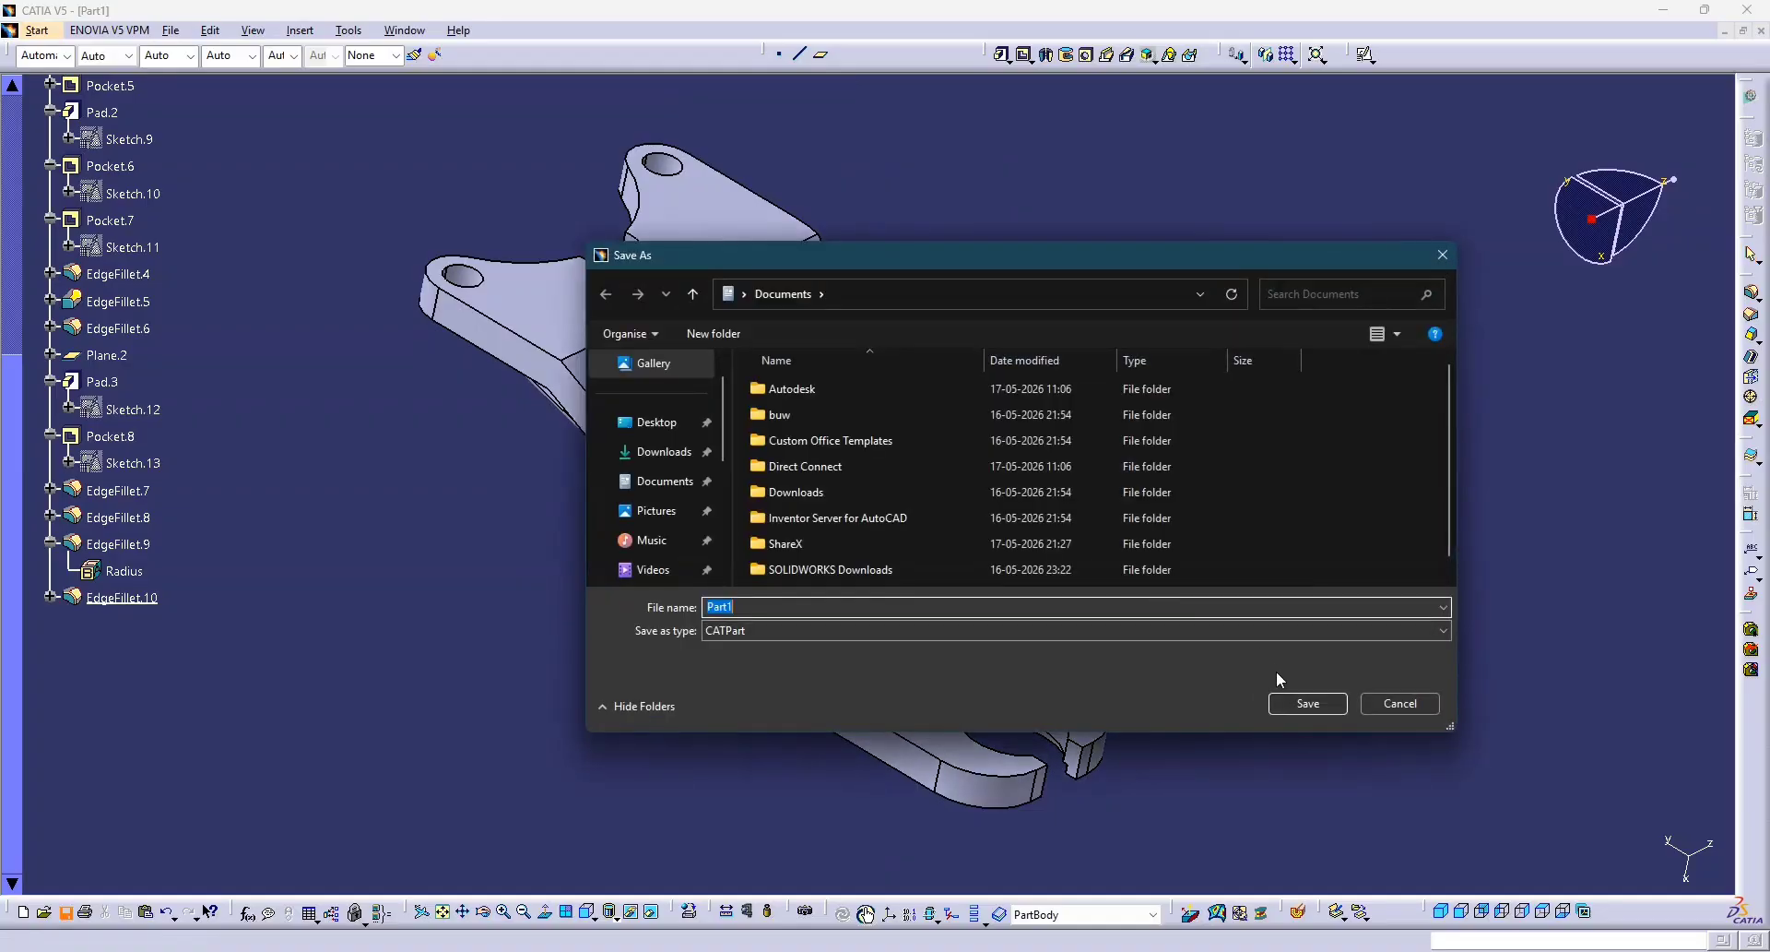
click(1400, 704)
middle_drag(1061, 445, 1060, 480)
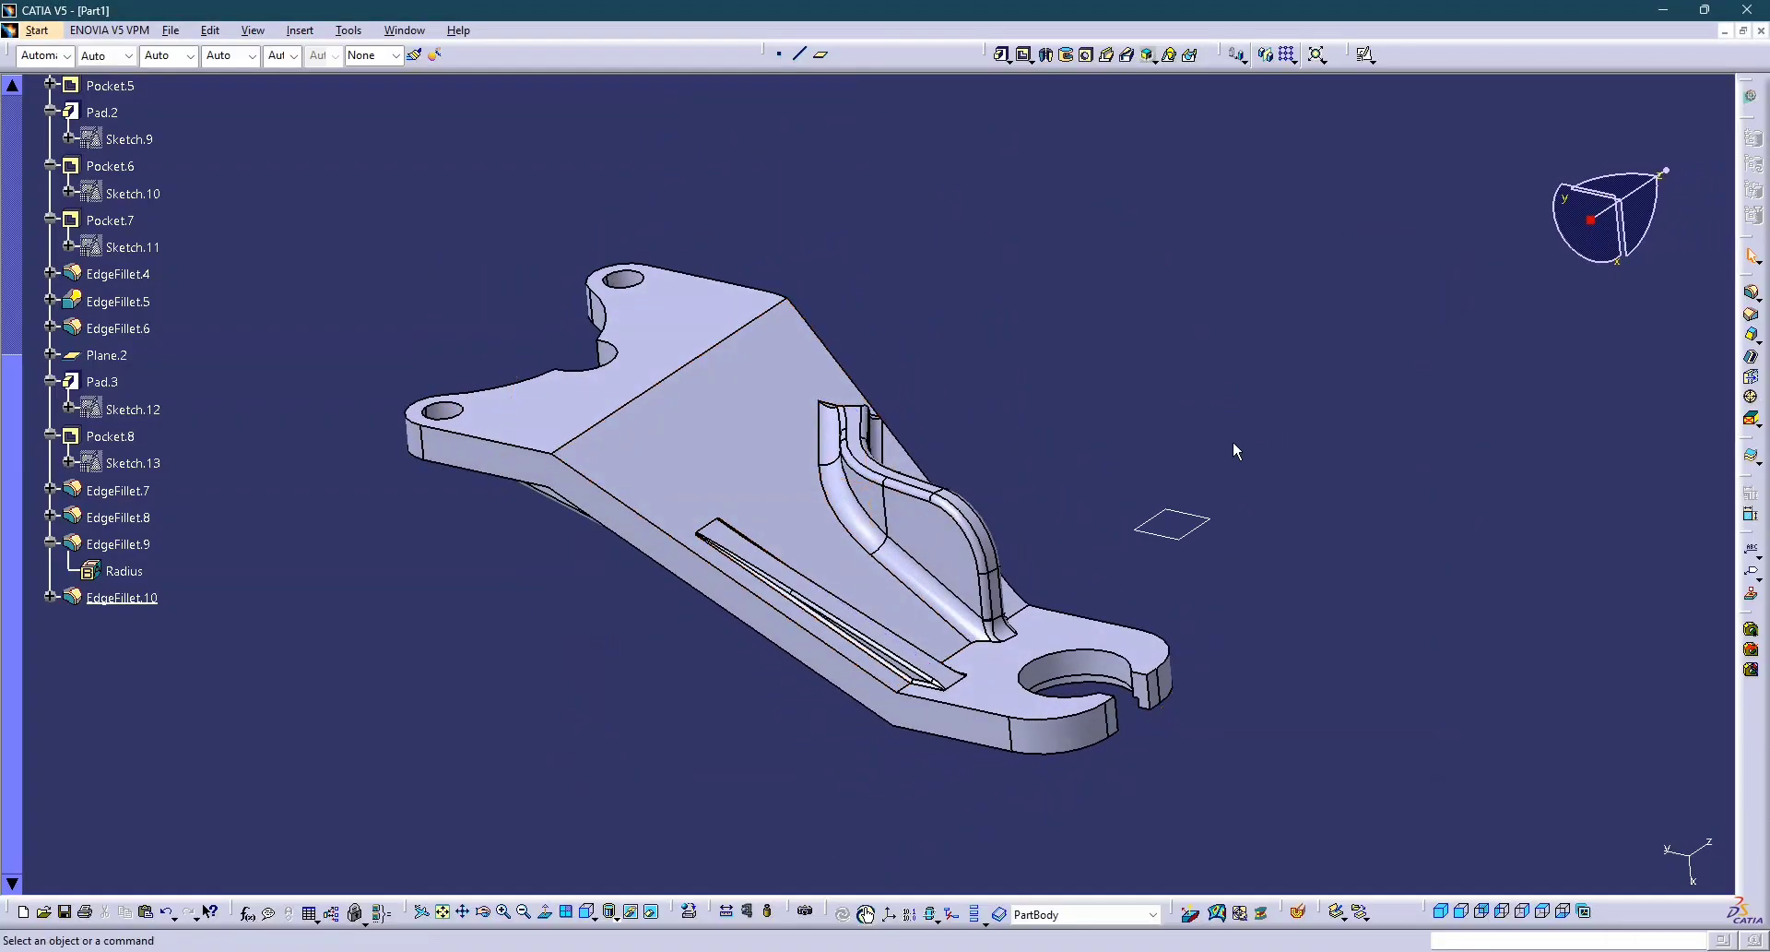
Hide the reference plane Plane.2 beside the bracket.
click(1173, 538)
right_click(1173, 539)
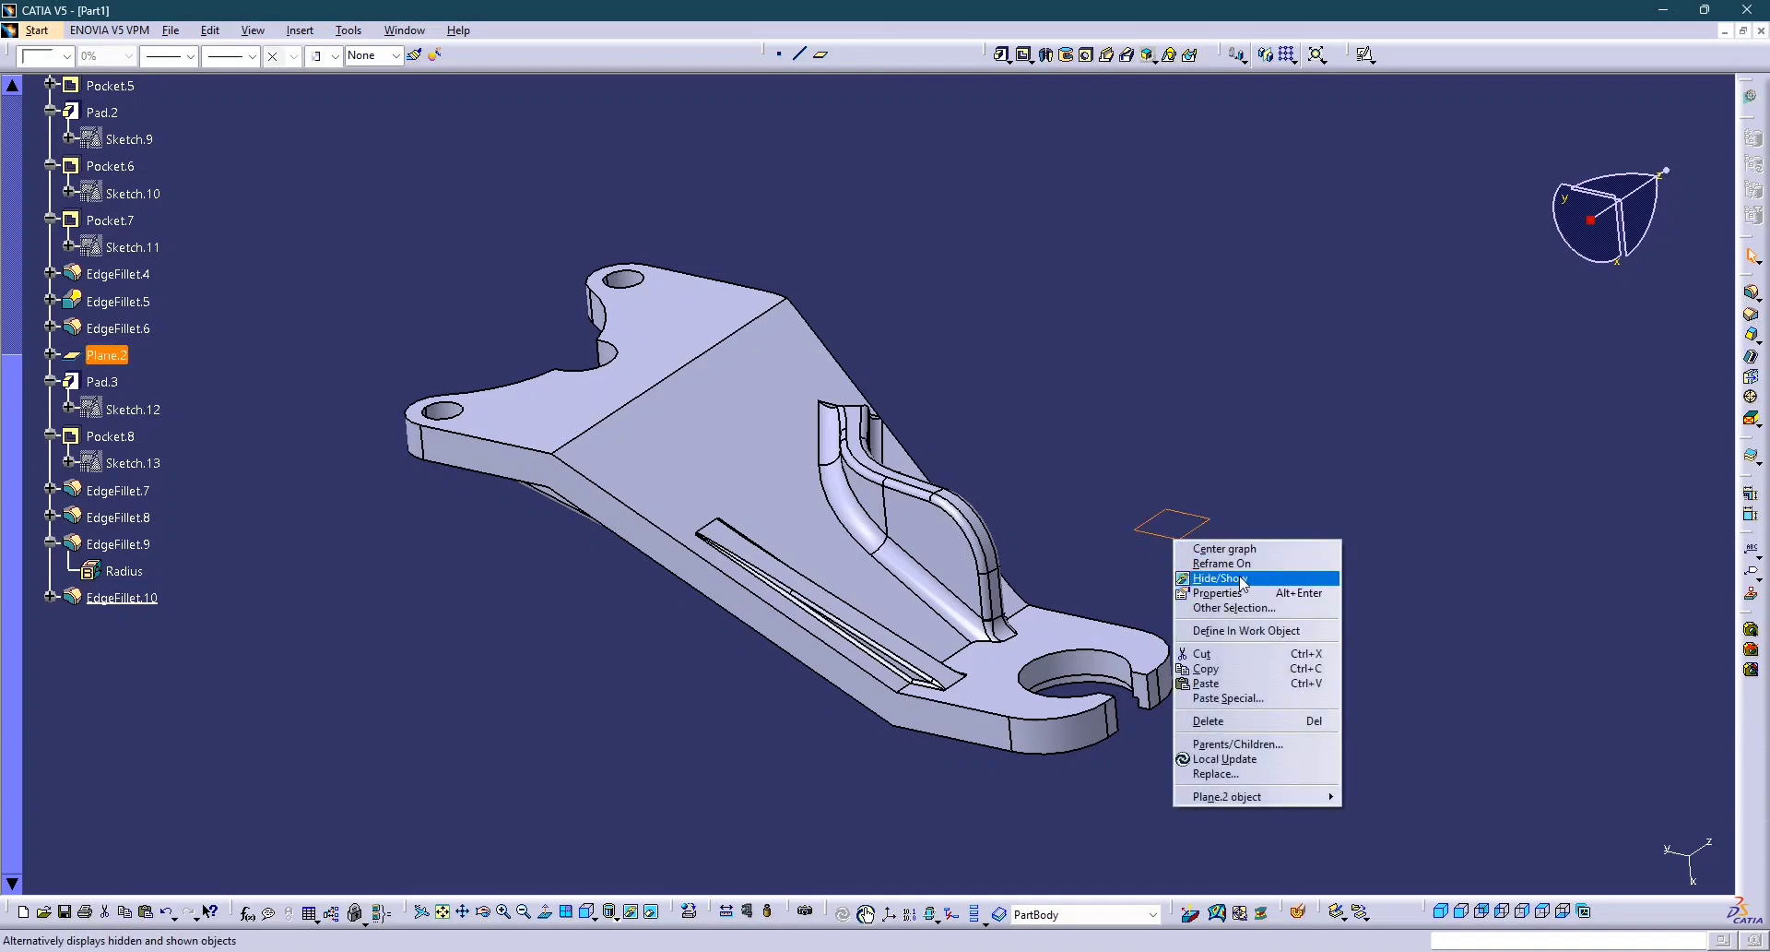
click(1242, 583)
middle_drag(1236, 456, 1169, 448)
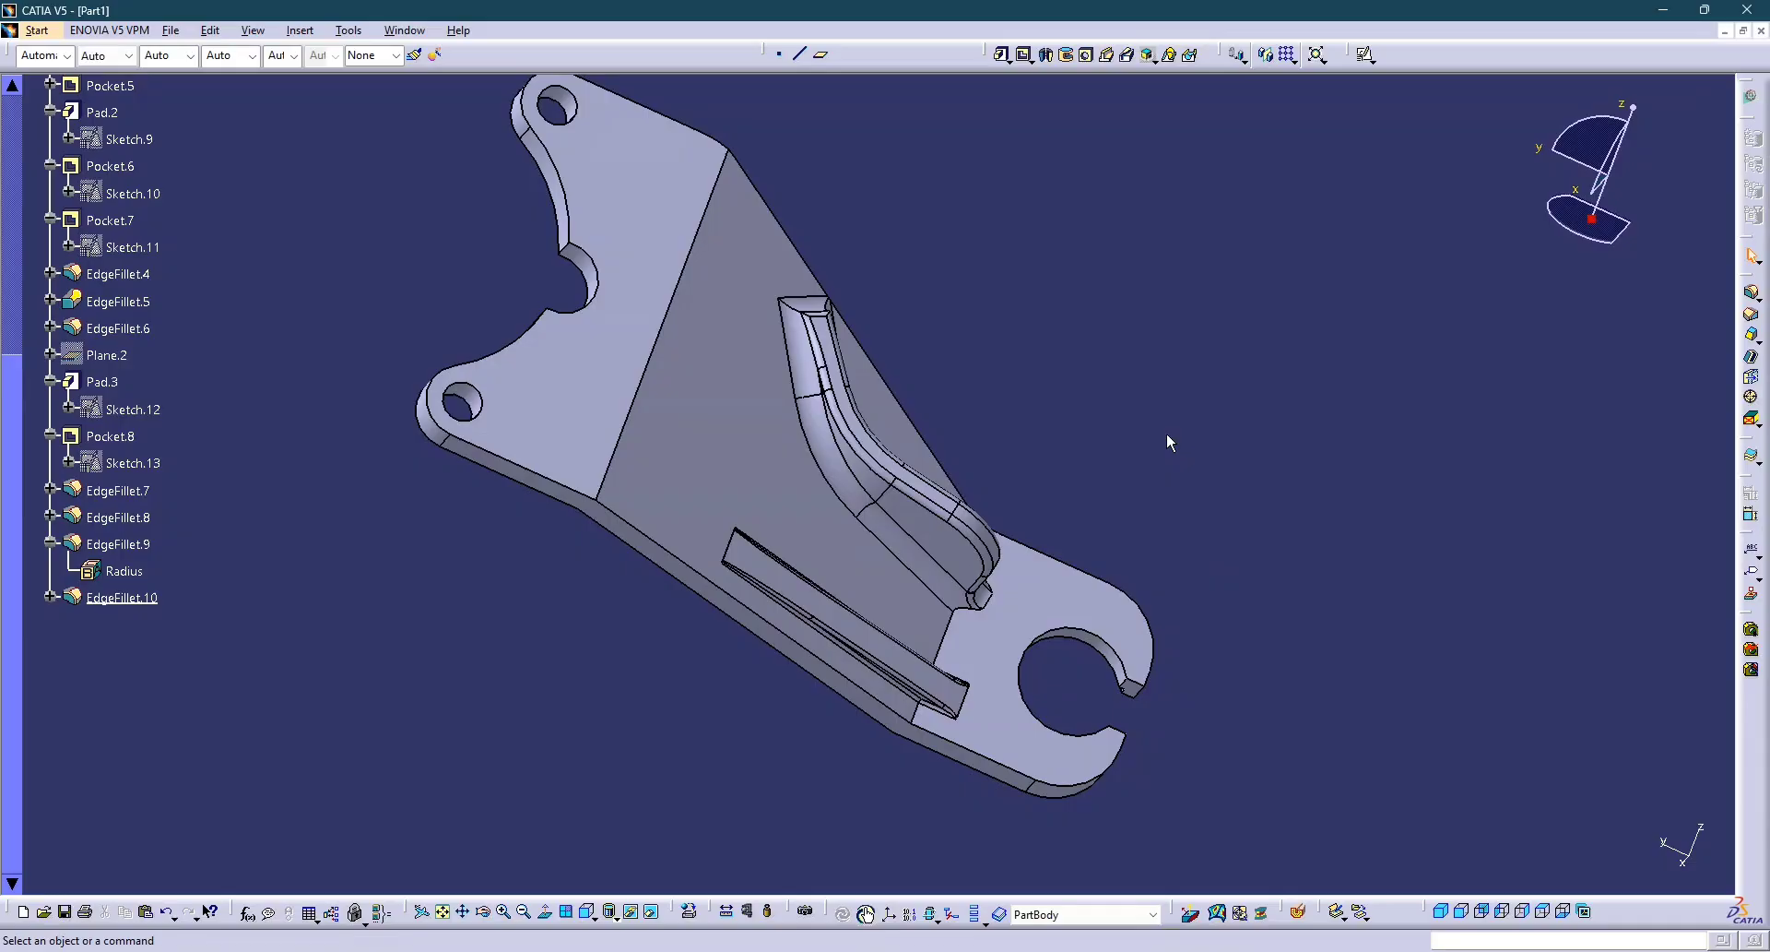
middle_drag(1134, 380, 1061, 541)
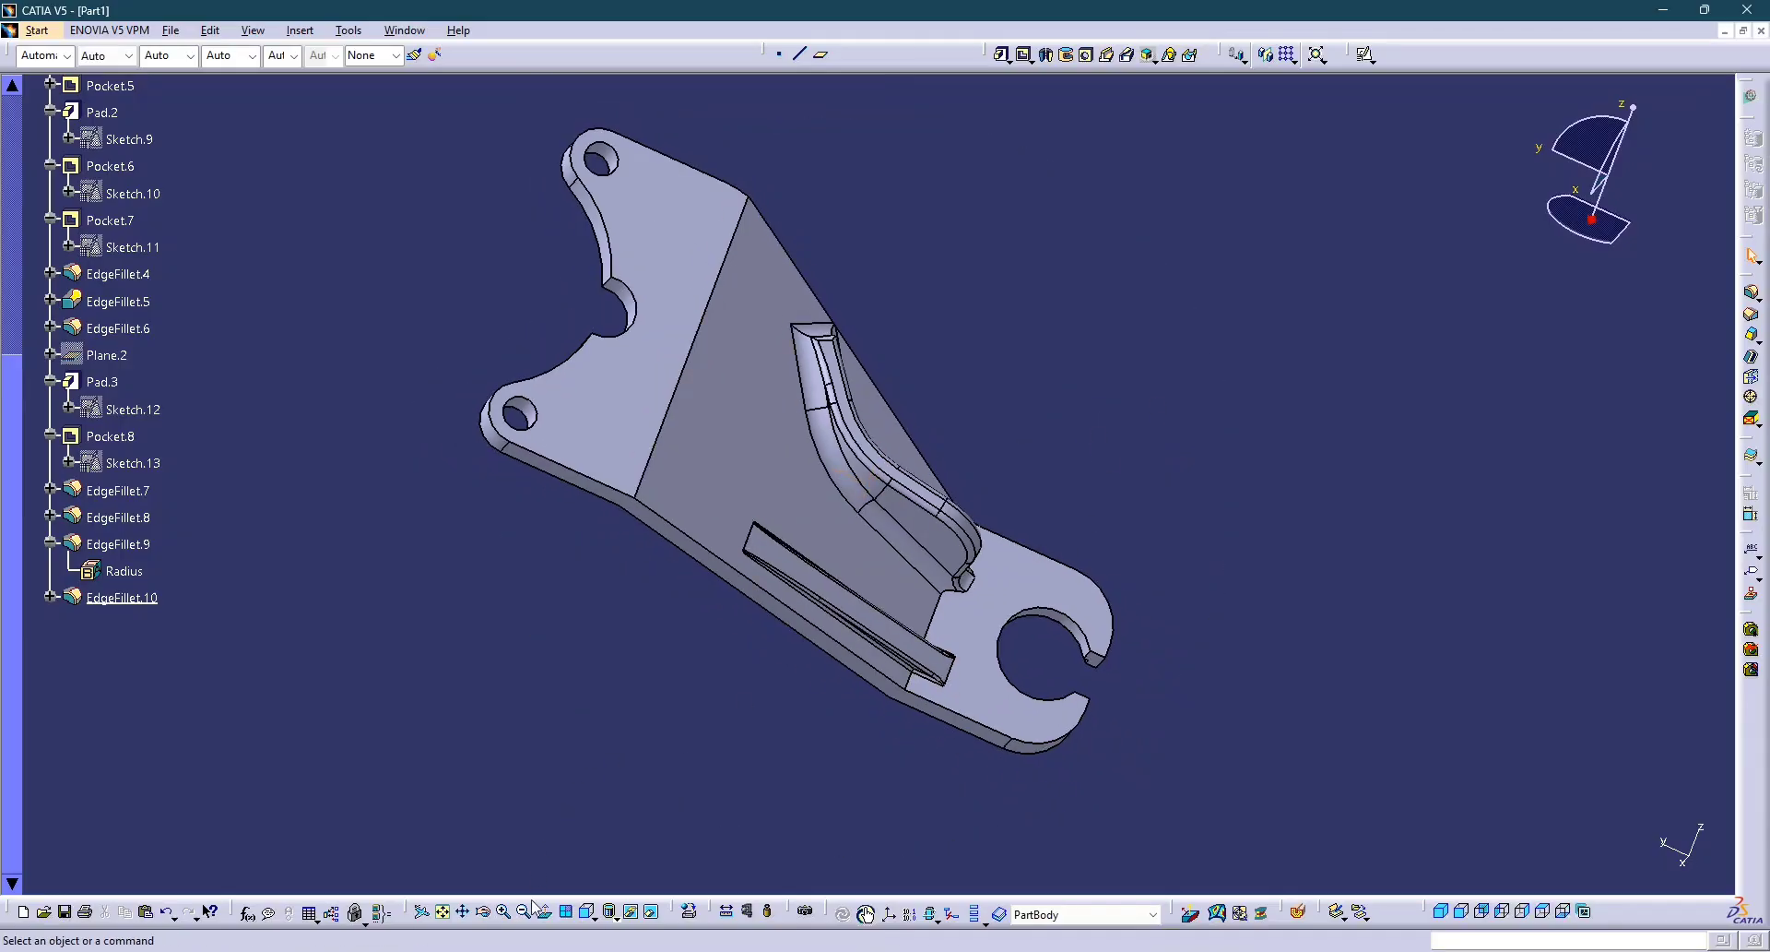
View the bracket square to the YZ plane and switch to the photographed drawing in the image viewer to compare the ribs.
click(1465, 913)
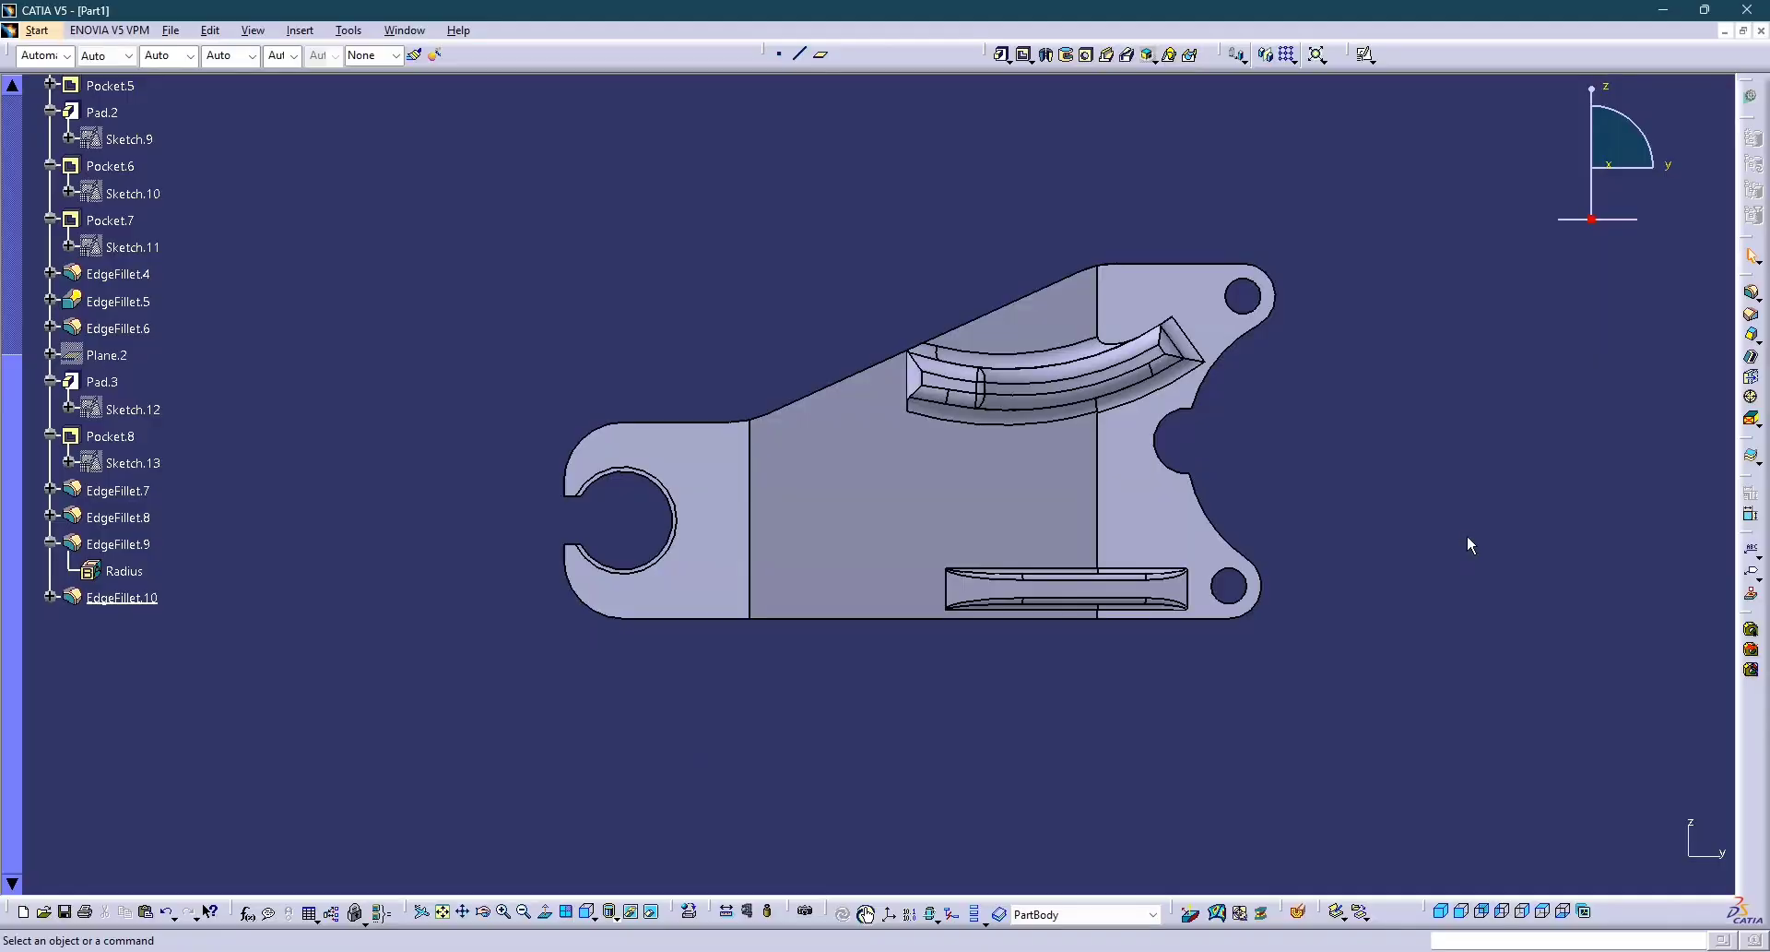
key(alt+Tab)
scroll(1190, 676, down, 2)
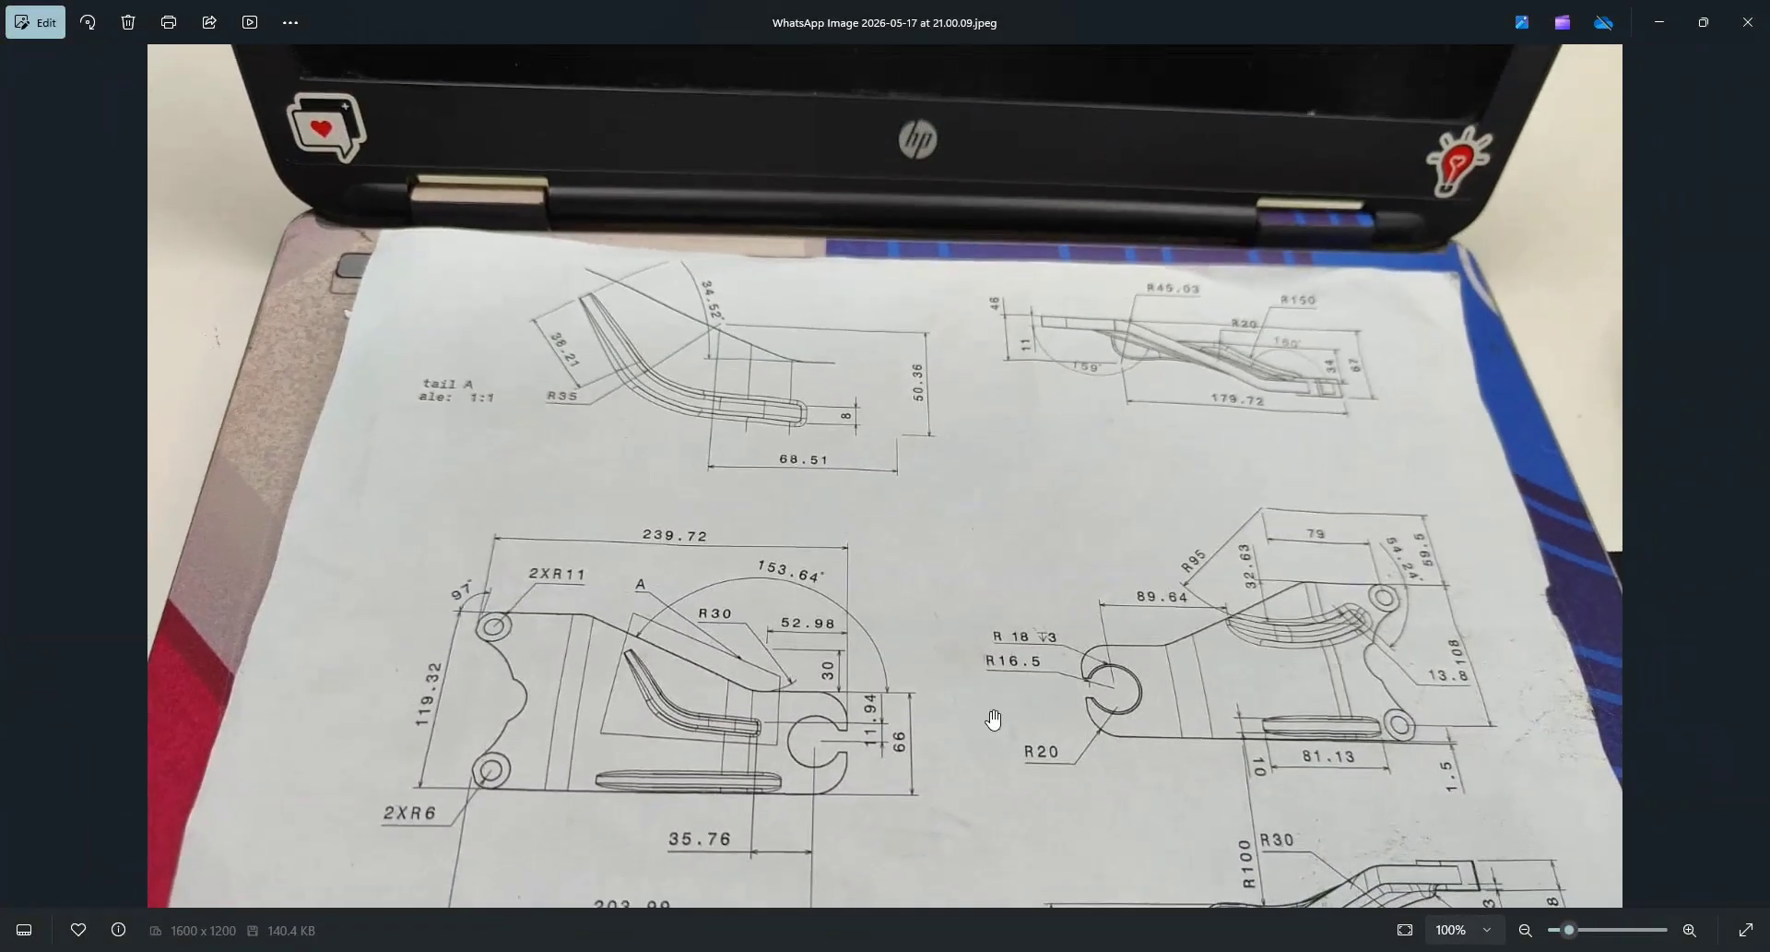
Compare the bracket's ribs and outline in the YZ view with the corresponding view in the photographed drawing.
scroll(1403, 723, up, 1)
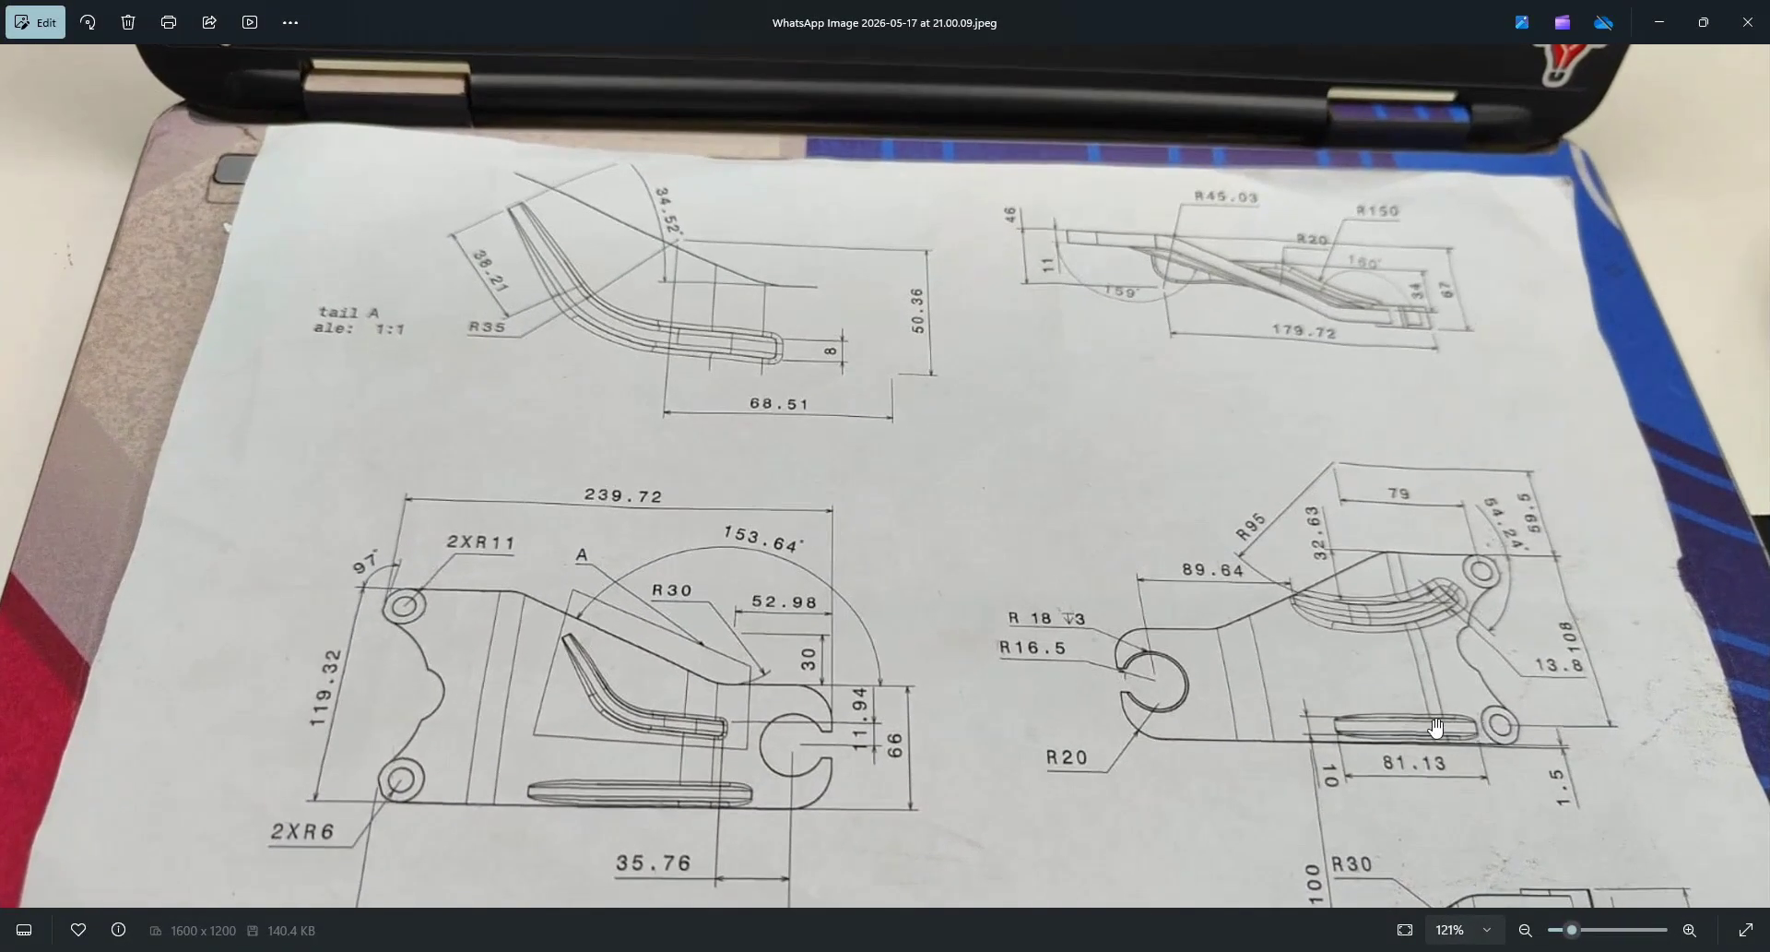
key(alt+Tab)
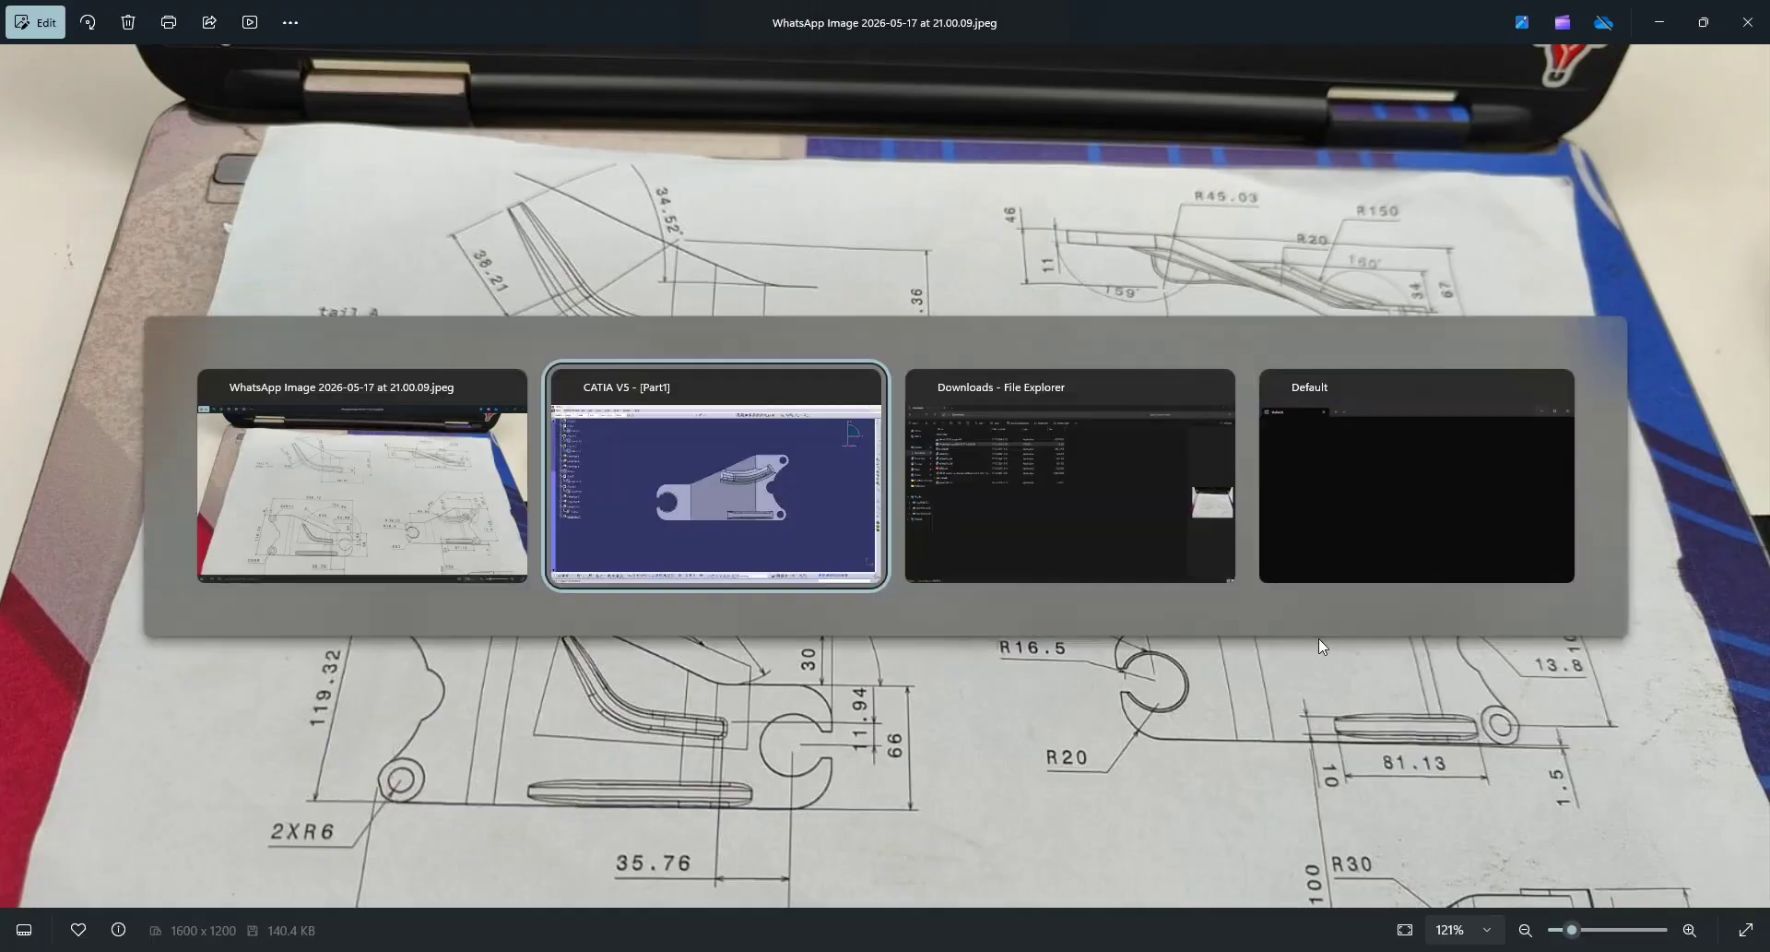
key(alt+Tab)
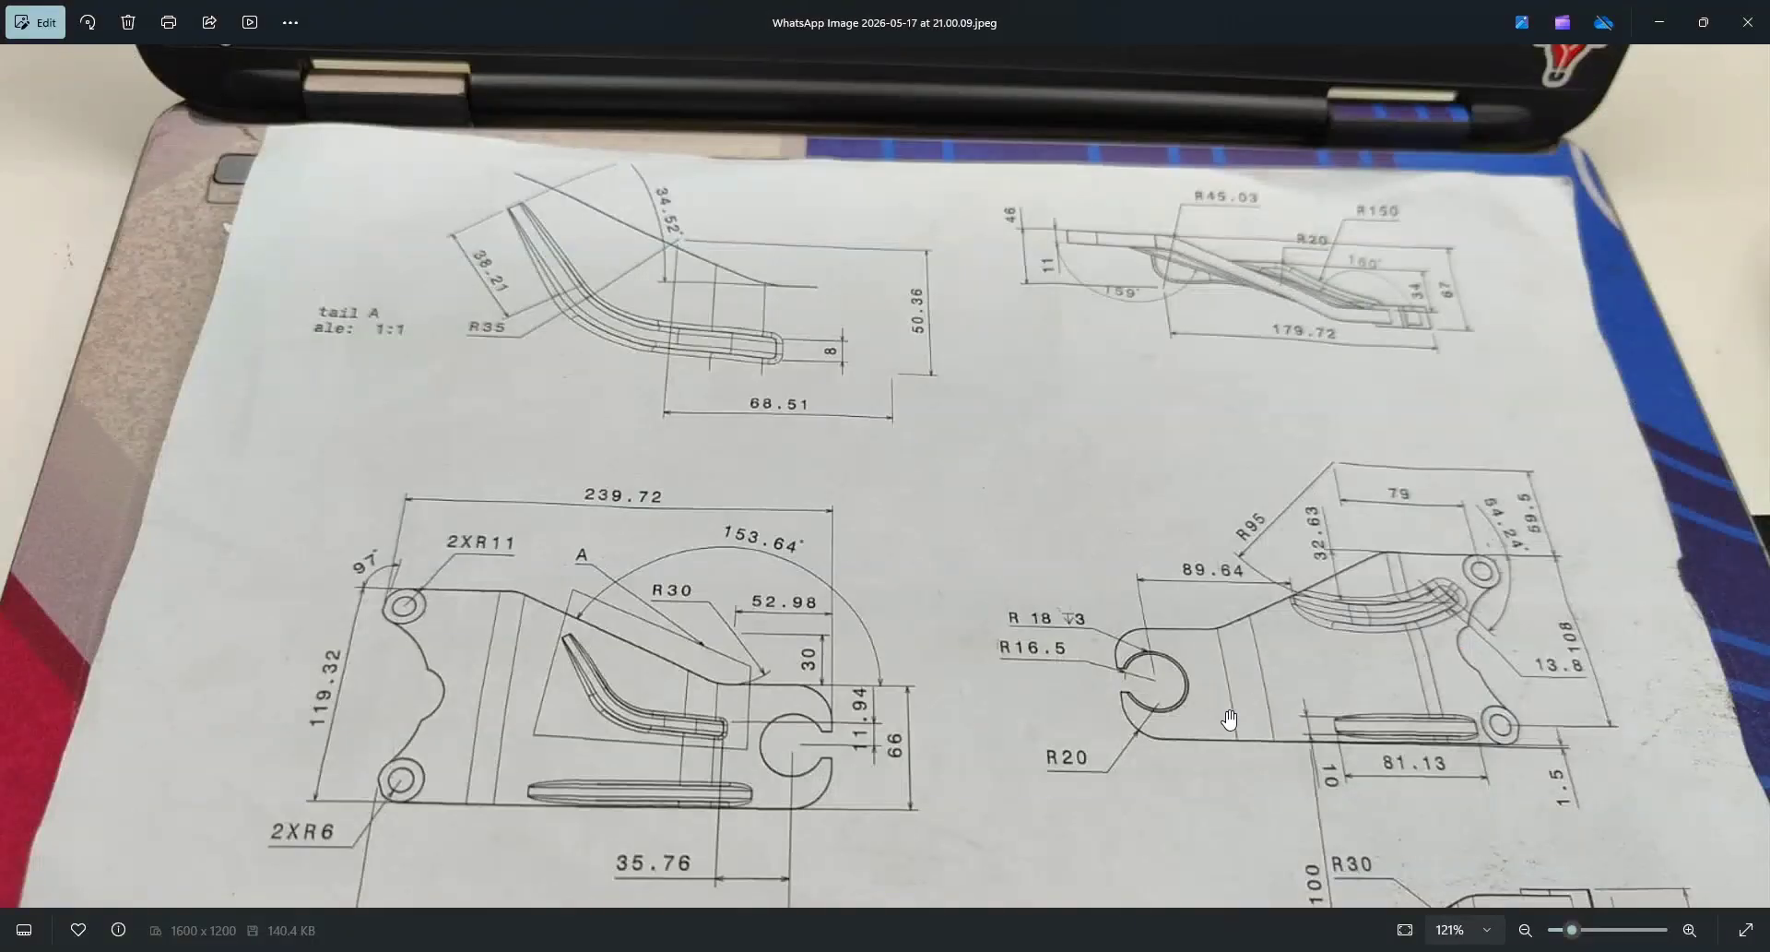
key(alt+Tab)
key(alt+Tab)
key(alt+Tab)
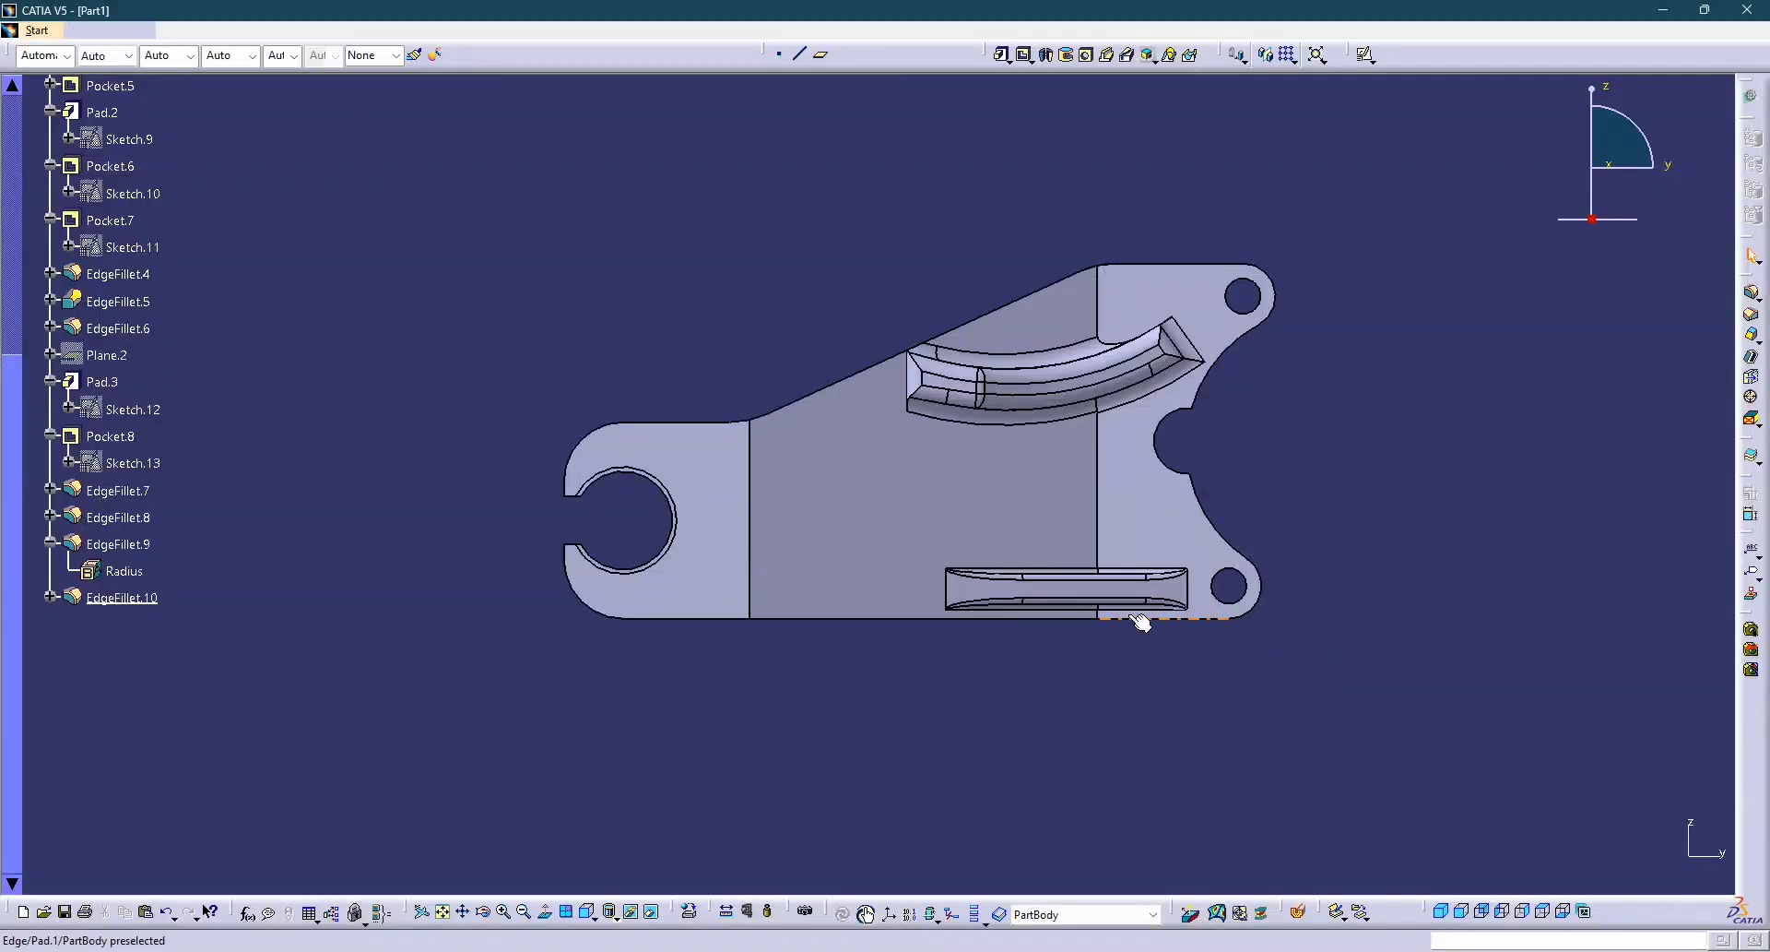
key(alt+Tab)
scroll(1444, 646, down, 3)
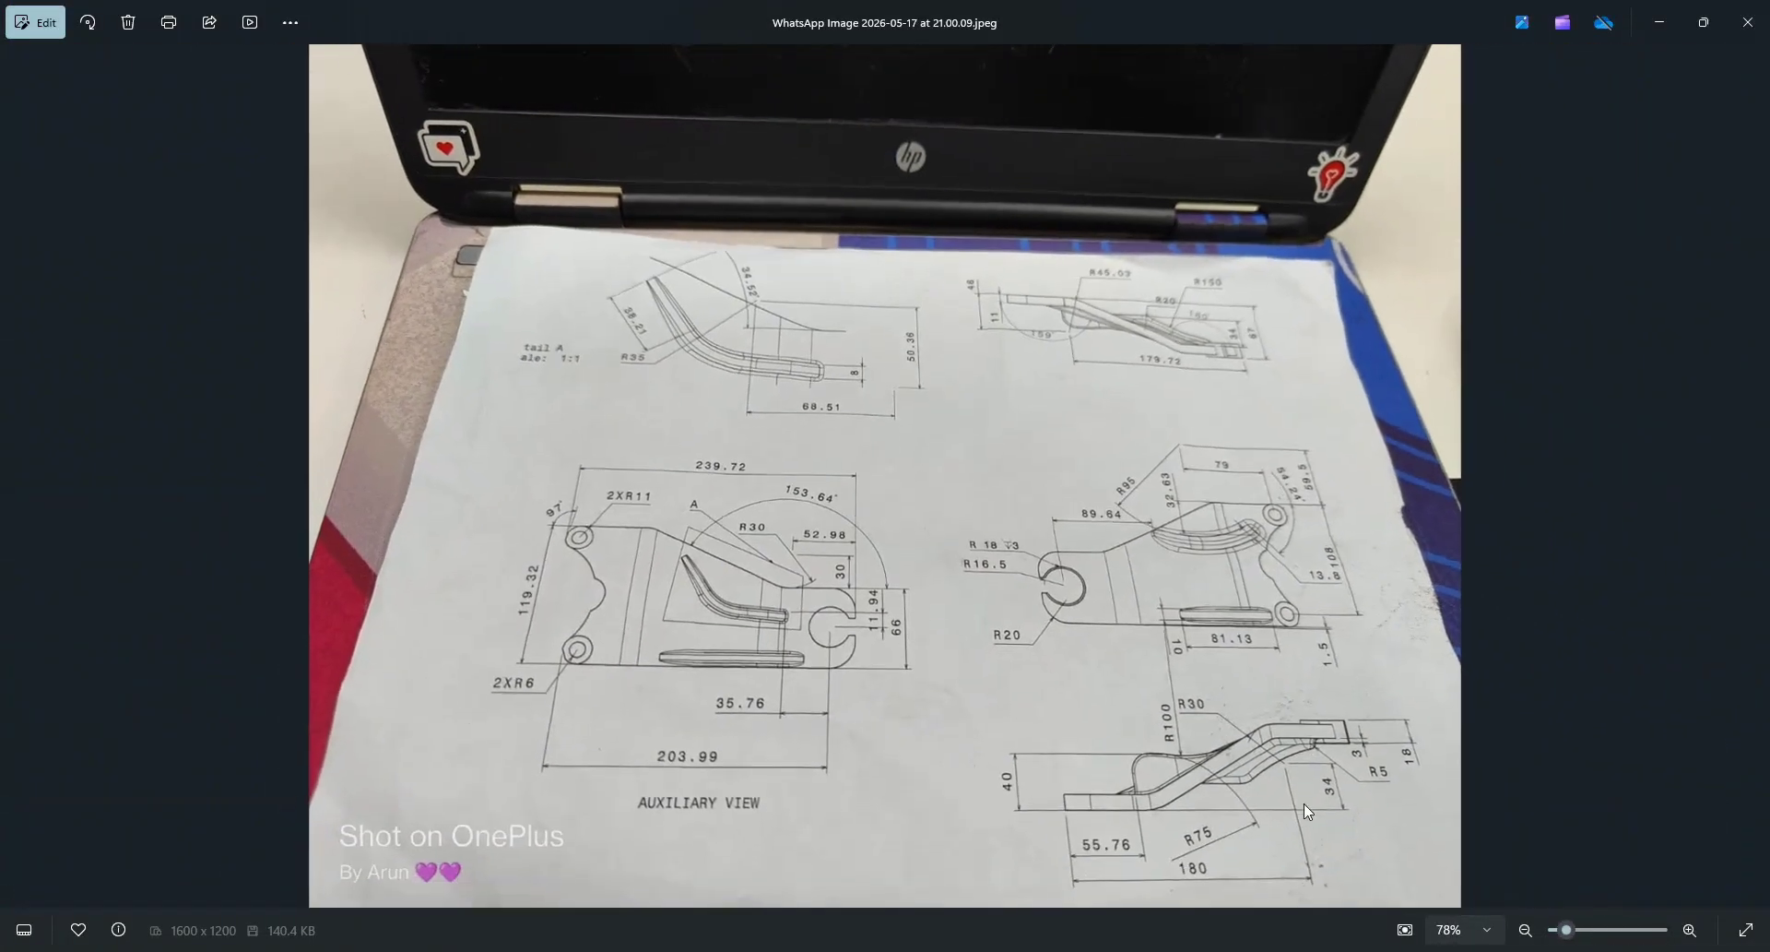
scroll(1304, 804, up, 1)
scroll(1277, 832, up, 1)
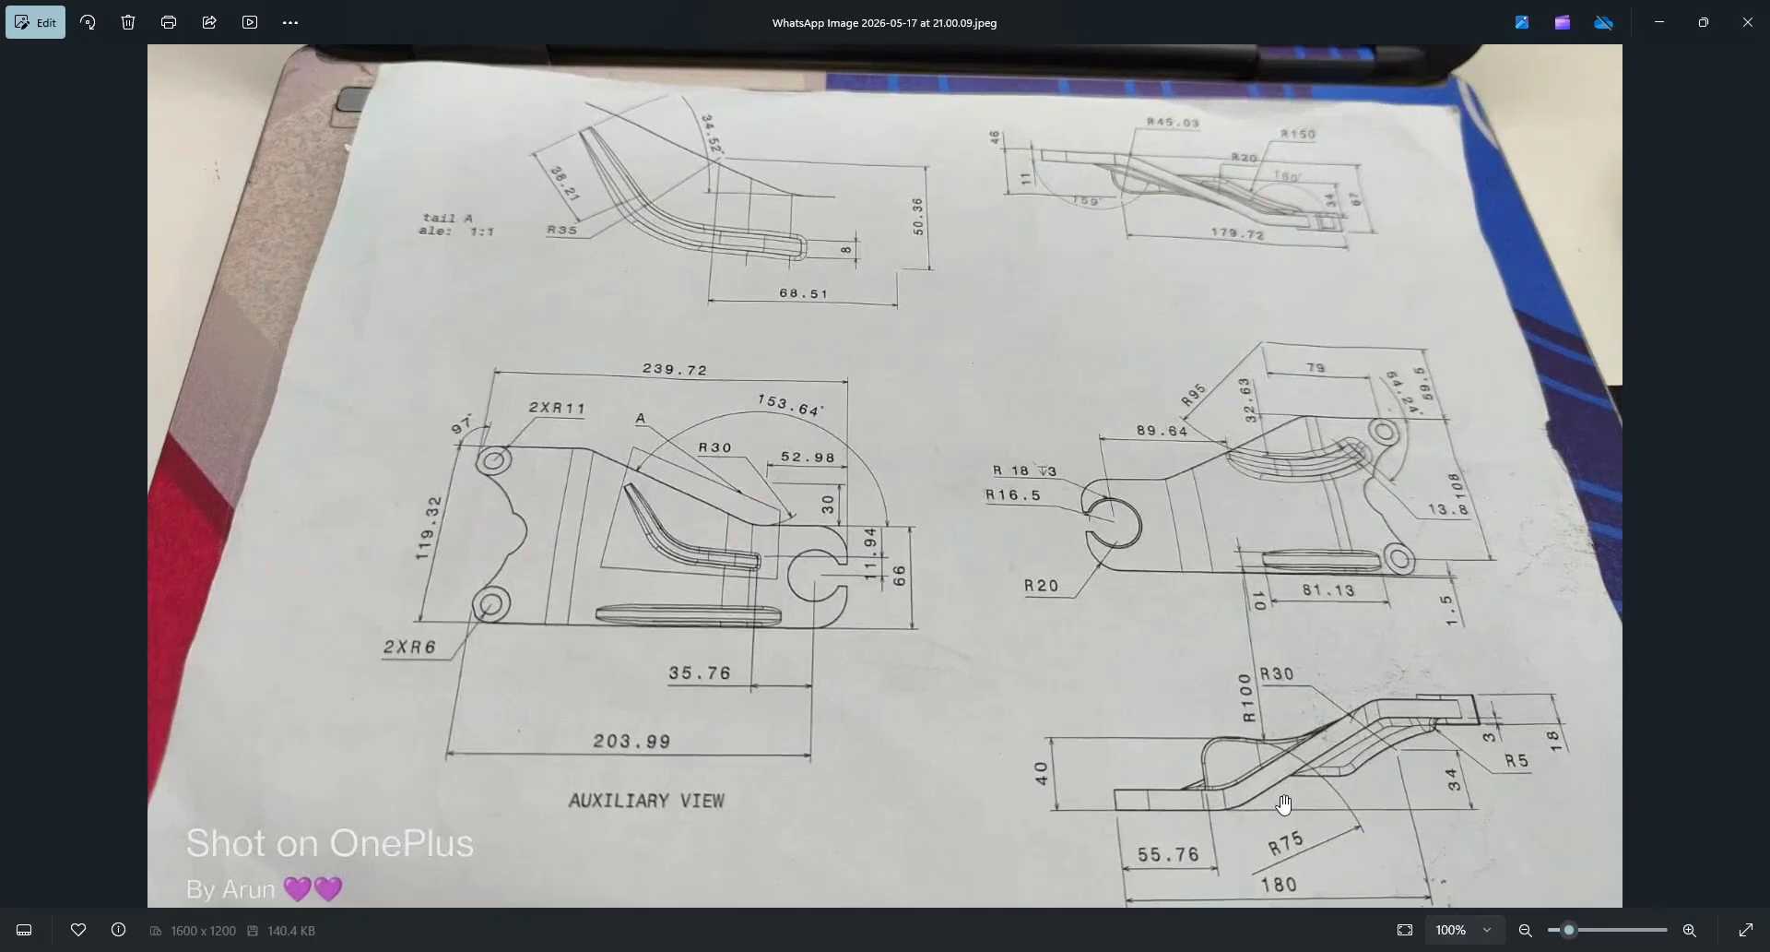
Switch to CATIA, show the bracket in the standard bottom view, and compare its side profile with the photographed drawing.
key(alt+Tab)
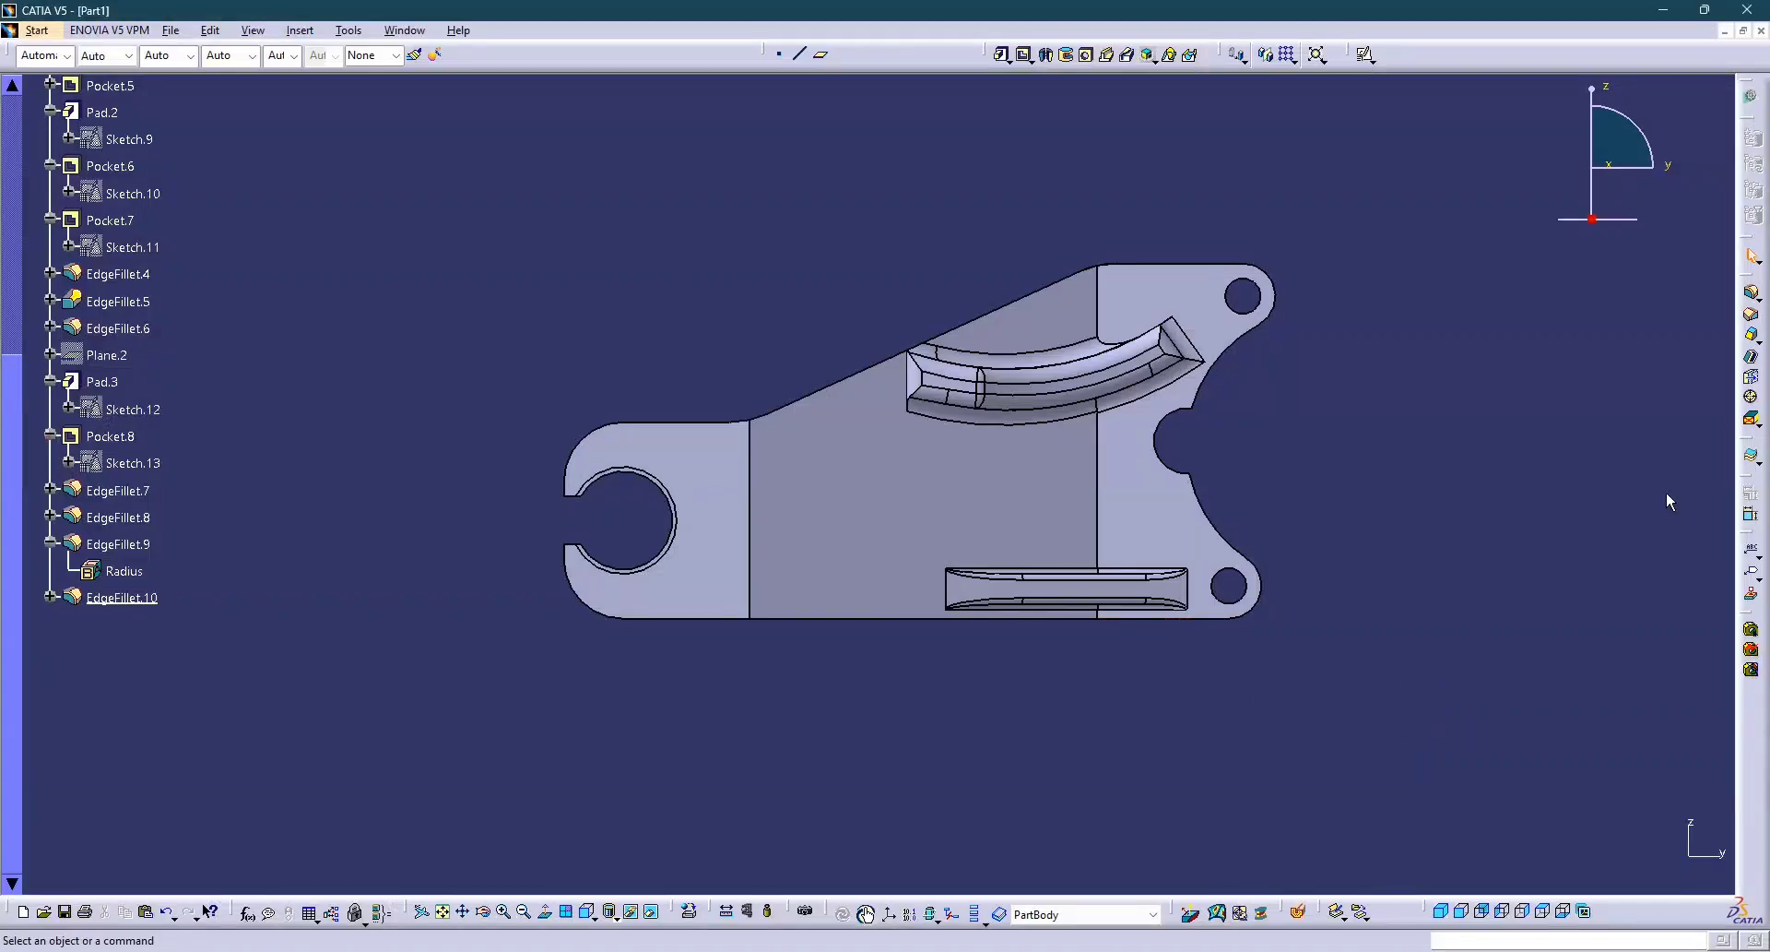
click(1565, 913)
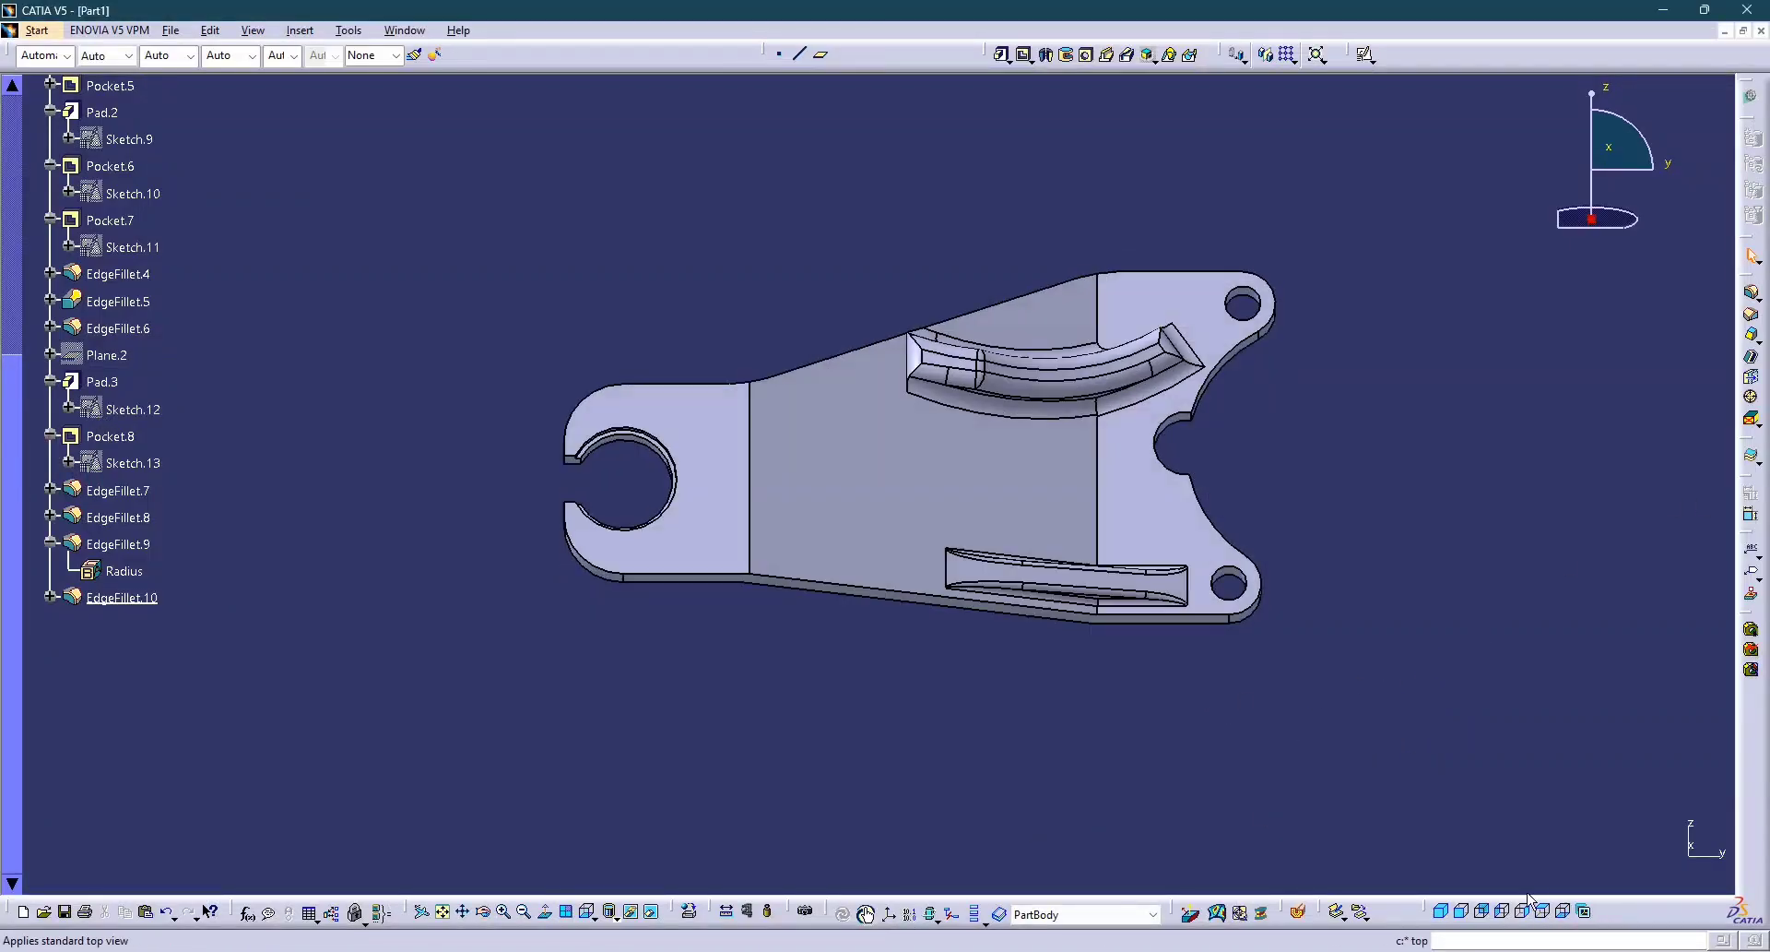
key(alt+Tab)
key(alt+Tab)
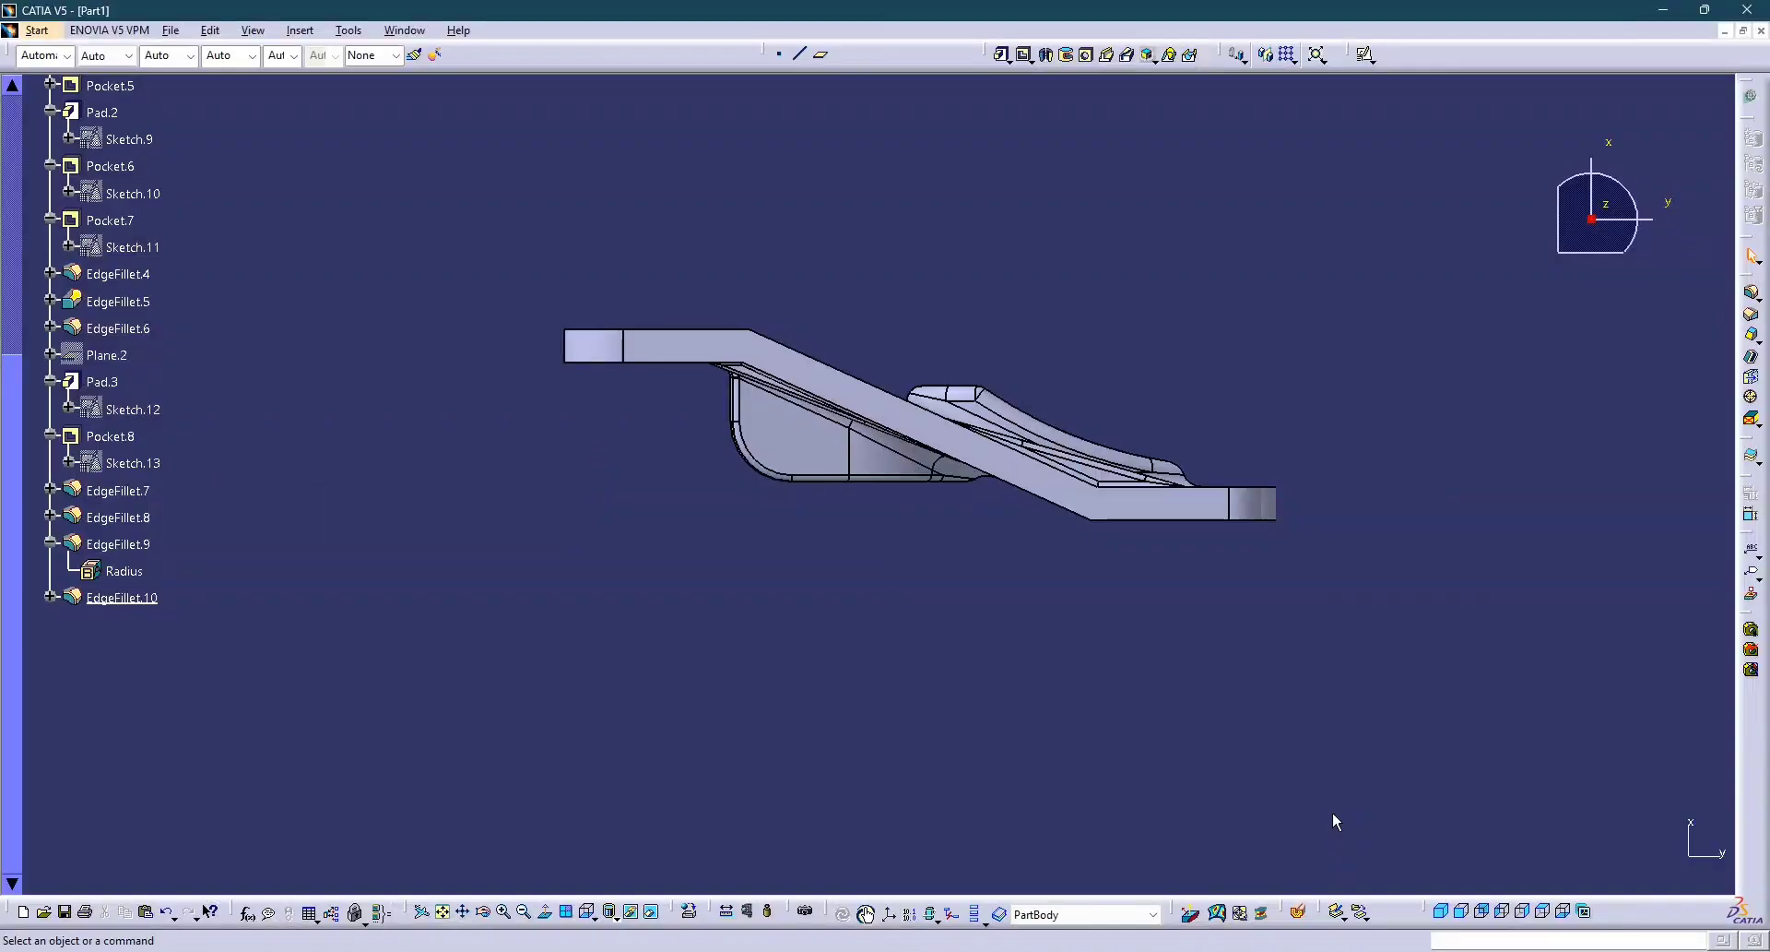
key(alt+Tab)
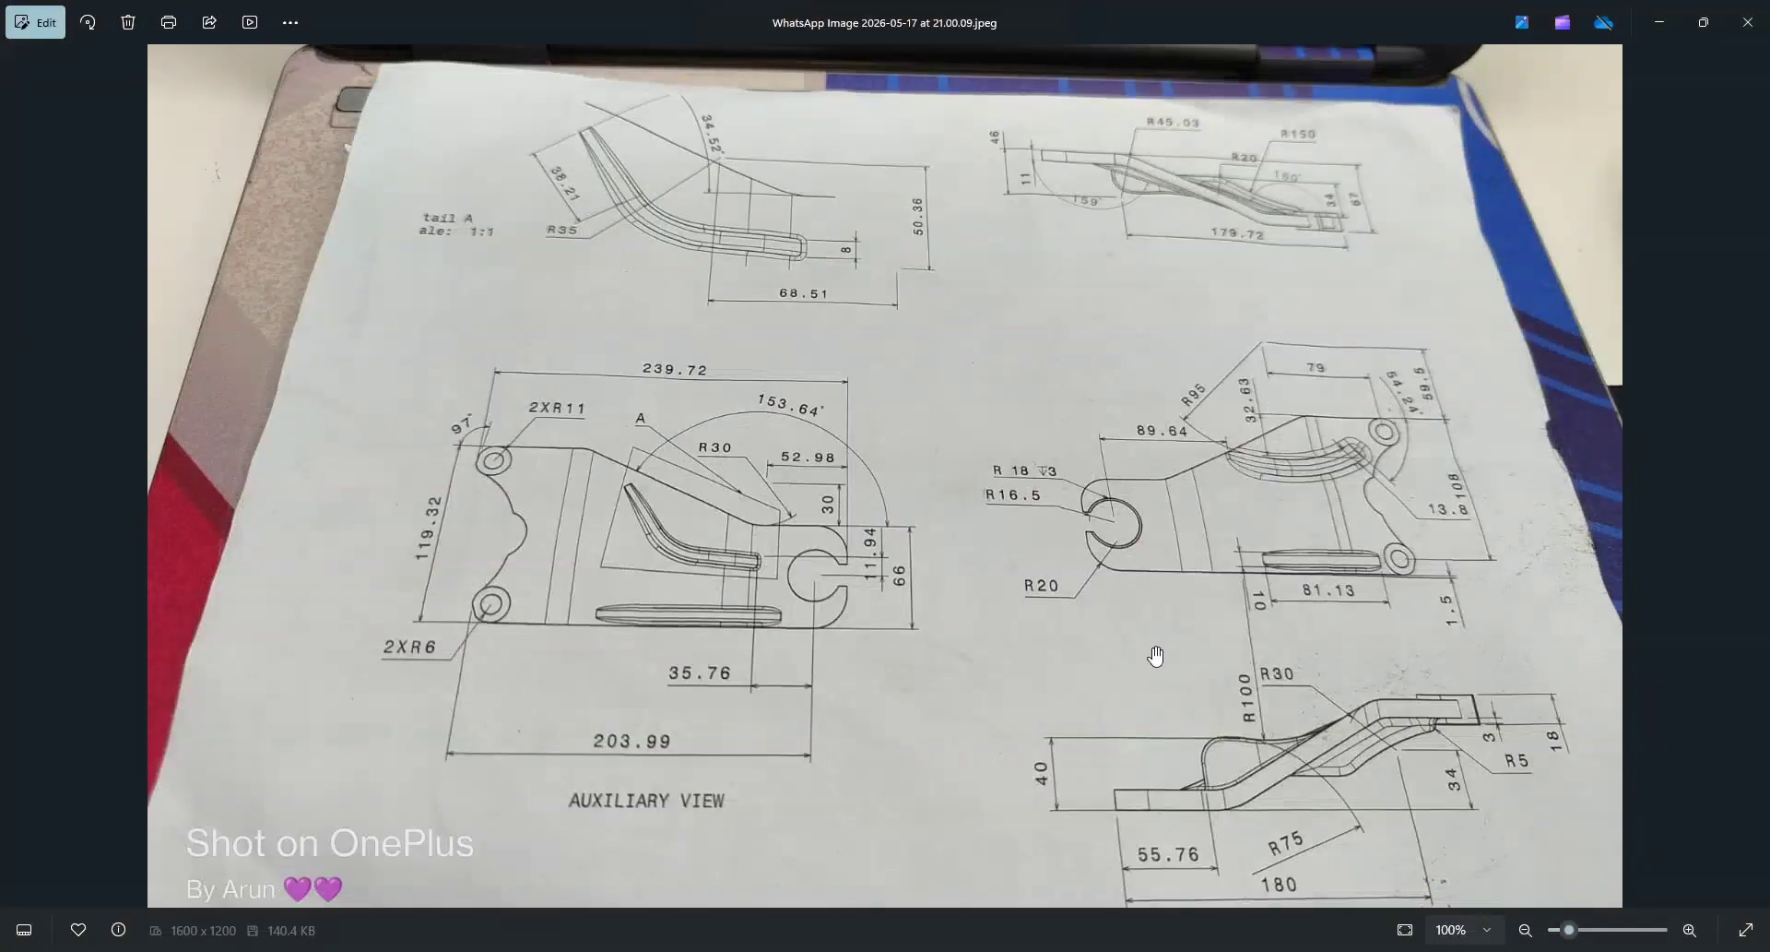
key(alt+Tab)
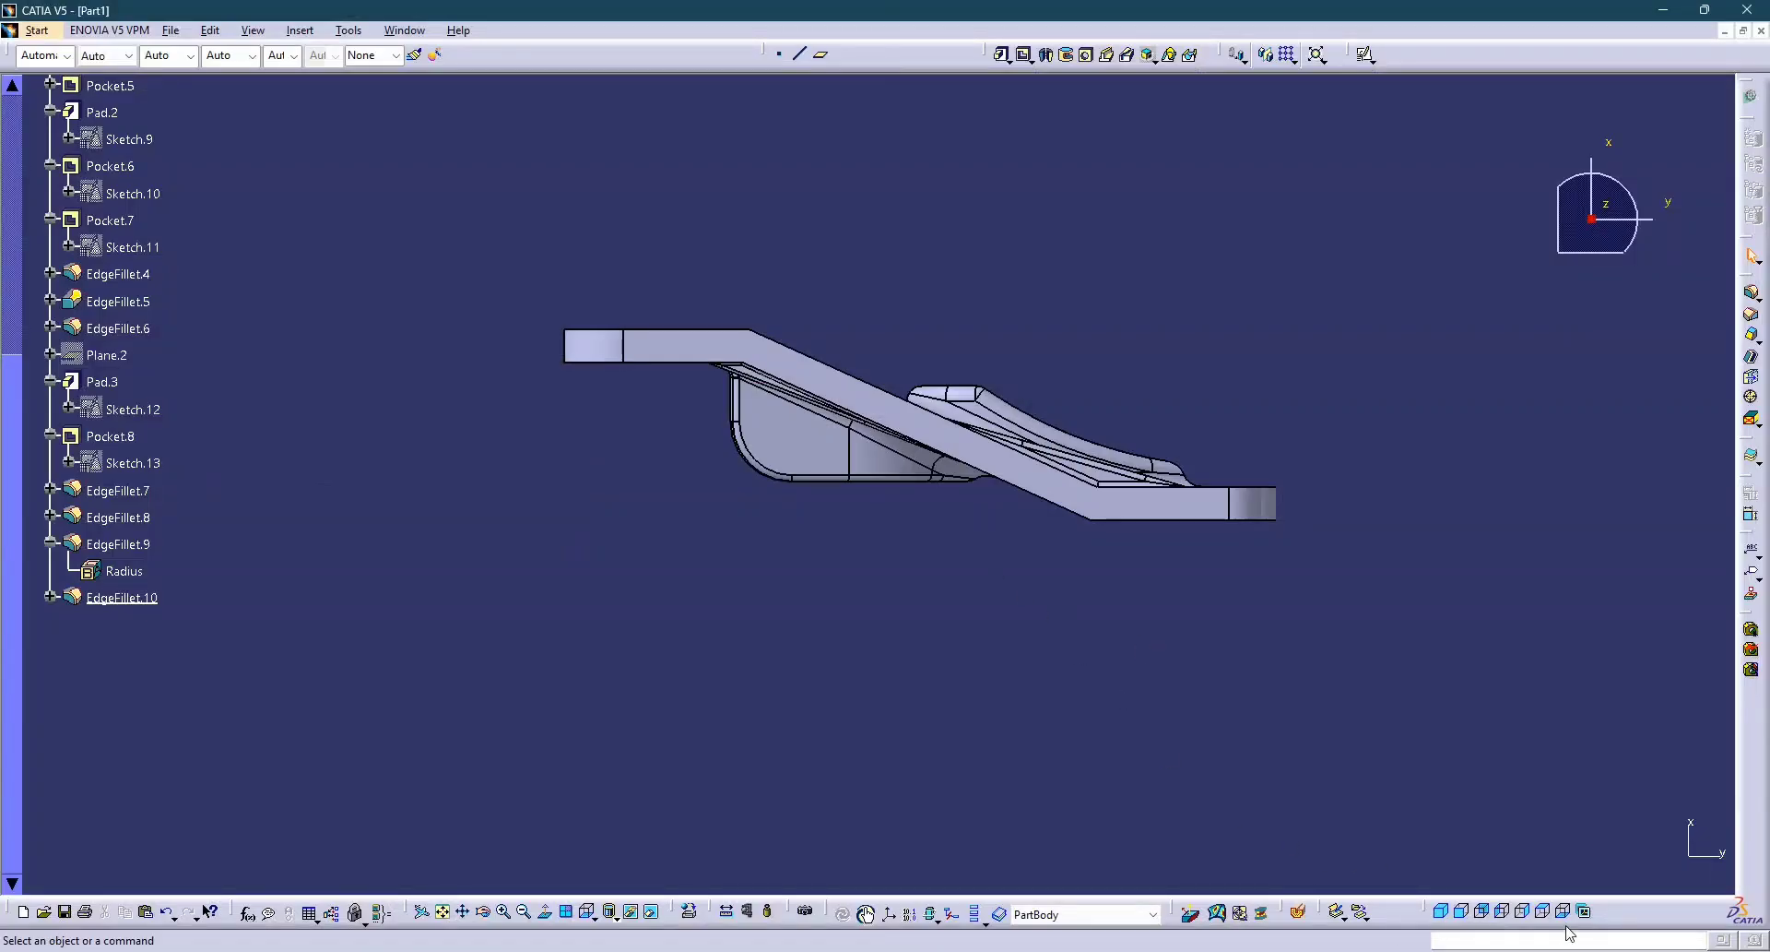
Show the bracket in the standard top view and compare it with the drawing's side profile dimensioned 55.76 and 180.
click(1540, 911)
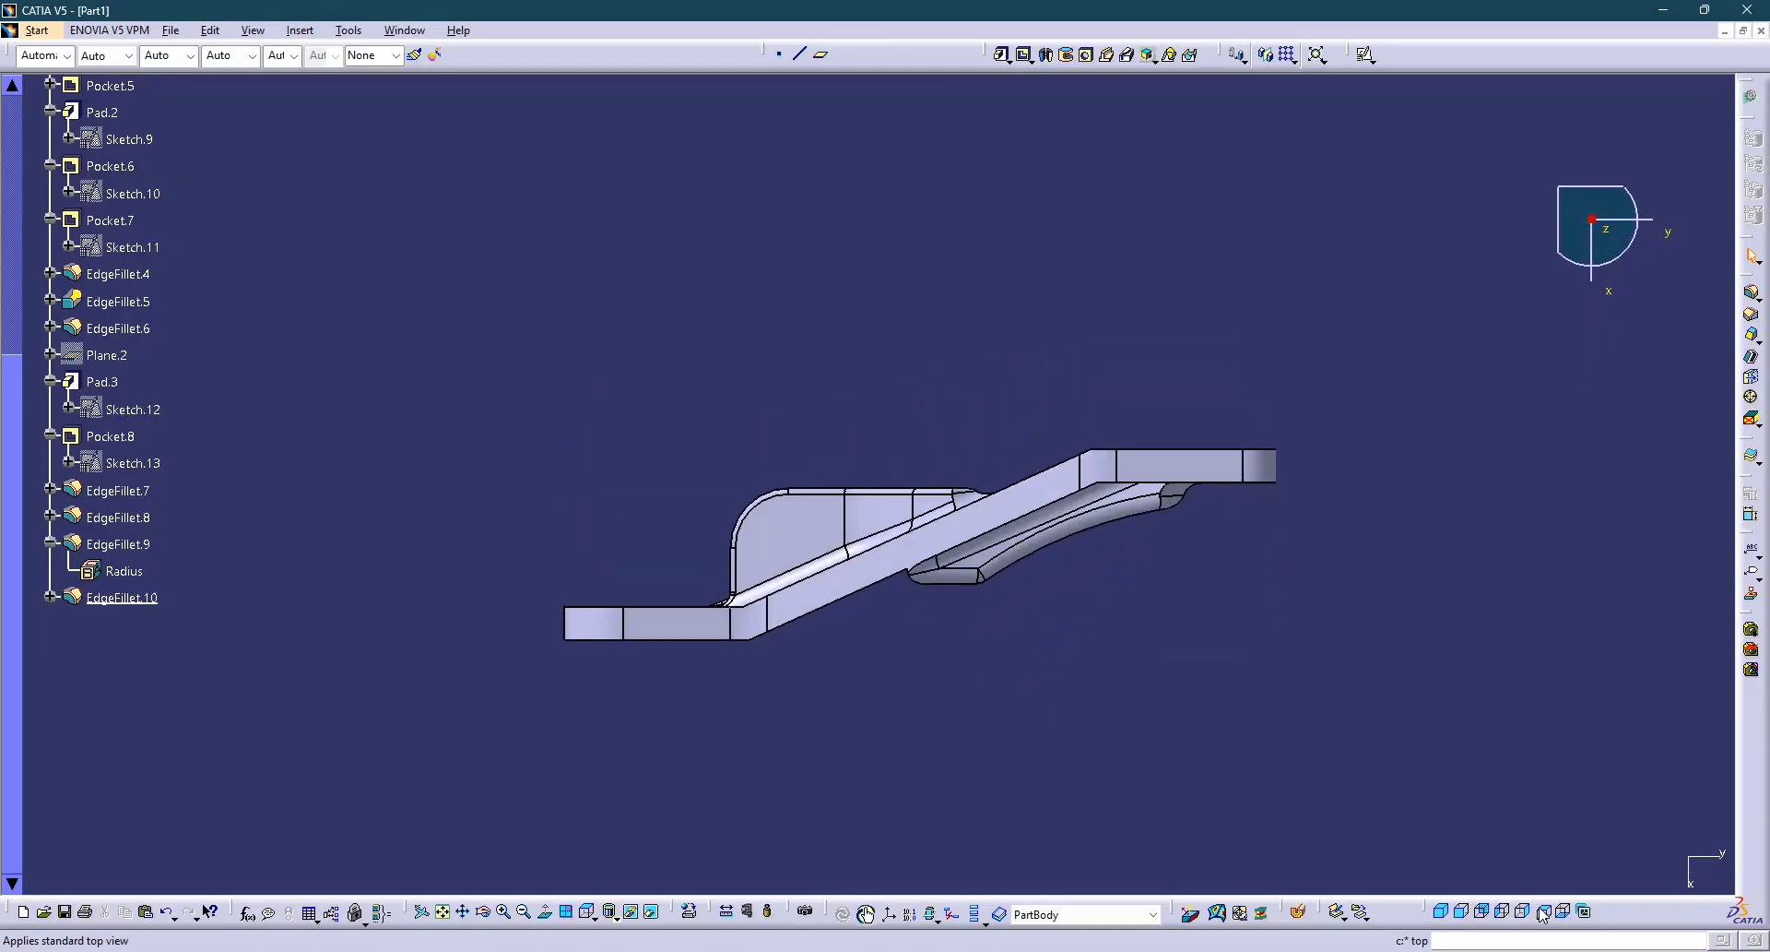
key(alt+Tab)
key(alt+Tab)
key(alt+Tab)
key(alt+Tab)
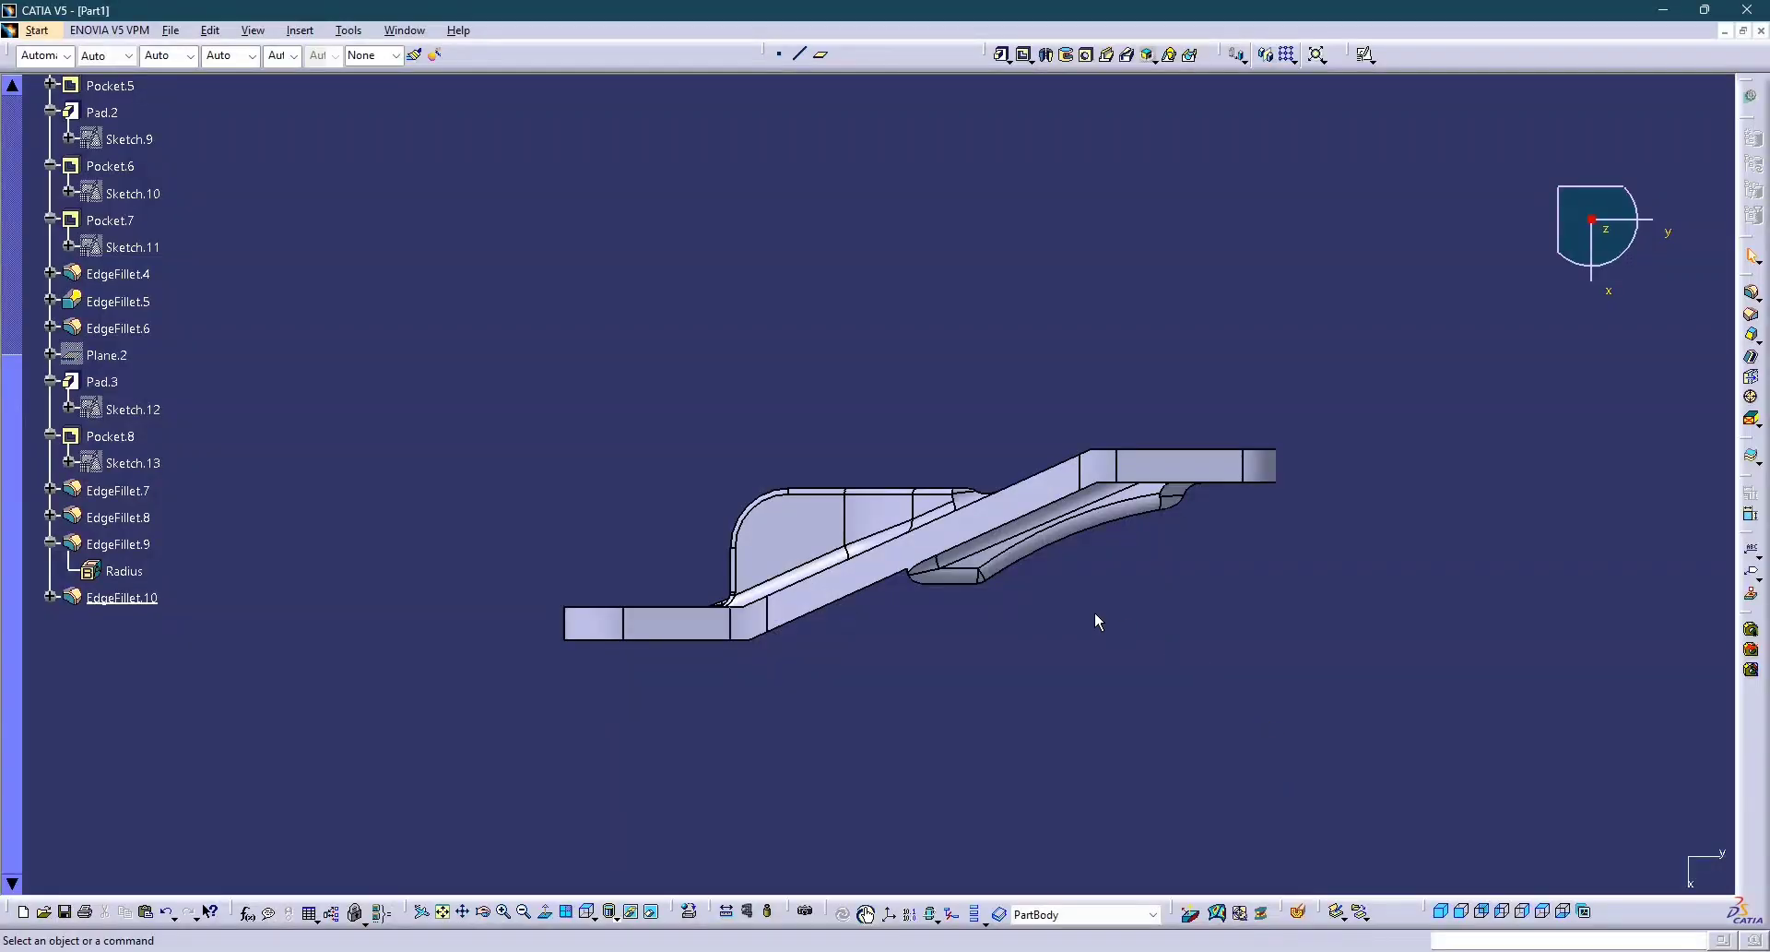
key(alt+Tab)
key(alt+Tab)
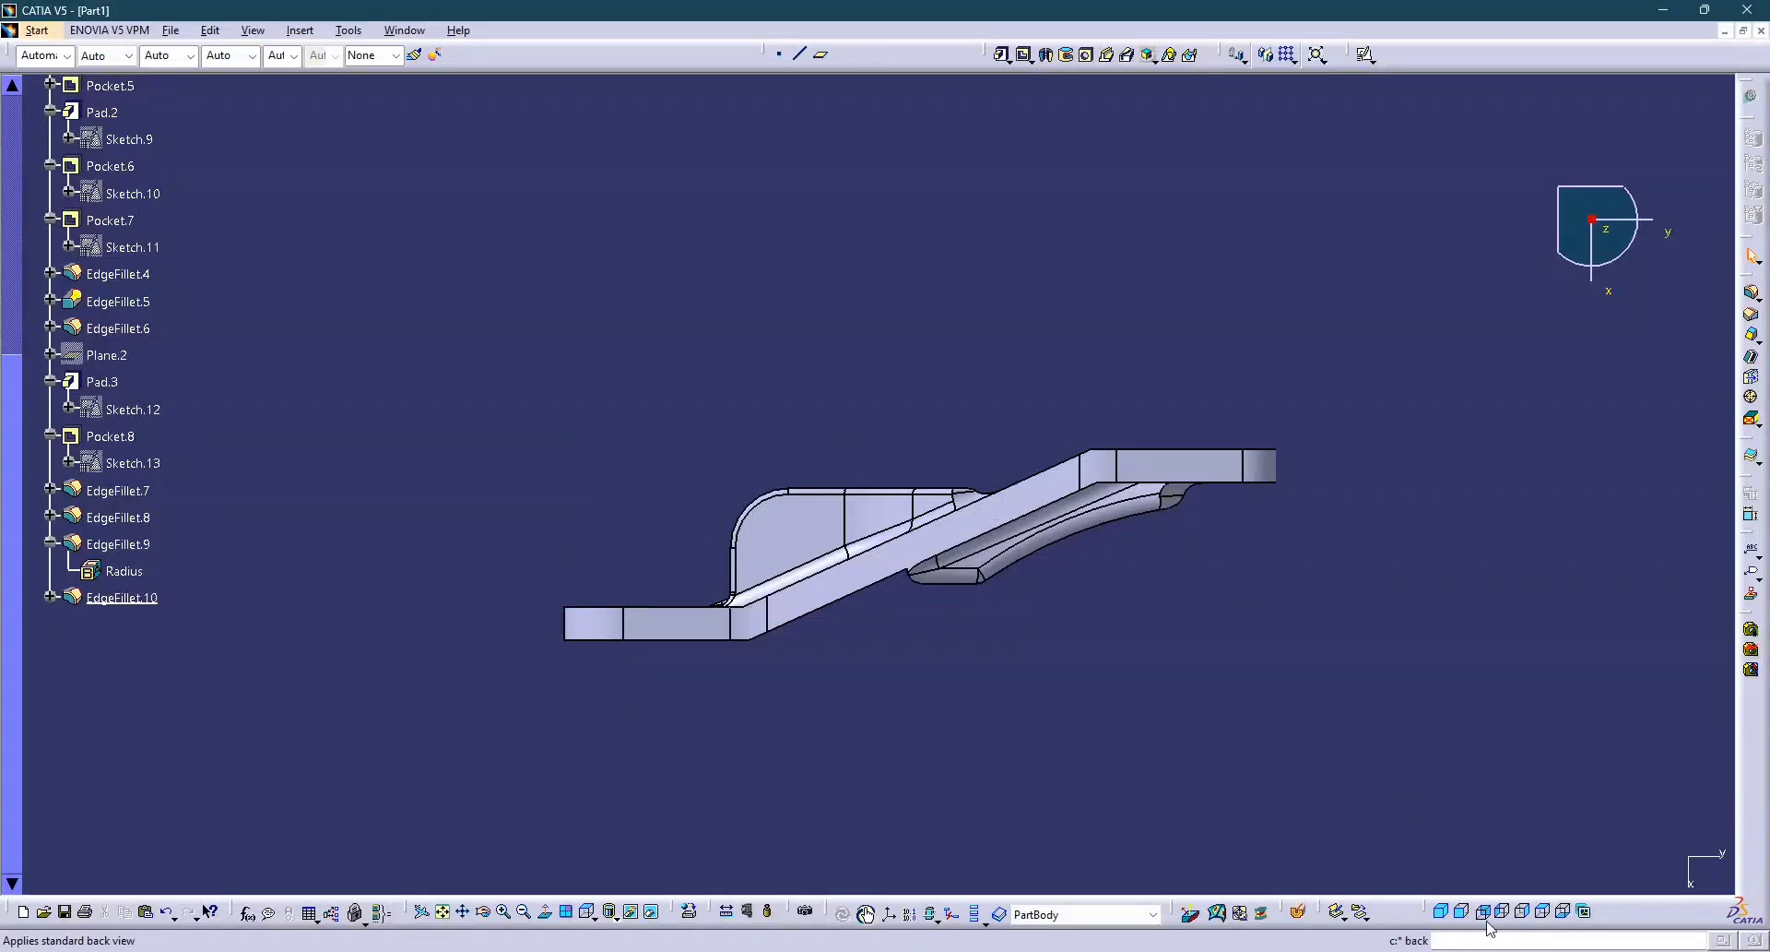
Return the bracket to the standard bottom view and compare it with the drawing's side profile dimensioned 179.72.
click(1563, 911)
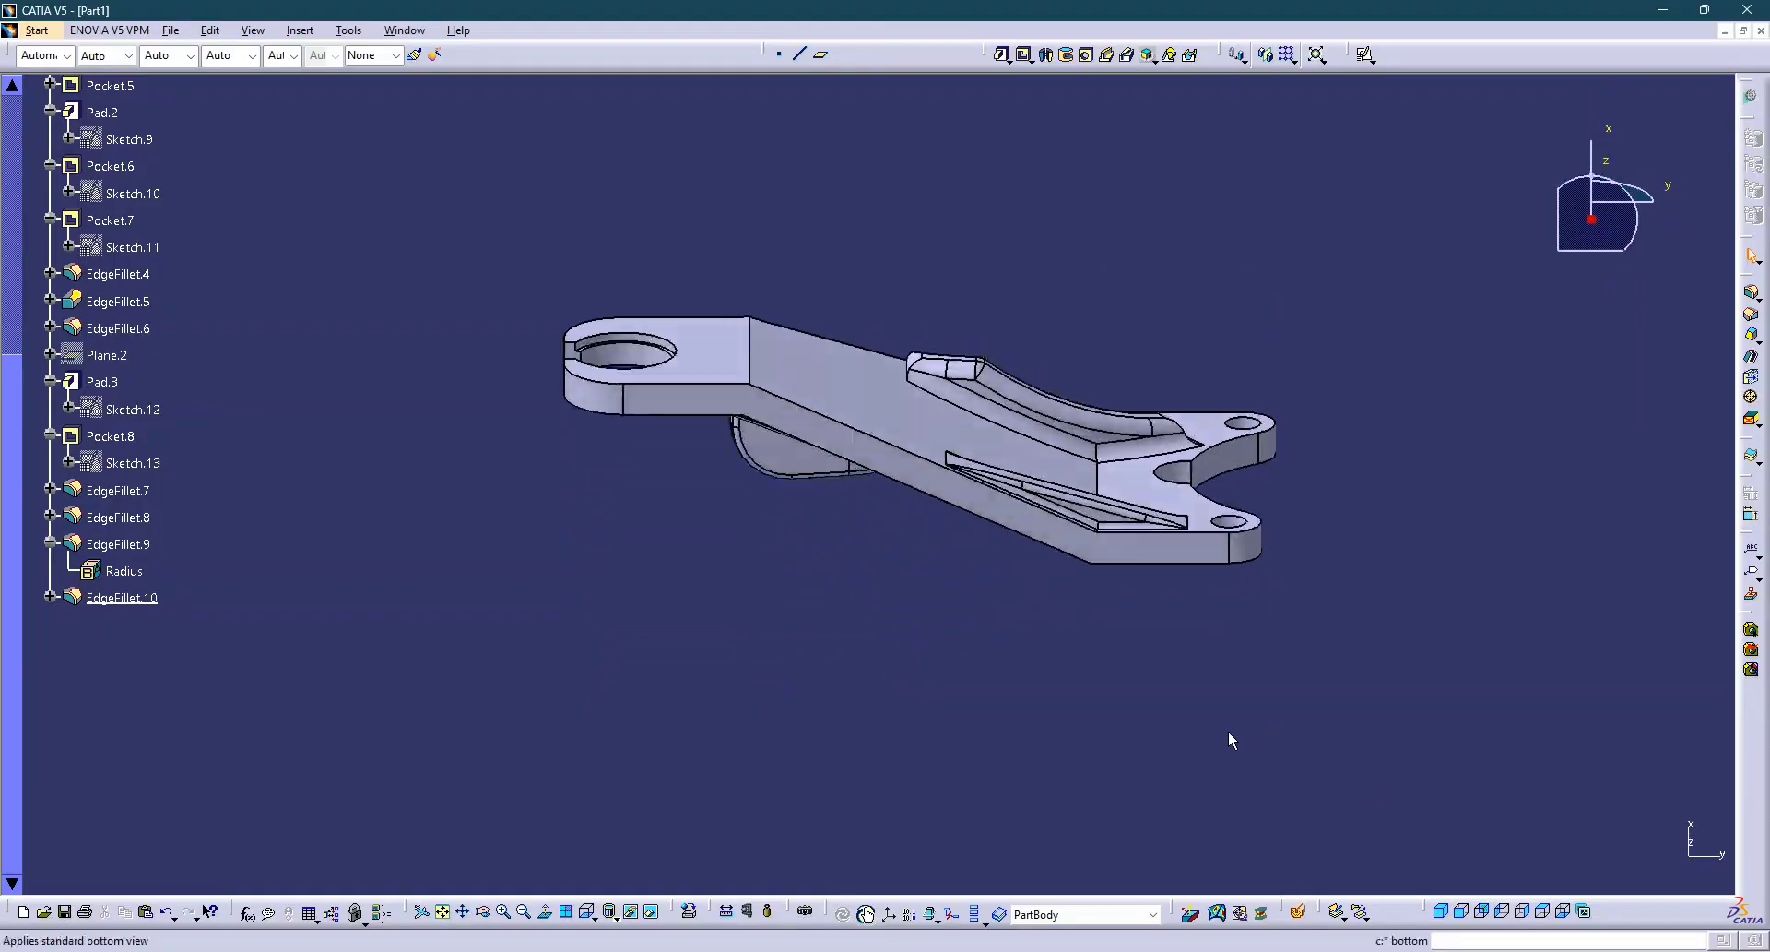
key(alt+Tab)
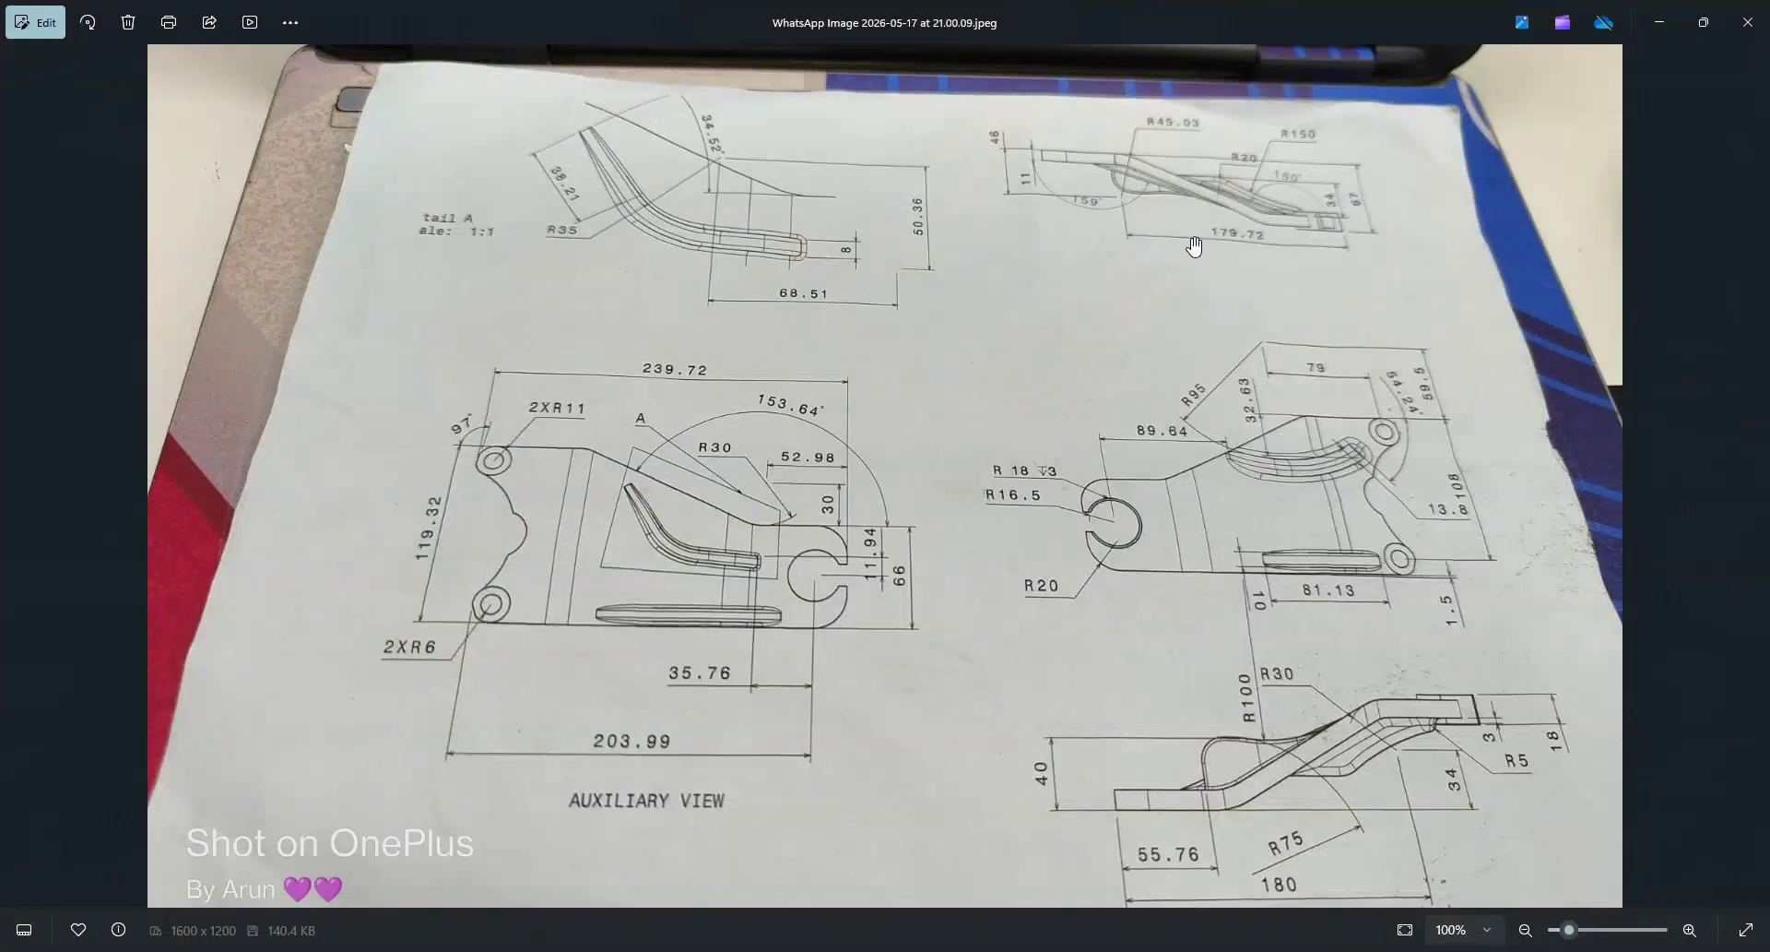
key(alt+Tab)
key(alt+Tab)
key(alt+Tab)
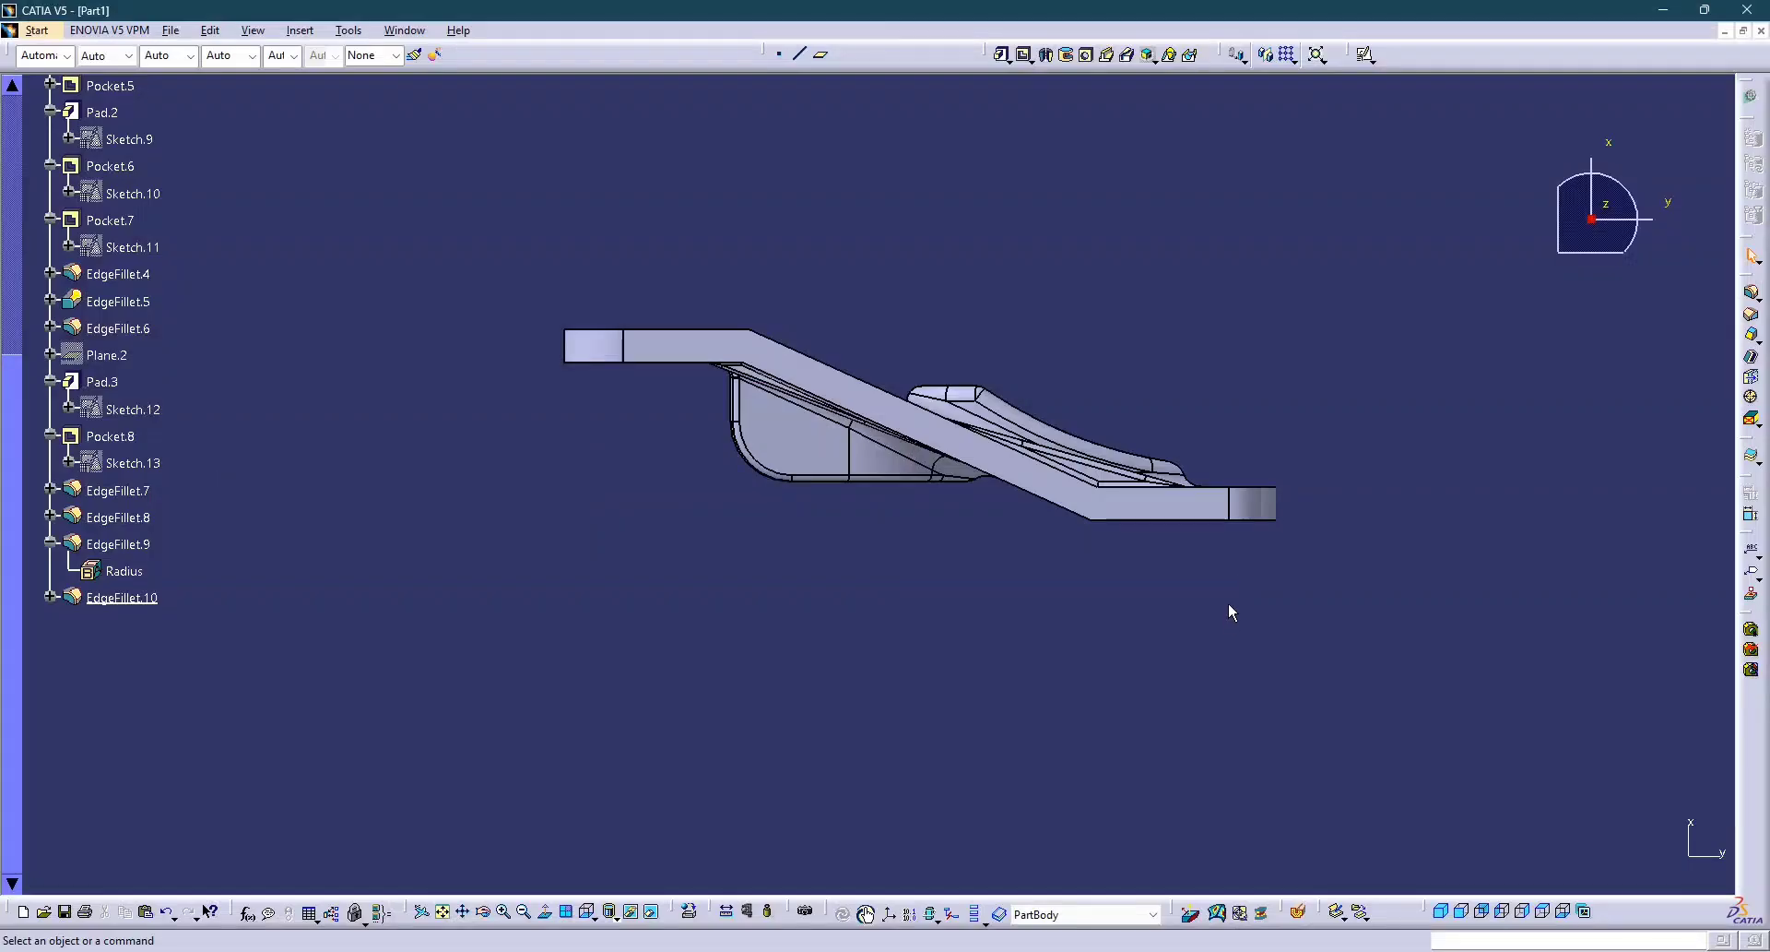
Show the bracket in the standard back view, compare it with the drawing's auxiliary view, and close the drawing image.
click(1484, 916)
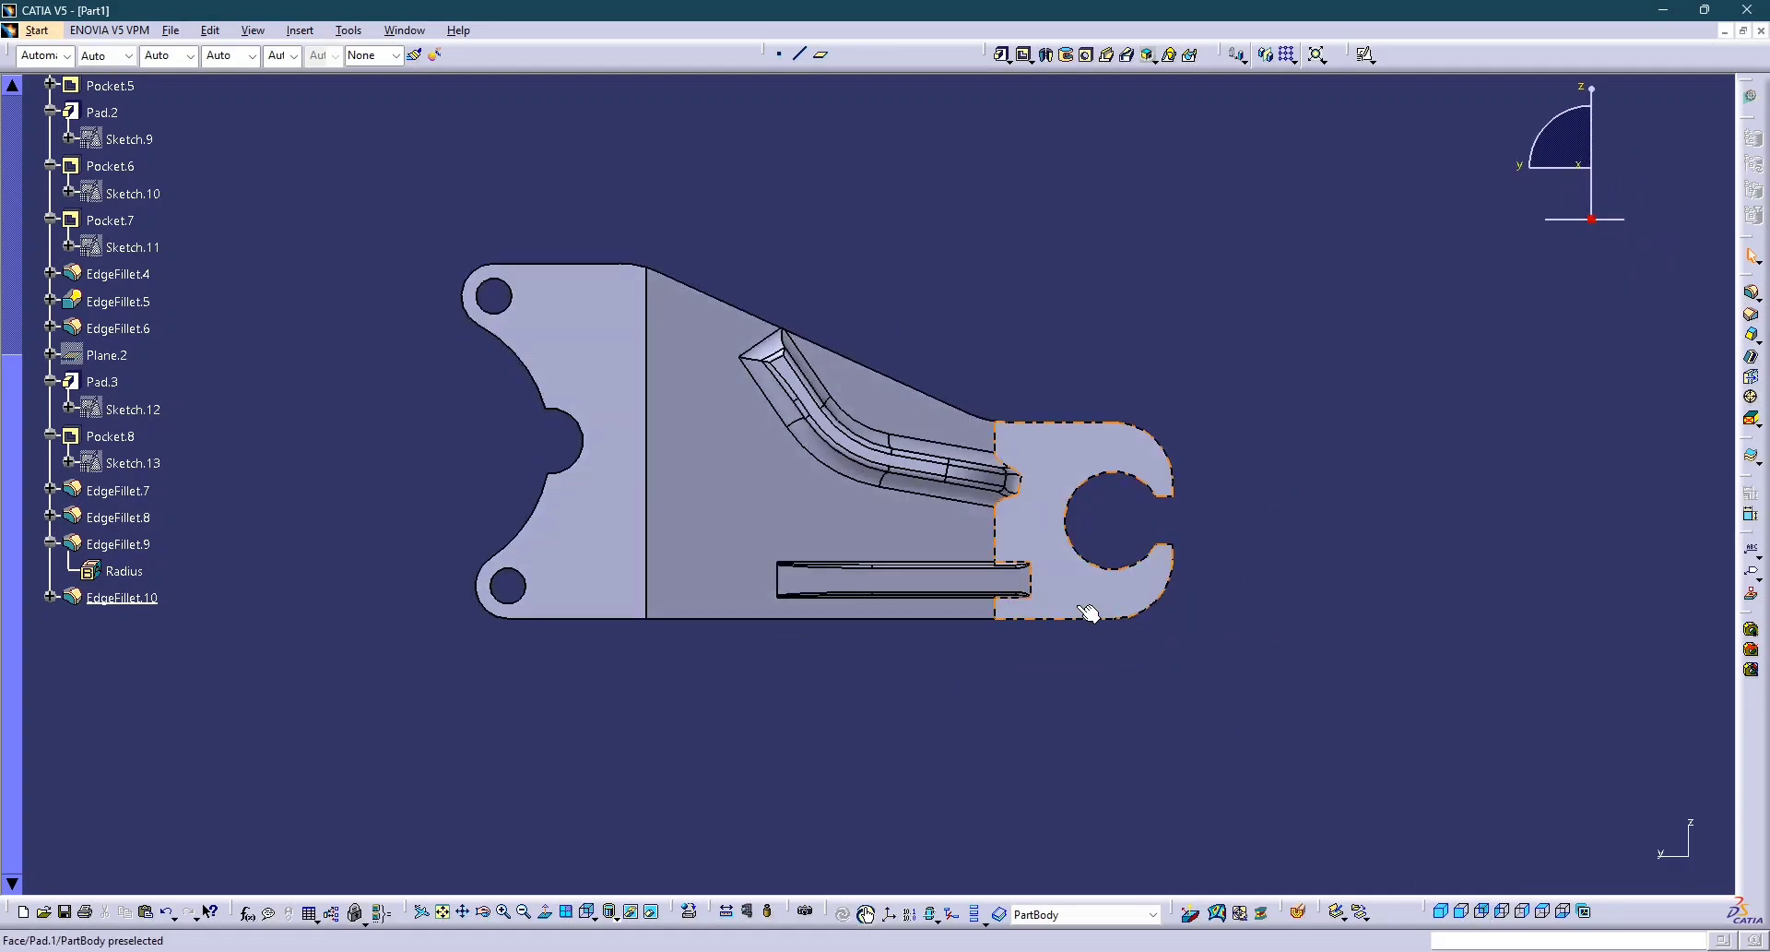
key(alt+Tab)
key(alt+Tab)
key(alt+Tab)
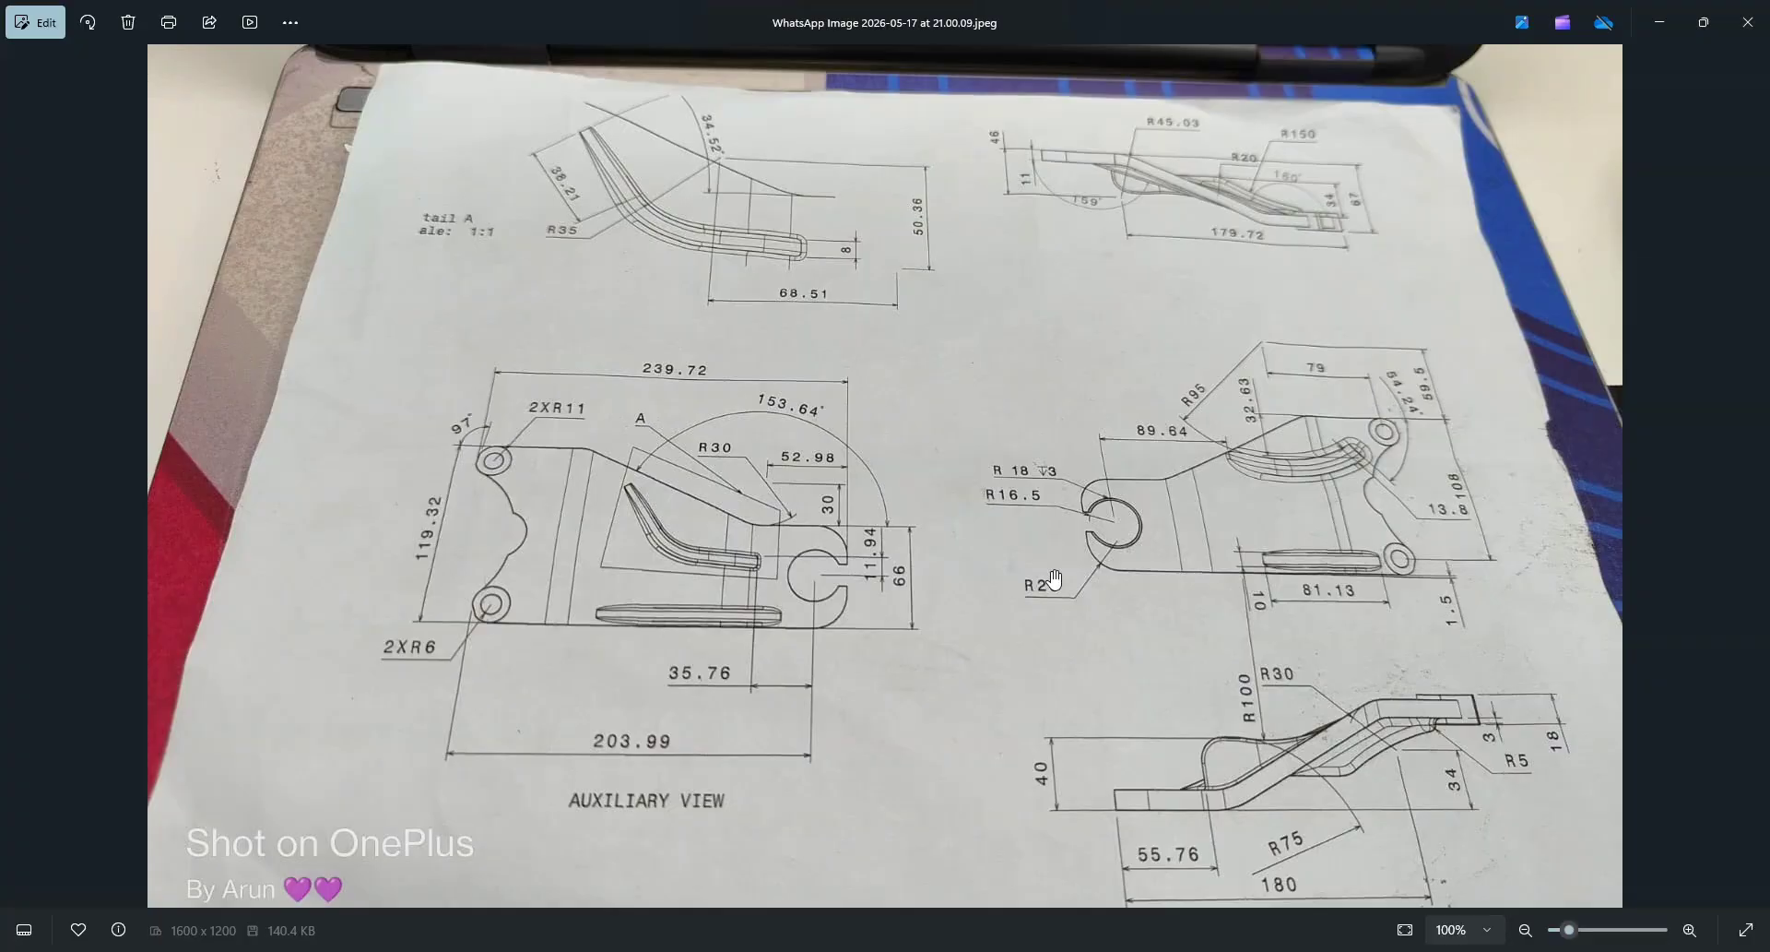
key(alt+Tab)
key(alt+Tab)
click(1748, 22)
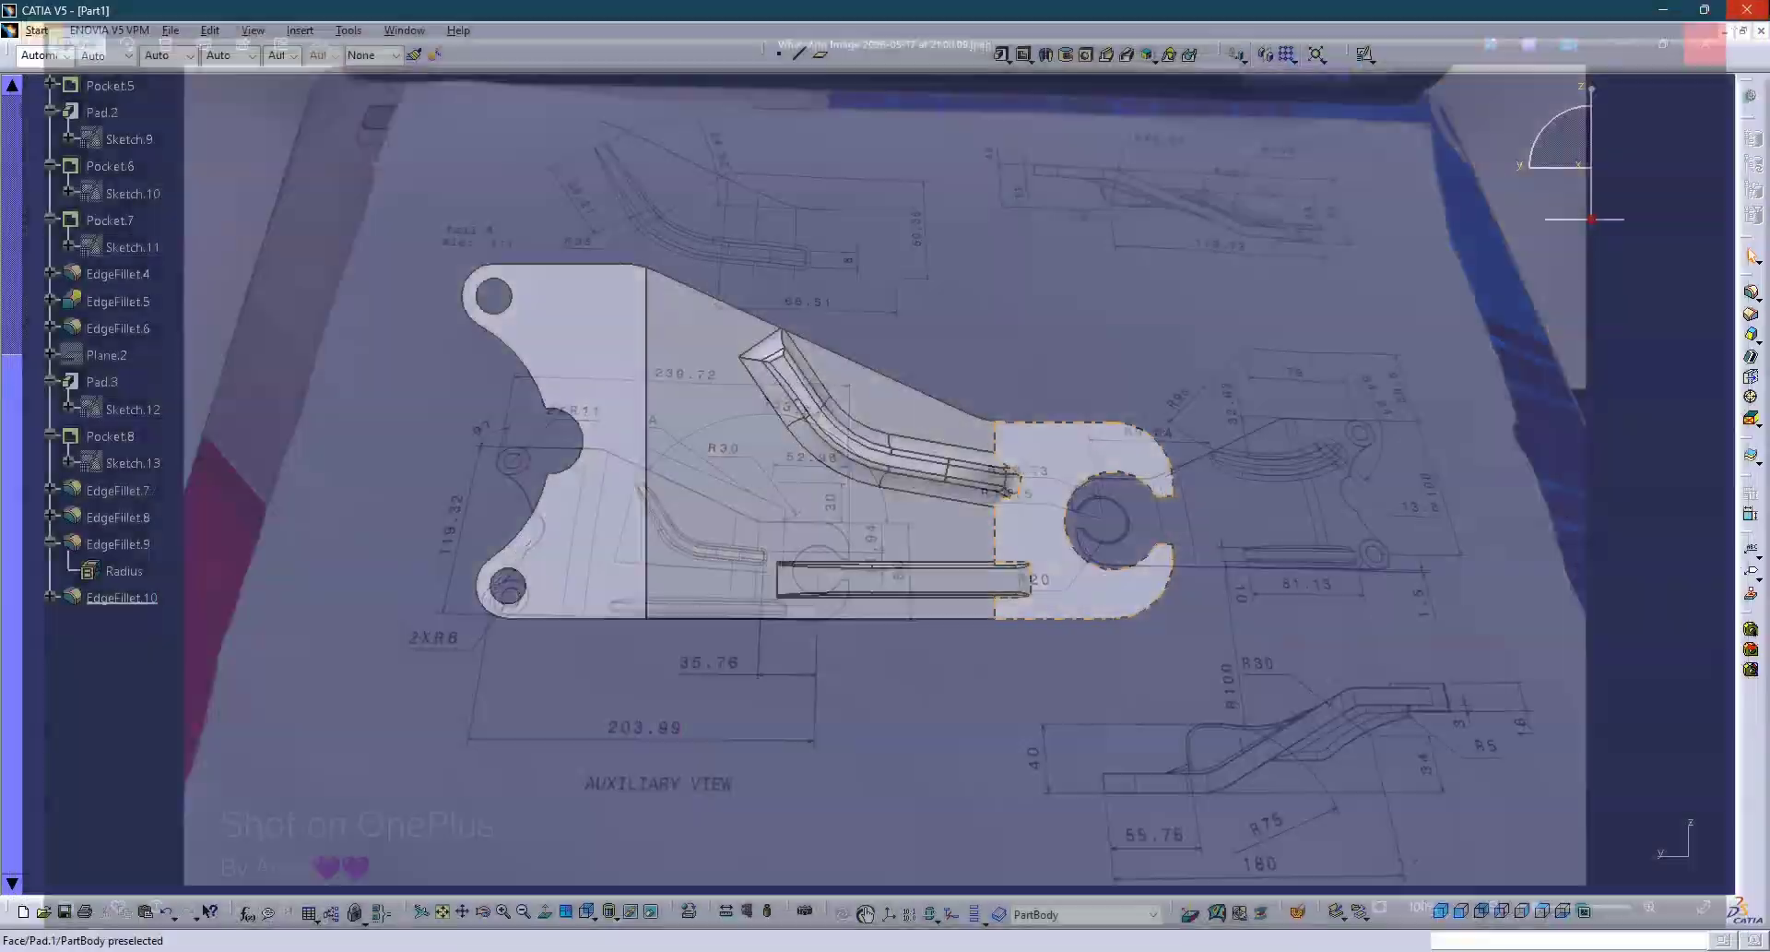